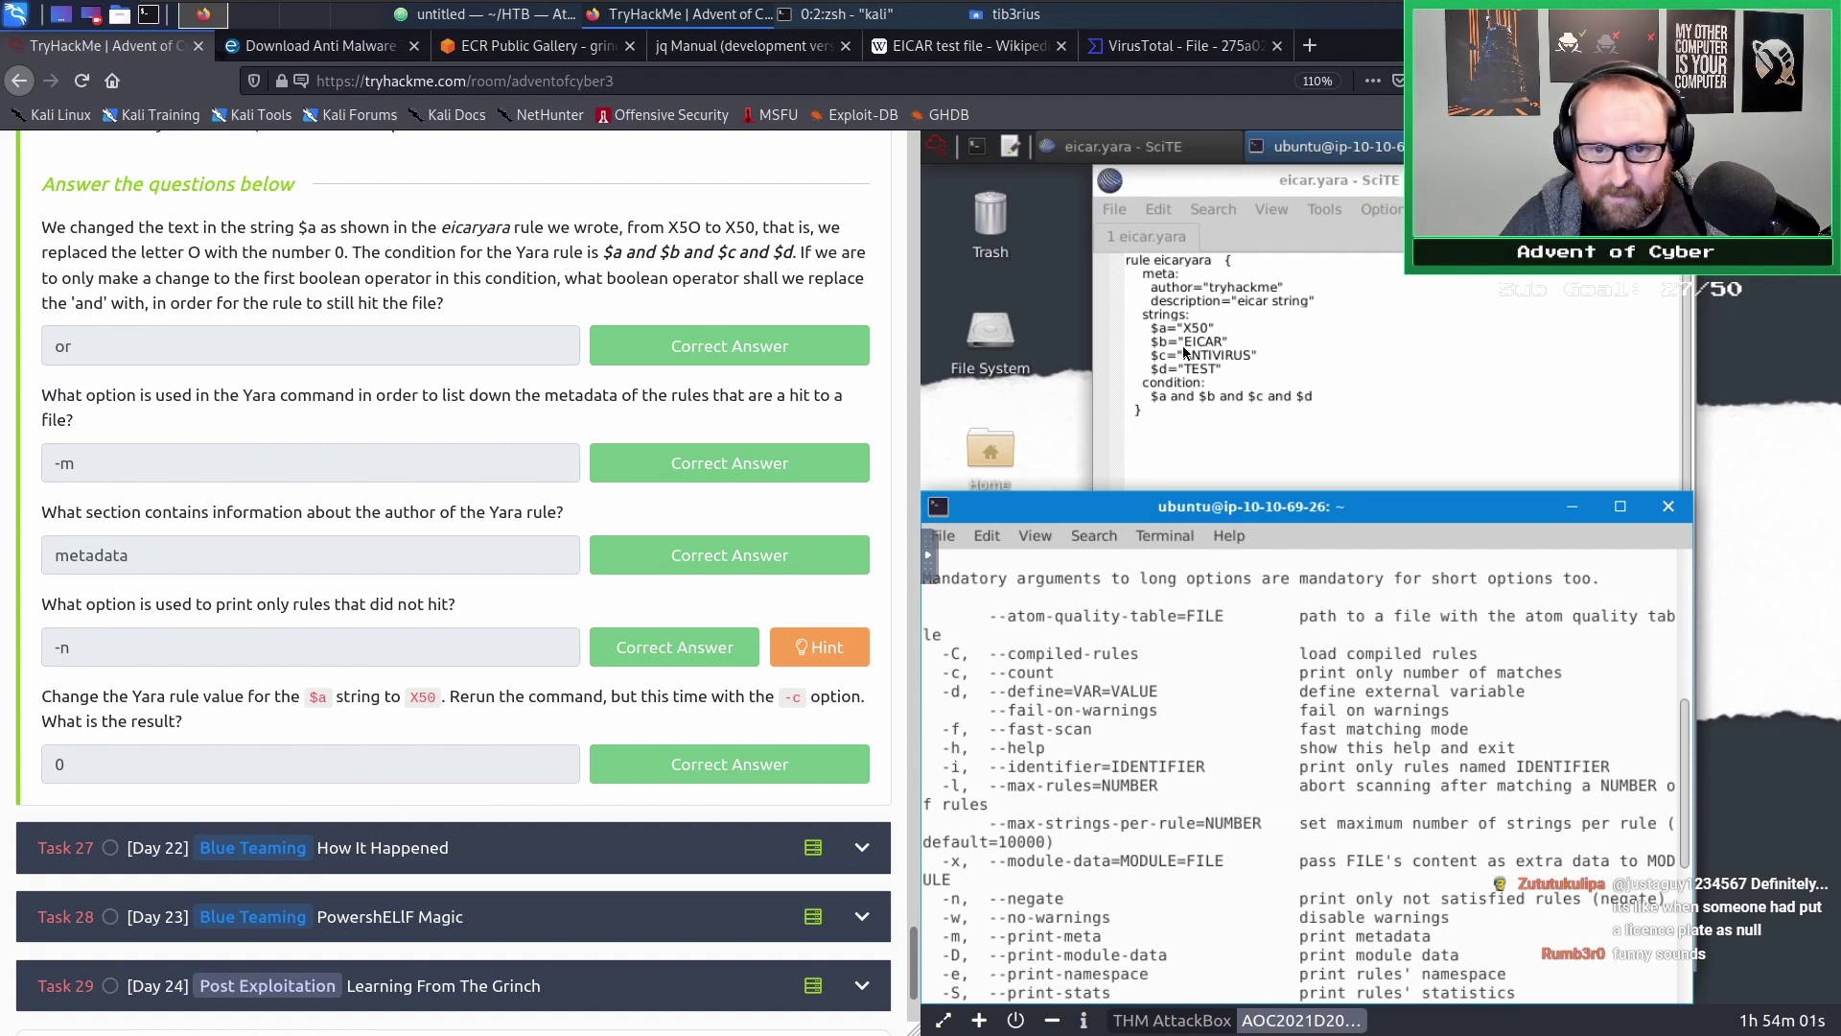
- Terminate the previously running machine from the room's Active Machine panel
left_click_drag(913, 959, 952, 254)
scroll(822, 547, "up", 5)
left_click(776, 658)
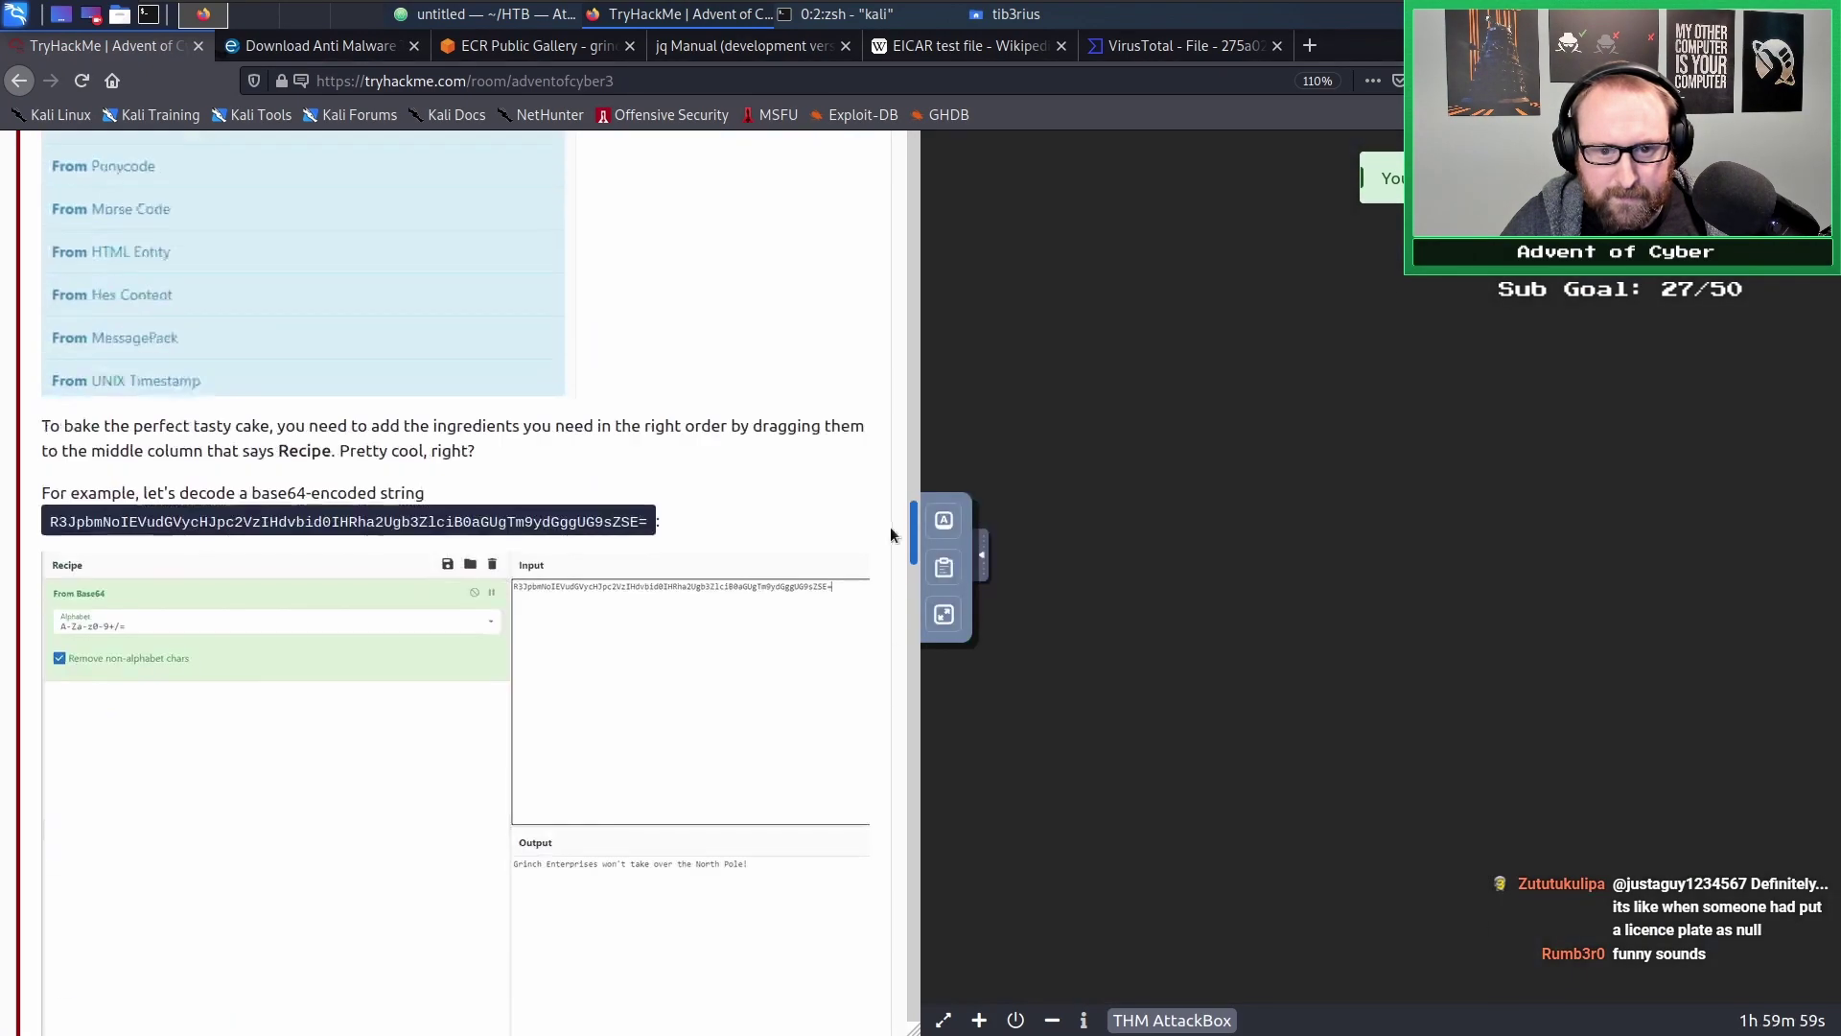
- Scroll to Day 22 and read the CyberChef intro and base64 decoding example
scroll(901, 414, "up", 5)
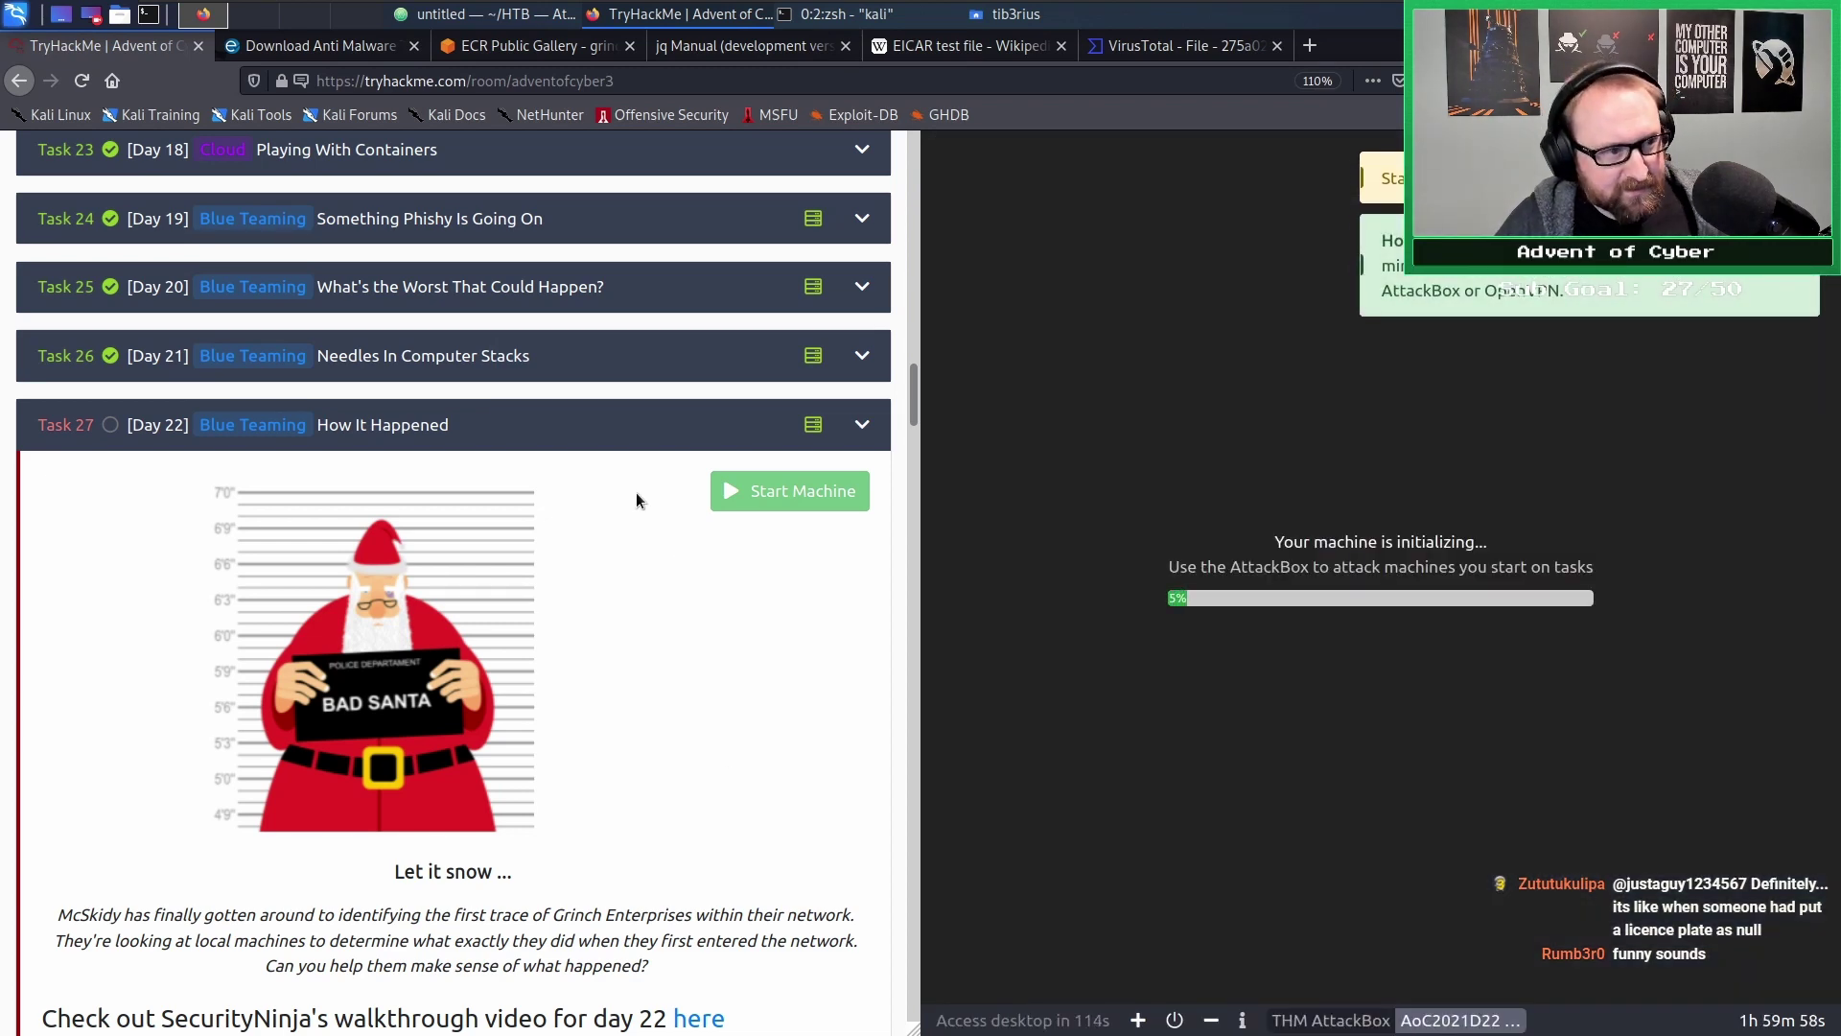
scroll(579, 647, "down", 2)
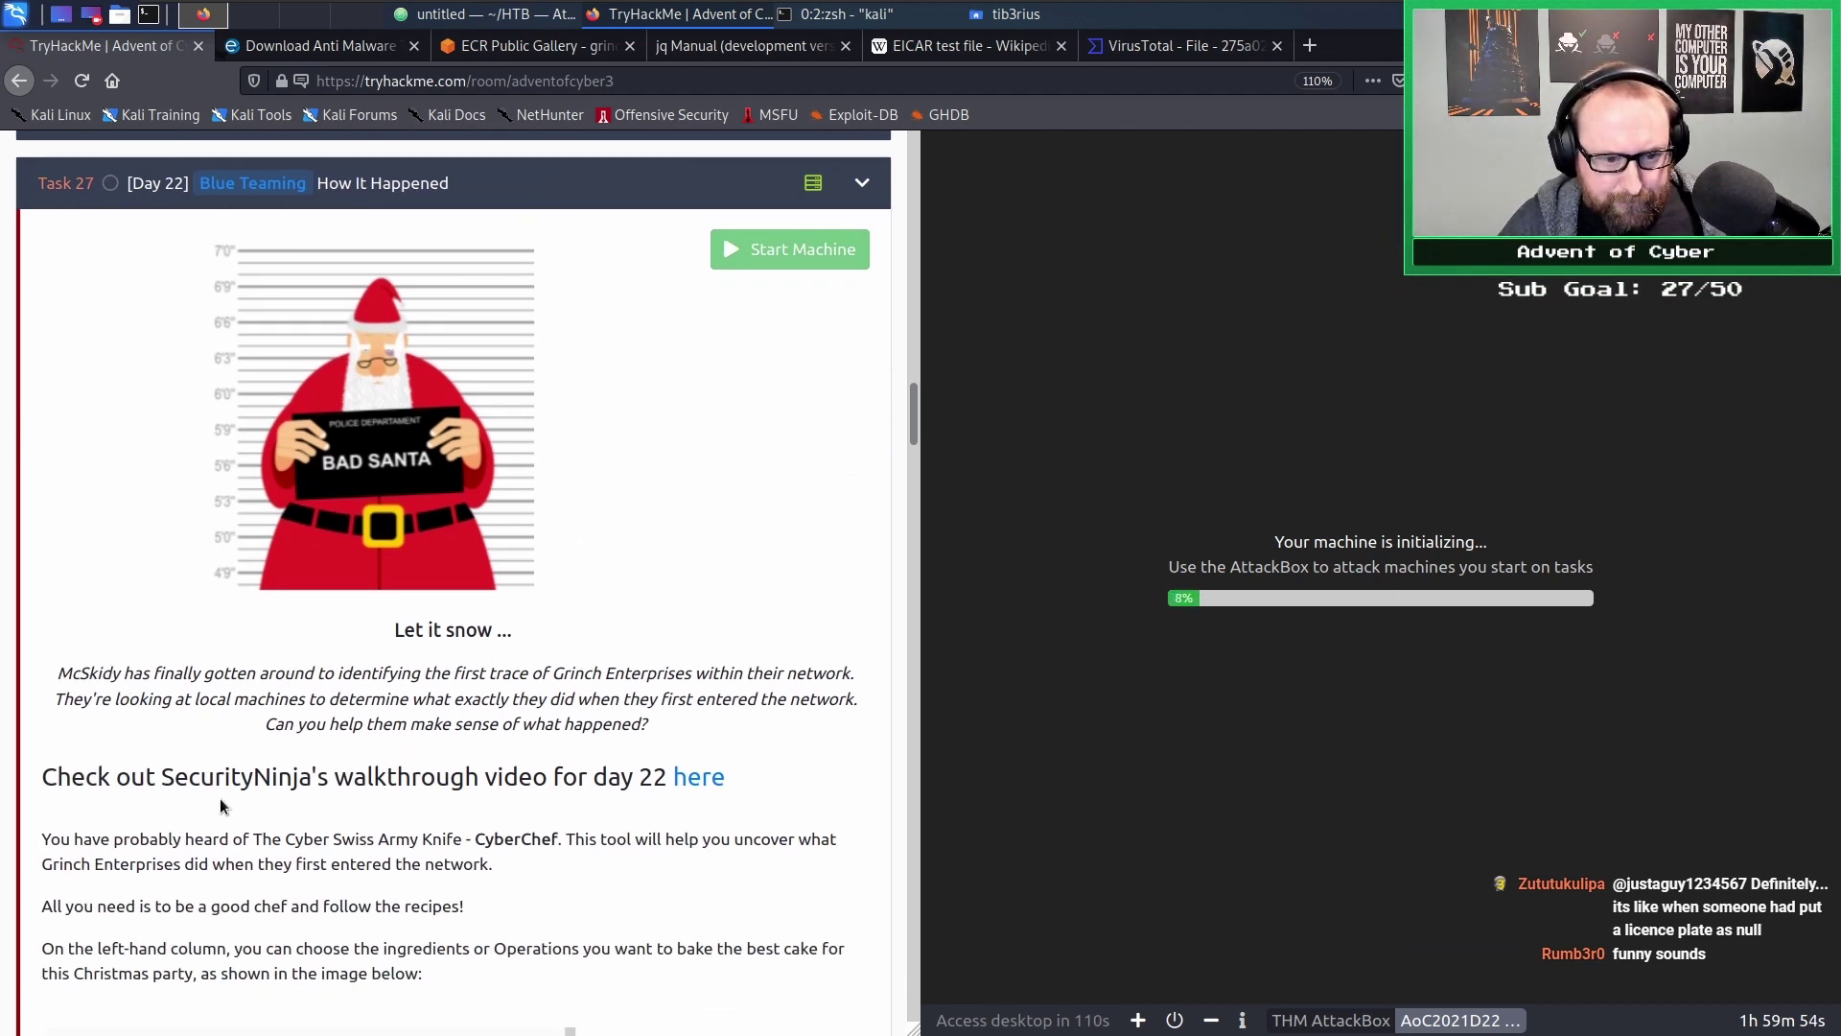
triple_click(297, 840)
left_click(500, 849)
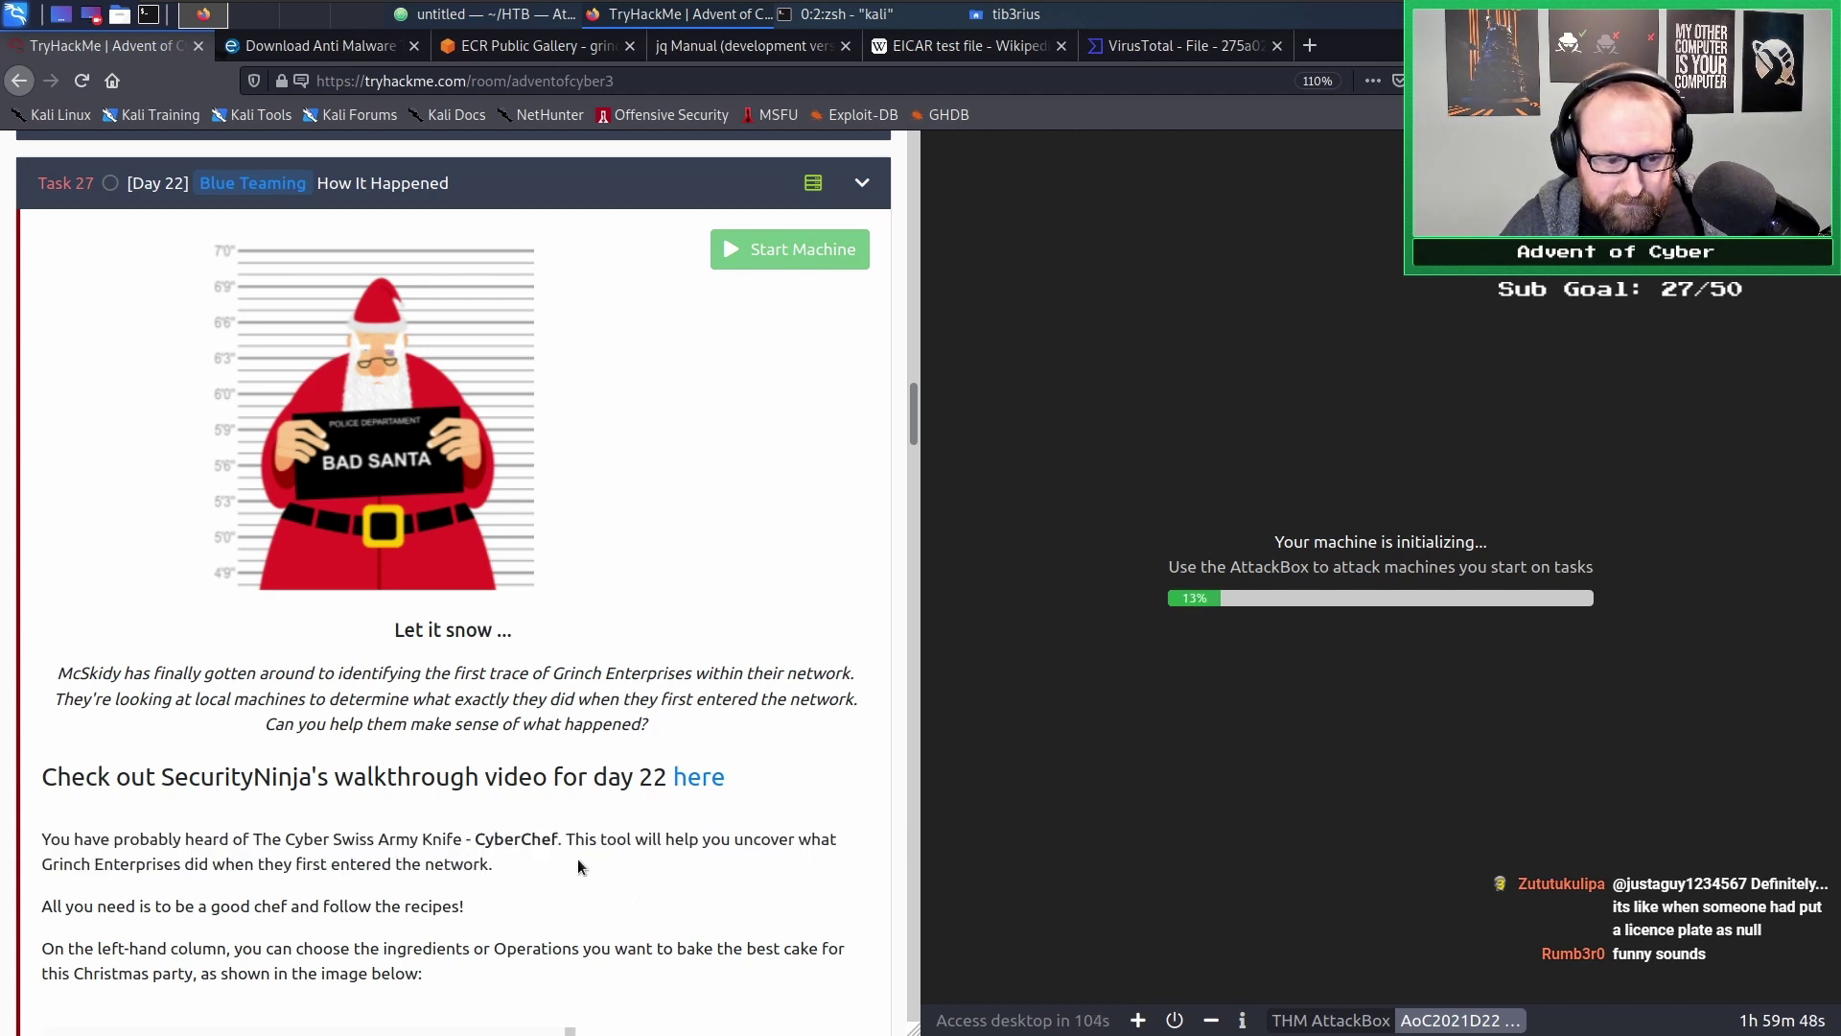
scroll(576, 868, "down", 3)
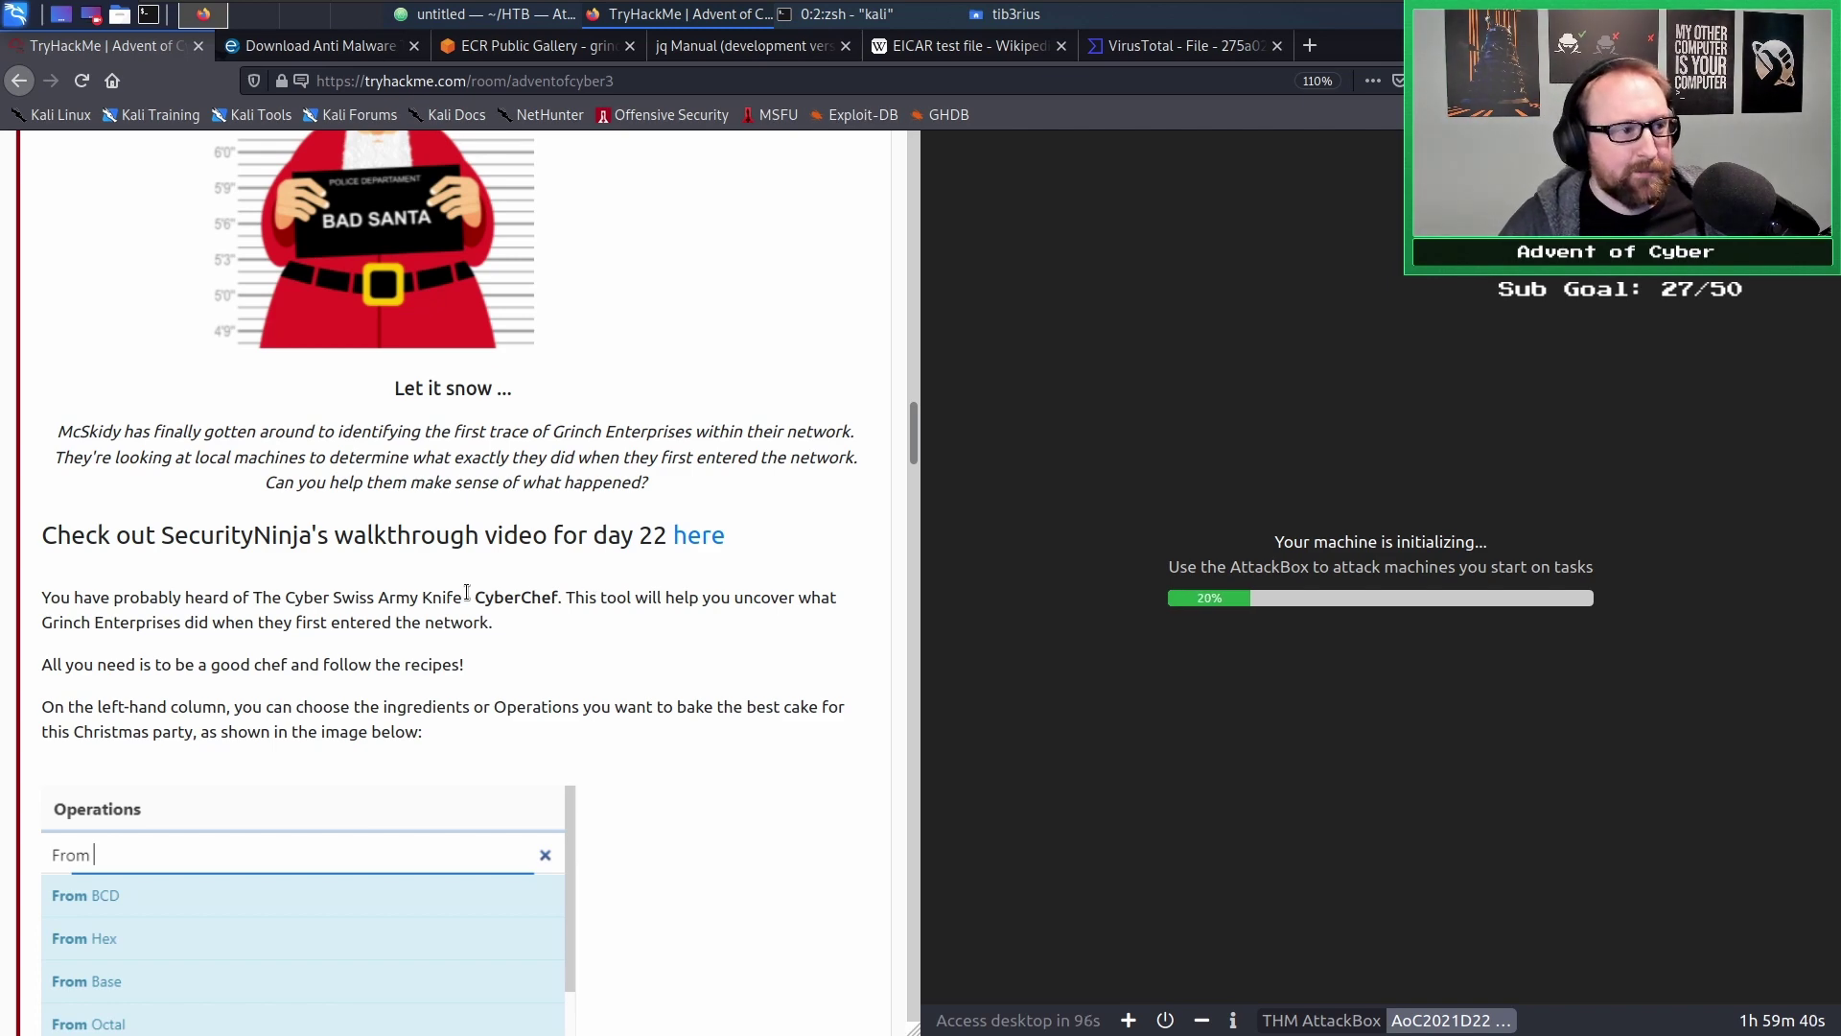
scroll(514, 807, "down", 2)
scroll(514, 807, "down", 10)
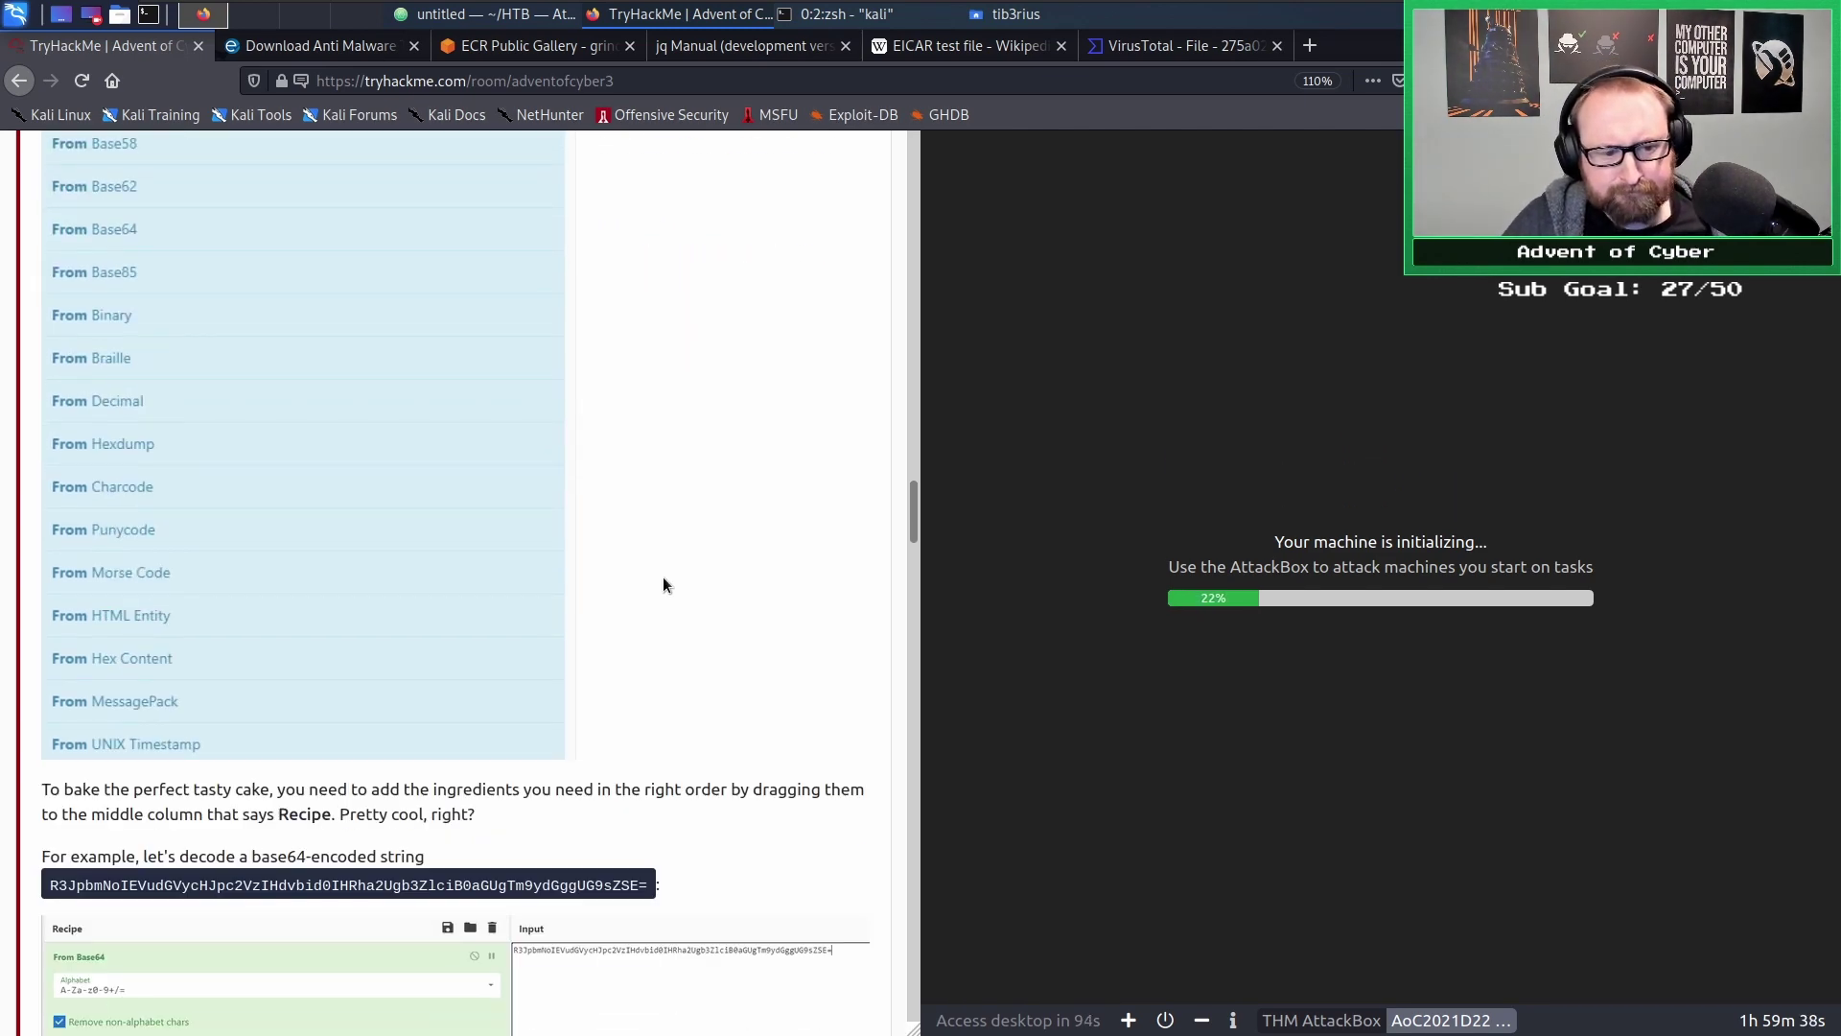
scroll(660, 587, "down", 3)
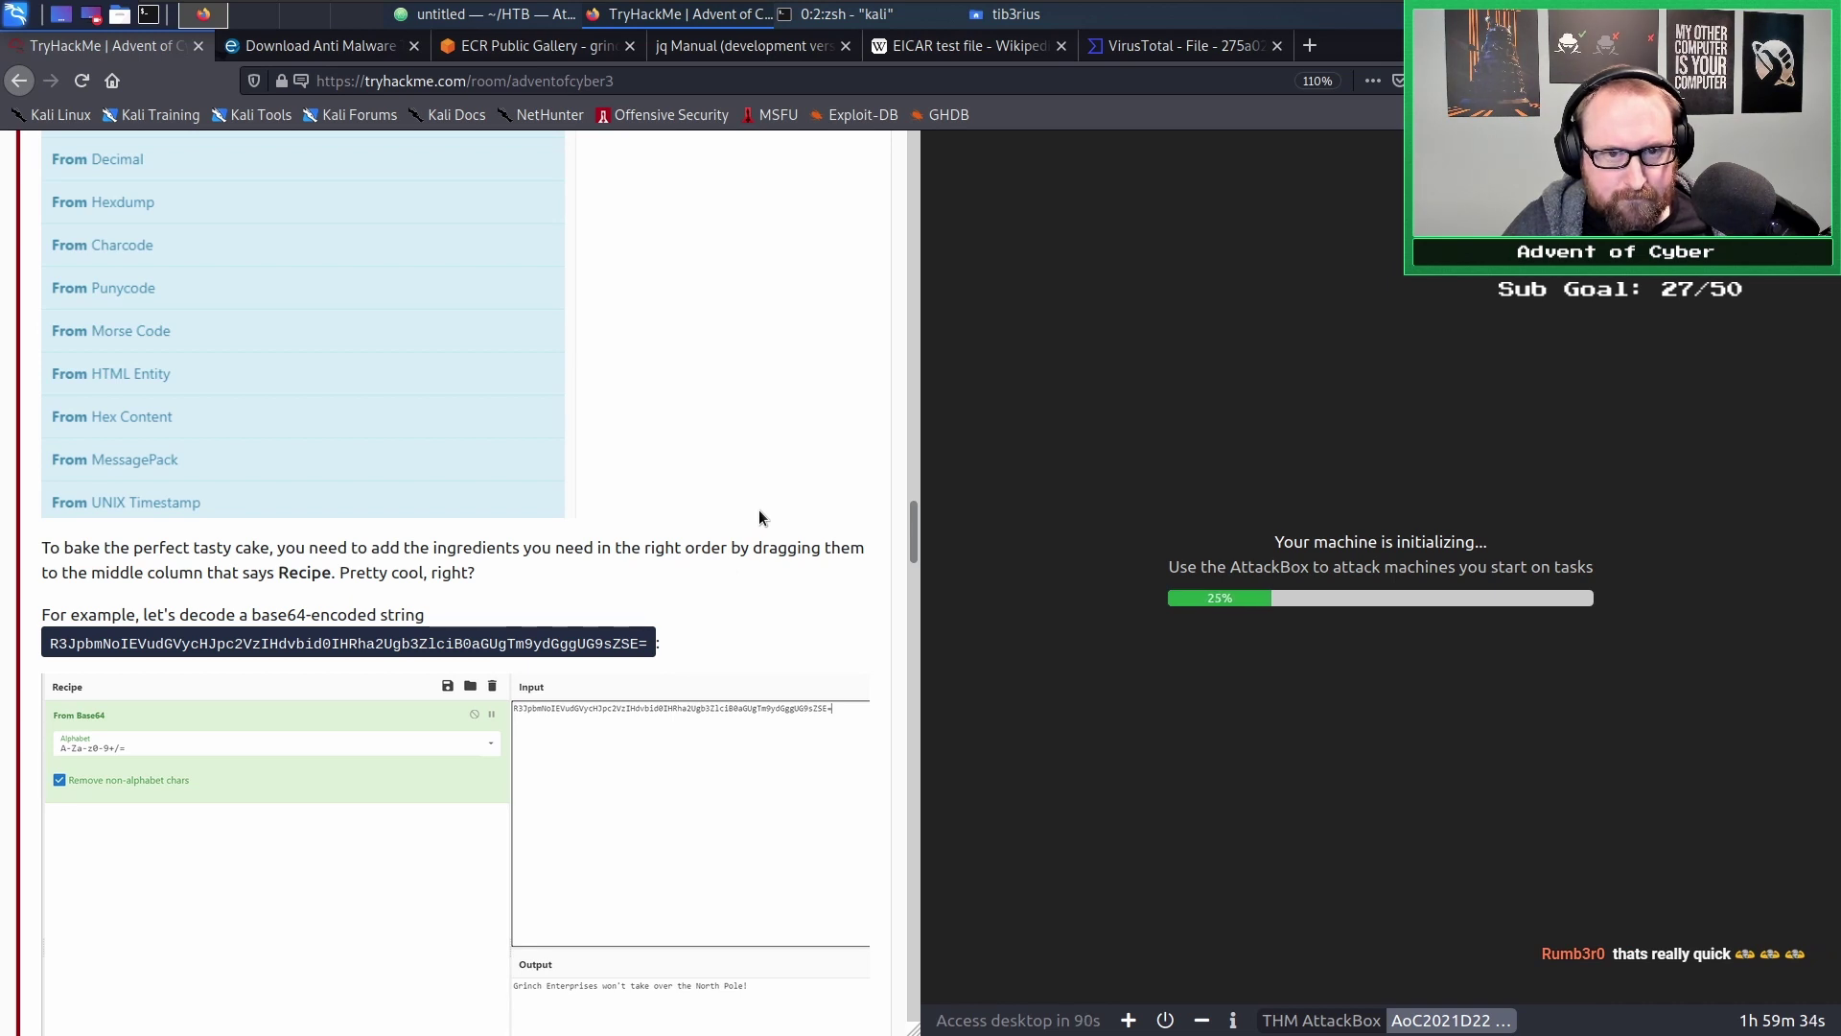
- Search 'cyberchef' in a new tab and open the official gchq.github.io CyberChef site
left_click(1310, 46)
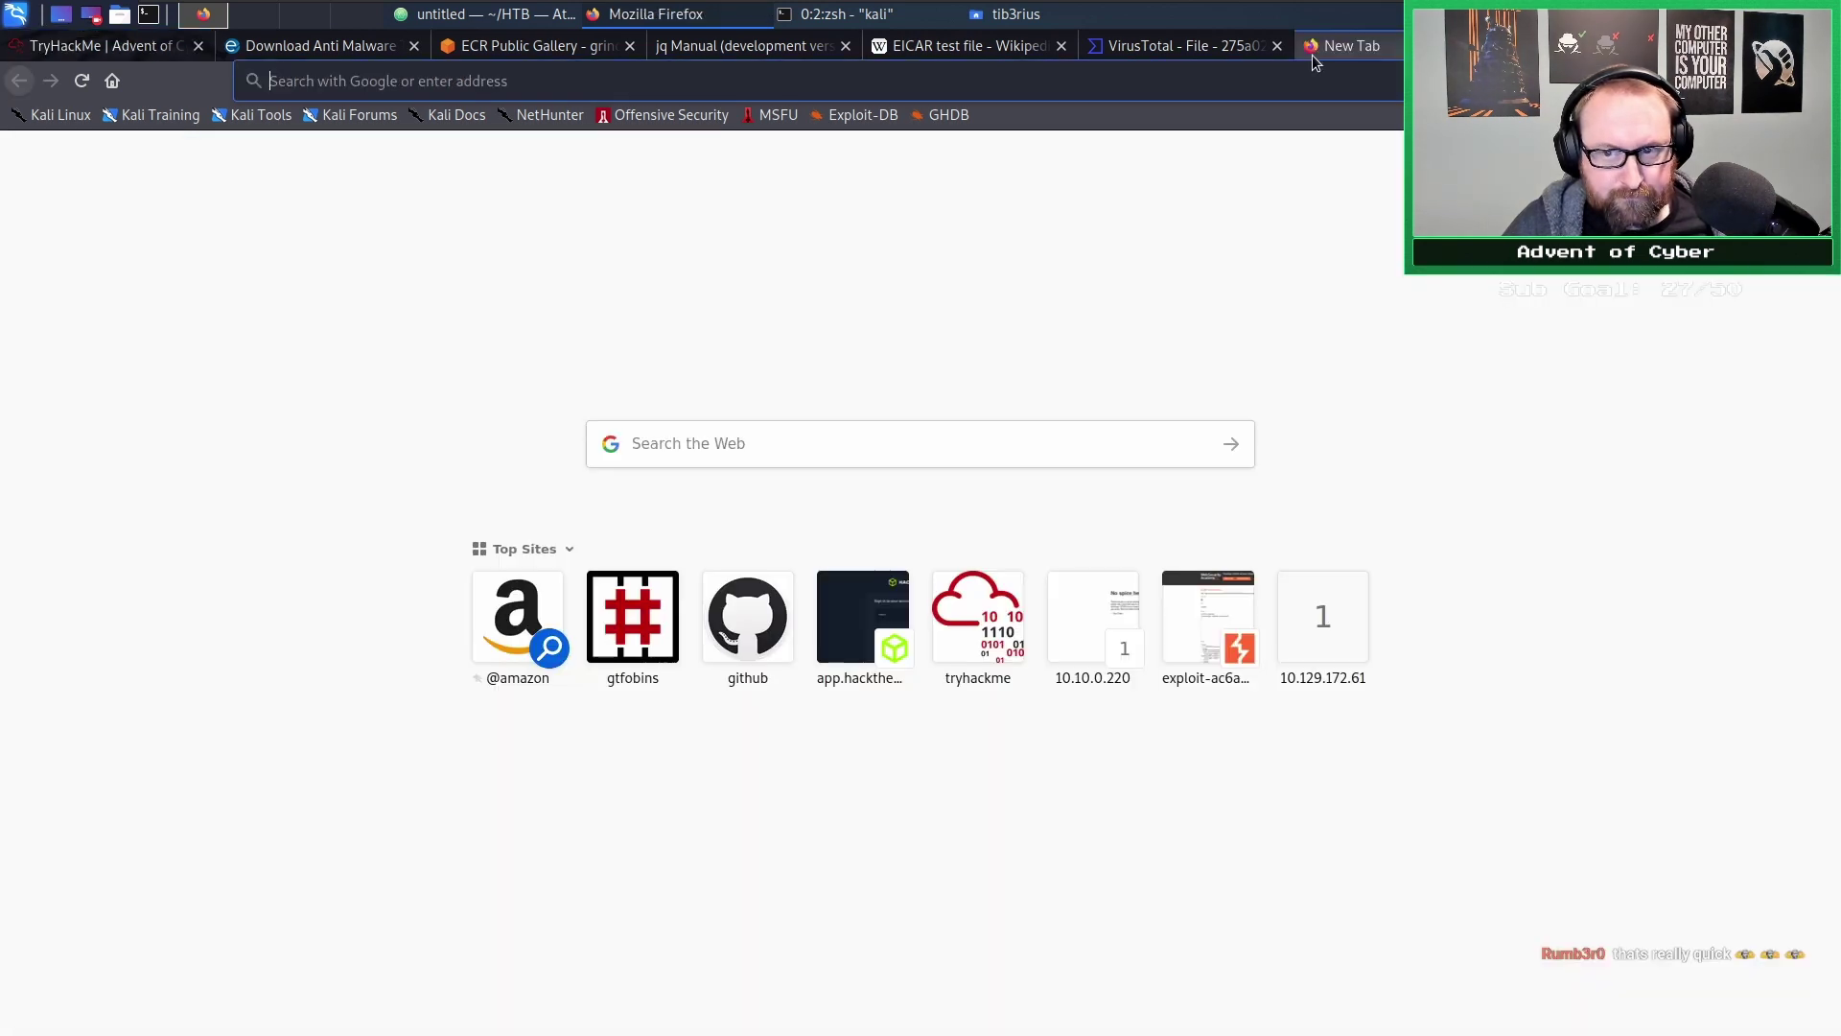
type("cyberchef")
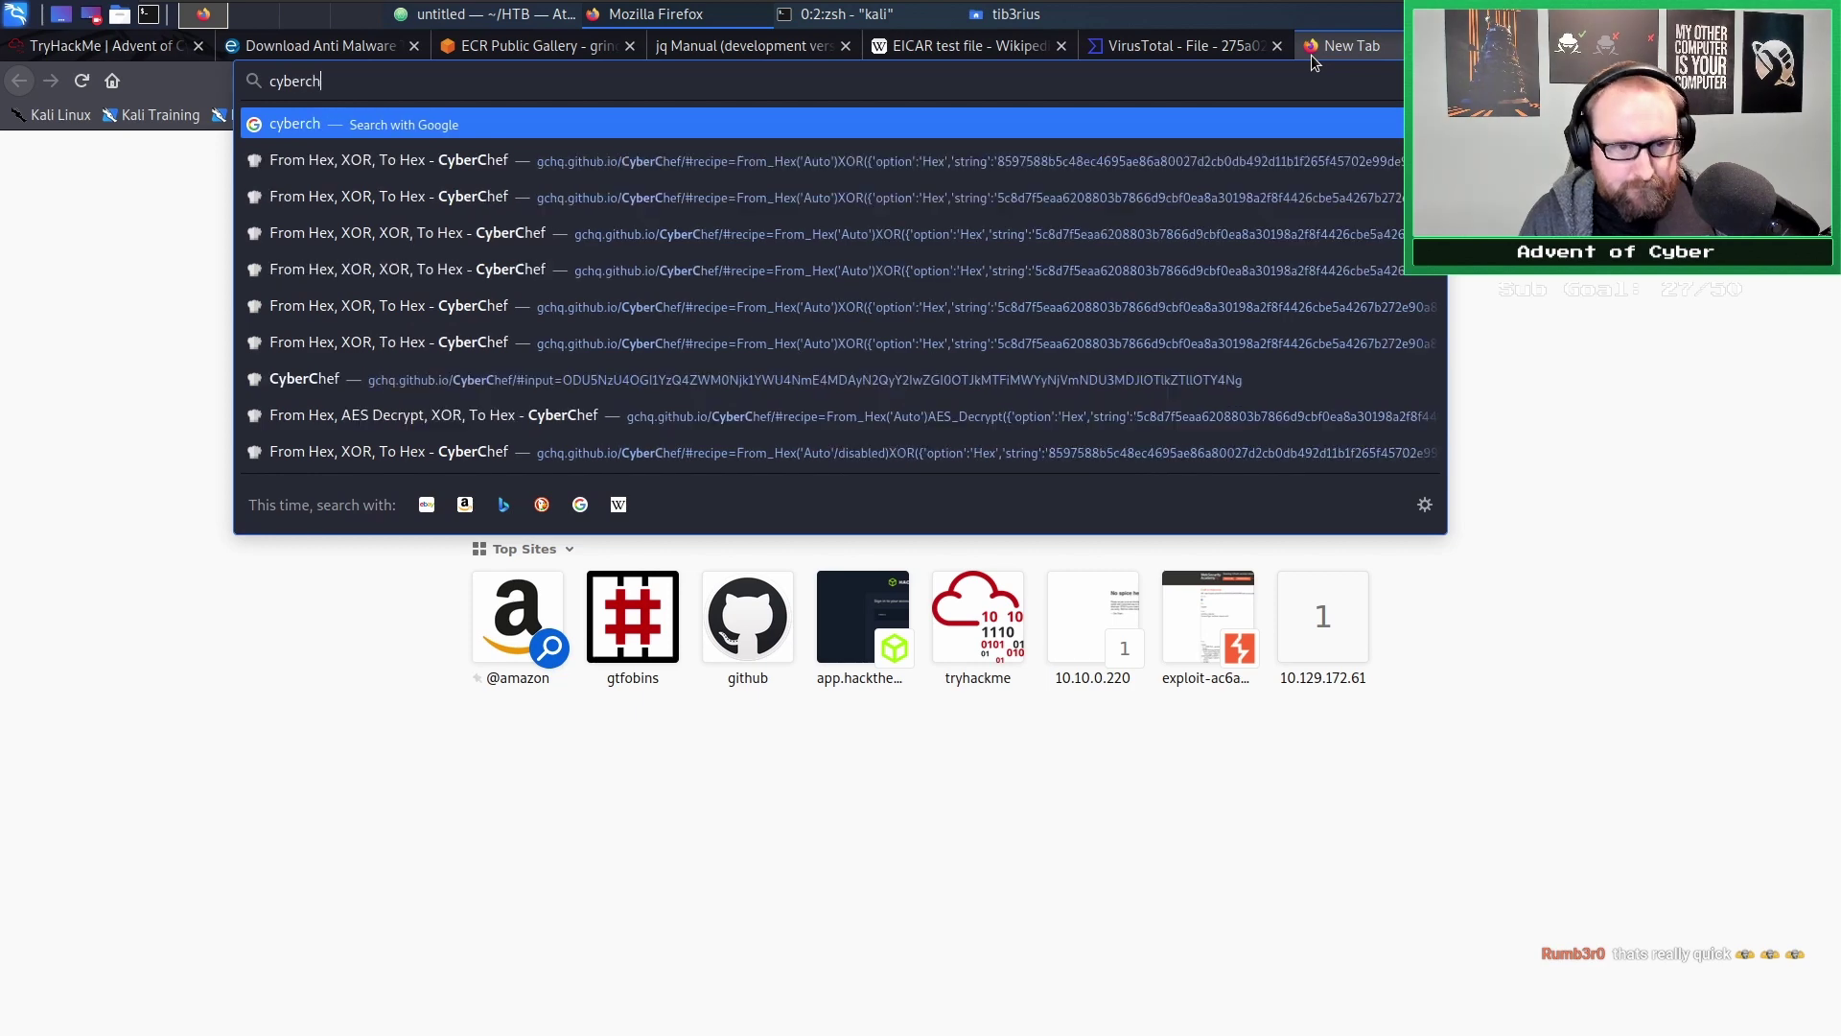
key("Return")
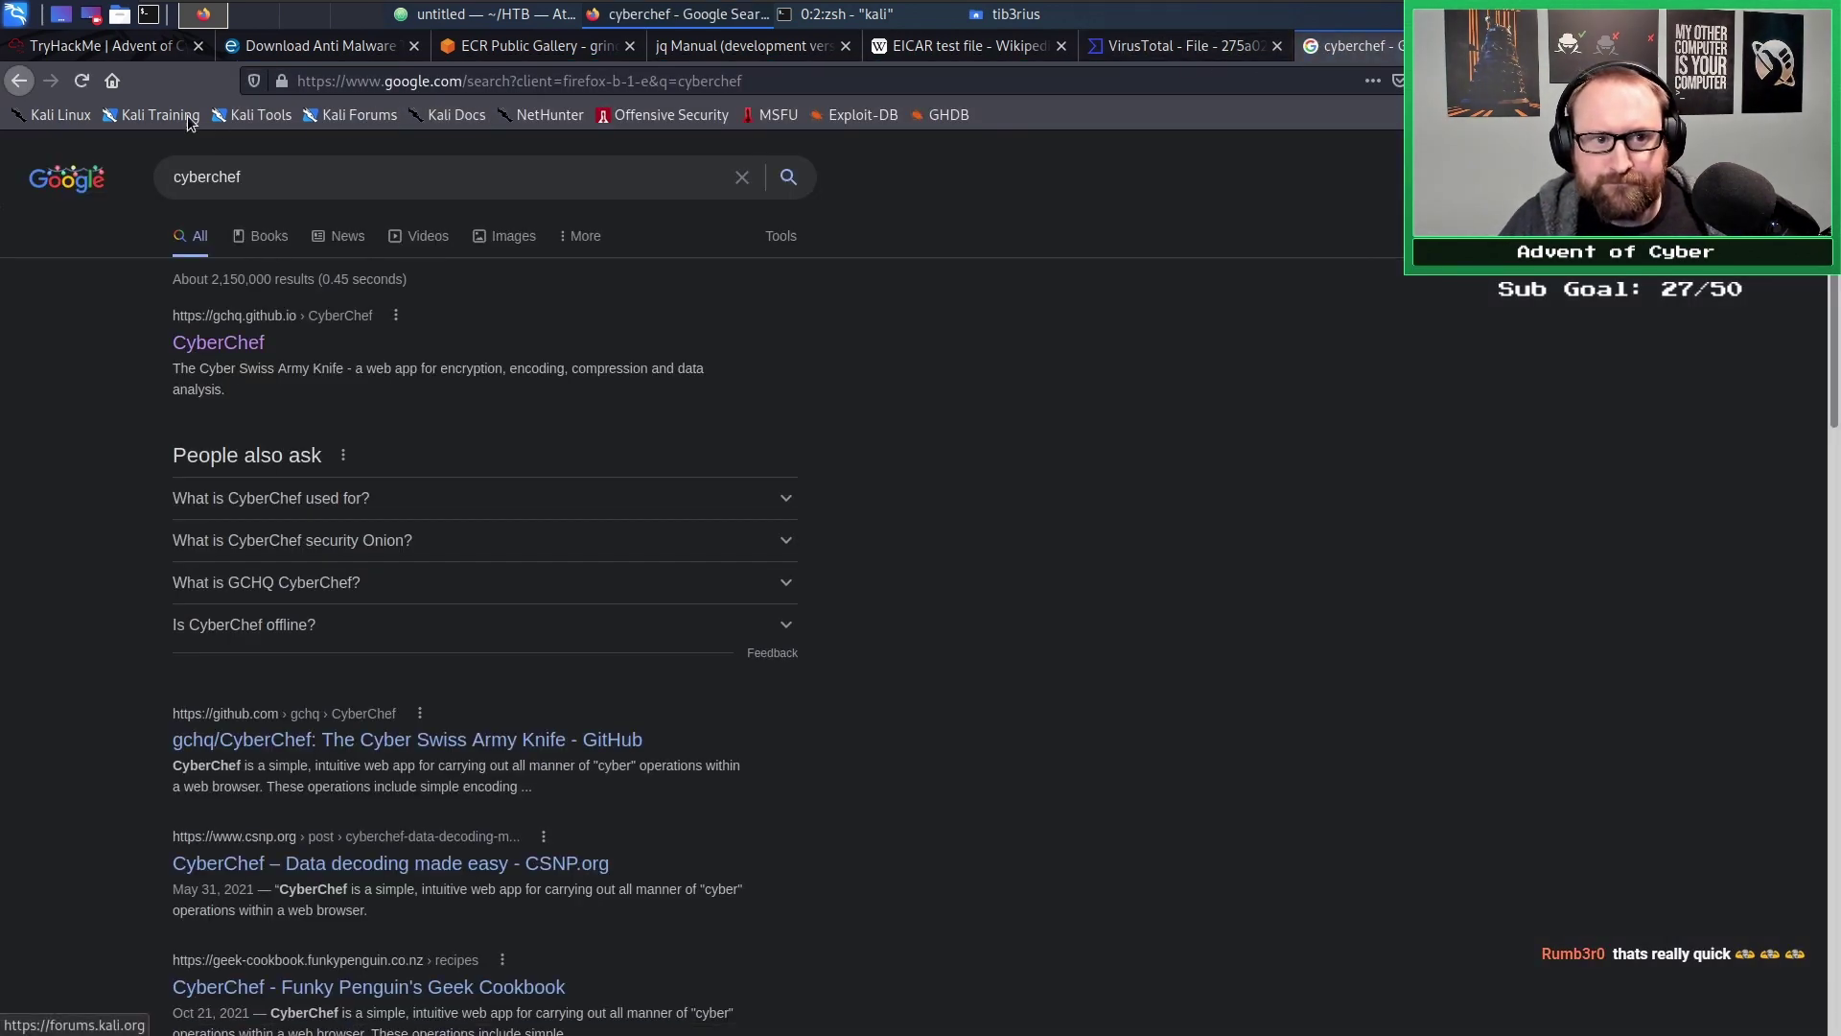
left_click(106, 46)
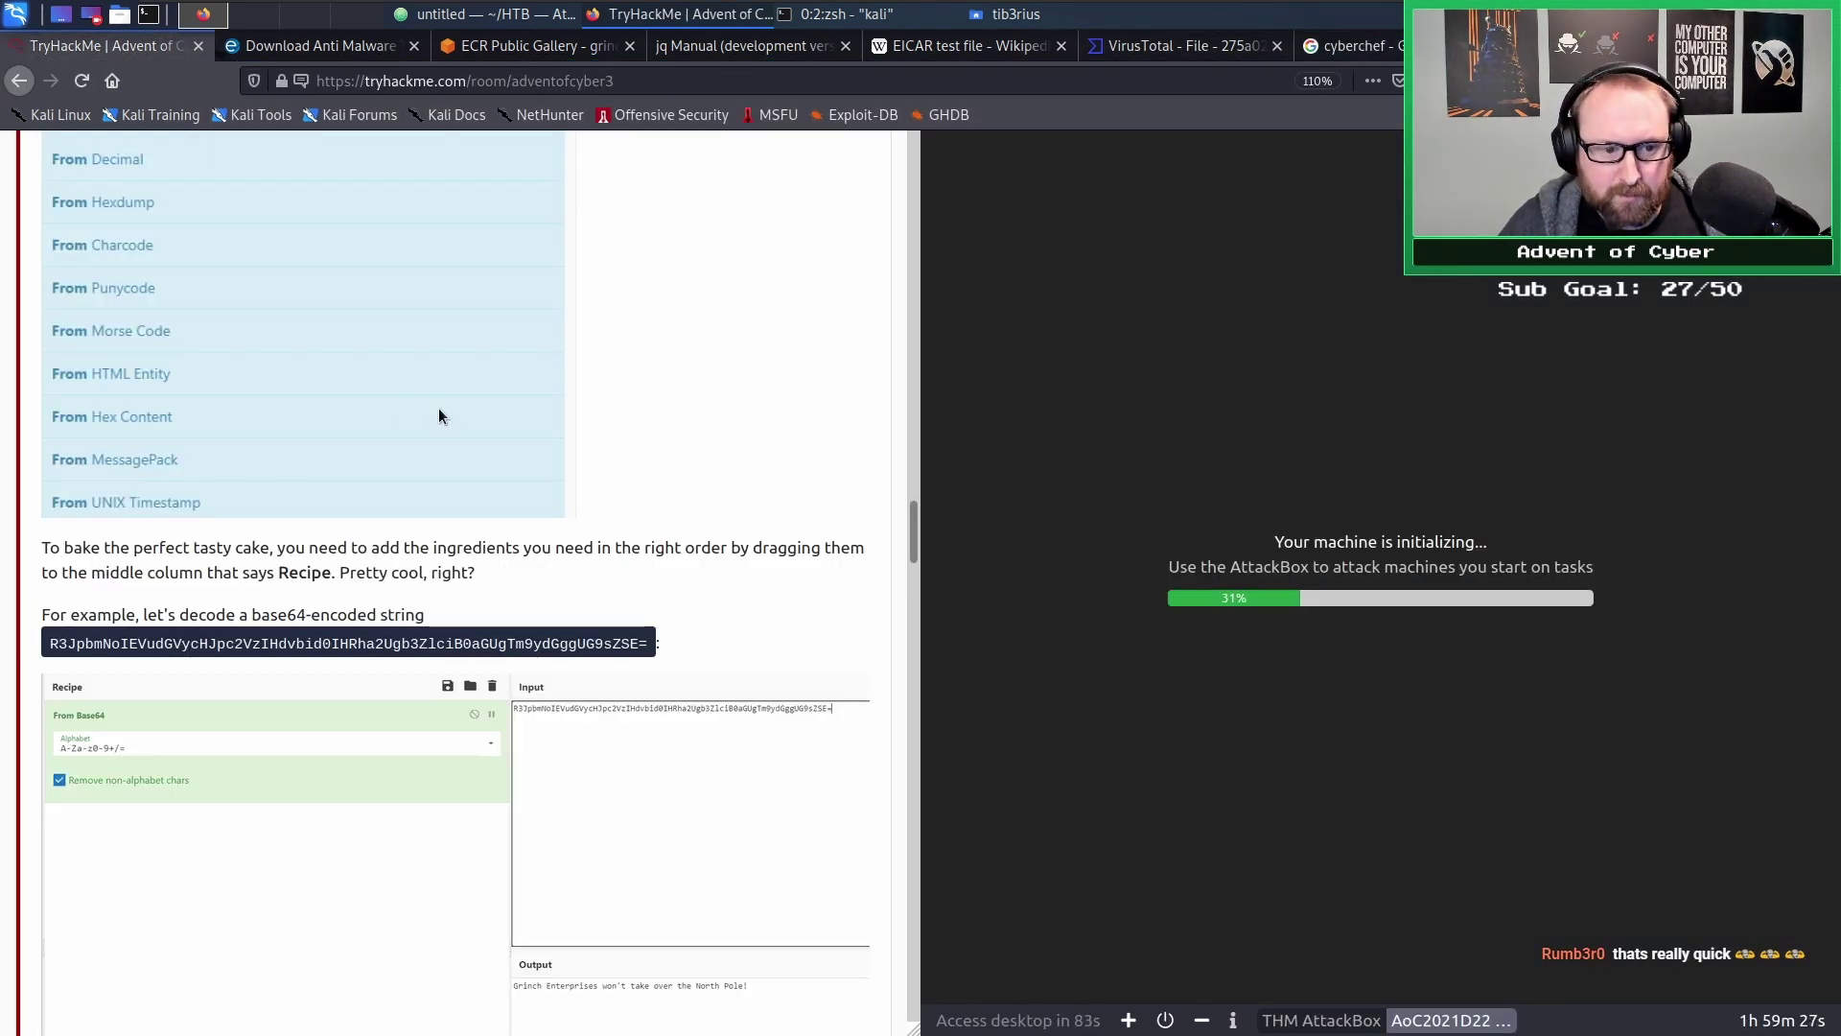
left_click(1347, 47)
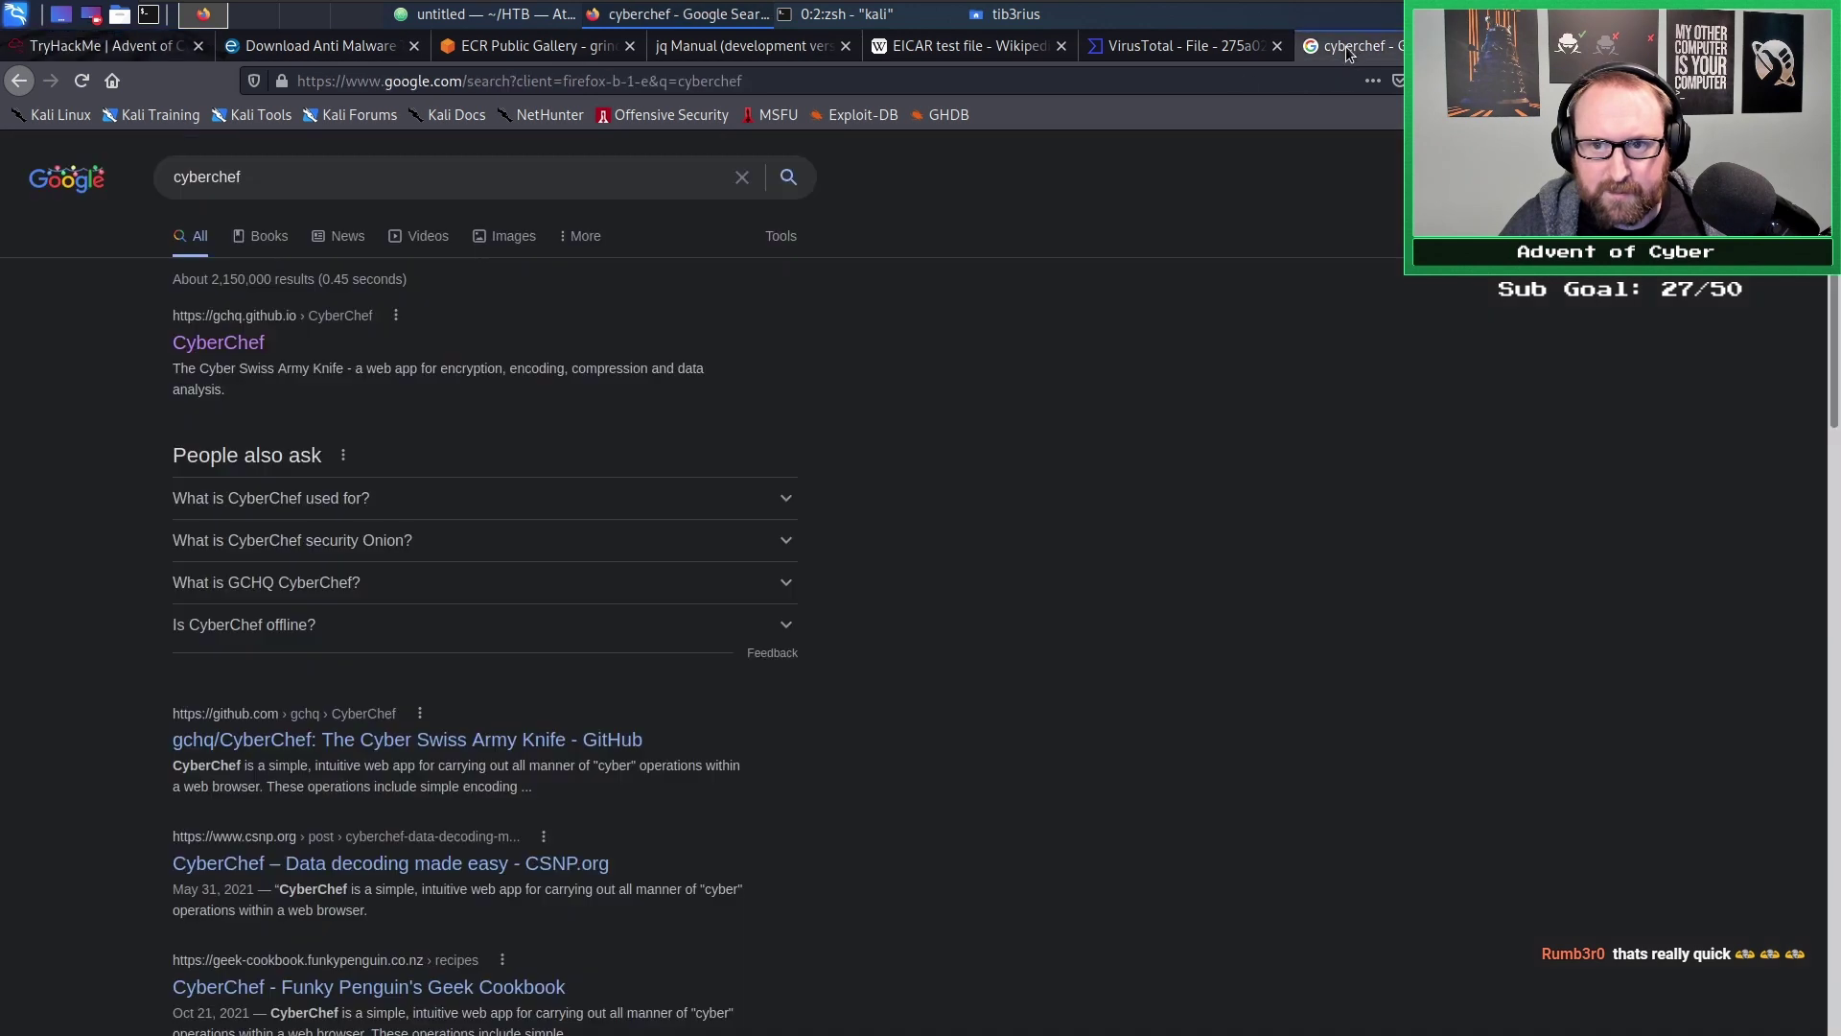
left_click(216, 343)
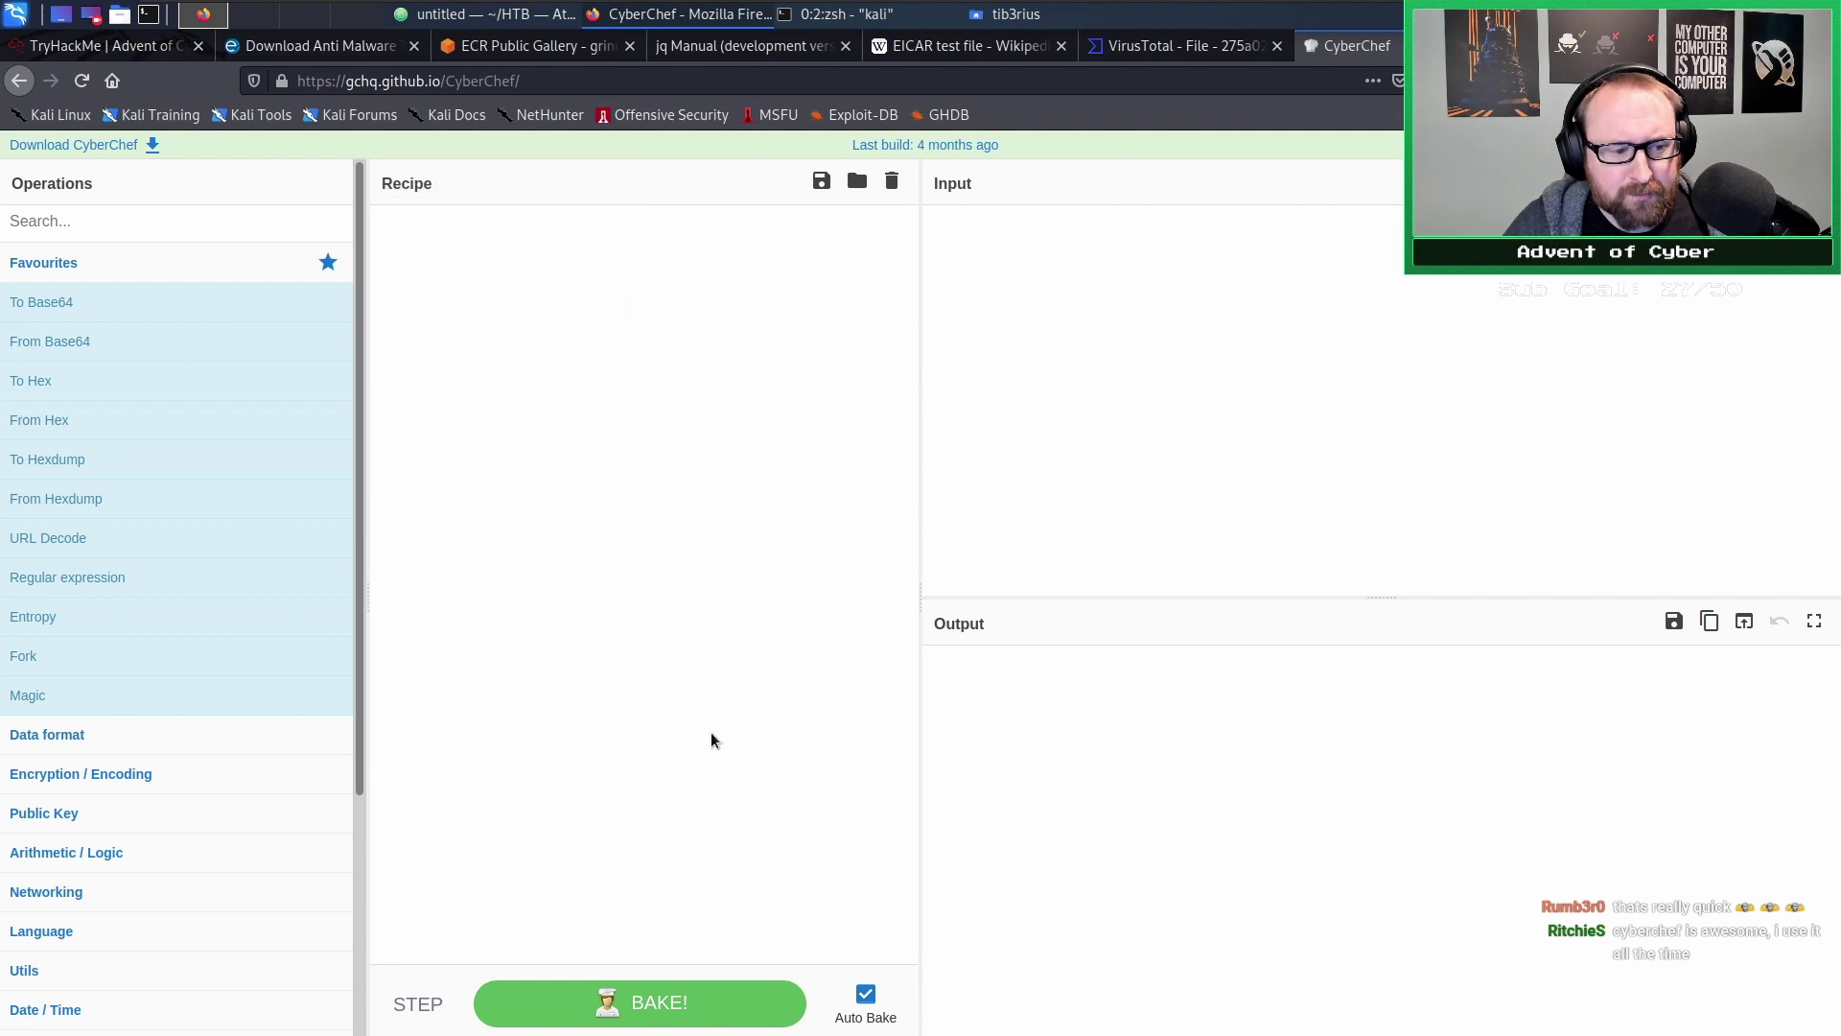
- Copy the base64-encoded example string from the TryHackMe task page
left_click(106, 46)
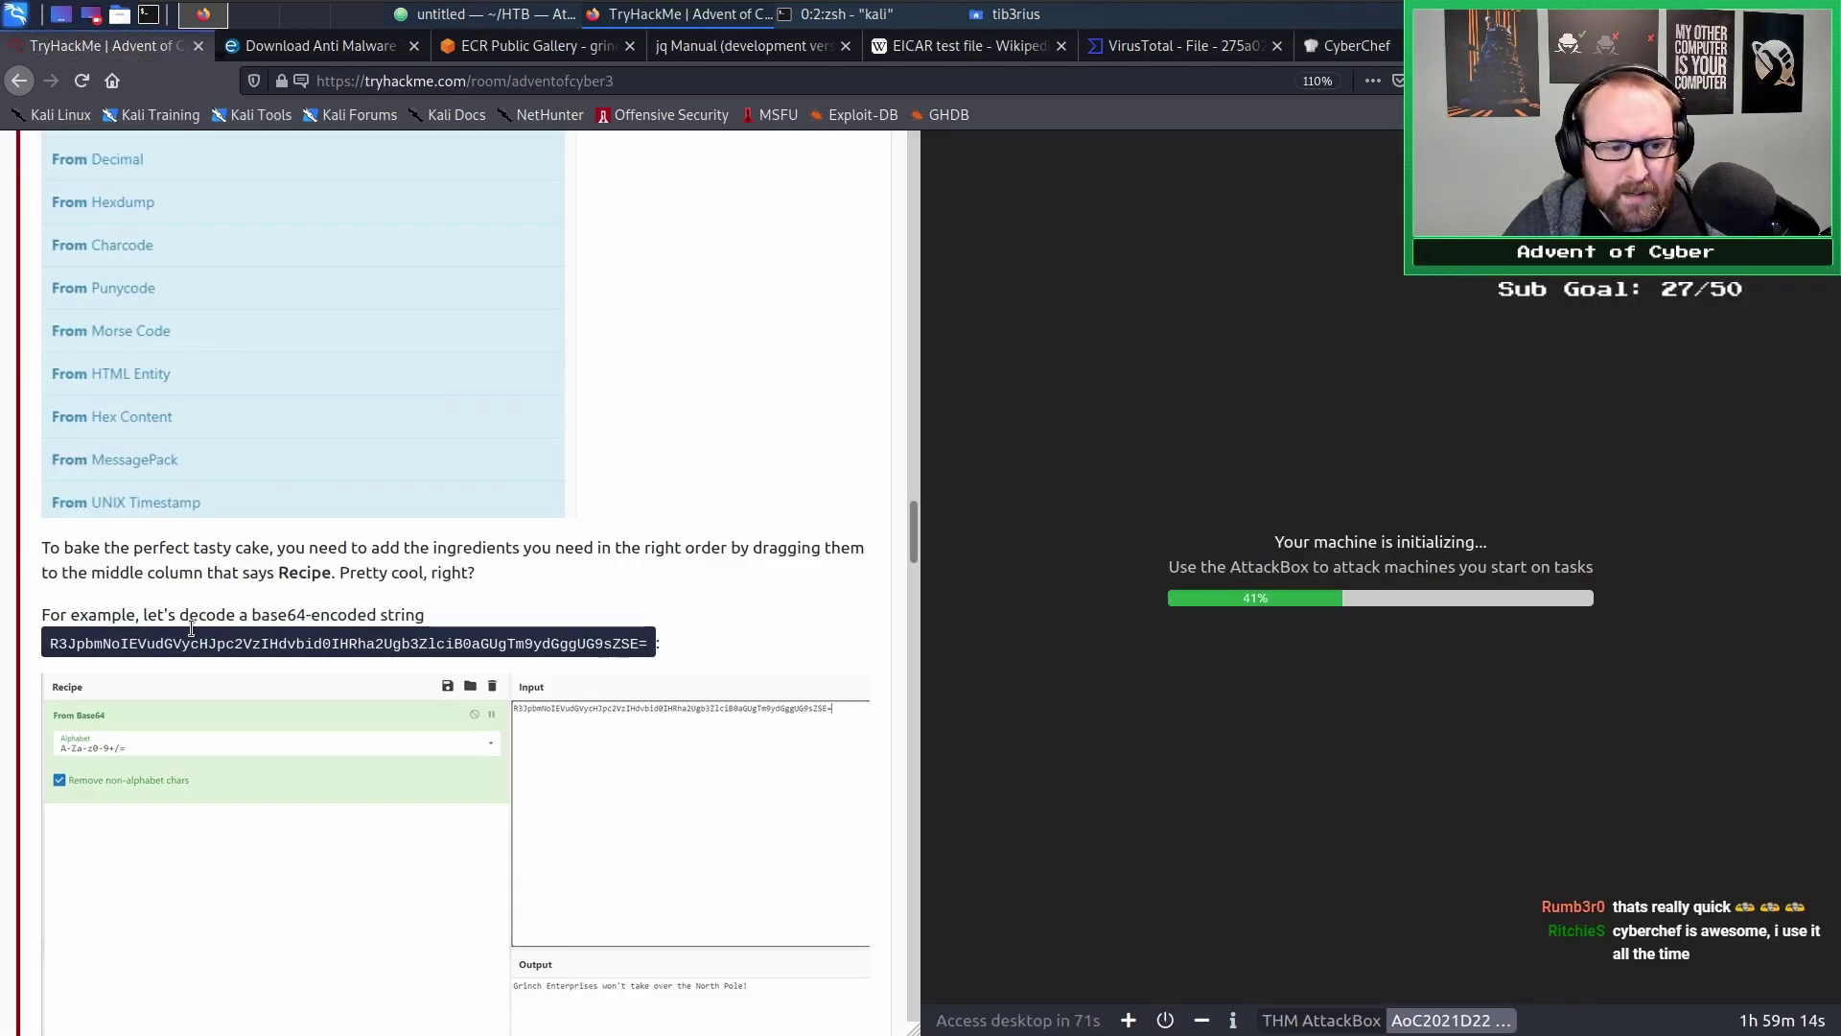
triple_click(190, 644)
left_click(382, 558)
scroll(342, 428, "down", 5)
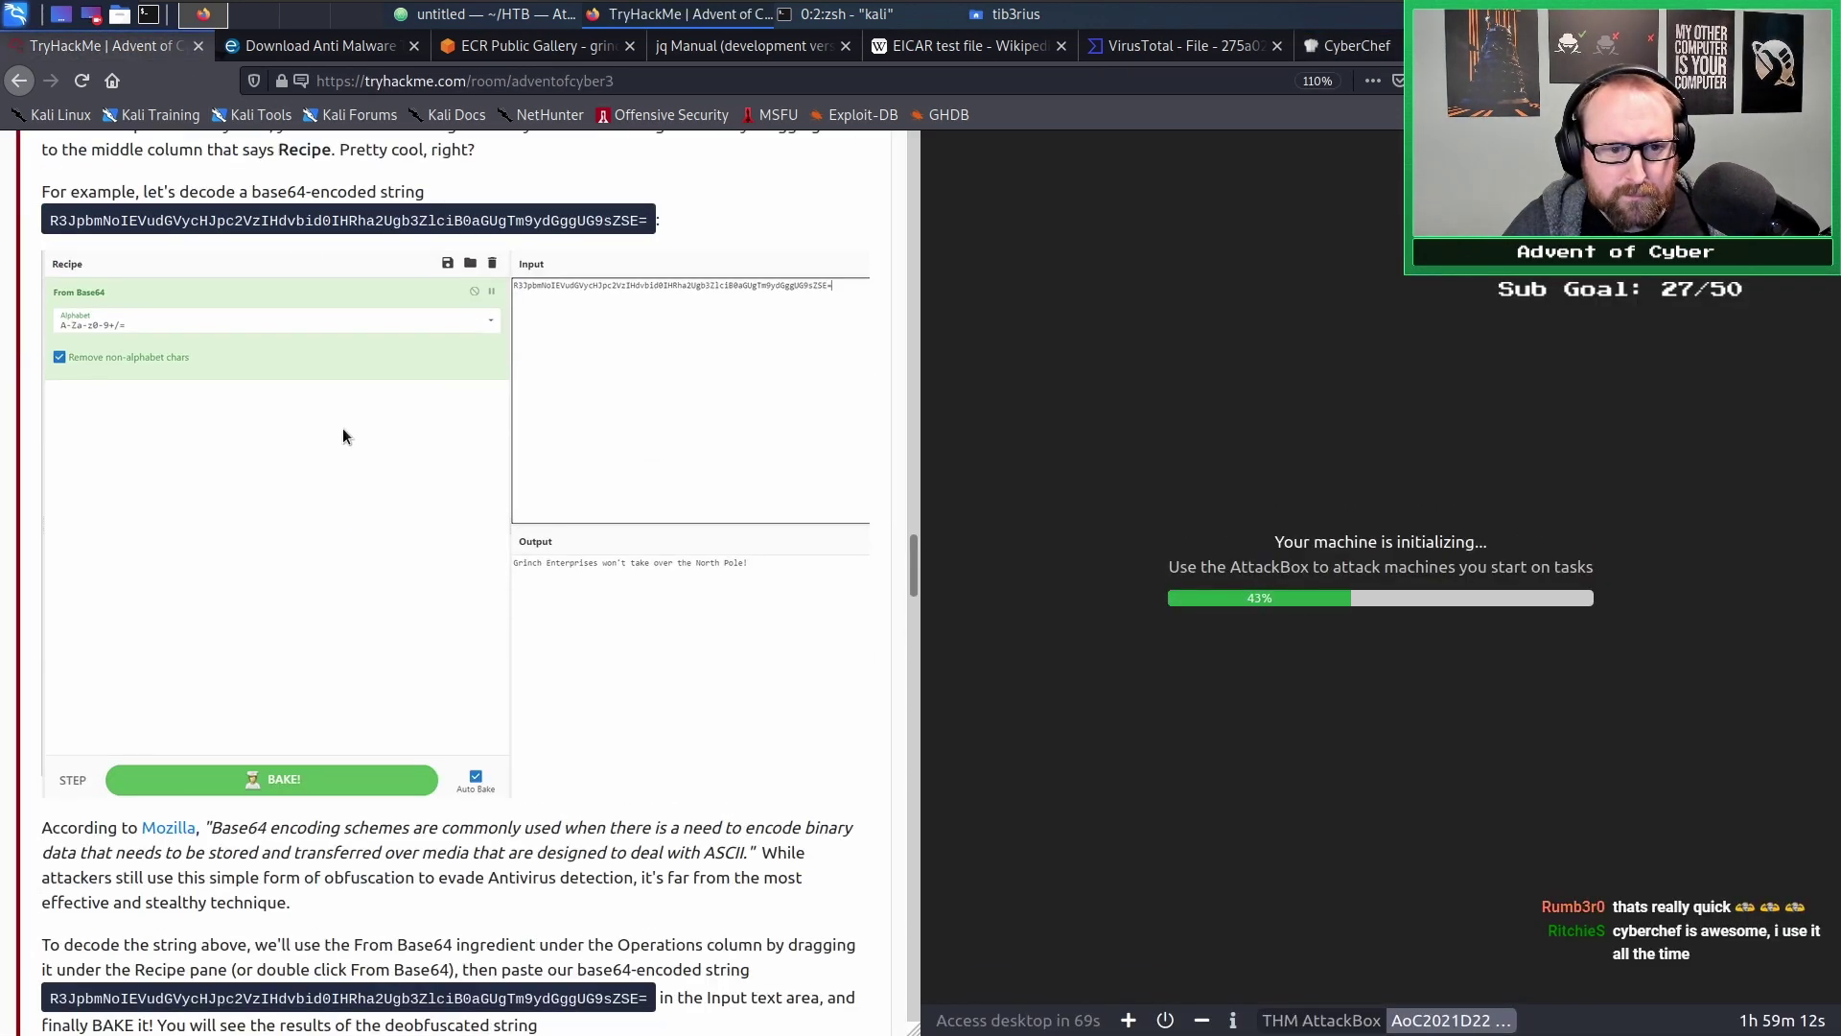
double_click(281, 227)
right_click(350, 235)
left_click(371, 248)
- Paste the string into CyberChef's Input and add From Base64 to the recipe
left_click(1347, 45)
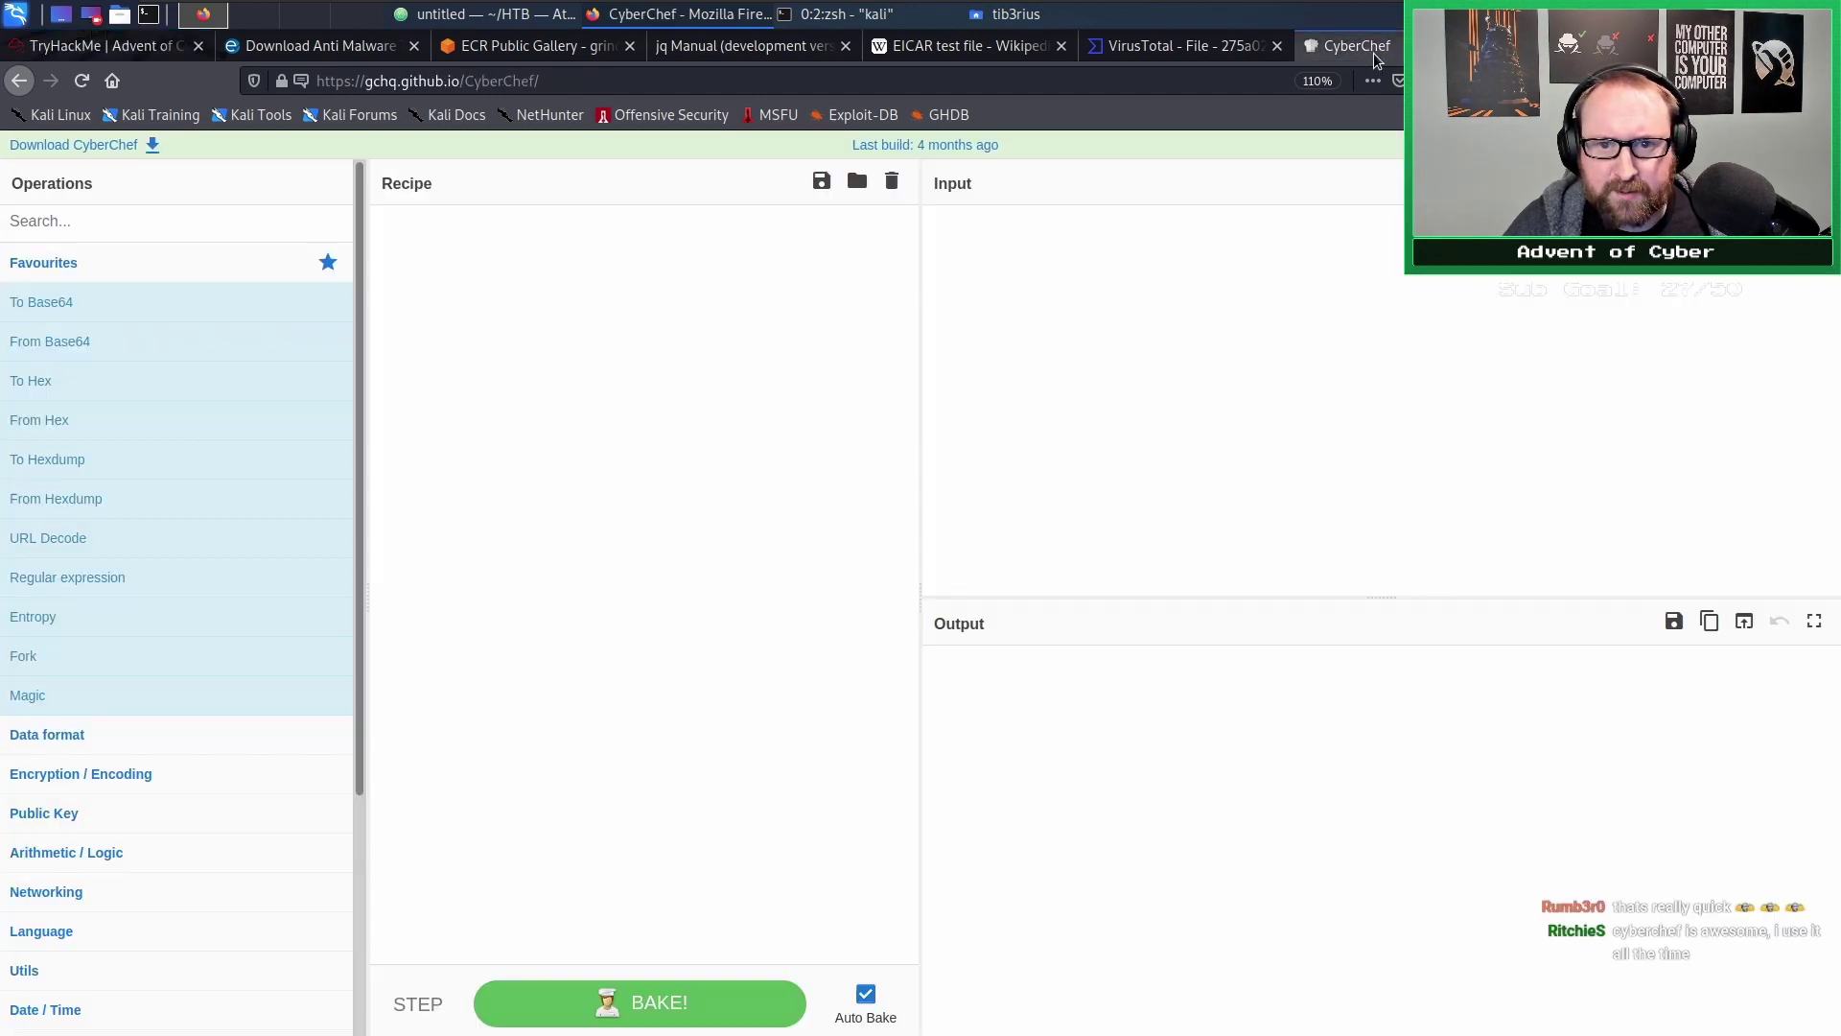
left_click(1077, 300)
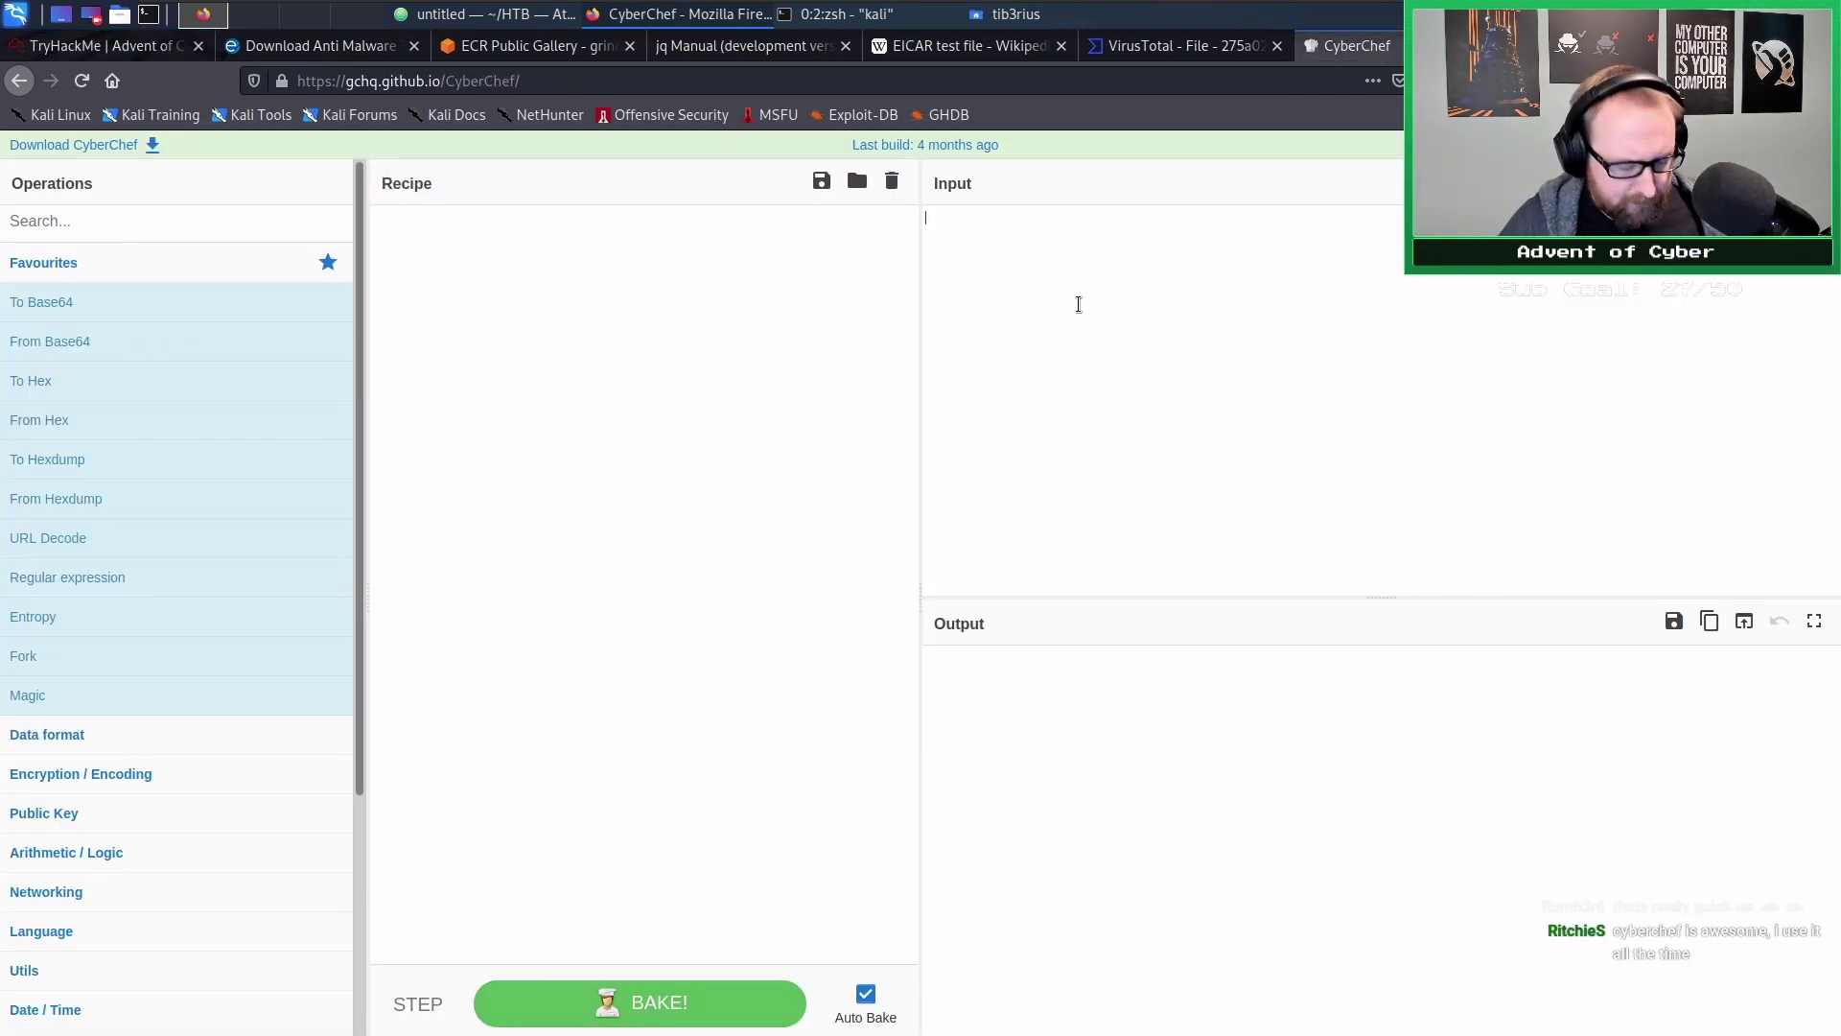
key("ctrl+v")
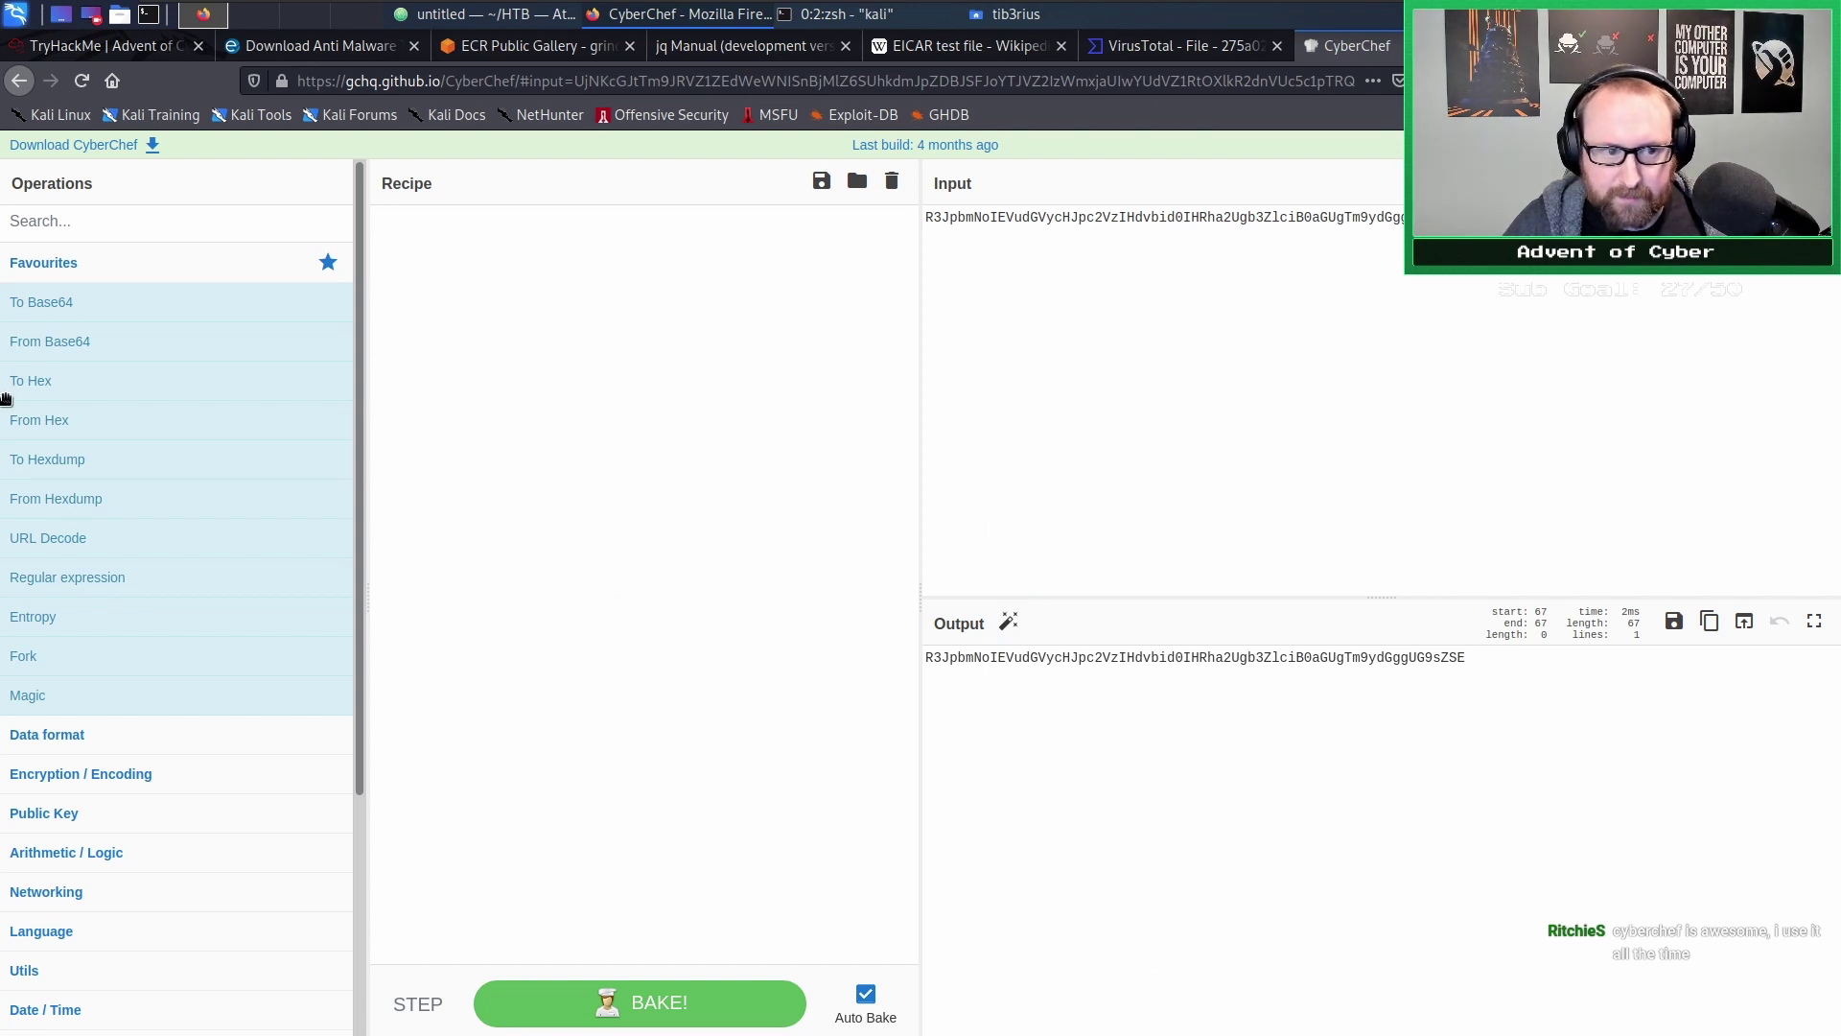
left_click_drag(43, 343, 462, 267)
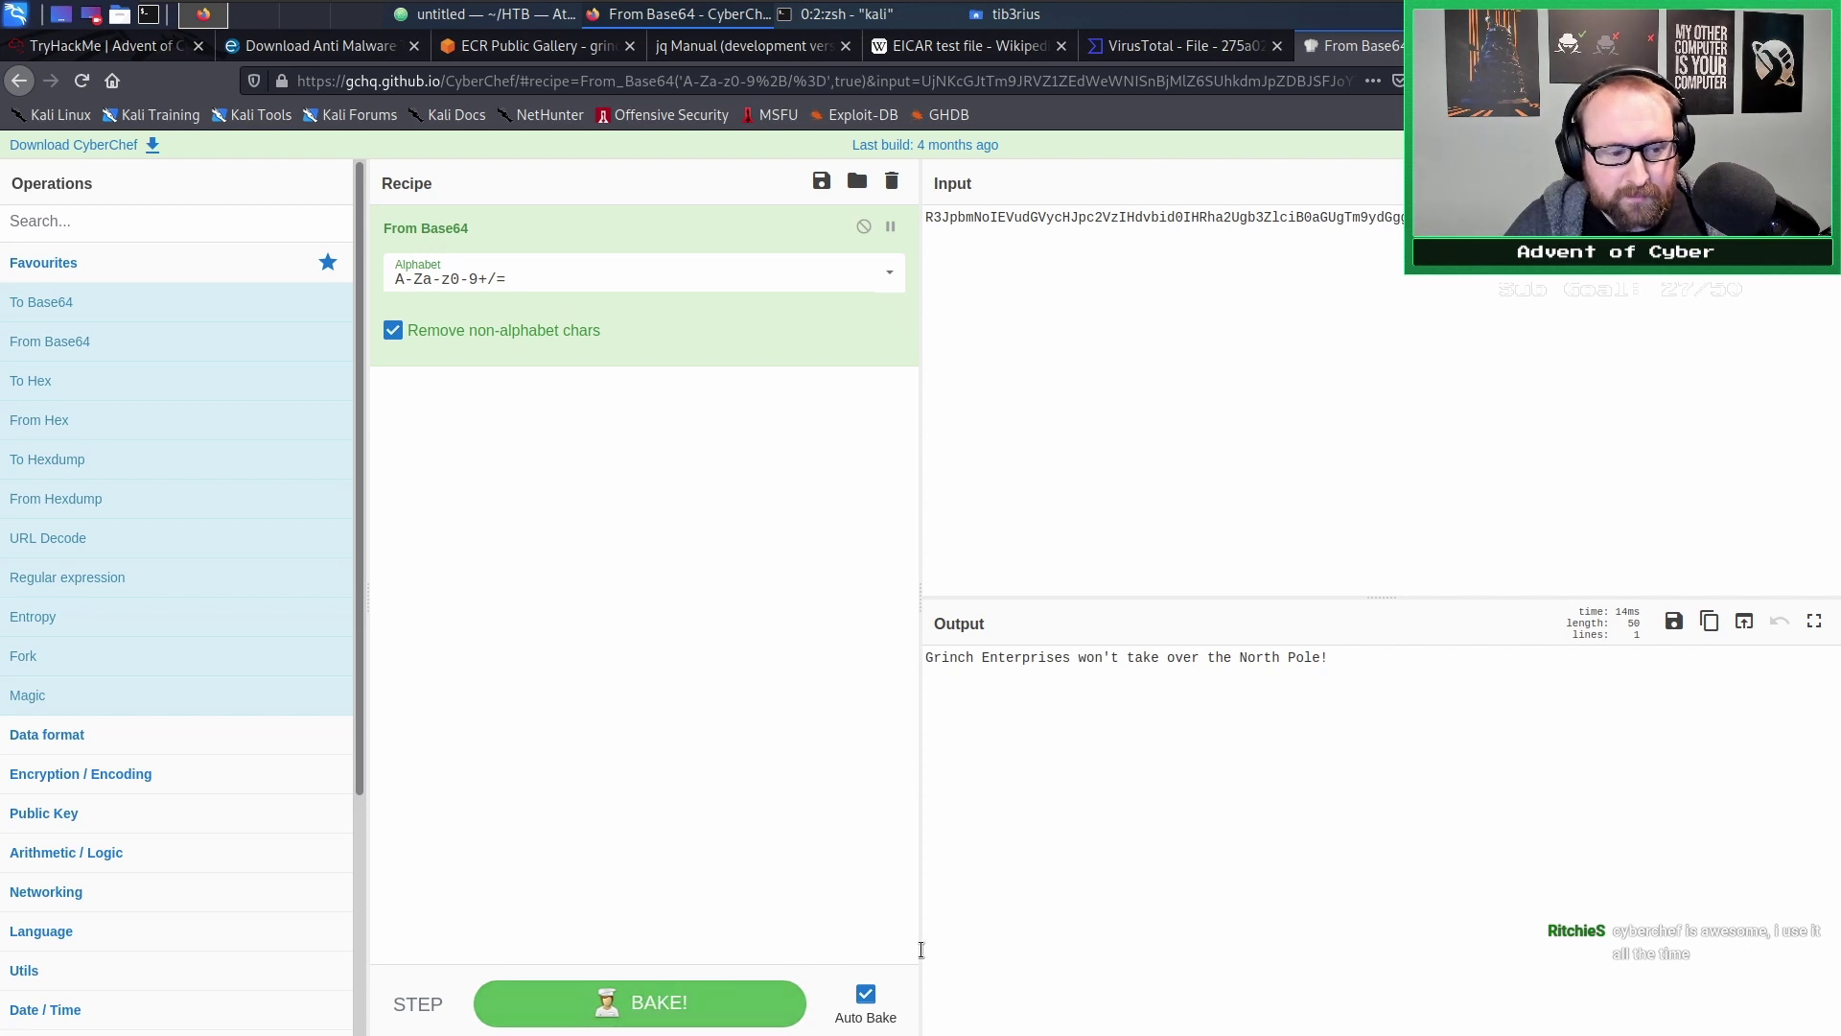
left_click_drag(131, 341, 606, 201)
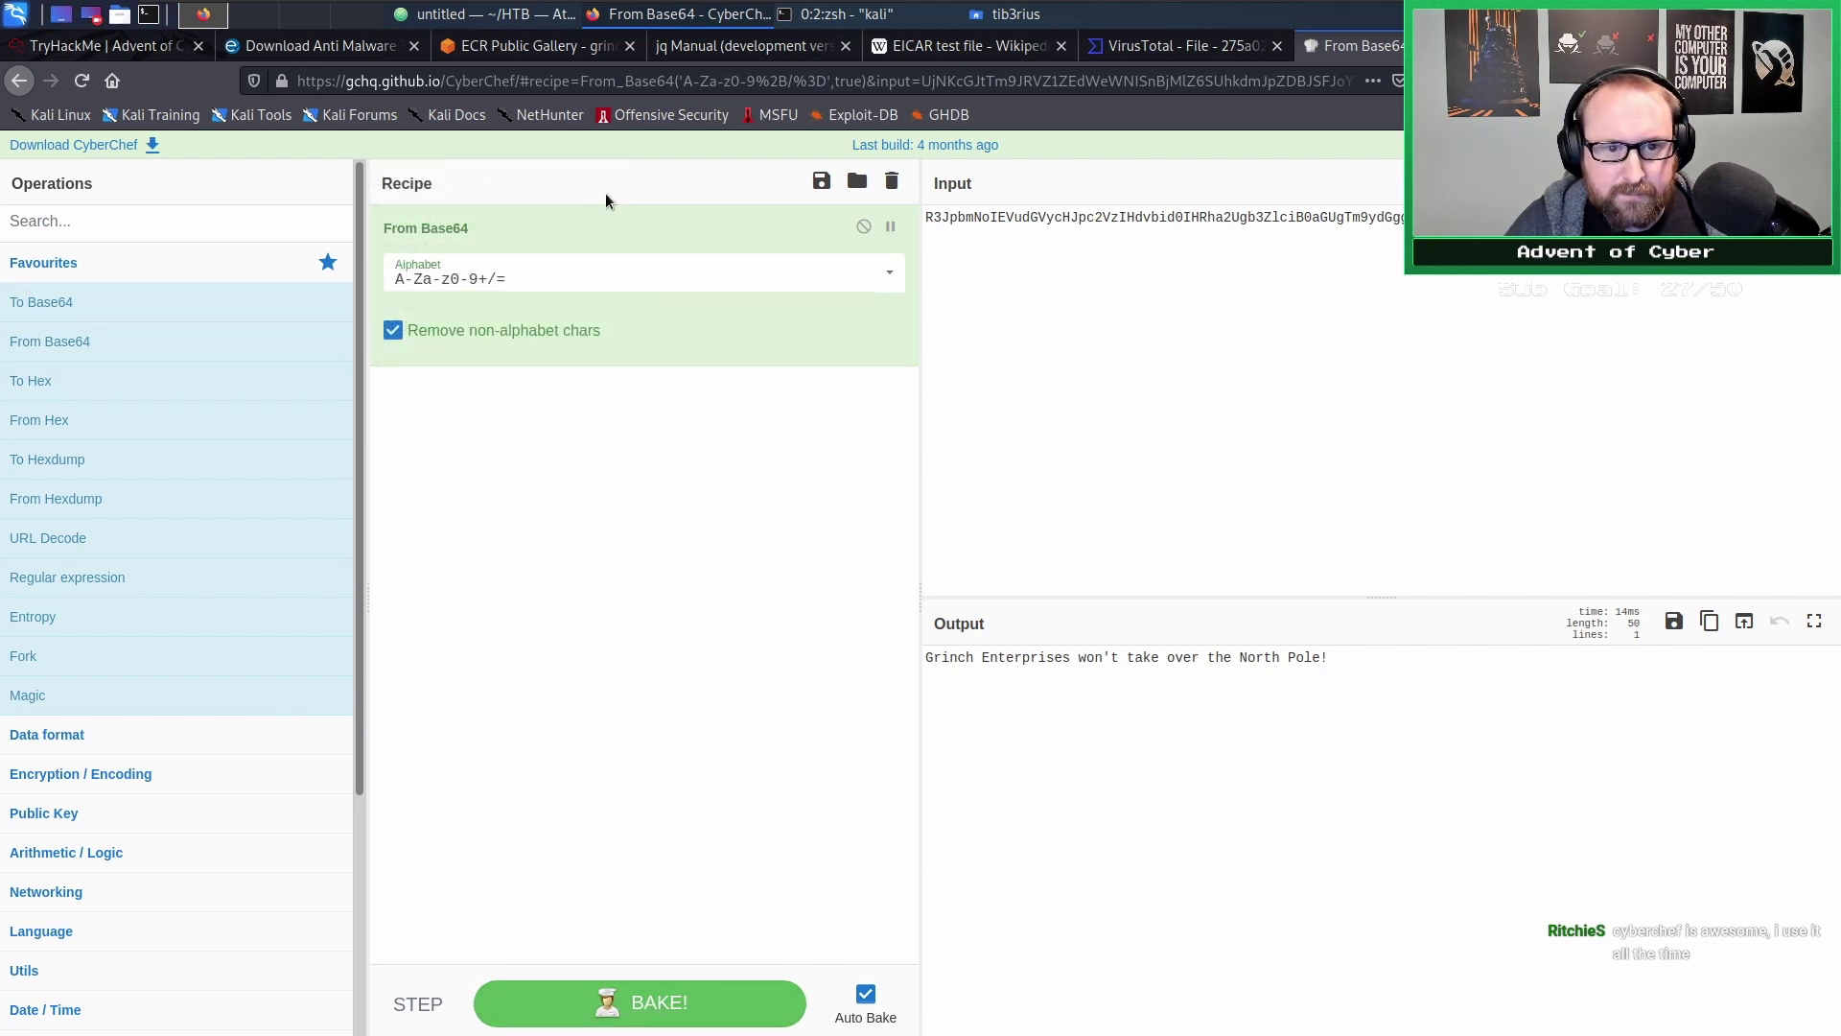
left_click(1129, 207)
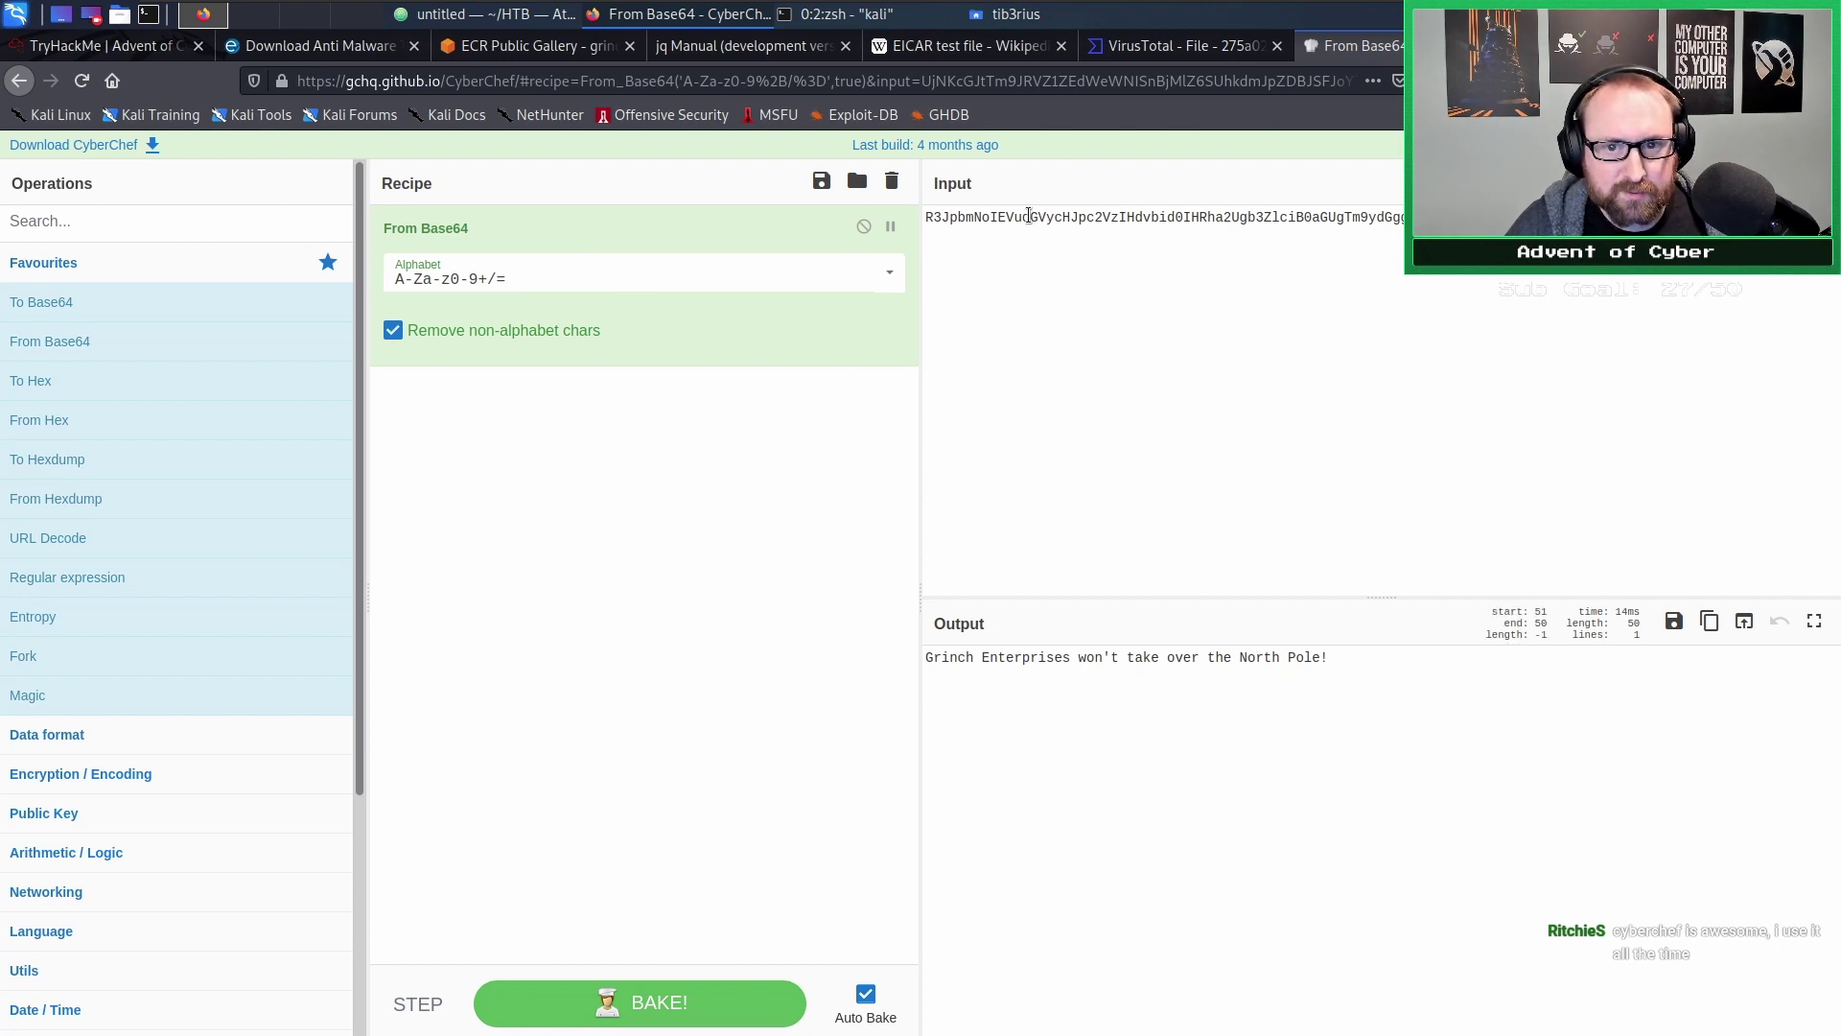
key("ctrl+a")
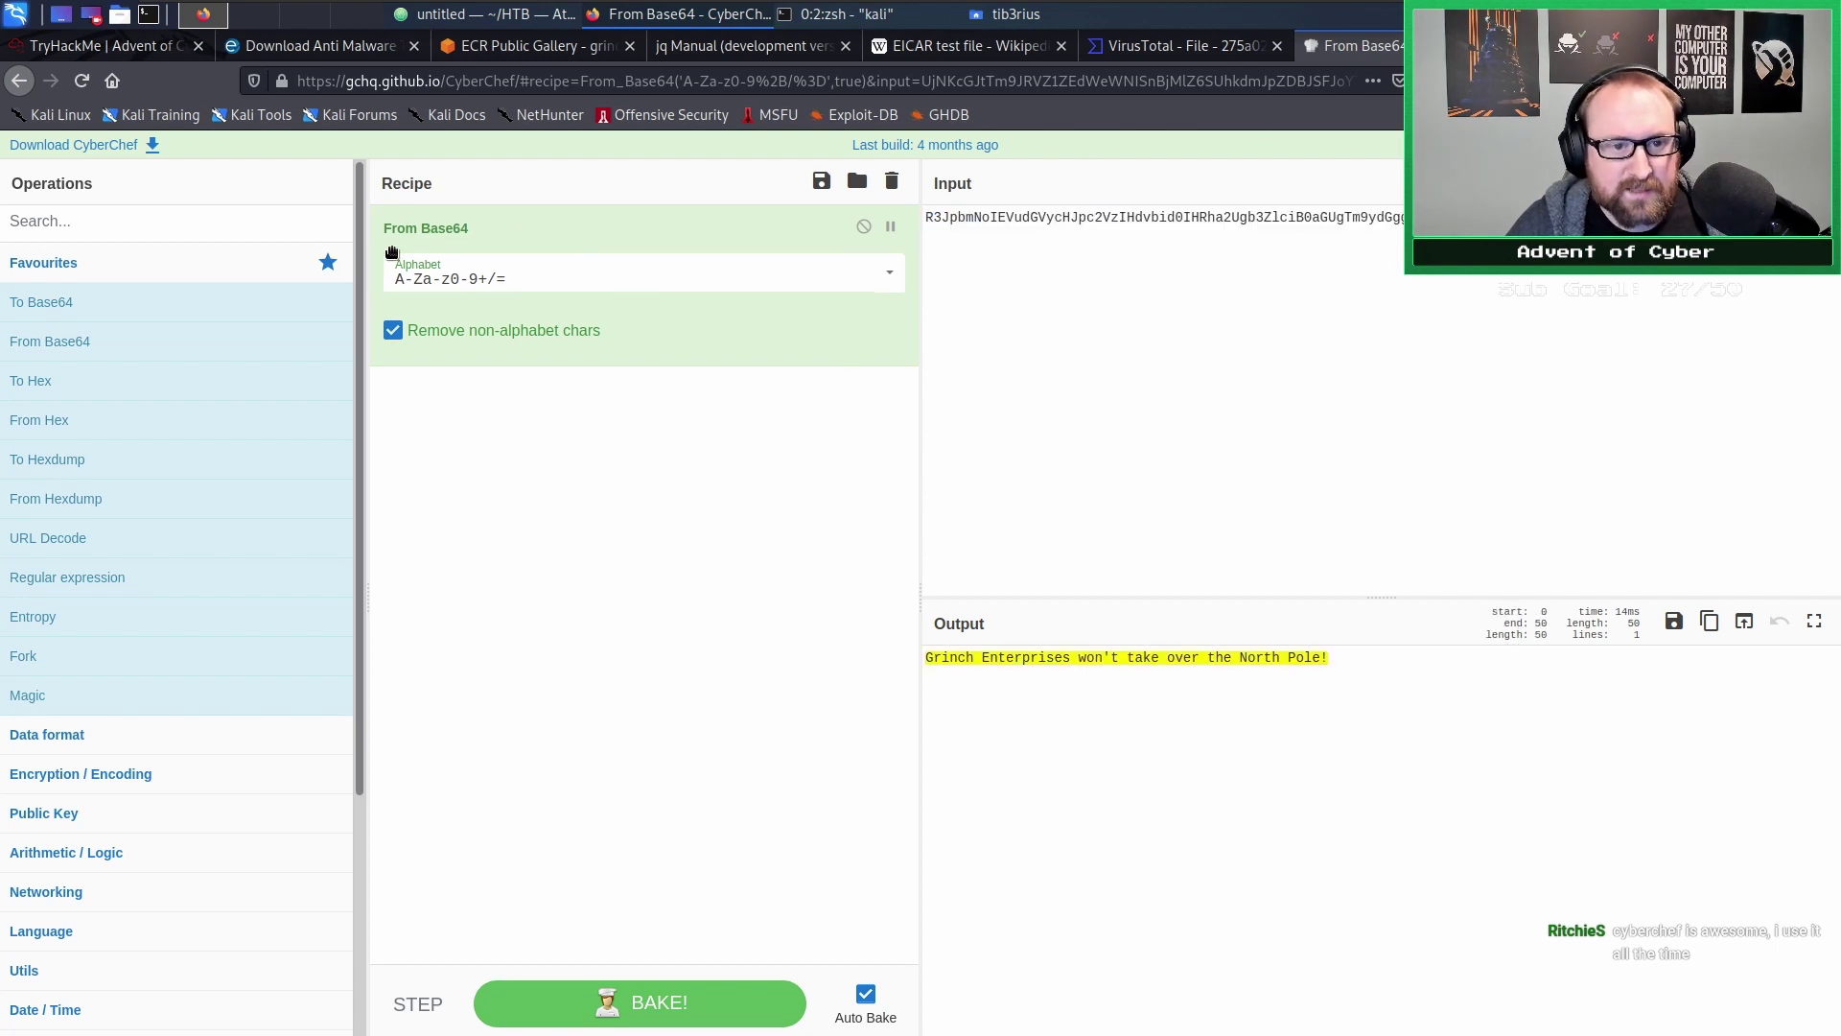
left_click(1448, 726)
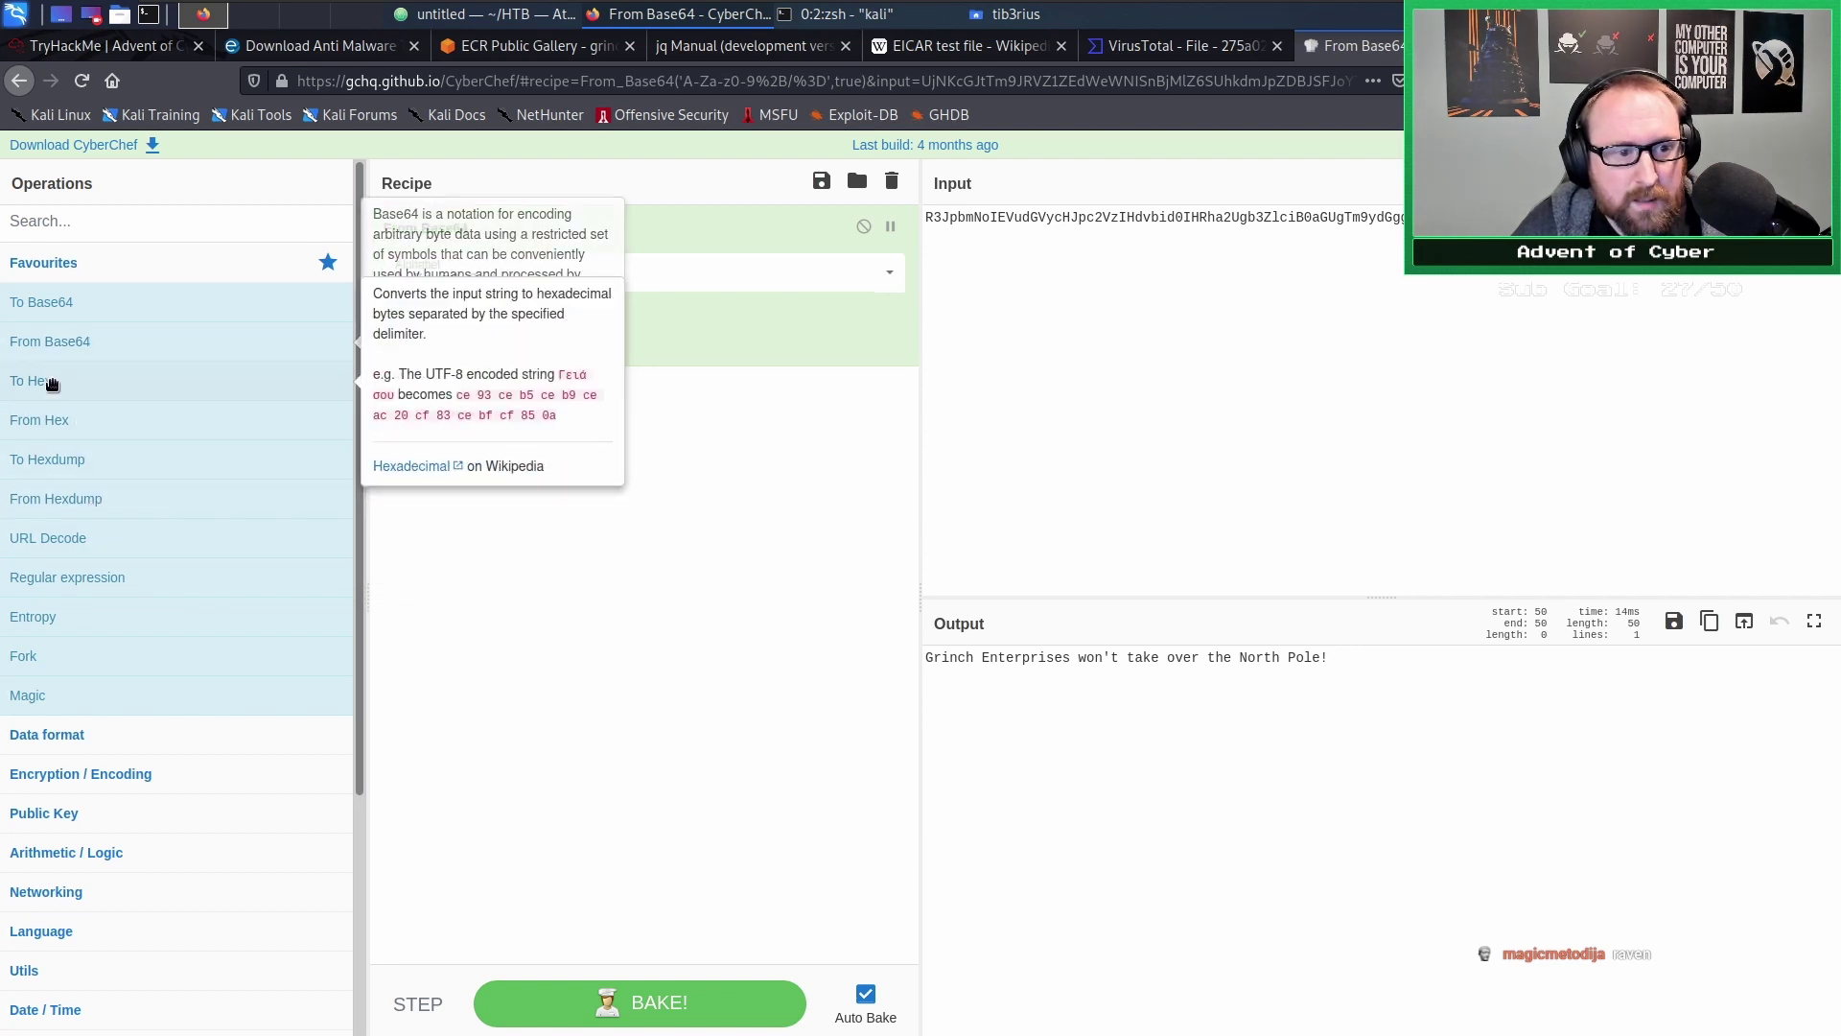
- Place a To Hex step after From Base64 in the recipe and leave it disabled
left_click_drag(57, 381, 705, 479)
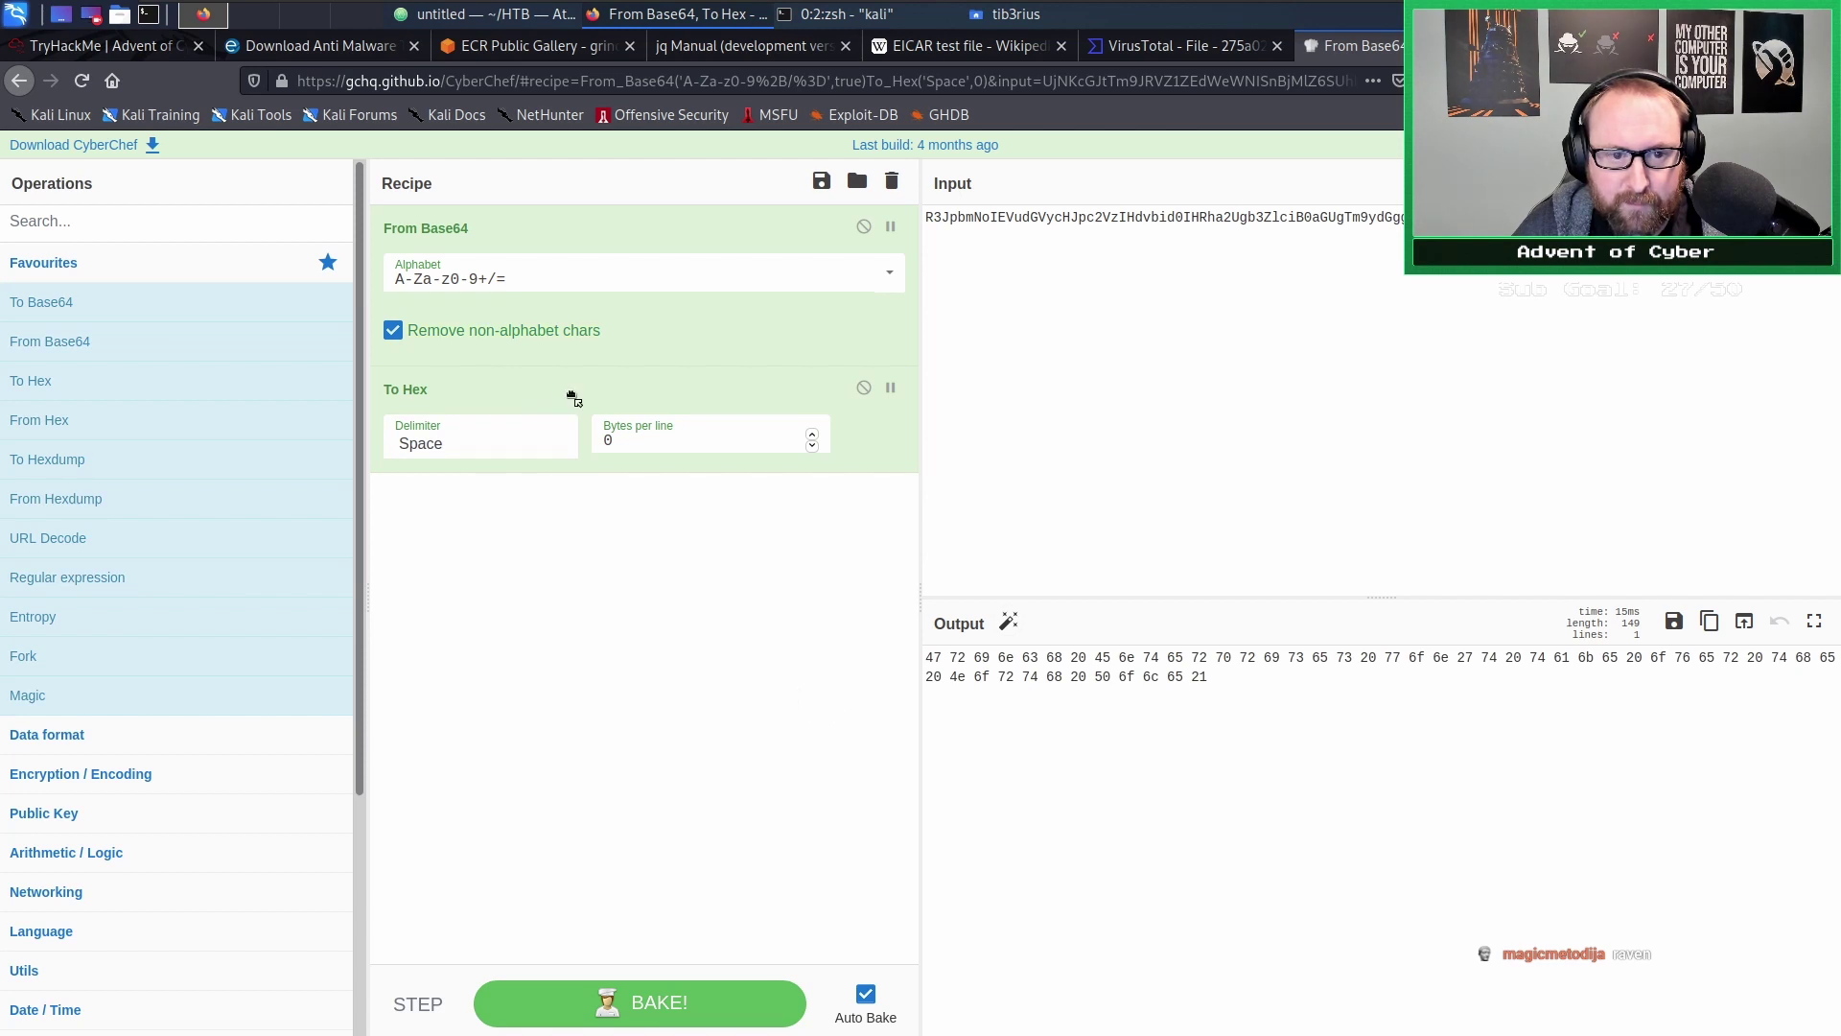
left_click_drag(574, 395, 518, 235)
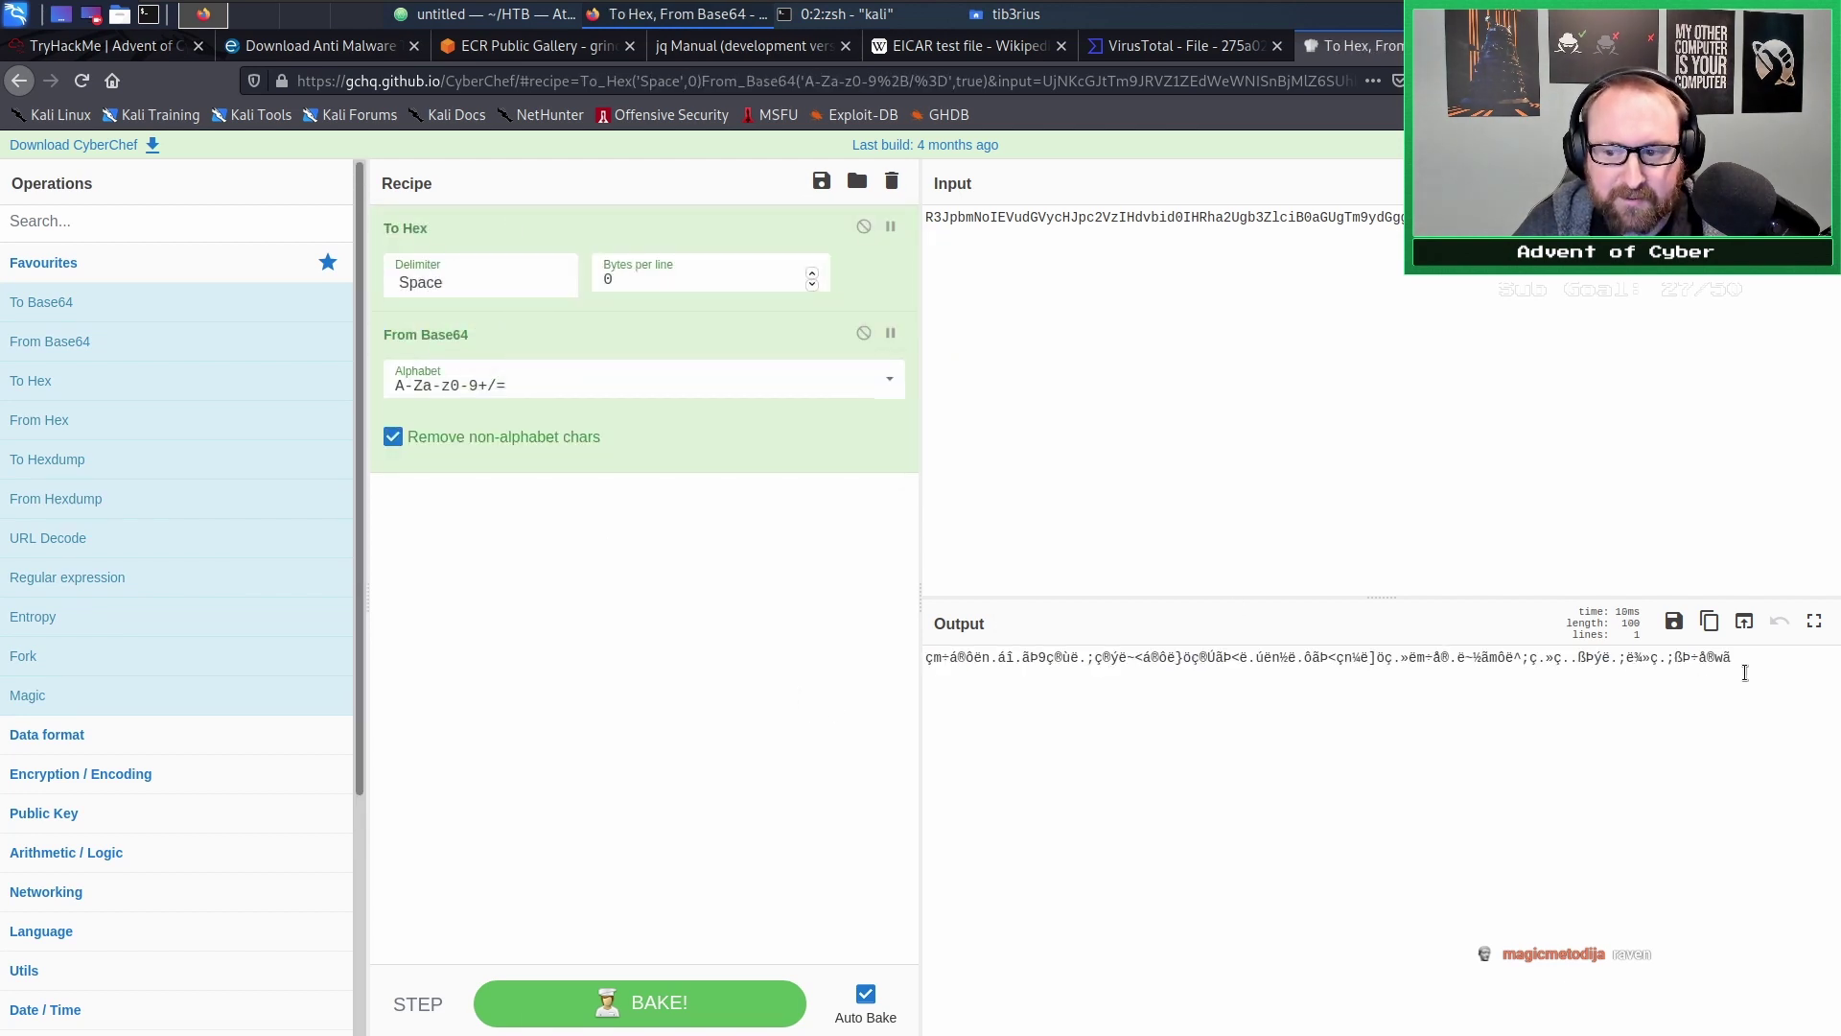
left_click_drag(1745, 672, 1027, 687)
left_click_drag(570, 228, 606, 484)
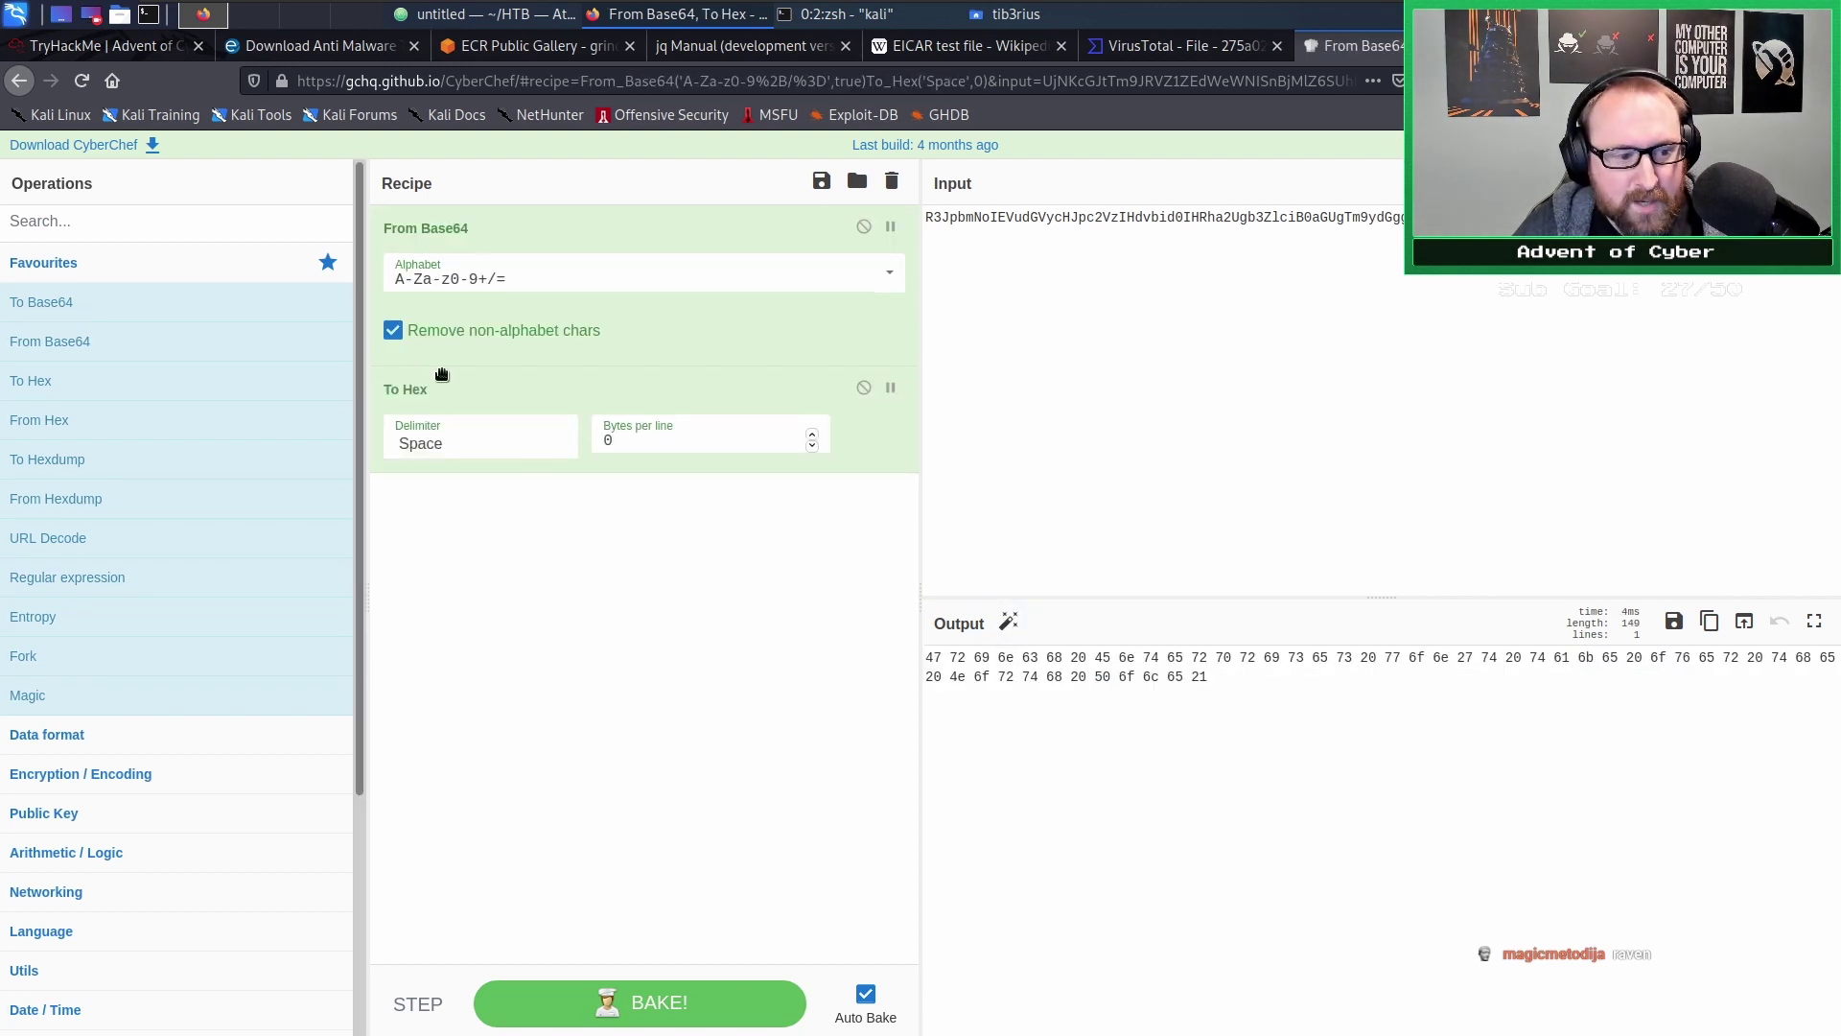
left_click(866, 391)
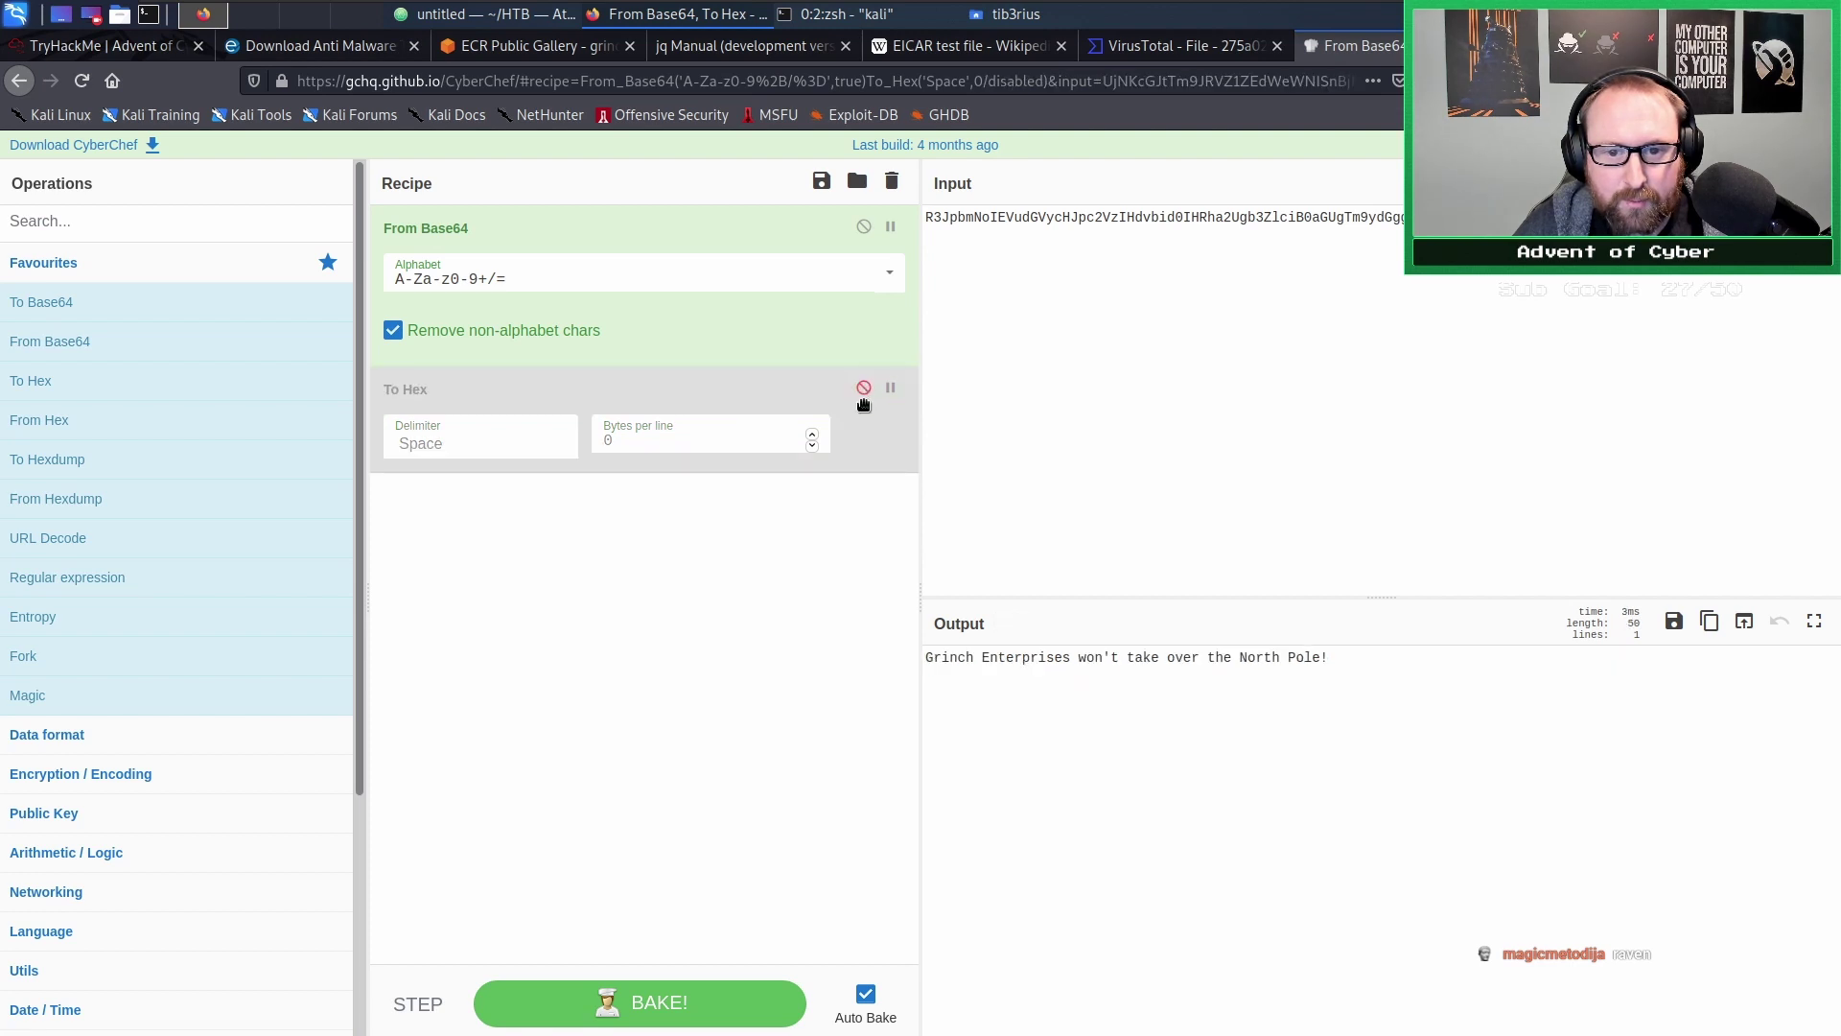
left_click(867, 393)
left_click(866, 391)
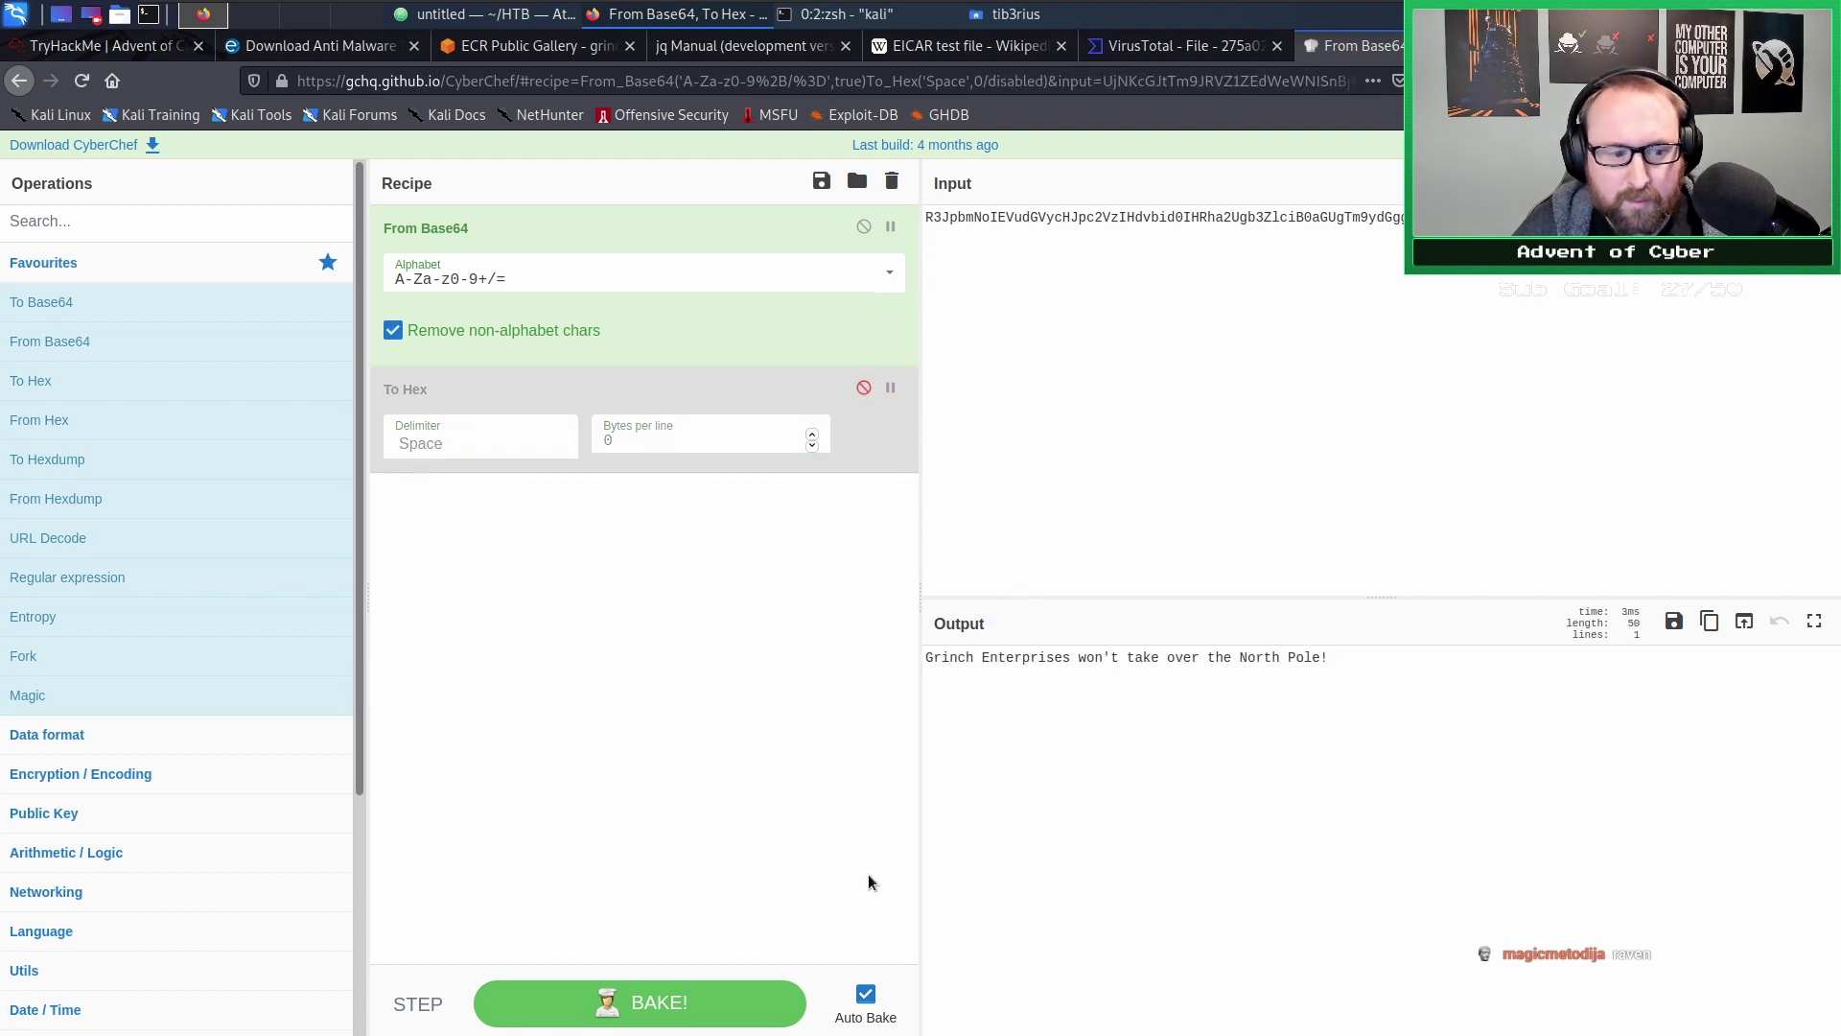
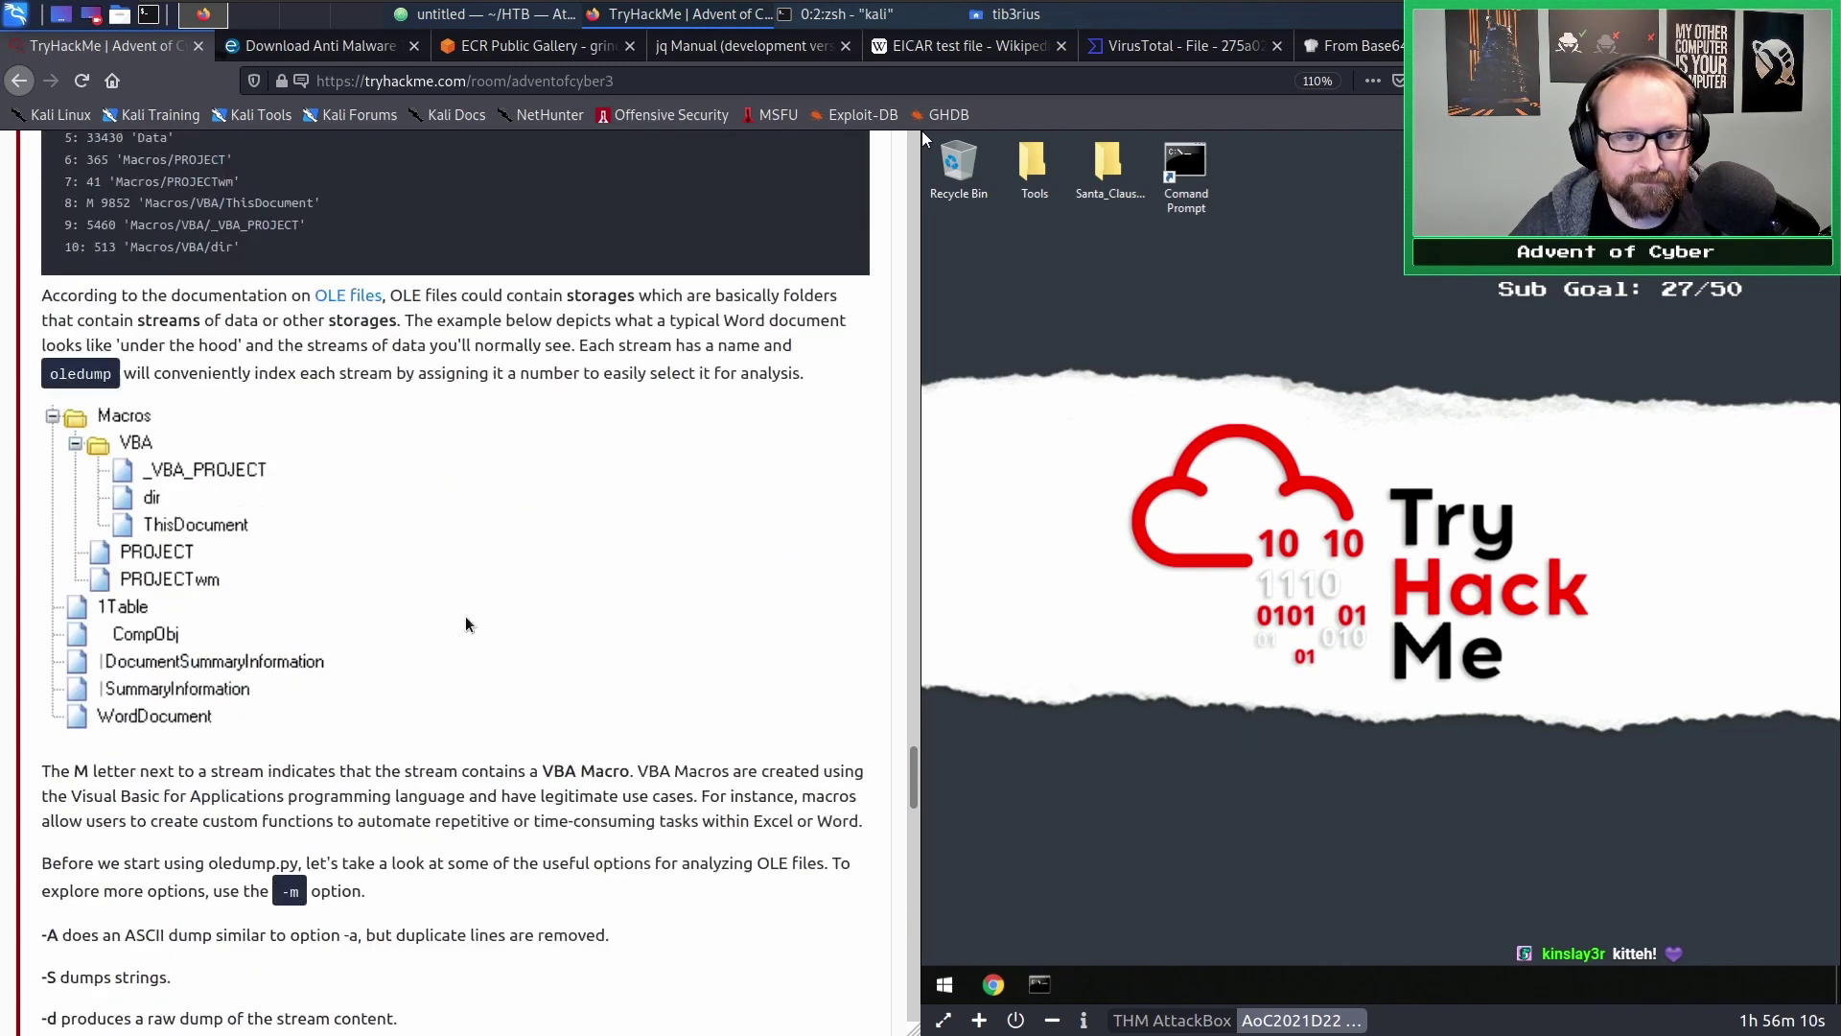
scroll(228, 401, "up", 1)
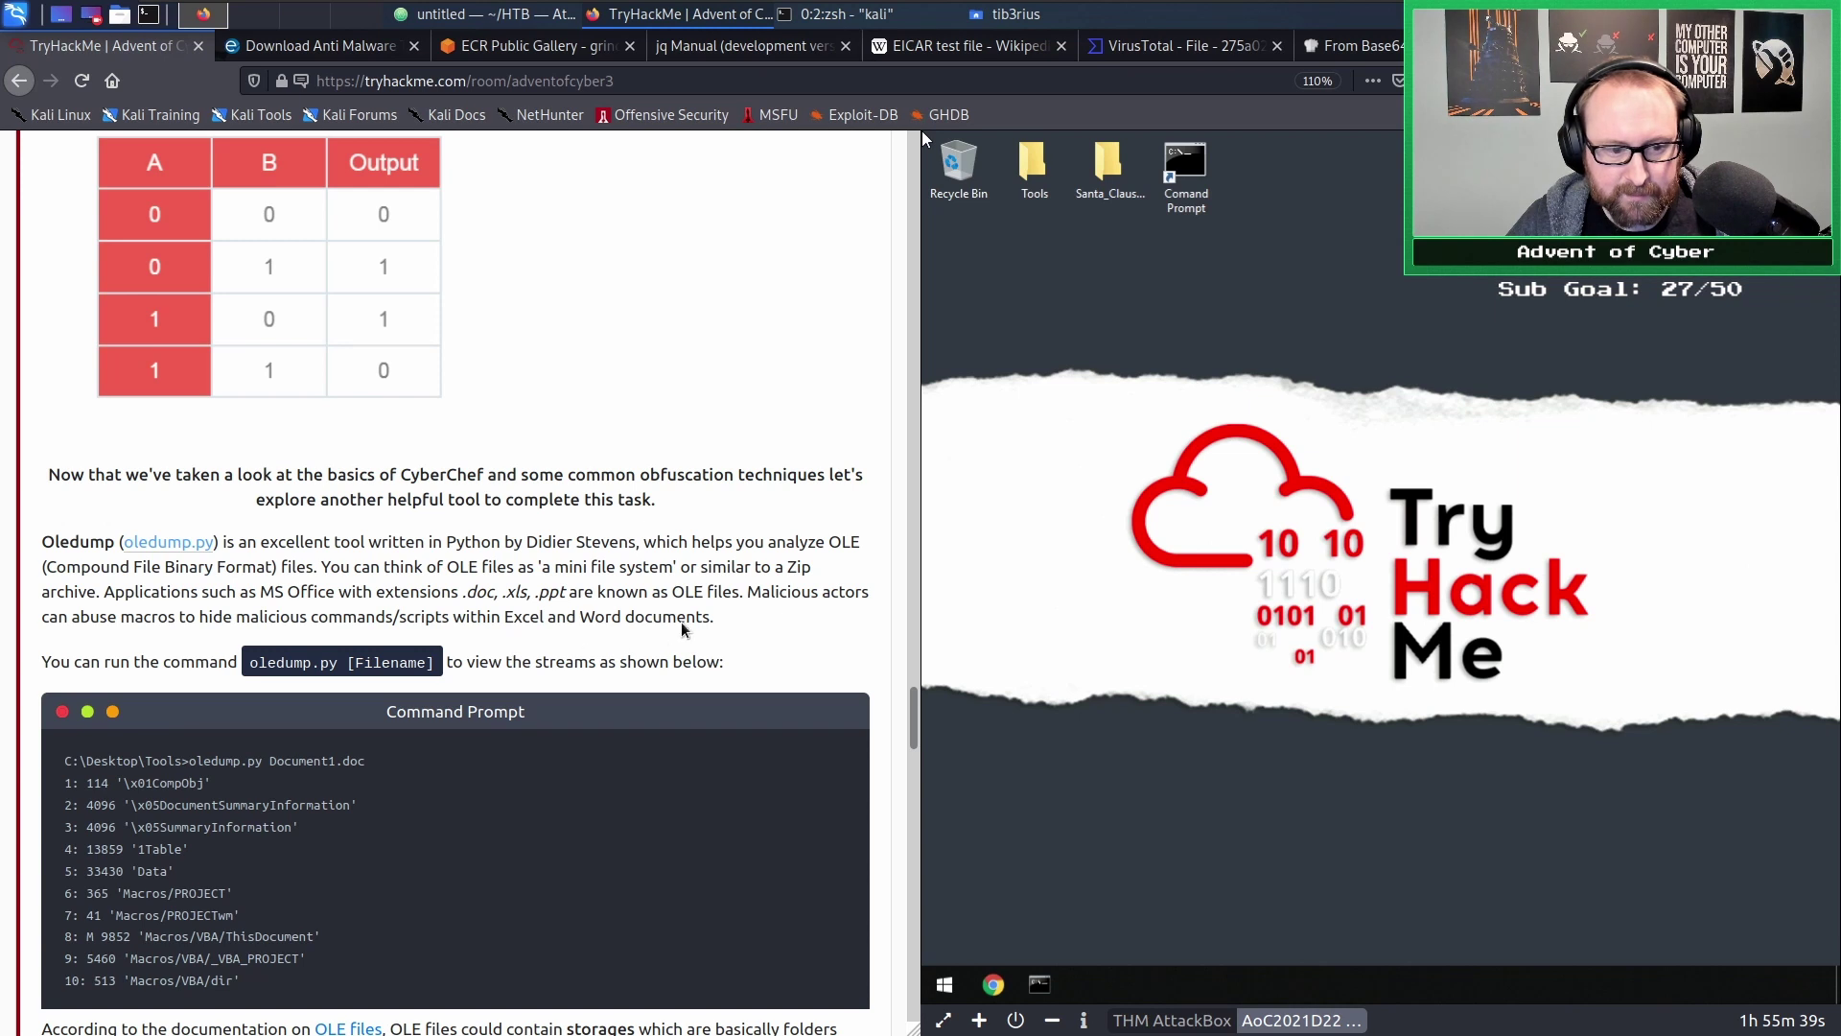
- Scroll back to the Oledump introduction and stream listing, then open the desktop Command Prompt
scroll(682, 628, "down", 1)
left_click(1187, 171)
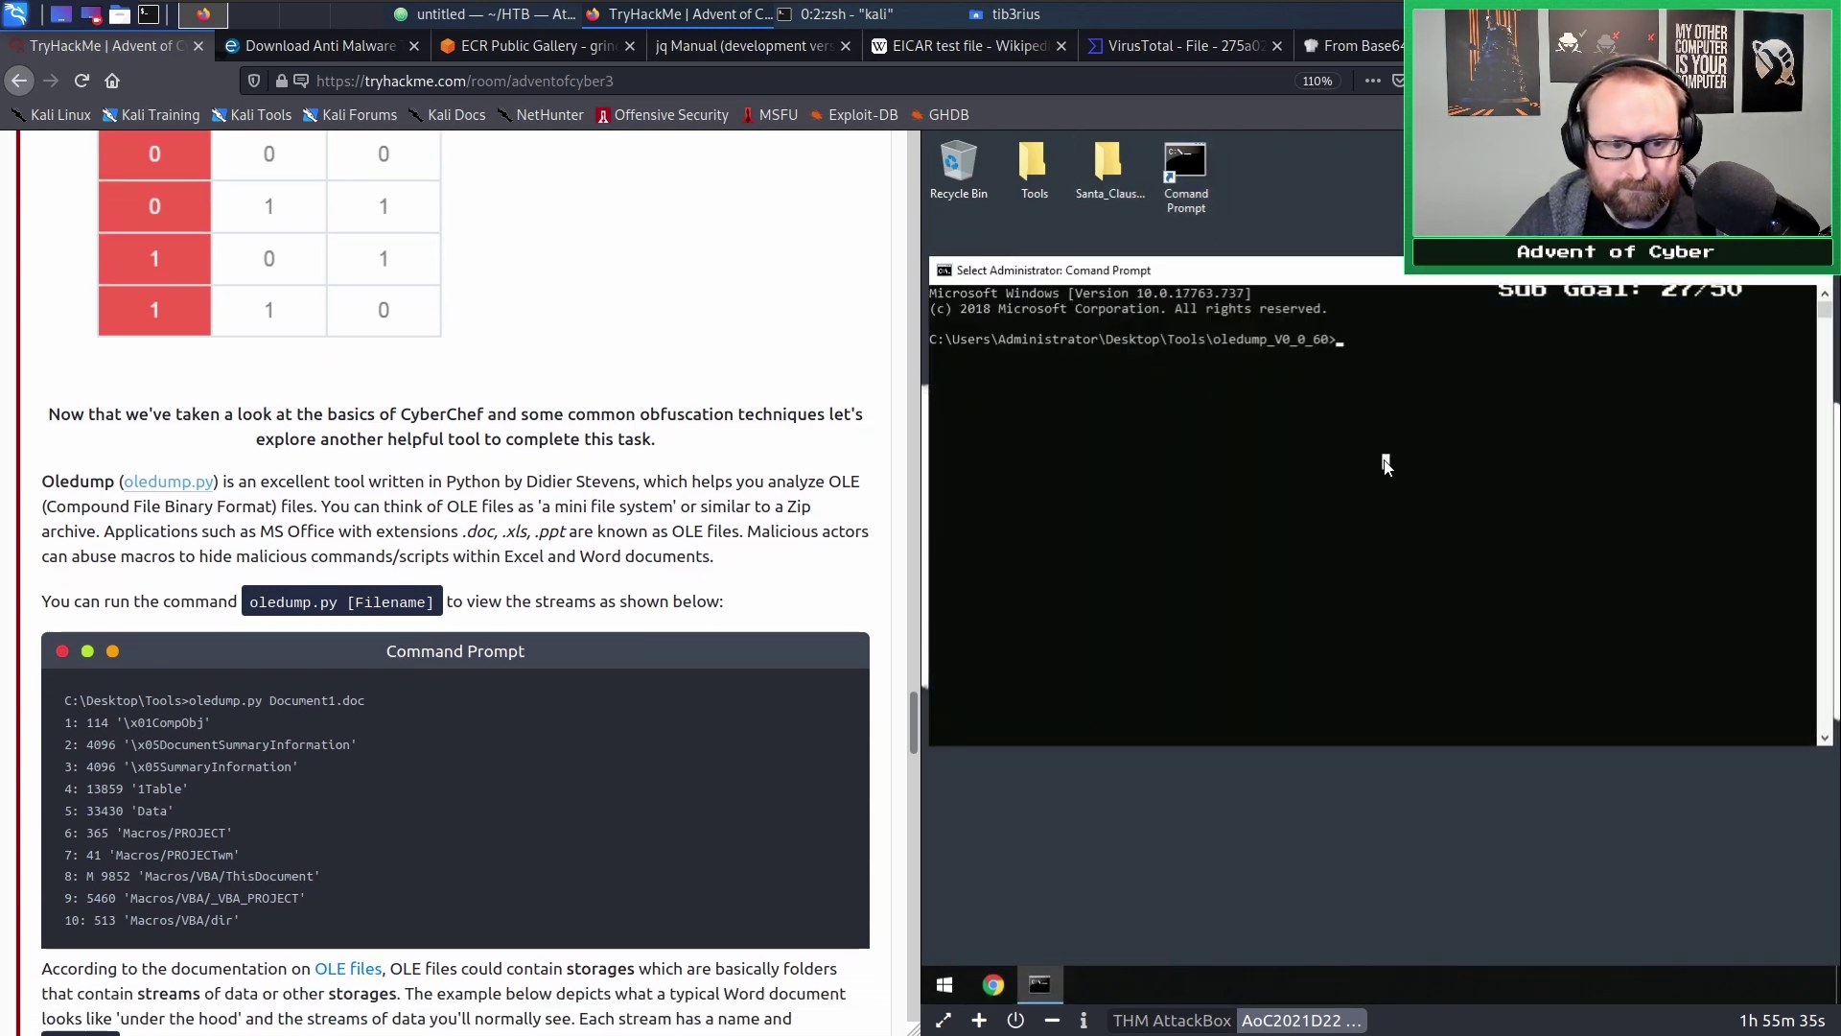
- Discard the half-typed oledump.py command and list the oledump_V0_0_60 folder contents with dir
type("oledump.py")
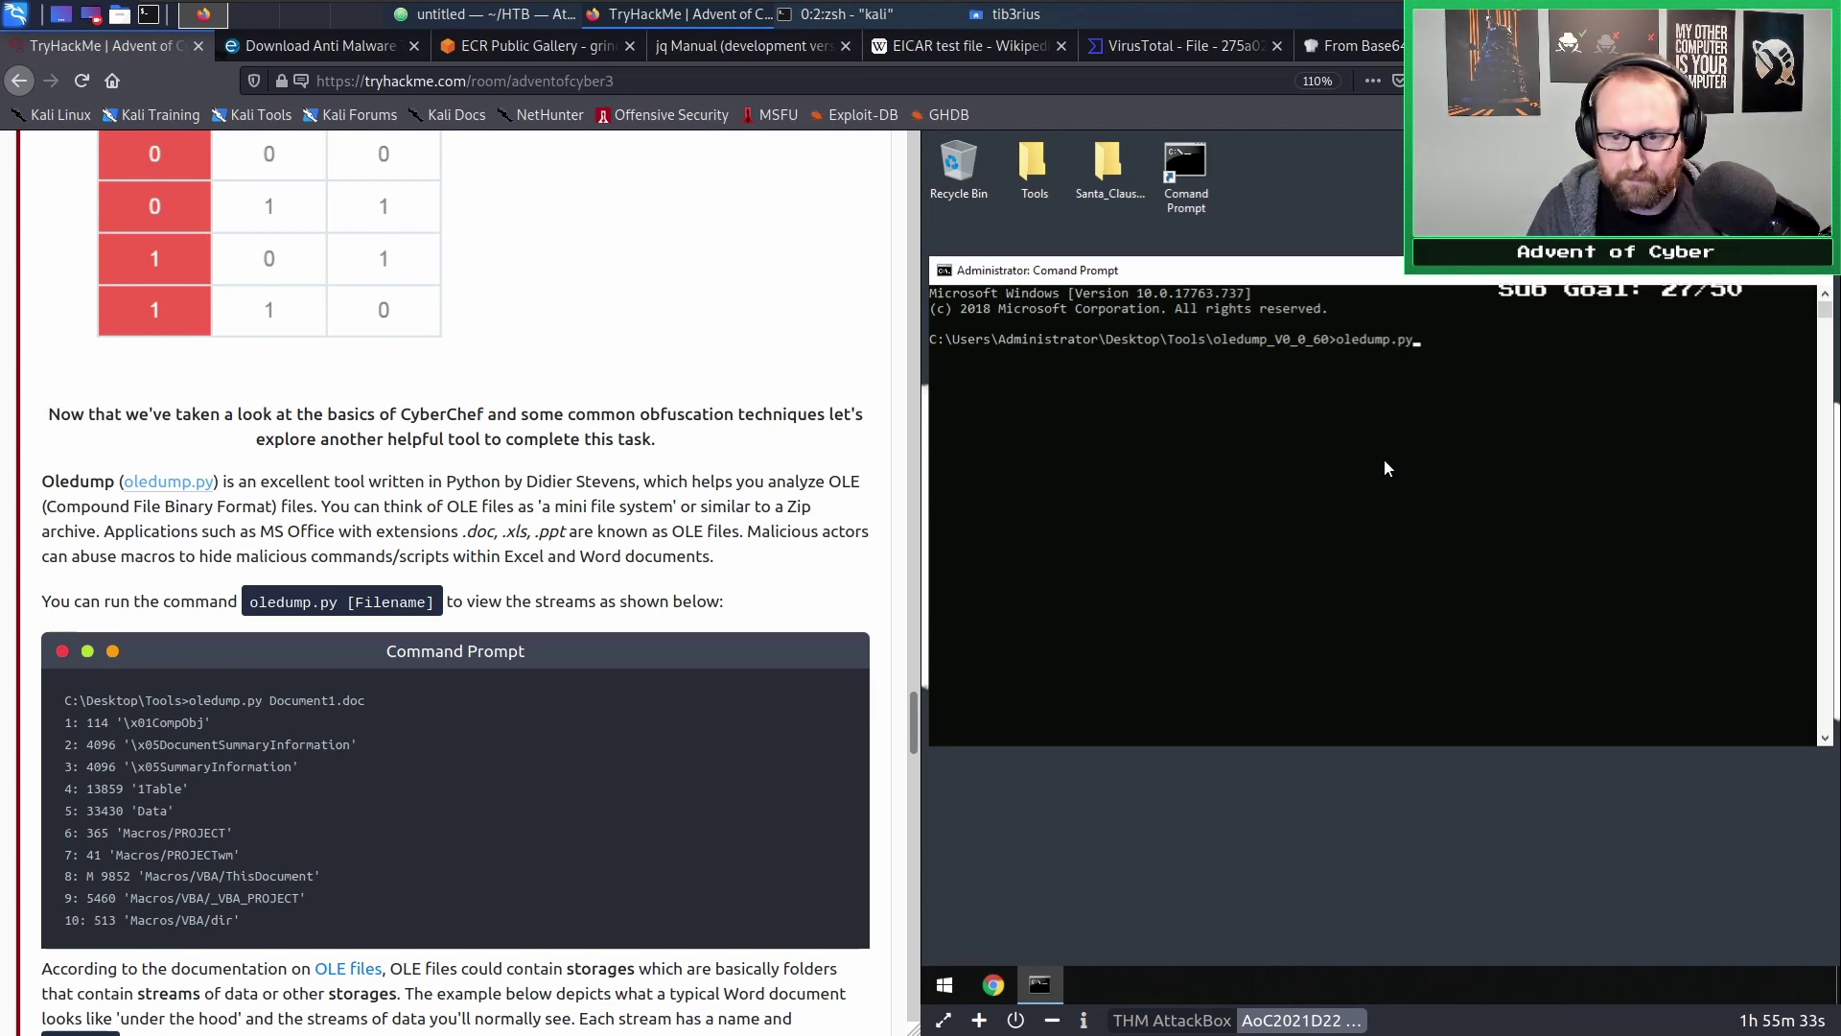
type(" Doc")
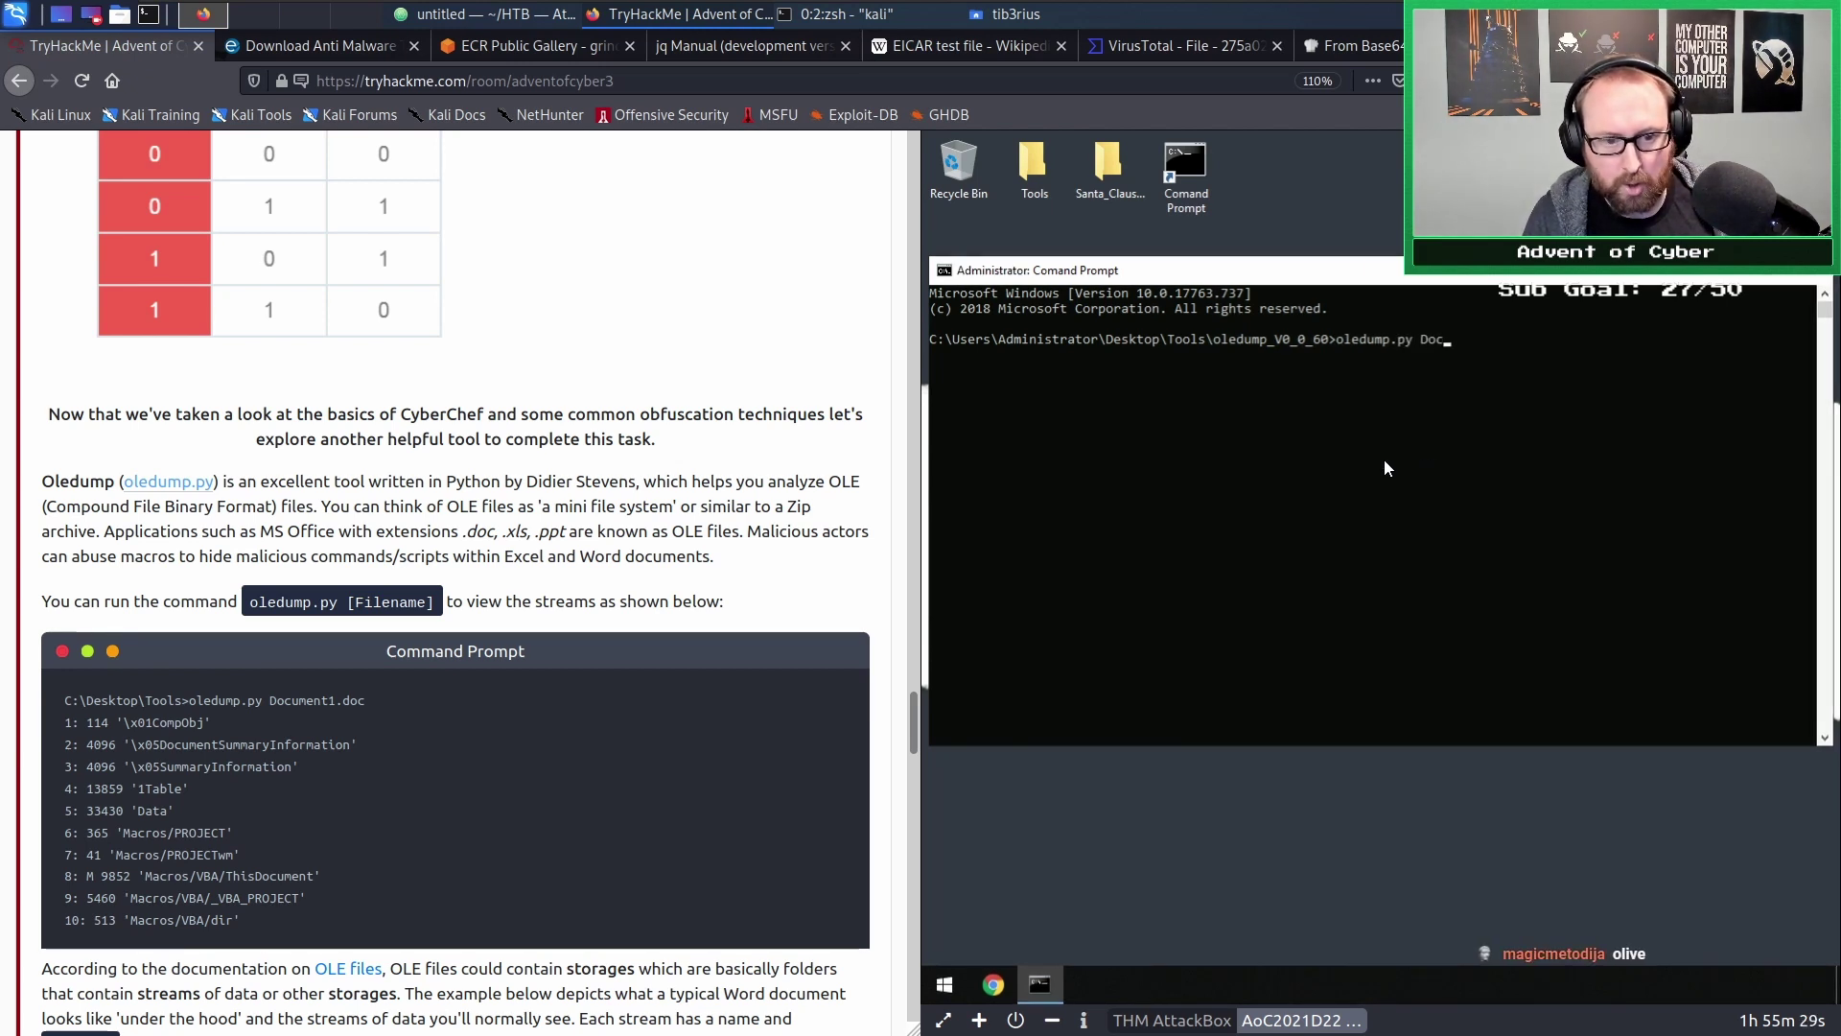
key("BackSpace")
key("BackSpace")
key("BackSpace")
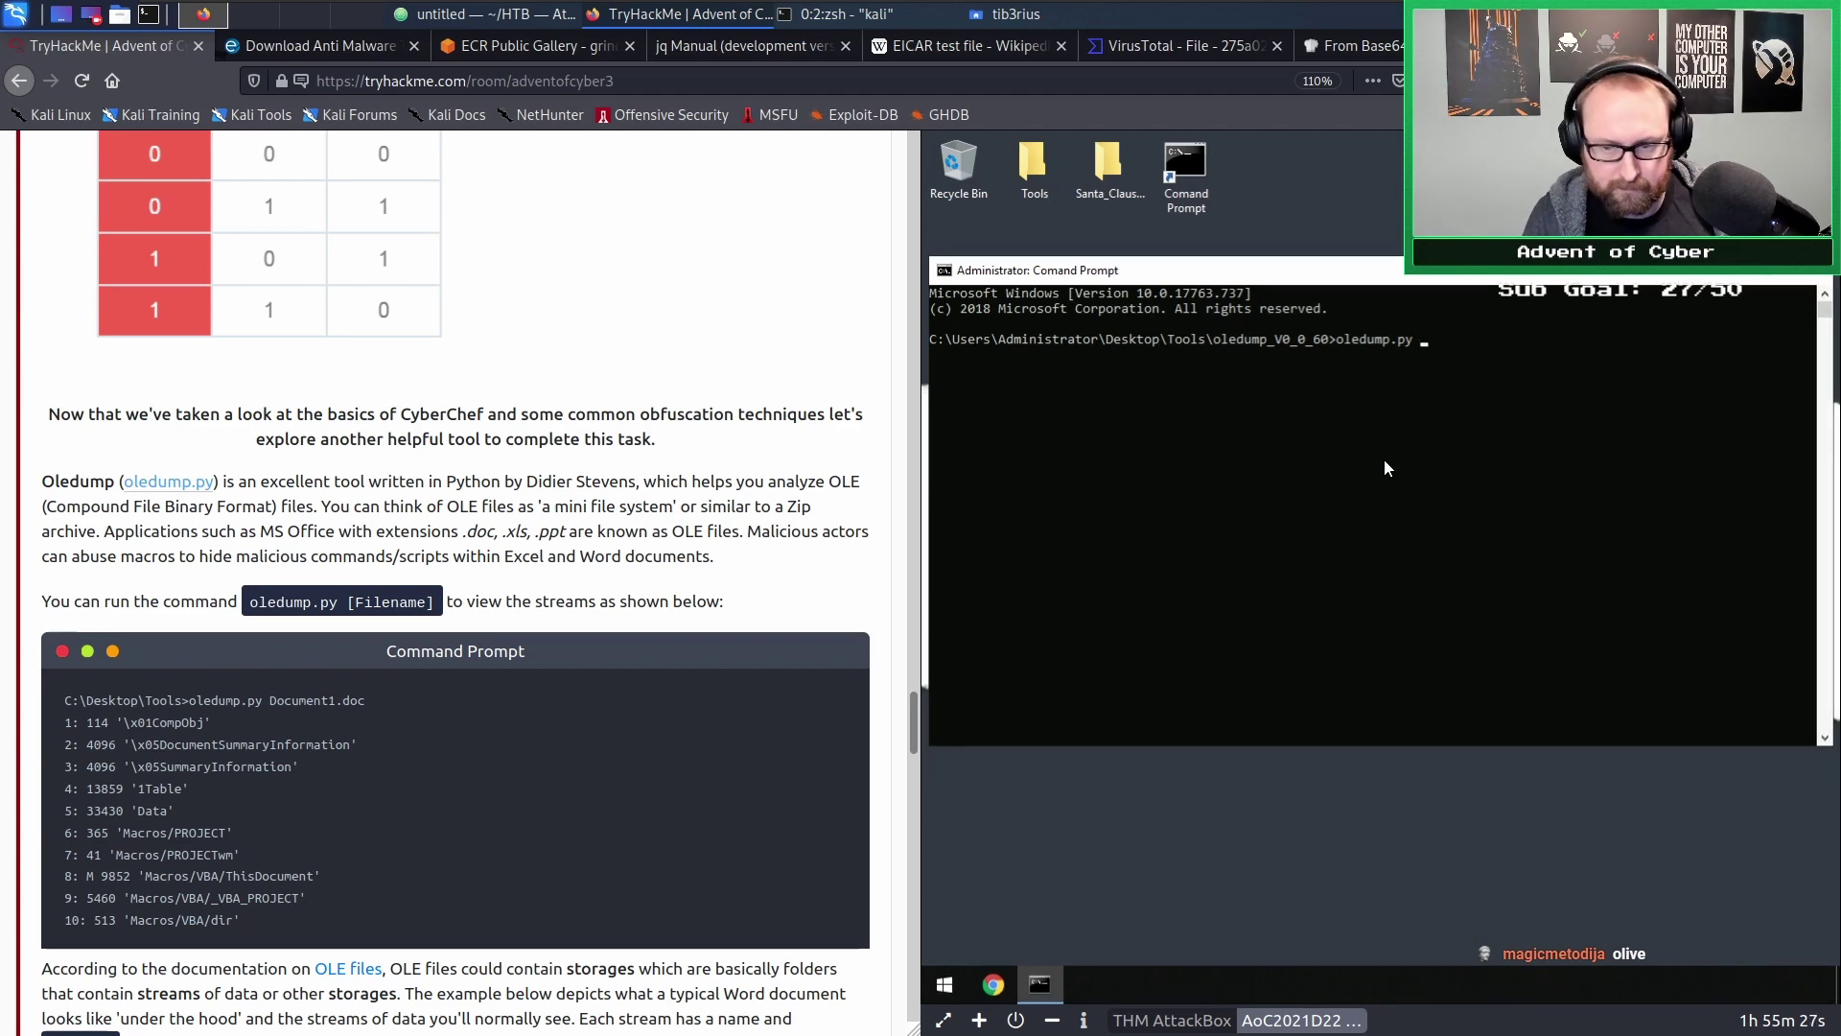
key("ctrl+c")
type("dir")
key("Return")
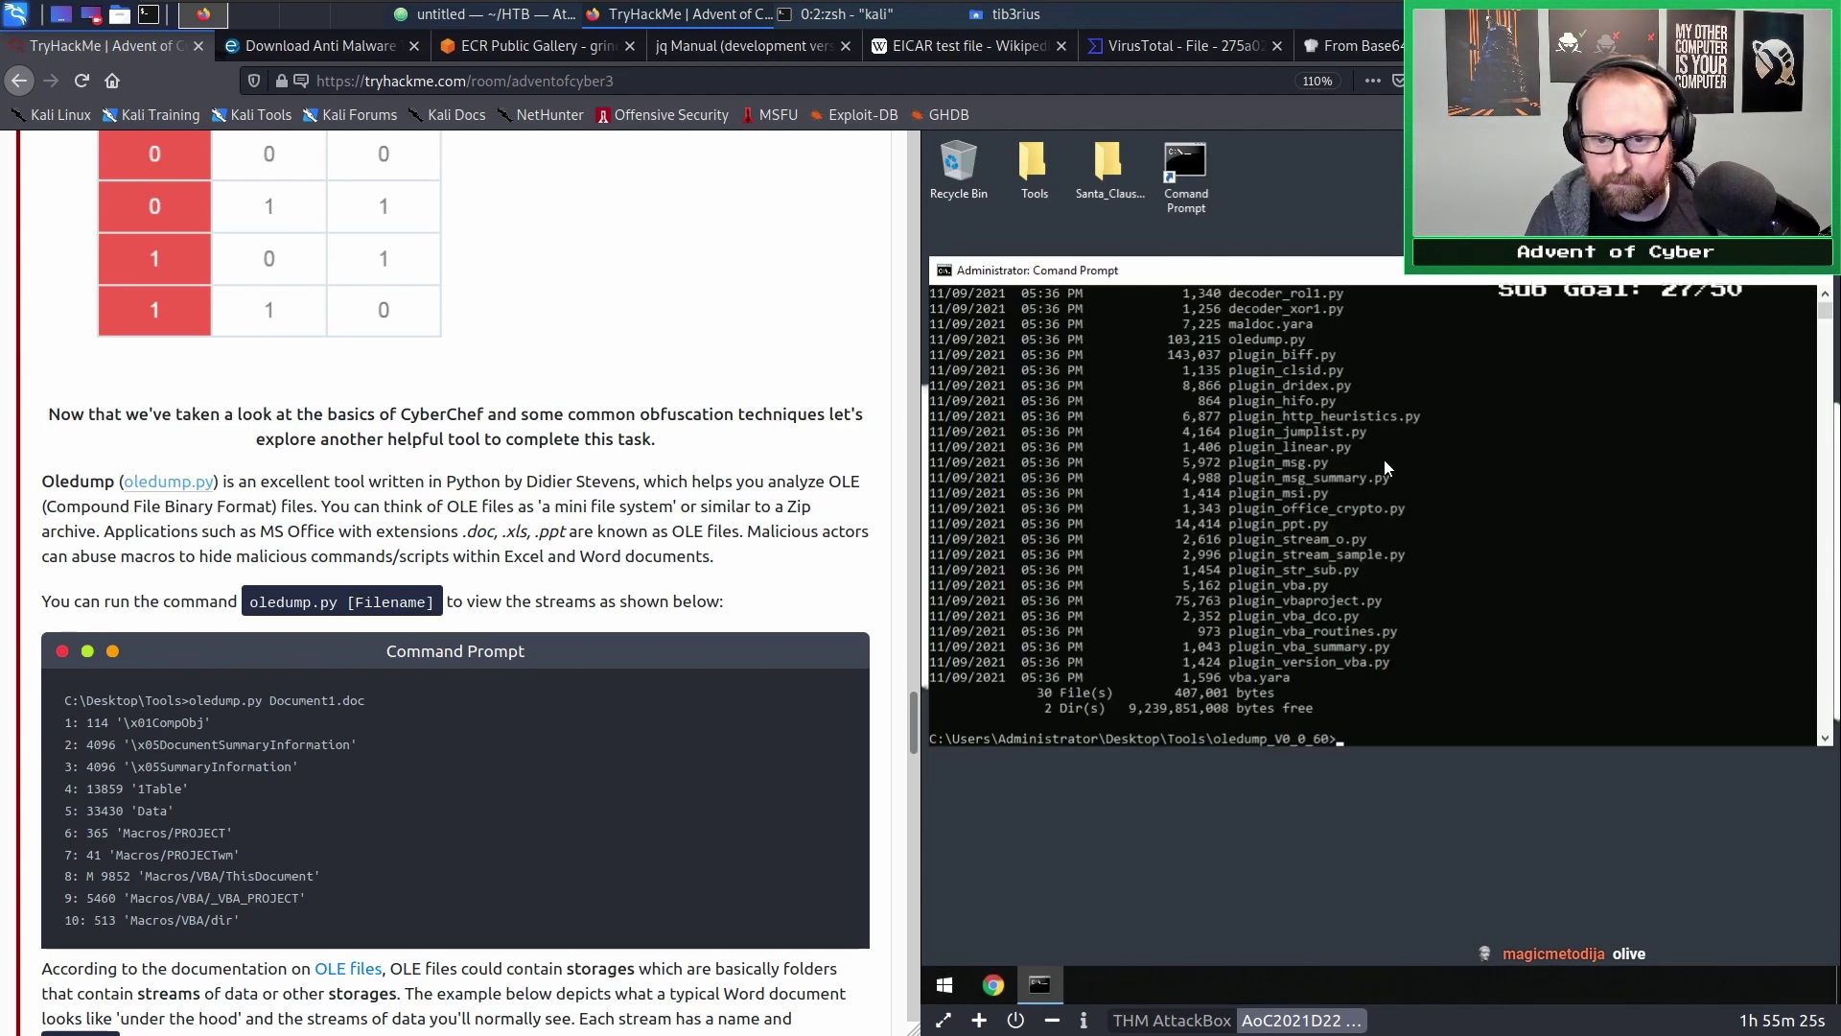
- Scroll past the oledump options to the Grinch Enterprises challenge description and read it
scroll(1389, 457, "up", 4)
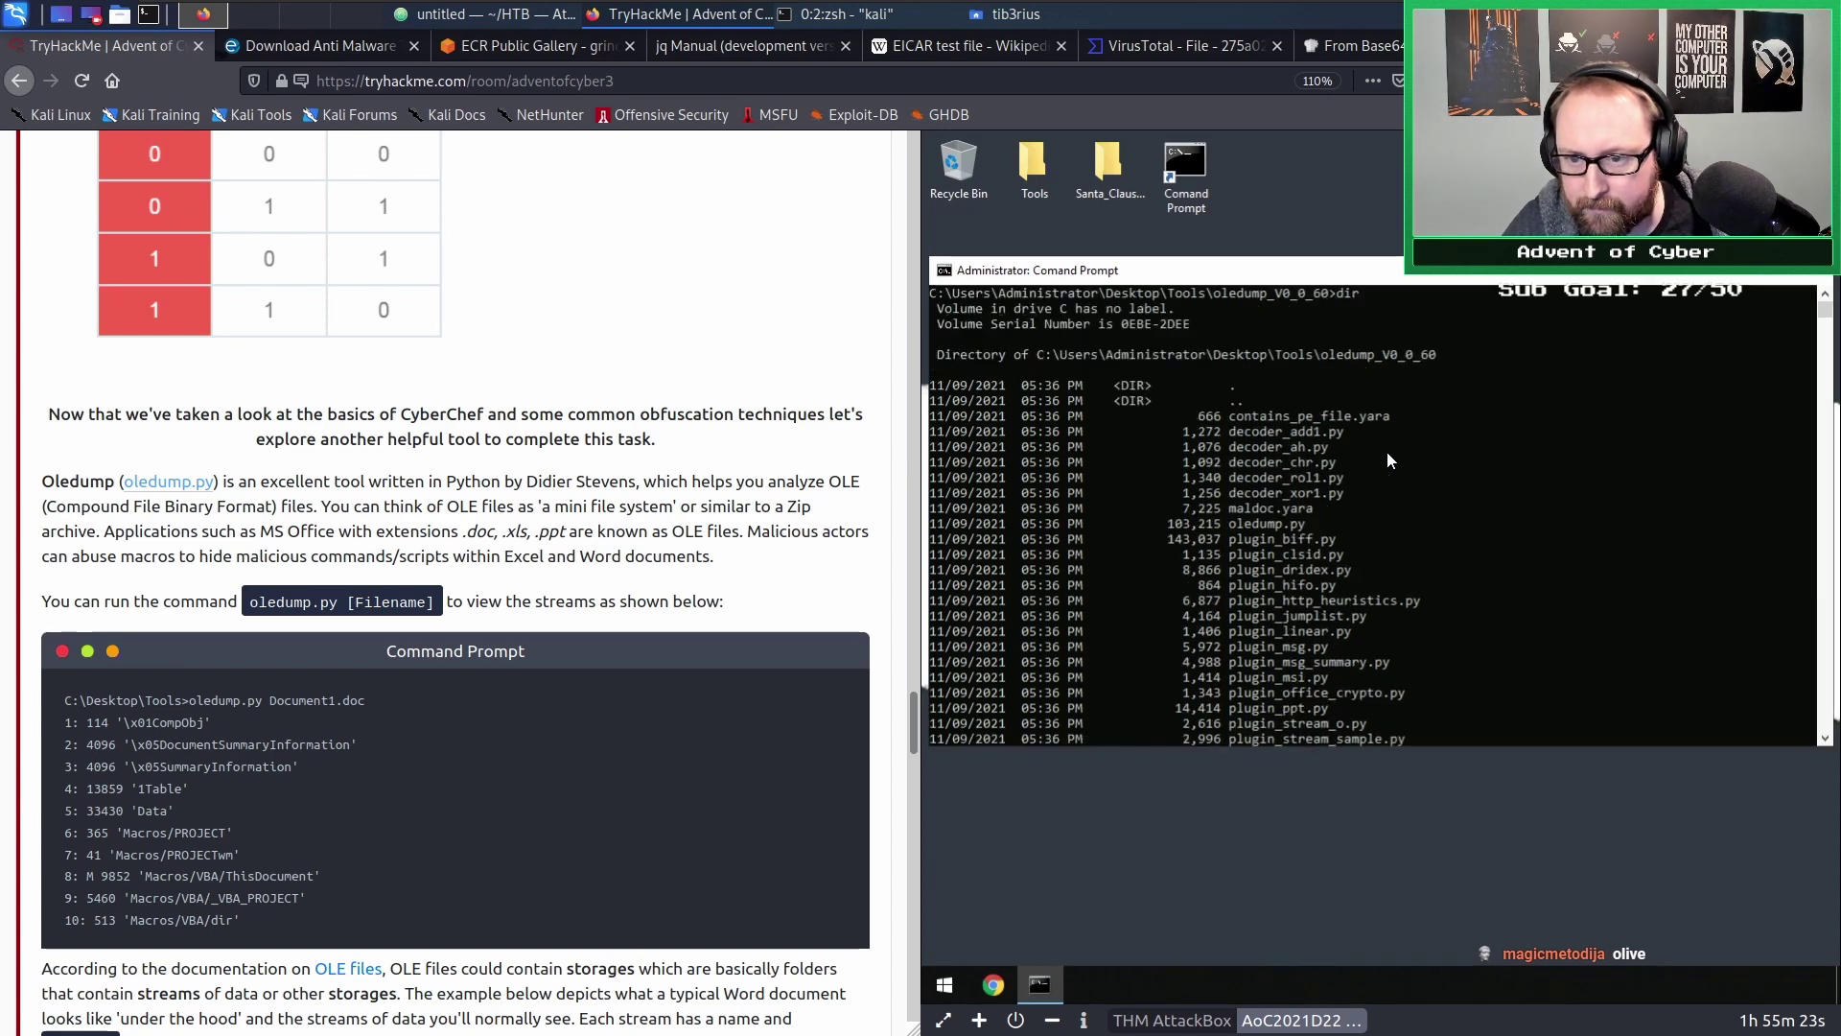
scroll(1385, 470, "down", 7)
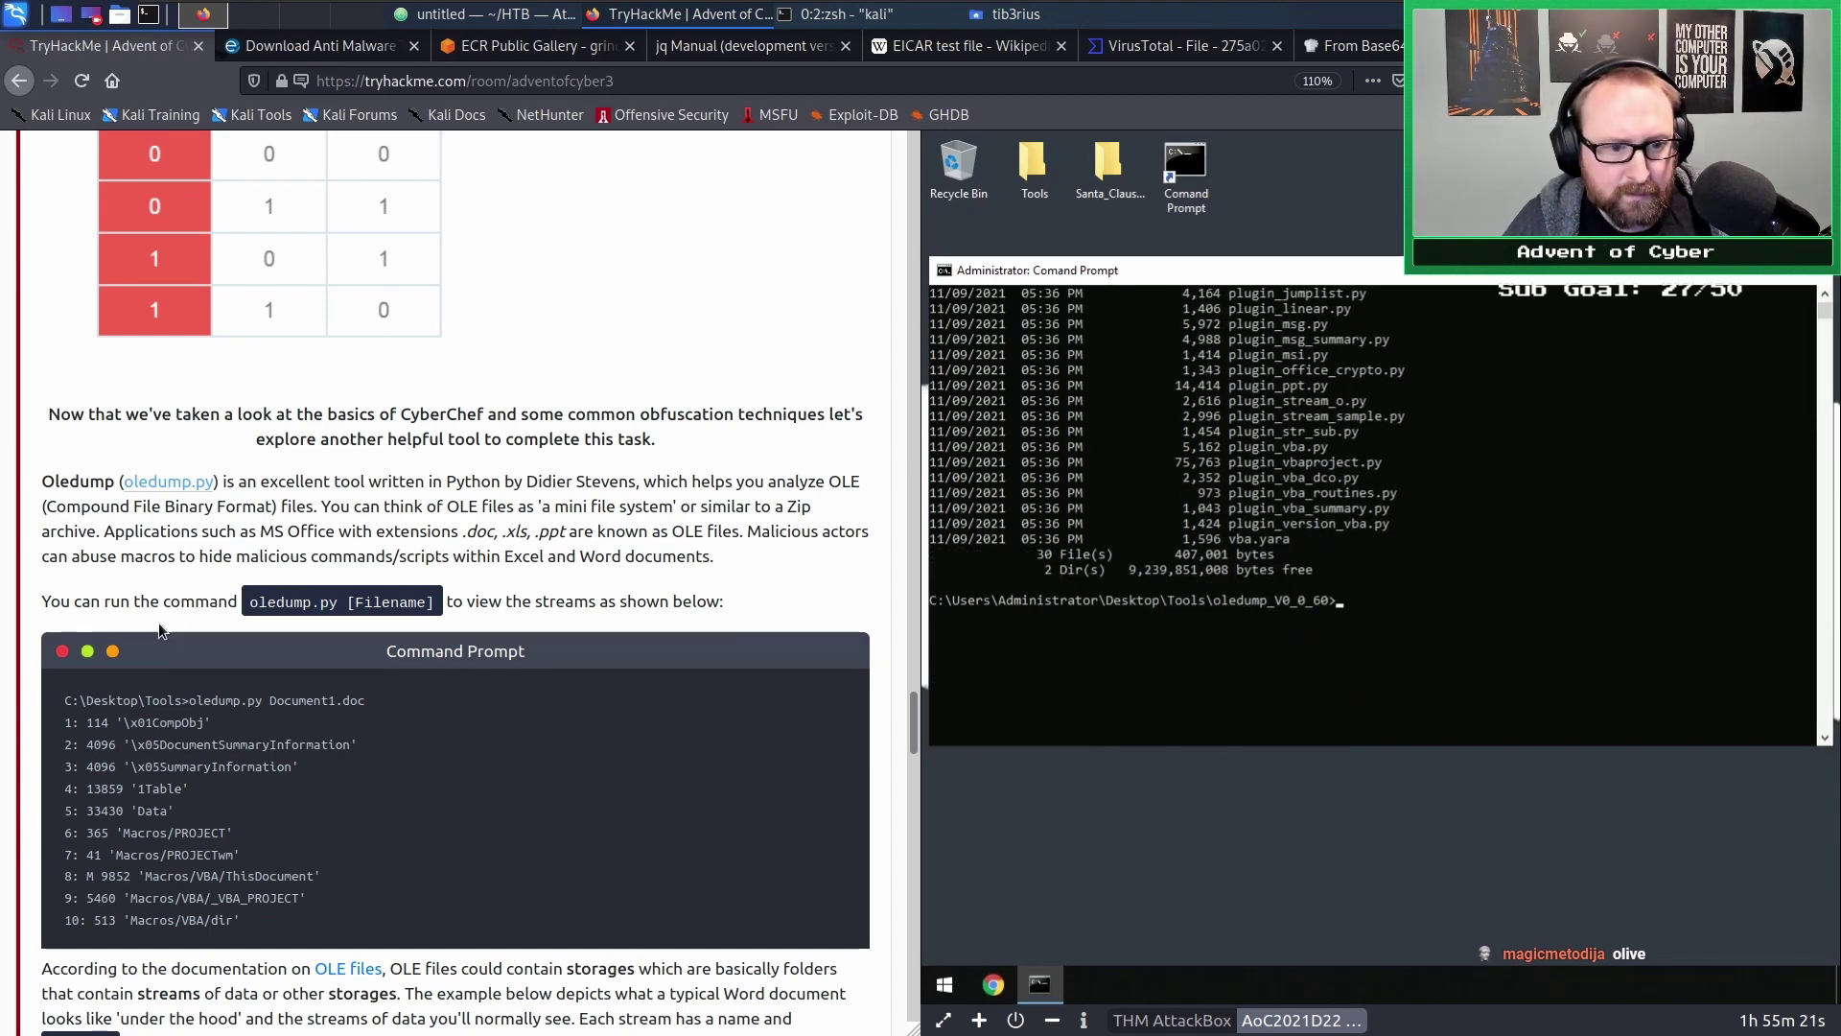
scroll(499, 623, "down", 2)
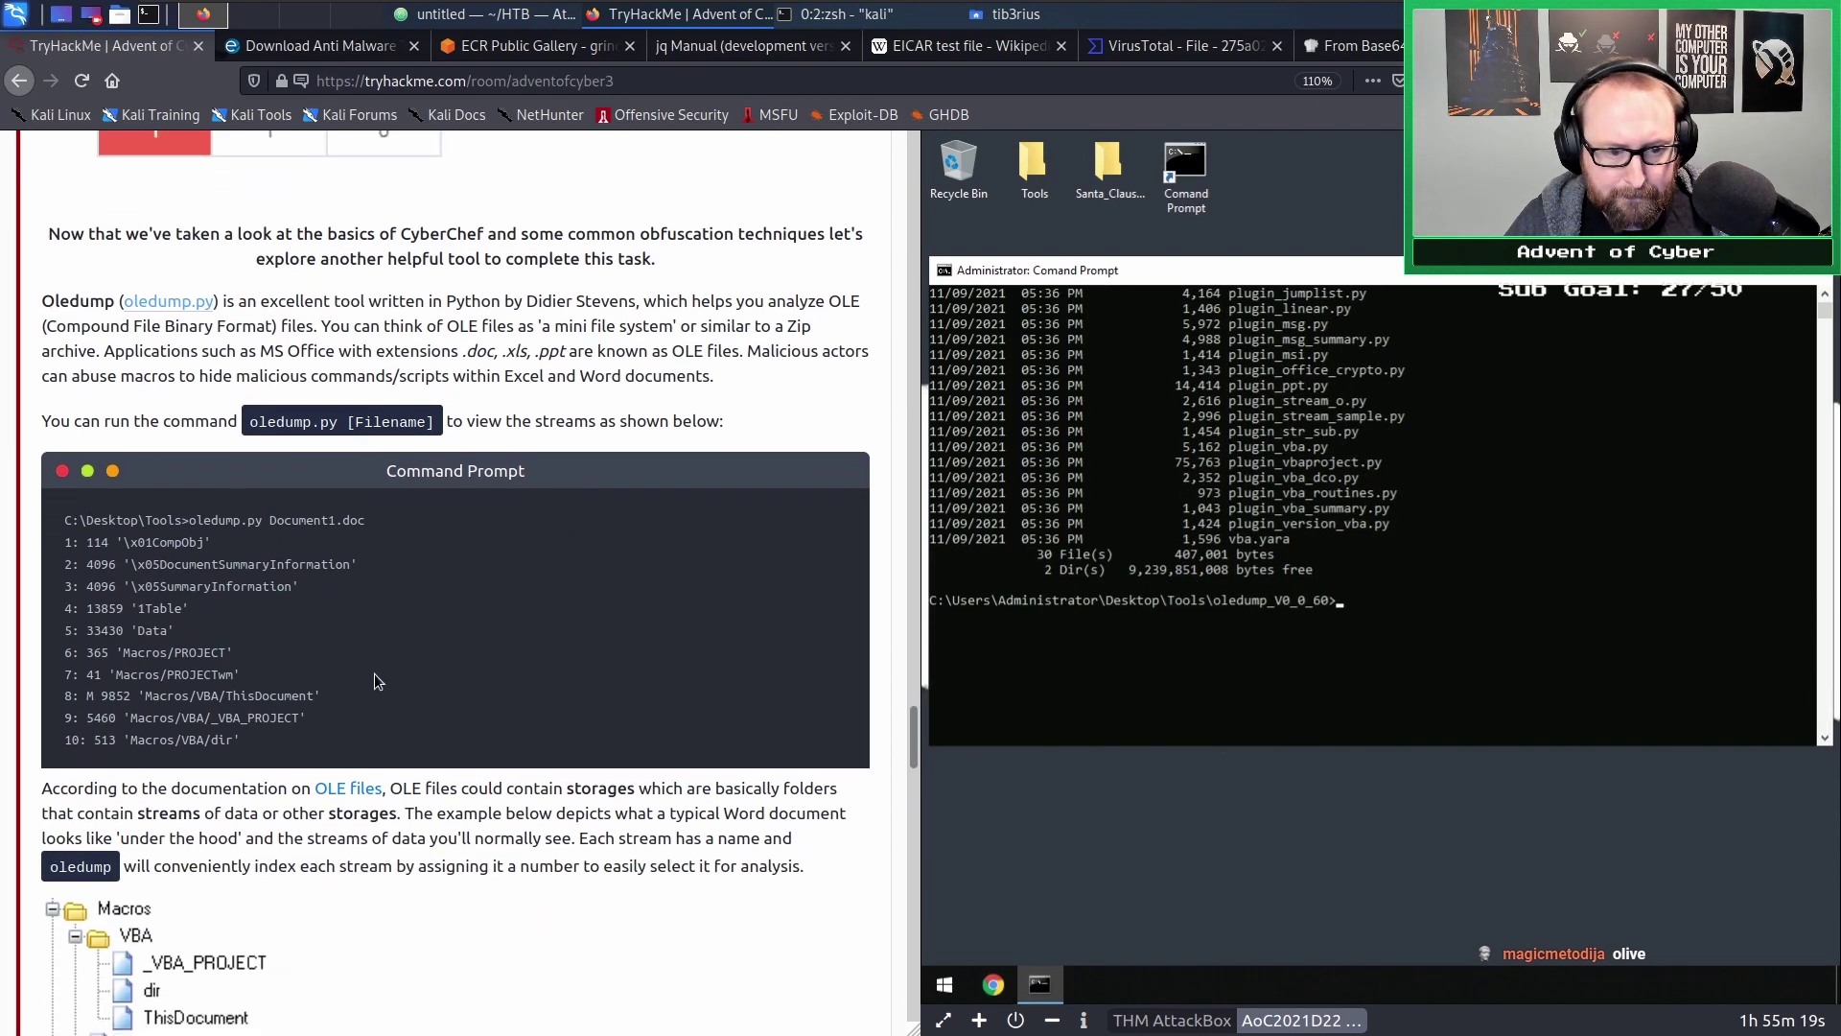
scroll(218, 810, "down", 2)
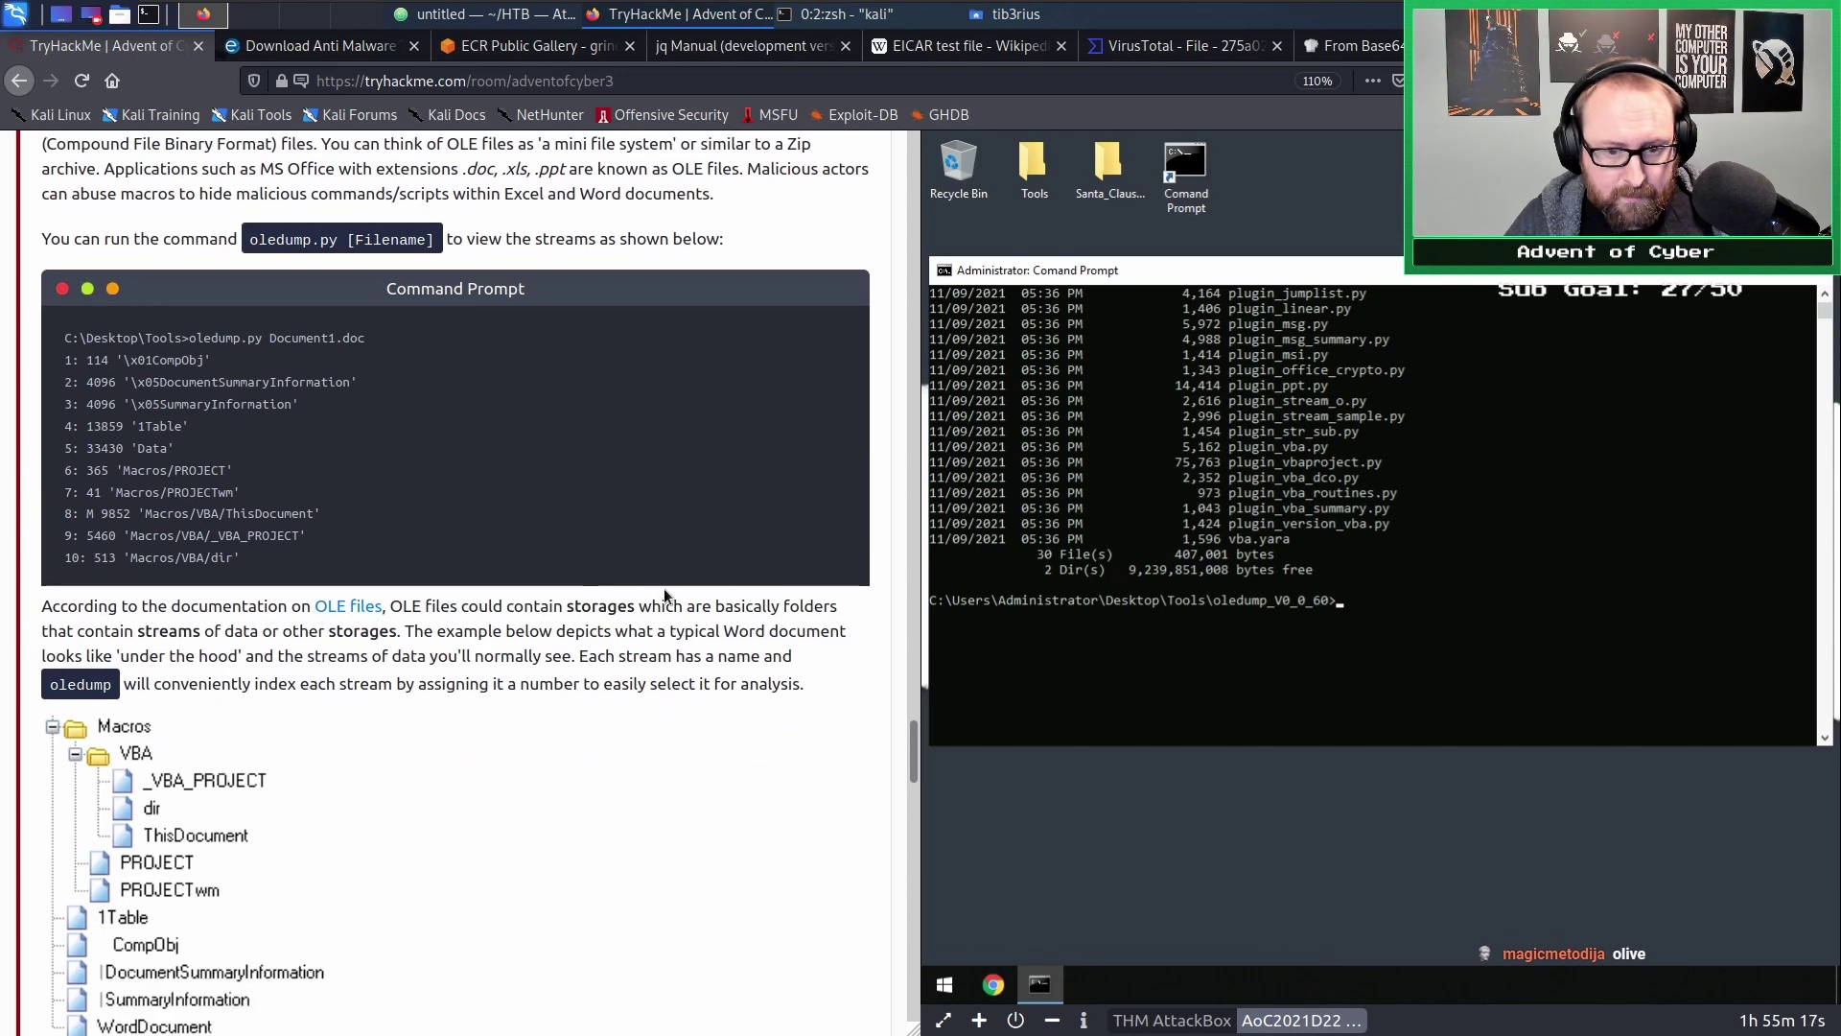
scroll(729, 623, "down", 4)
scroll(733, 642, "down", 4)
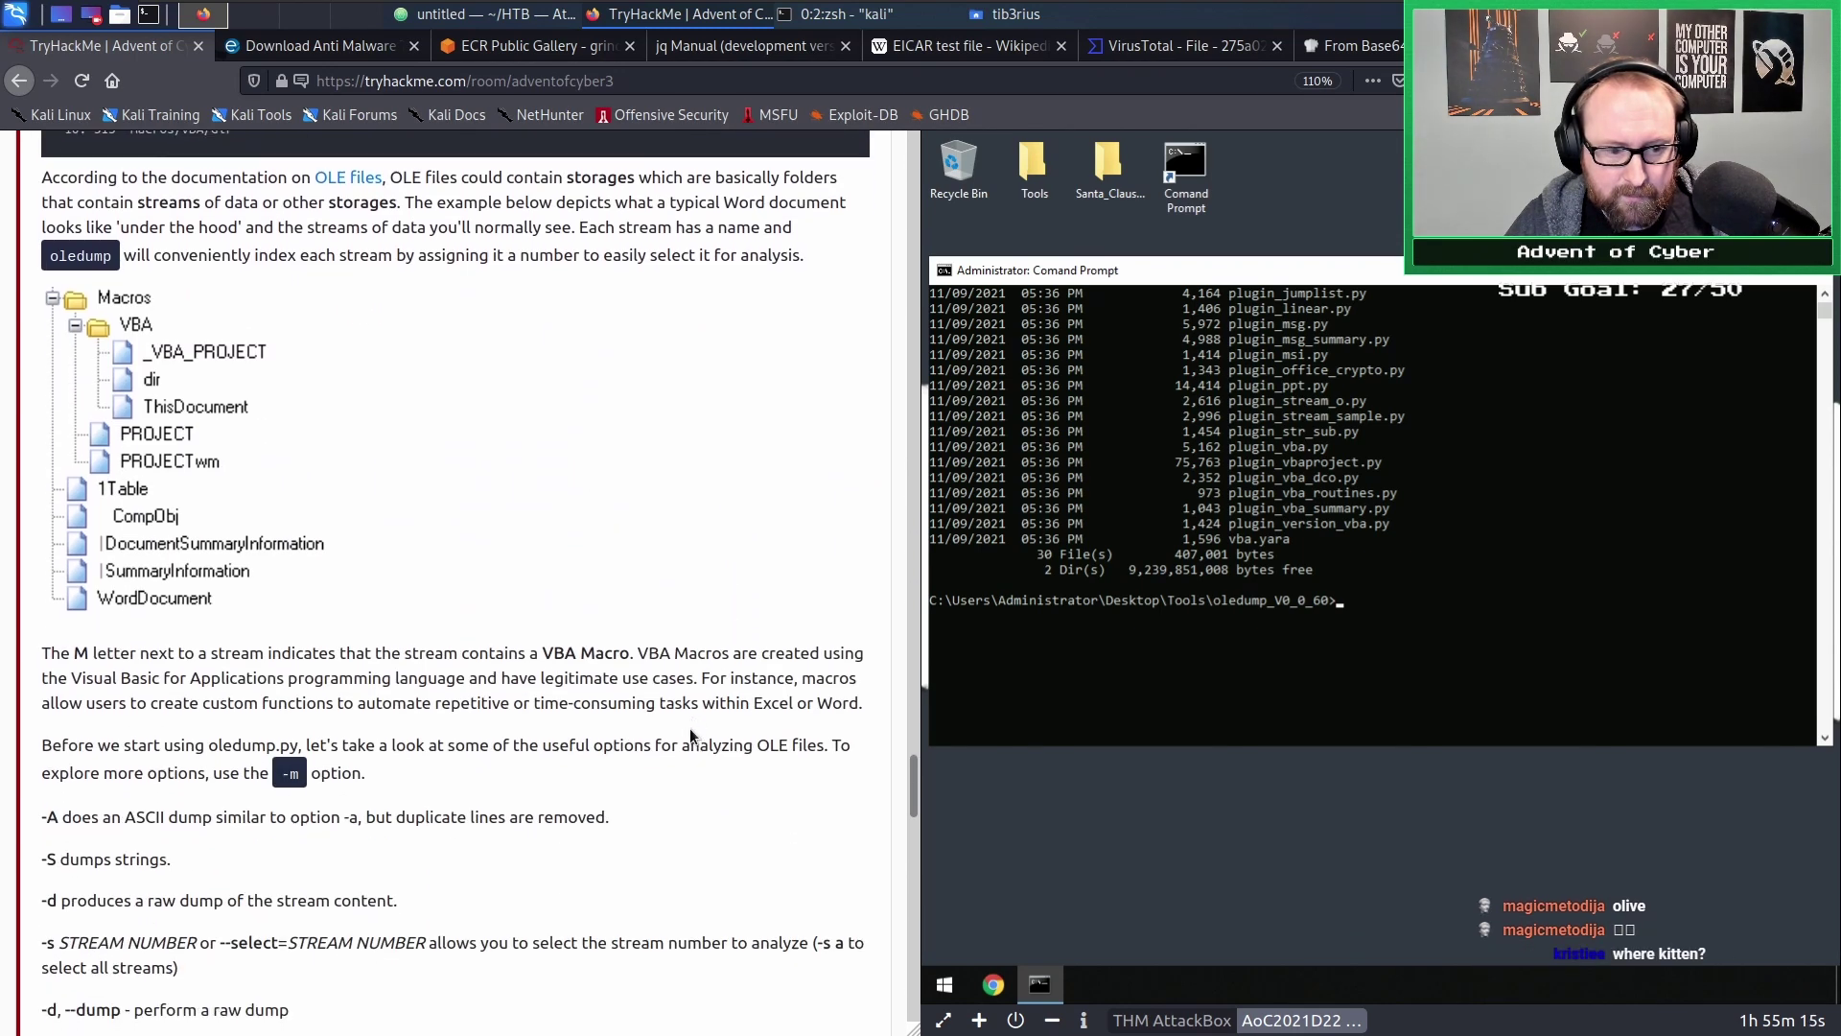
scroll(691, 735, "down", 1)
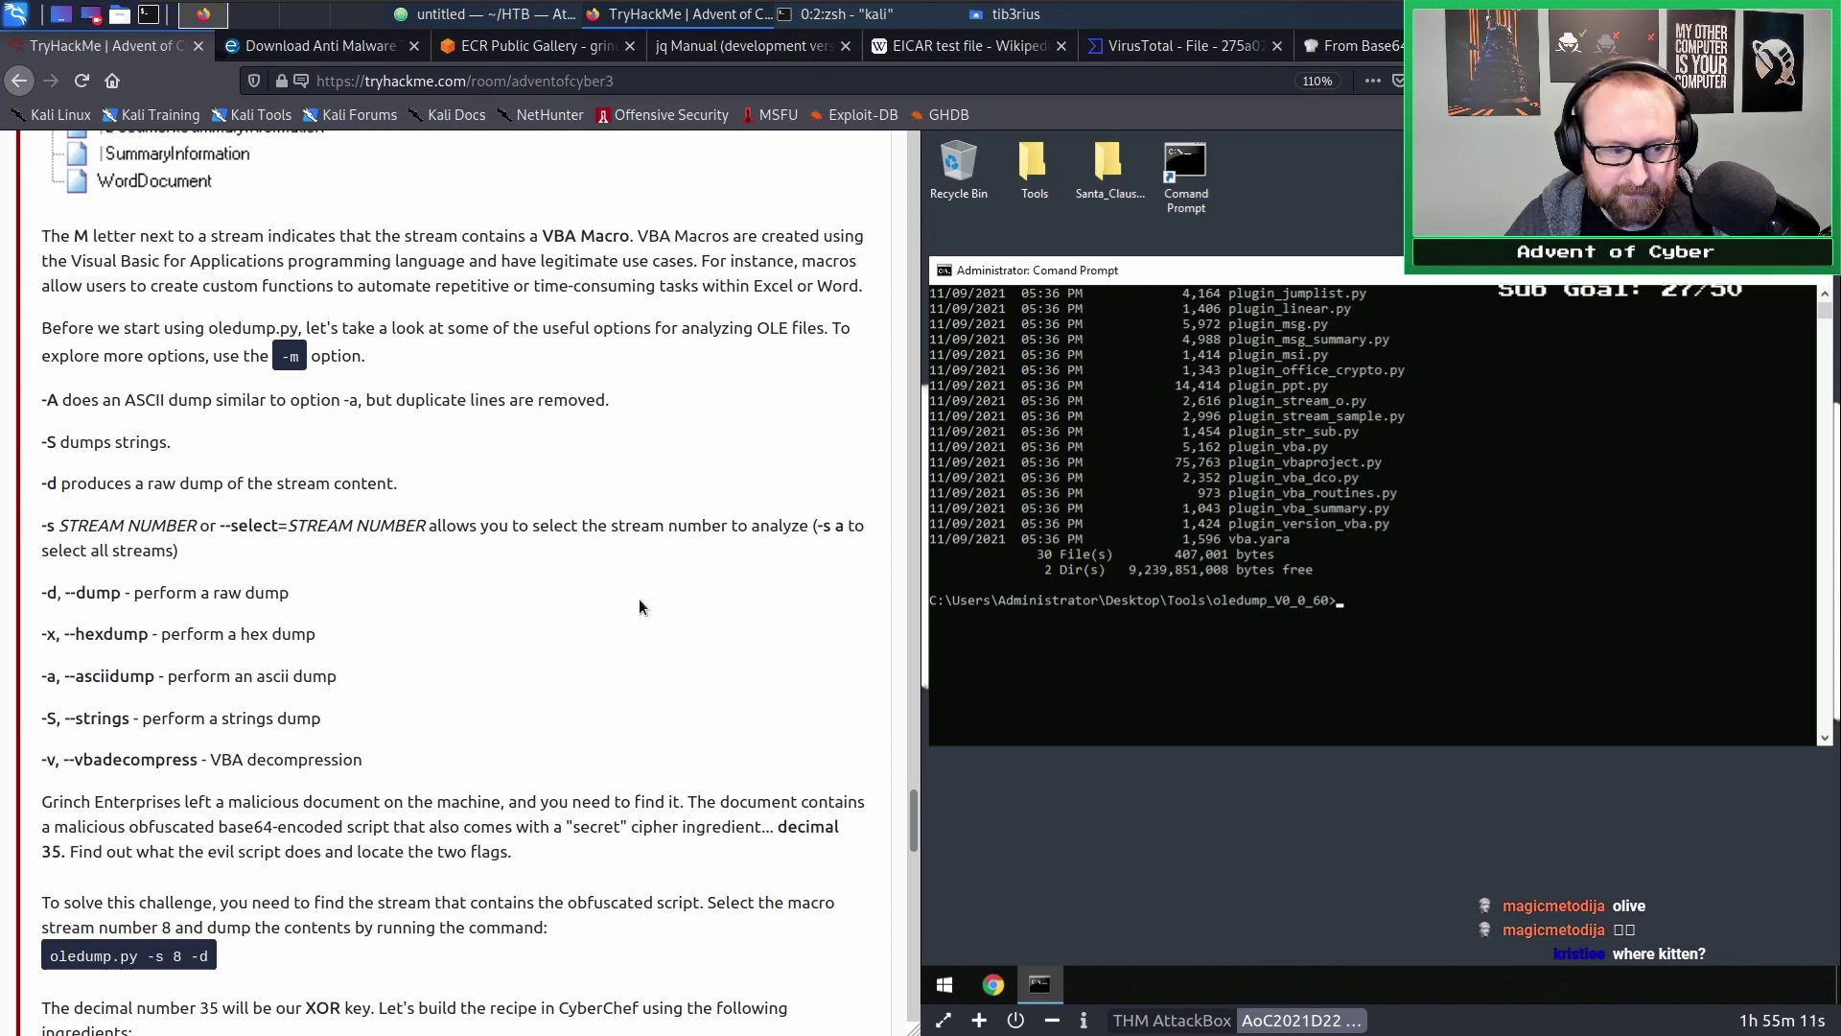
scroll(640, 606, "down", 2)
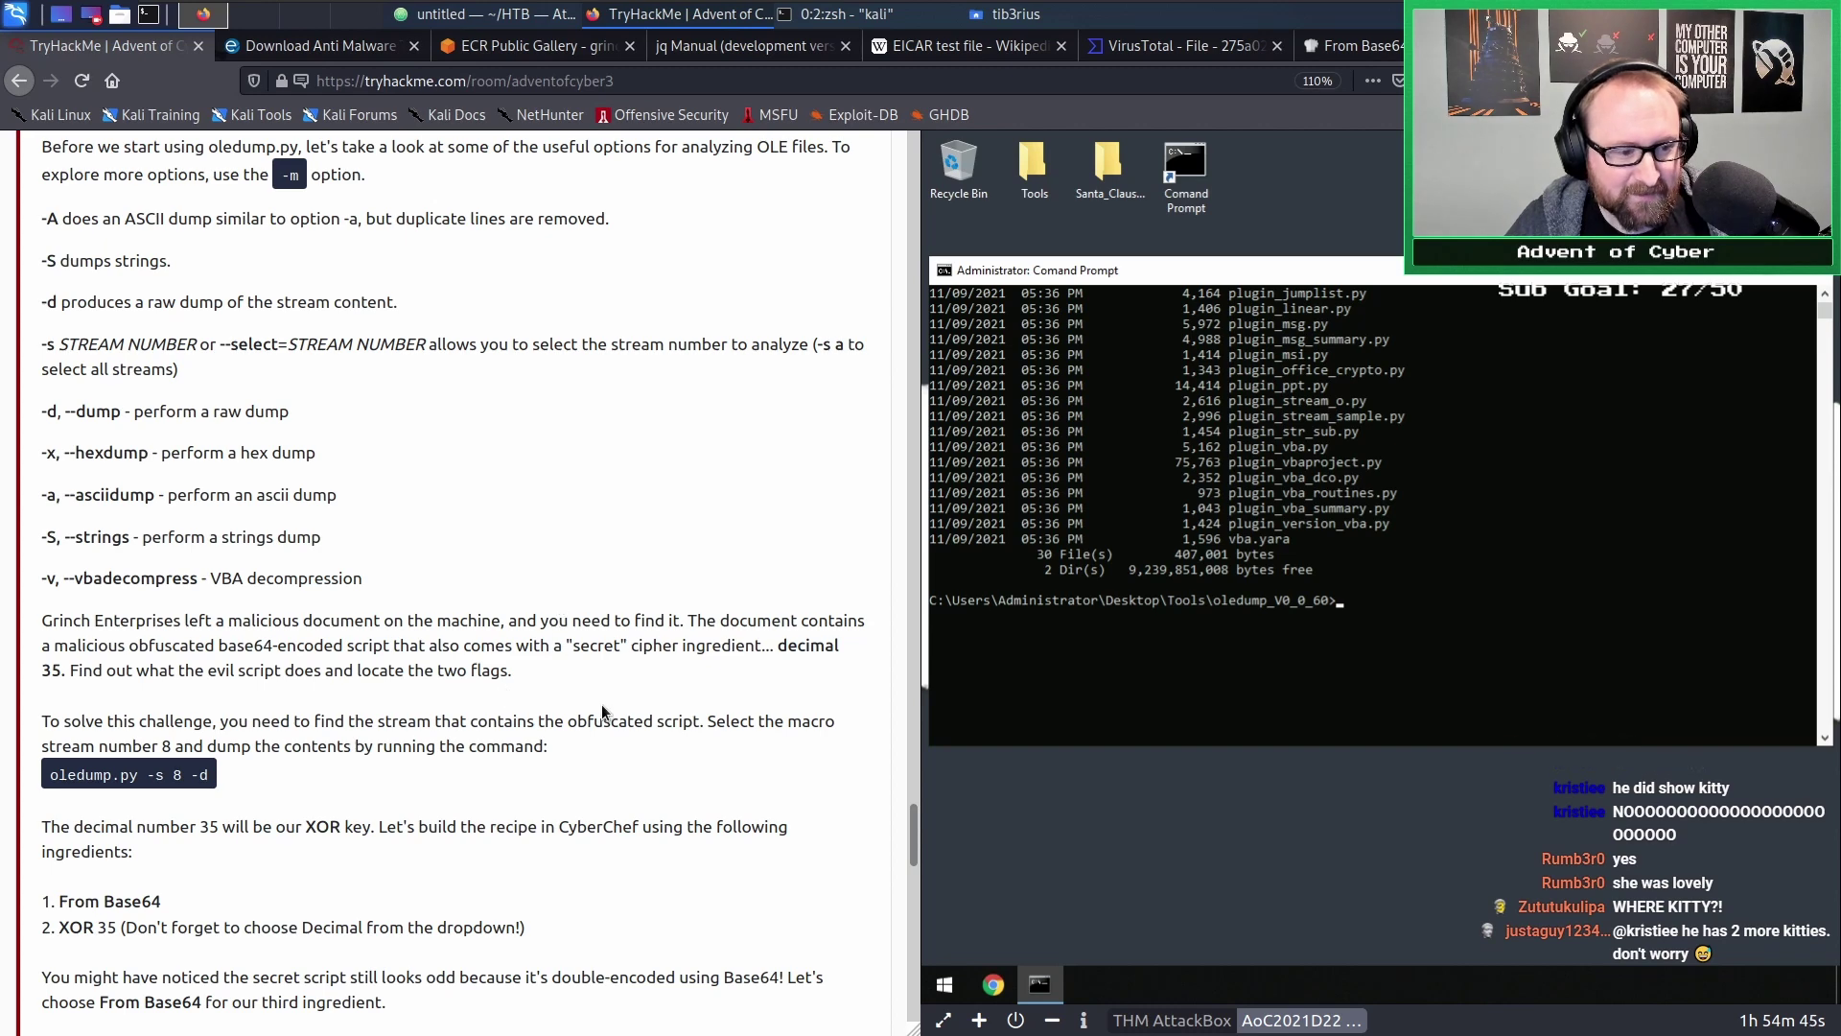
left_click_drag(539, 665, 527, 589)
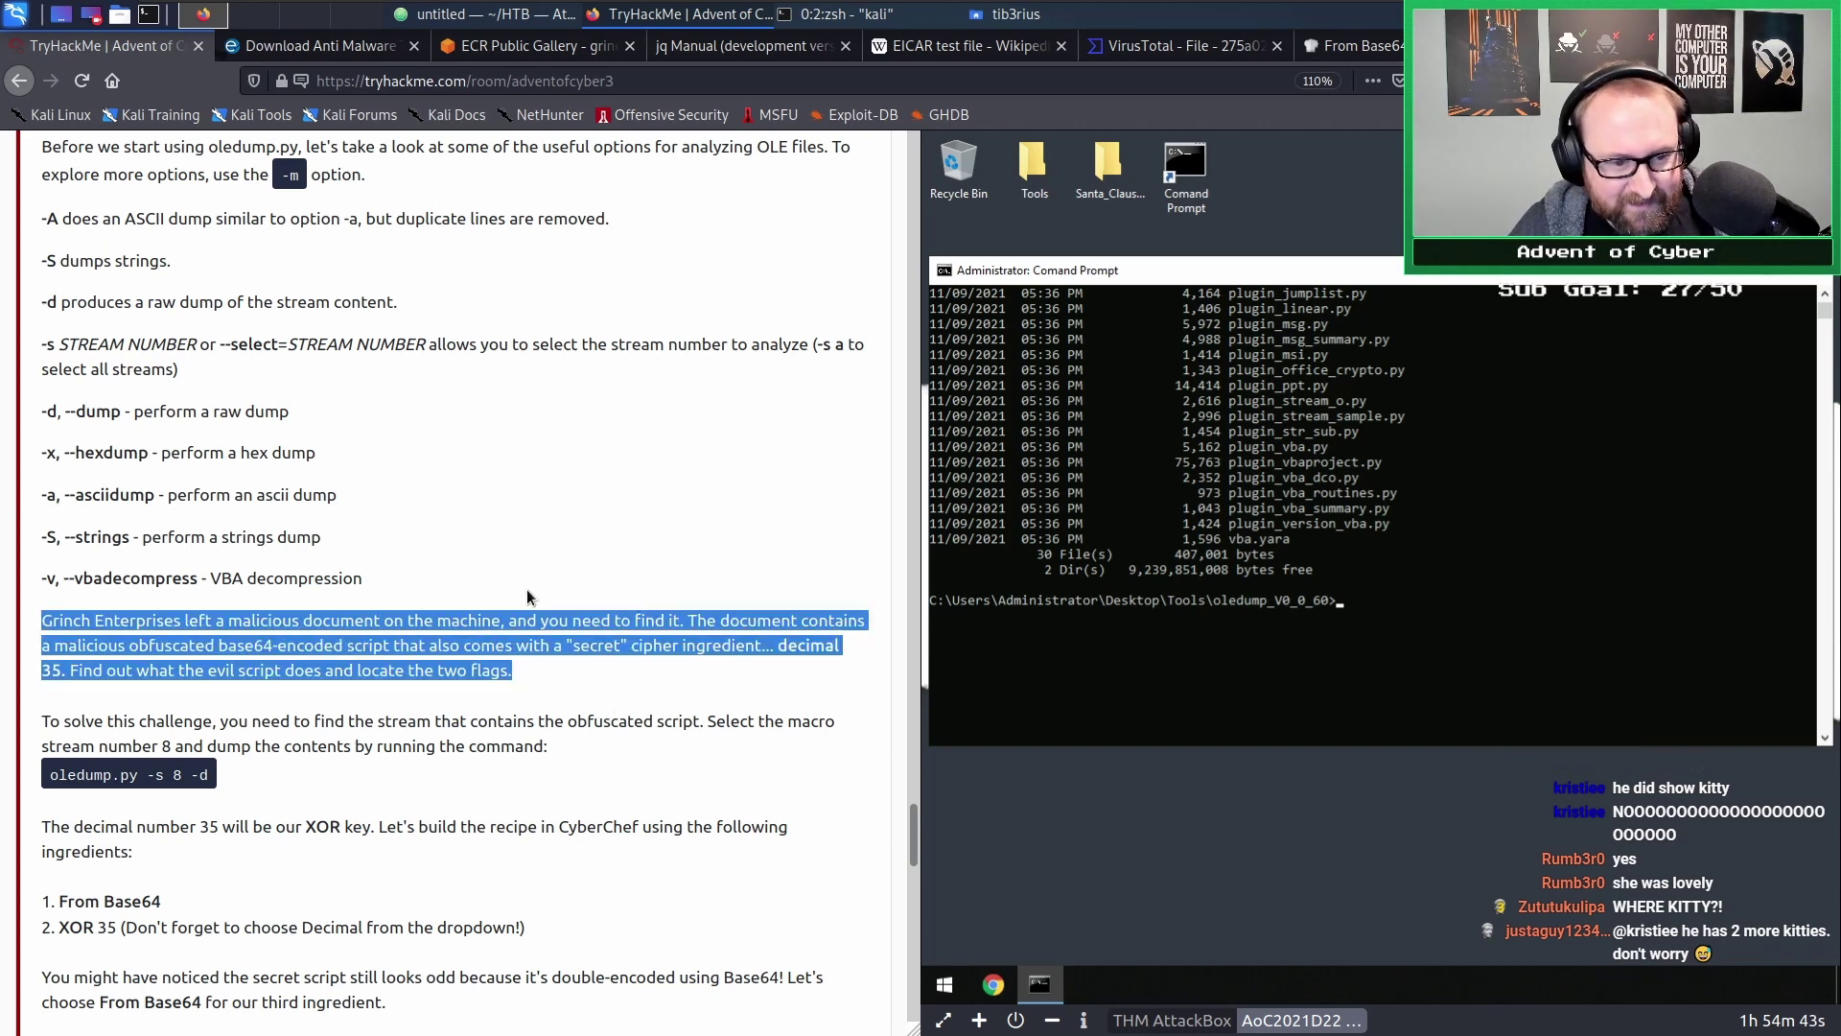
left_click(527, 588)
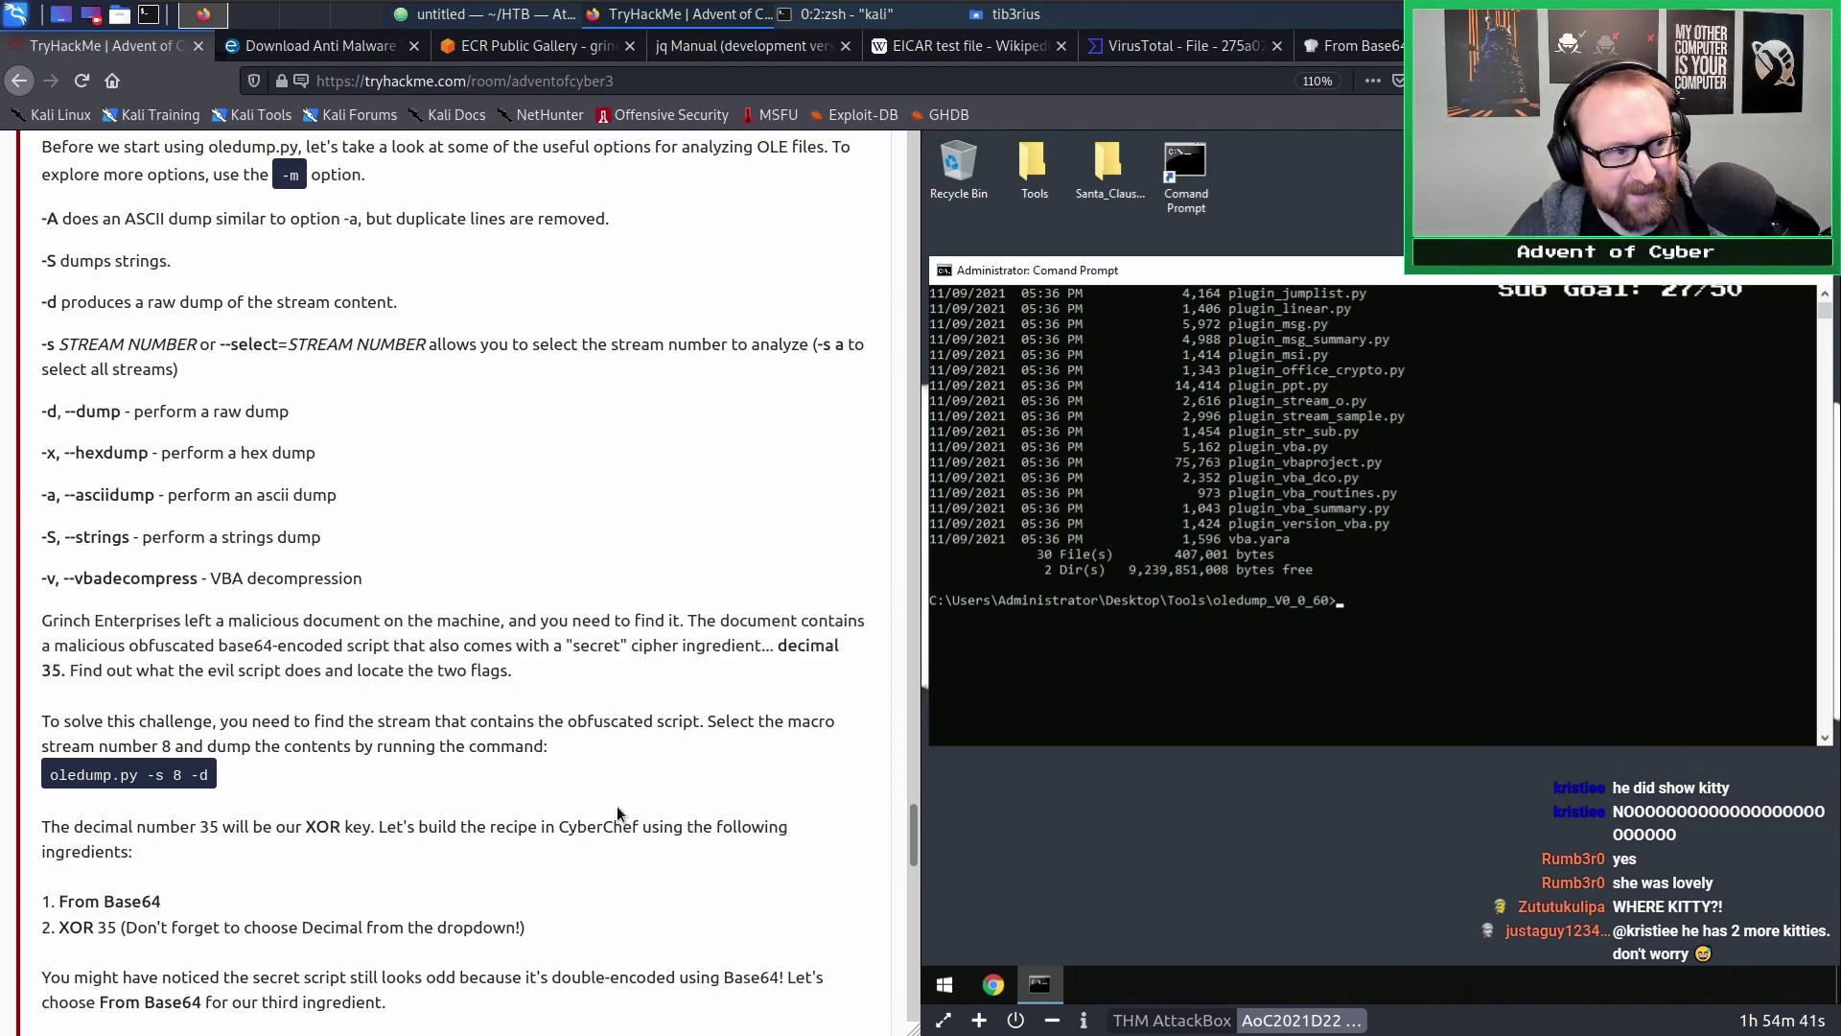
left_click_drag(528, 702, 509, 590)
left_click(508, 591)
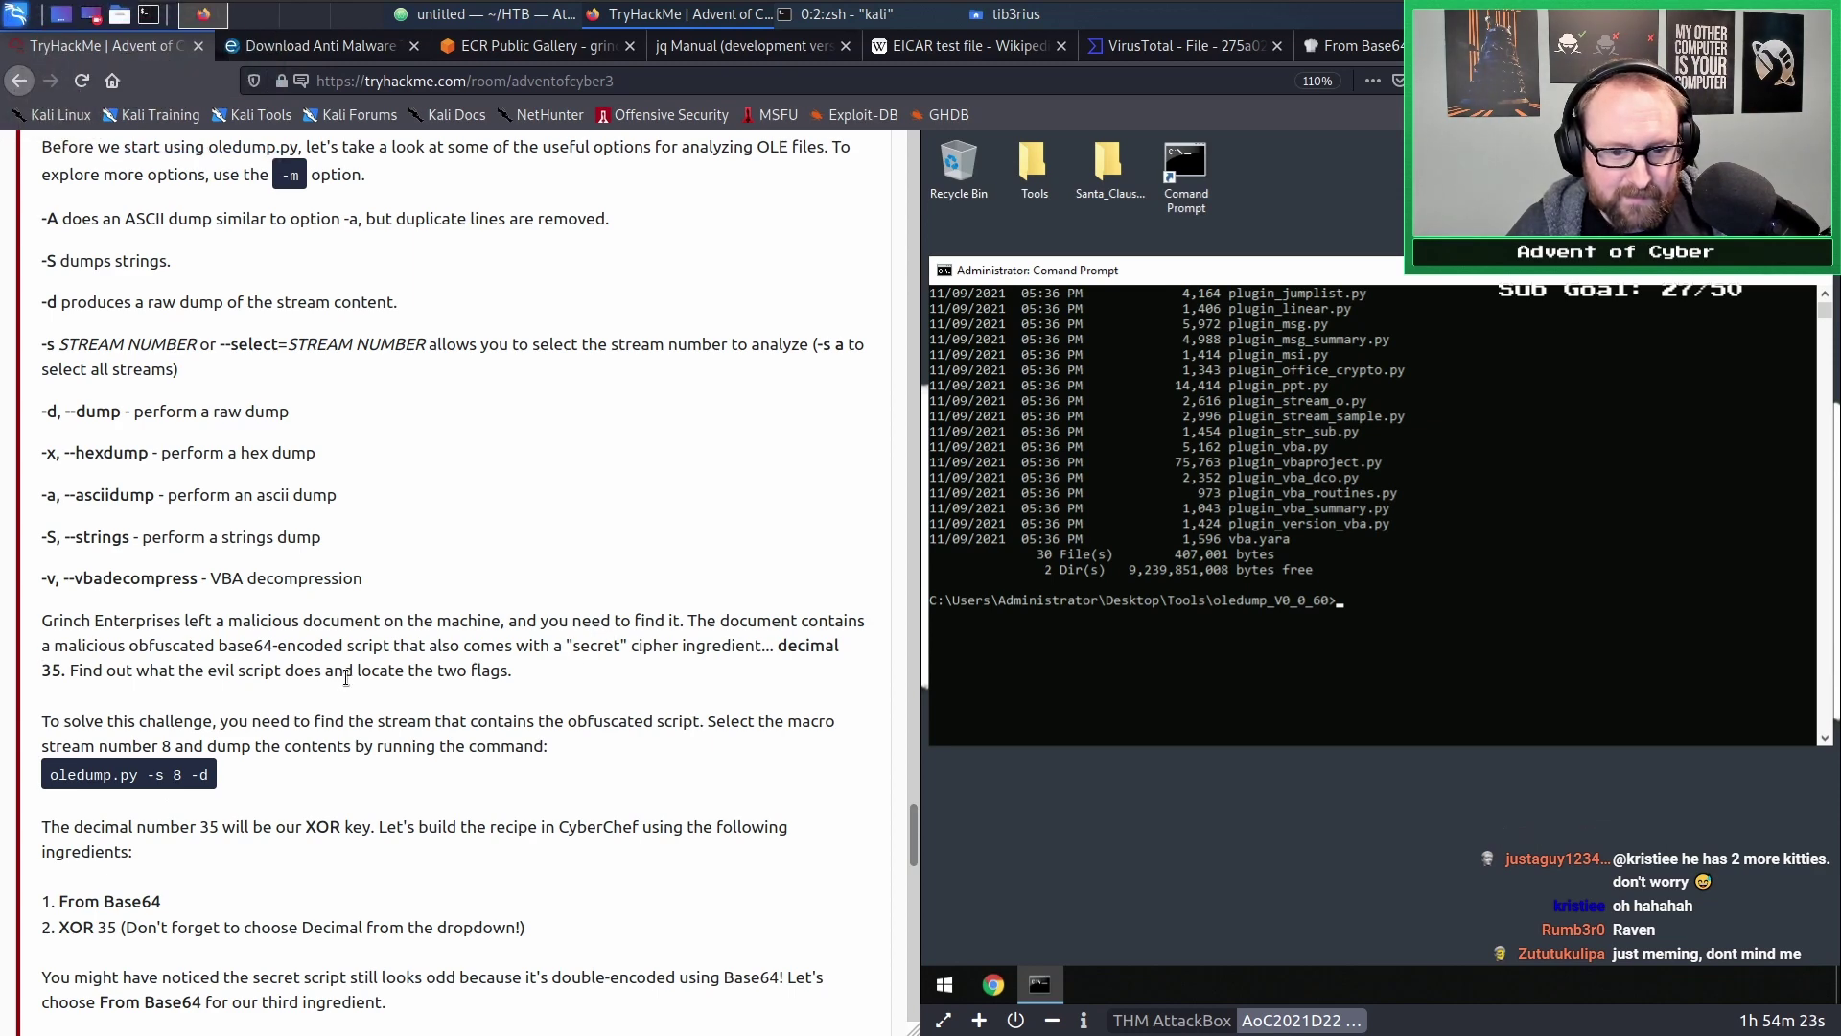
- Scroll further down to the machine login details and the first decoded-script question
scroll(614, 694, "down", 3)
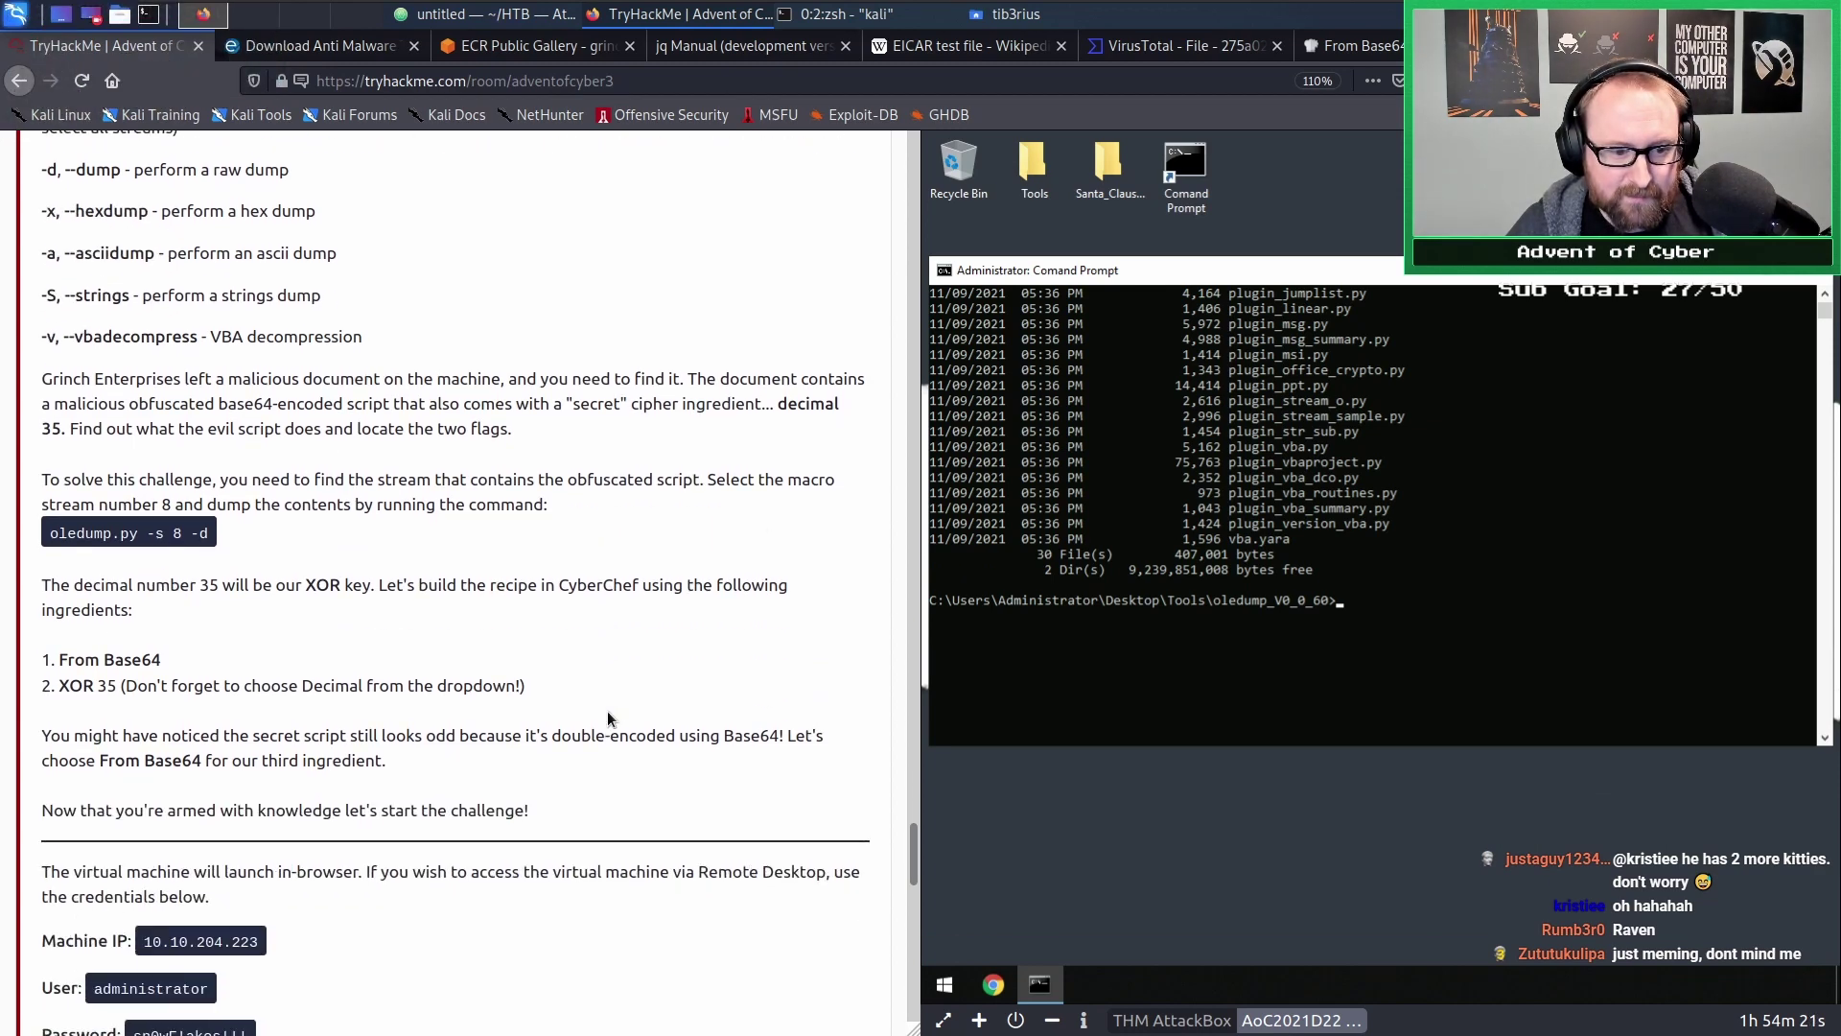
scroll(613, 705, "down", 2)
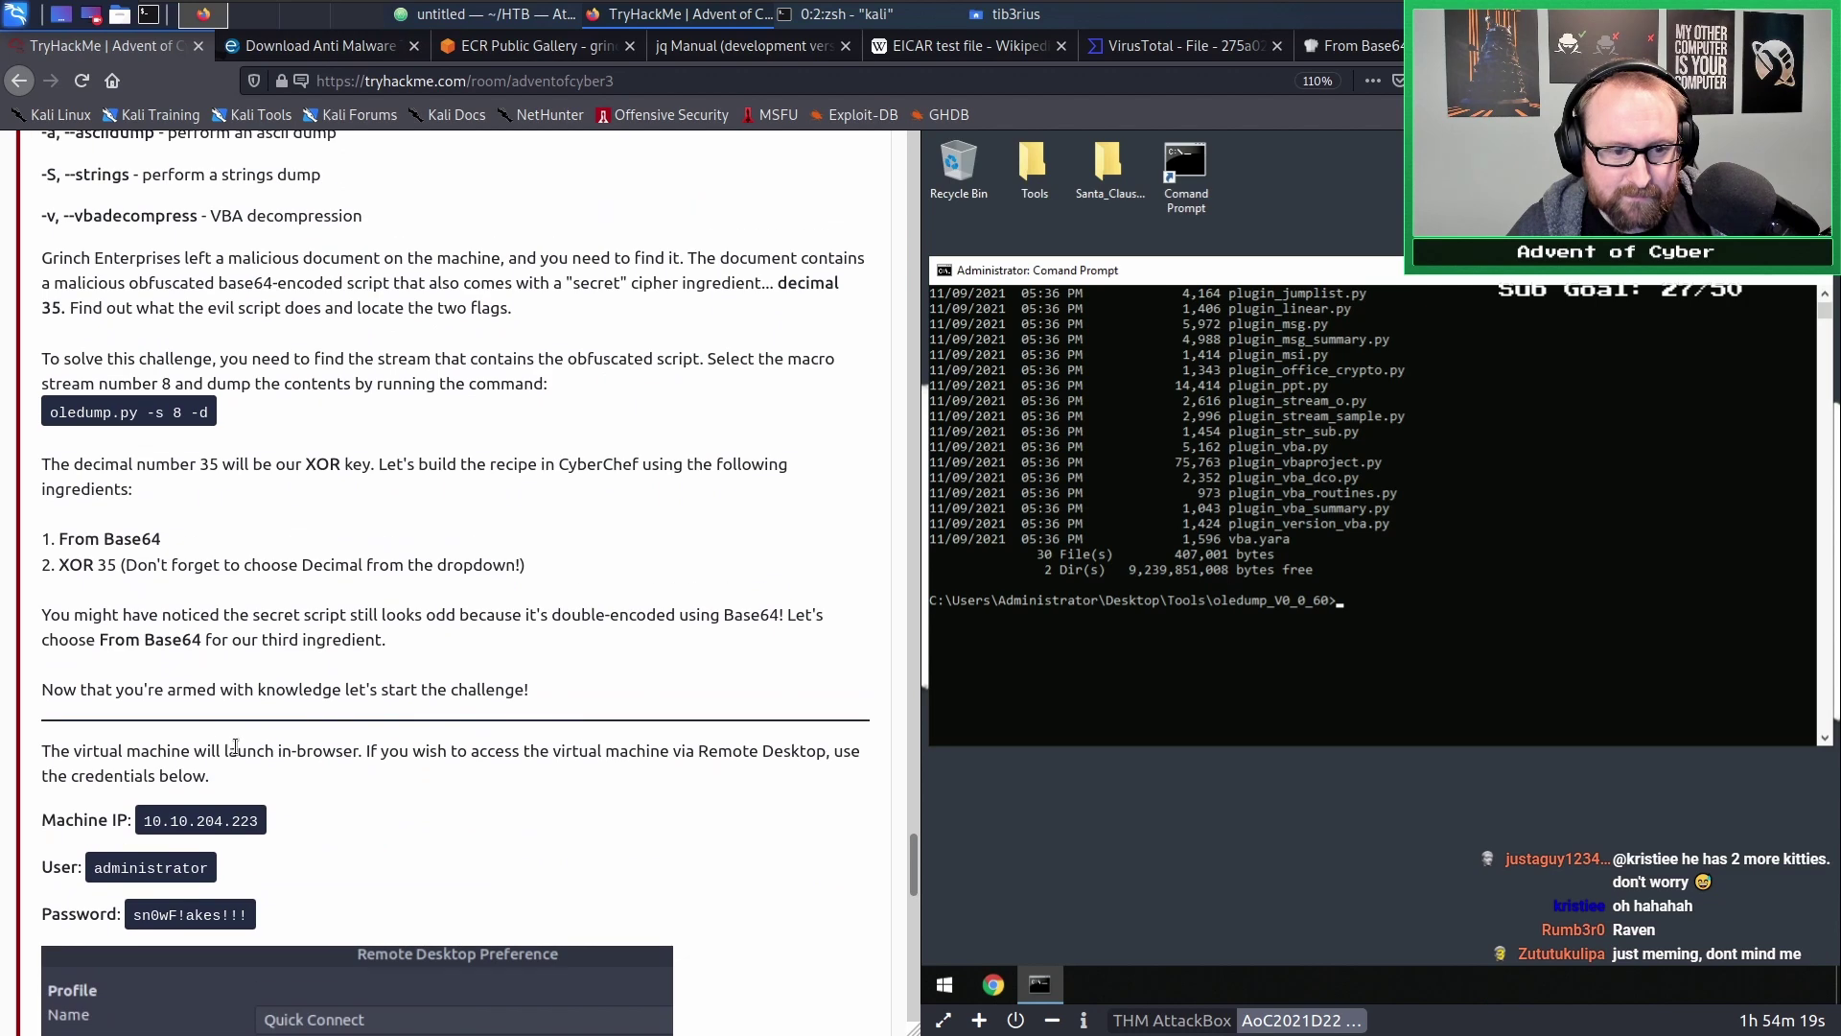
scroll(416, 675, "down", 4)
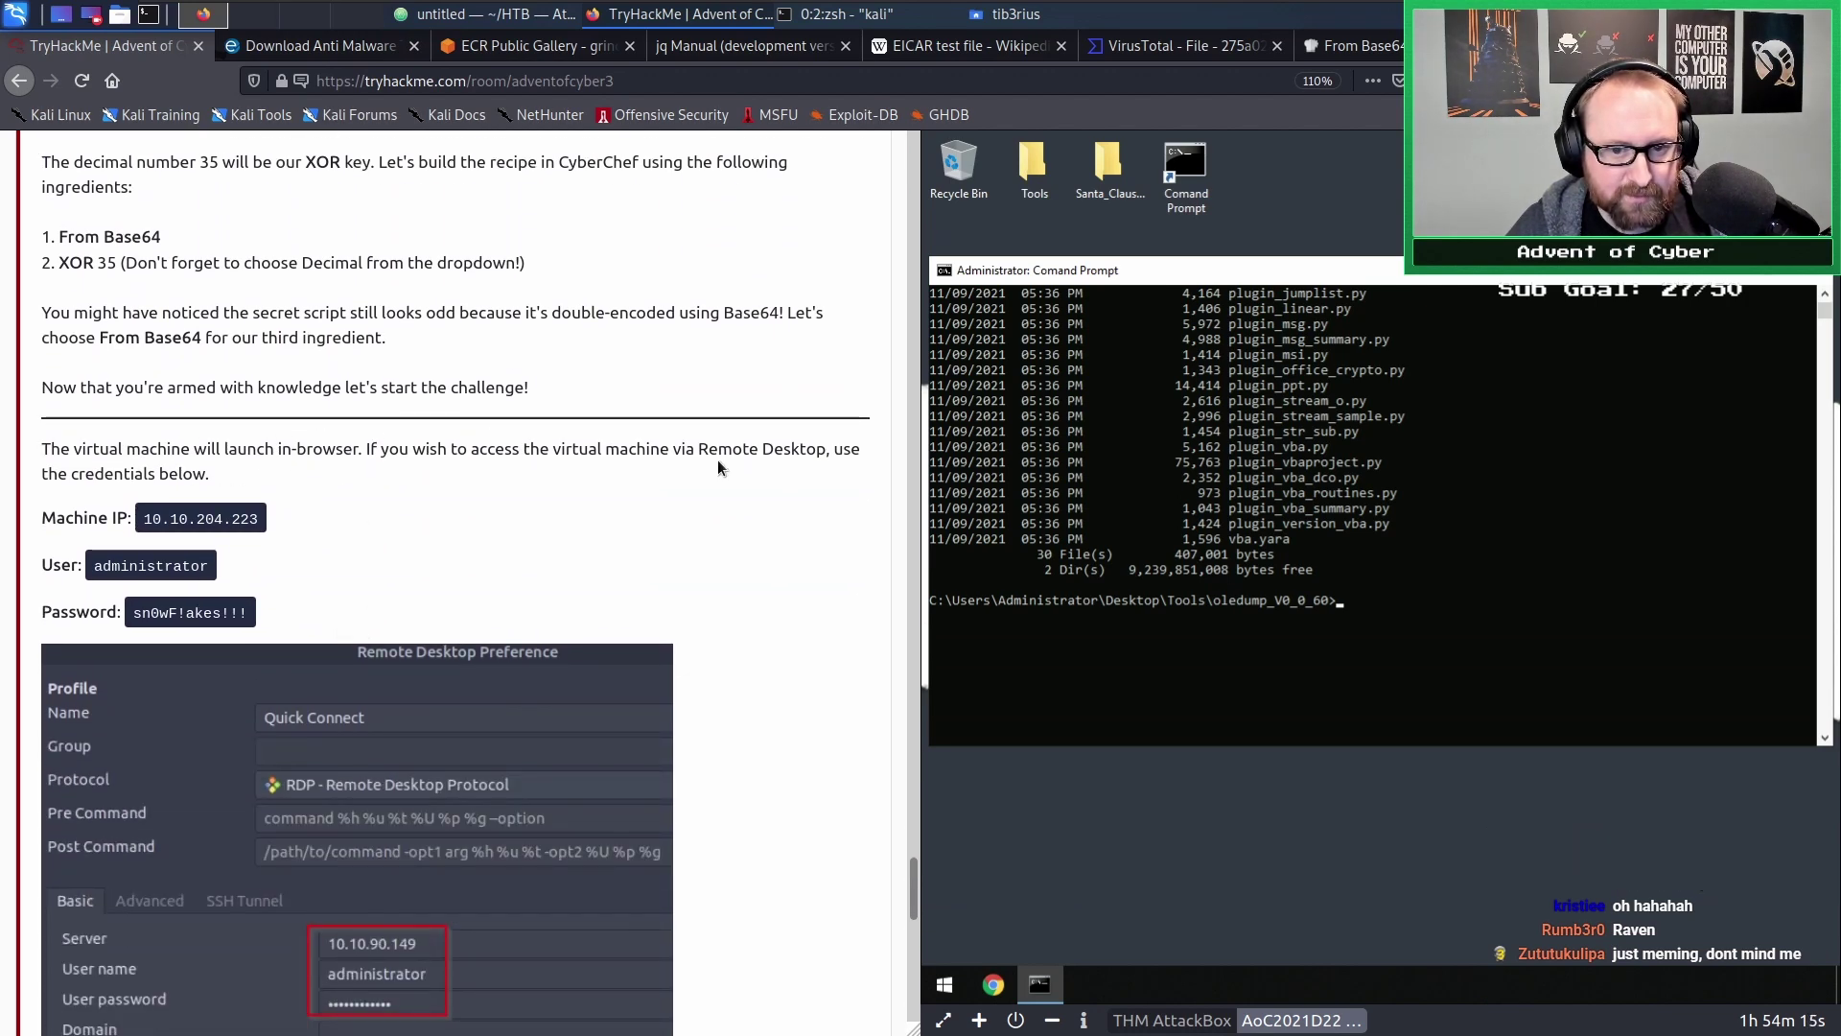
scroll(606, 520, "down", 5)
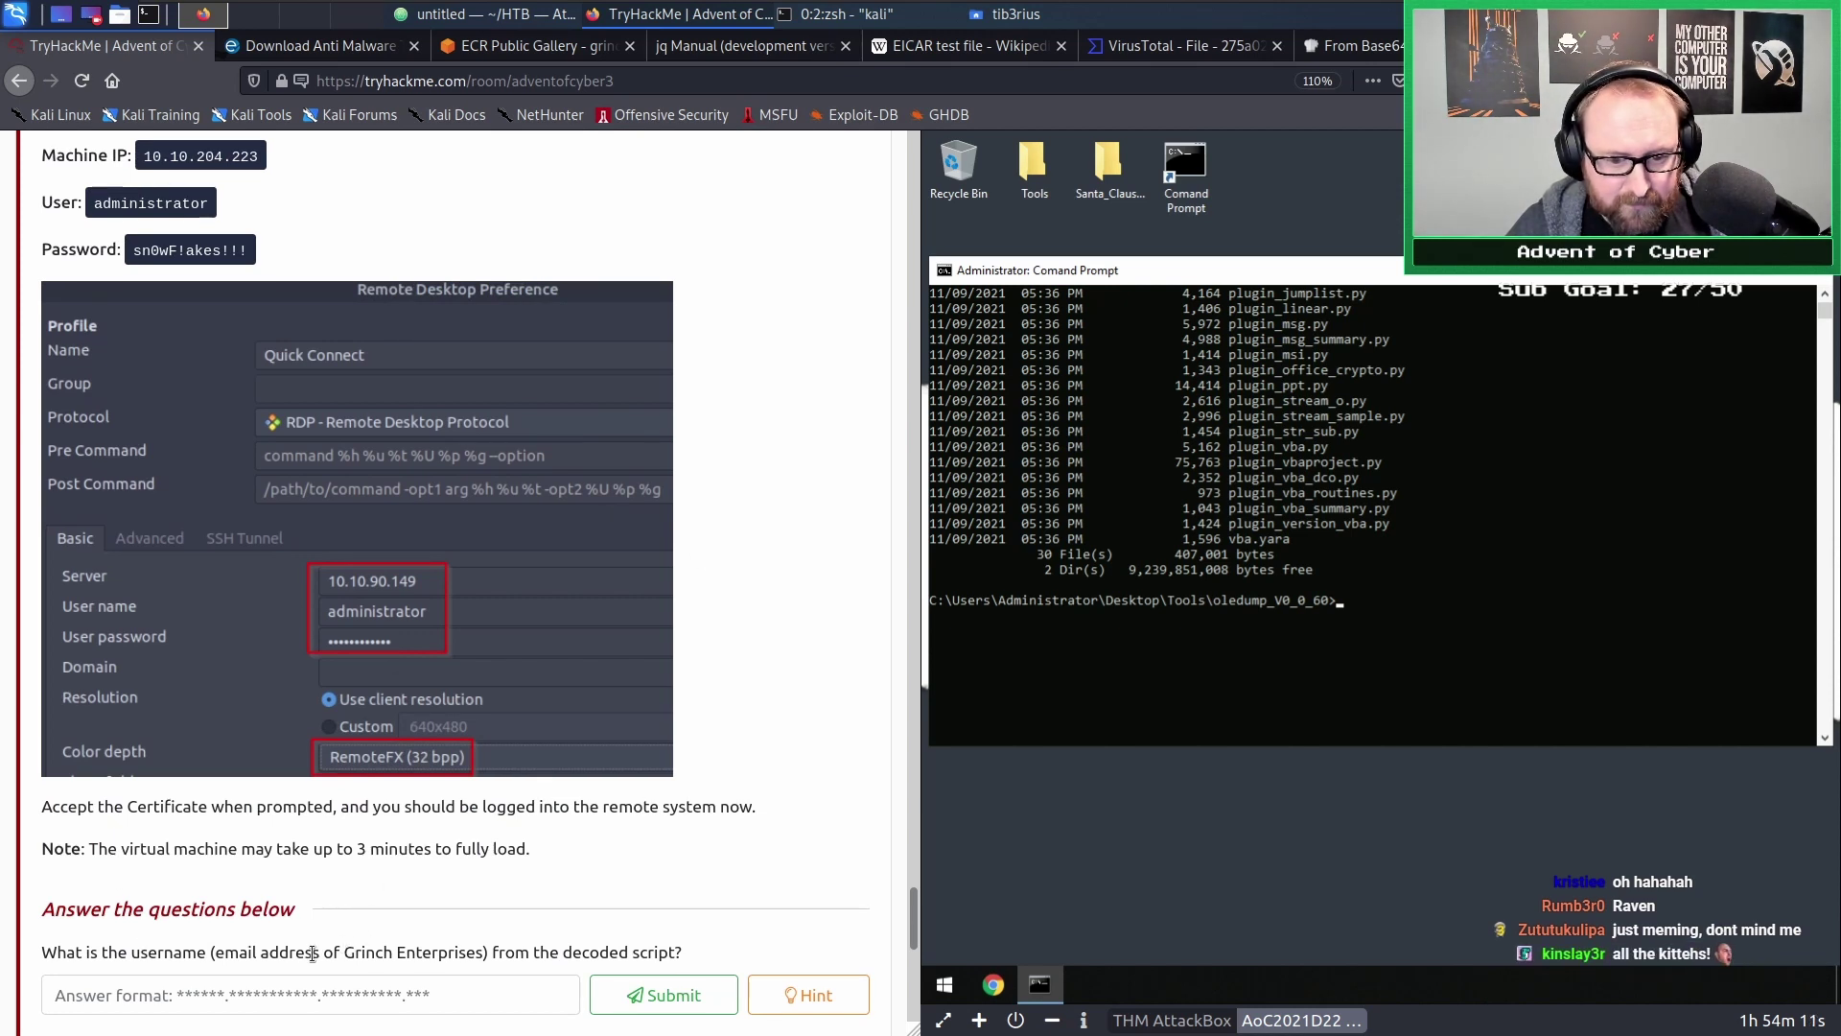
- Open the Santa_Claus_Naughty_List_2021 desktop folder to locate the document
left_click(1106, 156)
double_click(1115, 157)
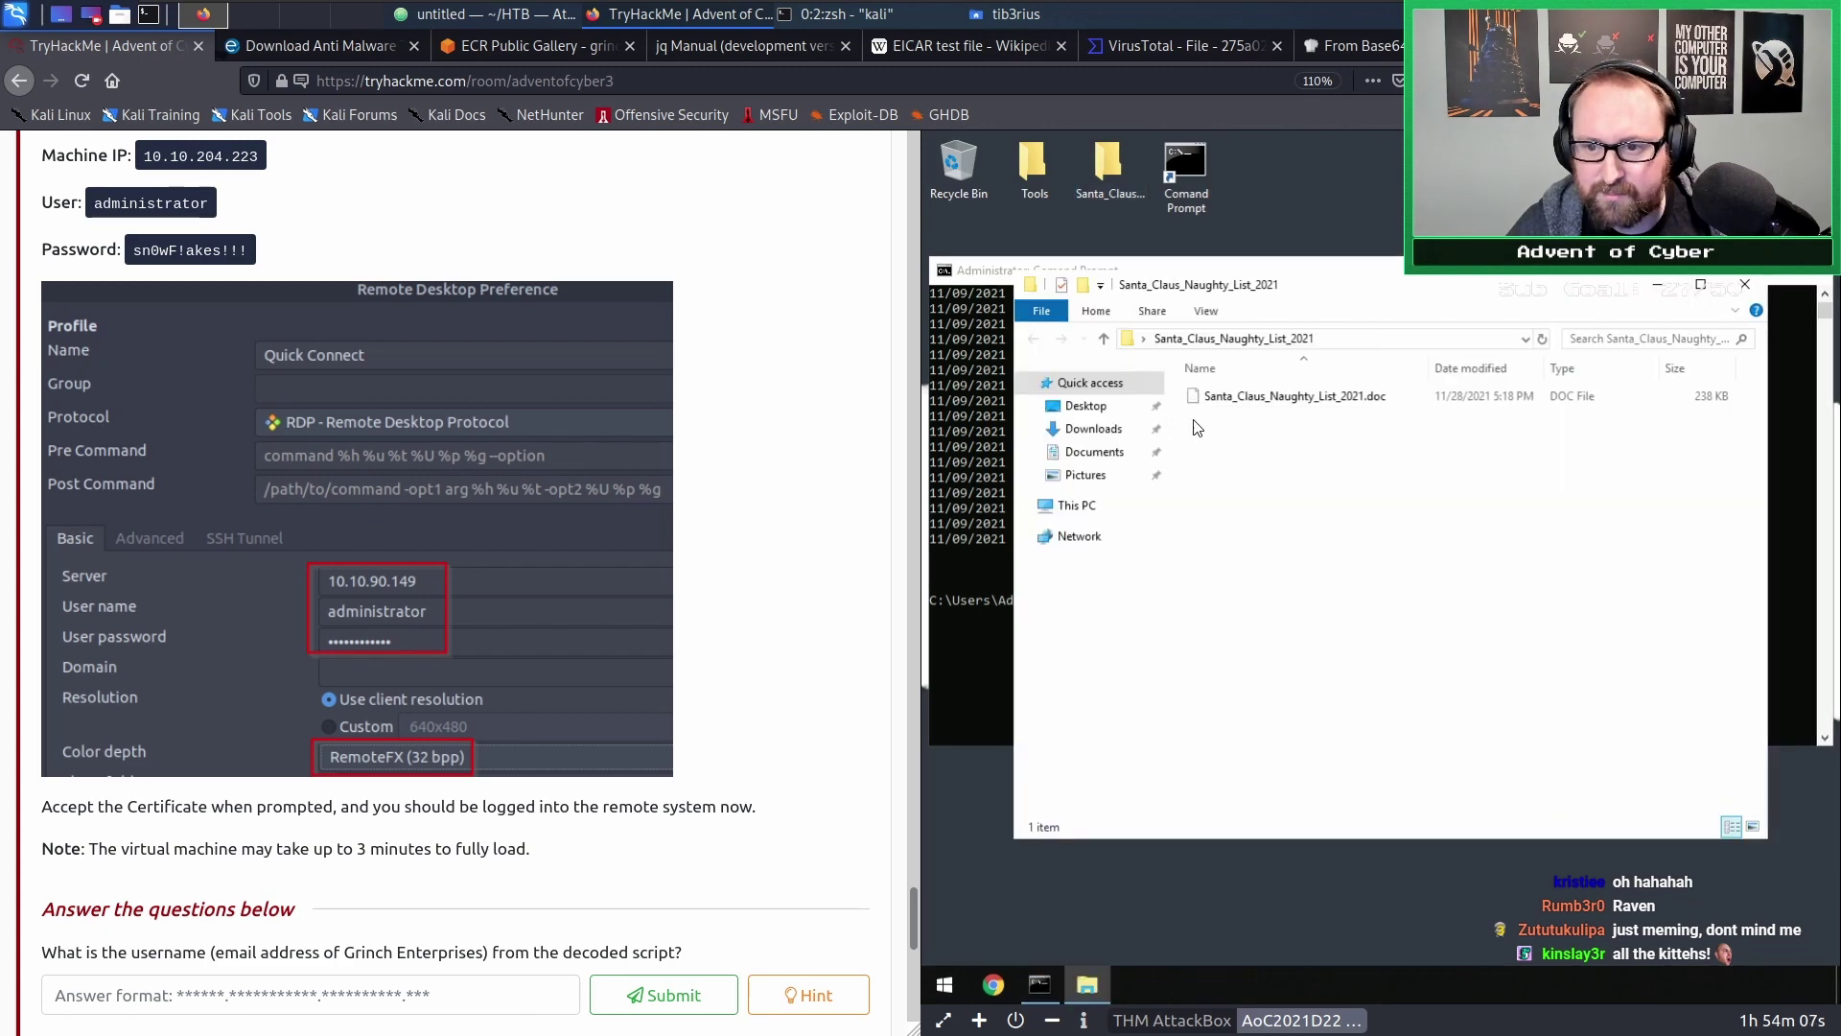
left_click(1002, 516)
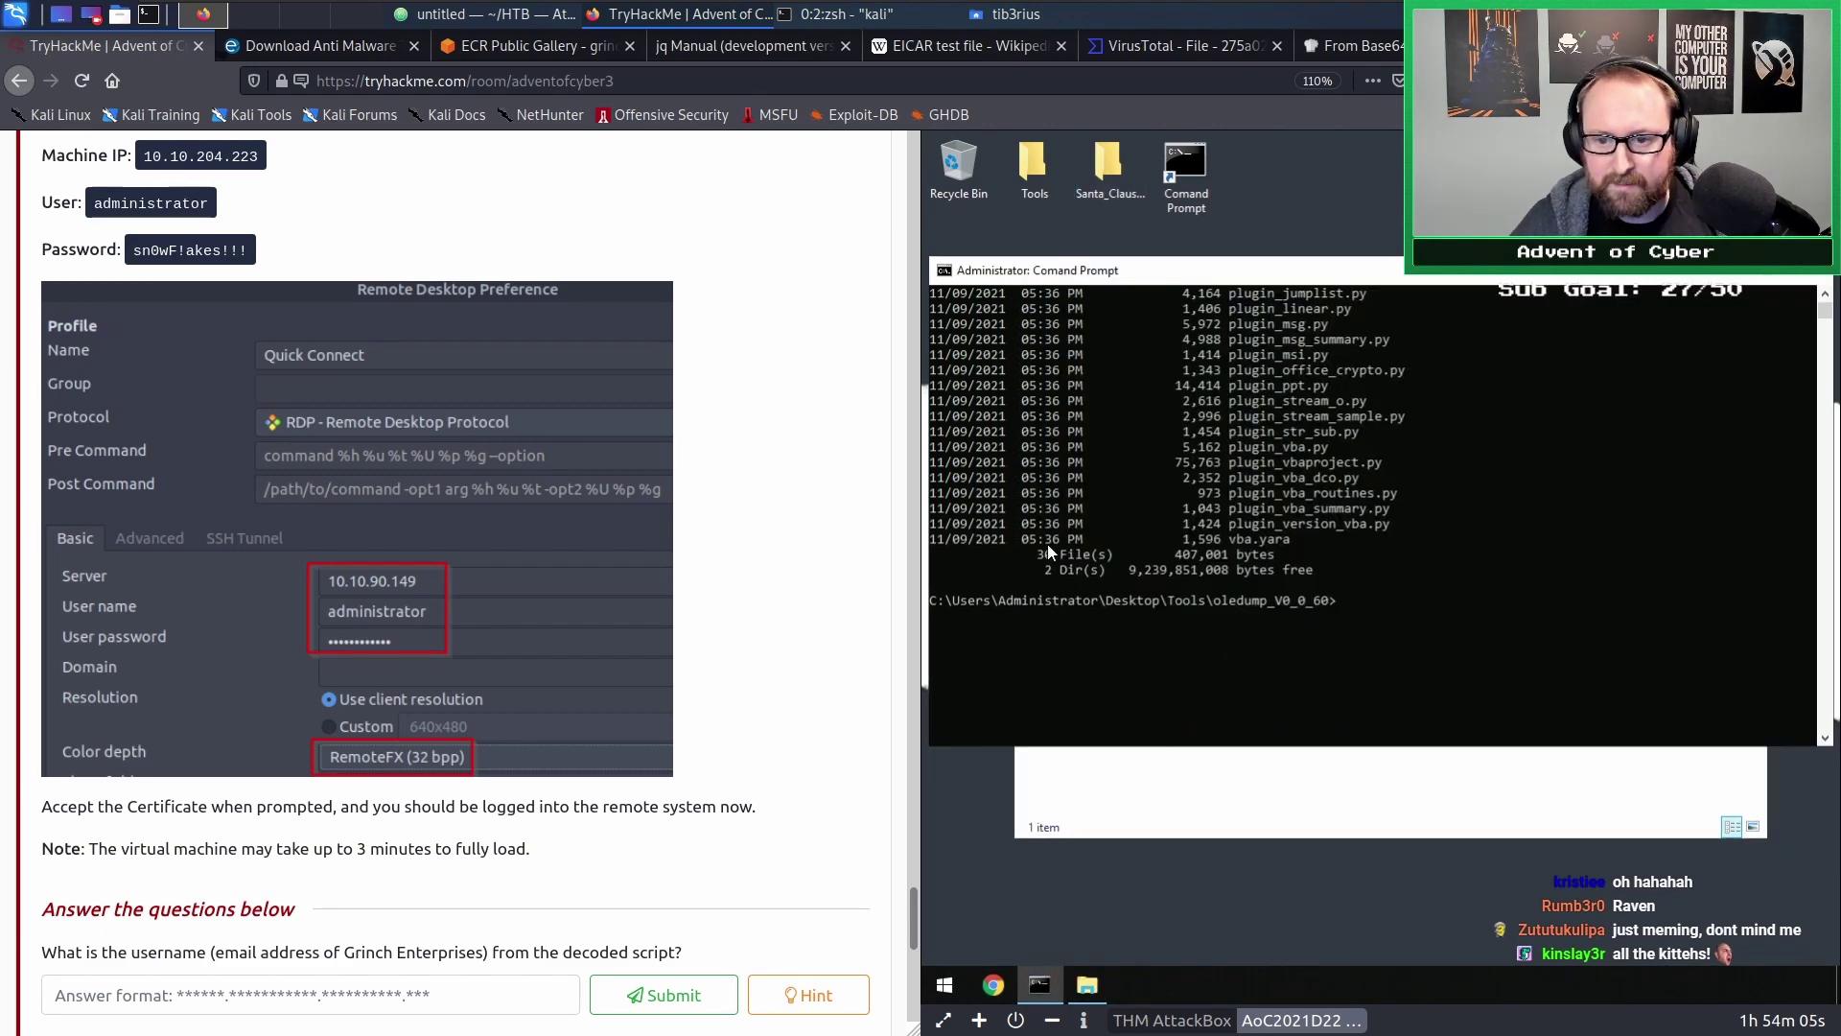
- Run oledump.py on ..\..\Santa_Claus_Naughty_List_2021\Santa_Claus_Naughty_List_2021.doc to list its 17 streams
type("oledump.py")
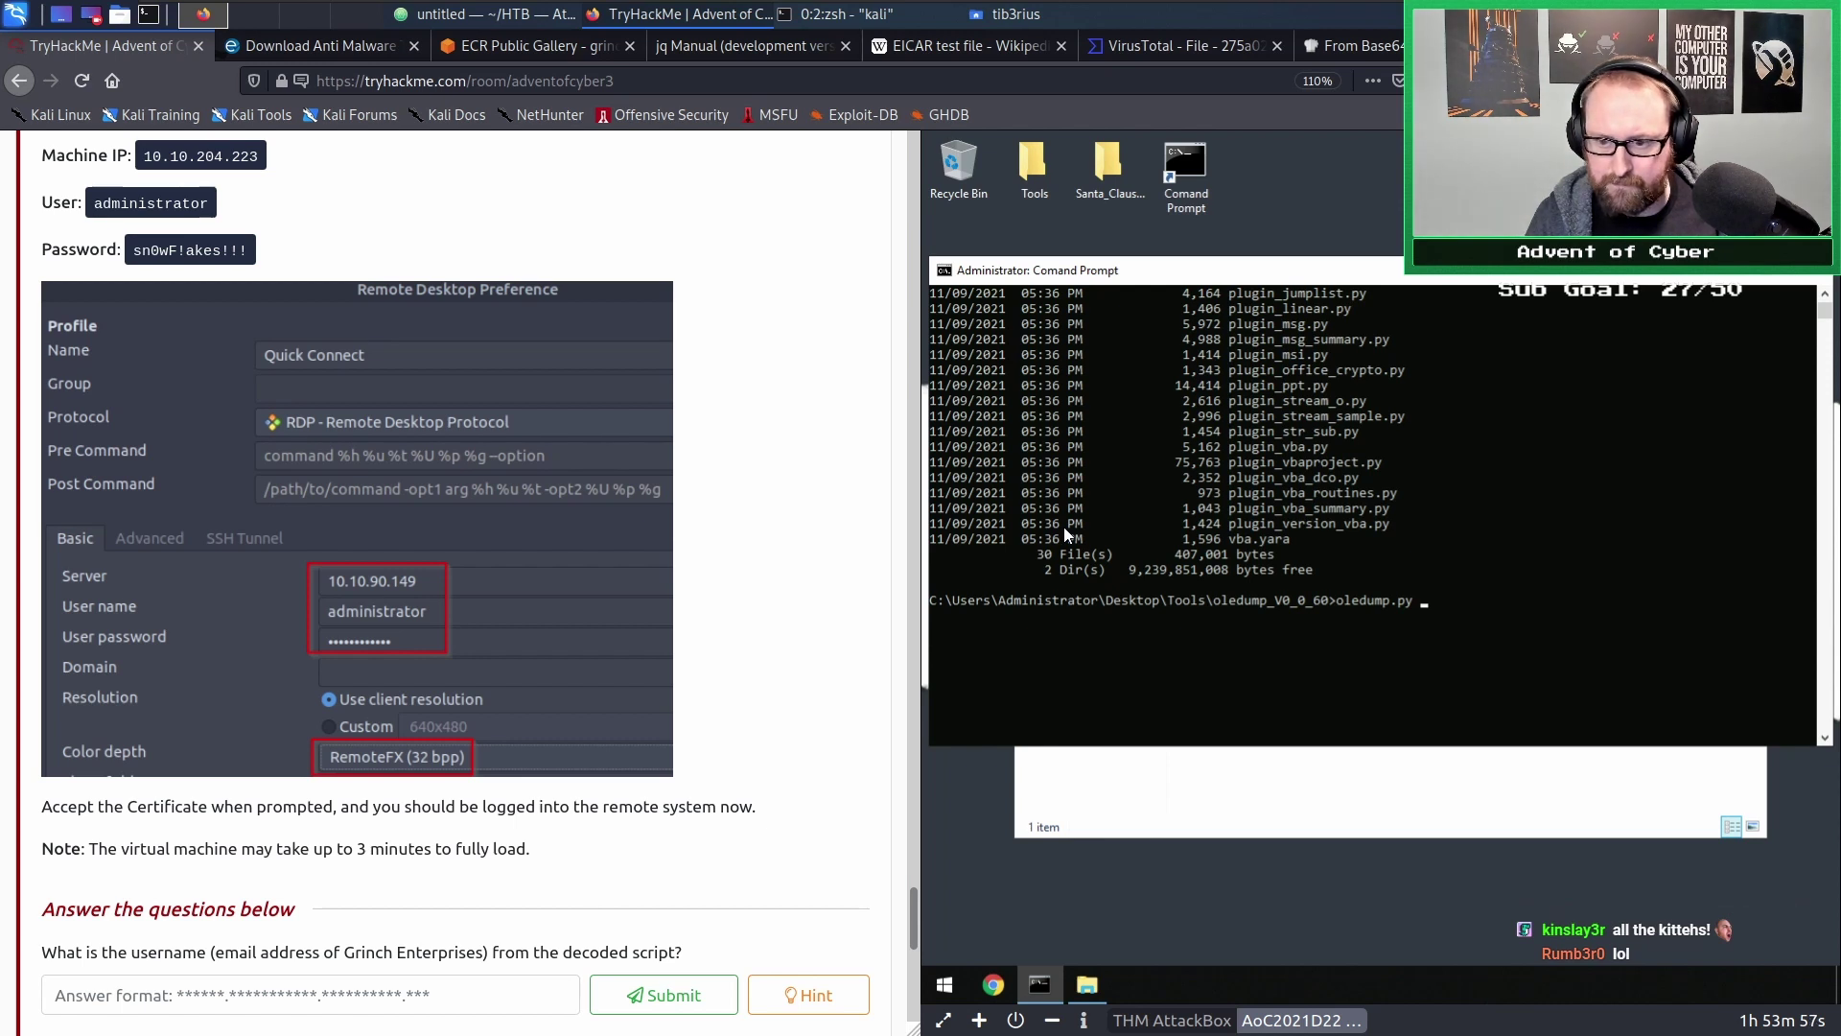
type("..\\")
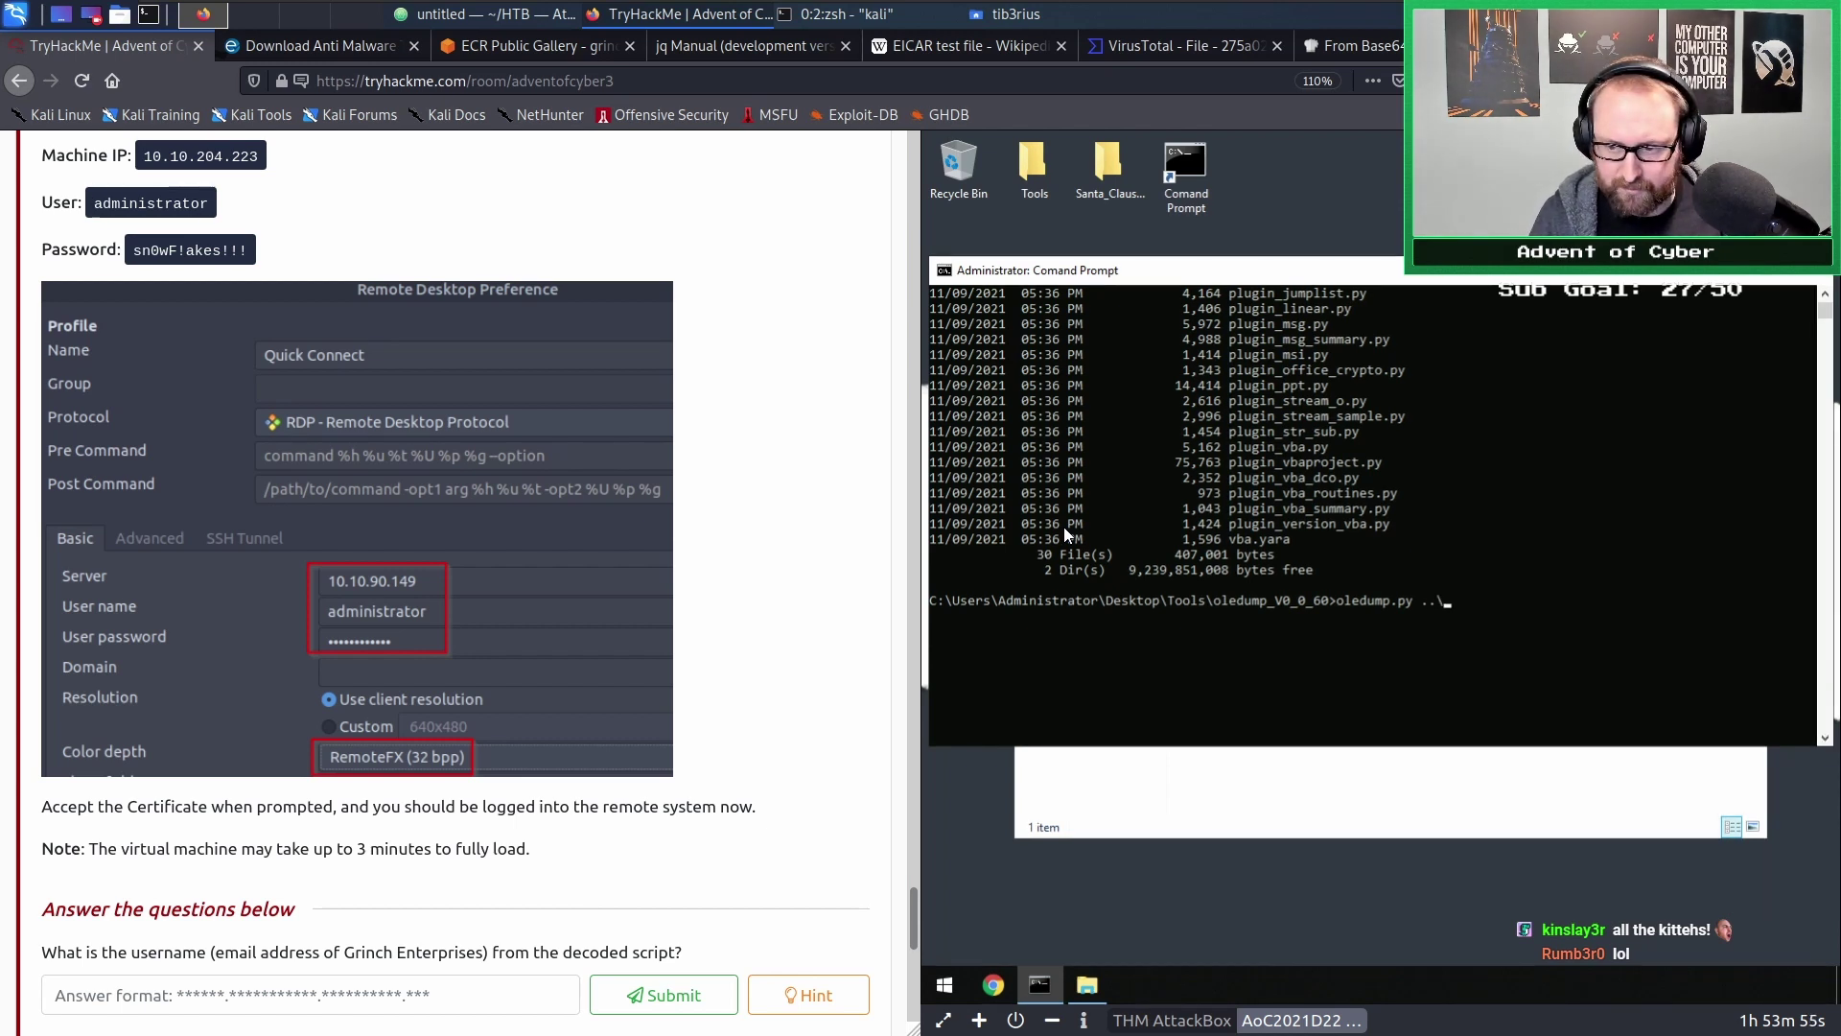
type("..\\San")
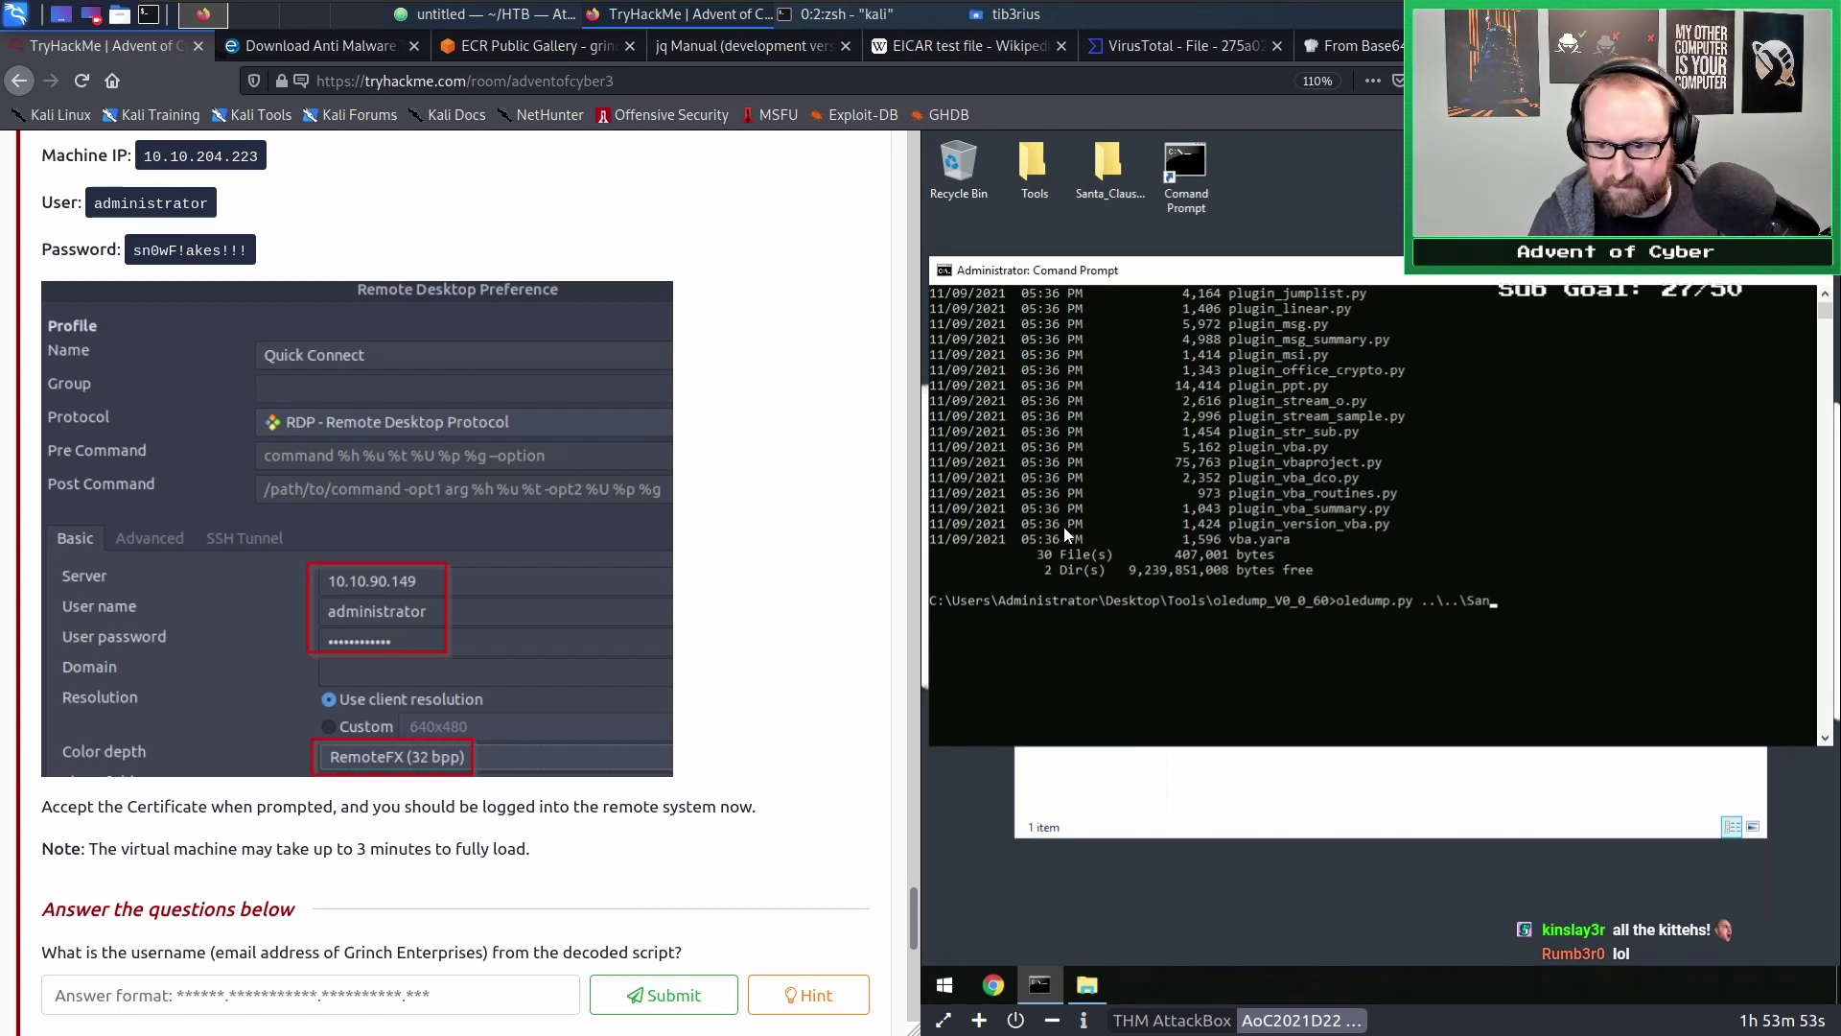
key("Tab")
type("\\")
key("Tab")
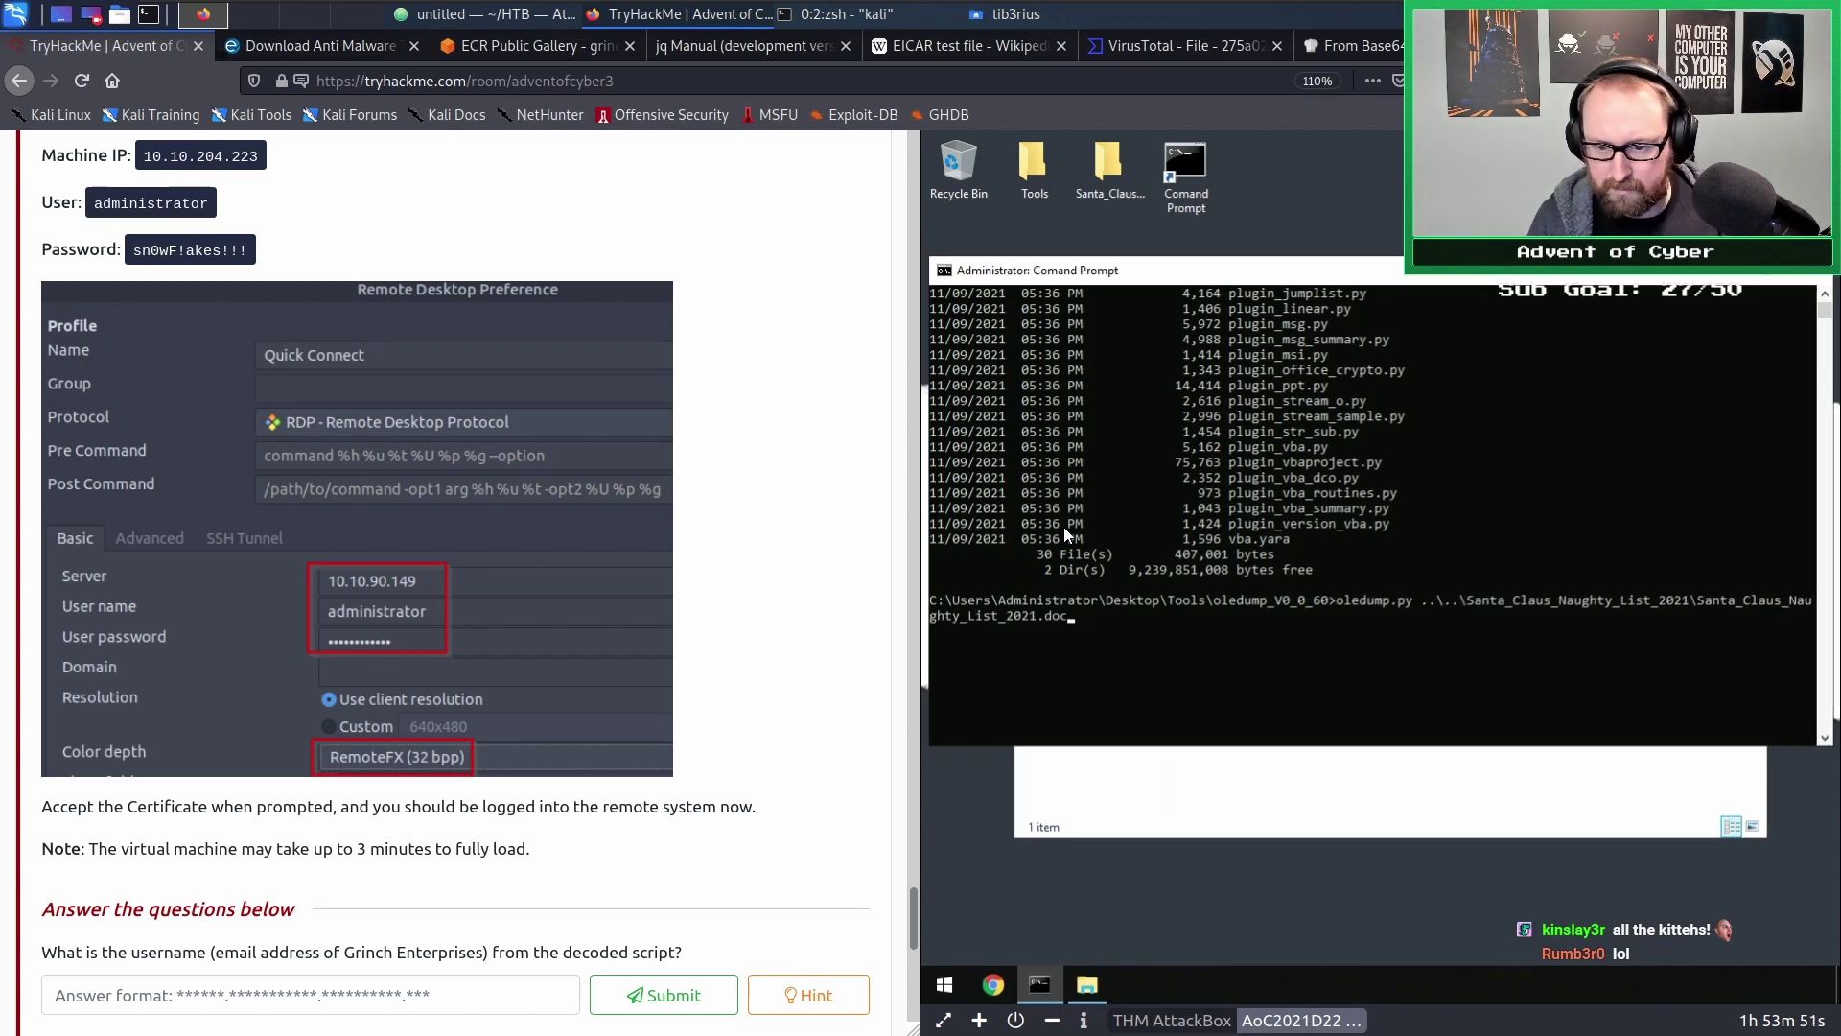
key("Return")
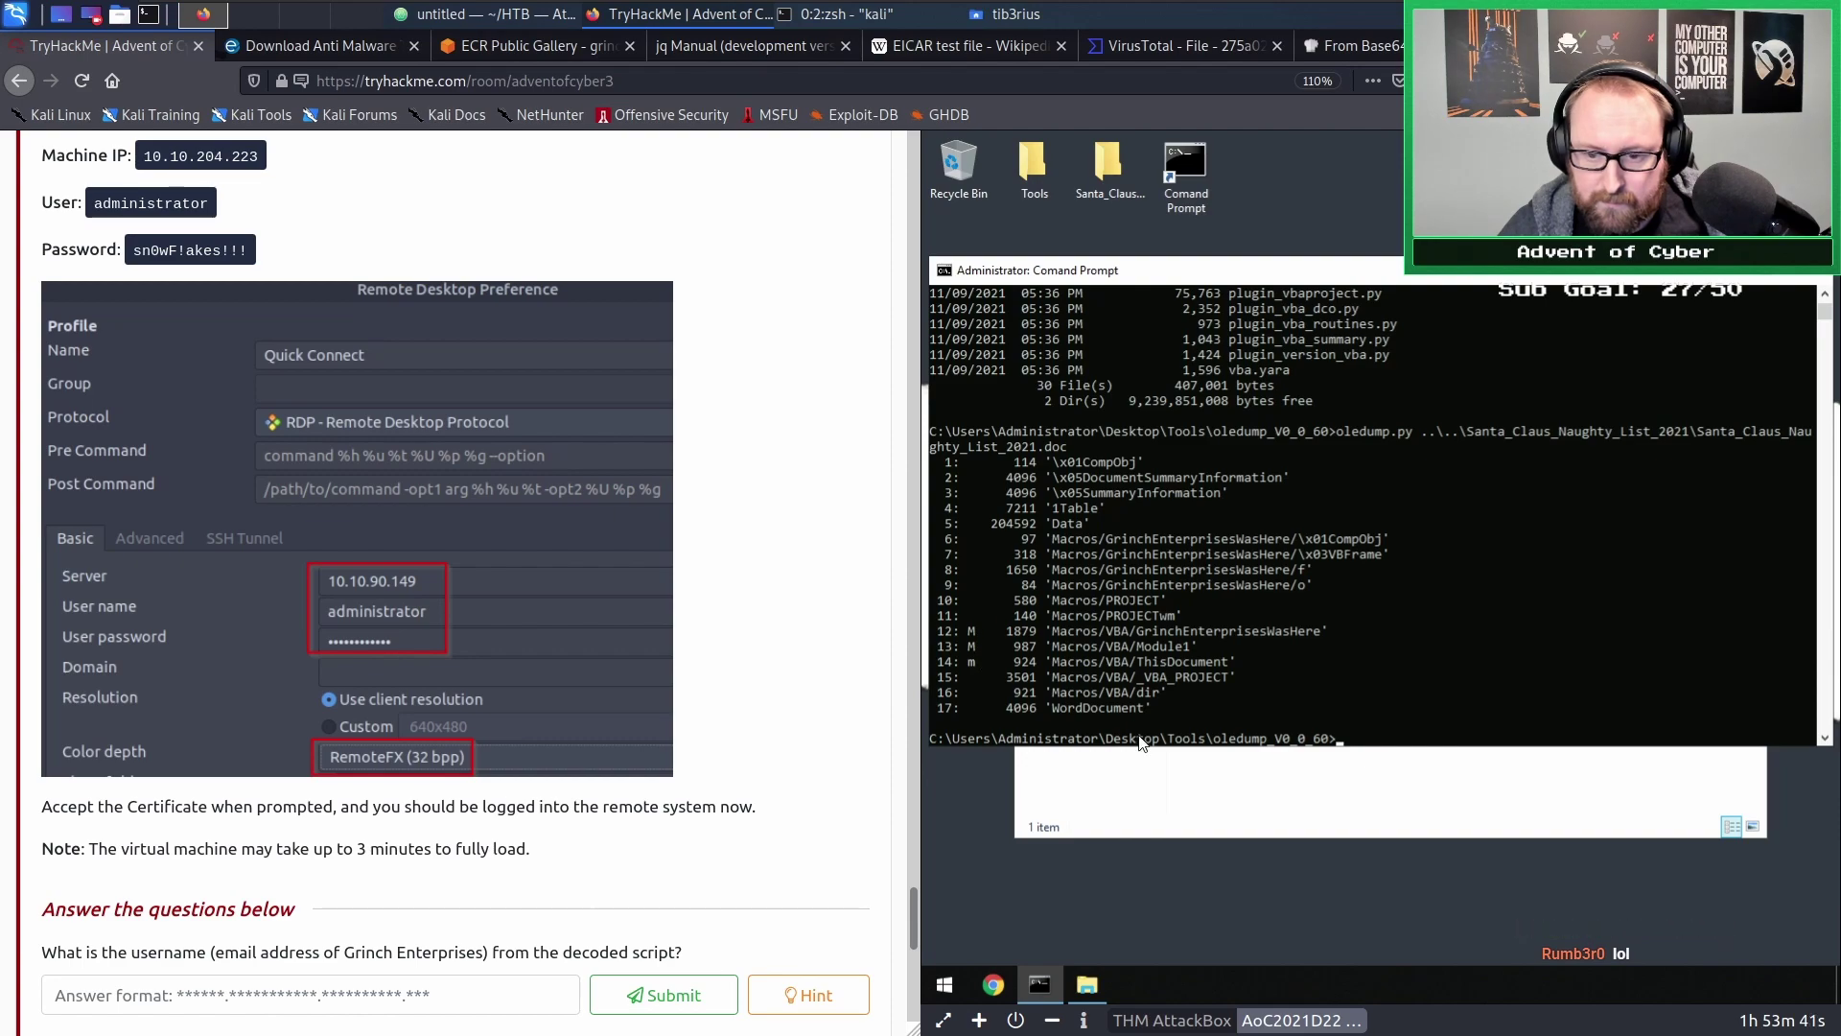
- Scroll the task page to the oledump.py -s 8 -d command and the From Base64 / XOR 35 ingredients
scroll(700, 751, "up", 12)
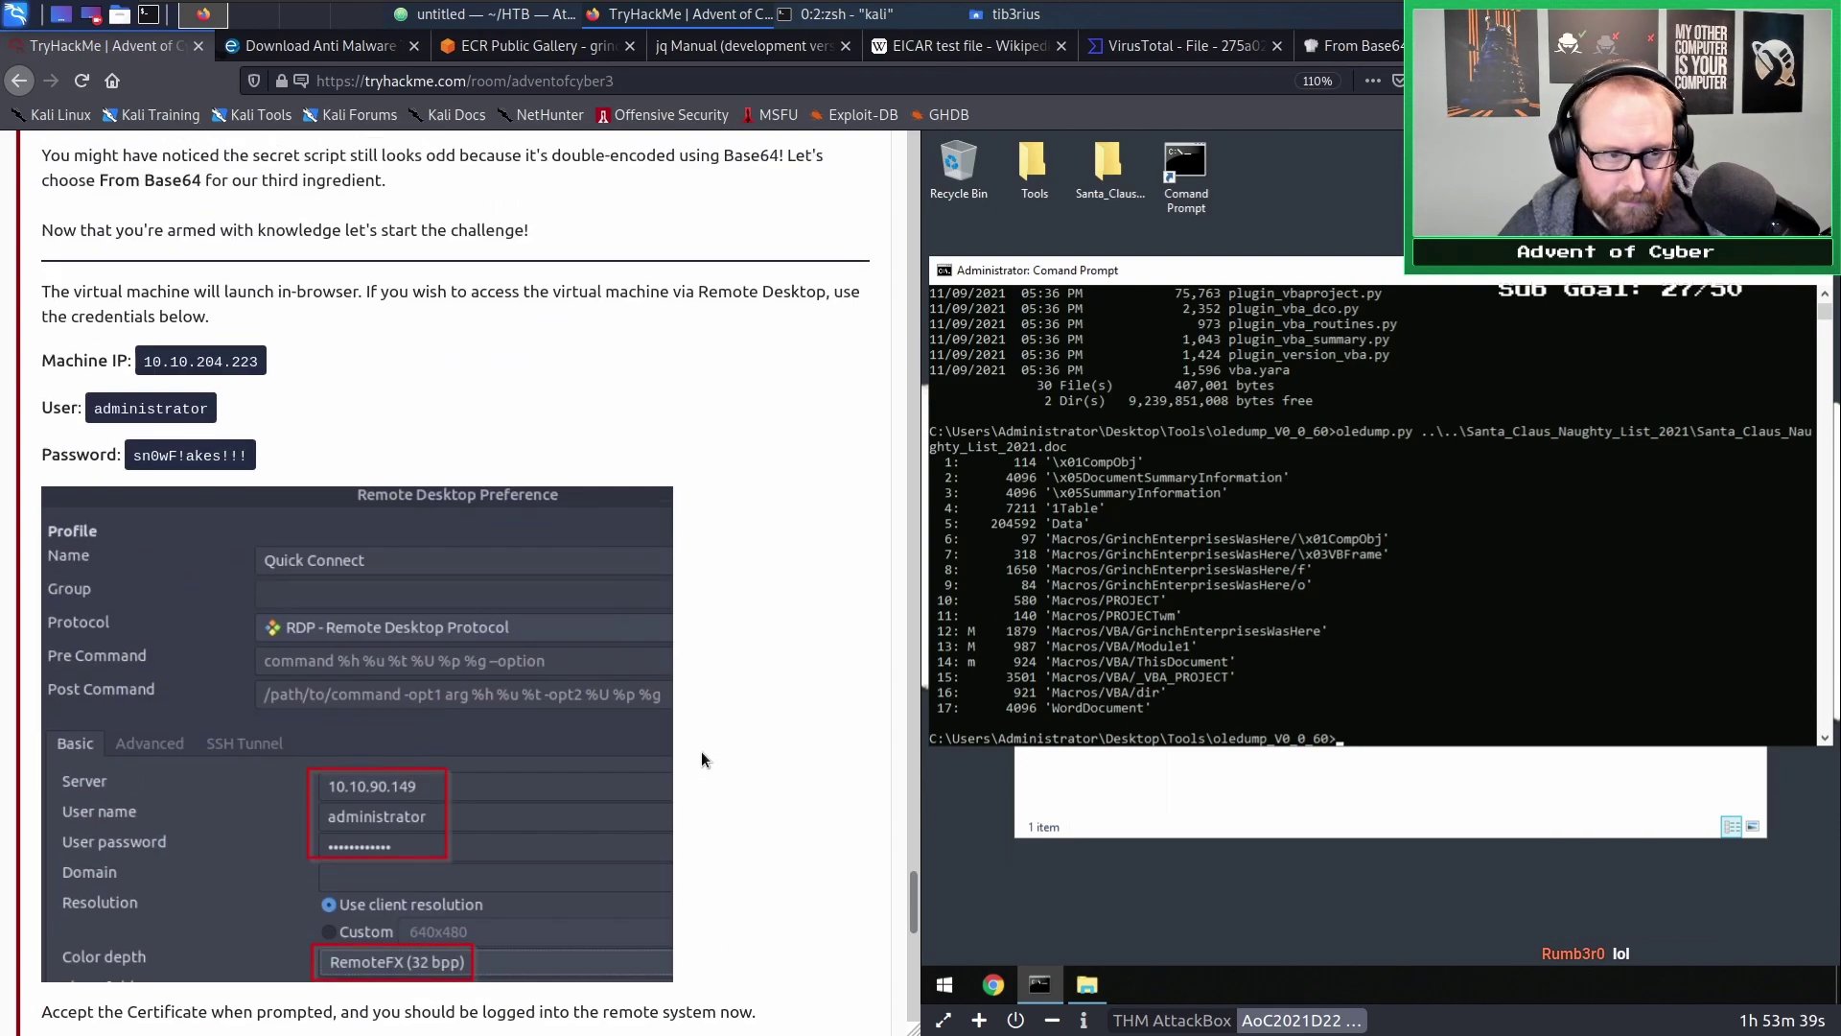
scroll(709, 676, "up", 10)
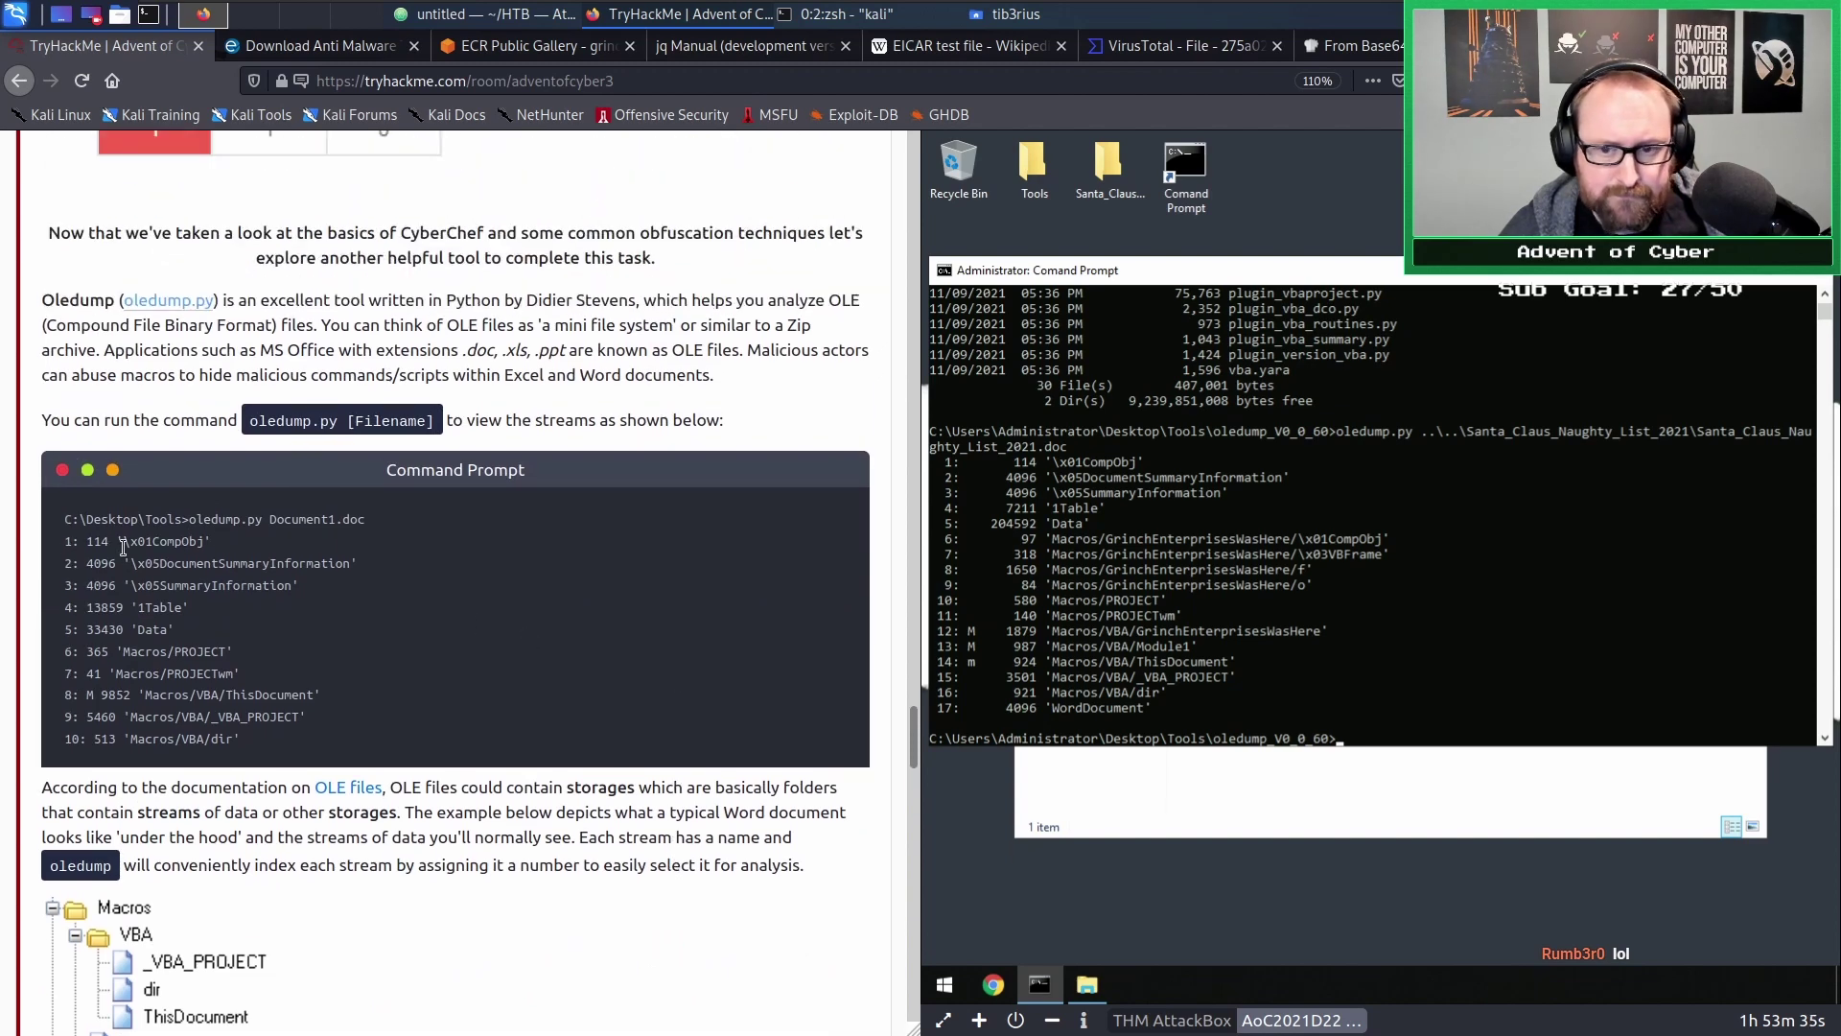
scroll(337, 727, "down", 6)
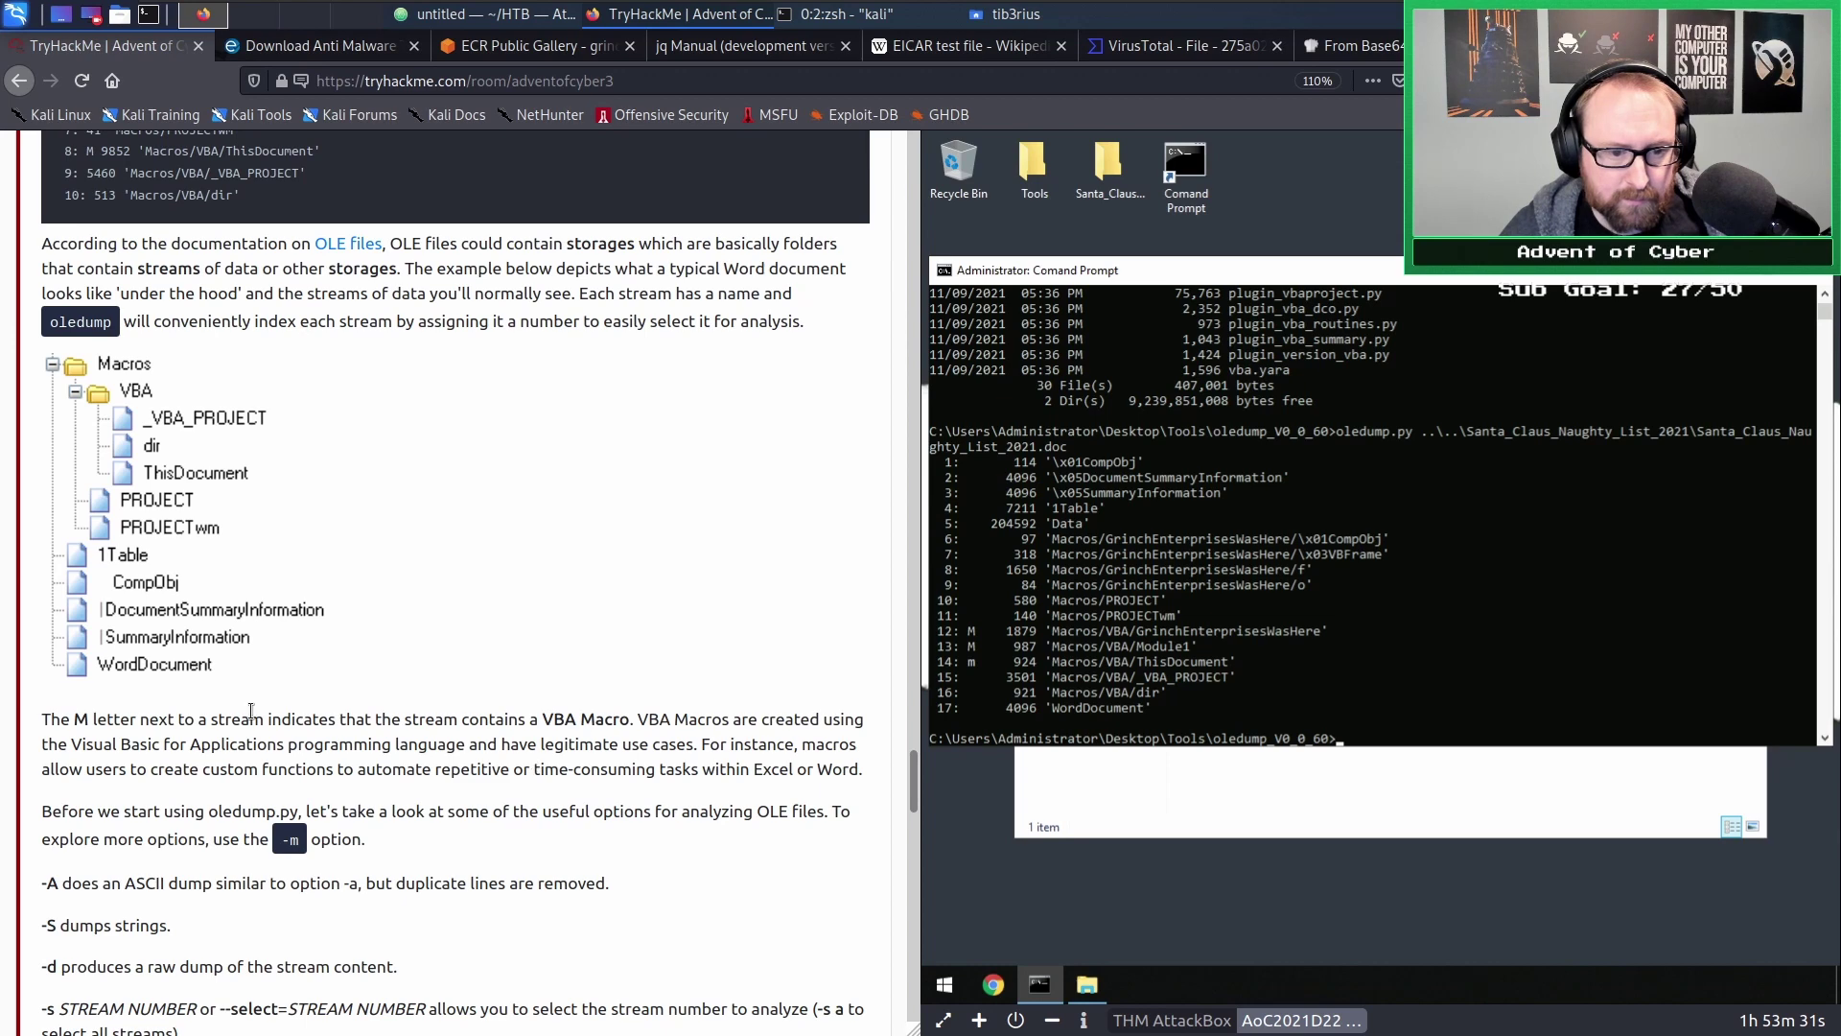
scroll(254, 738, "down", 2)
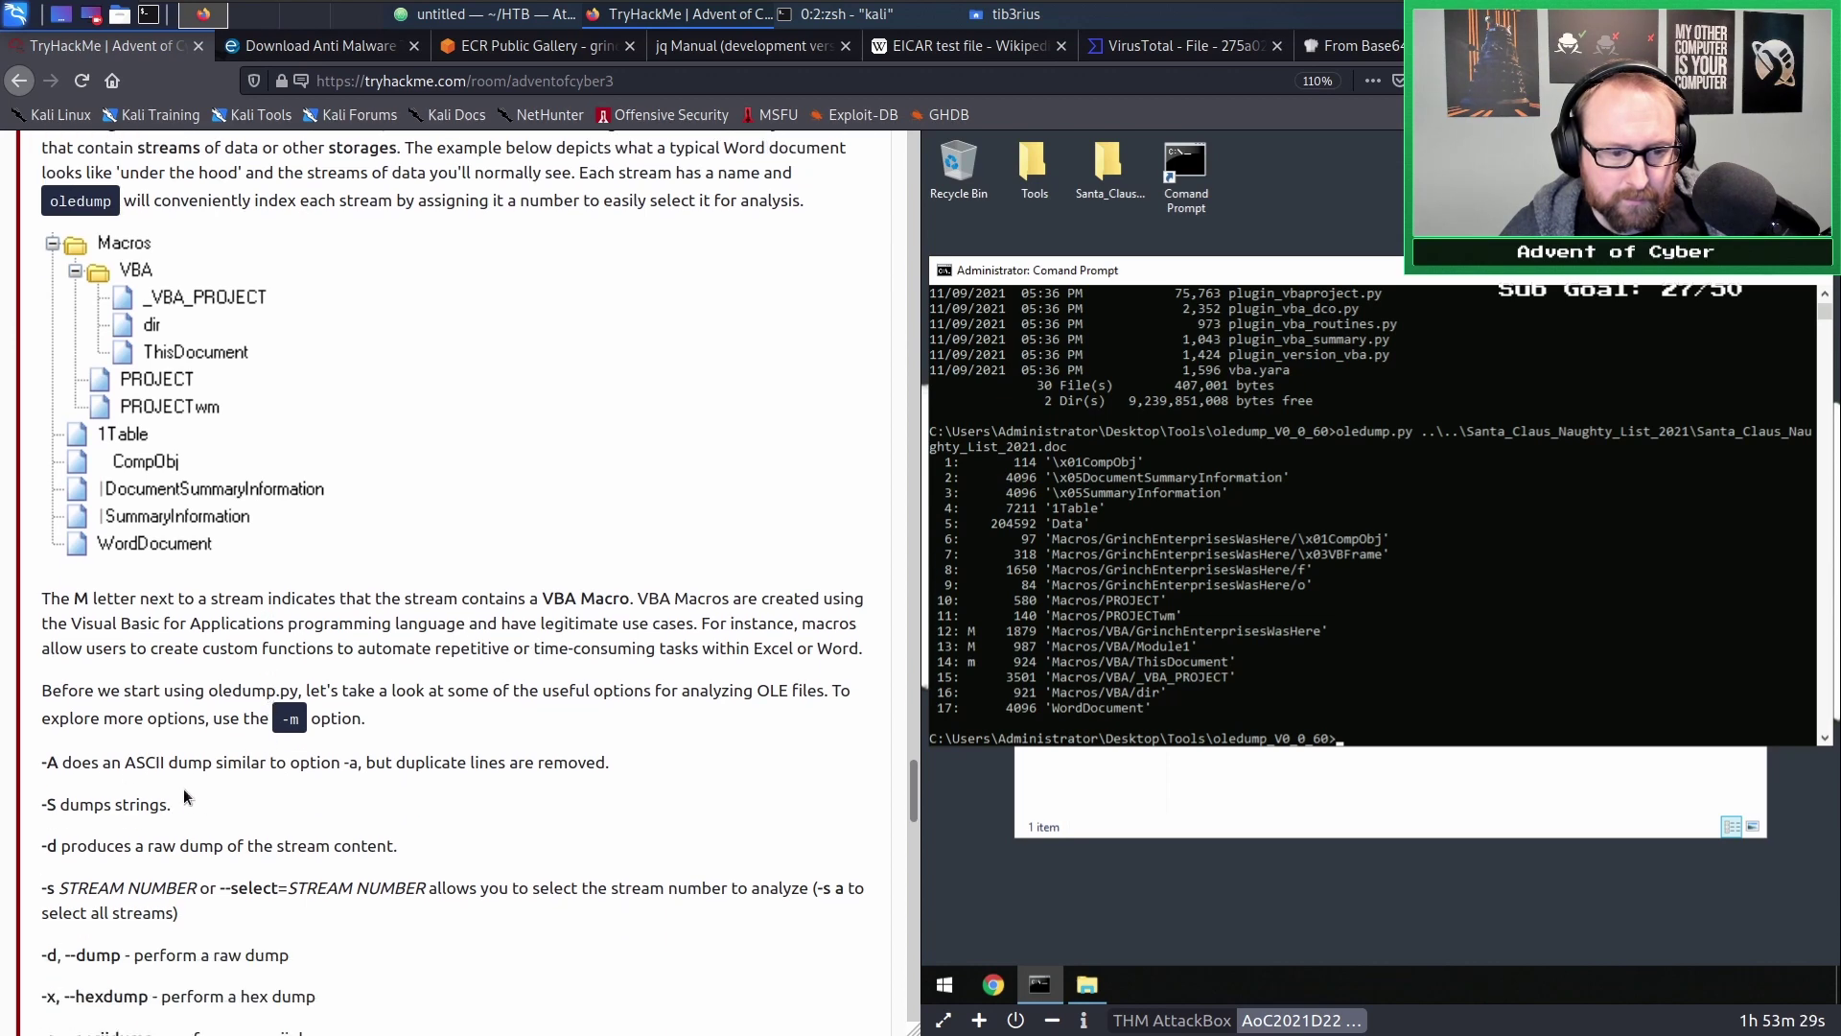
scroll(184, 796, "down", 3)
scroll(297, 836, "down", 3)
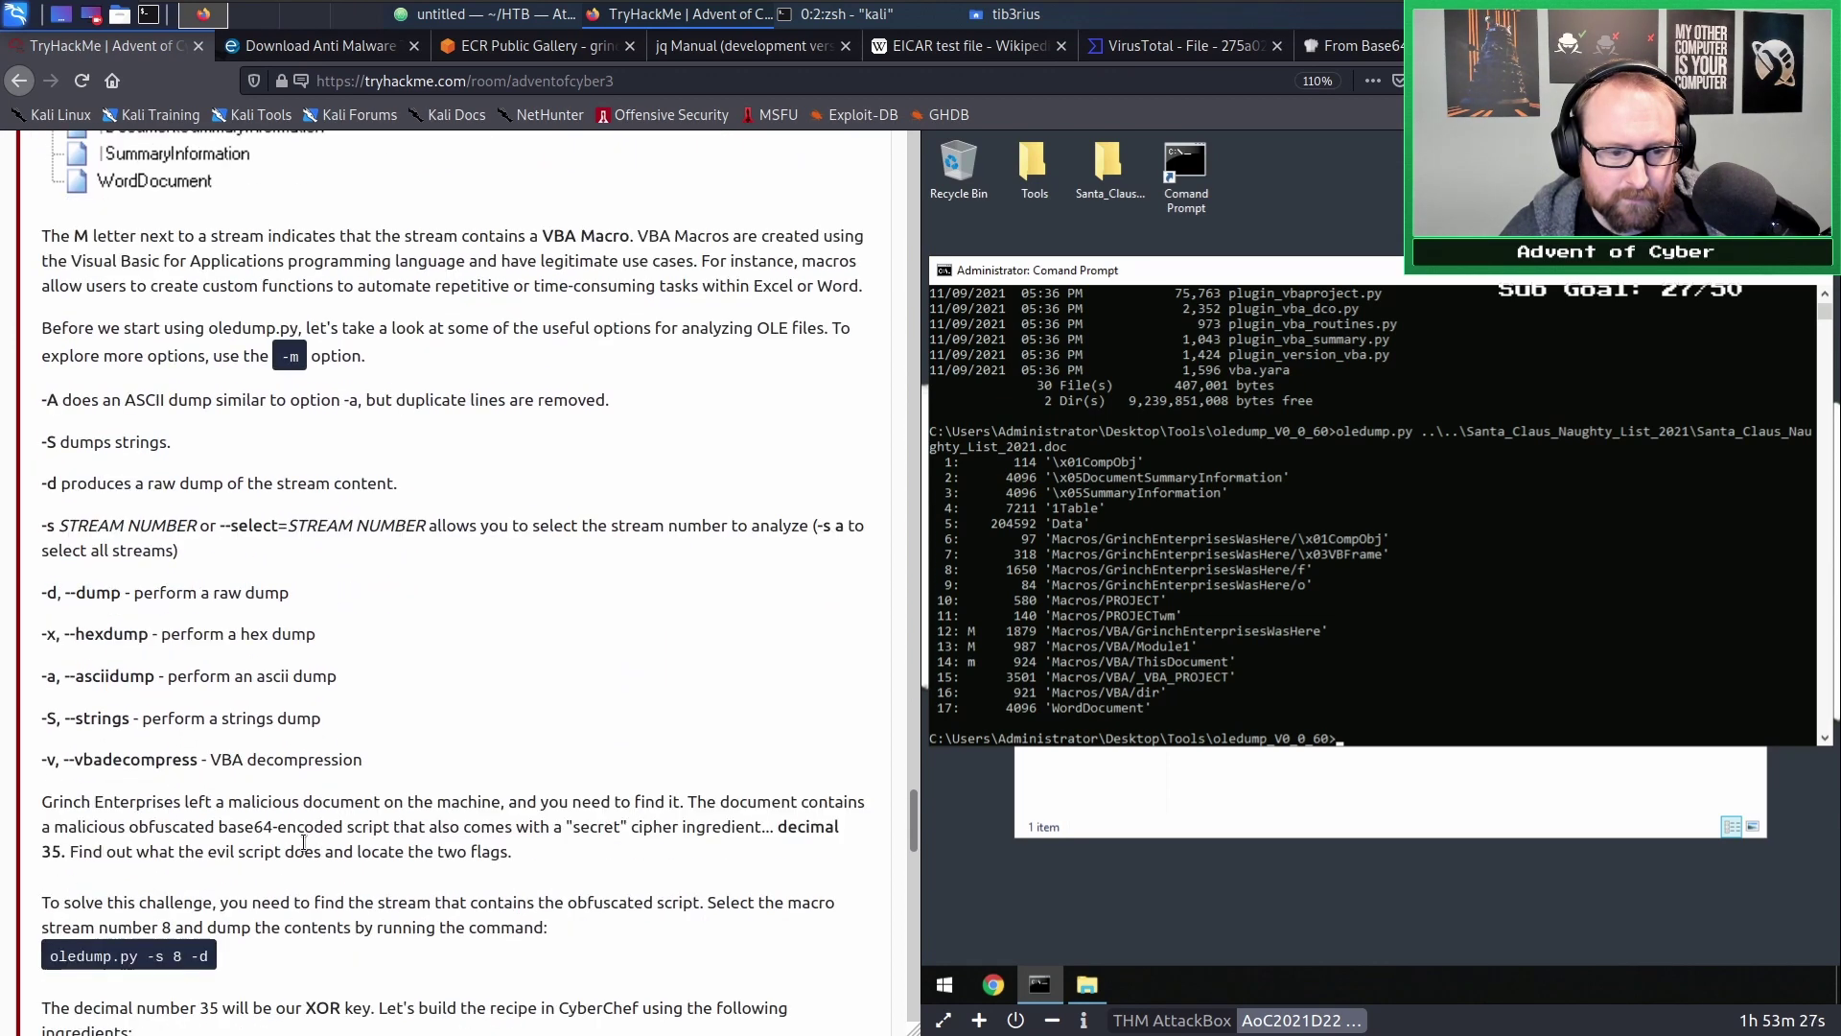
scroll(303, 842, "down", 2)
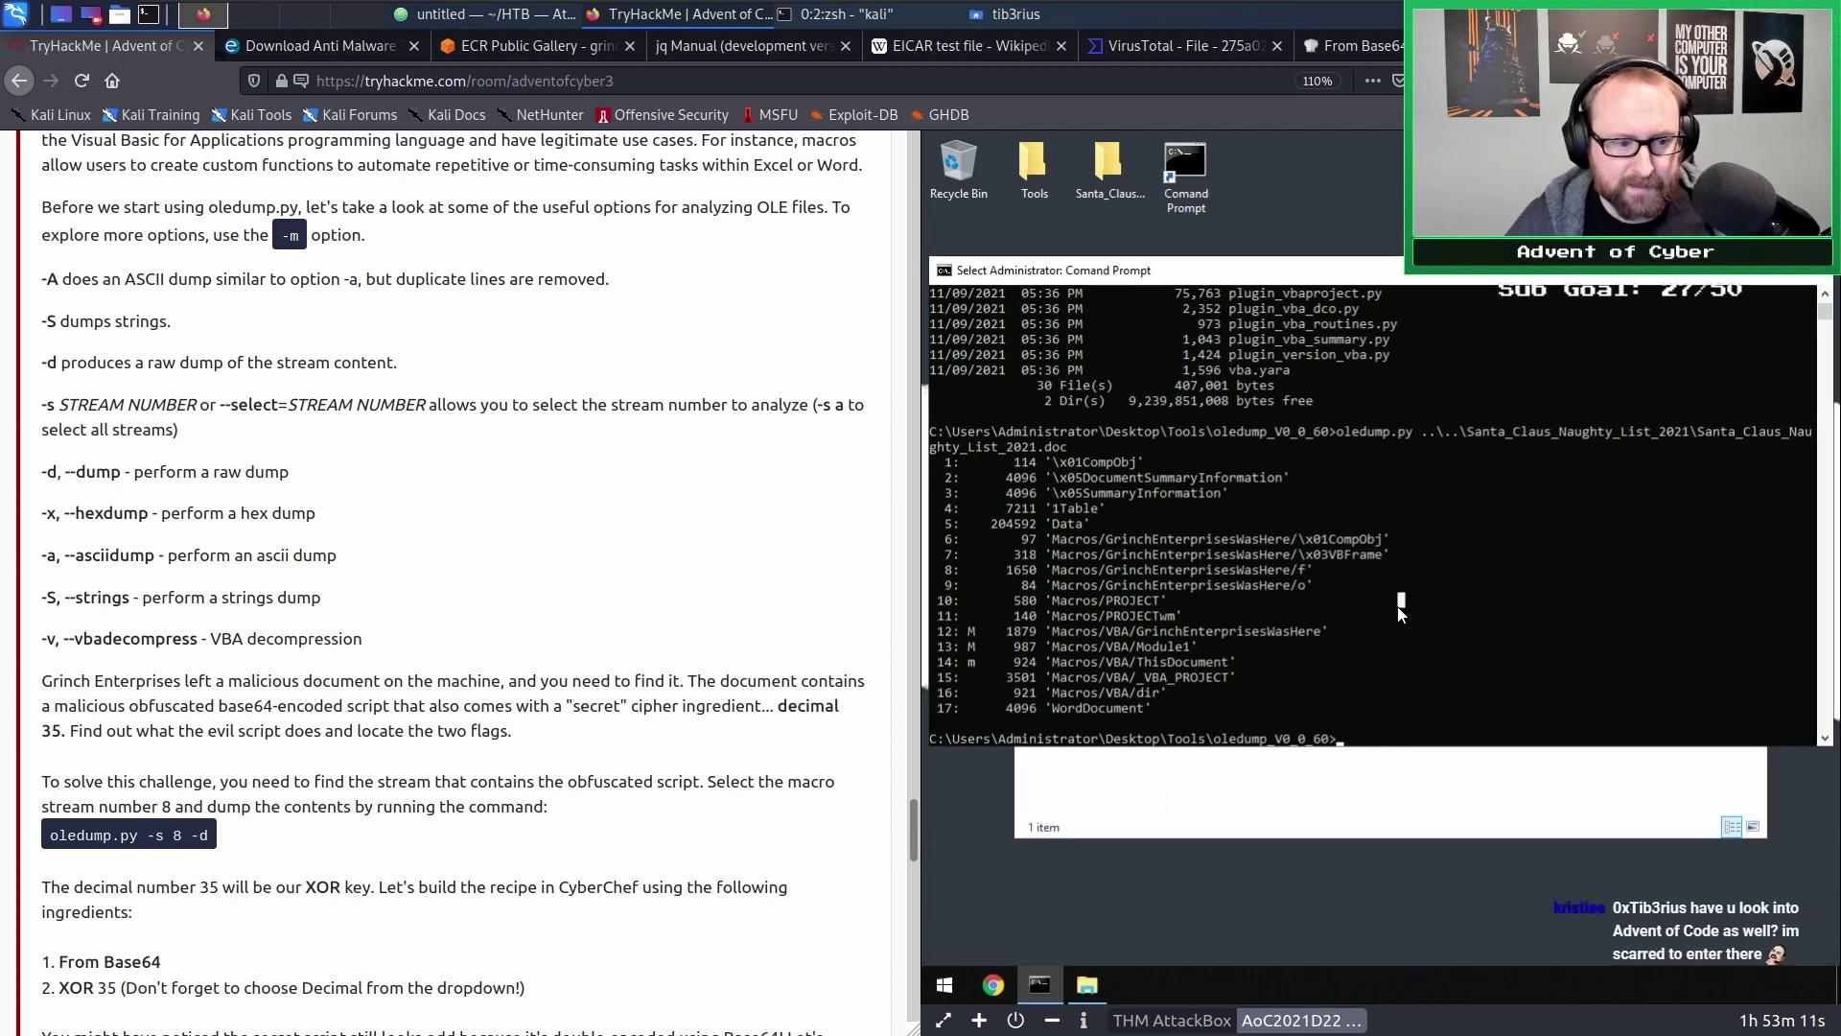
- Rerun oledump with -s 8 -d to dump stream 8, then copy its base64 output
key("Up")
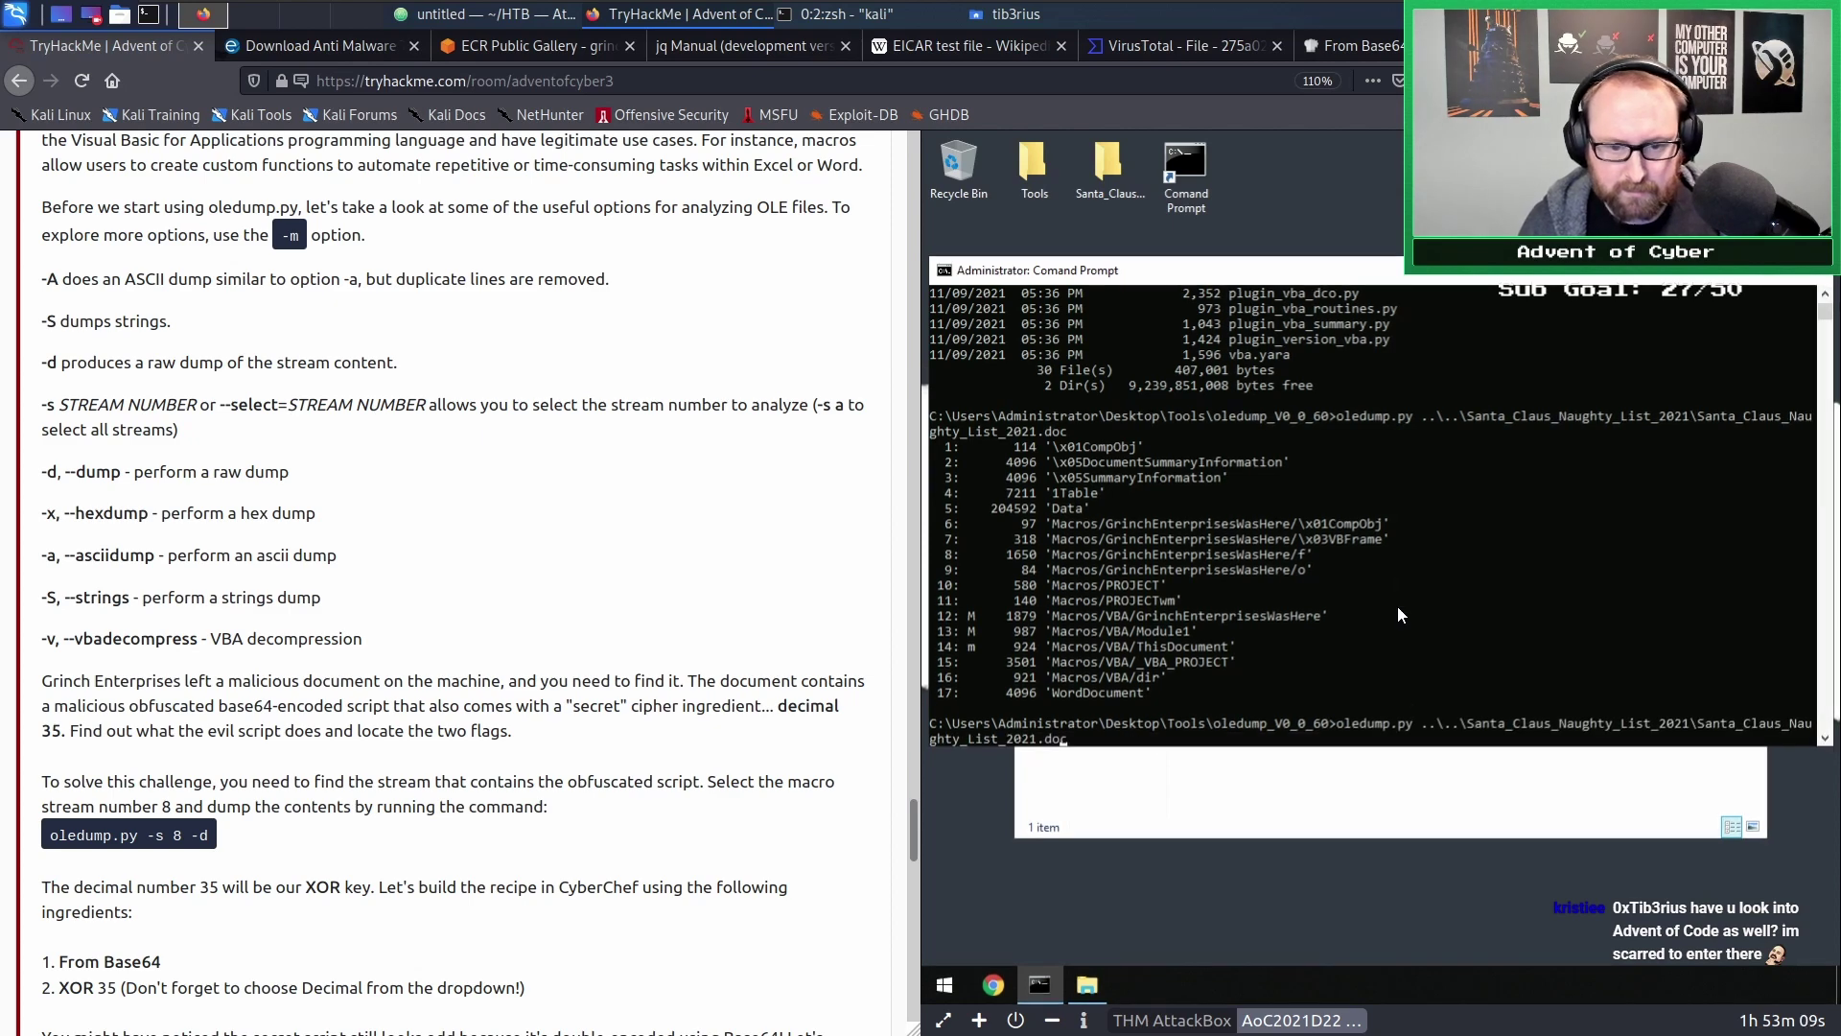
type("-s")
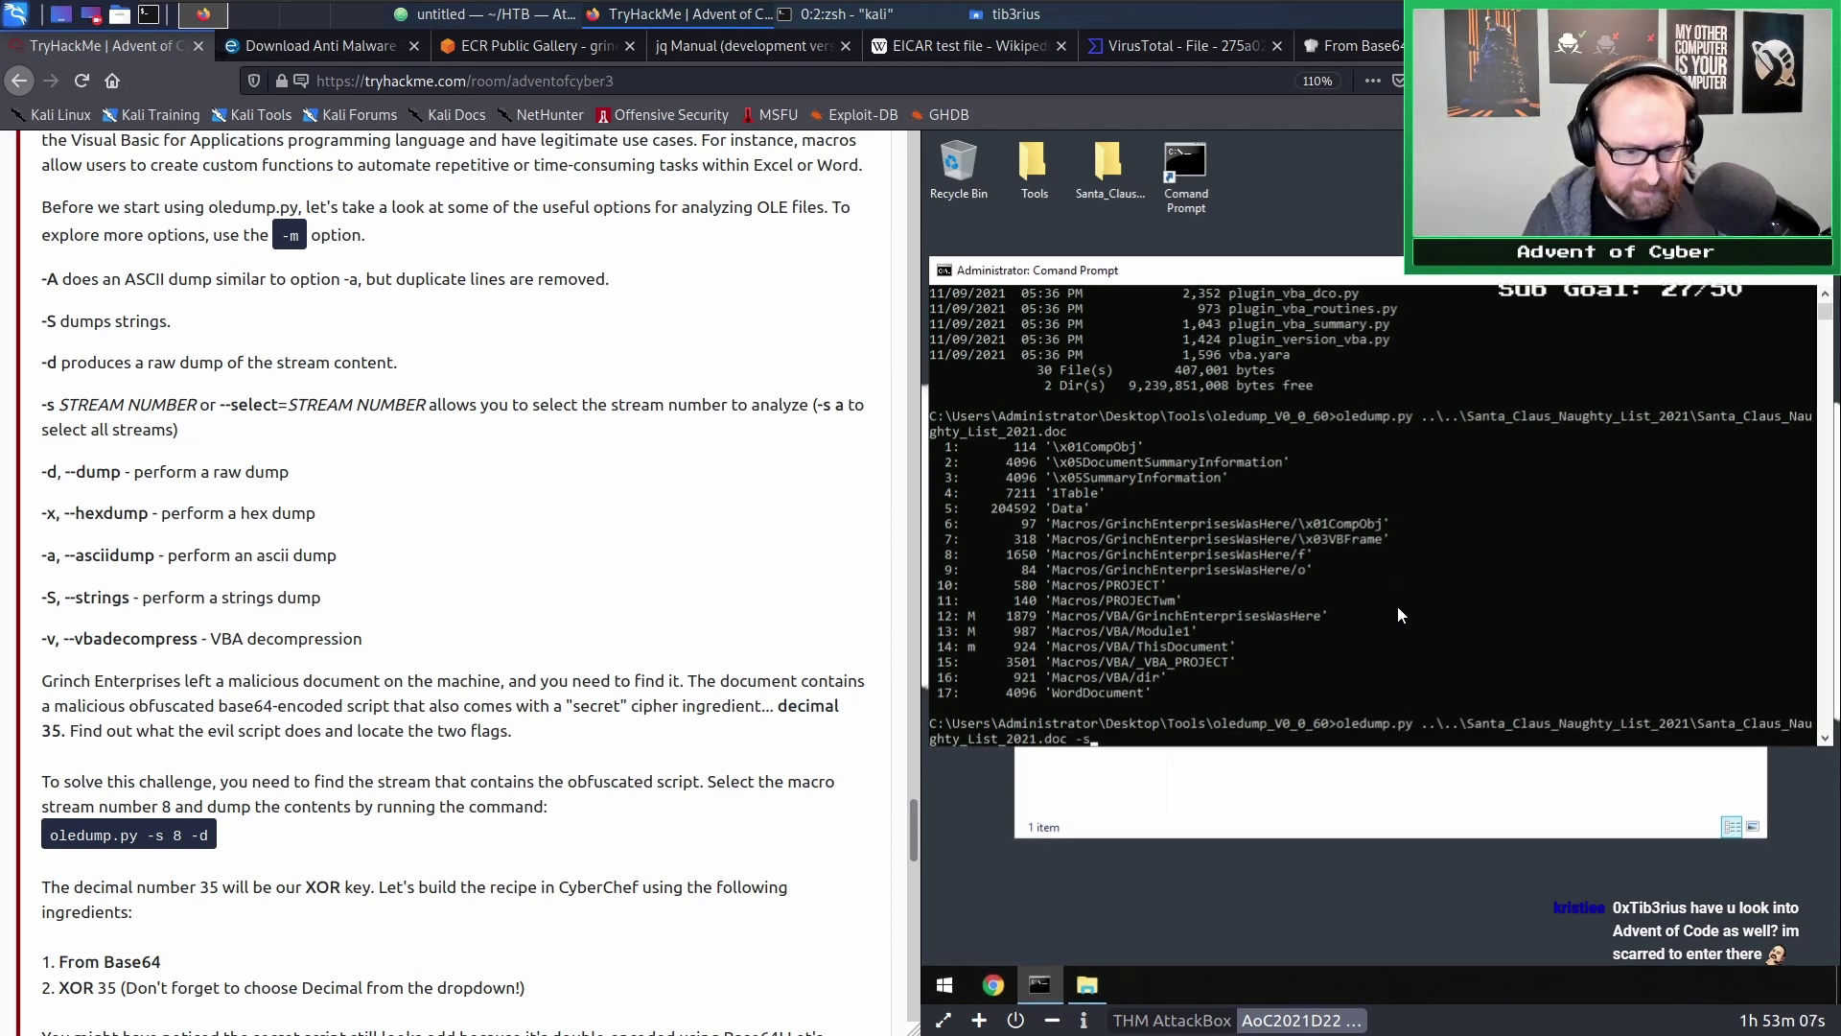
type(" 8 -d")
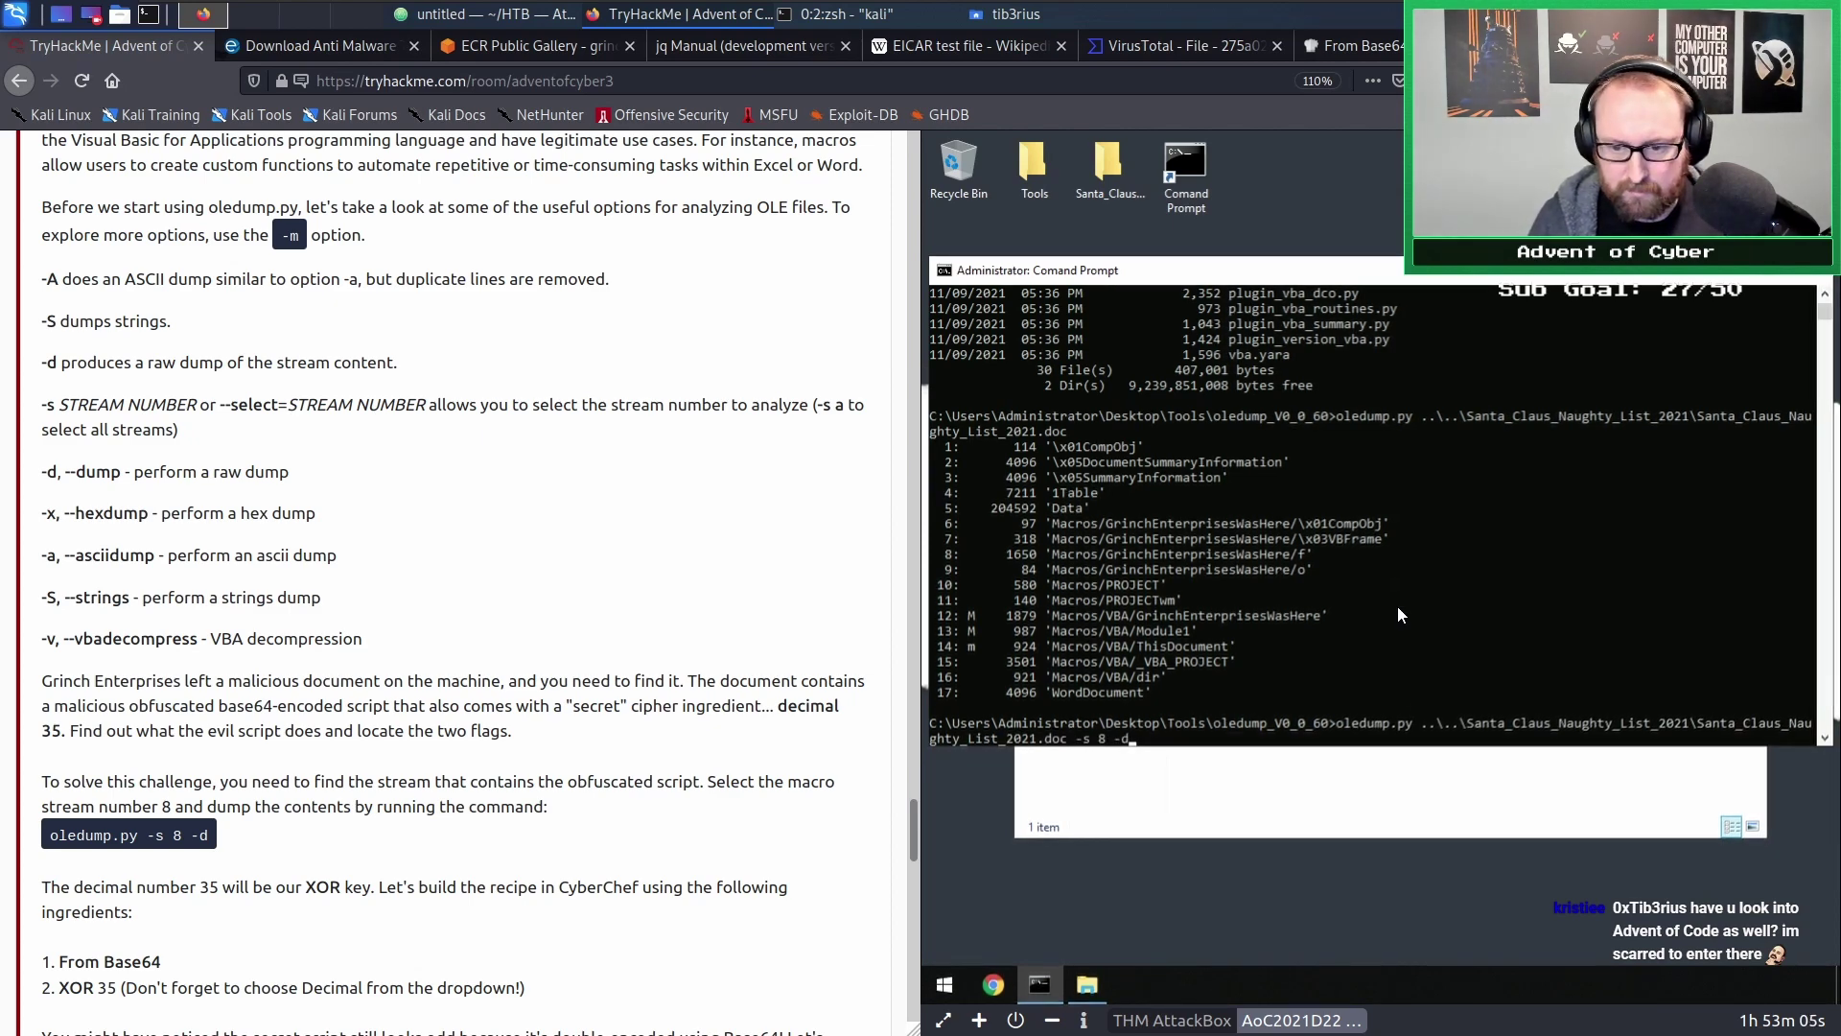
key("Return")
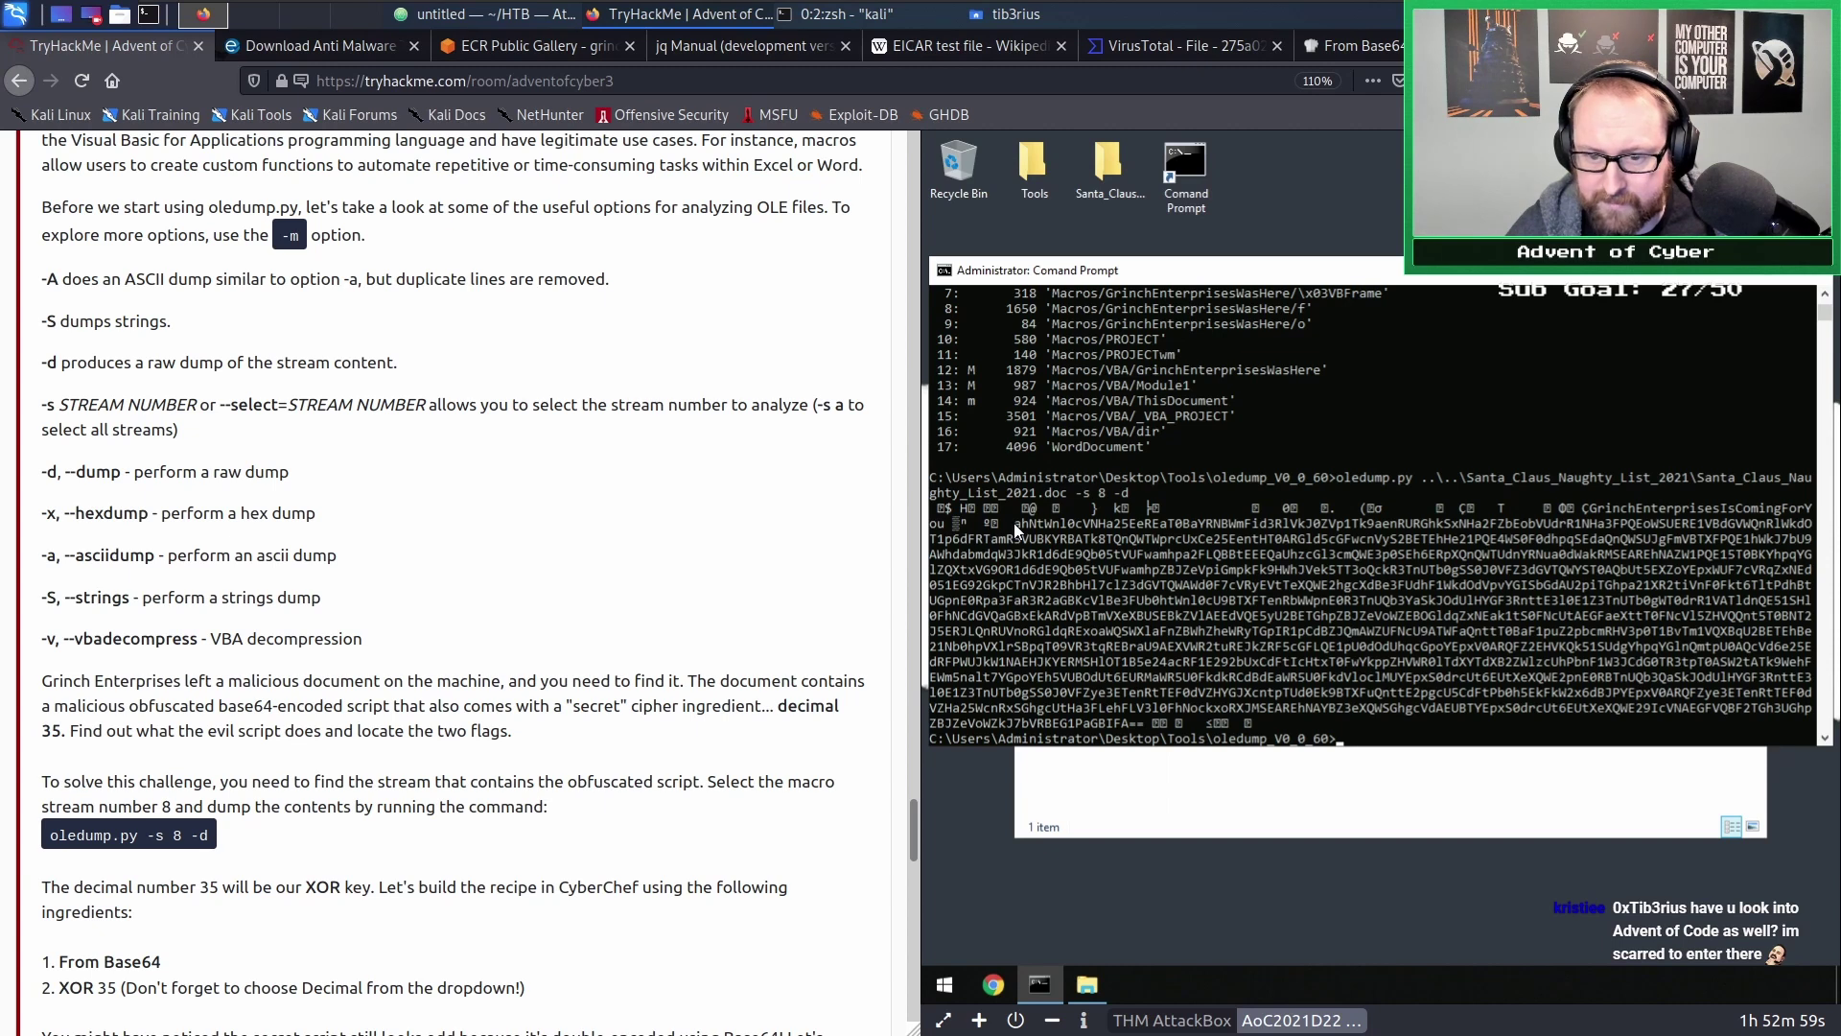
left_click_drag(1015, 522, 1141, 733)
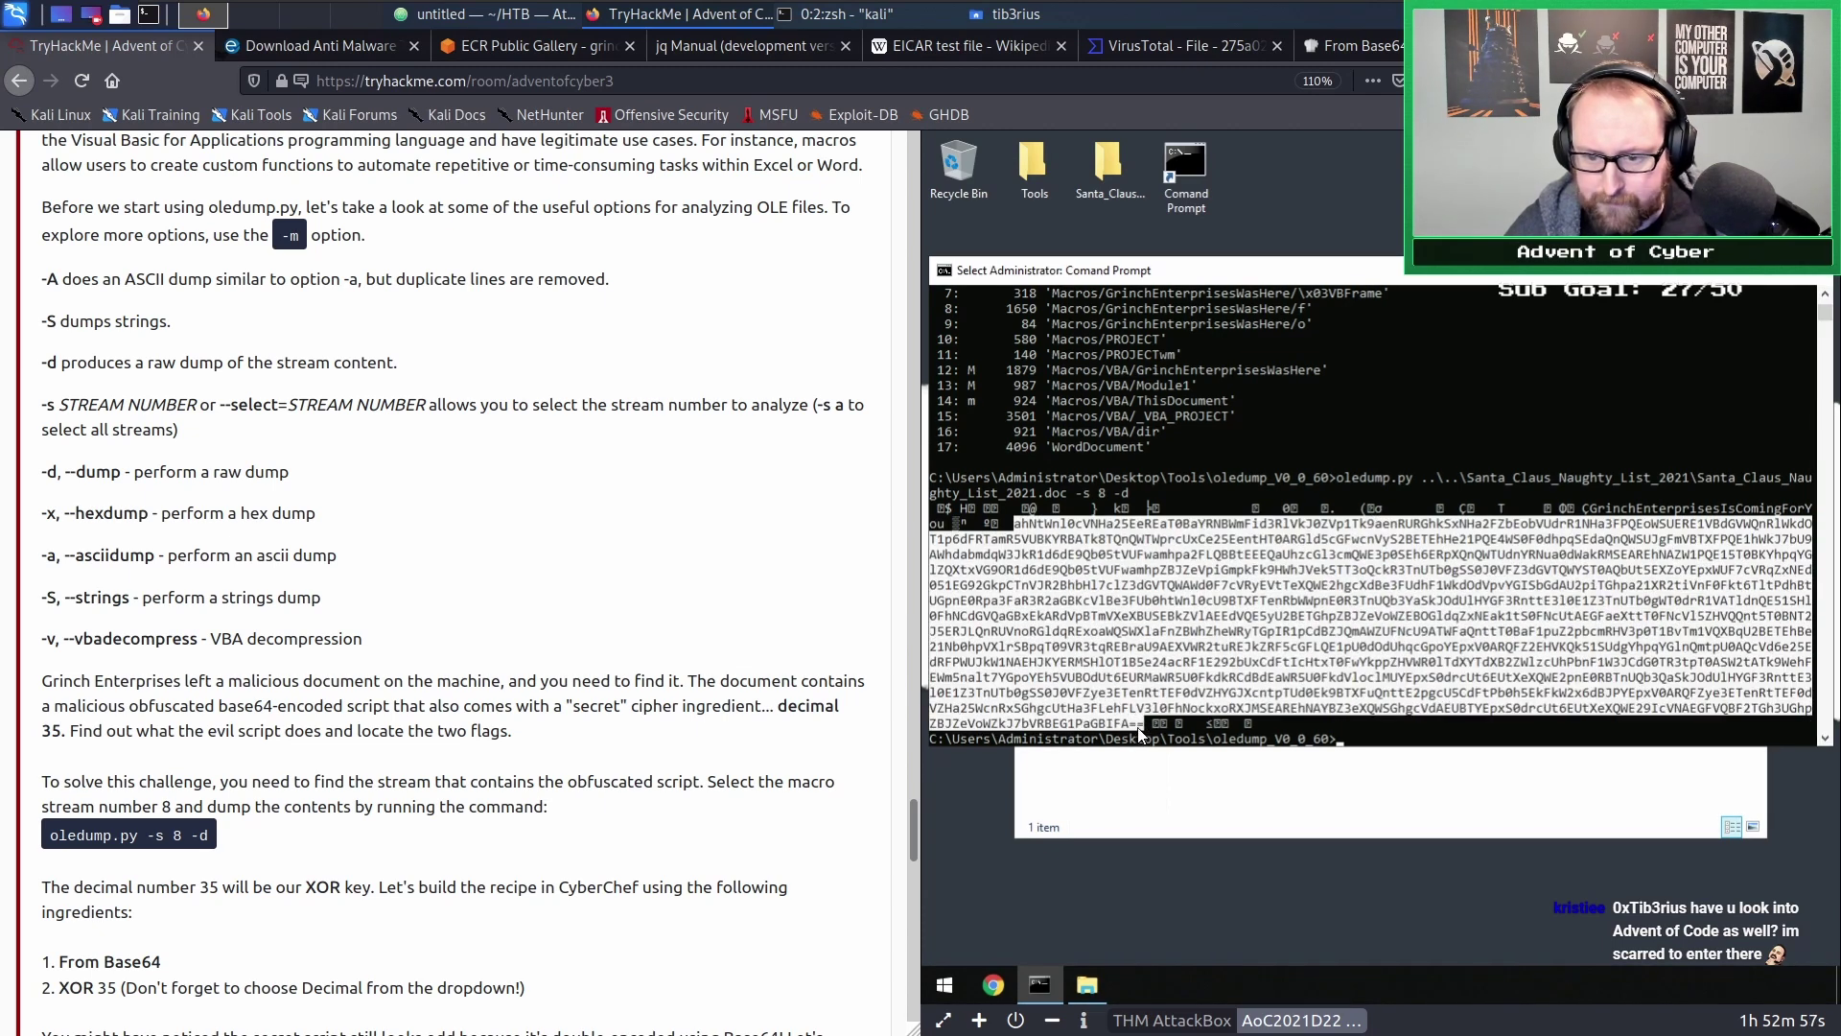
right_click(1135, 687)
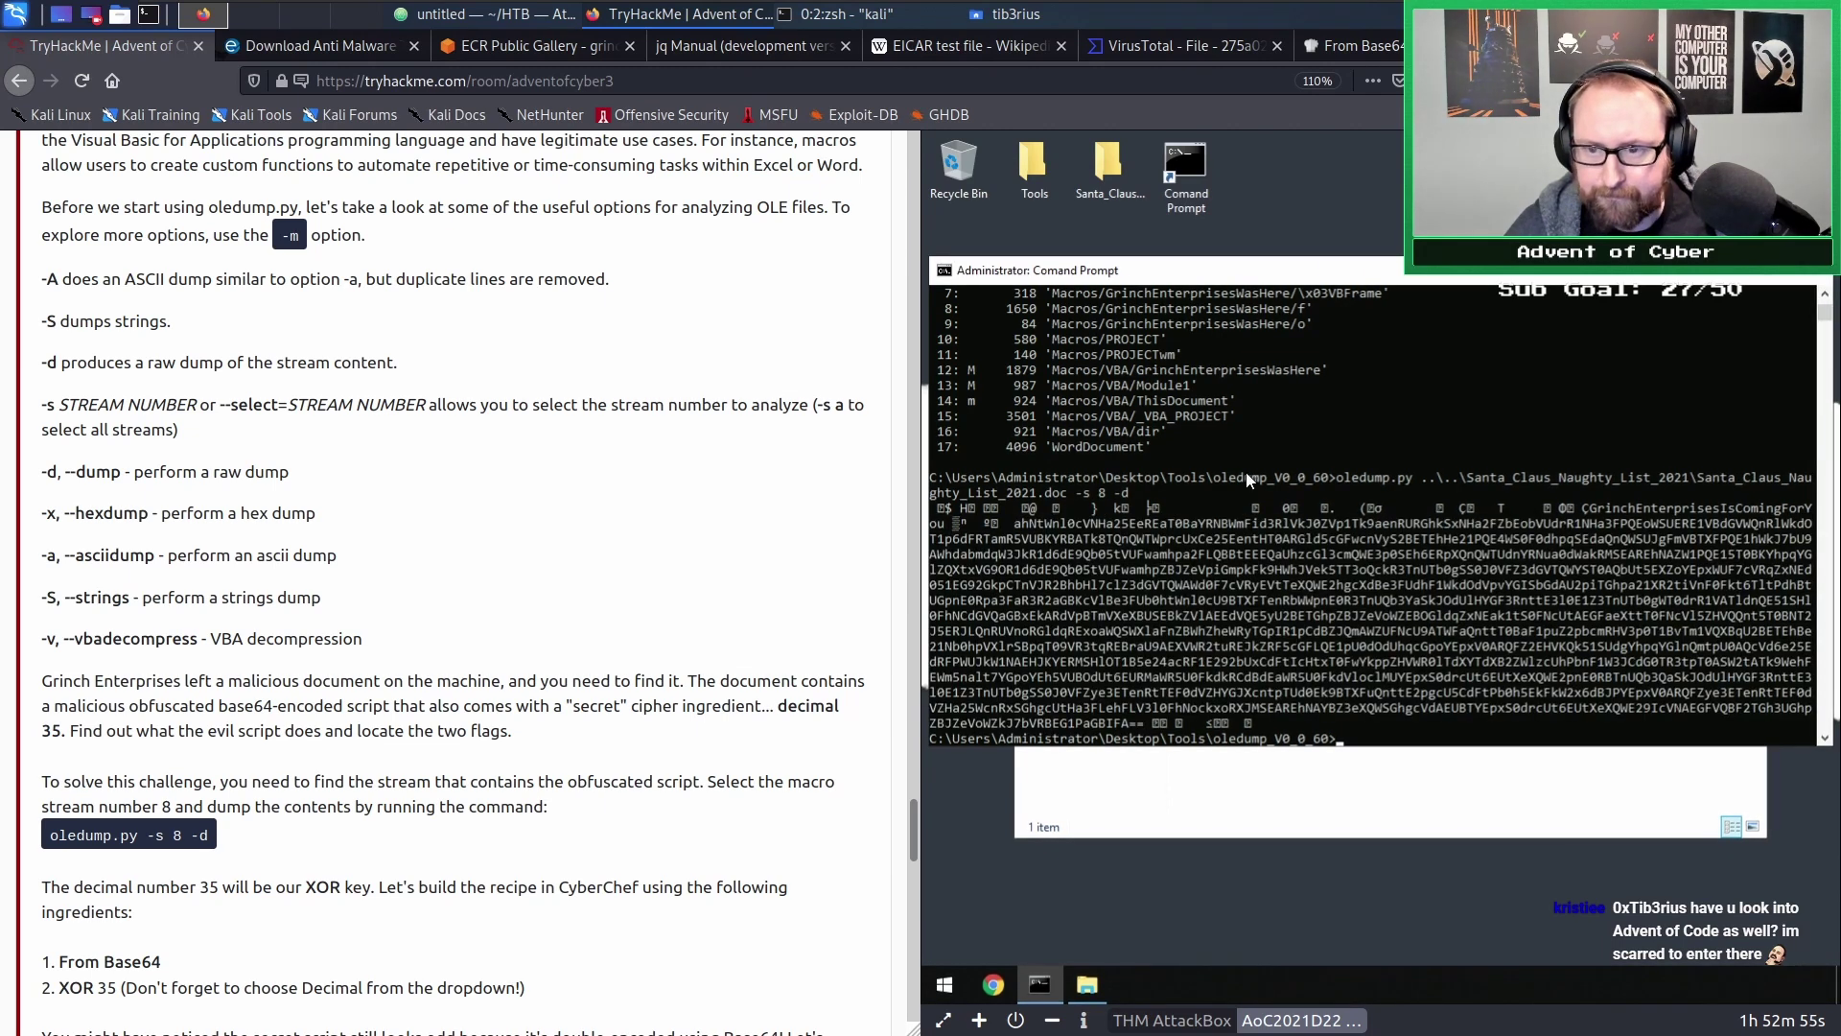
- Replace CyberChef's input with the copied stream 8 base64, checking the room instructions once
left_click(1356, 55)
left_click(1171, 238)
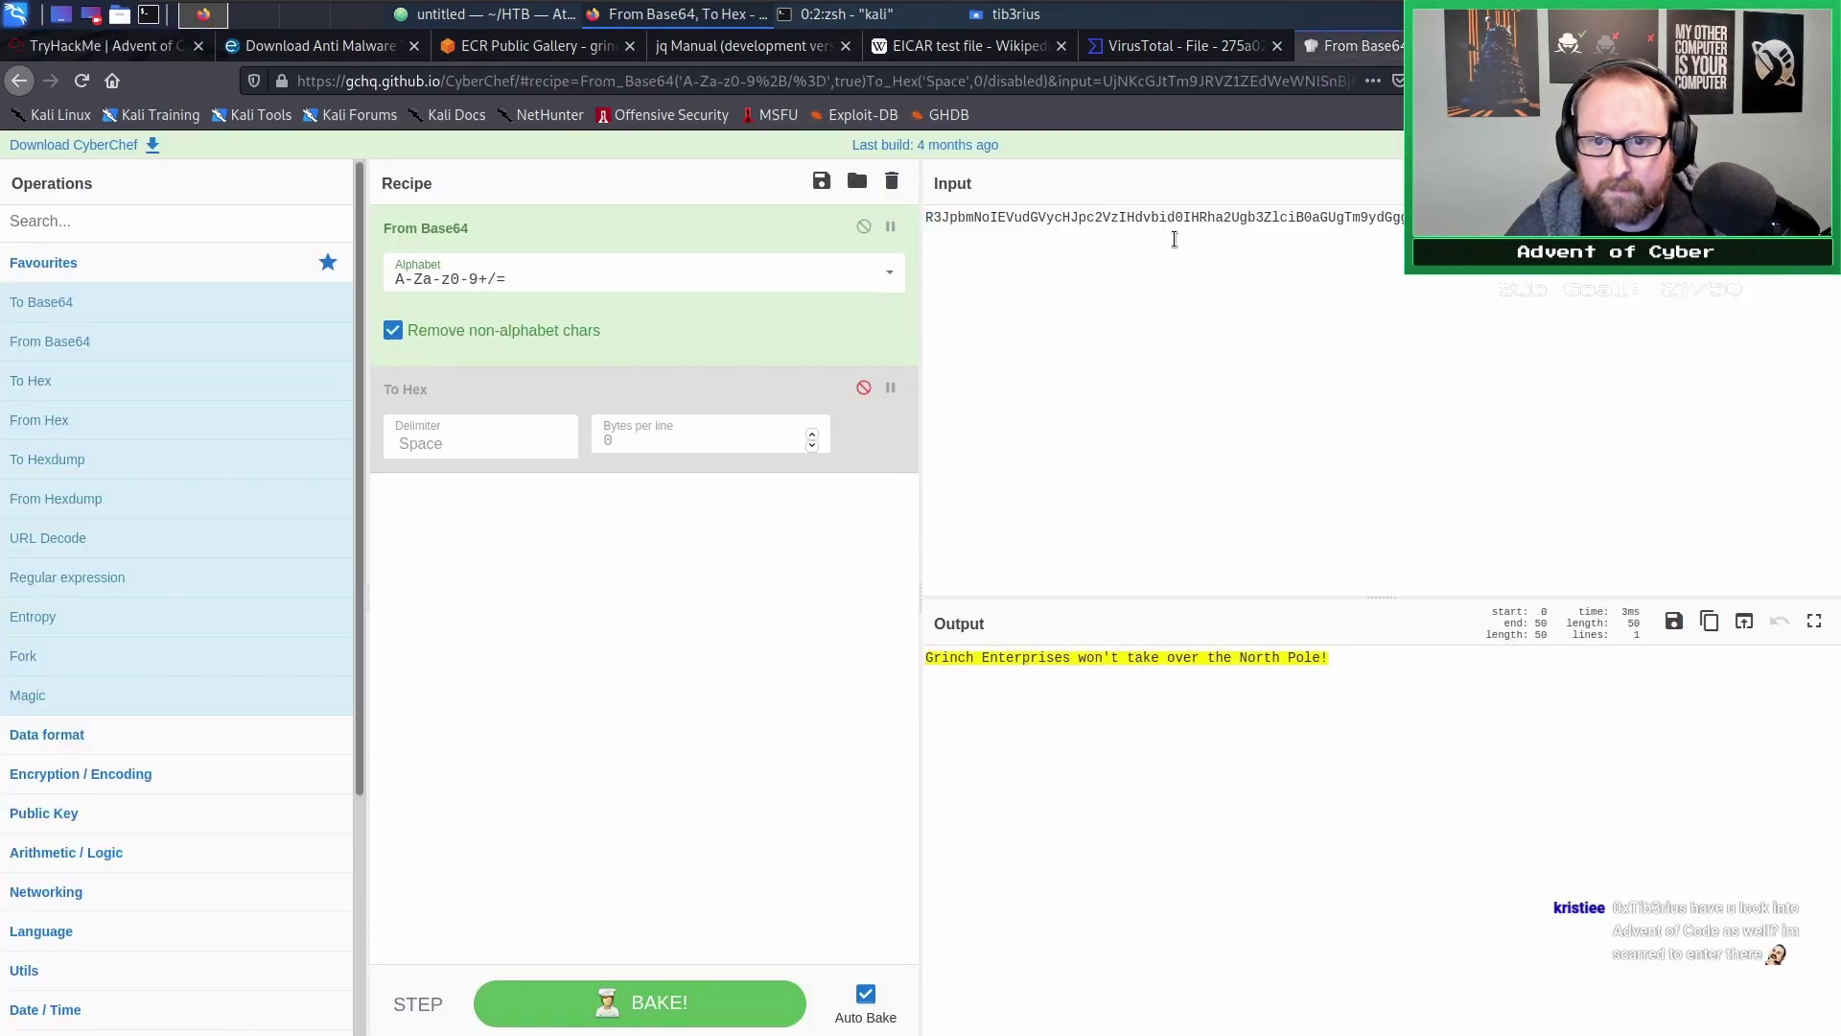
key("ctrl+a")
key("ctrl+v")
left_click(1165, 245)
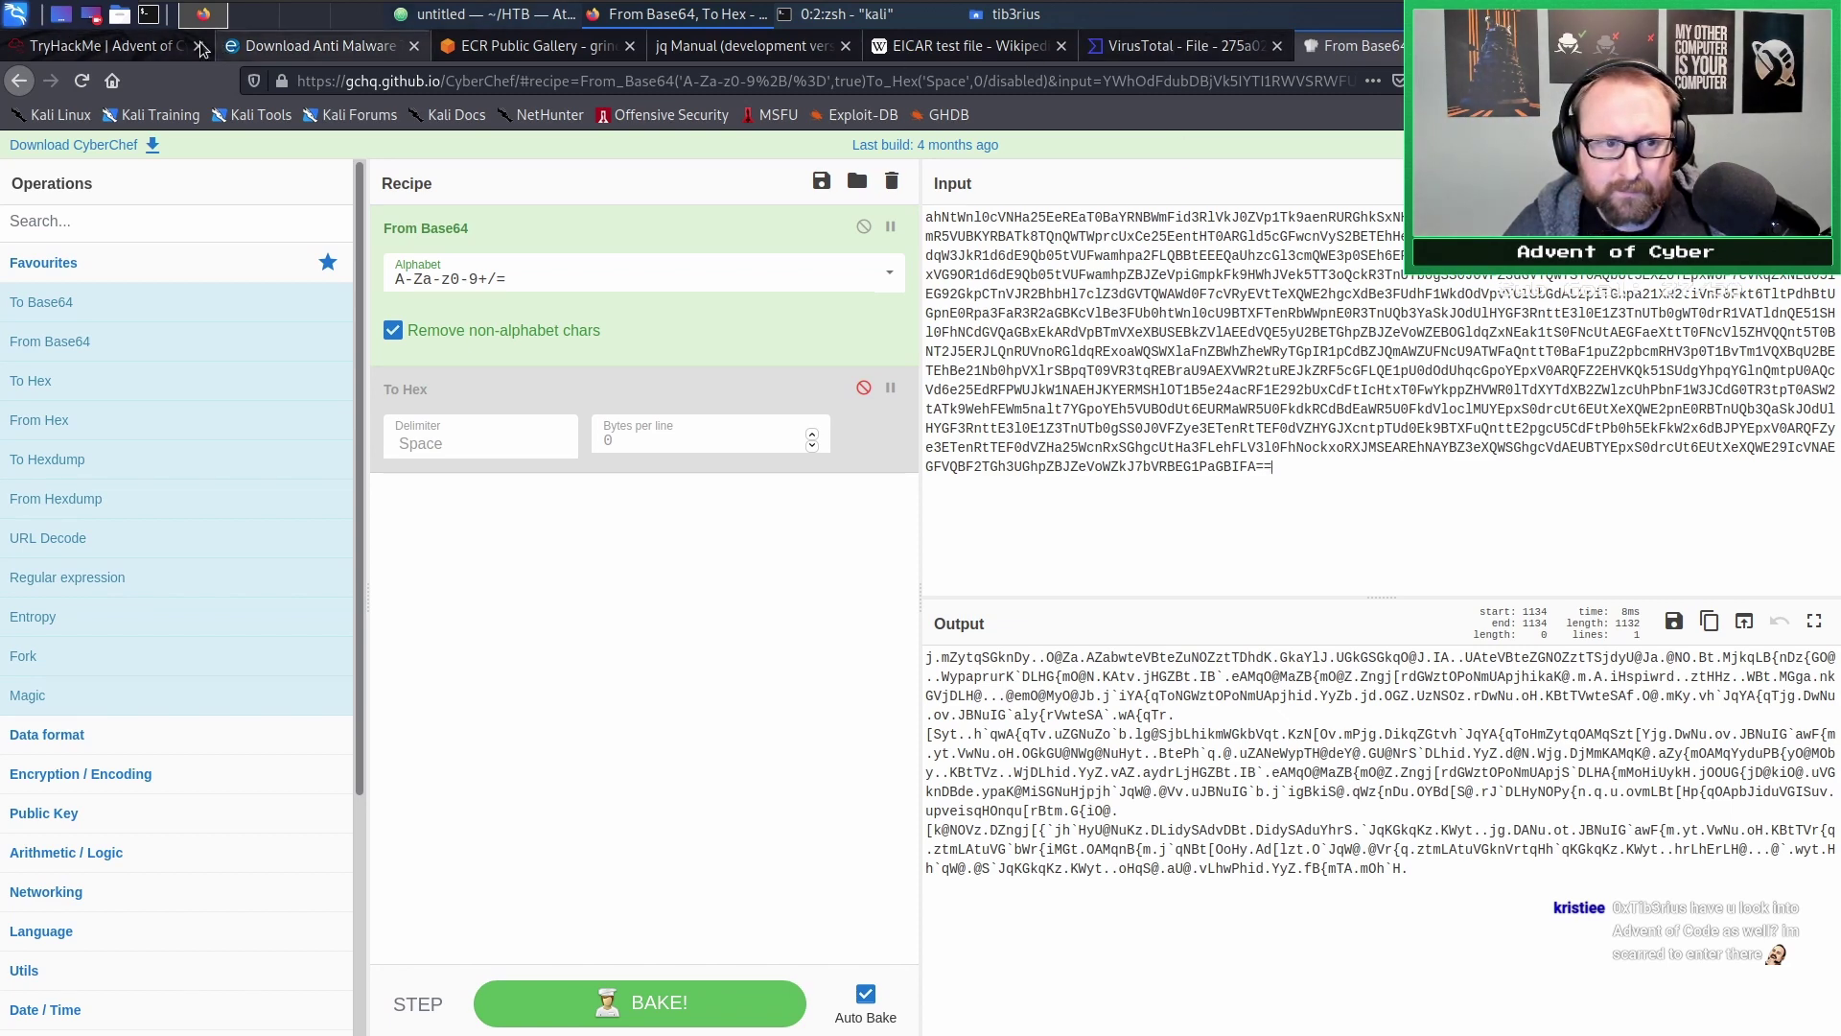
left_click(153, 47)
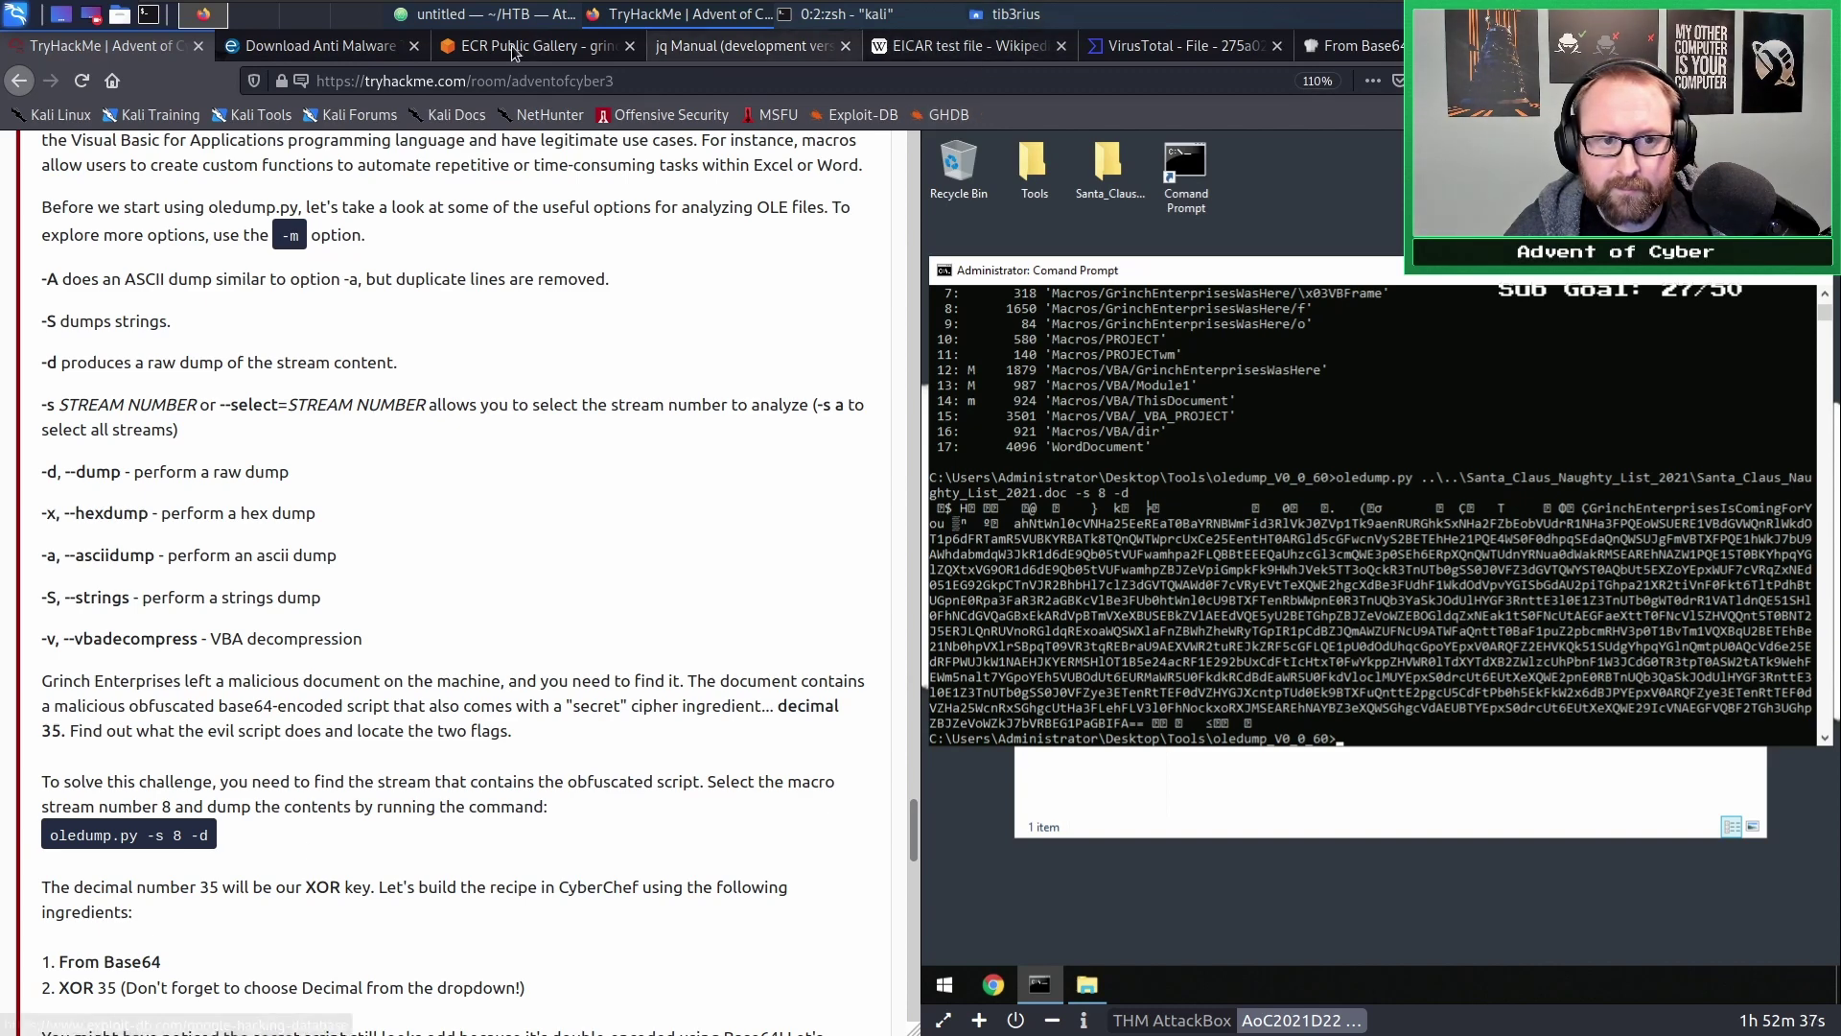
left_click(1355, 47)
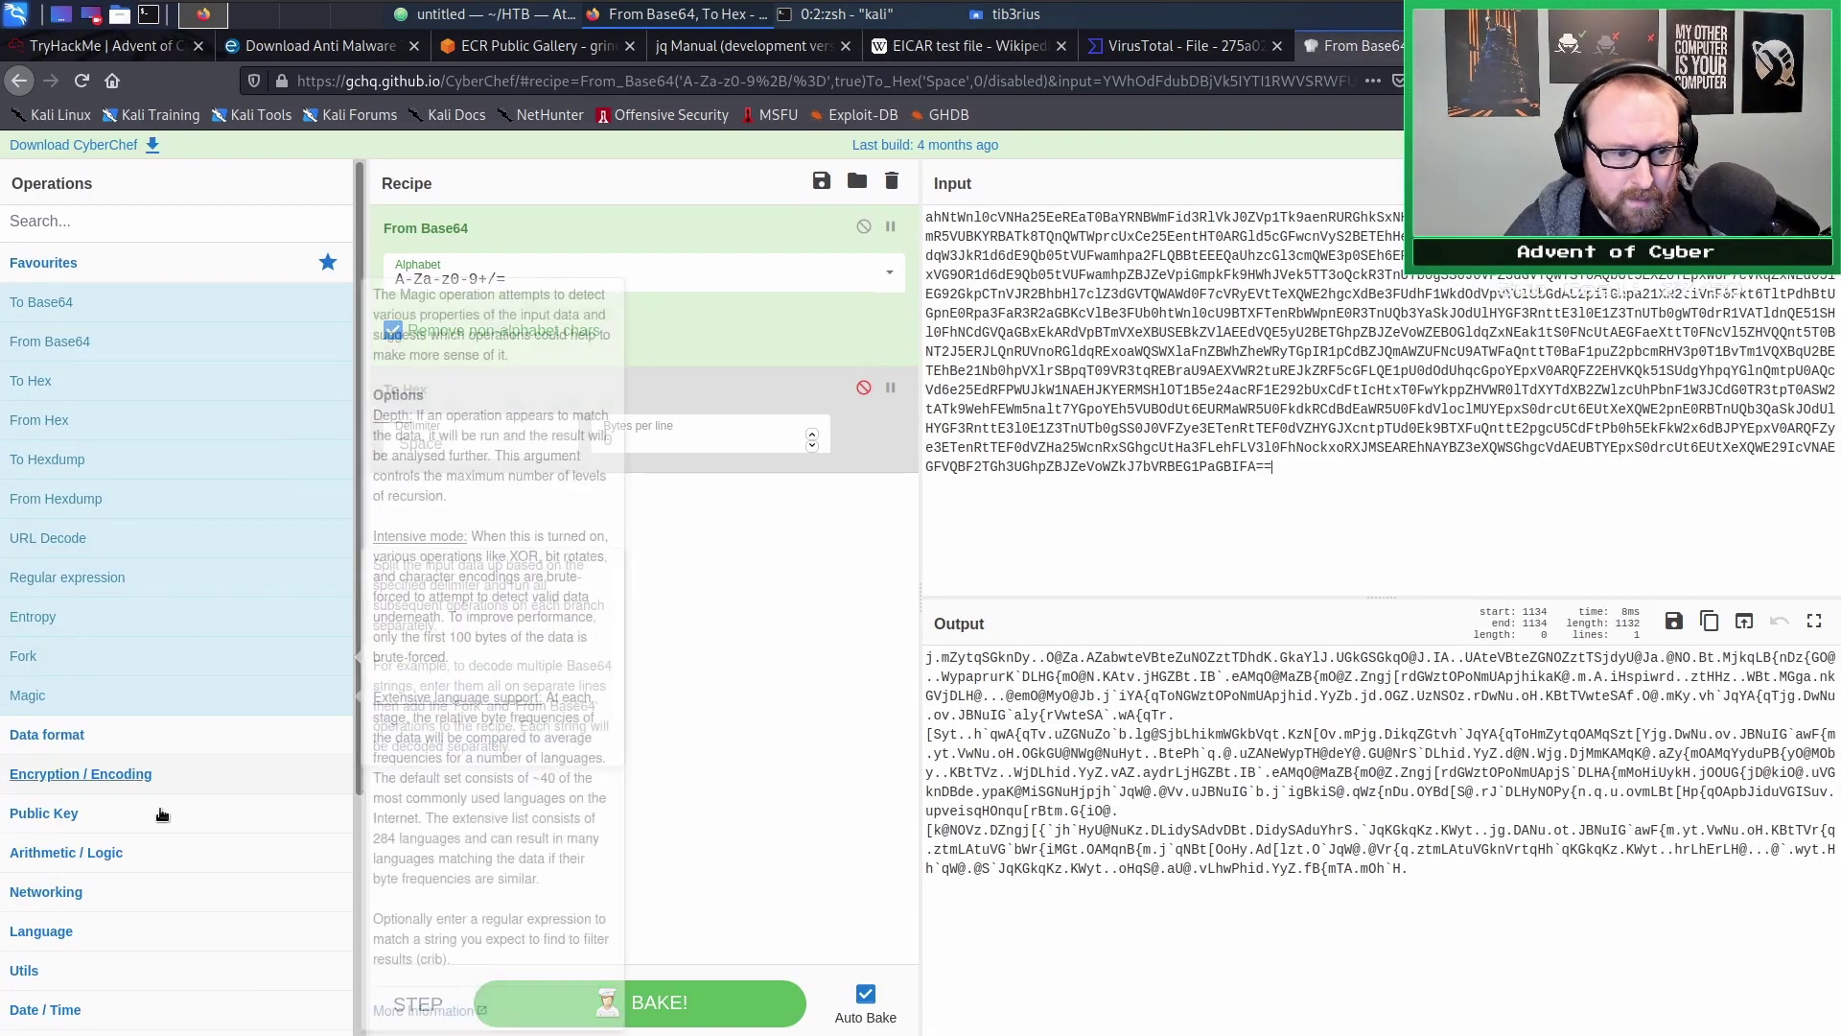
- Add an XOR operation to the recipe with key 35
scroll(53, 845, "down", 3)
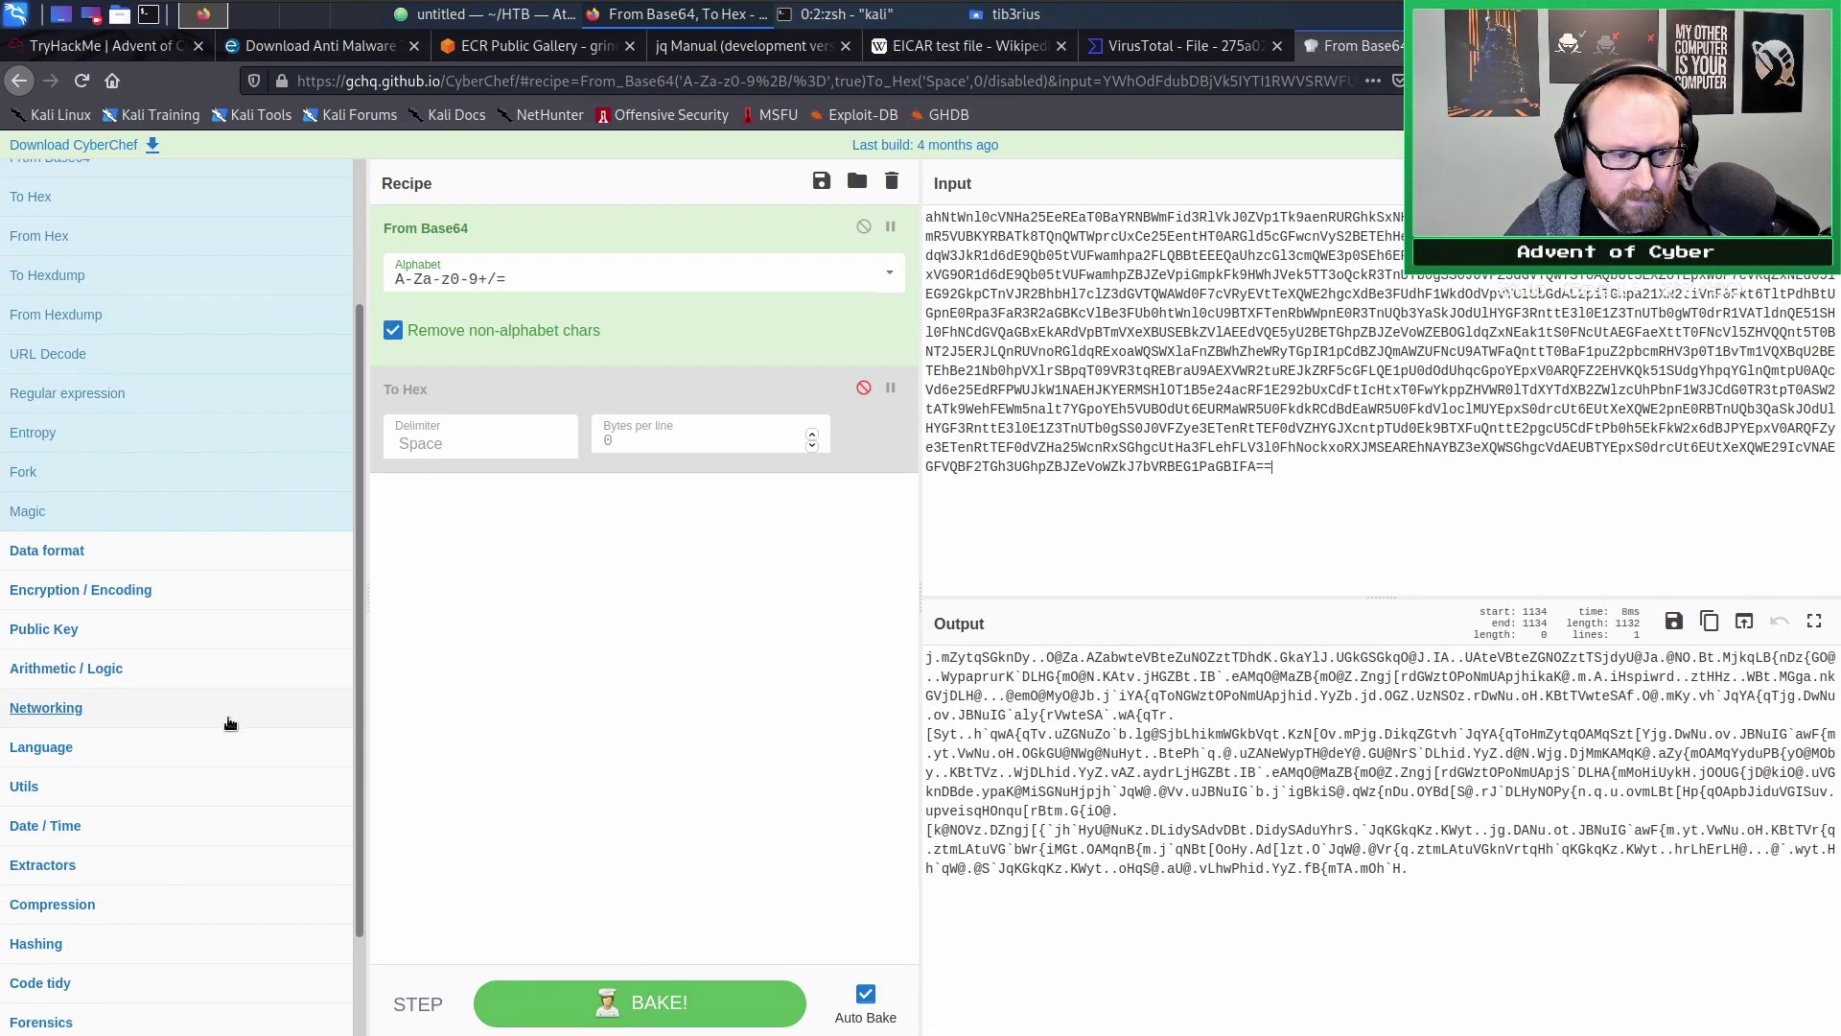
scroll(230, 729, "up", 3)
left_click(58, 219)
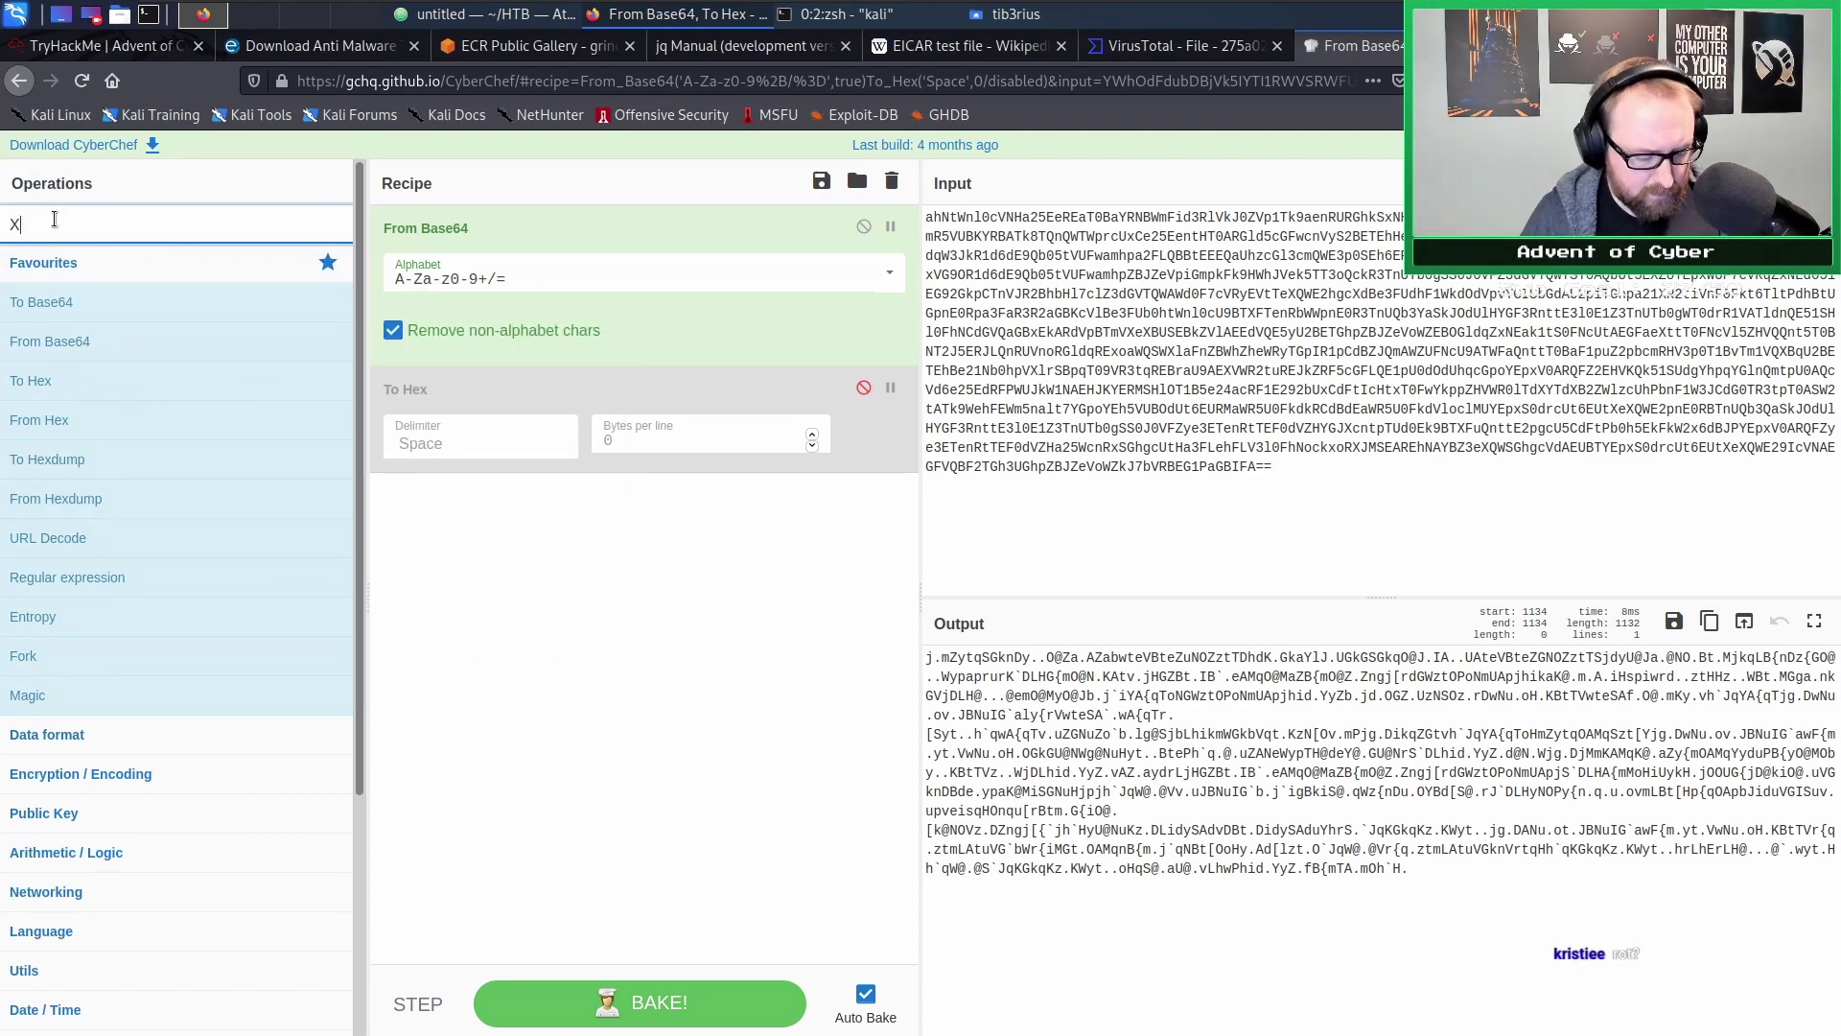
type("XOR")
left_click_drag(24, 263, 459, 515)
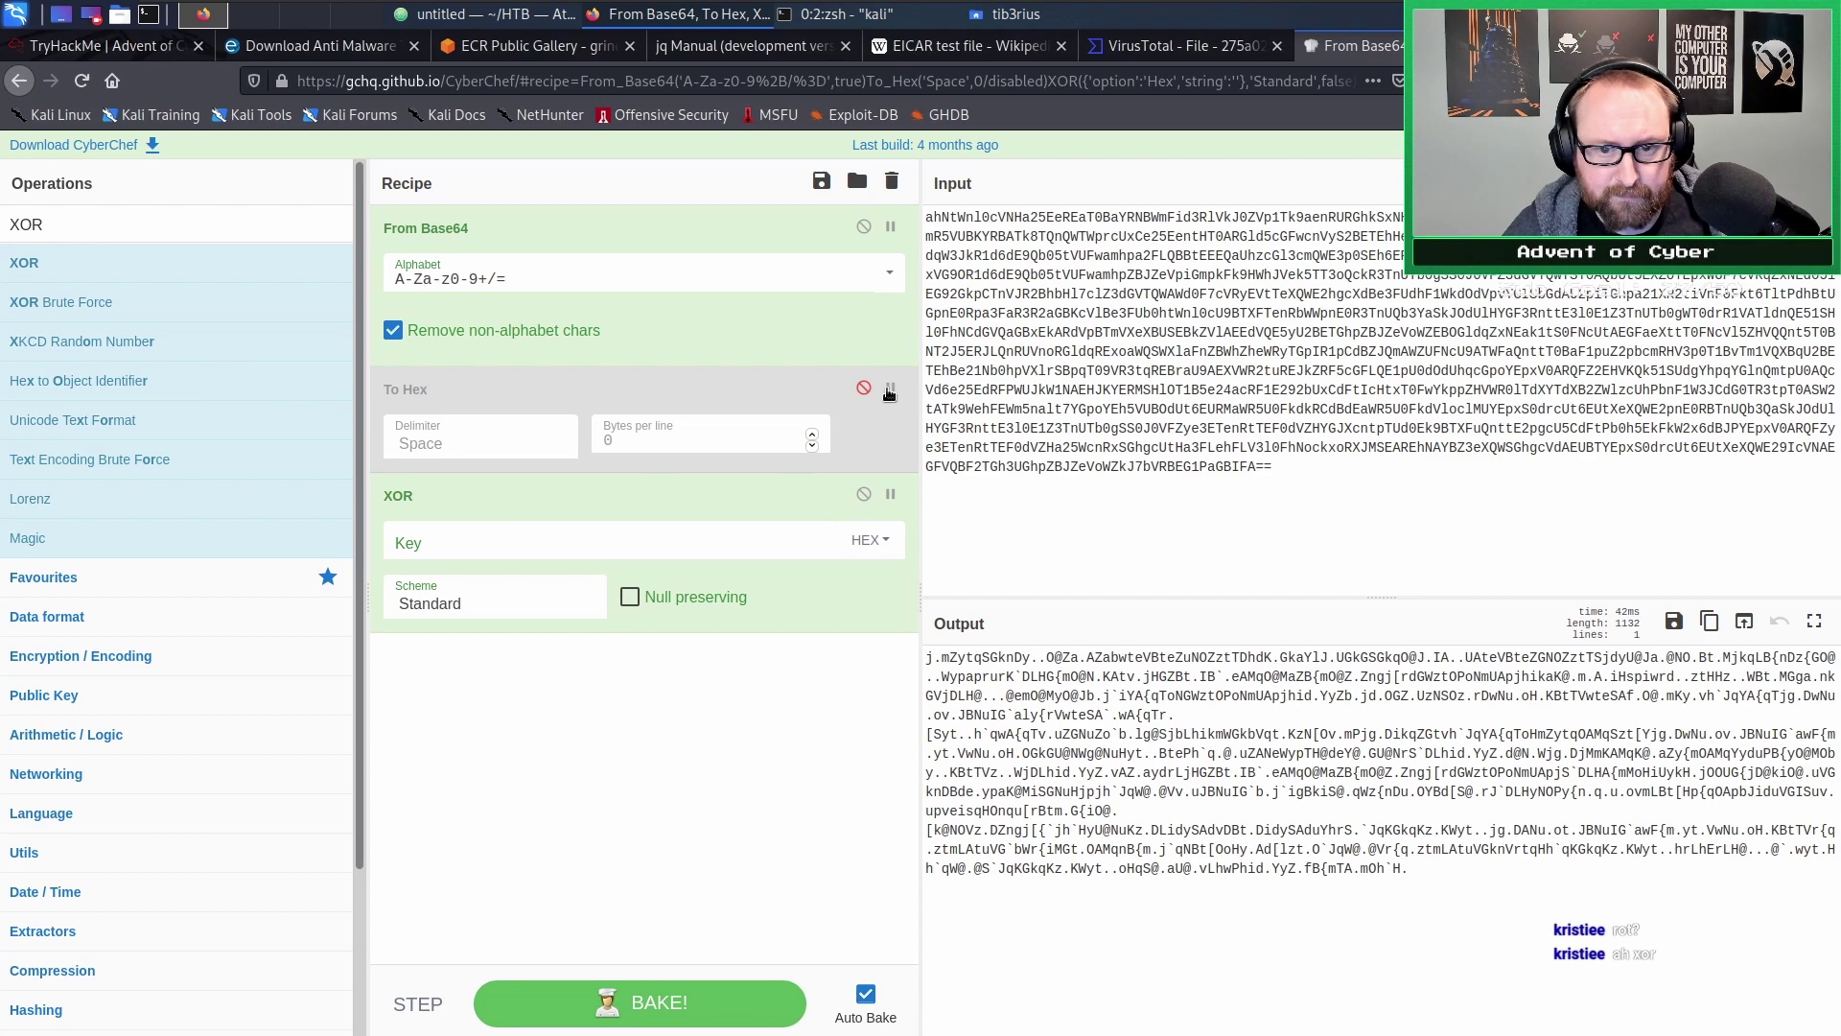
left_click(723, 542)
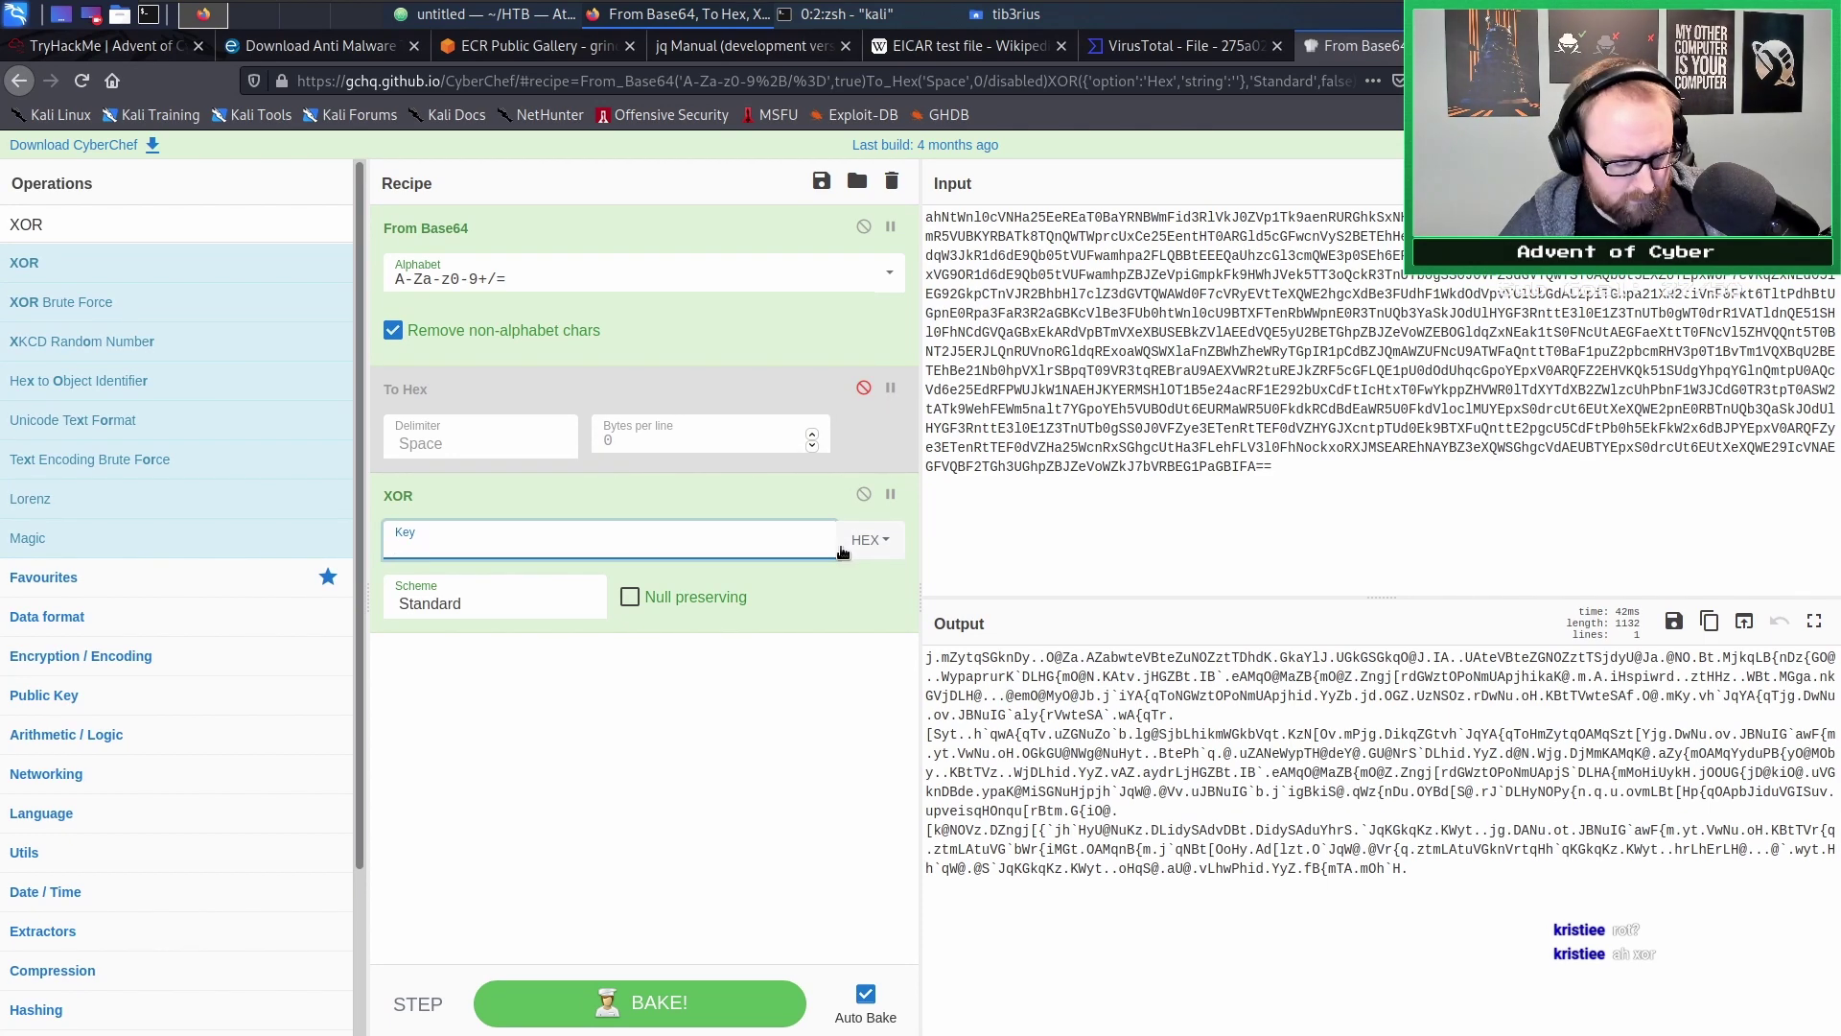
type("35")
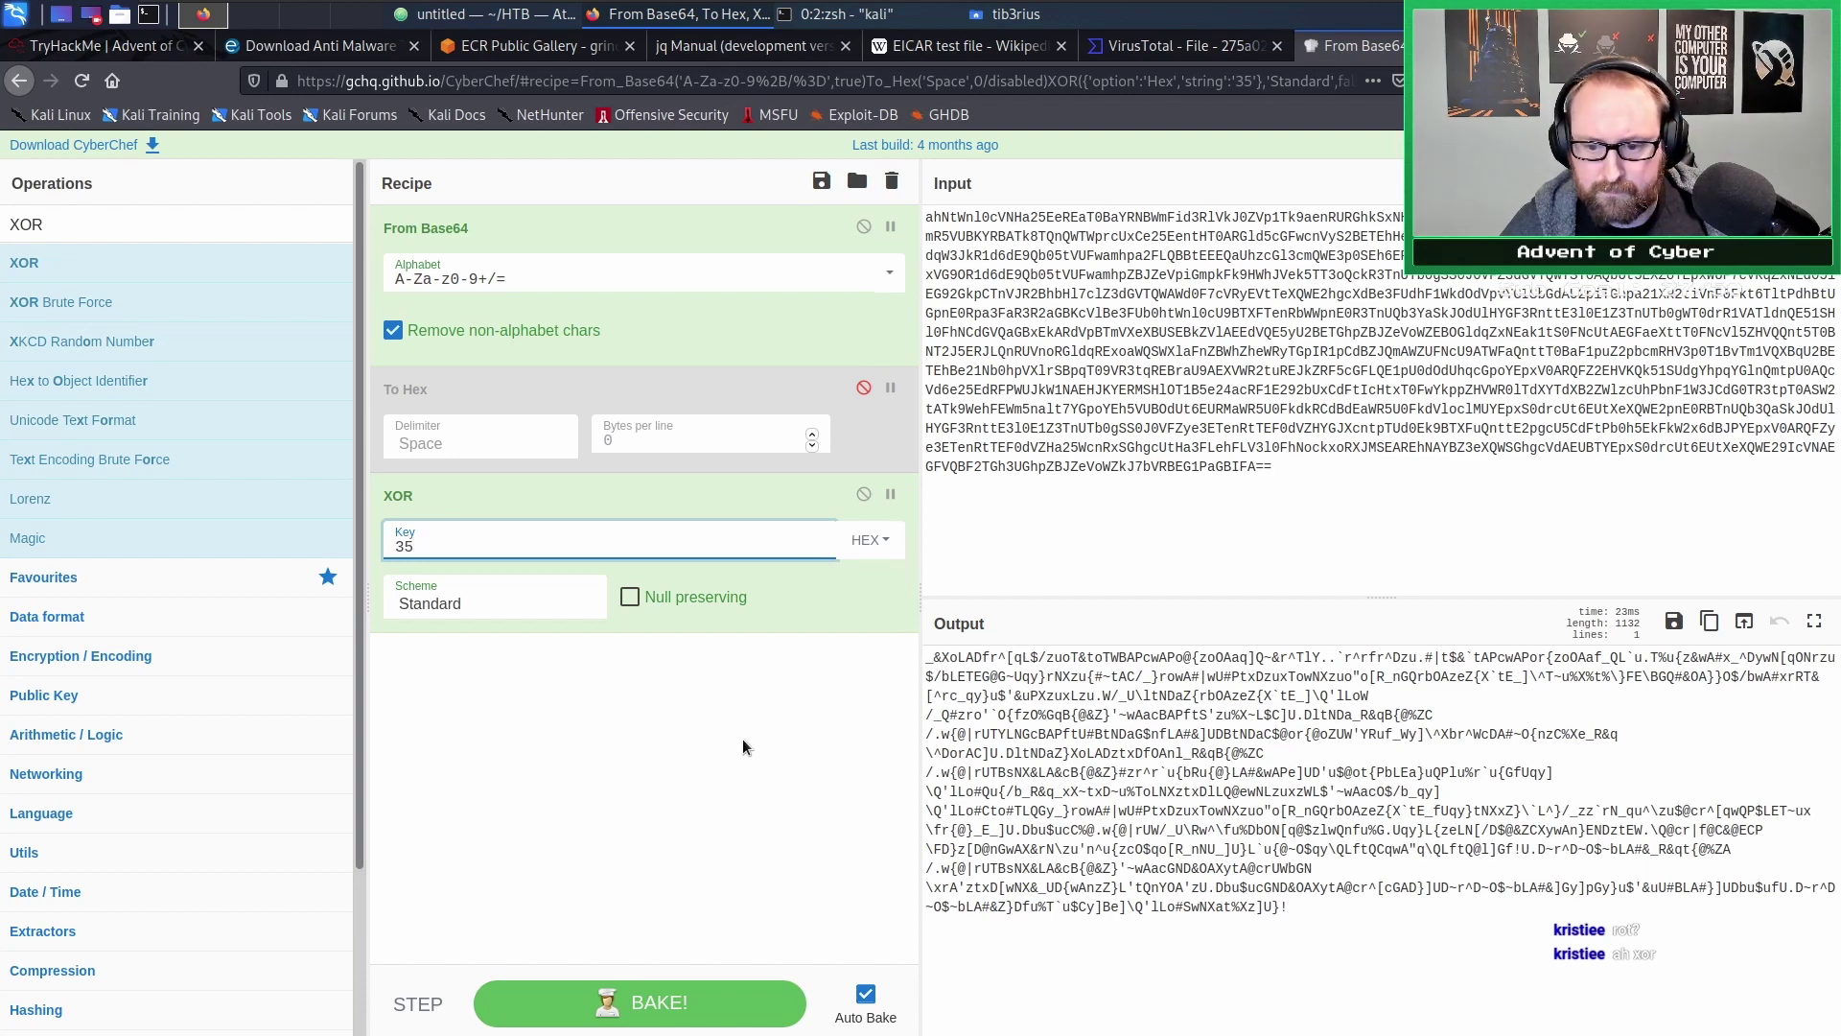
left_click(743, 747)
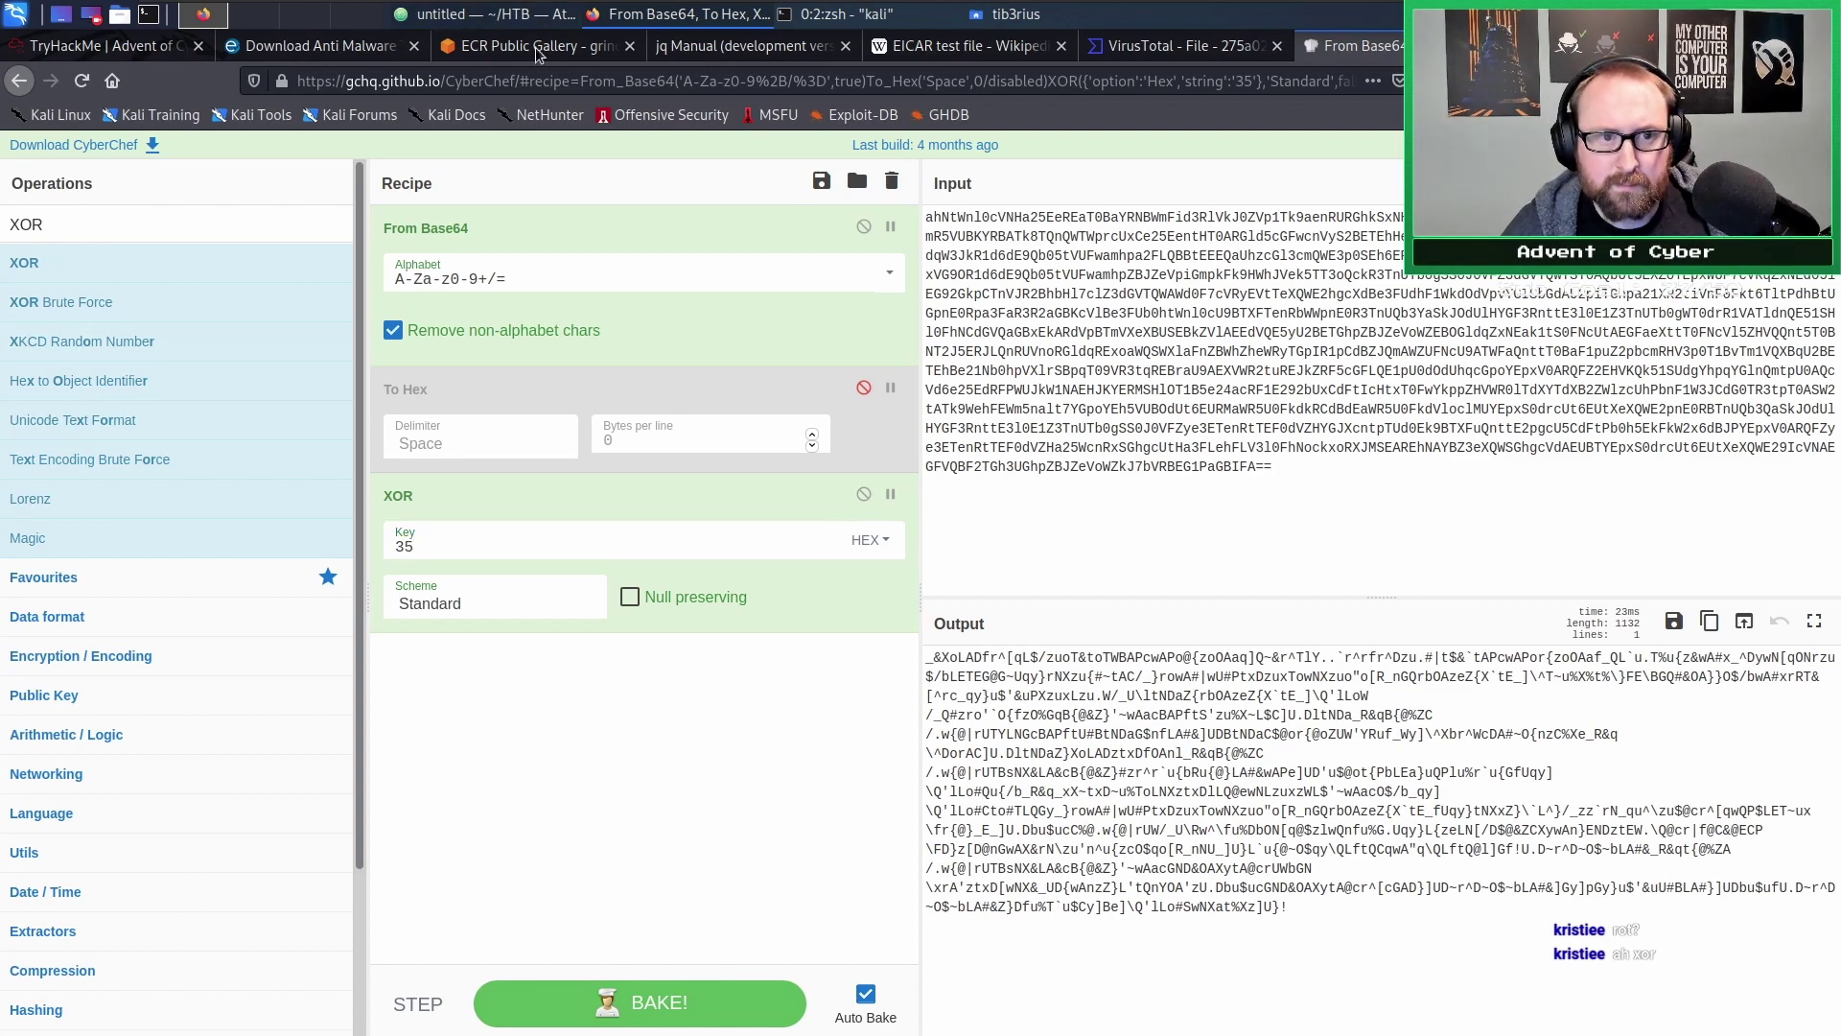
- Set the XOR key format to Decimal, as the room's recipe ingredients specify
left_click(101, 45)
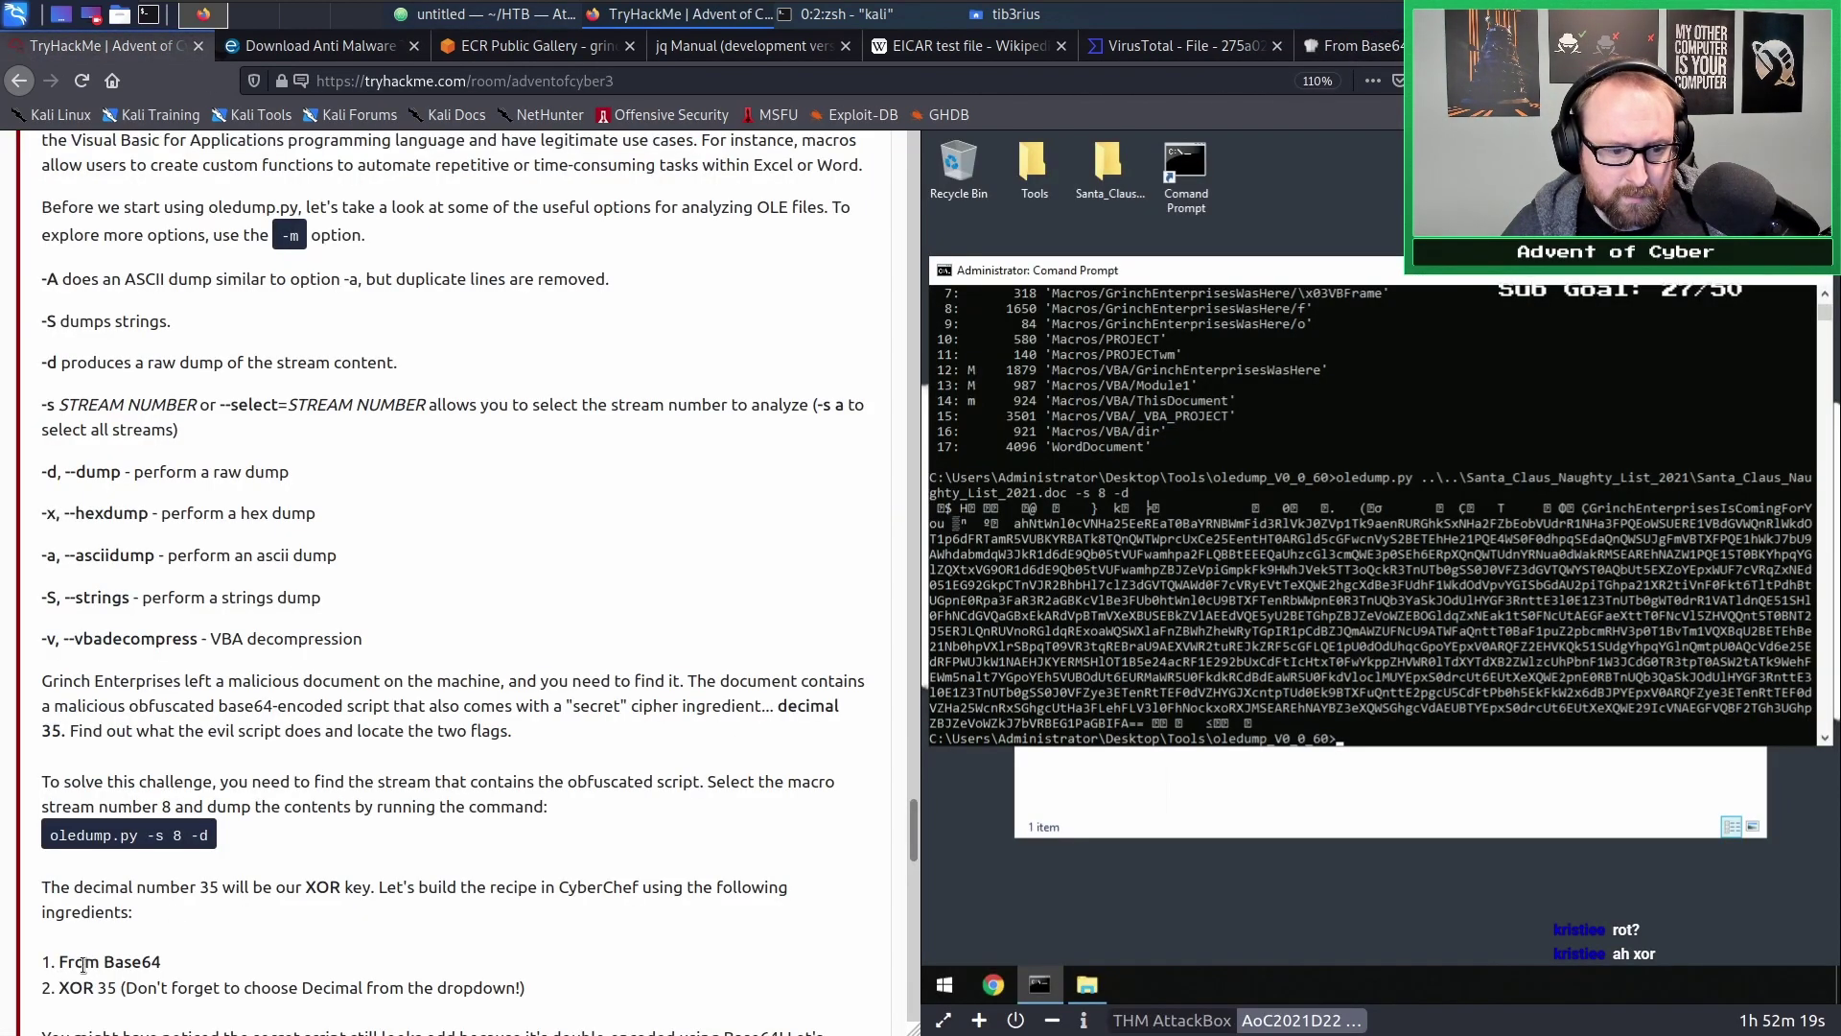
scroll(160, 990, "down", 3)
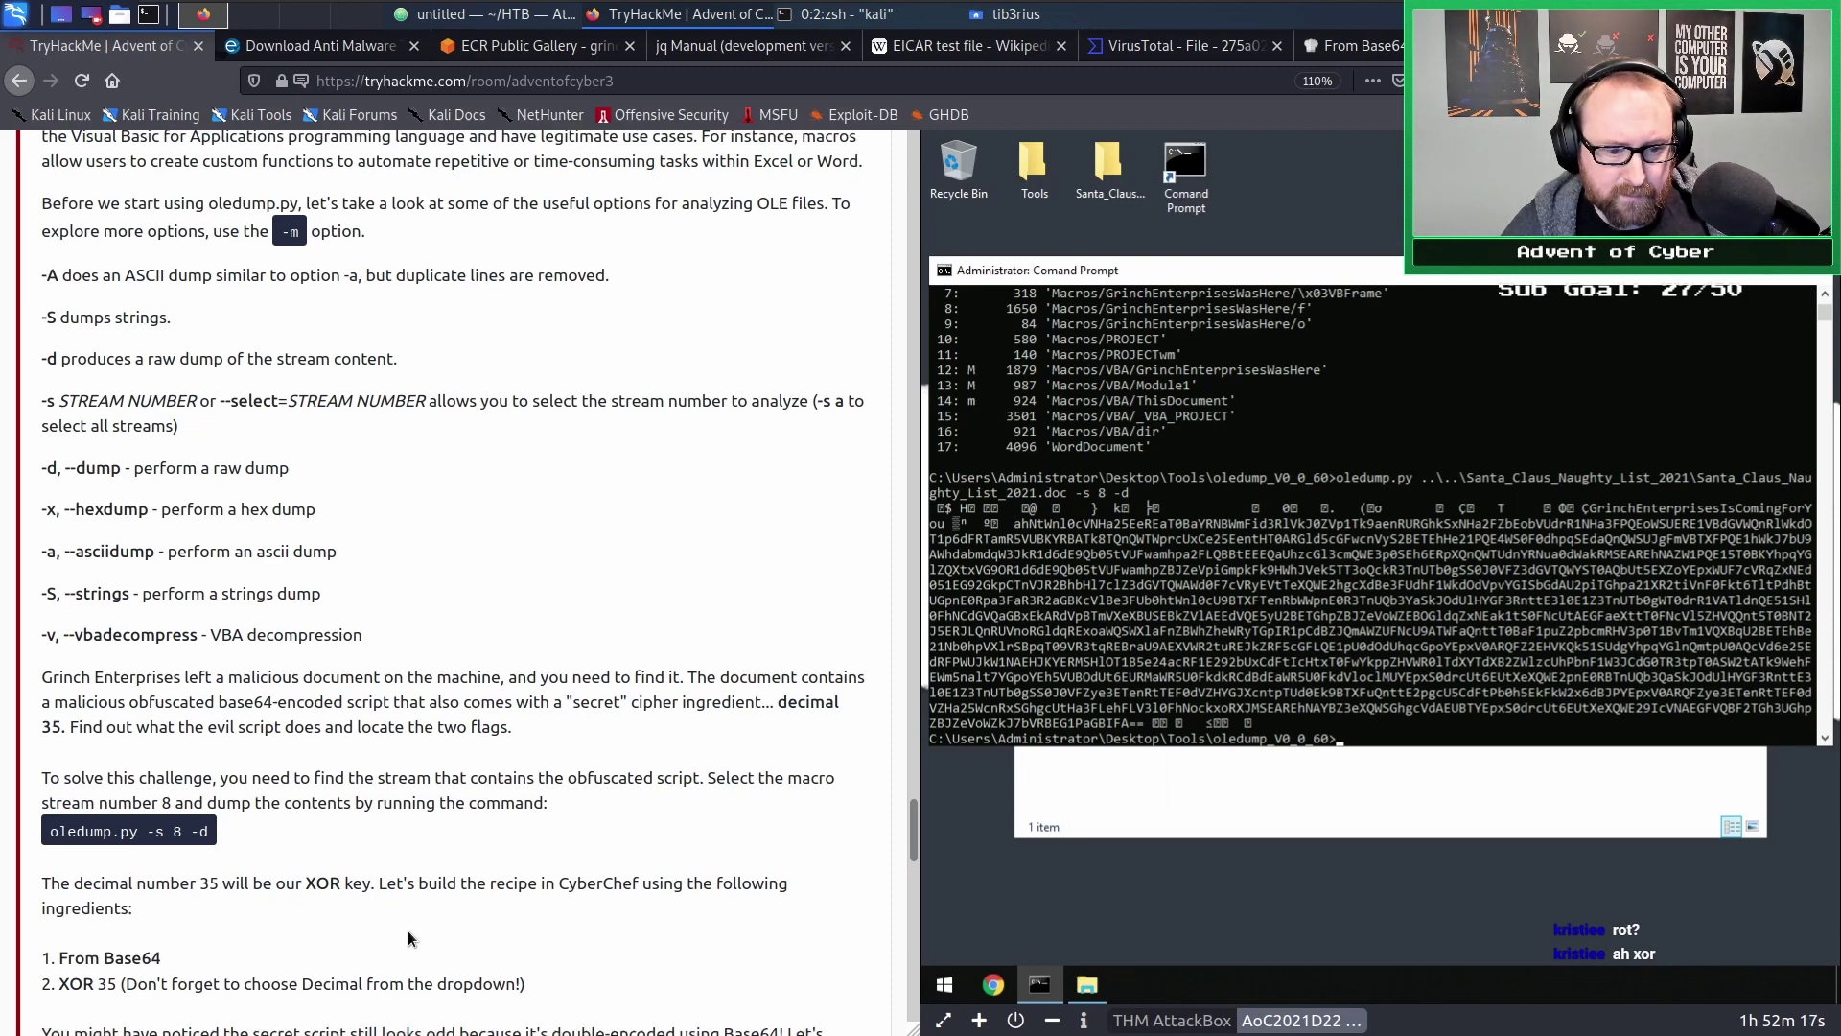
left_click(1373, 56)
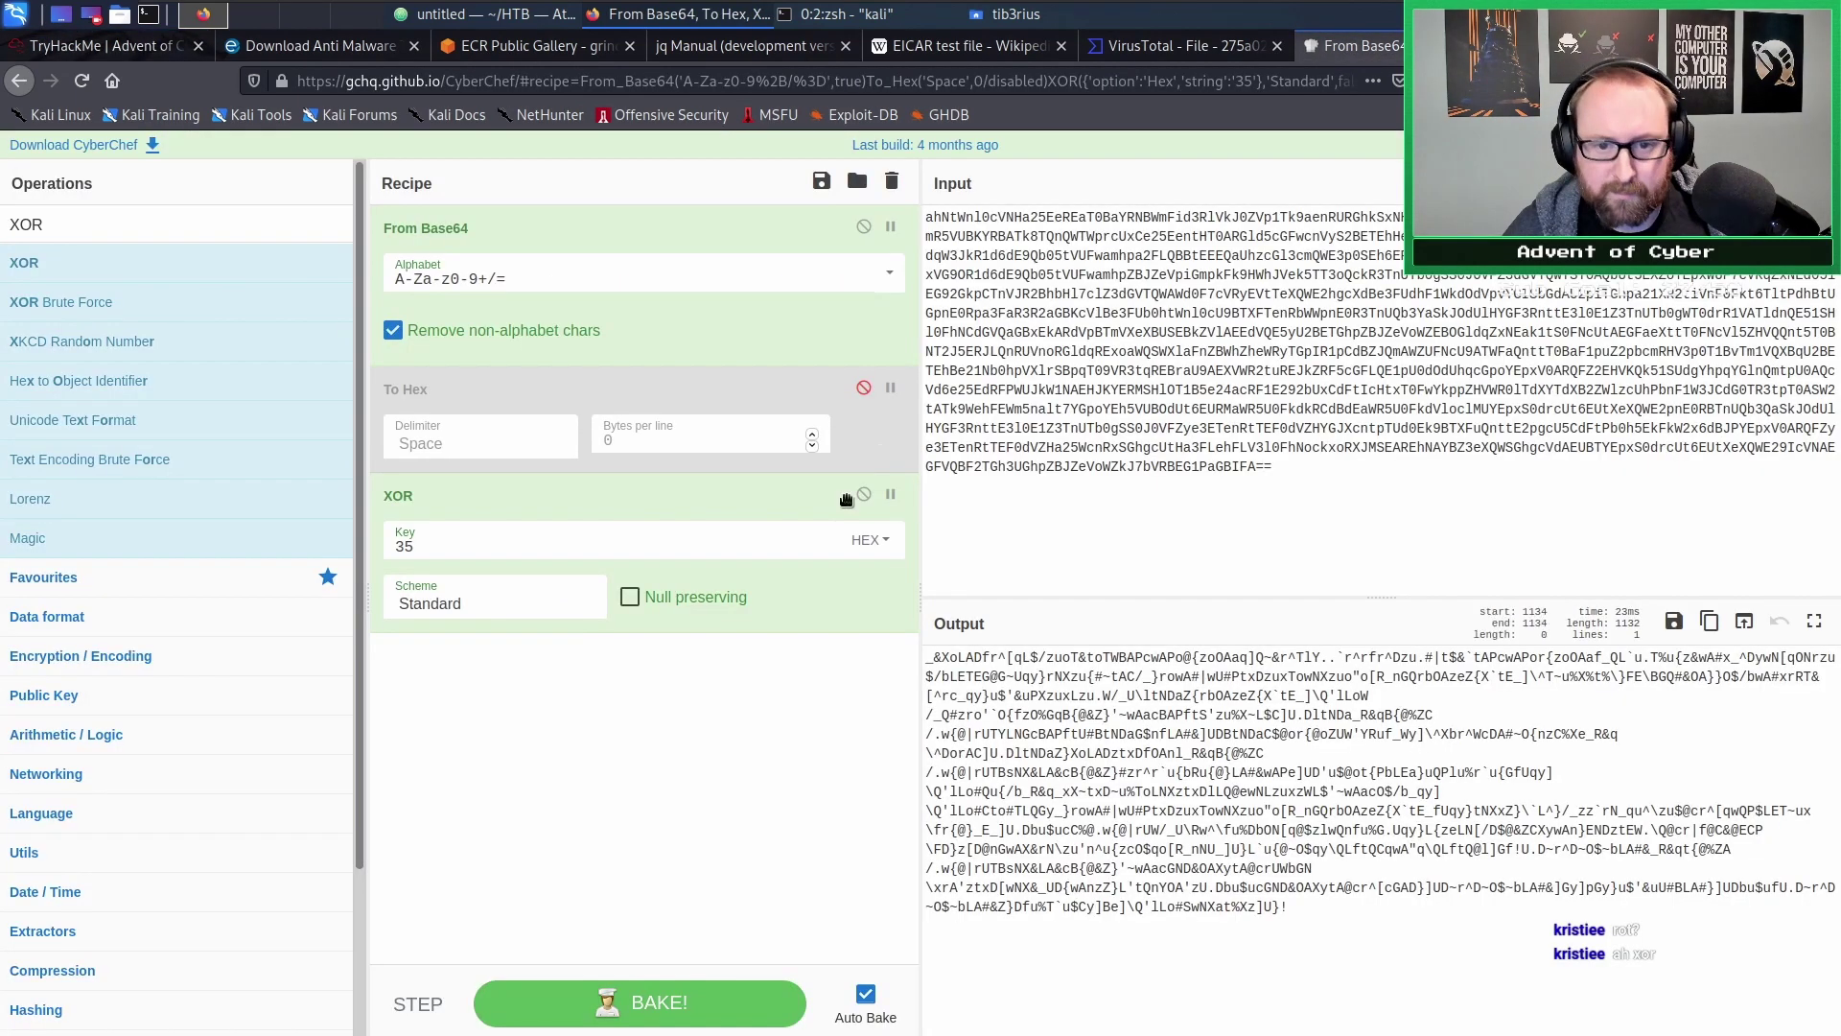
left_click(870, 540)
left_click(809, 637)
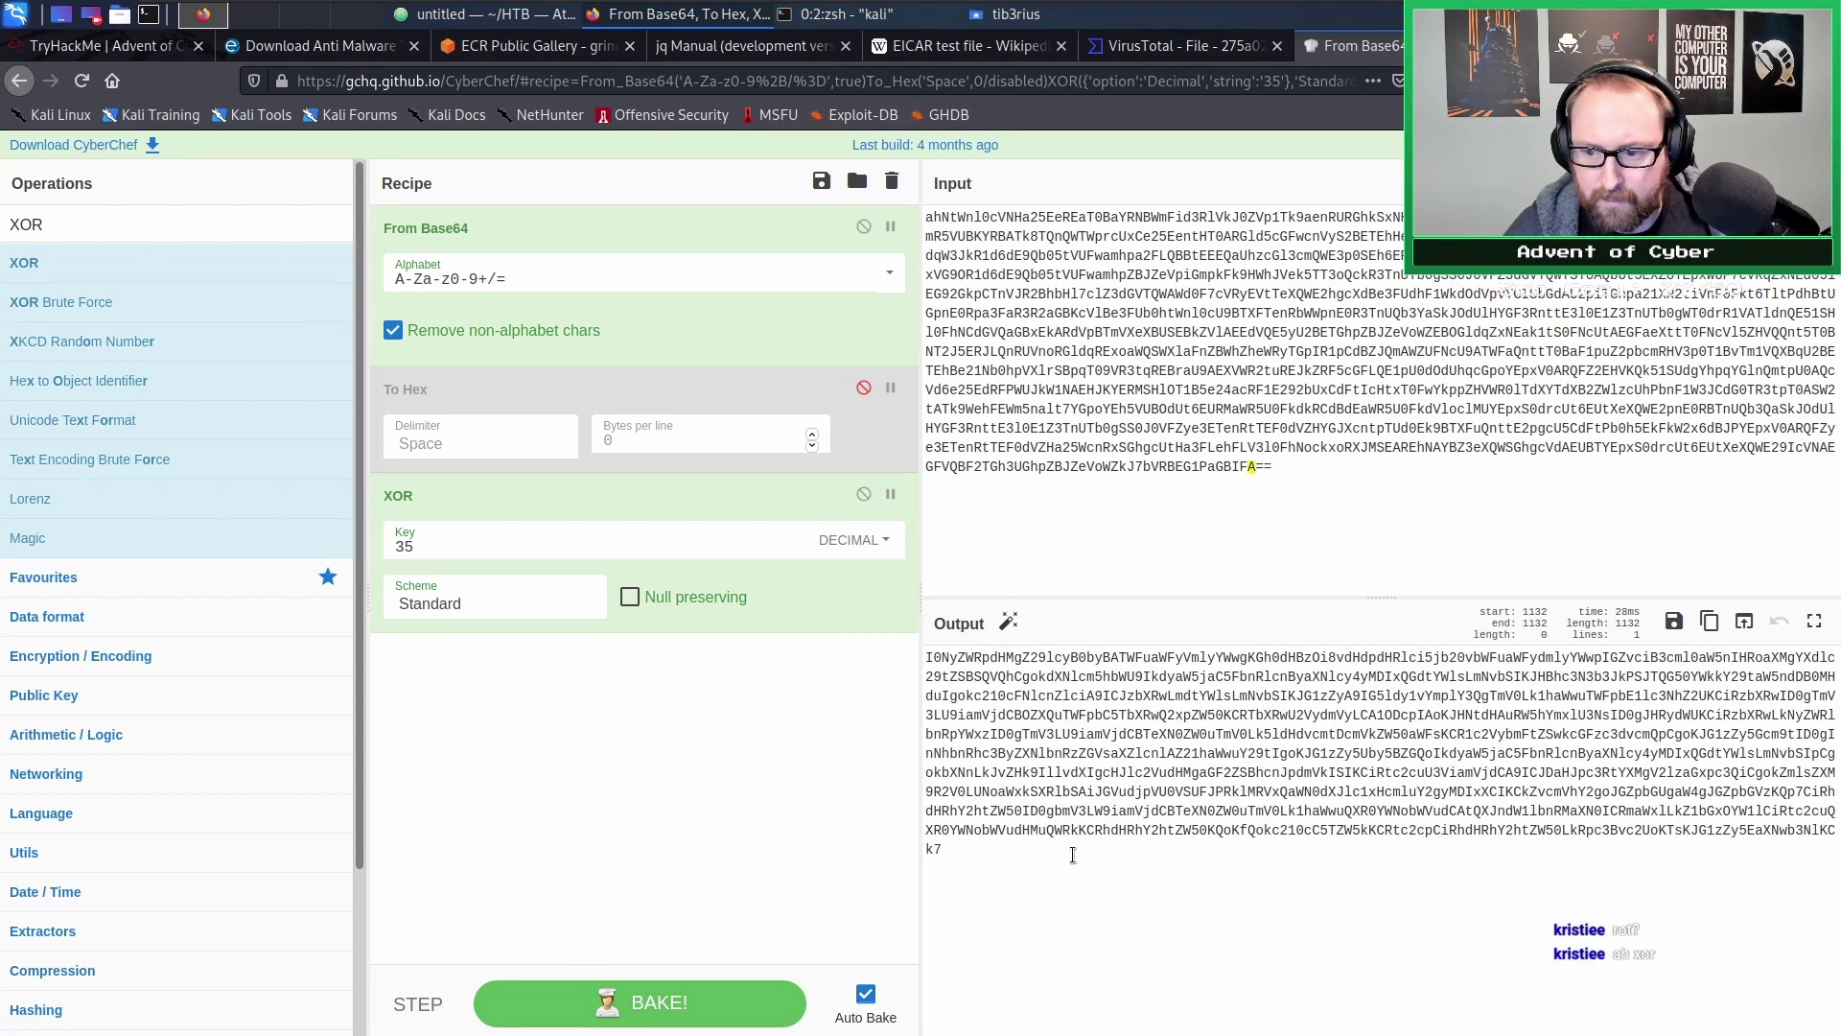
- Review the base64-looking XOR output and search the operations for 'Base'
key("ctrl+a")
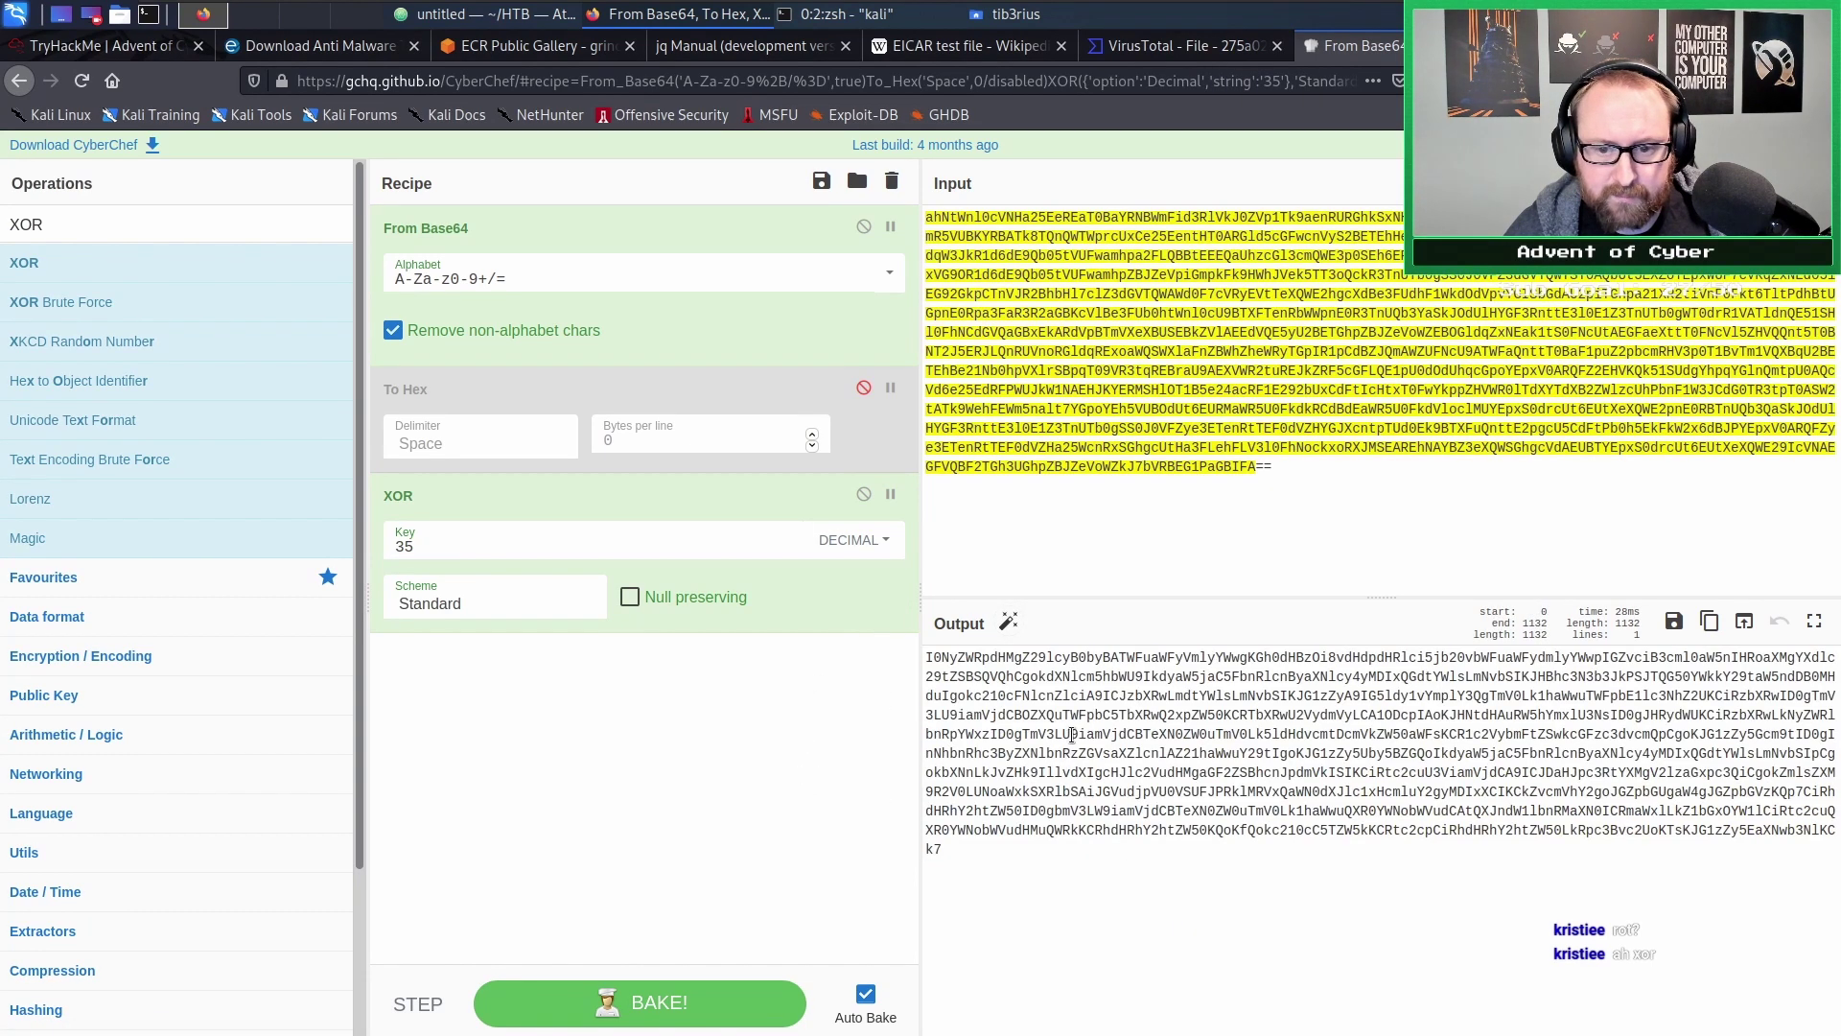
left_click(1046, 868)
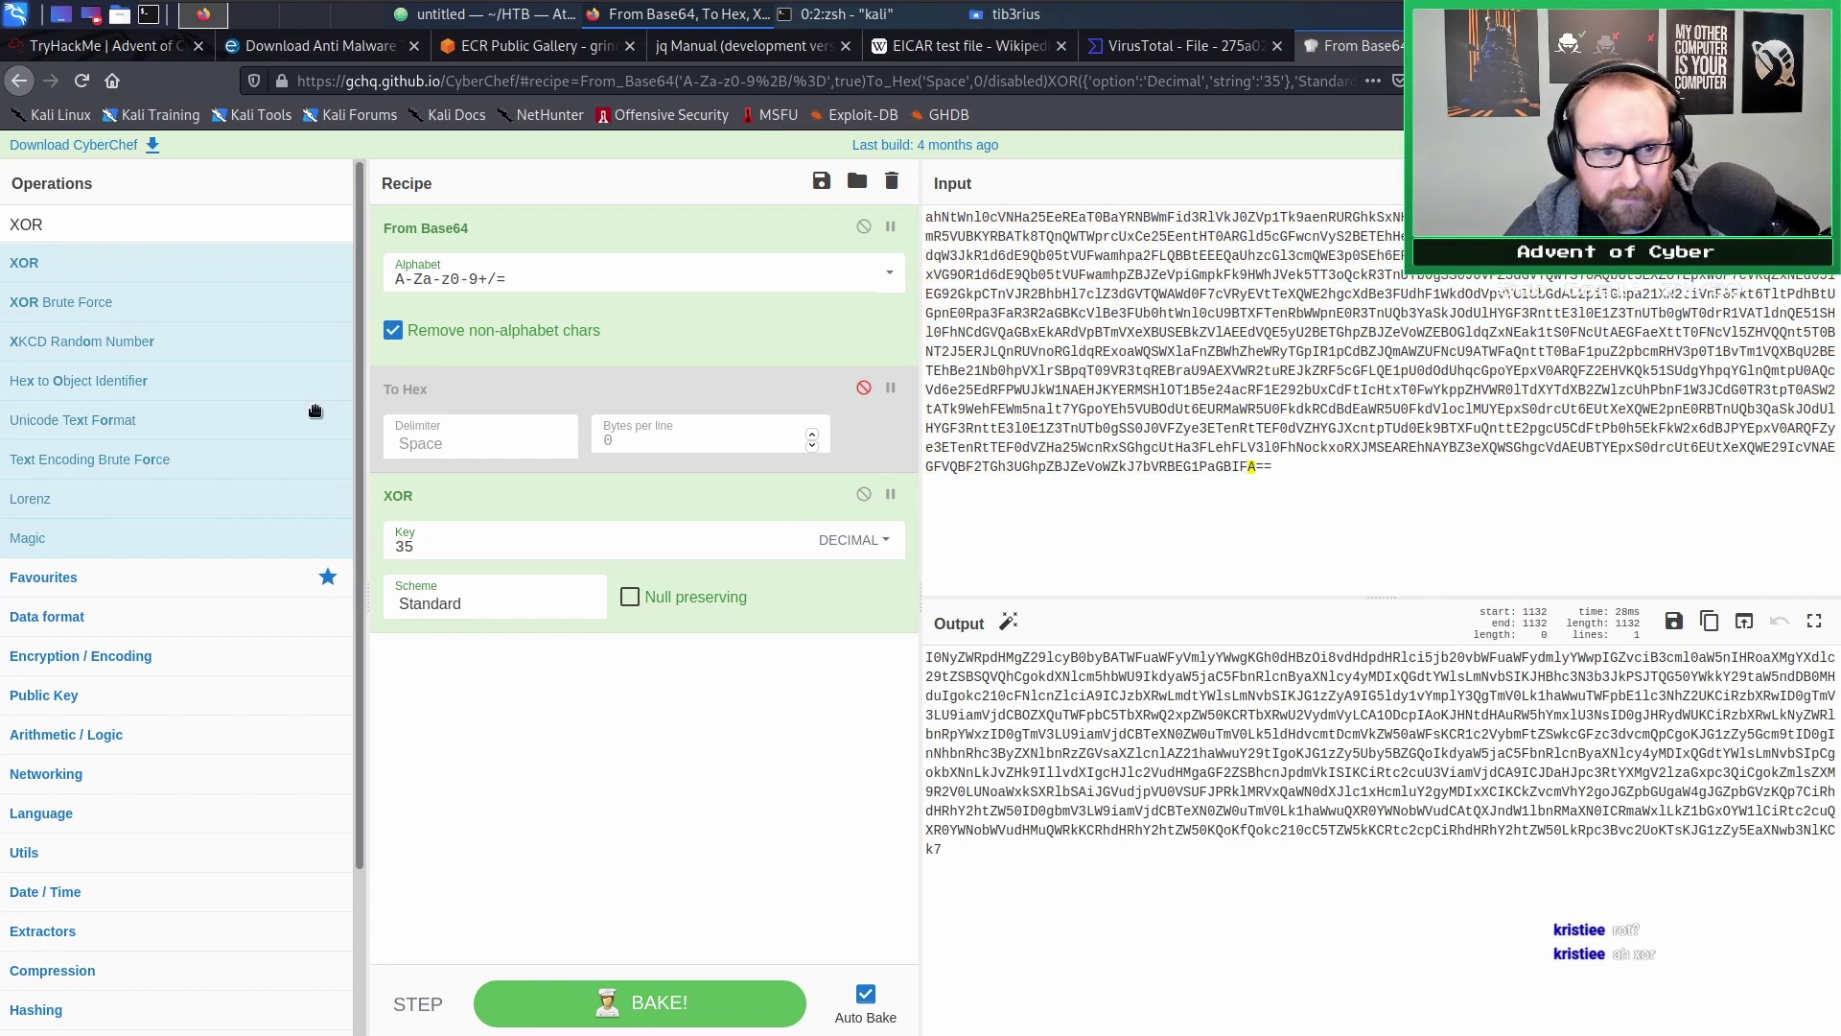
left_click(57, 233)
double_click(57, 233)
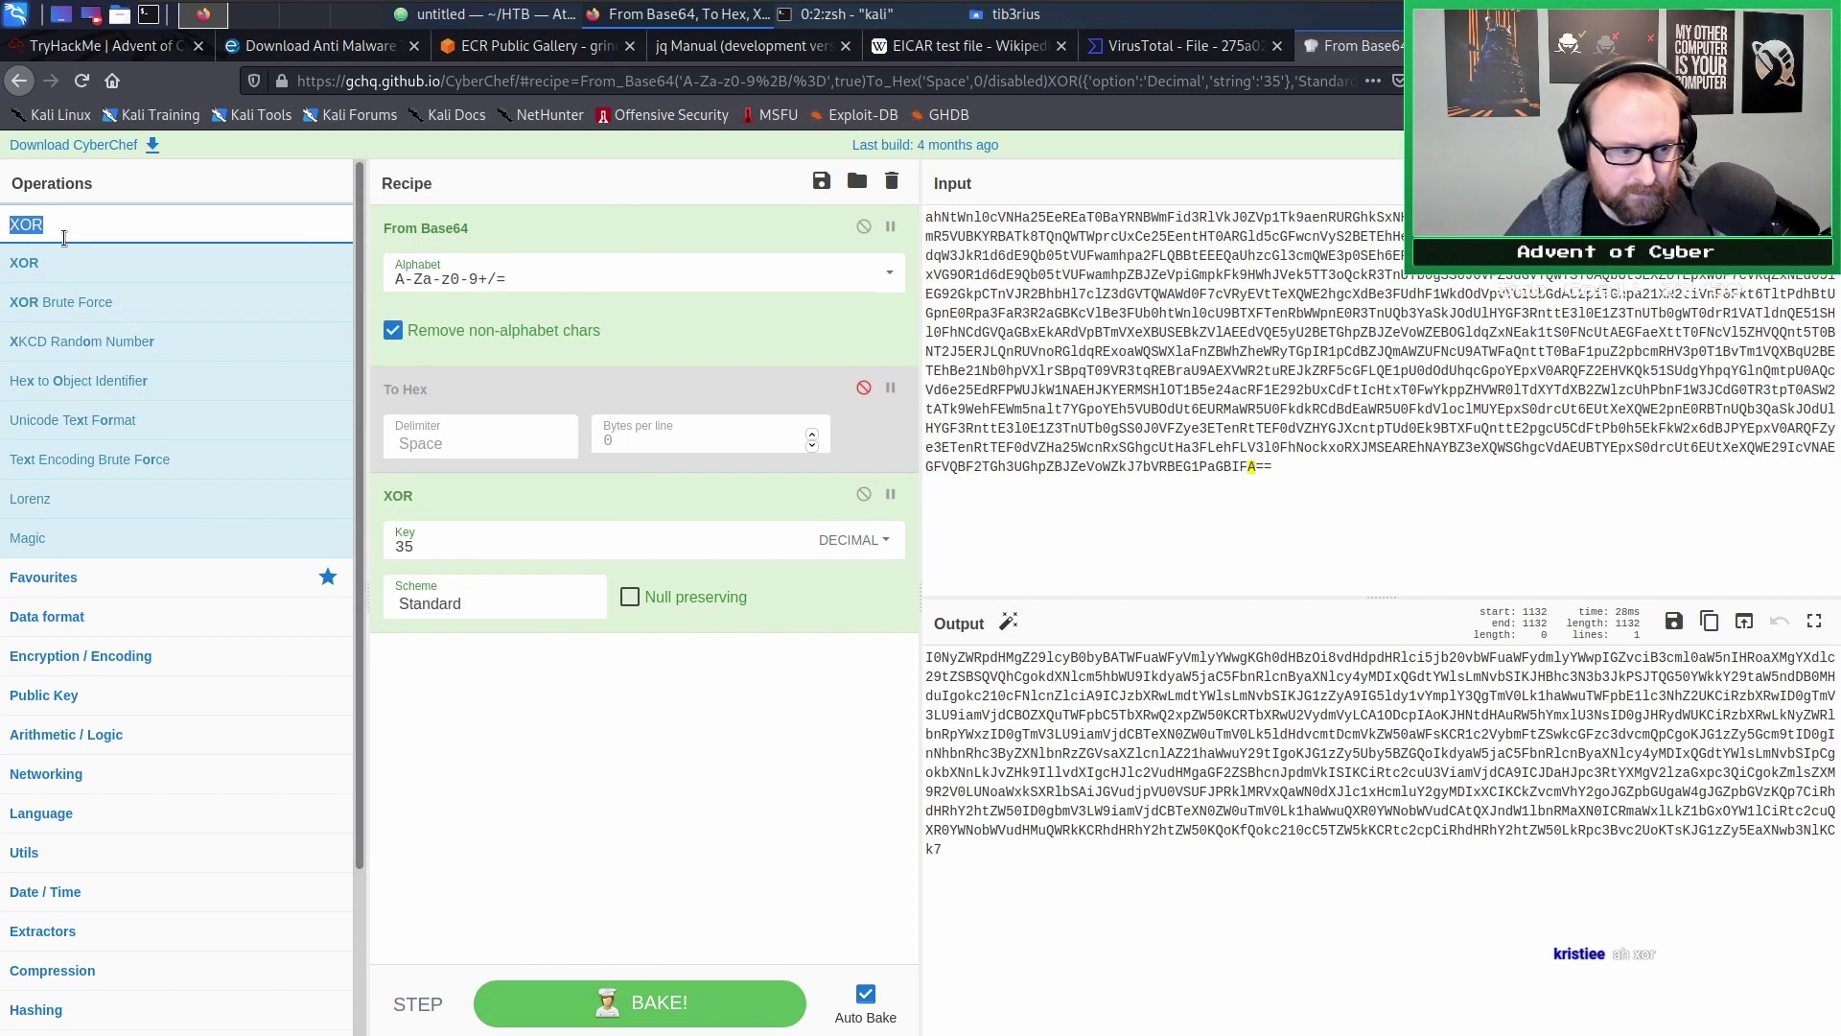
type("Base")
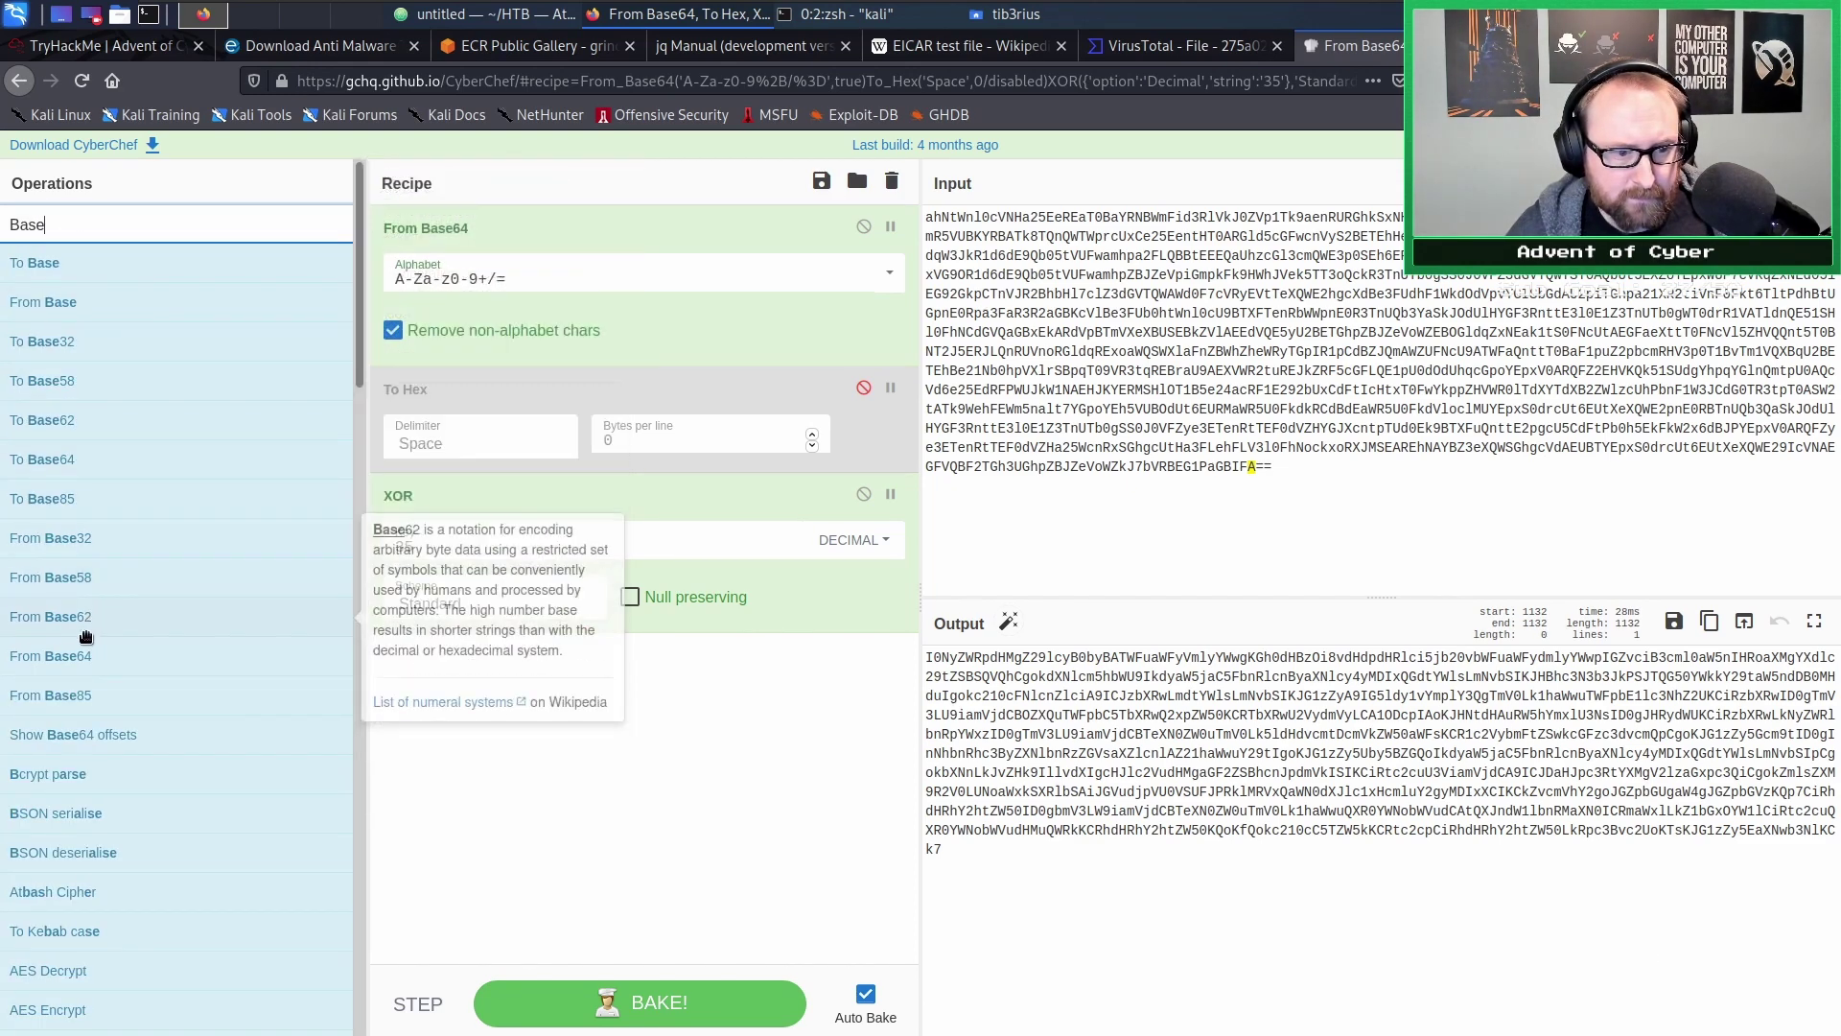
- Add a second From Base64 after XOR, enlarge the output, and select the script's username e-mail
left_click_drag(53, 656, 481, 722)
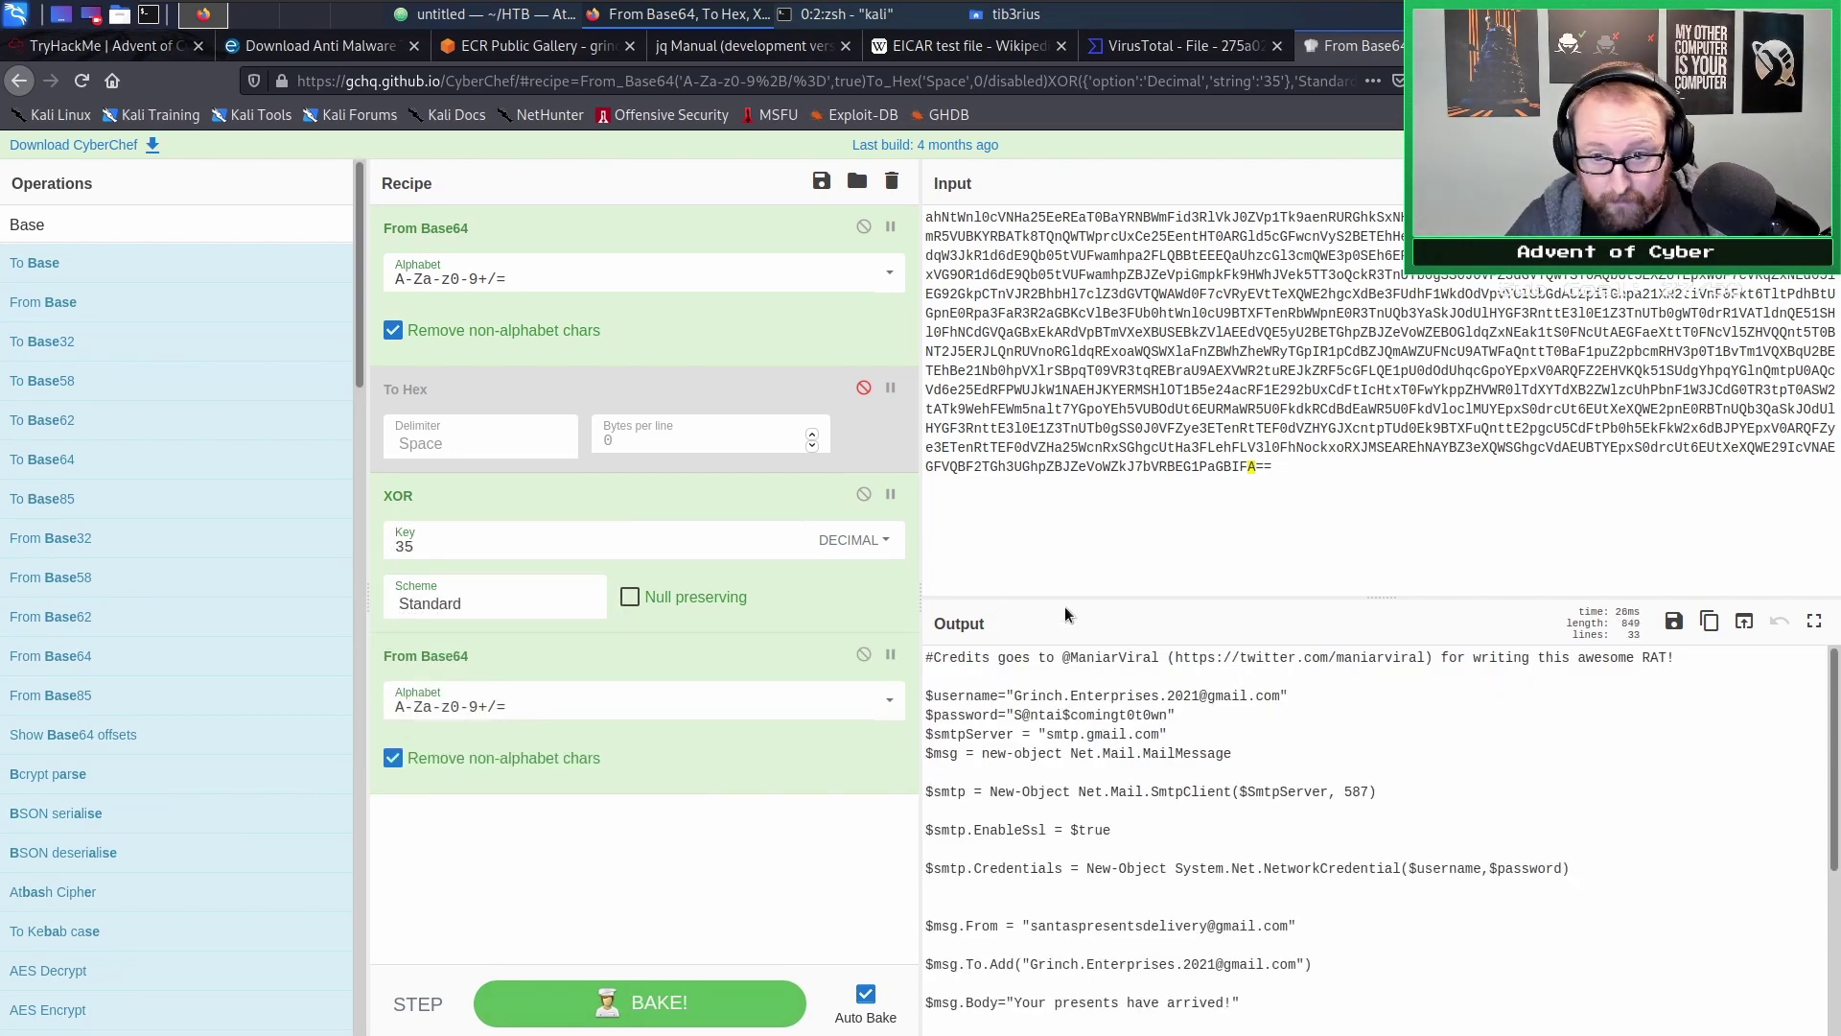
left_click_drag(1078, 597, 1060, 276)
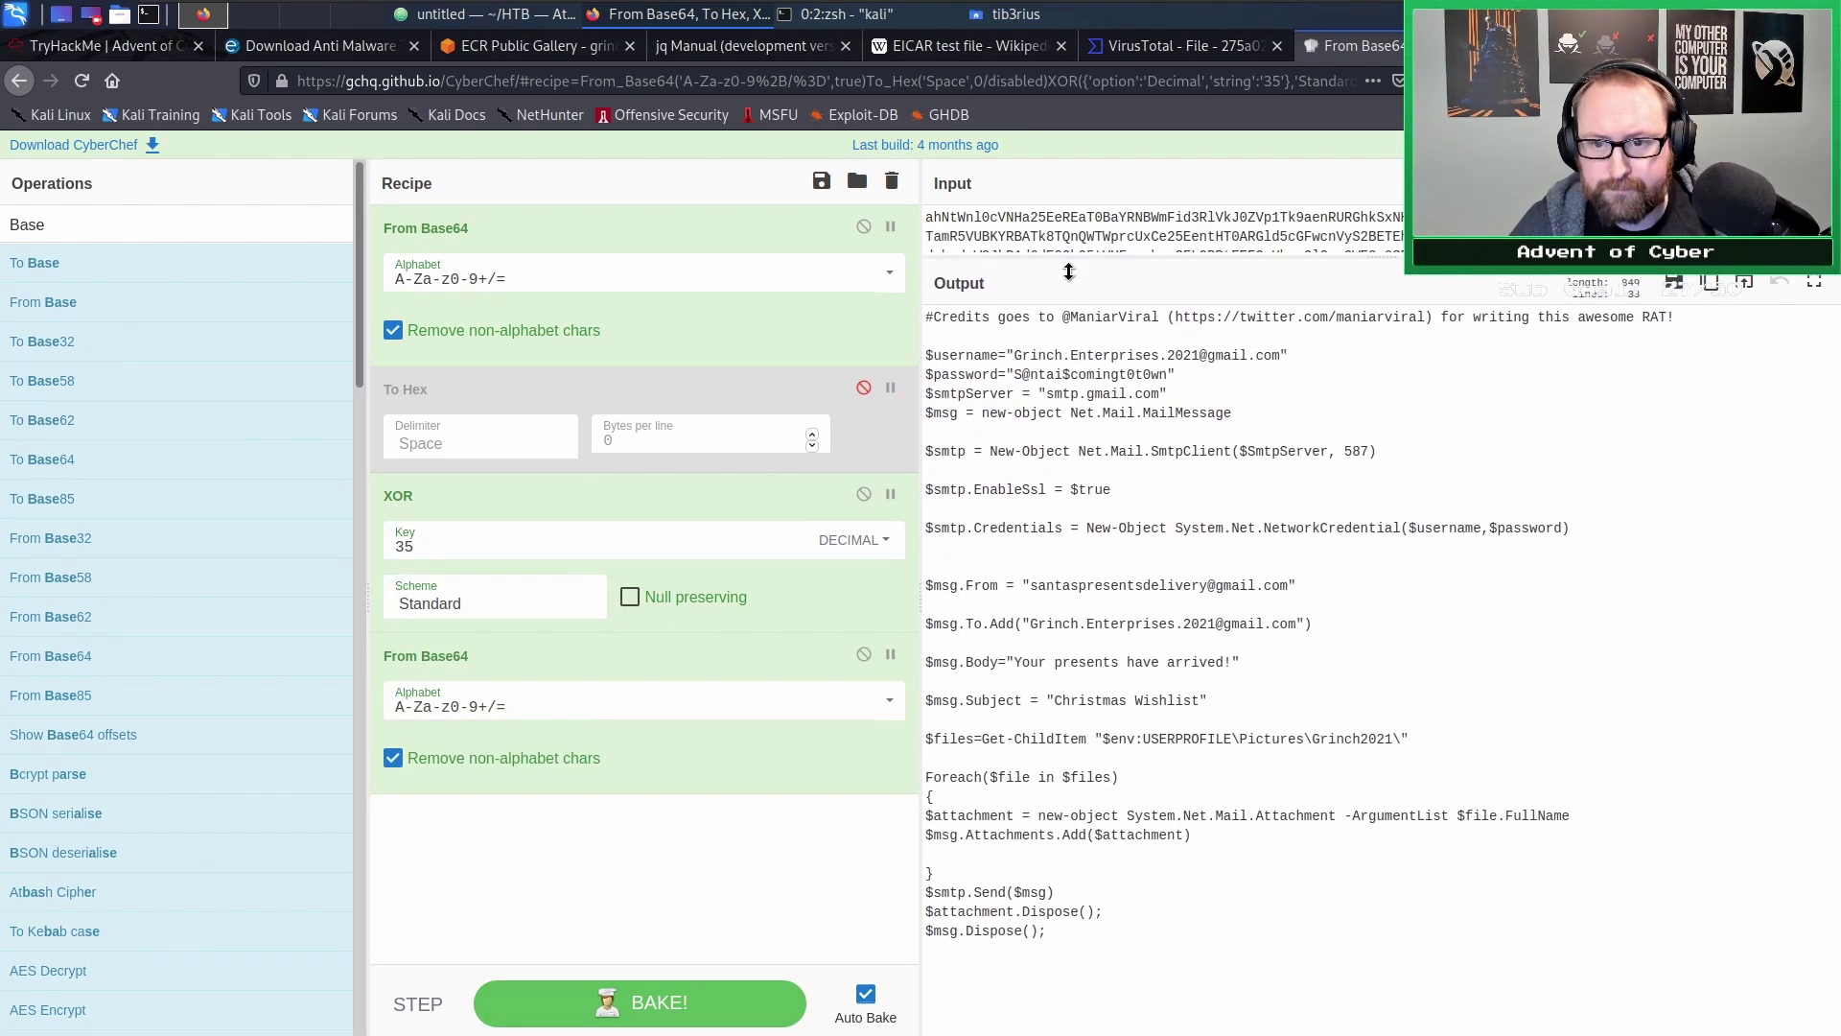
left_click(105, 45)
scroll(405, 670, "down", 10)
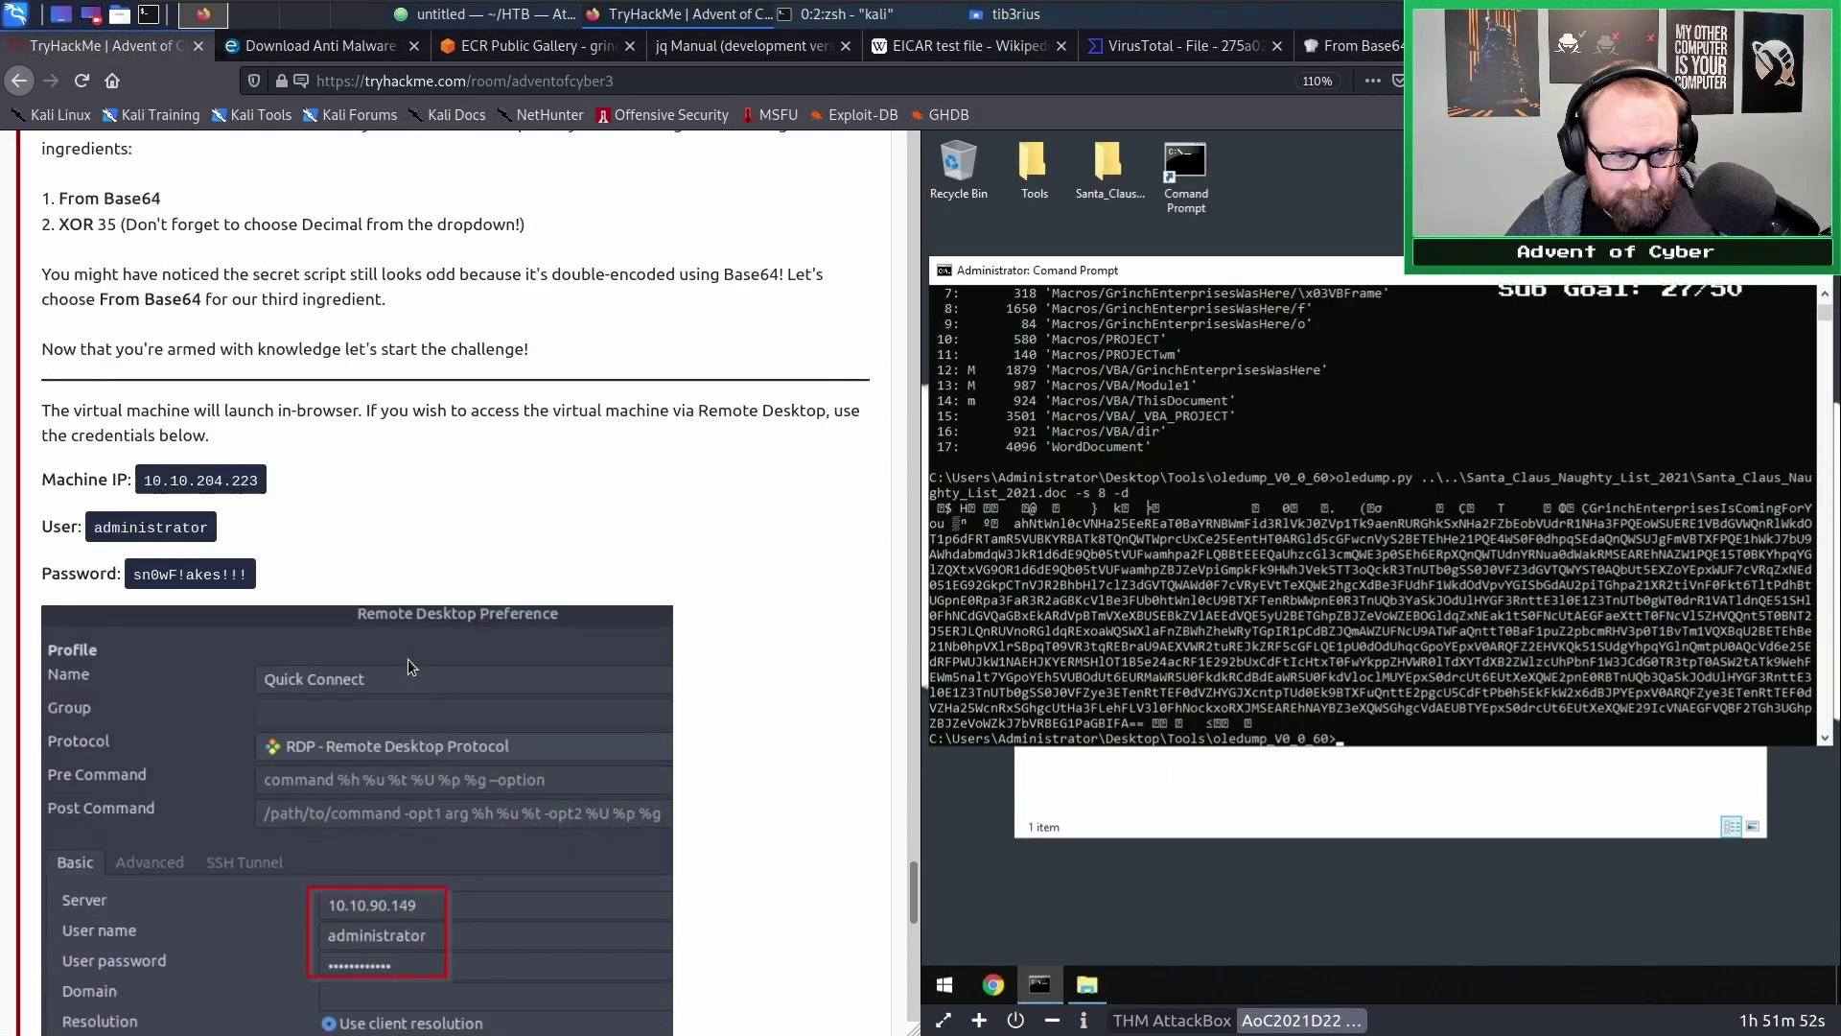
scroll(407, 659, "down", 8)
scroll(401, 659, "up", 2)
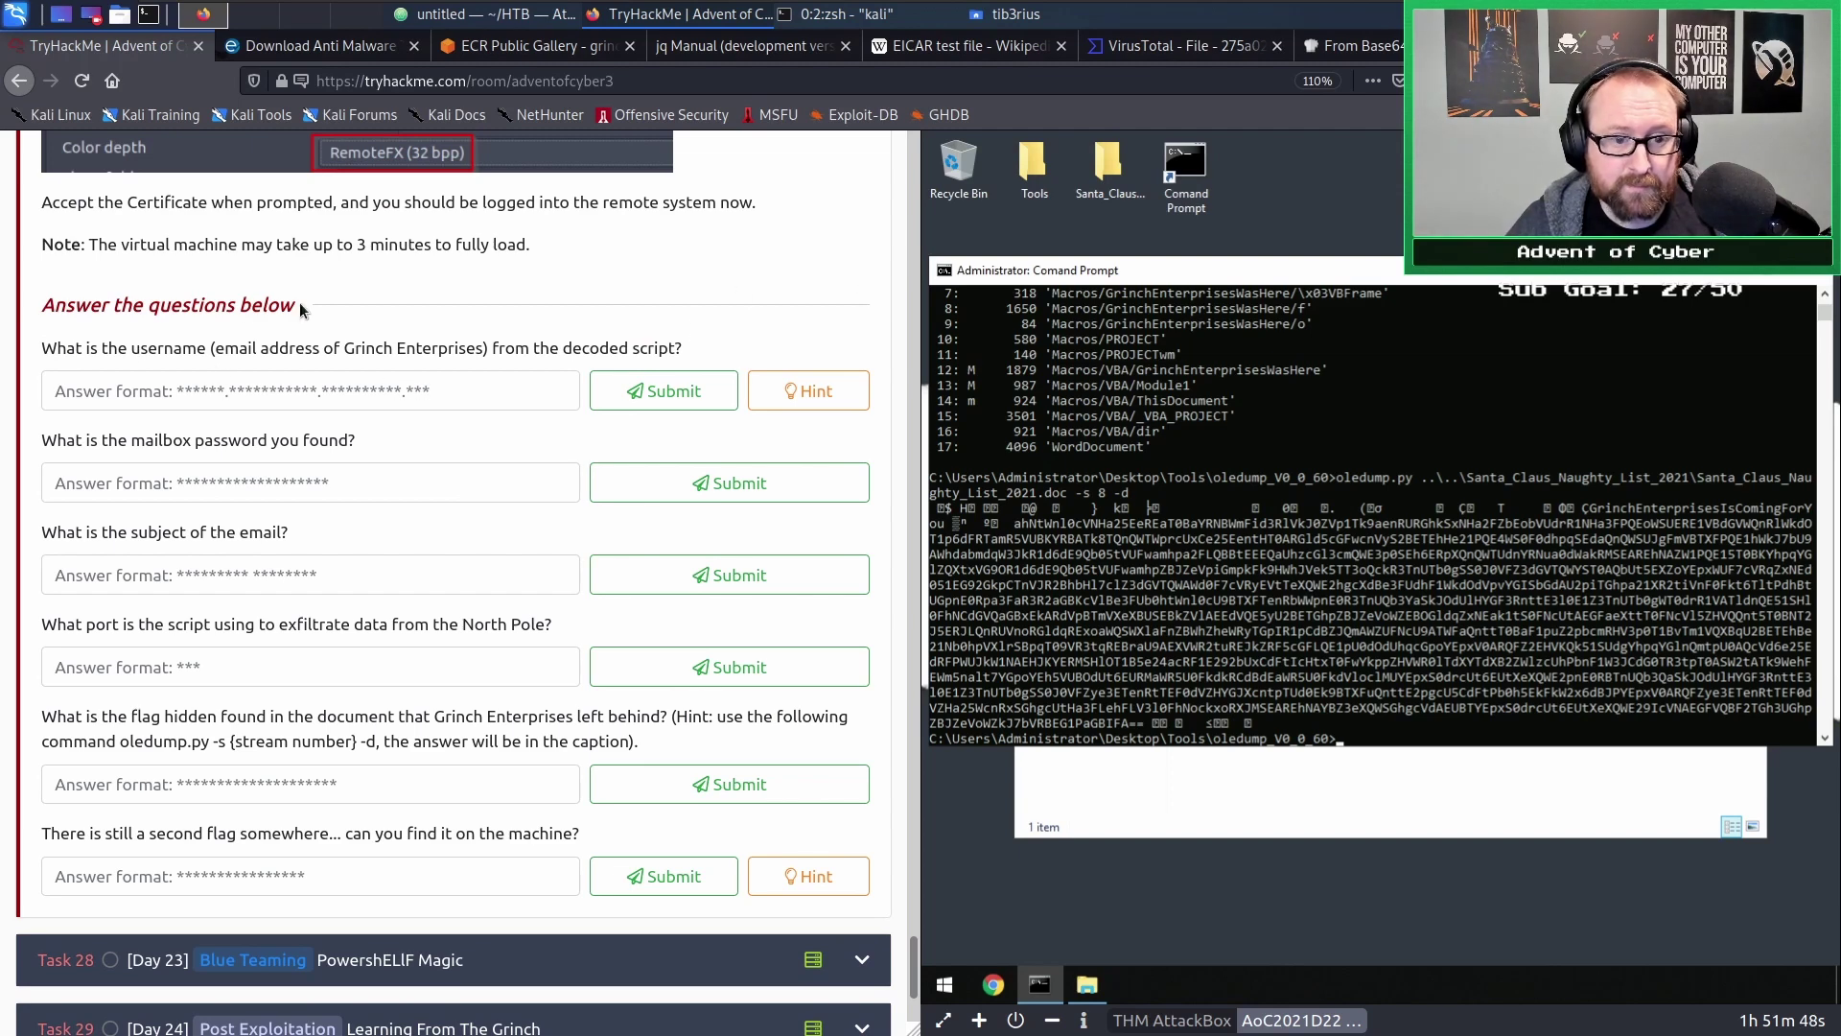
left_click(1364, 48)
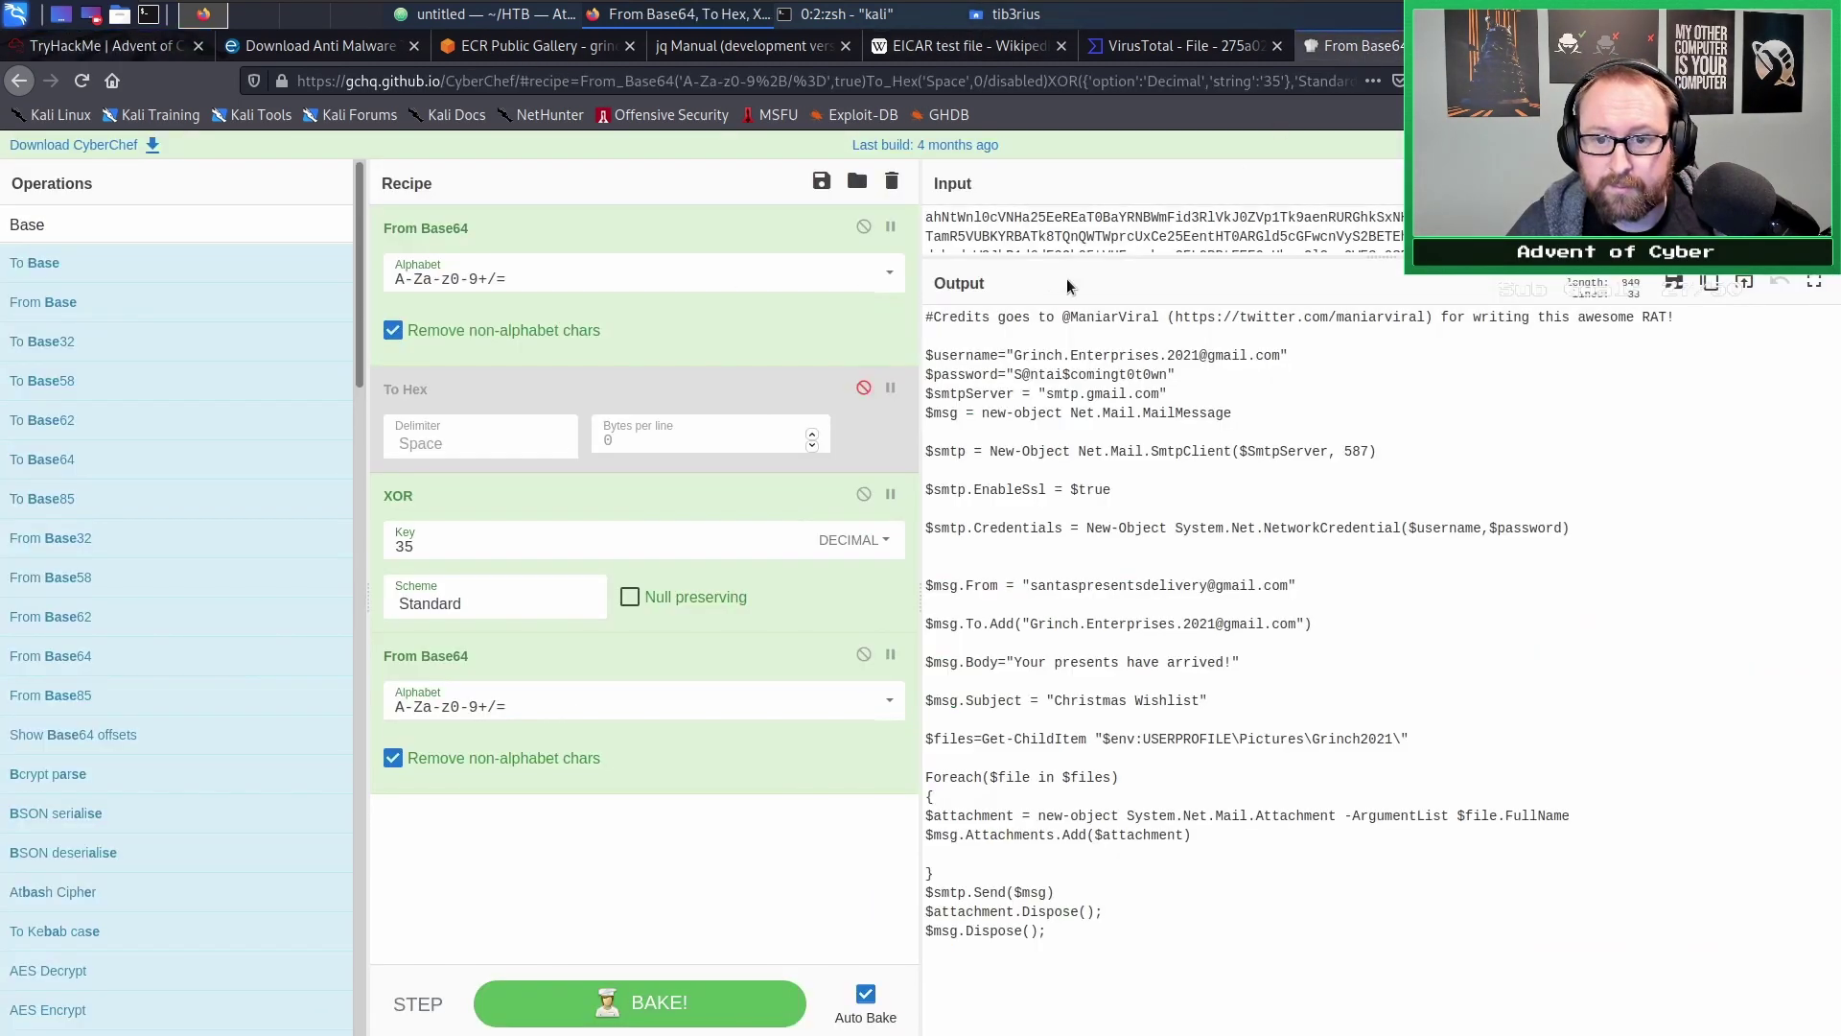
left_click_drag(1015, 351, 1275, 359)
key("ctrl+c")
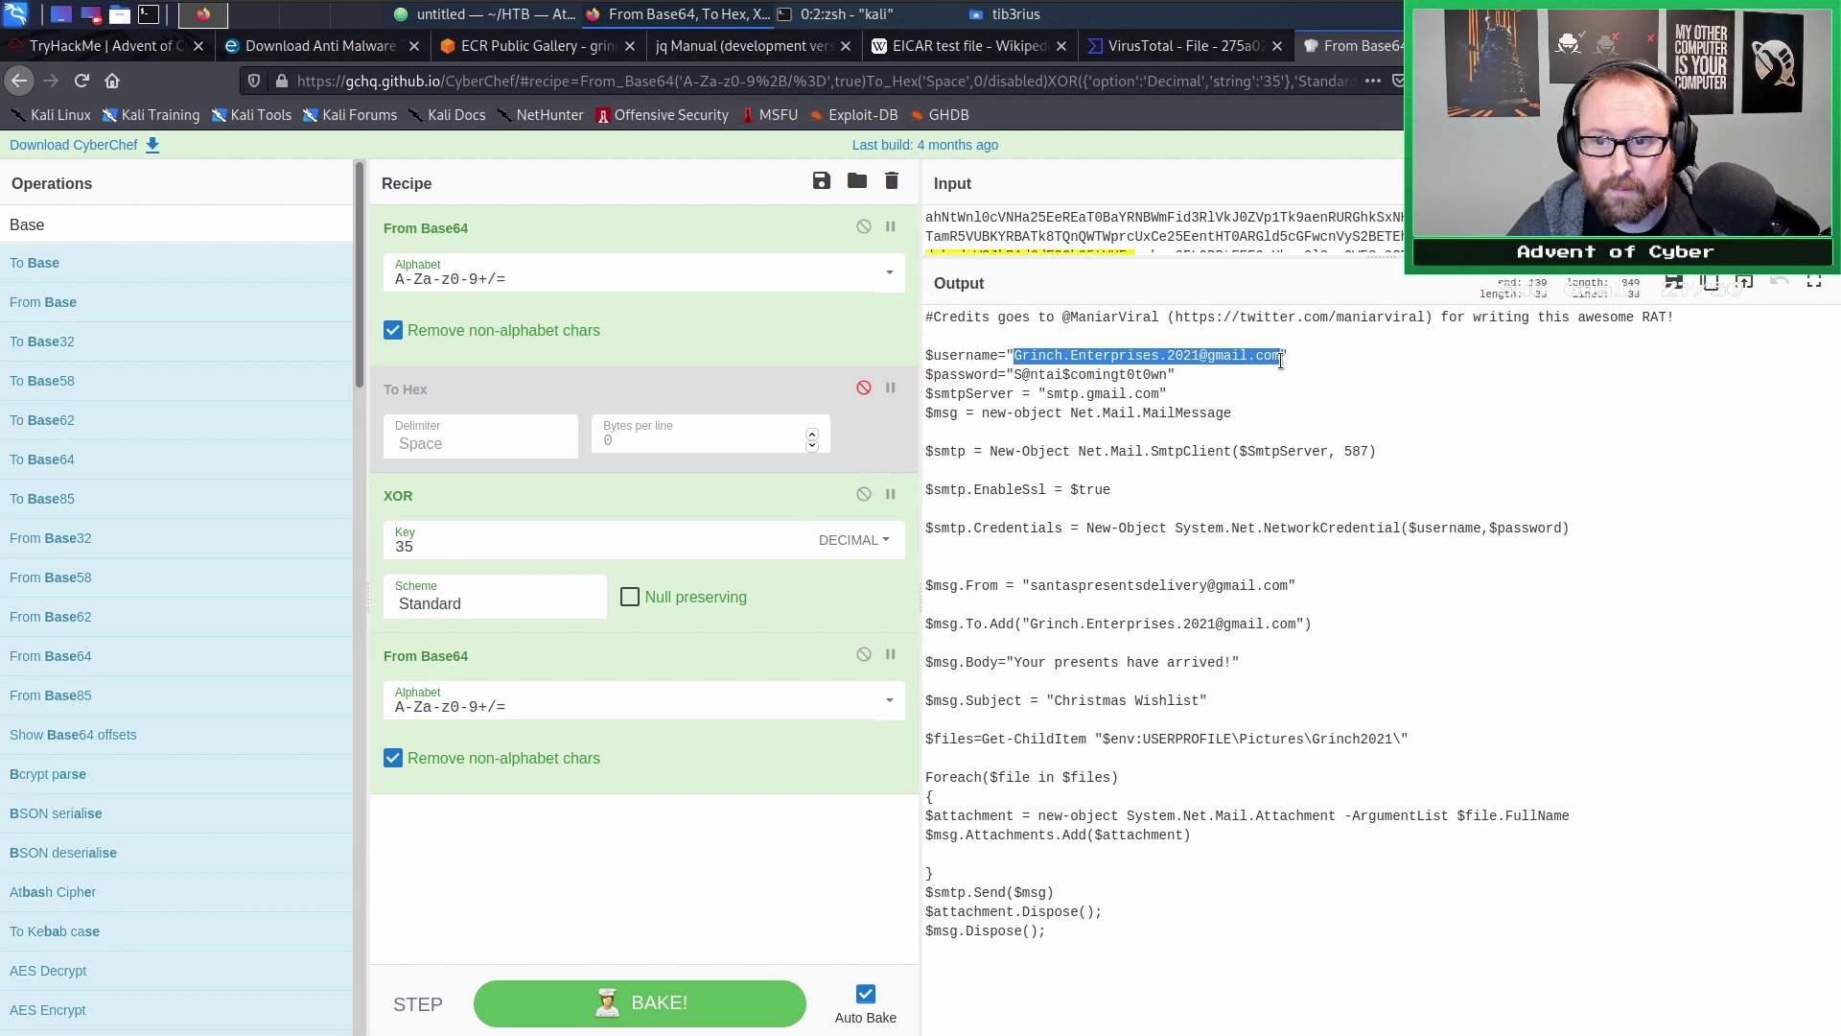
- Paste the copied username e-mail into the first answer field and submit it
left_click(76, 48)
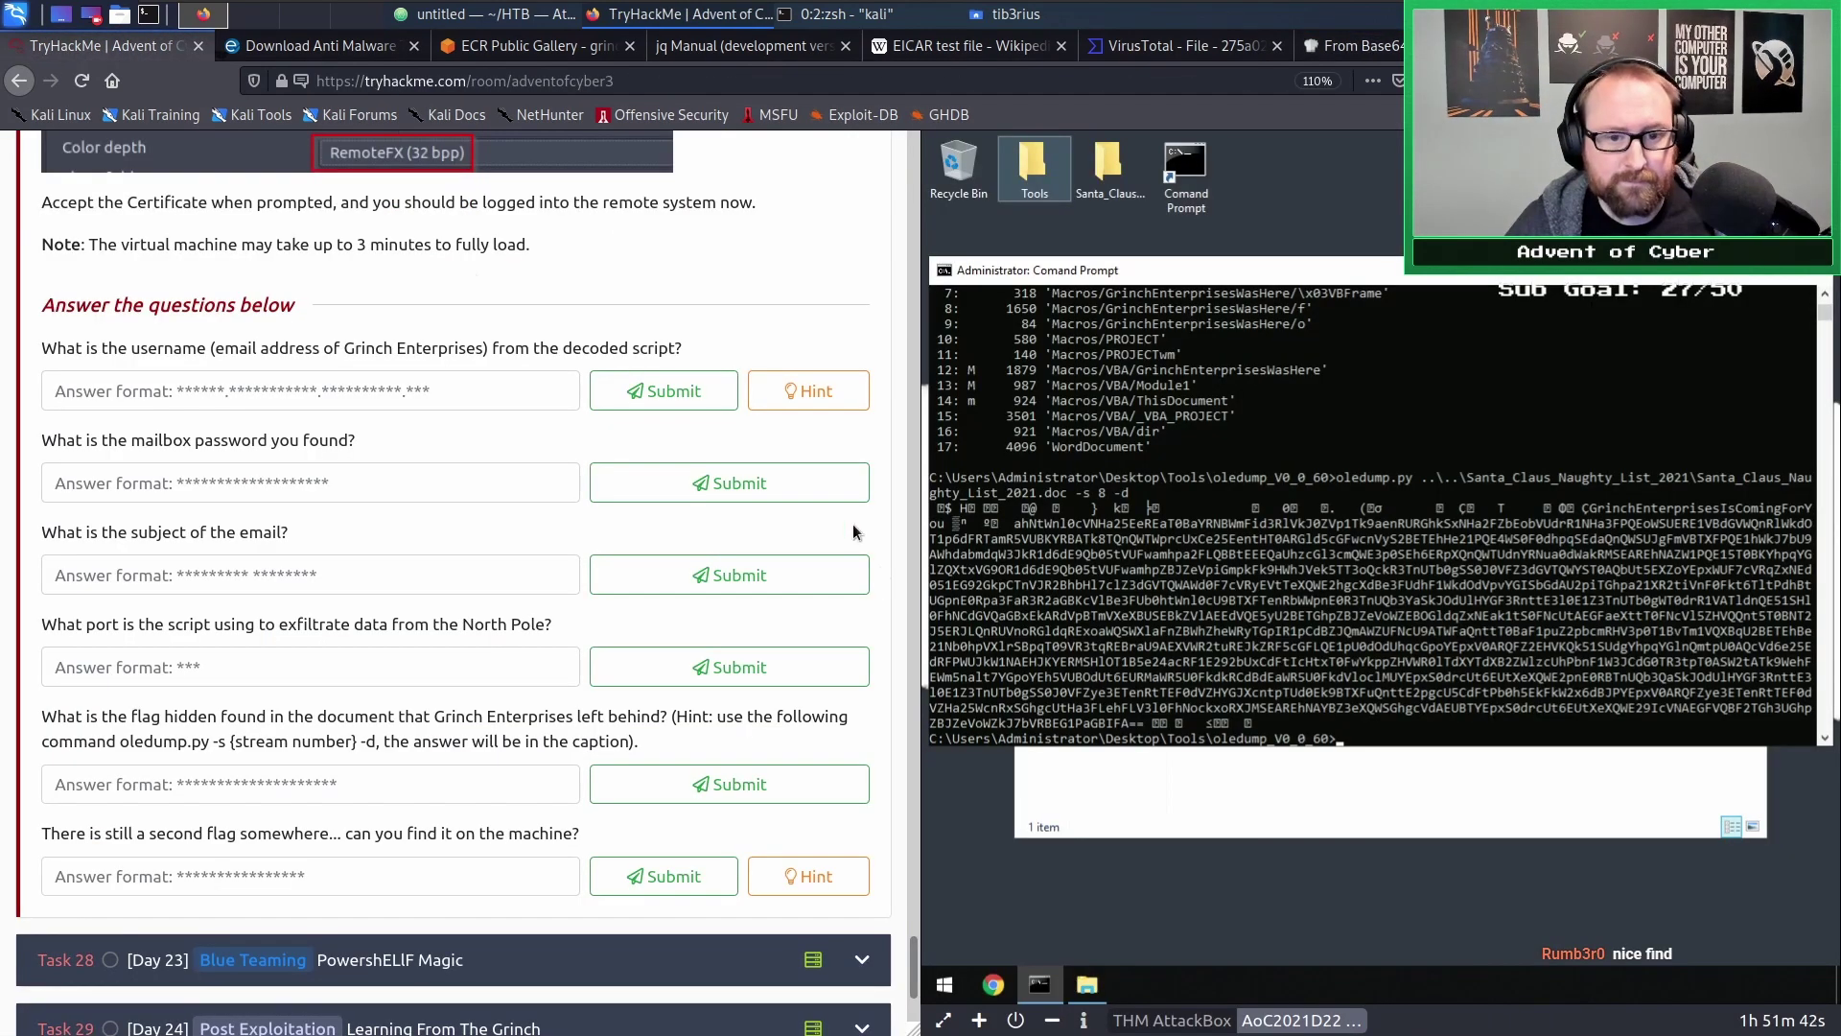
left_click(305, 384)
key("ctrl+v")
left_click(664, 390)
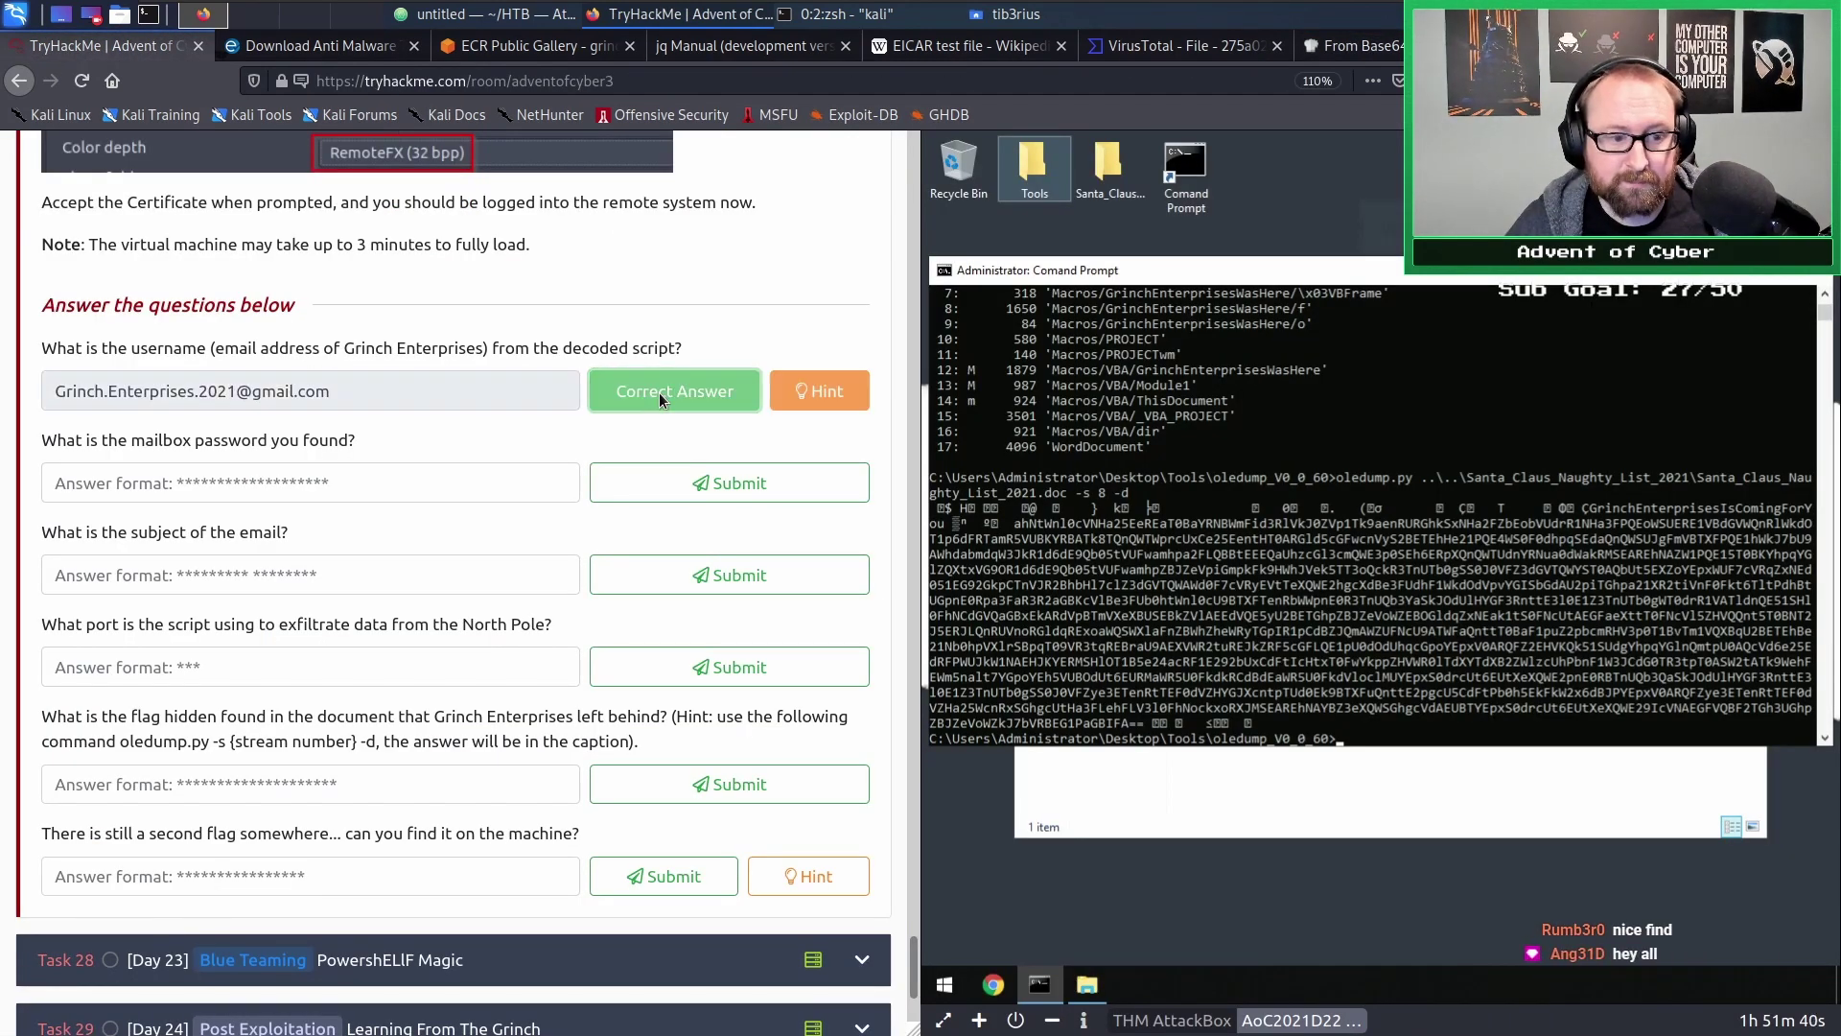
- Copy the mailbox password from the decoded script and submit it as the second answer
left_click(1357, 45)
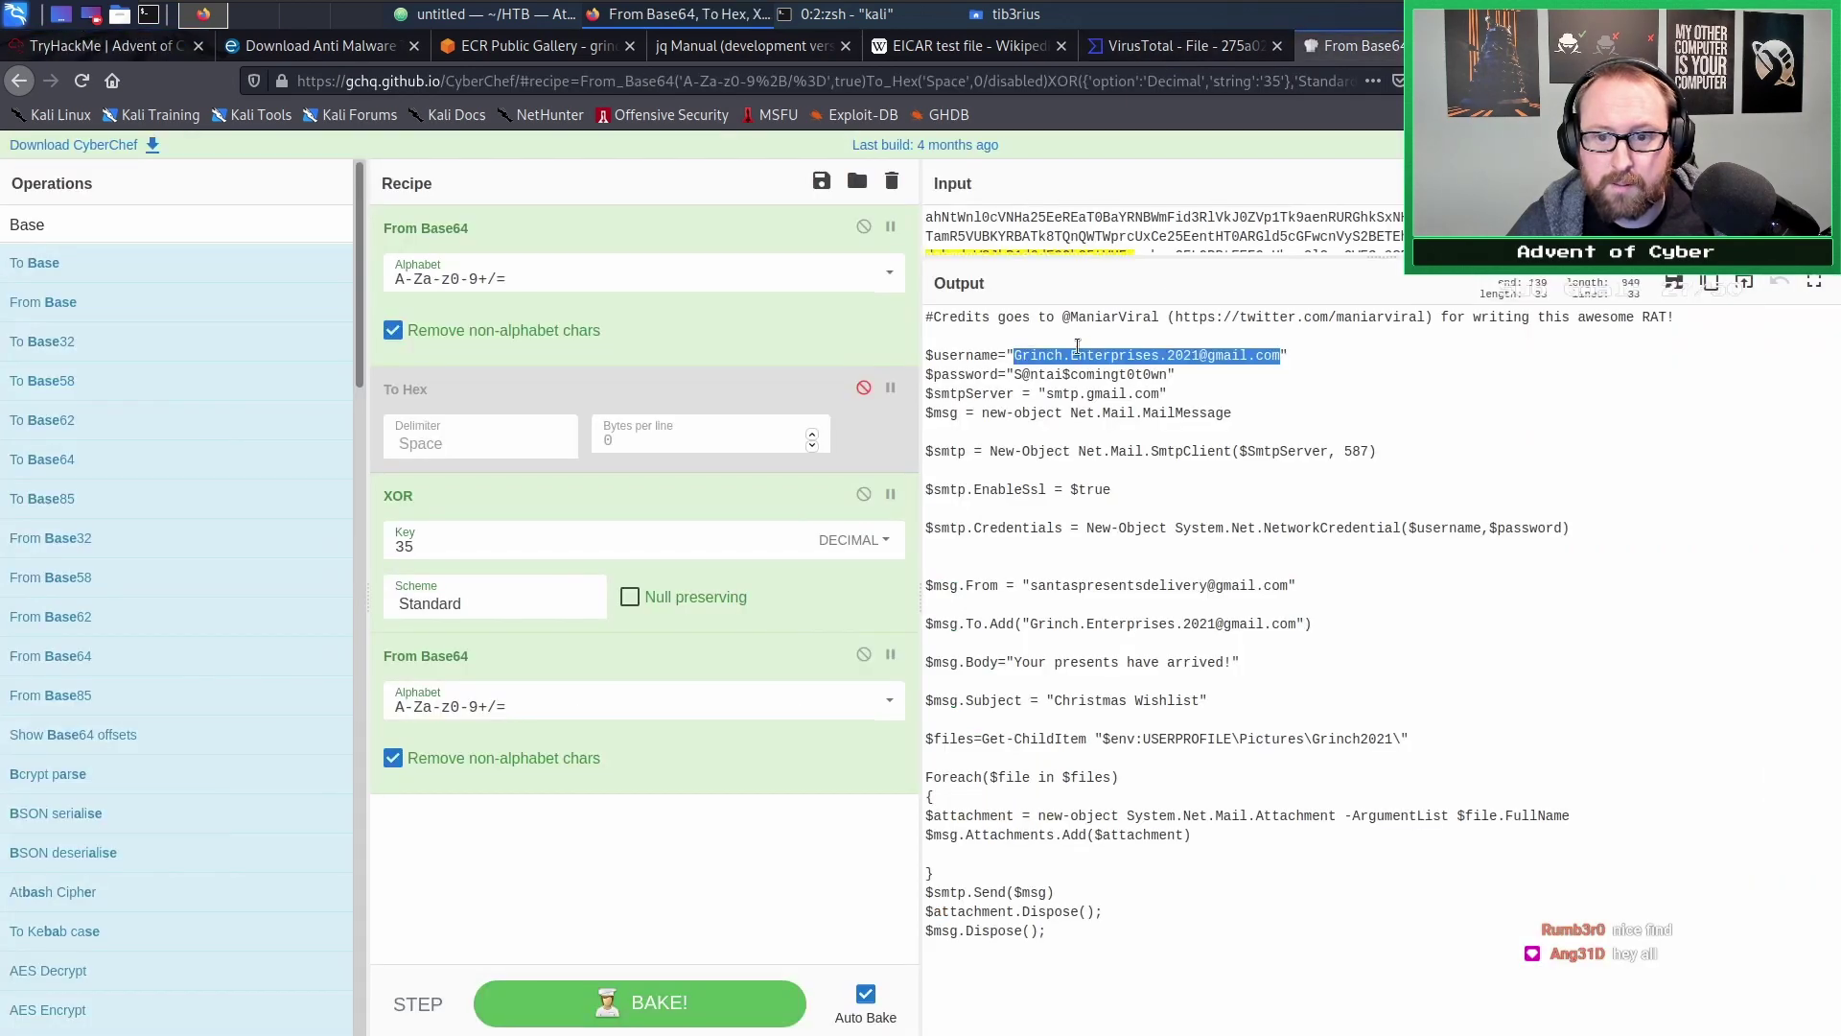
left_click_drag(1014, 374, 1170, 374)
key("ctrl+c")
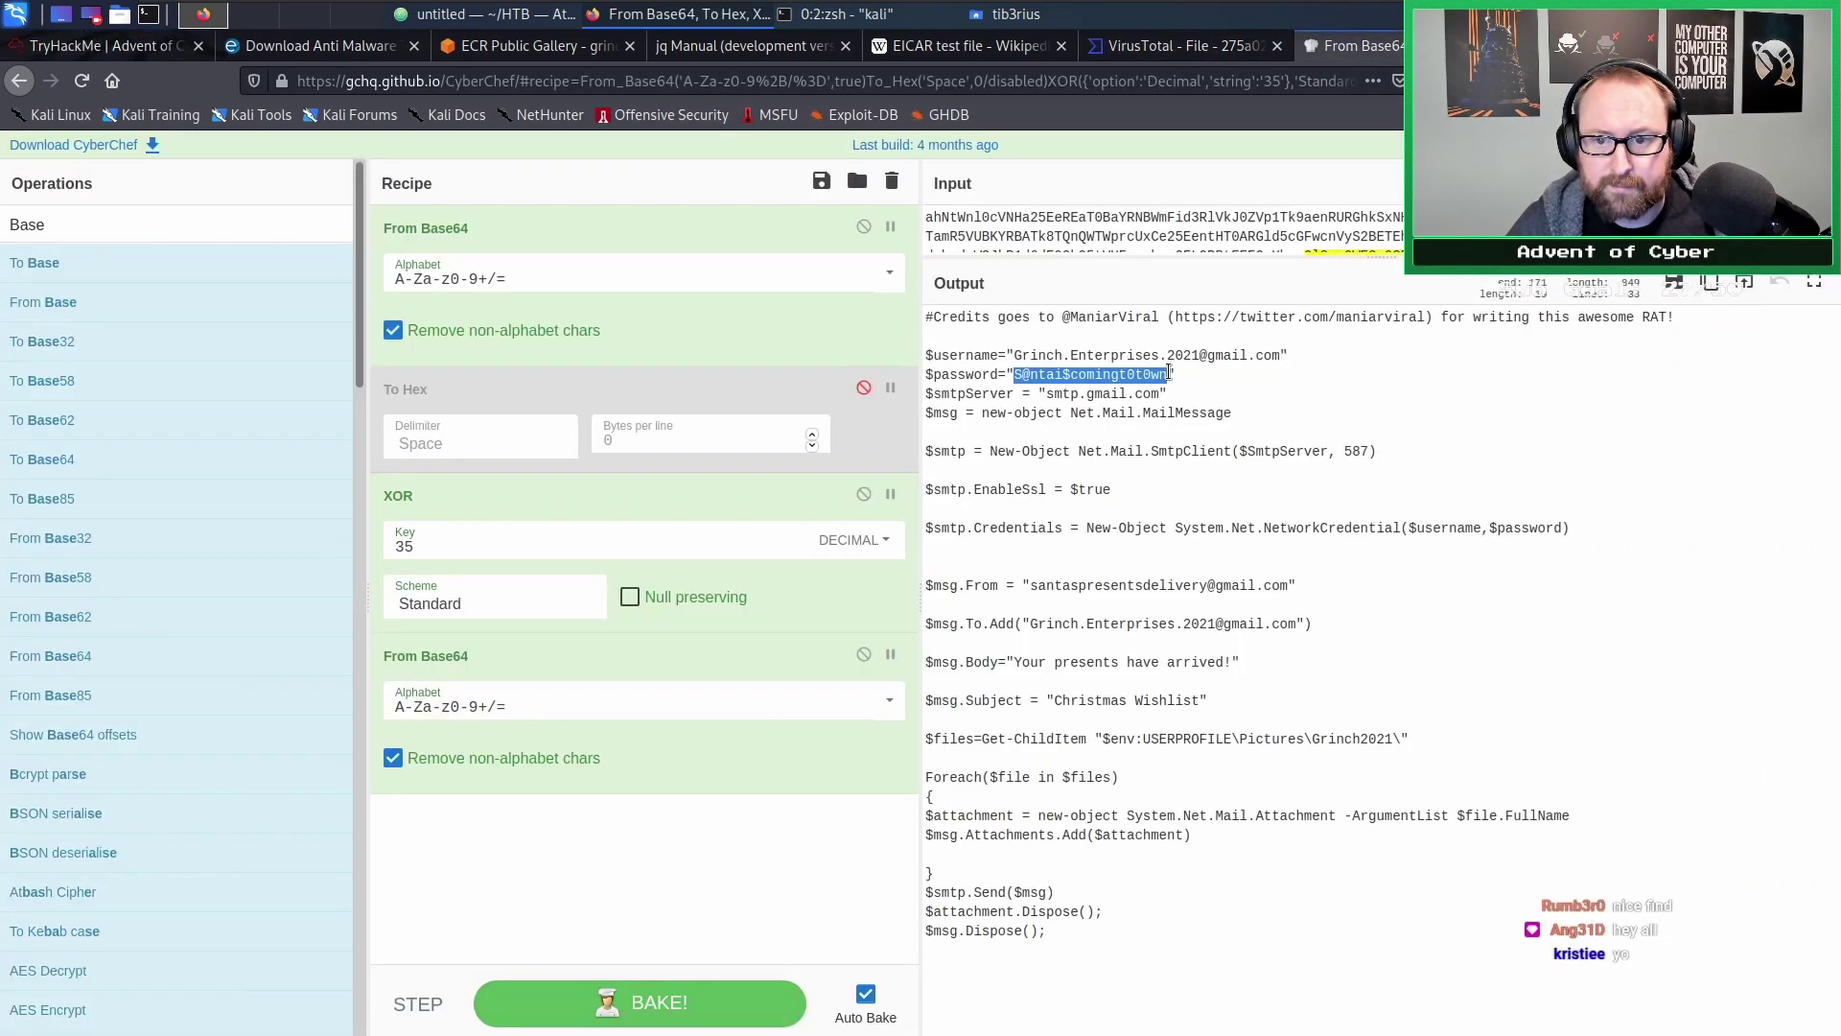
left_click(96, 45)
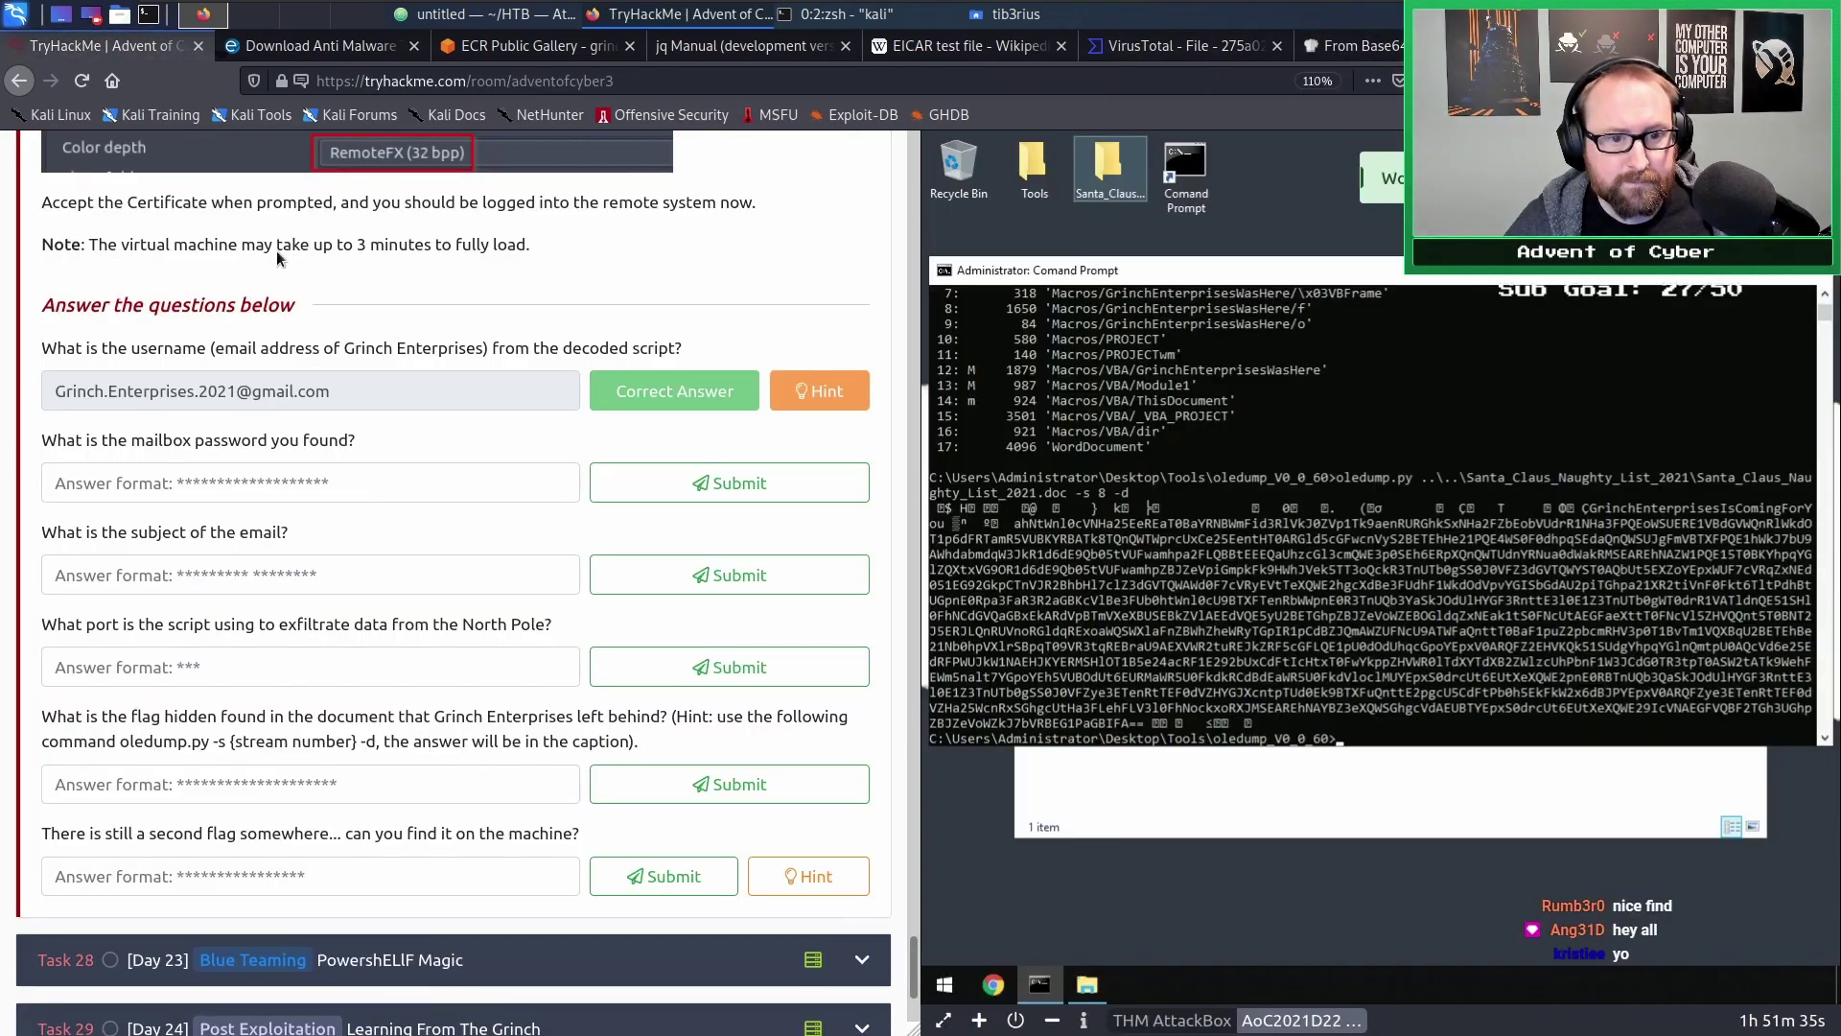
left_click(281, 483)
key("ctrl+v")
key("Return")
- Copy the subject 'Christmas Wishlist' from the script and submit it as the third answer
left_click(1357, 45)
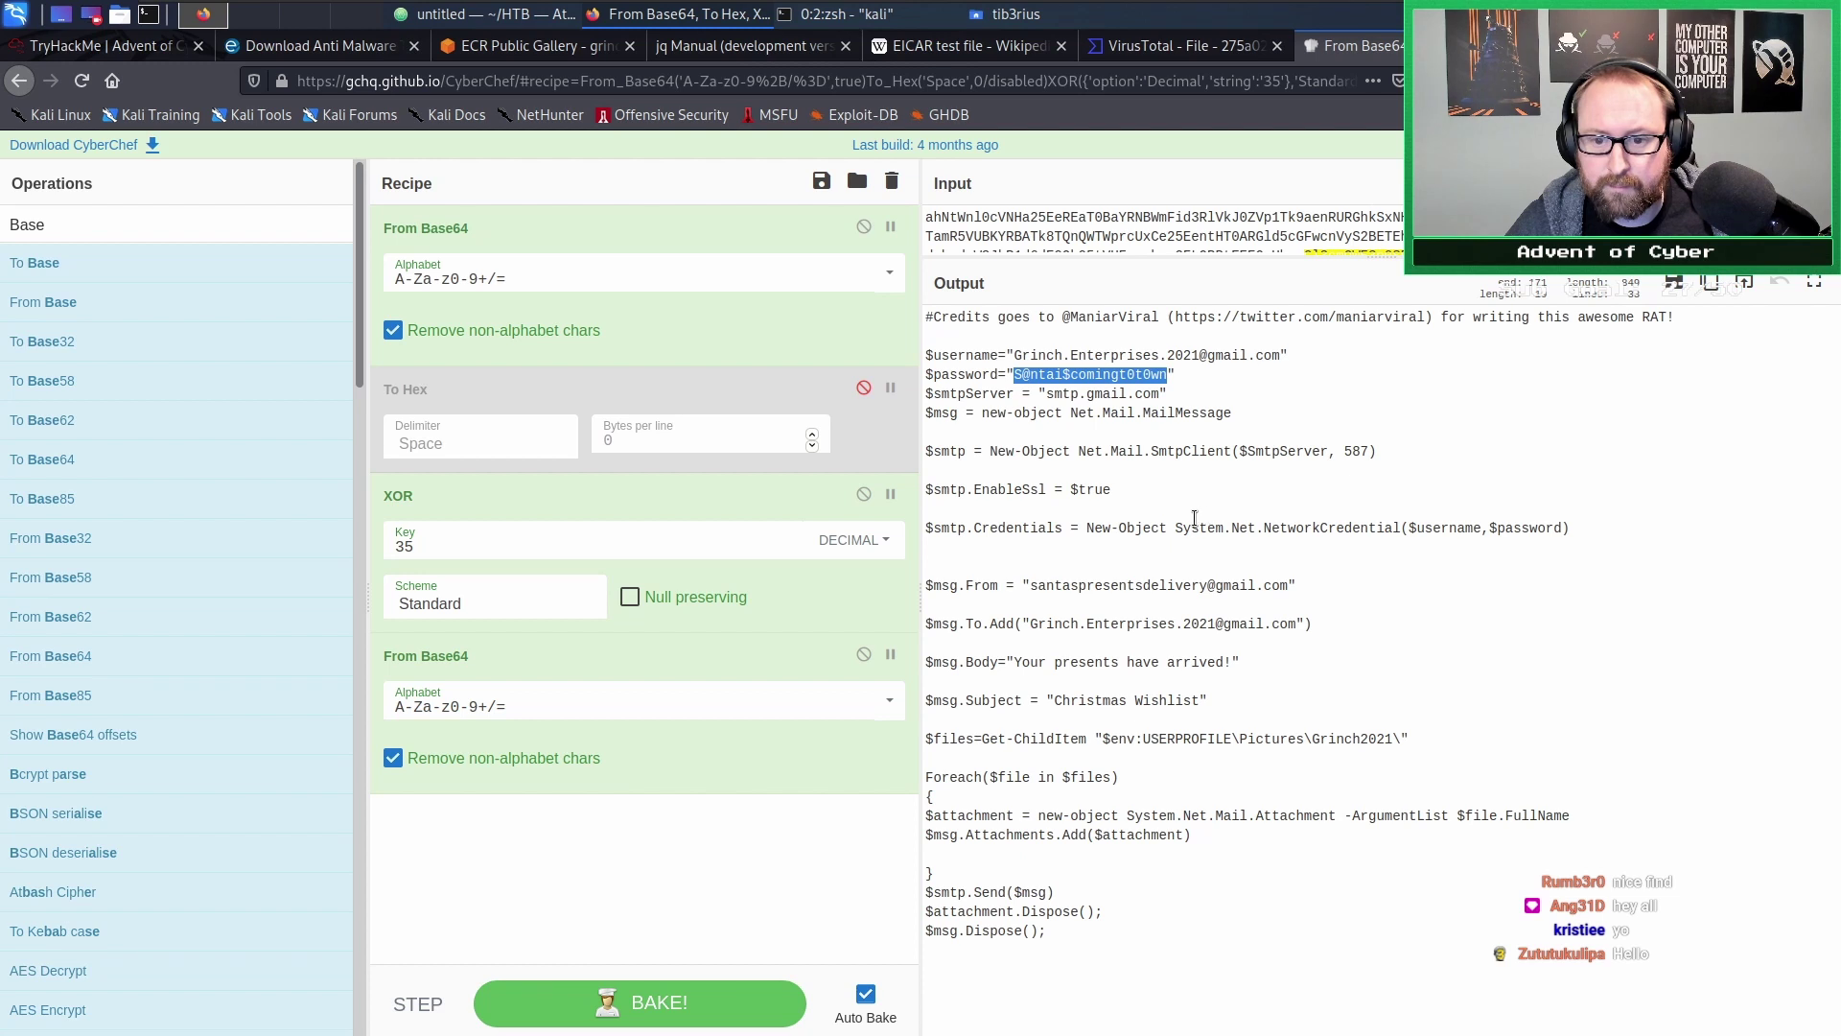
left_click(1051, 701)
left_click_drag(1051, 701, 1198, 699)
key("ctrl+c")
left_click(152, 50)
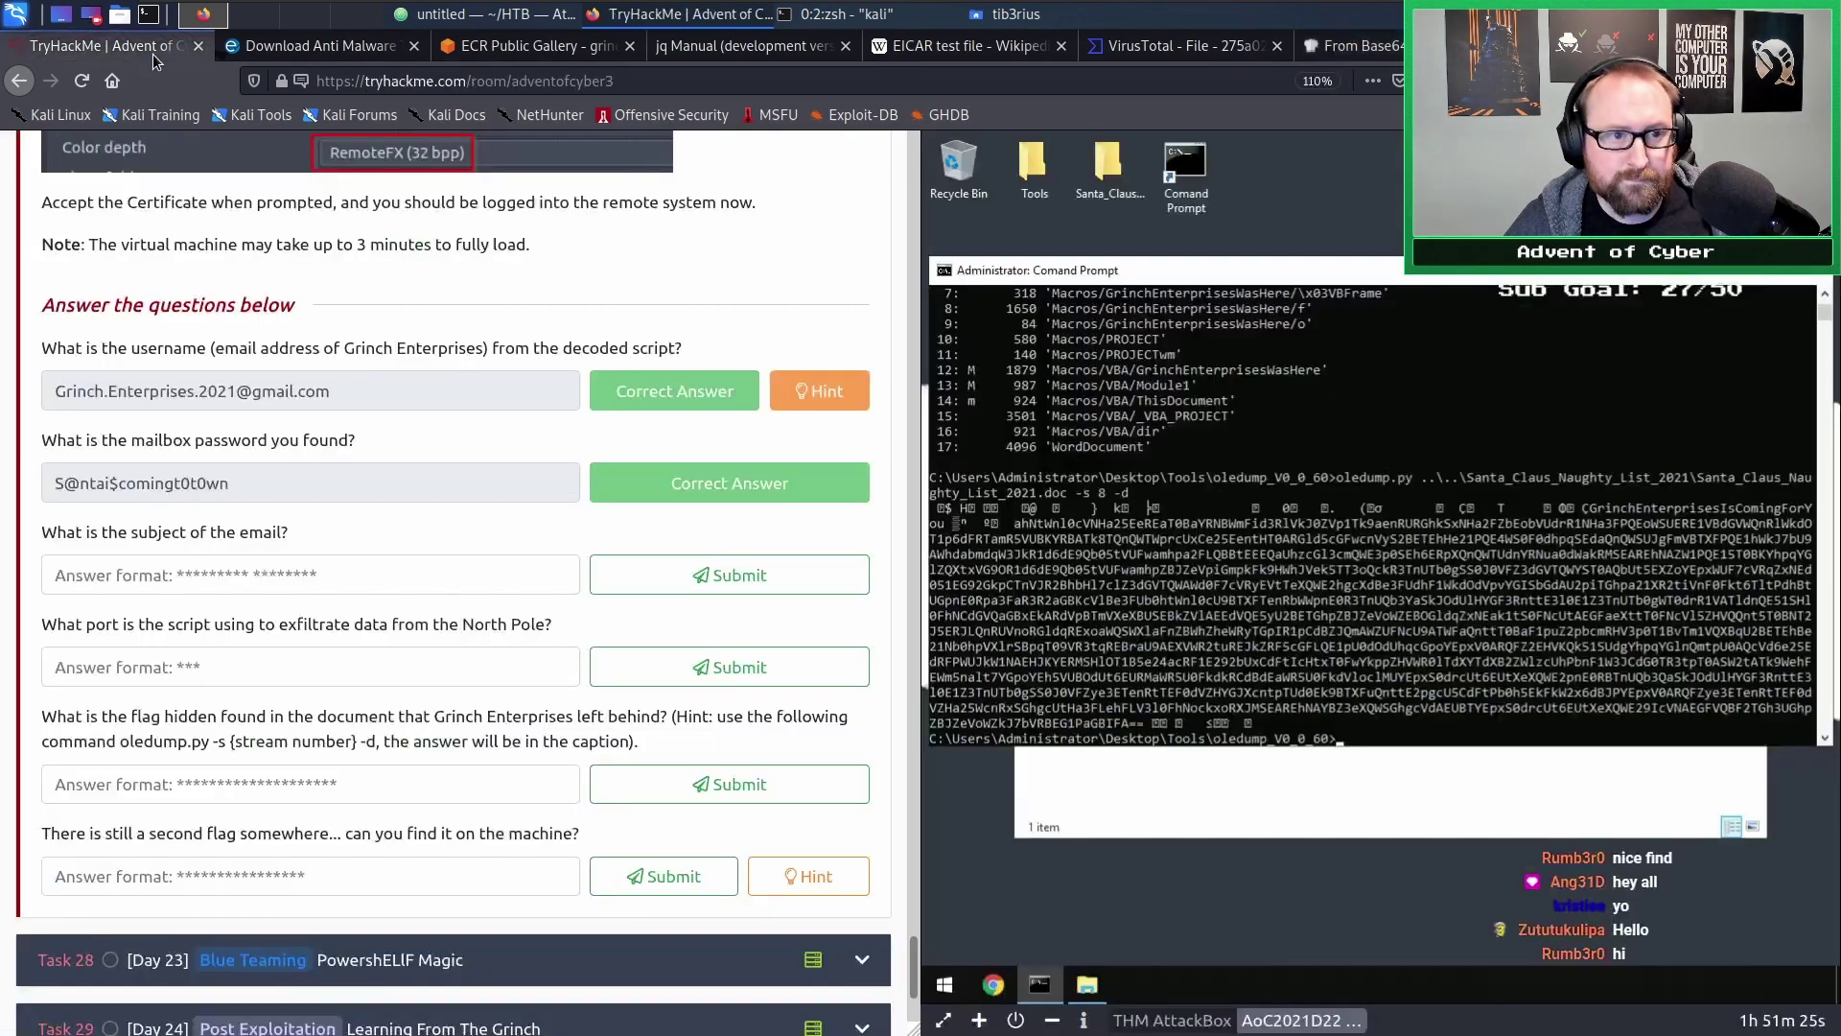
left_click(359, 576)
key("ctrl+v")
left_click(729, 574)
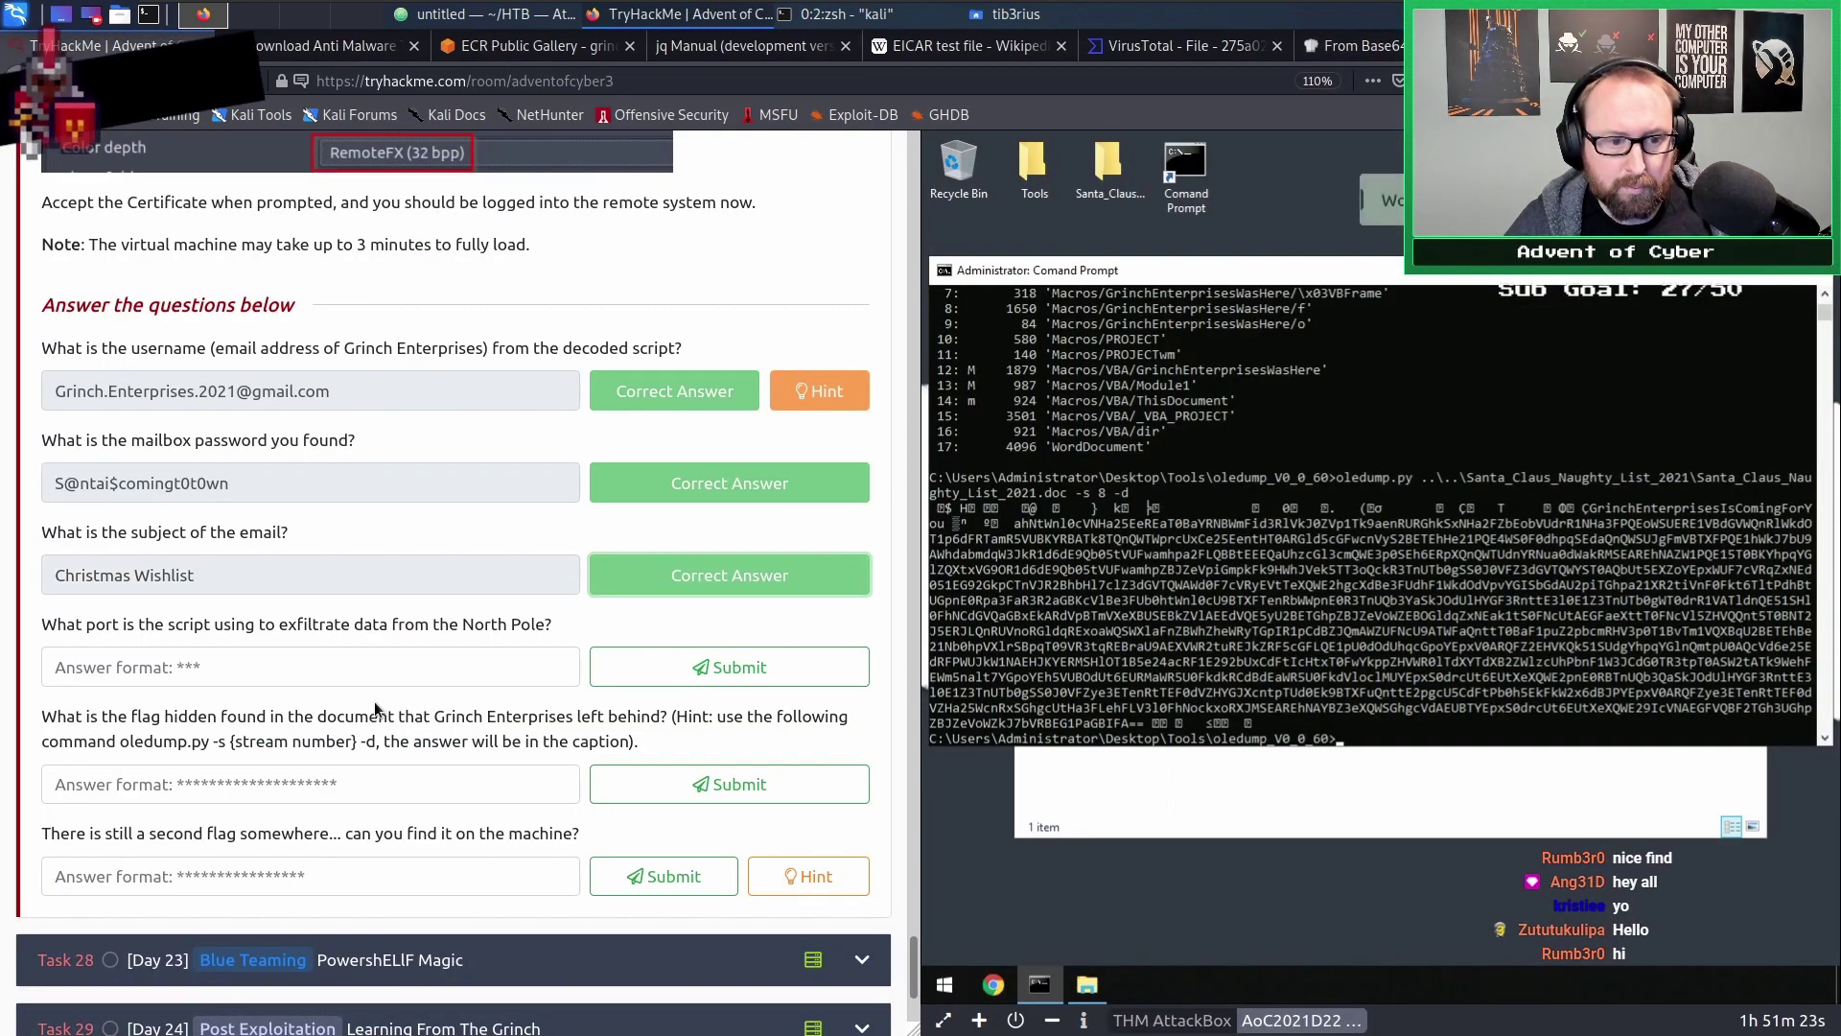
- Copy port 587 from the script and submit it as the fourth answer
left_click(1347, 45)
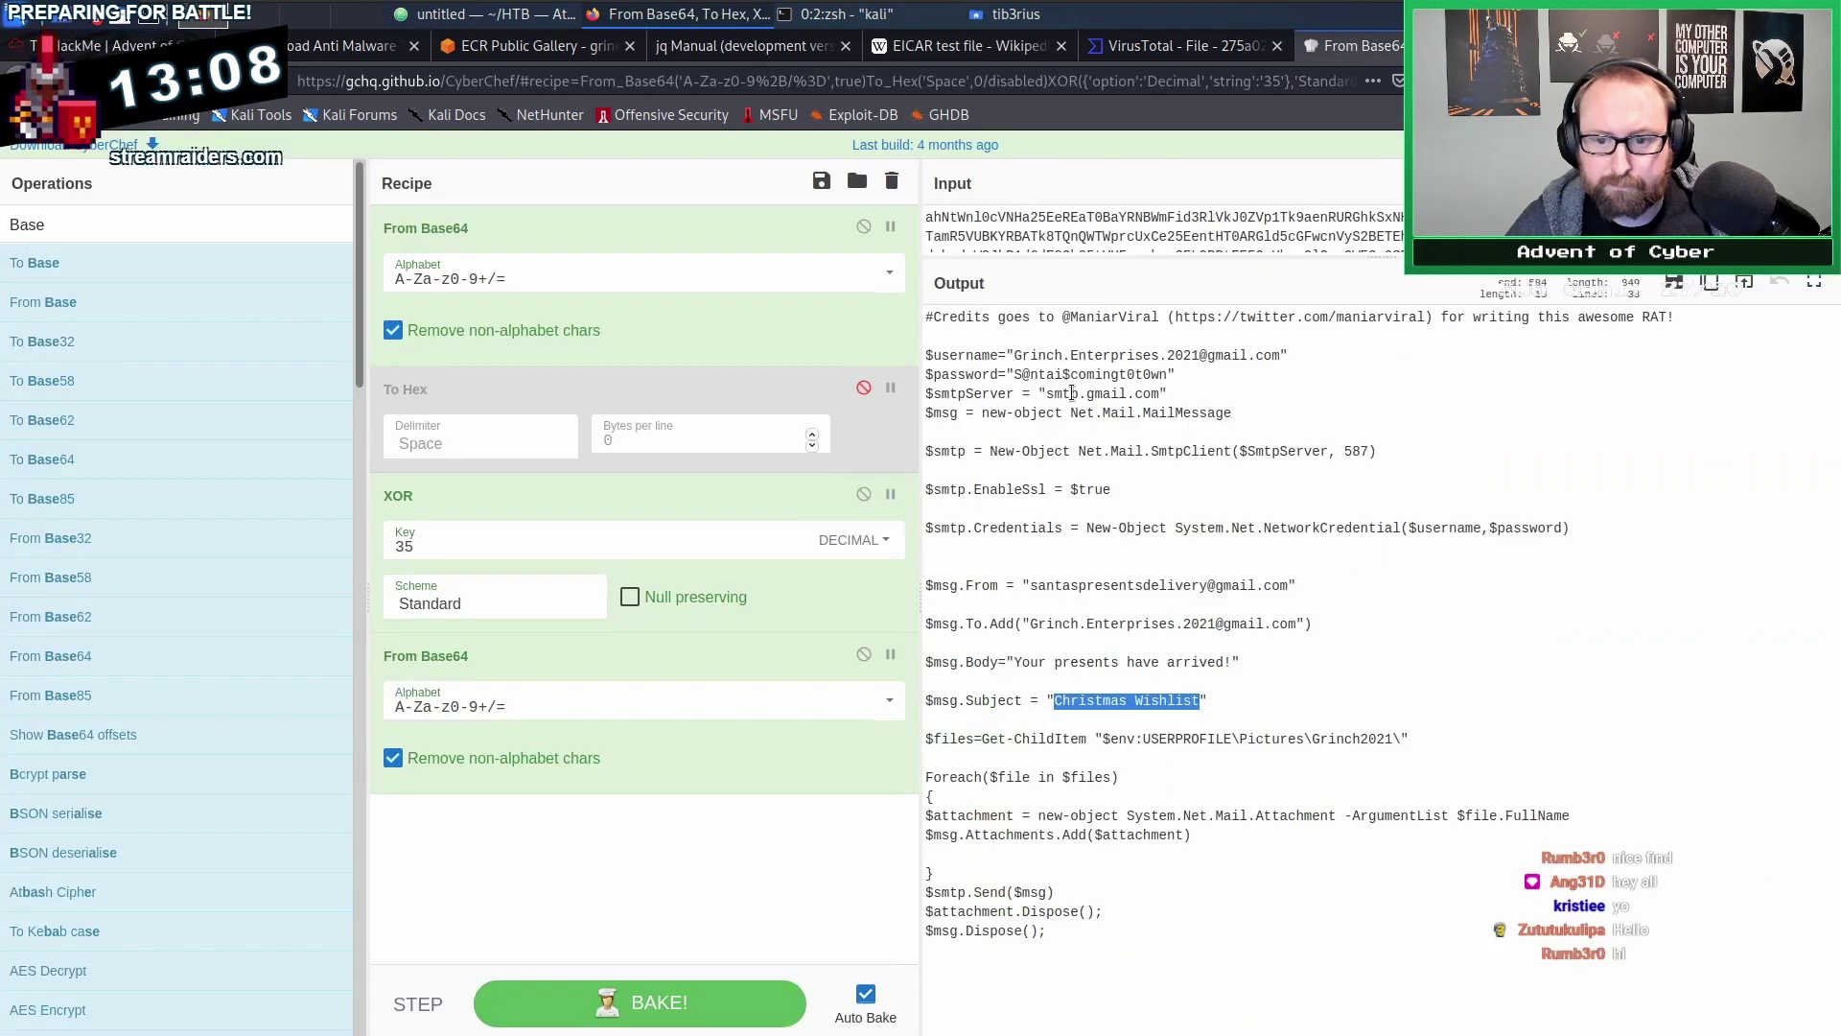
double_click(1355, 450)
key("ctrl+c")
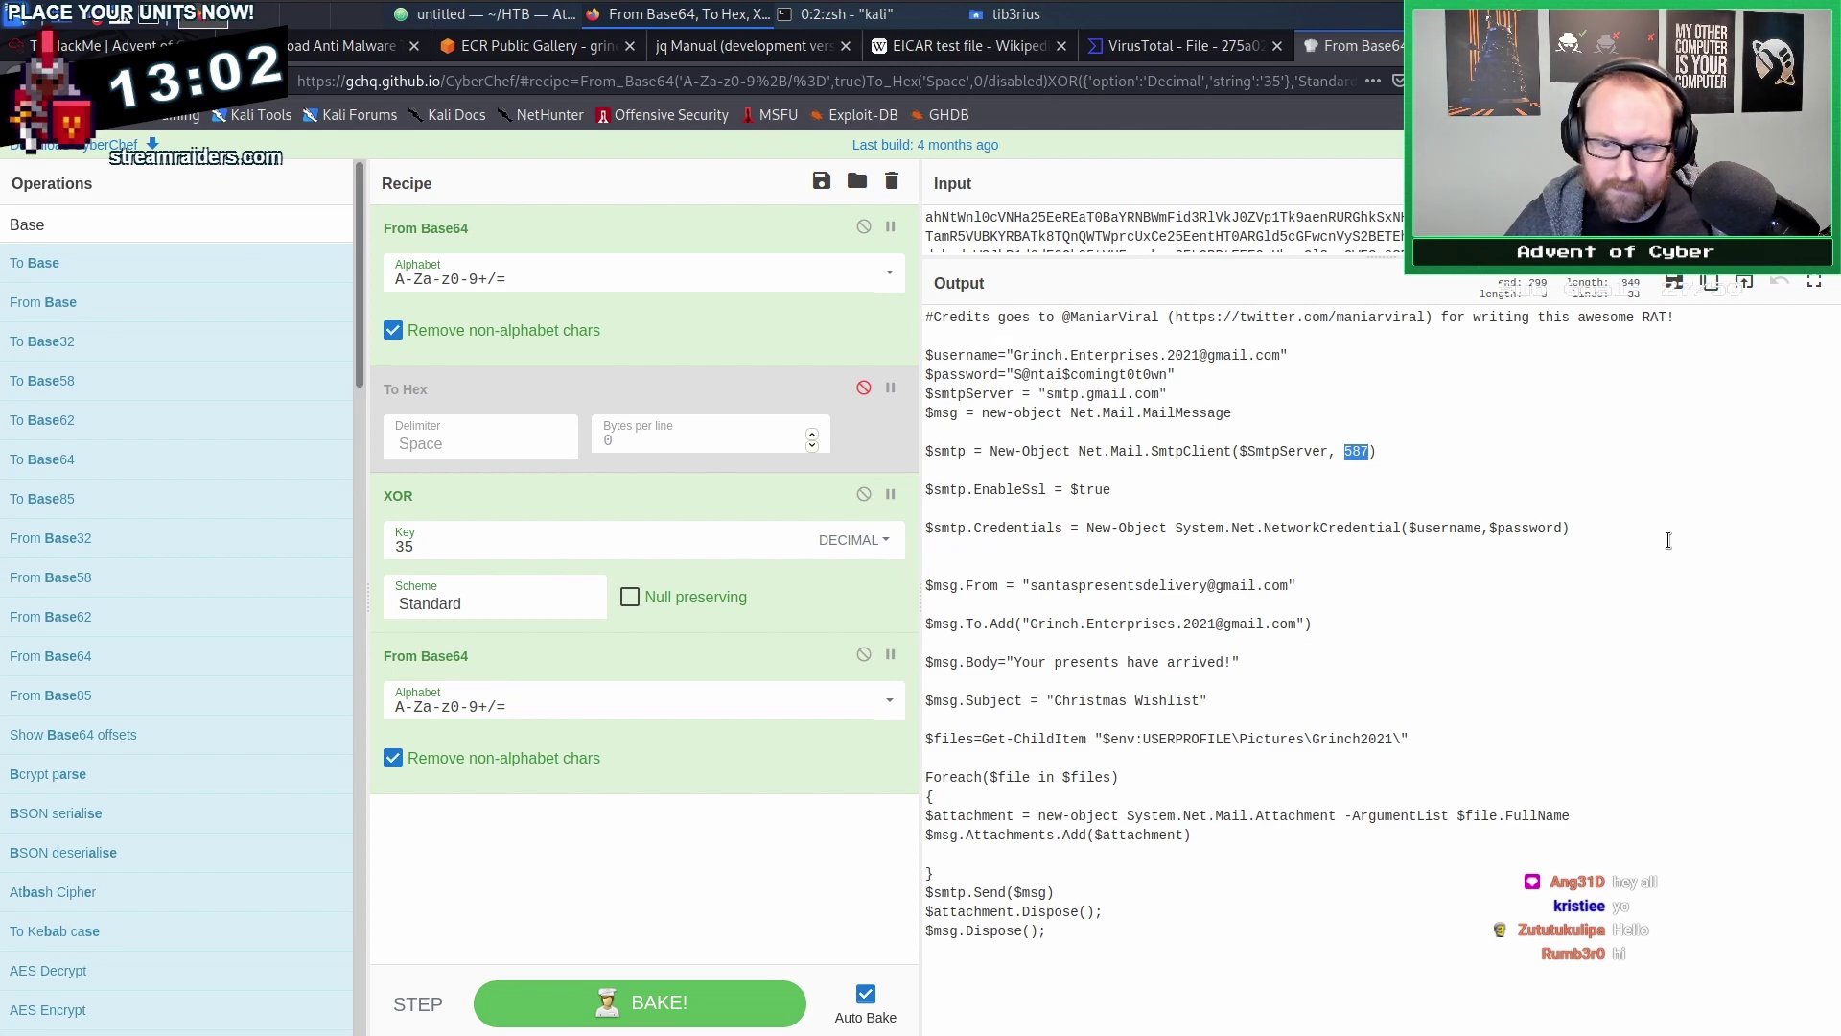
key("ctrl+1")
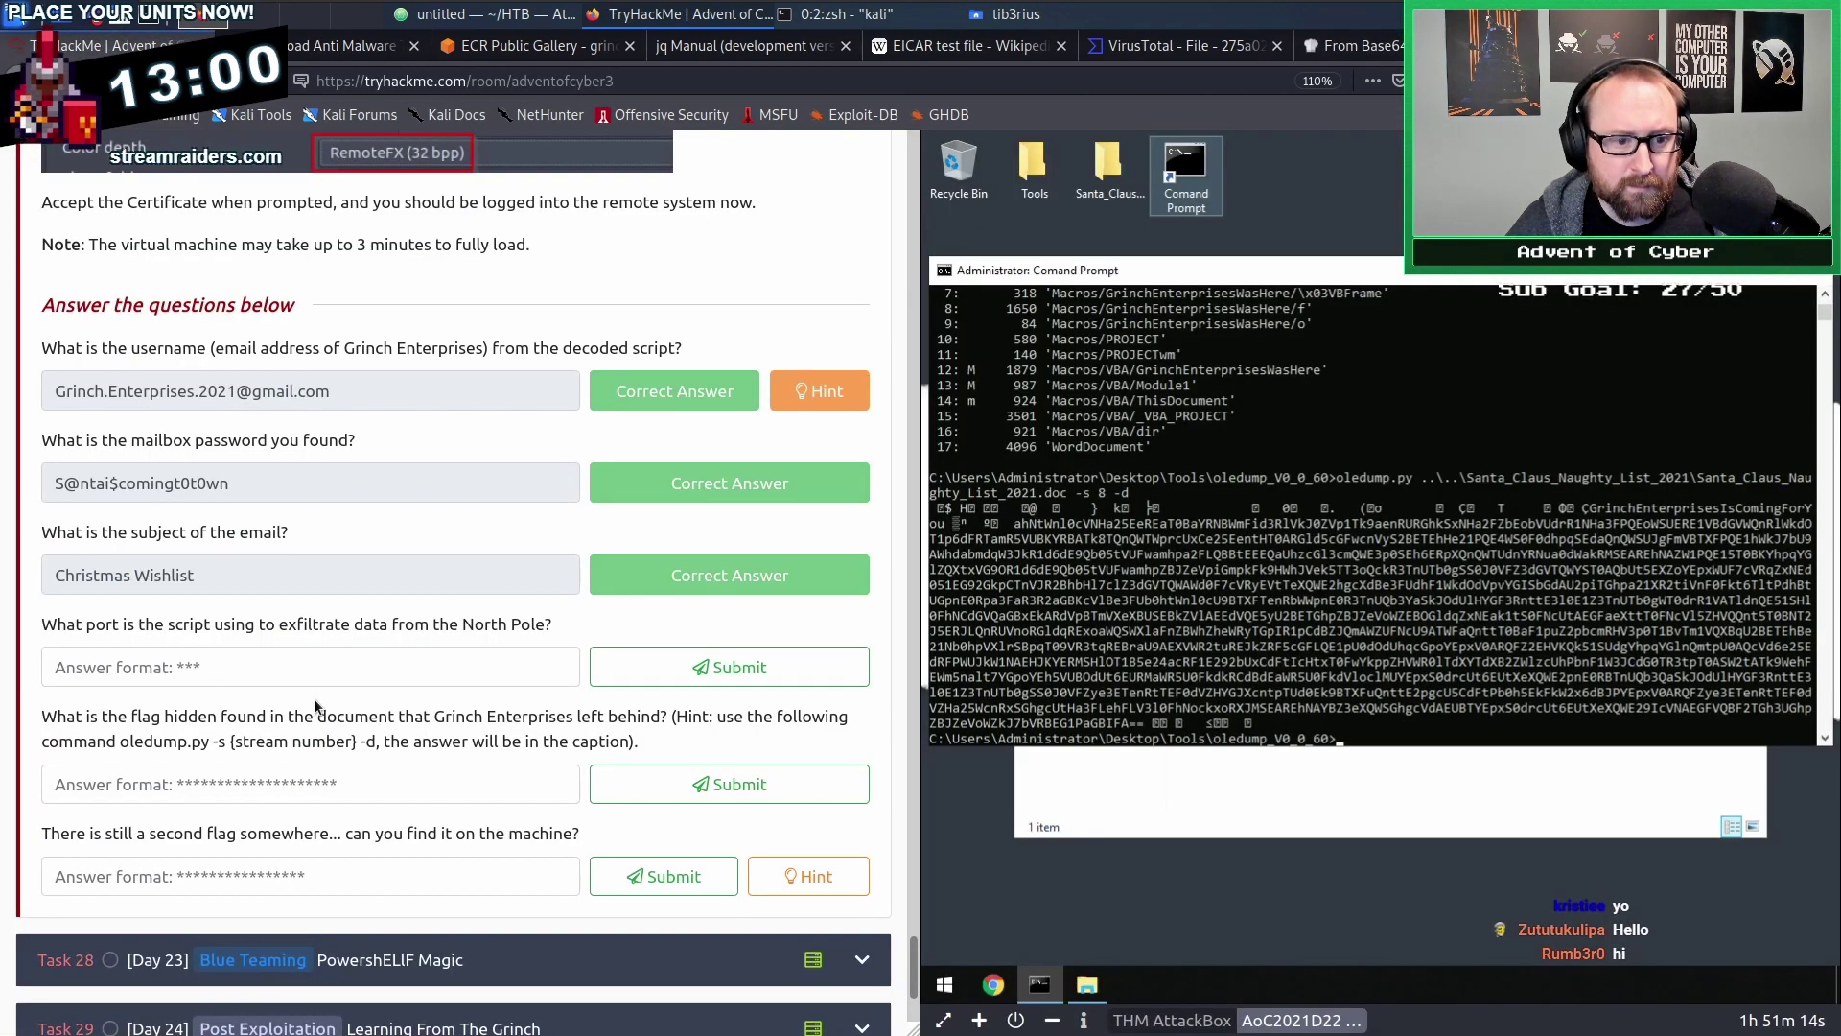
key("ctrl+v")
left_click(739, 676)
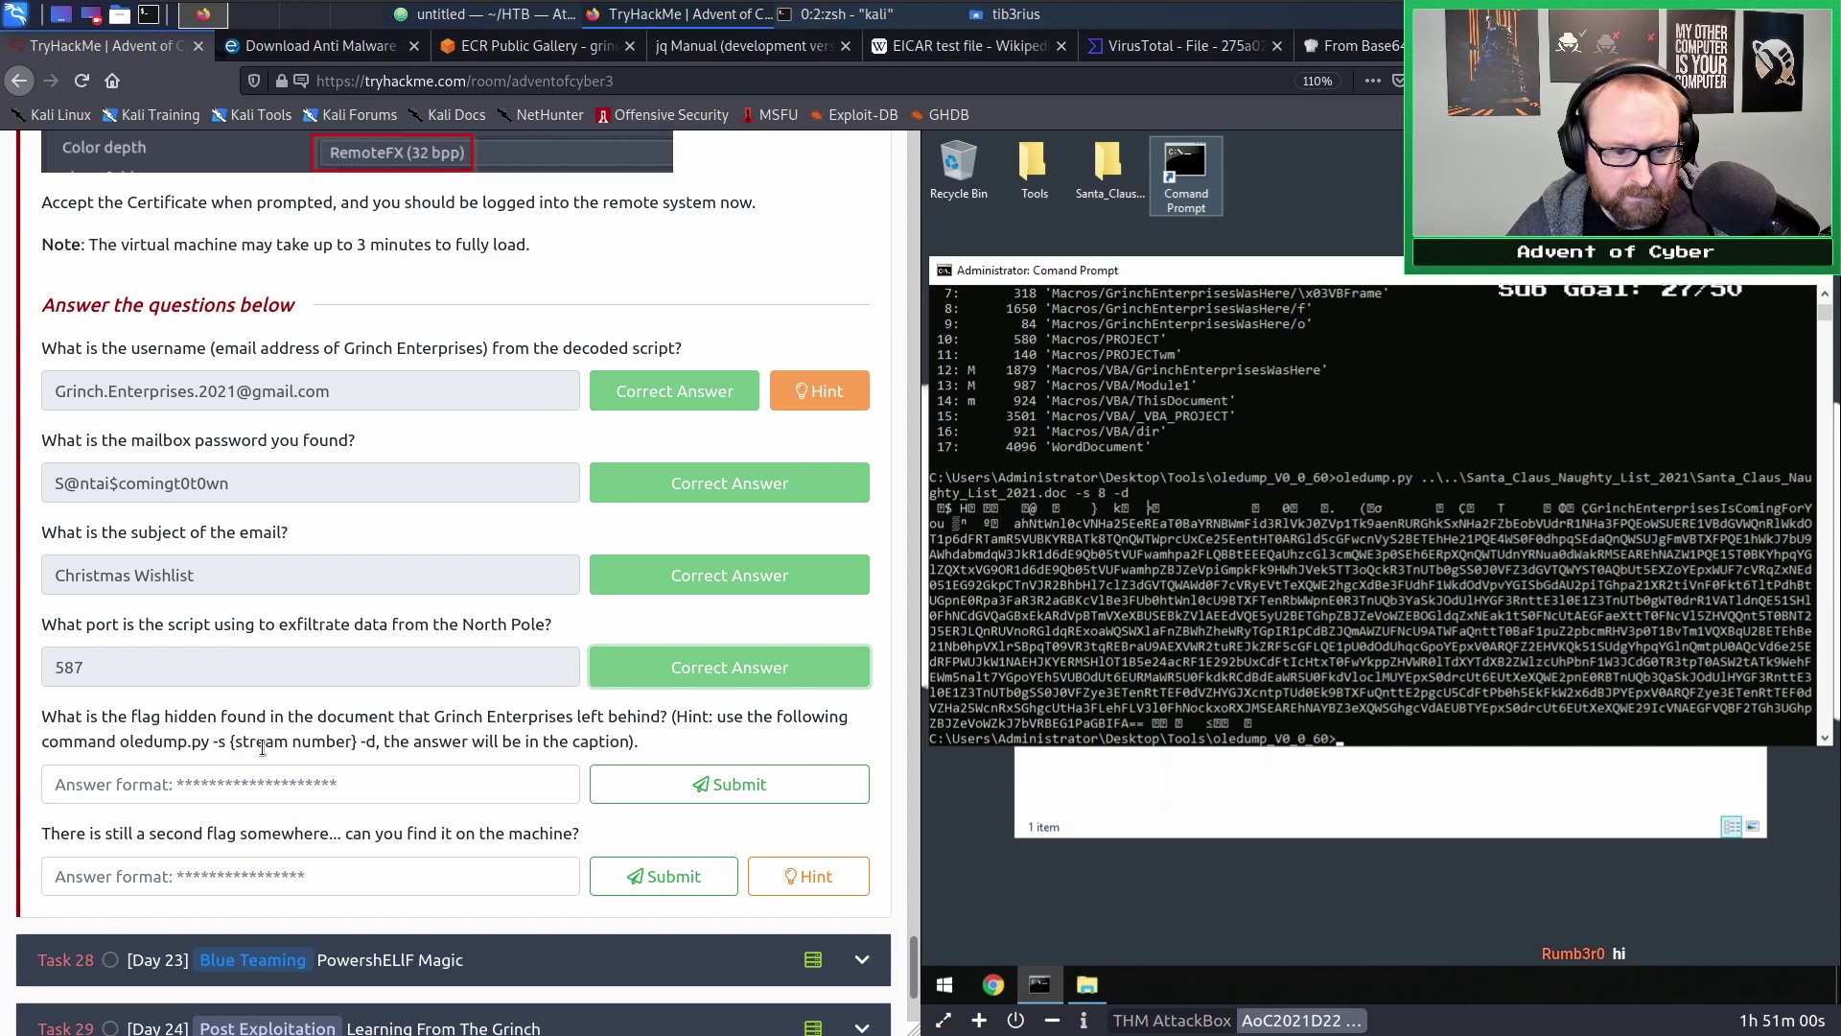
left_click(1325, 647)
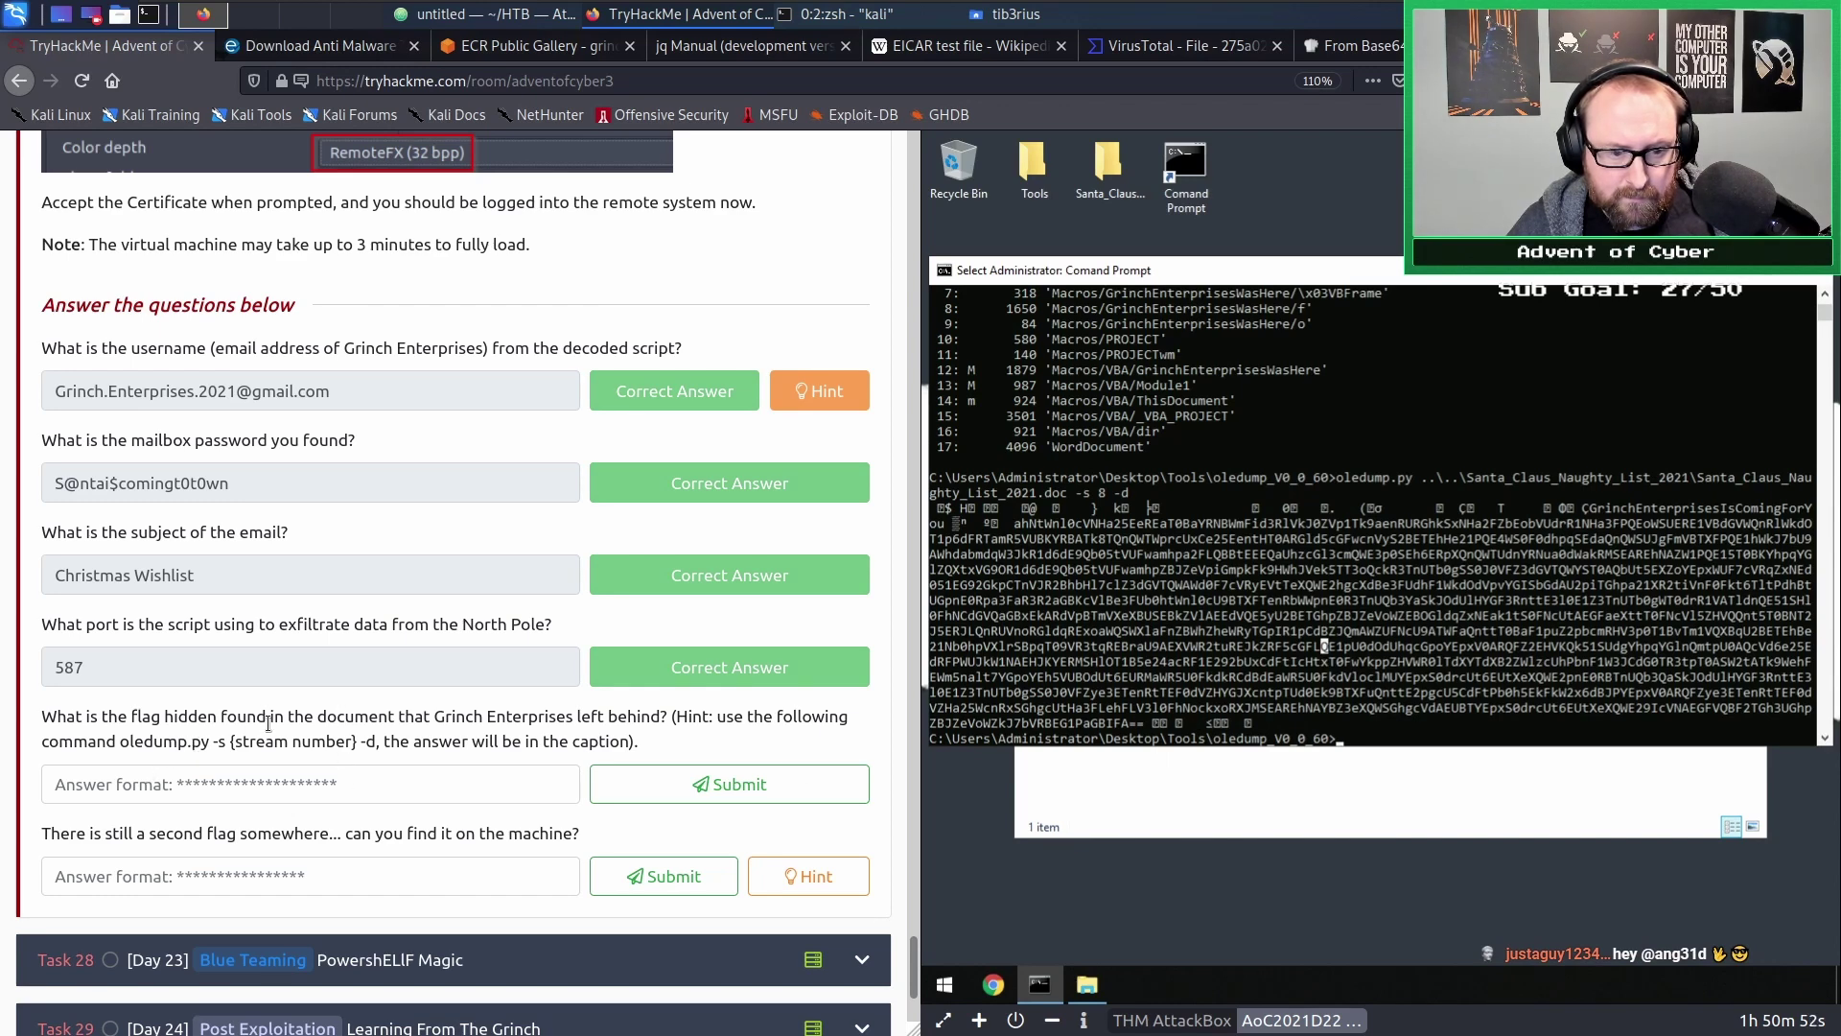
- Copy the GrinchEnterprisesWasHere stream listing lines 6–9 from the console
scroll(1344, 504, "up", 3)
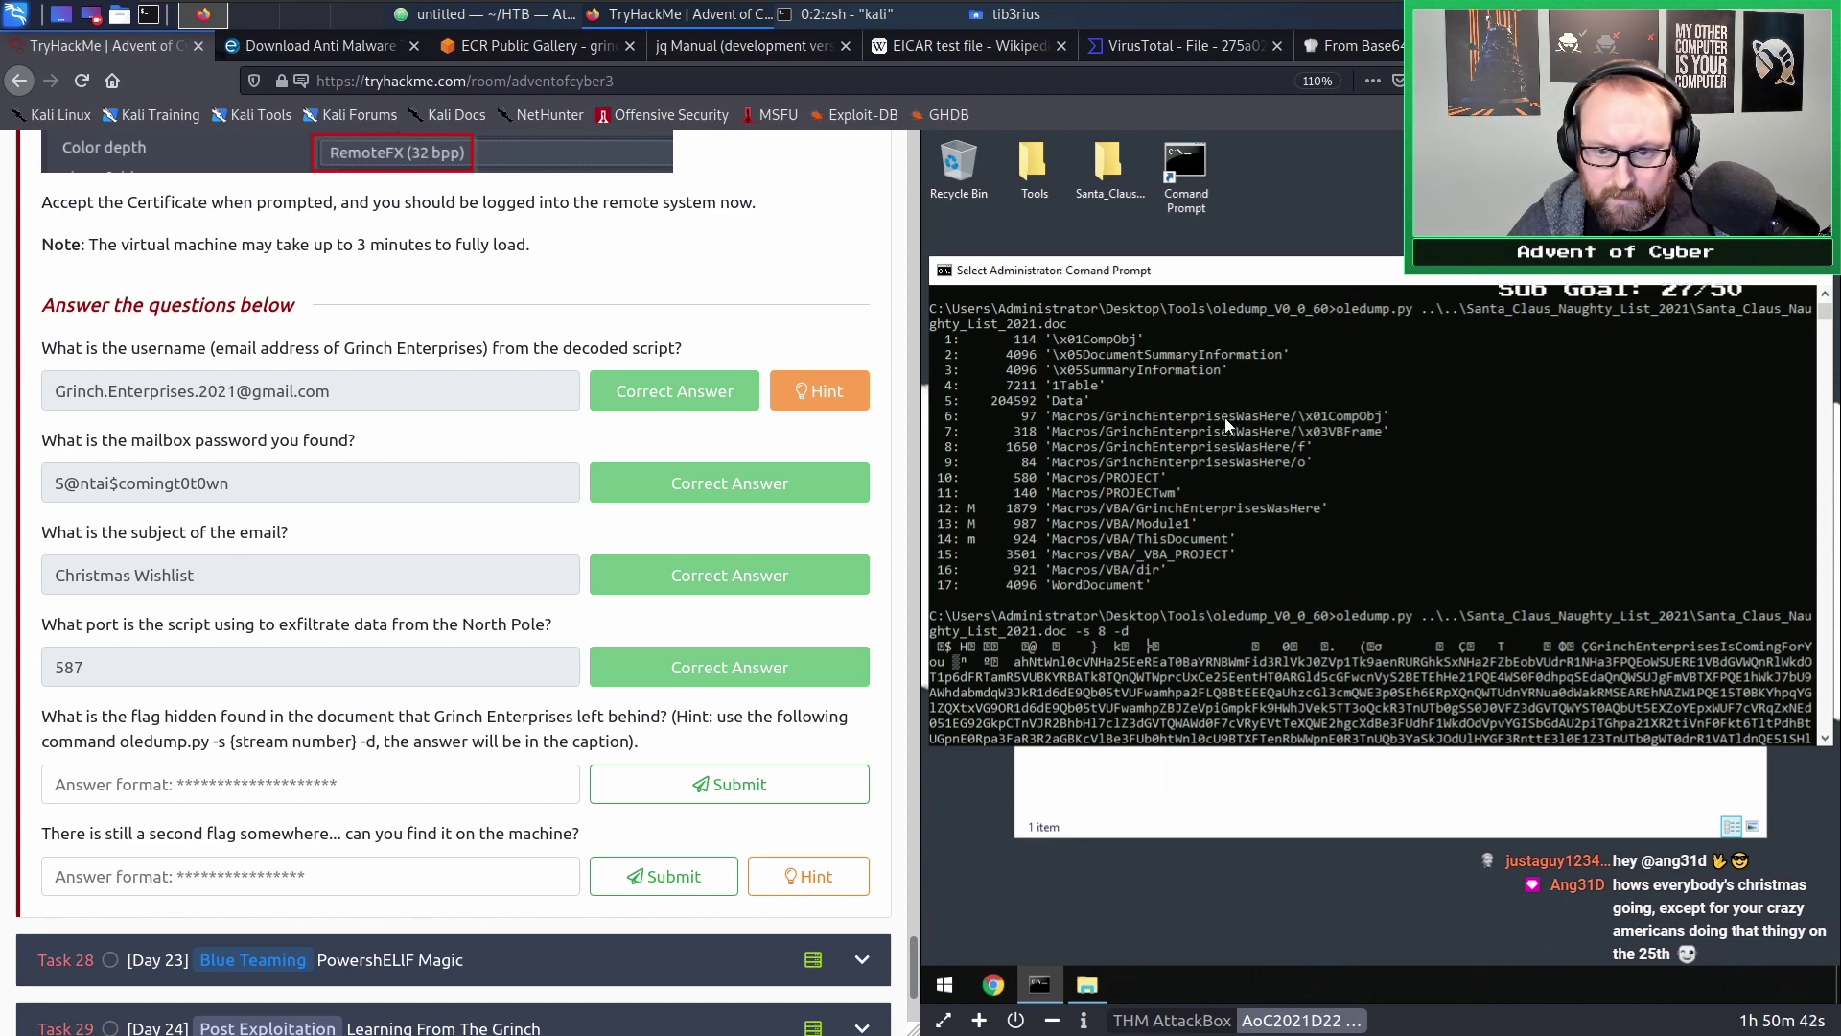
left_click_drag(1052, 417, 1299, 468)
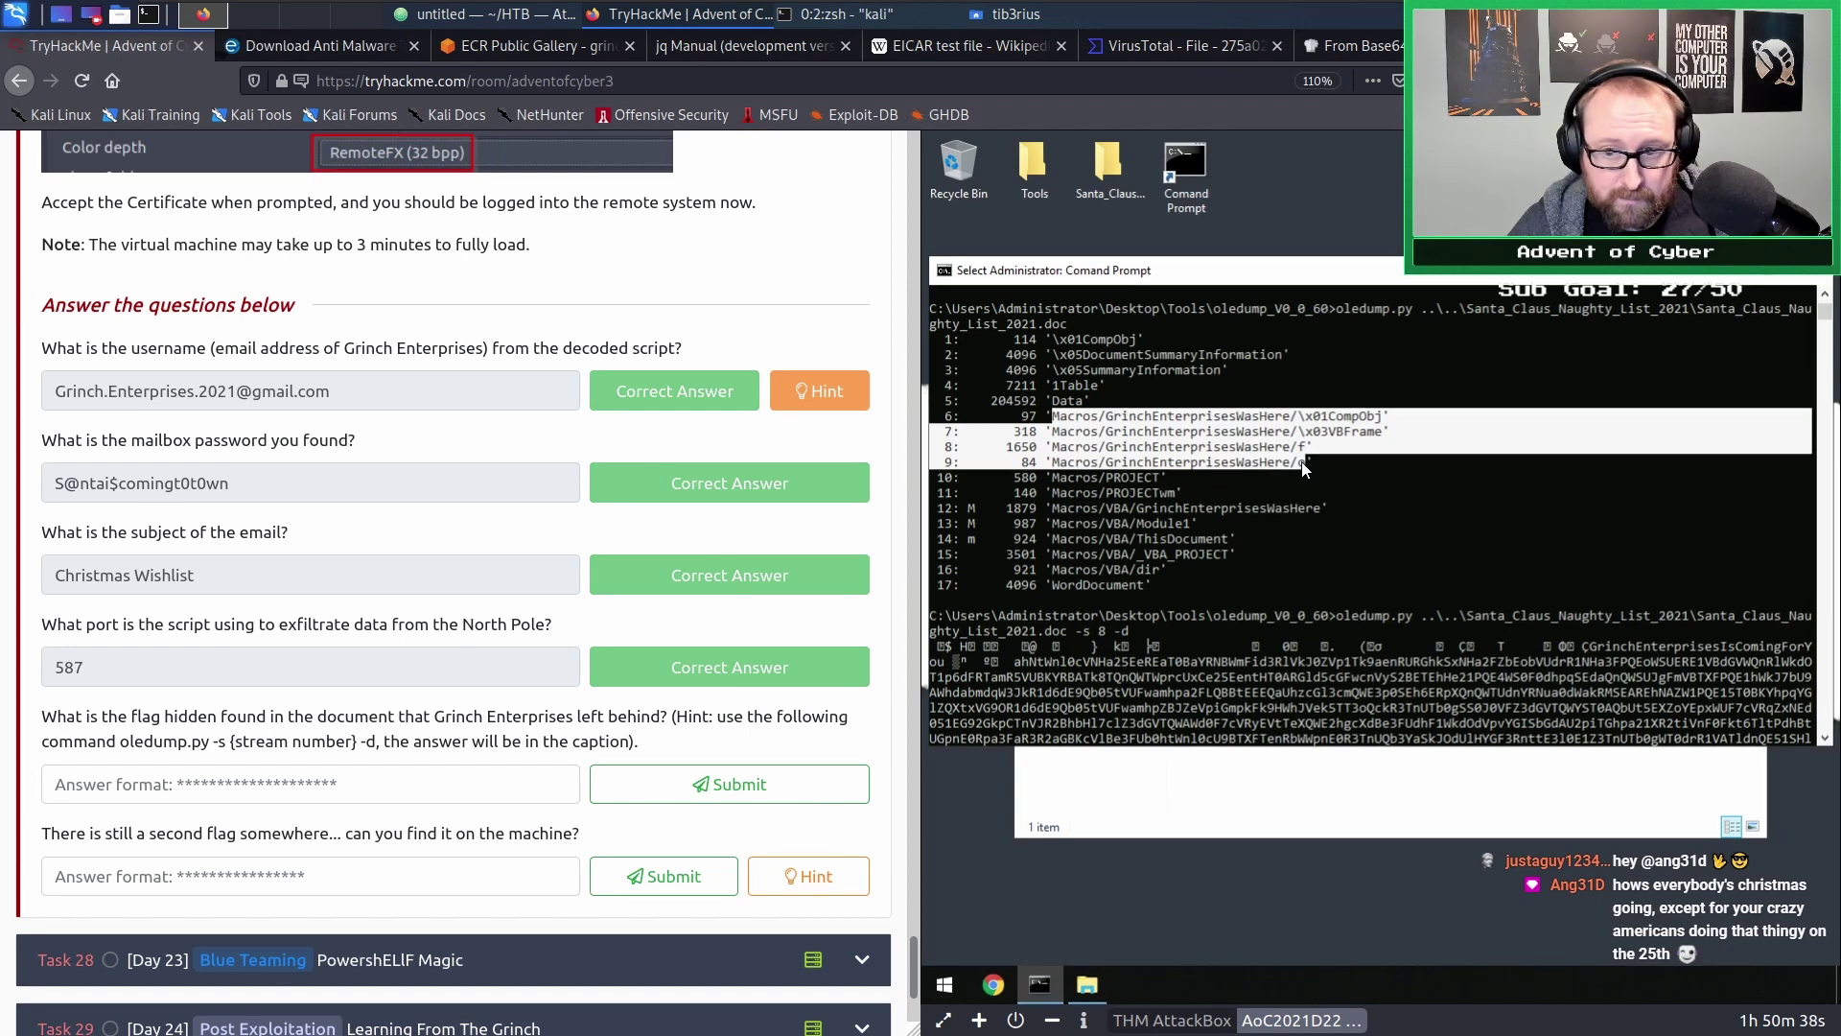
right_click(1005, 418)
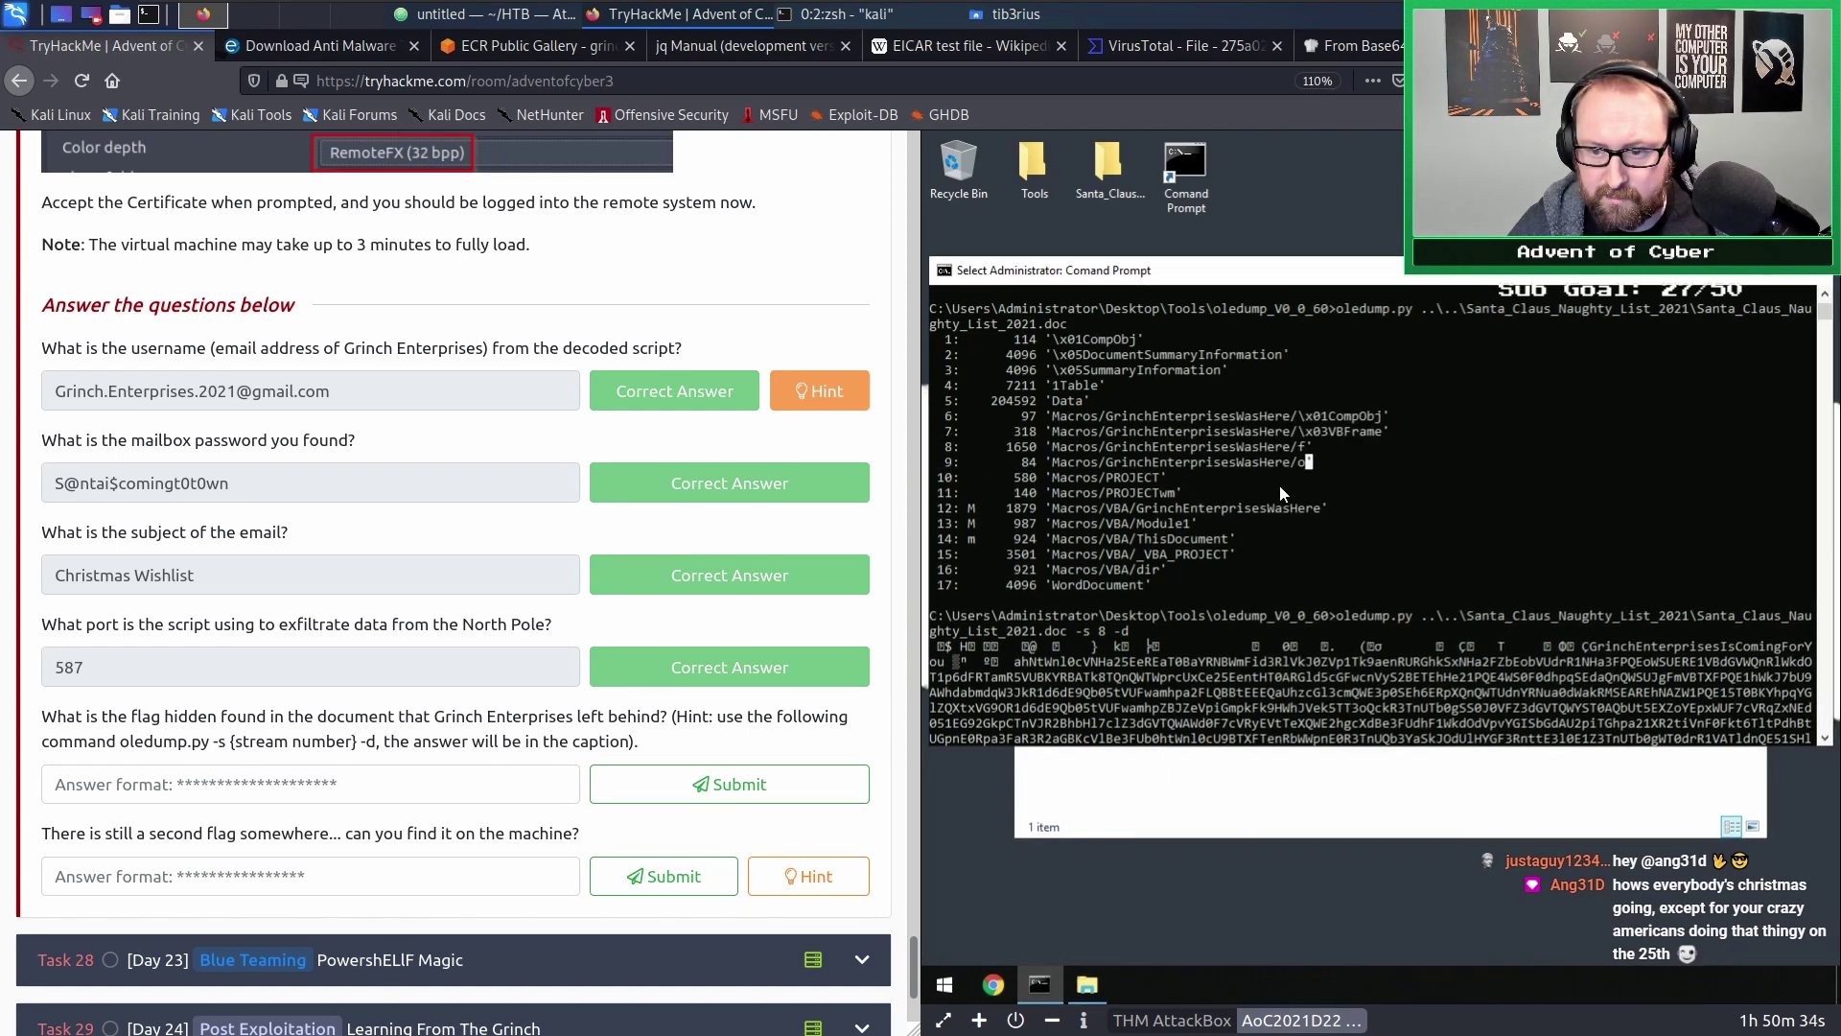
left_click(1329, 617)
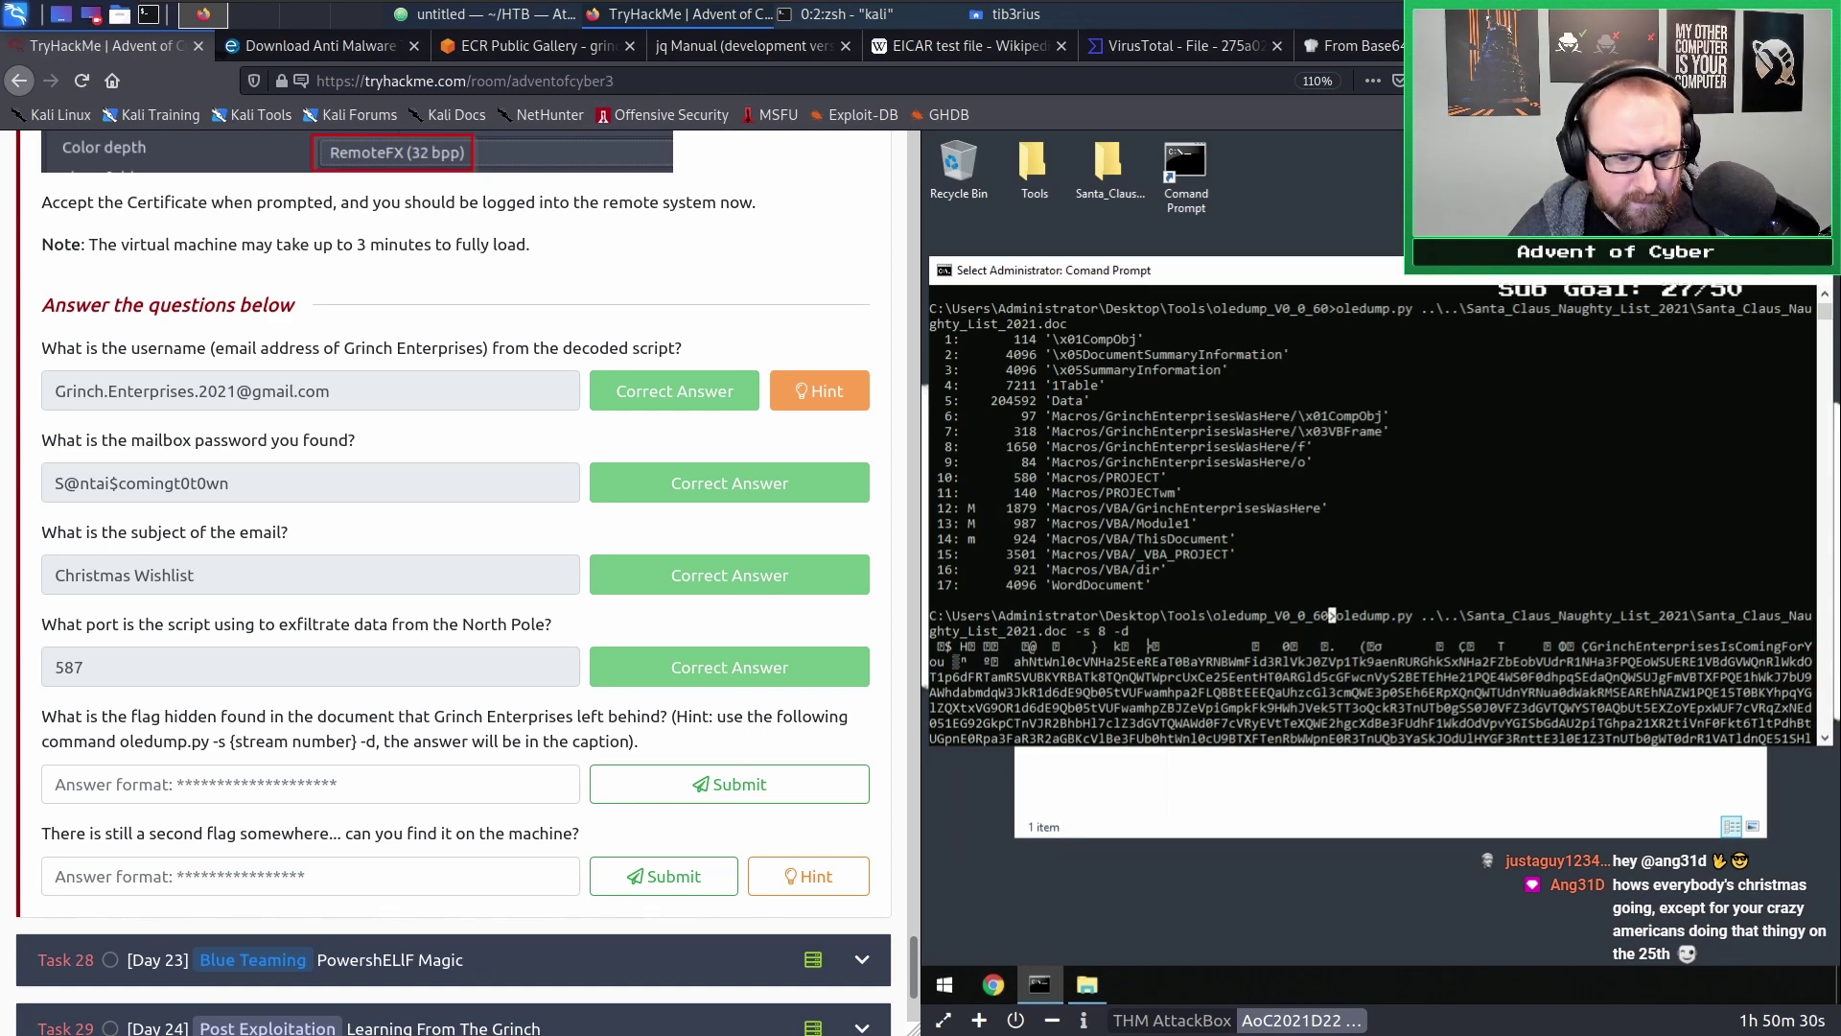
- Rerun oledump on stream 6 instead of stream 8 to show its Forms 2.0 Form
scroll(1300, 580, "down", 10)
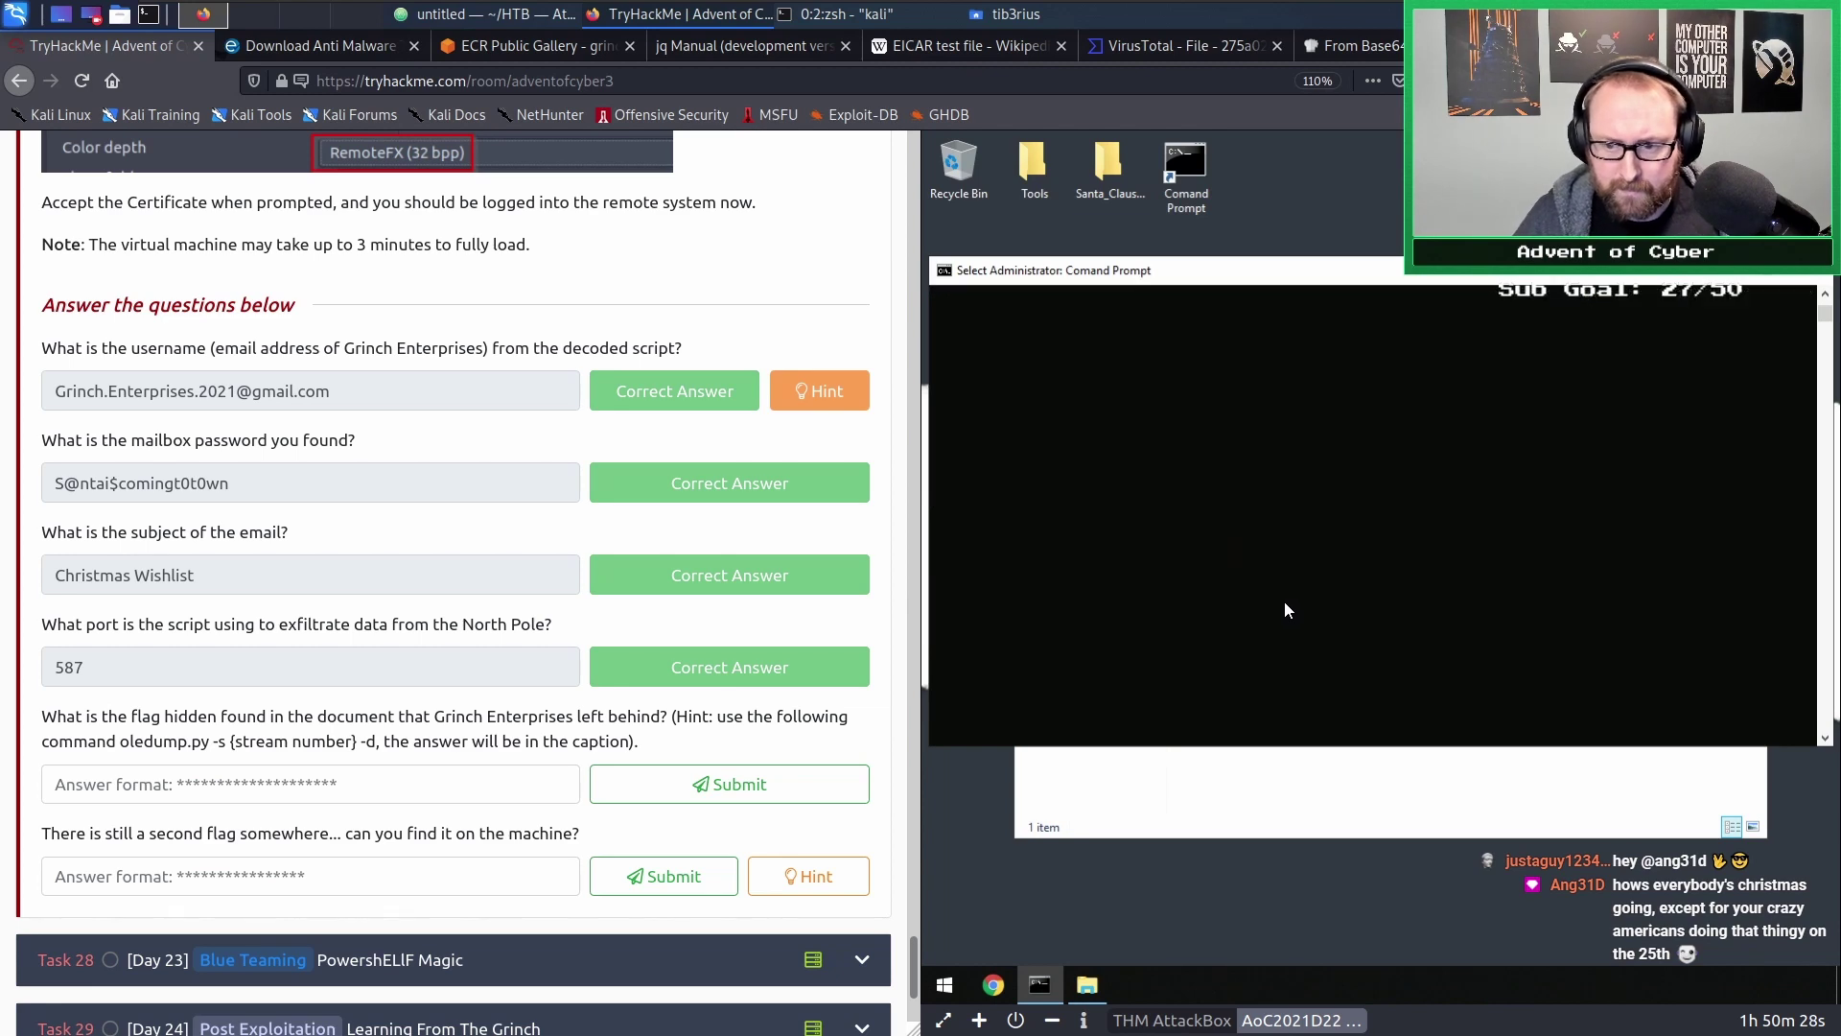
scroll(1295, 487, "up", 3)
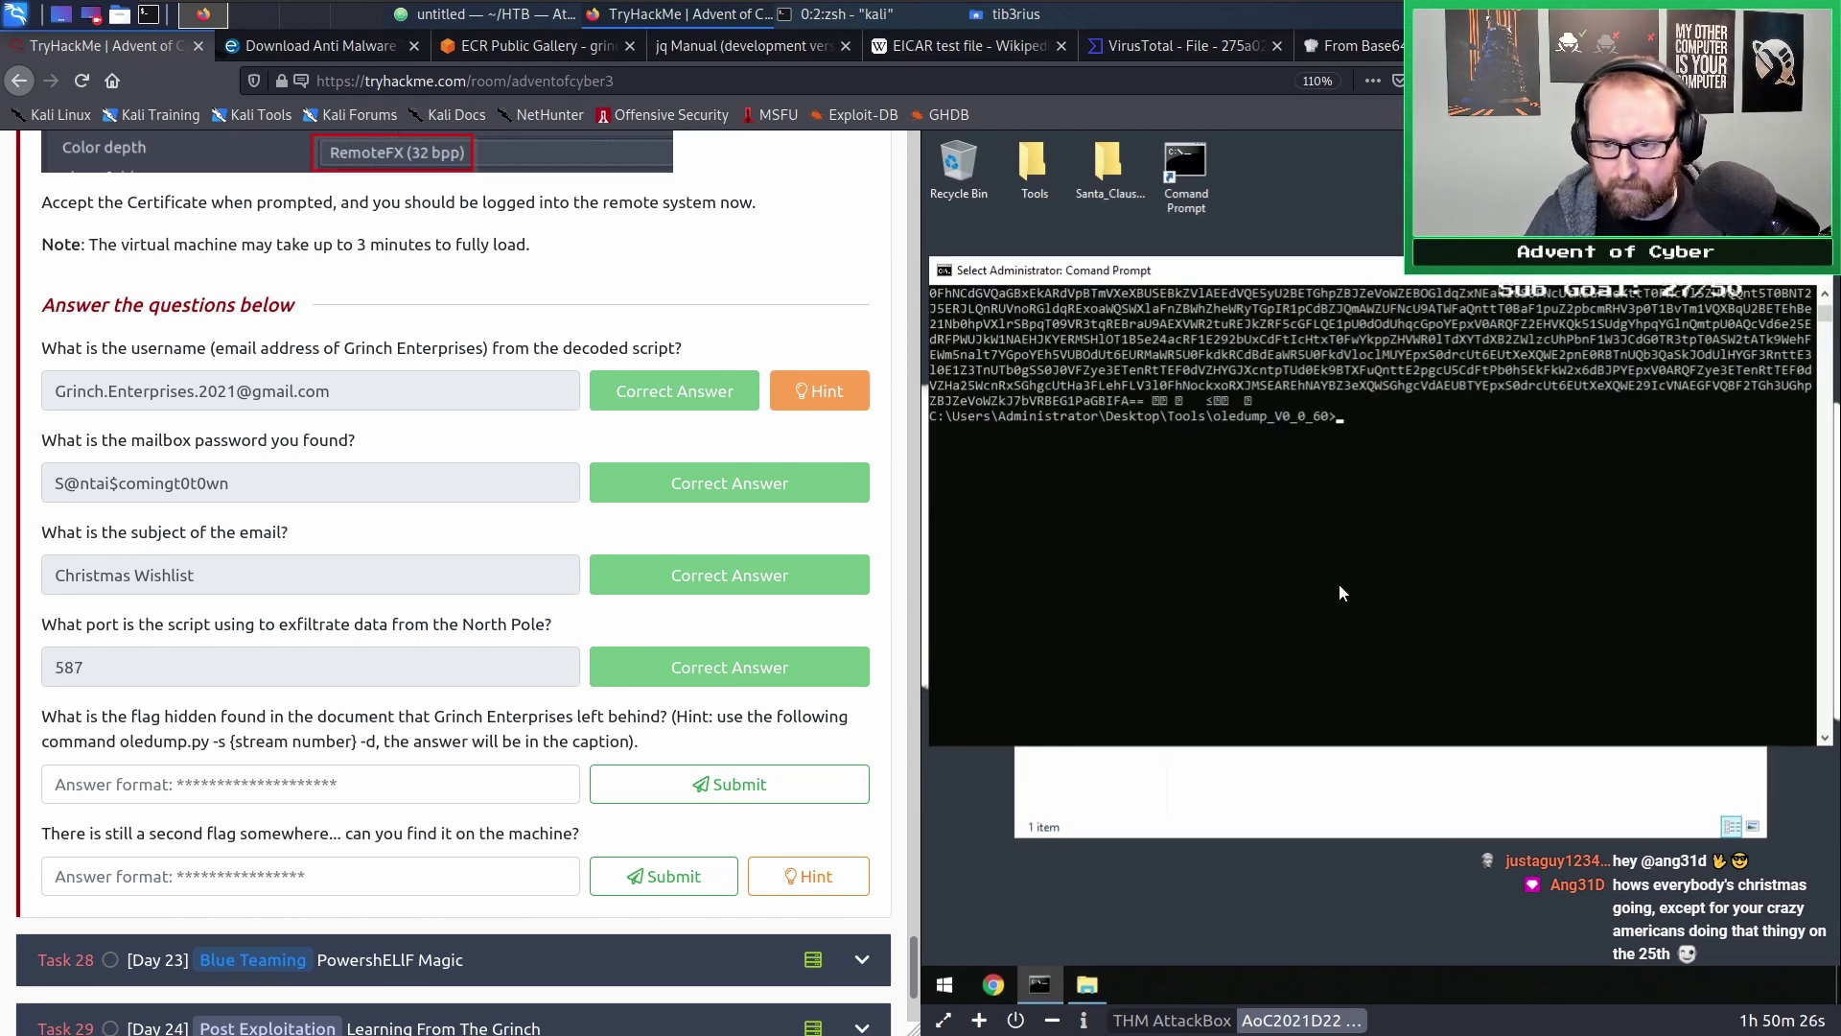
key("Up")
key("Left")
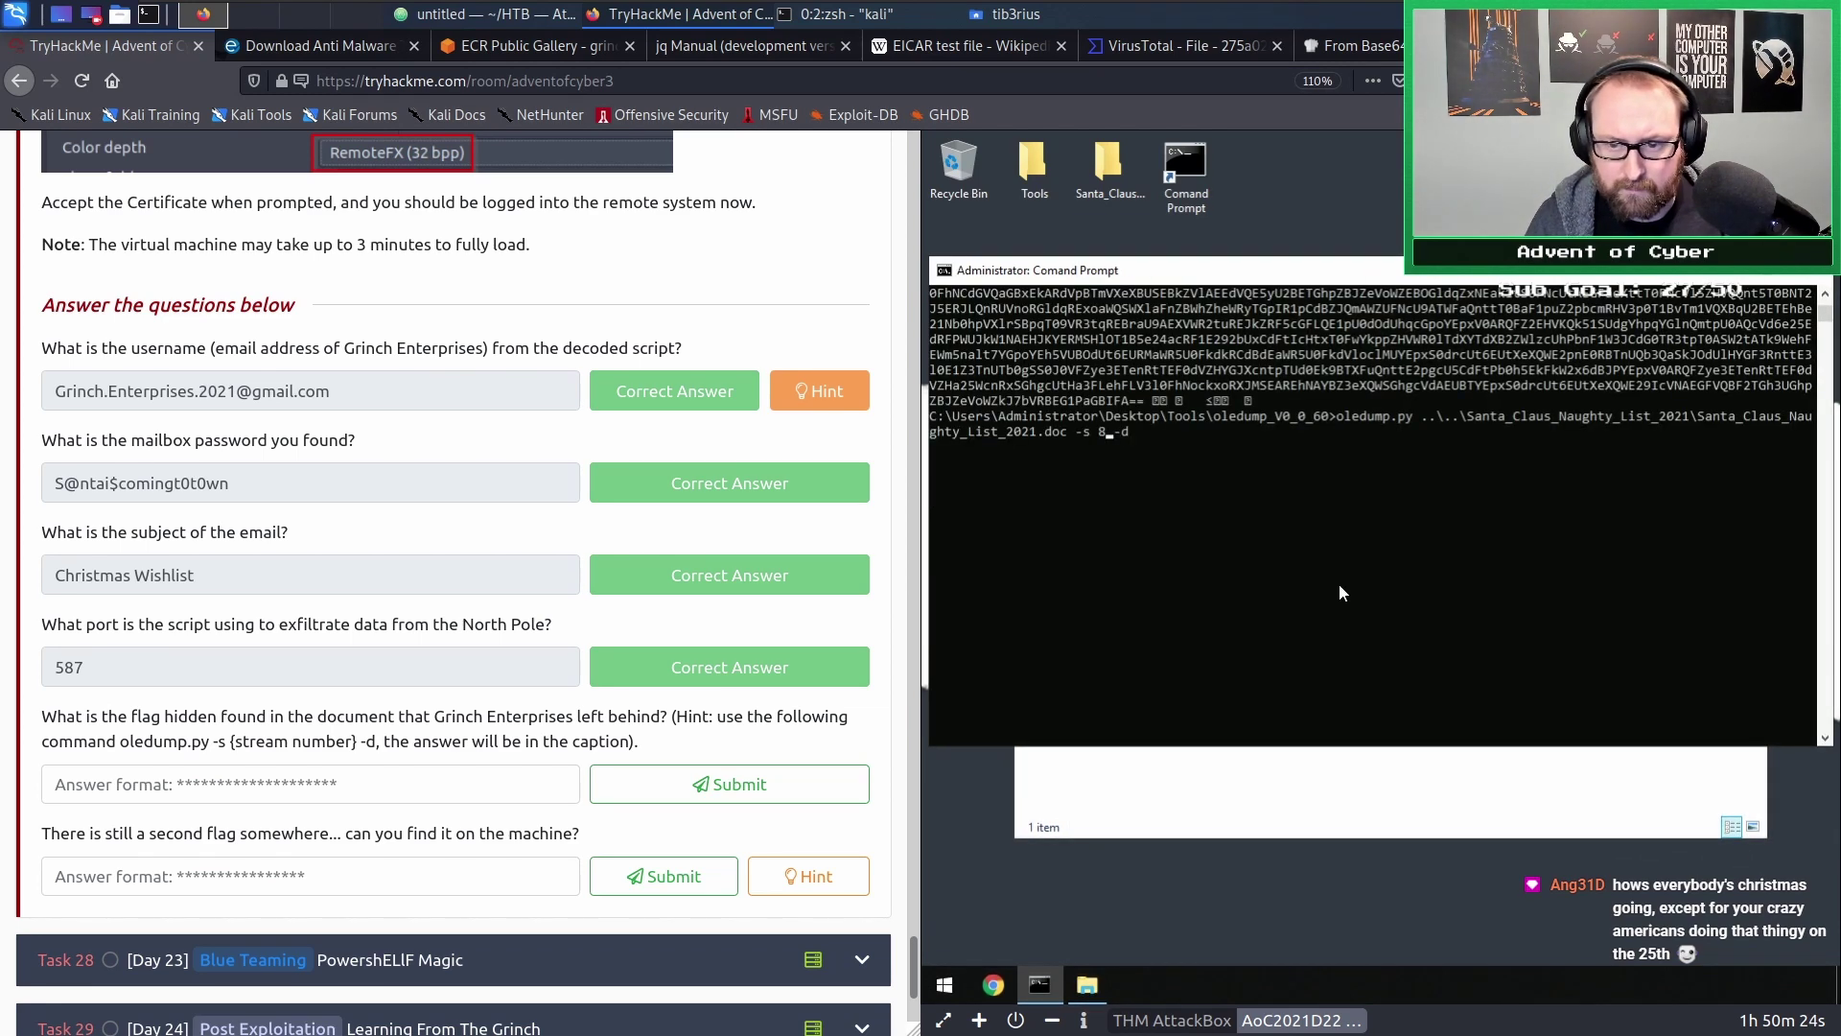
key("BackSpace")
type("6")
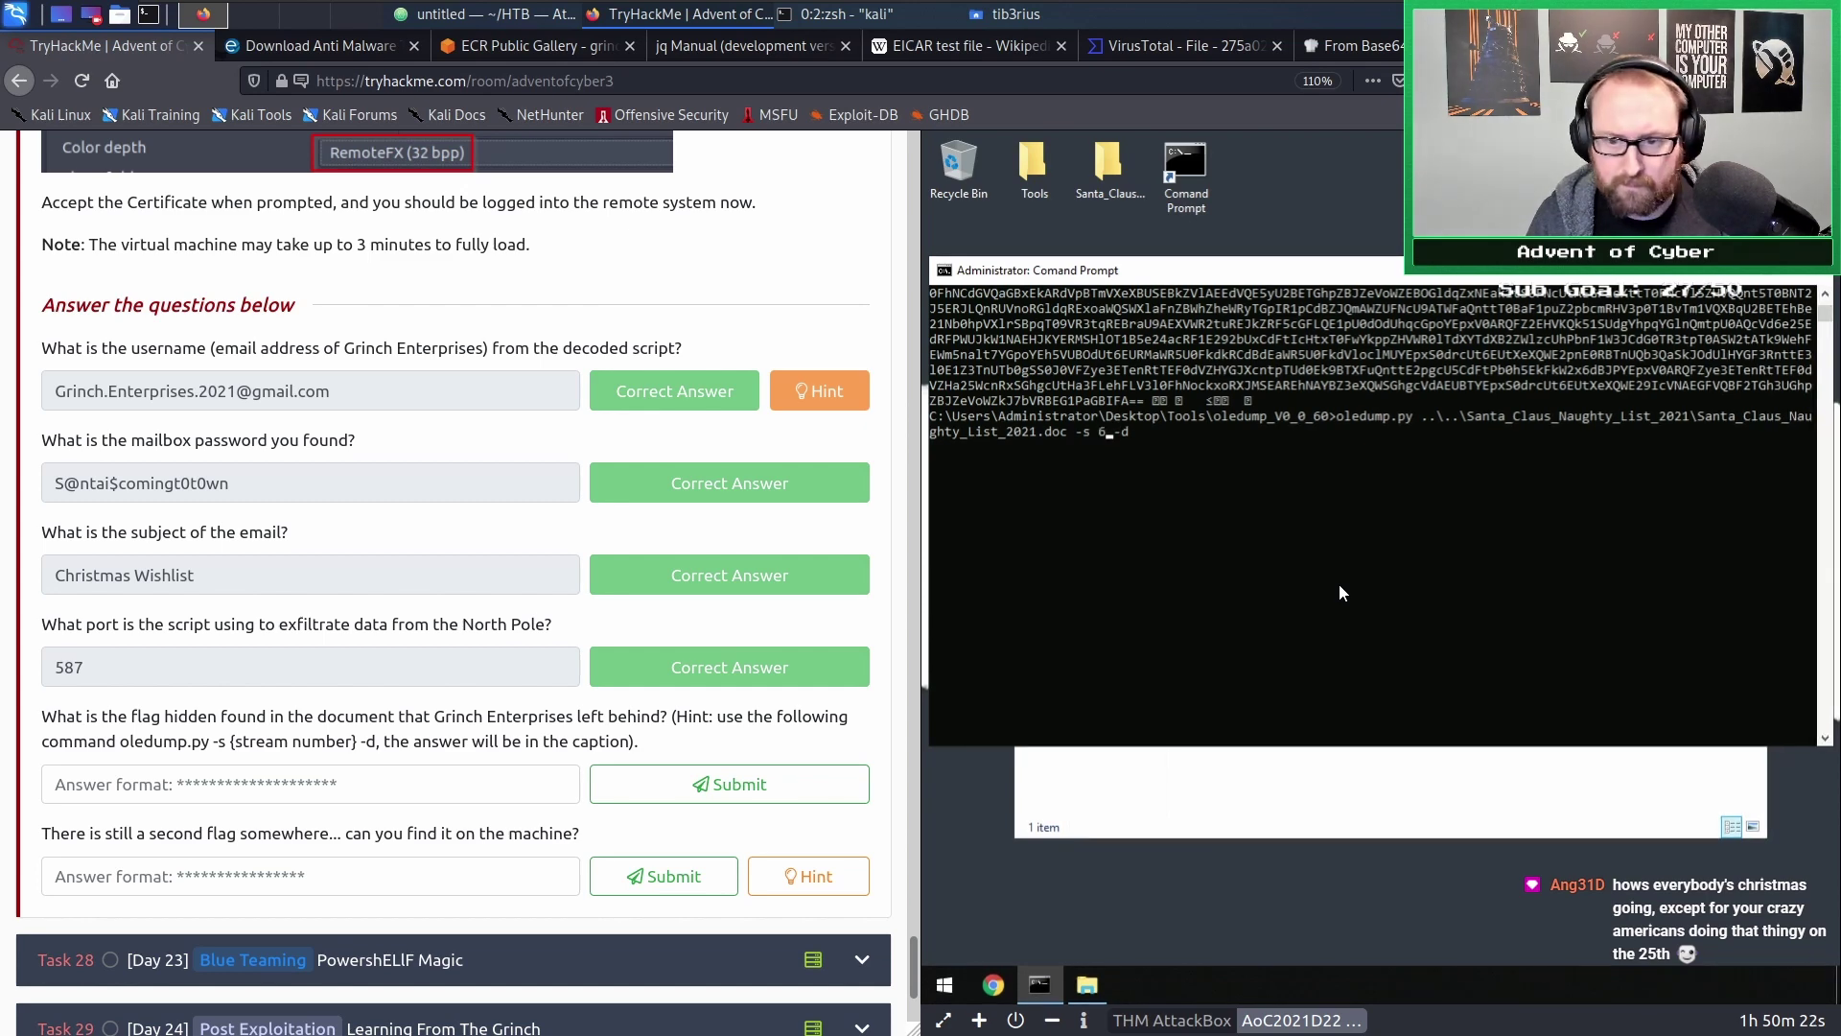
key("Return")
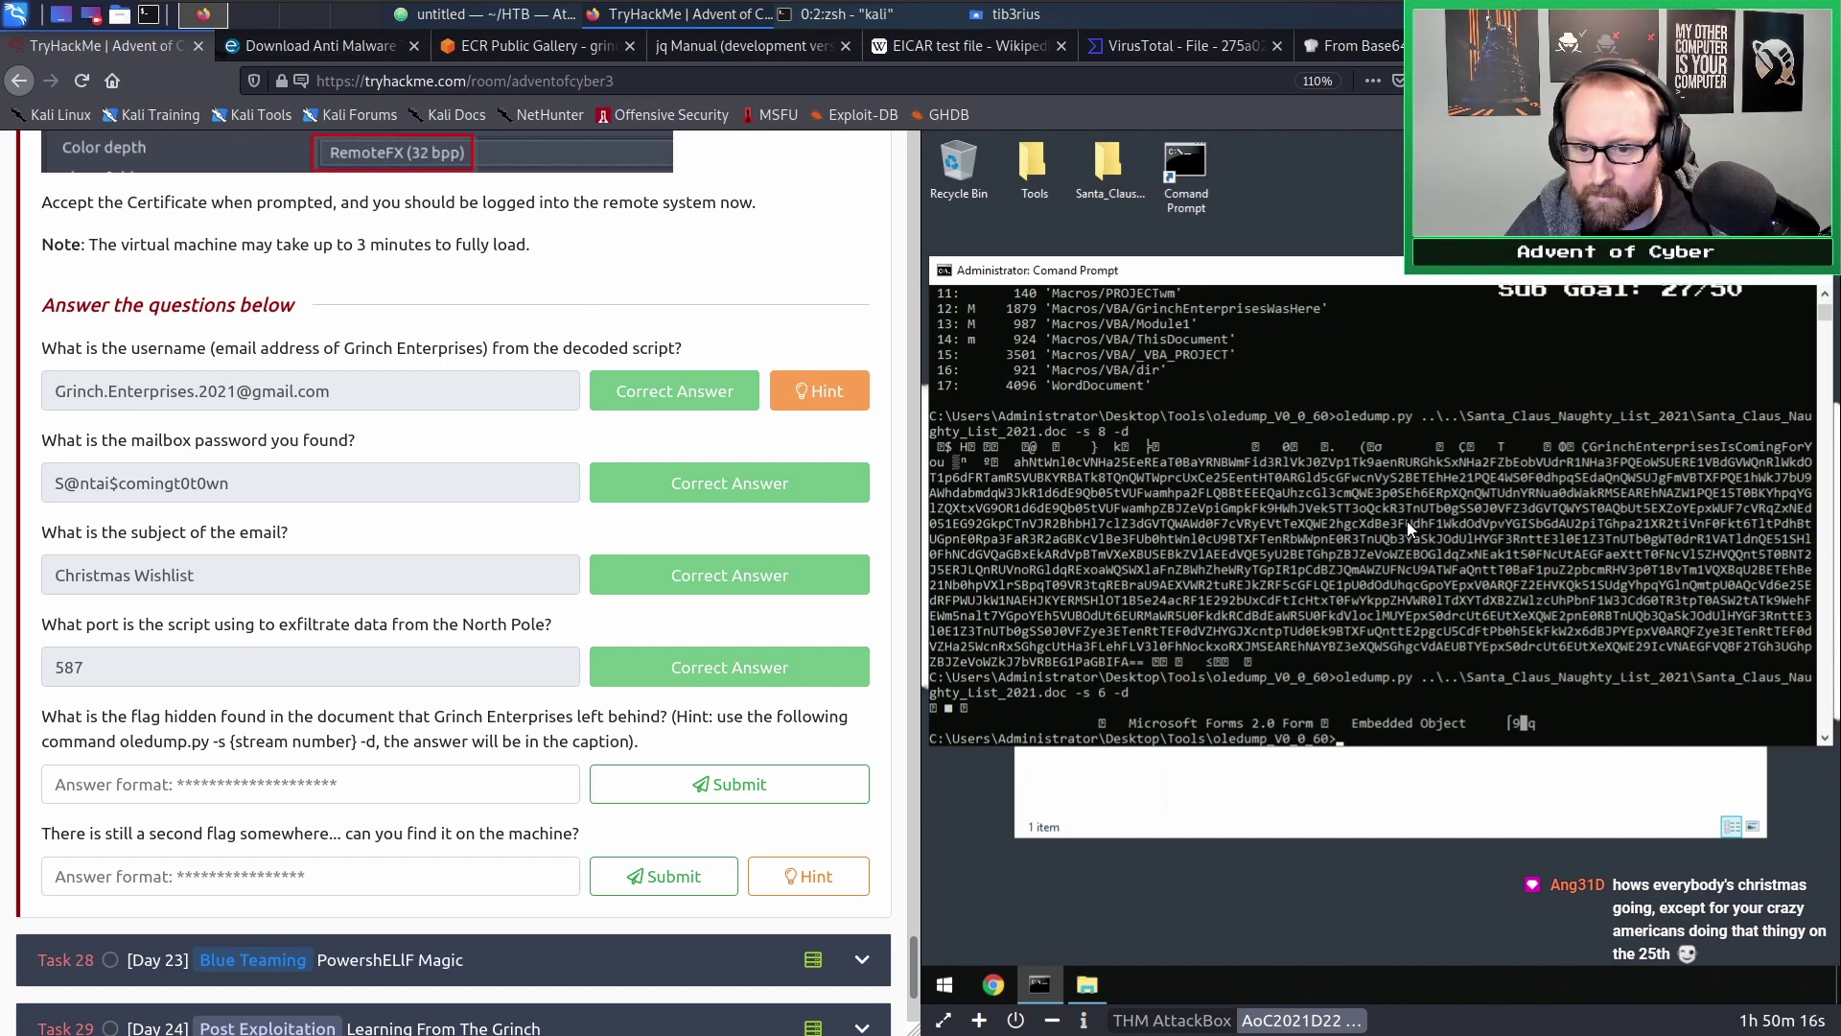
key("Up")
key("Left")
key("Left")
key("Left")
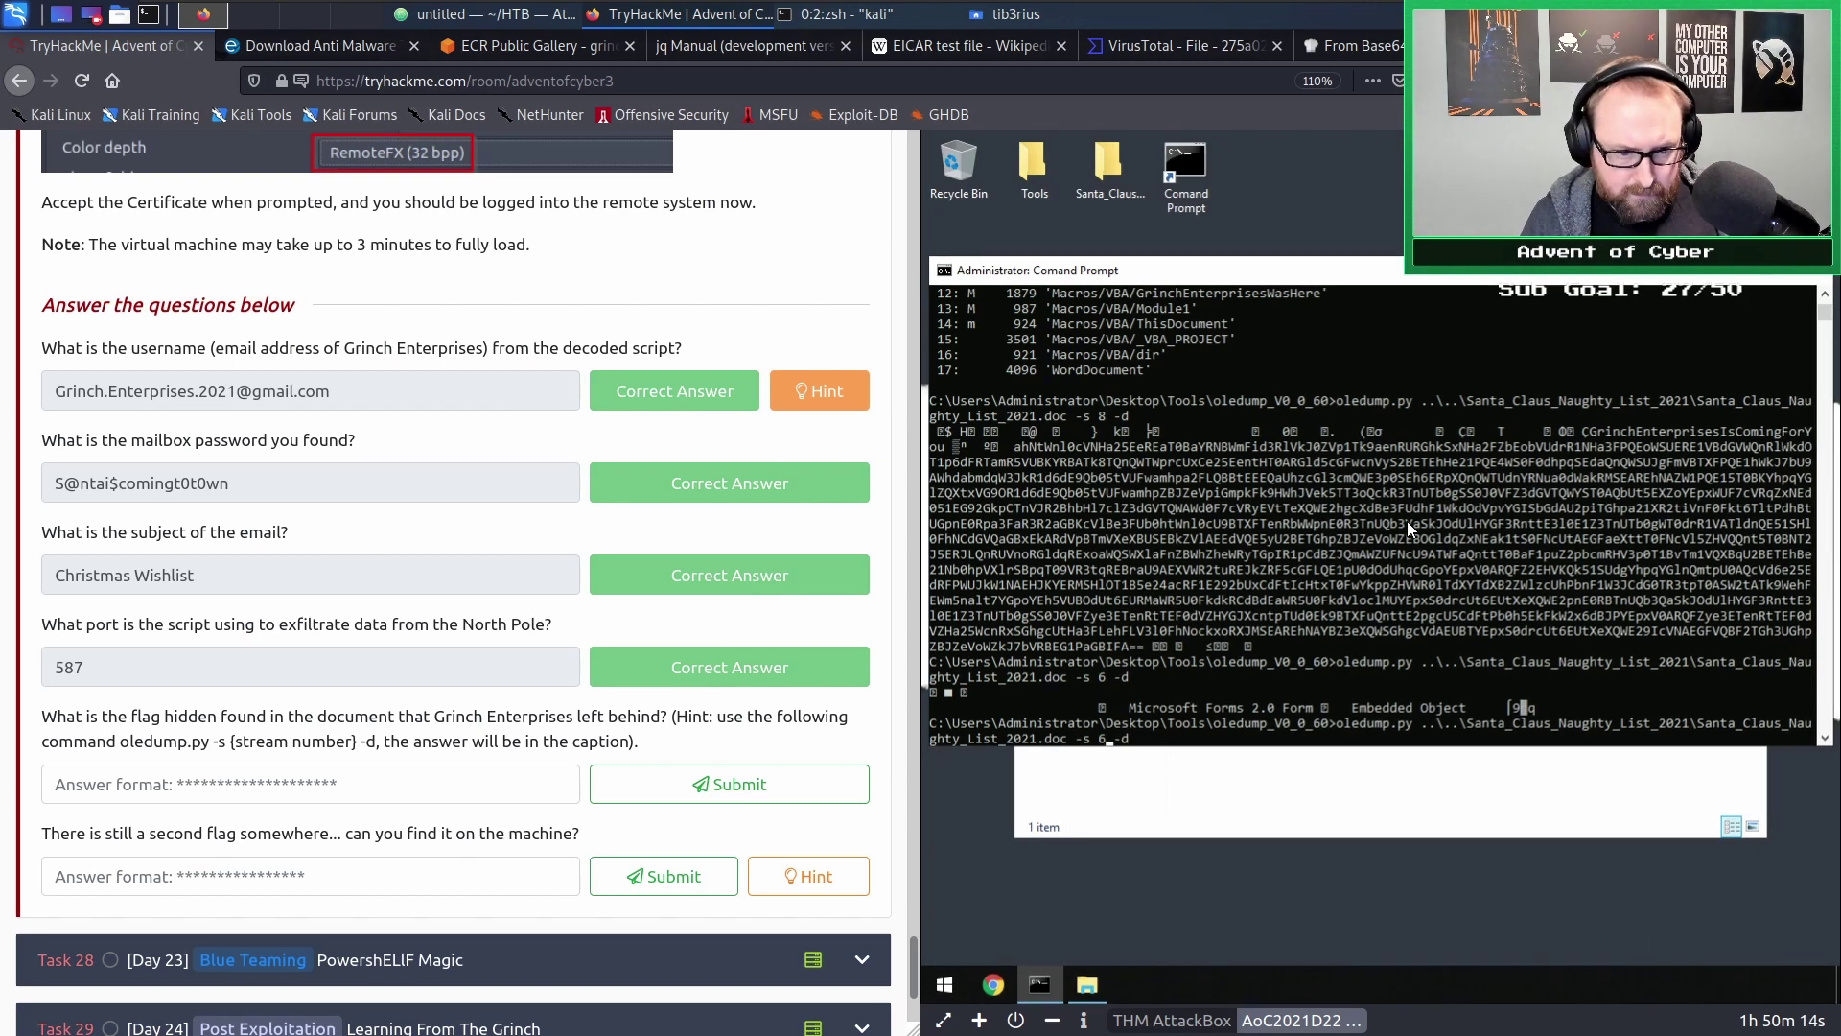
- Dump stream 7 and copy its YouFoundGrinchCookie caption value
key("BackSpace")
type("7")
key("Return")
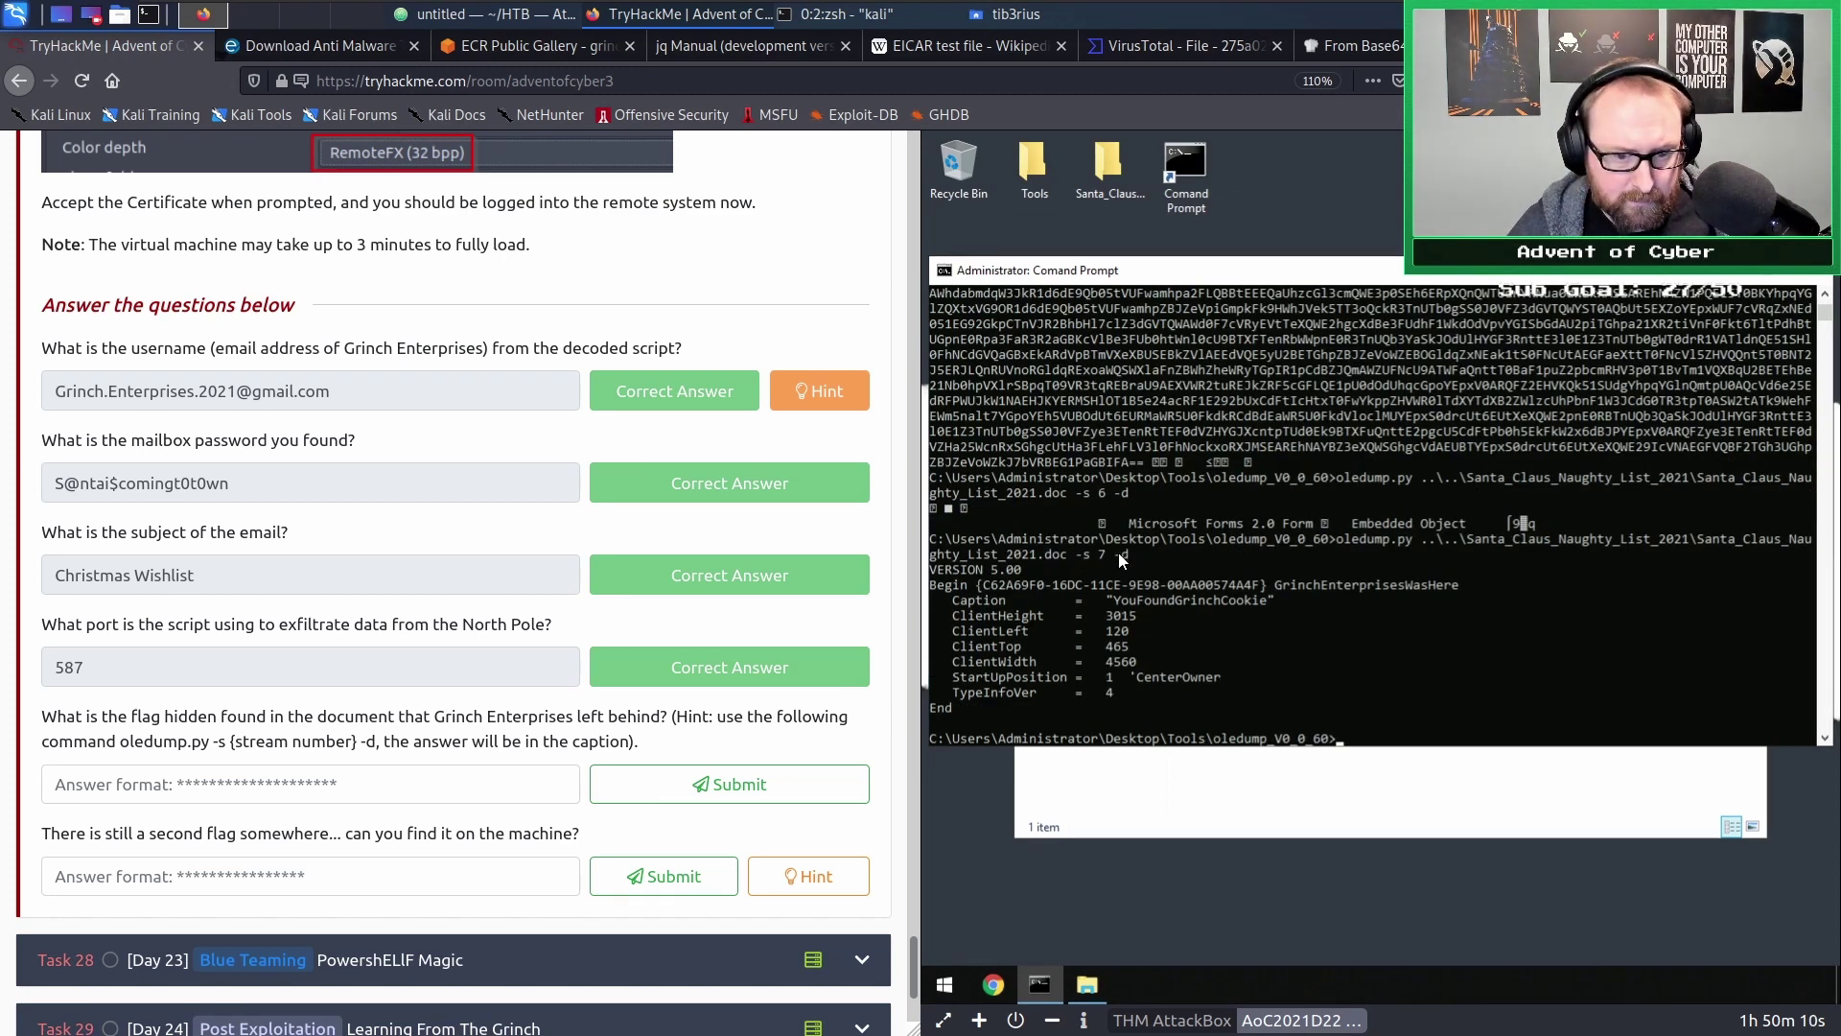
left_click(1222, 598)
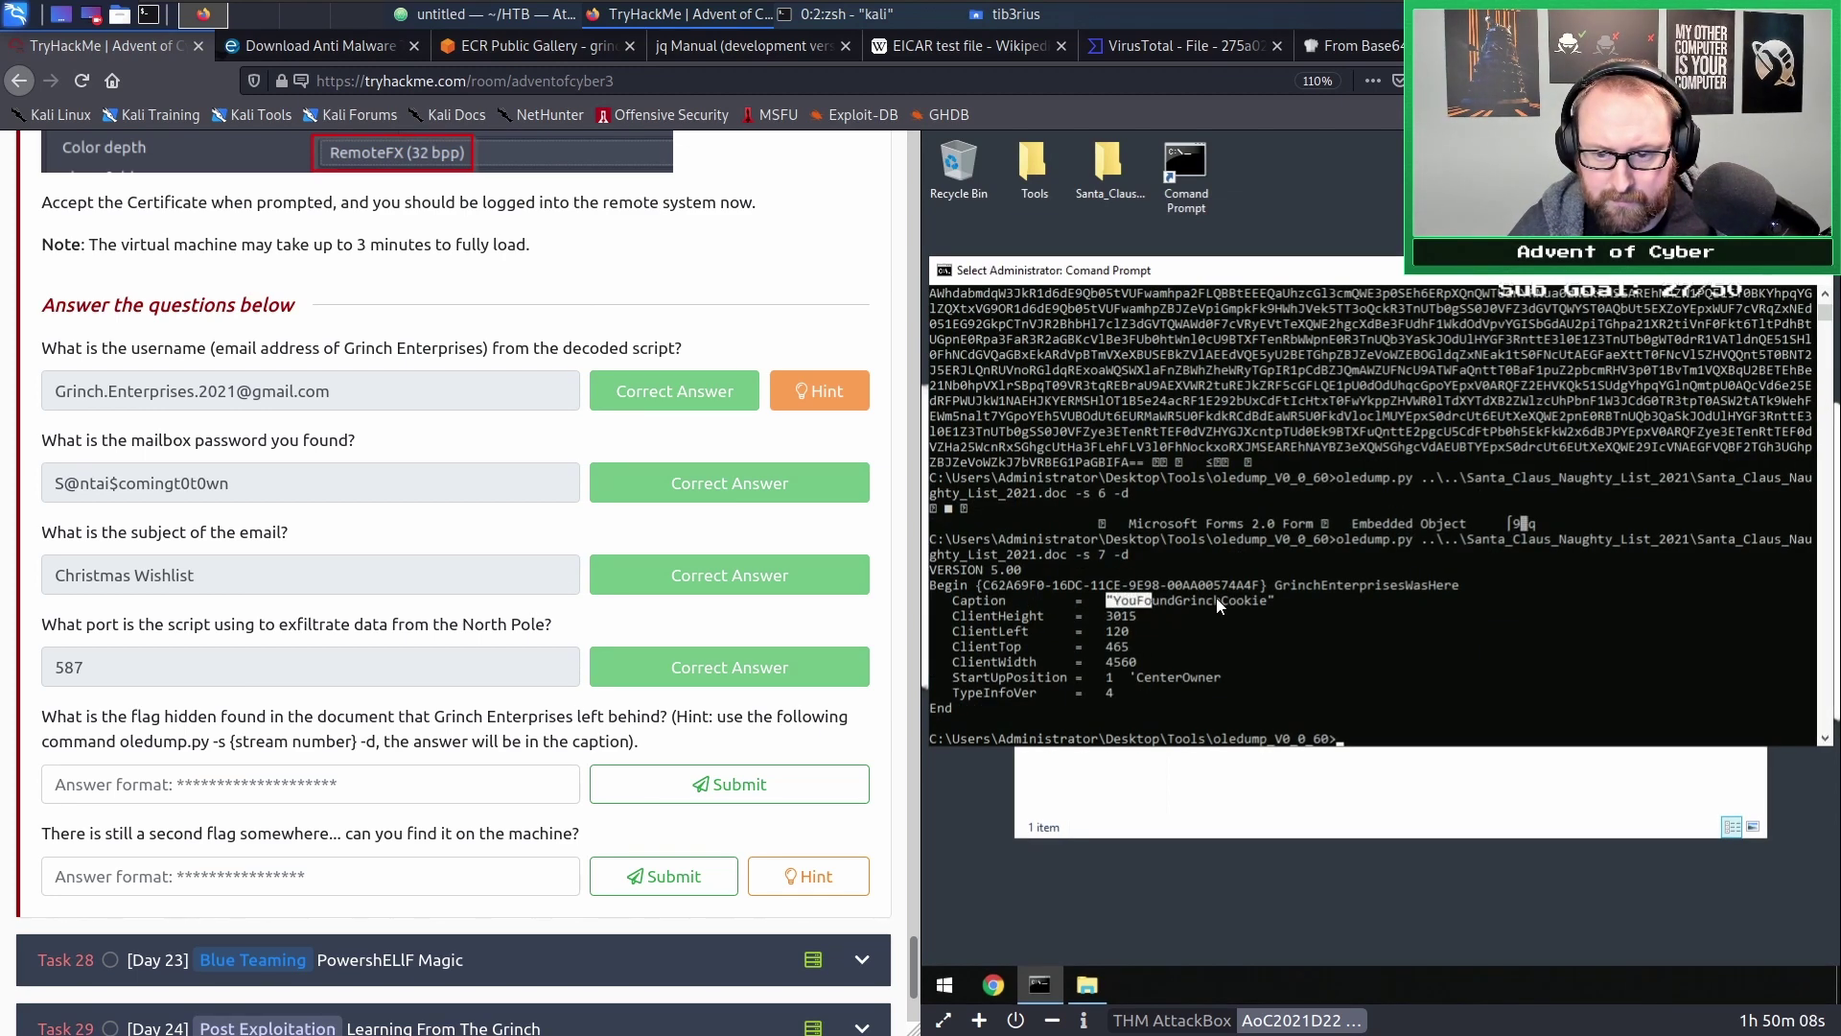
left_click_drag(1115, 597, 1266, 608)
right_click(1266, 614)
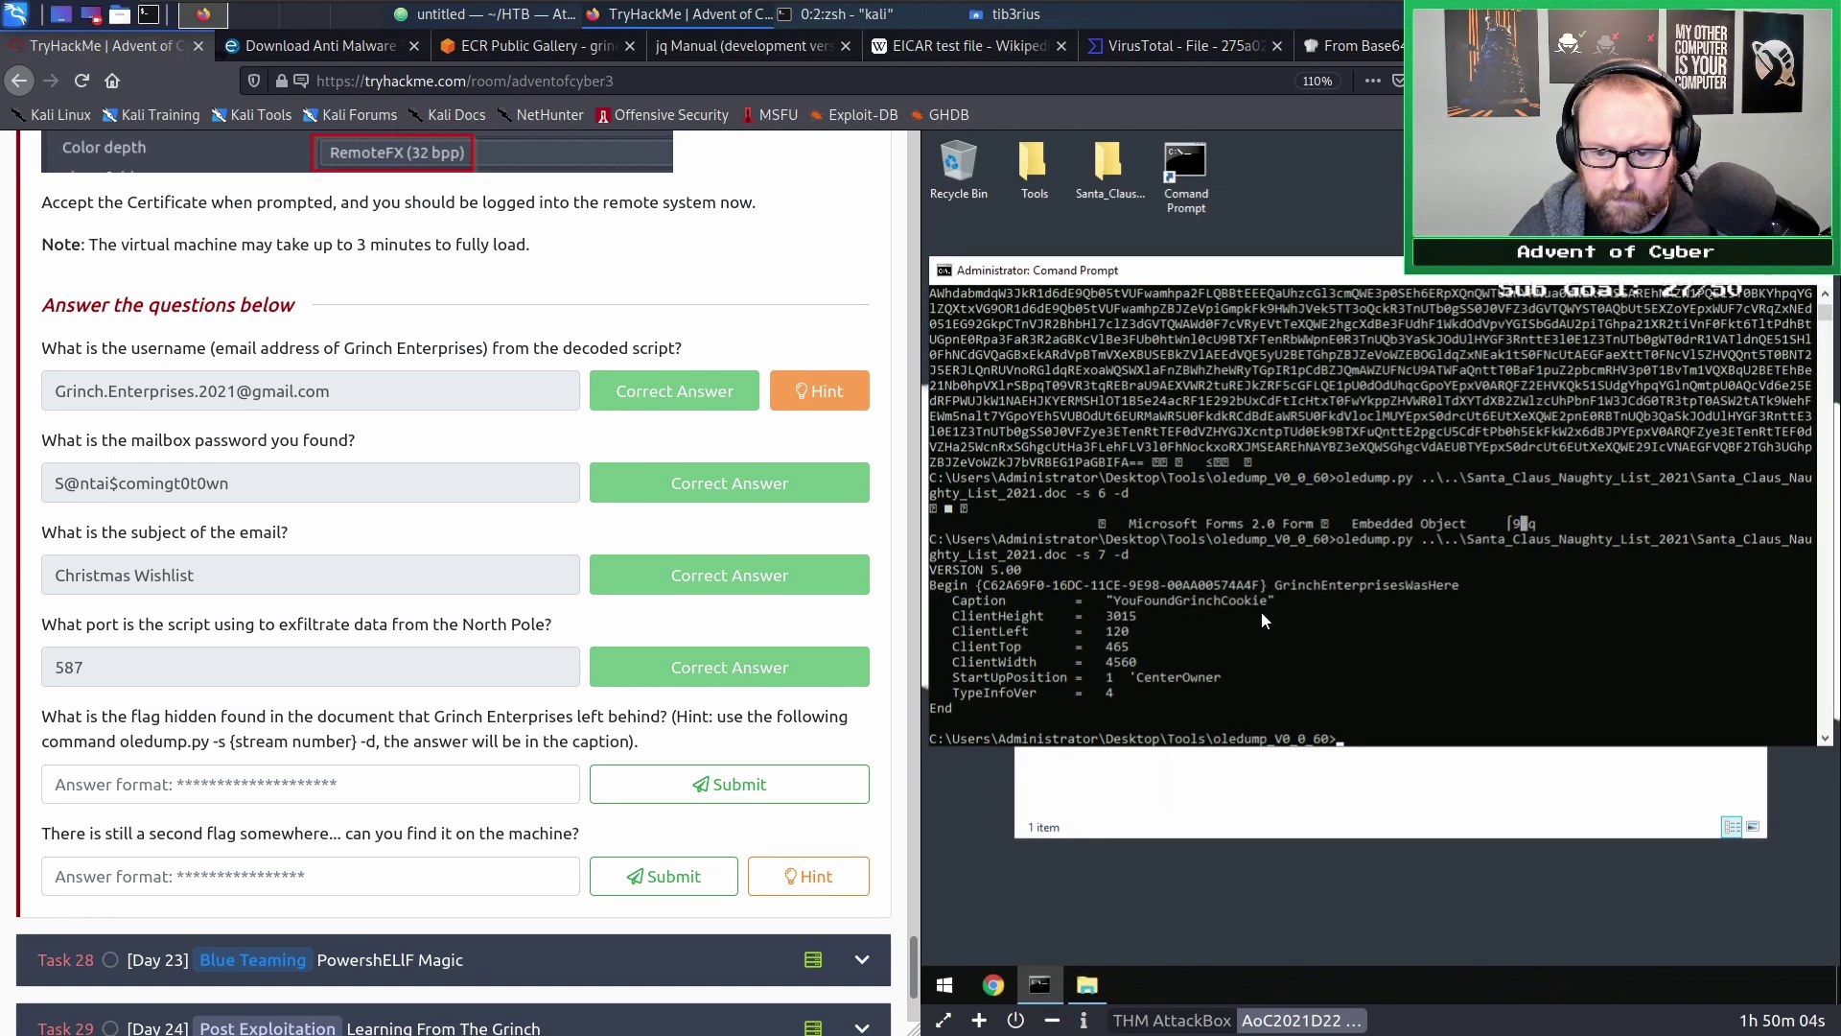
- Submit YouFoundGrinchCookie as the hidden flag answer
left_click(142, 791)
key("ctrl+v")
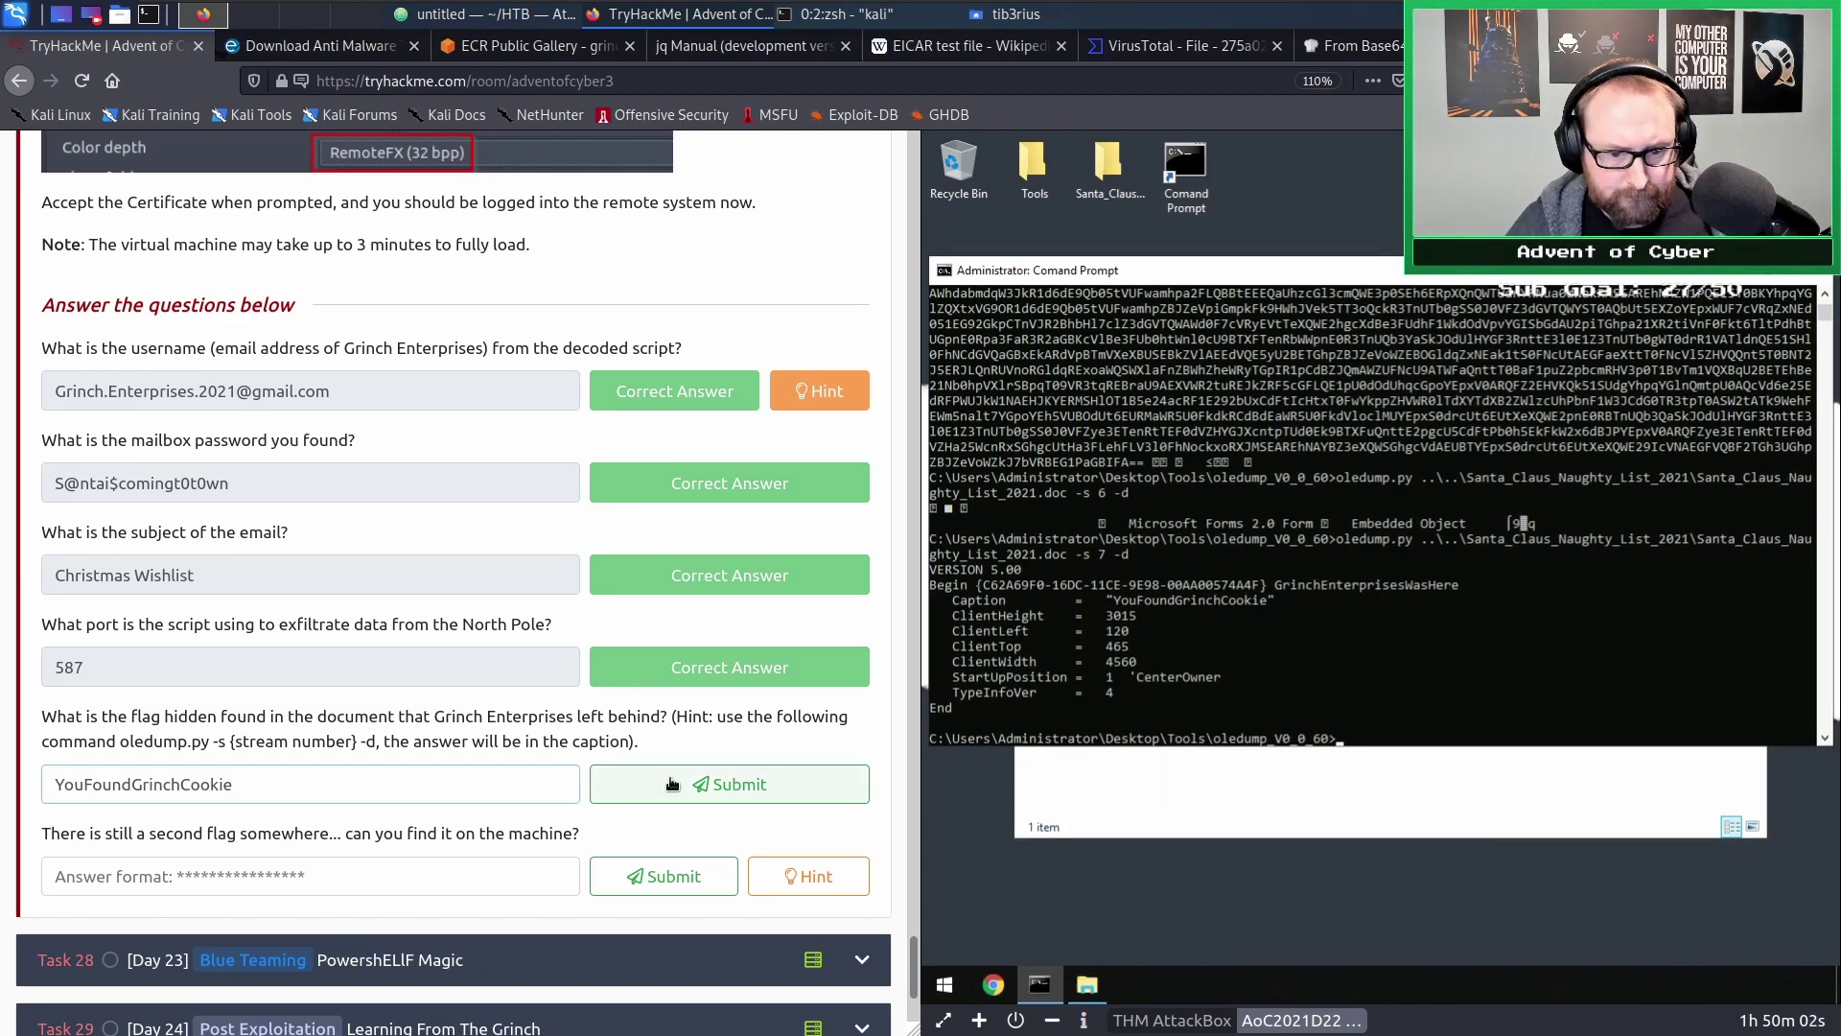
left_click(729, 784)
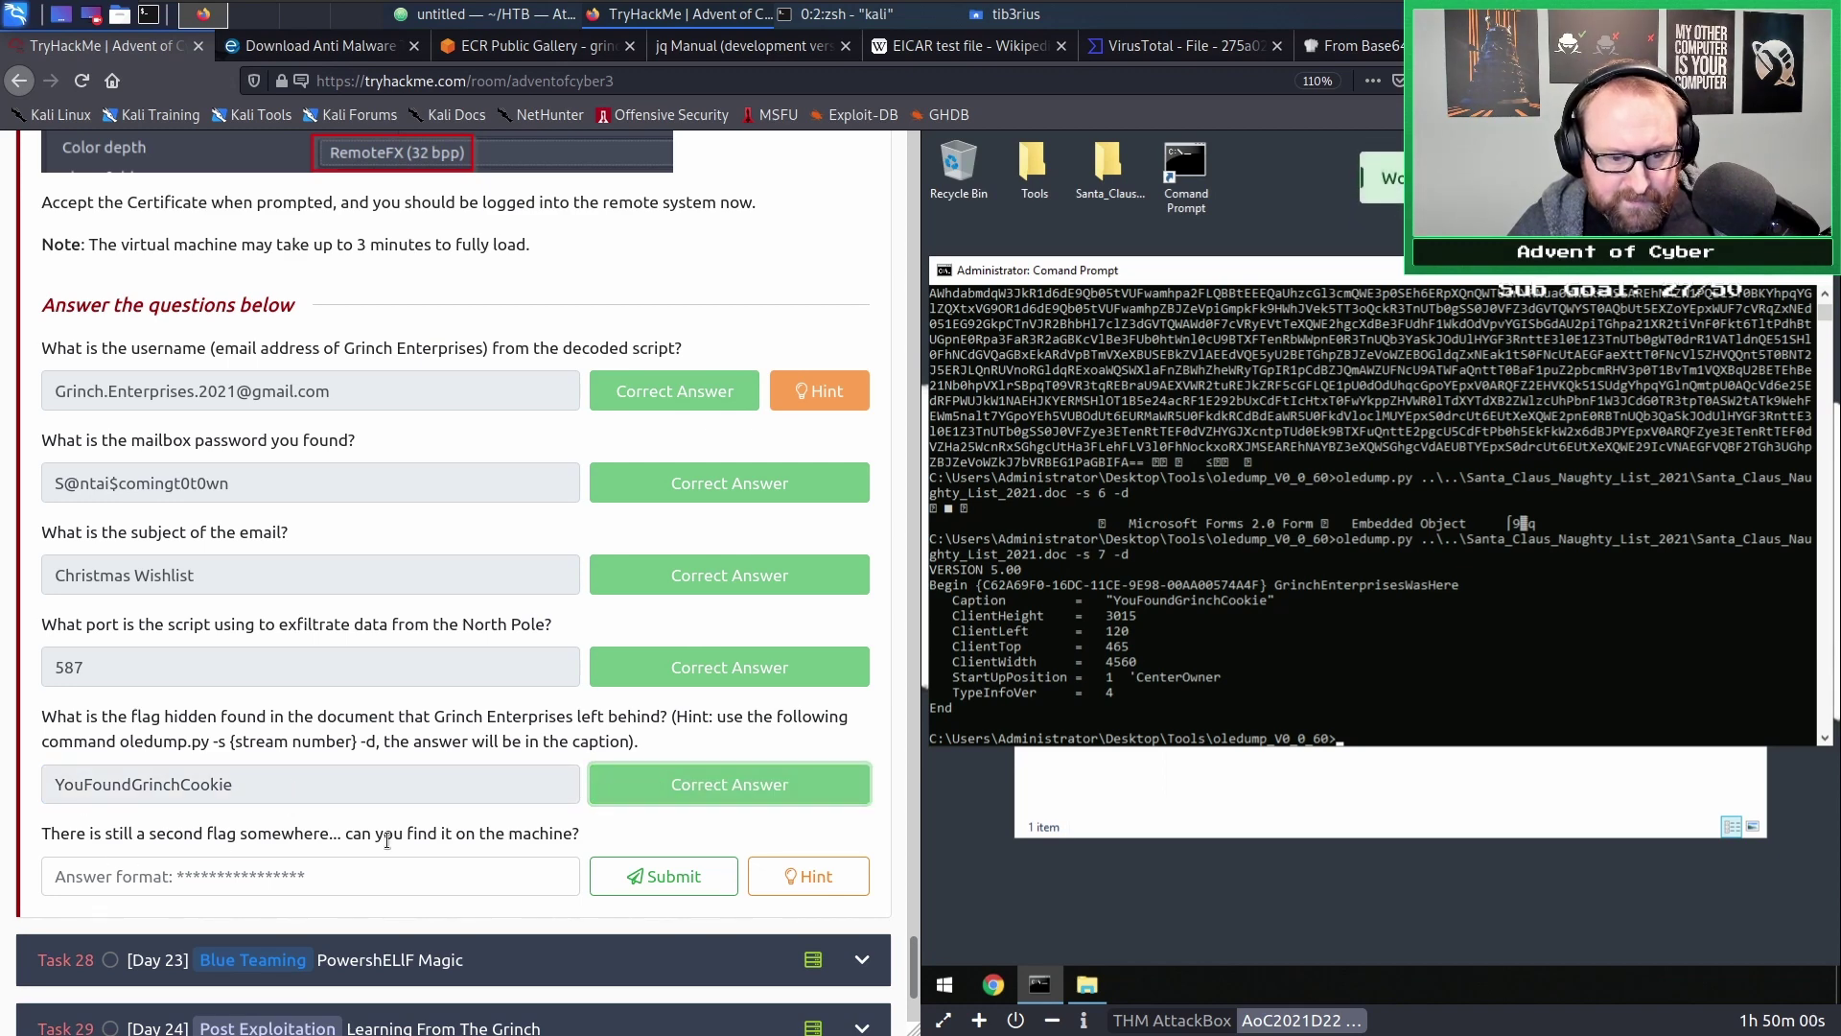
left_click(1371, 551)
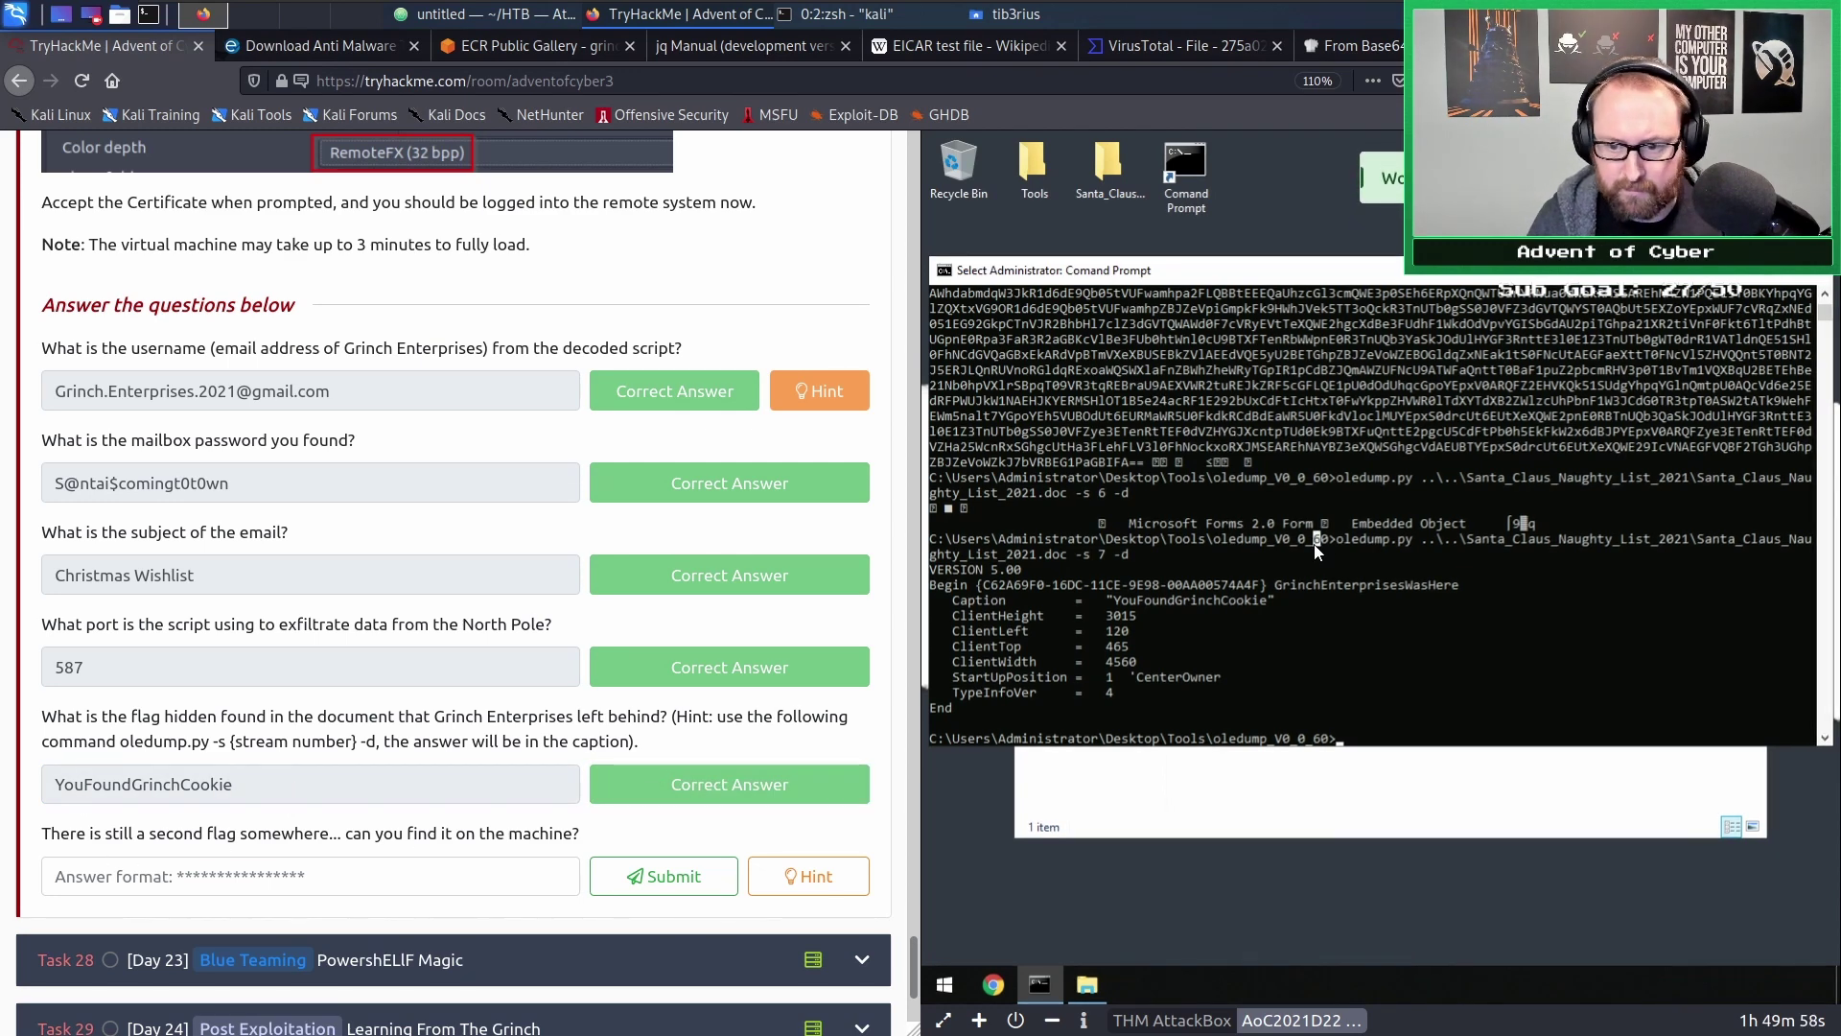
- Dump streams 9 and 10 of the naughty-list document with oledump
key("Up")
key("BackSpace")
key("BackSpace")
type("9")
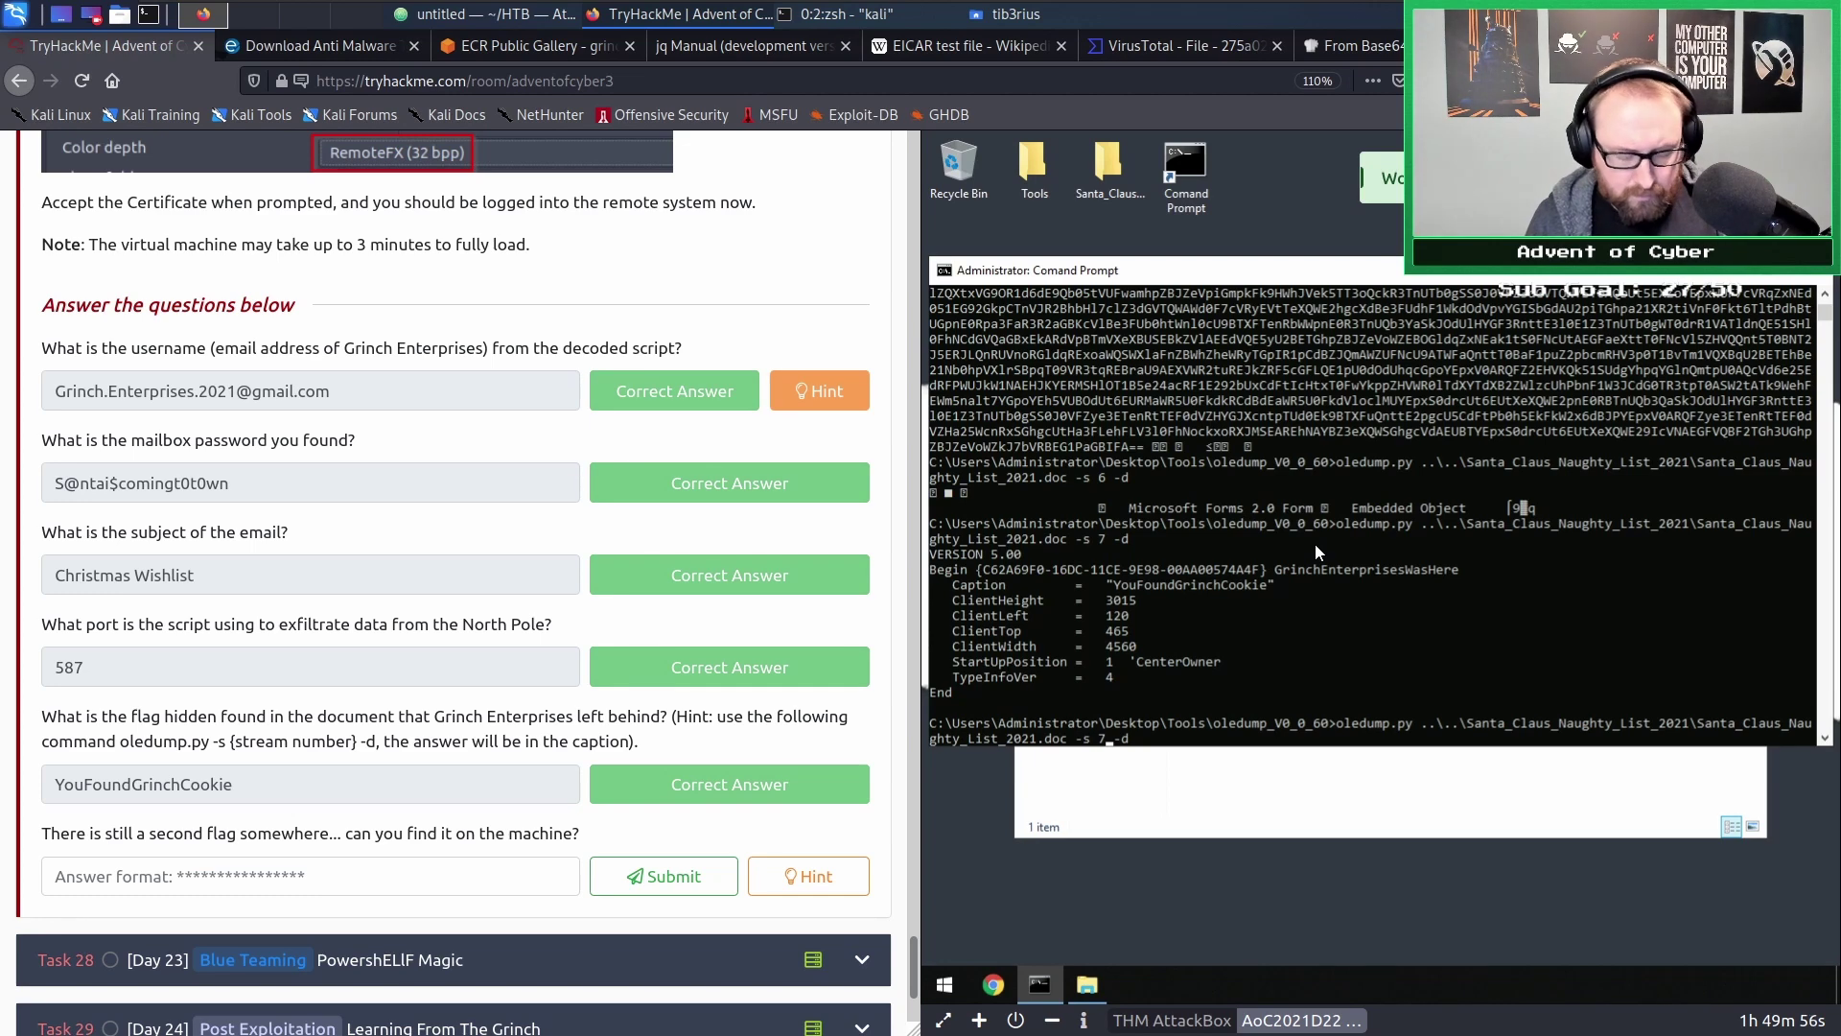
key("Return")
key("Up")
key("Left")
key("Left")
key("Left")
key("Left")
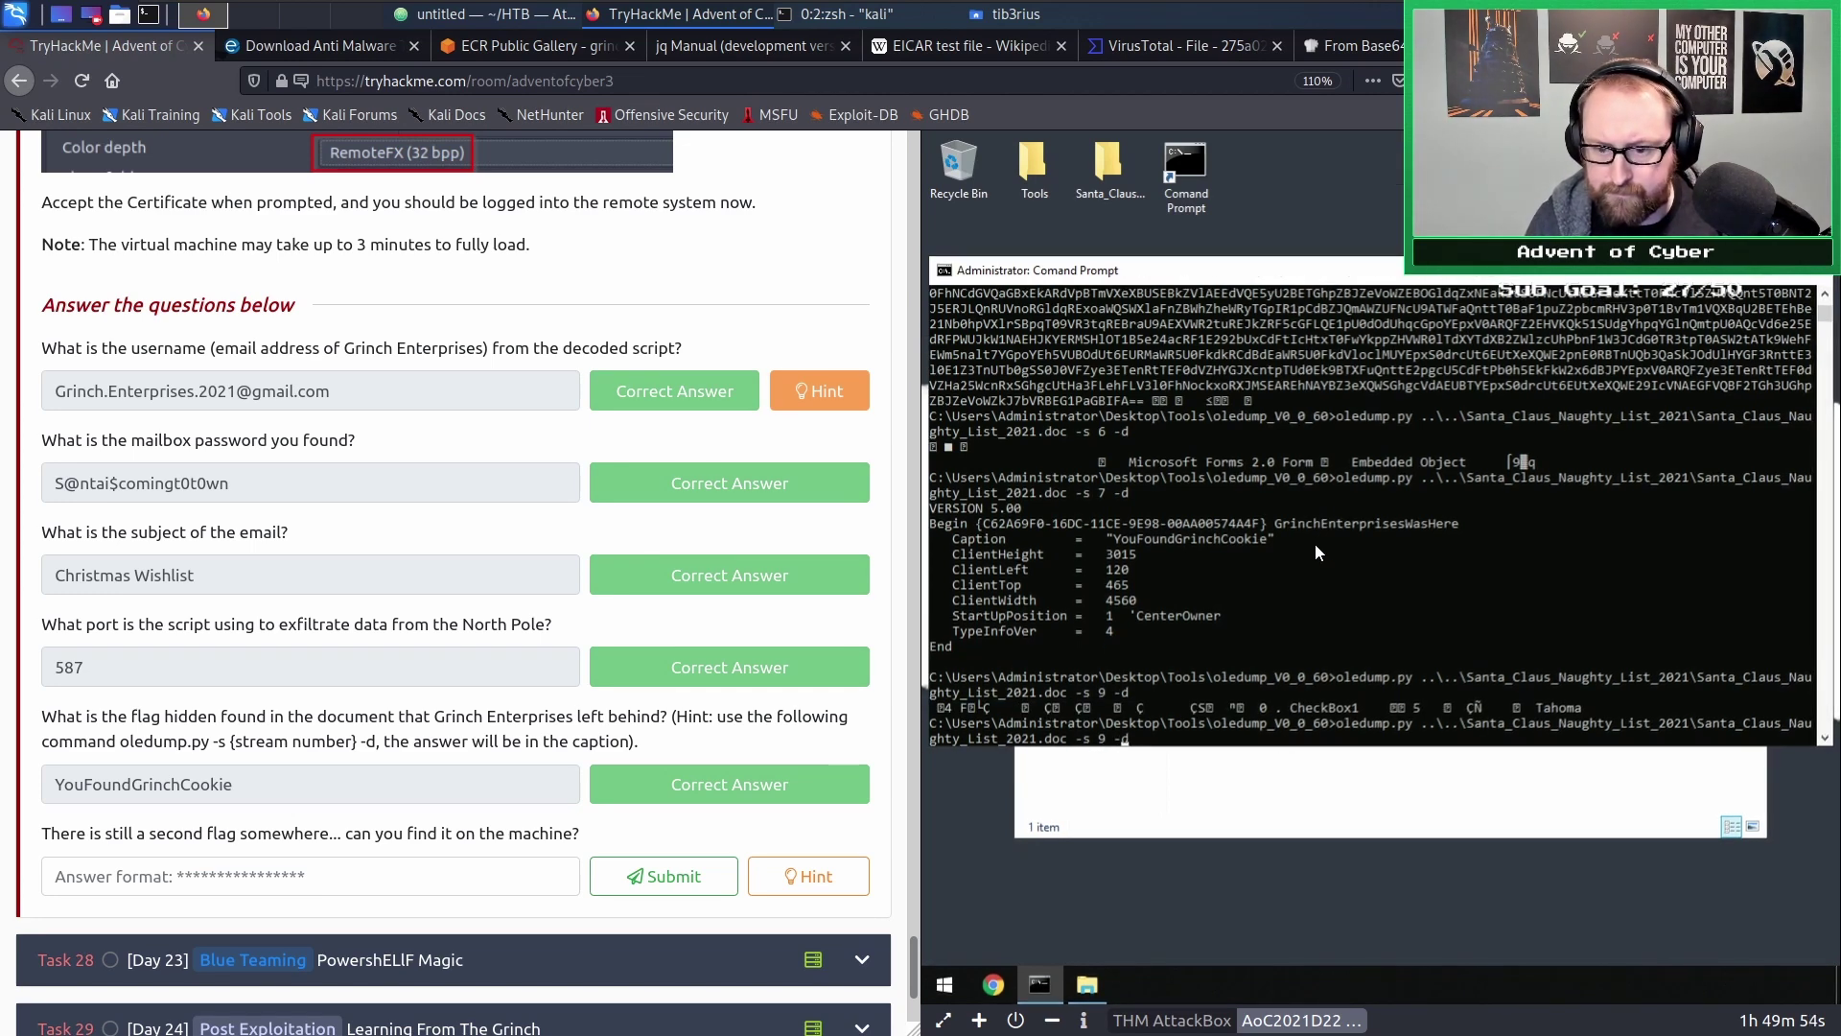
key("Delete")
type("10")
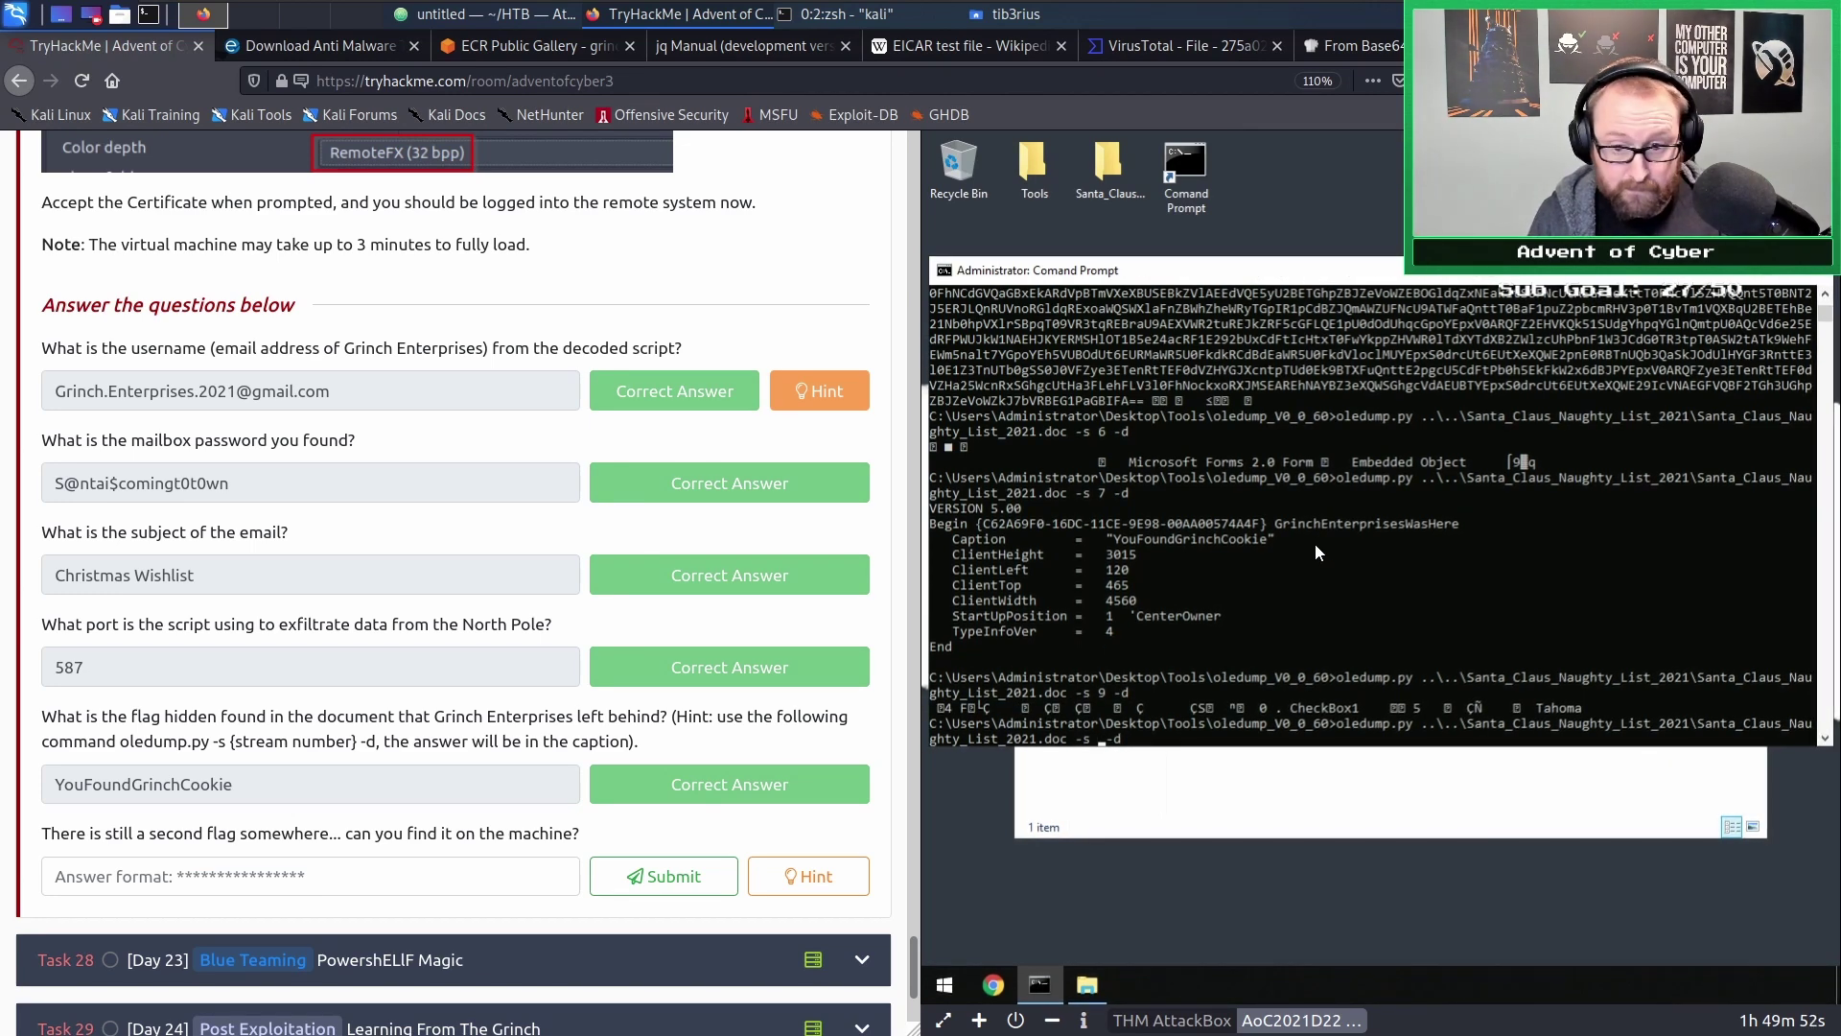
key("Return")
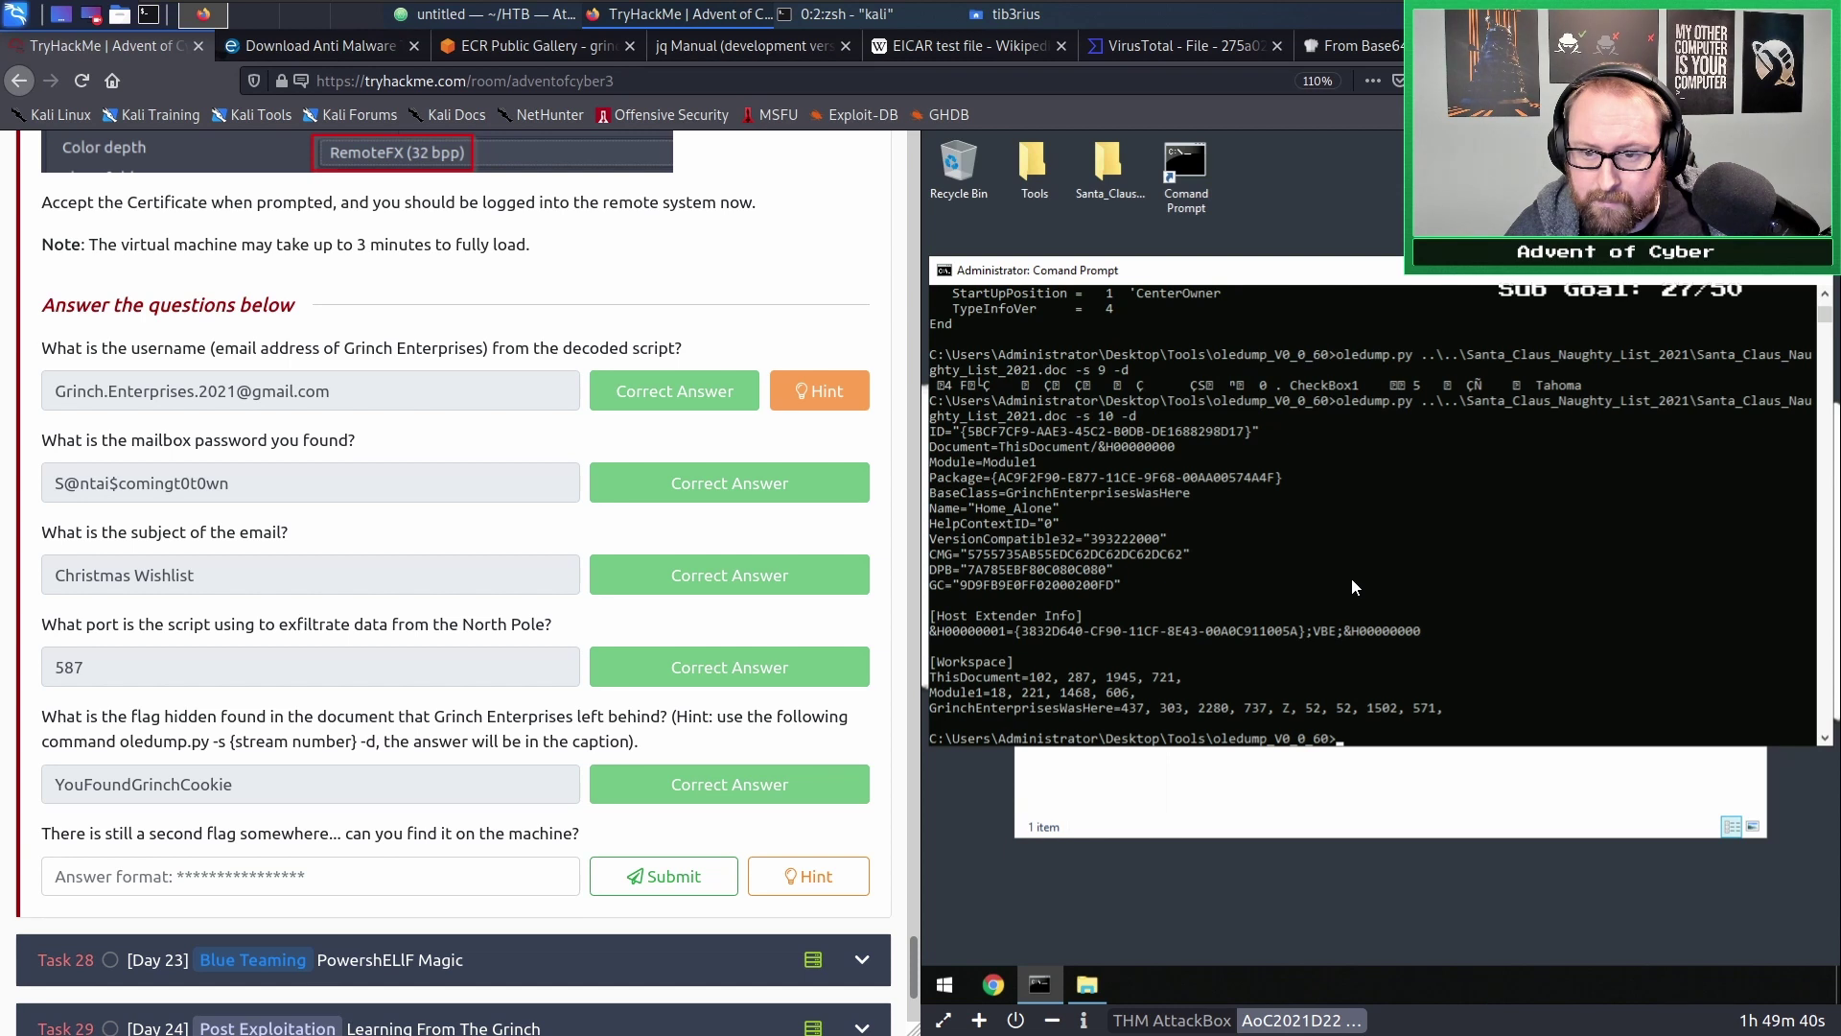
- Dump streams 11 and 12, showing the garbled VBA project data
key("Up")
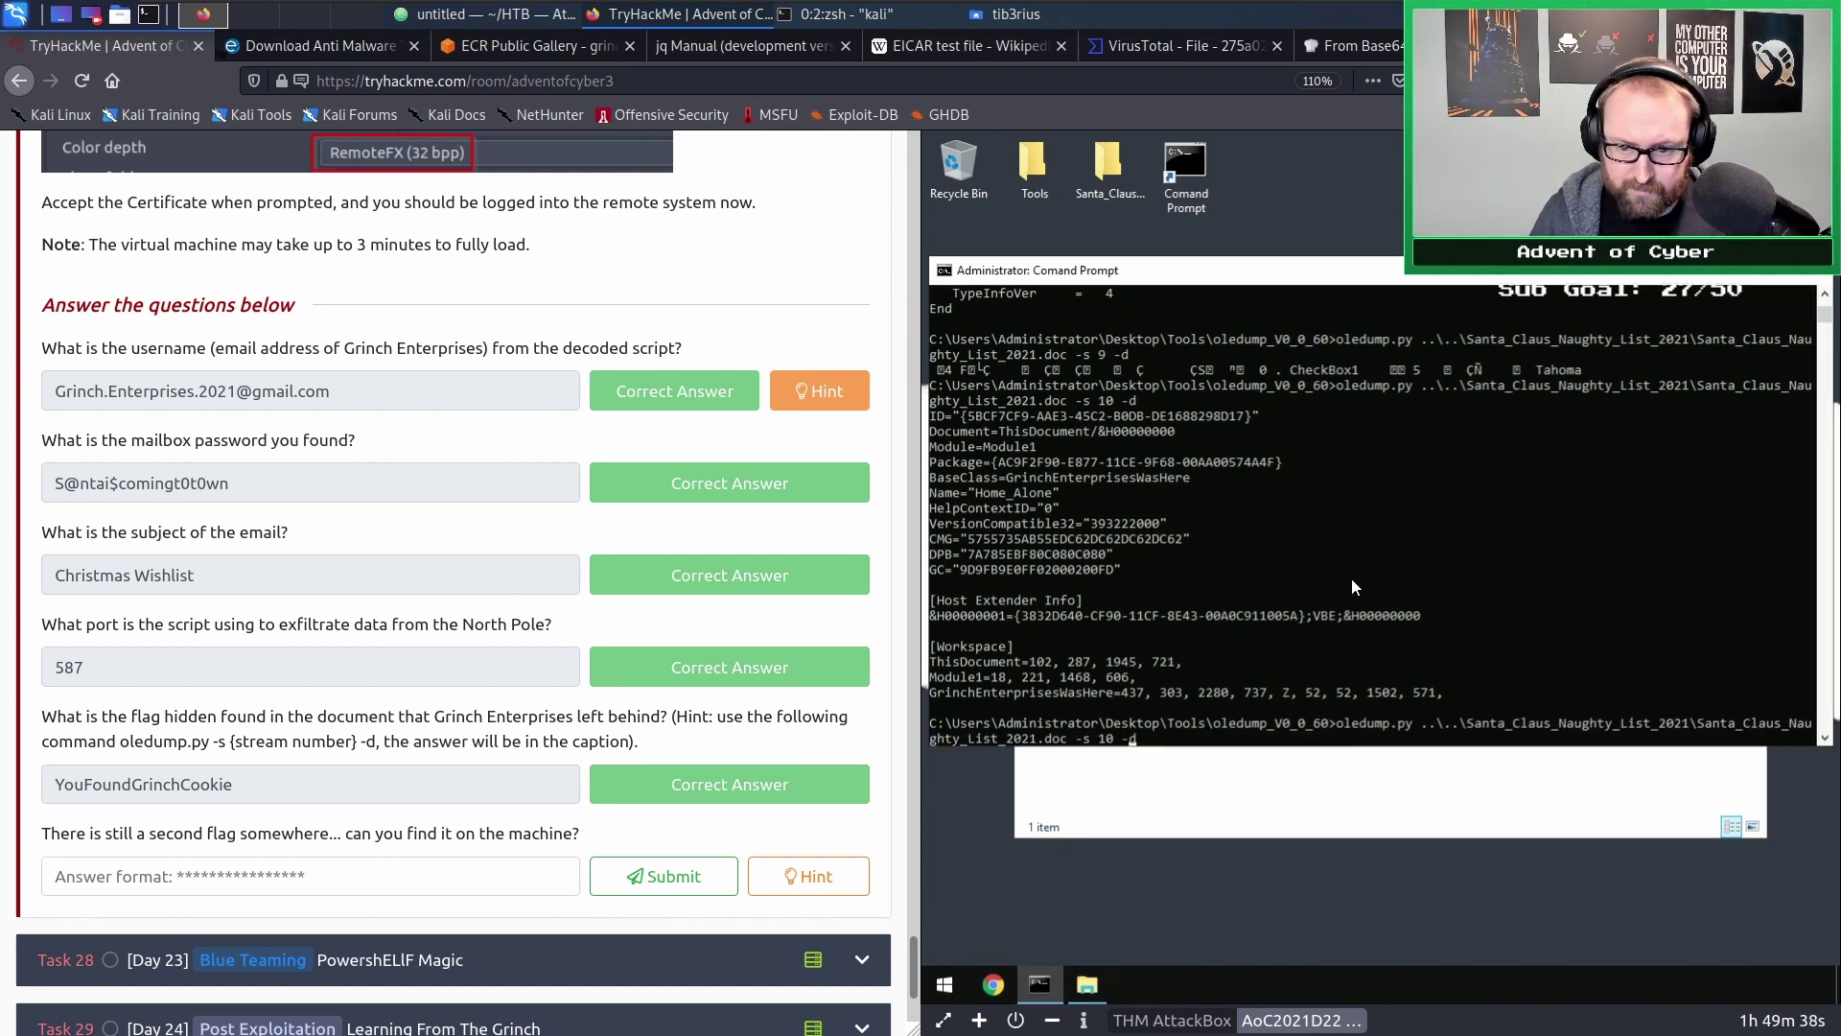
key("Left")
key("Left")
key("Left")
key("BackSpace")
type("1")
key("Return")
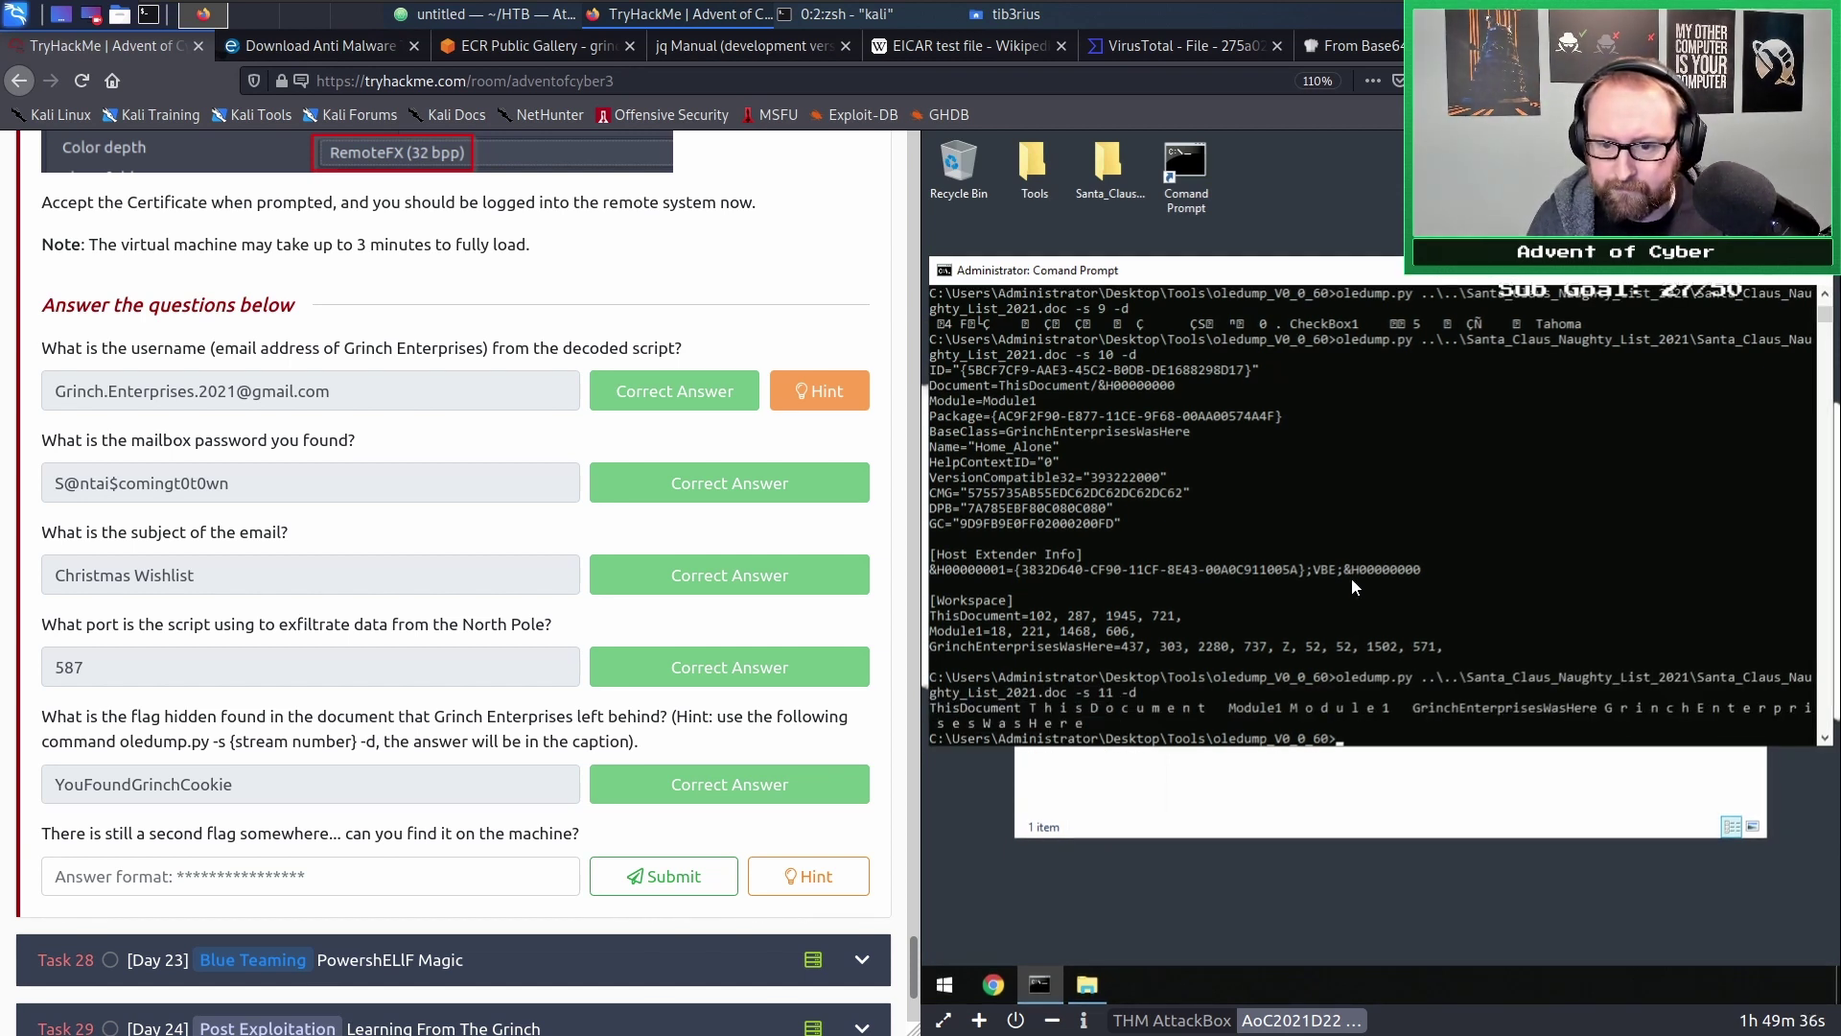
key("Up")
key("Left")
key("Left")
key("Left")
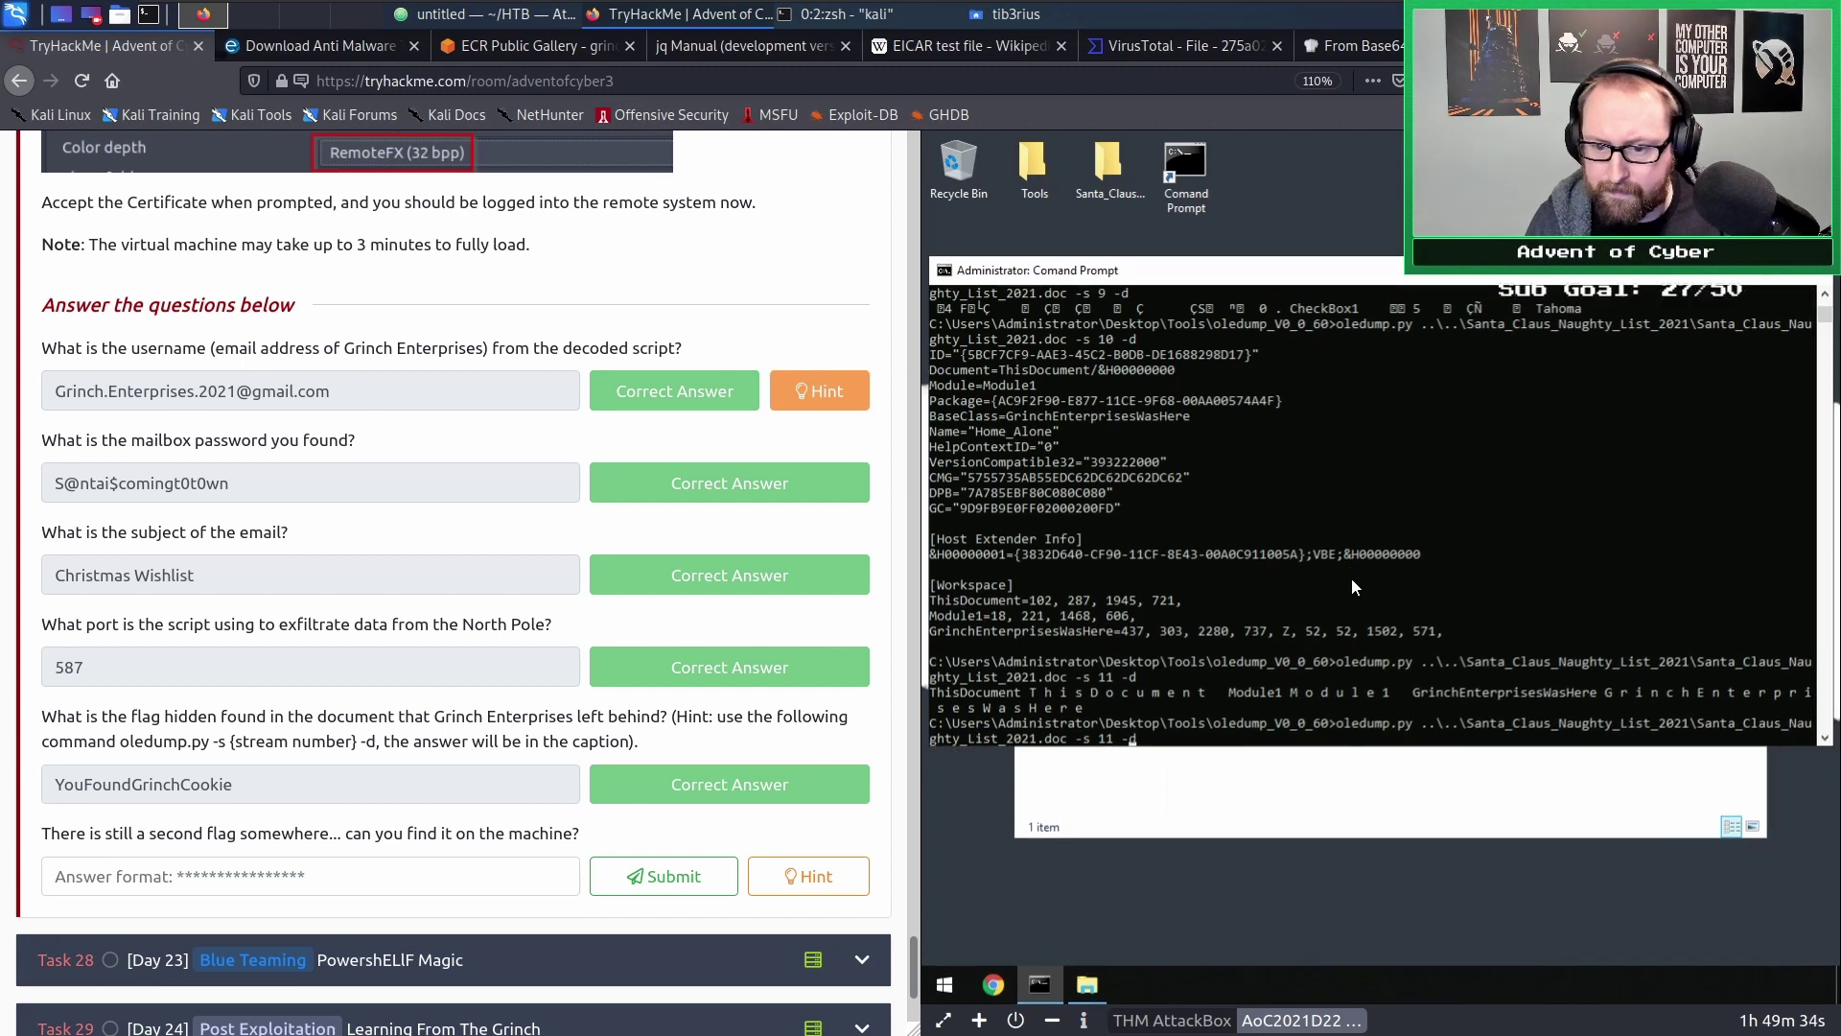
key("BackSpace")
type("2")
key("Return")
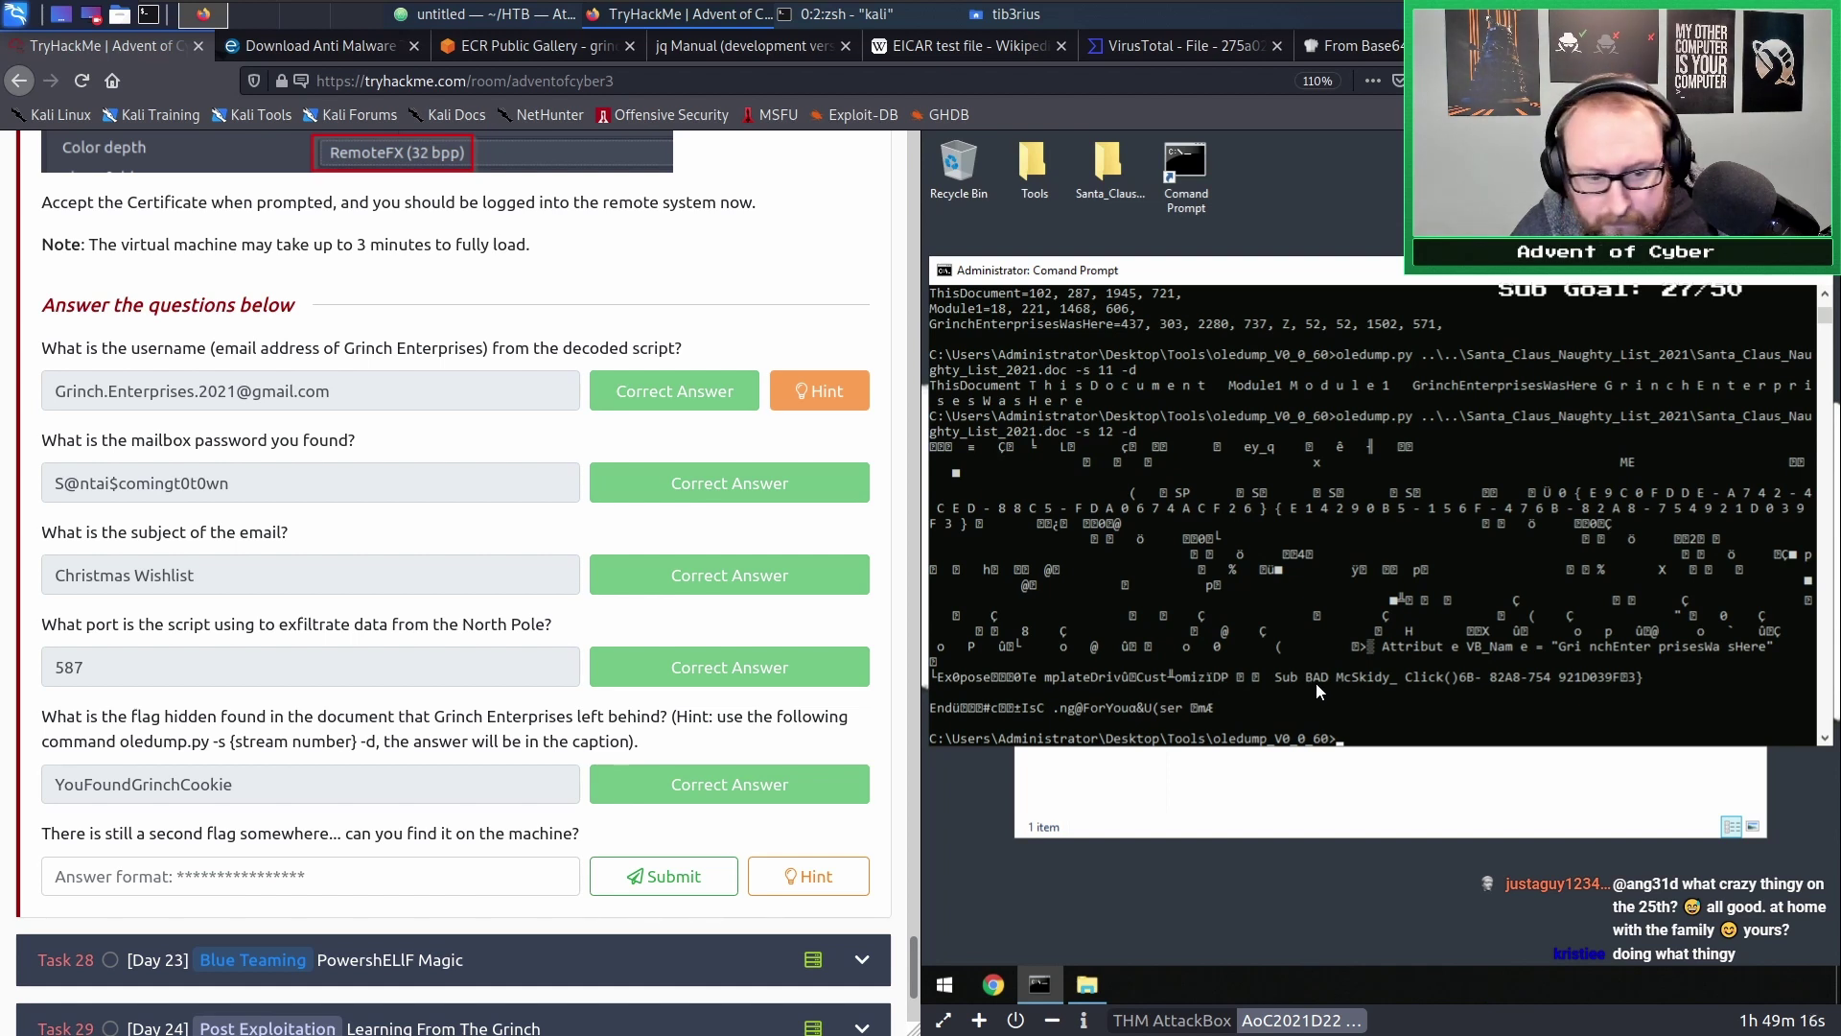
left_click(306, 880)
left_click(1499, 693)
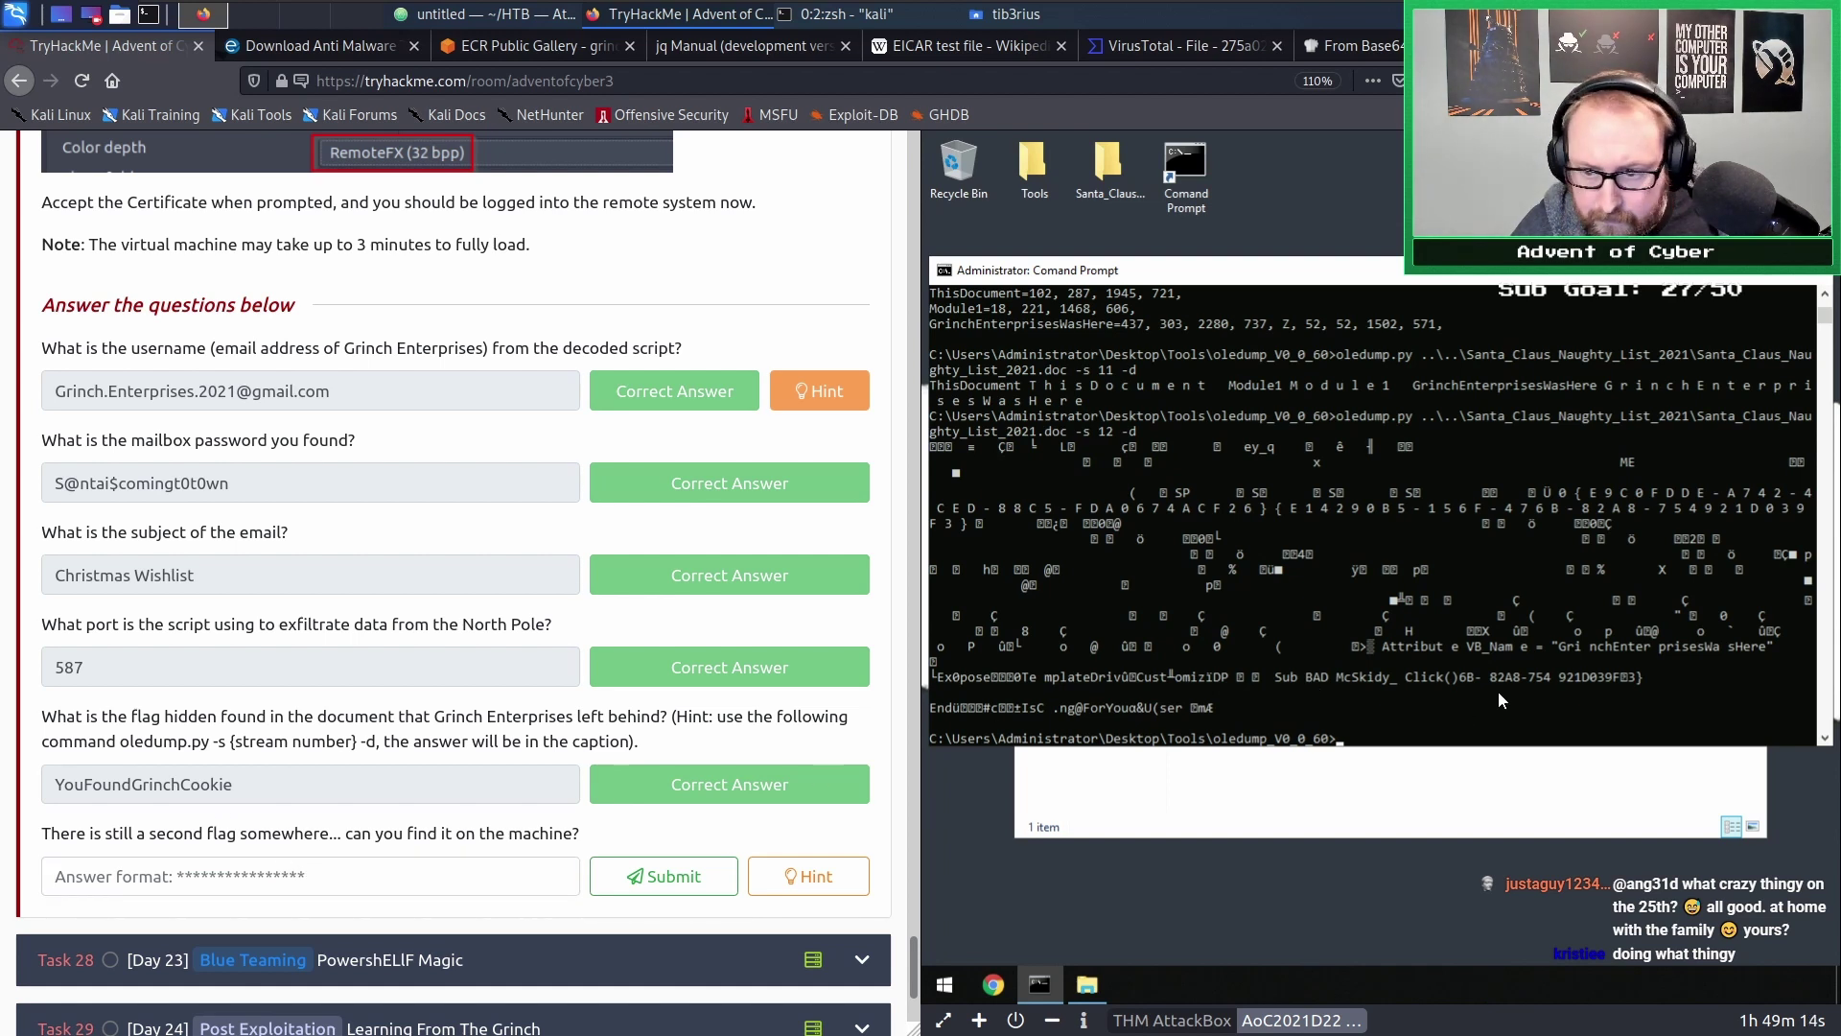
left_click_drag(1273, 681, 1388, 684)
right_click(1391, 686)
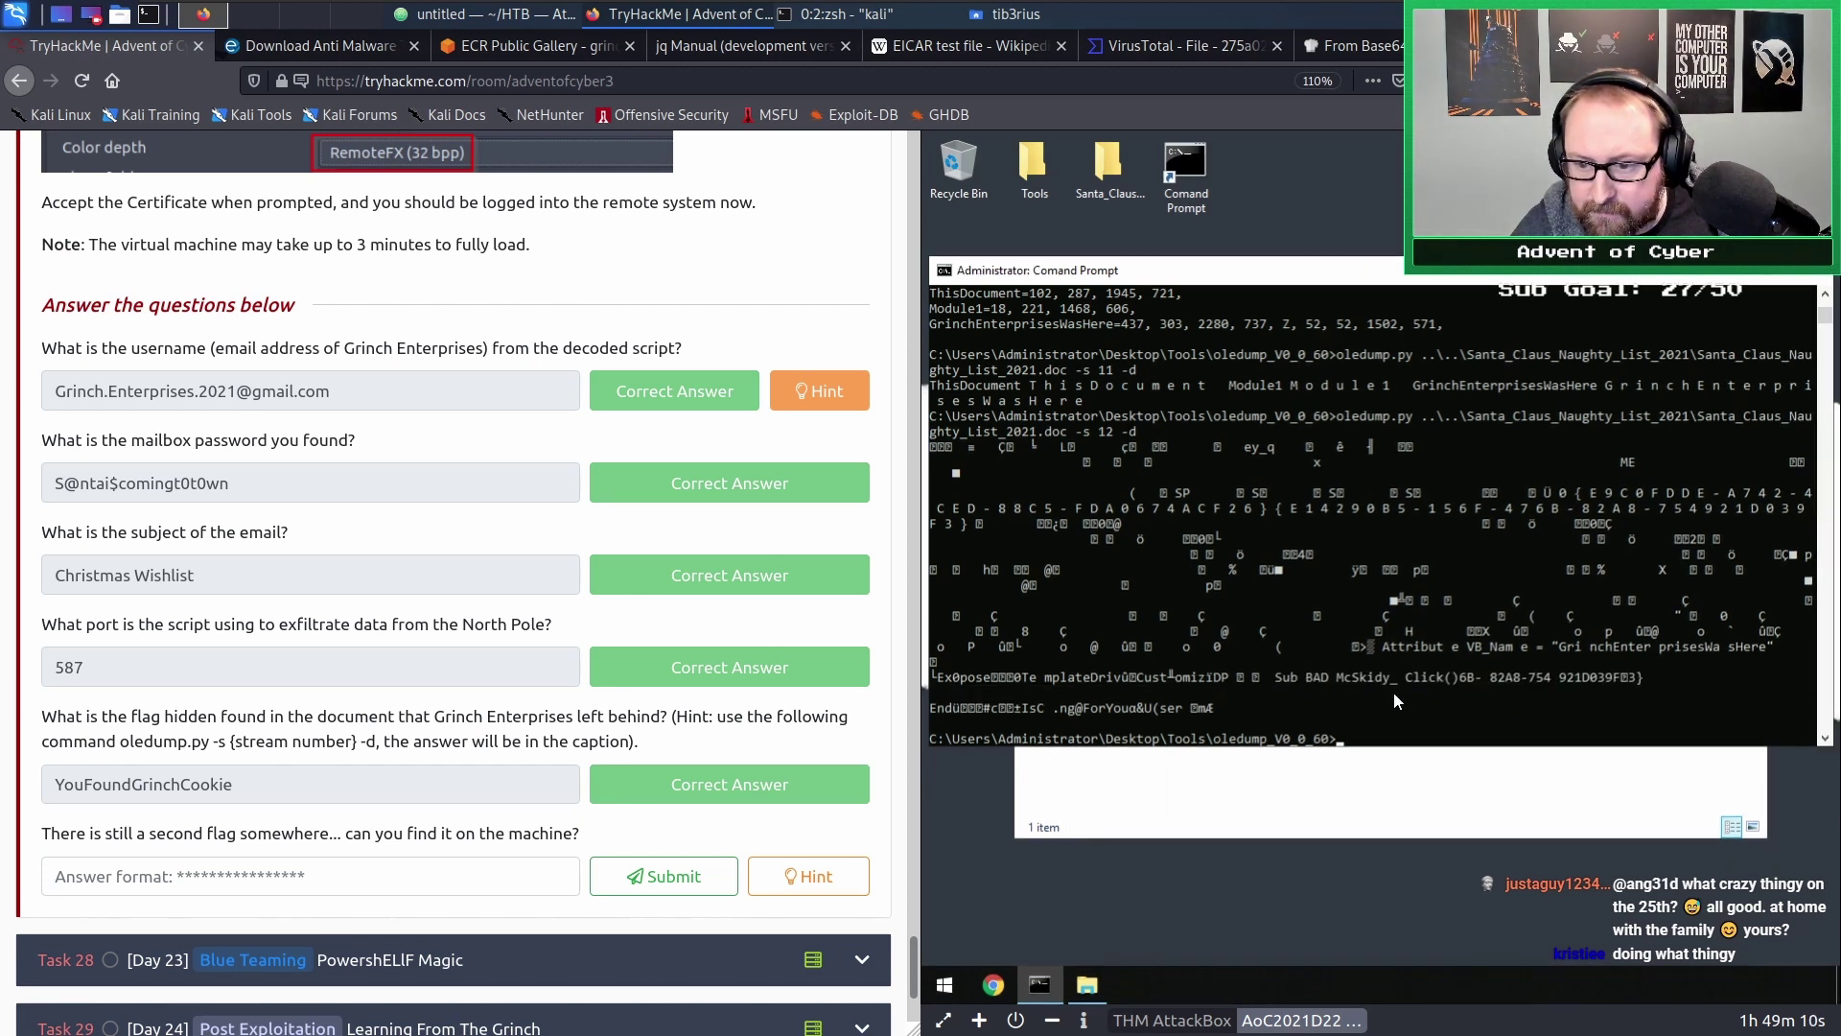
left_click(404, 890)
type("Sub BAD McSkidy_")
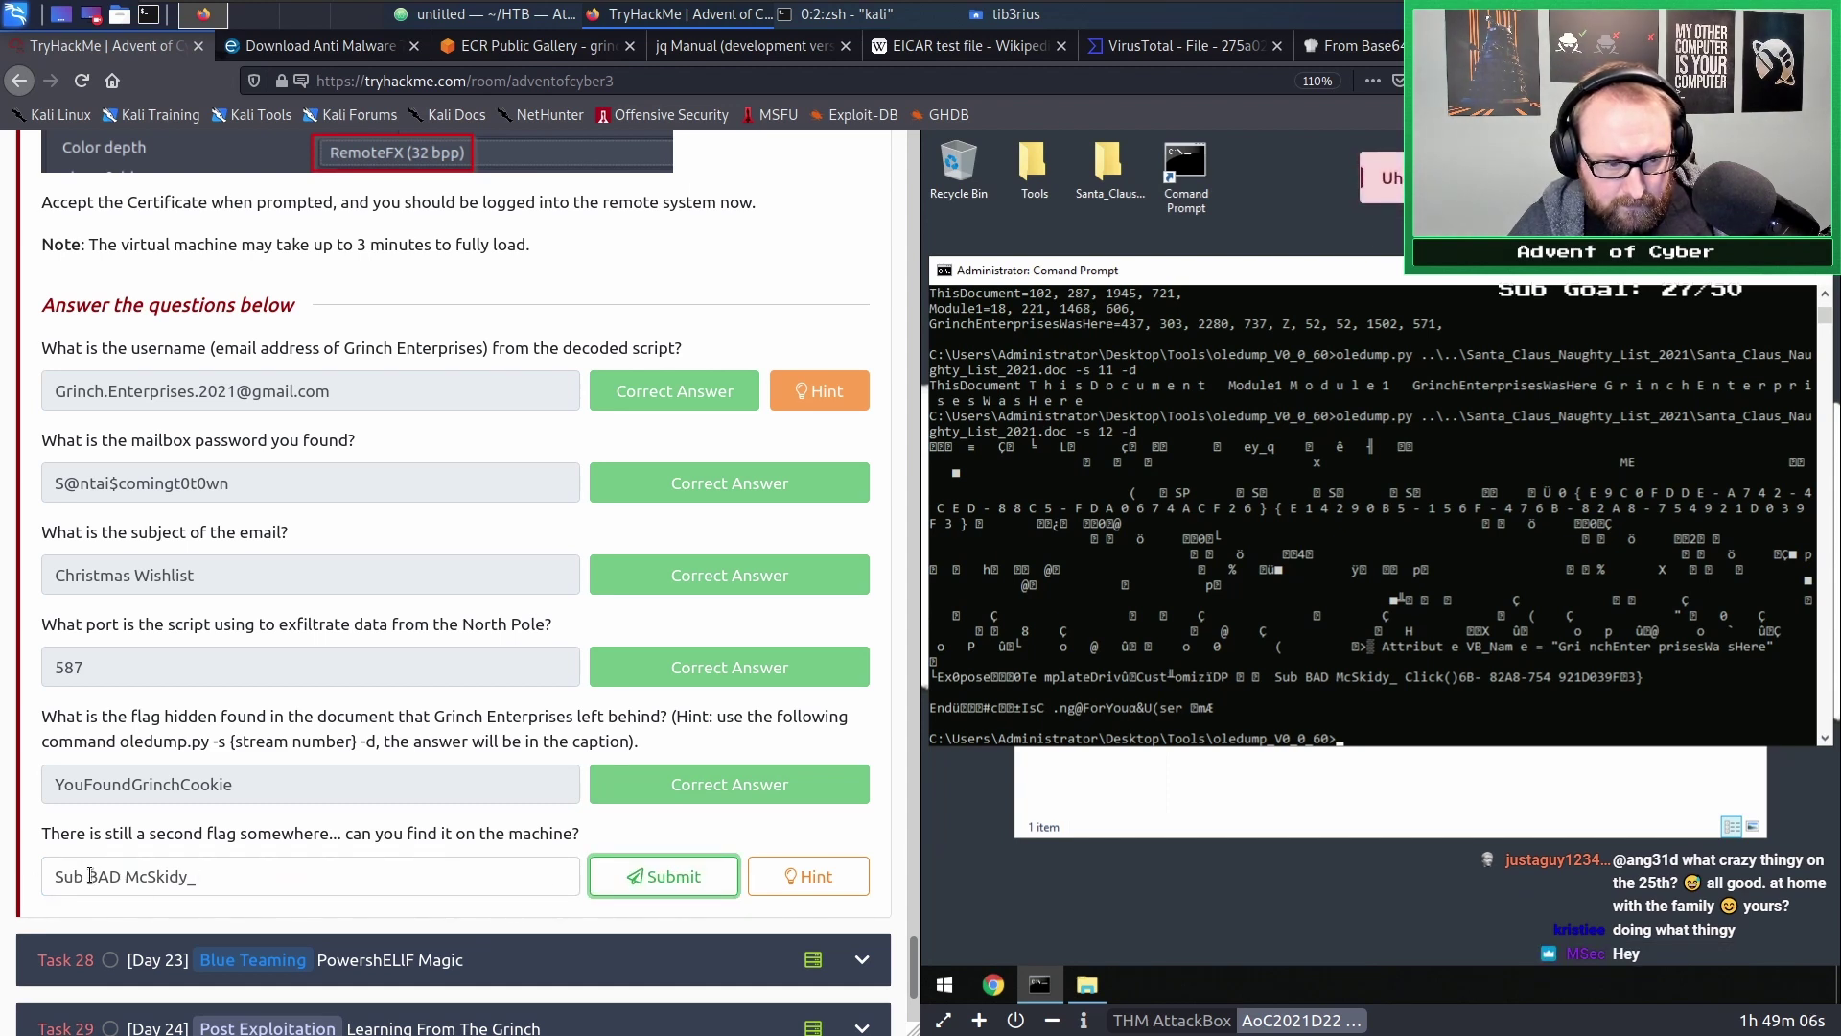
left_click_drag(90, 875, 17, 866)
key("BackSpace")
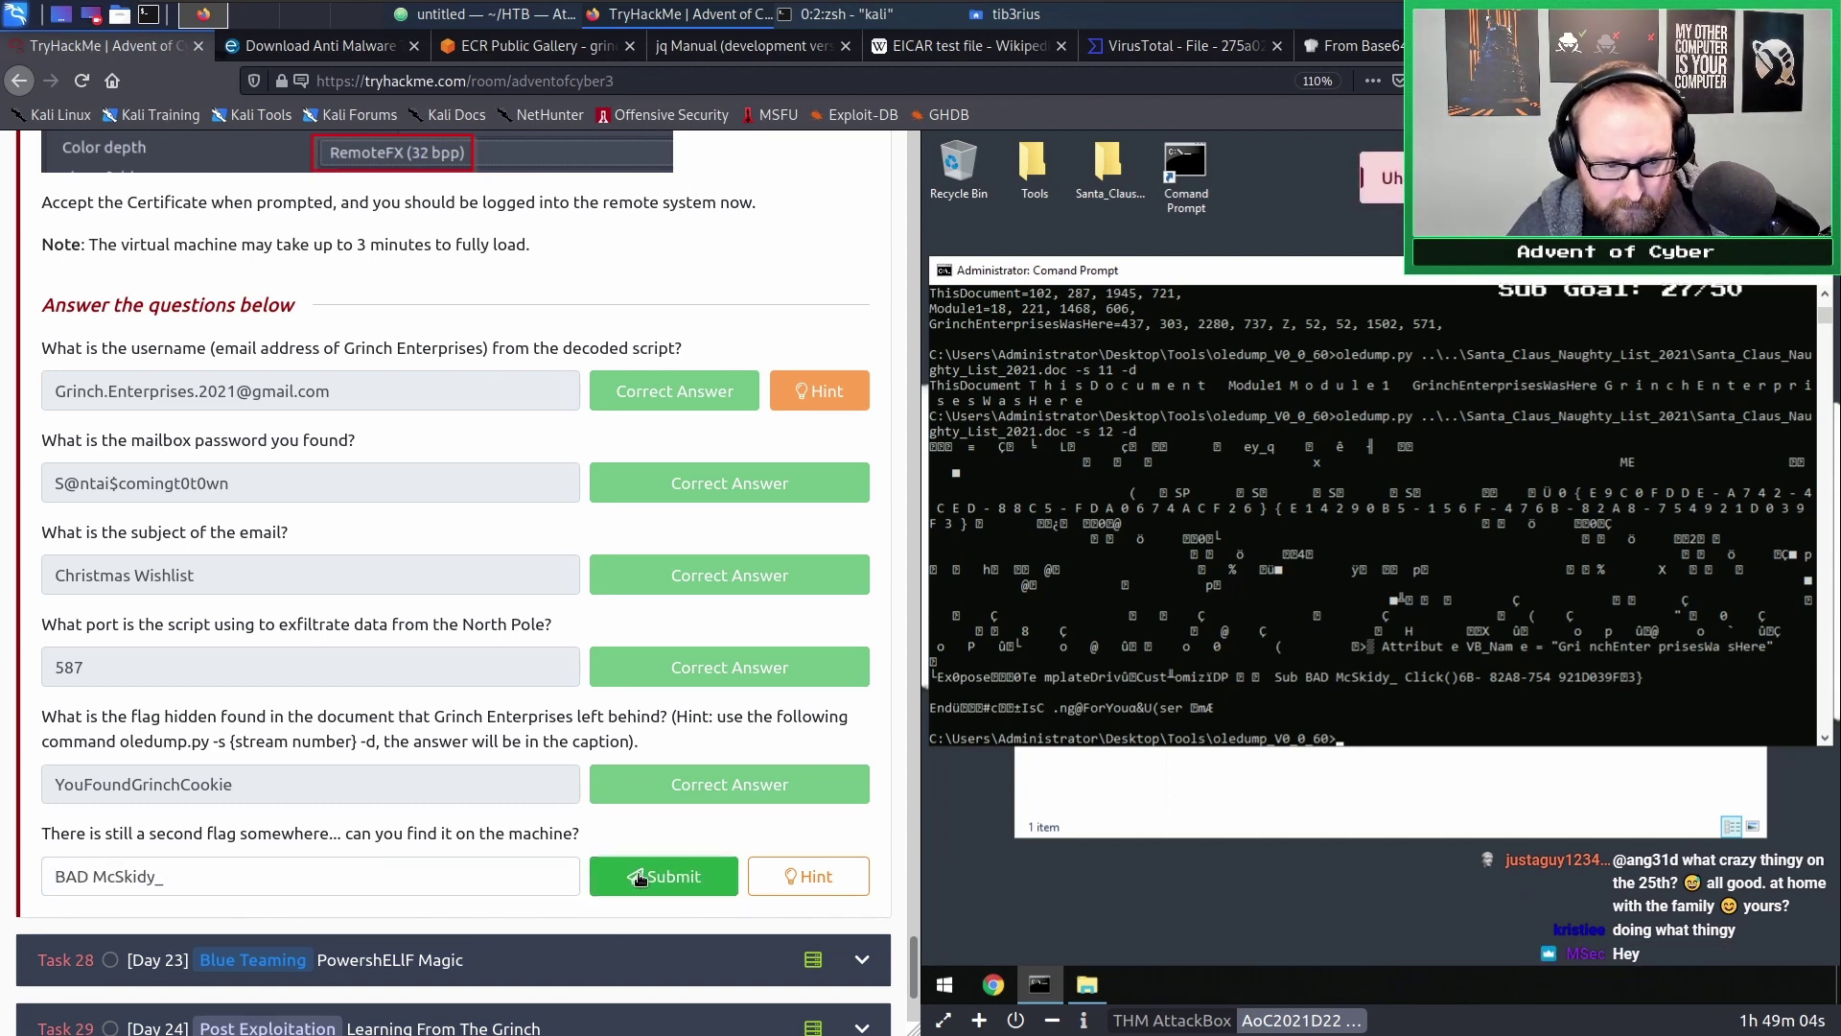
triple_click(361, 881)
key("BackSpace")
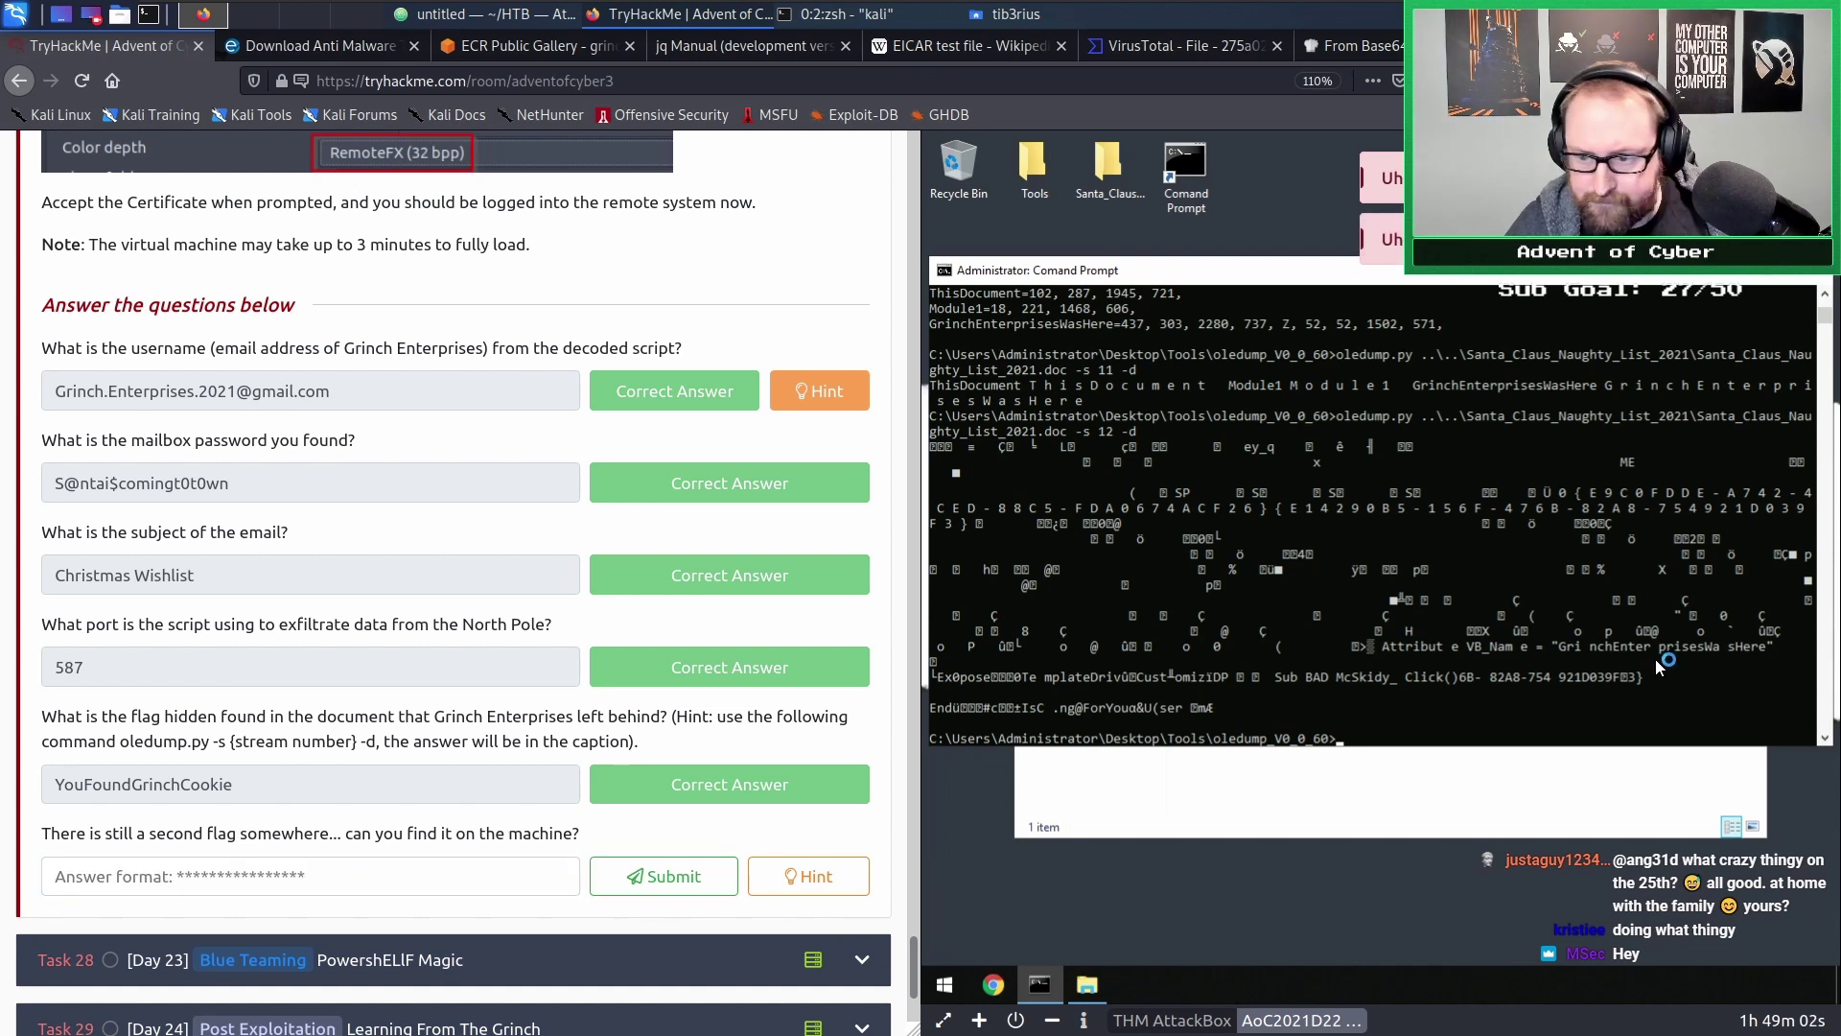
left_click(1538, 673)
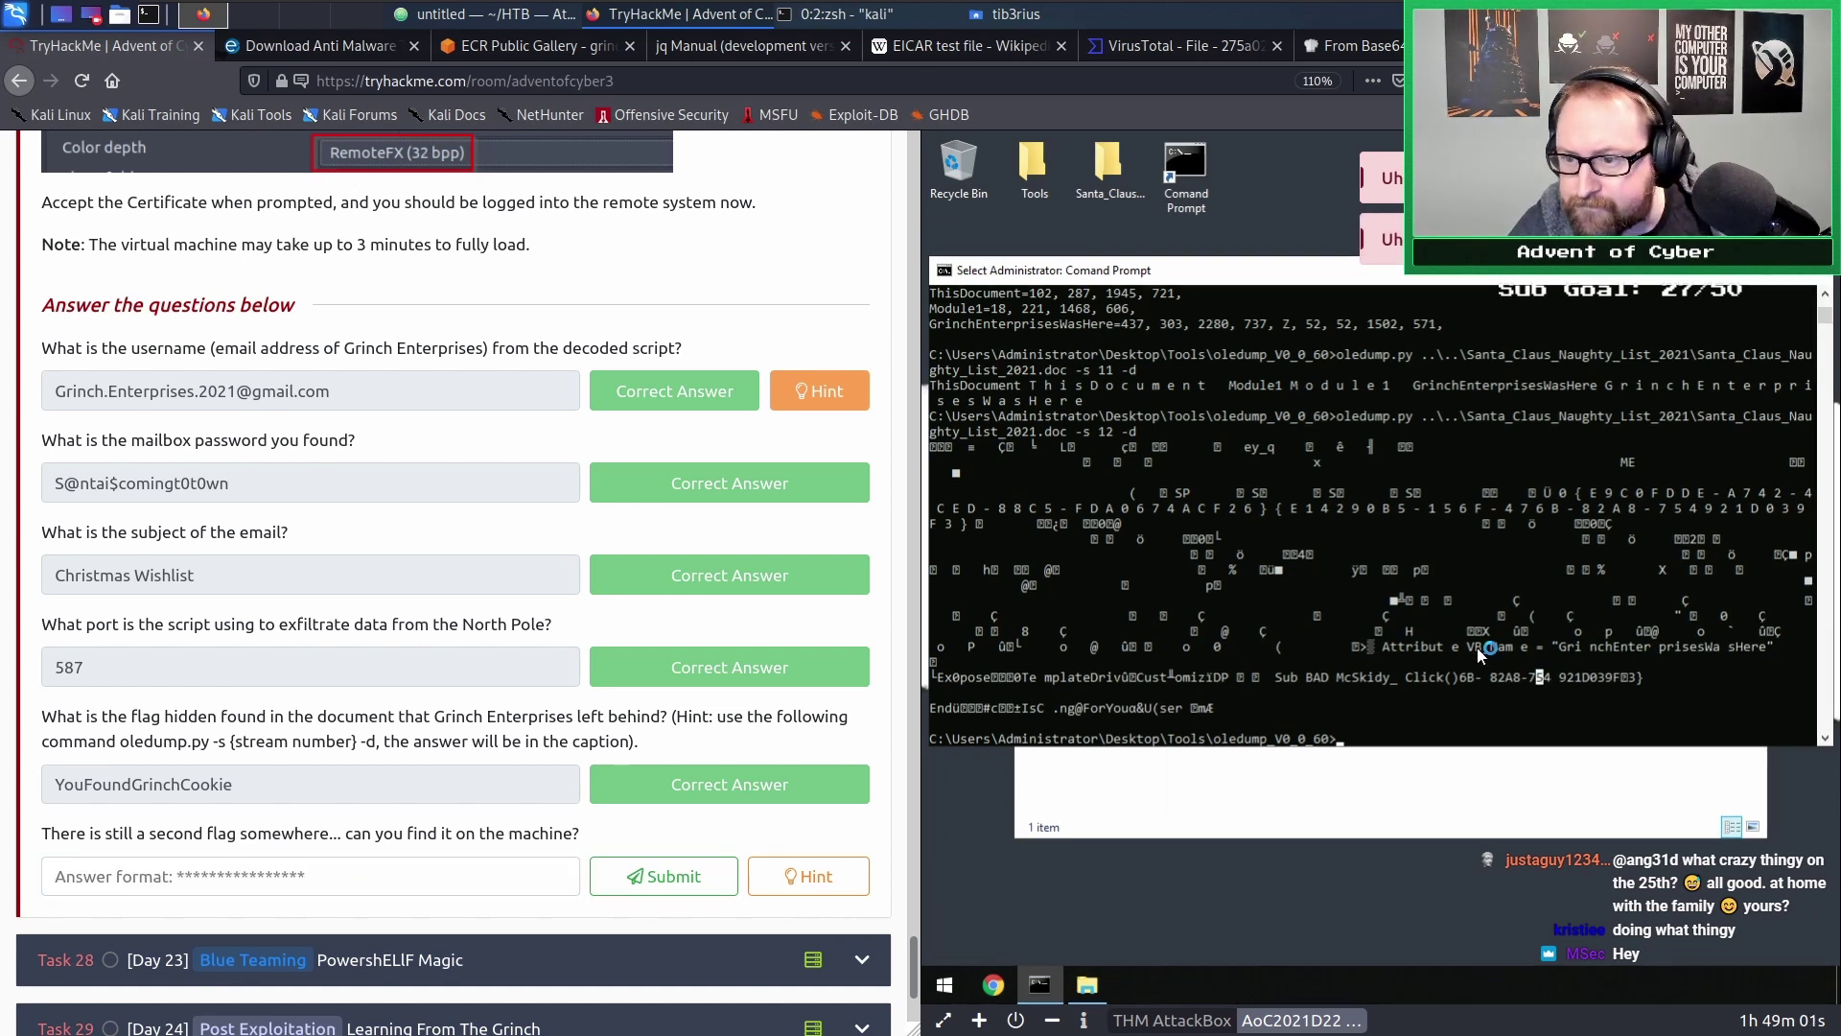
- Dump streams 13 and 14 of the document with the -d option
left_click(1411, 694)
key("Up")
key("BackSpace")
key("BackSpace")
key("BackSpace")
key("BackSpace")
type("3 -d")
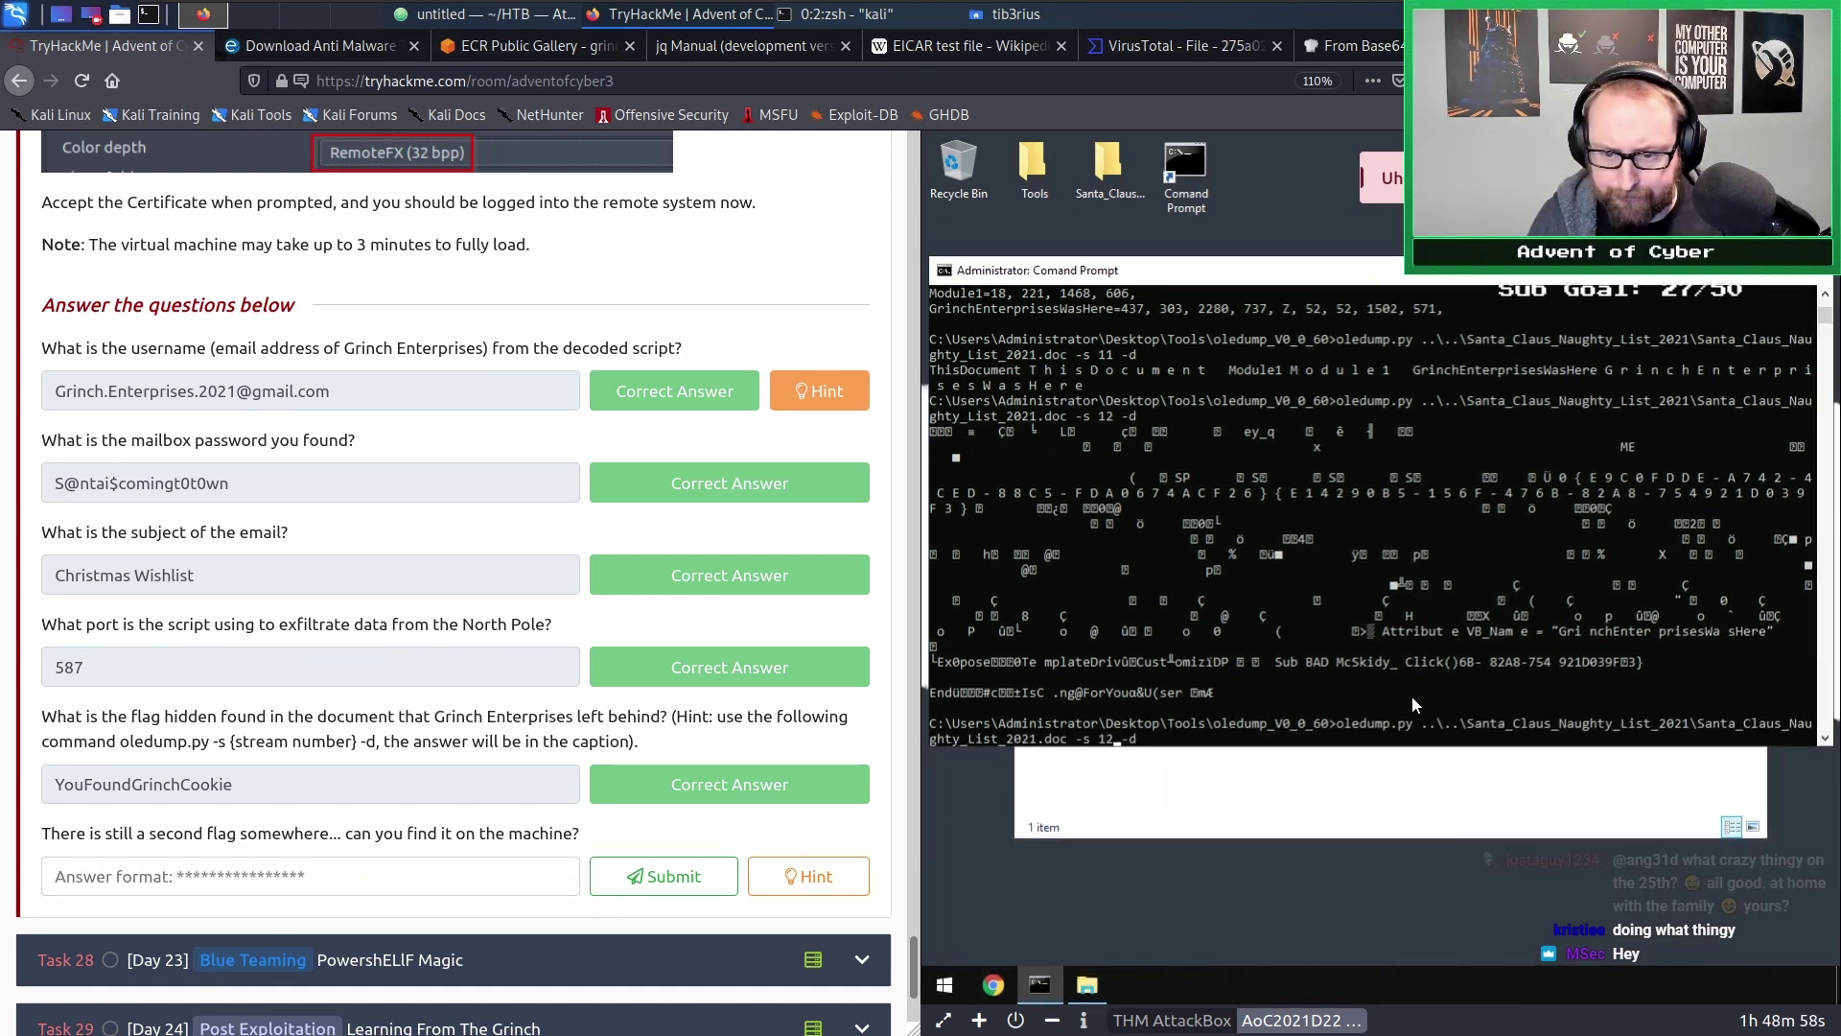
key("Return")
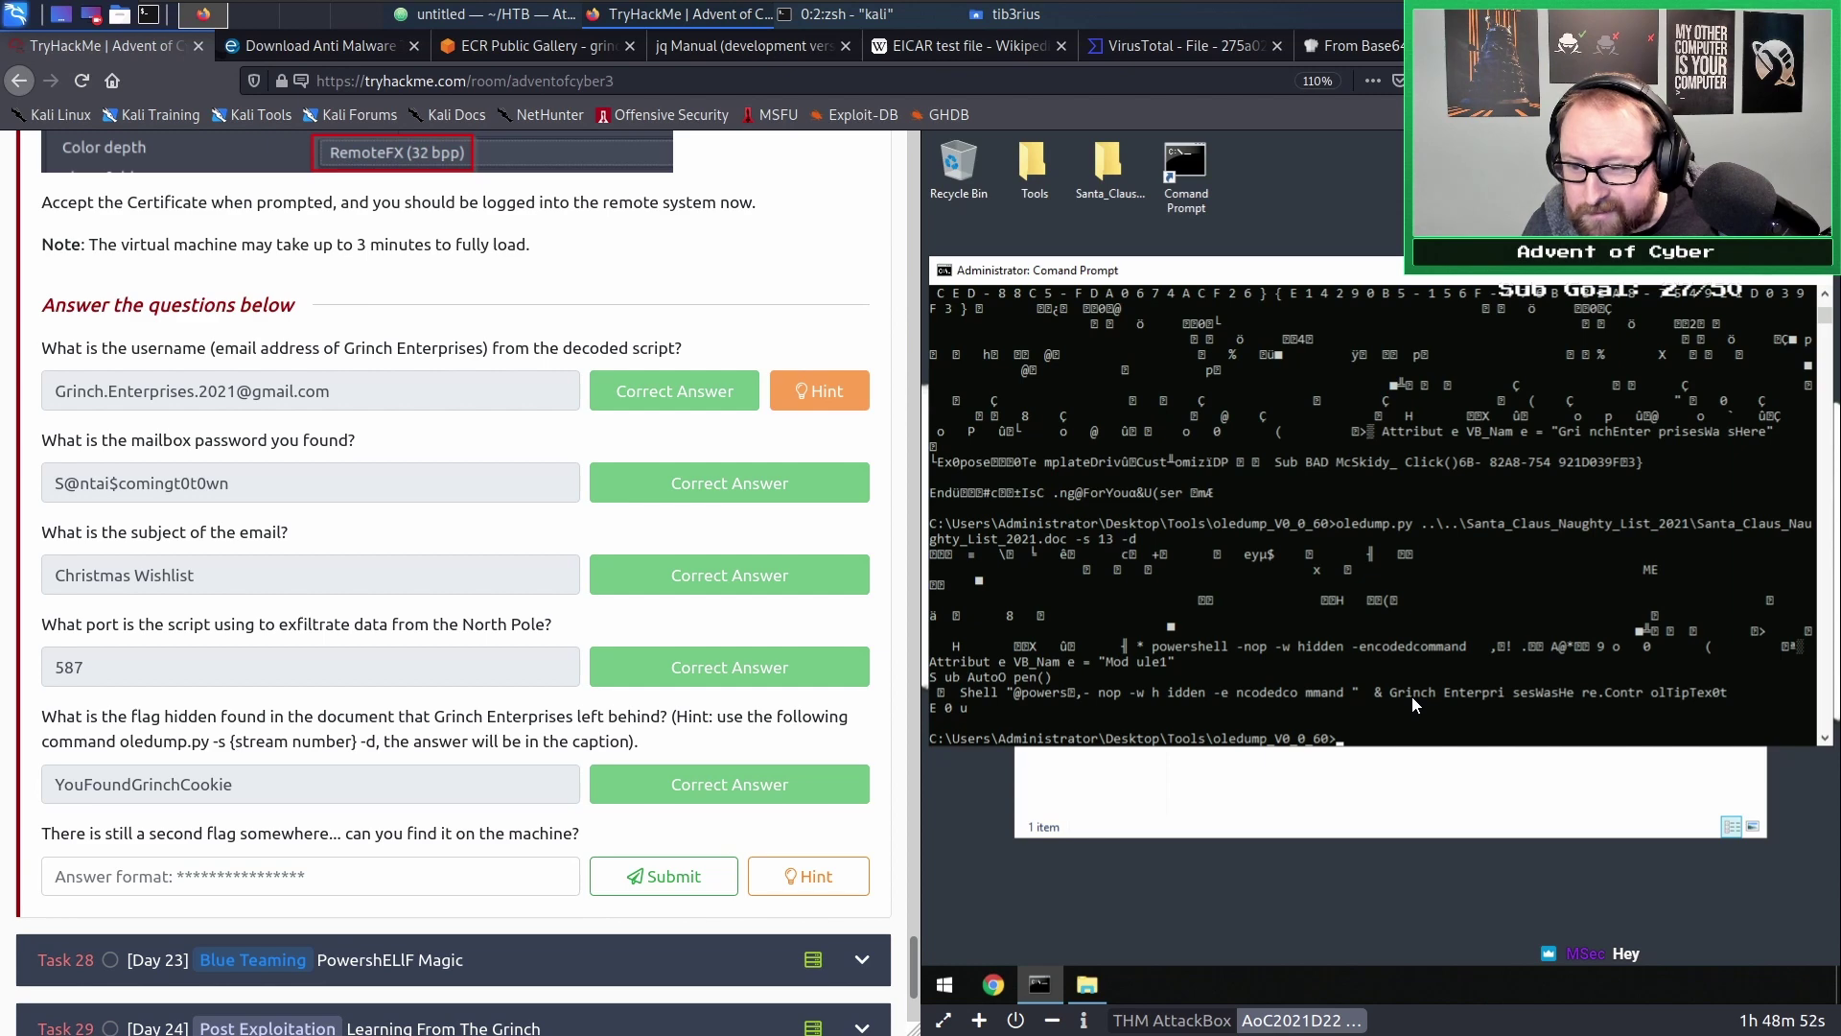
key("Up")
key("Left")
key("Left")
key("Left")
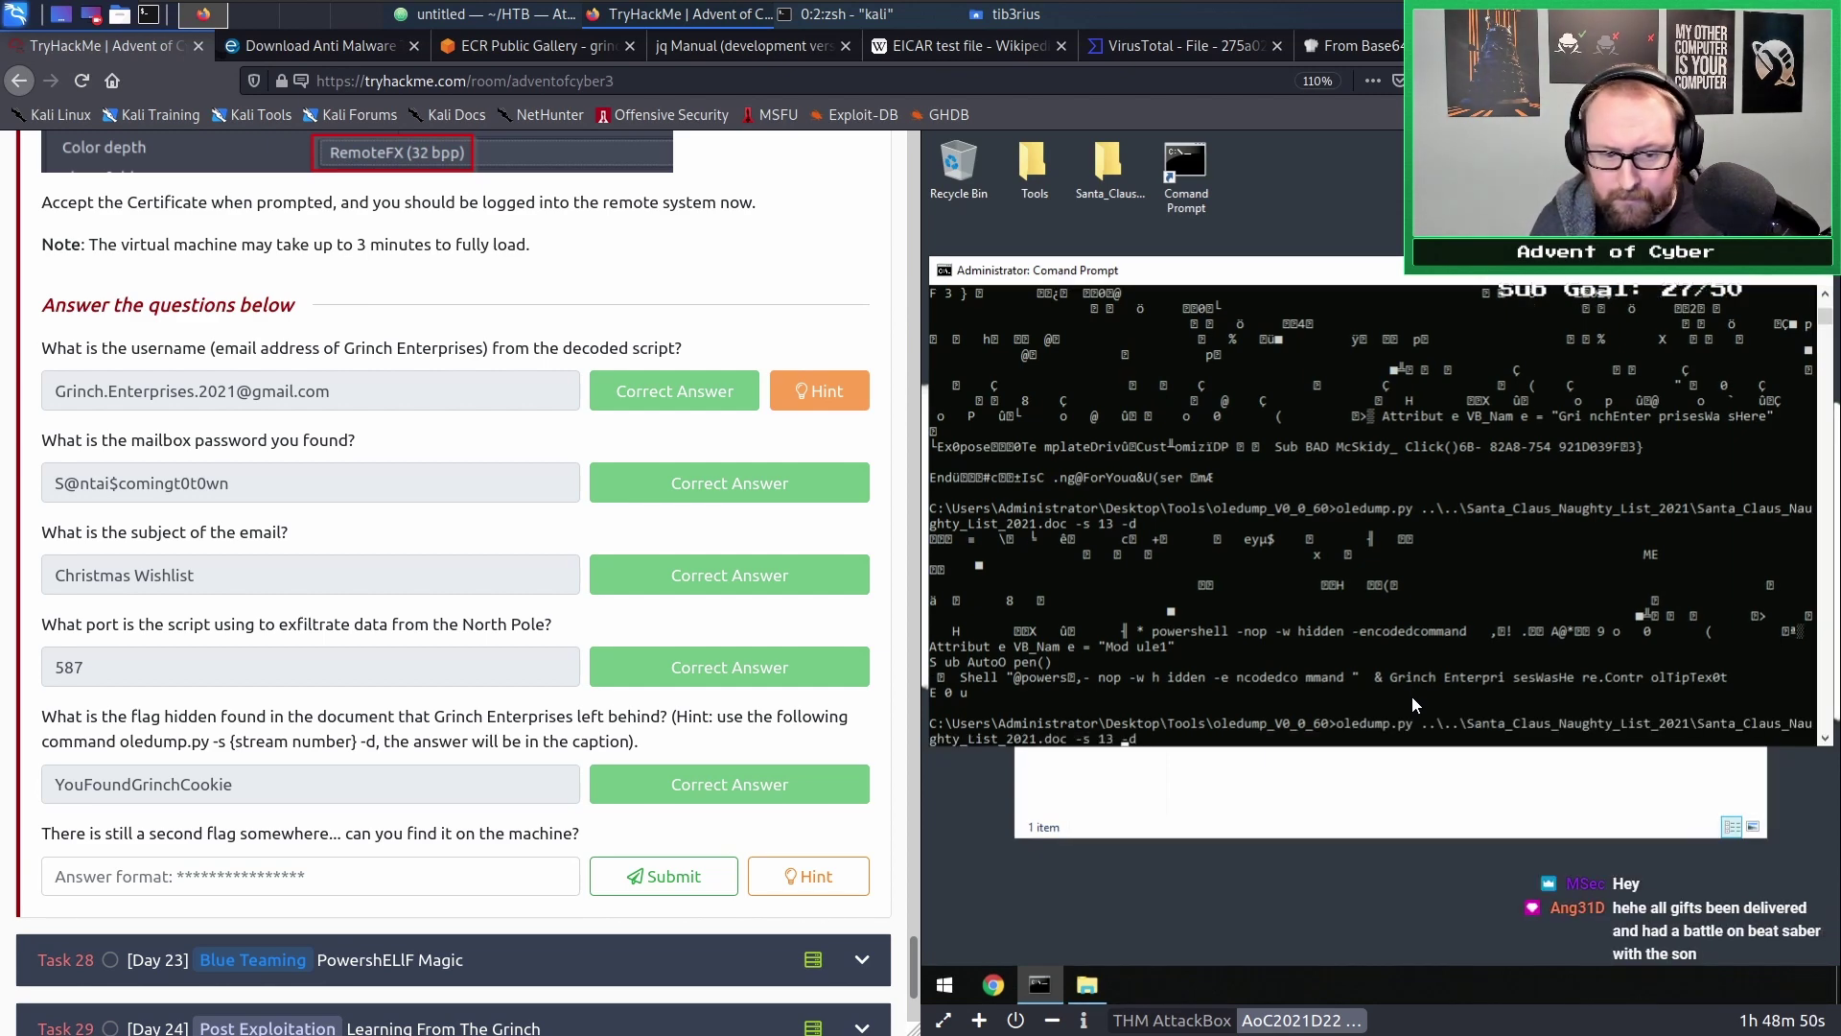
key("BackSpace")
type("4")
key("Return")
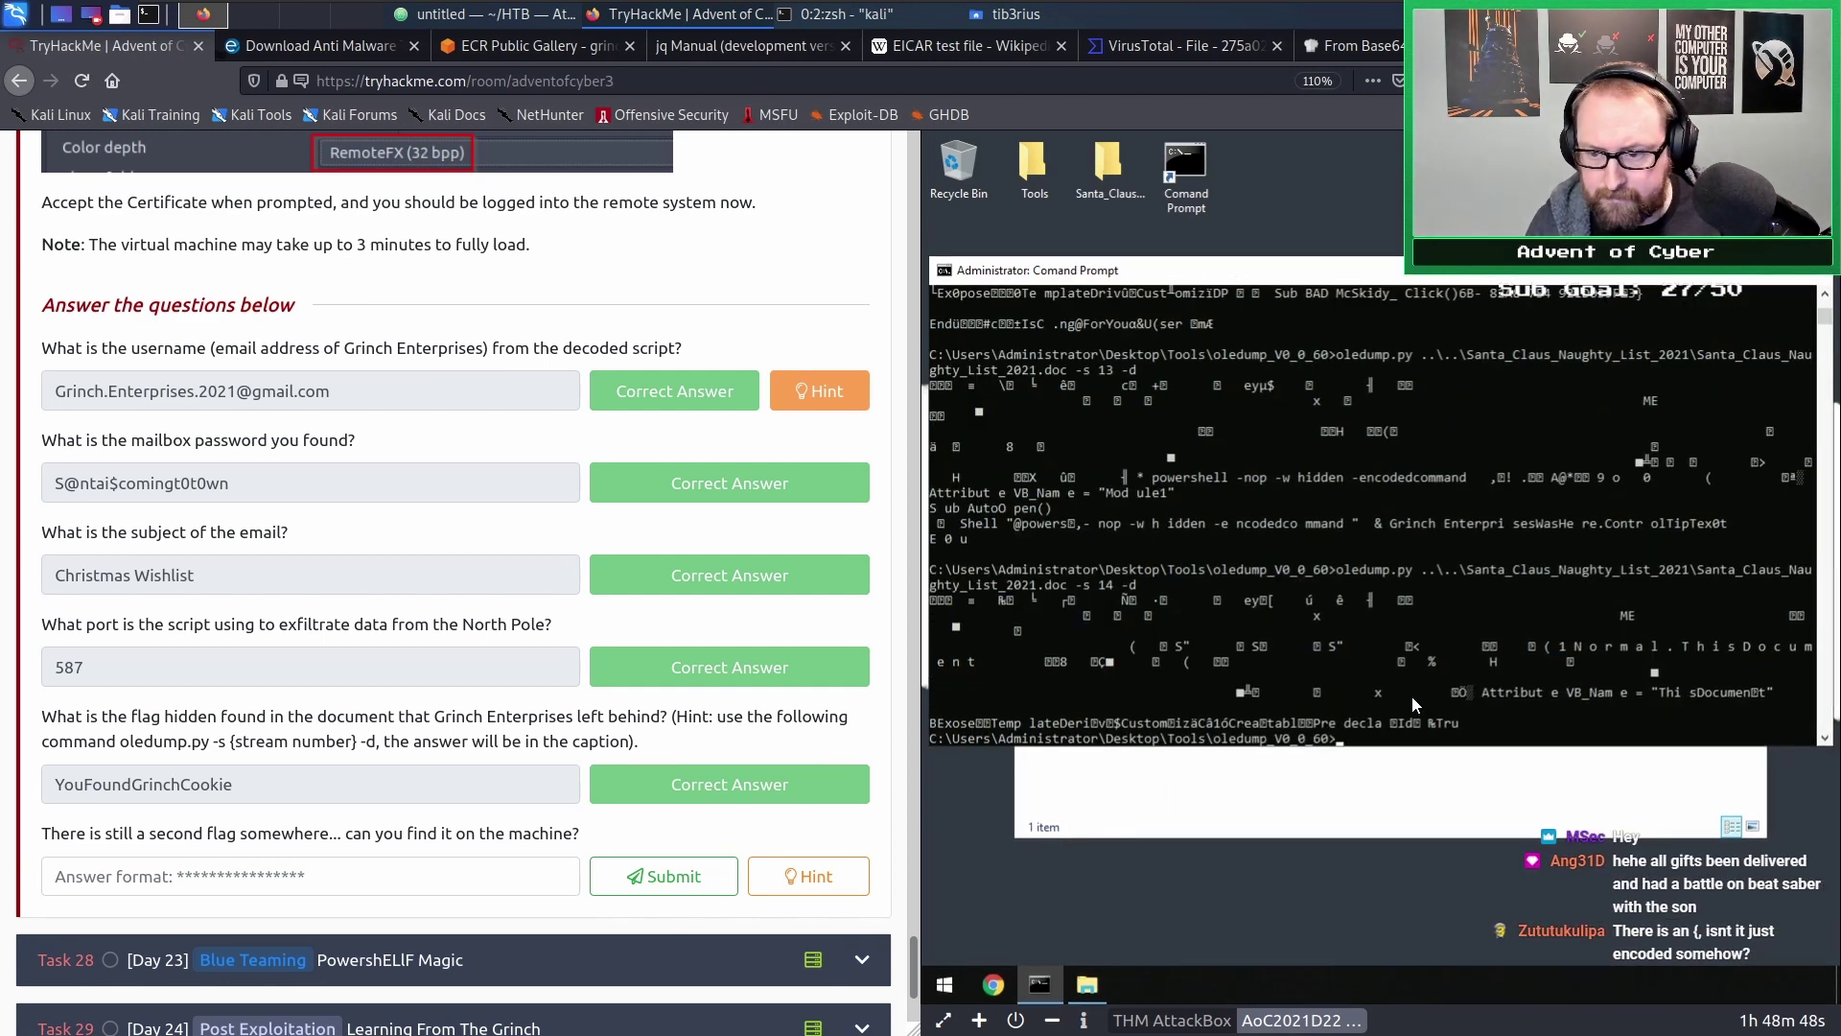
- Dump stream 15 of the document
key("Up")
key("Left")
key("Left")
key("Left")
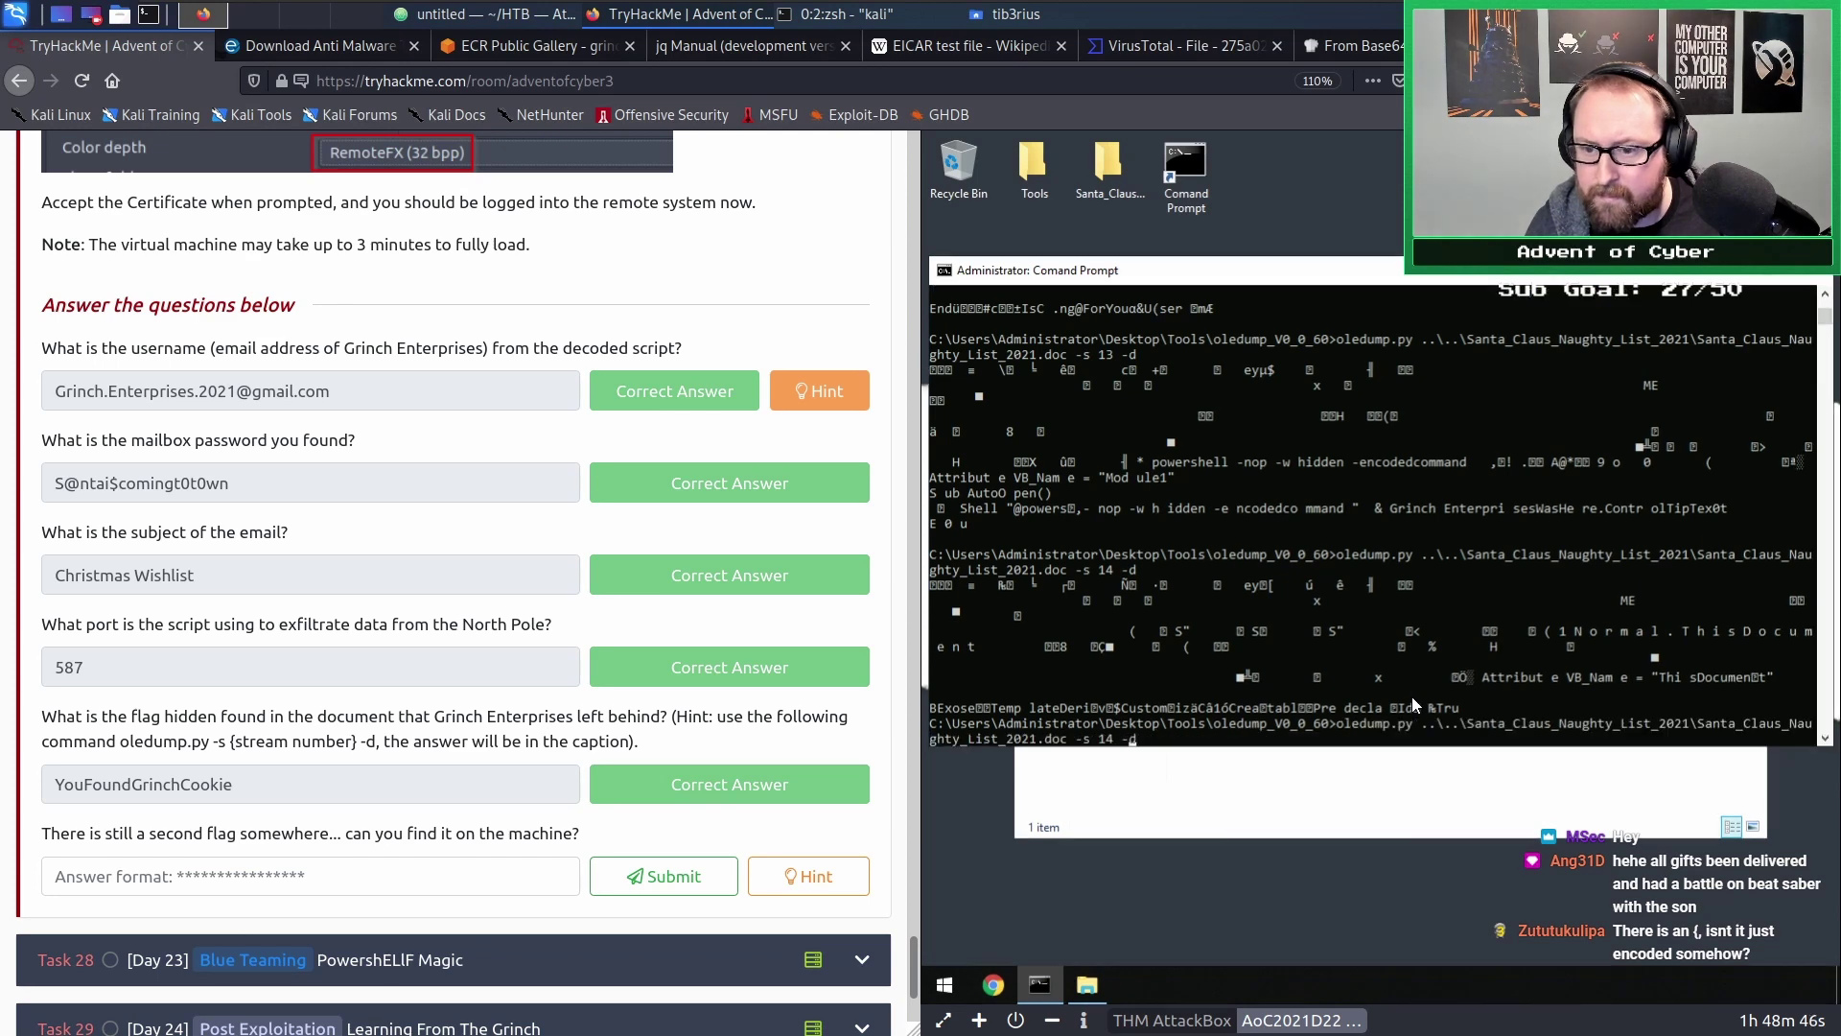
key("BackSpace")
type("5")
key("Return")
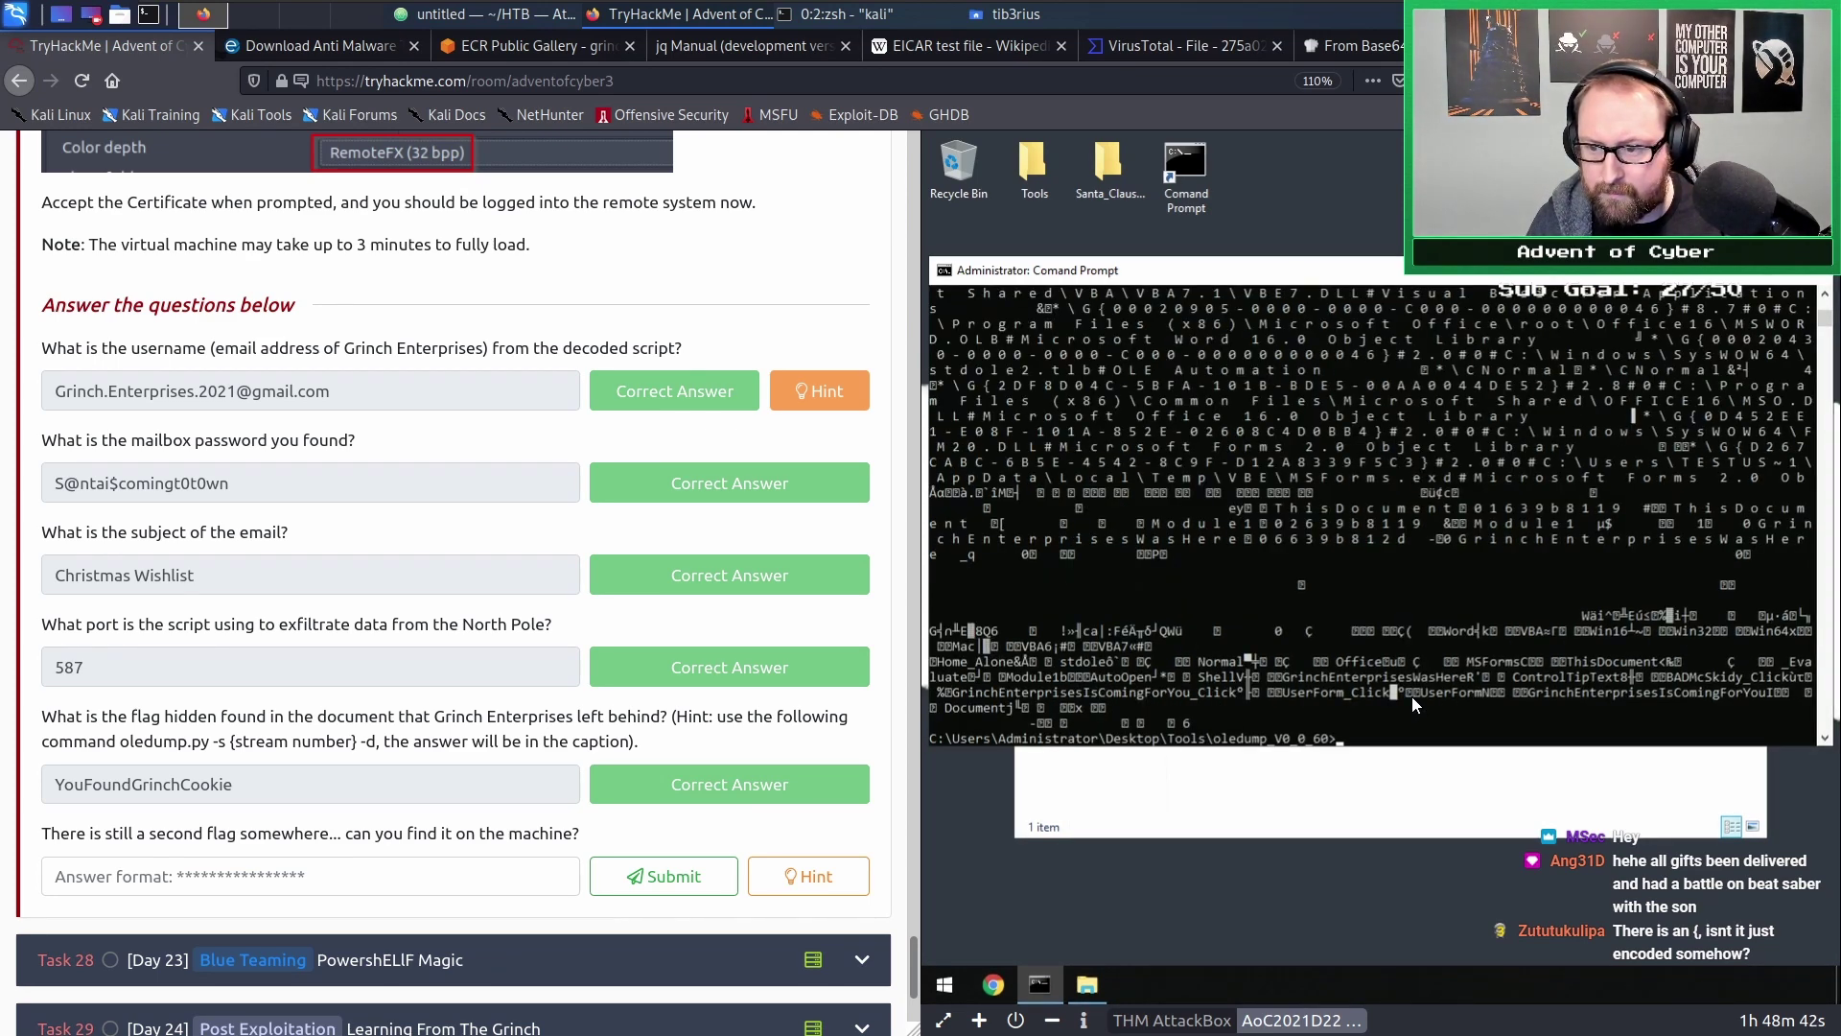
- List all 17 document streams, then redisplay stream 12's Sub BAD McSkidy_ Click dump
key("Up")
key("BackSpace")
key("BackSpace")
key("BackSpace")
key("BackSpace")
key("BackSpace")
type("7 -d")
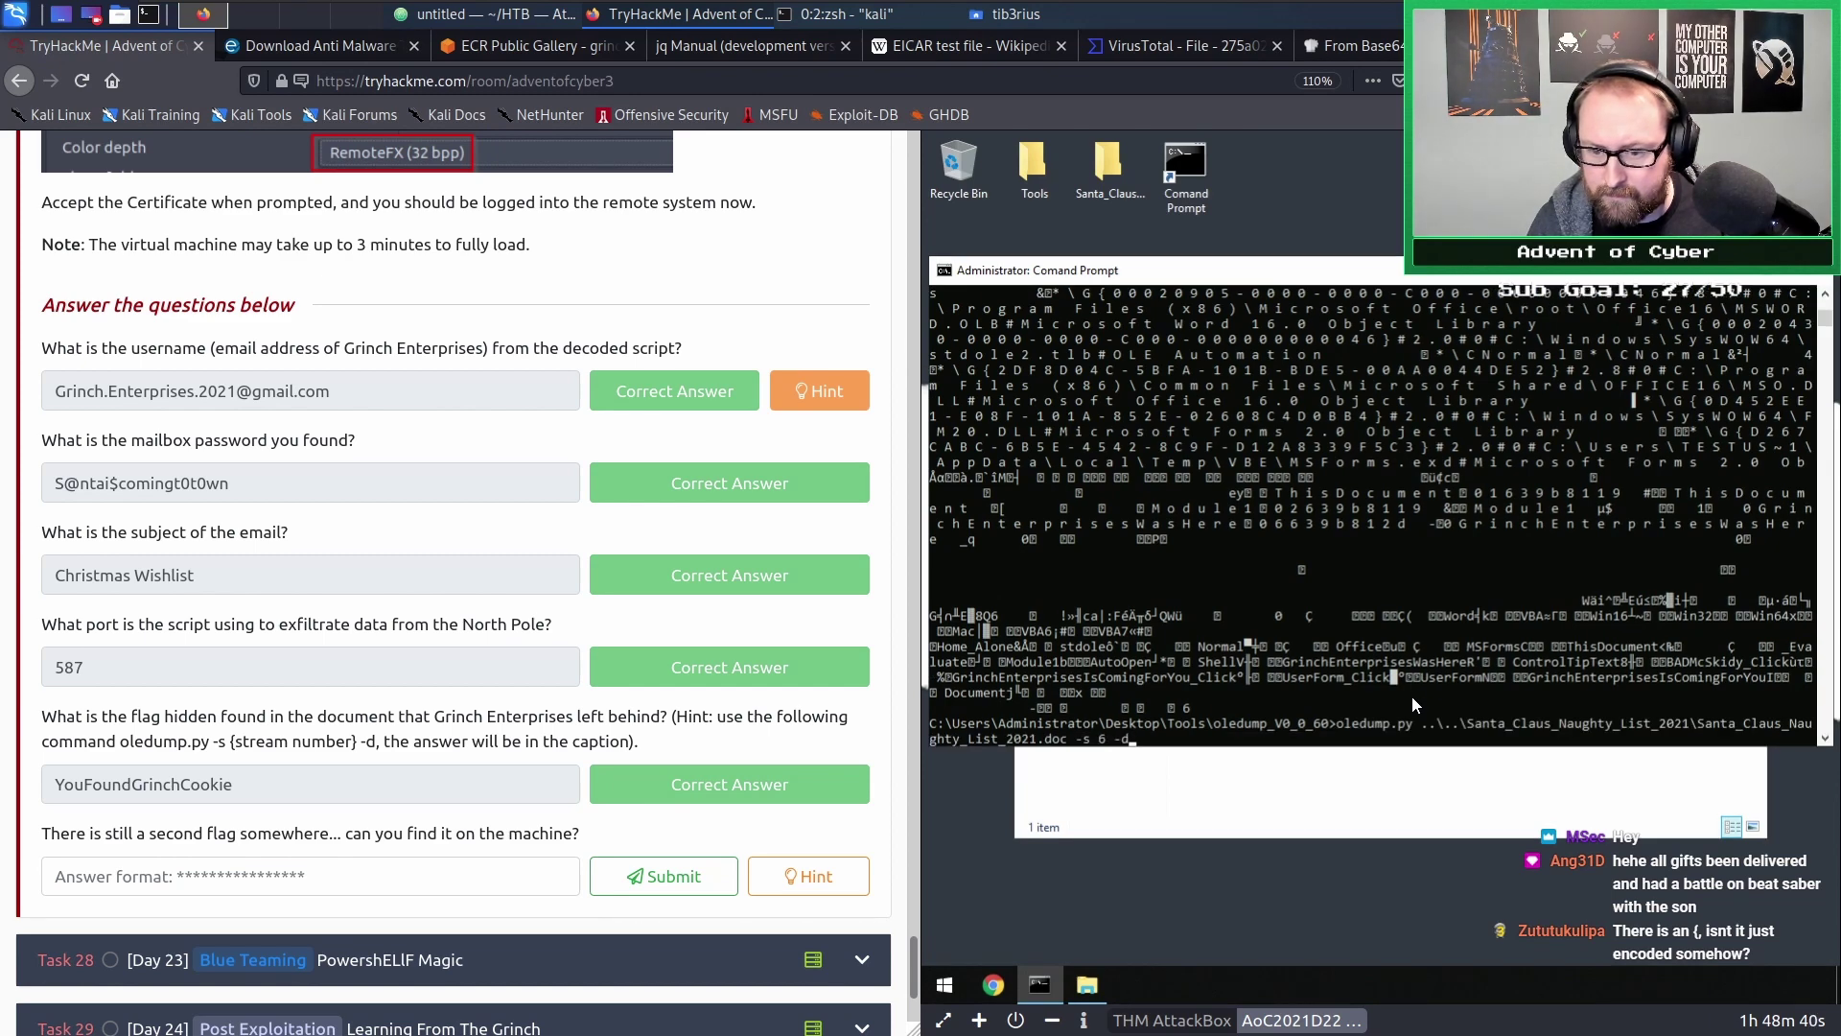
key("BackSpace")
key("BackSpace")
key("BackSpace")
key("BackSpace")
key("BackSpace")
key("BackSpace")
key("BackSpace")
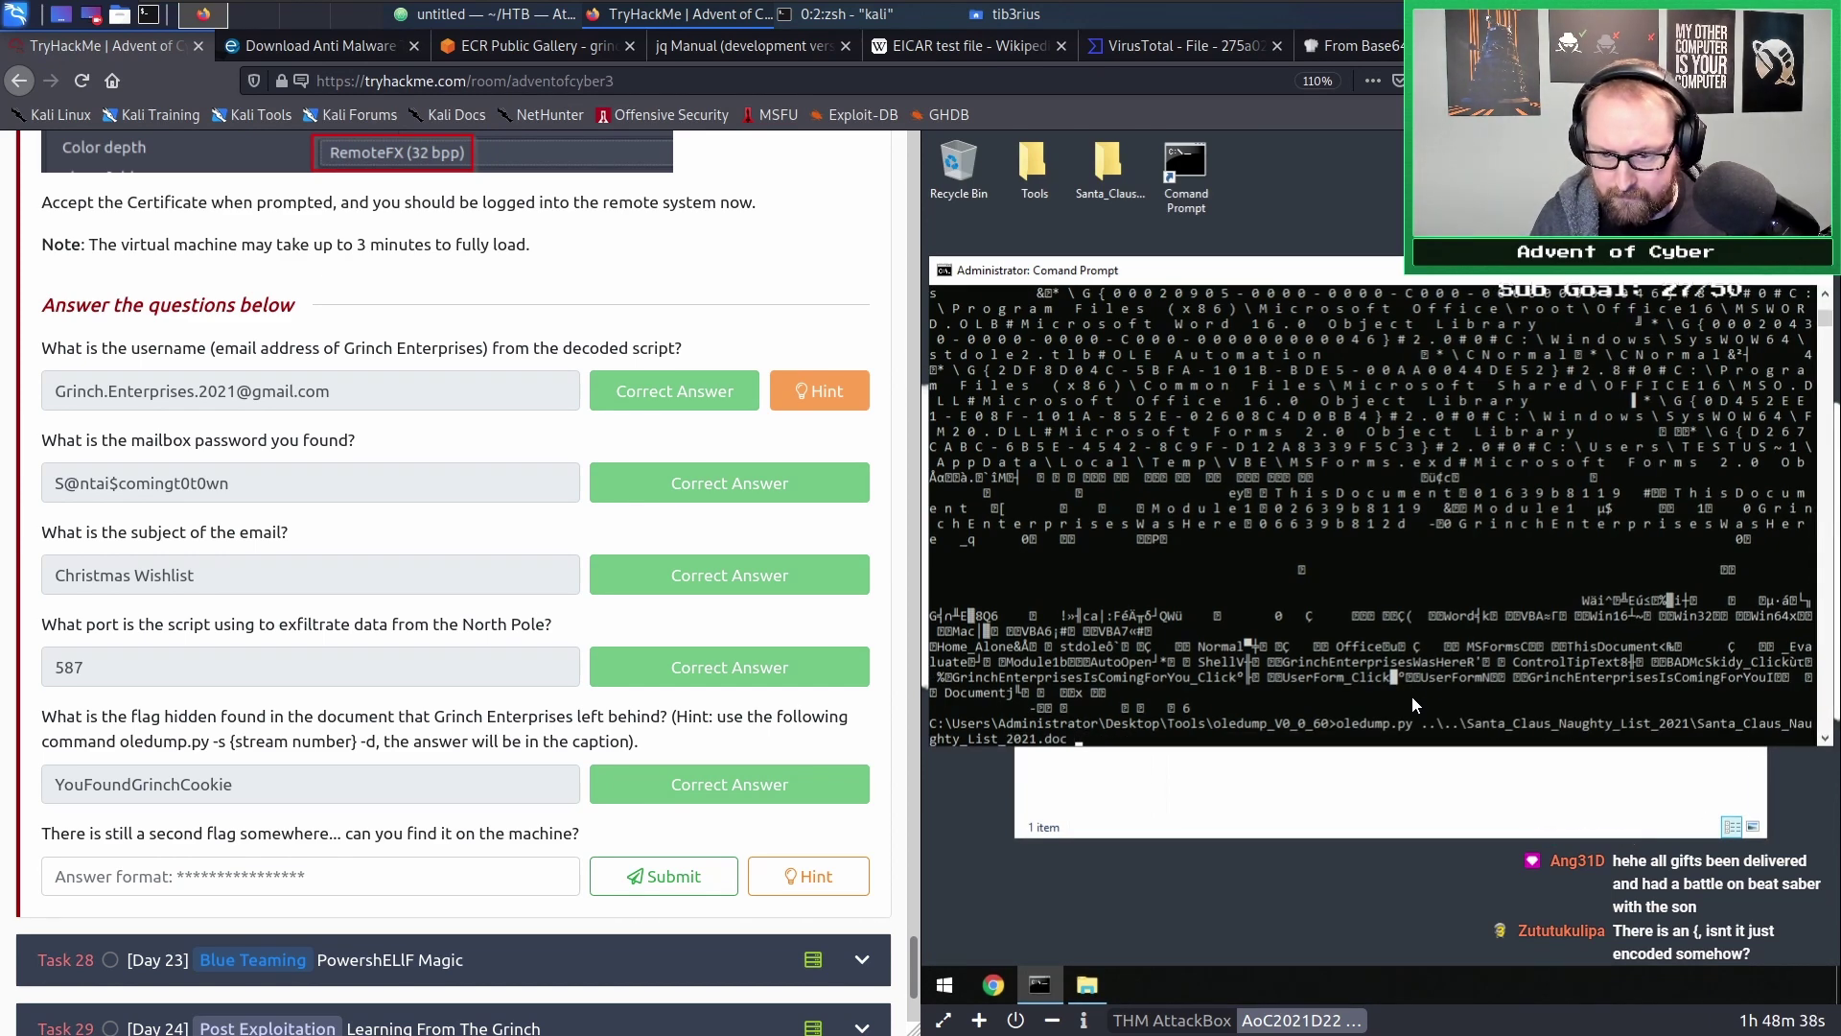
key("Return")
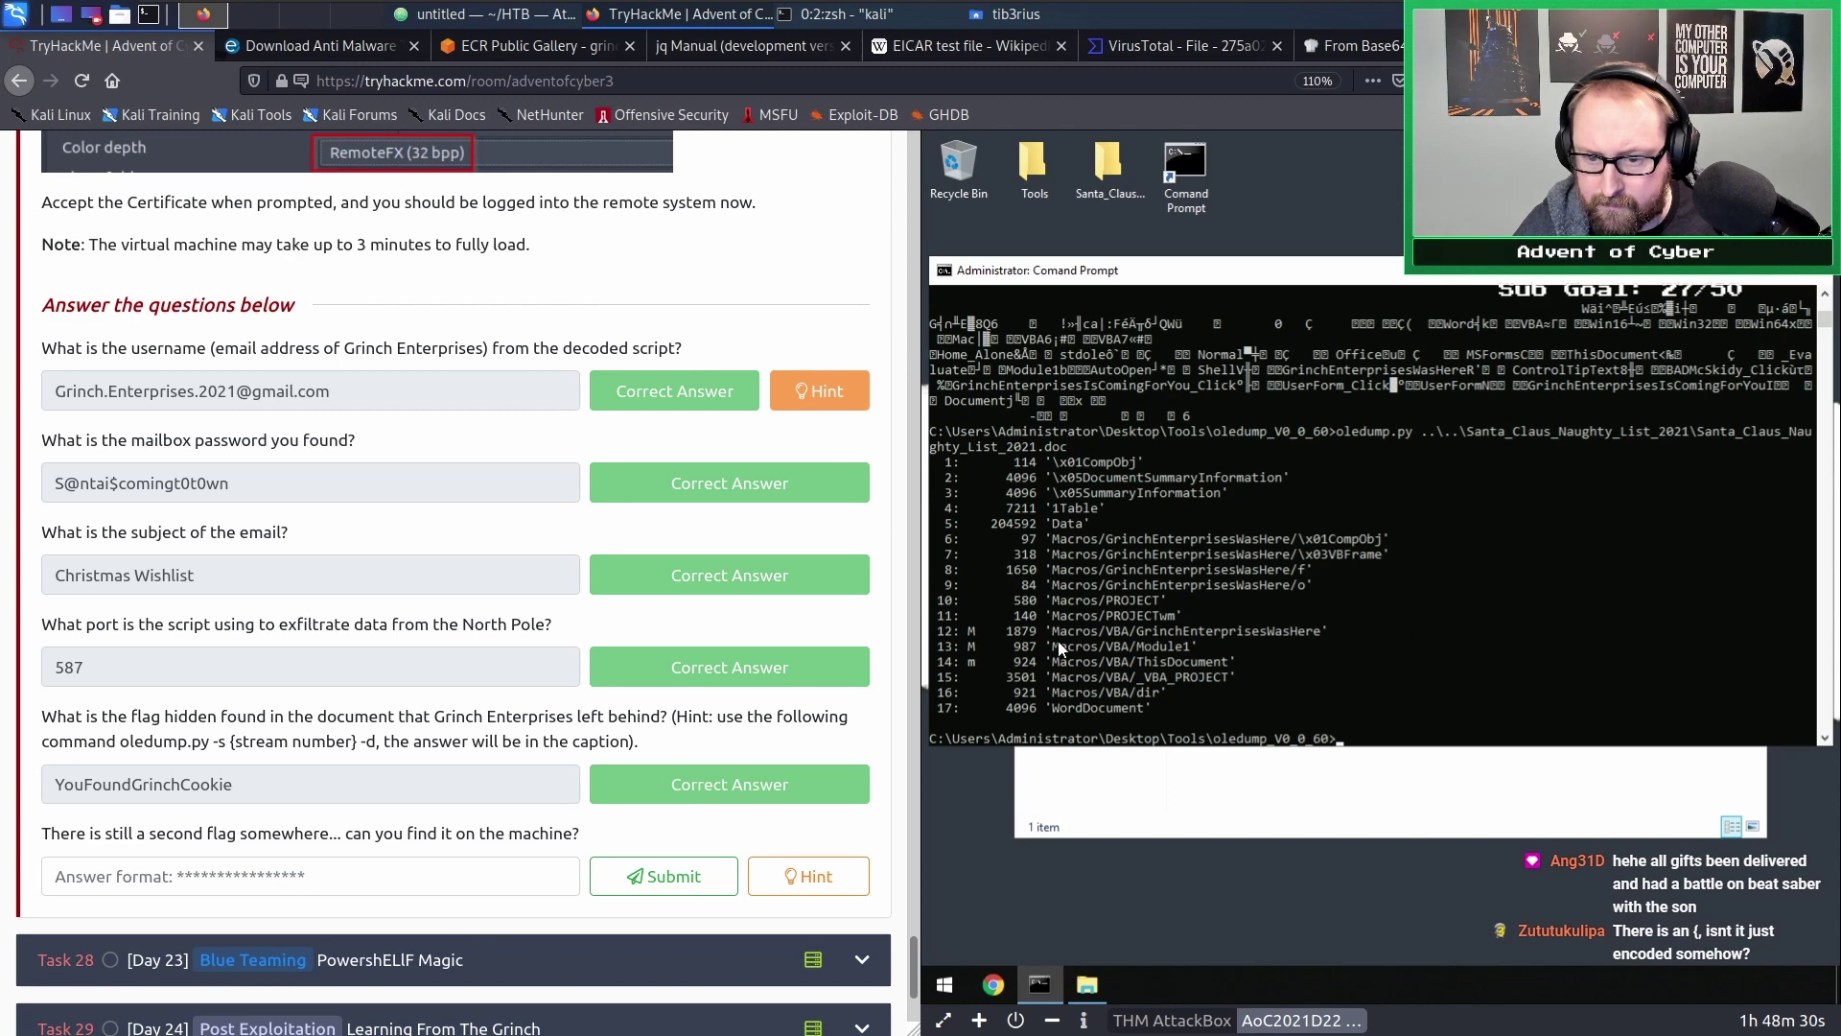
key("Up")
type("-s 13 -d")
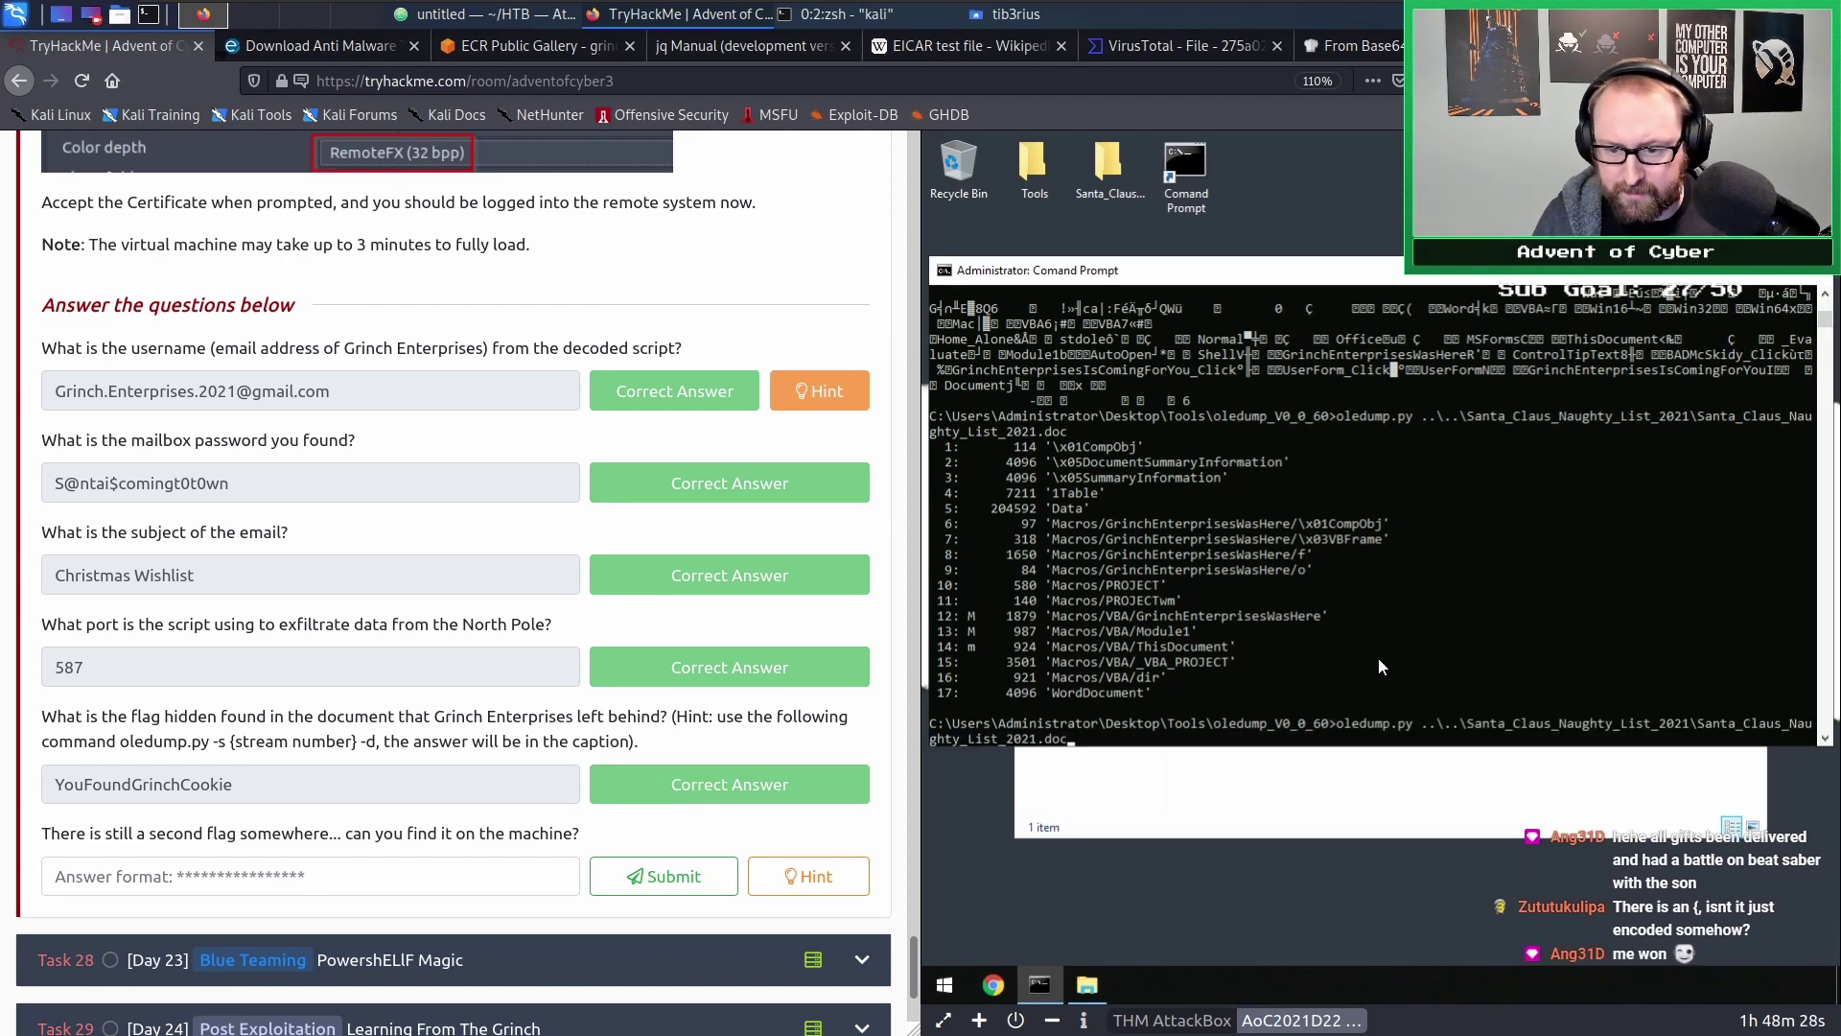
key("Return")
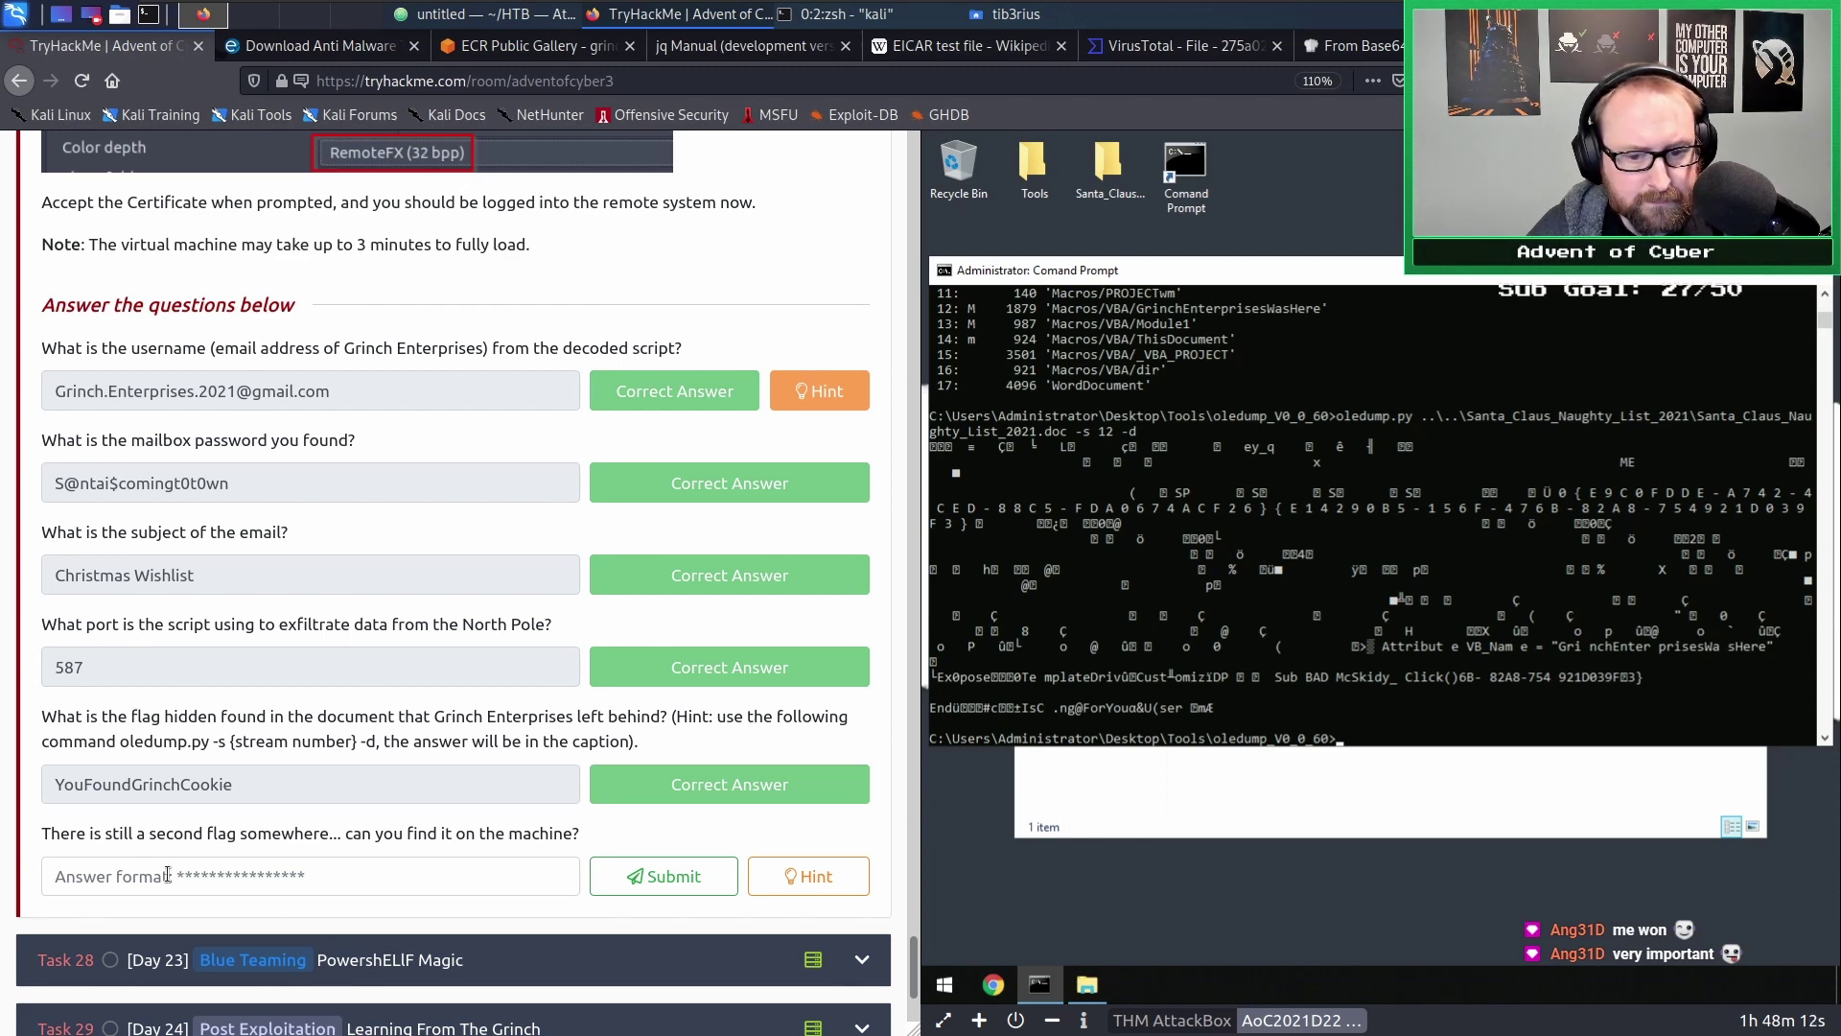
- Read the second-flag hint about the deobfuscated PowerShell script
left_click(847, 876)
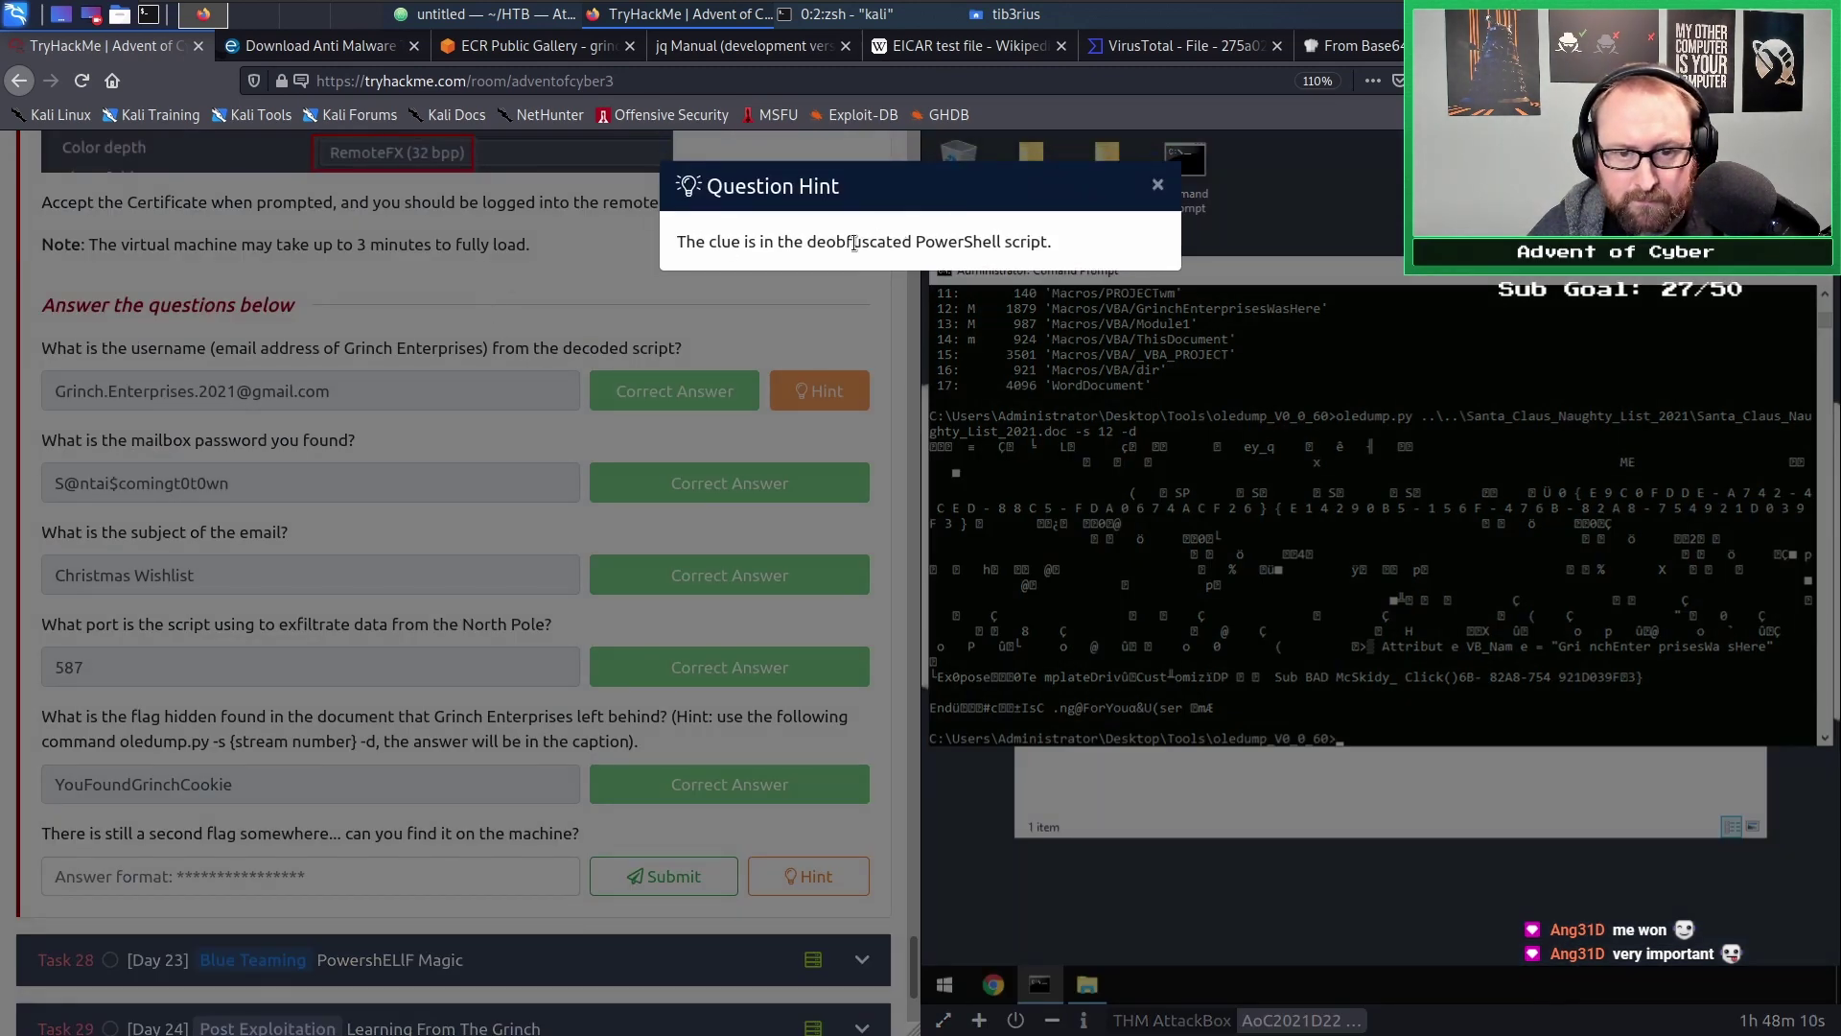
left_click(1157, 185)
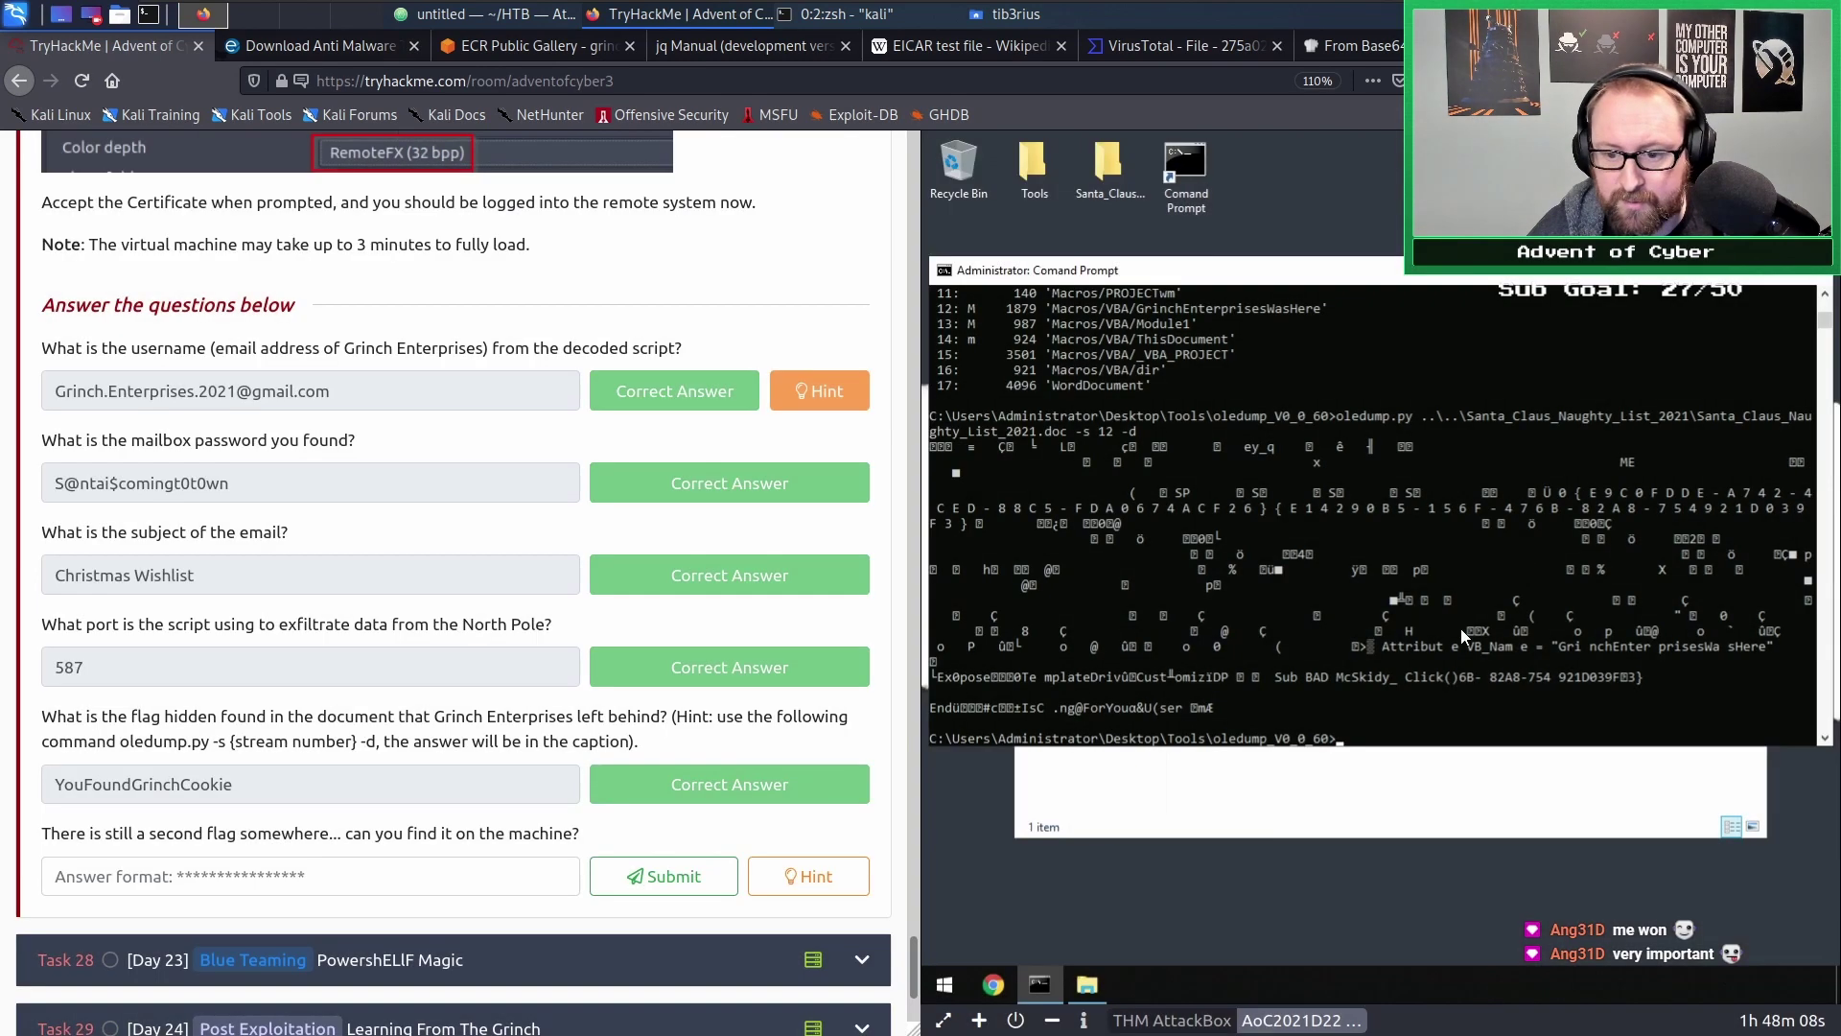
left_click(1446, 688)
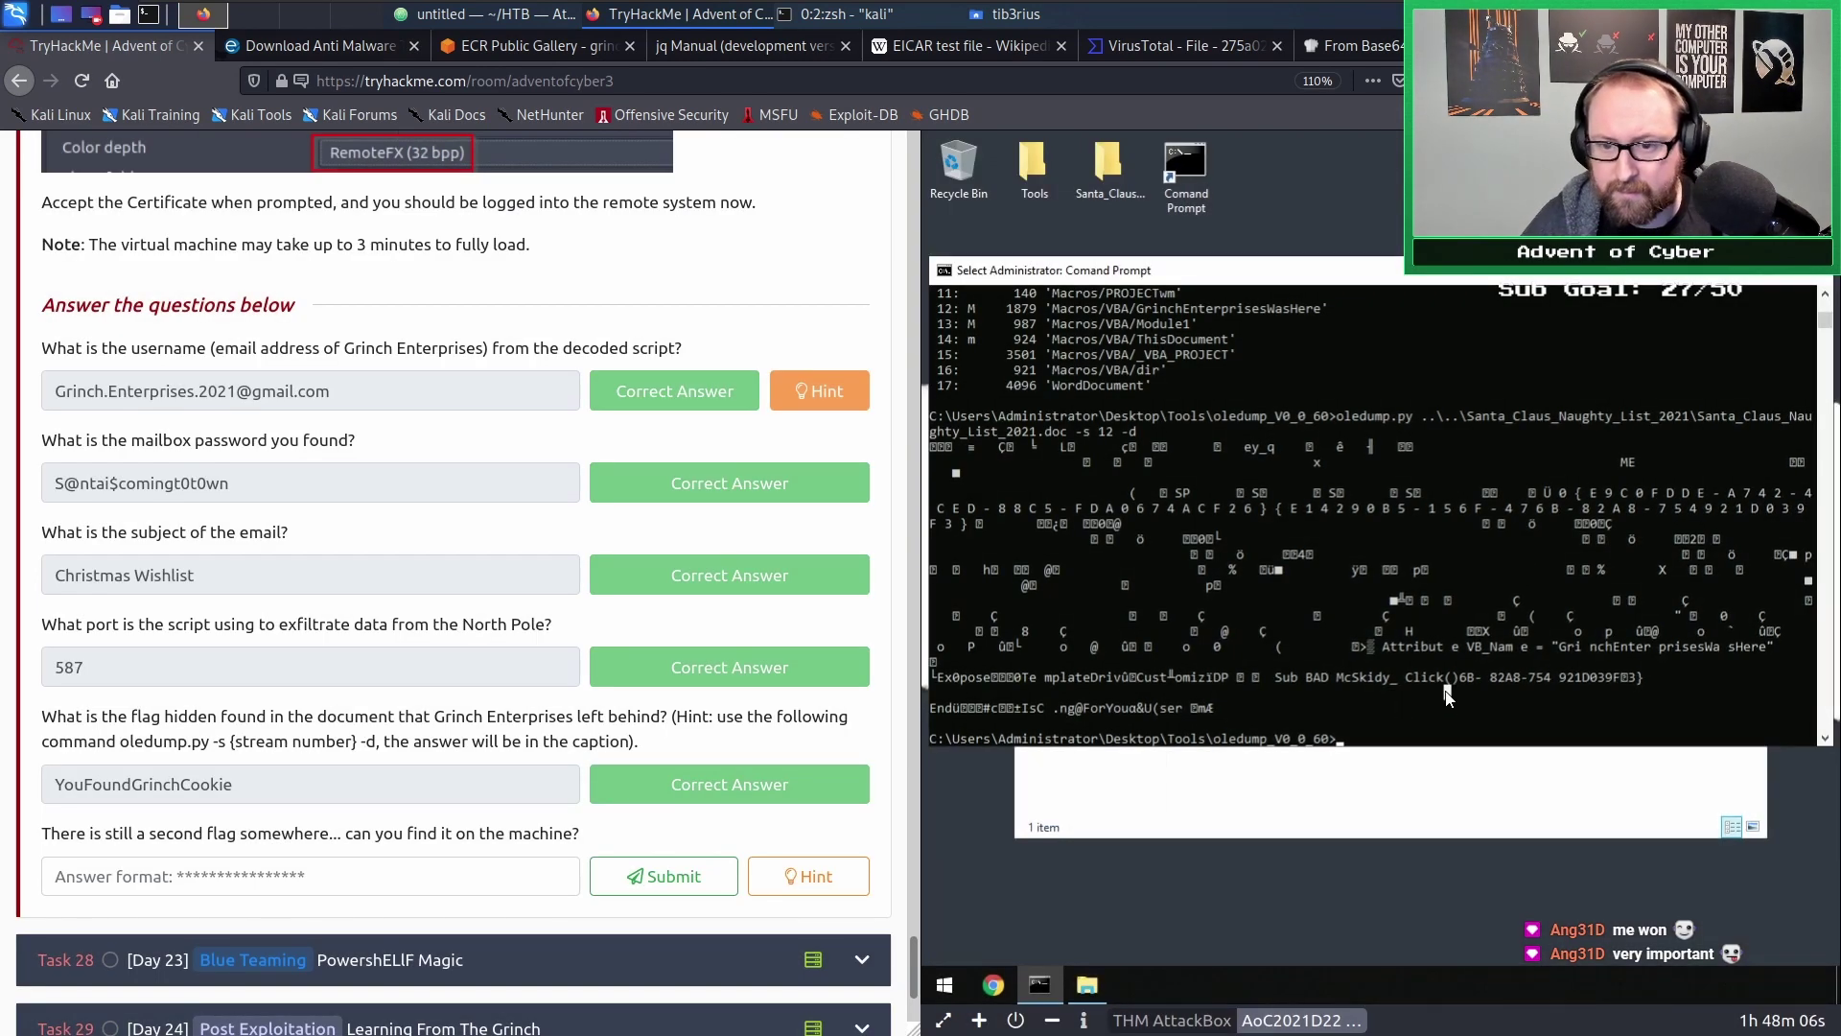
- Dump stream 13, revealing its powershell -encodedcommand call
key("Escape")
key("Up")
key("Left")
key("Left")
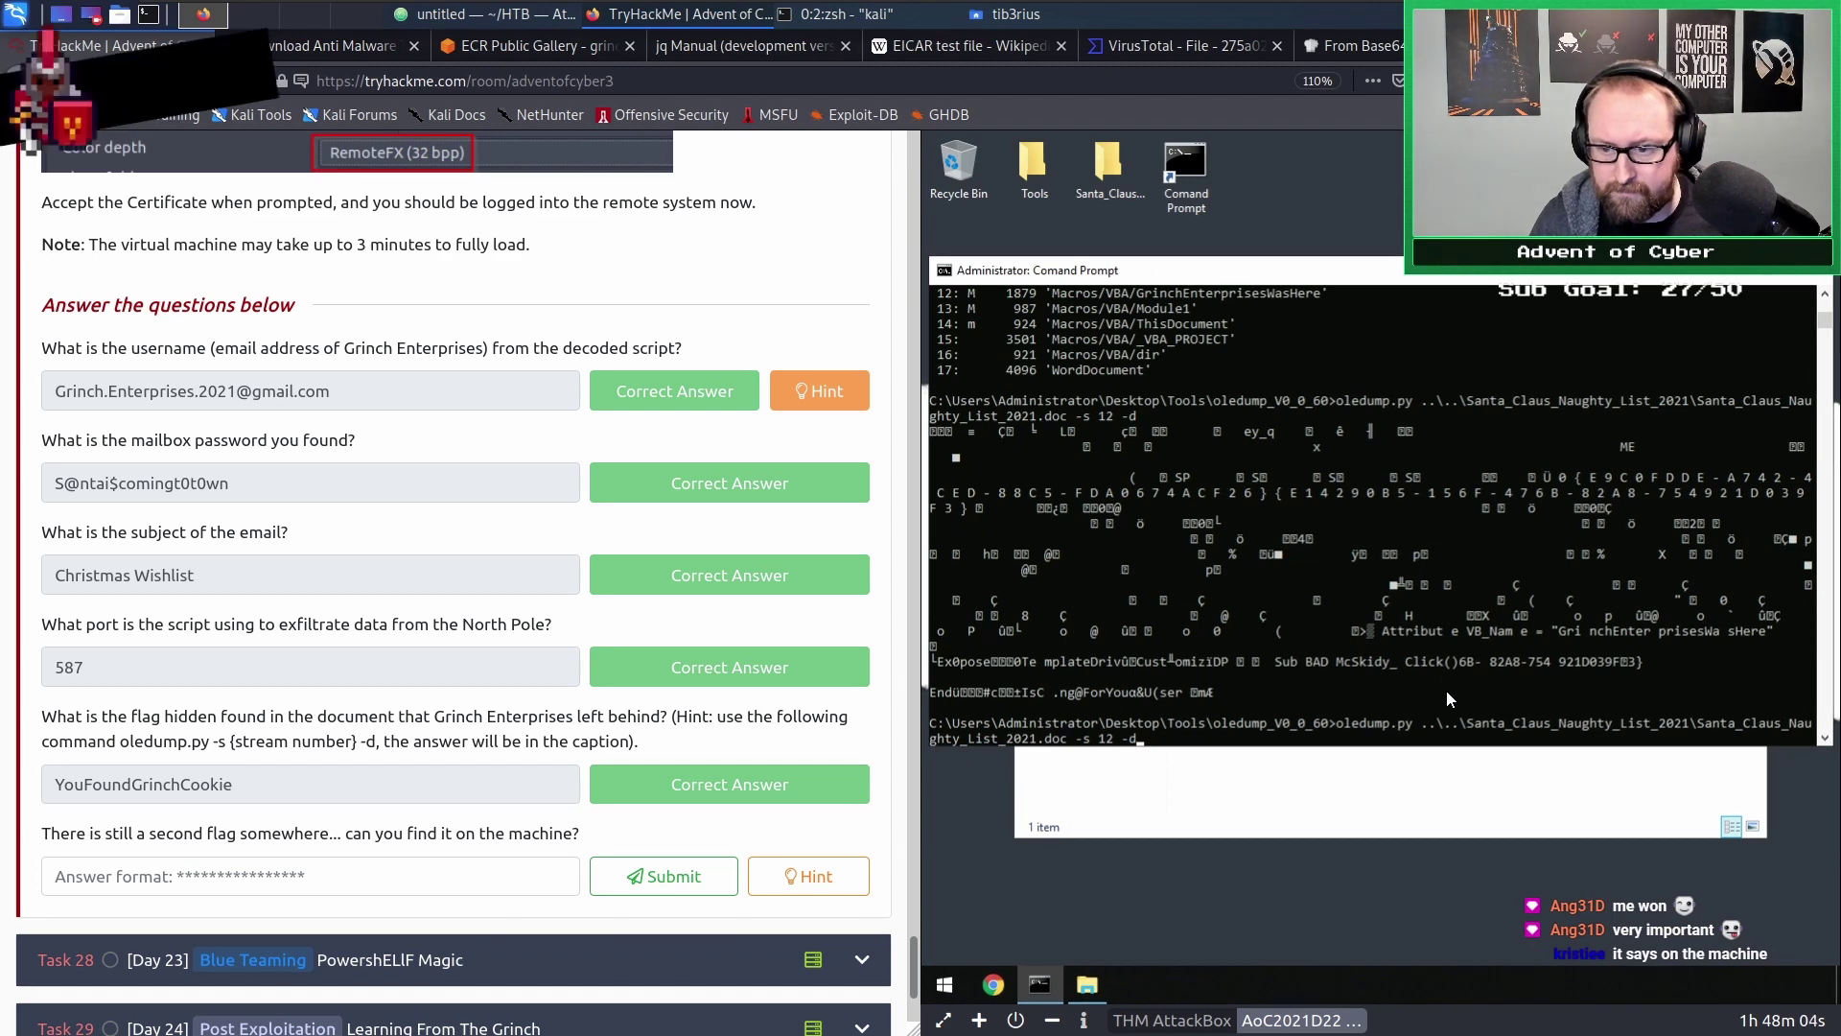
key("Left")
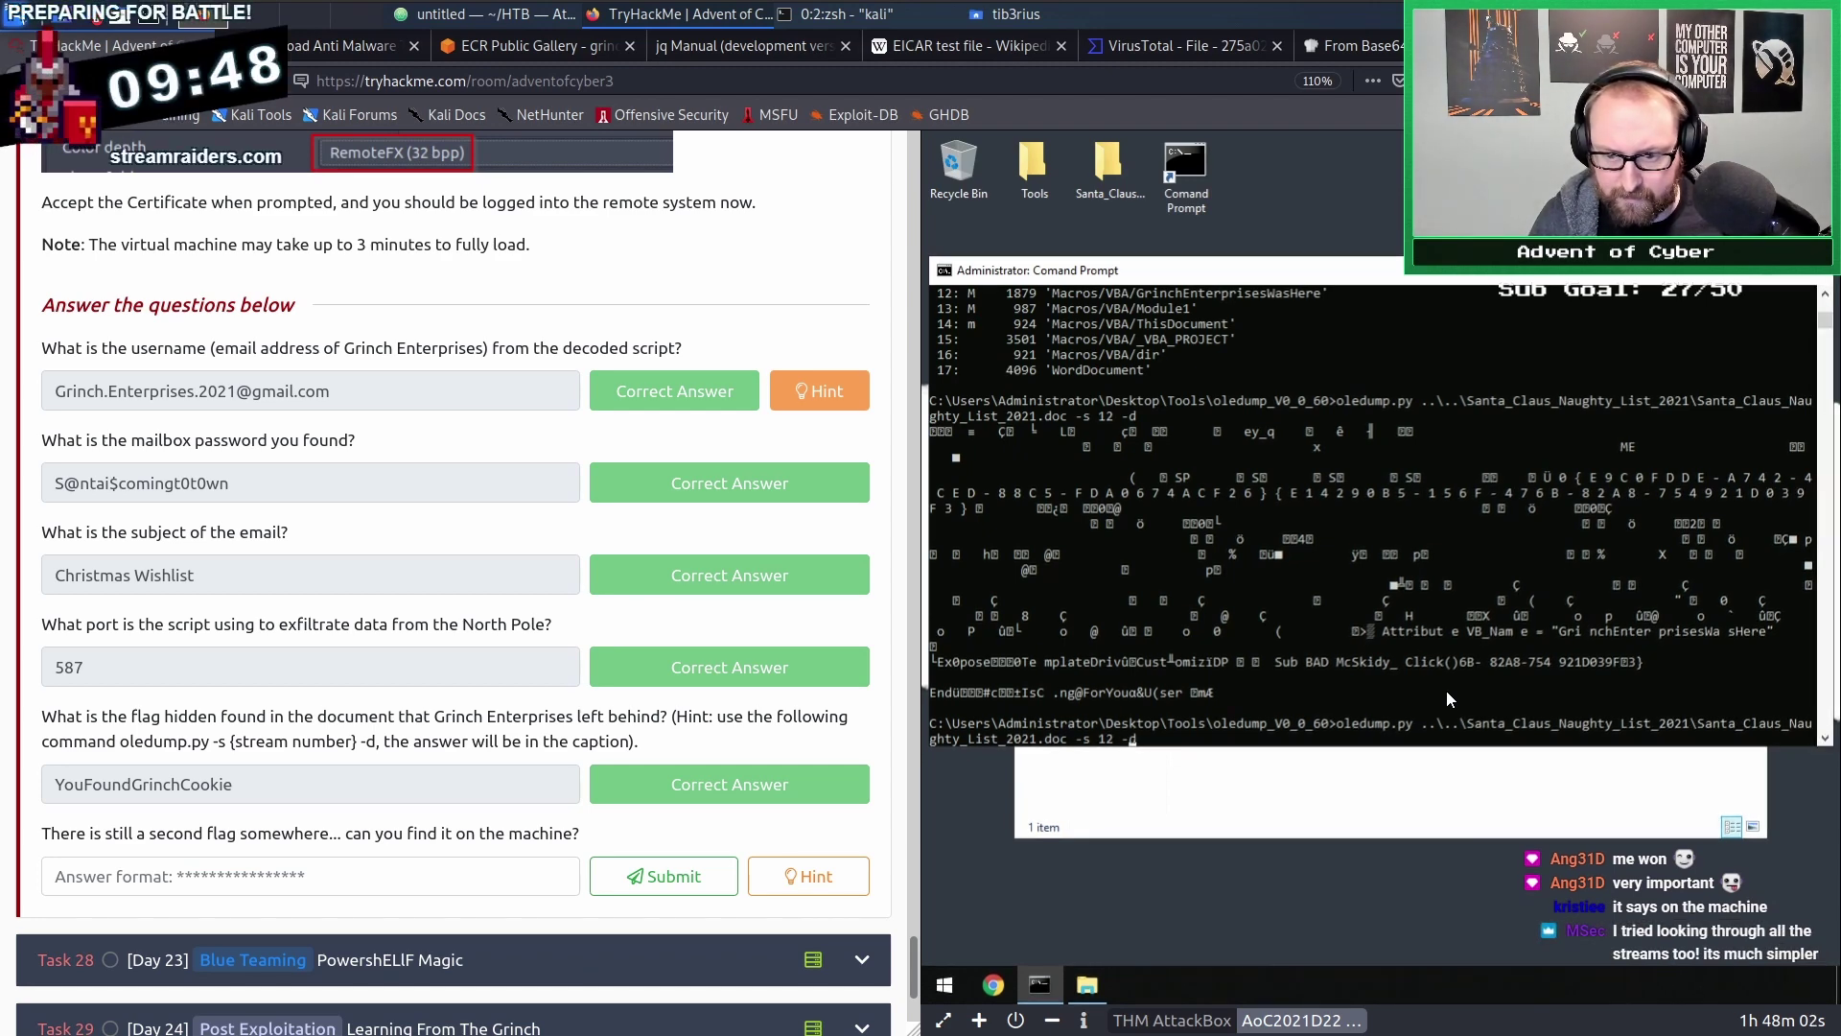
key("BackSpace")
type("3")
key("Return")
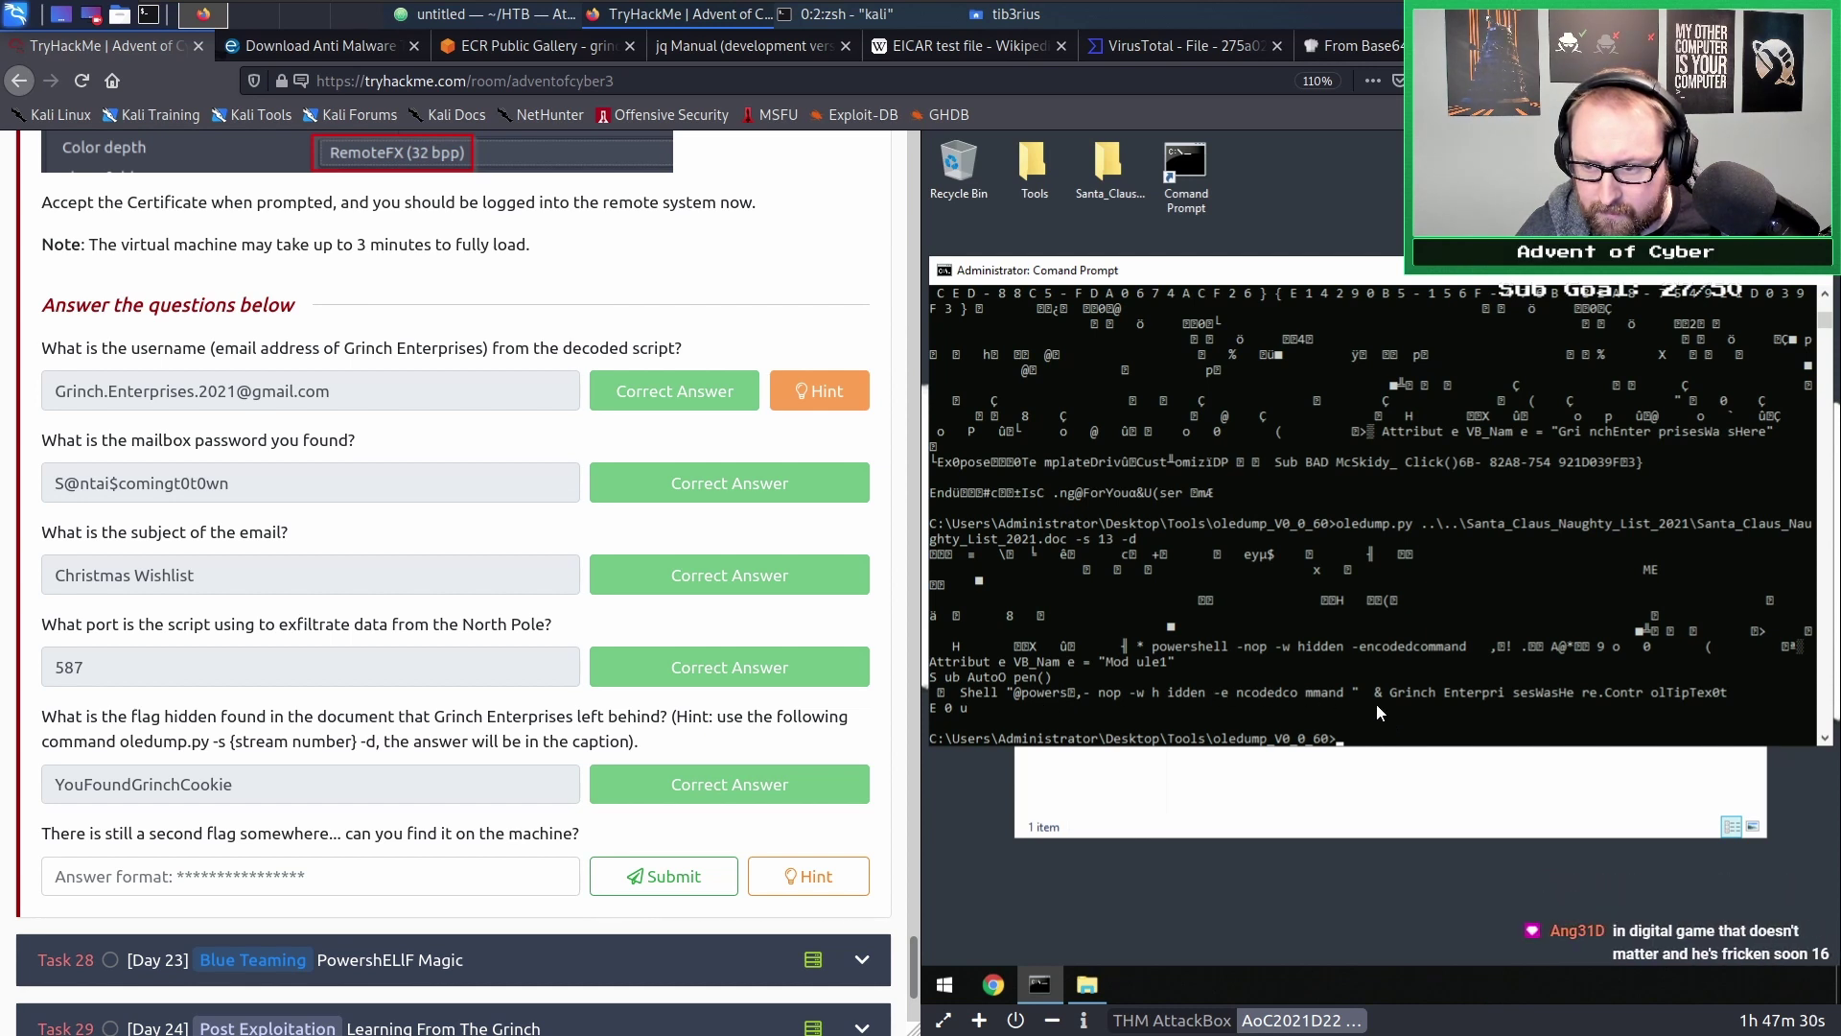
left_click(1578, 705)
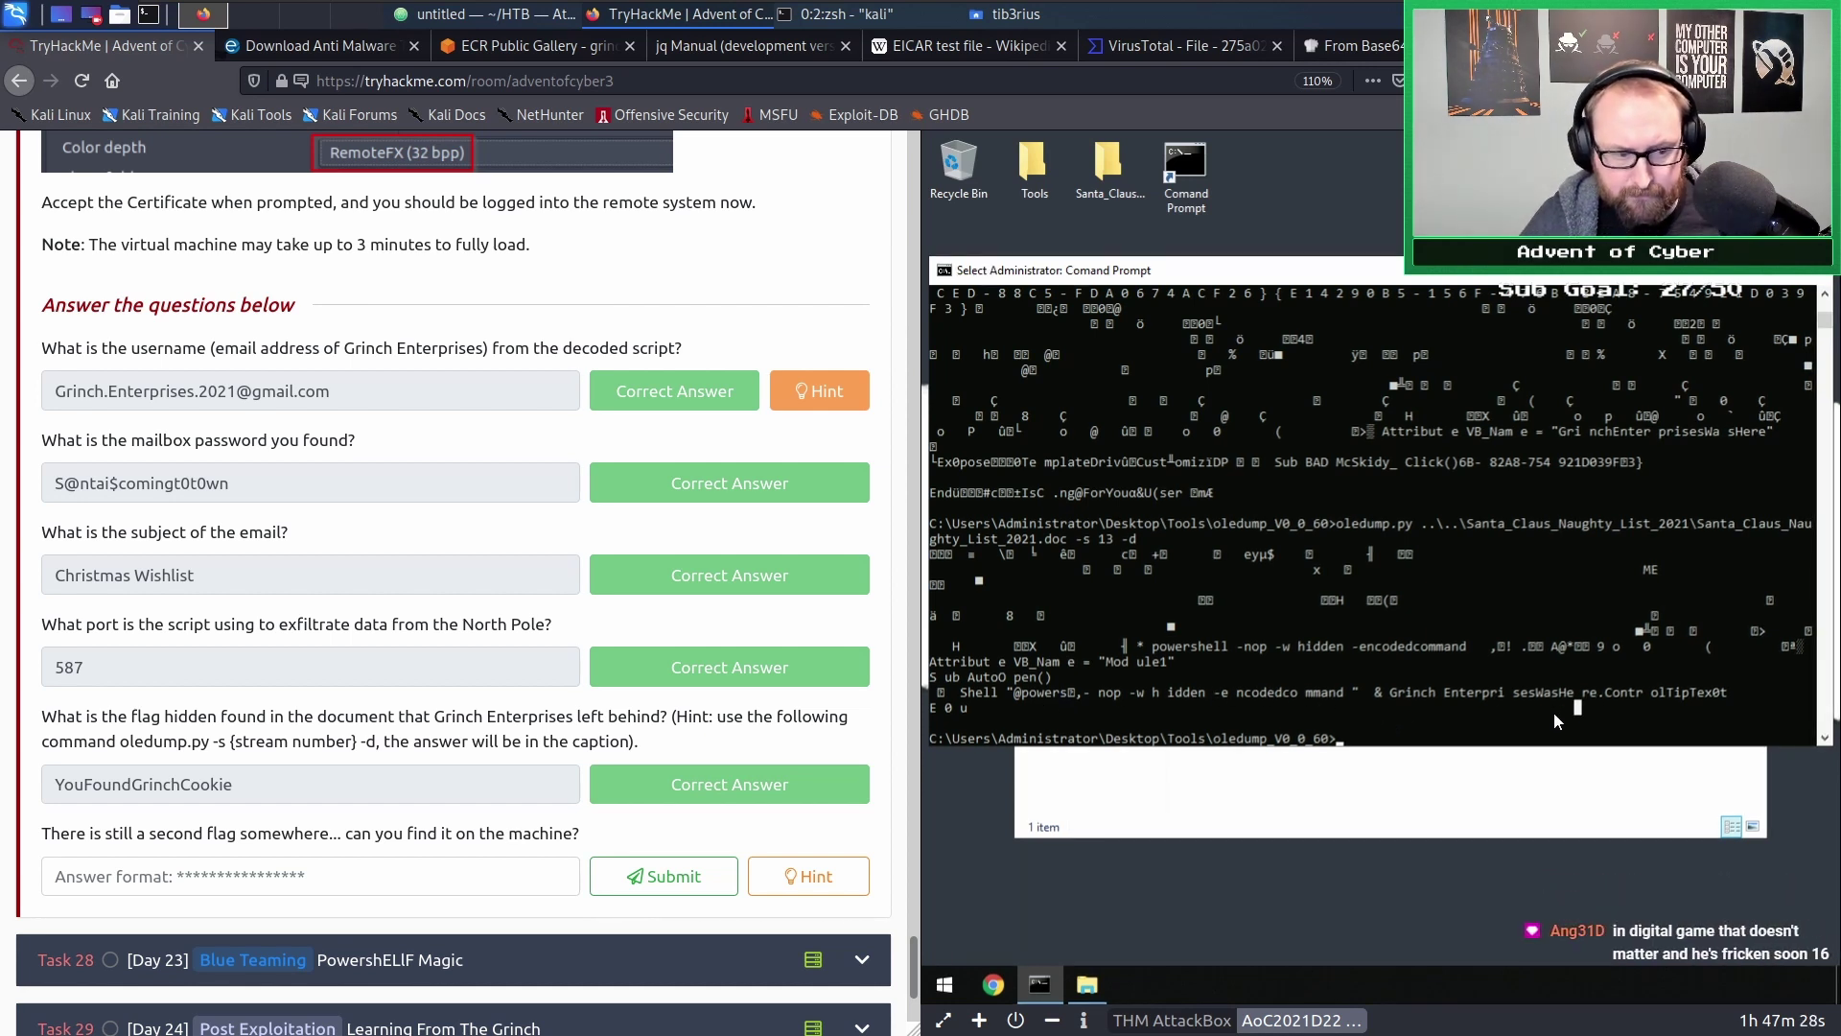
key("Escape")
key("Up")
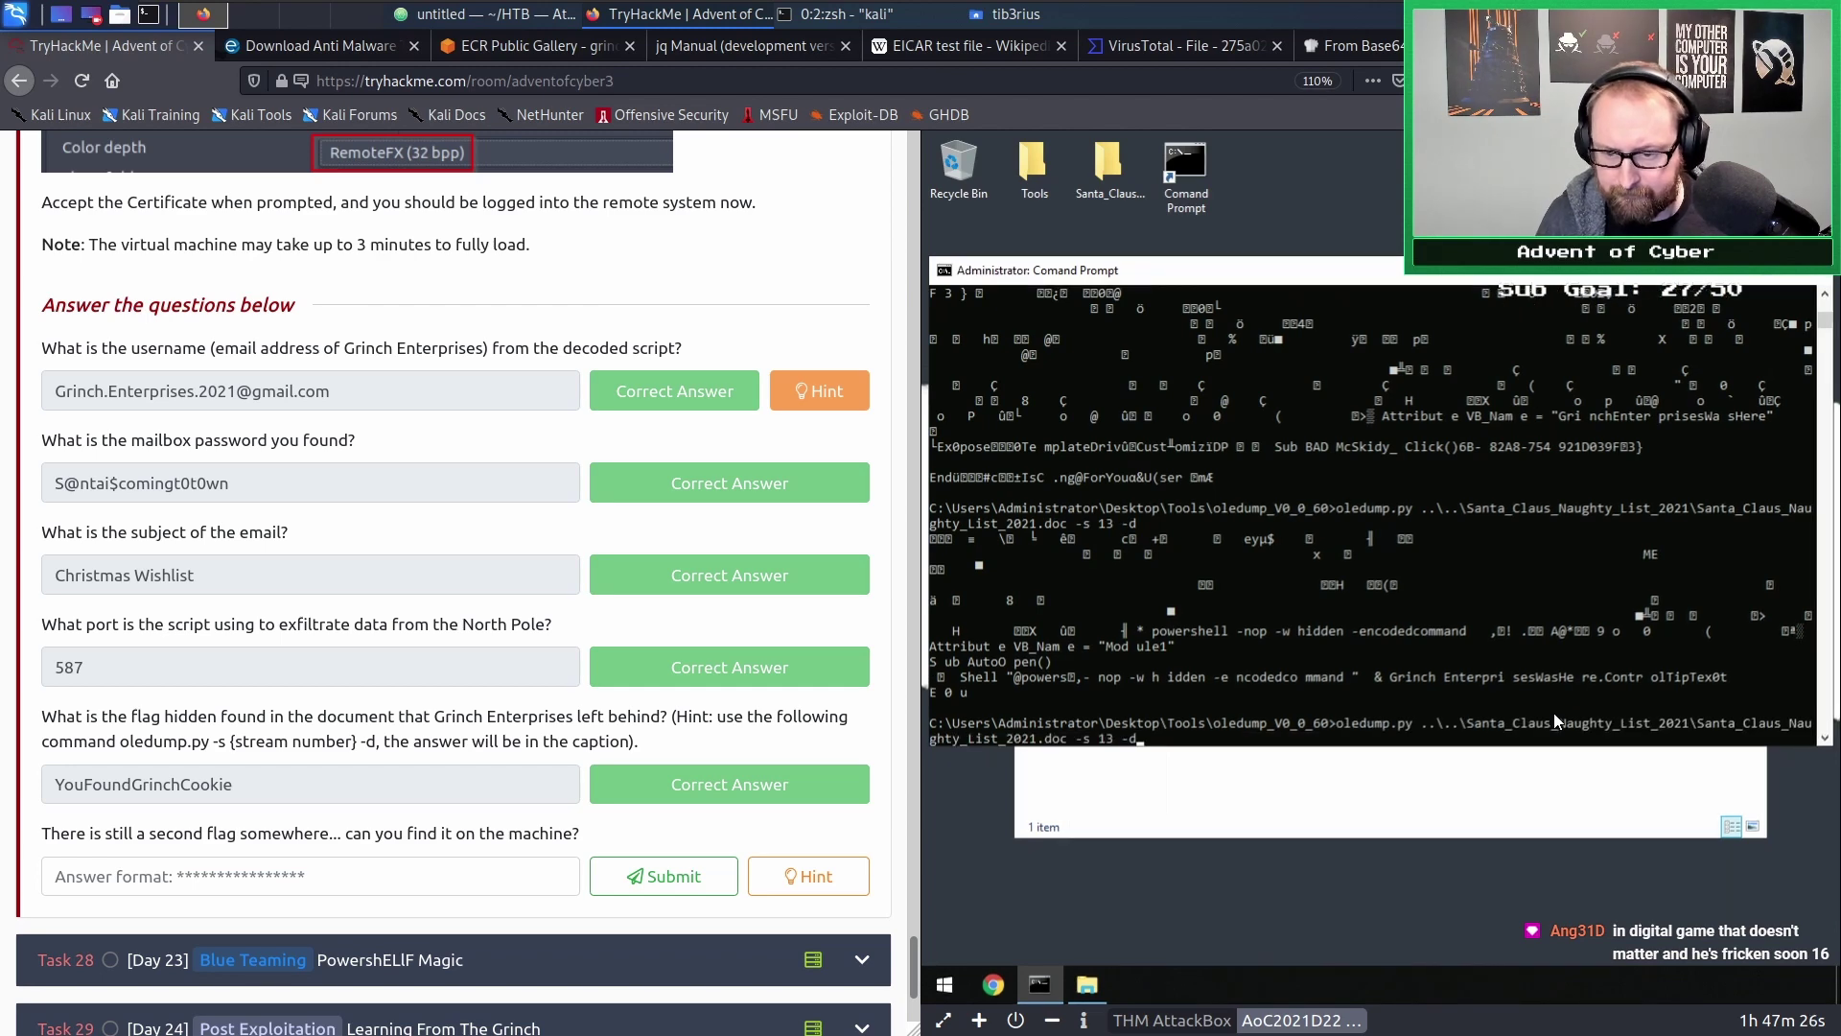
- Dump stream 13 as raw hex, inspect its encoded bytes, and focus the second-flag answer
key("BackSpace")
key("BackSpace")
key("Return")
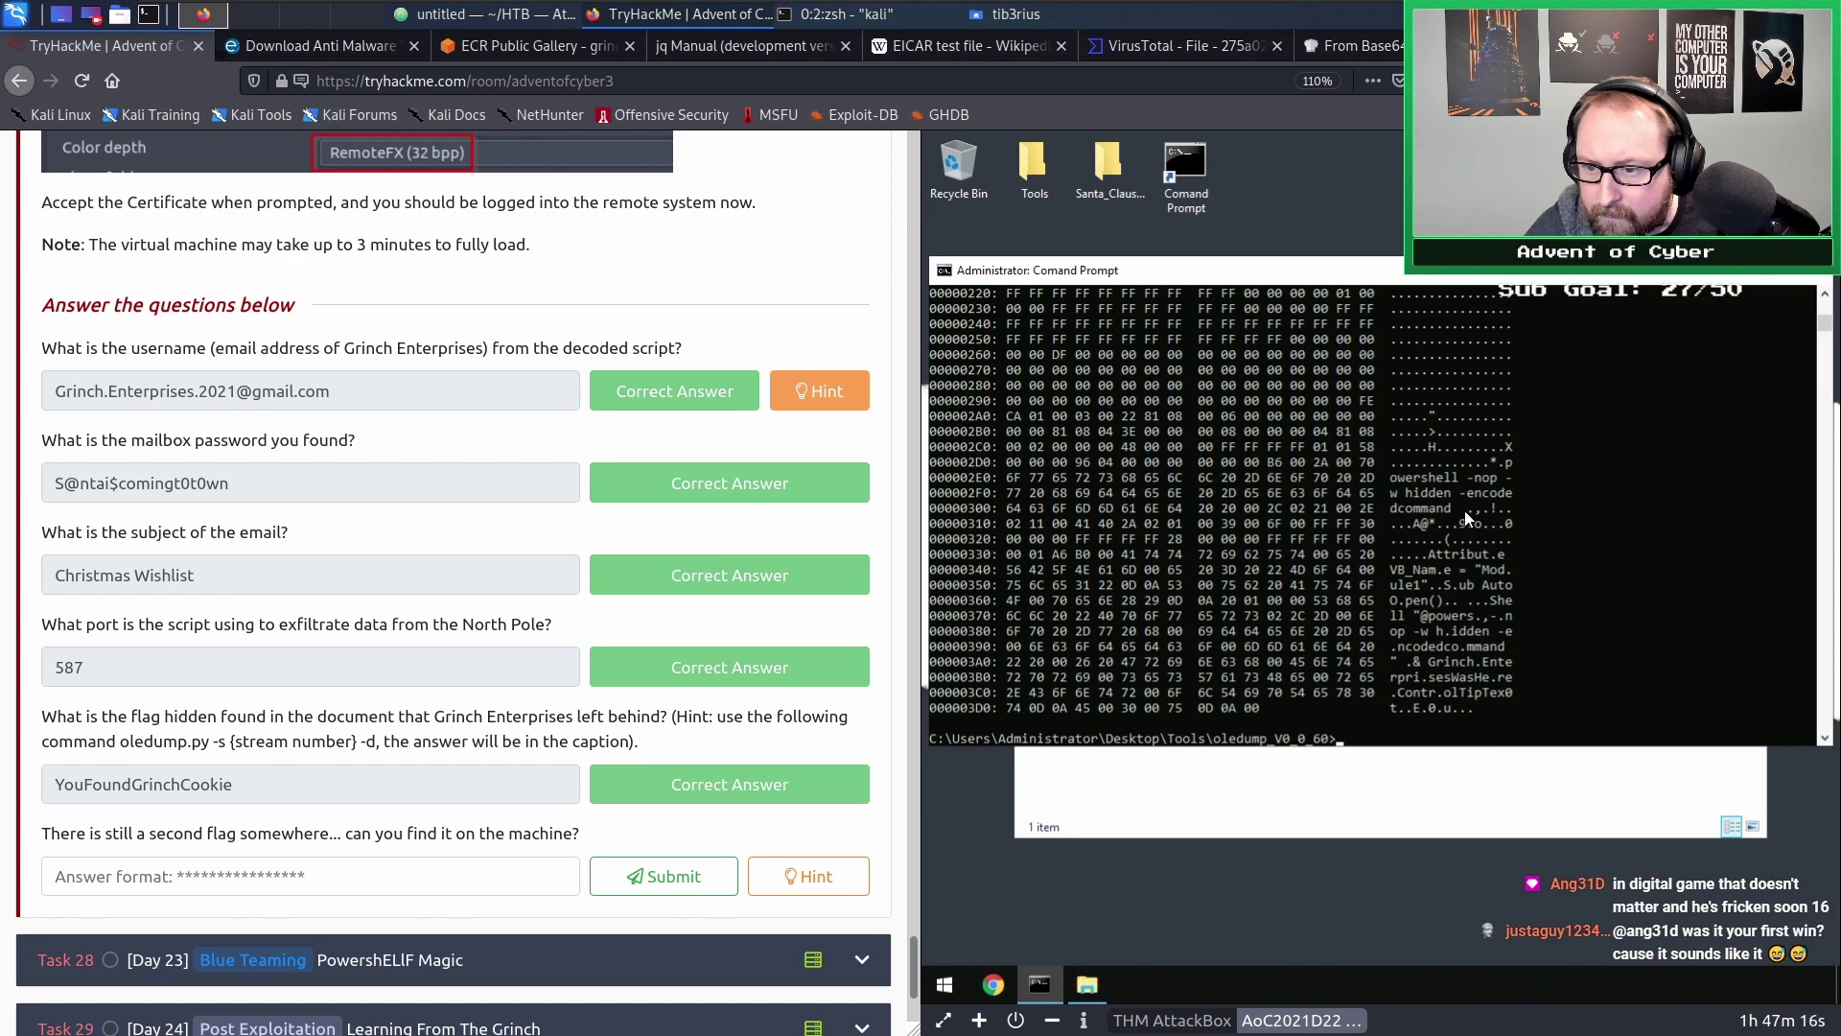
left_click_drag(1473, 515, 1503, 520)
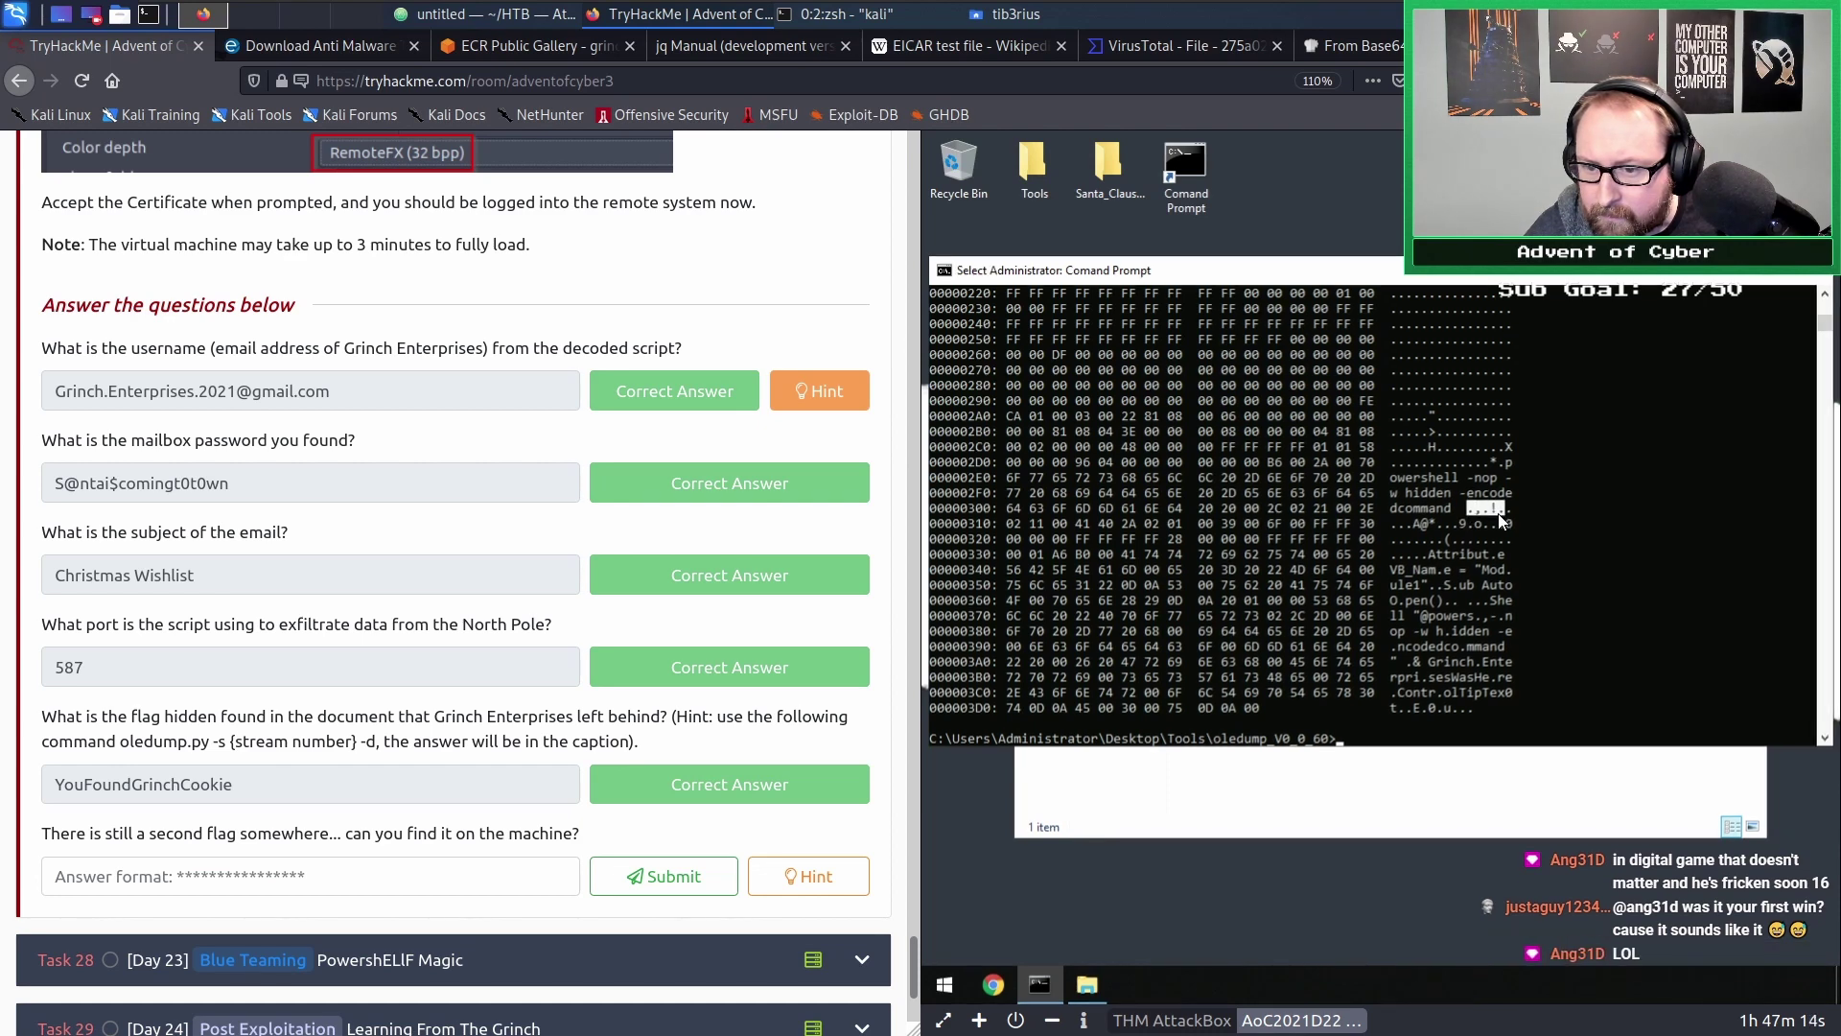
left_click(1500, 513)
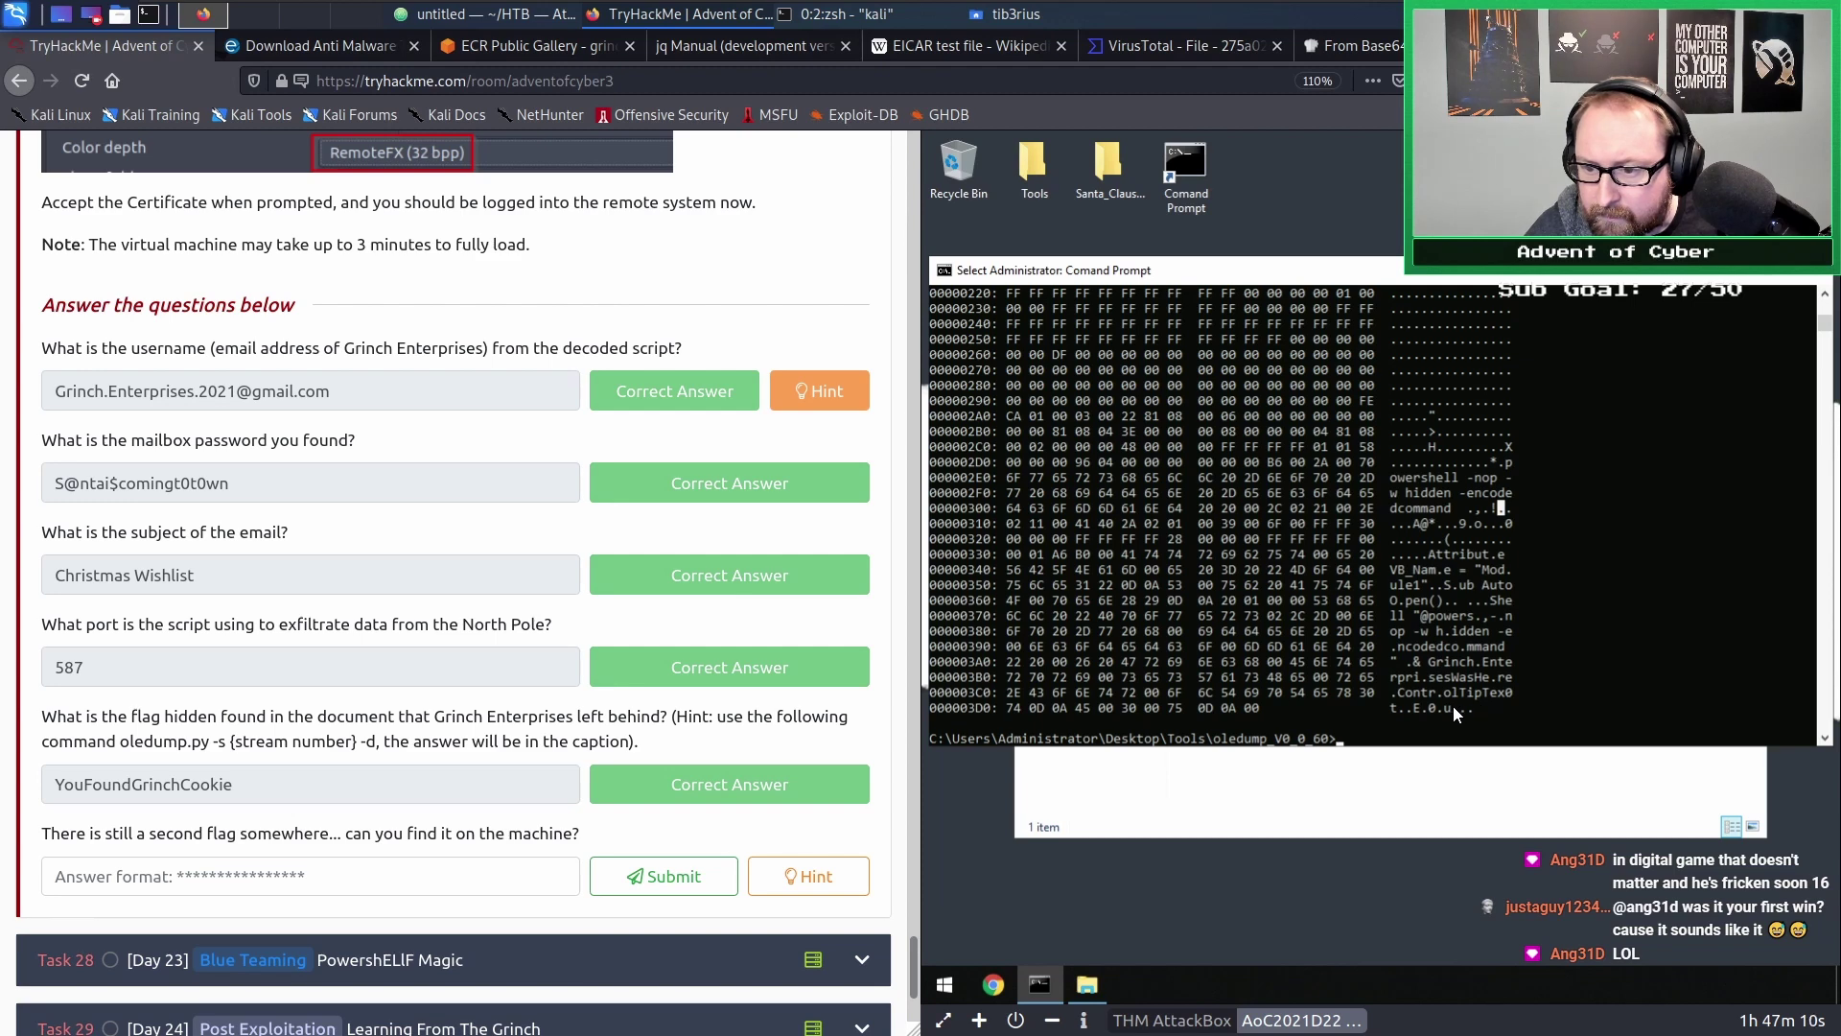
left_click(305, 891)
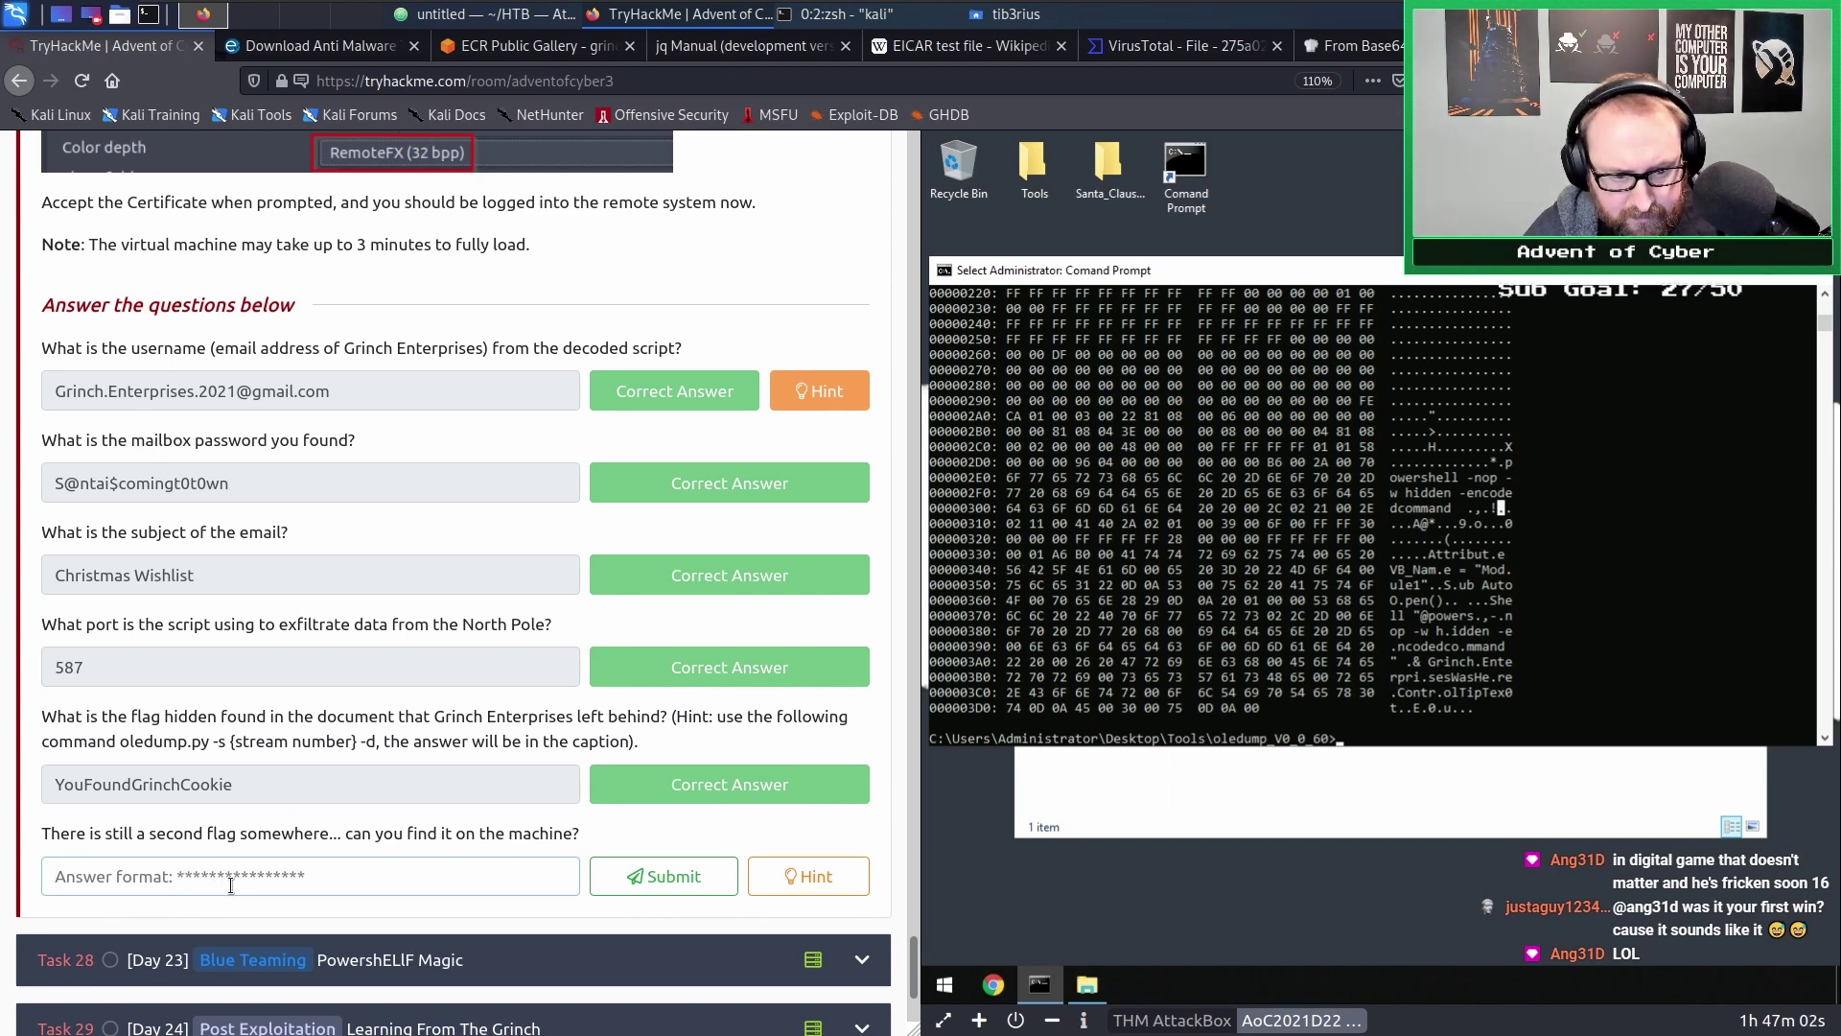
- Enter Grinch.Enterprise.Was.Here as the second-flag answer
type("Grinch")
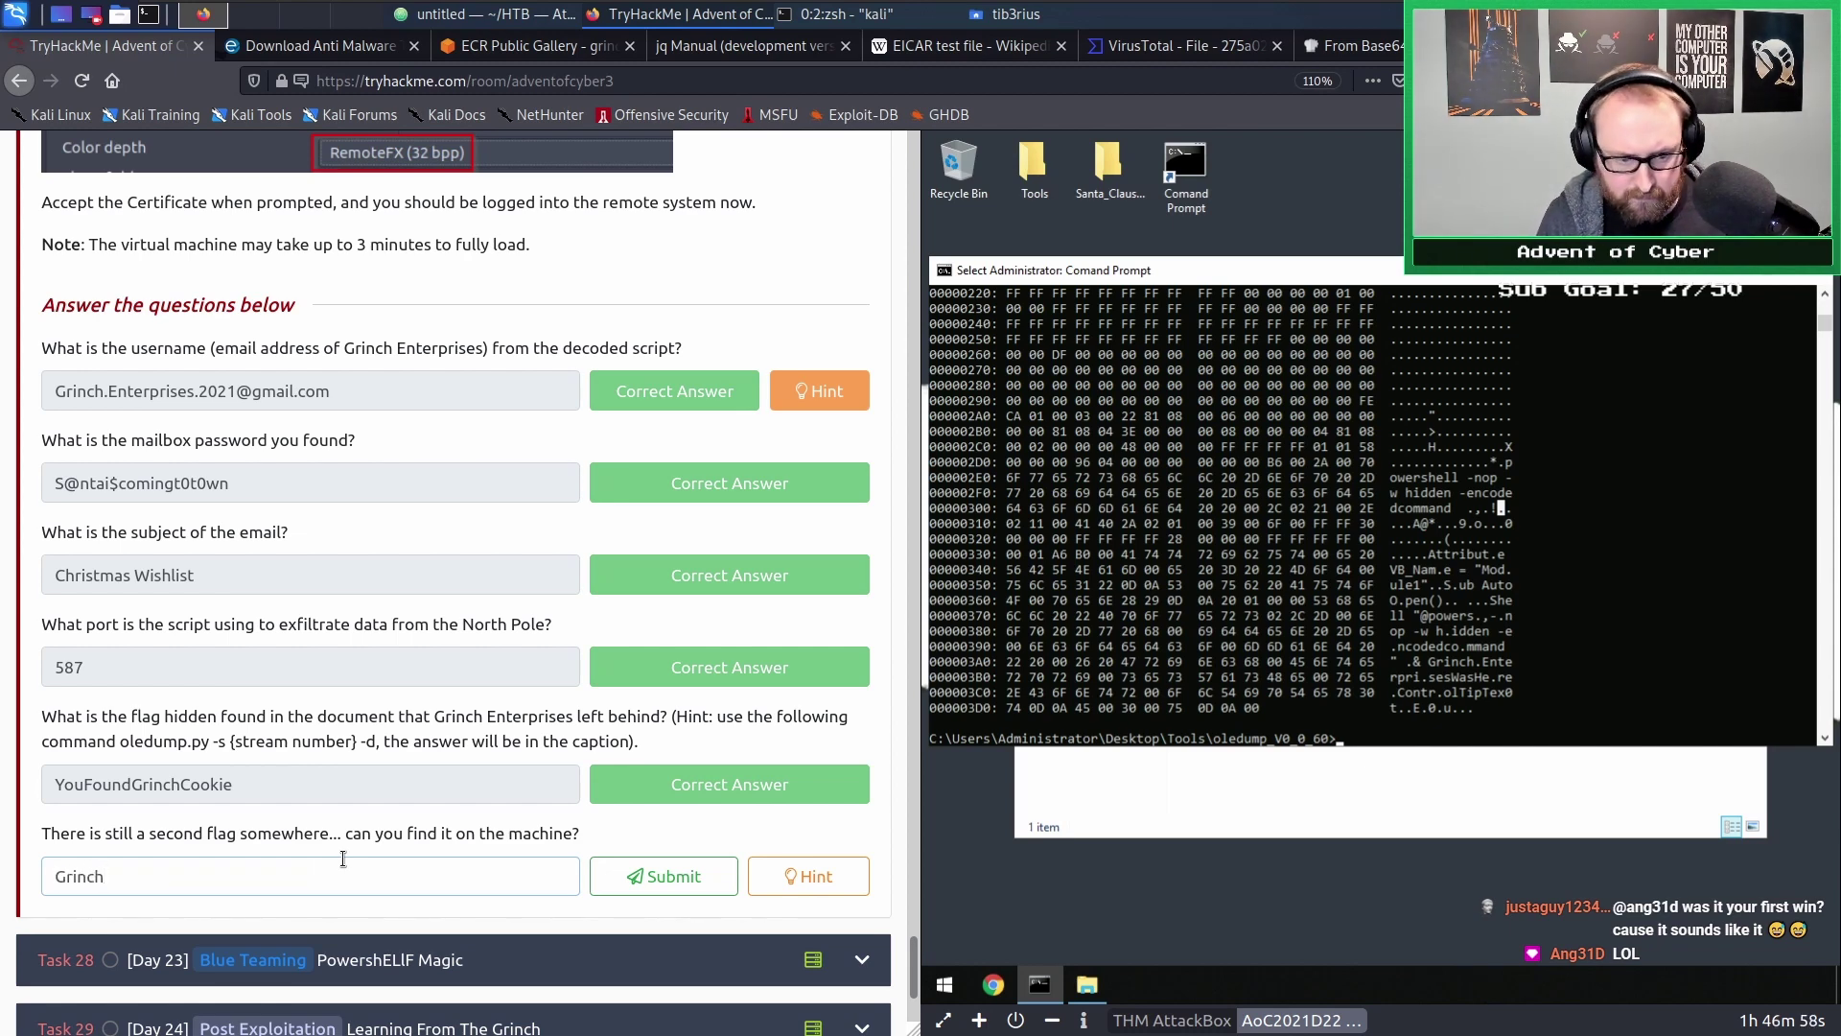
type("Enterprise")
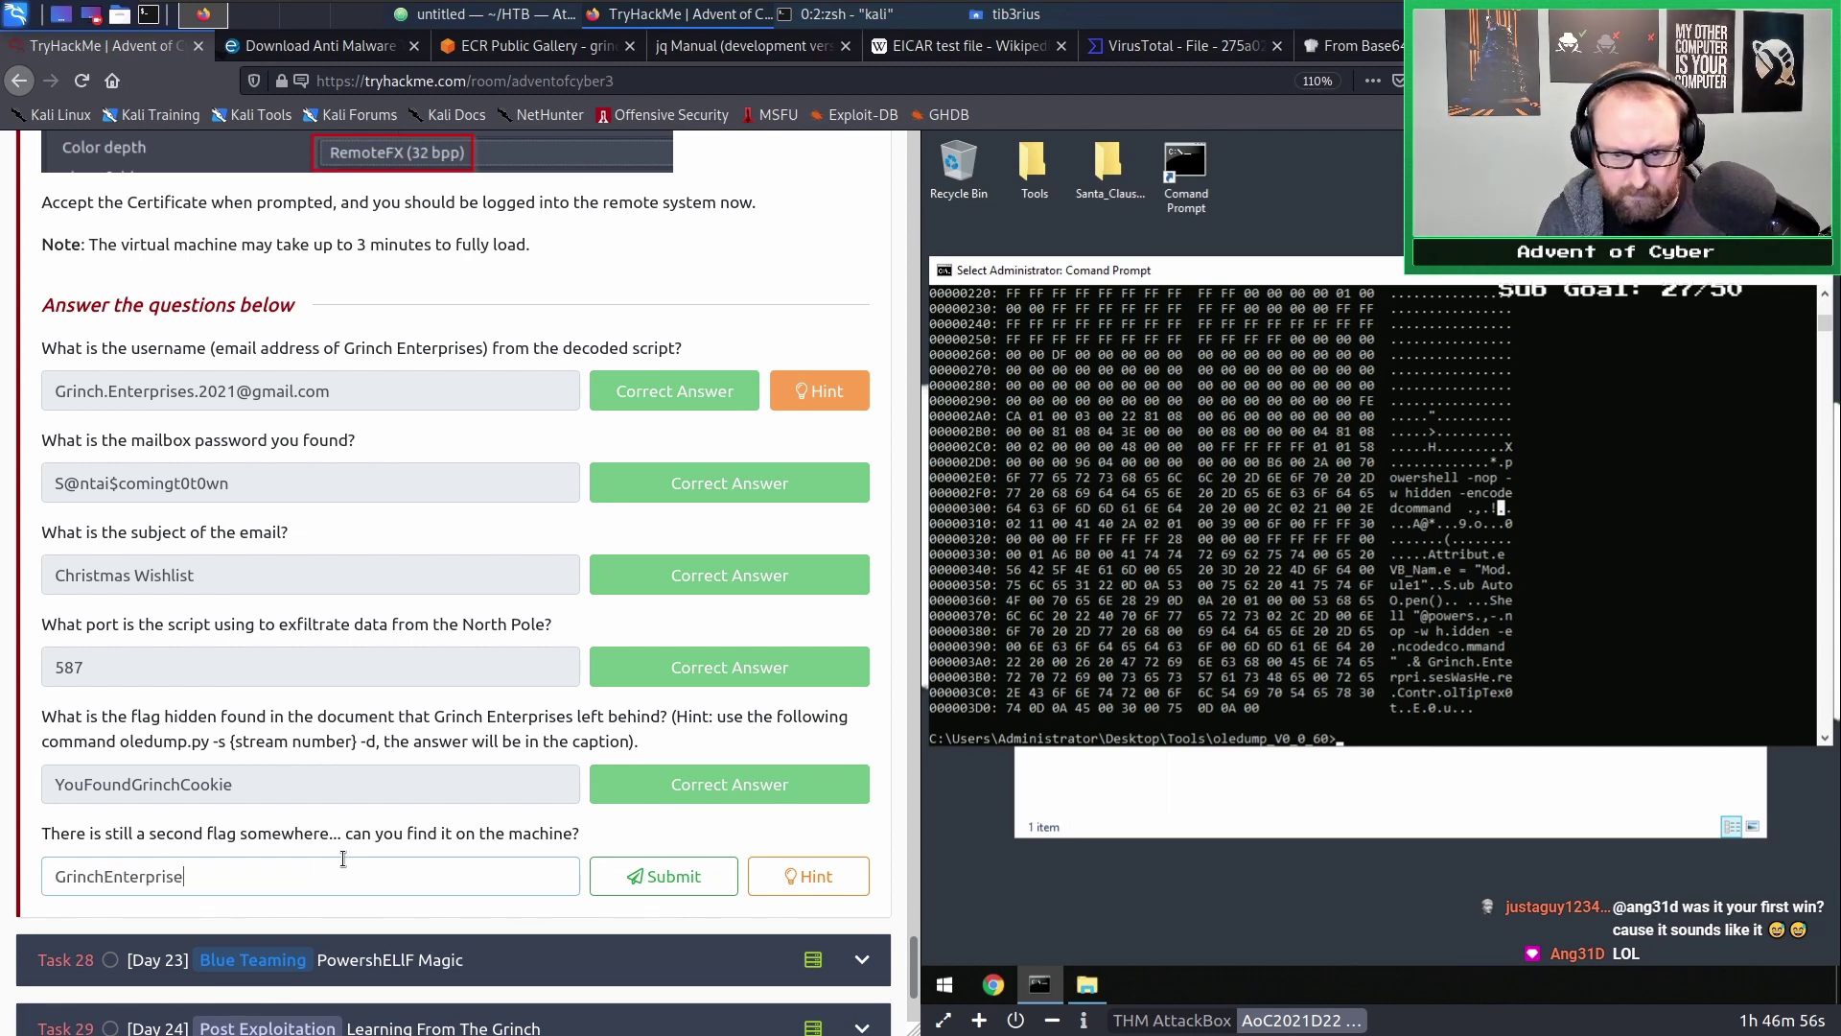
type("WasHere")
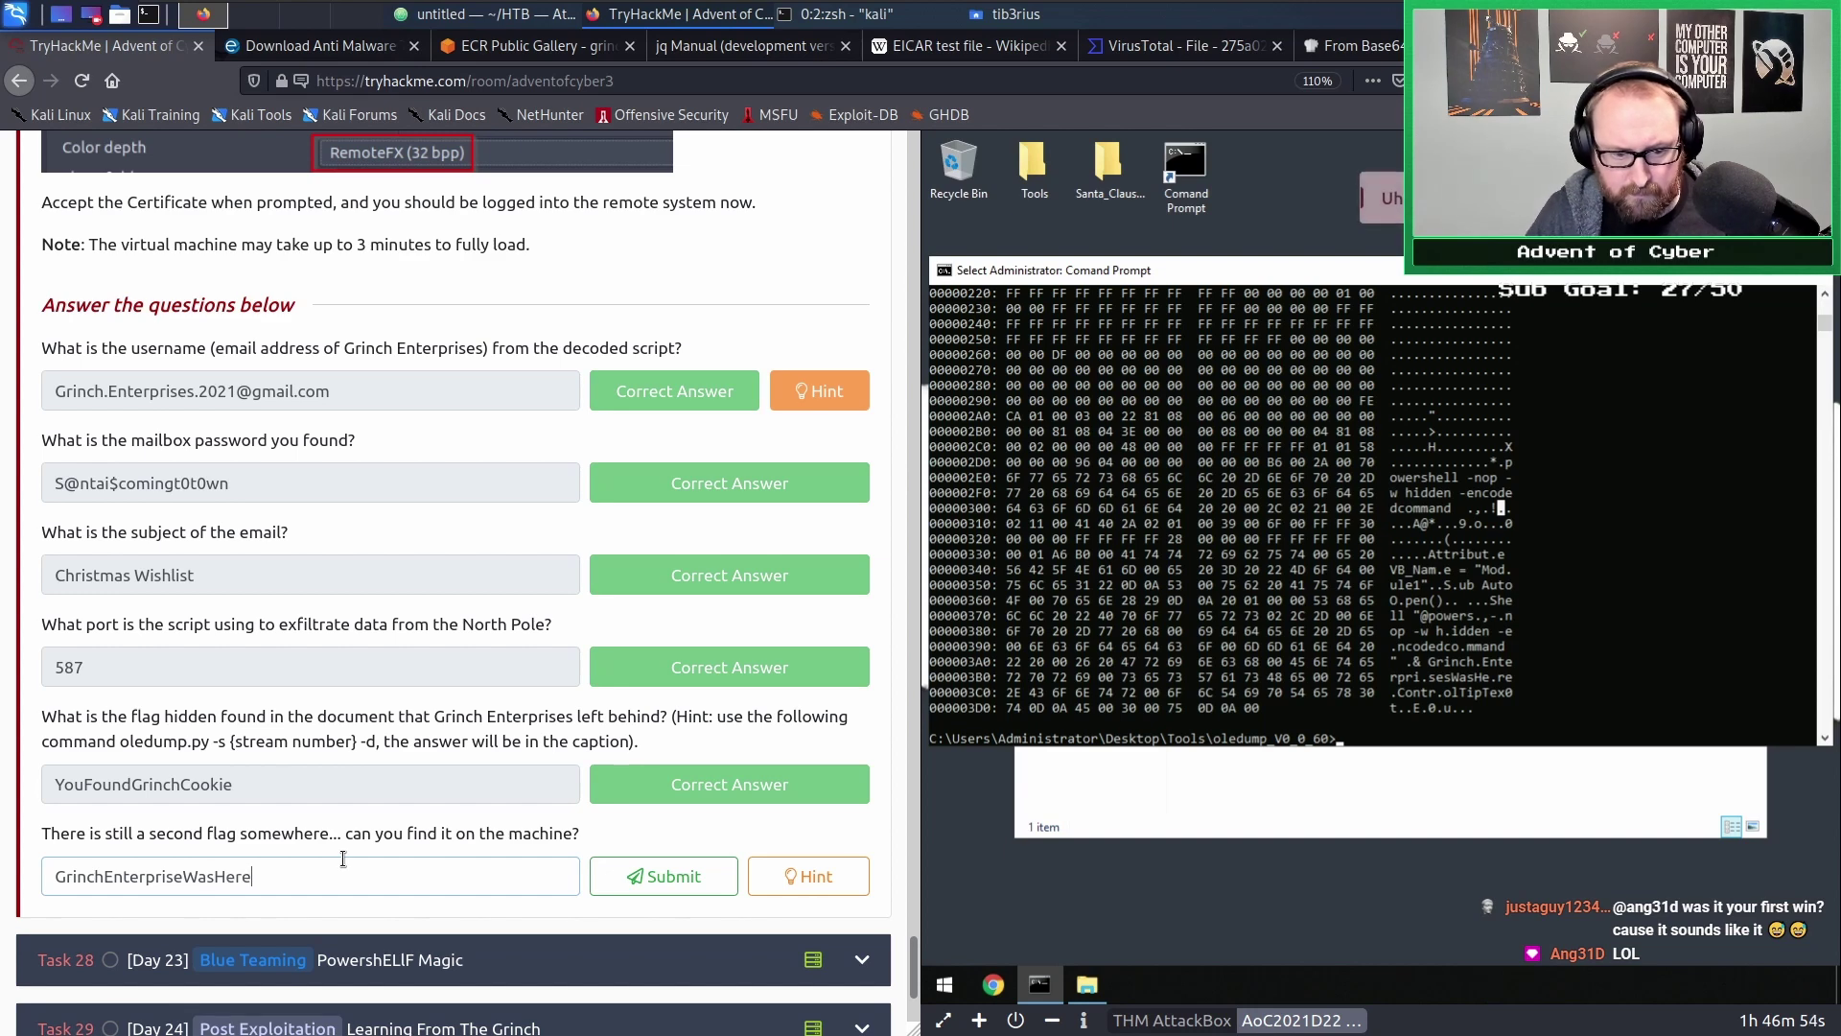
left_click(215, 879)
type(".")
left_click(184, 877)
type(".")
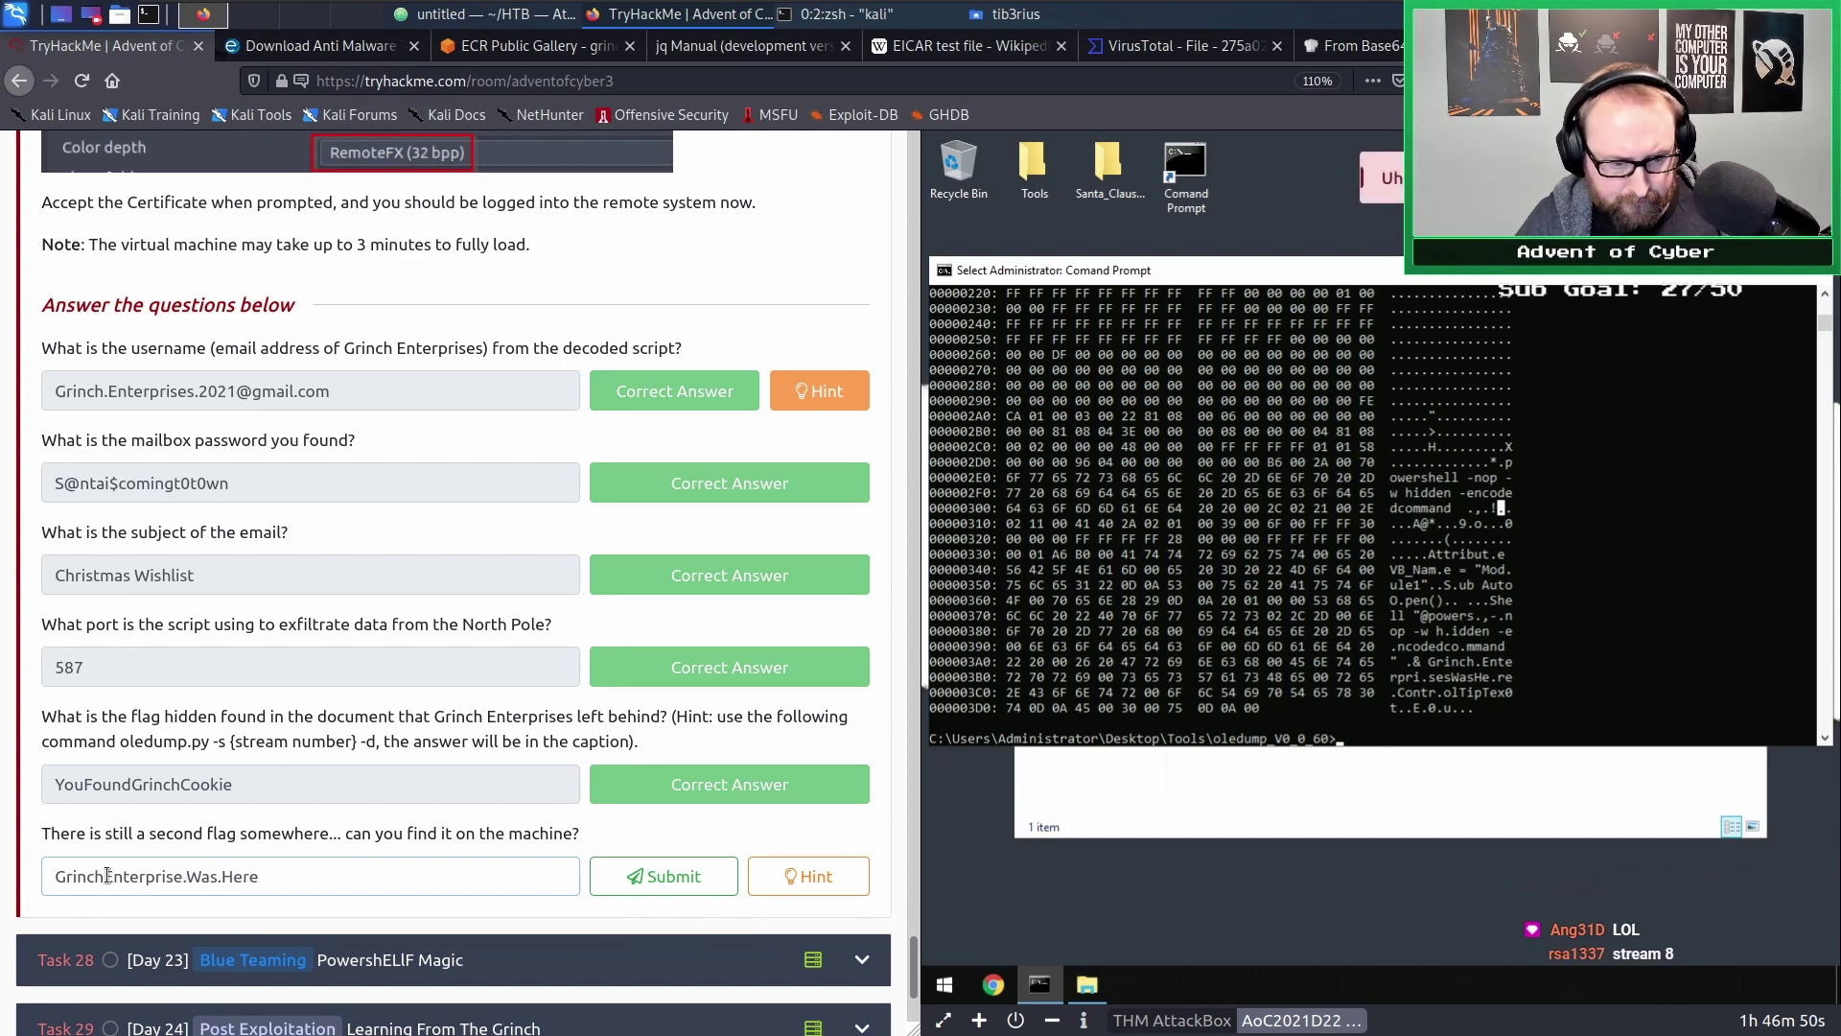
left_click(107, 876)
type(".")
left_click(1215, 649)
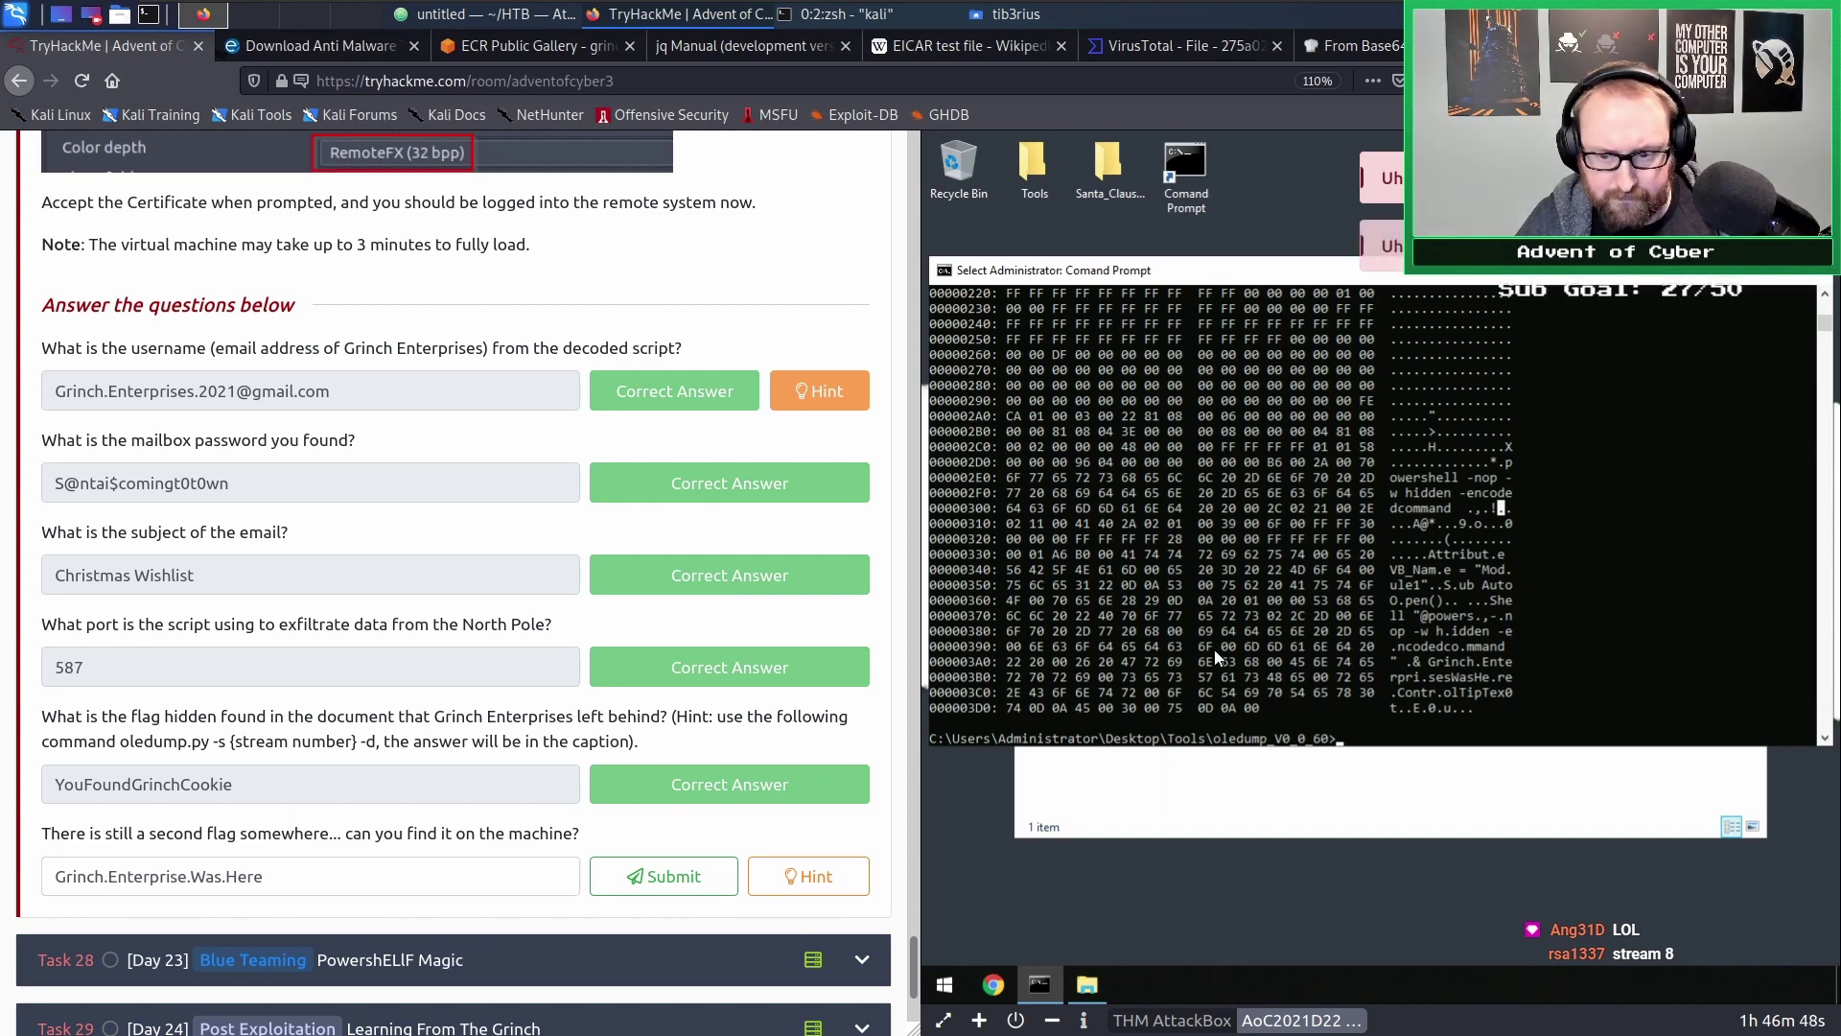
key("Up")
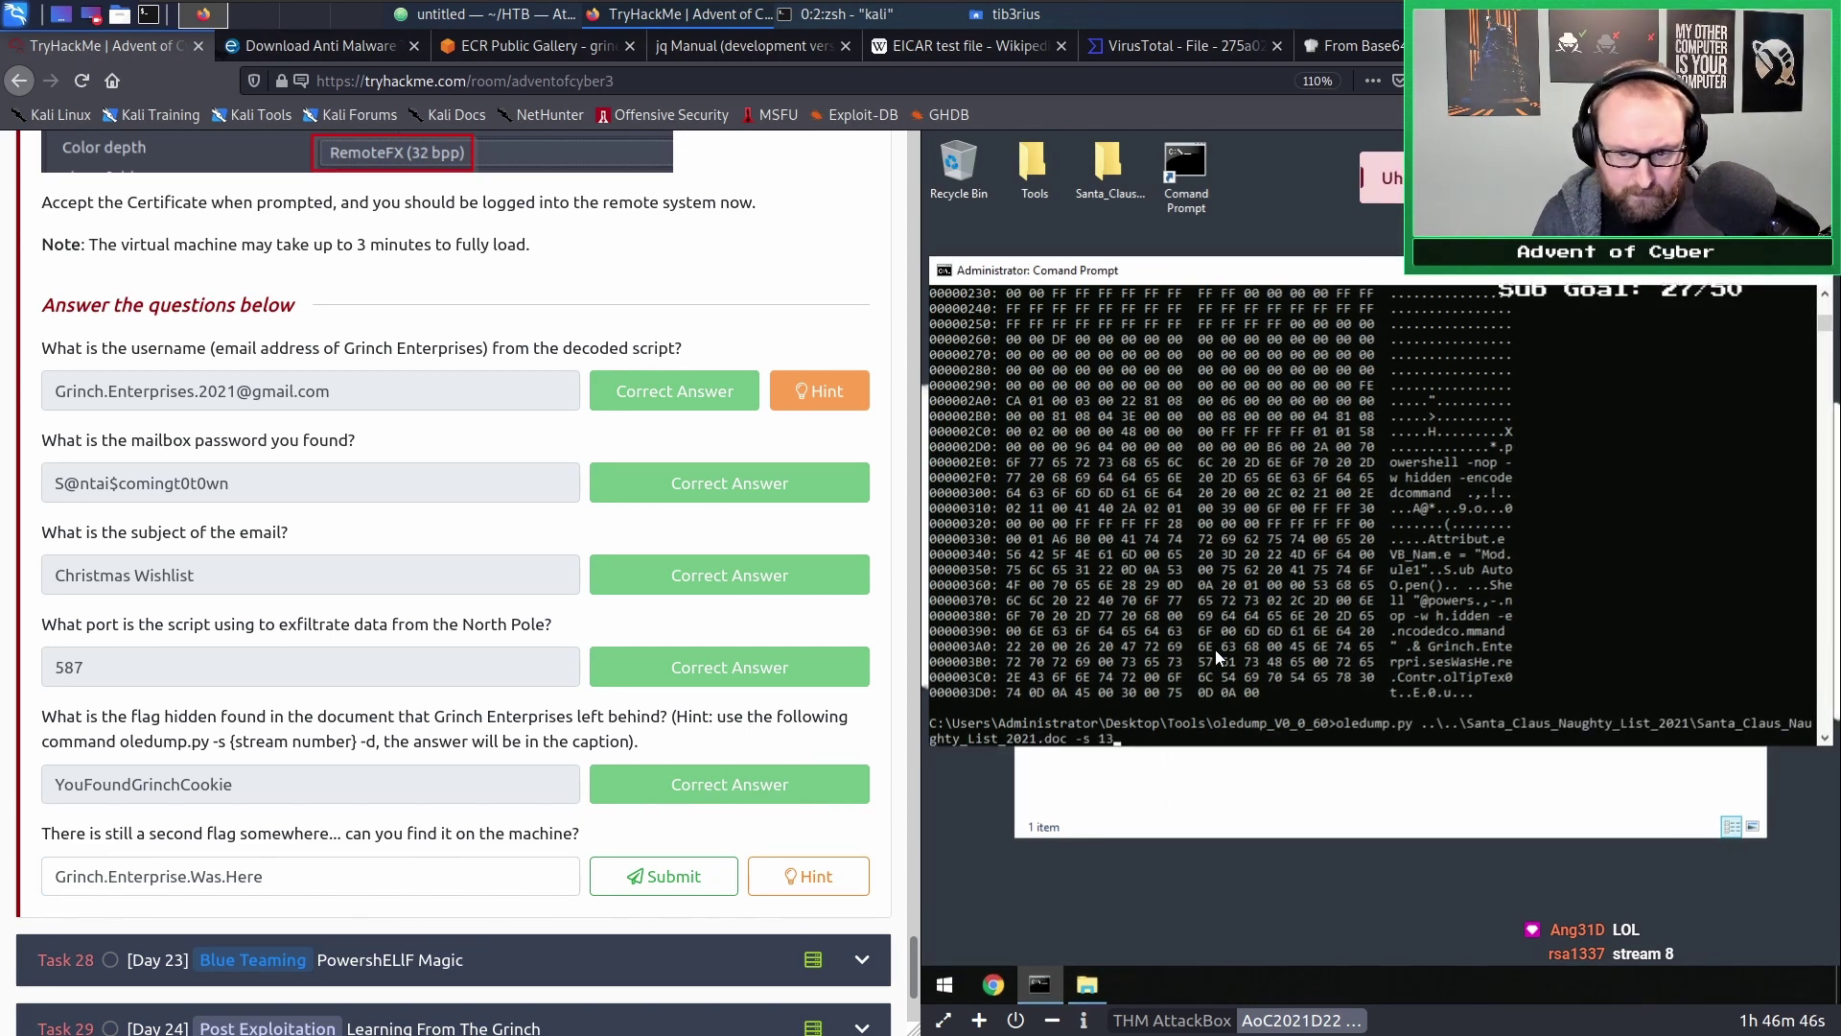
- Dump stream 8 of Santa_Claus_Naughty_List_2021.doc decoded, then return to CyberChef
key("BackSpace")
type("8 -d")
key("Return")
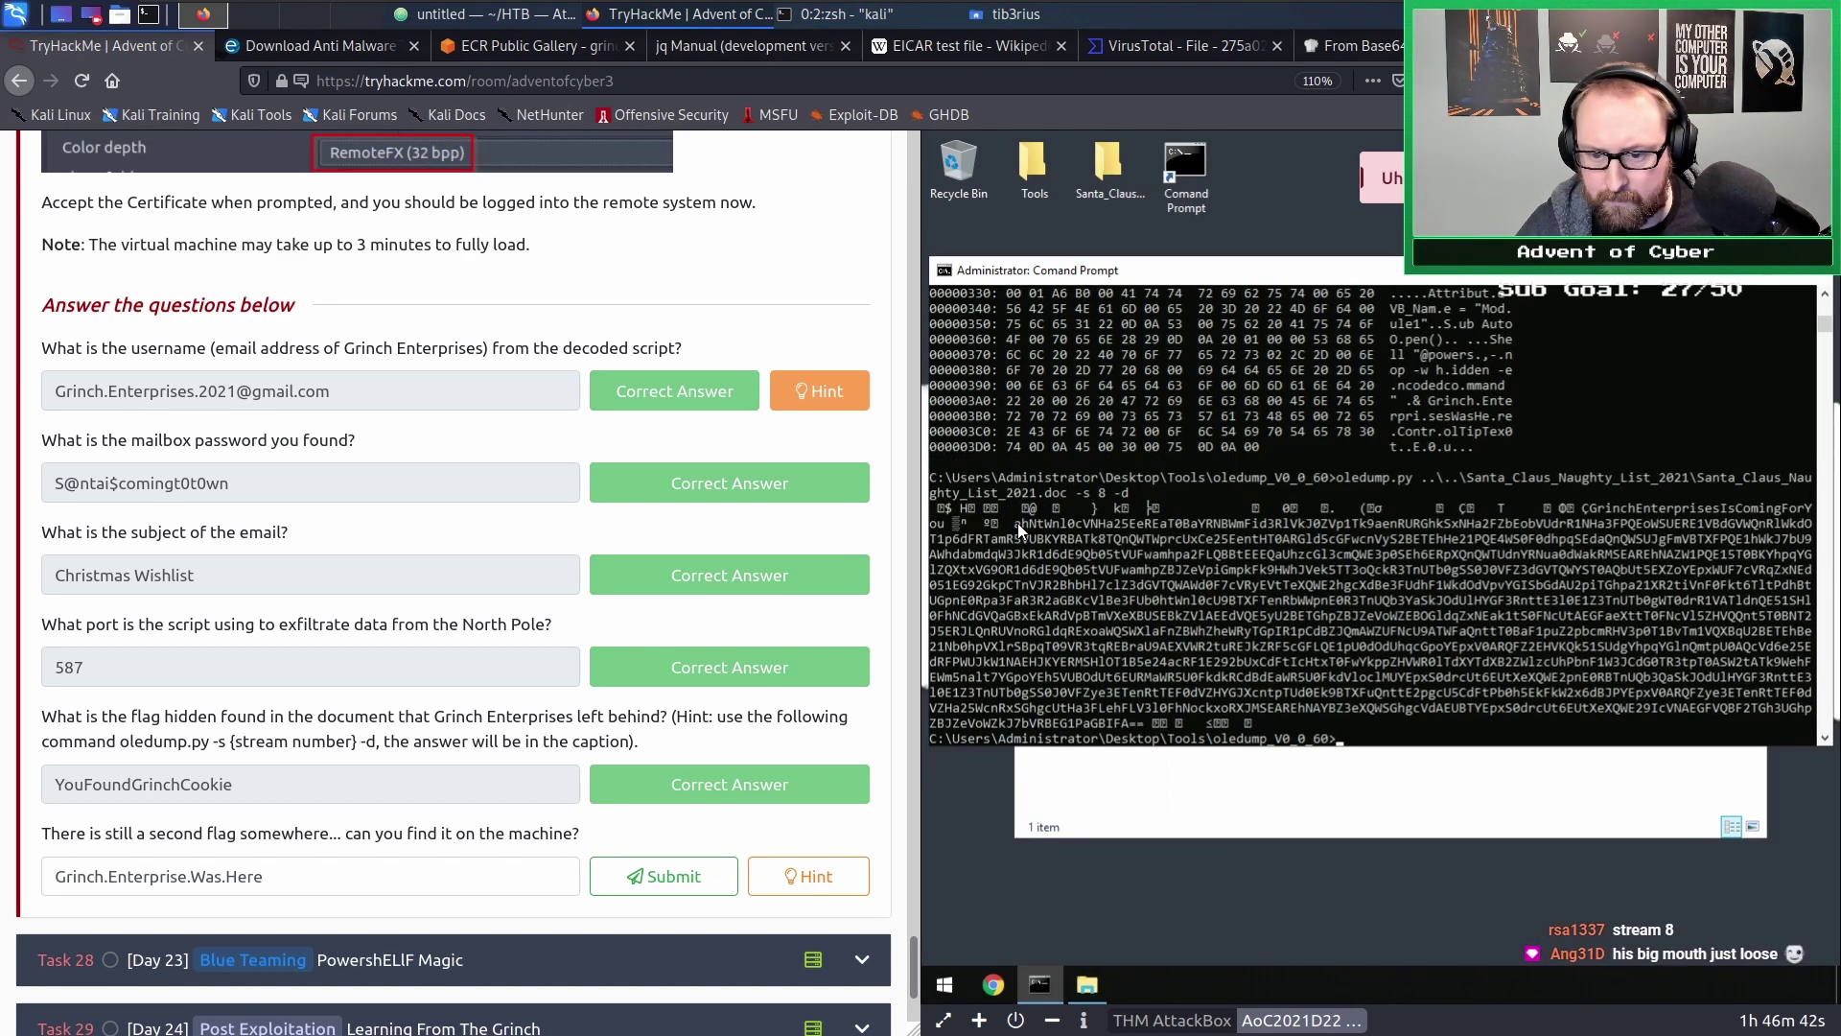
scroll(358, 548, "up", 2)
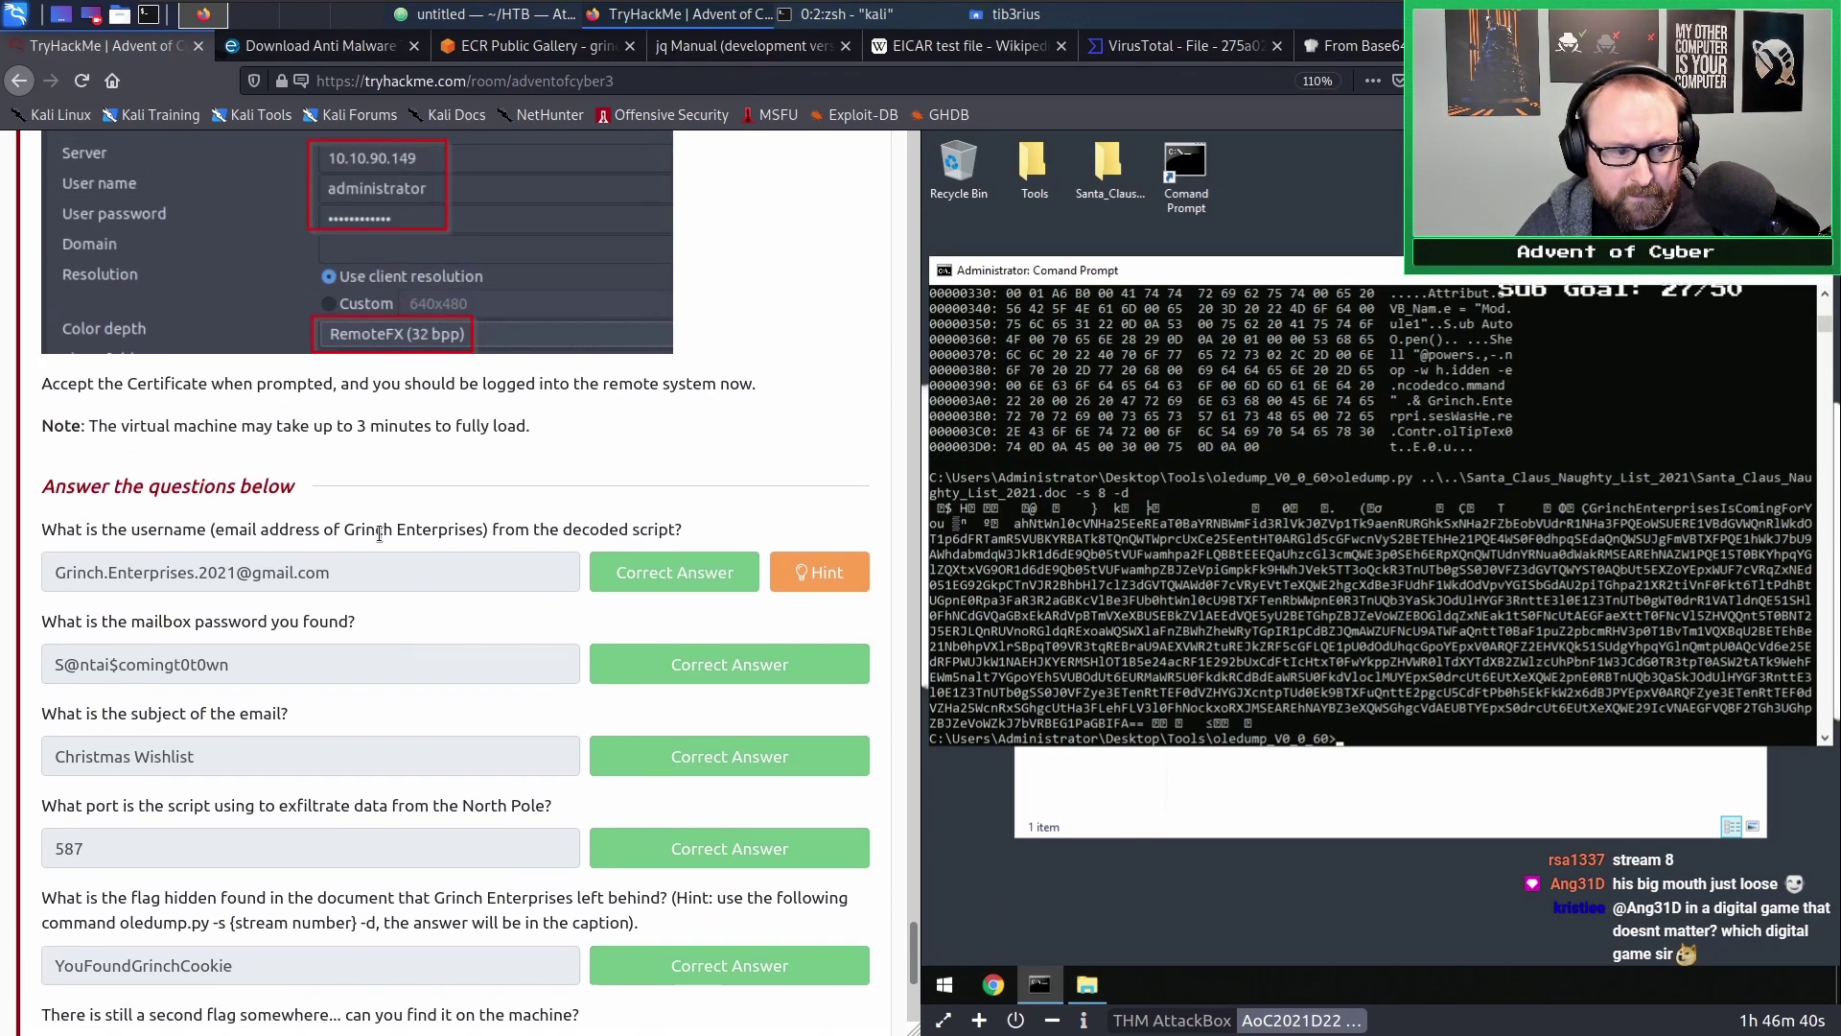
scroll(380, 534, "down", 1)
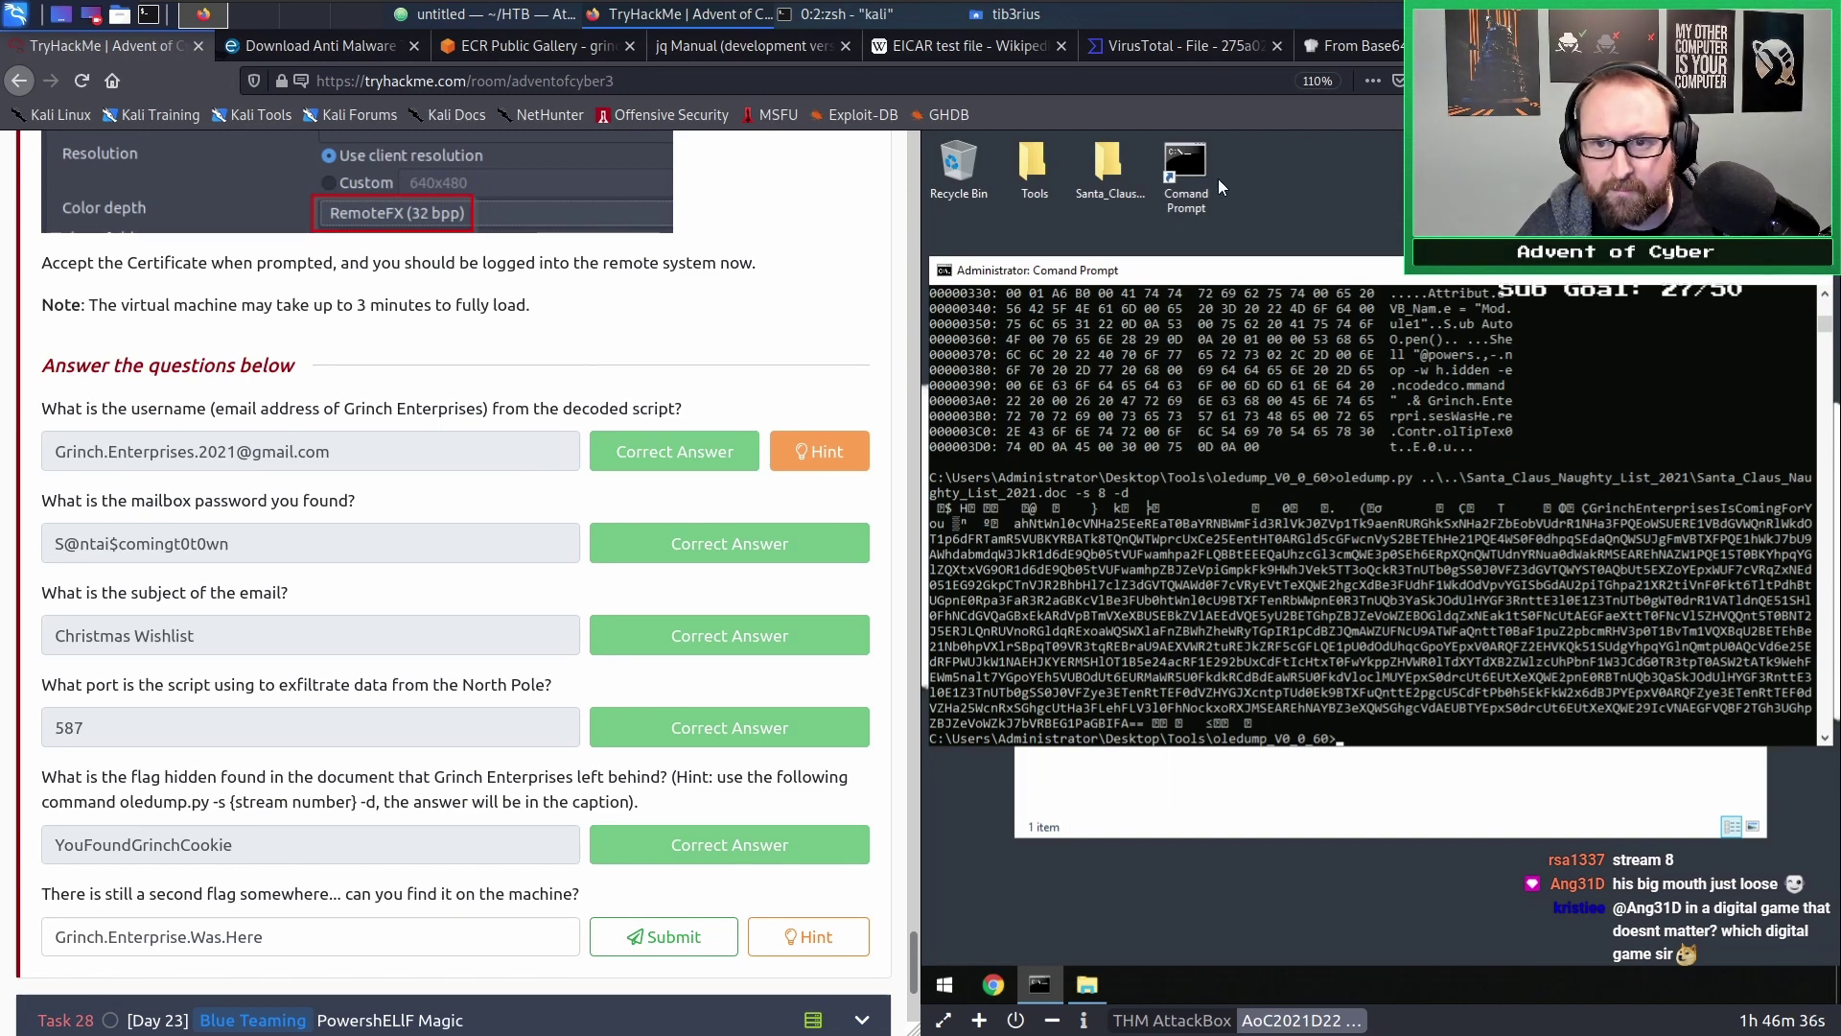
left_click(1366, 43)
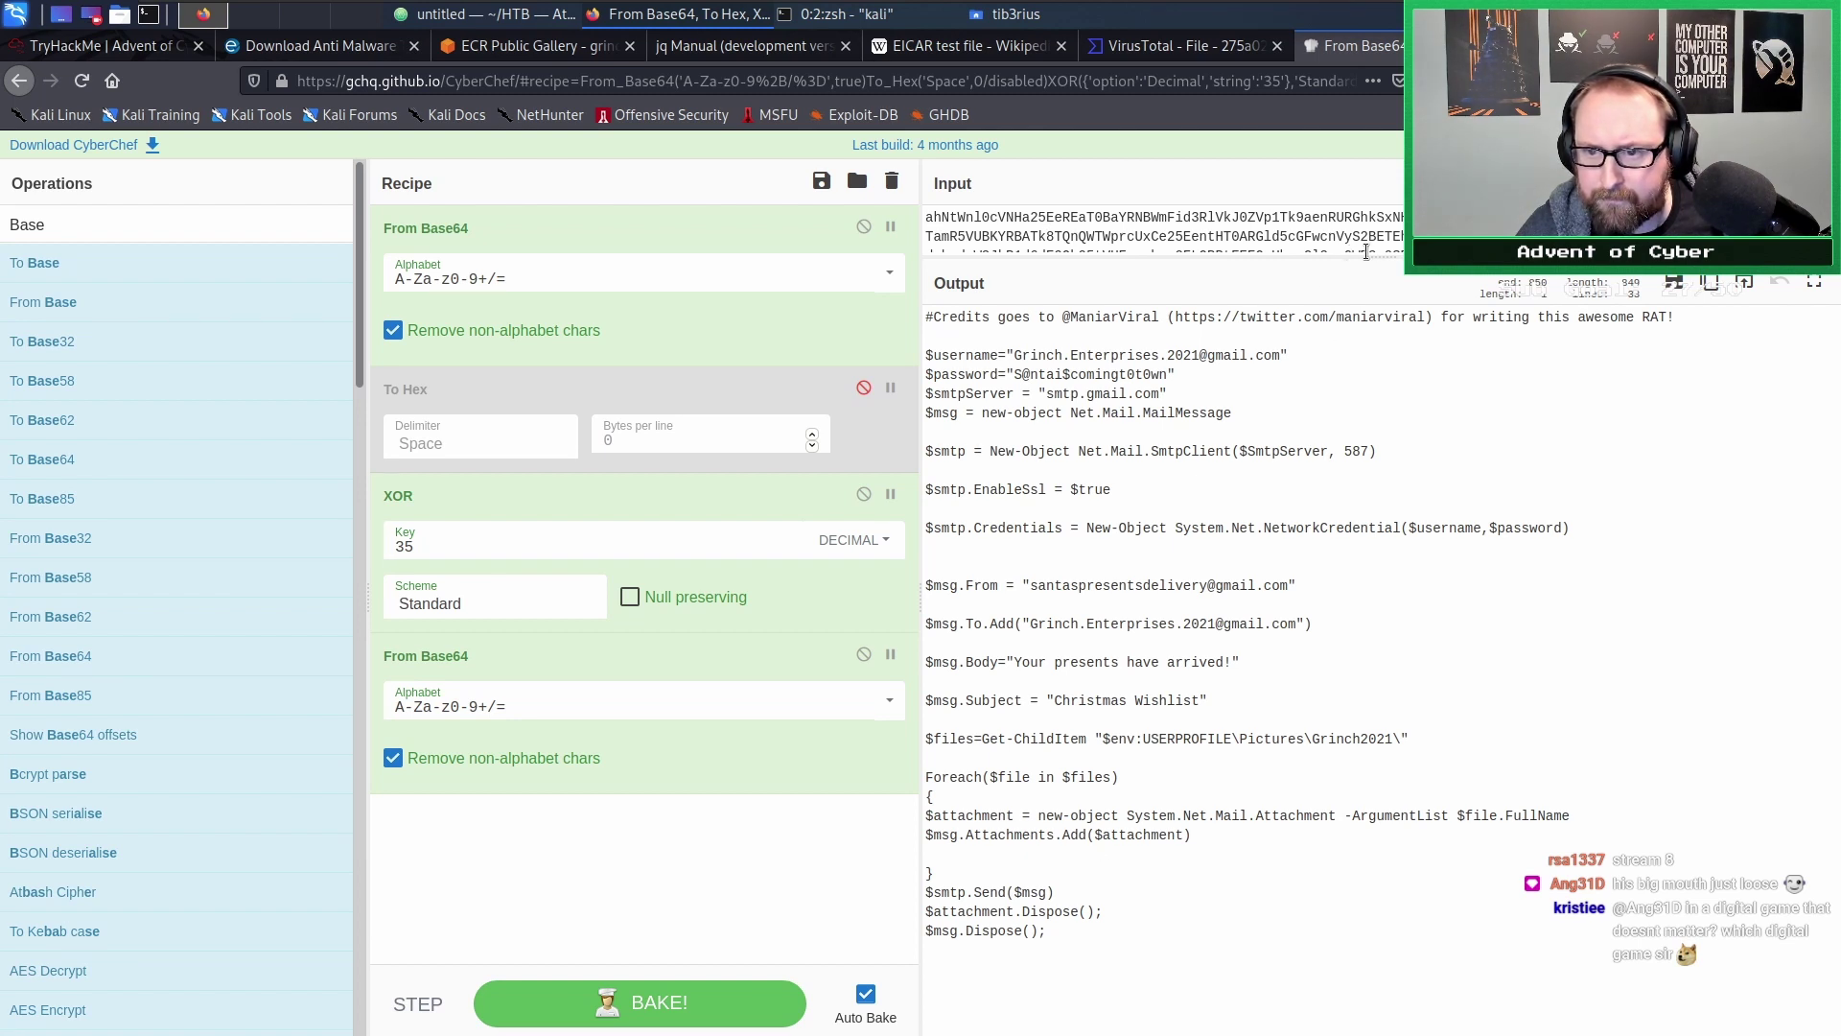
- Review CyberChef's decoded PowerShell mailer script down to $smtp.Send($msg)
left_click_drag(1381, 257, 1380, 441)
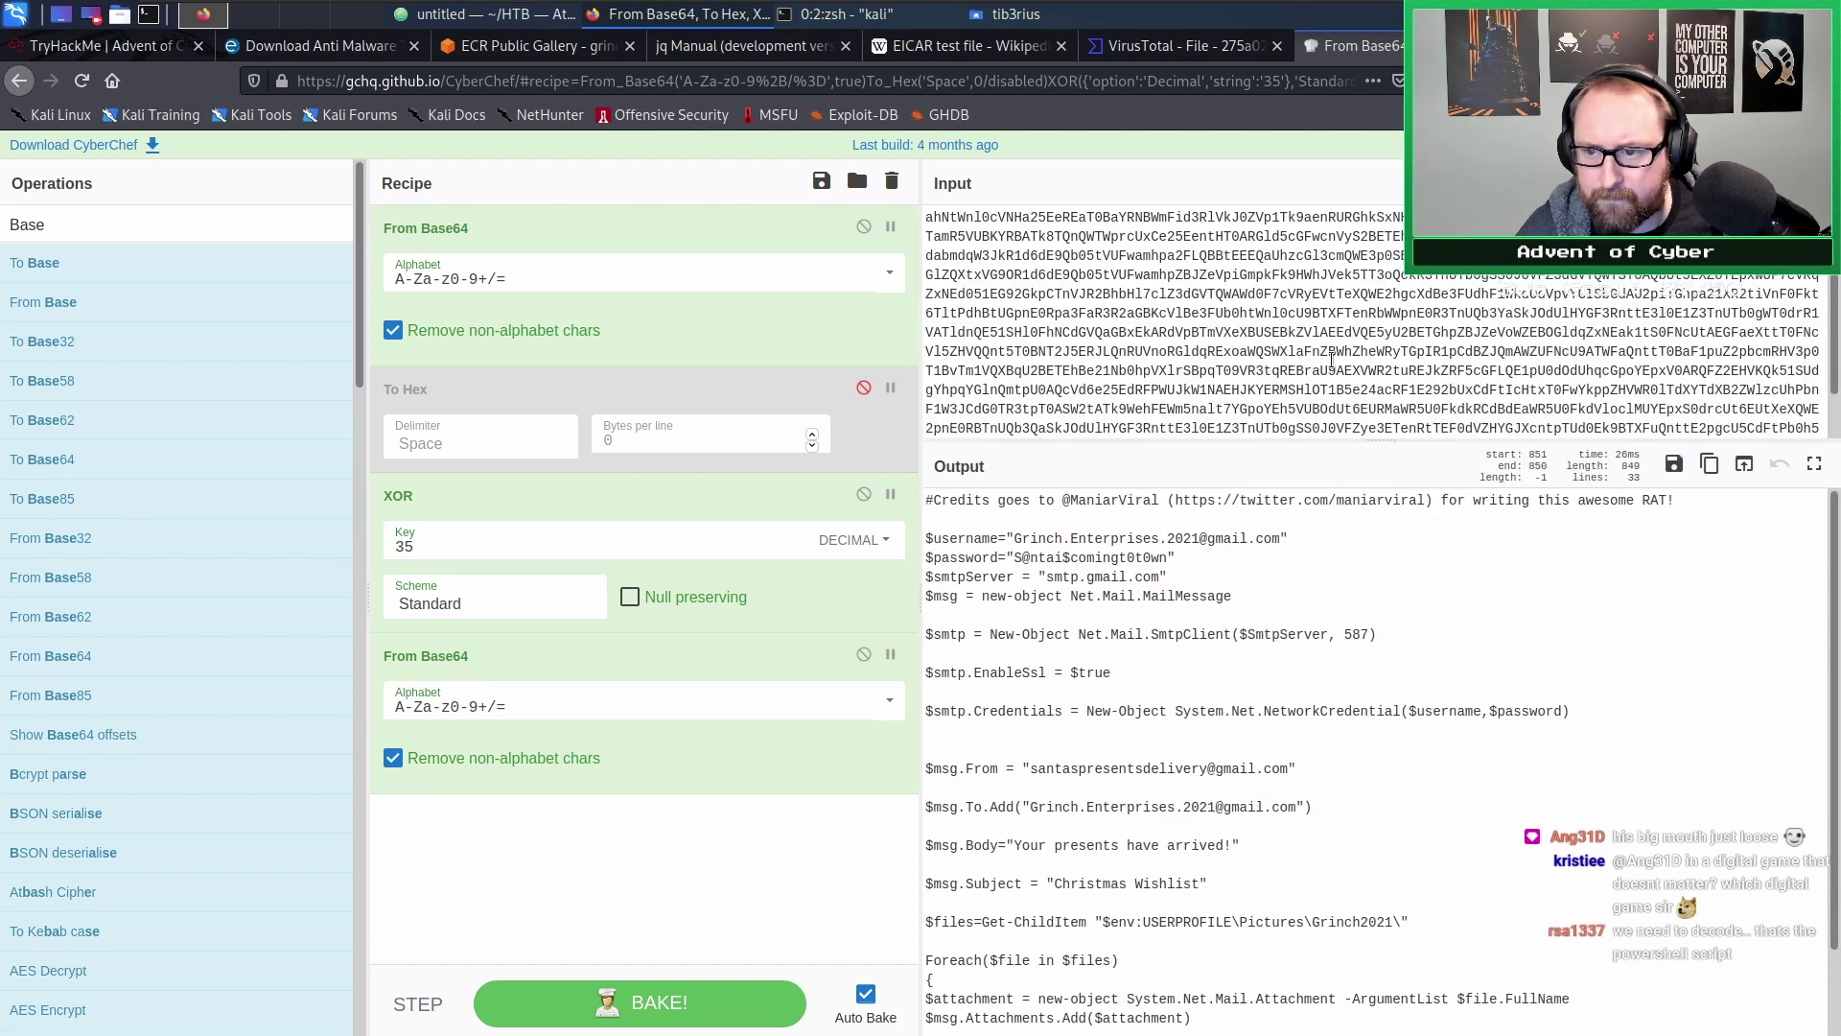
scroll(1332, 361, "down", 1)
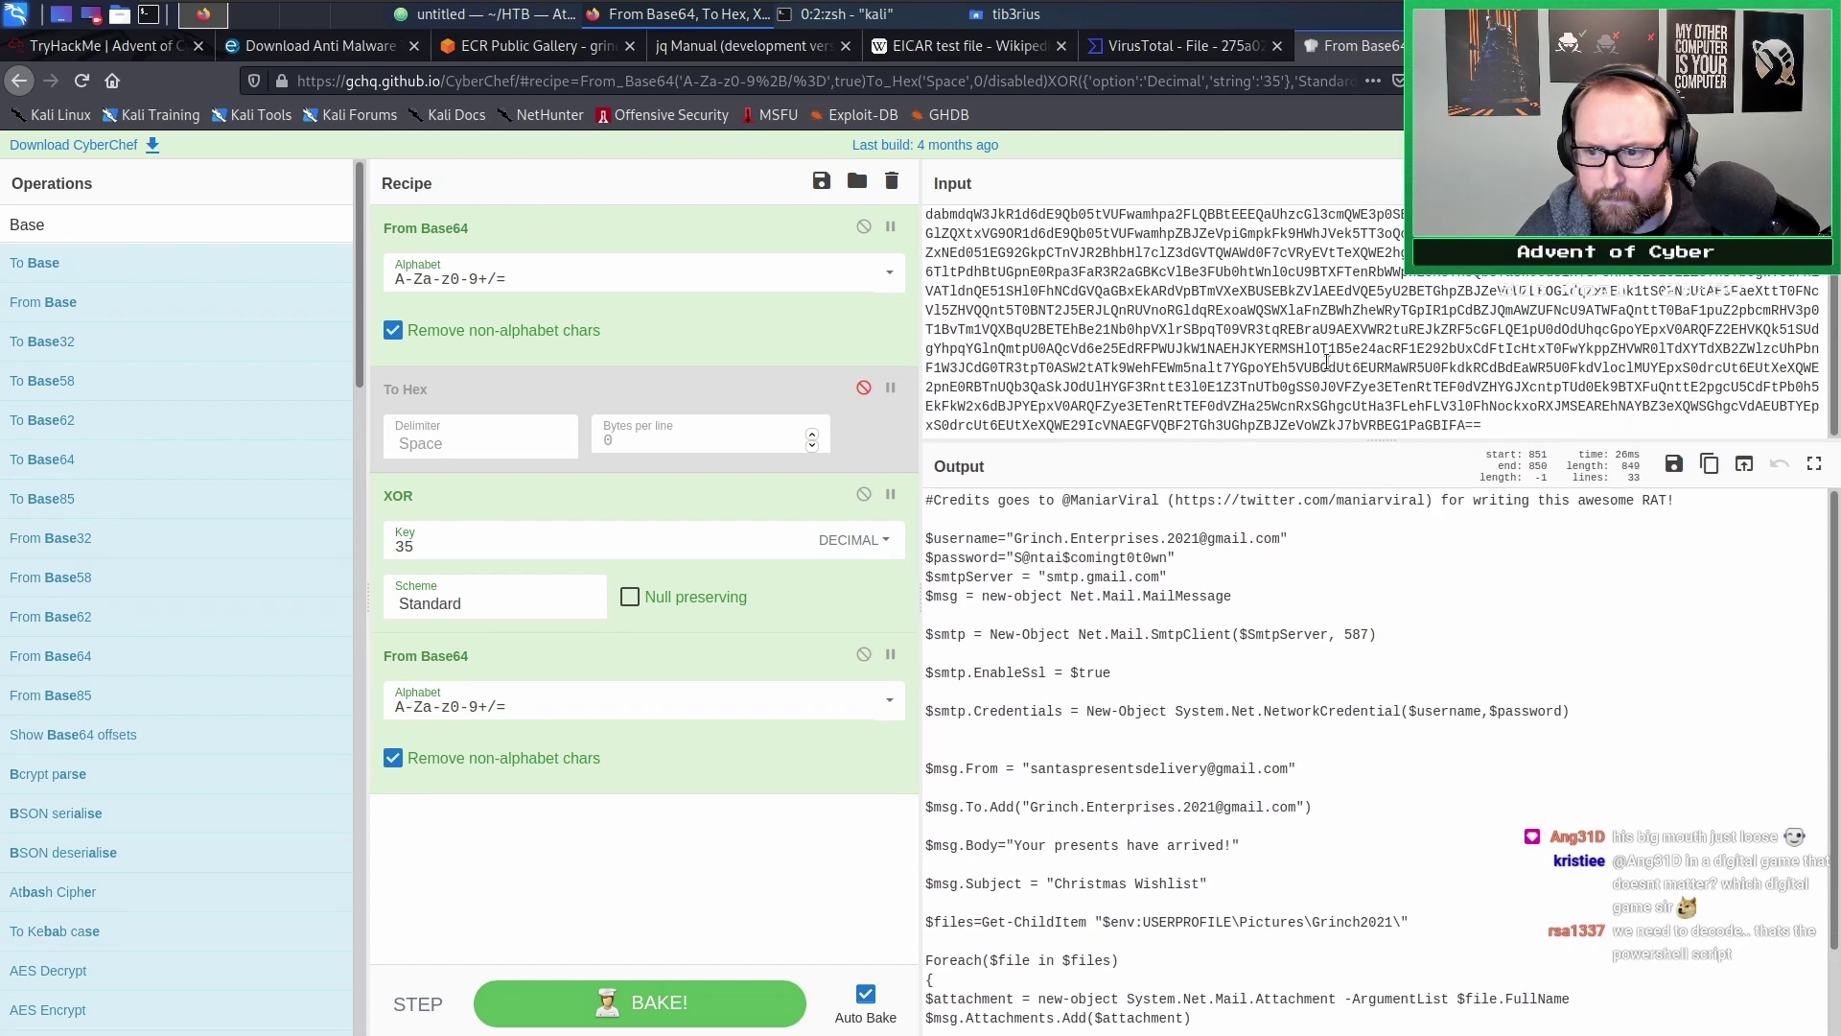
left_click(141, 38)
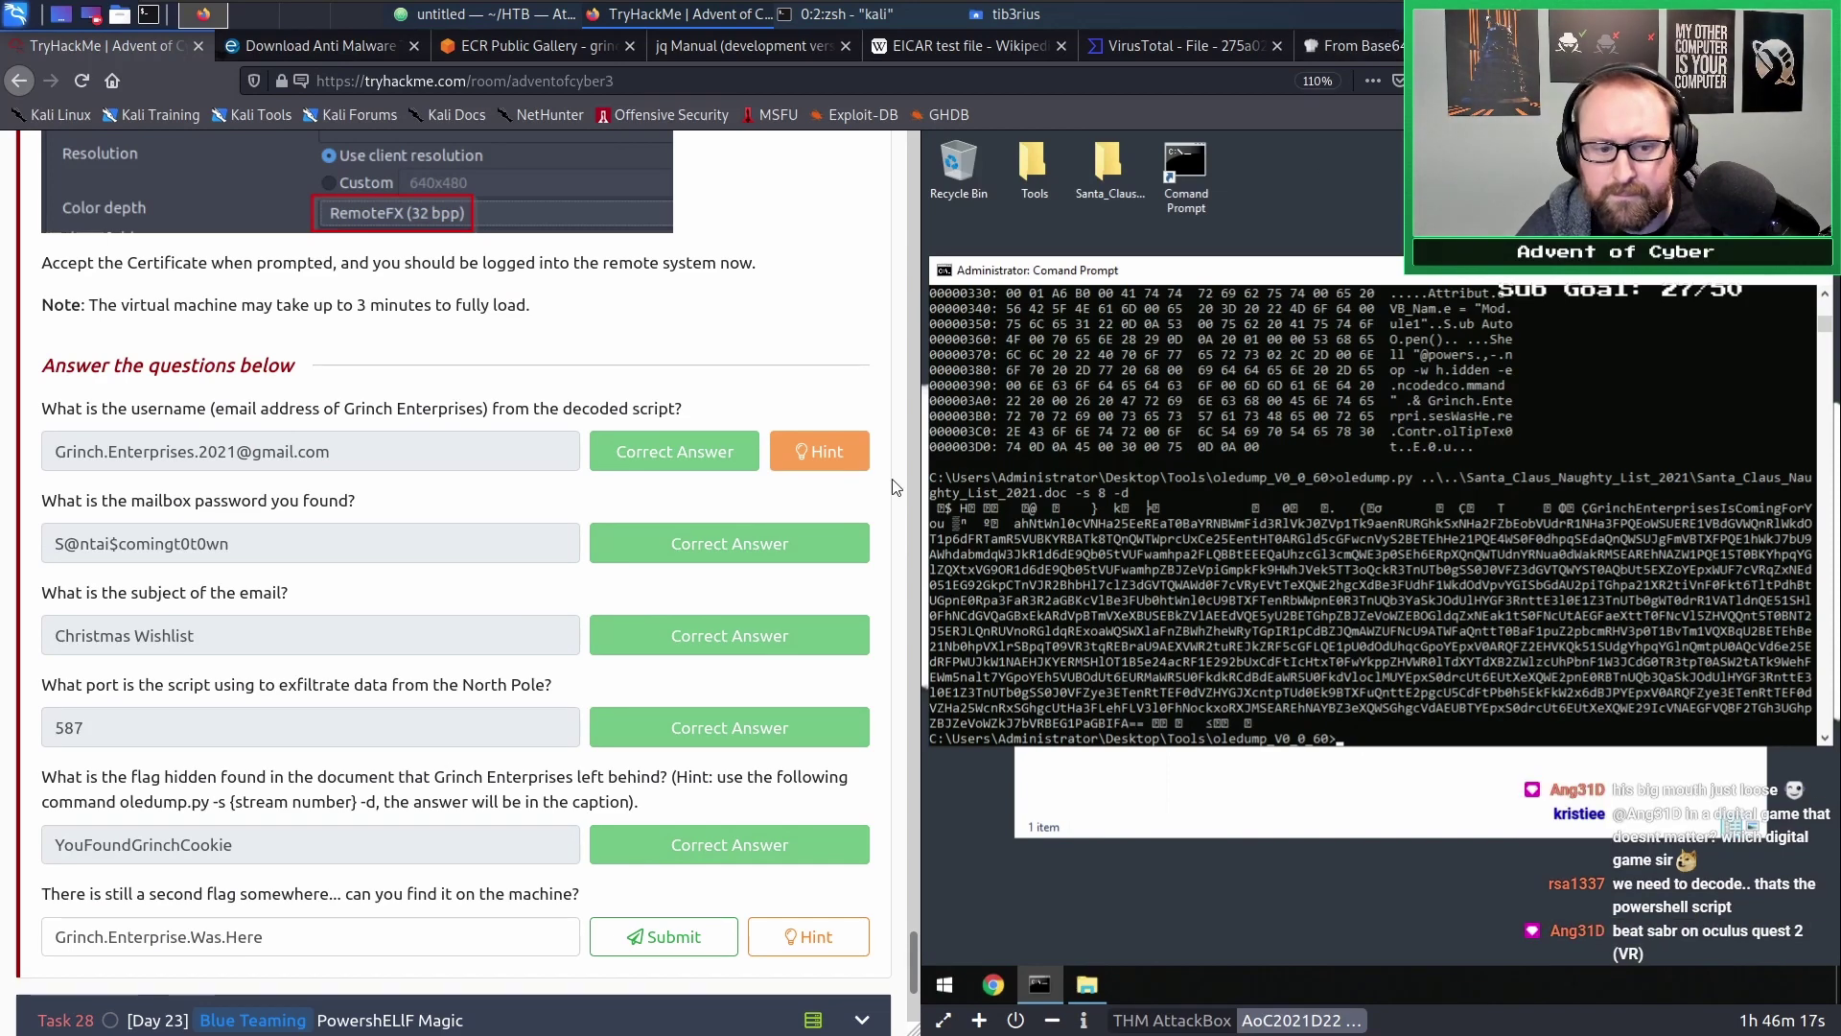
left_click(350, 949)
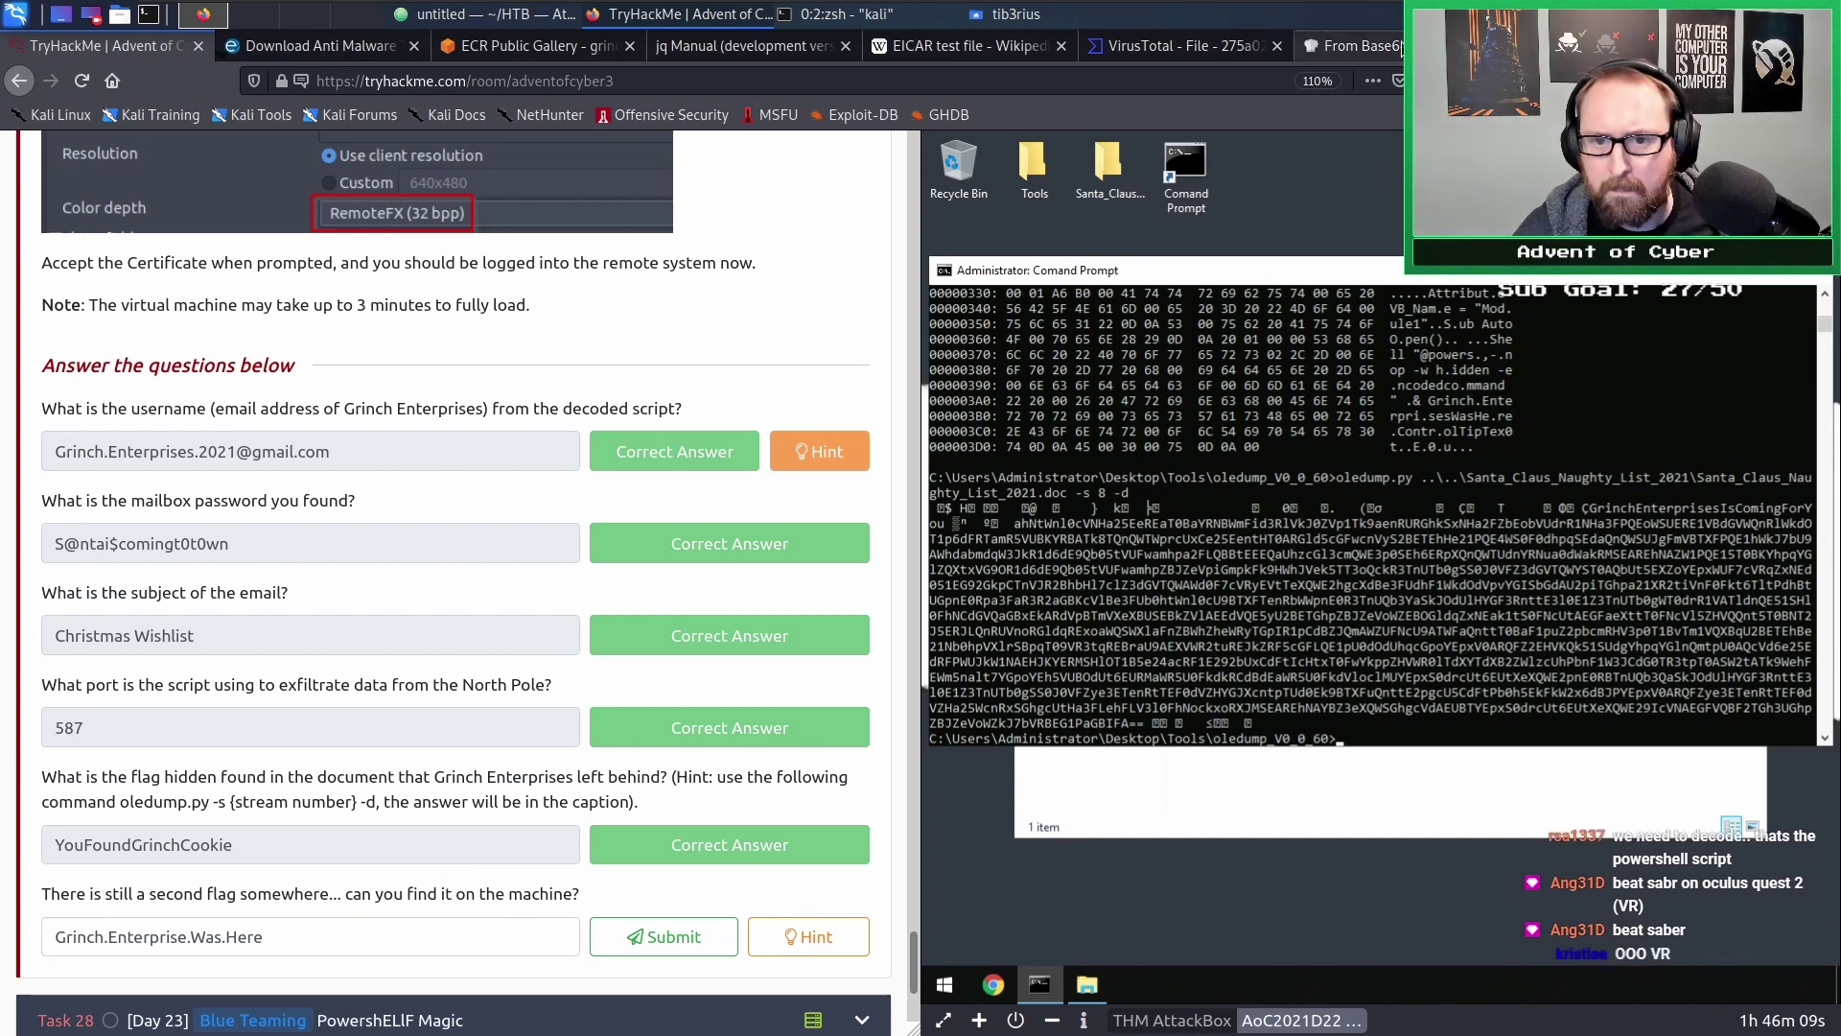
left_click(1352, 45)
left_click(1162, 729)
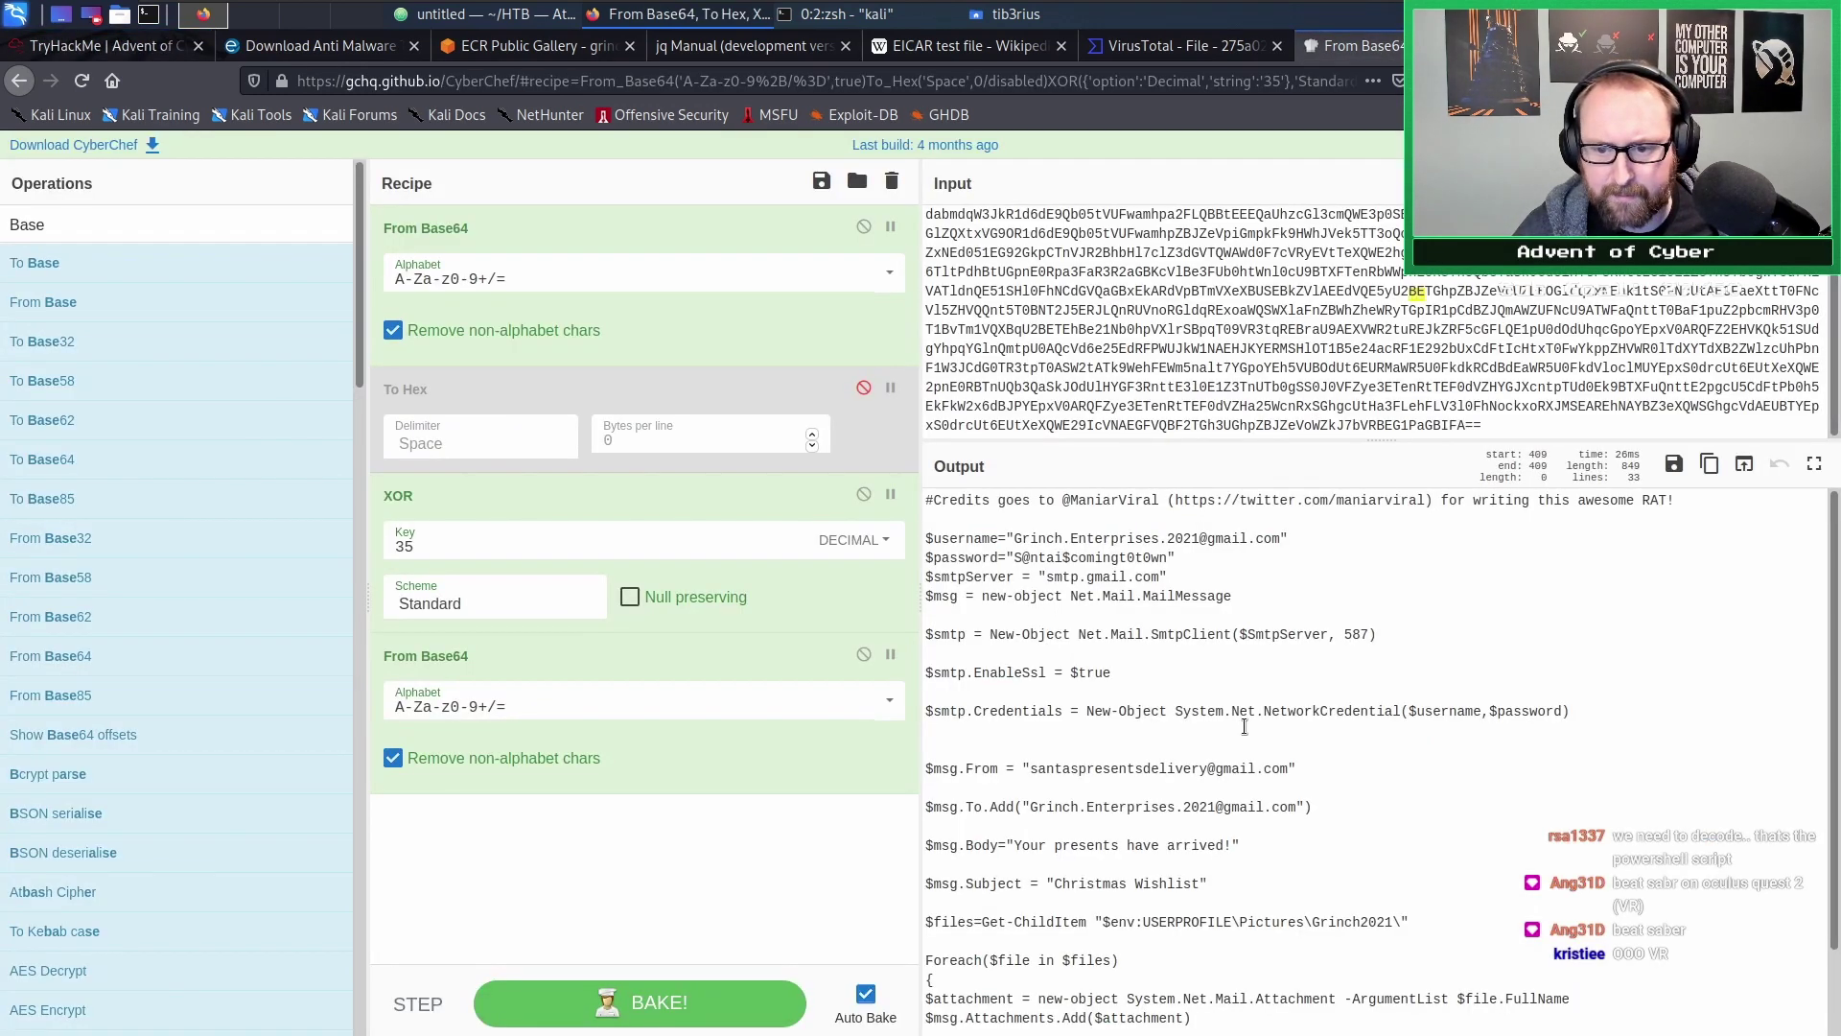
scroll(1247, 690, "down", 2)
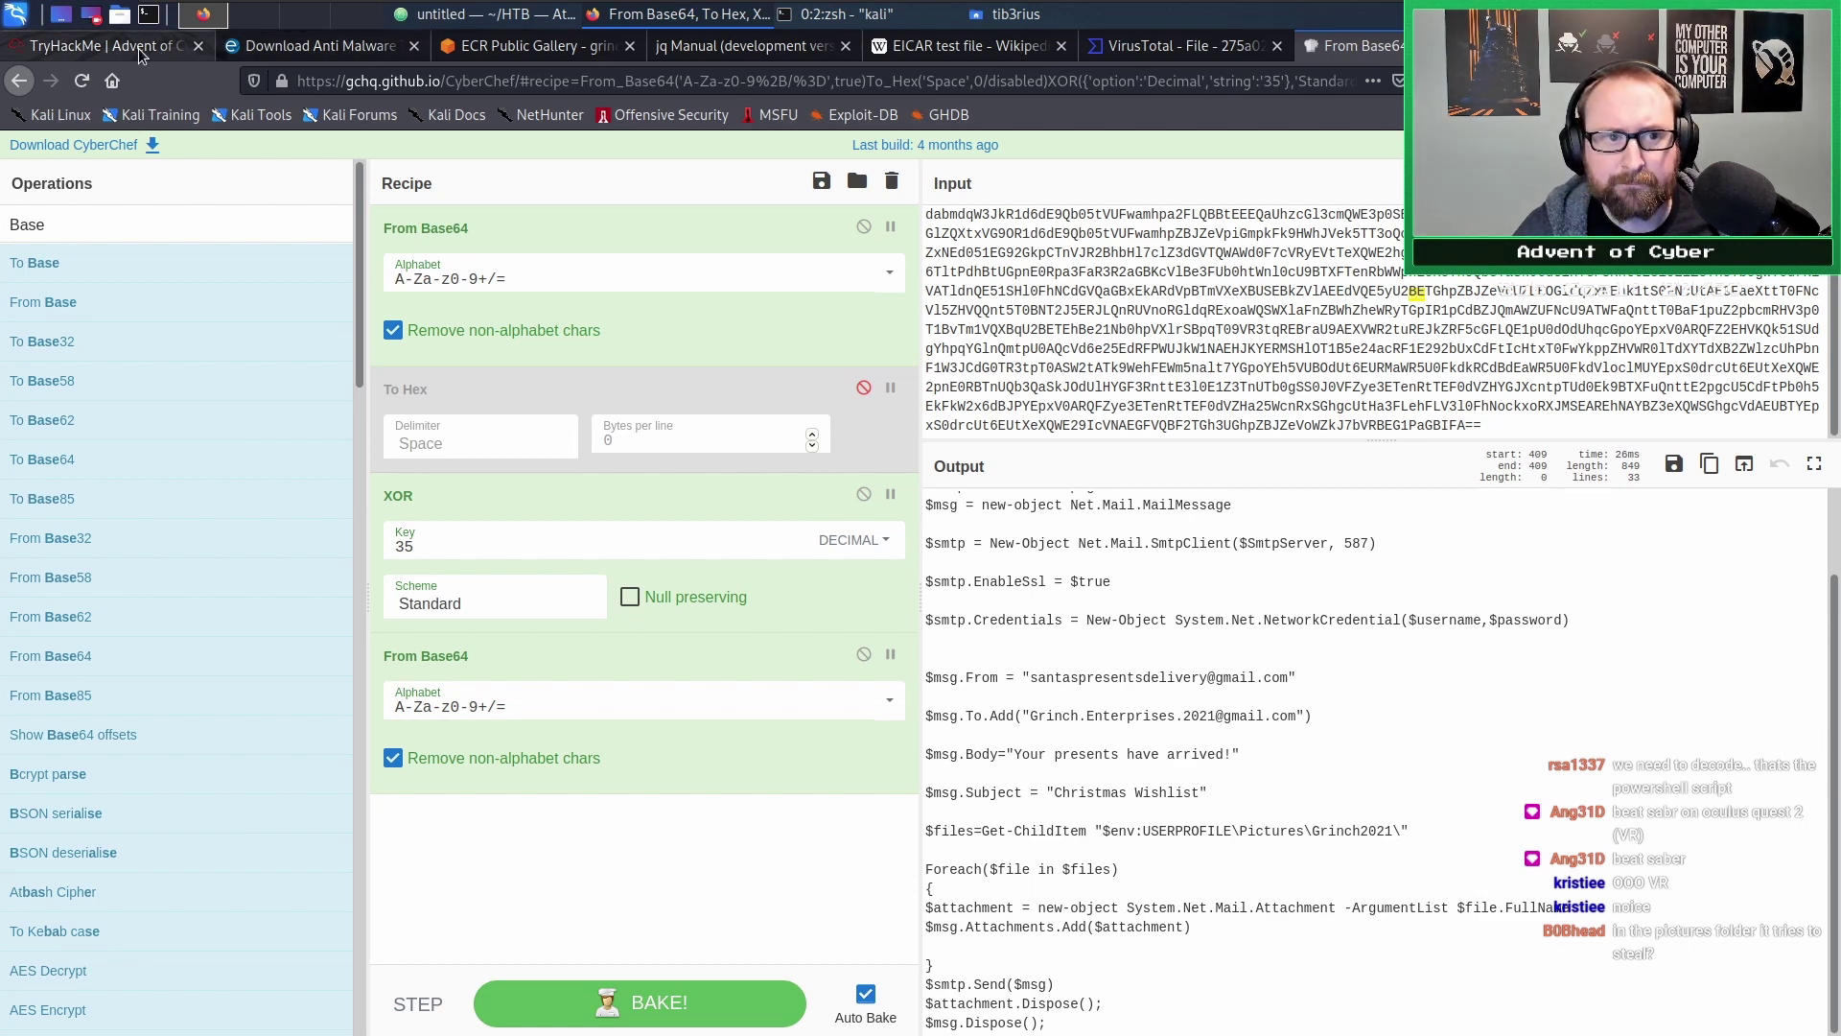
left_click(96, 45)
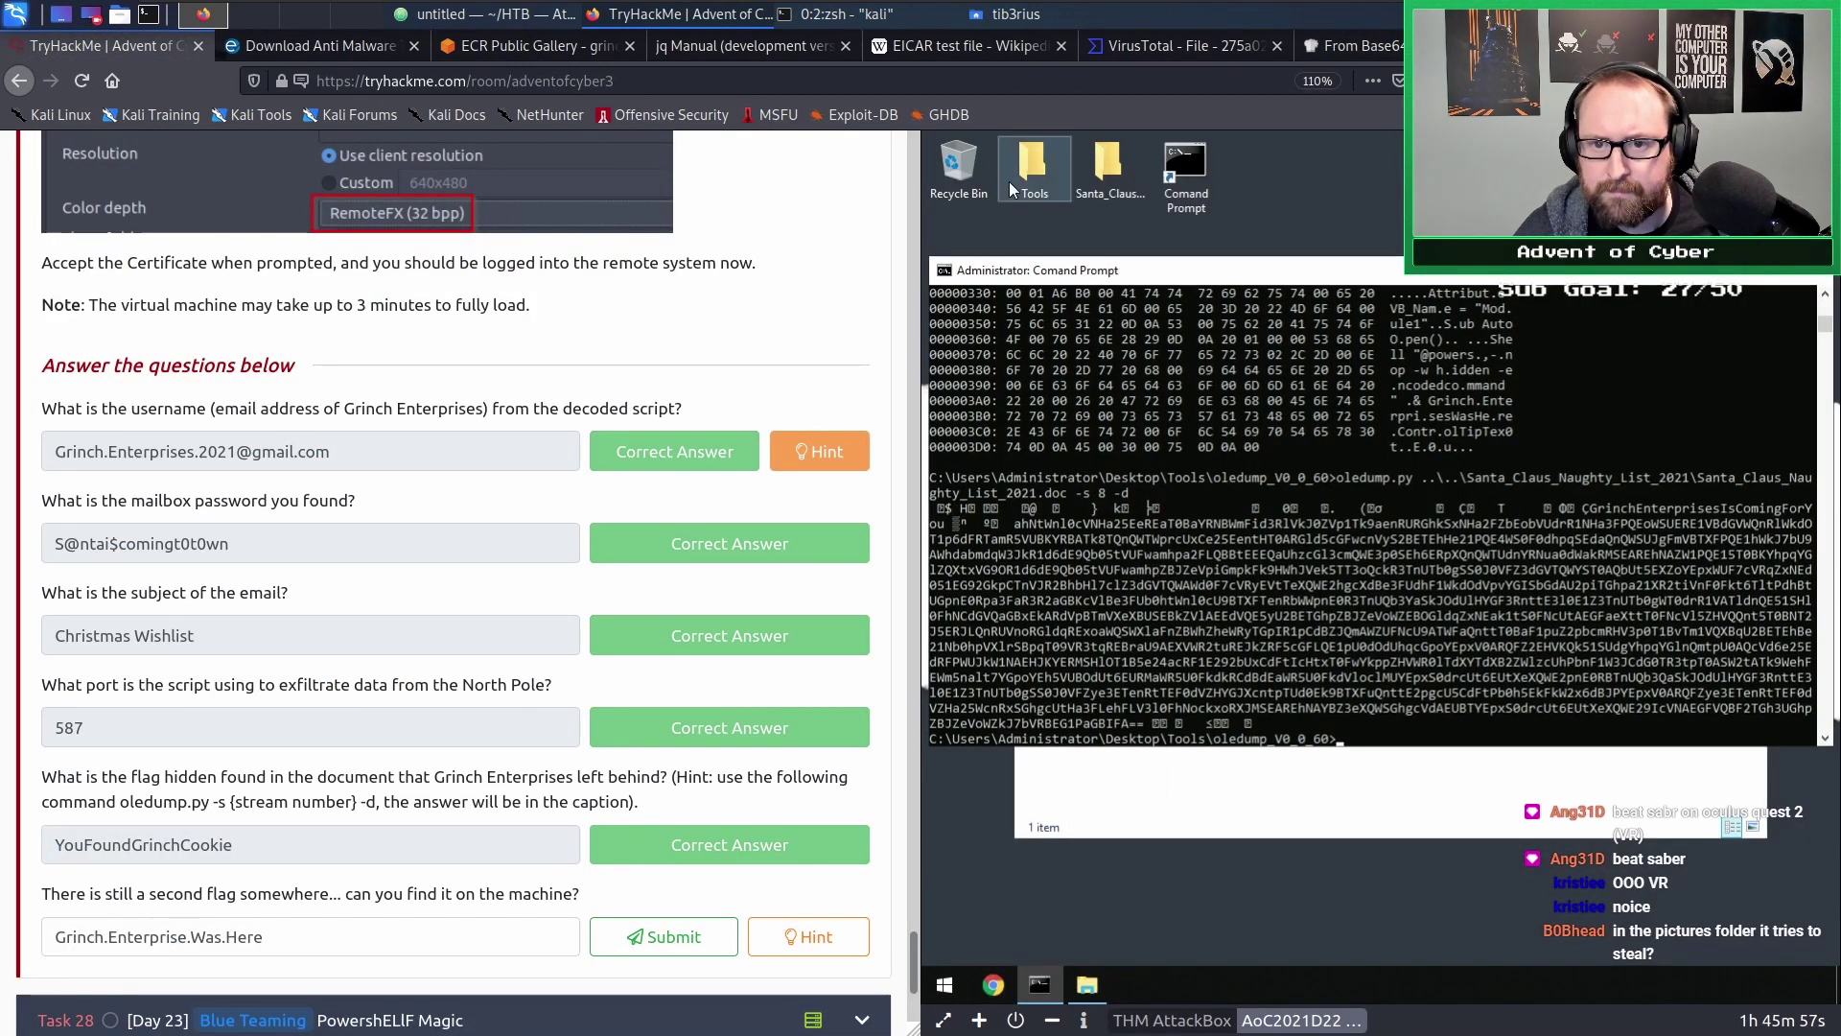
- Open flag2.png from C:\Users\Administrator\Pictures\Grinch2021 in Paint
left_click(1093, 985)
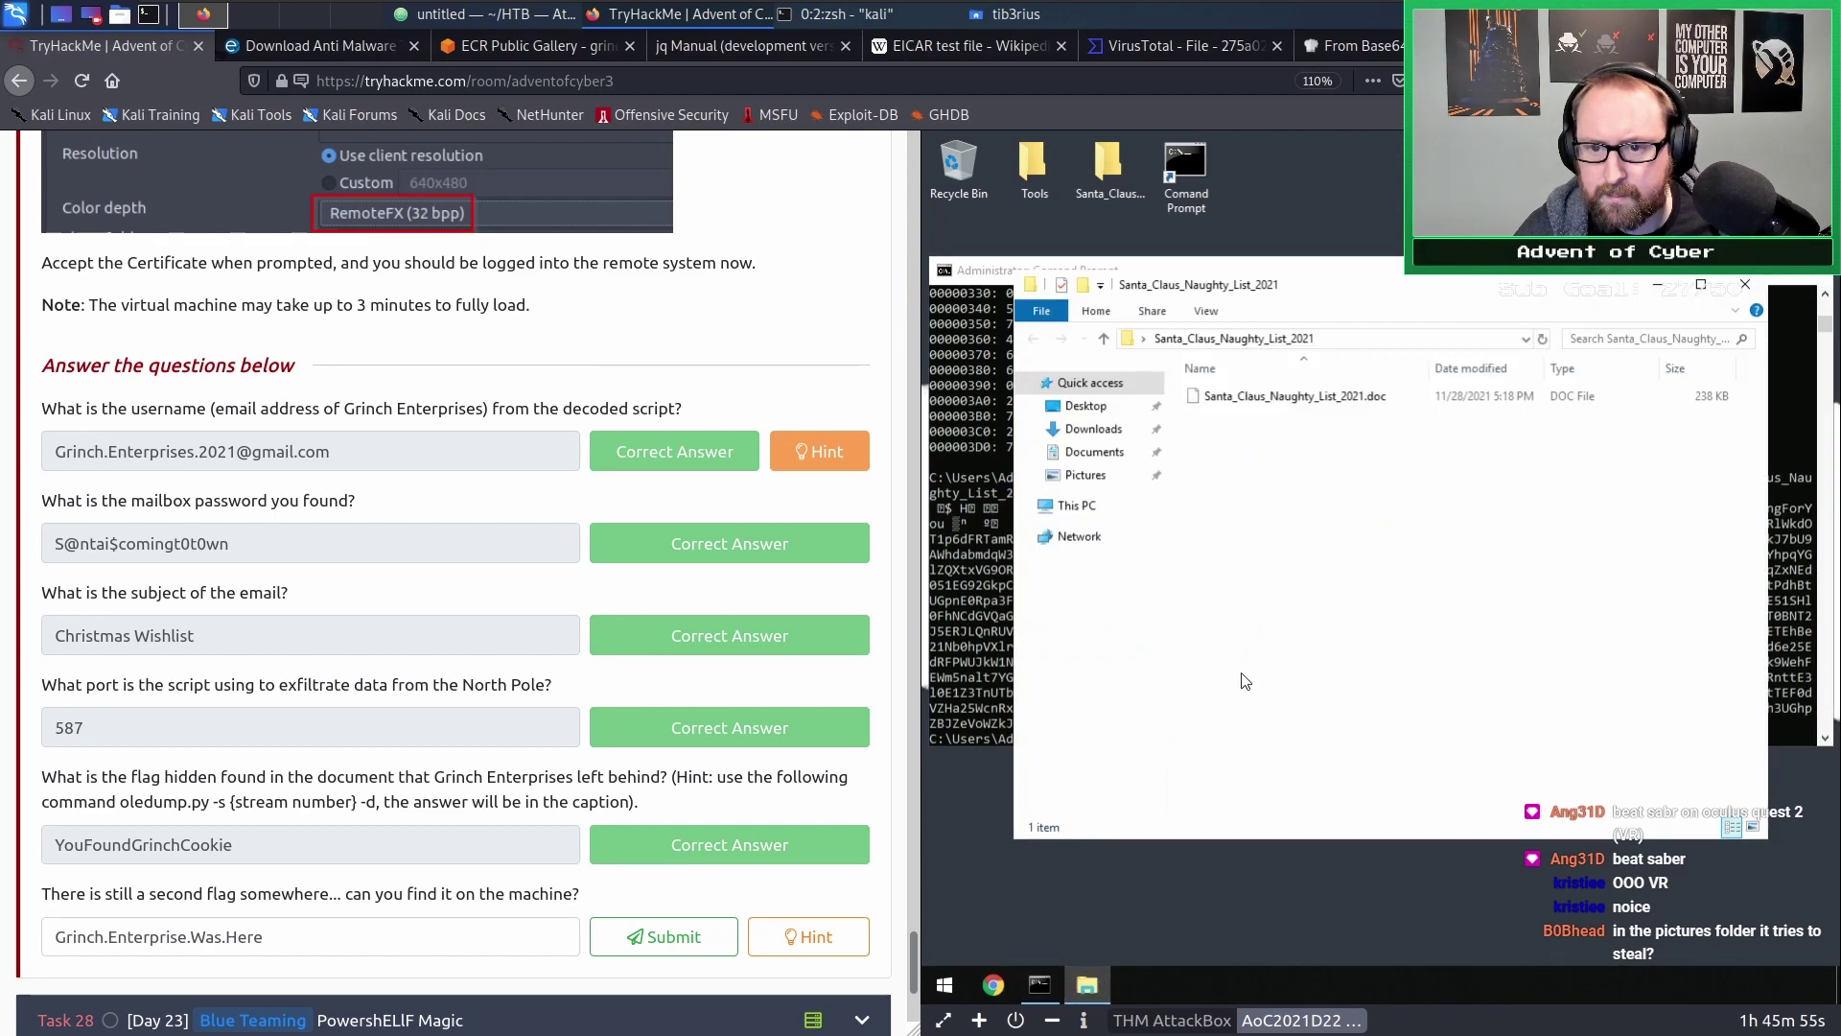
left_click(1078, 505)
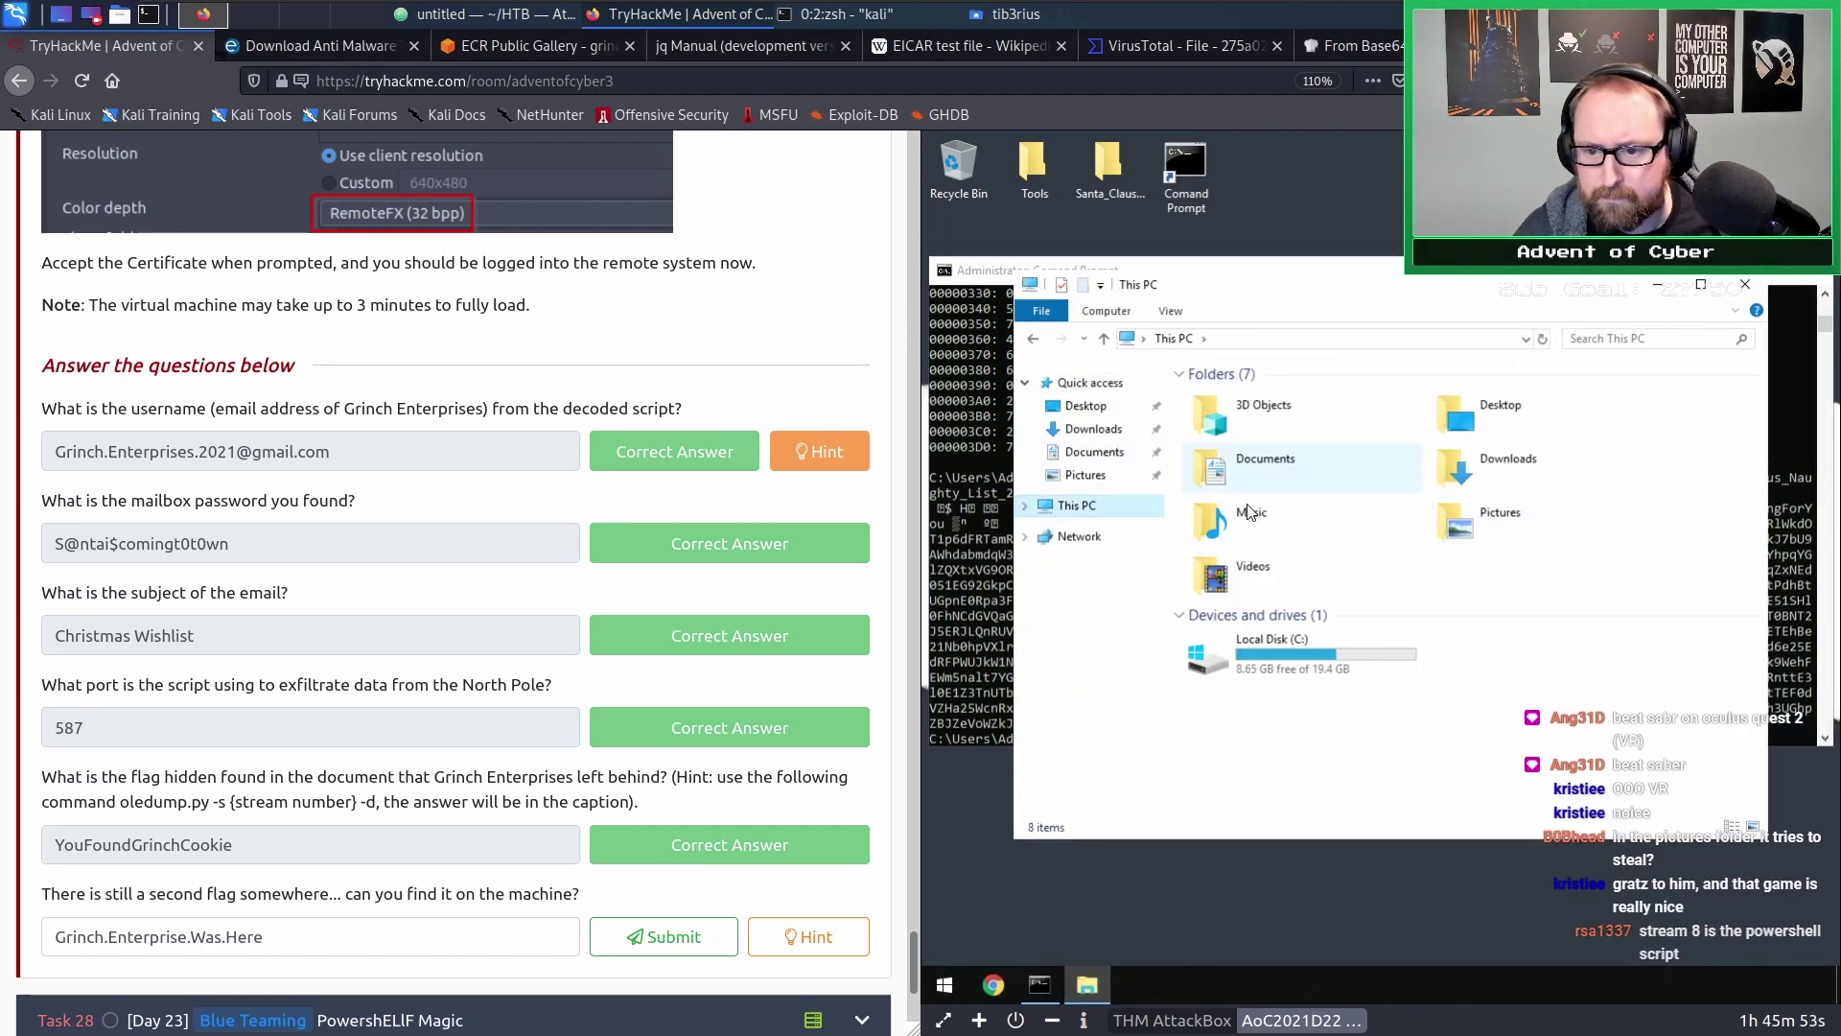
double_click(1309, 641)
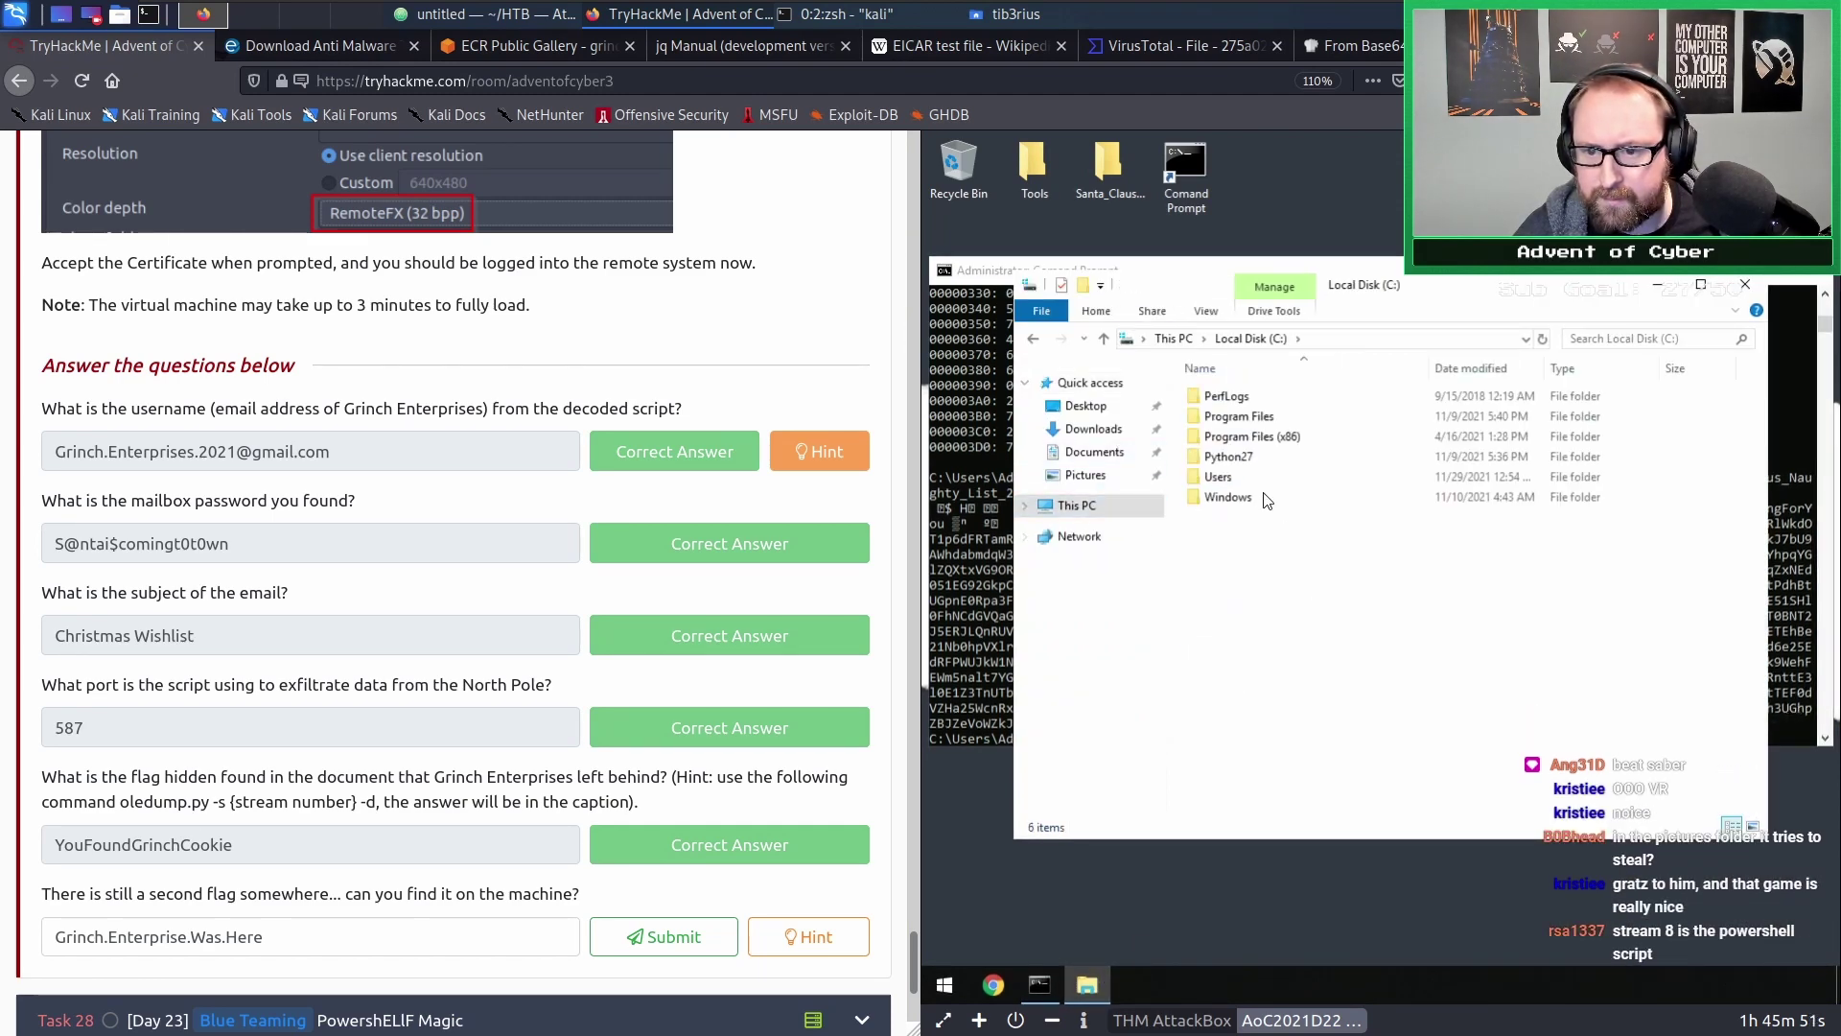
left_click(1224, 476)
double_click(1224, 473)
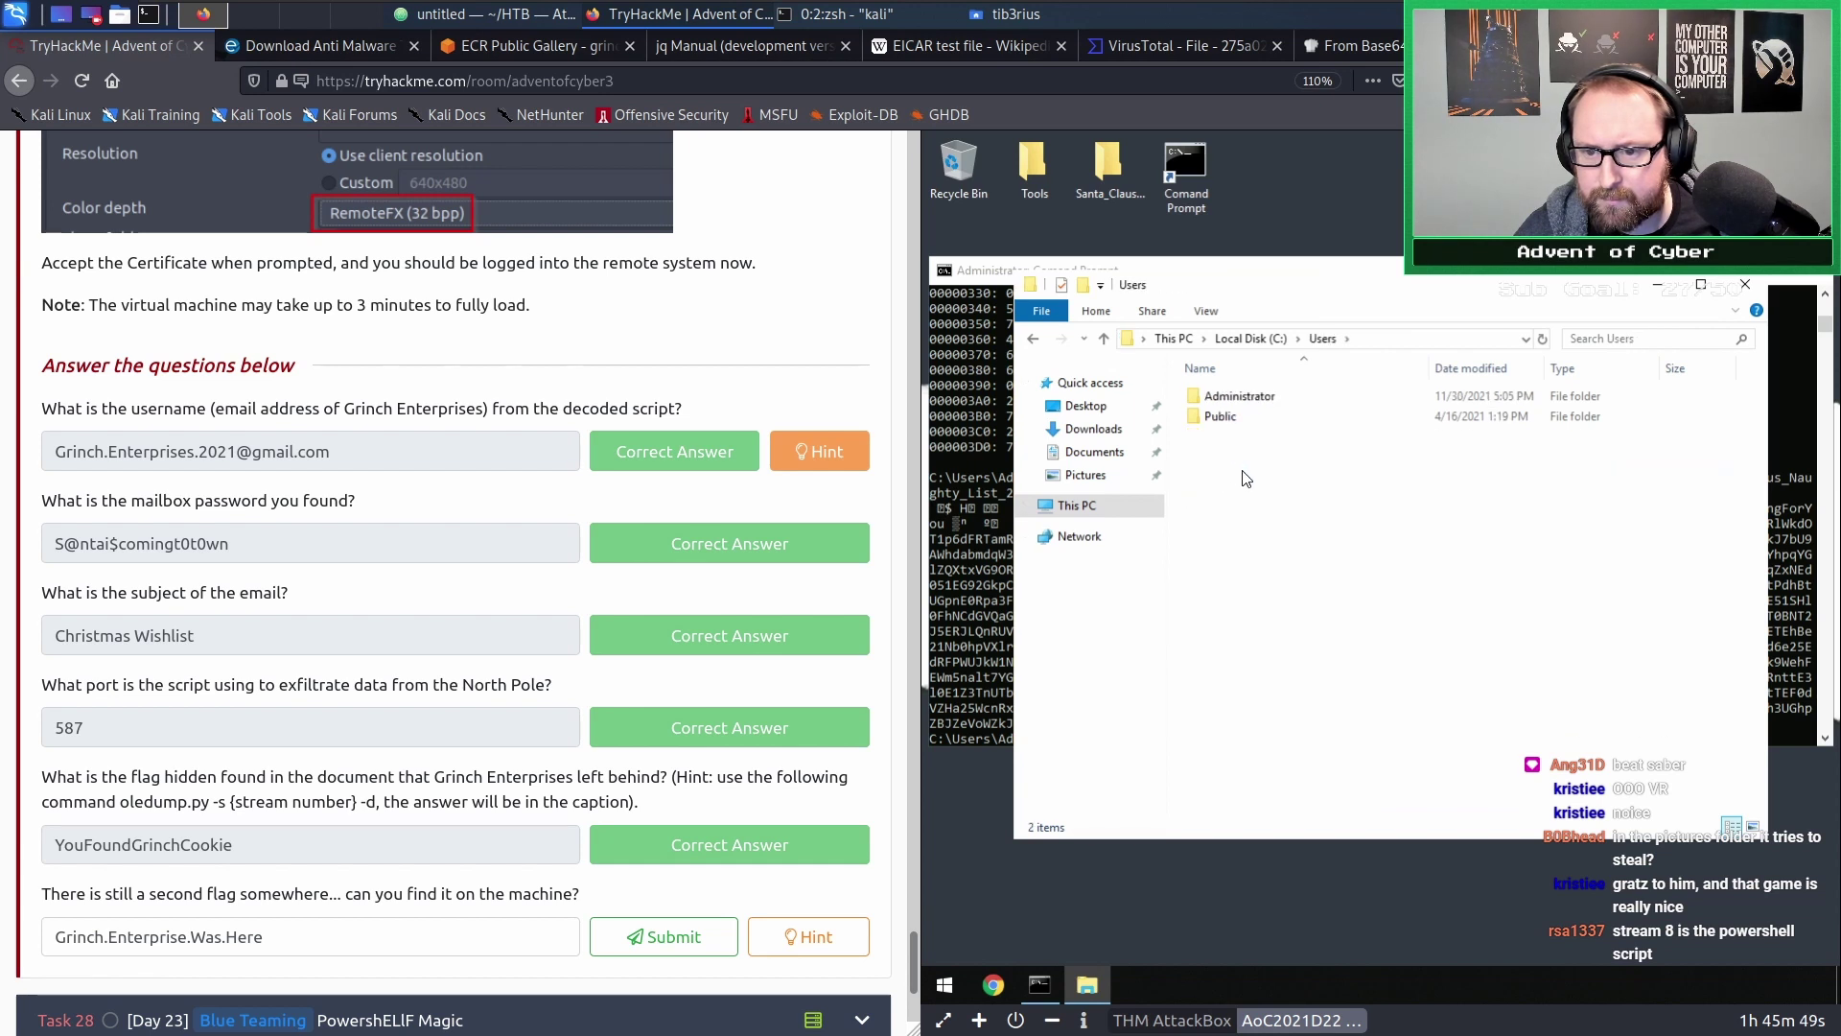
double_click(1232, 396)
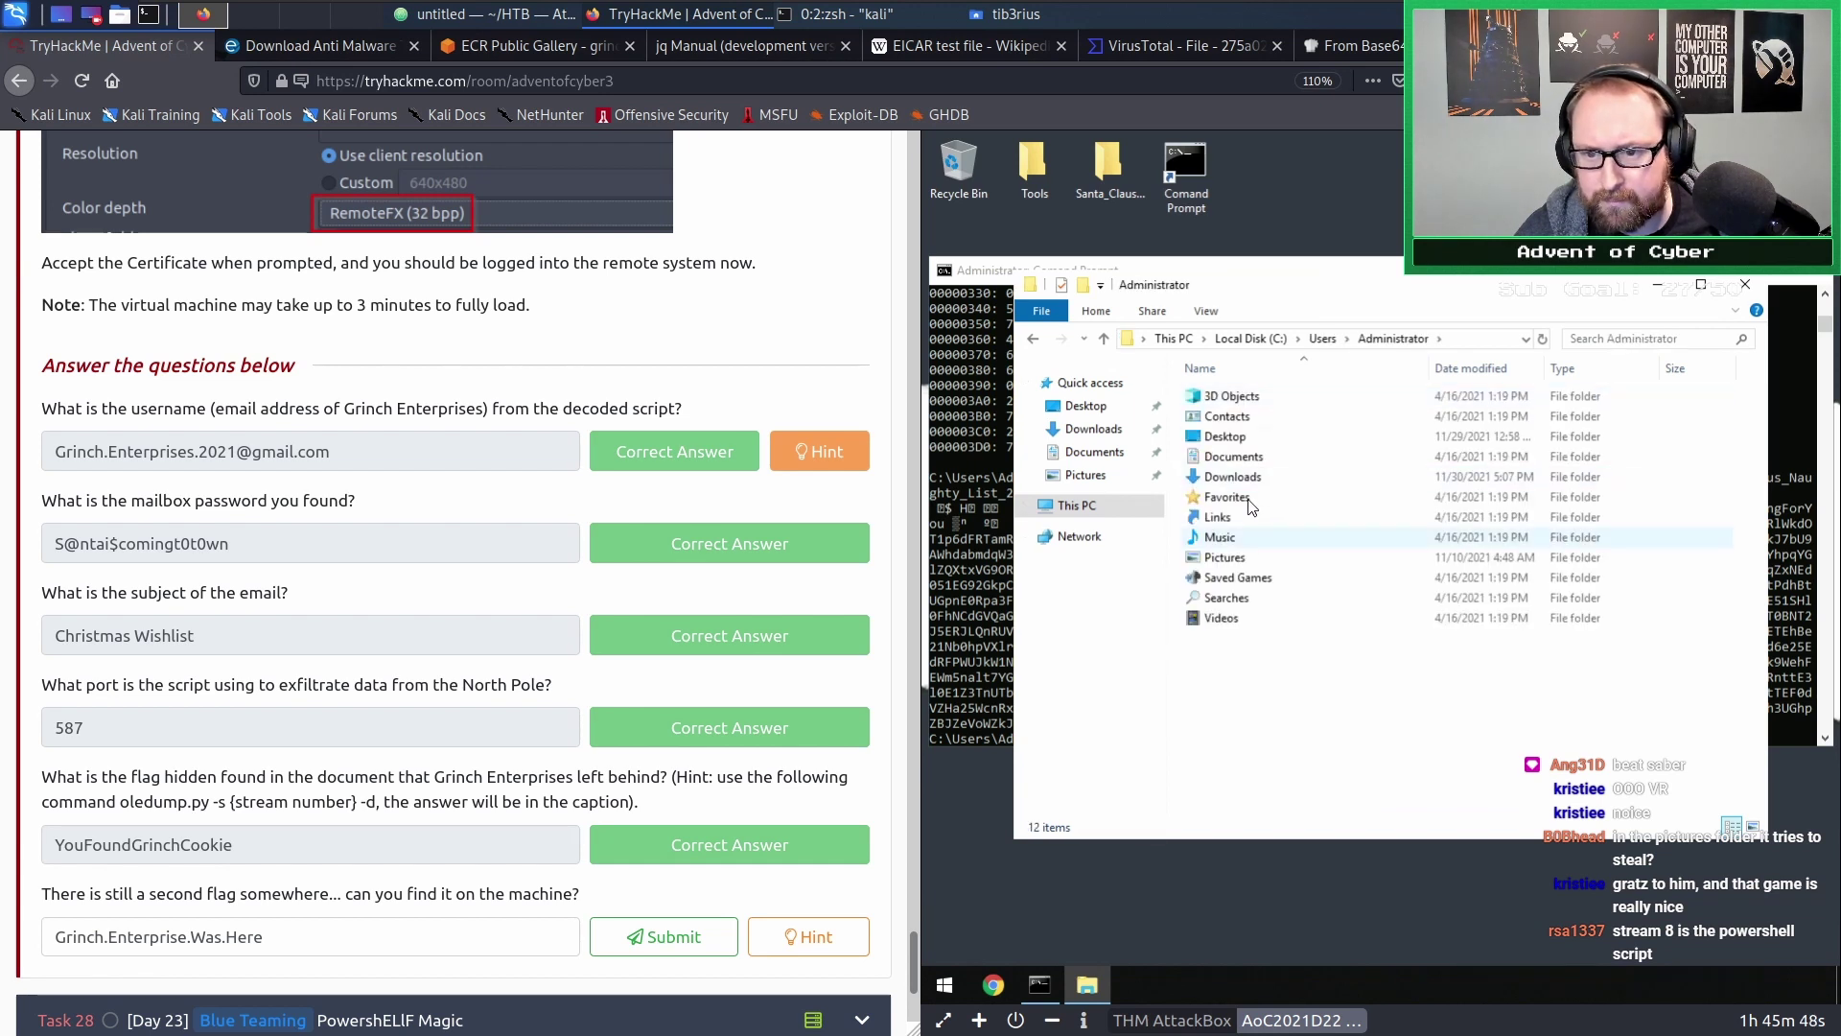
double_click(1226, 557)
double_click(1227, 396)
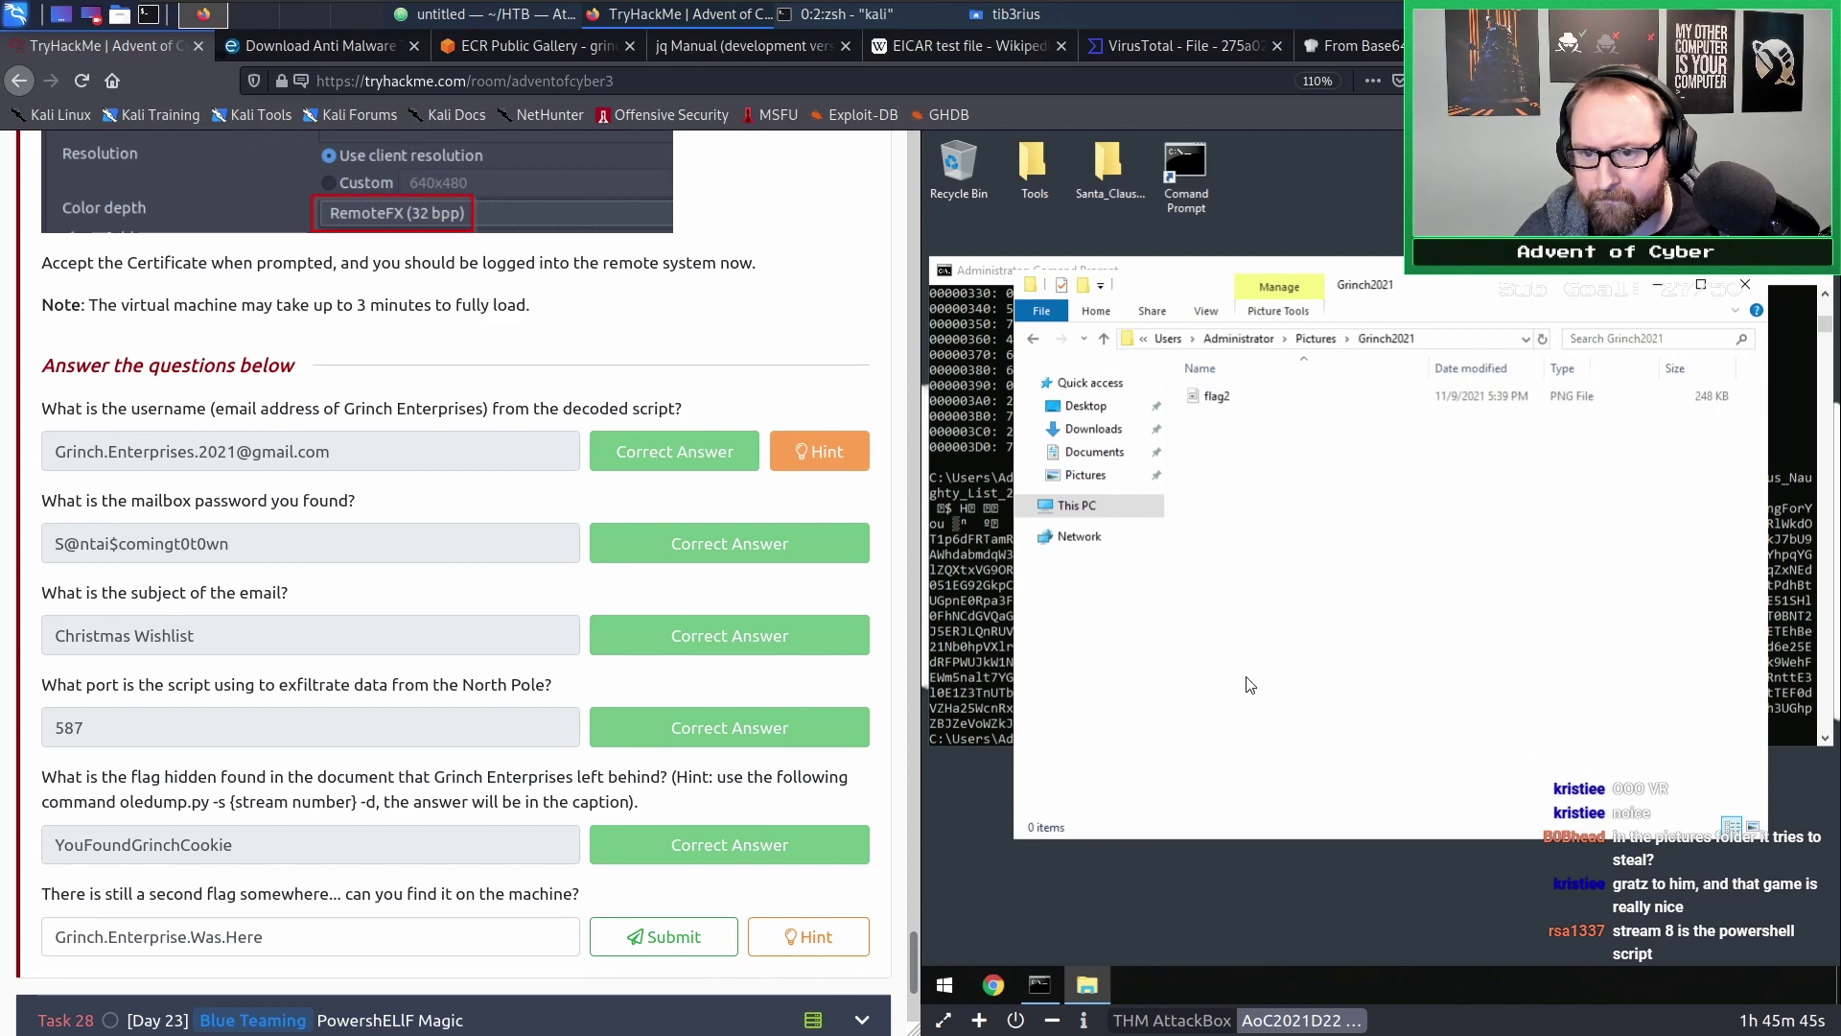
double_click(1216, 397)
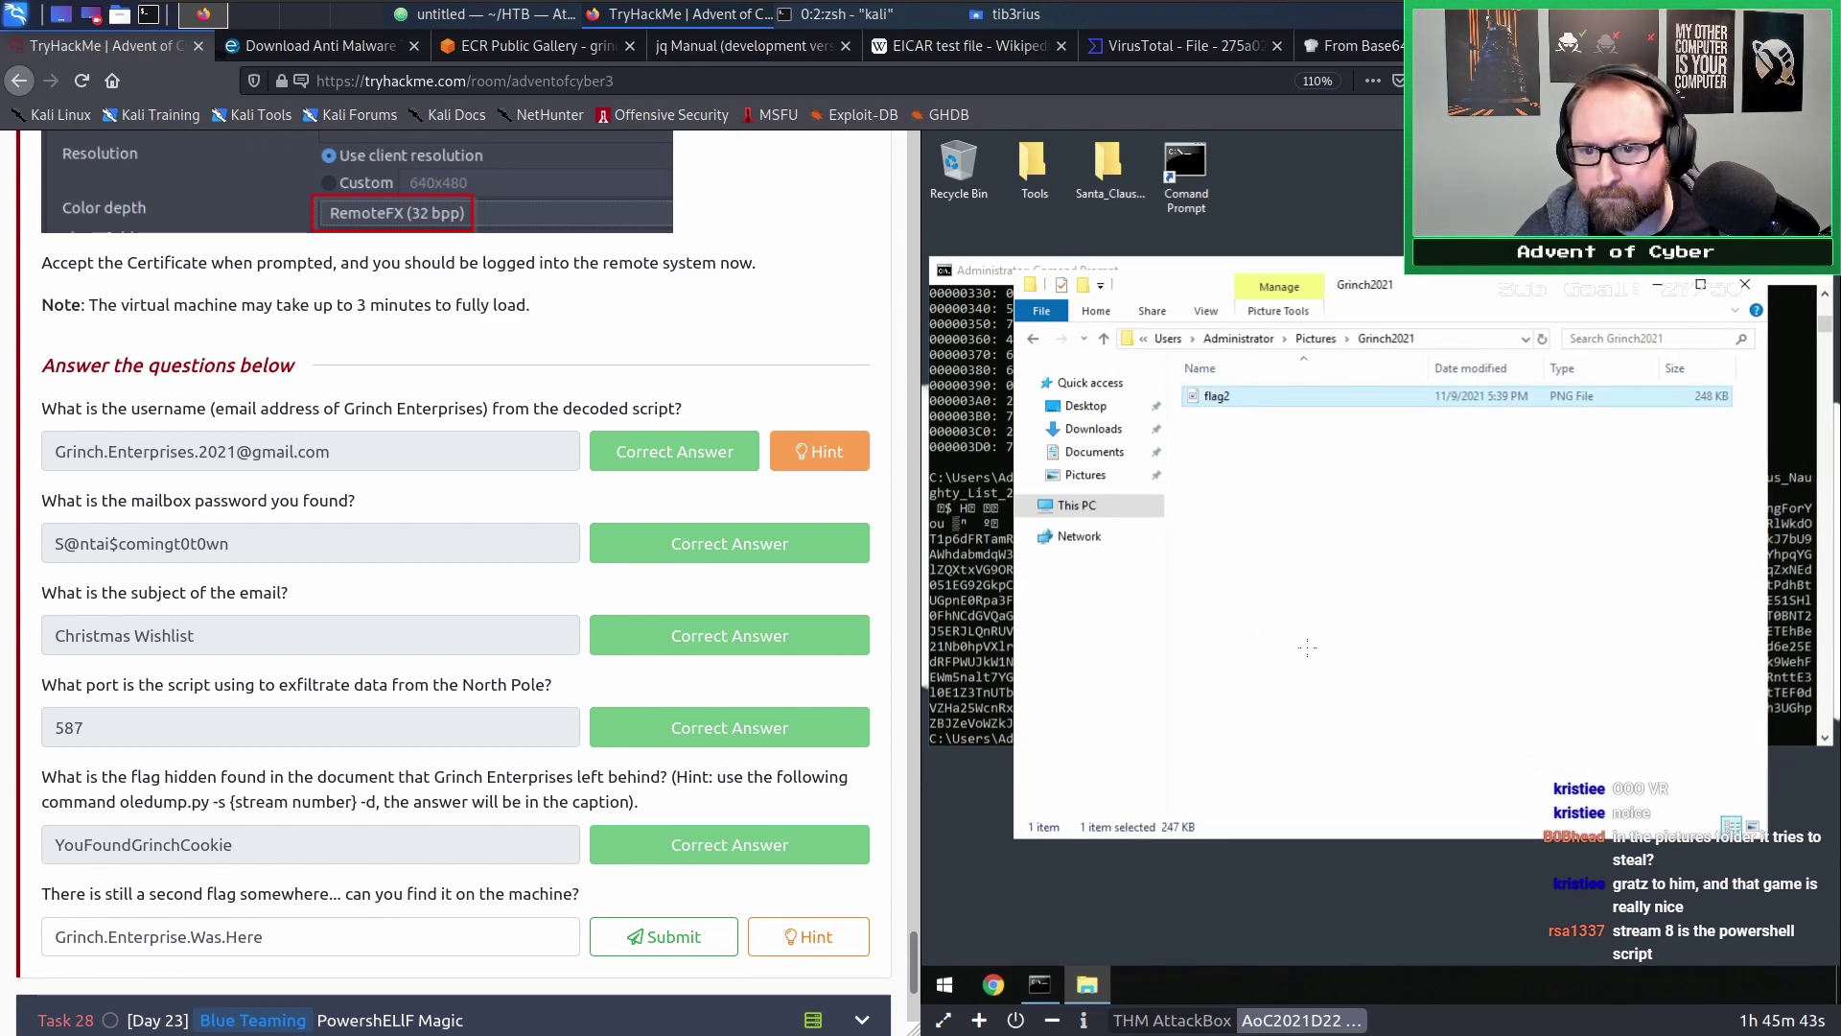
left_click(203, 944)
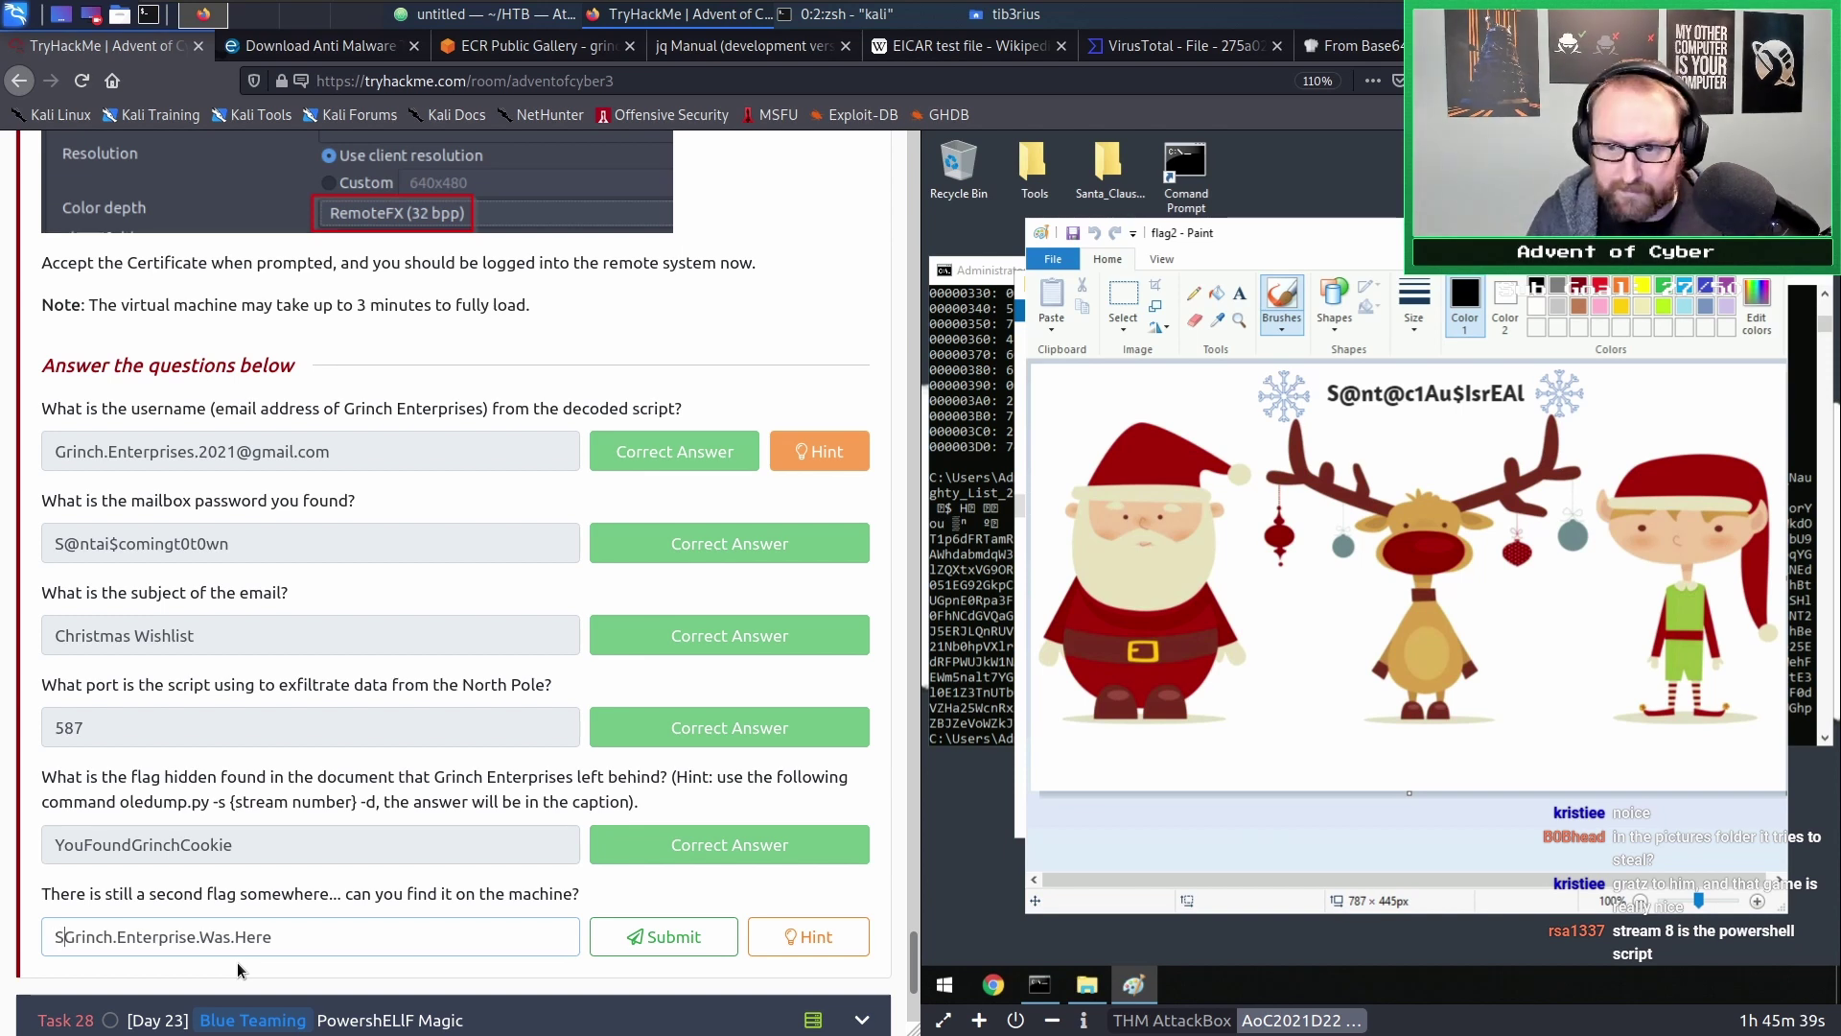
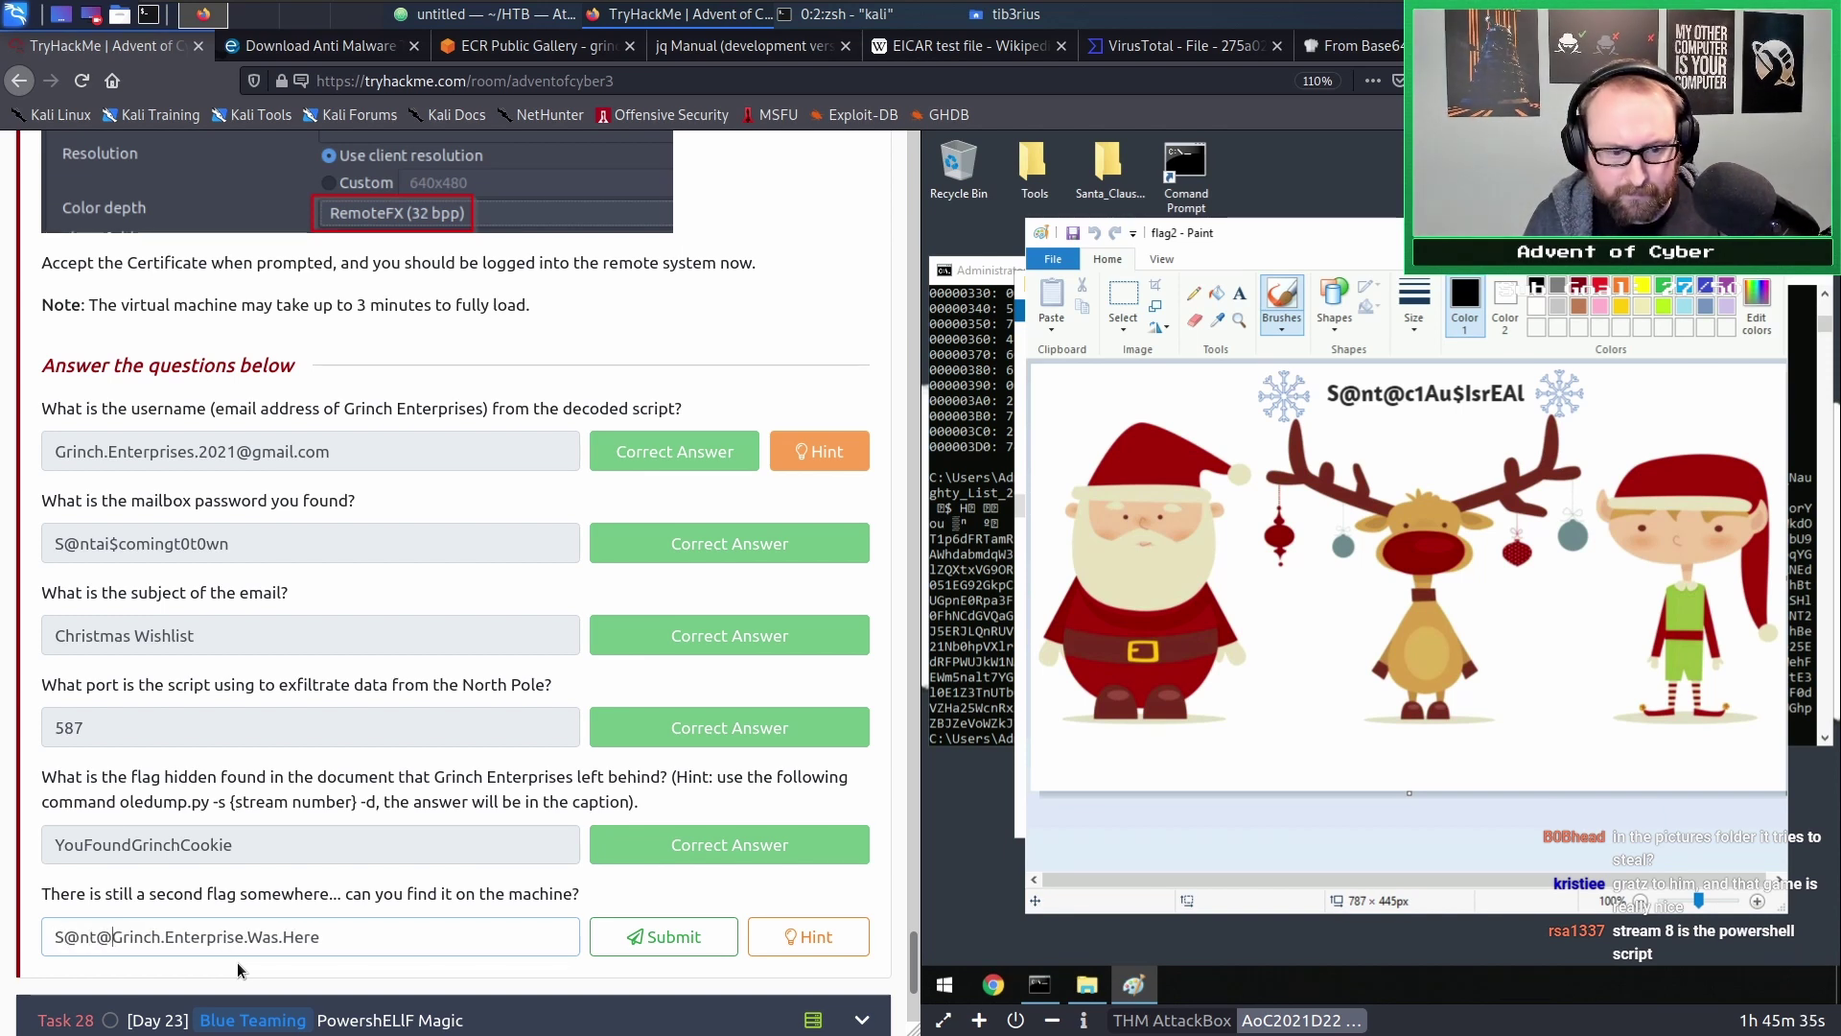
key("Delete")
key("Delete")
key("Delete")
key("Delete")
key("Delete")
key("Delete")
key("Delete")
key("Delete")
key("Delete")
key("Delete")
key("Delete")
key("Delete")
key("Delete")
key("Delete")
key("Delete")
key("Delete")
key("Delete")
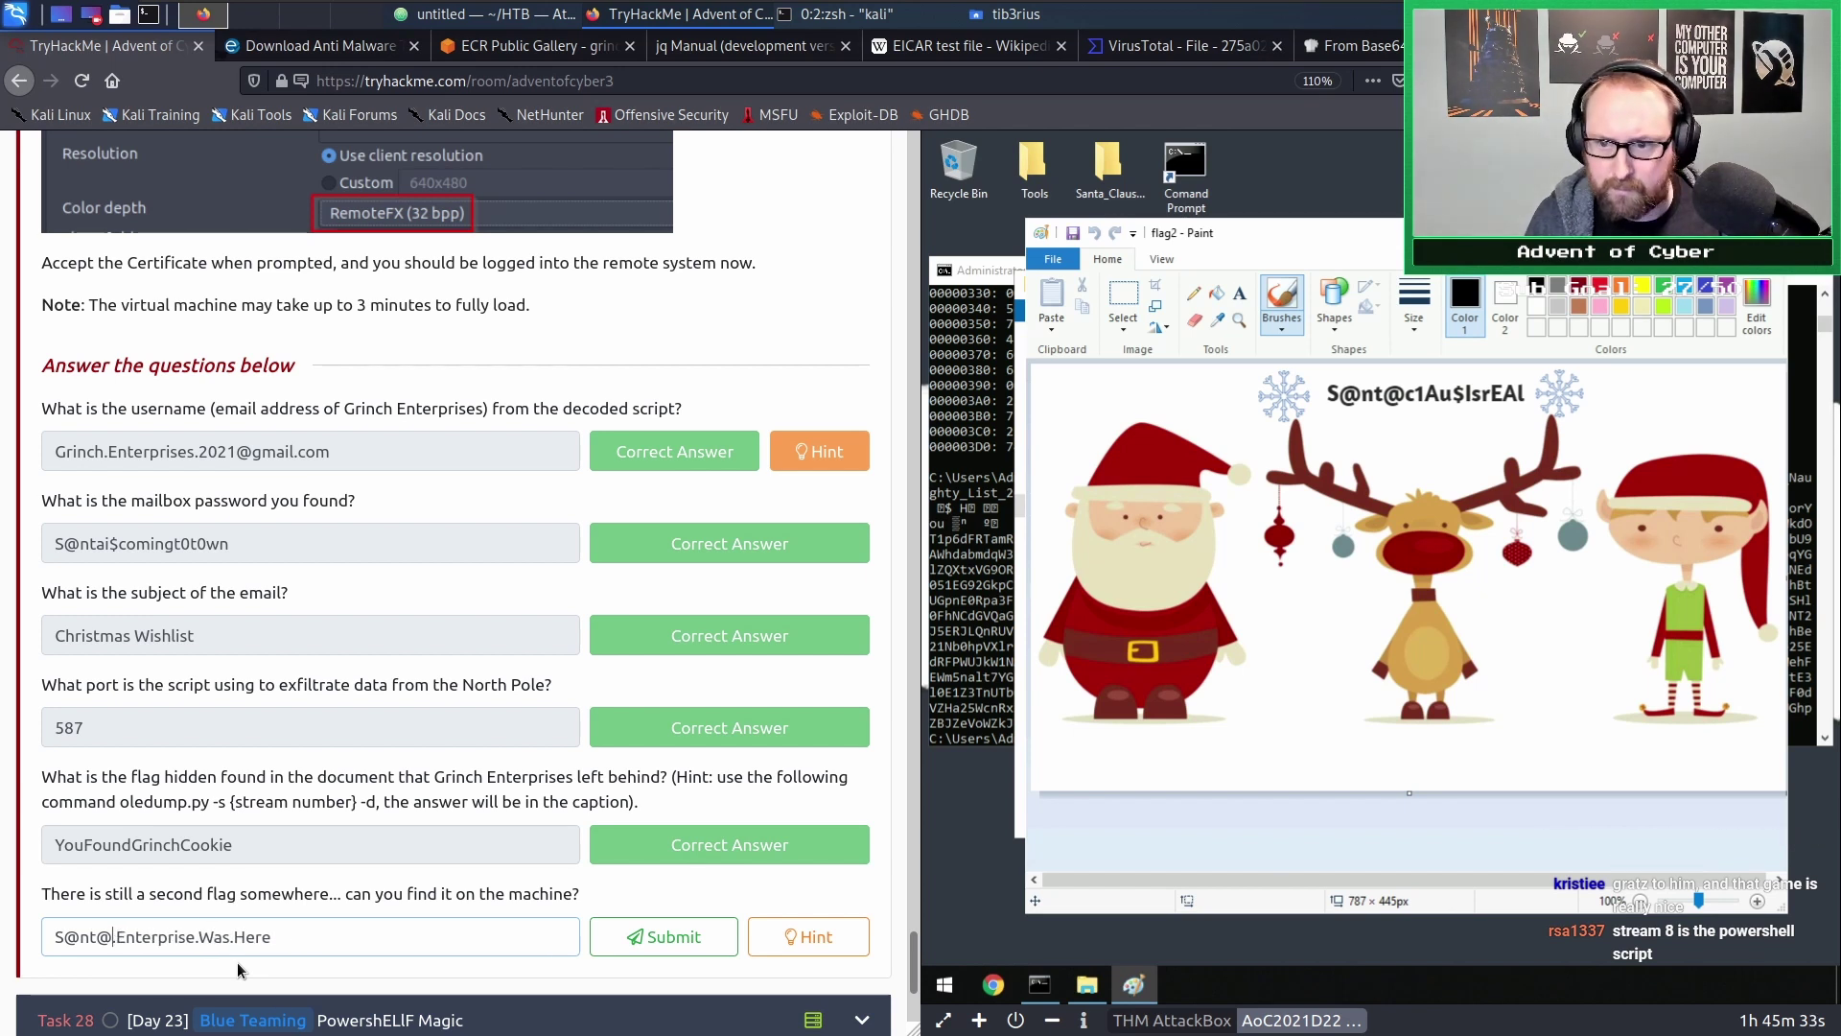
key("Delete")
key("Delete")
key("Delete")
key("Delete")
key("Delete")
key("Delete")
key("Delete")
key("Delete")
key("Delete")
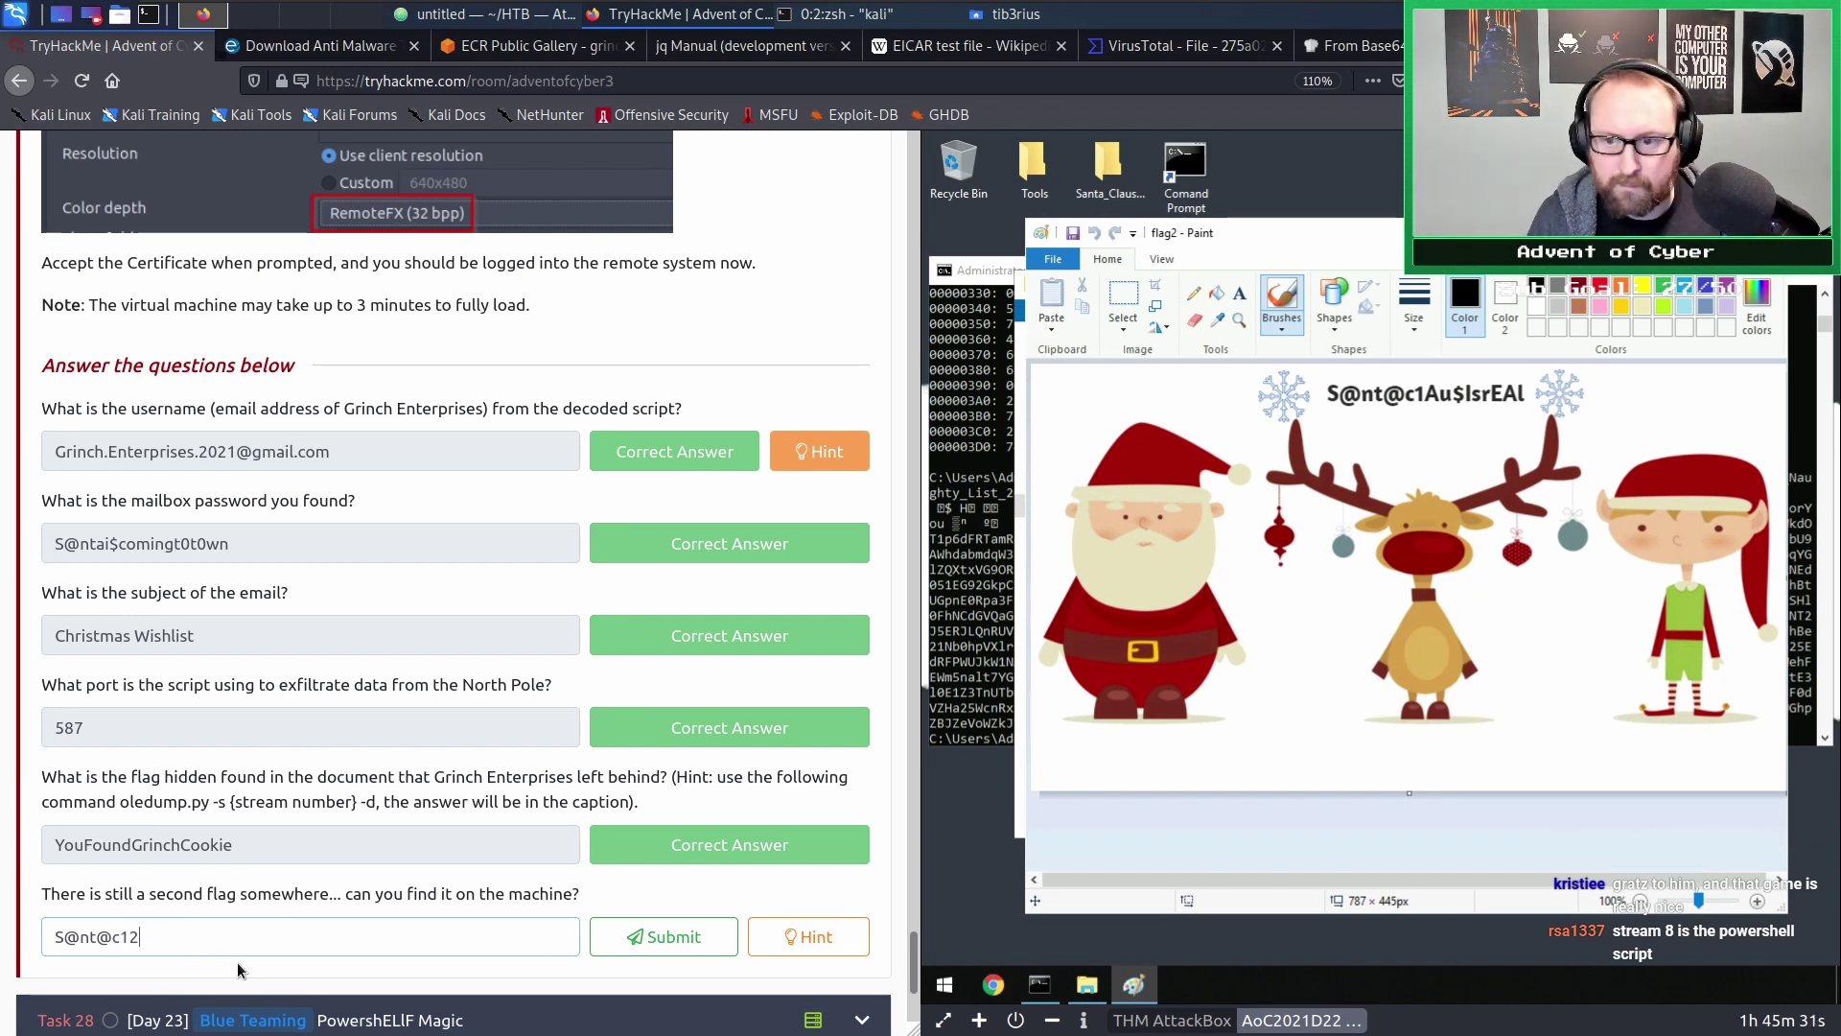
key("BackSpace")
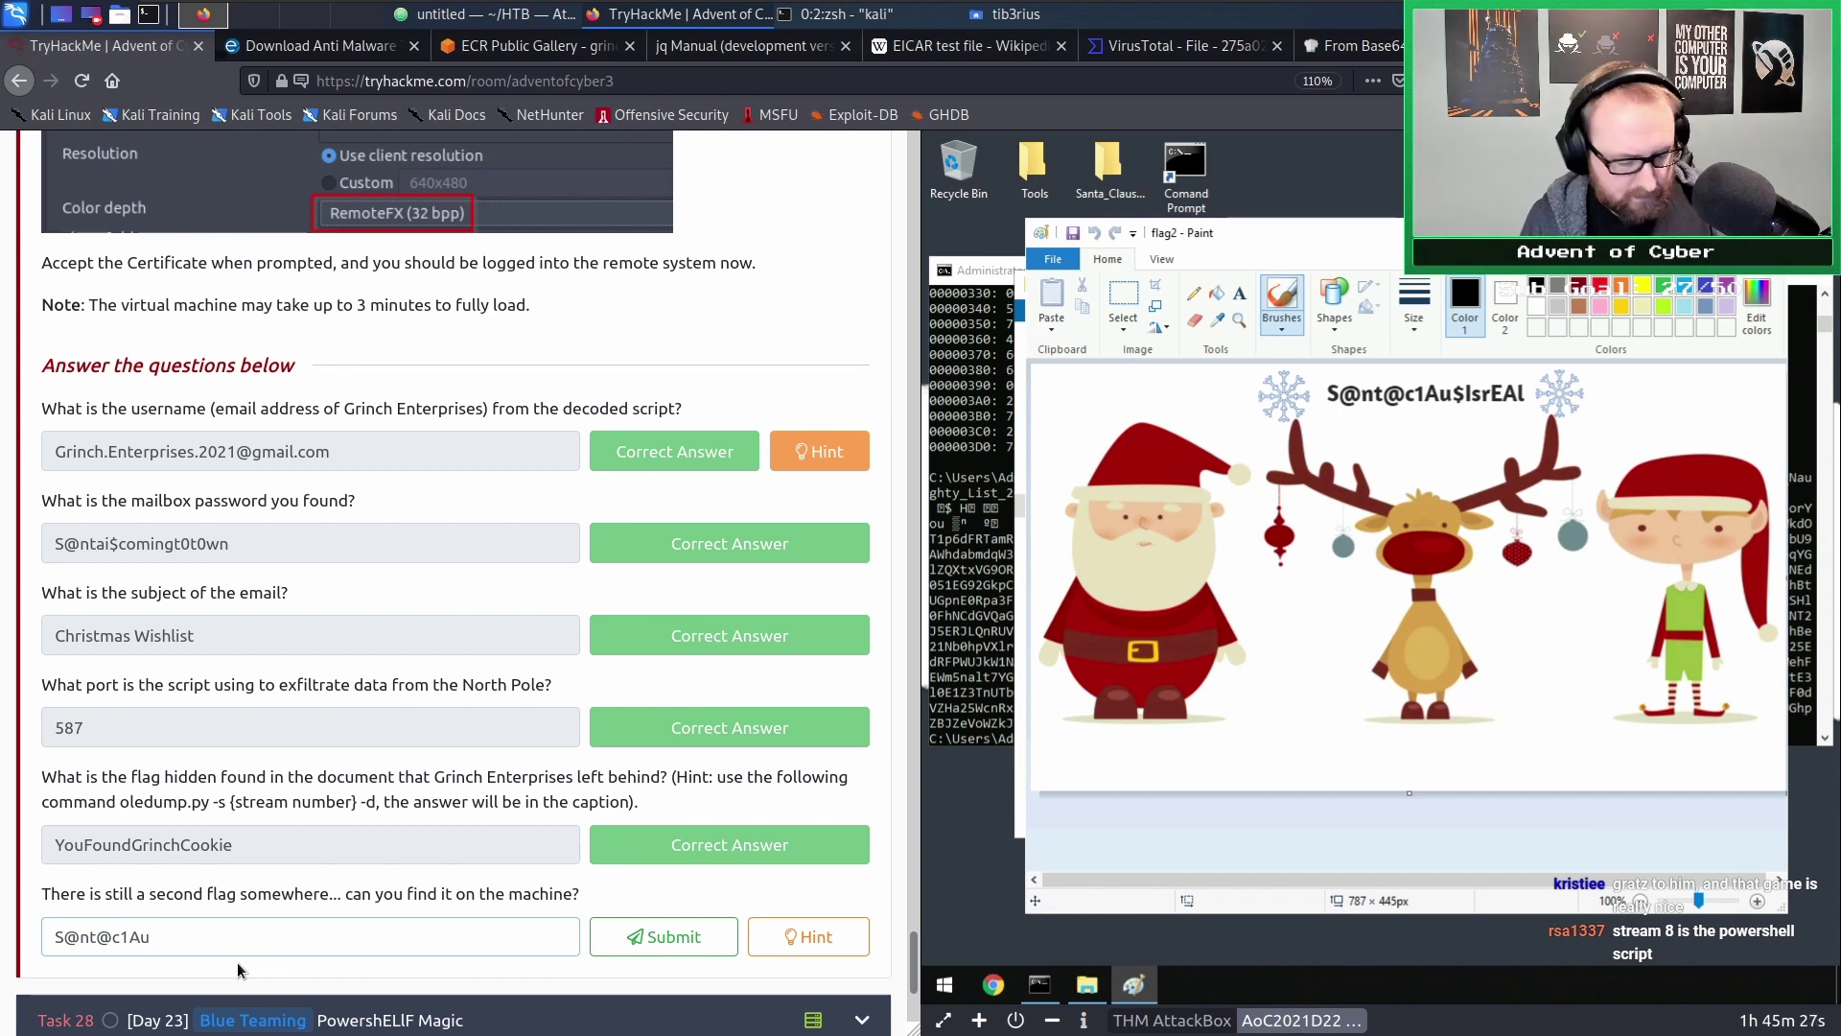
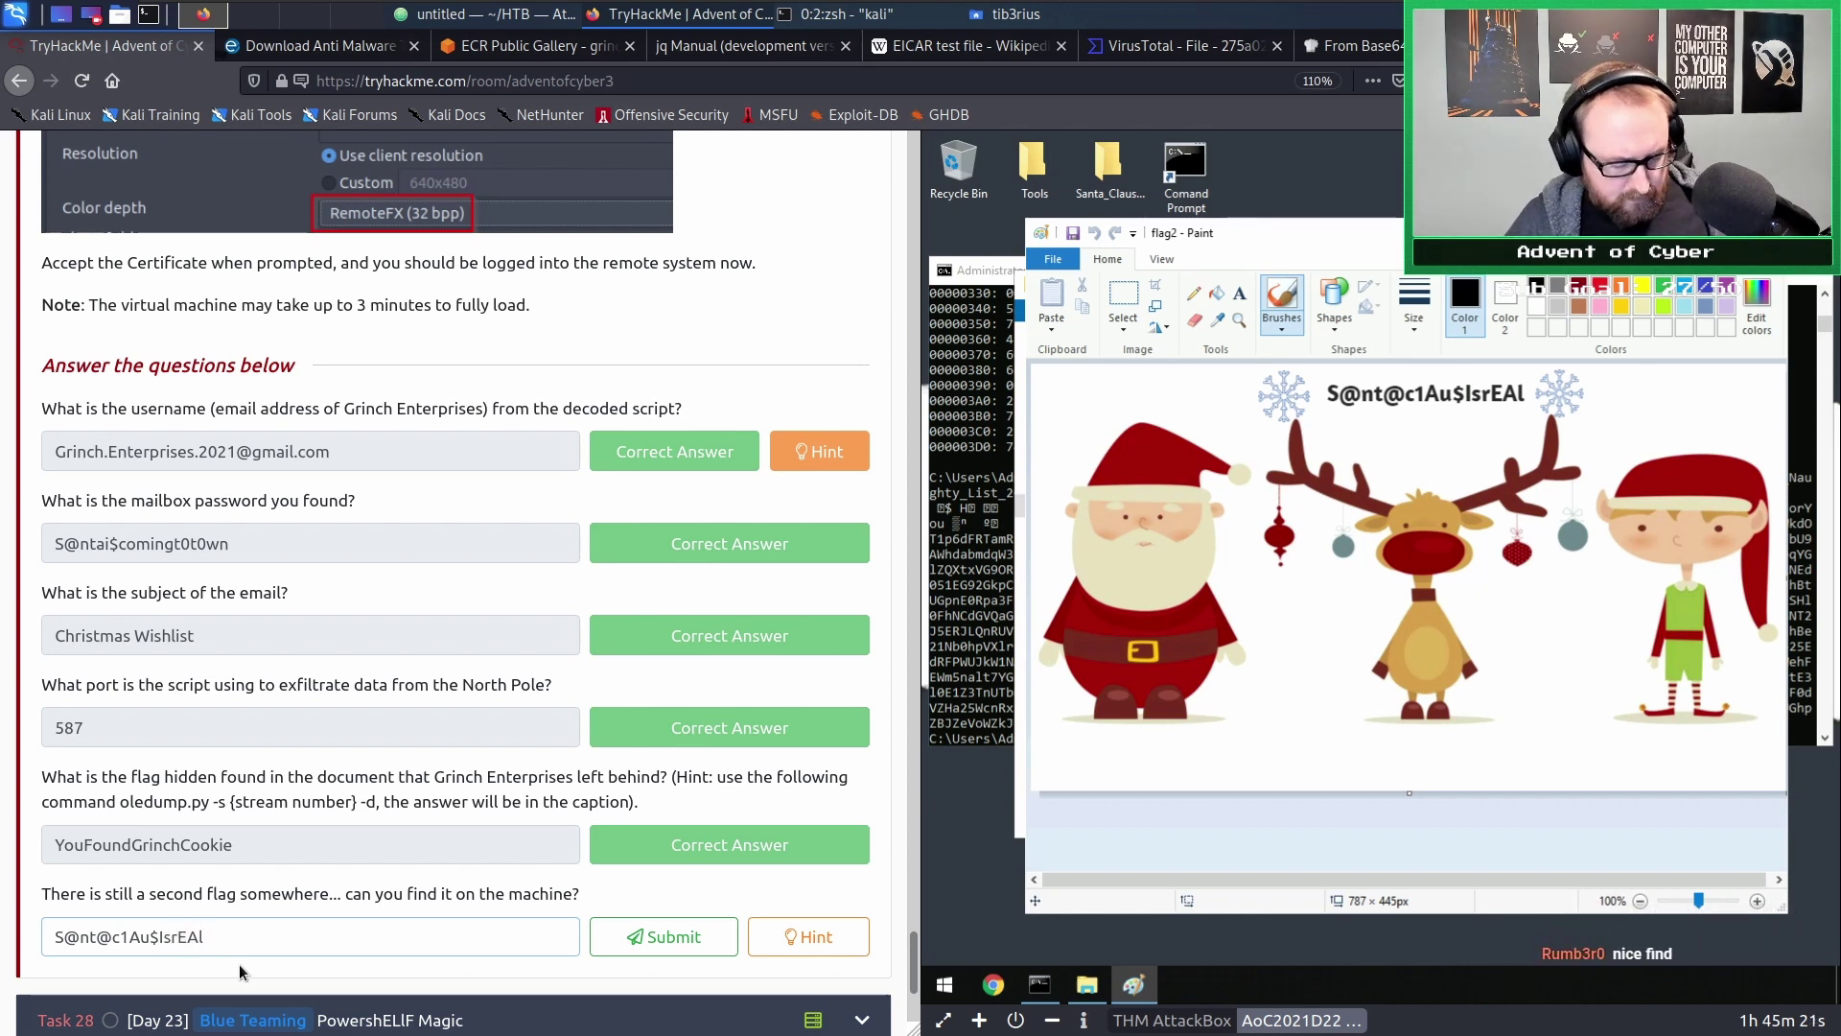
left_click(629, 932)
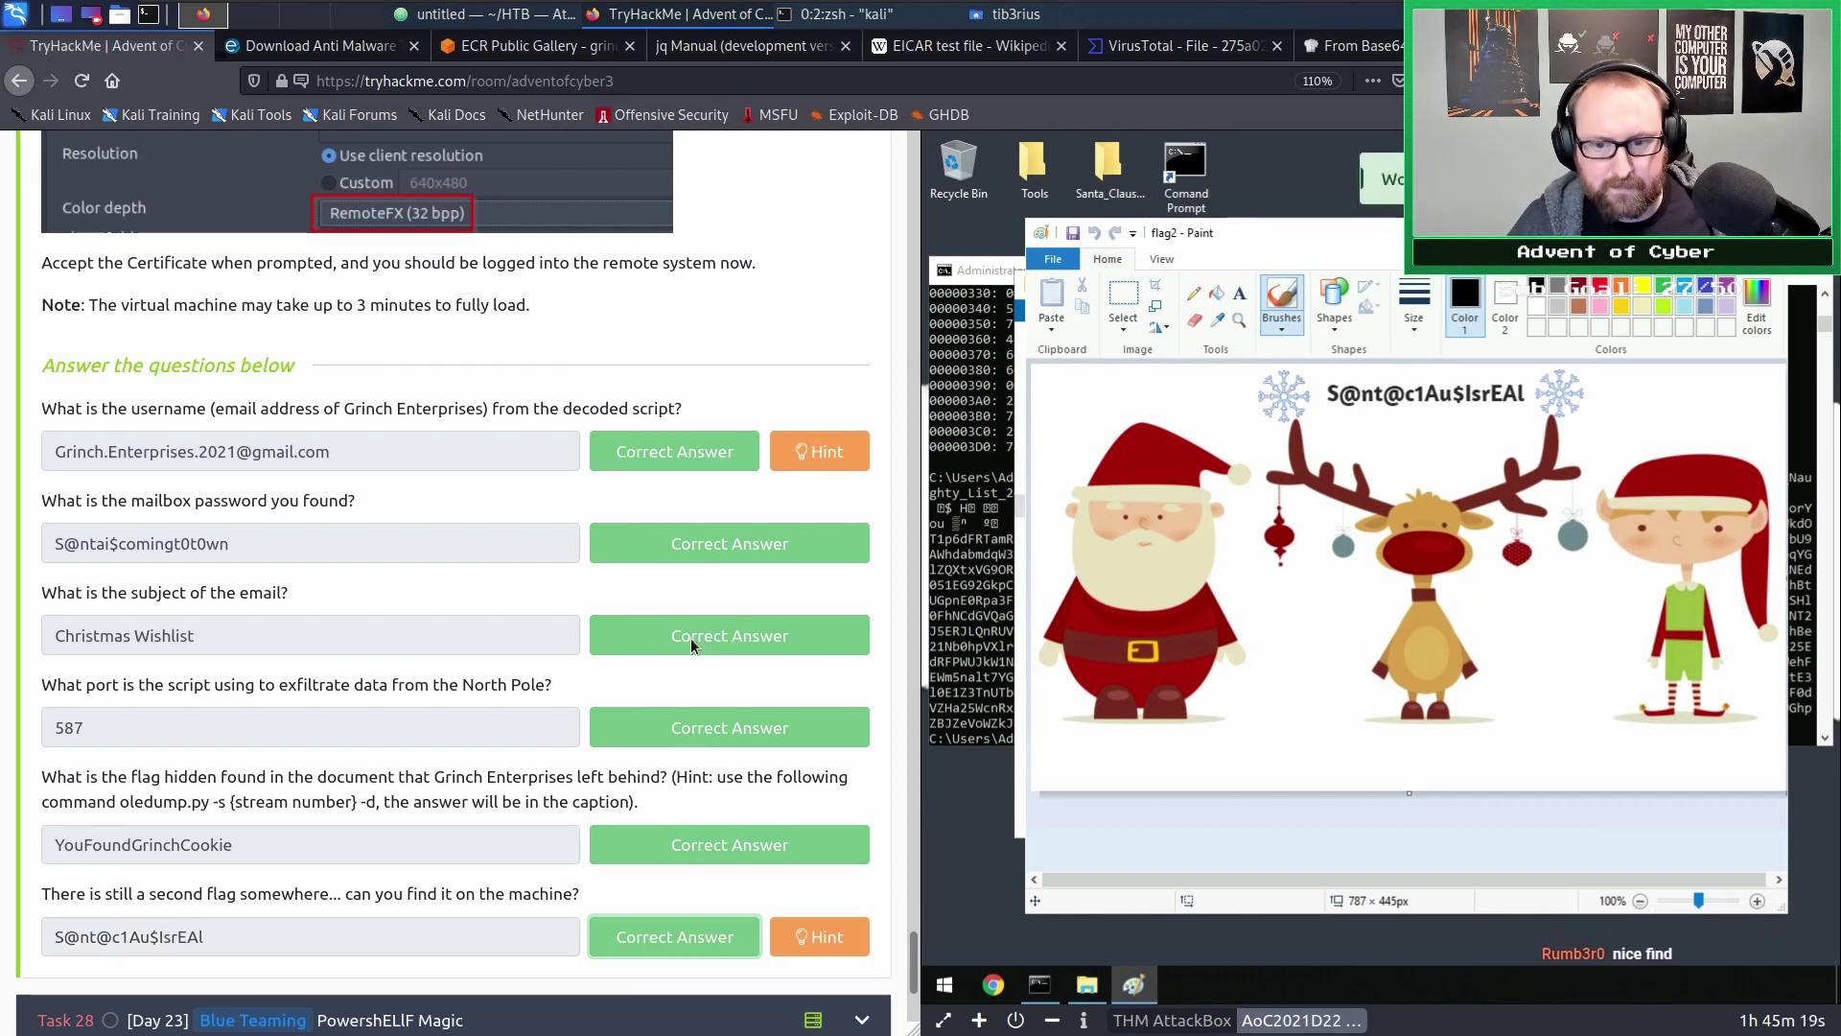
scroll(907, 892, "up", 4)
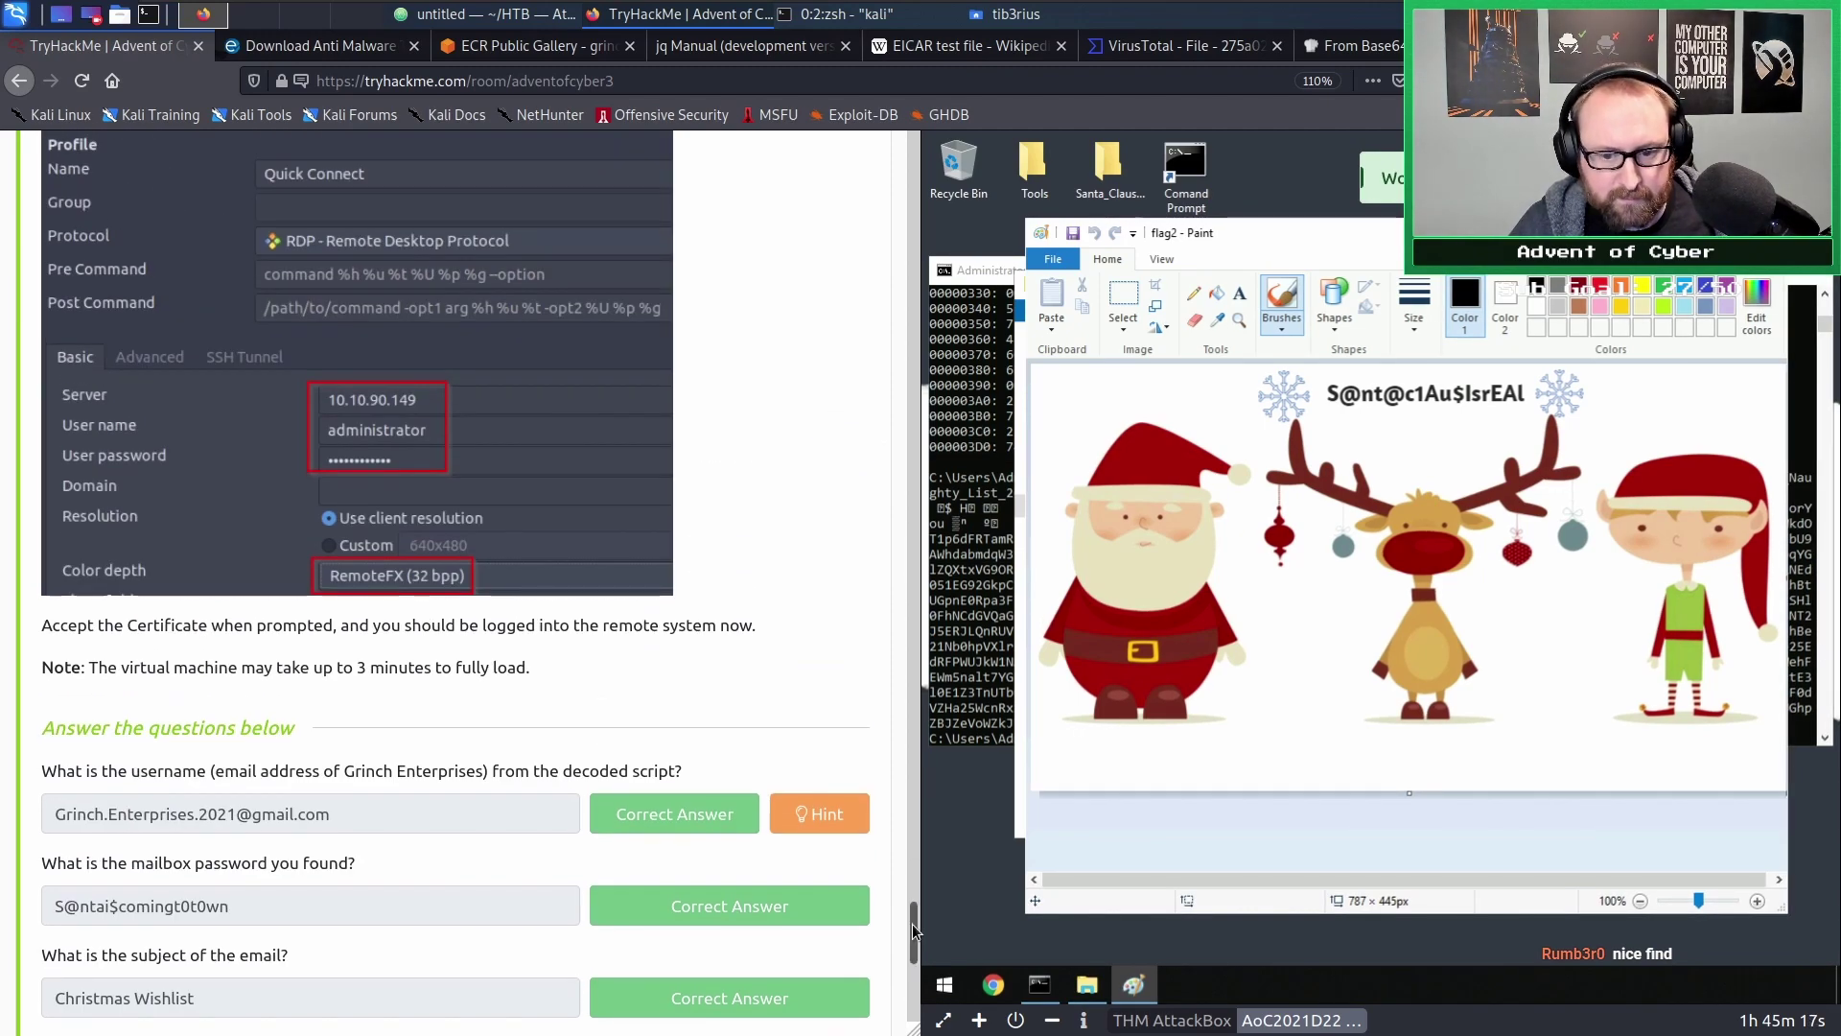
left_click_drag(912, 923, 912, 239)
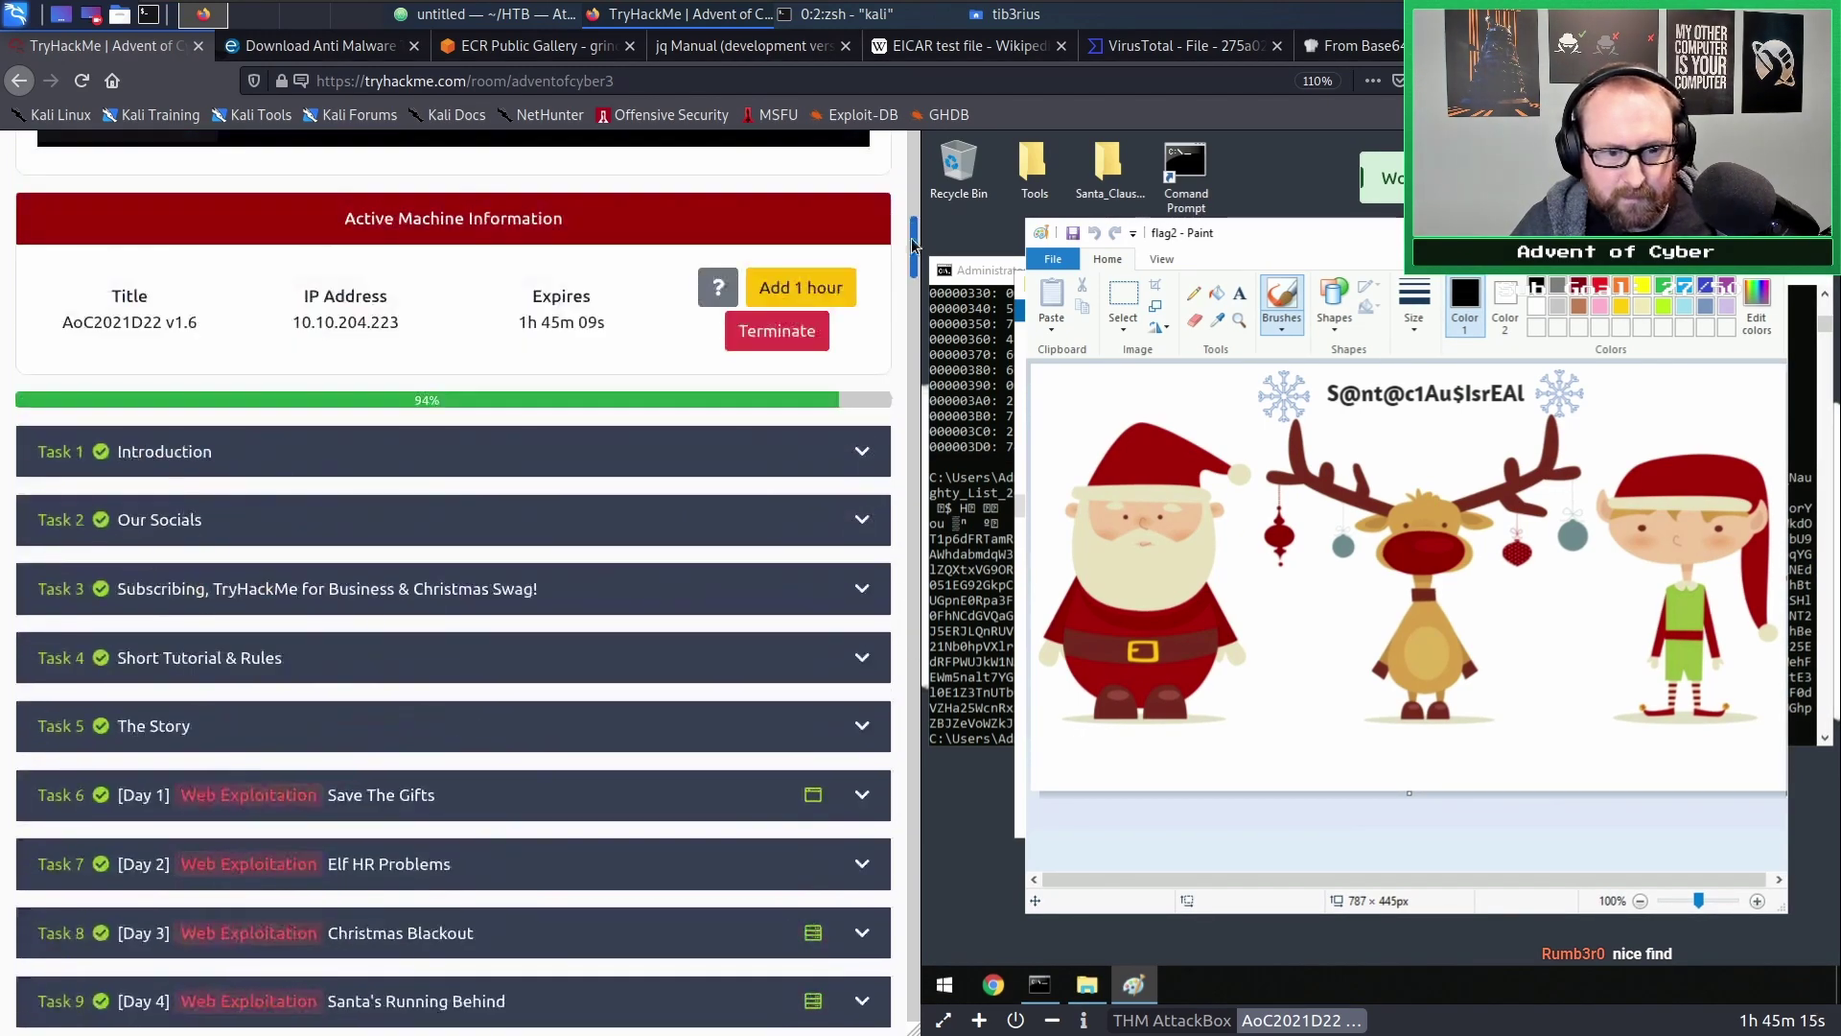
- Terminate the running Day 22 machine
left_click(807, 351)
scroll(513, 779, "down", 3)
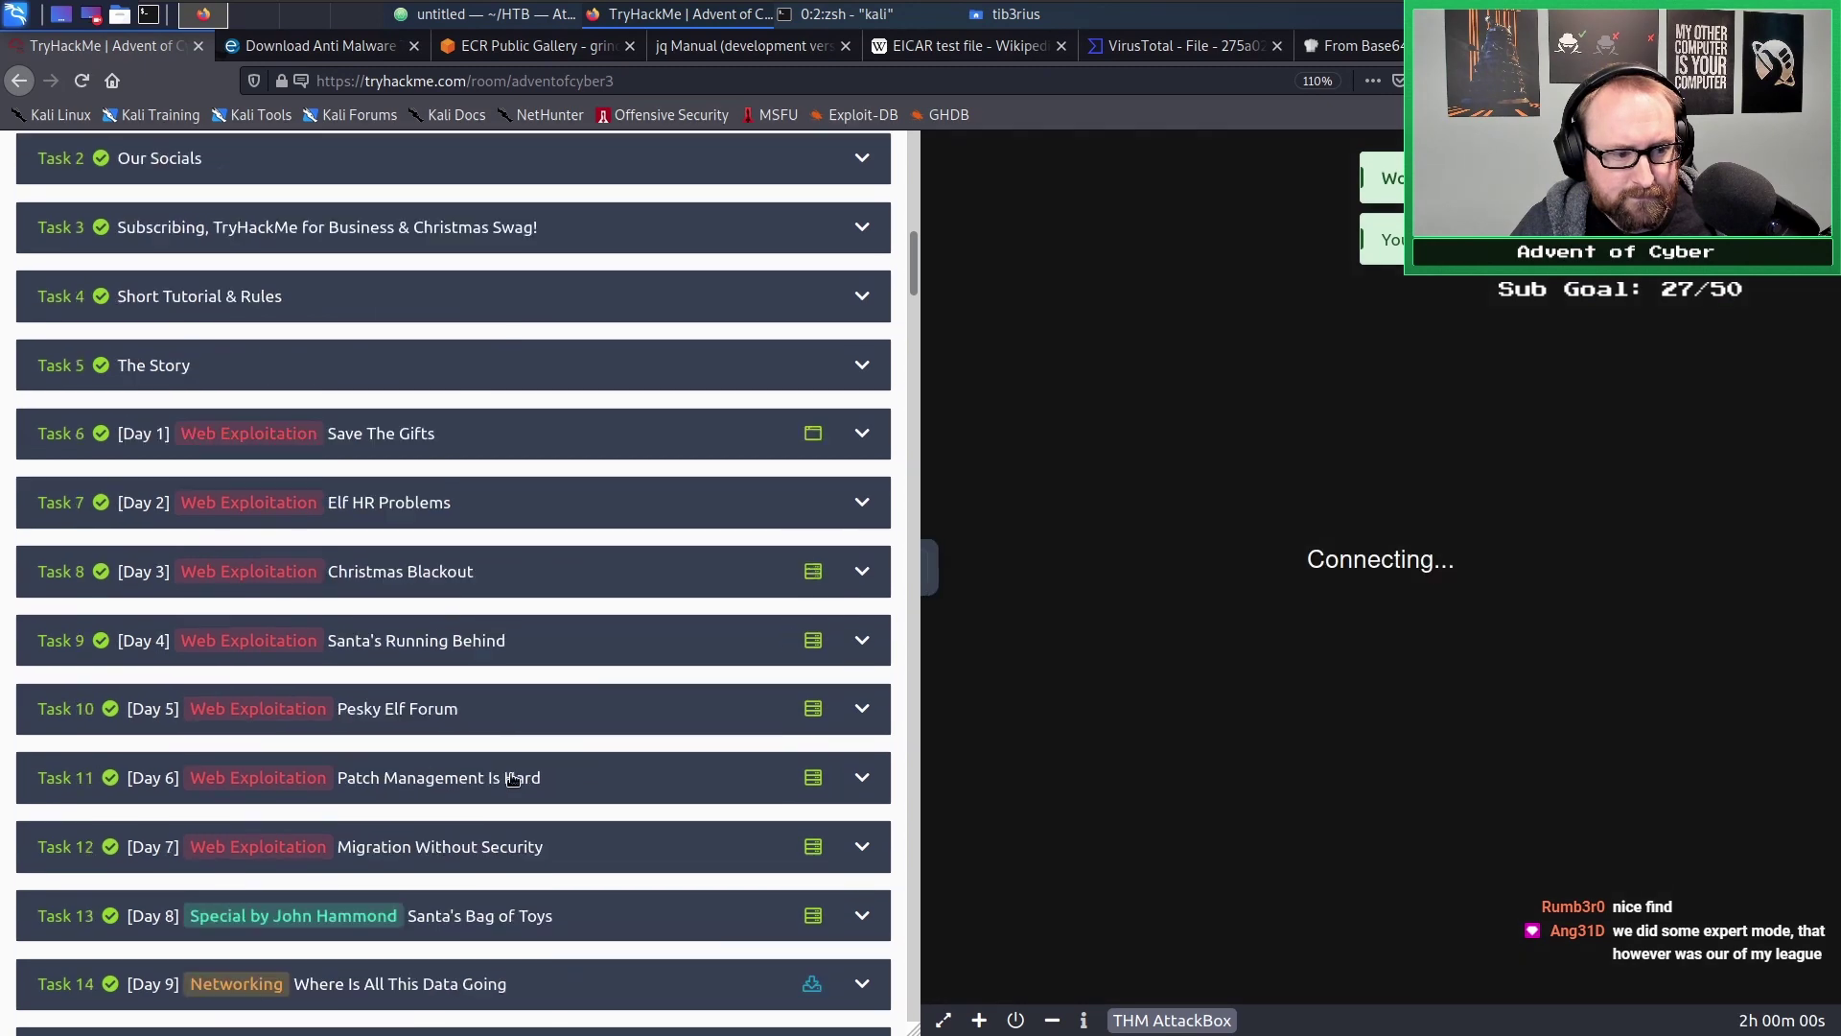
scroll(510, 781, "down", 20)
scroll(560, 514, "up", 10)
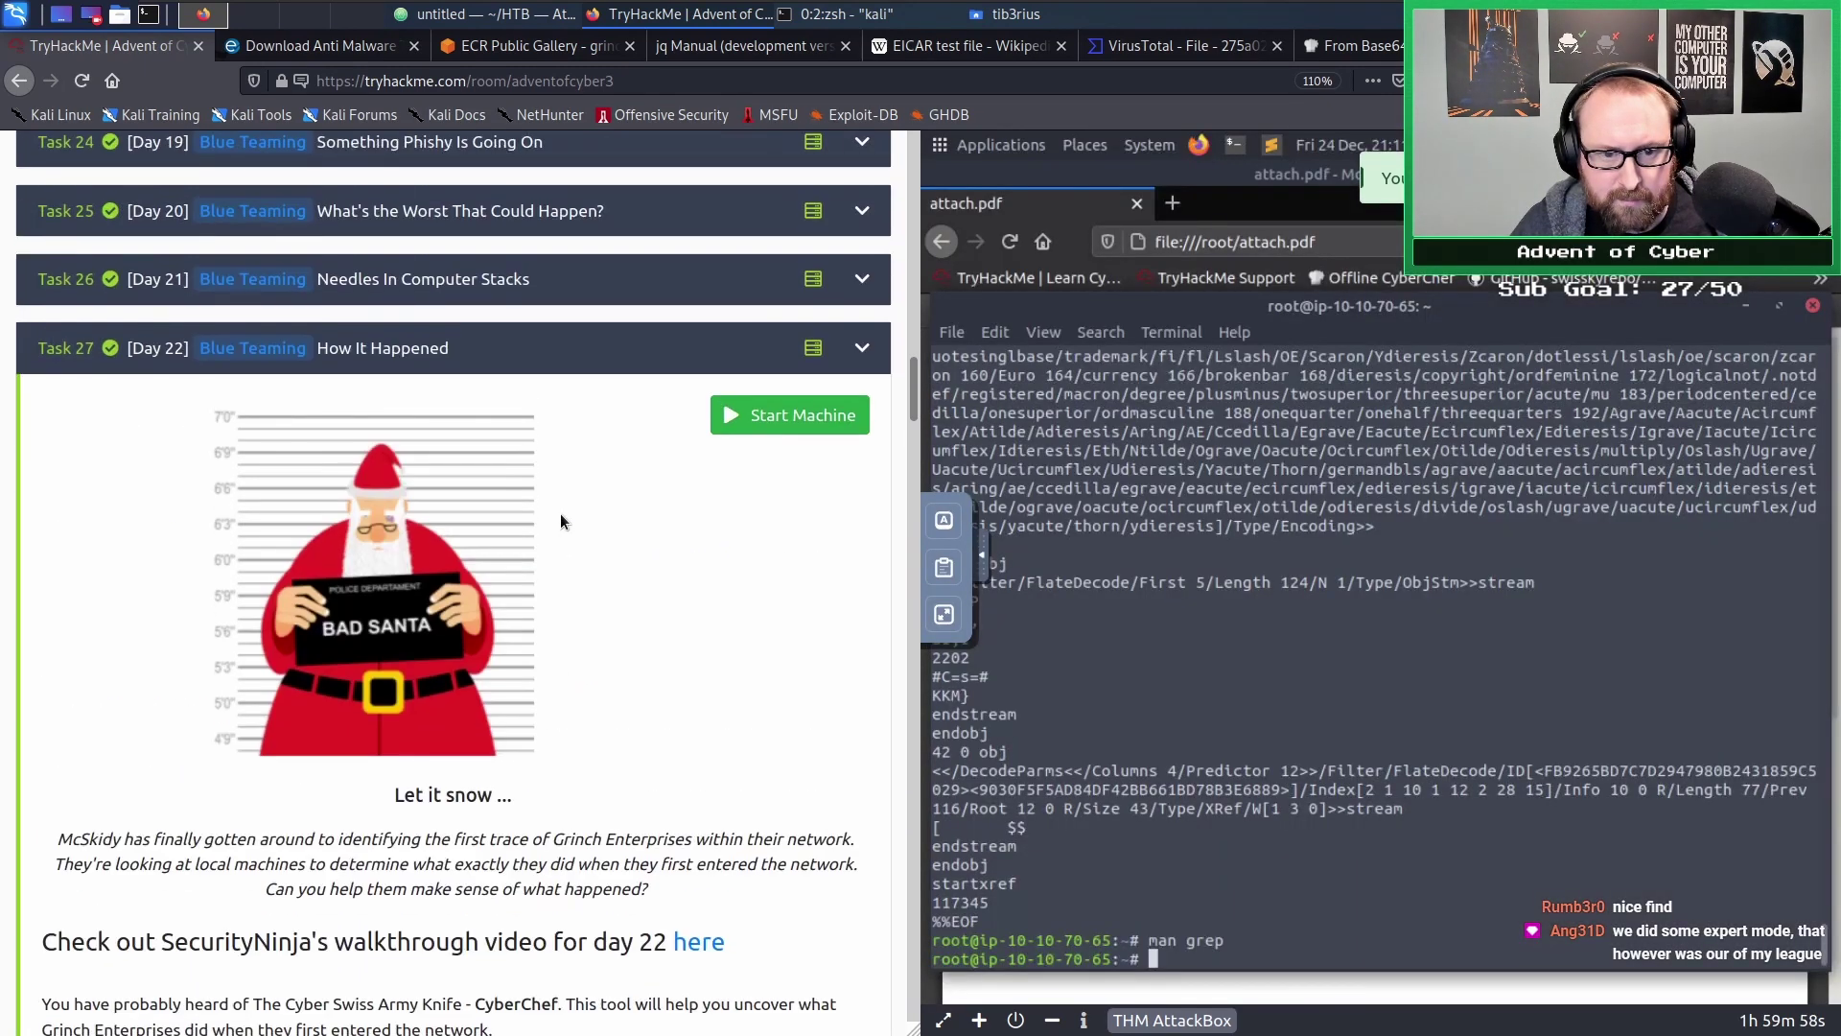
- Collapse Day 22, expand the Day 23 PowershELlF Magic task and start its machine
left_click(551, 347)
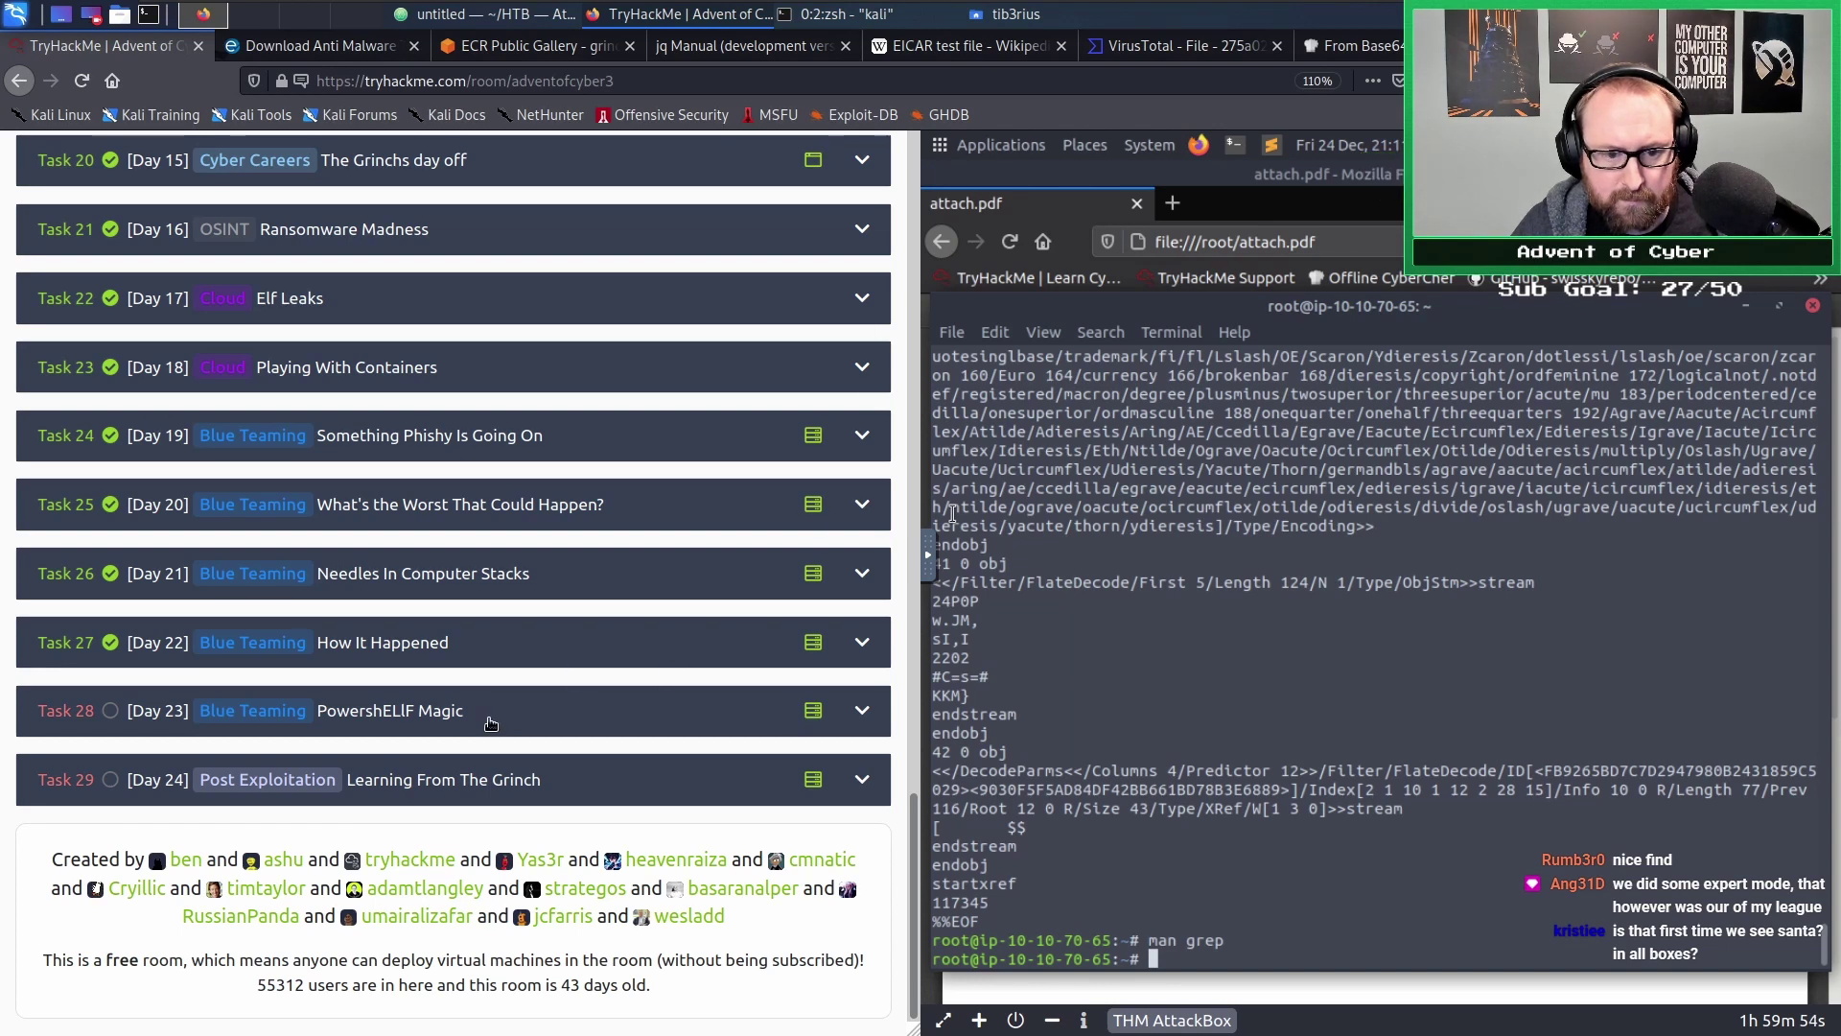
left_click(490, 723)
left_click(792, 781)
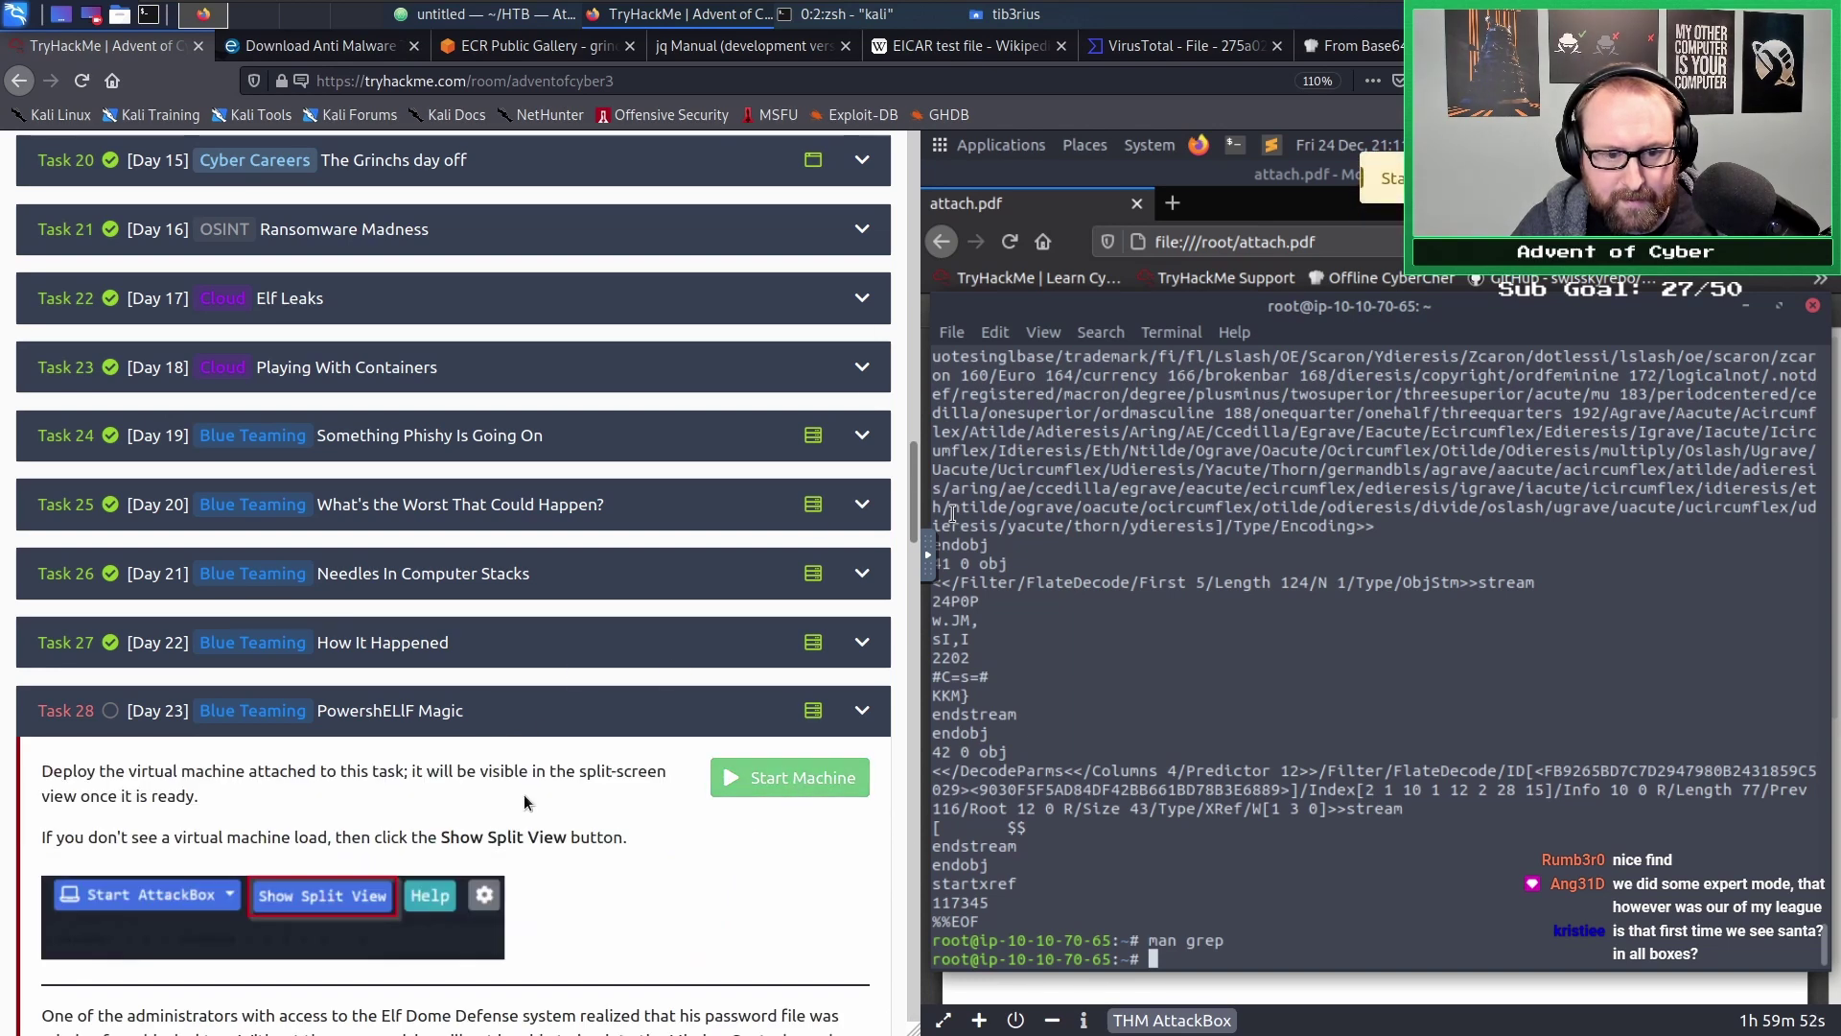
scroll(594, 787, "down", 2)
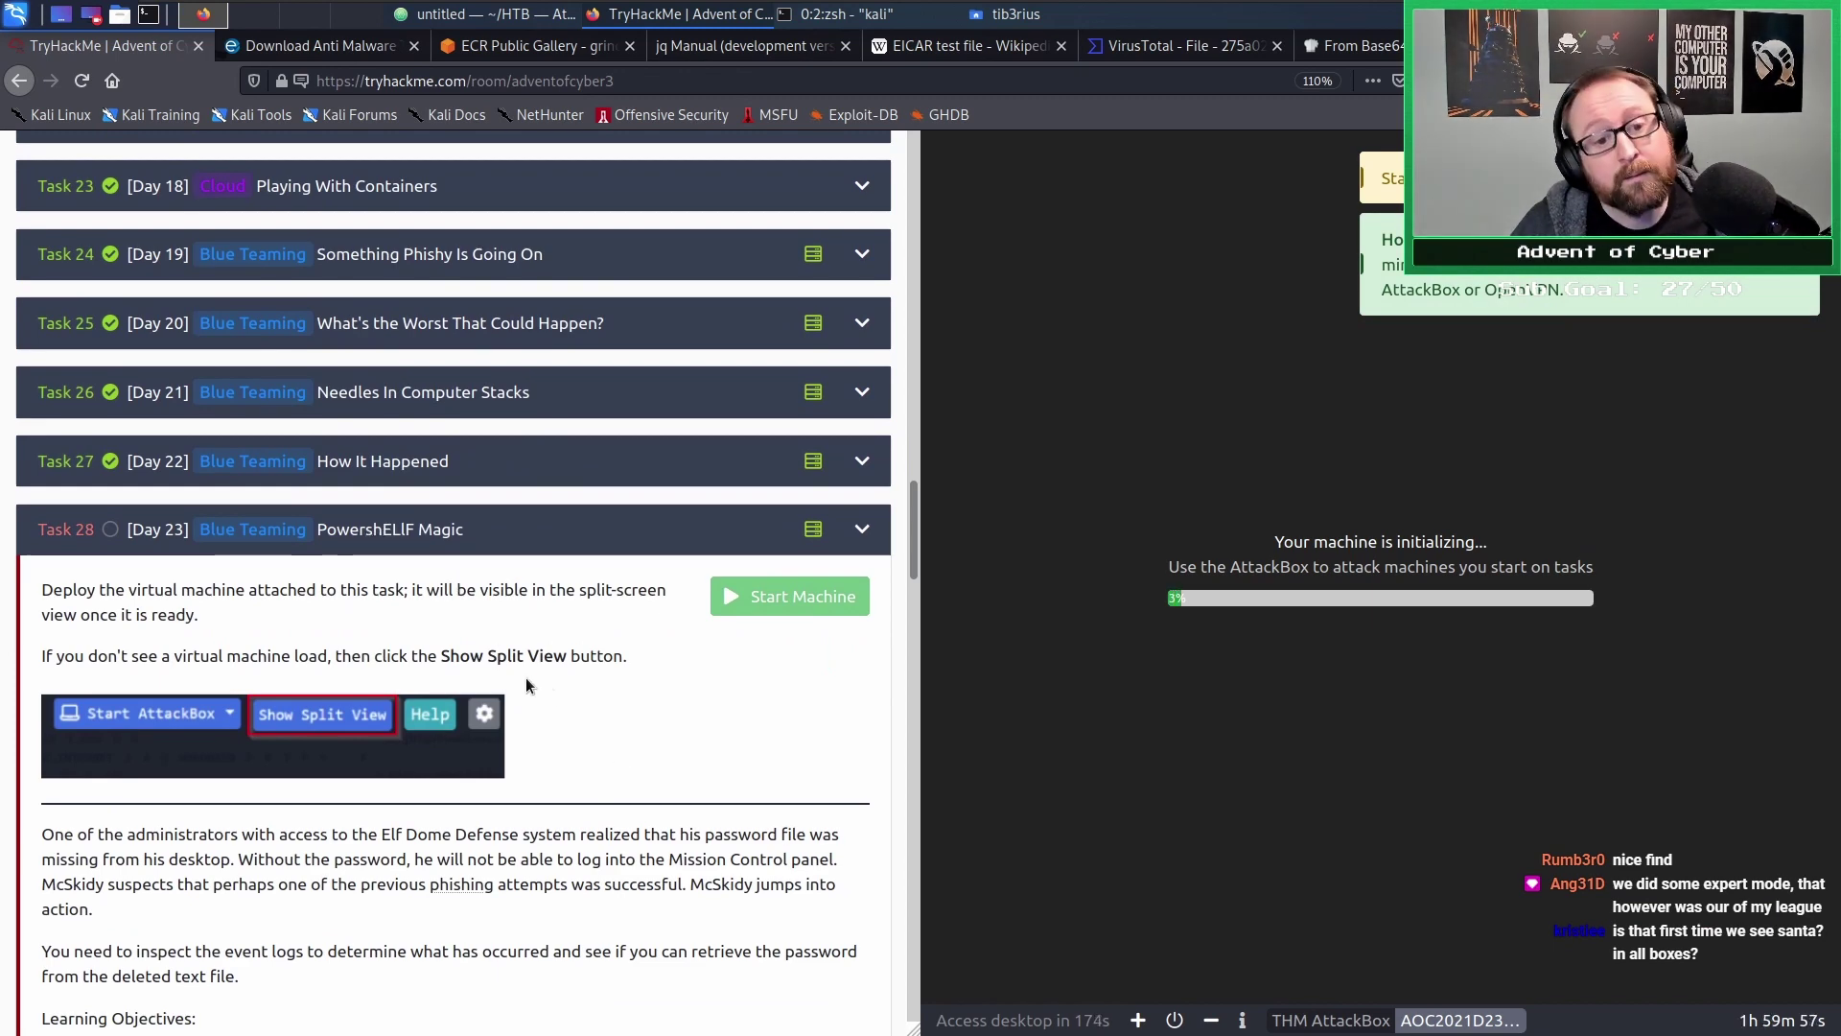
scroll(625, 761, "down", 6)
scroll(624, 762, "down", 4)
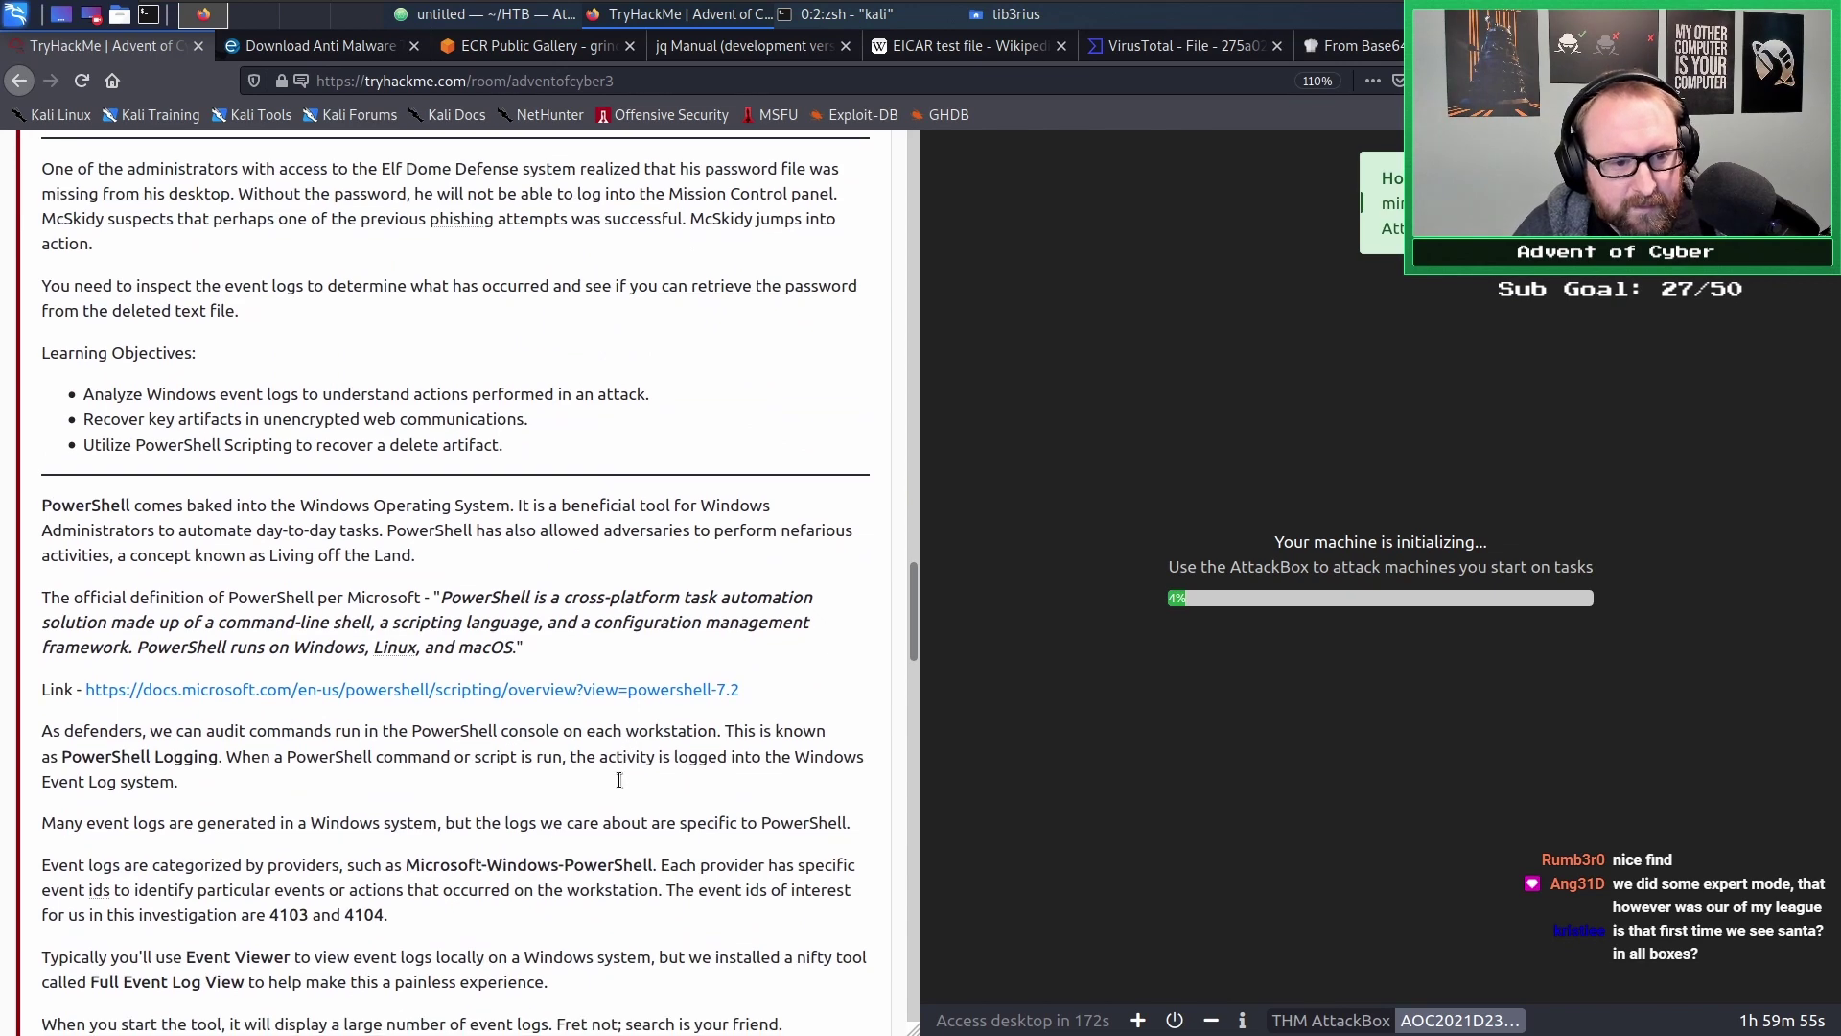
scroll(667, 654, "down", 4)
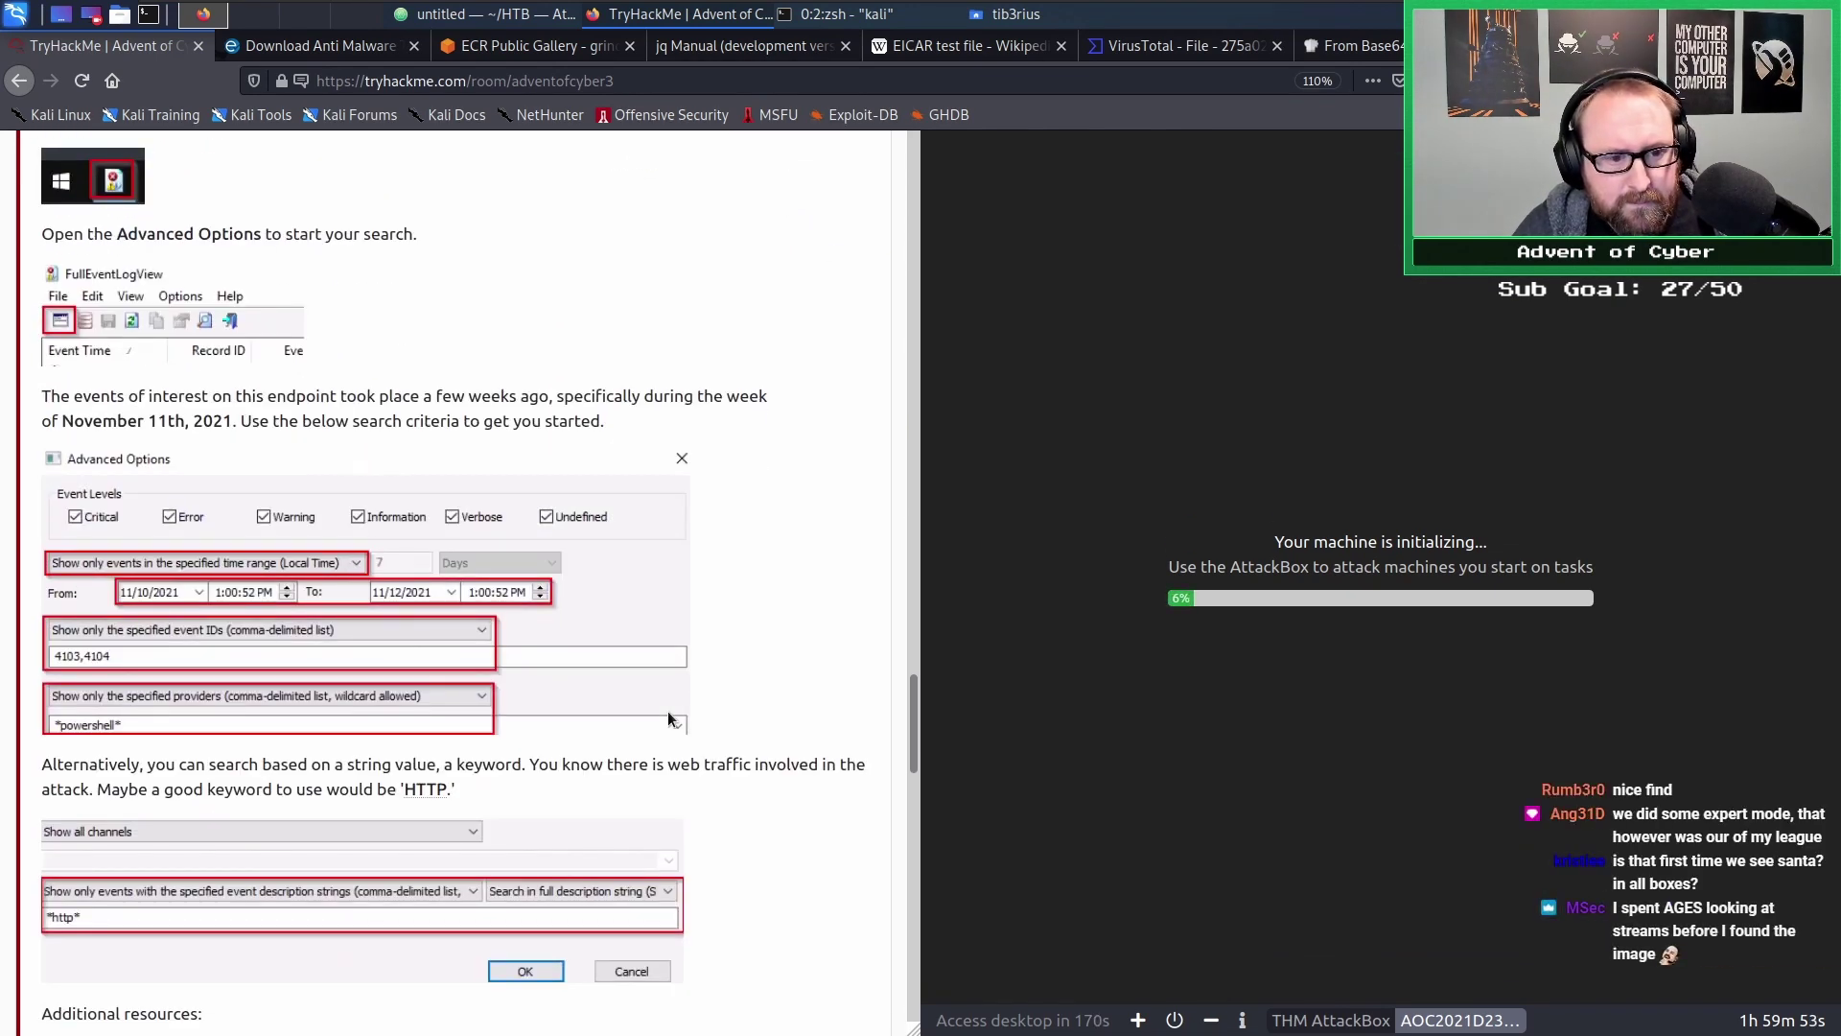
scroll(756, 729, "down", 2)
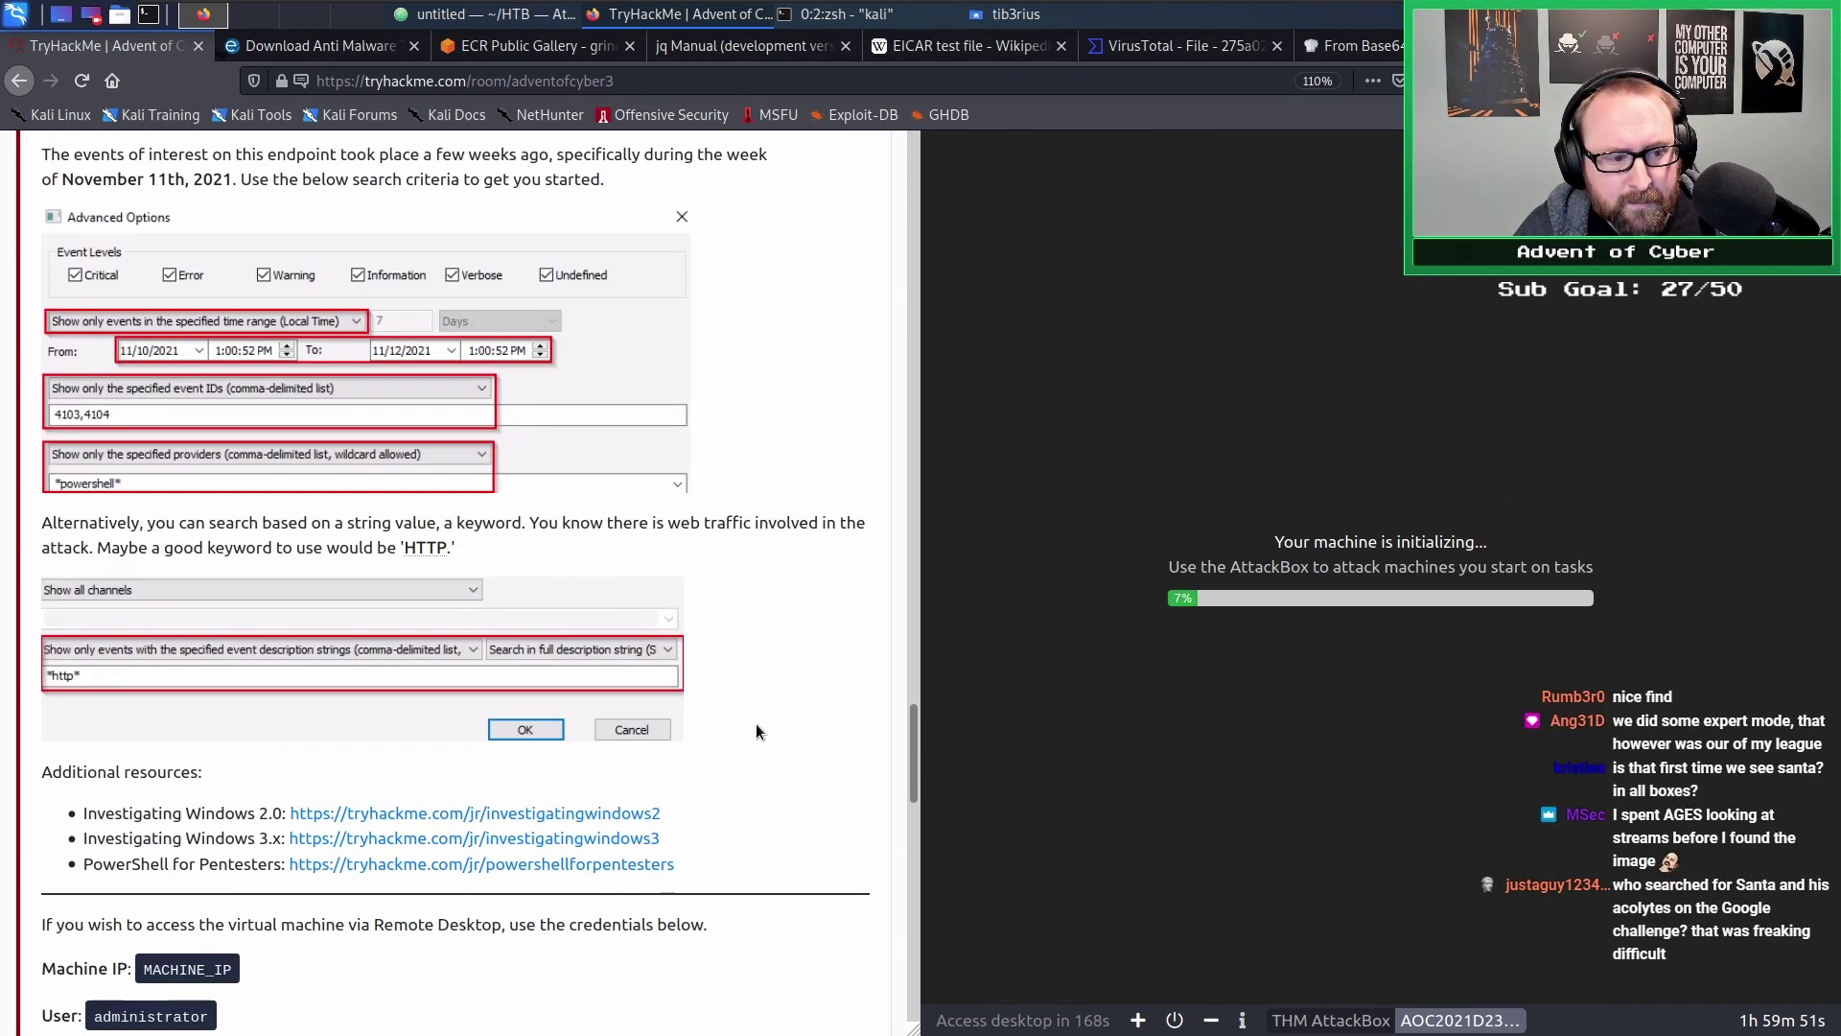
scroll(756, 731, "down", 7)
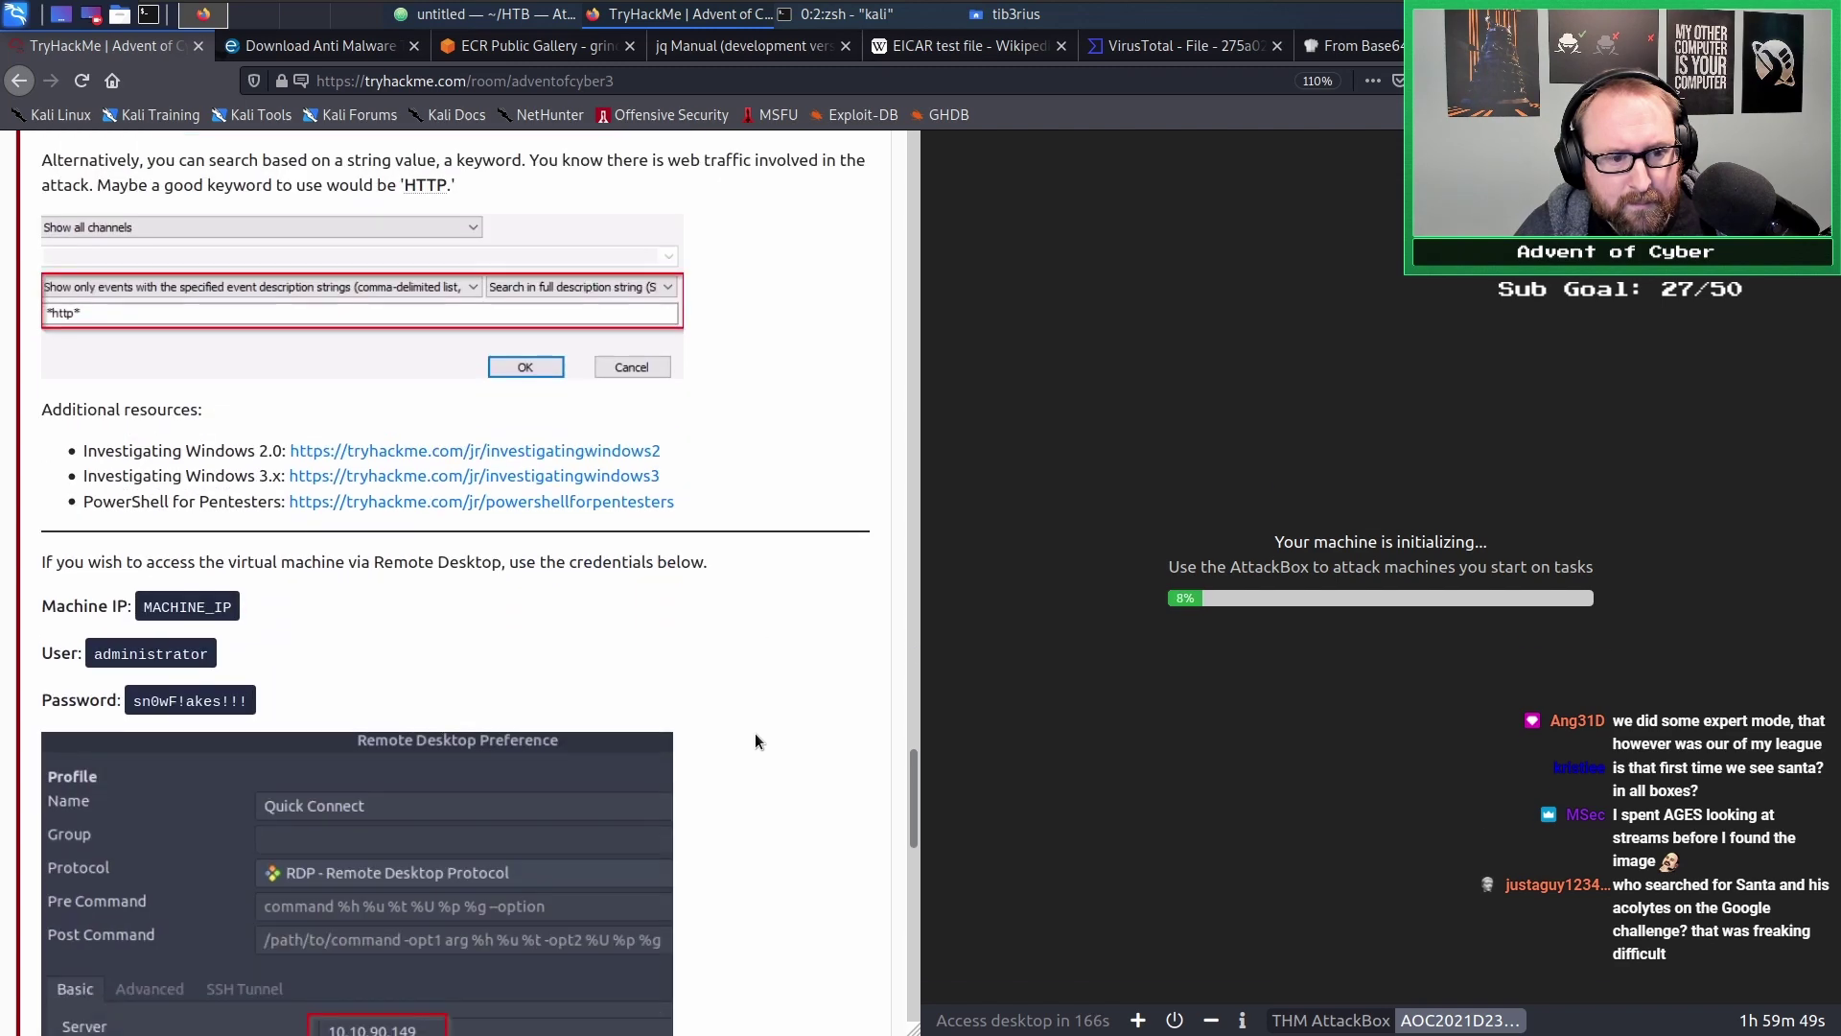
scroll(750, 745, "down", 2)
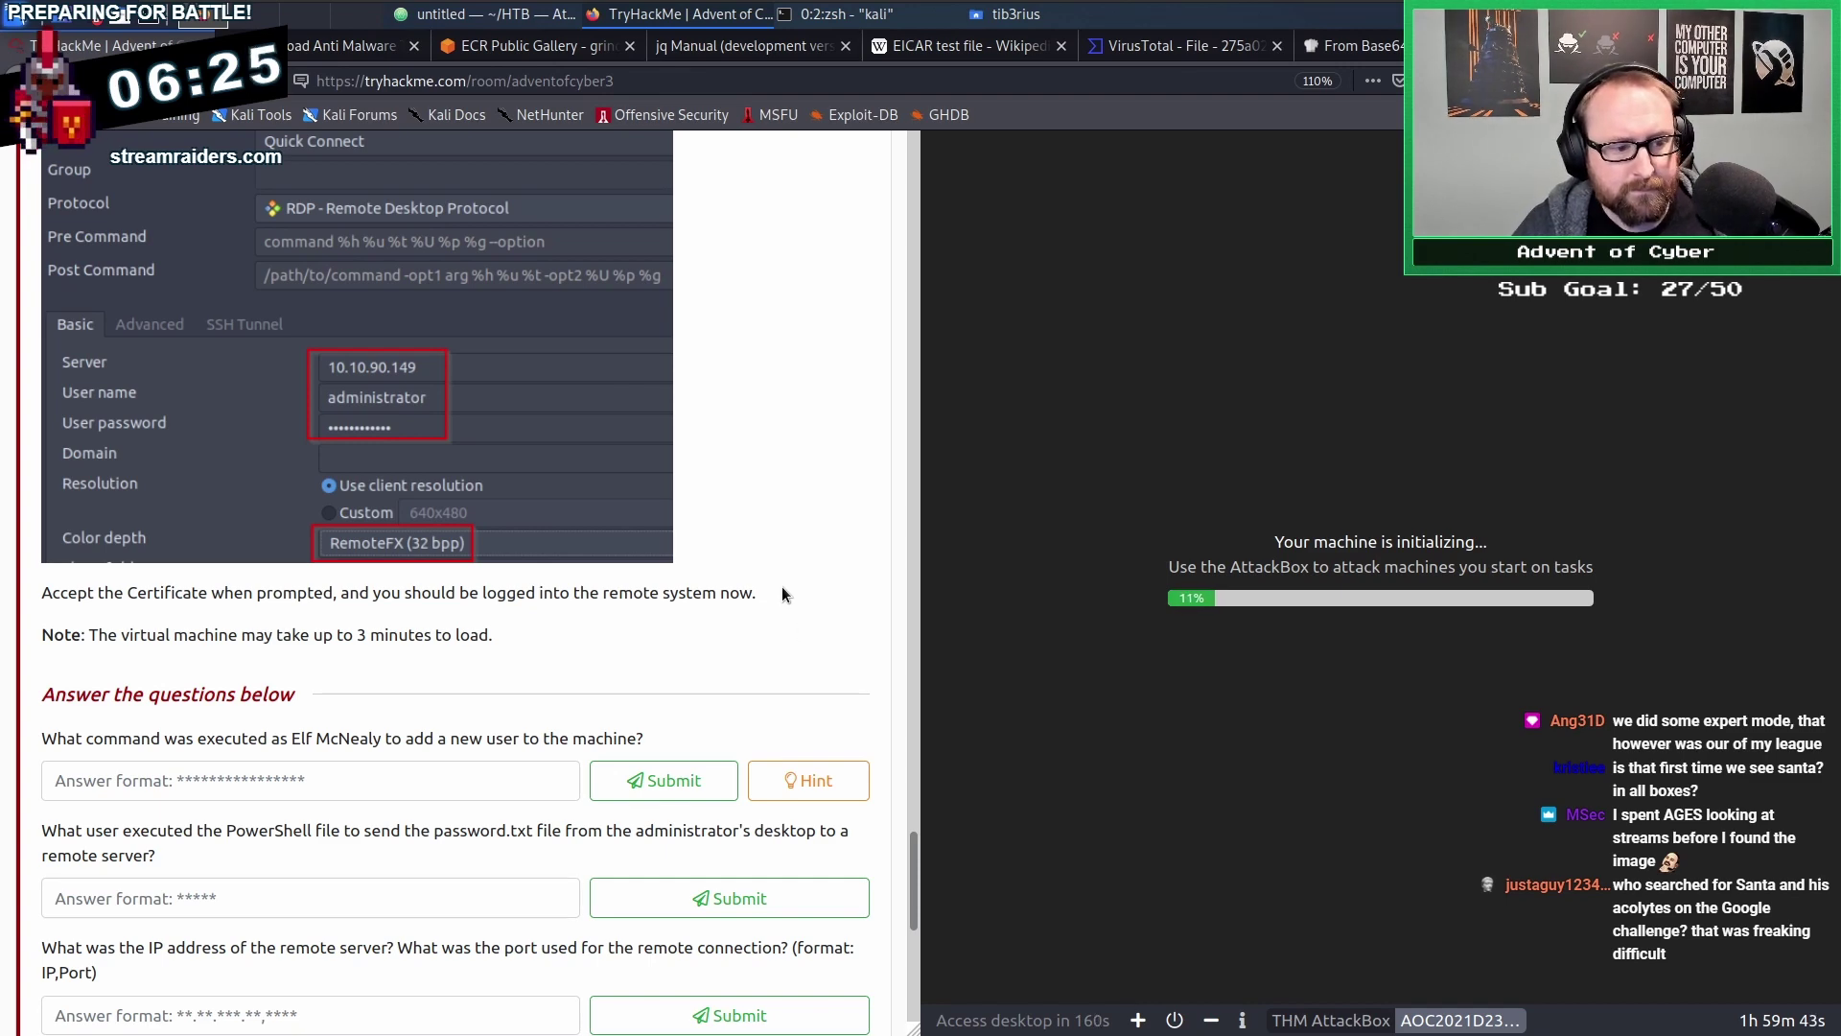
scroll(781, 585, "up", 7)
scroll(762, 599, "up", 12)
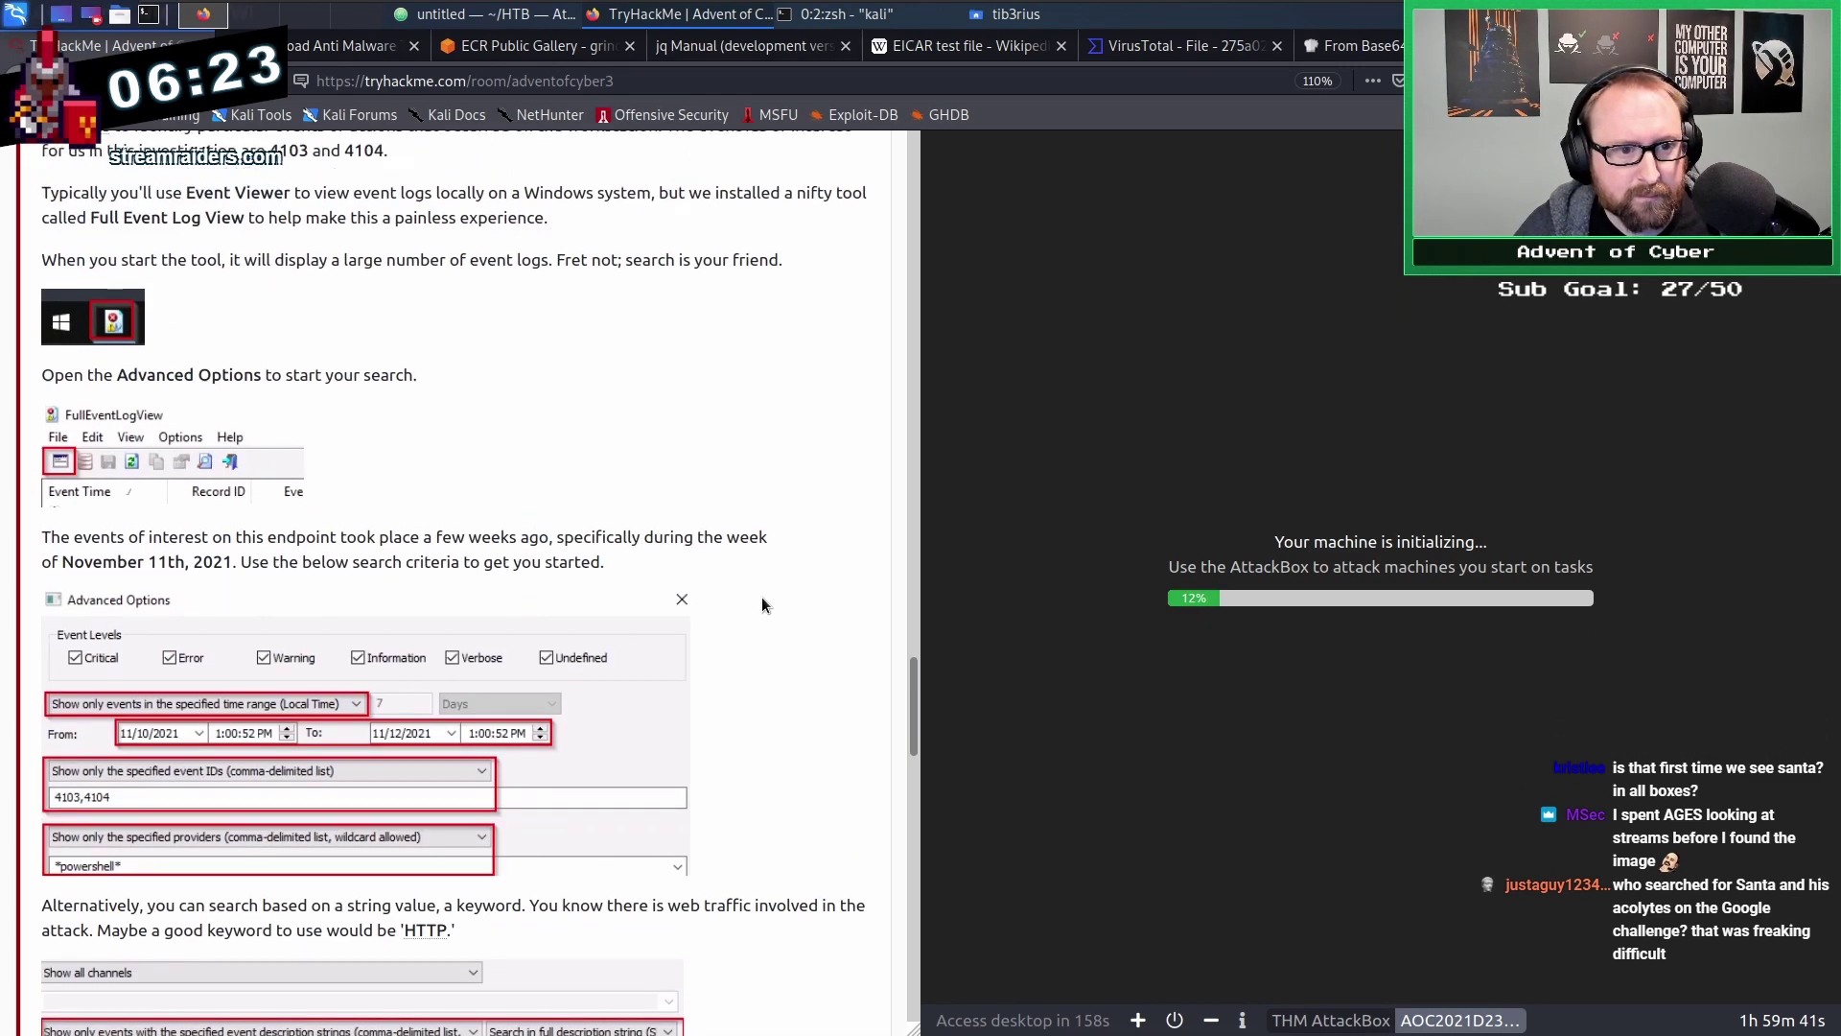
scroll(414, 393, "up", 2)
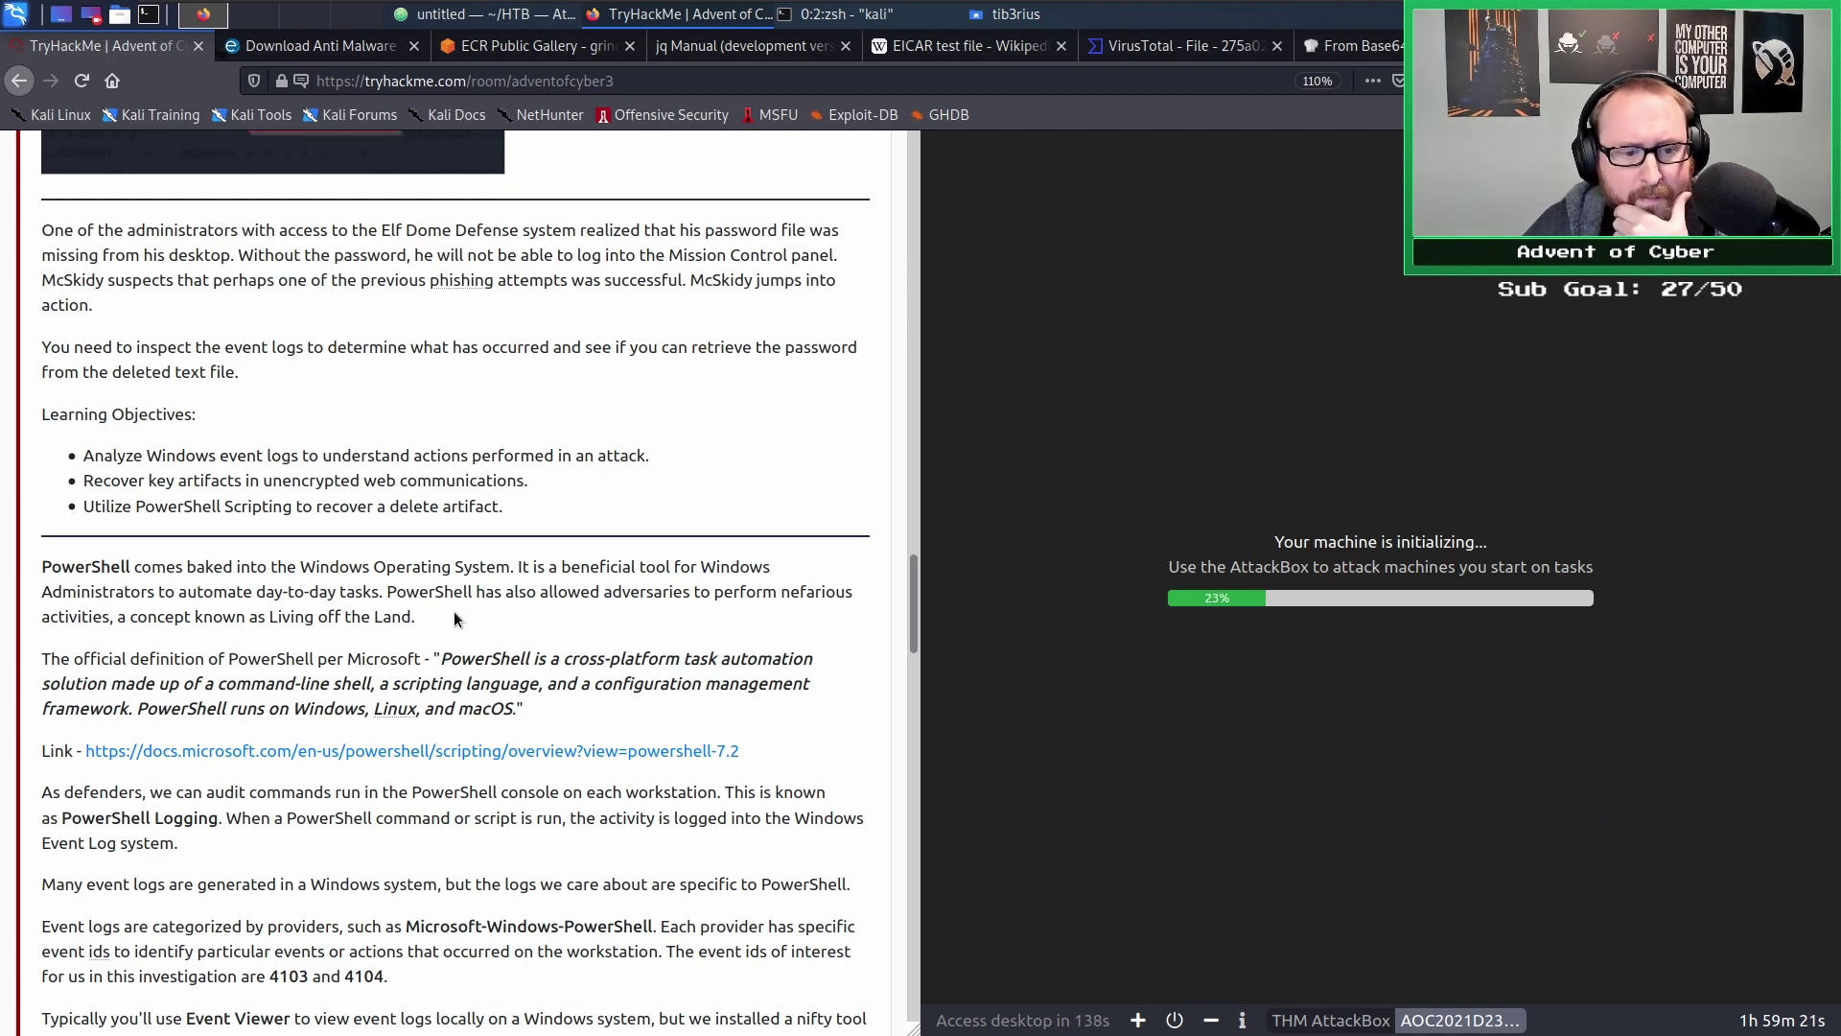
scroll(404, 843, "down", 3)
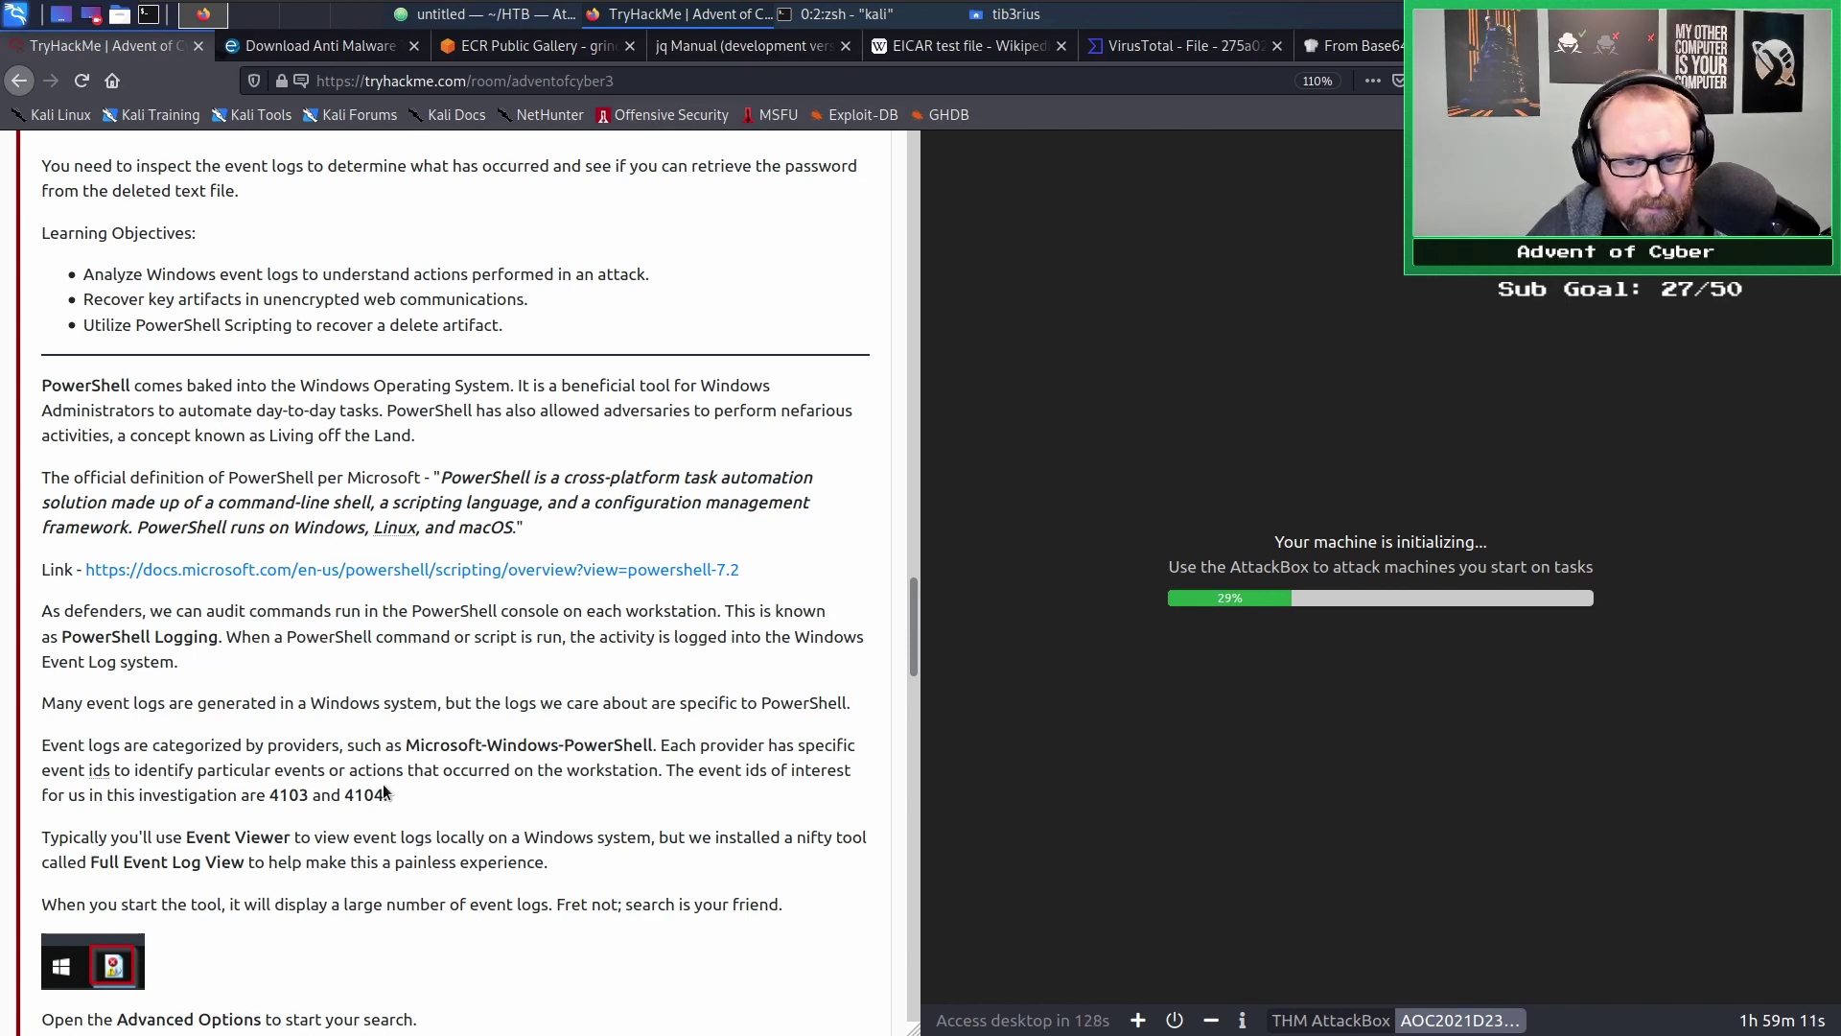
scroll(343, 700, "down", 3)
double_click(290, 492)
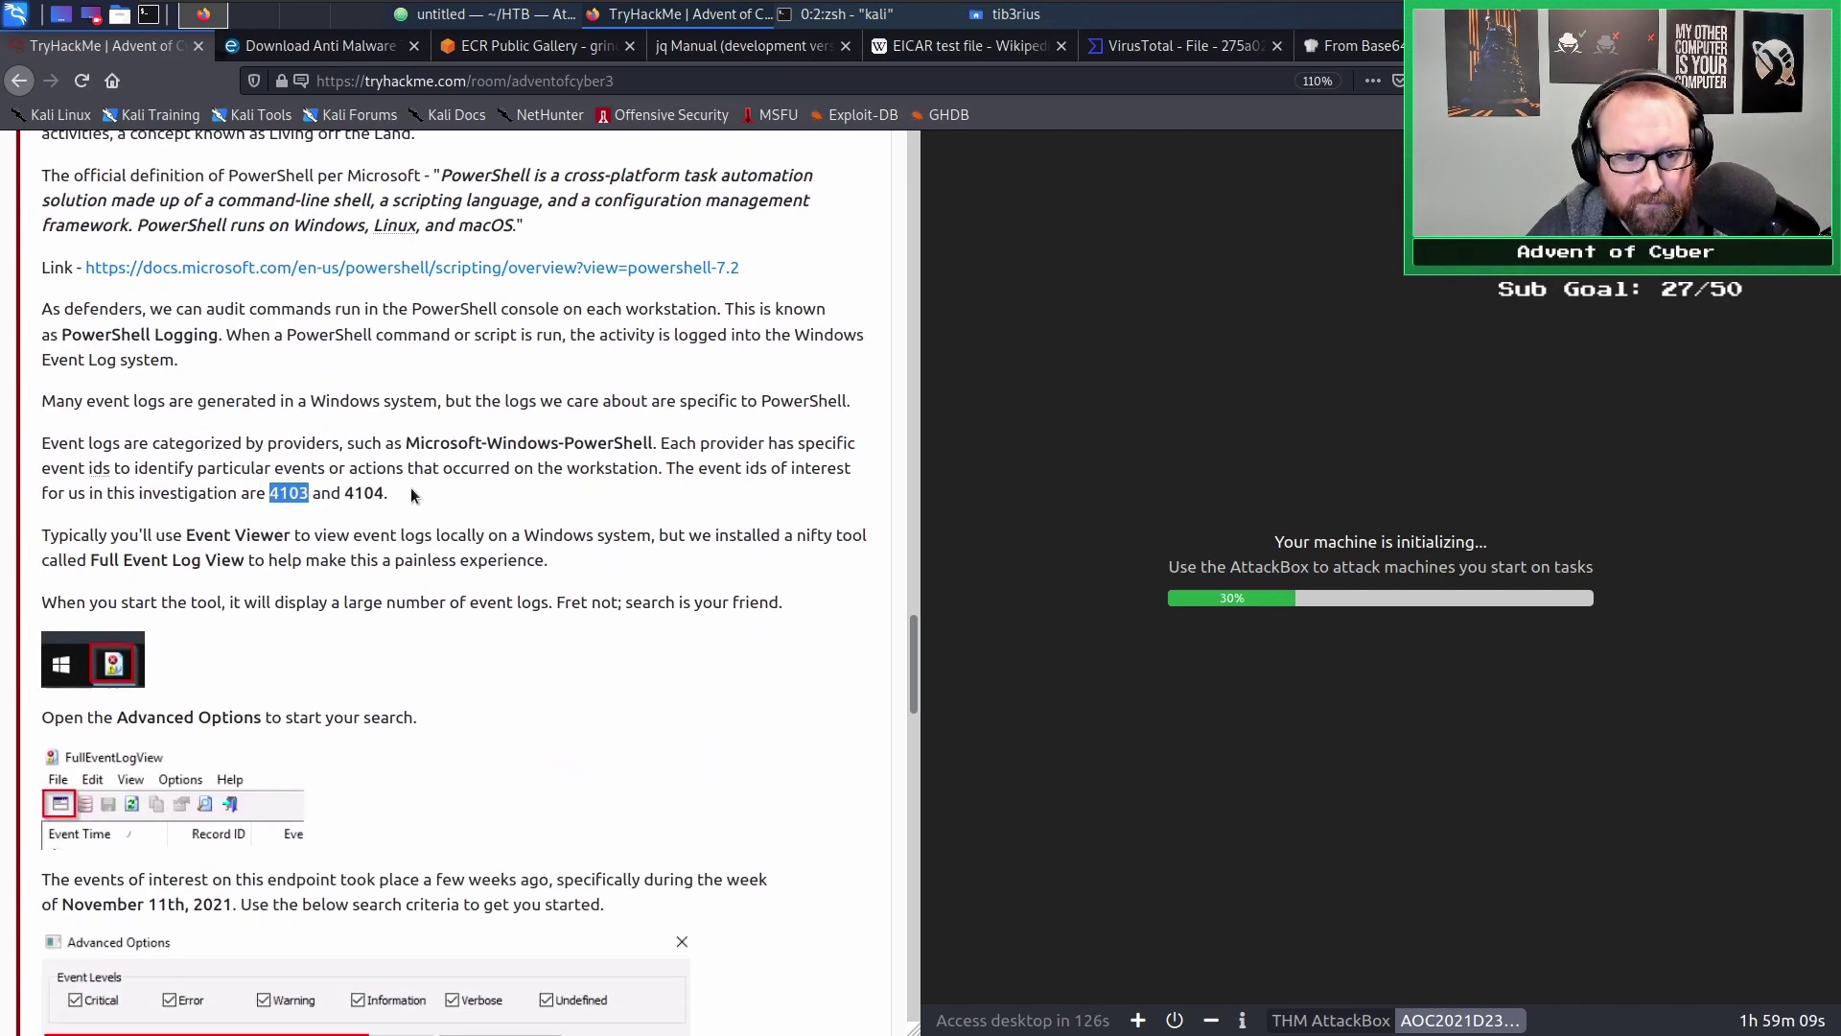
double_click(365, 492)
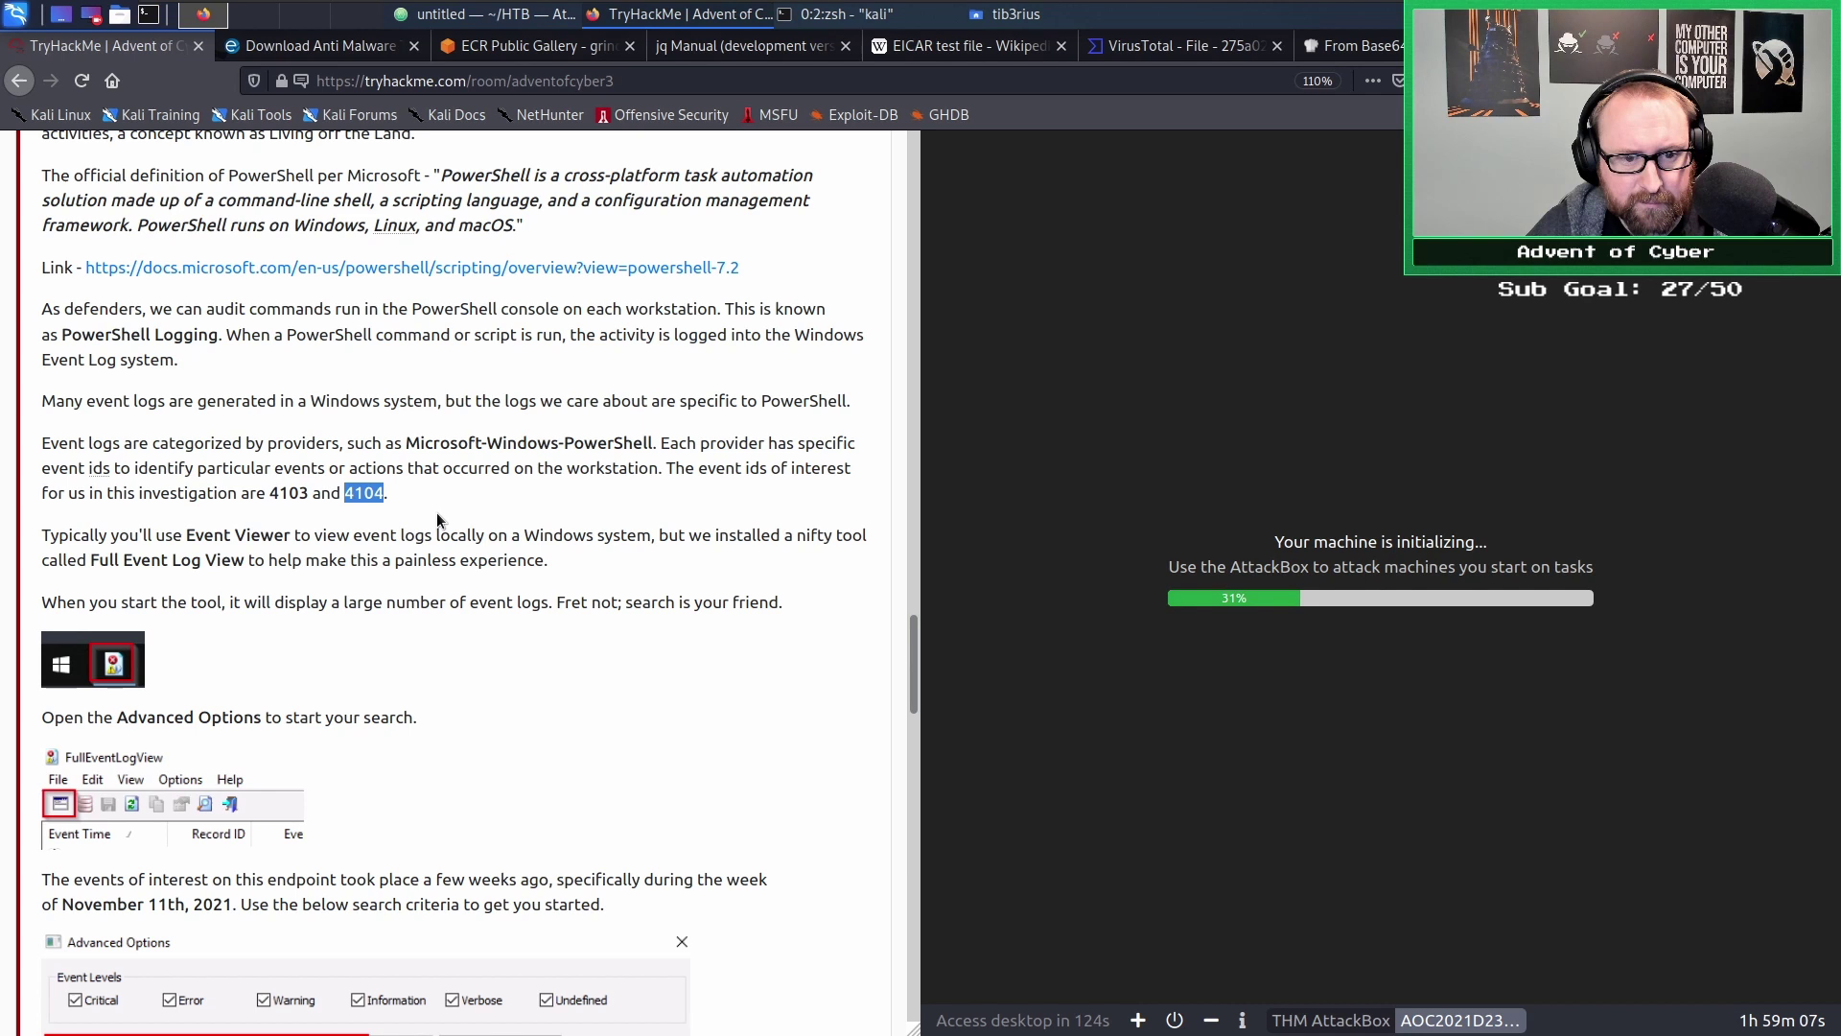
left_click(580, 556)
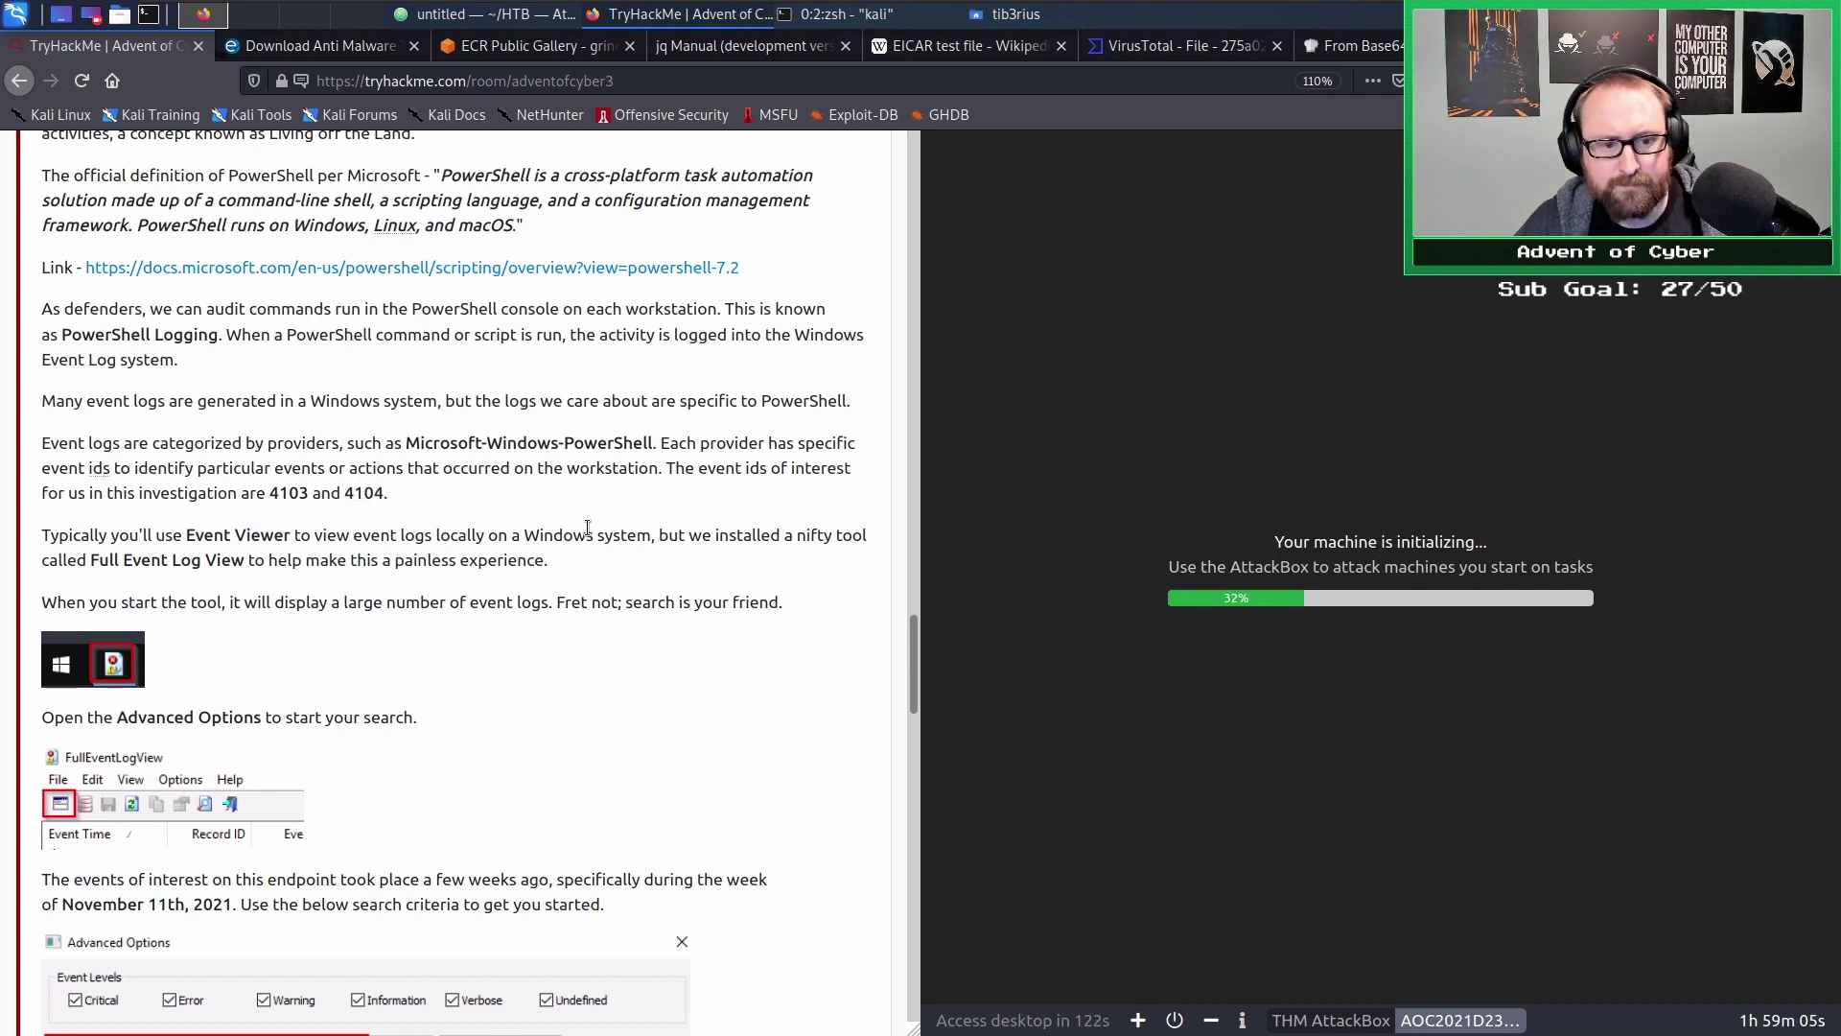
scroll(579, 614, "down", 3)
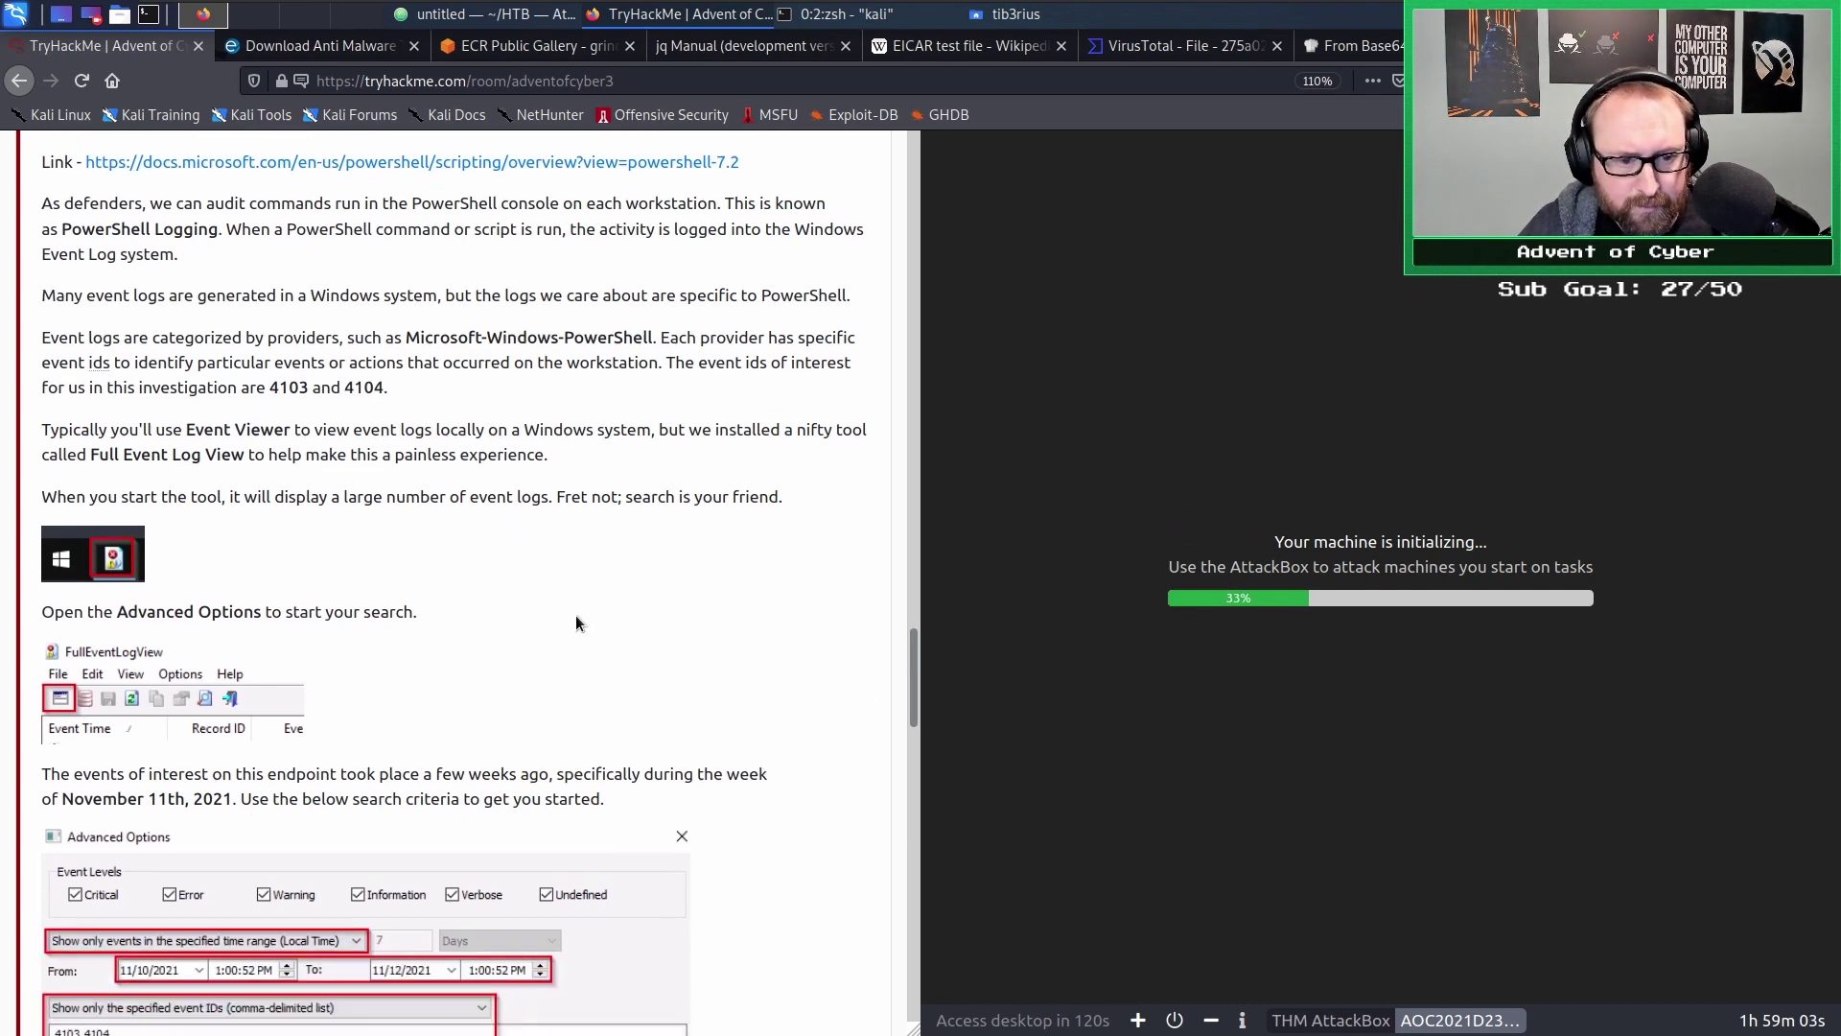
scroll(575, 626, "down", 2)
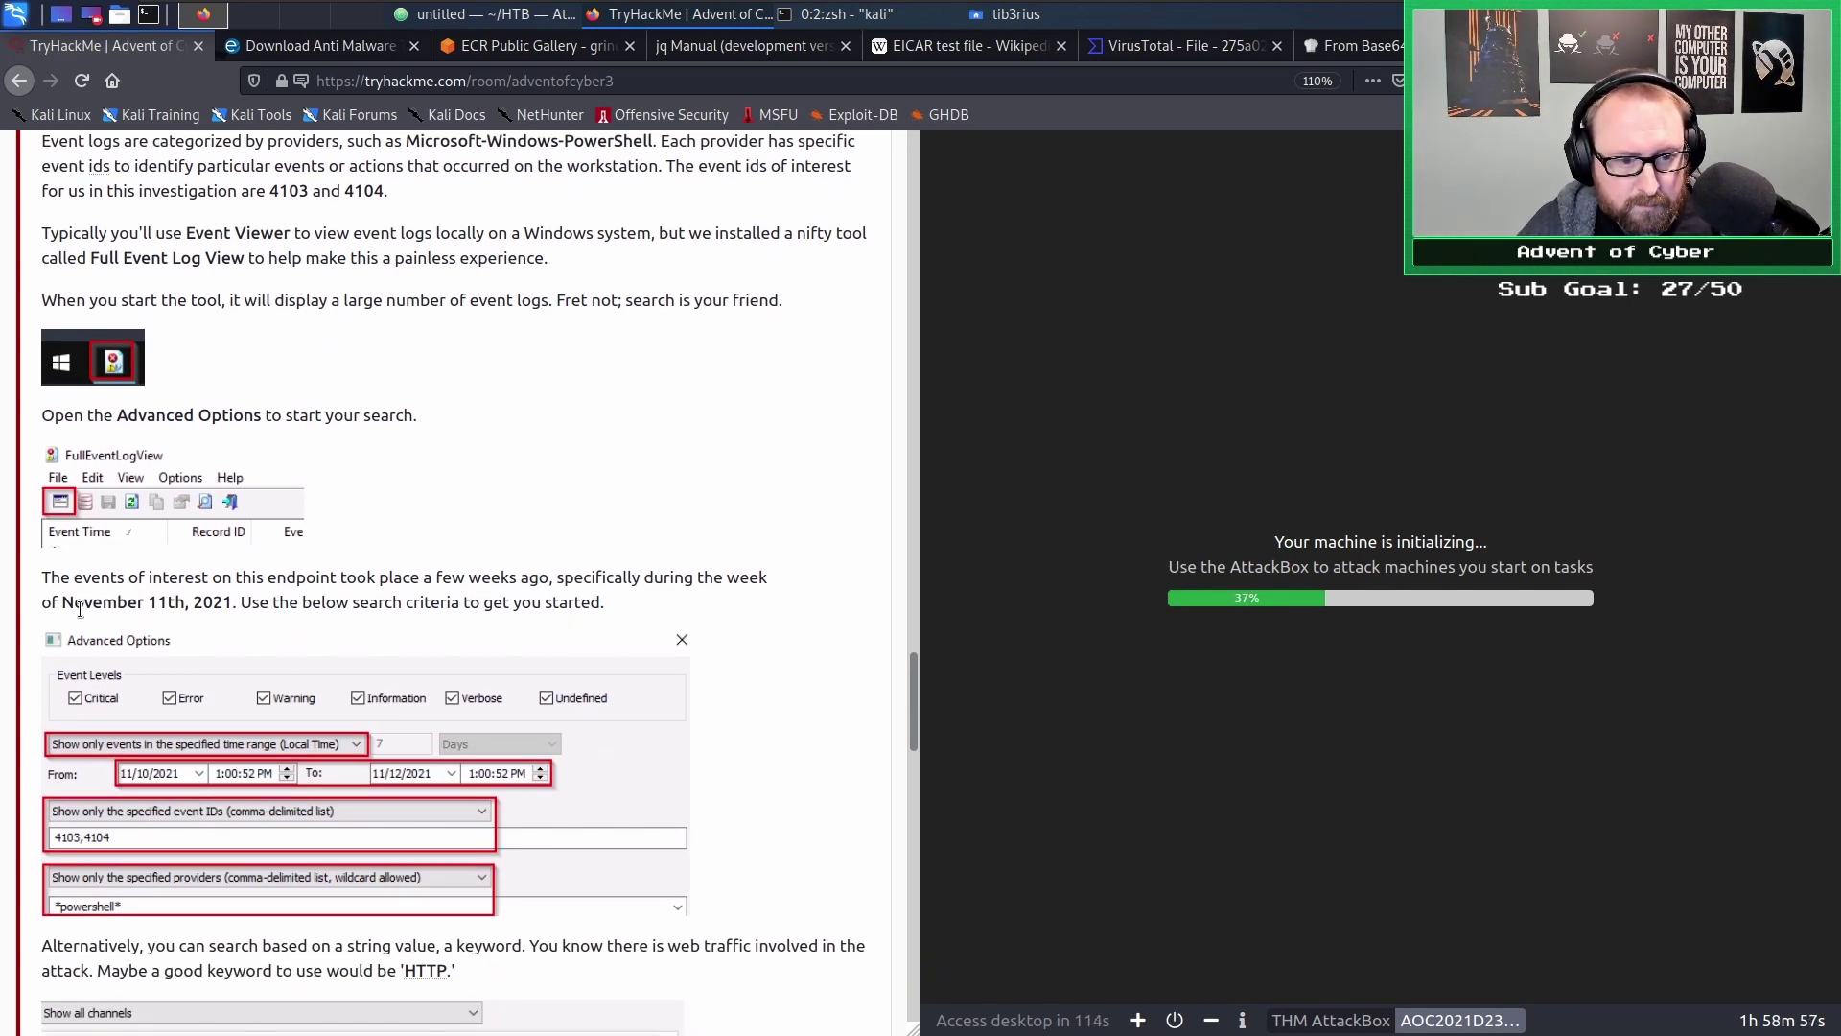
scroll(642, 533, "down", 8)
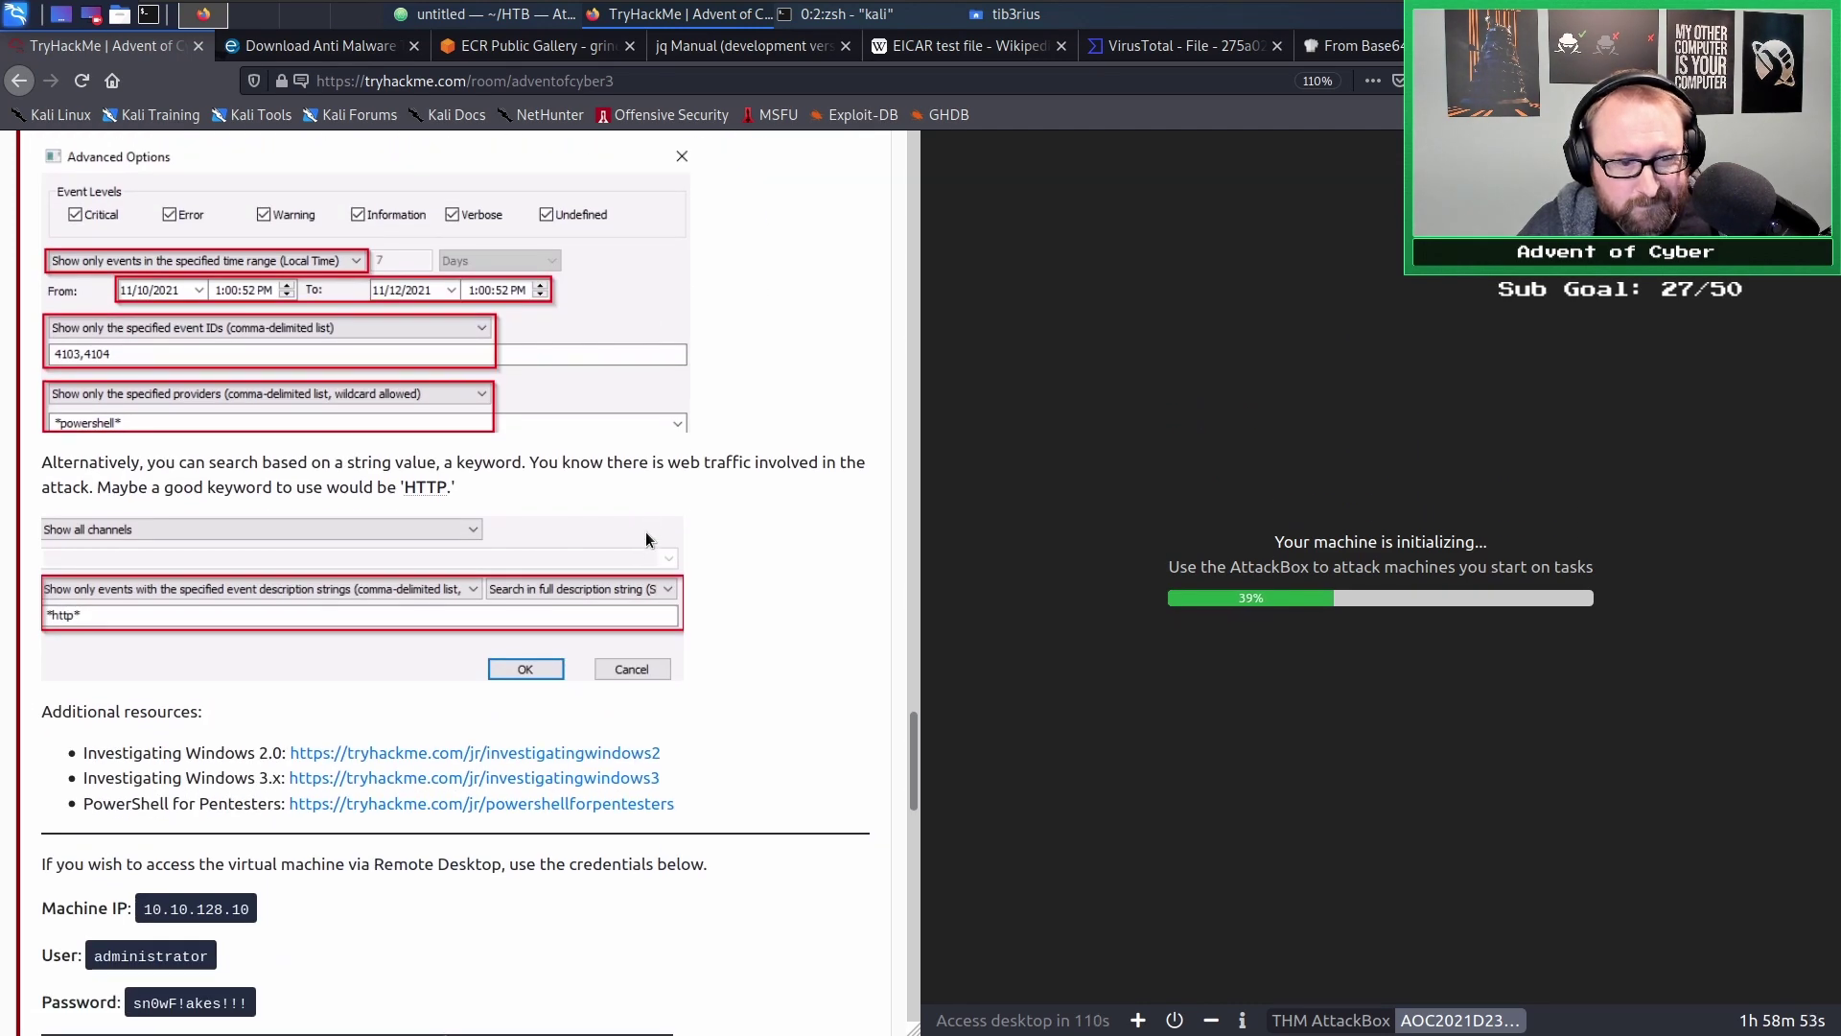
scroll(705, 710, "down", 13)
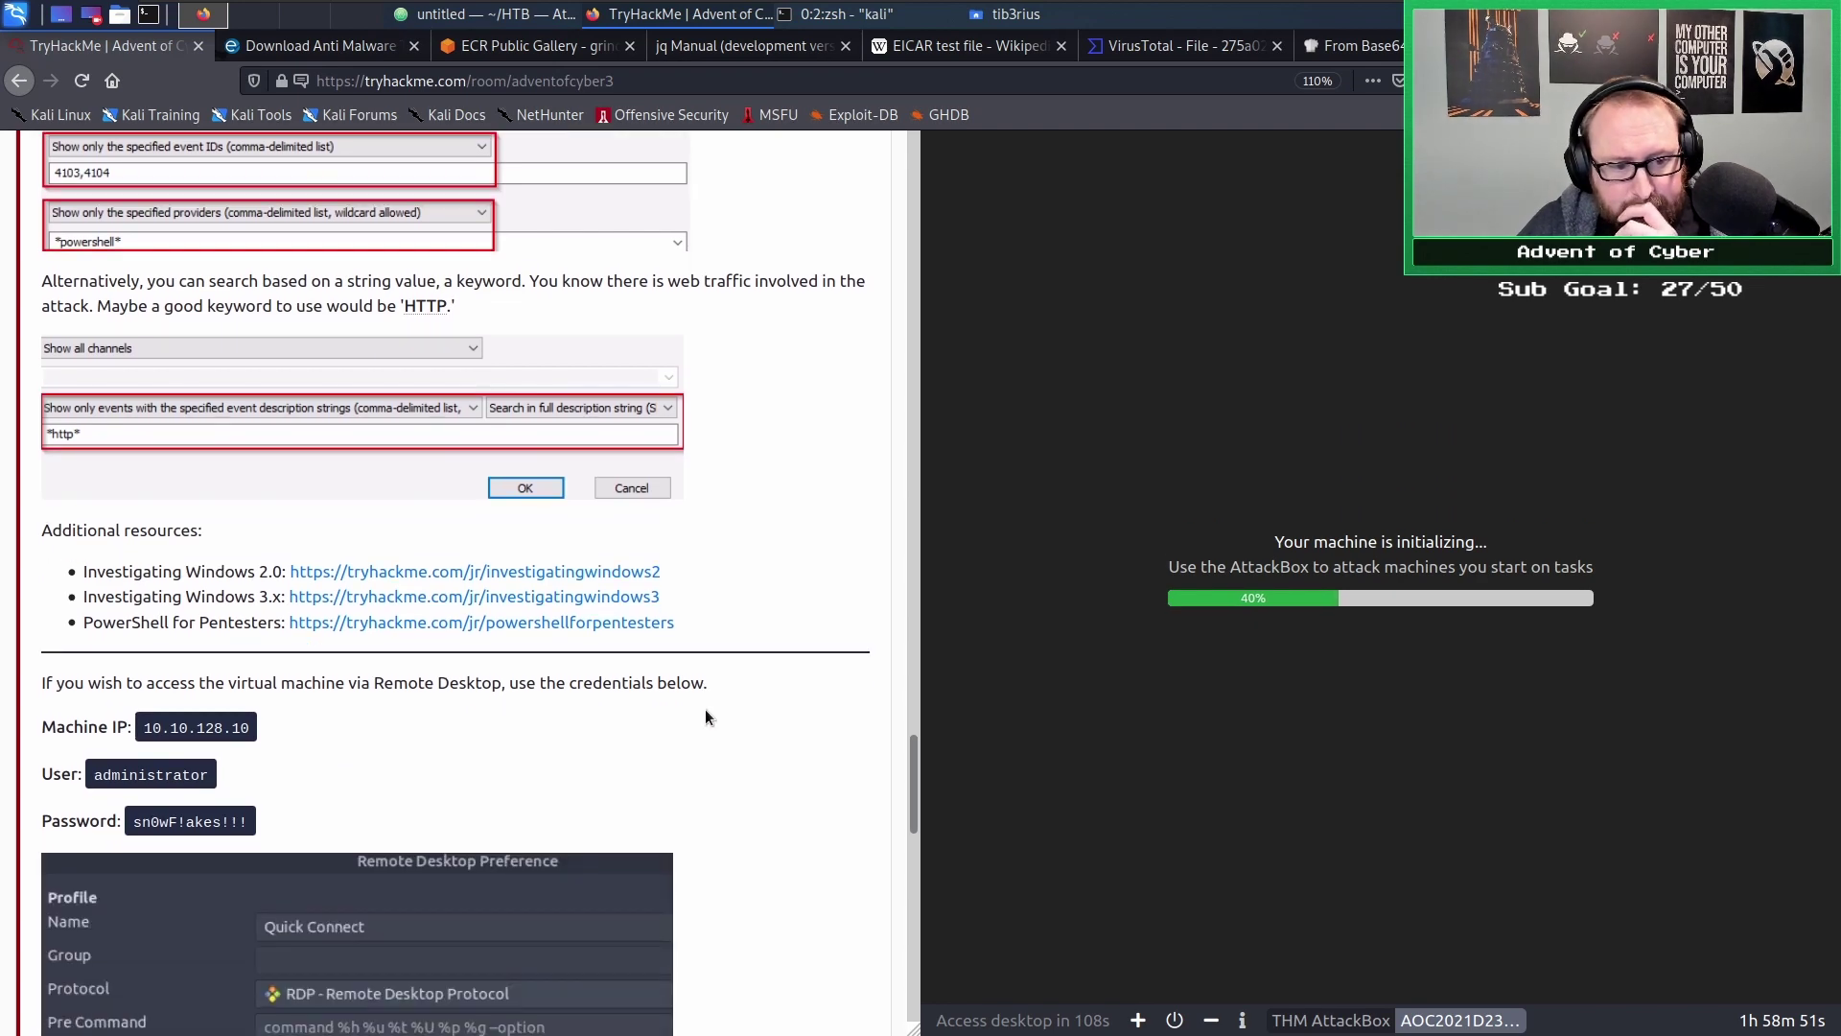
scroll(696, 745, "down", 5)
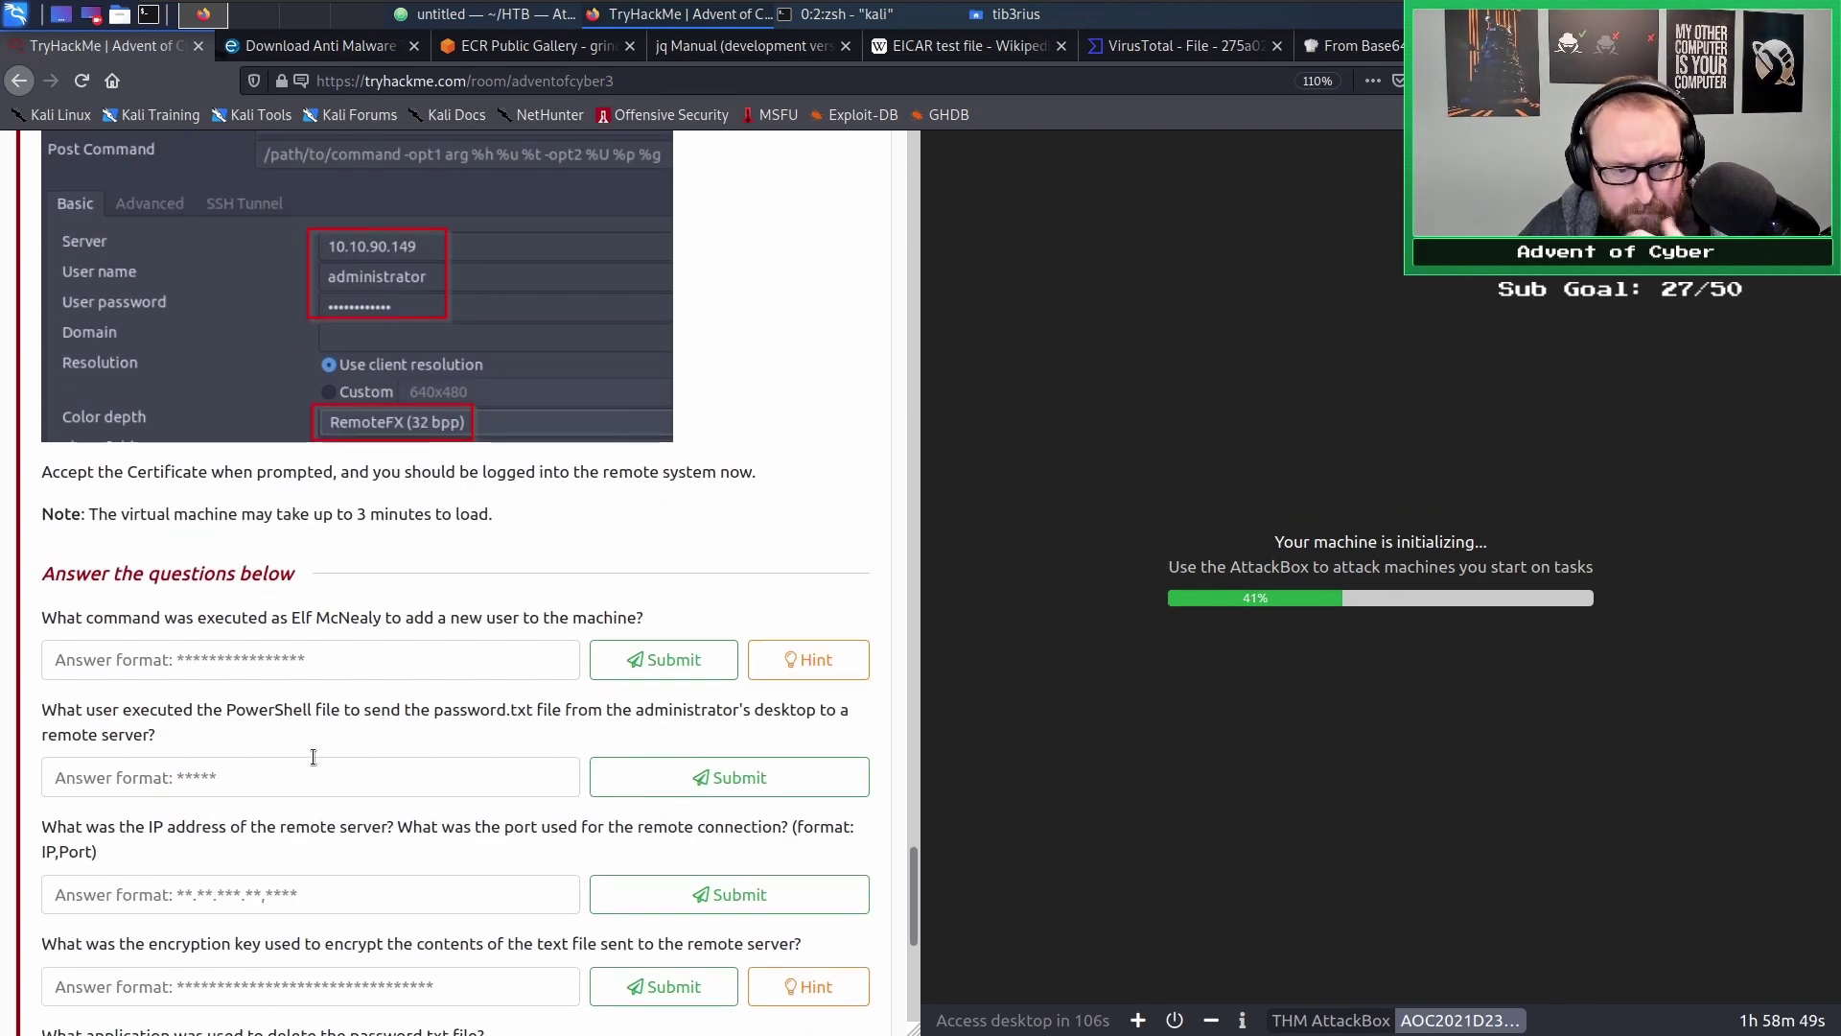
scroll(334, 649, "down", 3)
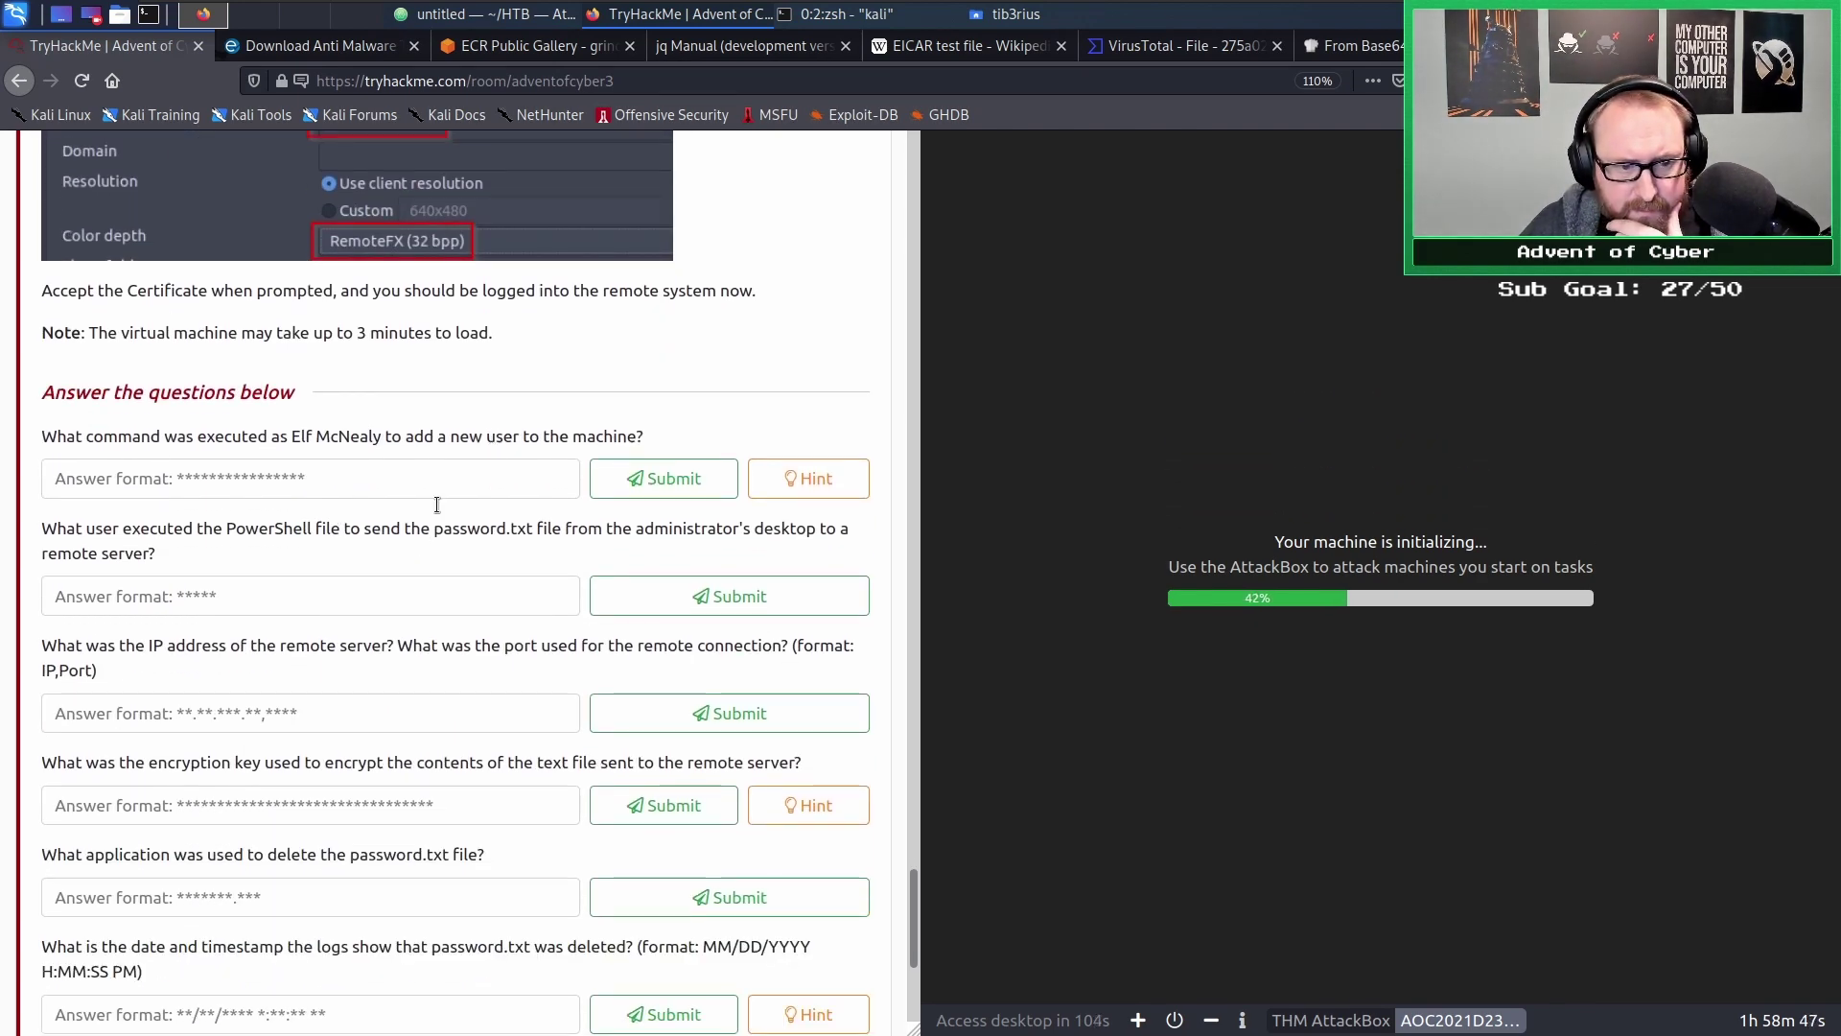
scroll(406, 884, "down", 7)
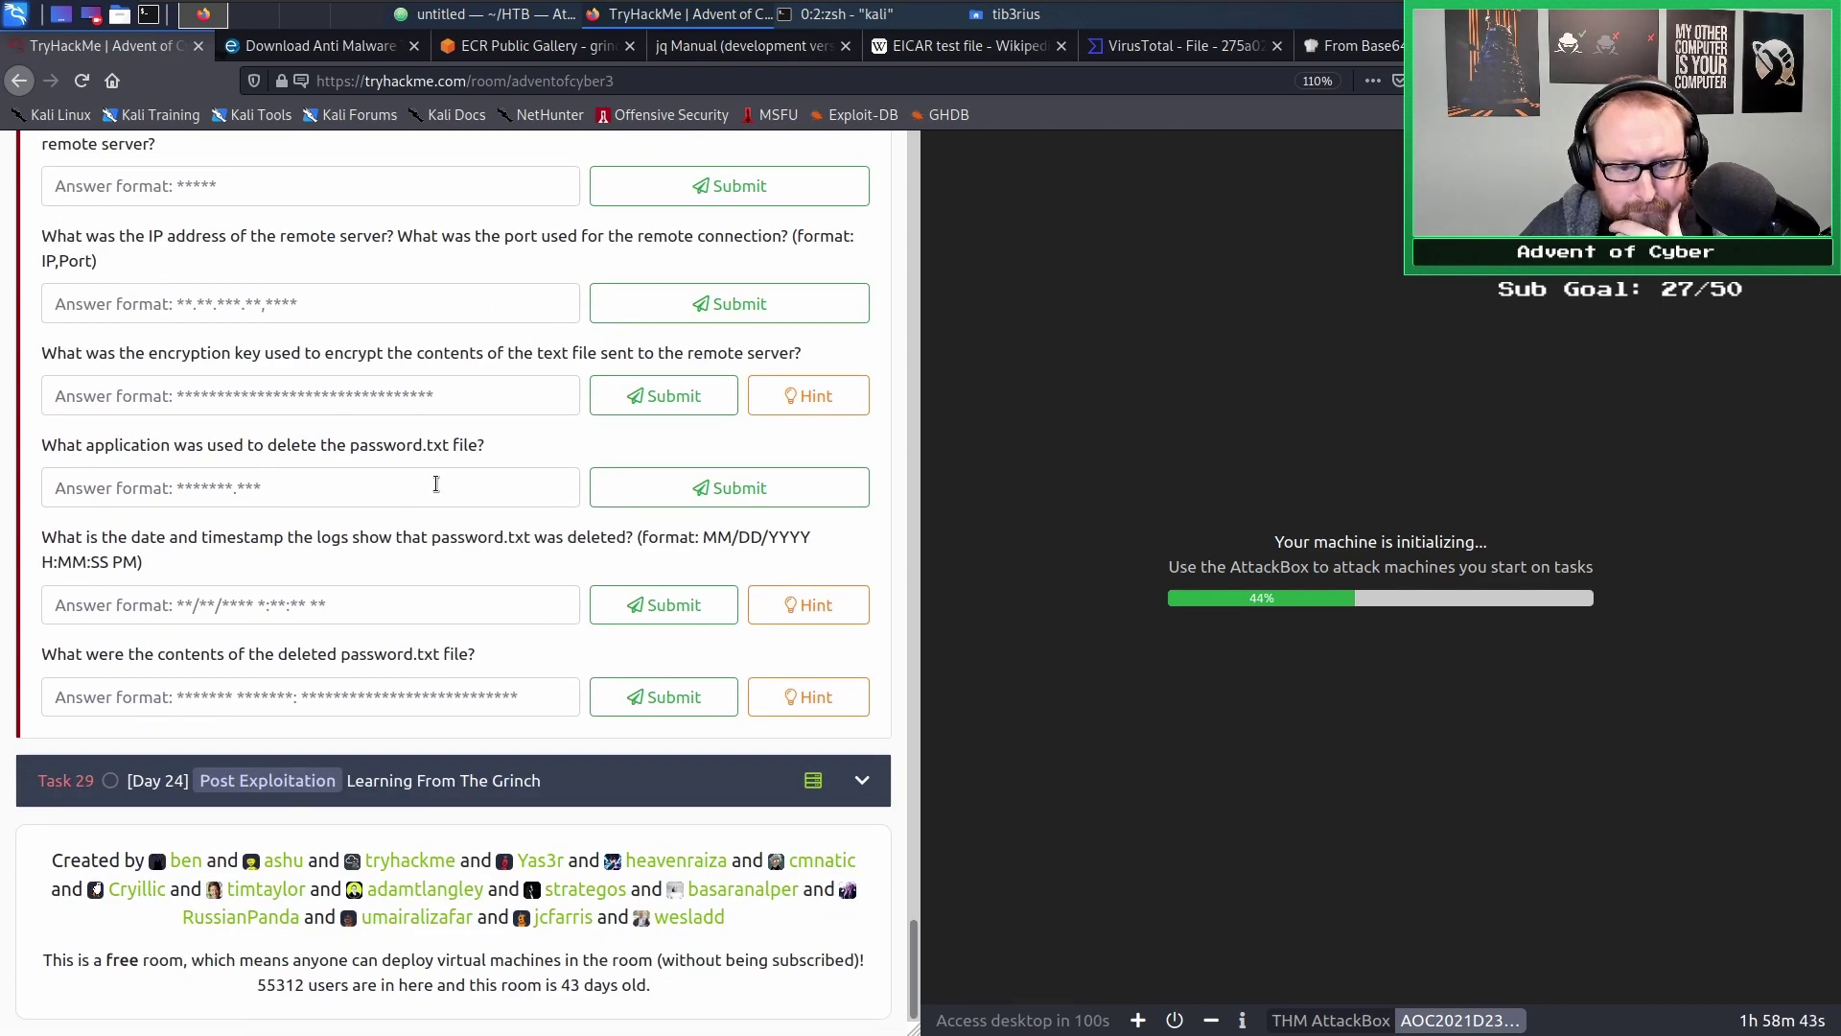
scroll(432, 509, "up", 8)
scroll(432, 509, "up", 8)
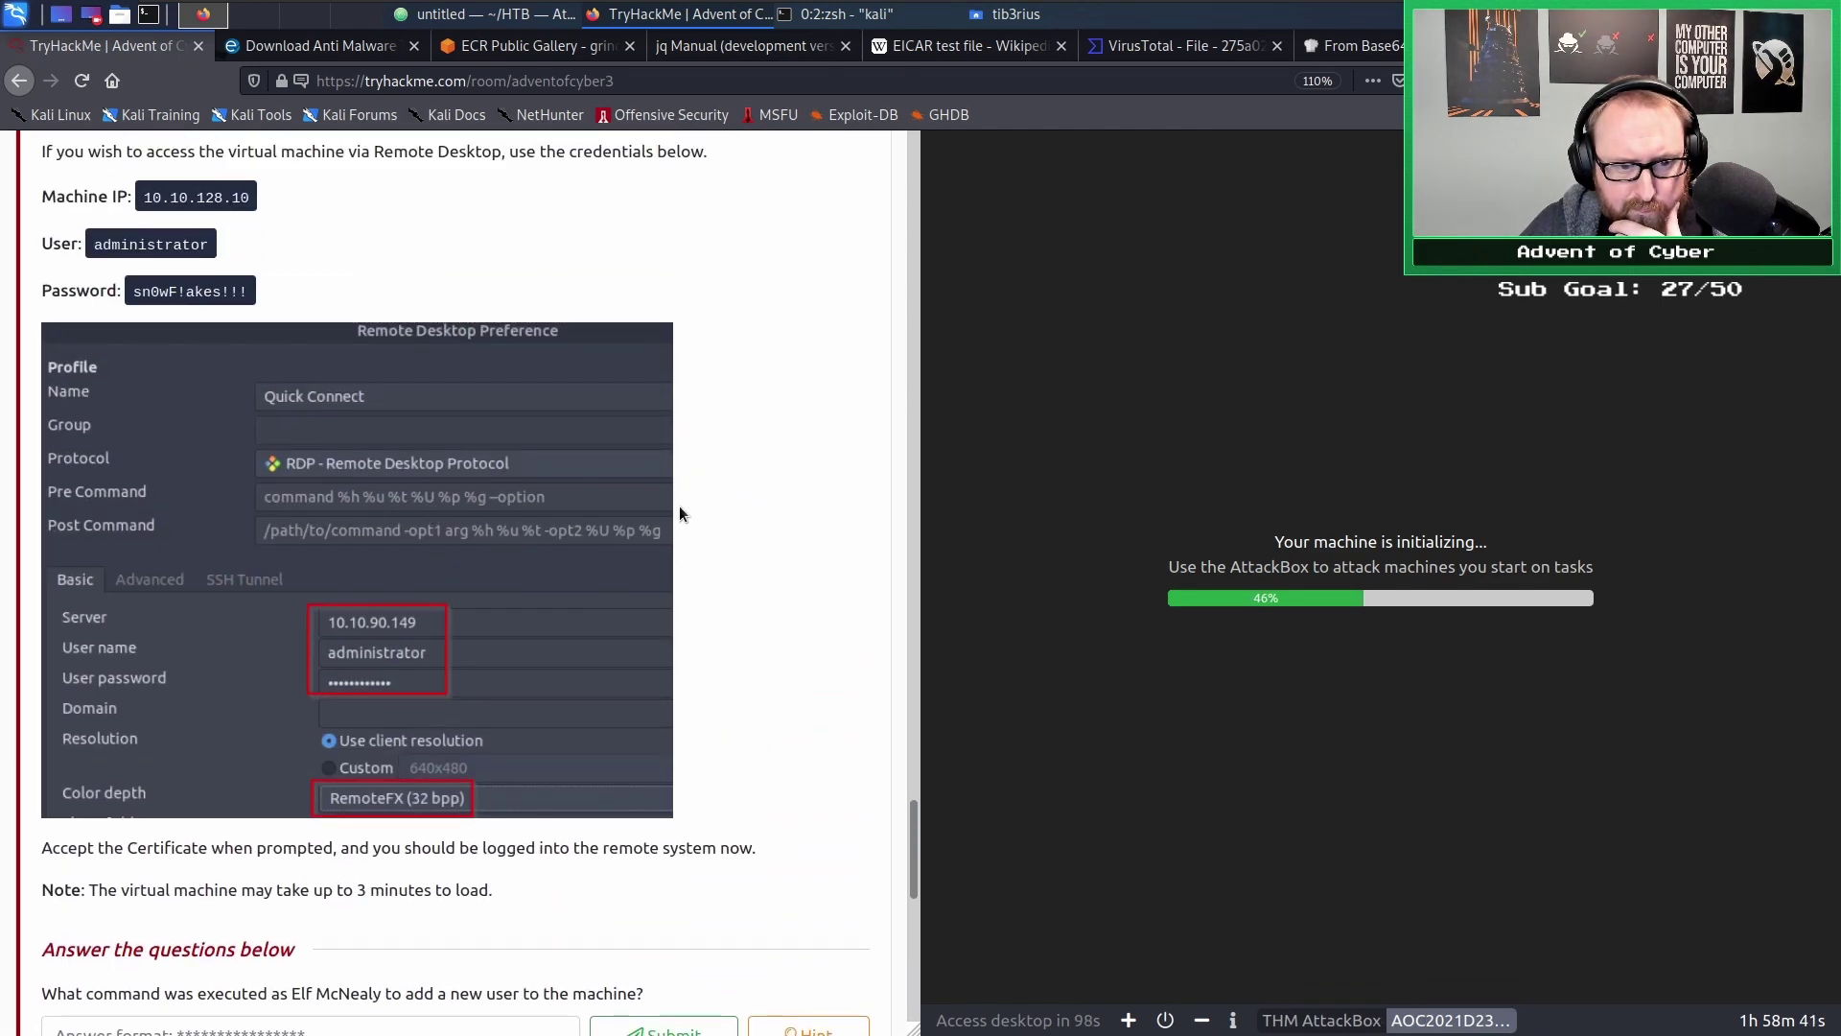
scroll(679, 505, "up", 7)
scroll(678, 505, "up", 2)
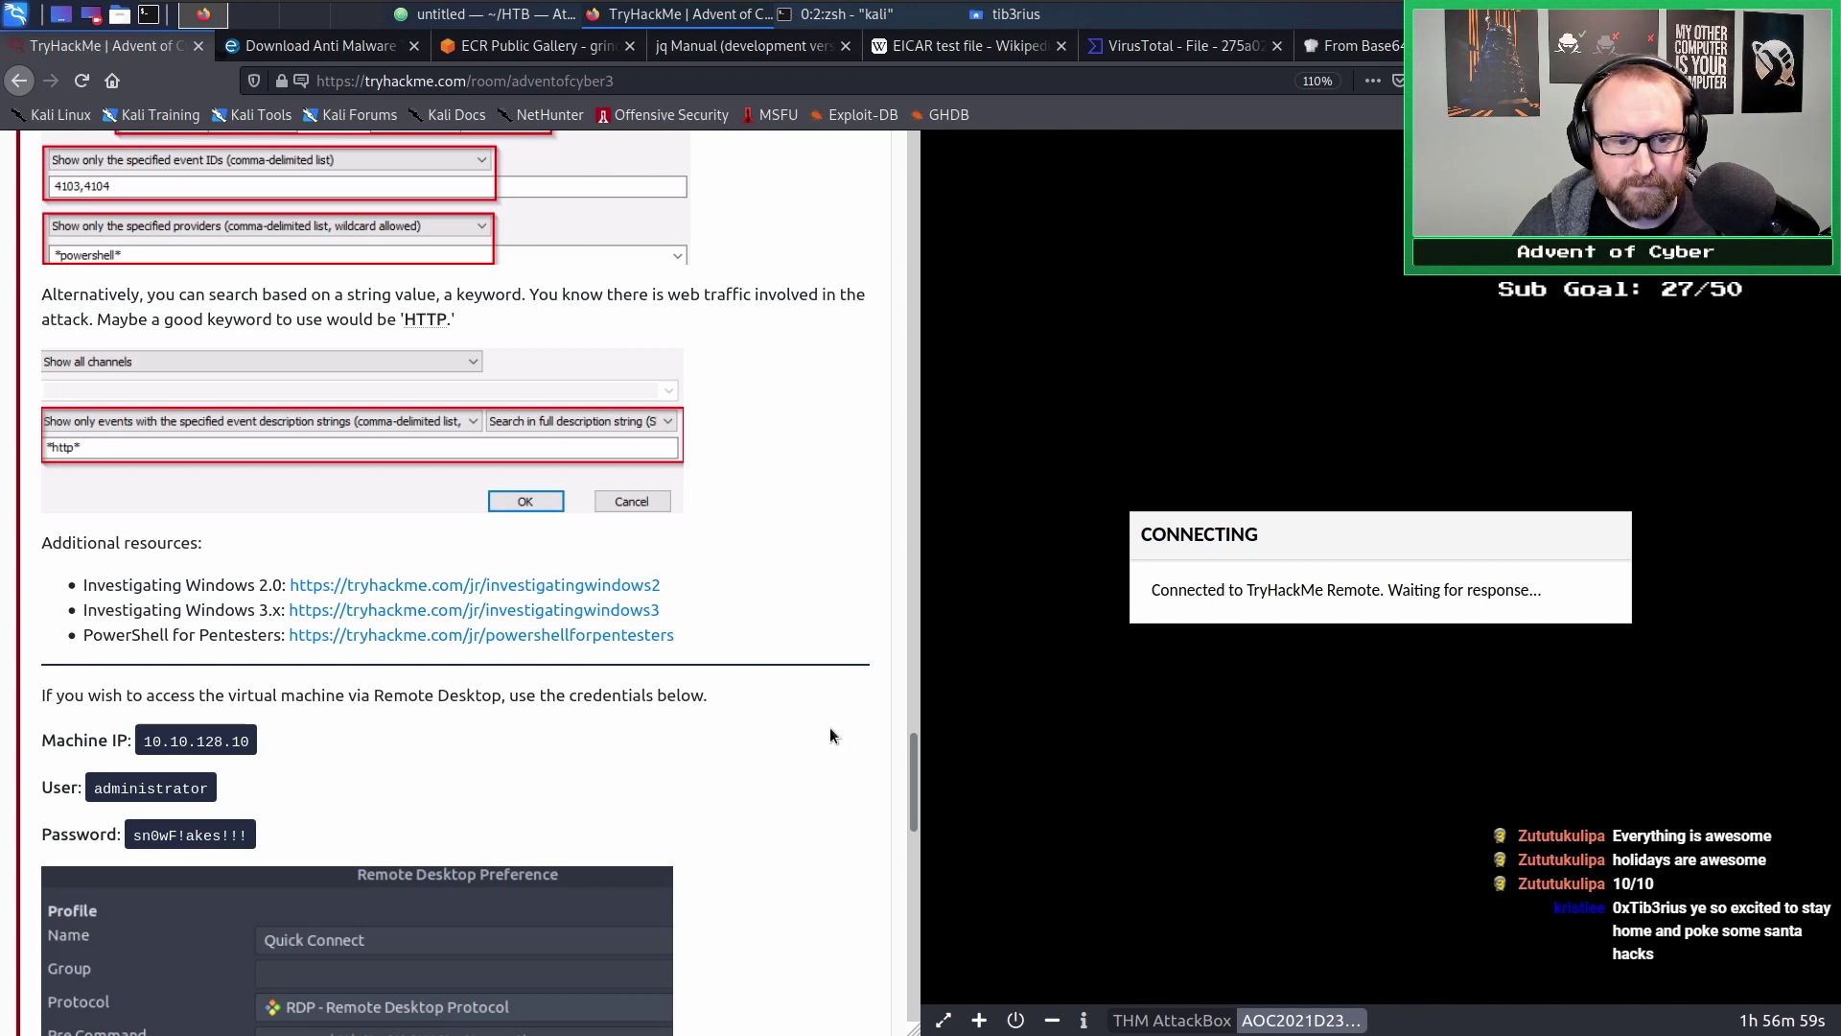
- Search the VM's Start menu for 'Event' and launch Event Viewer
scroll(827, 667, "up", 4)
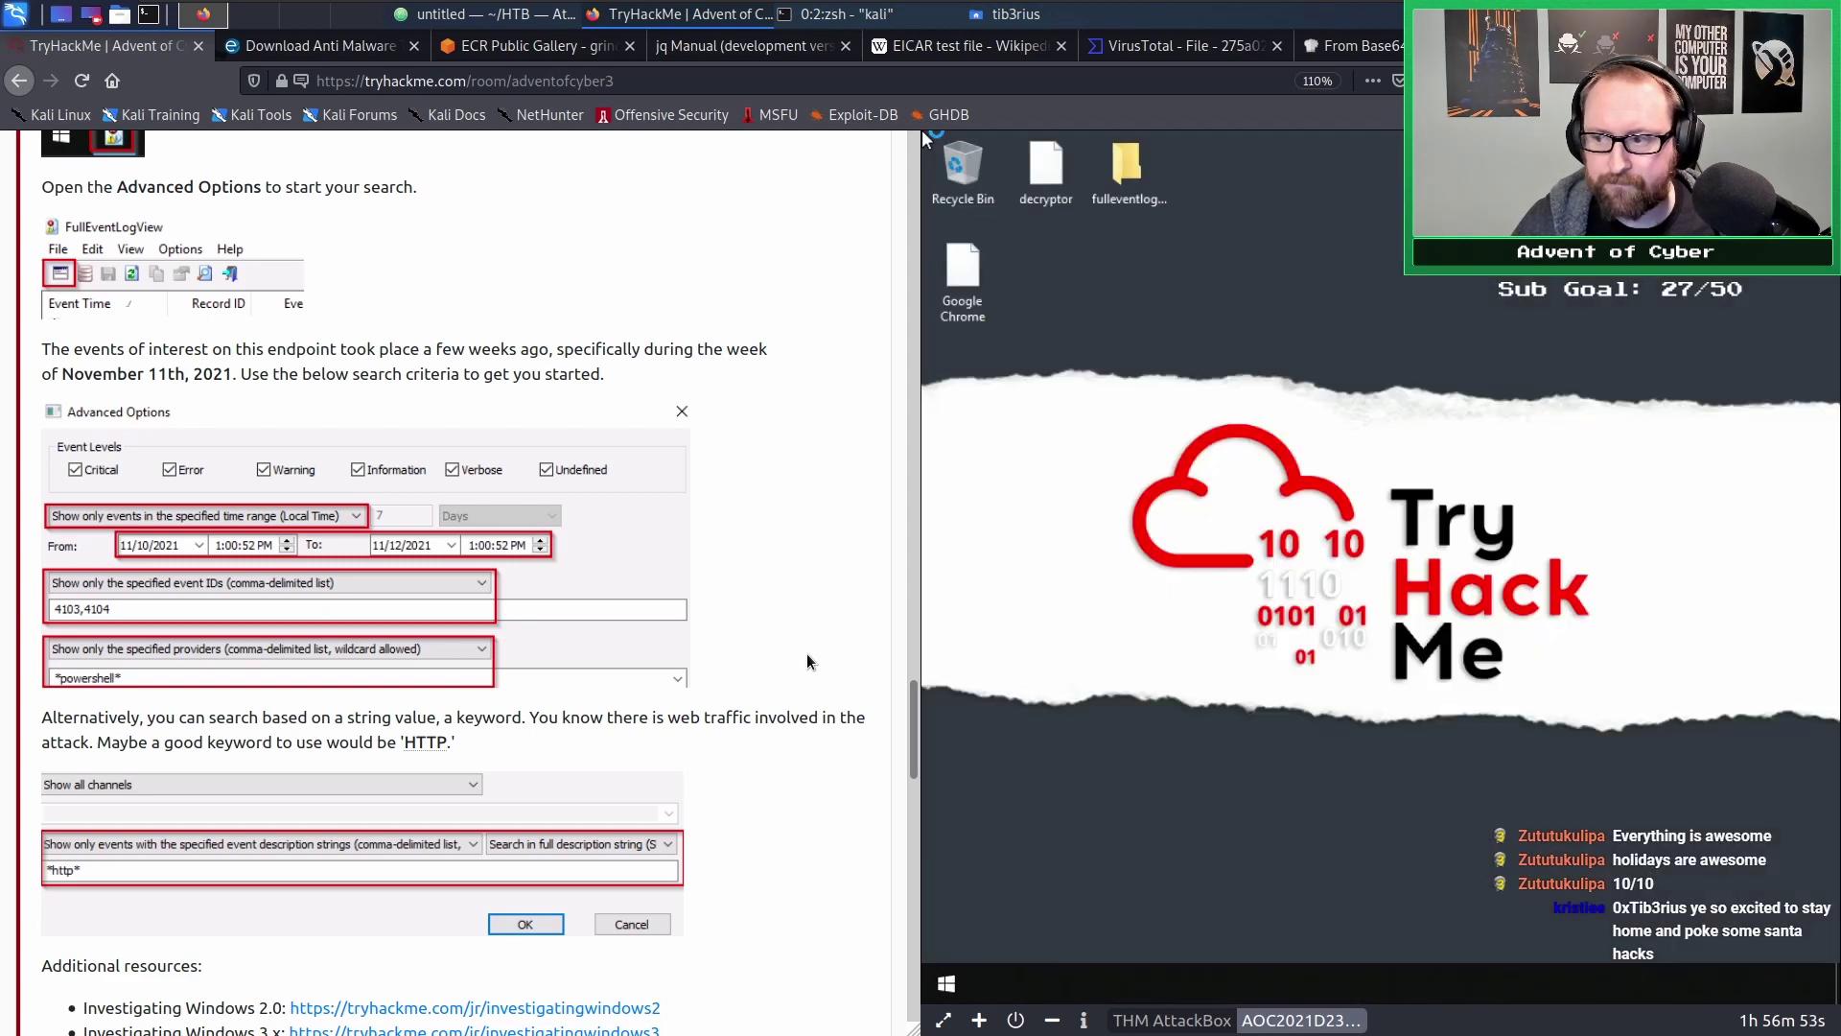
left_click(949, 984)
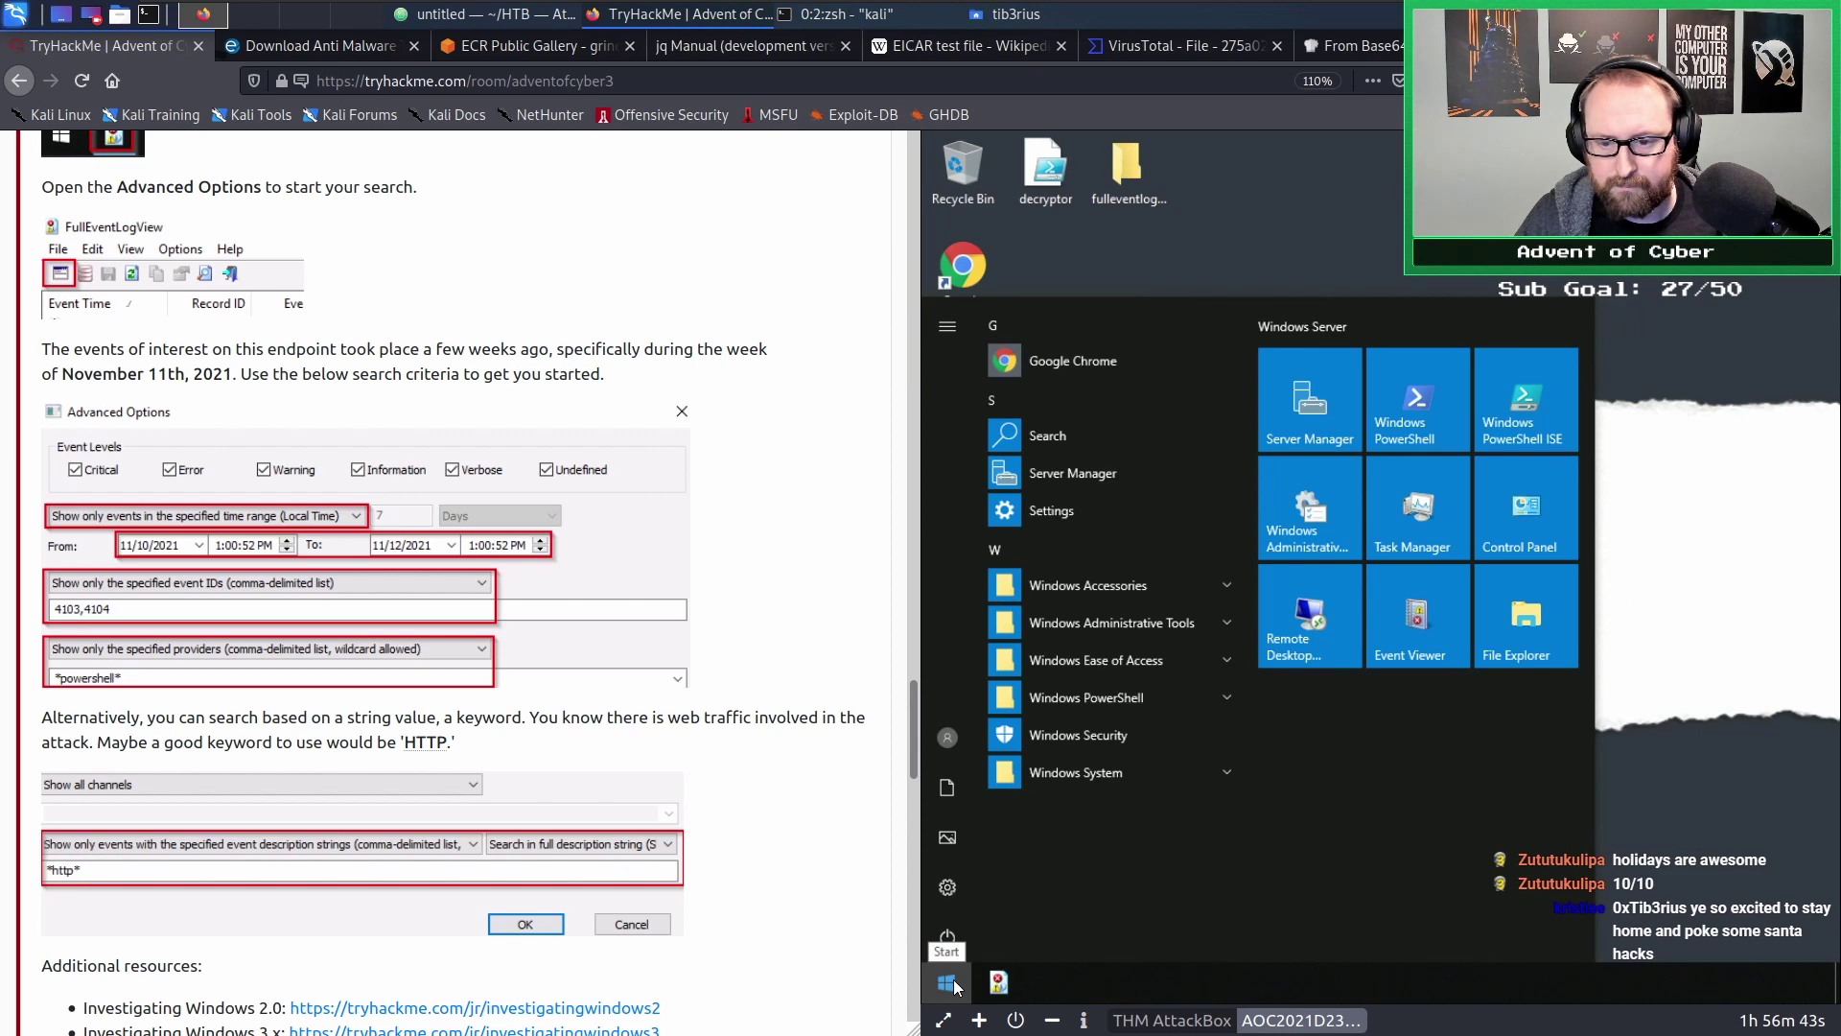
left_click(947, 982)
left_click(948, 982)
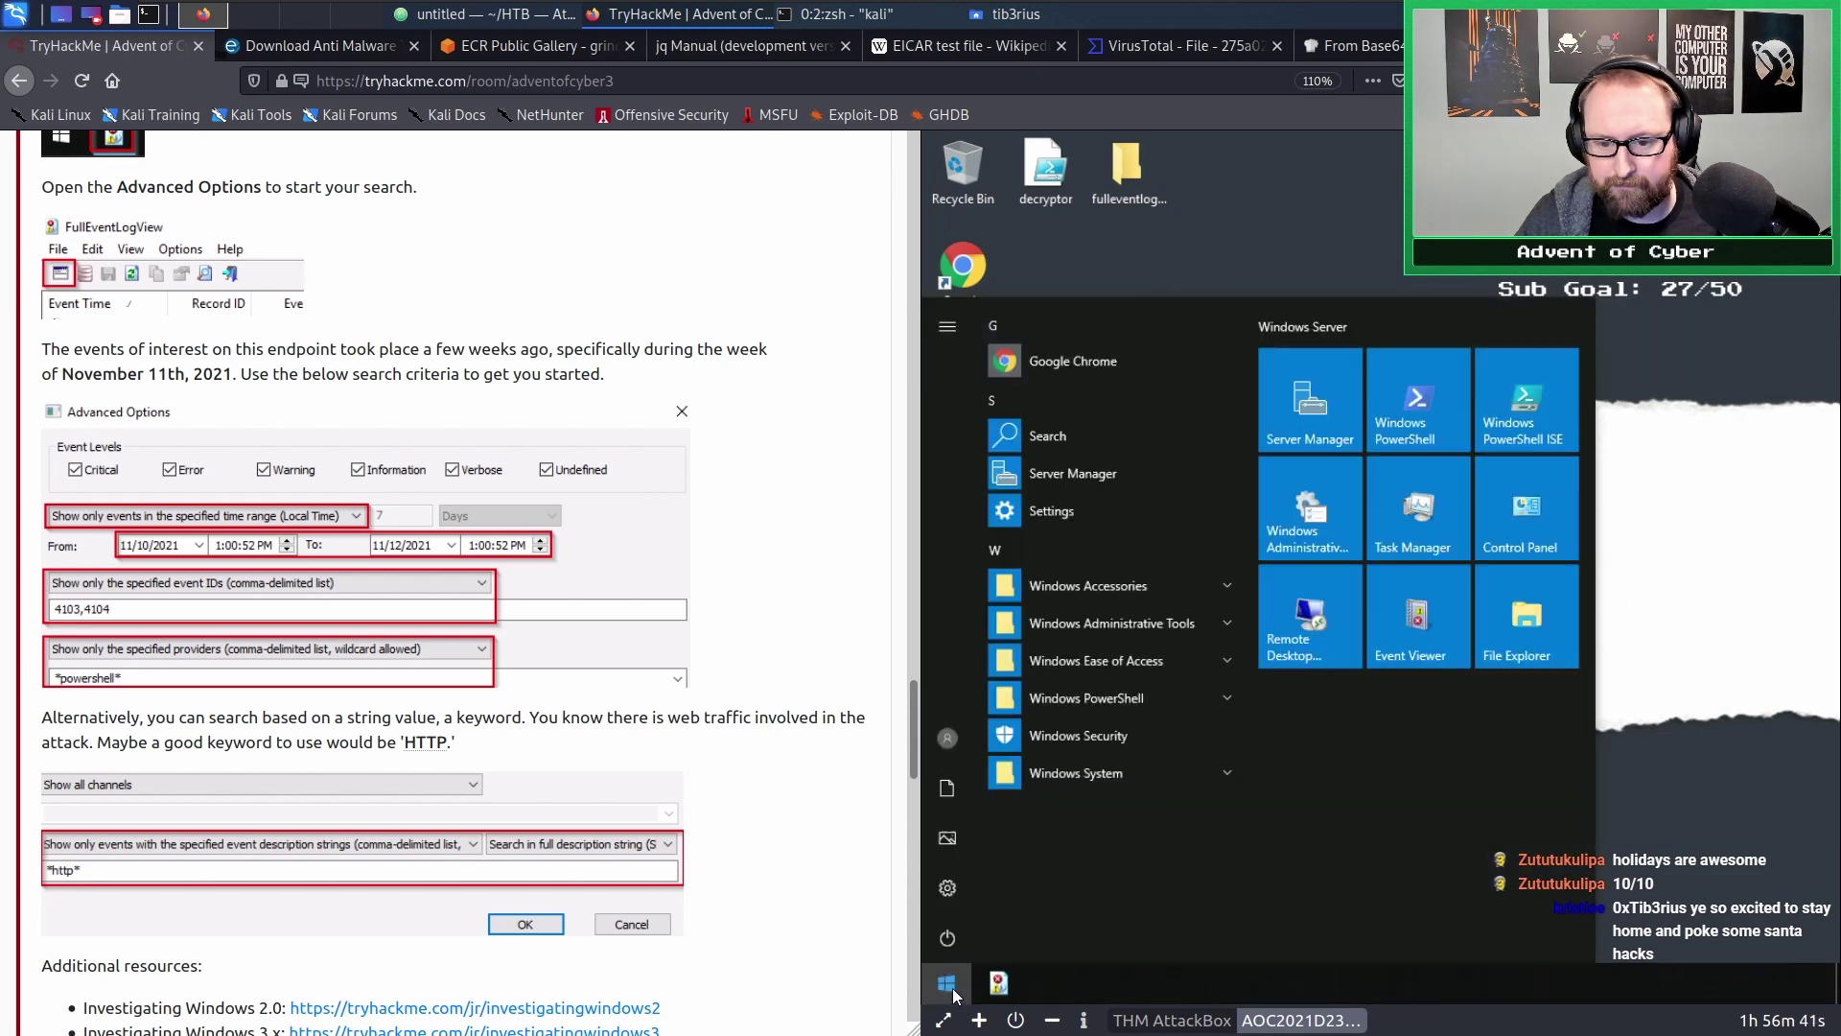
type("Event")
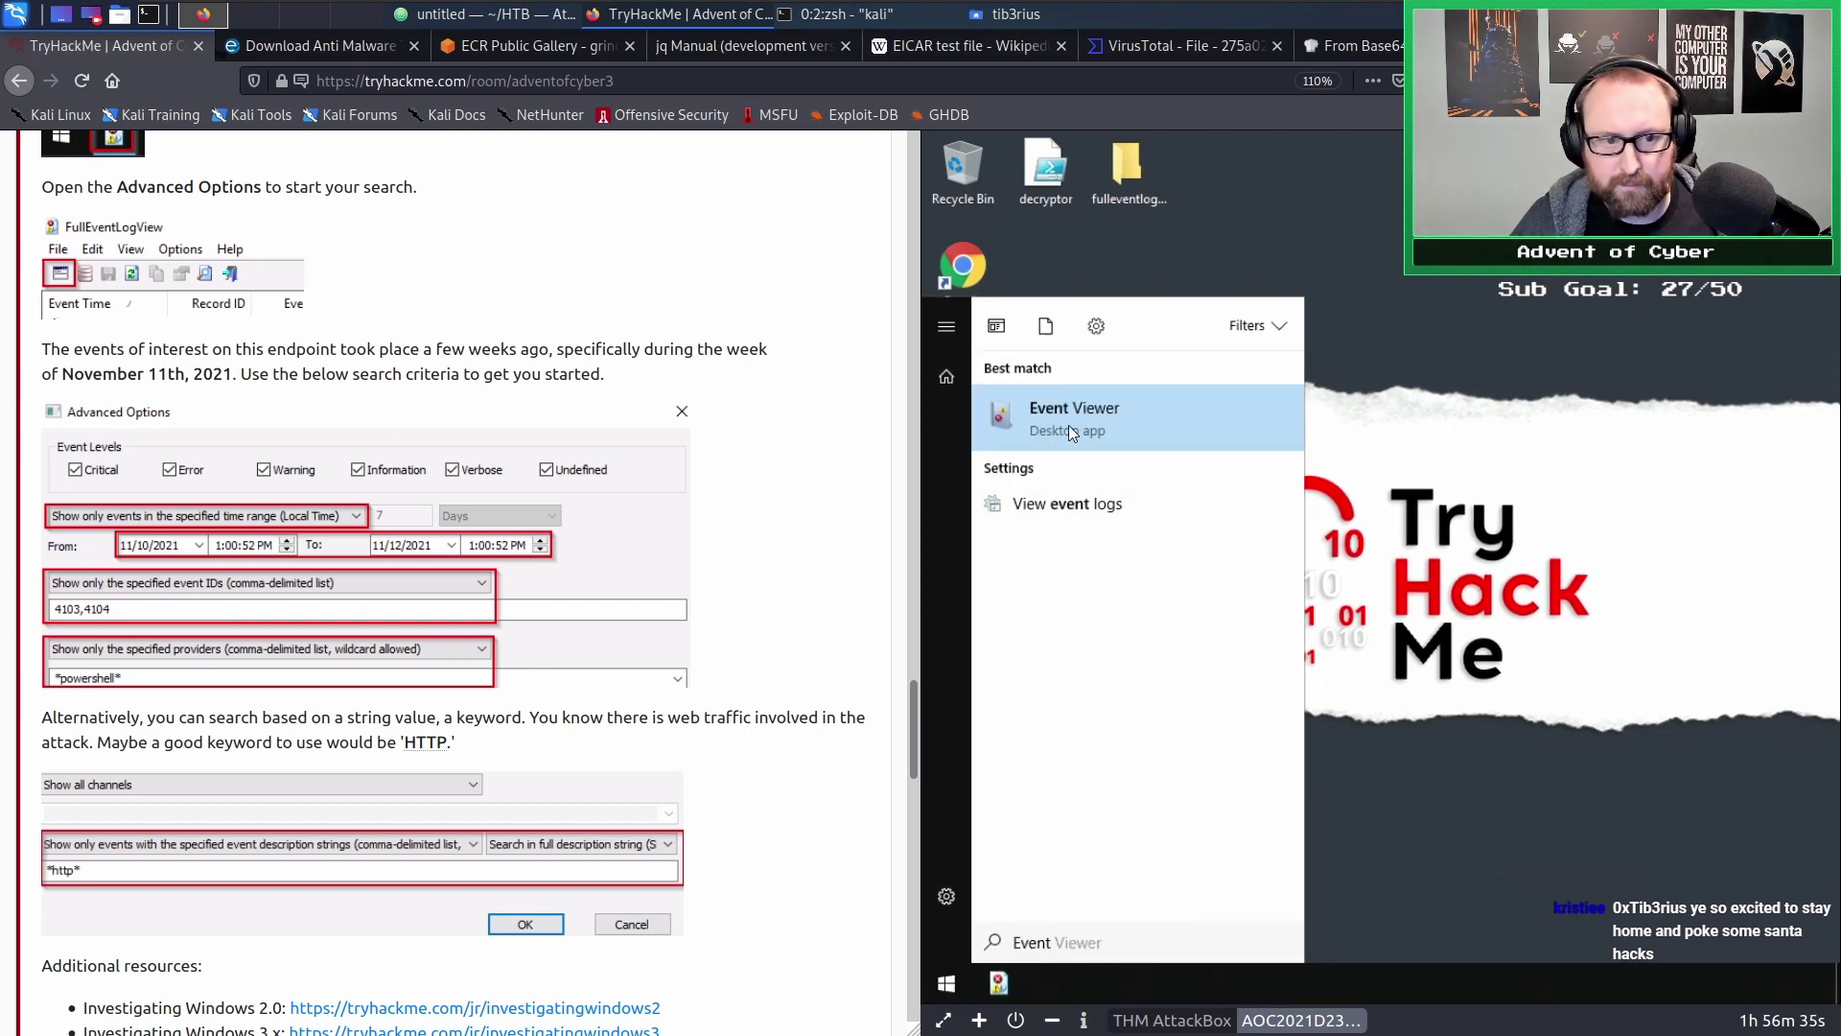
left_click(1068, 424)
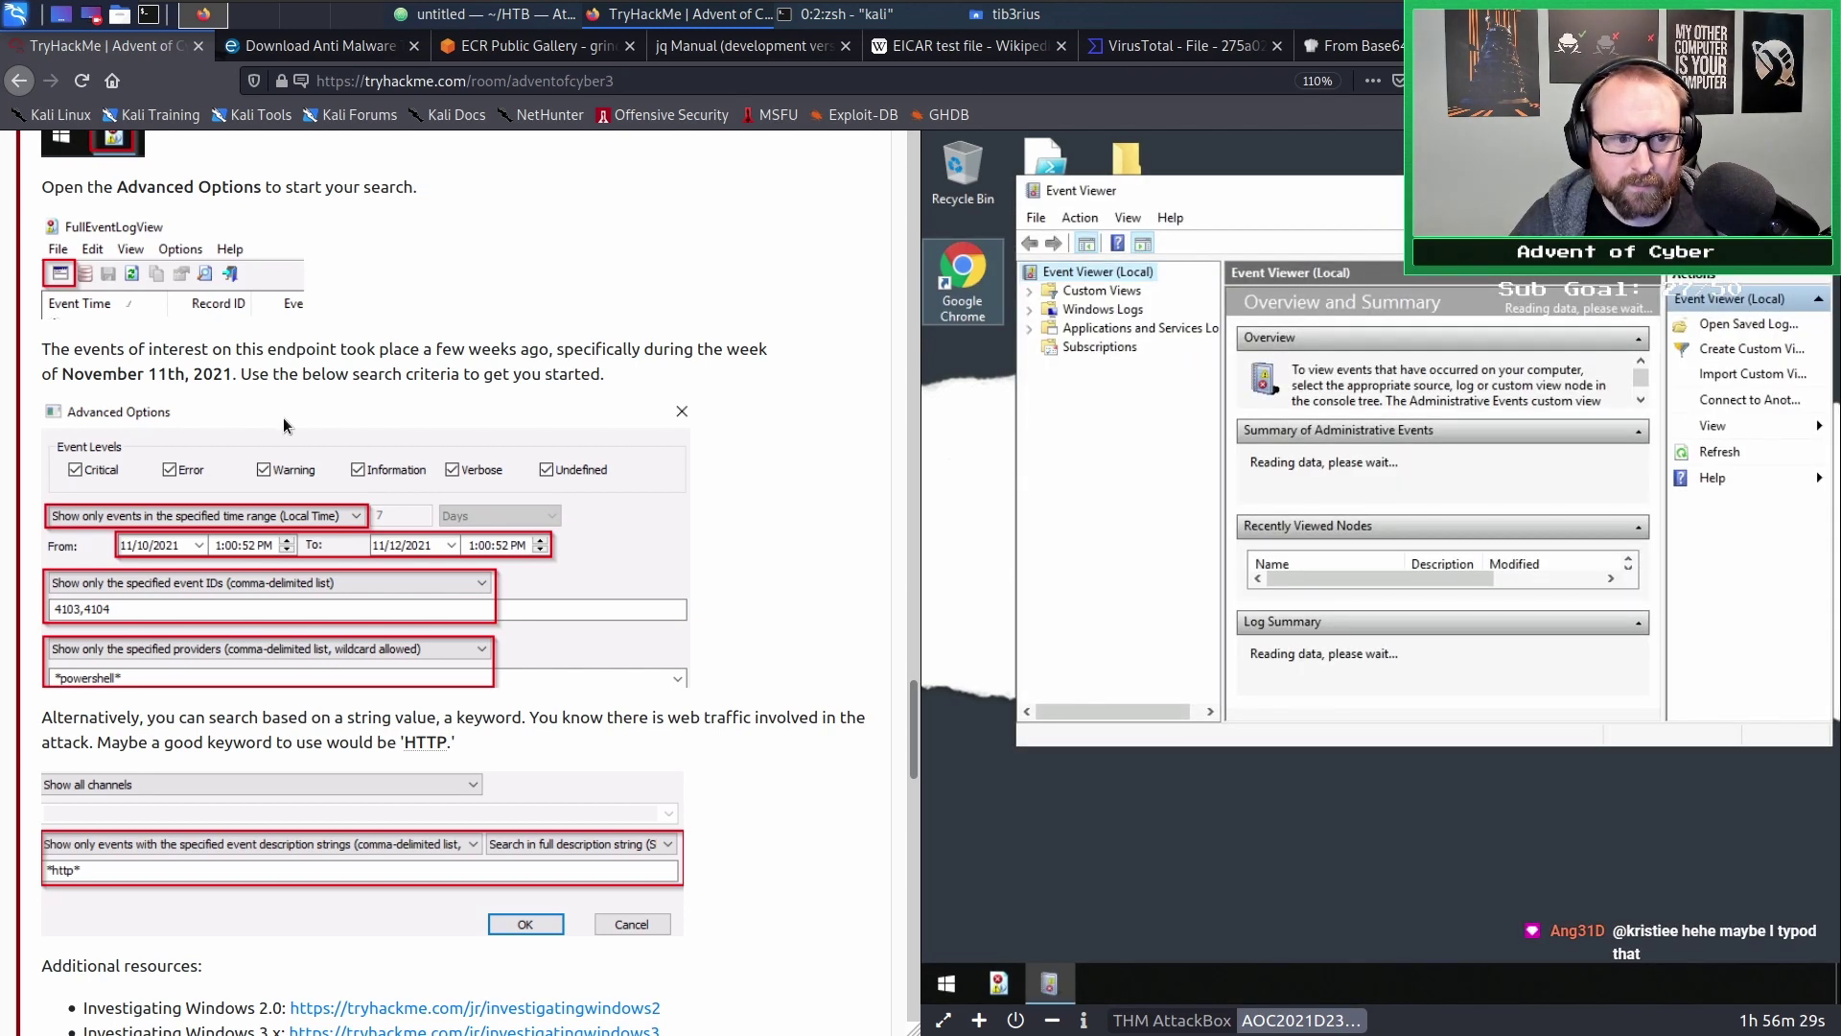
- Open the desktop fulleventlogview folder and launch FullEventLogView
scroll(626, 399, "up", 2)
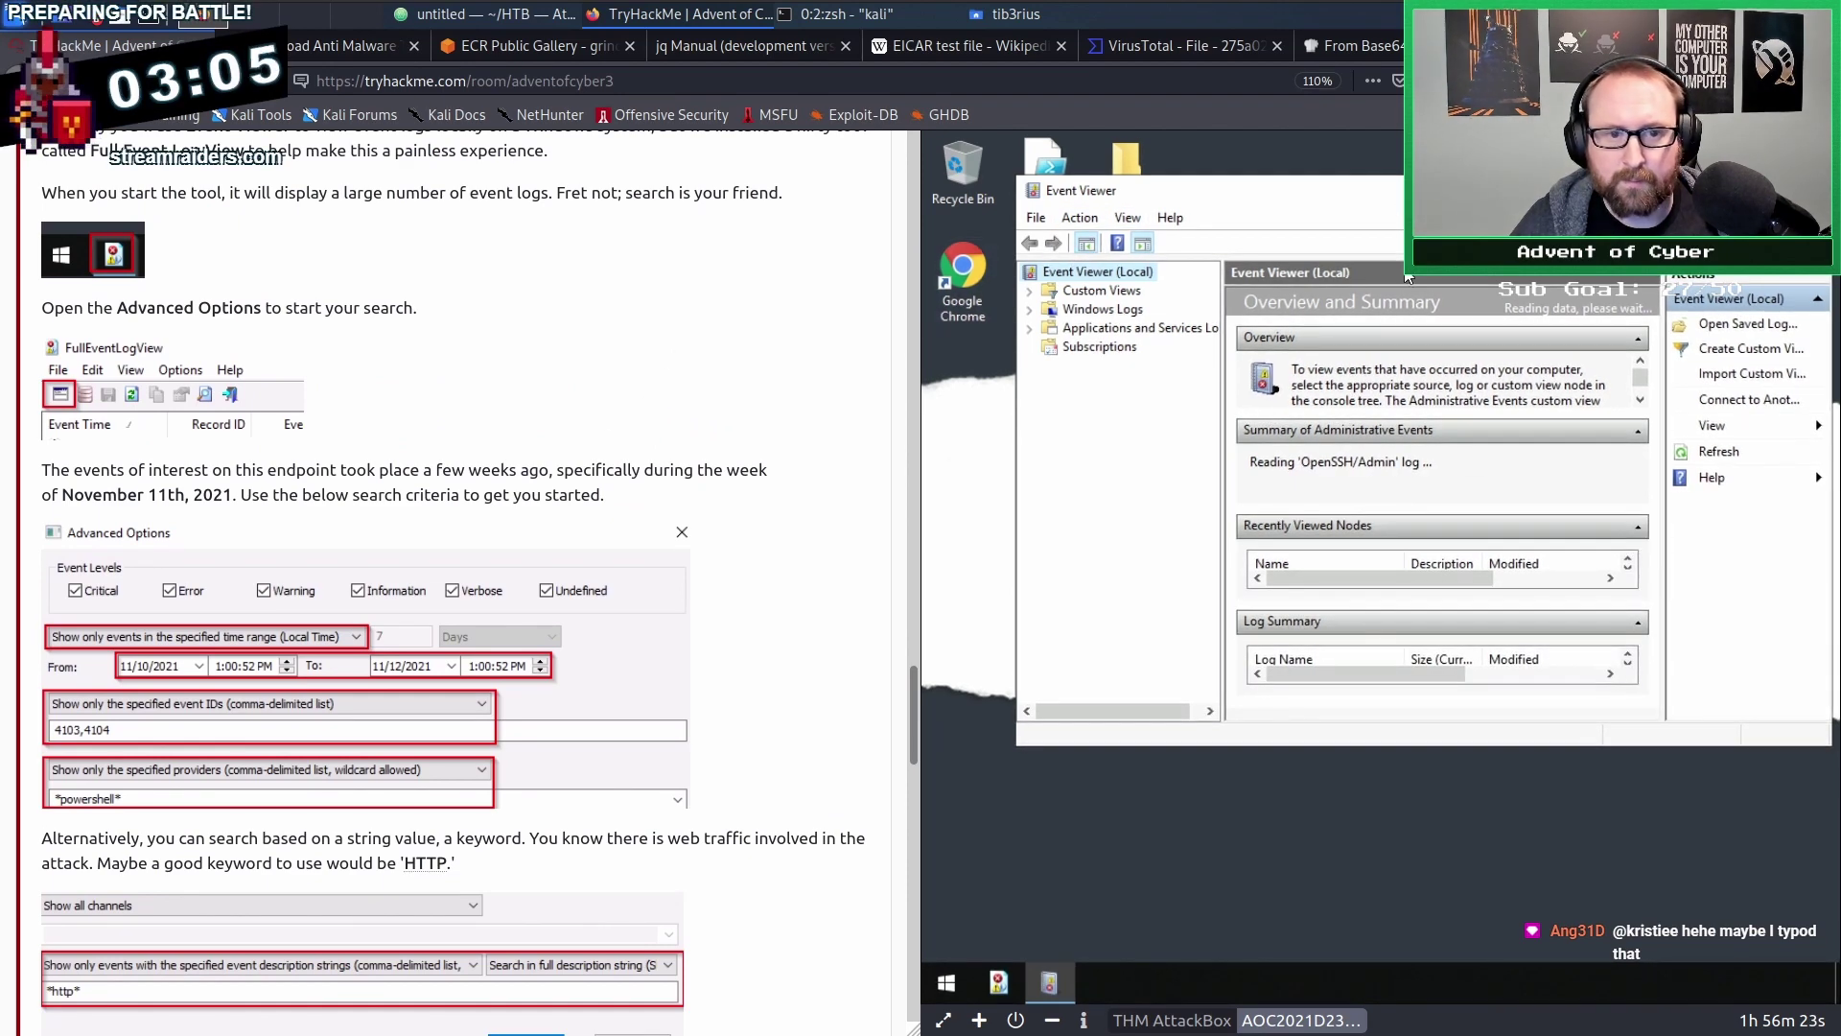
left_click_drag(1327, 190, 1343, 300)
left_click(1131, 165)
double_click(1132, 165)
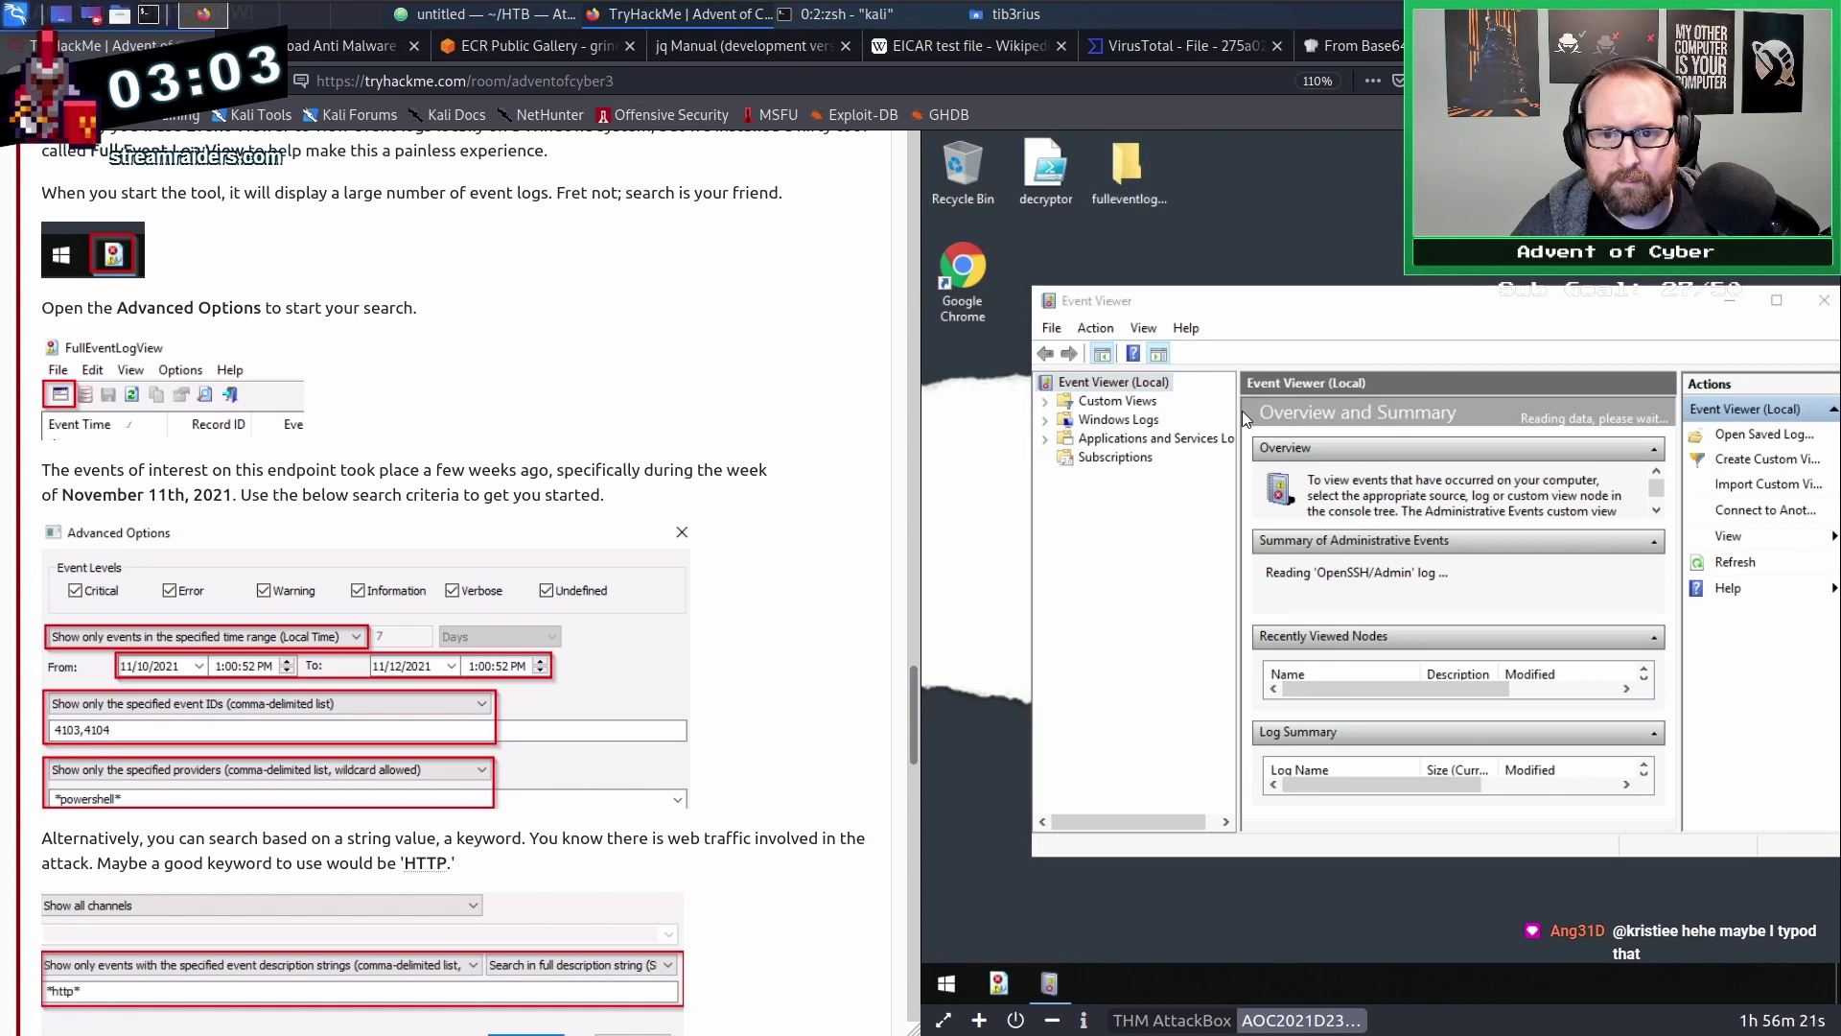
double_click(1237, 426)
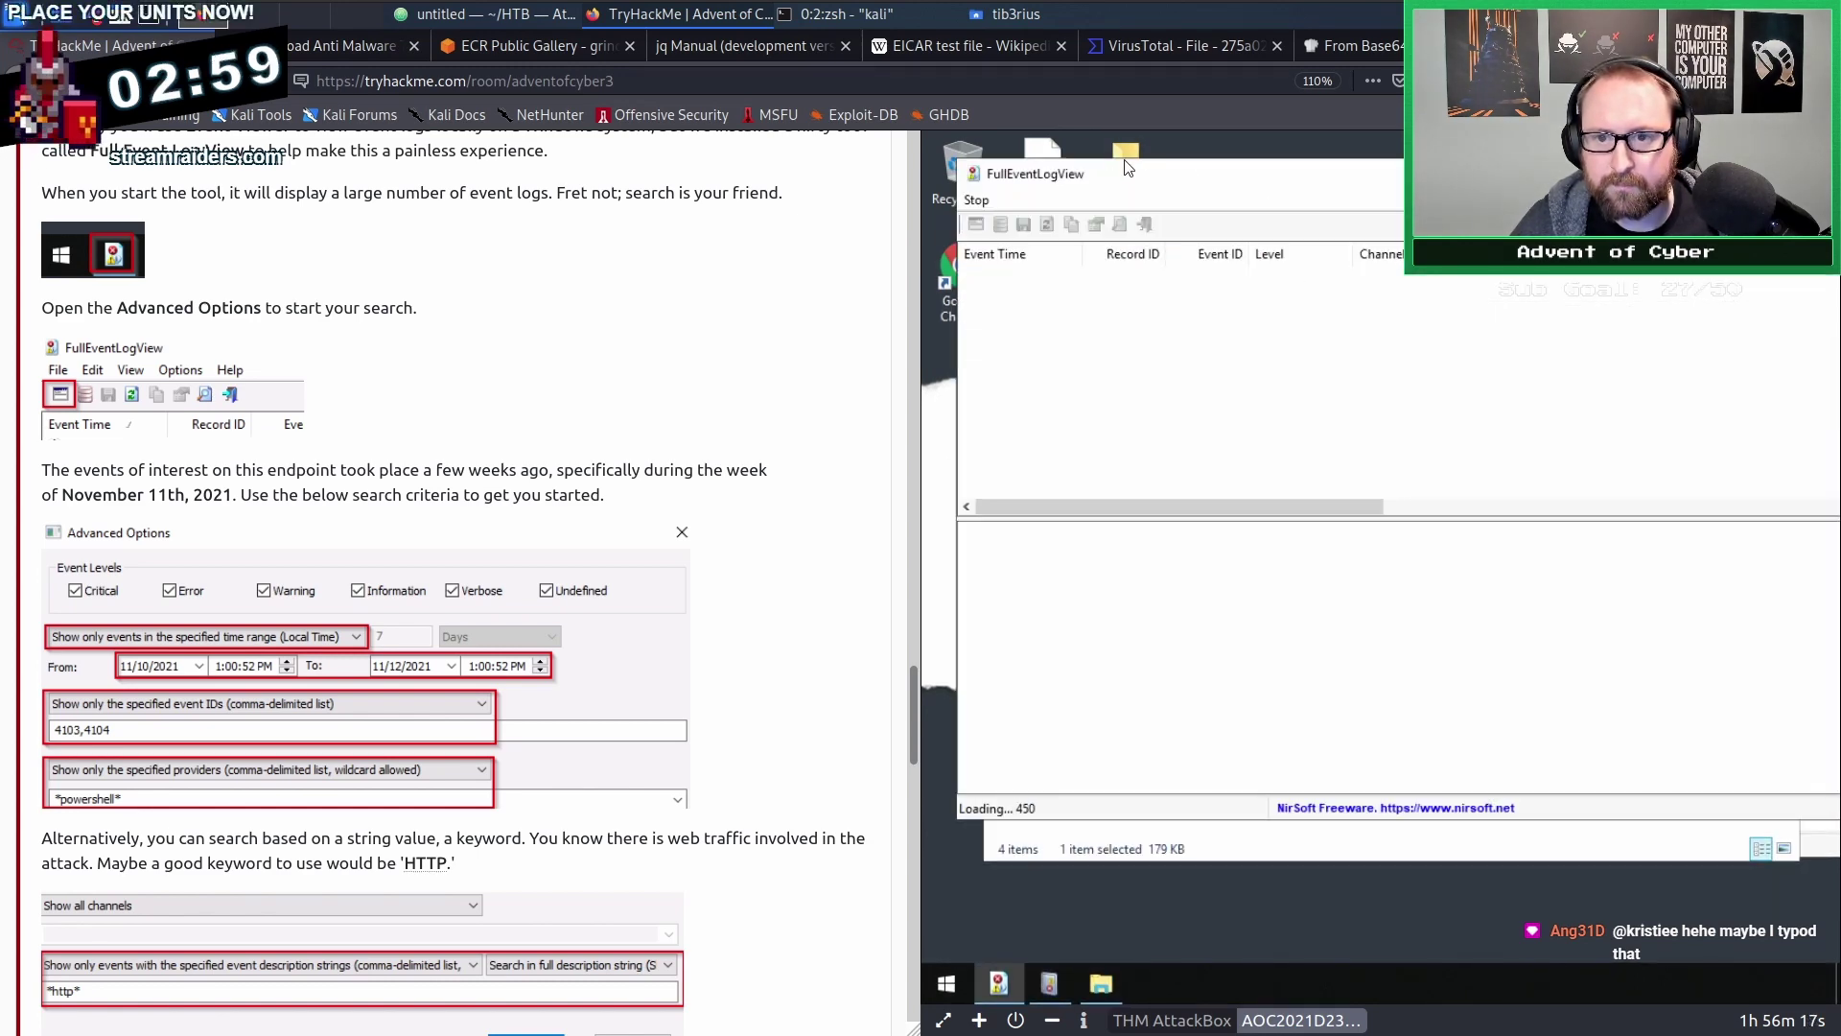
- Review the Choose Data Source options, cancel to keep the local computer, and maximize FullEventLogView
mouse_move(1153, 191)
left_mouse_down()
mouse_move(1109, 189)
mouse_move(1156, 197)
left_mouse_up()
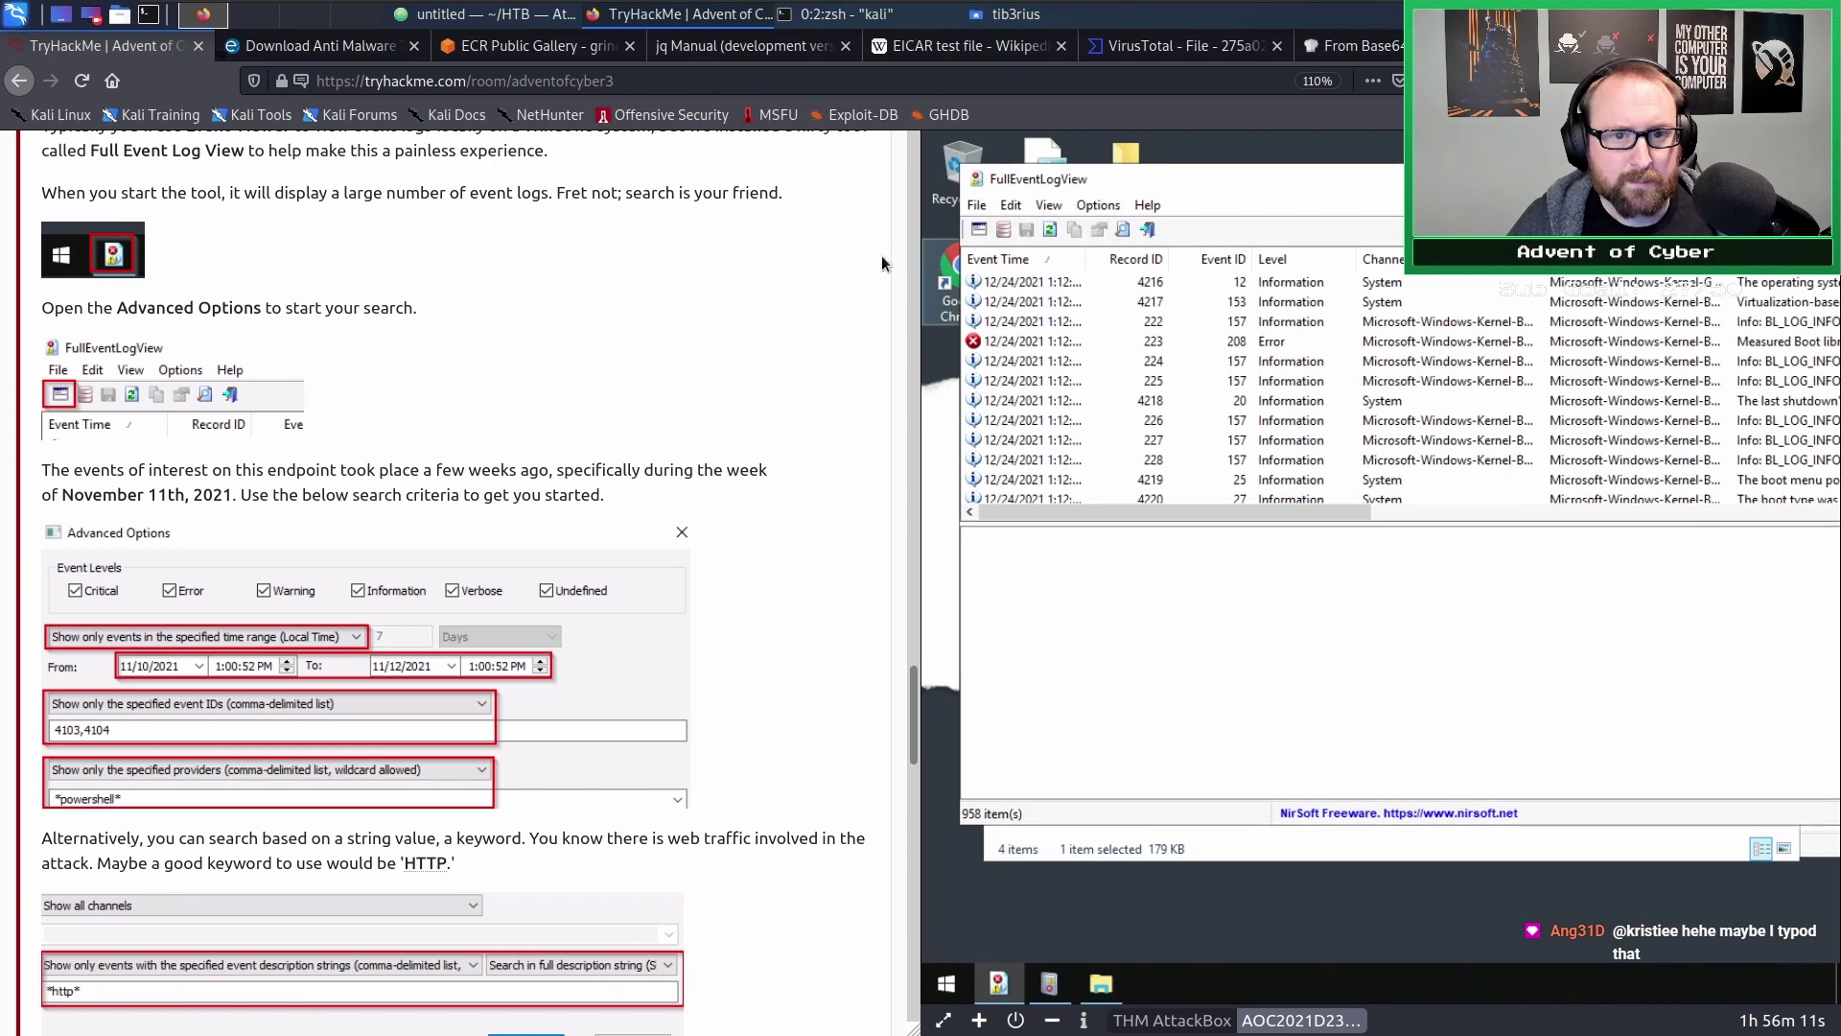
scroll(600, 313, "up", 3)
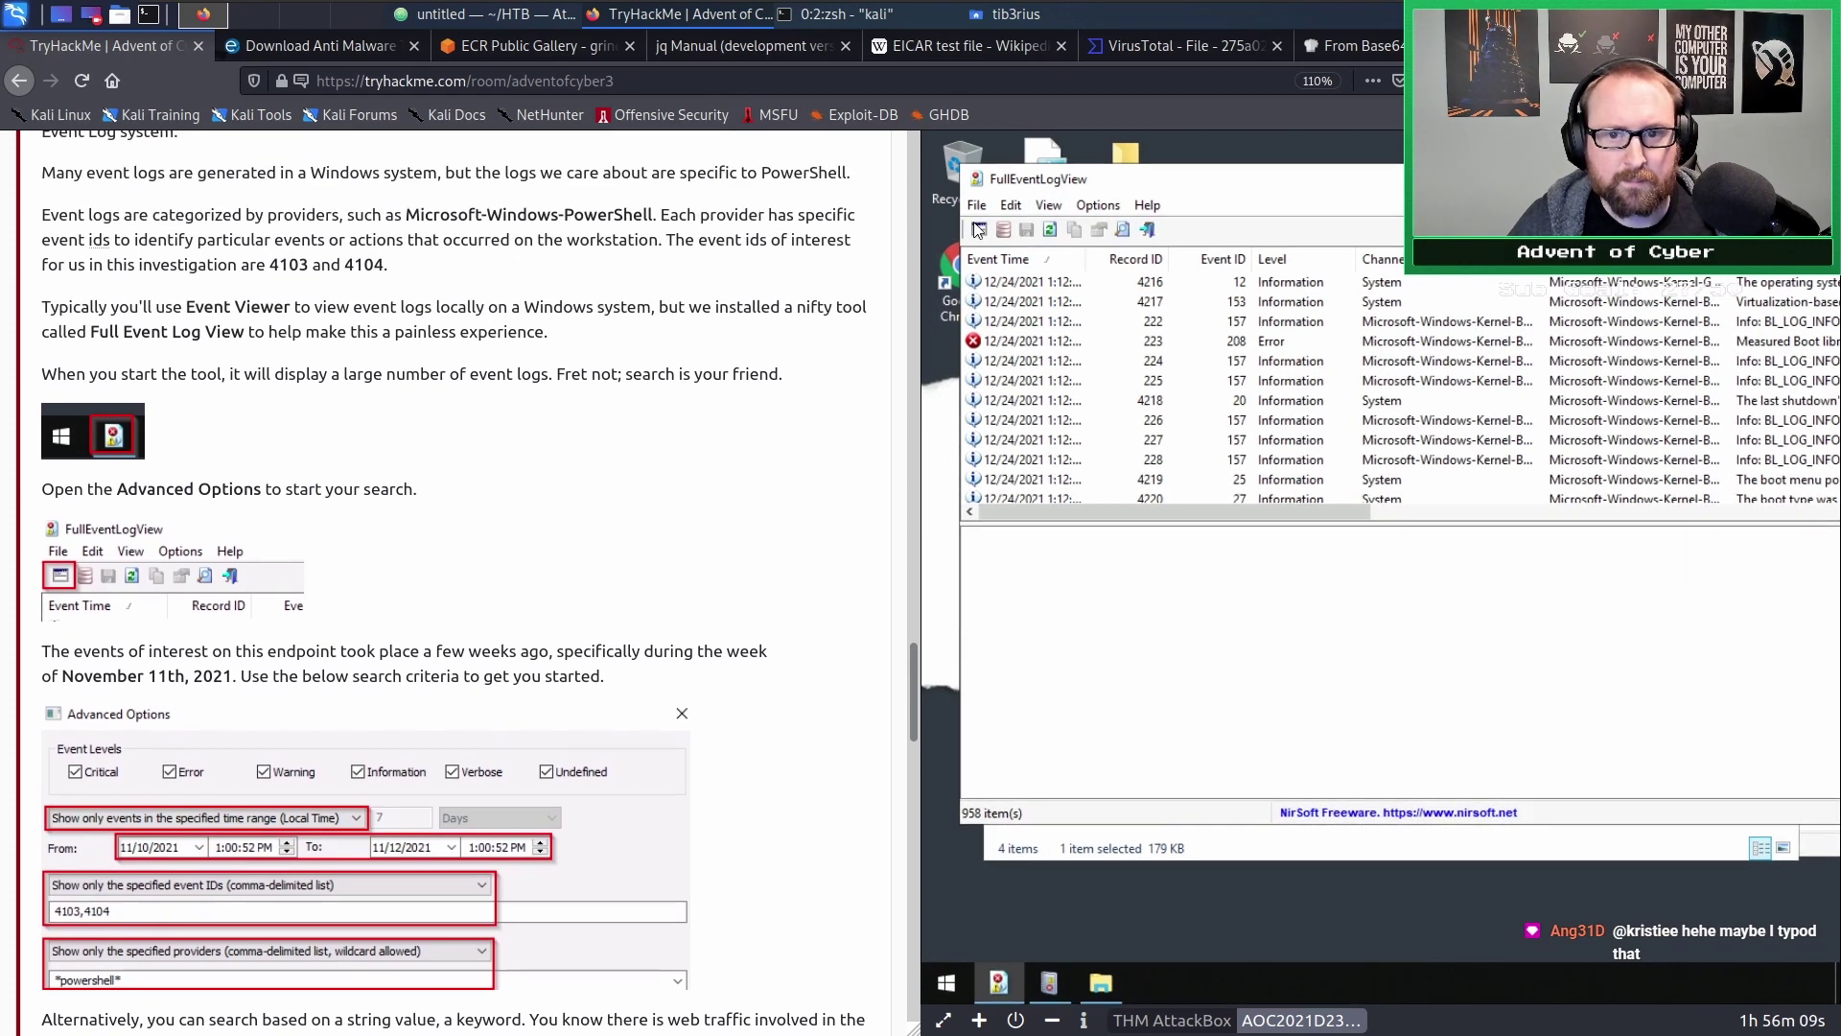
left_click(977, 206)
left_click(1009, 234)
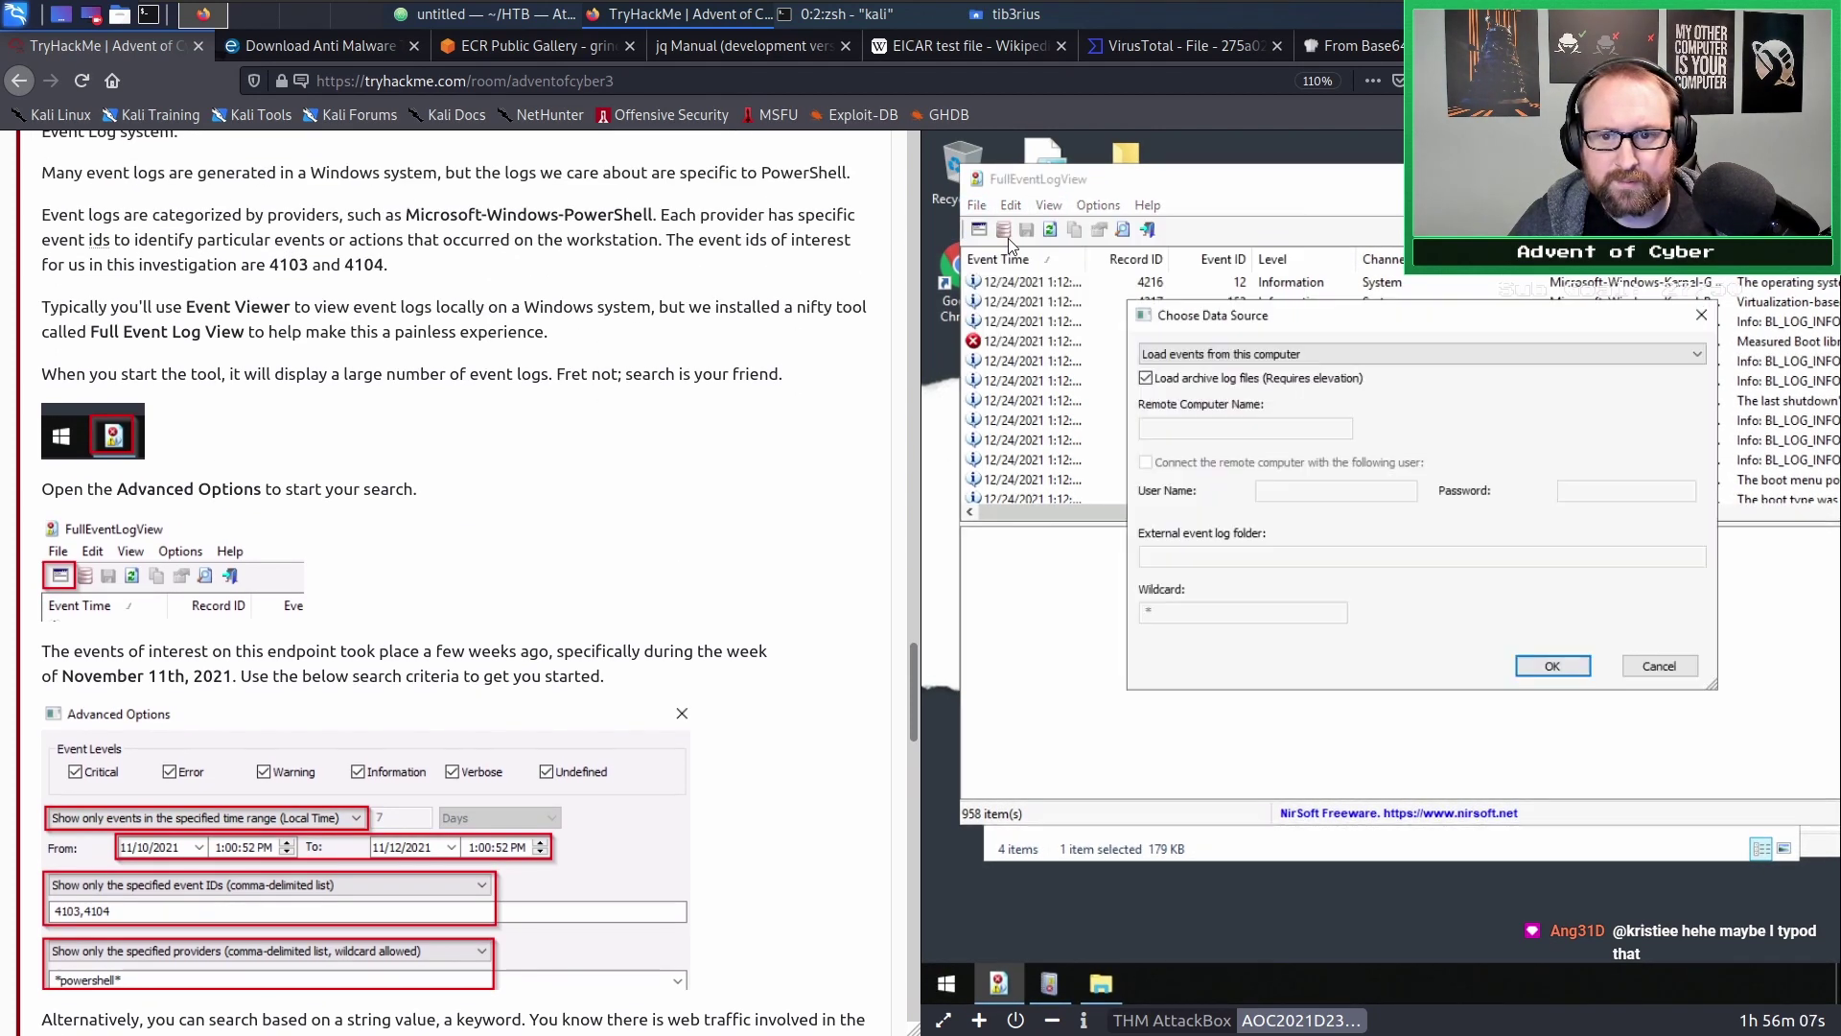
left_click(1277, 357)
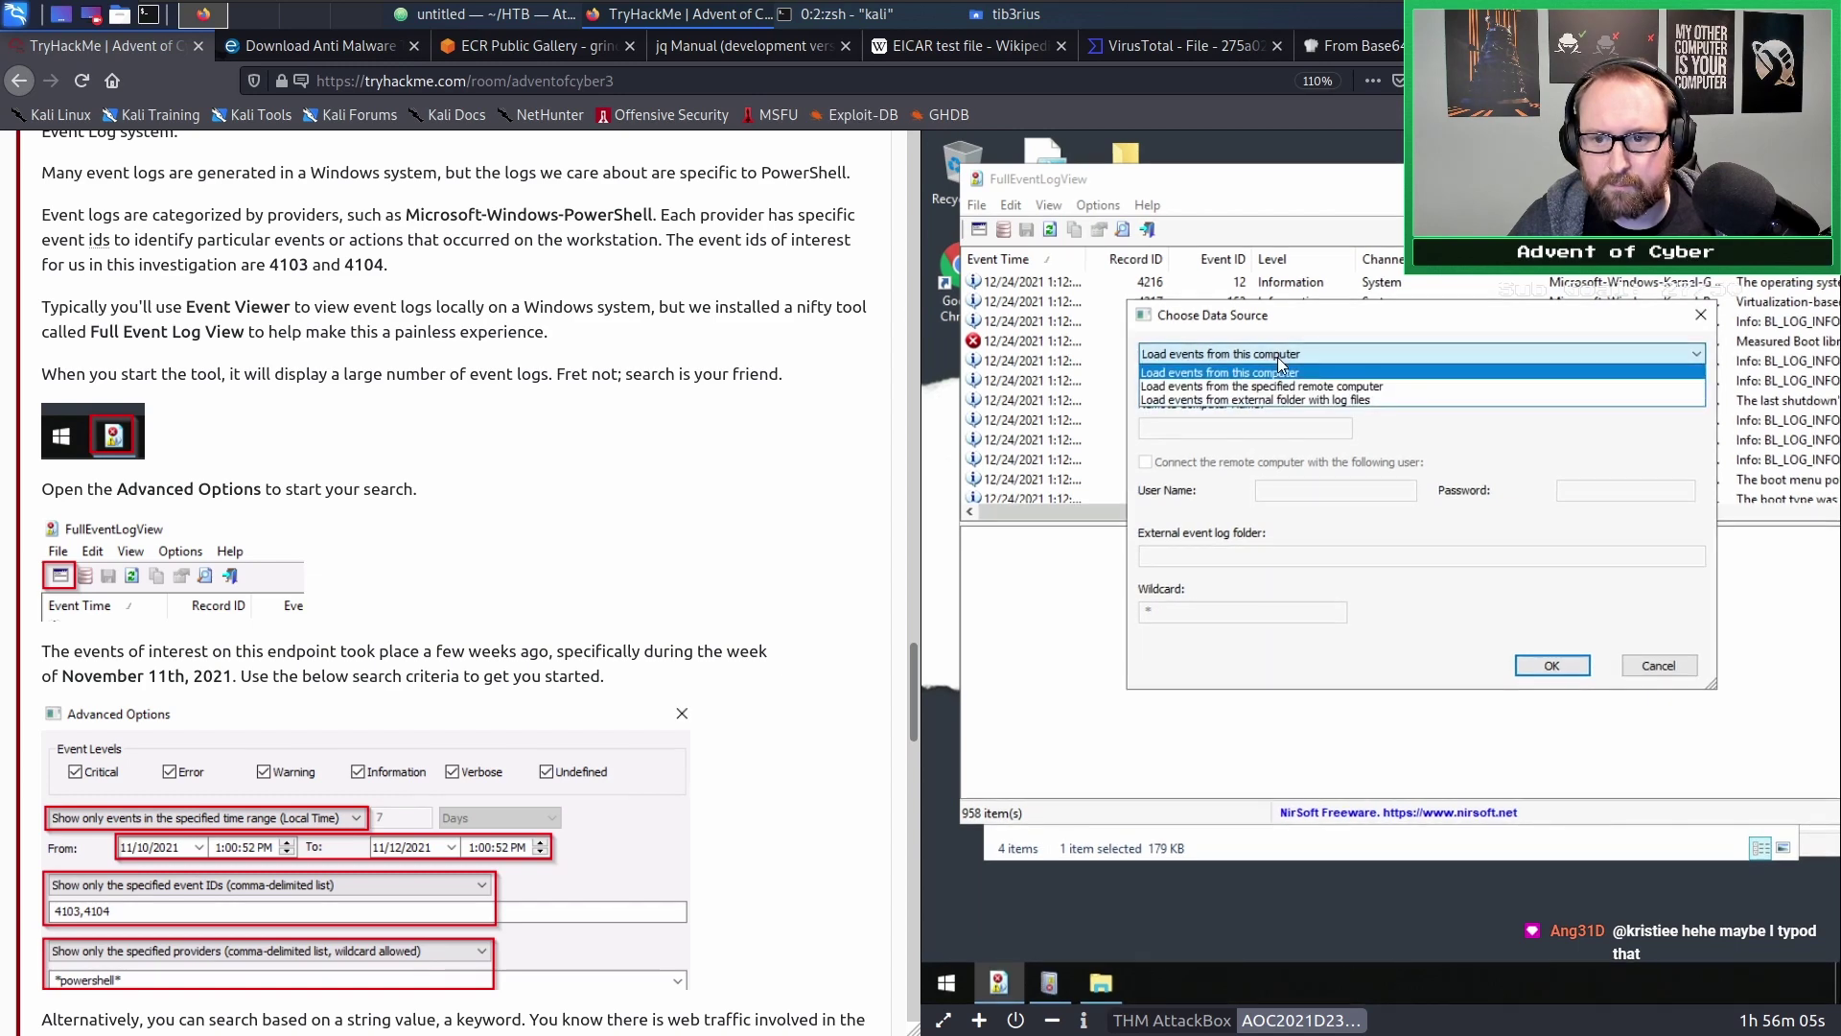
left_click(1289, 398)
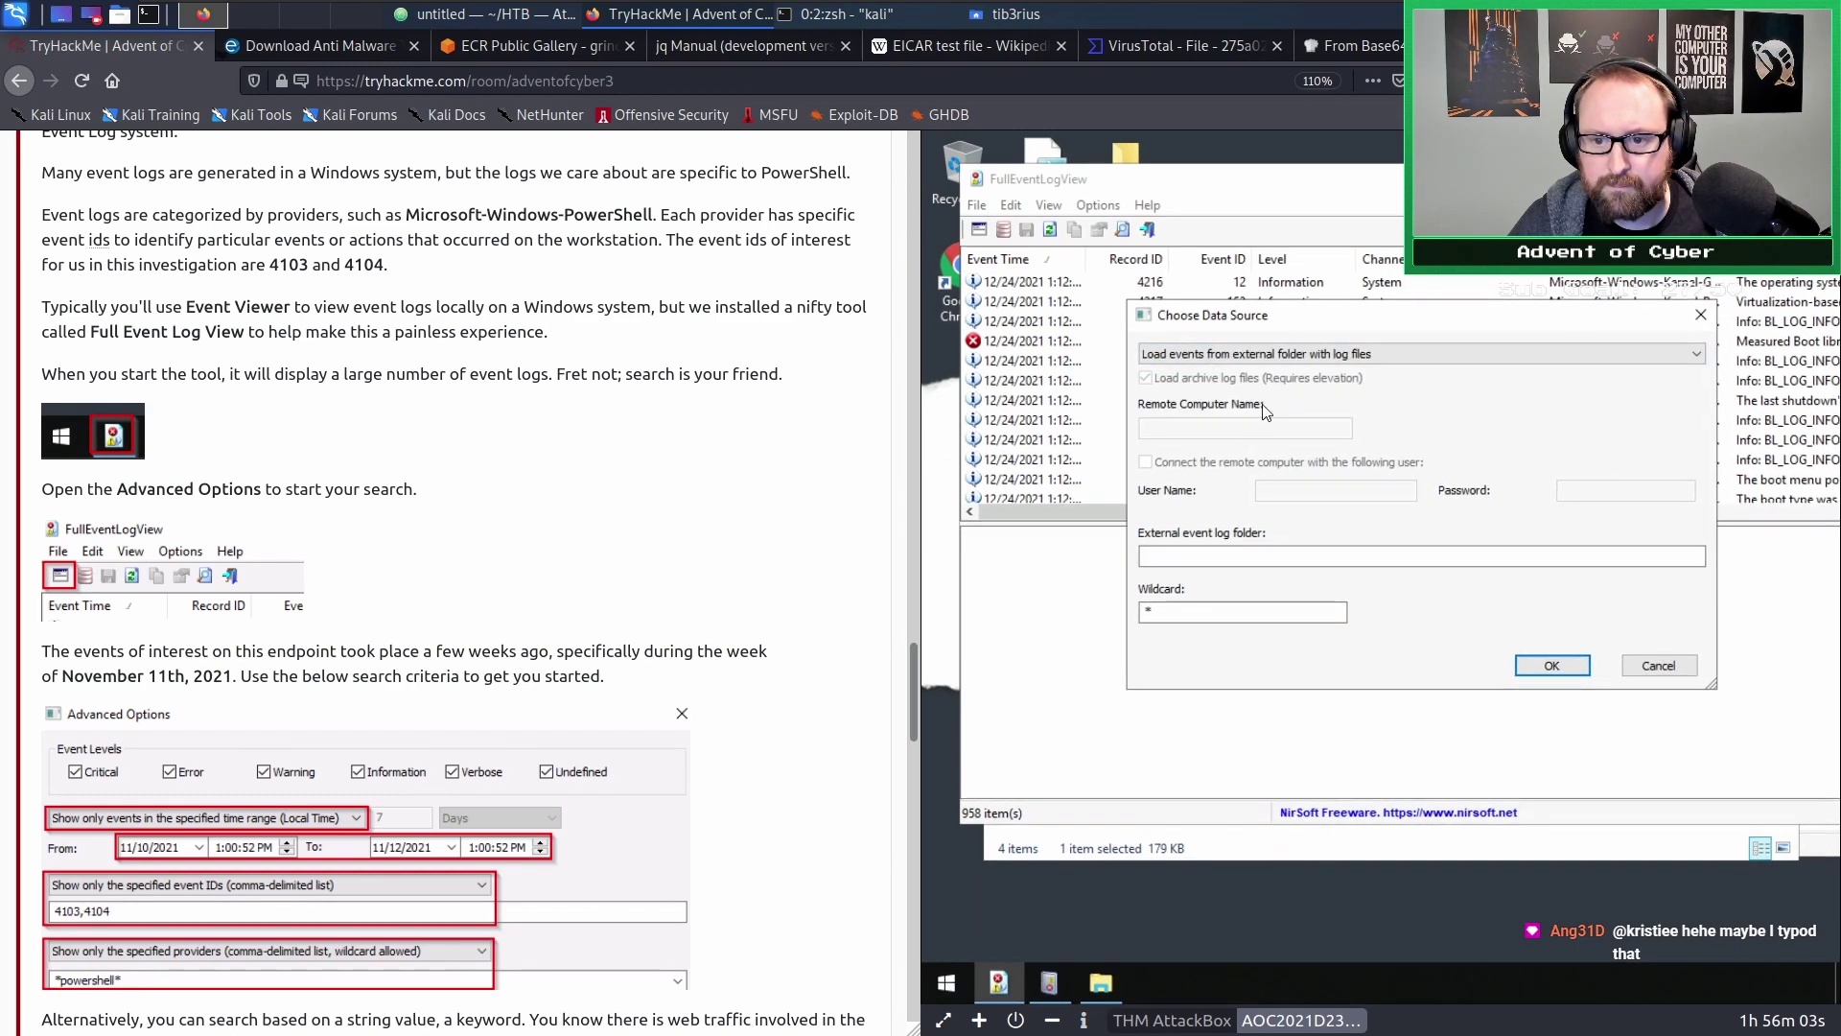
left_click(1229, 558)
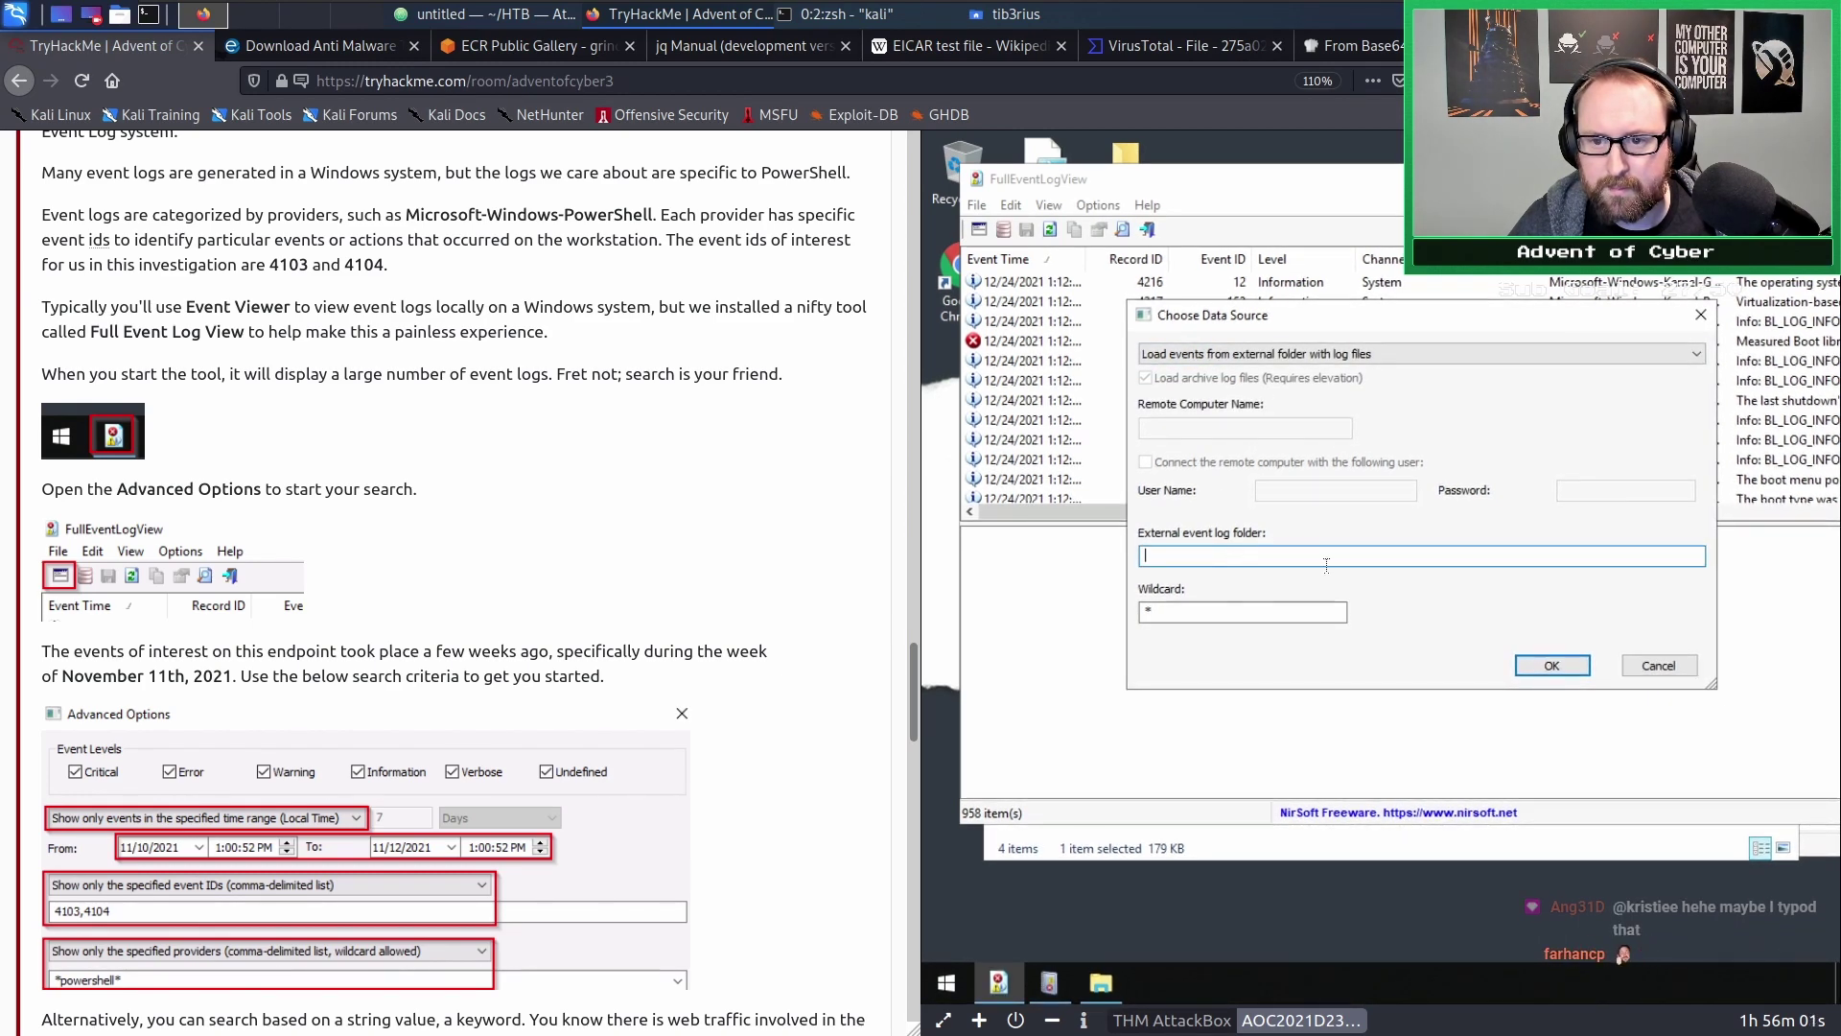
left_click(1683, 664)
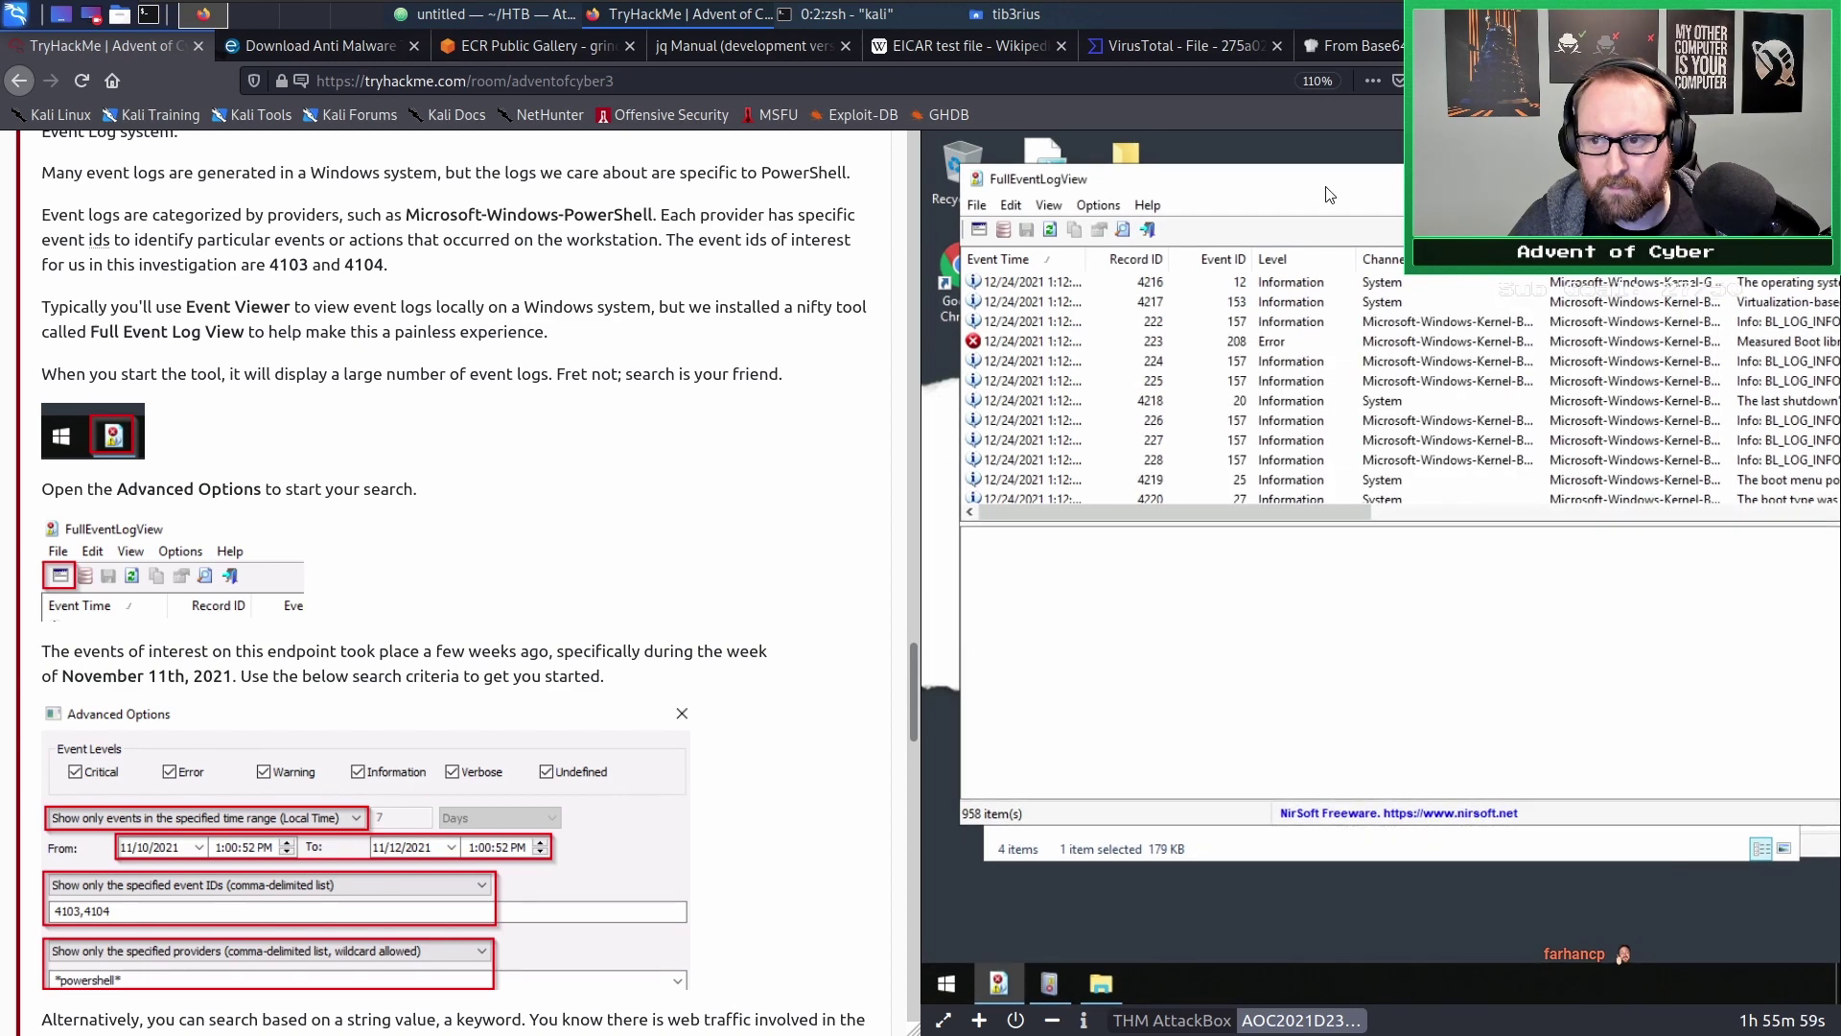
double_click(1179, 178)
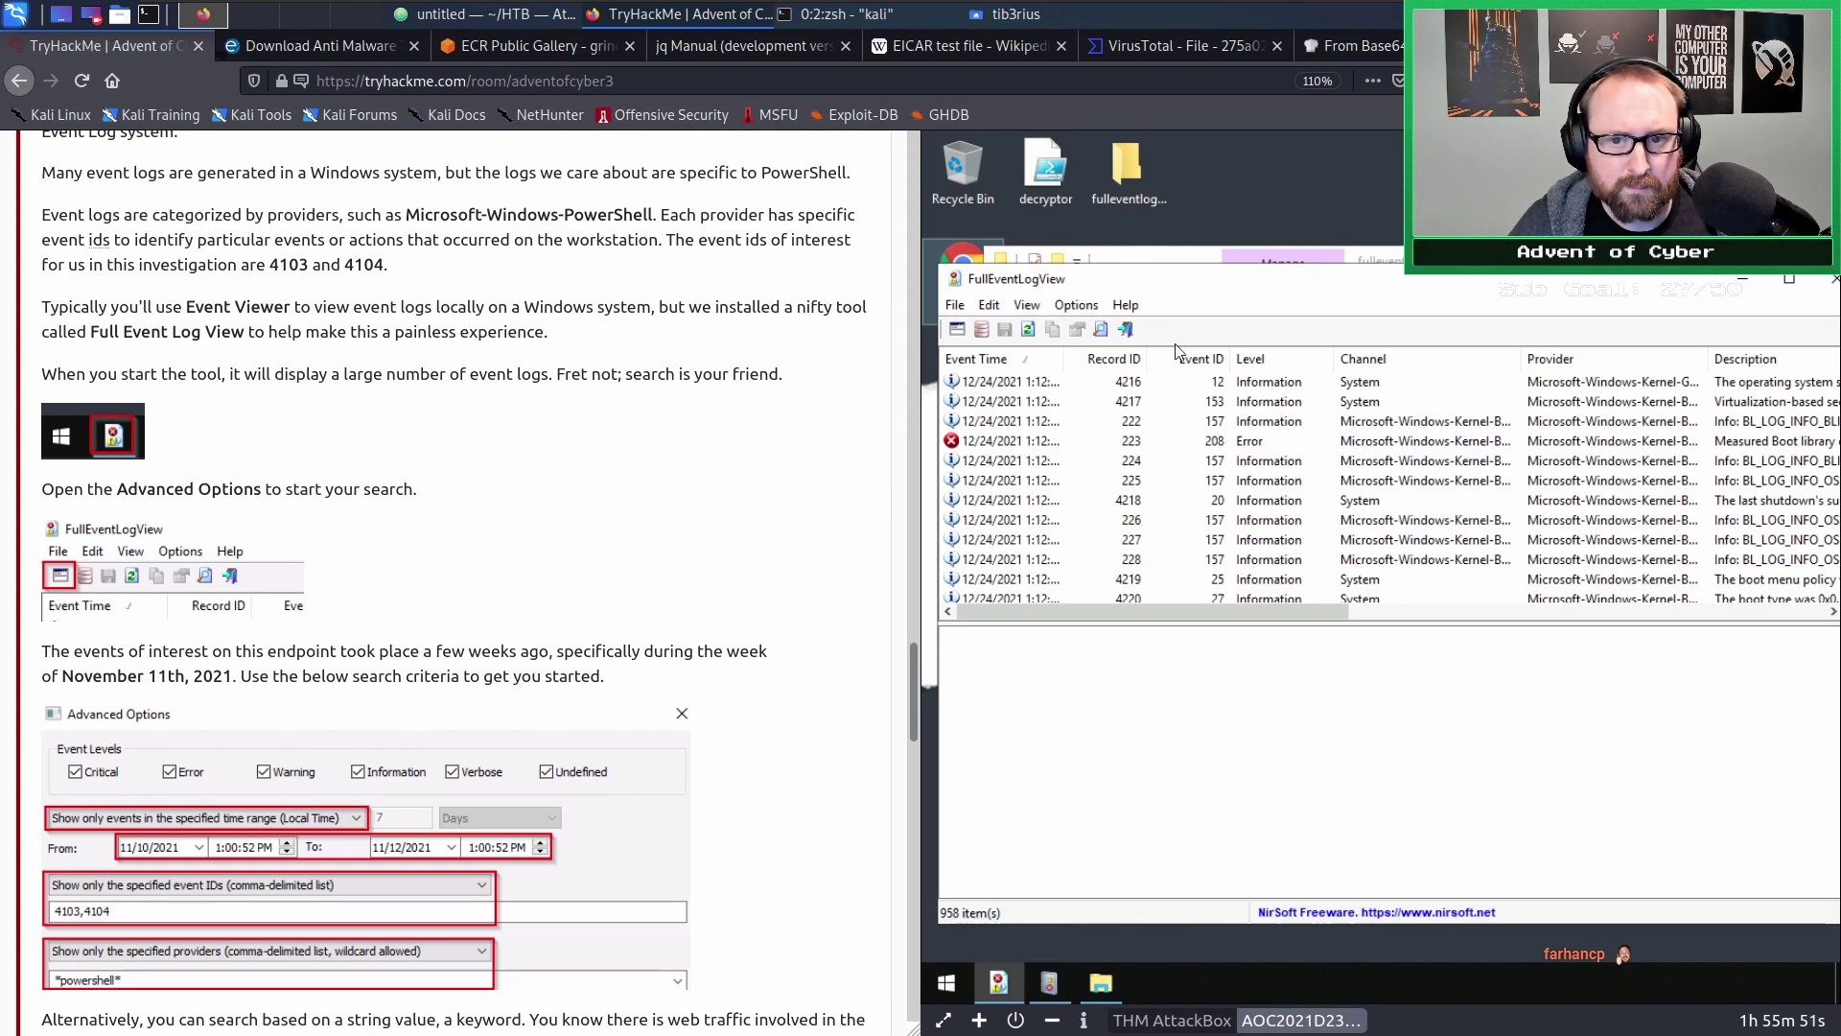
left_click(956, 330)
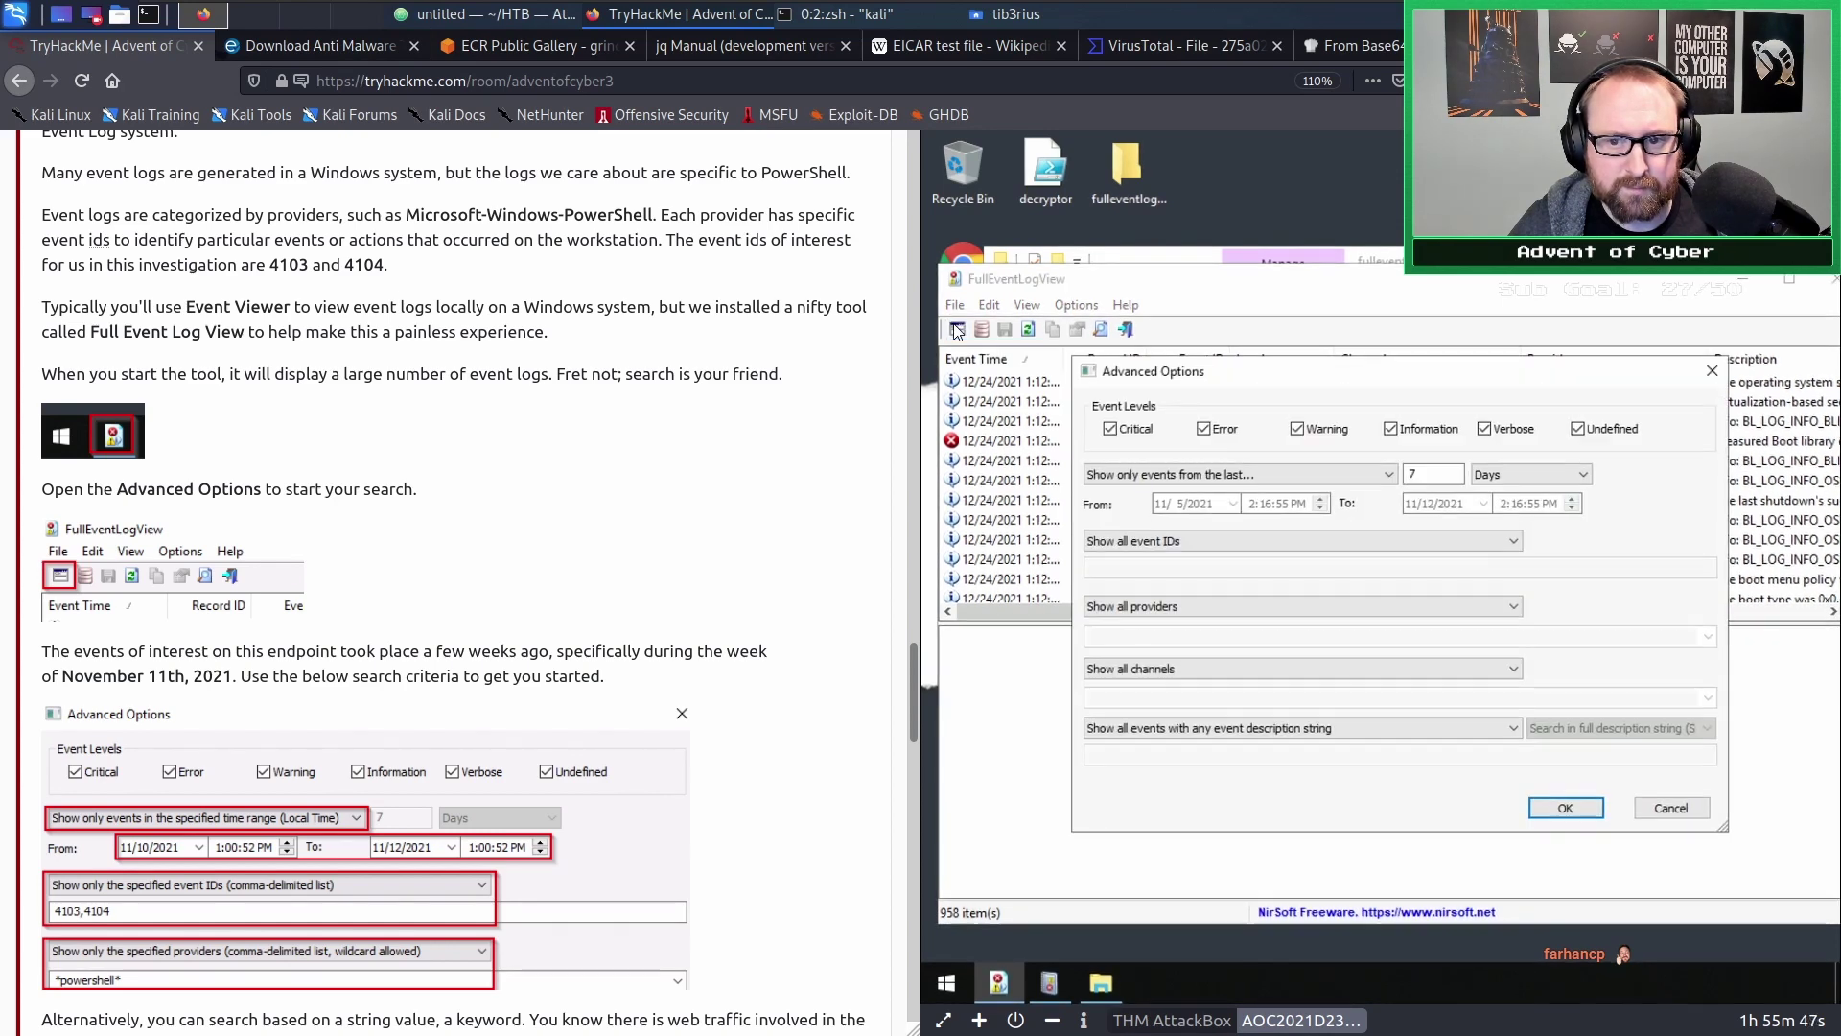
scroll(315, 671, "down", 2)
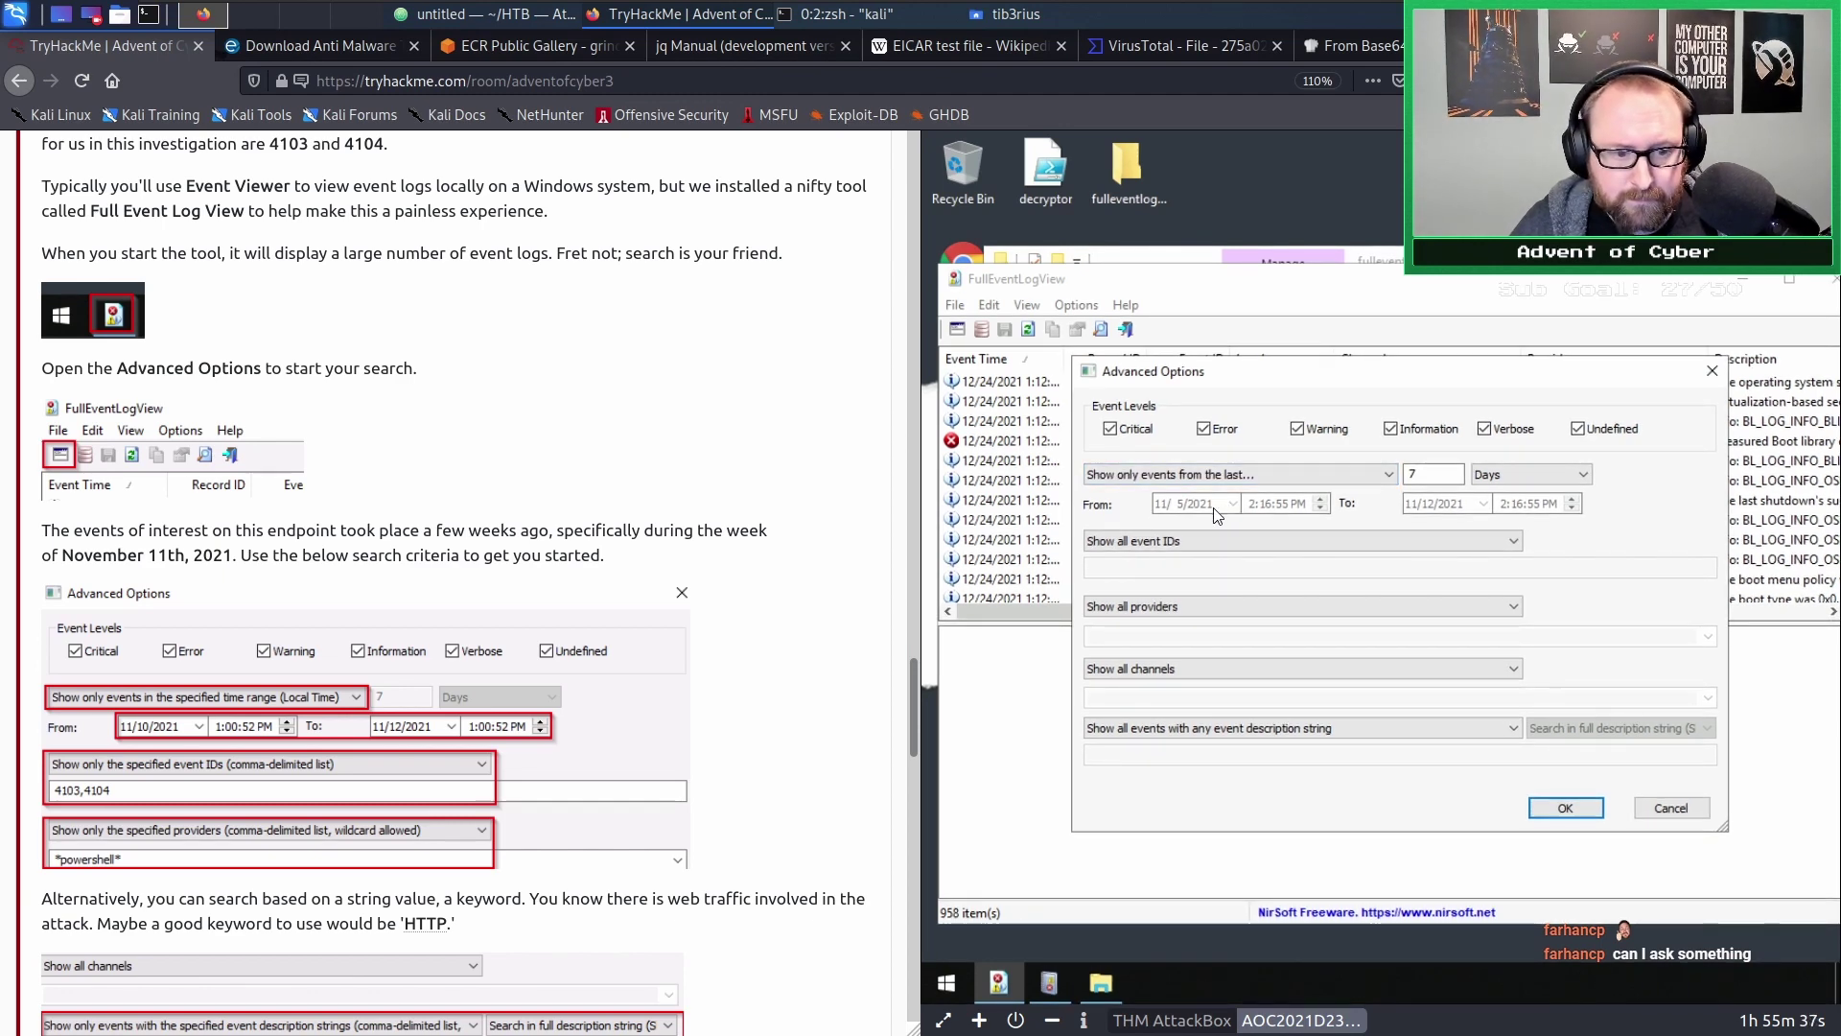
left_click(1386, 475)
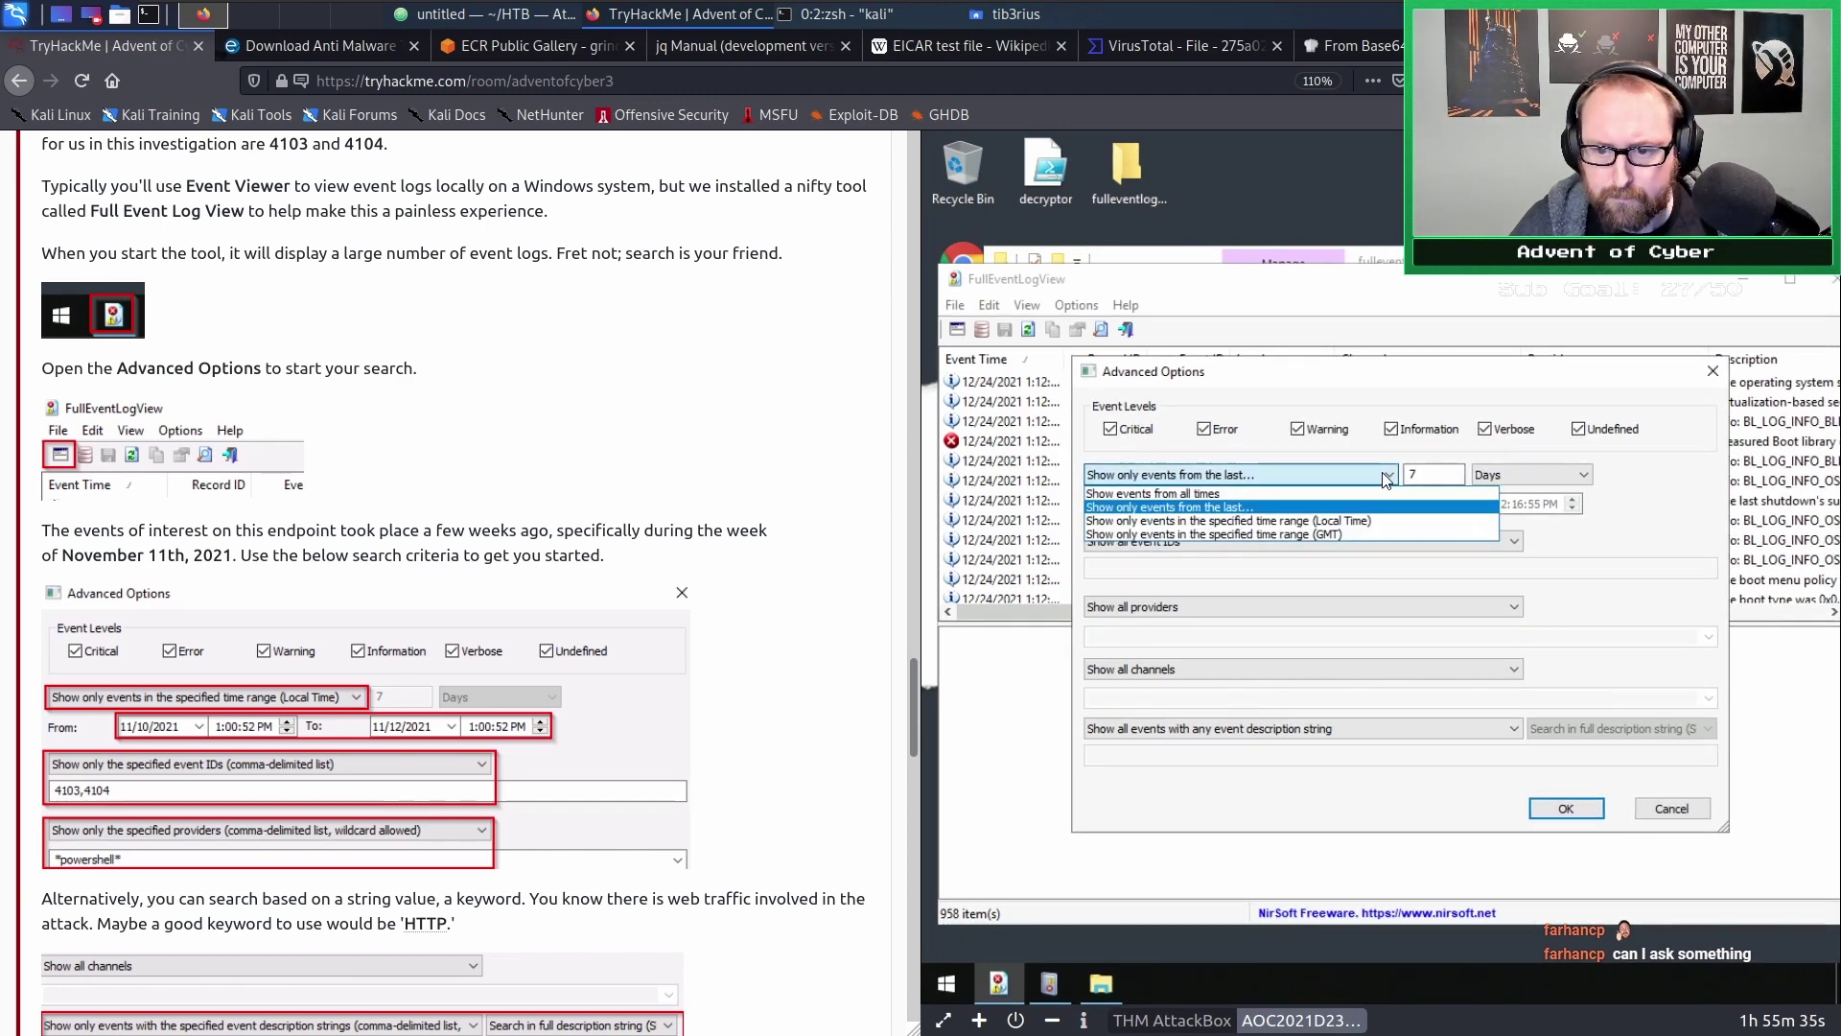
left_click(1311, 519)
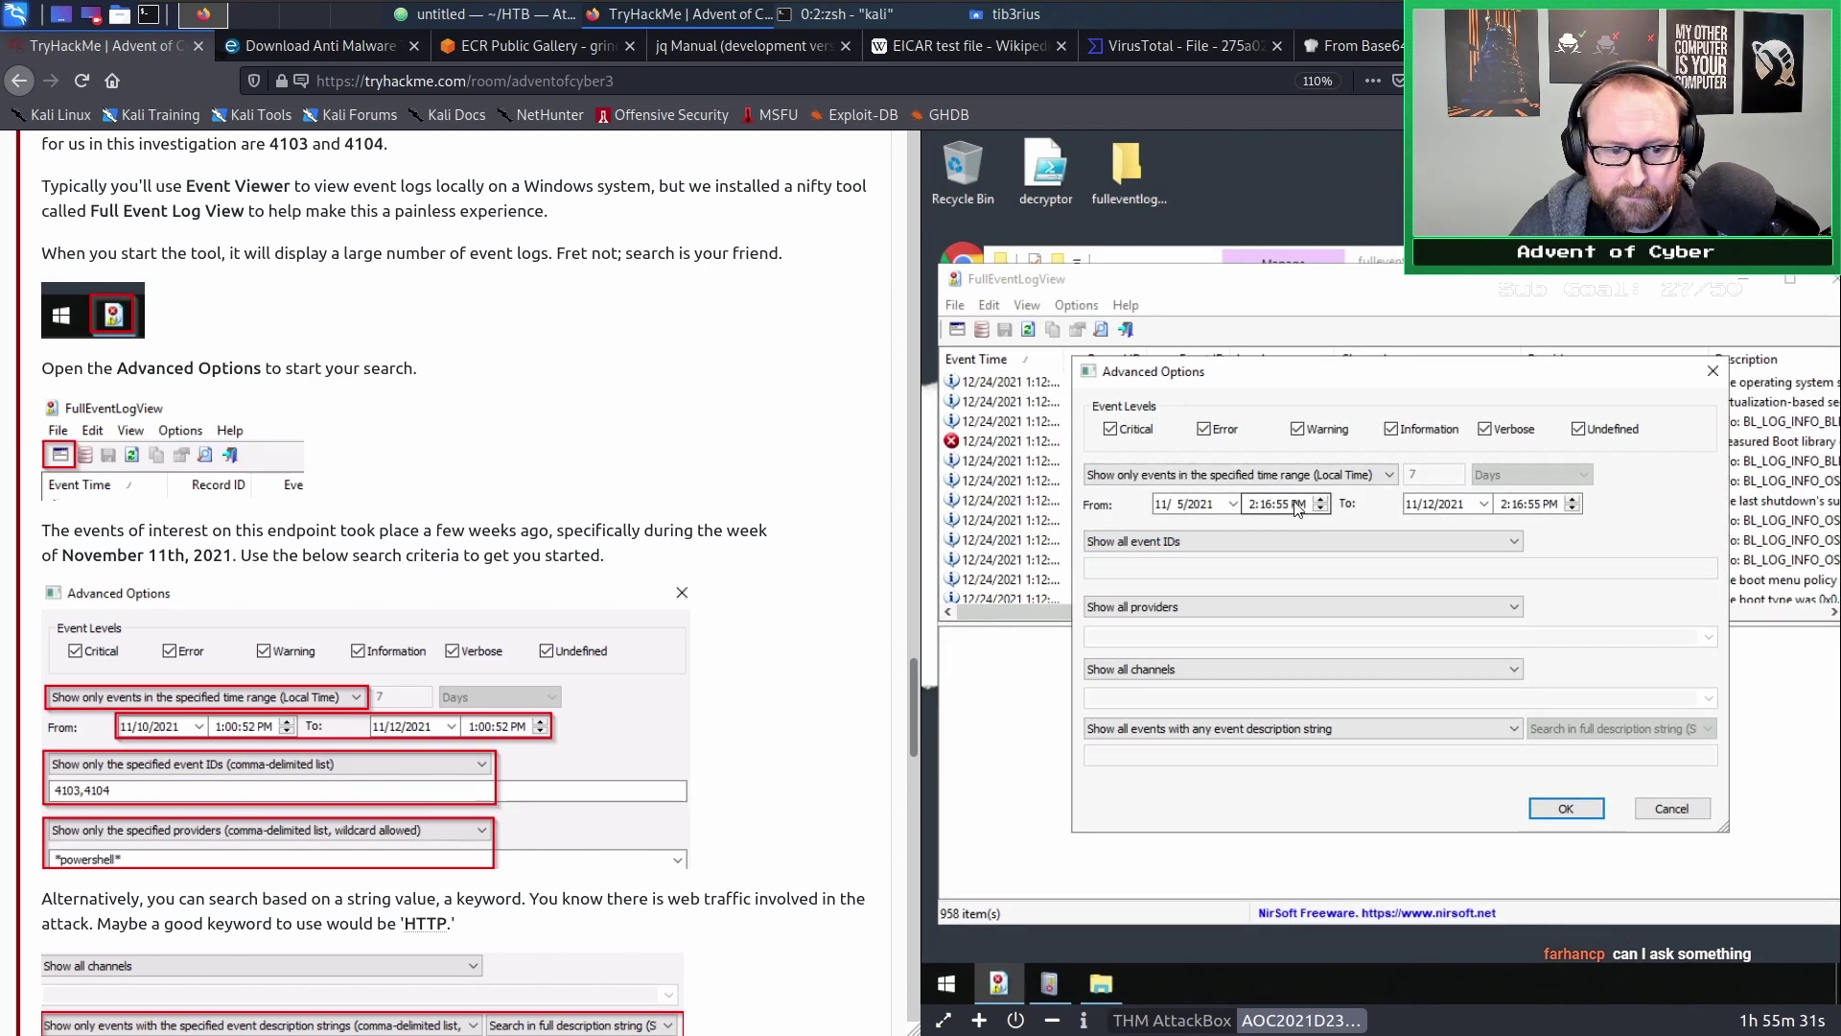
left_click(1234, 505)
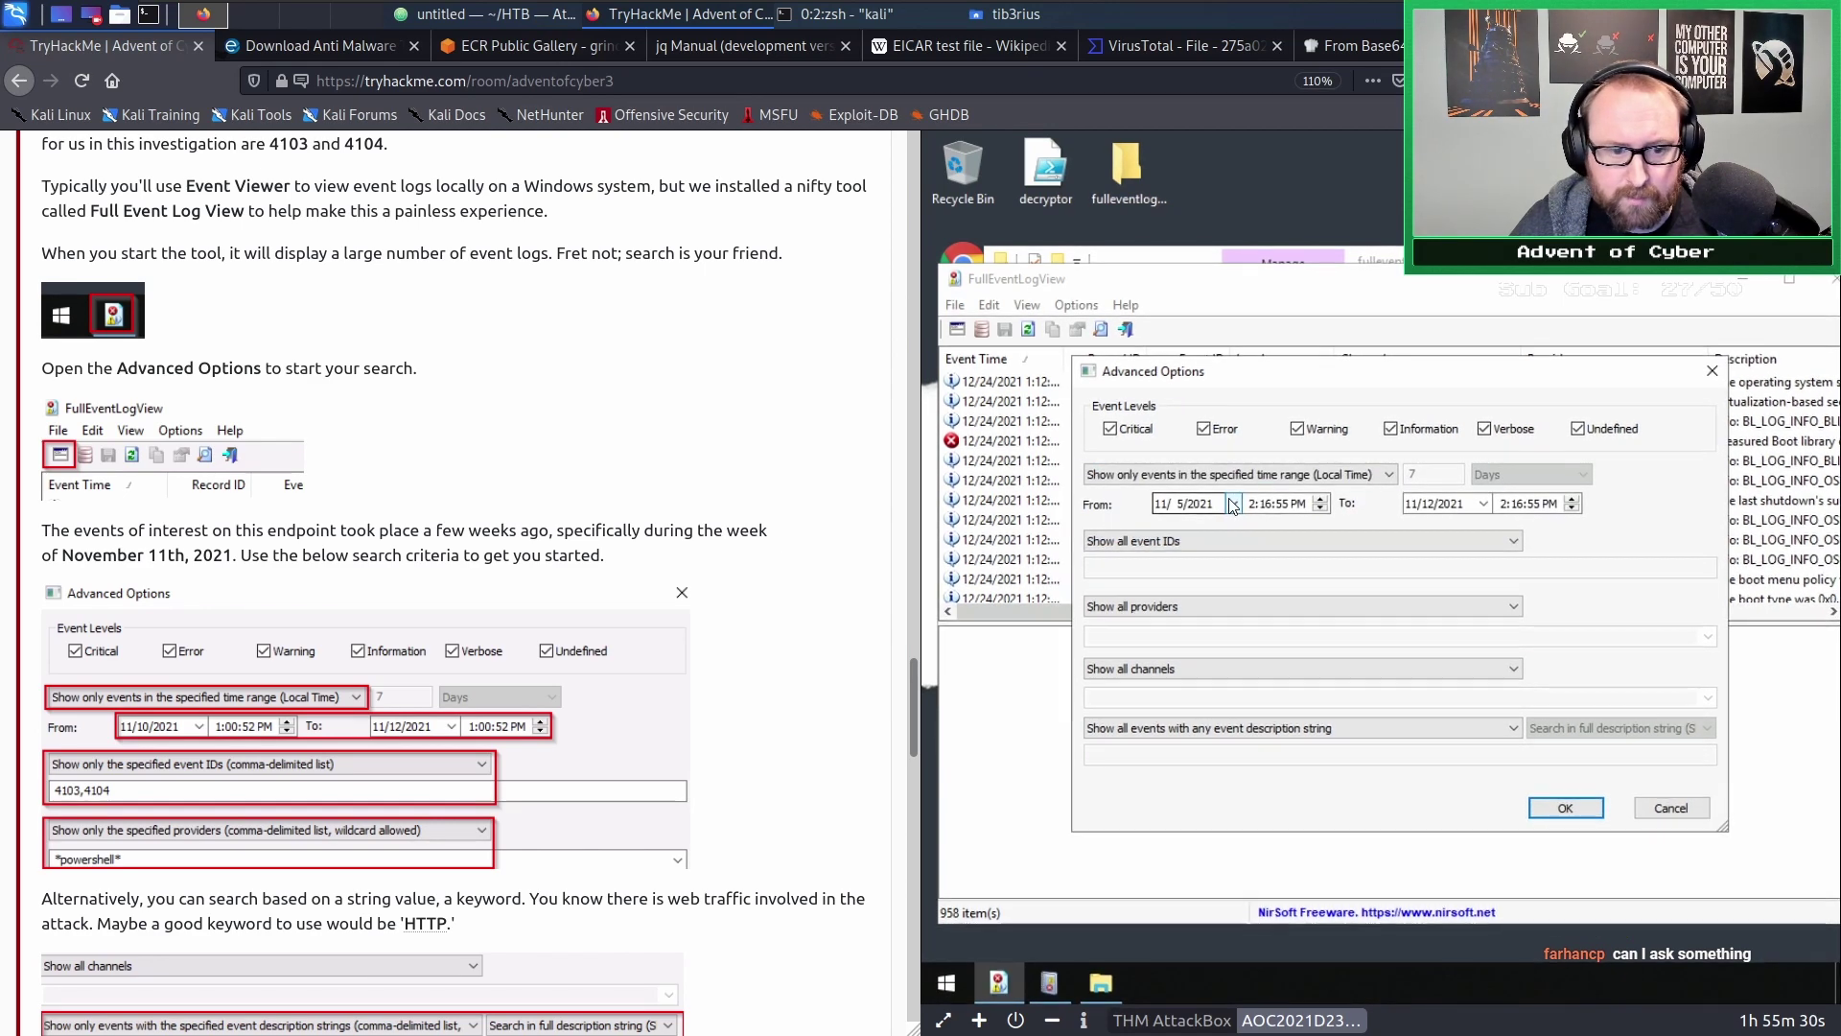
left_click(1178, 508)
type("10")
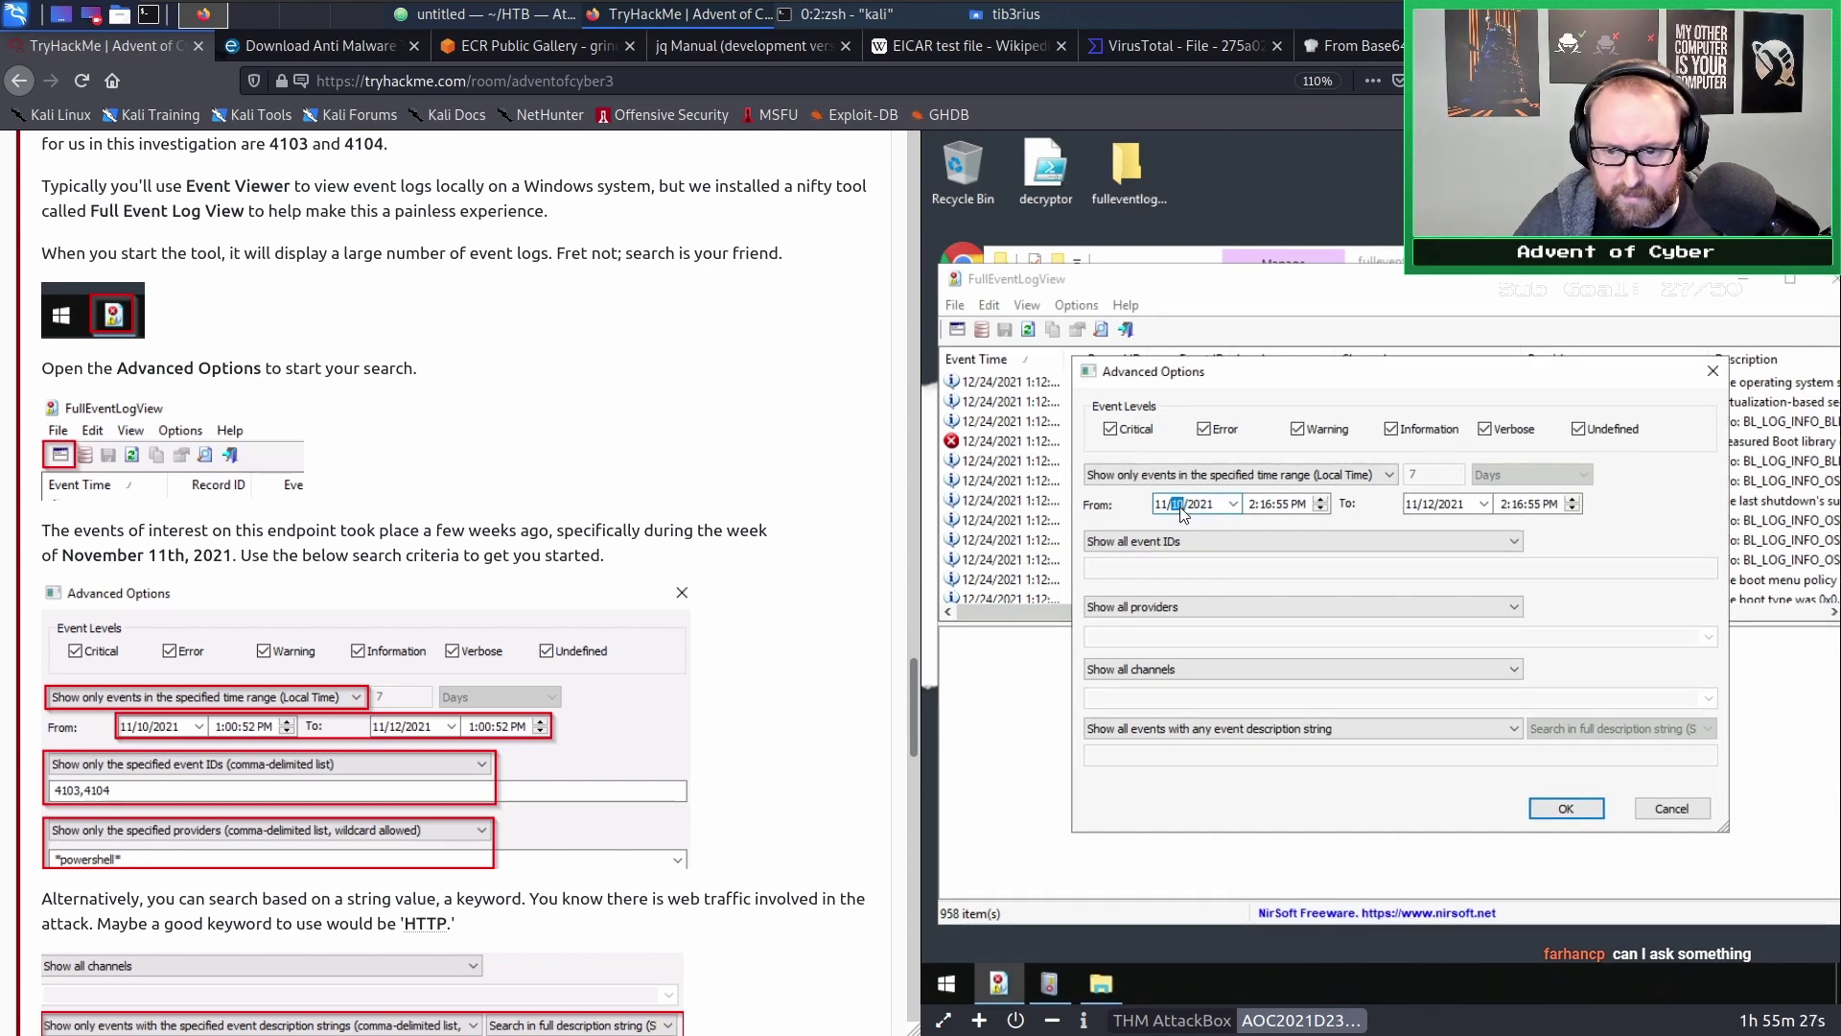
left_click(1251, 504)
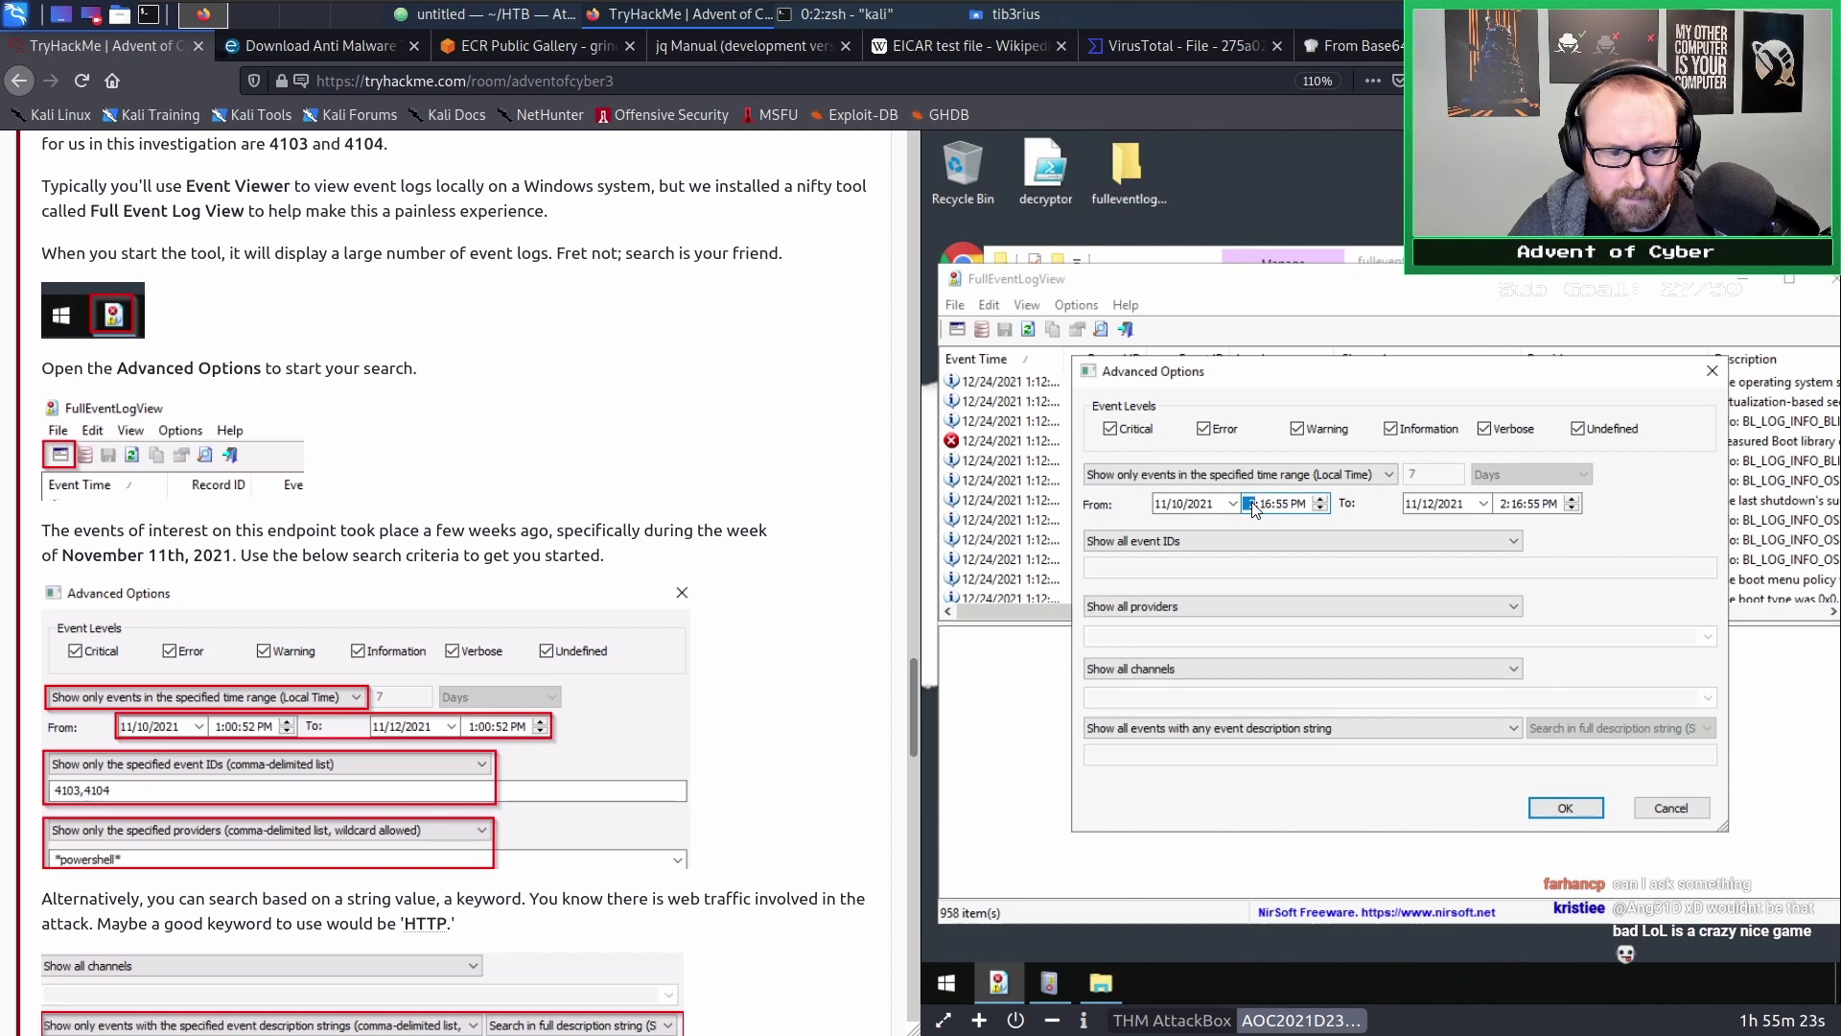
type("1")
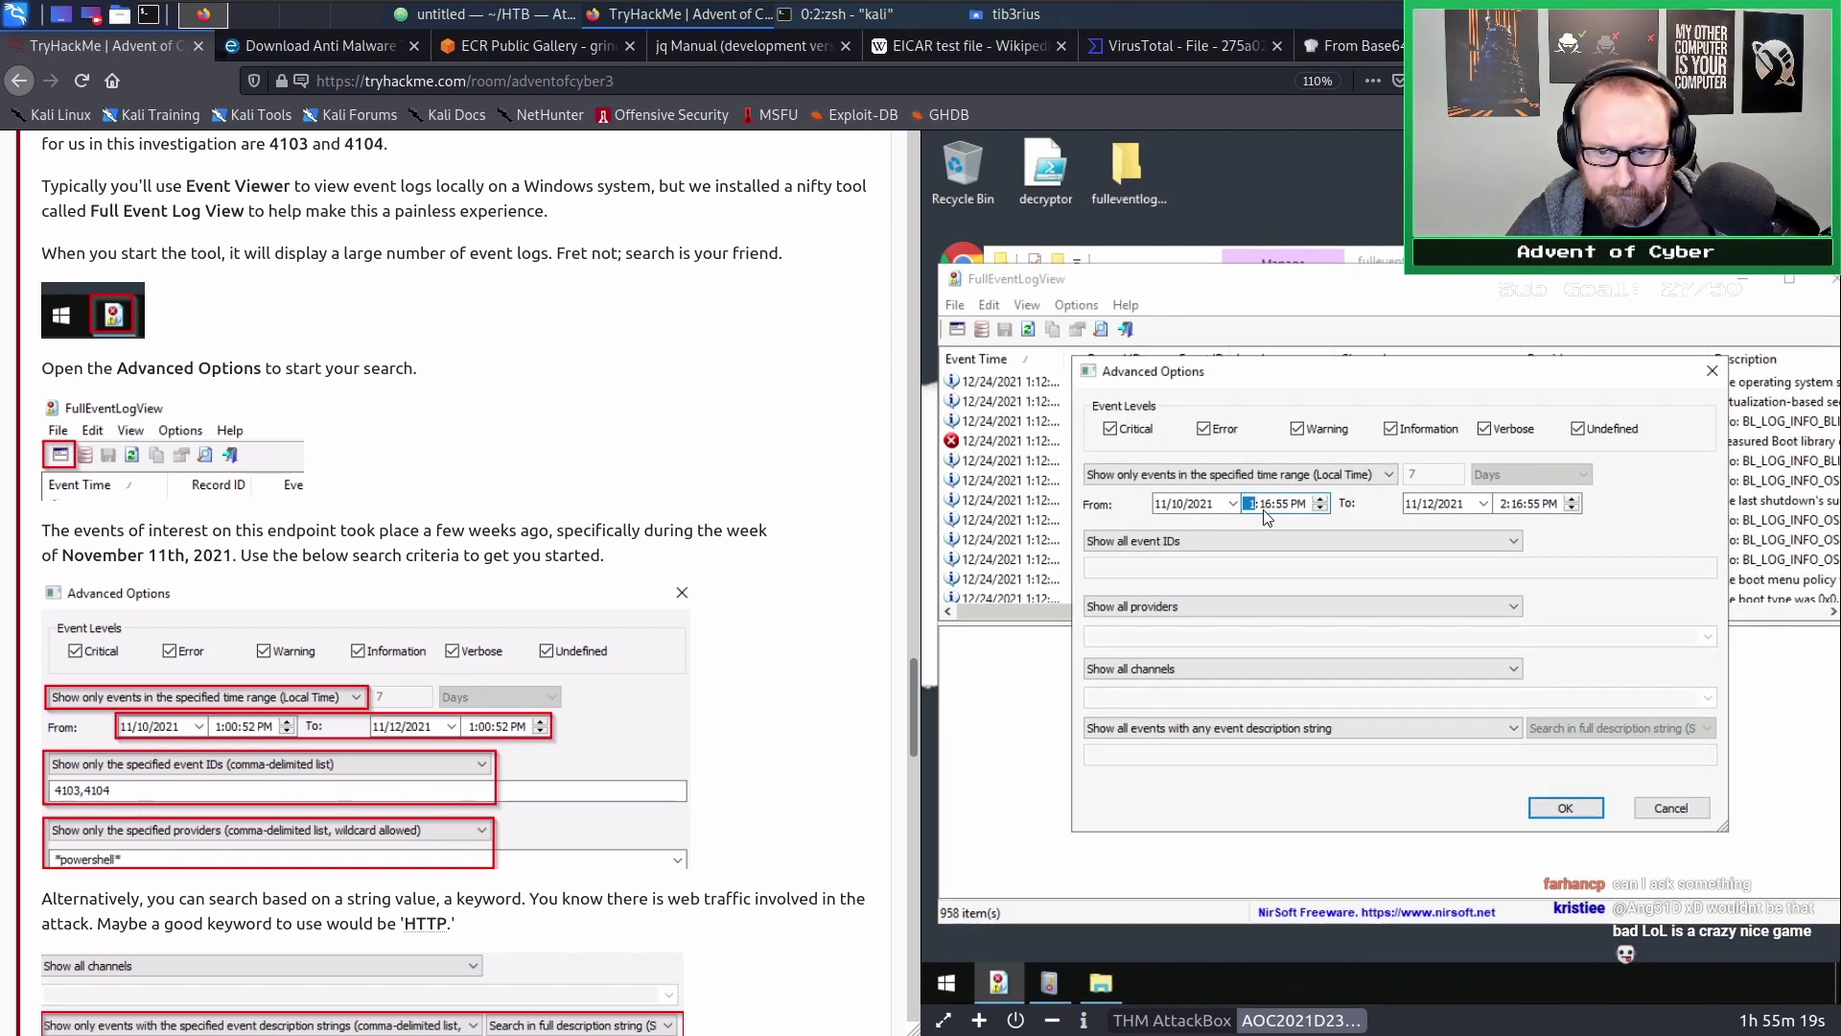
left_click(1266, 508)
type("000")
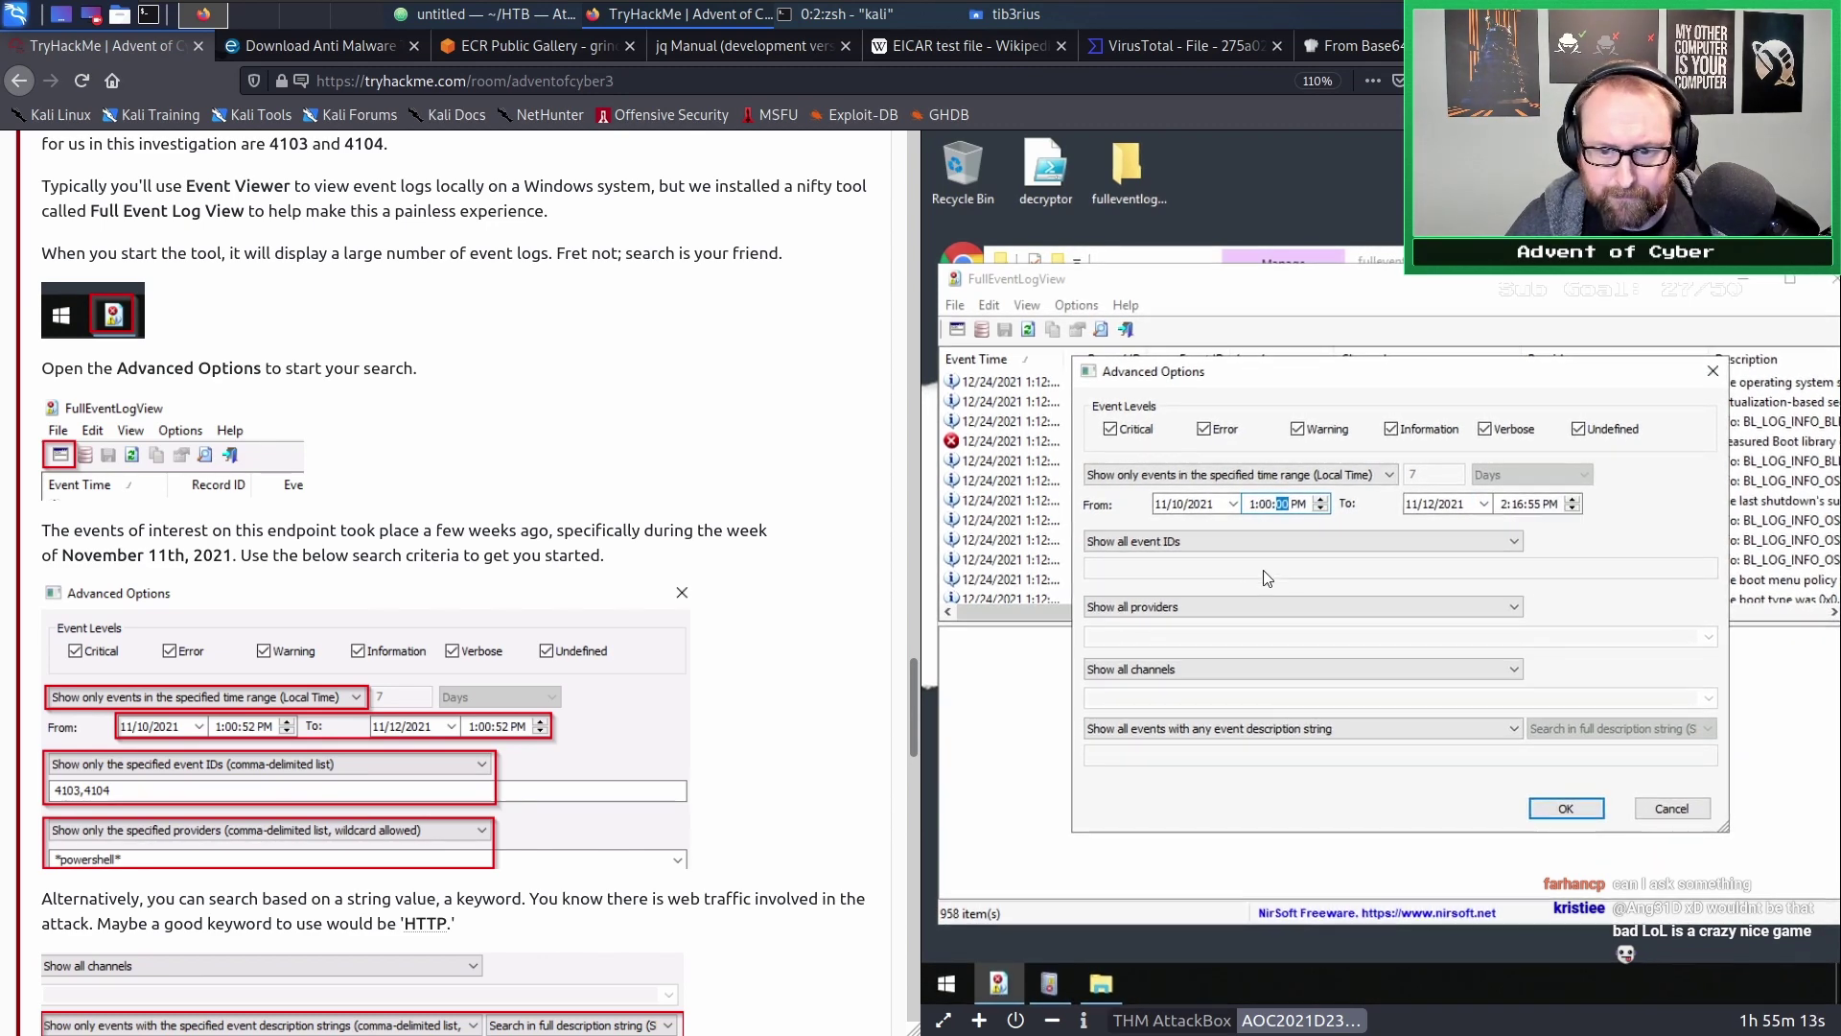
left_click(1149, 538)
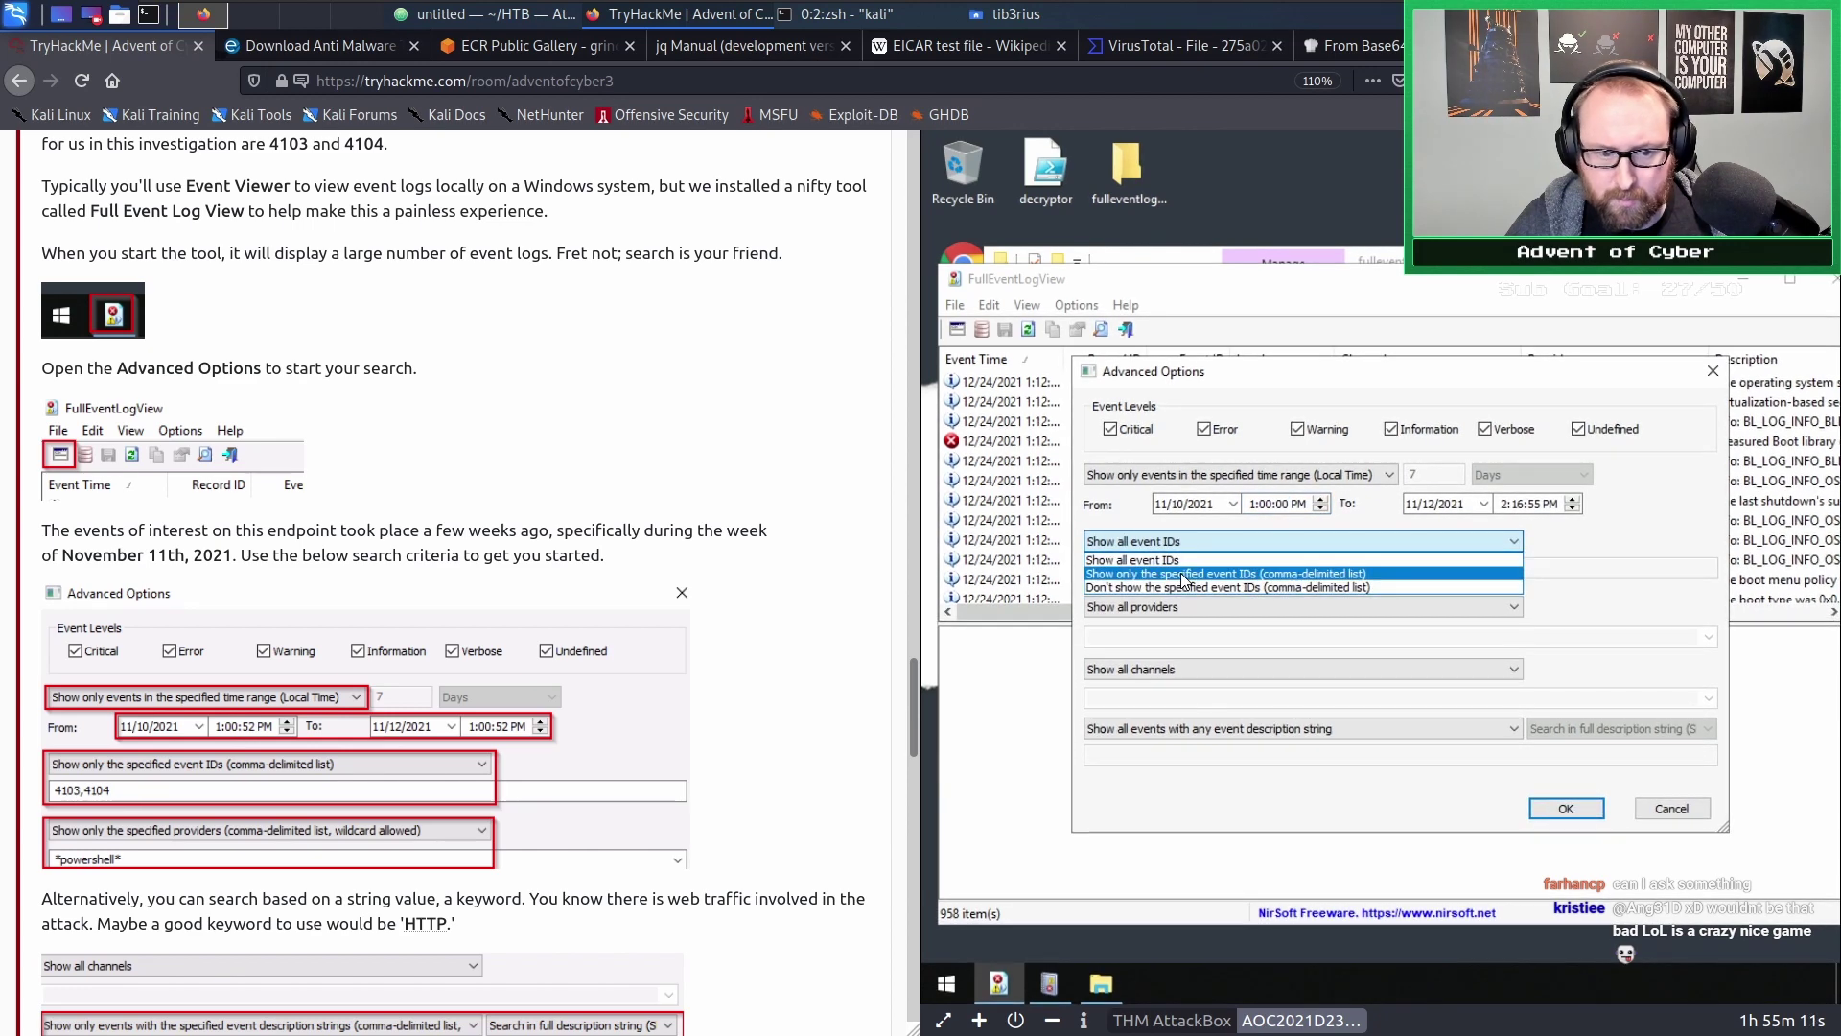
left_click(1184, 574)
left_click(1167, 568)
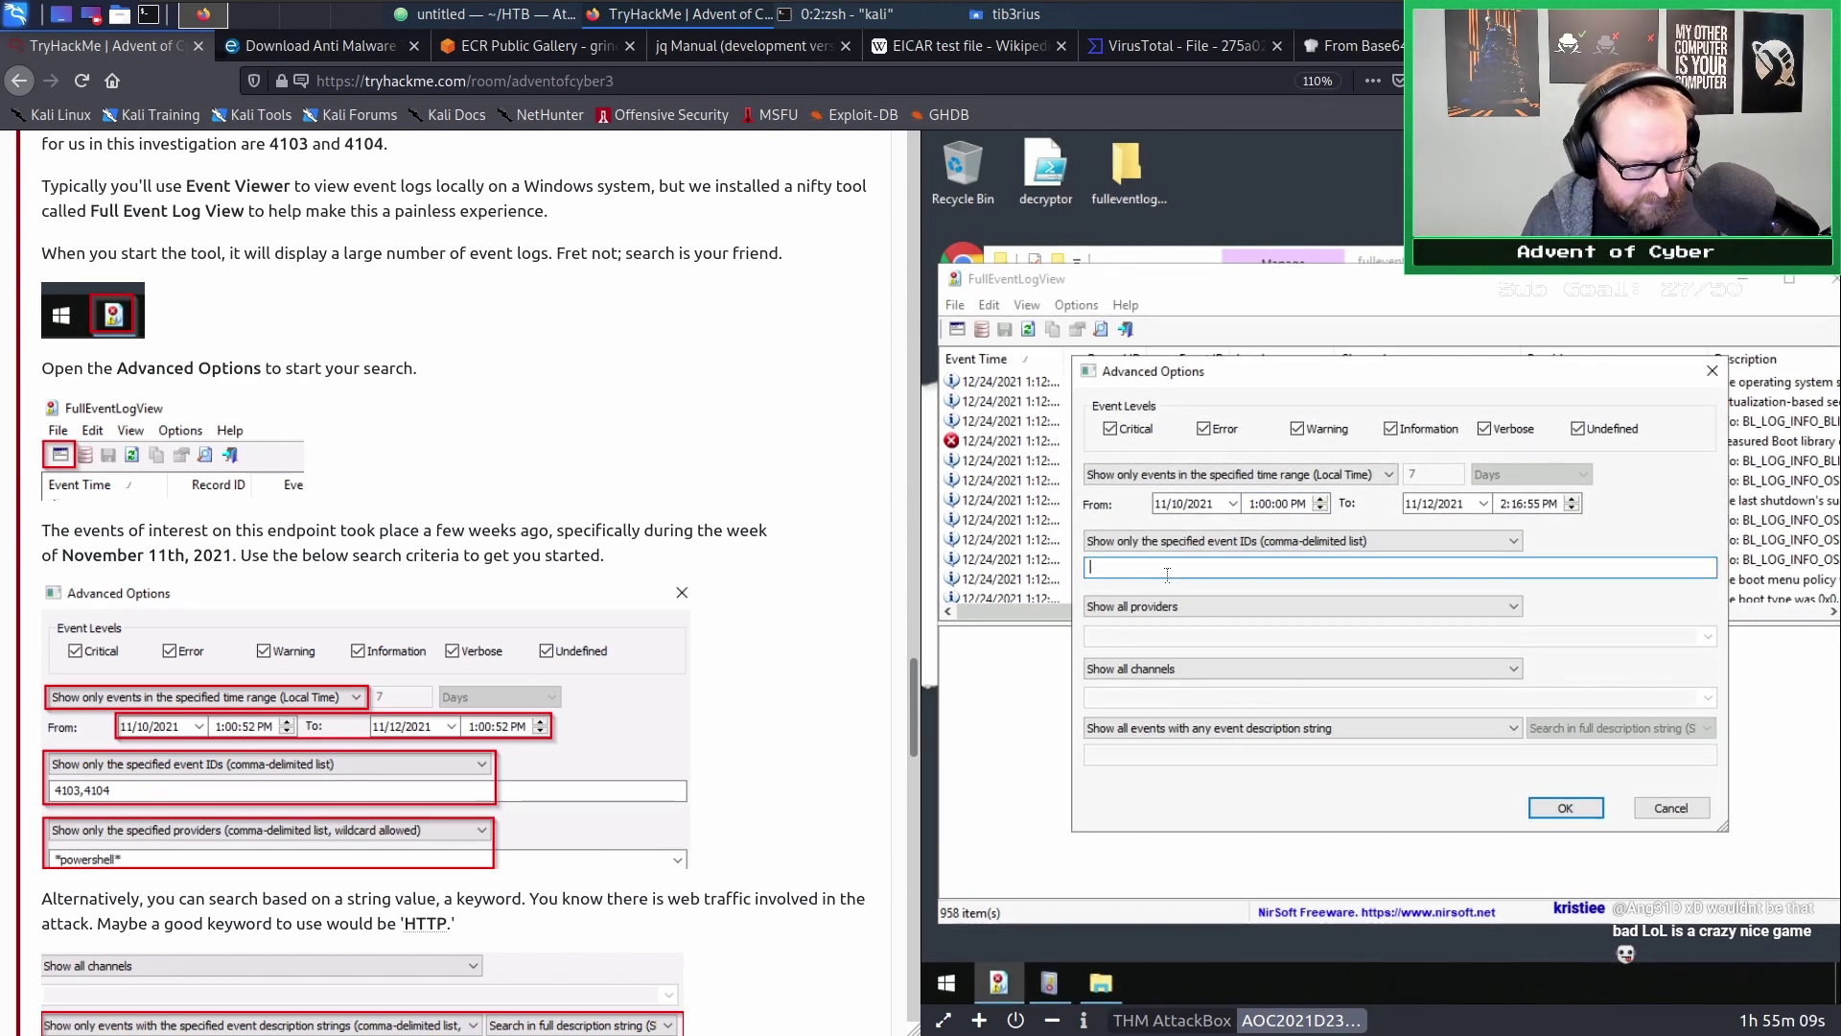
type("4103")
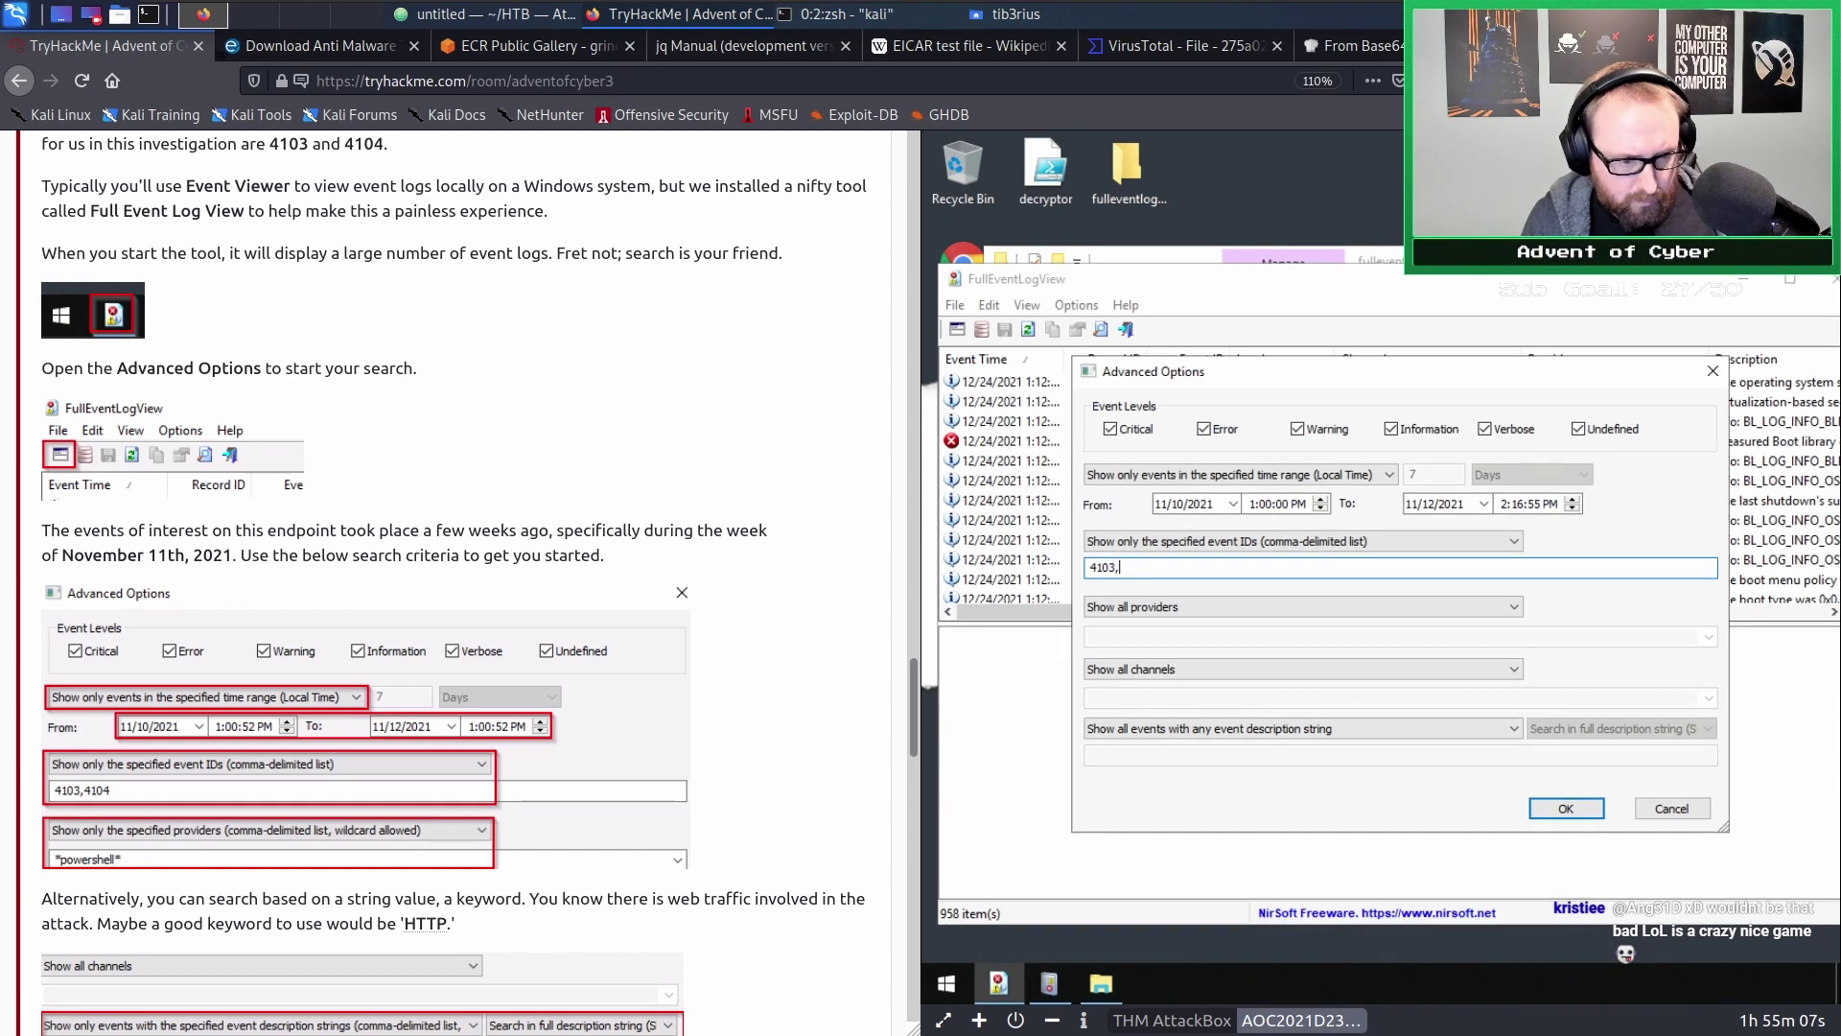
type(",41094")
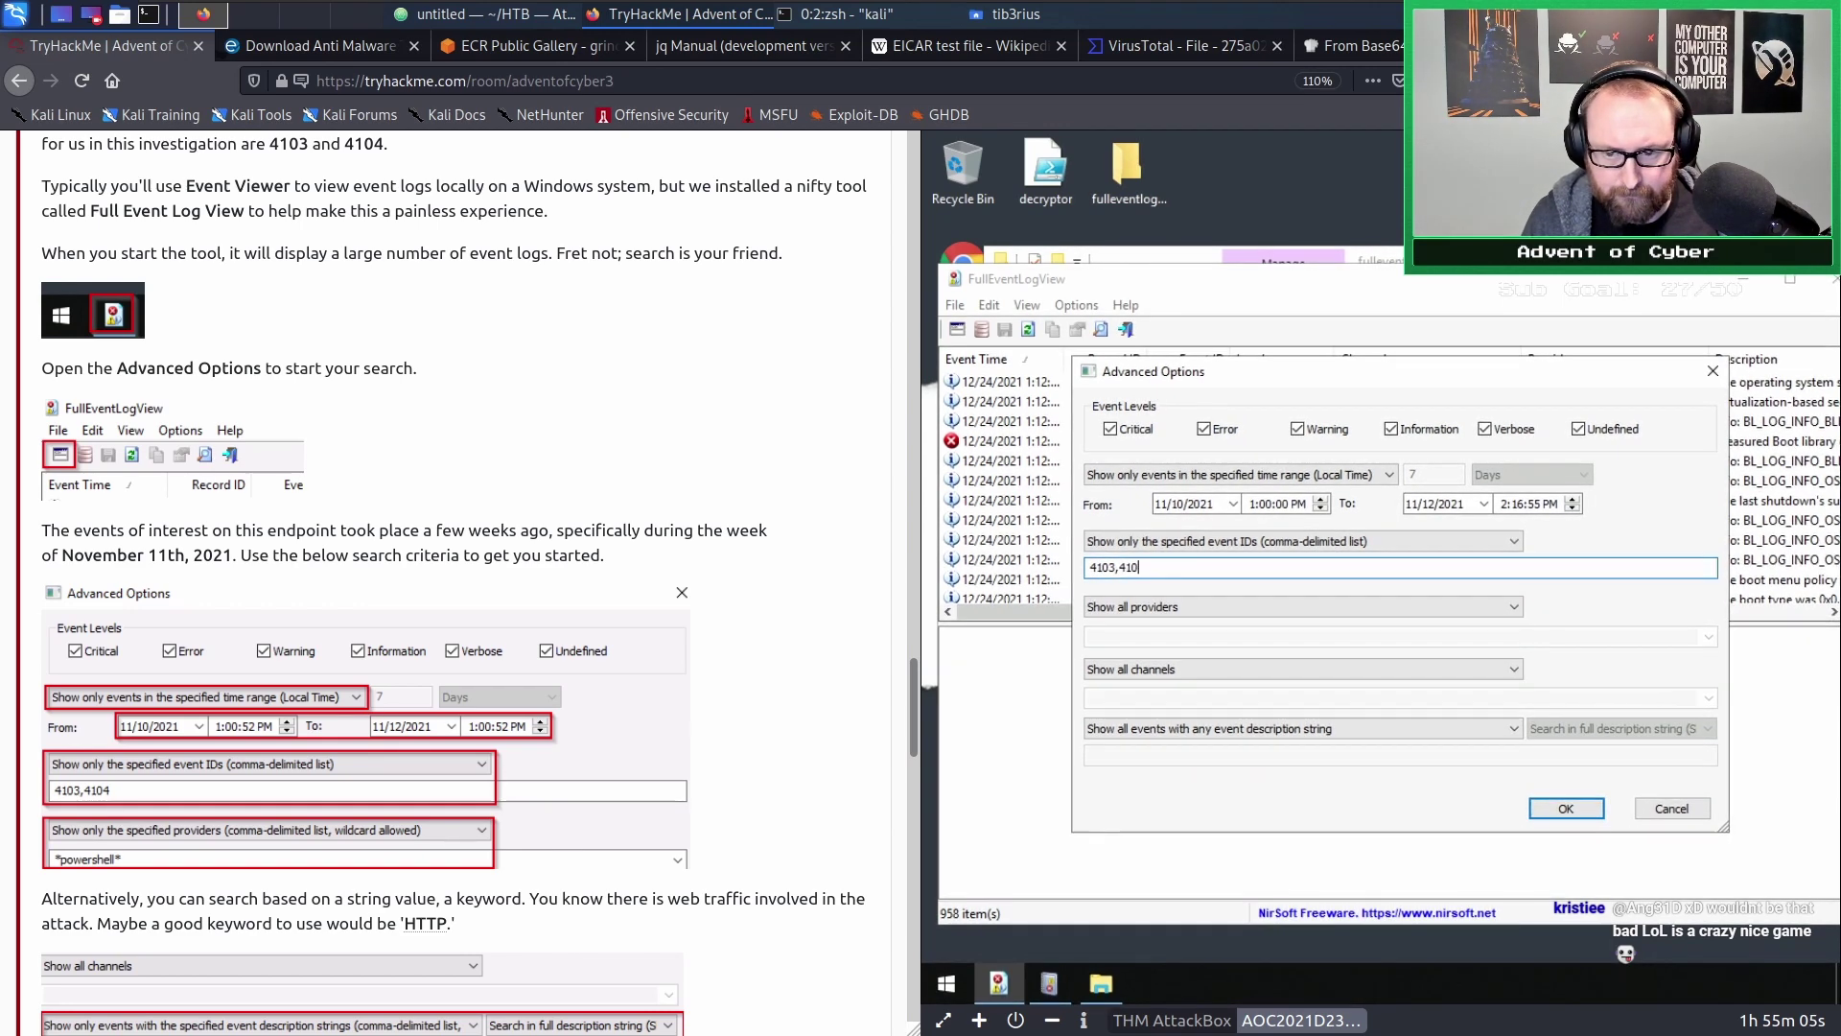
key("BackSpace")
key("BackSpace")
type("4")
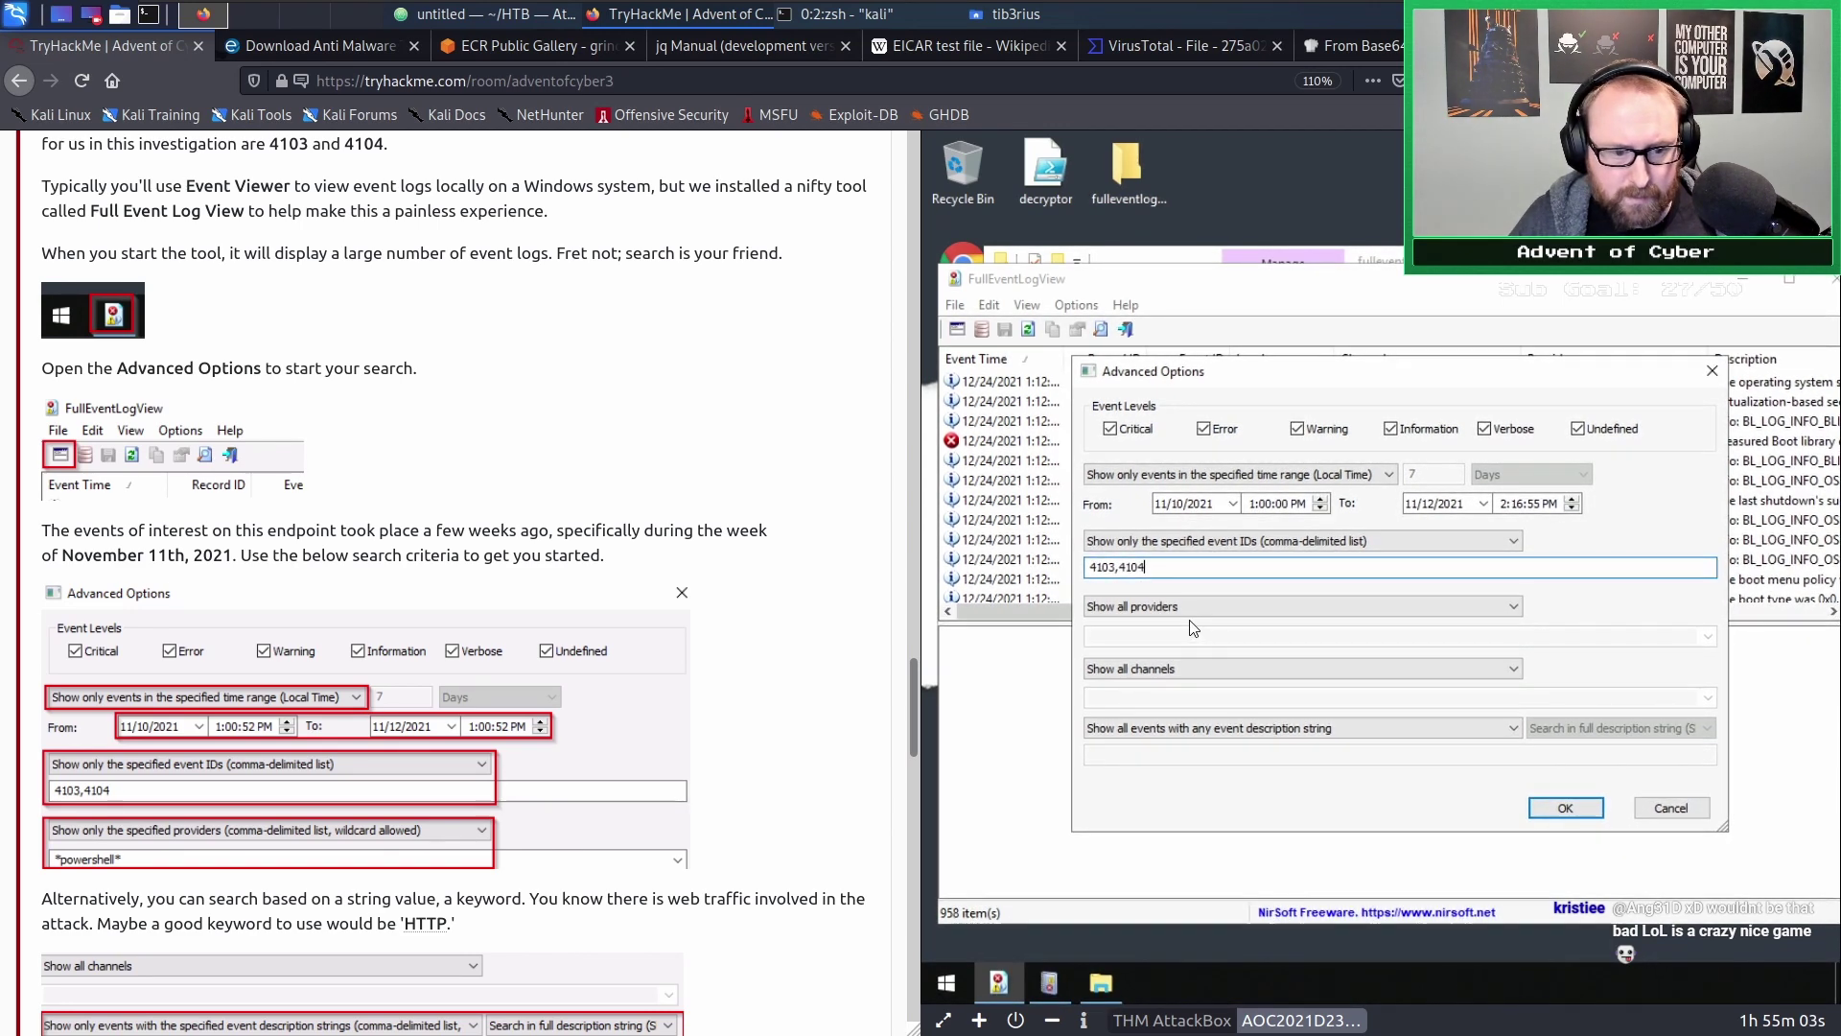
left_click(1182, 614)
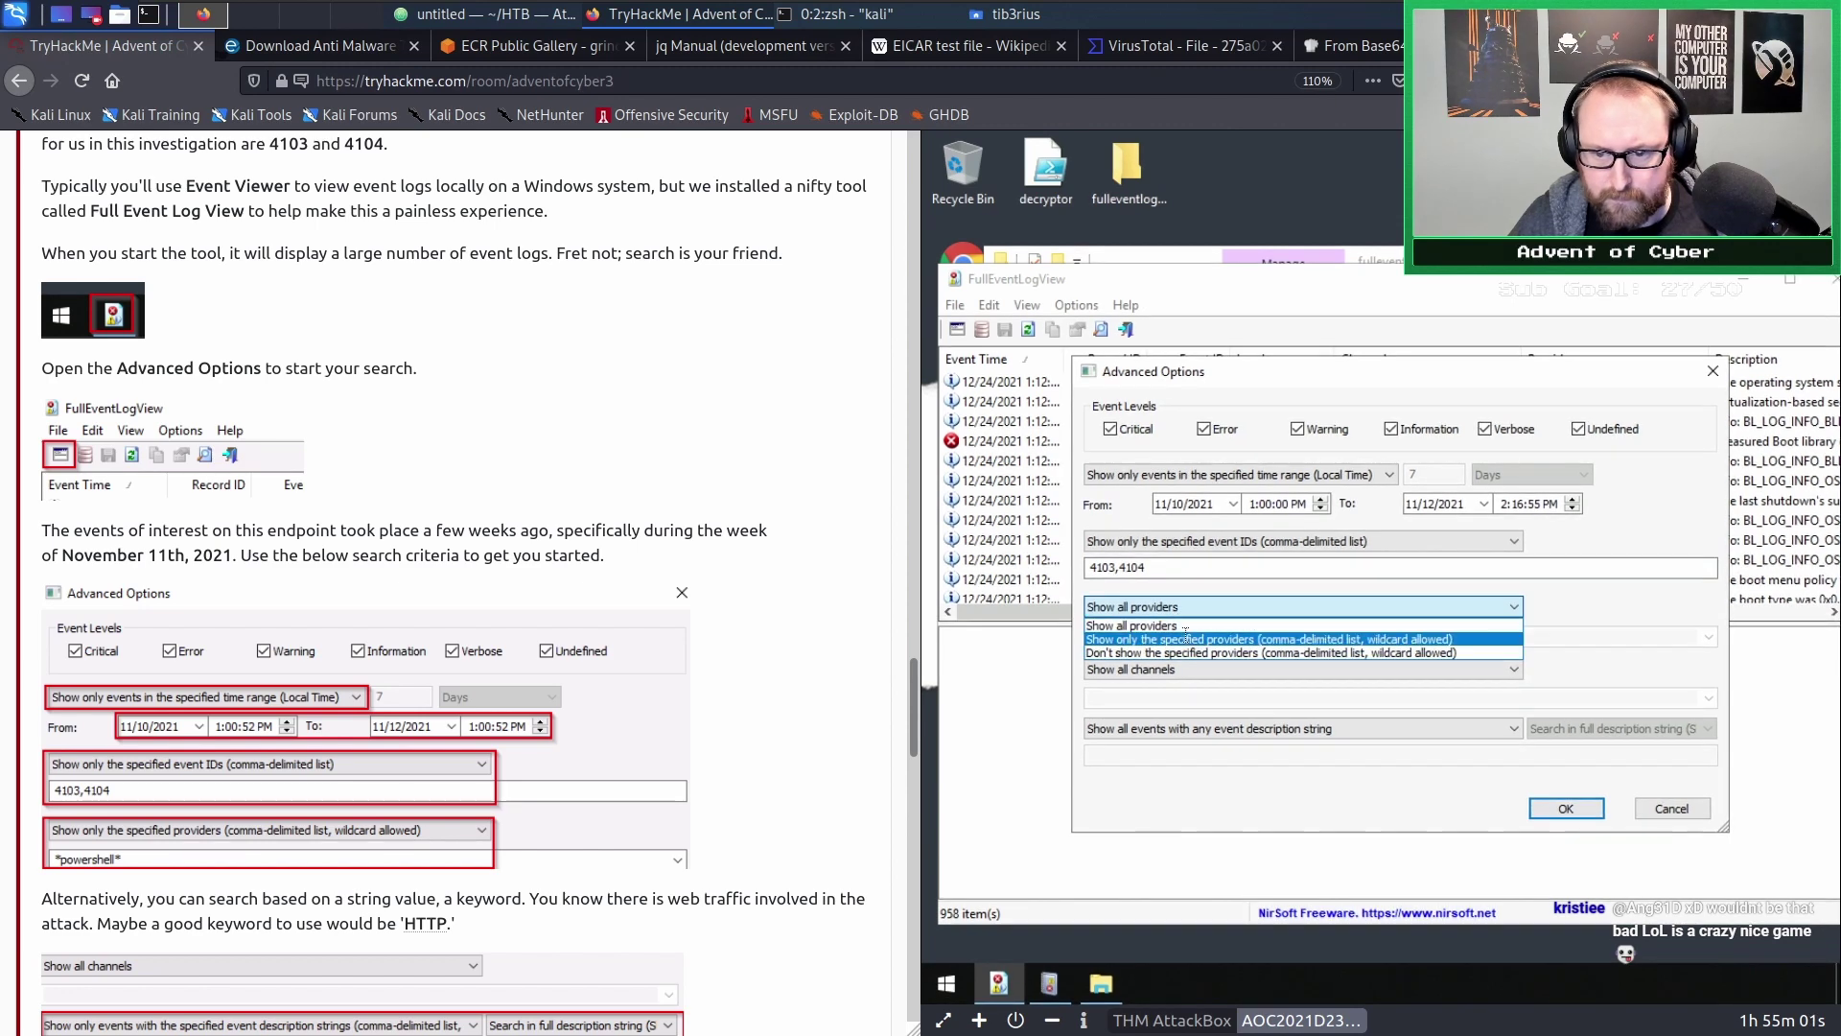
left_click(1185, 634)
left_click(1185, 634)
type("*")
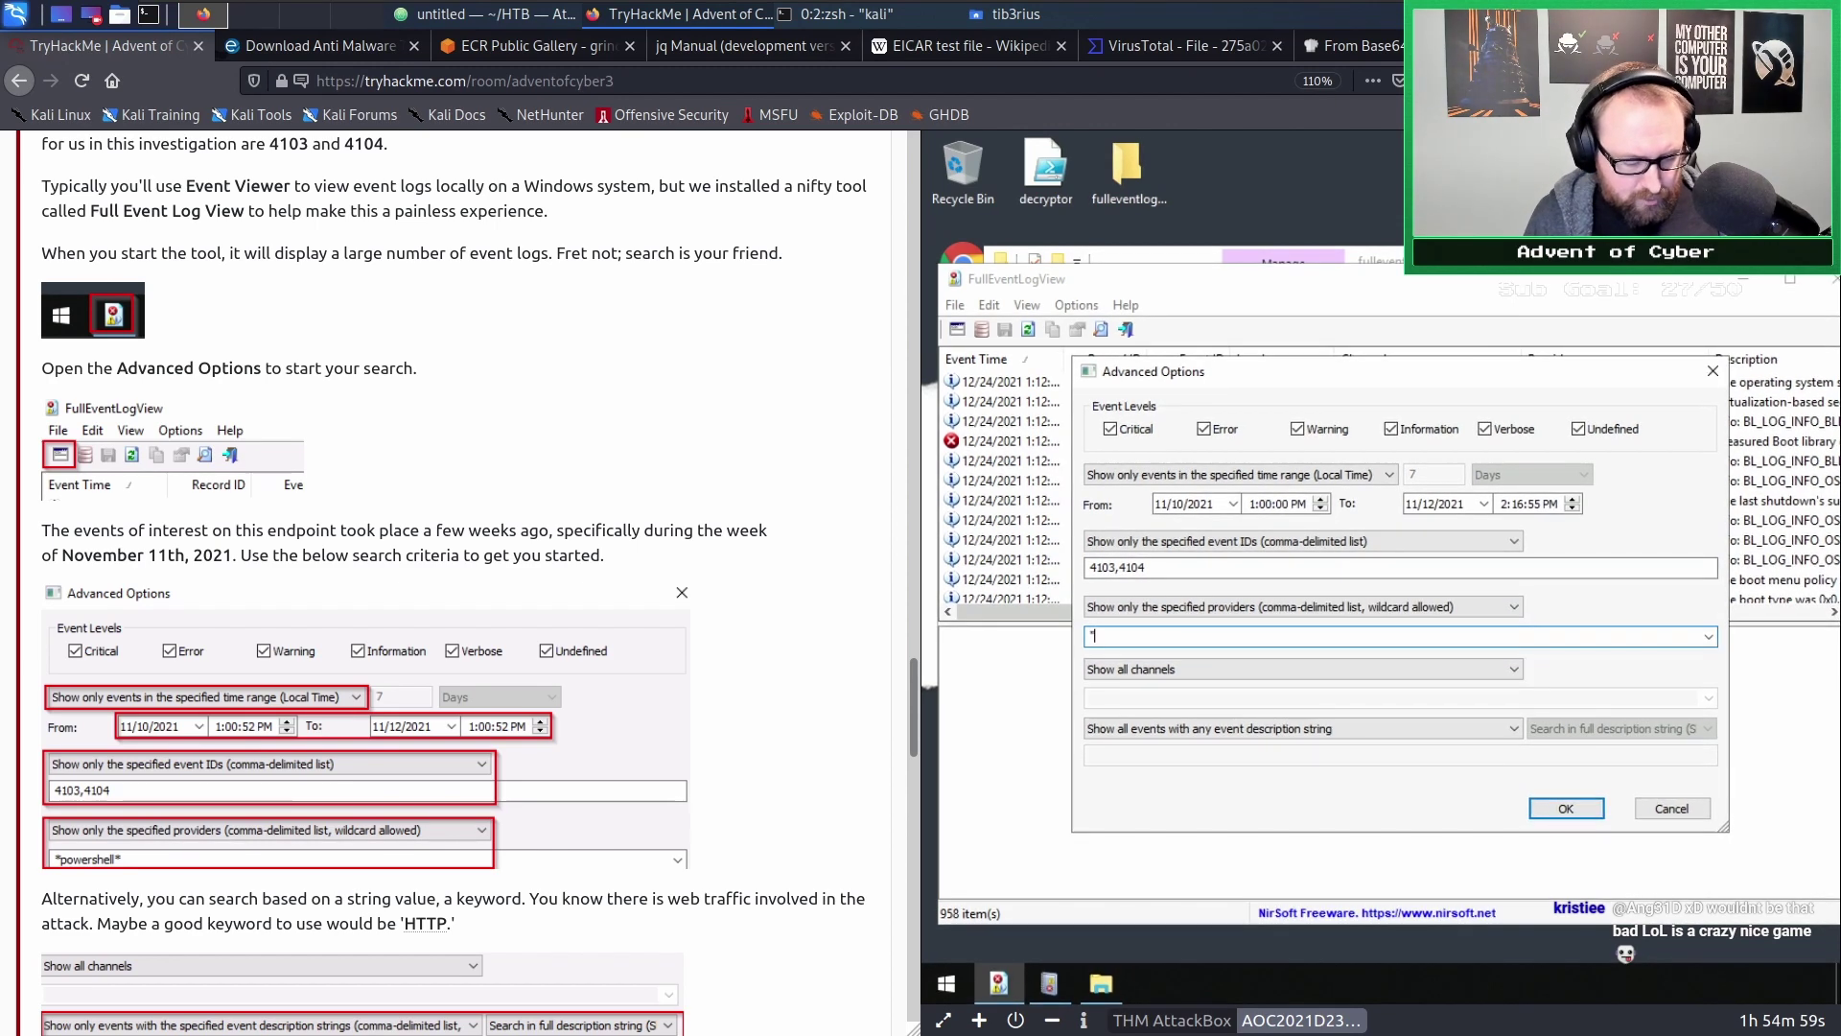
type("powershell*")
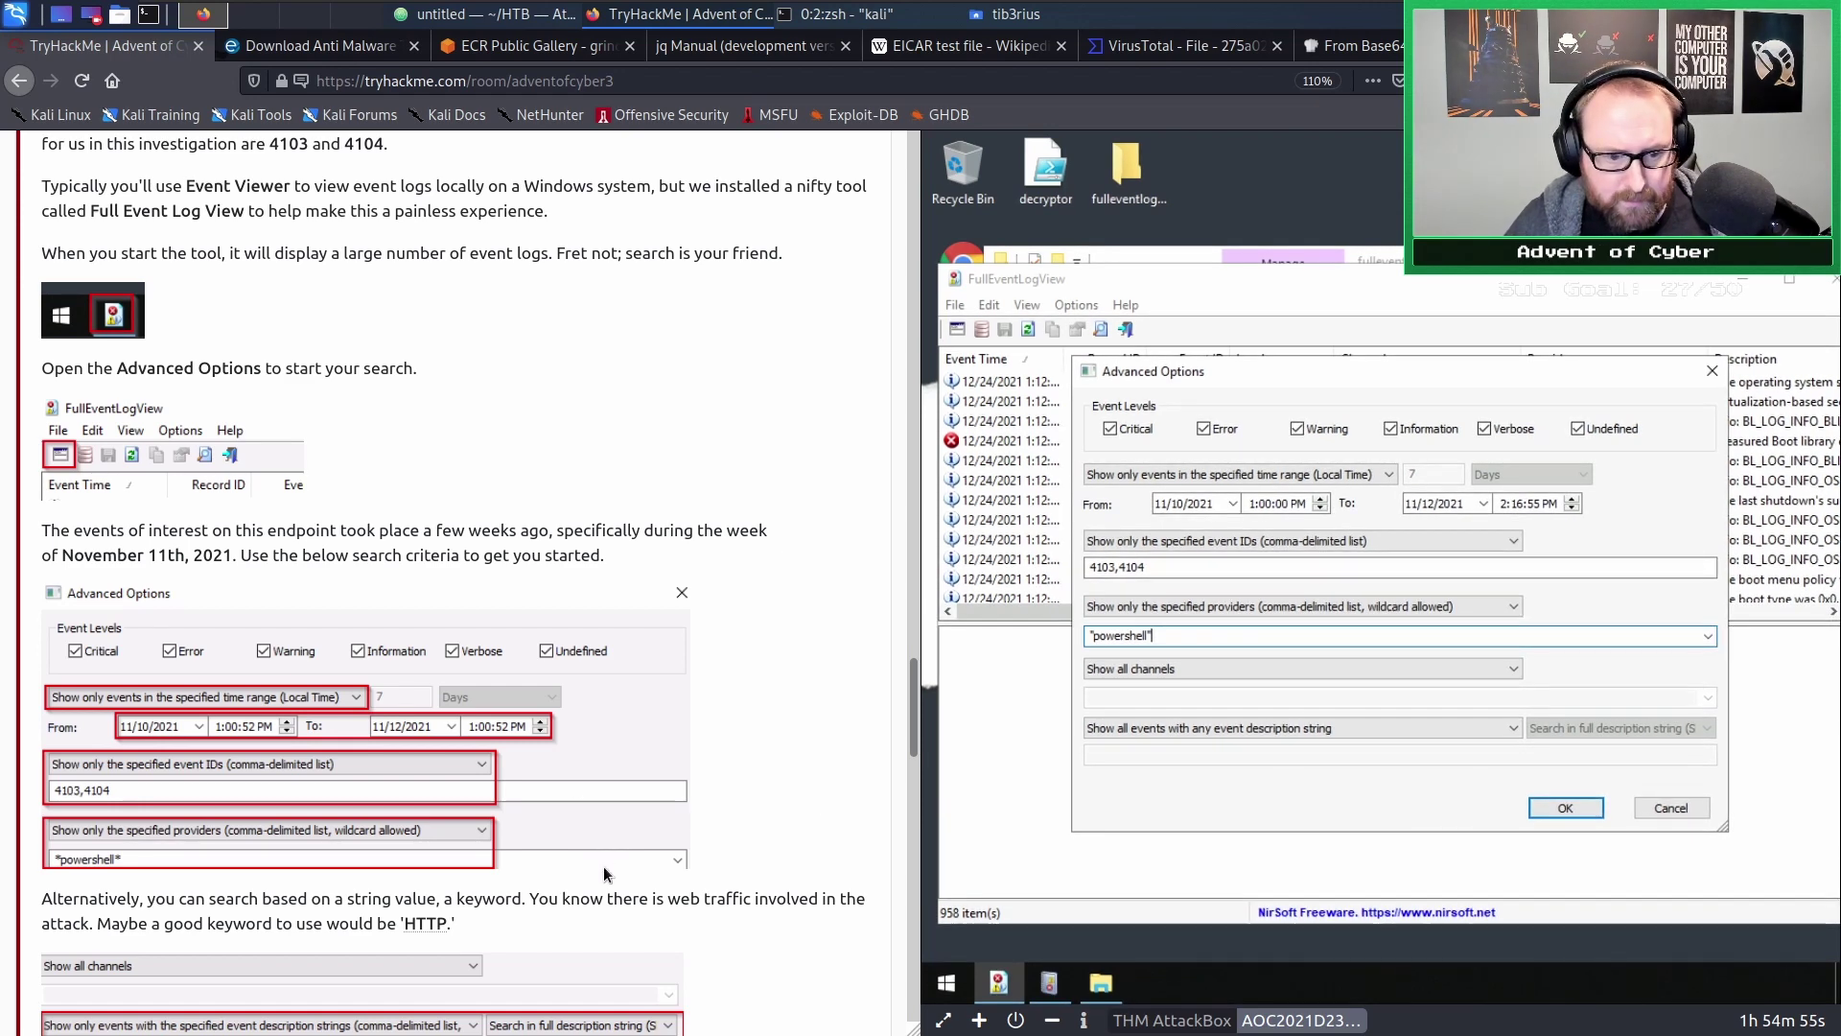
scroll(603, 866, "down", 3)
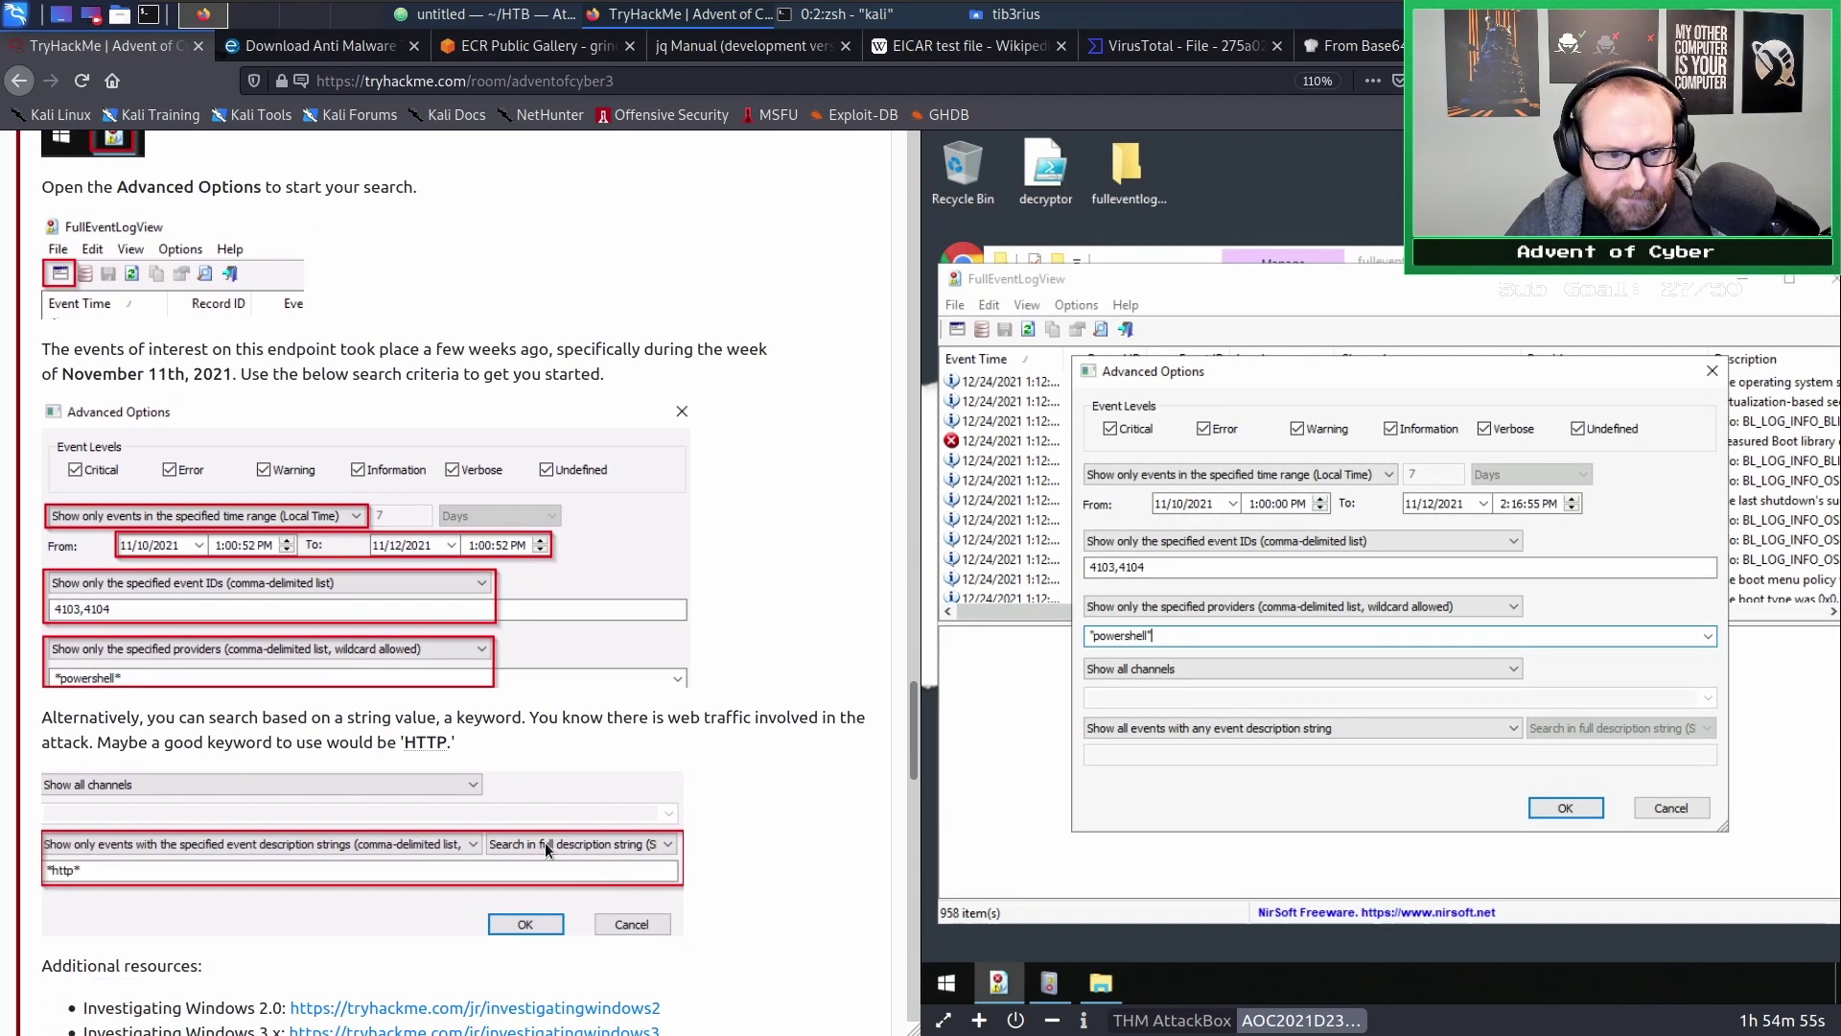
left_click(1565, 807)
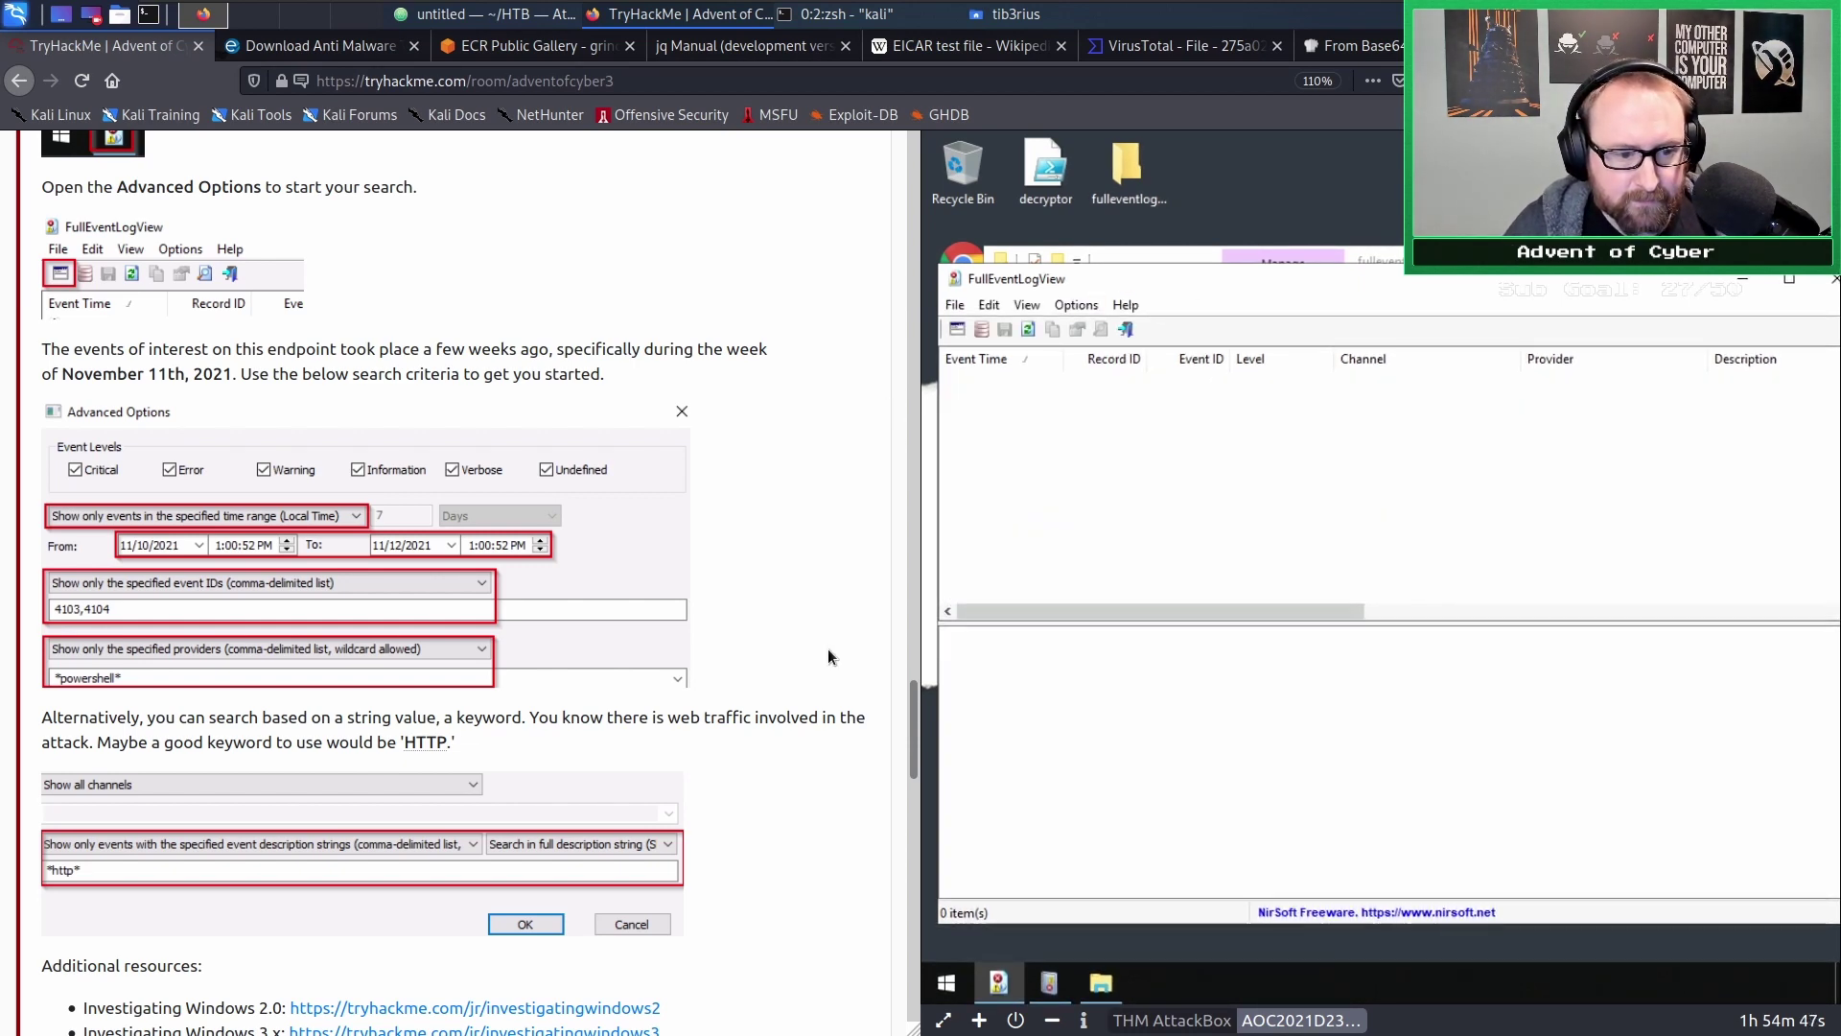
- Fix the Advanced Options providers pattern to *powershell* and rerun the 4103/4104 search
left_click(957, 331)
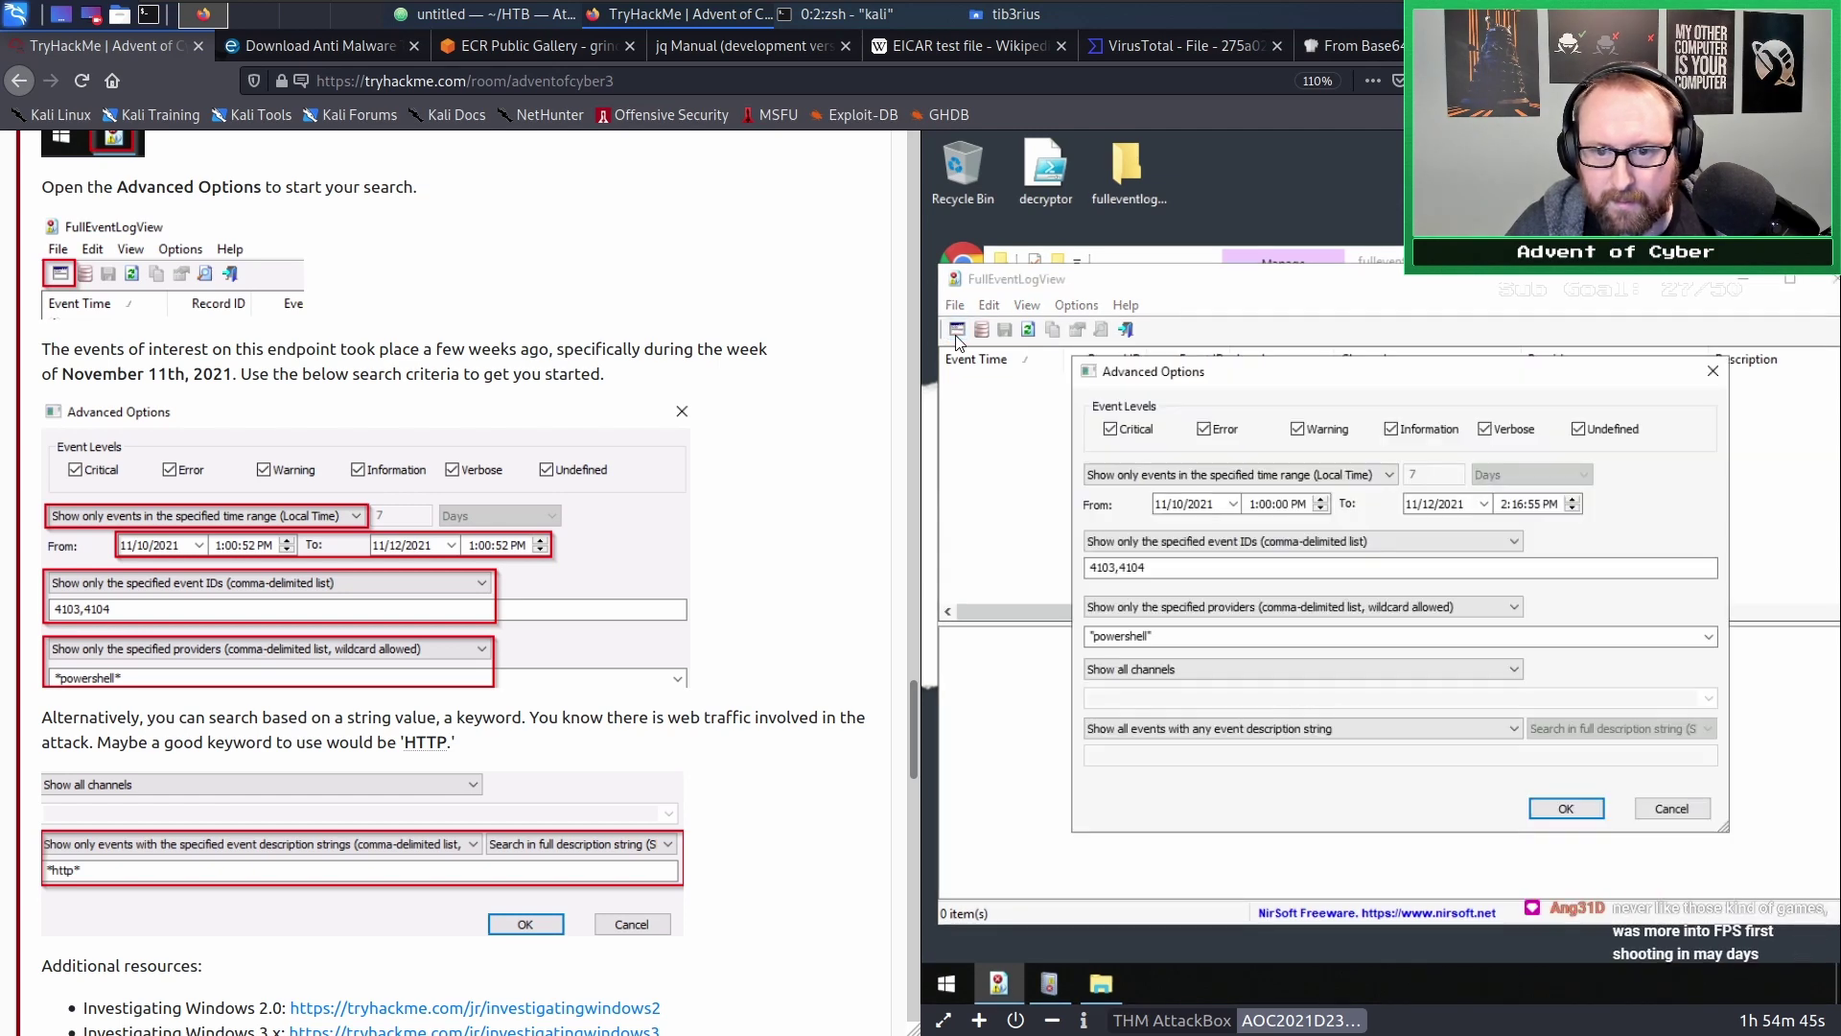
left_click(1175, 631)
left_click(1188, 637)
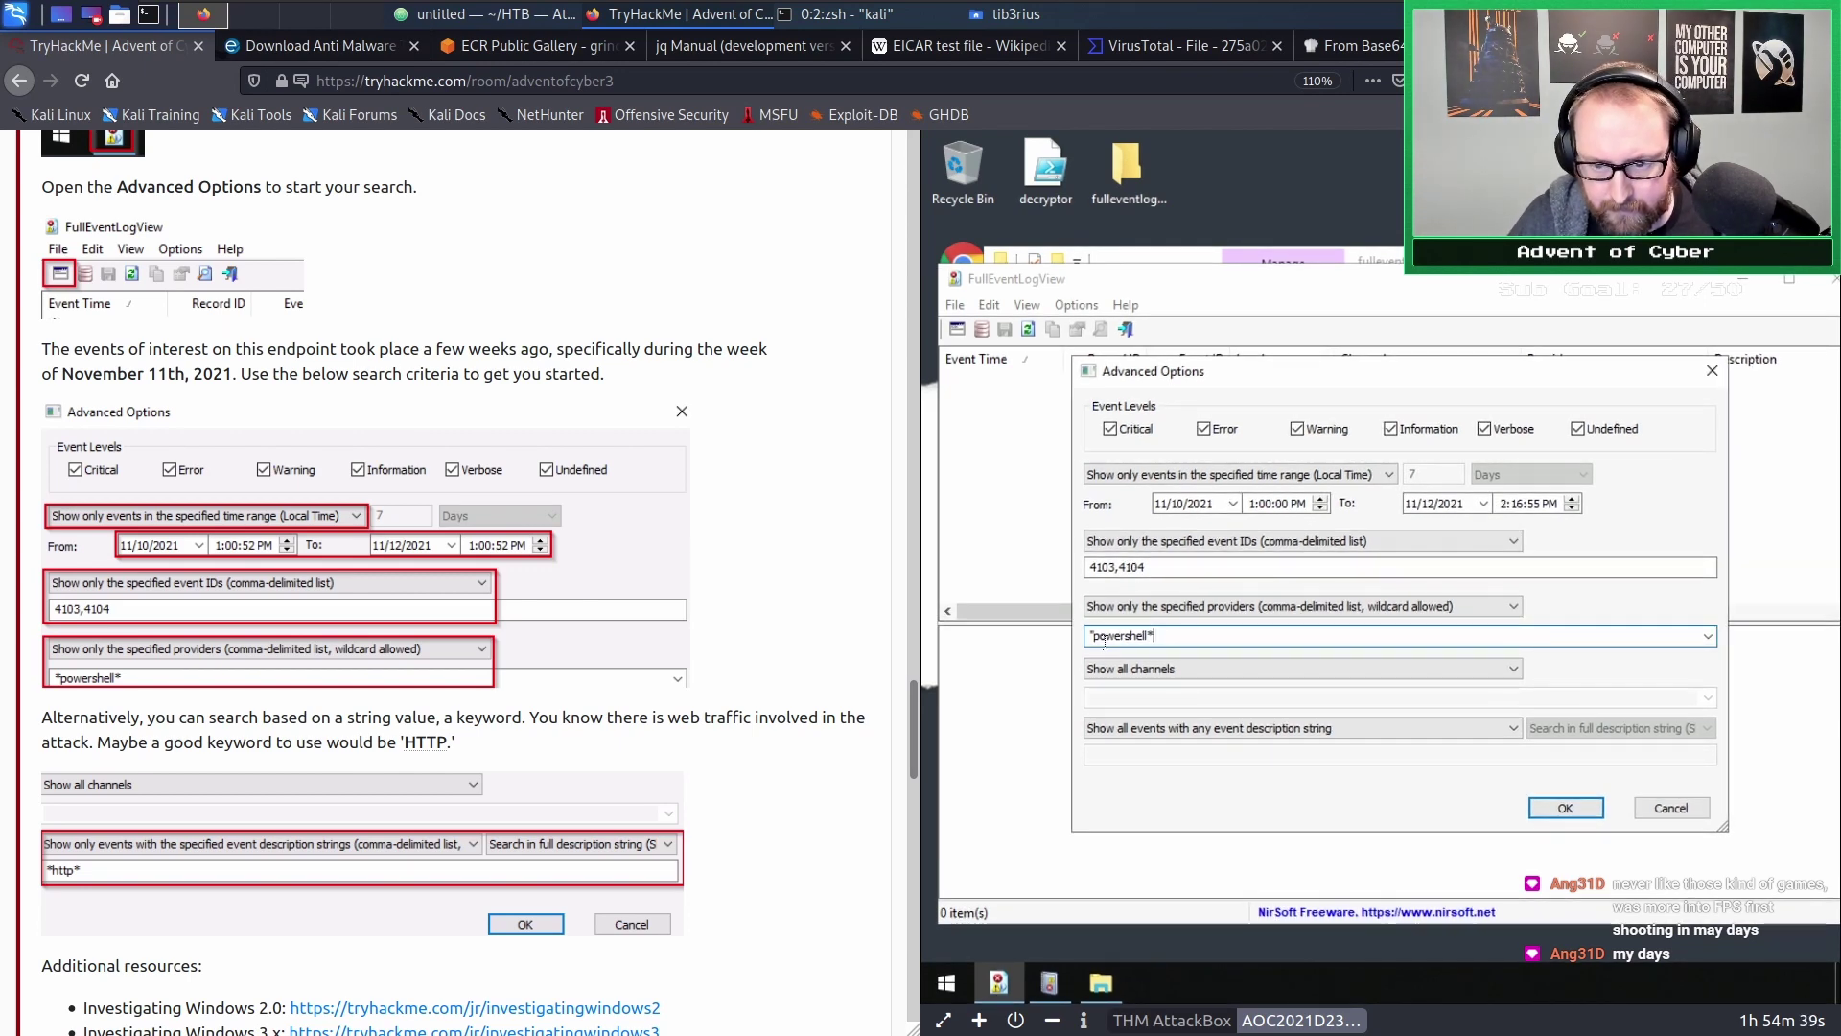
key("Home")
key("Delete")
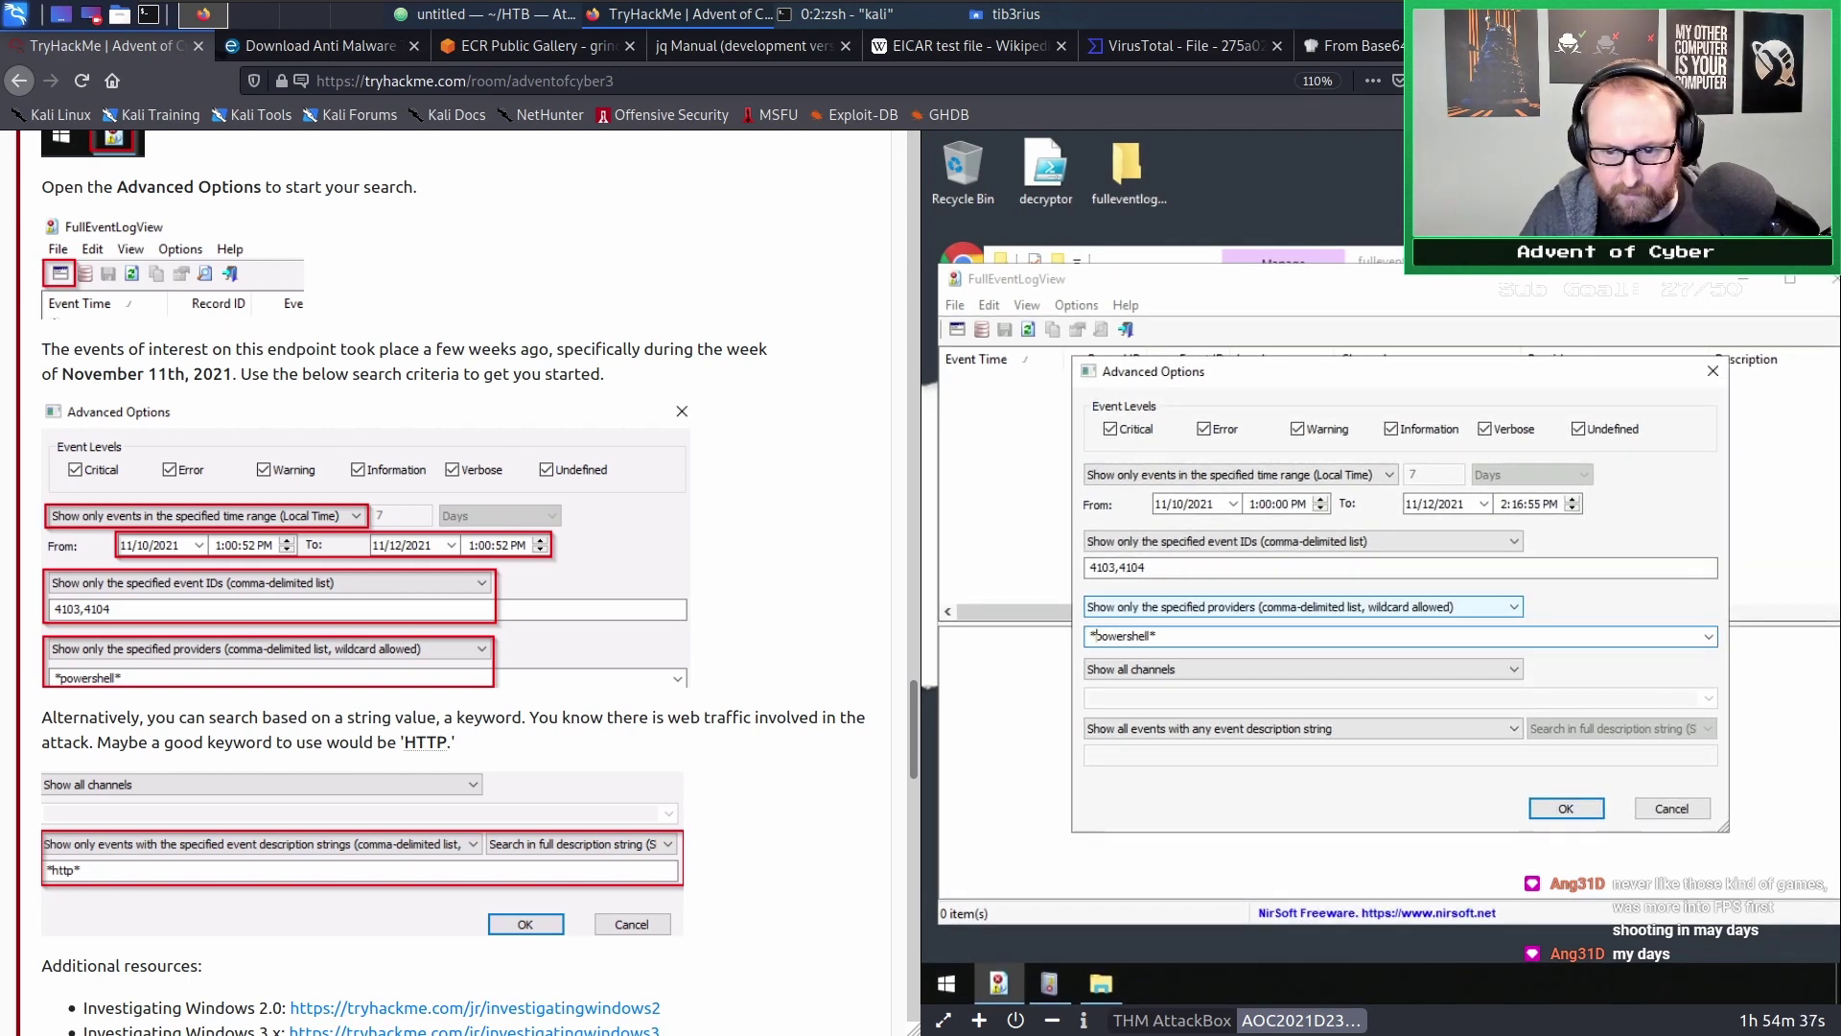
left_click(1561, 809)
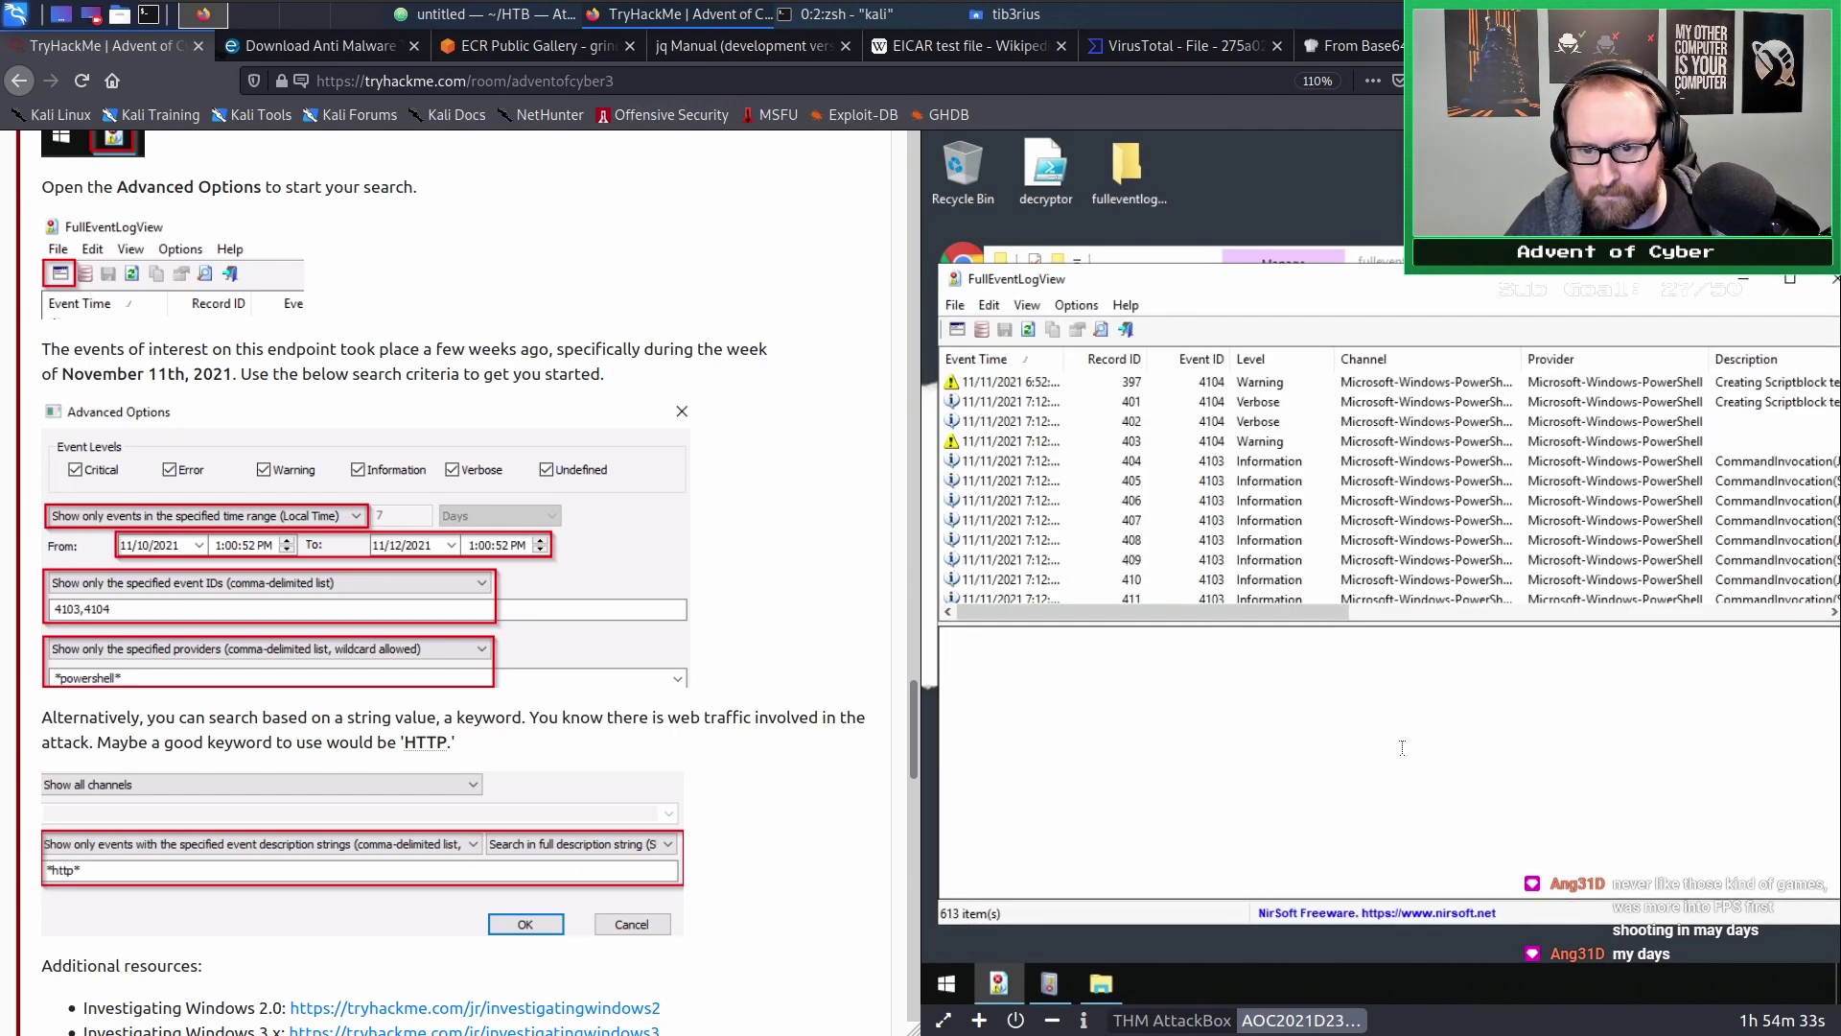
- Scroll to the room's questions and inspect event 404's Join-Path details beside the list
scroll(657, 649, "down", 1)
scroll(662, 662, "down", 12)
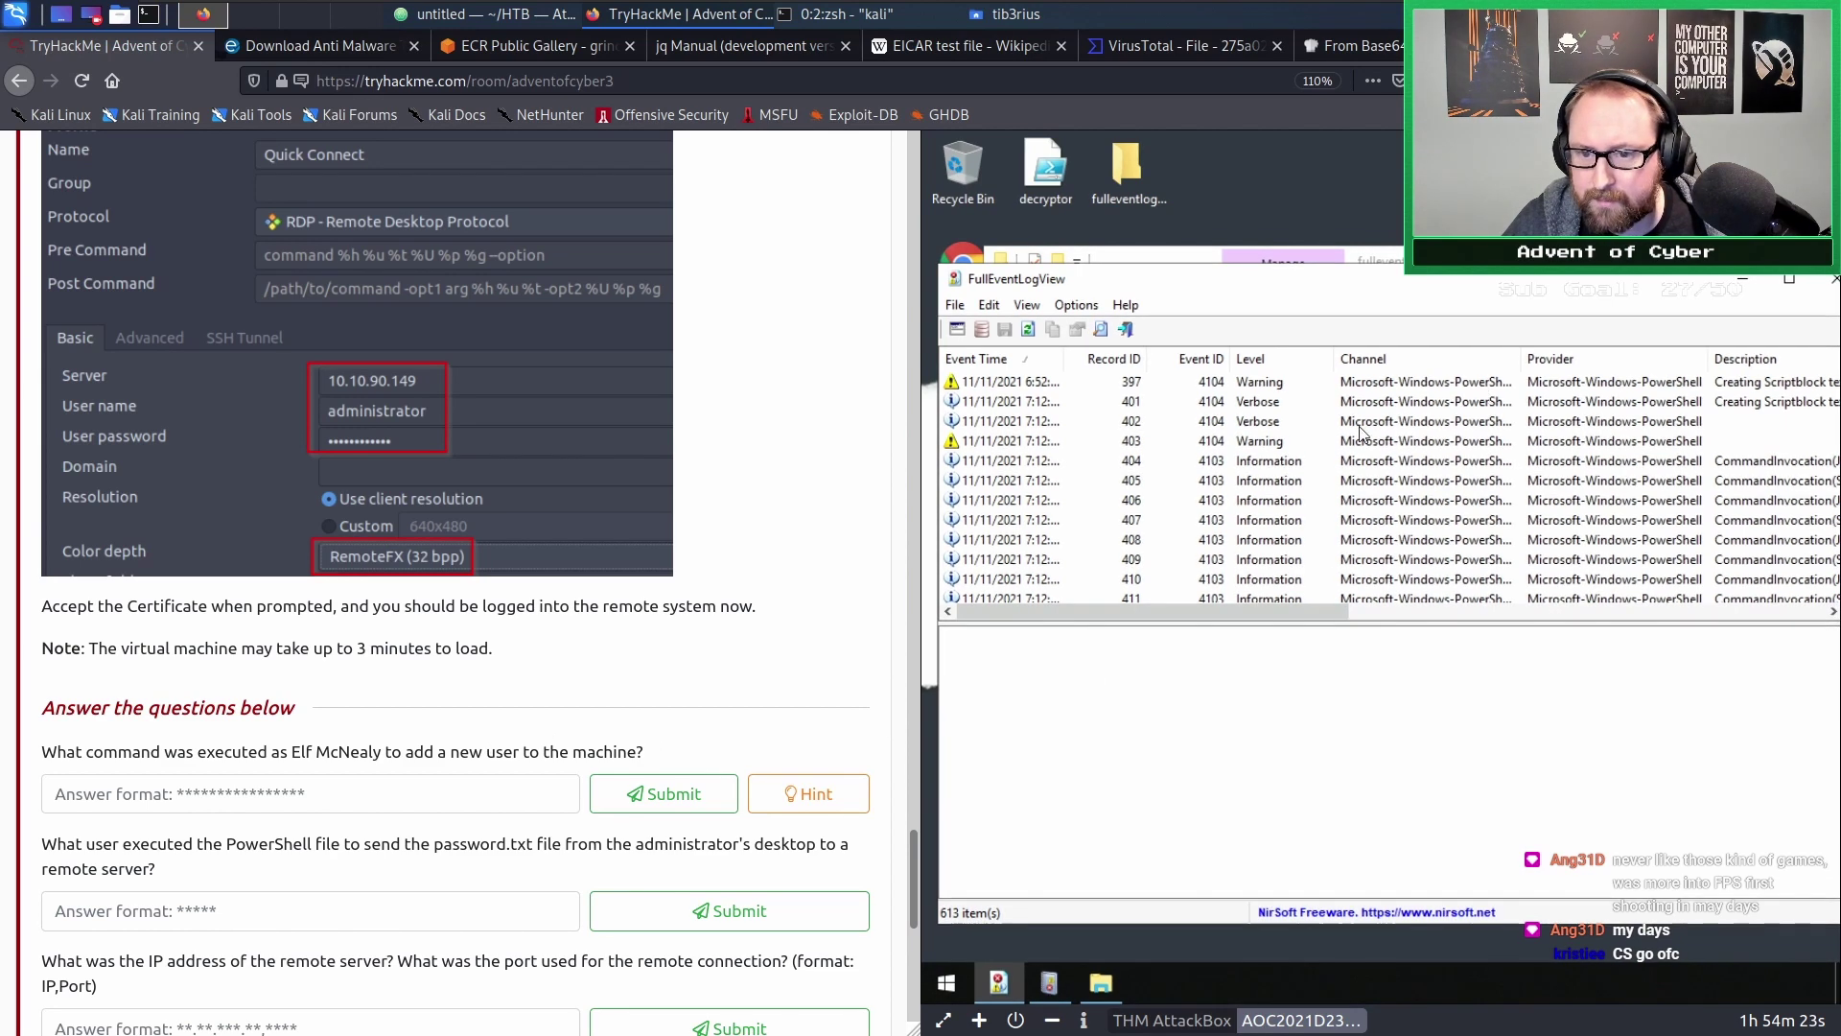
left_click(1270, 464)
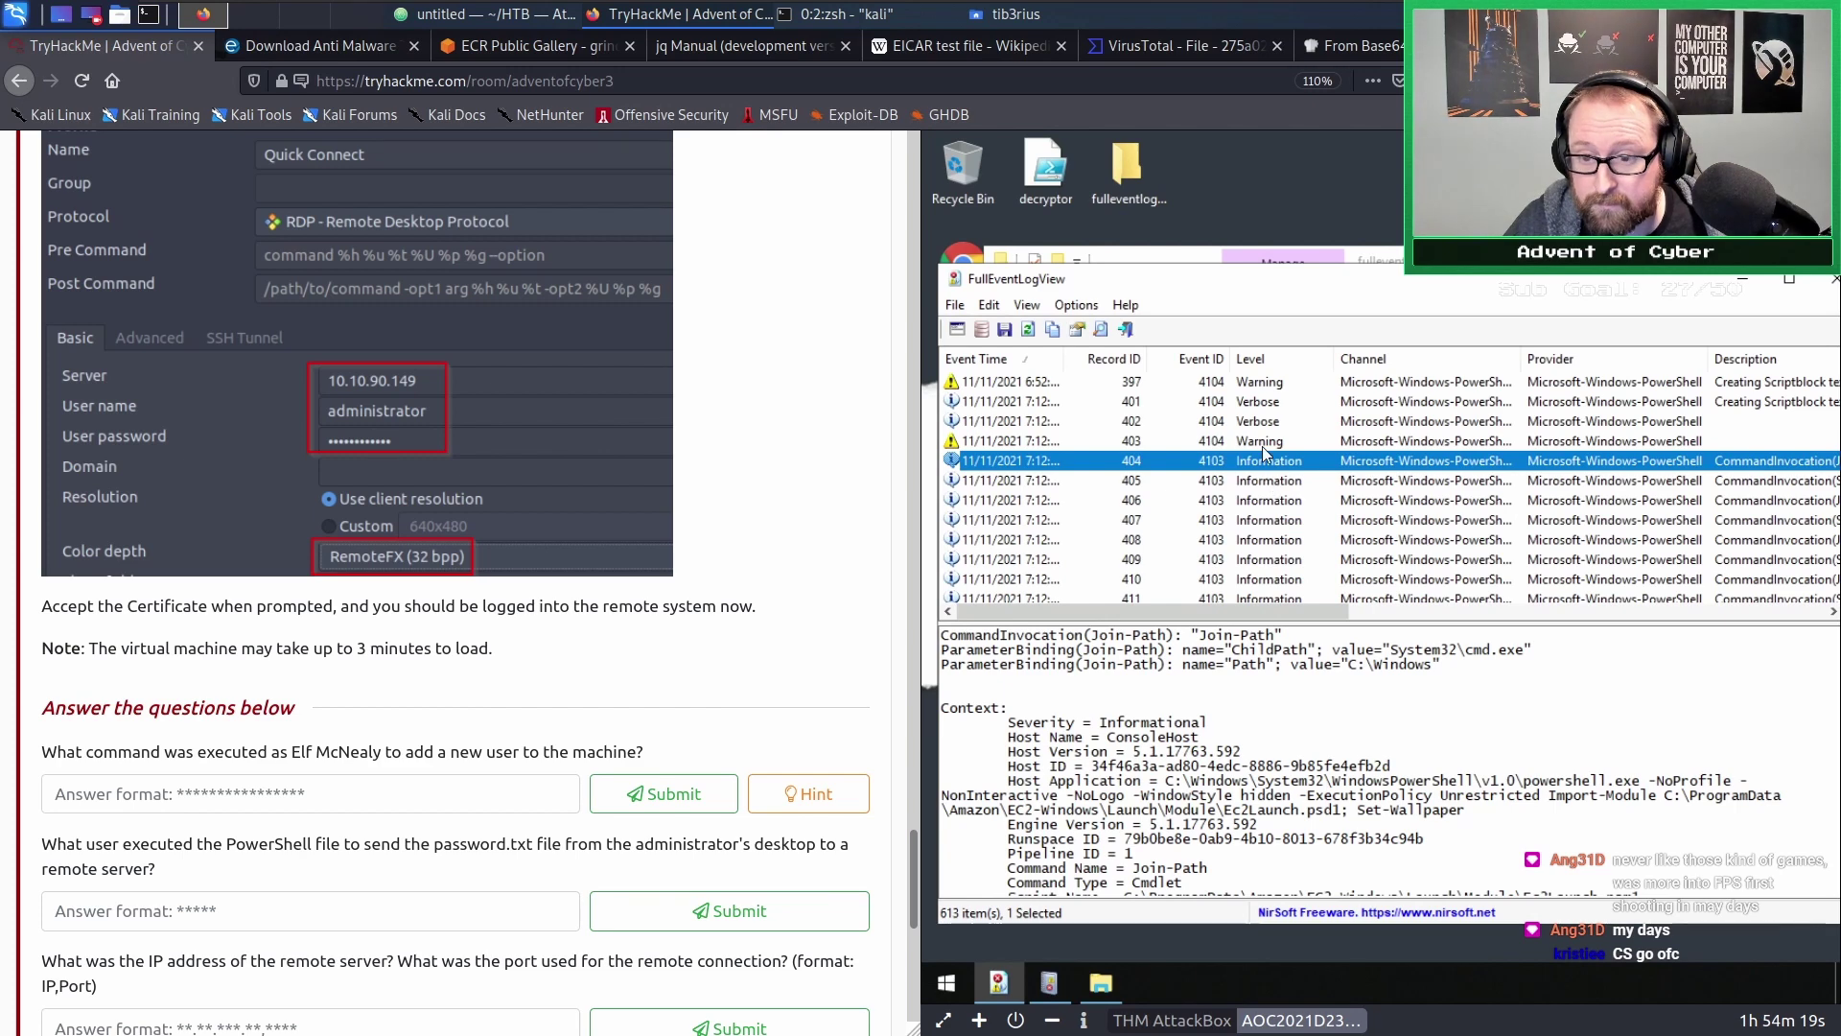
left_click_drag(1279, 612, 1822, 600)
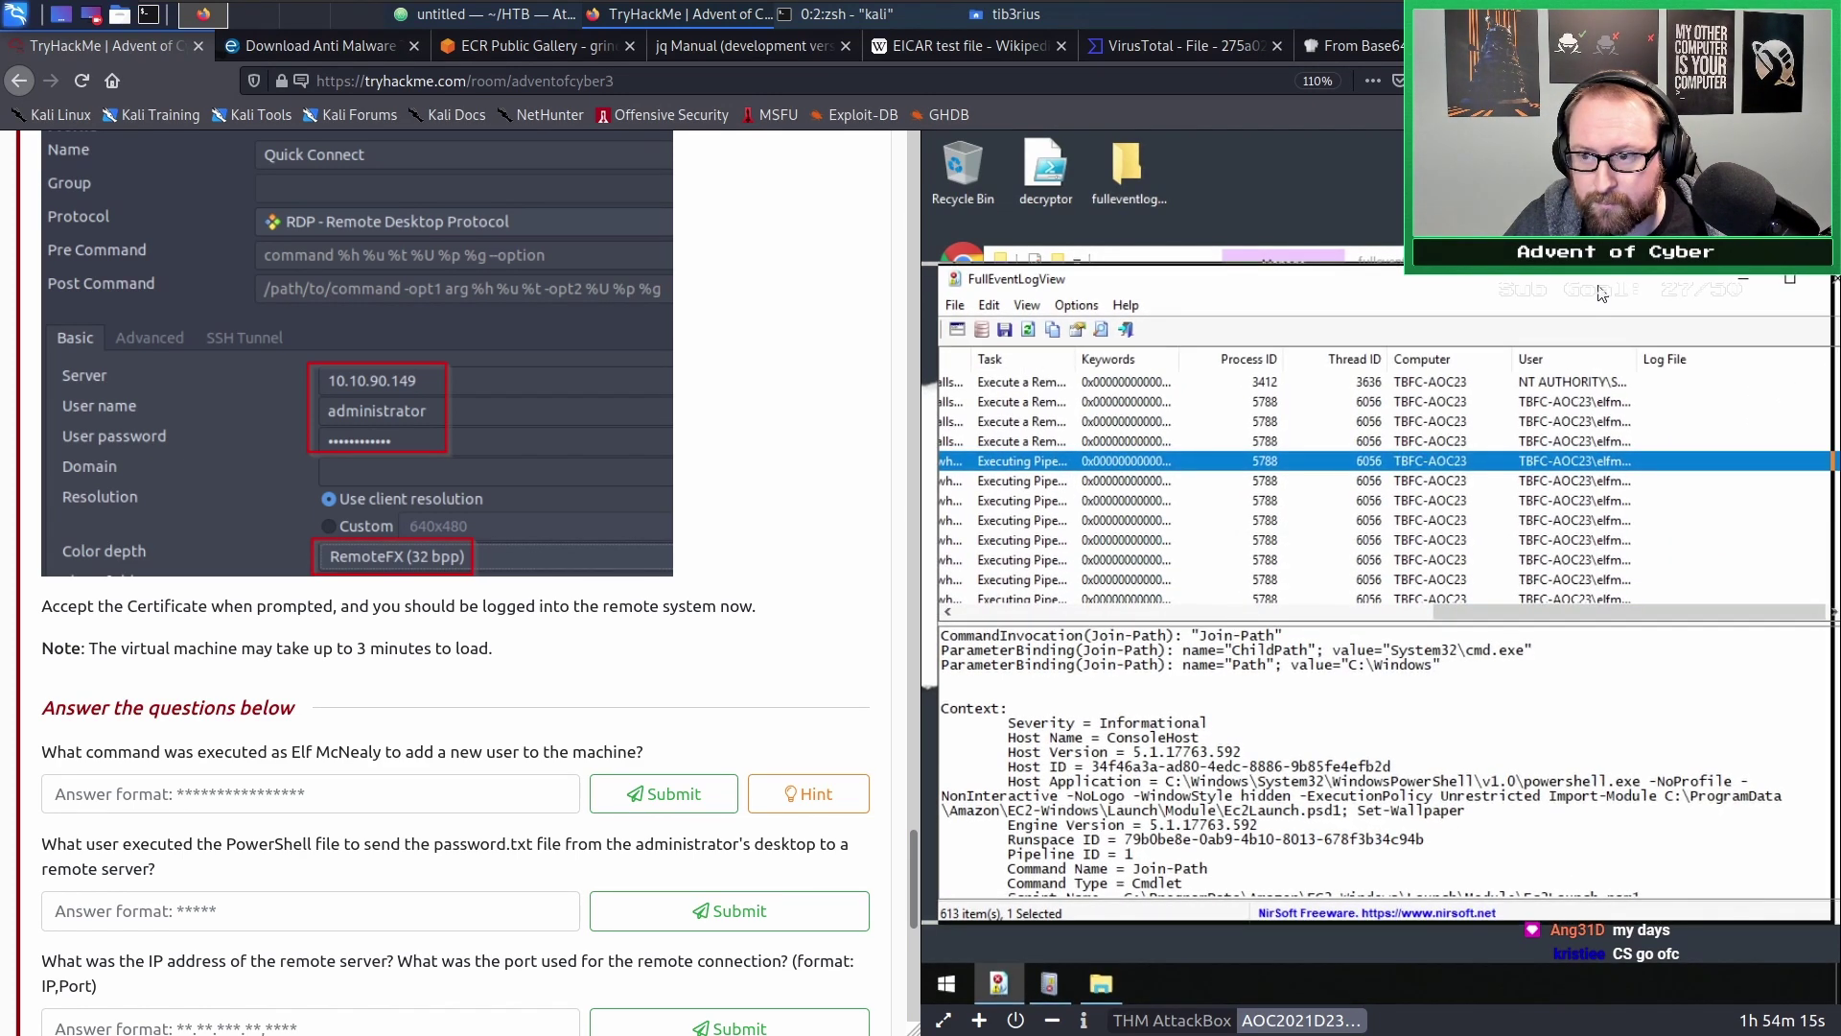
left_click_drag(1599, 290, 1569, 289)
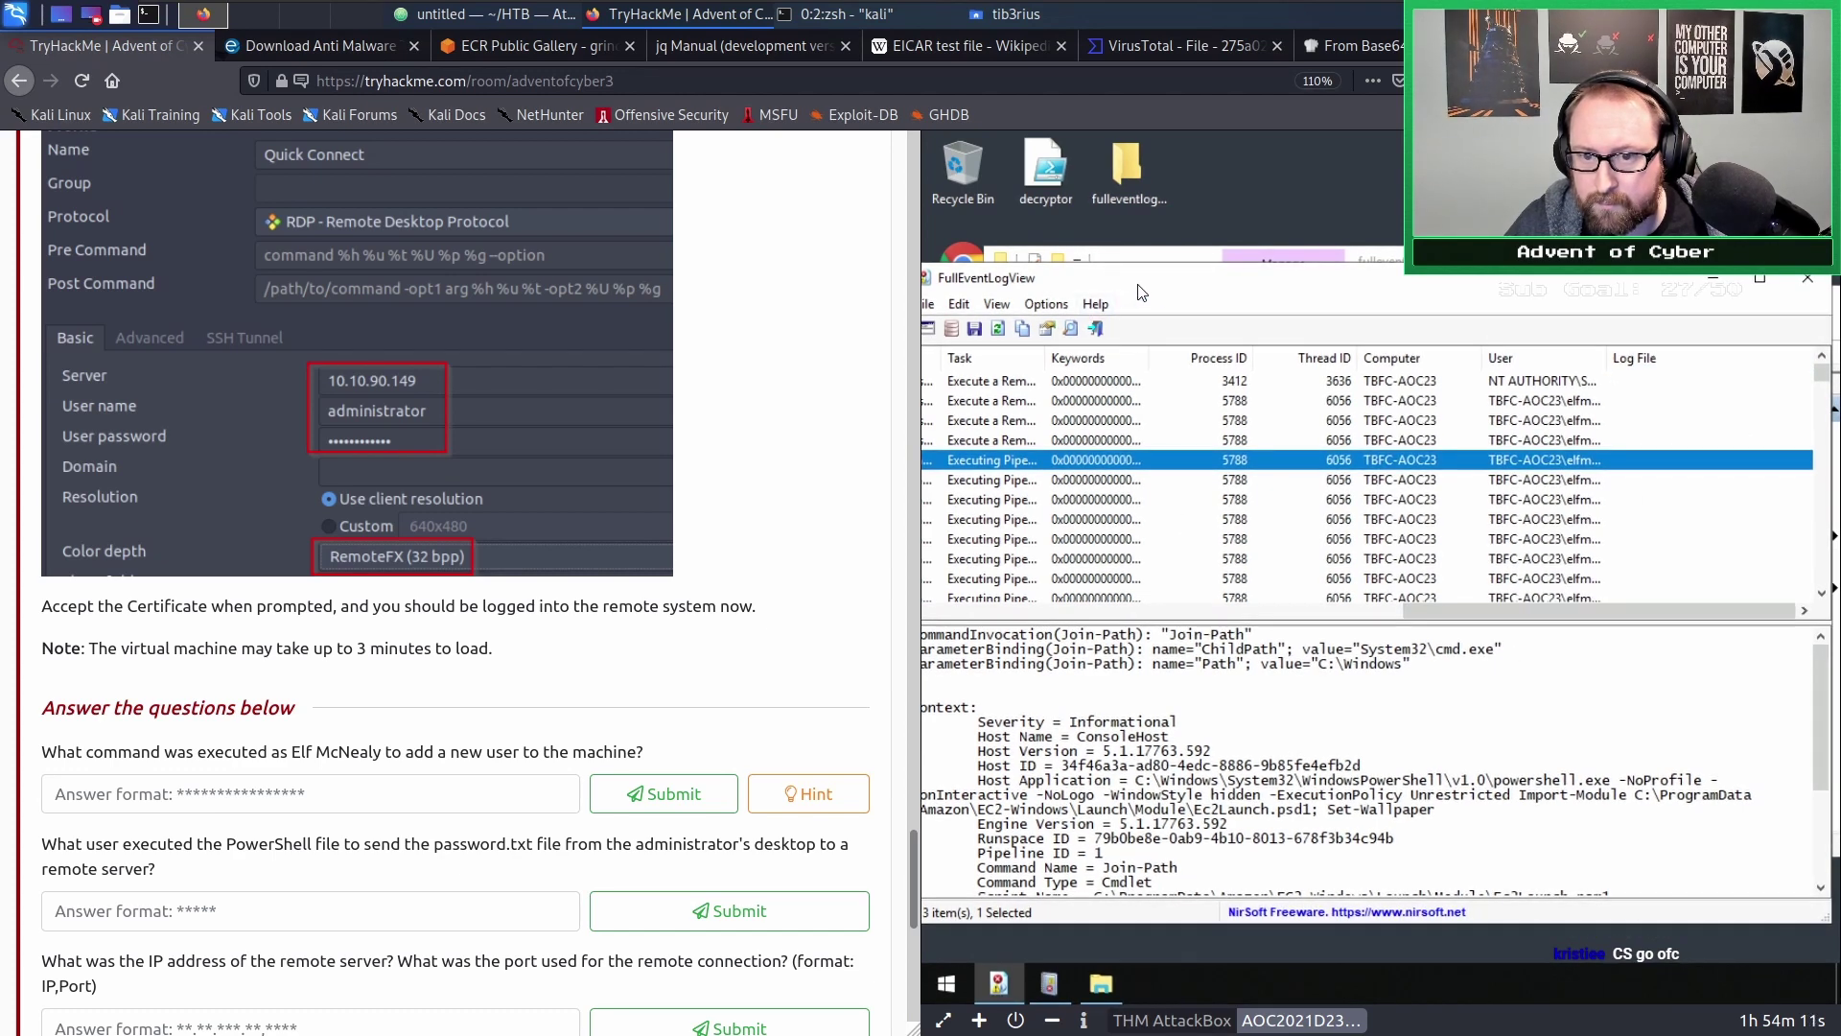
left_click_drag(1140, 291, 1181, 298)
left_click_drag(1002, 284, 1073, 300)
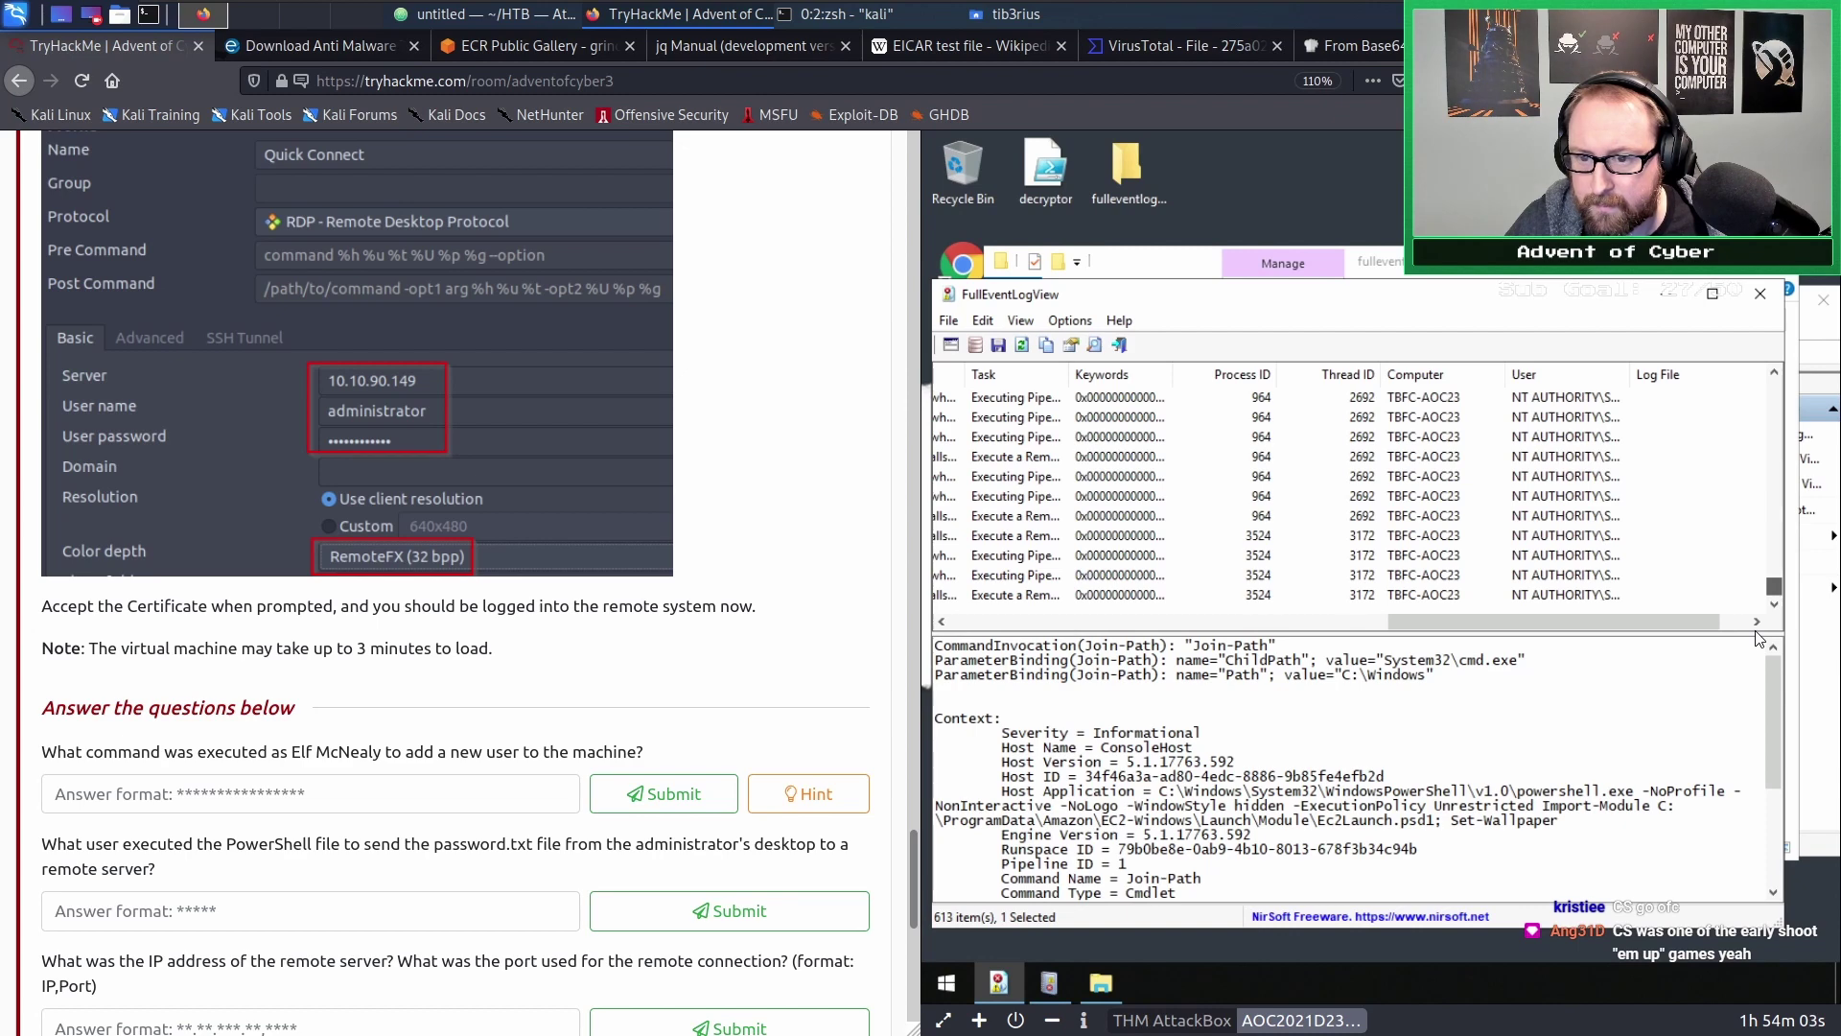
left_click_drag(1747, 554, 1747, 438)
scroll(1062, 427, "up", 3)
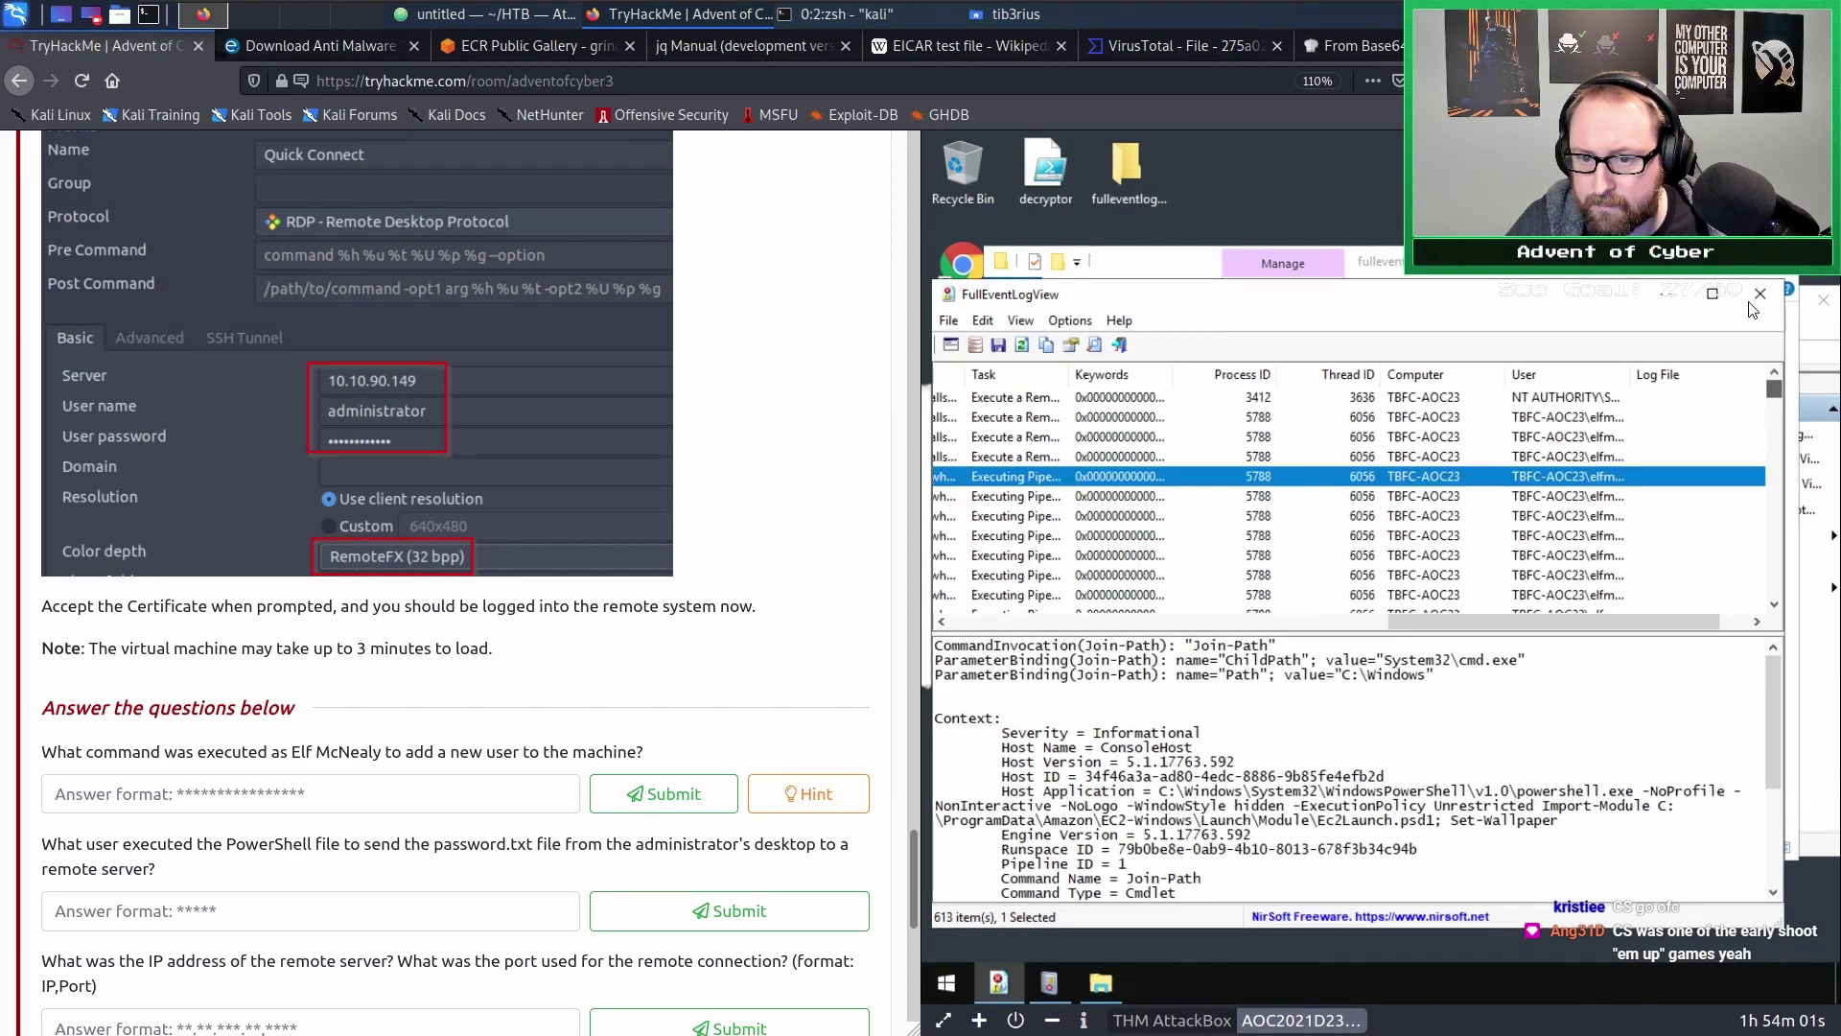
key("Up")
key("Up")
key("Up")
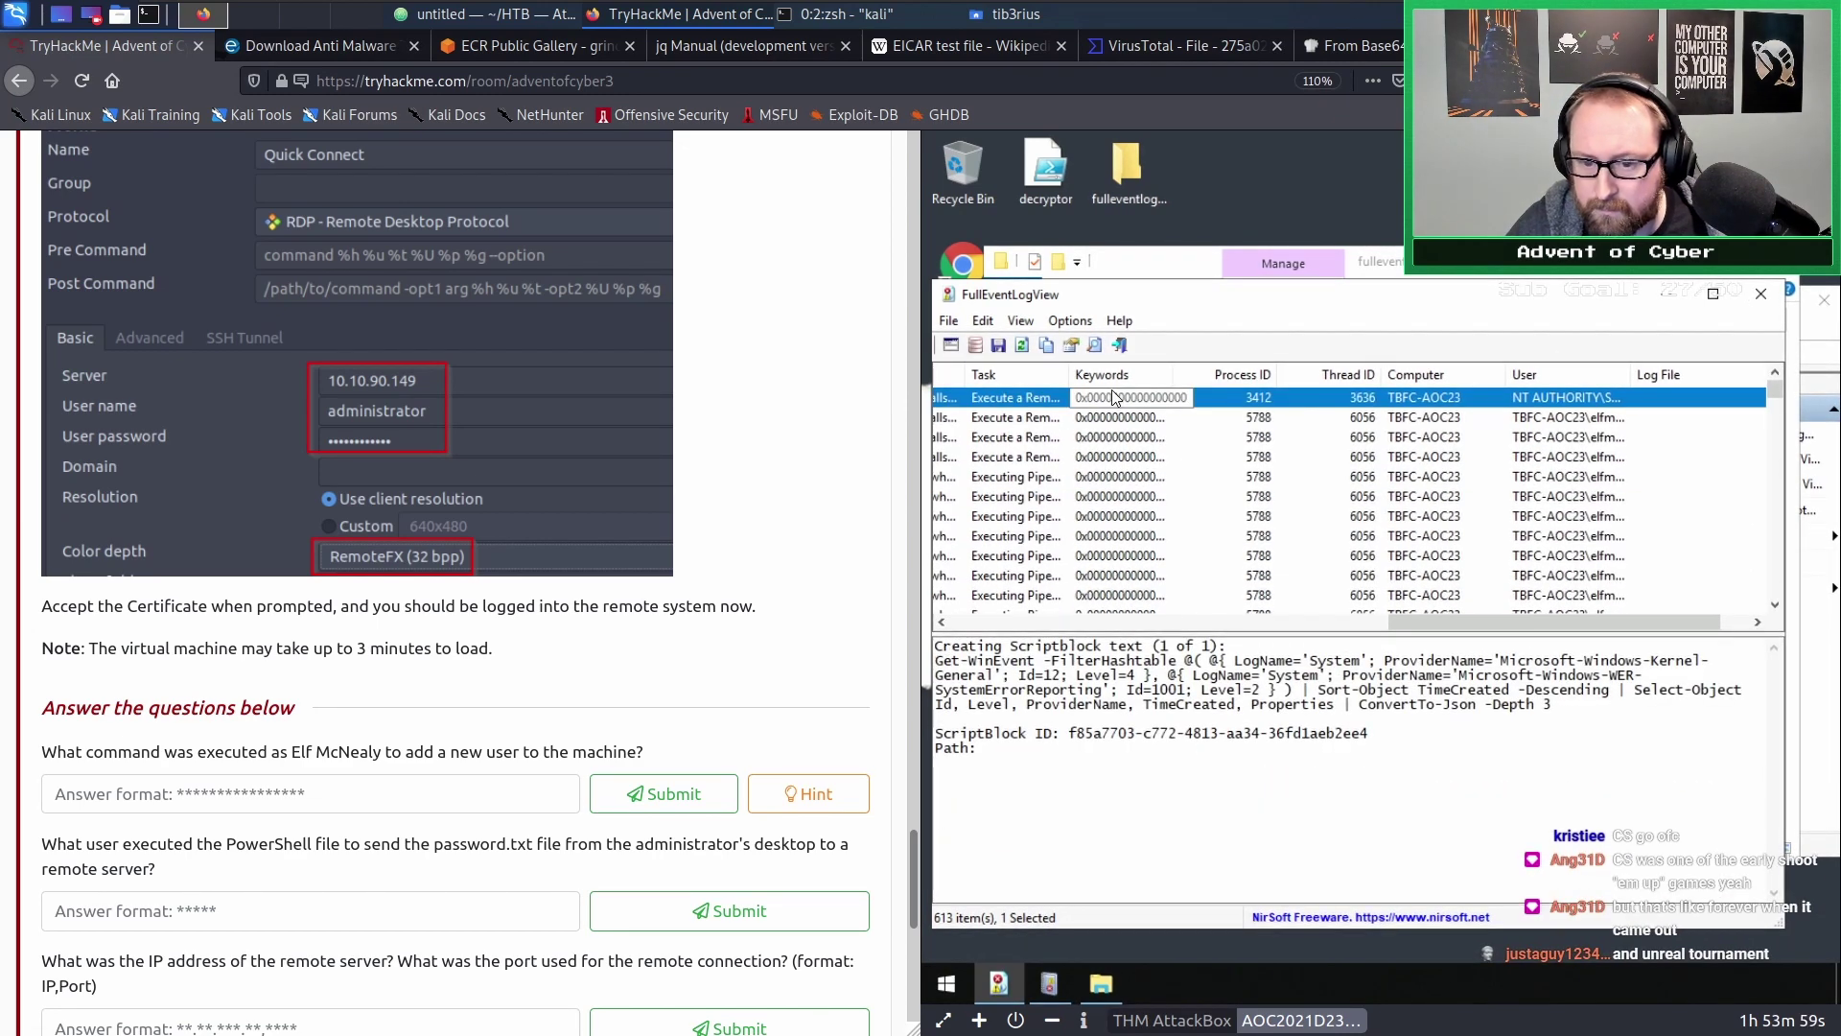
key("Down")
key("Down")
key("Down")
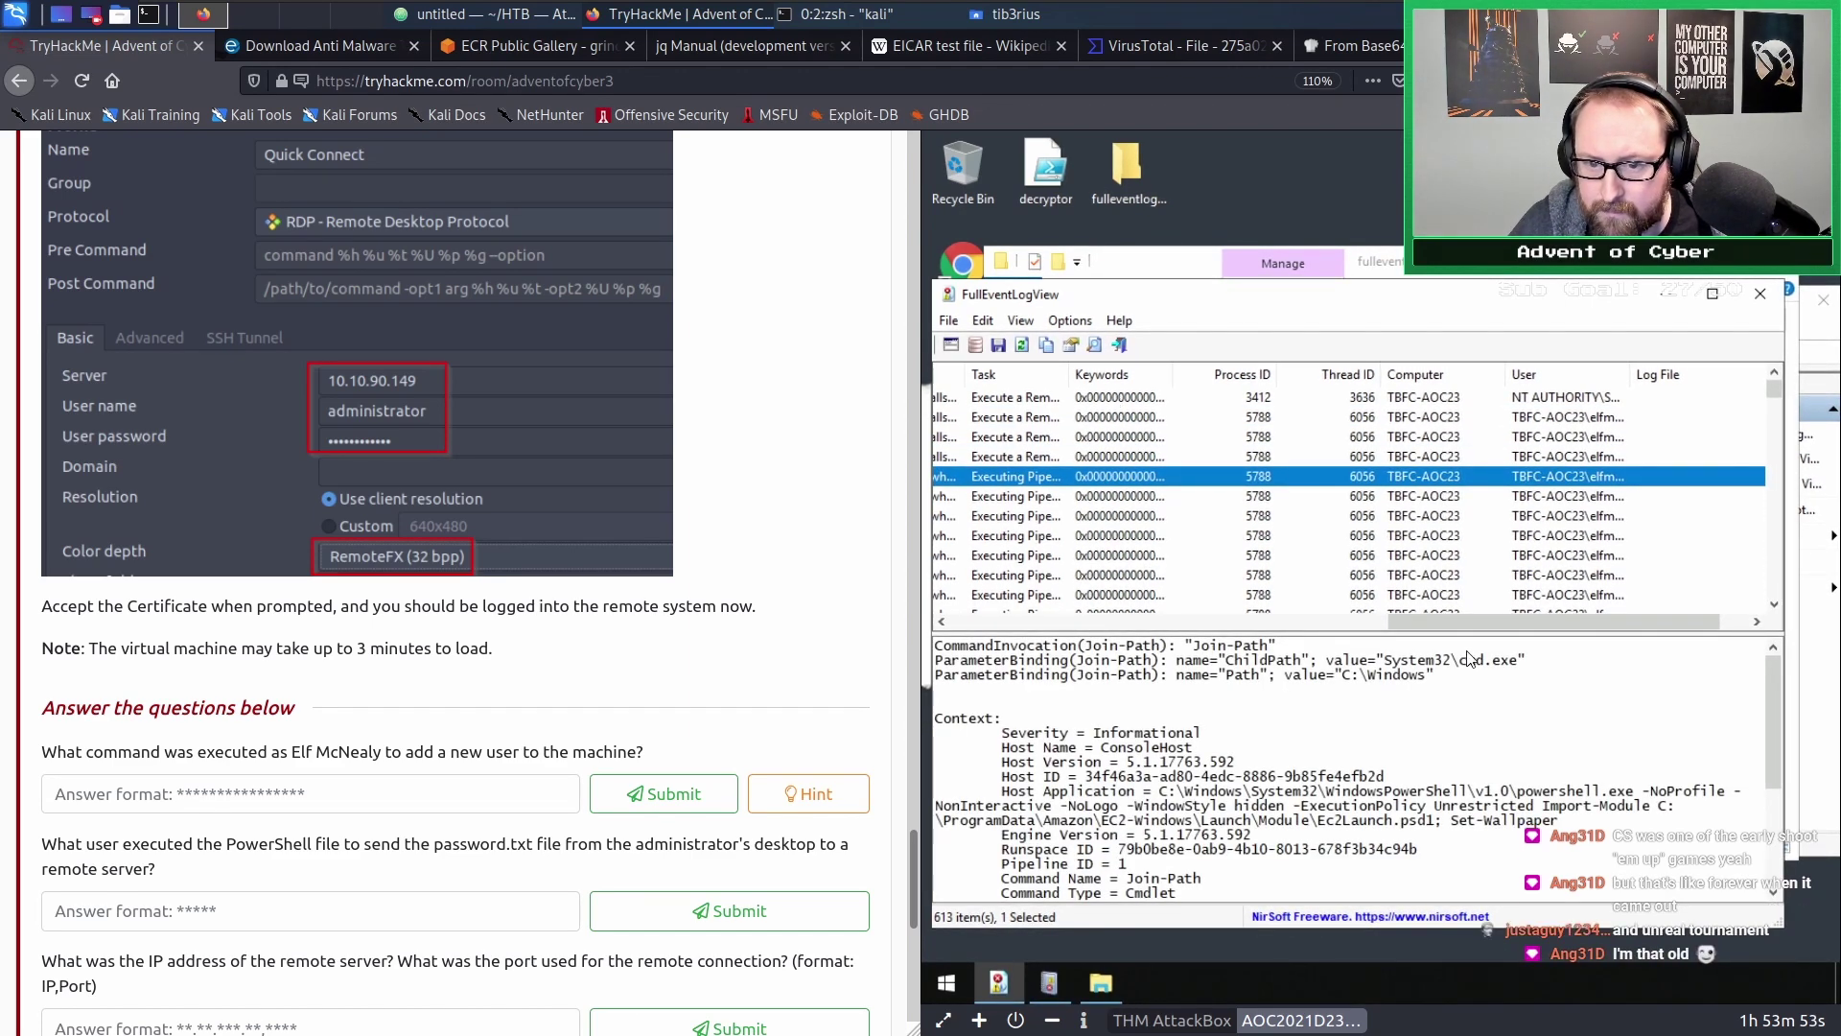
- Widen the User and Description columns and scroll through the PowerShell events
left_click_drag(1462, 623, 1577, 612)
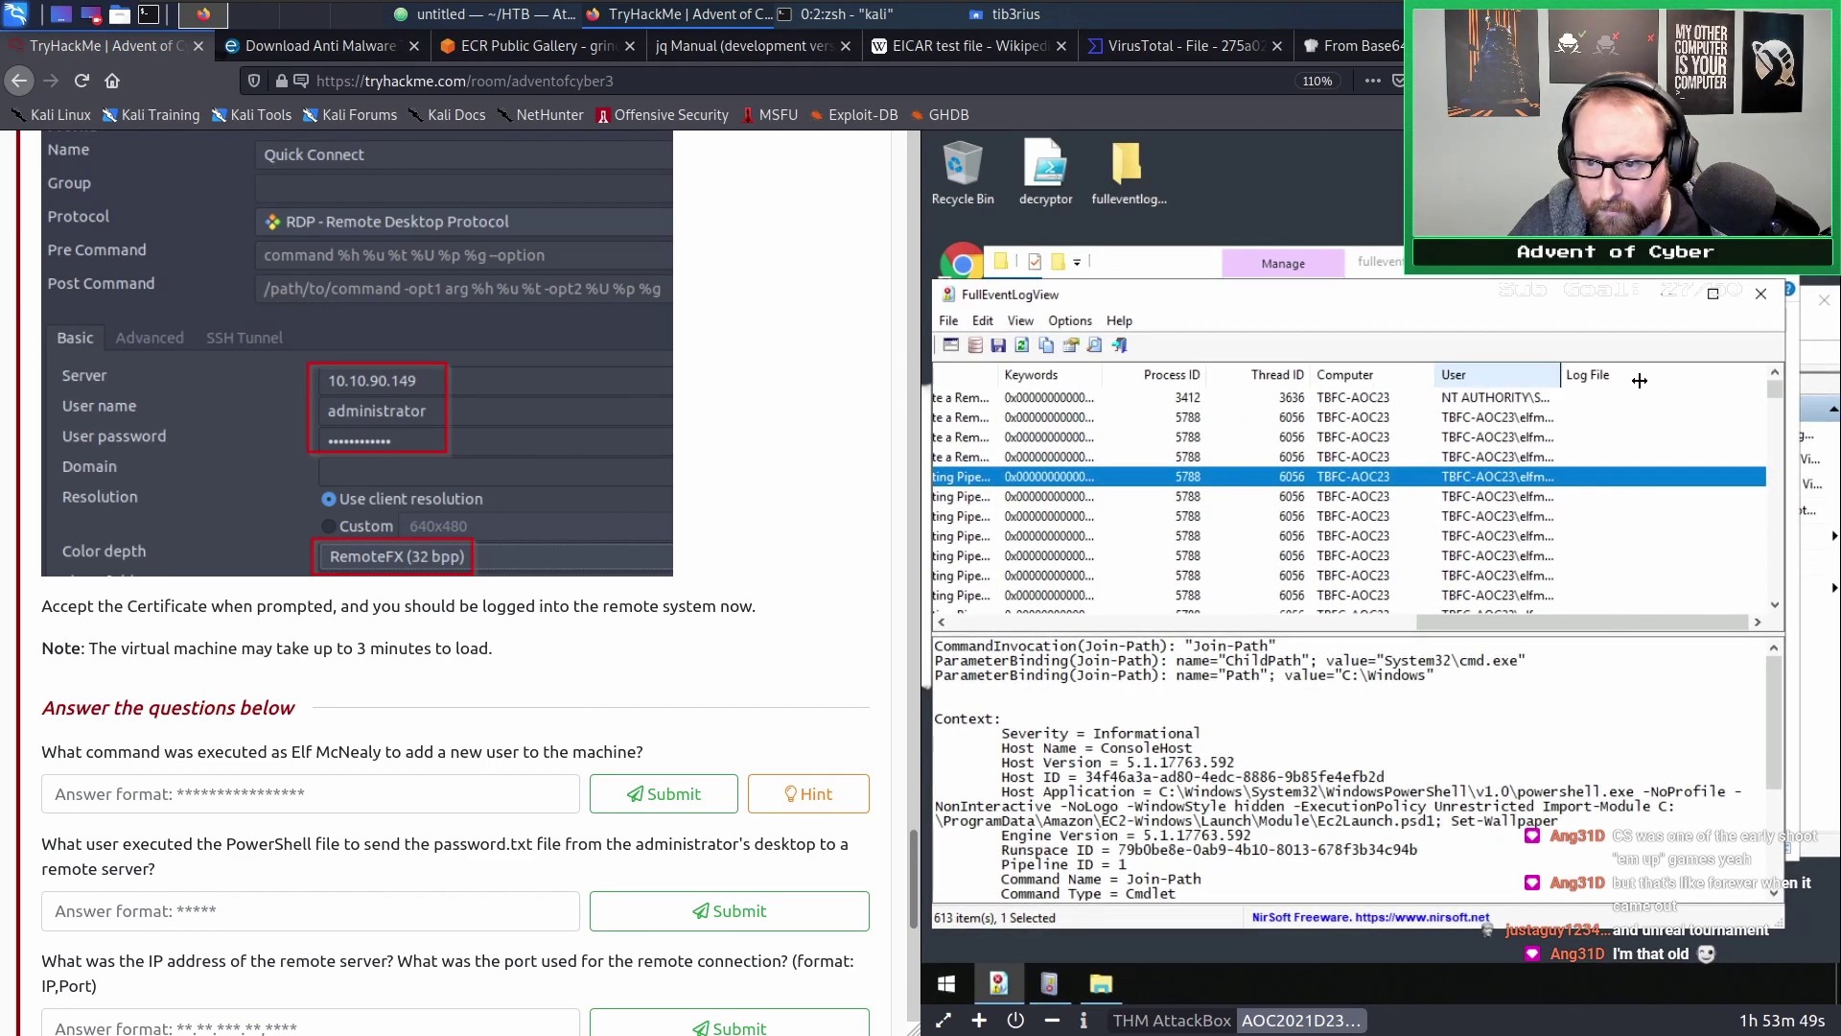
left_click_drag(1696, 382, 1695, 382)
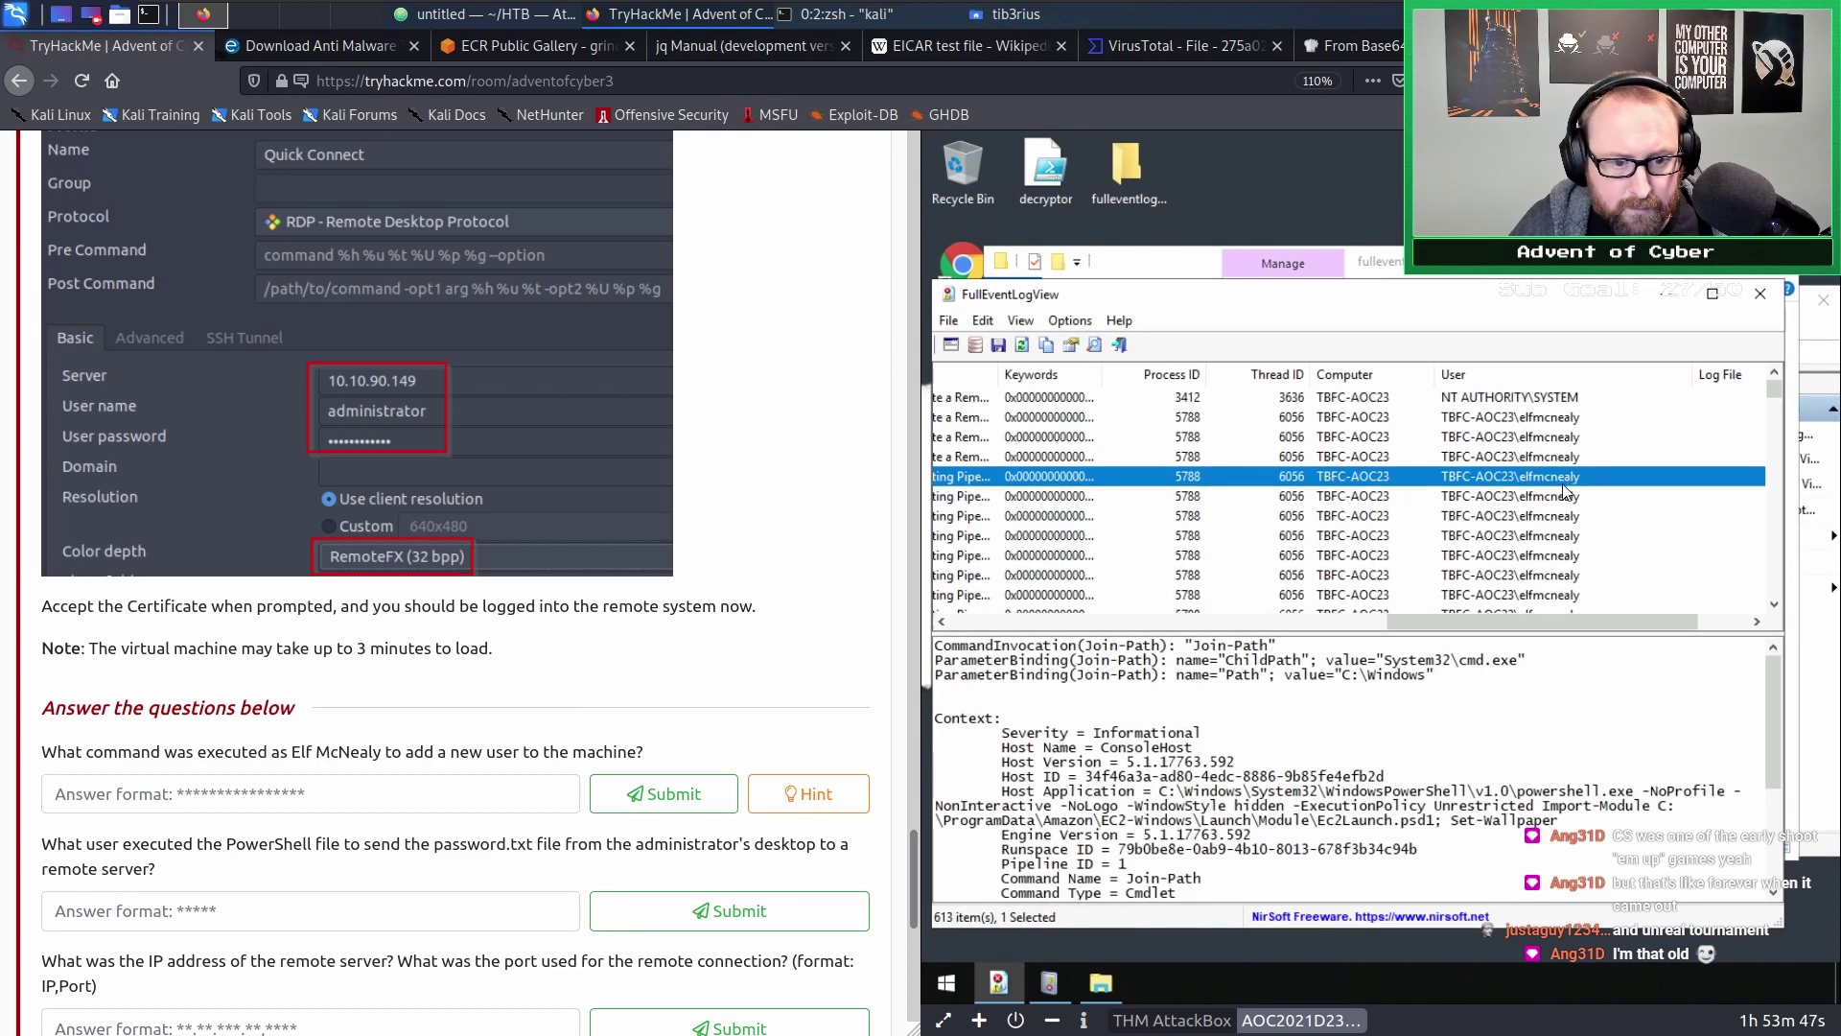
left_click_drag(1486, 625, 1262, 618)
left_click_drag(1400, 374, 1464, 374)
left_click_drag(1619, 384, 1611, 386)
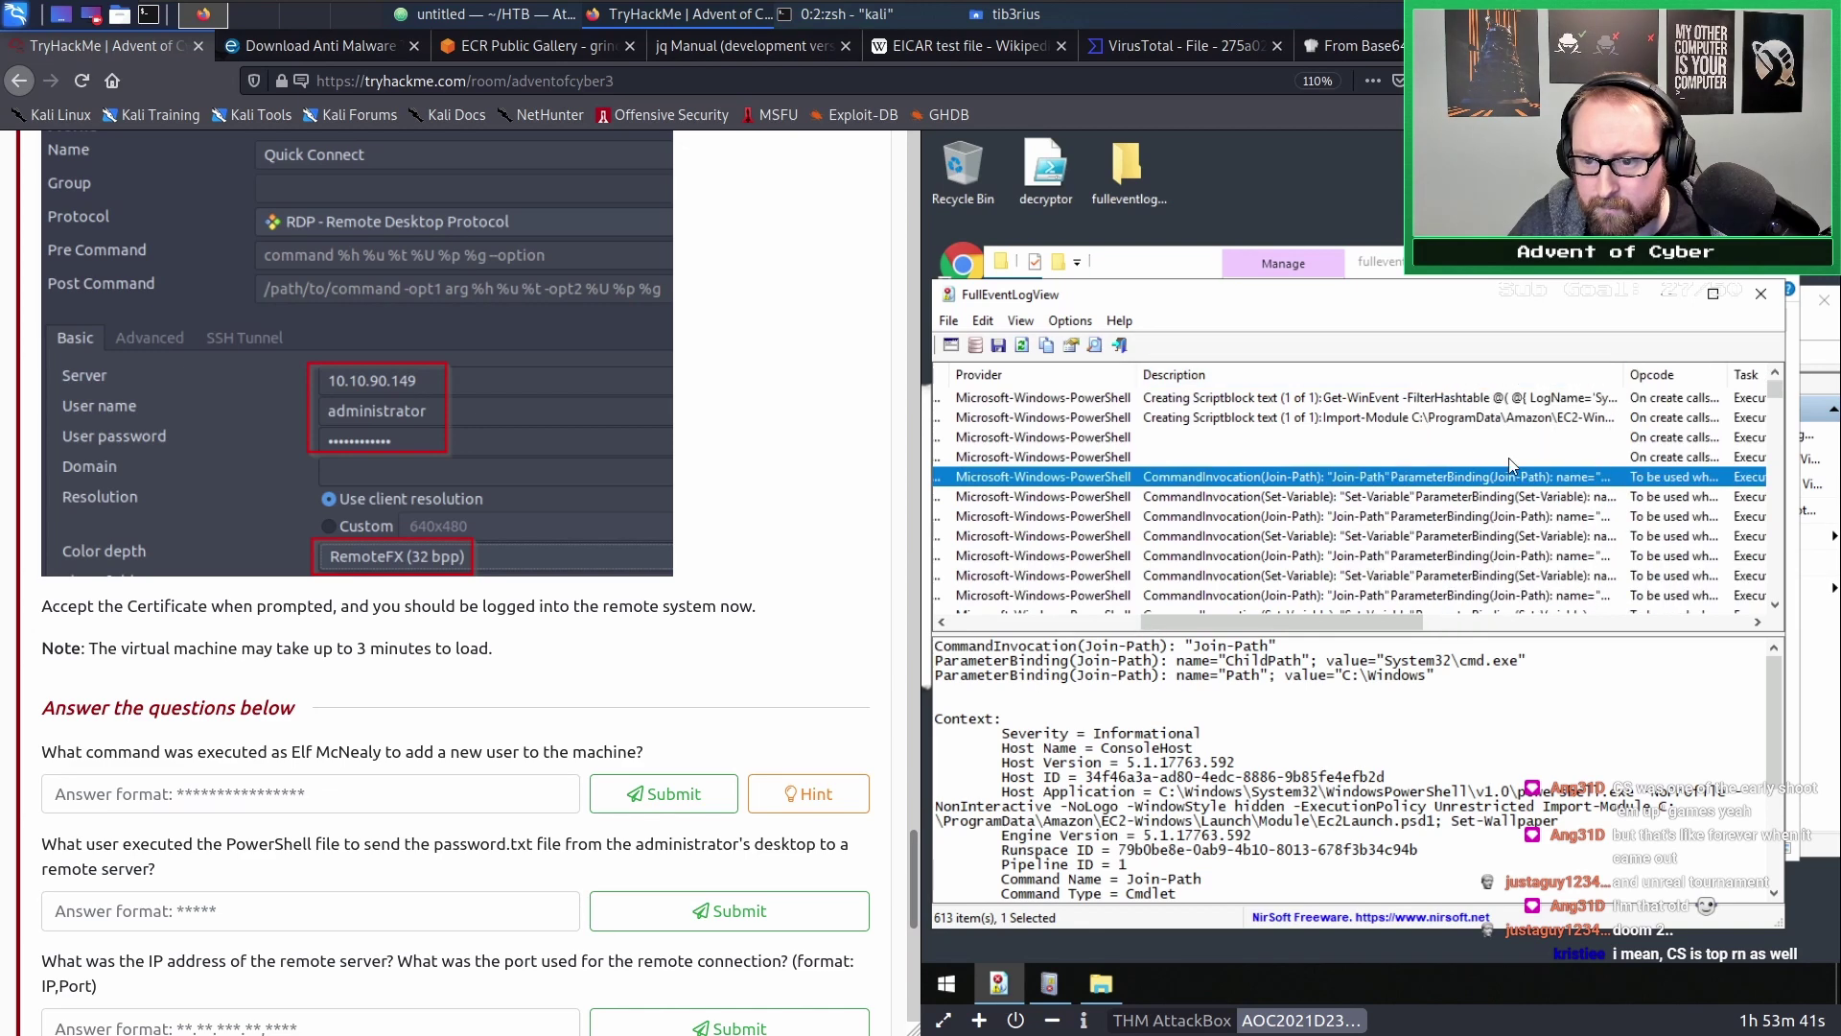
scroll(1494, 479, "down", 5)
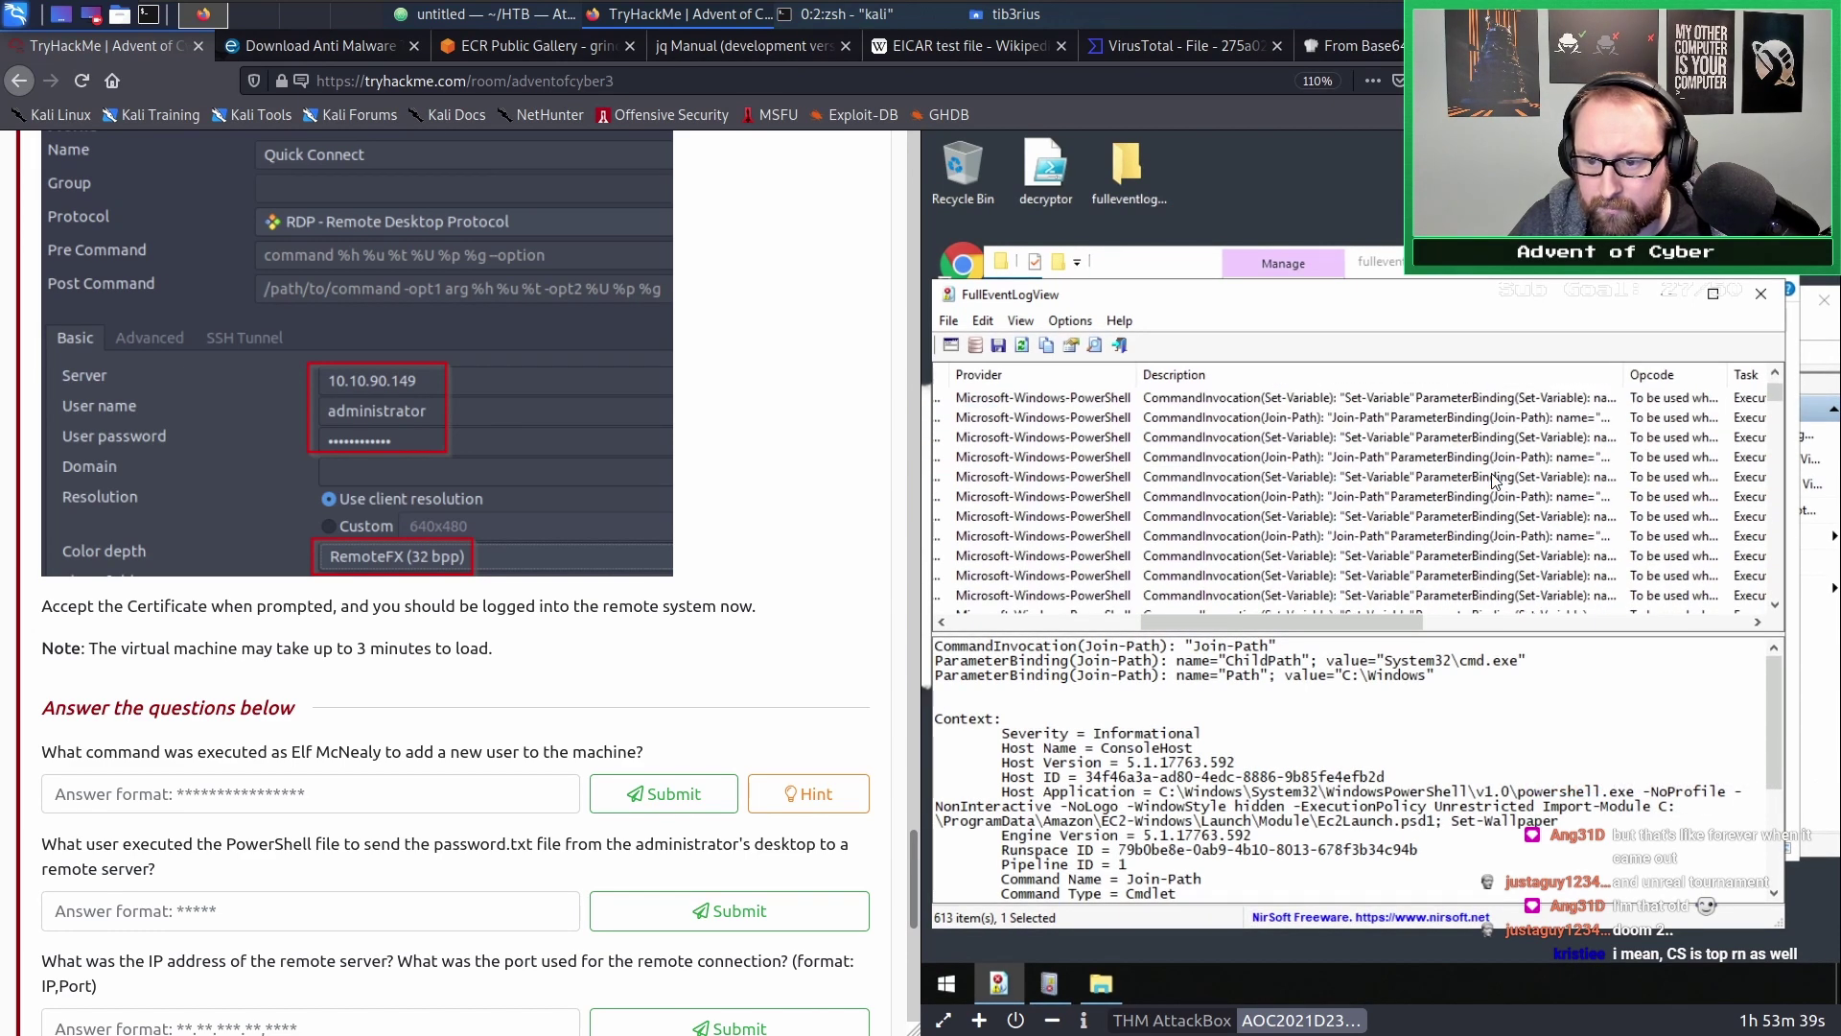
scroll(1494, 480, "down", 3)
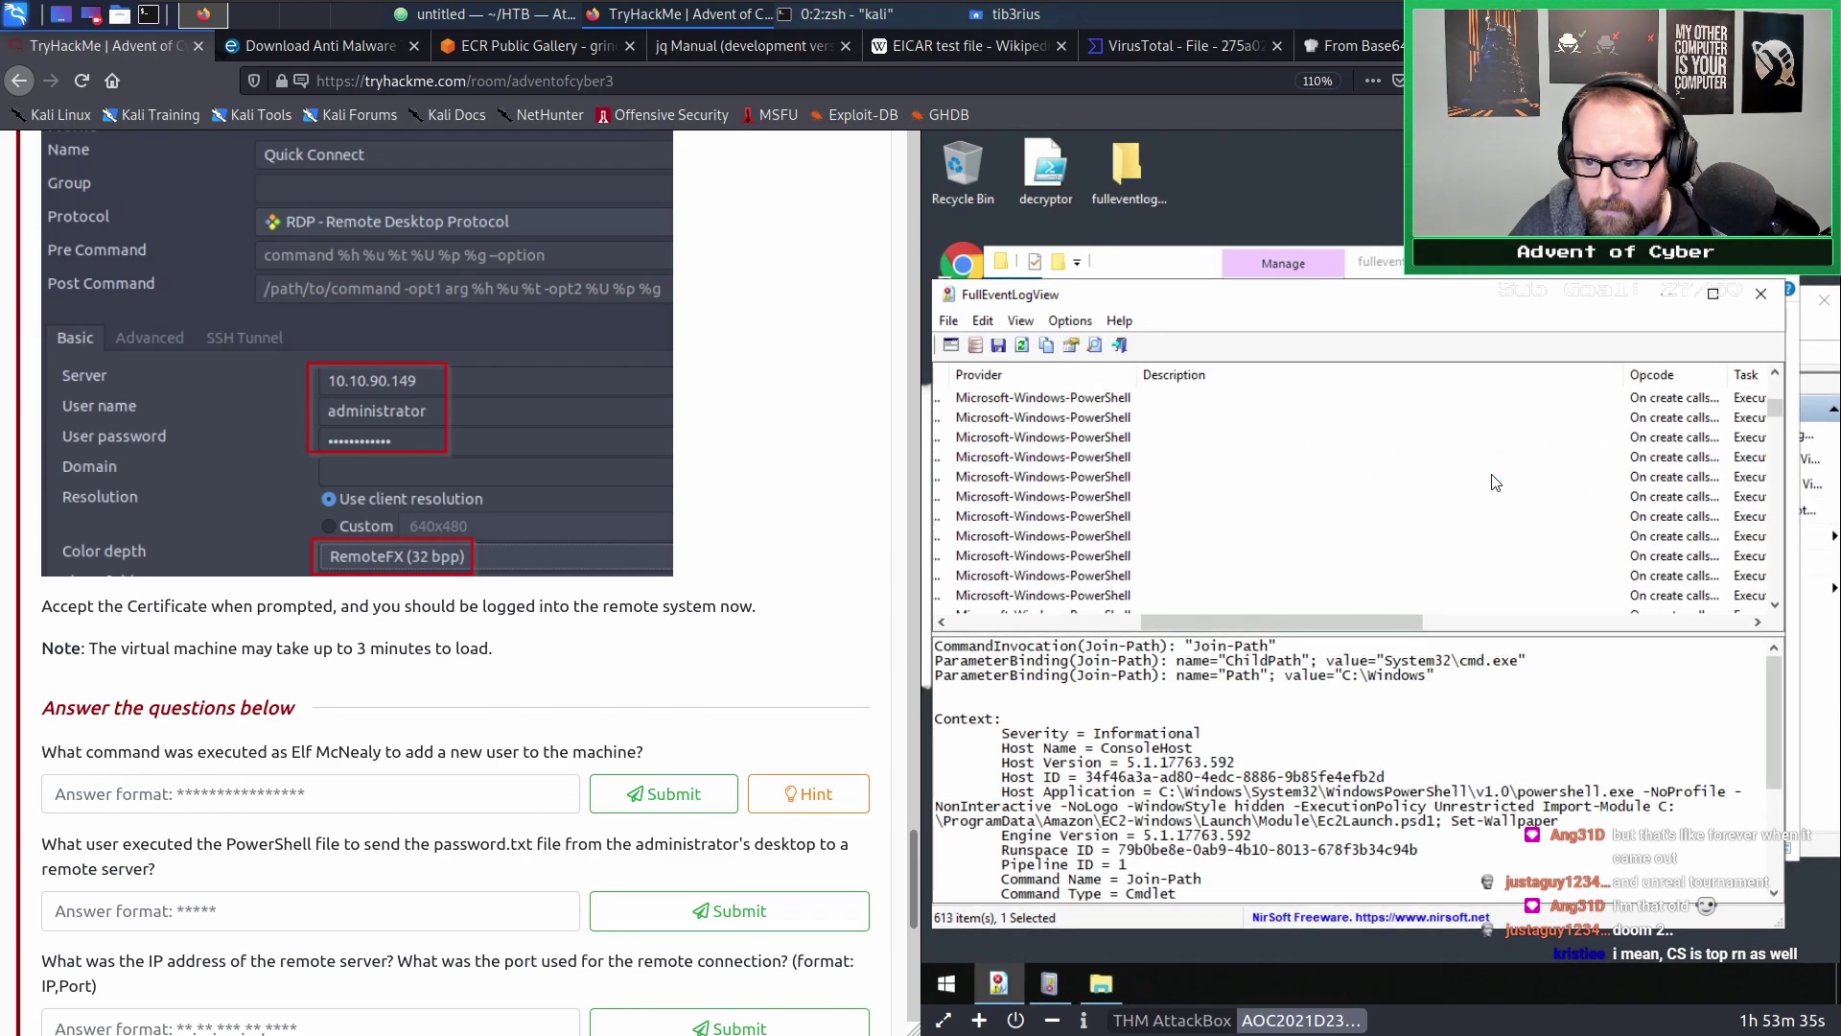
scroll(1494, 480, "down", 2)
scroll(1486, 517, "down", 4)
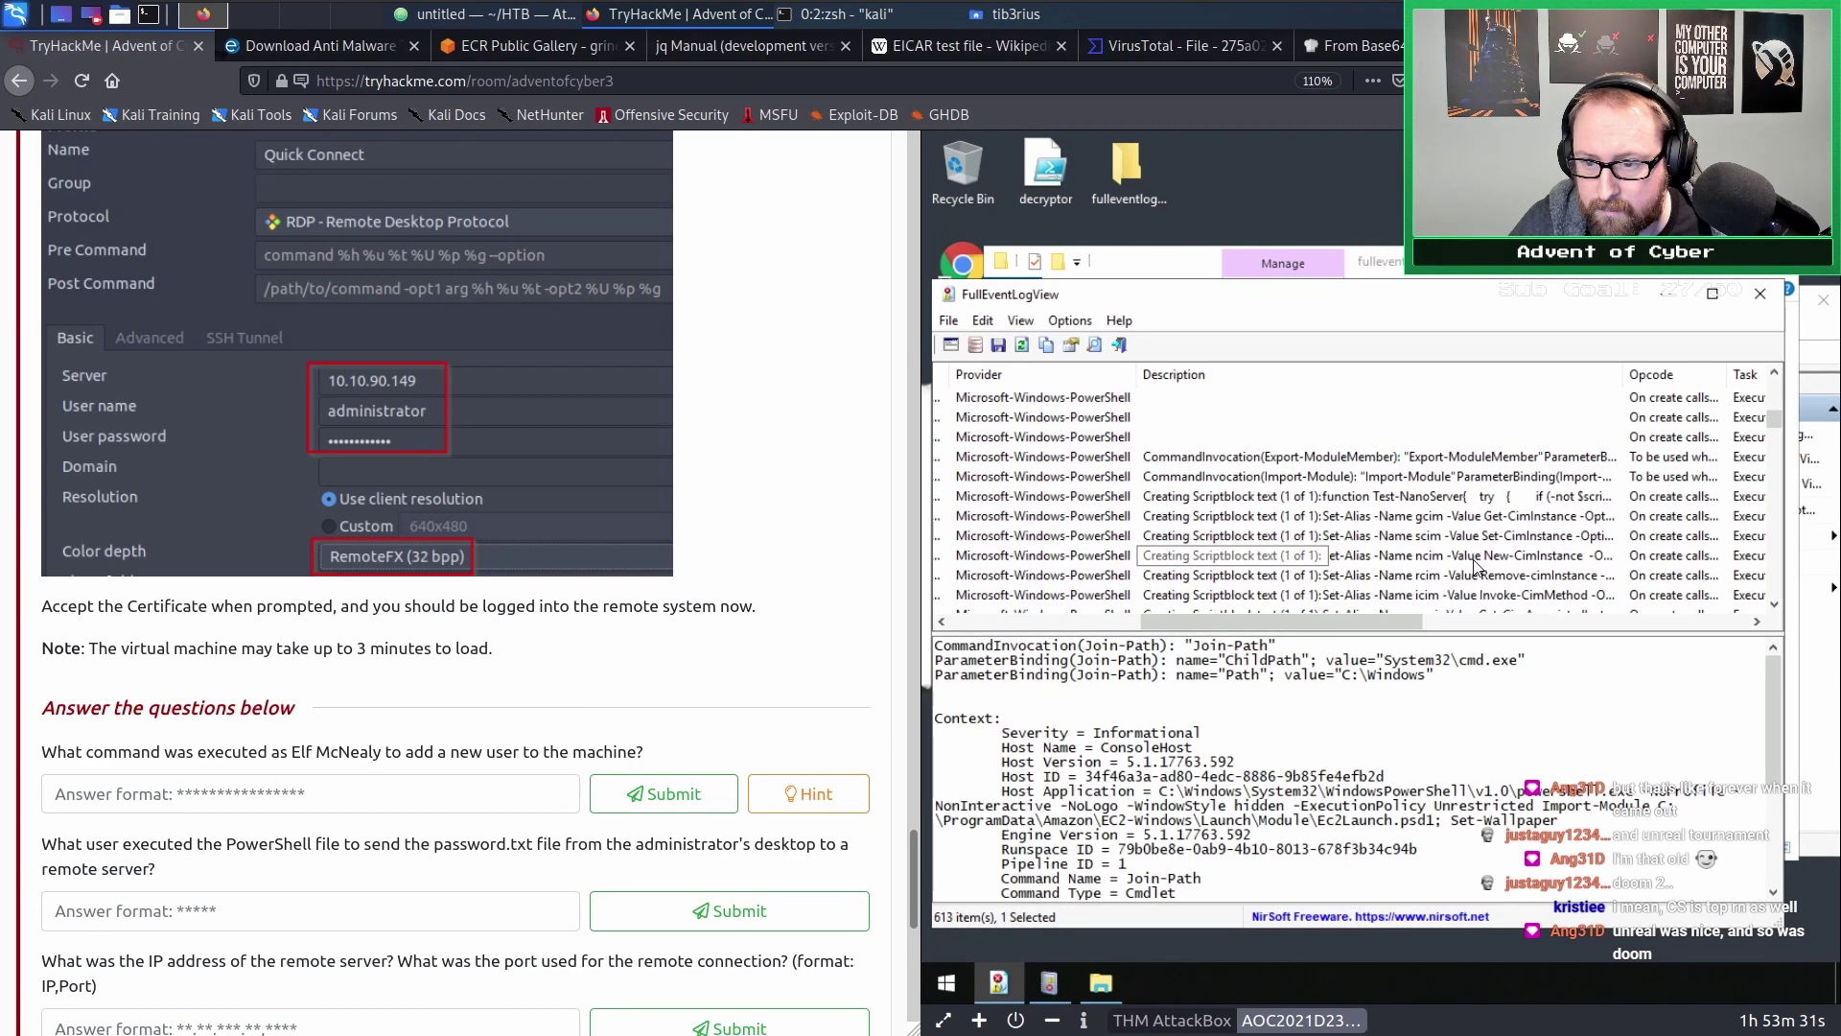
scroll(1474, 565, "down", 1)
scroll(1477, 564, "down", 3)
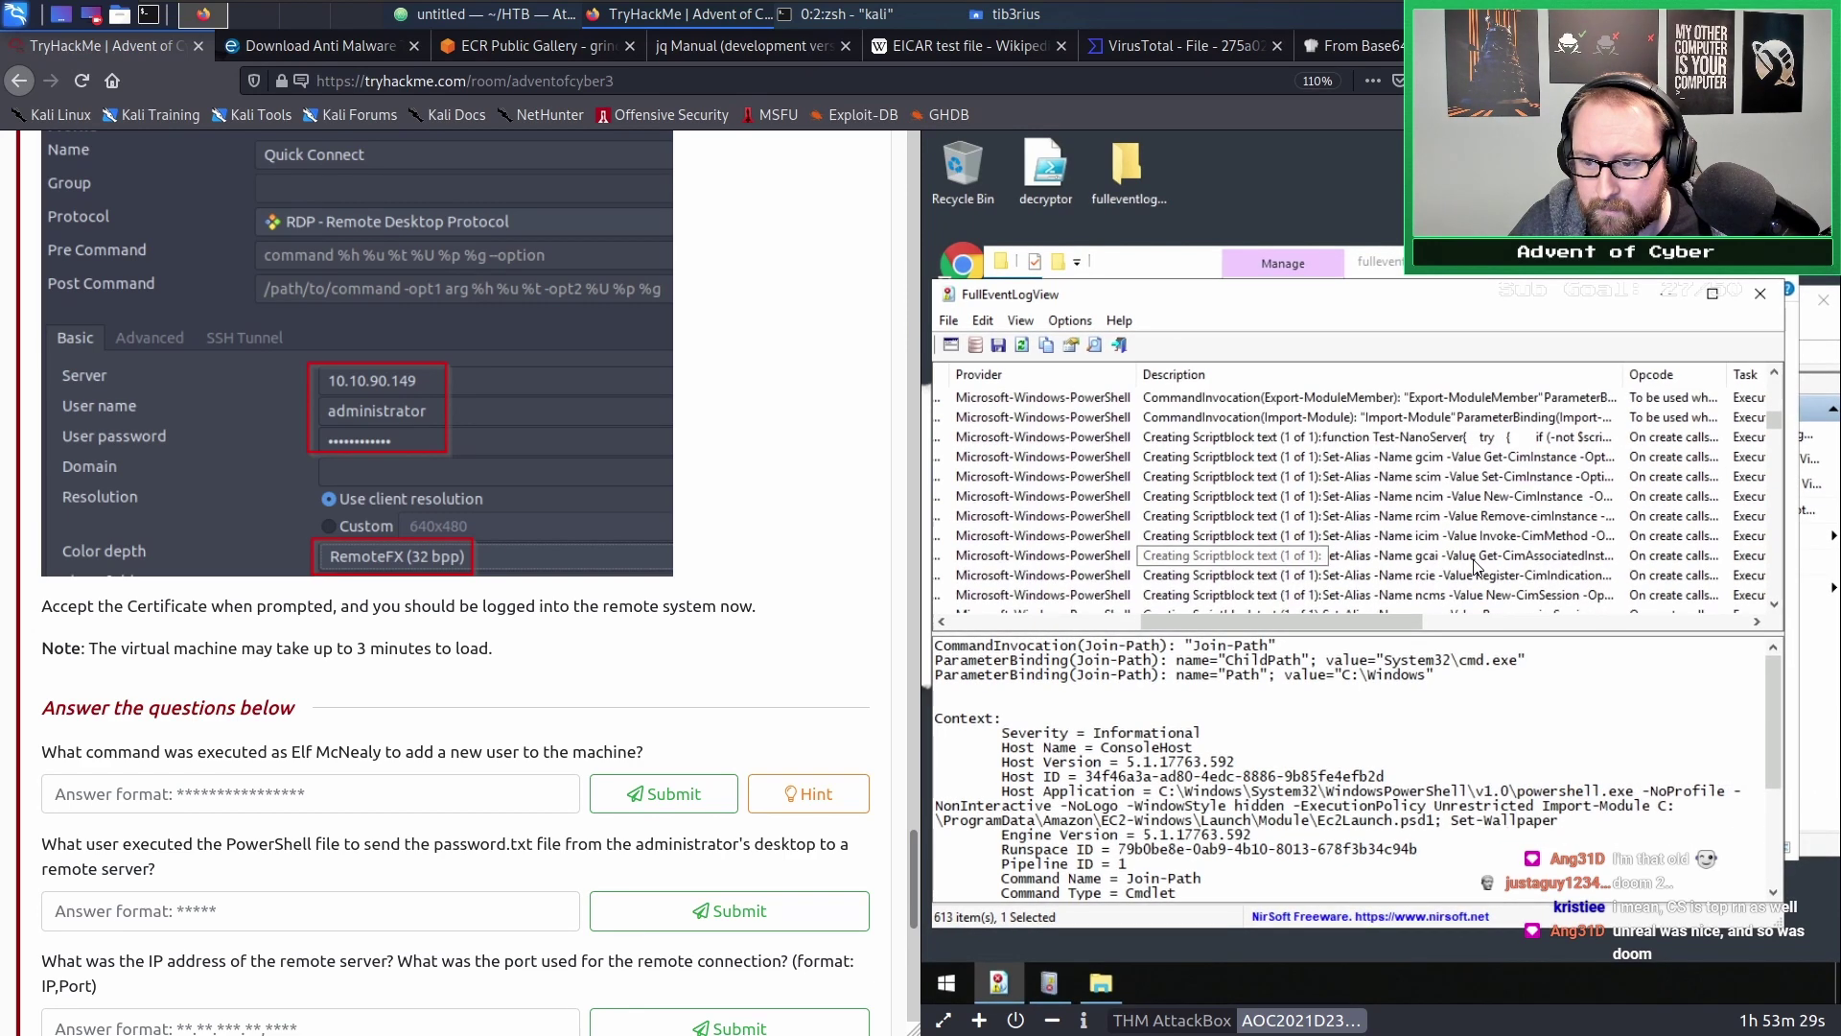
left_click_drag(1774, 422, 1758, 652)
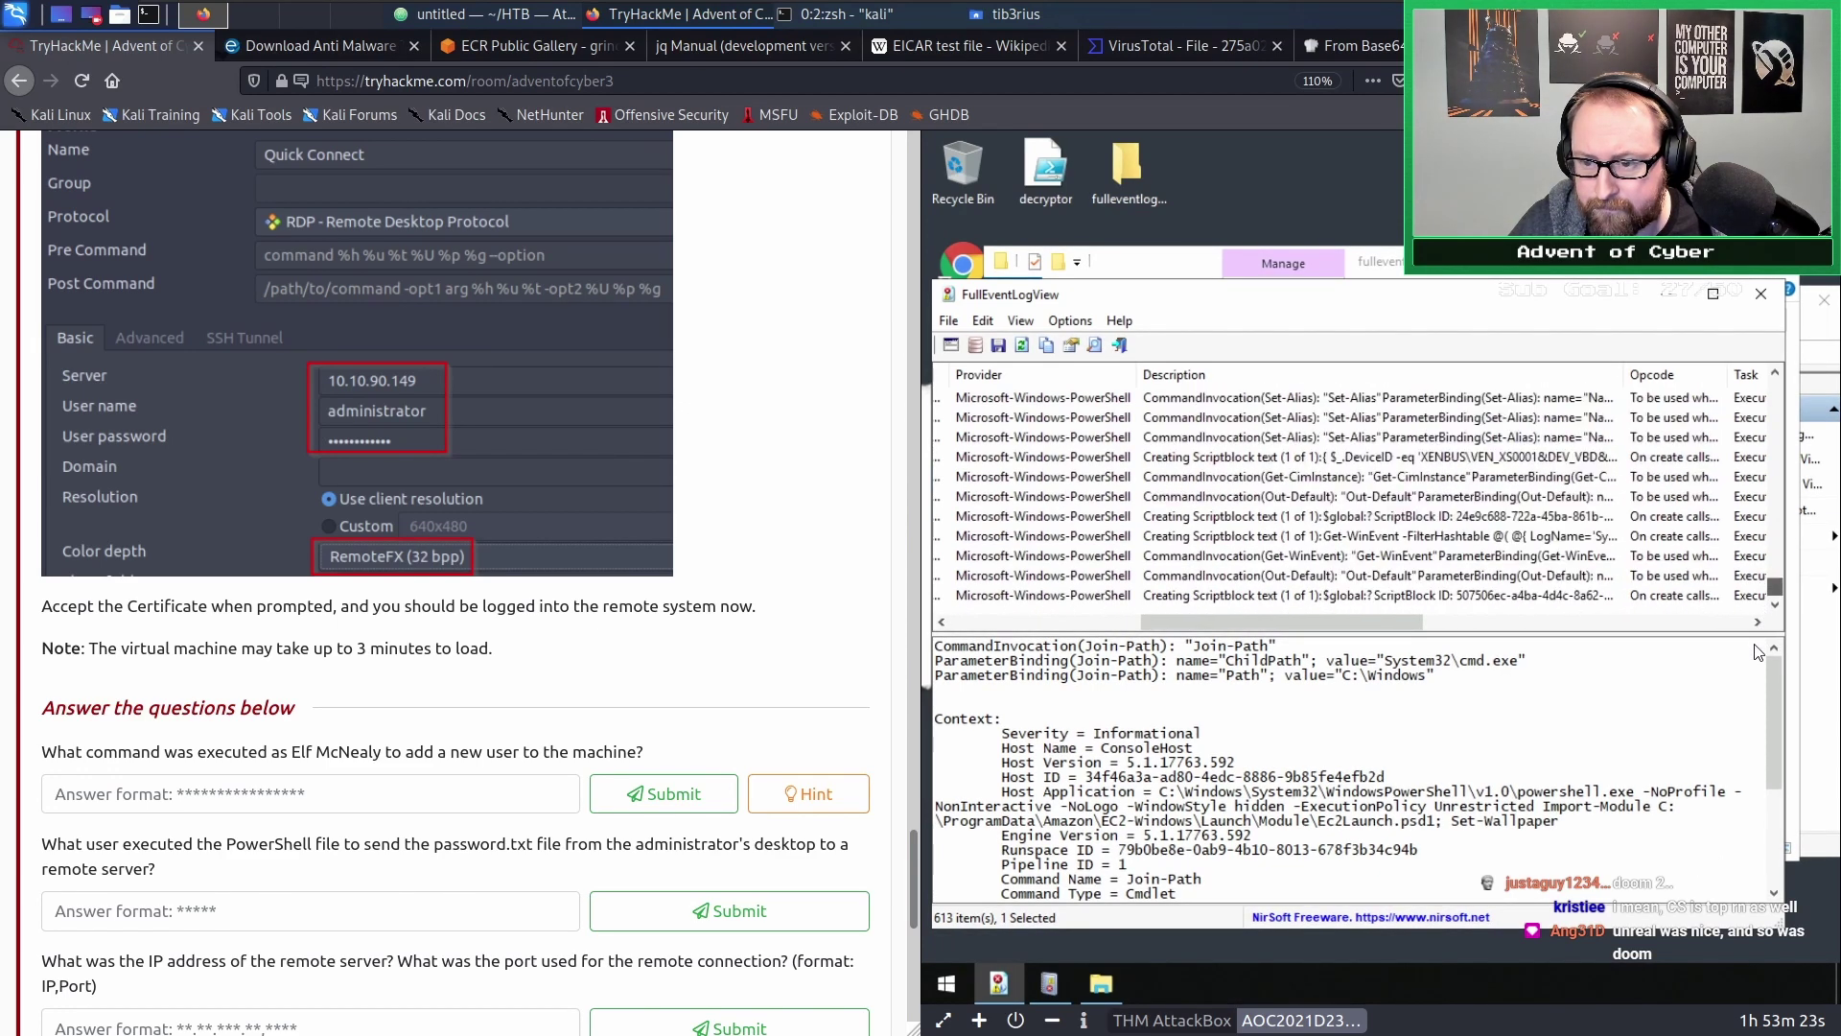
- Add a description-string filter of *user*, cutting the list from 613 to 330 events
left_click(950, 346)
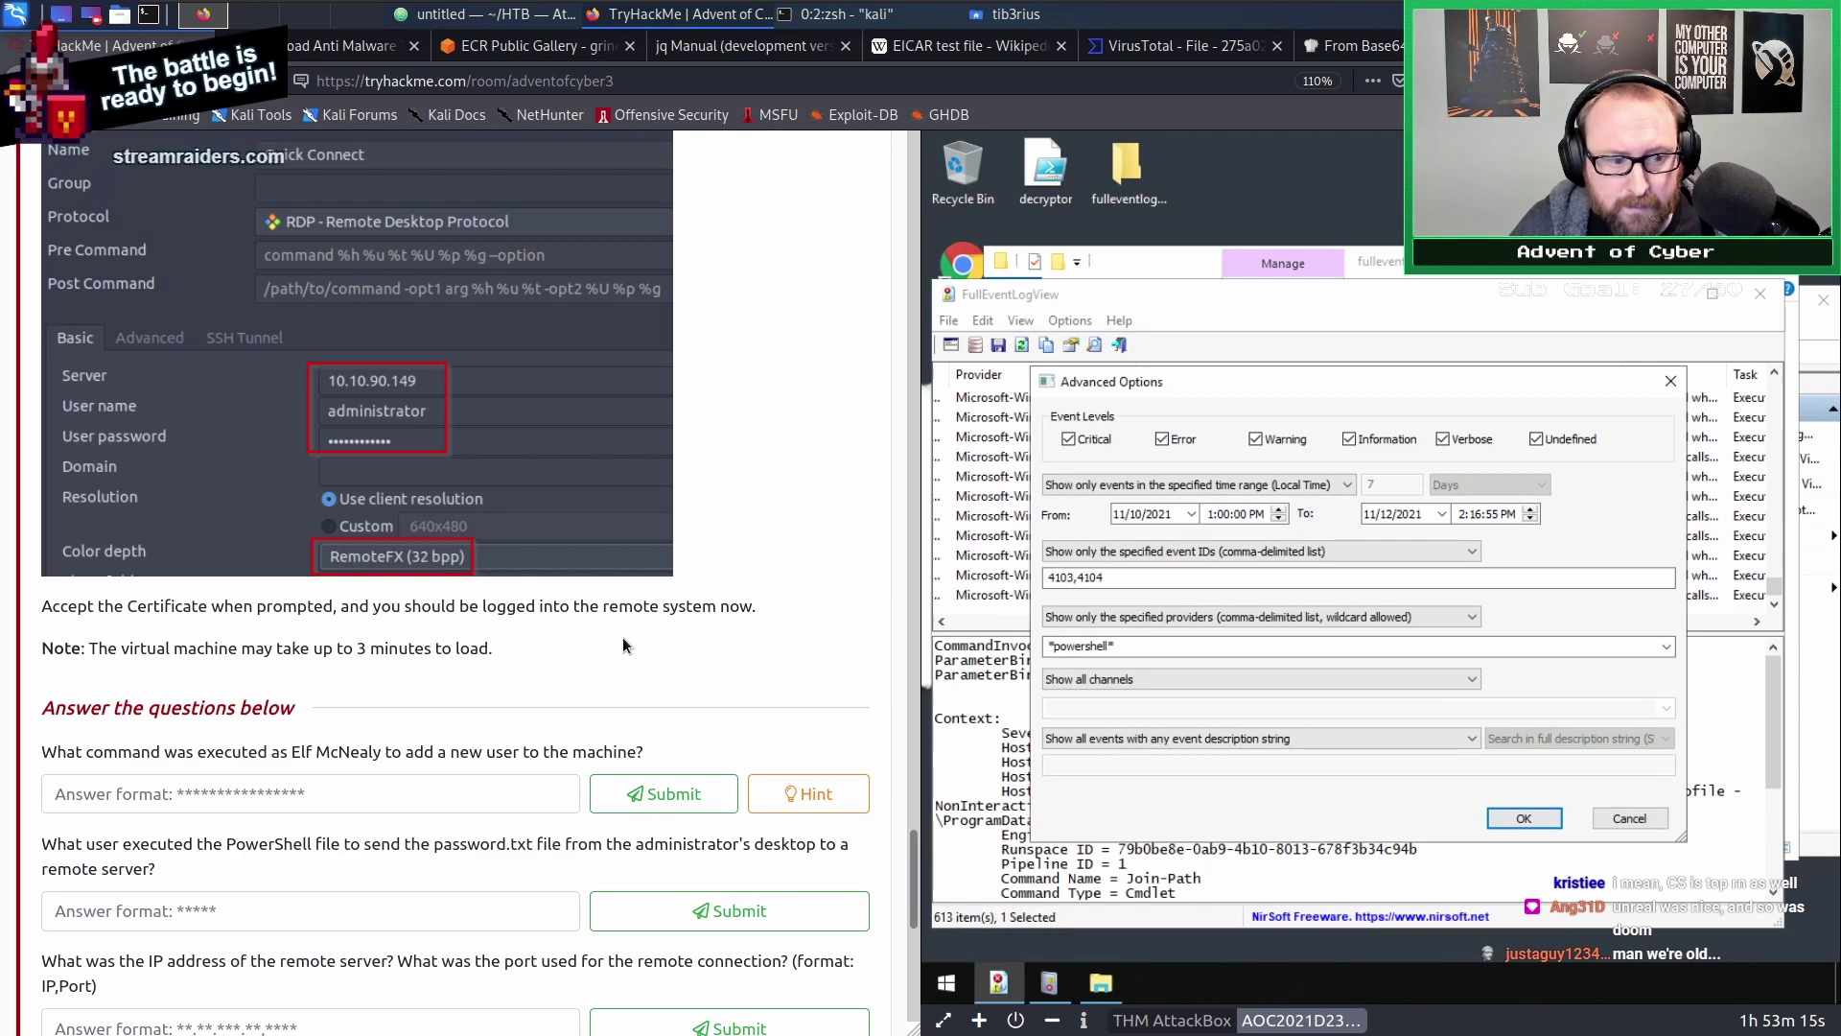
scroll(623, 645, "up", 8)
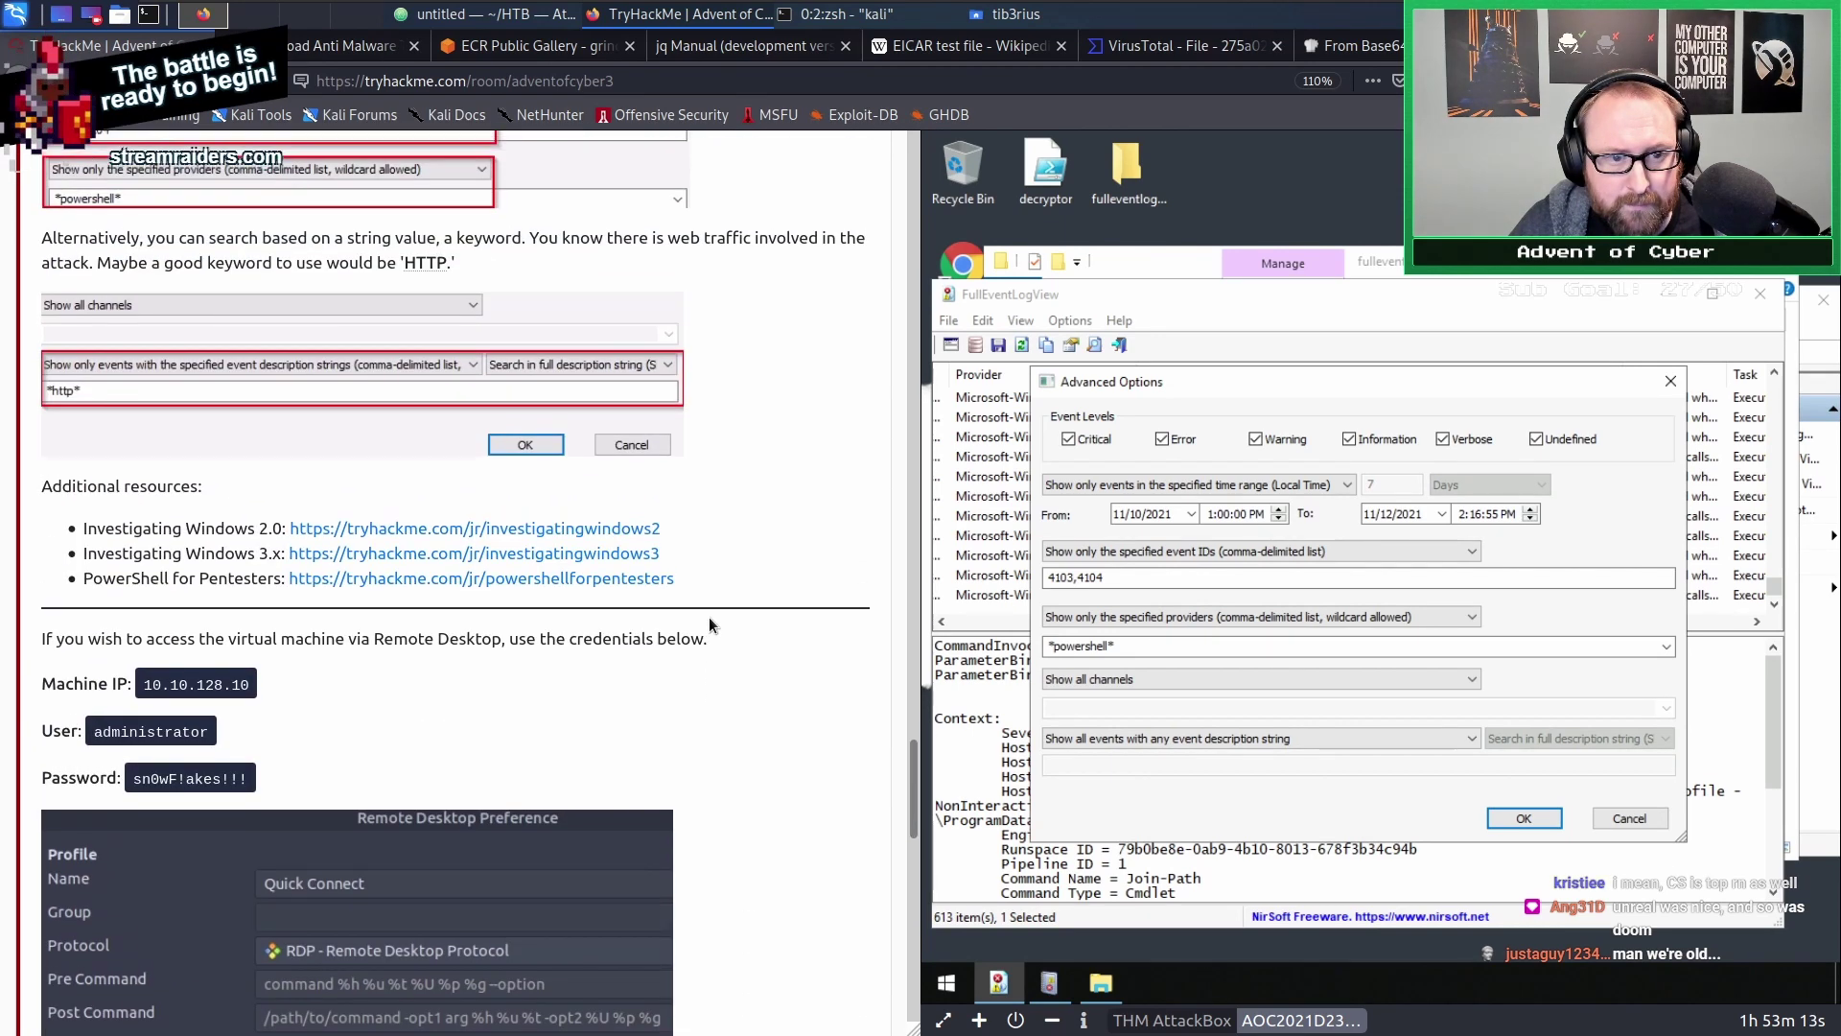
scroll(709, 619, "up", 3)
left_click(1146, 744)
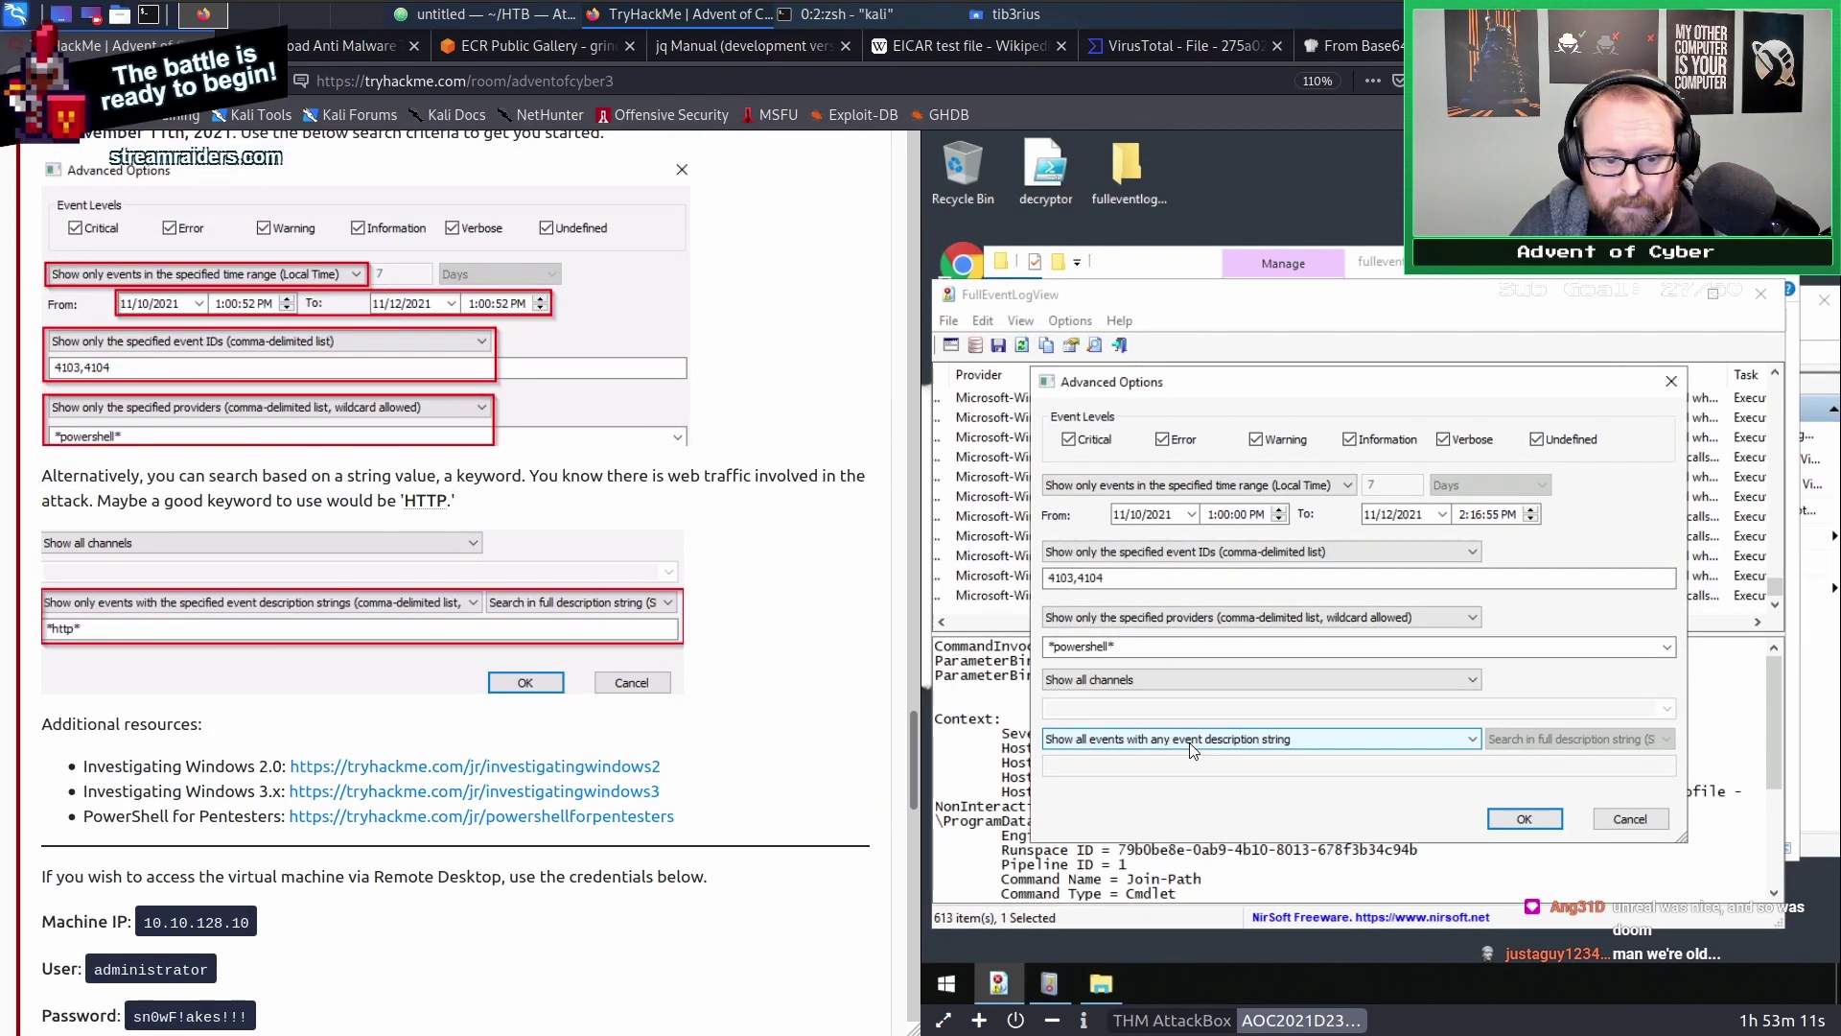
left_click(1174, 777)
left_click(1162, 764)
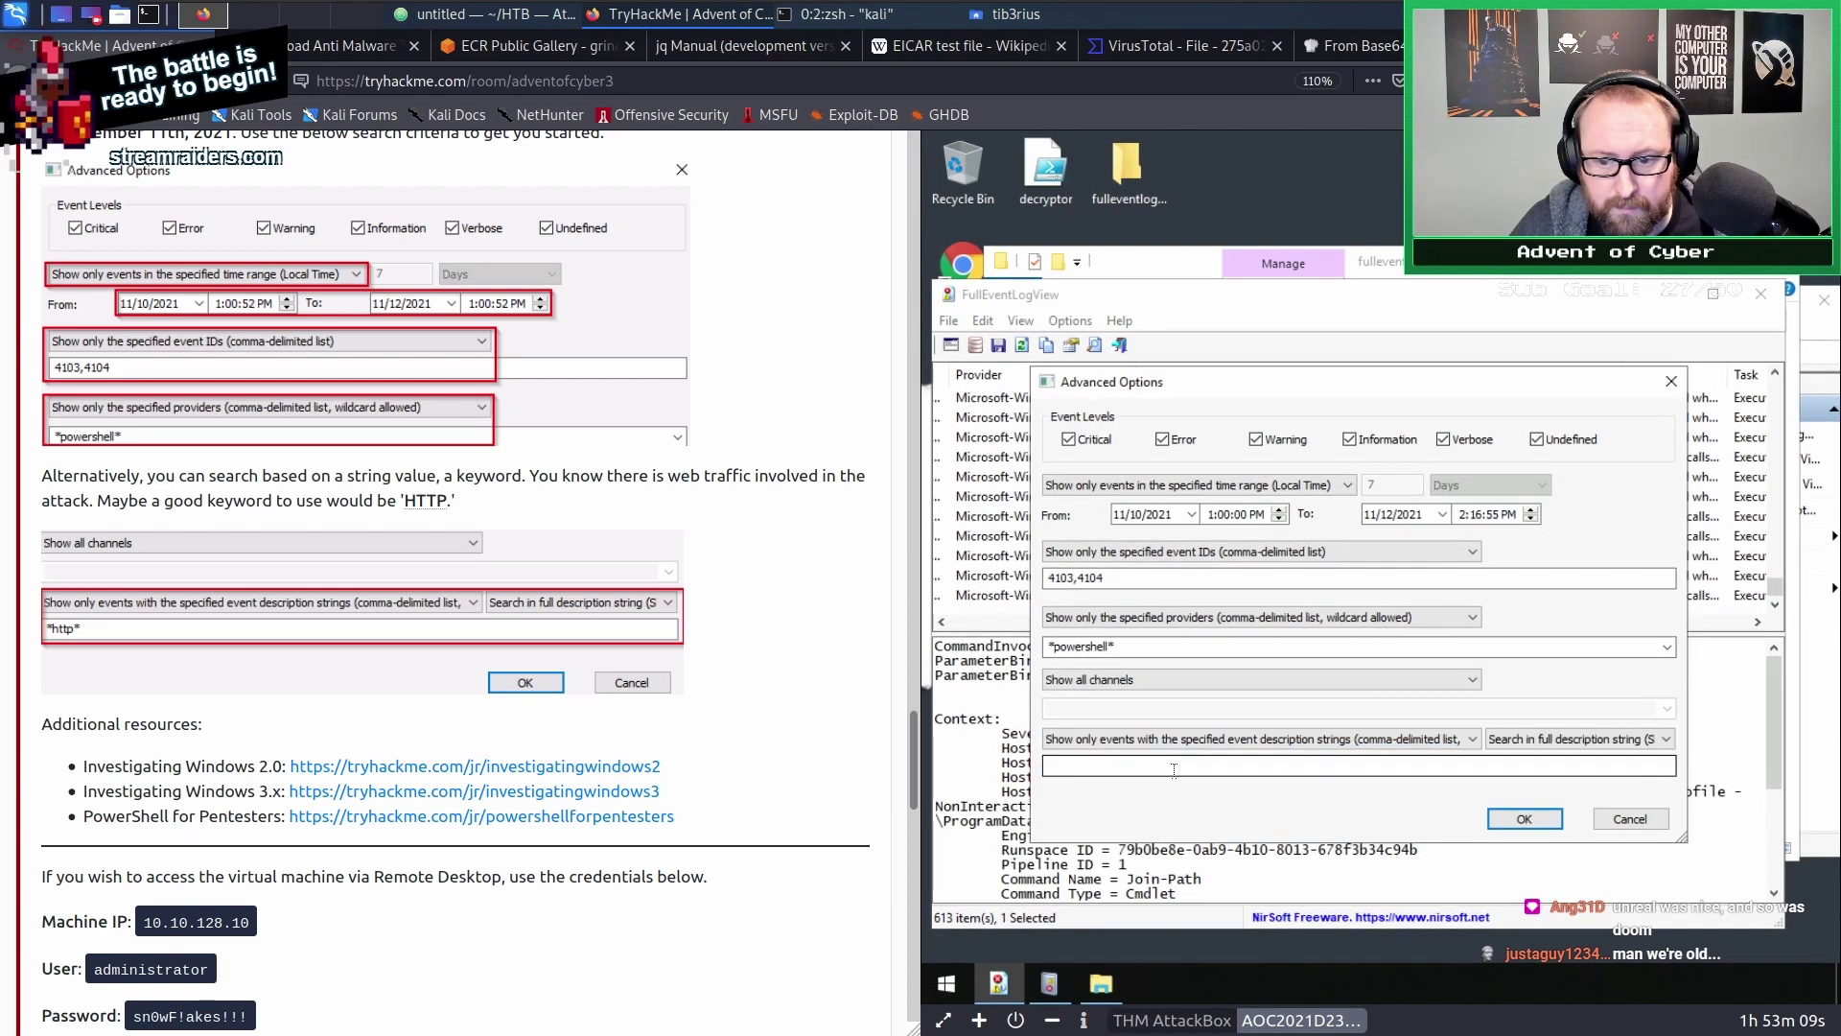
type("*")
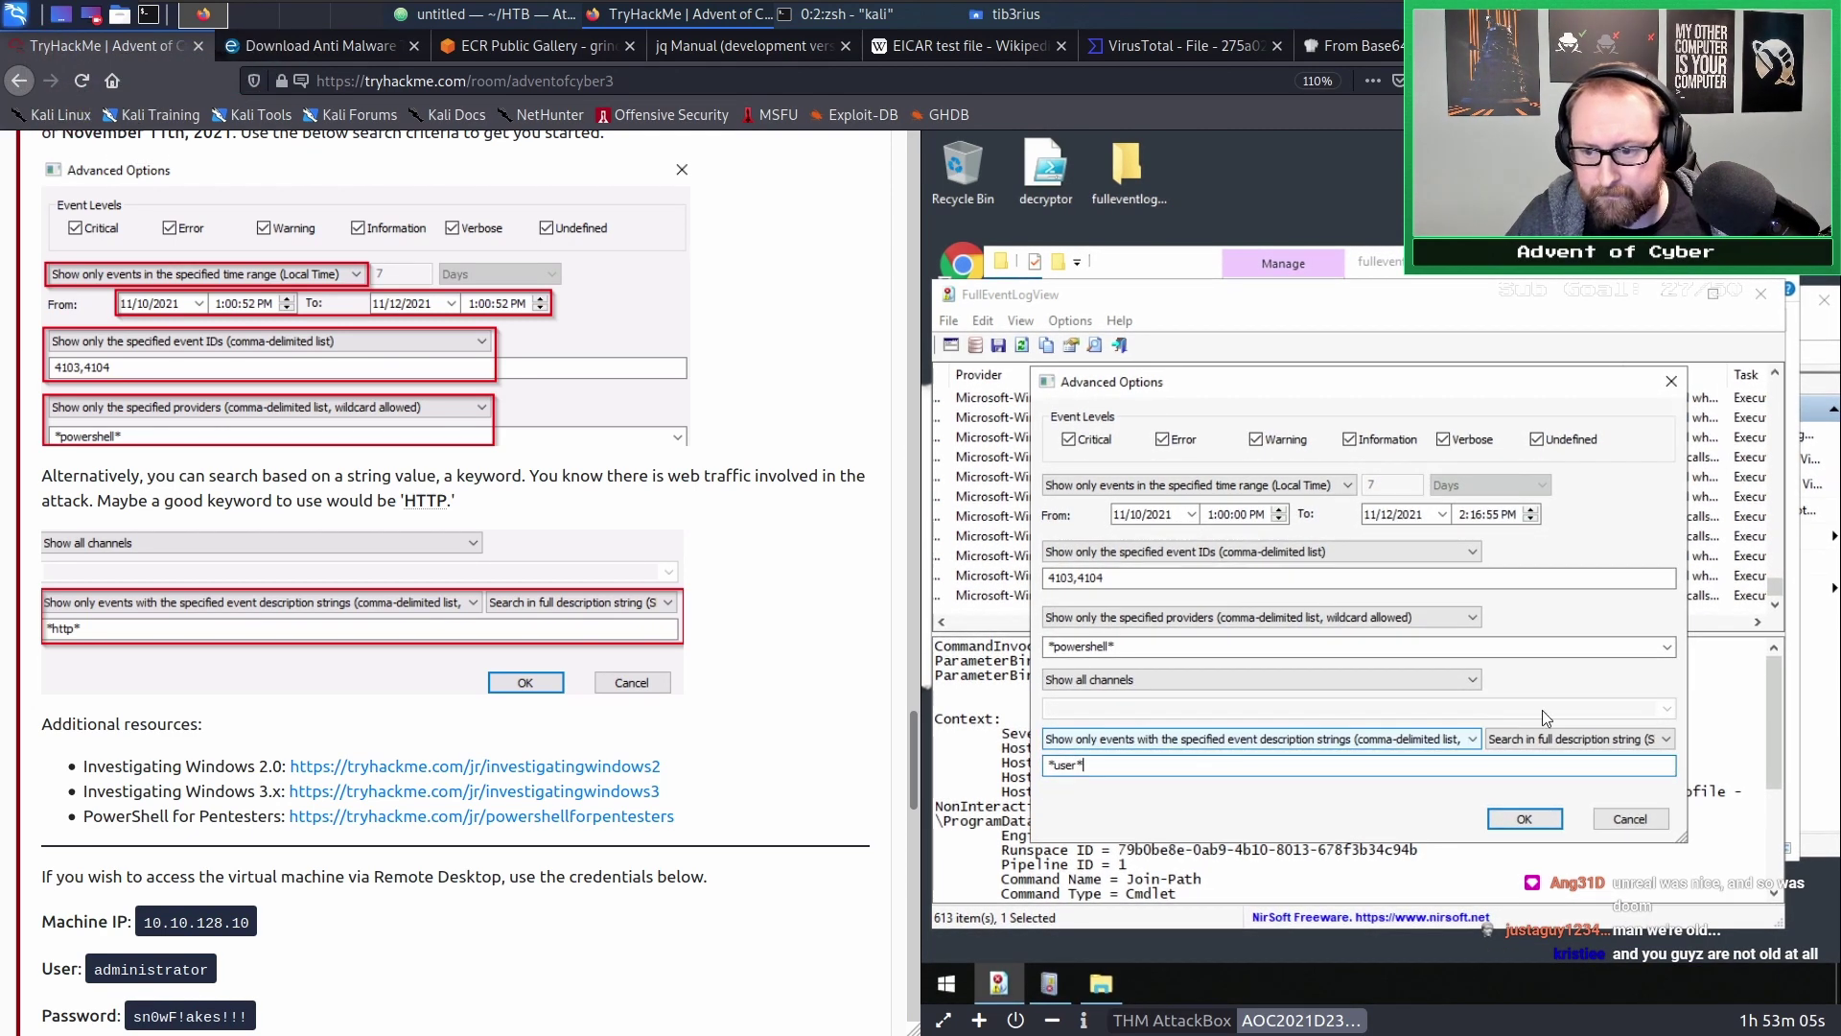
left_click(1524, 818)
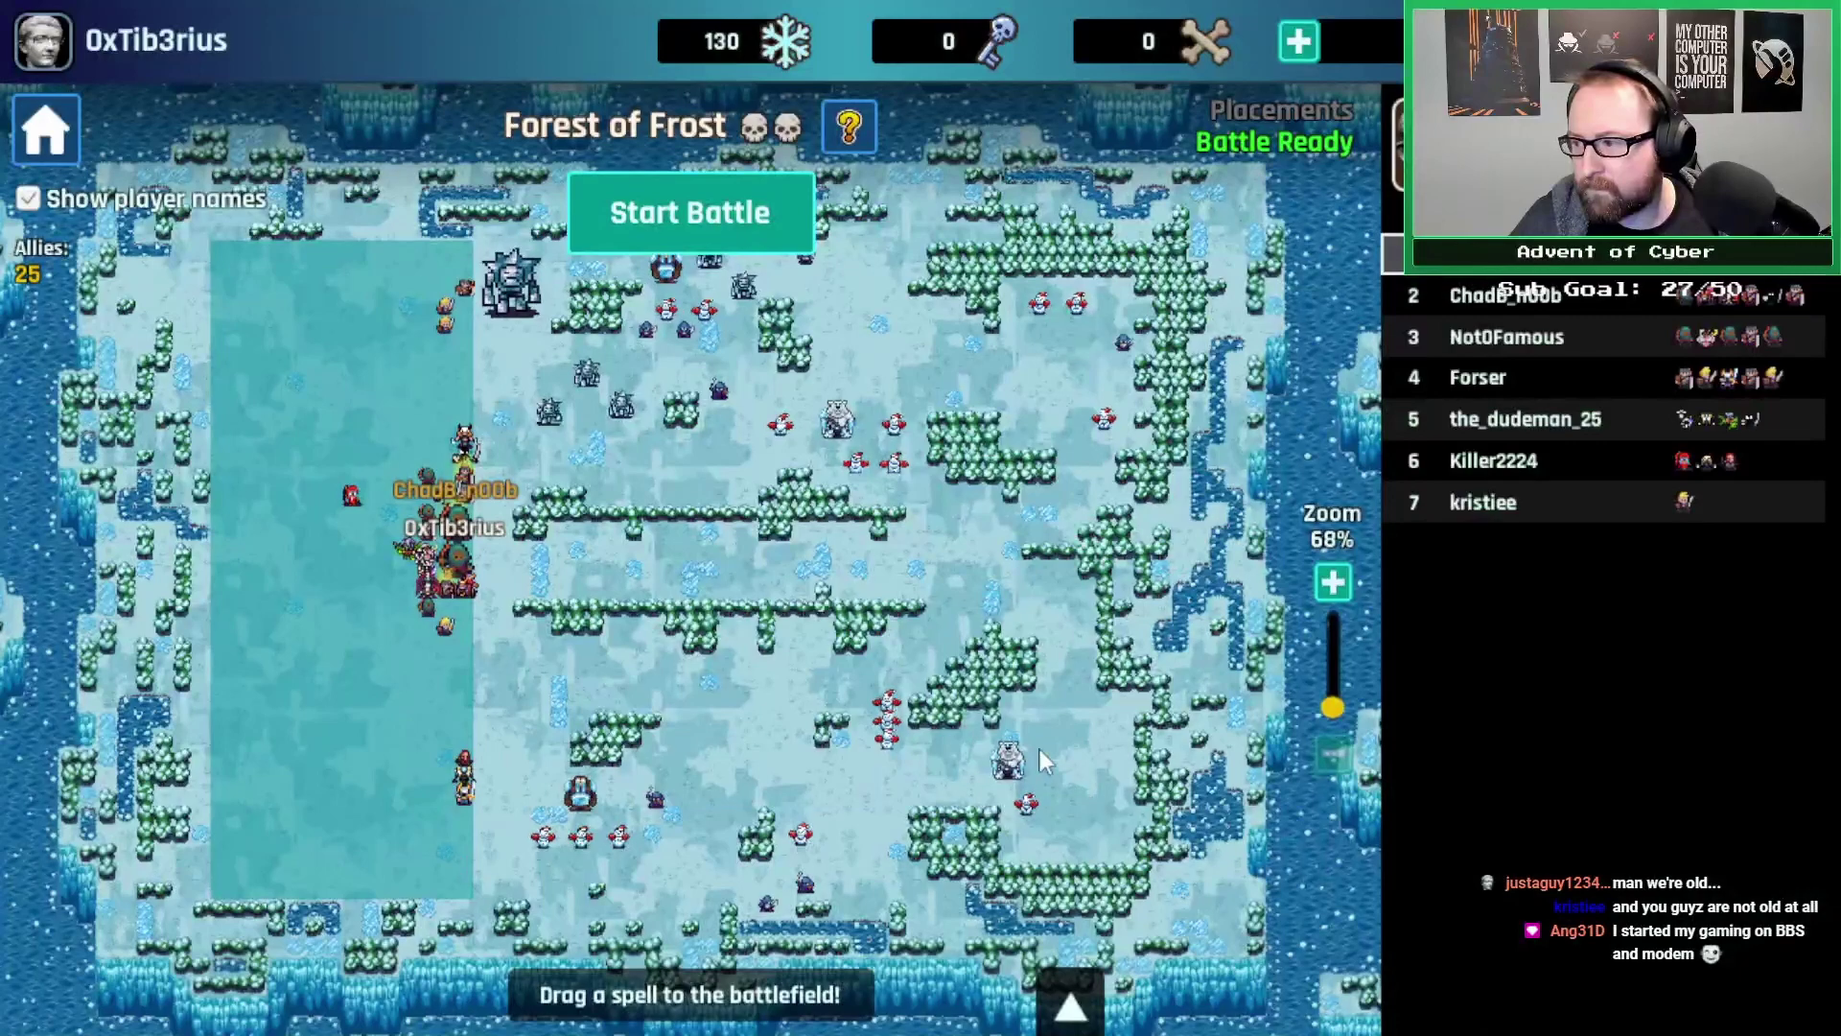
- Launch the Forest of Frost battle, confirming the start with no spell placed
left_click(688, 213)
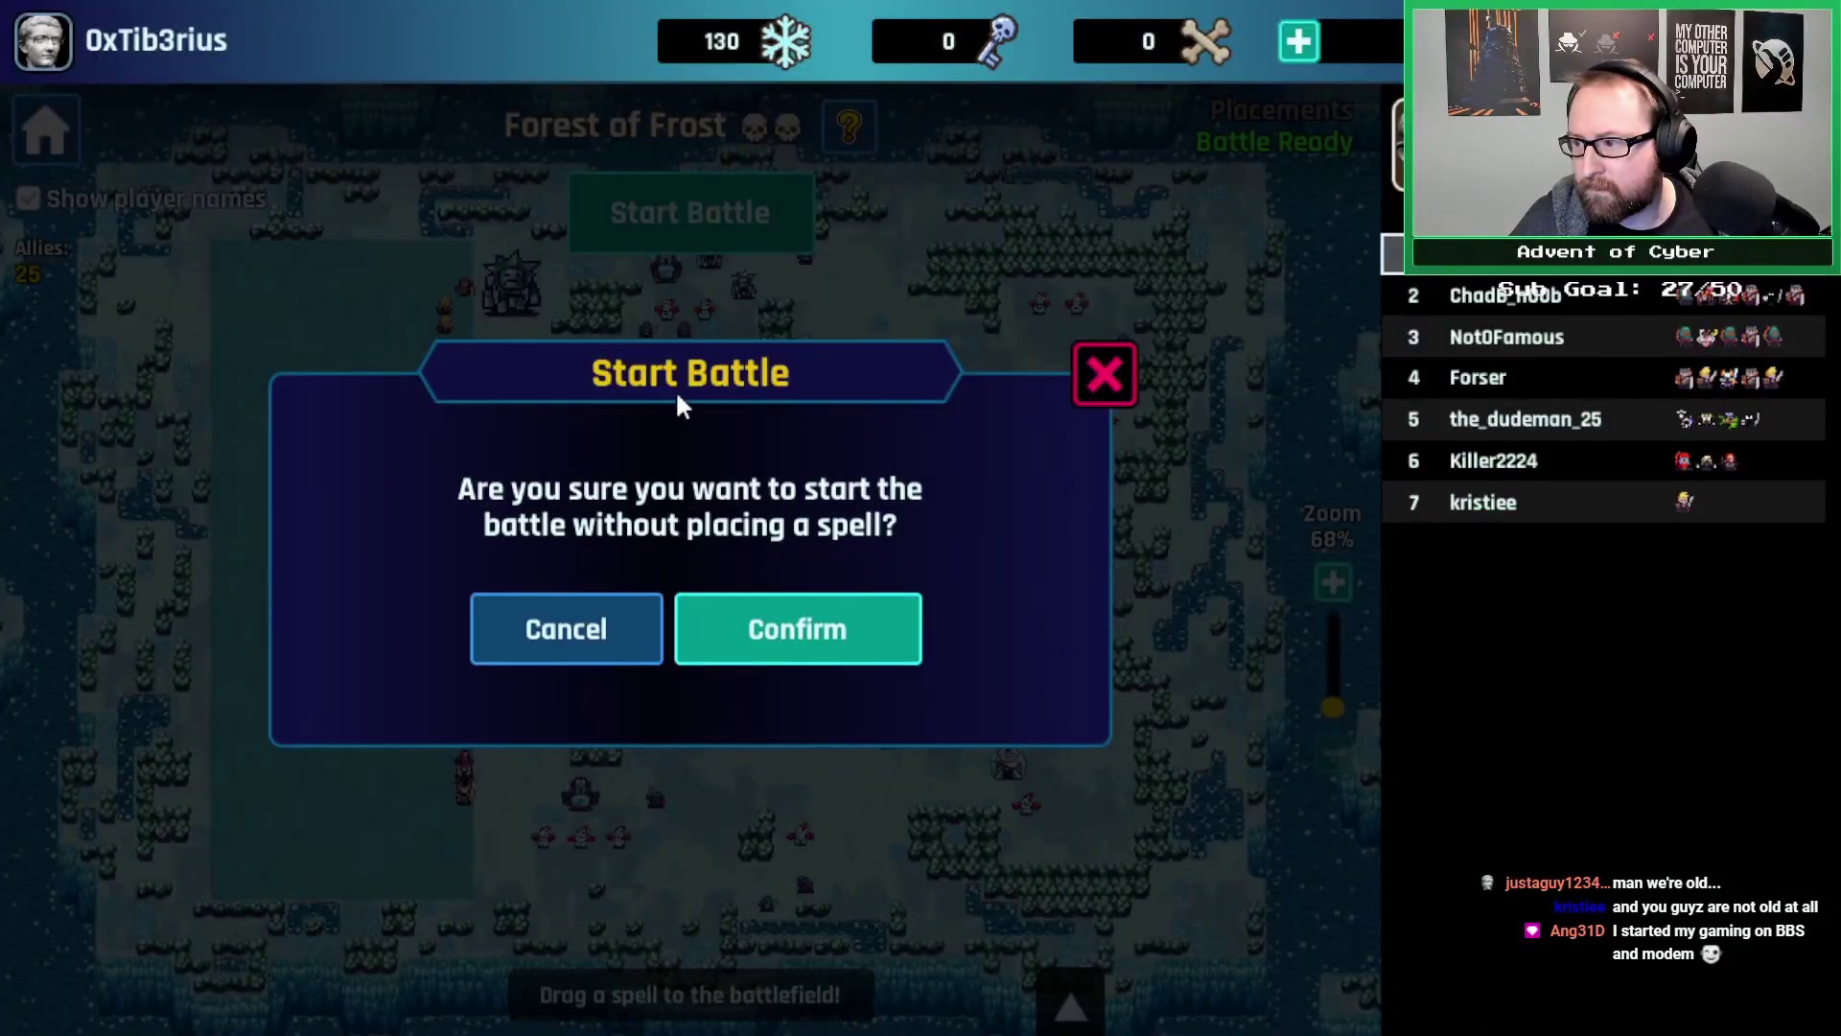
left_click(568, 628)
left_click(661, 213)
left_click(830, 629)
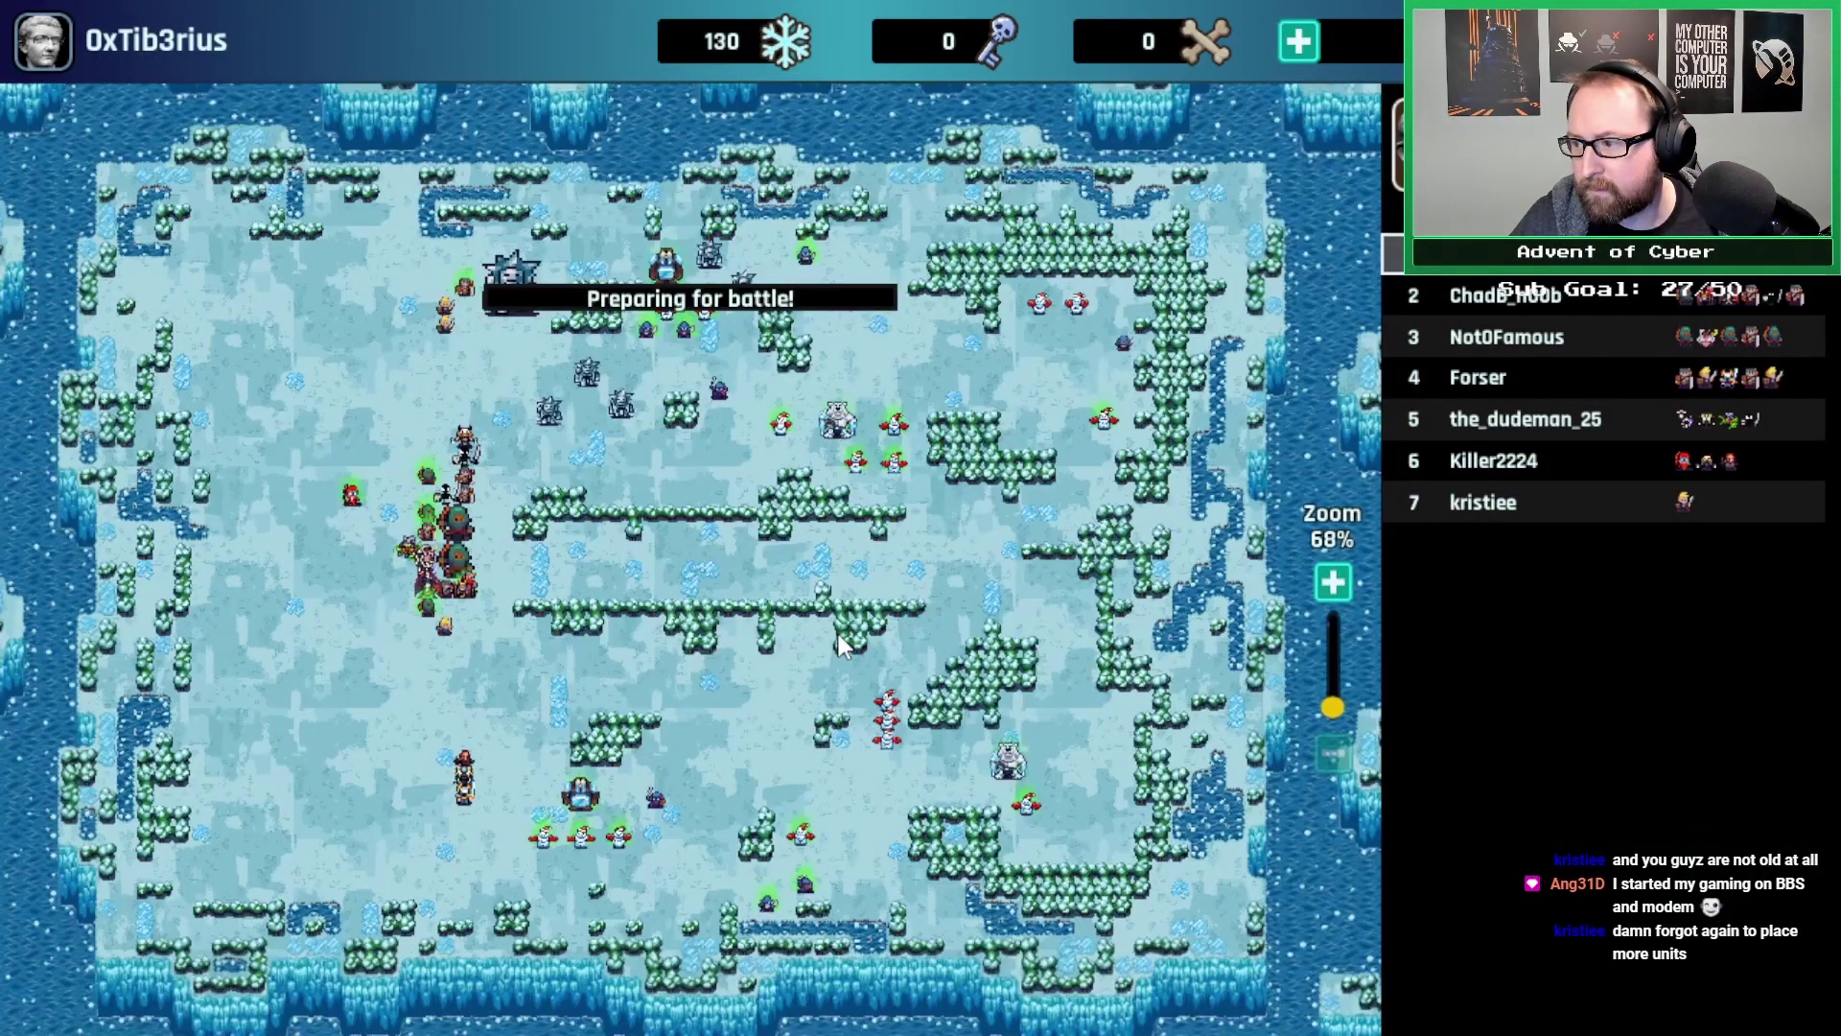
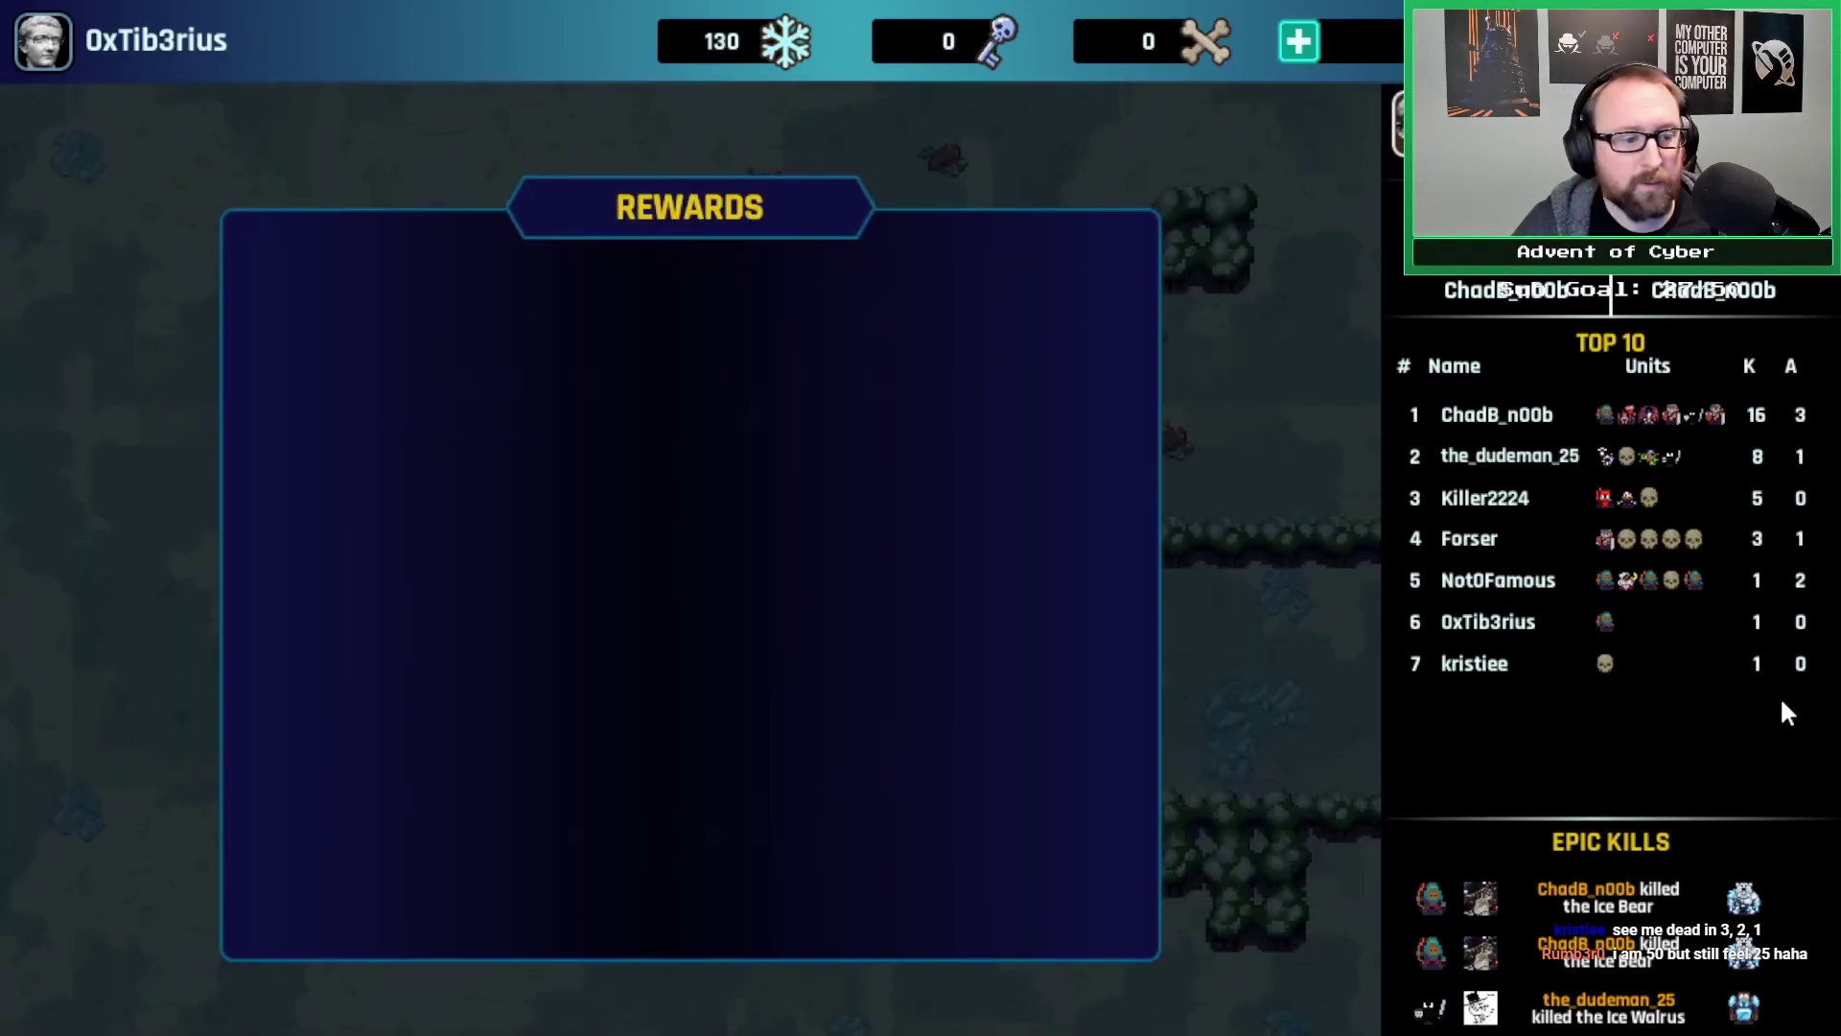
- Grant the captain chest reward to one random viewer and start the Easy Iceberg!!! battle
left_click(658, 849)
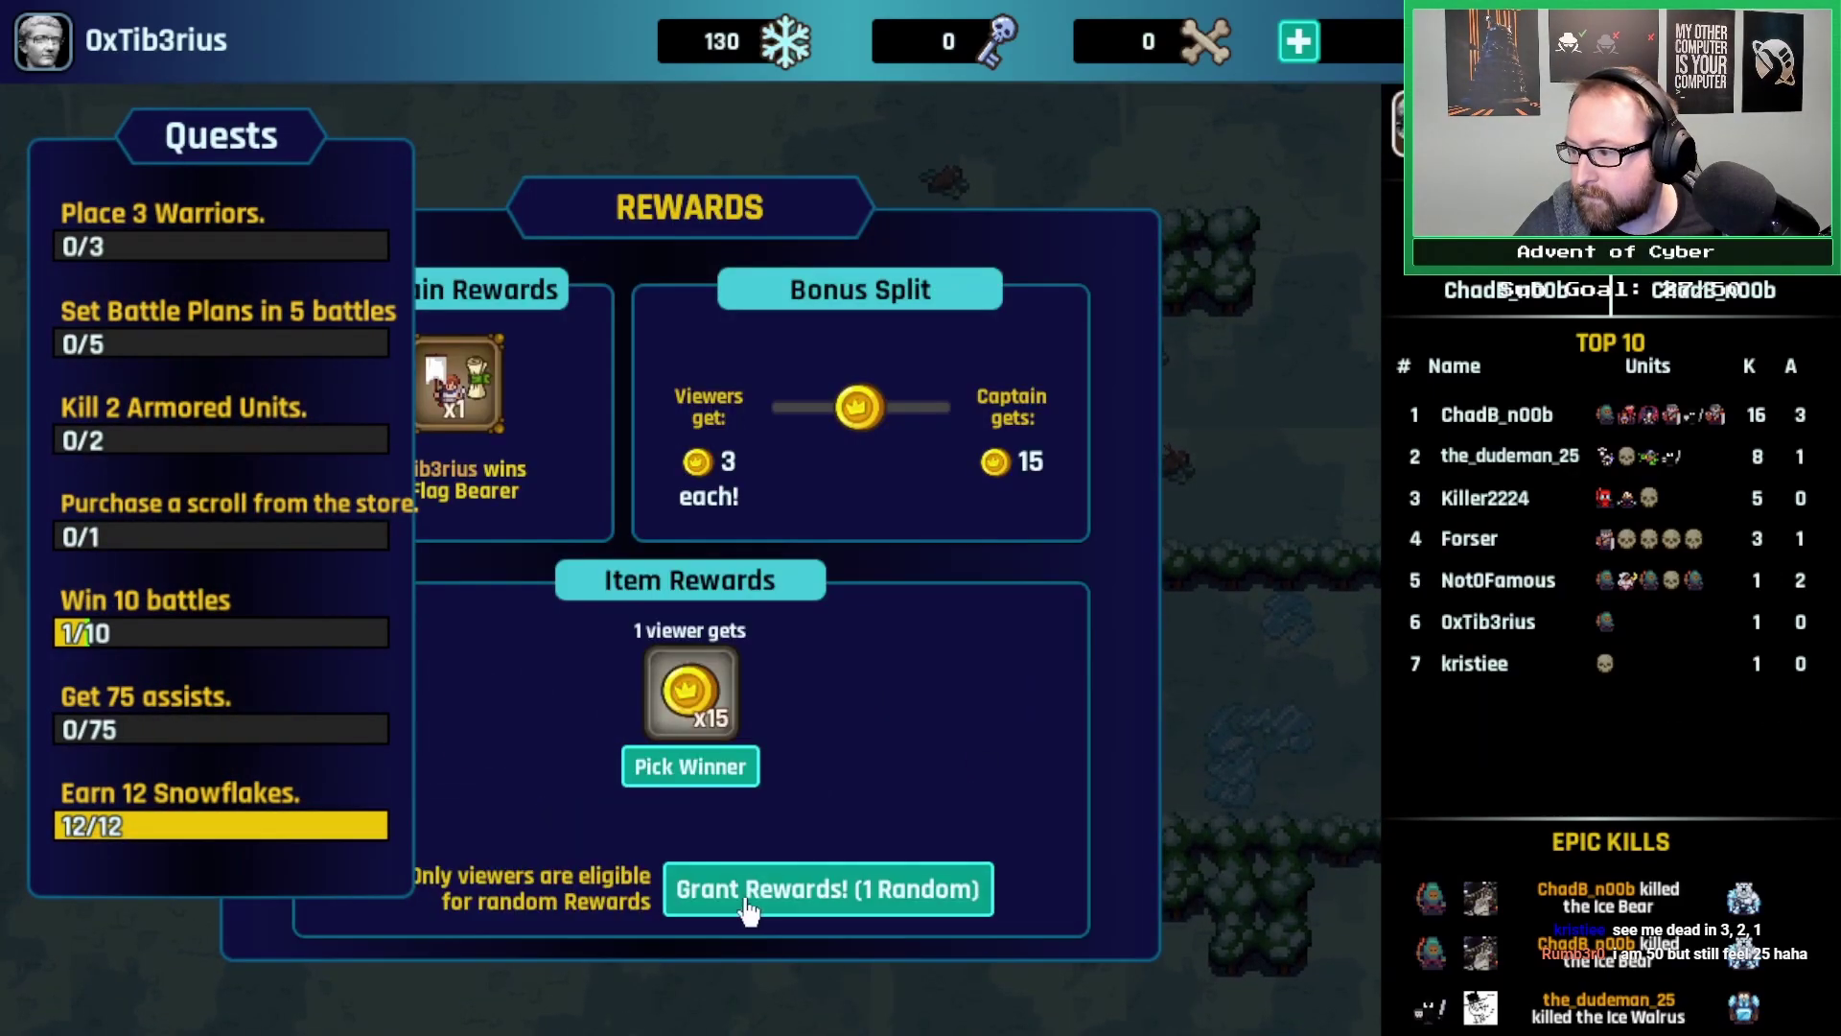
left_click(760, 899)
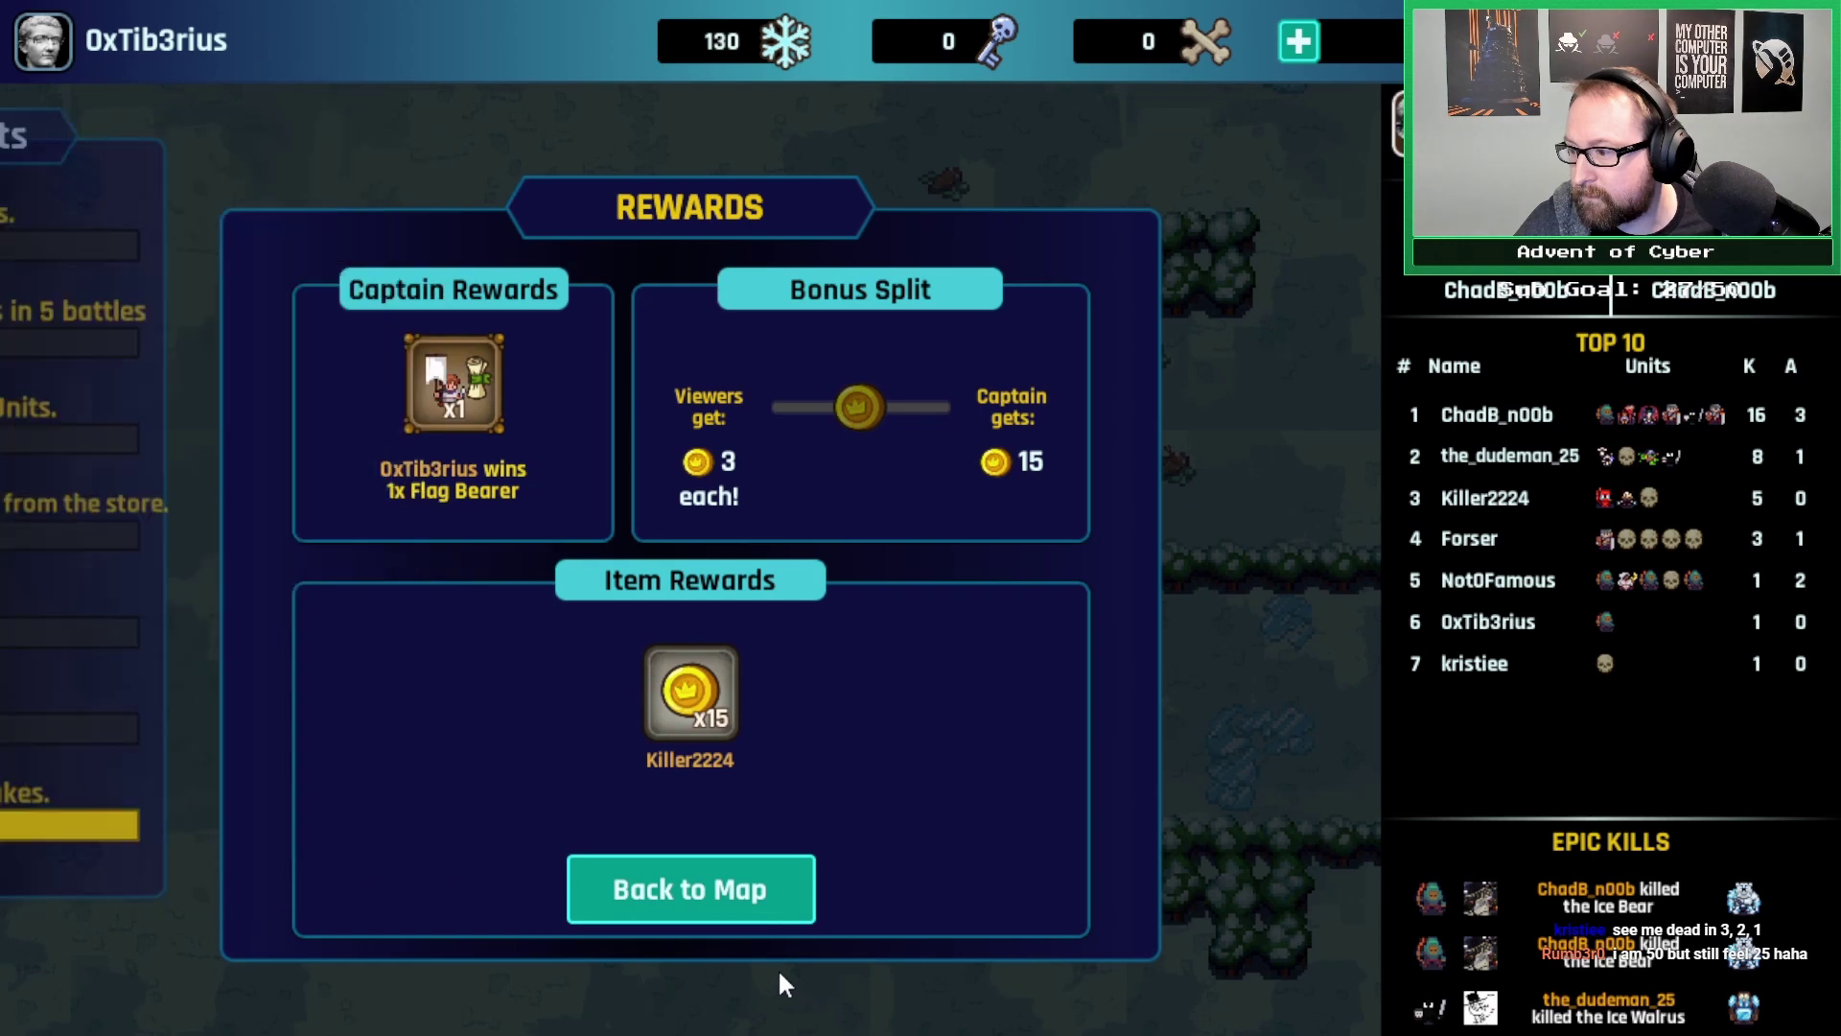
left_click(726, 916)
left_click(606, 280)
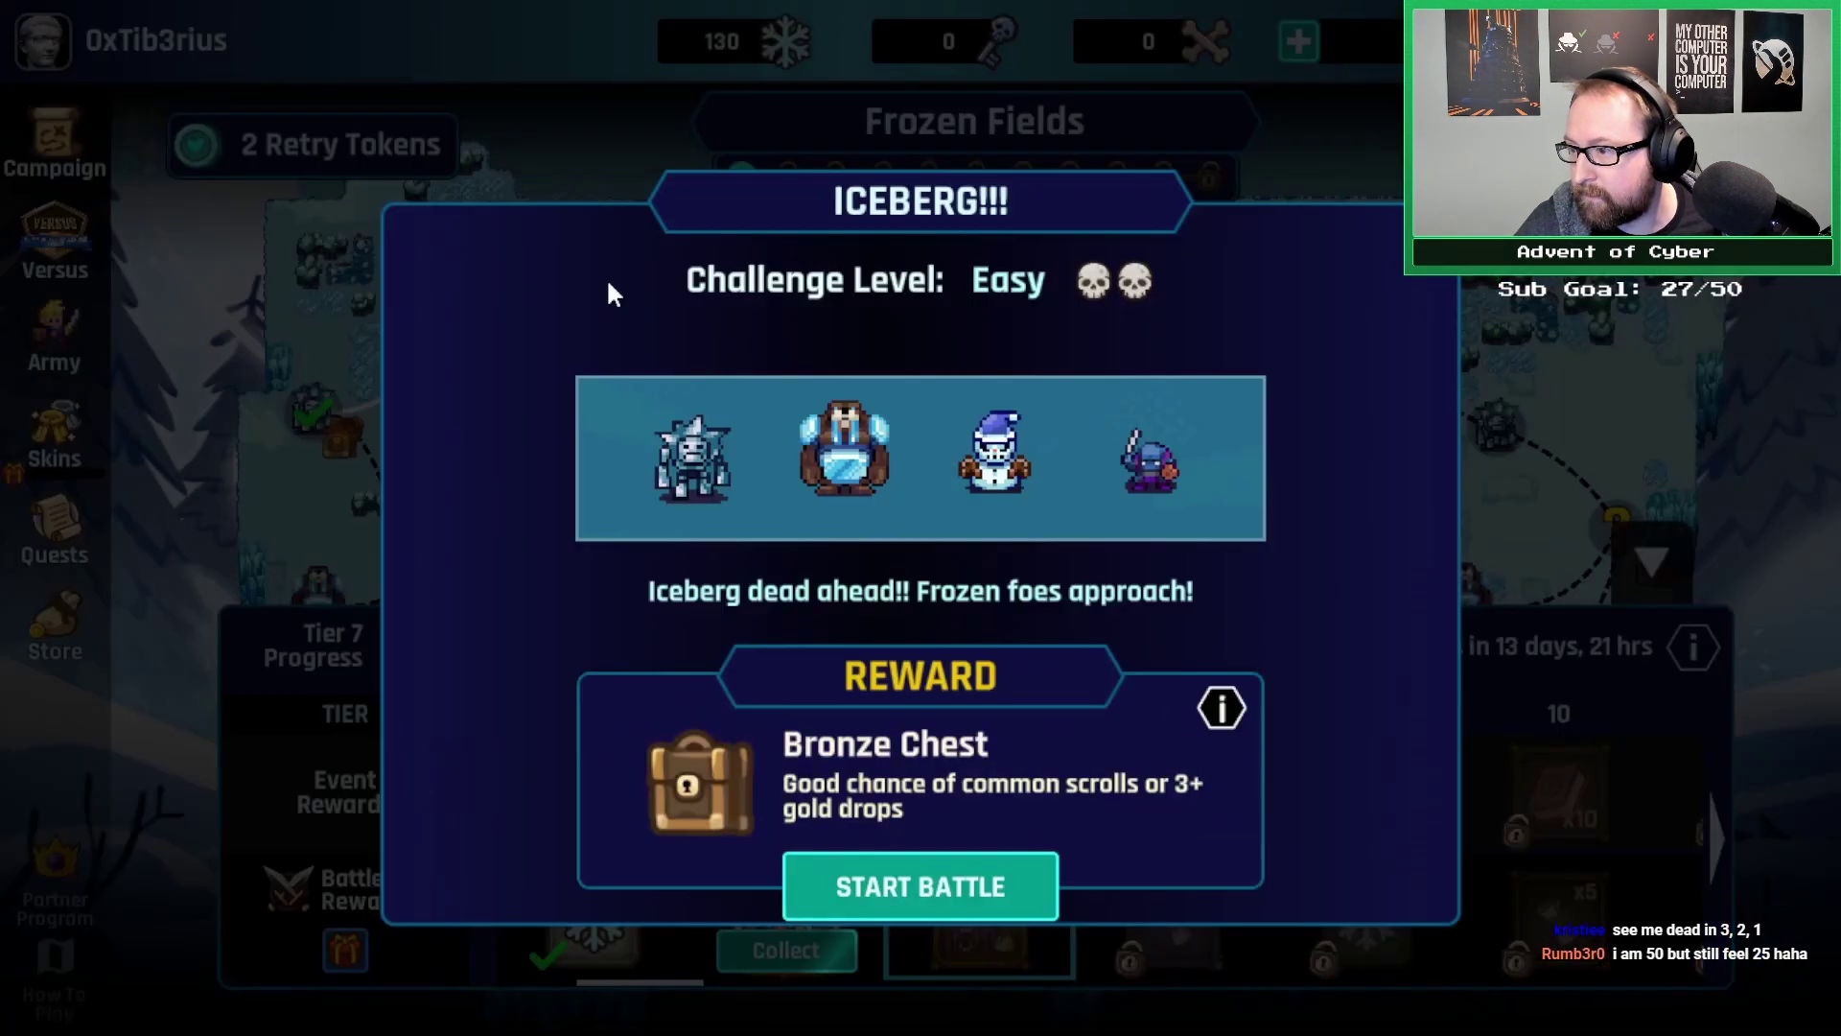
left_click(964, 897)
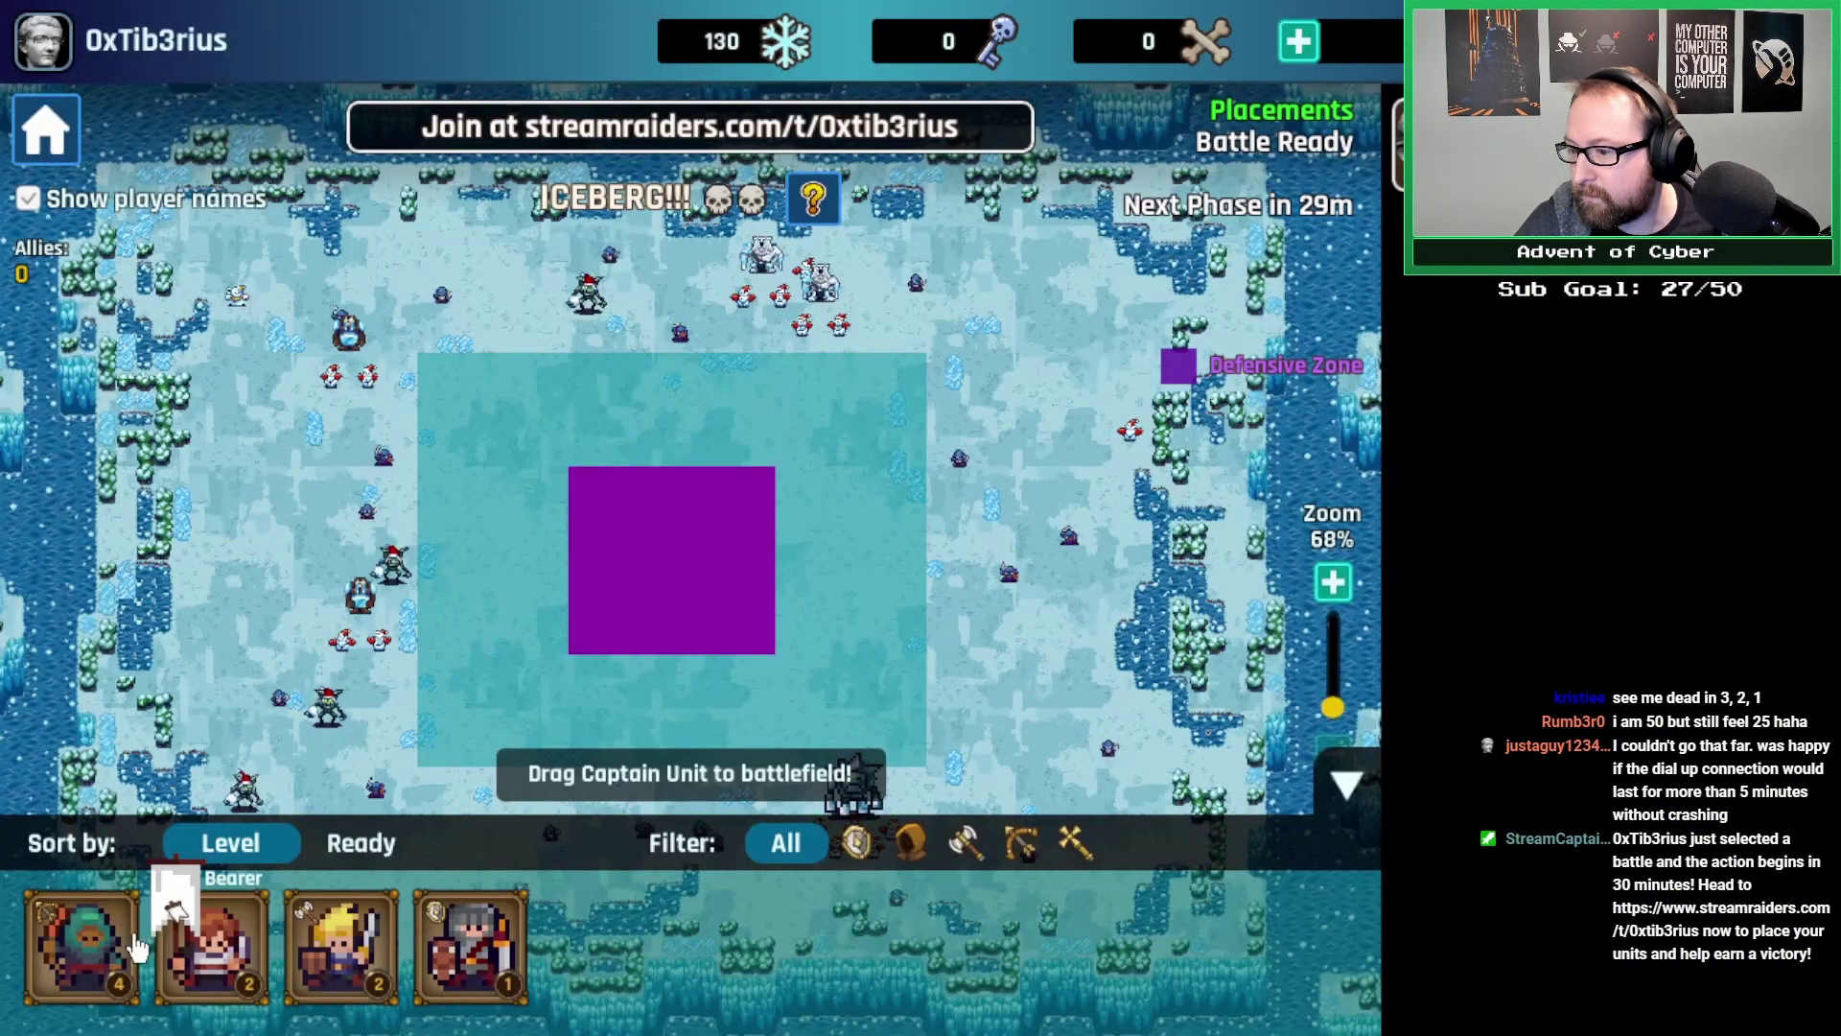
- Place the captain on the battlefield, then read the Set-Alias and Get-WinEvent event details
left_click_drag(137, 950, 542, 633)
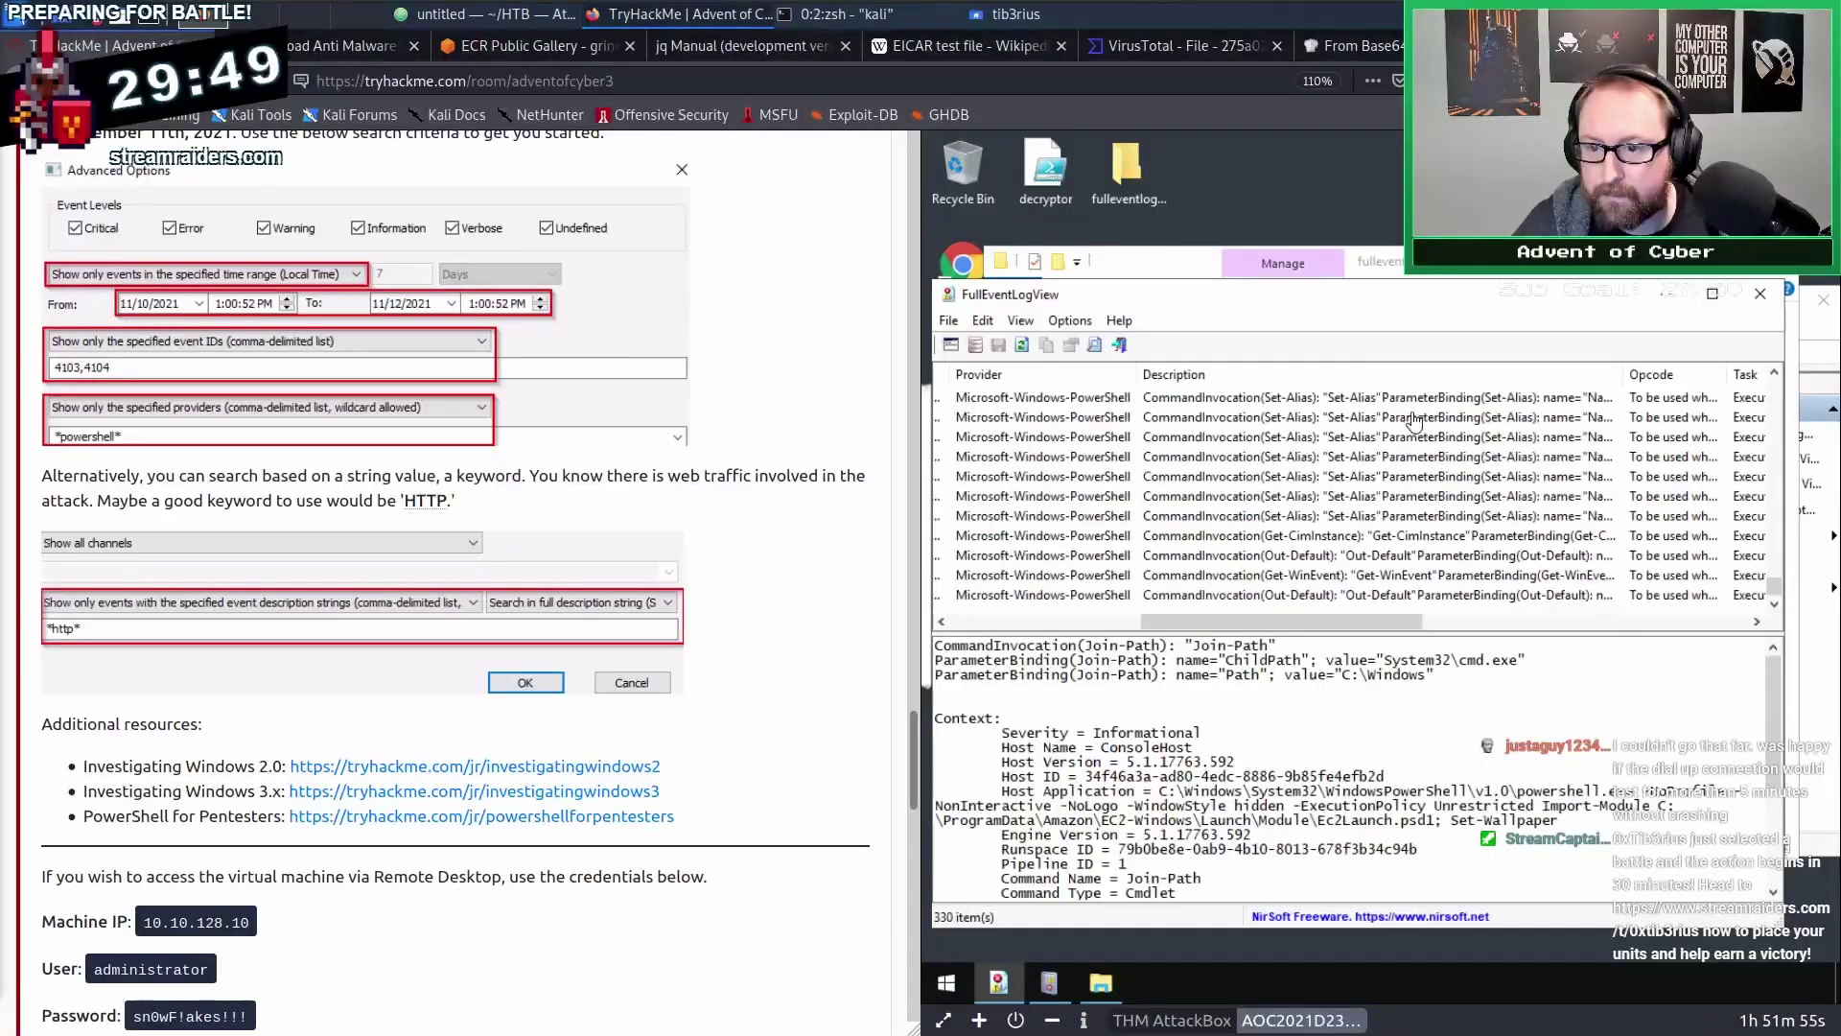
left_click(1339, 418)
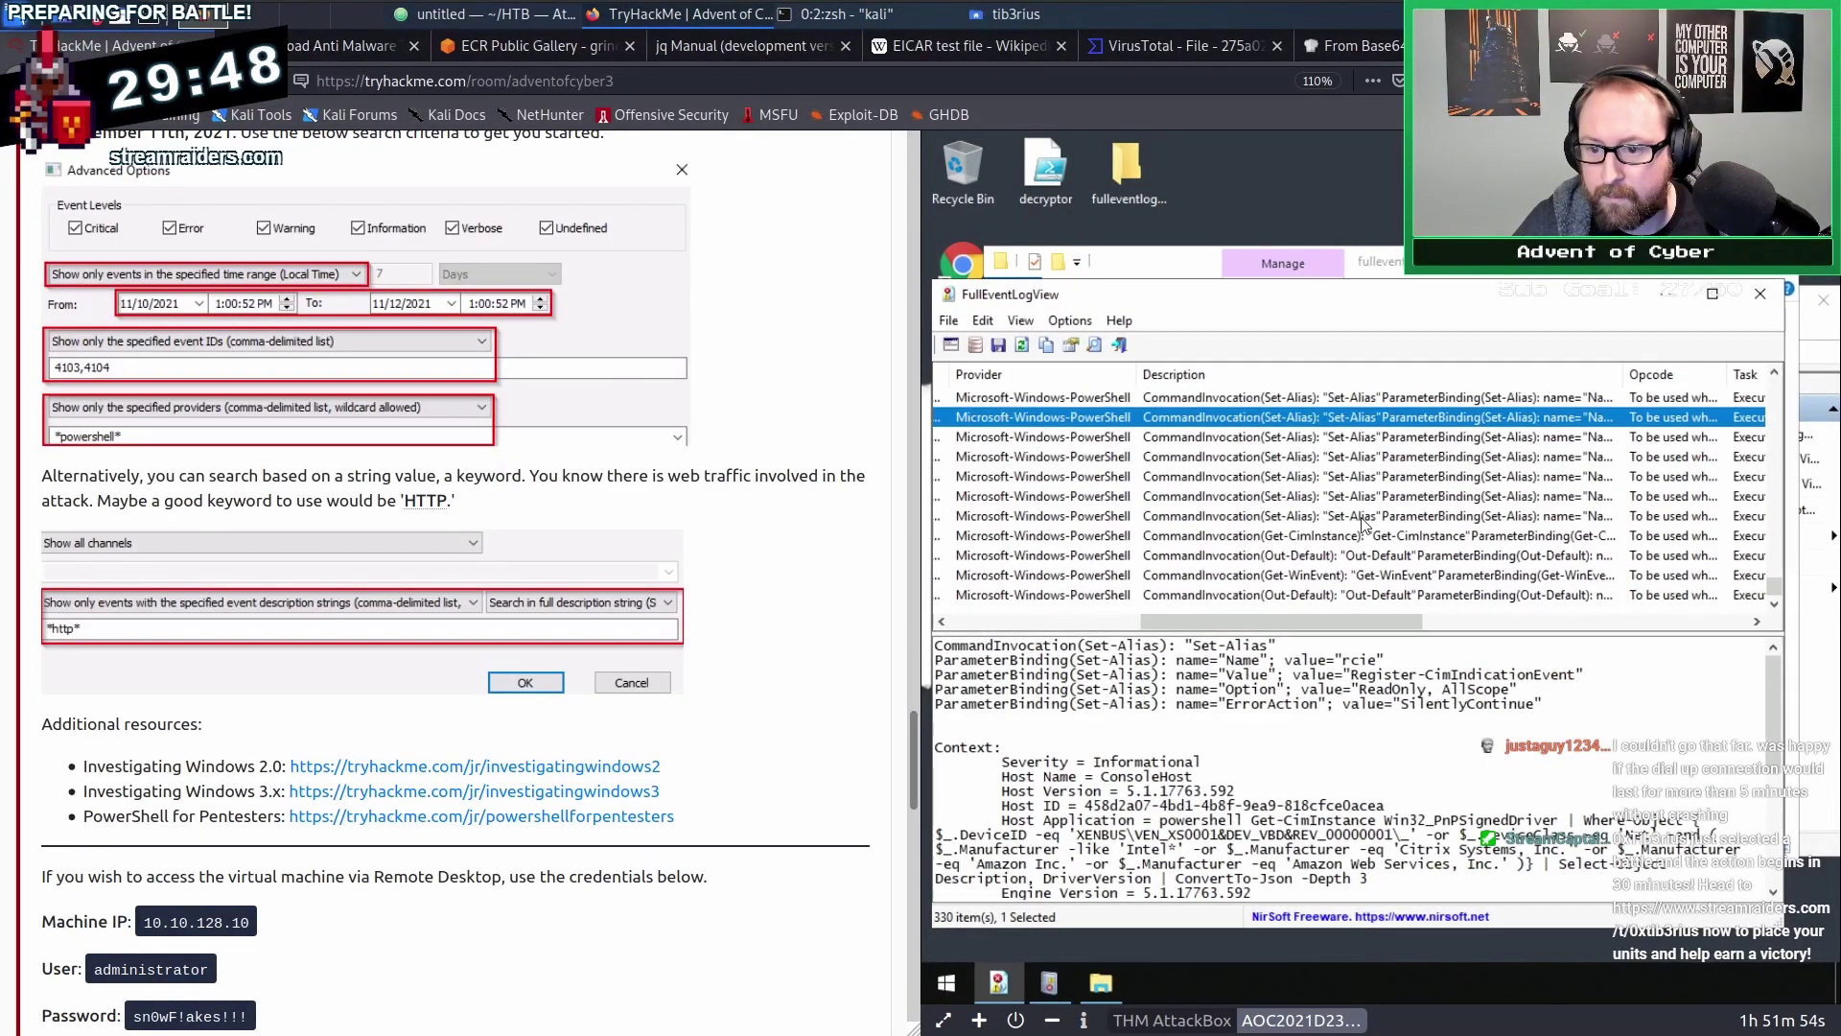
left_click(1367, 582)
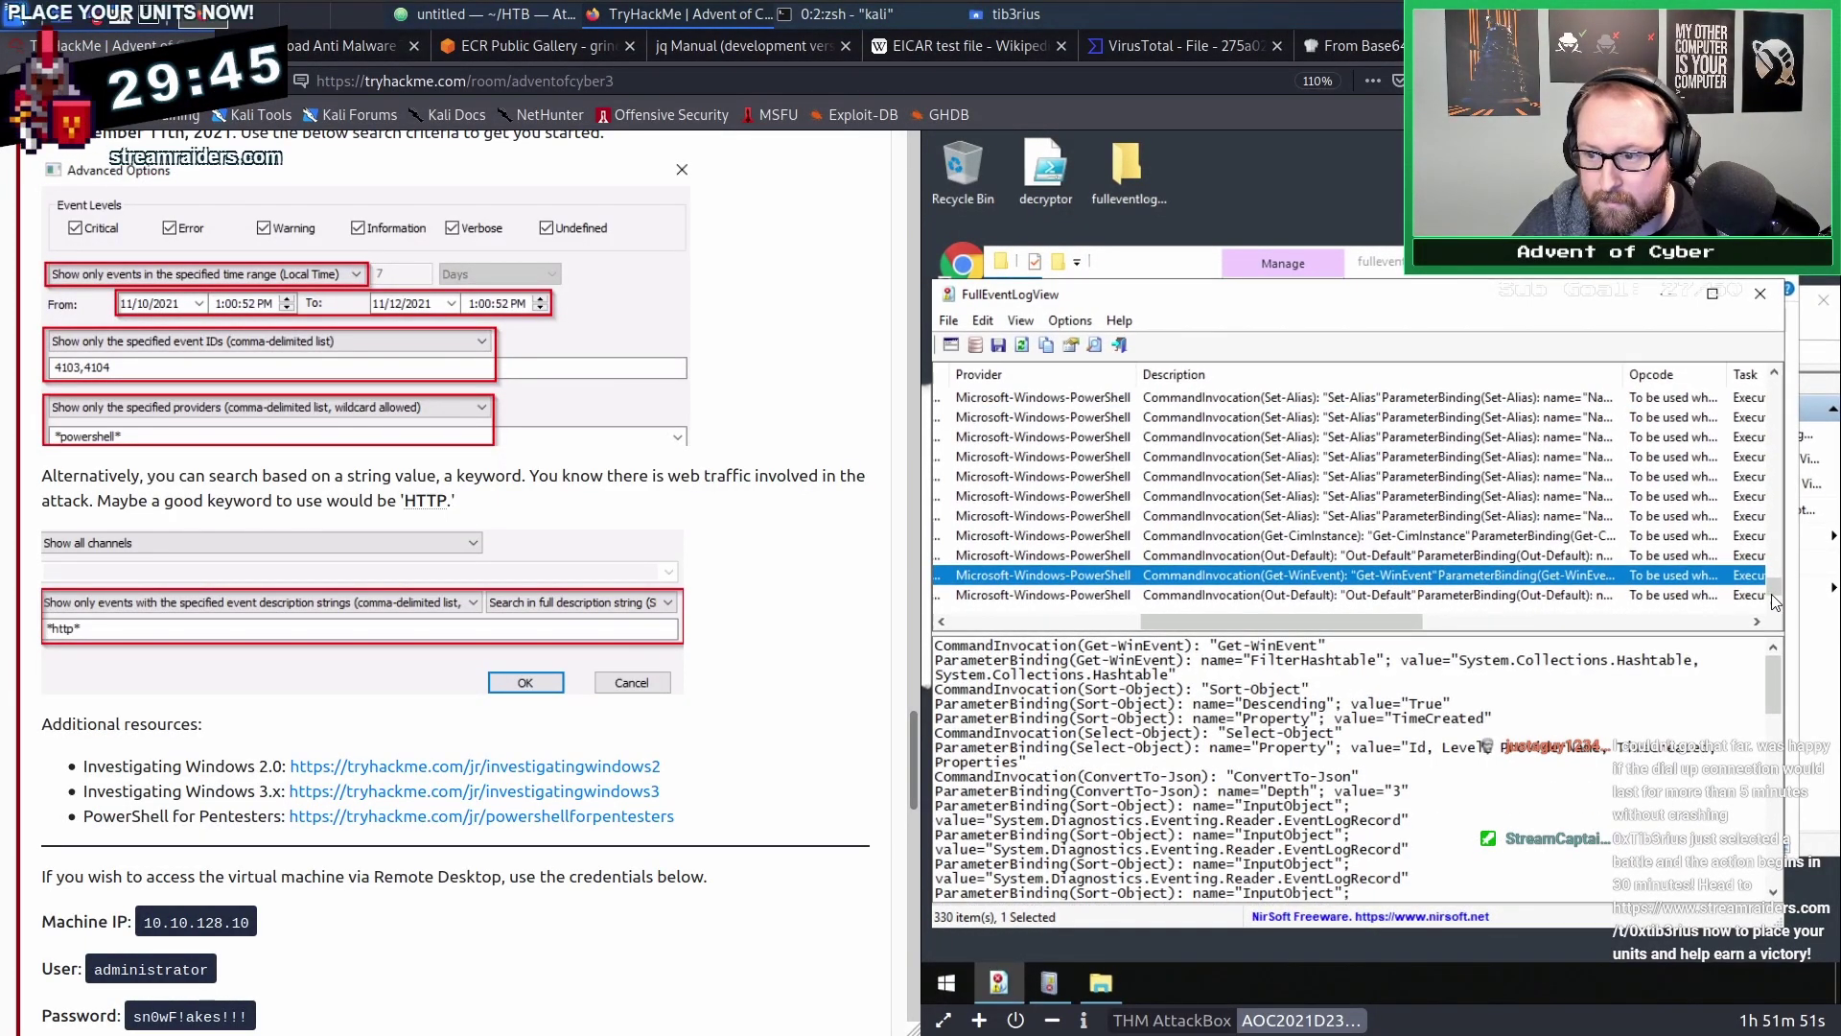
left_click_drag(1775, 602, 1791, 489)
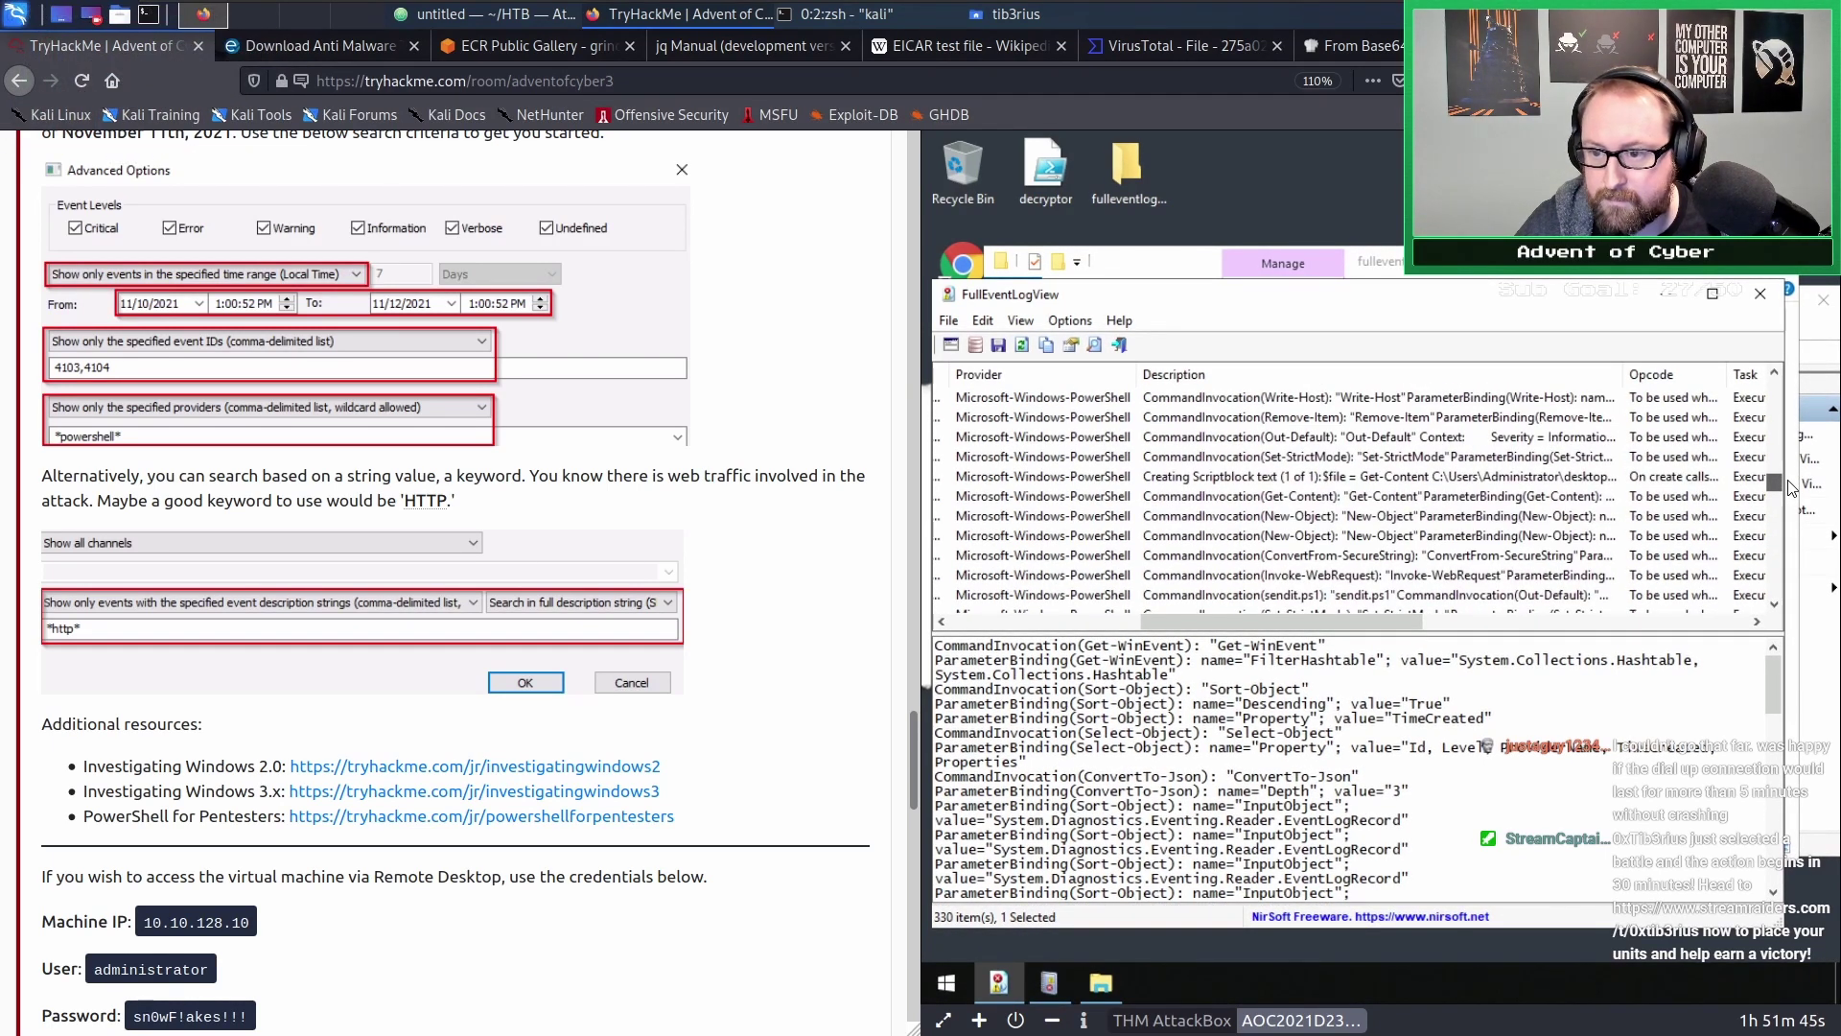
left_click_drag(1789, 464, 1775, 581)
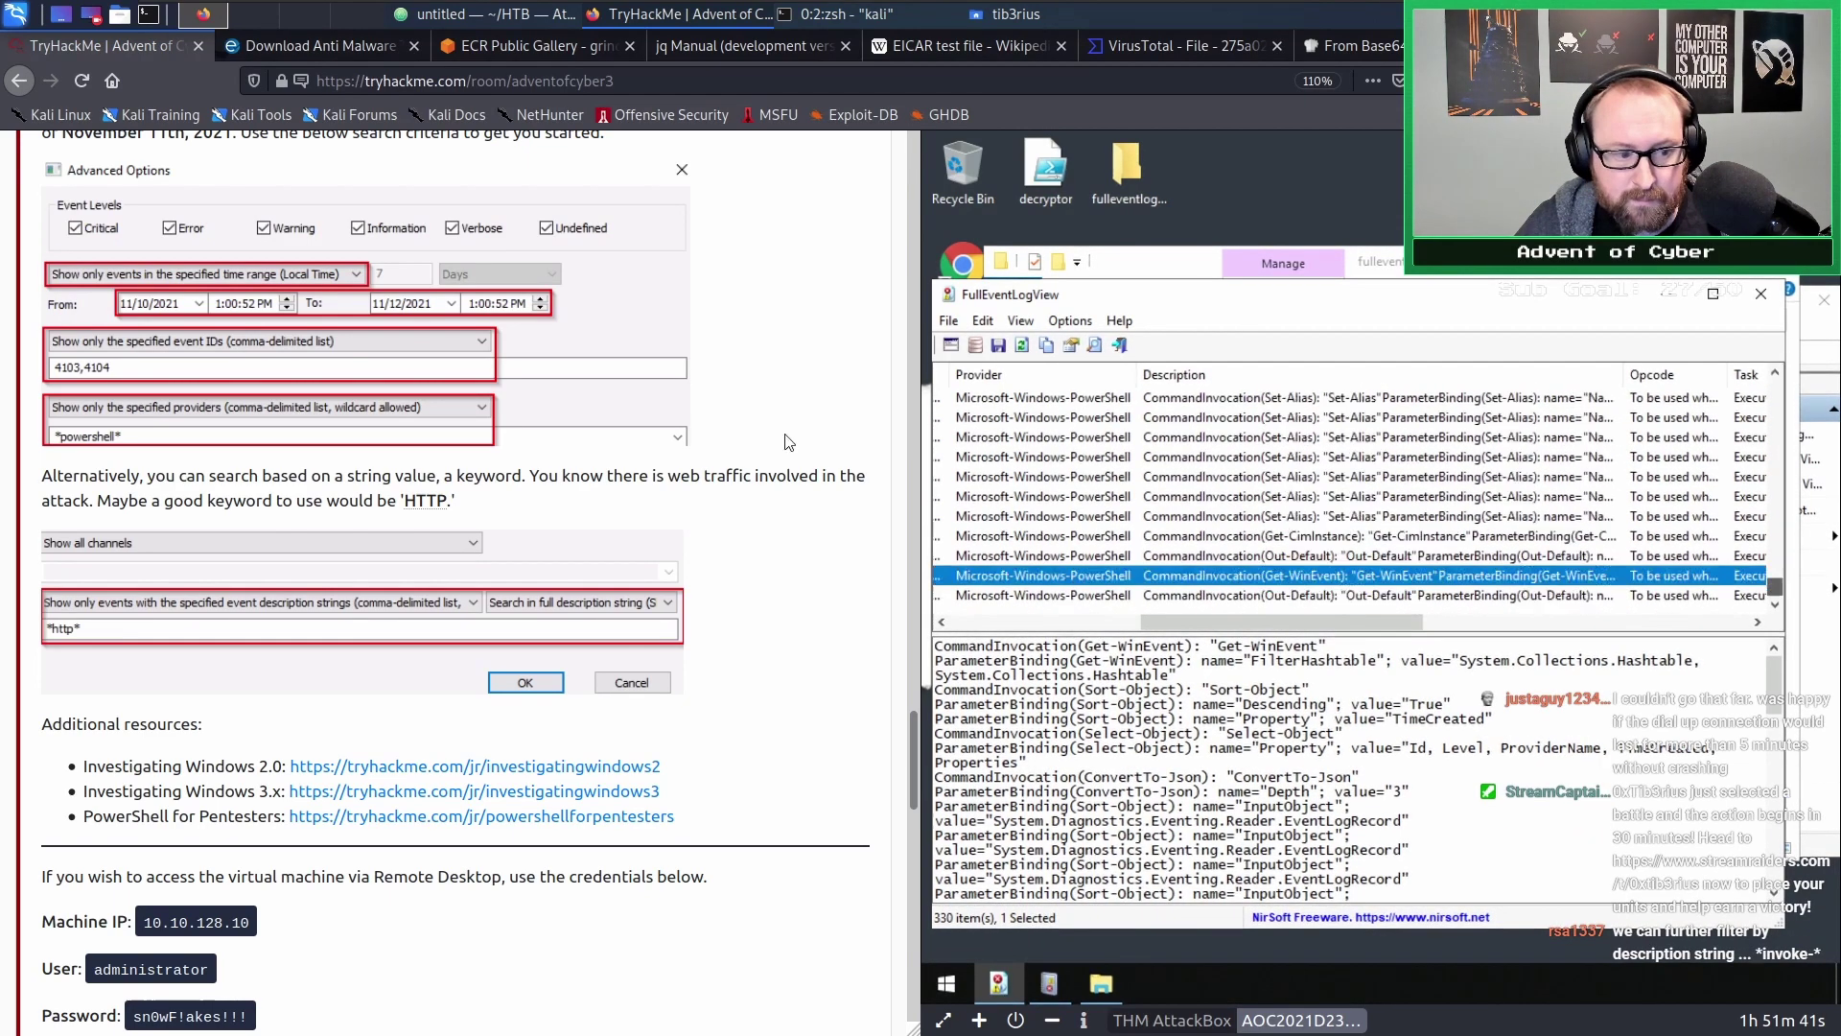
scroll(338, 689, "down", 4)
scroll(400, 645, "down", 6)
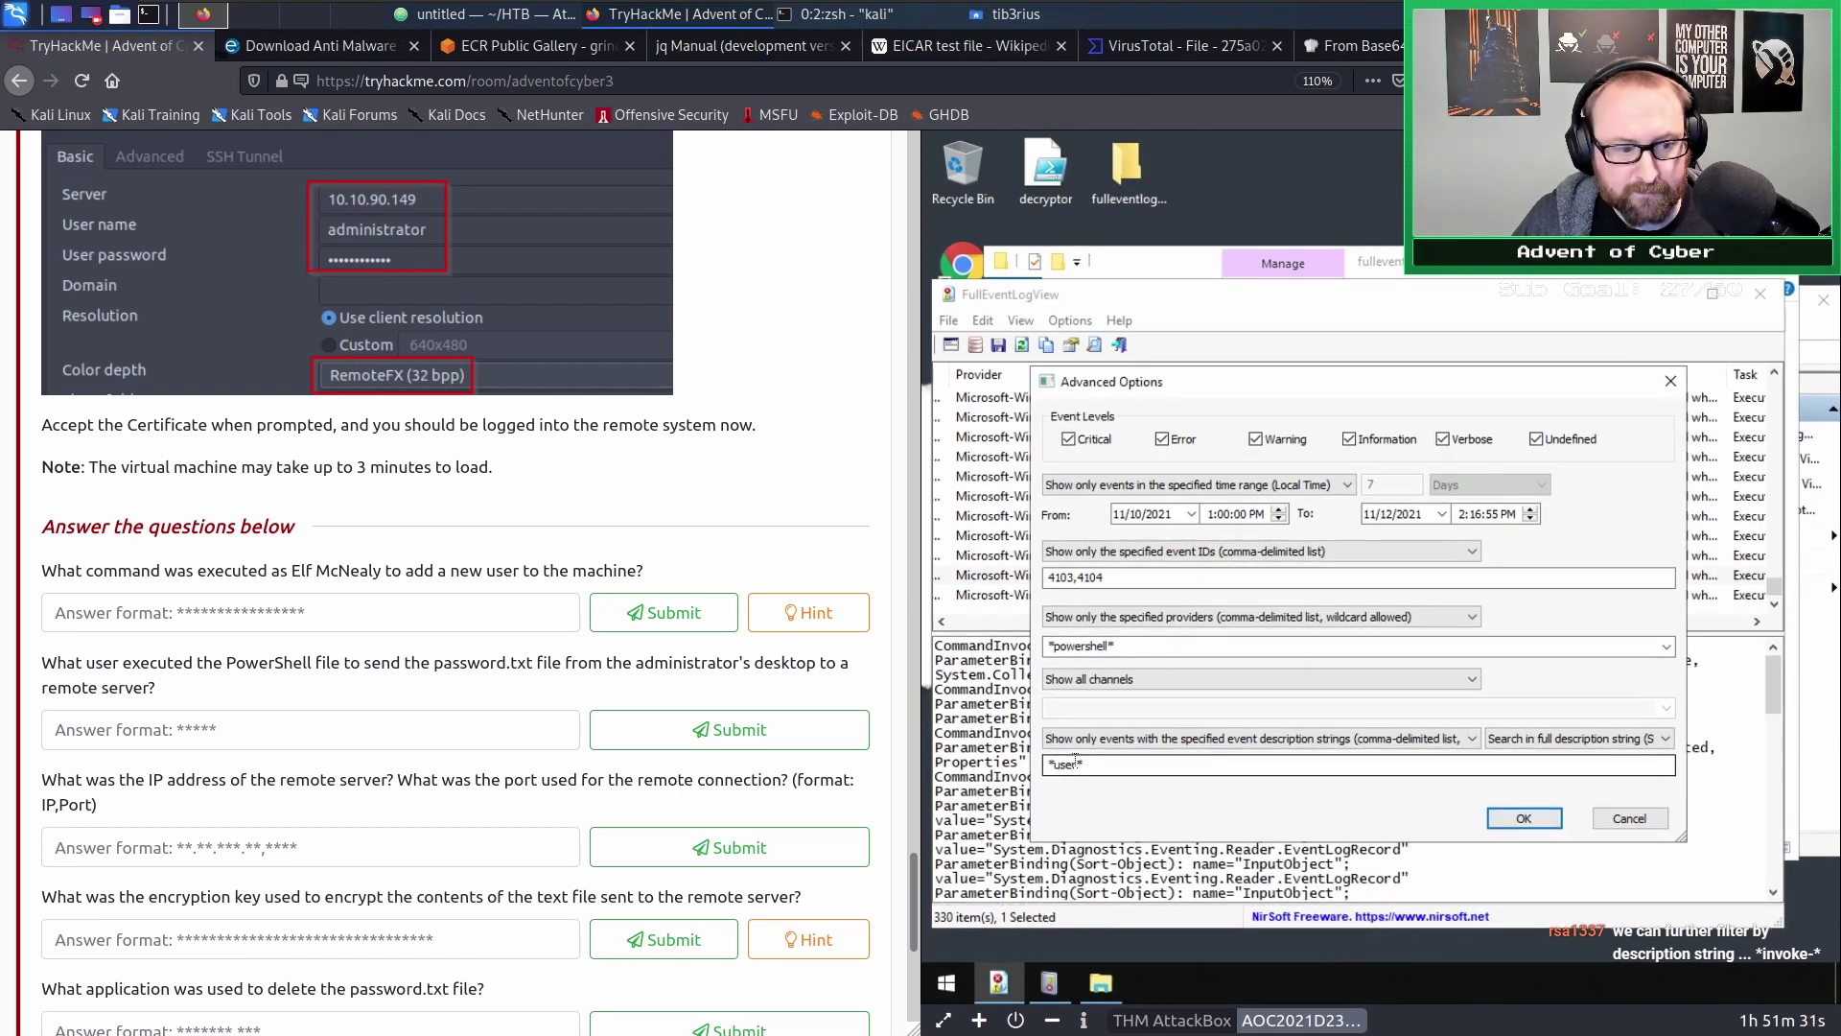
- Change the description filter from *user* to *Invoke-* and rerun the PowerShell event query
left_click_drag(1078, 765, 1061, 764)
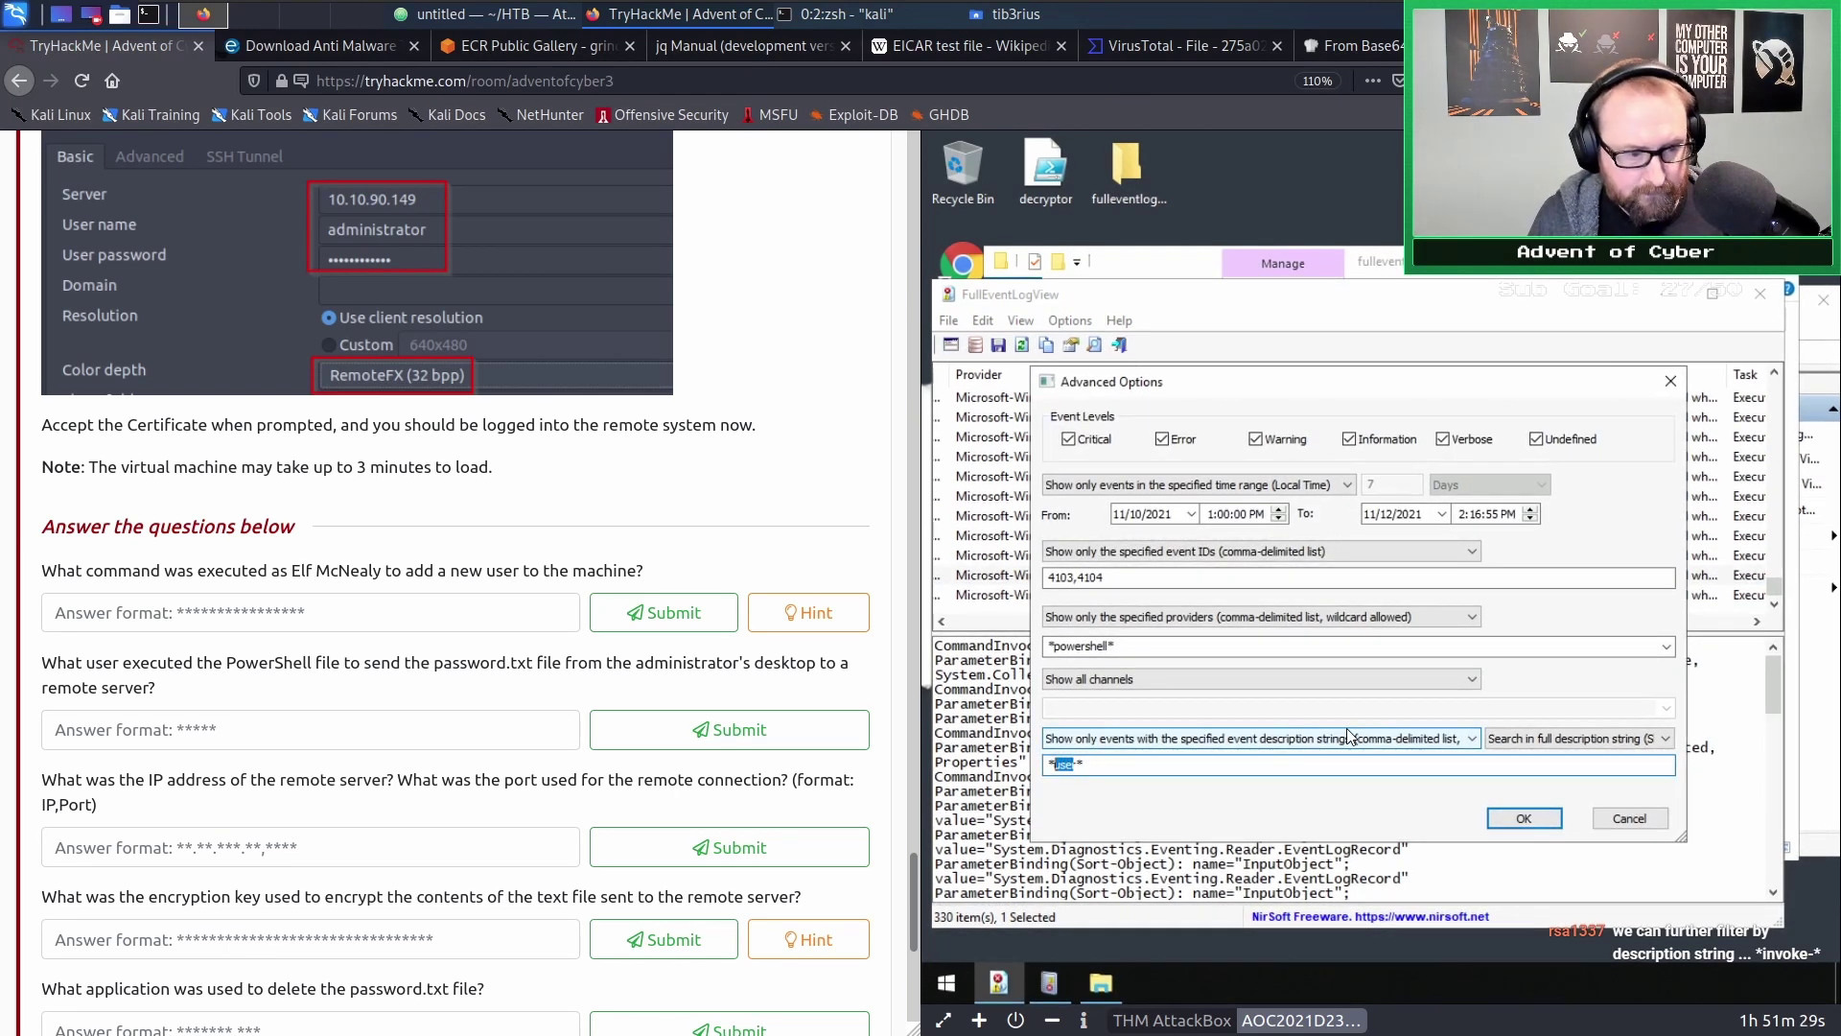
type("Invoke-")
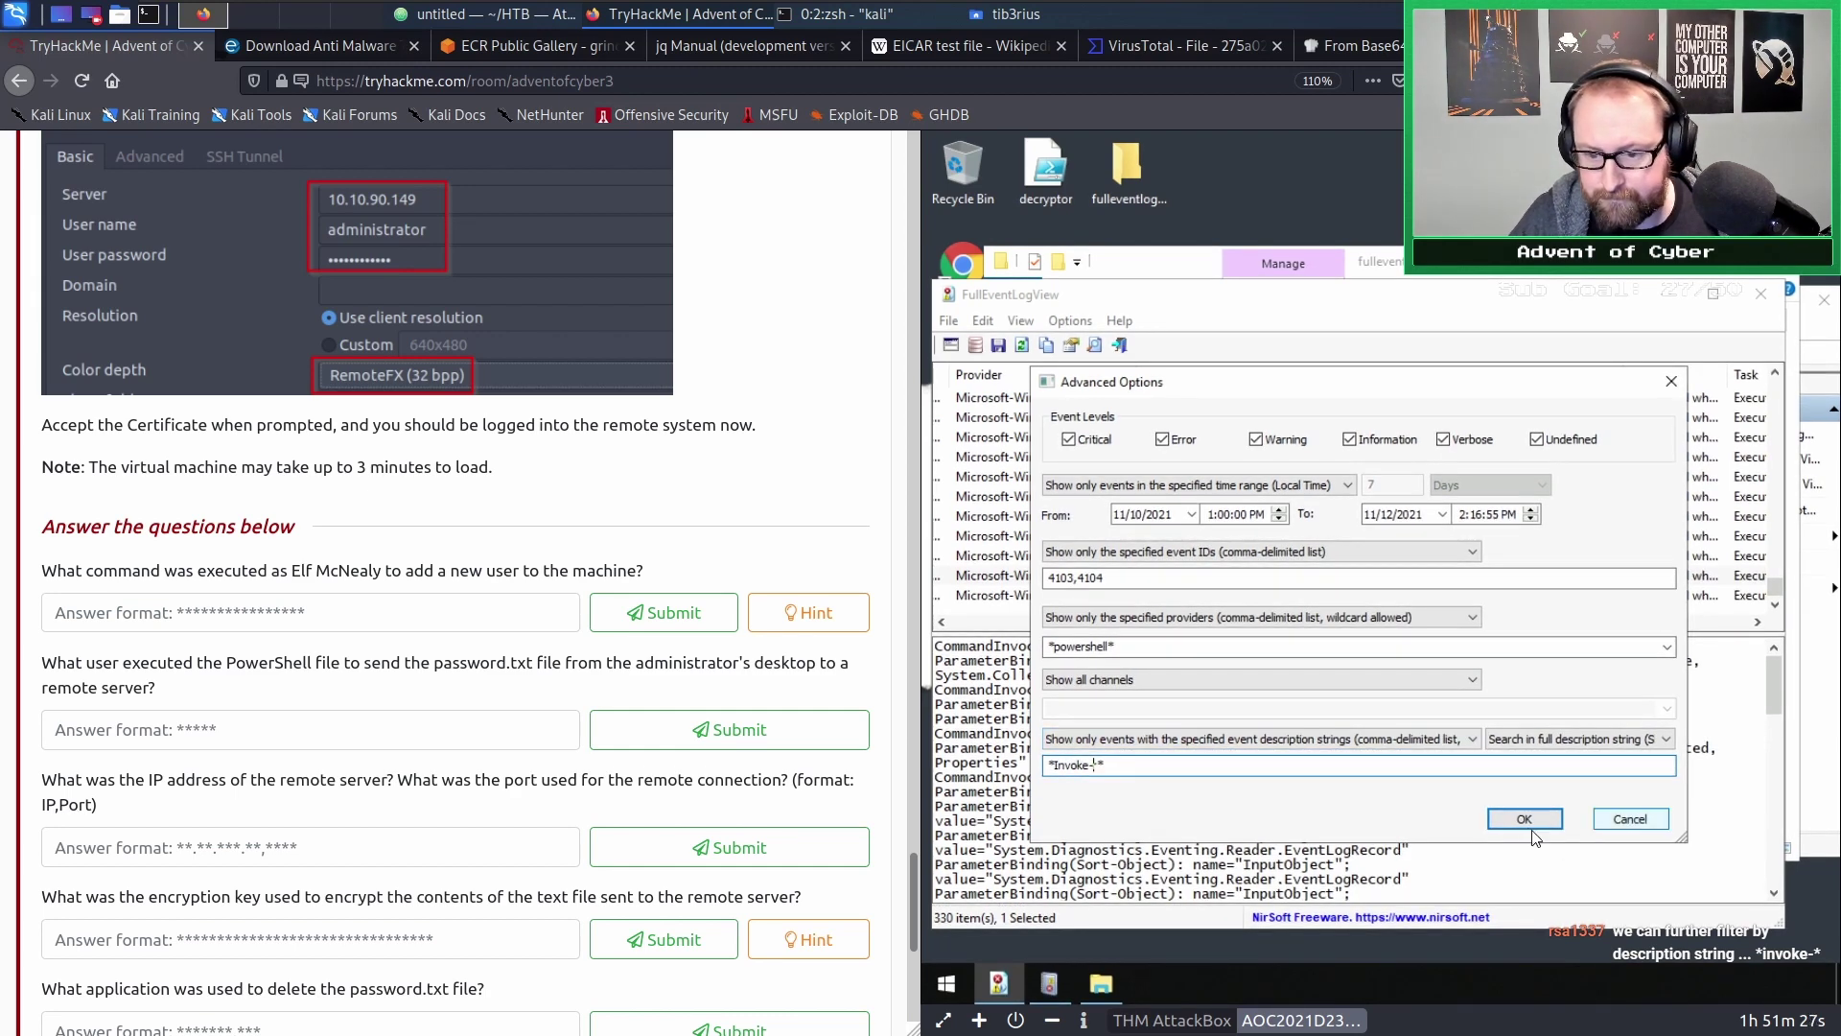
left_click(1525, 820)
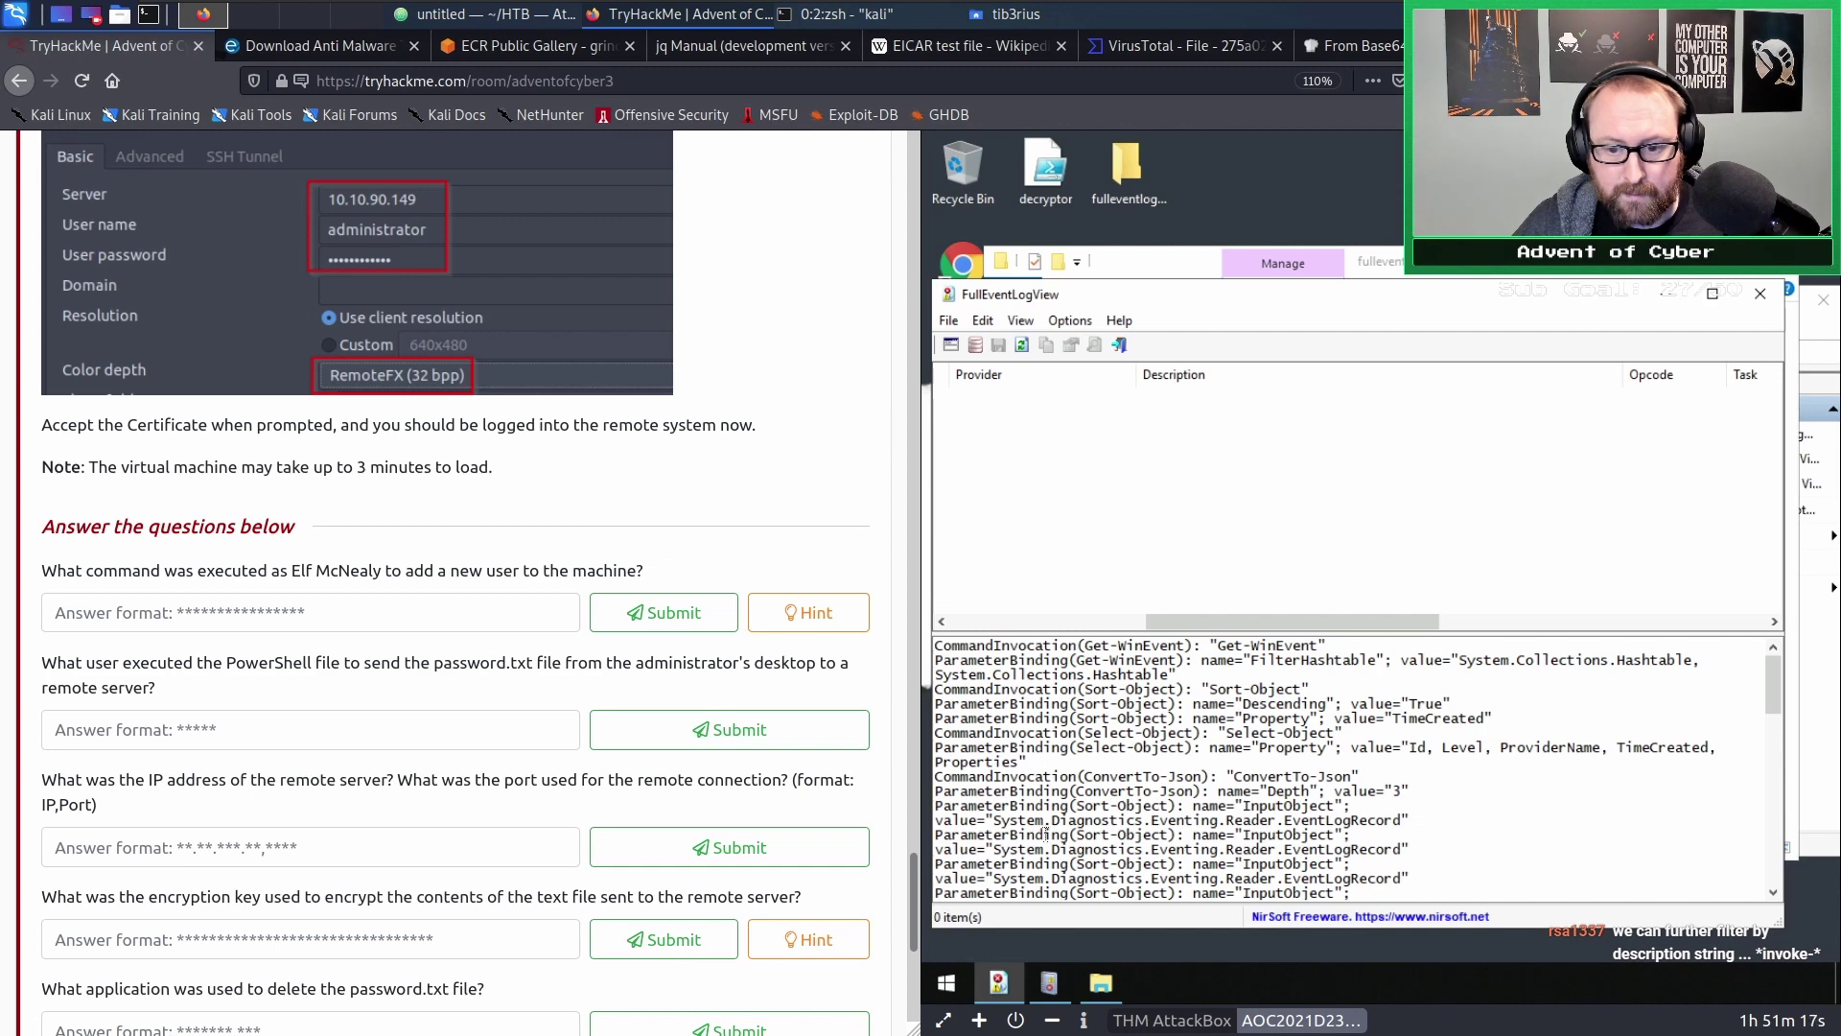
left_click(952, 347)
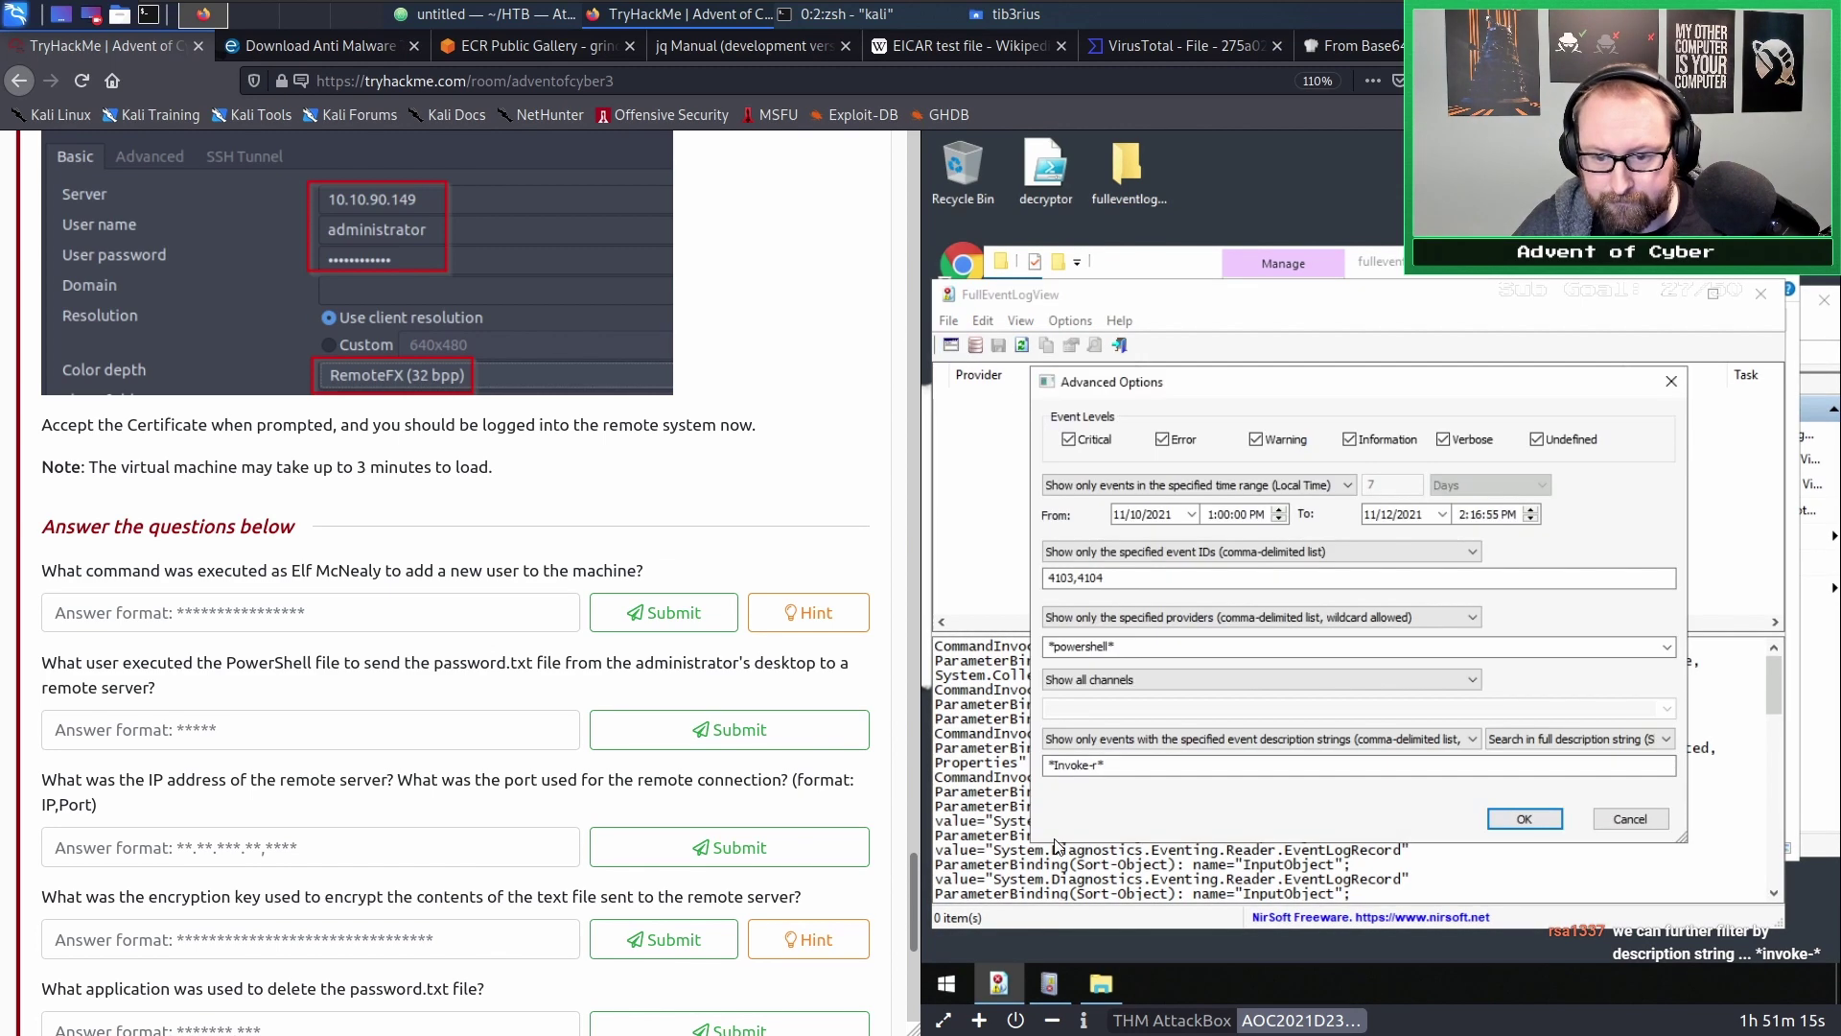
left_click(1090, 764)
type("-")
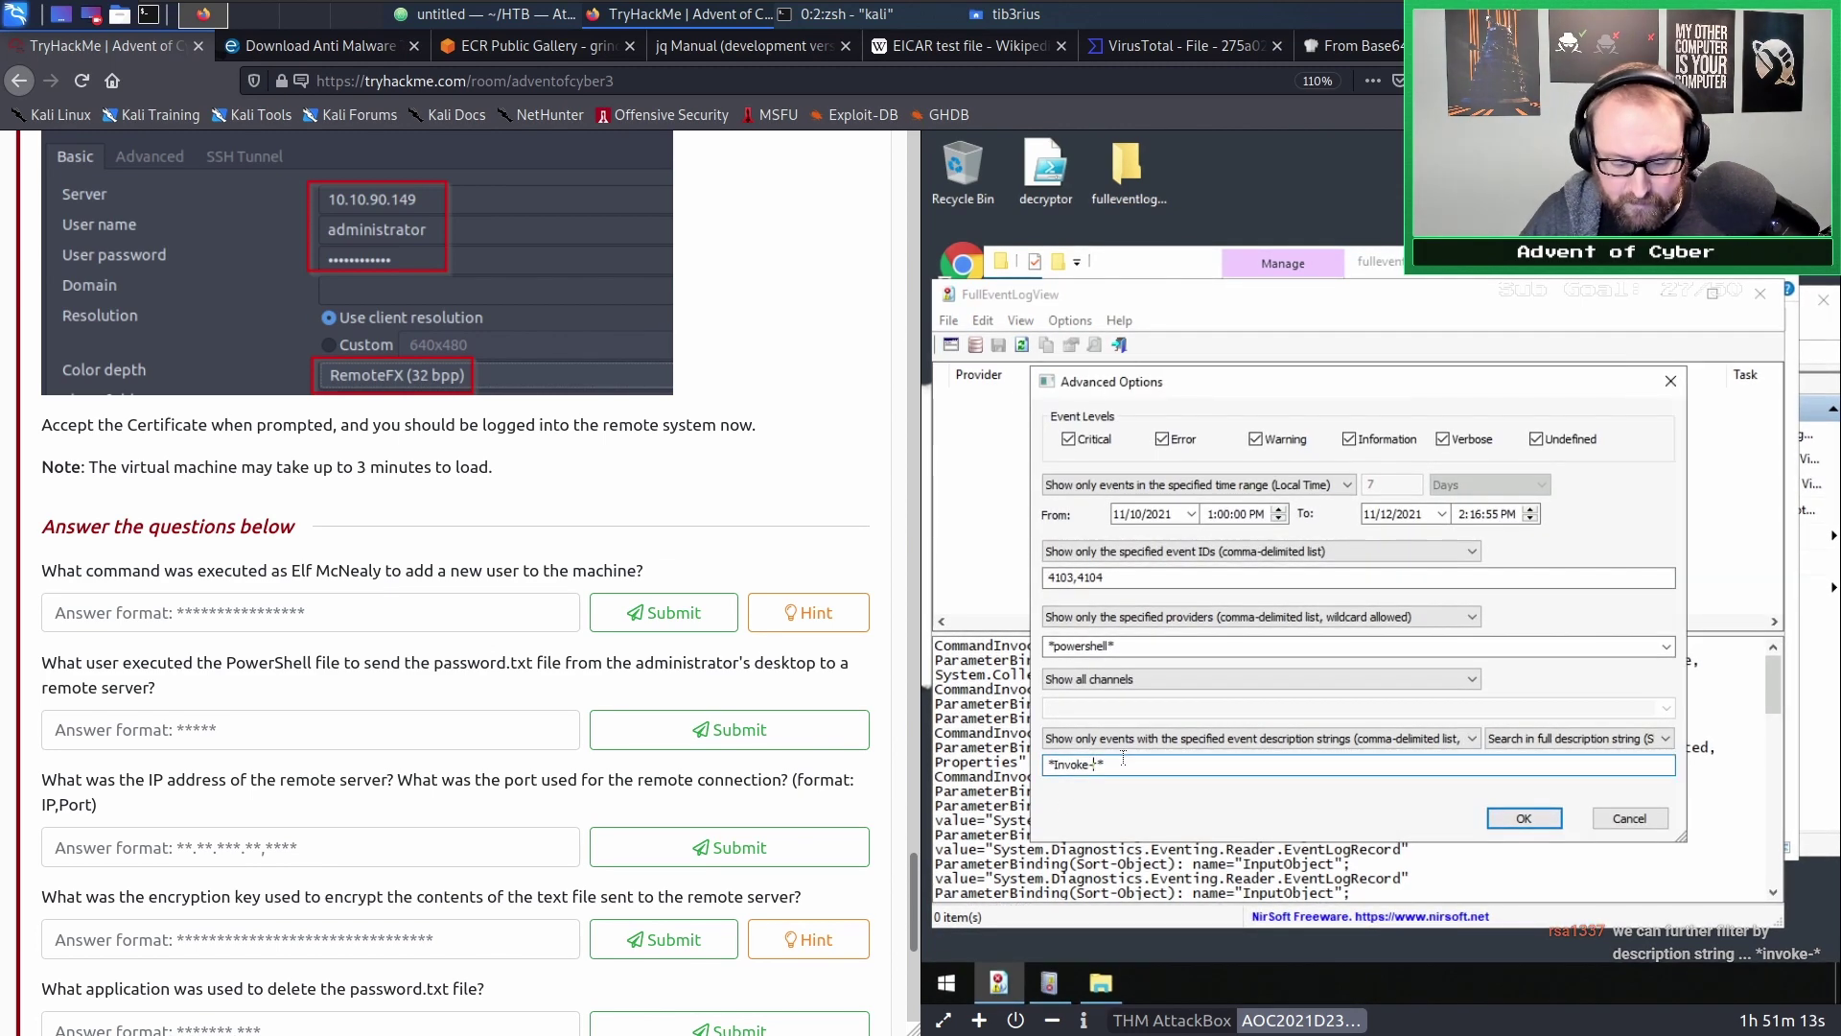
left_click(1525, 818)
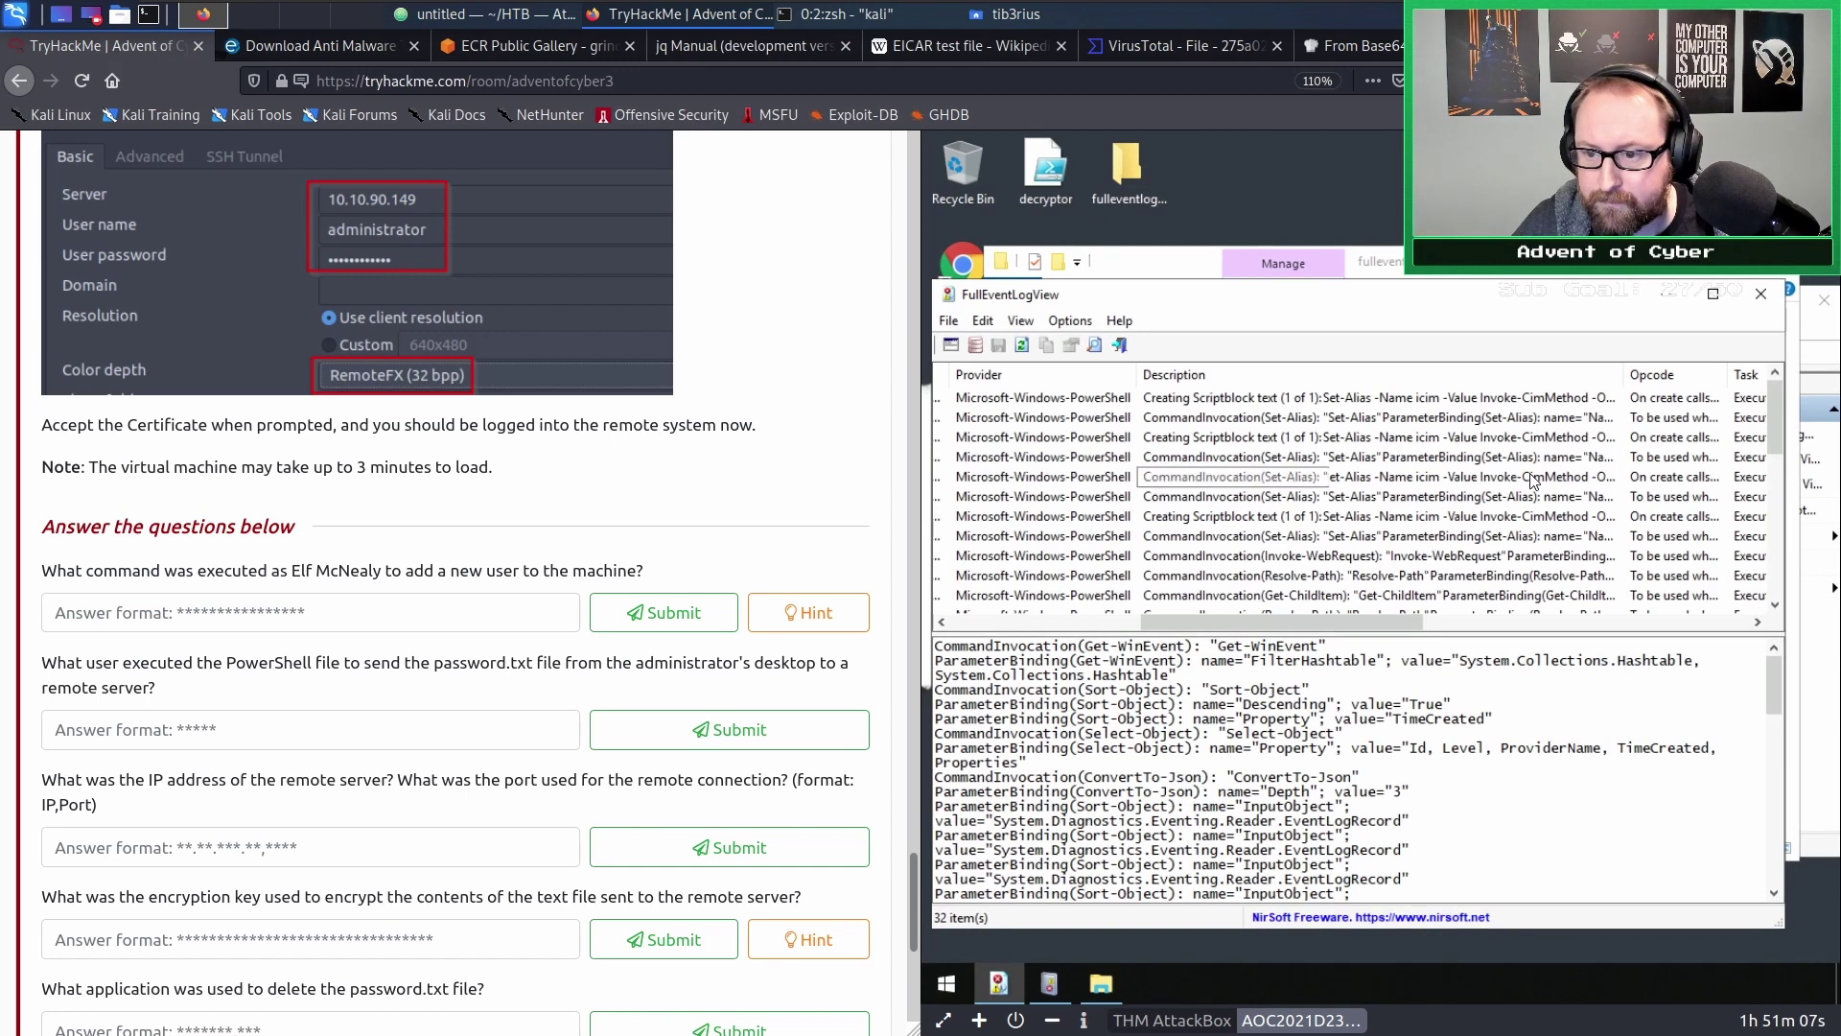
- Read the first and last of the 32 Invoke- filtered events, then step upward through earlier ones
left_click(1519, 398)
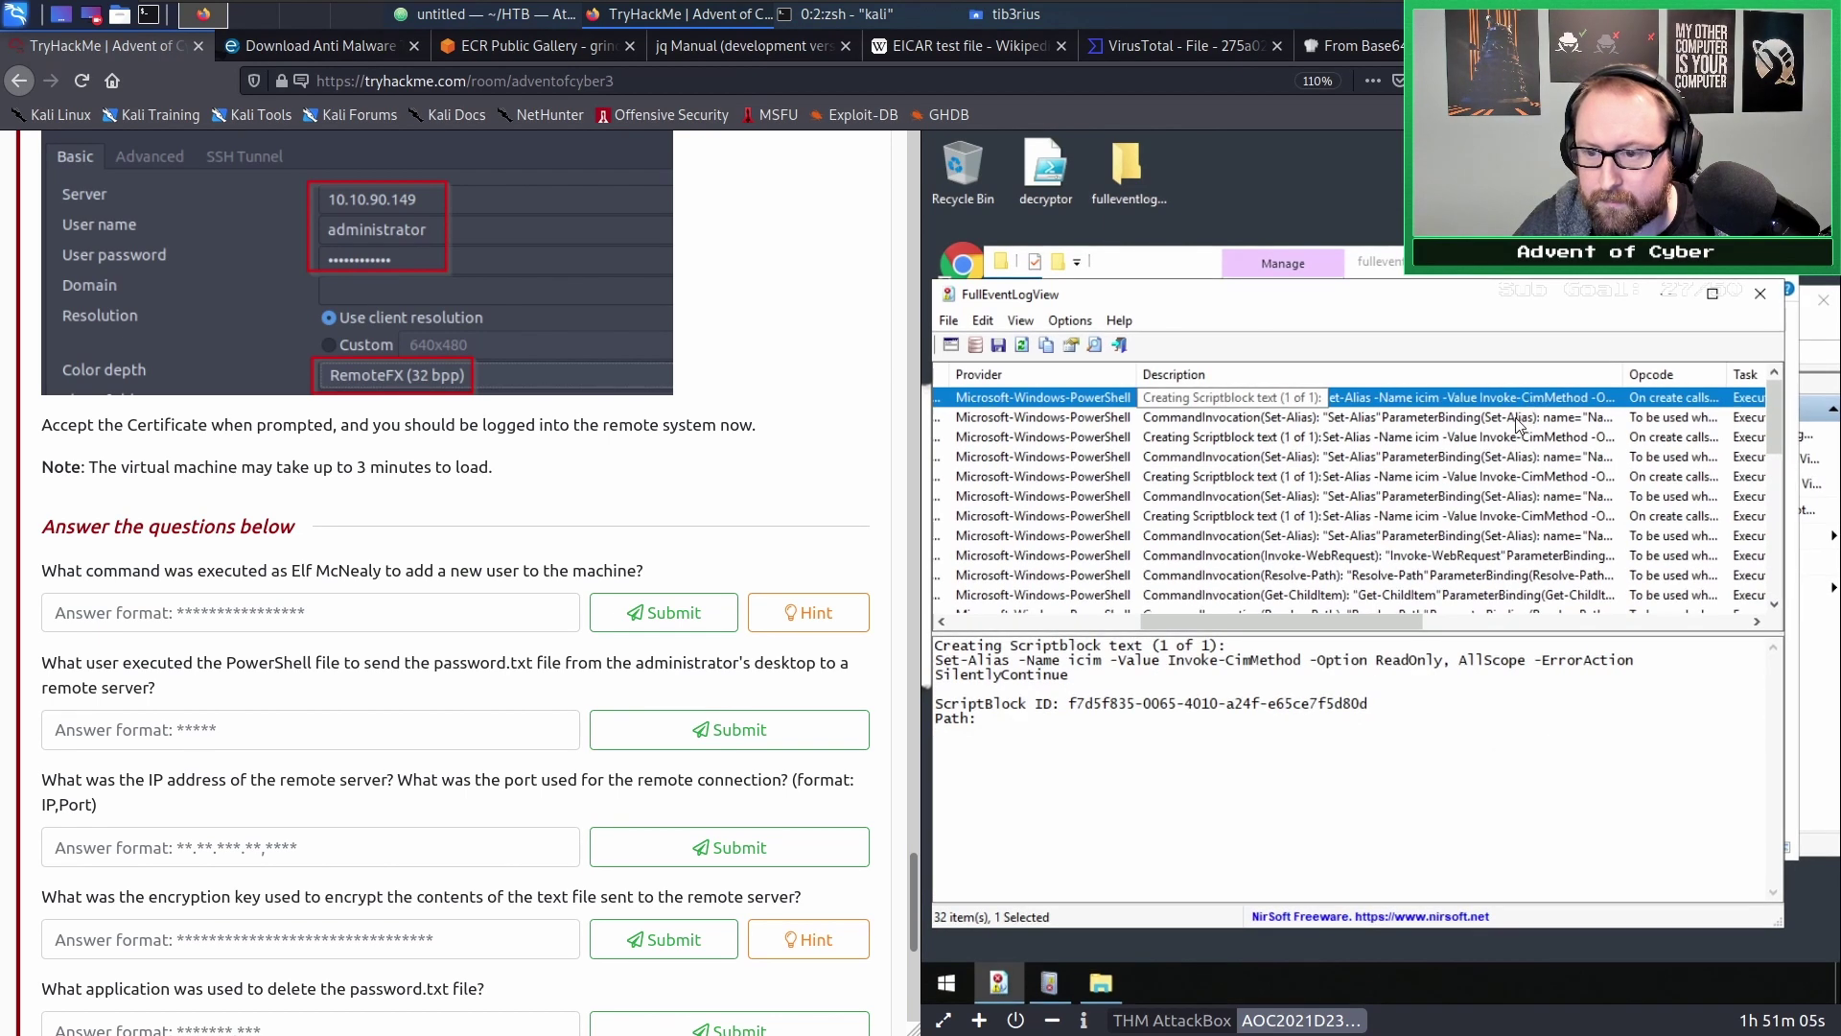
scroll(1518, 423, "down", 7)
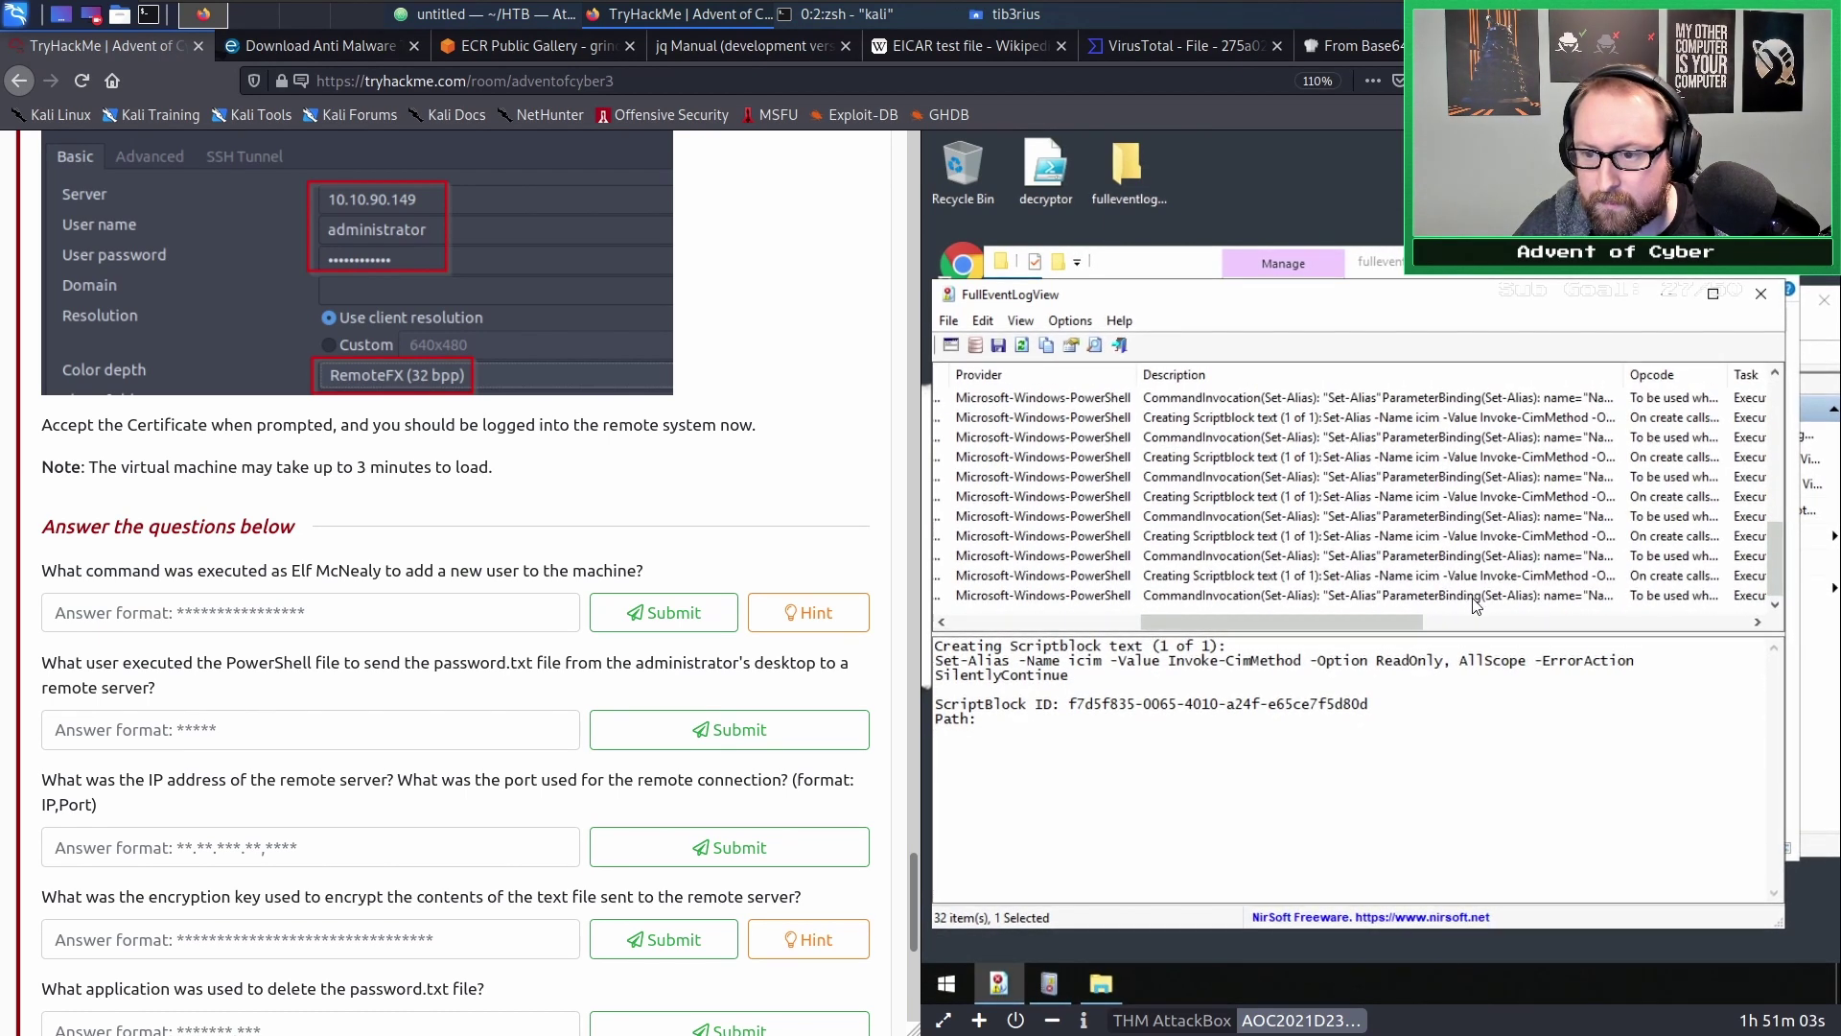
left_click(1475, 596)
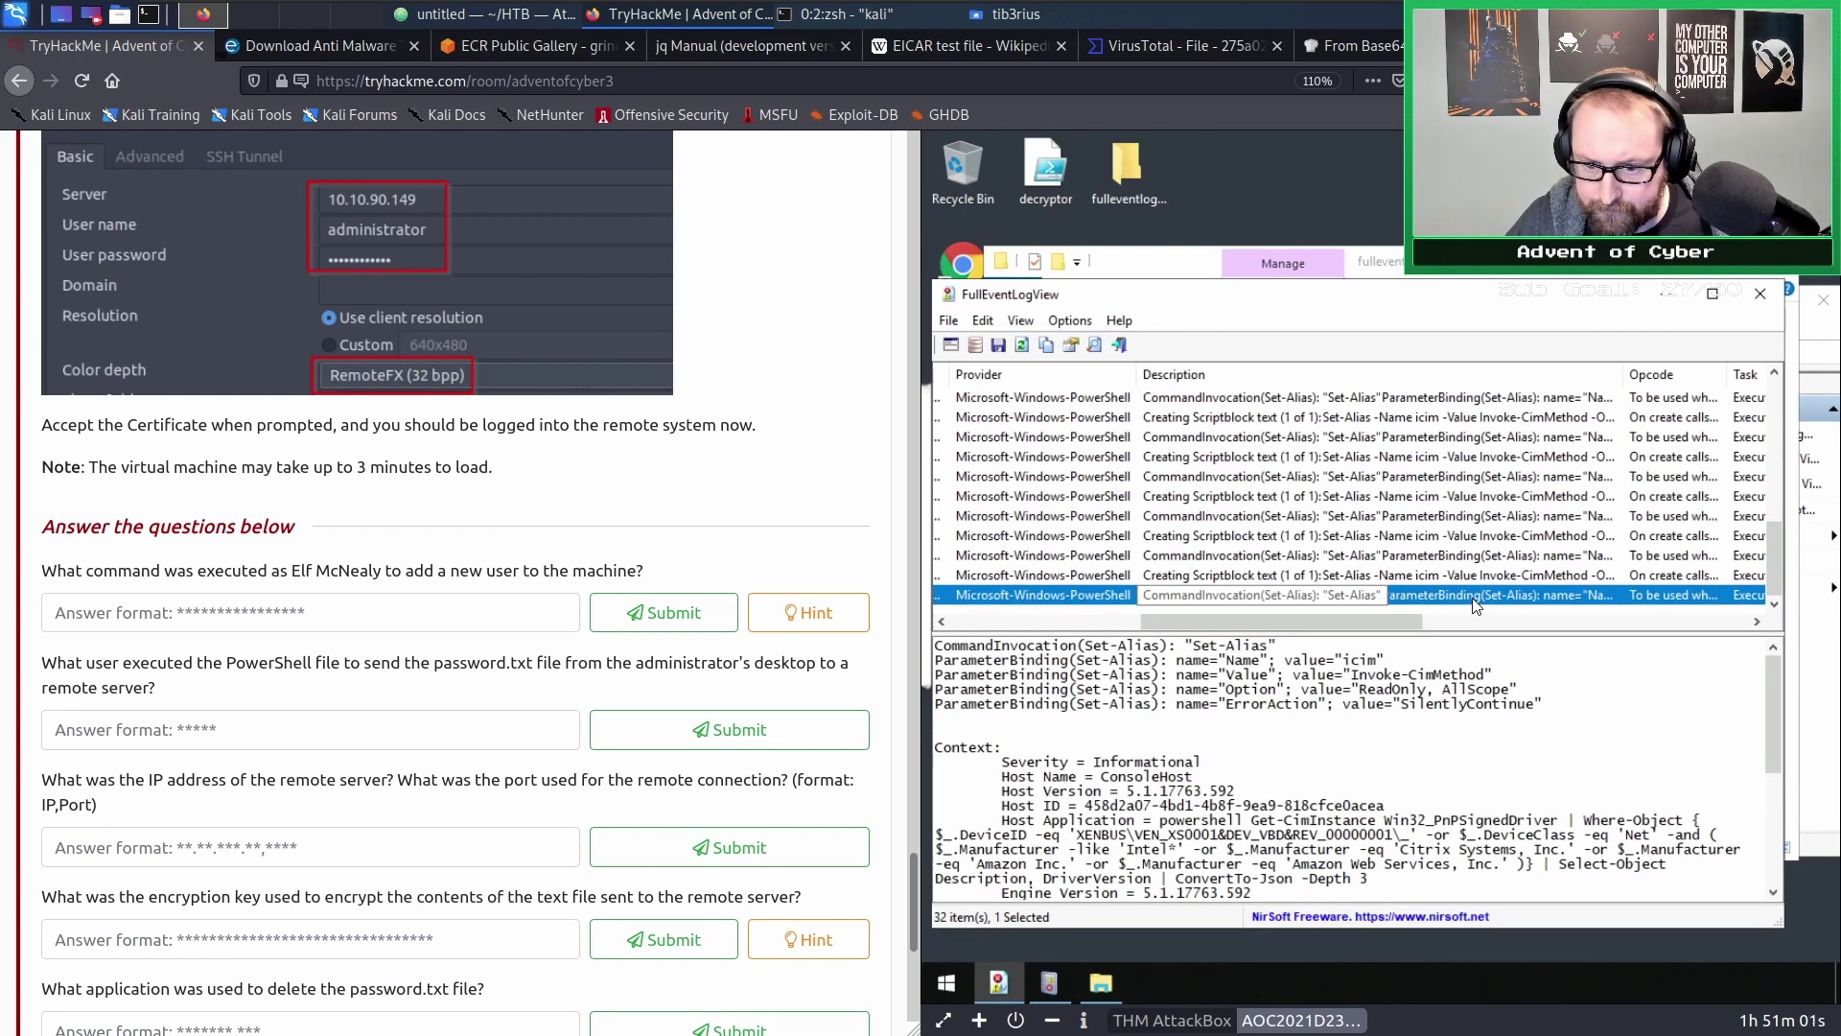
key("Up")
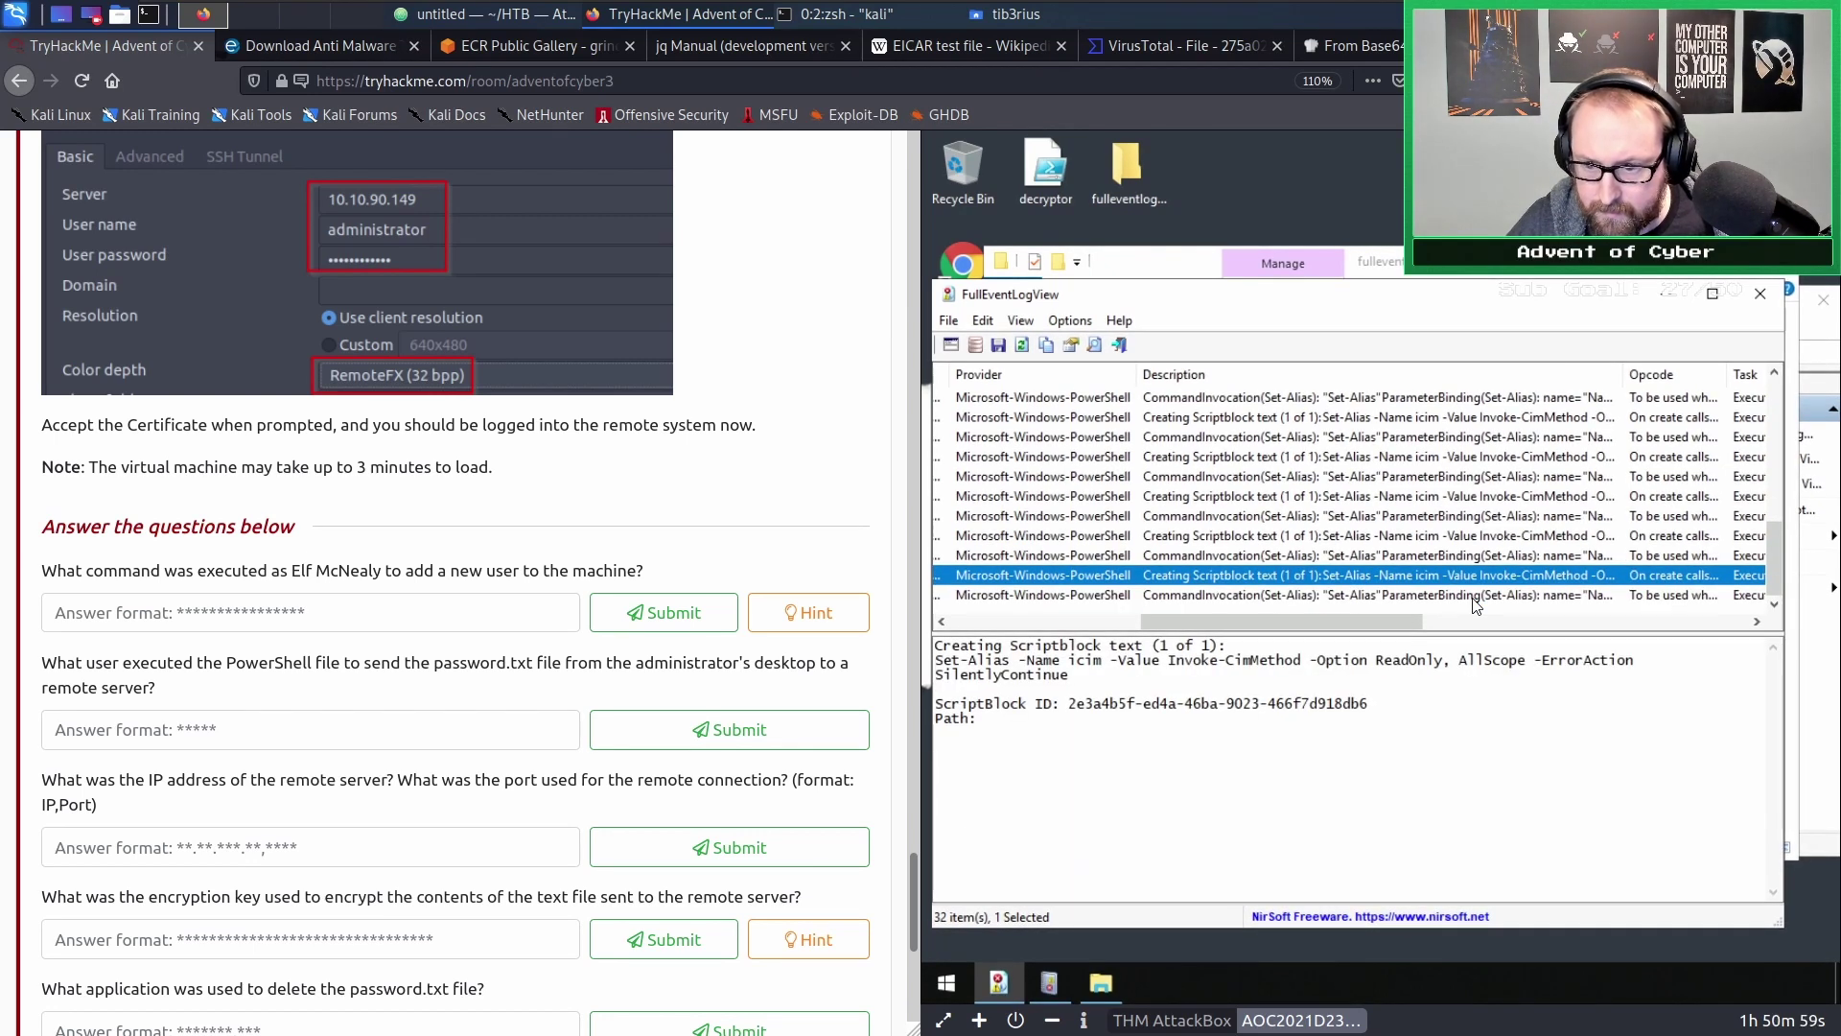
key("Up")
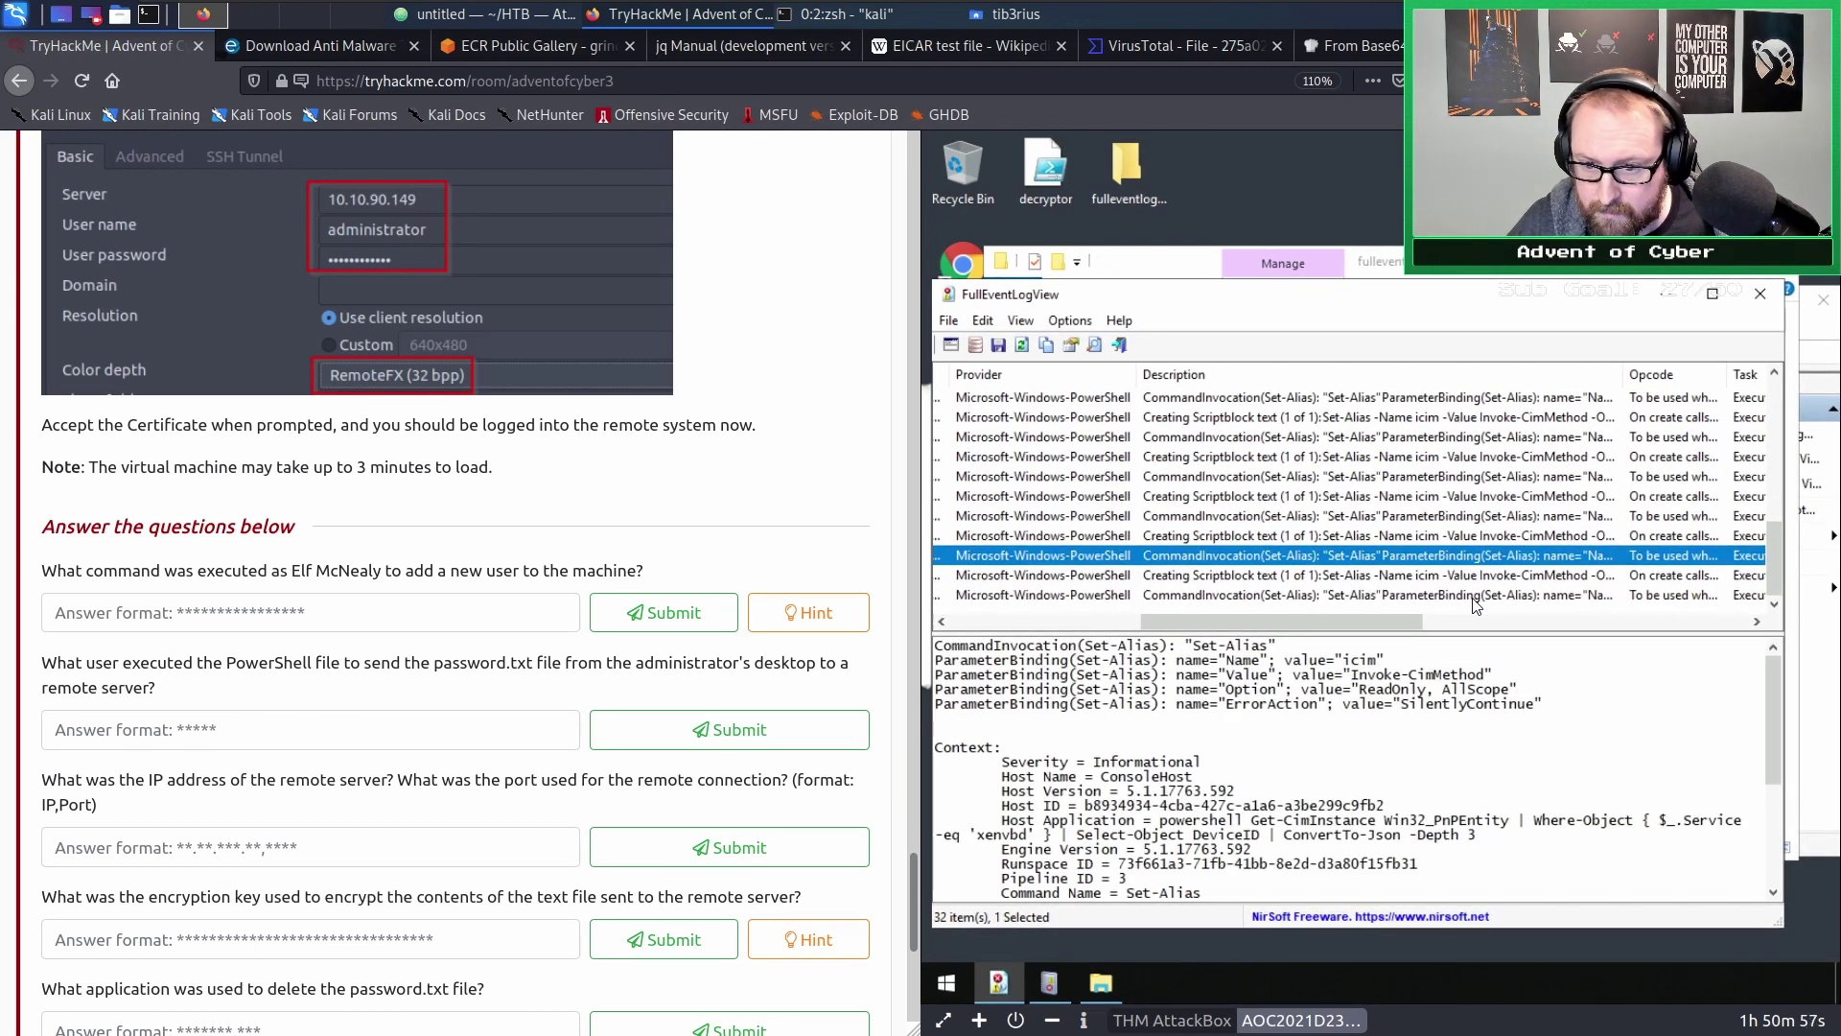
key("Up")
key("Up")
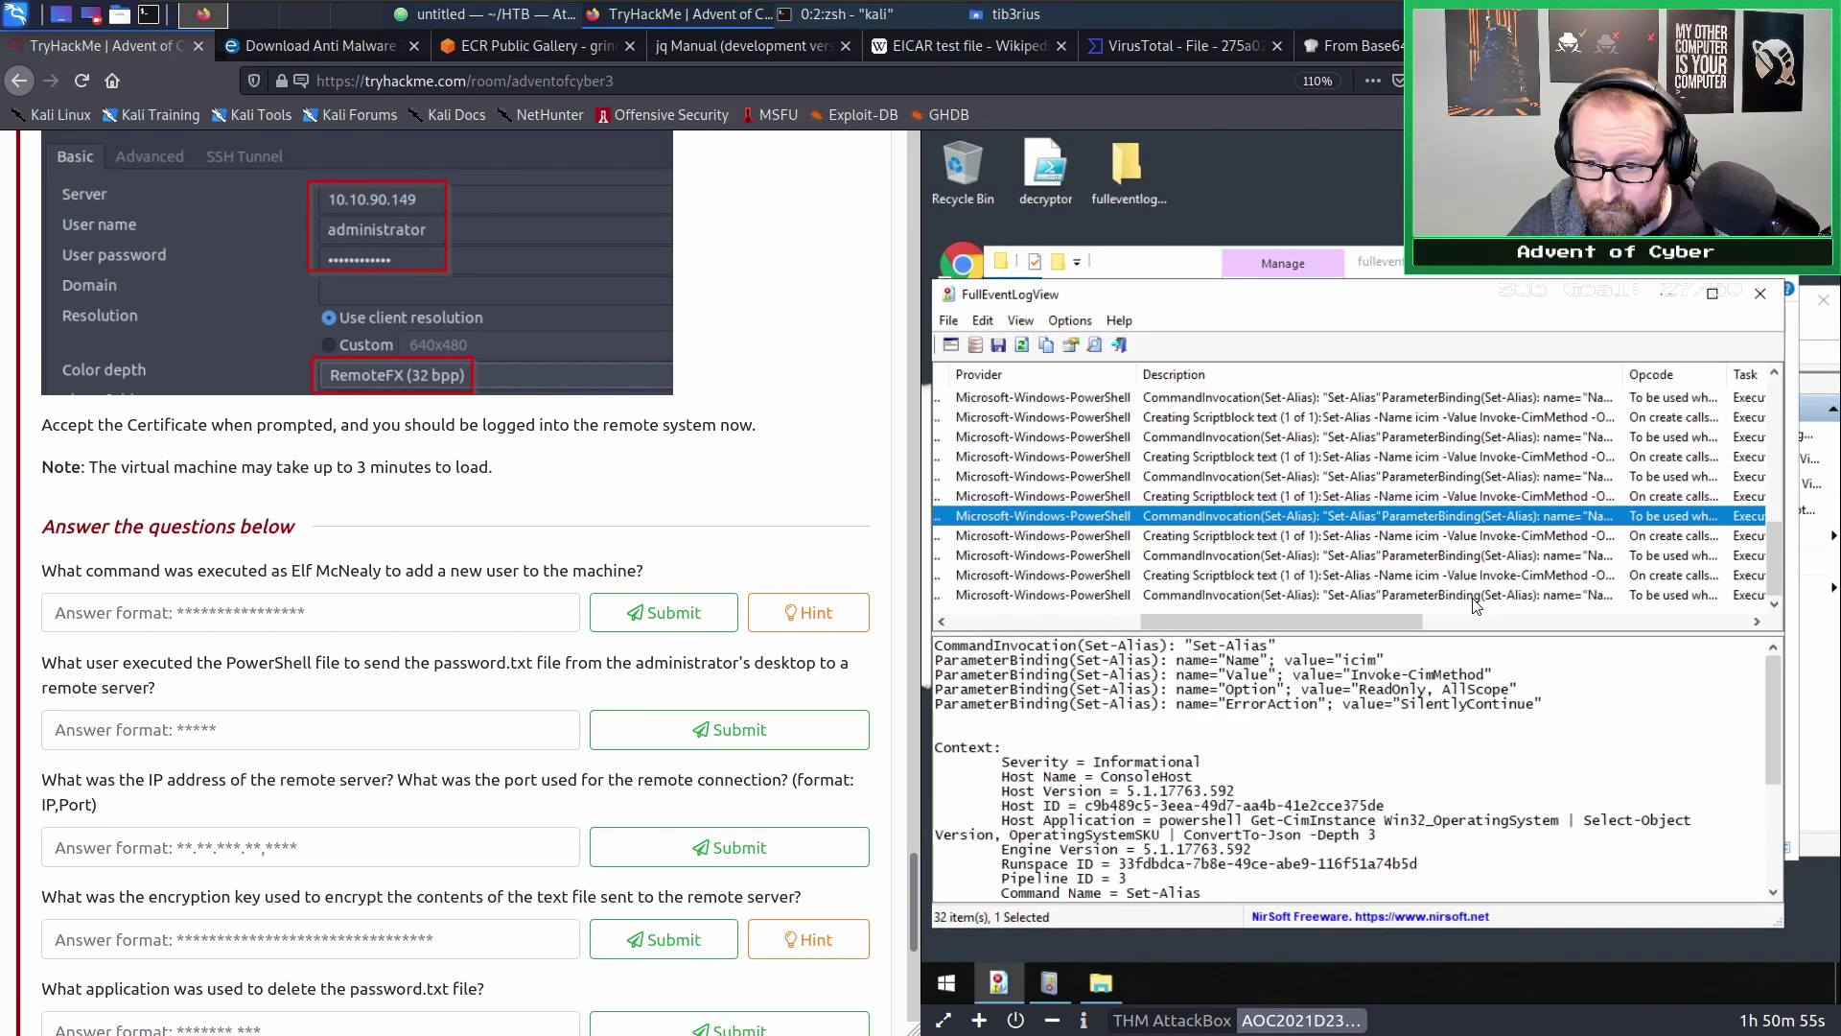
key("Up")
key("Up")
- Step up to the Invoke-WebRequest upload of password.txt and the Invoke-Nightmare script events
key("Up")
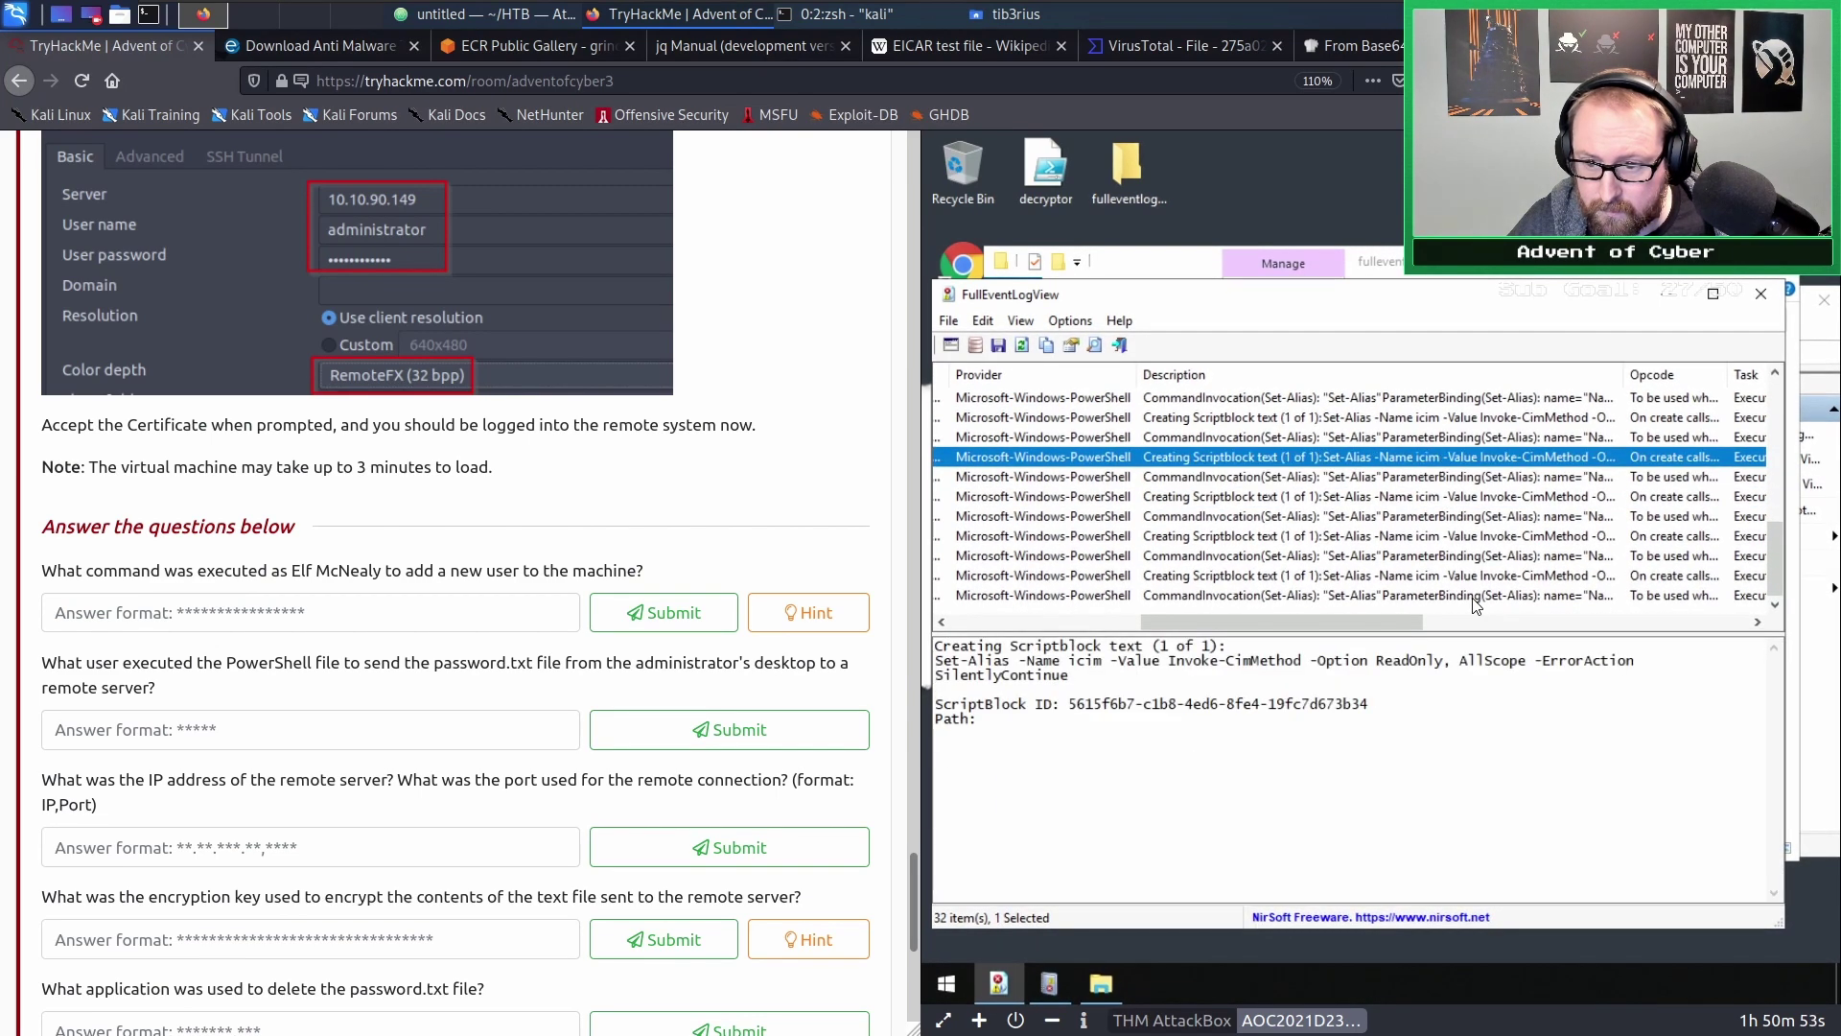
key("Up")
key("Up")
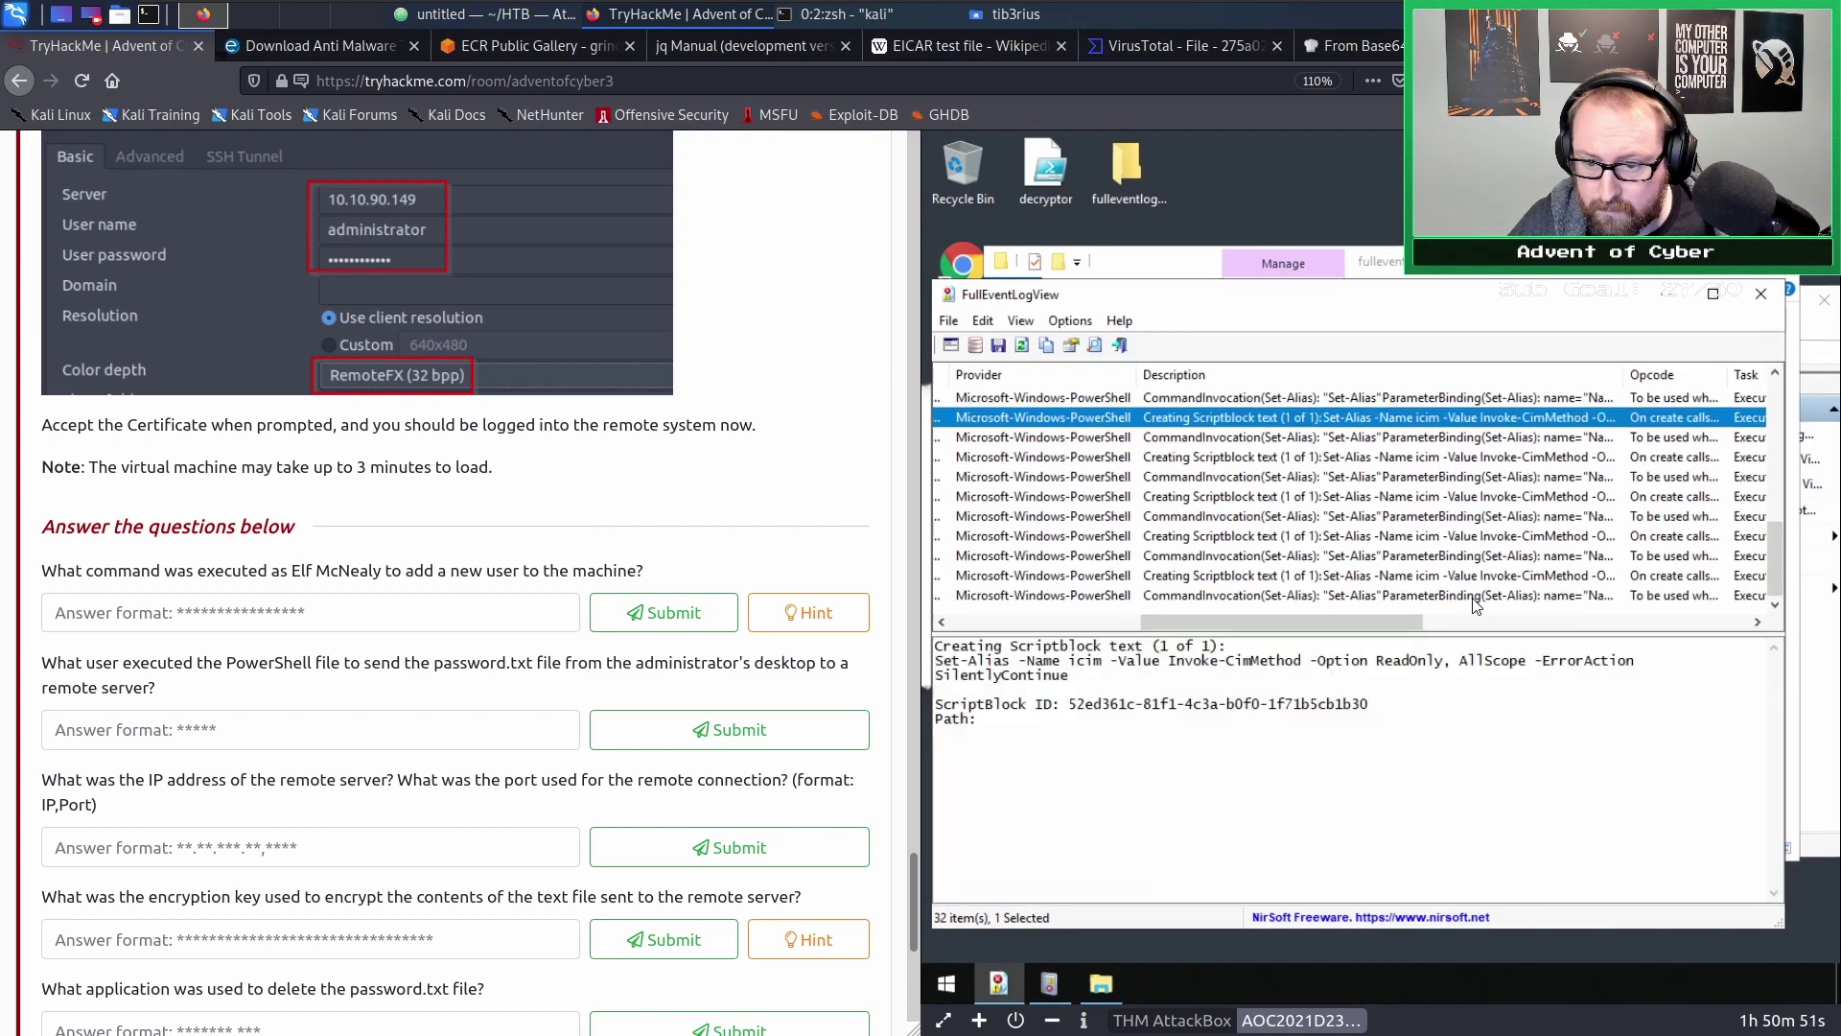
key("Up")
key("Up")
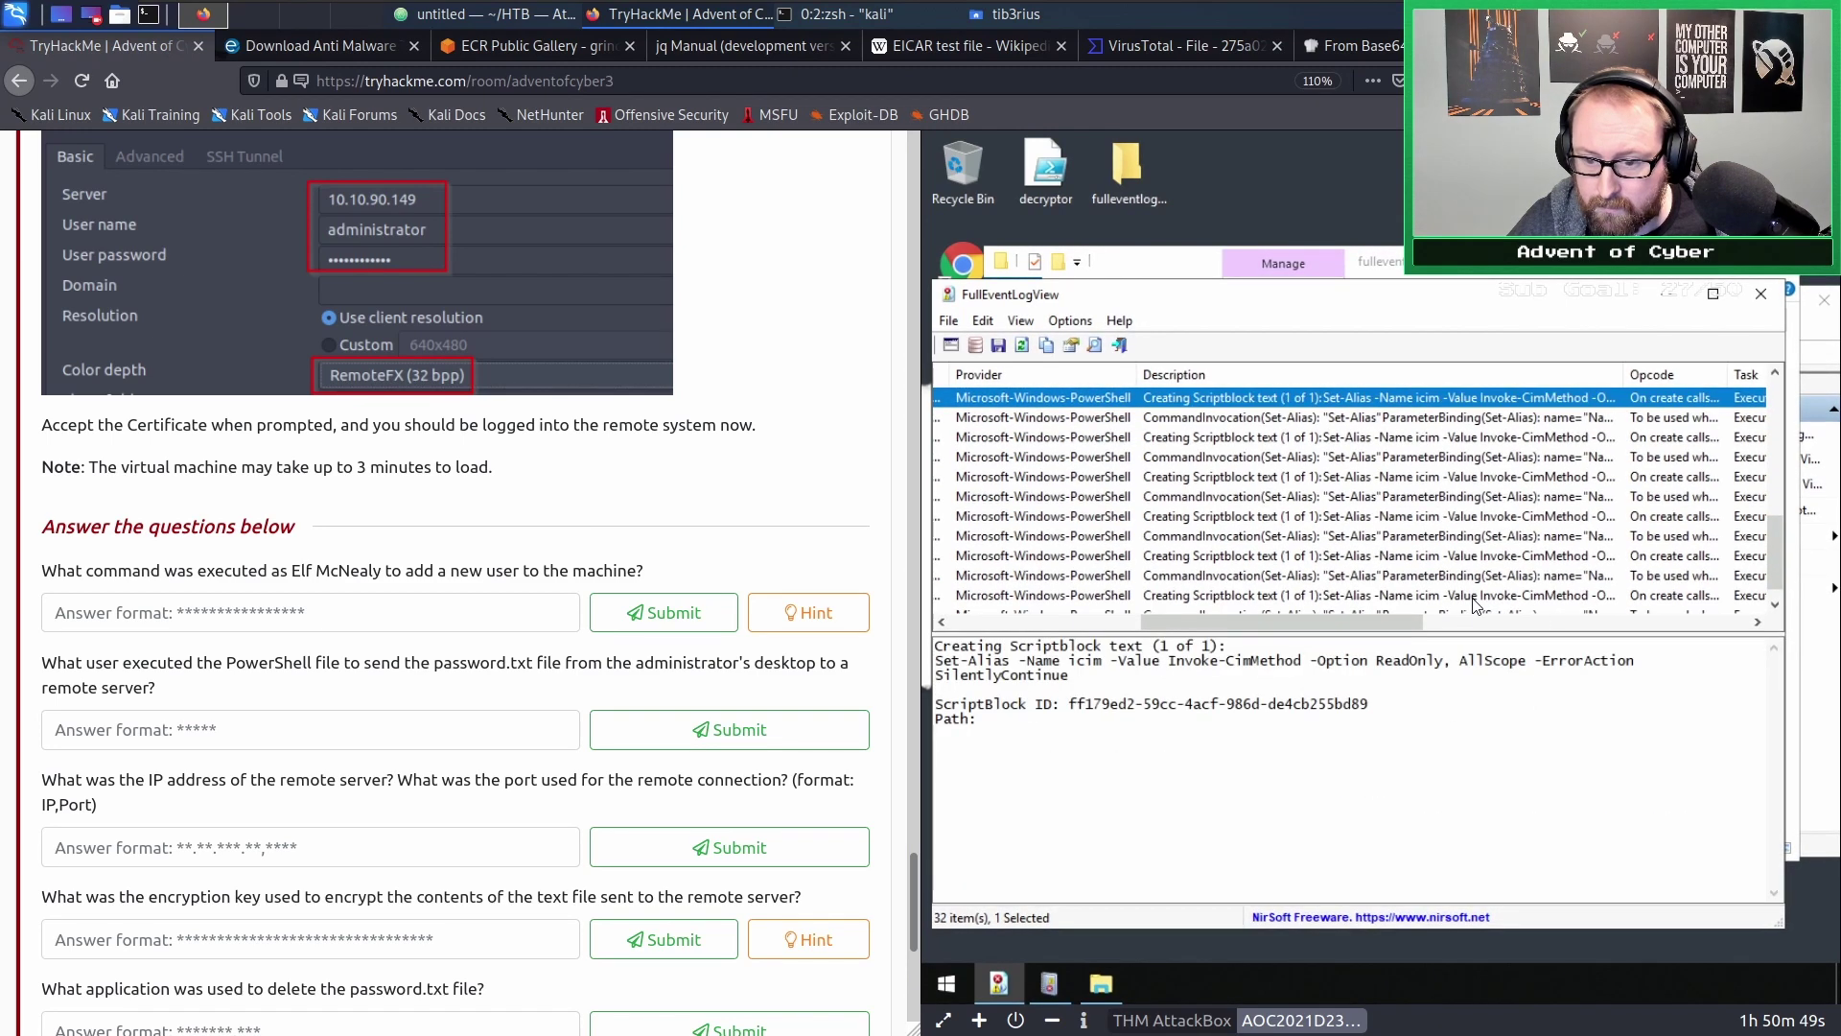
key("Up")
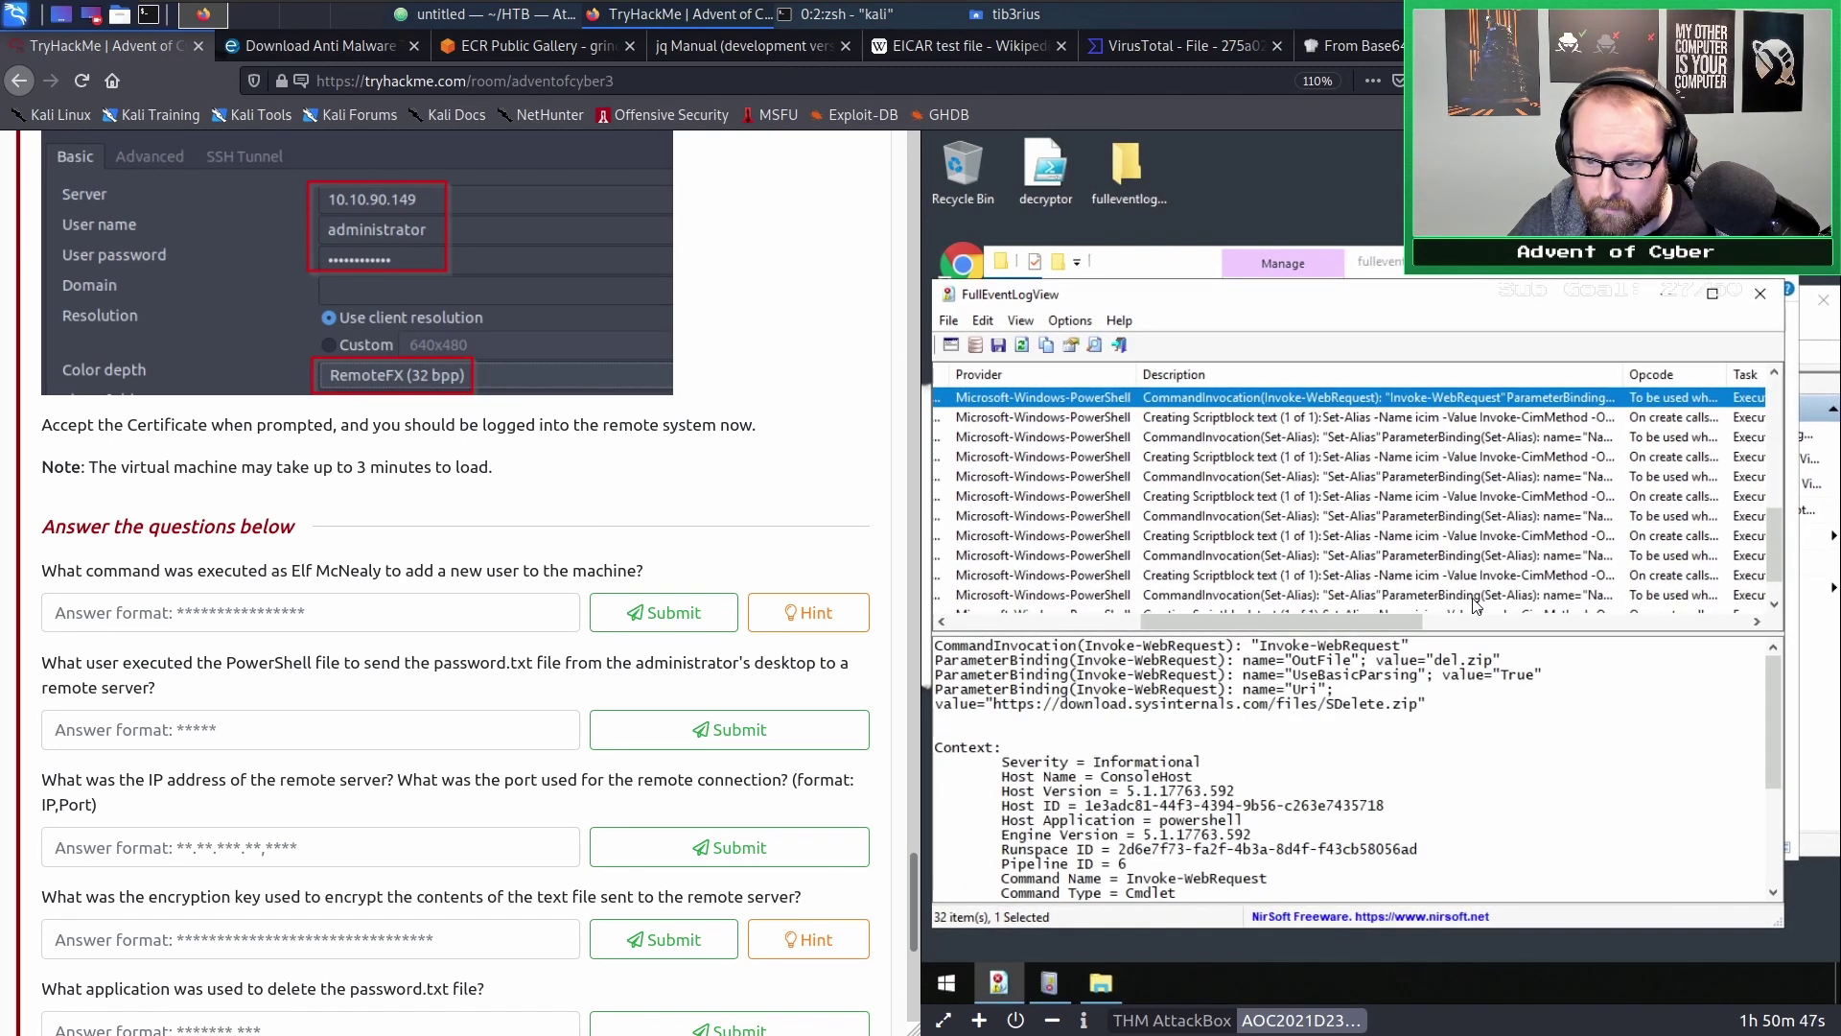
key("Up")
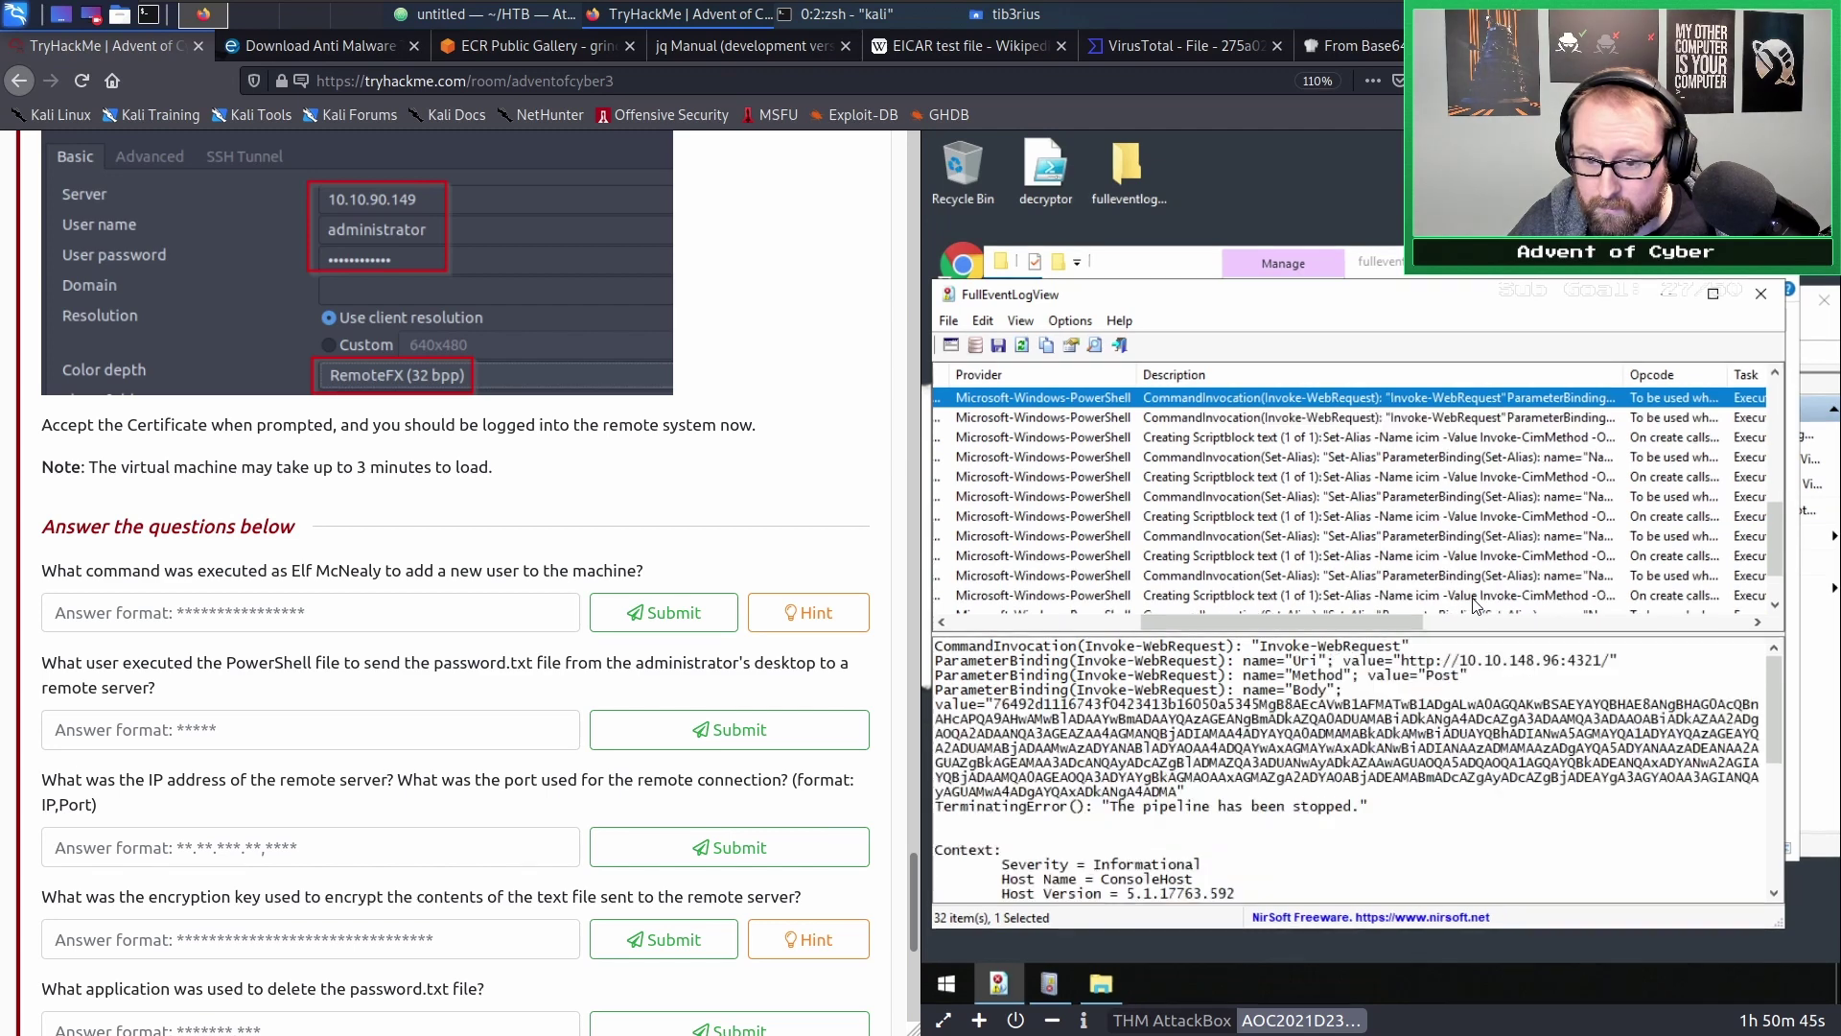
key("Up")
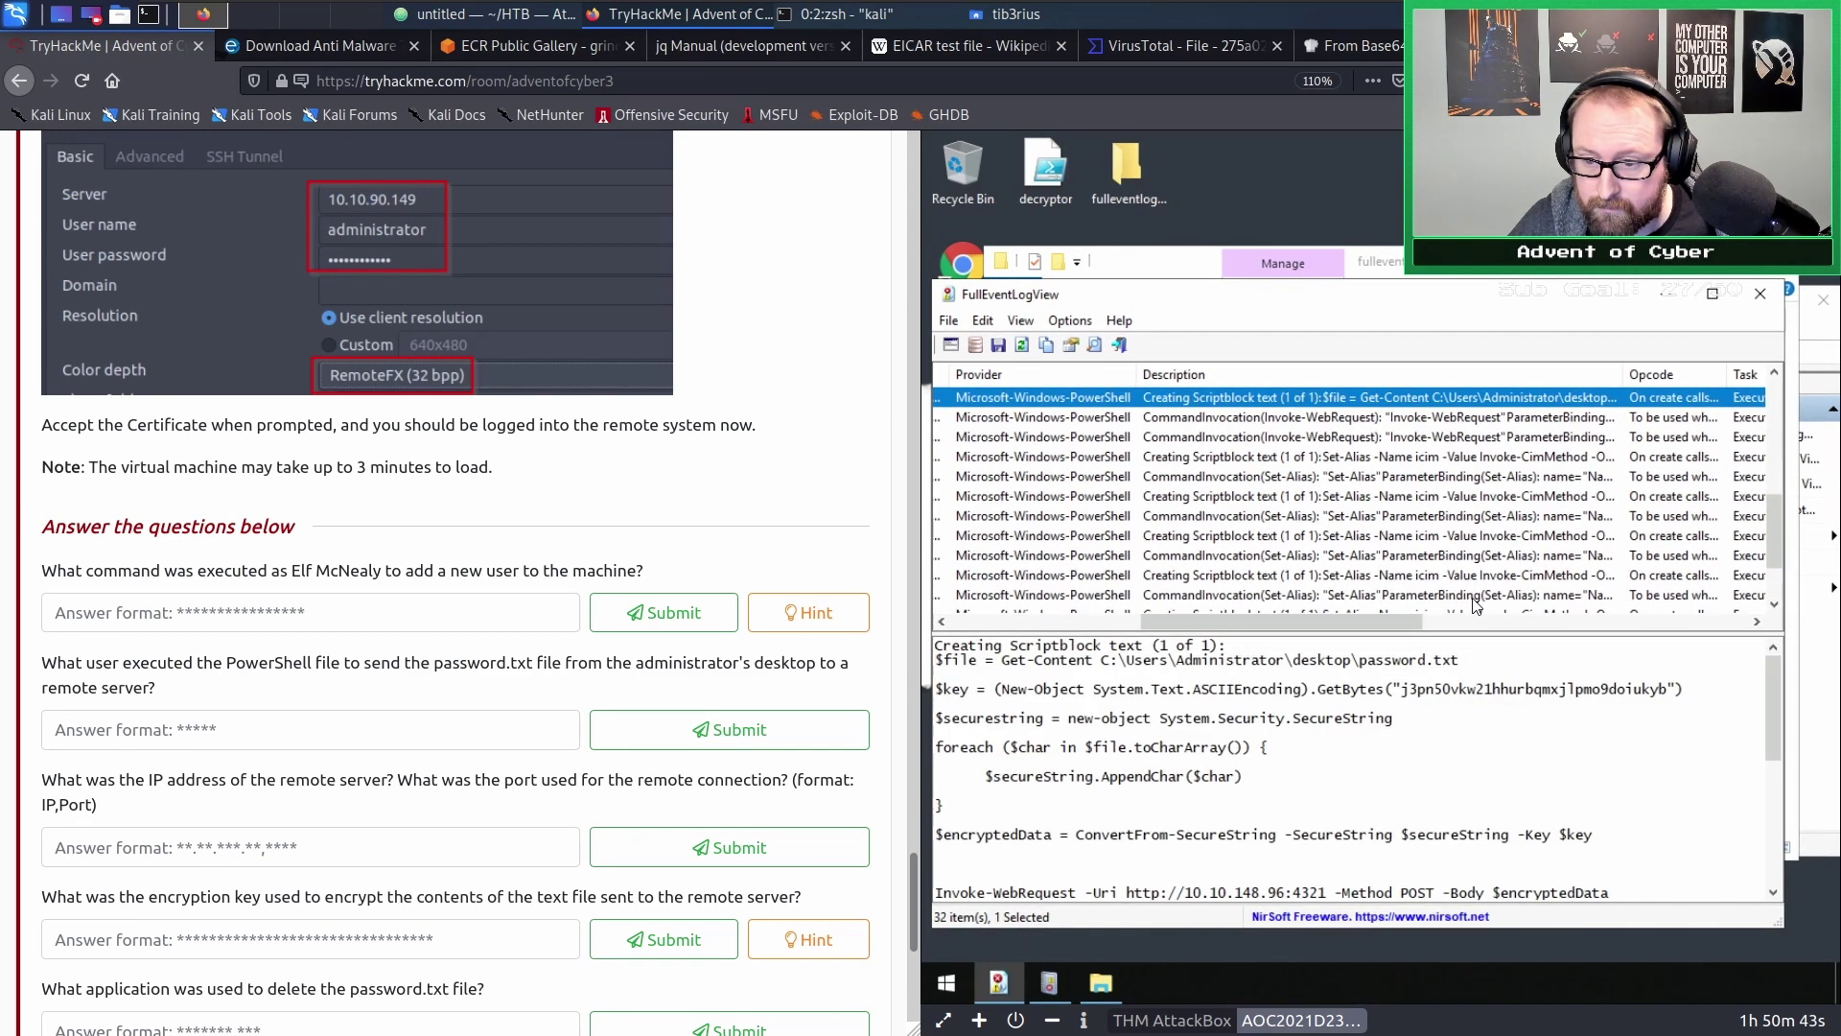
key("Up")
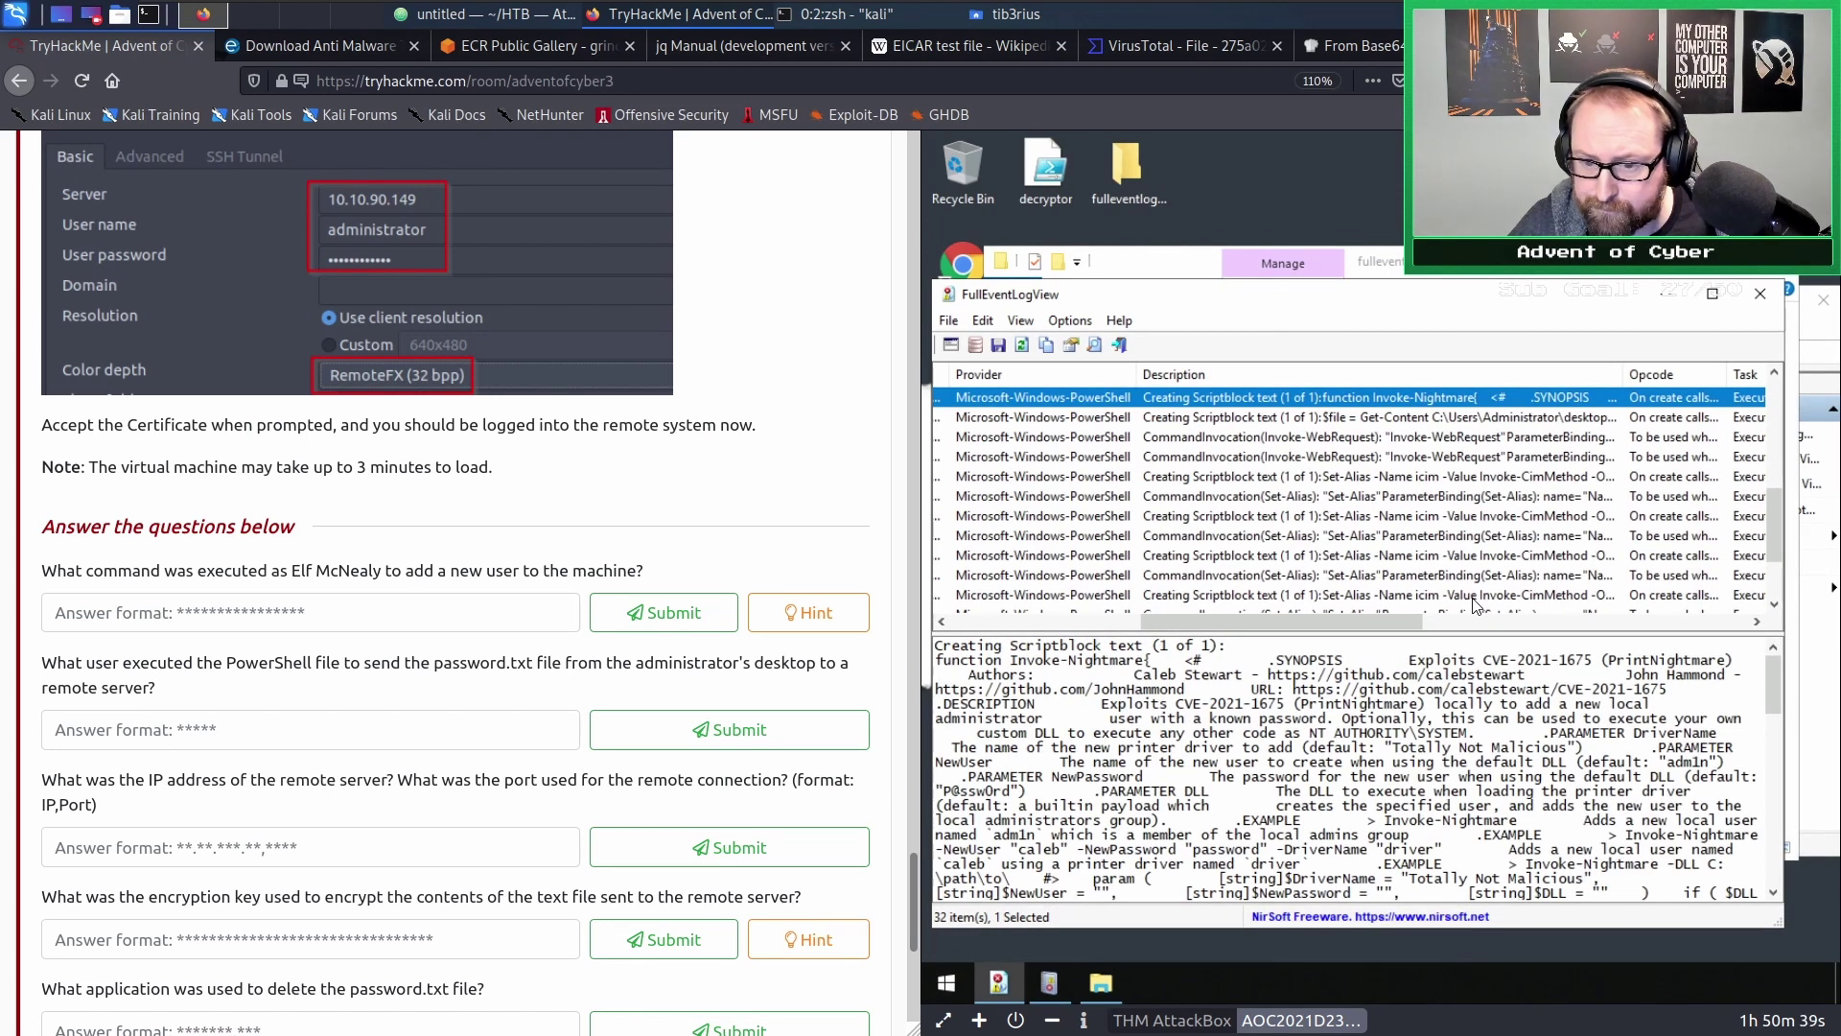
- Move past the Get-ChildItem events to the Set-Alias scriptblock aliasing icim to Invoke-CimMethod
key("Up")
key("Up")
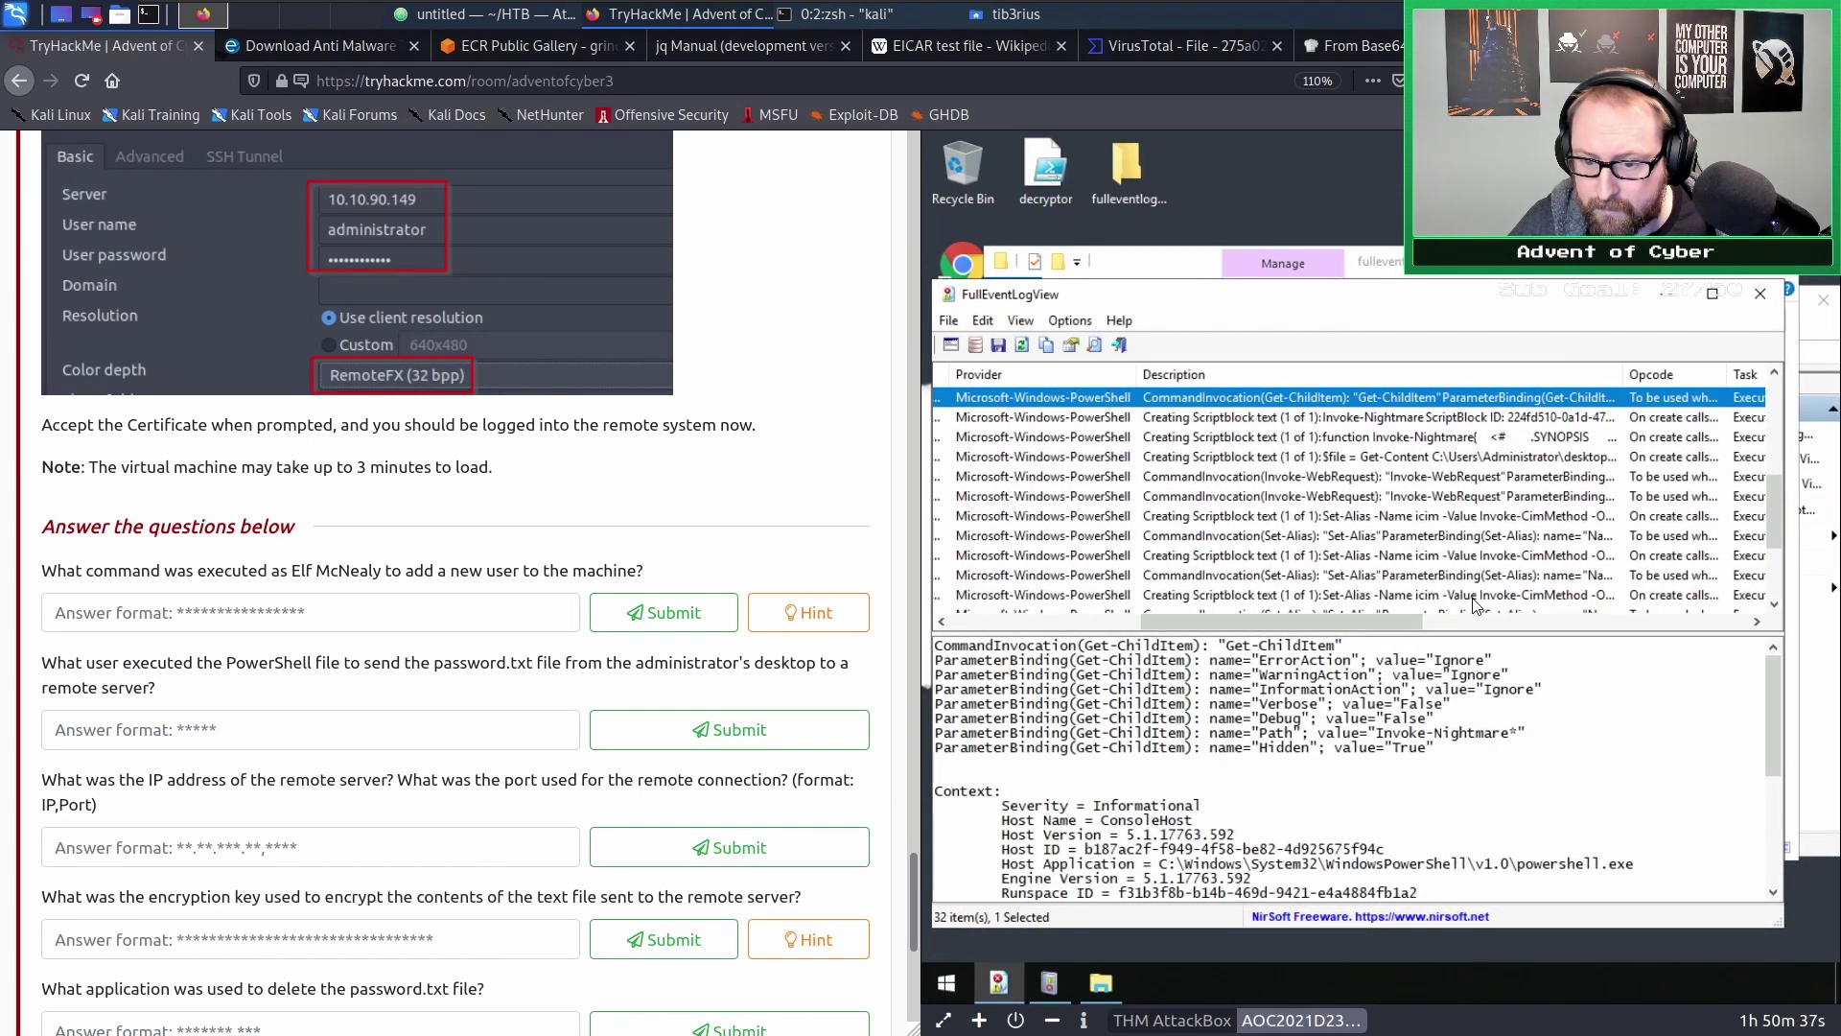
key("Up")
key("Up")
key("Up")
key("Up")
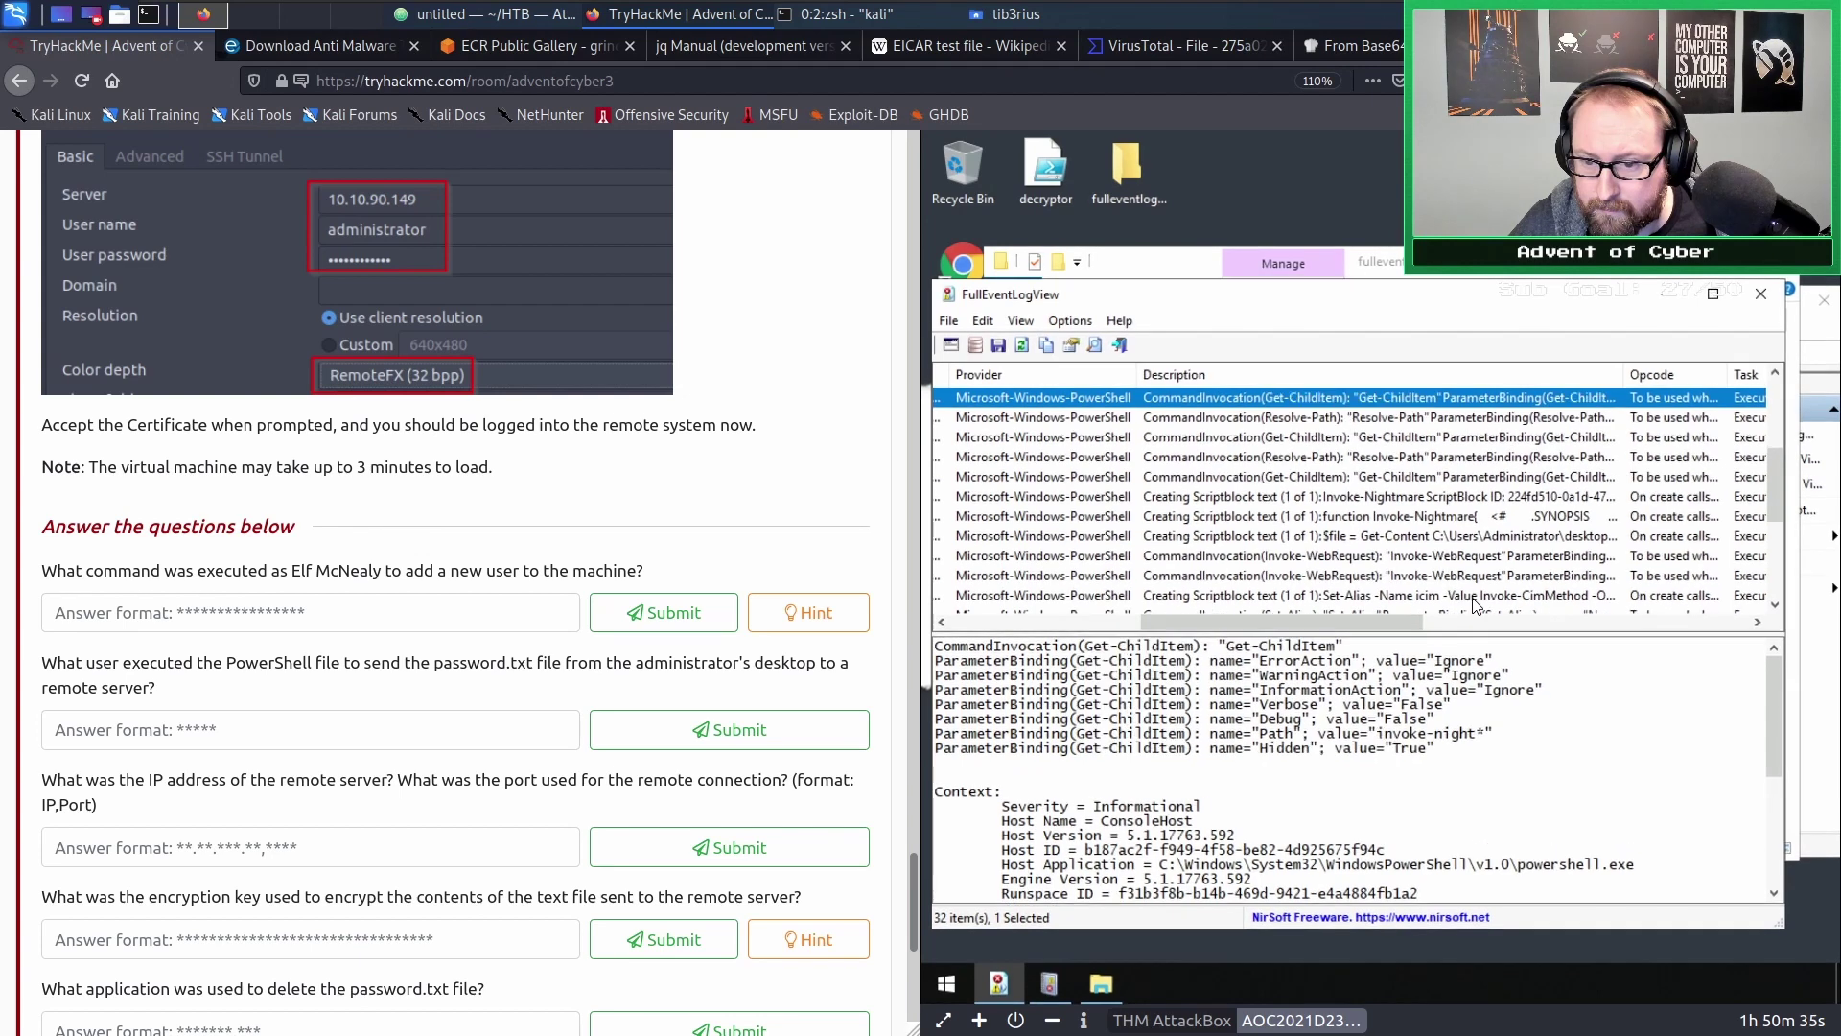
key("Up")
key("Up")
key("Up")
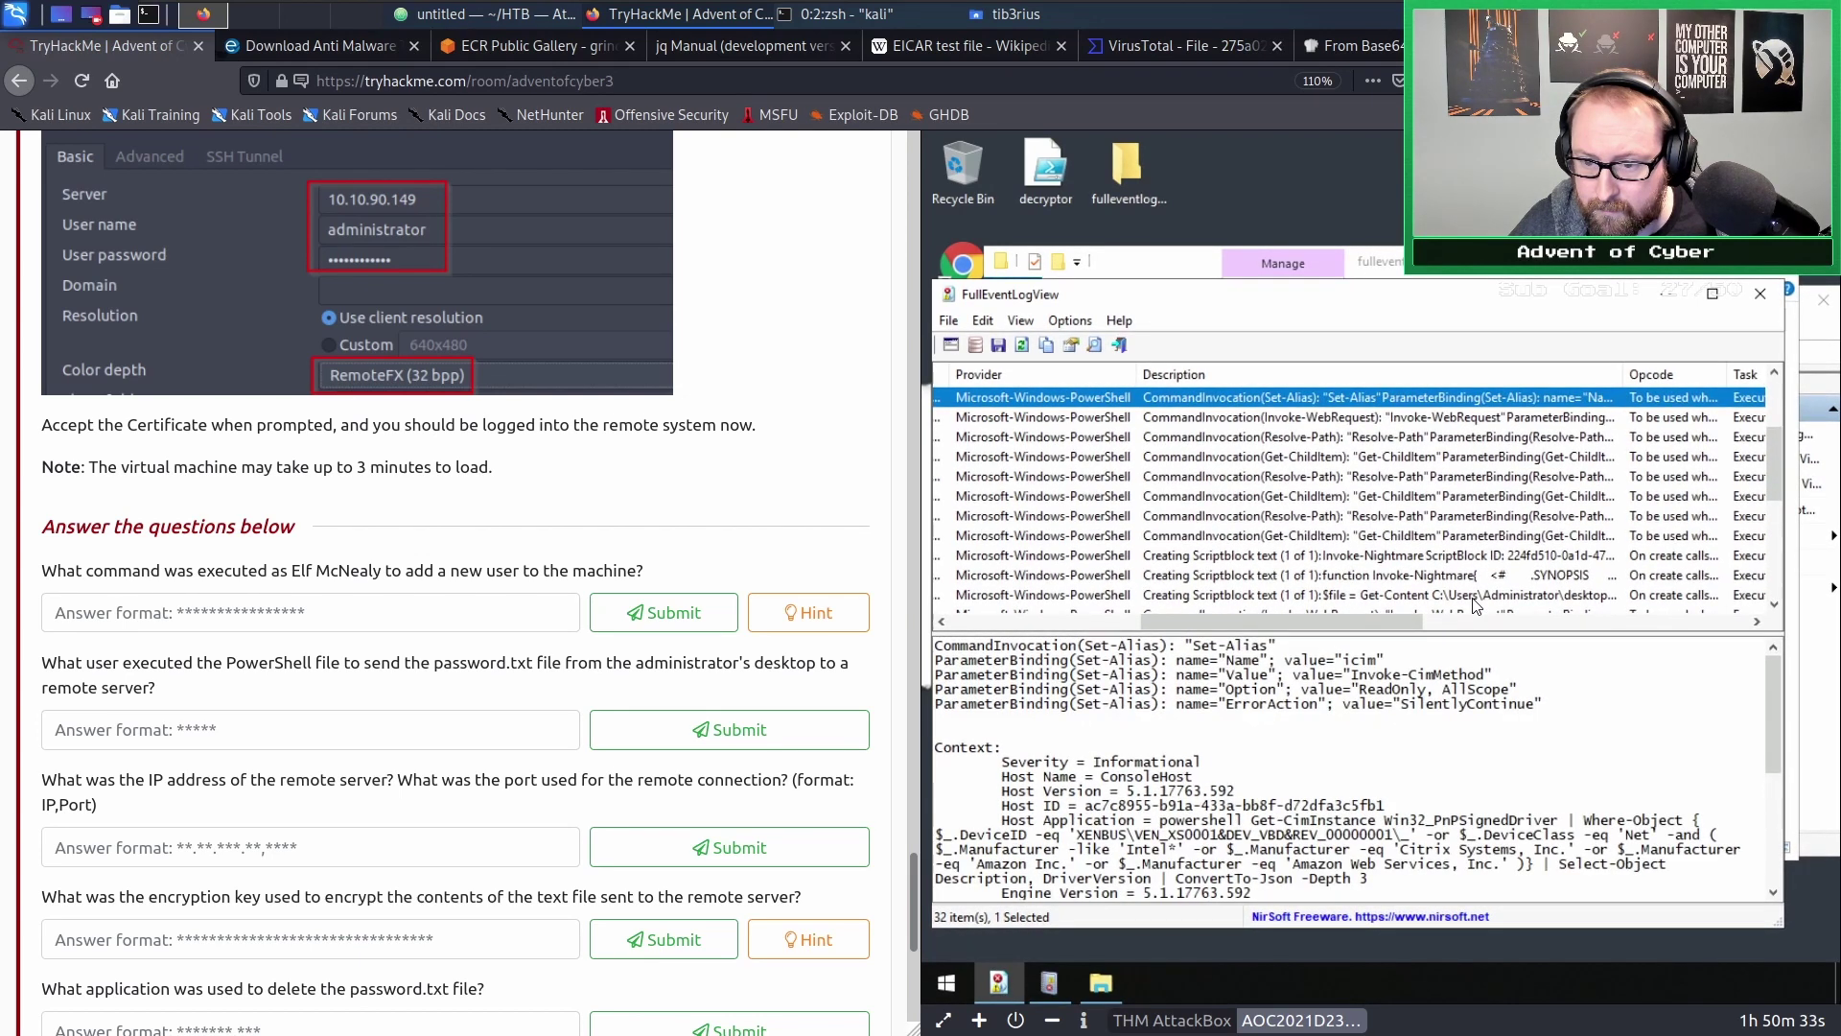
key("Up")
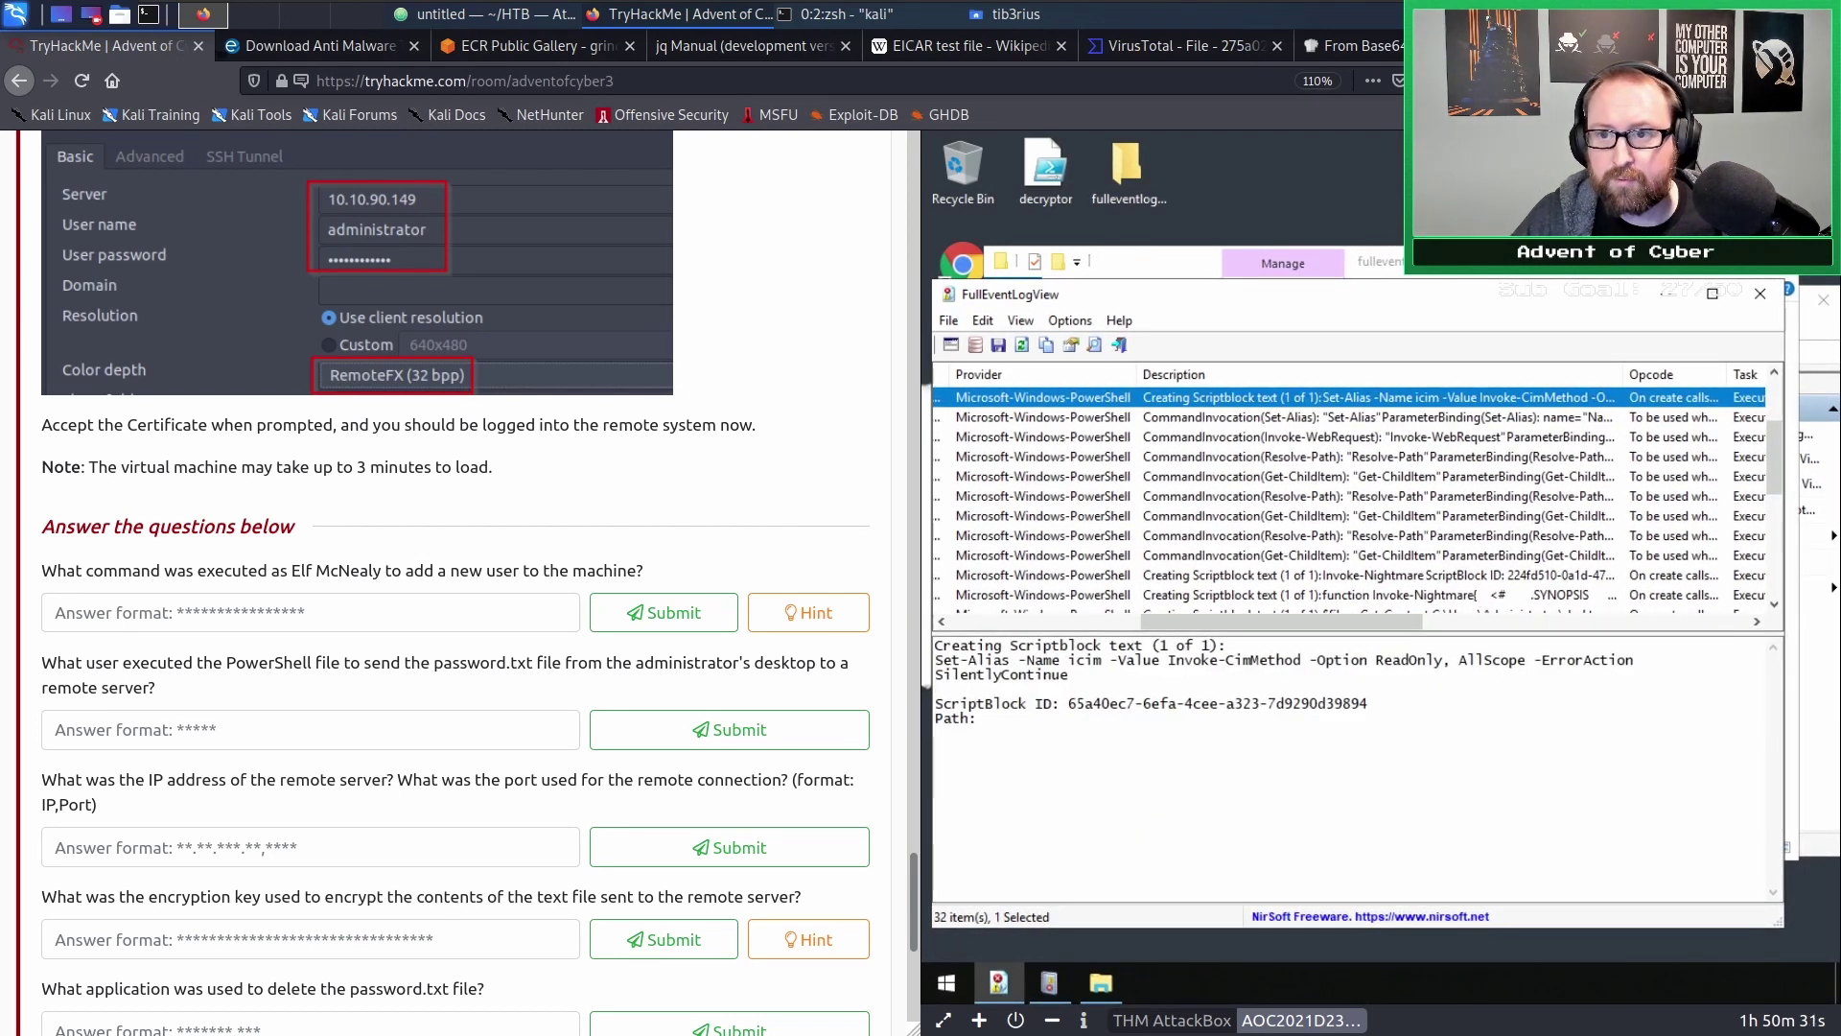
- Search Google for 'powershell add user' in a new tab, then return to the TryHackMe room
key("ctrl+t")
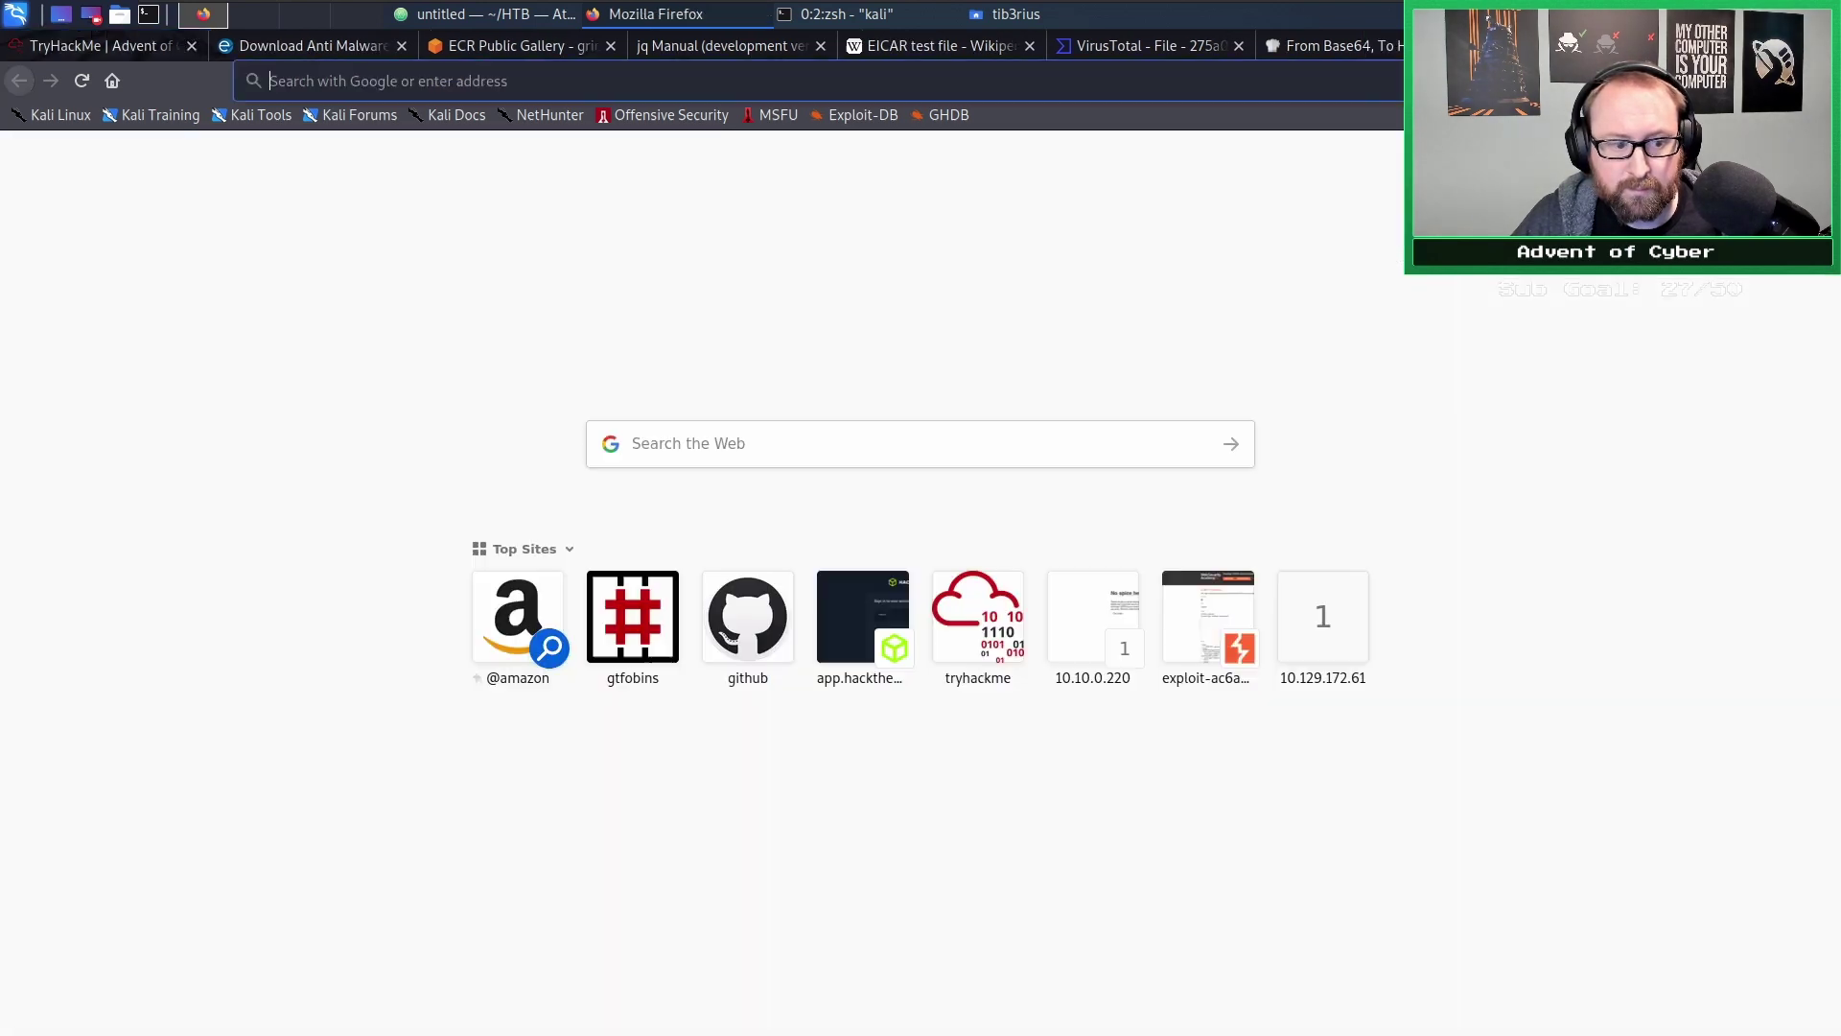
type("powershell add user")
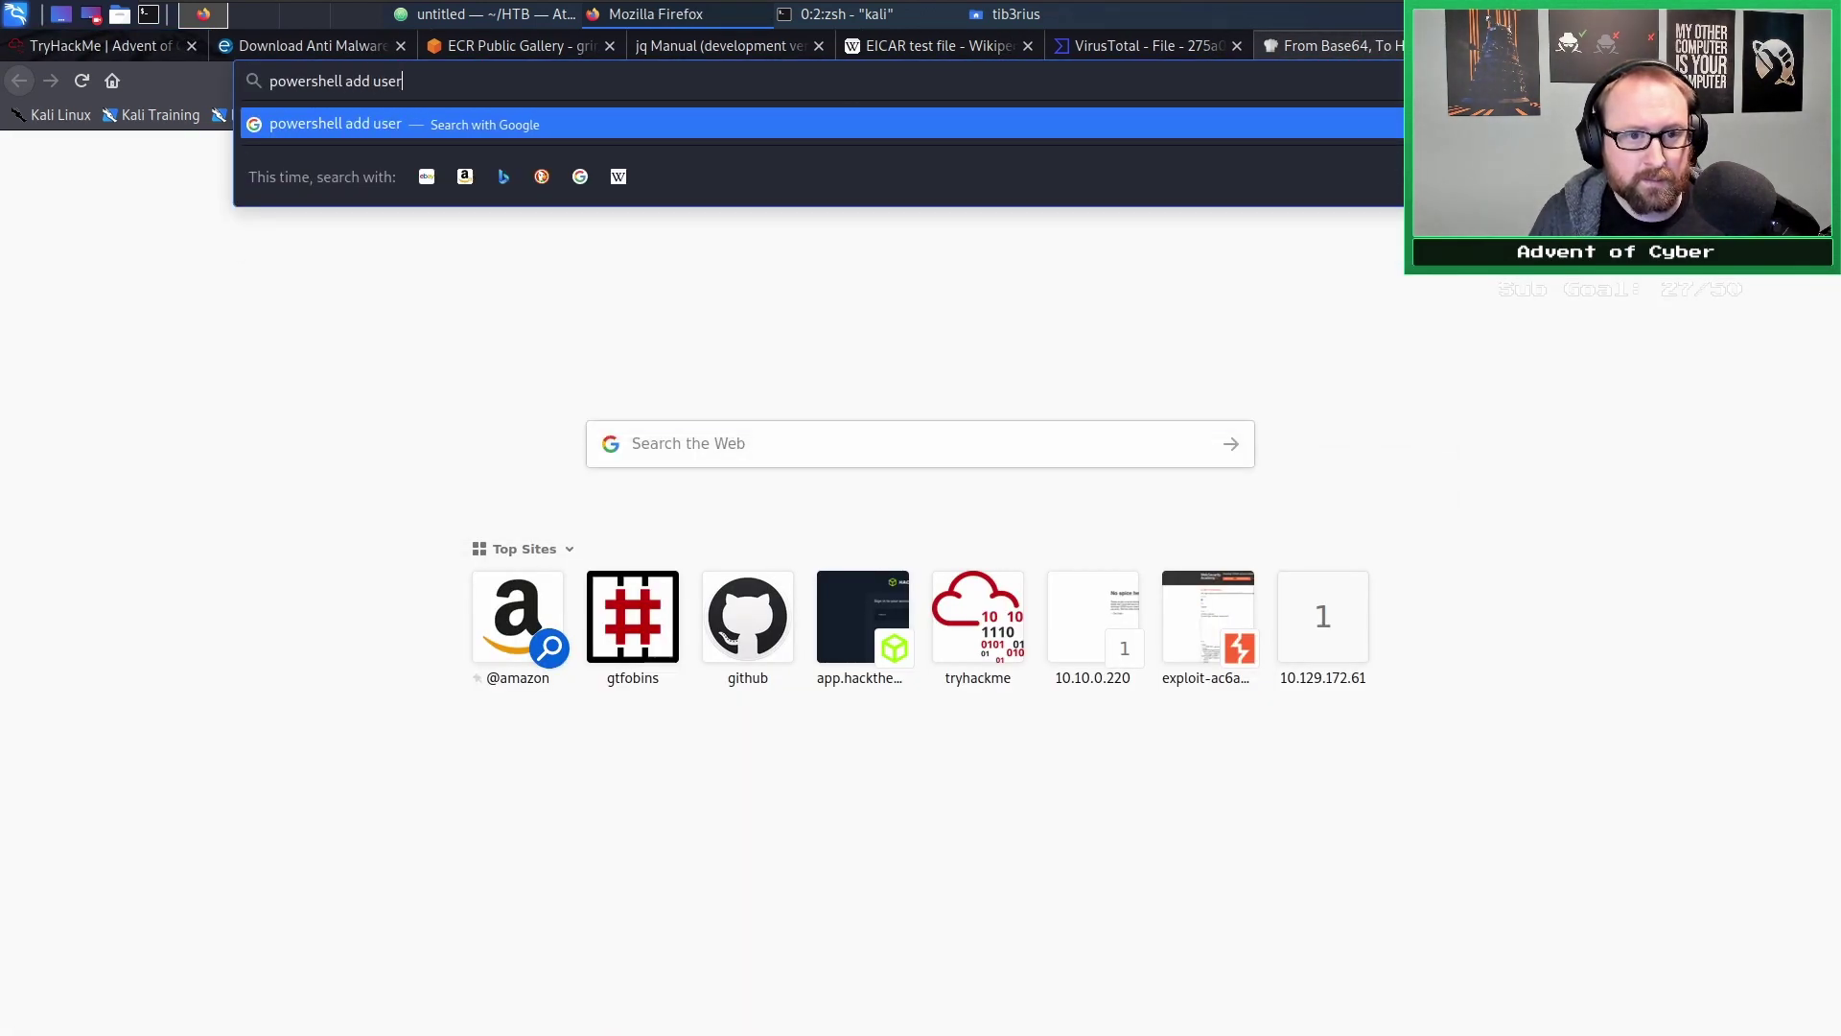
key("Return")
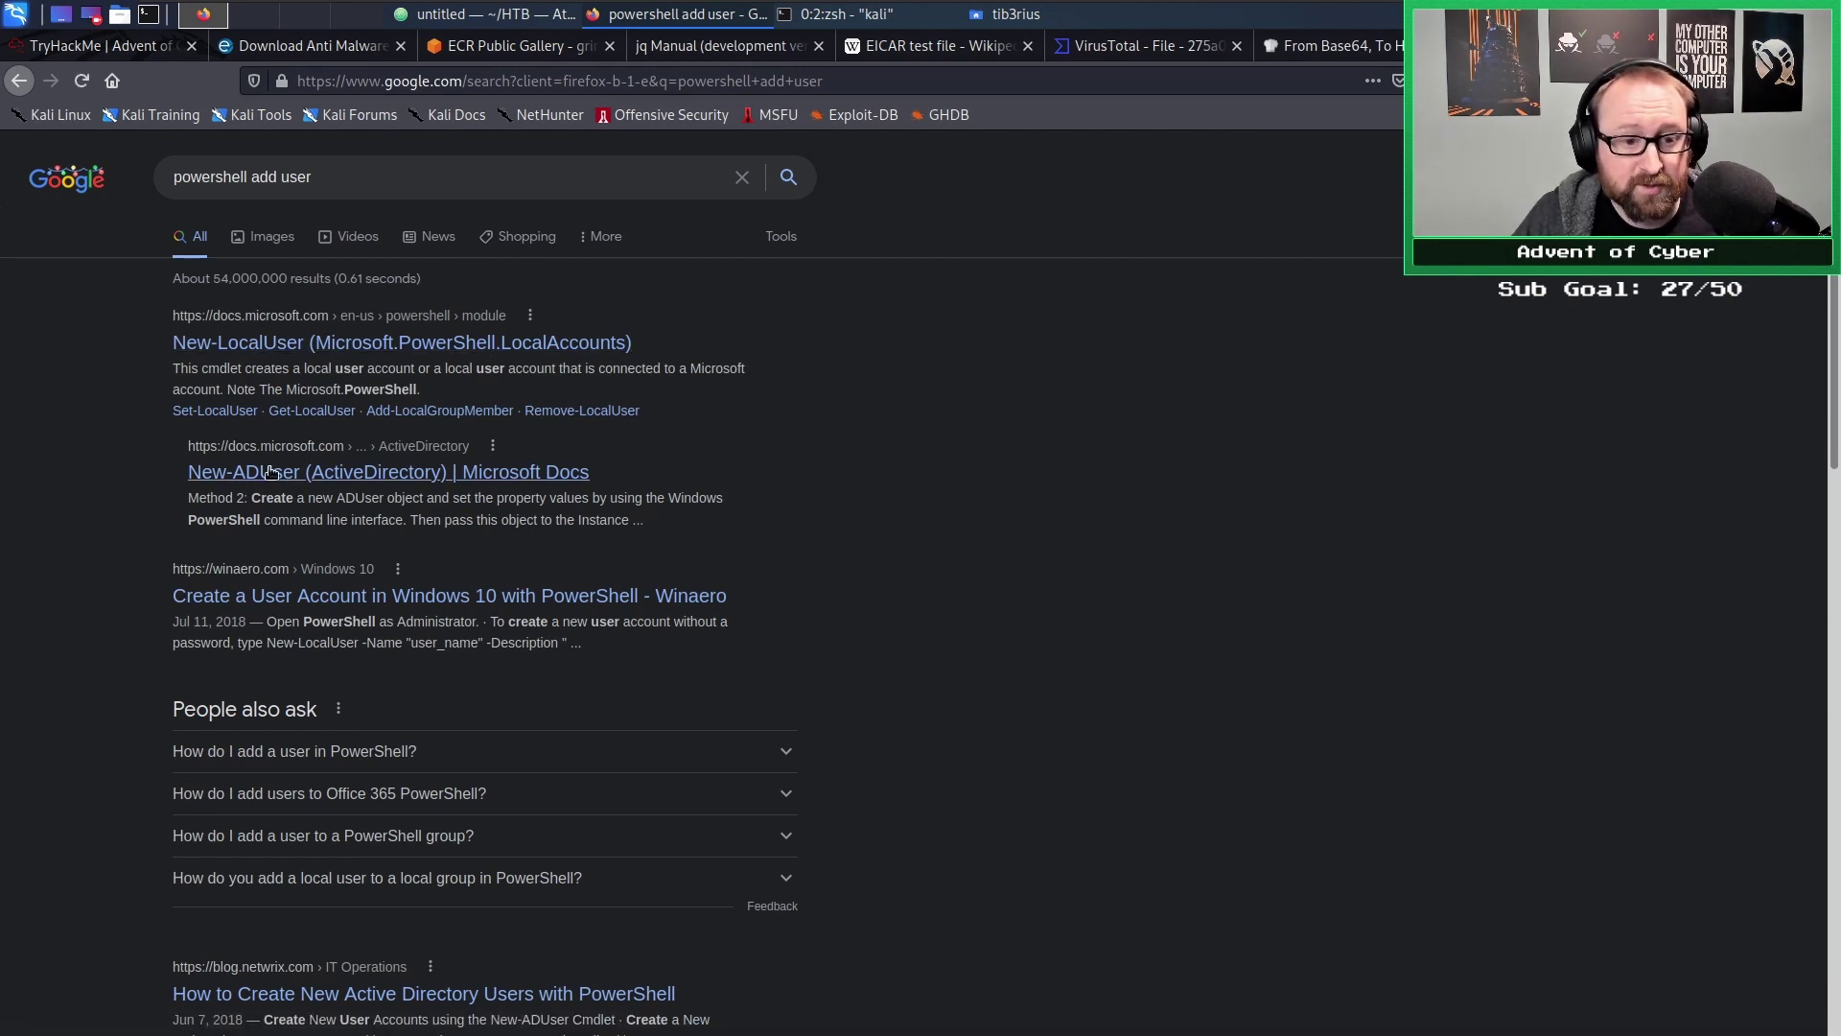
left_click(84, 46)
left_click(948, 320)
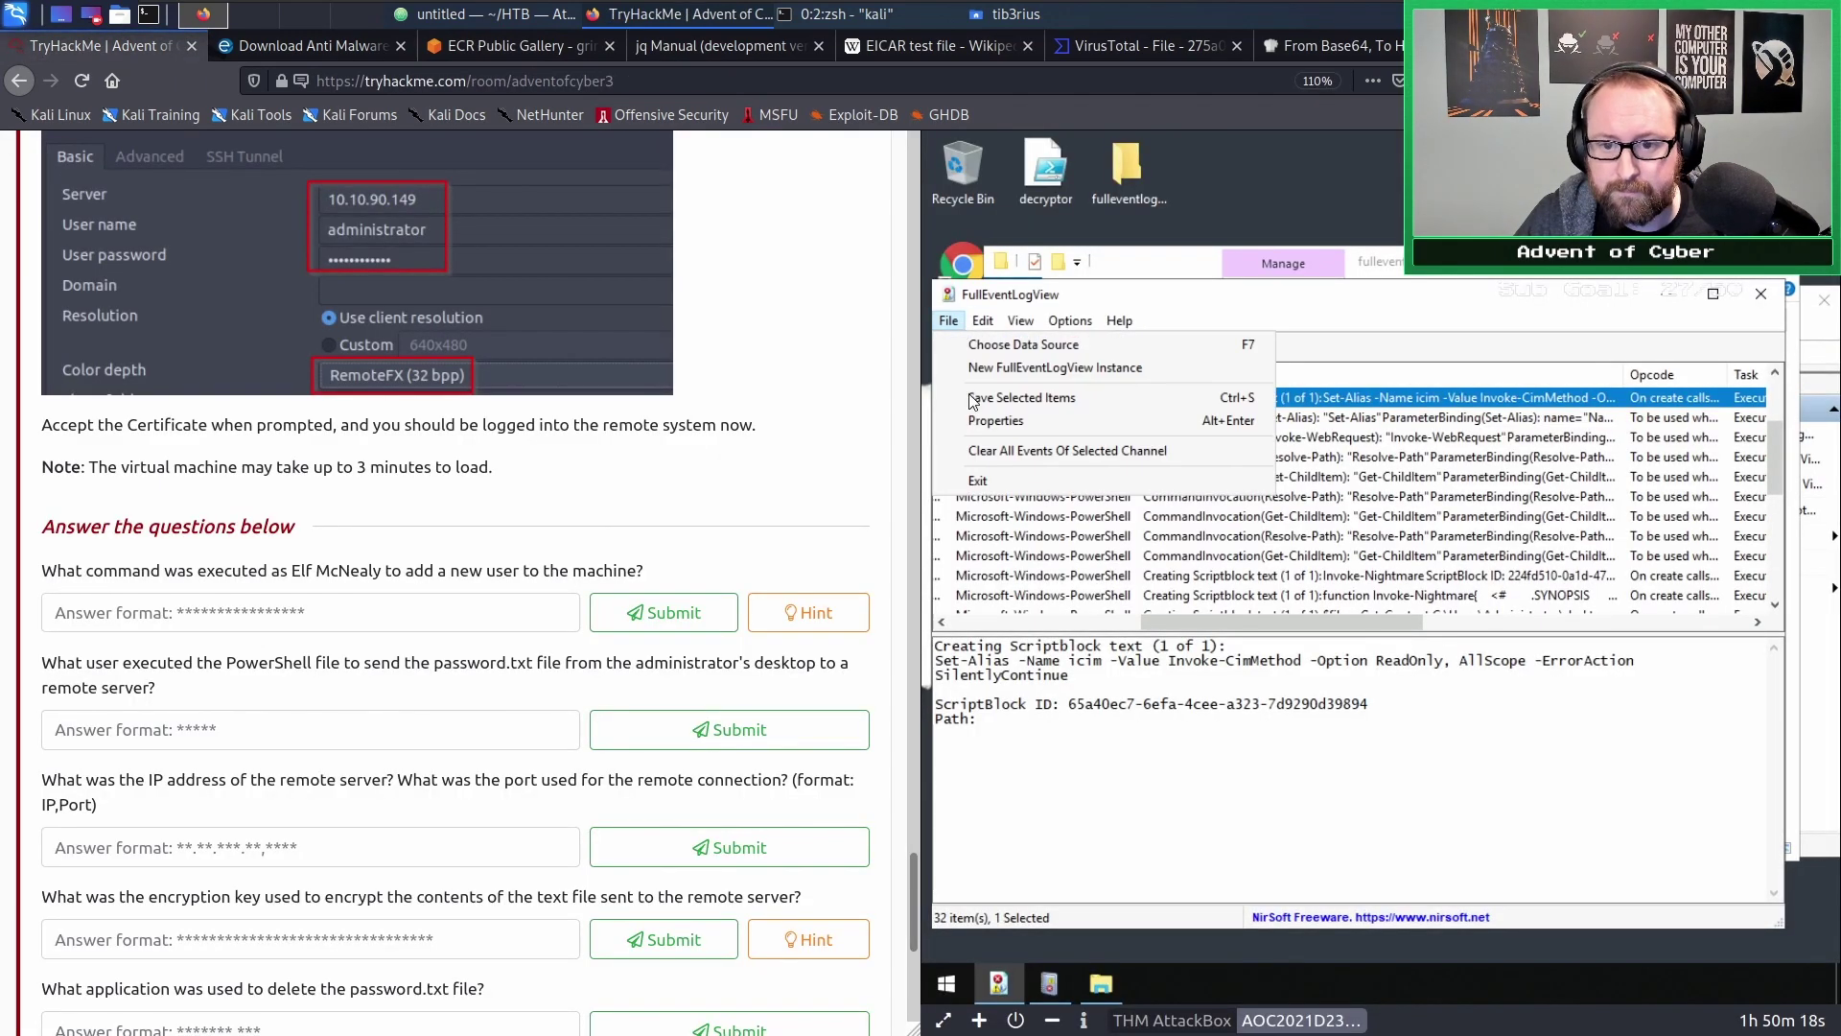
- Filter event descriptions on *New-LocalUser*, checking the cmdlet name in the search results
left_click(991, 322)
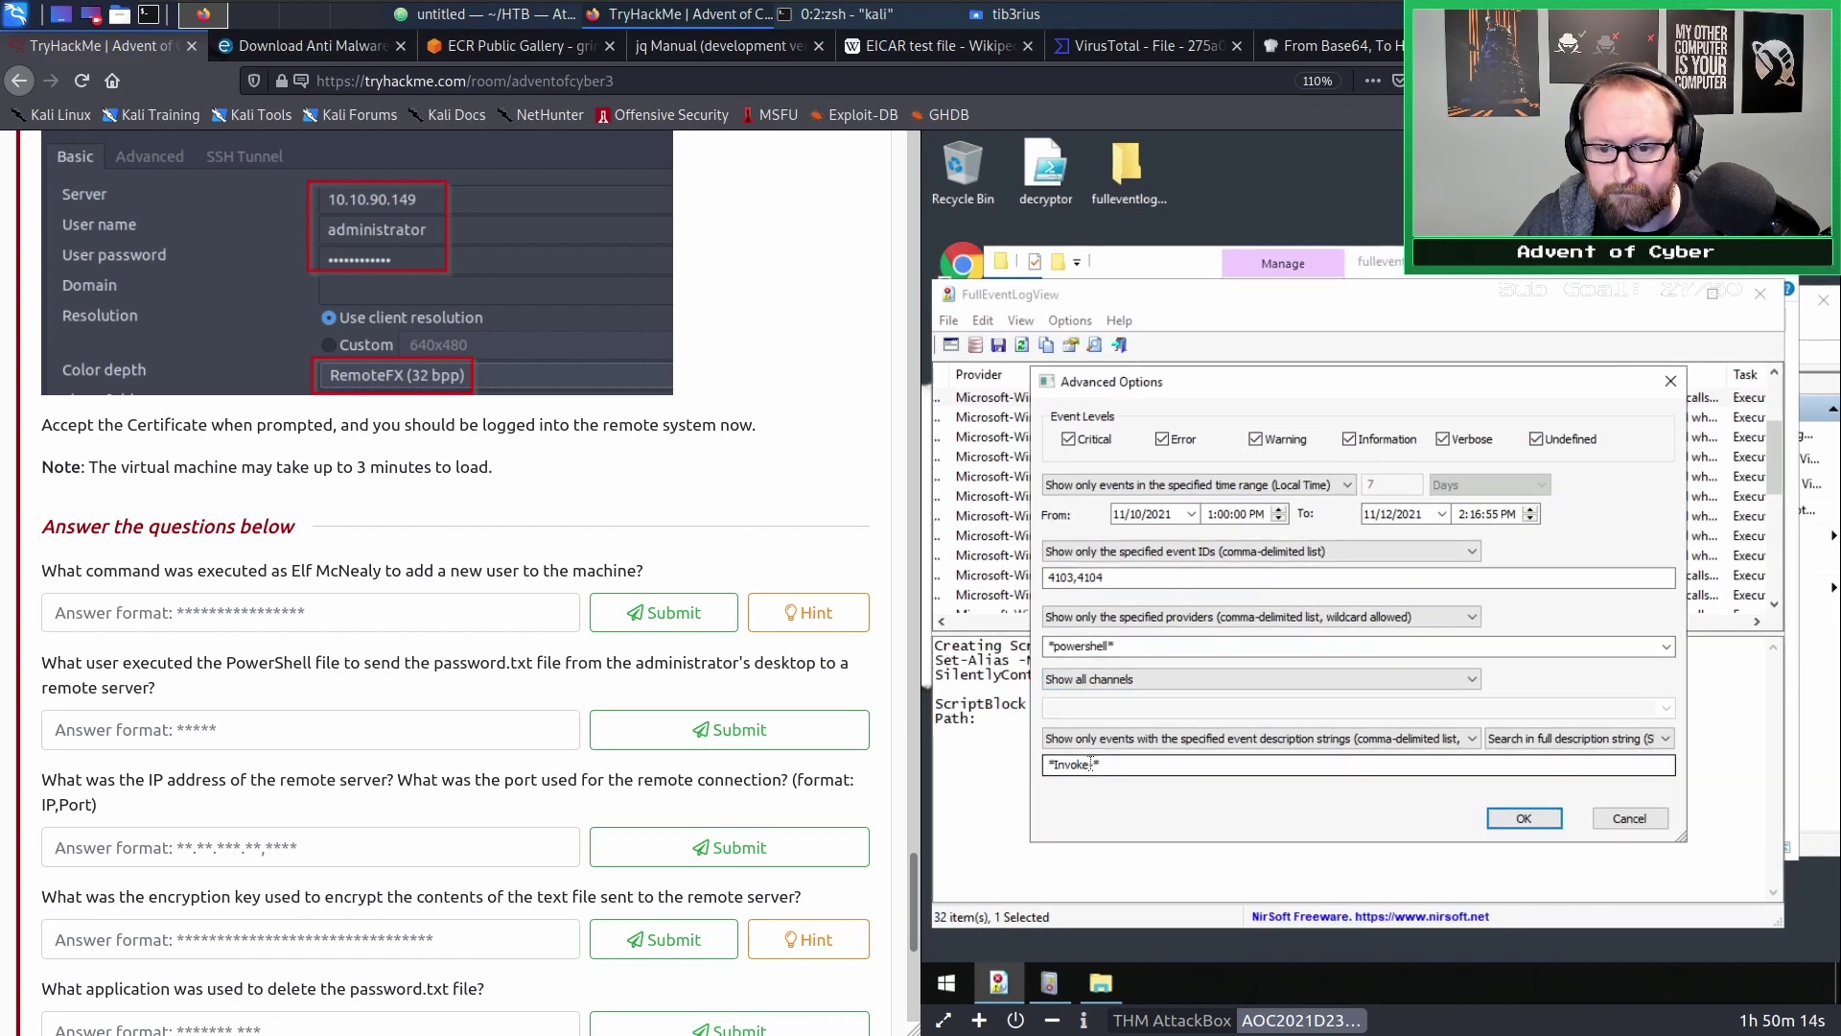
left_click_drag(1092, 765, 1052, 765)
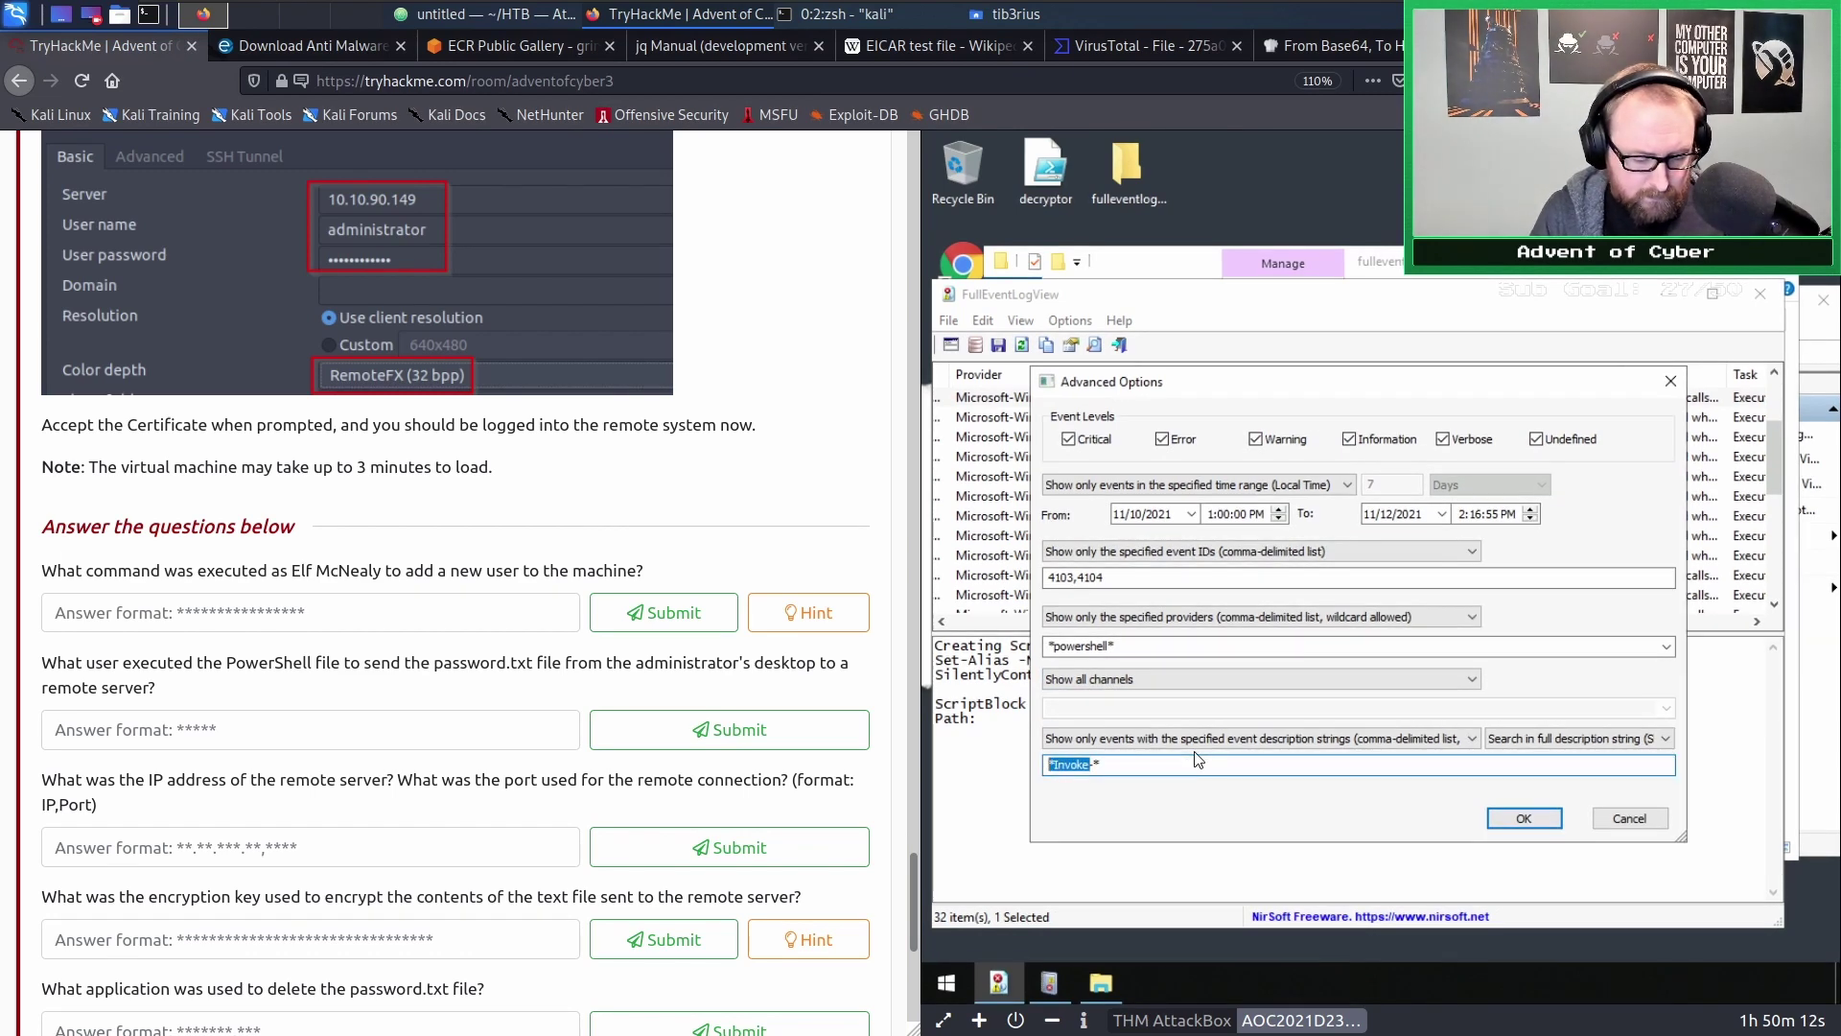
key("BackSpace")
type("New*")
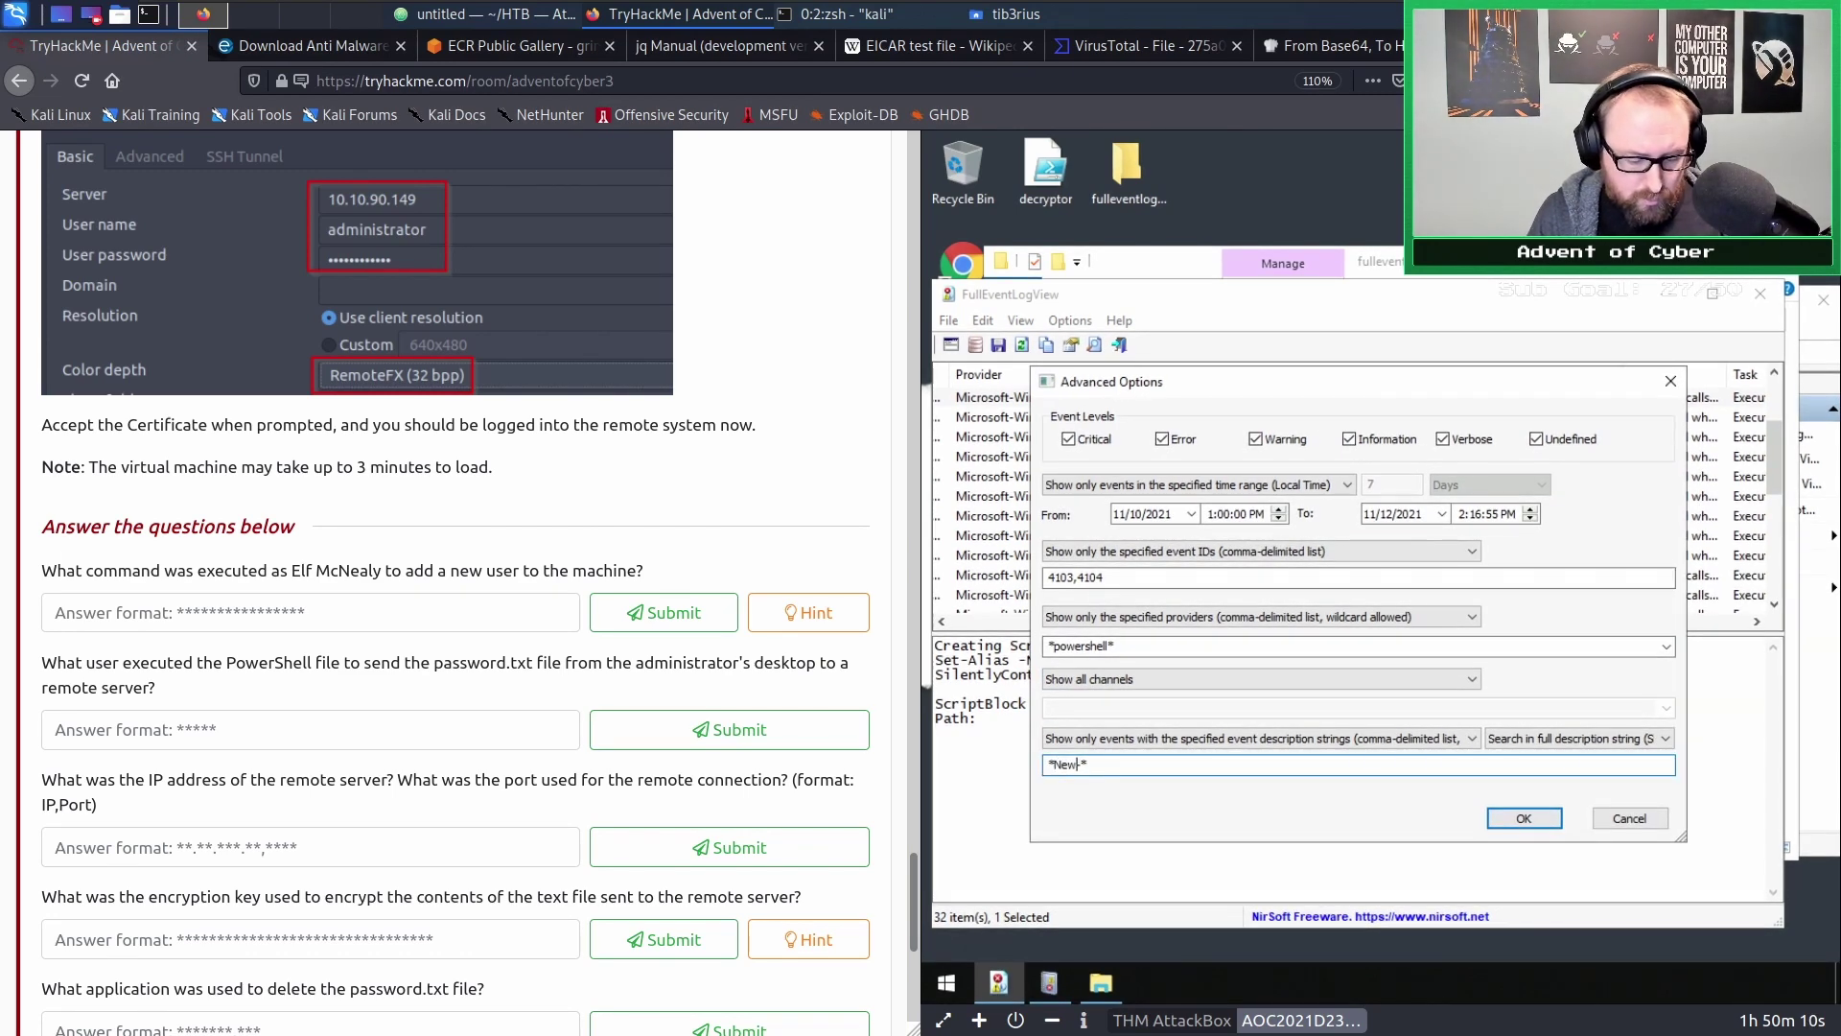
type("-Lo")
key("BackSpace")
key("BackSpace")
key("BackSpace")
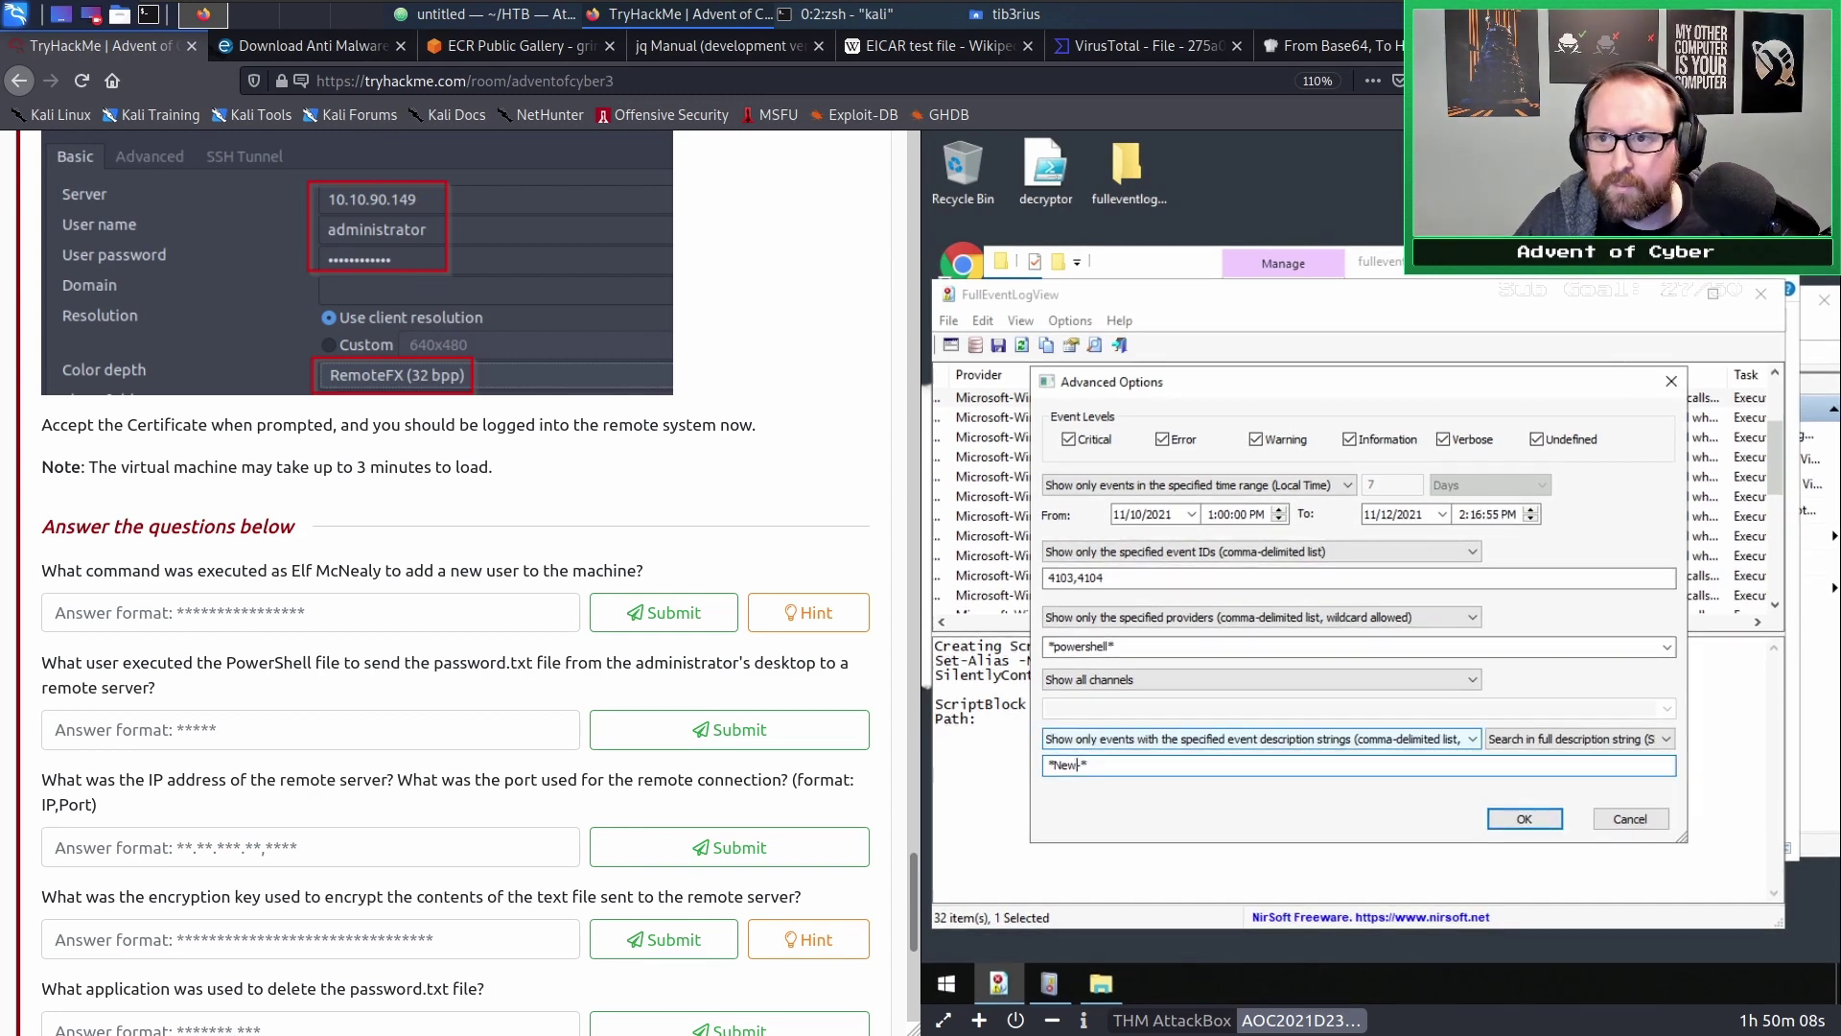
key("ctrl+shift+Tab")
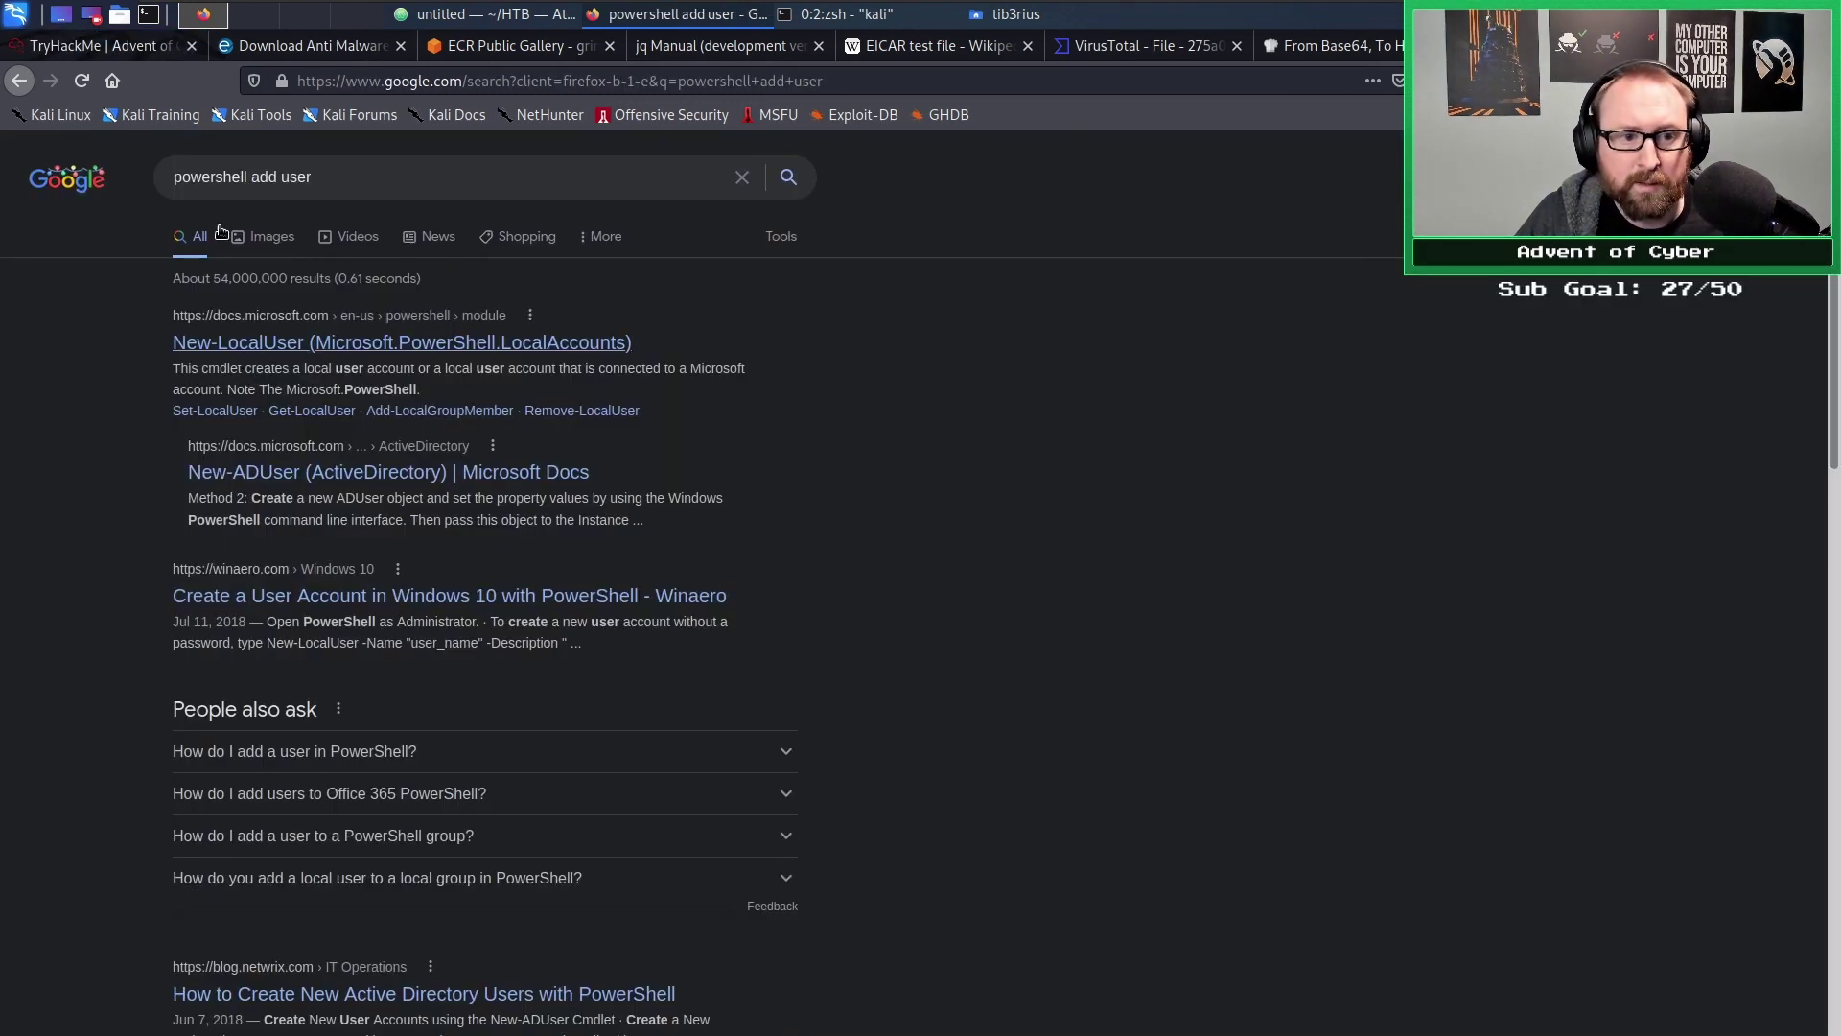
left_click(134, 46)
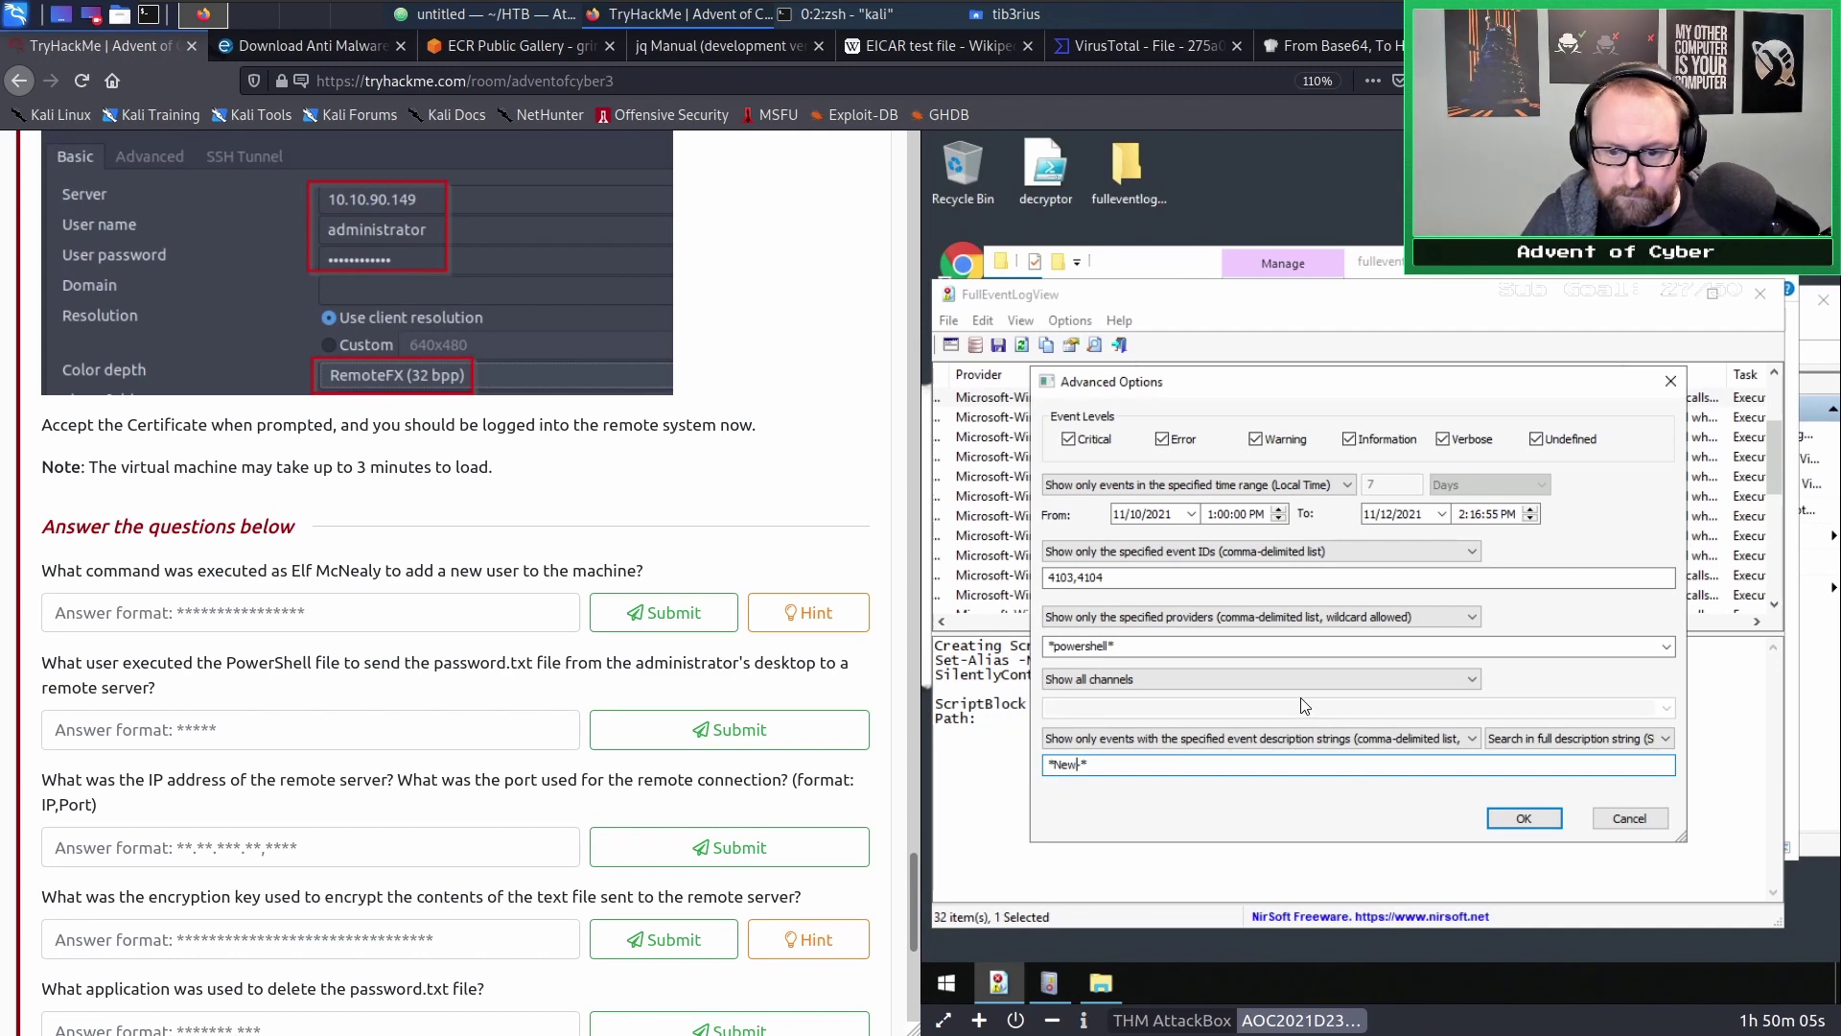
type("-LocalUser")
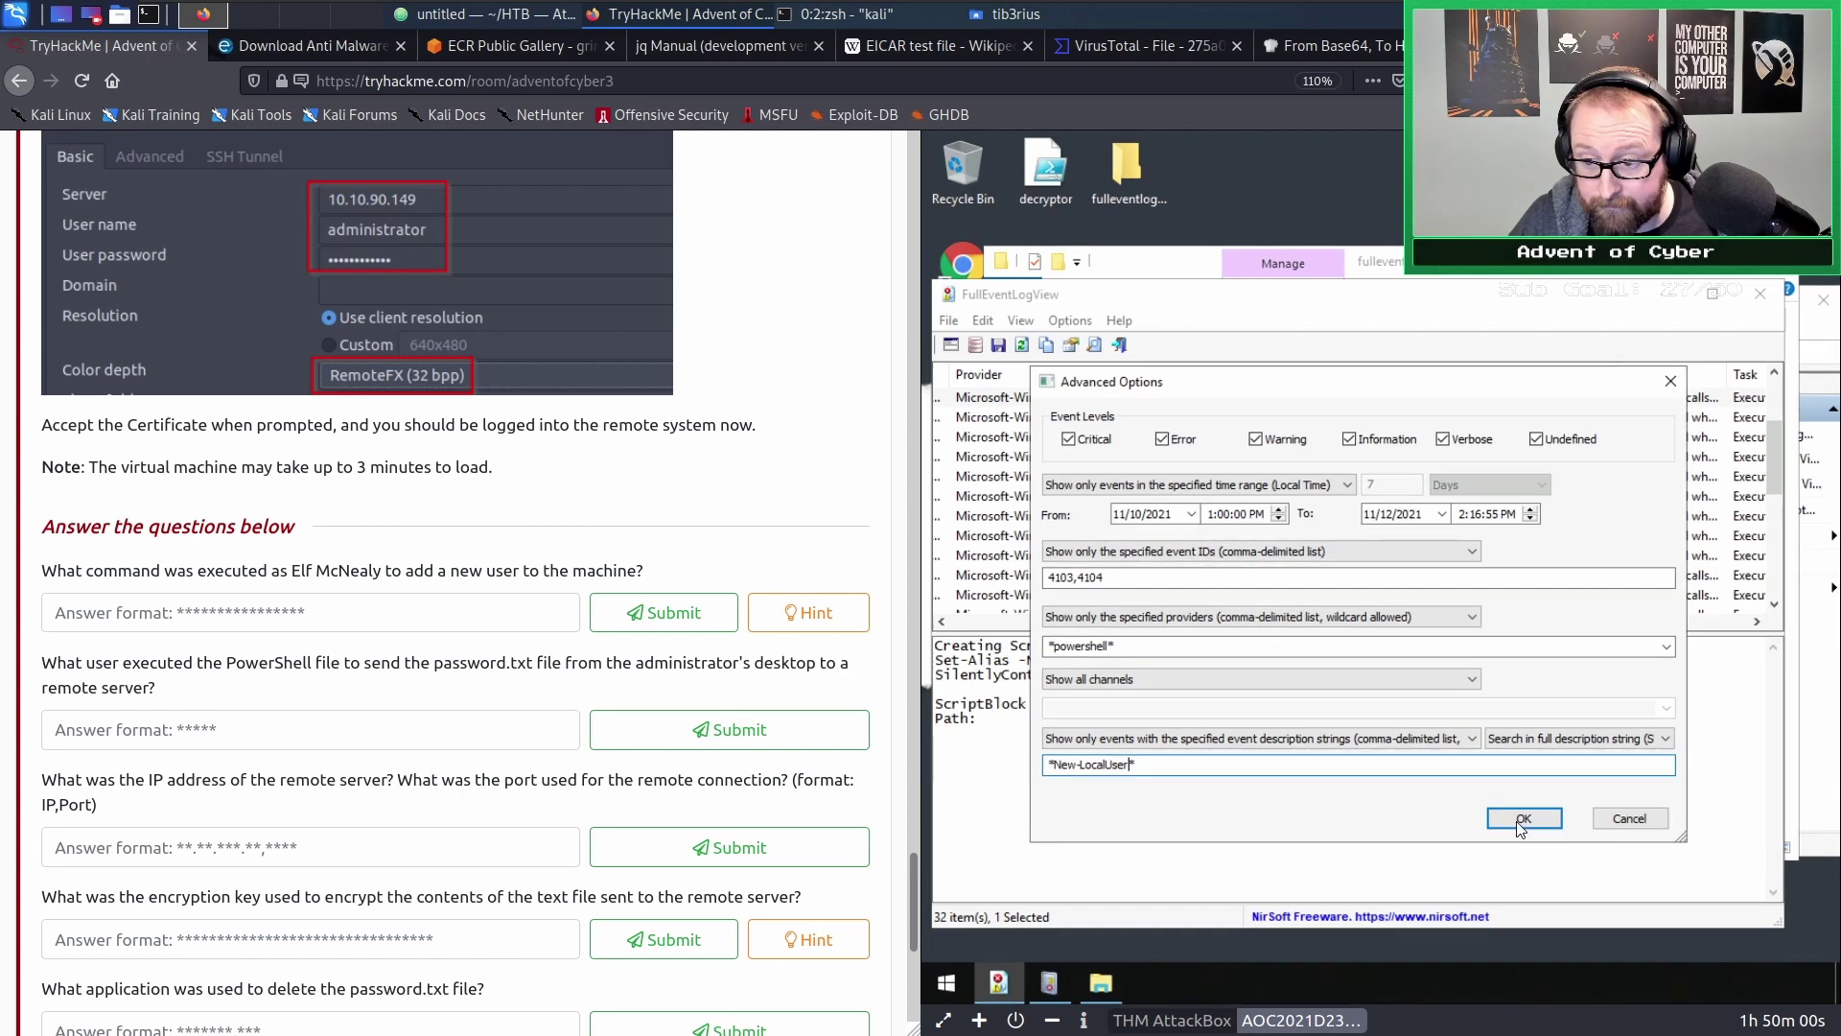
left_click(1519, 818)
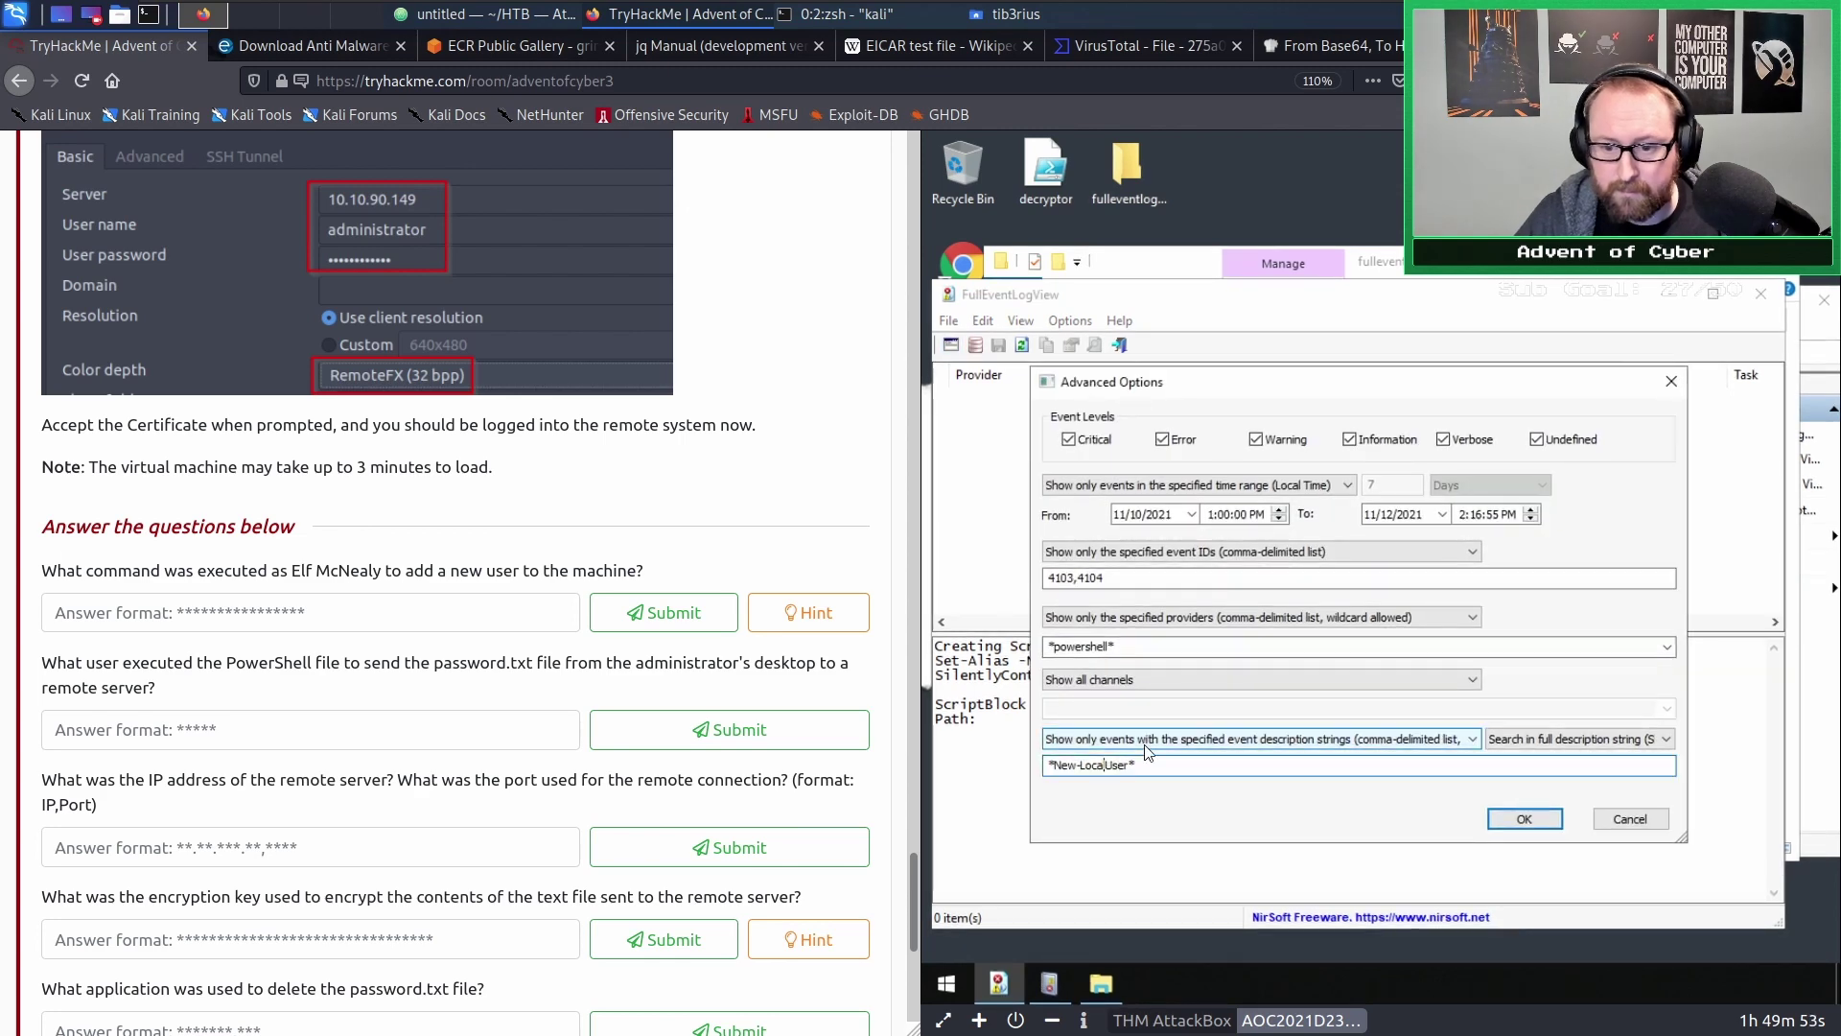
- Try *New-ADUser* (0 items), then broaden the description filter to *User*
key("BackSpace")
key("BackSpace")
key("BackSpace")
key("BackSpace")
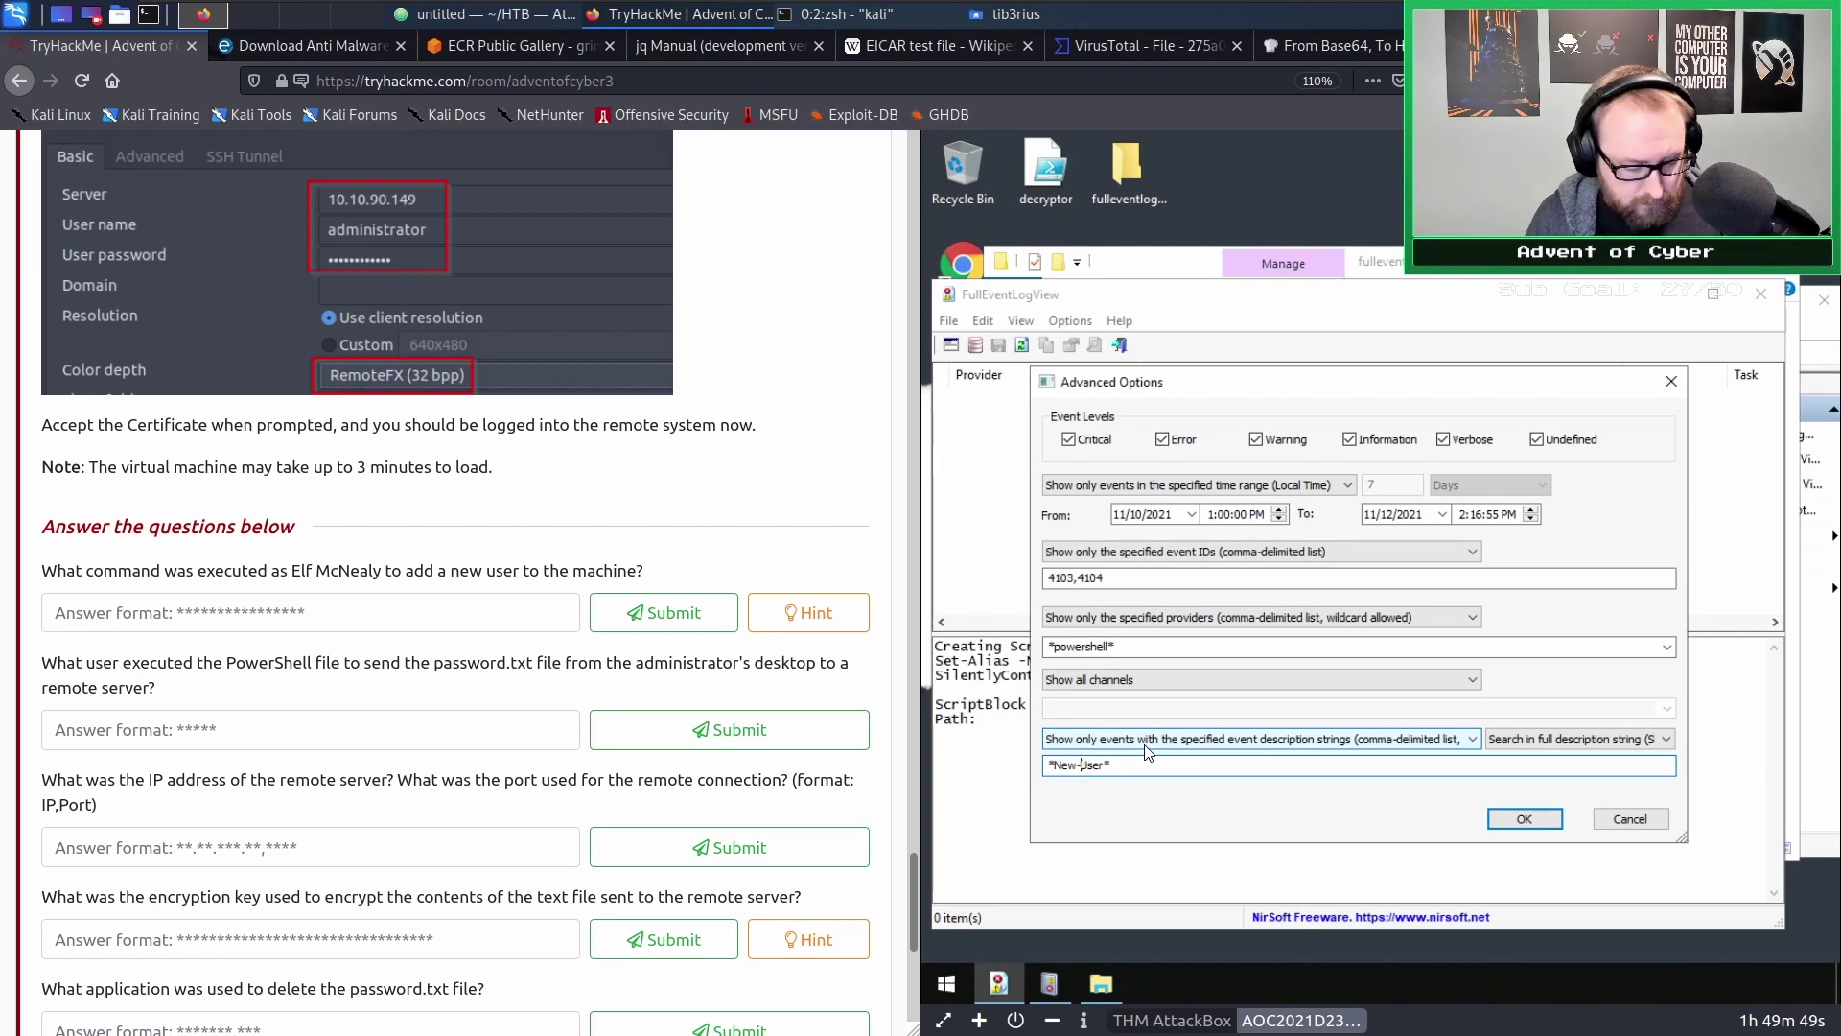
type("AD")
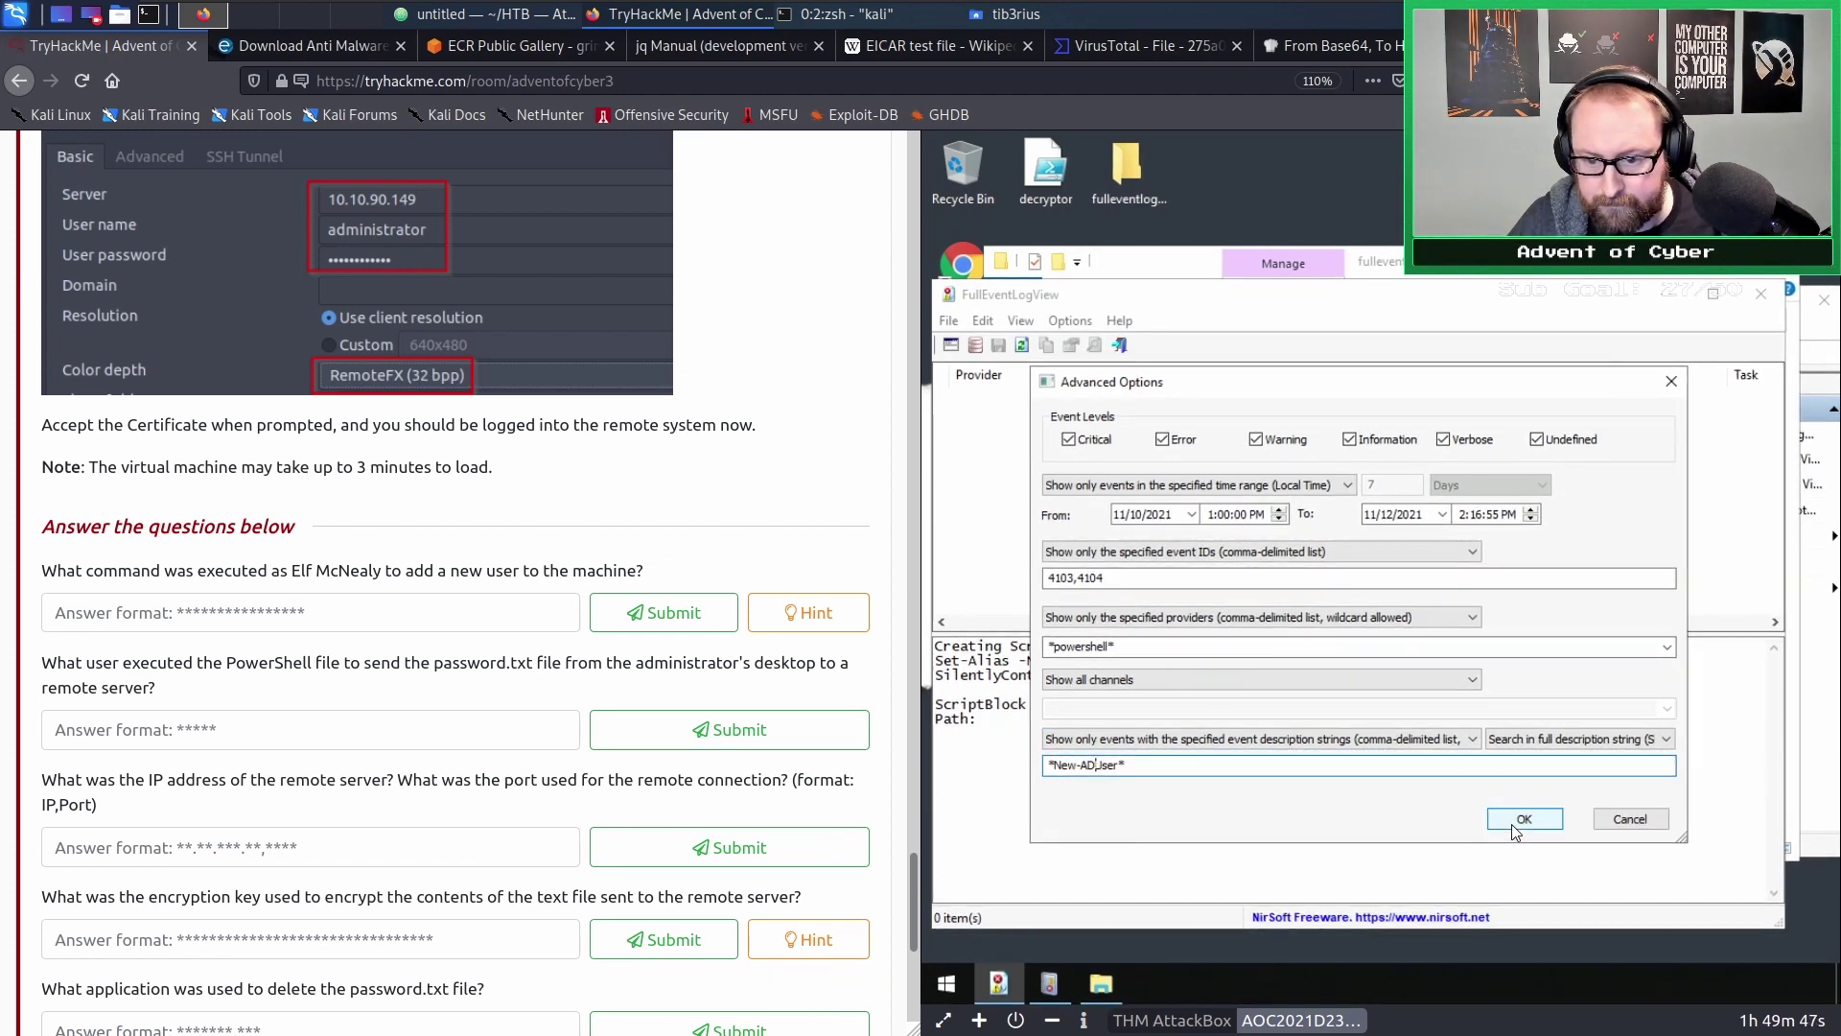
left_click(1513, 822)
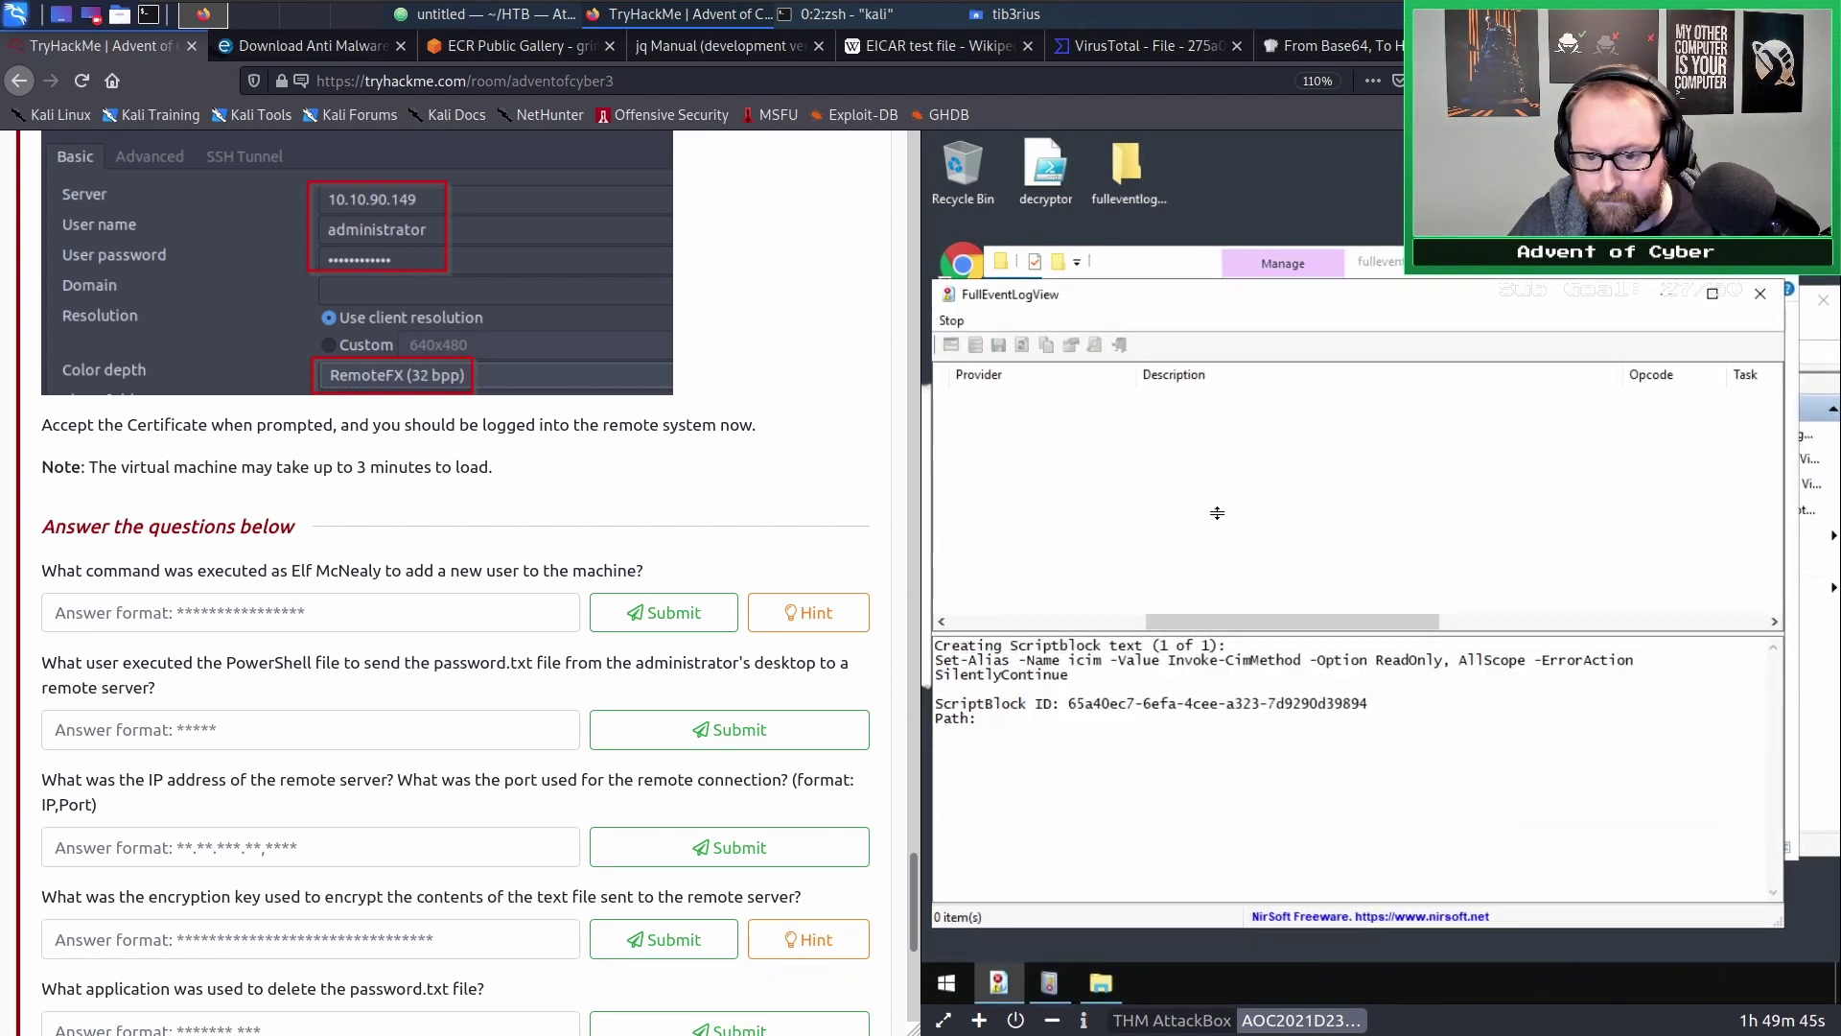
key("F9")
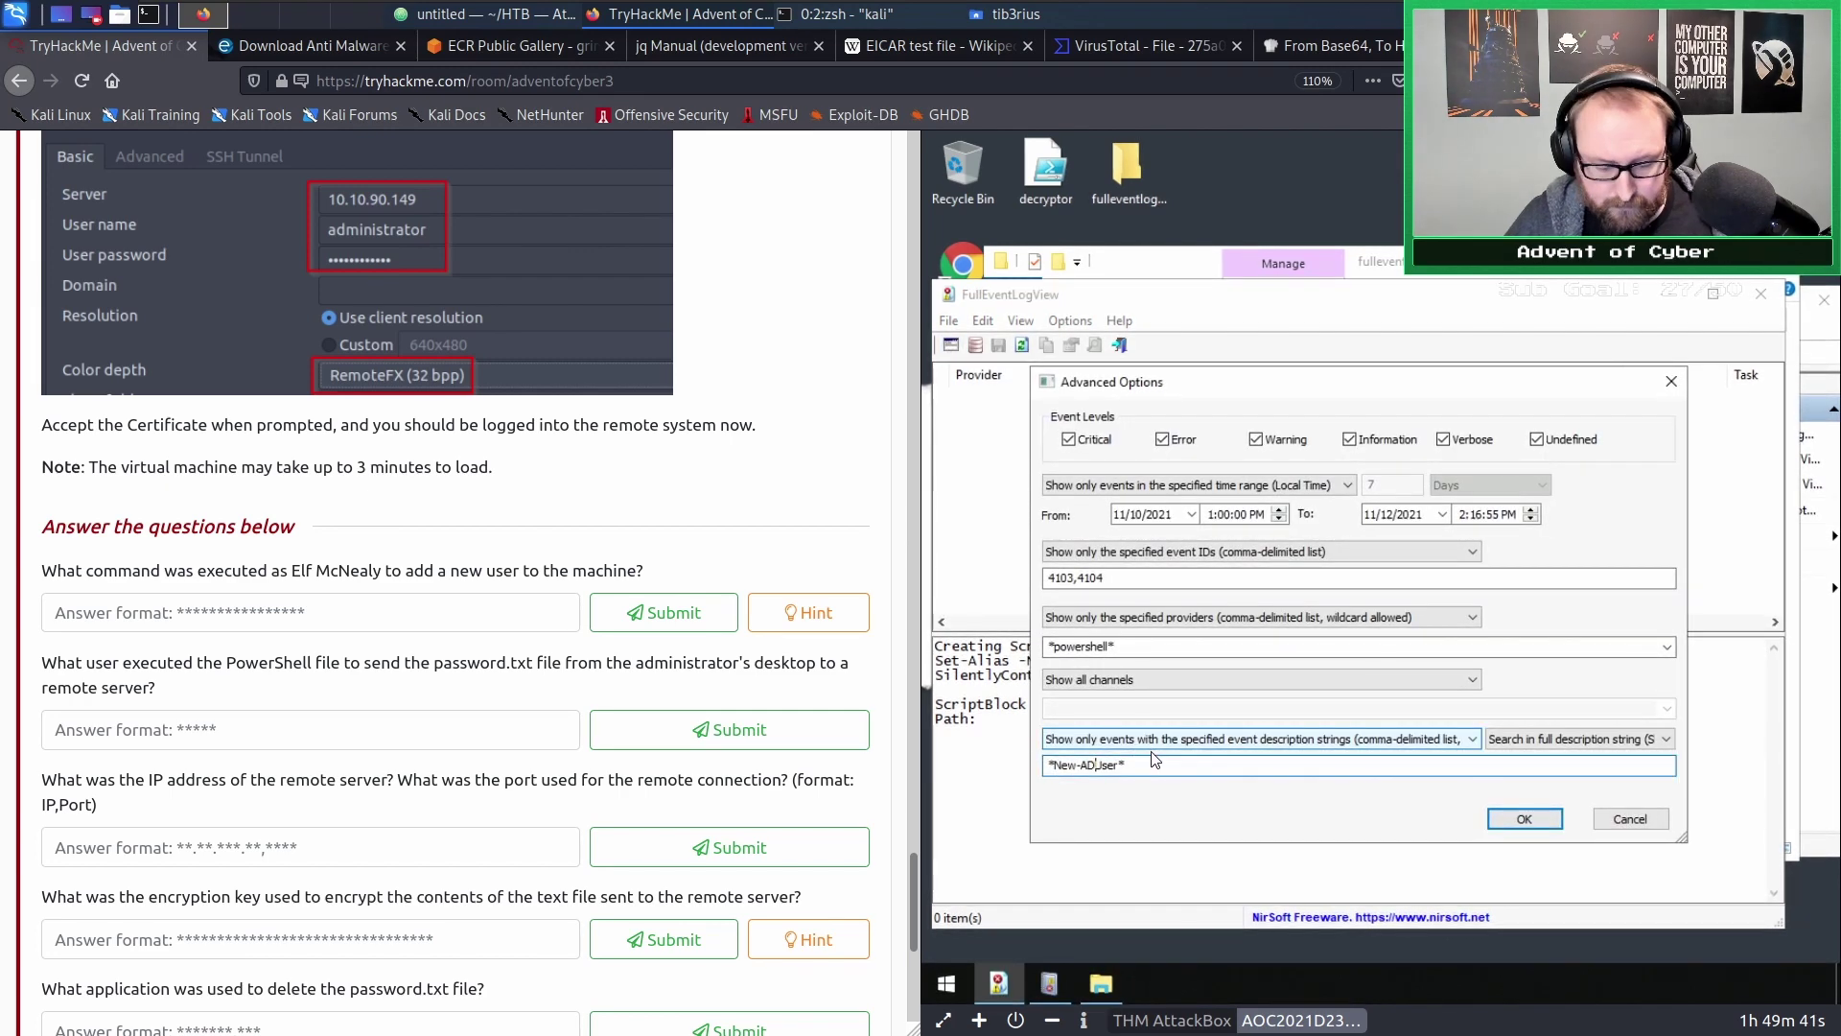
key("BackSpace")
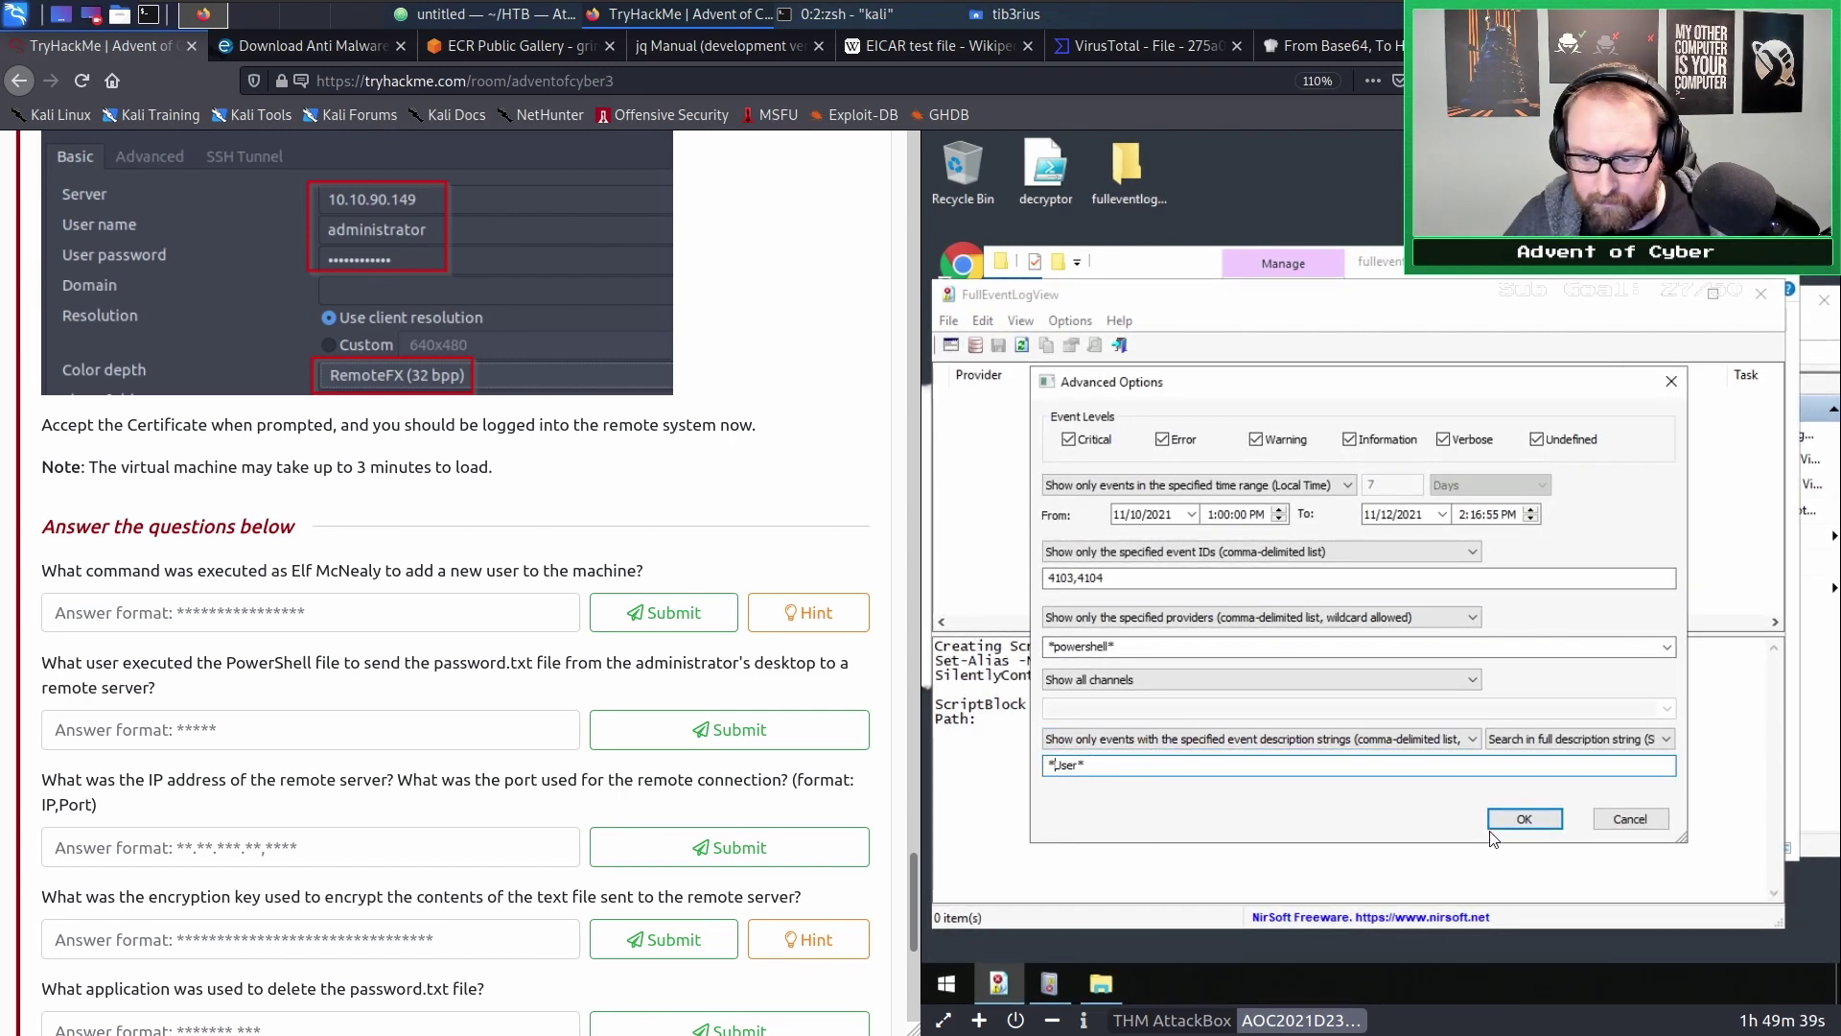
left_click(1496, 825)
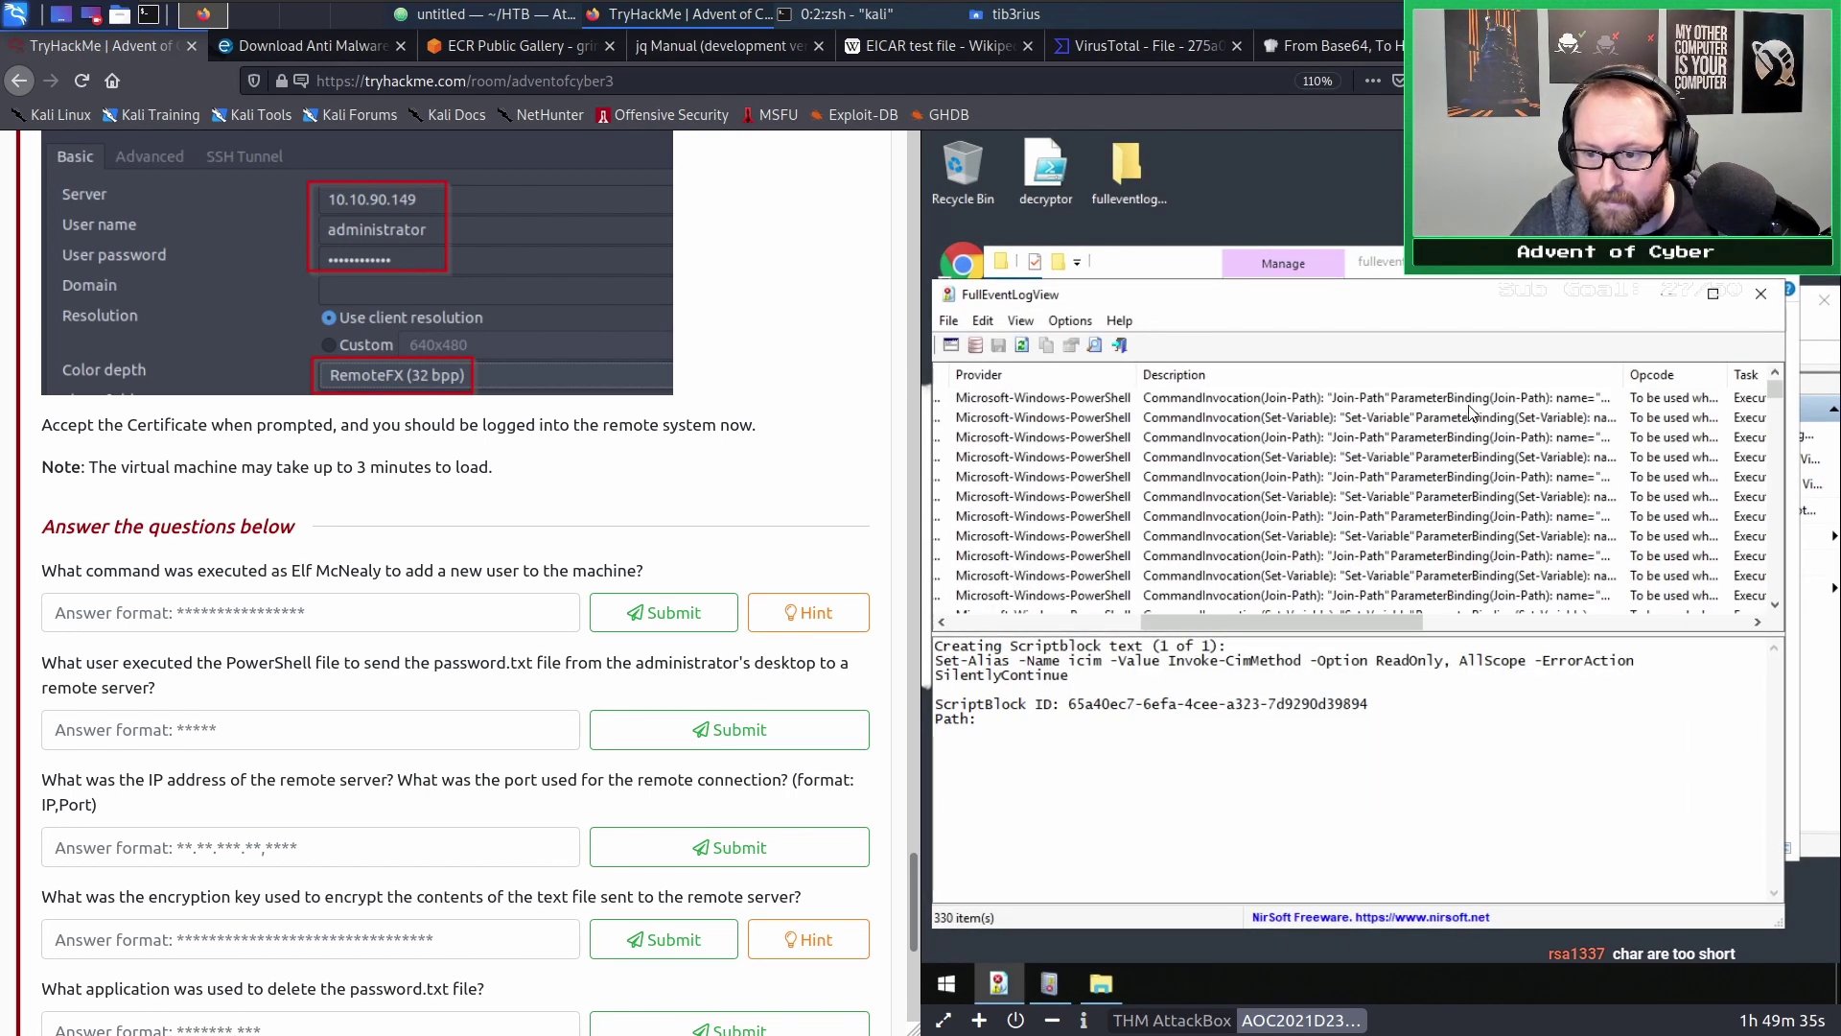
- Open the first of the 330 *User* events and scroll to the bottom of the list
left_click(1469, 403)
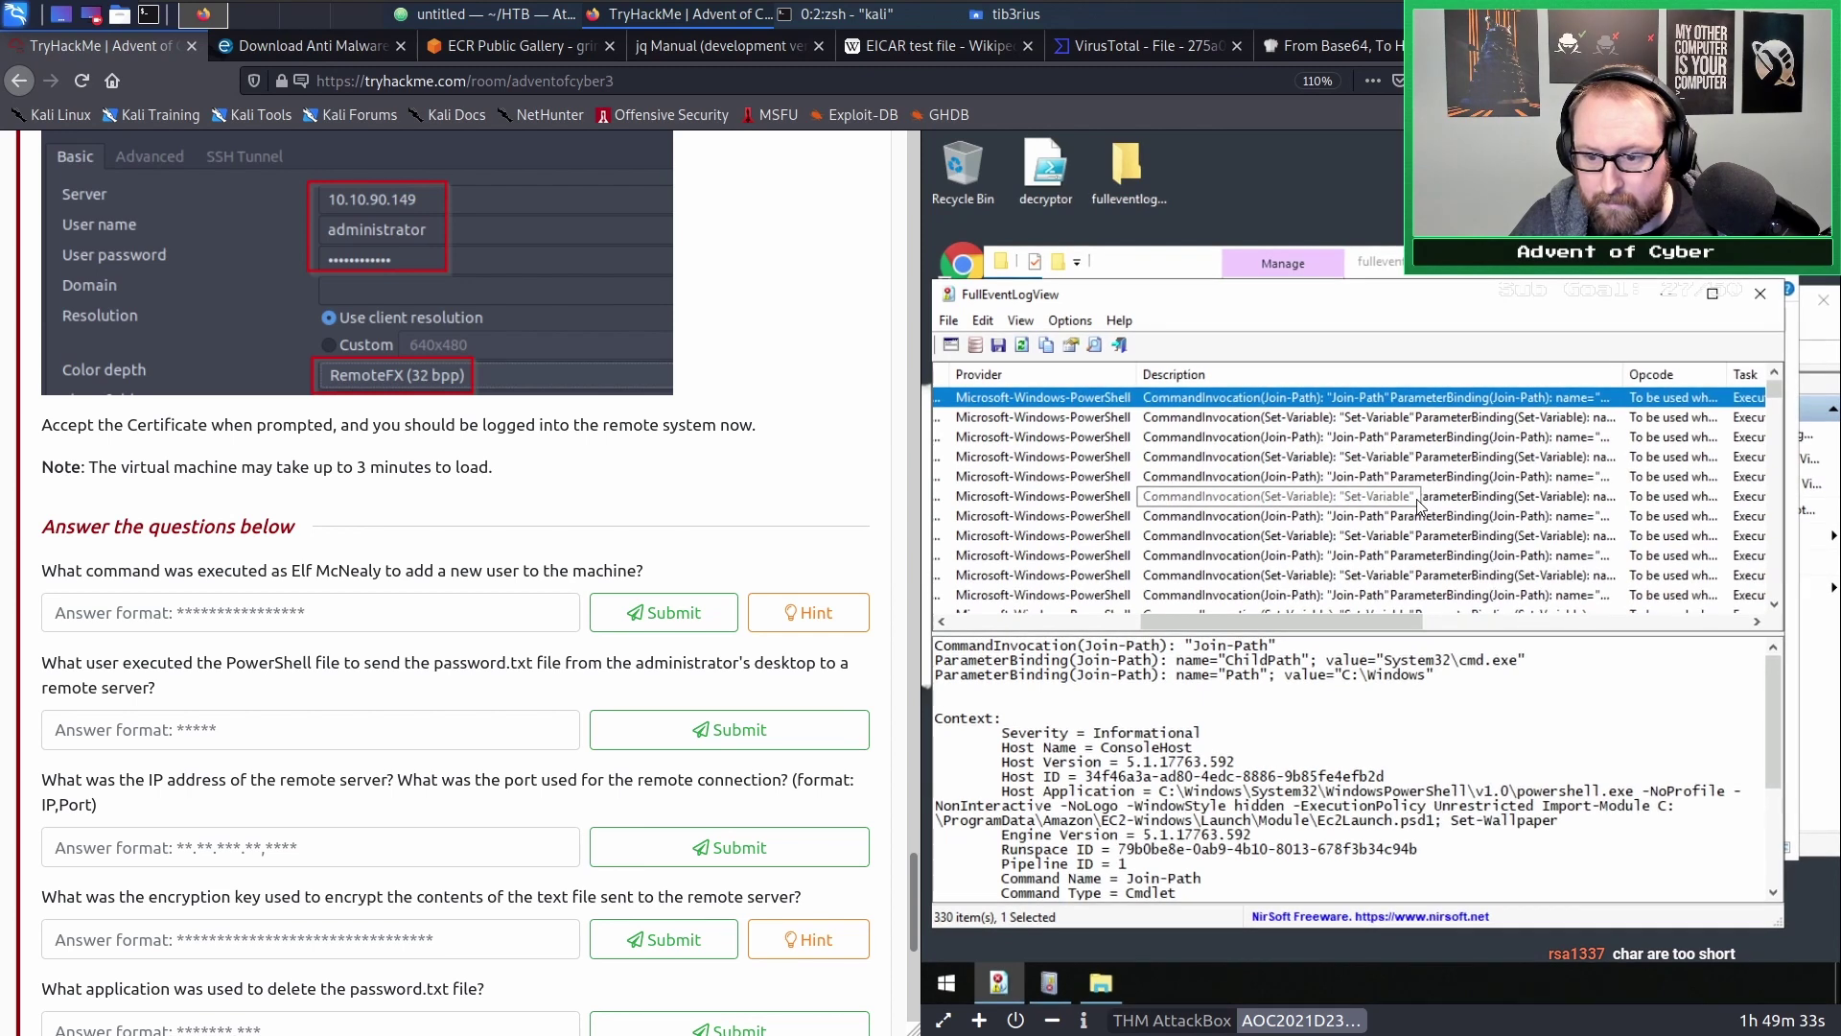
scroll(1420, 505, "down", 5)
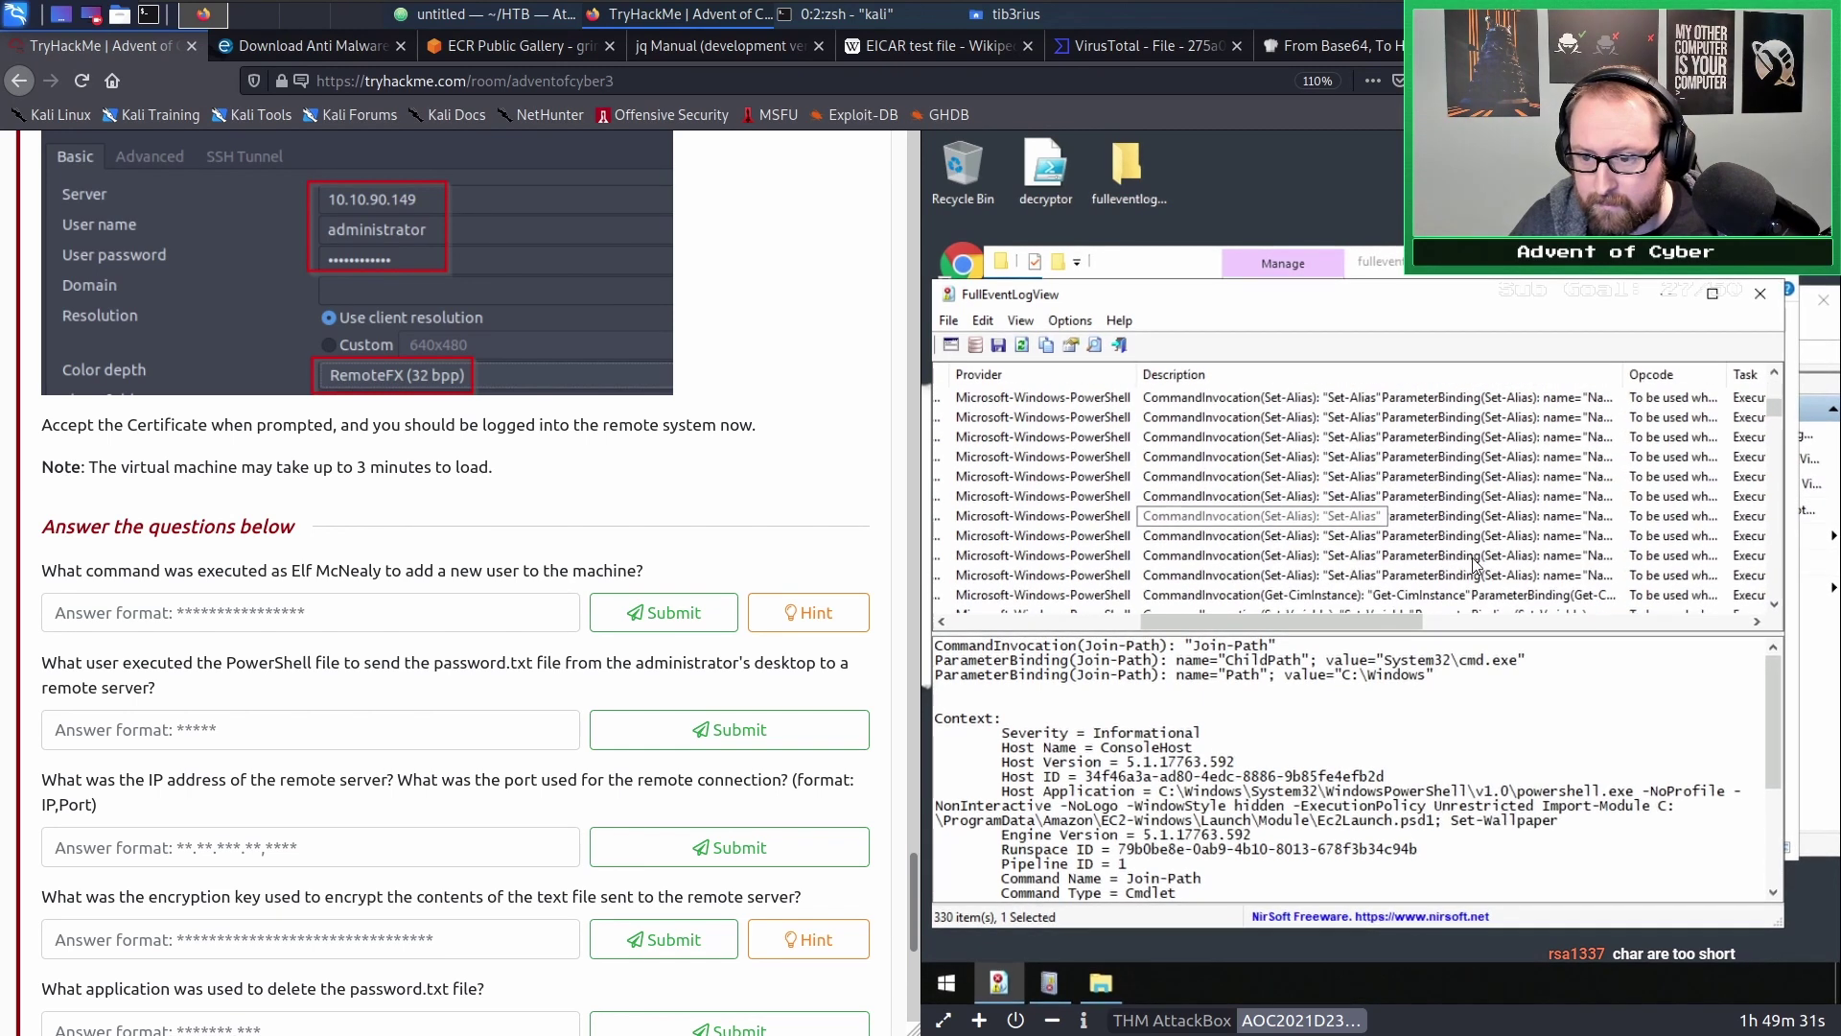
scroll(1474, 566, "down", 3)
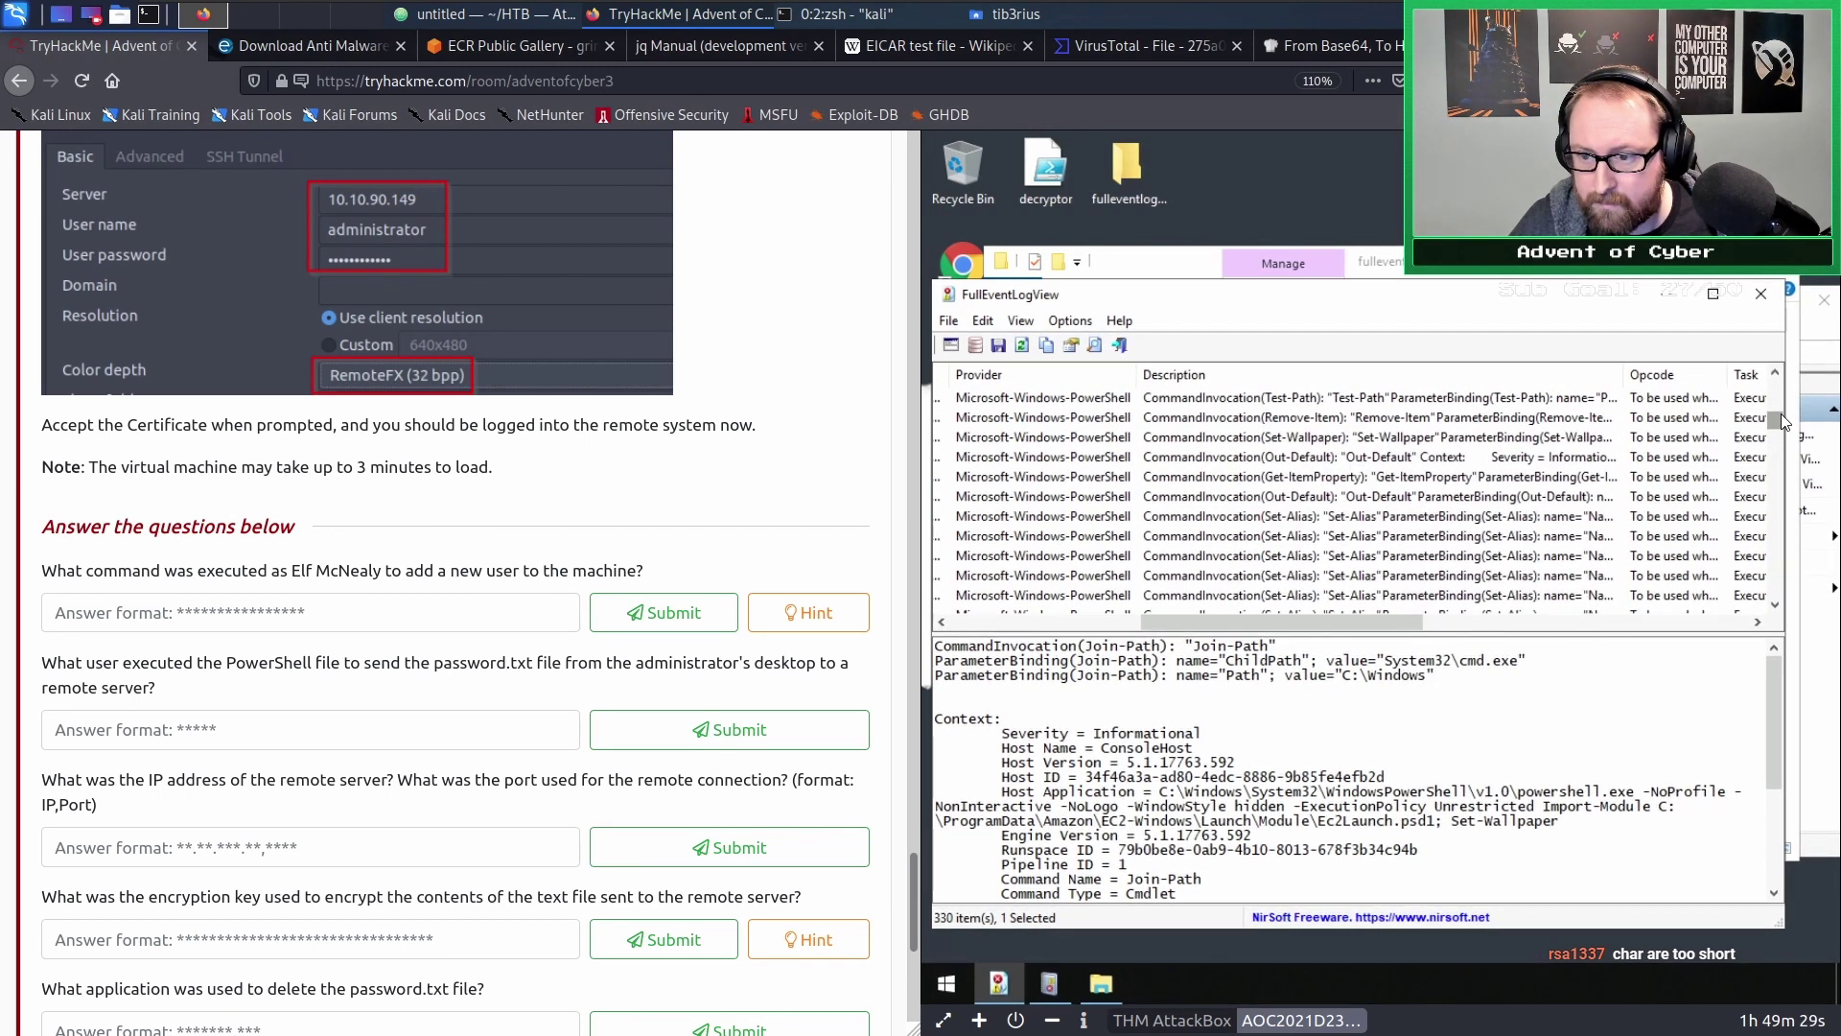
left_click_drag(1781, 413, 1769, 638)
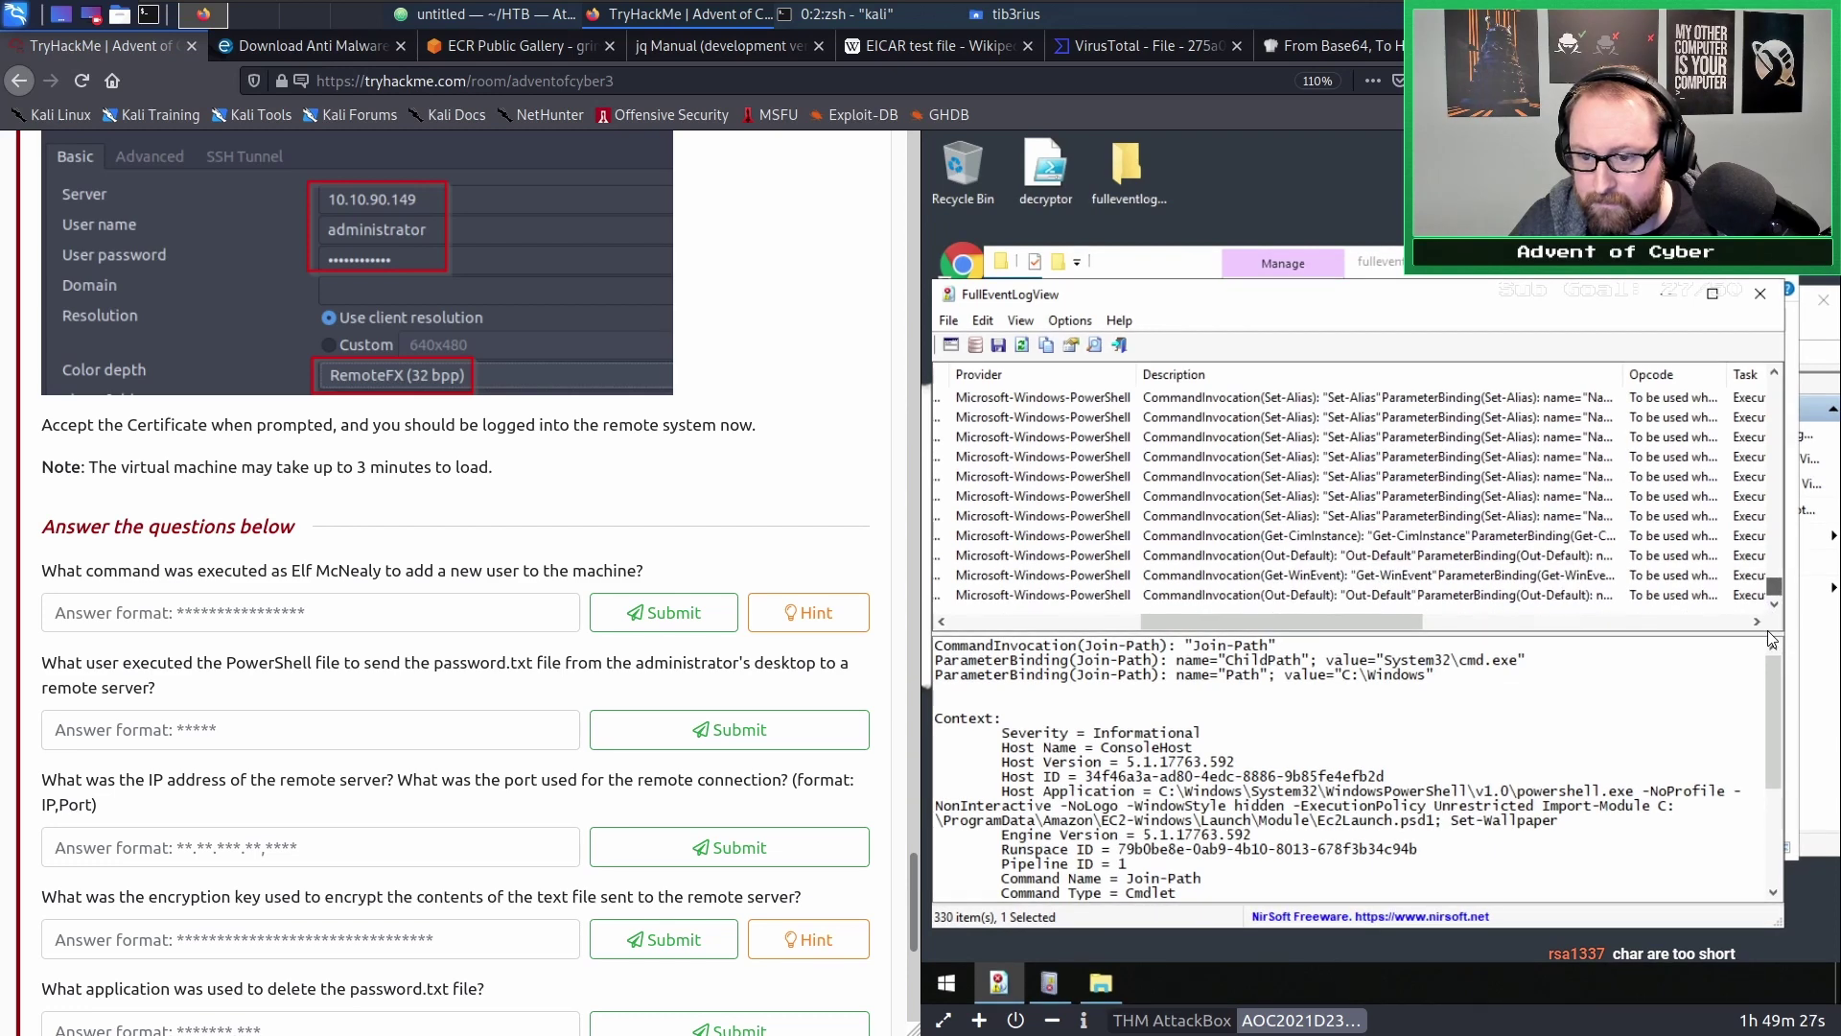
- Move up from the Out-Default event to the rcms Set-Alias event, then reveal the first question's hint
left_click(1391, 594)
left_click(1458, 556)
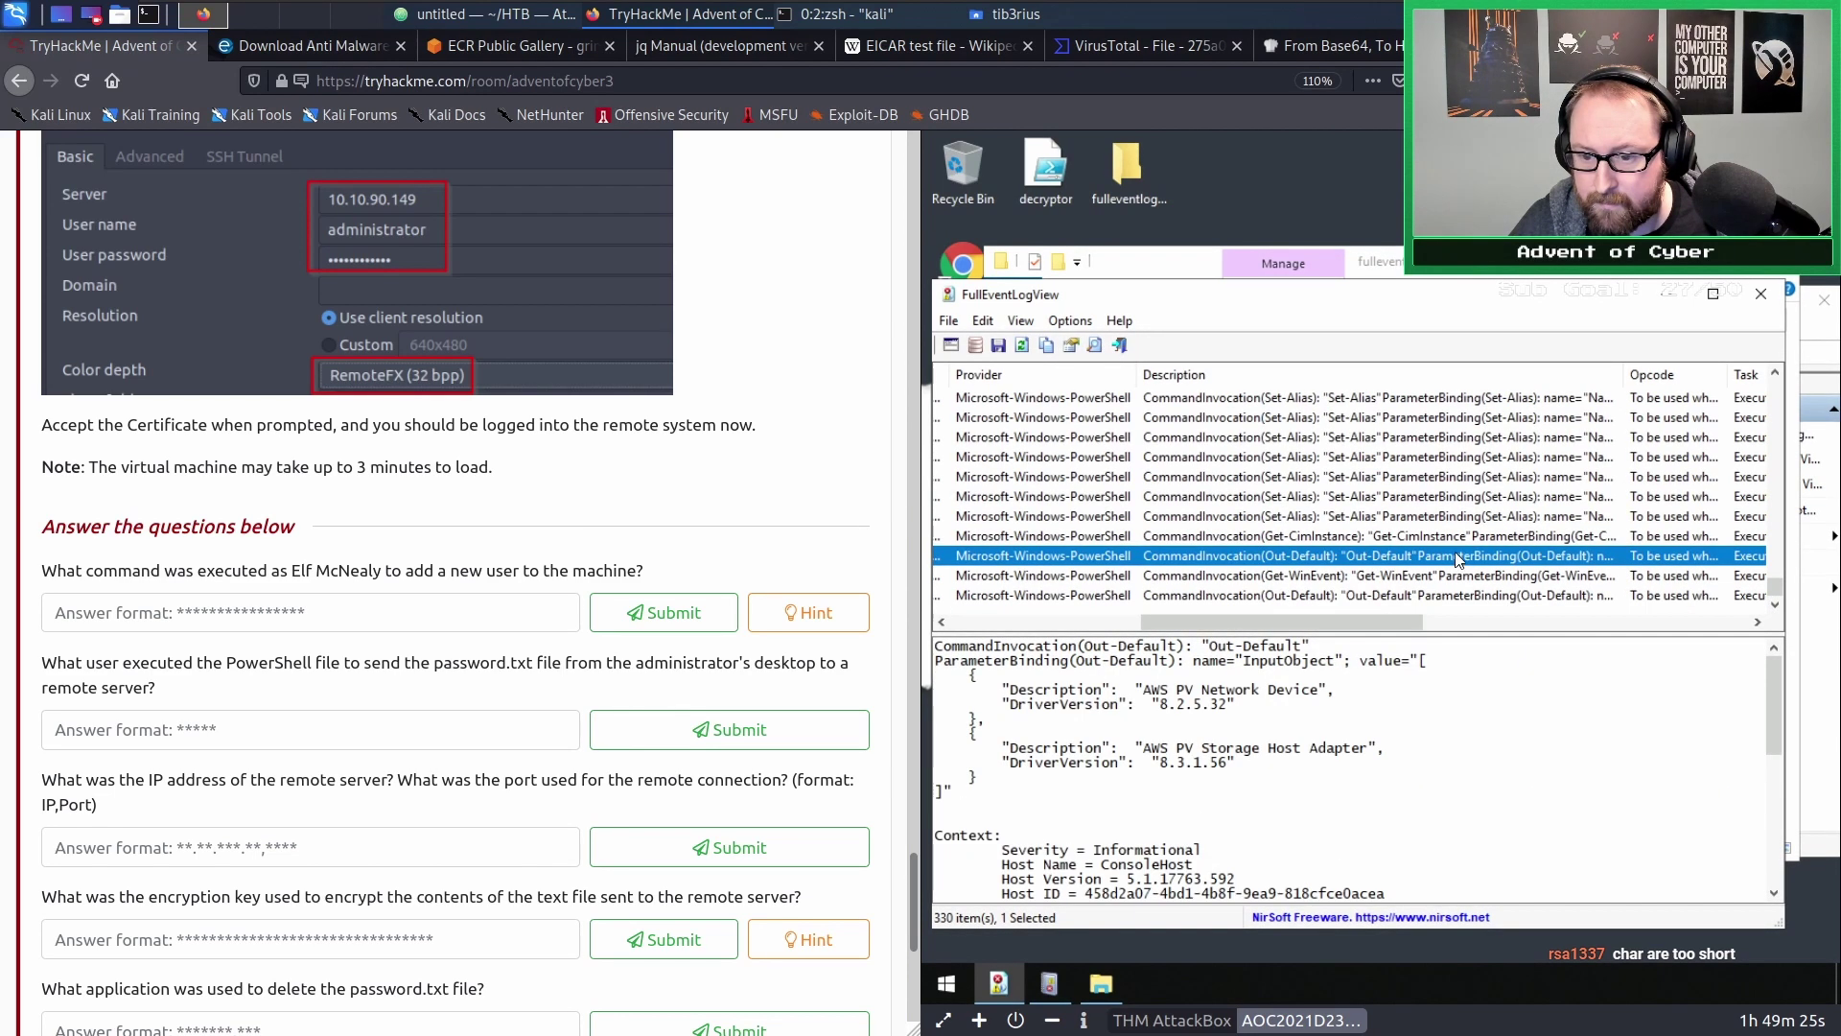
left_click(1459, 536)
left_click(1460, 516)
left_click(1461, 495)
left_click(1464, 458)
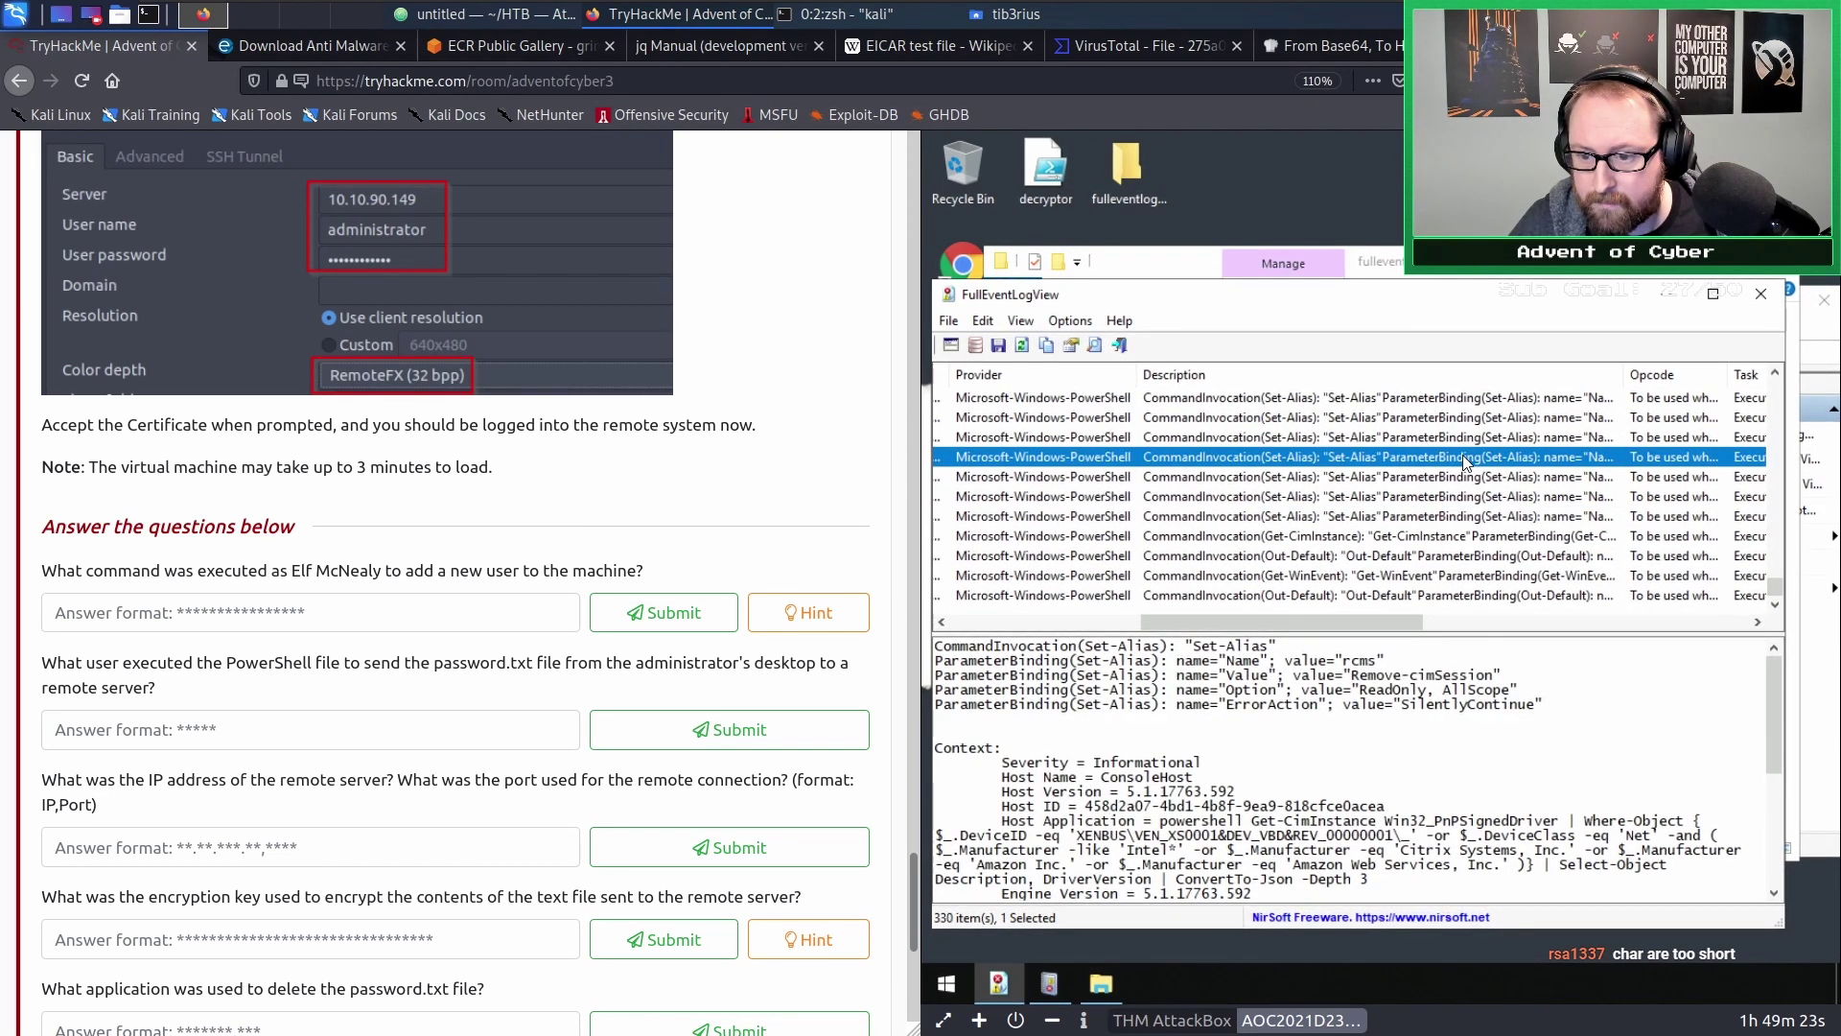
left_click(813, 612)
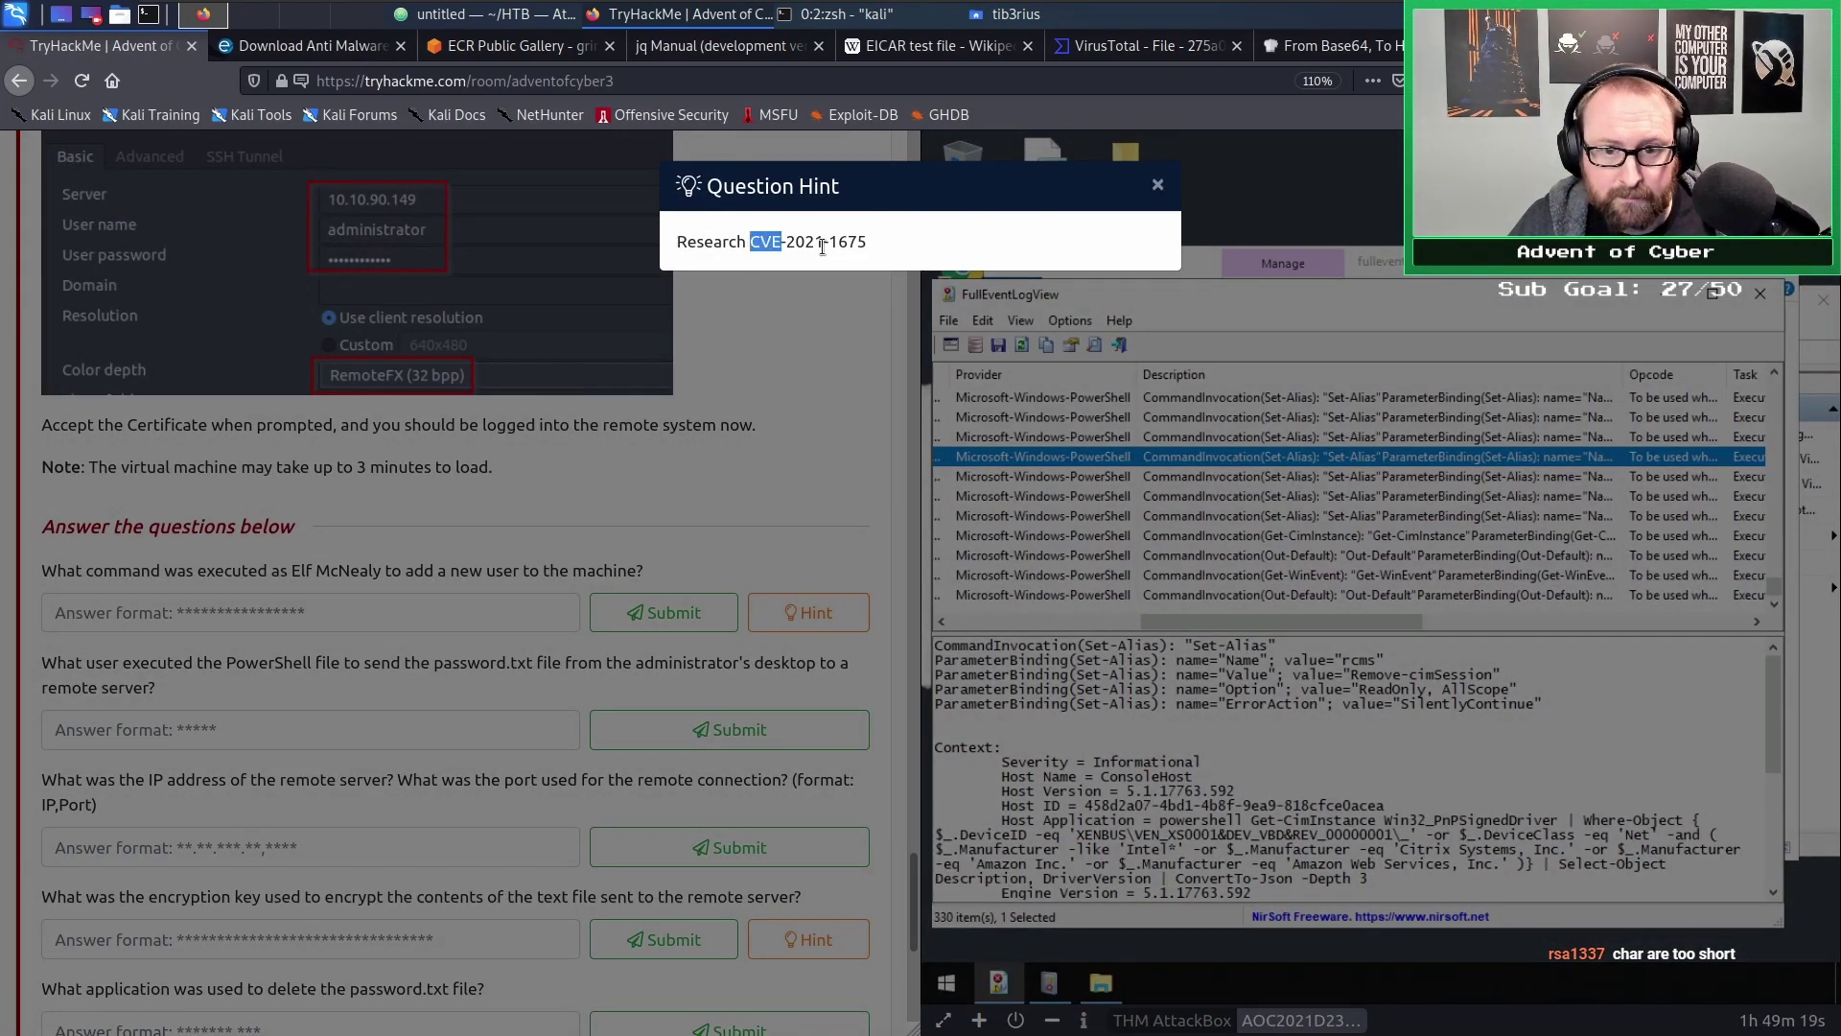
- Copy CVE-2021-1675 from the hint, search Google for it, and open Microsoft's Print Spooler advisory
left_click_drag(821, 247, 865, 243)
right_click(865, 244)
left_click(883, 262)
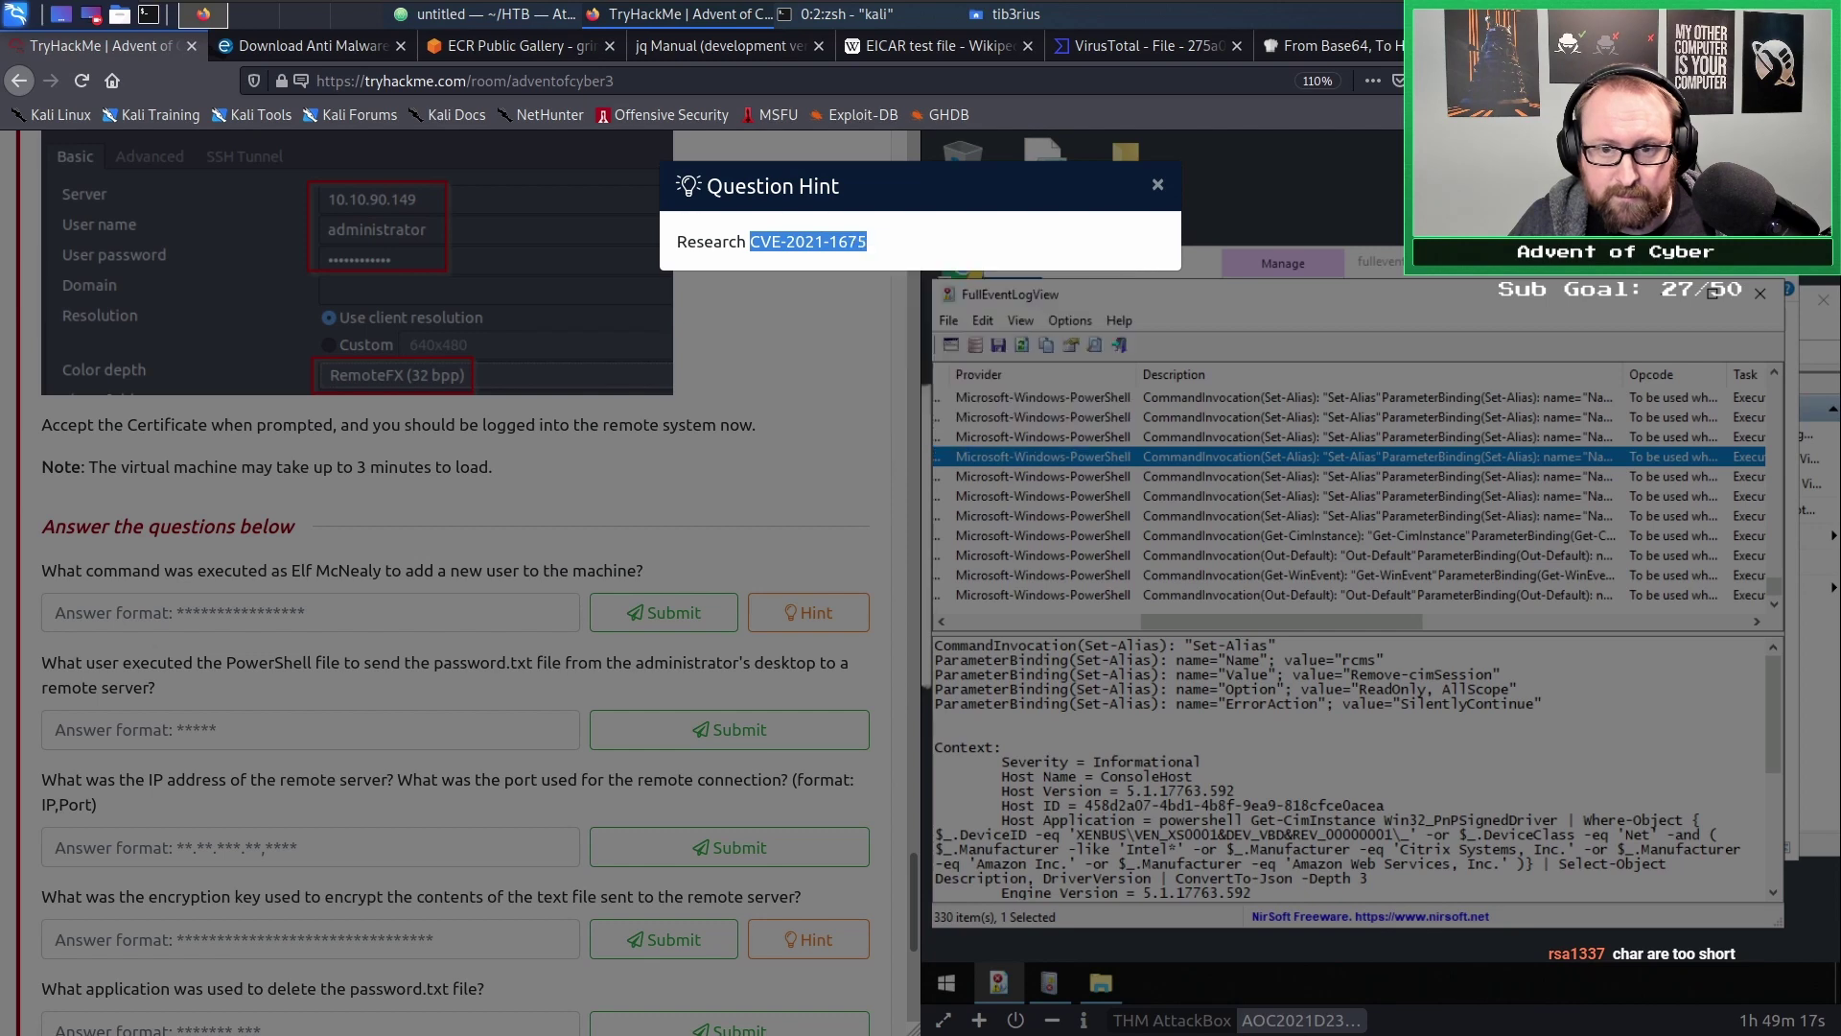
key("ctrl+shift+Tab")
key("/")
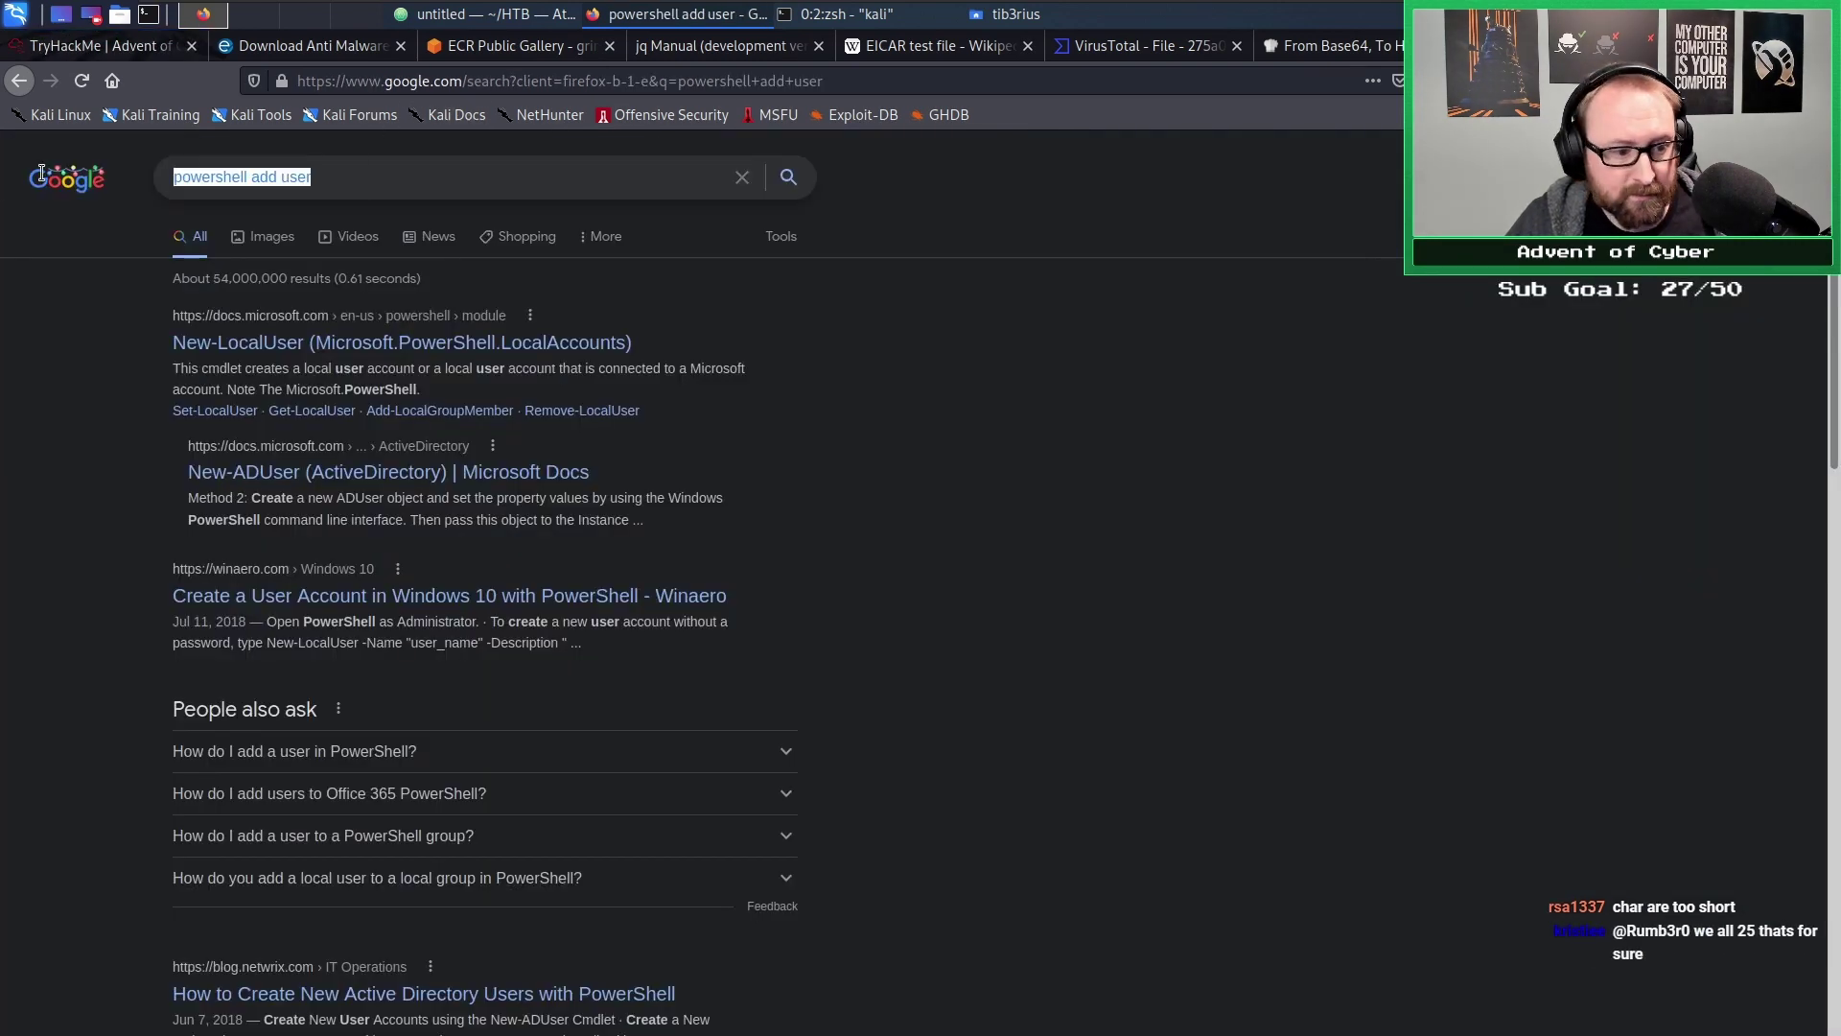
key("ctrl+v")
key("Return")
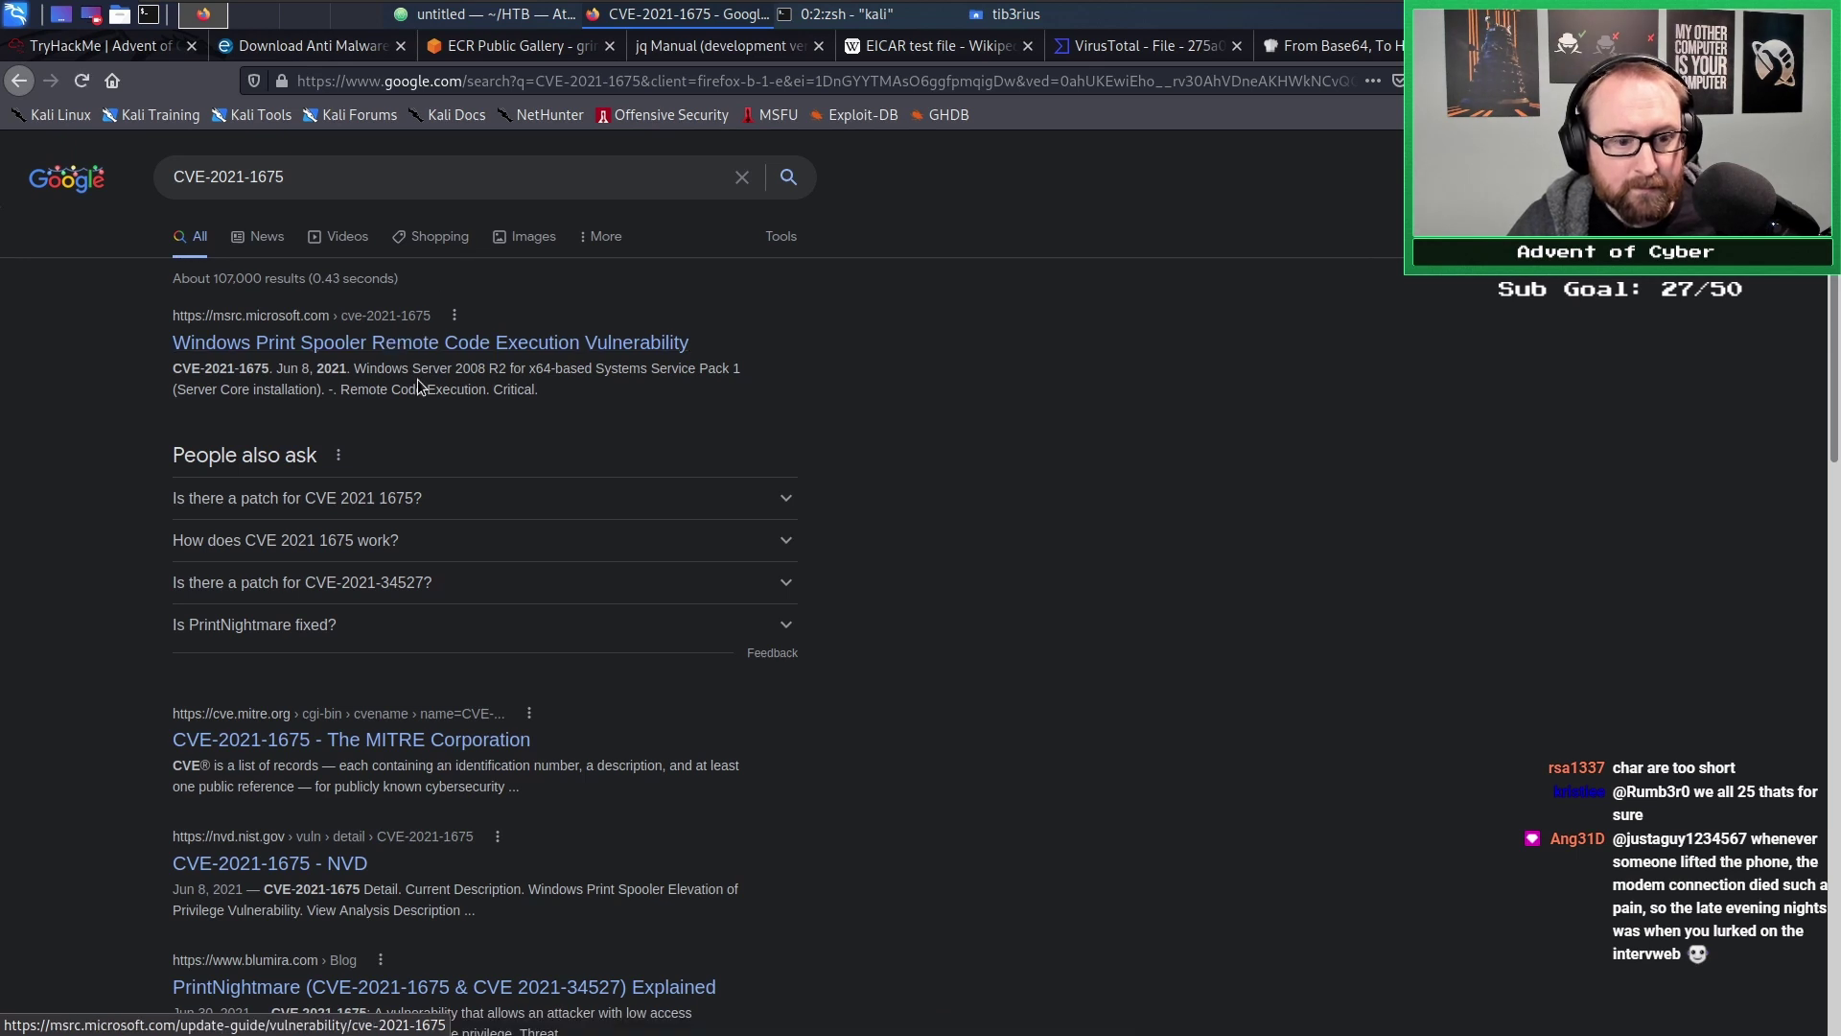
left_click(410, 344)
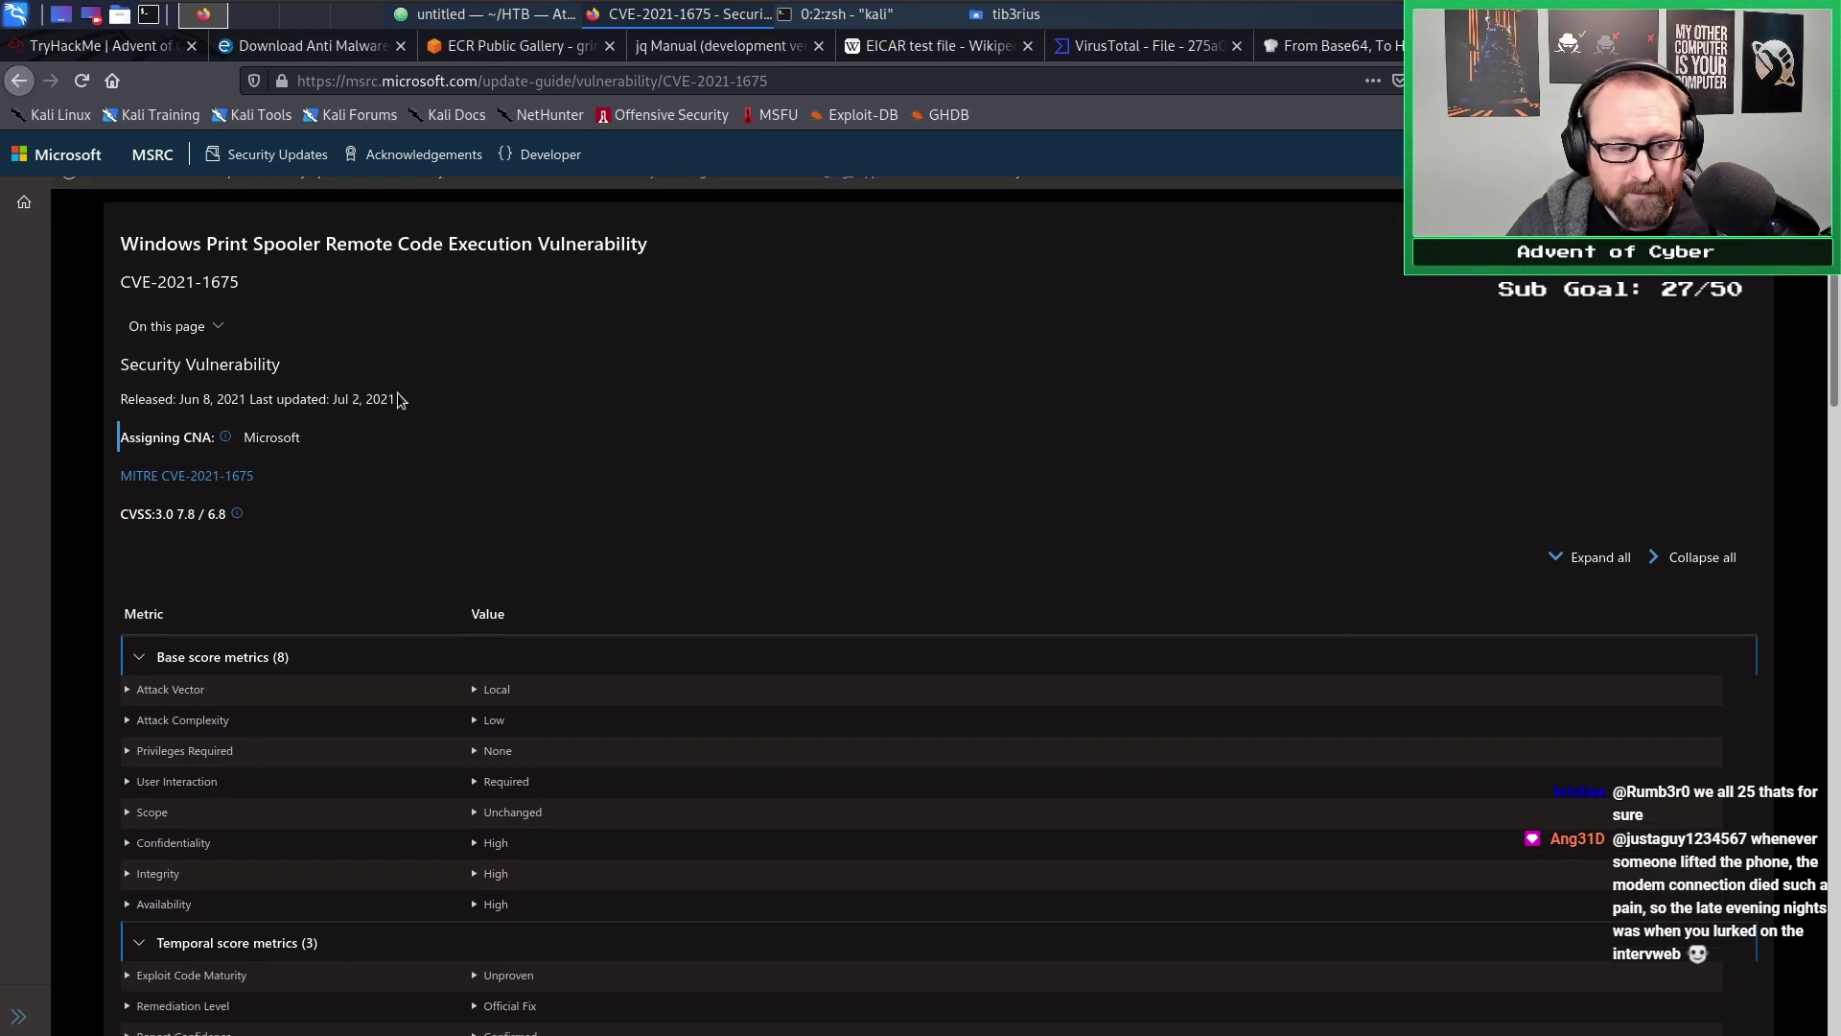
key("ctrl+w")
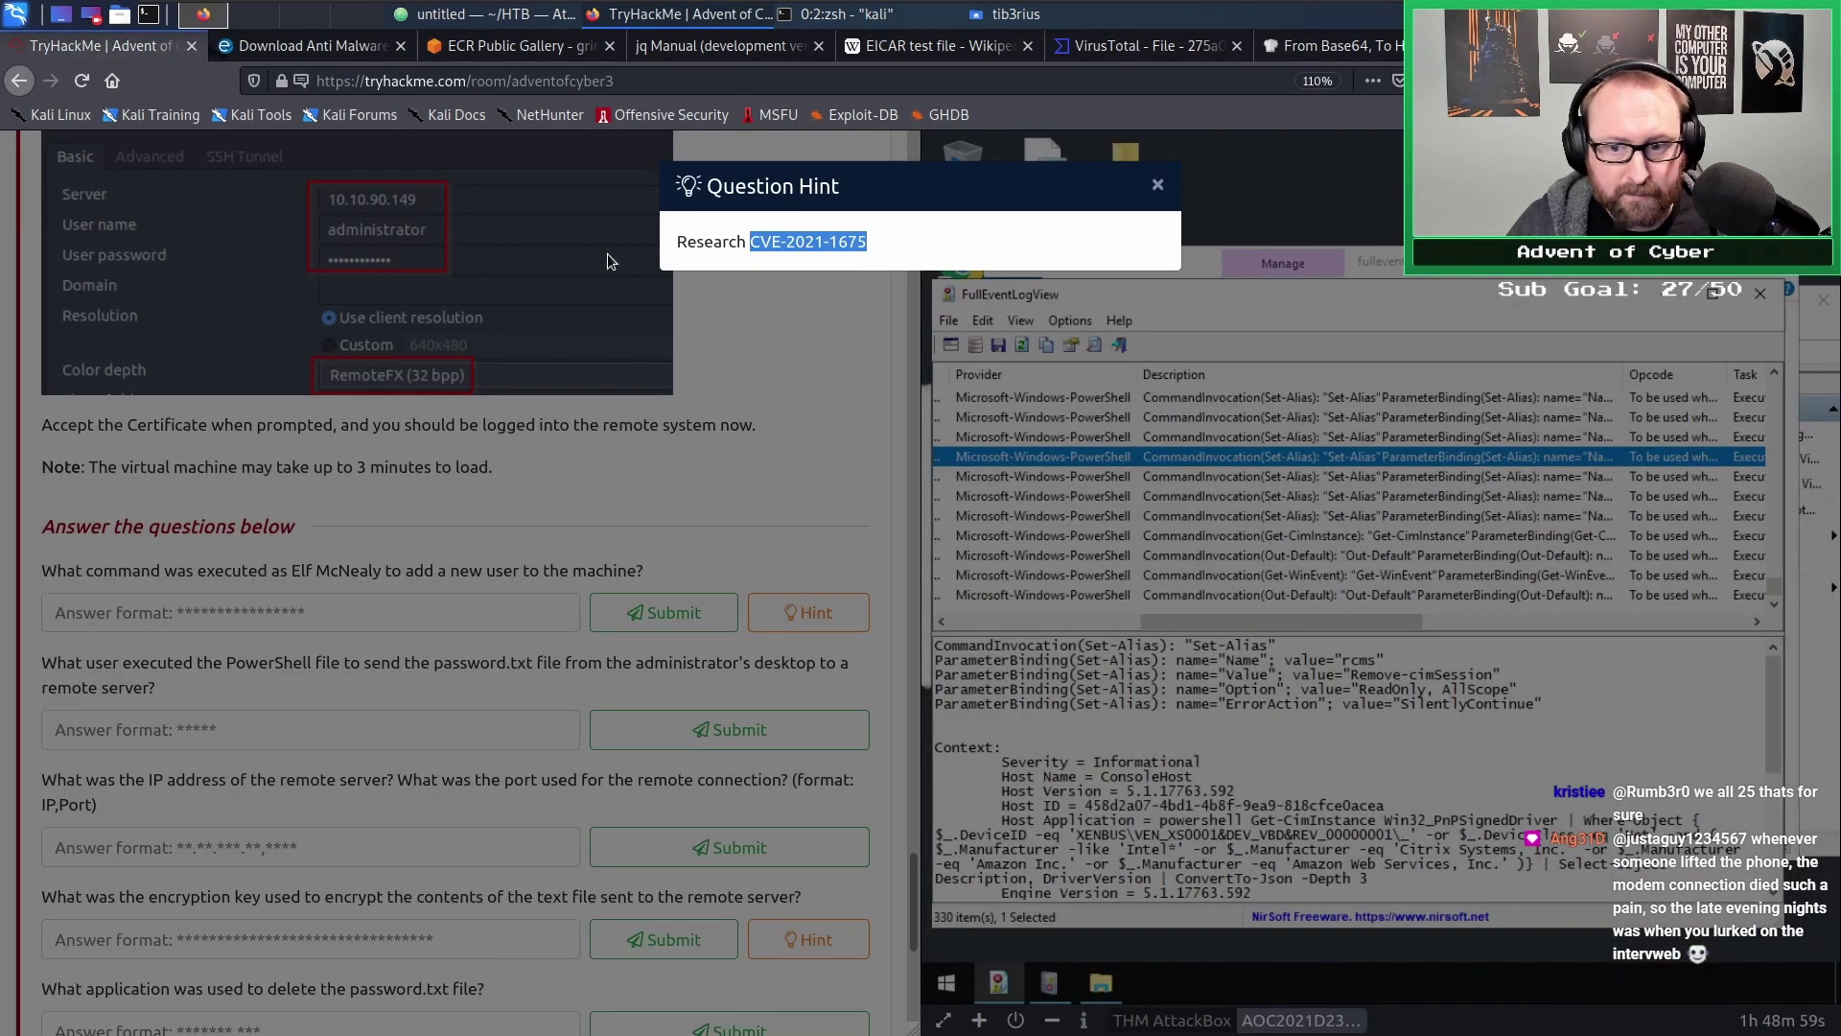
- Replace the *User* description filter with *1675* and rerun the PowerShell event query
left_click(1242, 582)
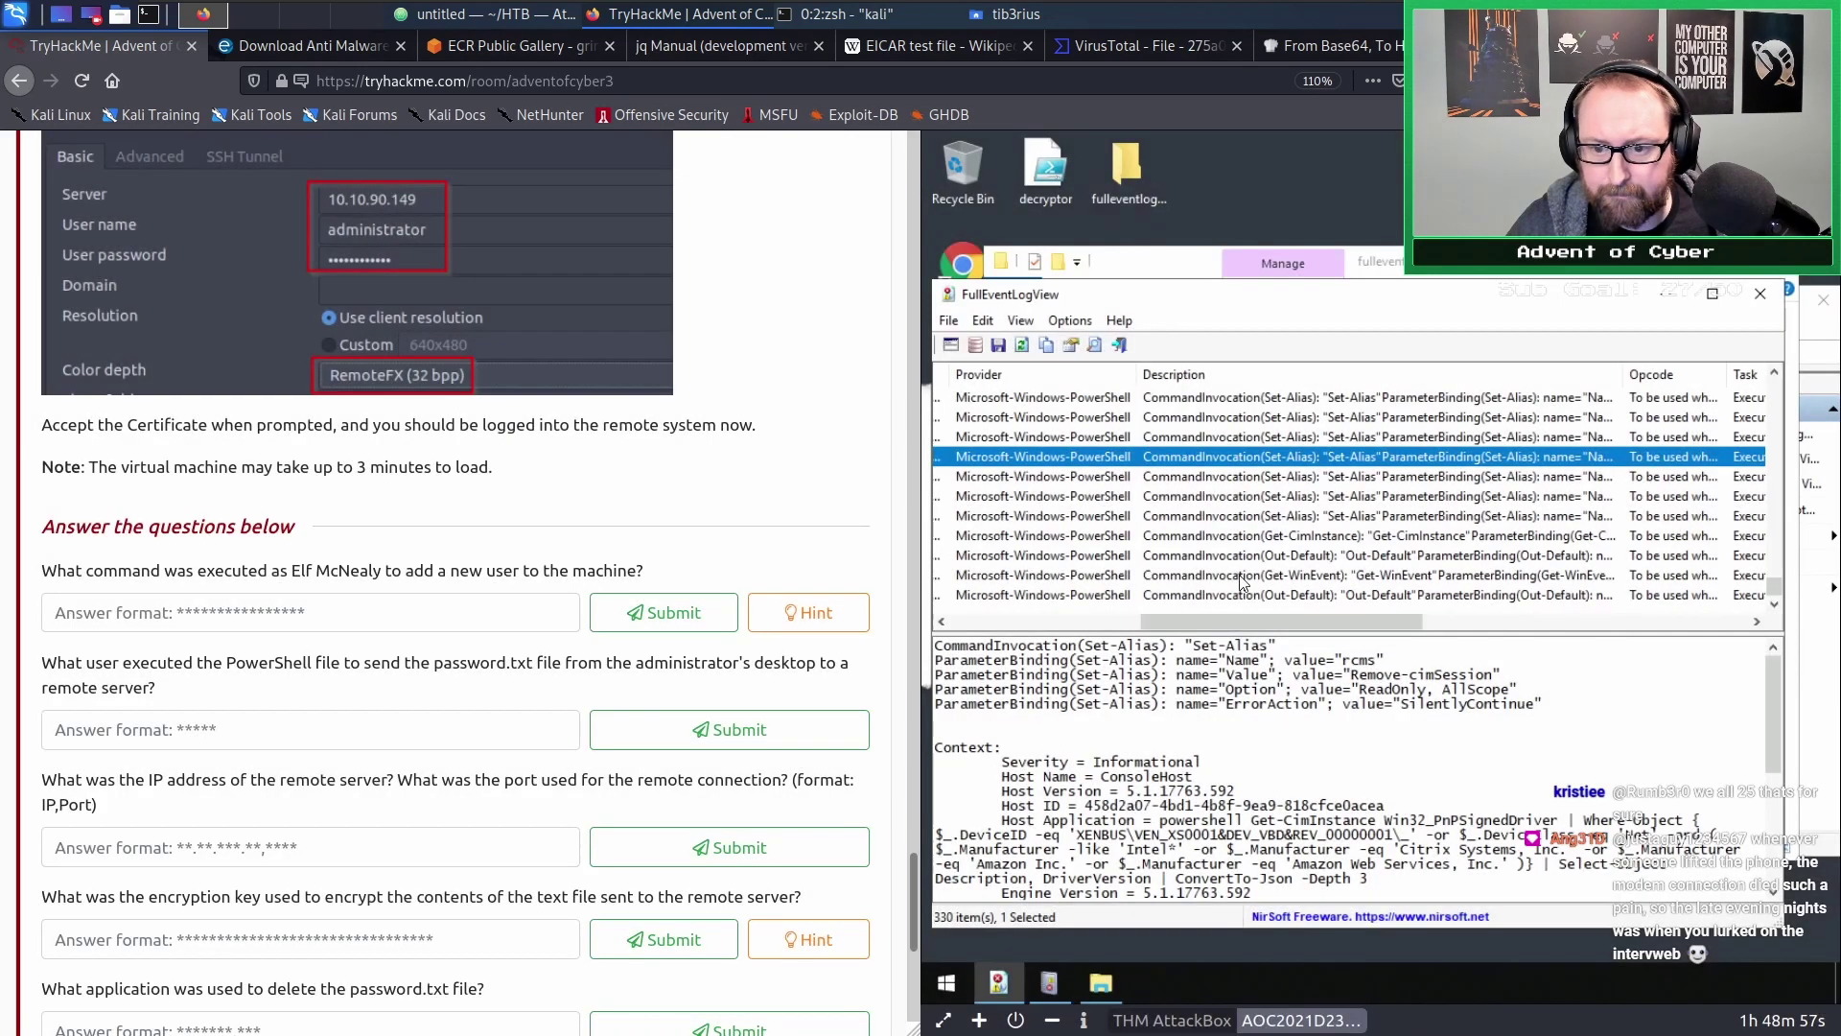
left_click(952, 345)
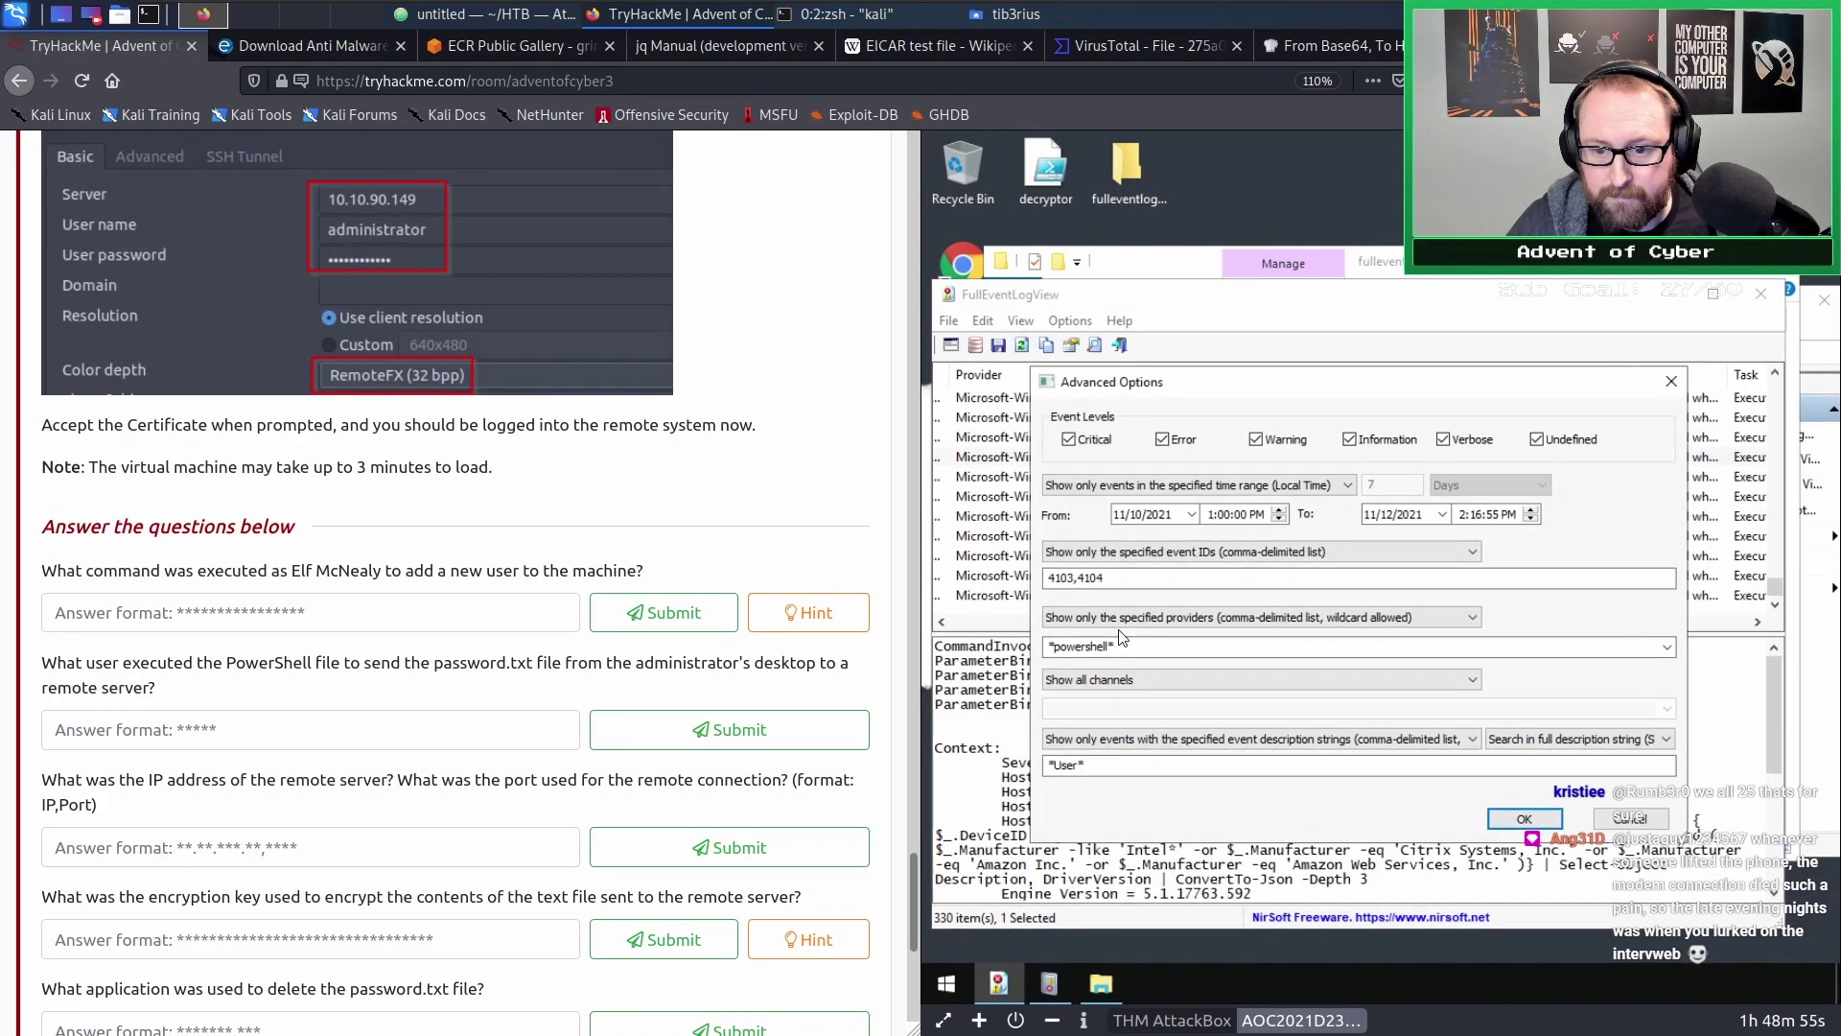
left_click(1108, 746)
left_click(1078, 762)
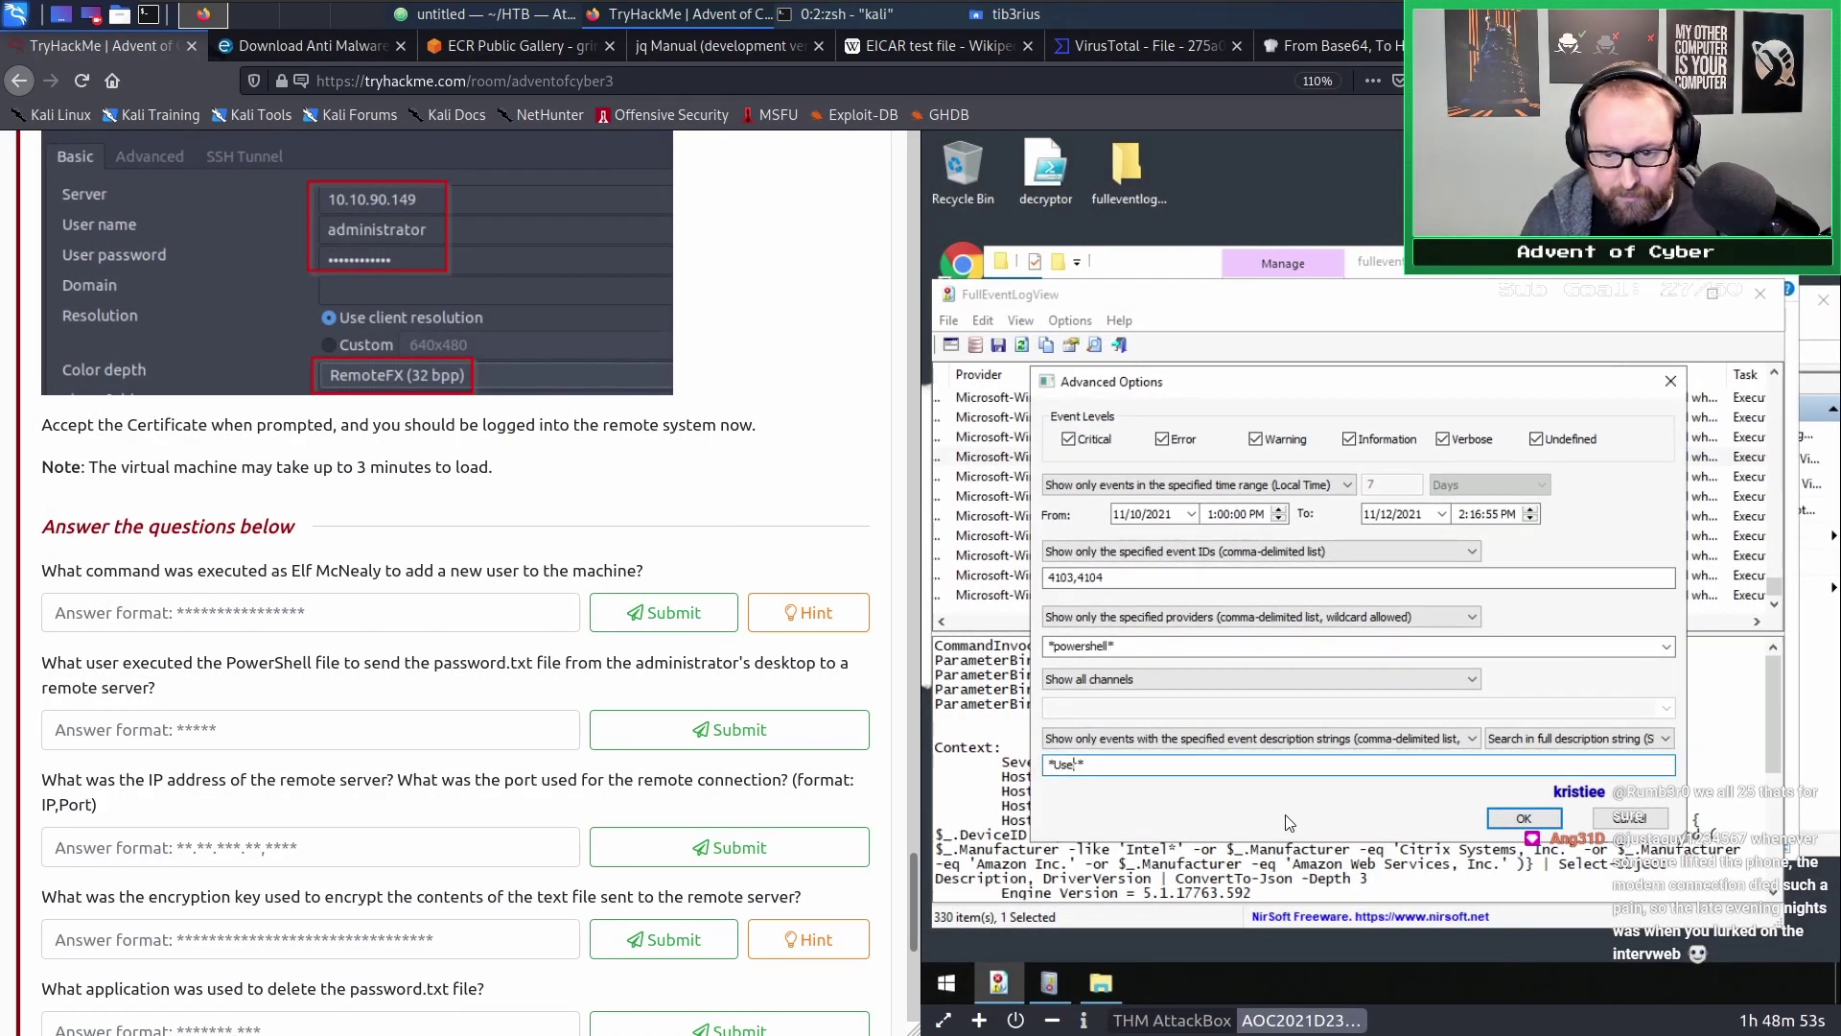
type("r")
key("Left")
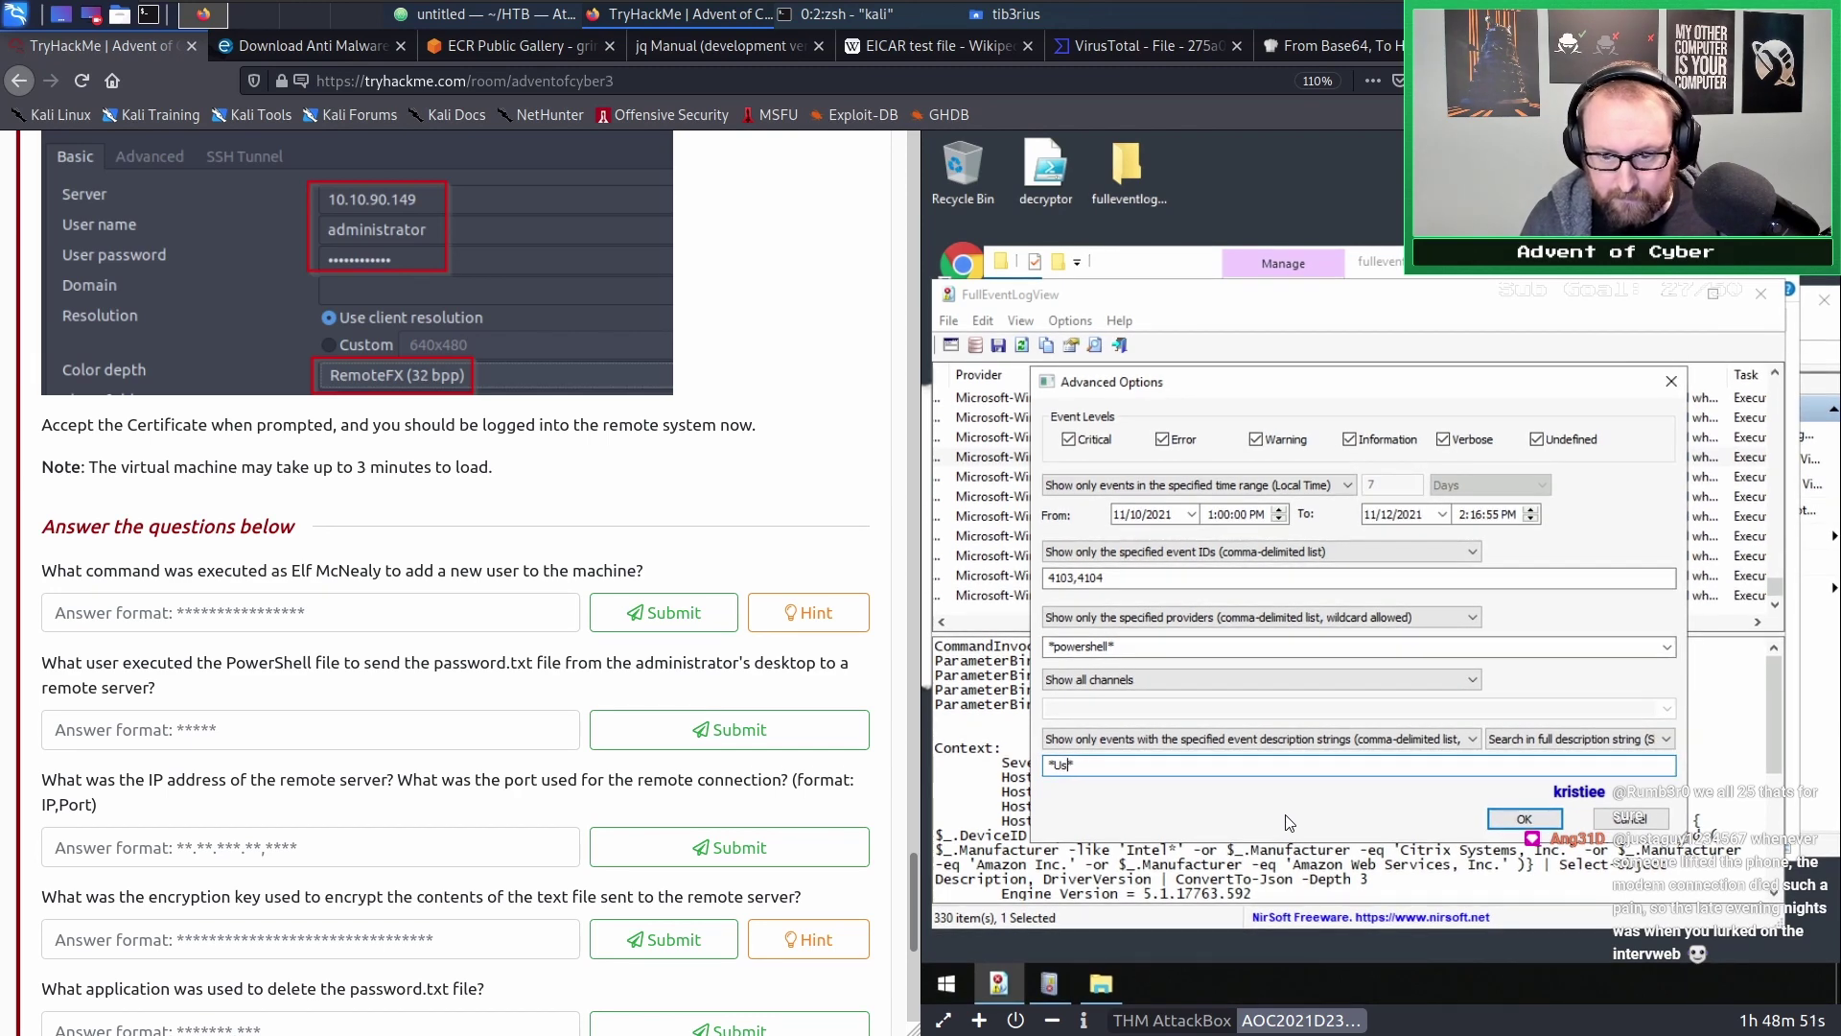
key("BackSpace")
key("BackSpace")
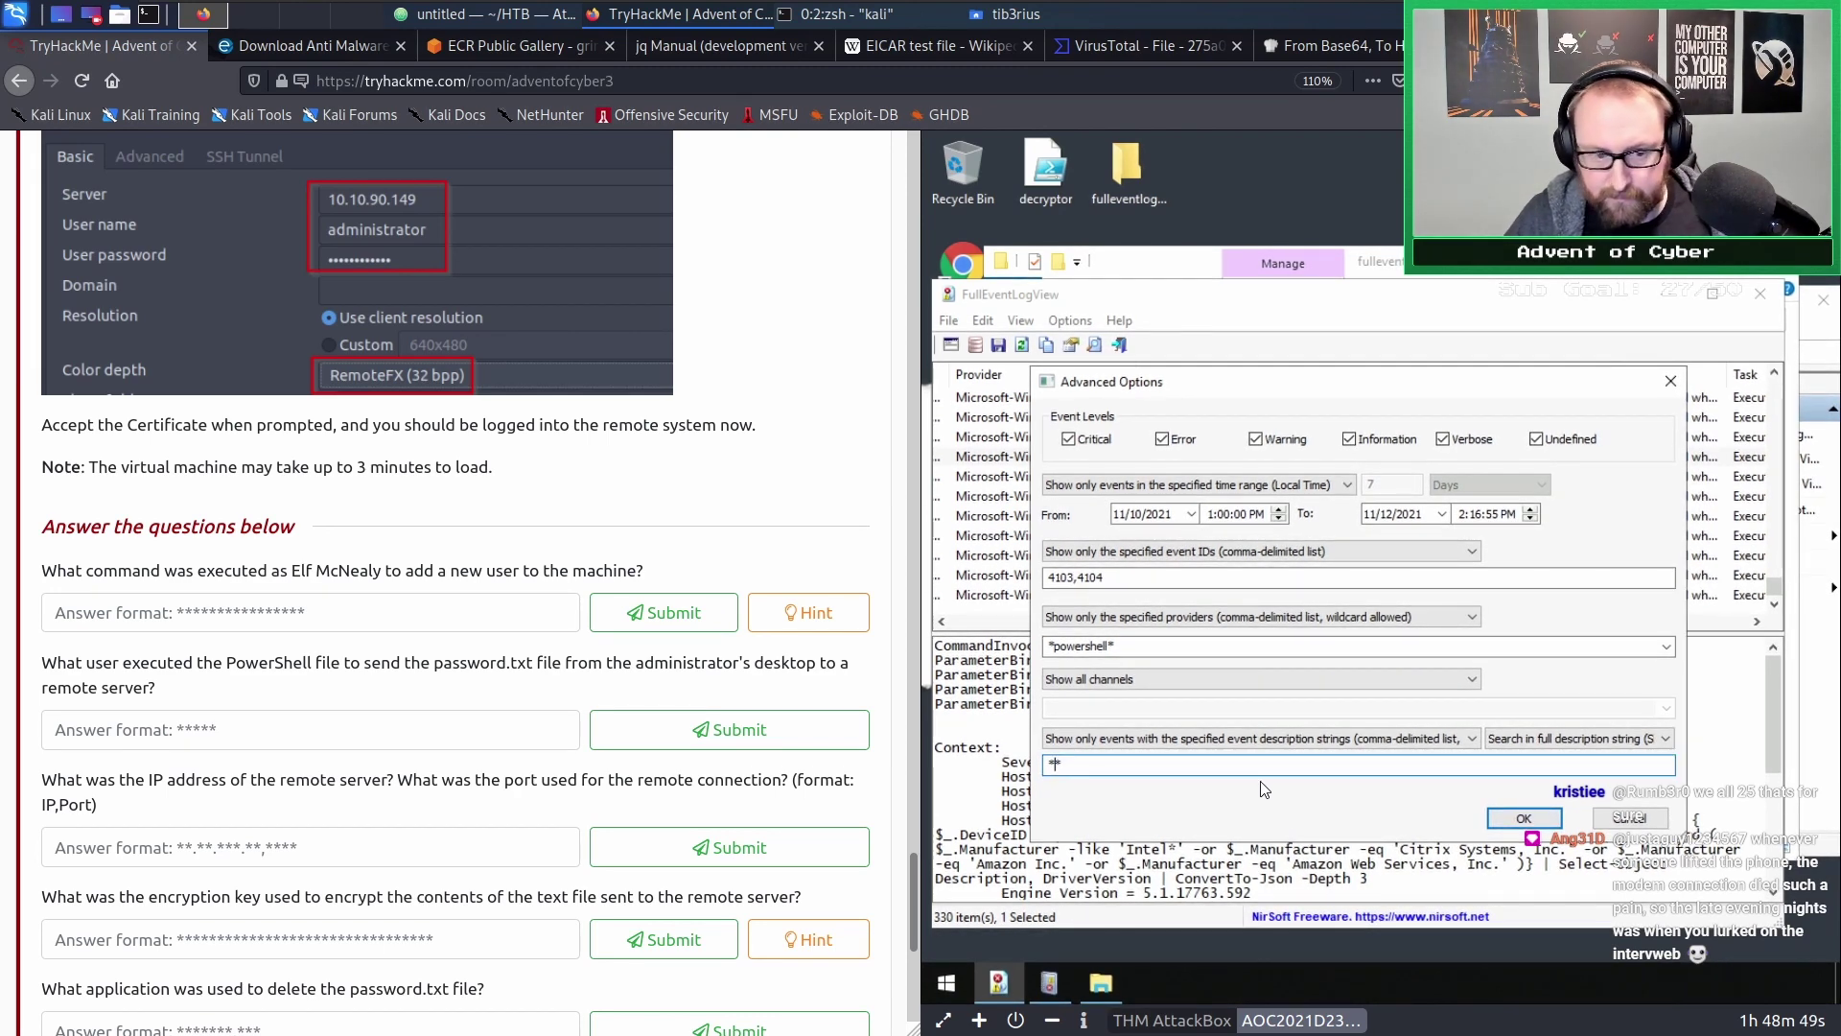
left_click(838, 606)
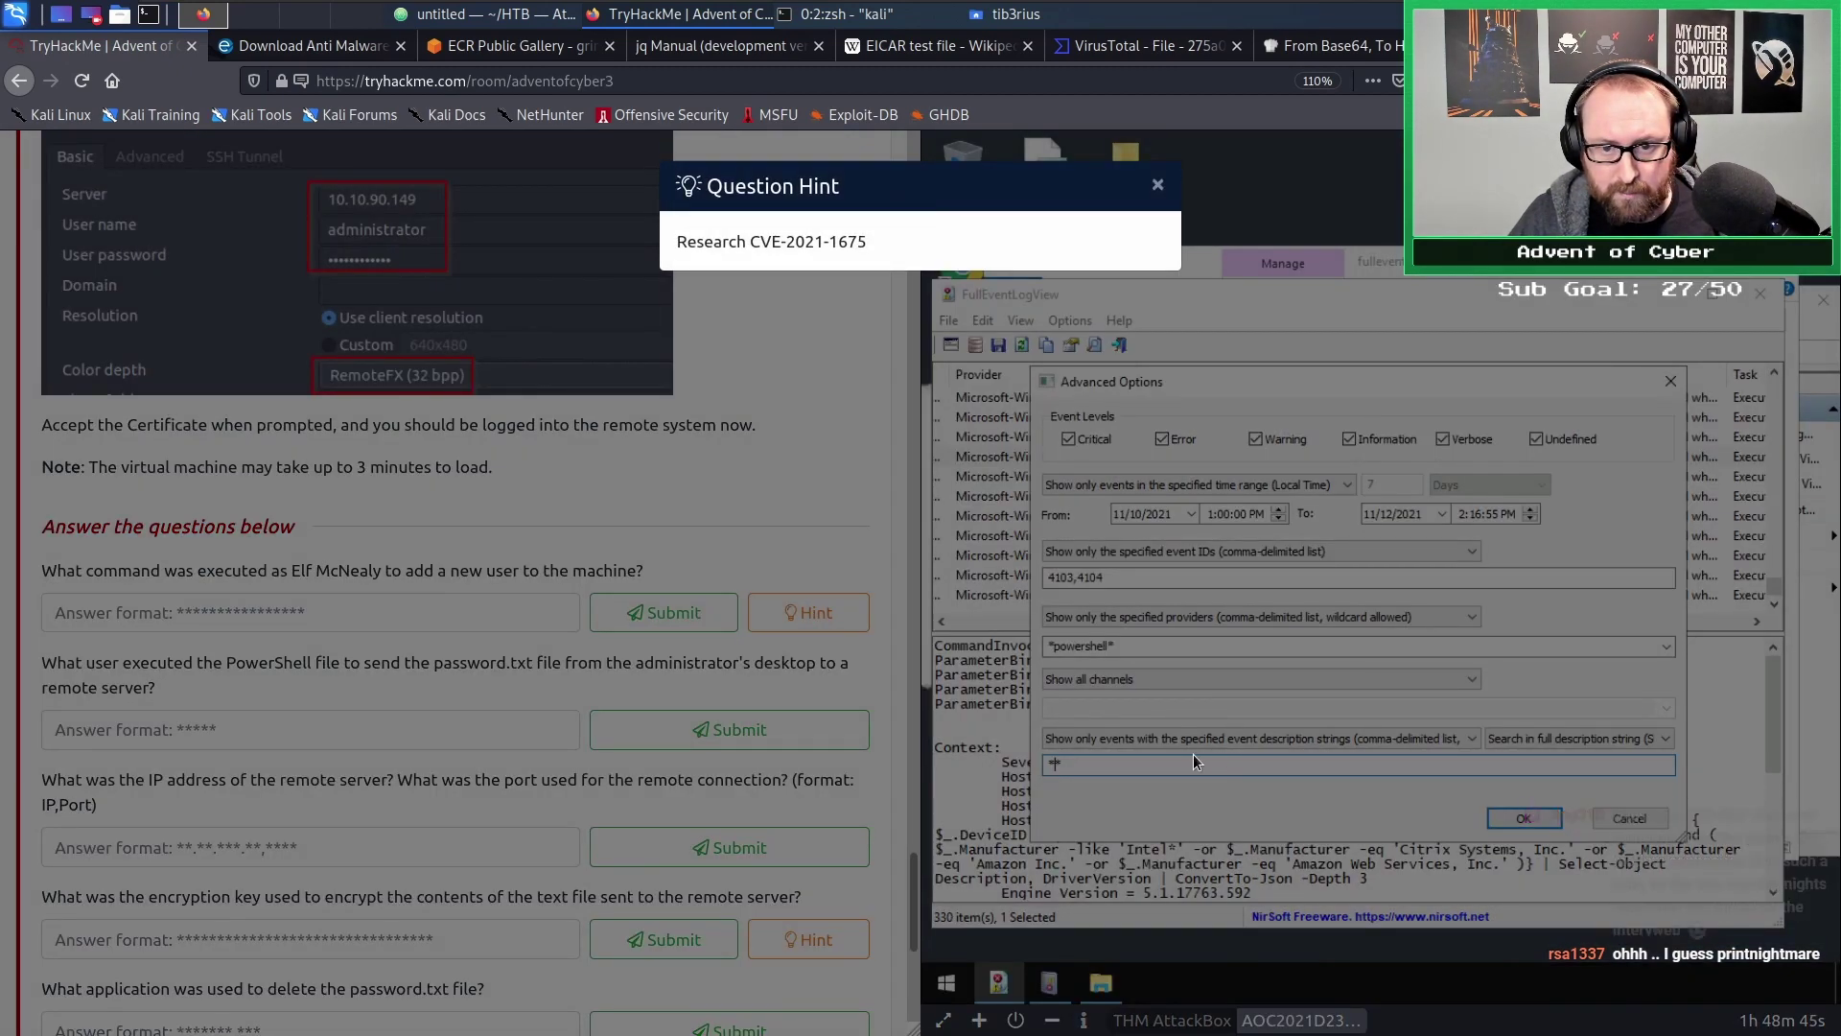
left_click(1141, 757)
type("1675*")
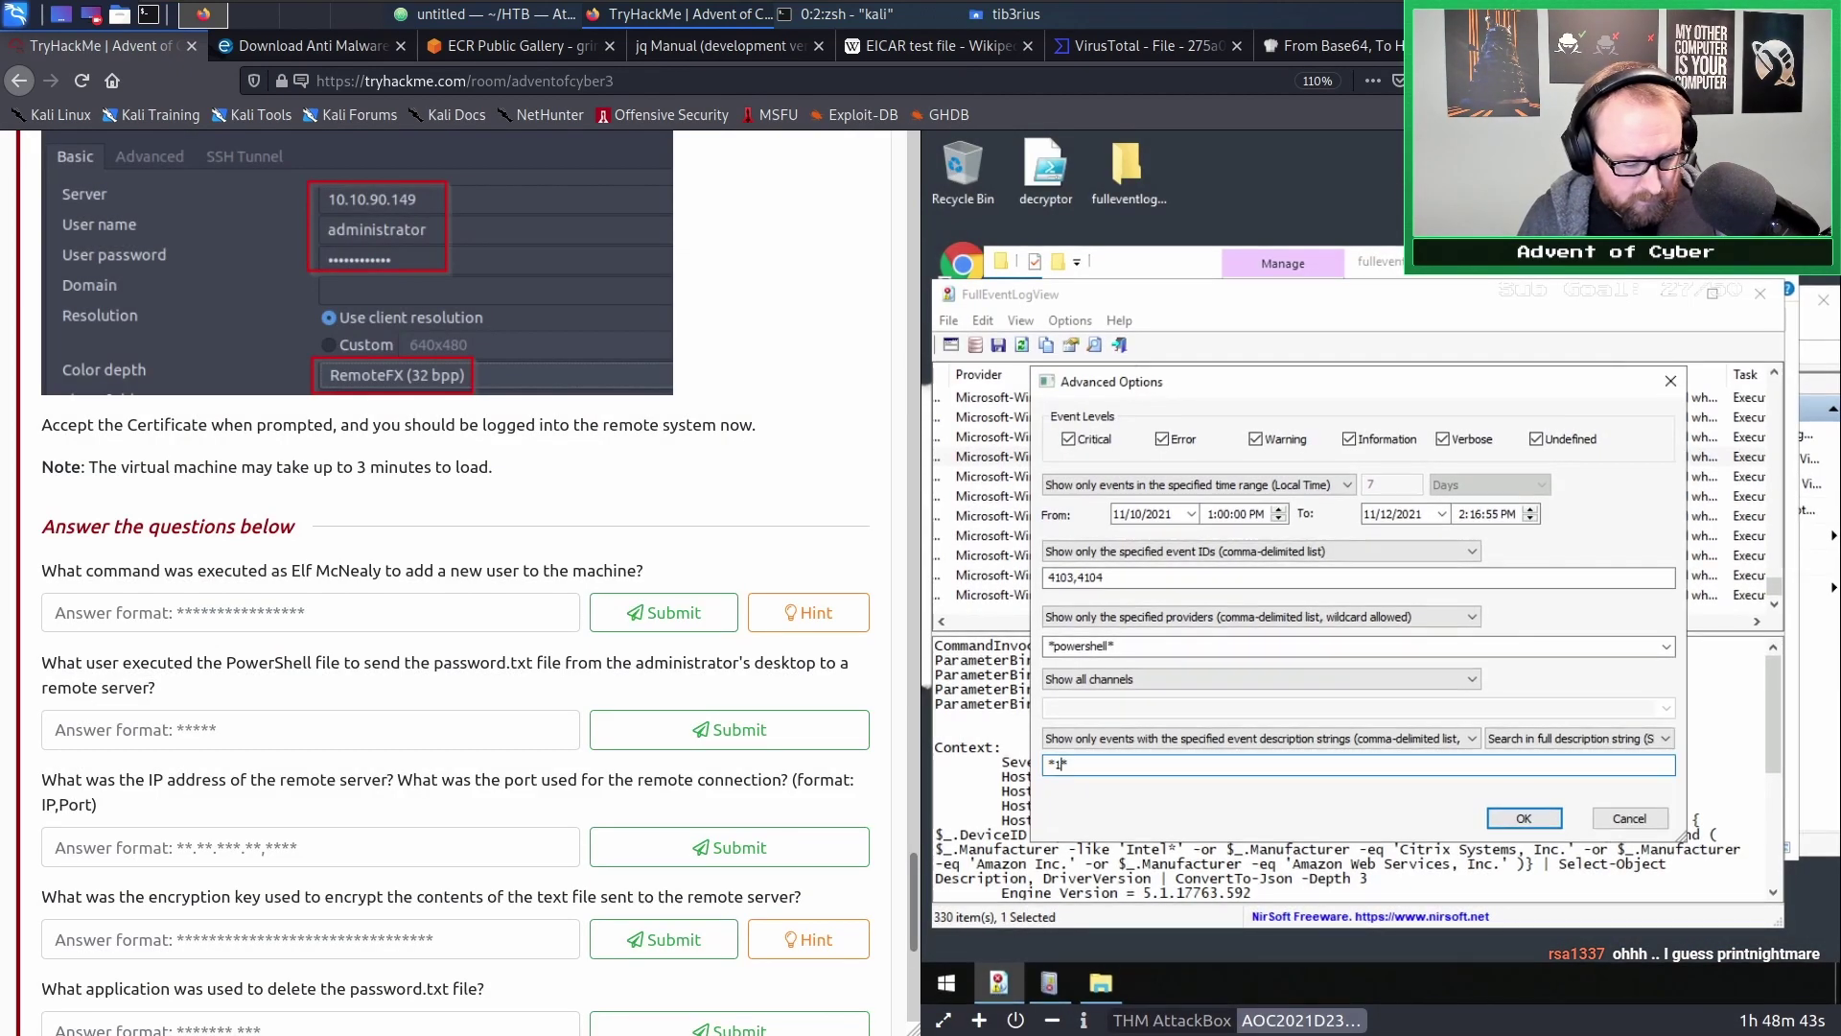
left_click(1523, 818)
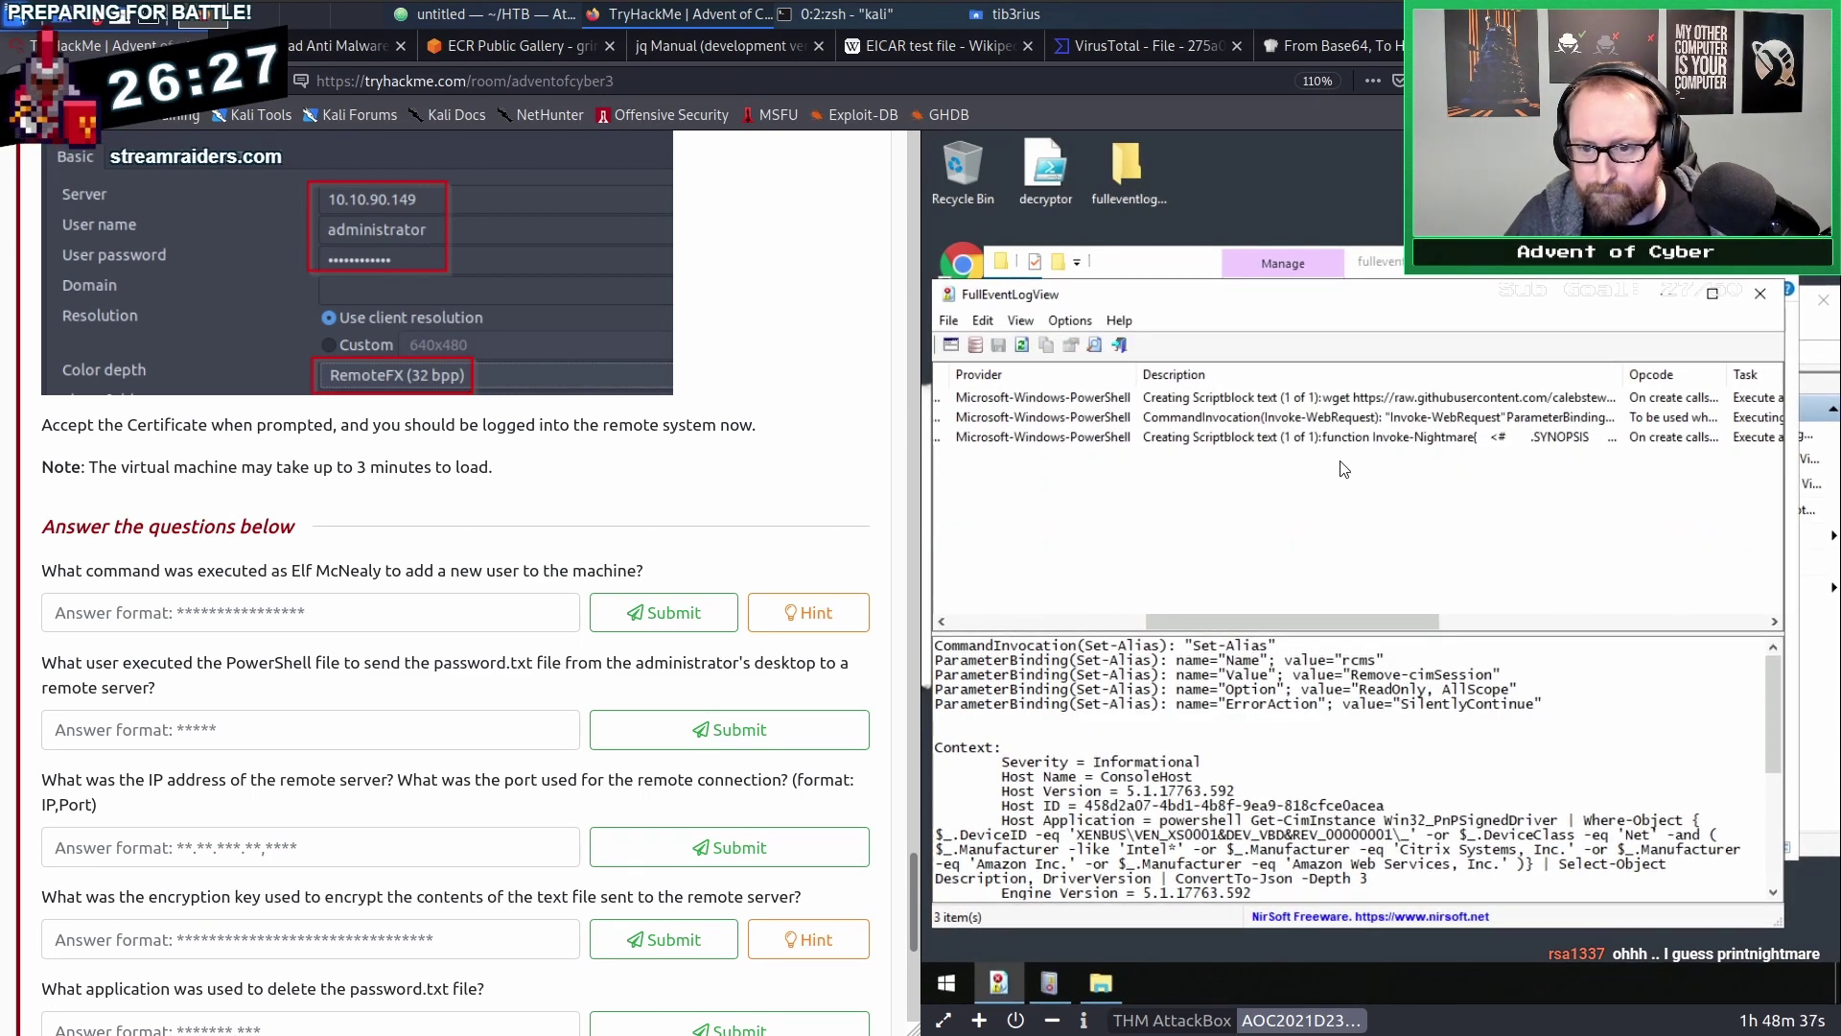
- Read the three 1675 events: the Invoke-Nightmare script, the wget download and Invoke-WebRequest
left_click(1342, 437)
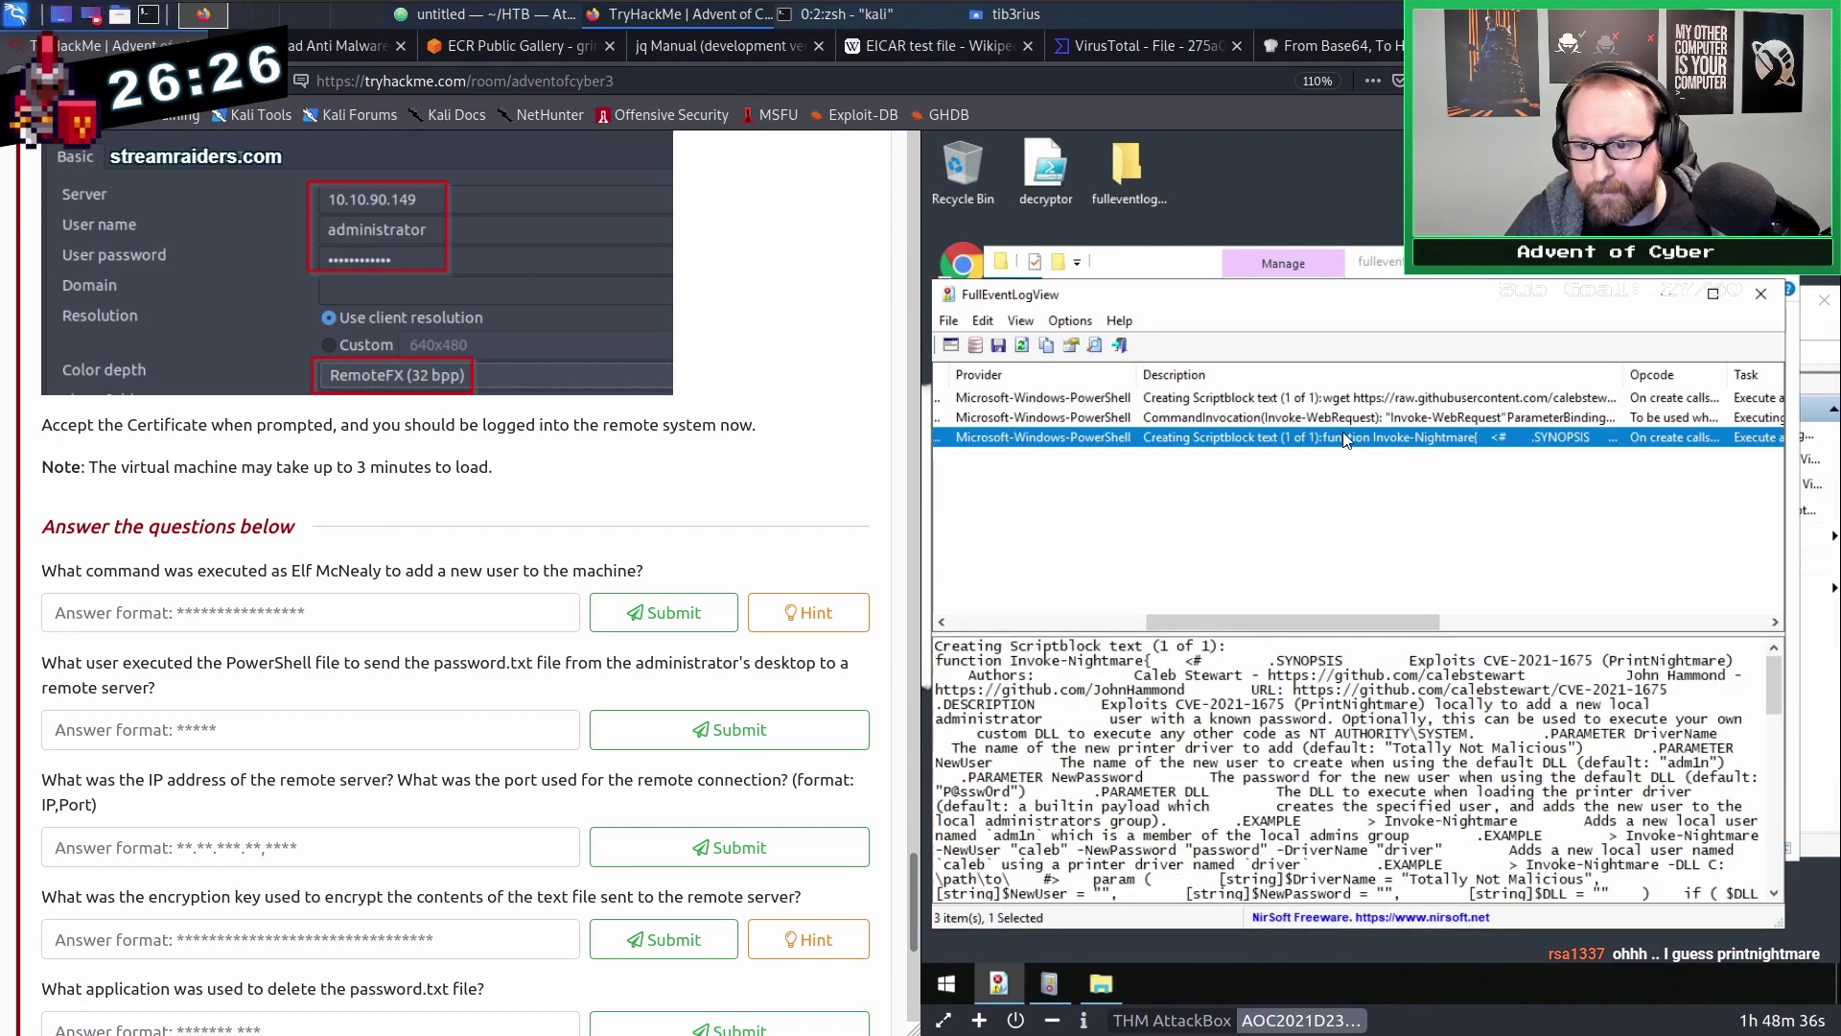
left_click(1408, 397)
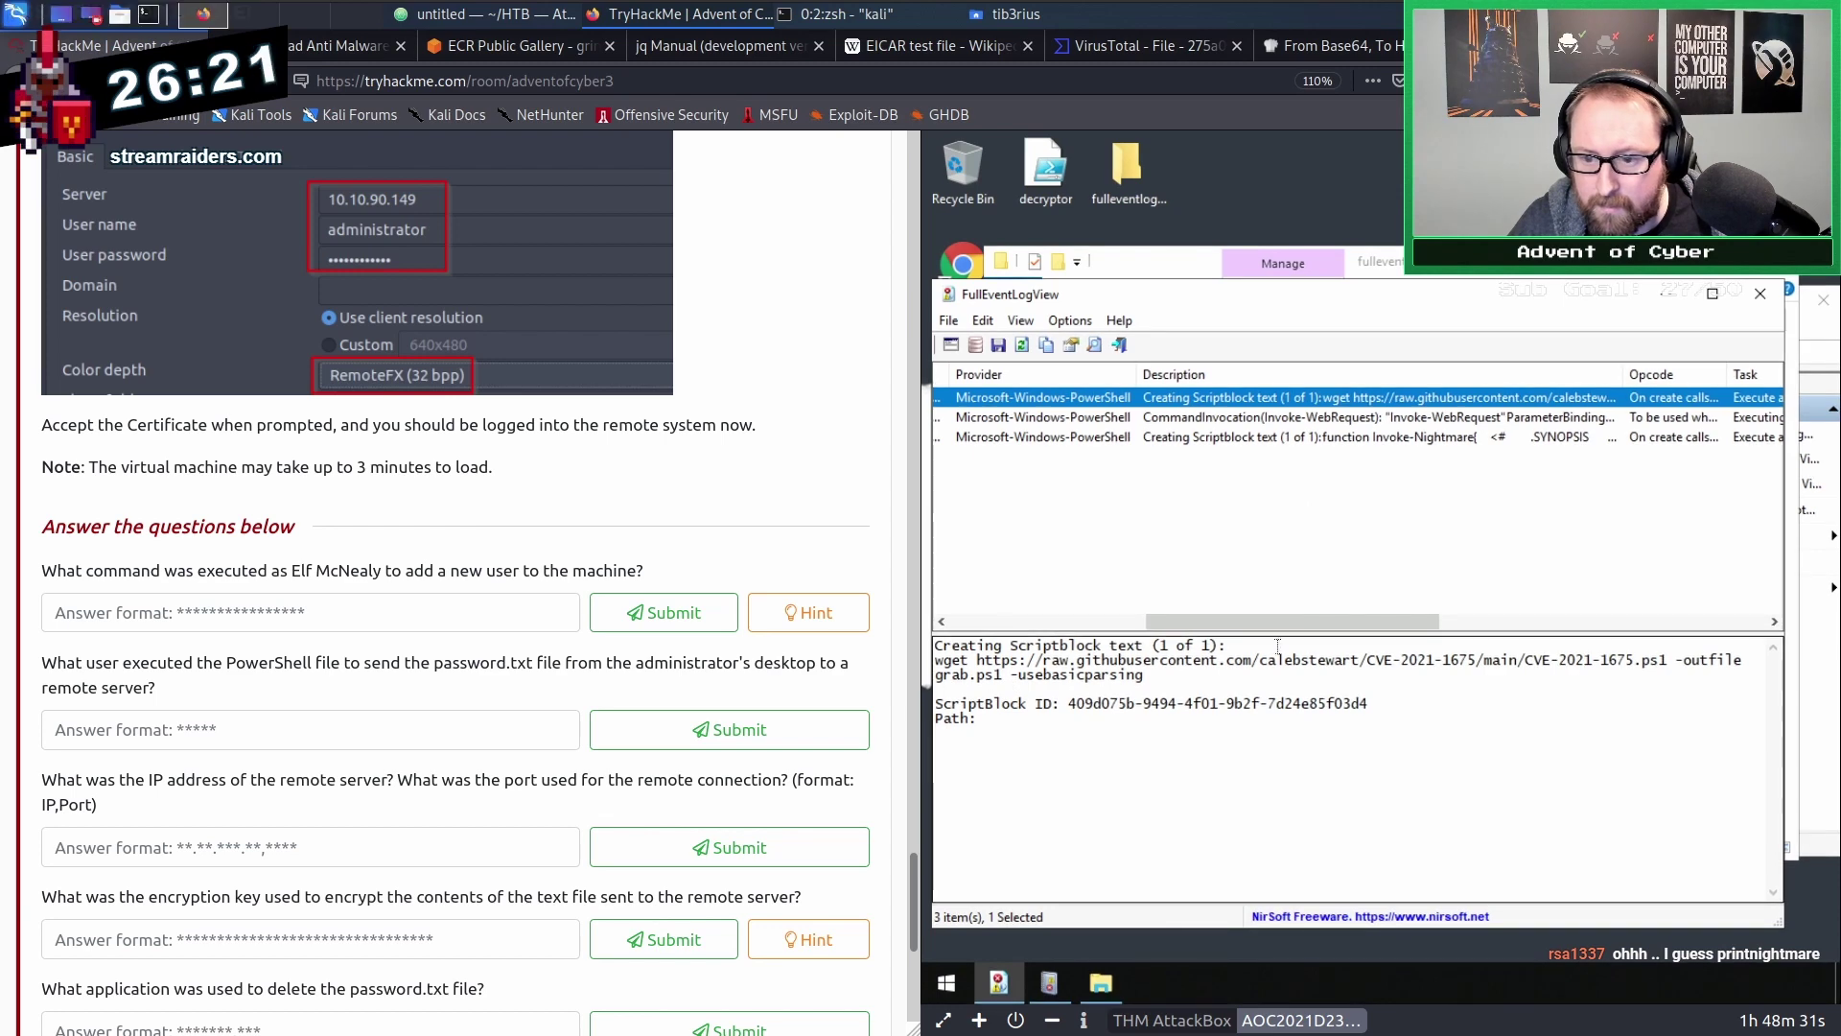
left_click(1345, 416)
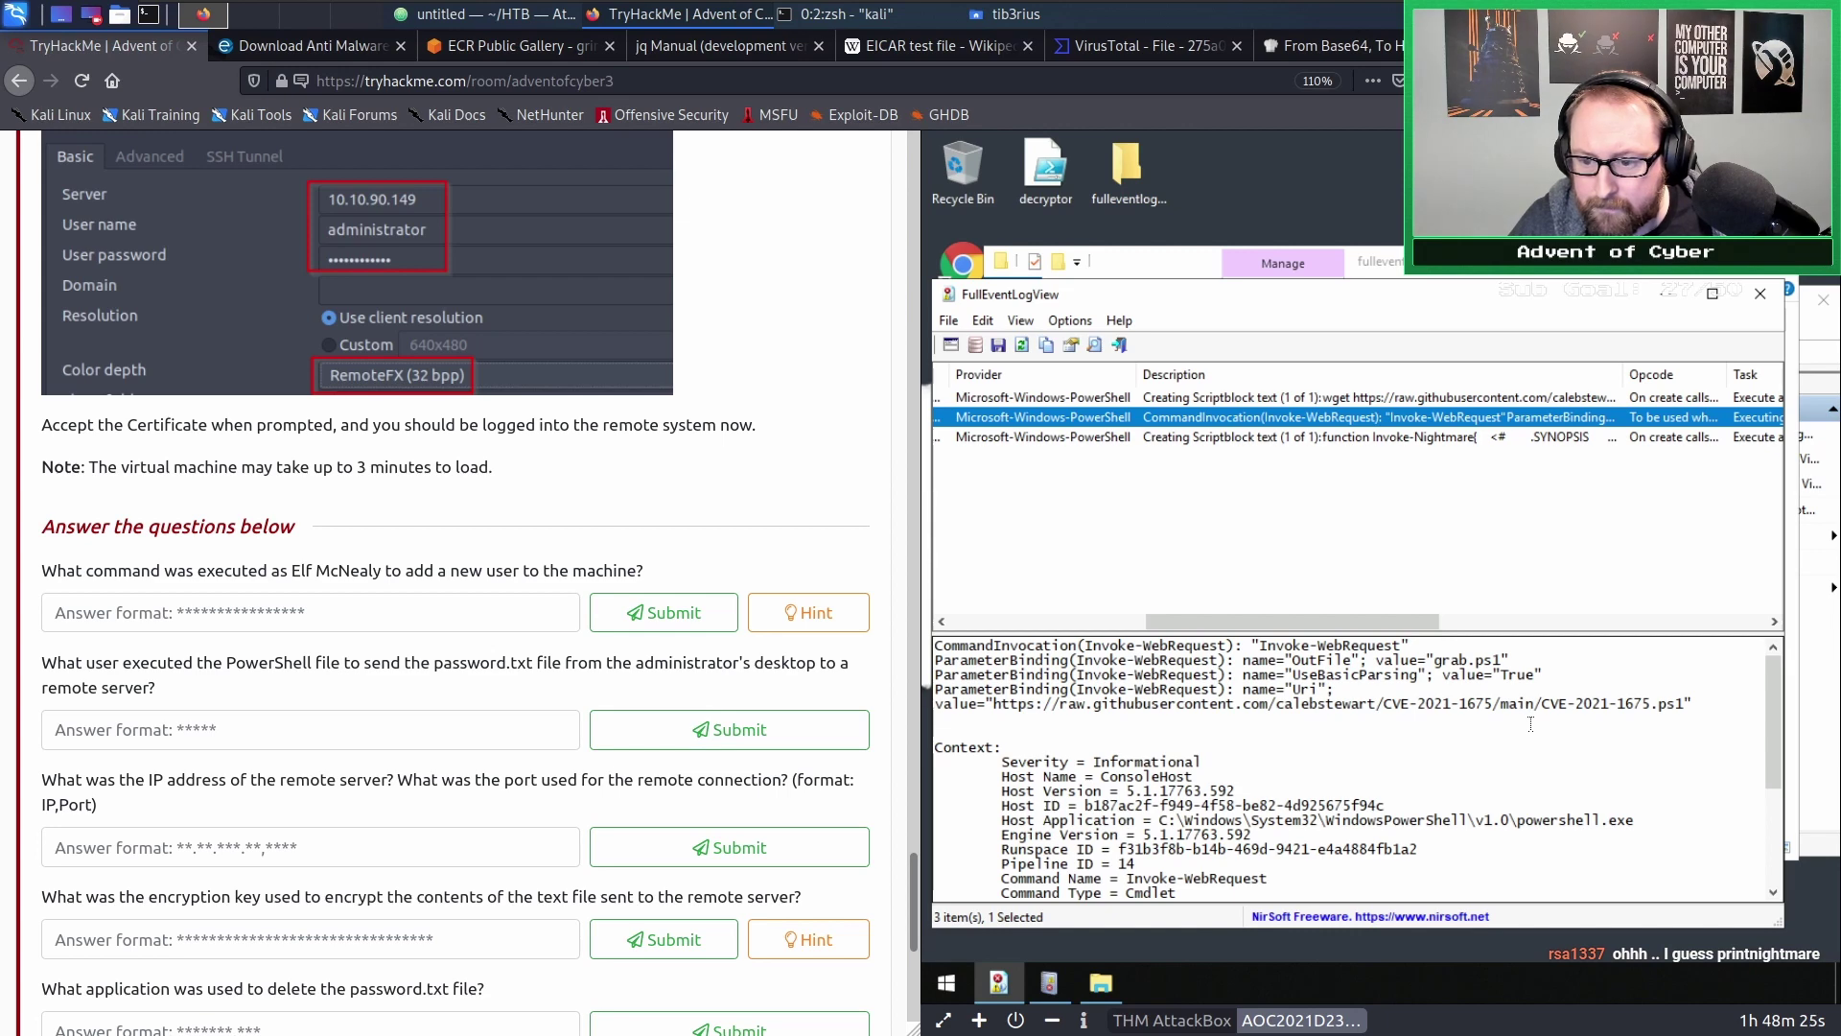
scroll(1531, 724, "down", 4)
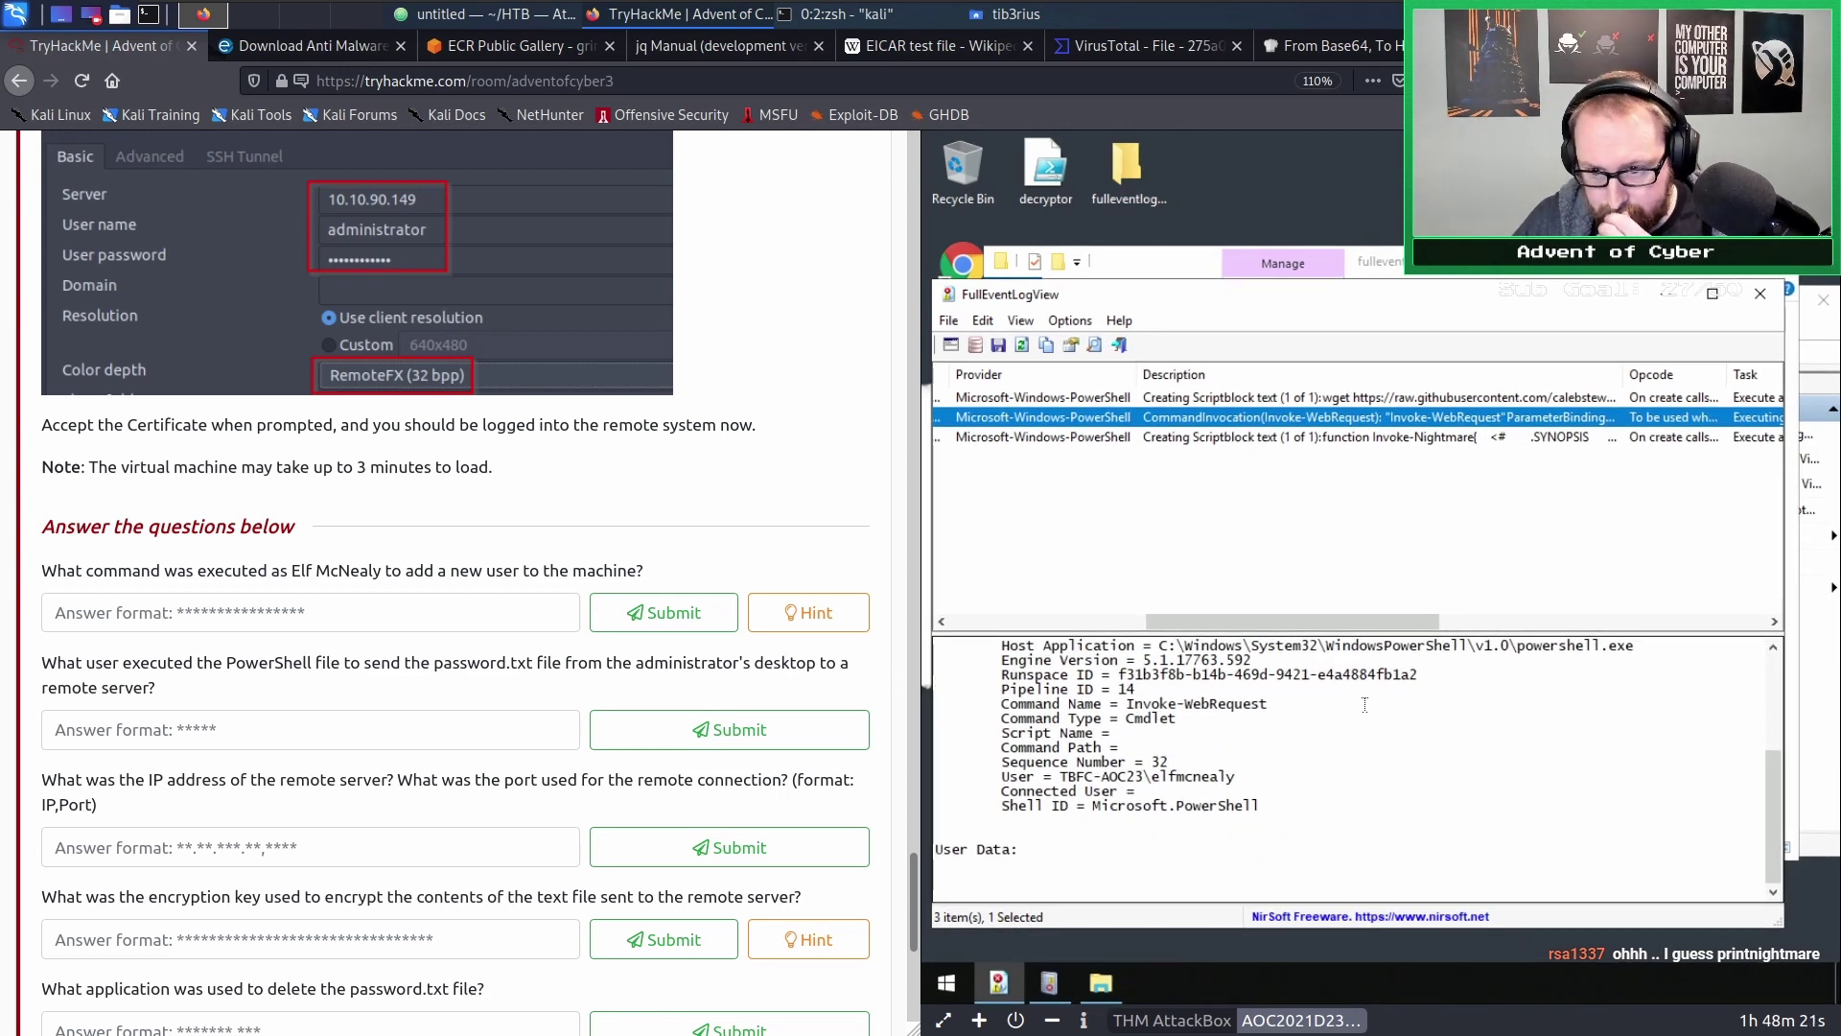
scroll(1365, 705, "up", 3)
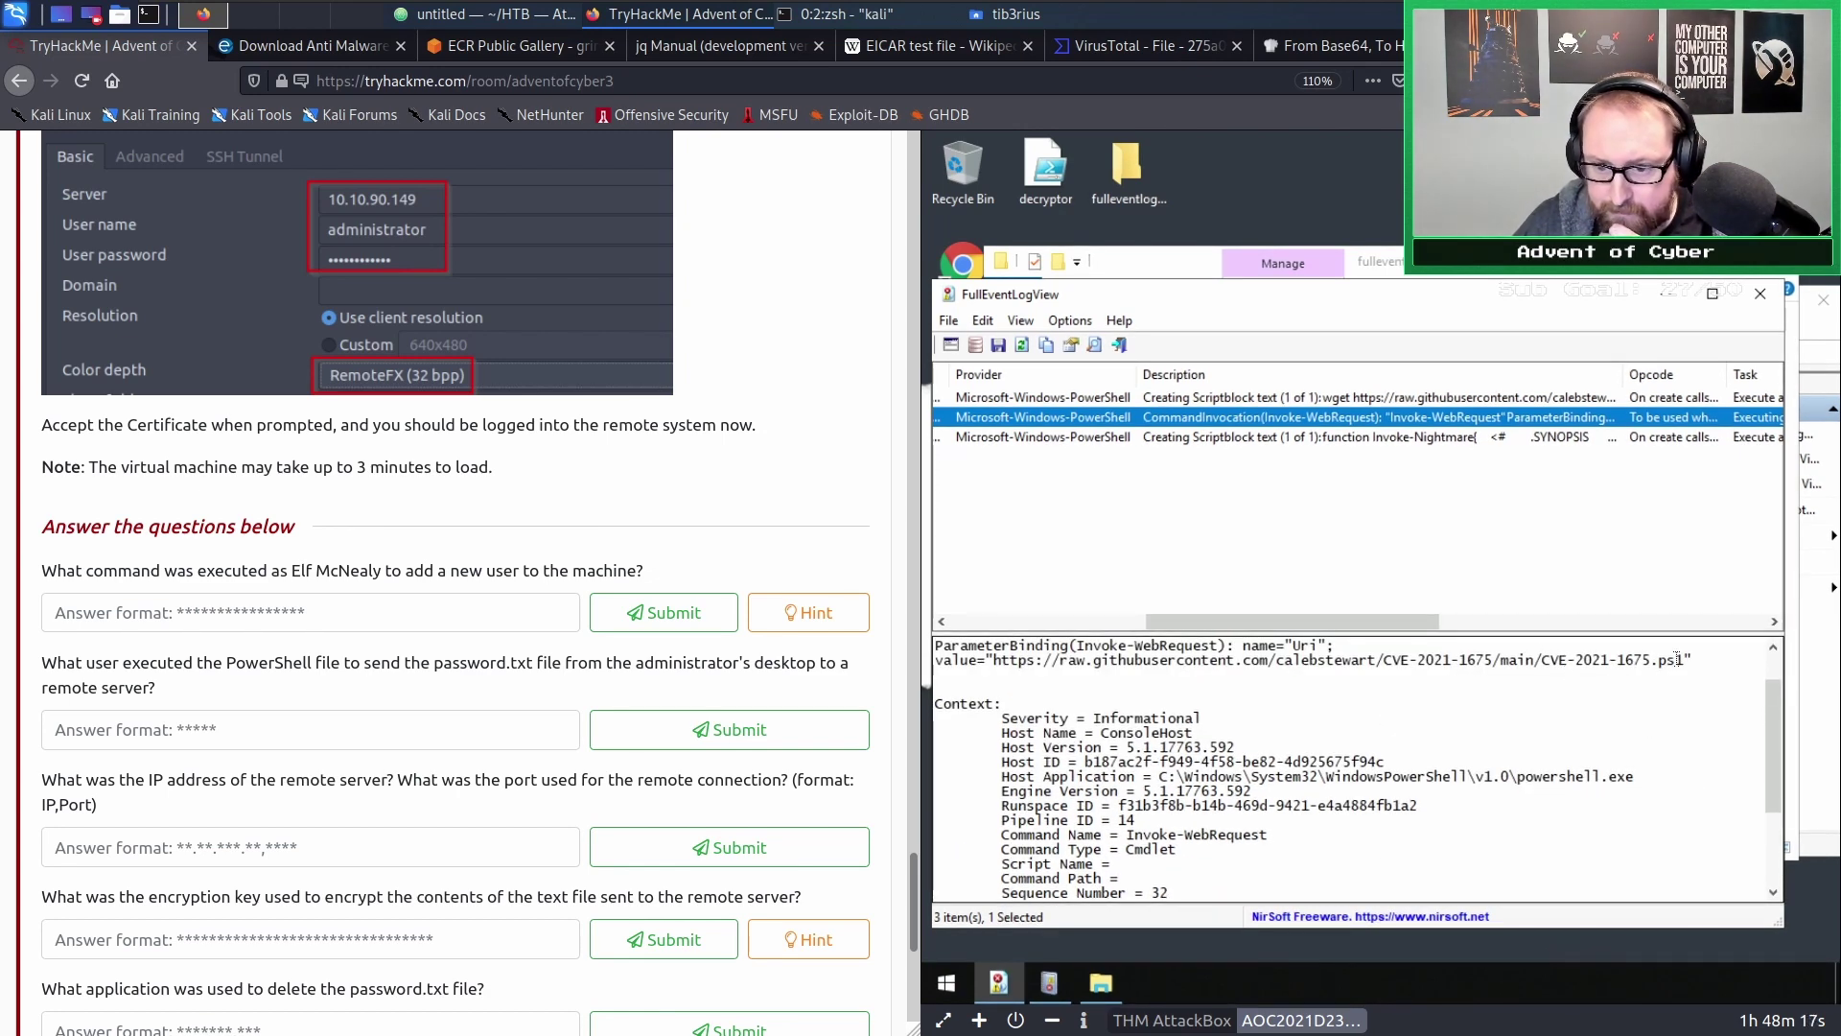
left_click(1443, 439)
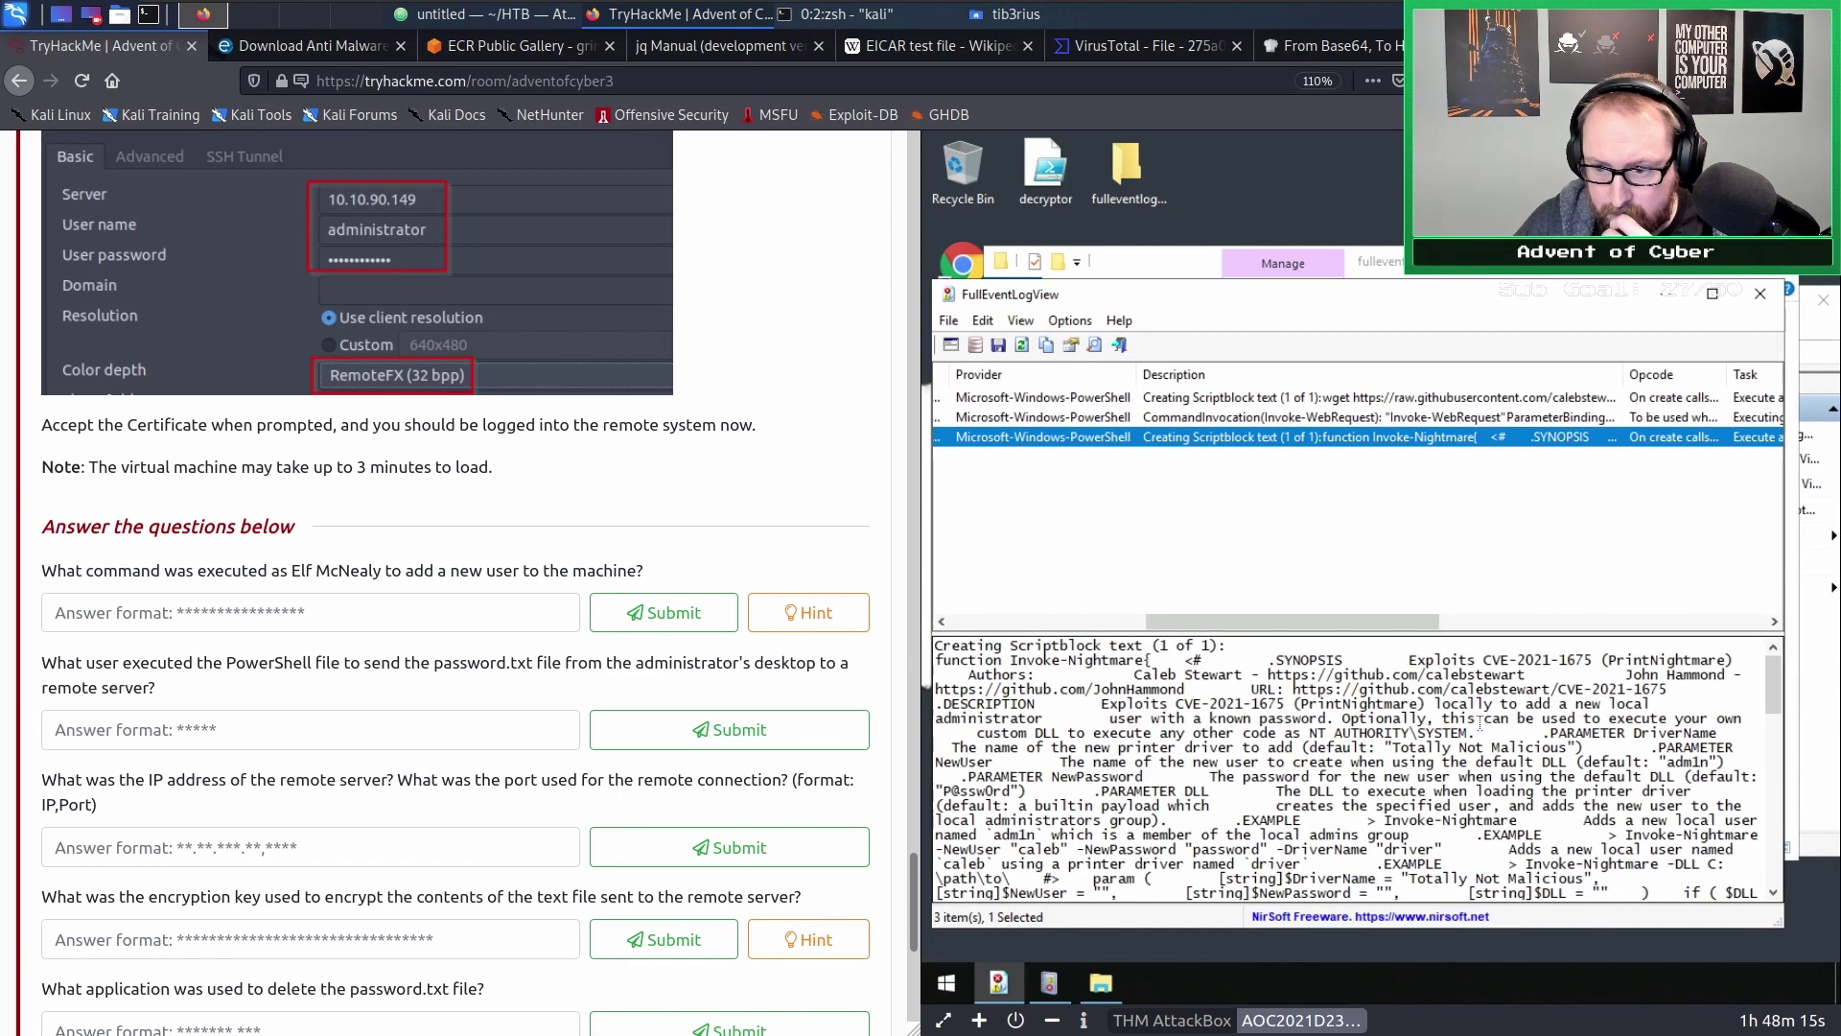
- Scroll through the Invoke-Nightmare script text and select the Invoke-Nightmare function name
scroll(1485, 724, "down", 2)
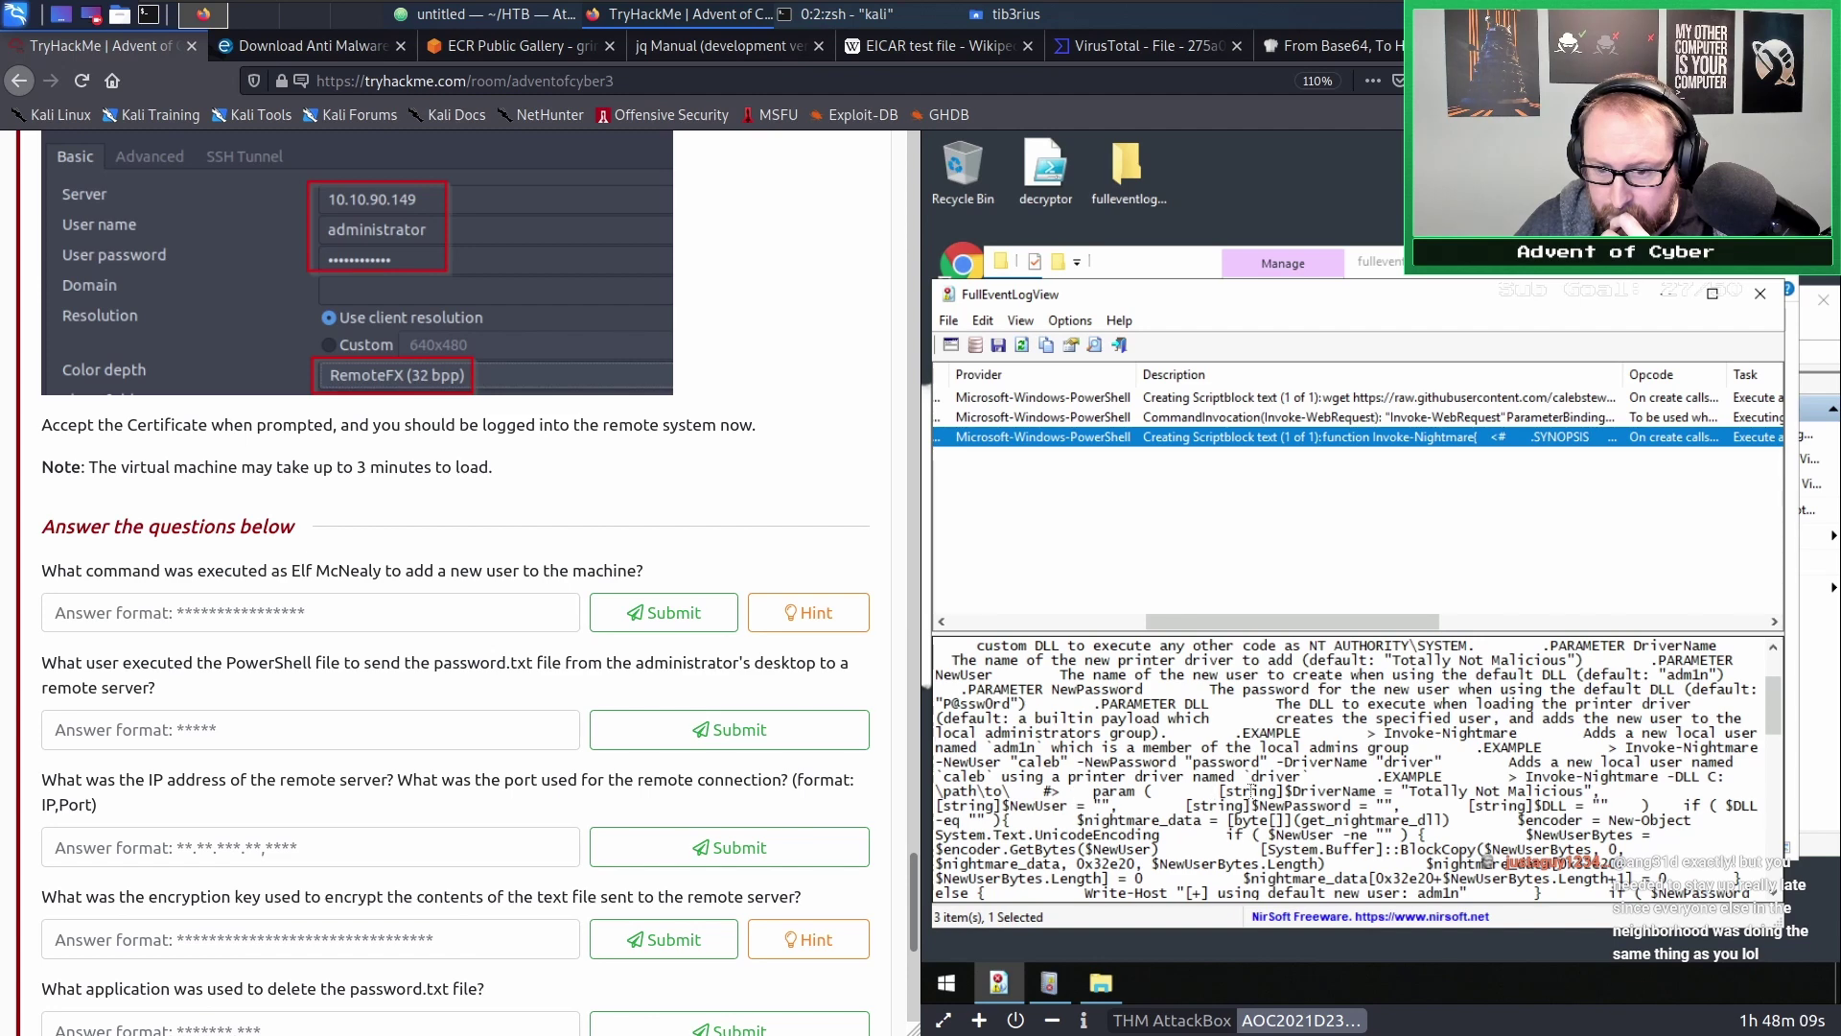
scroll(1251, 791, "down", 5)
scroll(1365, 743, "up", 3)
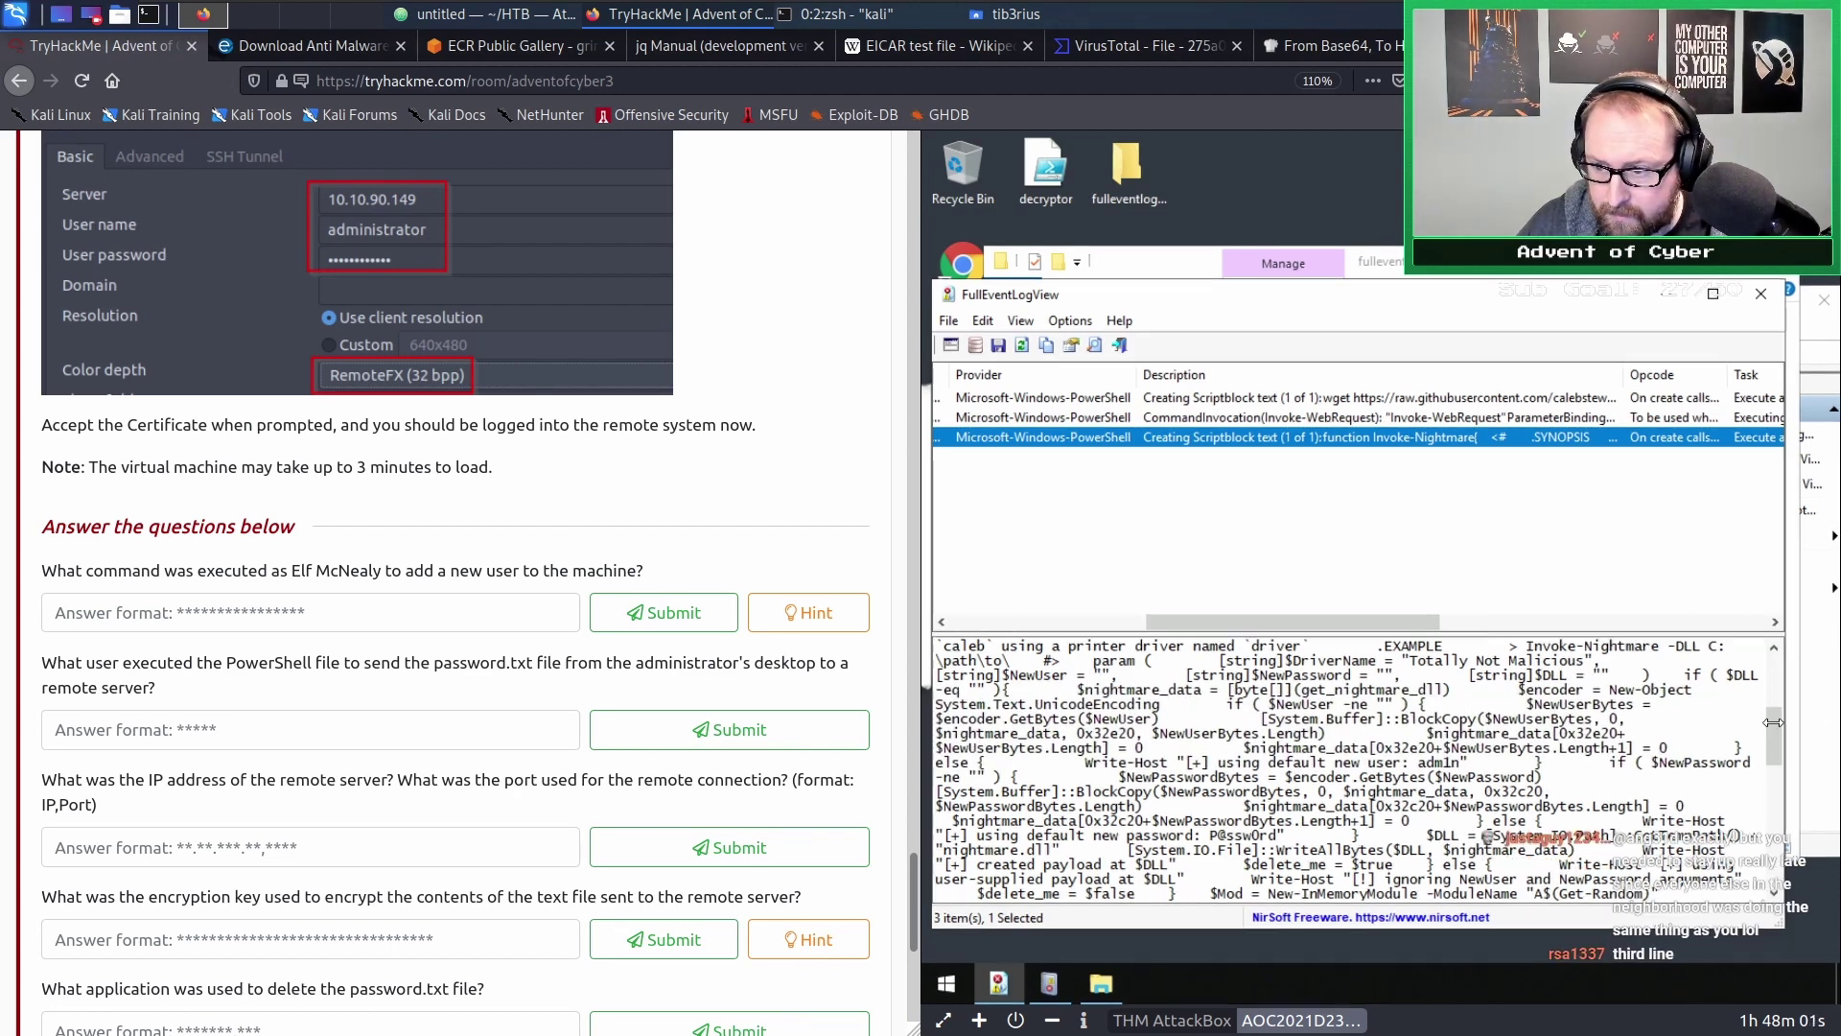
left_click_drag(1770, 722, 1770, 634)
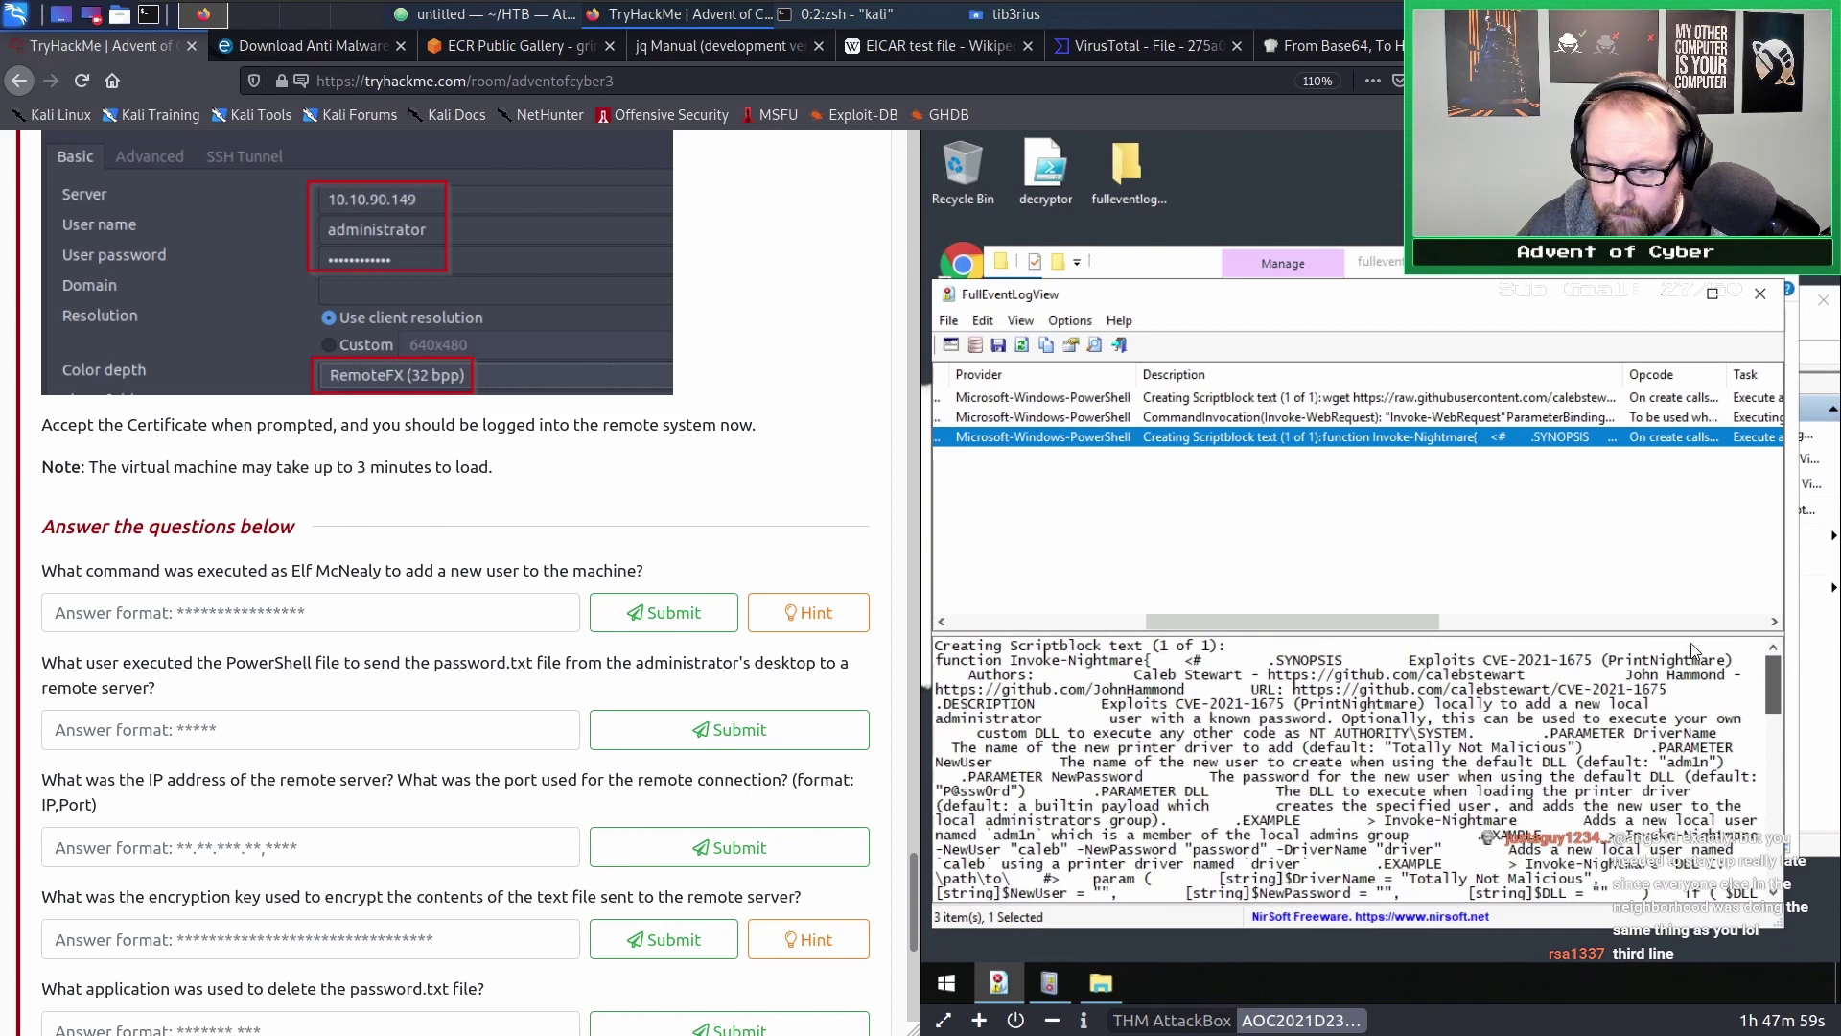
left_click_drag(1009, 652, 935, 645)
left_click(1122, 664)
left_click_drag(1143, 661, 1011, 650)
key("ctrl+c")
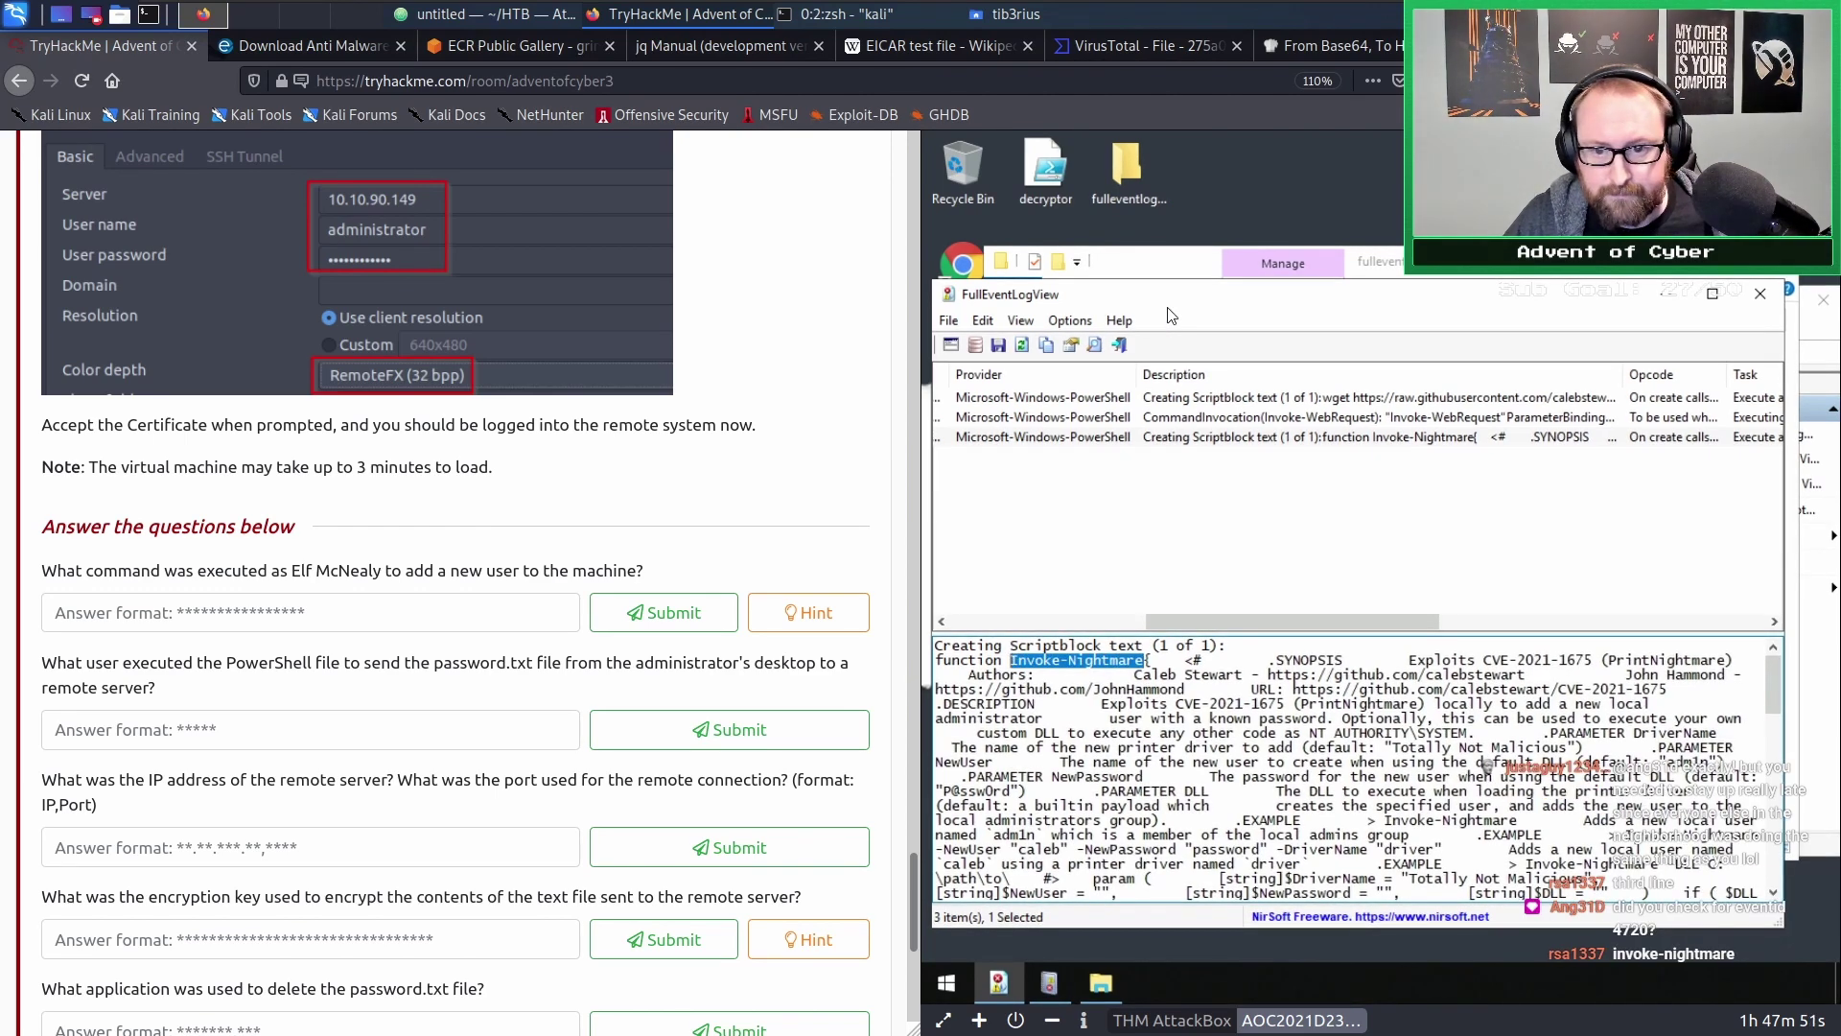
left_click(950, 343)
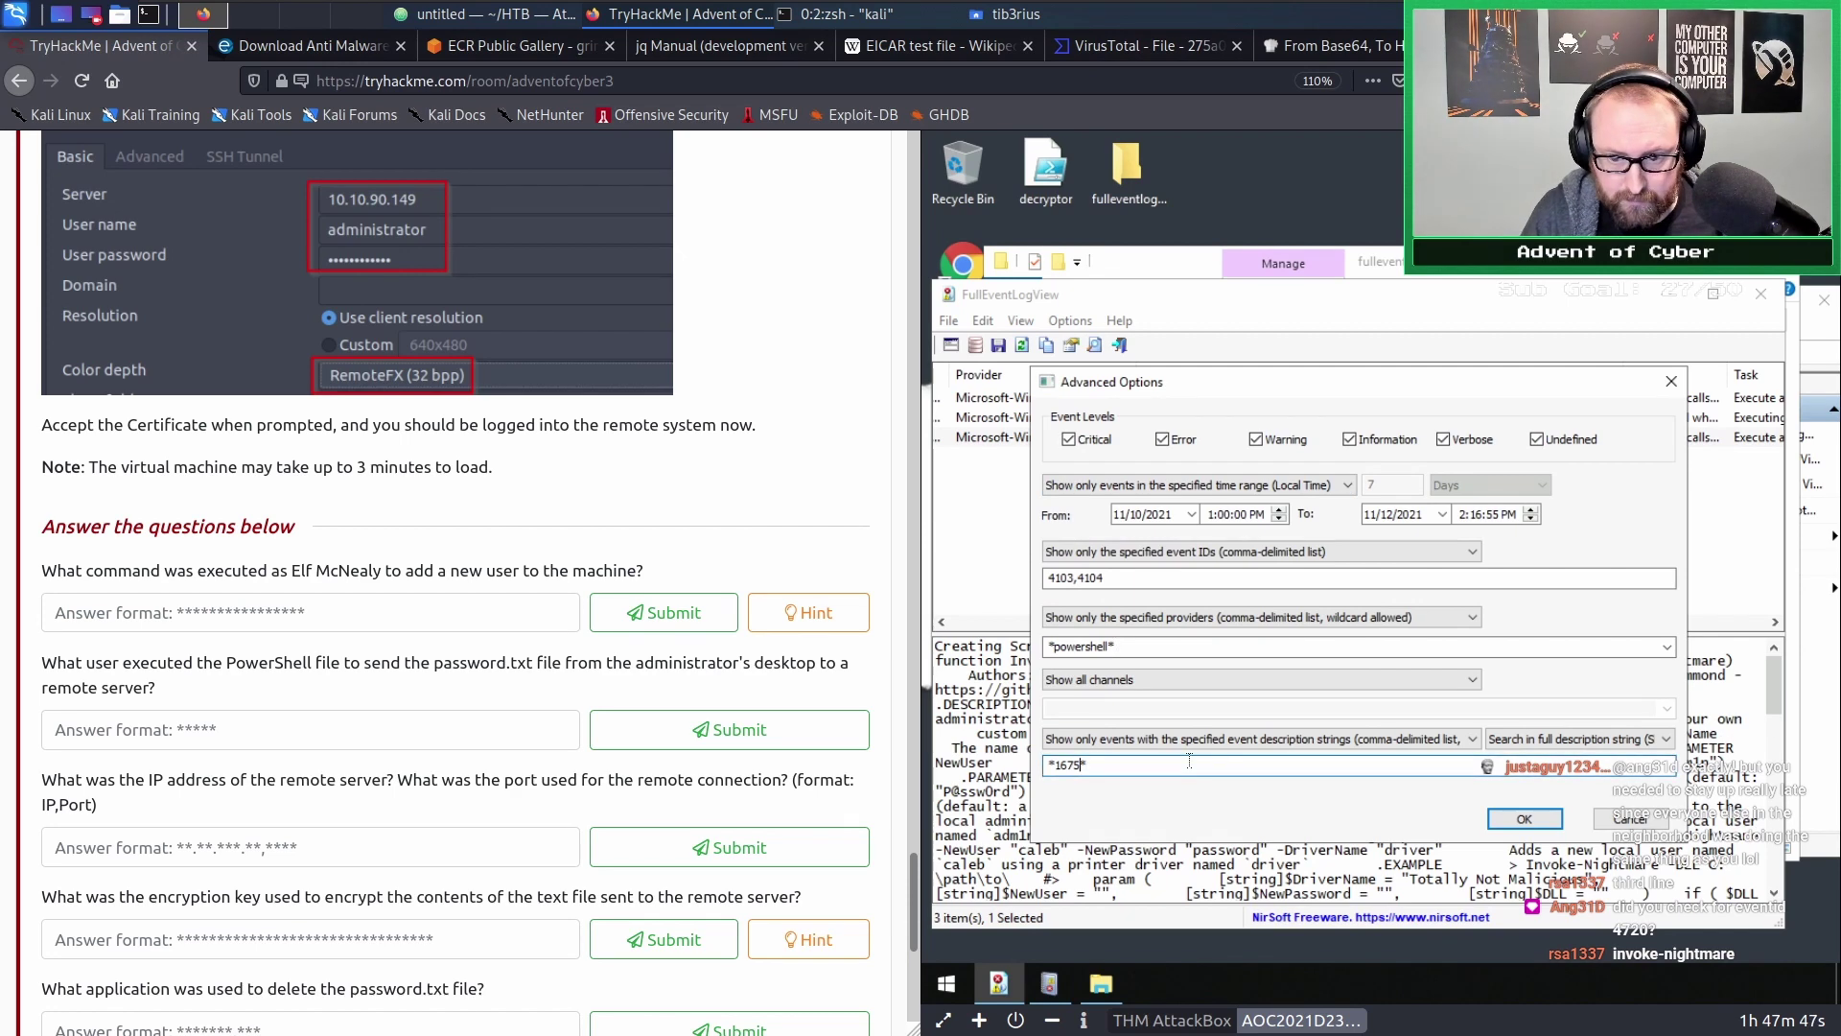
- Set the description filter to *Invoke-Nightmare* and apply it
key("ctrl+a")
type("*")
key("ctrl+v")
type("*")
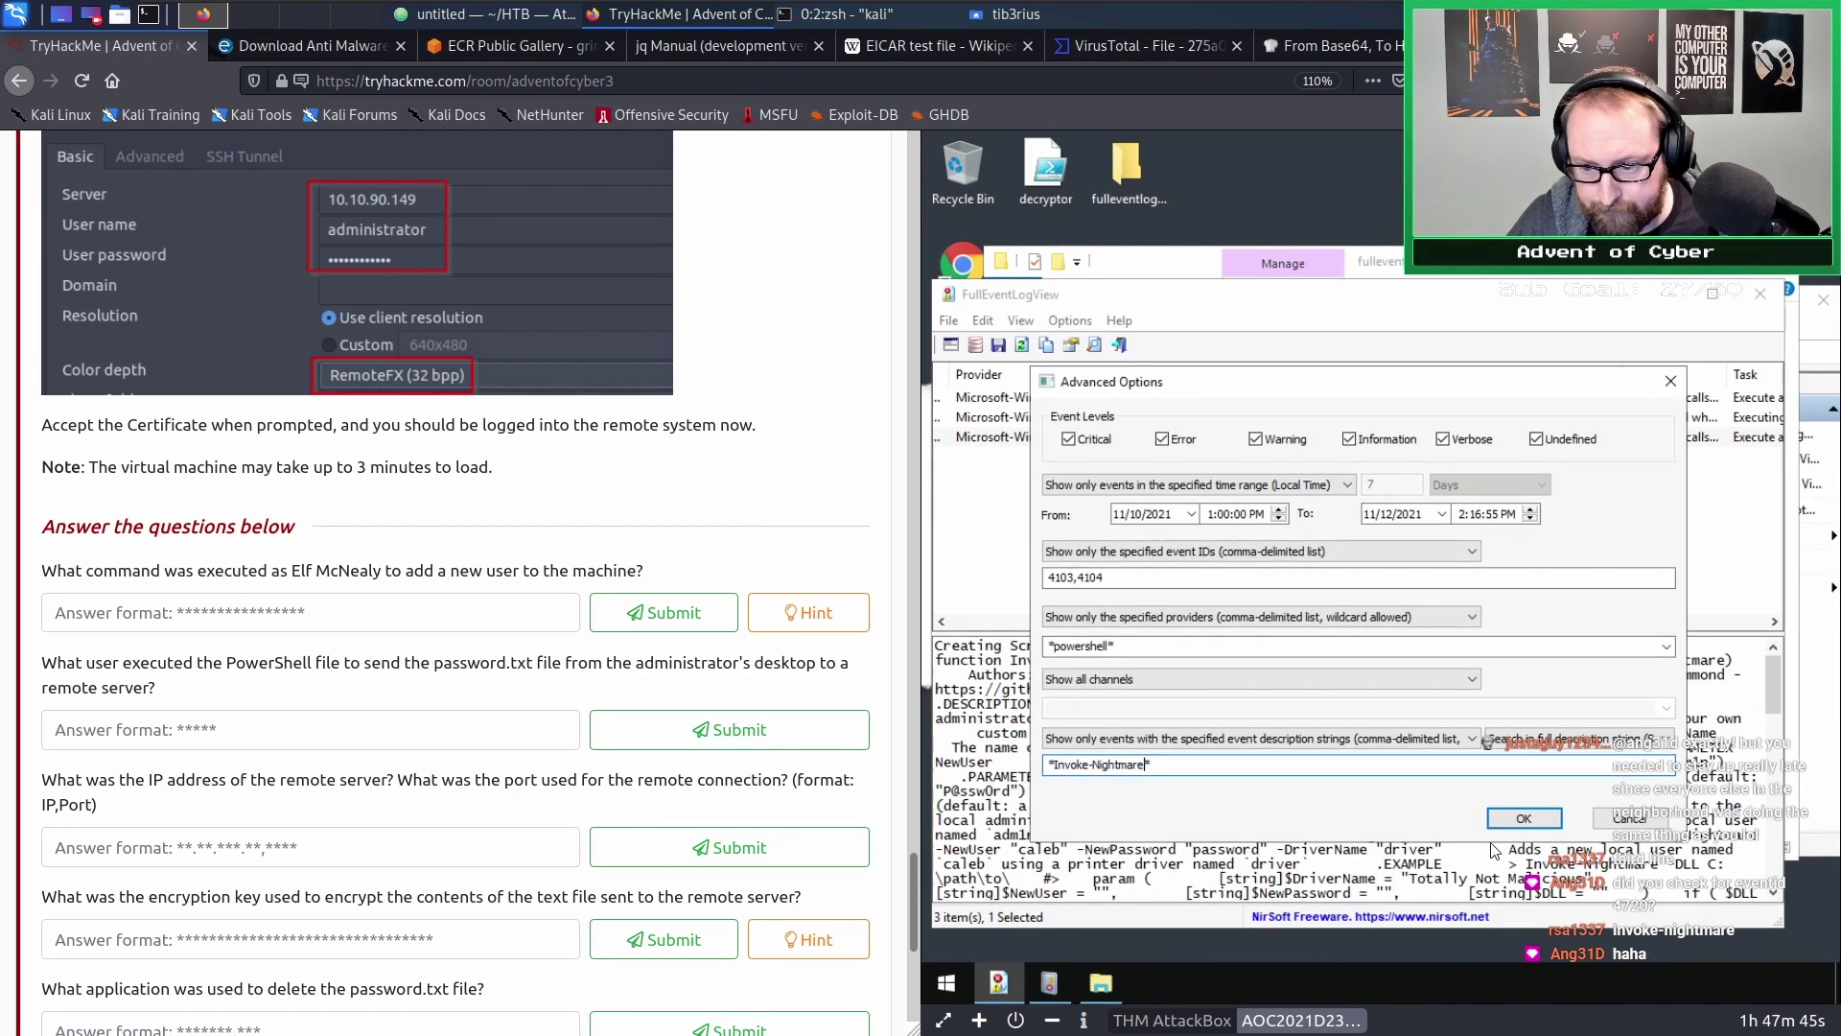
left_click(1511, 821)
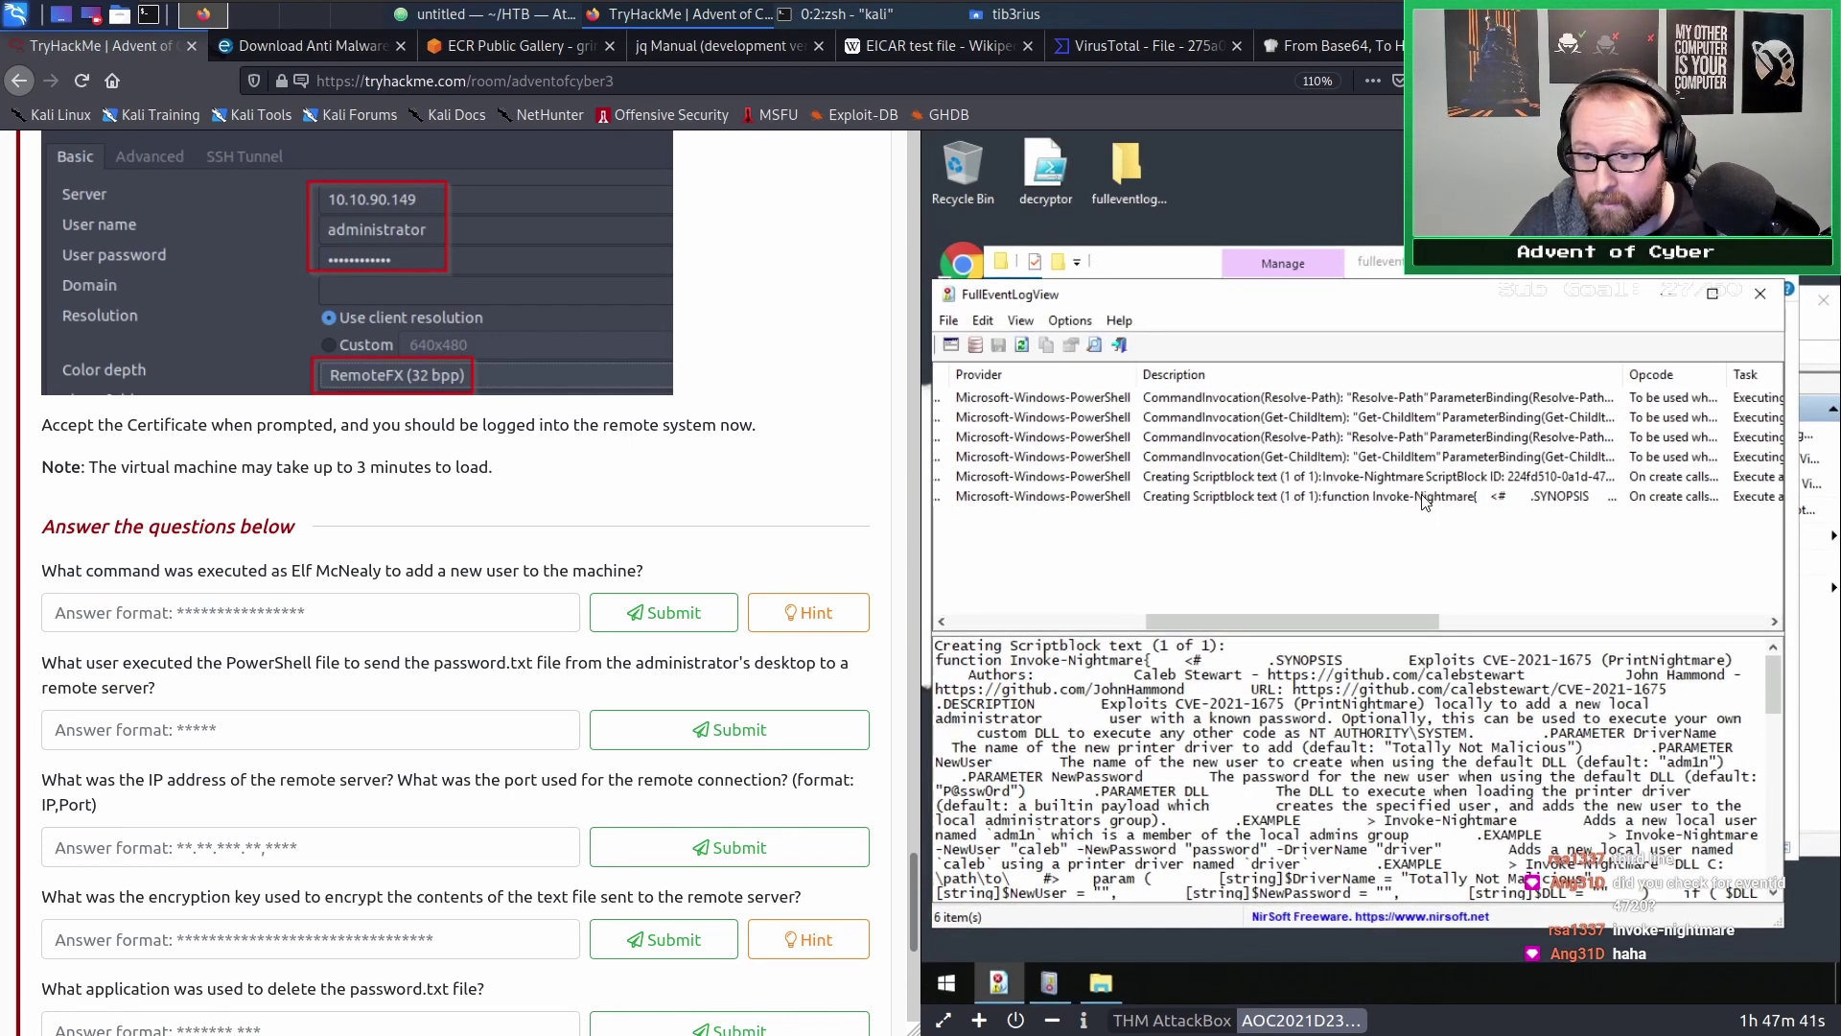
- Read the short Invoke-Nightmare scriptblock, Get-ChildItem and Resolve-Path event details
left_click(1417, 481)
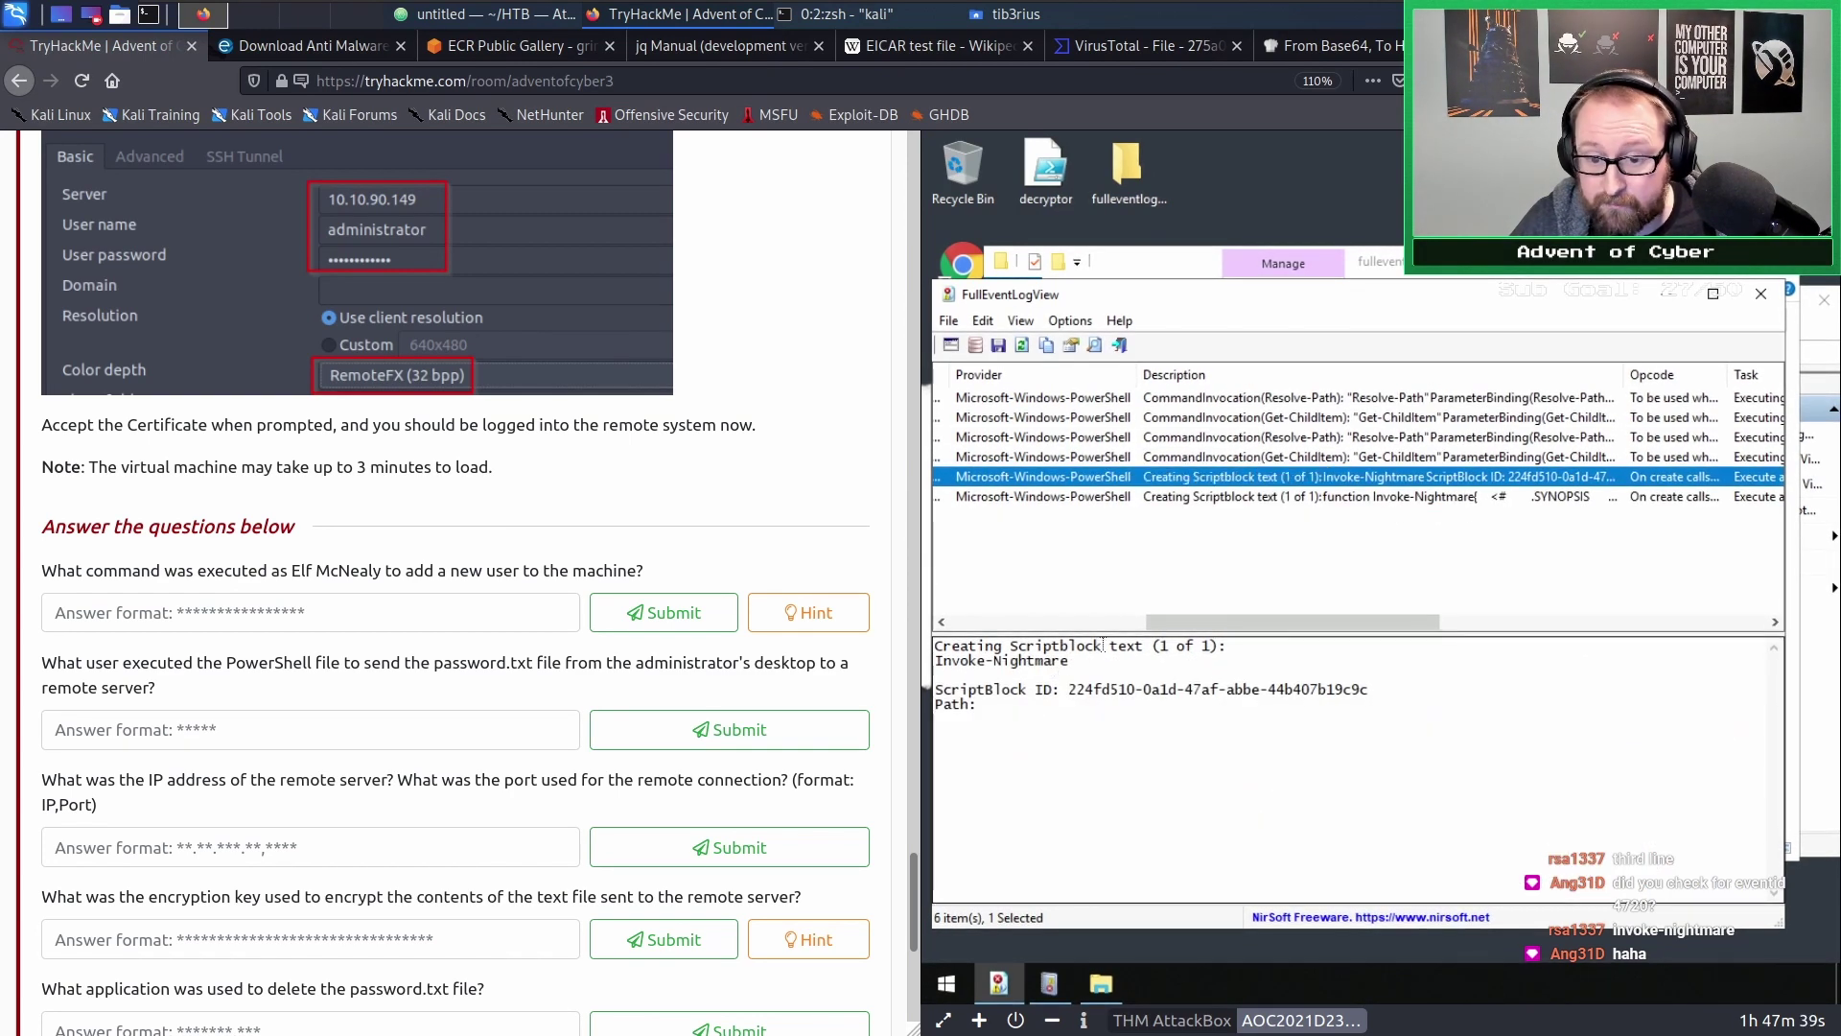
key("Up")
scroll(1306, 767, "down", 5)
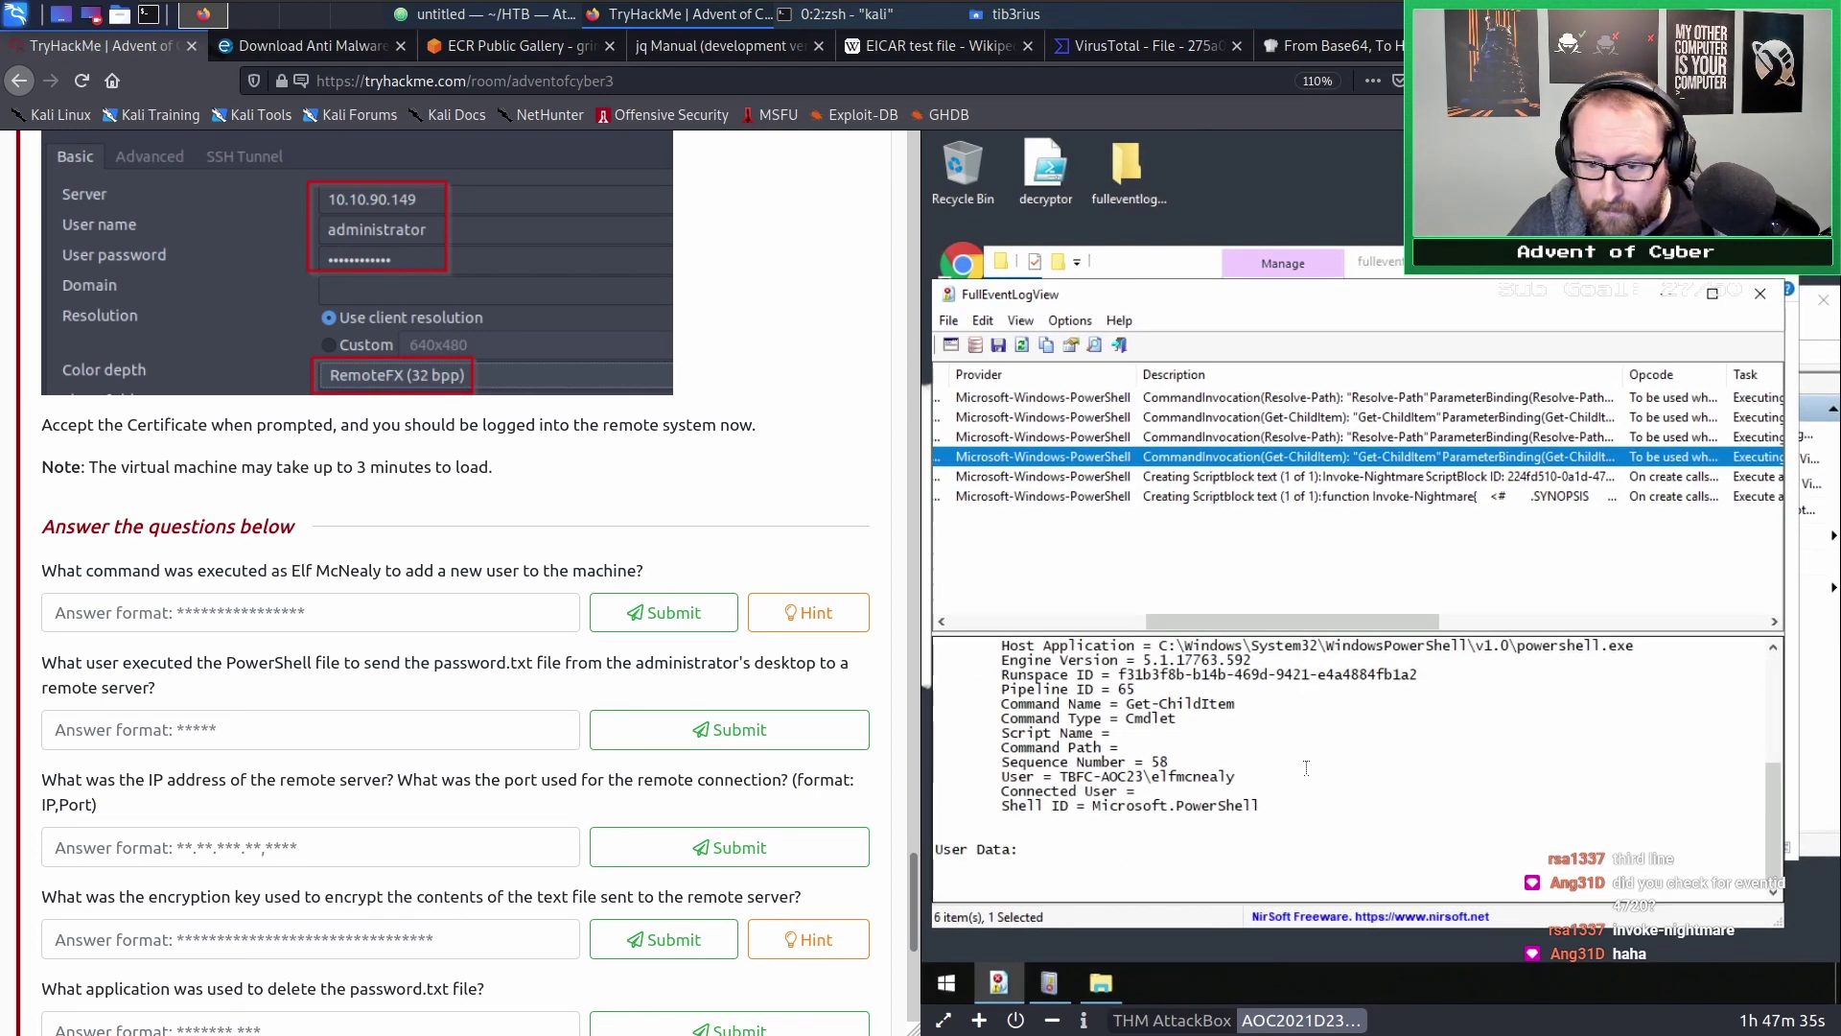
key("Up")
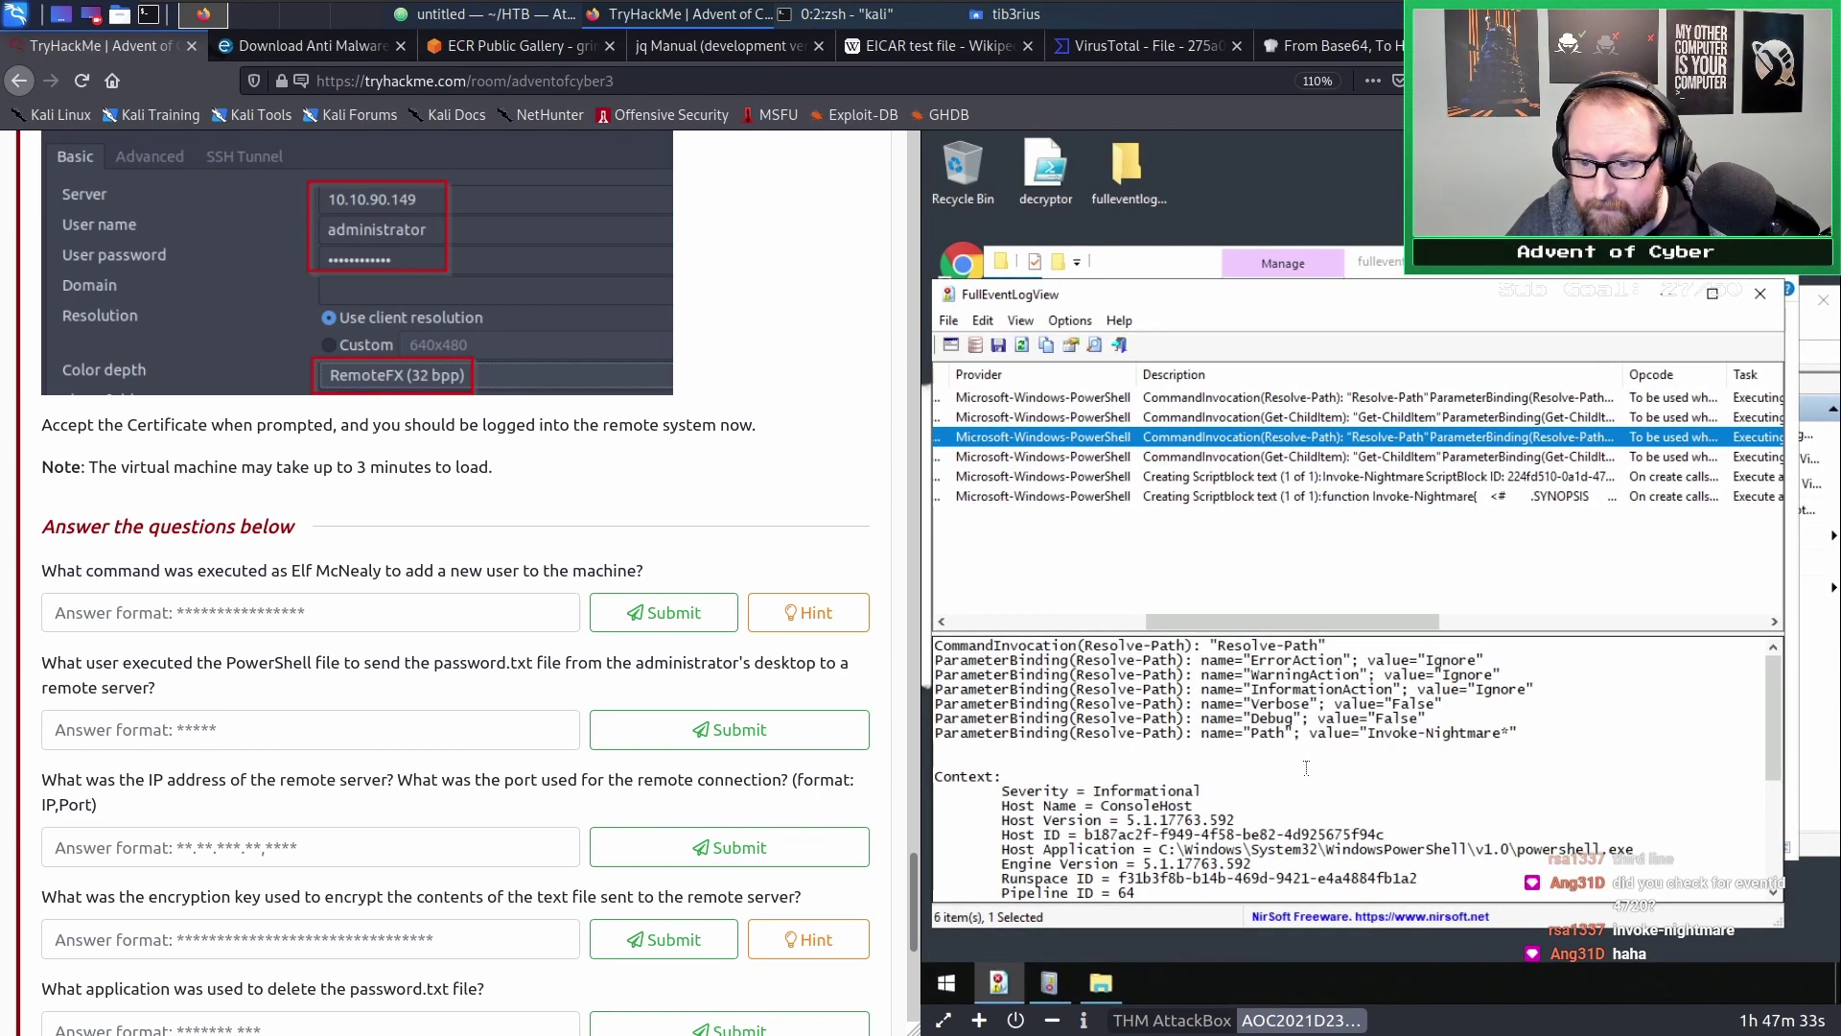
scroll(1306, 769, "down", 5)
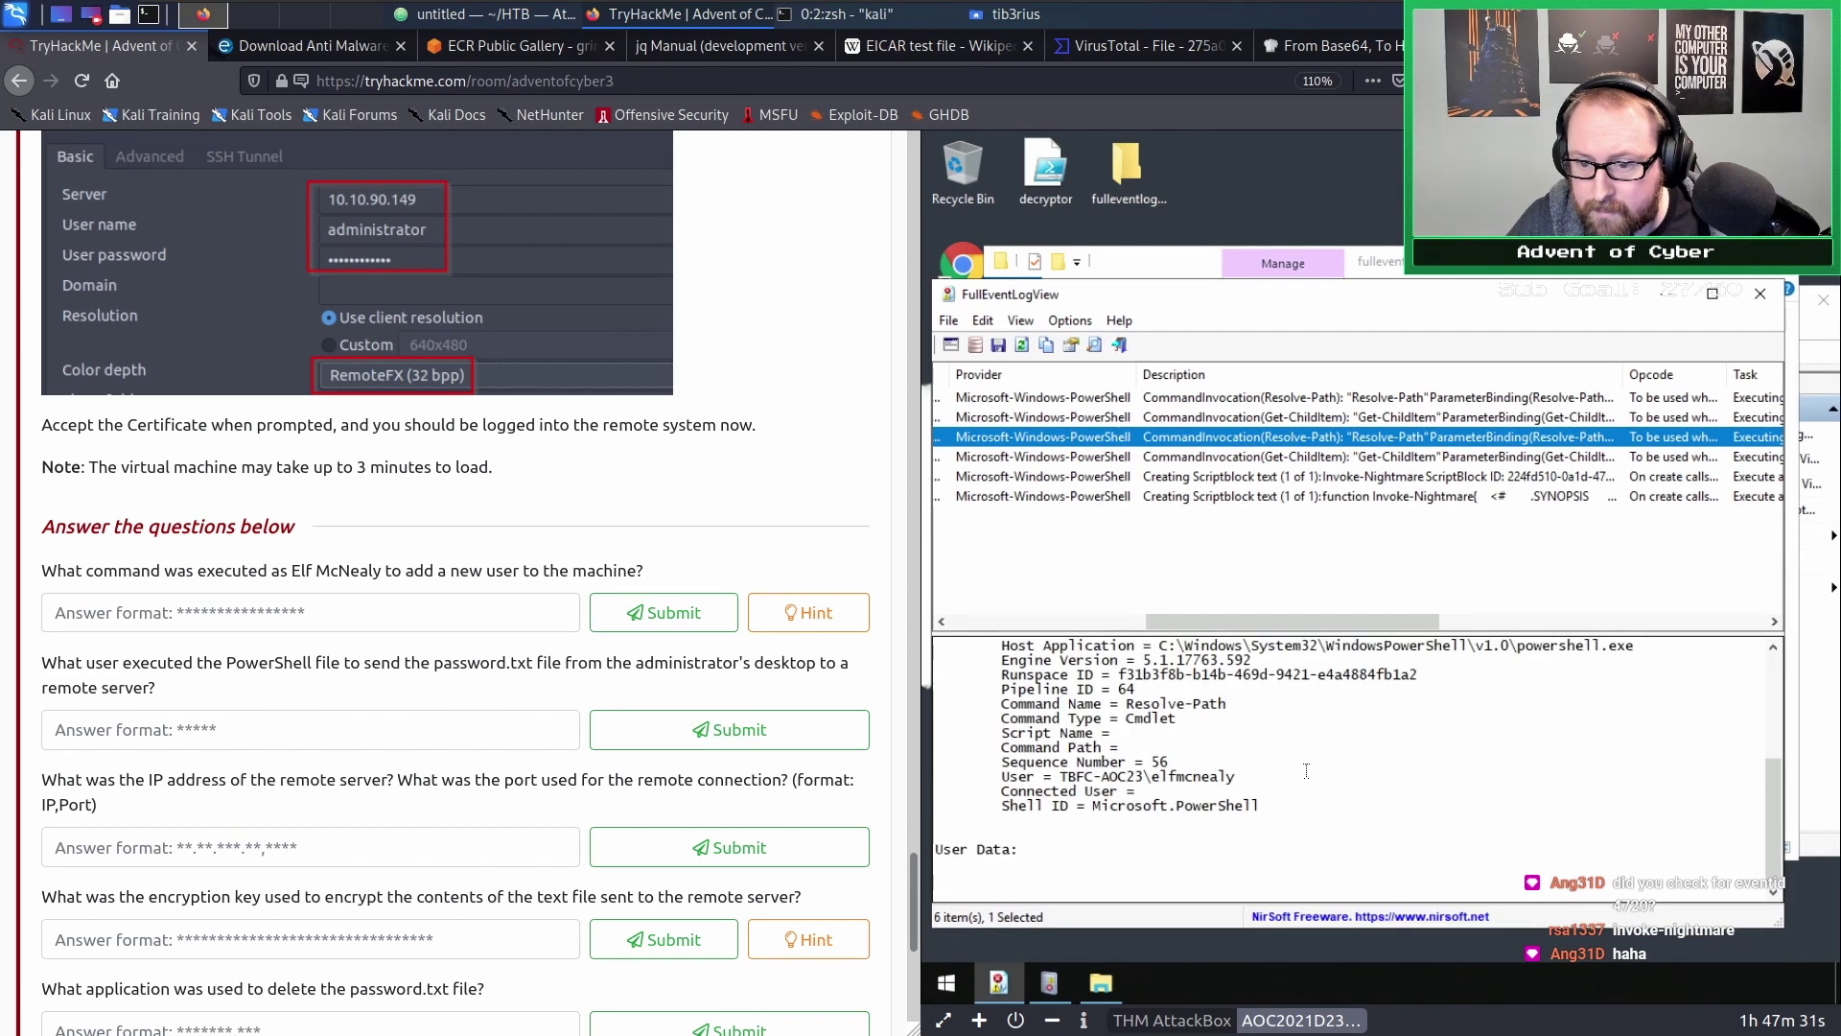
scroll(1306, 769, "up", 5)
- Review the earlier Get-ChildItem and first Resolve-Path invocations, then both Invoke-Nightmare script events
key("Up")
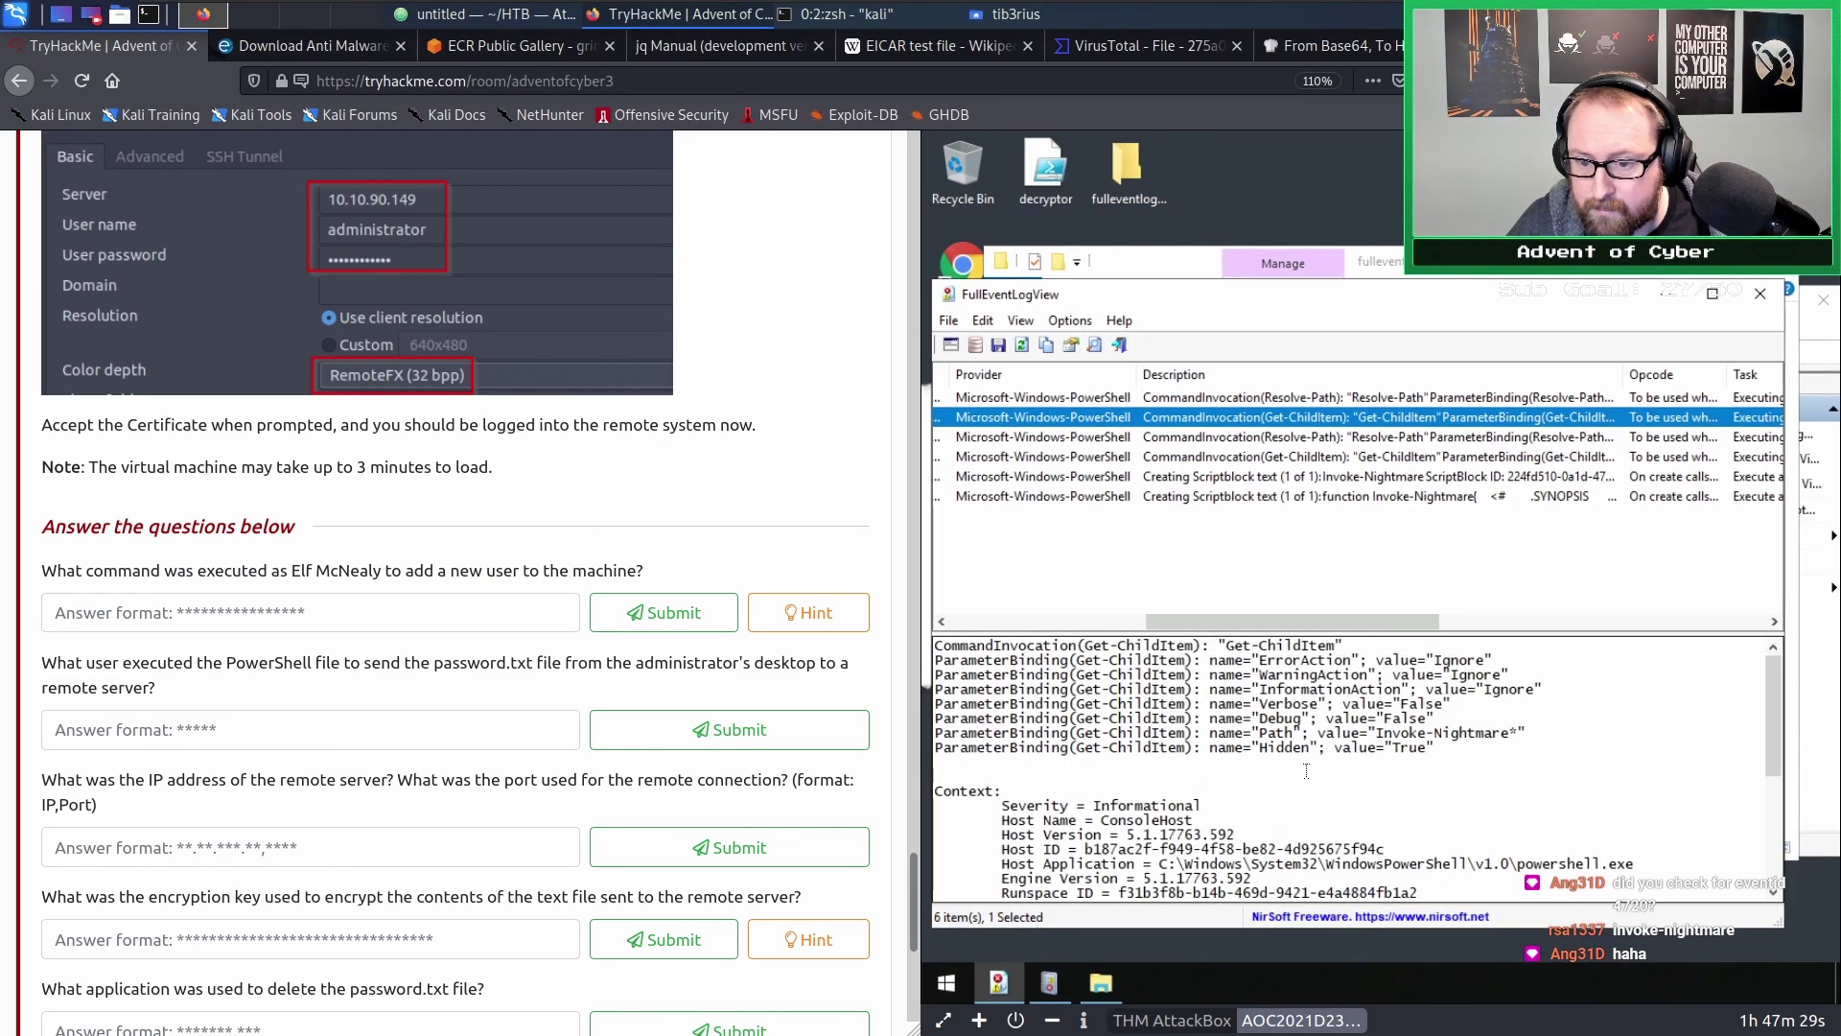
scroll(1306, 769, "down", 5)
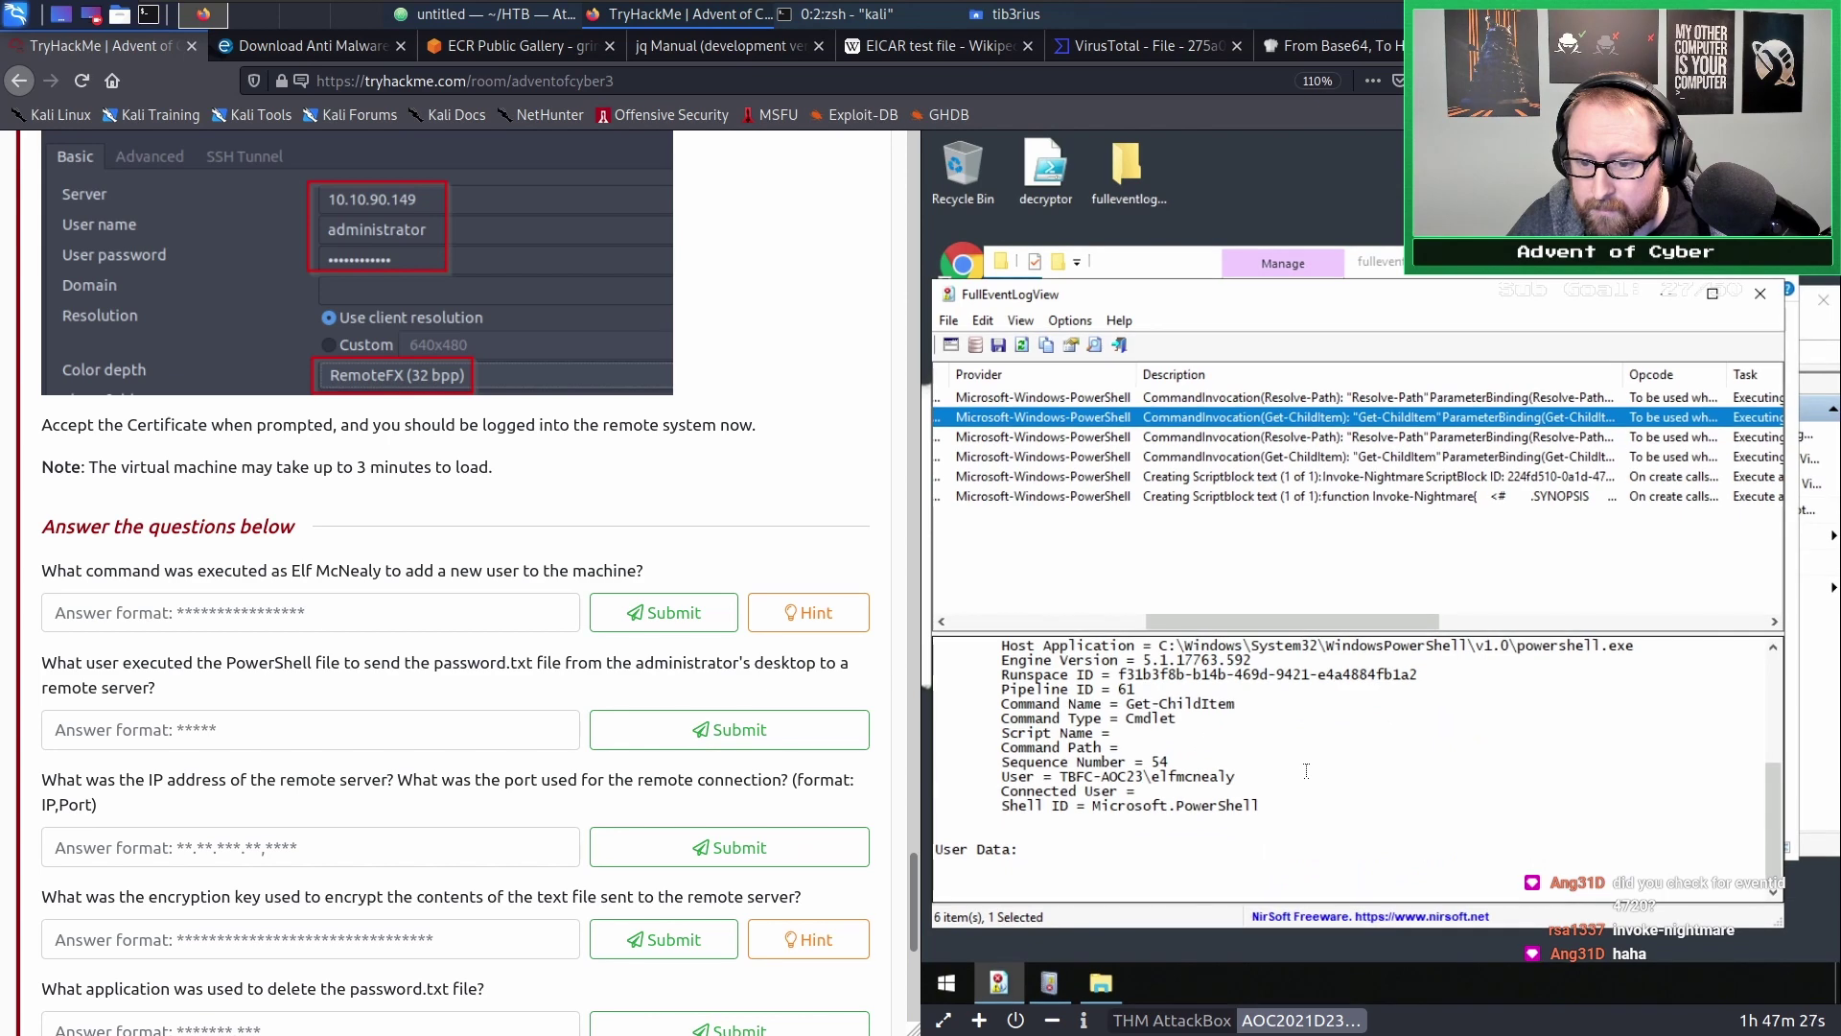
scroll(1306, 769, "up", 5)
key("Up")
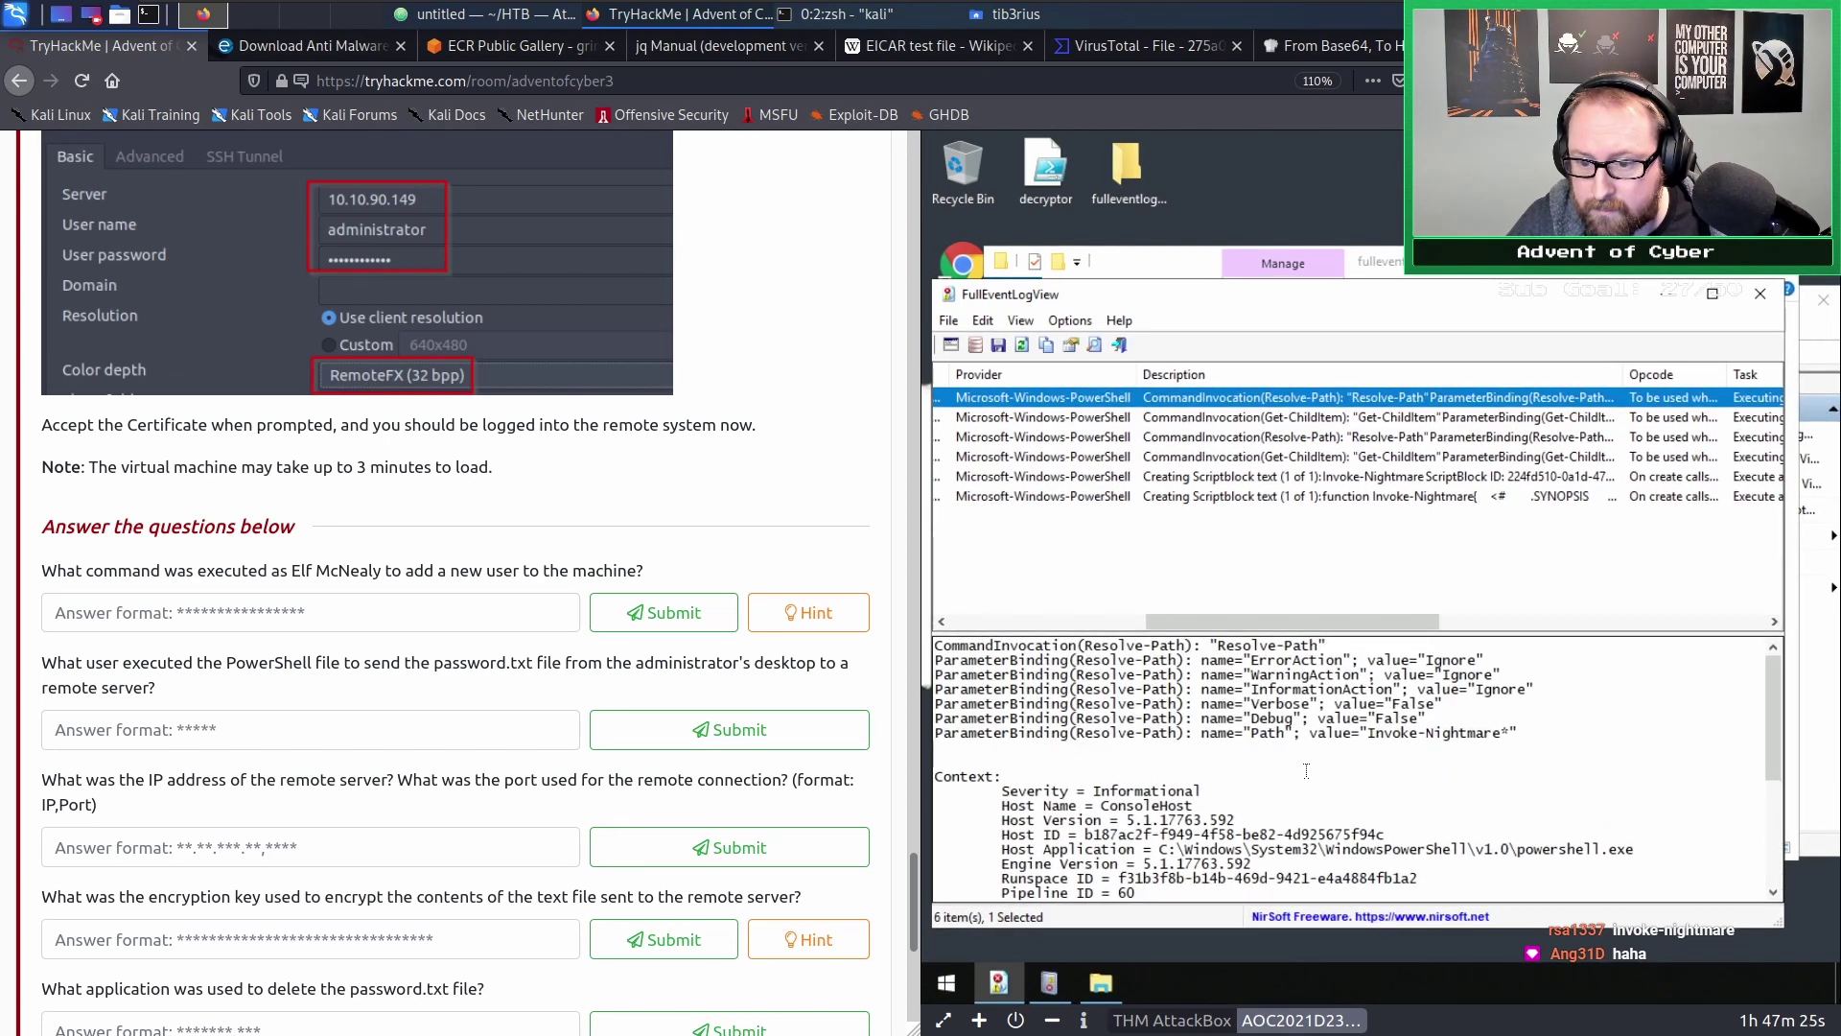
scroll(1306, 769, "down", 5)
scroll(1306, 769, "down", 1)
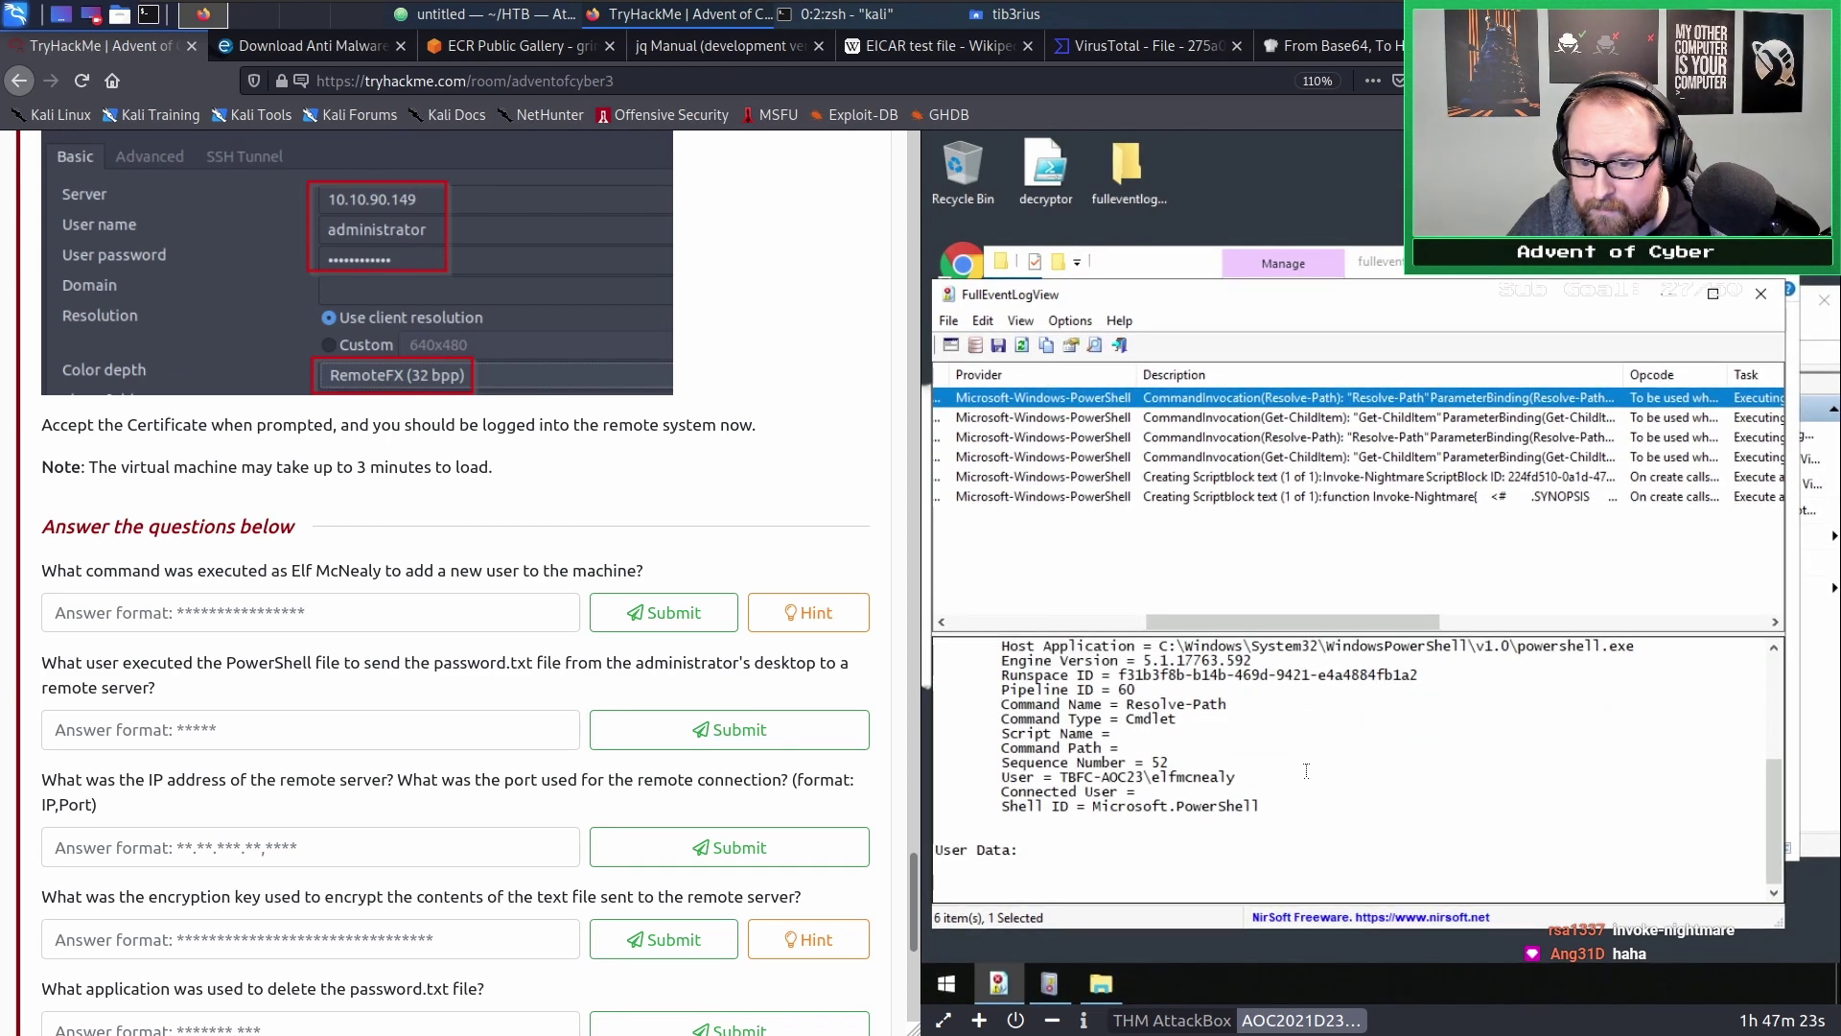
scroll(1306, 769, "up", 5)
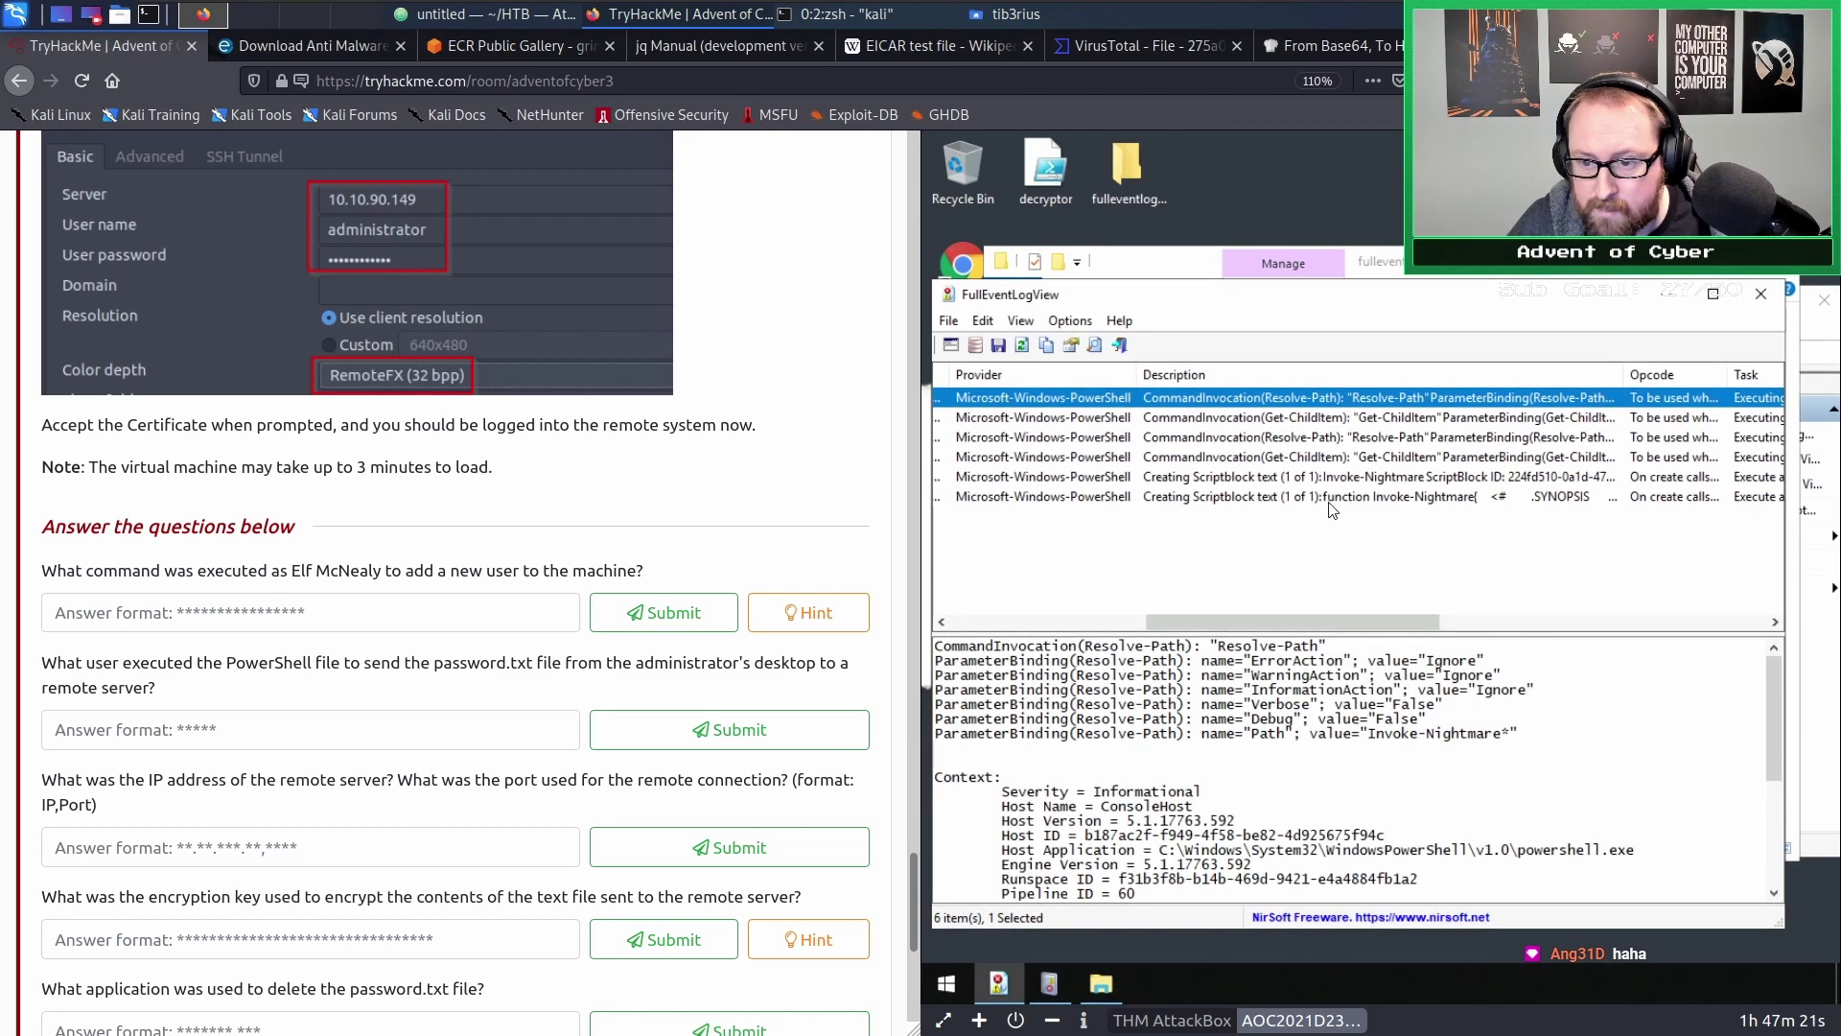
left_click(1343, 496)
left_click(1350, 475)
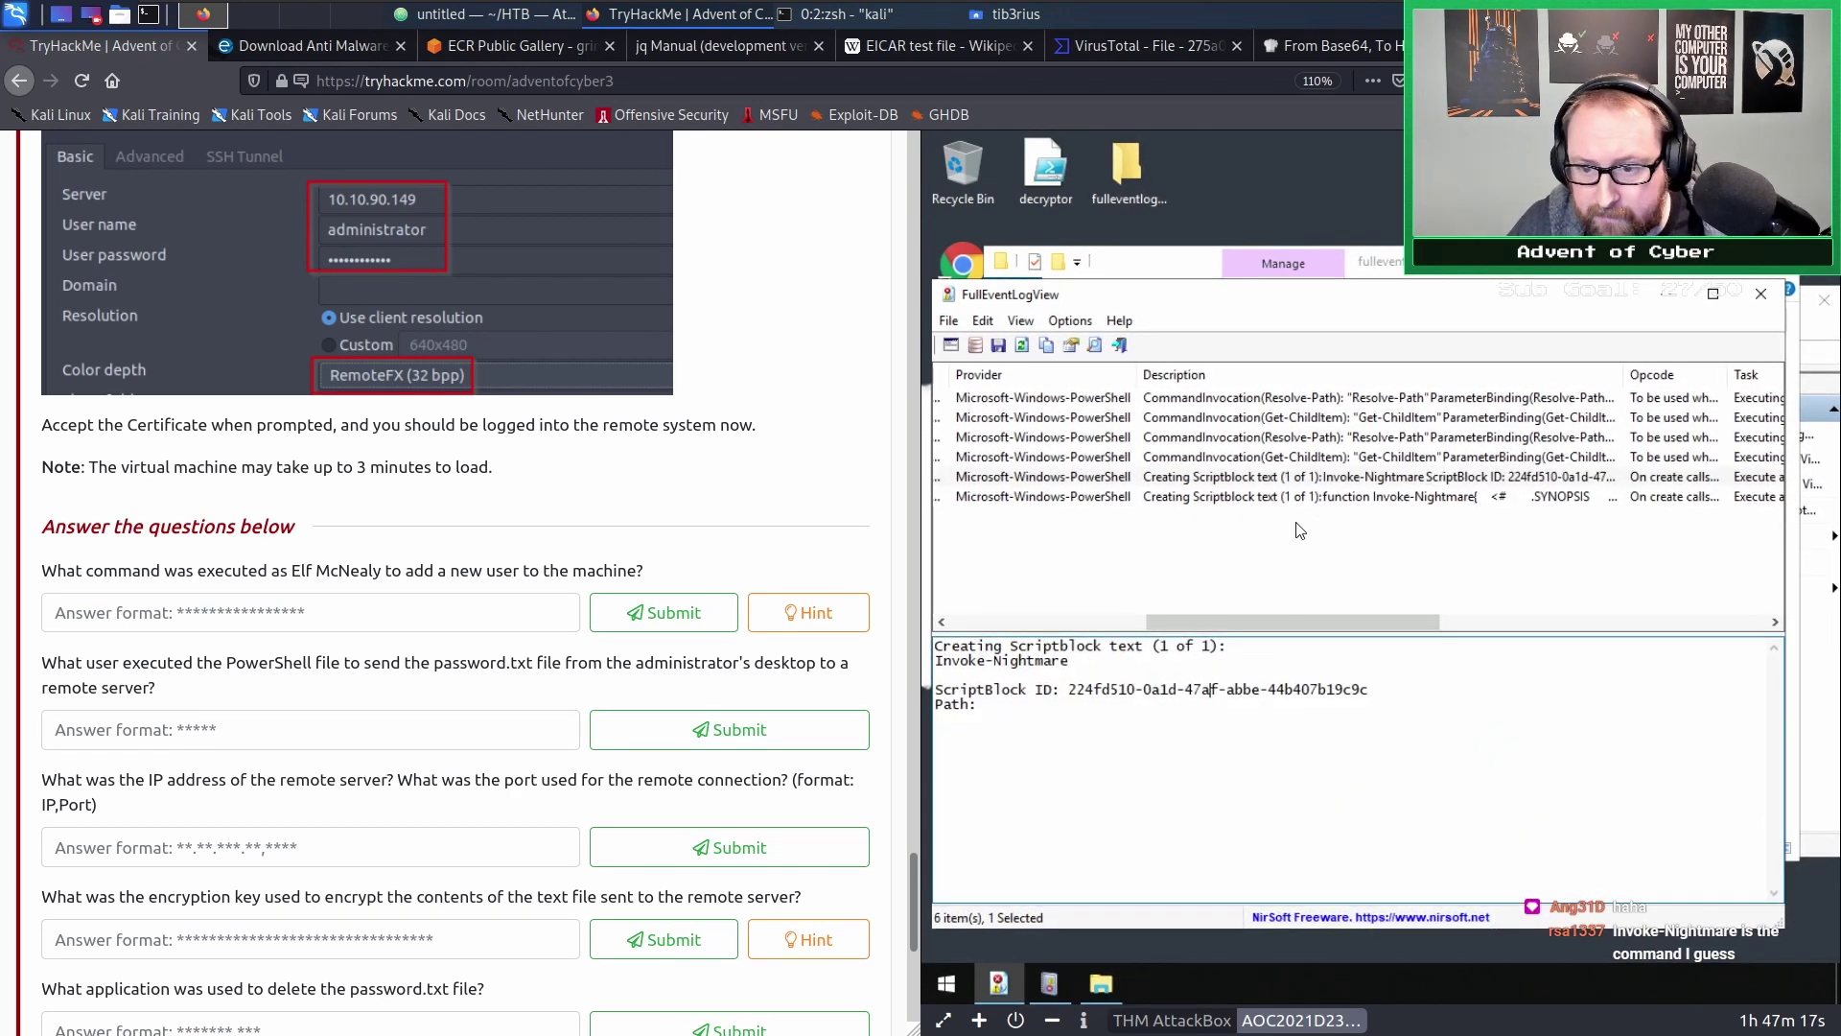
- Scroll through the full Invoke-Nightmare script block
key("Down")
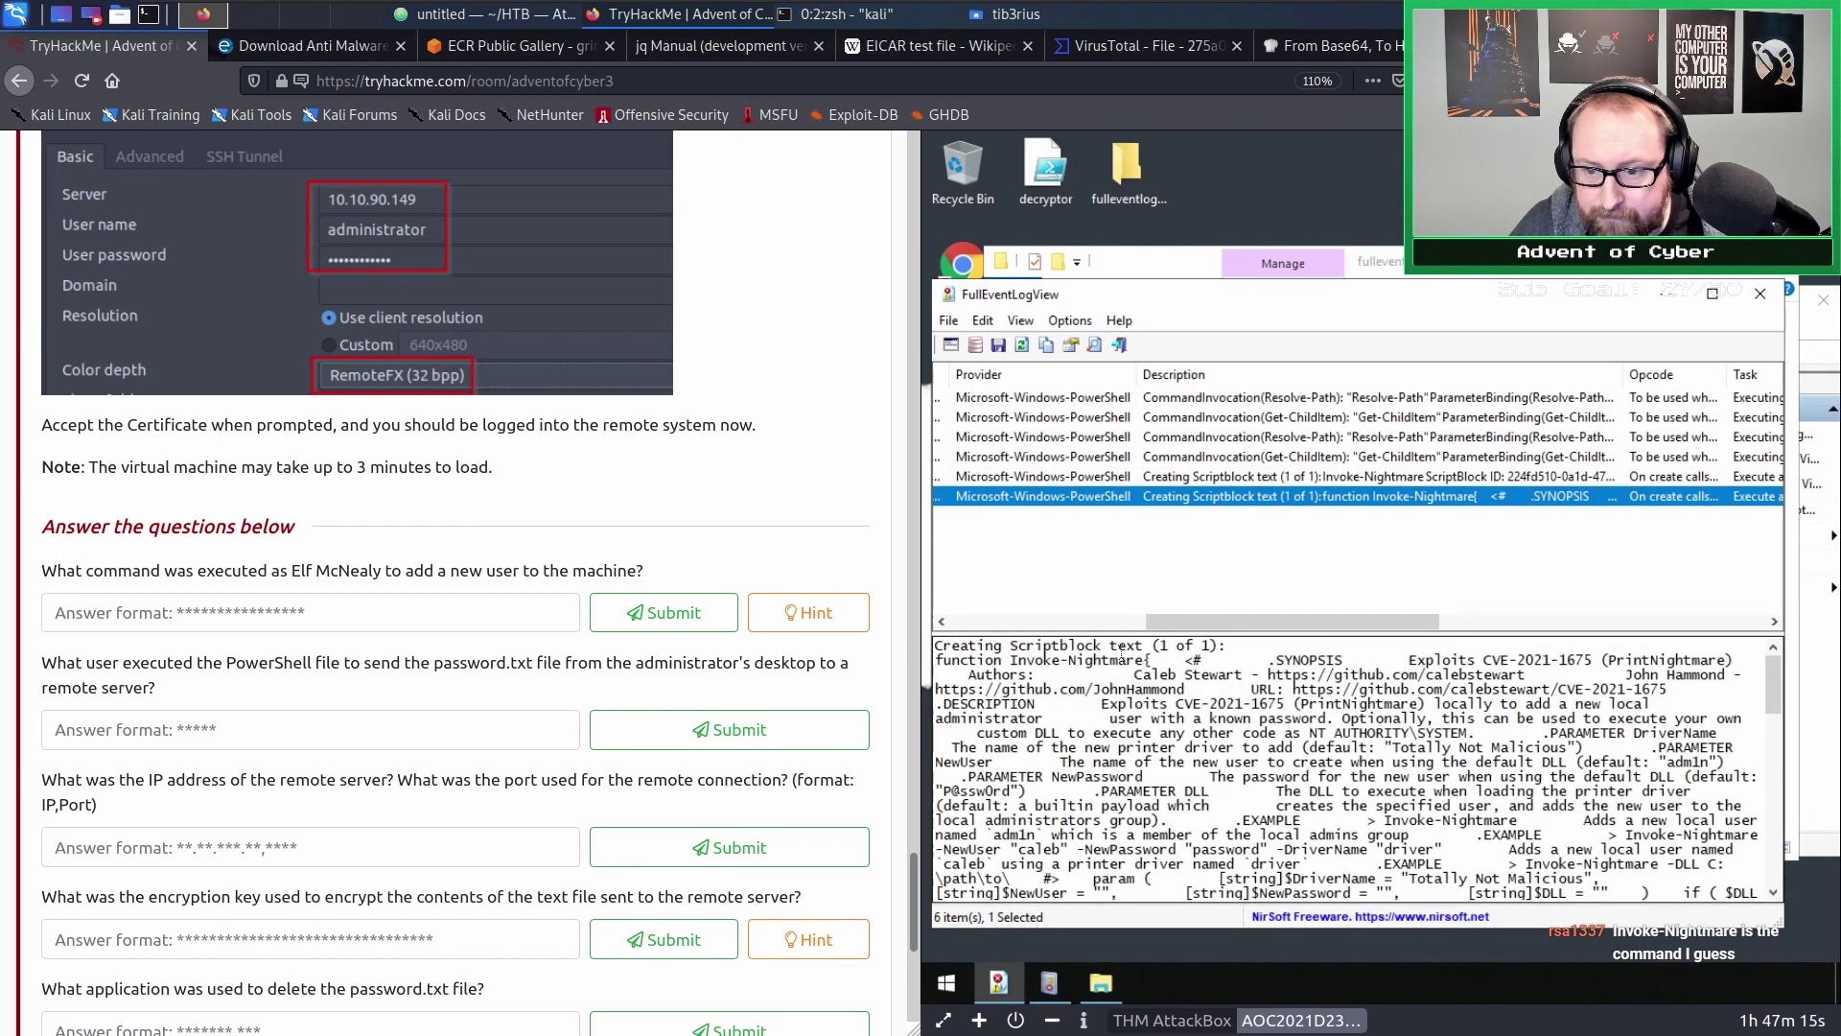
scroll(1043, 721, "down", 3)
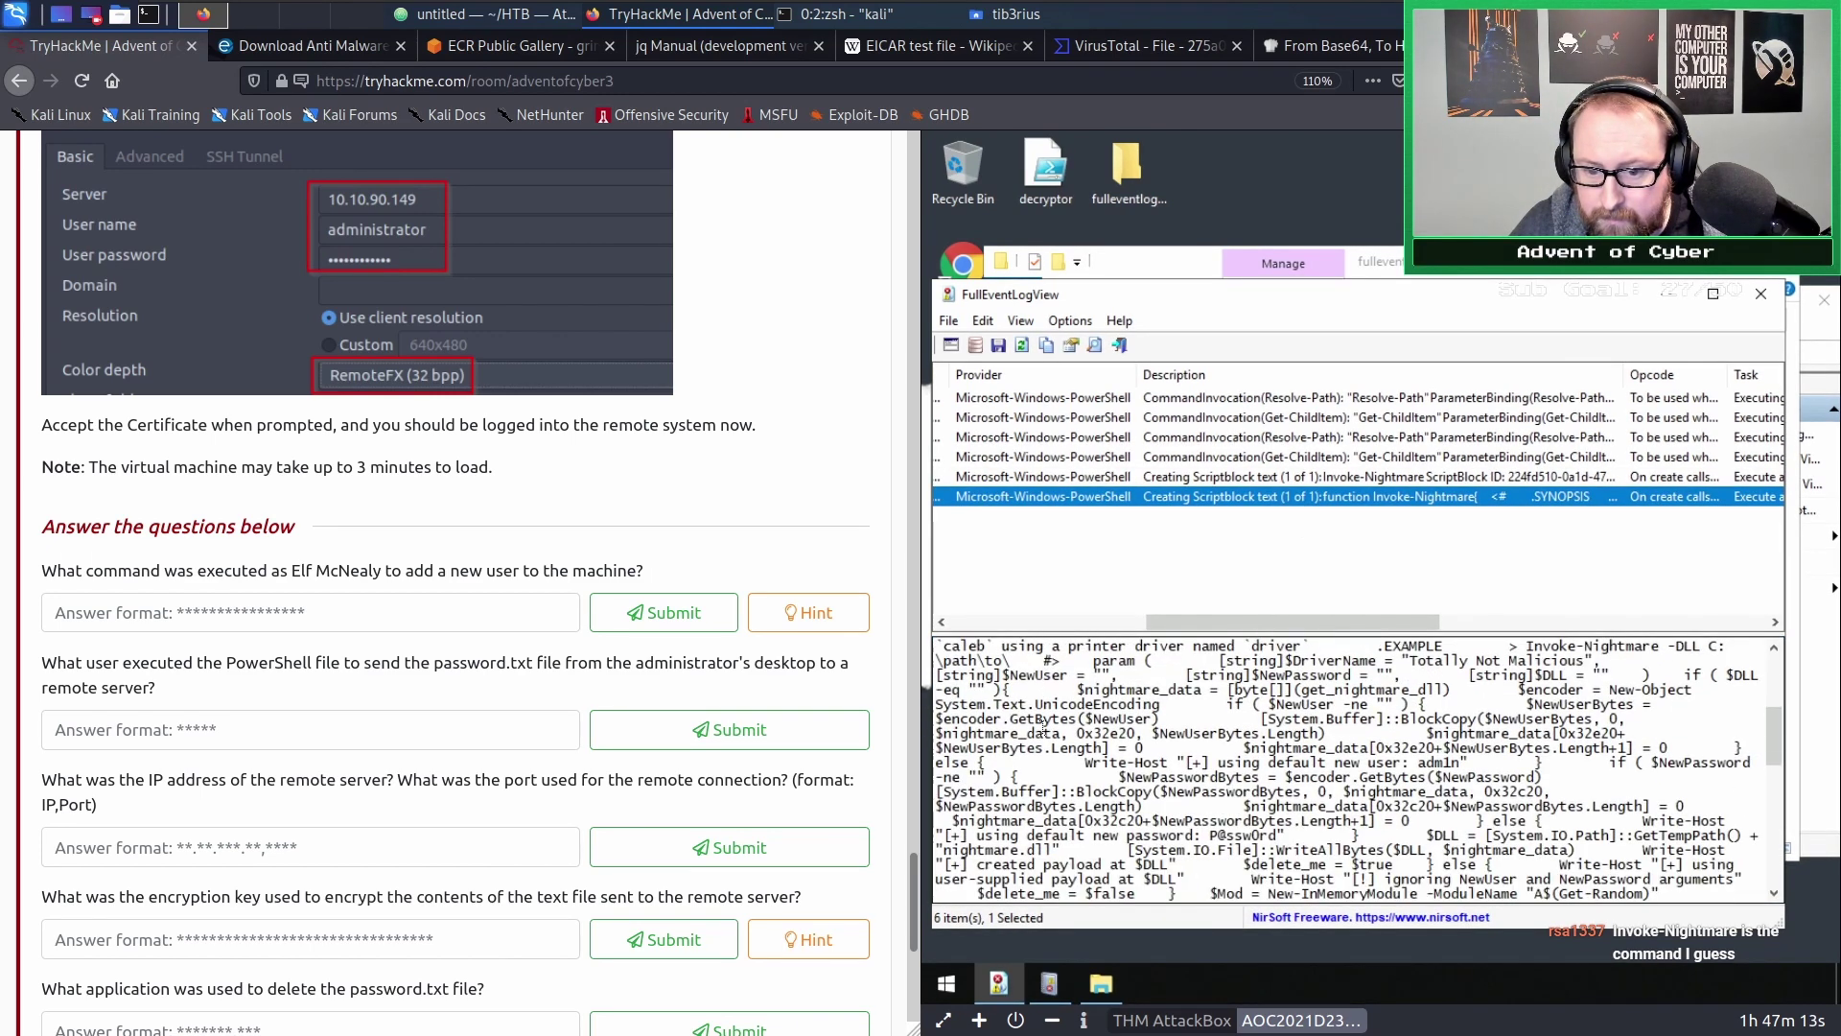
scroll(1043, 722, "up", 3)
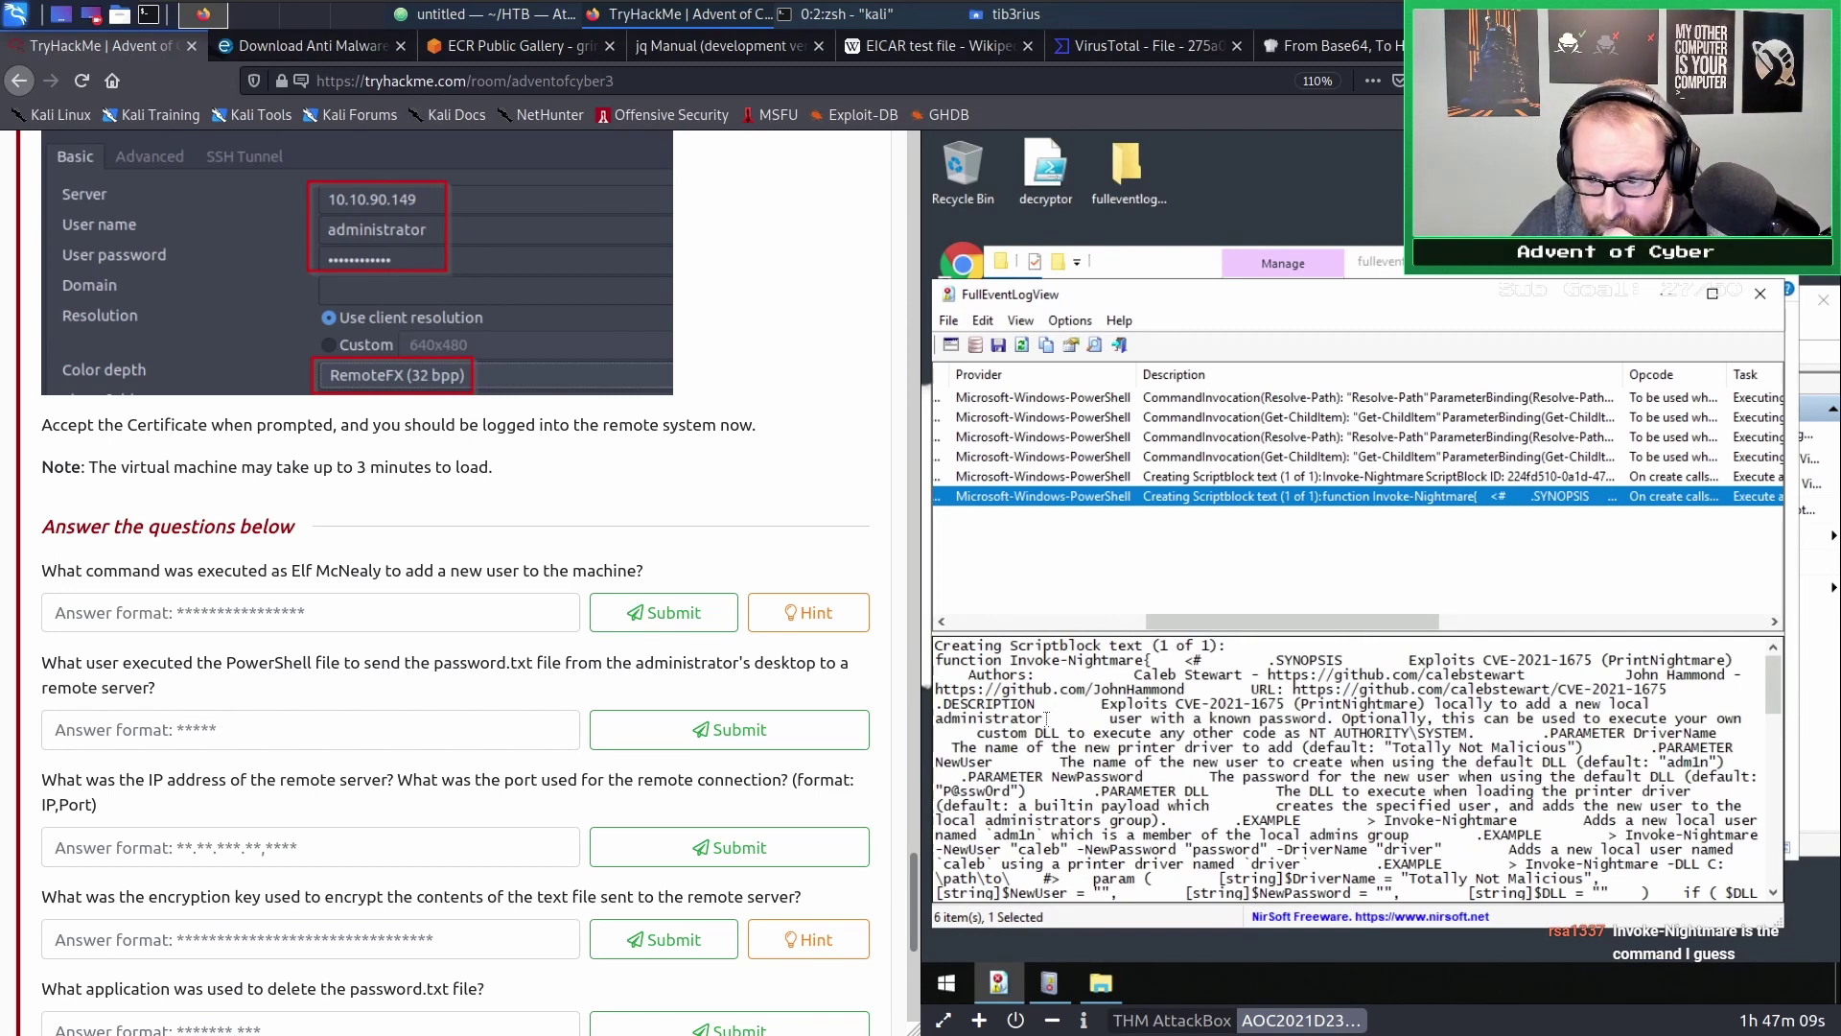
scroll(1046, 718, "down", 10)
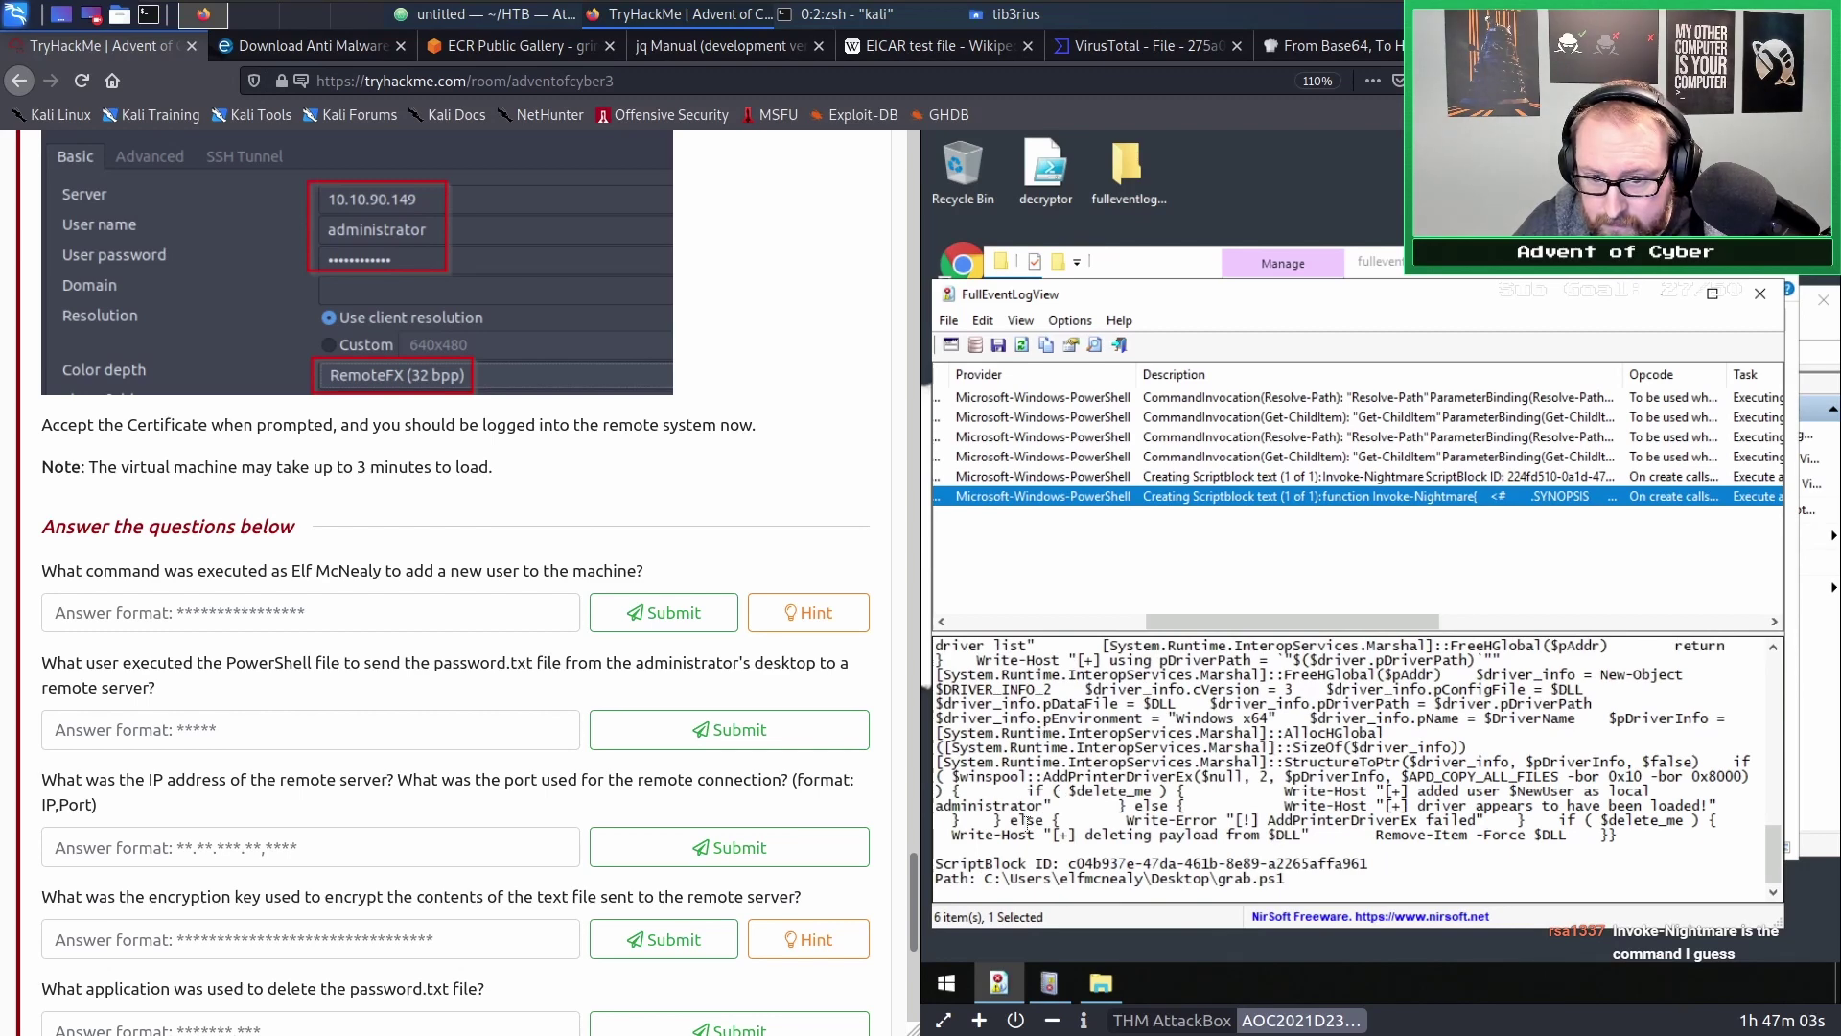
scroll(1028, 827, "up", 3)
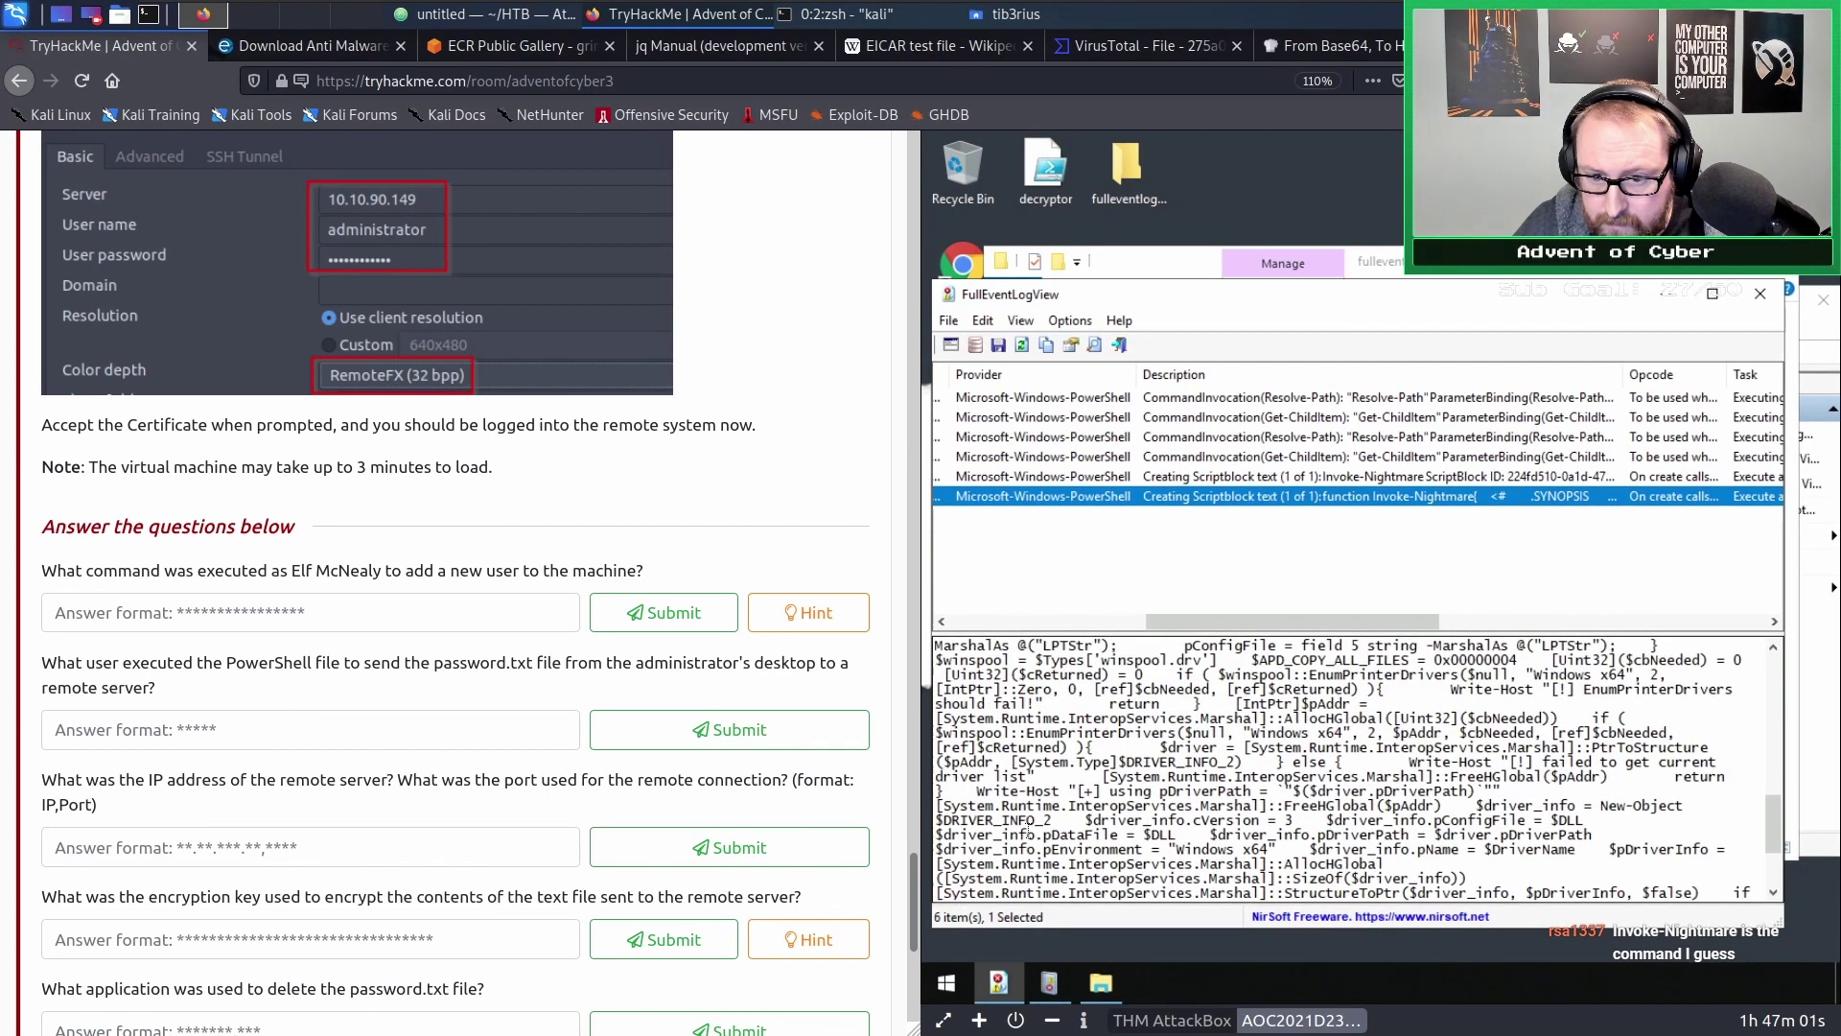
scroll(1027, 829, "up", 6)
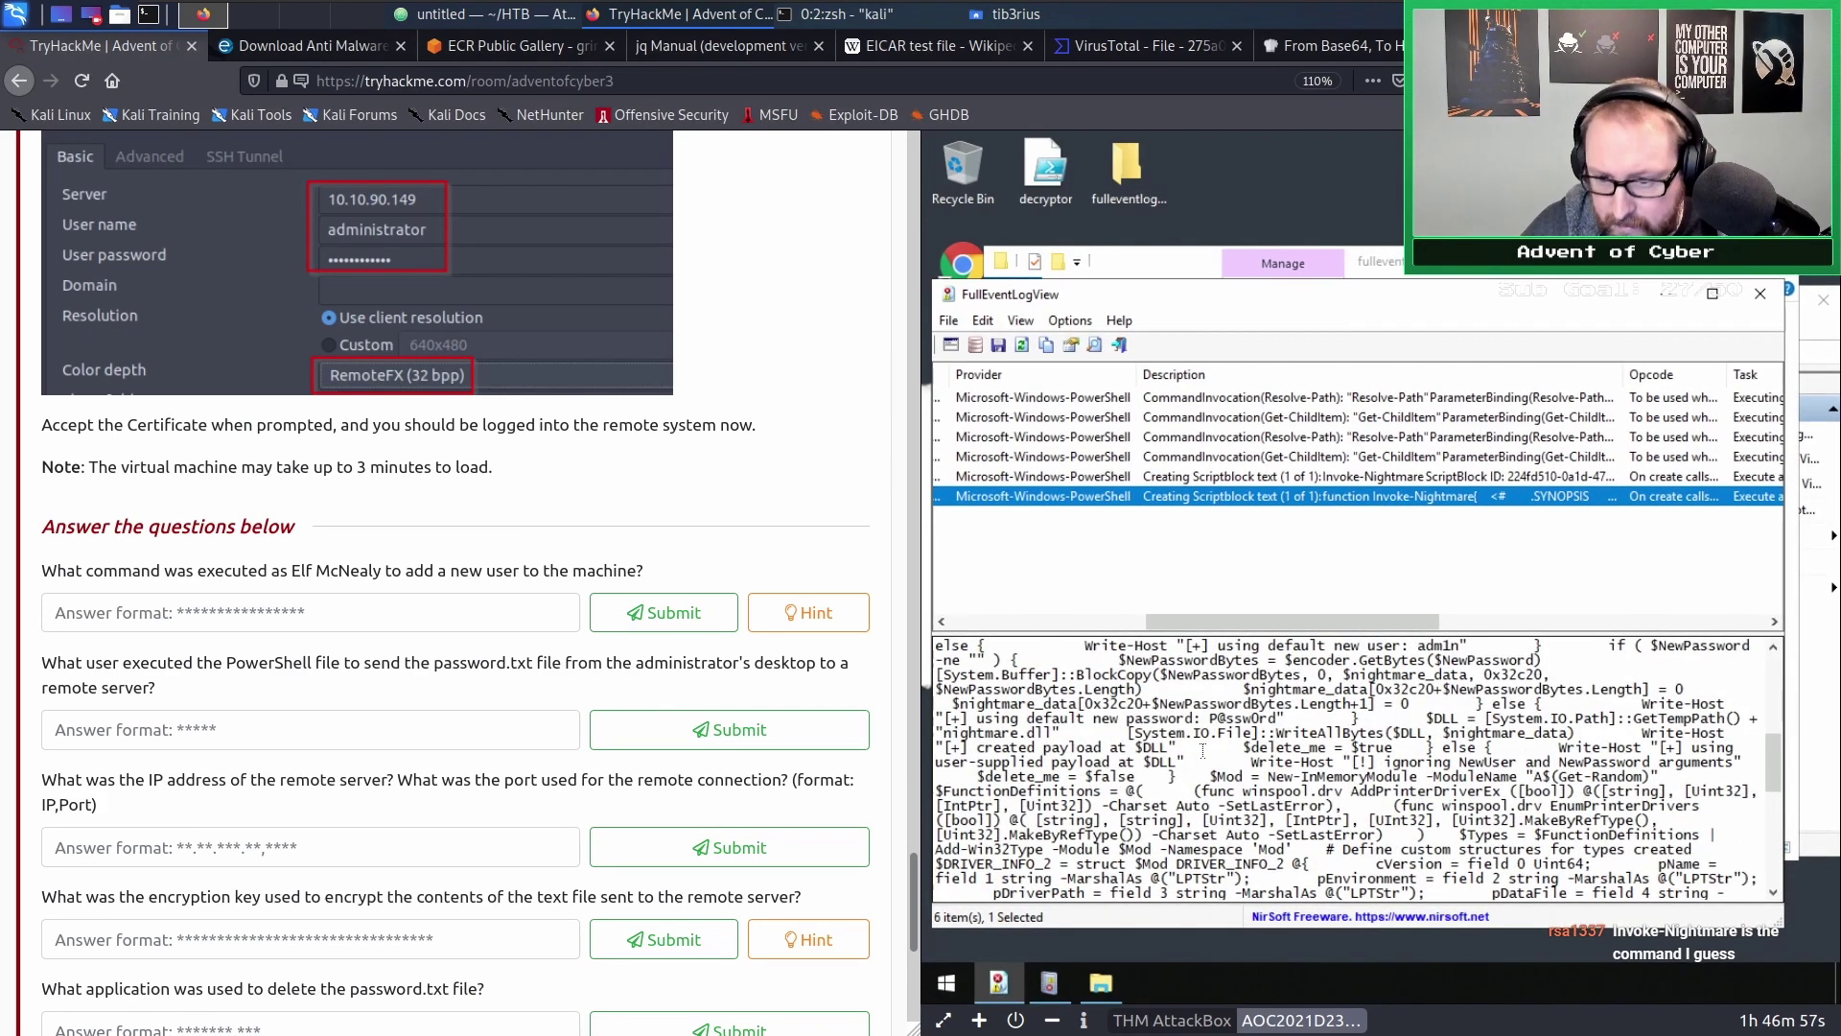
scroll(1150, 771, "up", 5)
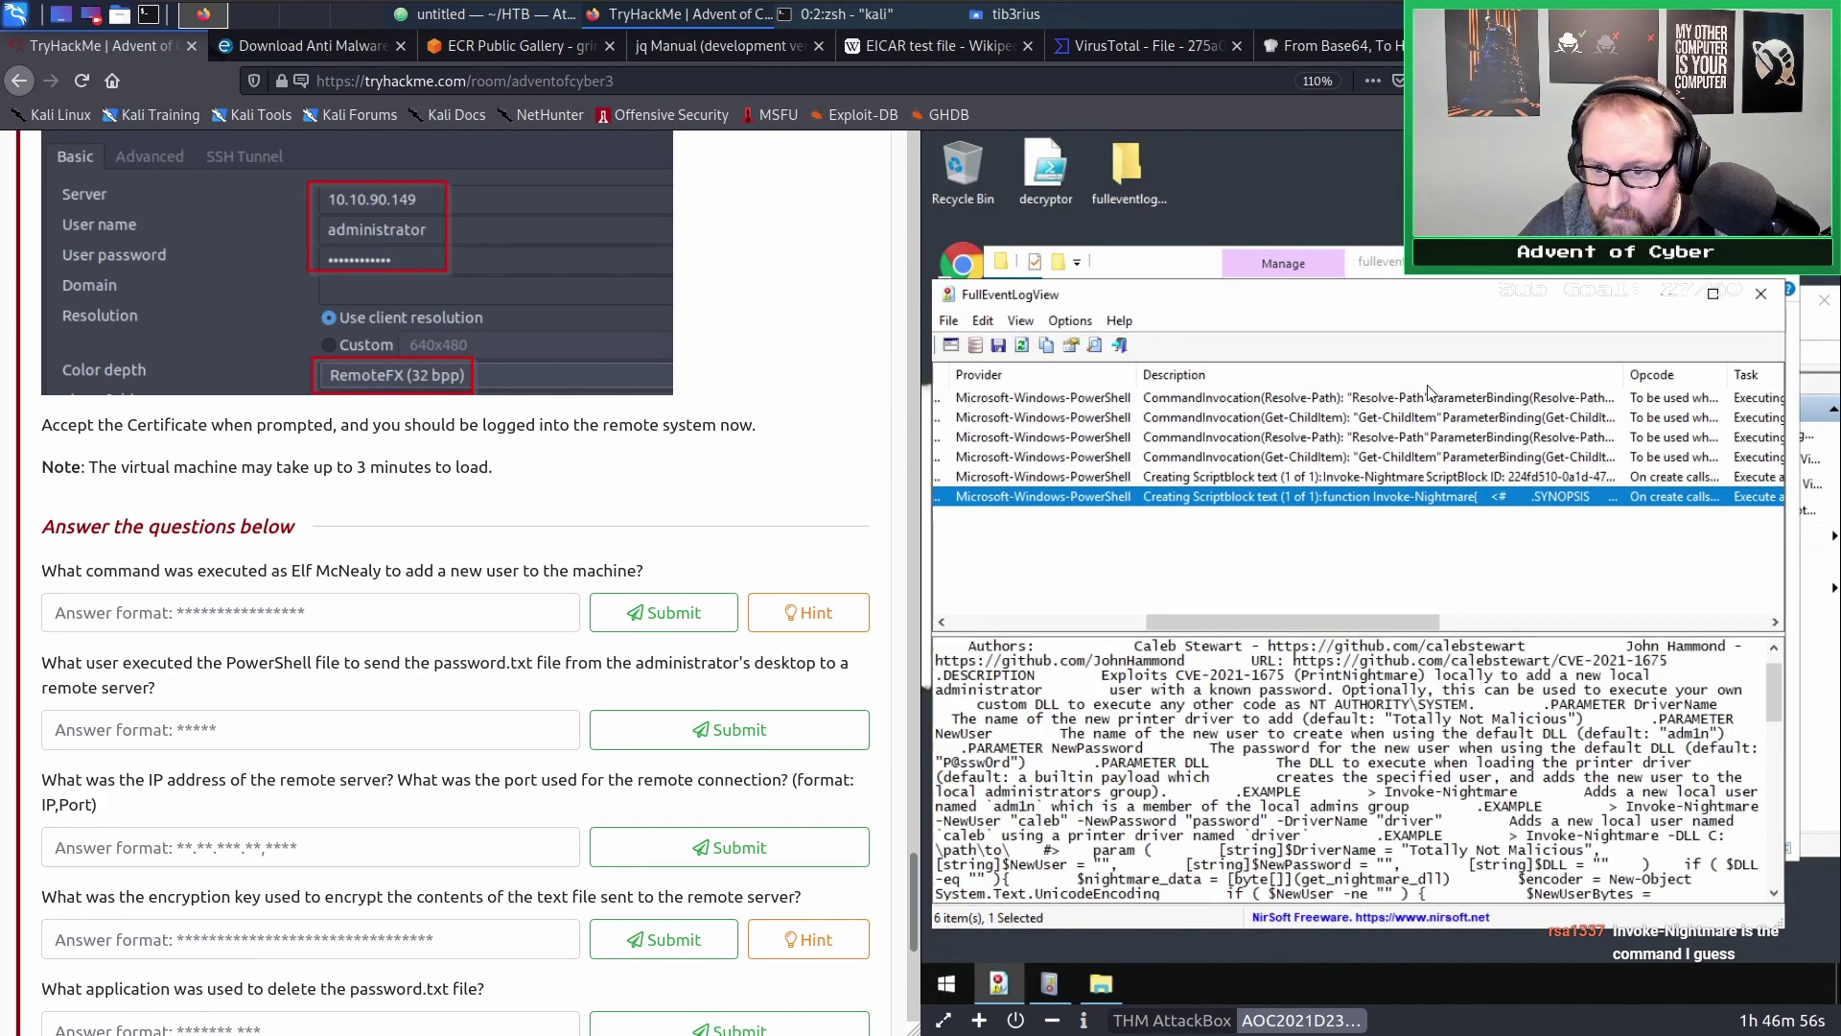
- Inspect the first Resolve-Path and Get-ChildItem events, then return to the script block
left_click(1199, 397)
scroll(1273, 747, "down", 3)
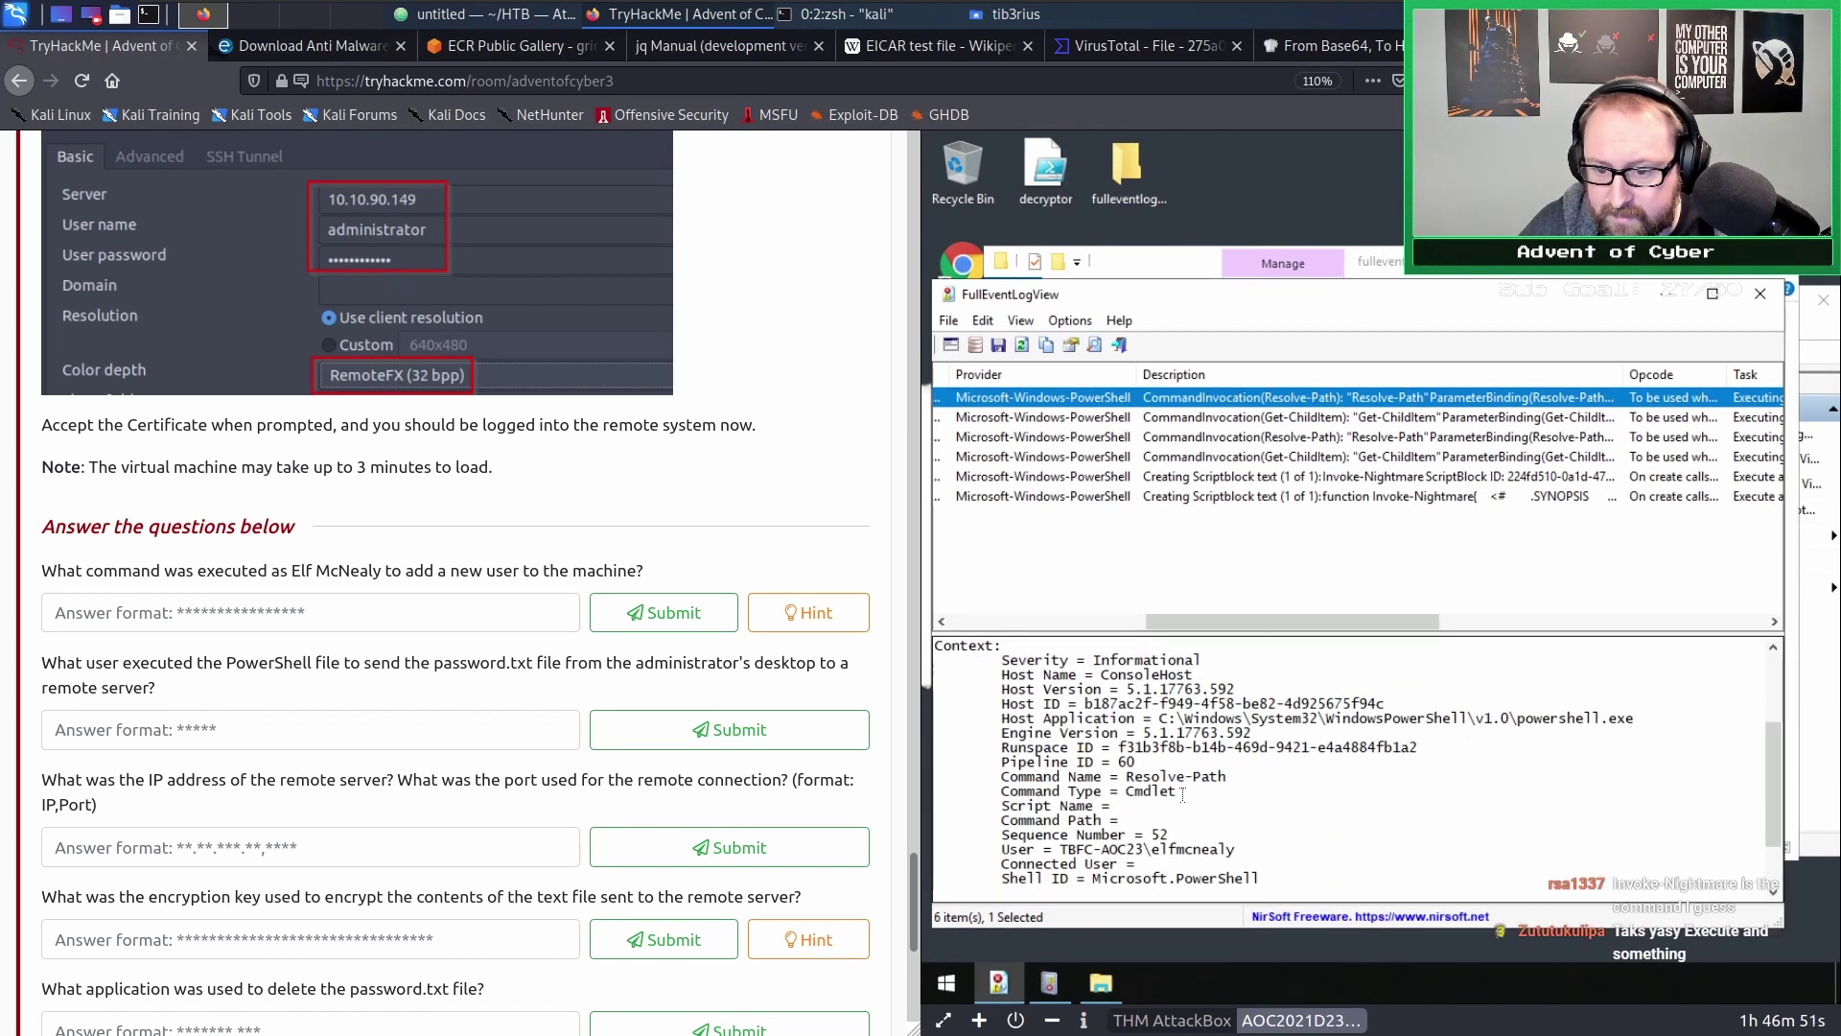
scroll(1137, 667, "down", 2)
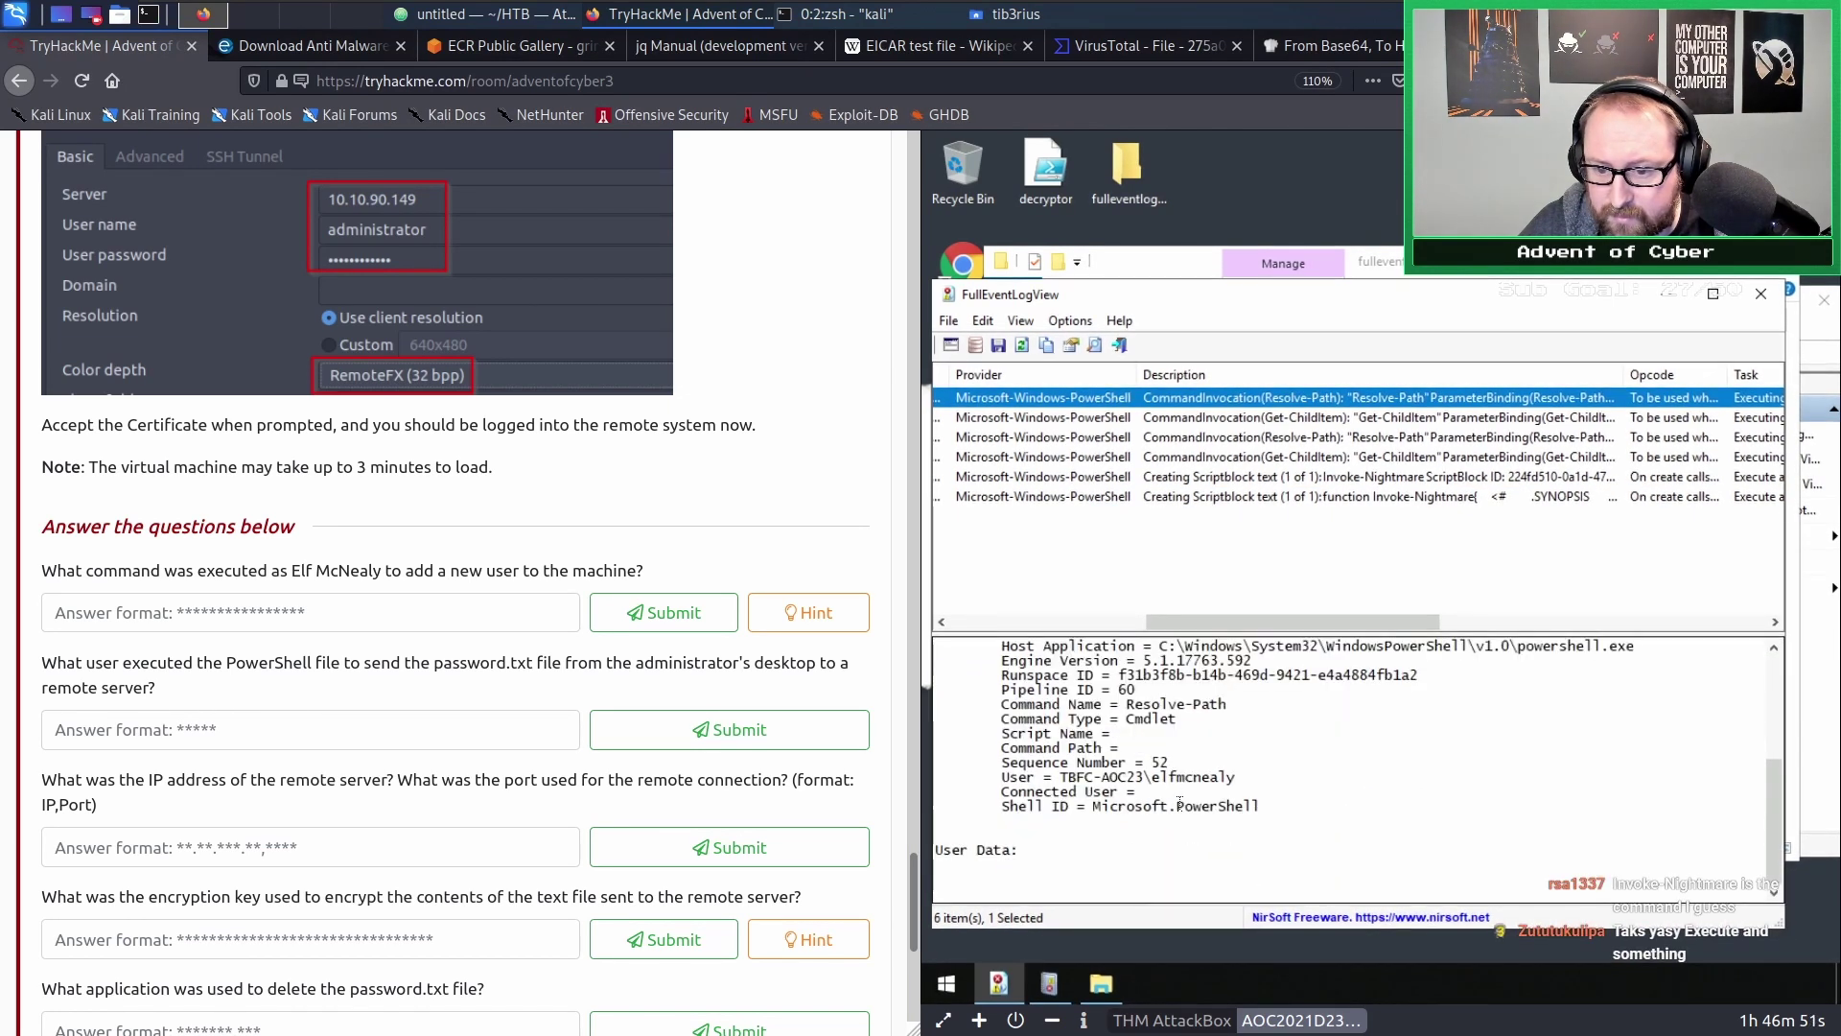
left_click(1189, 419)
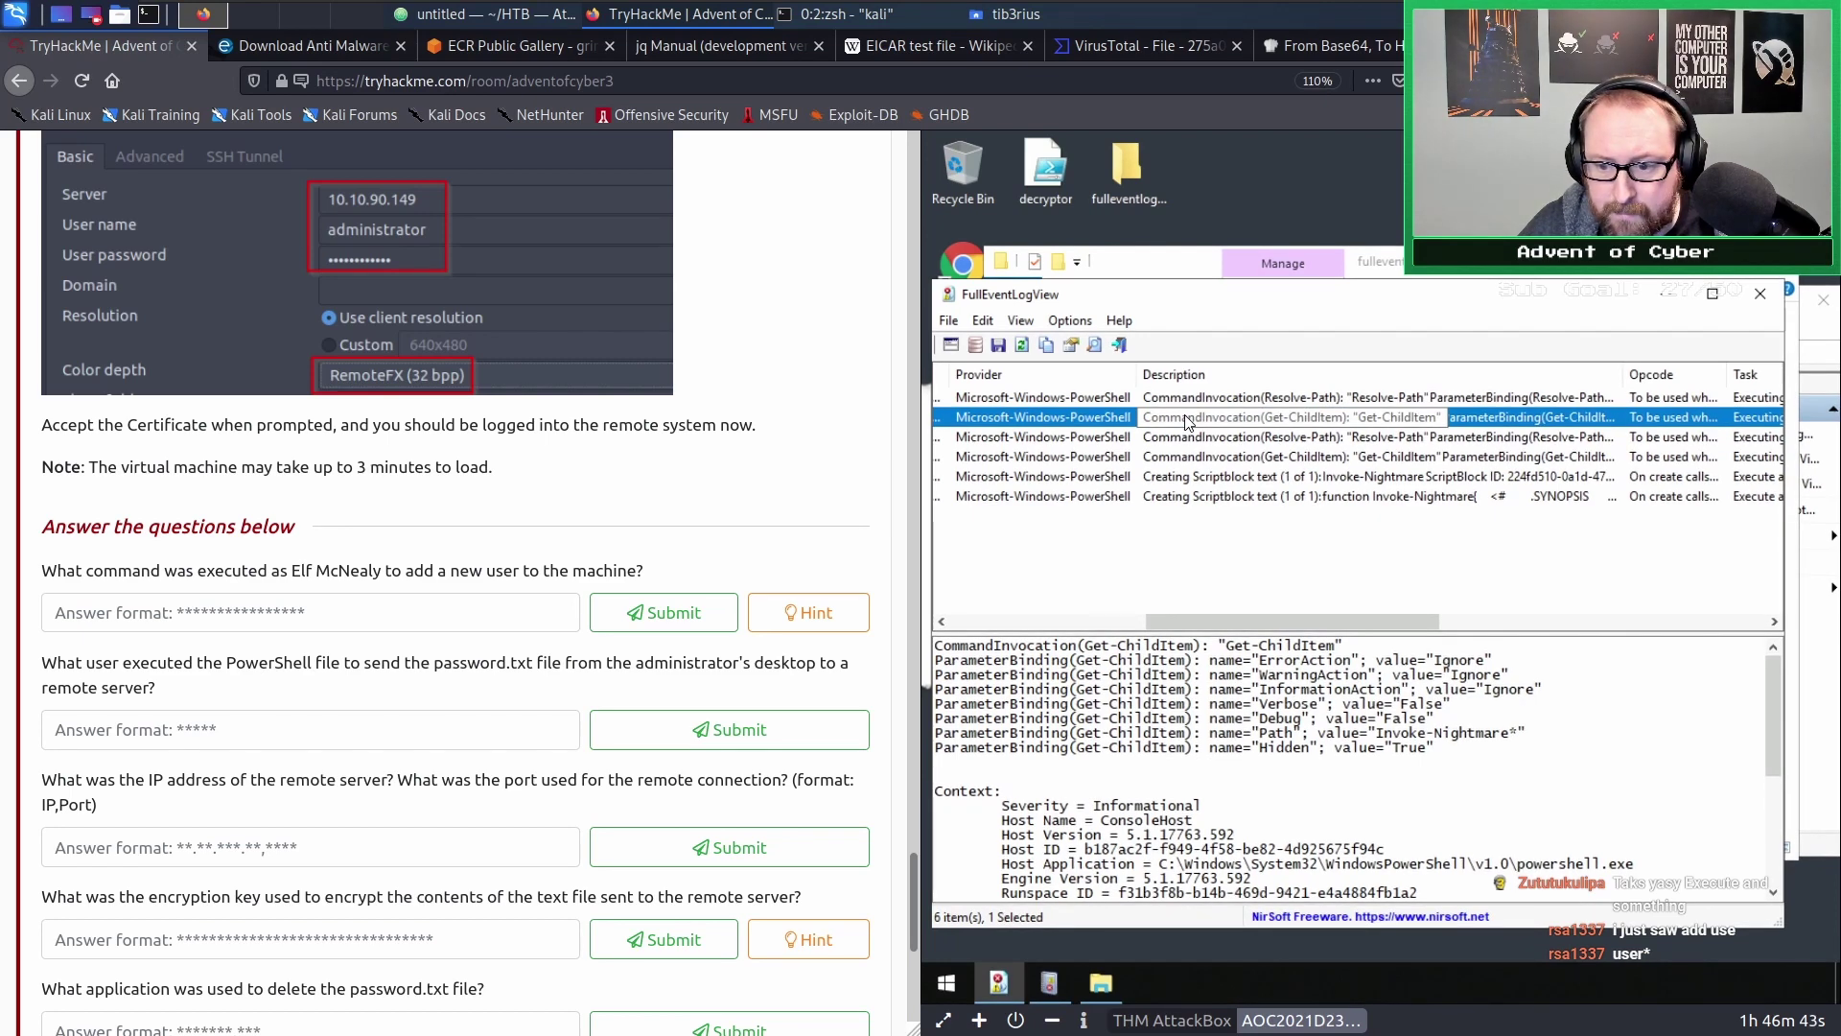
left_click(1227, 489)
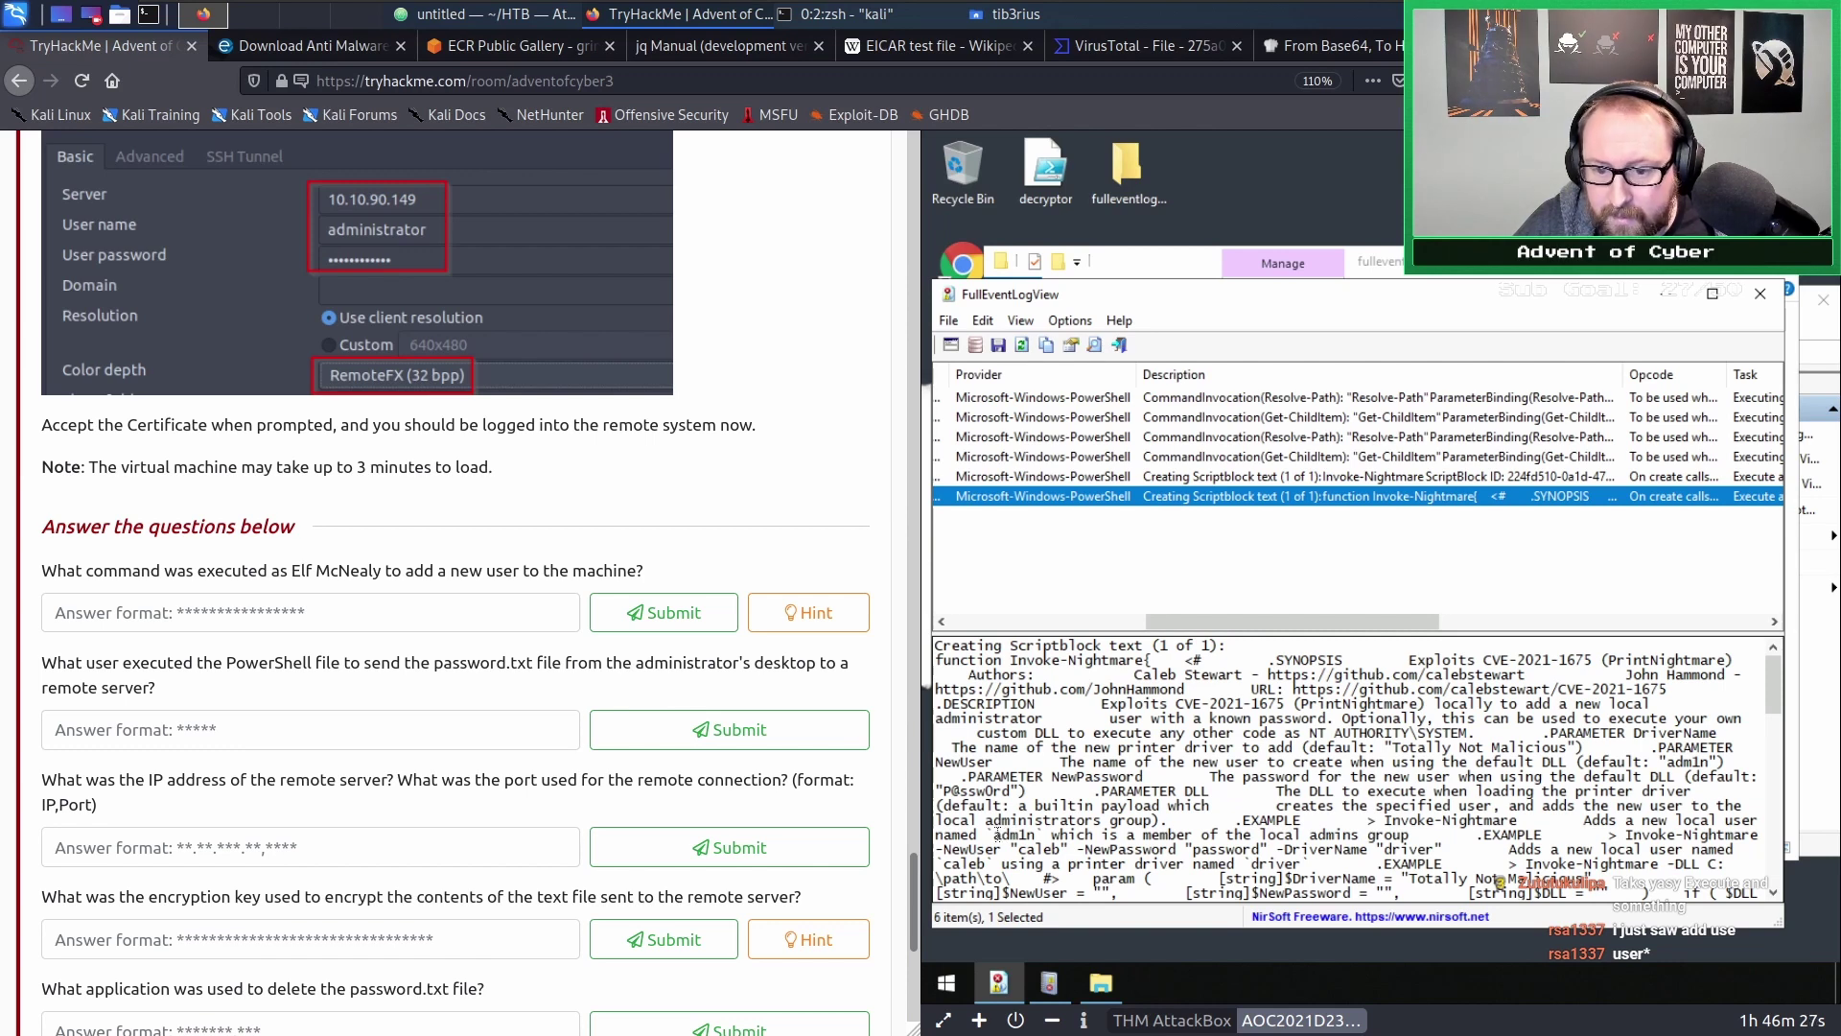
- Highlight the default new user name adm1n, then reopen the first Resolve-Path event's context
left_click_drag(995, 833, 1041, 835)
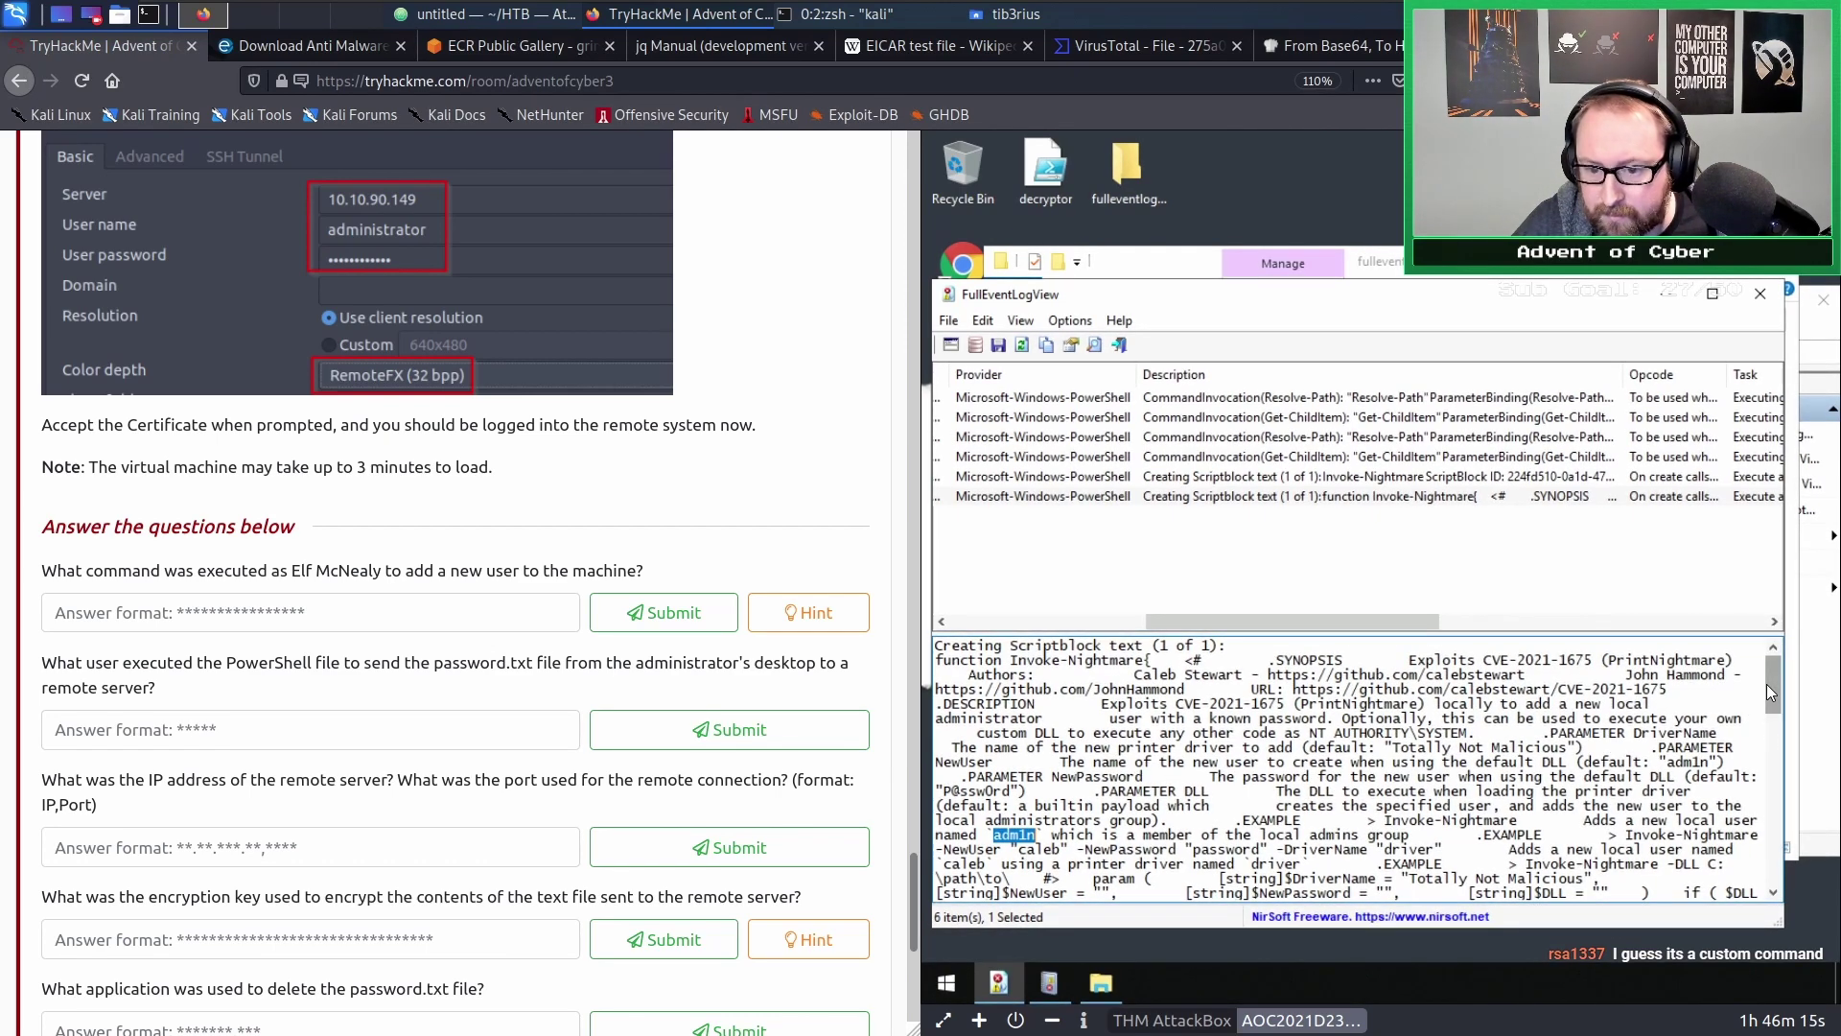
left_click_drag(1766, 683, 1793, 907)
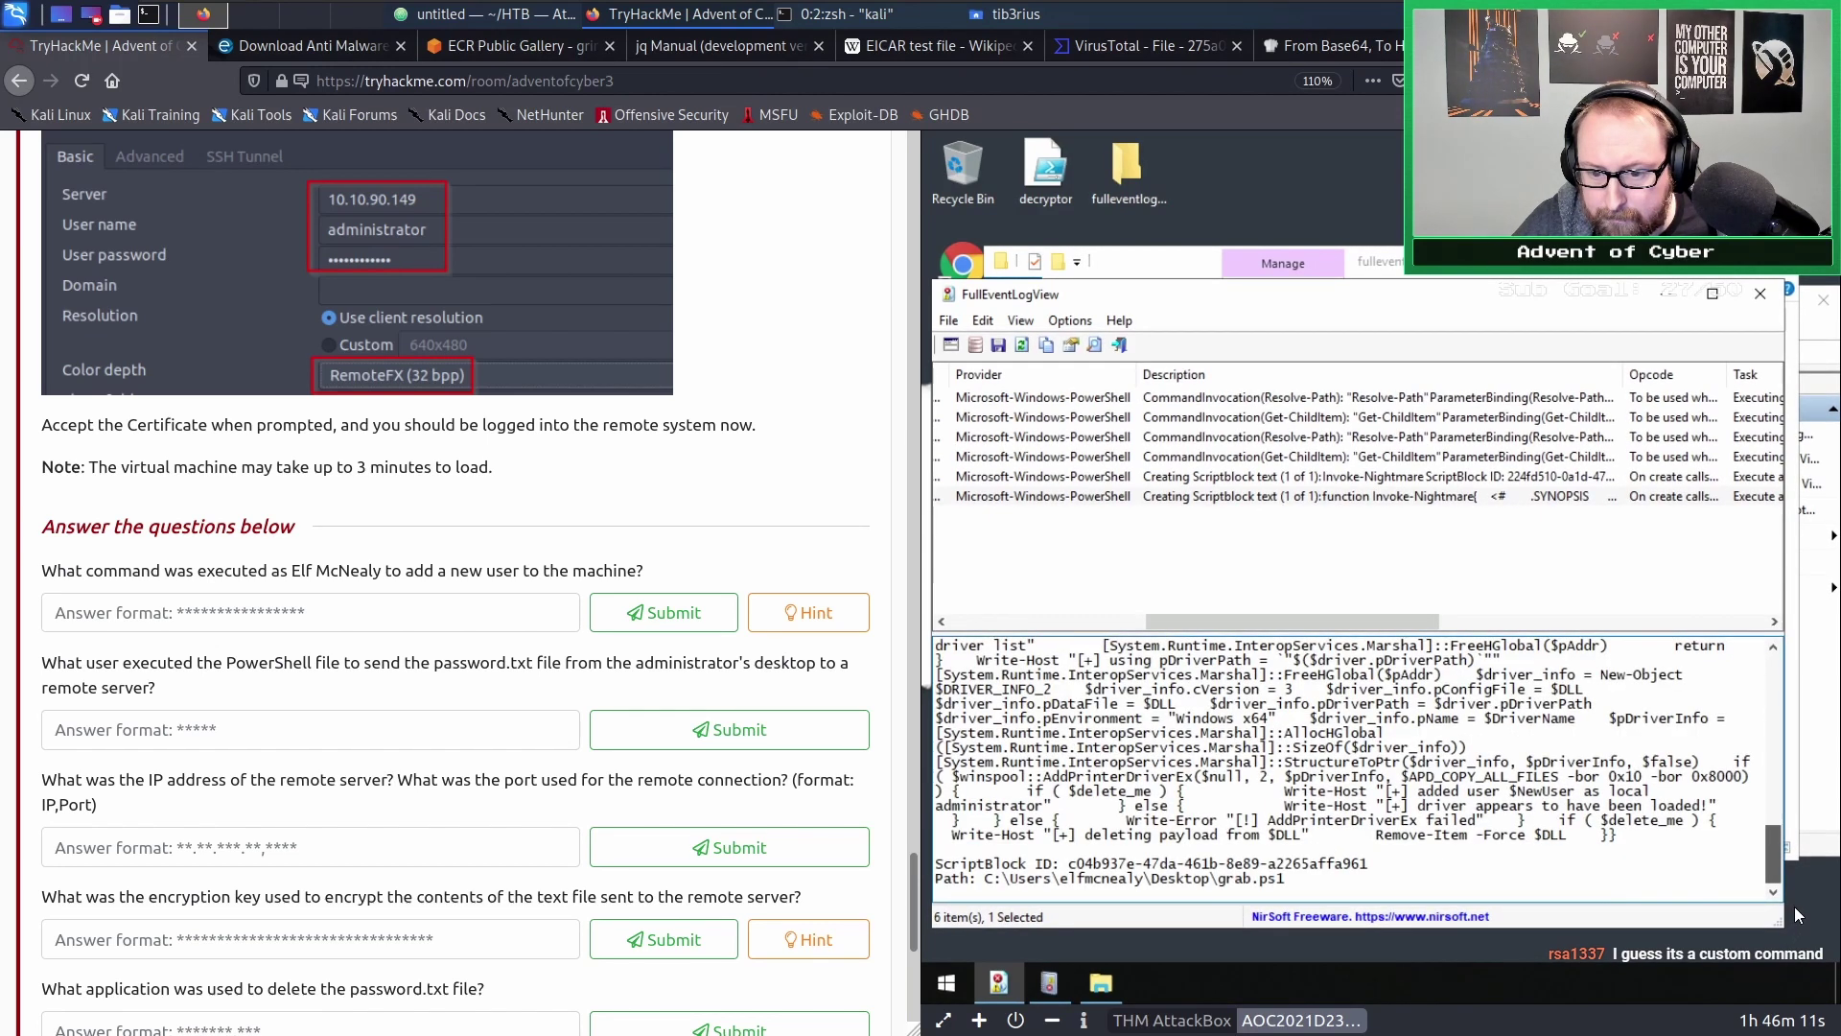
left_click(1356, 409)
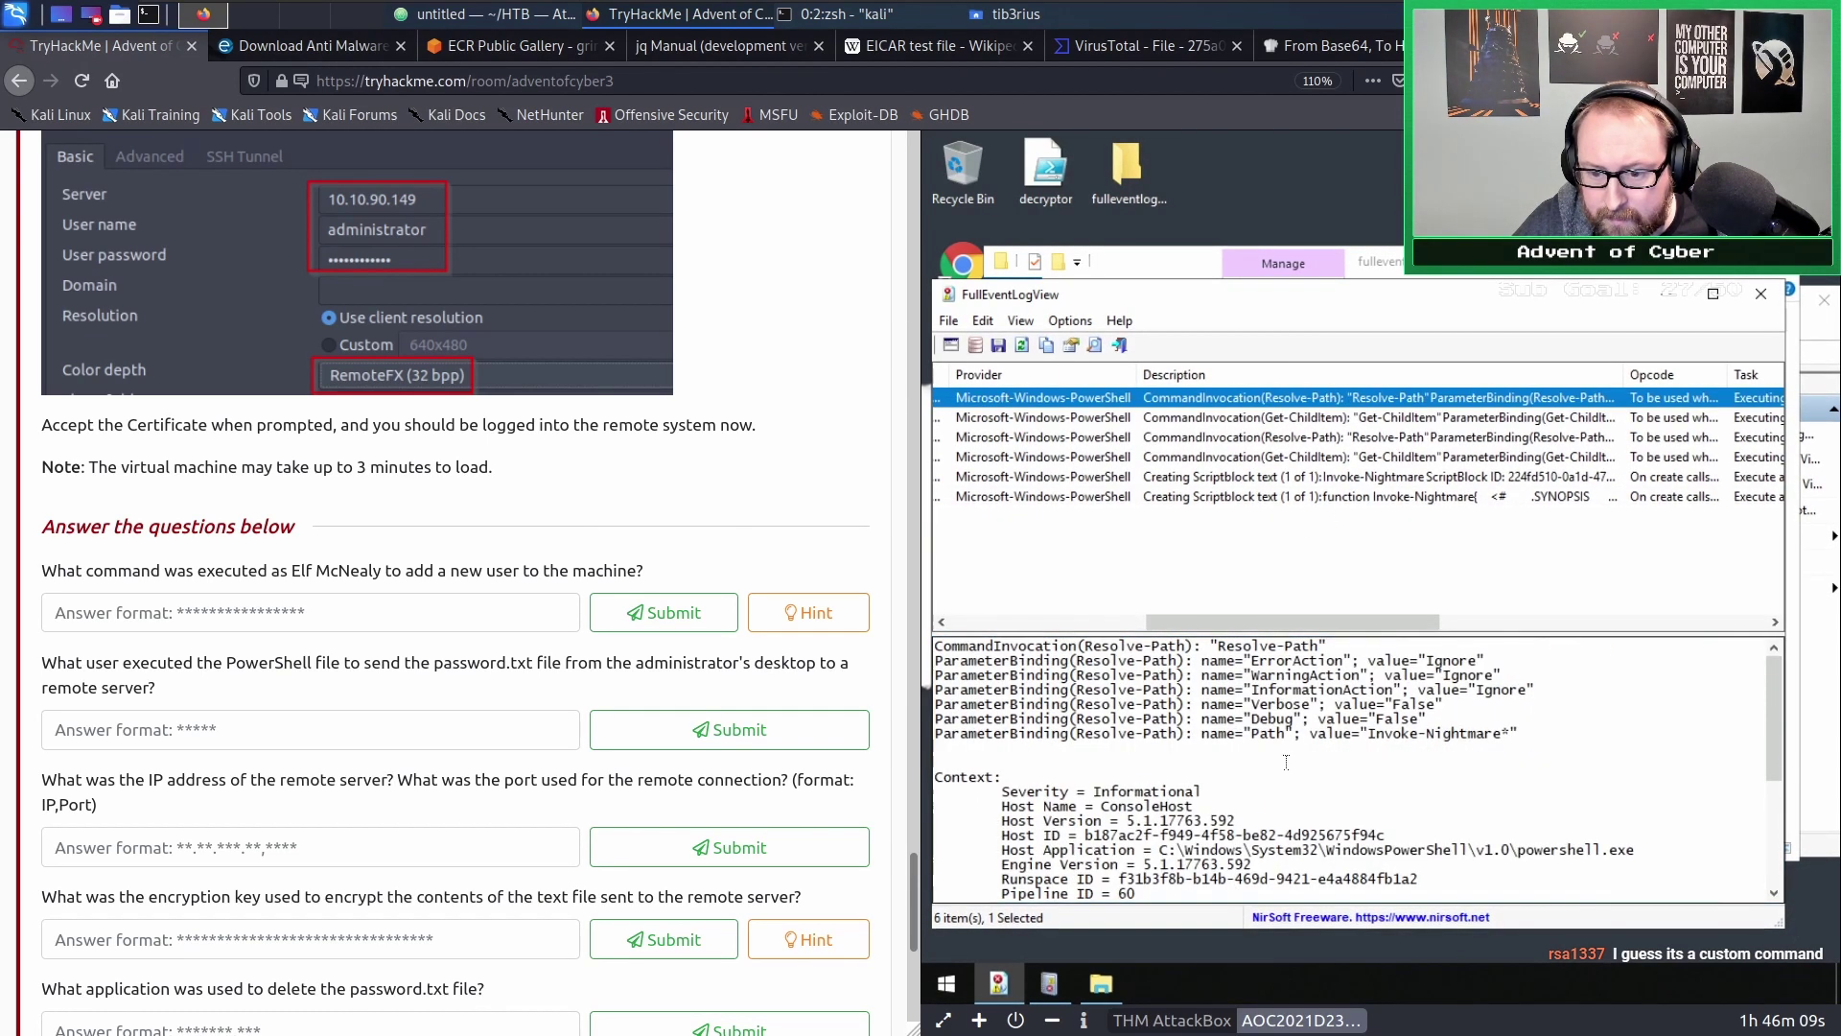
scroll(1284, 767, "down", 3)
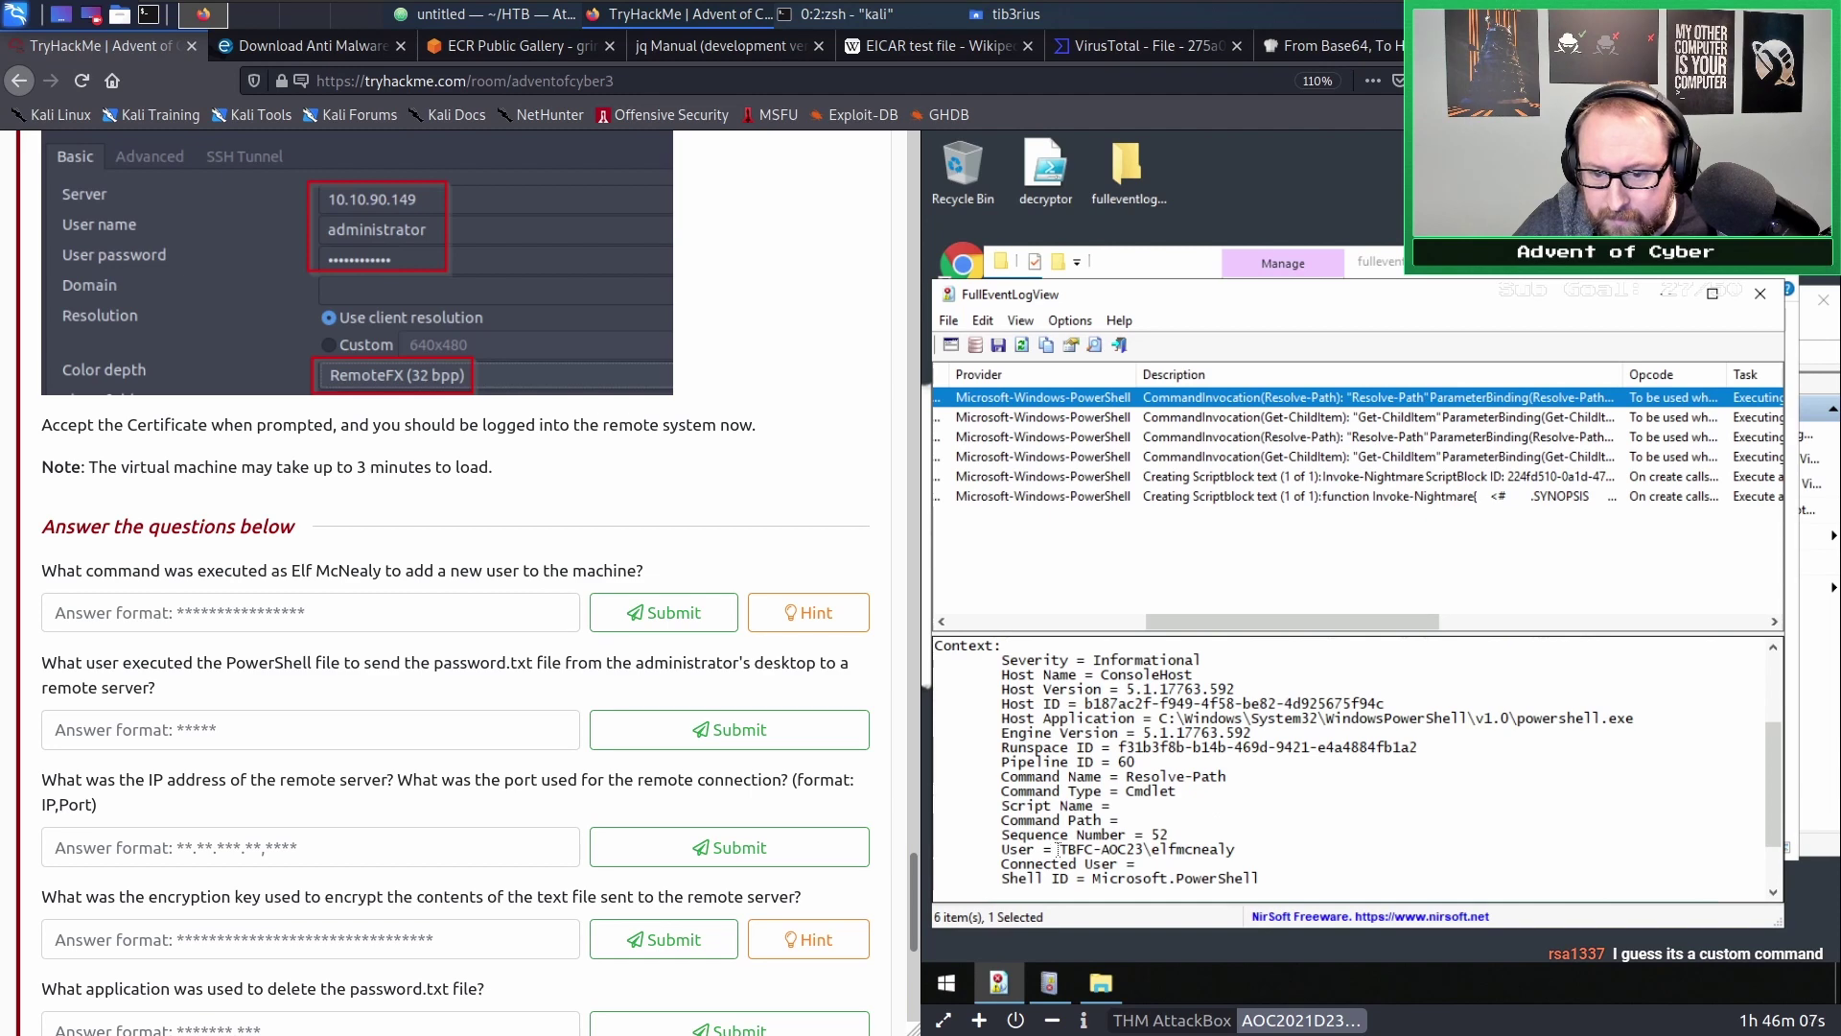
- Submit TBFC-AOC23\adm1n as the first answer, then go back to the Invoke-Nightmare script event
left_click(210, 621)
type("TB")
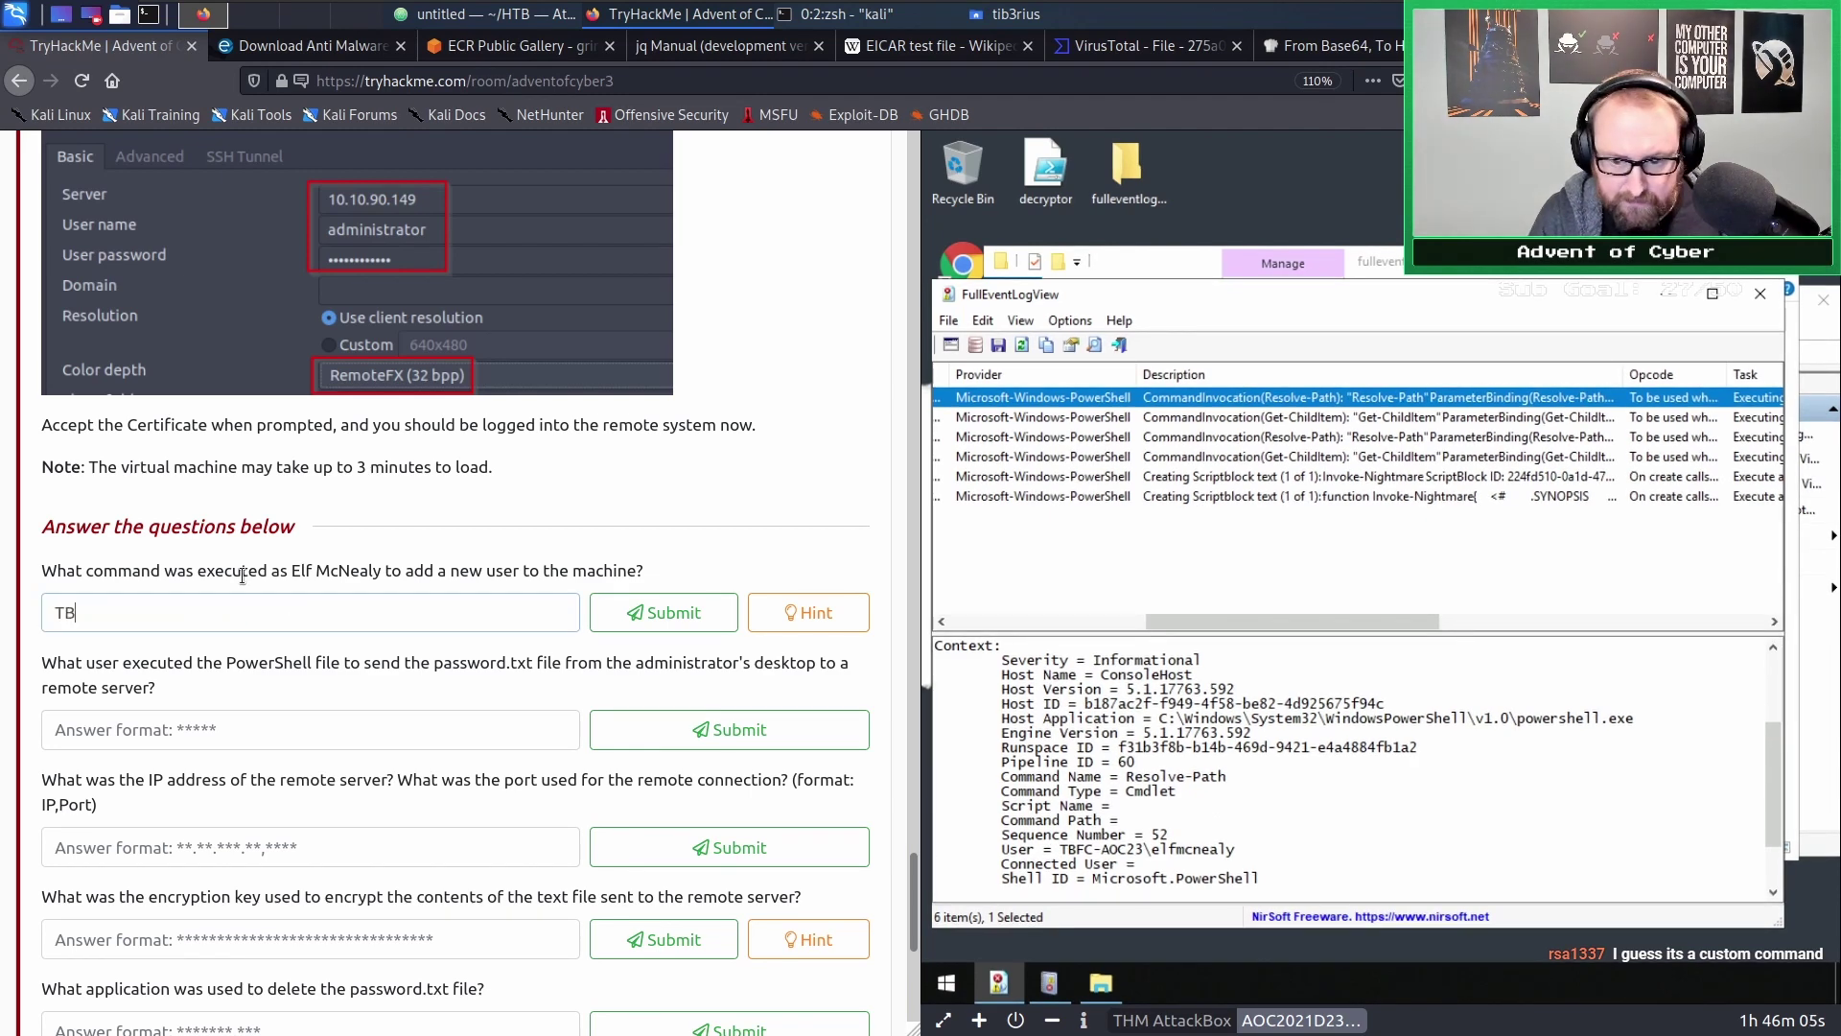
type("FC-AOC")
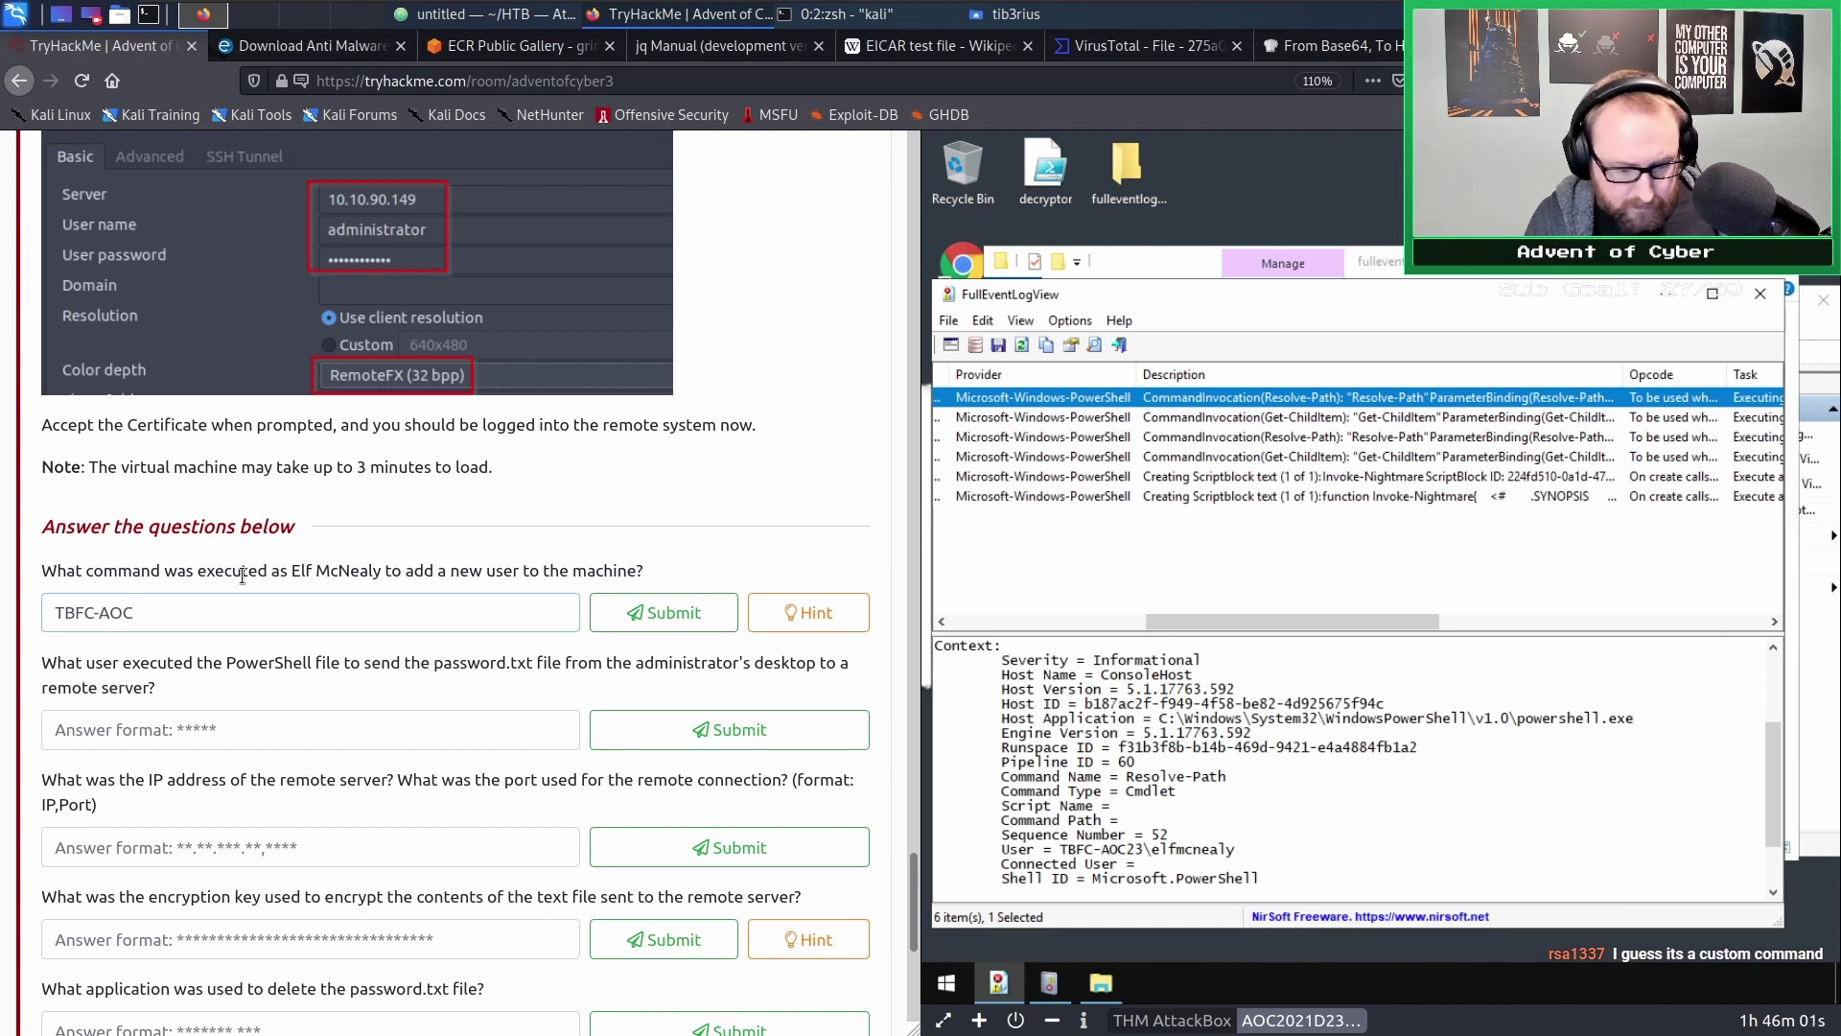
type("23")
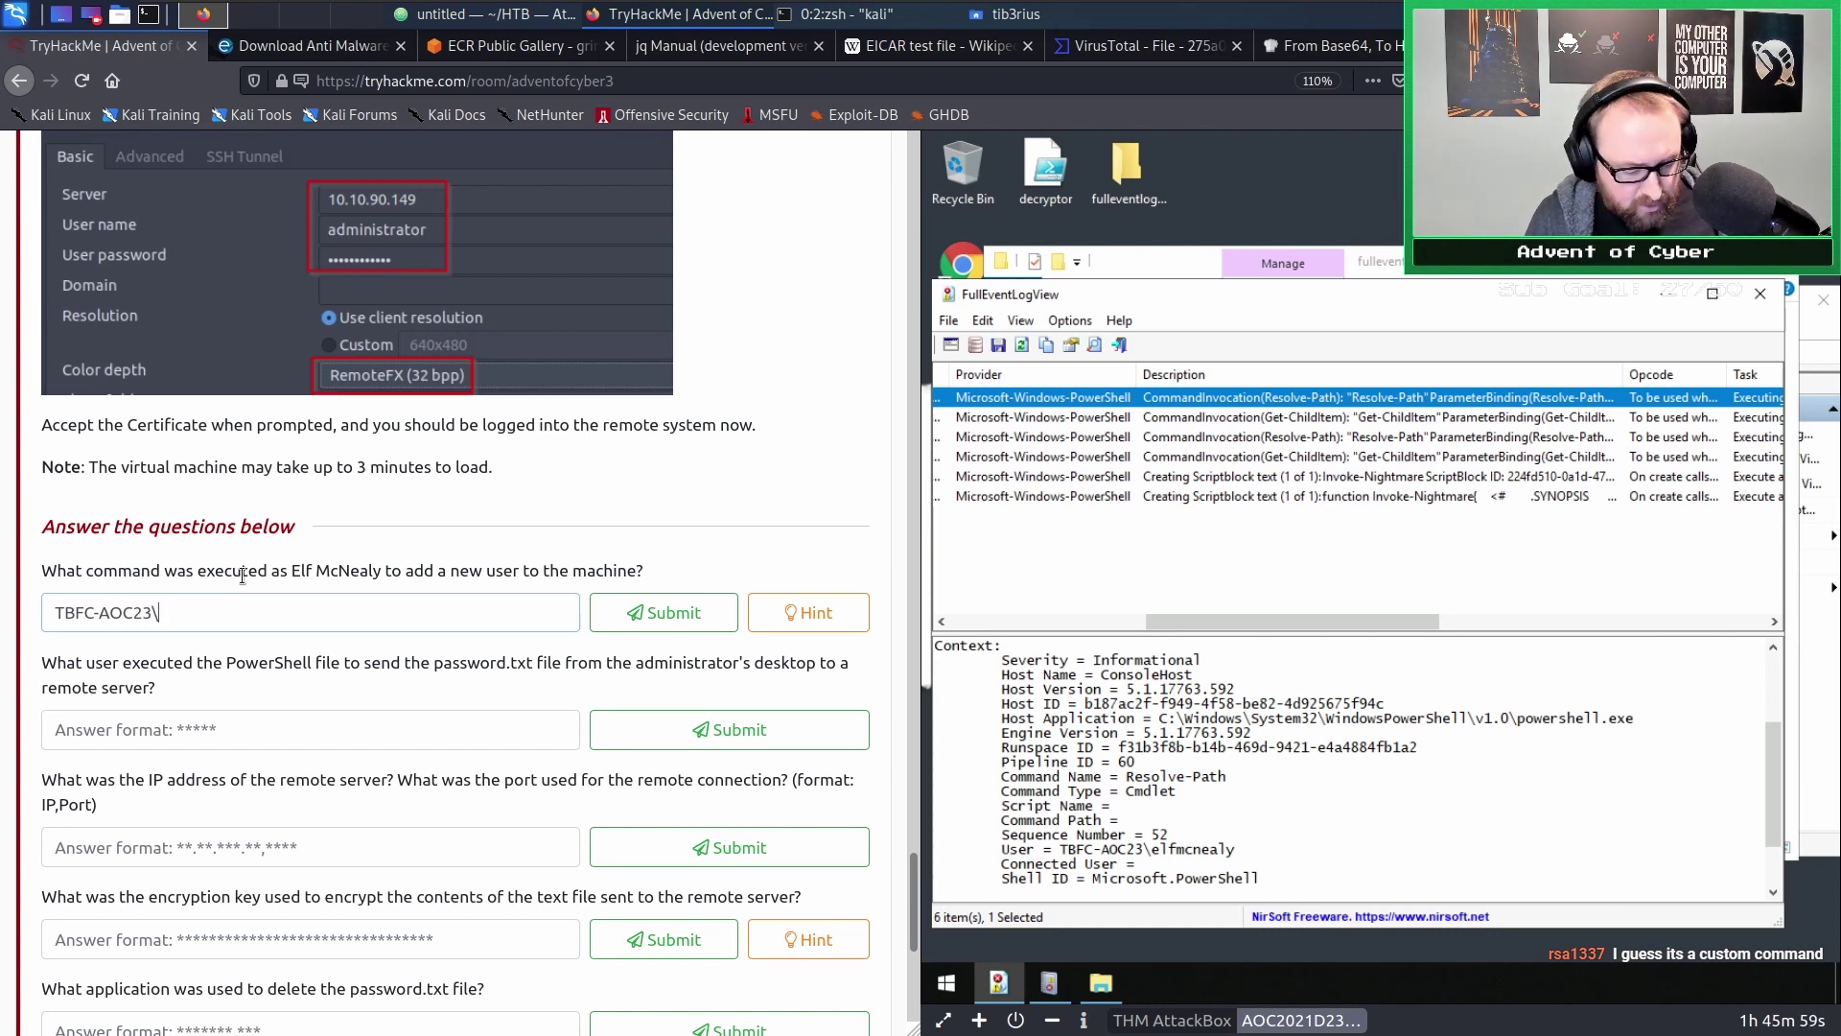
type("\\adm1n")
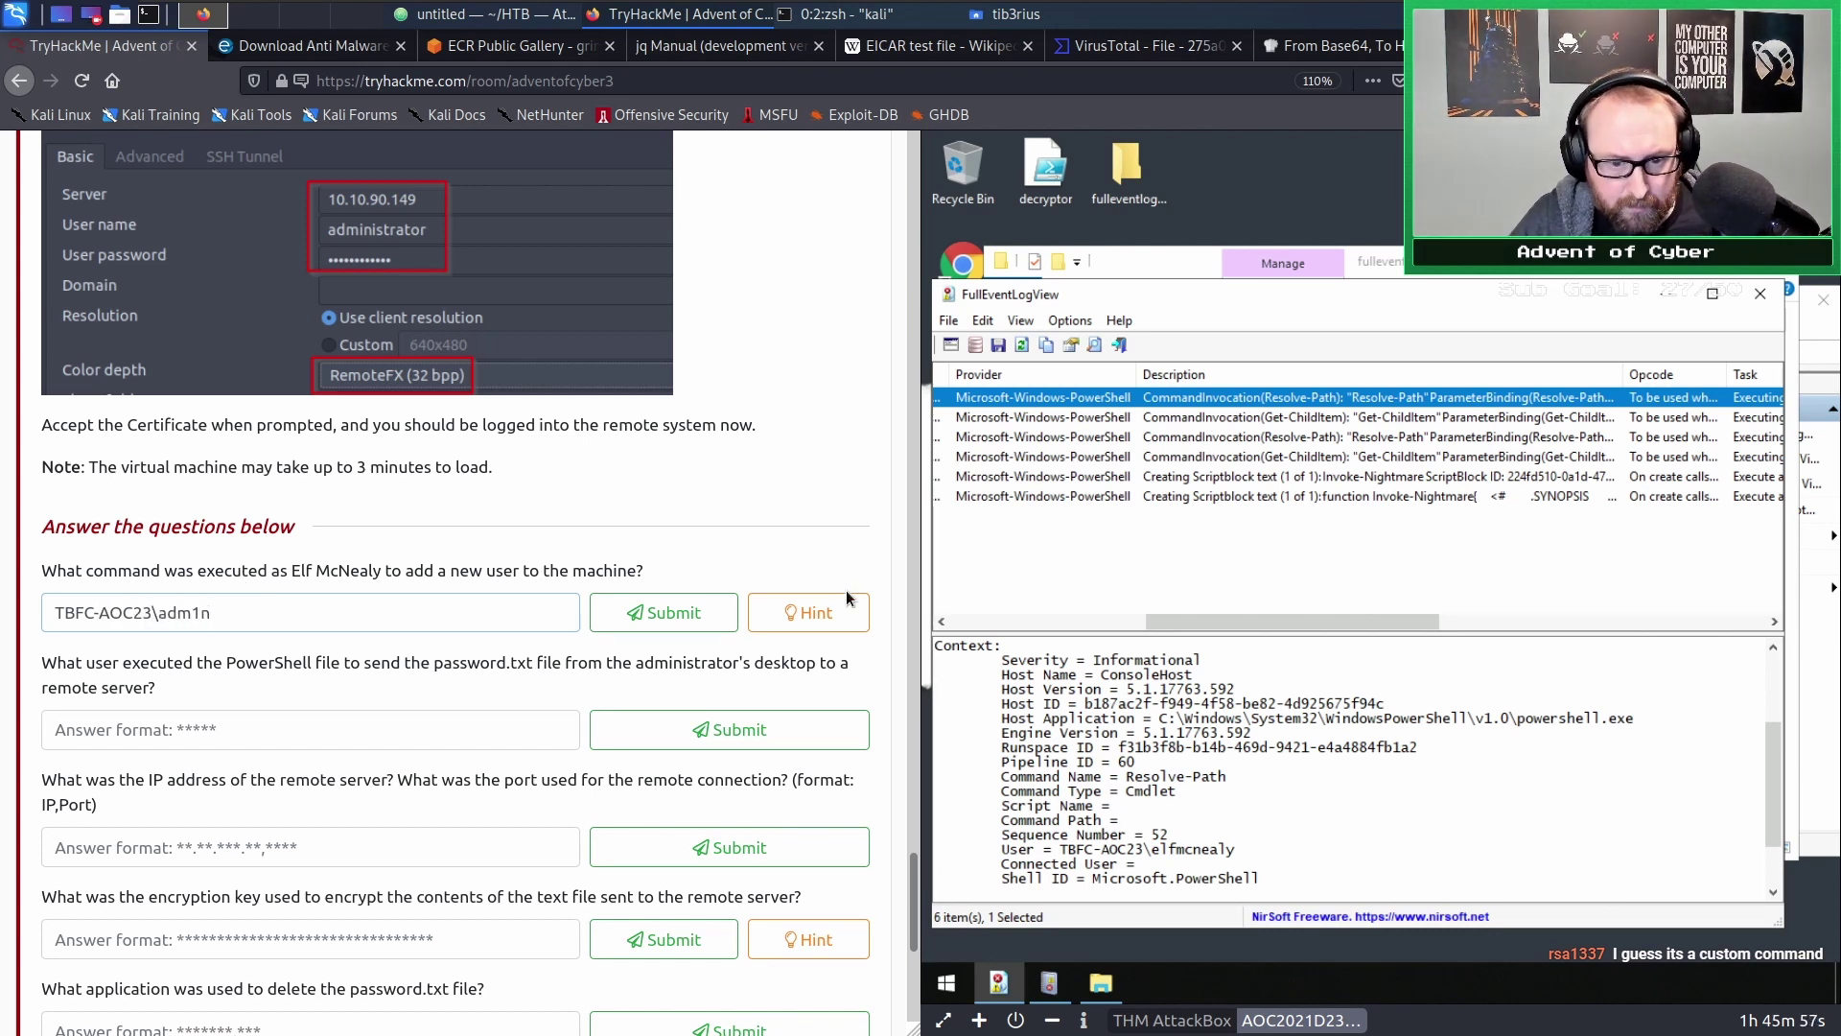
left_click(661, 612)
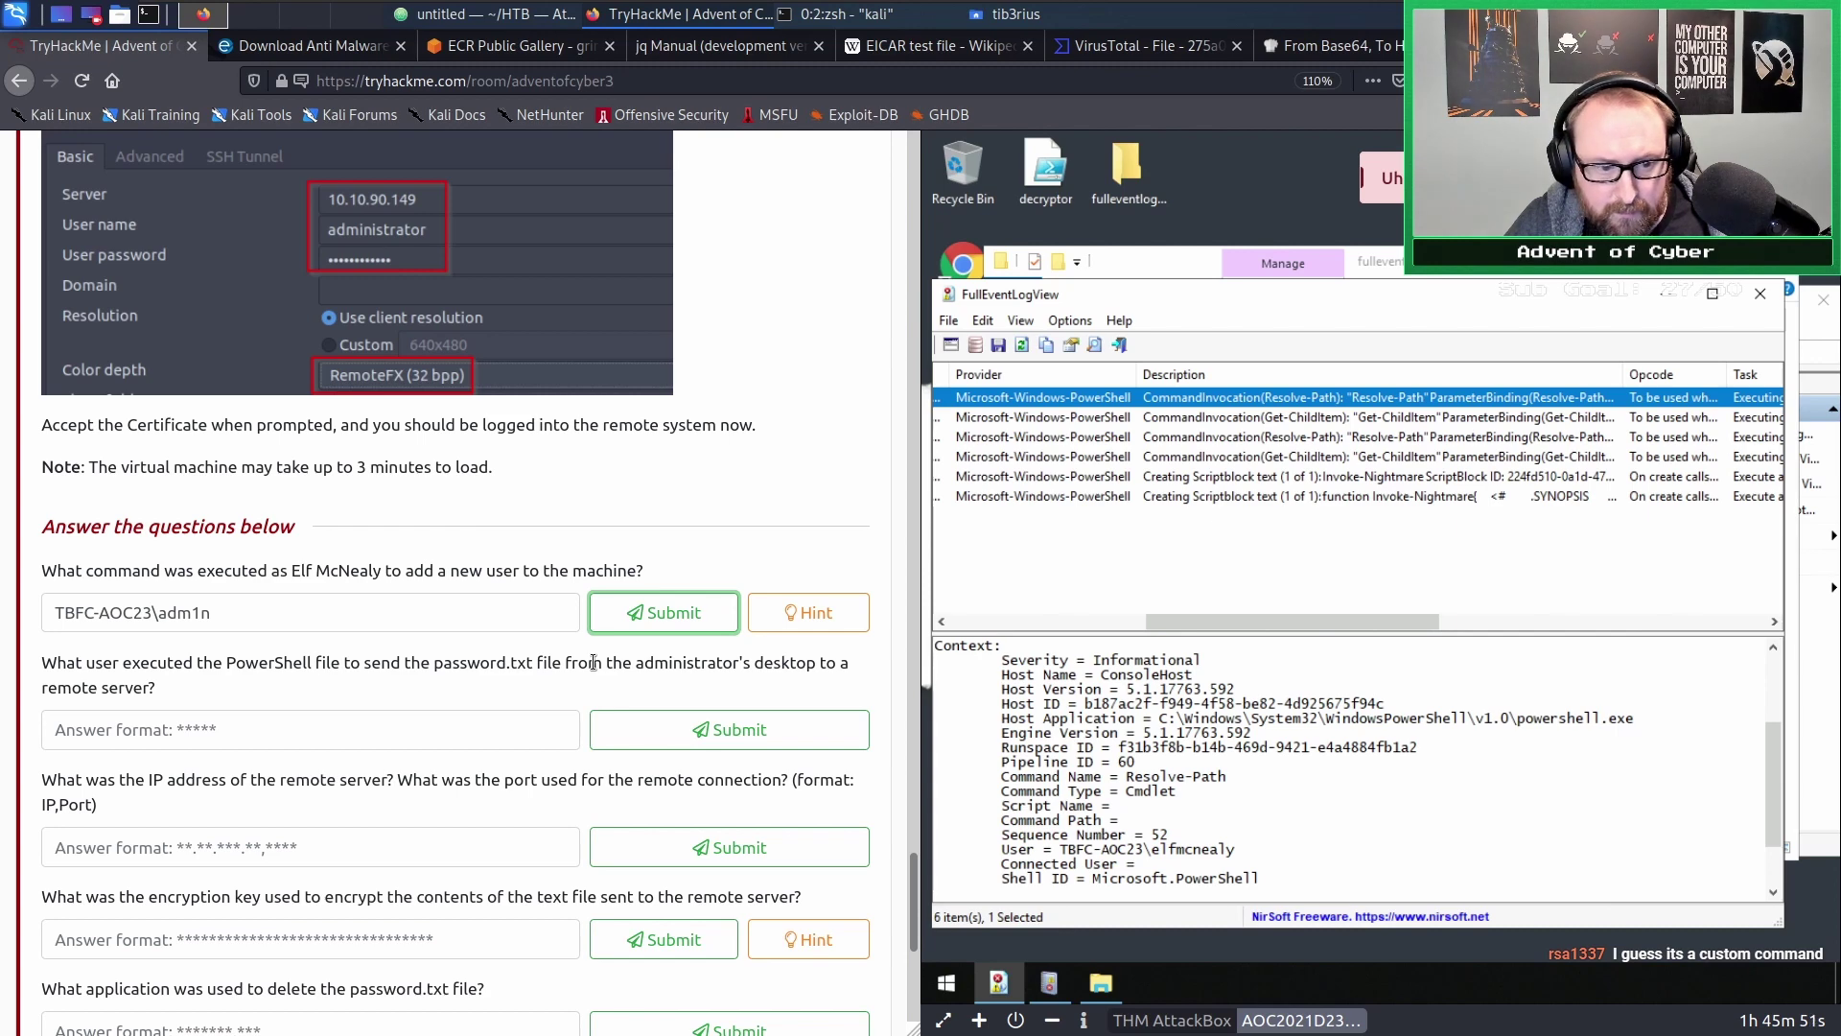
left_click(1265, 808)
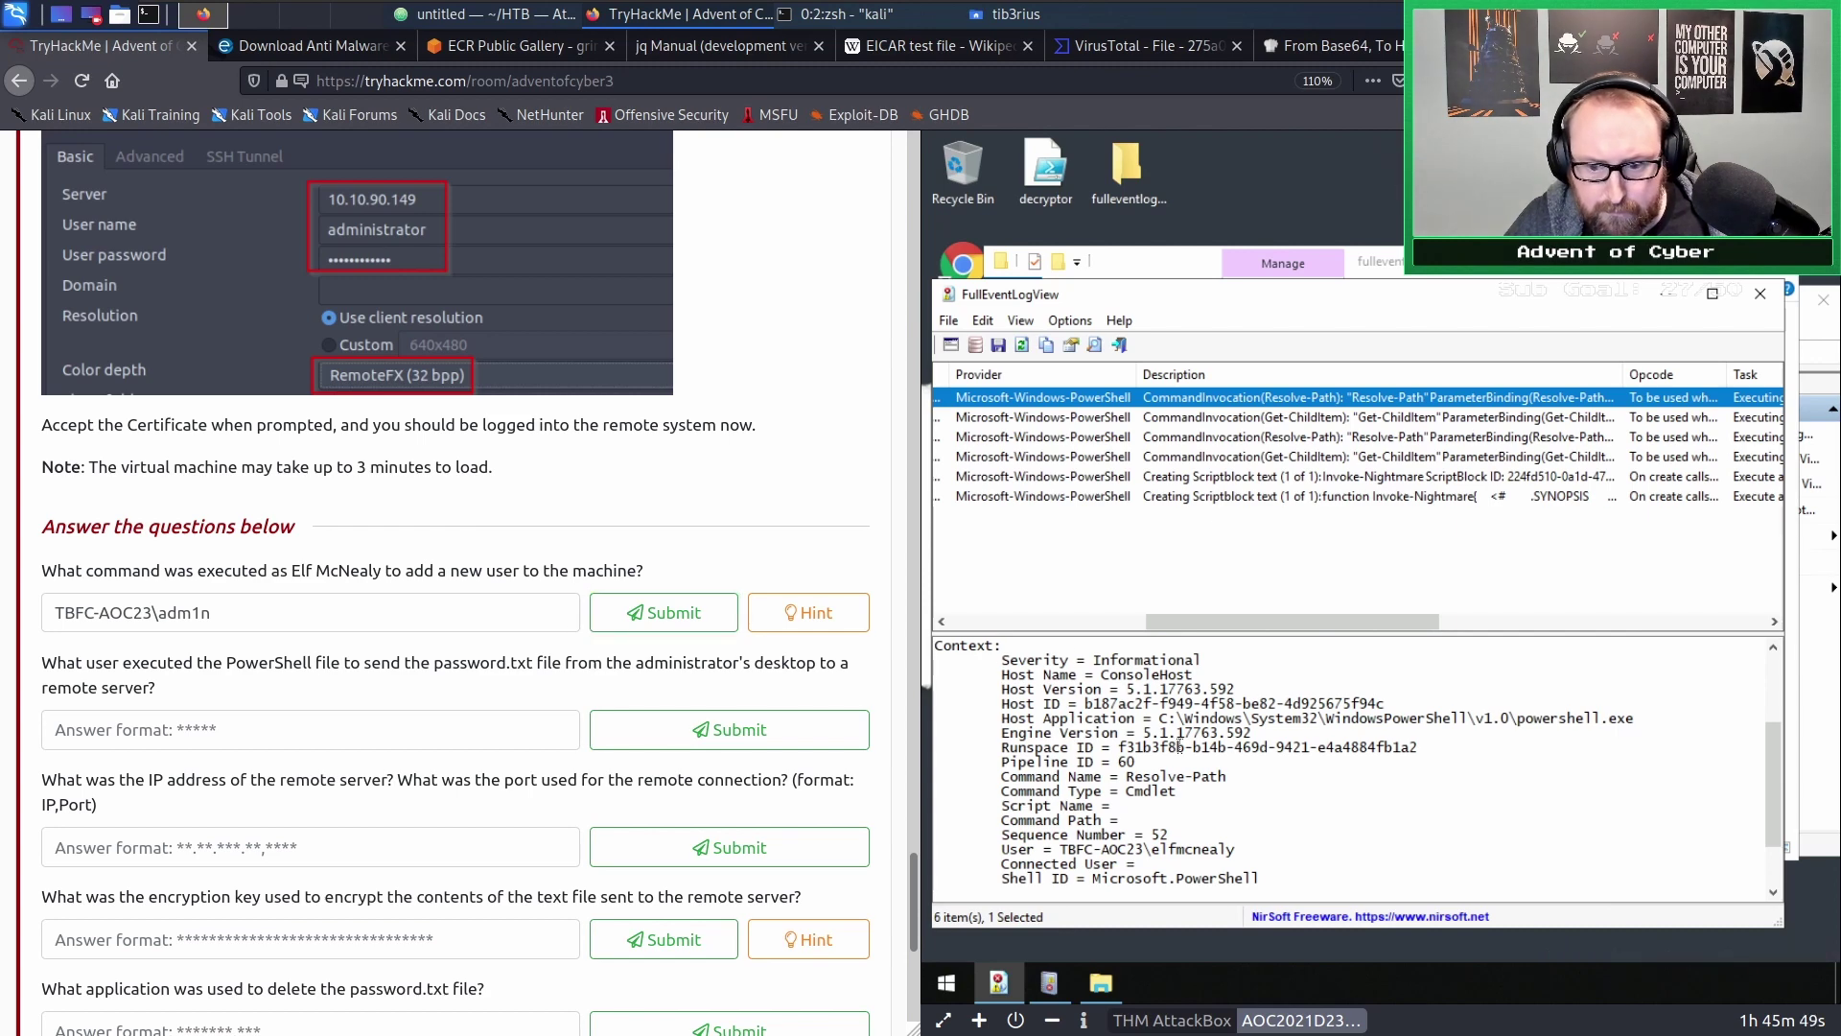
key("Down")
key("Down")
key("Down")
key("Down")
key("Down")
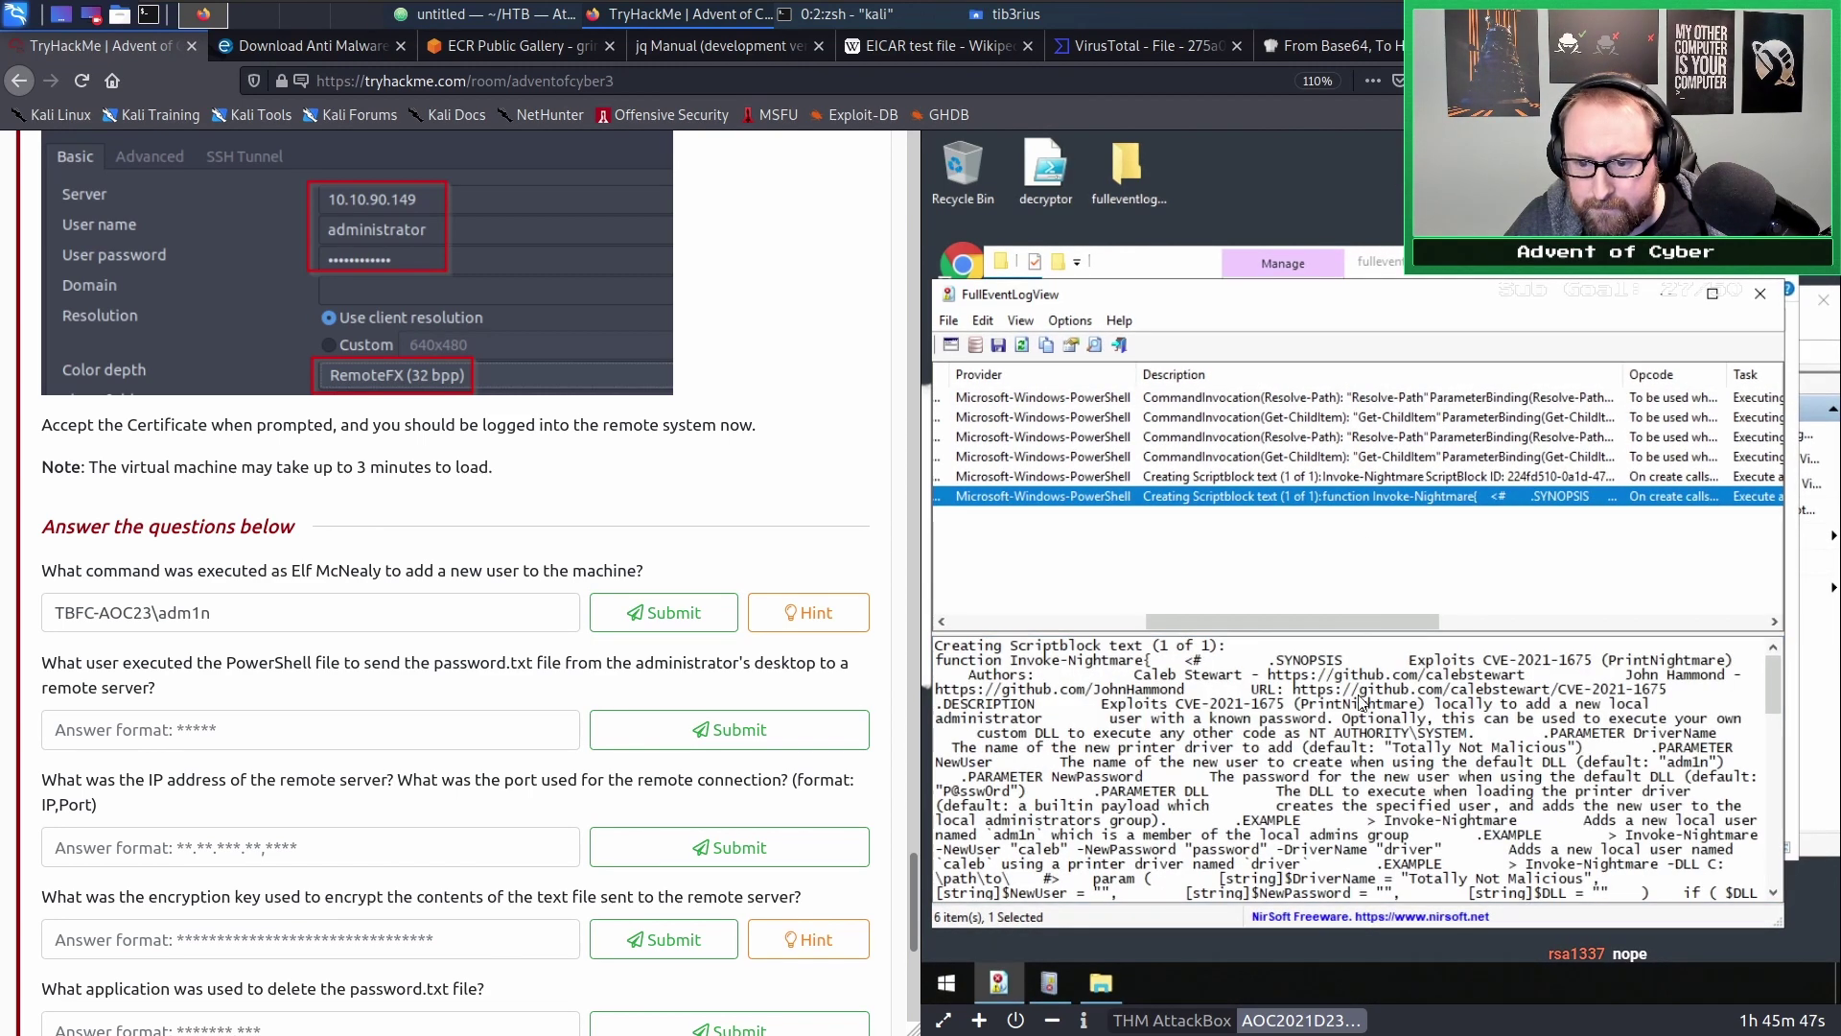
- Highlight adm1n and the NewUser parameter in the Invoke-Nightmare script
double_click(1014, 835)
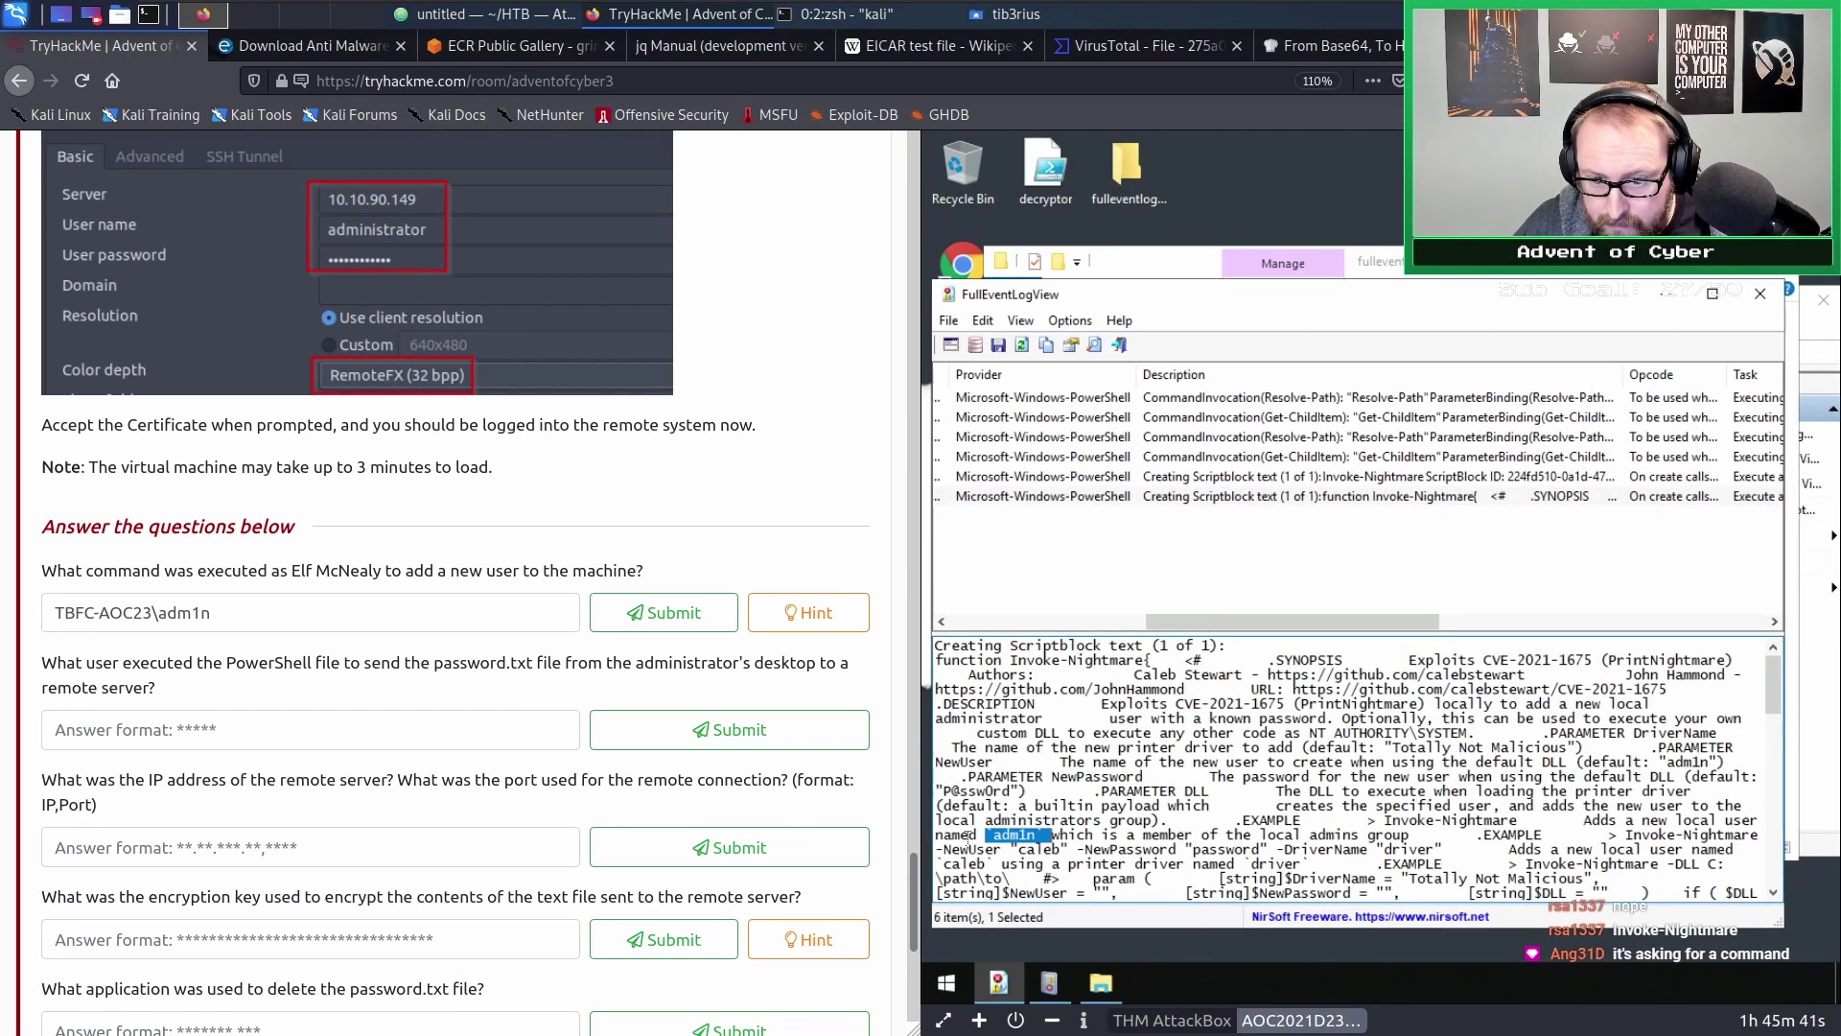
double_click(972, 848)
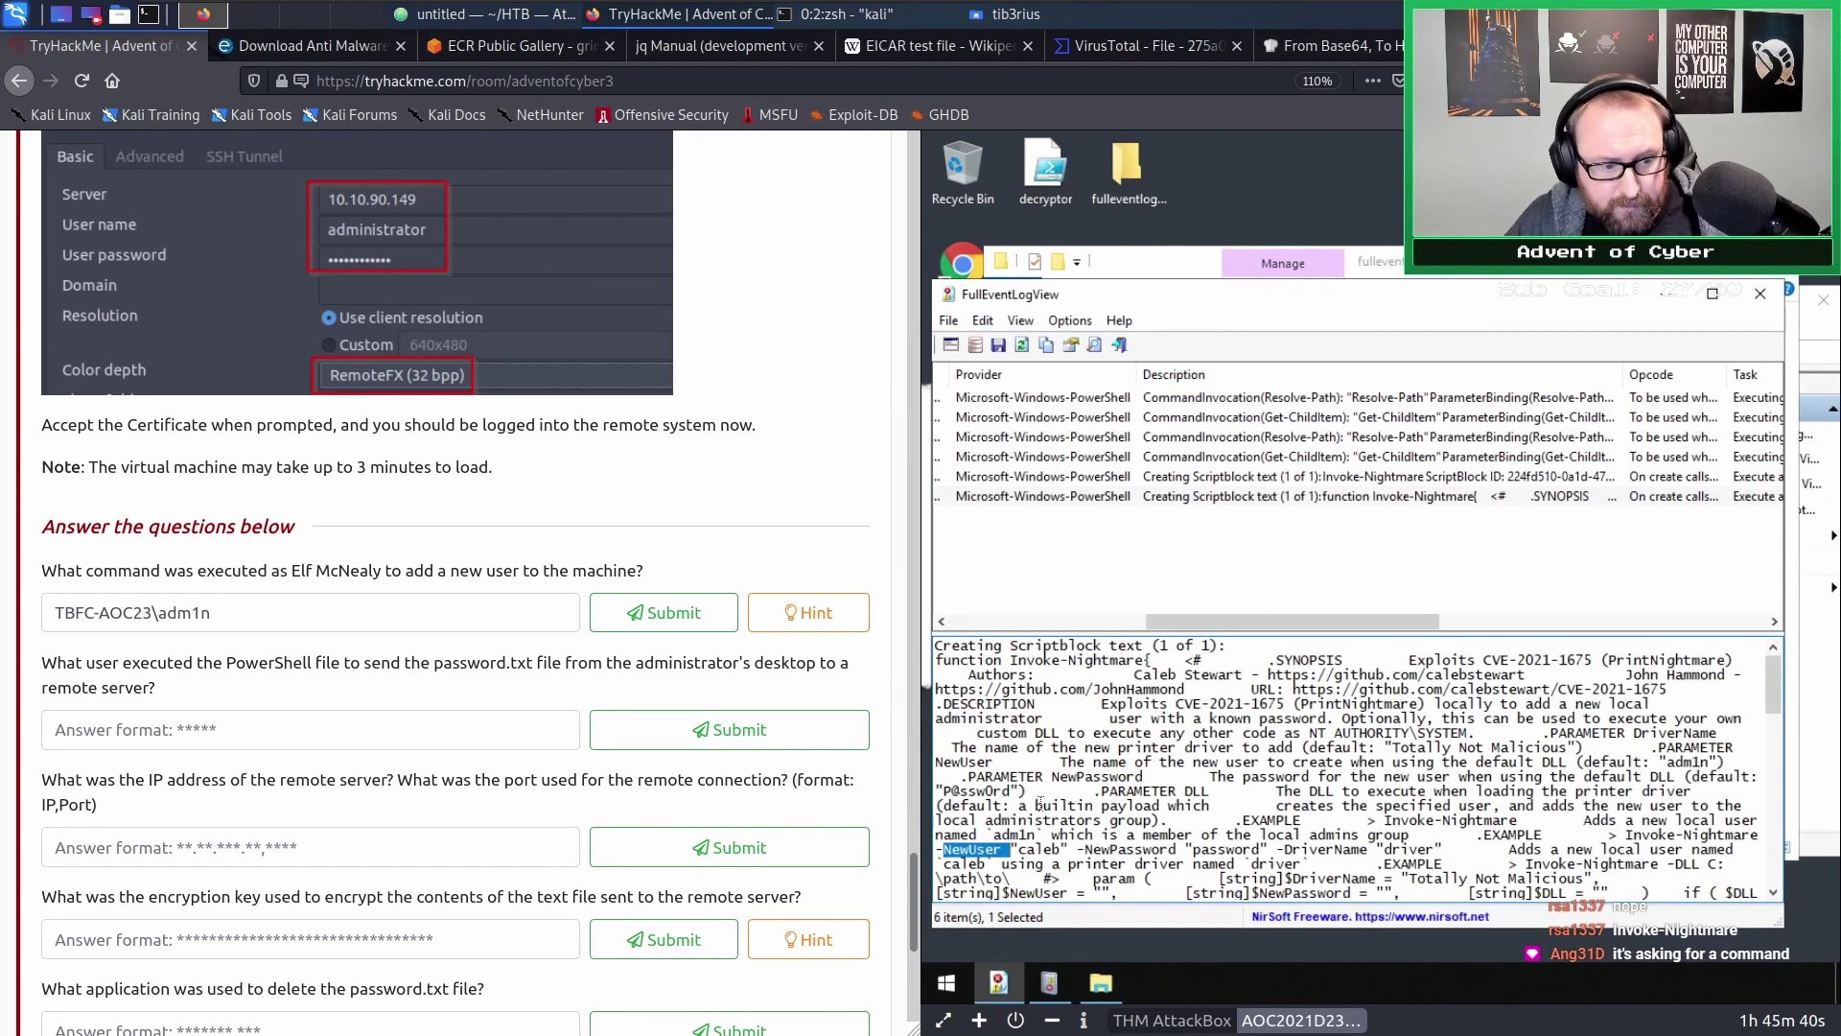
left_click(950, 345)
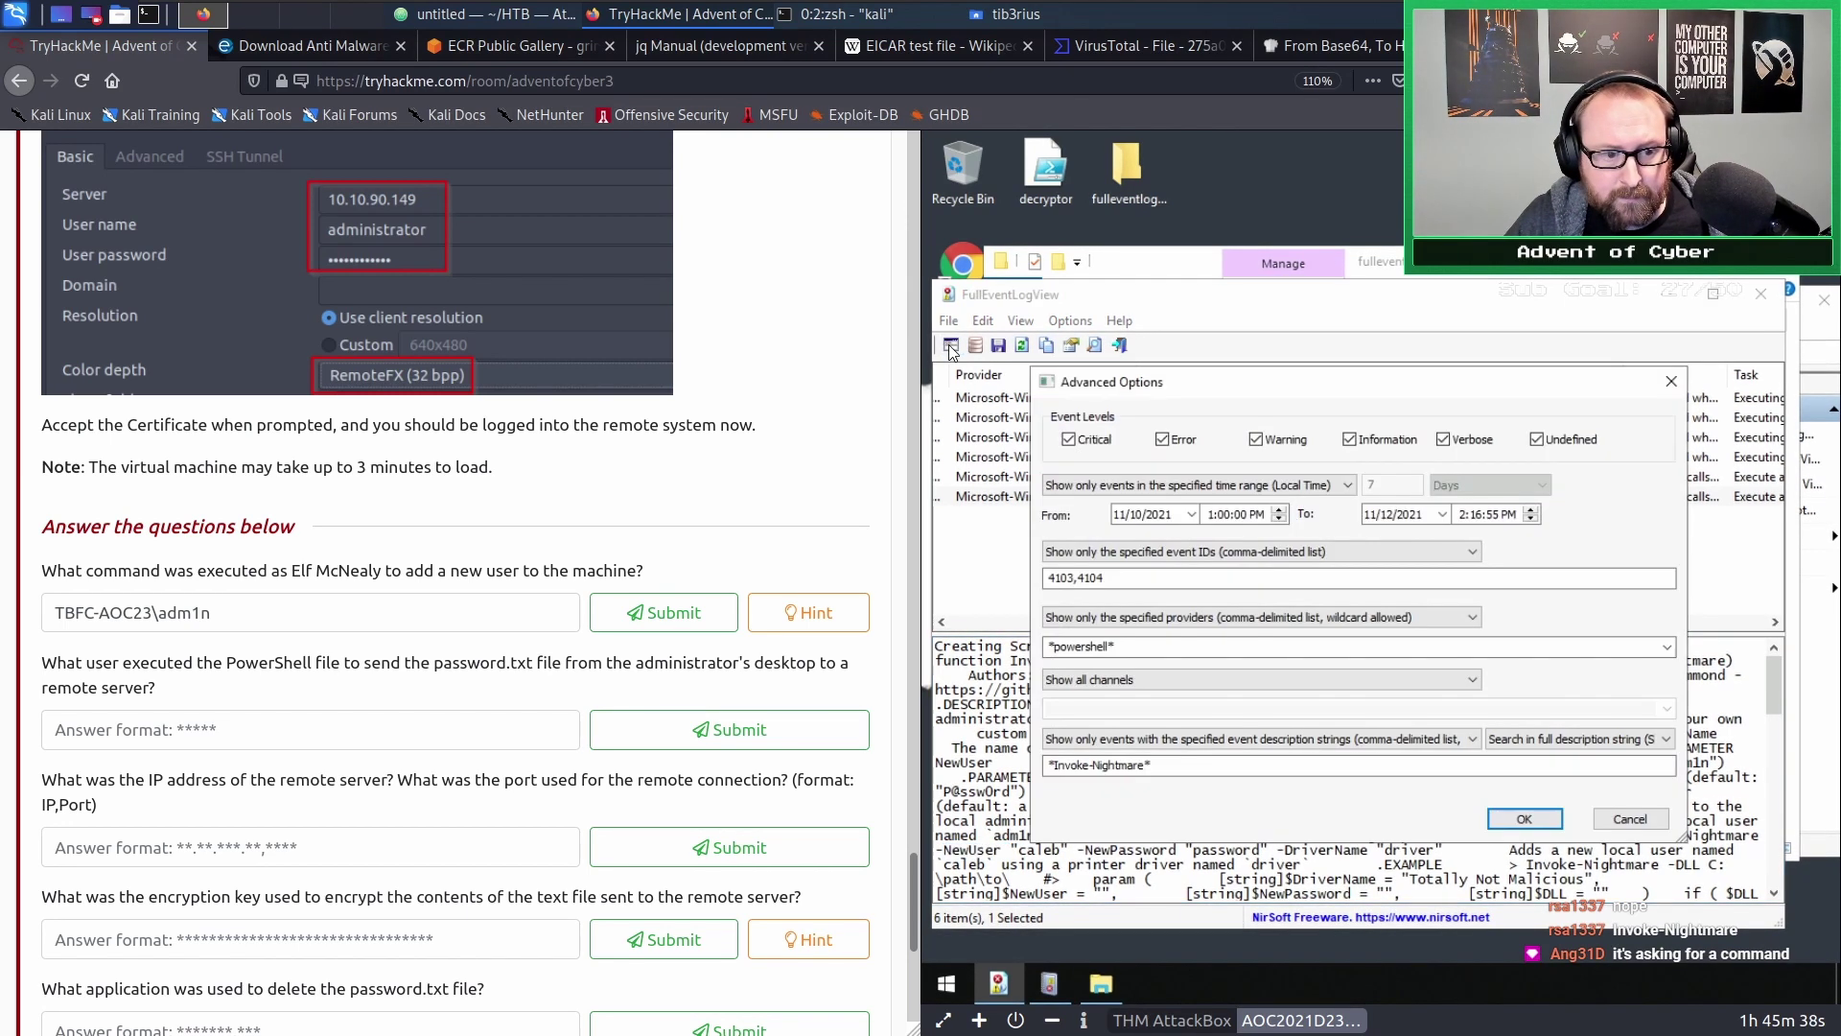
- Replace the first answer with Invoke-Nightmare and submit it
left_click(231, 612)
key("ctrl+a")
type("Inv")
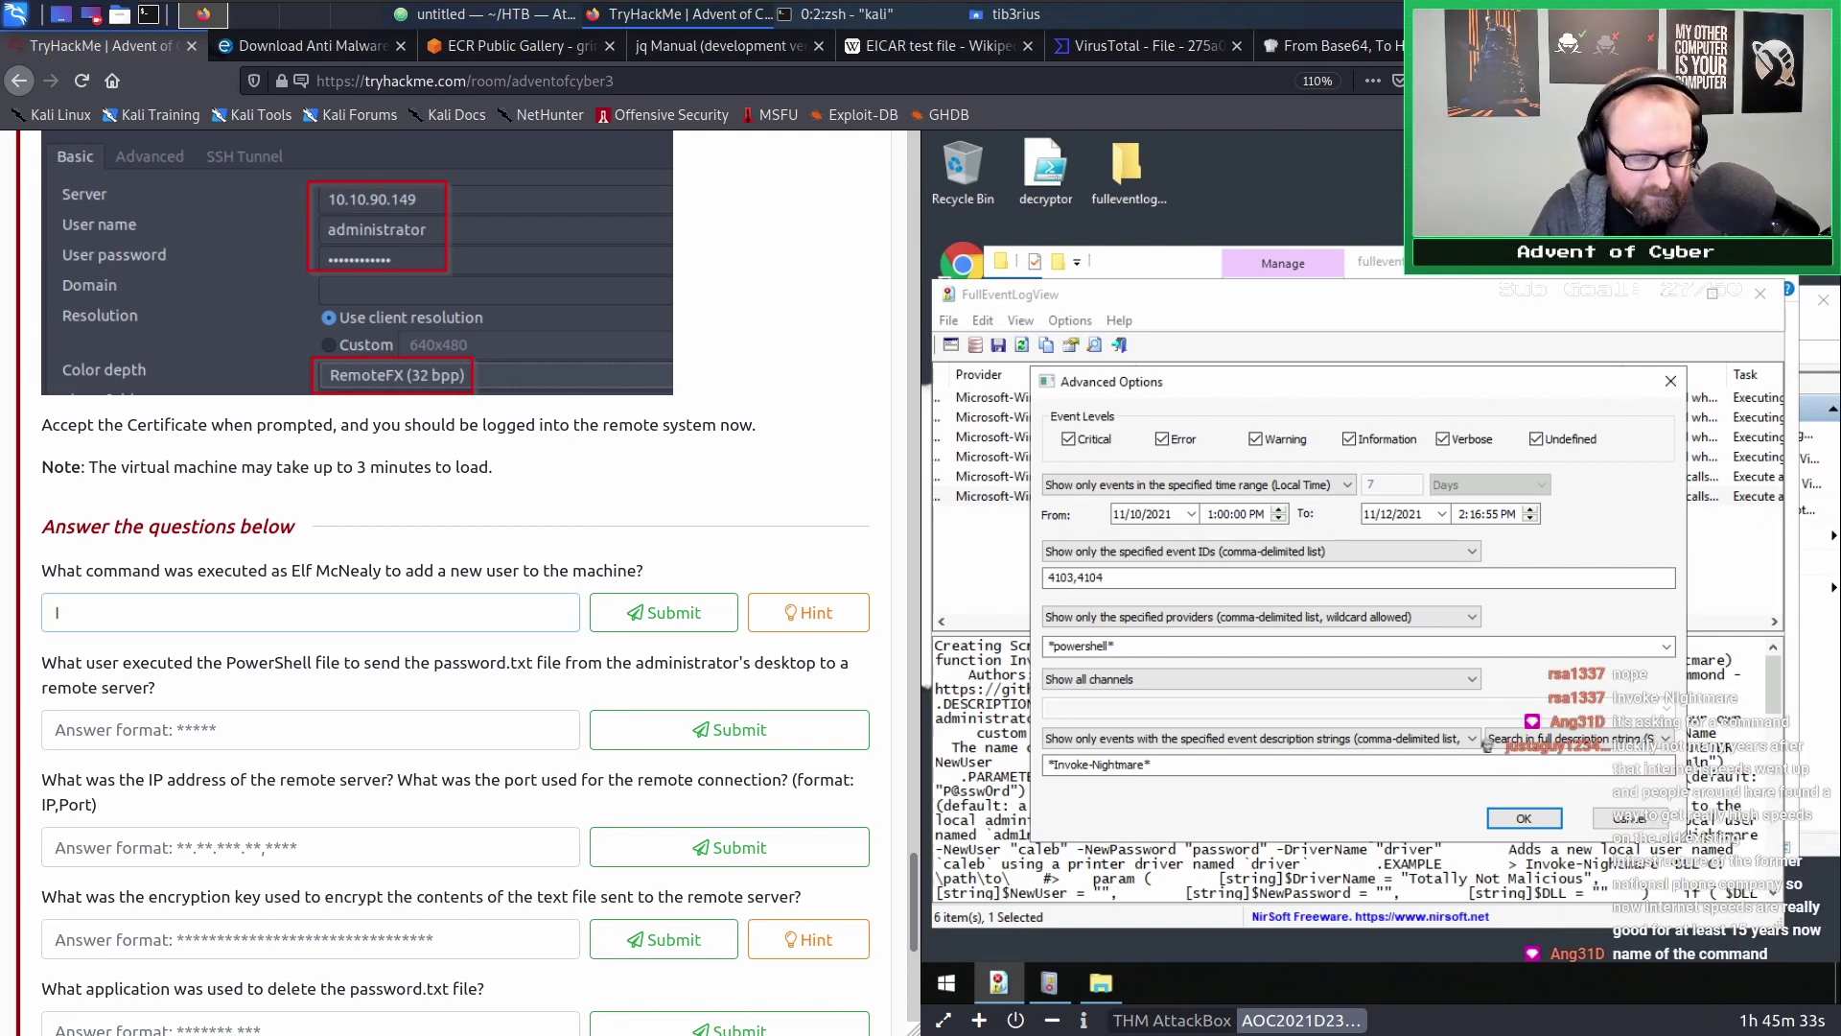
left_click(197, 621)
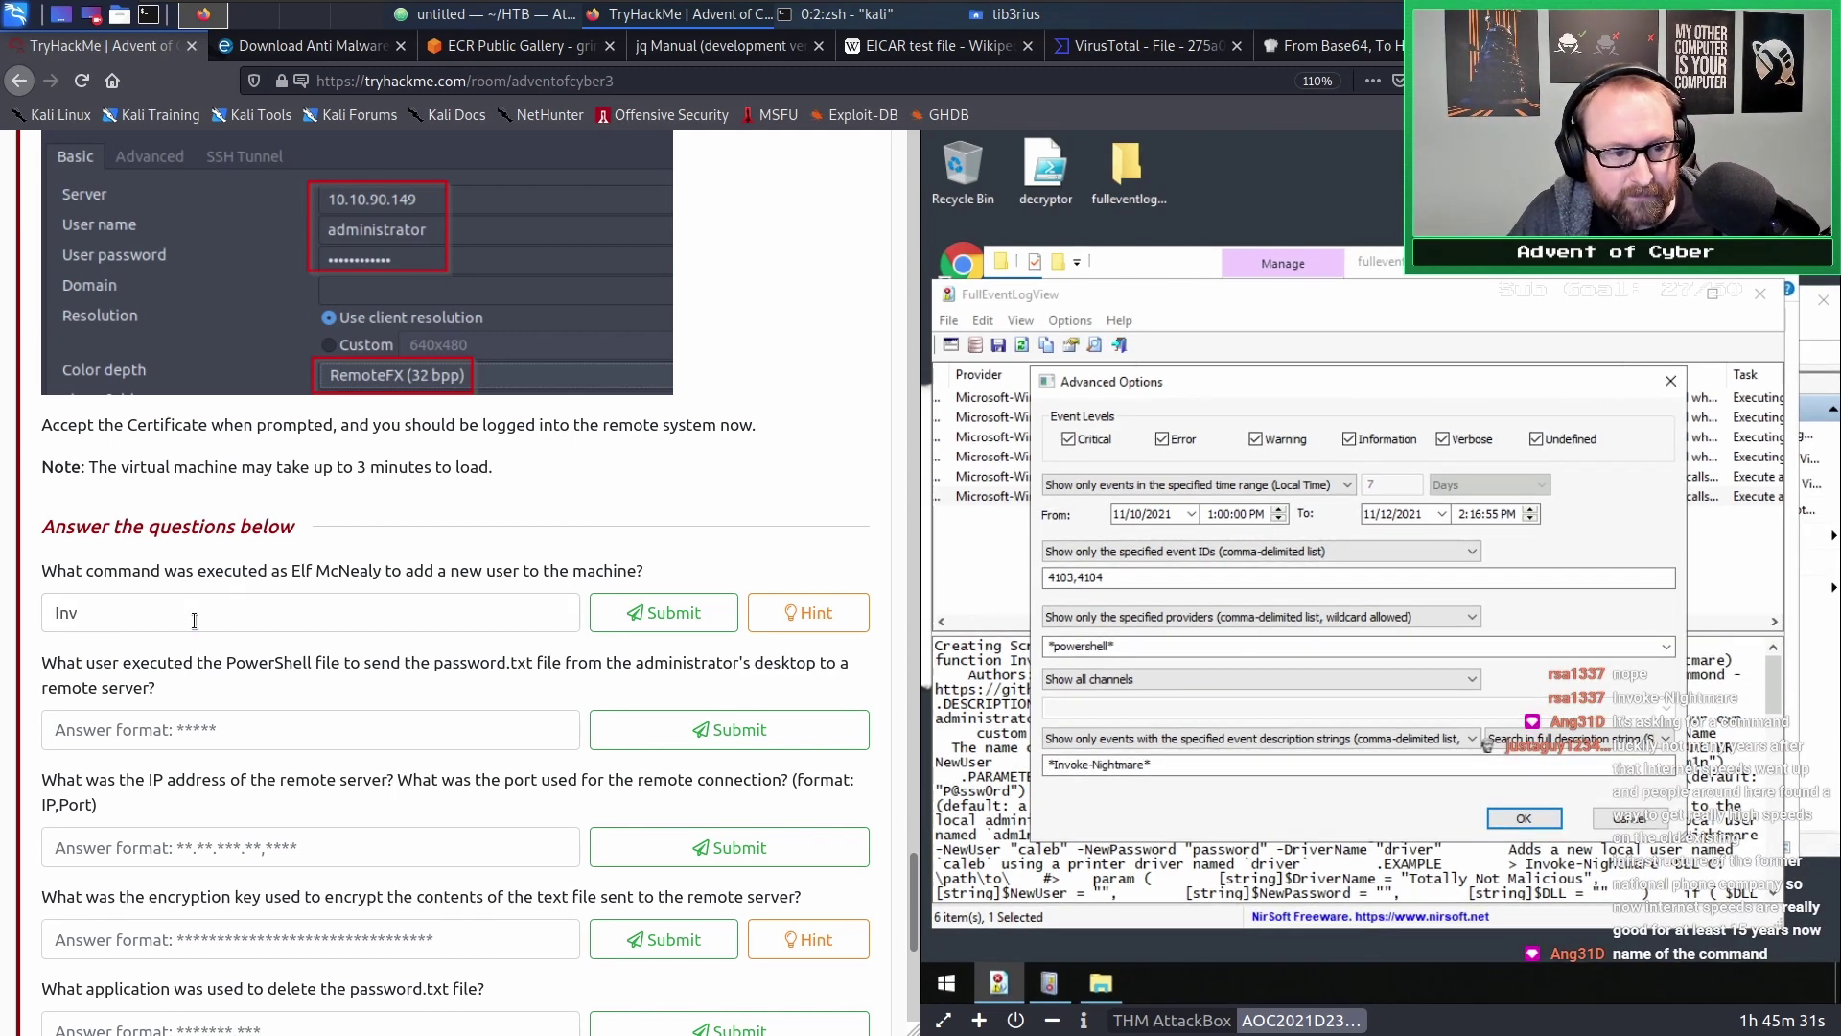
type("oke")
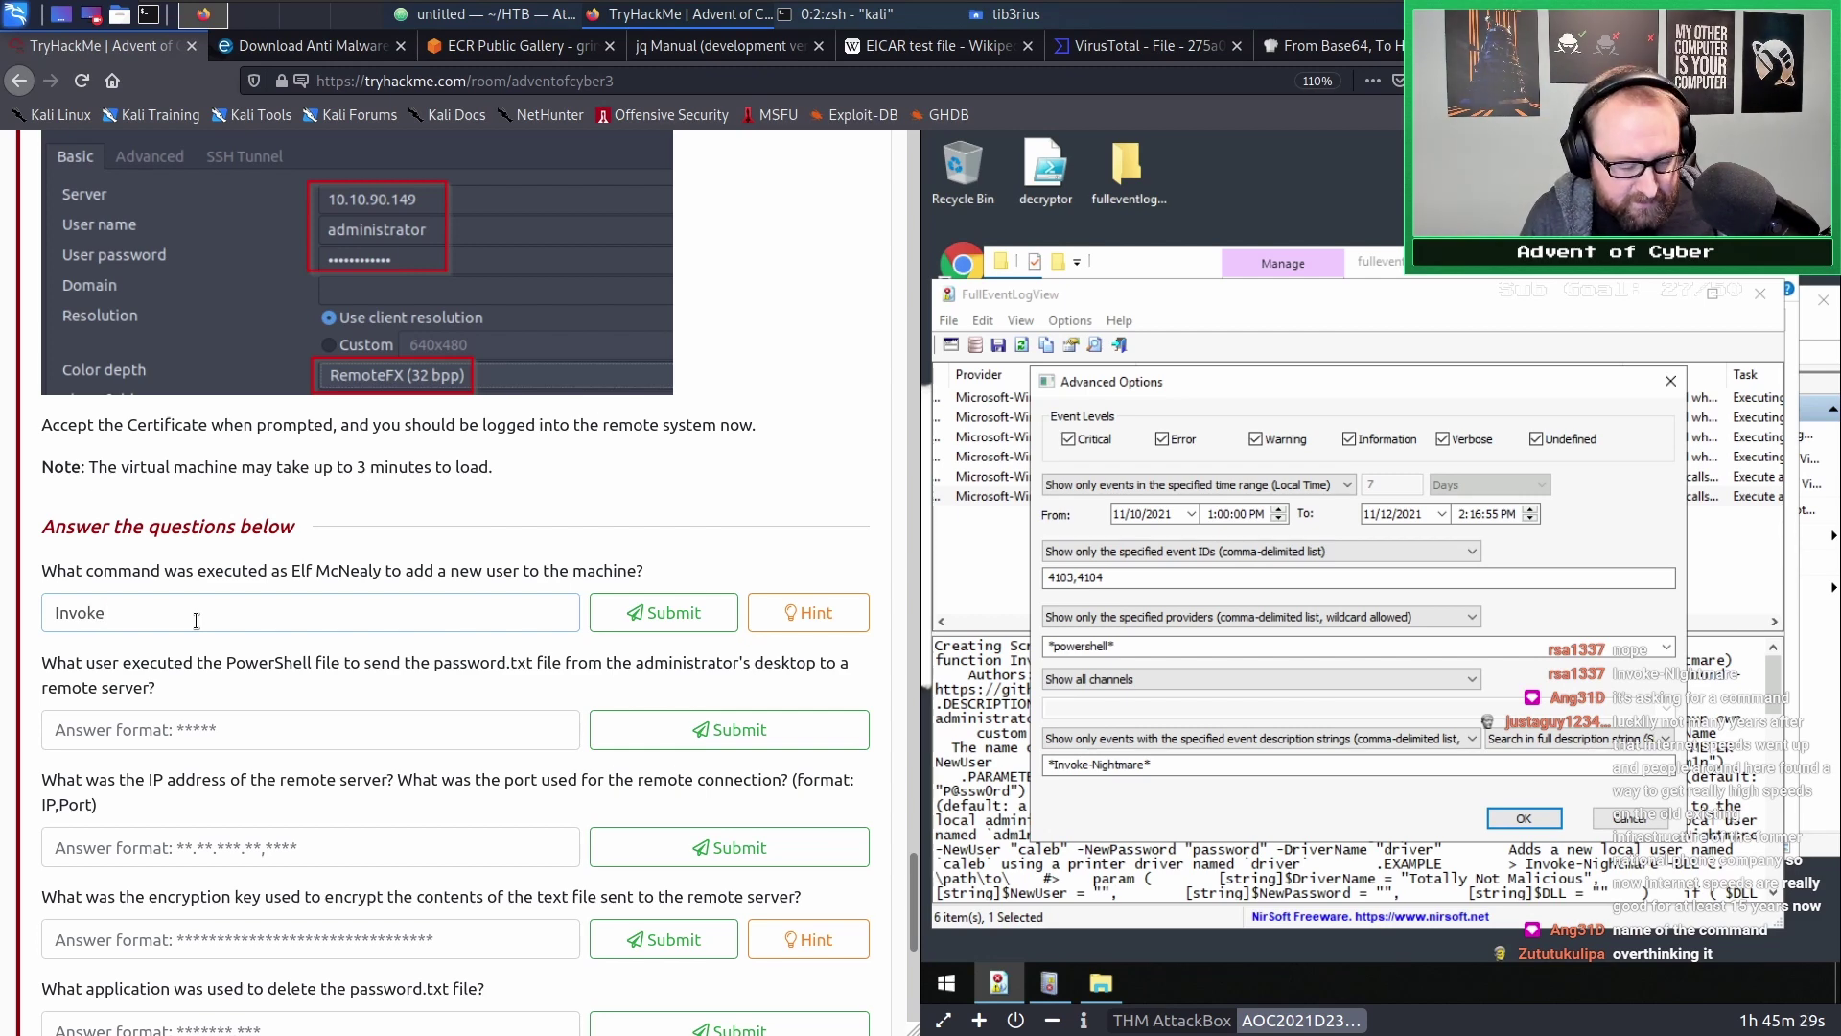
type("-Nightma")
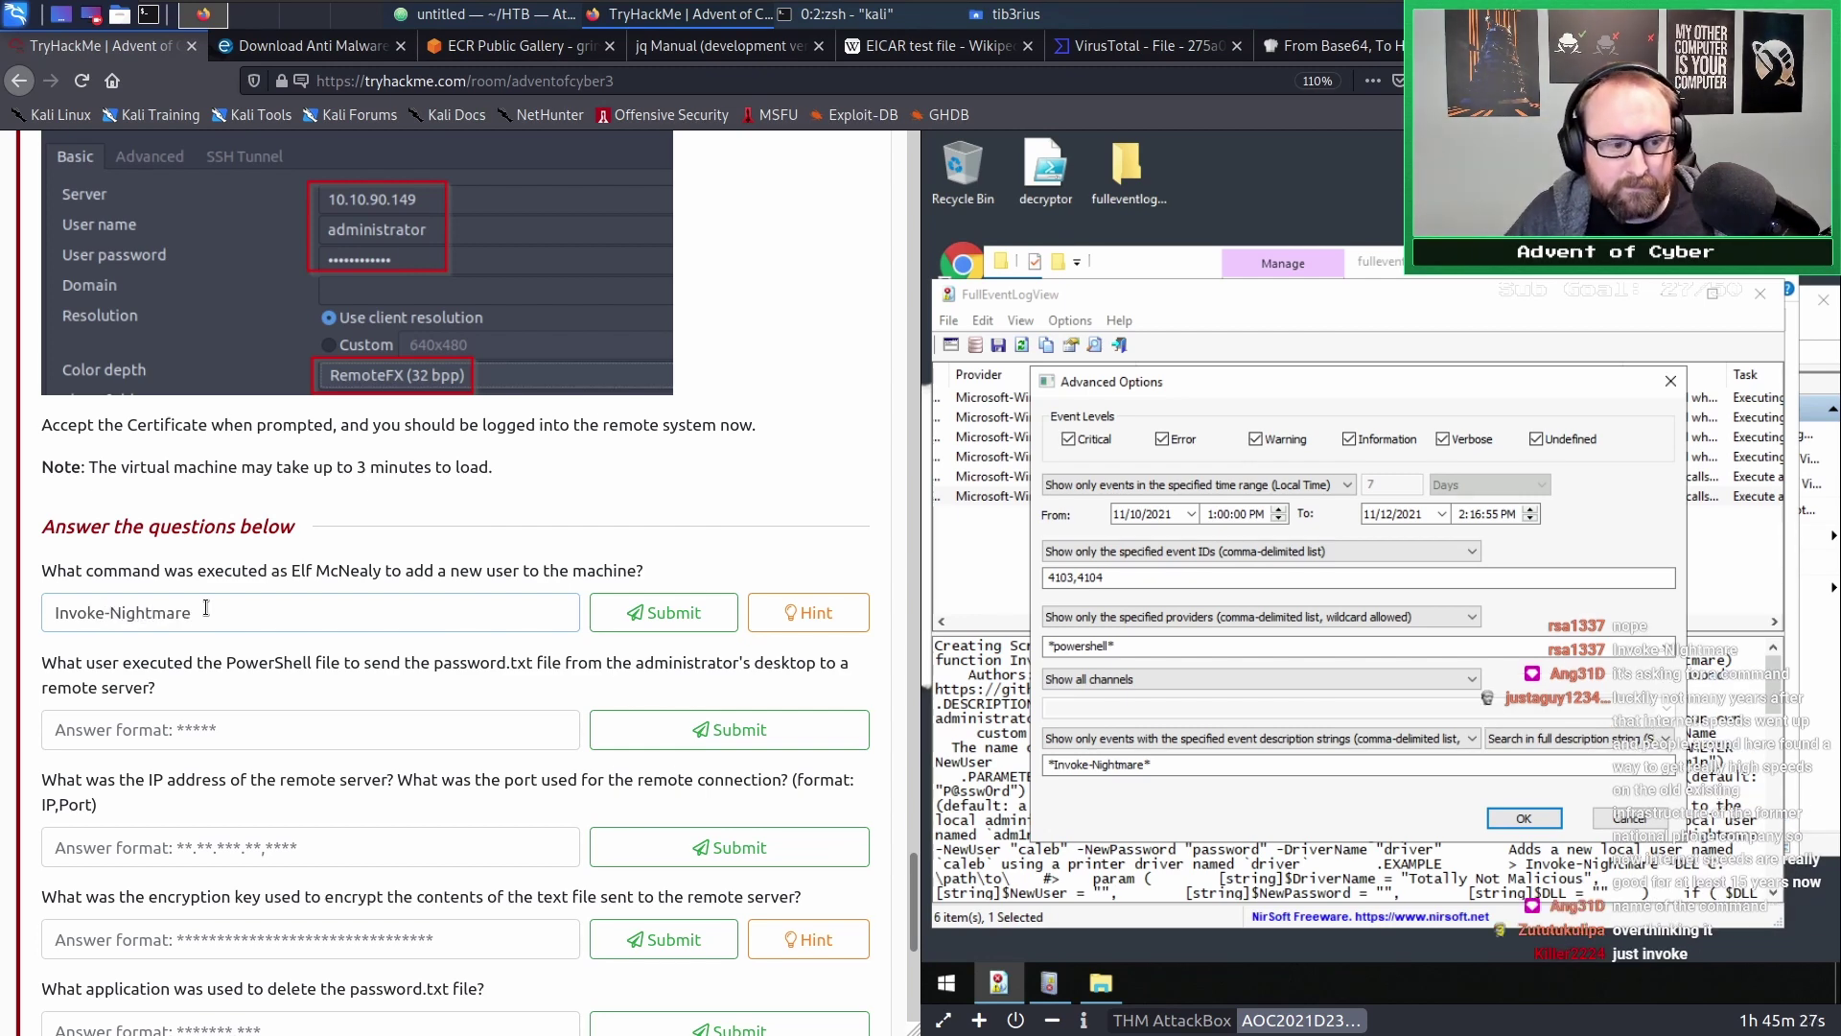
type("re")
key("Return")
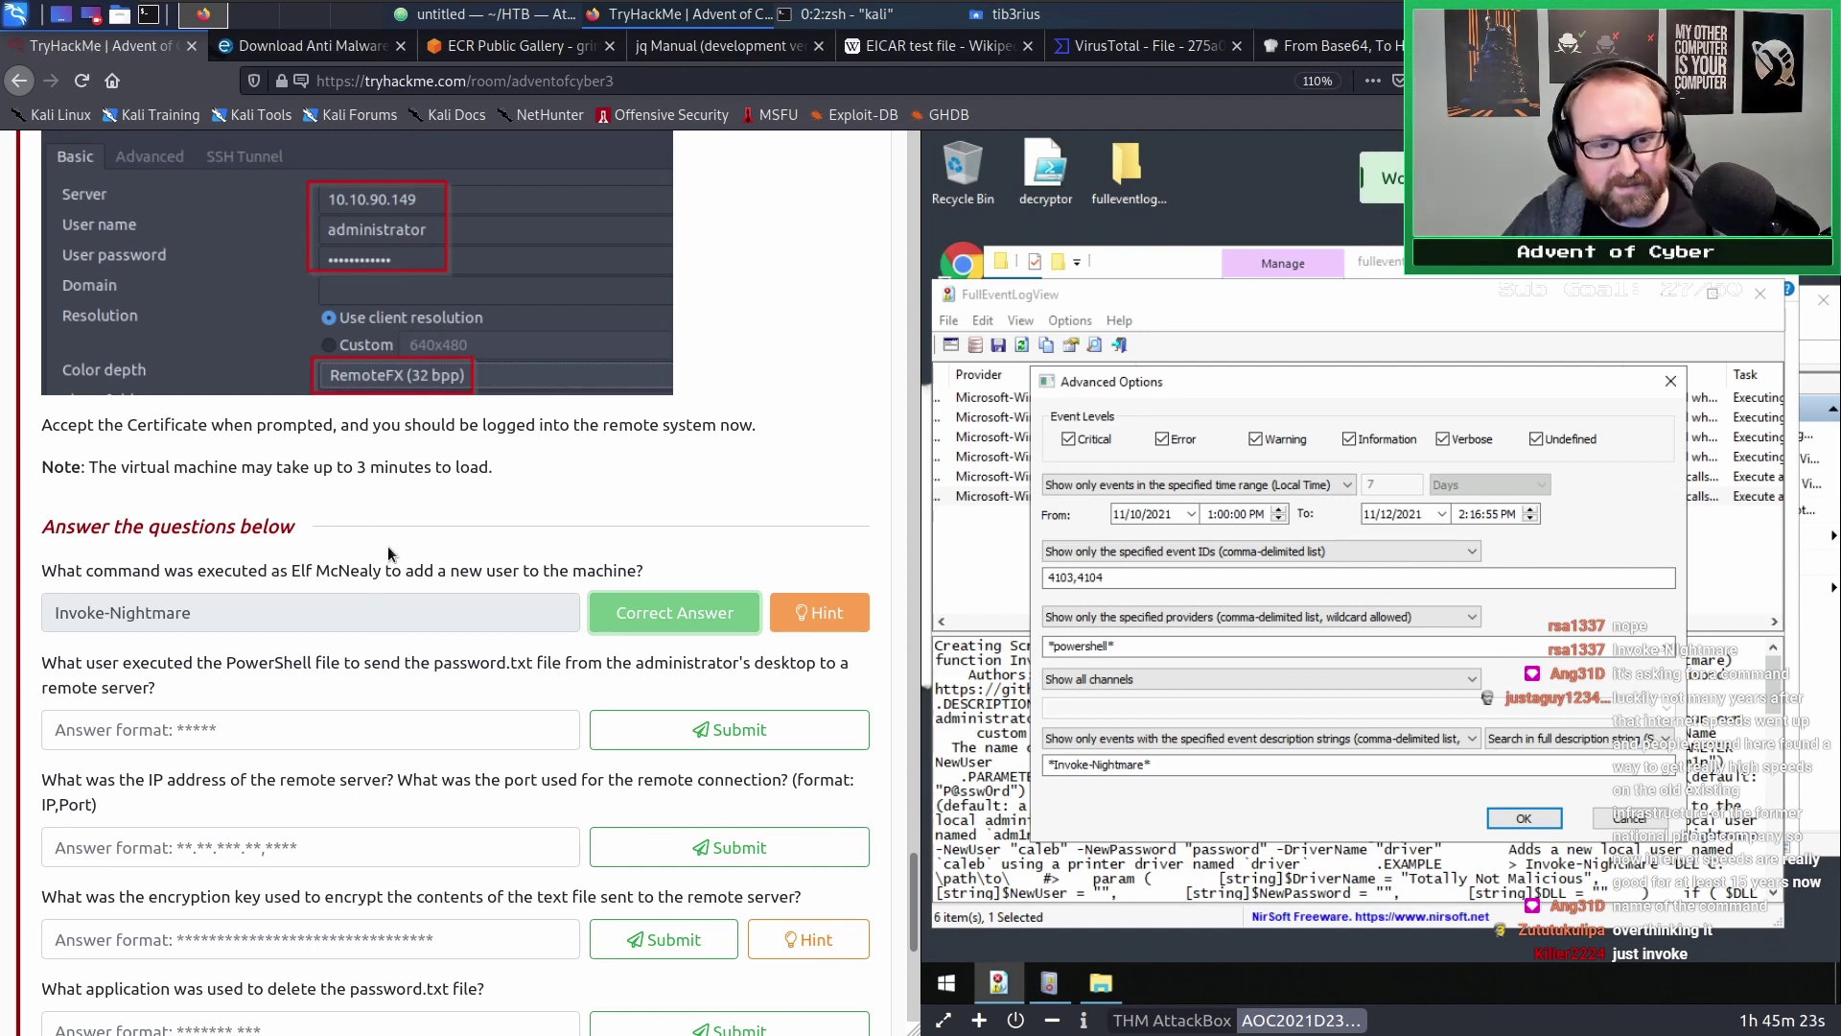
- Read the second question, then change the description filter to *password.* and apply it
triple_click(93, 672)
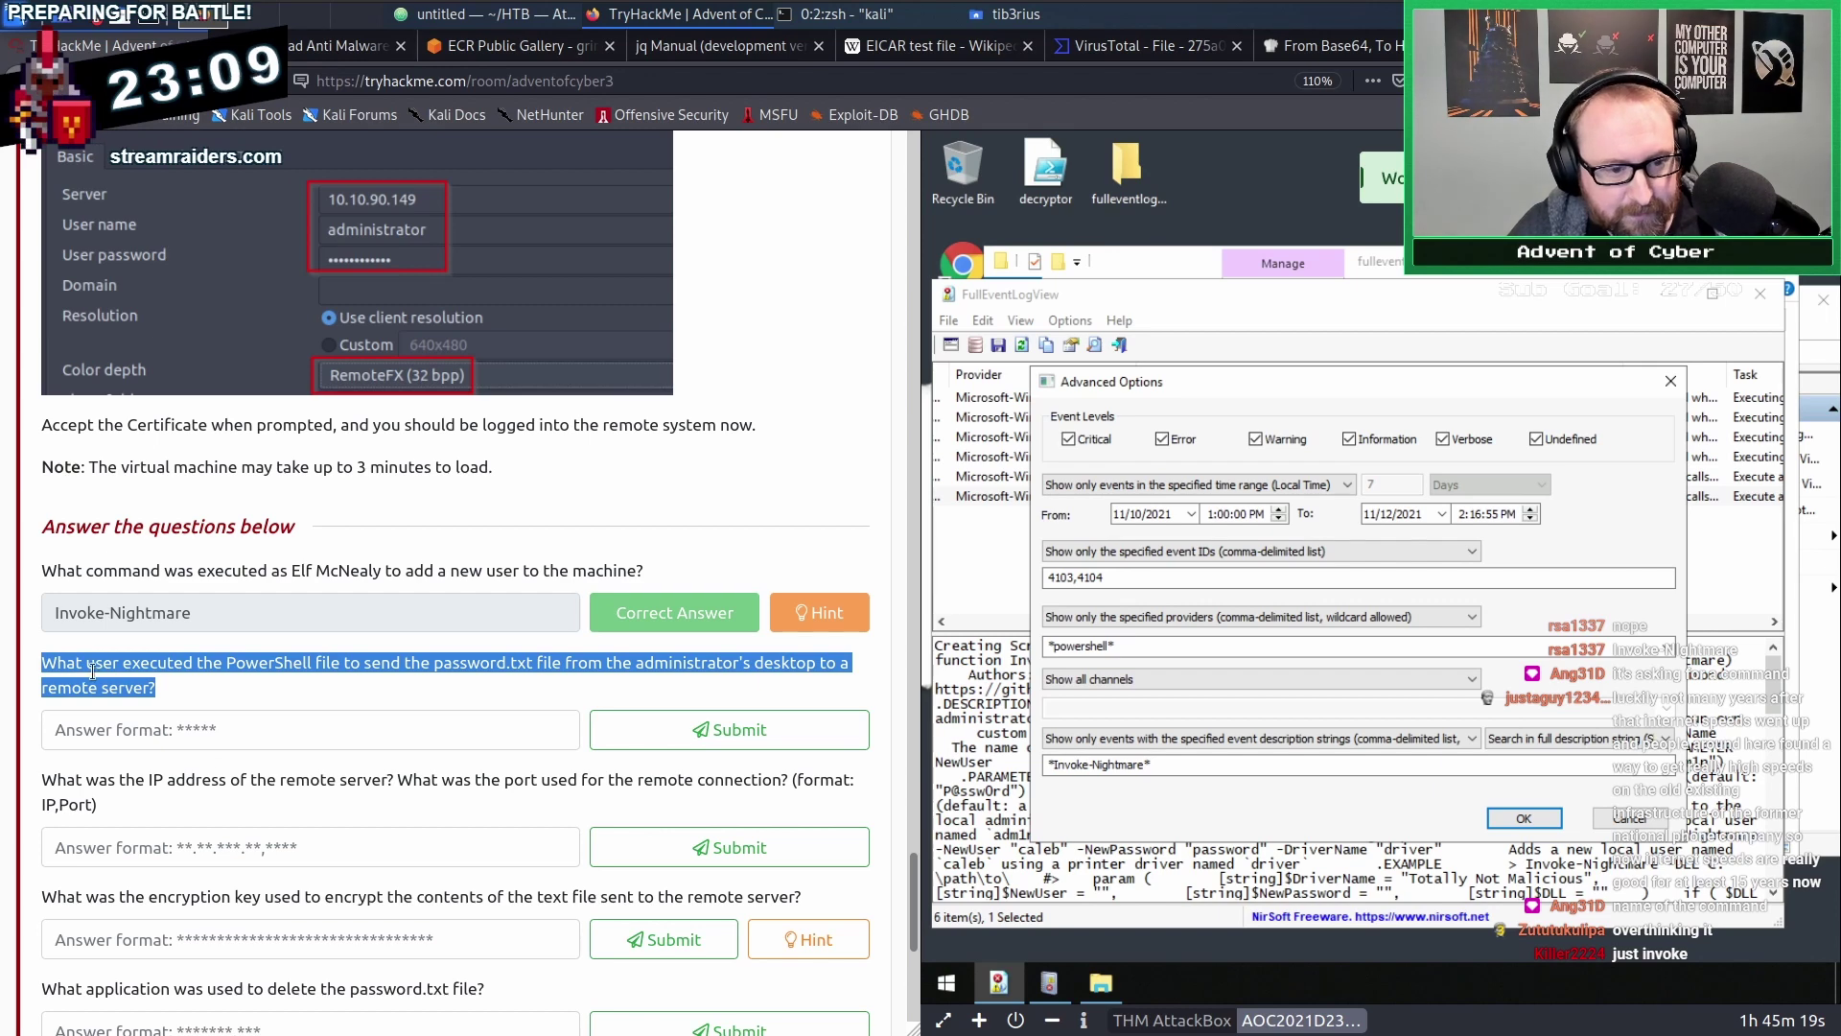
left_click(333, 665)
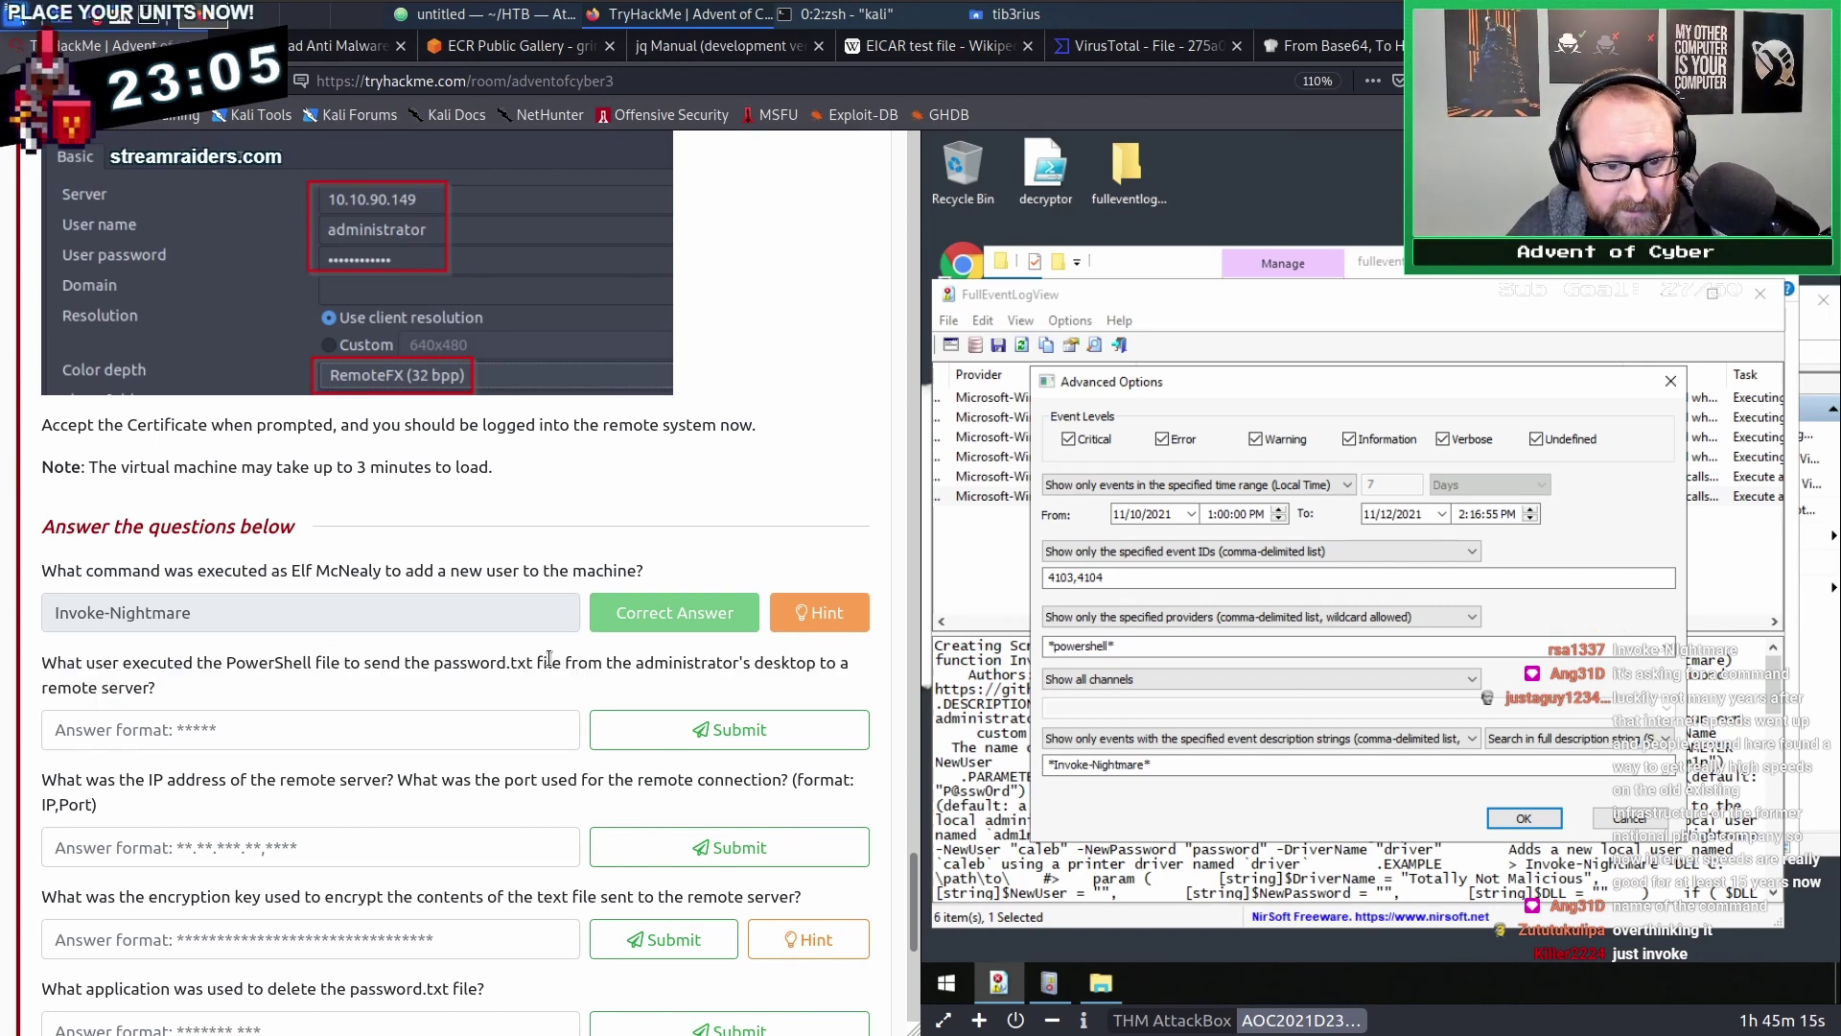
left_click(1062, 767)
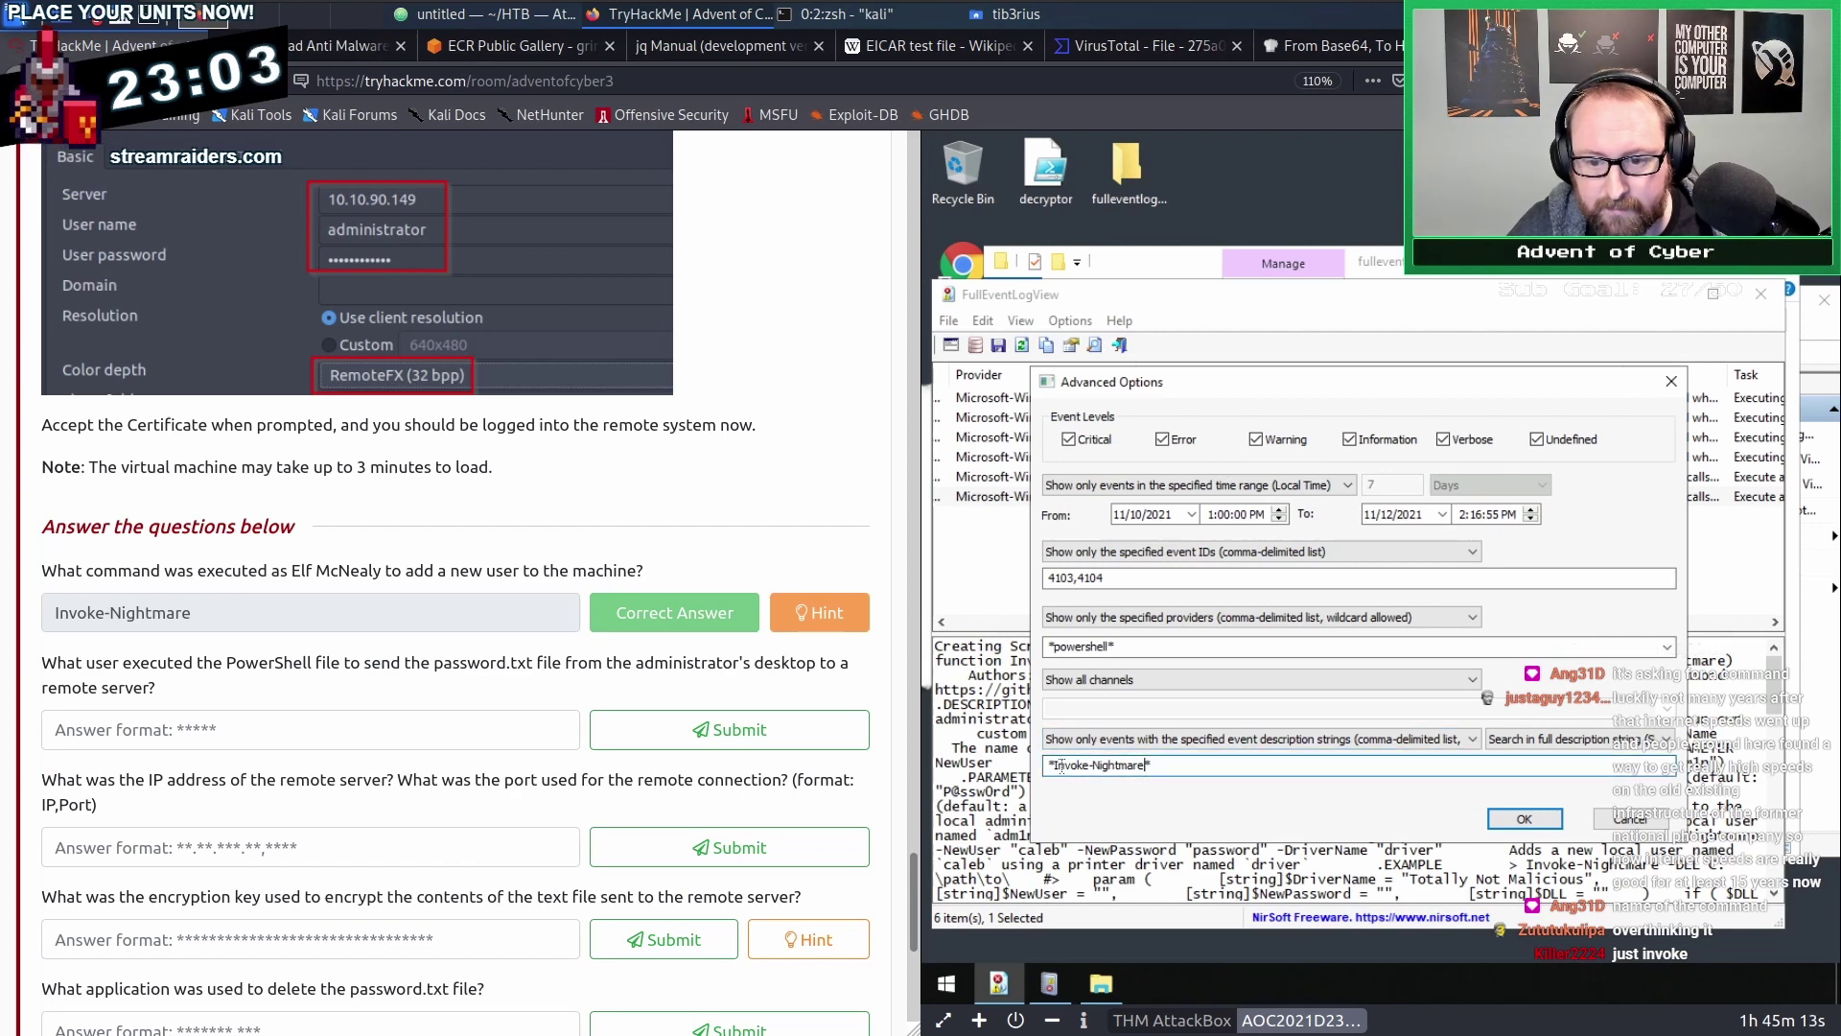
left_click_drag(1056, 768, 1147, 767)
type("pas")
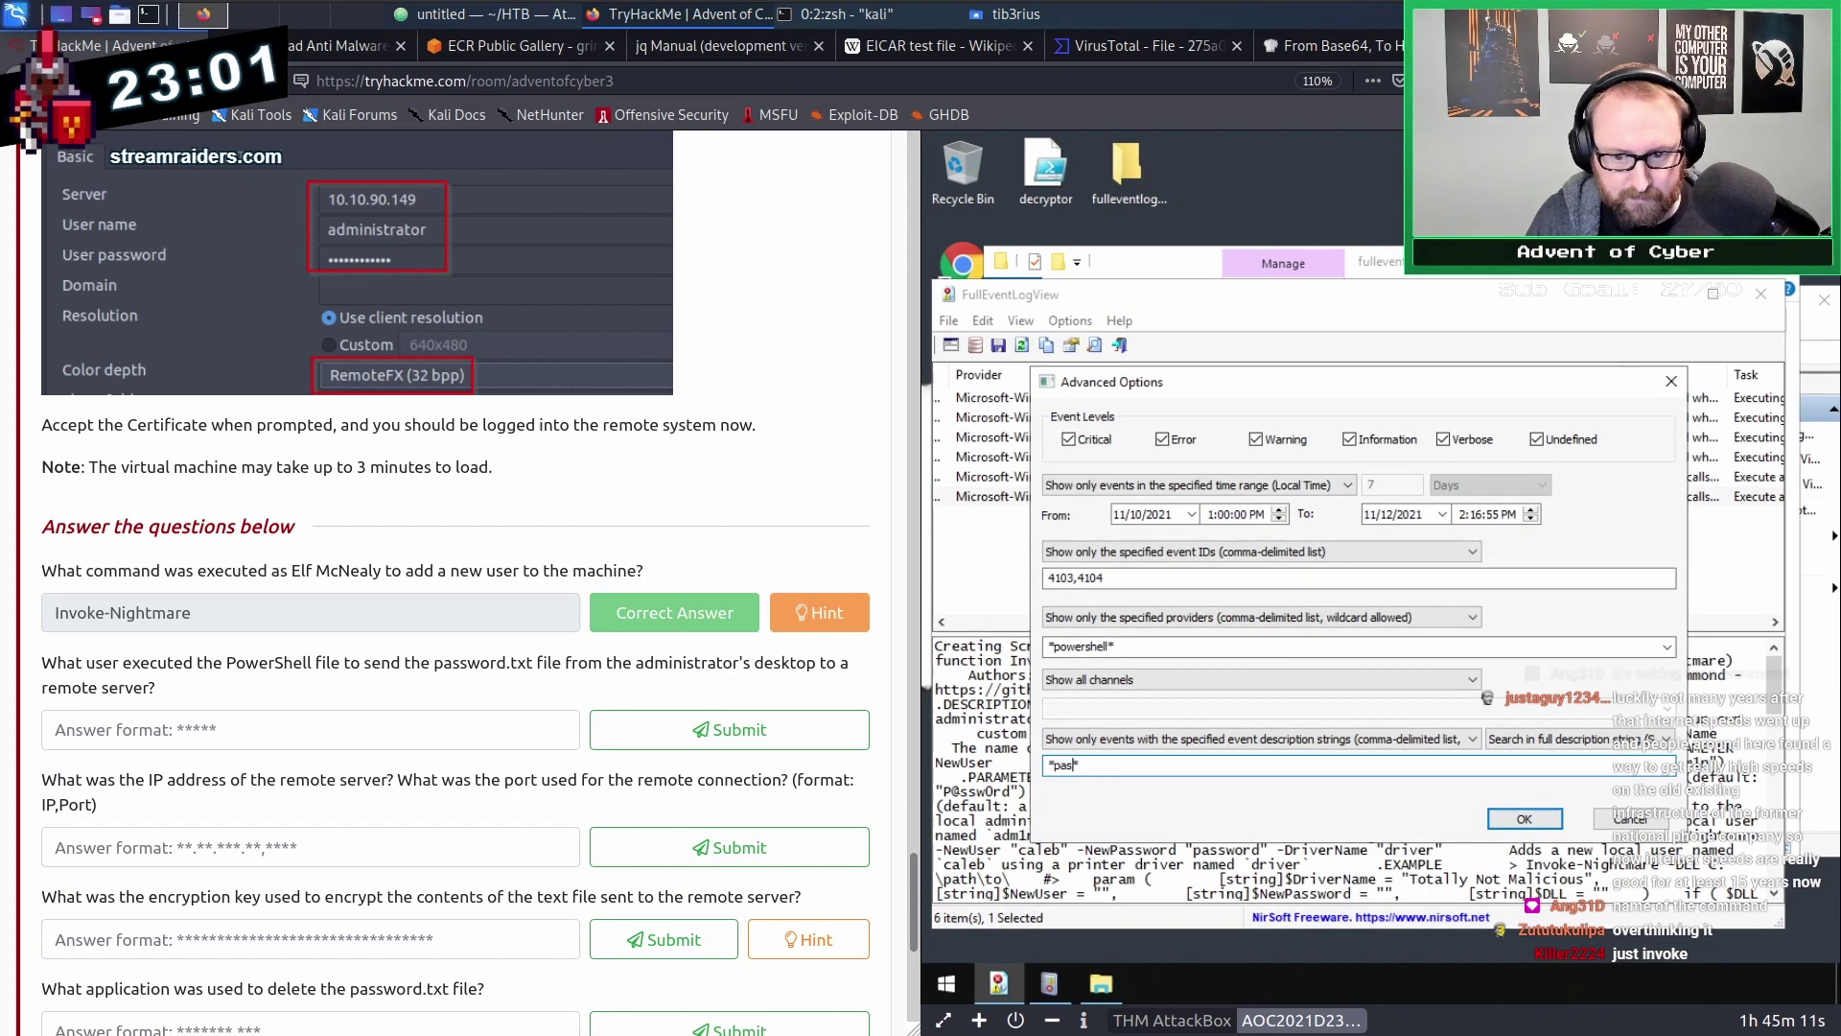
type("sword.txt")
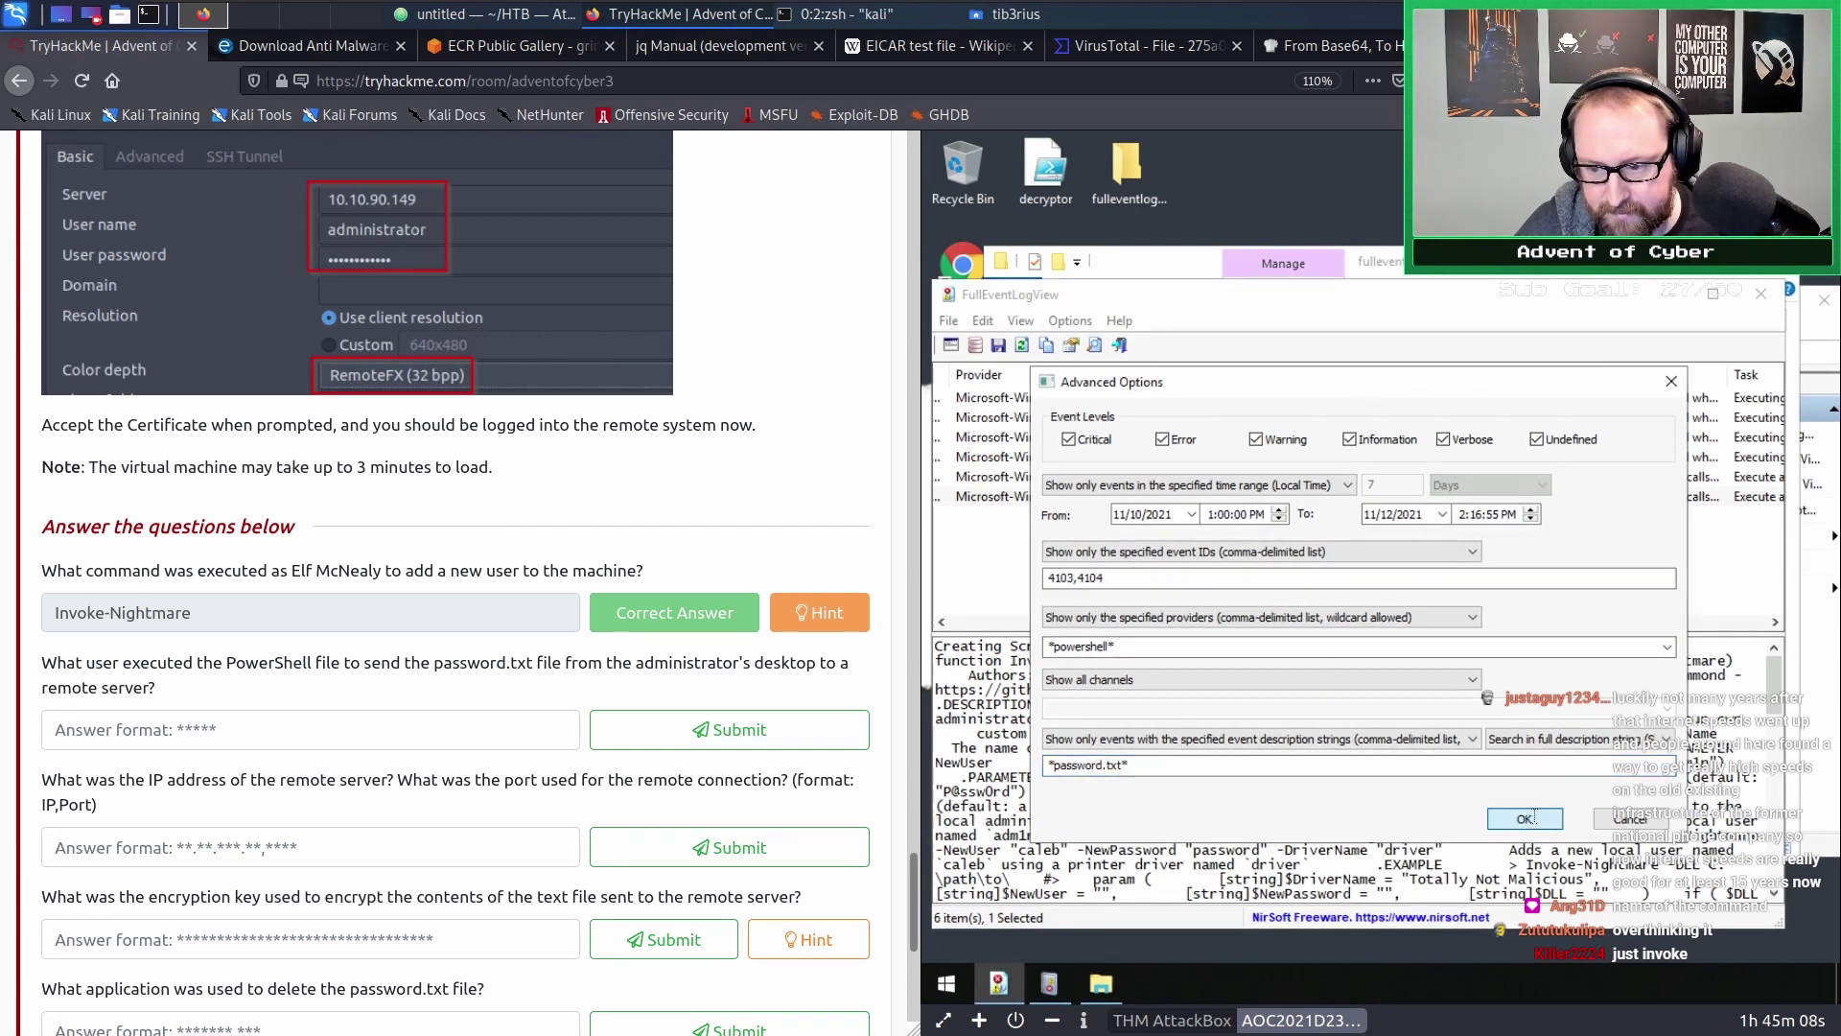
key("Return")
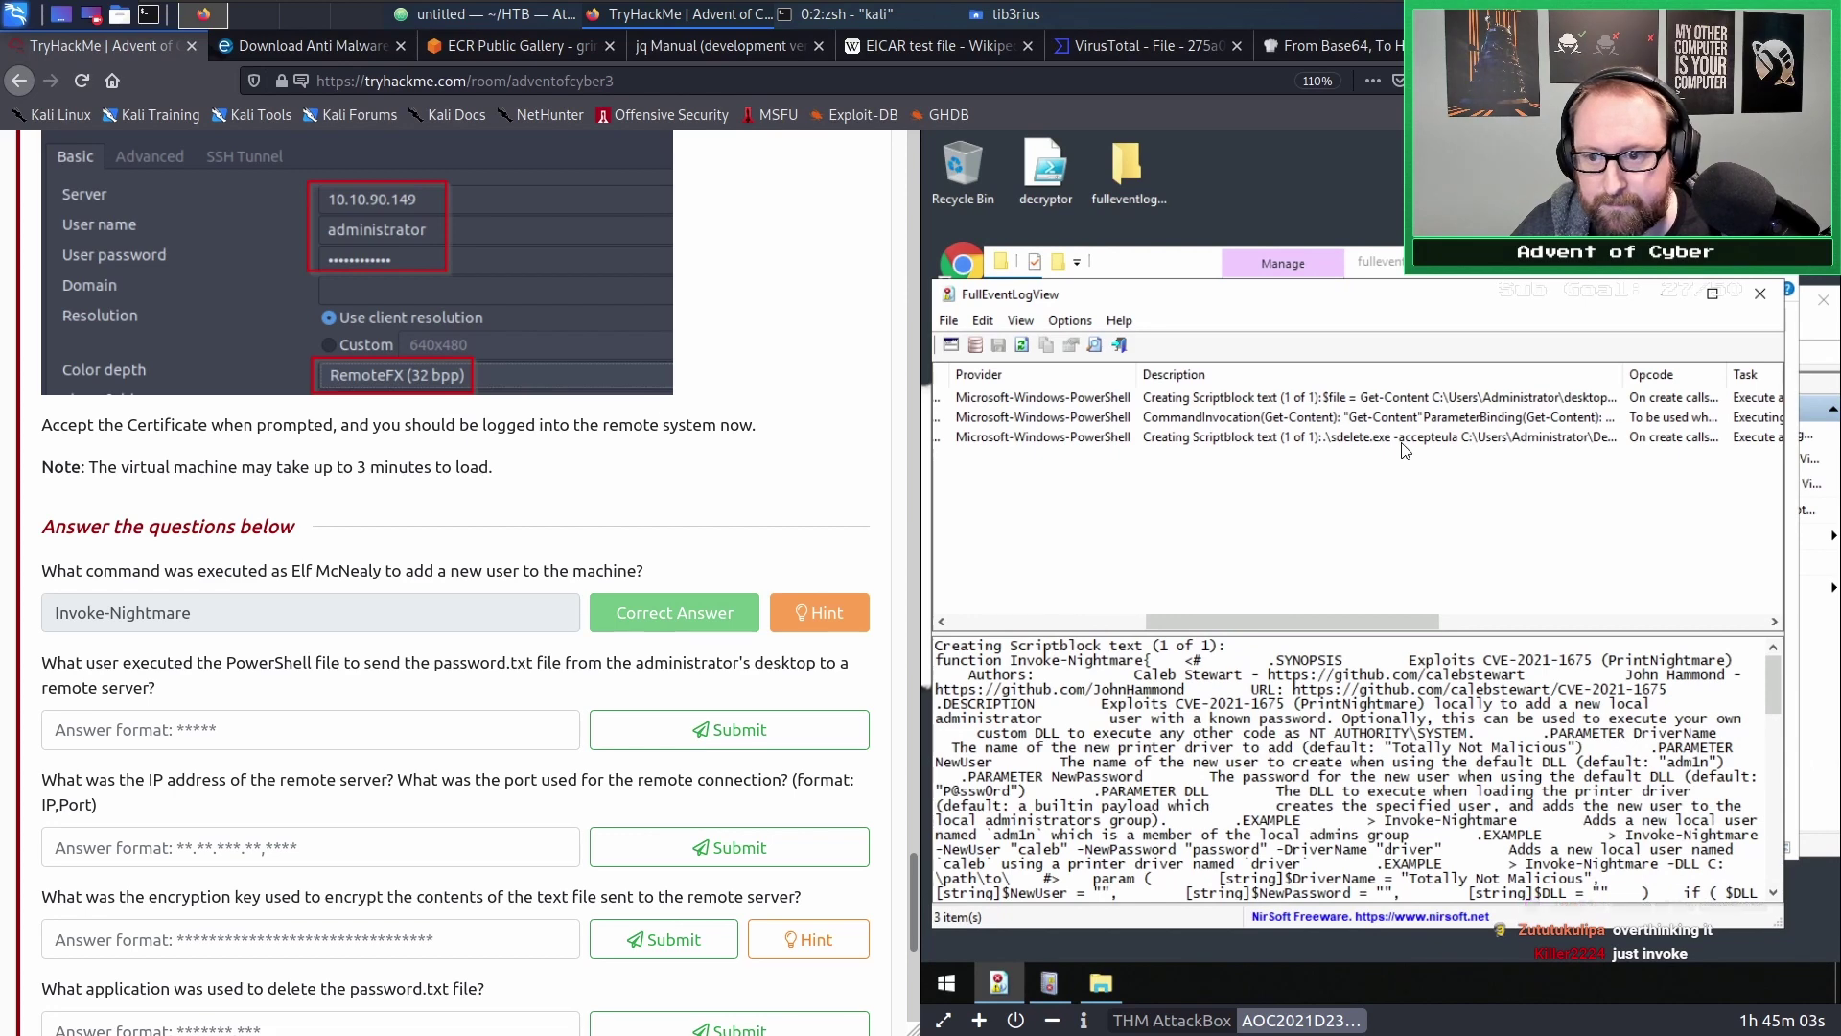
- Inspect the sdelete, sendit.ps1 encrypt-and-upload and Get-Content events to find which user ran them
left_click(1361, 438)
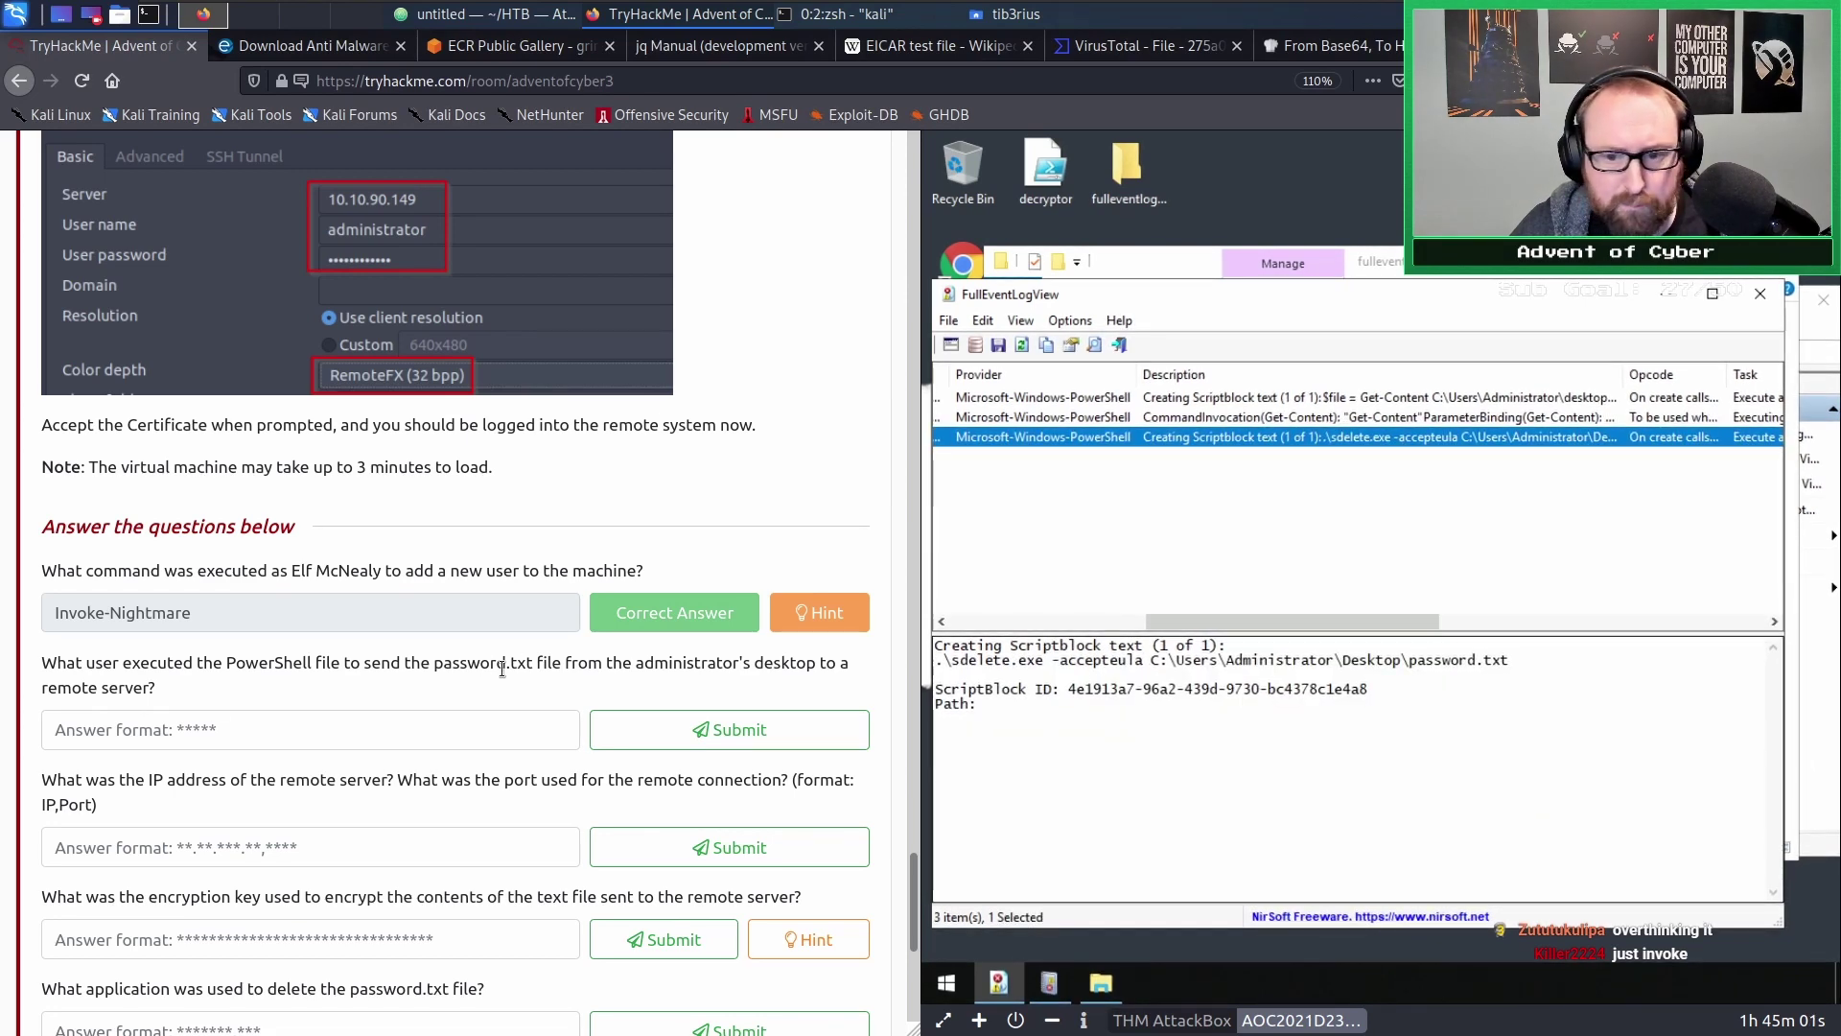
left_click(1344, 396)
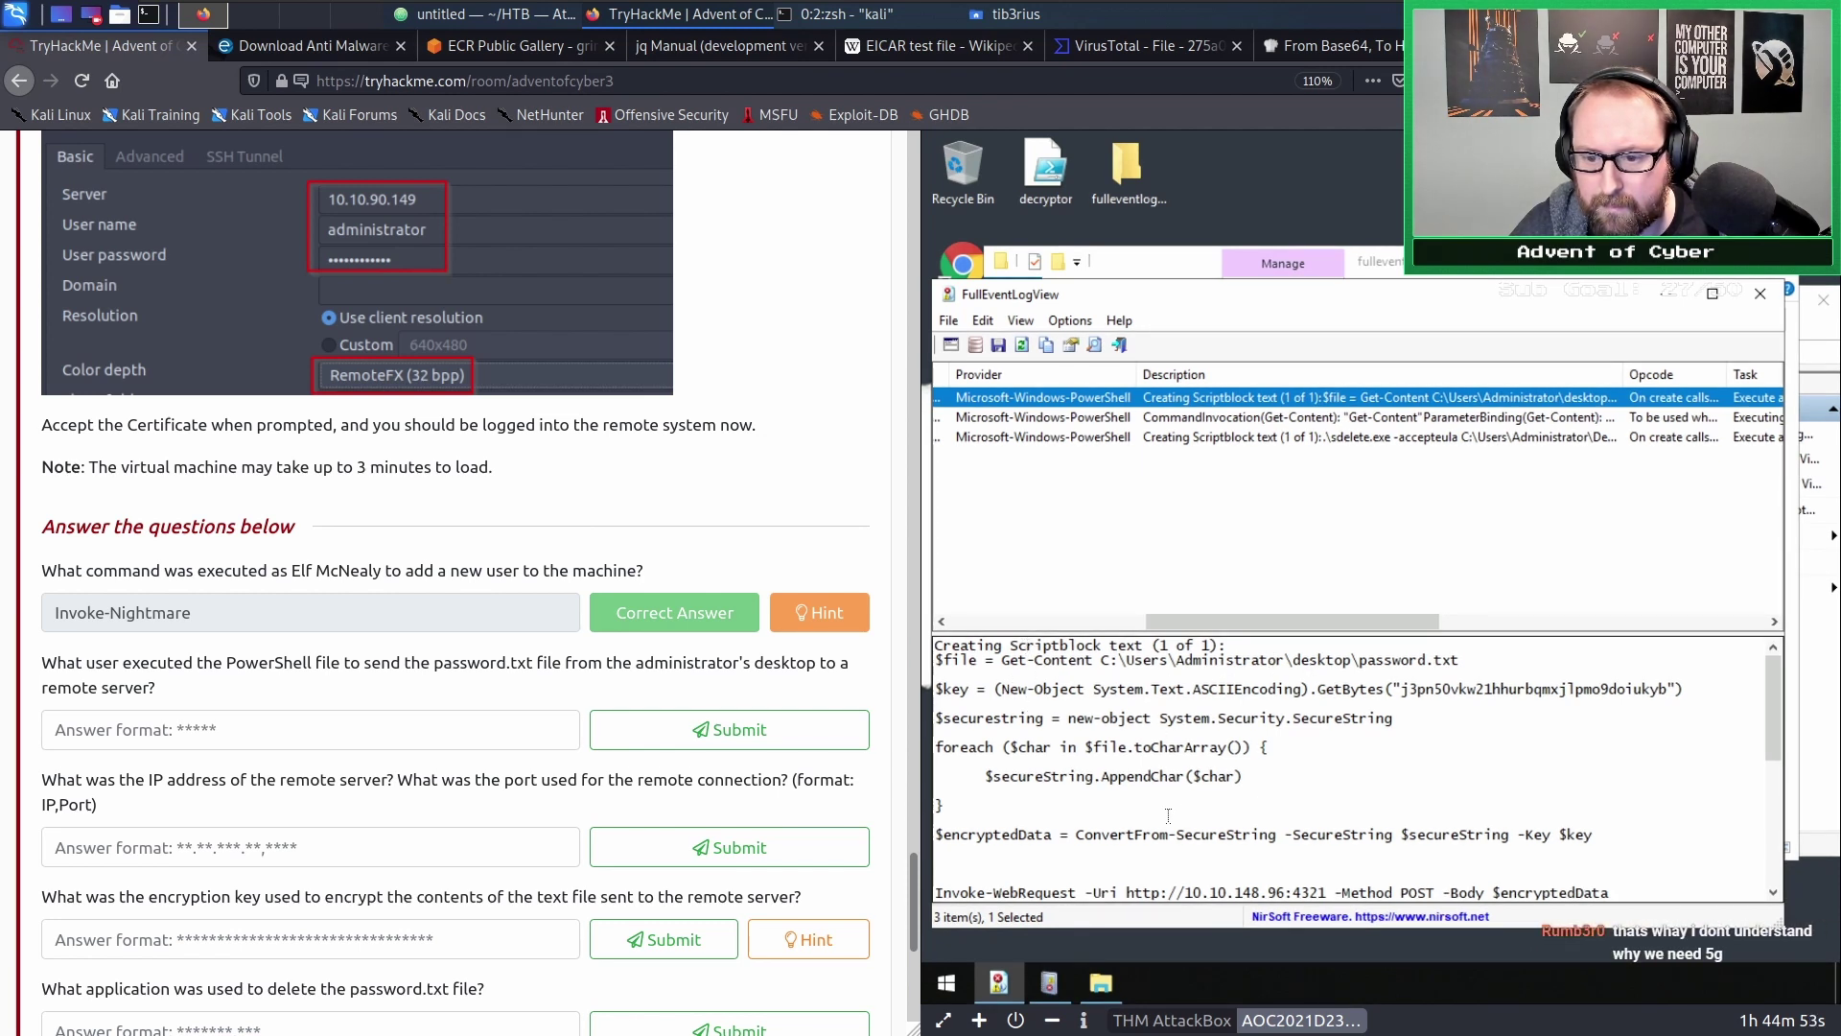
scroll(1168, 816, "down", 5)
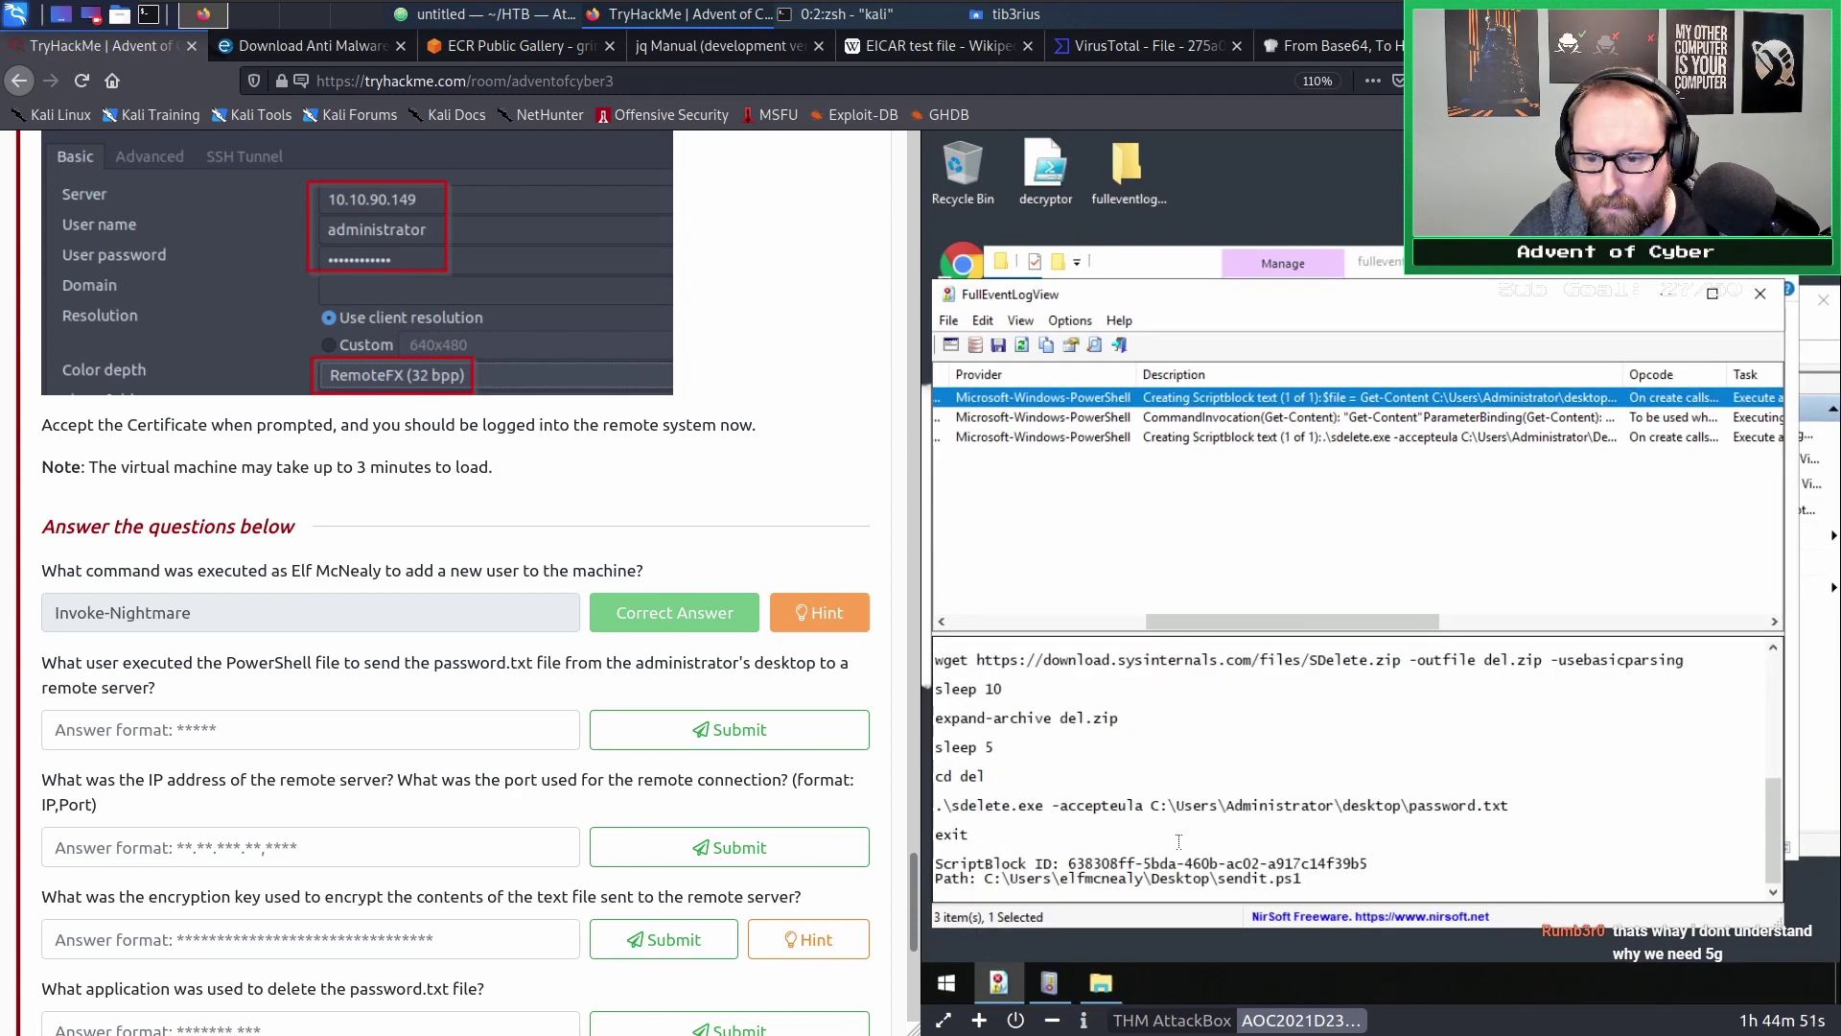
left_click(1185, 417)
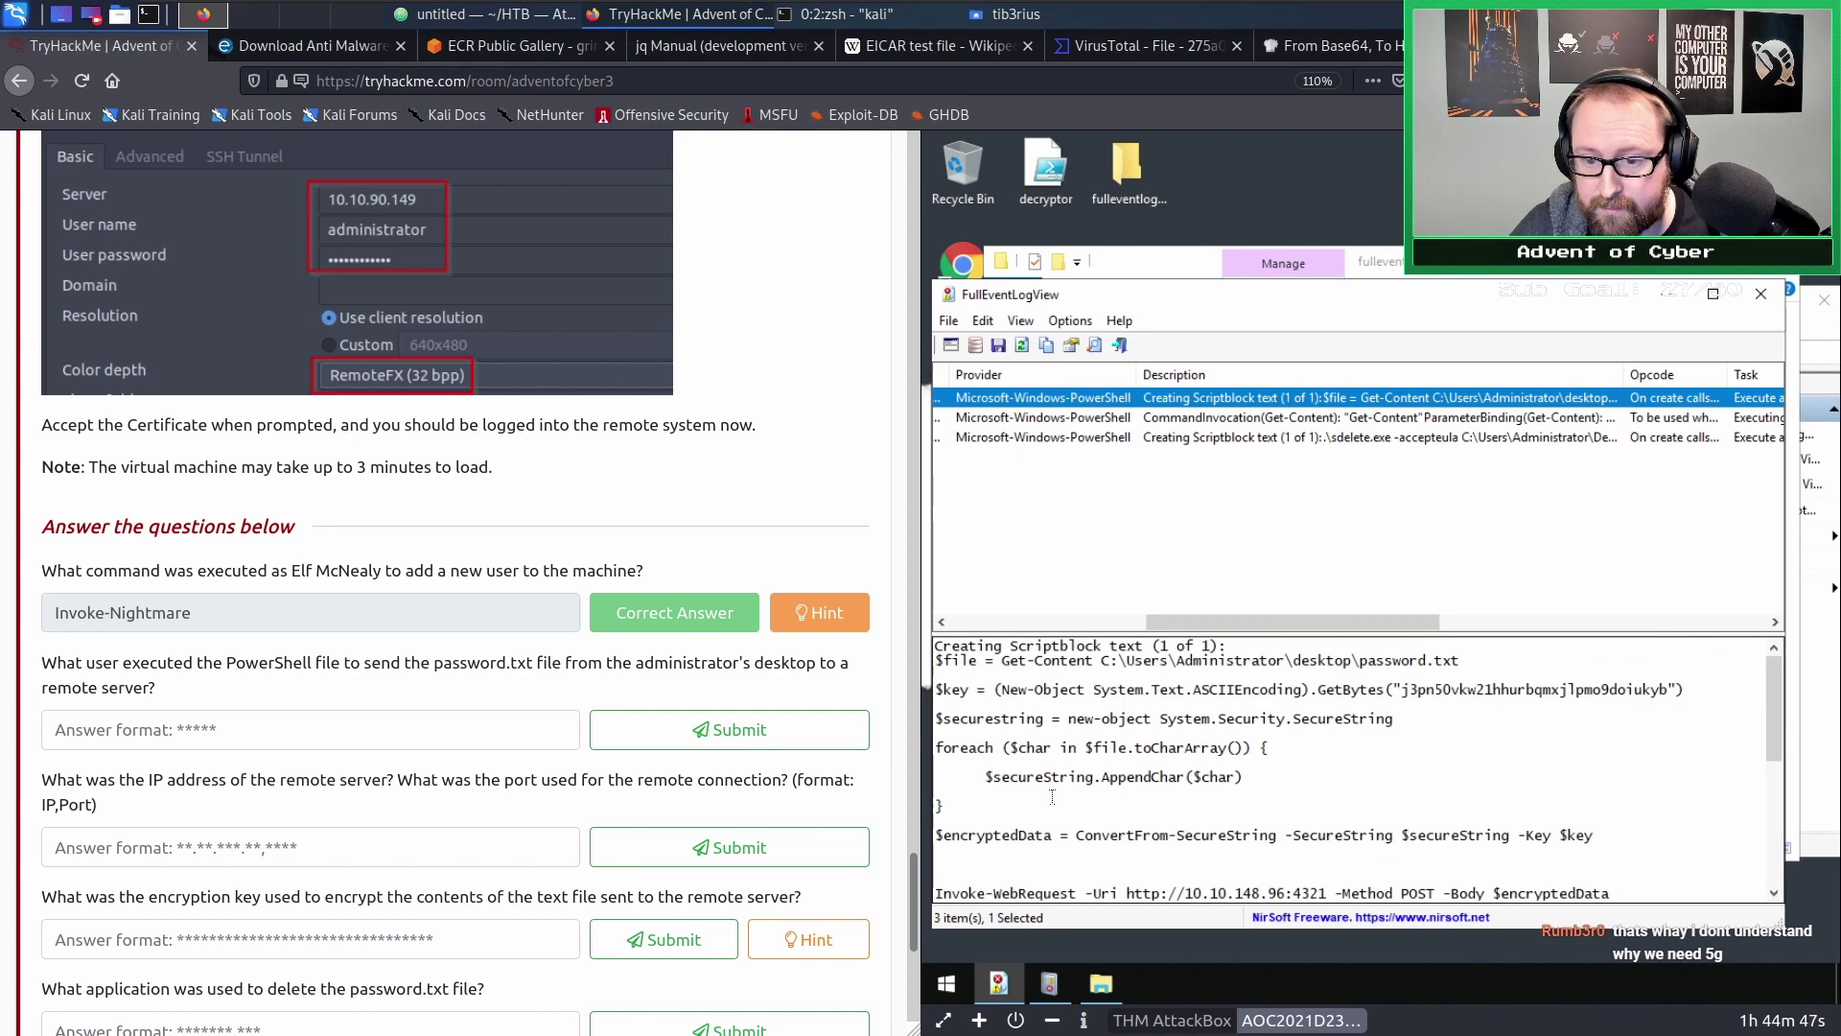
left_click(1474, 418)
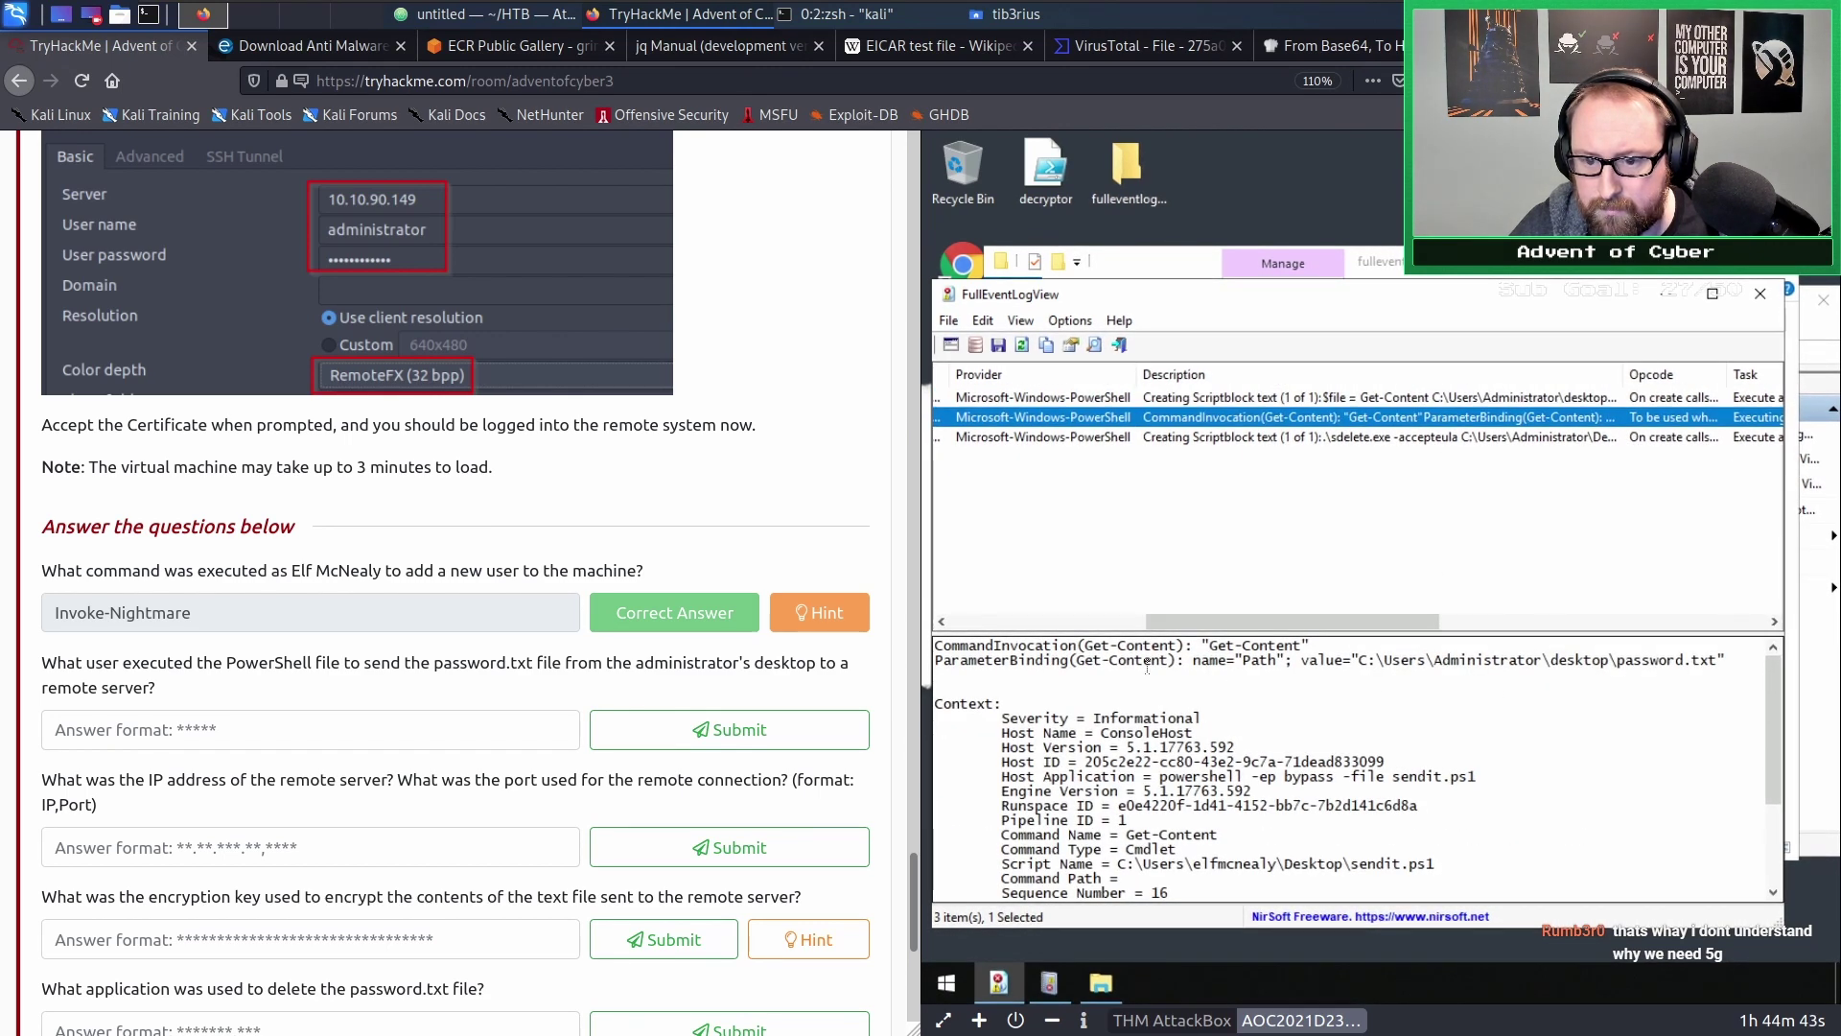
scroll(1334, 706, "down", 3)
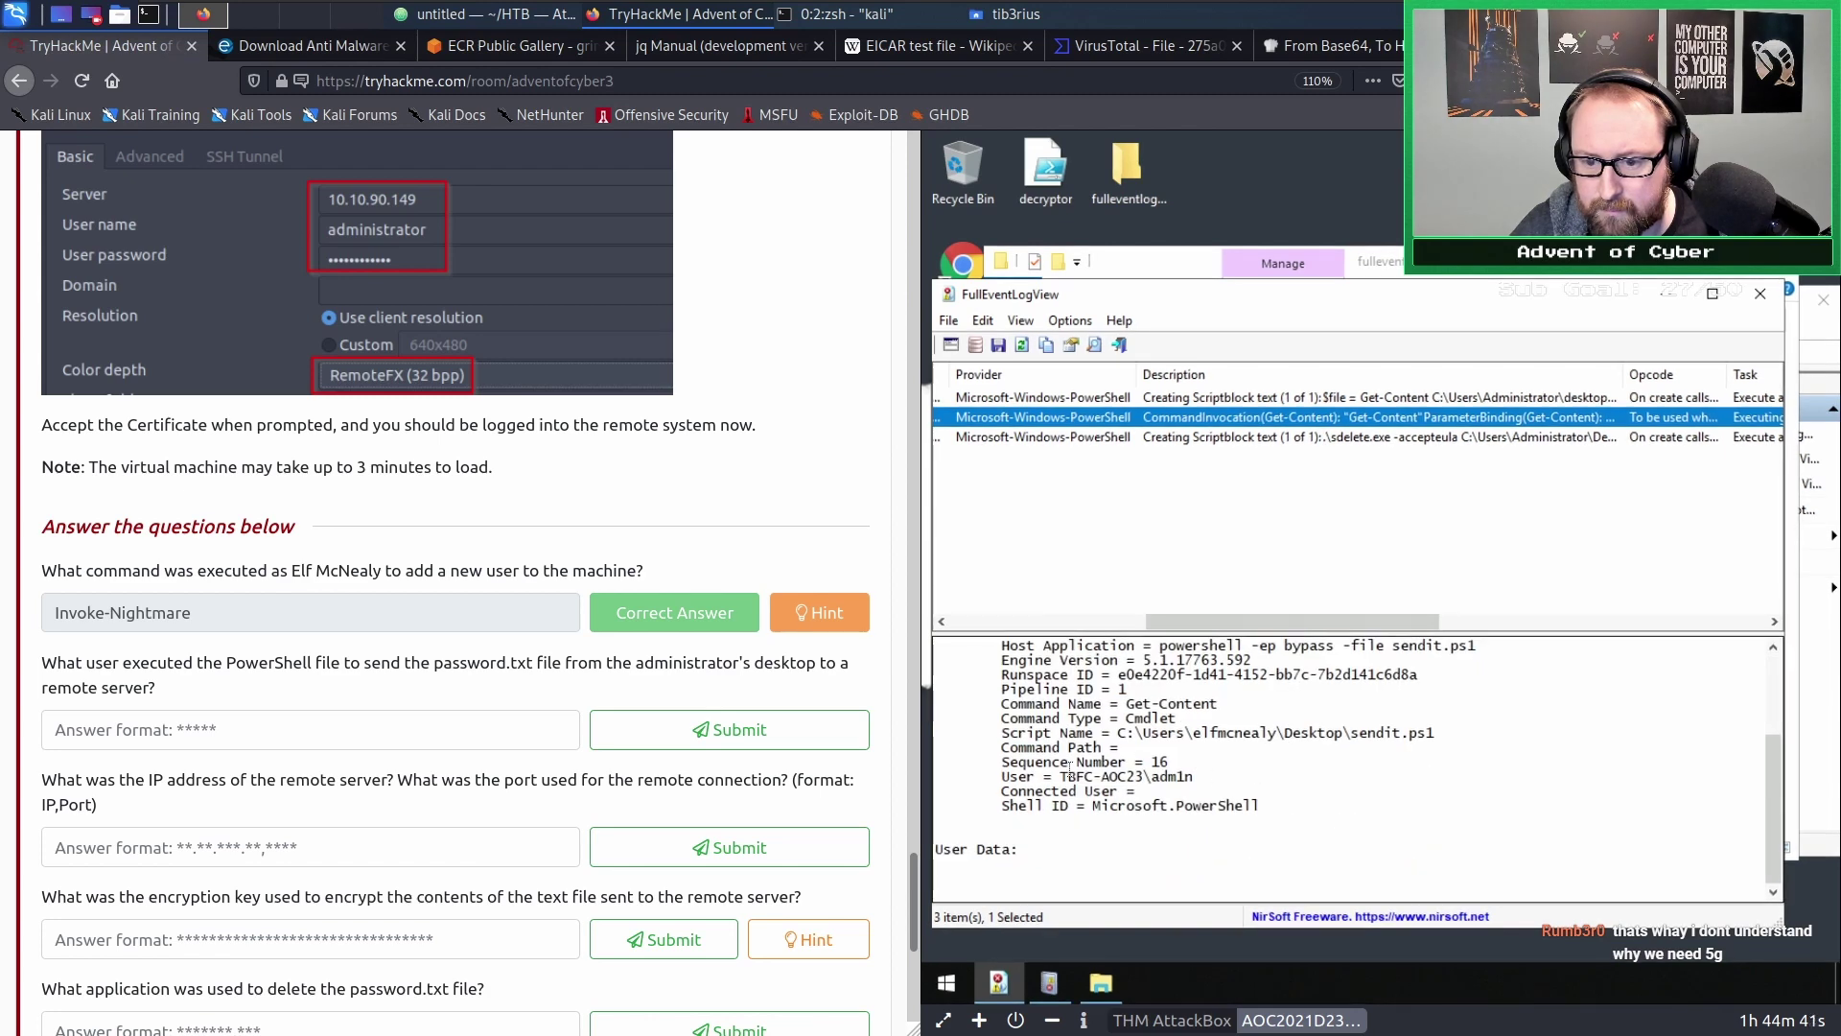
left_click(376, 733)
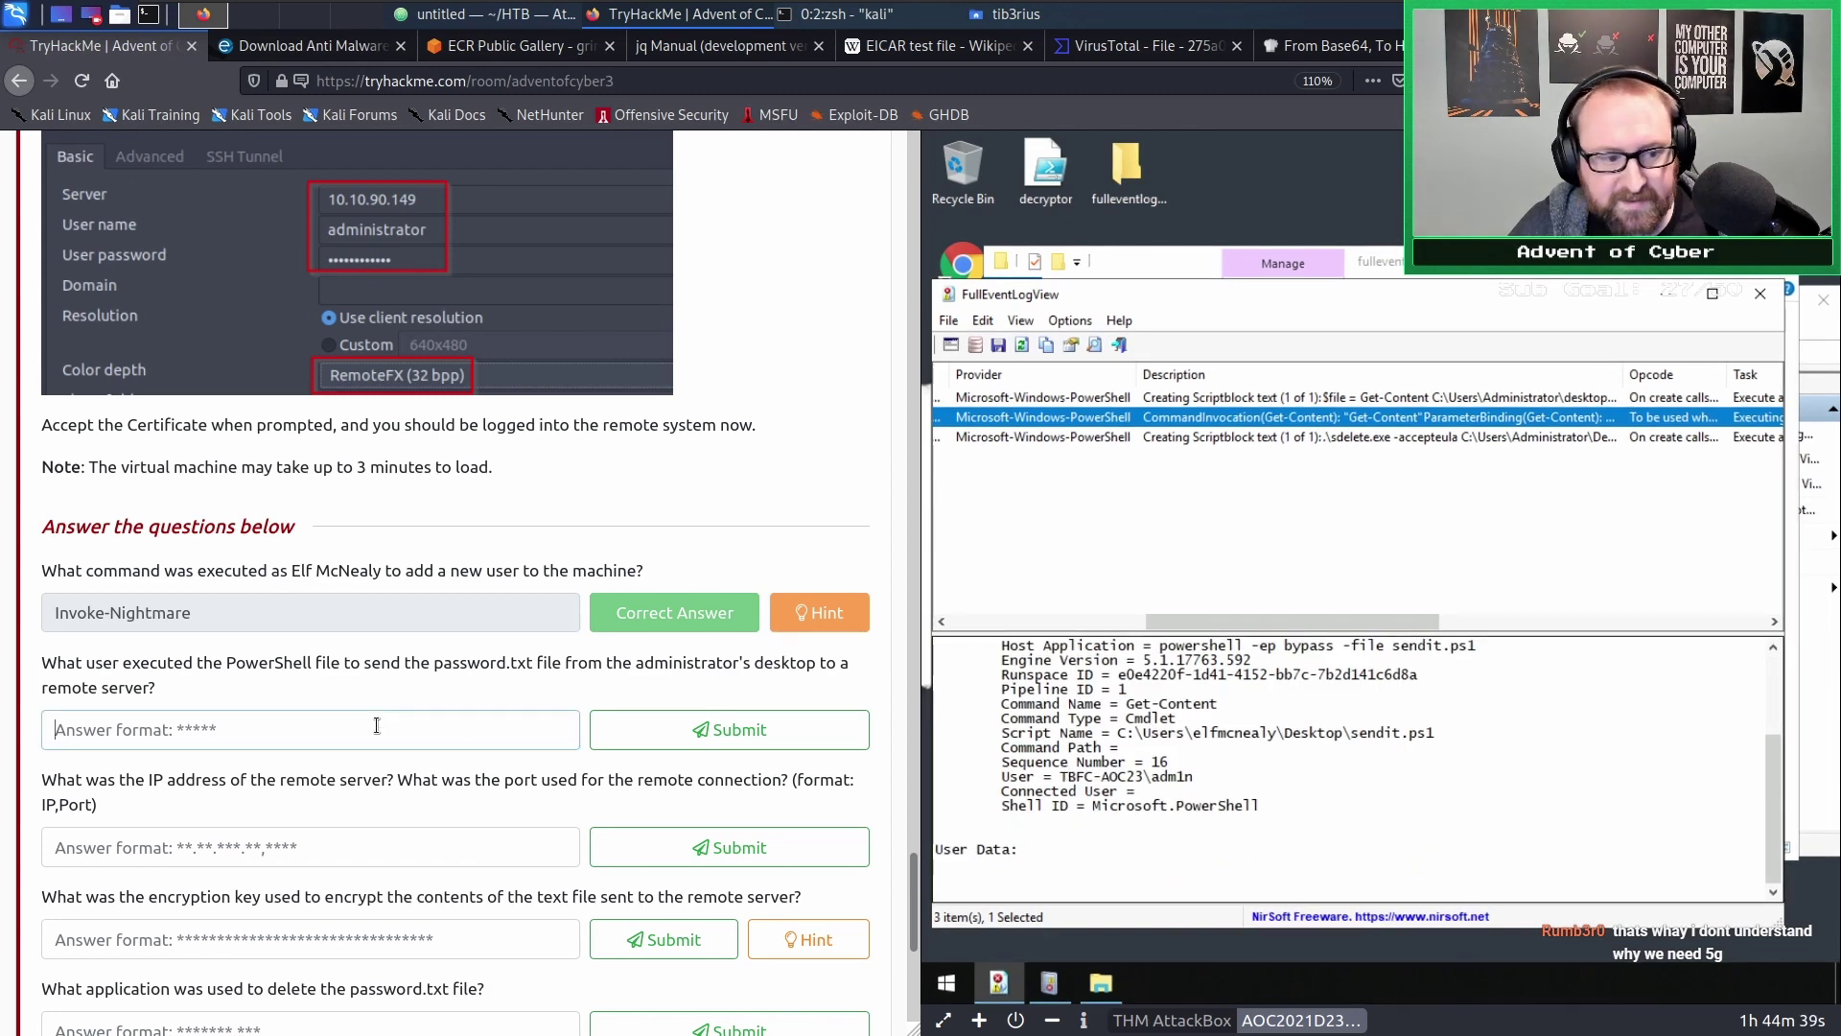
- Submit adm1n as the user answer and re-read the encryption script's details
type("adm1n")
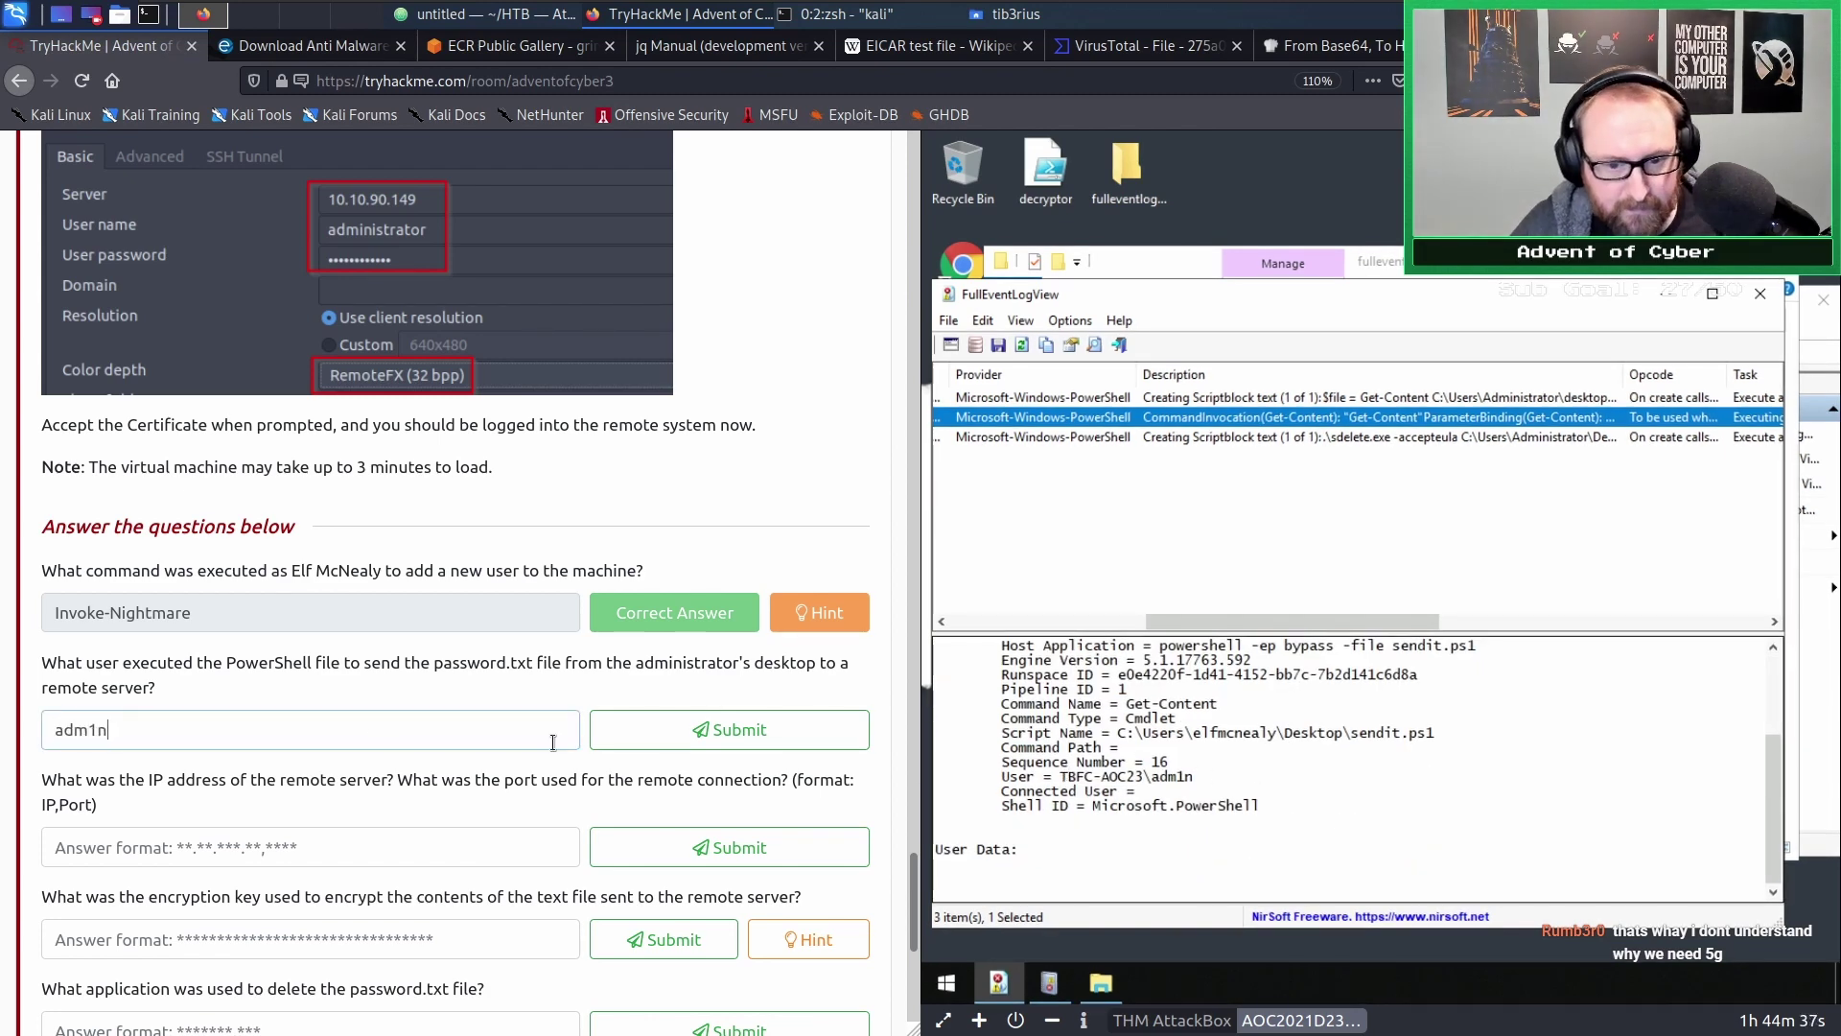
key("Return")
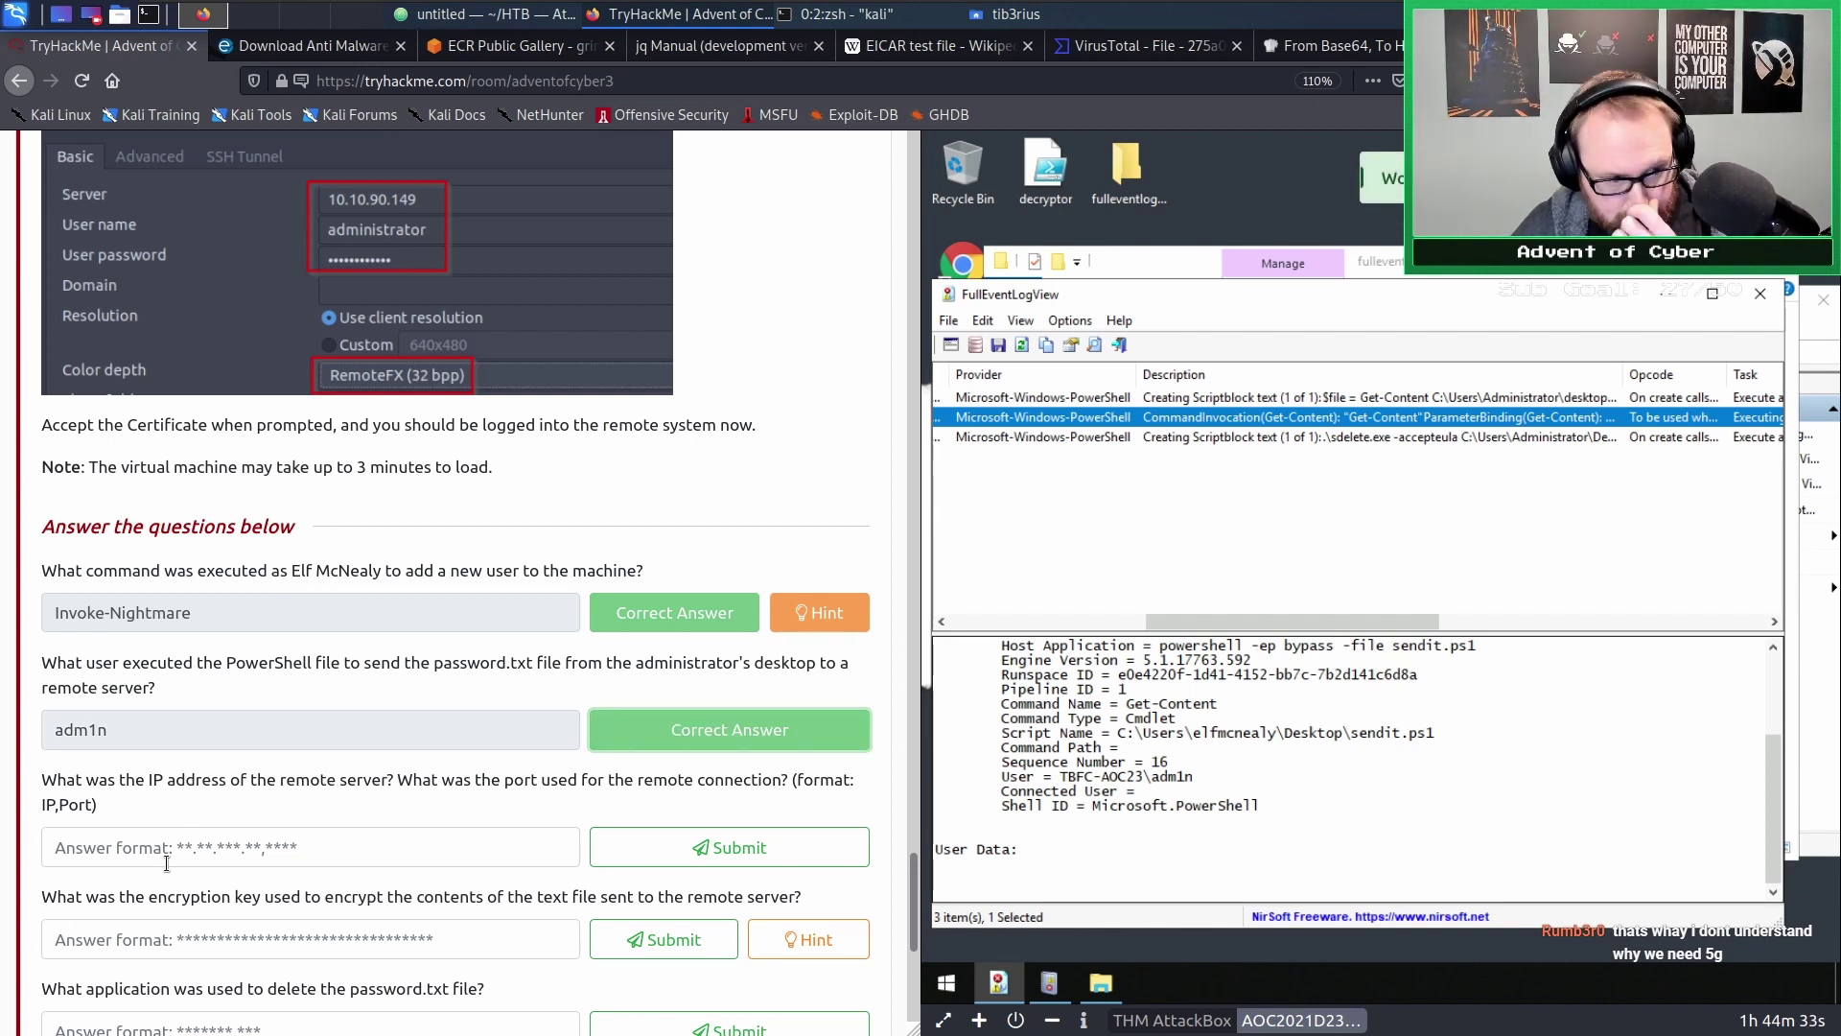
left_click(1260, 396)
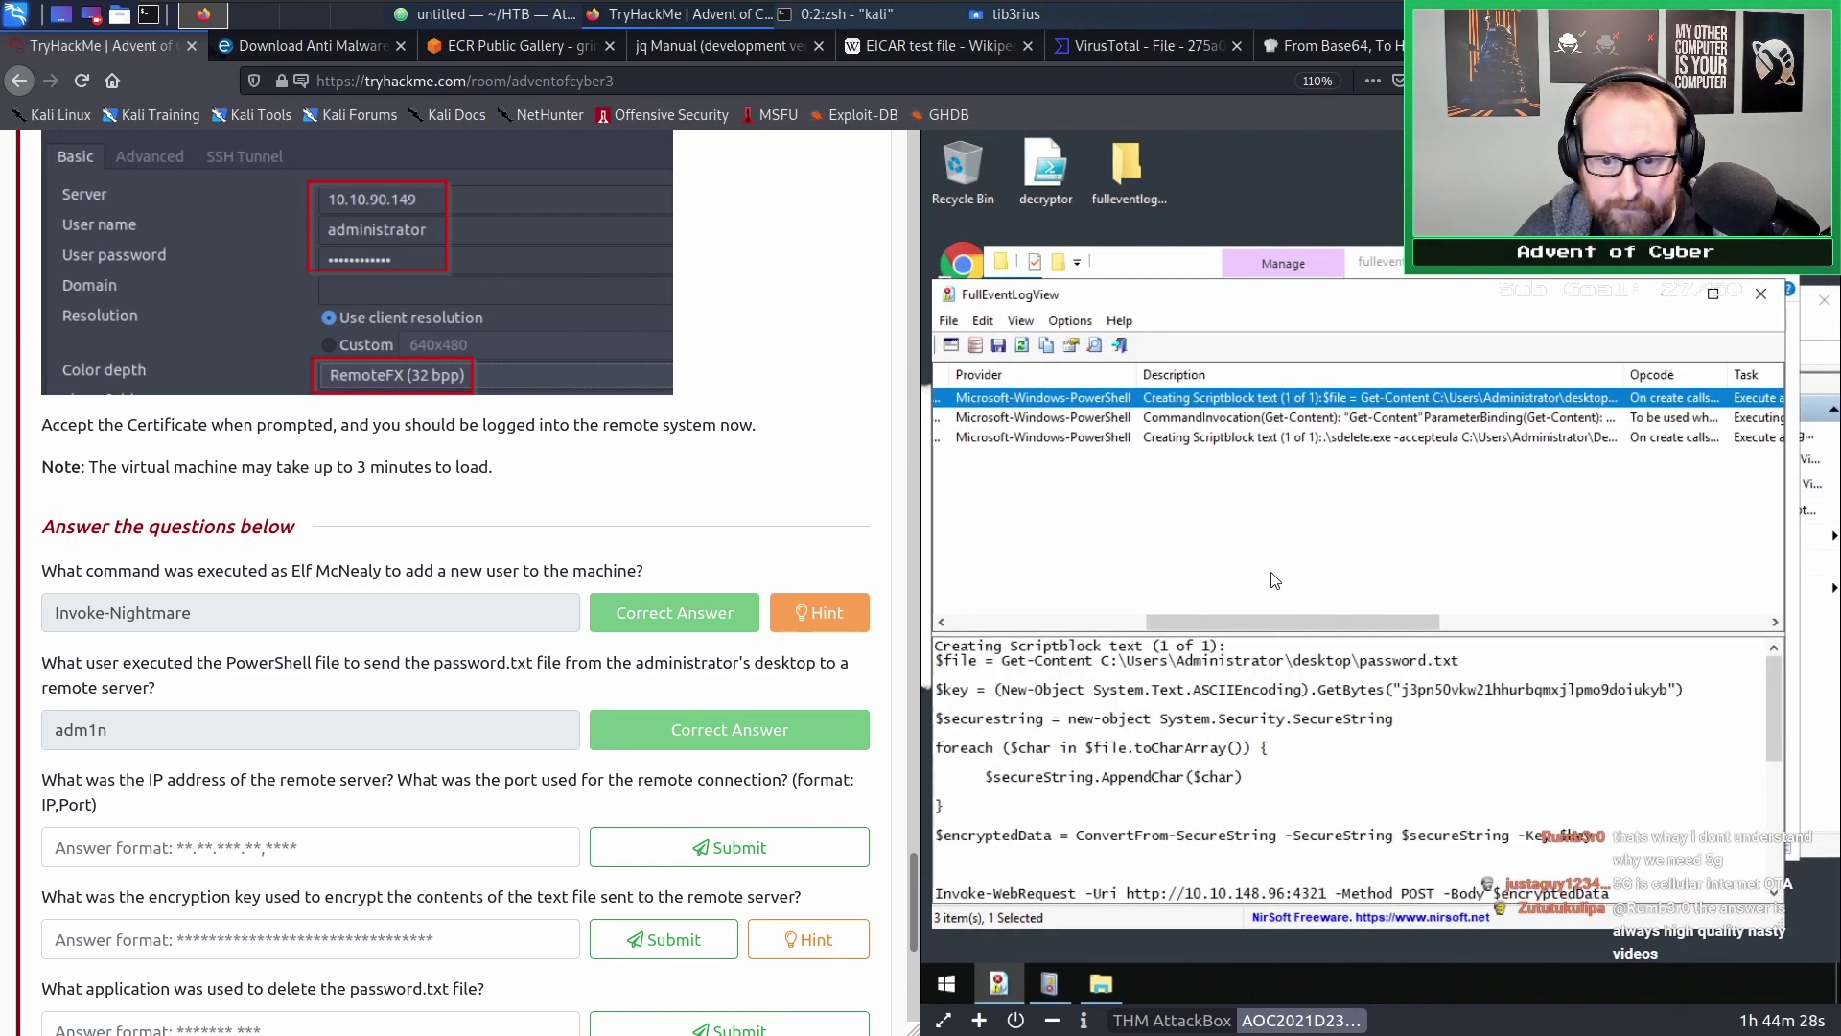
left_click(1257, 747)
scroll(1244, 813, "down", 1)
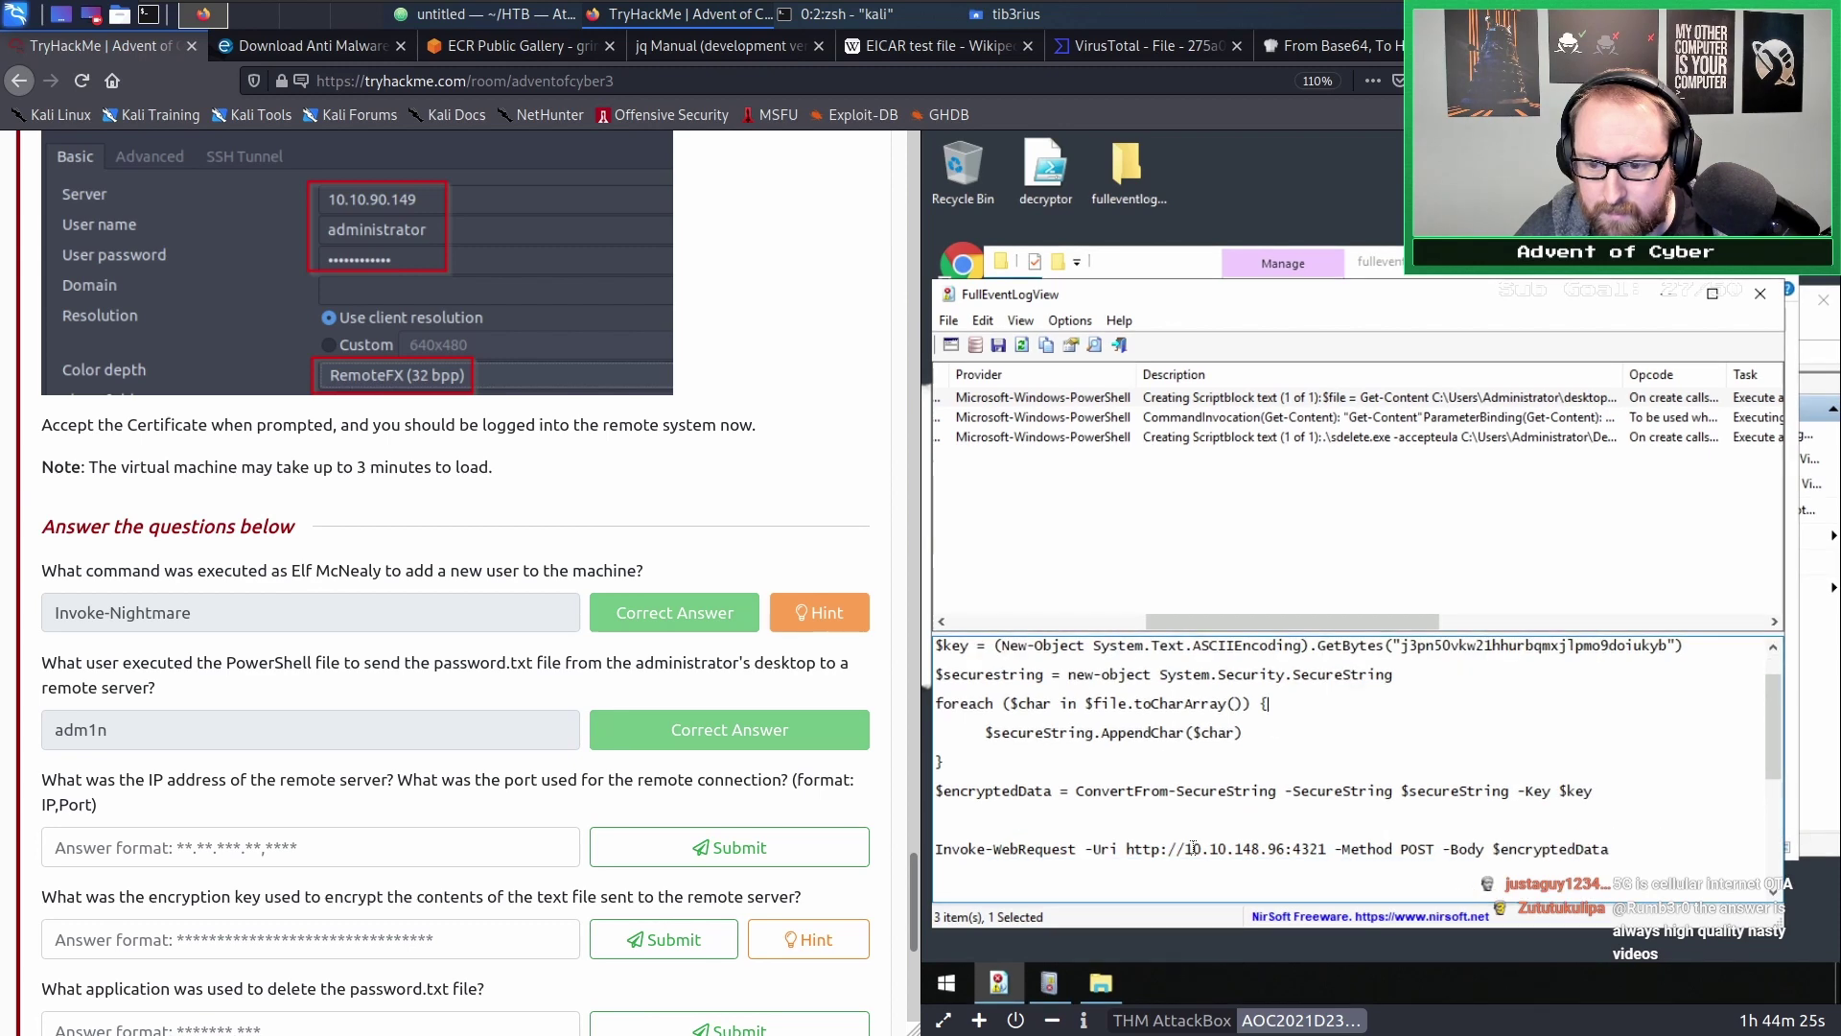
- Submit 10.10.148.96,4321 as the remote server's IP and port
left_click(239, 852)
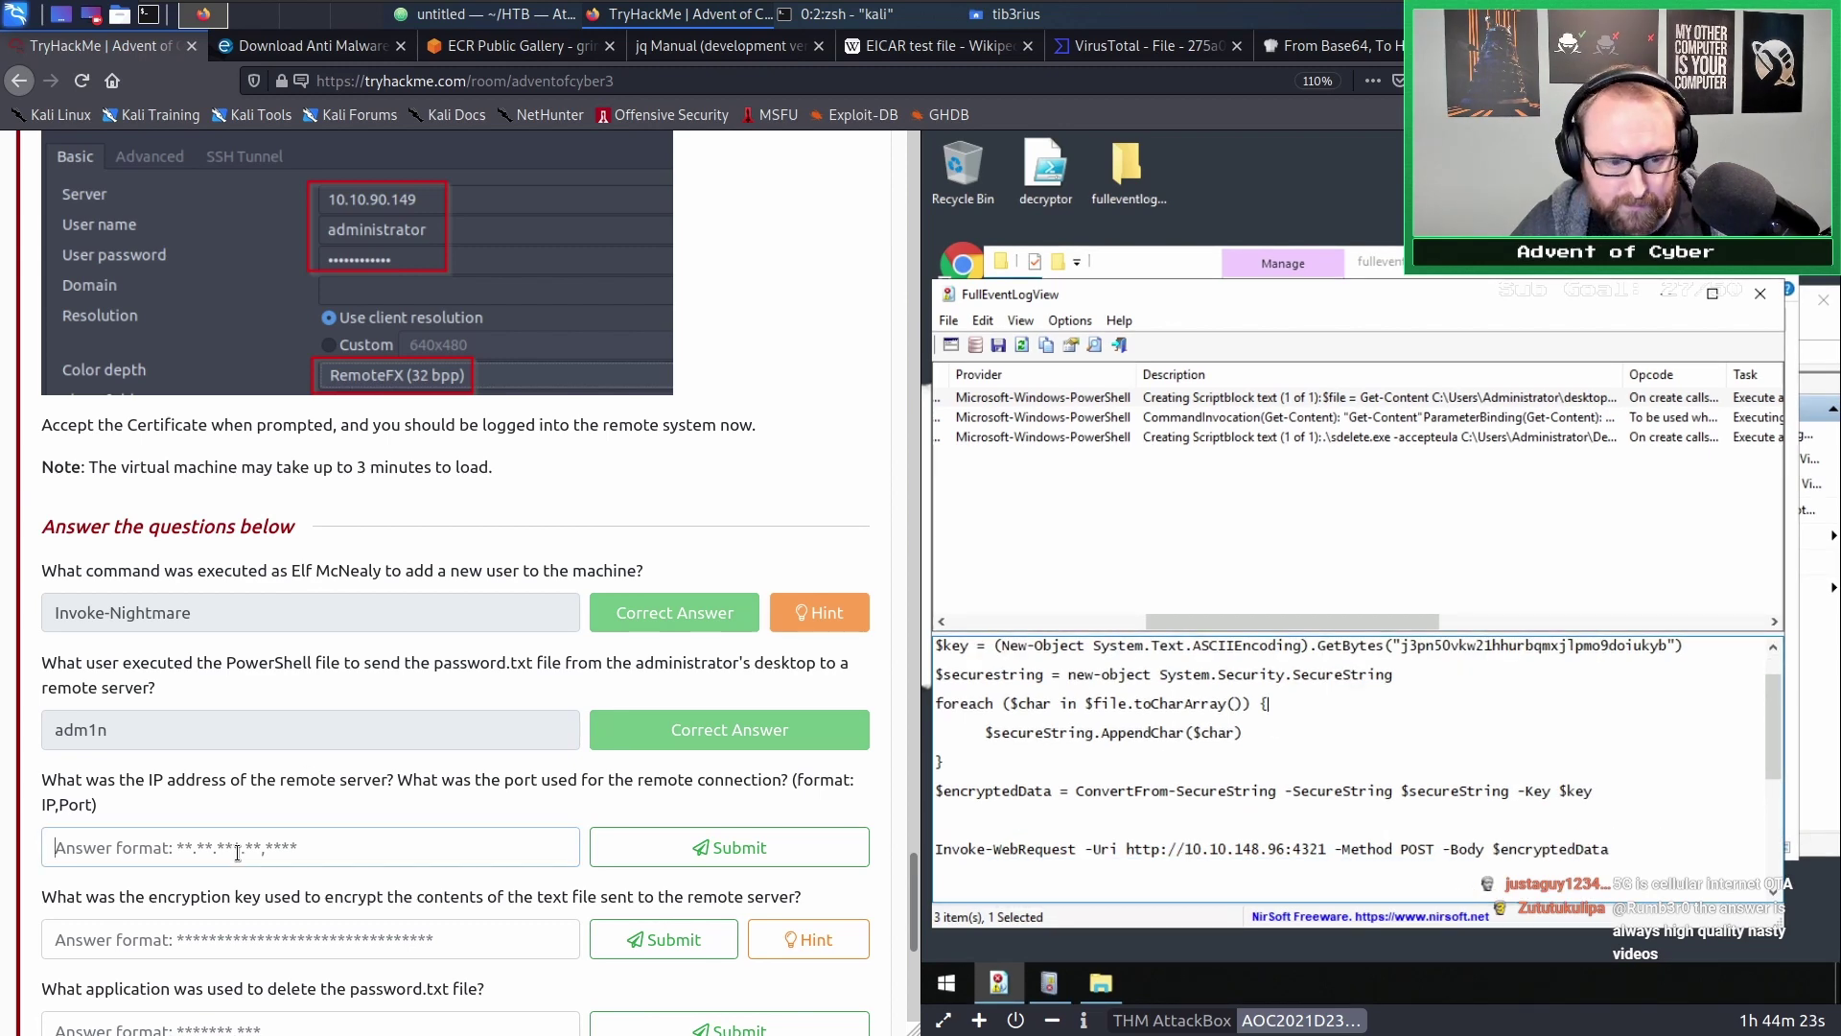
type("10.10.148.96,")
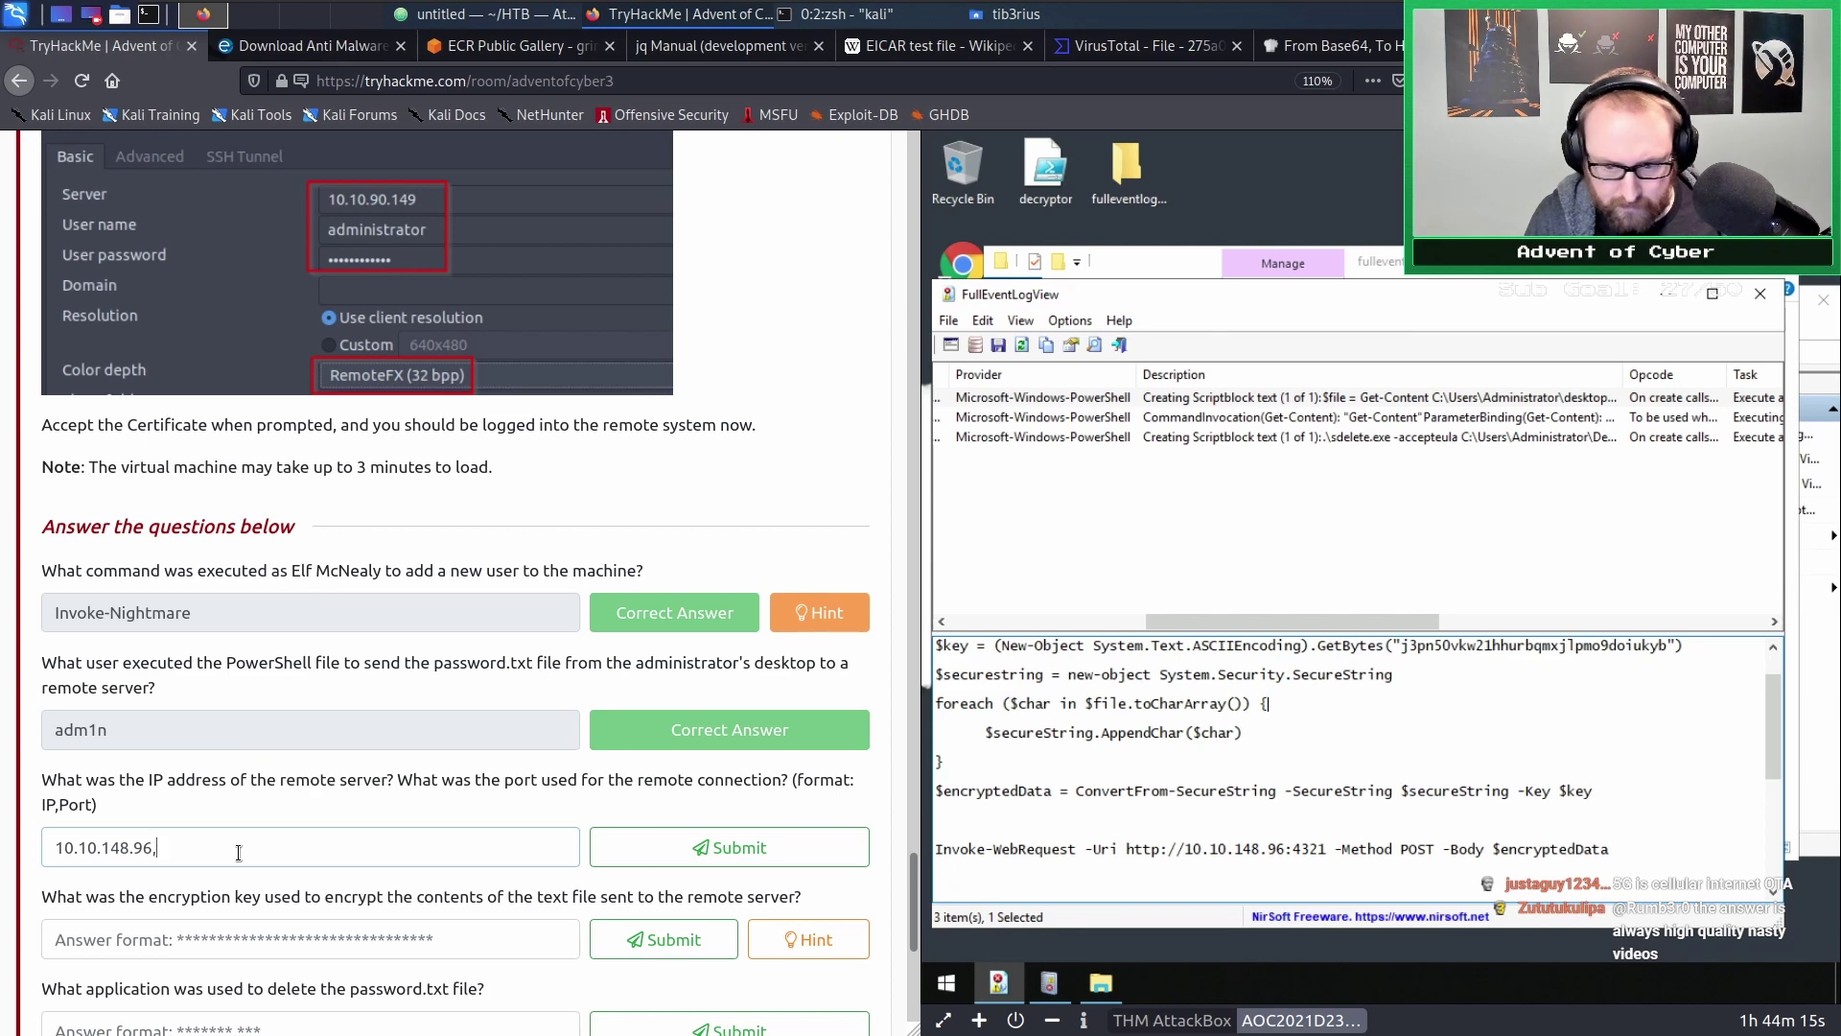
type("4321")
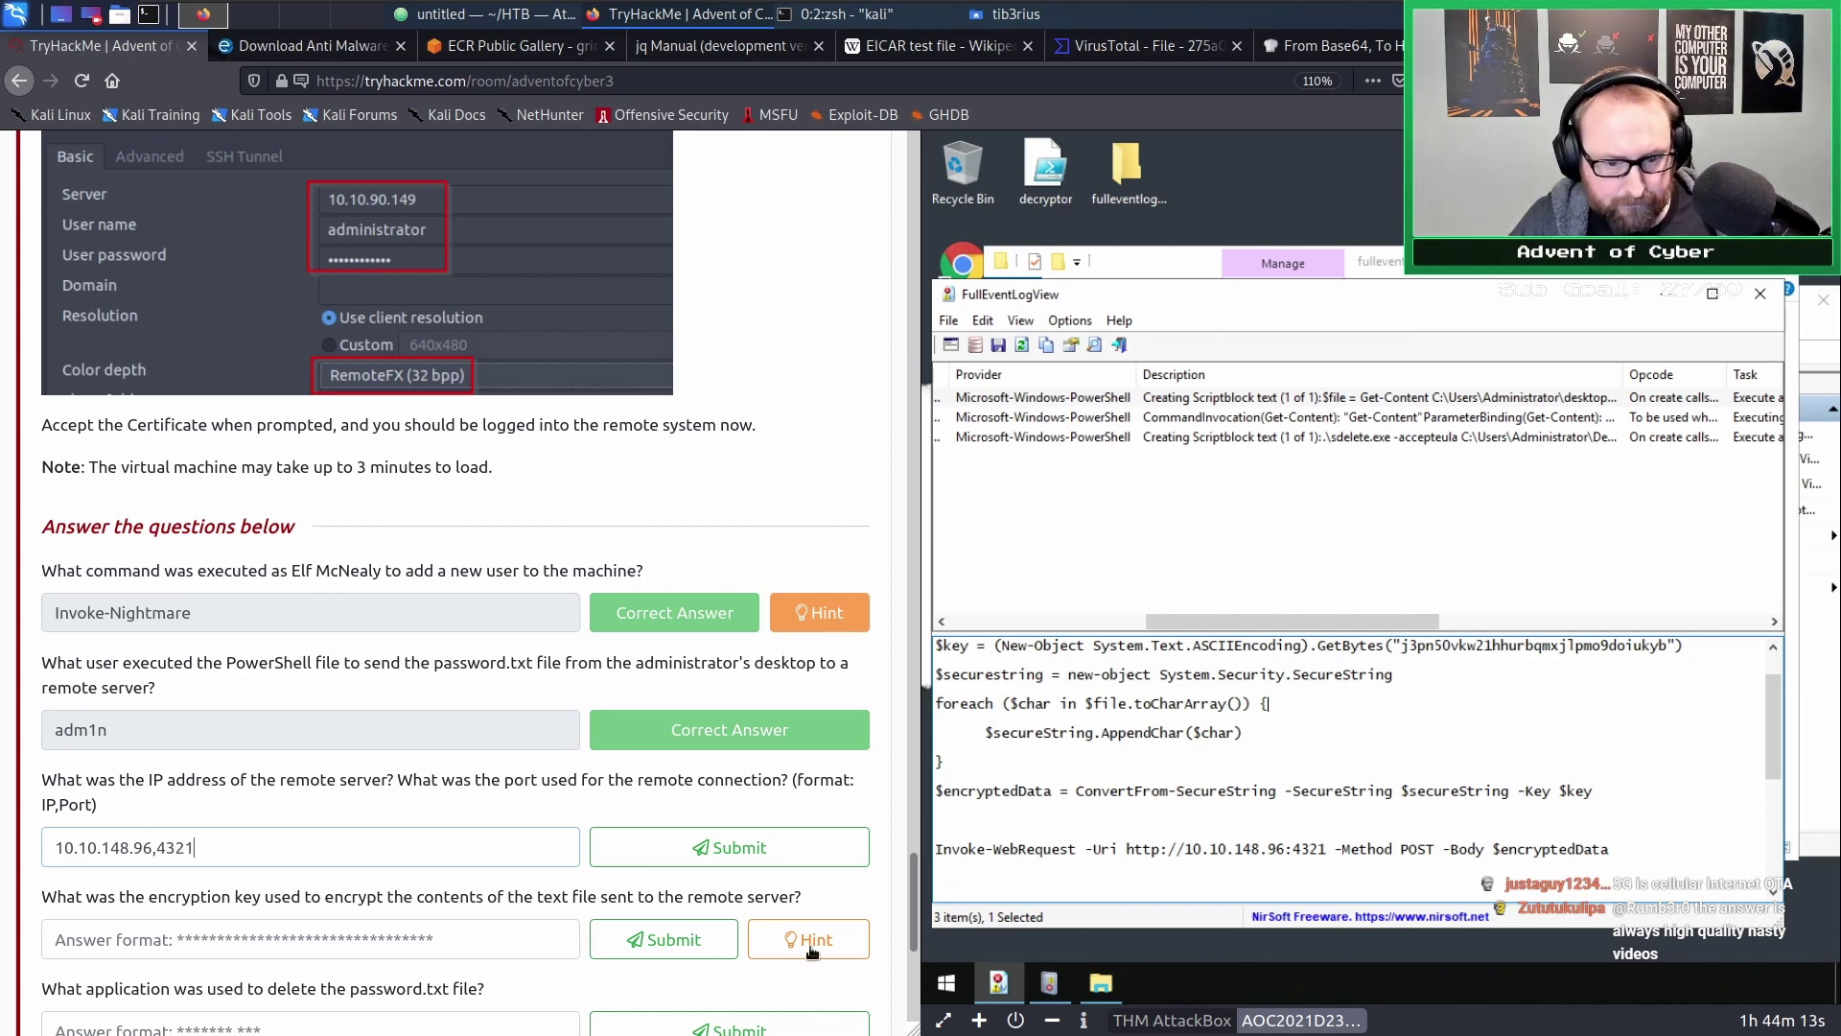
key("Return")
scroll(383, 882, "down", 1)
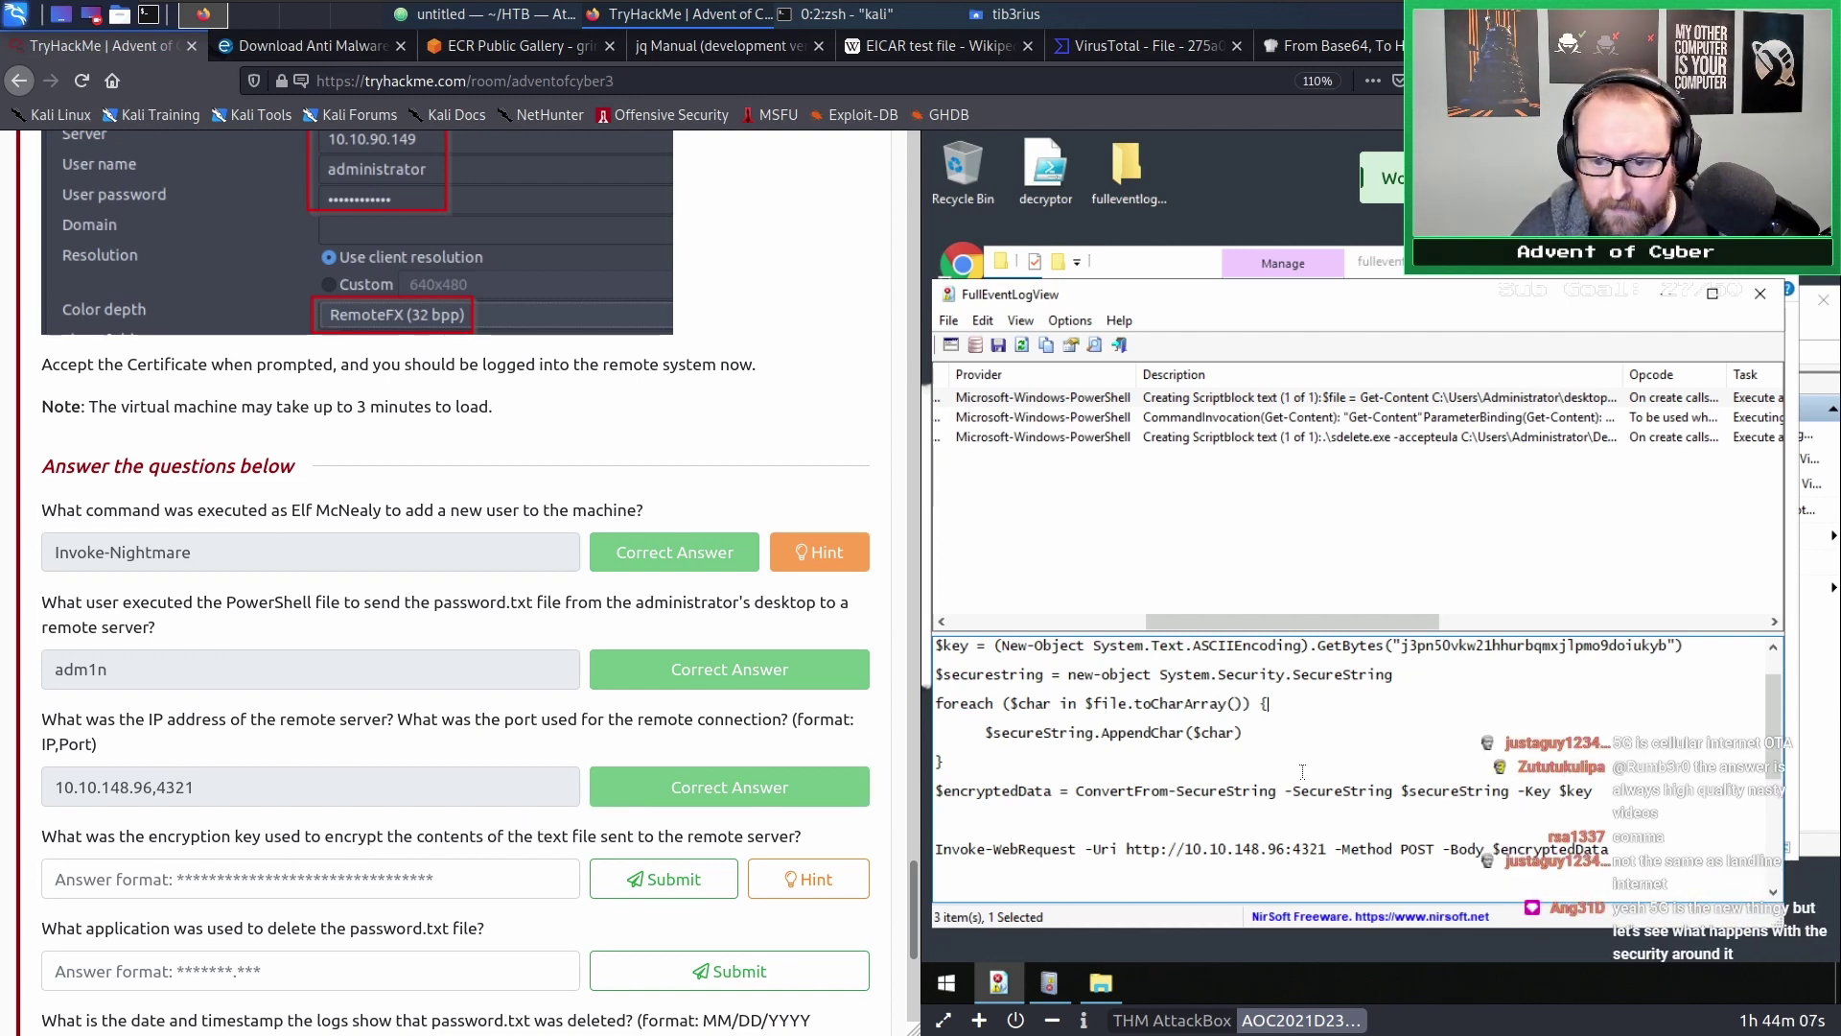
- Paste the encryption key from the script's GetBytes line as the key answer and submit
scroll(1453, 743, "up", 1)
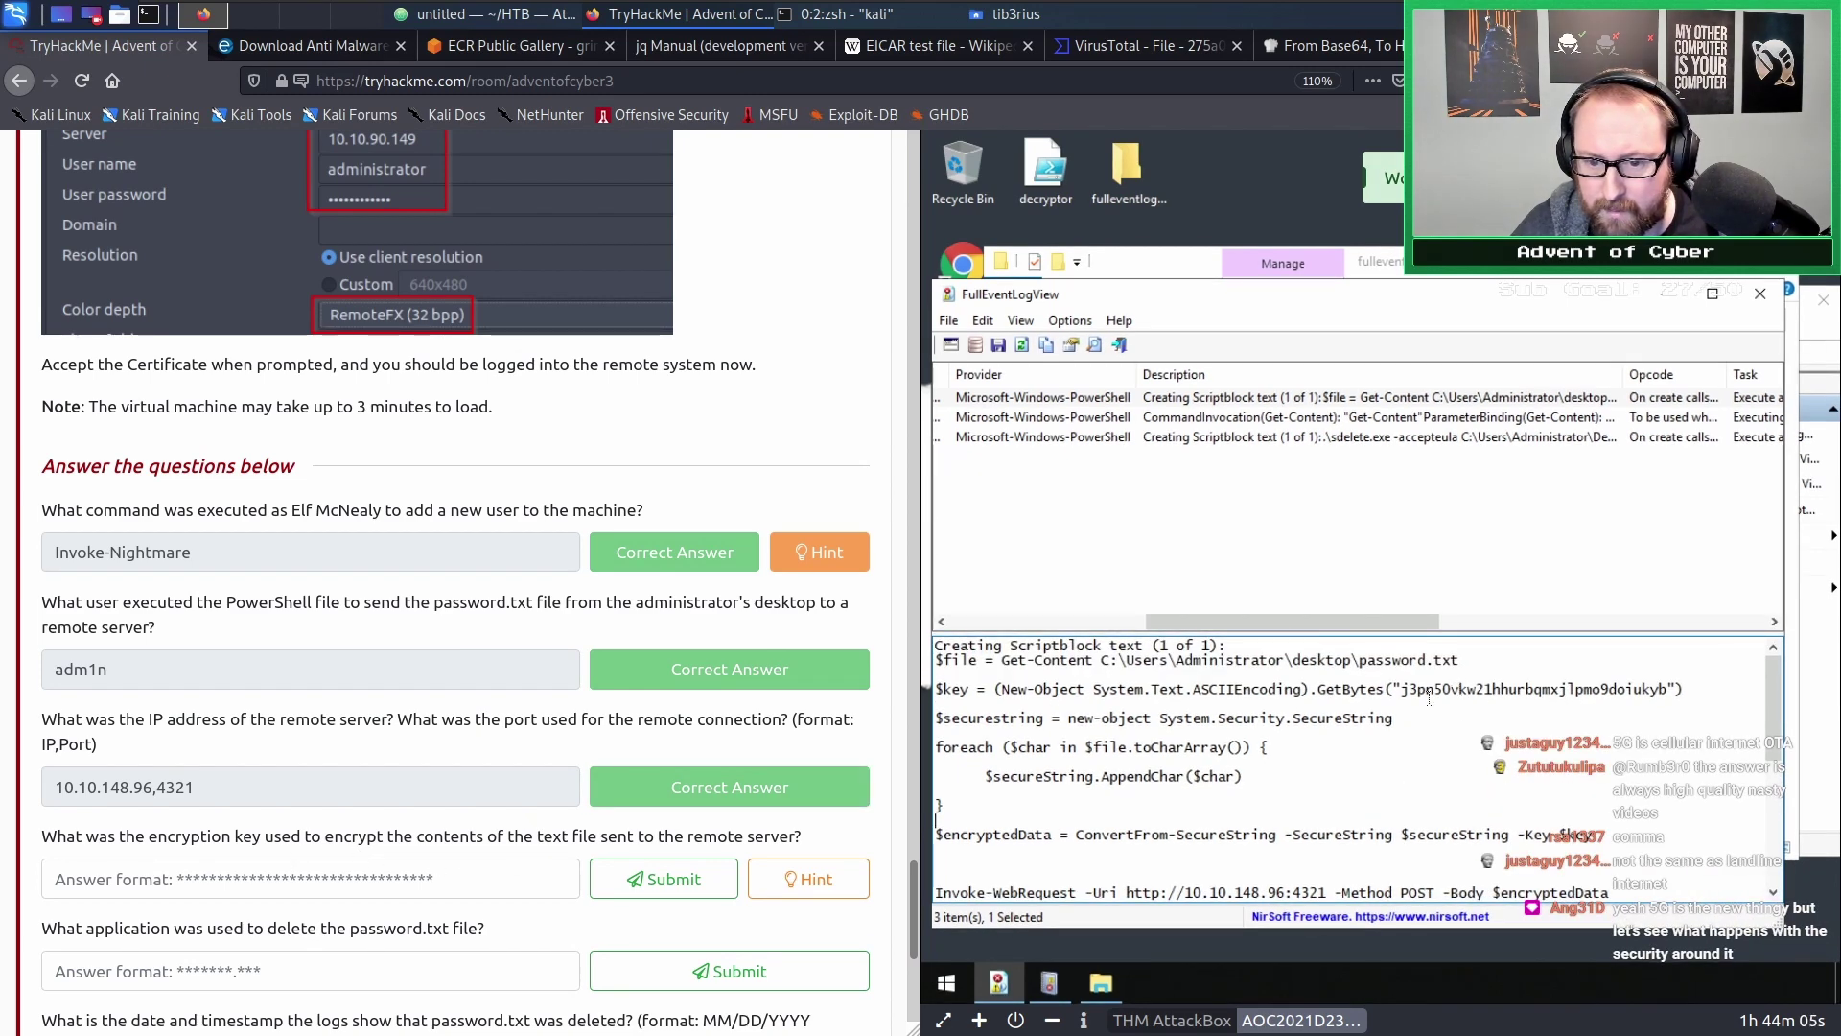
left_click_drag(1402, 688, 1642, 686)
key("ctrl+c")
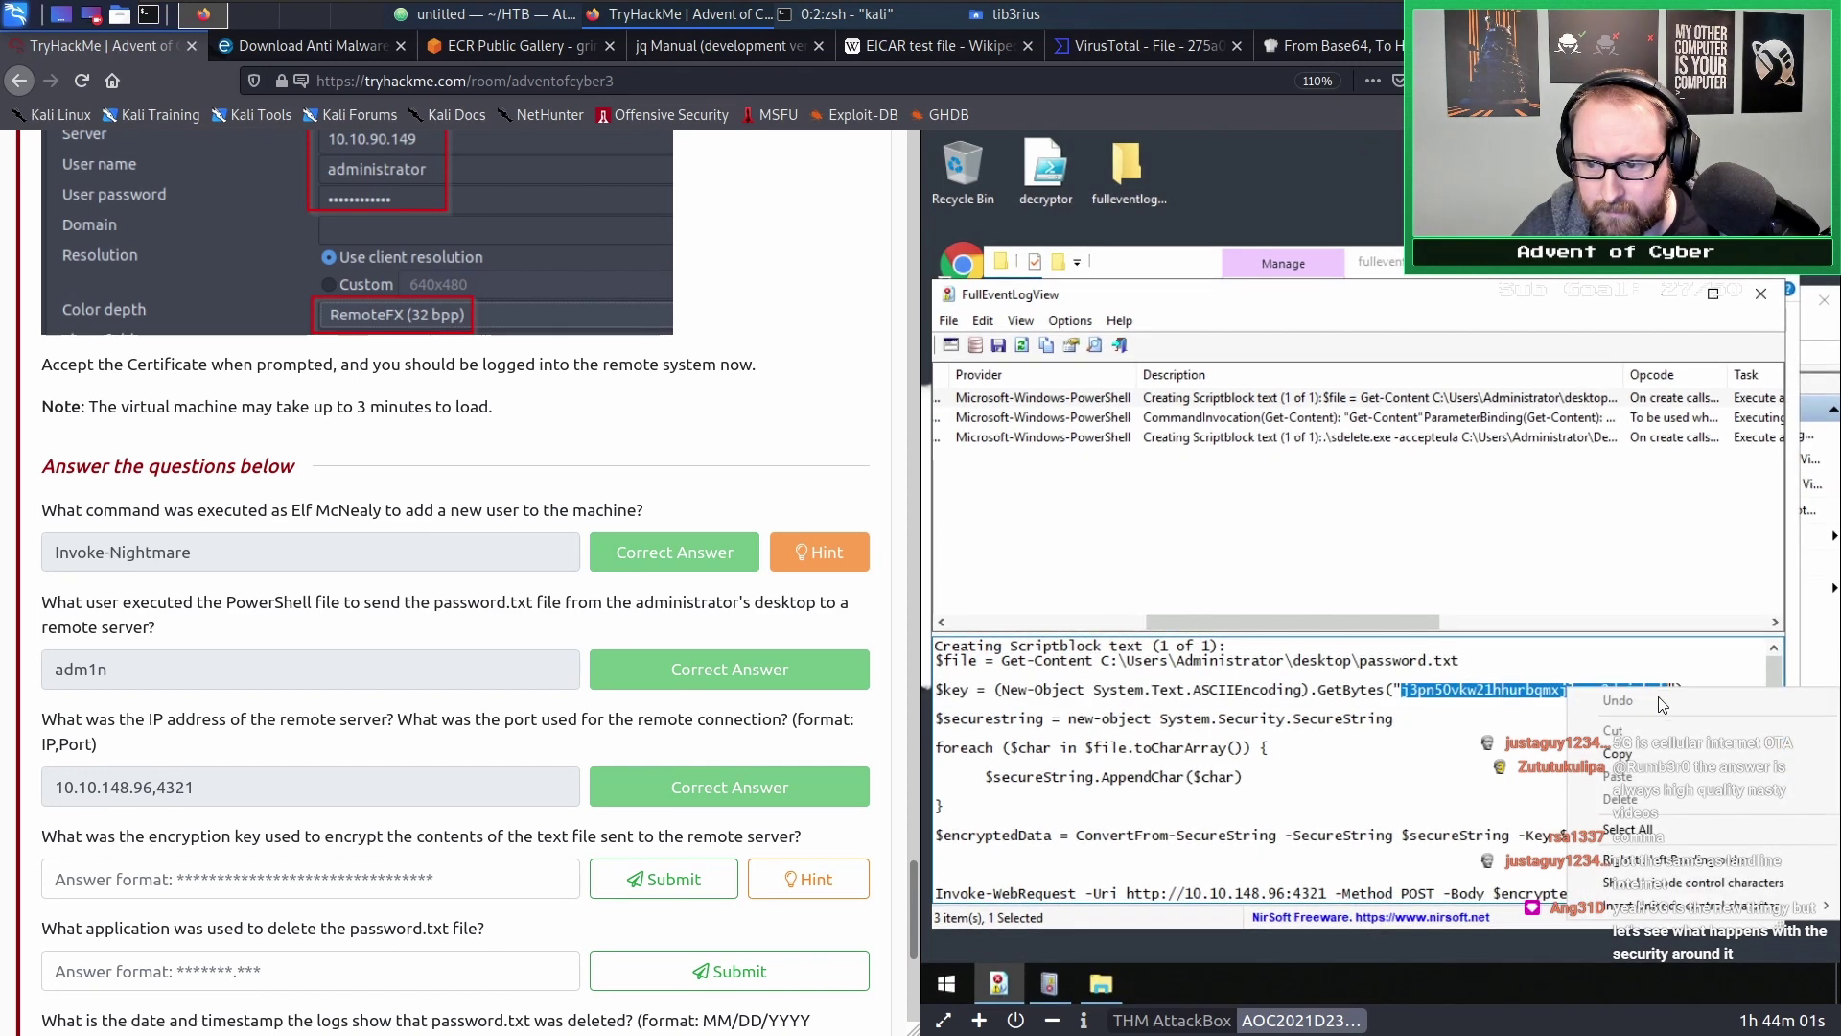
left_click(434, 889)
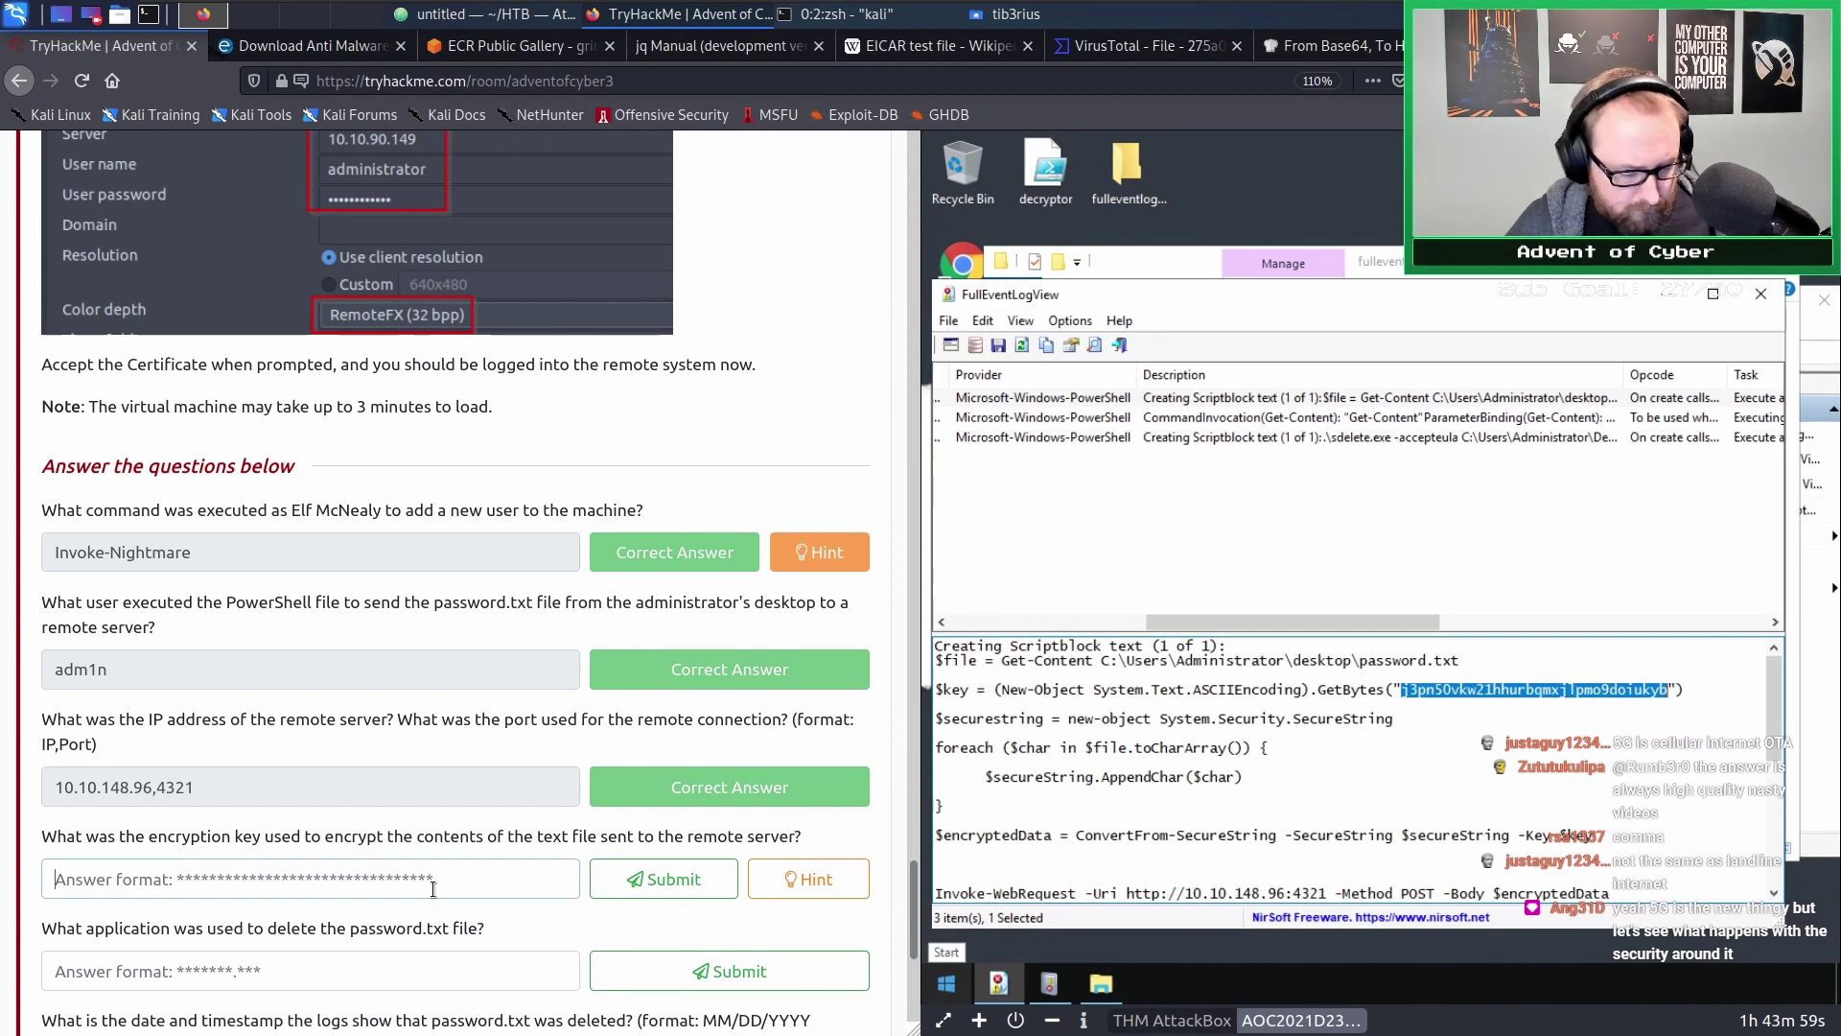
key("ctrl+v")
left_click(618, 878)
scroll(270, 802, "down", 3)
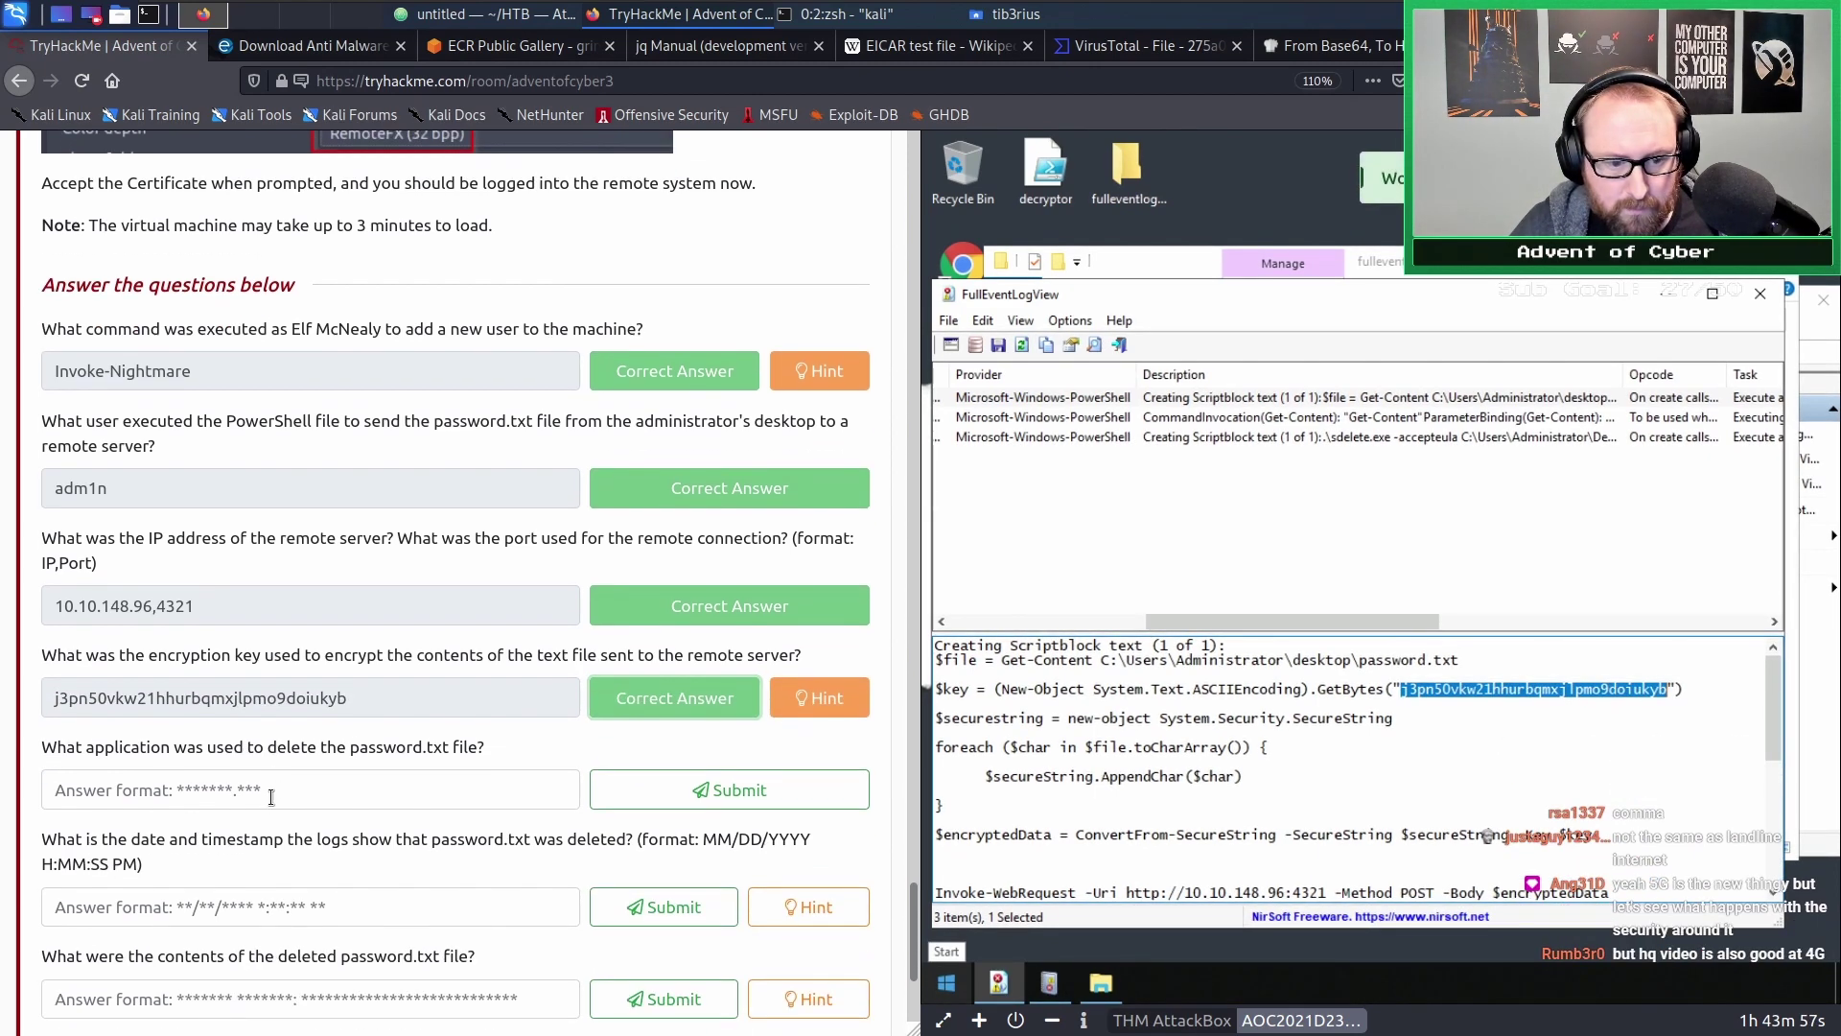
- Submit sdelete as the application that deleted password.txt
left_click(1210, 436)
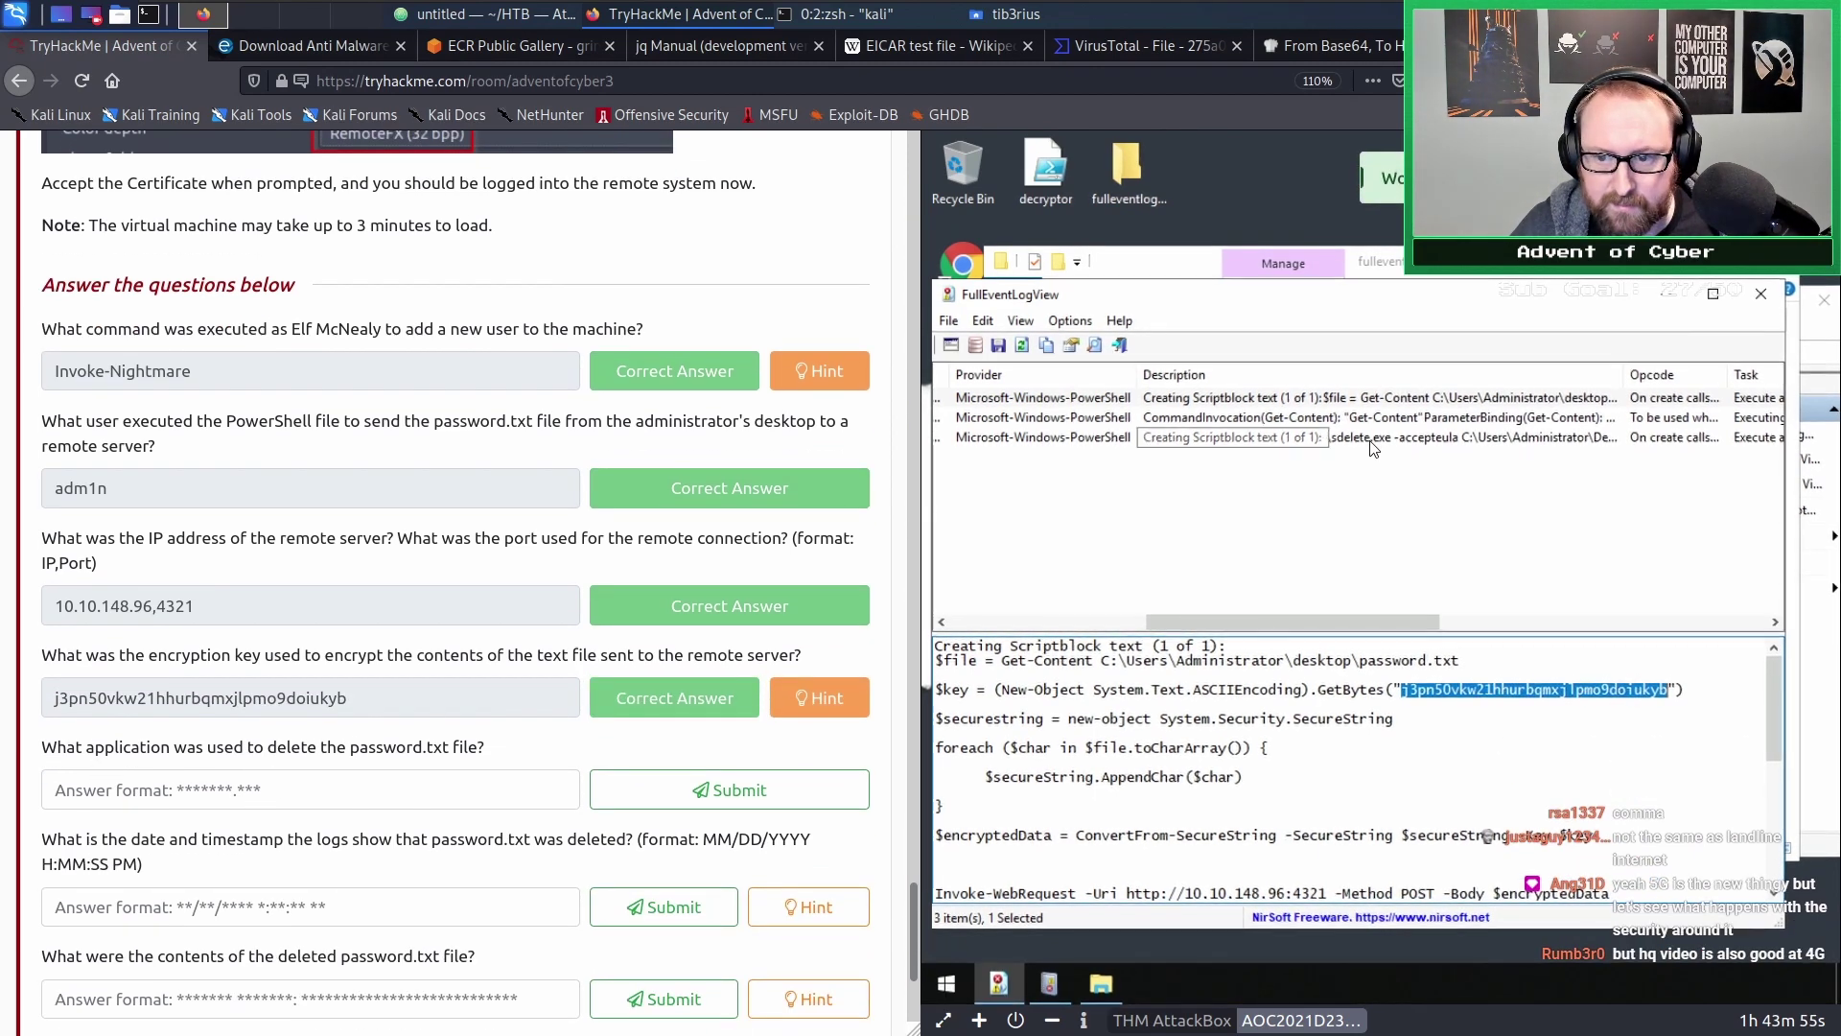
left_click(398, 790)
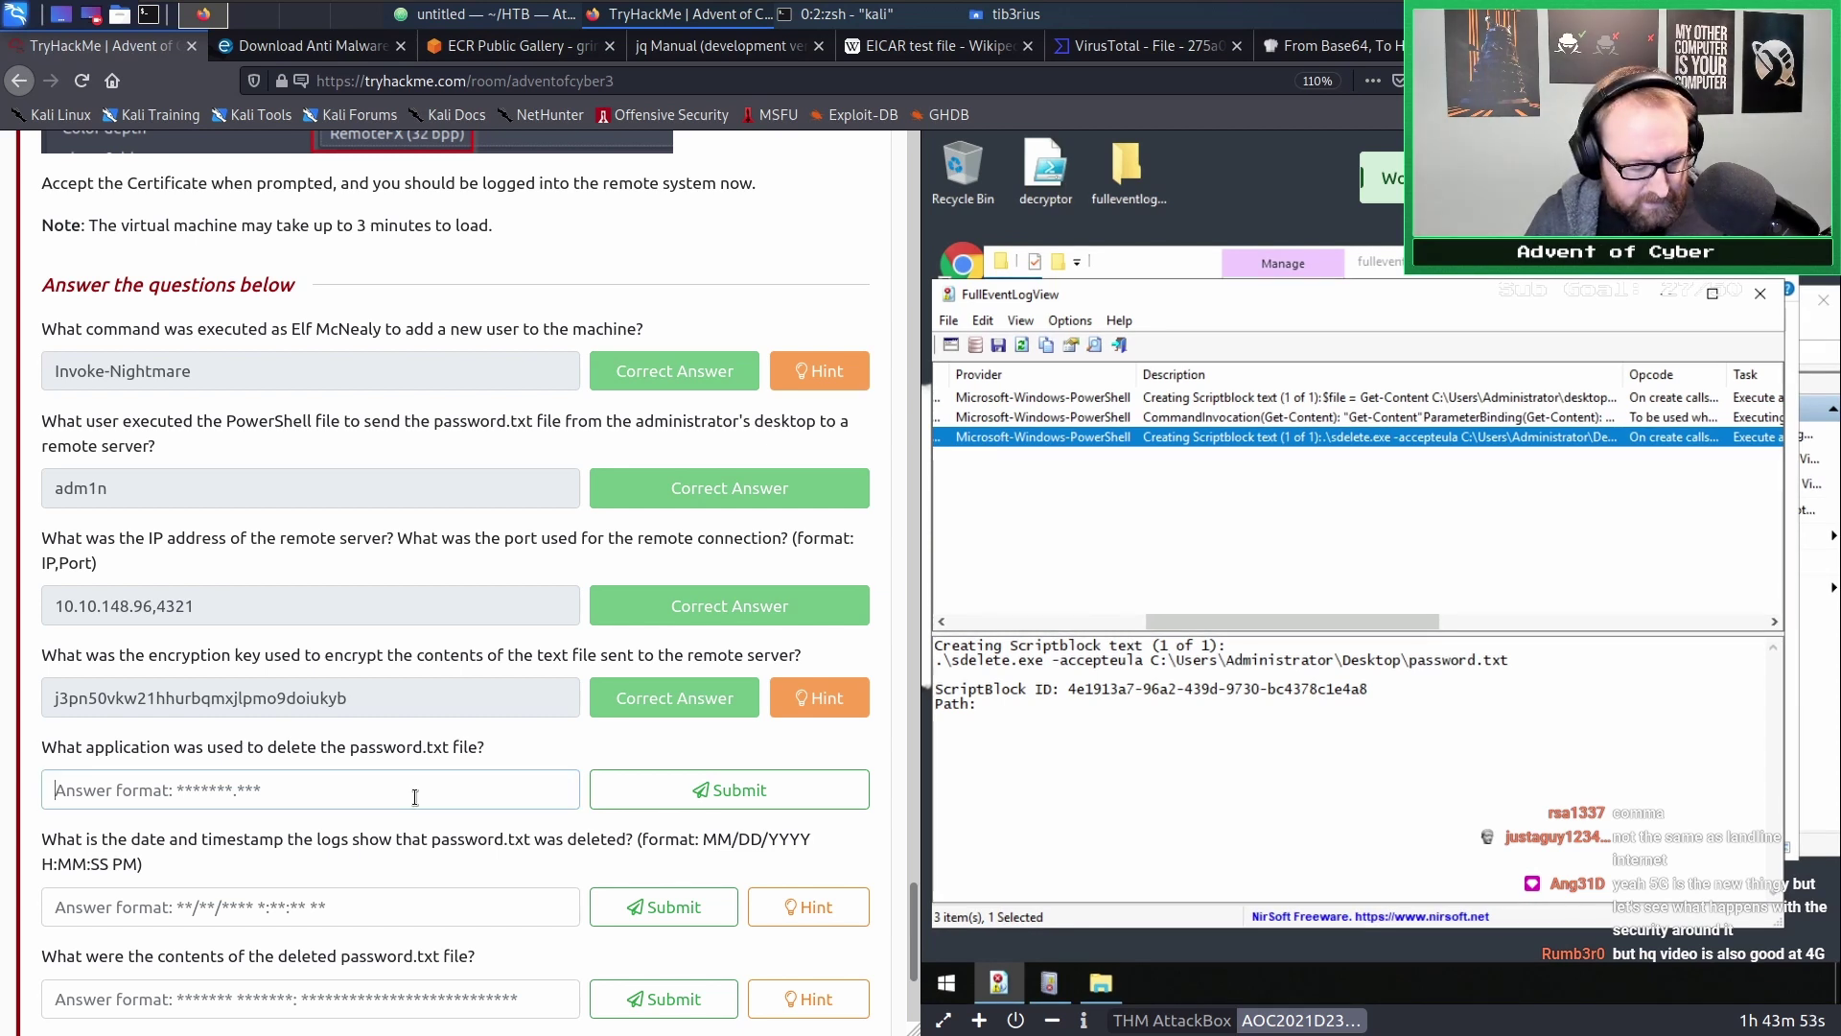
type("sdelete.exe")
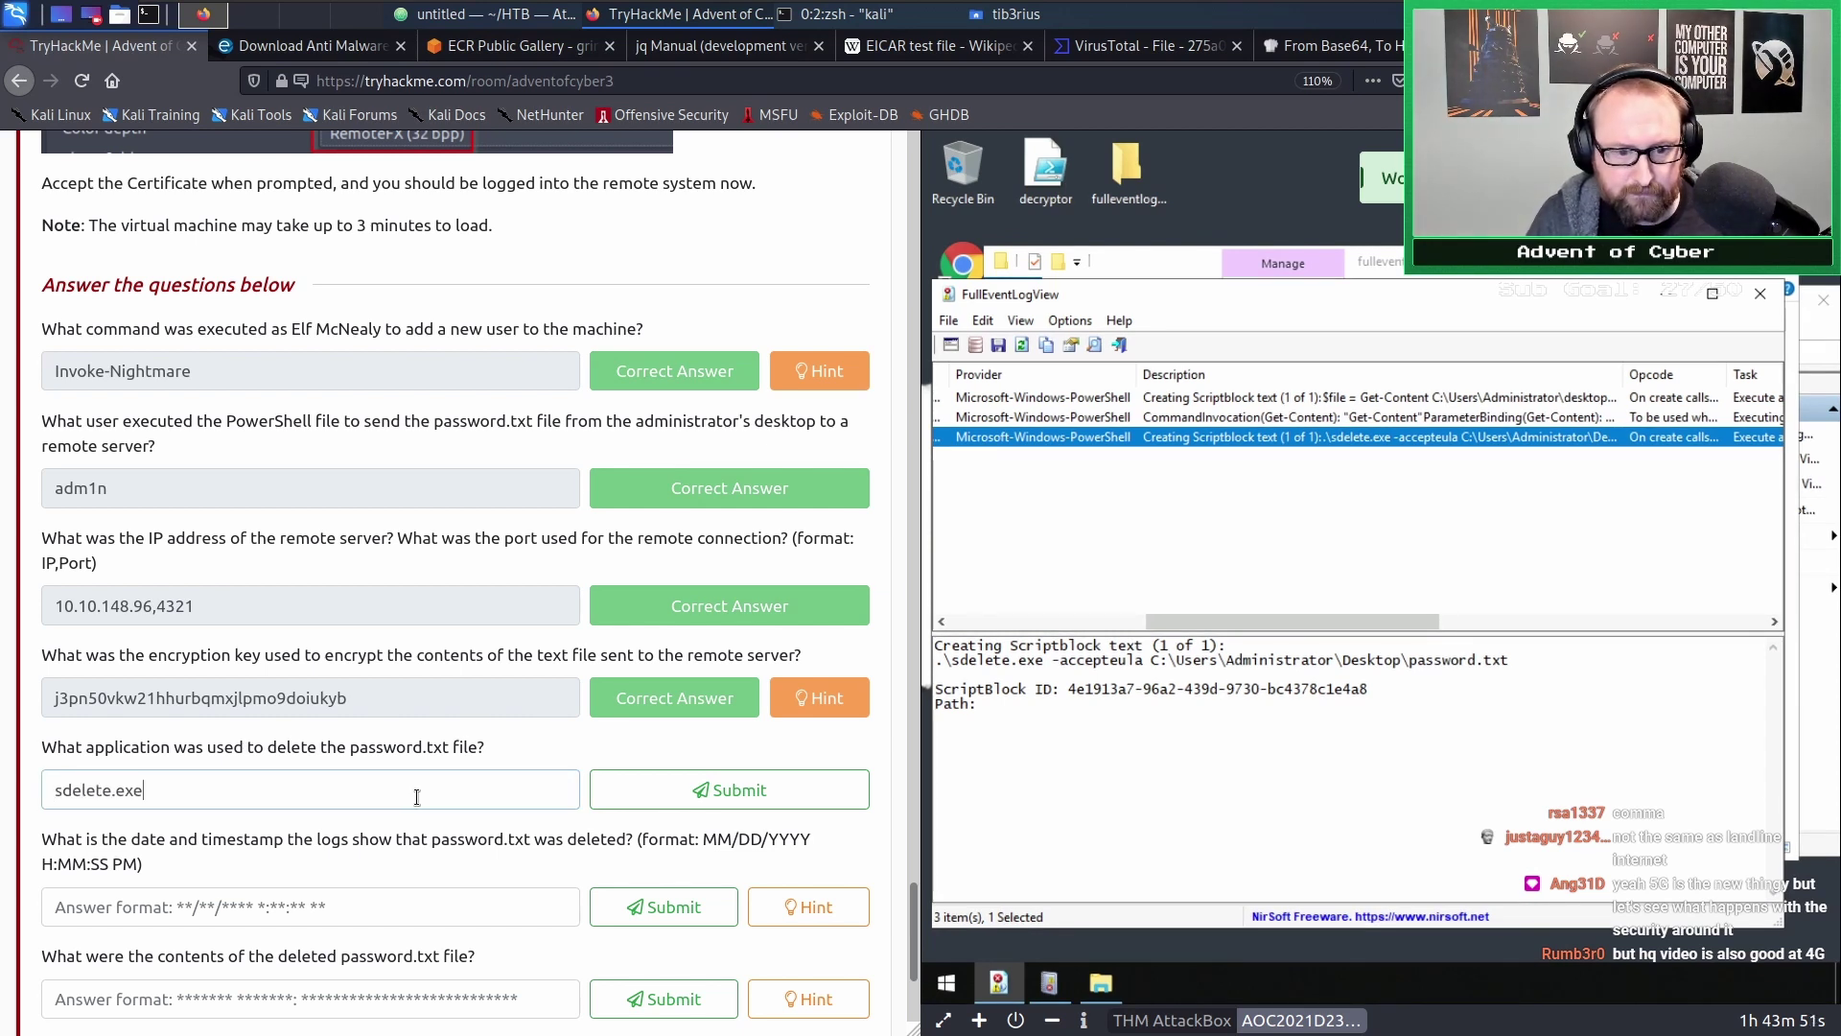
left_click(623, 784)
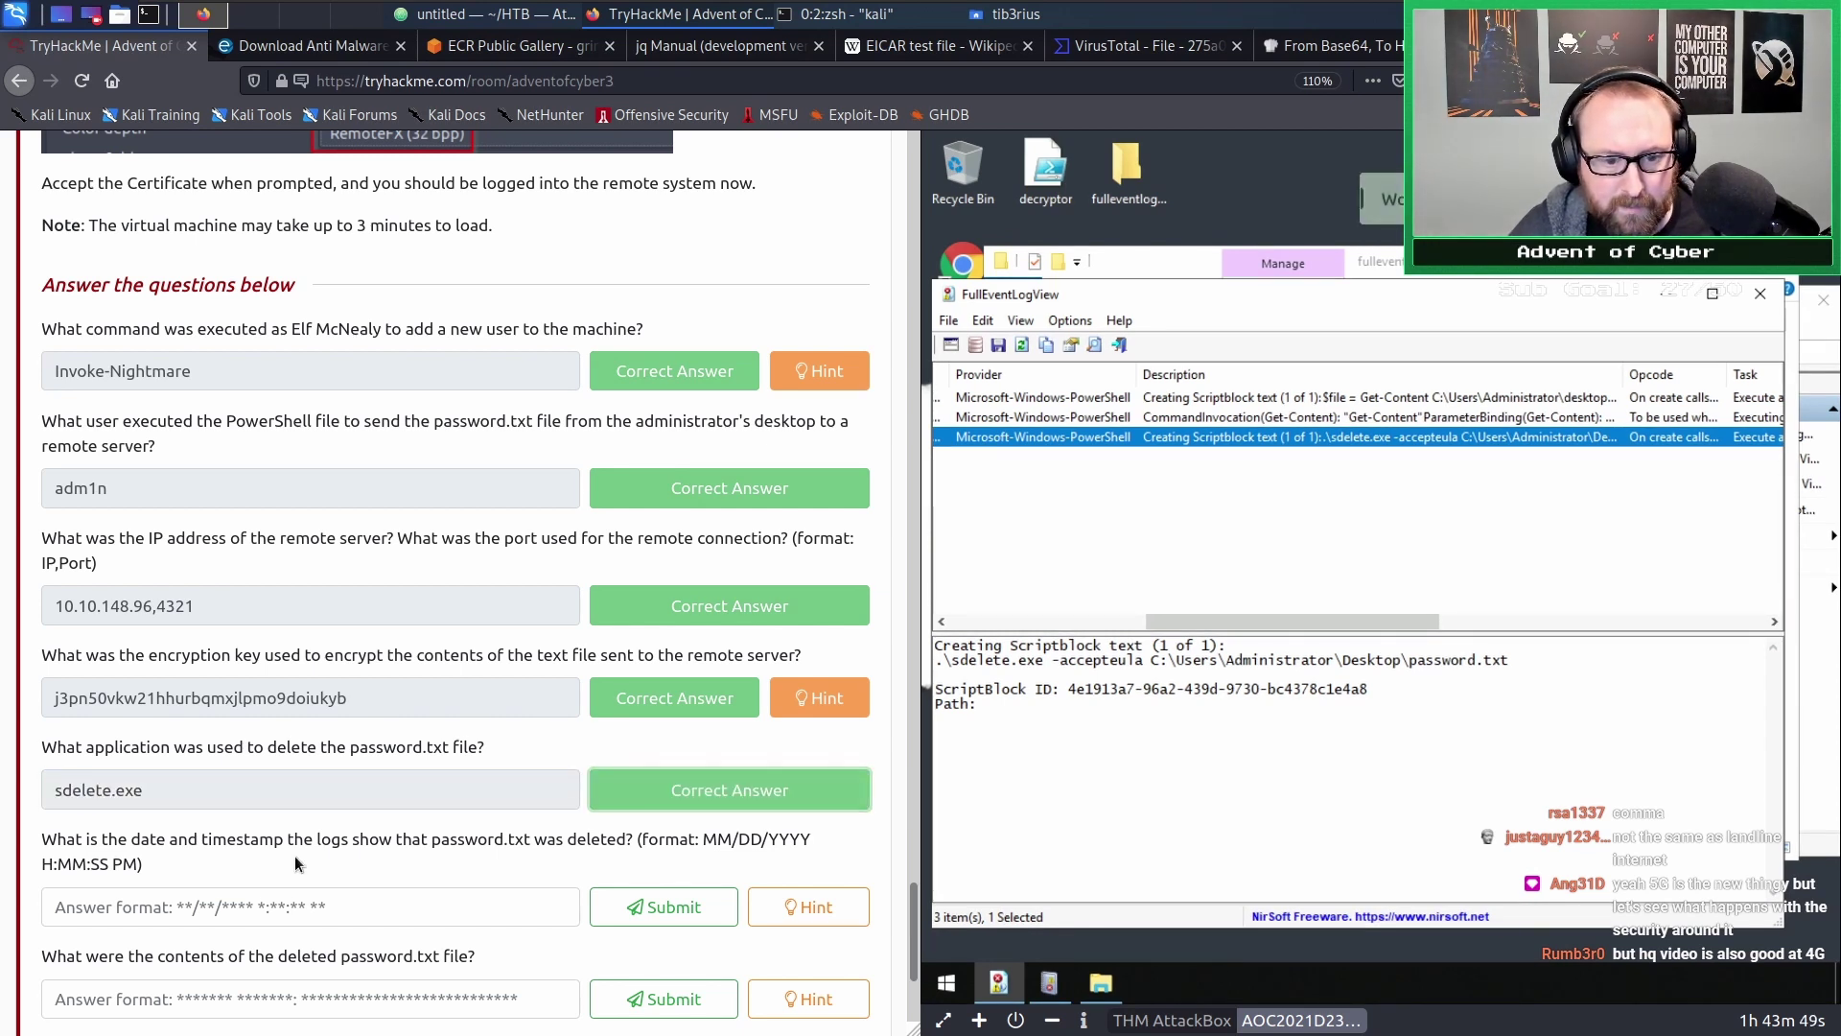
scroll(295, 853, "down", 2)
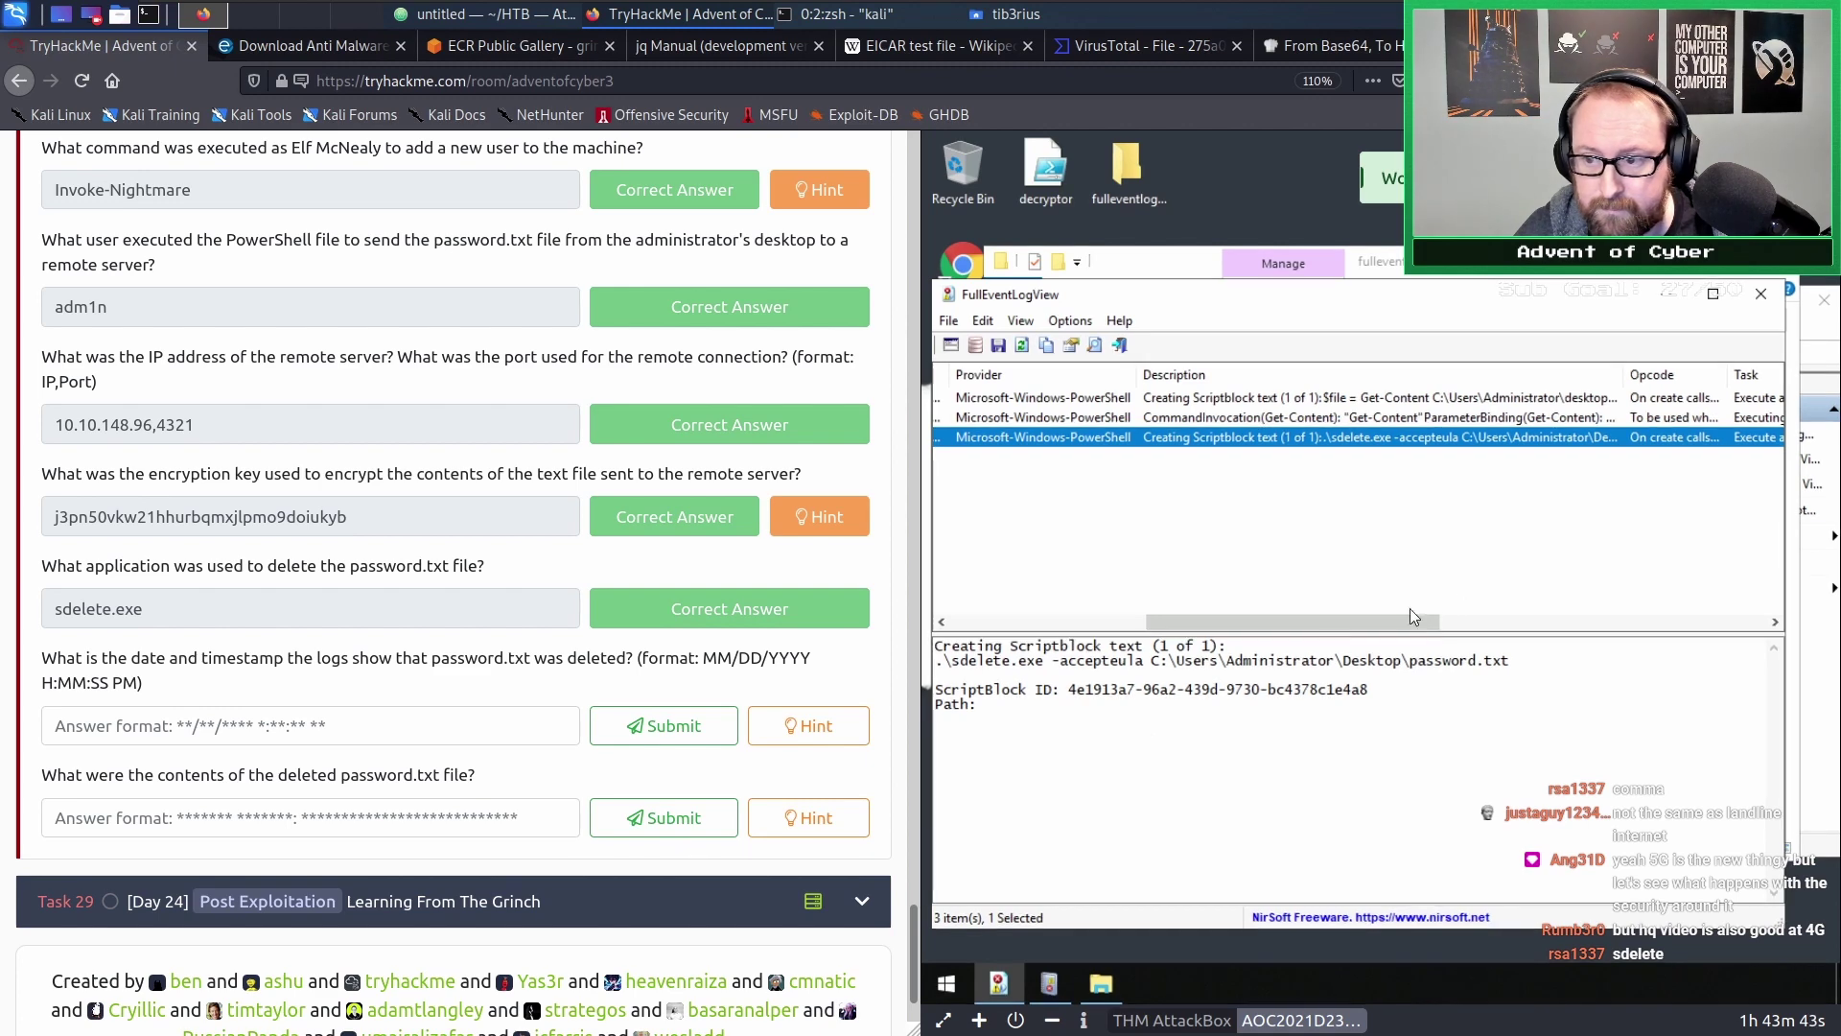
- Widen the Event Time column and submit 11/11/2021 7:29 as the deletion timestamp
left_click_drag(1411, 614, 988, 621)
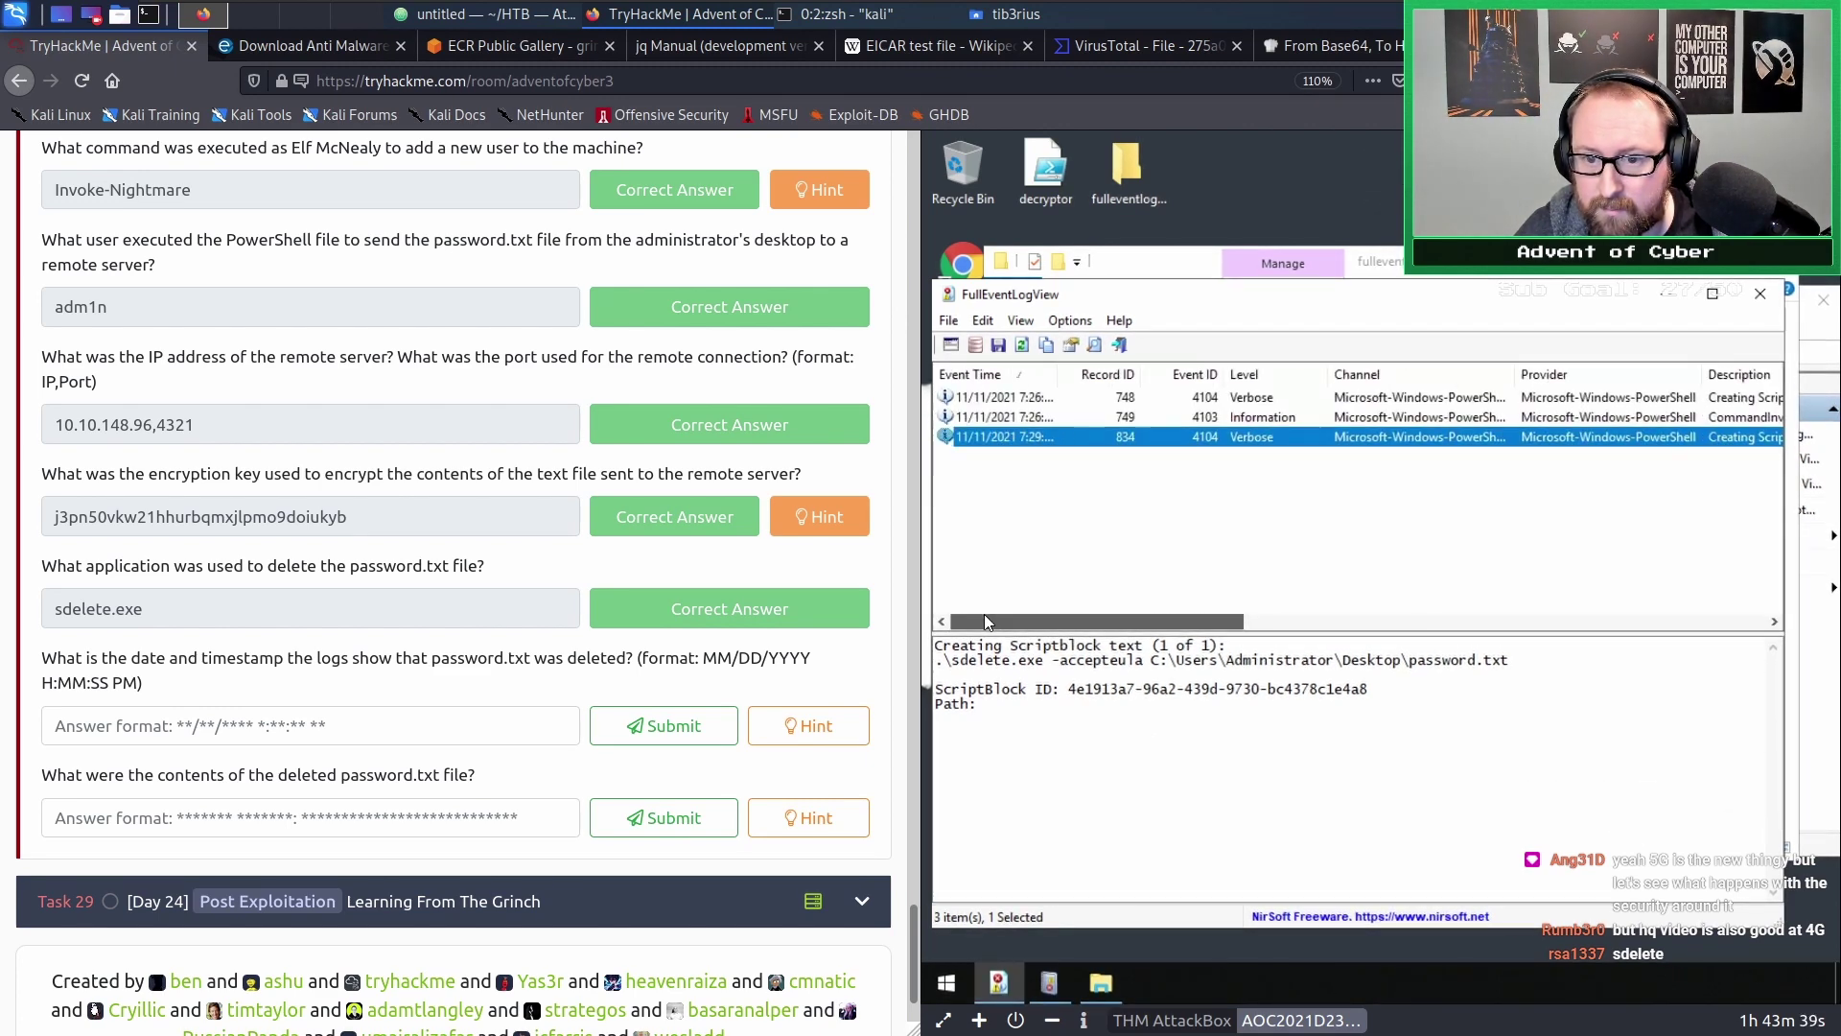
left_click_drag(1059, 374, 1173, 375)
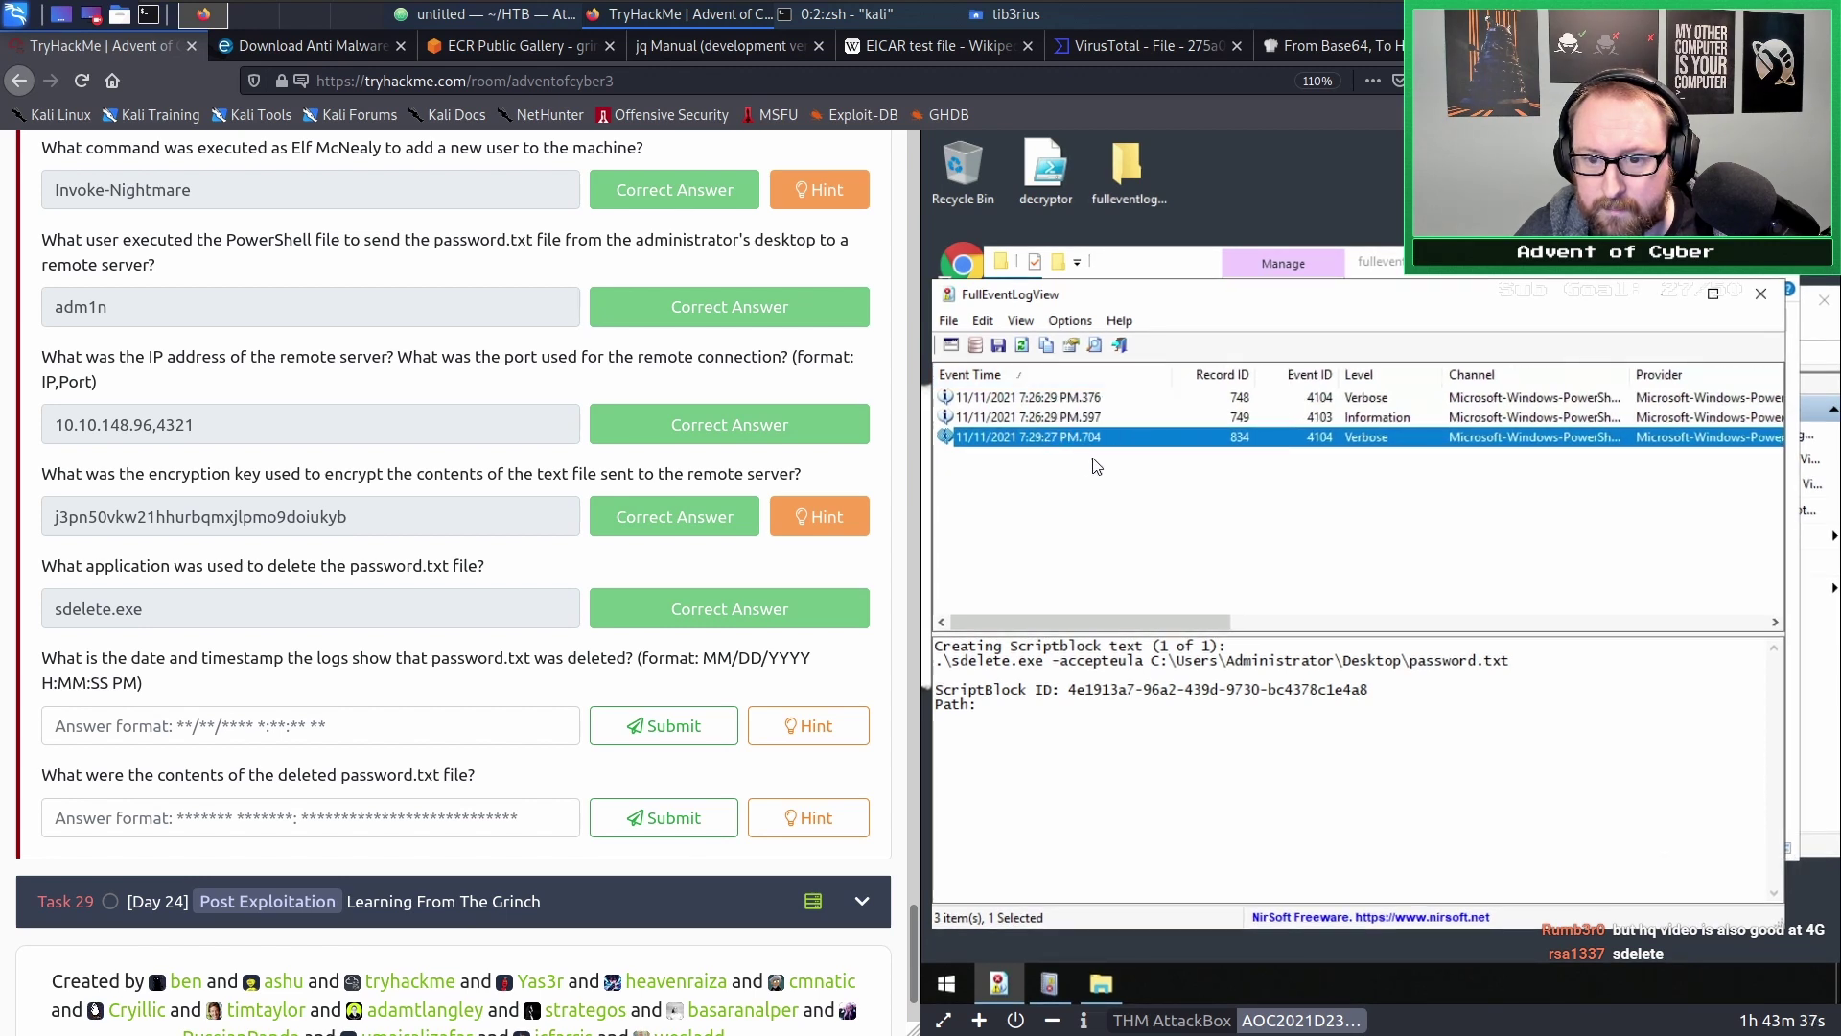
left_click(235, 731)
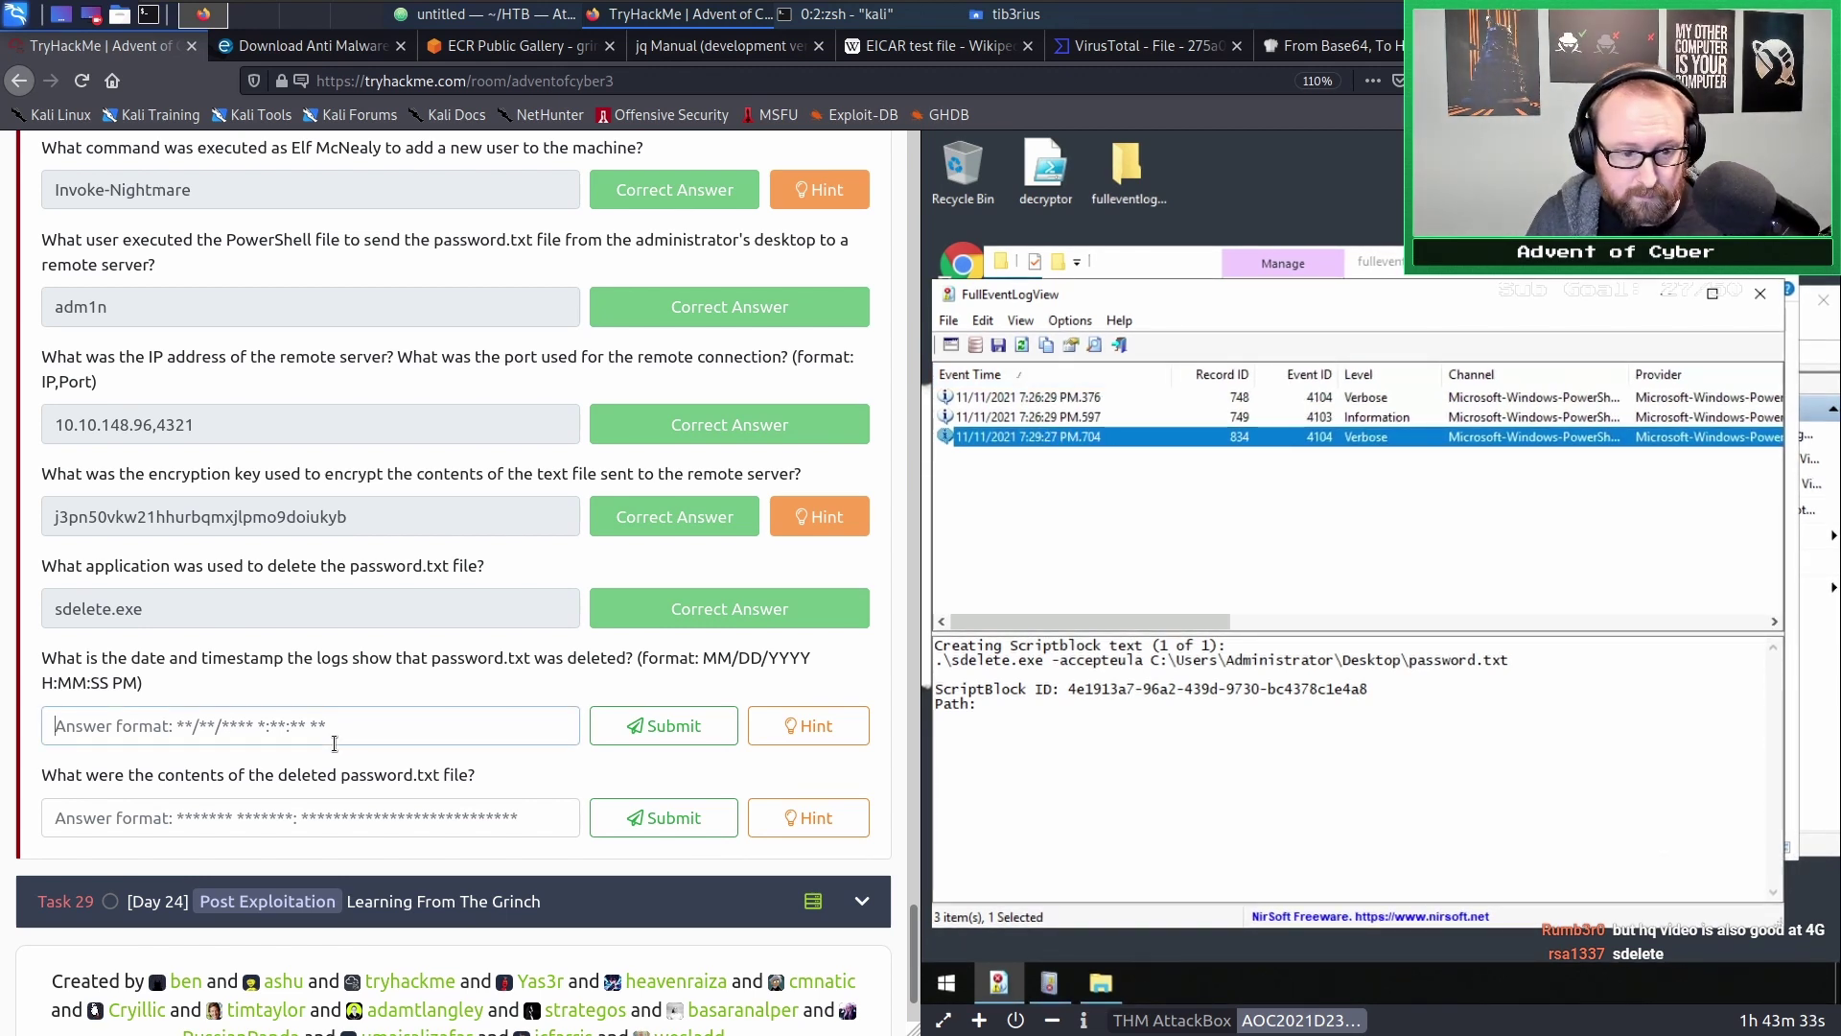
type("11/11")
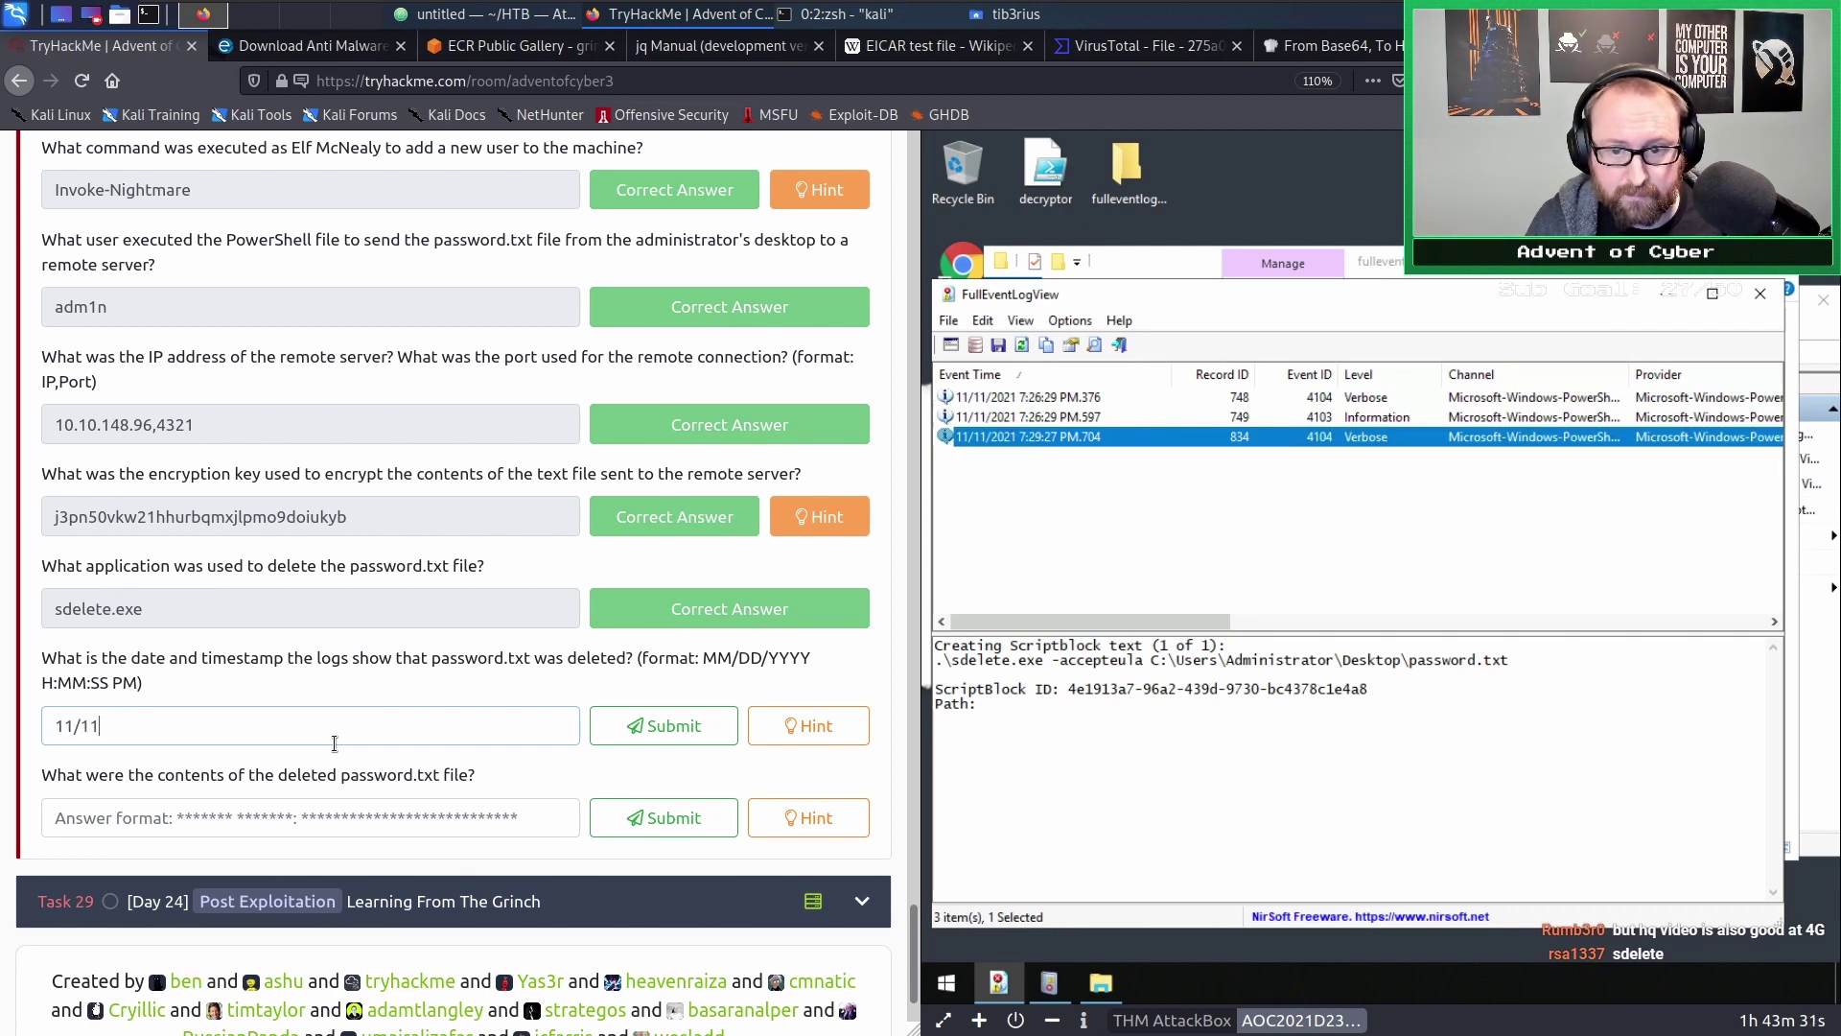
type("/2021 ")
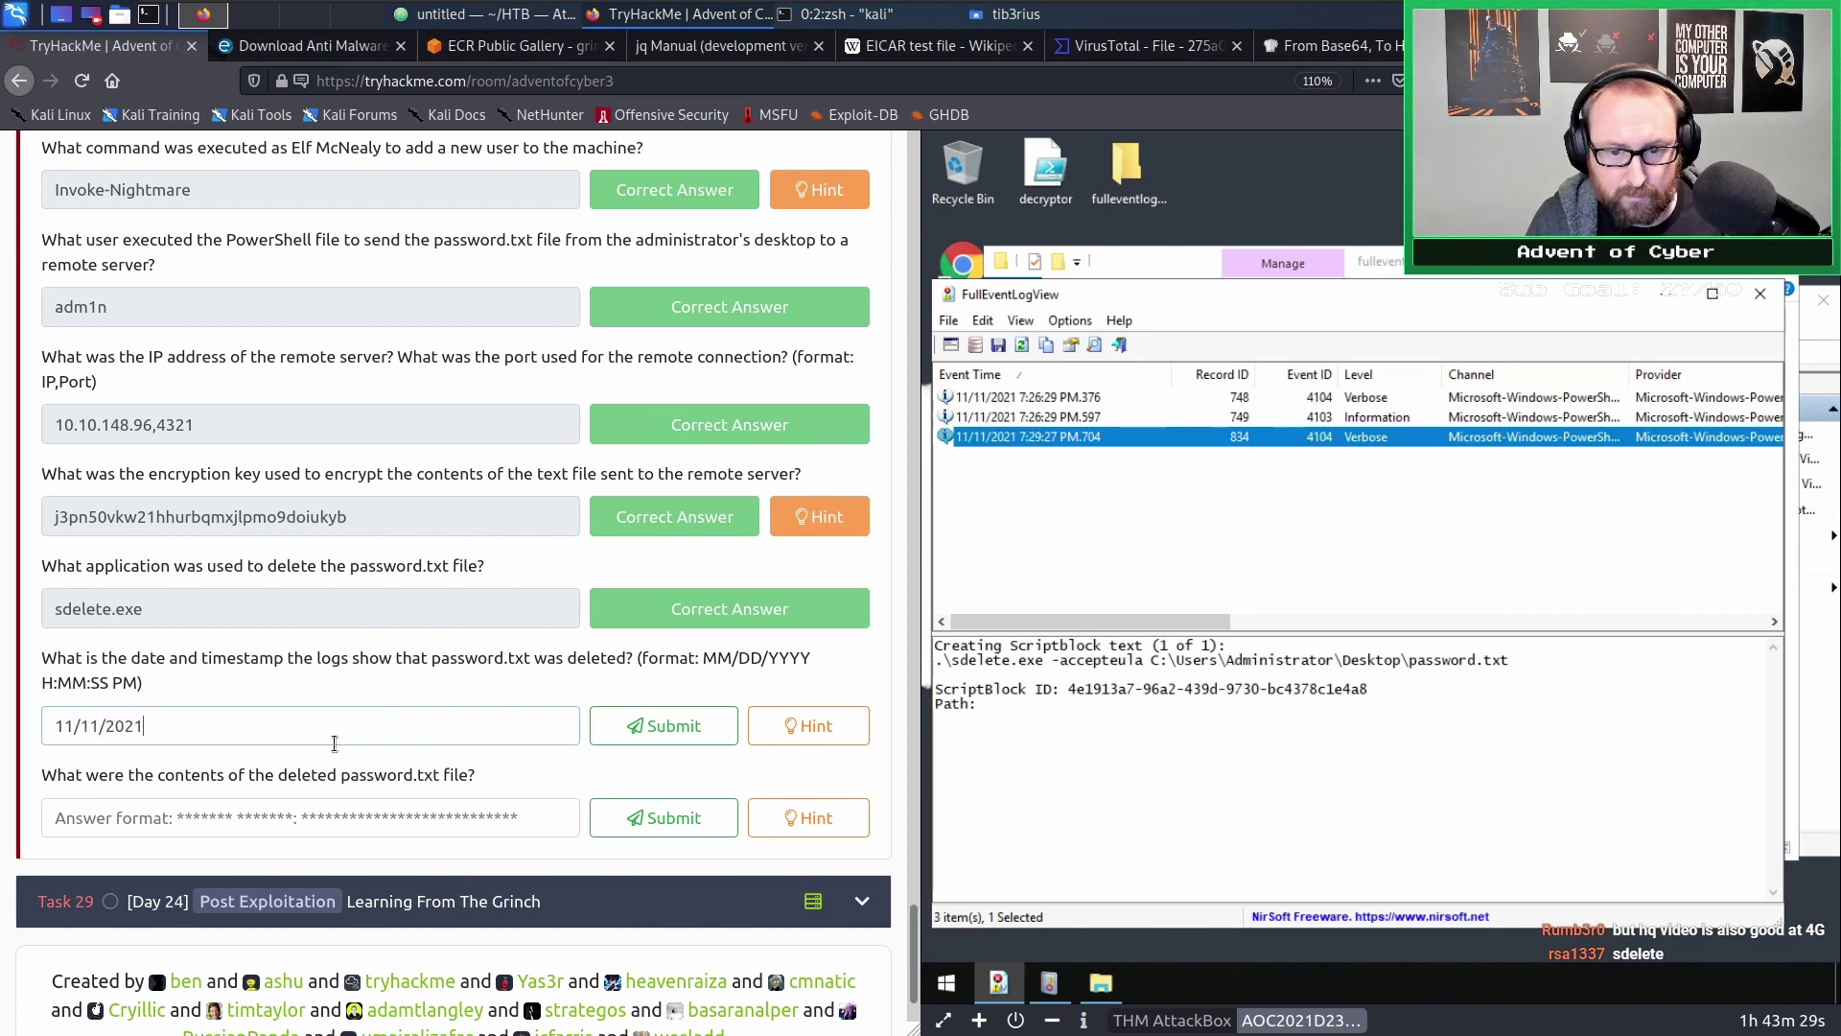
type("7:")
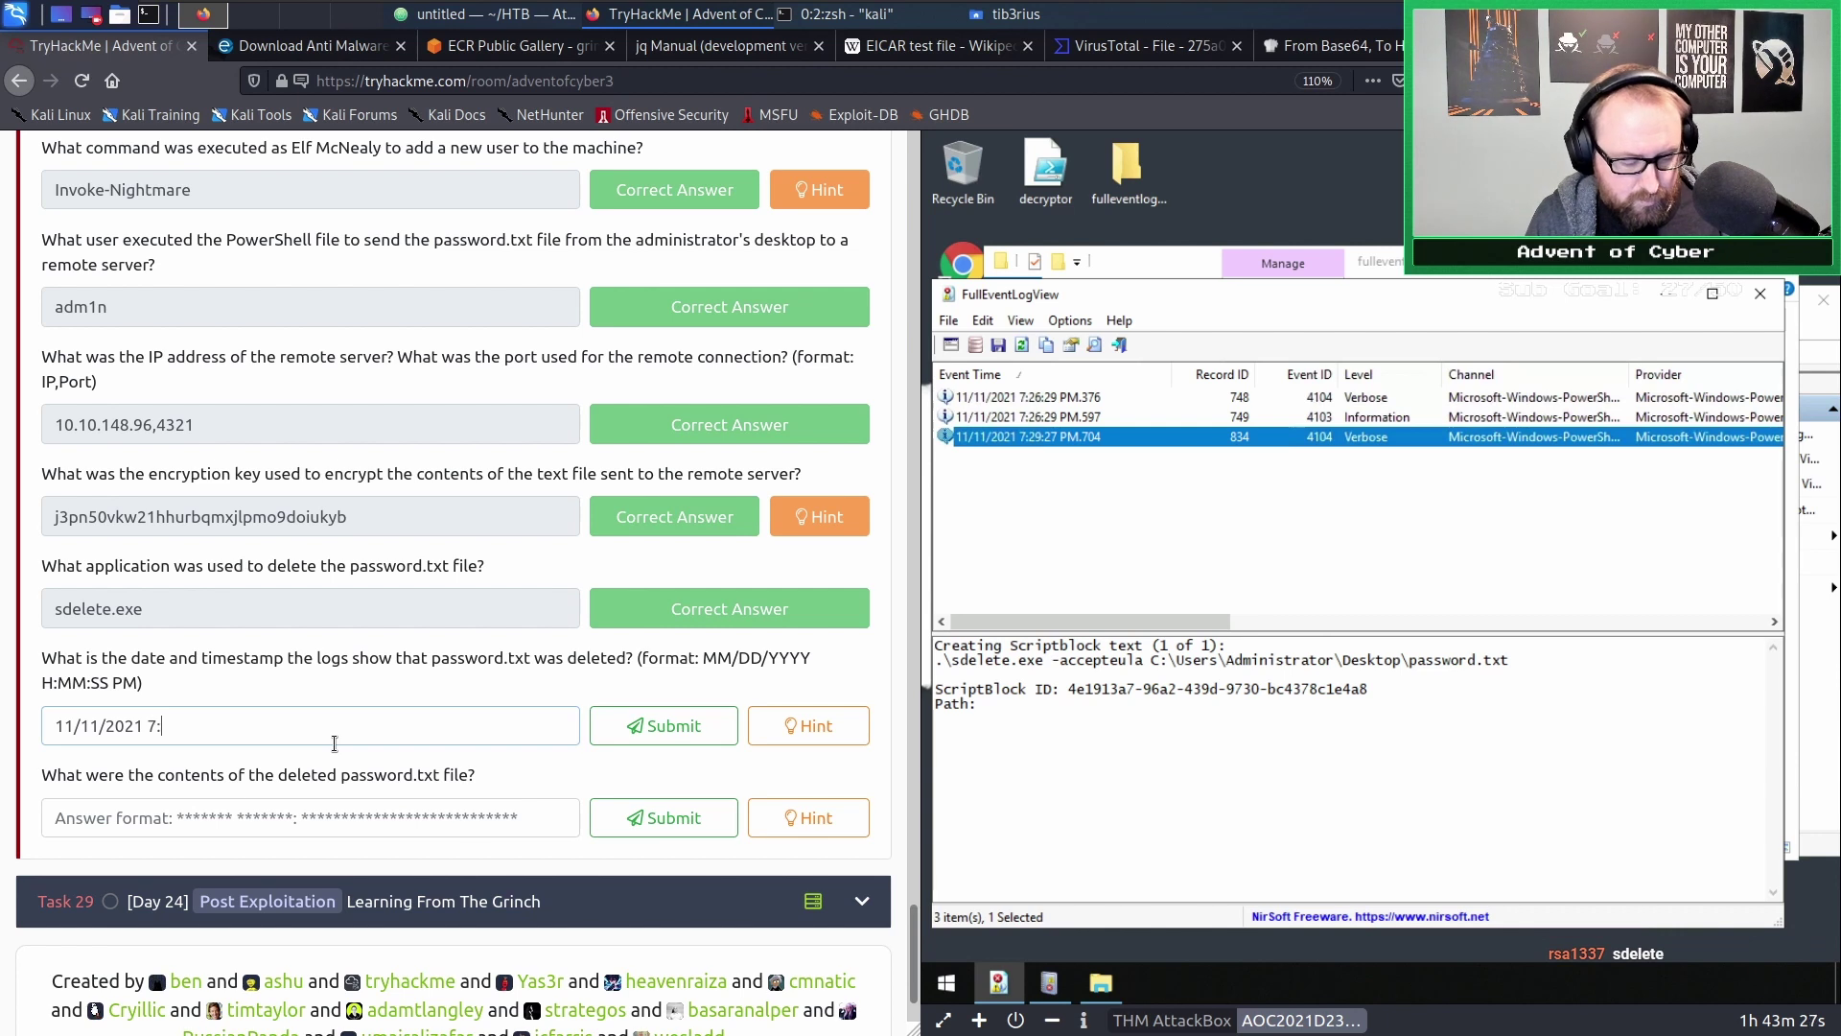
type("29:27")
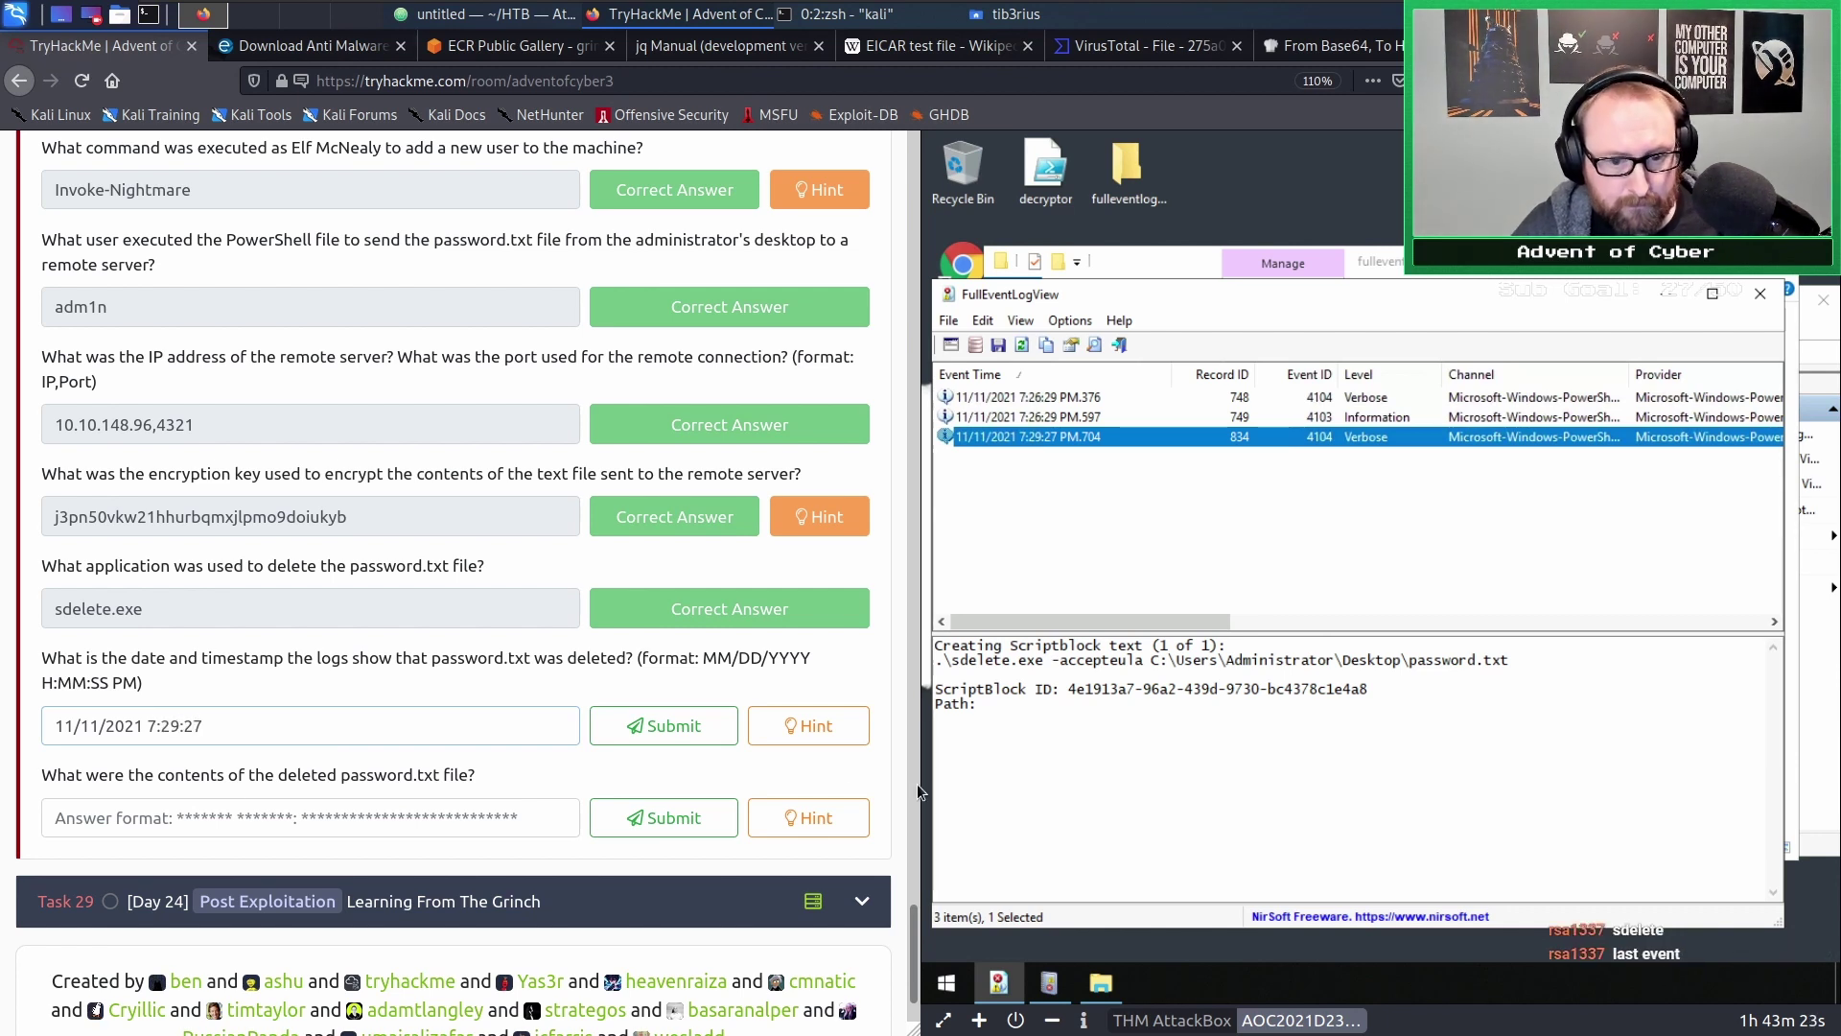
left_click(671, 726)
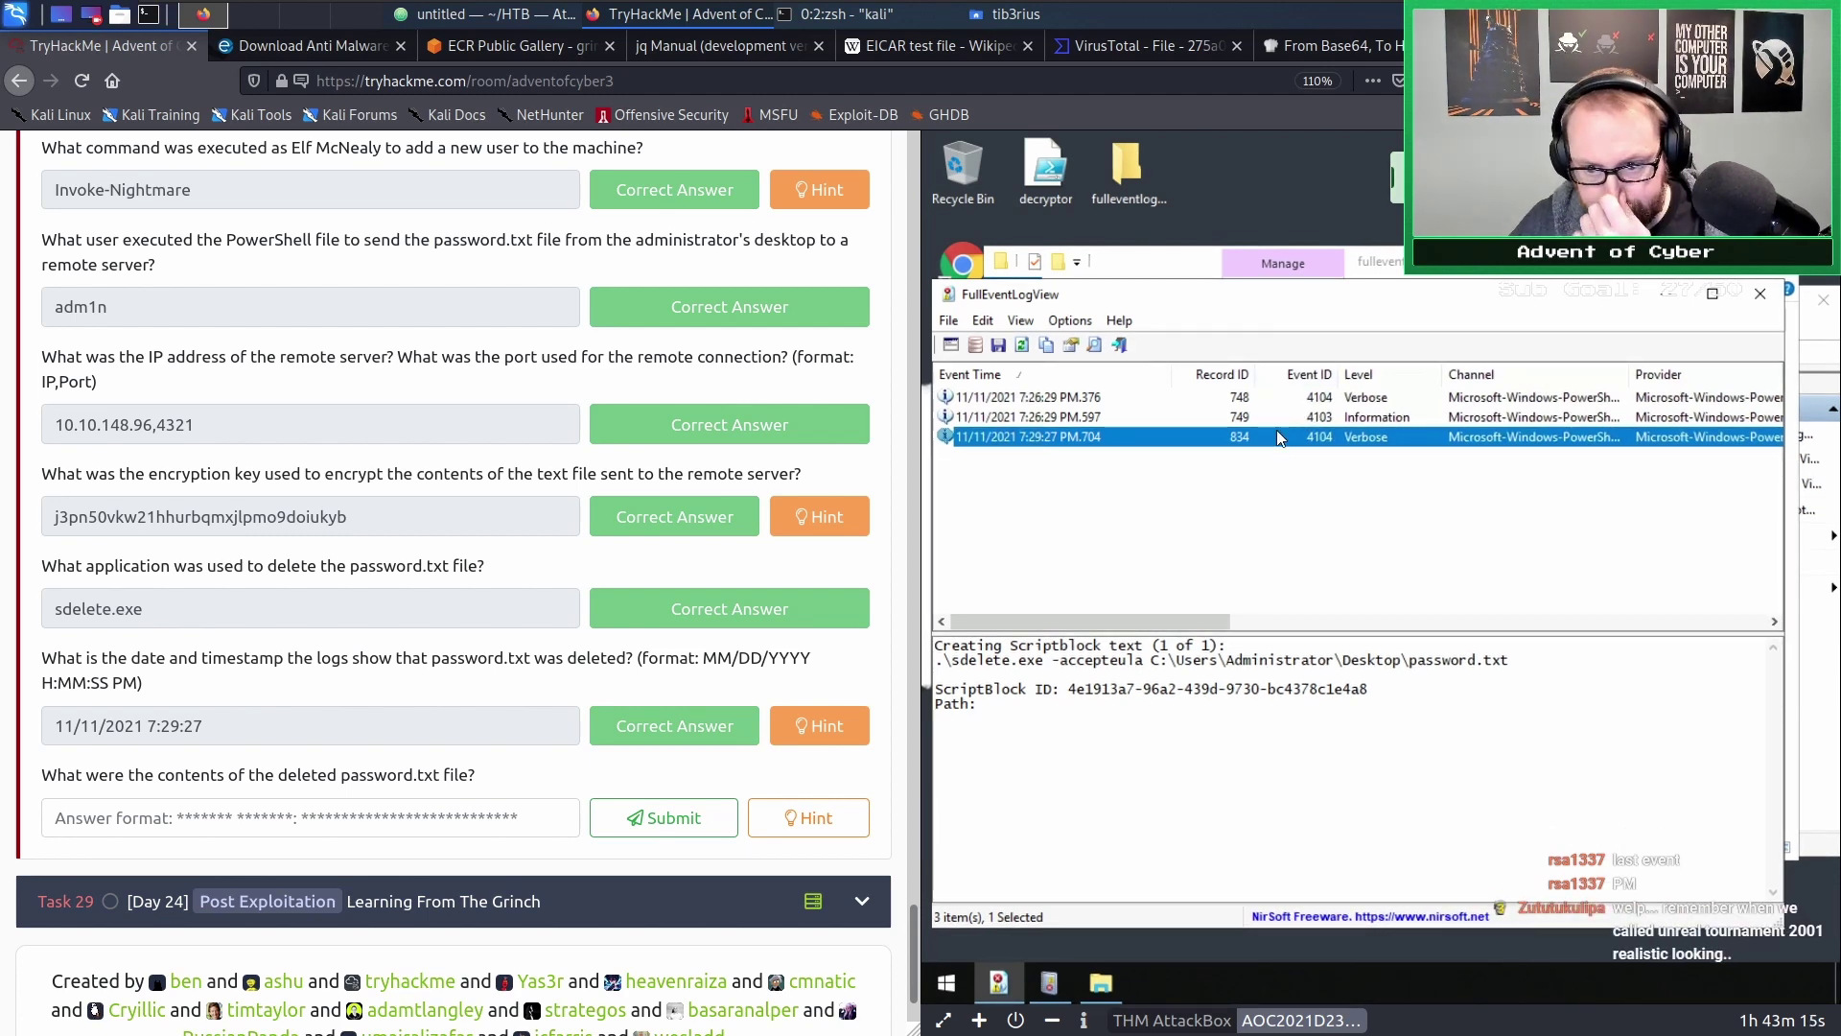
- Review the Get-Content event 749 and the script block of event 748
left_click(1417, 415)
scroll(1362, 748, "down", 3)
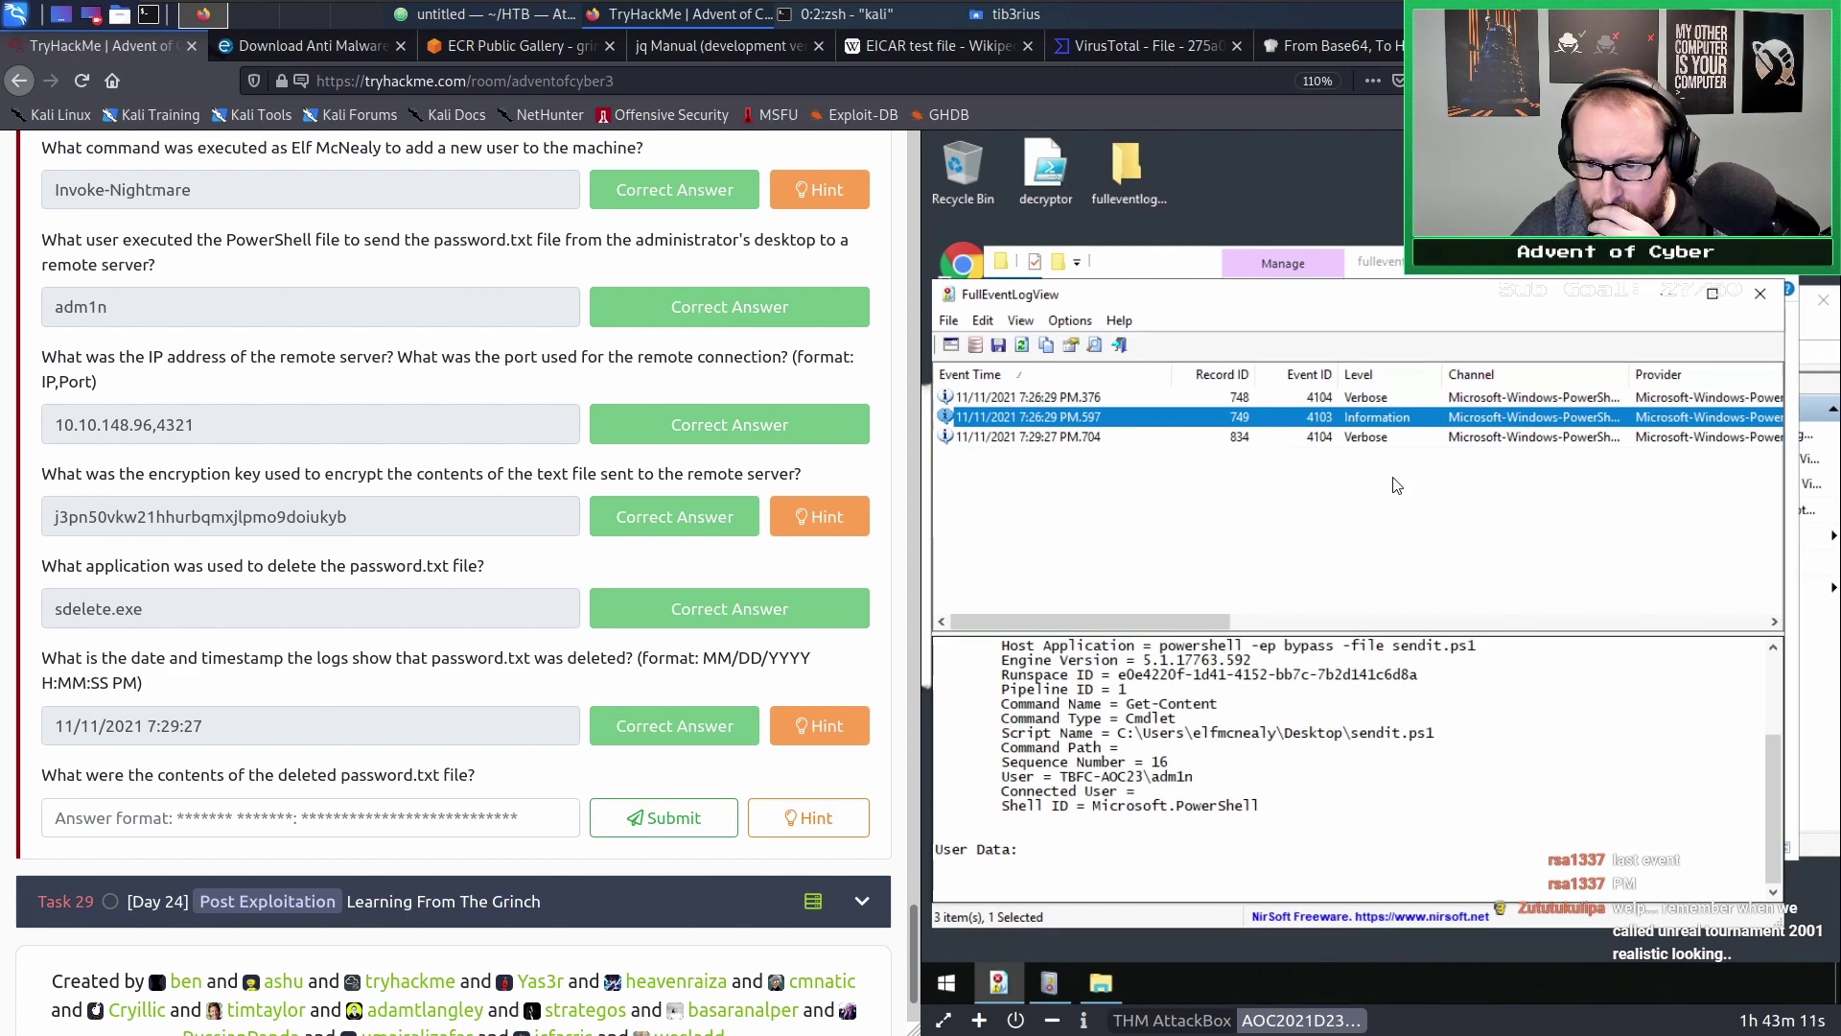
left_click(1364, 396)
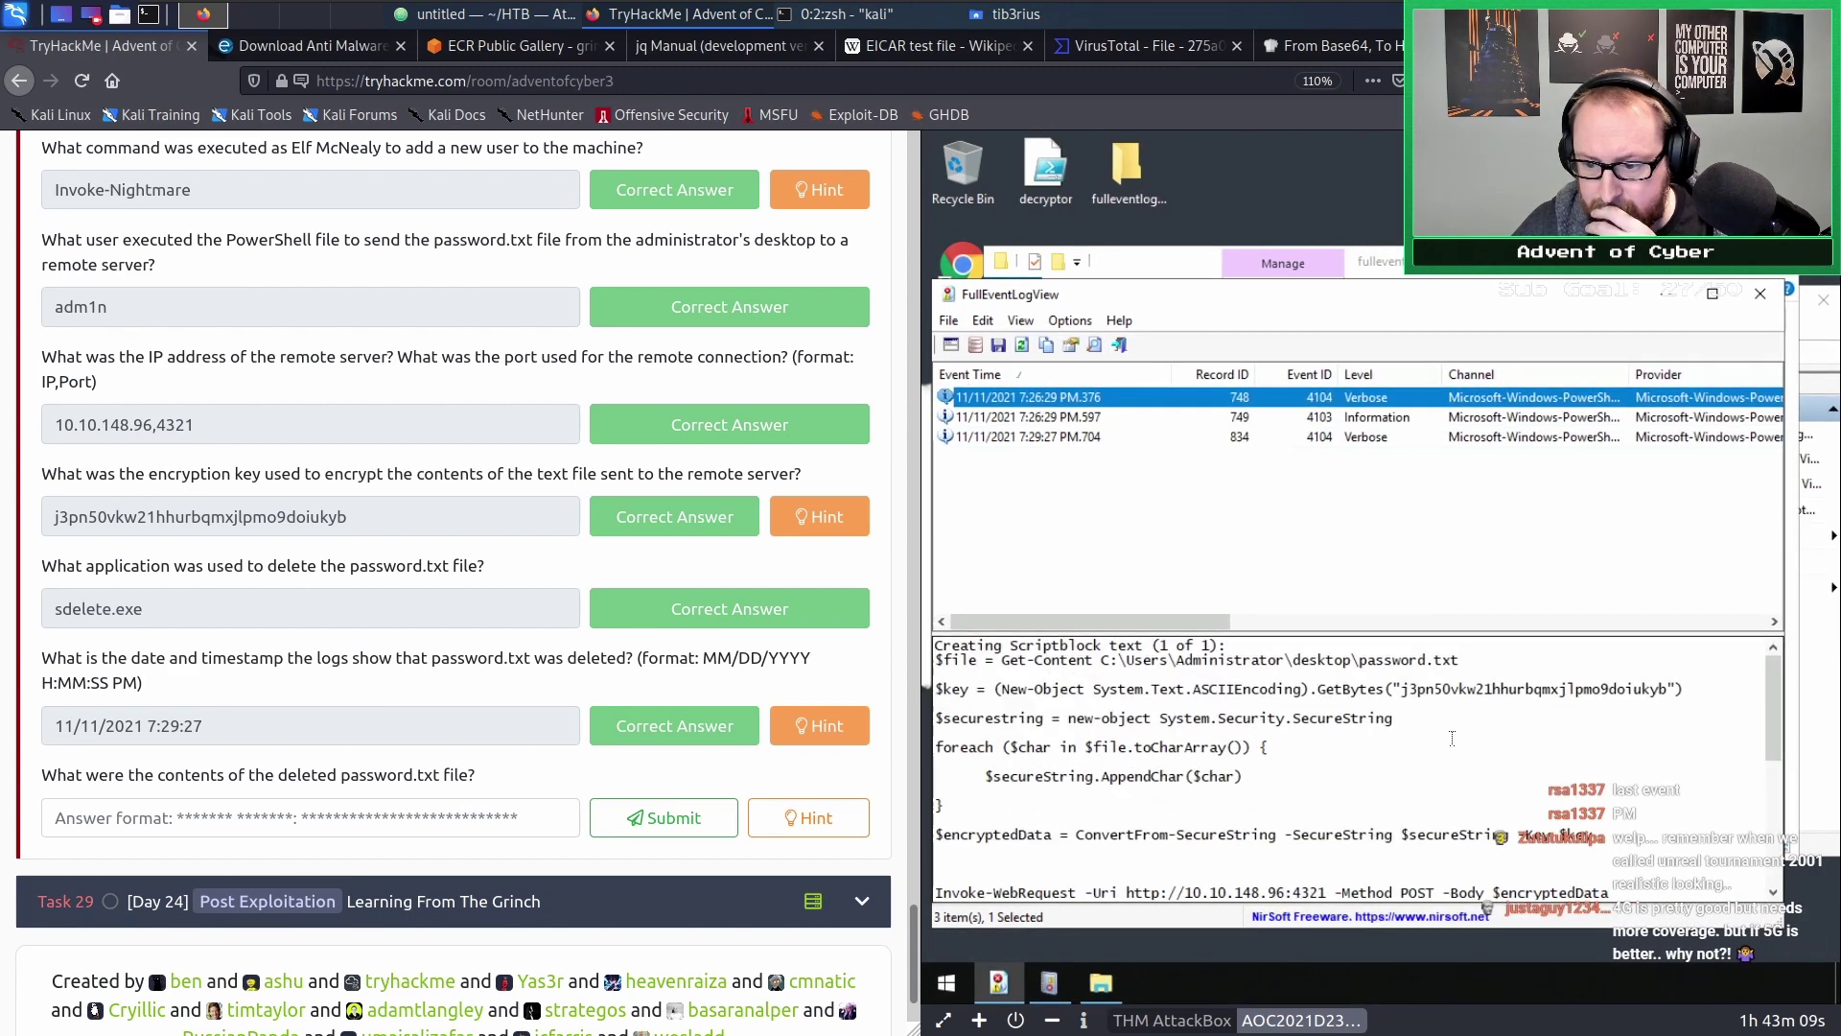
scroll(1474, 808, "down", 5)
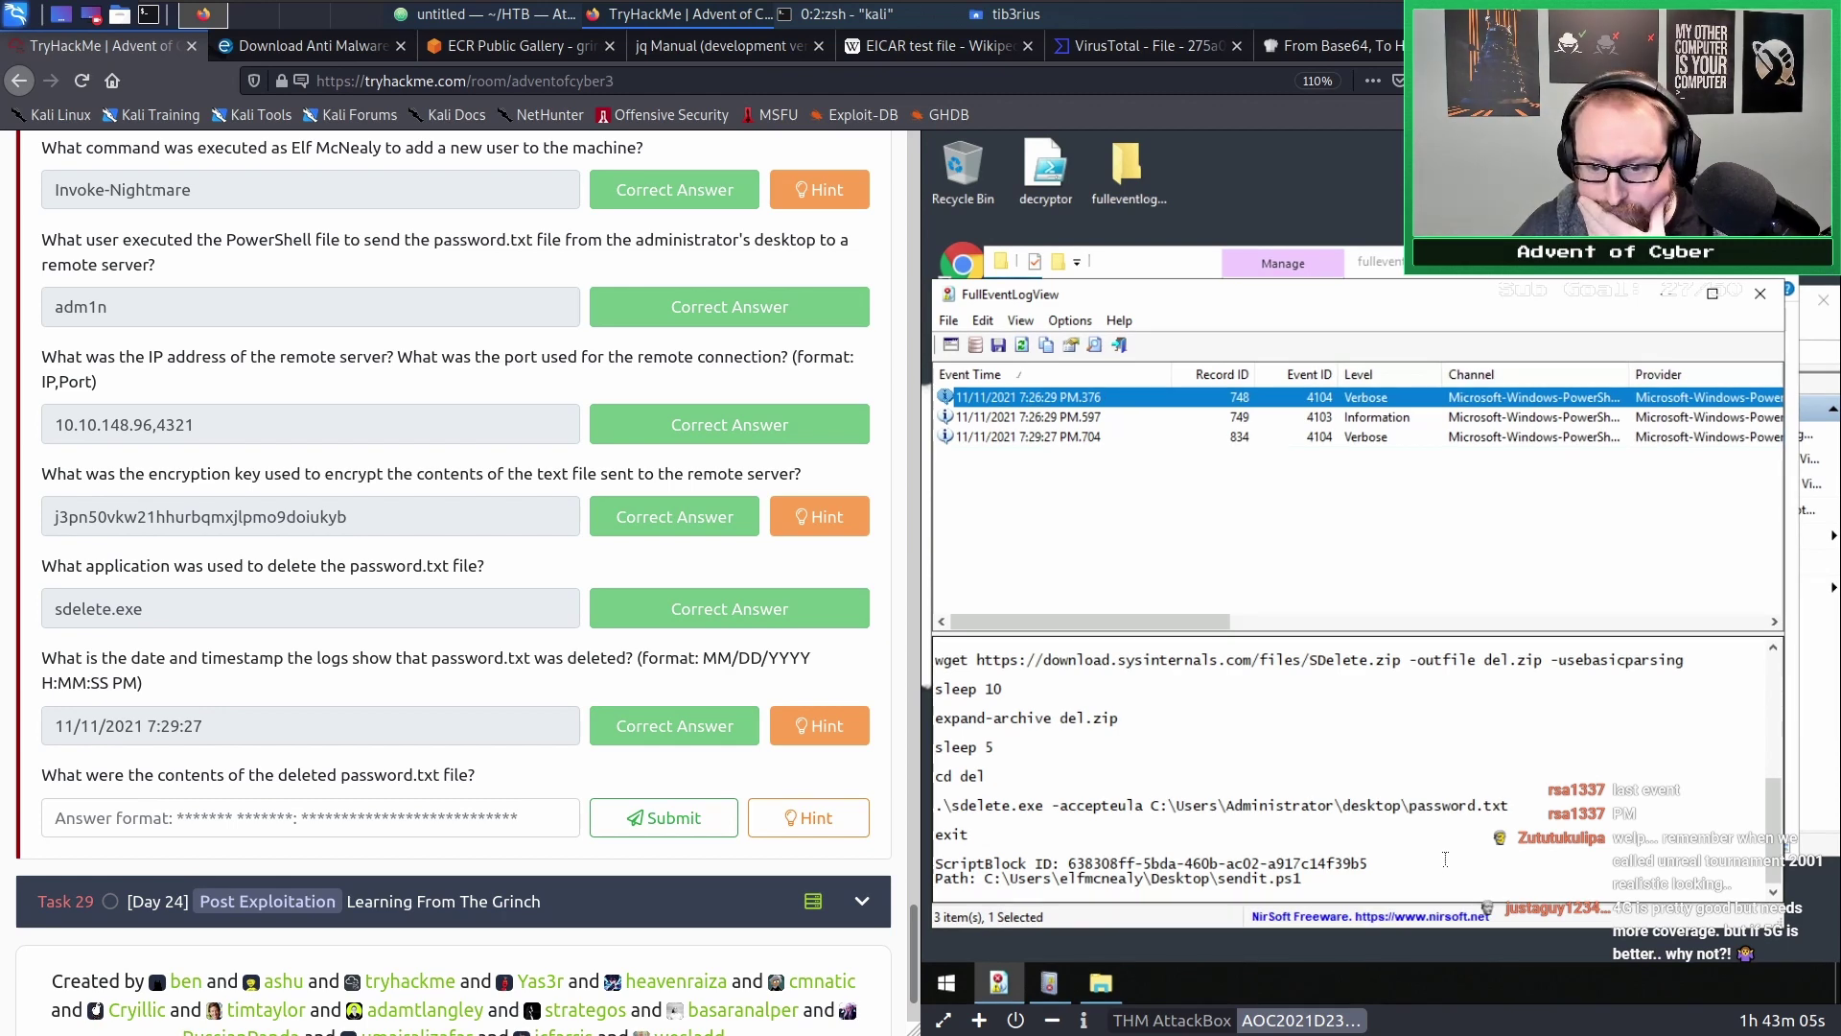
scroll(1445, 858, "up", 1)
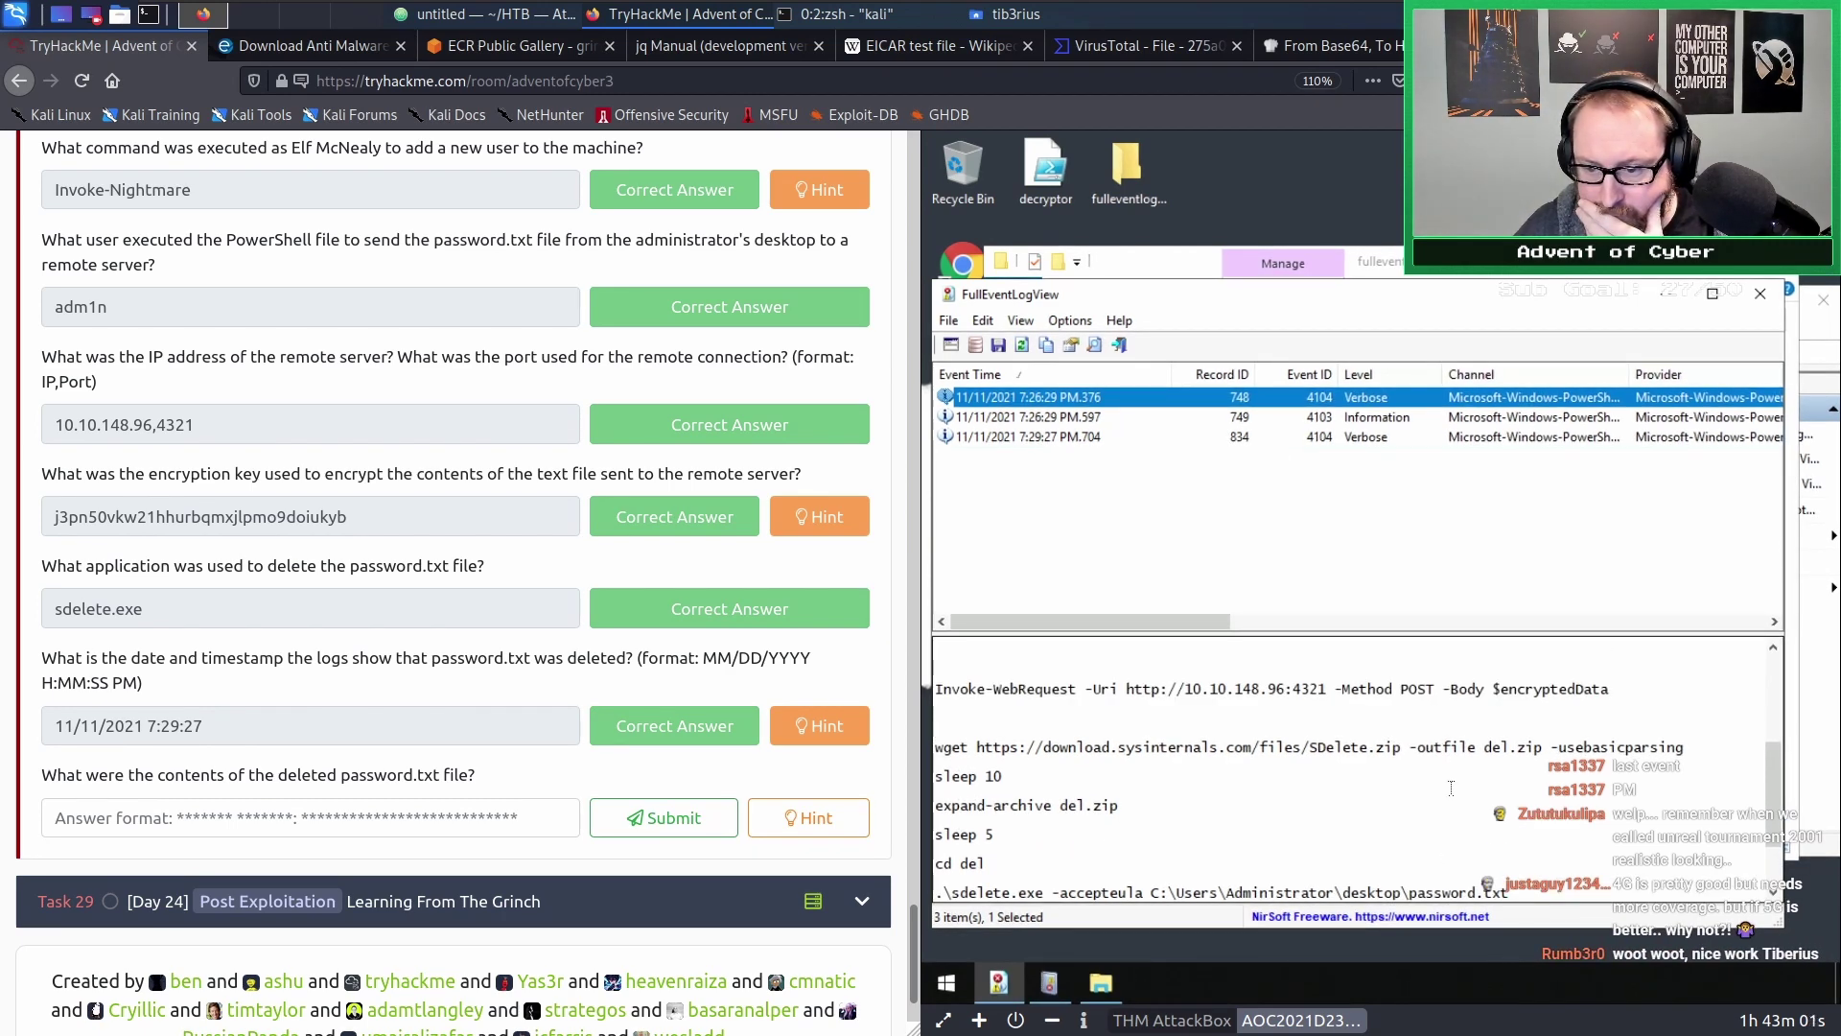
scroll(1450, 789, "up", 1)
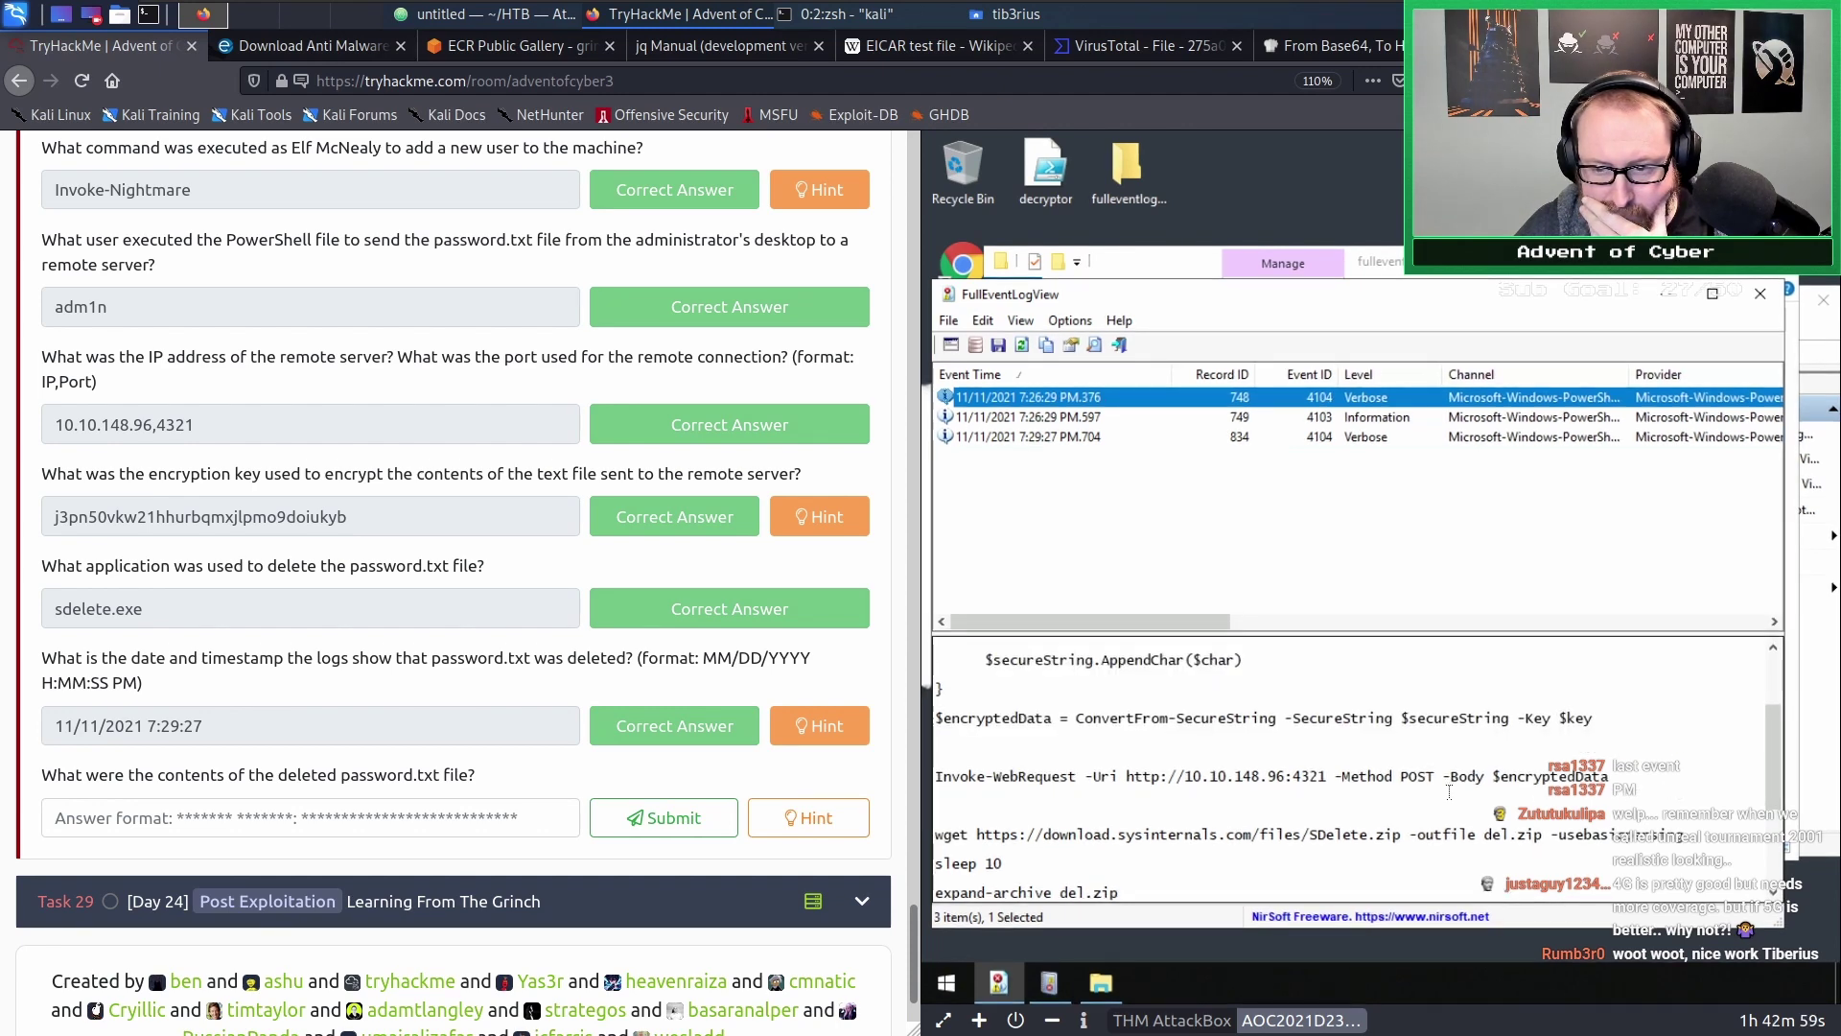
scroll(1448, 790, "up", 1)
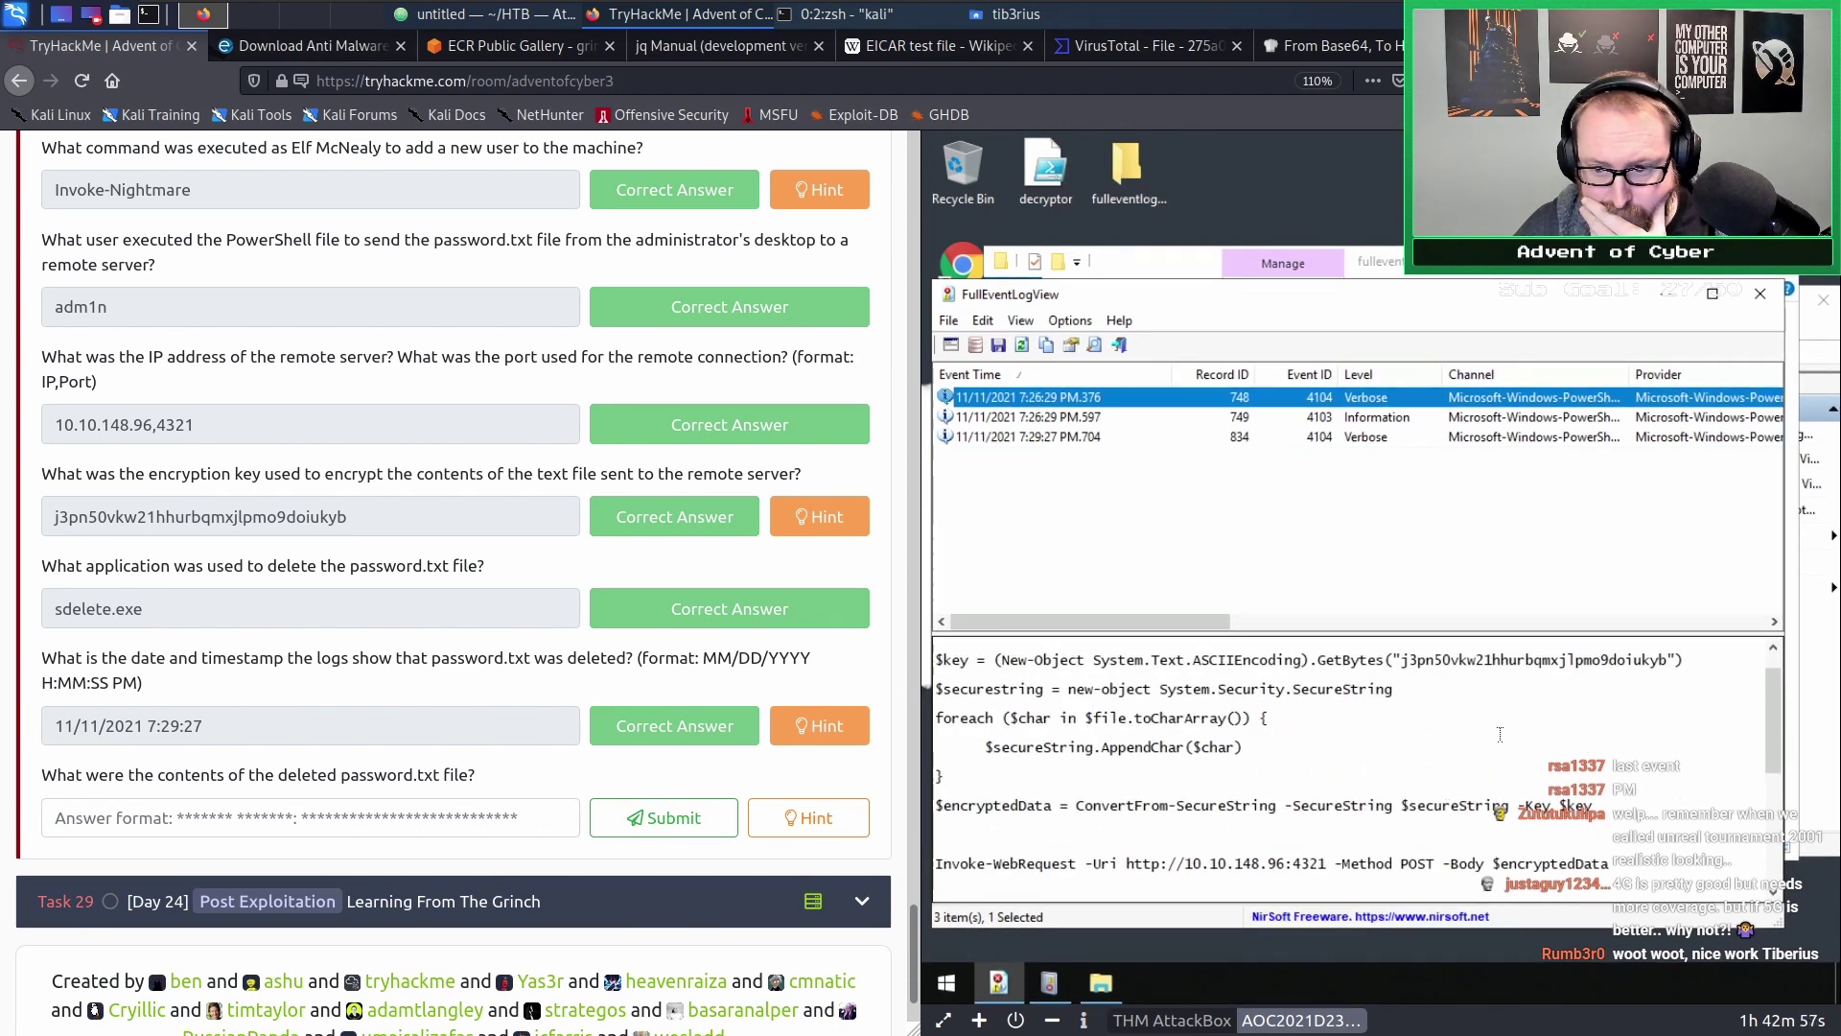
scroll(1533, 721, "up", 1)
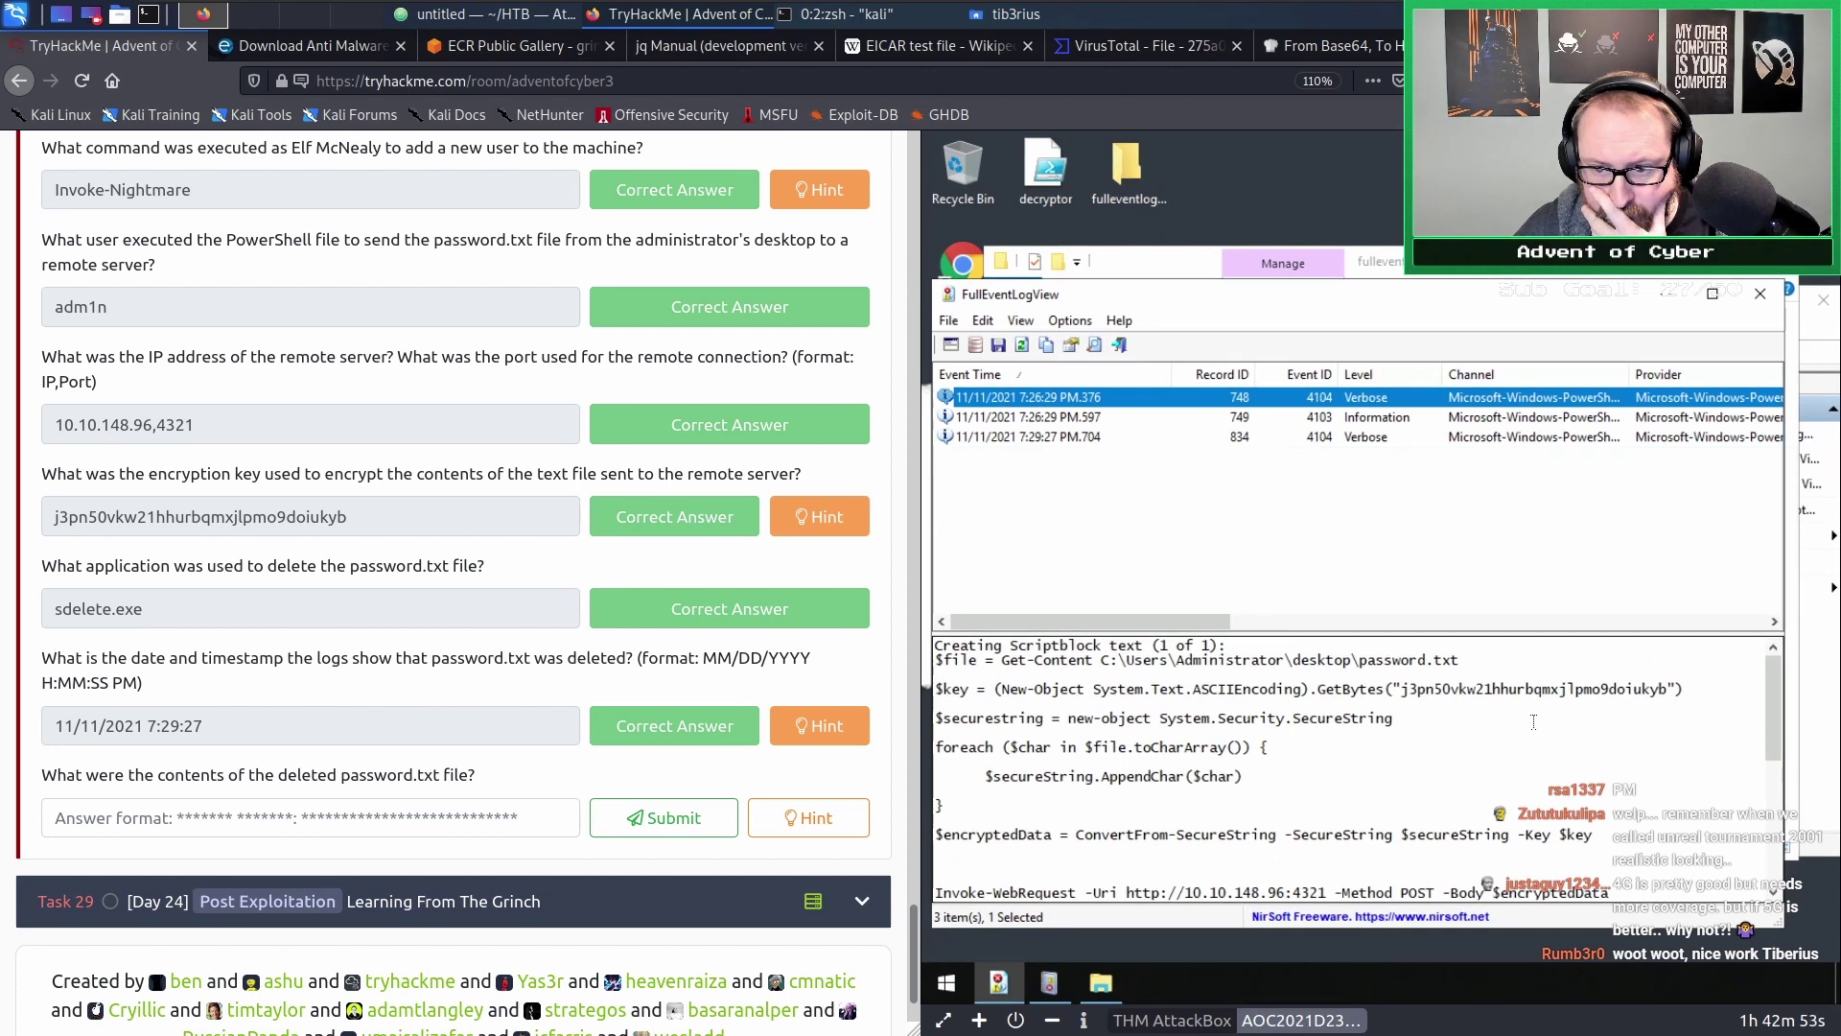
scroll(1484, 707, "down", 3)
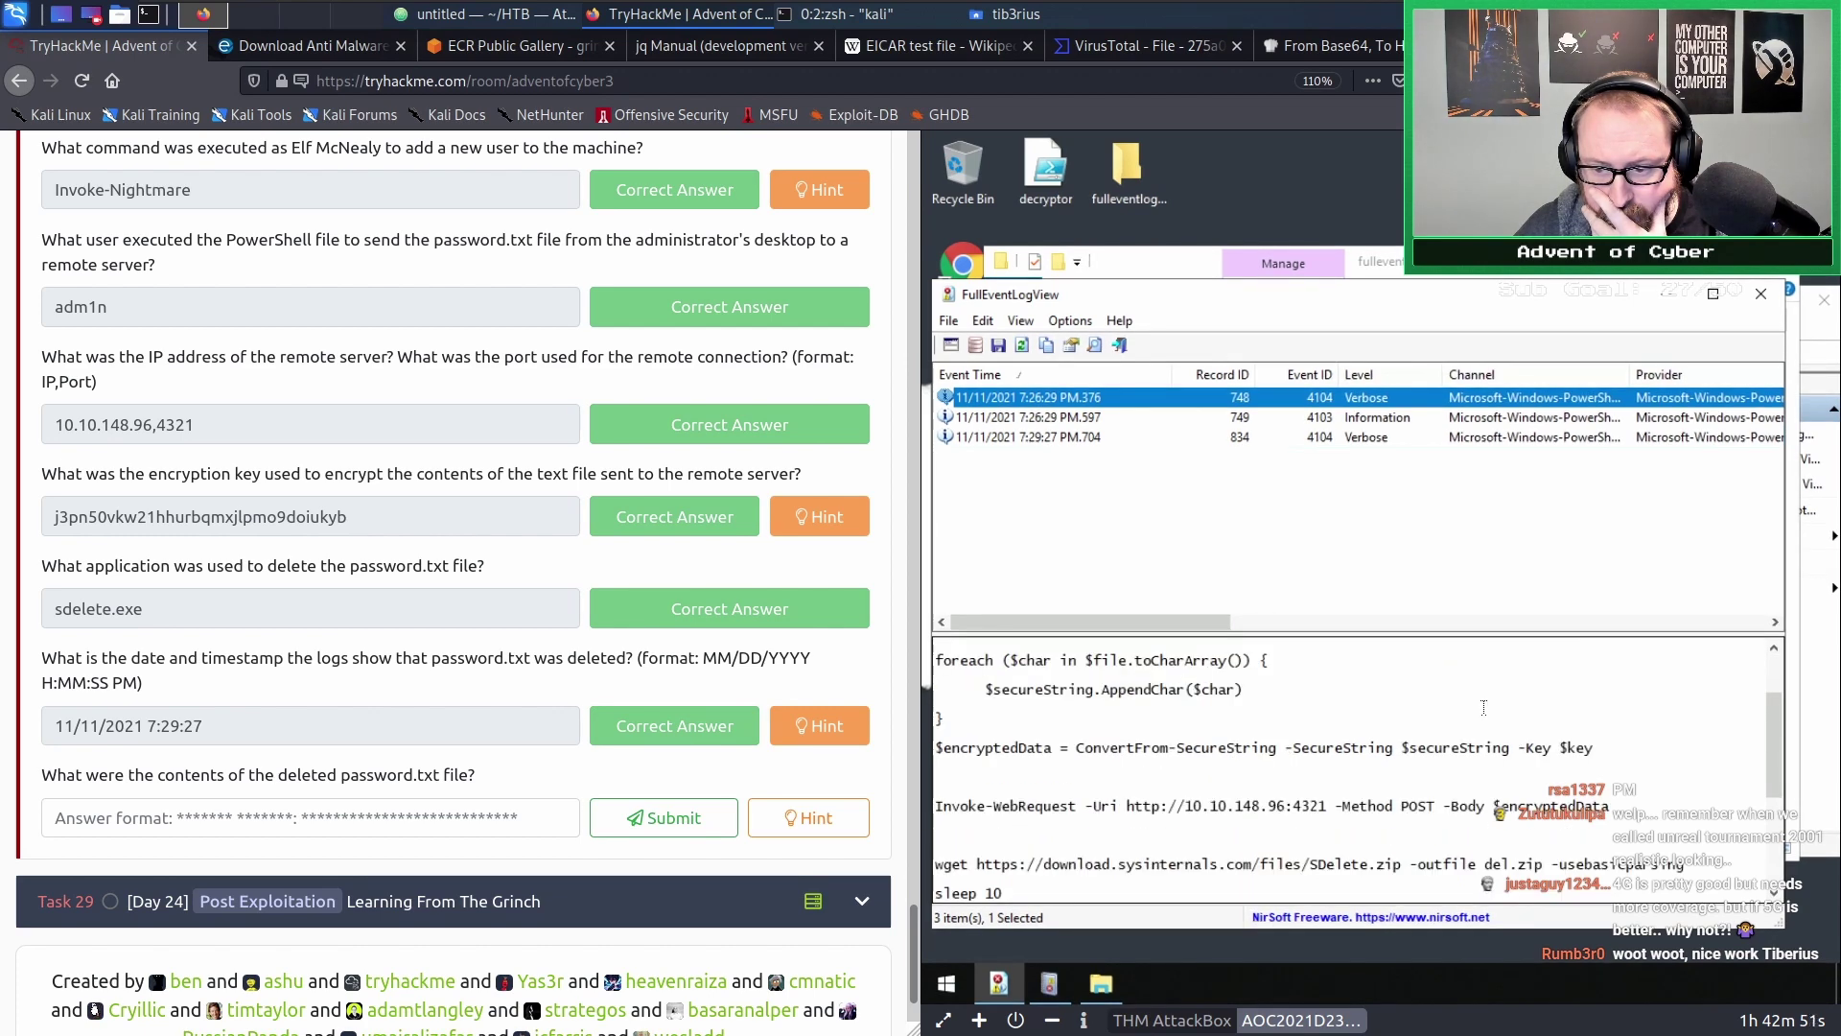
- Change the description filter from password. to http and apply it
left_click(950, 344)
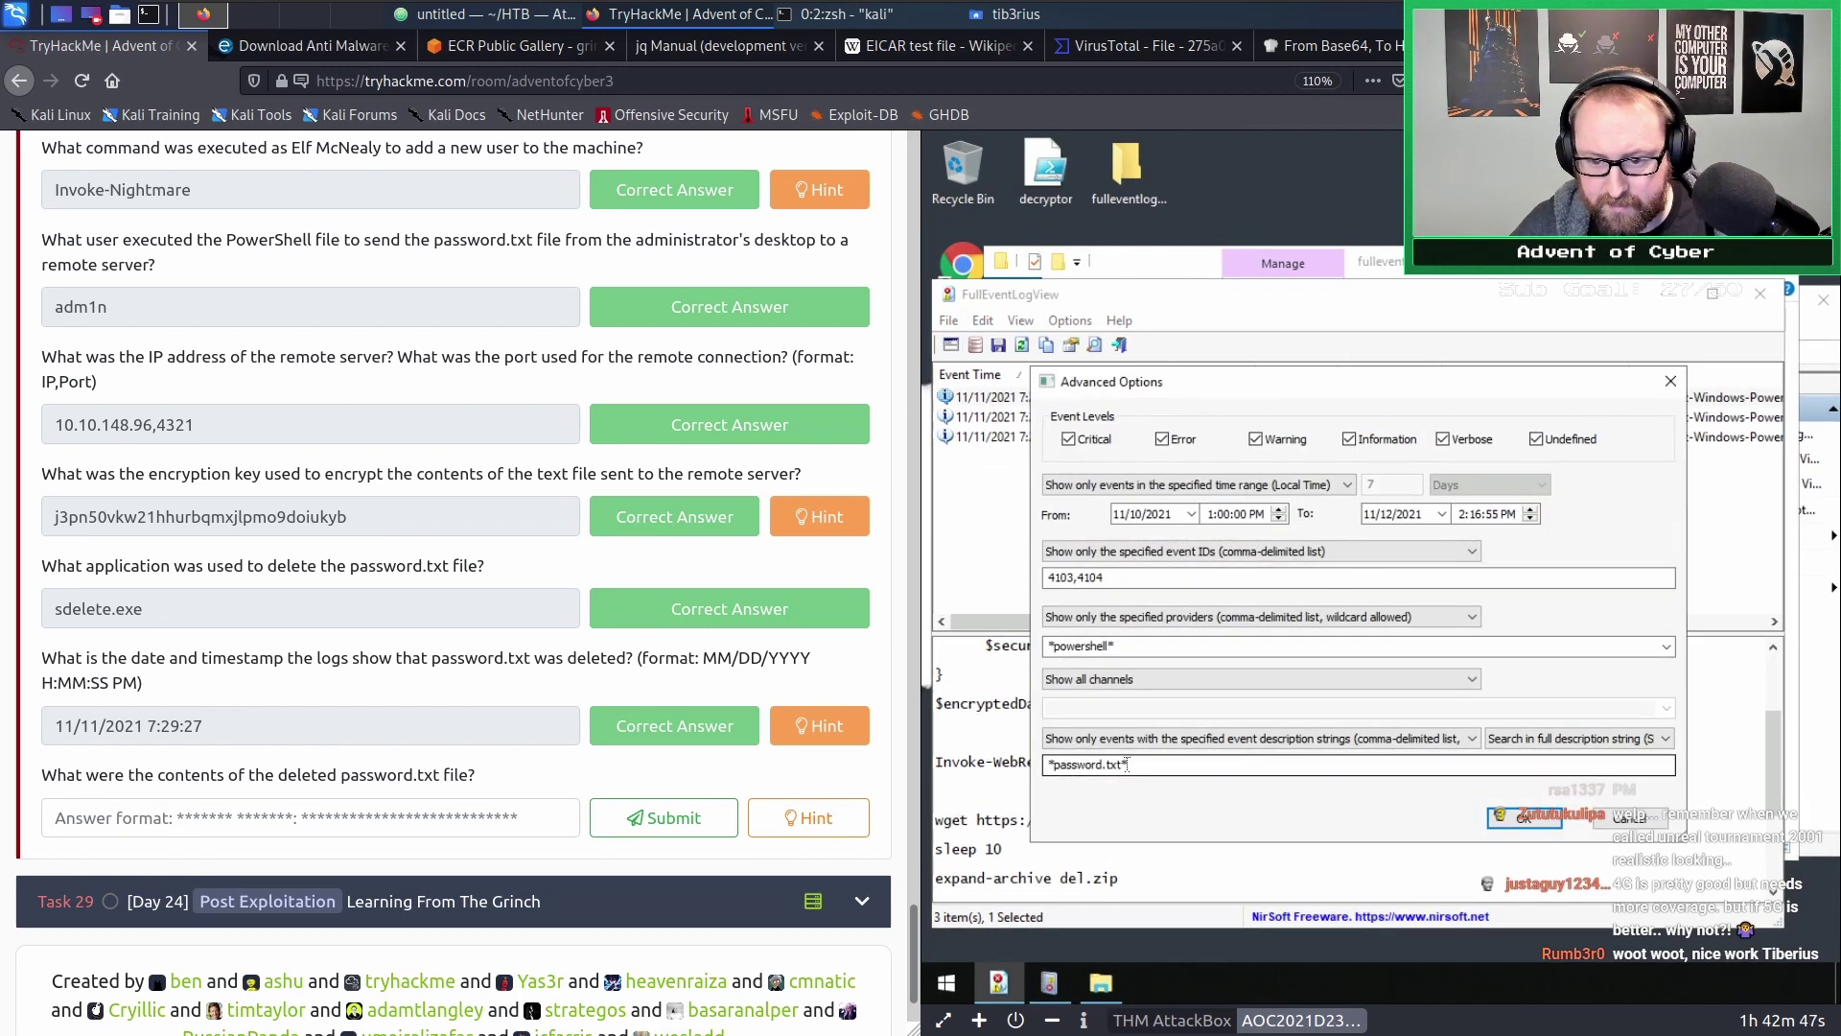
left_click_drag(1118, 765, 1066, 763)
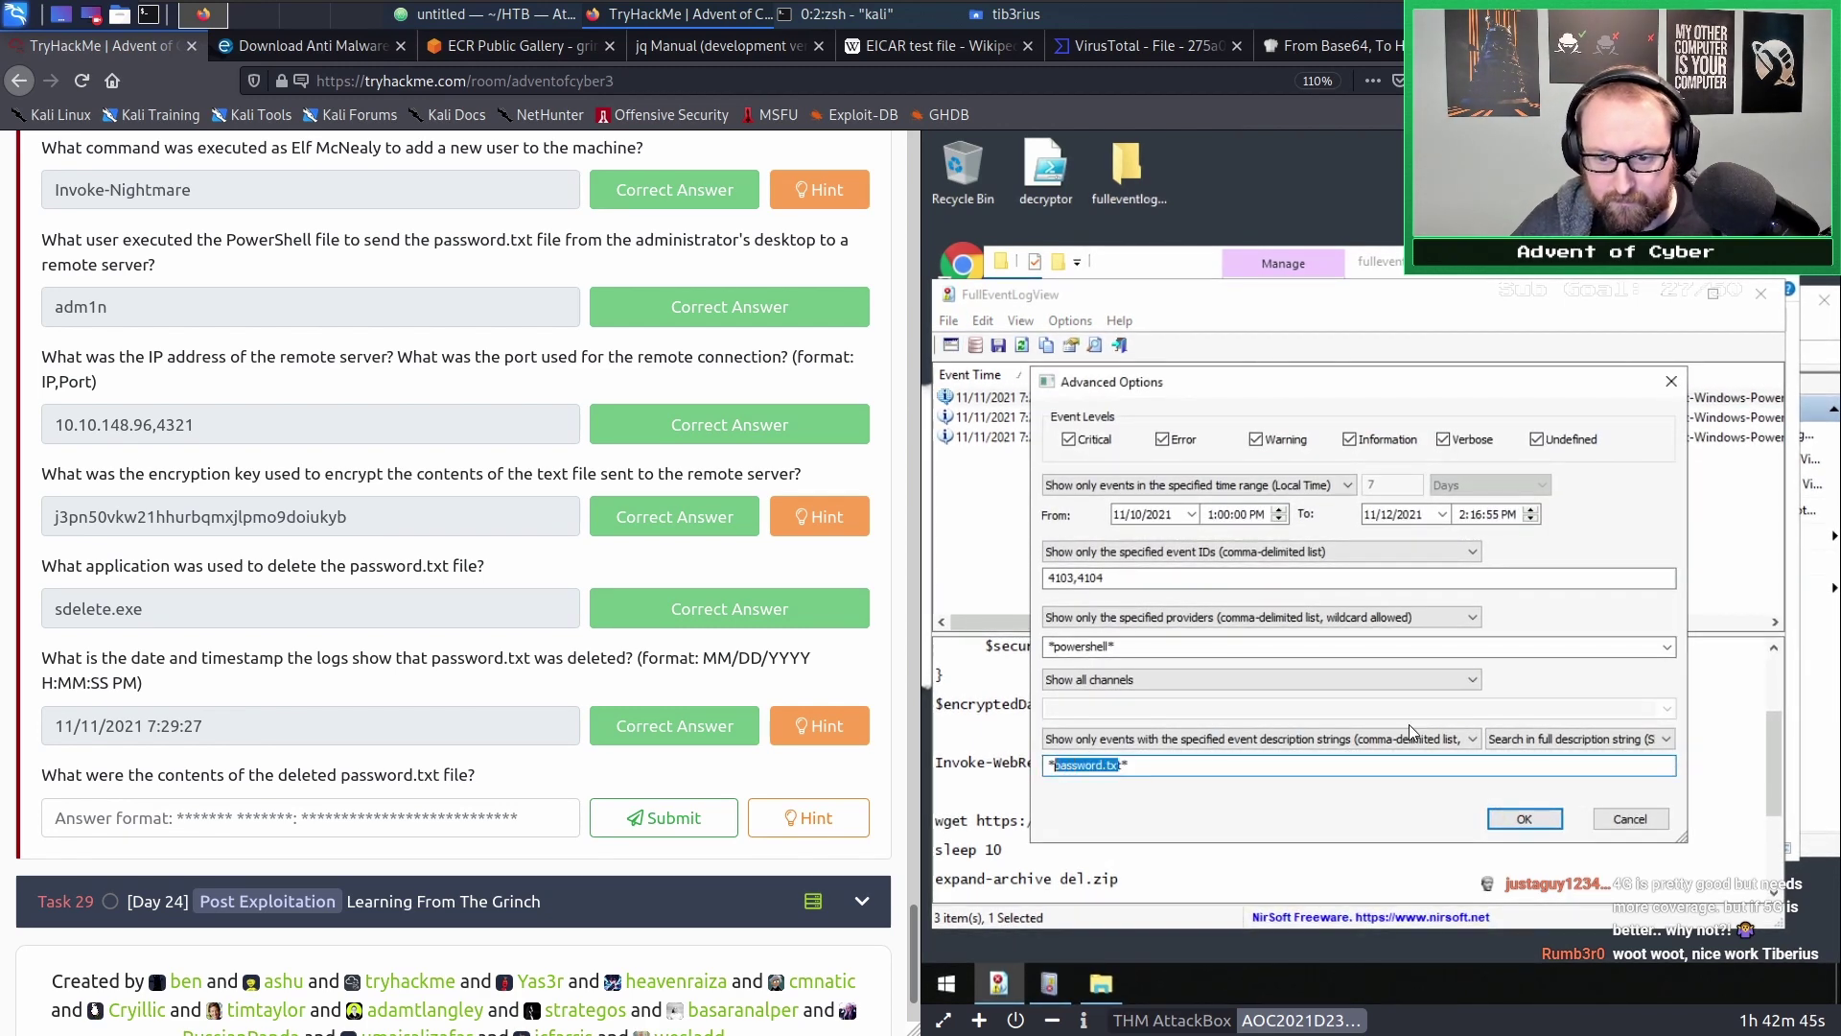
key("BackSpace")
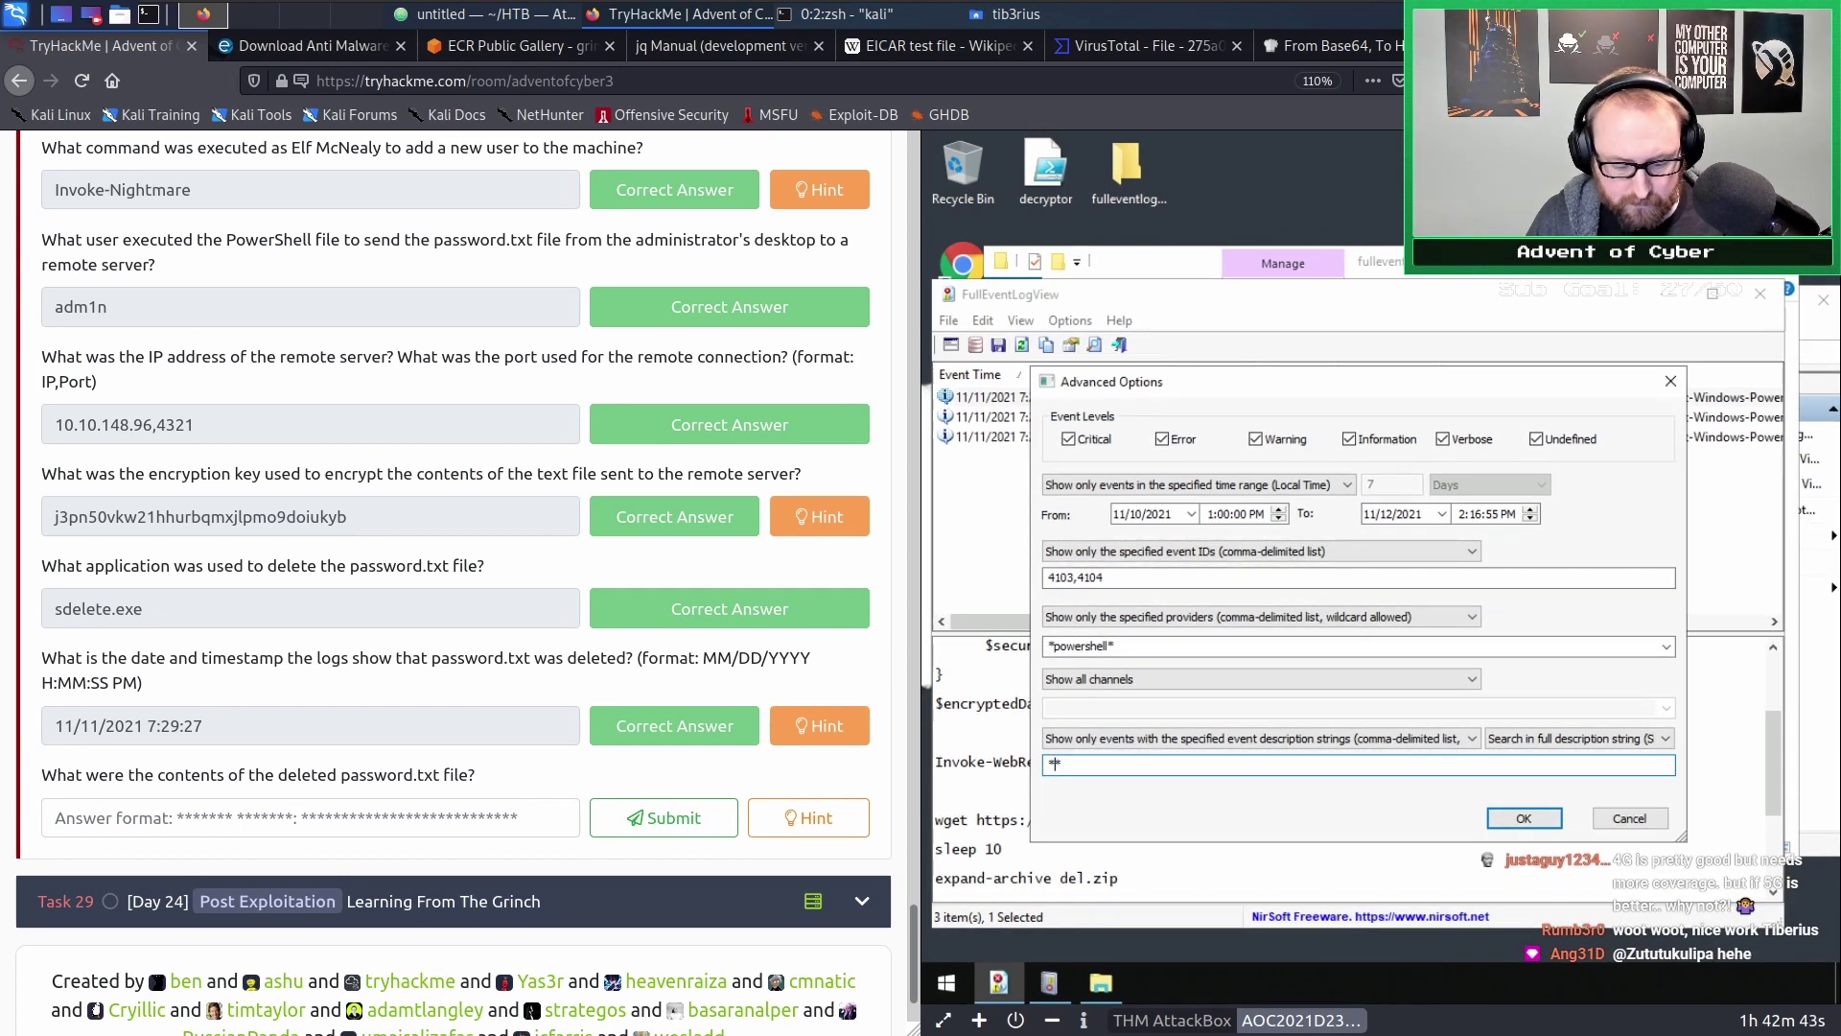
type("http*")
left_click(1506, 811)
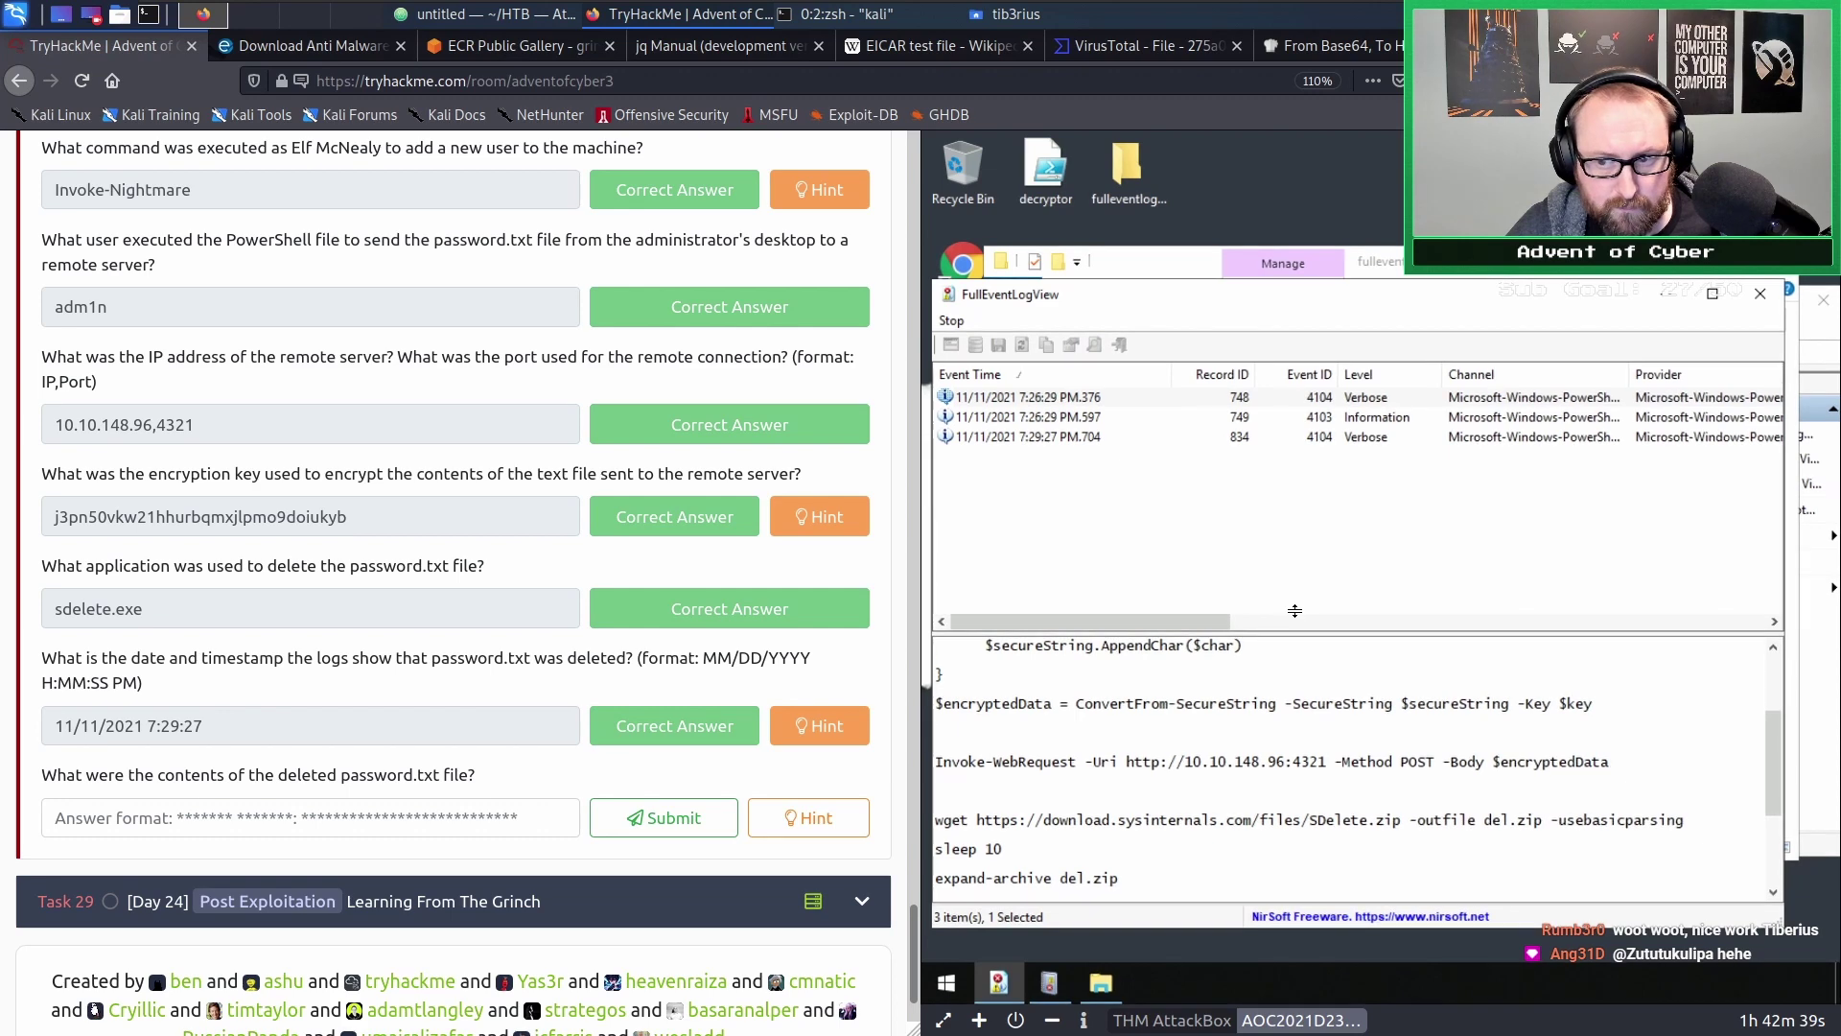
- Review events 763 and 764, the SDelete download, and the Invoke-WebRequest event 753
left_click(1402, 500)
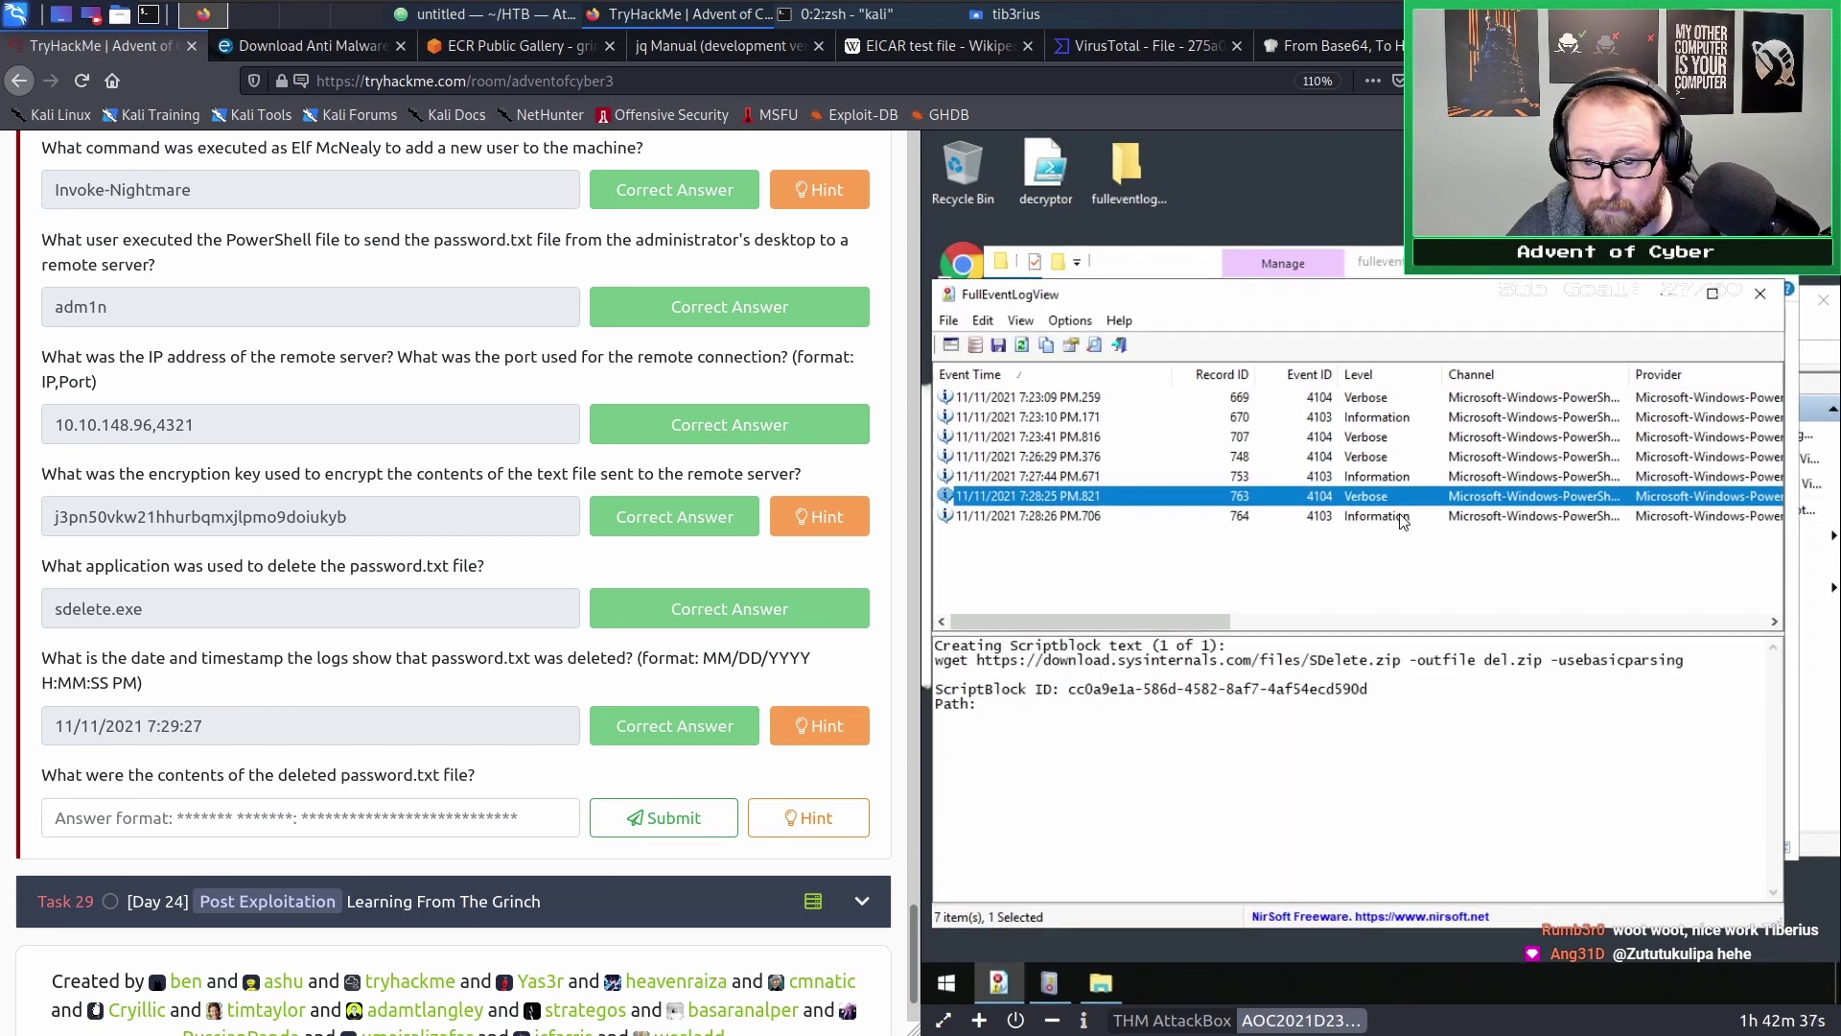
left_click(1402, 518)
scroll(1290, 736, "down", 3)
scroll(1290, 736, "down", 3)
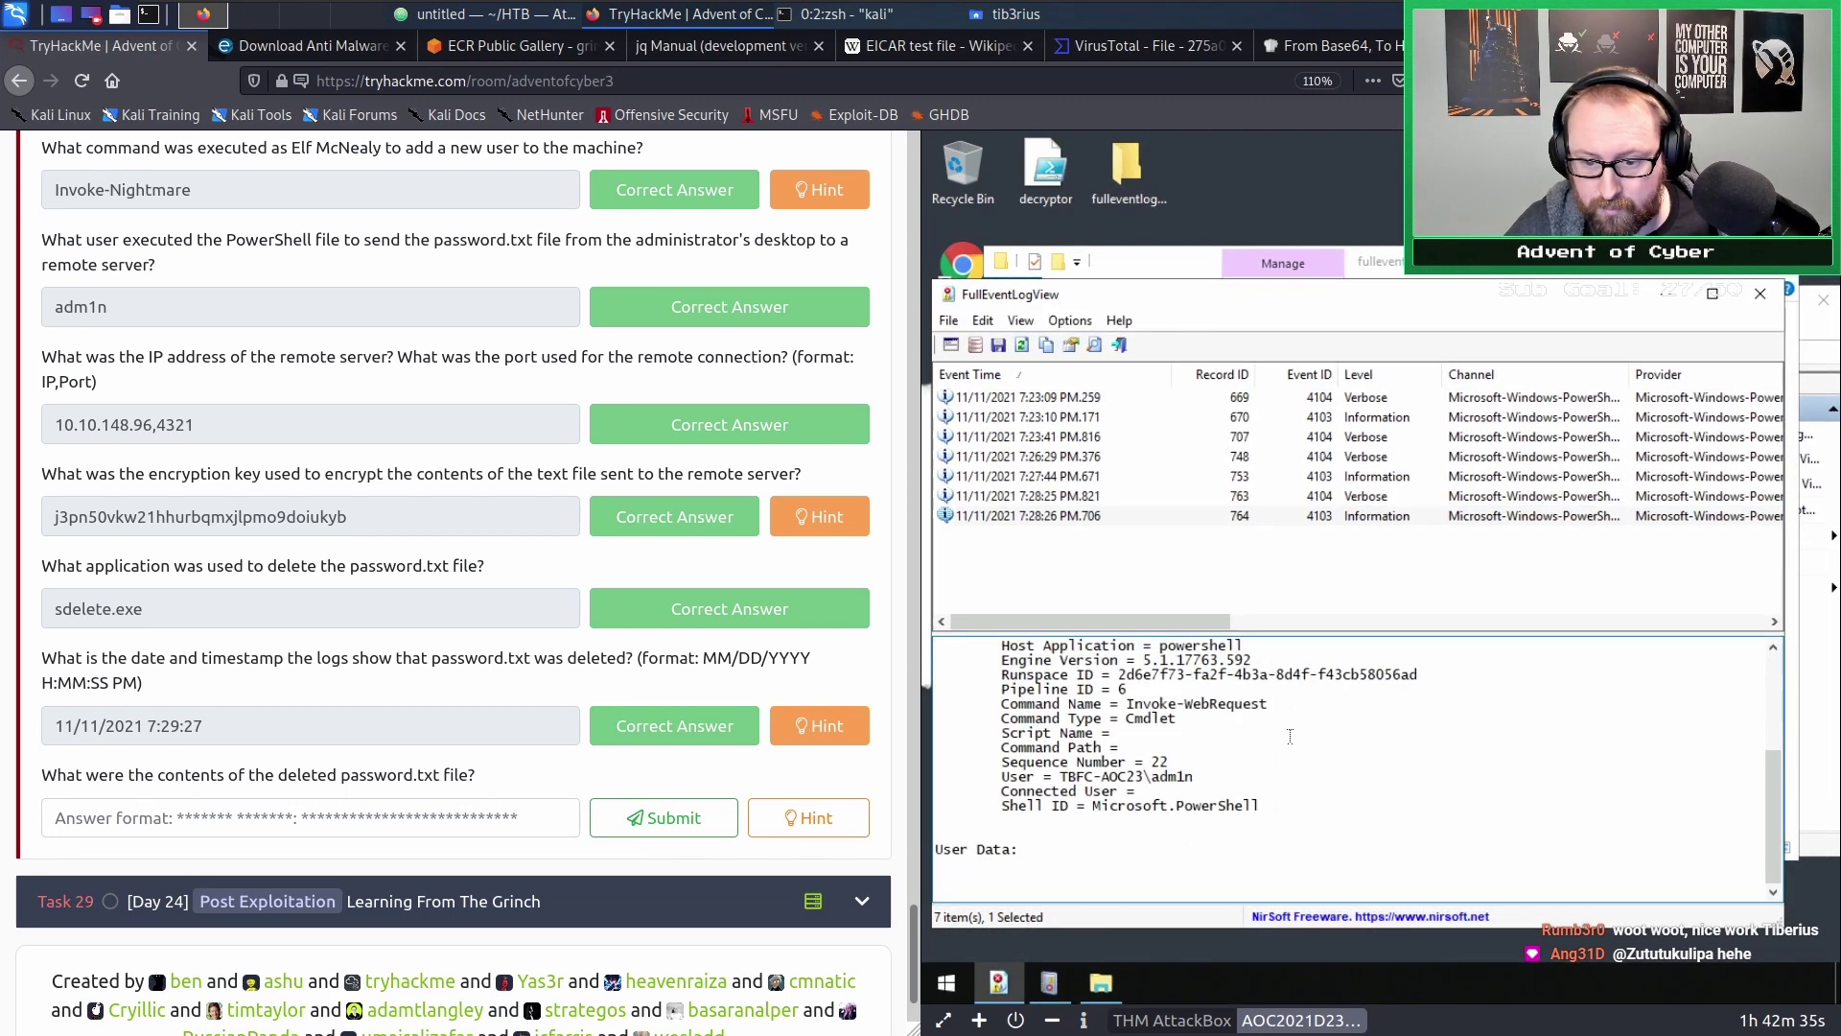
left_click(1385, 499)
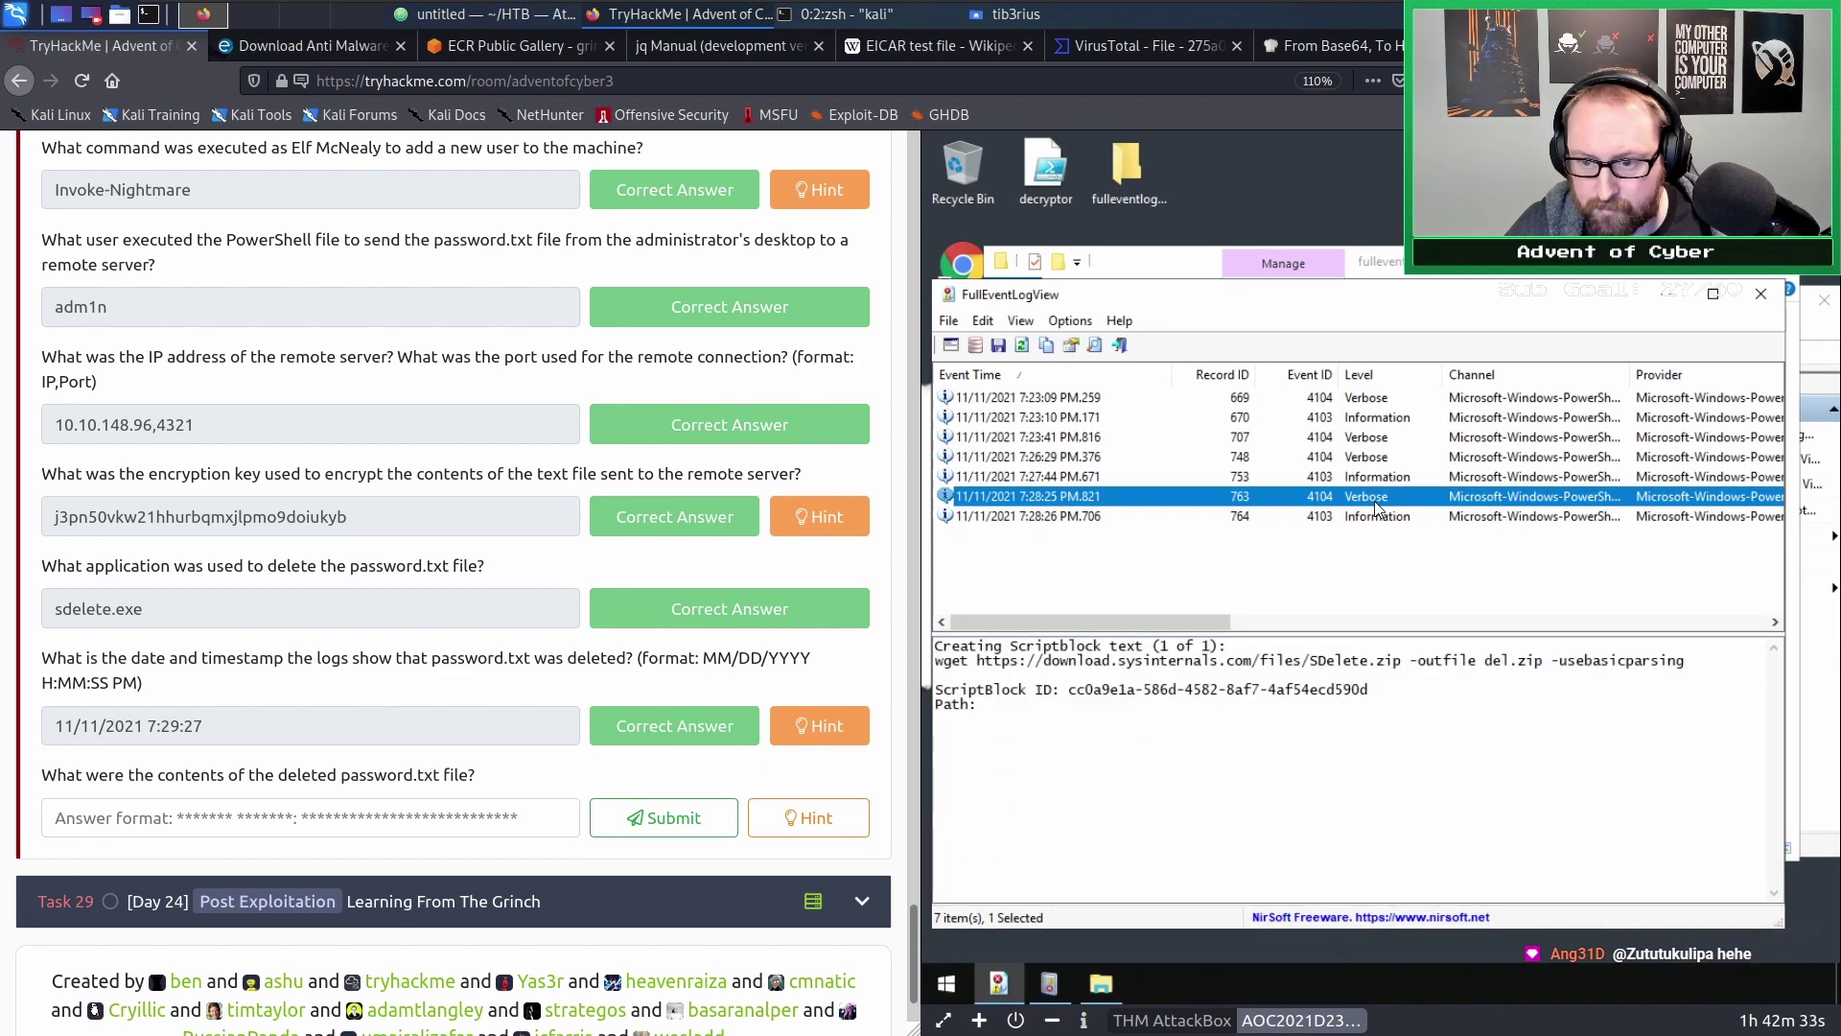
left_click(1390, 477)
scroll(1348, 738, "down", 5)
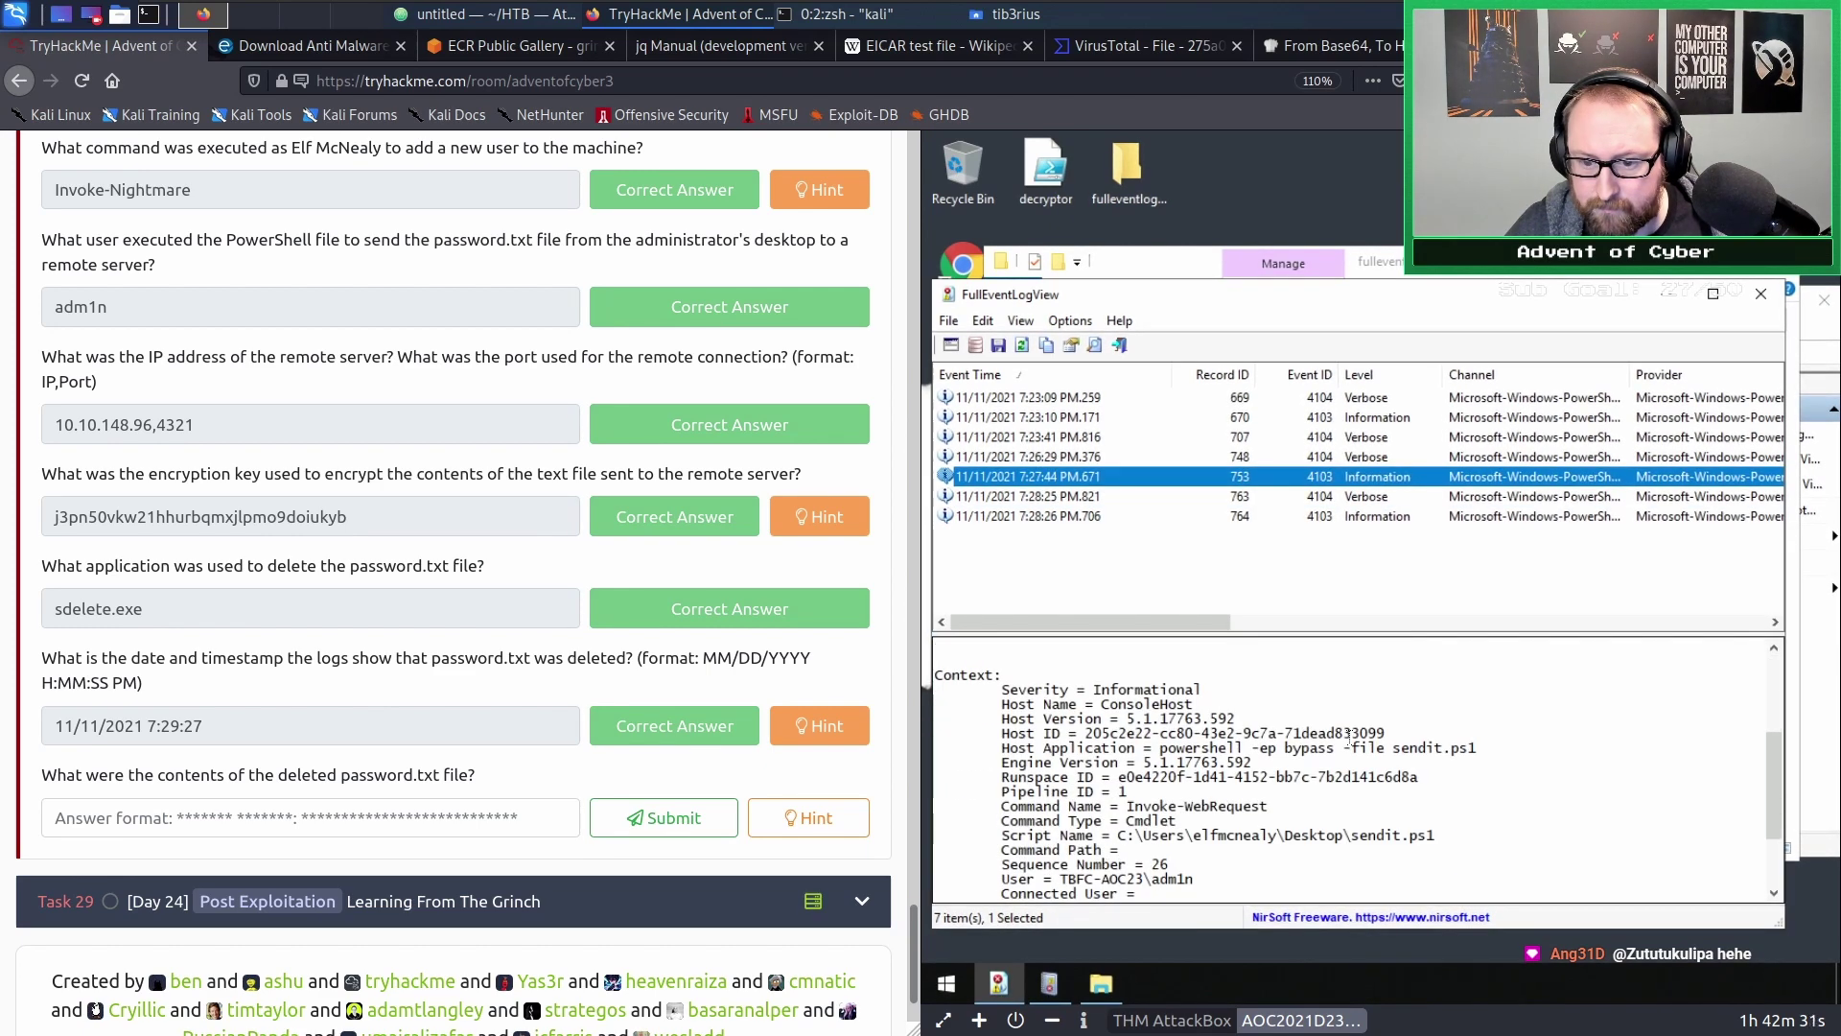
scroll(1338, 743, "up", 5)
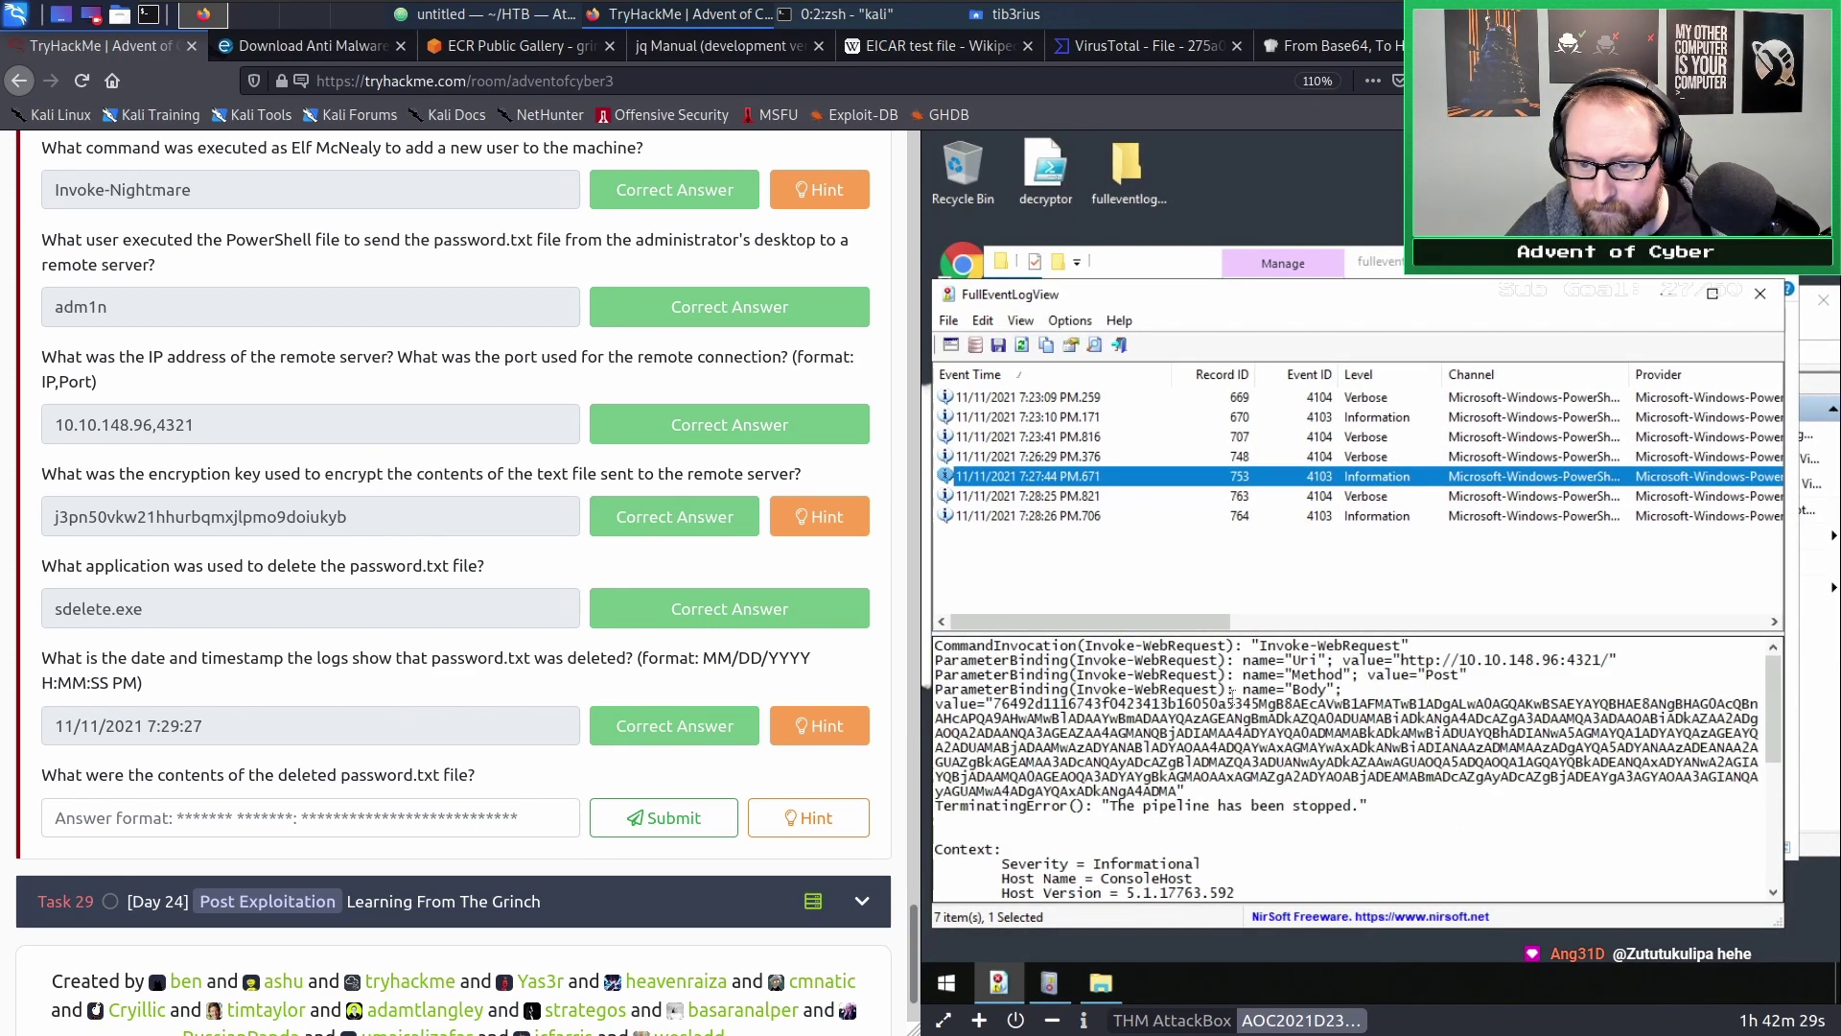
- Copy the encrypted Base64 Body value from event 753 and bring up CyberChef
left_click_drag(1177, 791, 998, 700)
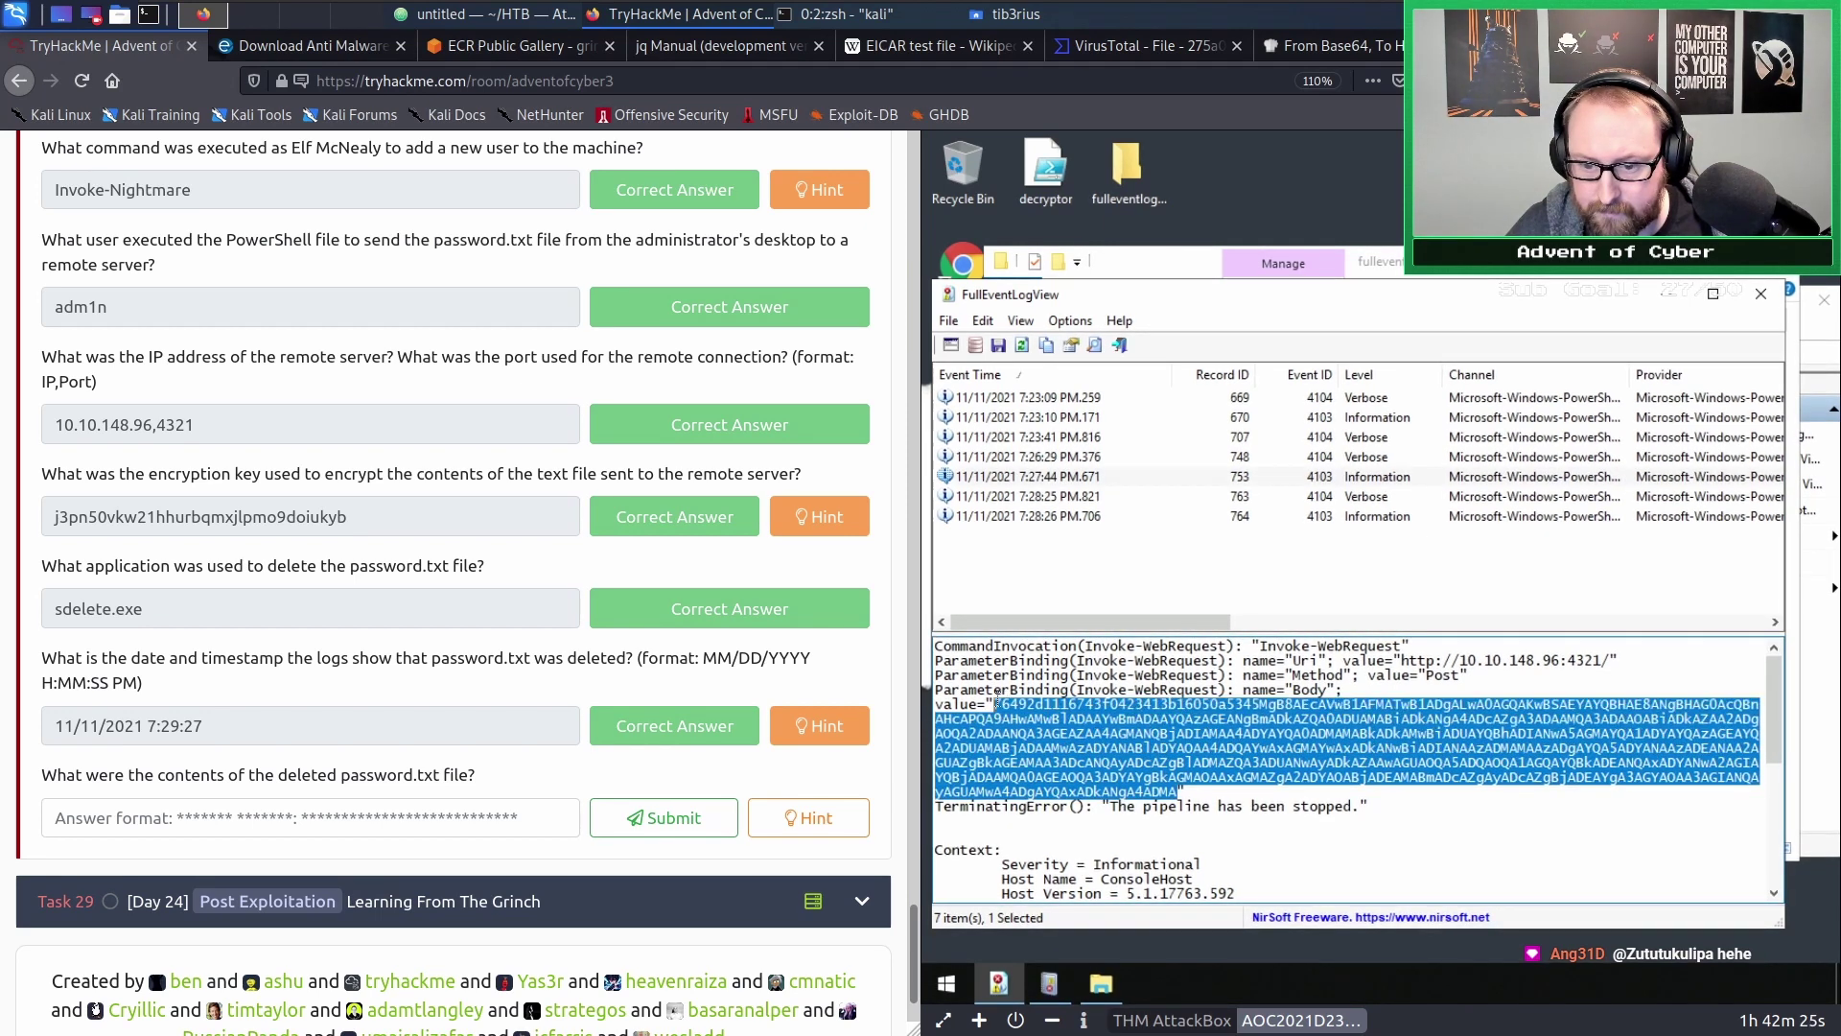
right_click(1001, 704)
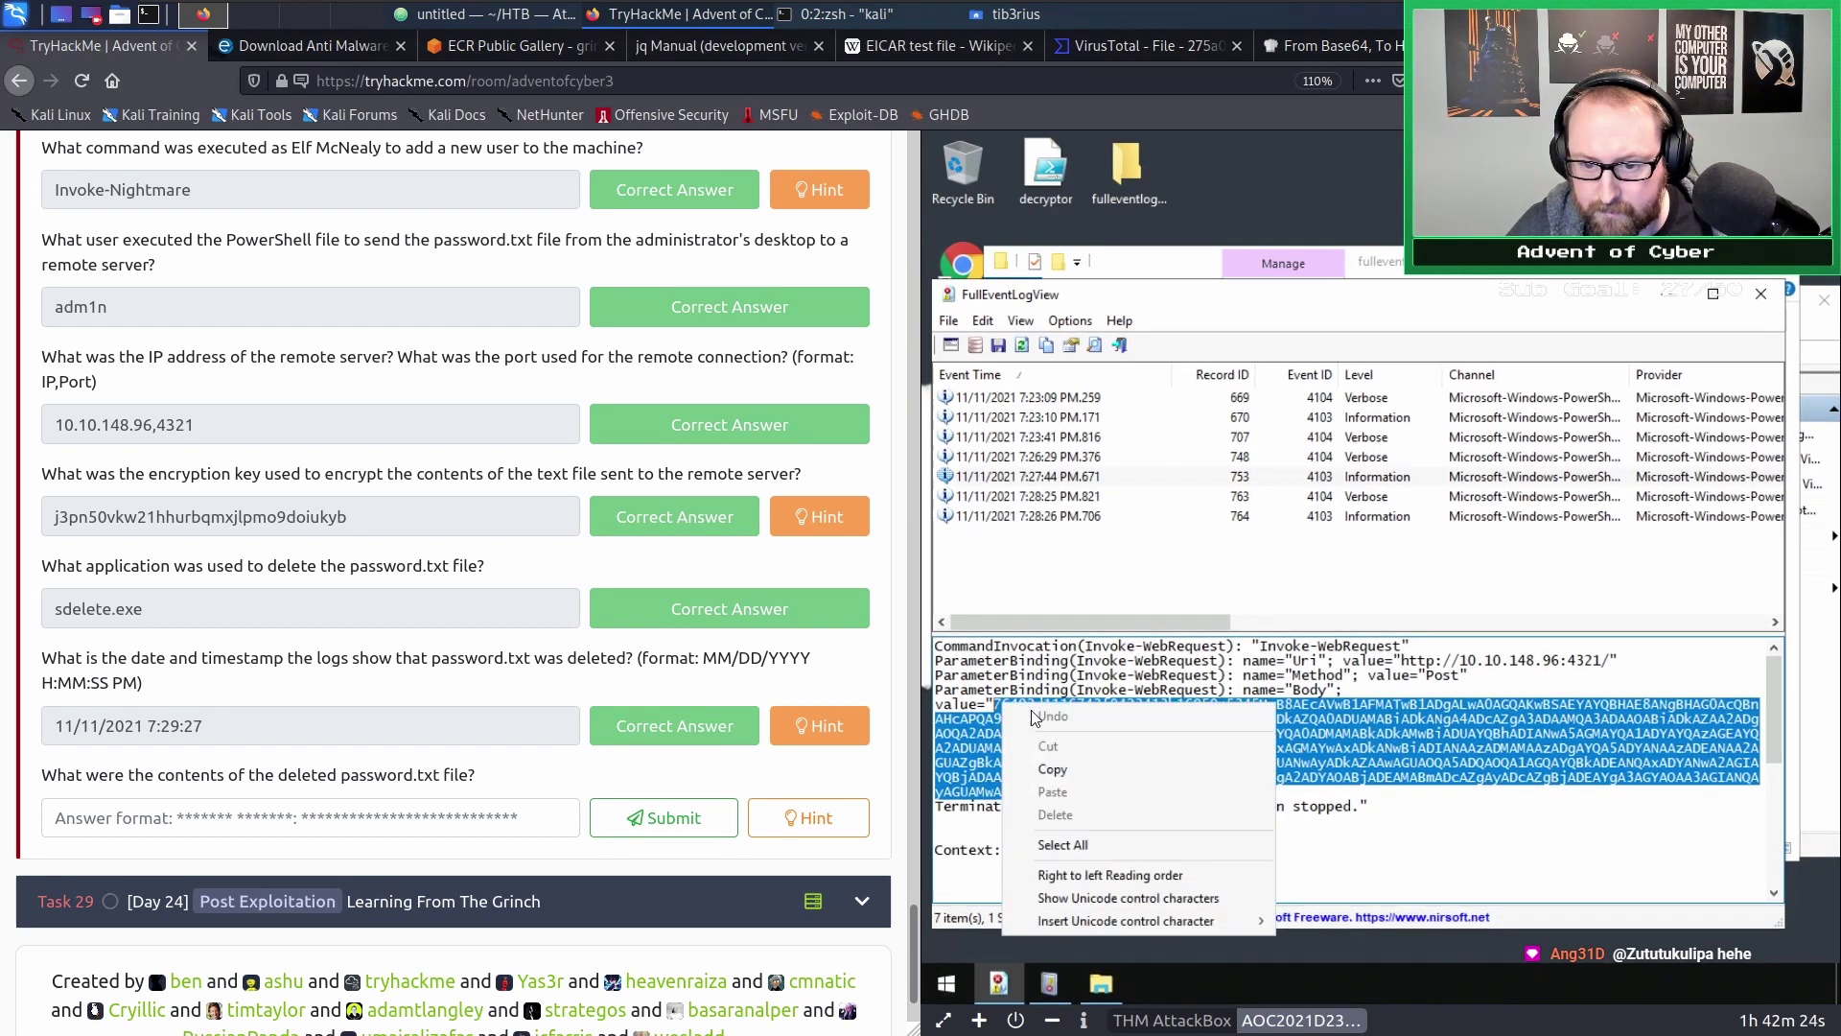
left_click(1067, 771)
left_click(1333, 45)
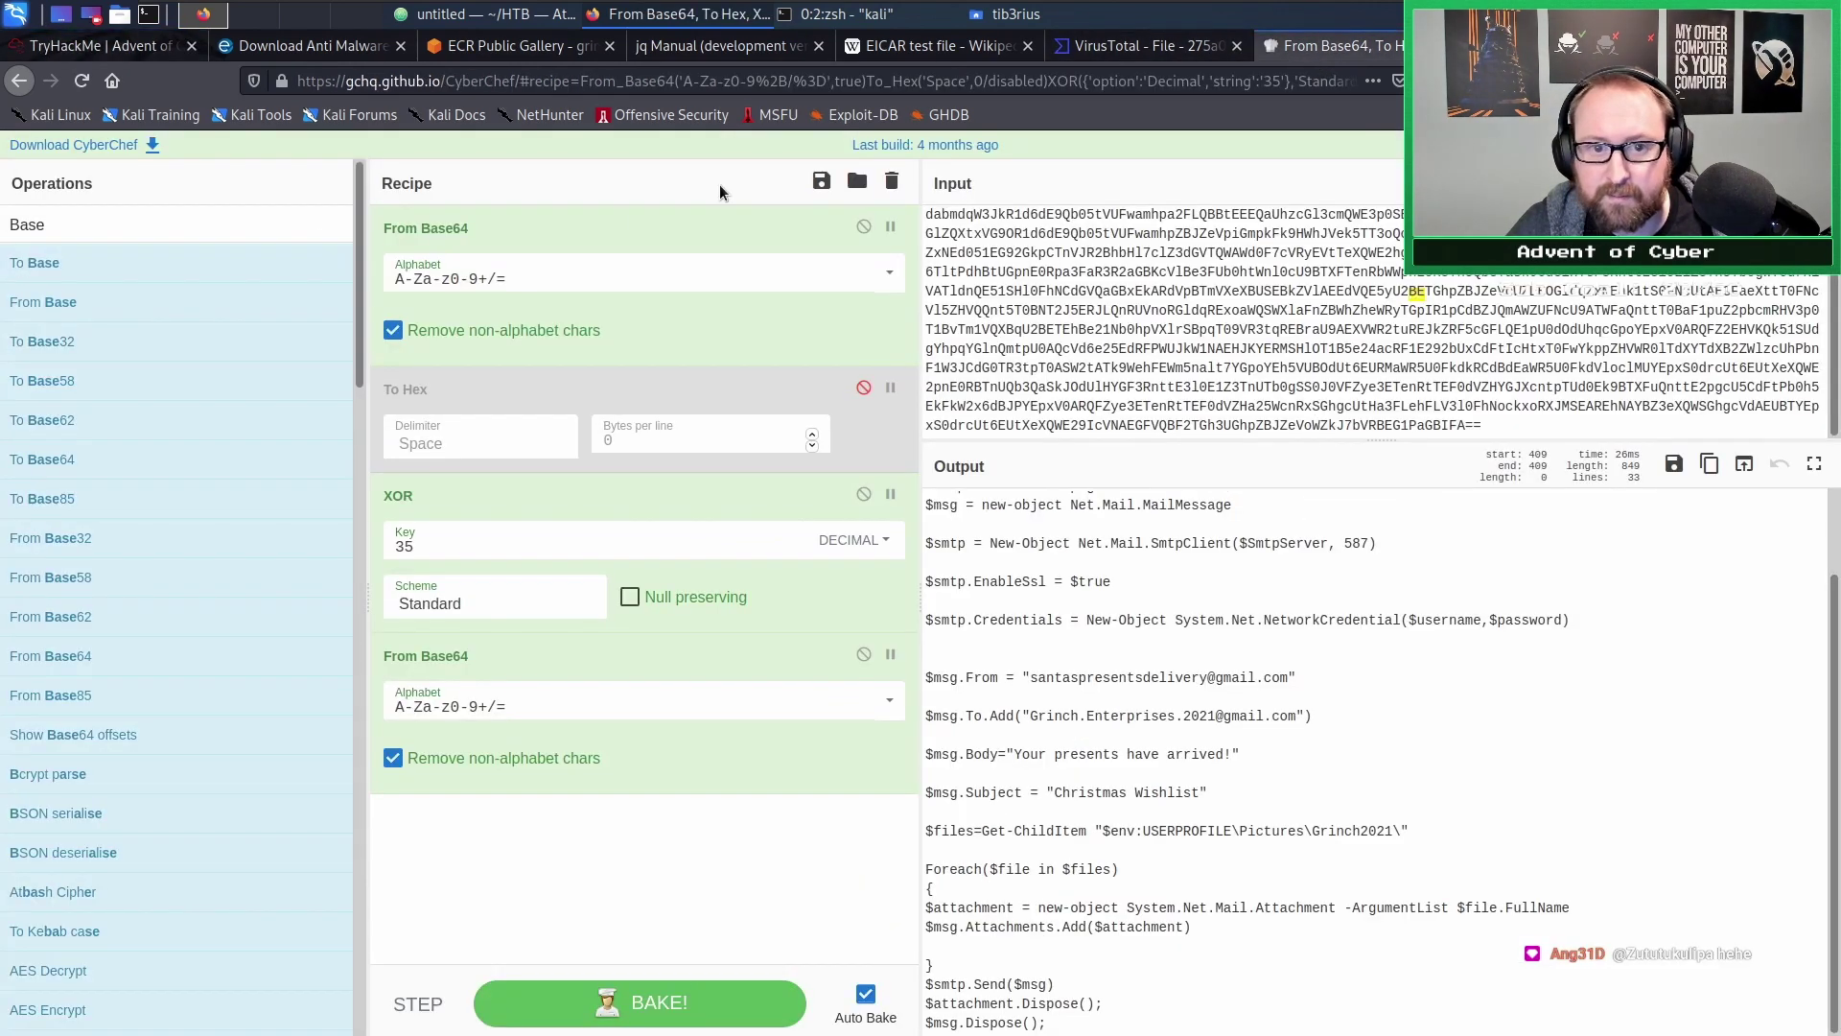
- Empty CyberChef's recipe and paste the encrypted upload body over the old input
left_click(892, 181)
left_click(1185, 271)
key("ctrl+a")
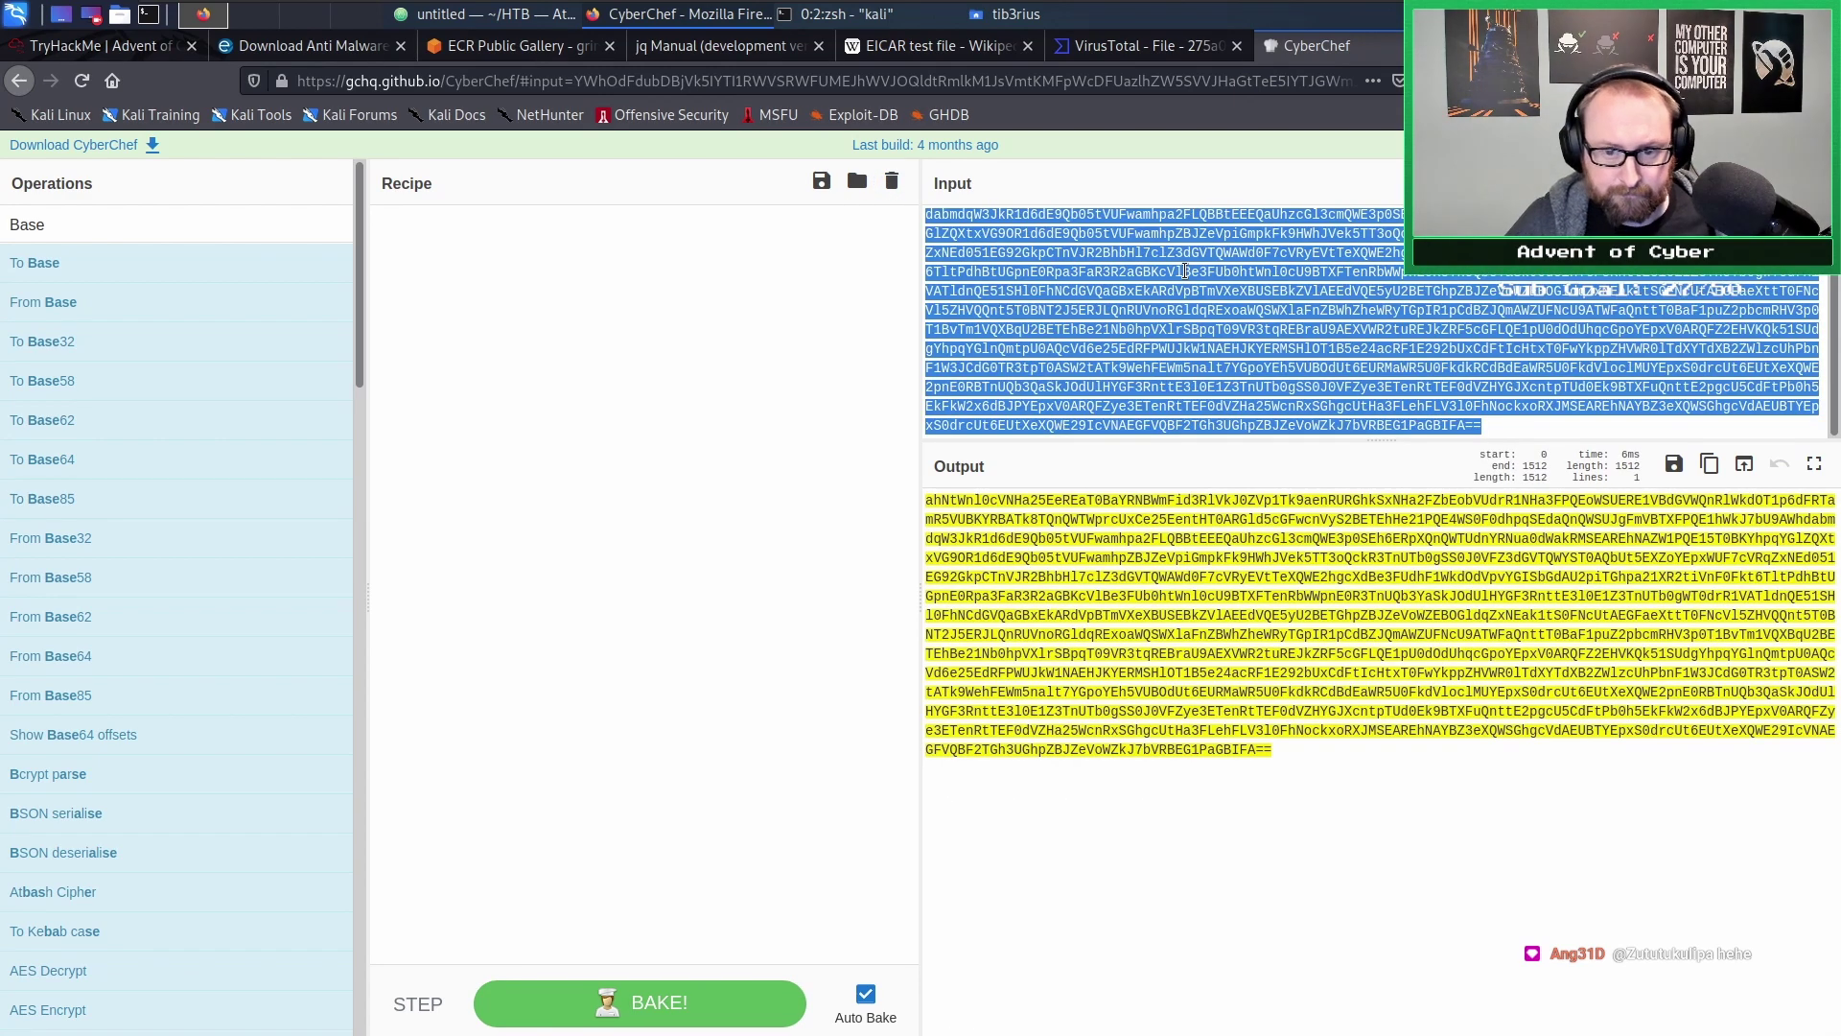
key("ctrl+v")
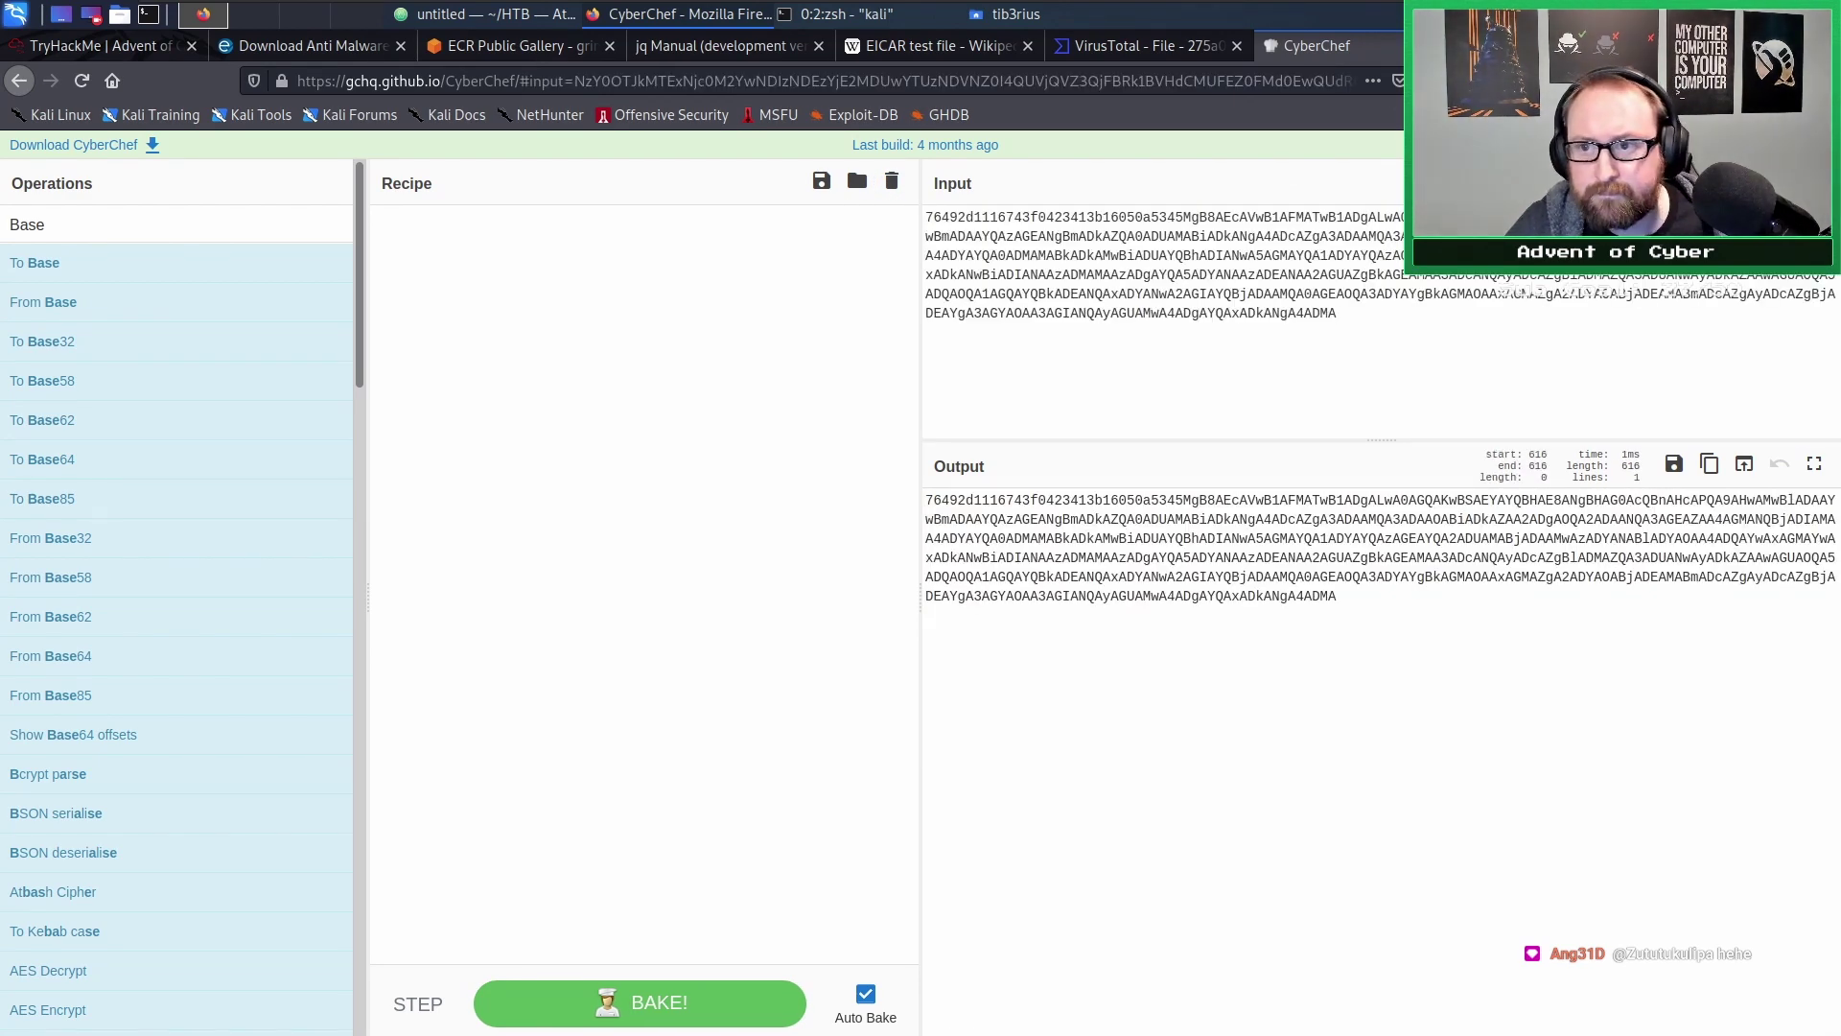
left_click(142, 50)
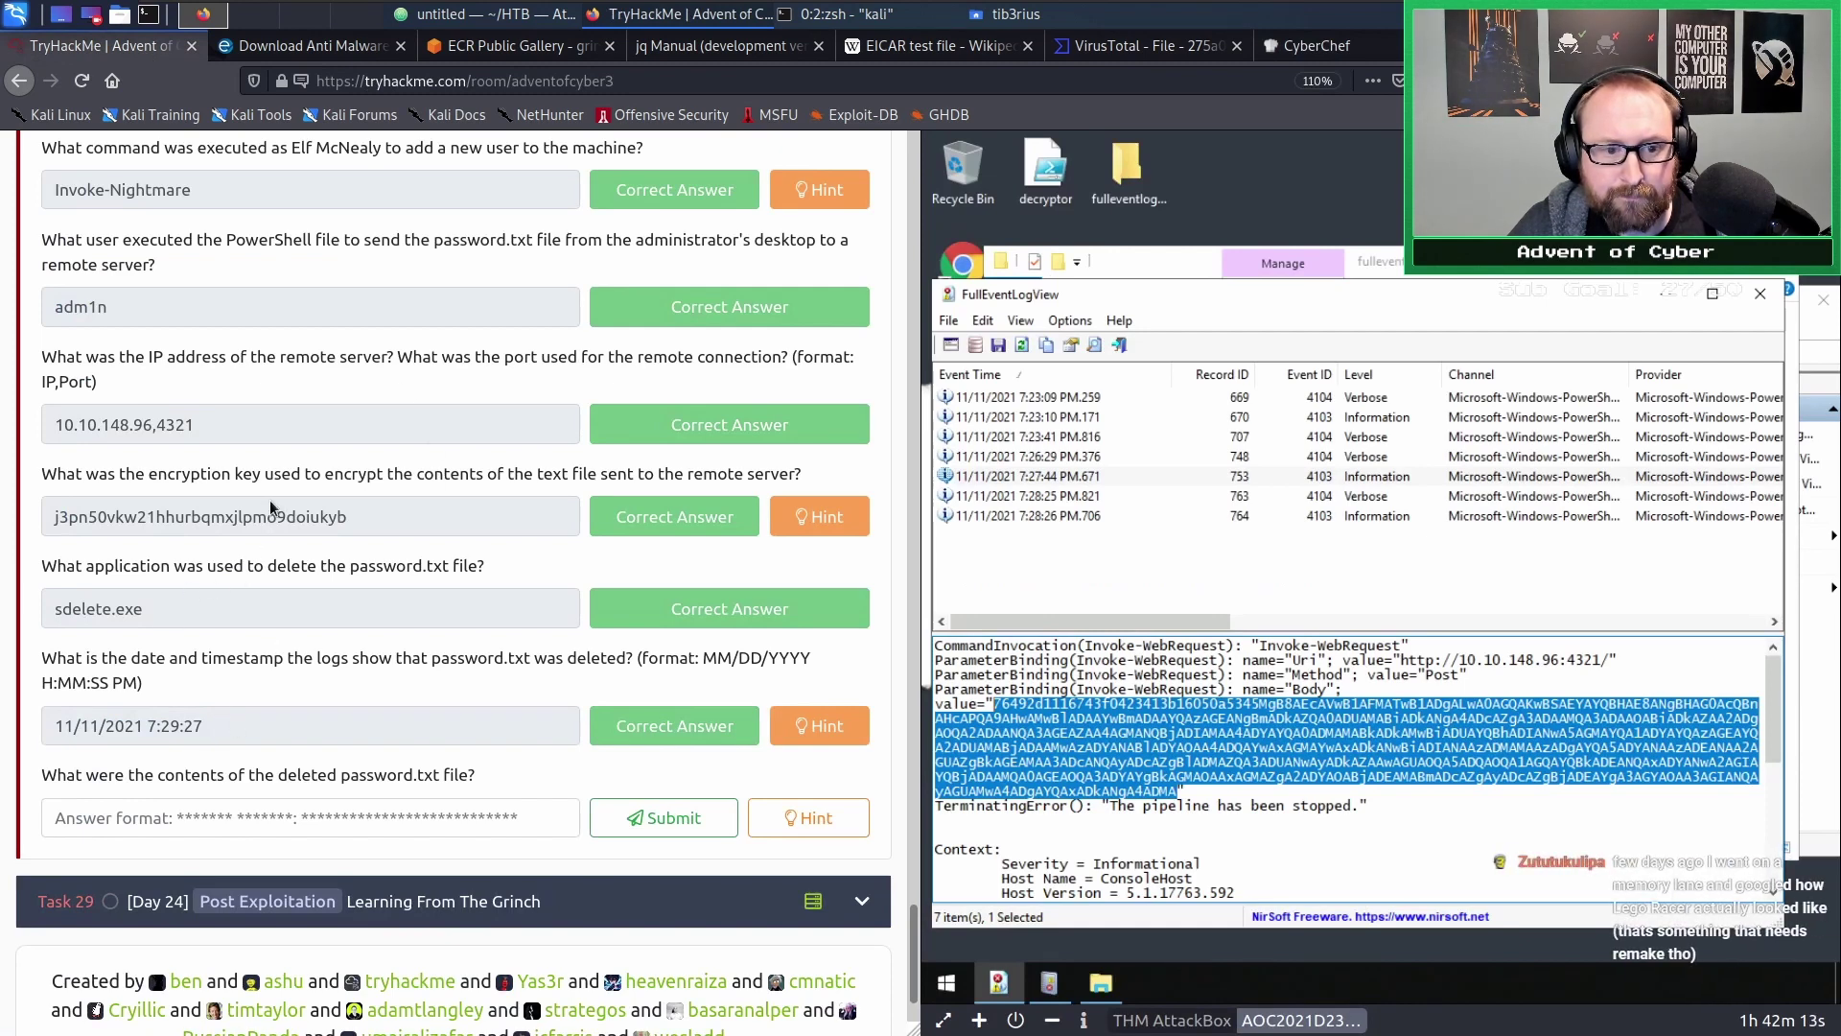
- Change the description filter from http to password.txt and apply it
left_click(950, 345)
left_click(1122, 765)
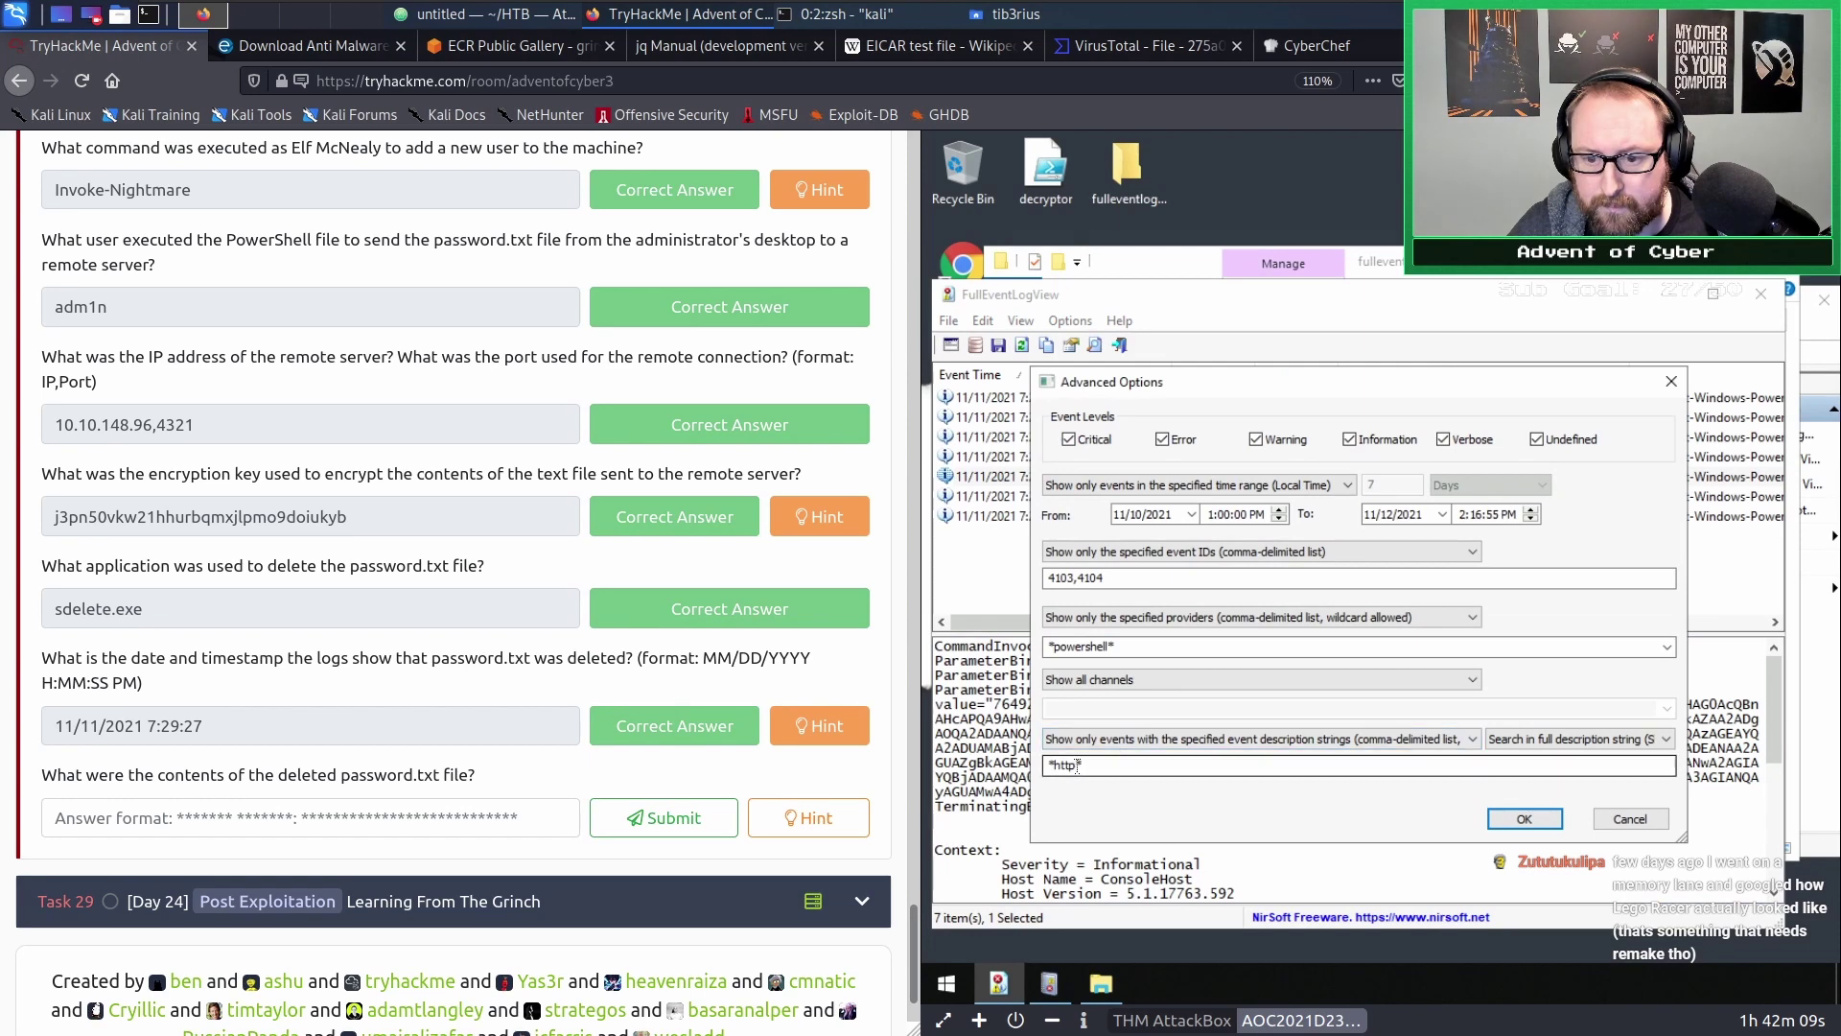
key("Left")
key("BackSpace")
key("BackSpace")
key("BackSpace")
key("BackSpace")
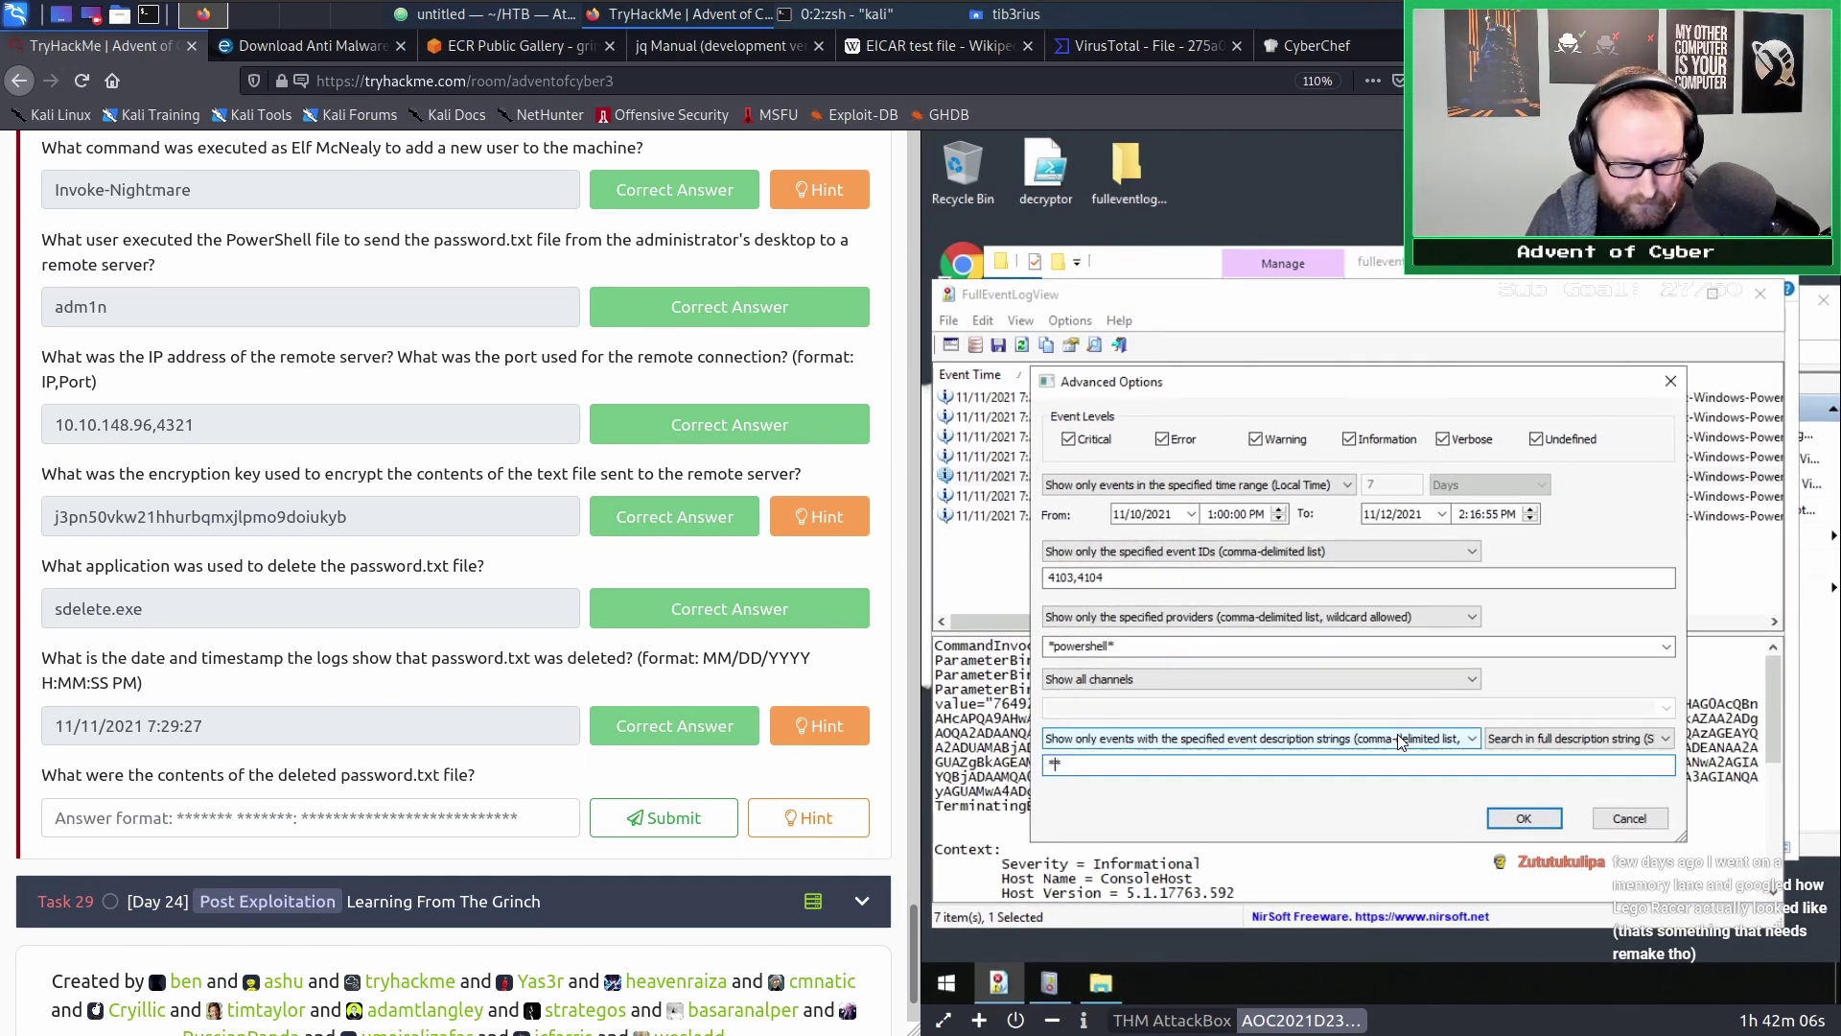
type("password.t")
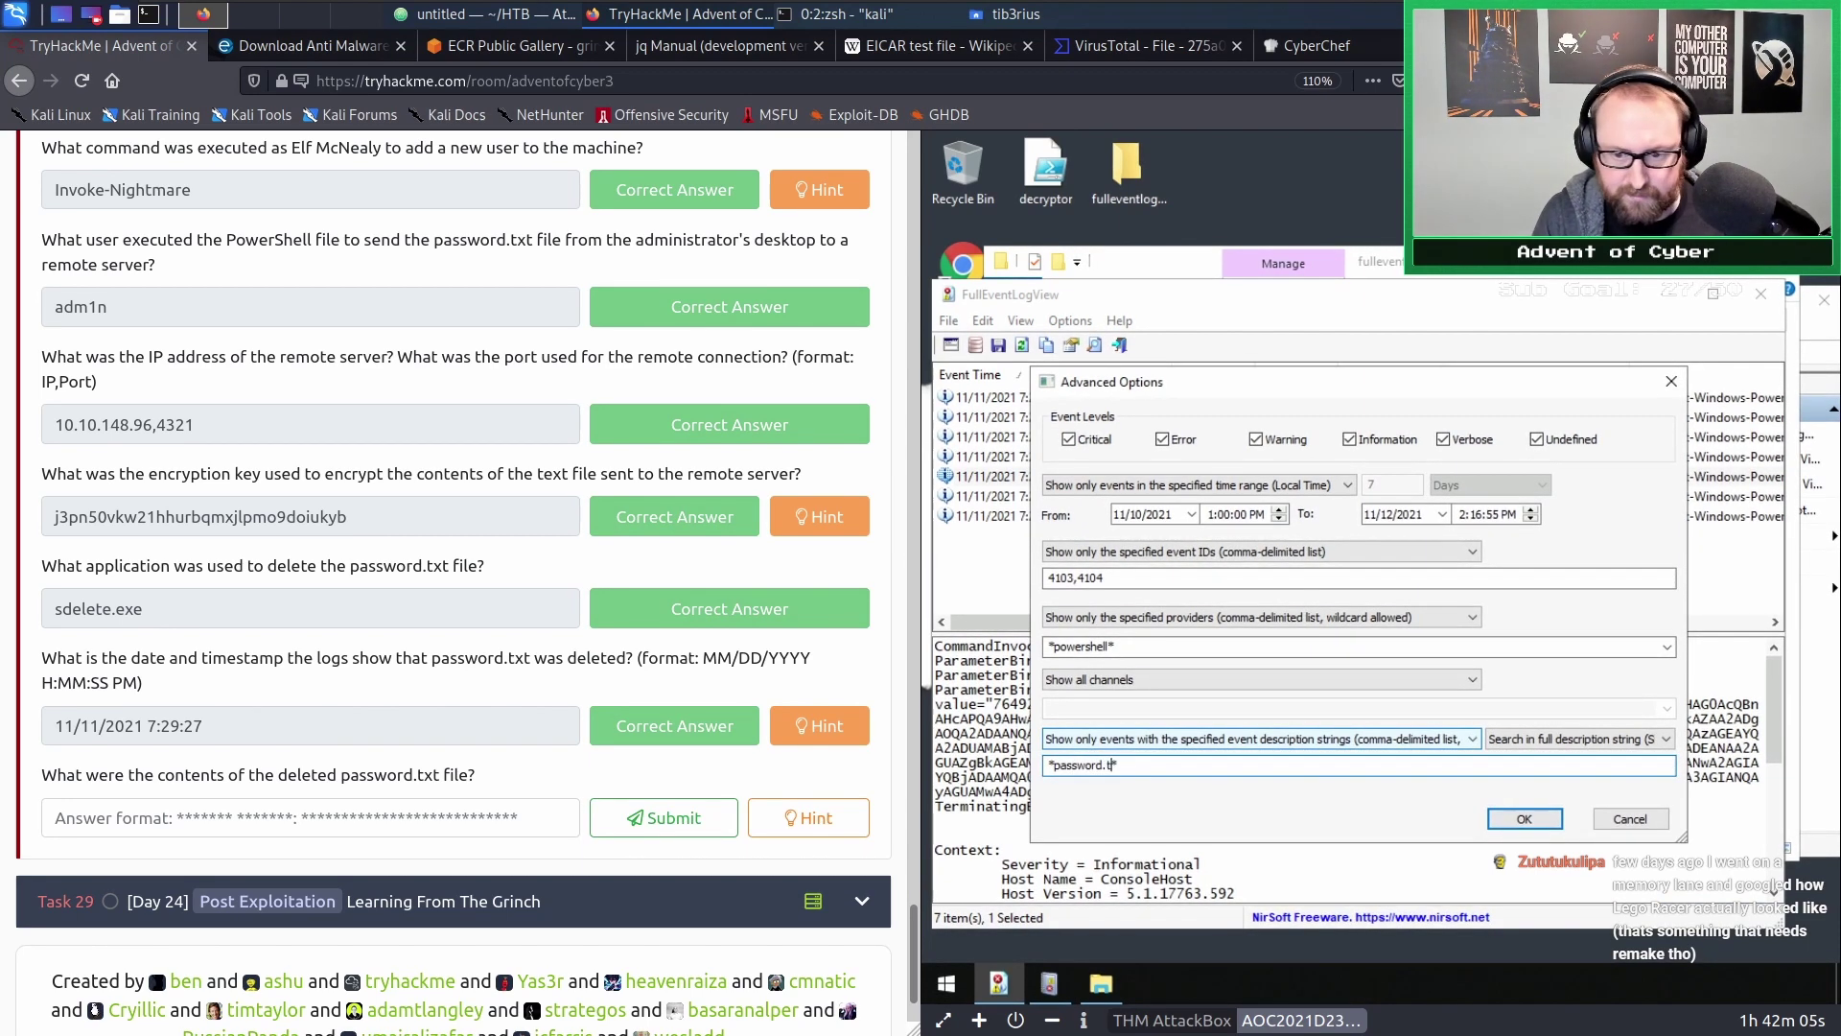
type("xt")
left_click(1539, 820)
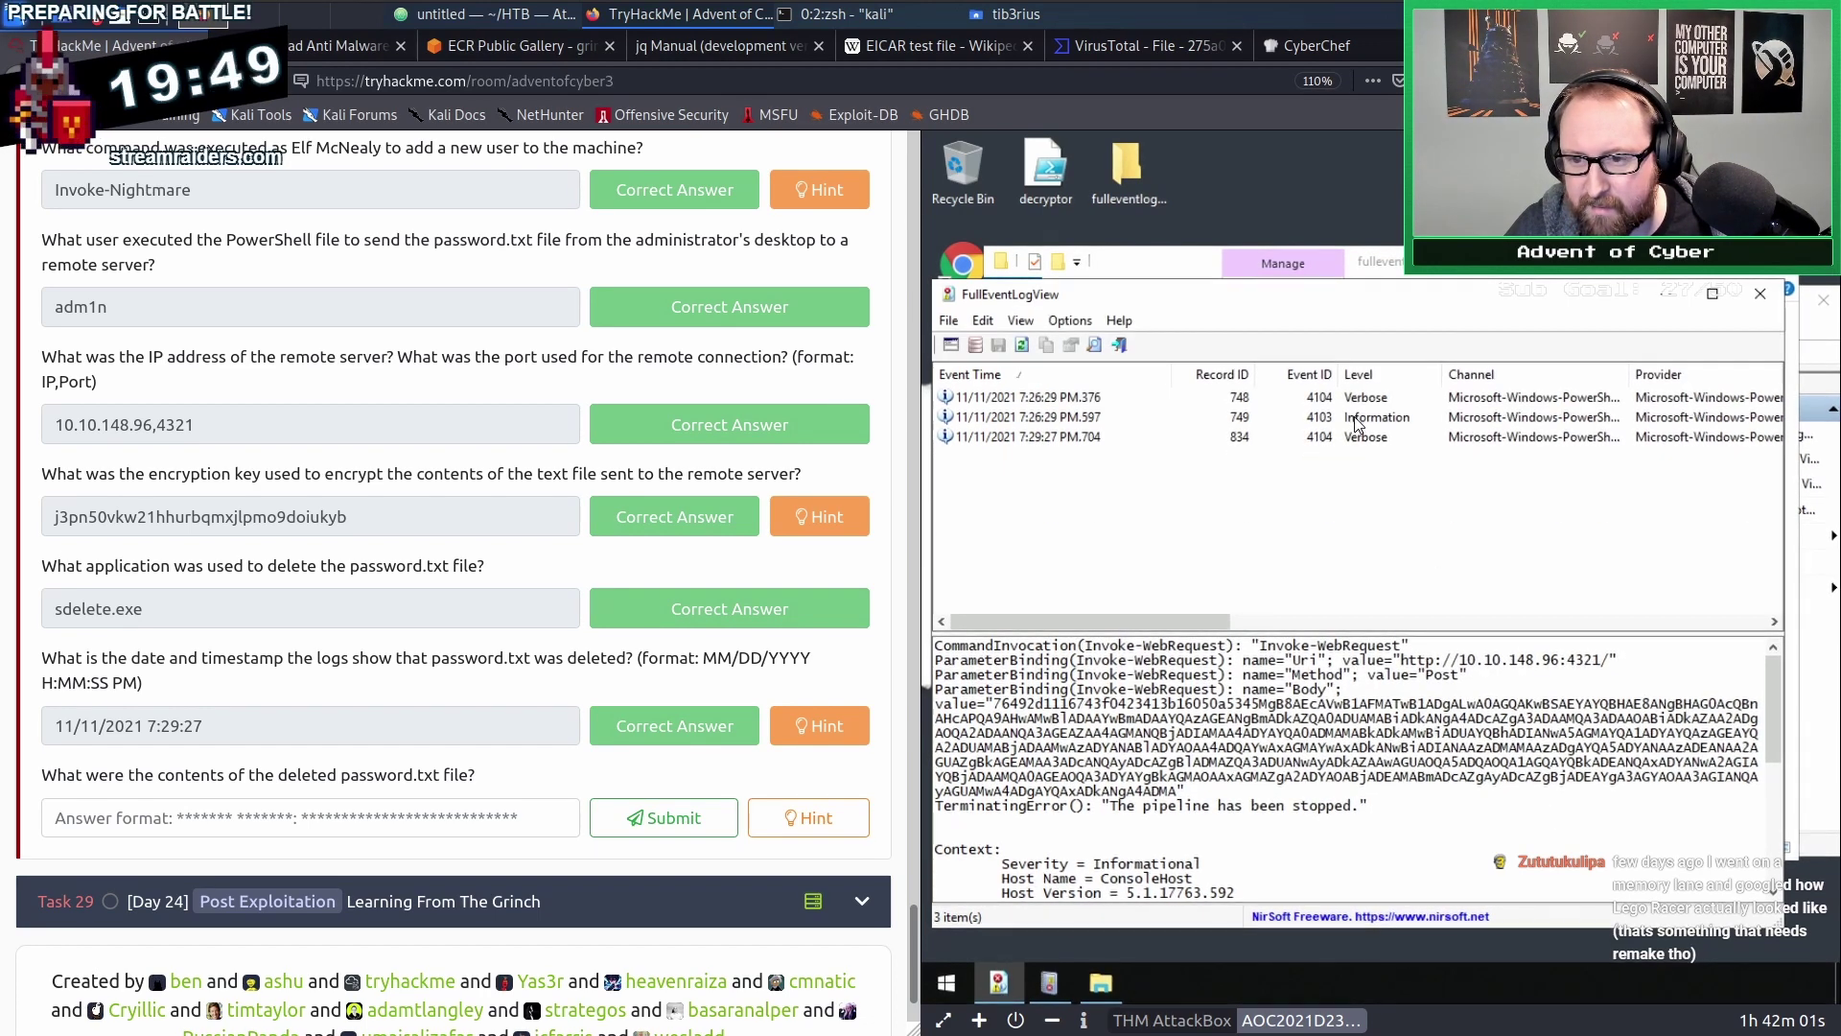
- Open event 748's script block and highlight the ConvertFrom-SecureString call in the $encryptedData line
left_click(1356, 419)
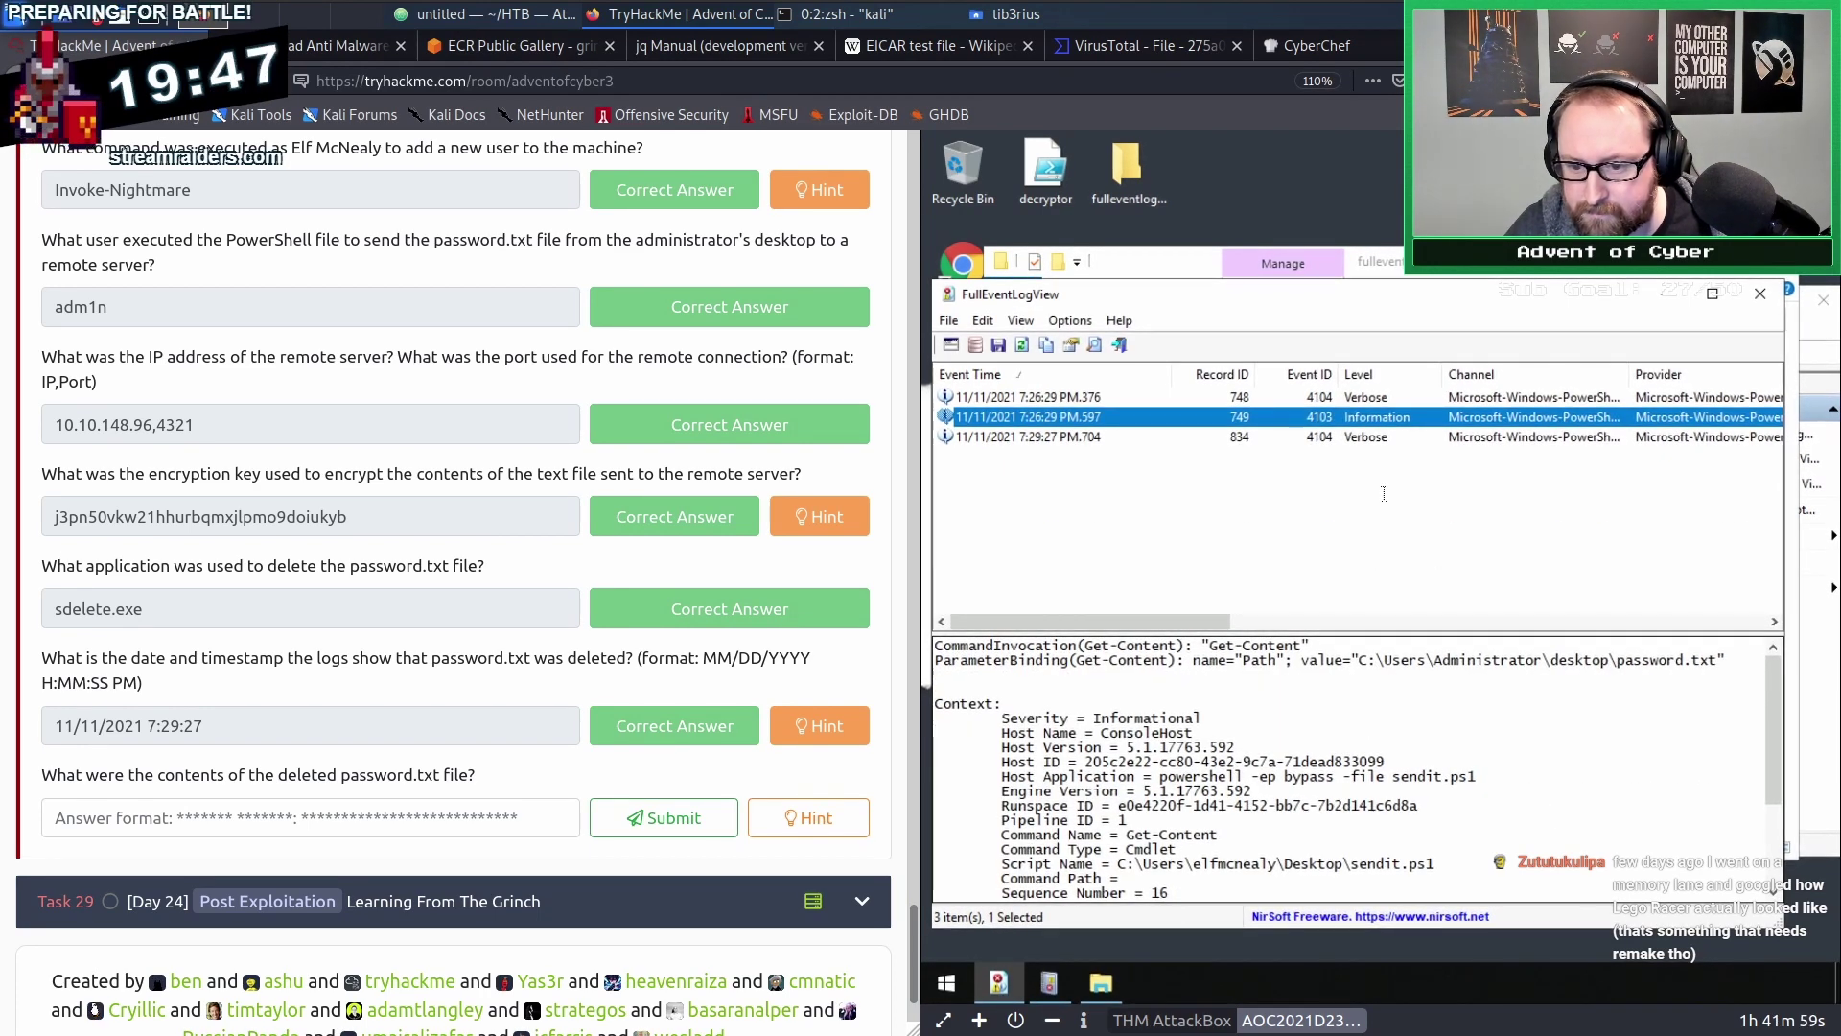
left_click(1366, 397)
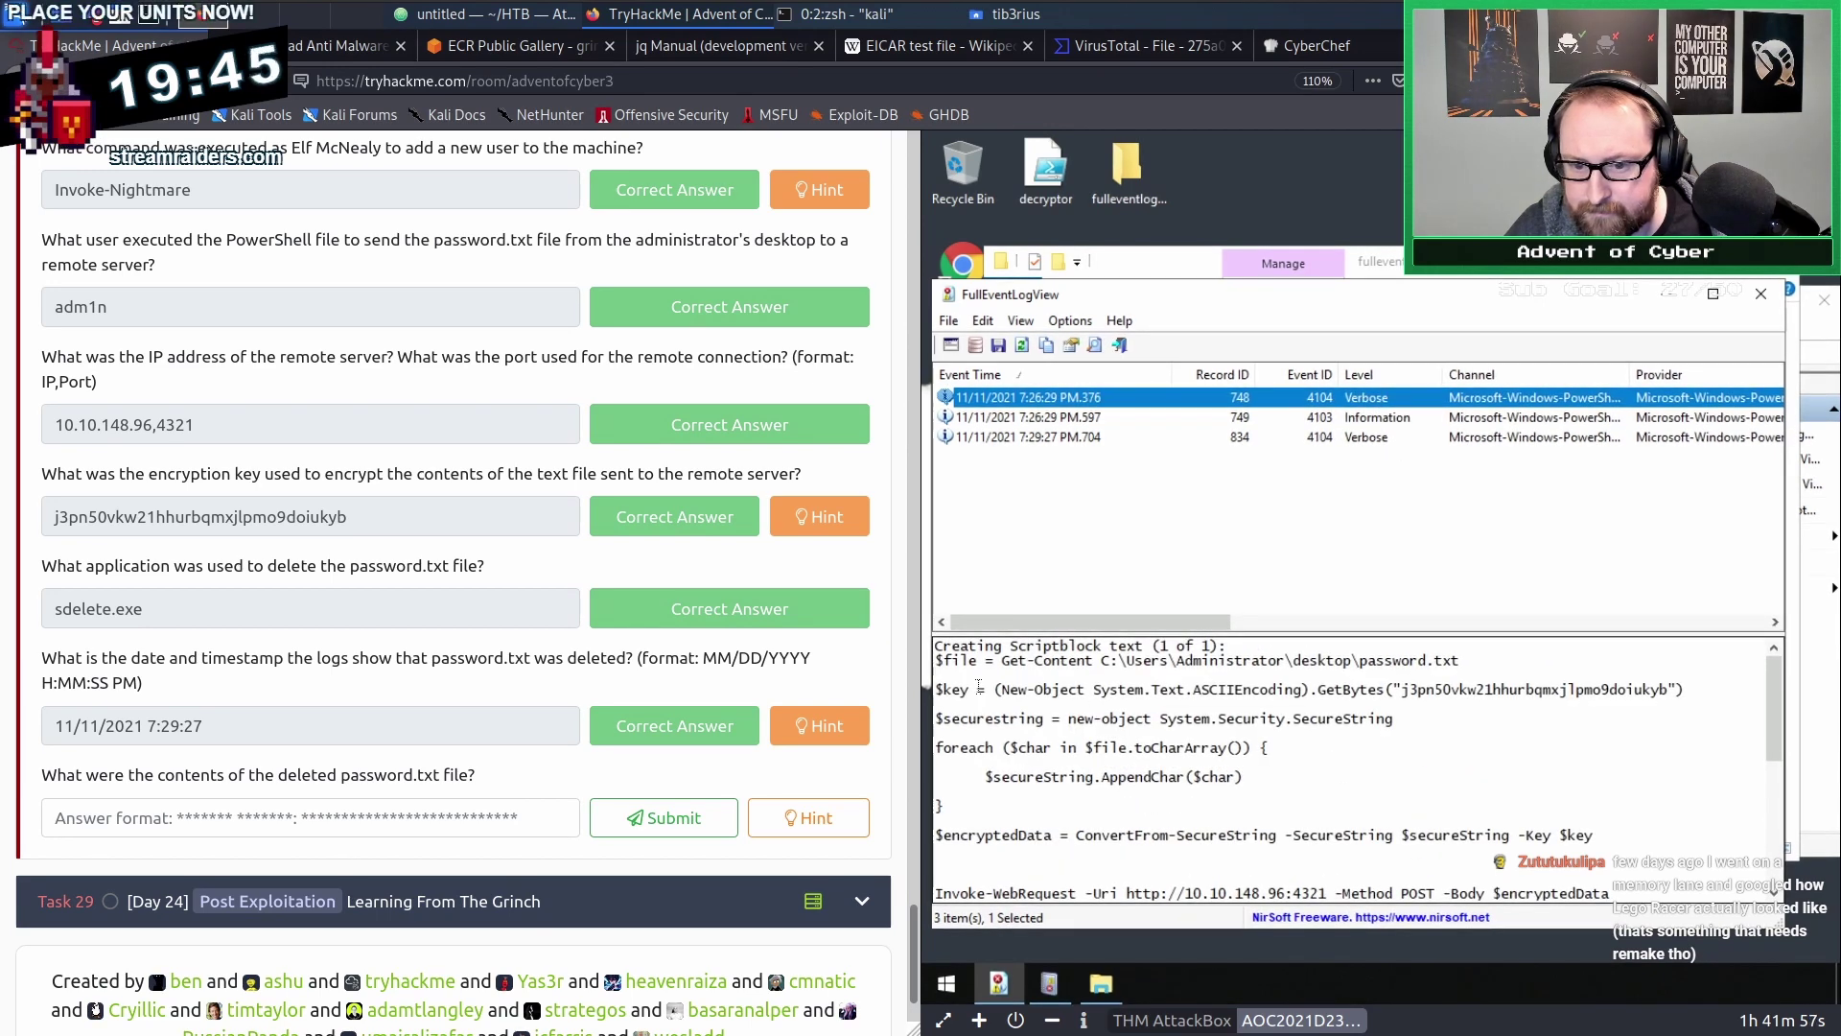
scroll(1415, 832, "down", 1)
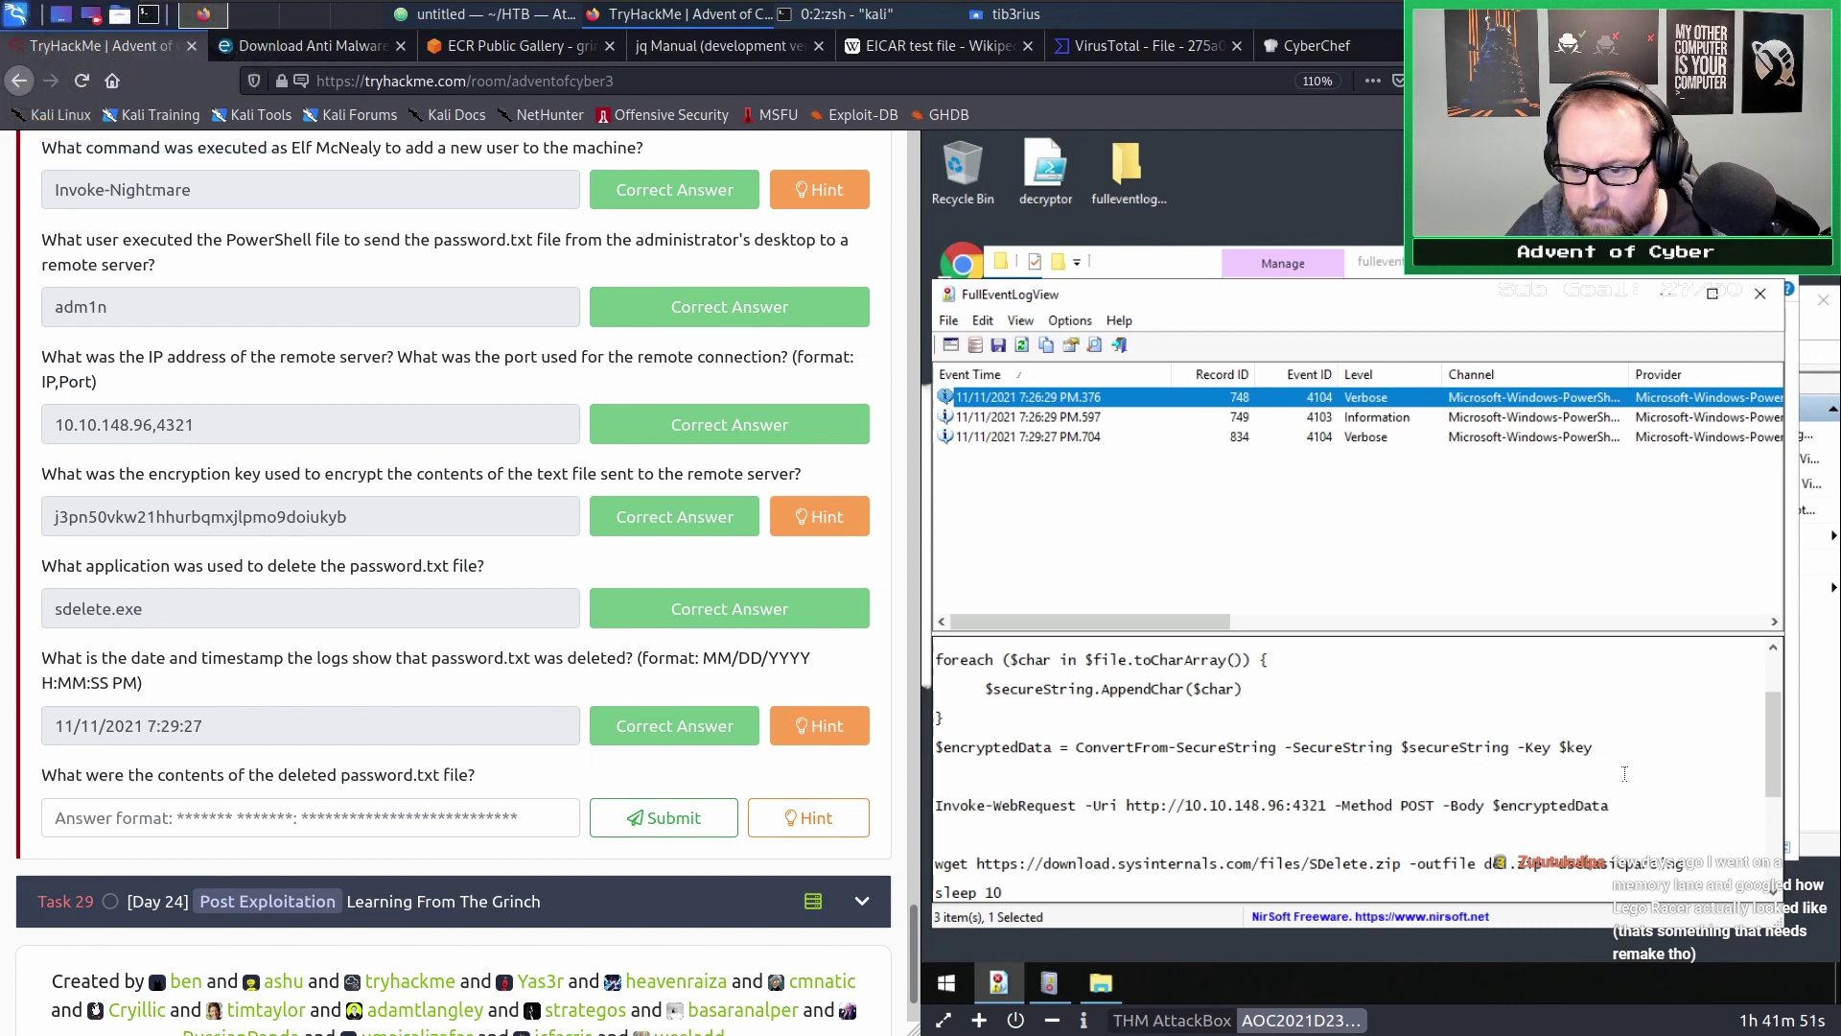
scroll(1627, 773, "up", 1)
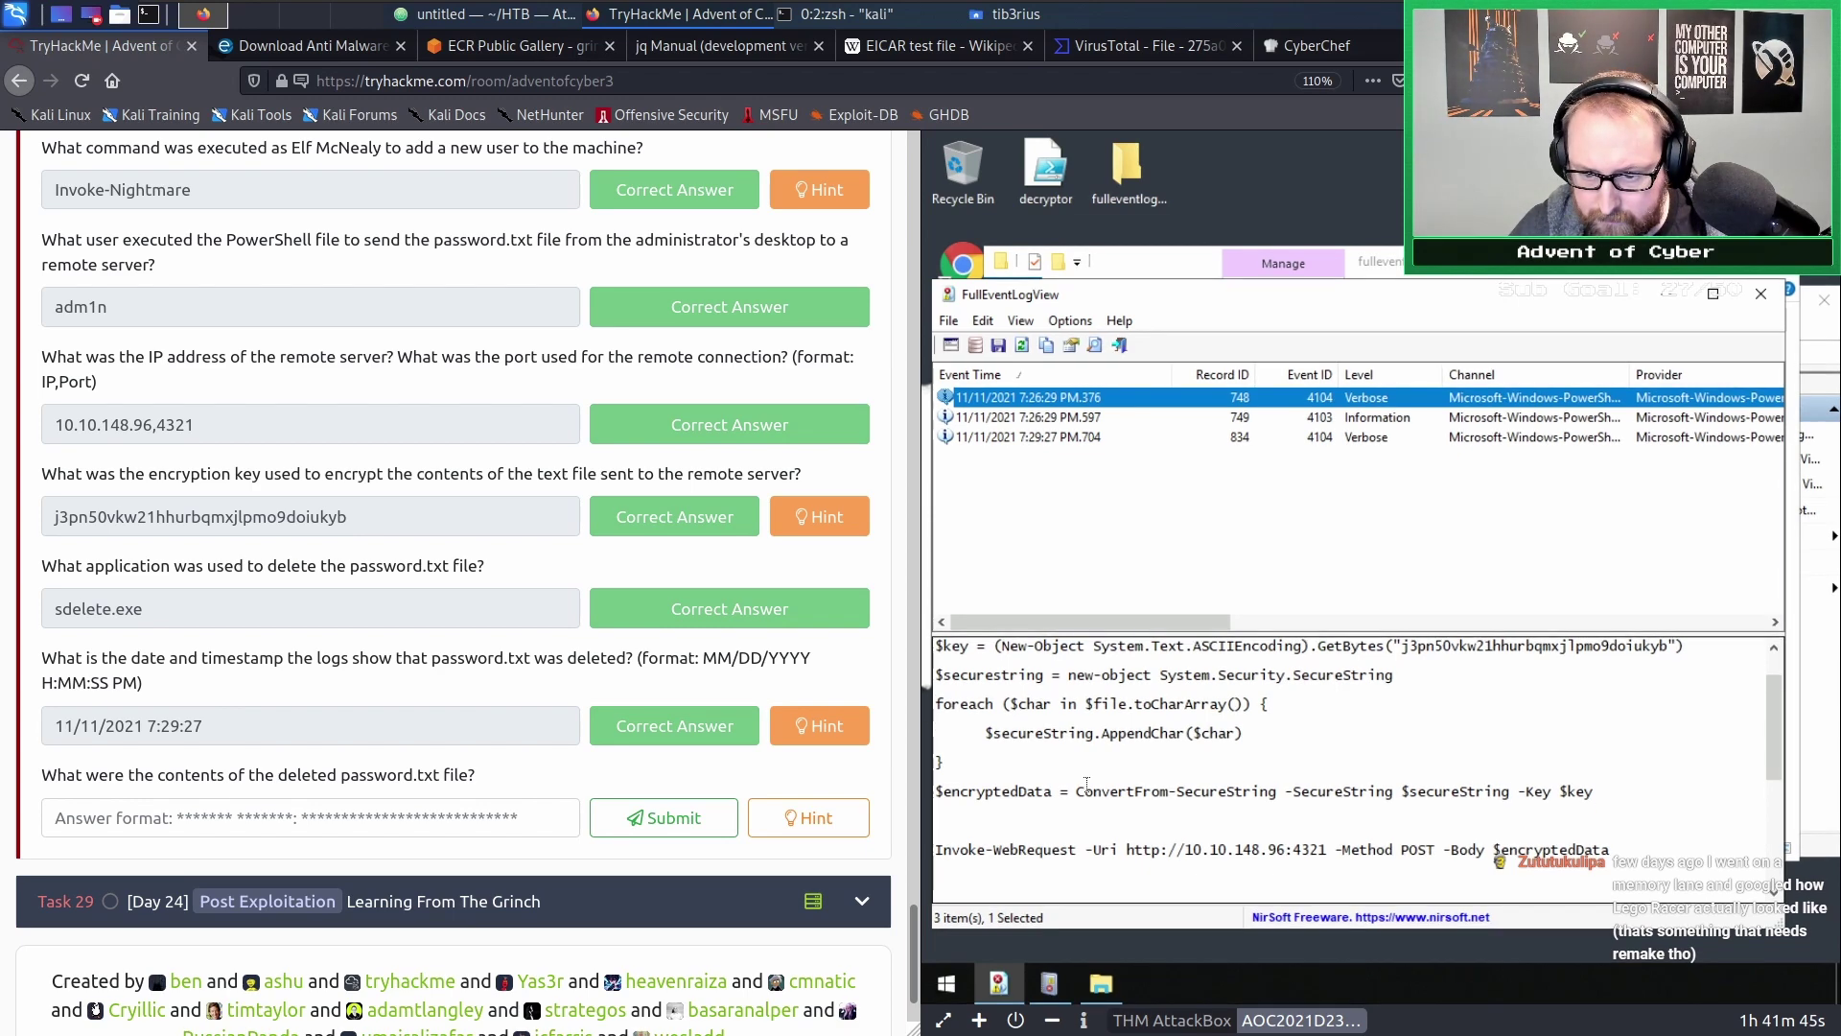
left_click_drag(1076, 791, 1279, 792)
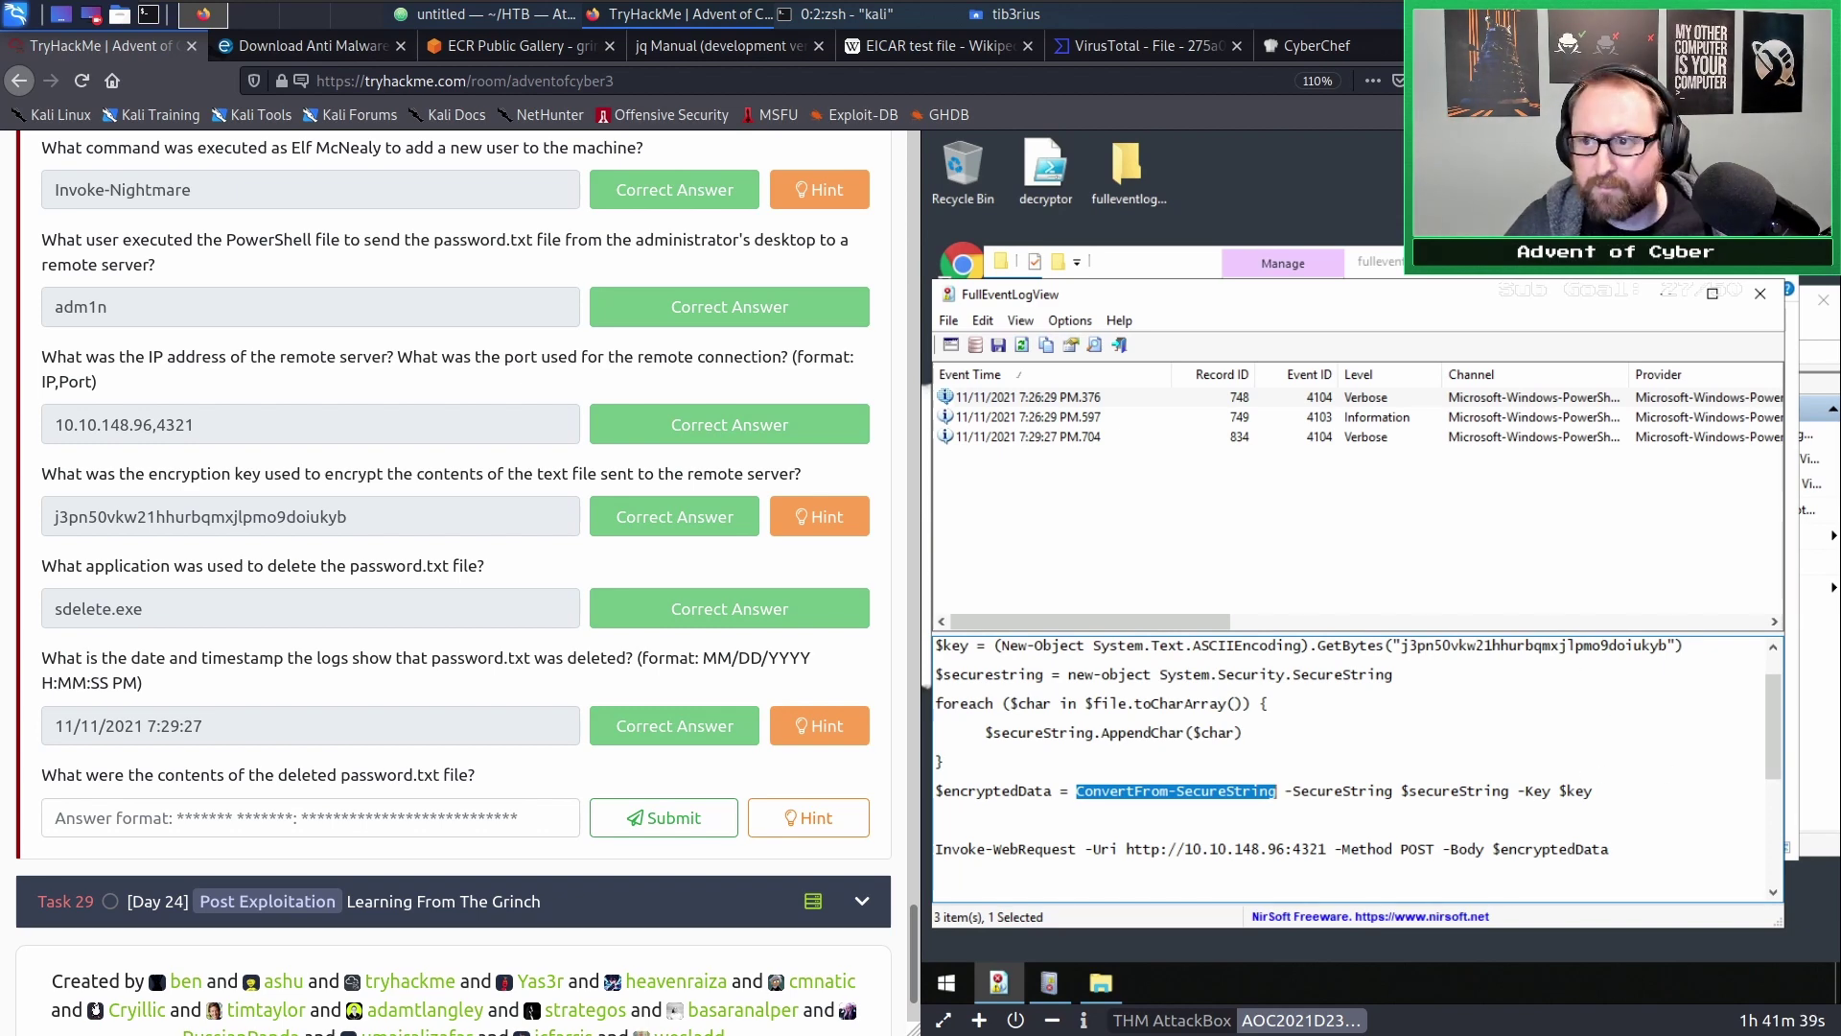
- Search 'ConvertFrom-SecureString encryption algorithm' and find the docs' Advanced Encryption Standard (AES) mention
key("ctrl+t")
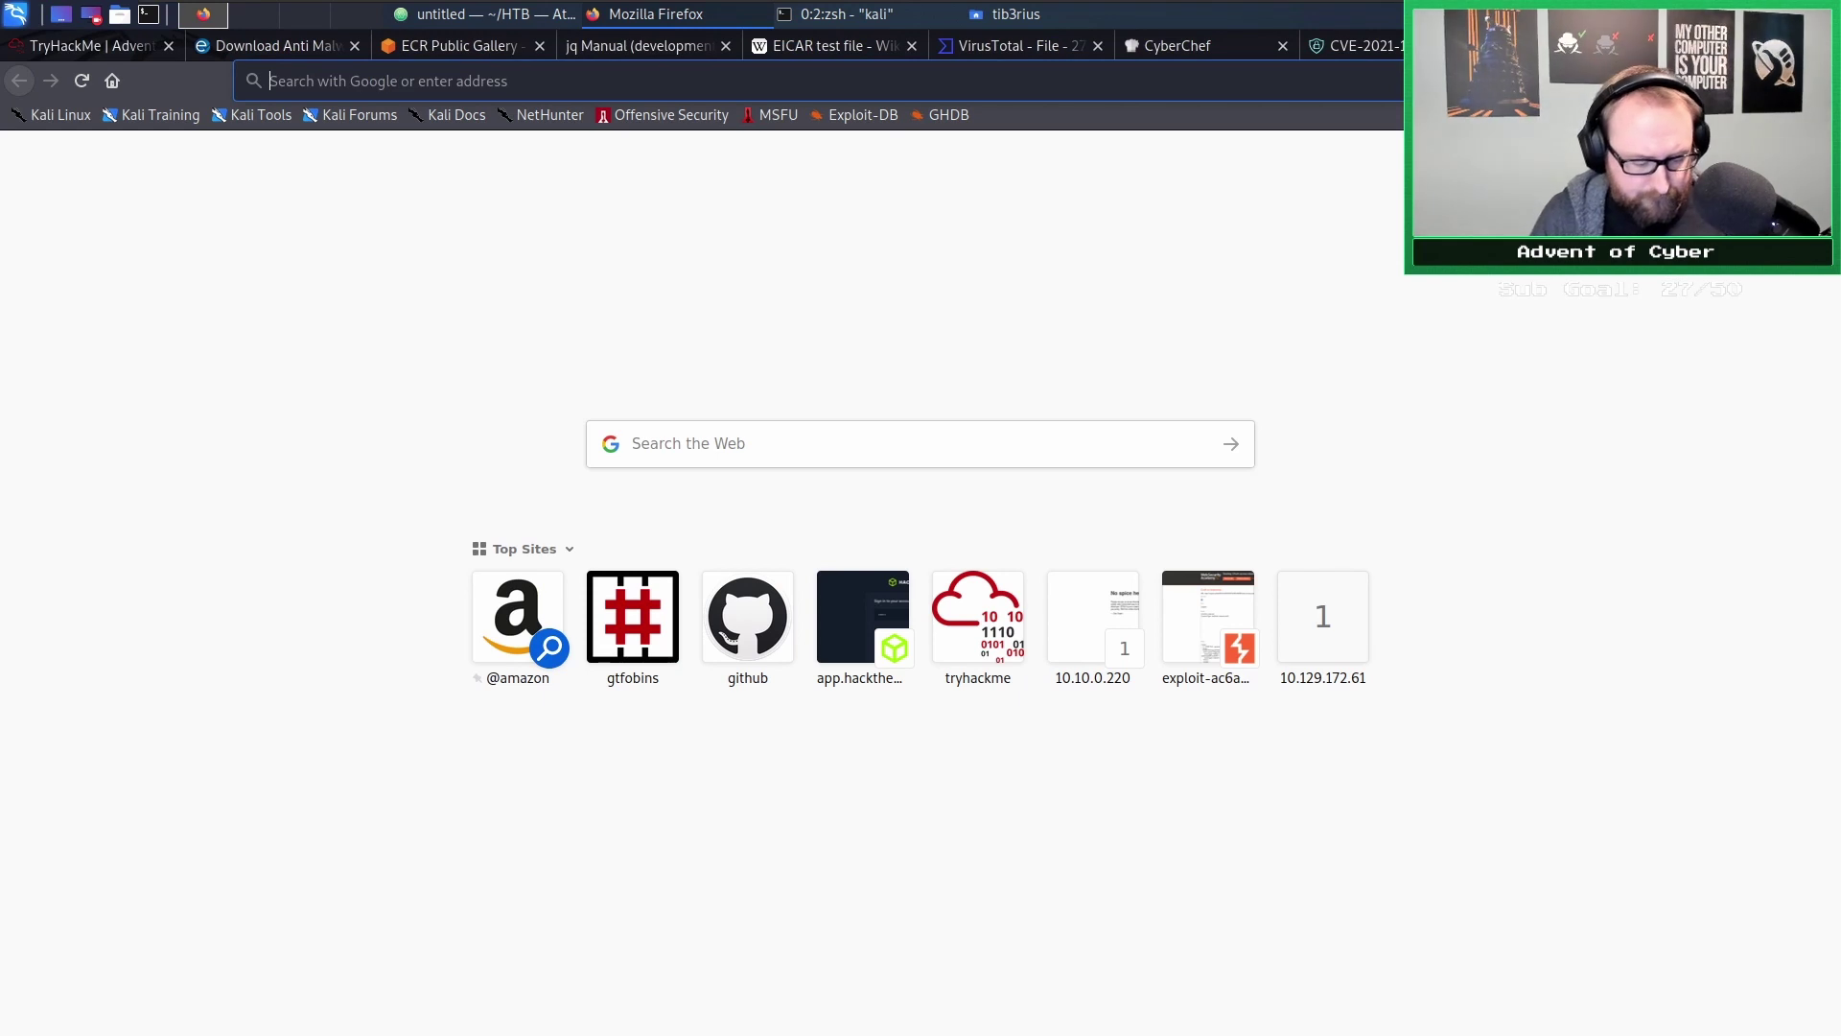
type("Convert")
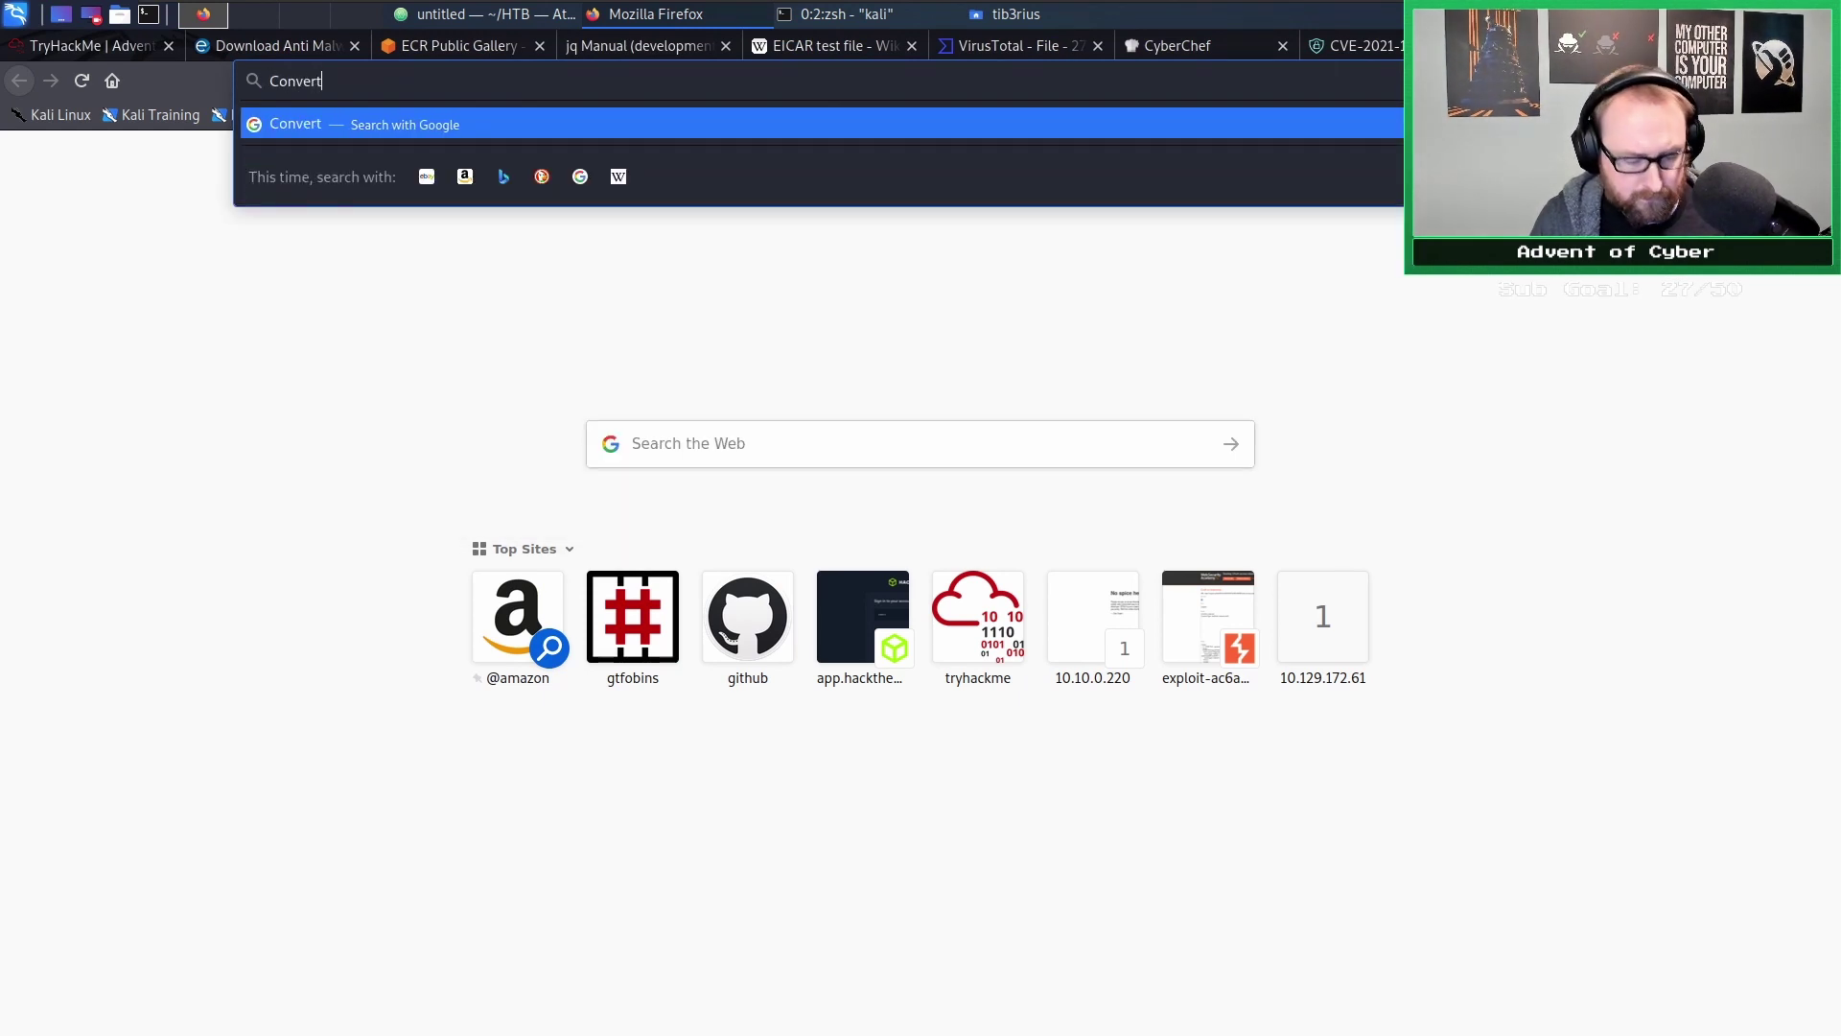
type("From-Secure")
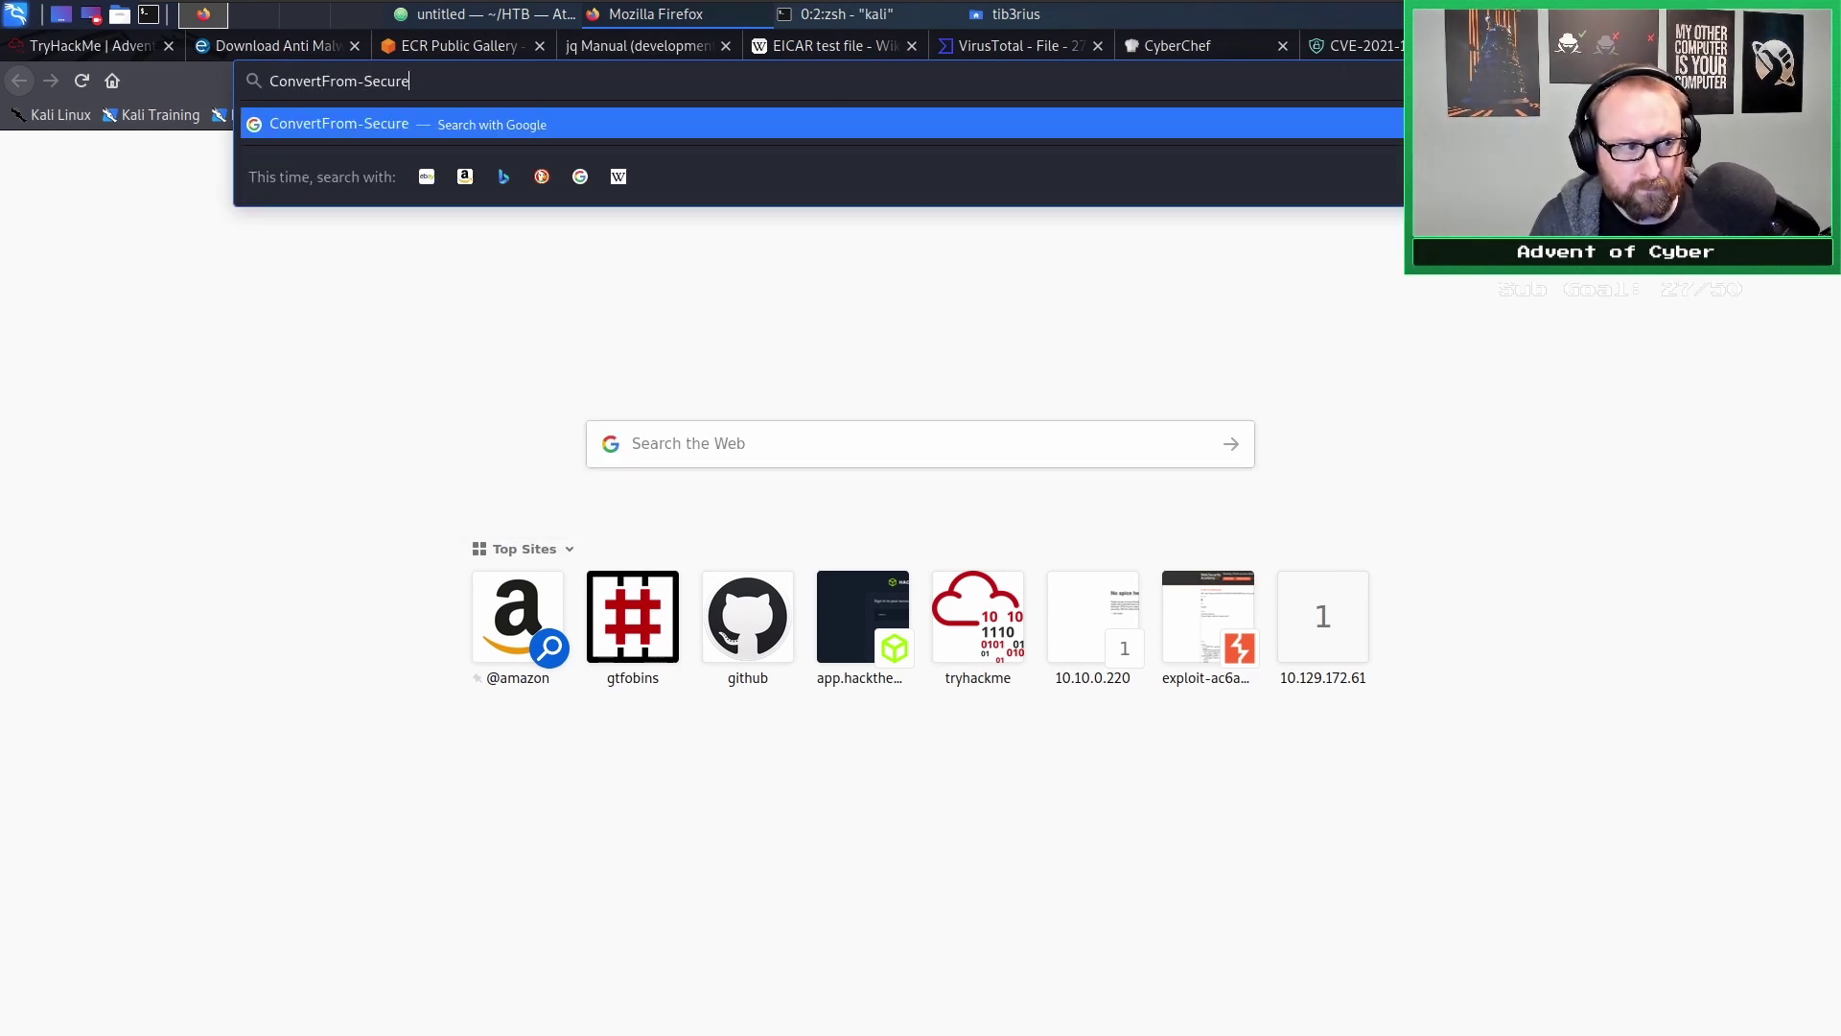
type("String")
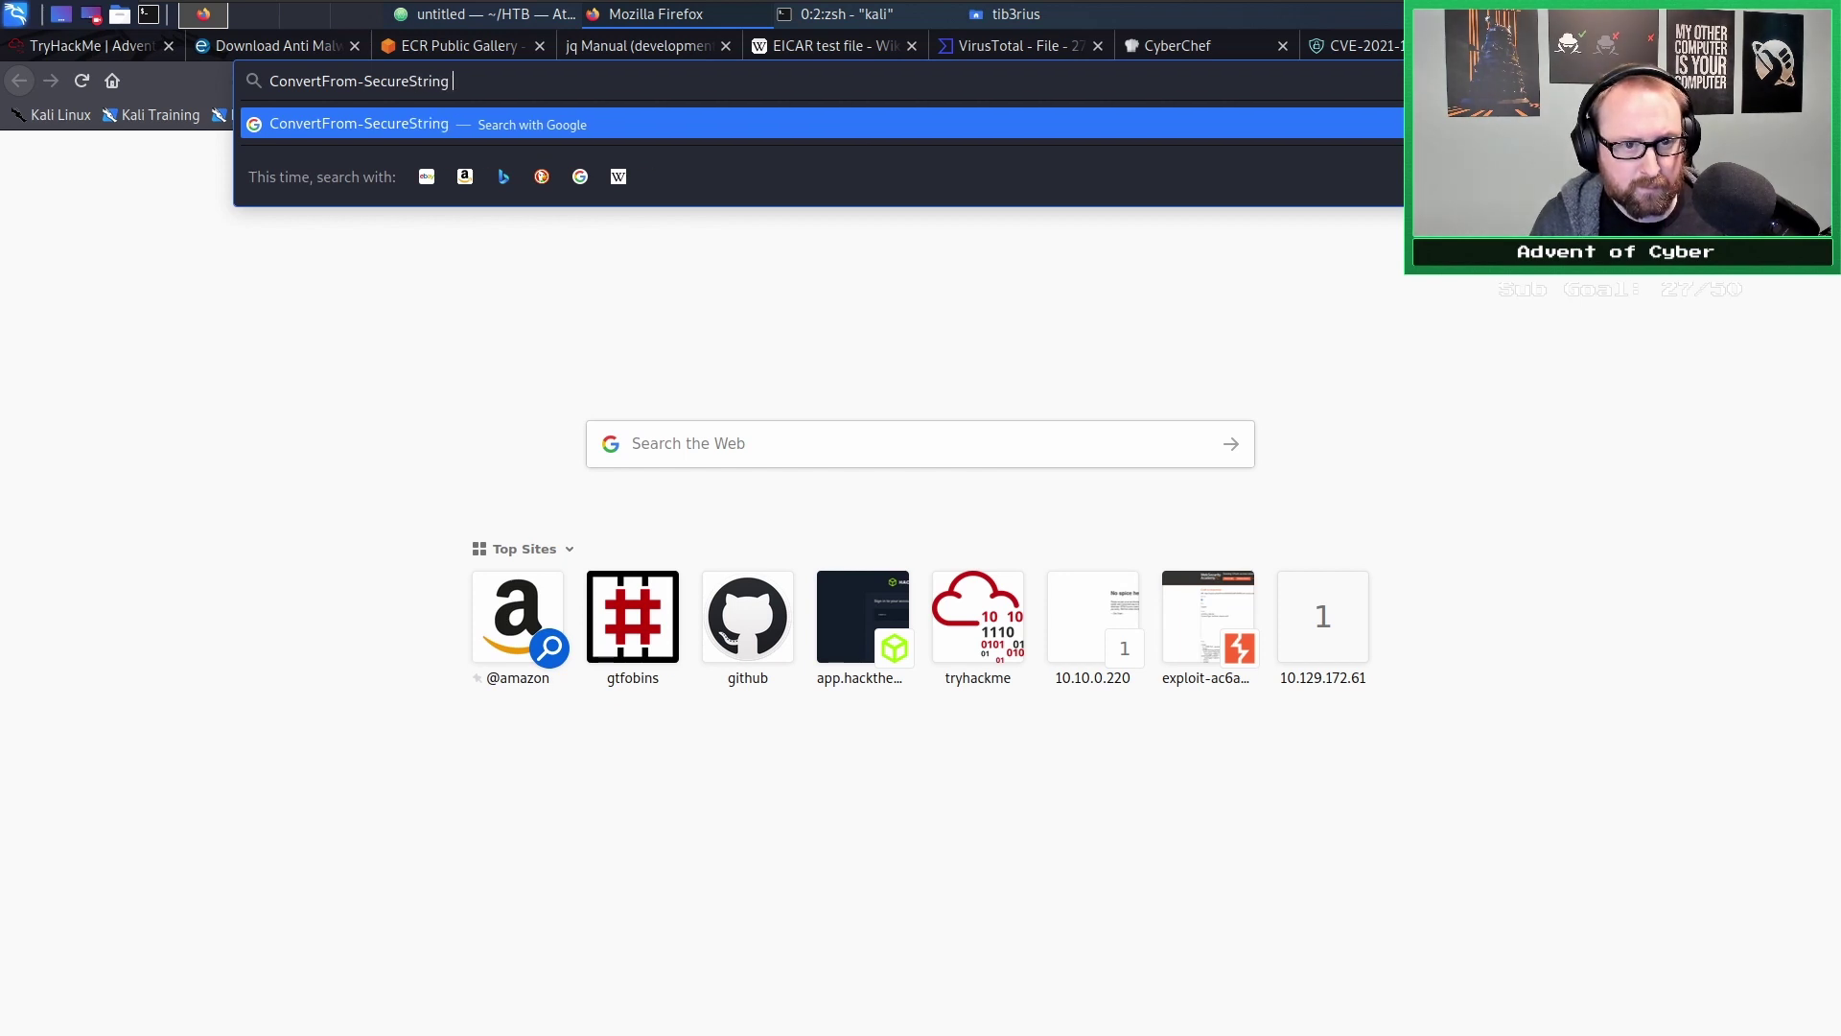
type(" encryption")
type("algorithm")
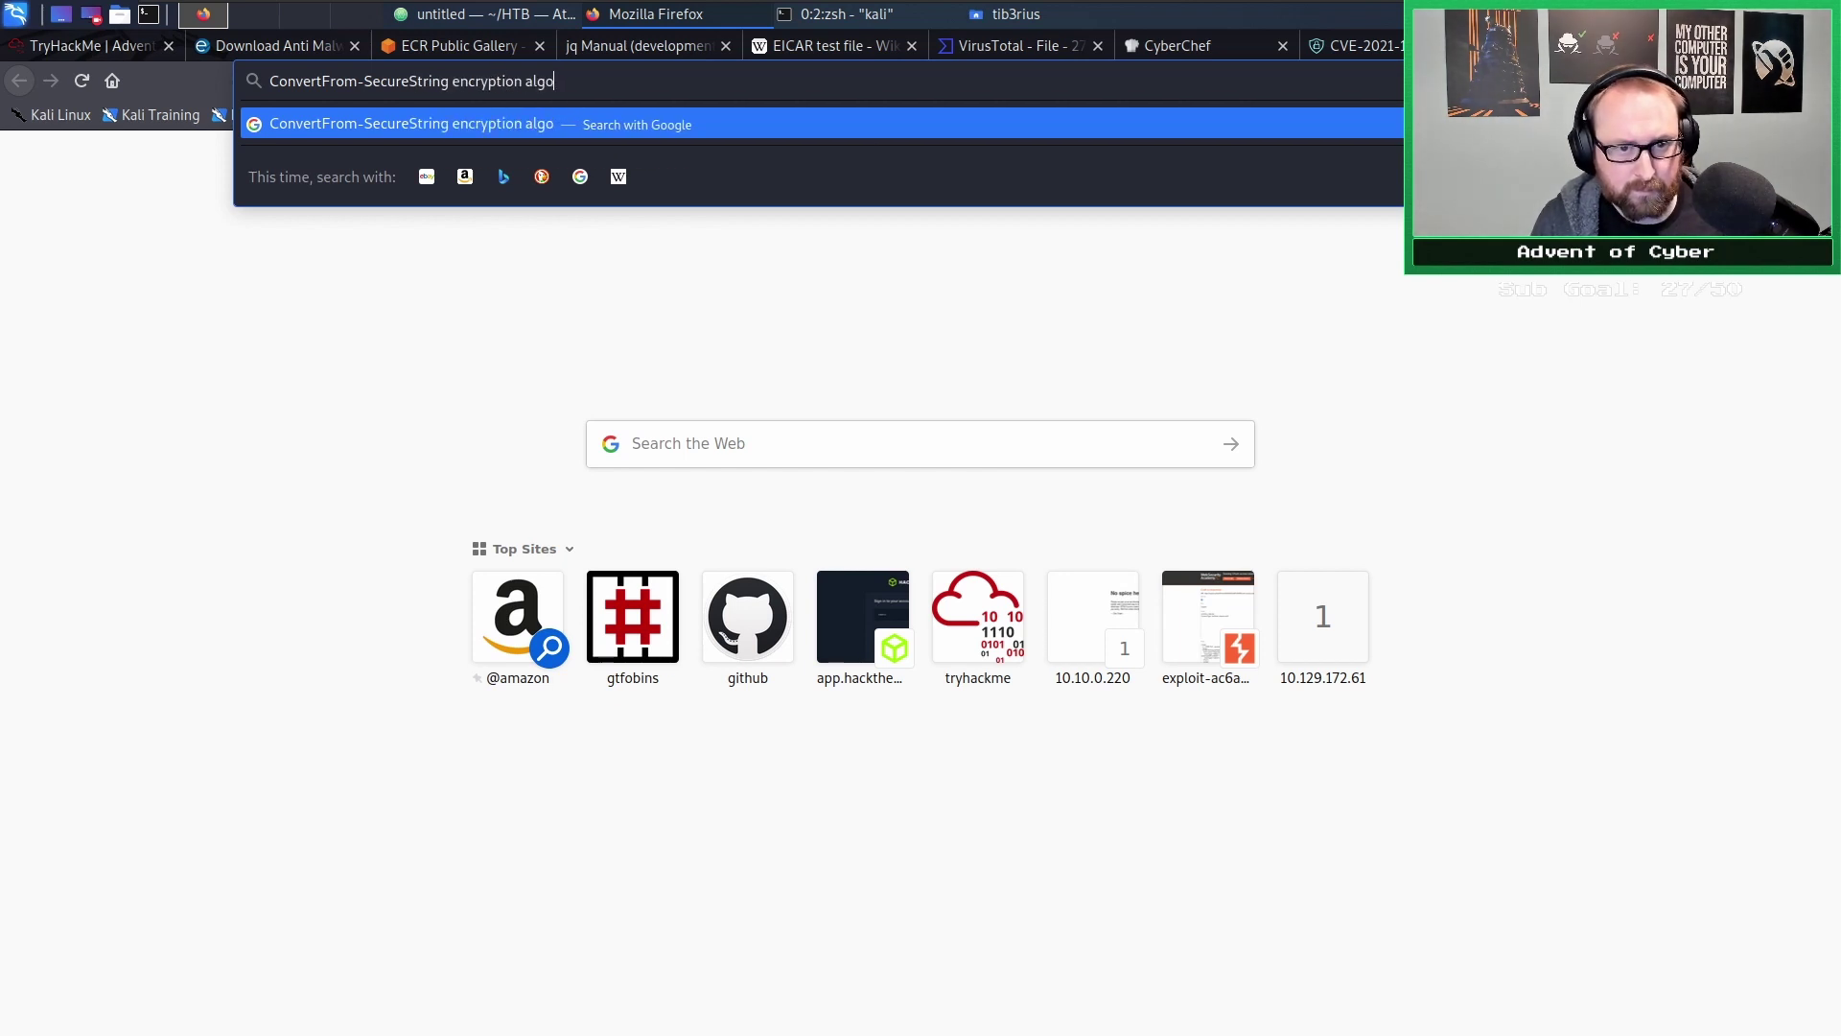
key("Return")
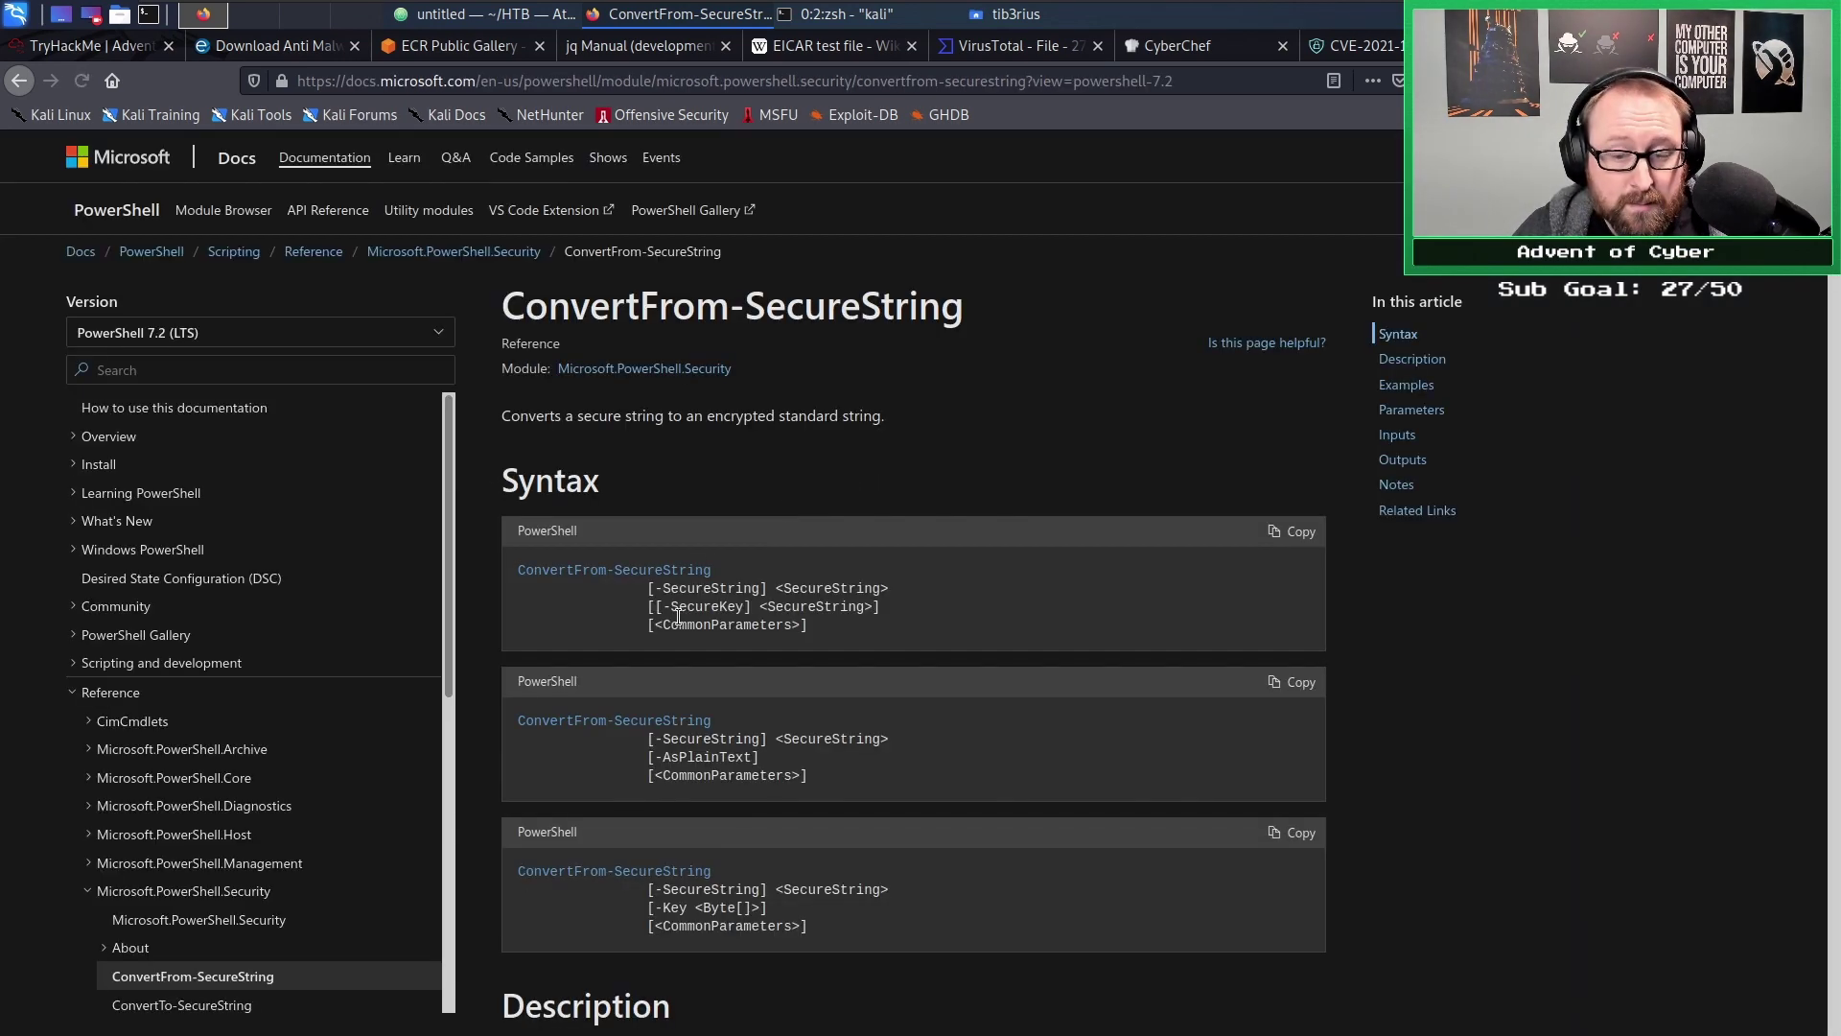
scroll(785, 504, "down", 3)
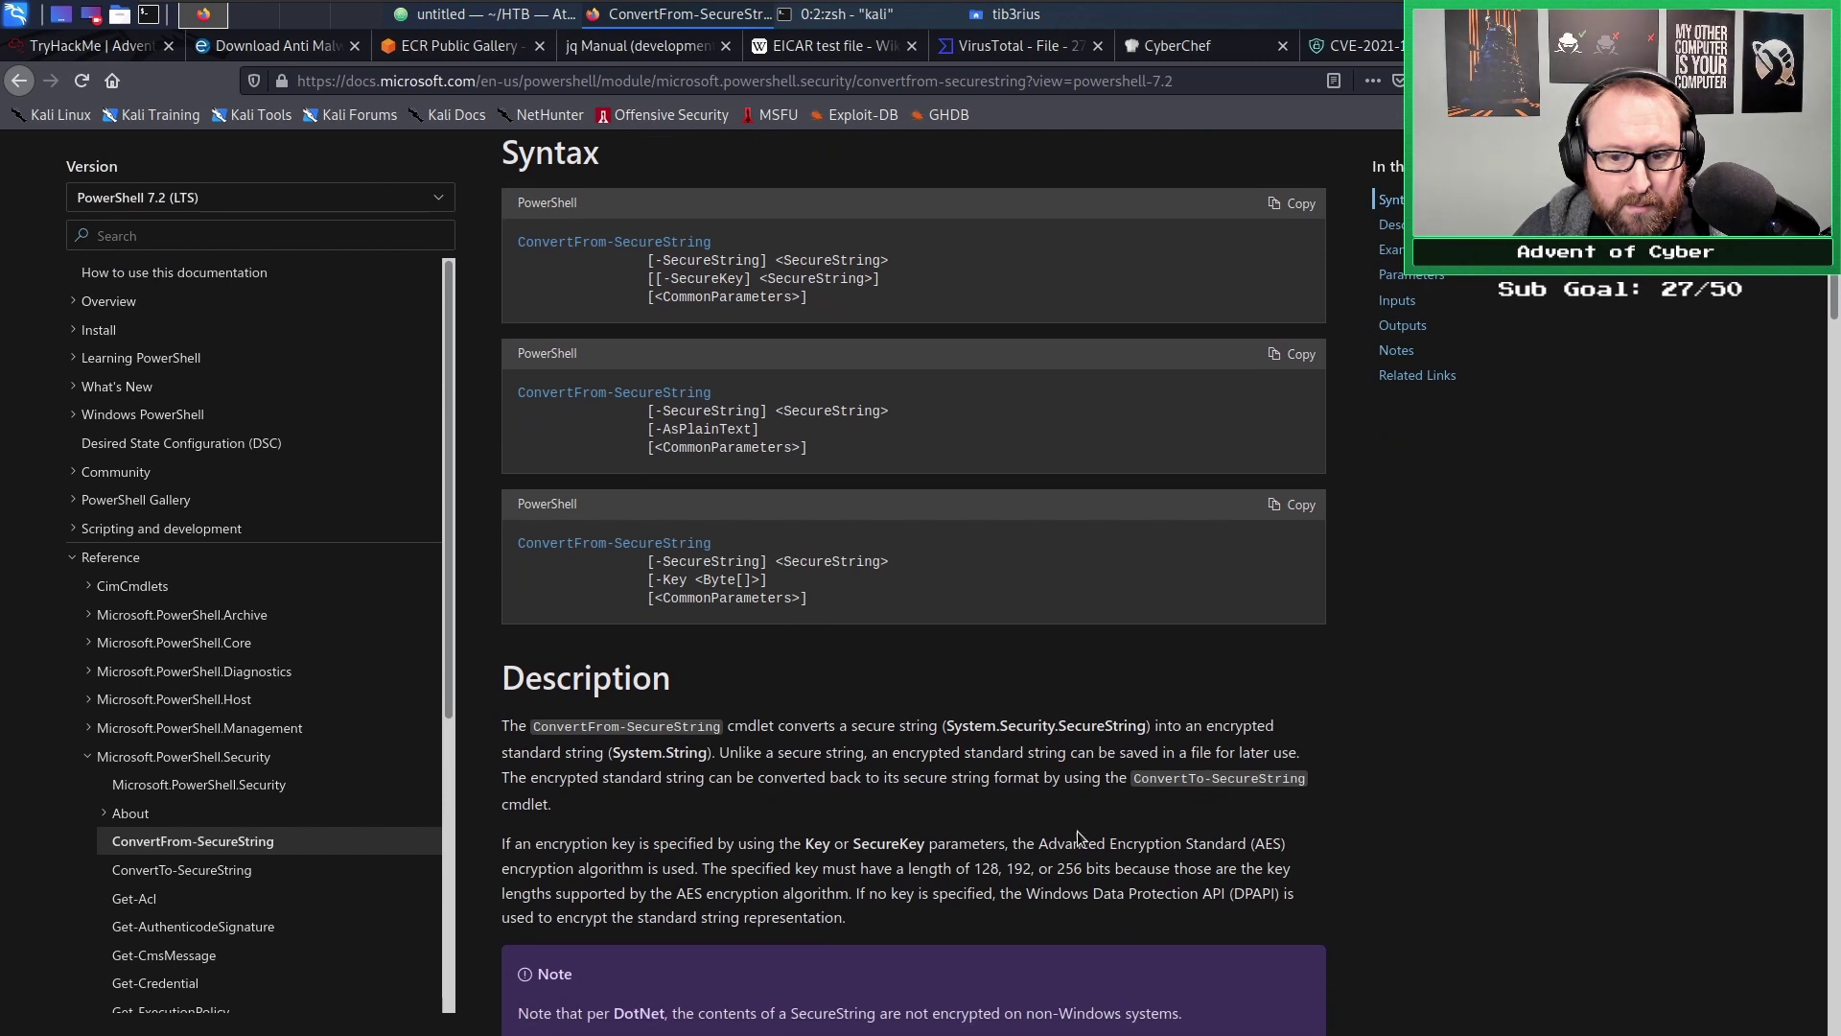
left_click_drag(1039, 842, 1254, 843)
left_click(1353, 860)
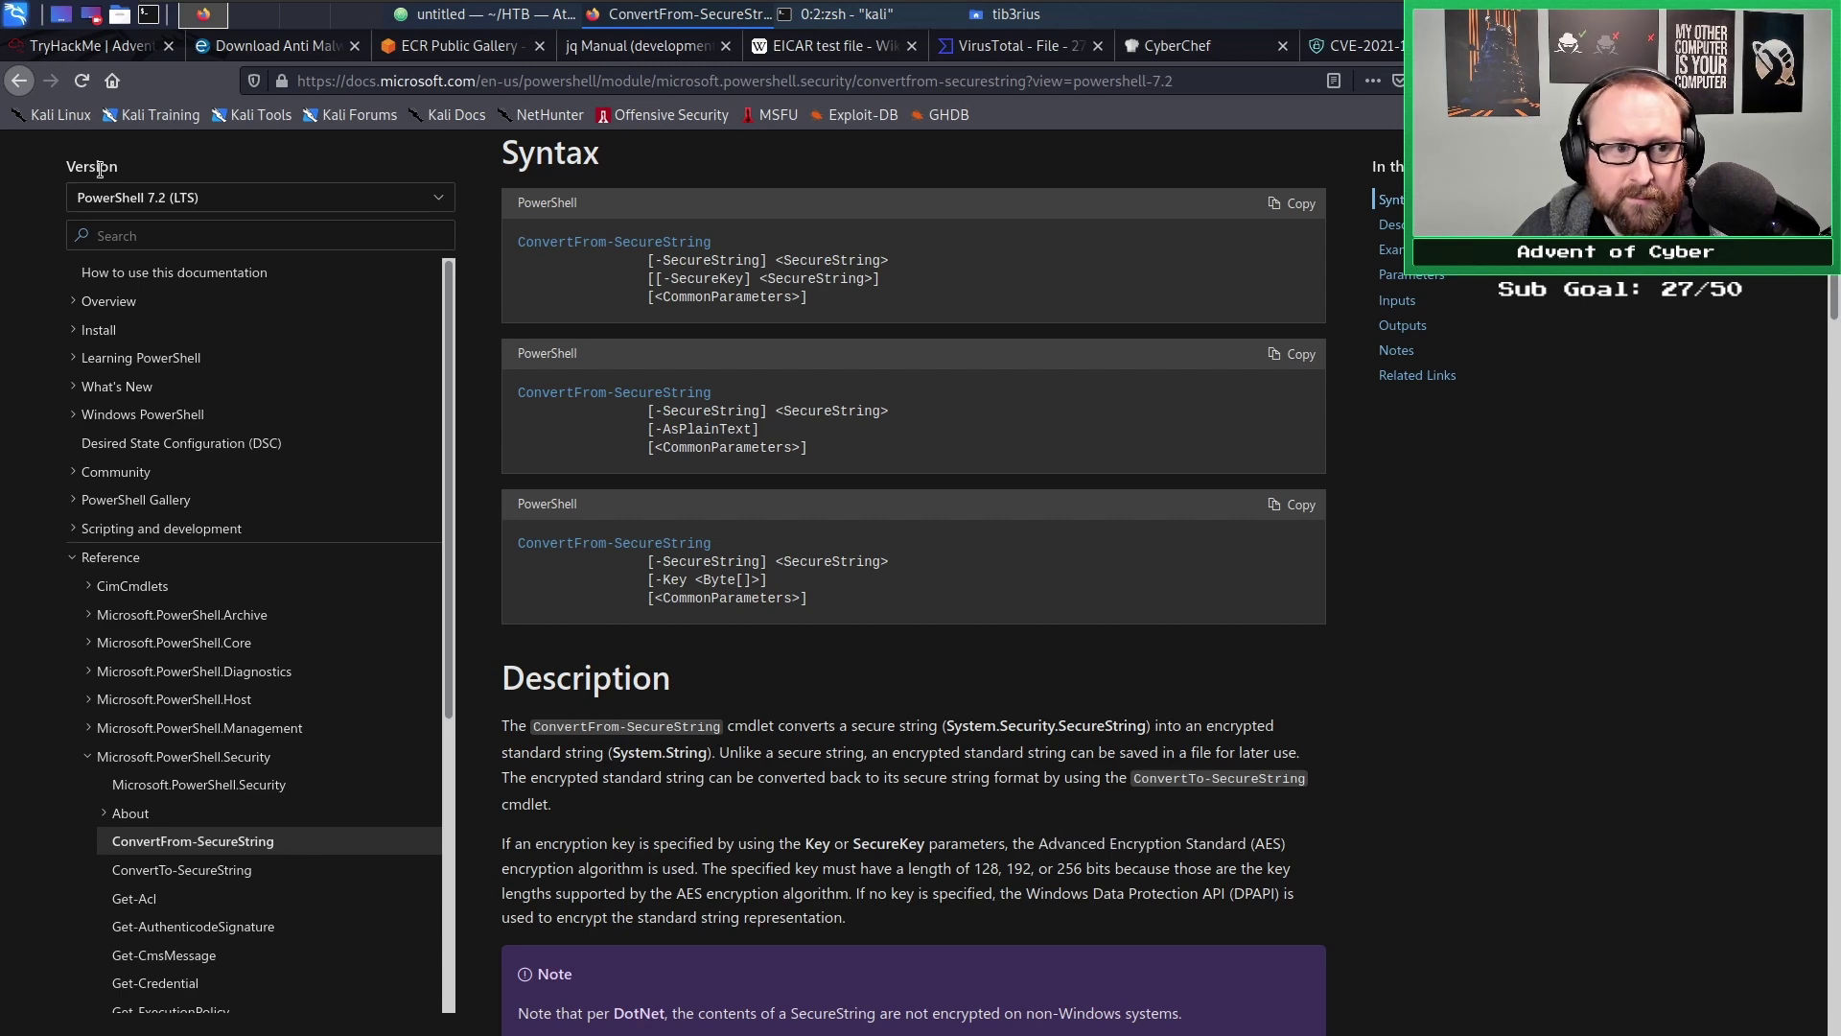
- In CyberChef, search operations for 'AES' and add AES Decrypt to the recipe
left_click(1179, 45)
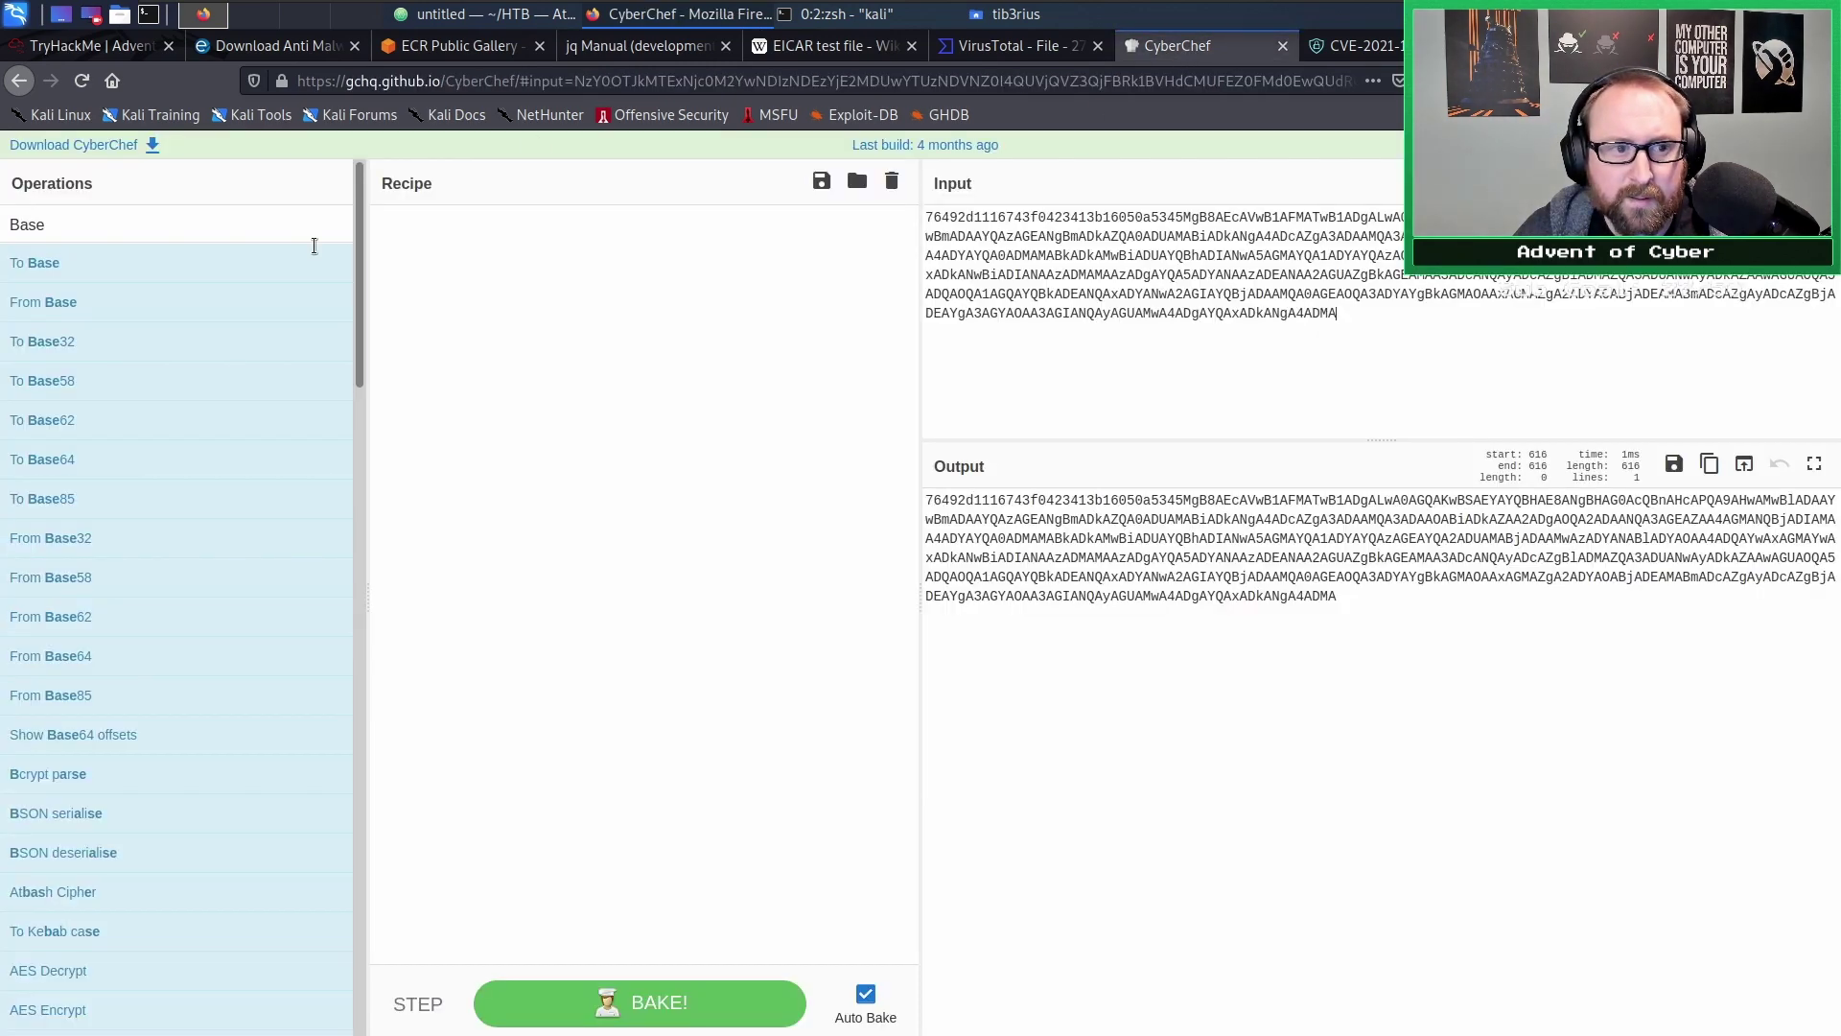
double_click(79, 221)
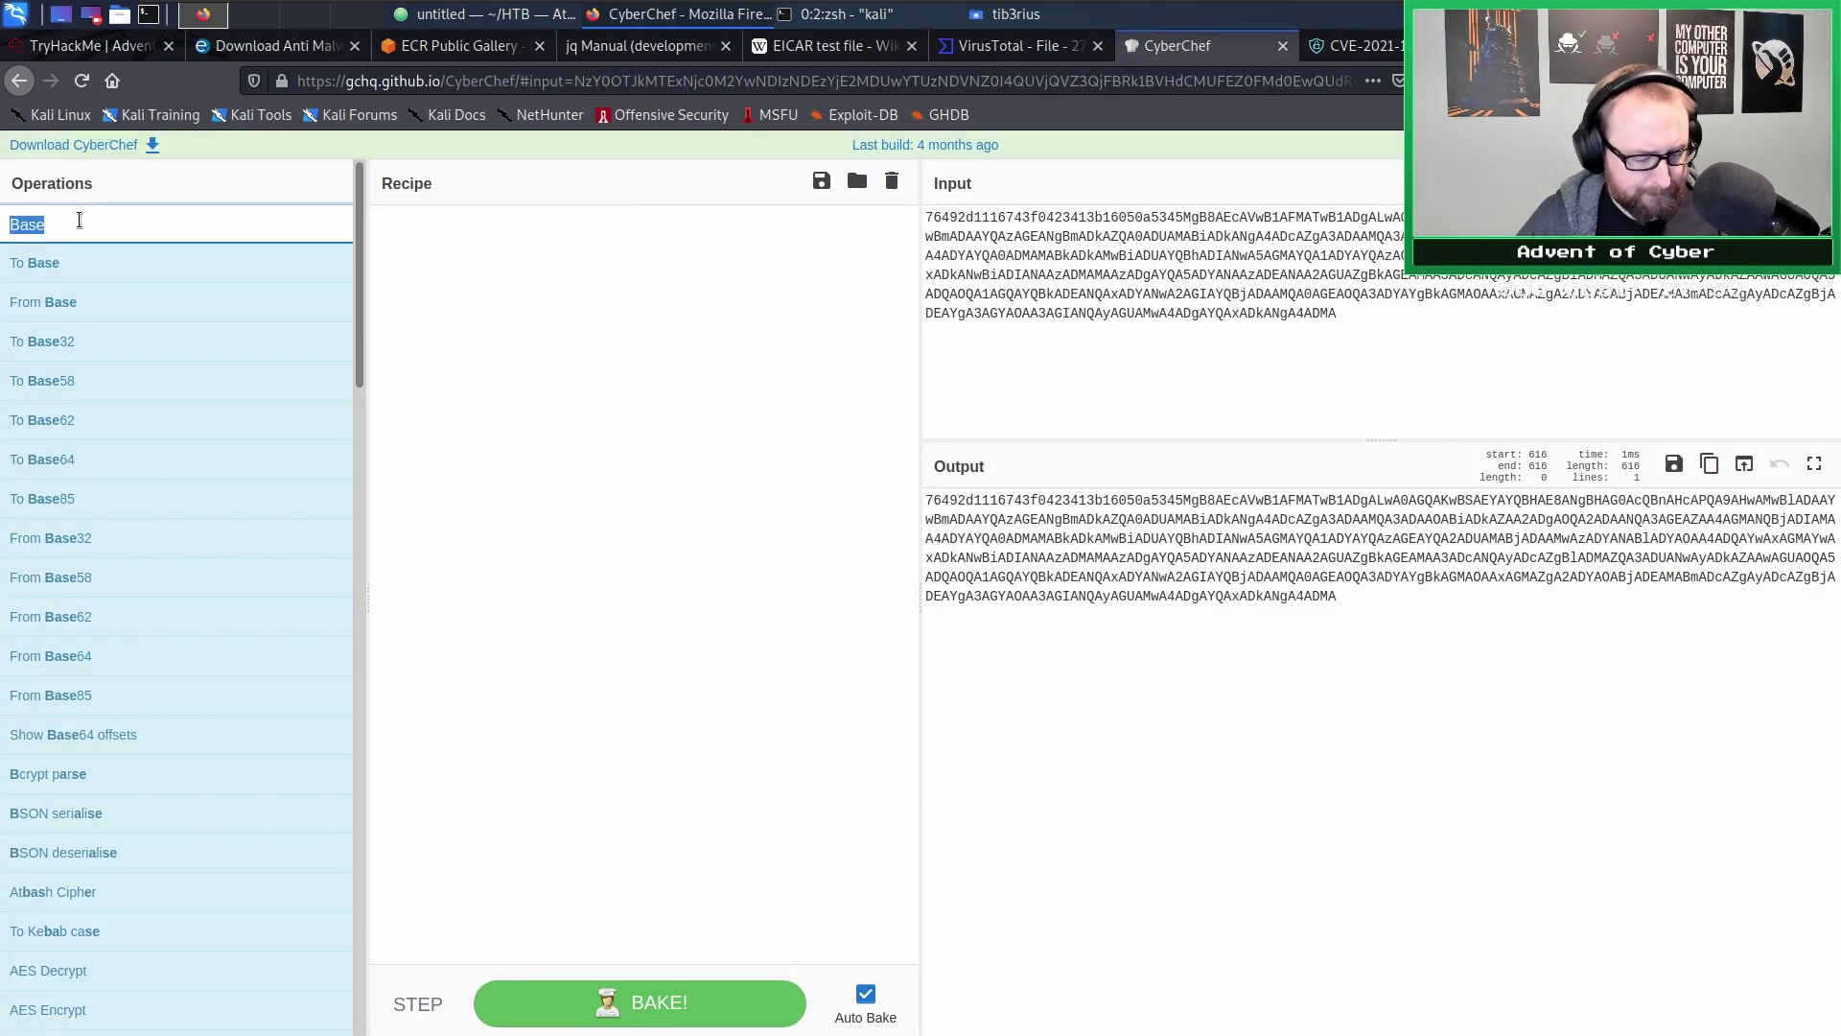
type("AES")
left_click_drag(72, 271, 522, 284)
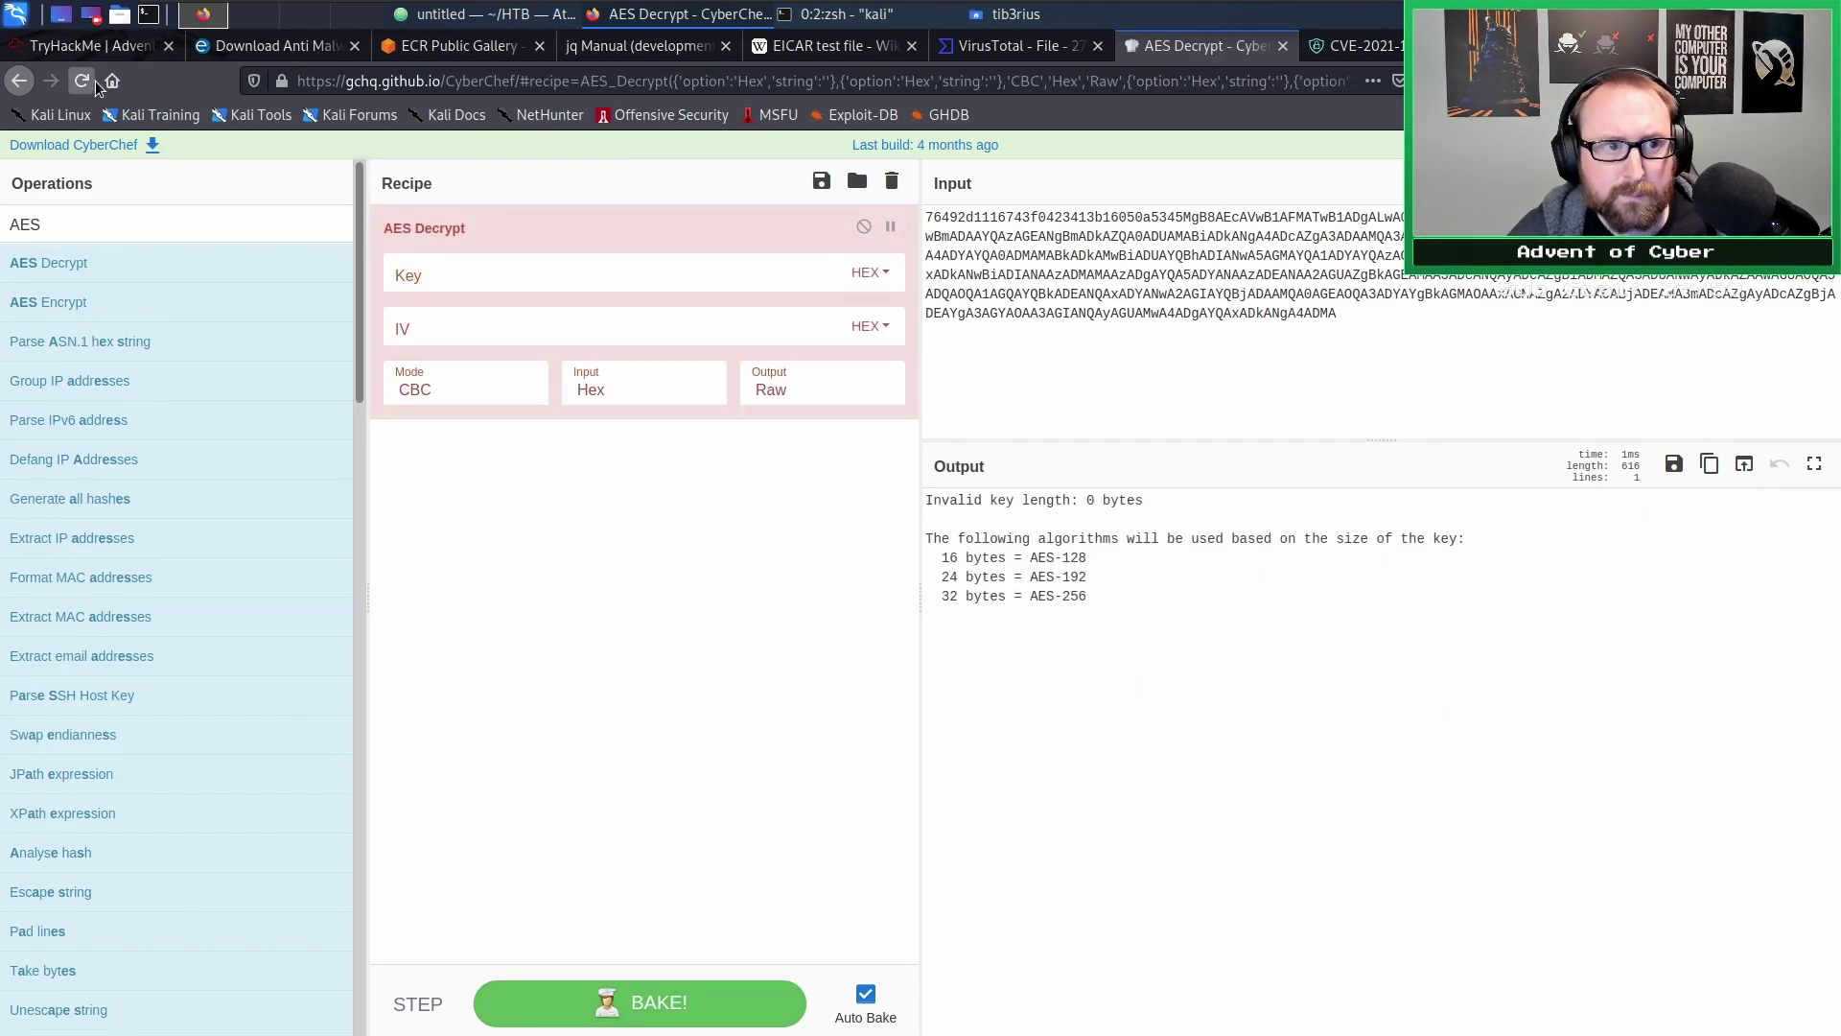
- Copy the encryption key answer from the TryHackMe questions
left_click(90, 48)
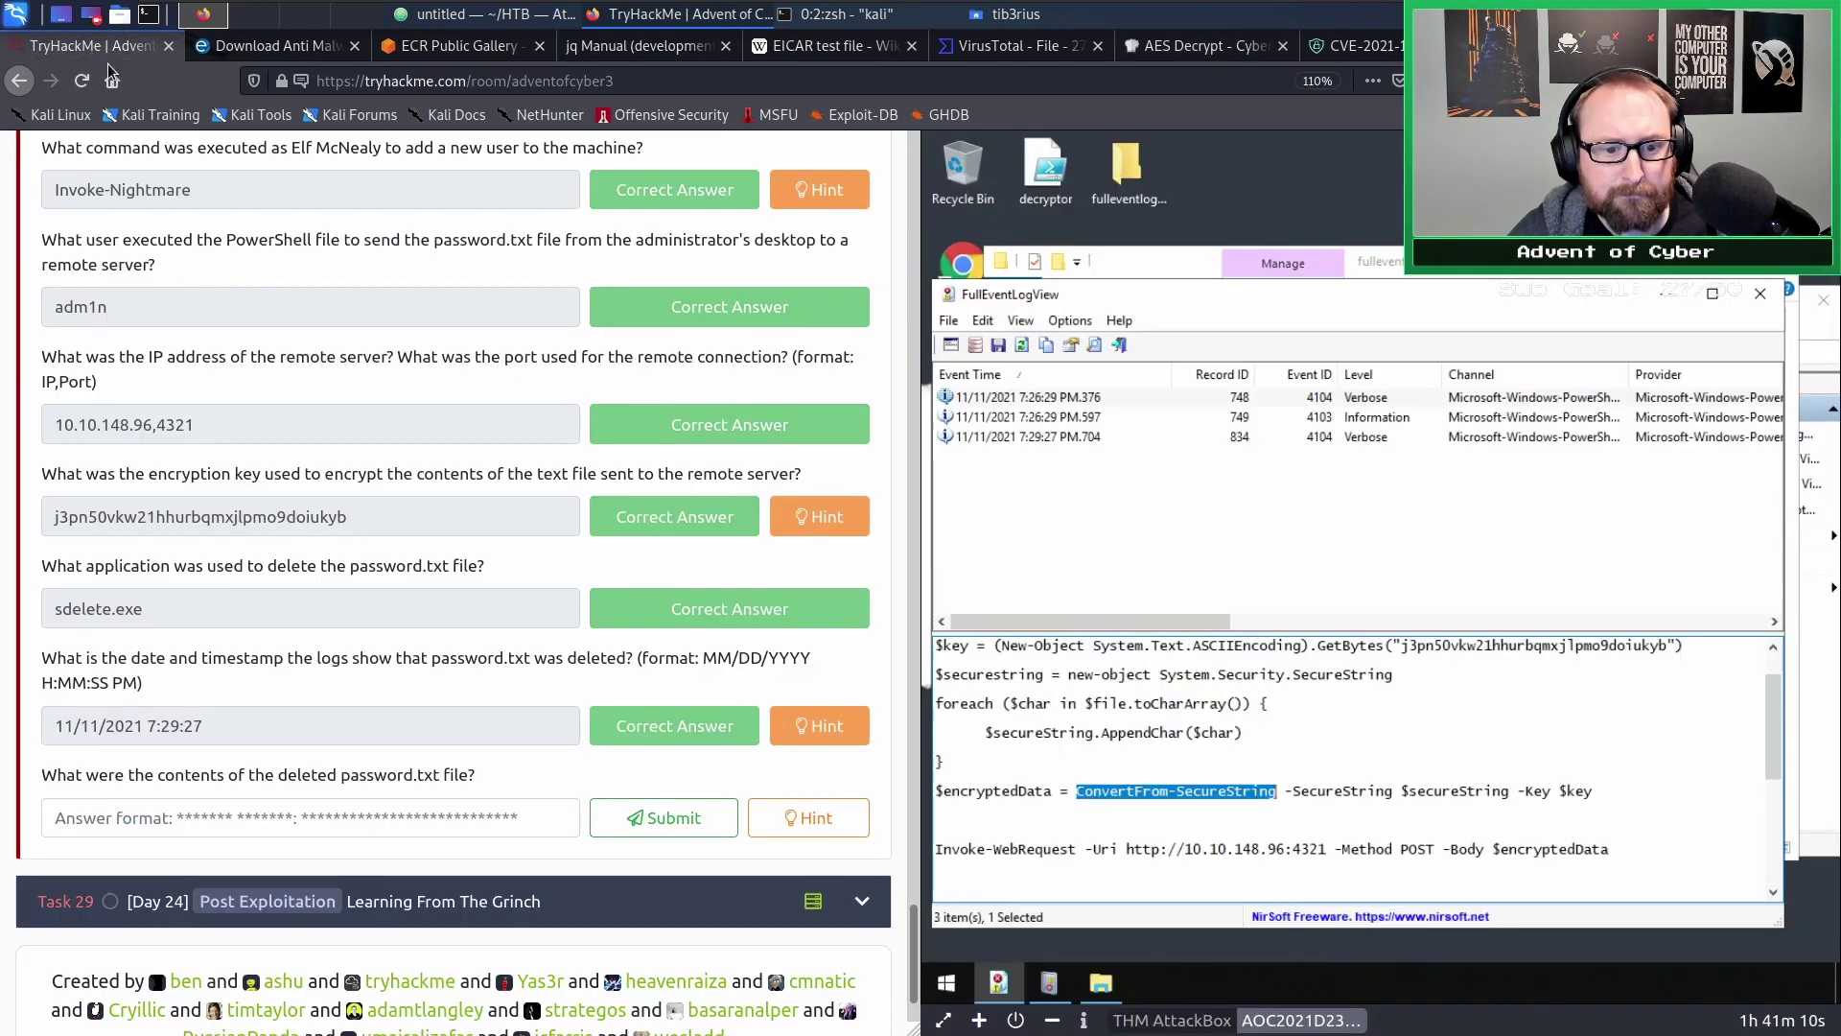
double_click(141, 523)
right_click(141, 523)
left_click(192, 572)
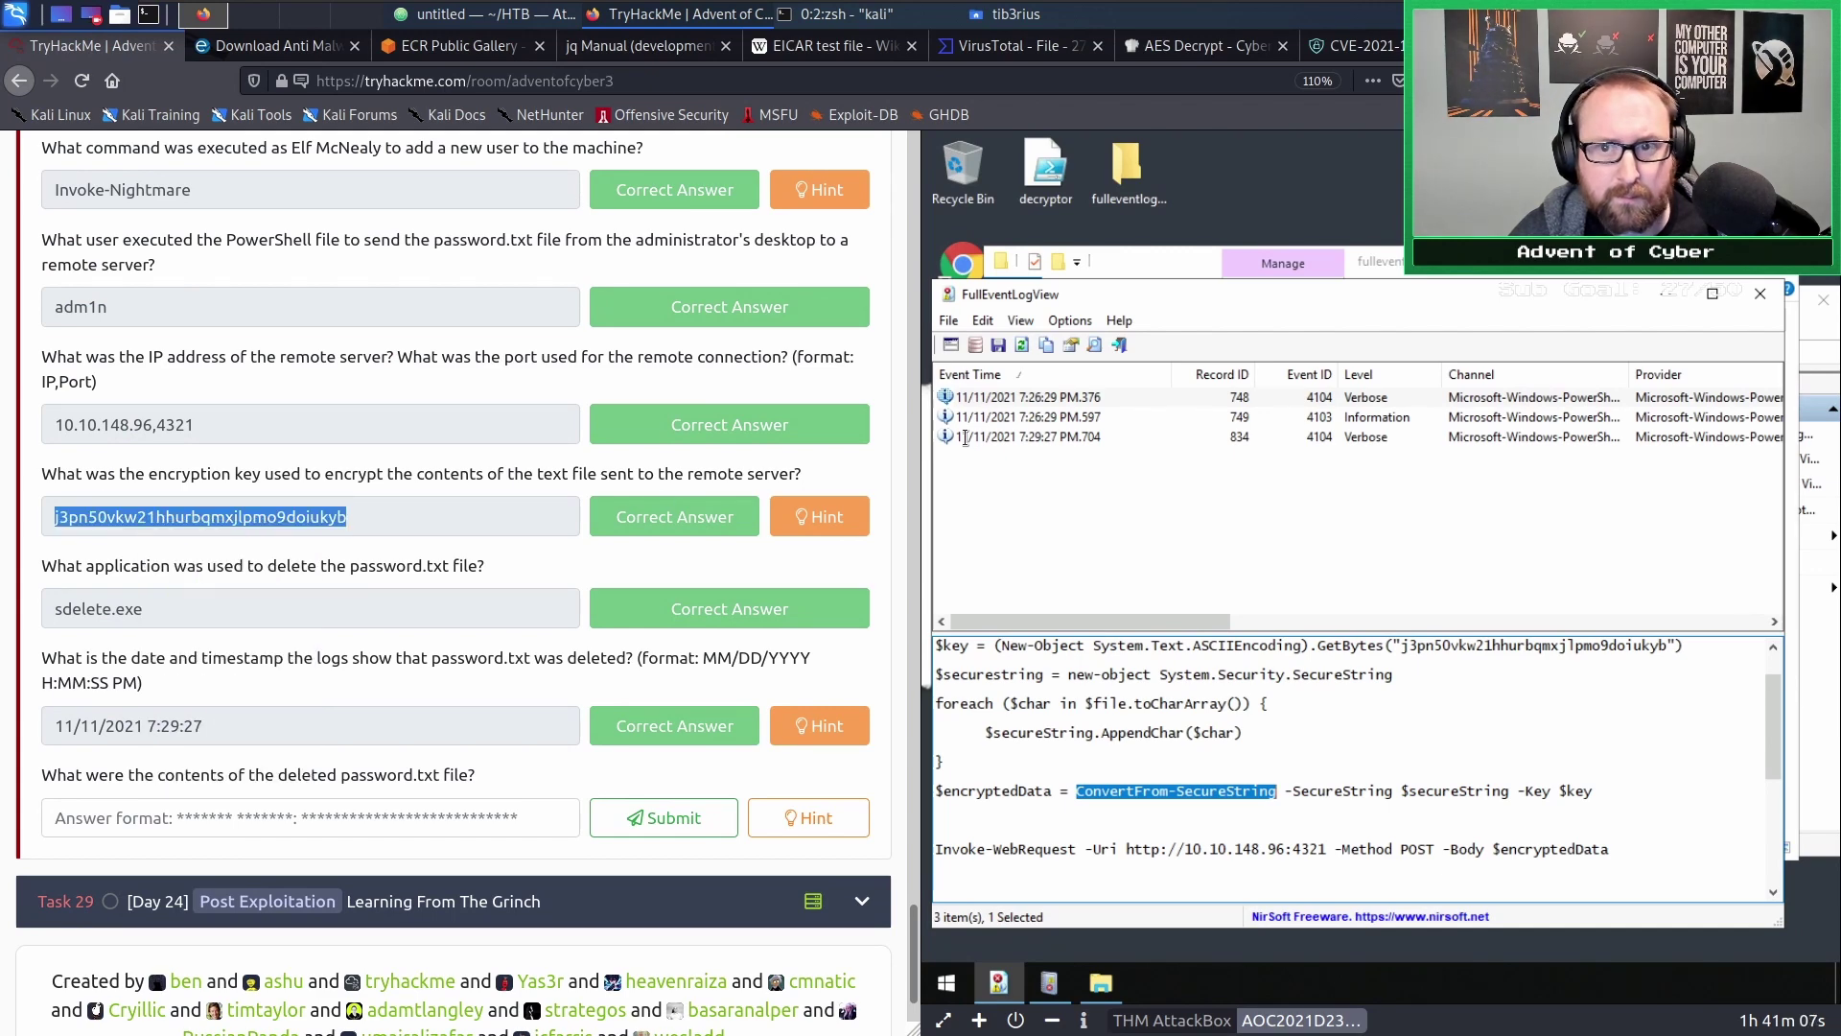
left_click(965, 437)
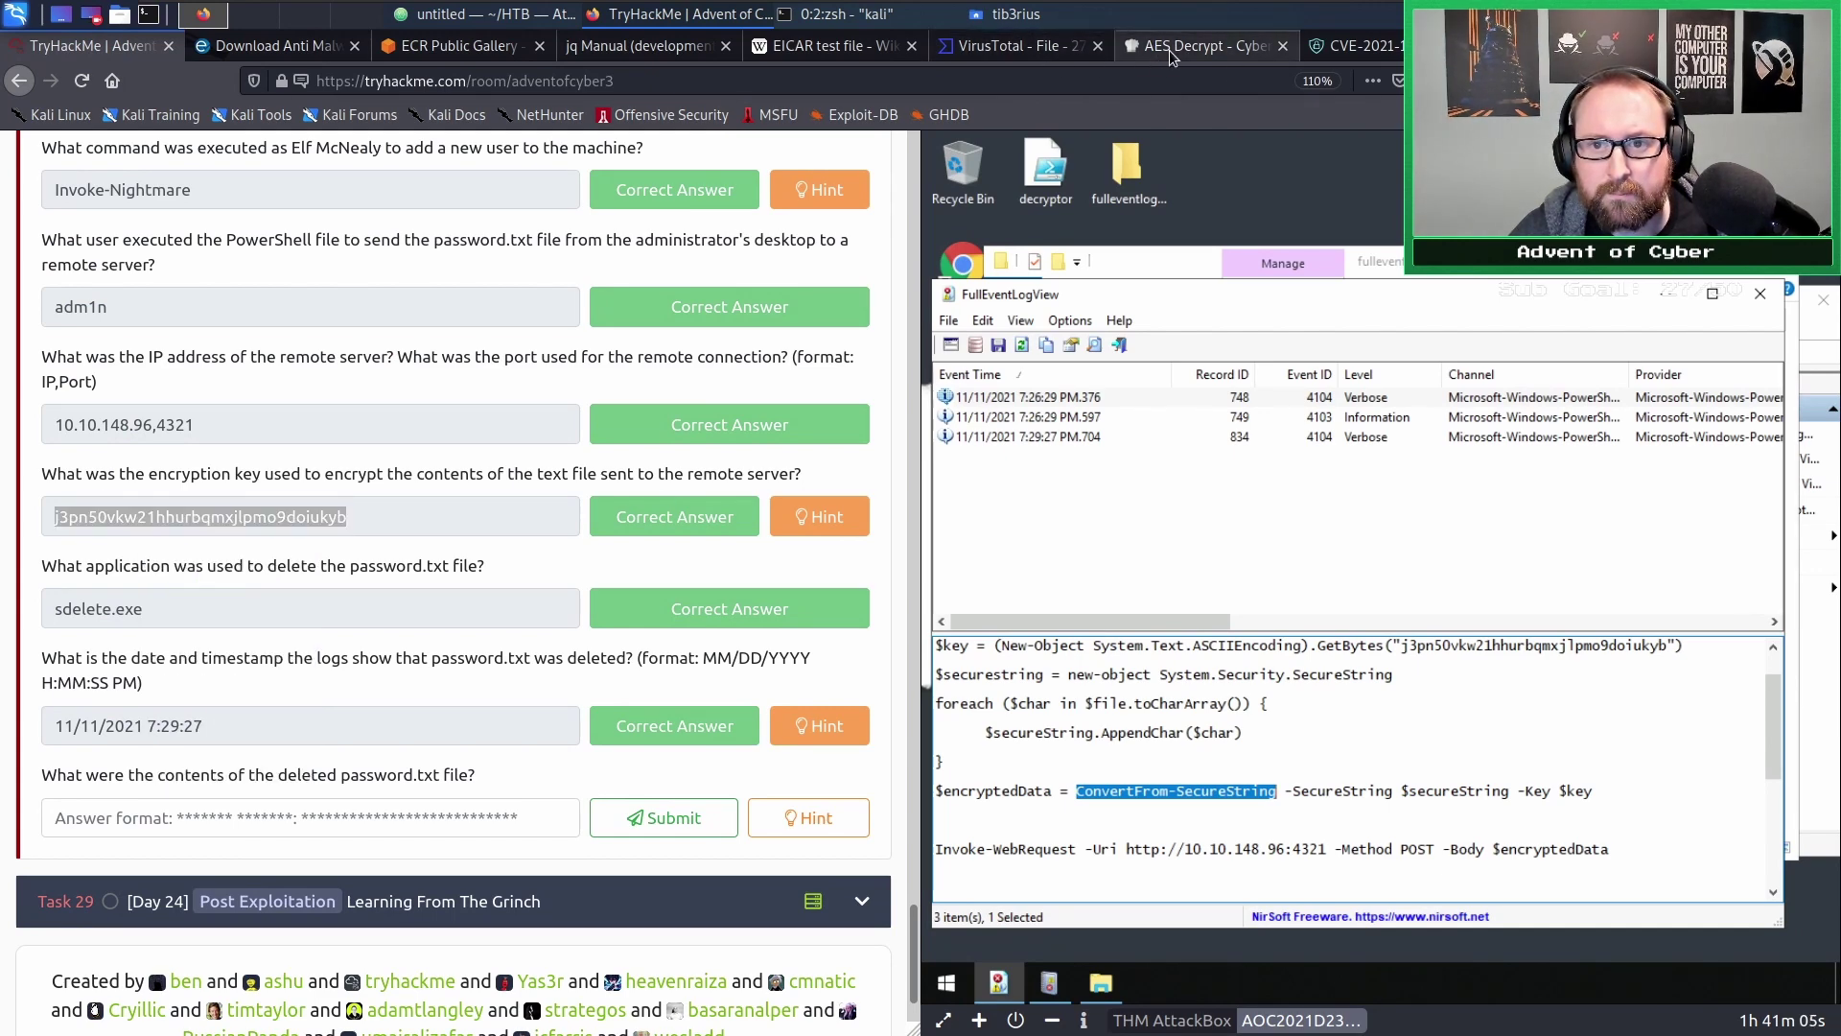
- Paste the copied key into AES Decrypt's Key field and set its format to UTF8
left_click(1170, 50)
left_click(452, 282)
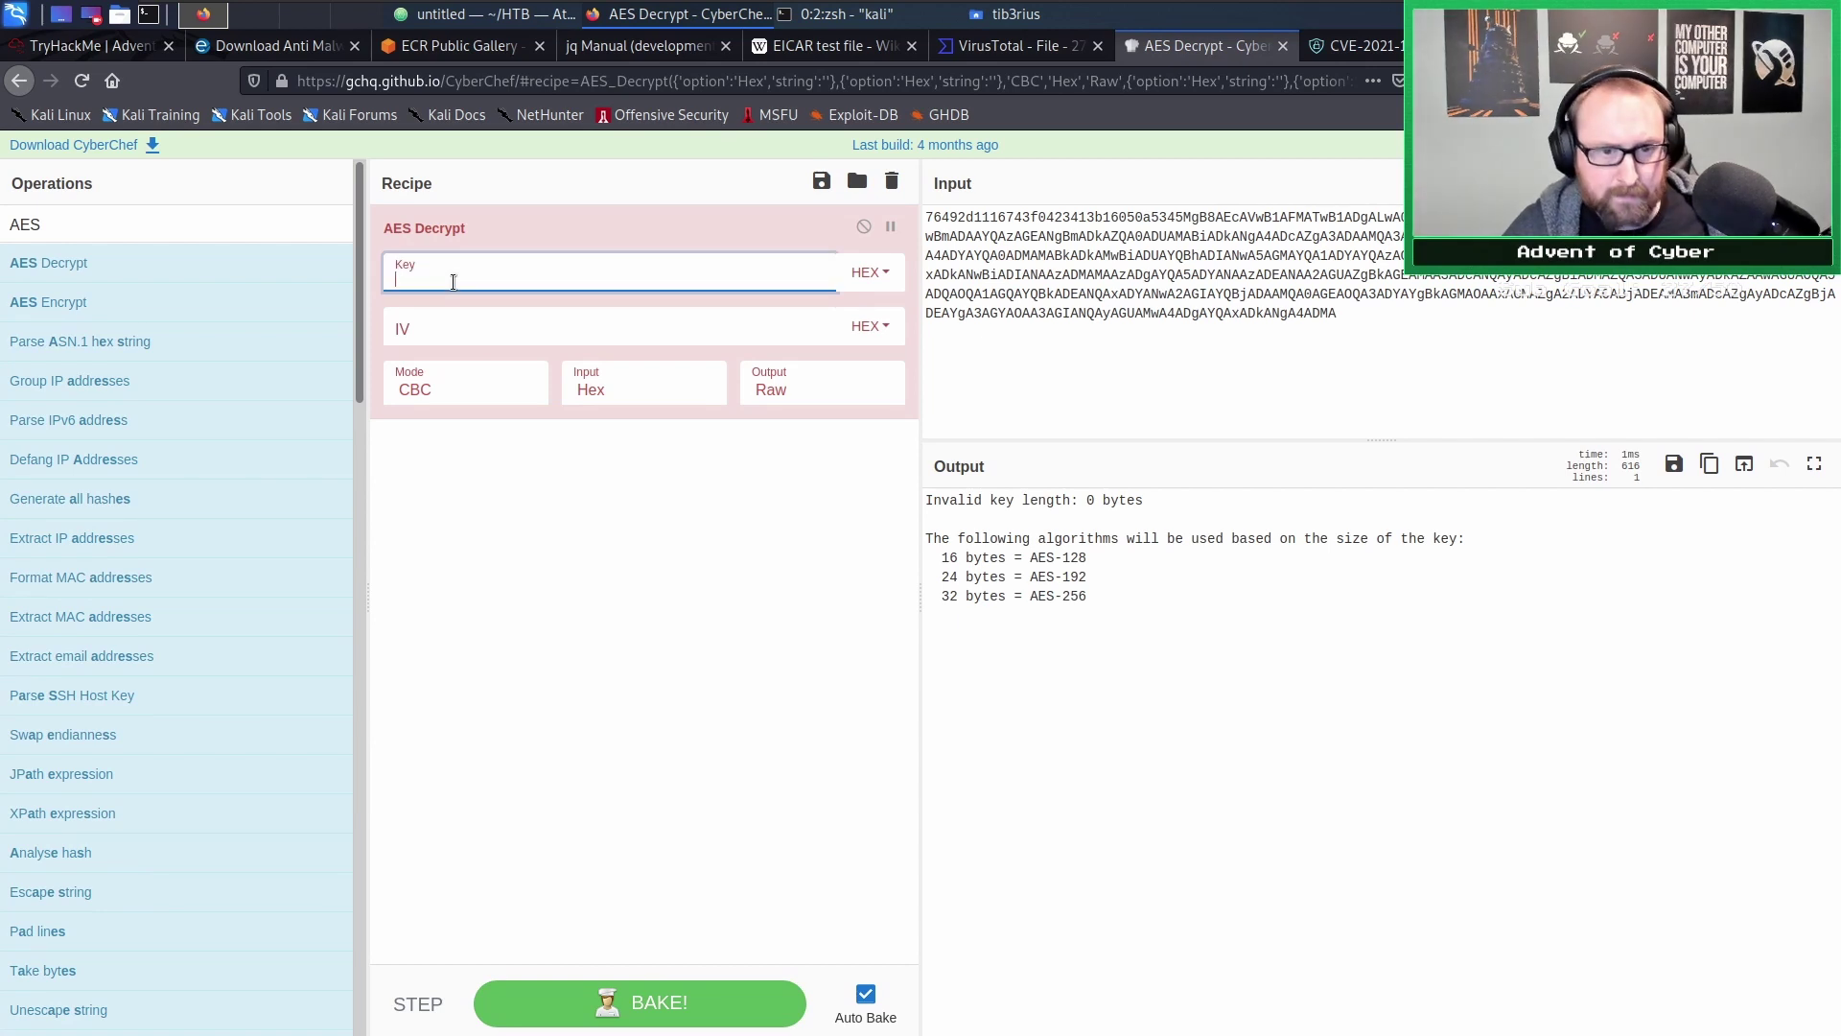
key("ctrl+v")
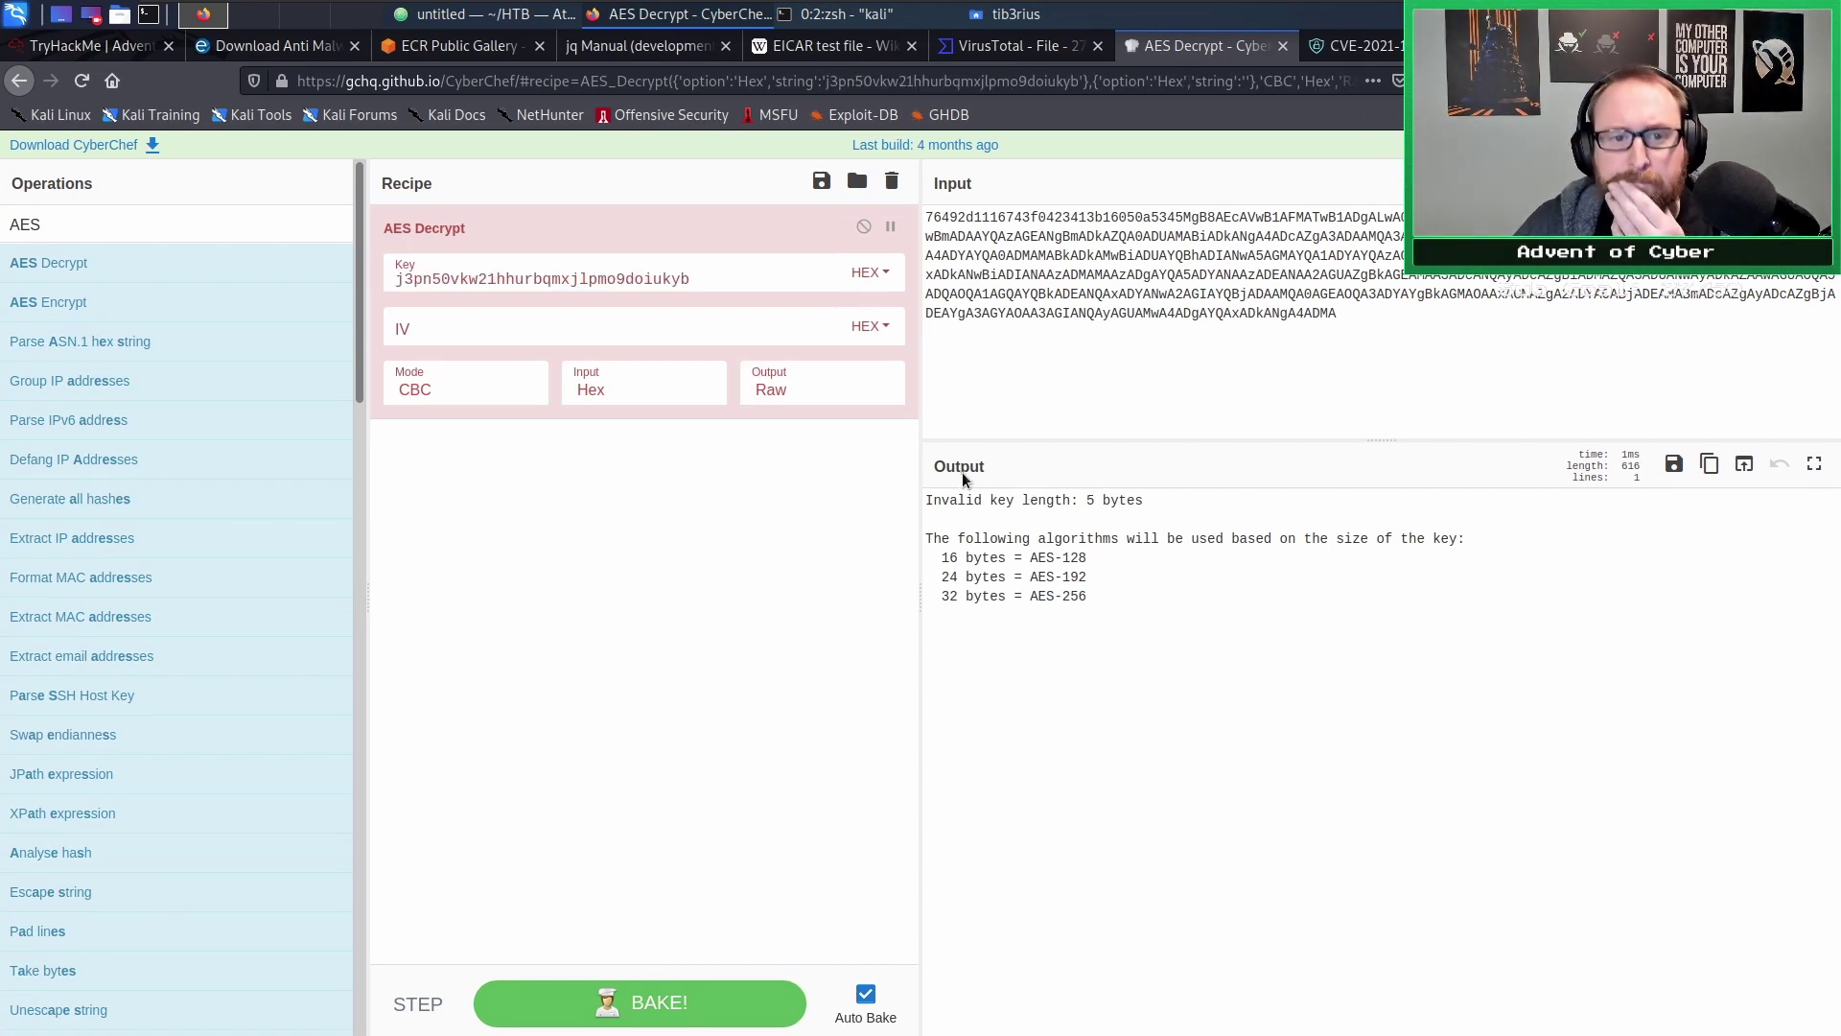
left_click(864, 272)
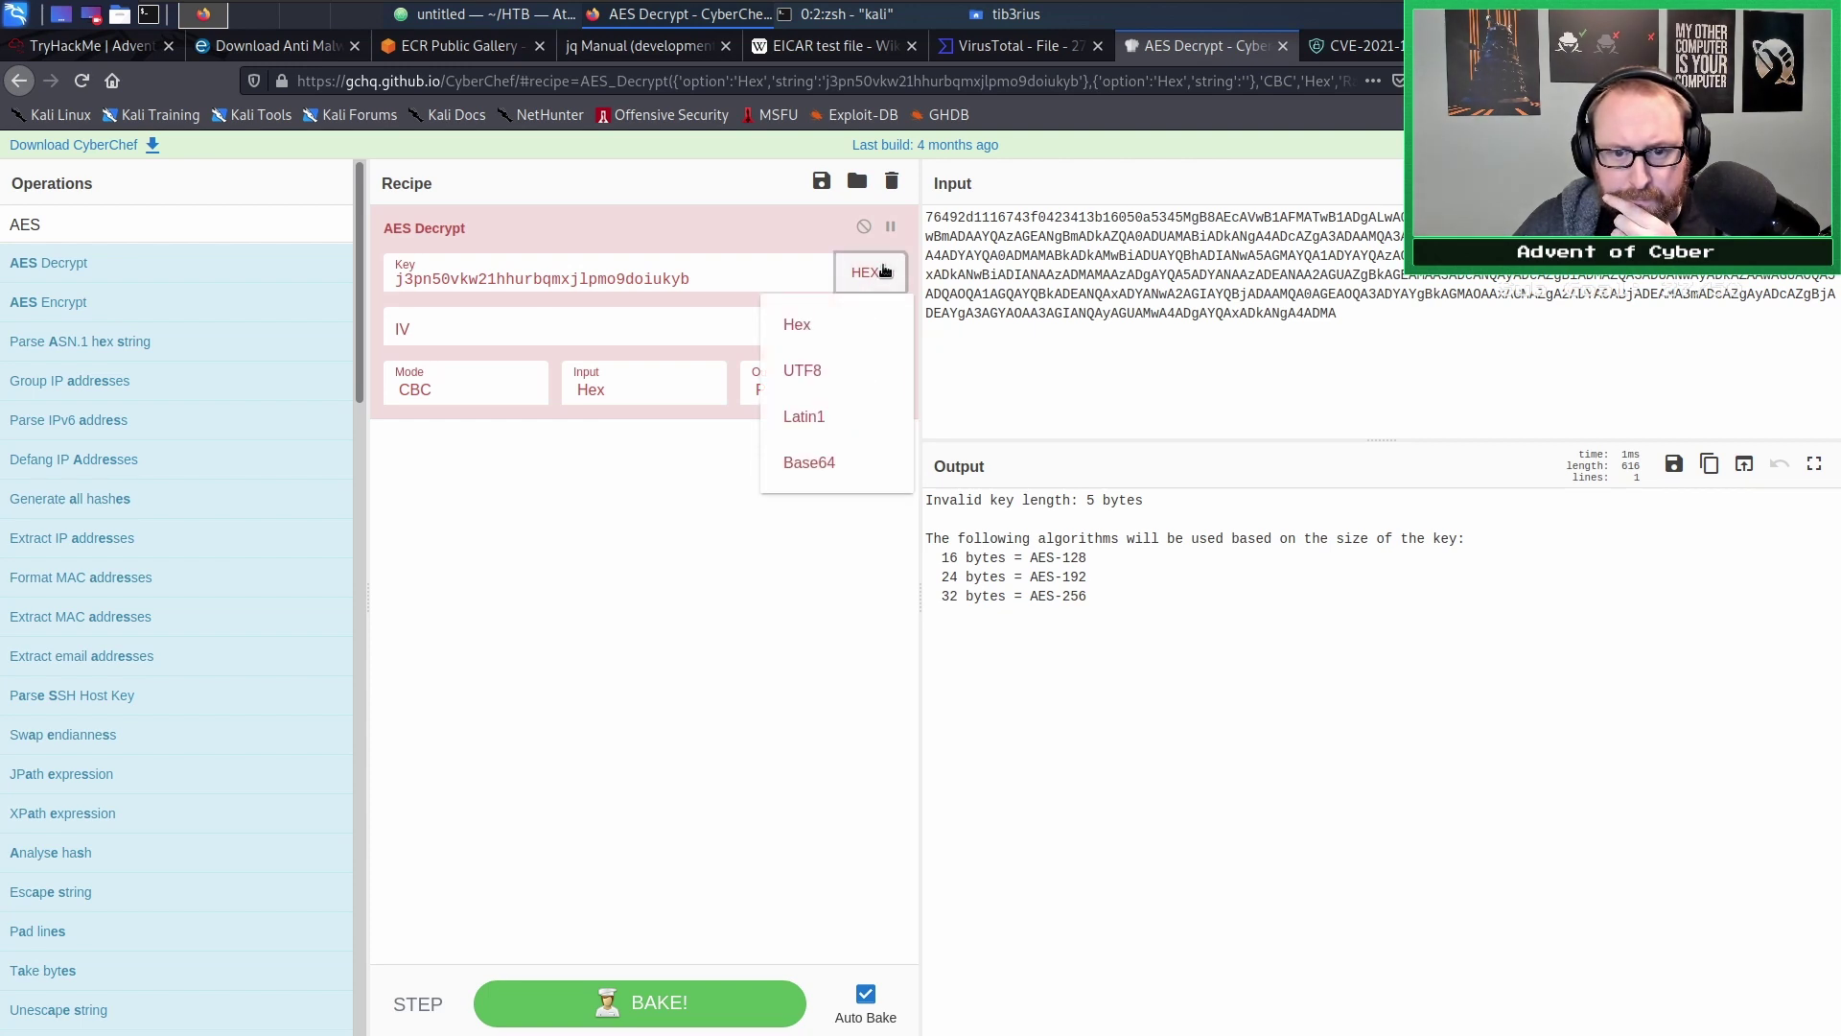
left_click(809, 370)
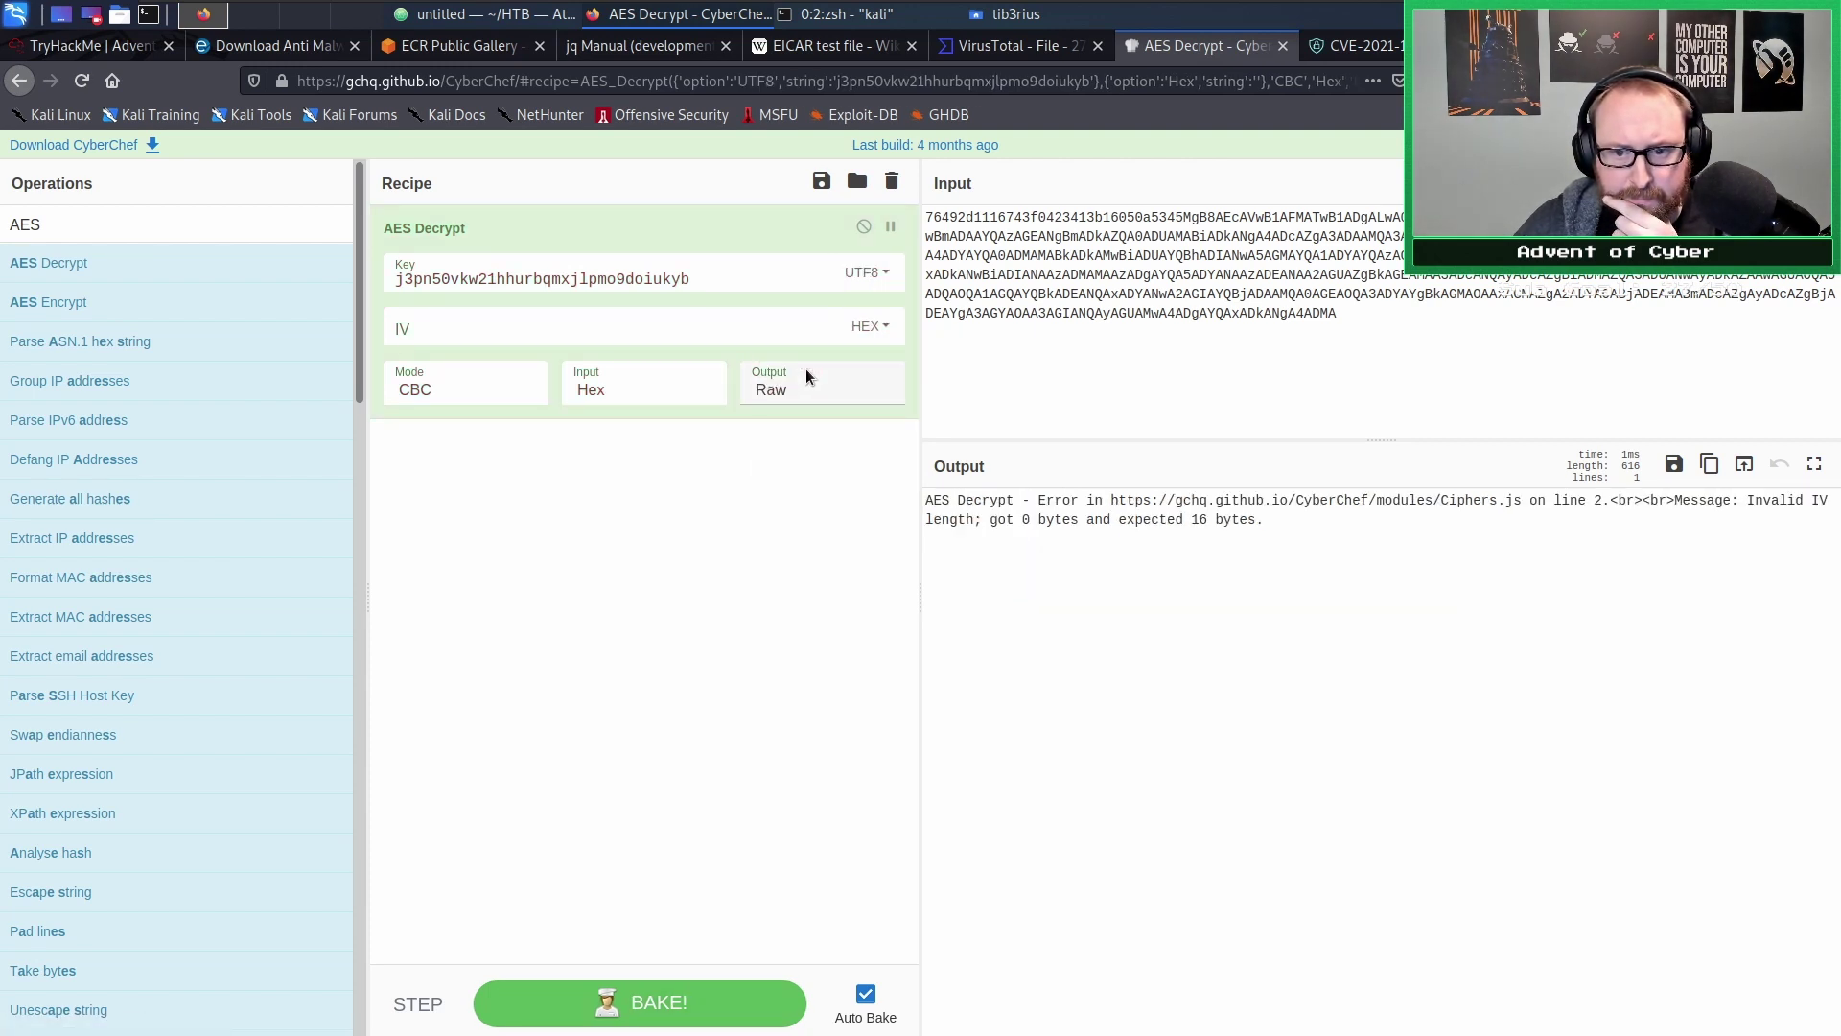
left_click(874, 274)
left_click(840, 460)
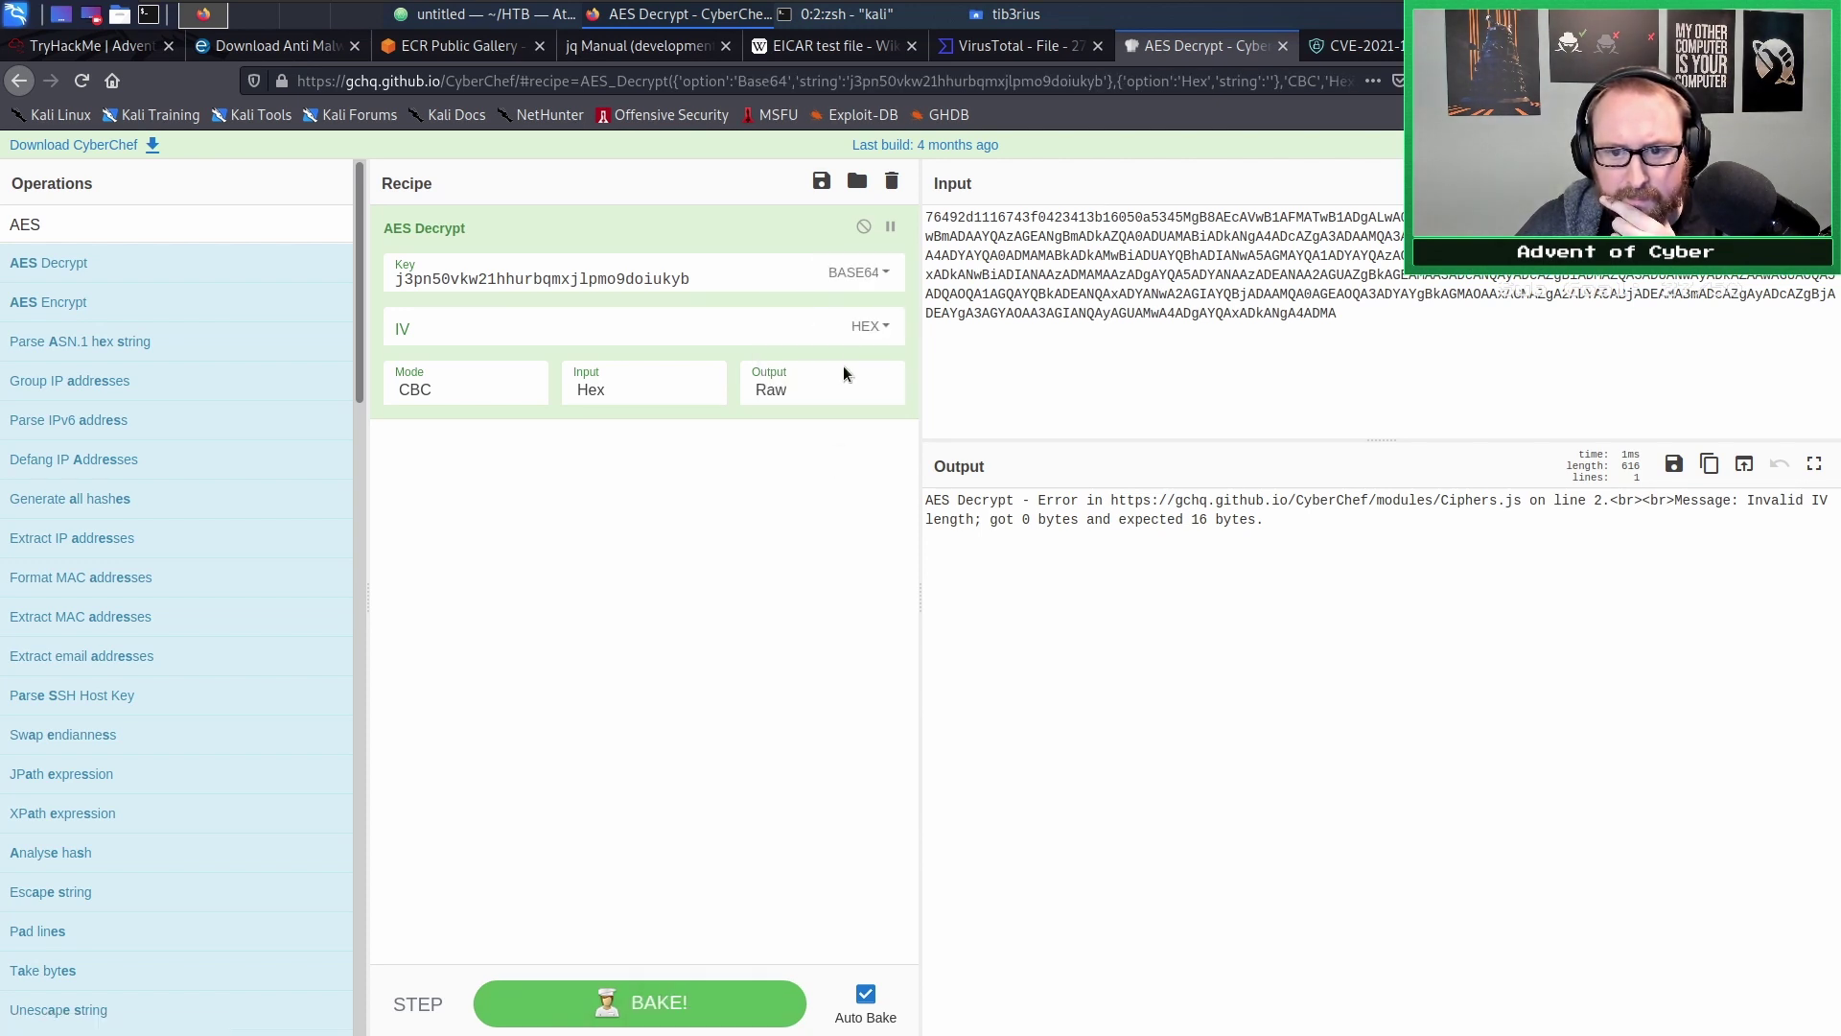
left_click(875, 273)
left_click(824, 370)
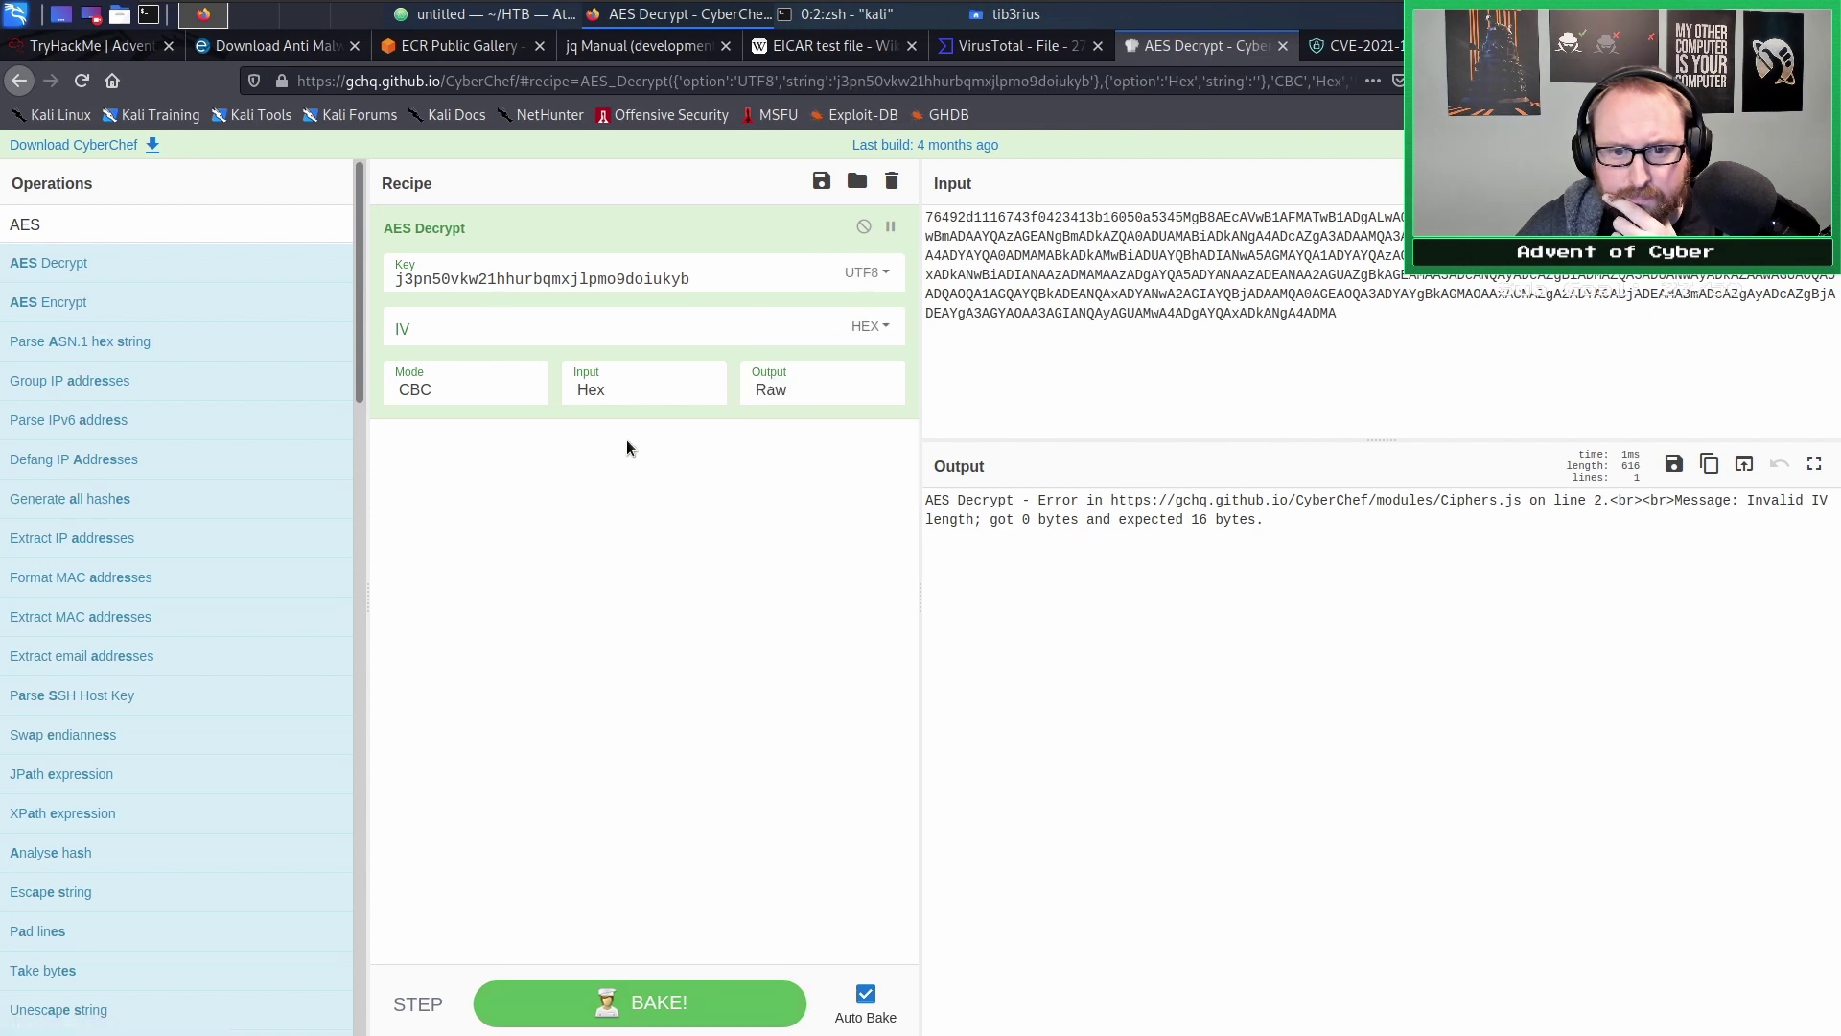
- Try Raw versus Hex for the ciphertext input format, keep Hex, then return to the docs
left_click(660, 381)
left_click(660, 382)
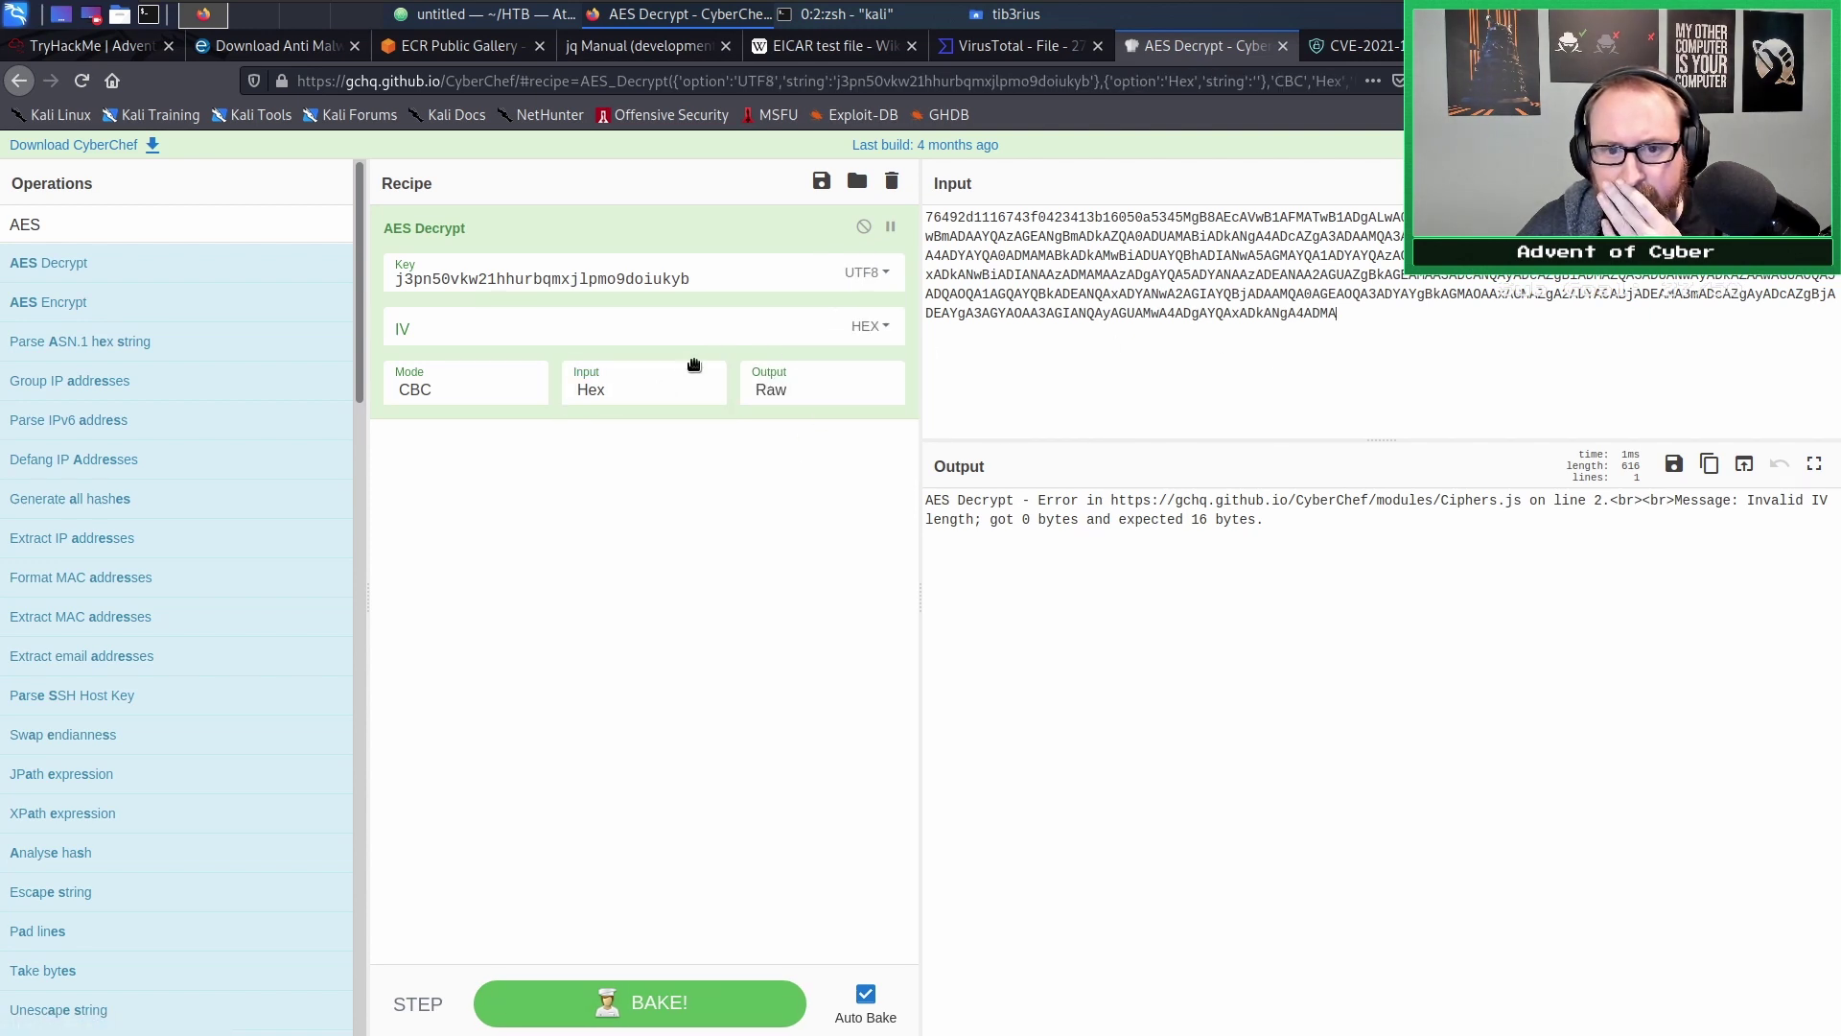
left_click(671, 388)
left_click(641, 448)
left_click(658, 392)
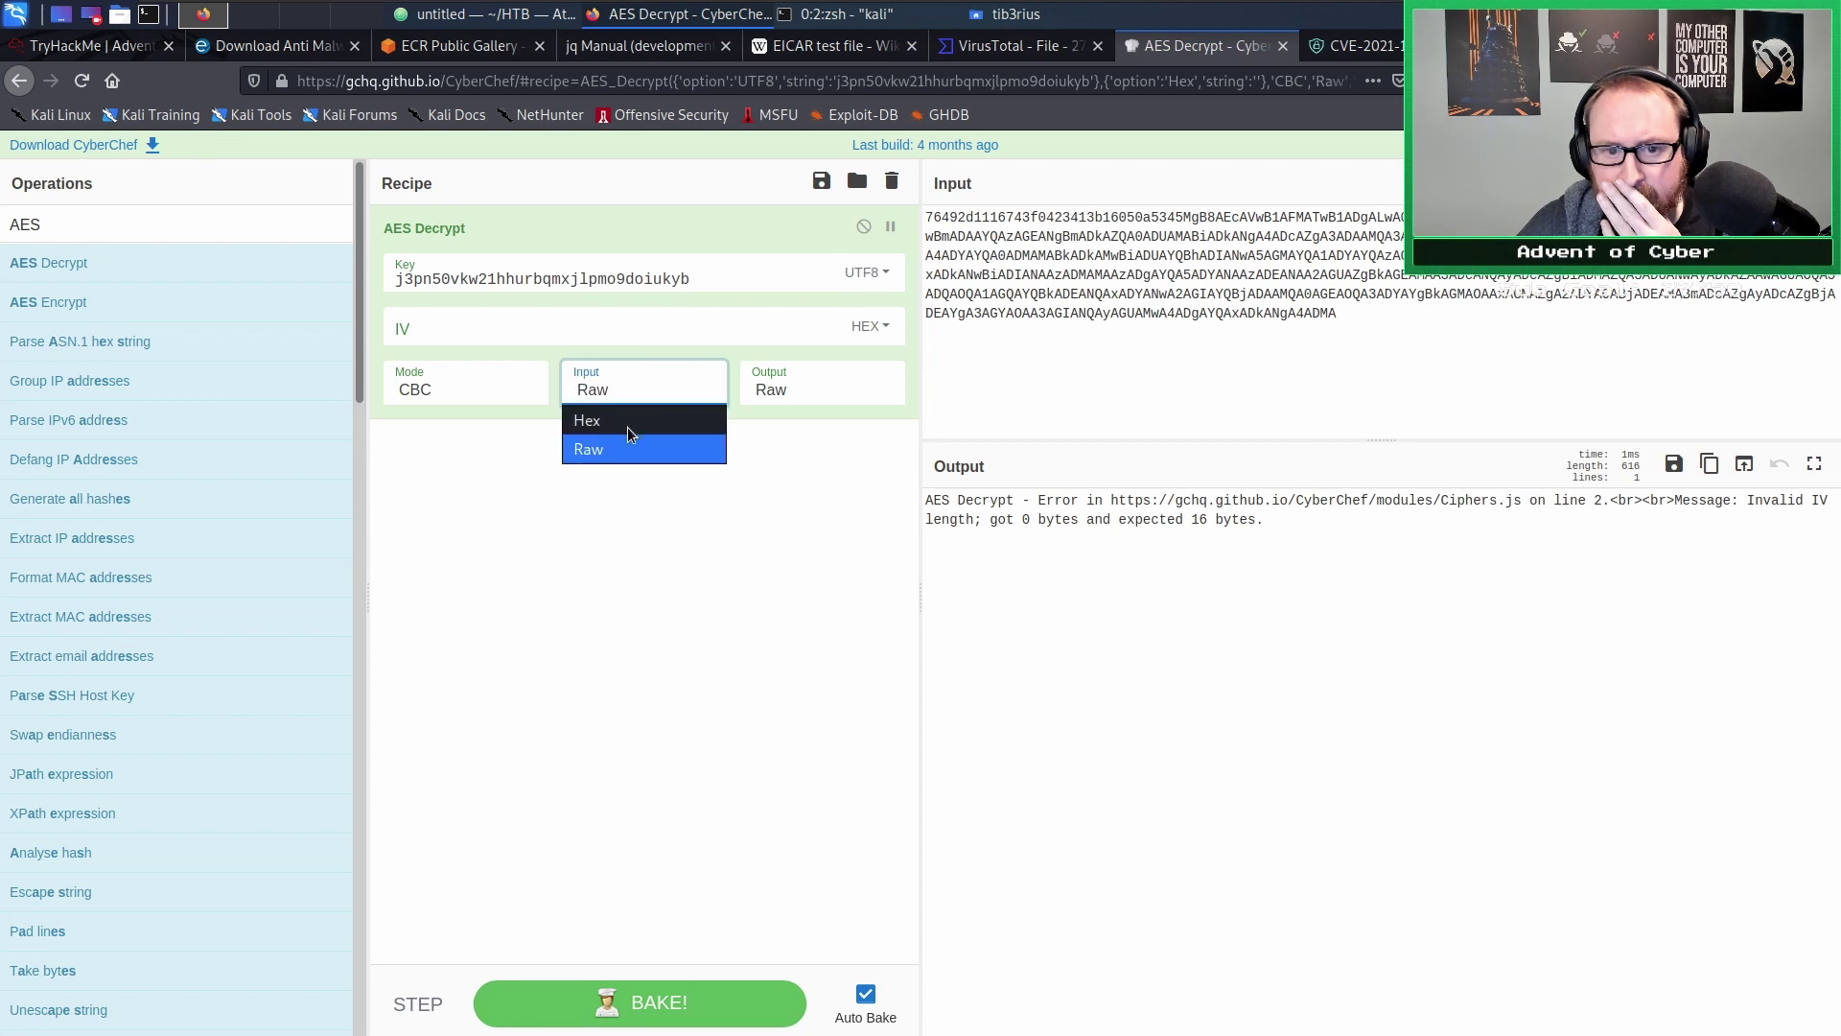
left_click(627, 428)
key("ctrl+a")
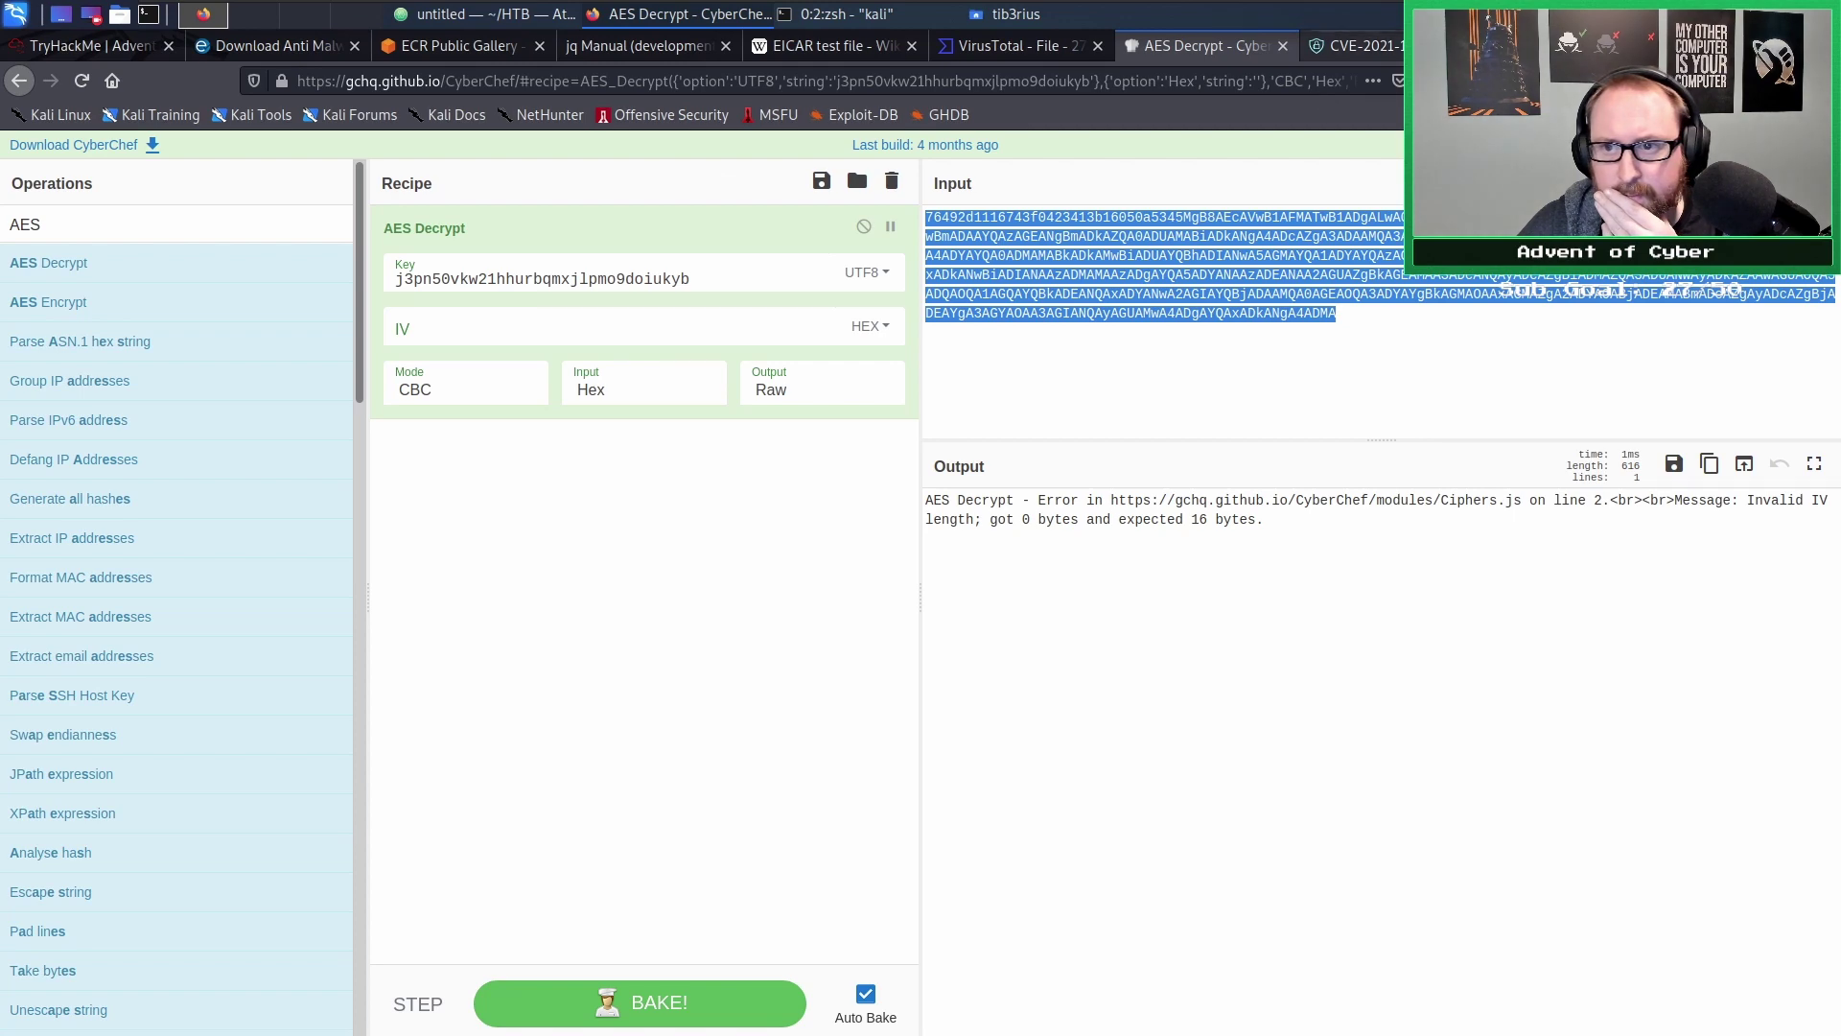
left_click(1352, 45)
left_click(1486, 45)
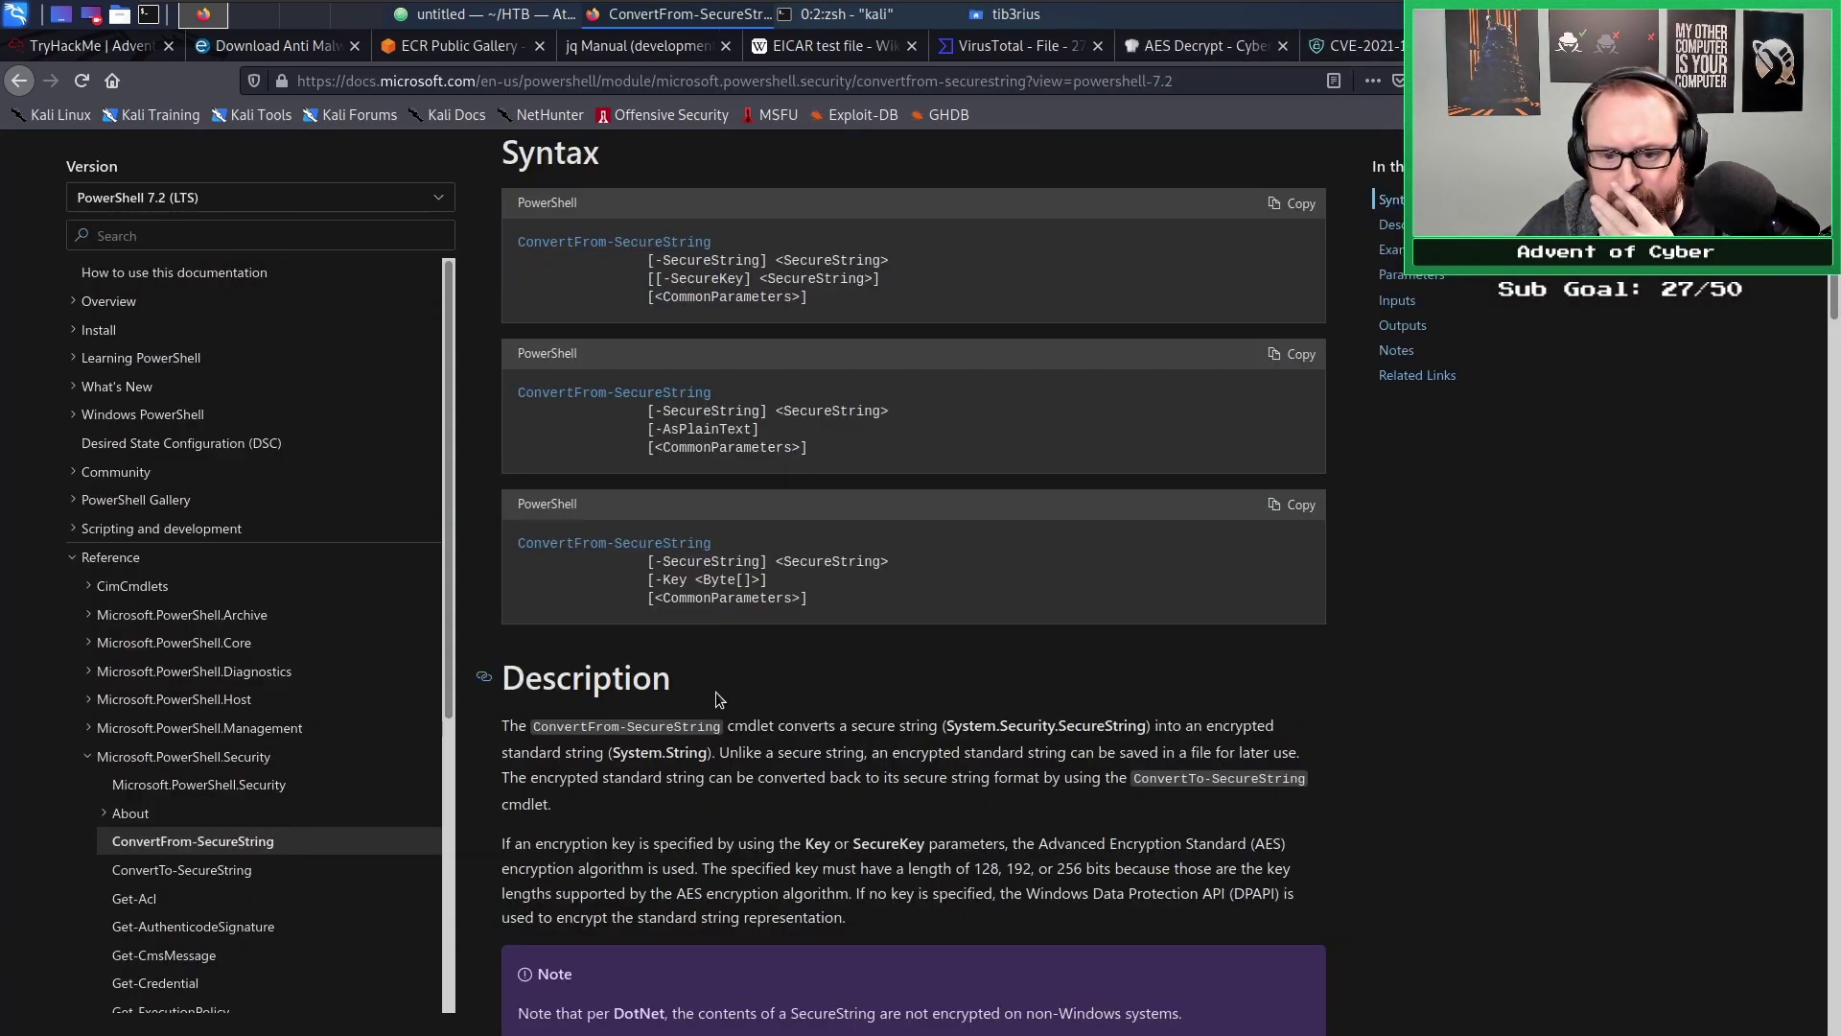
- Scroll through the ConvertFrom-SecureString parameter list in Microsoft Docs
scroll(1019, 758, "down", 10)
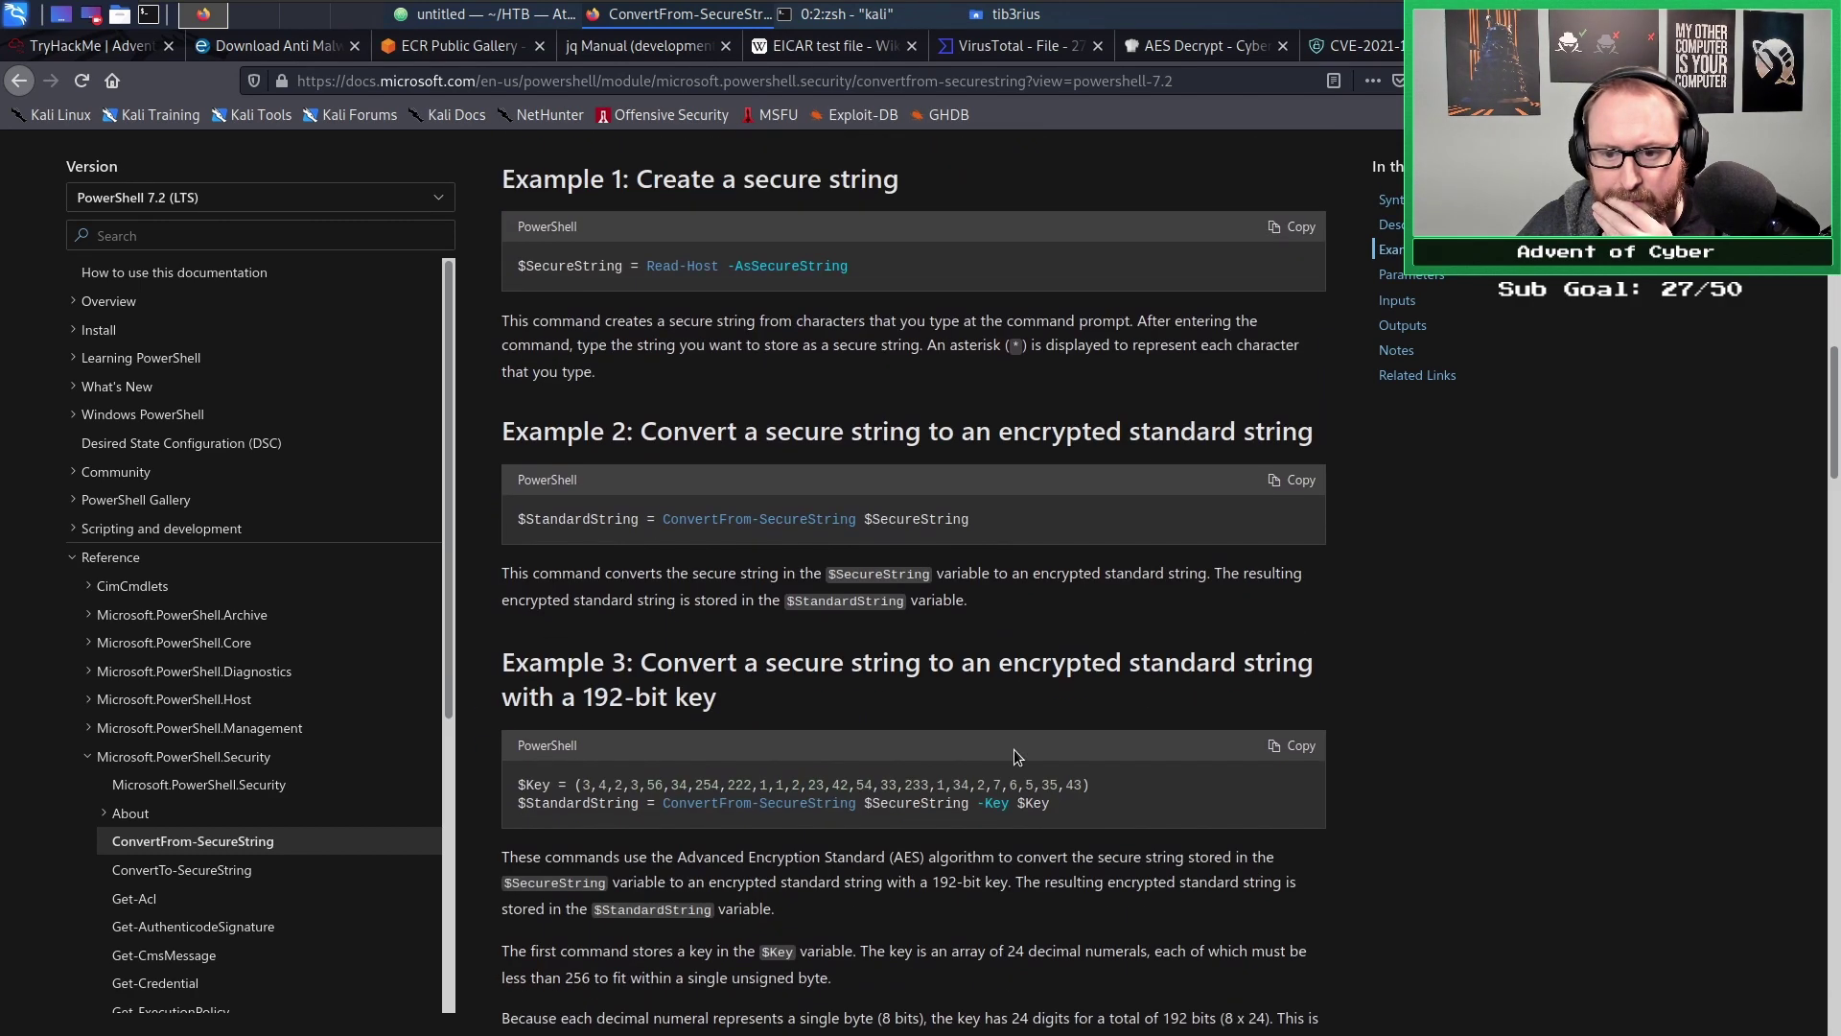
scroll(1014, 750, "down", 3)
scroll(1015, 758, "down", 7)
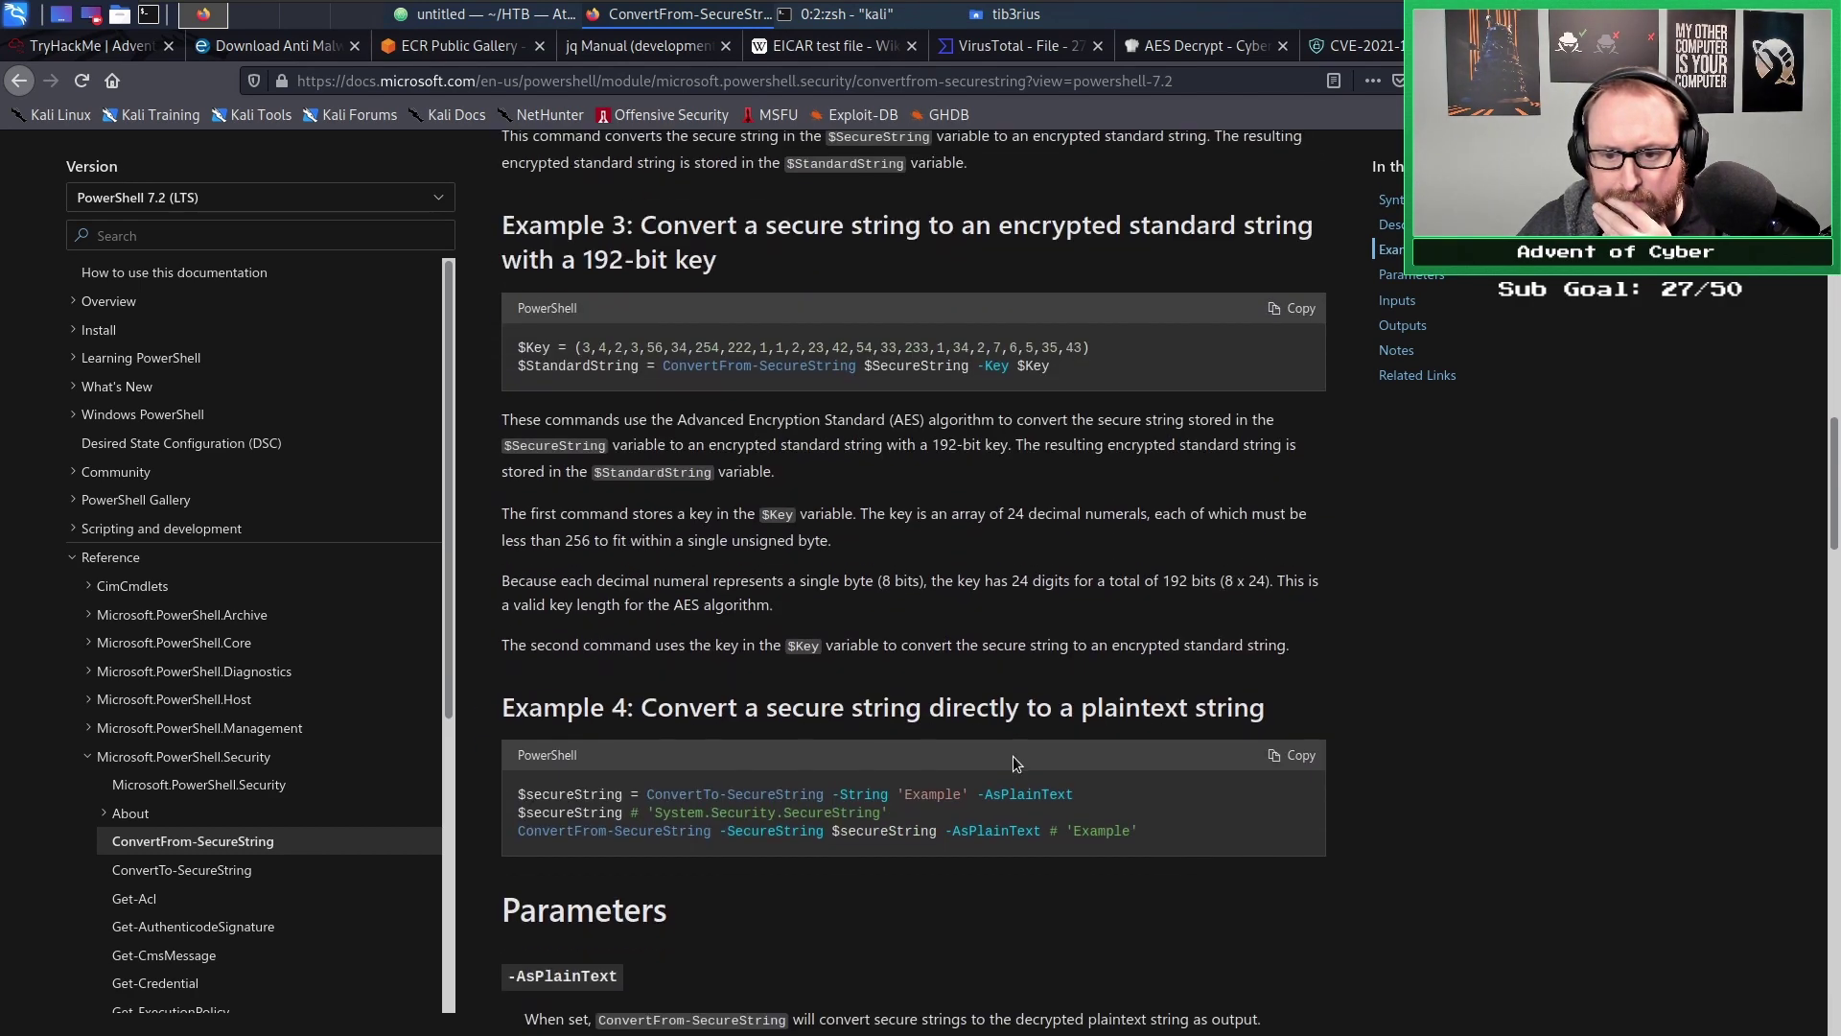
scroll(1015, 756, "down", 1)
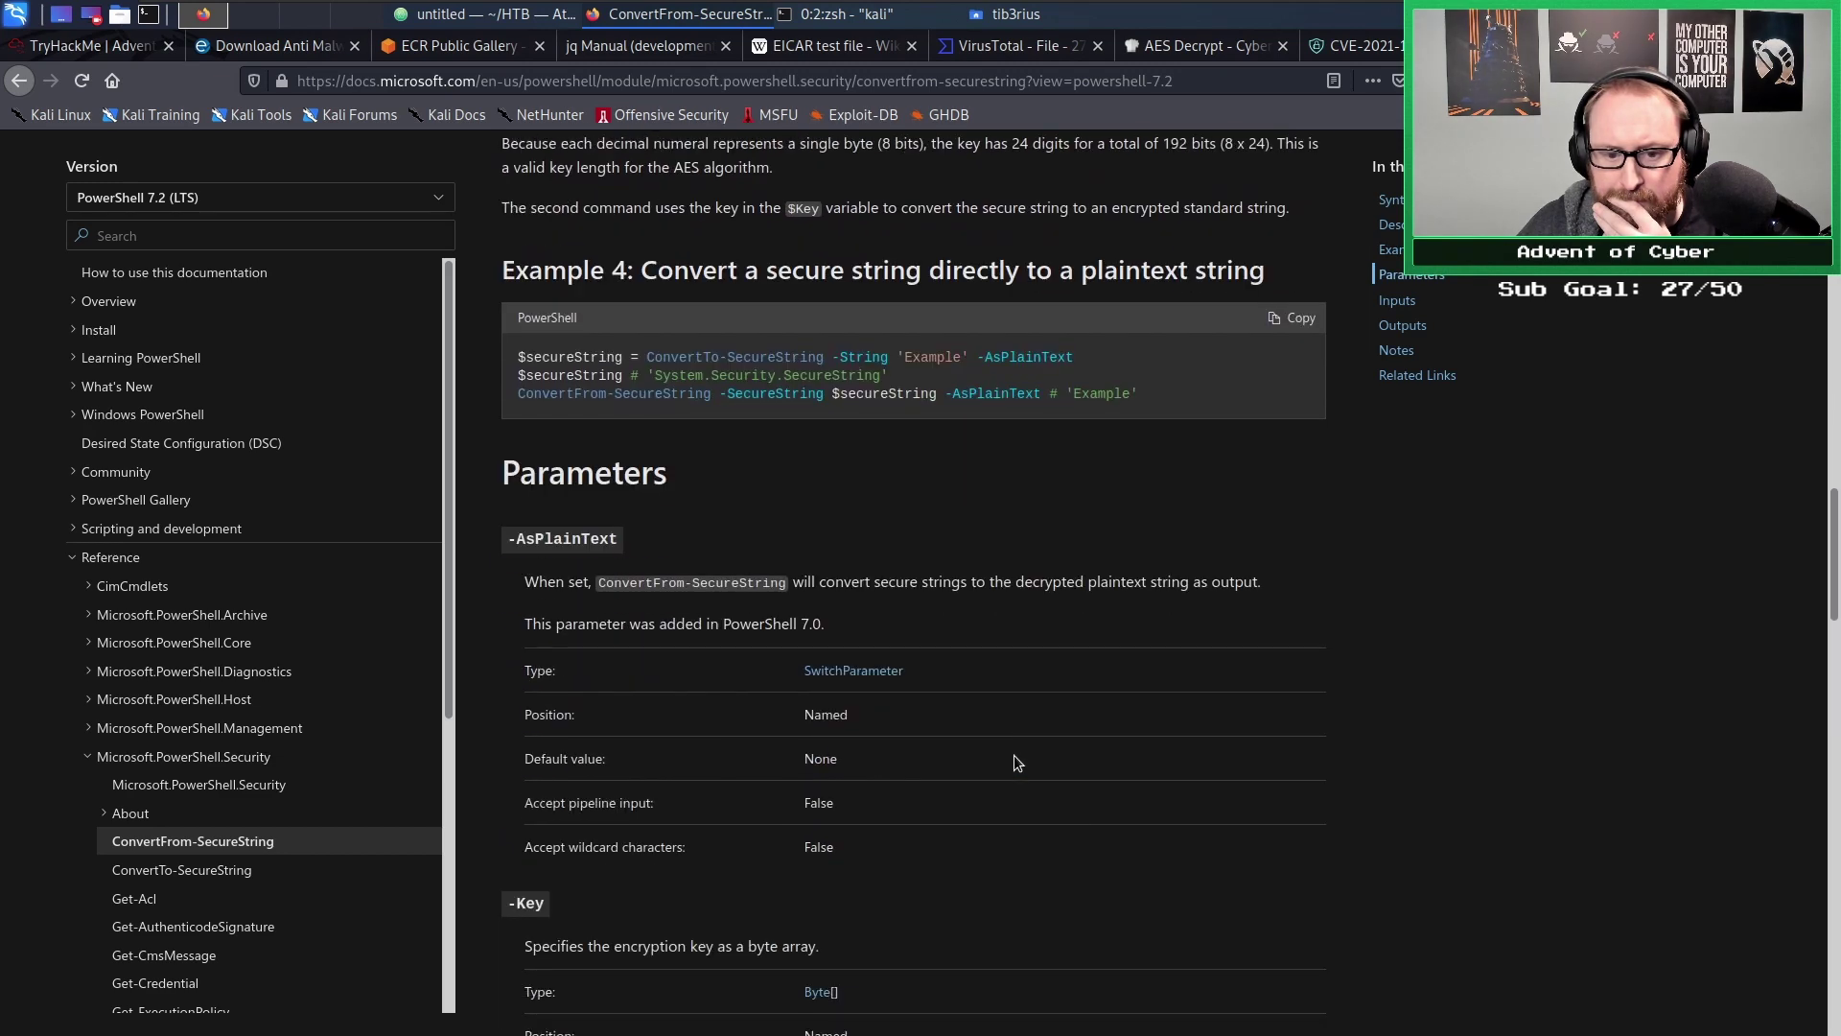
scroll(1015, 756, "down", 4)
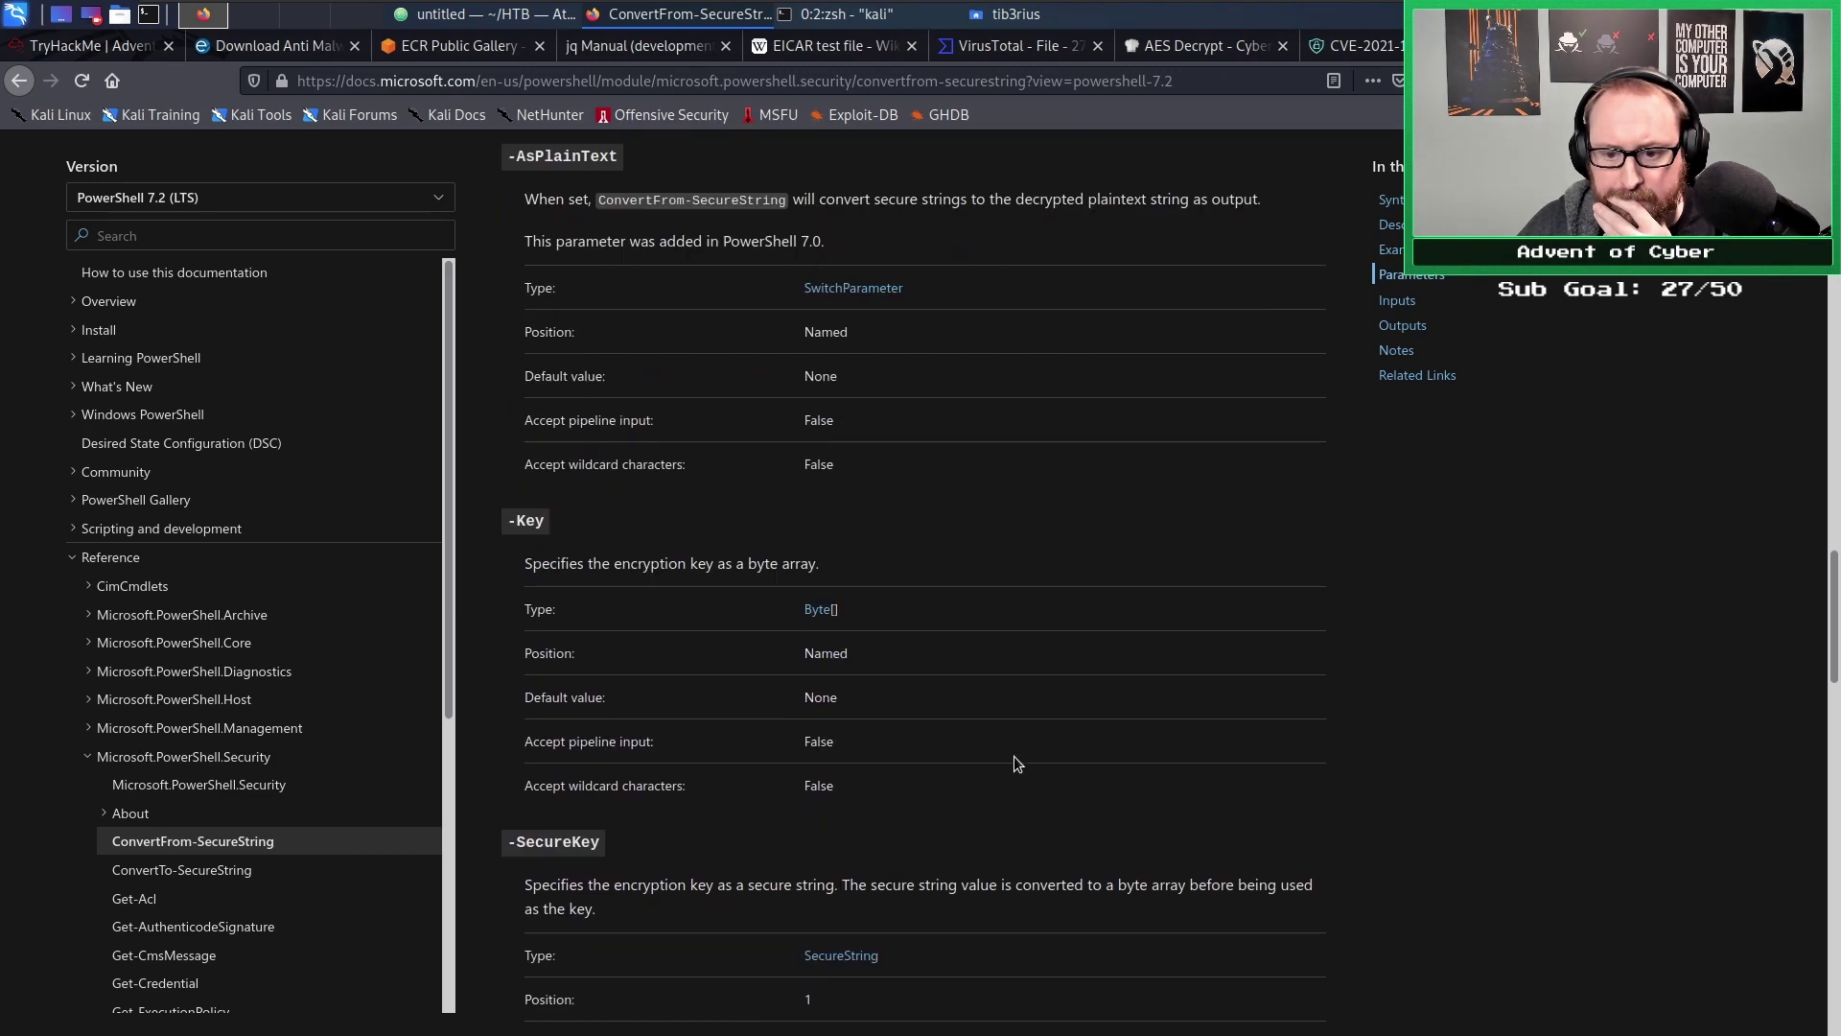
scroll(1014, 756, "down", 5)
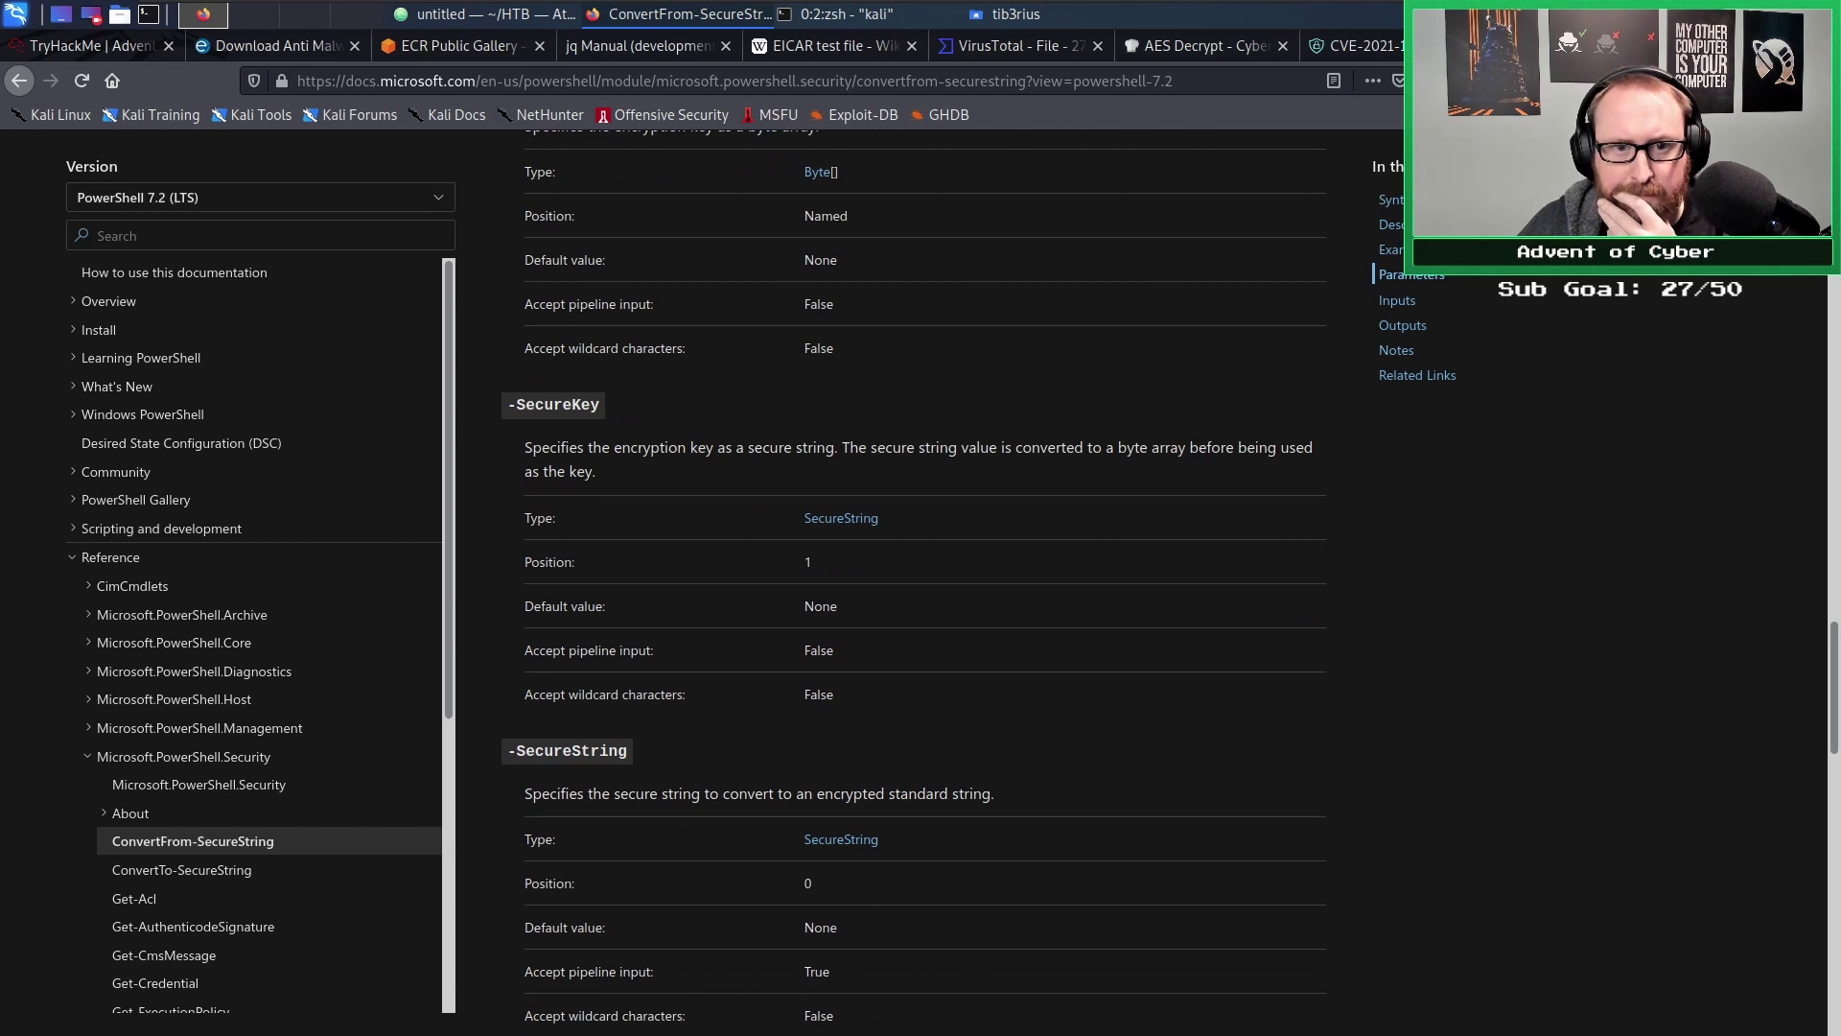
- In CyberChef, select the hex prefix at the start of the encrypted input to inspect it
left_click(1199, 46)
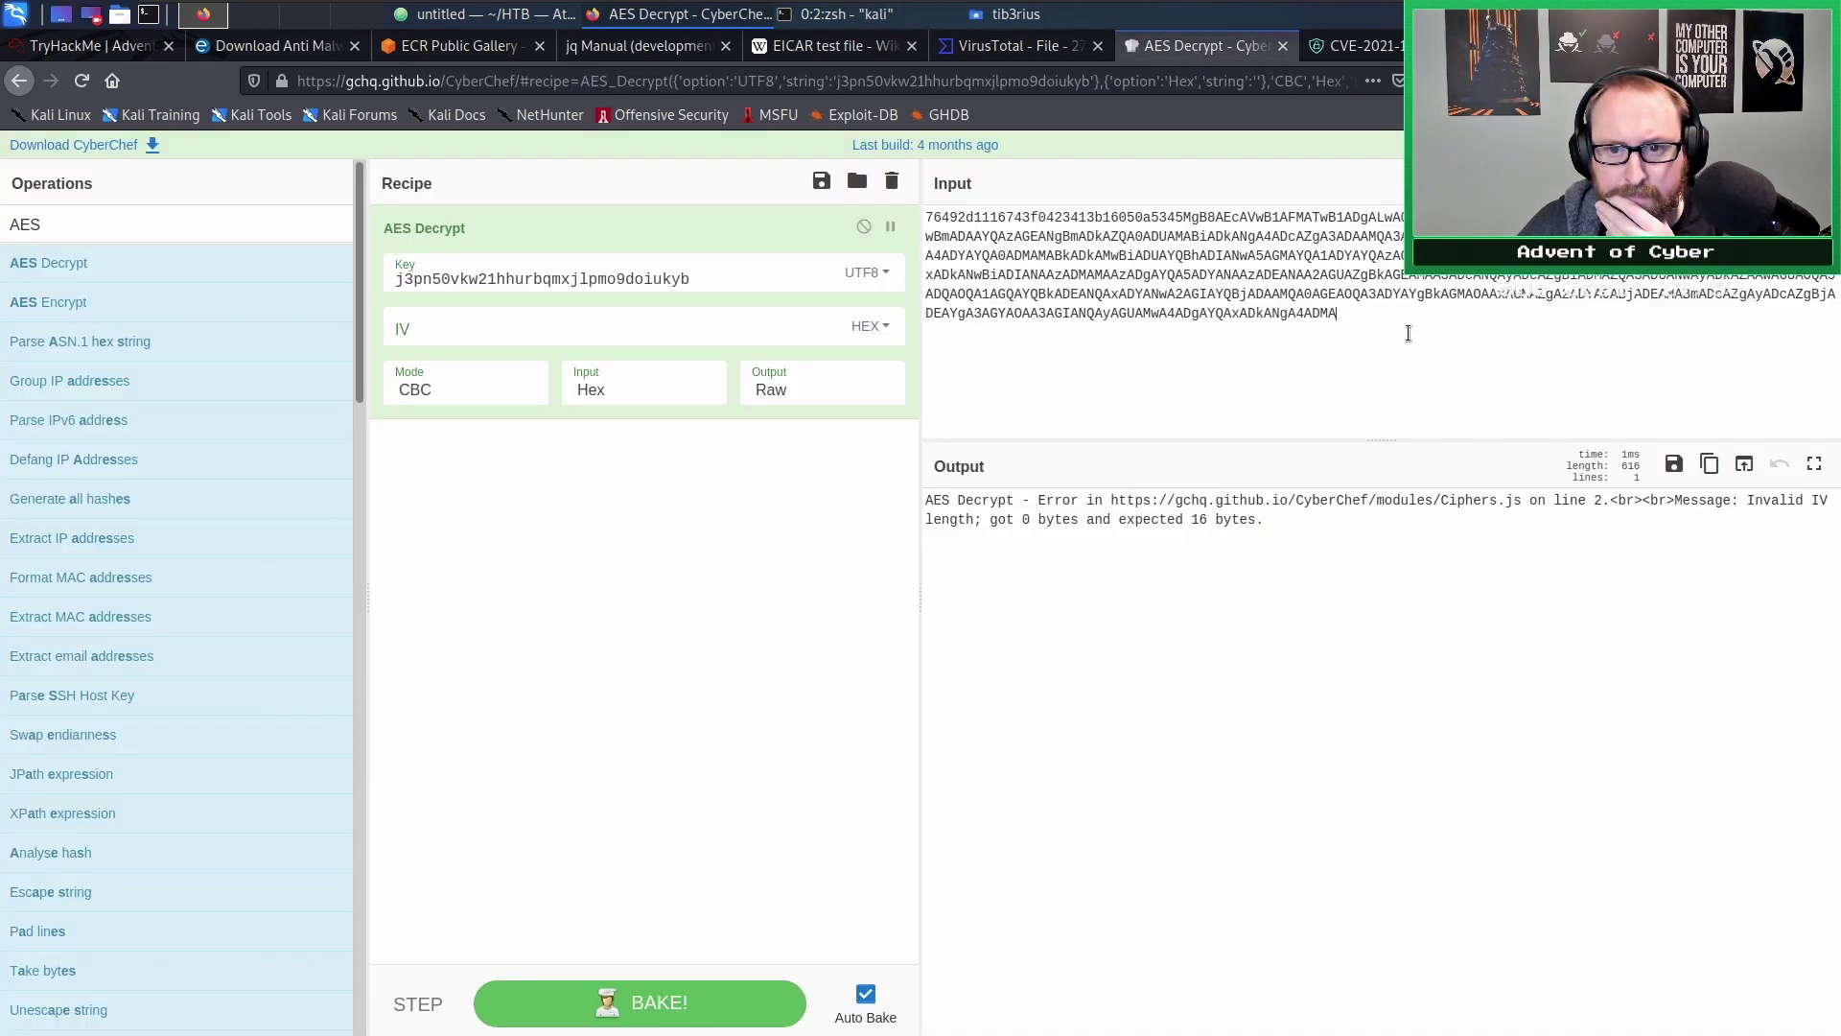
left_click(1460, 346)
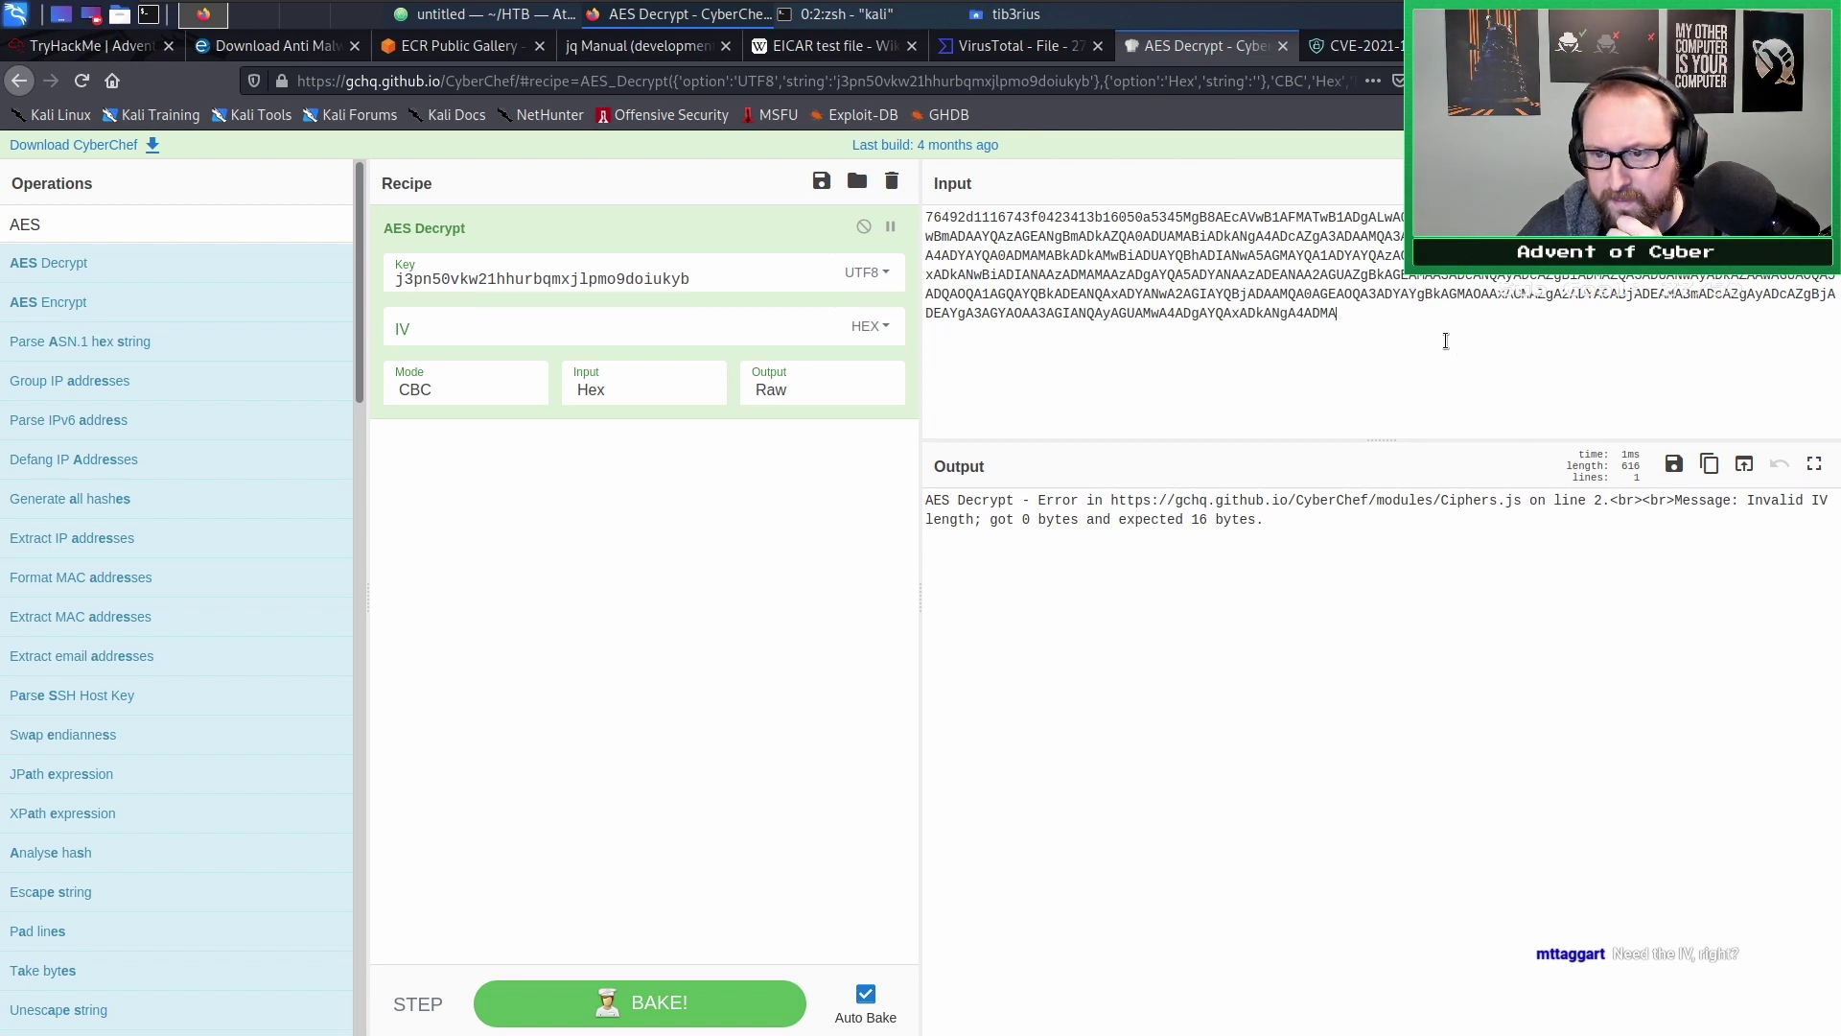
triple_click(989, 212)
left_click(1174, 257)
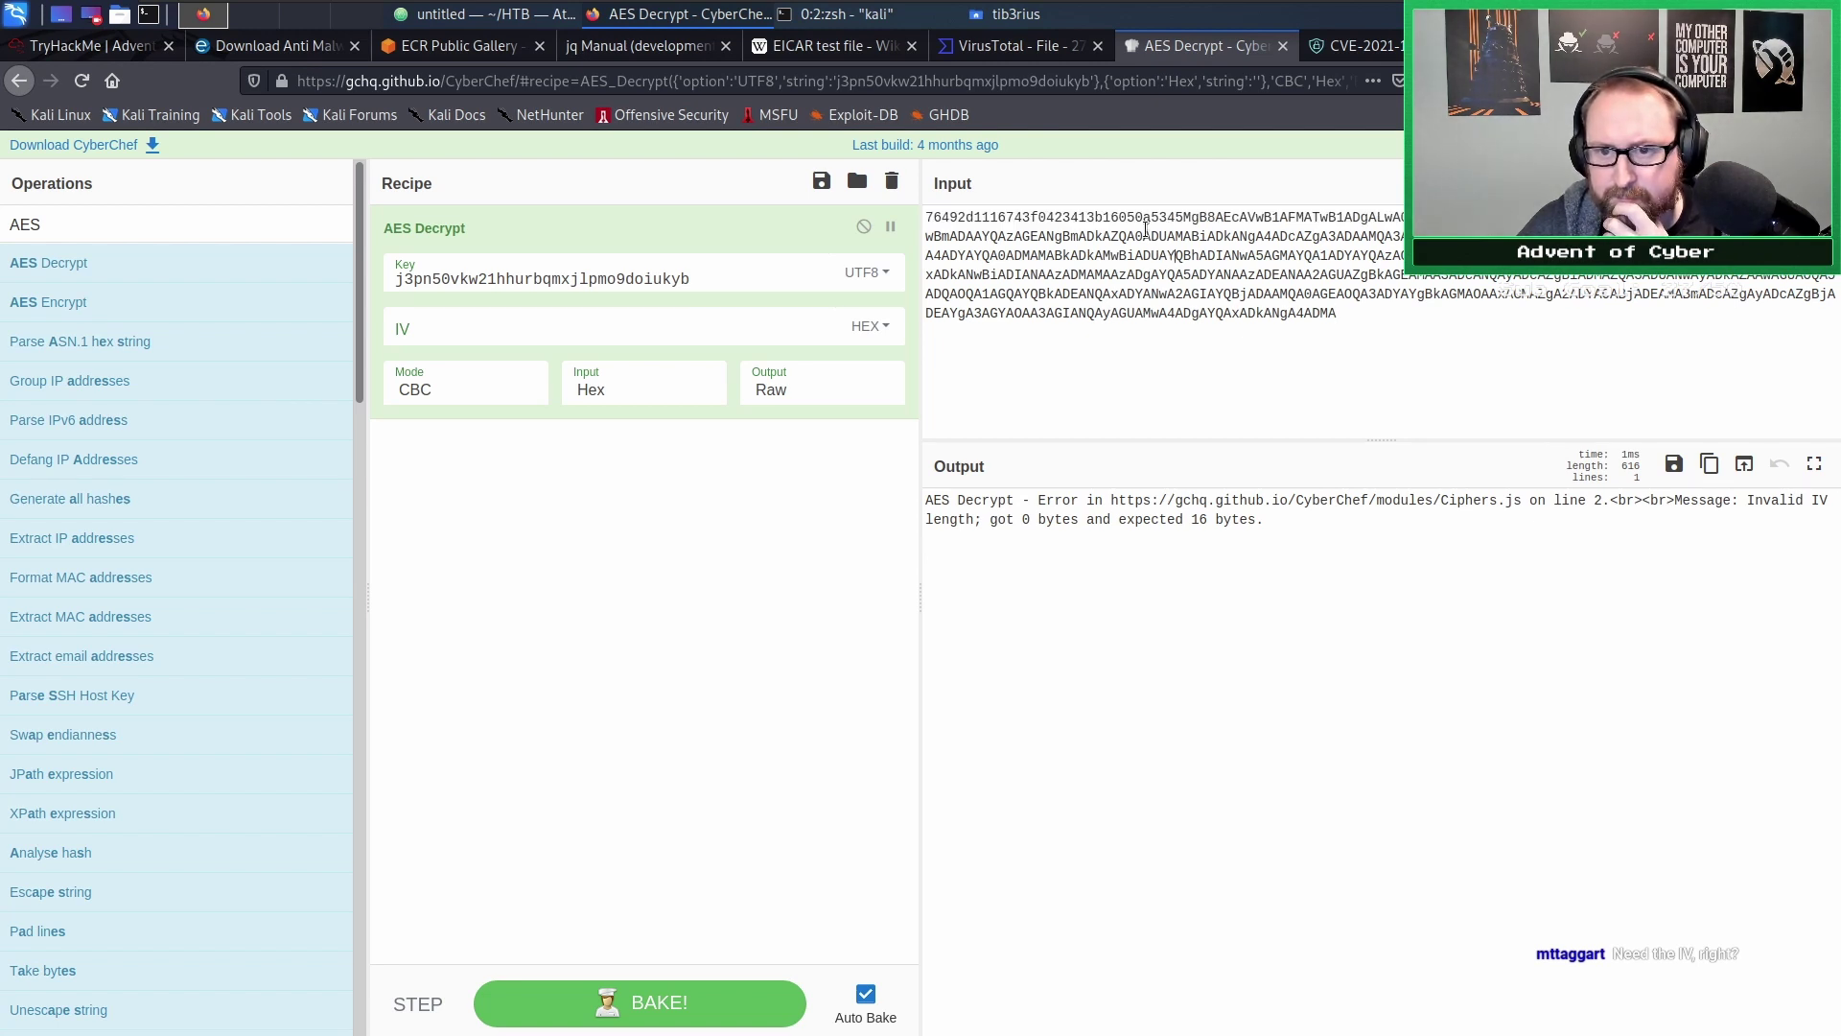
left_click_drag(1143, 218, 918, 219)
left_click(1448, 314)
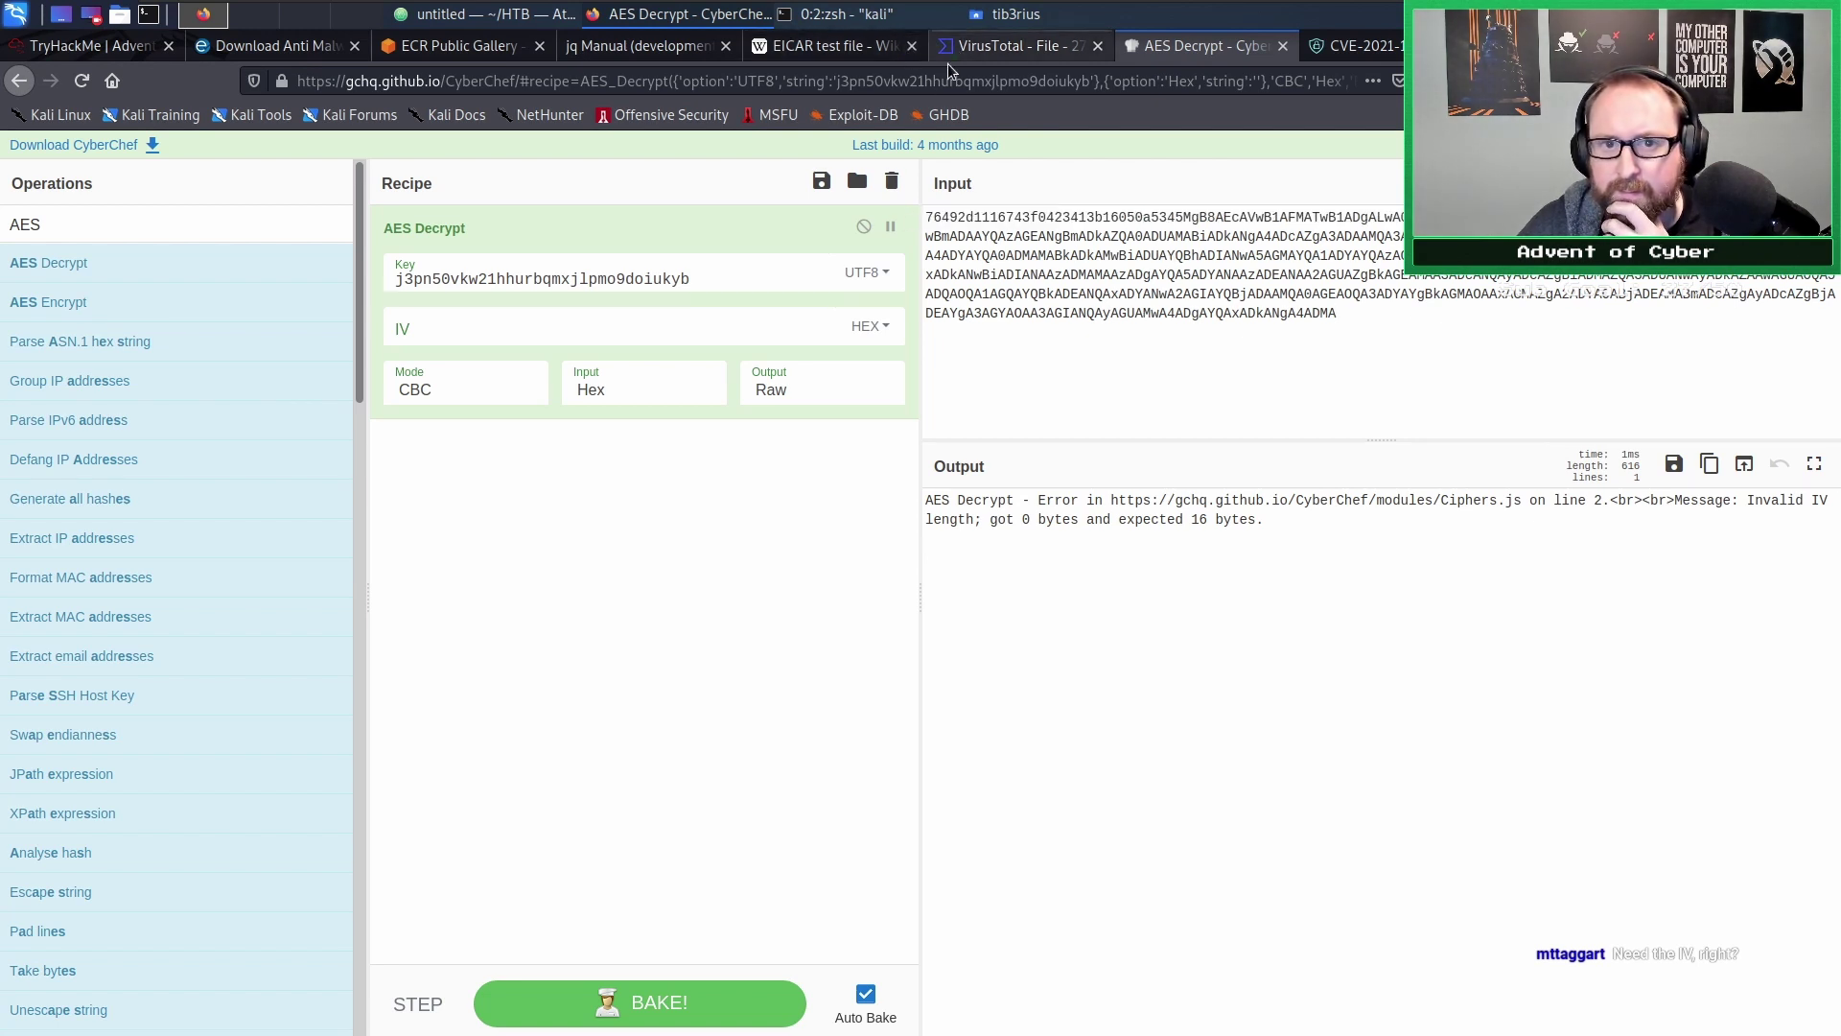
left_click(141, 55)
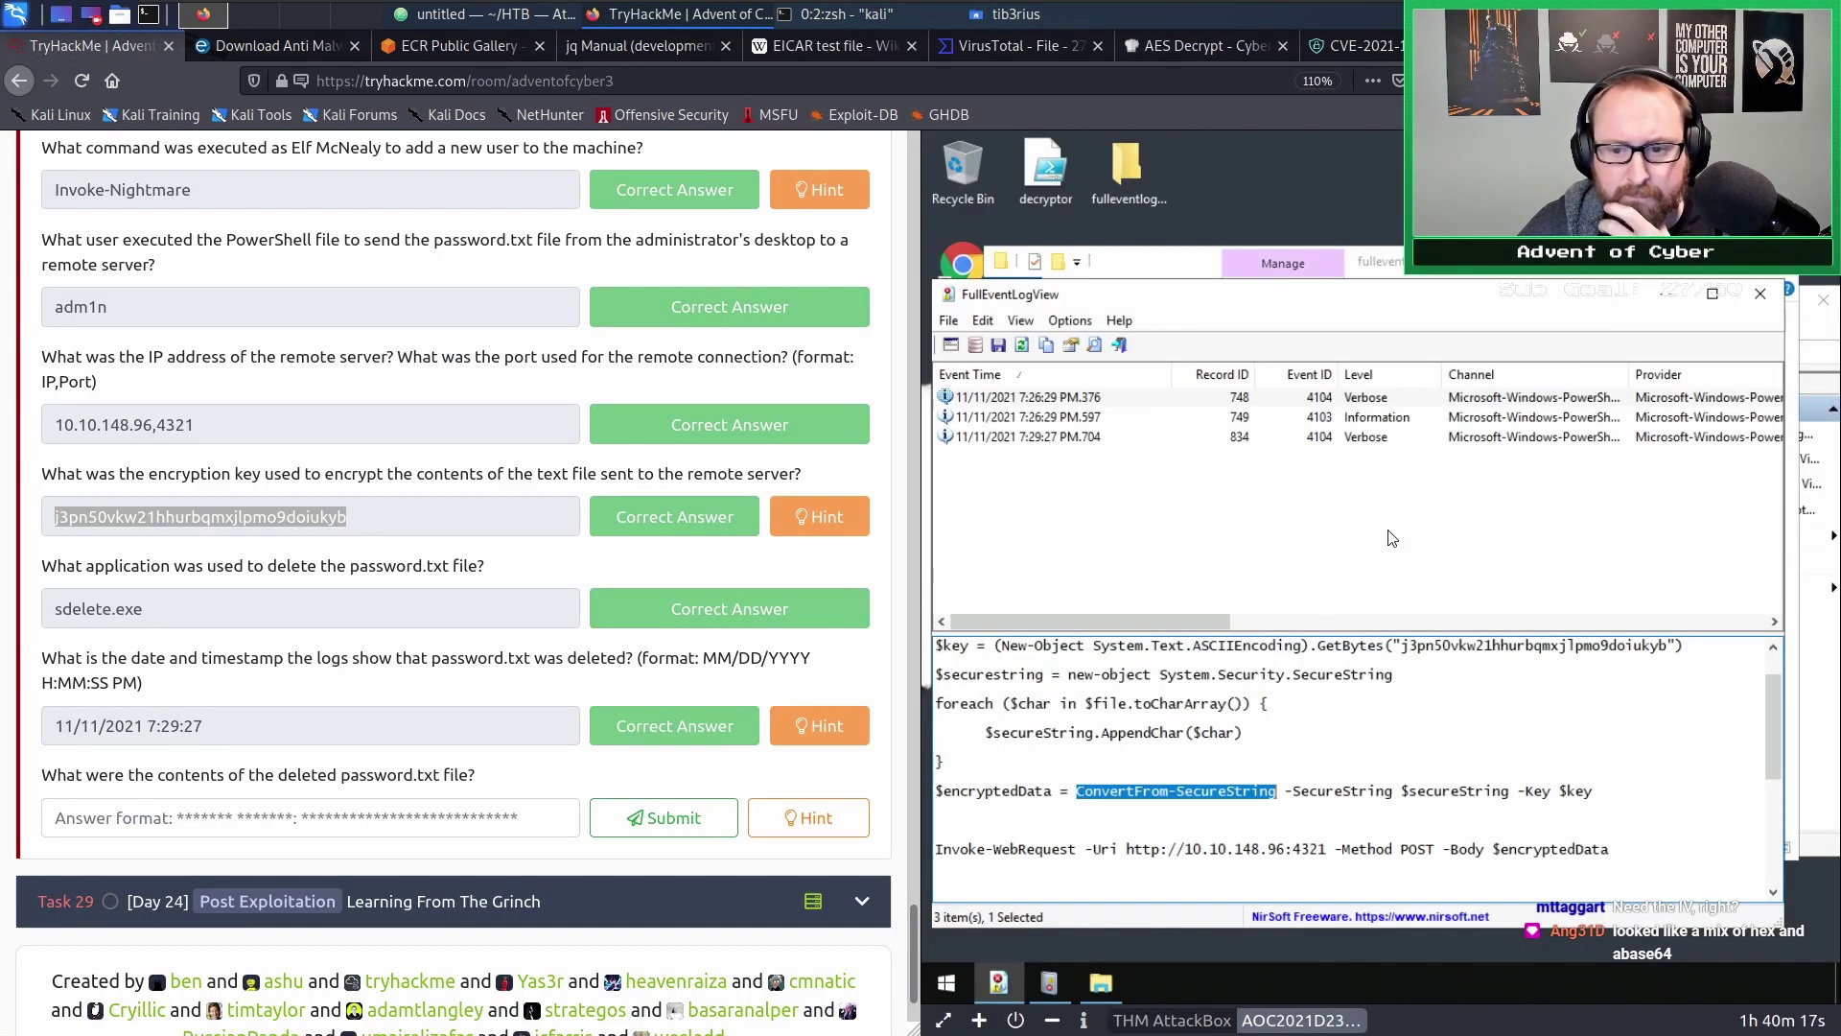
- Replace the password.txt description filter with http and reload the PowerShell events
left_click(1199, 801)
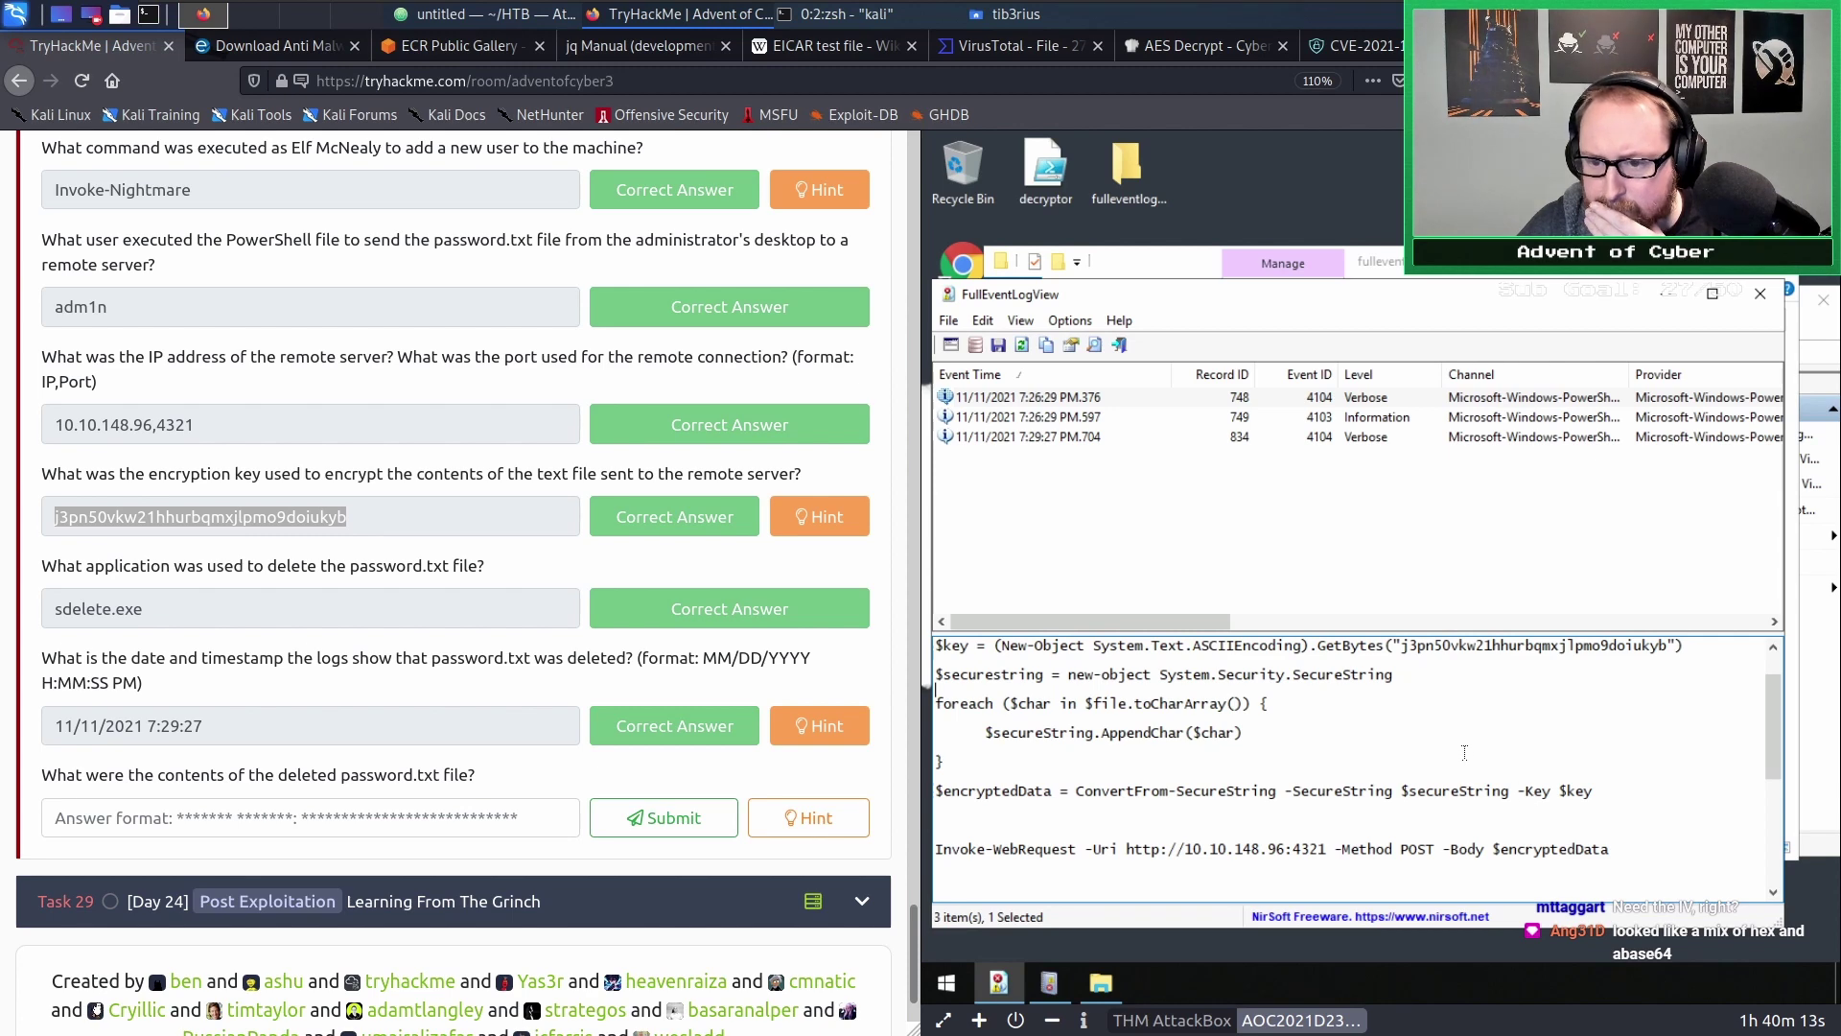
scroll(1461, 753, "up", 2)
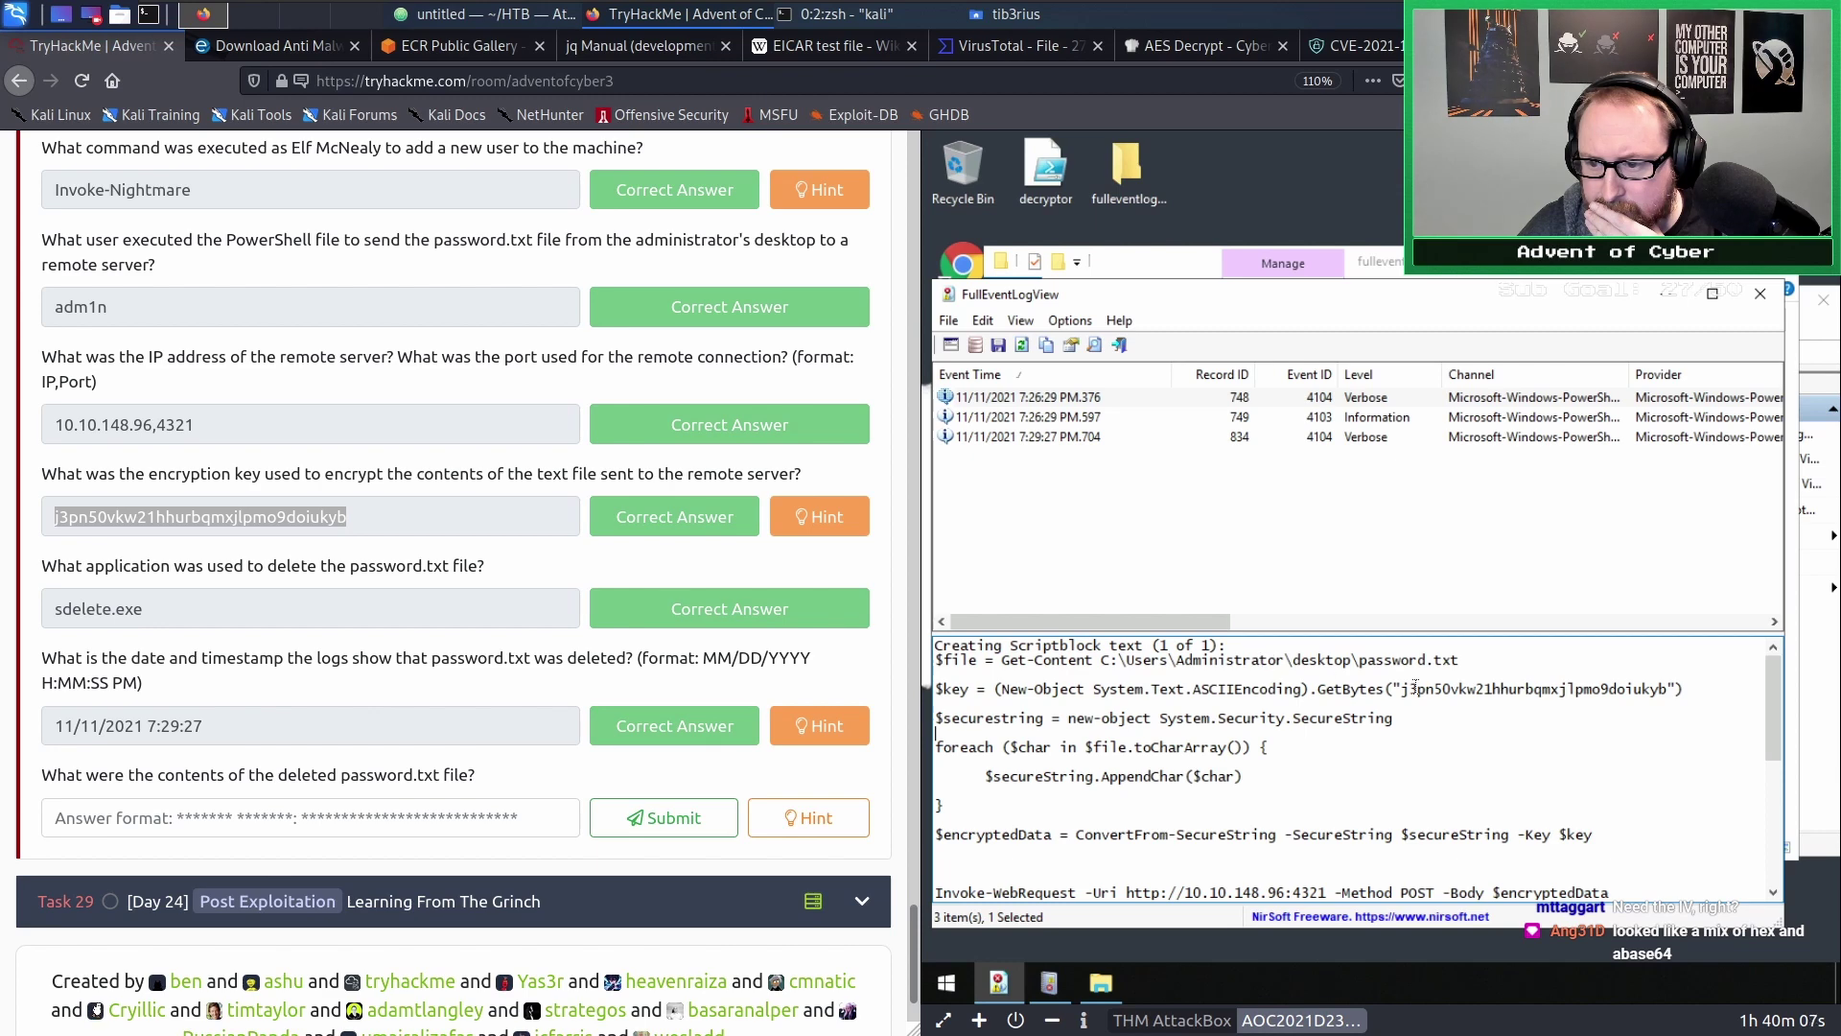
left_click(951, 344)
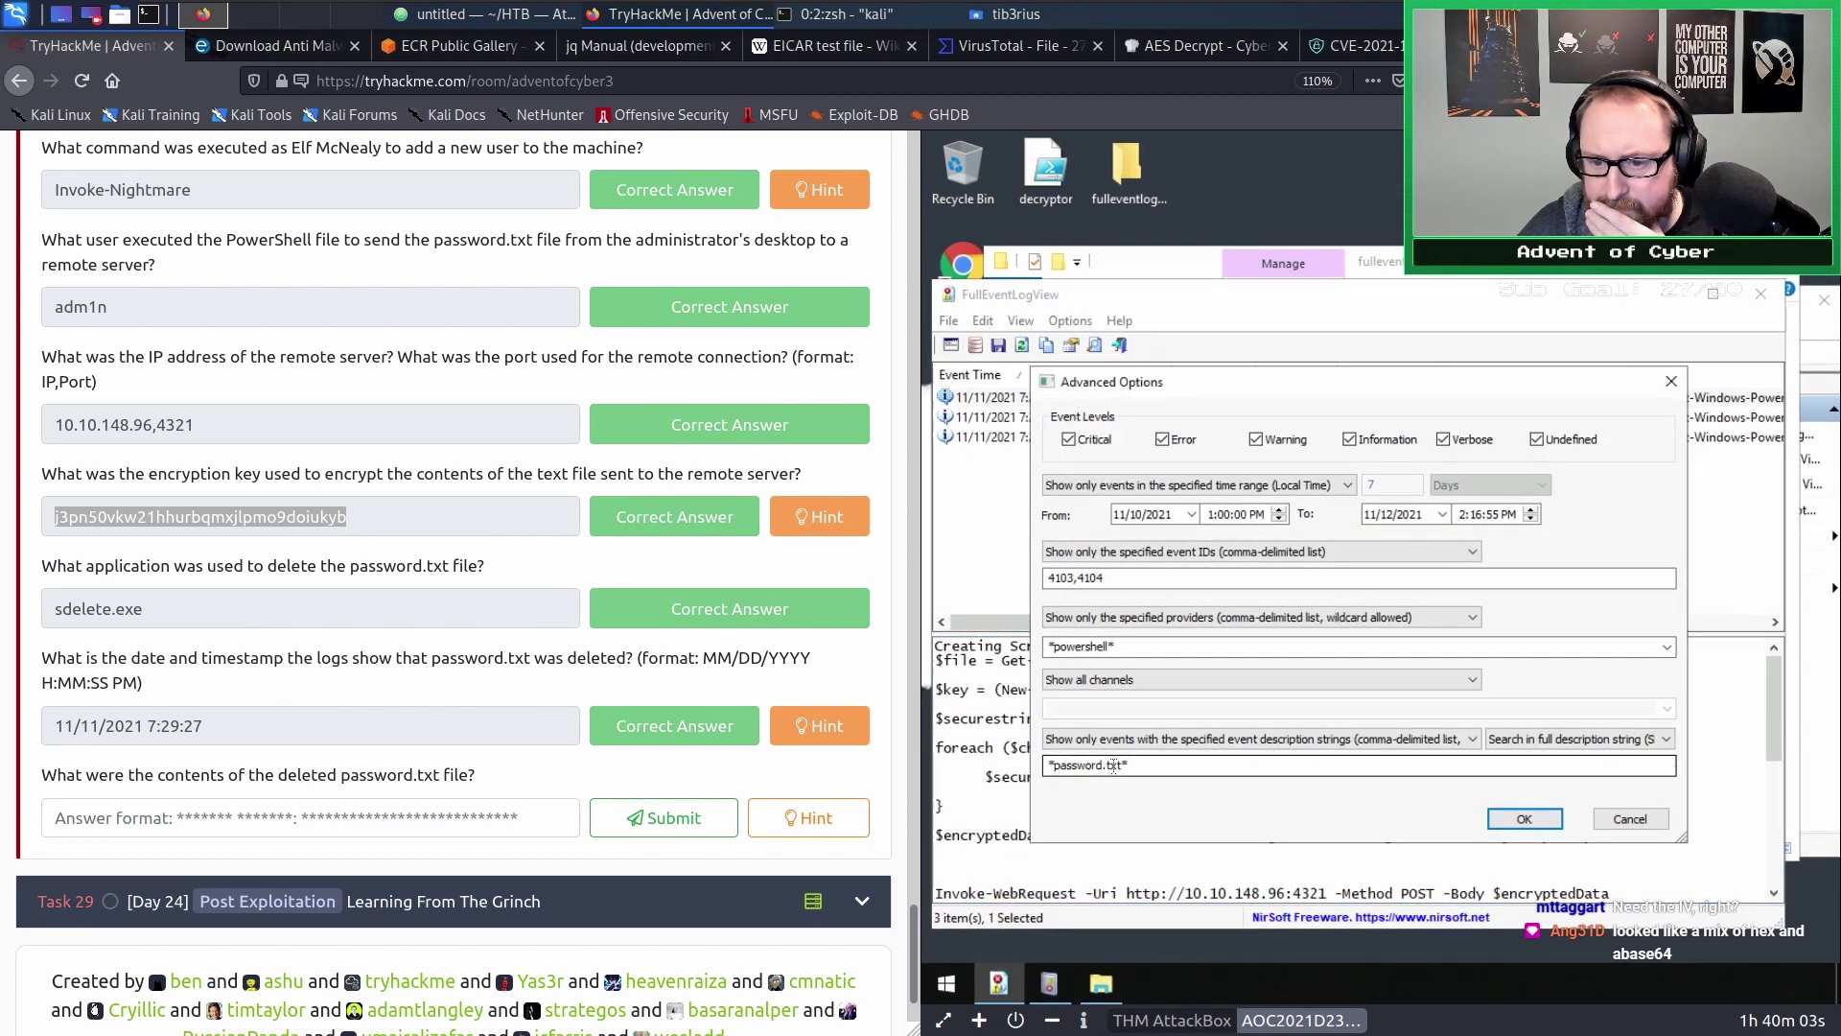
left_click_drag(1119, 764, 1053, 765)
key("BackSpace")
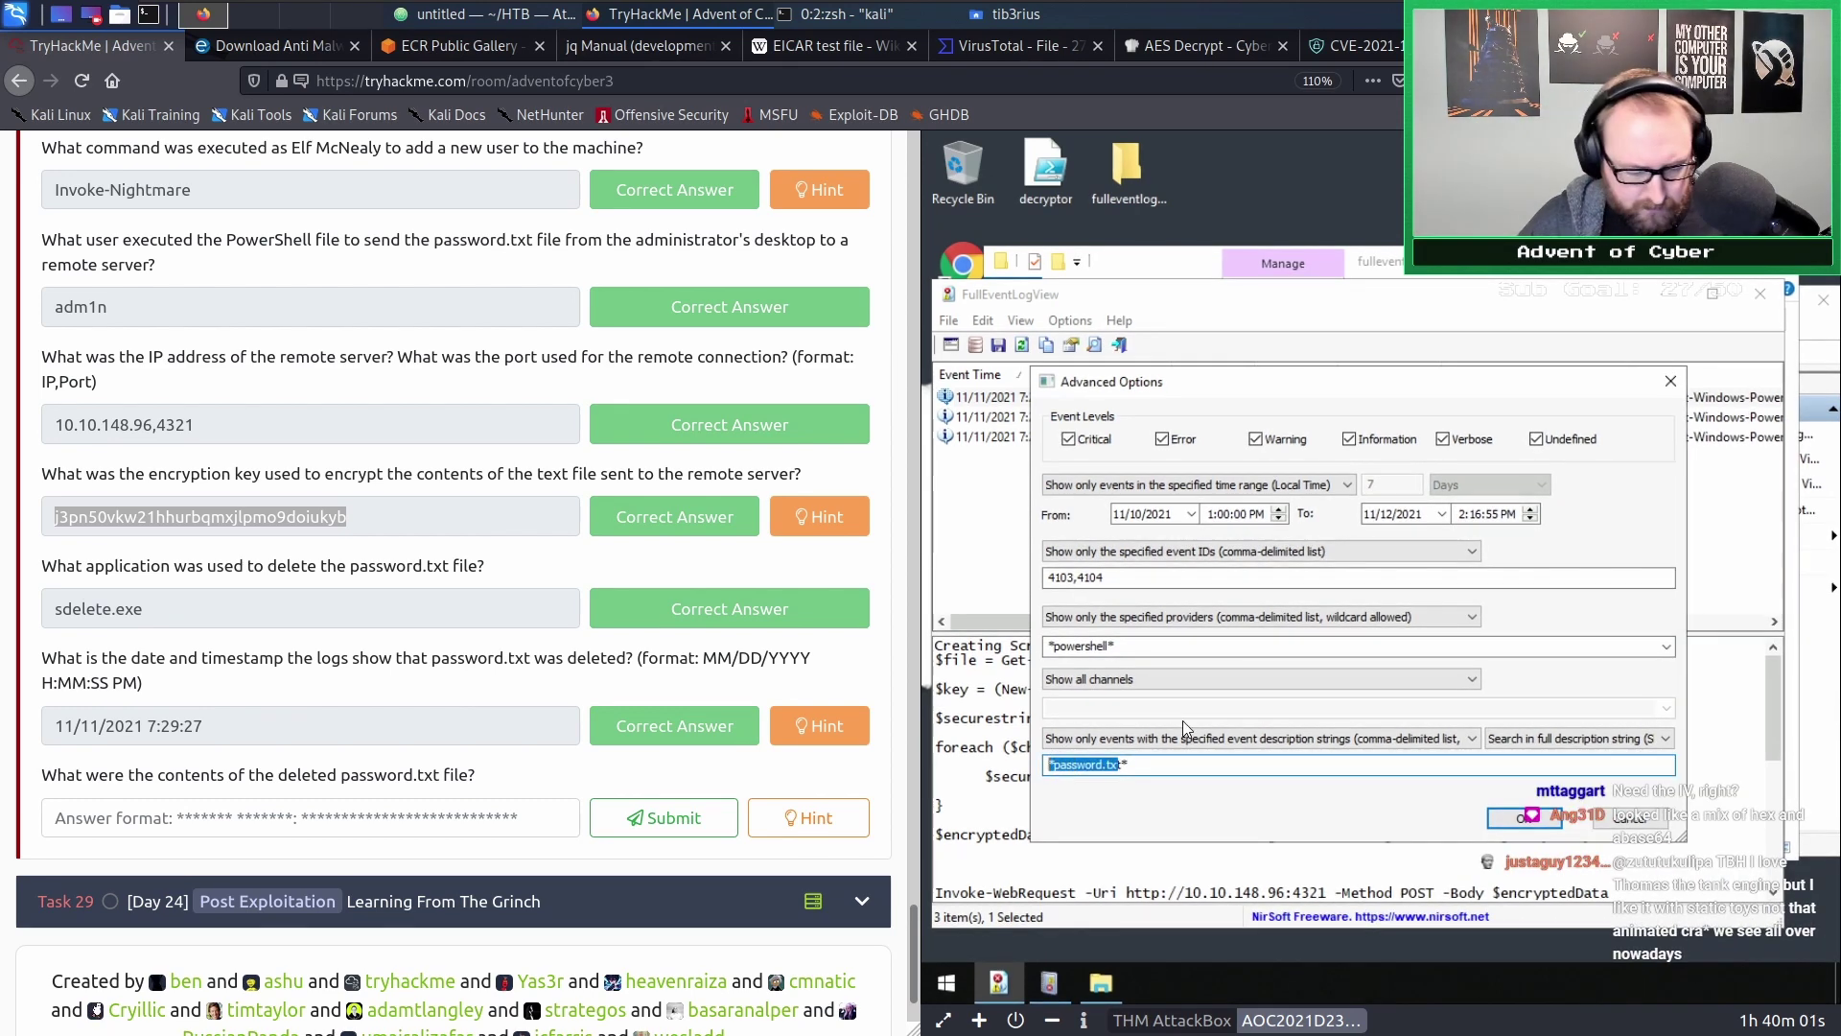
type("http*")
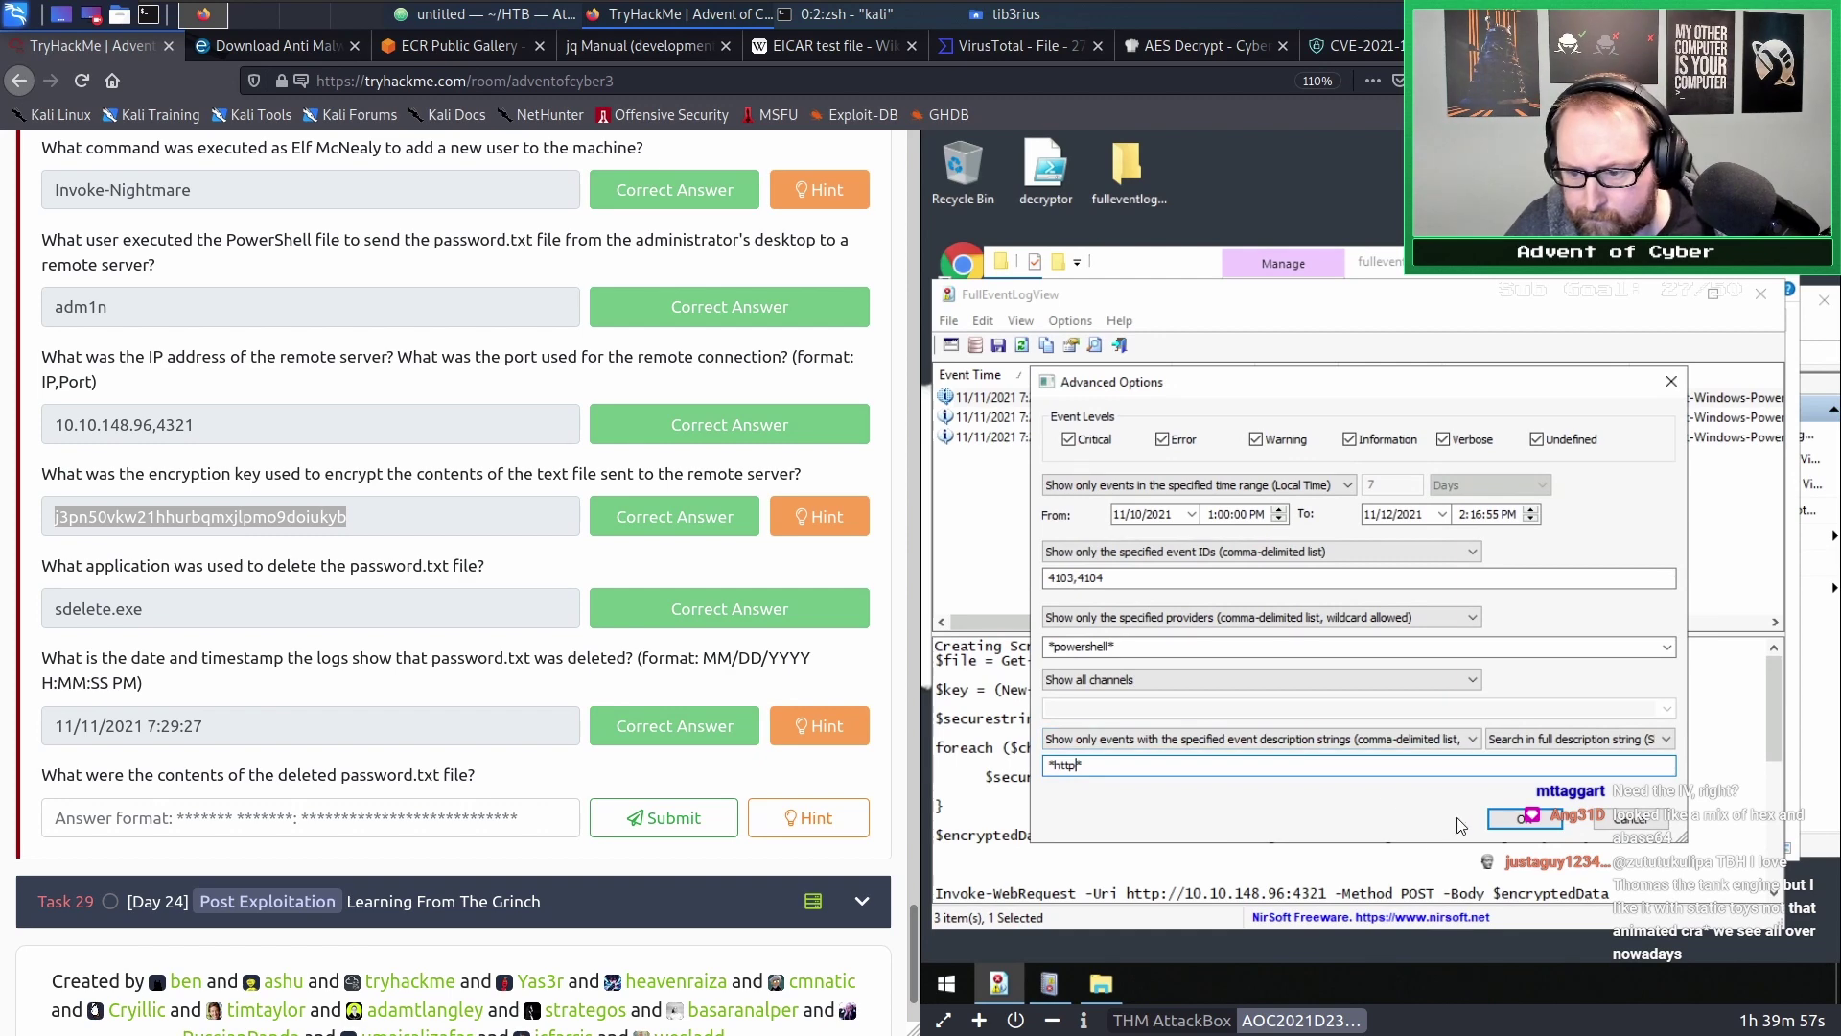
left_click(1540, 819)
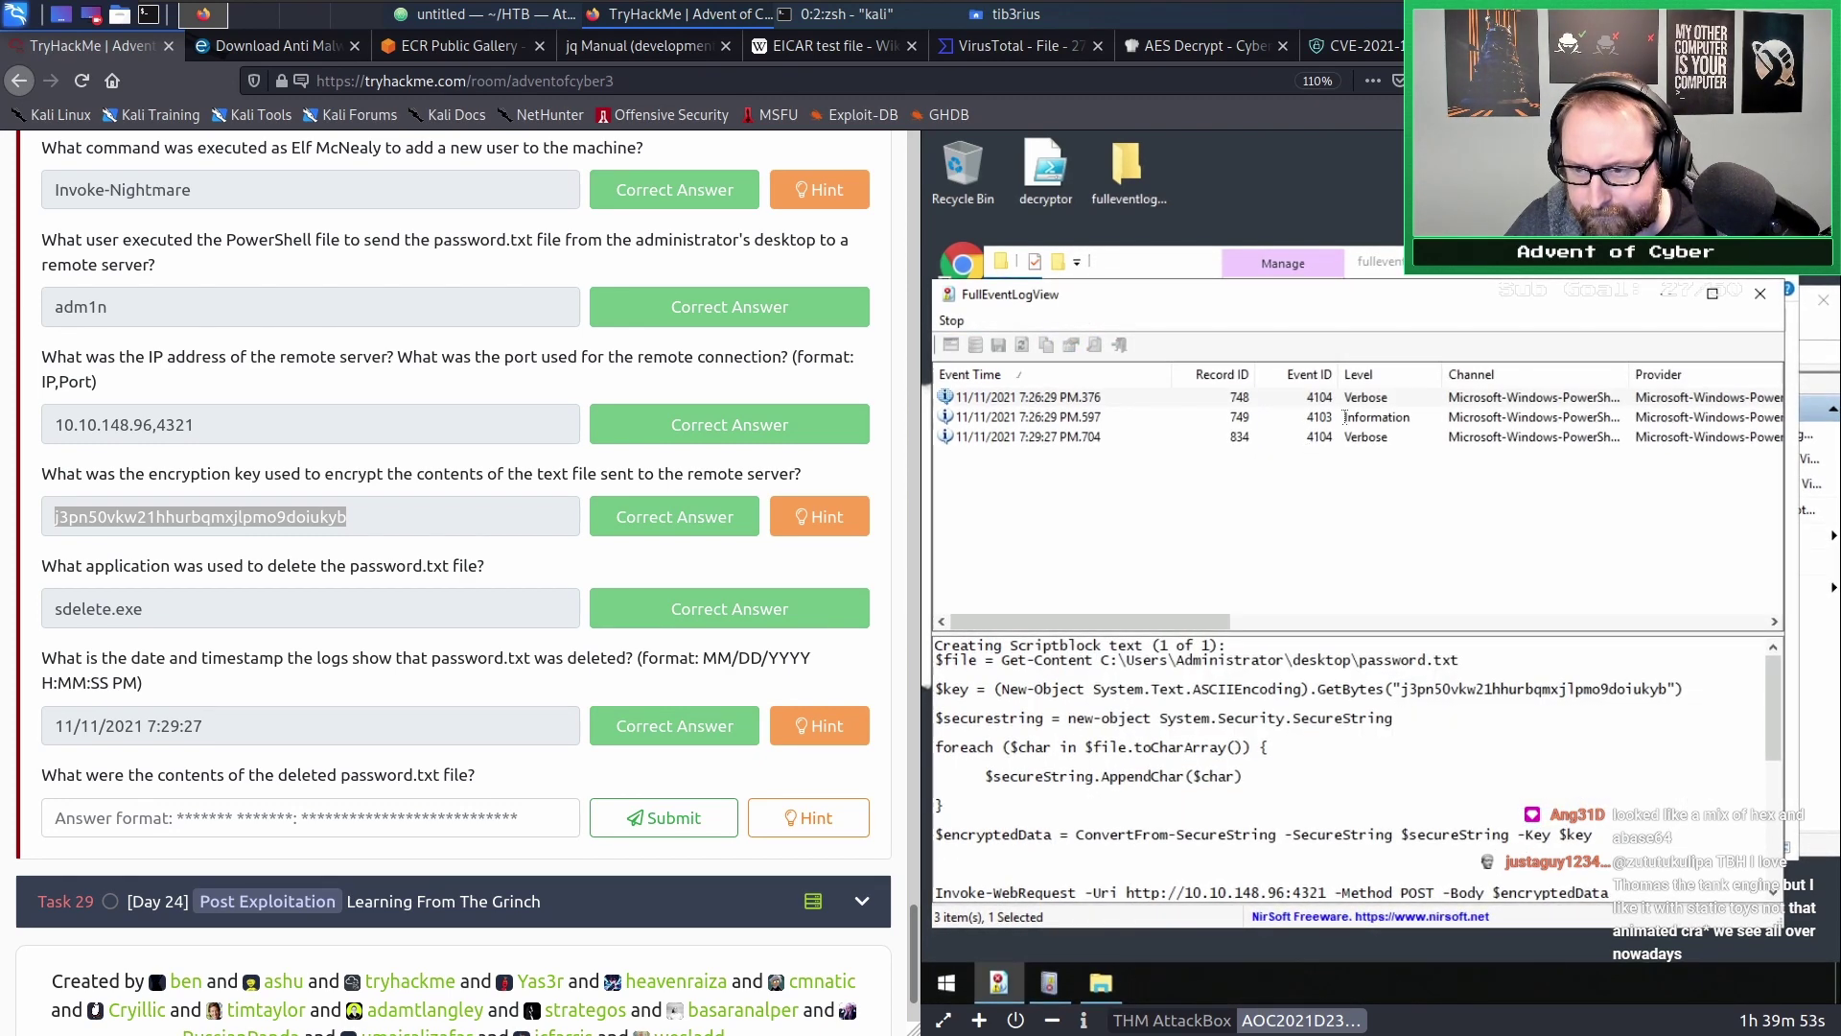
- Select Invoke-WebRequest record 753 and highlight its encrypted Body value
left_click(1377, 514)
key("Up")
key("Up")
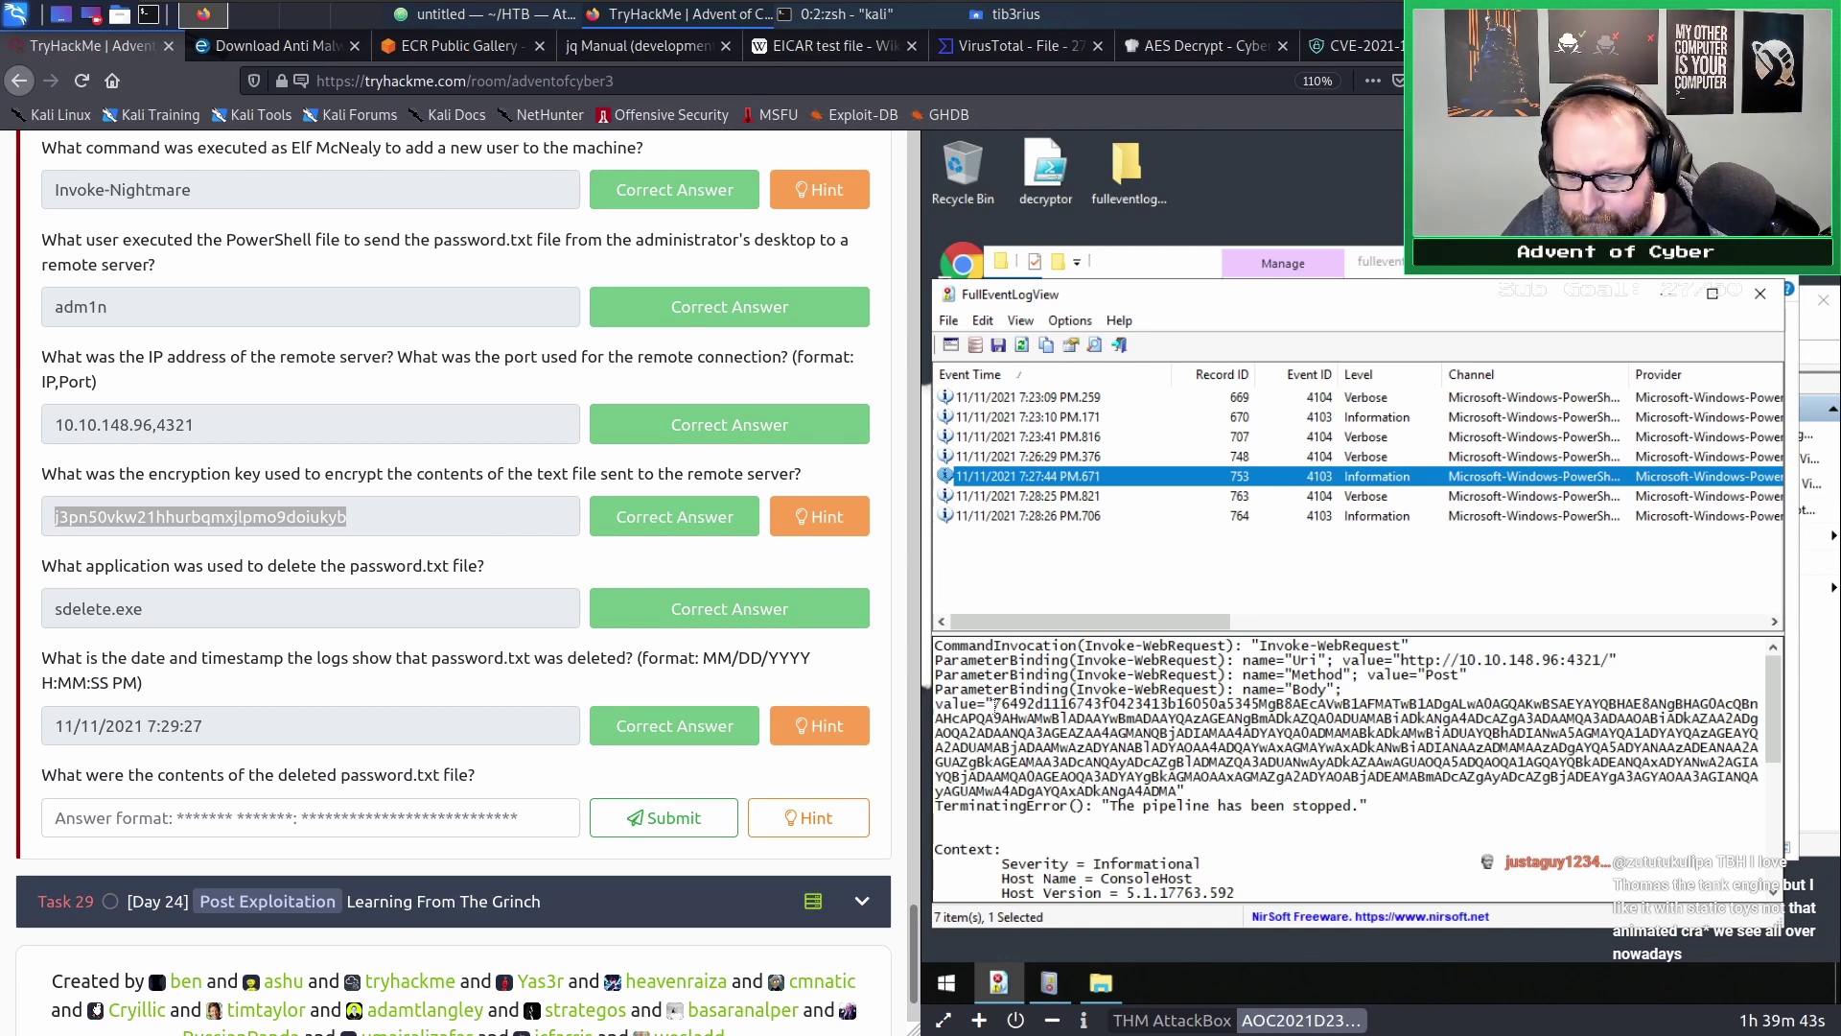
left_click_drag(996, 705, 1179, 792)
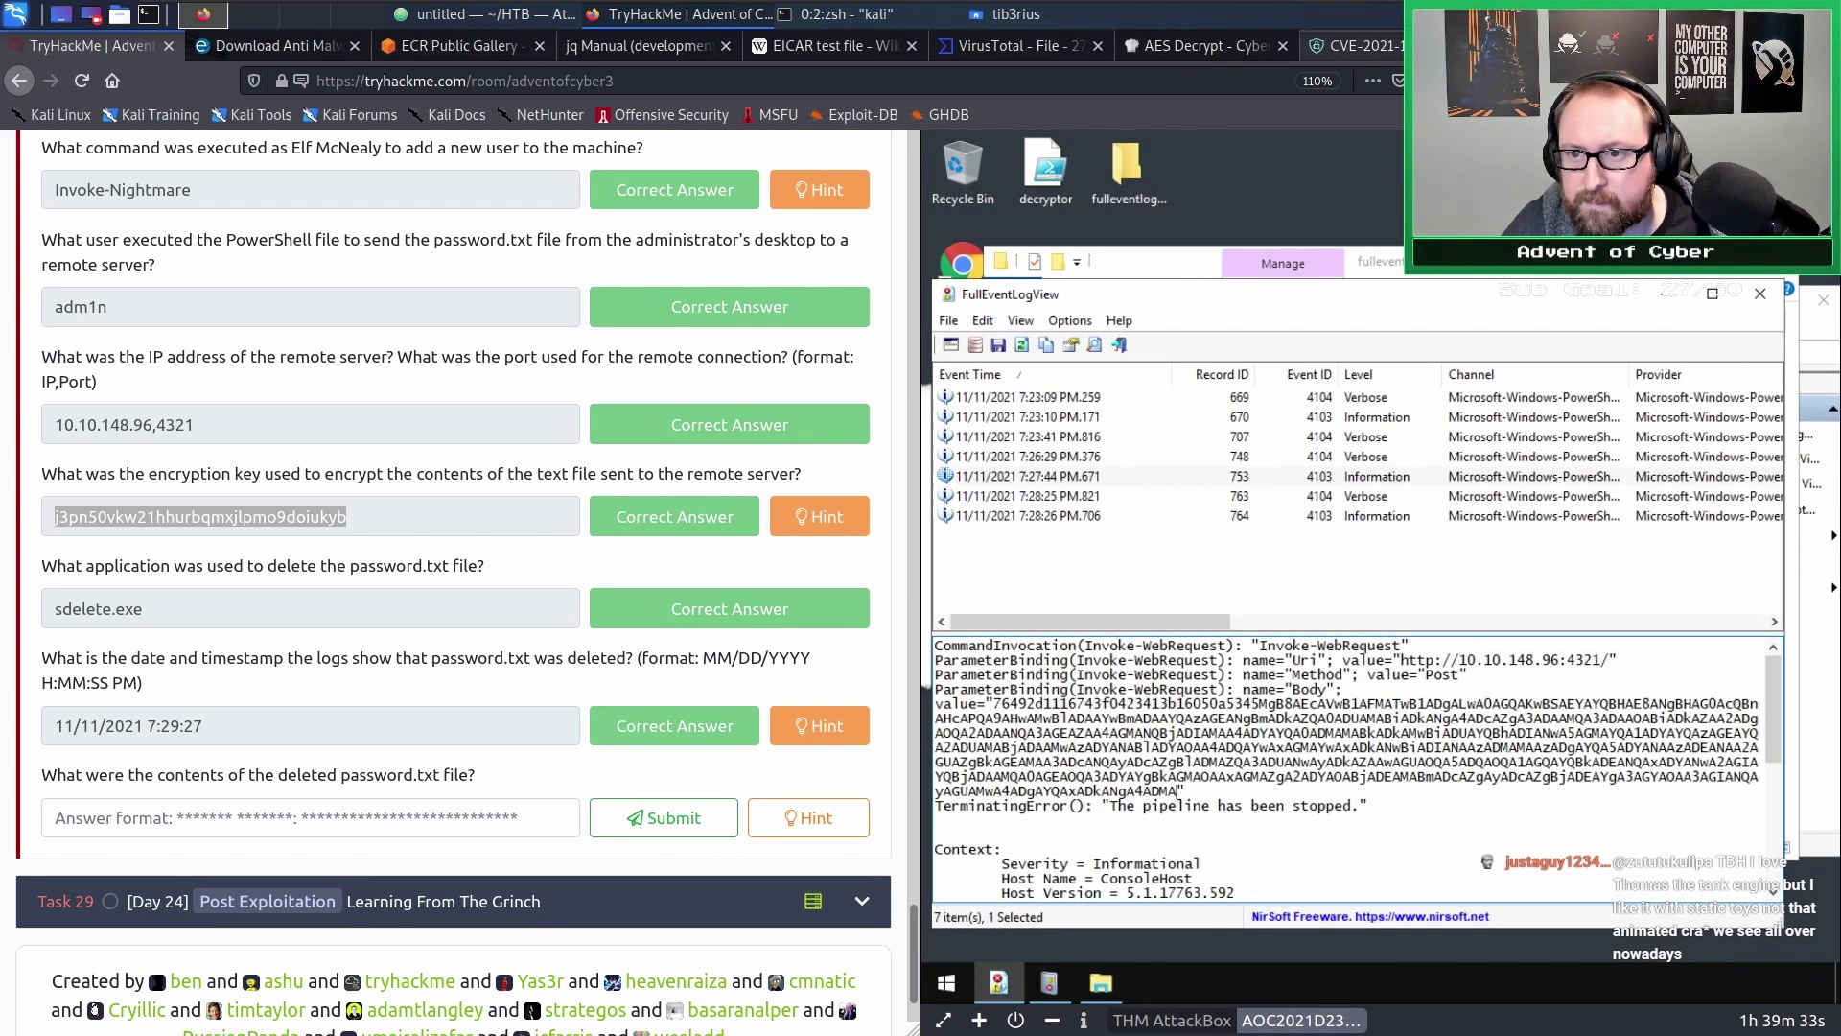
- Back on Google, search 'ConvertFrom-SecureString output format' instead of 'encryption algorithm'
left_click(1439, 45)
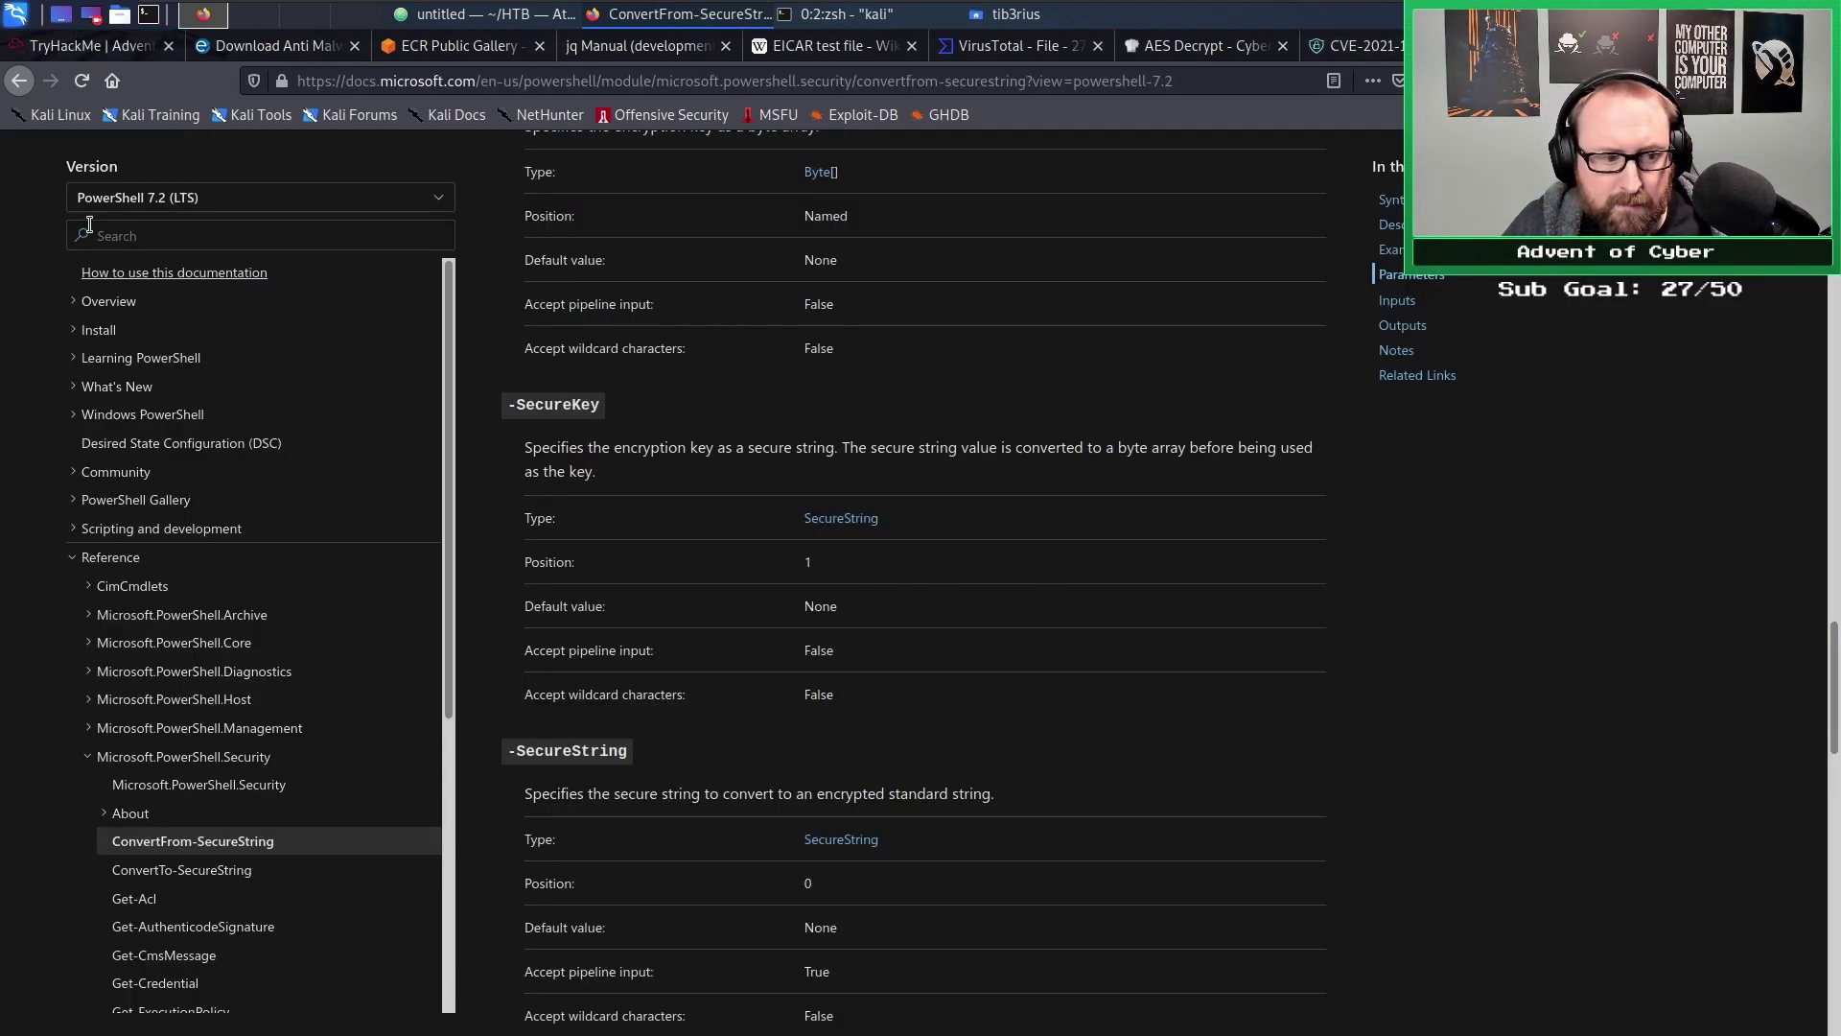
left_click(19, 80)
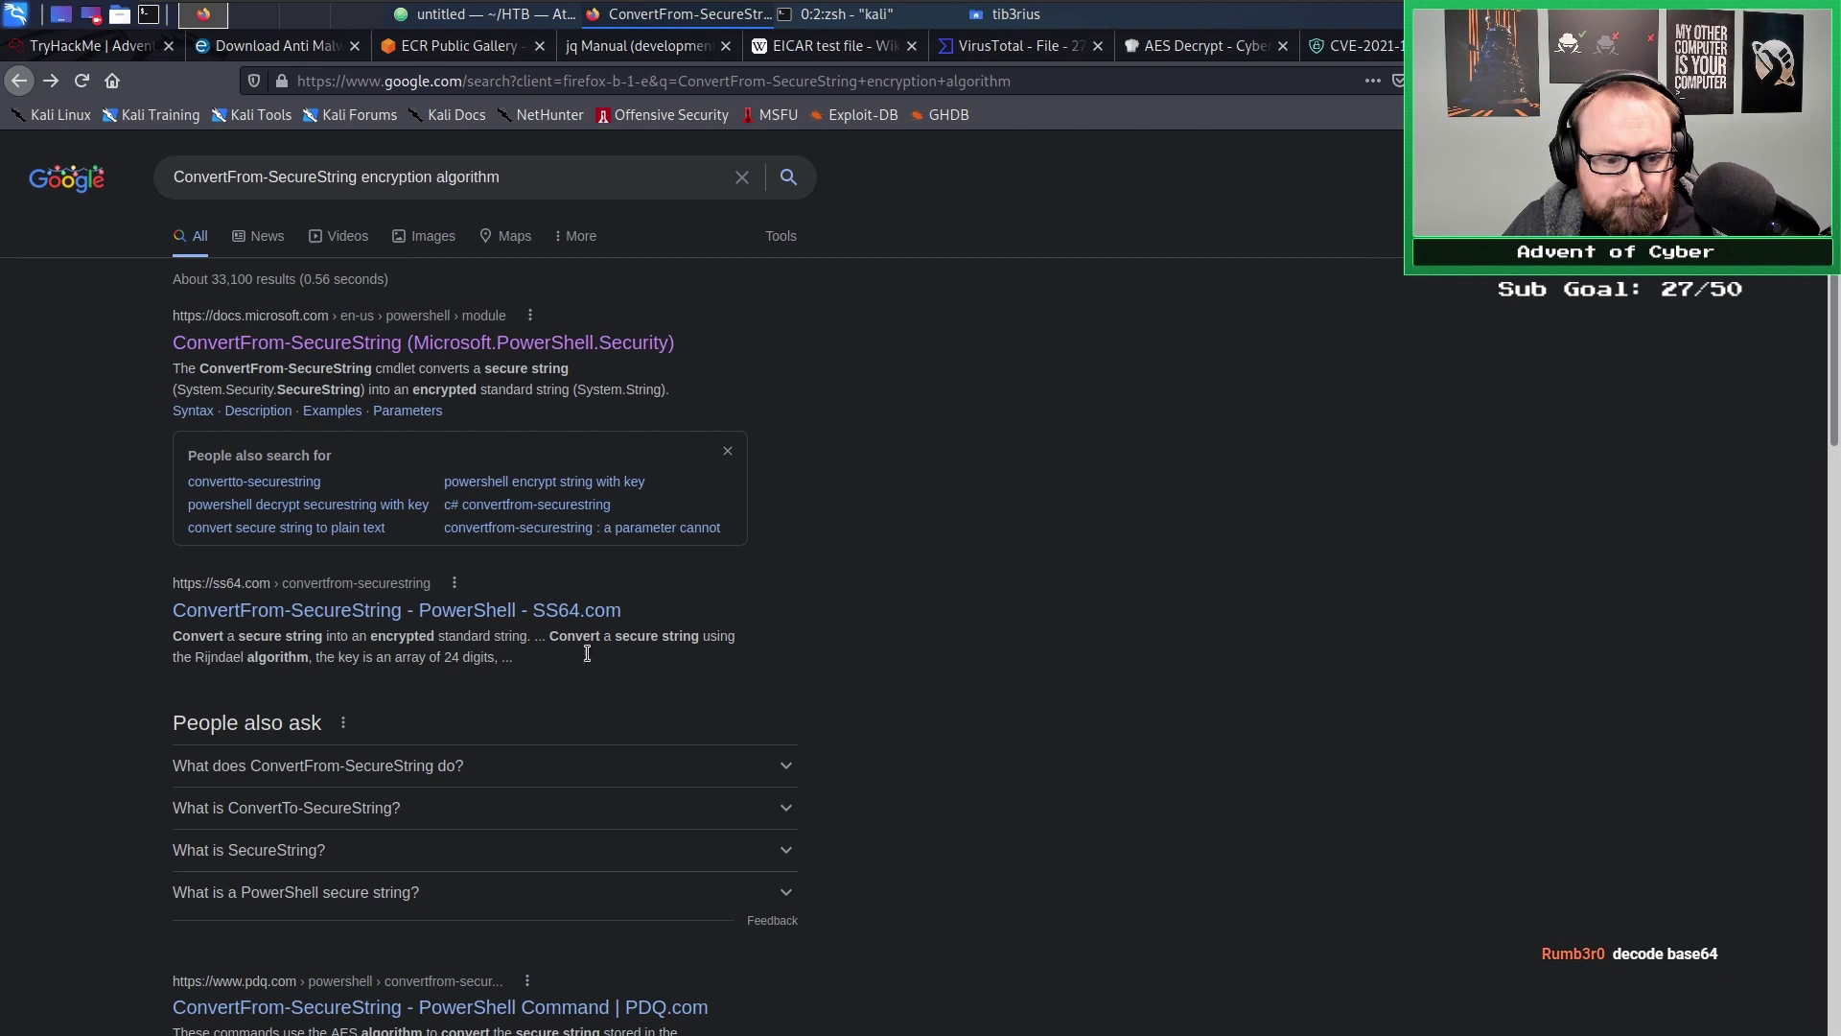
scroll(803, 683, "down", 2)
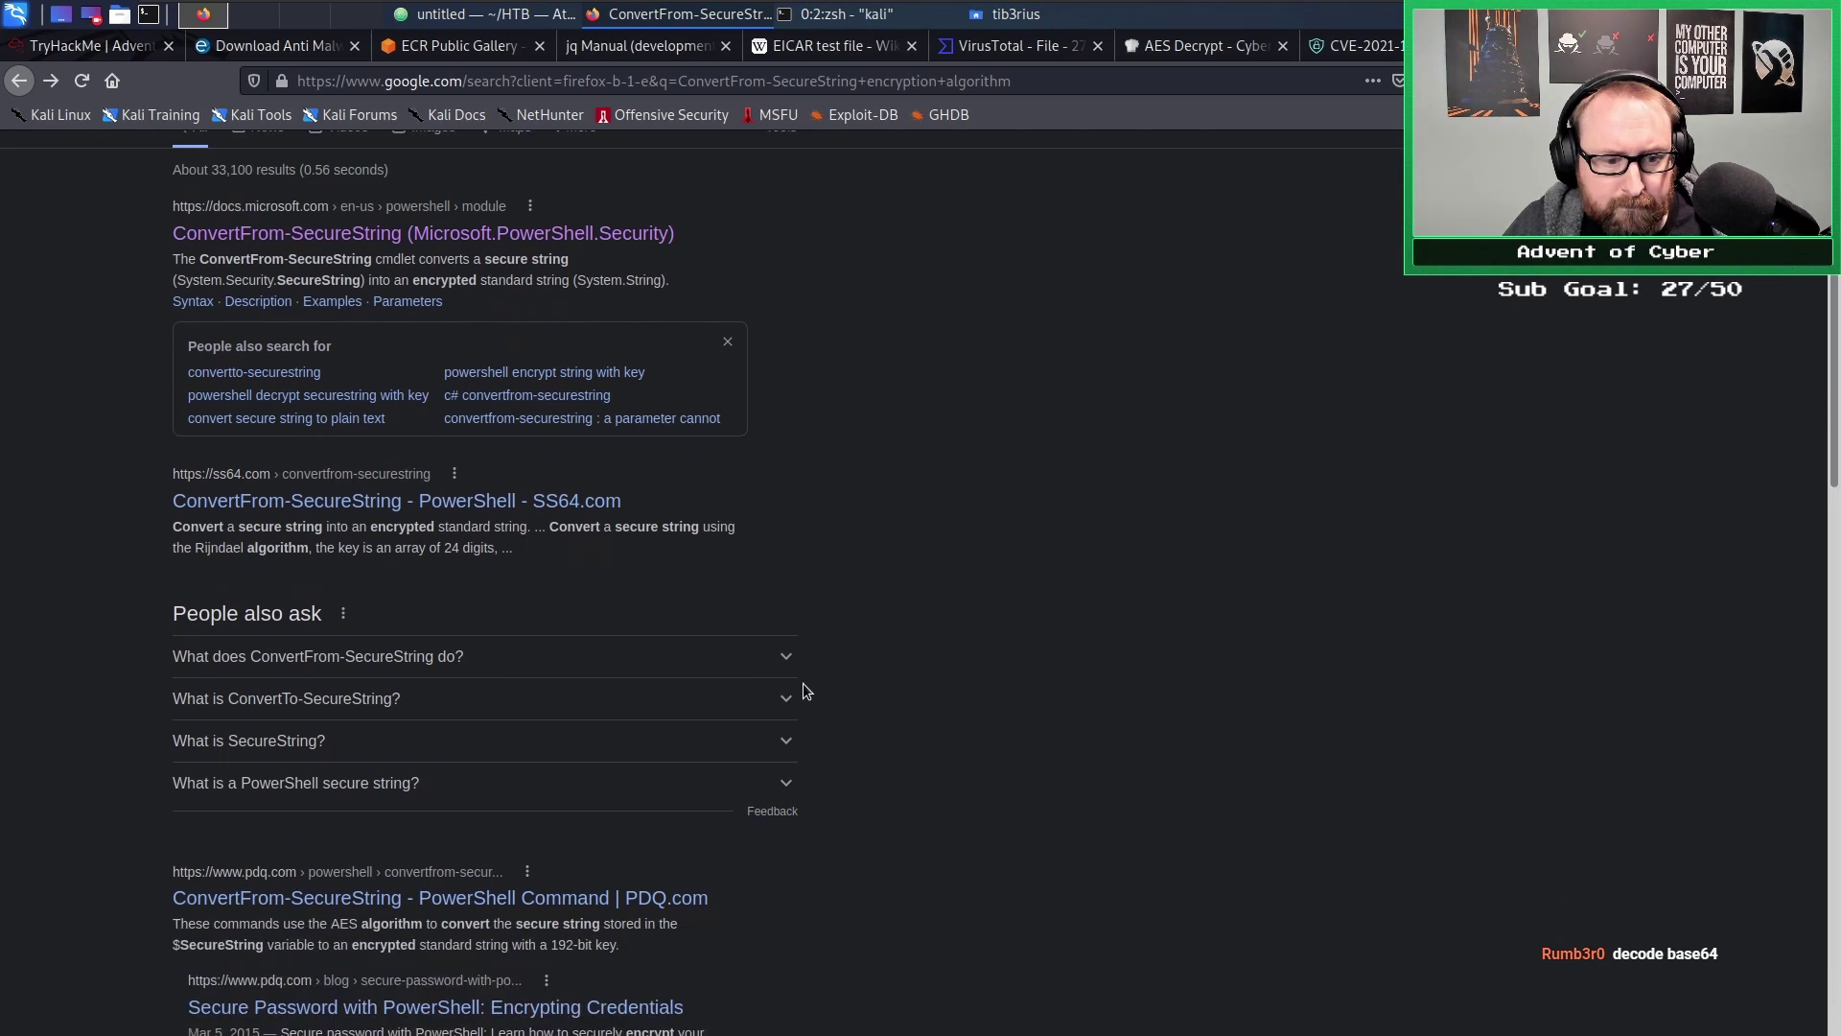
scroll(800, 694, "down", 3)
scroll(763, 636, "up", 5)
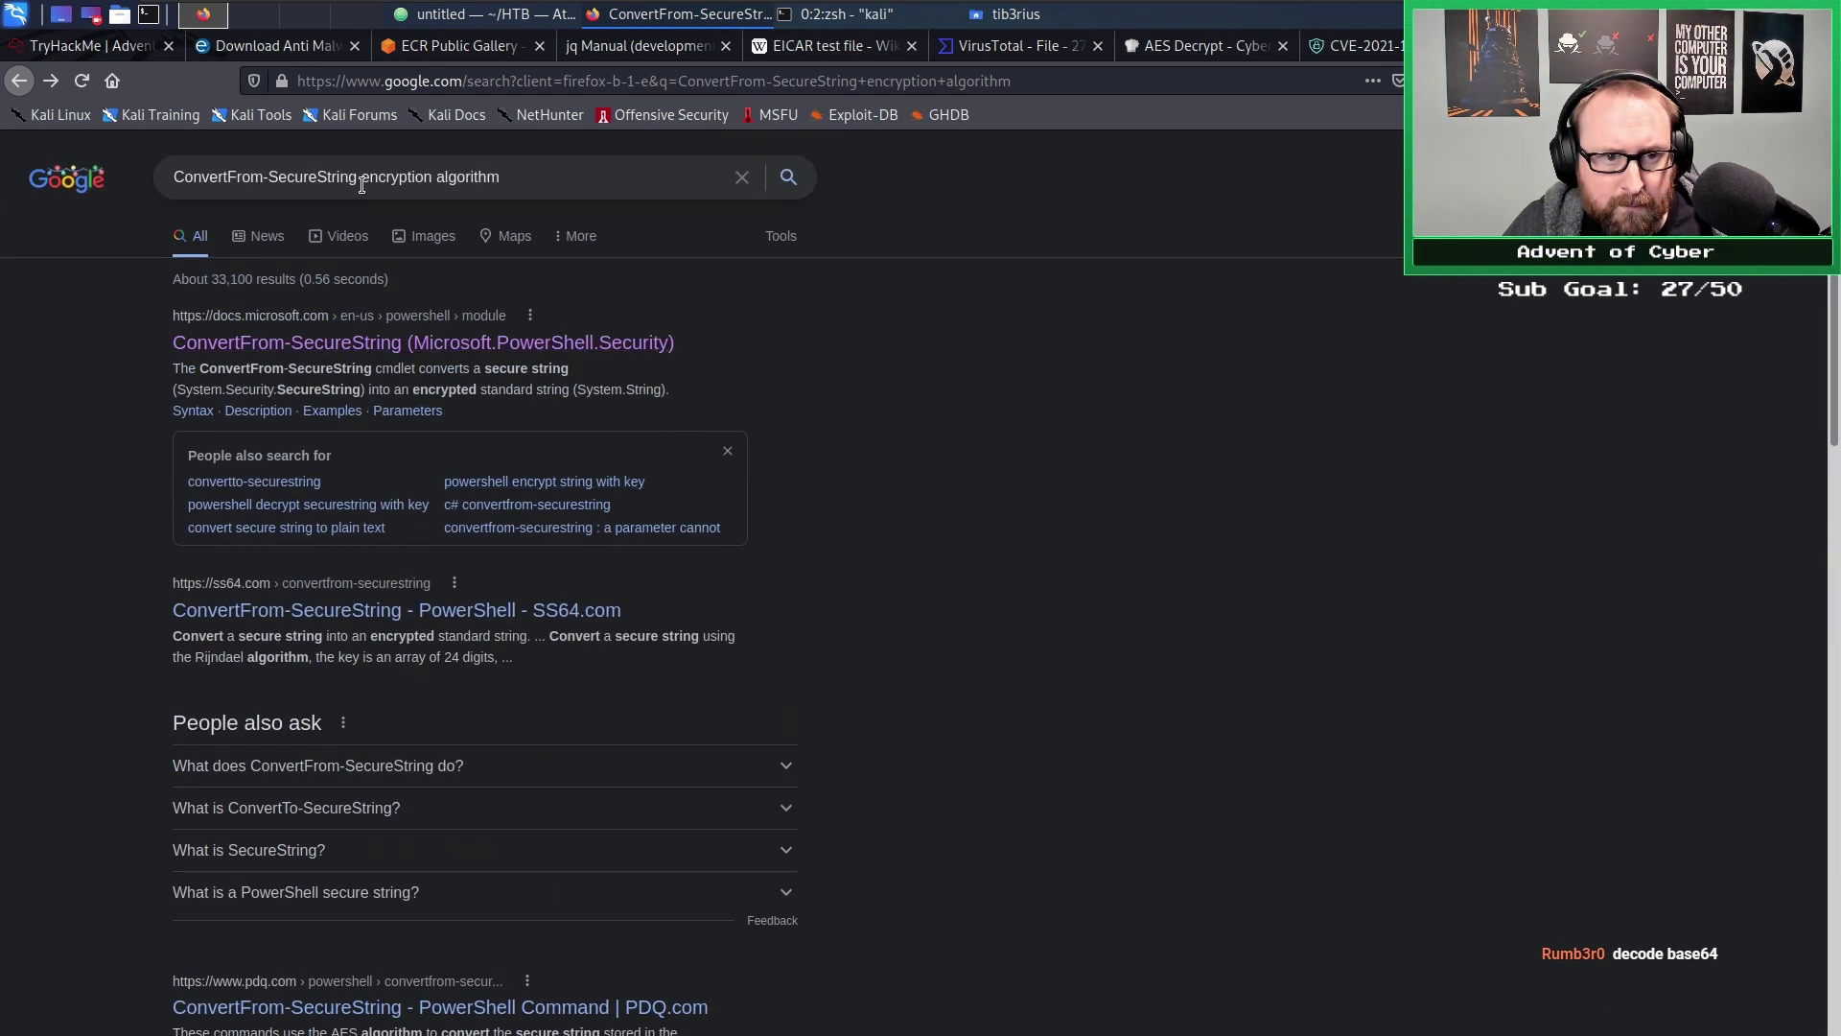
left_click_drag(362, 184, 679, 211)
type("outpu")
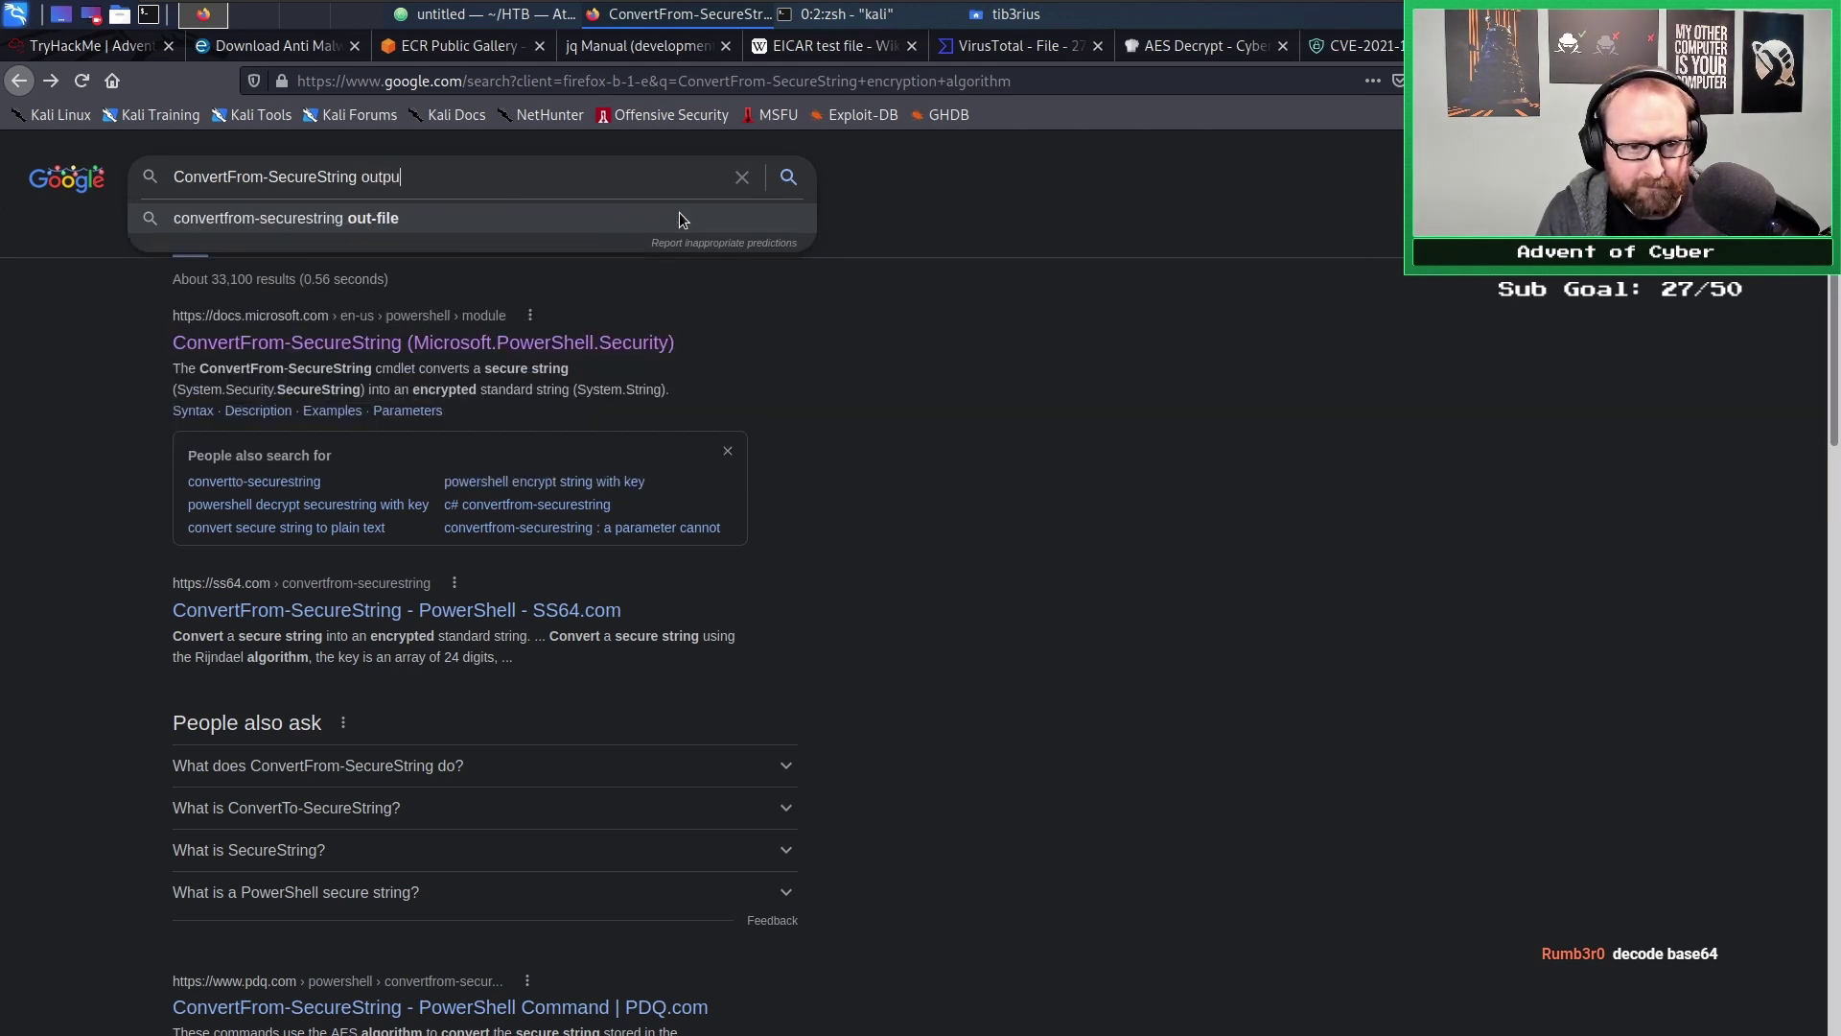
type("t format")
key("Return")
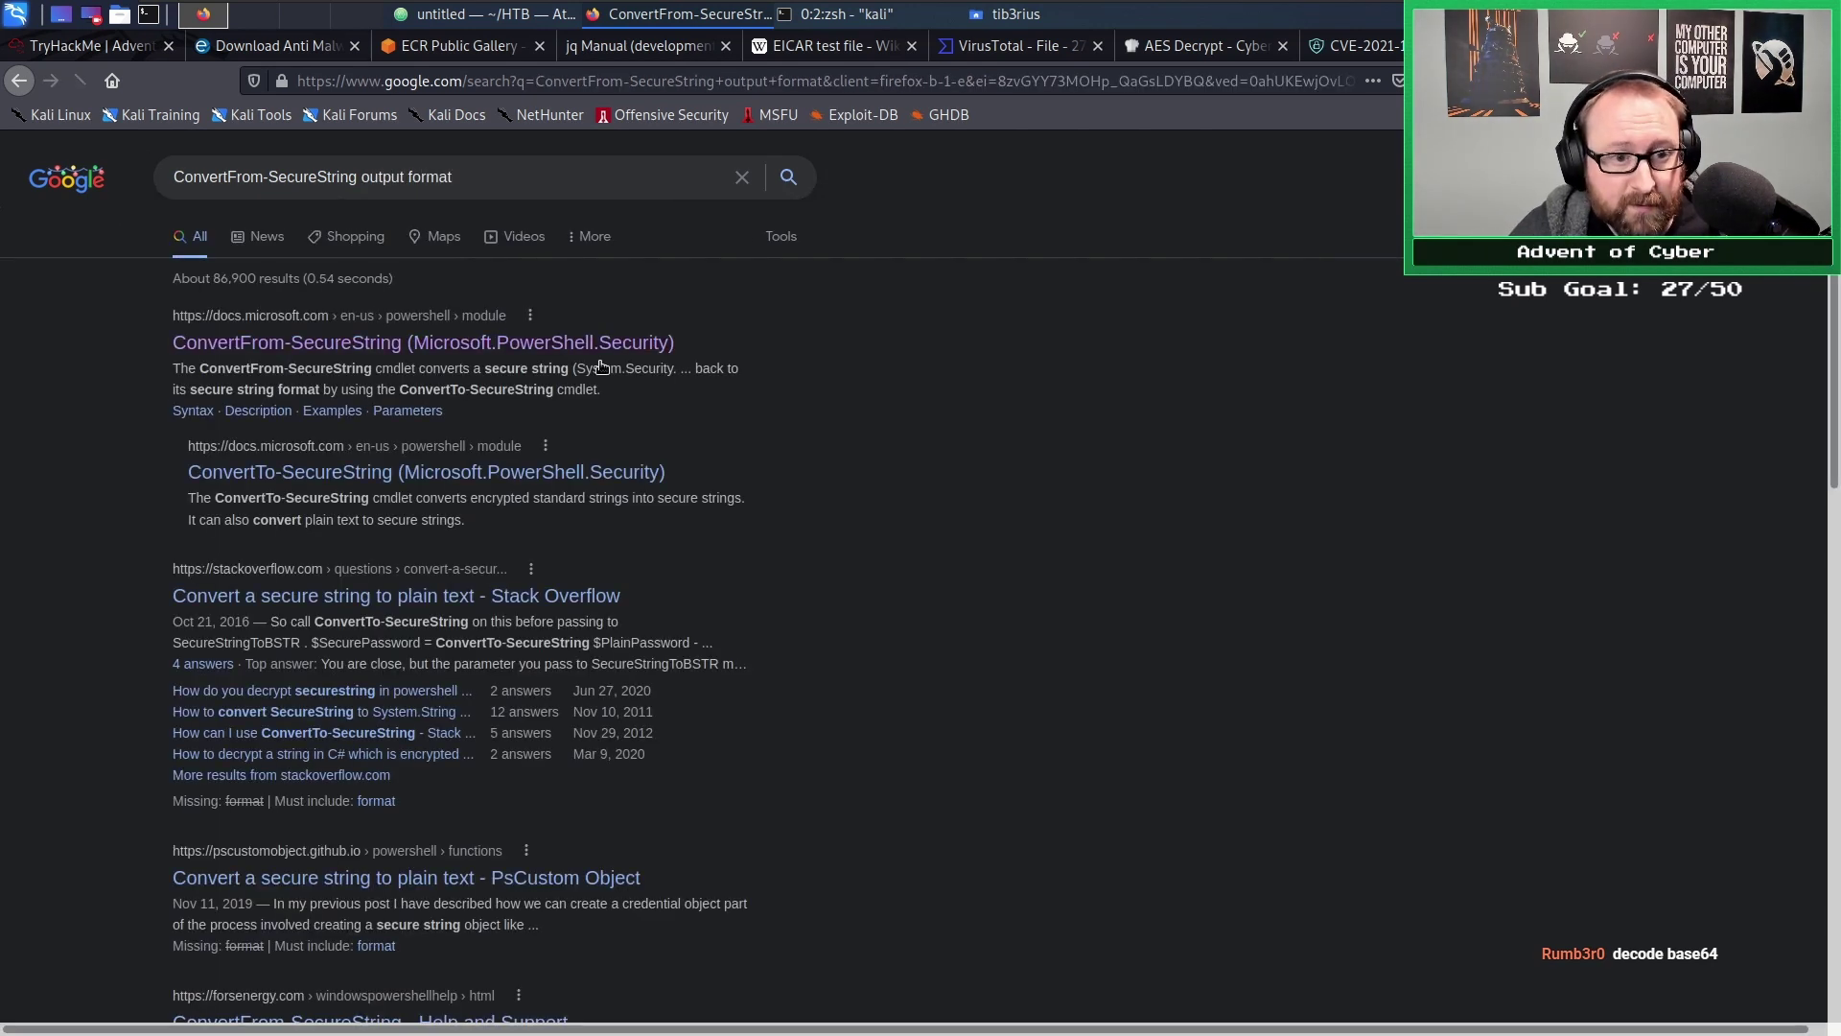
- Open the Stack Overflow 'Convert a secure string to plain text' question and read the answers
left_click(553, 603)
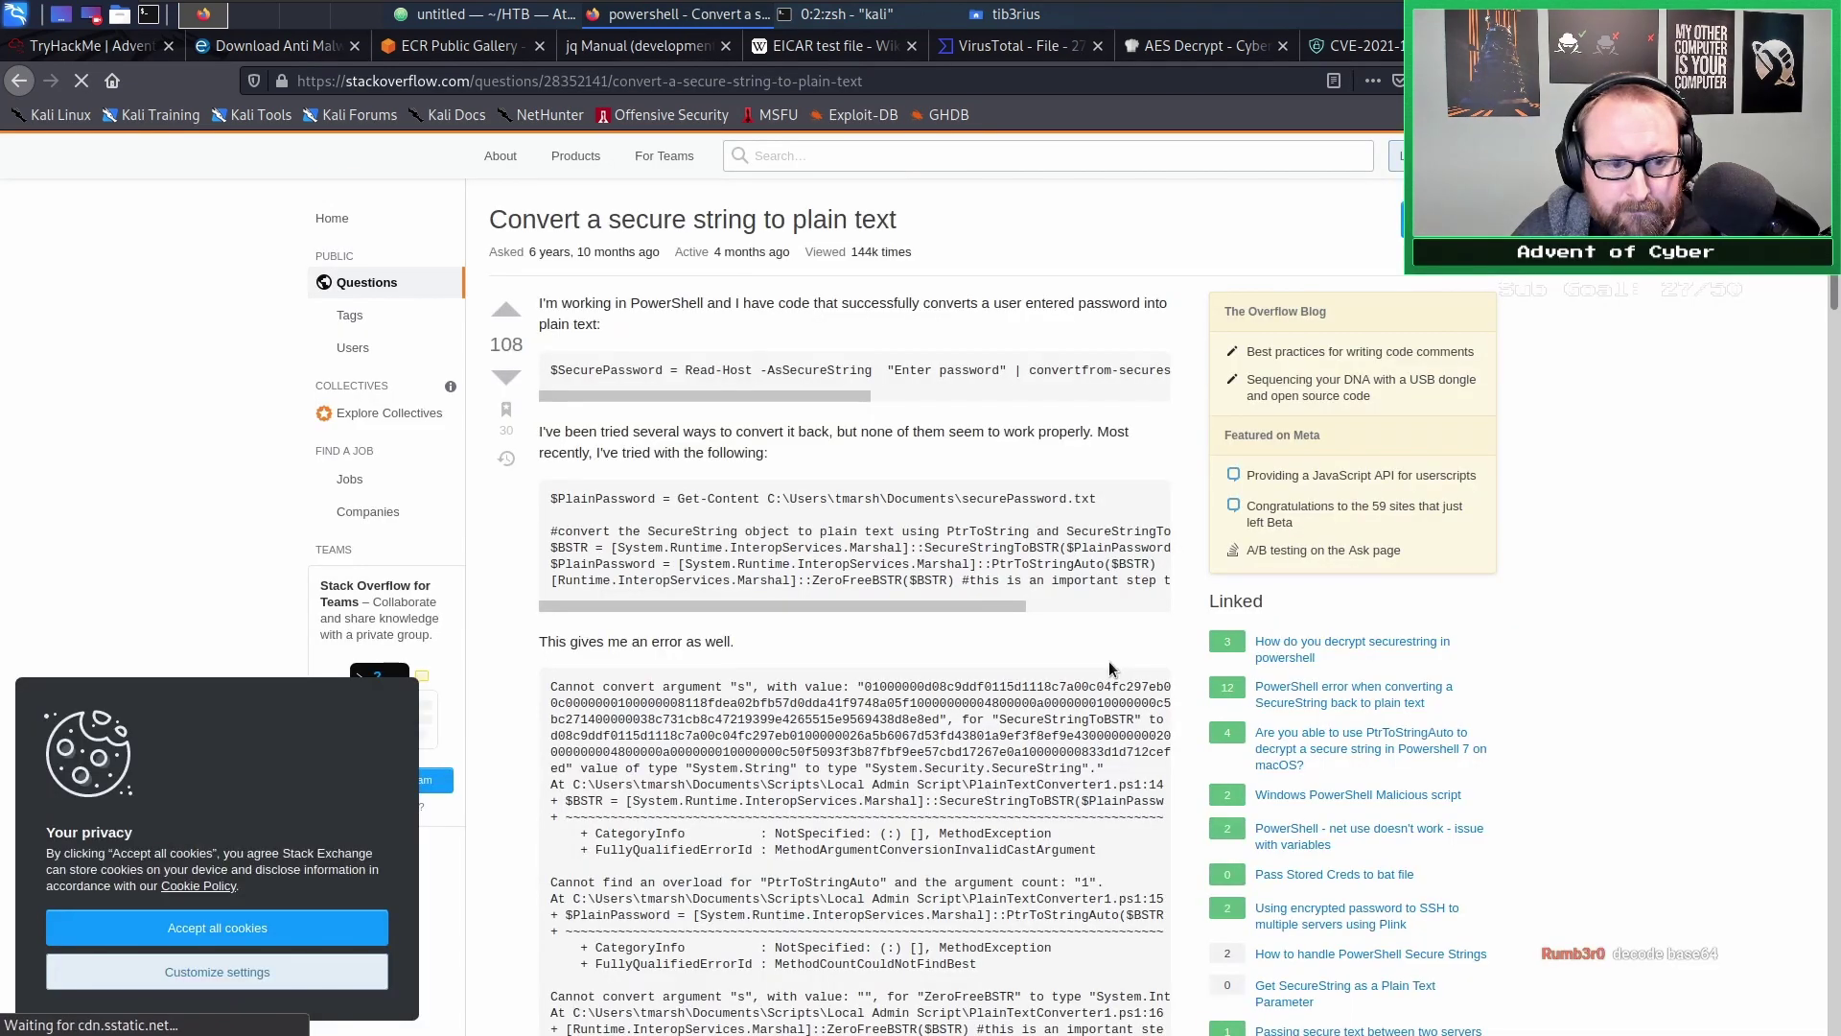
scroll(555, 566, "down", 6)
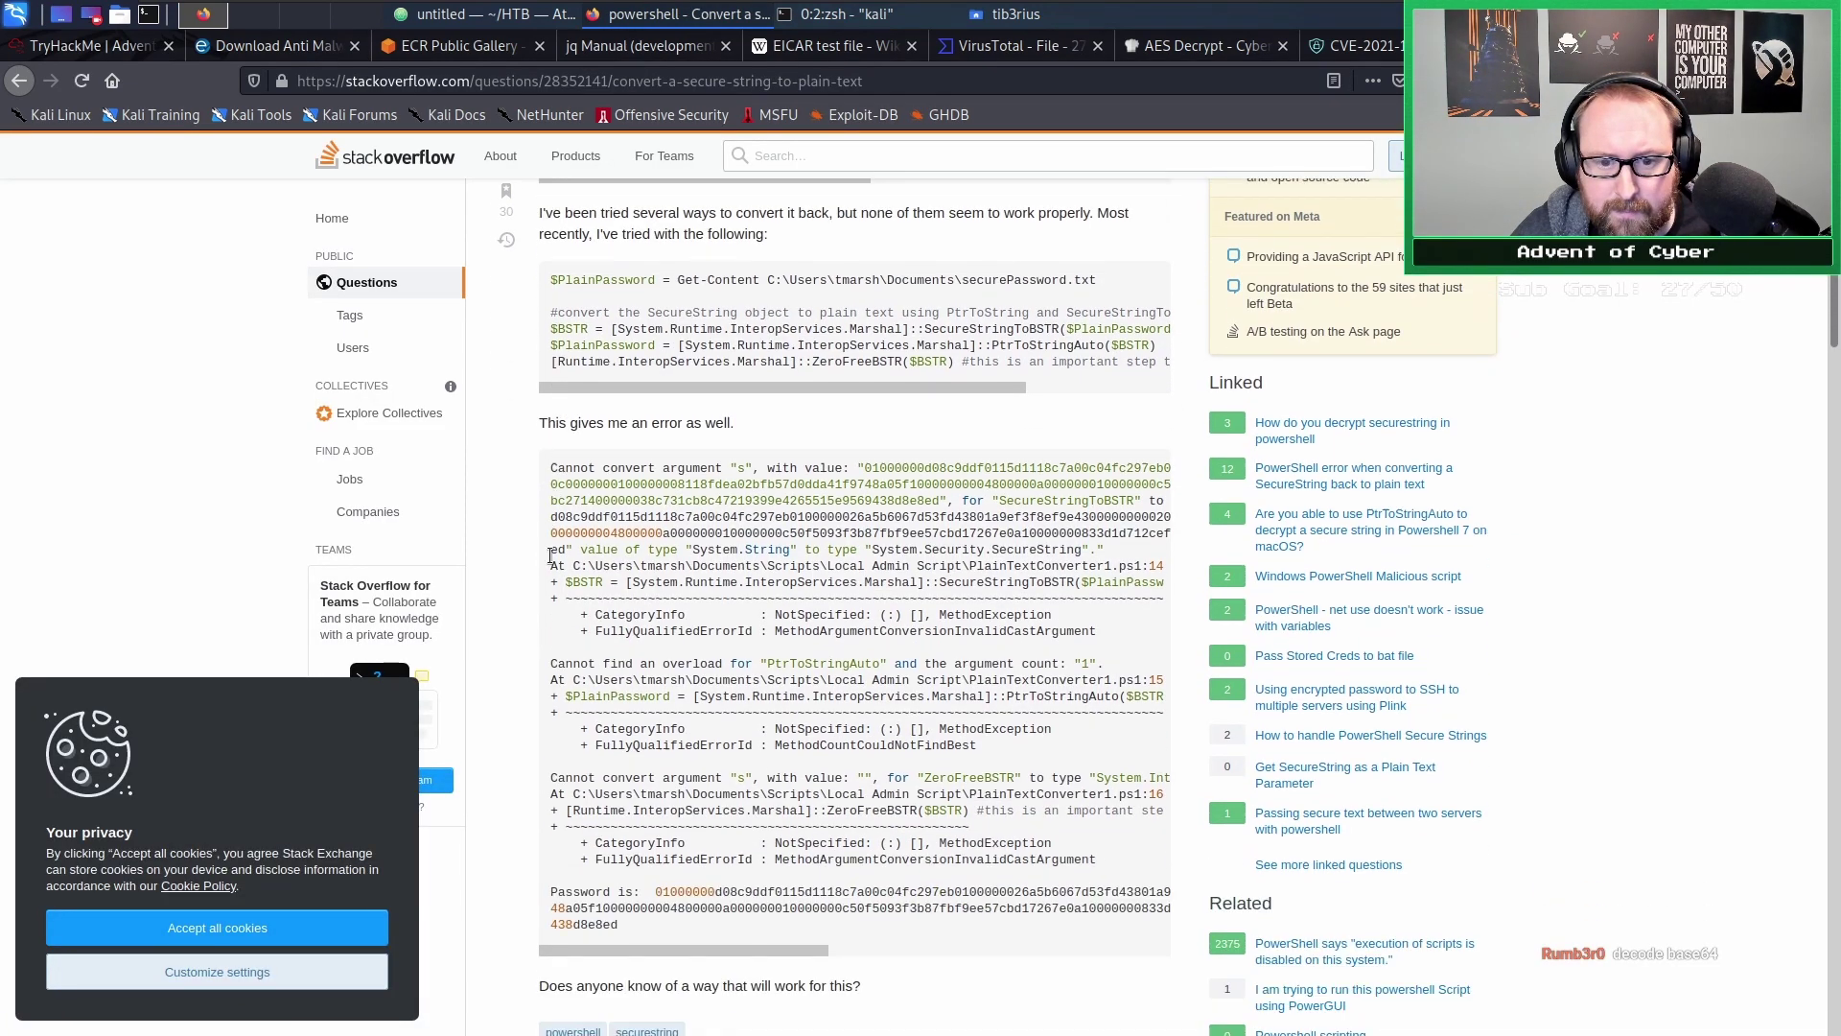
scroll(556, 566, "down", 2)
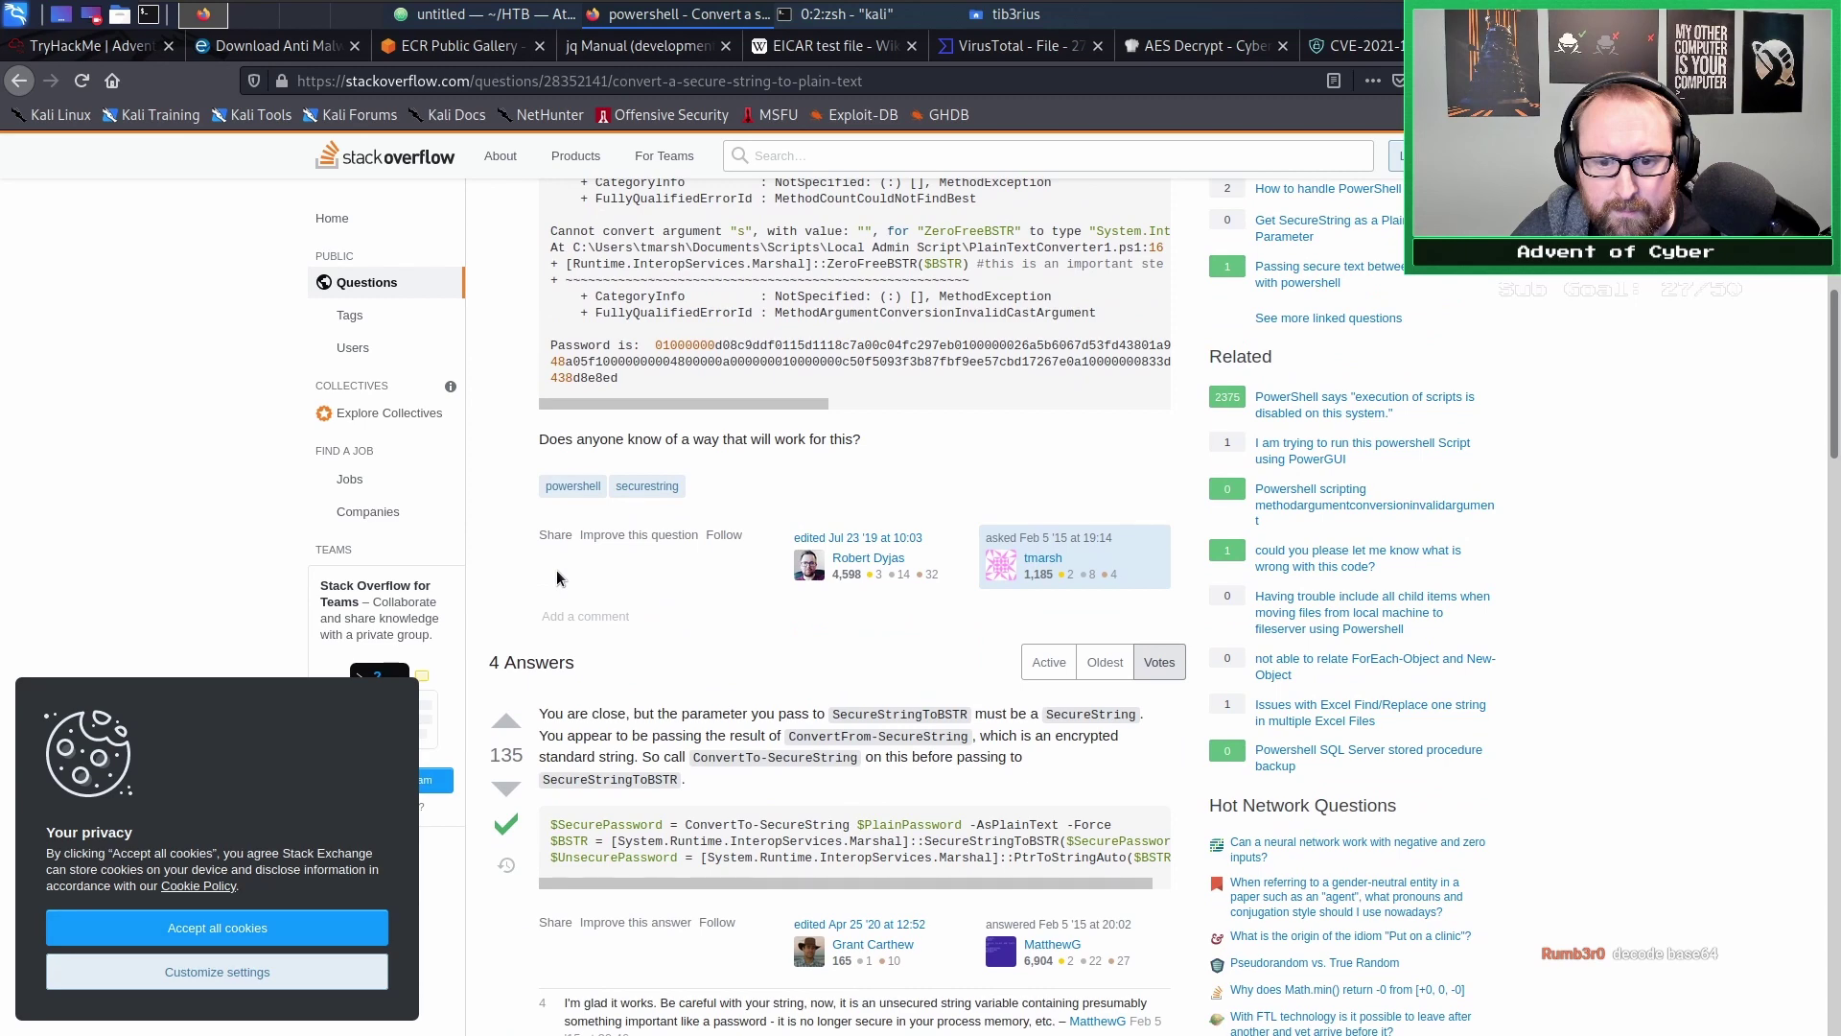
scroll(556, 575, "down", 4)
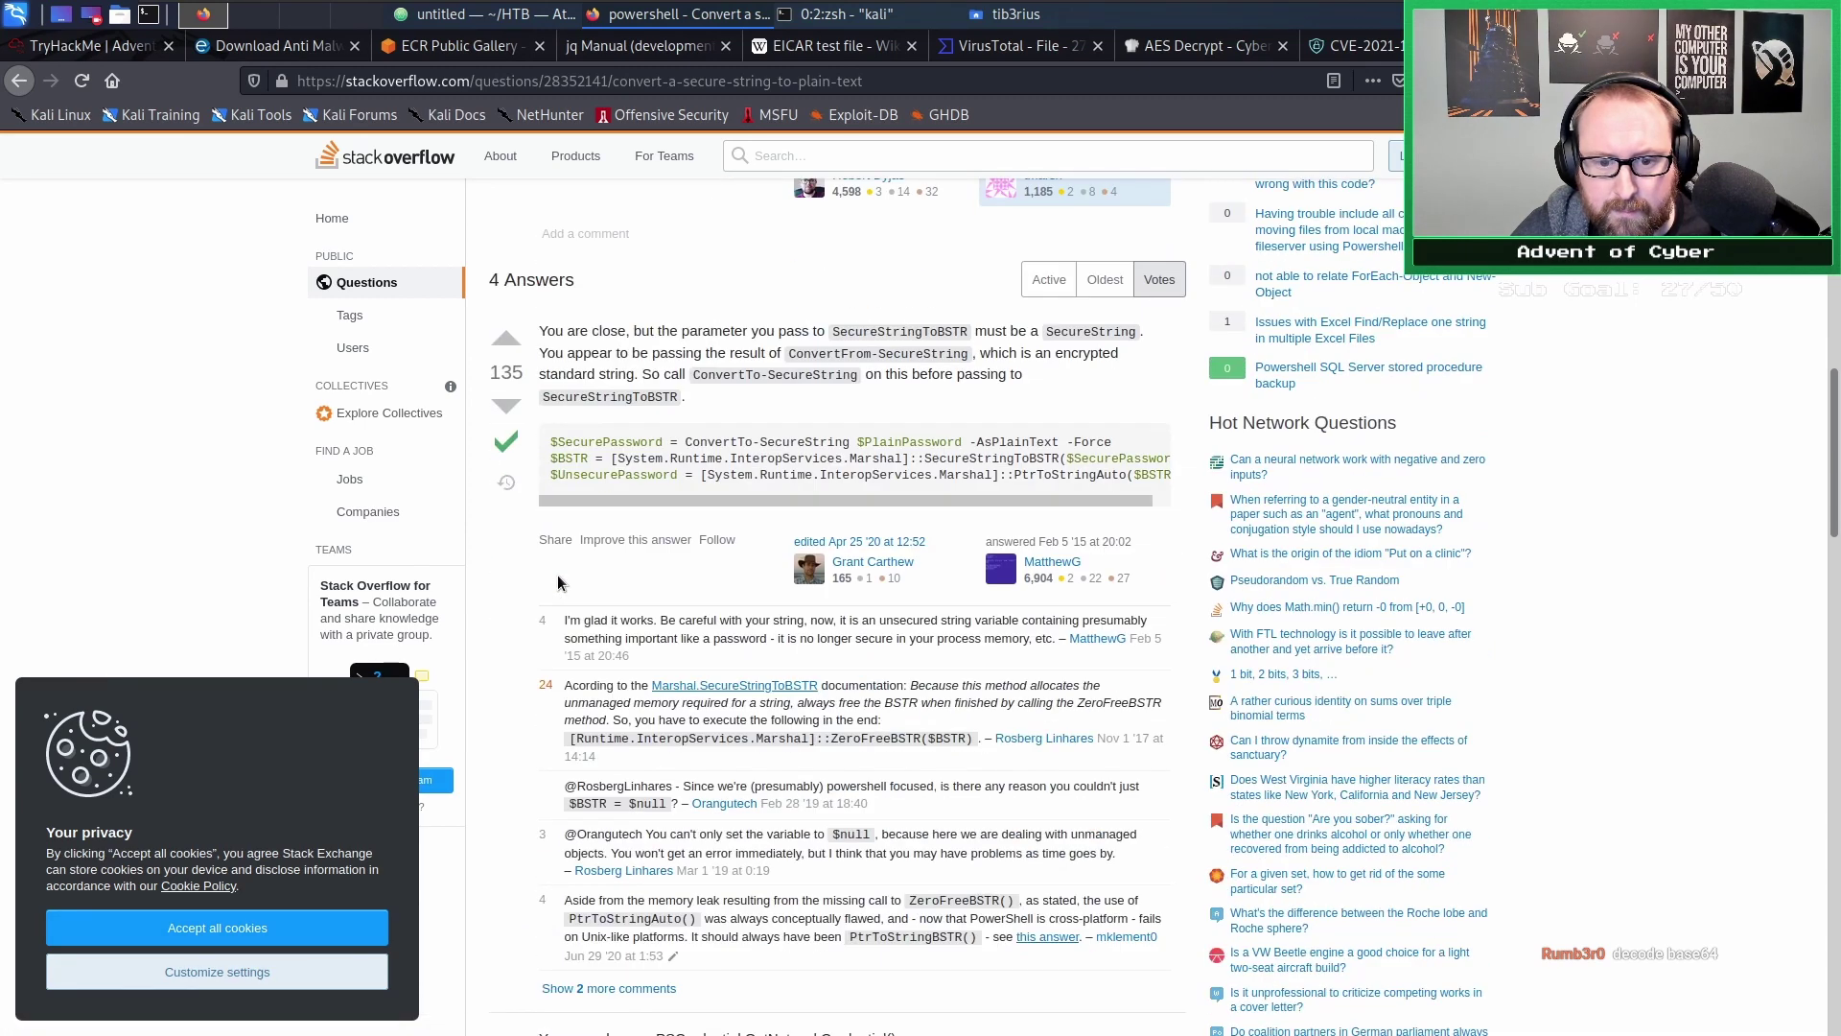
scroll(560, 587, "down", 4)
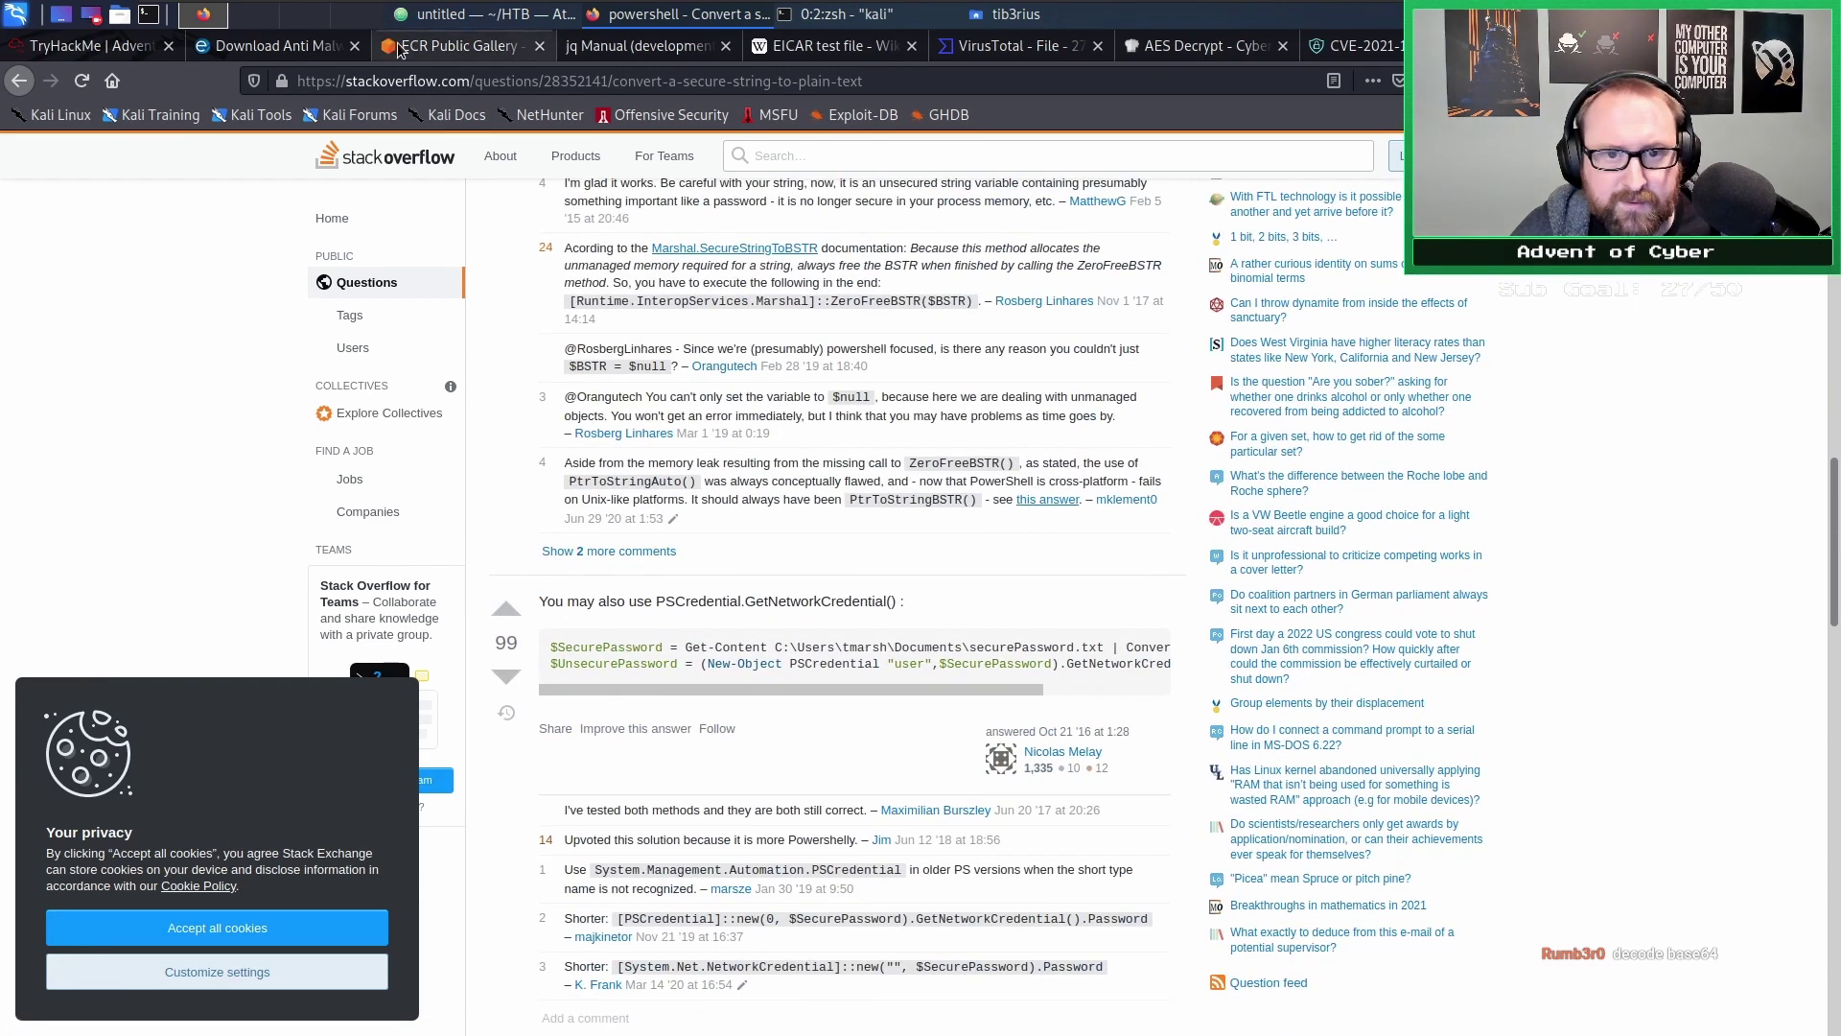
- Insert From Base64 before AES Decrypt and set a breakpoint on AES Decrypt
left_click(1212, 61)
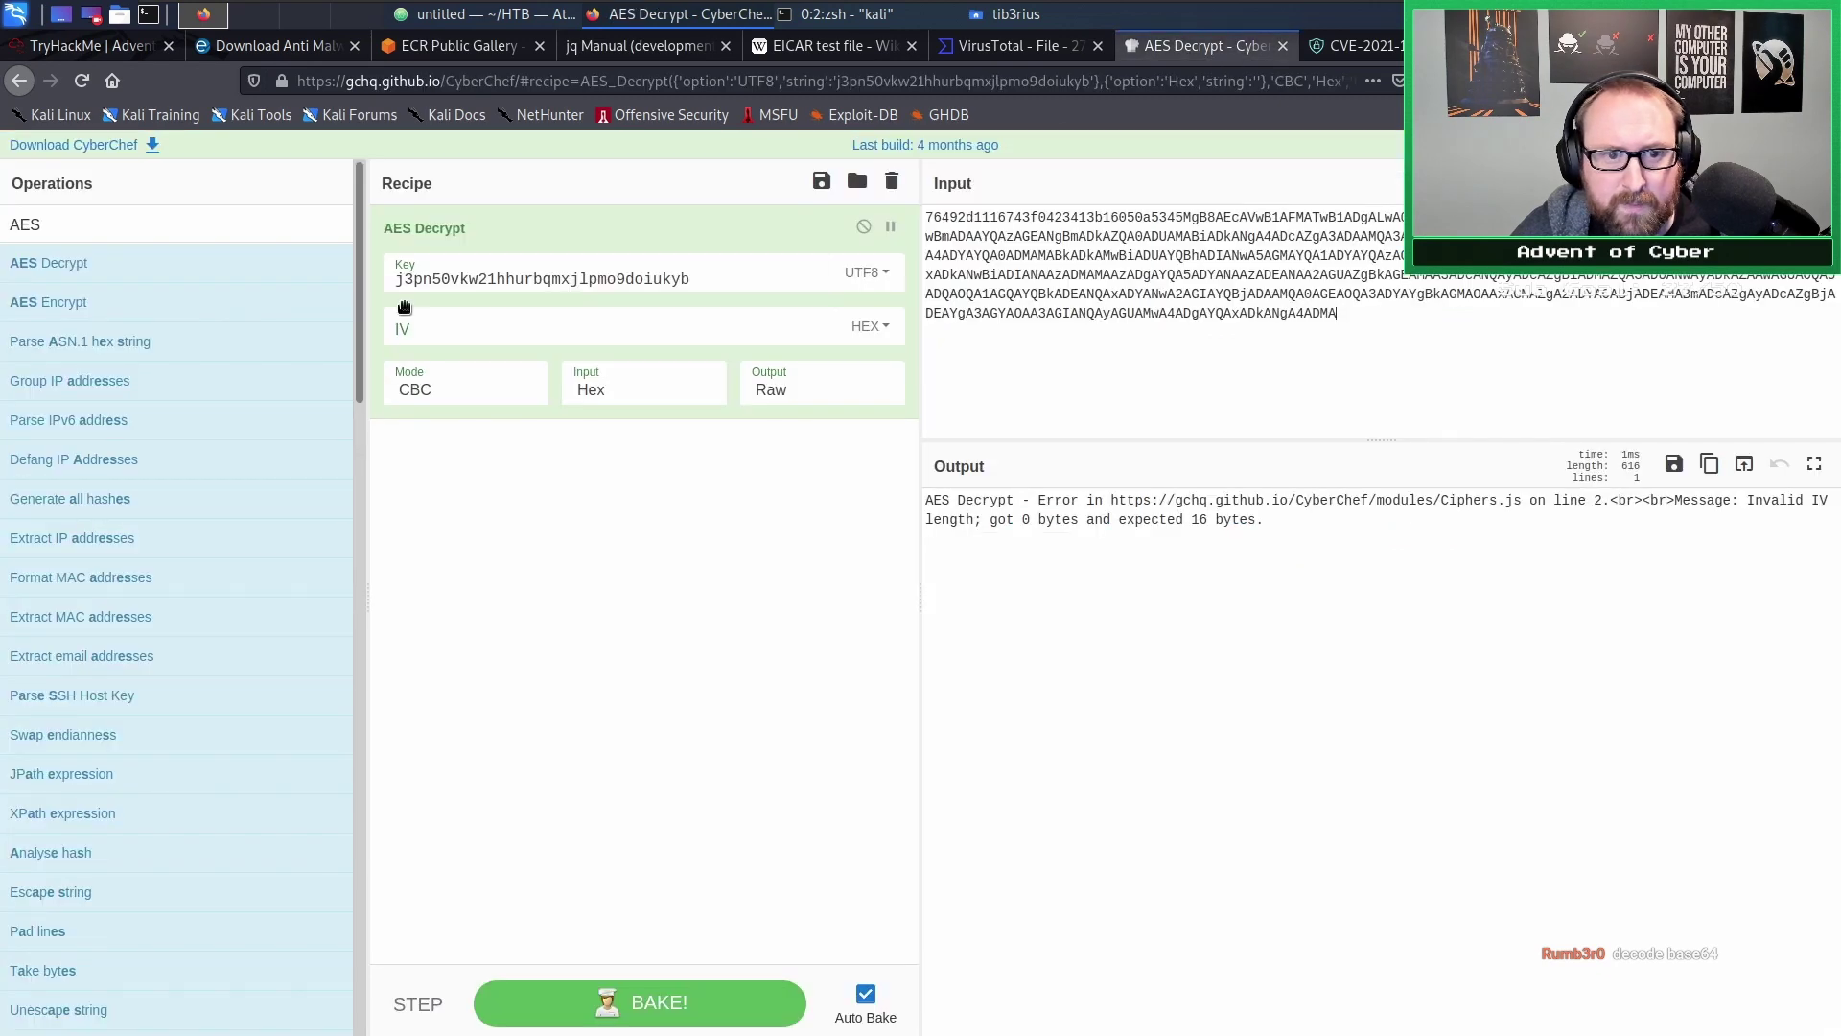
double_click(20, 206)
type("B")
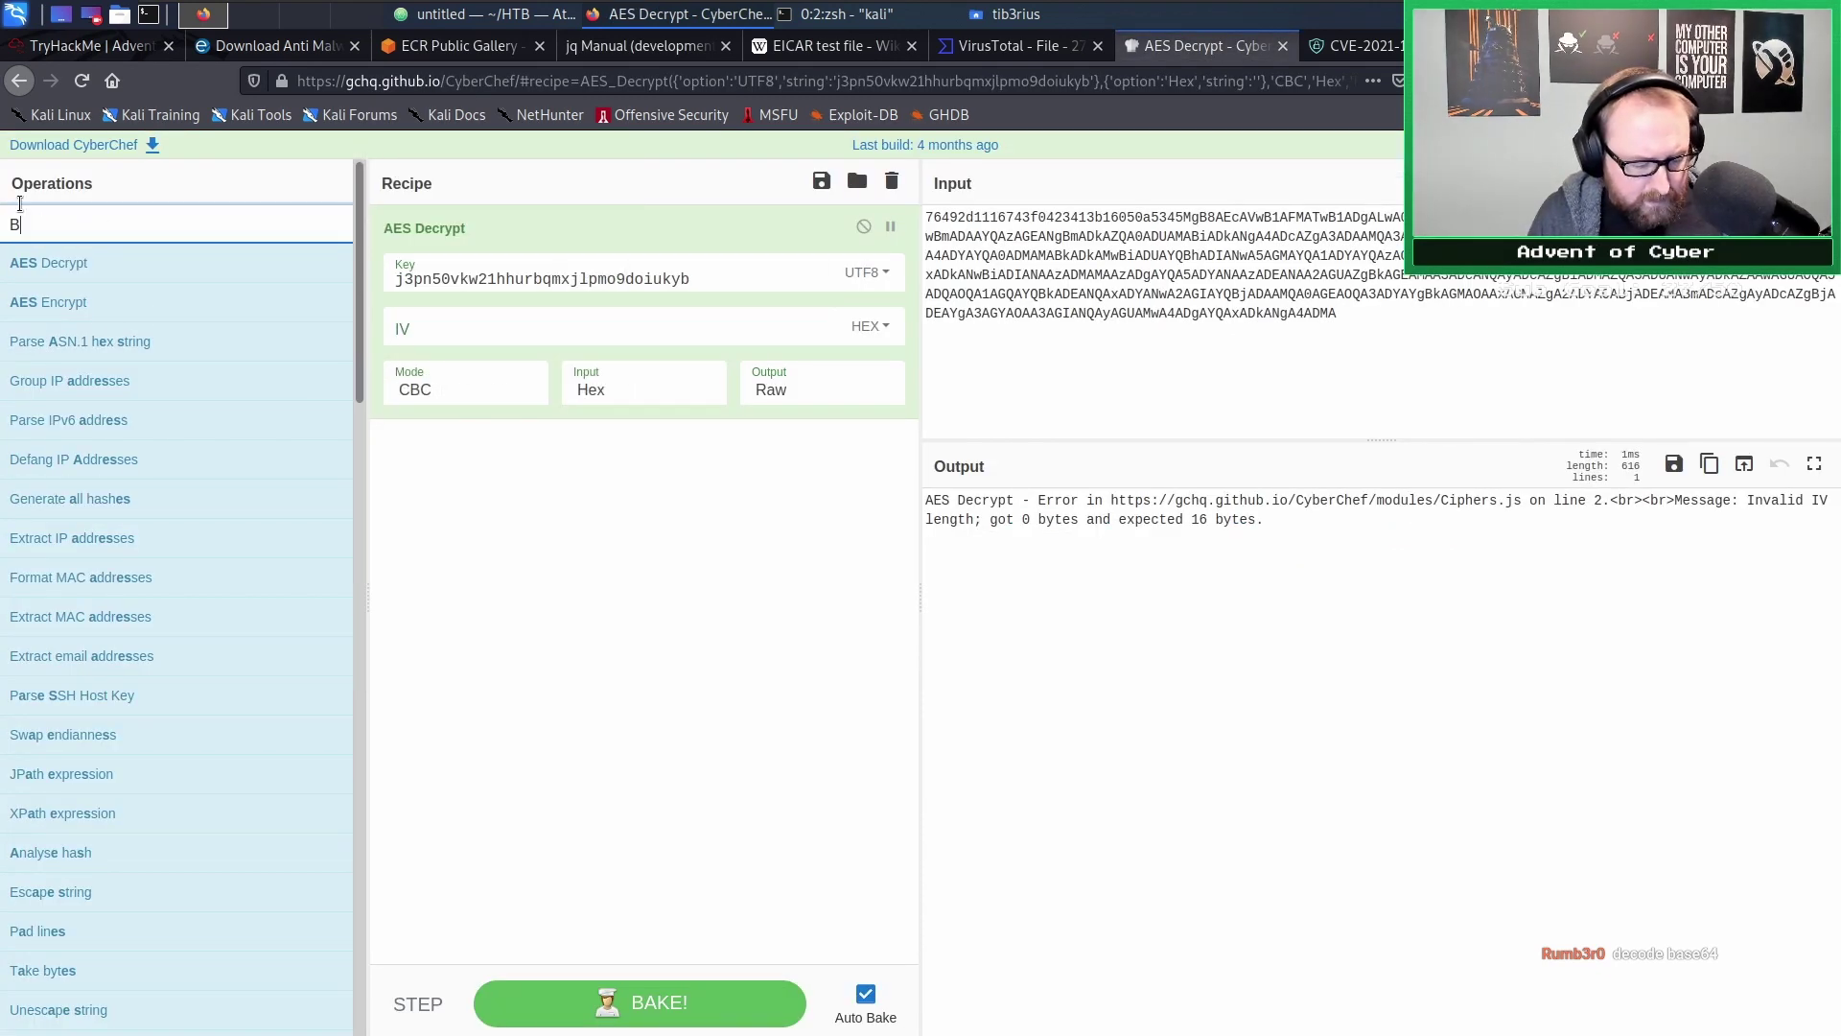
type("ase")
double_click(31, 202)
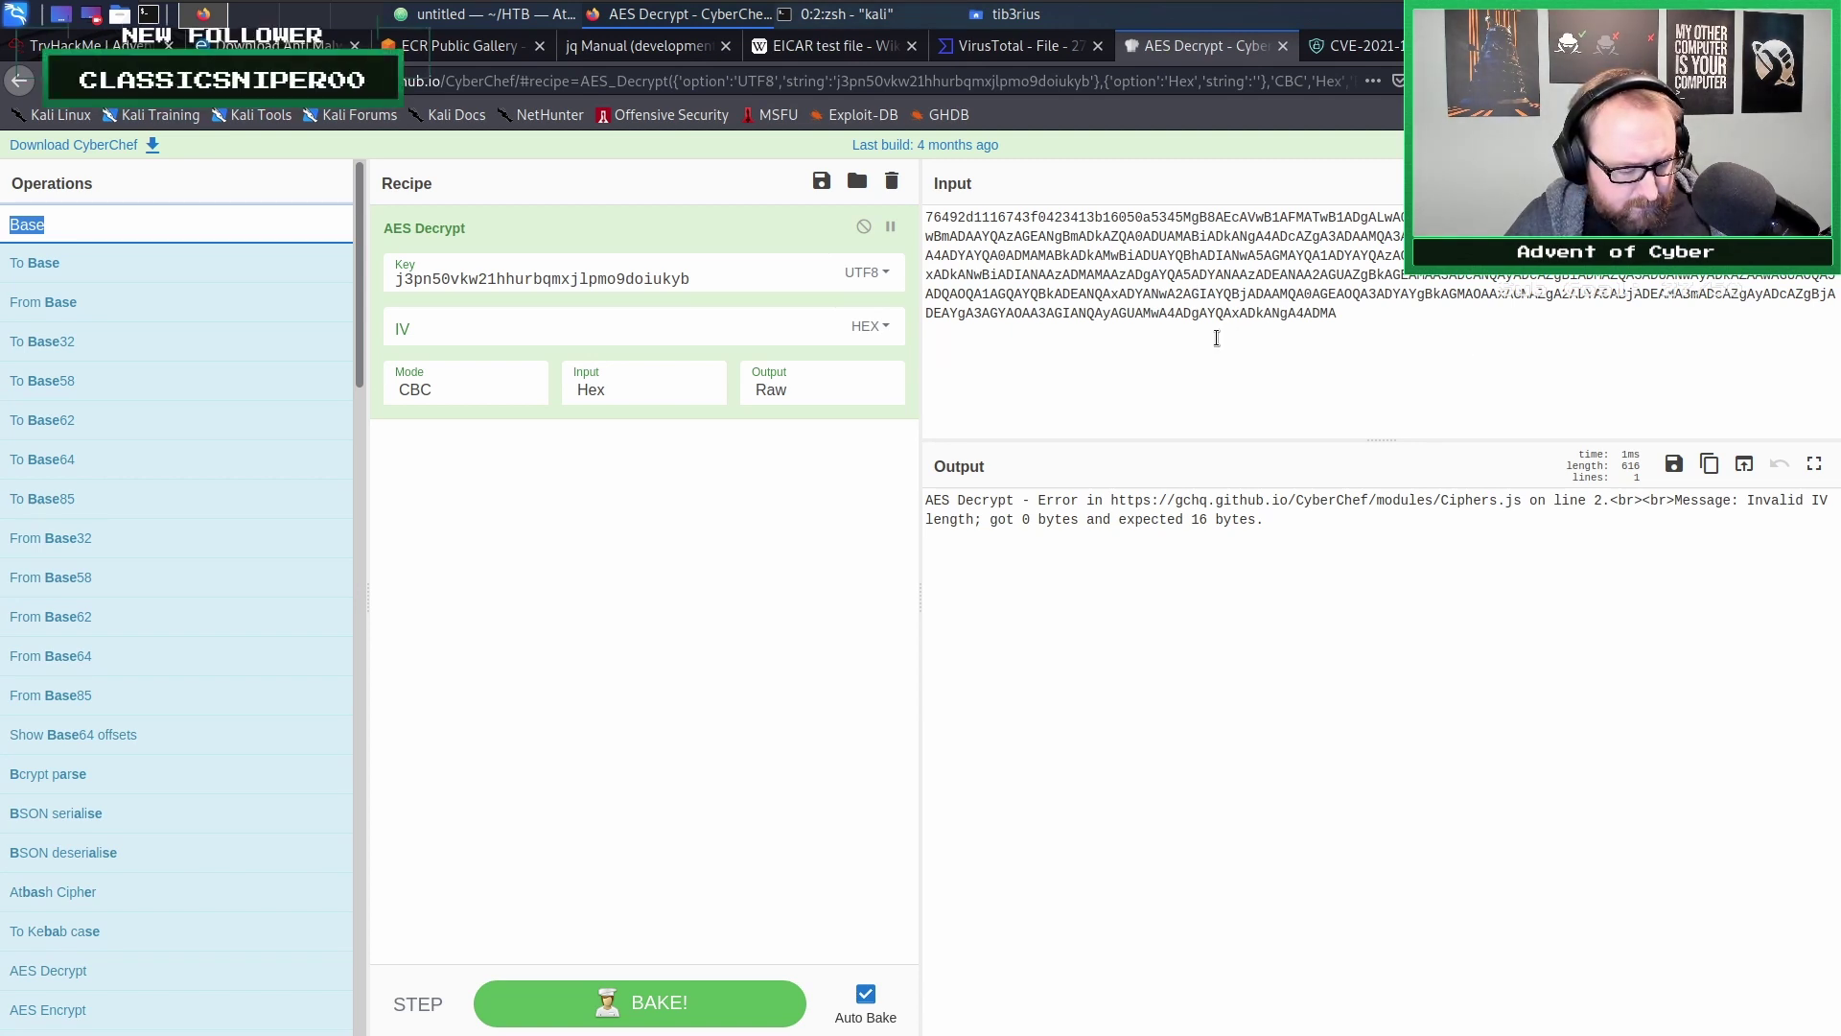
type("64")
left_click_drag(50, 302, 548, 252)
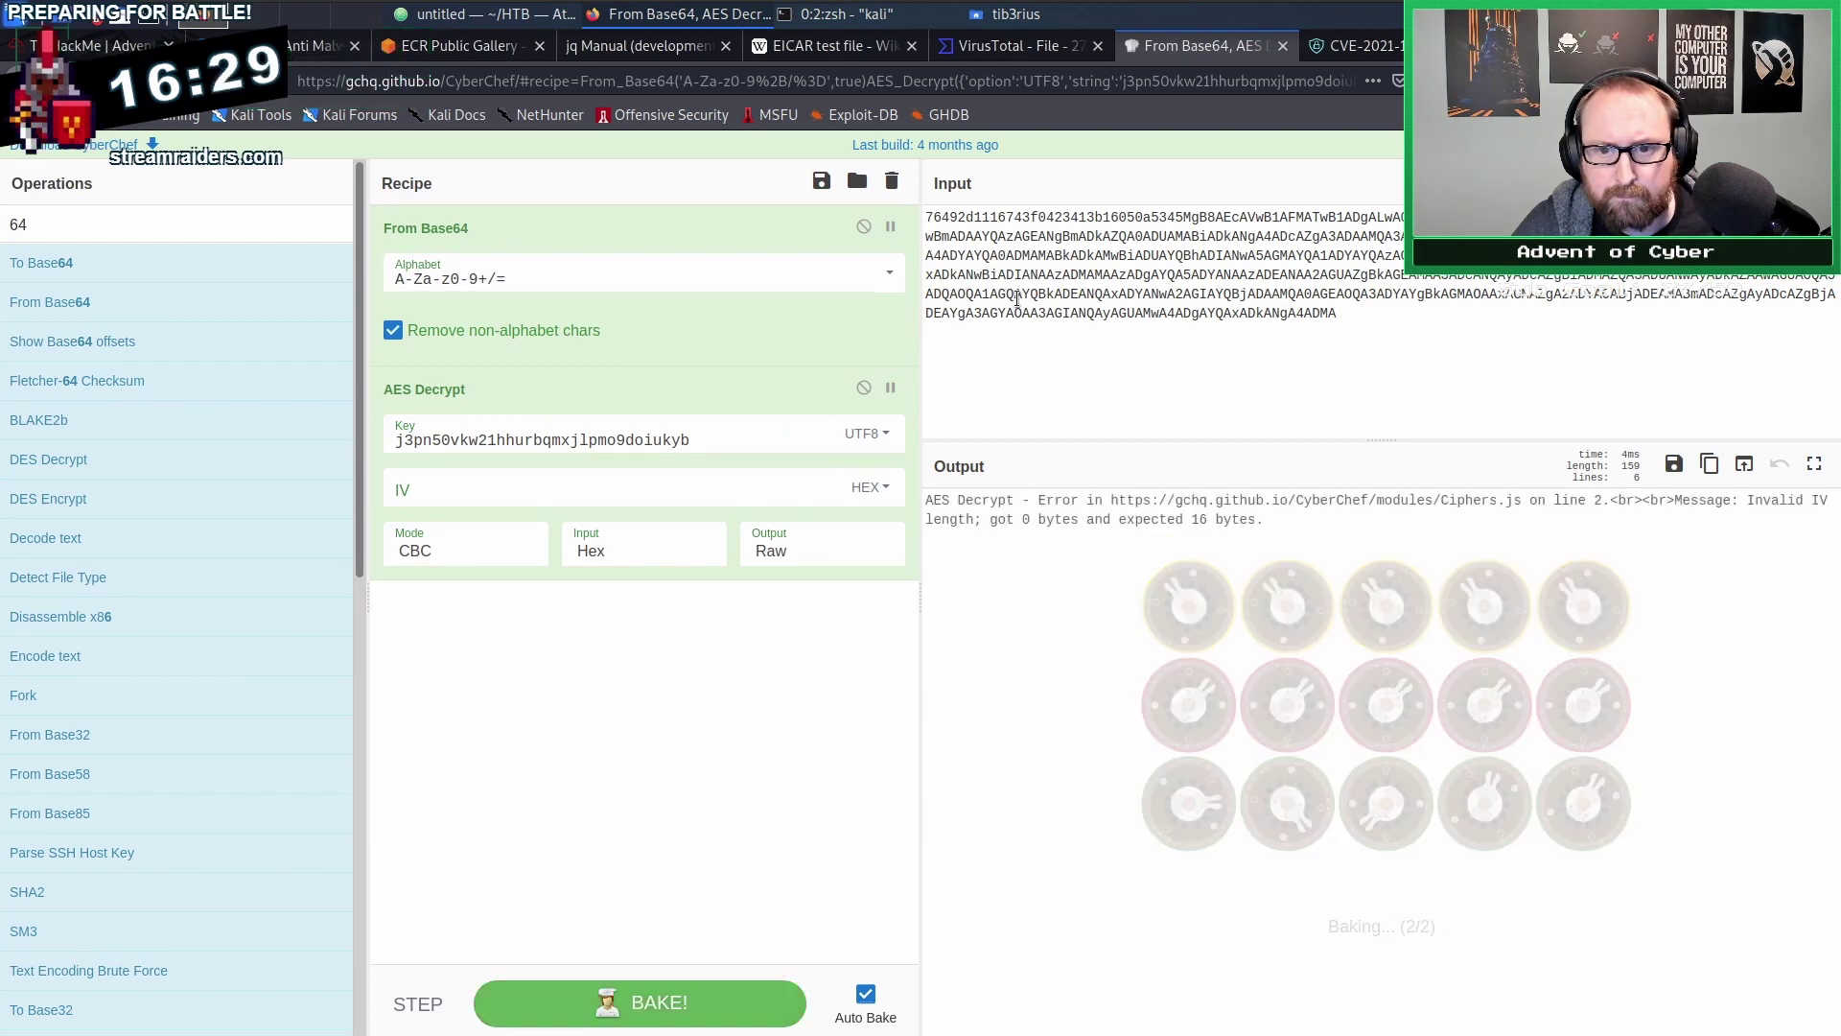
left_click(890, 389)
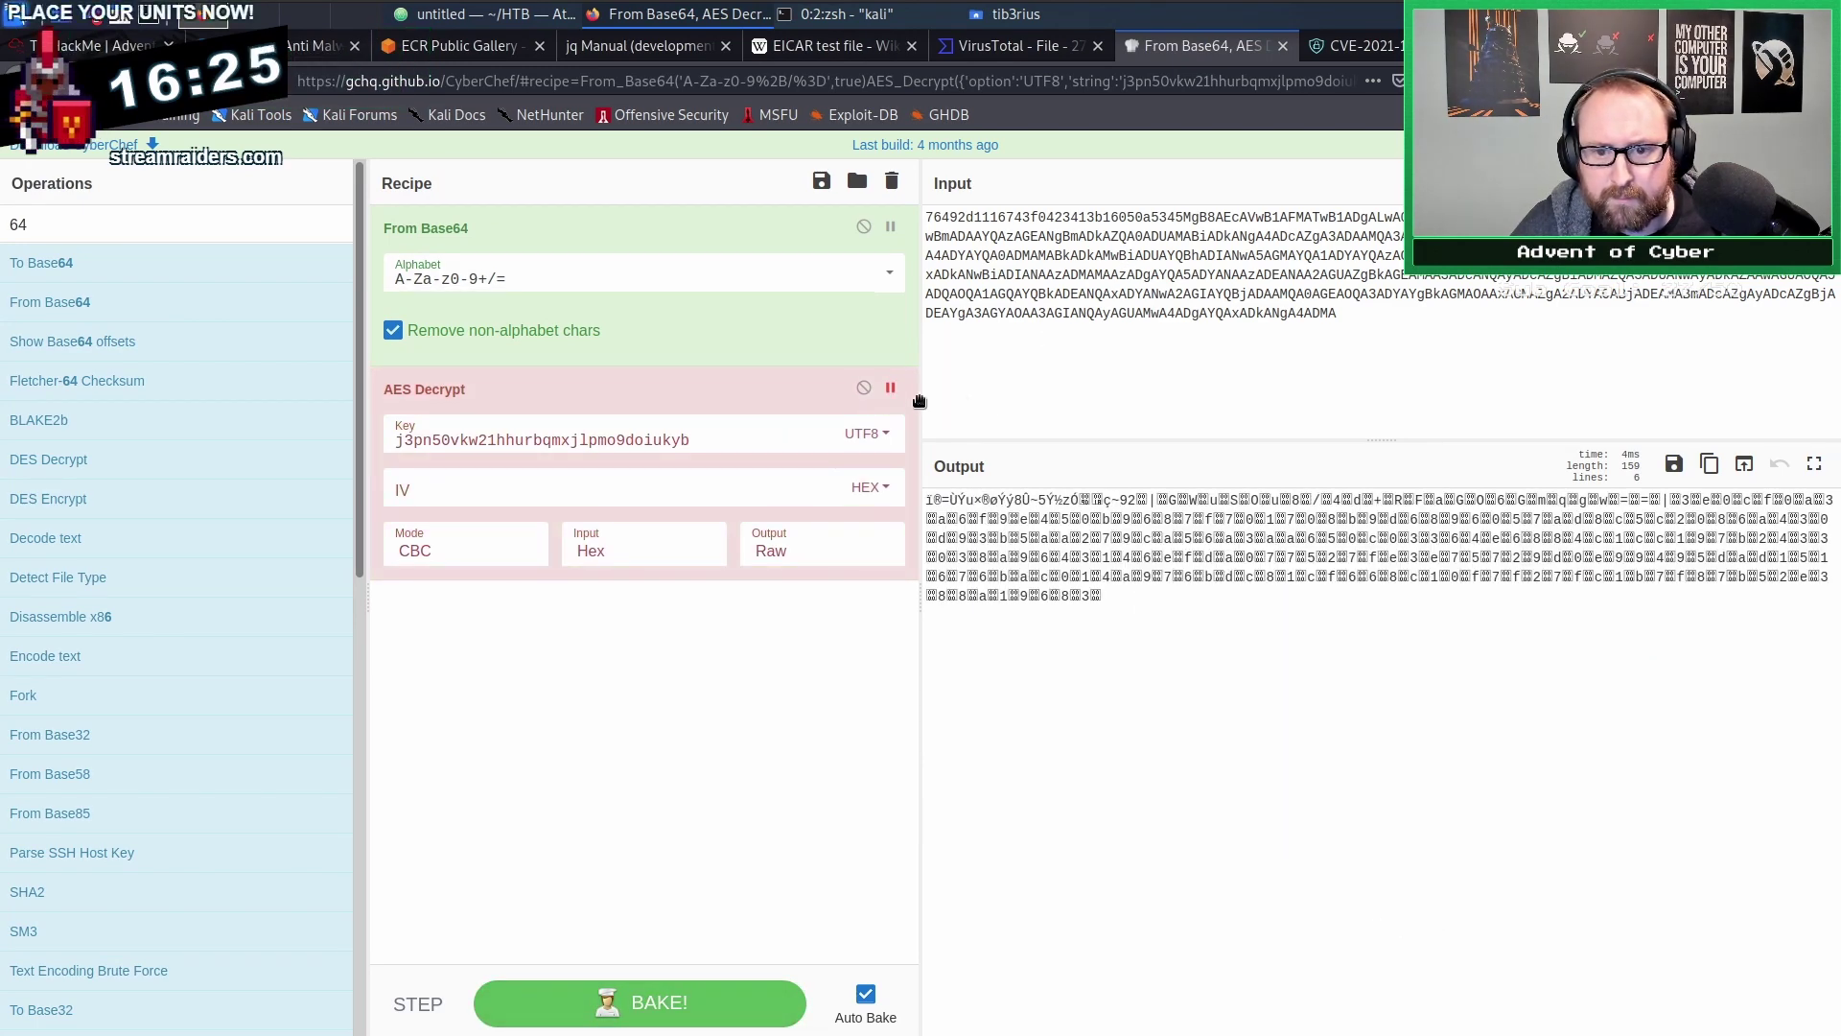
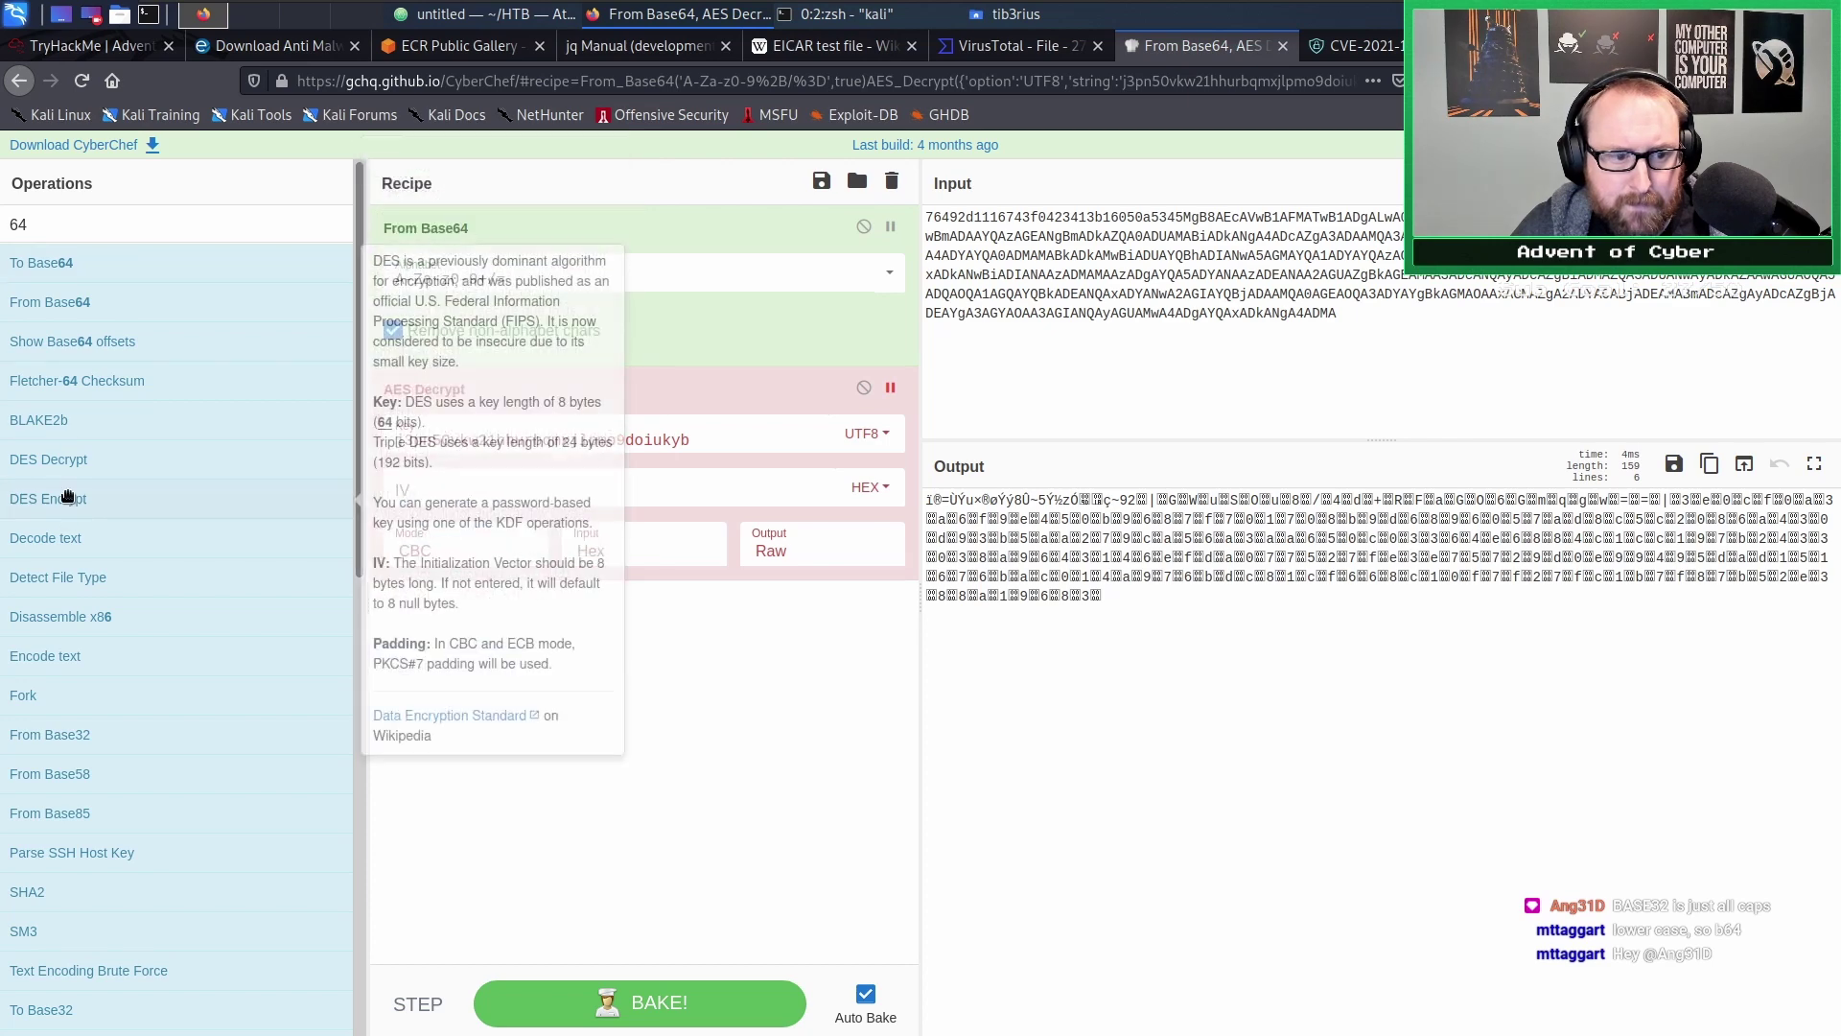
- Search operations for '32' and drag From Base32 into the recipe above From Base64
double_click(82, 226)
key("BackSpace")
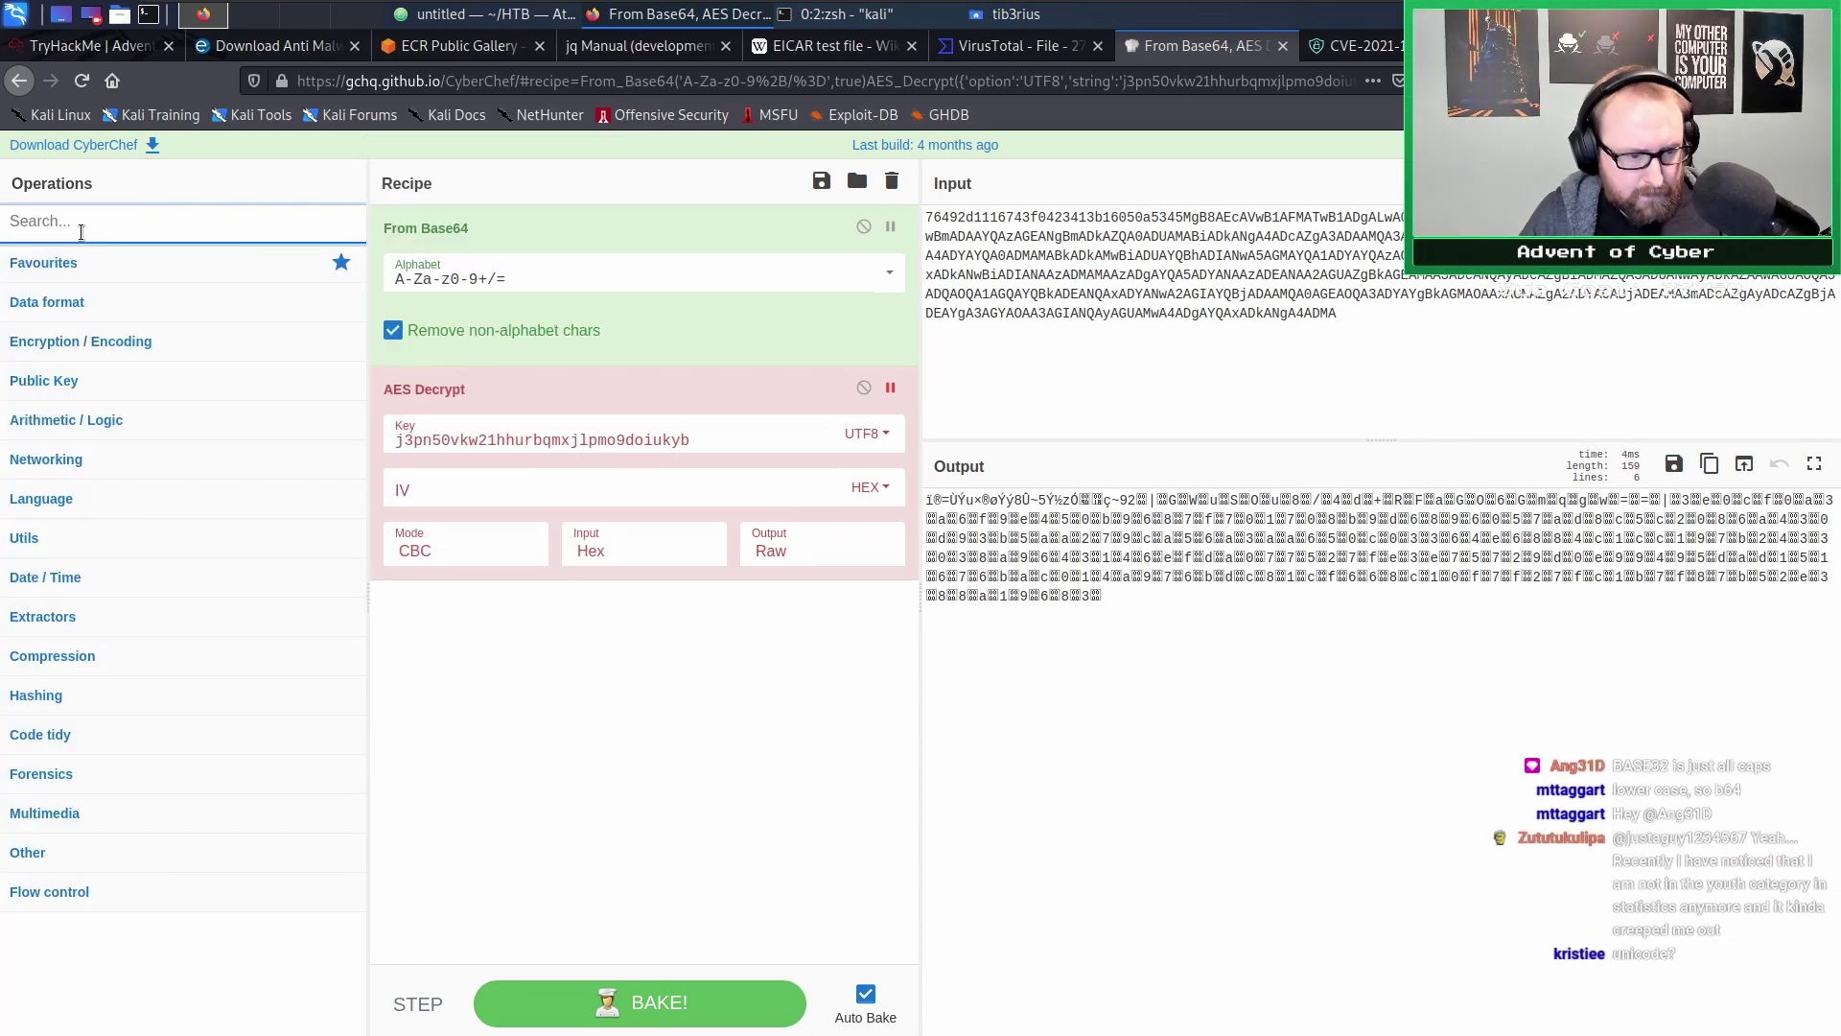
type("32")
left_click_drag(74, 302, 575, 226)
- Set a breakpoint on From Base64 and leave the From Base32 step disabled
left_click(891, 388)
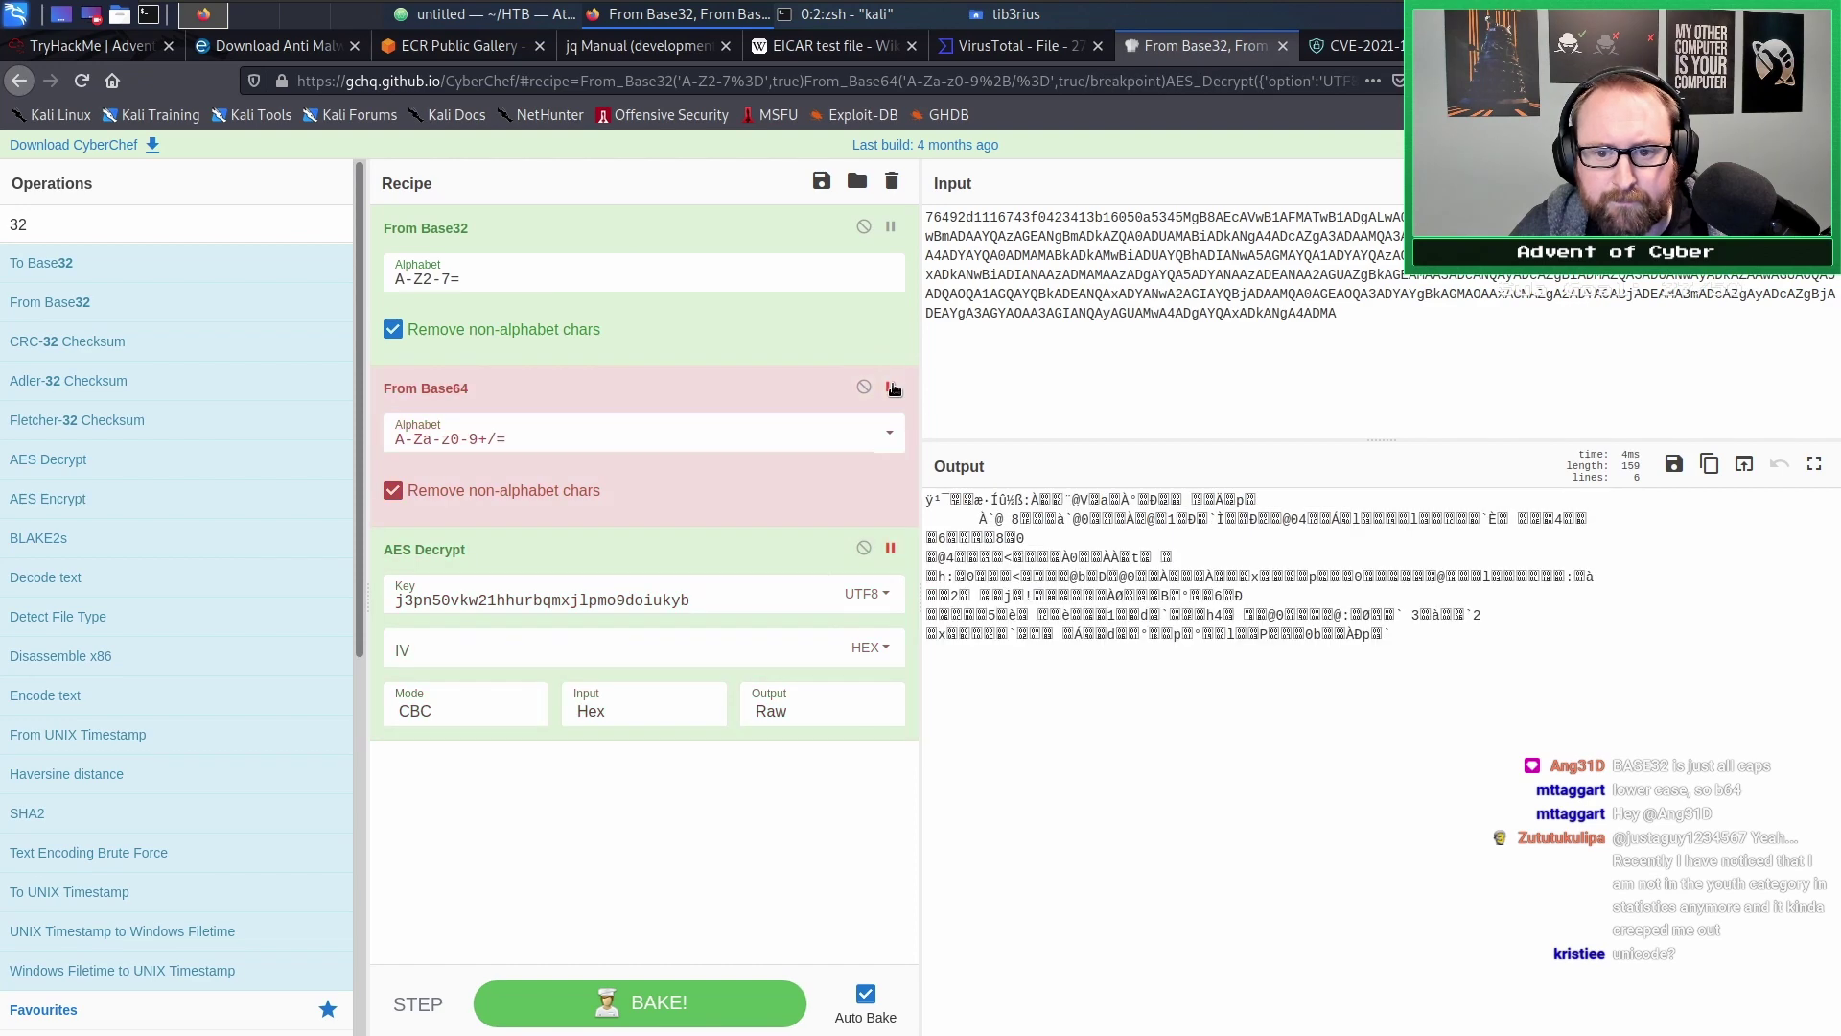
left_click(864, 229)
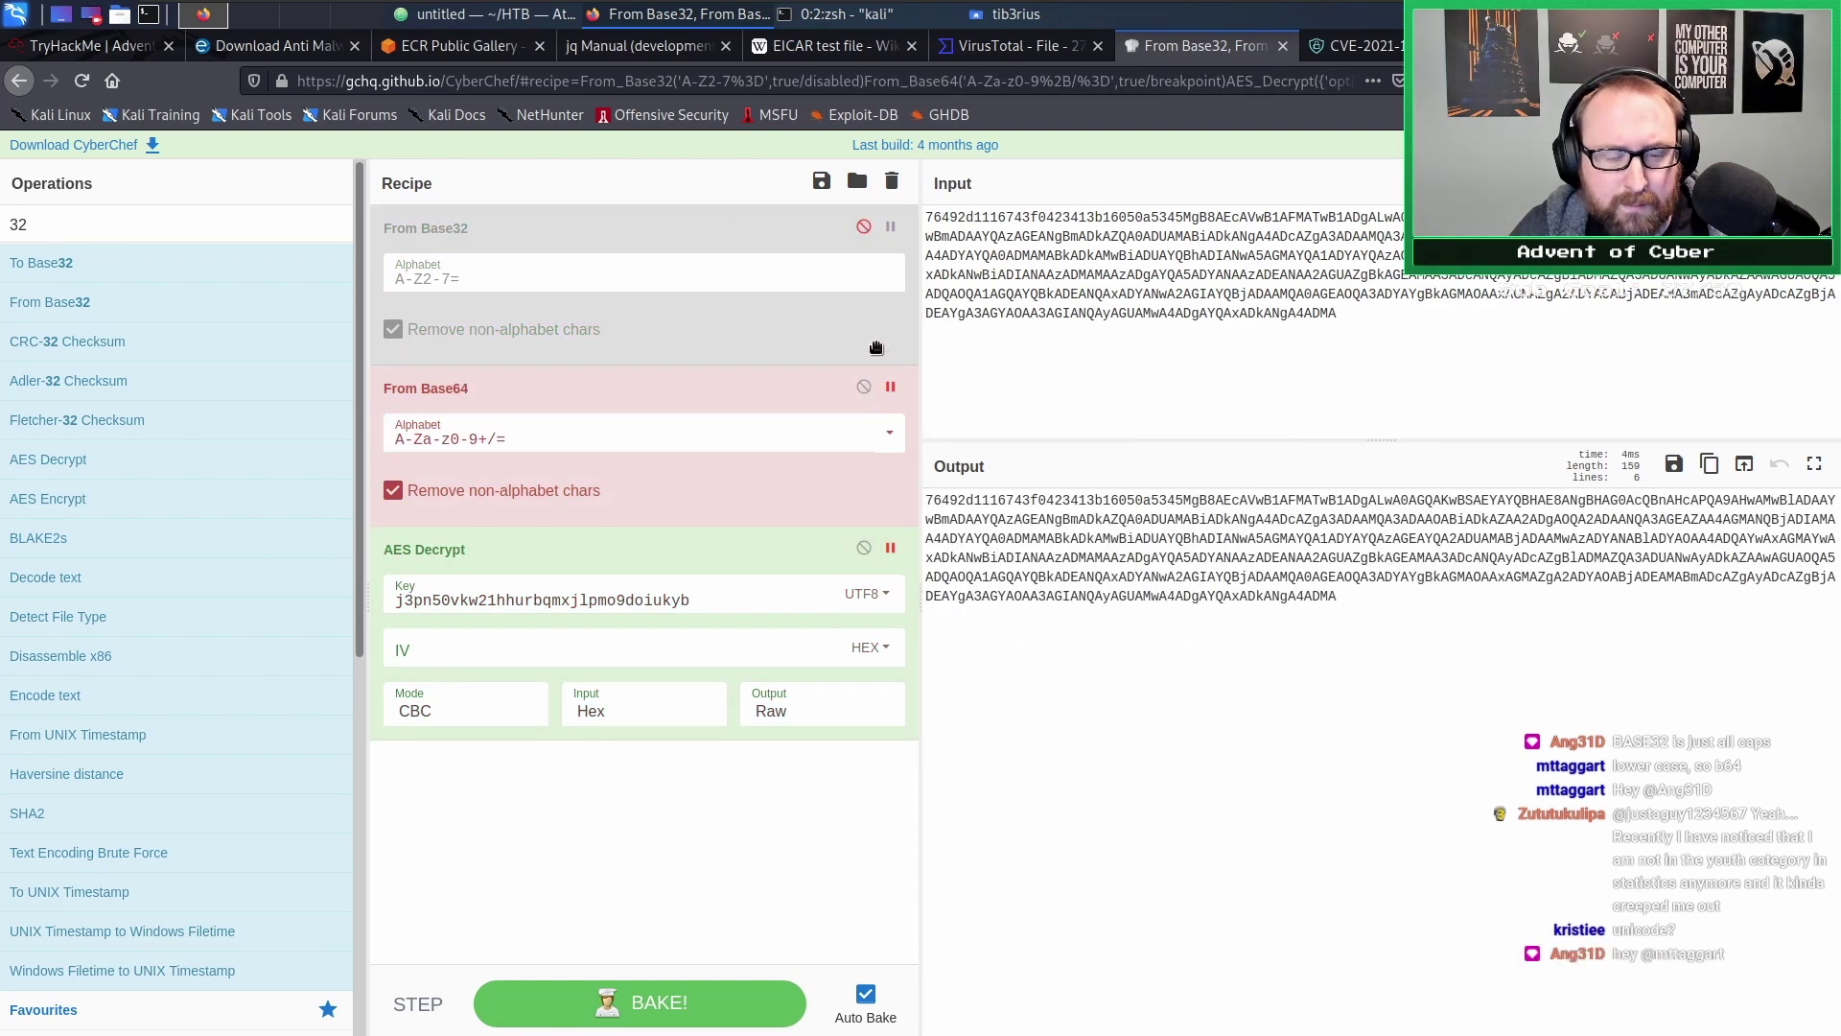
left_click(864, 228)
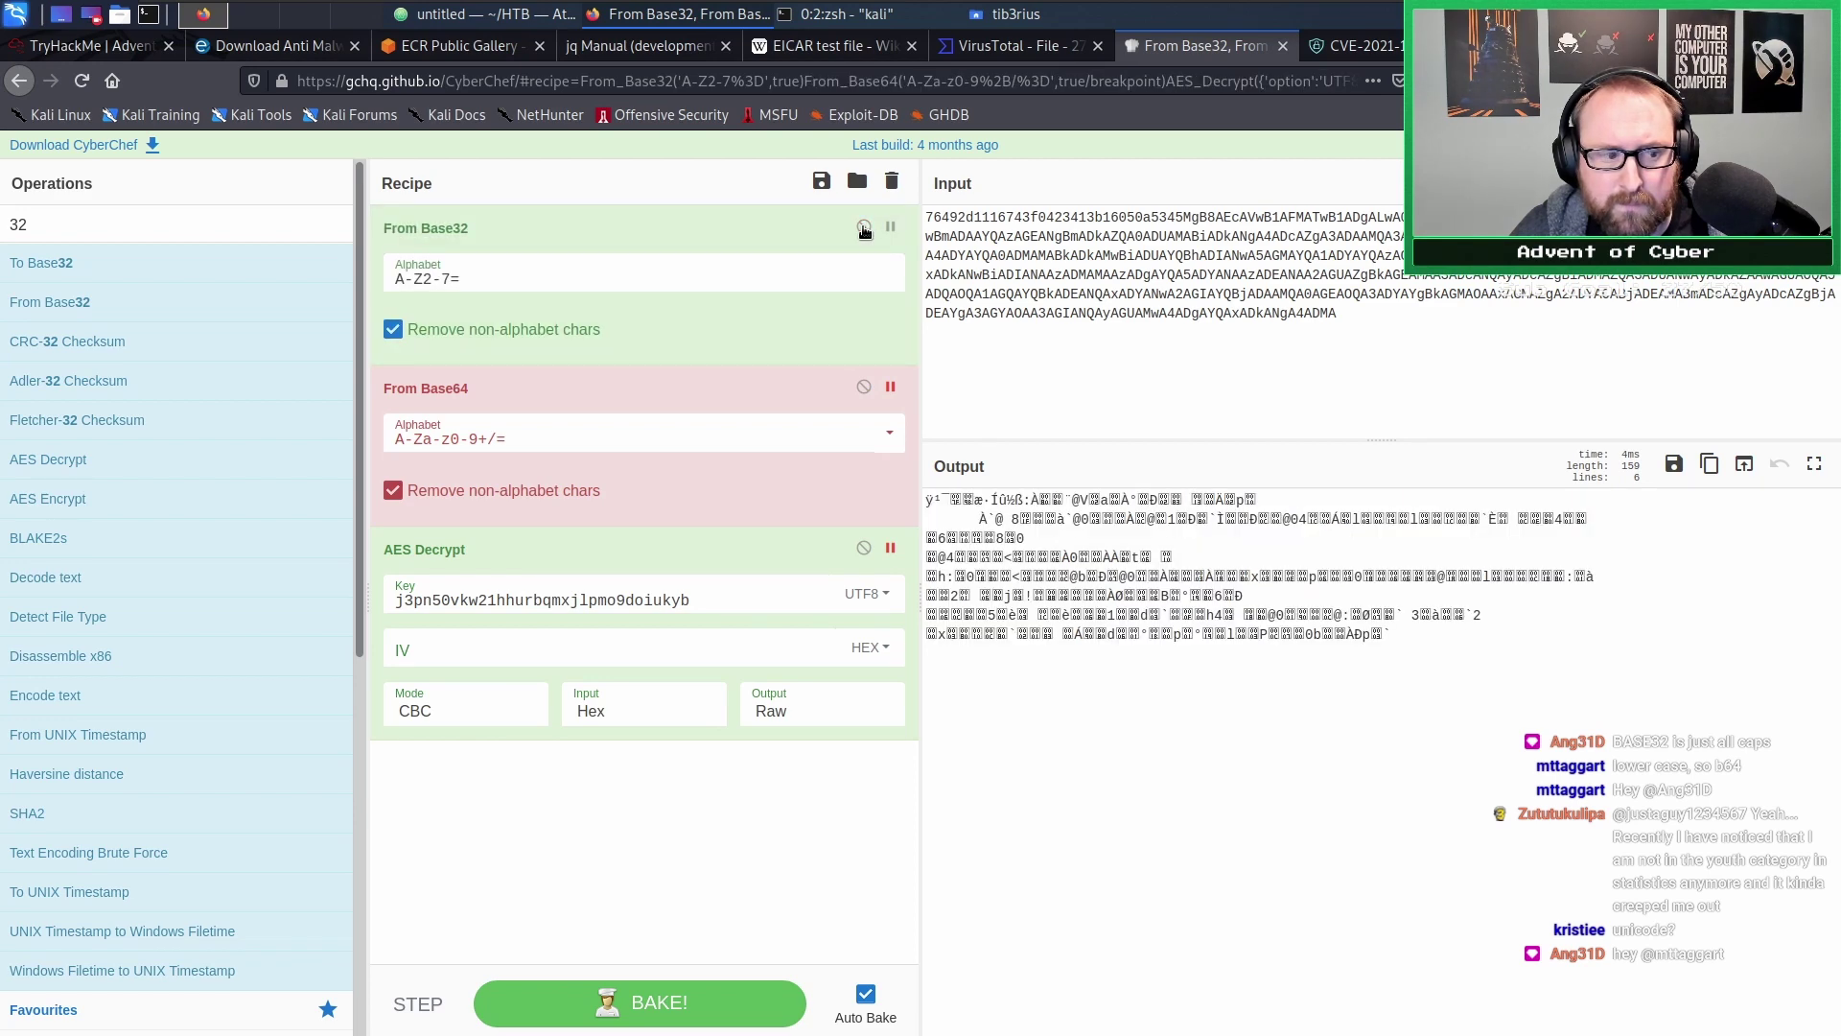
left_click(864, 228)
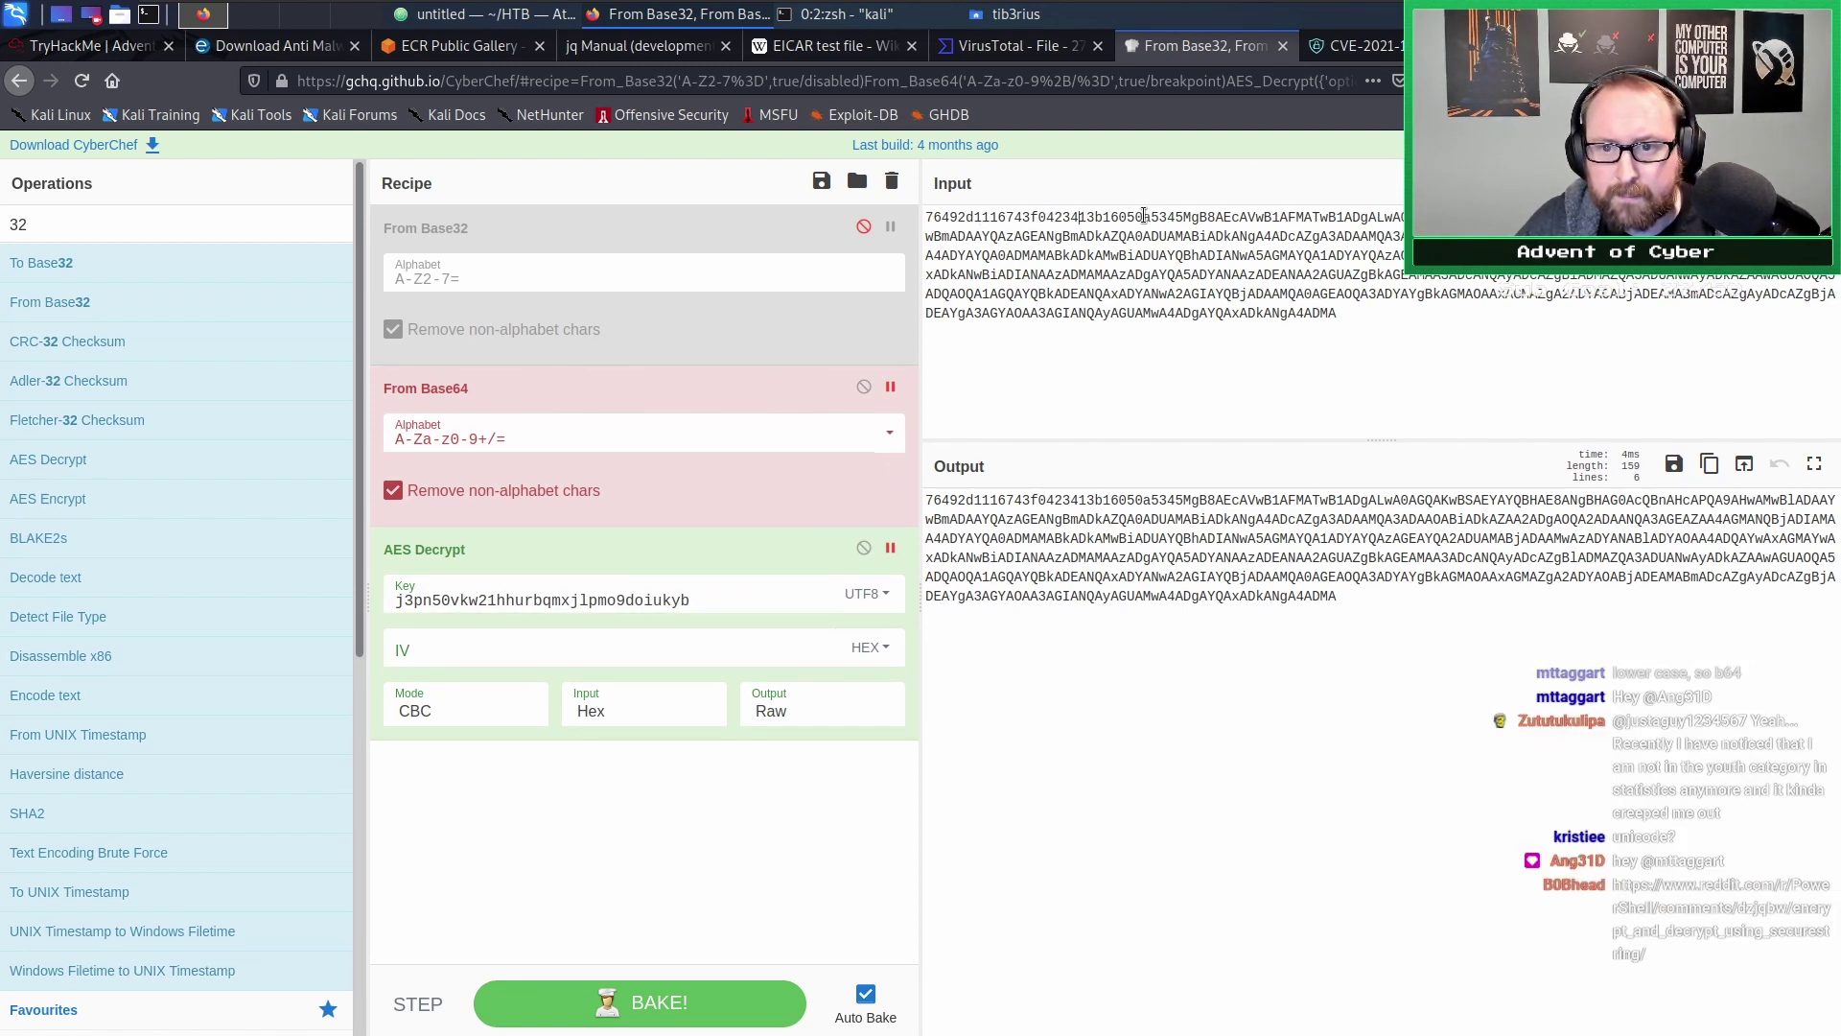
- Examine the input's leading hex characters alongside the AES Decrypt IV field
left_click_drag(1143, 217, 891, 225)
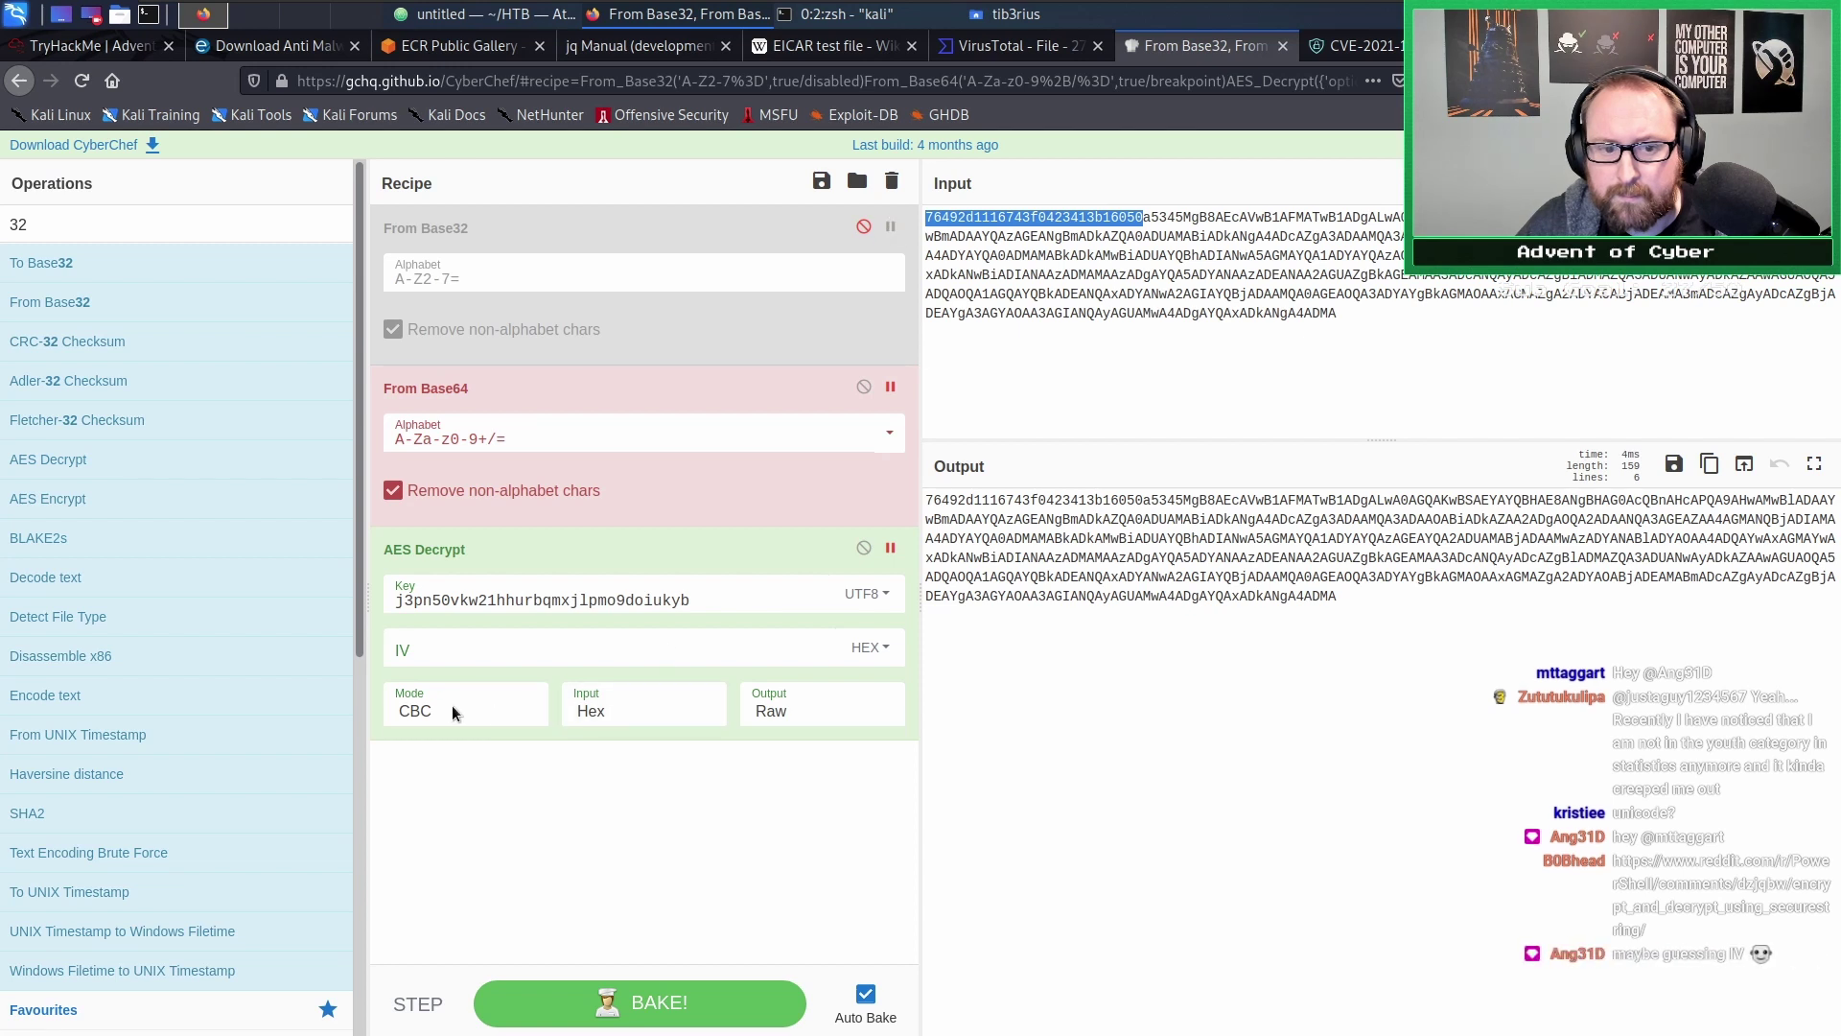
left_click(391, 643)
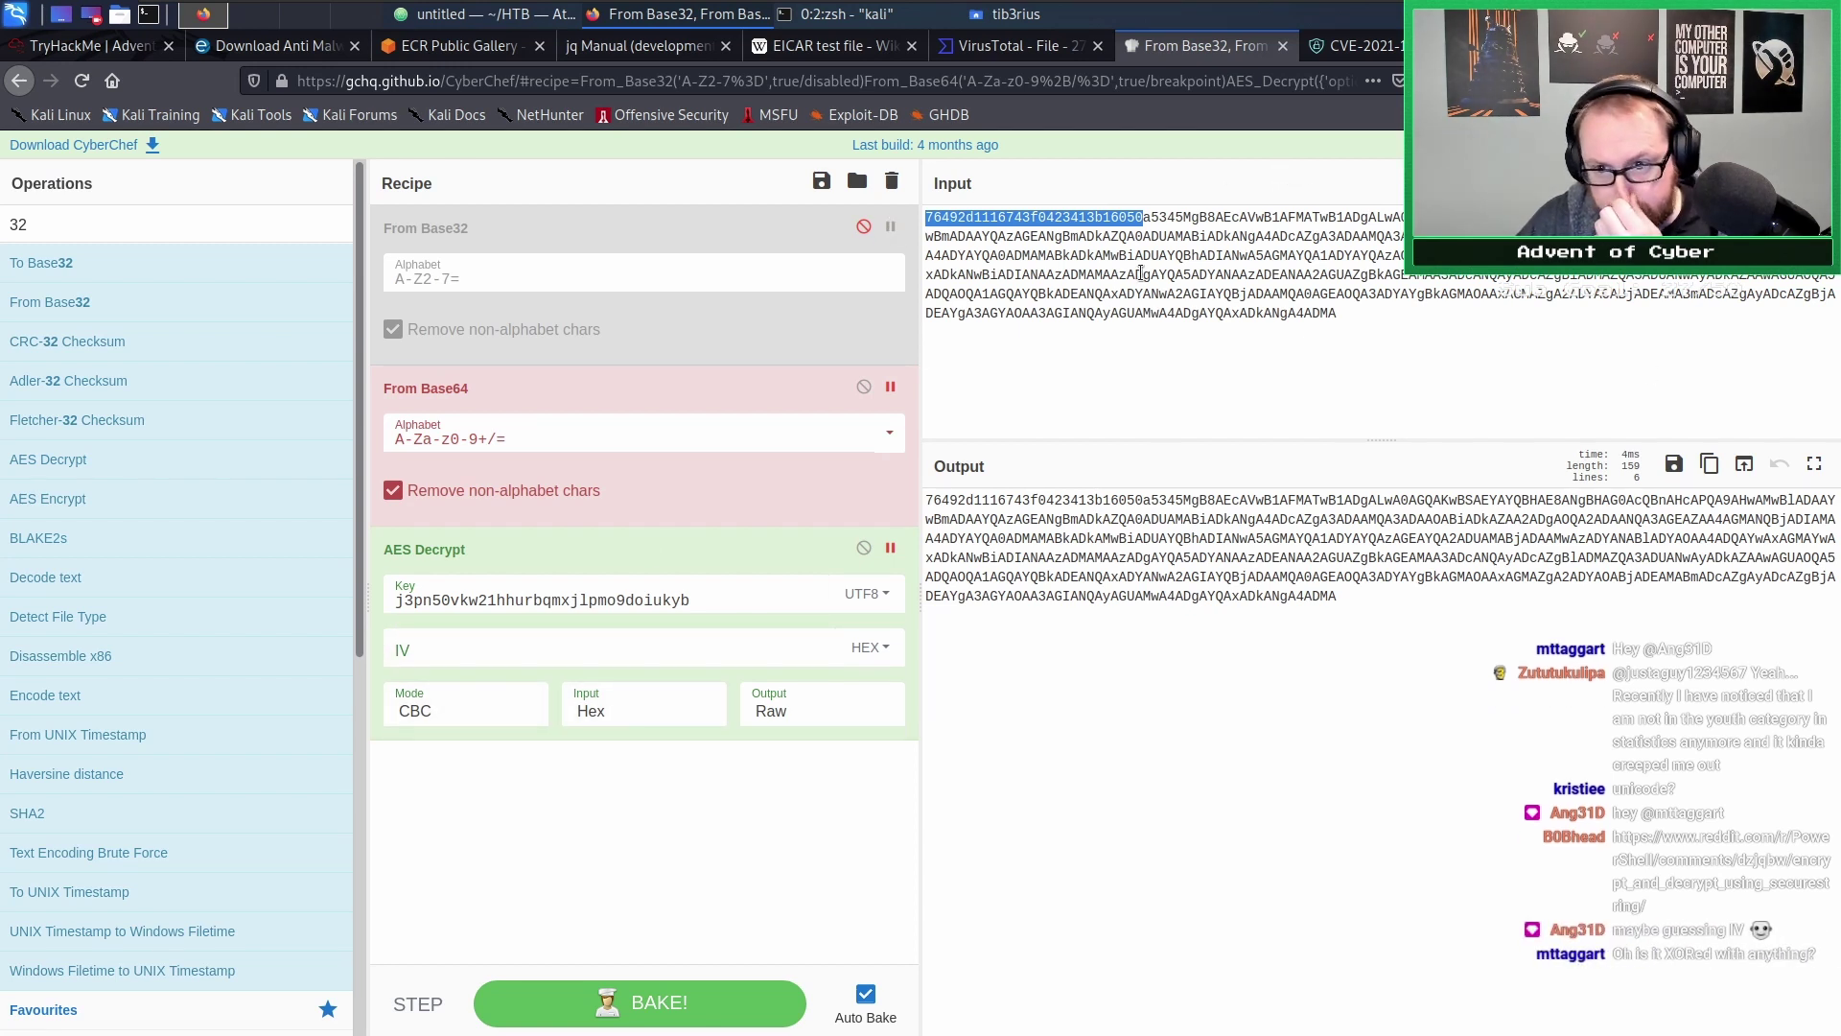
left_click(1174, 228)
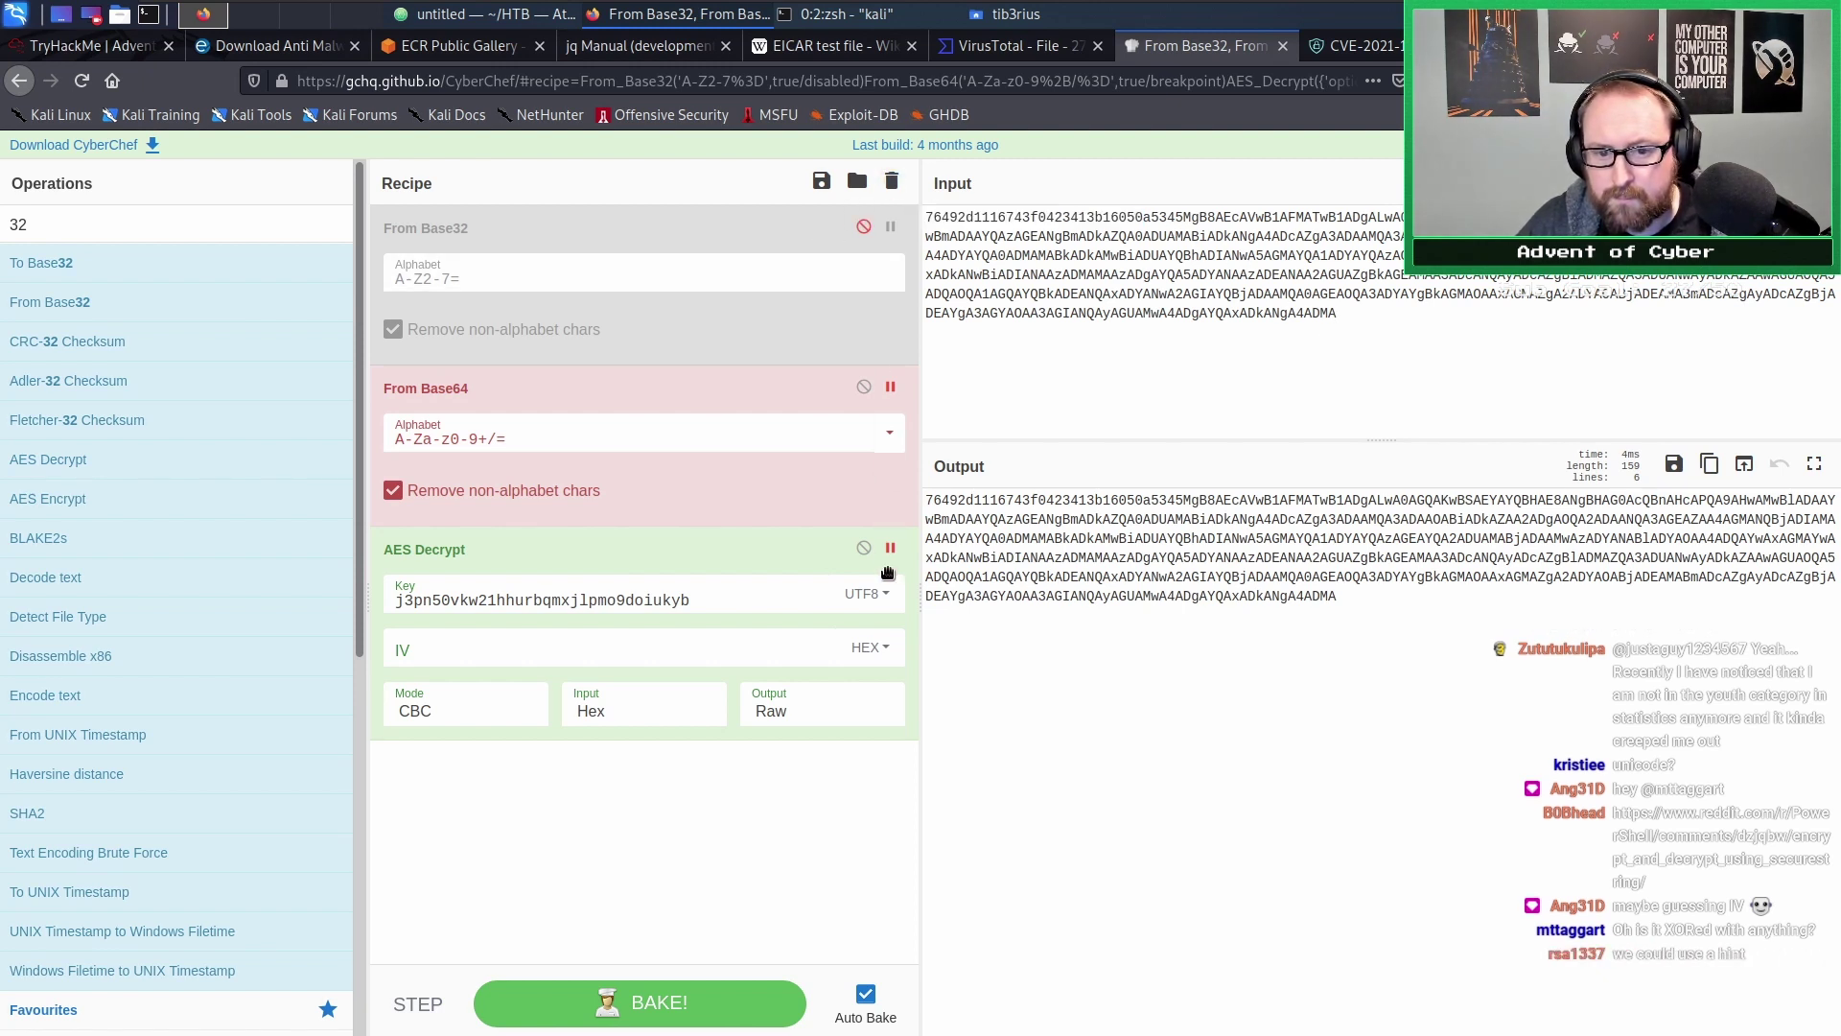
- Disable the From Base64 step and bring the TryHackMe questions page back
left_click(864, 387)
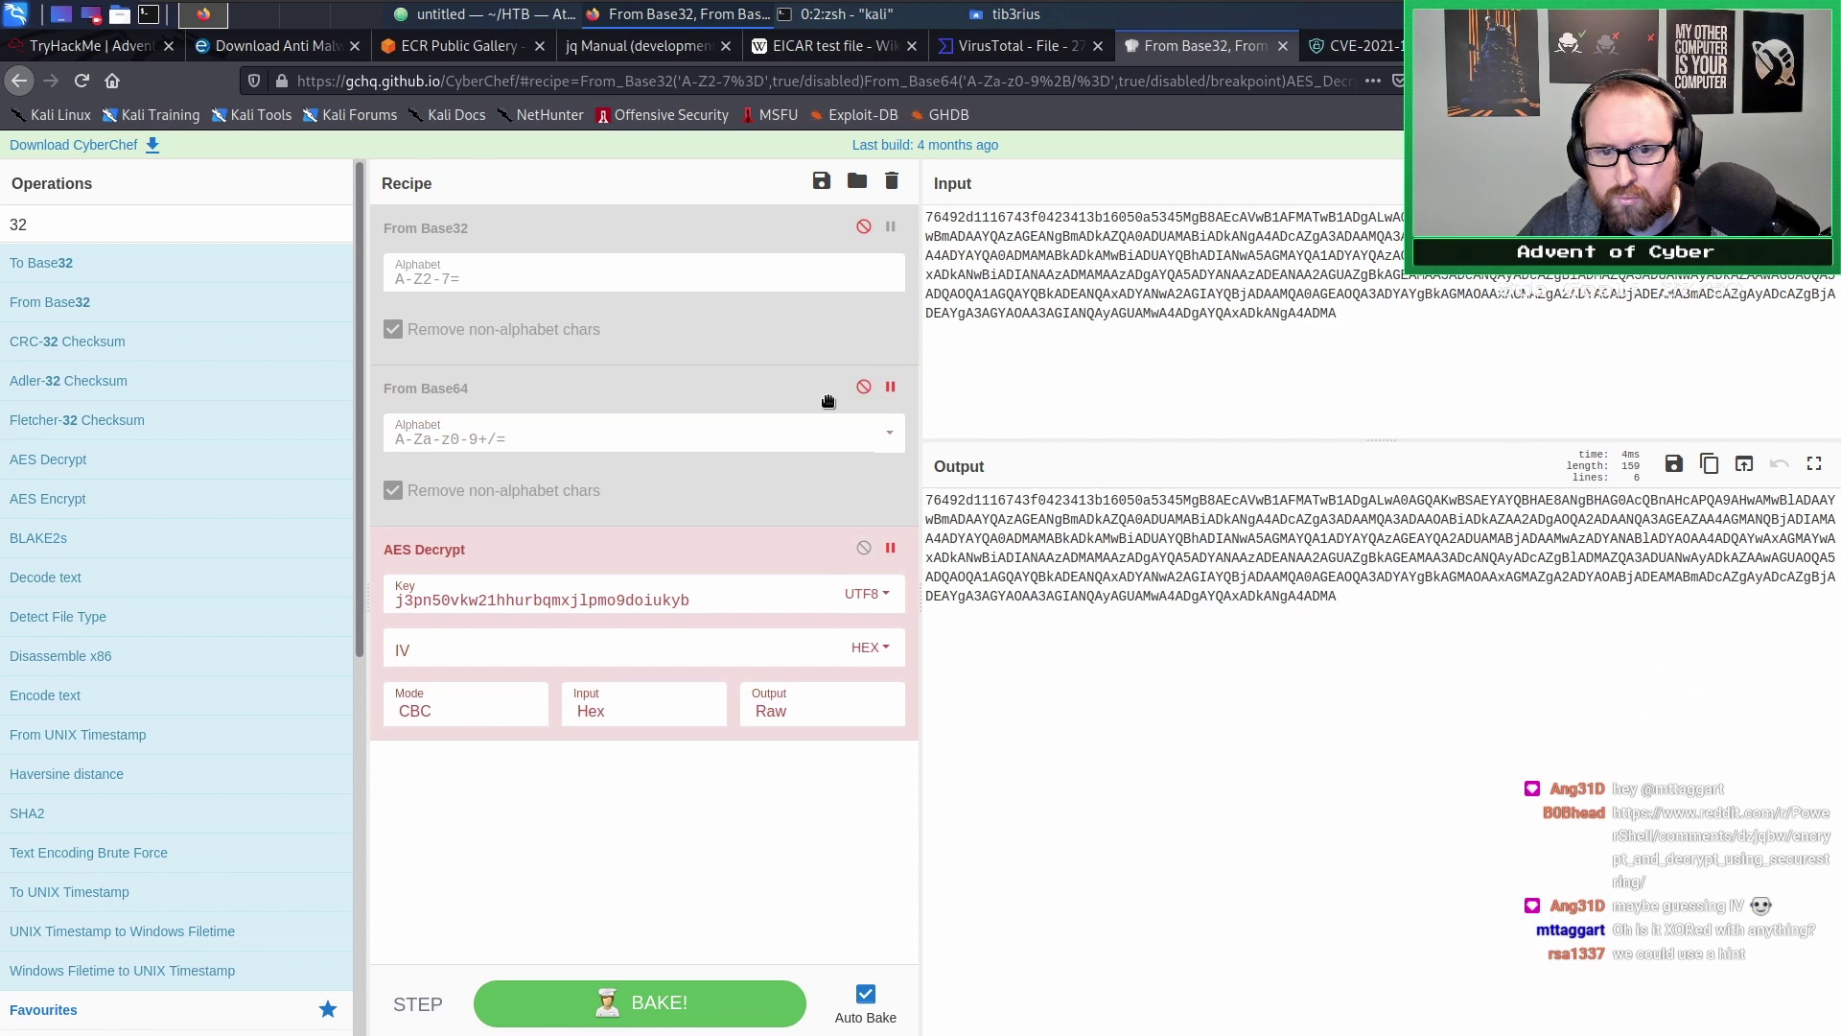
right_click(823, 390)
key("Escape")
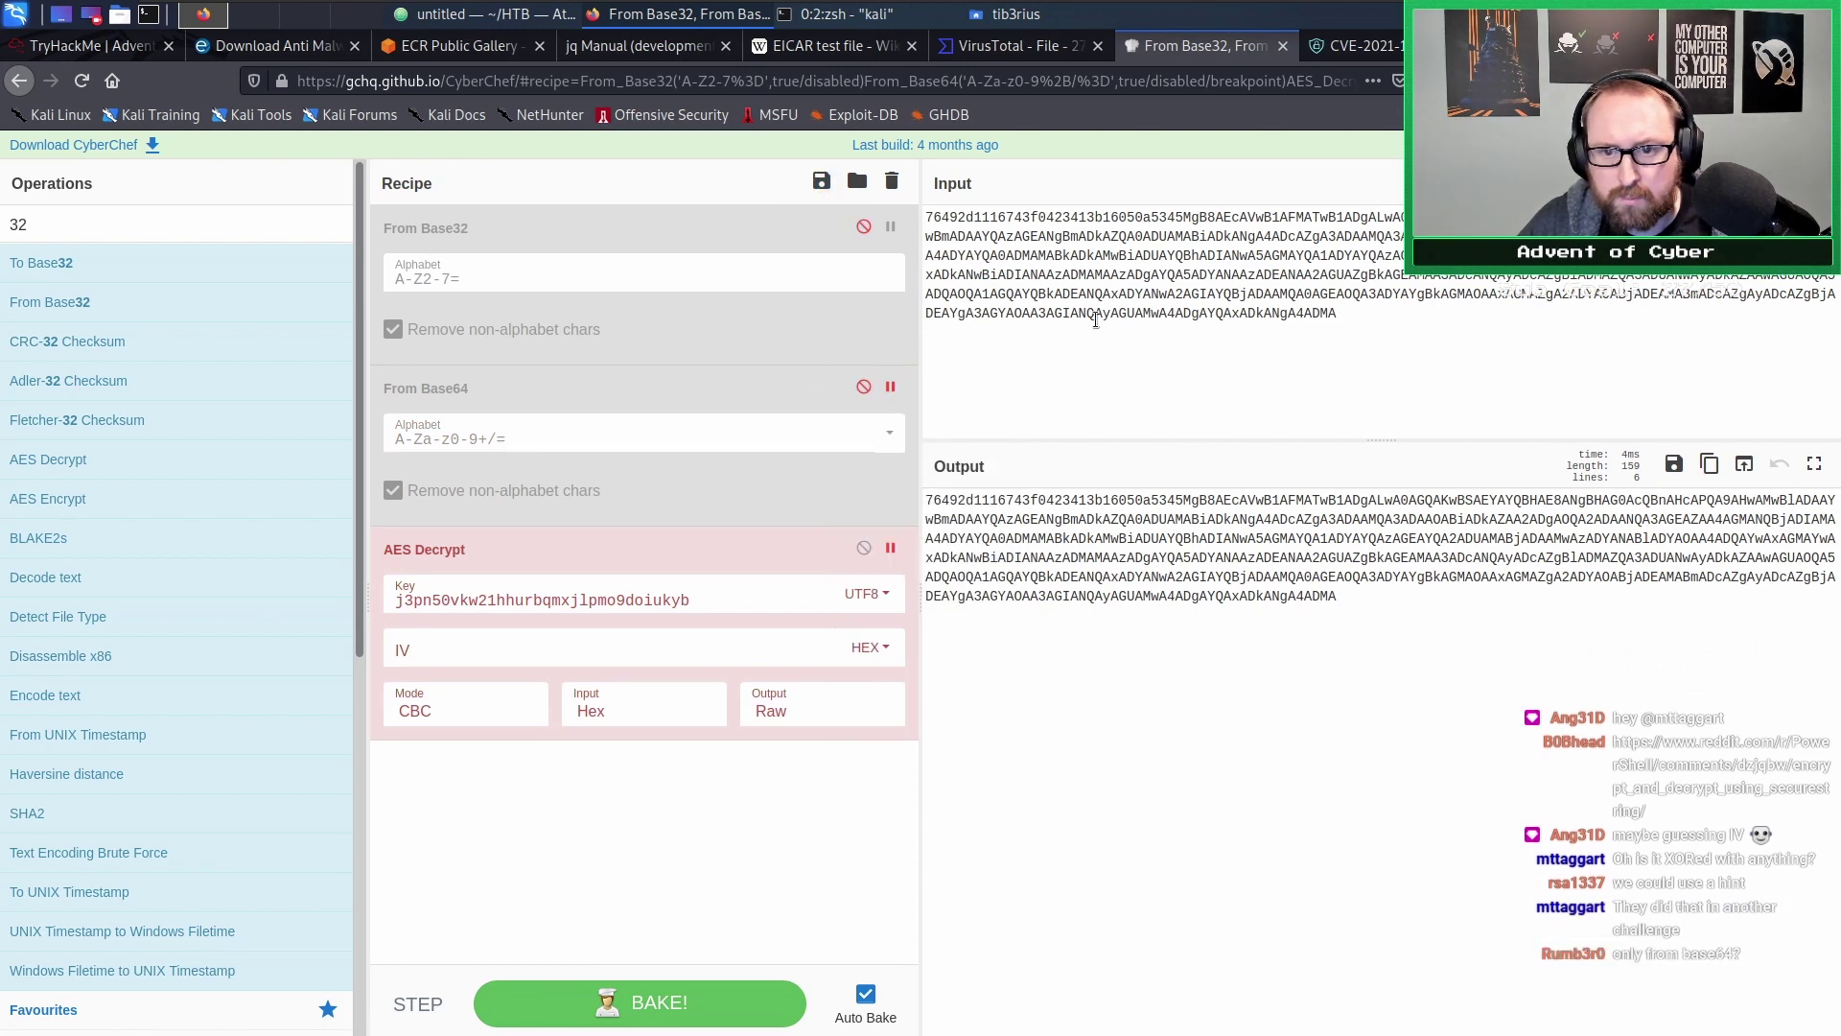
left_click_drag(1144, 217, 925, 219)
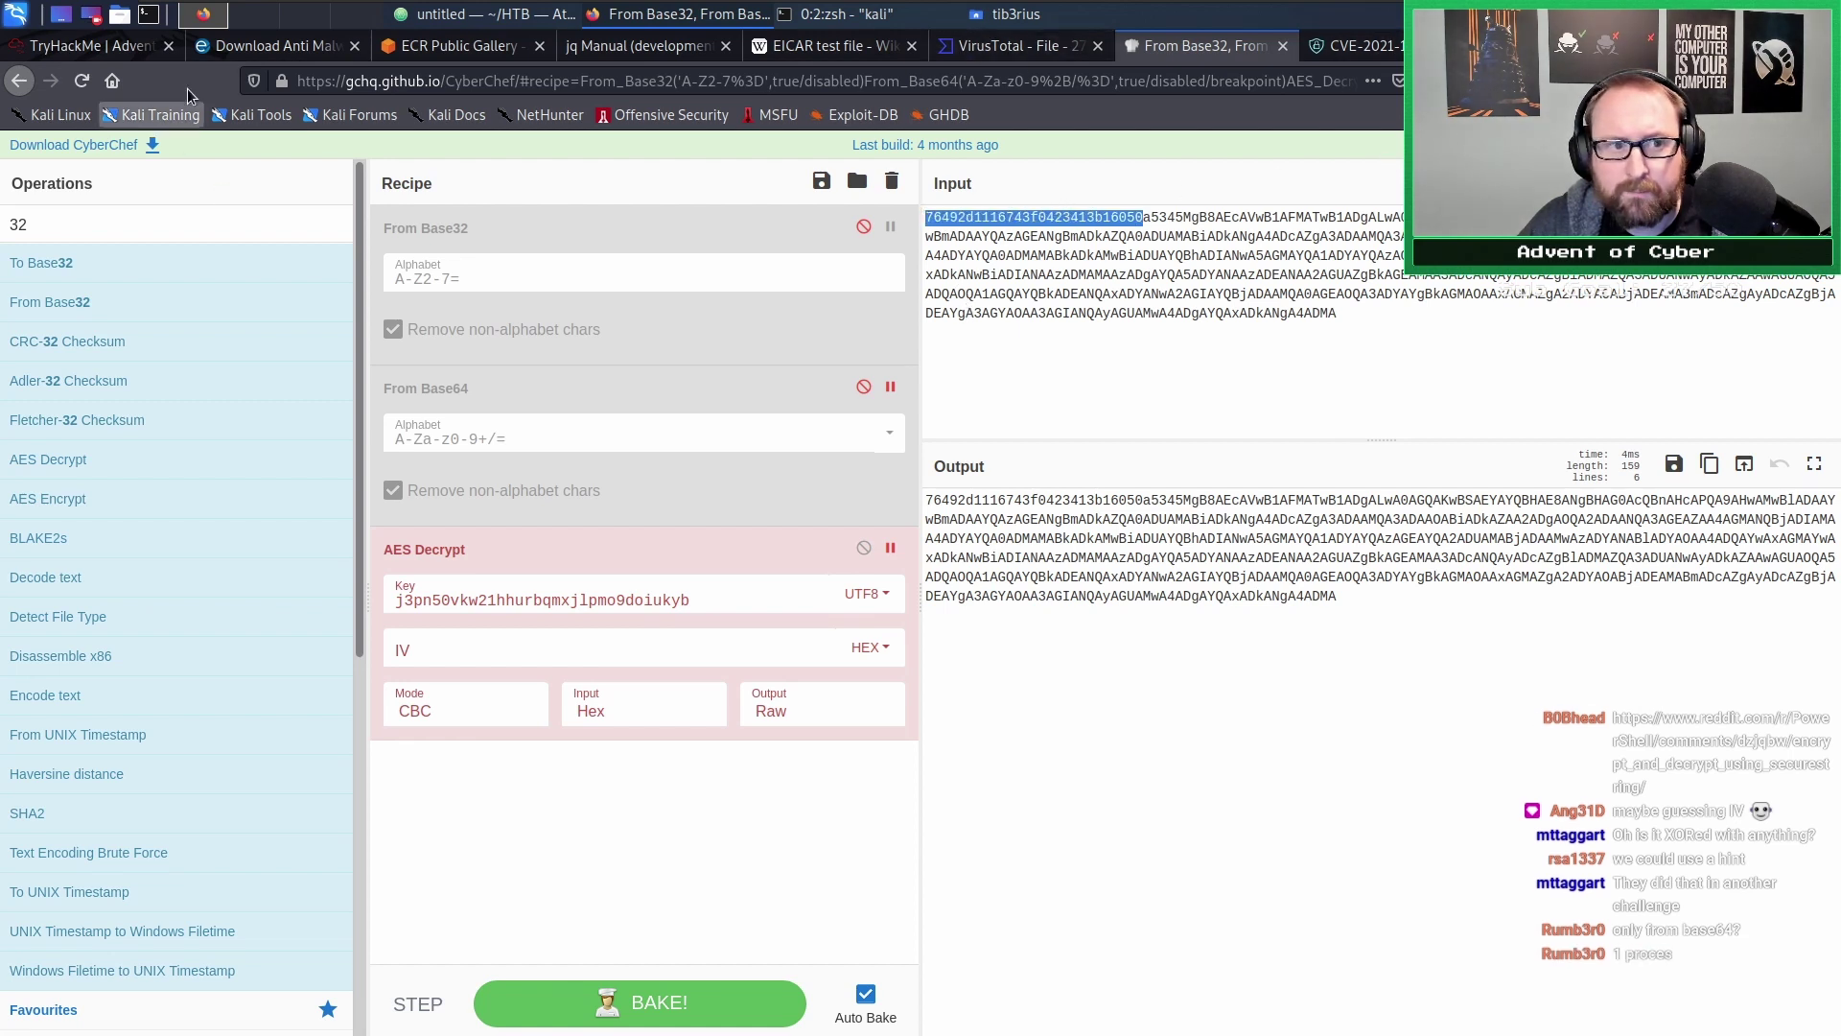
left_click(120, 48)
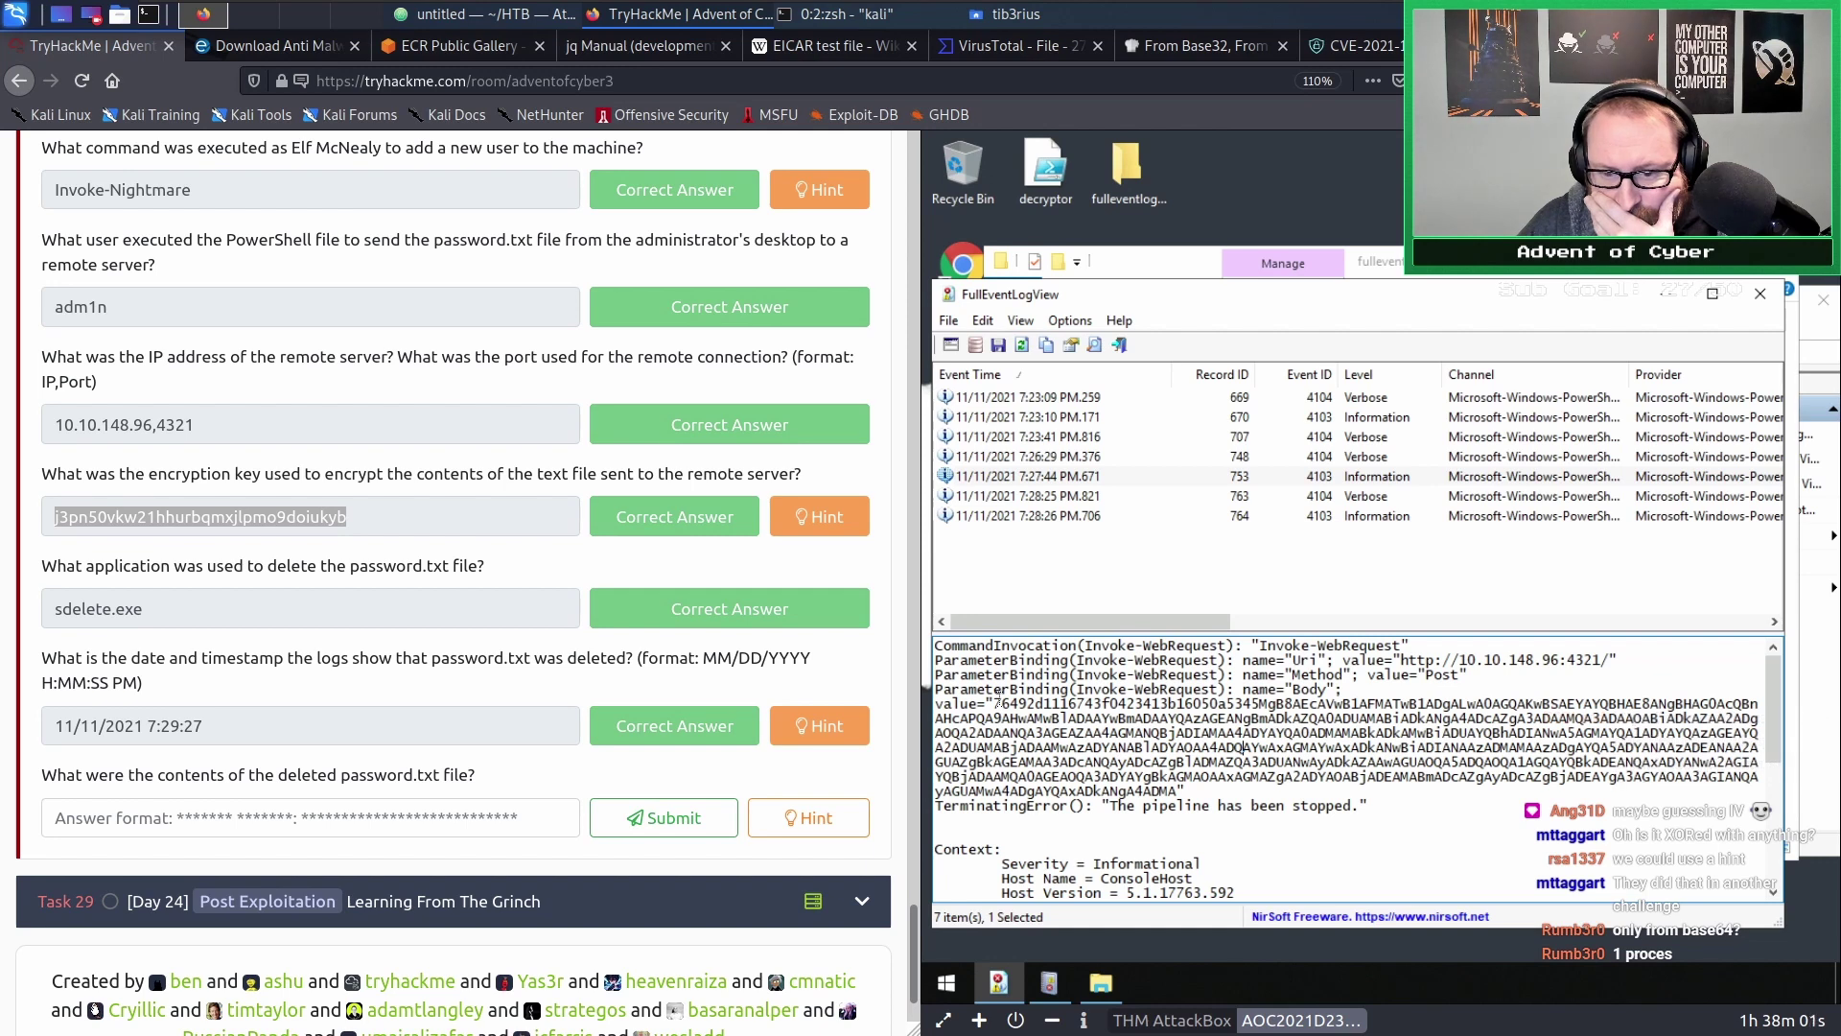
- Select only the base64 part of the Invoke-WebRequest event's Body value in FullEventLogView
double_click(1081, 745)
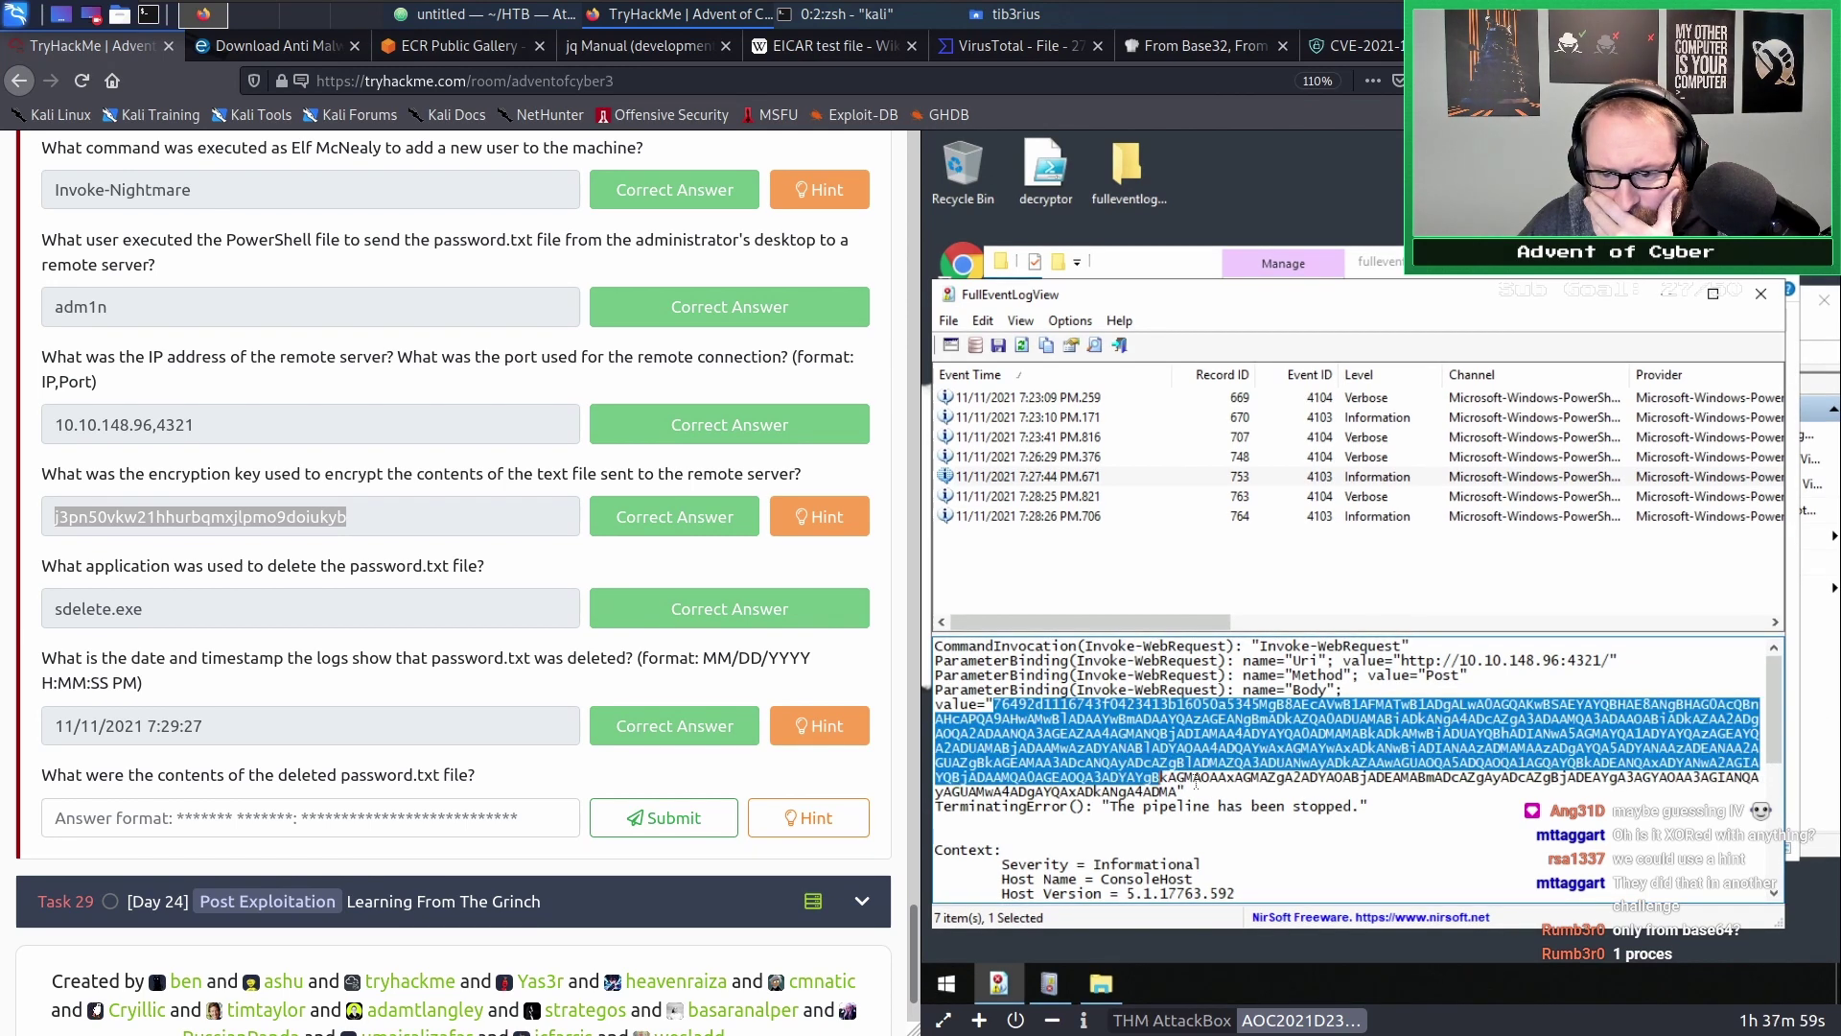
scroll(1192, 777, "down", 6)
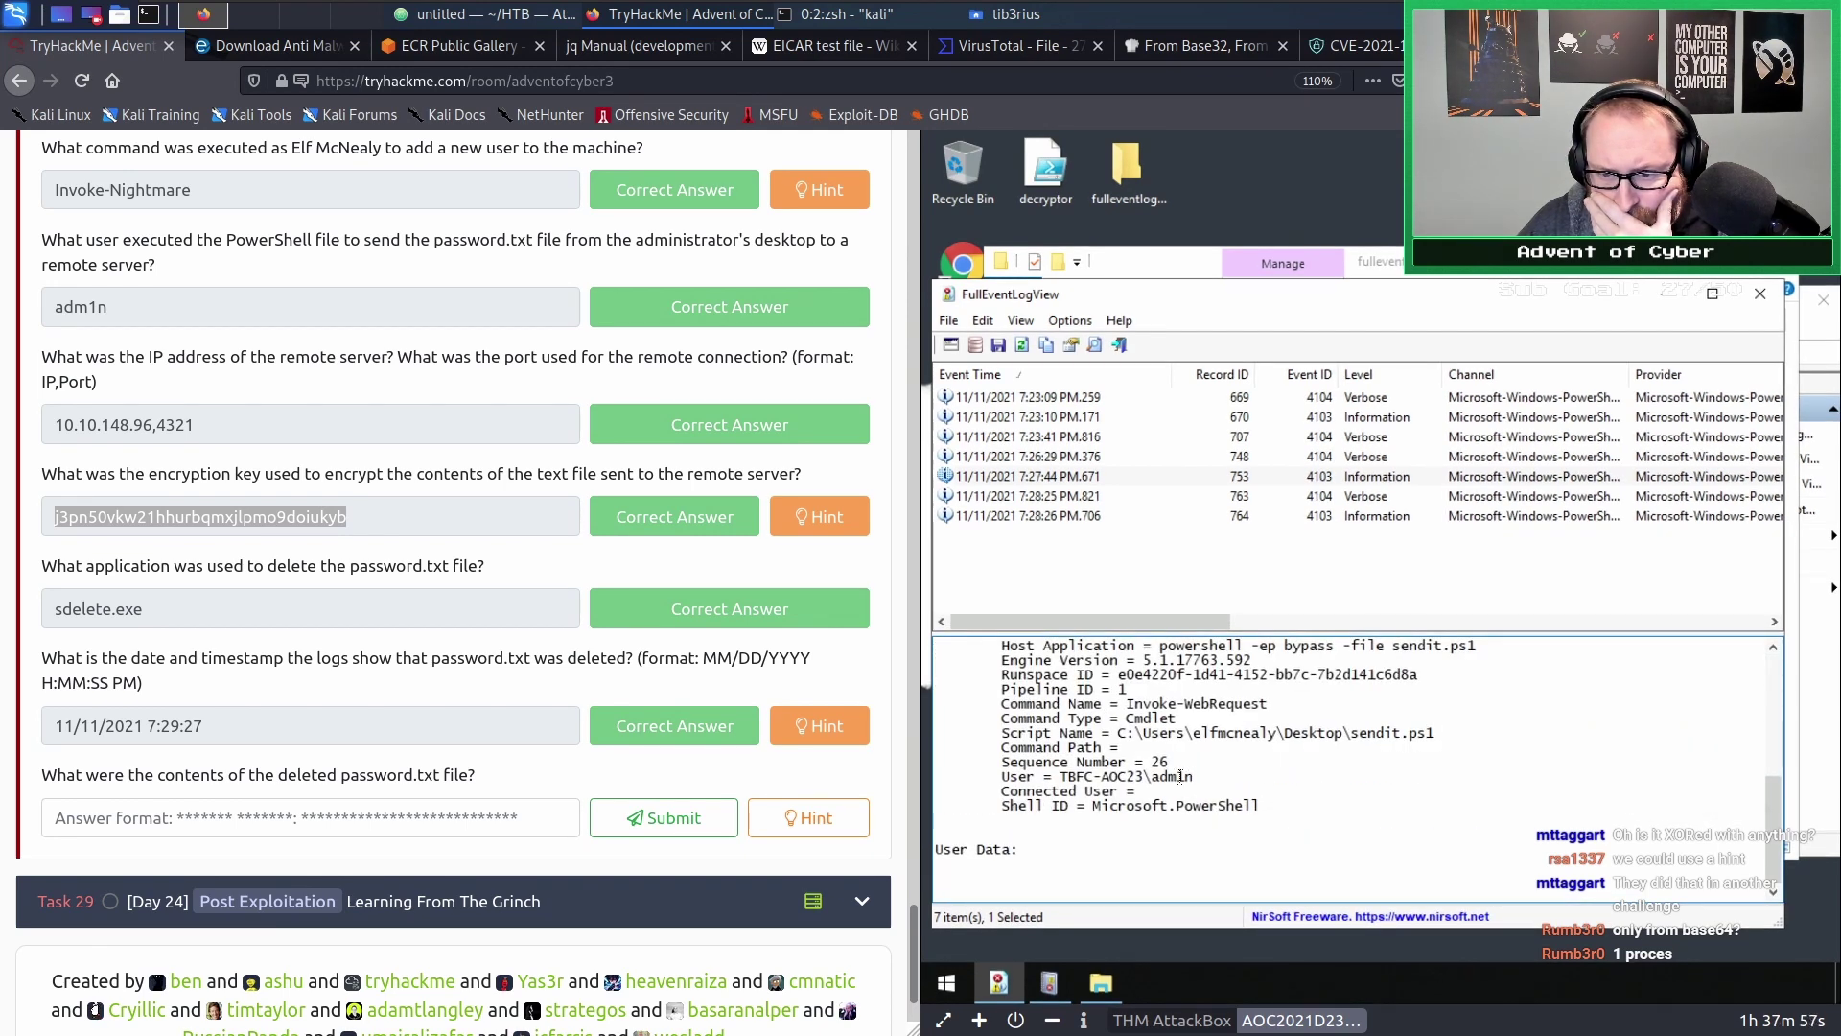
scroll(1192, 776, "up", 6)
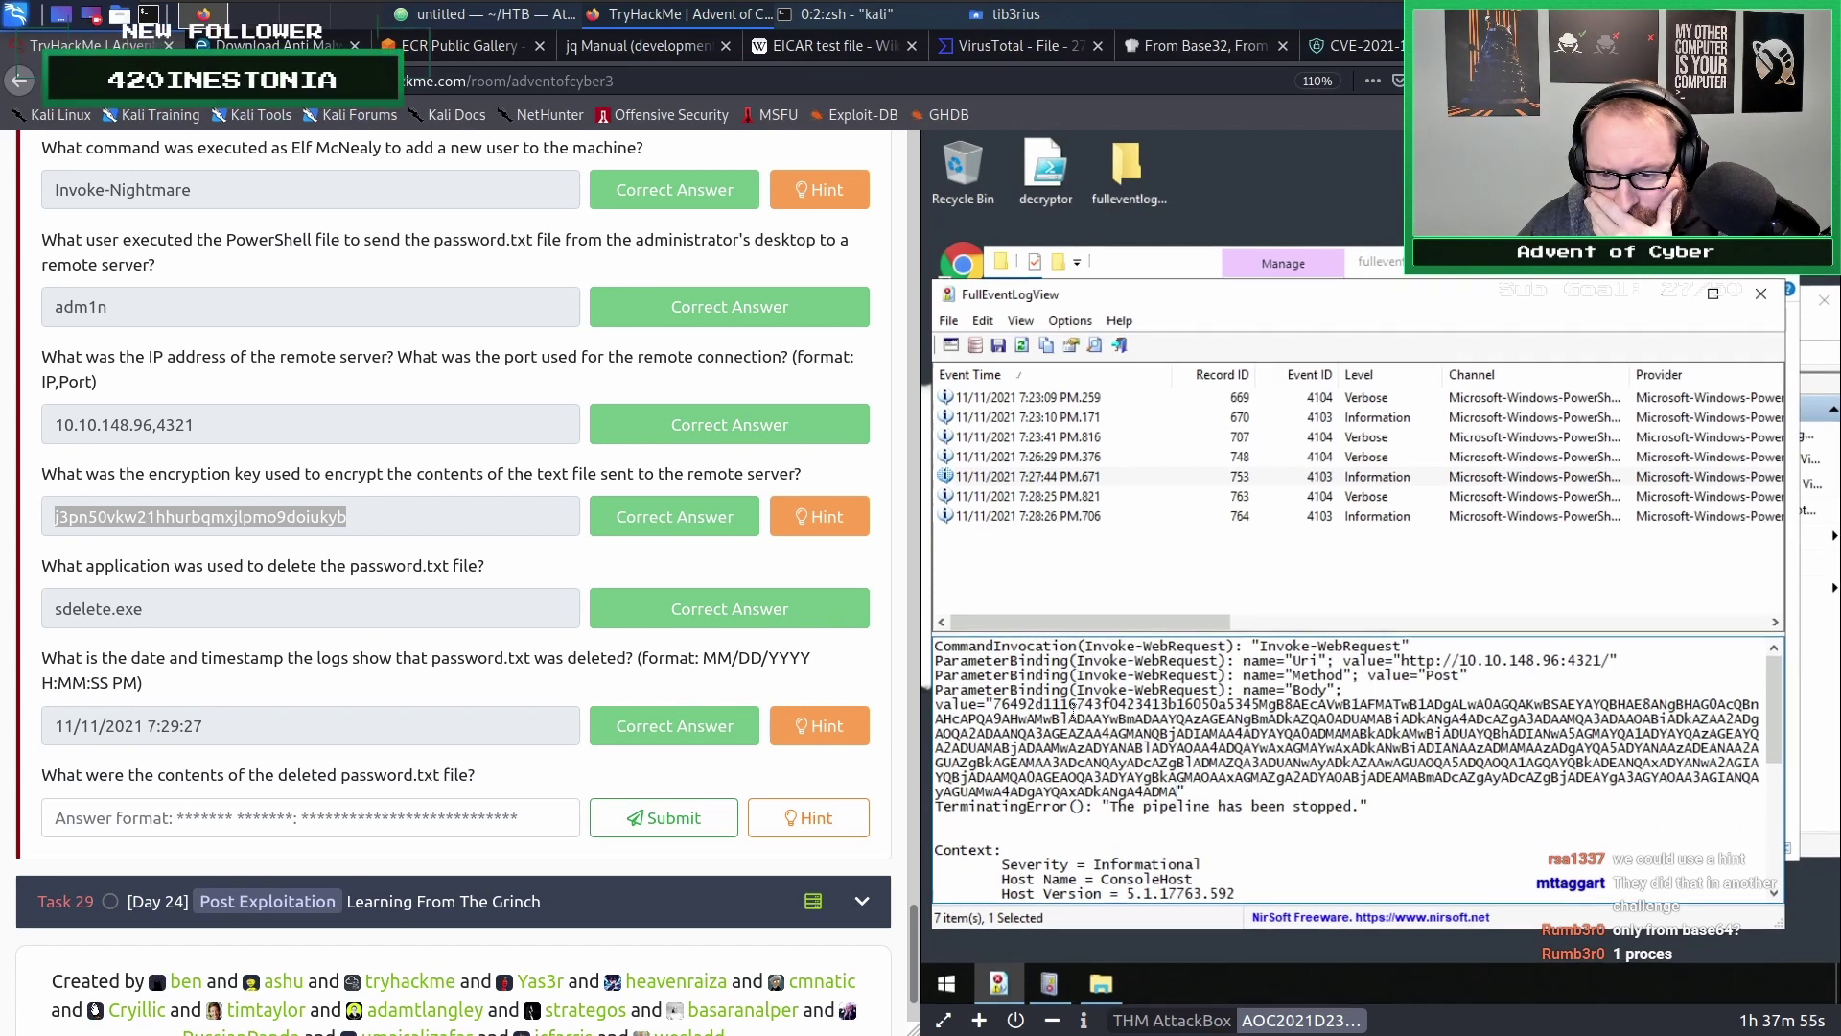
mouse_move(1176, 794)
left_mouse_down()
mouse_move(1352, 688)
mouse_move(1005, 705)
mouse_move(1180, 710)
mouse_move(1187, 799)
mouse_move(959, 711)
mouse_move(1017, 758)
mouse_move(1165, 792)
left_mouse_up()
left_click(1176, 789)
left_click_drag(1078, 741, 1317, 719)
left_click(1317, 719)
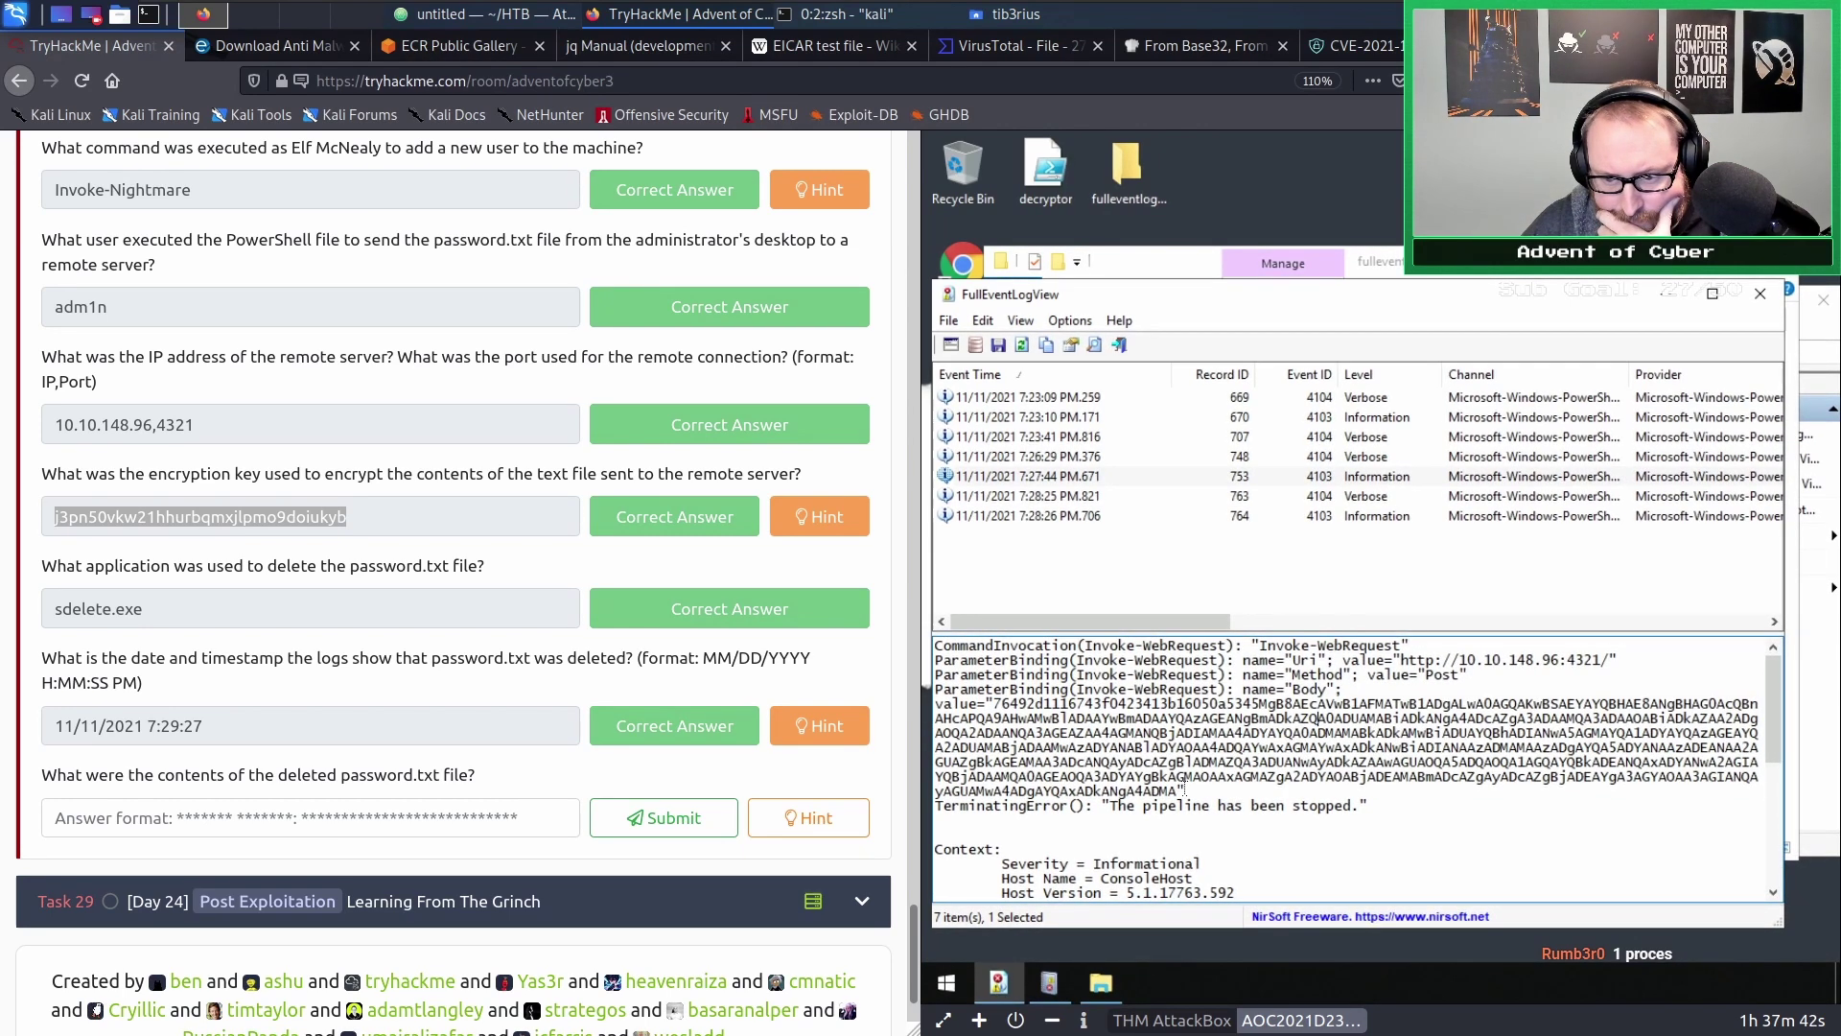
left_click_drag(1176, 789, 1285, 703)
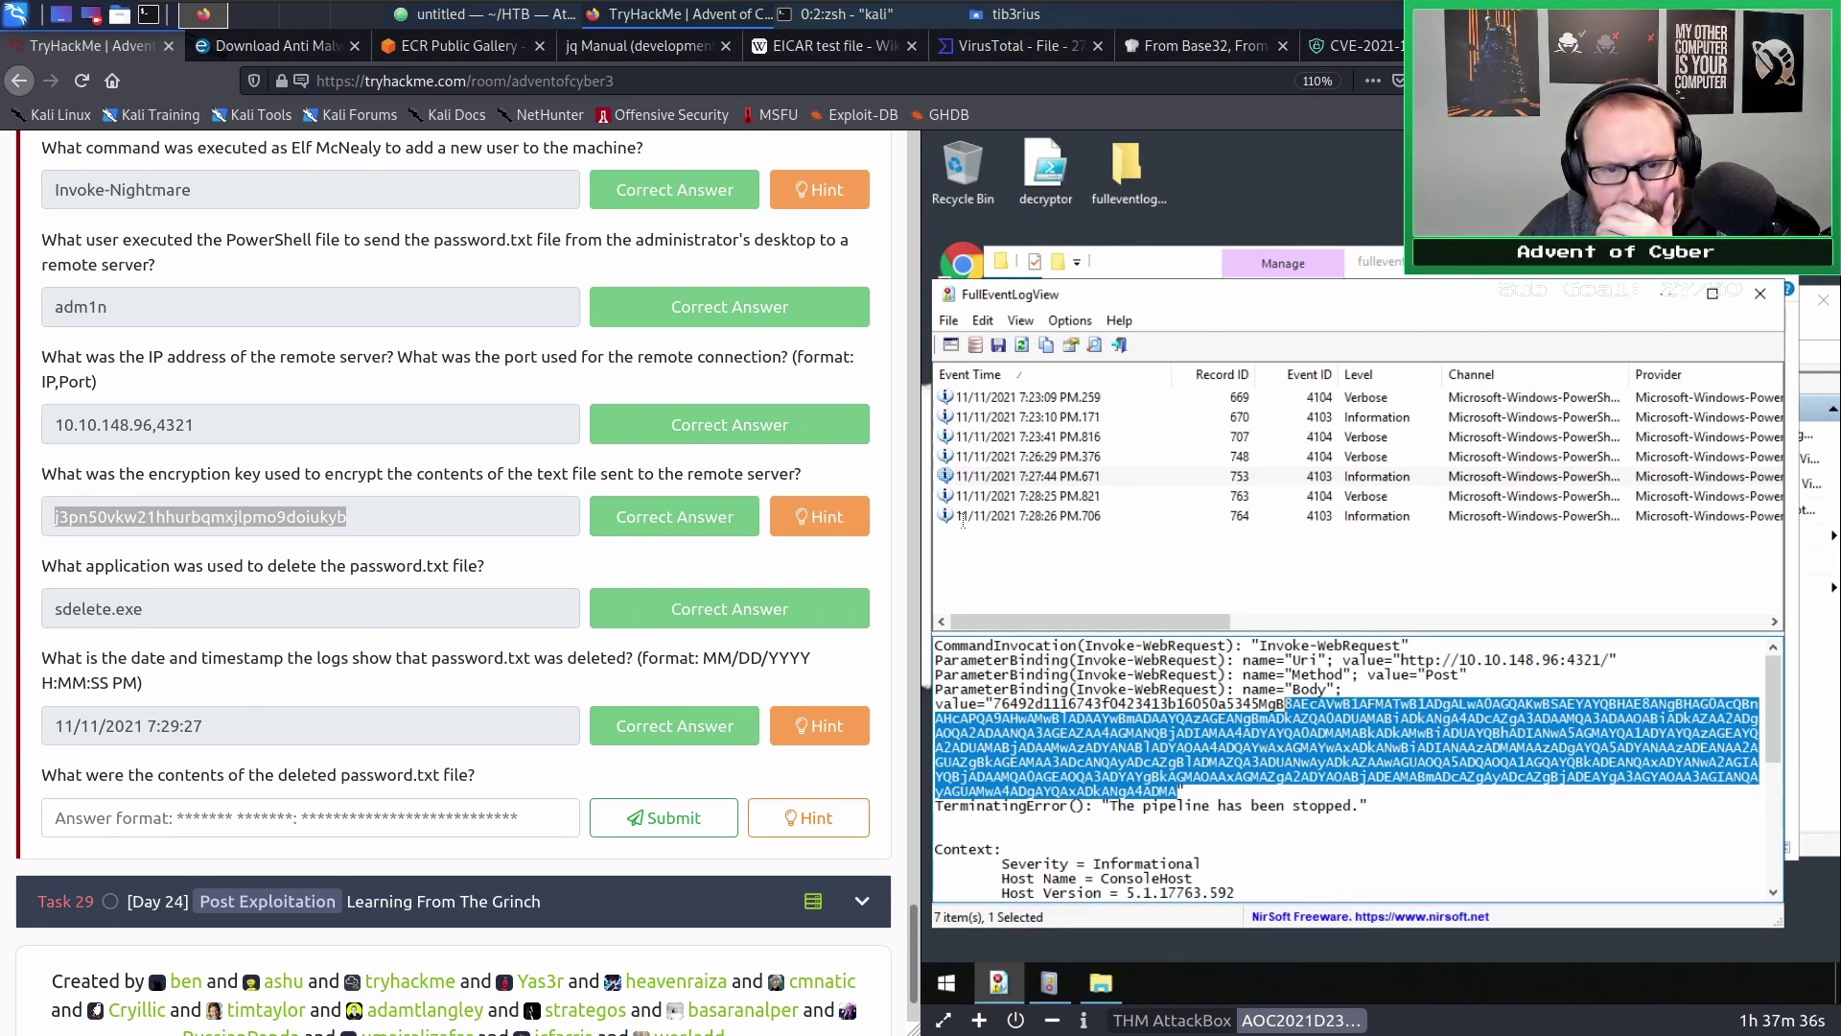
left_click(1252, 48)
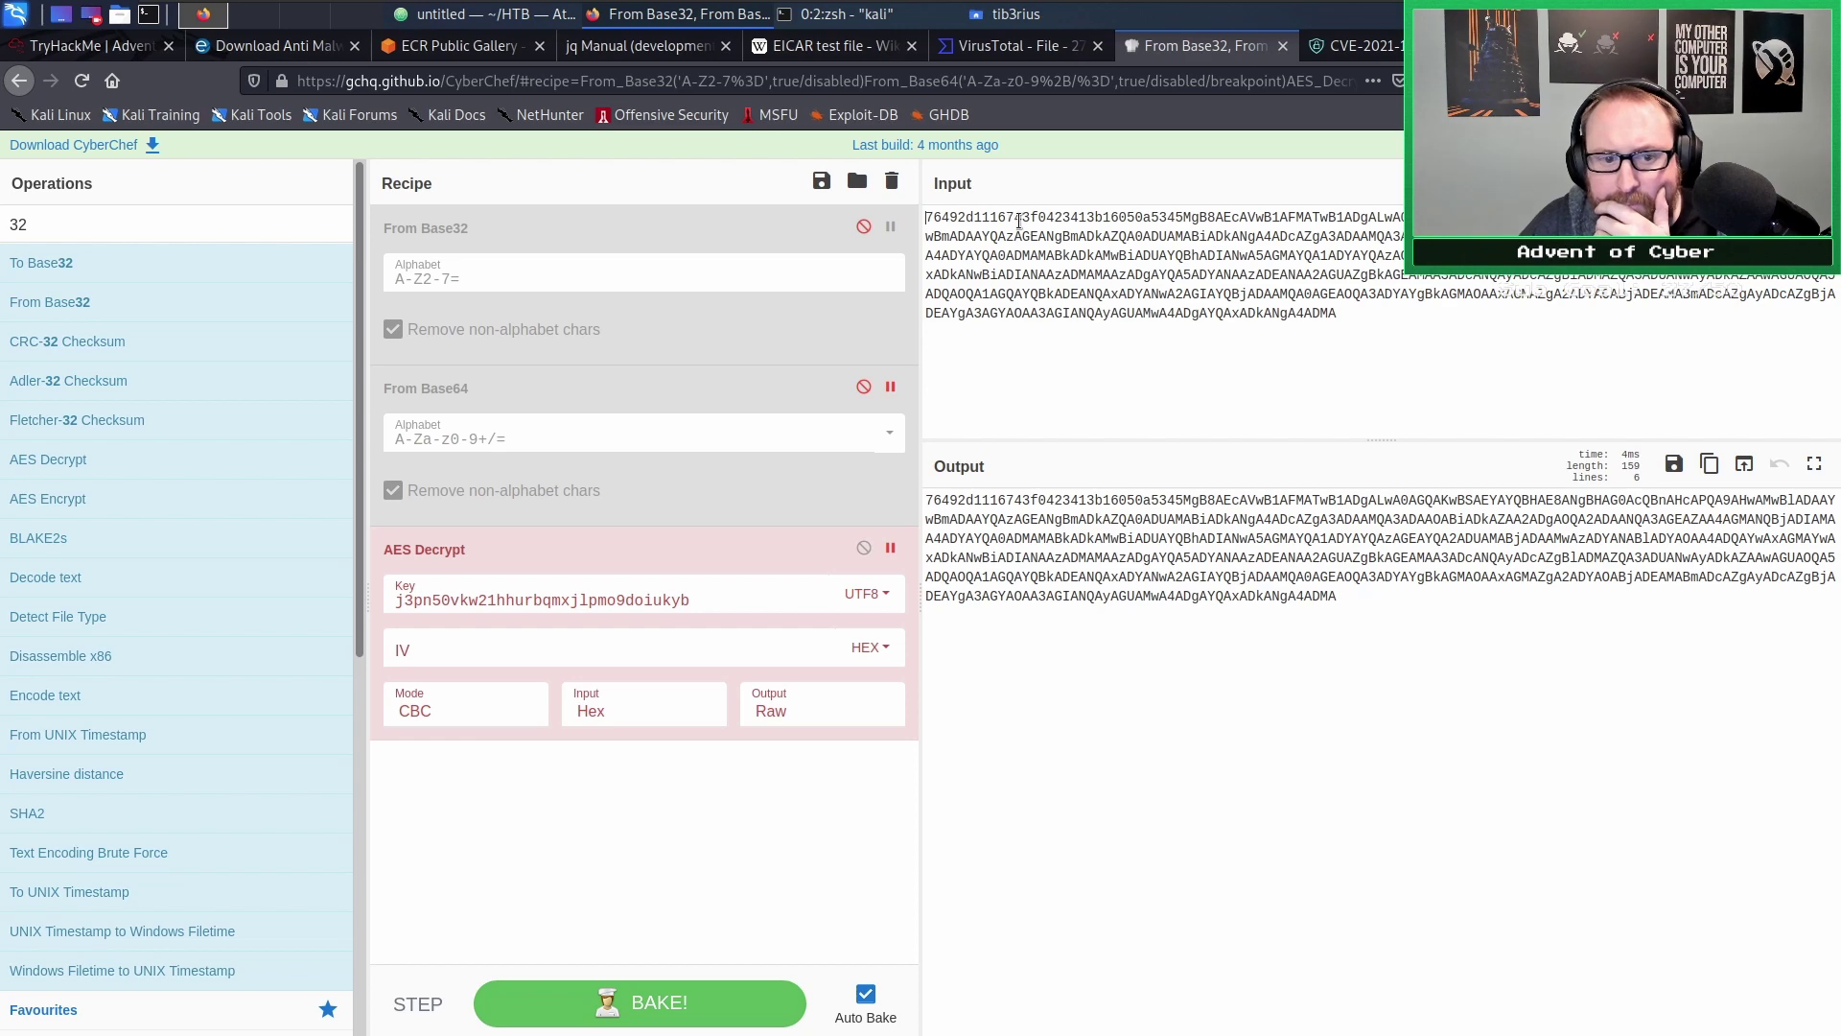
- Toggle the AES Decrypt and From Base64 breakpoints, leaving From Base64 enabled
left_click(890, 547)
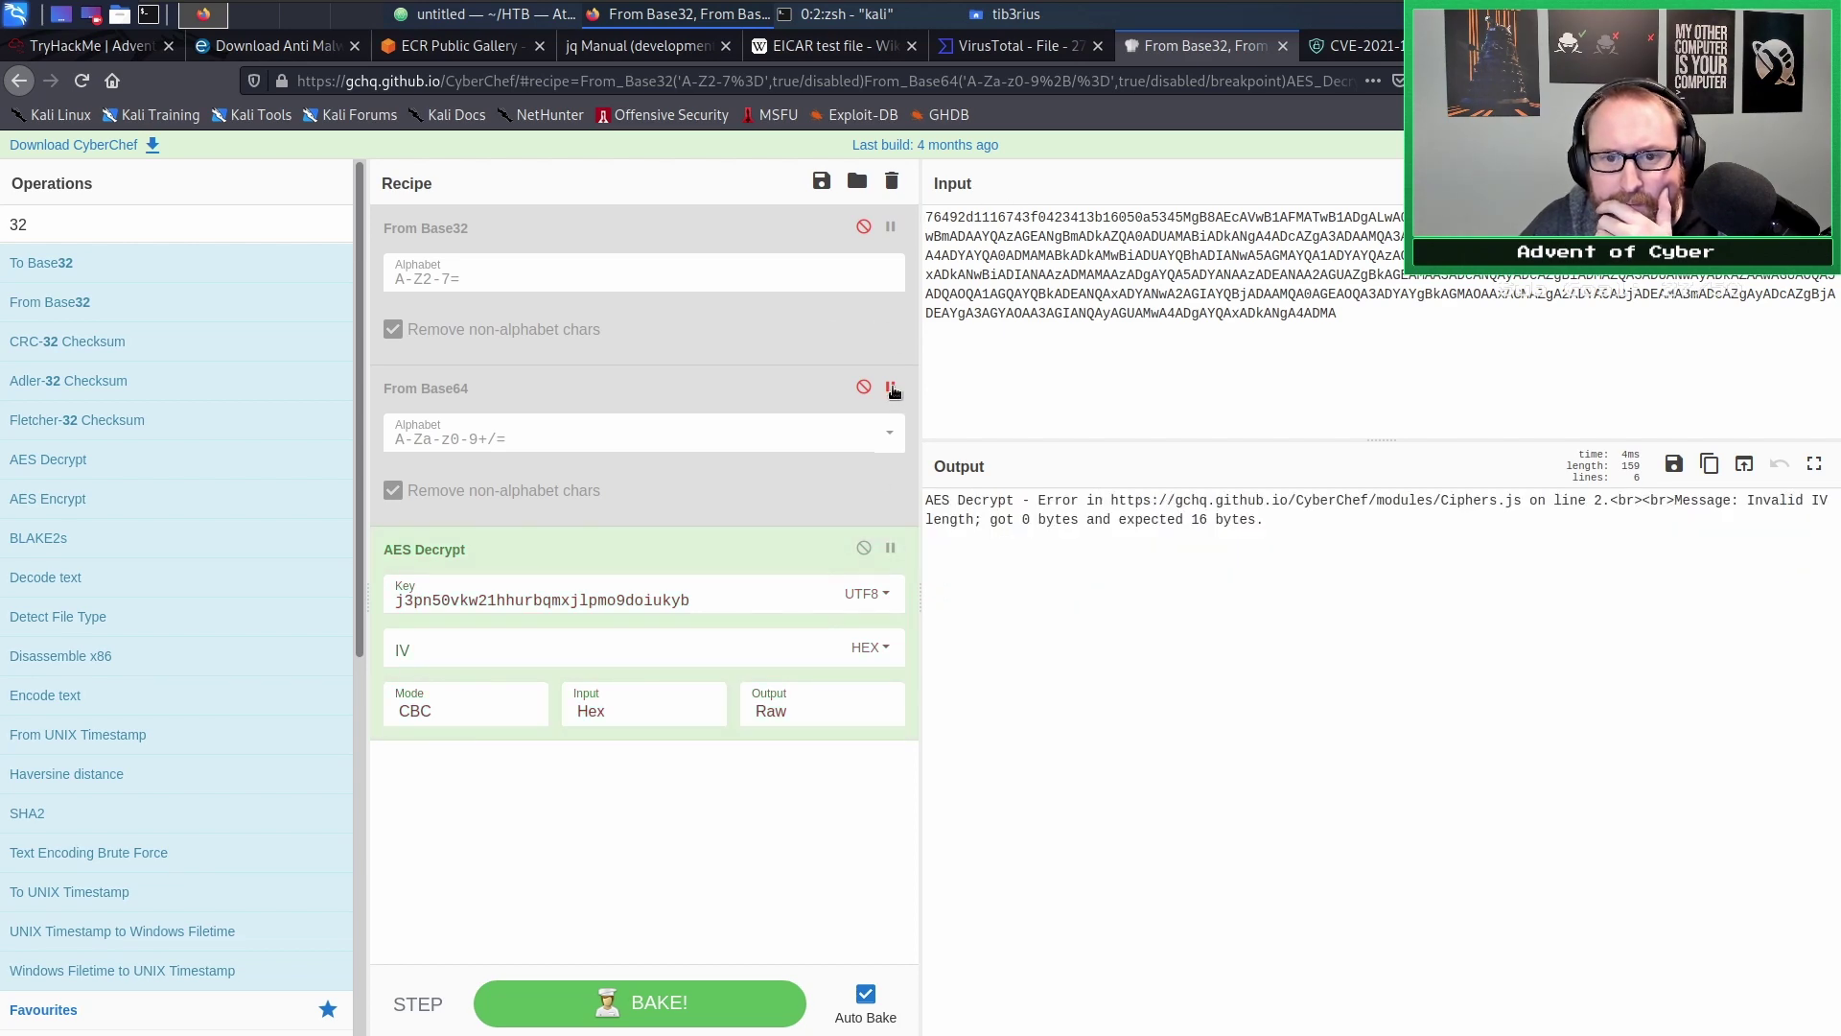
left_click(889, 548)
left_click(864, 386)
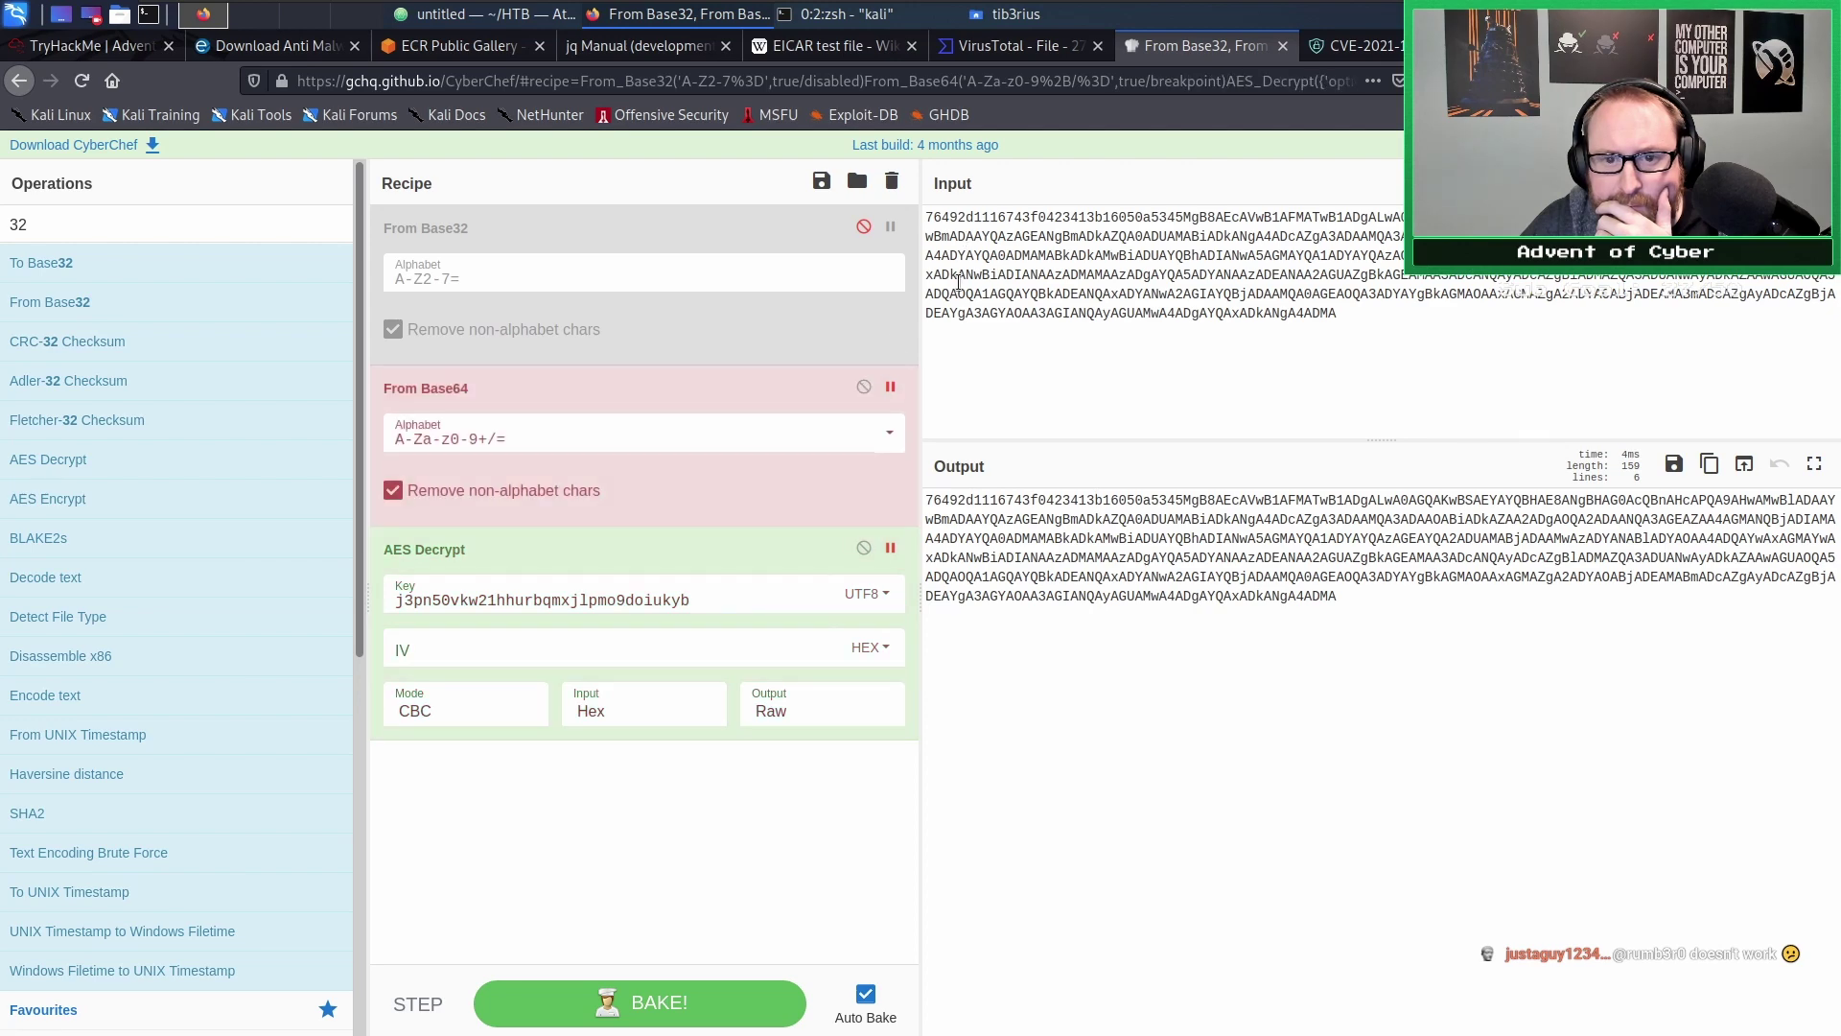
left_click(1089, 814)
left_click(863, 386)
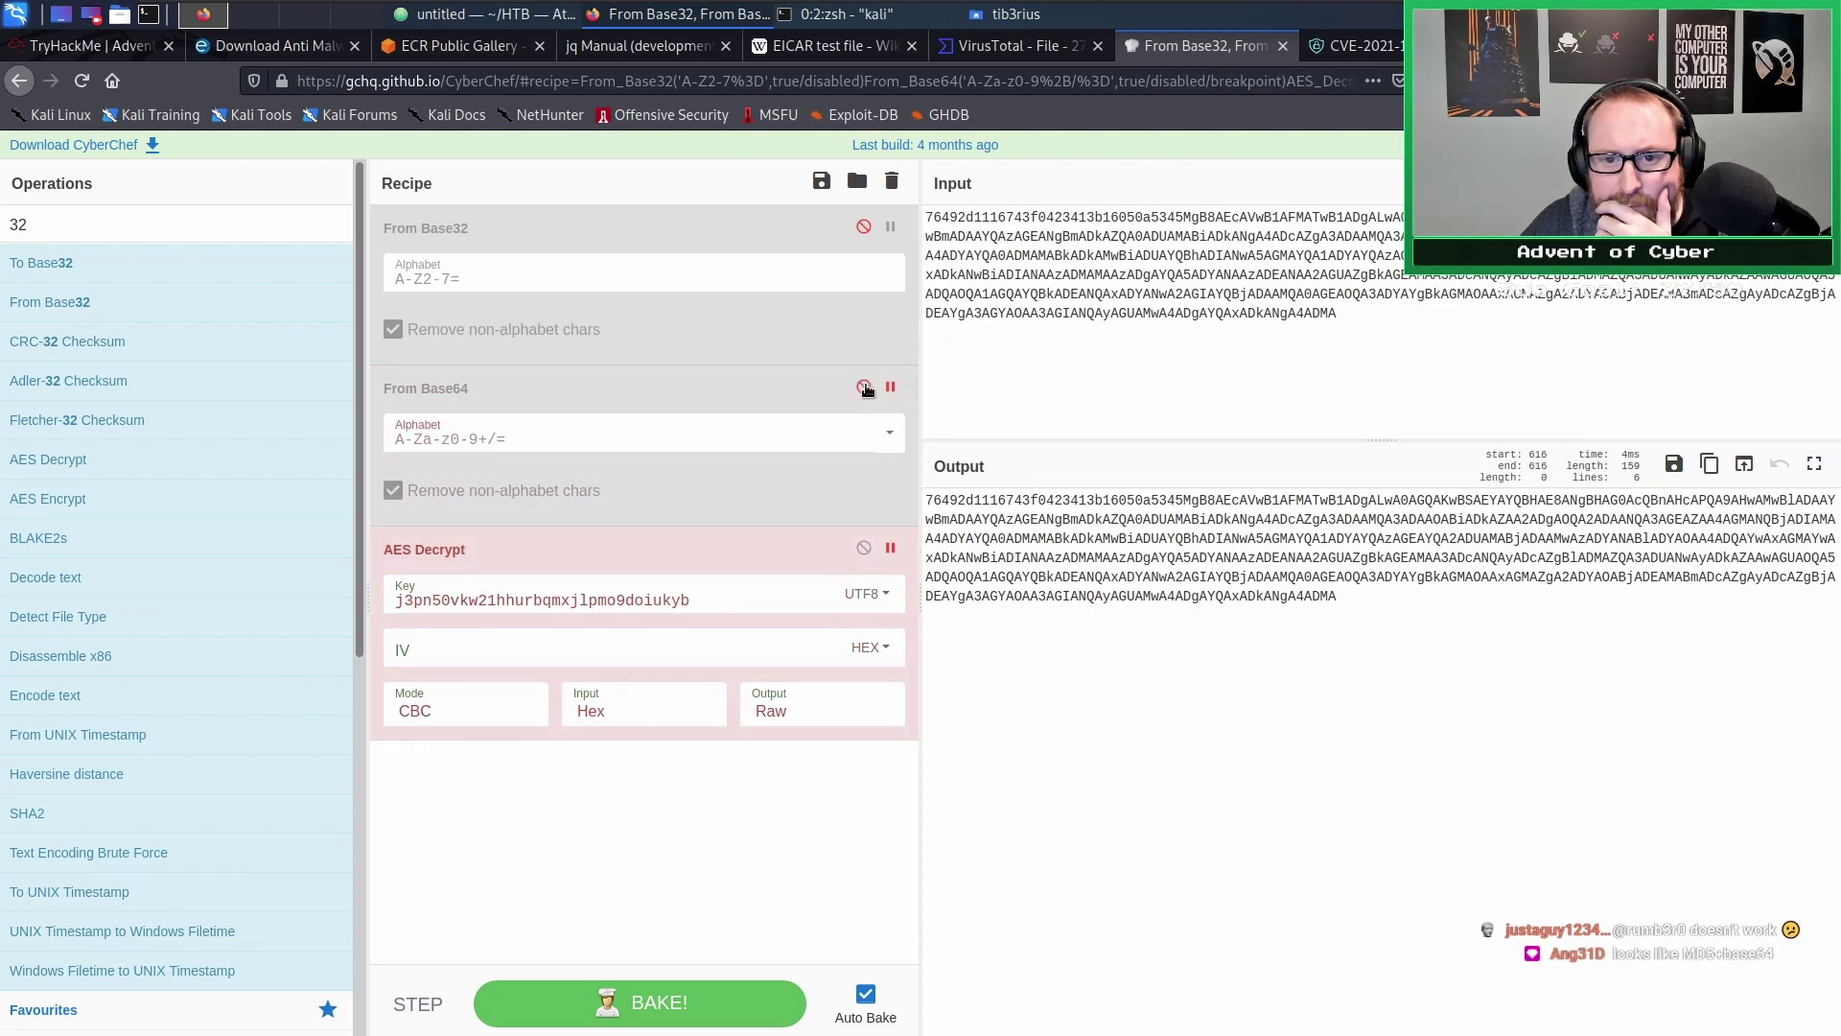
left_click(890, 387)
left_click(865, 387)
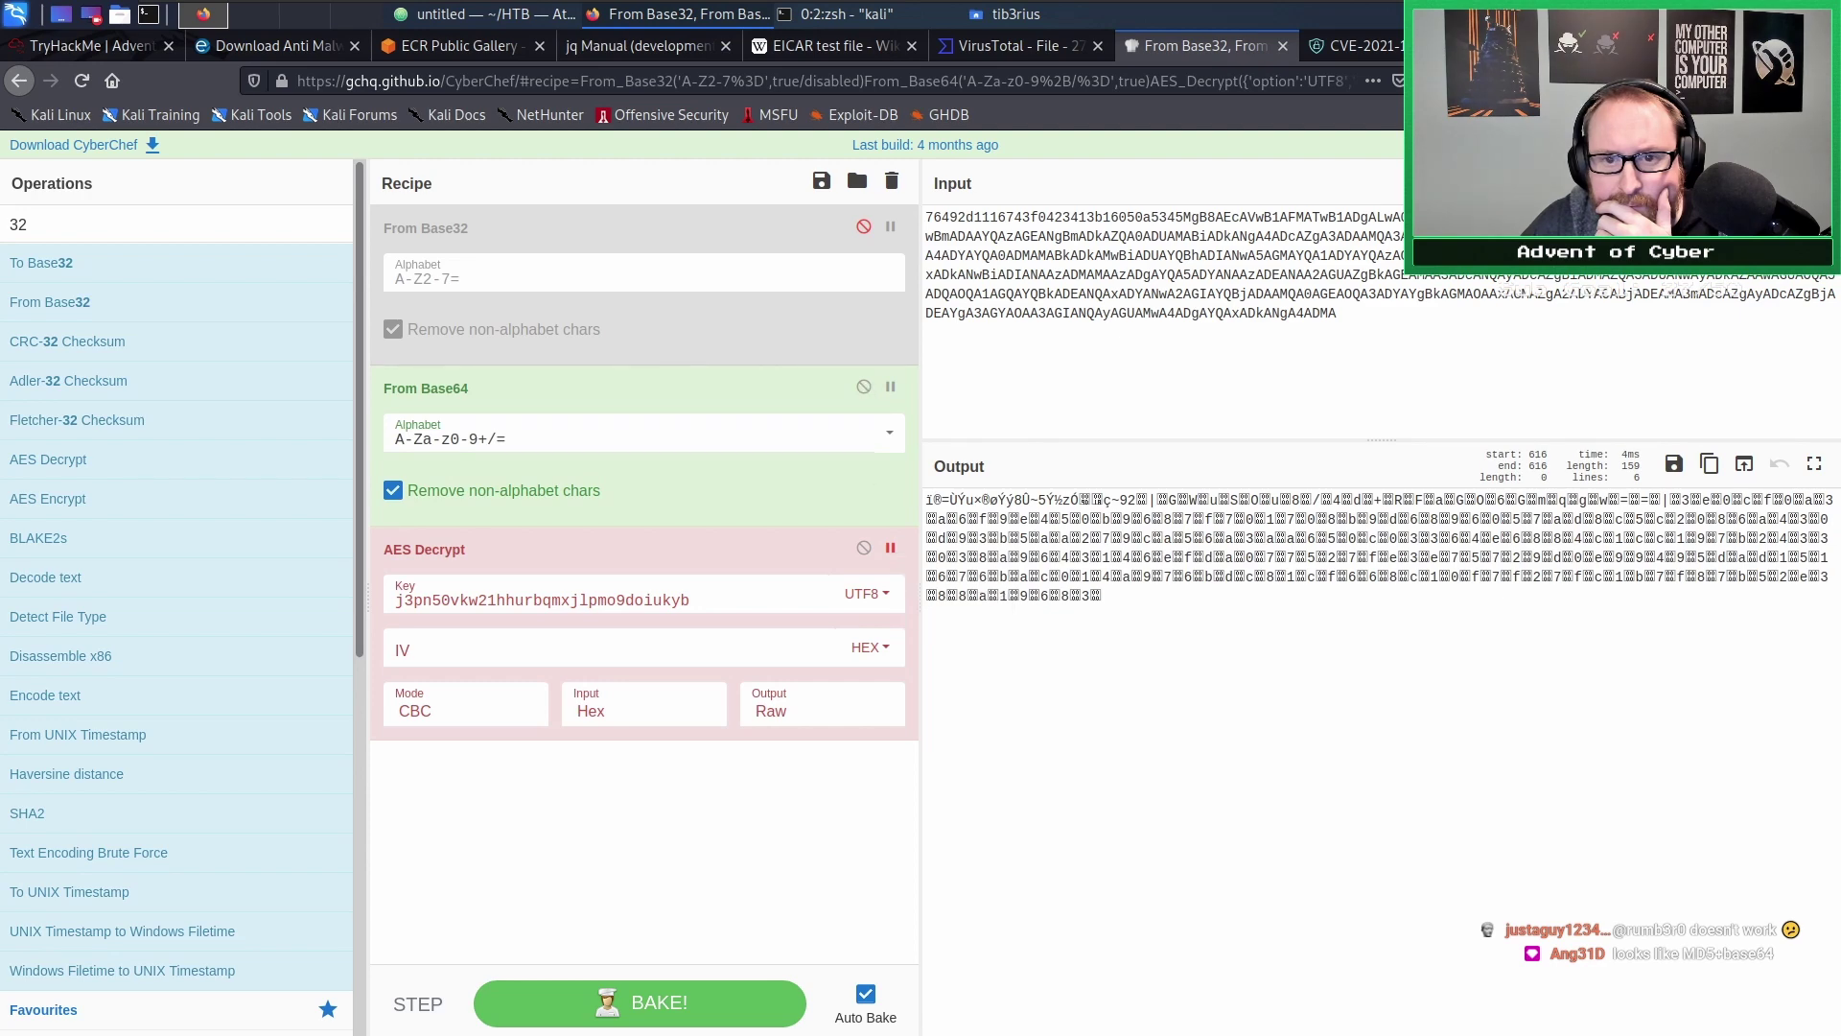
- Trim the input's leading hex characters one by one, then undo to restore the prefix
left_click(936, 222)
key("BackSpace")
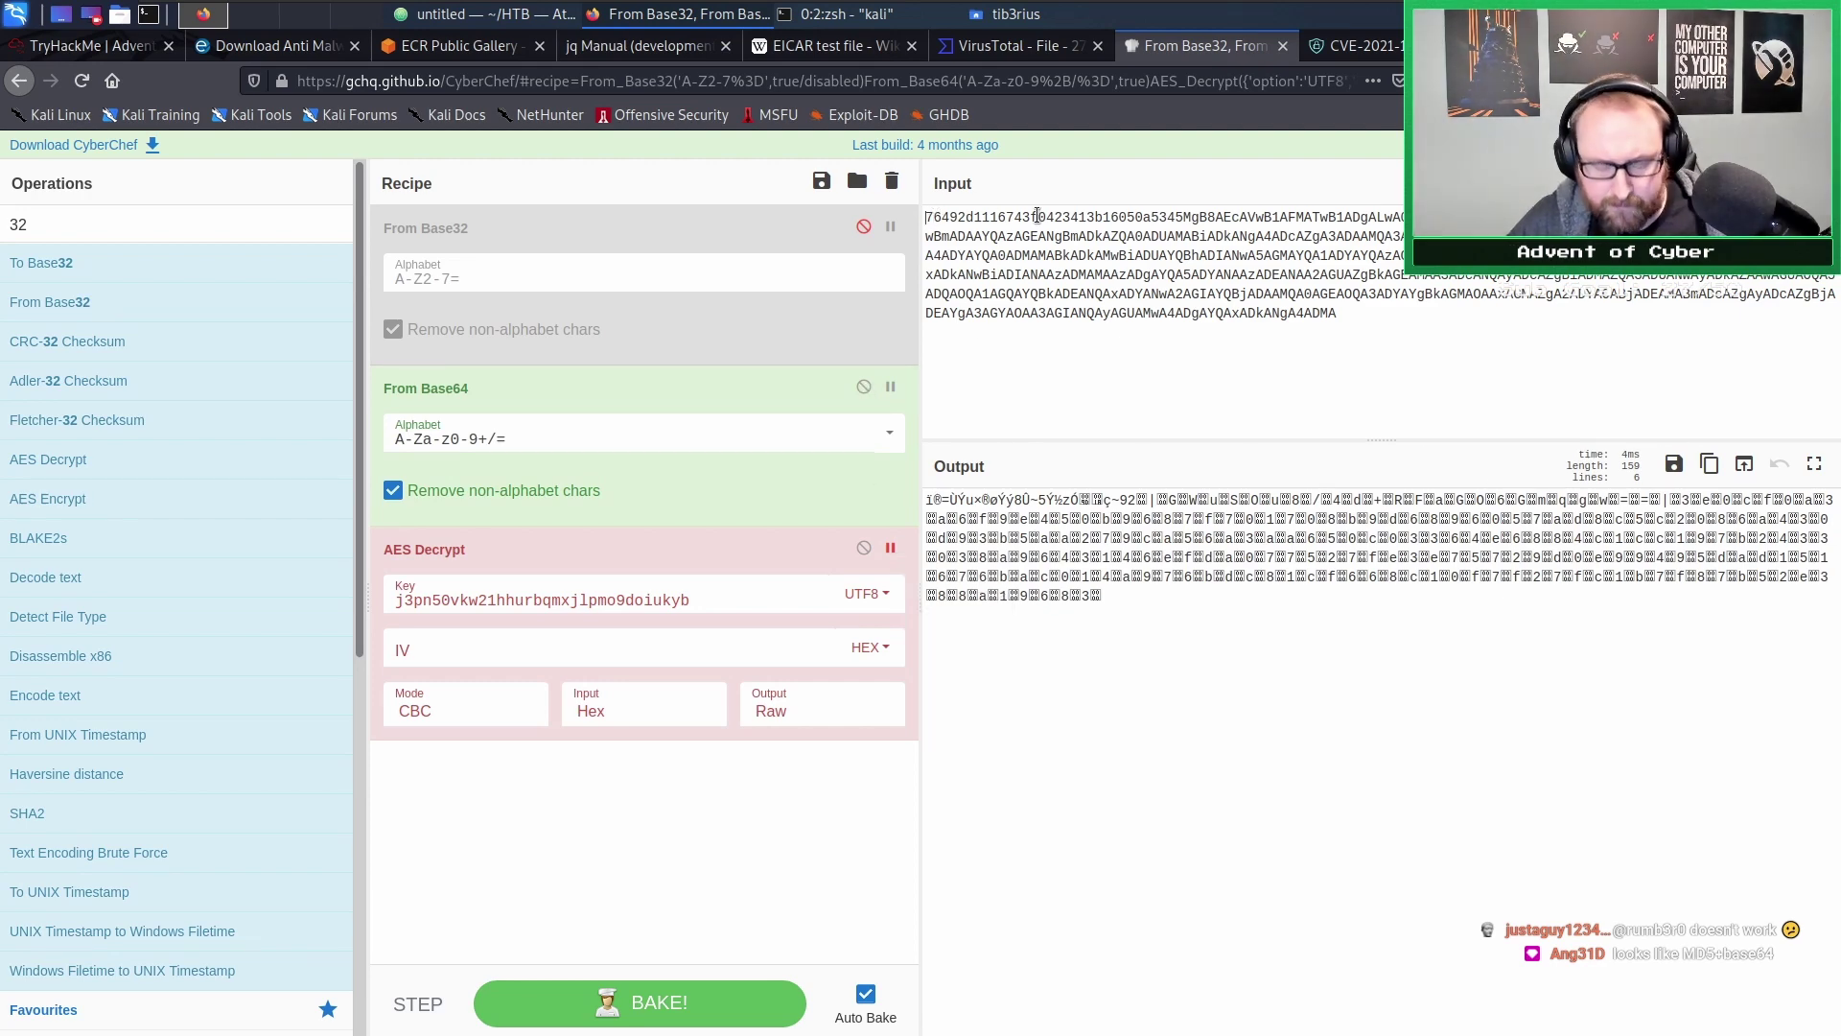
key("Delete")
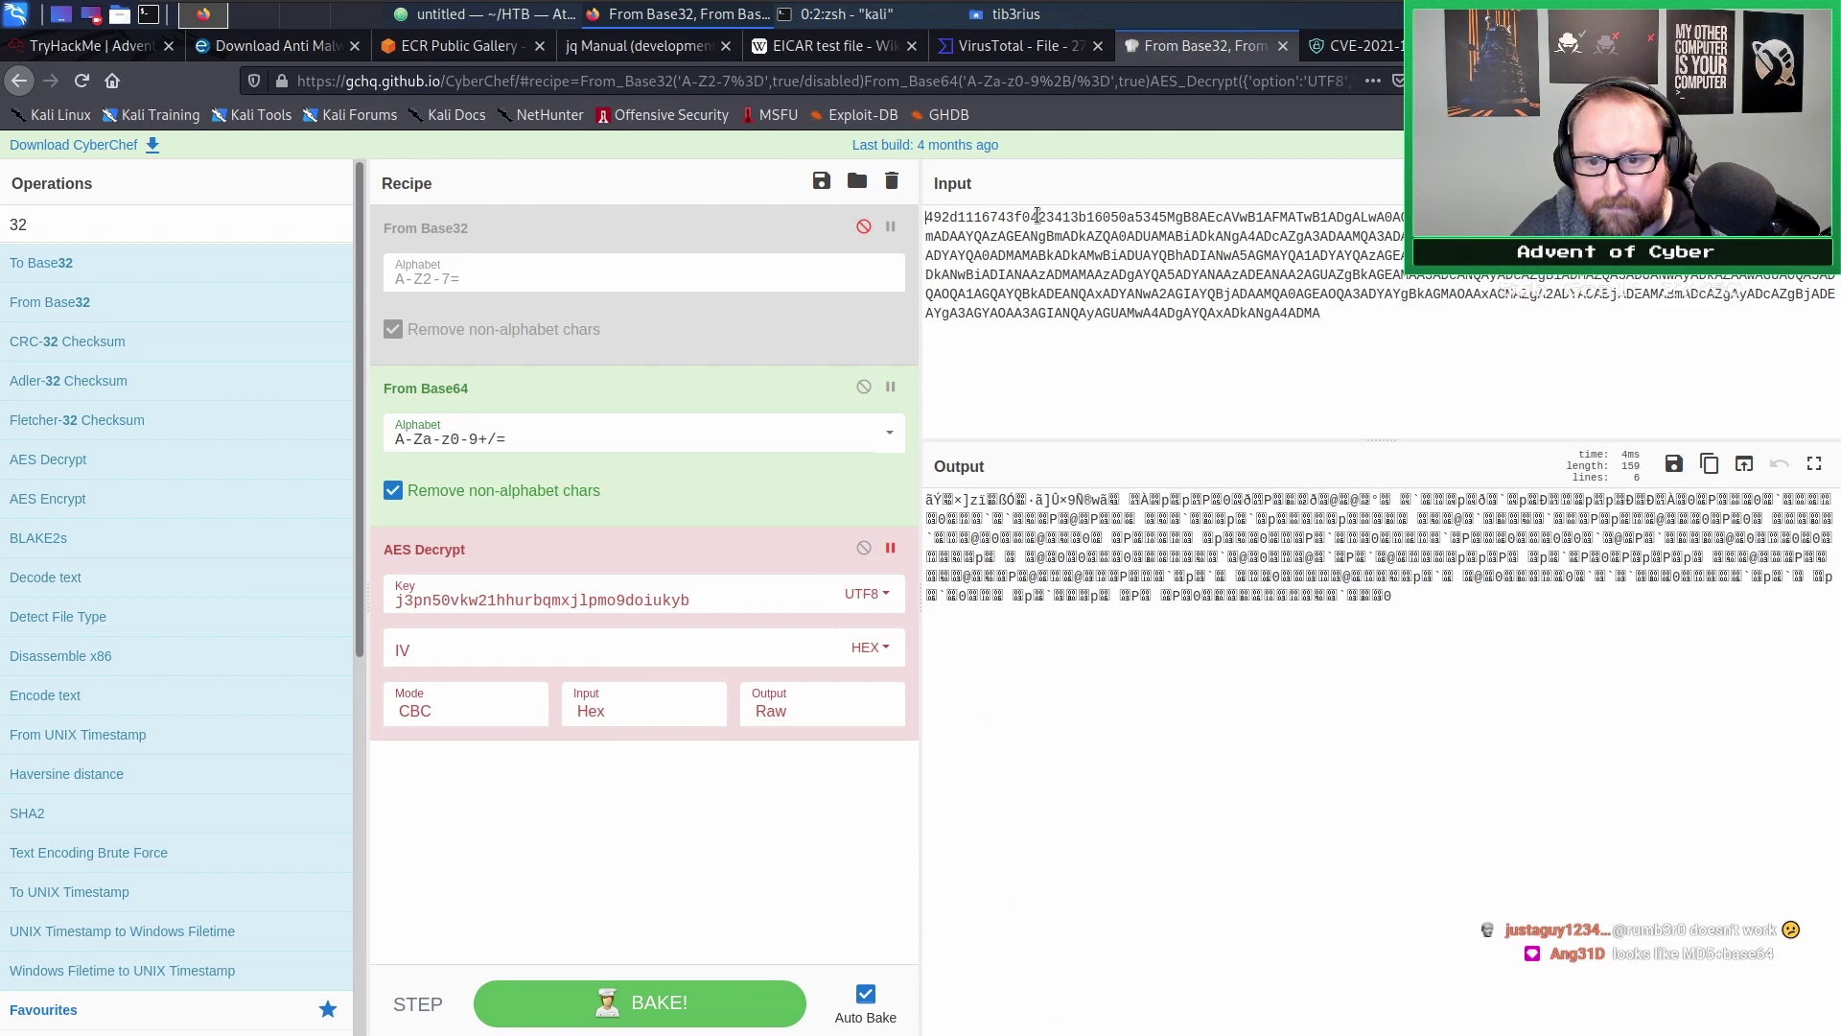
key("Delete")
key("Delete")
key("Delete")
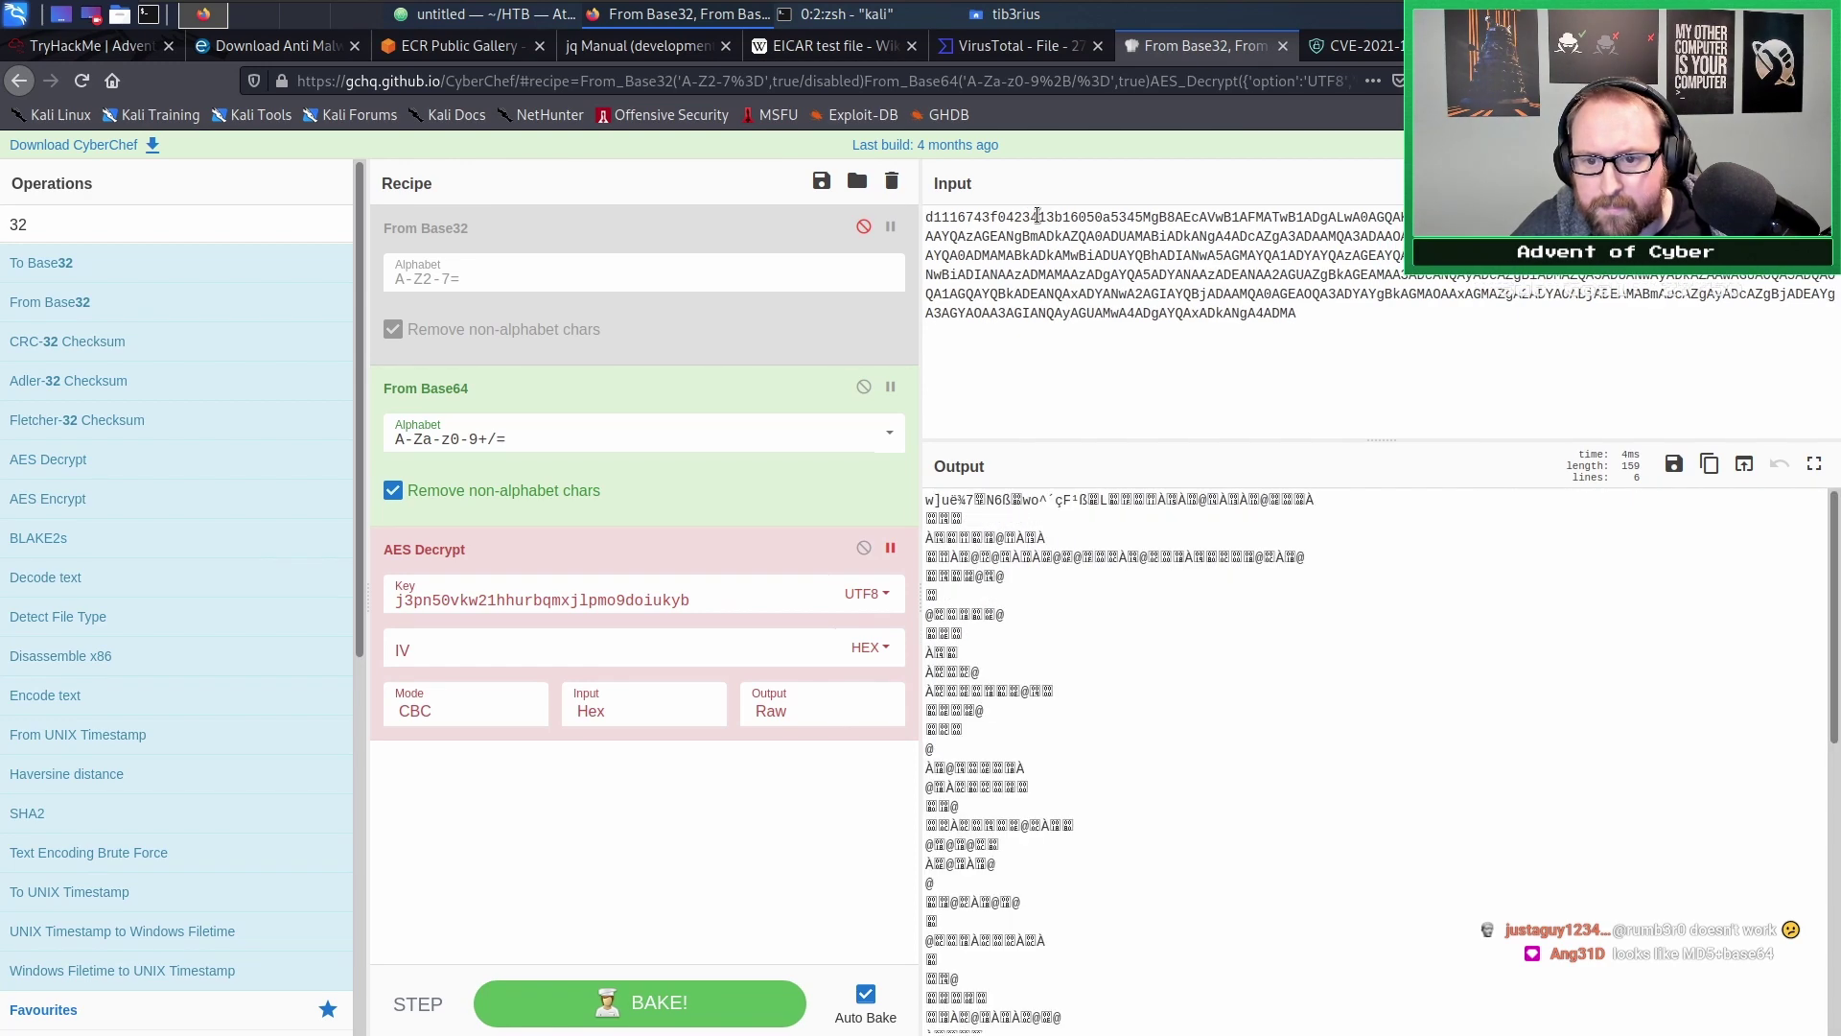
key("Delete")
key("Delete")
key("Delete")
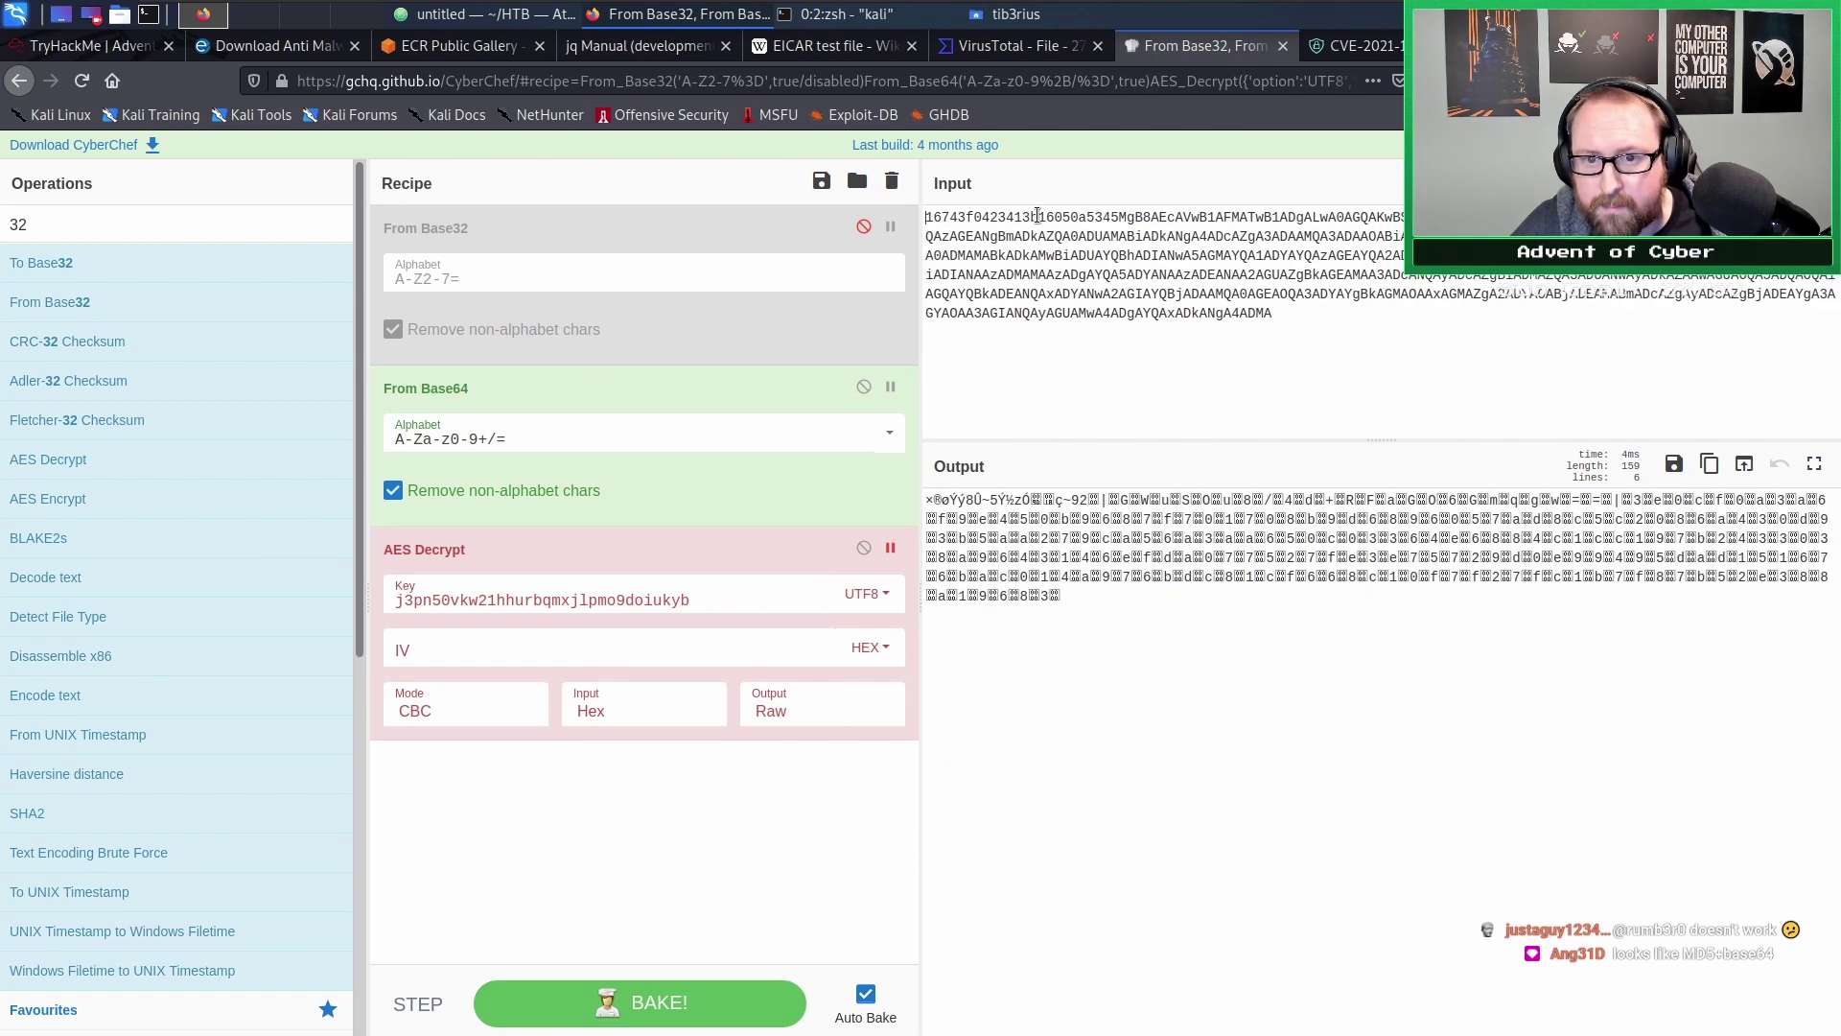
key("Delete")
key("Delete")
key("Delete")
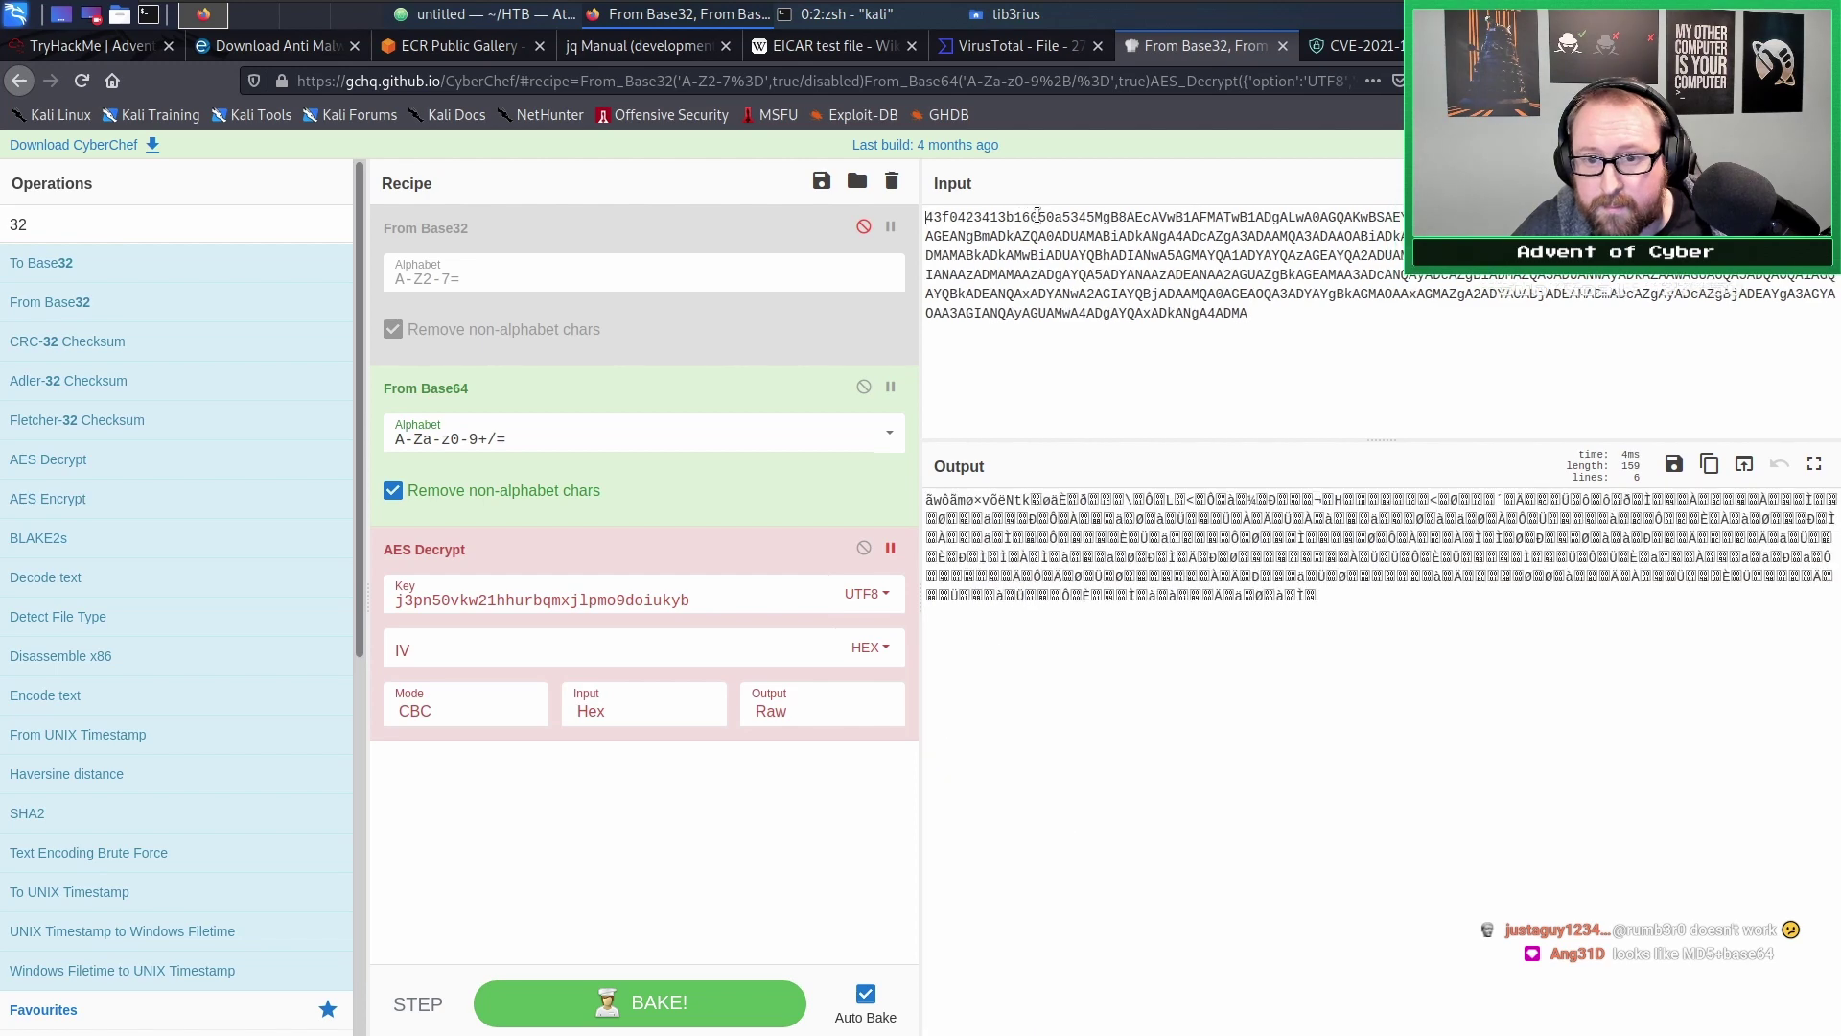
key("Delete")
key("Delete")
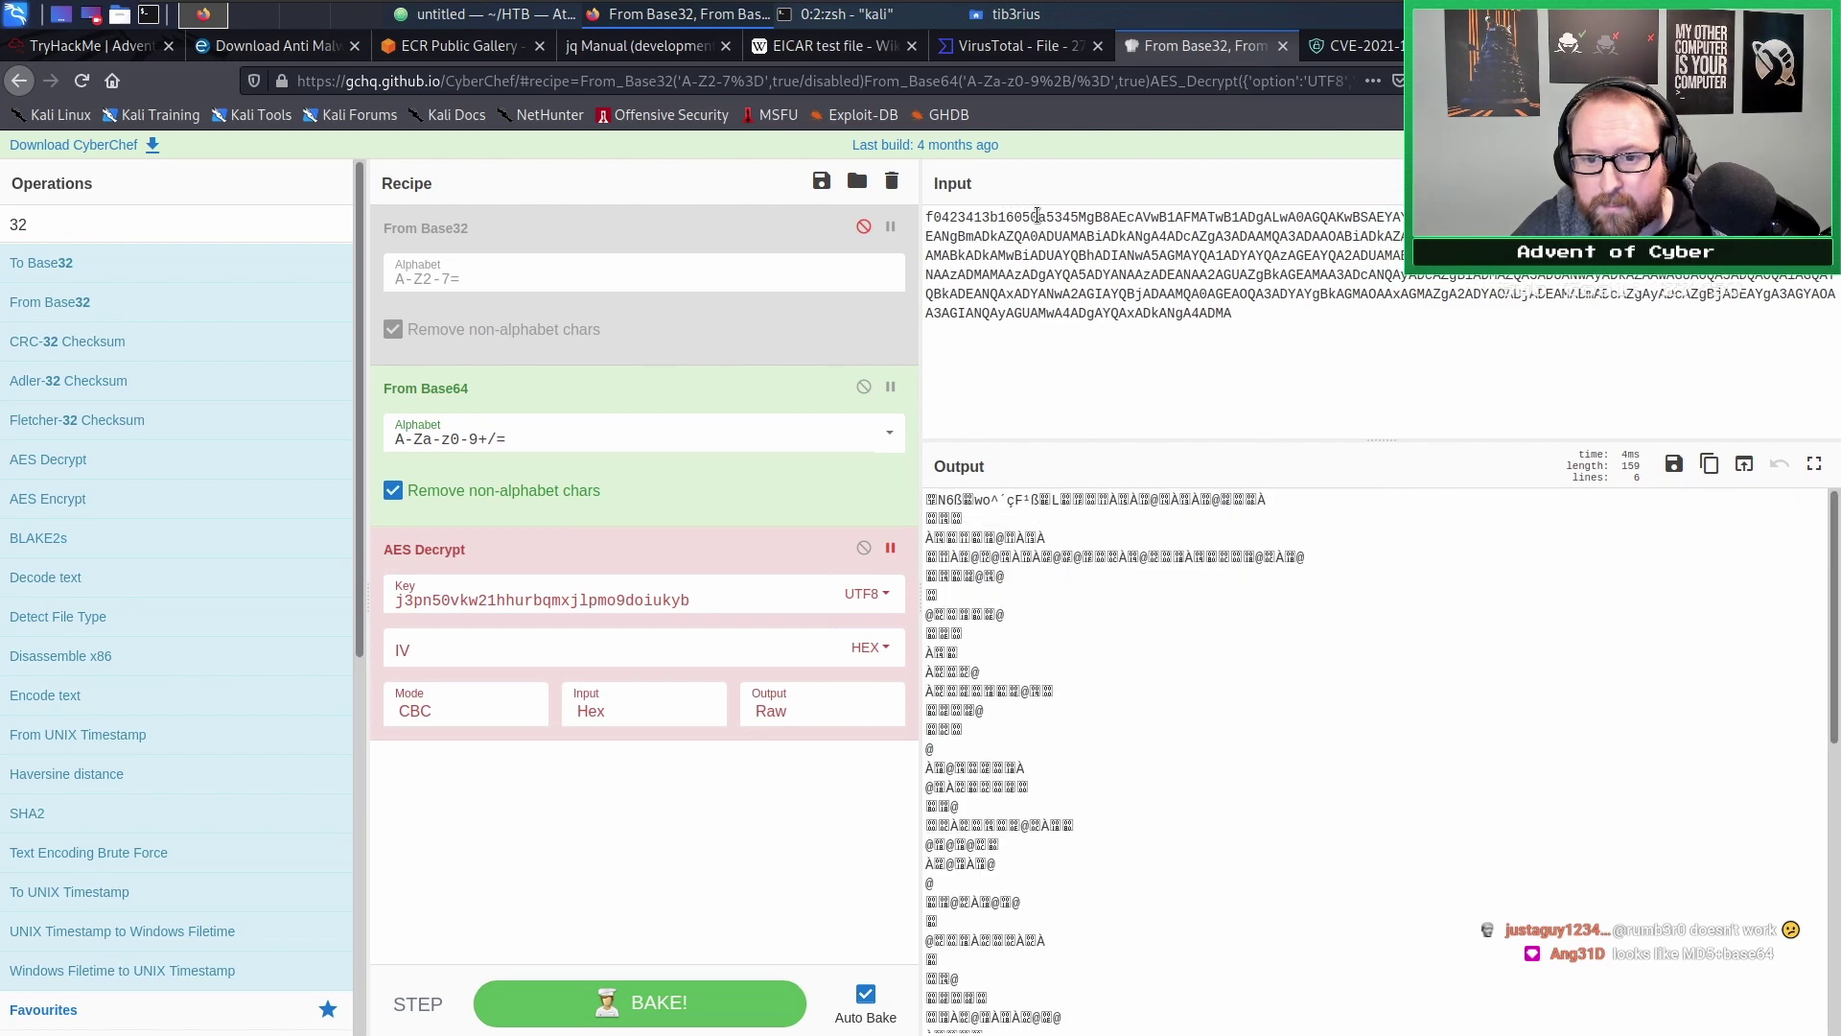
key("Delete")
key("Delete")
key("Delete")
key("Delete")
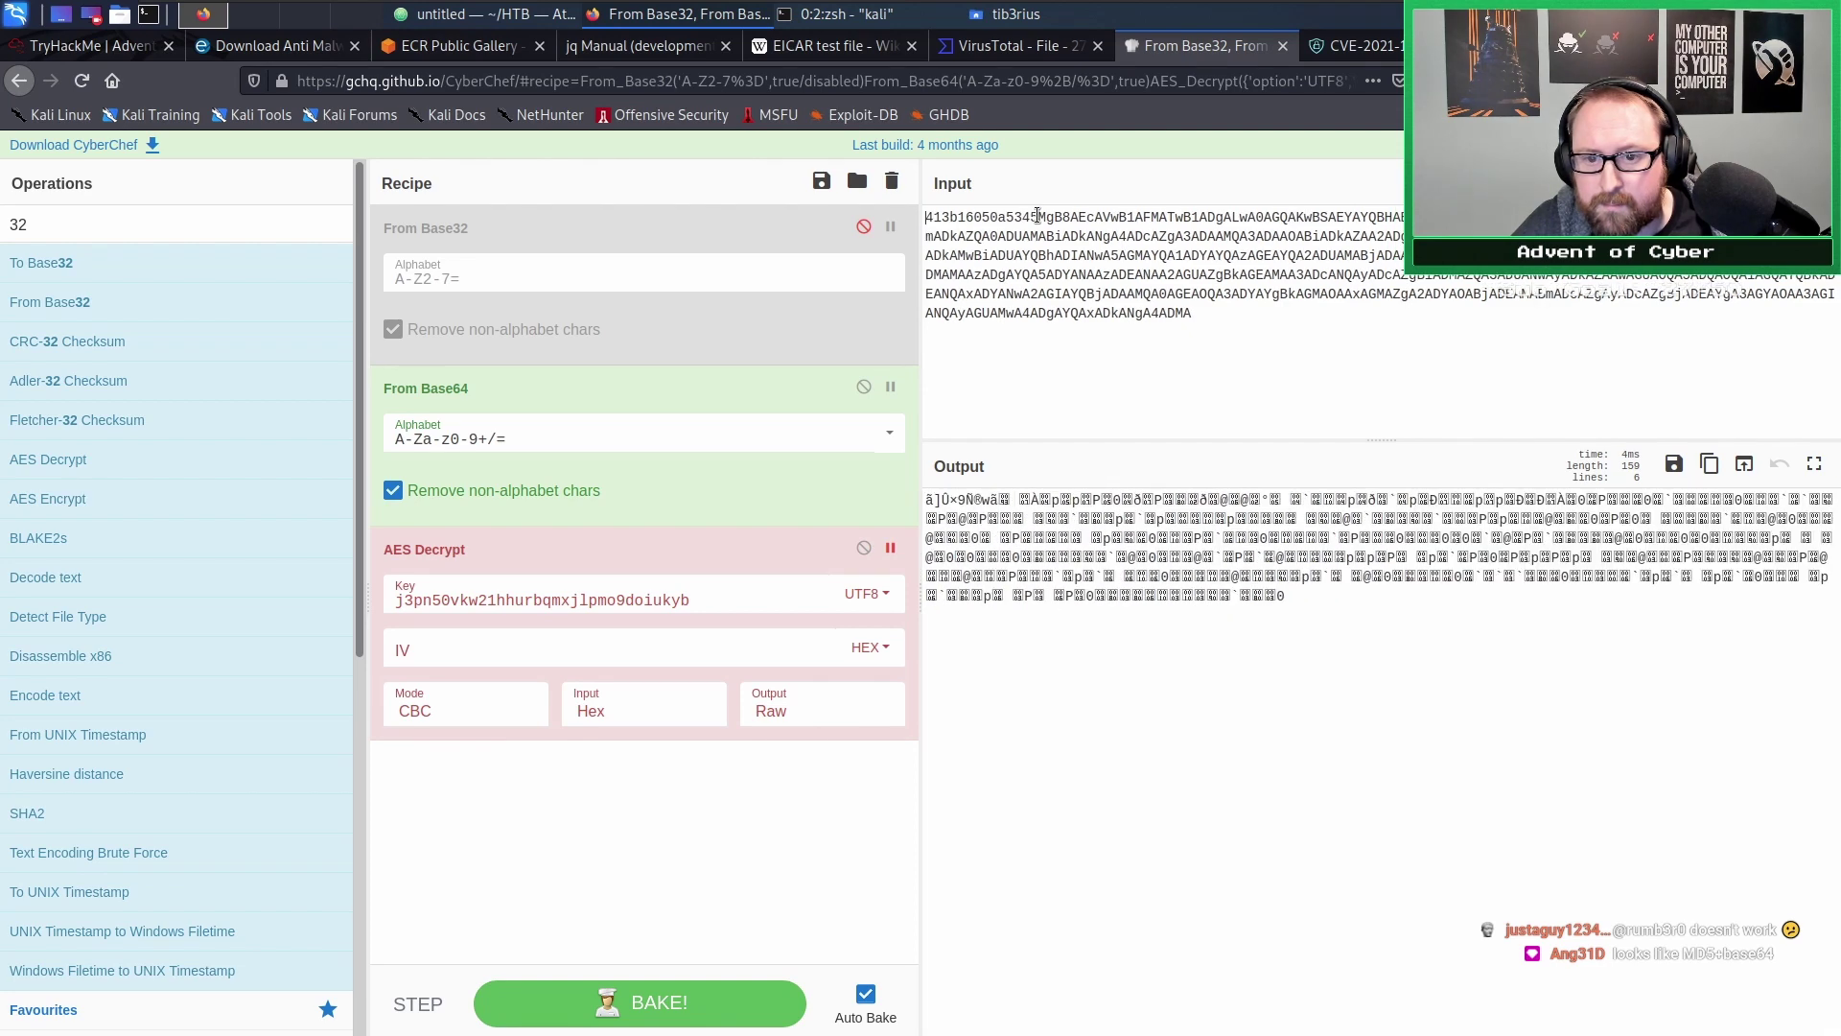
key("Delete")
key("Delete")
key("Delete")
key("Delete")
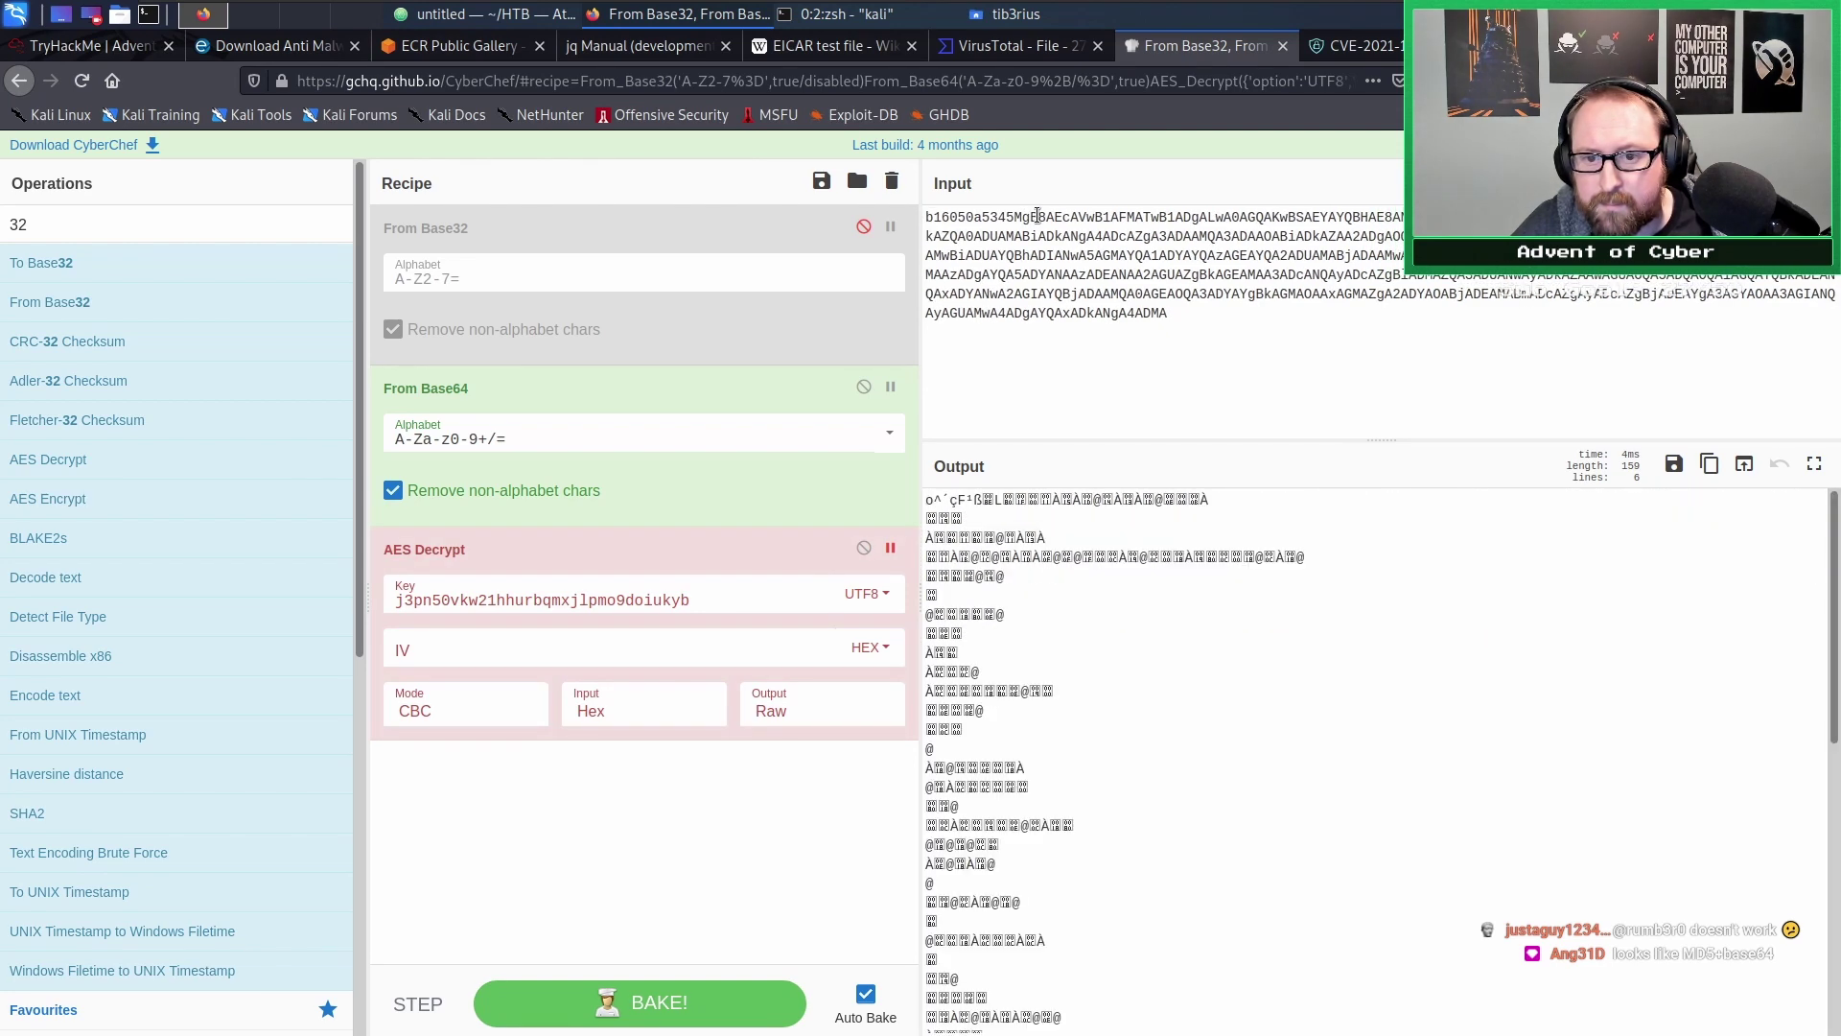
key("Delete")
key("Delete")
key("Delete")
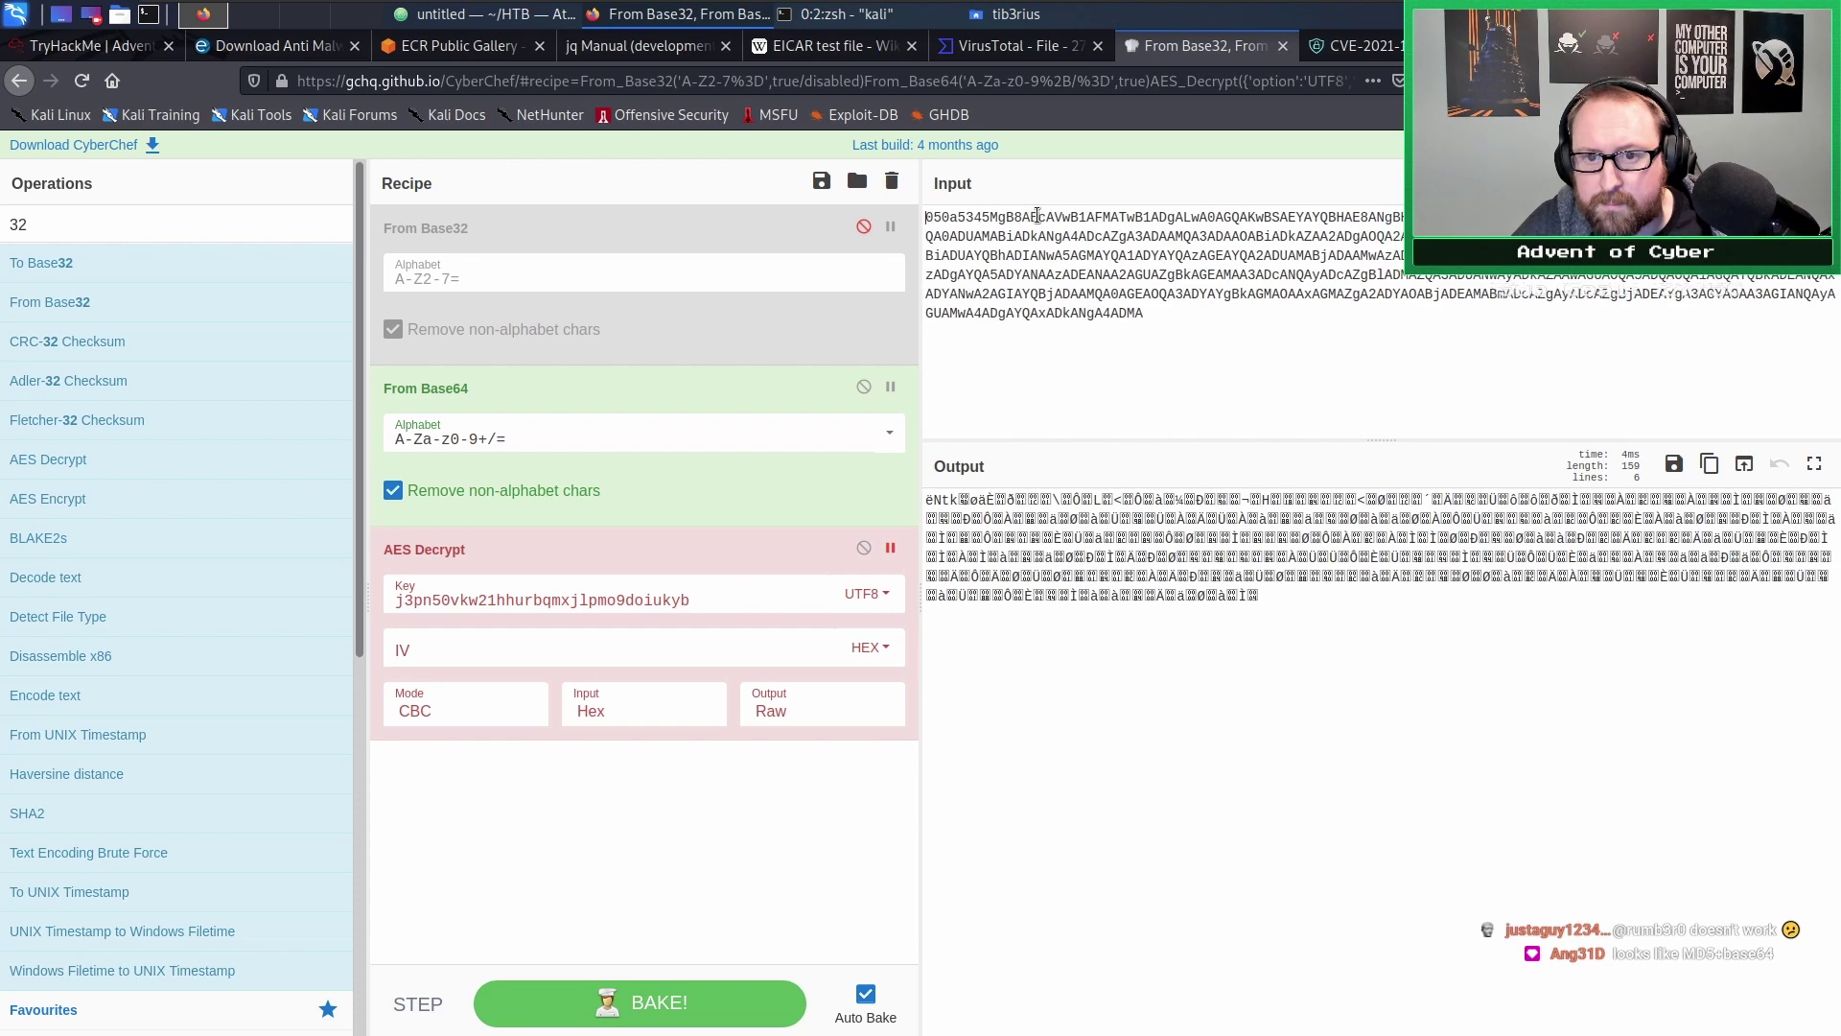
key("Delete")
key("Delete")
key("Delete")
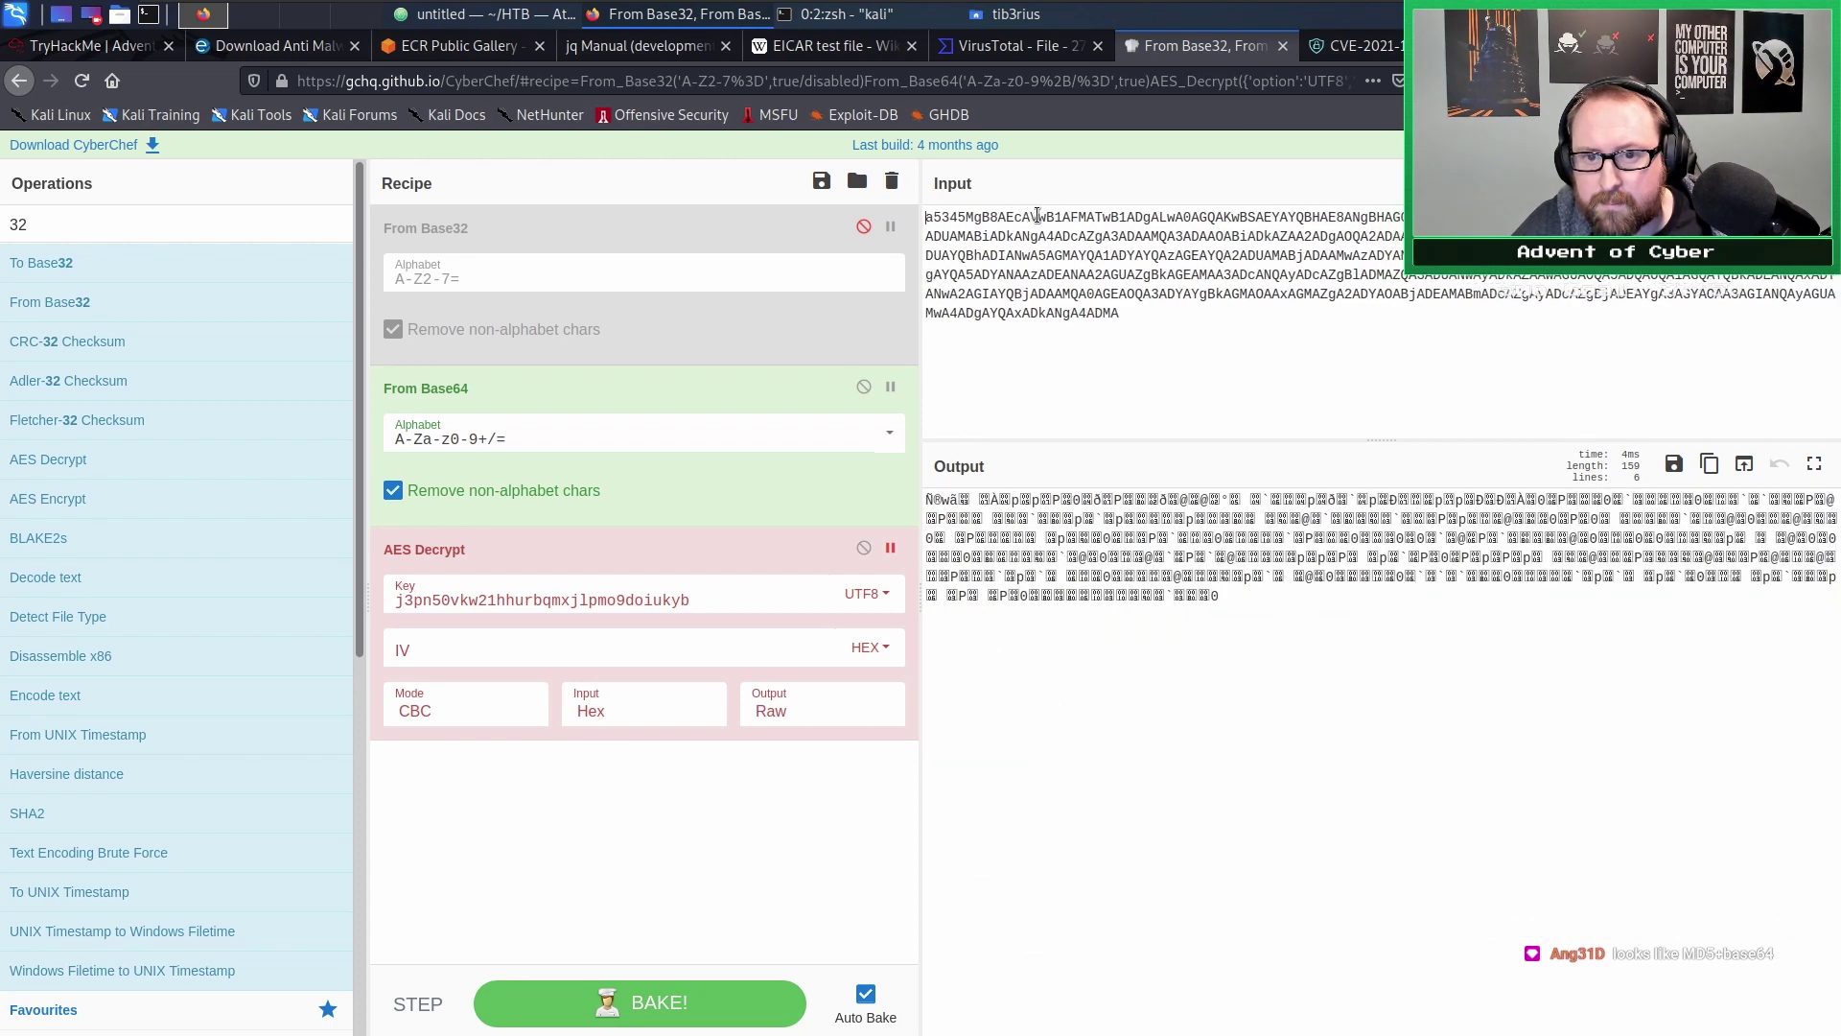
key("Delete")
key("Delete")
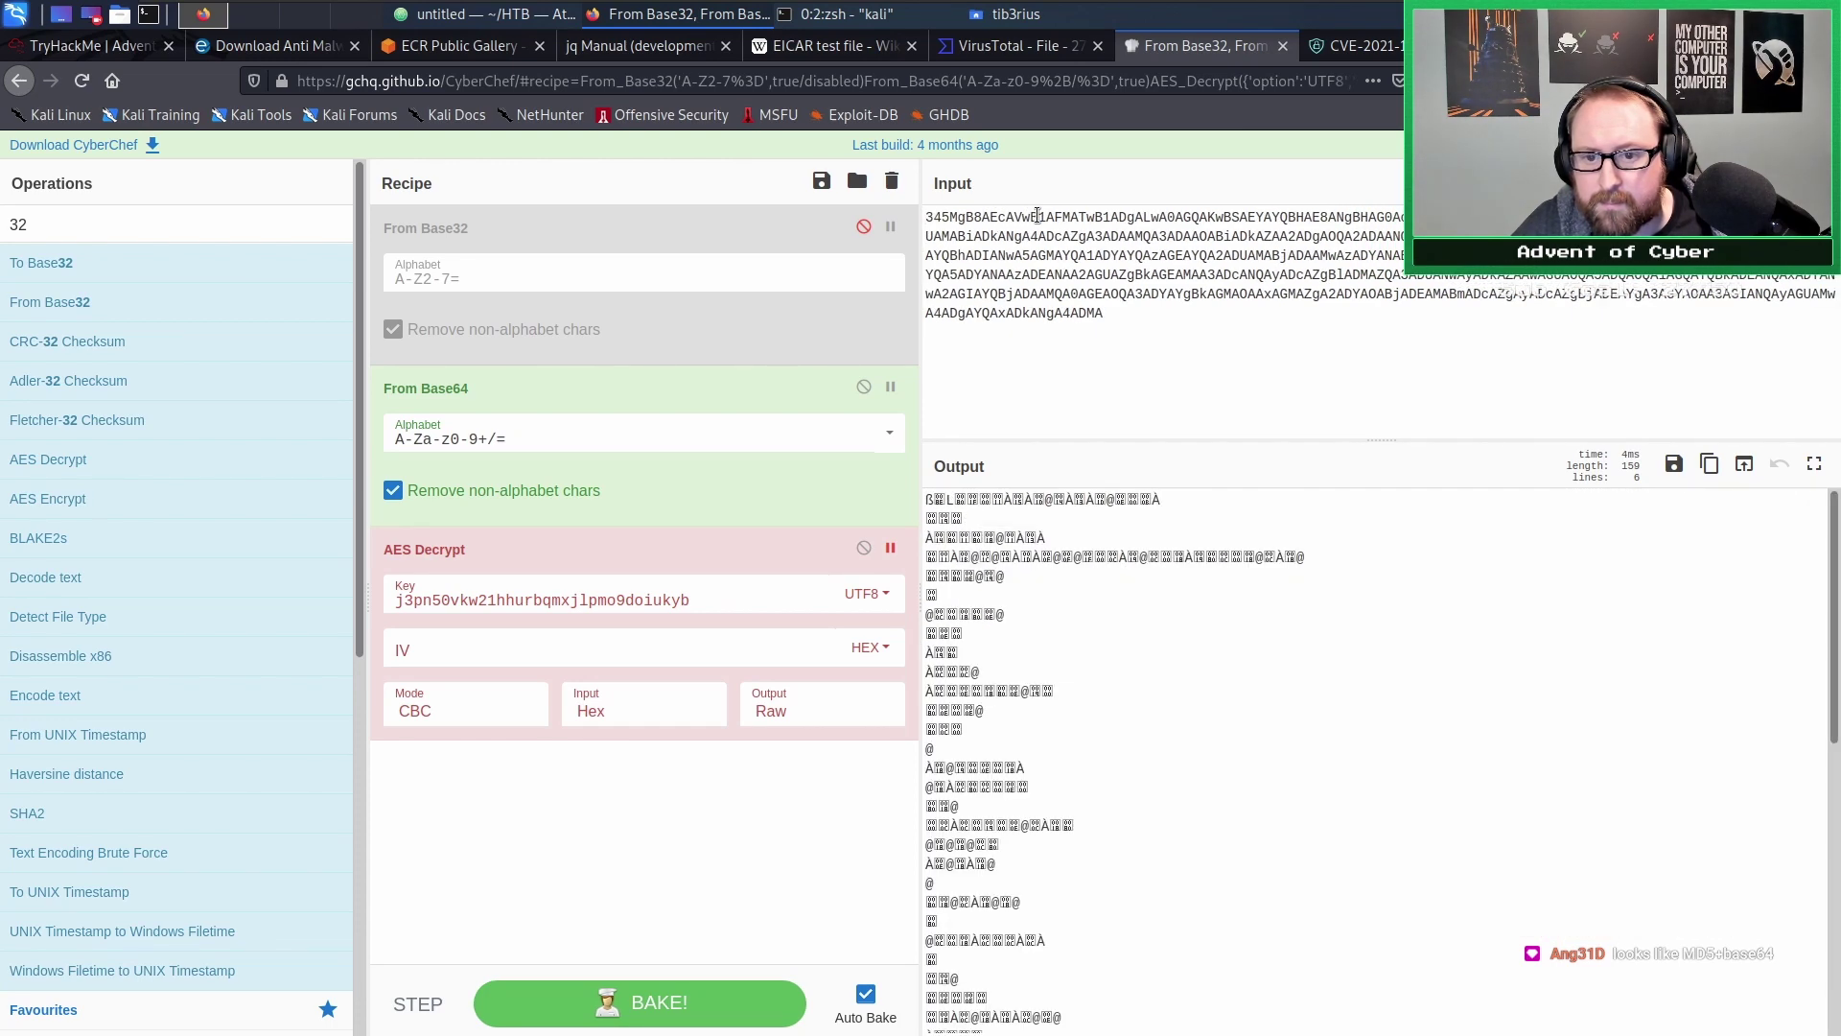
key("ctrl+z")
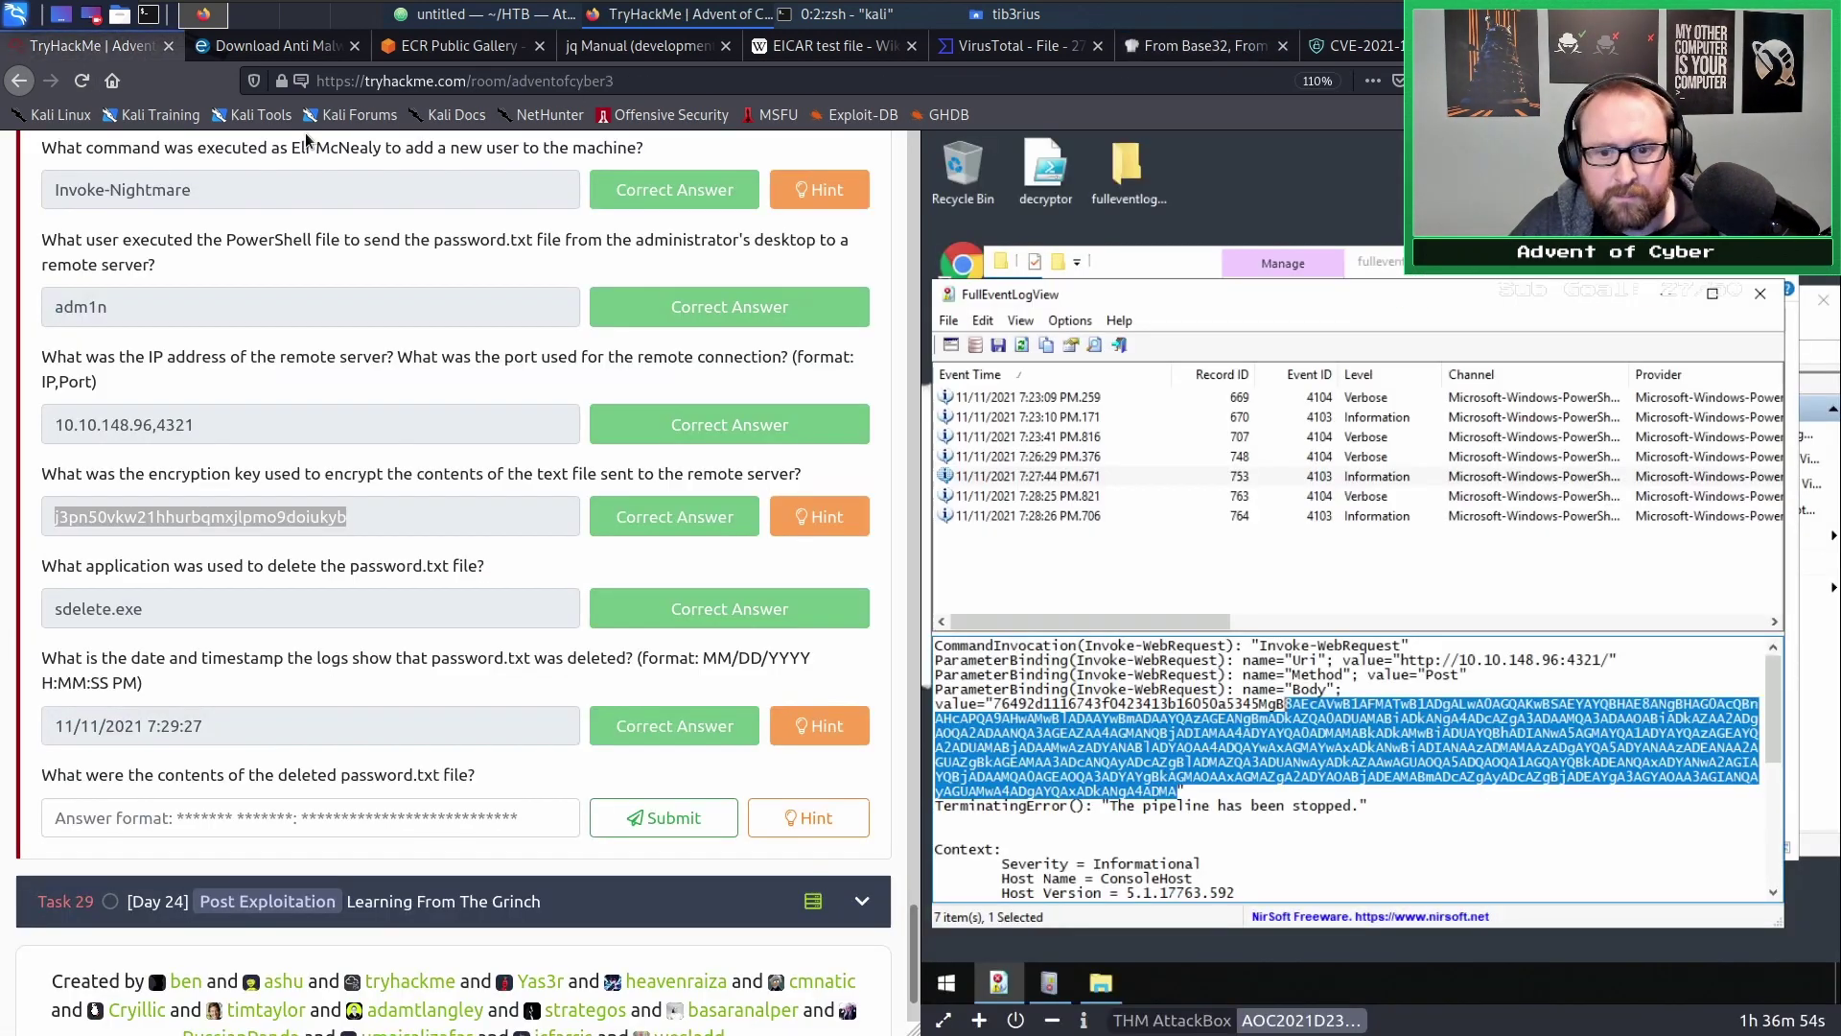
- Copy the full base64 Body value of the Invoke-WebRequest event from FullEventLogView
left_click(91, 45)
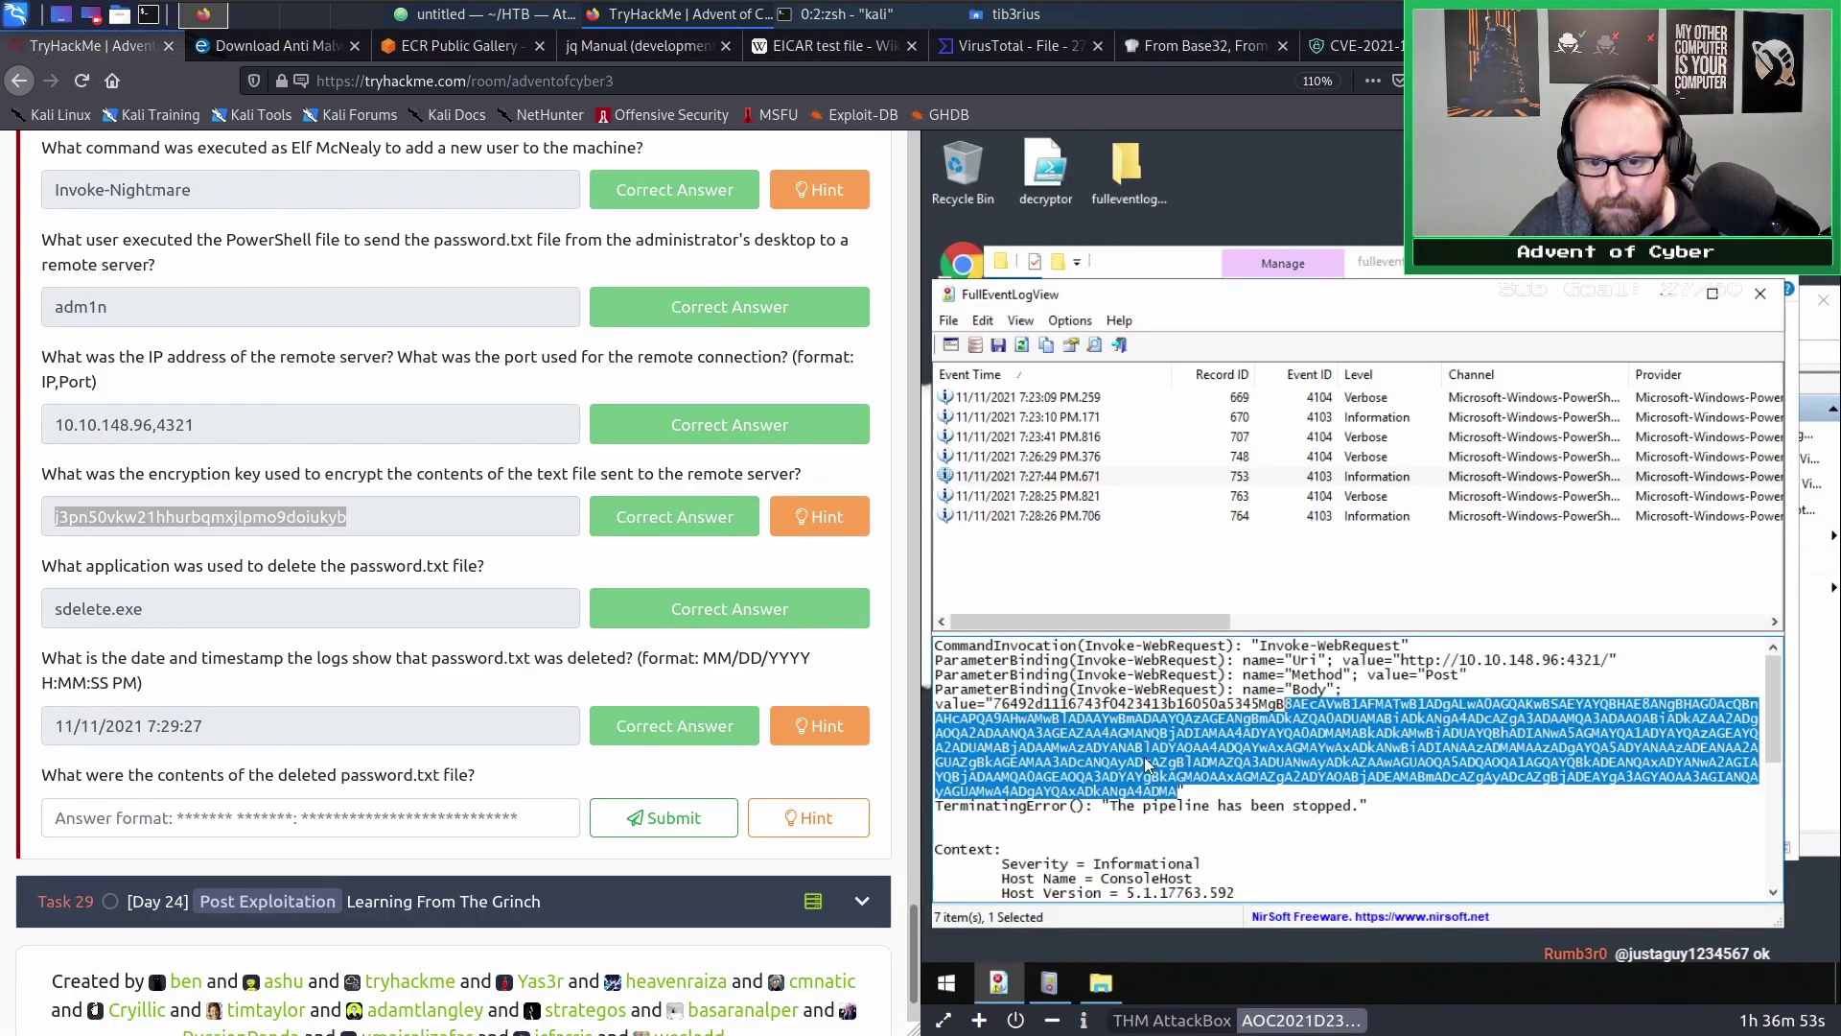
left_click(1006, 701)
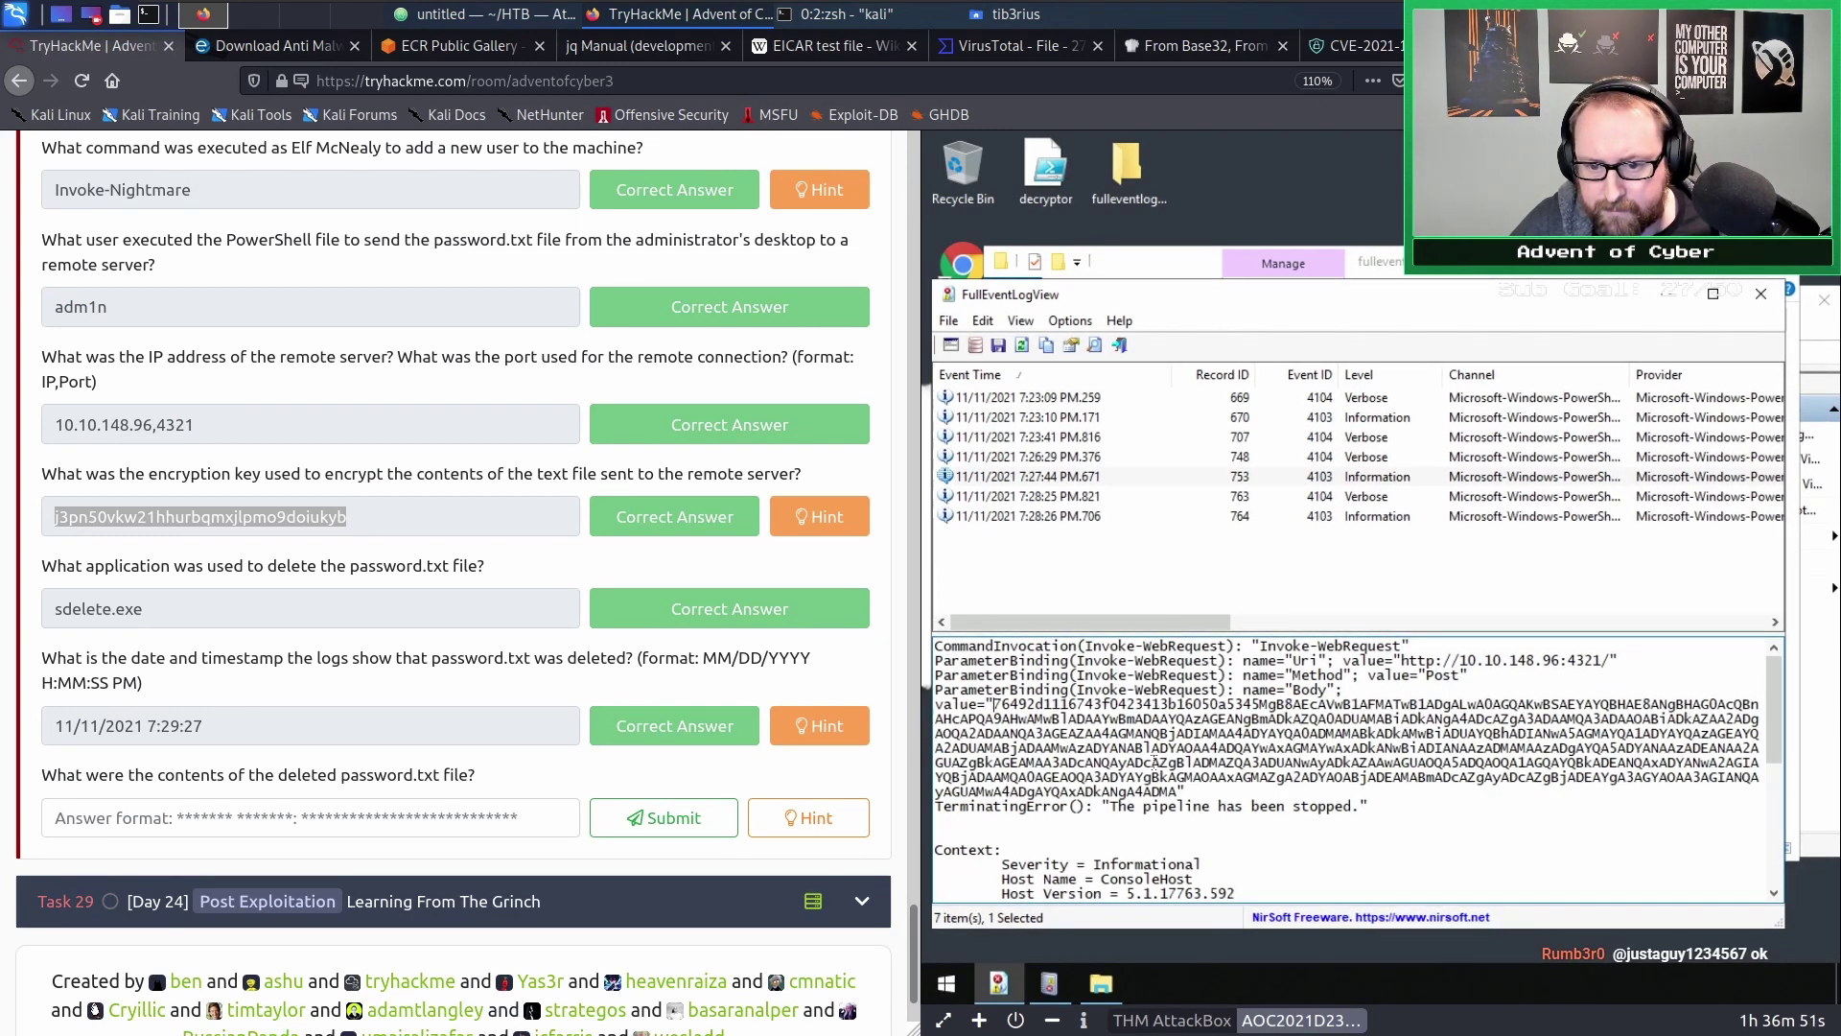
left_click_drag(995, 706, 1172, 792)
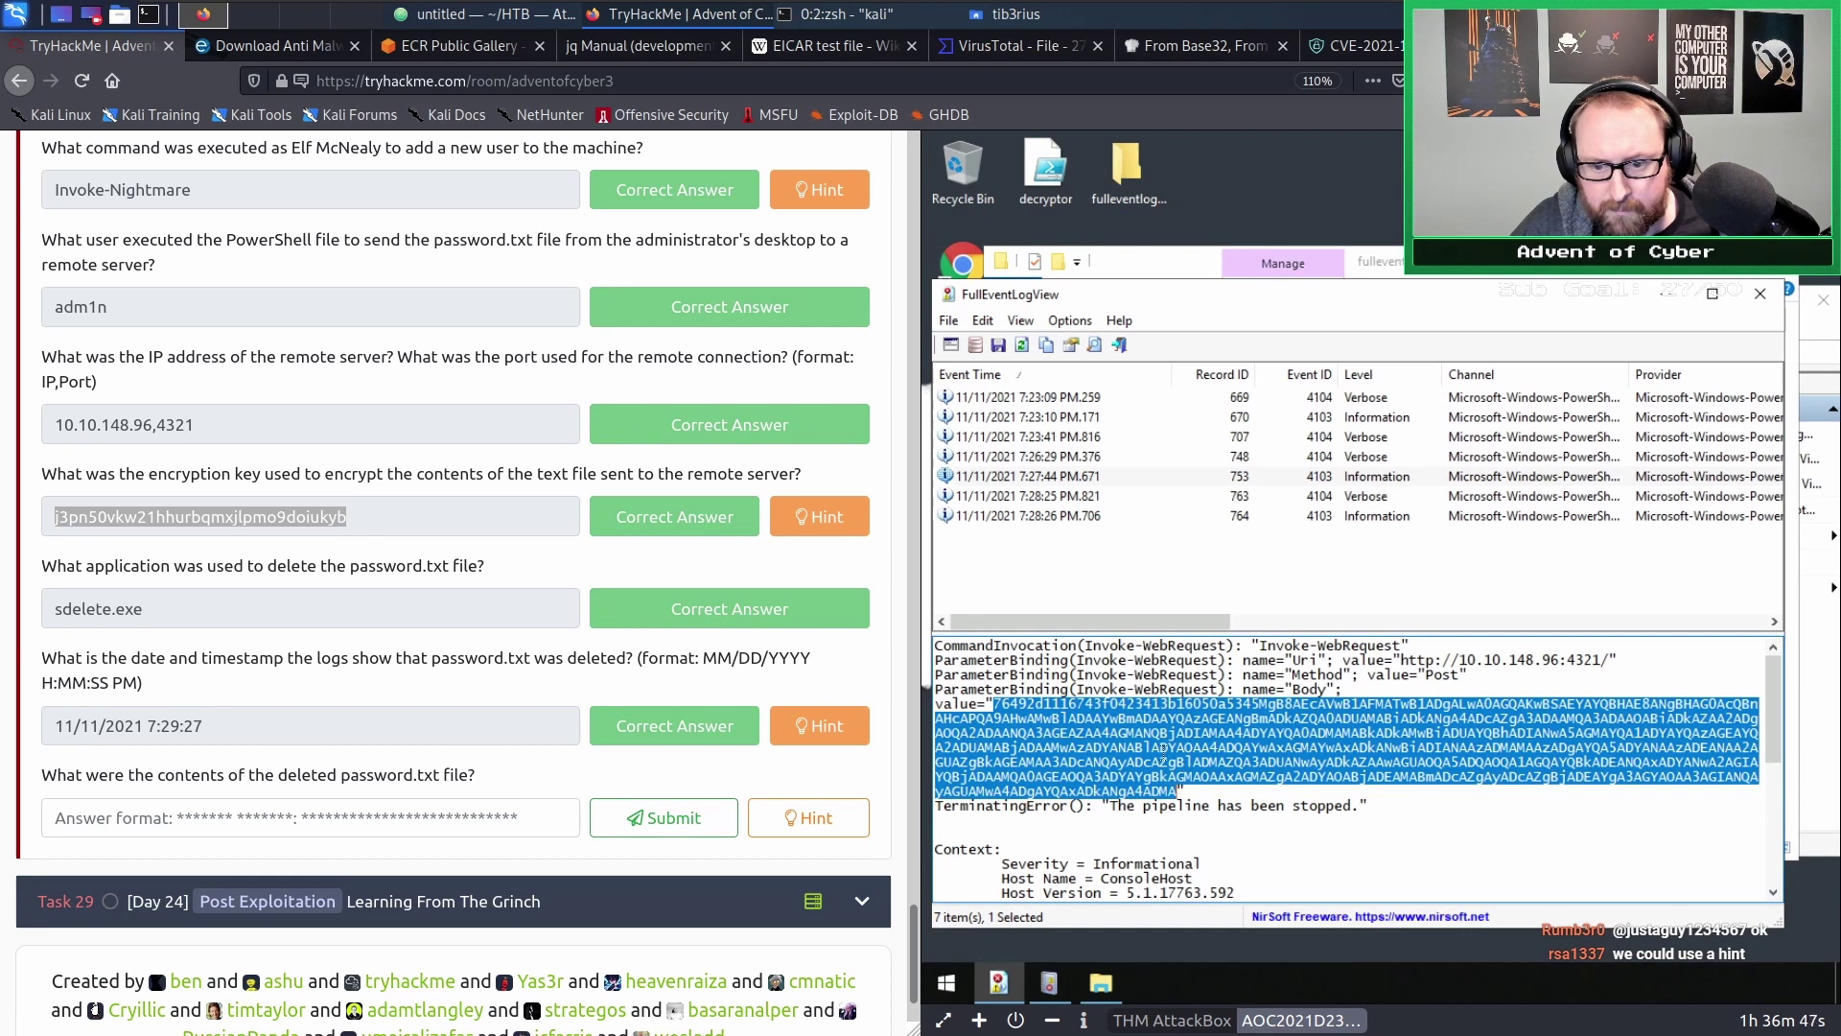
right_click(1166, 741)
left_click(1208, 566)
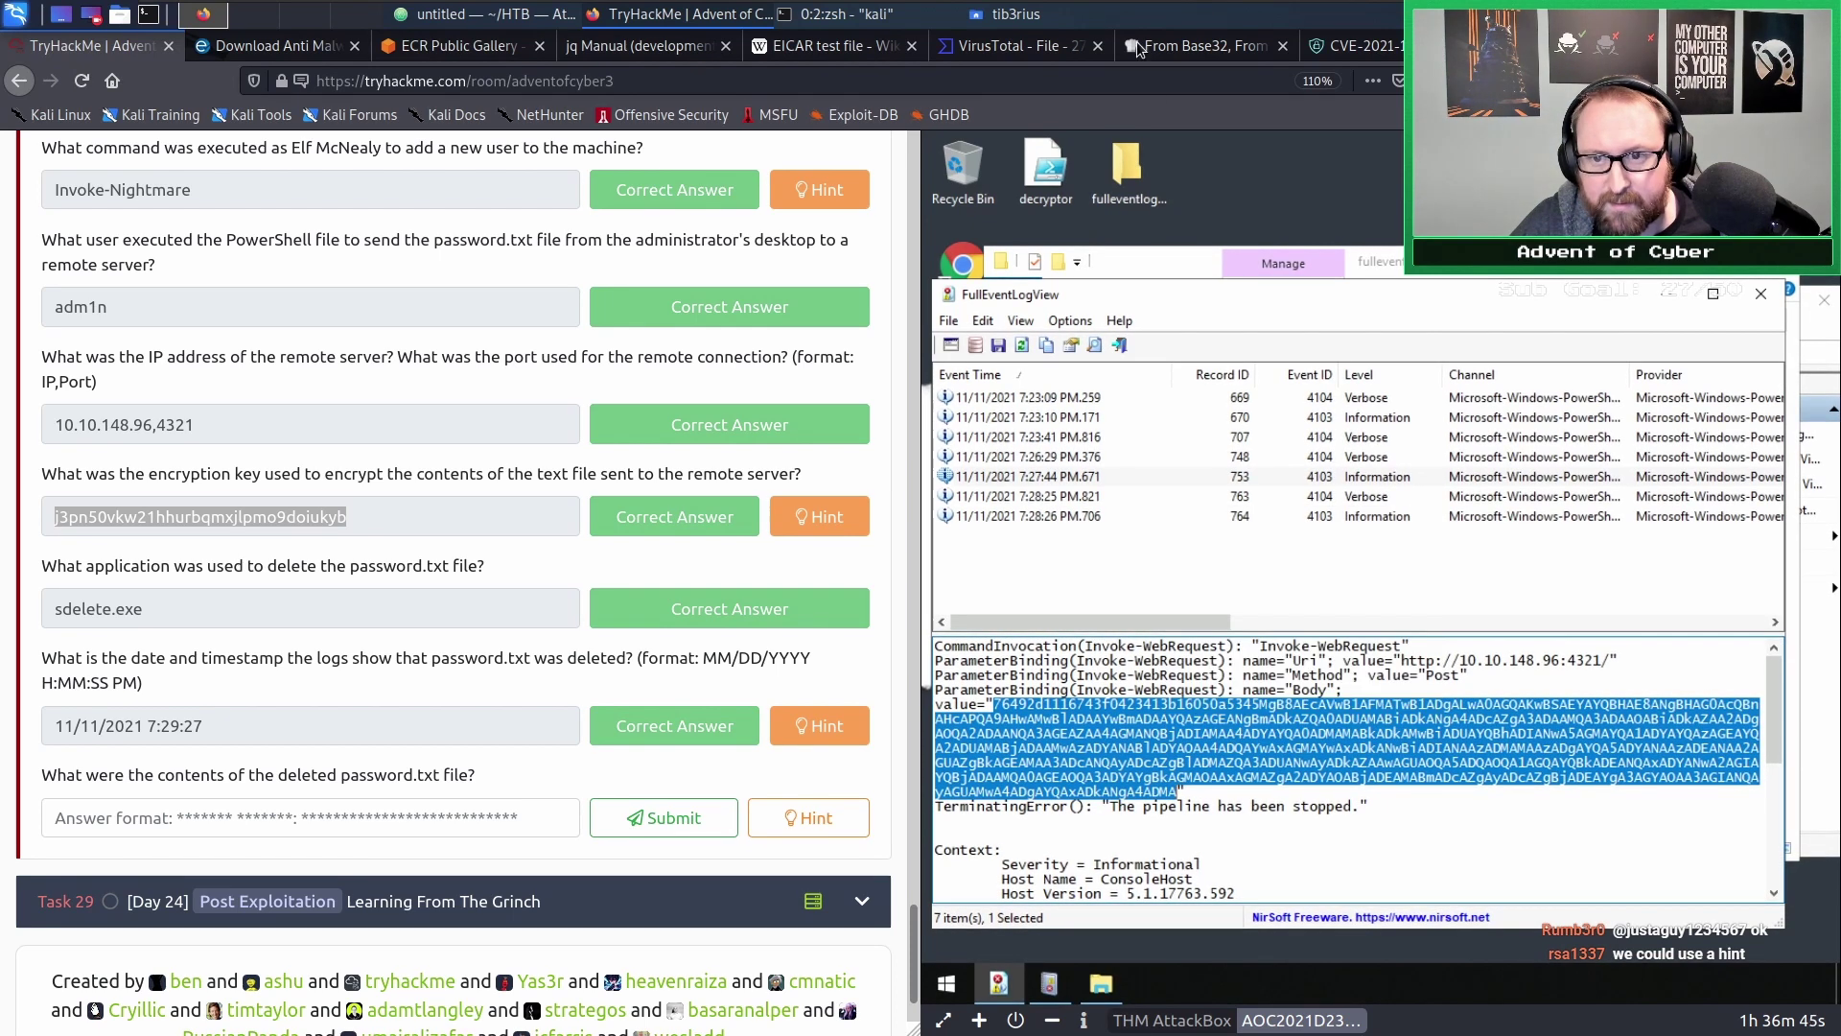
left_click(1137, 42)
- Replace the CyberChef input with the copied Body value and run it through AES Decrypt
triple_click(1119, 275)
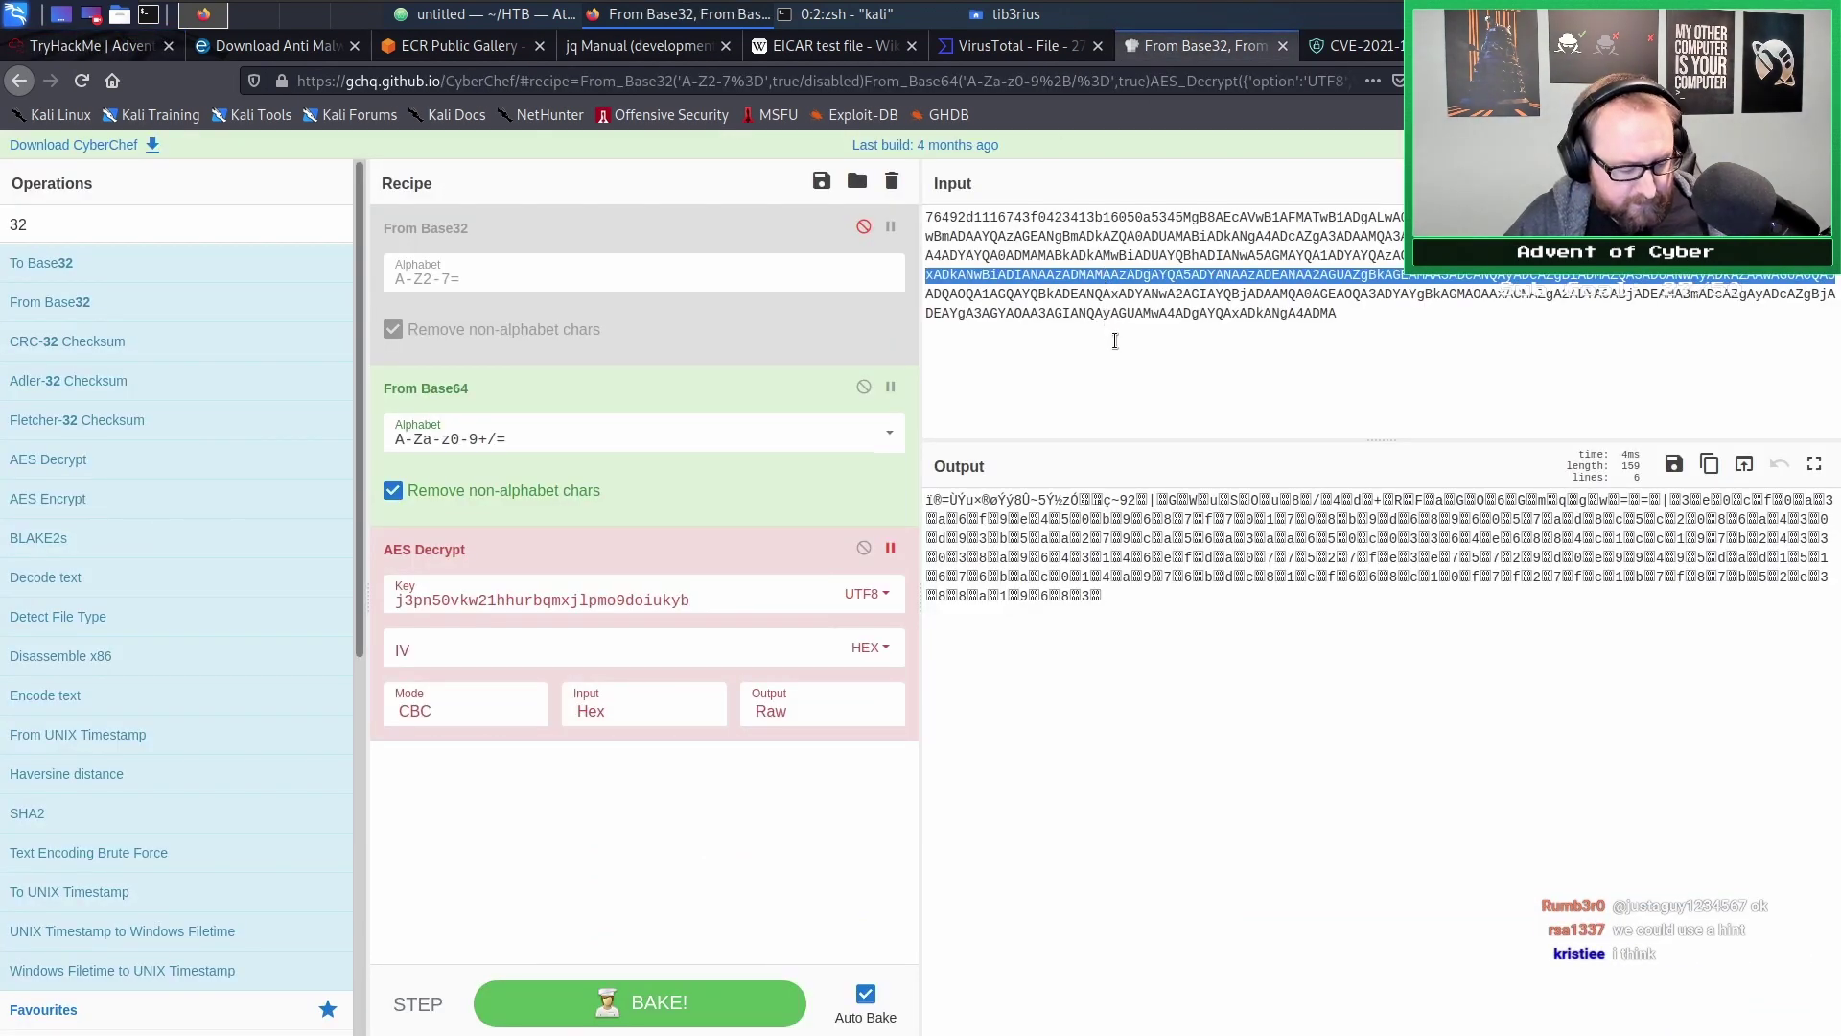
key("ctrl+a")
key("ctrl+v")
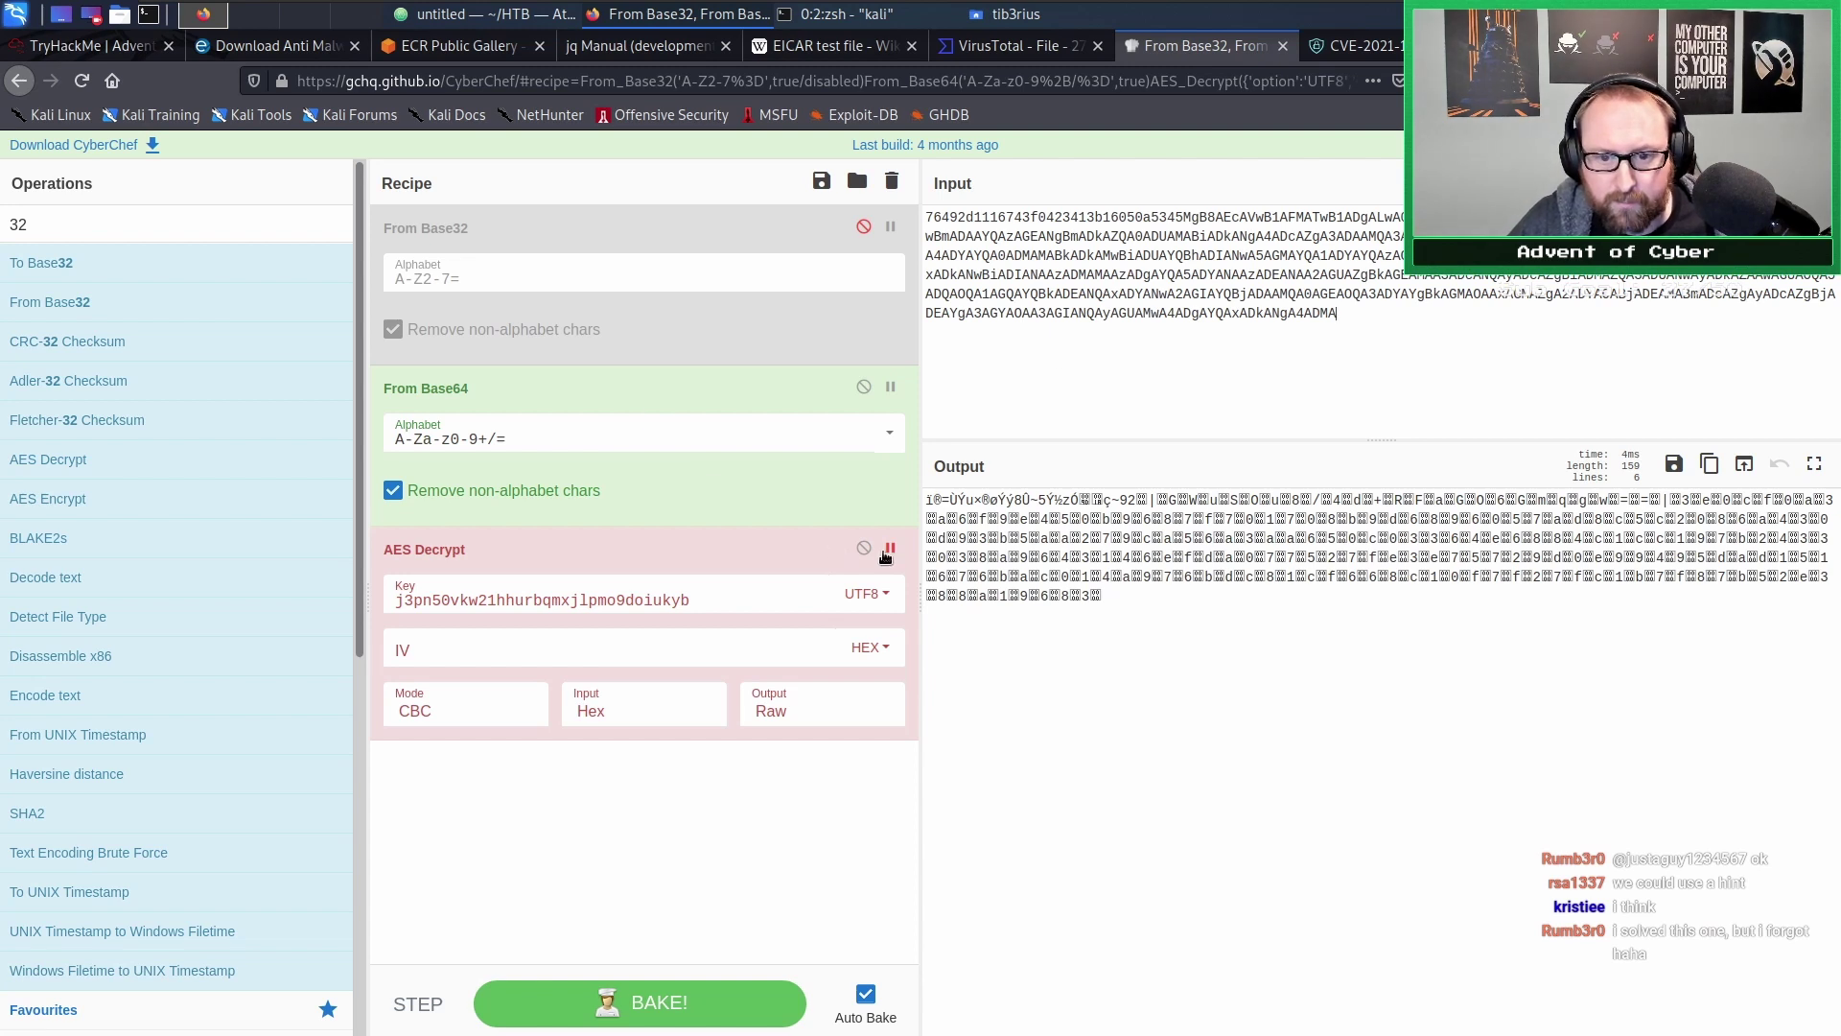
left_click(891, 552)
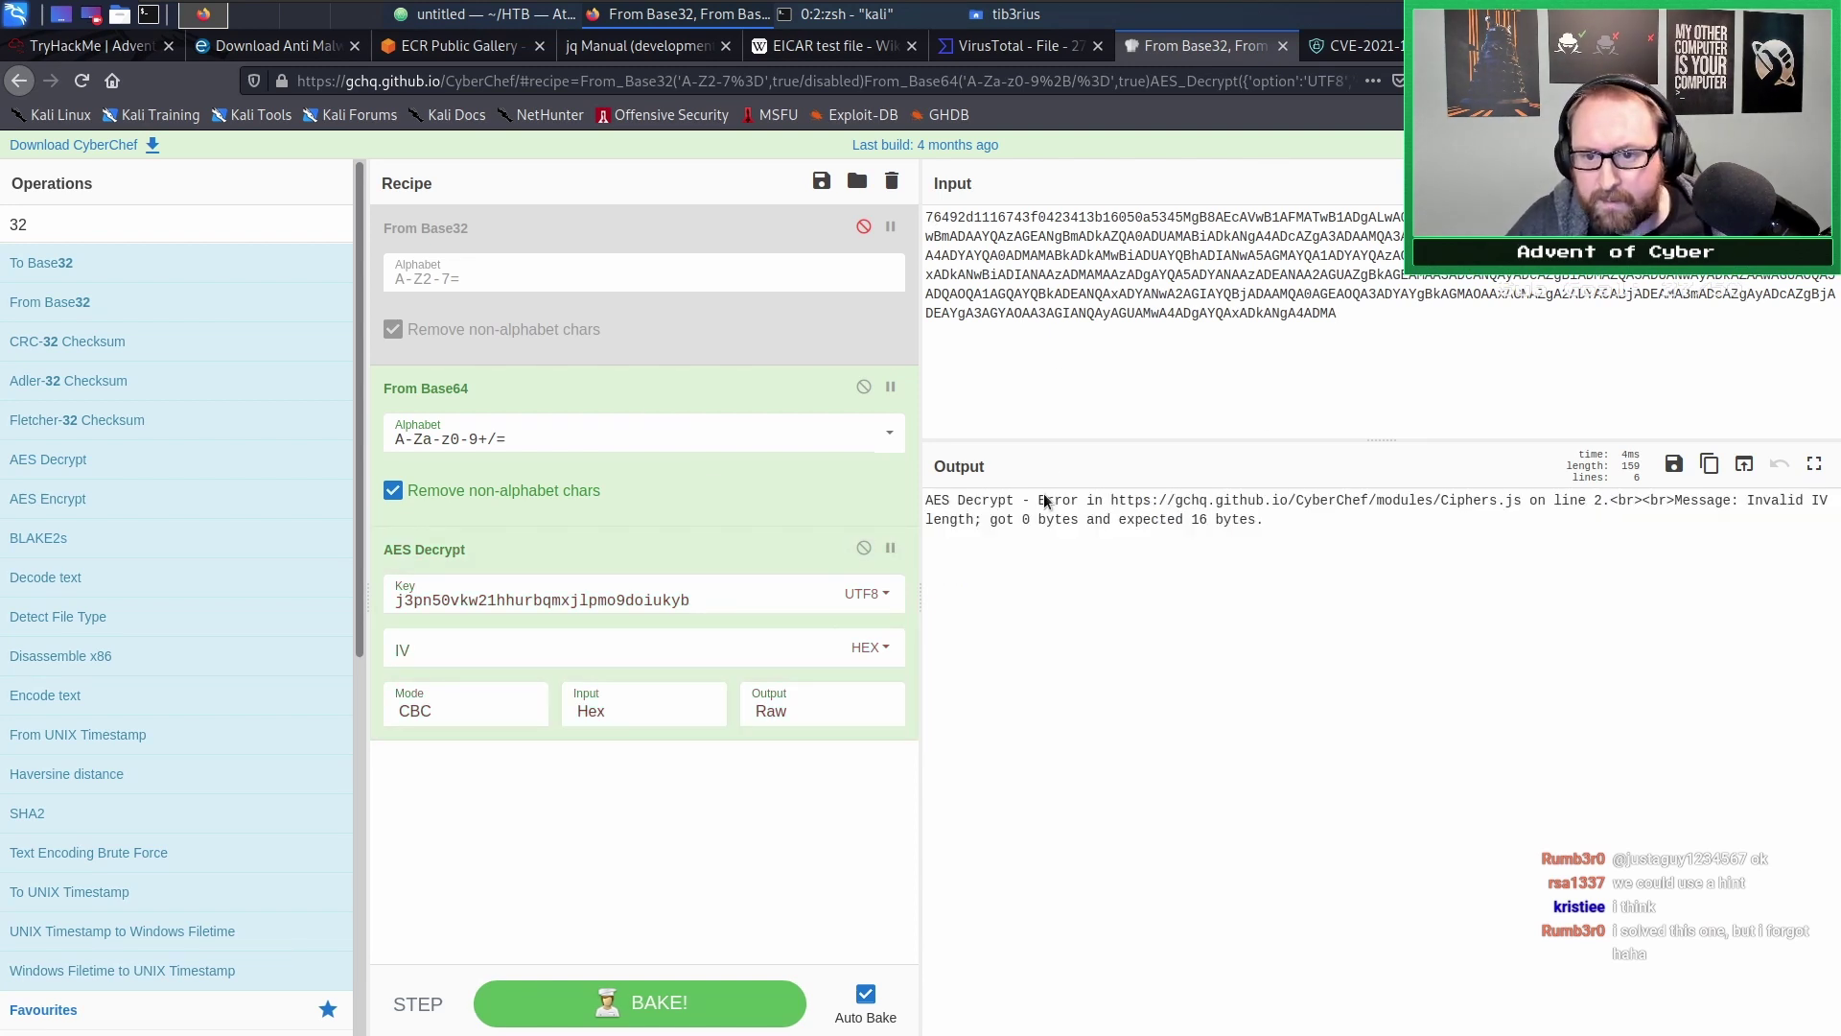
left_click(869, 648)
left_click(1202, 600)
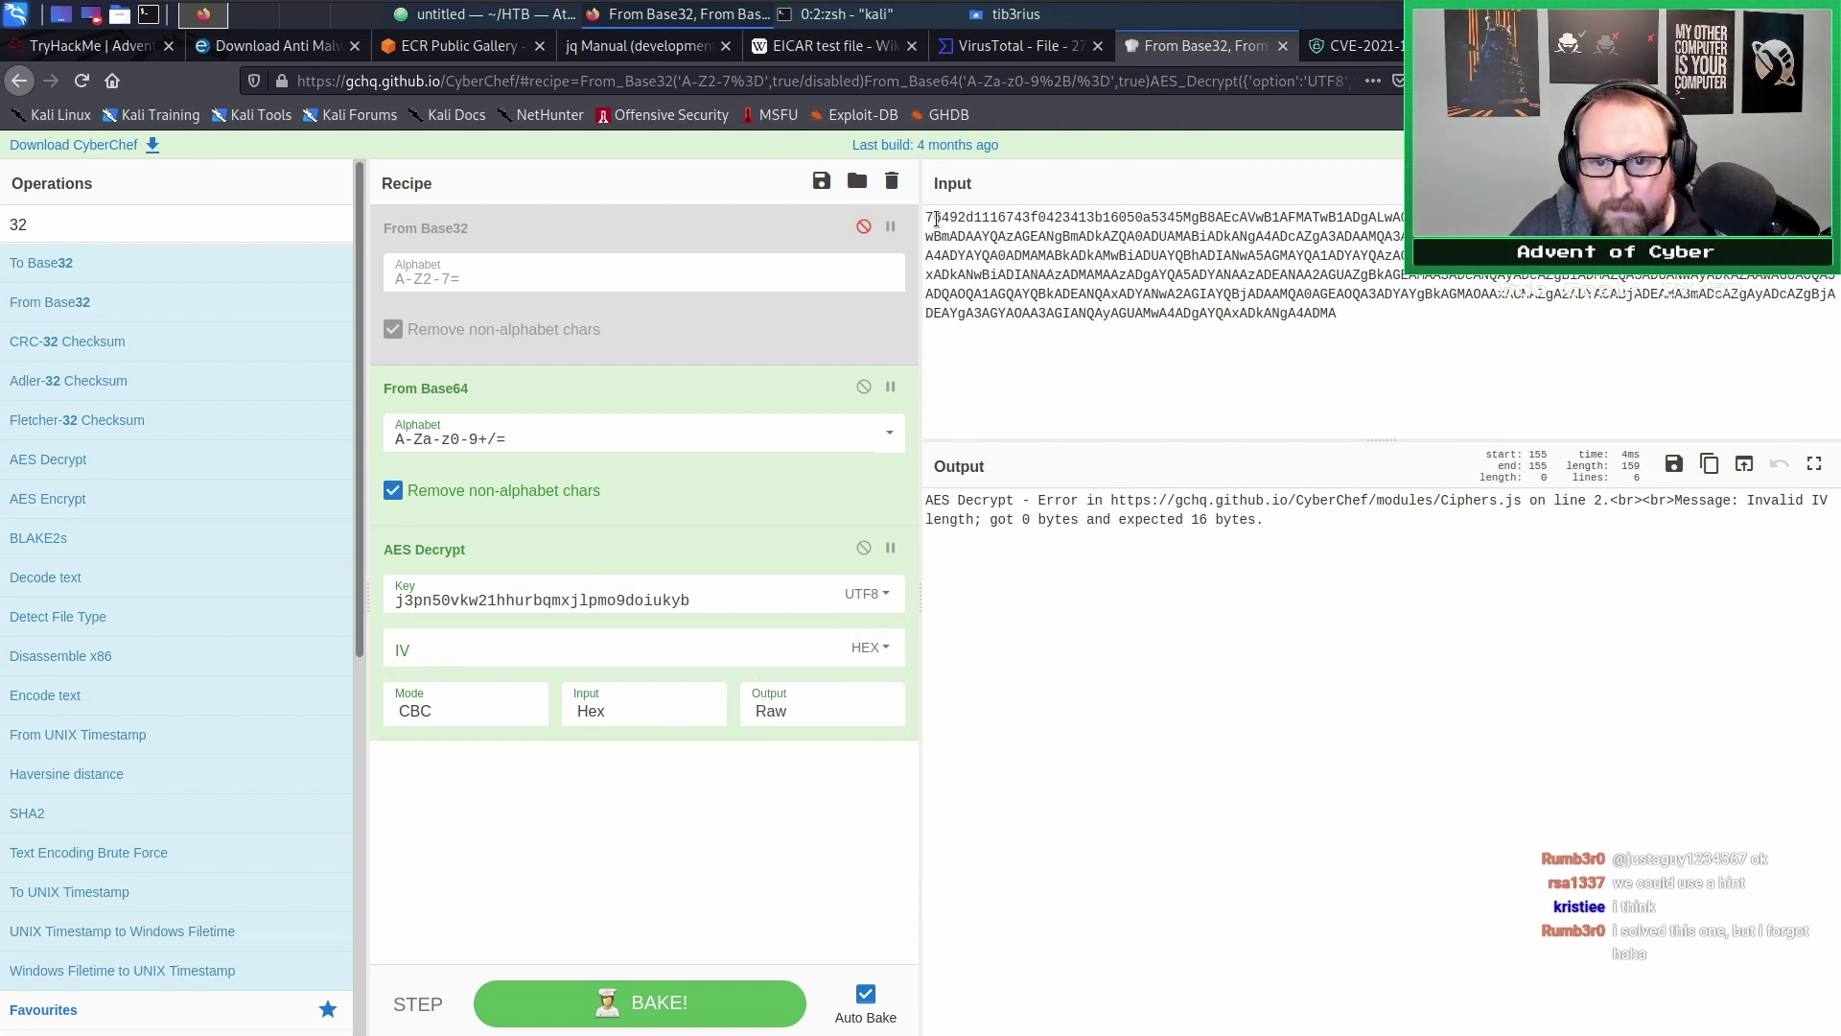
- Cut the leading 32-character hex string from the input and paste it into the AES IV
left_click(937, 219)
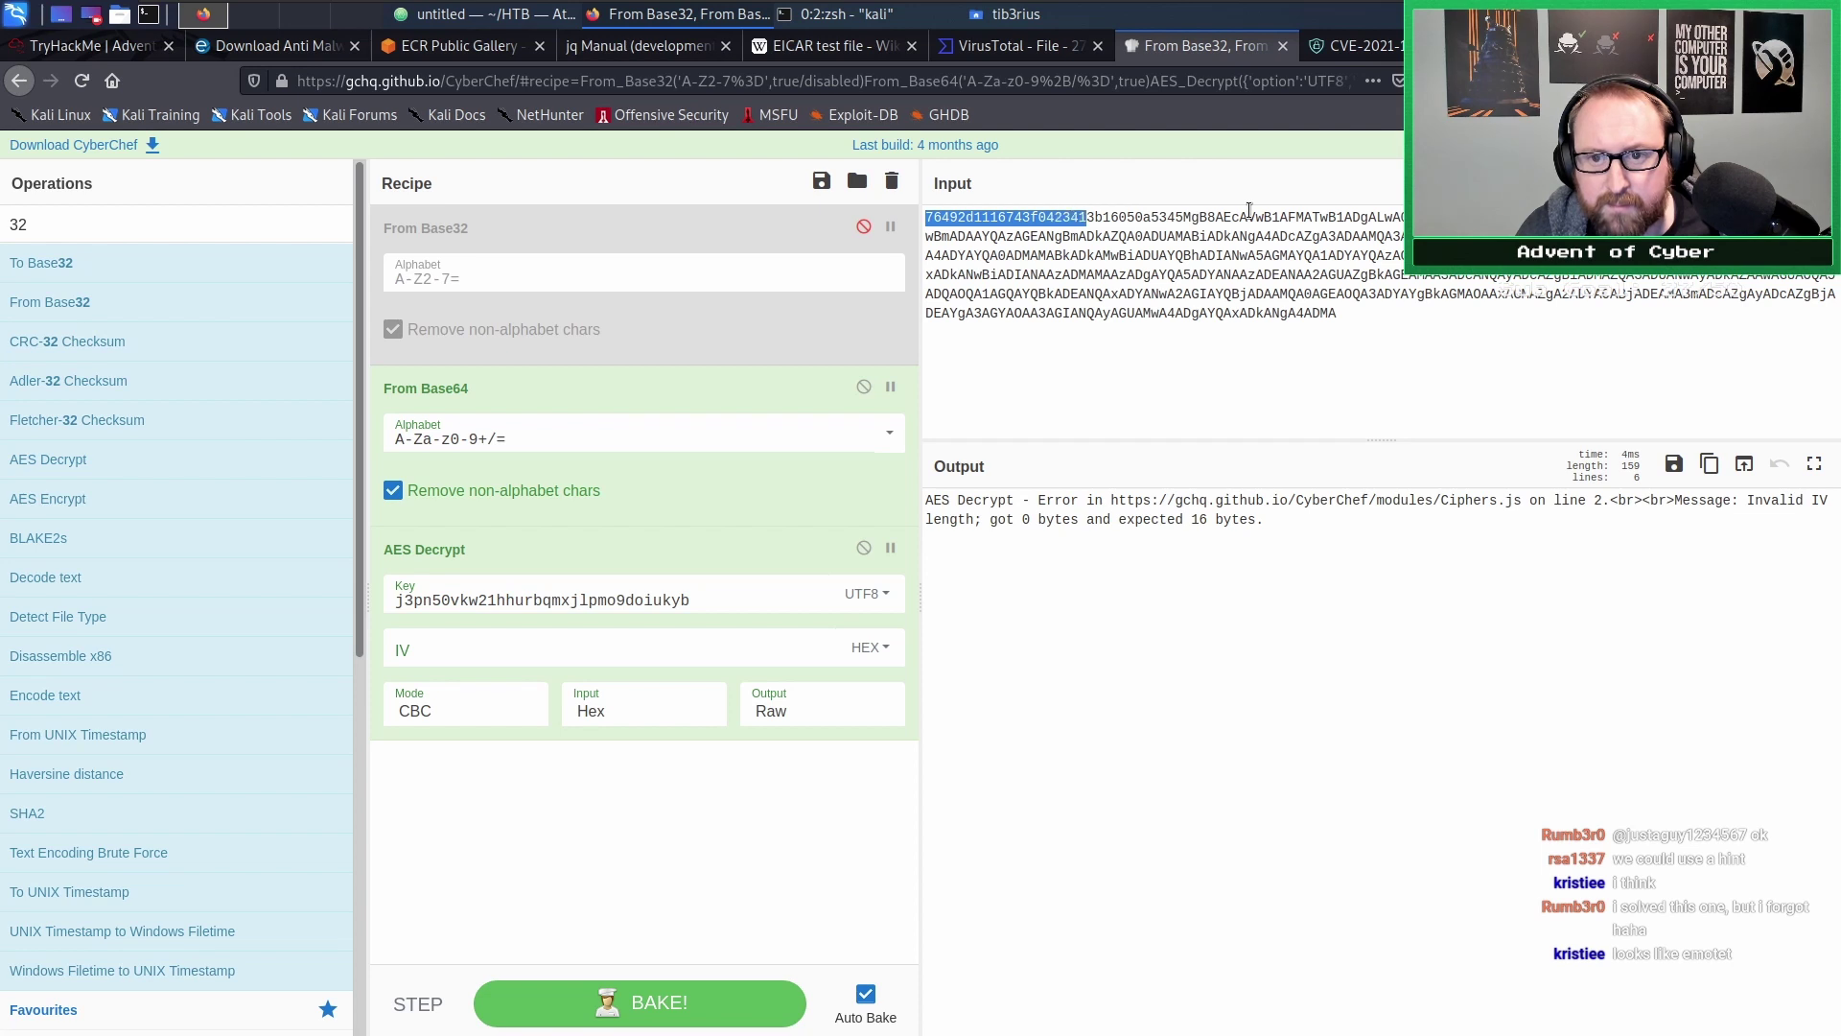
key("shift+Right")
key("shift+Right")
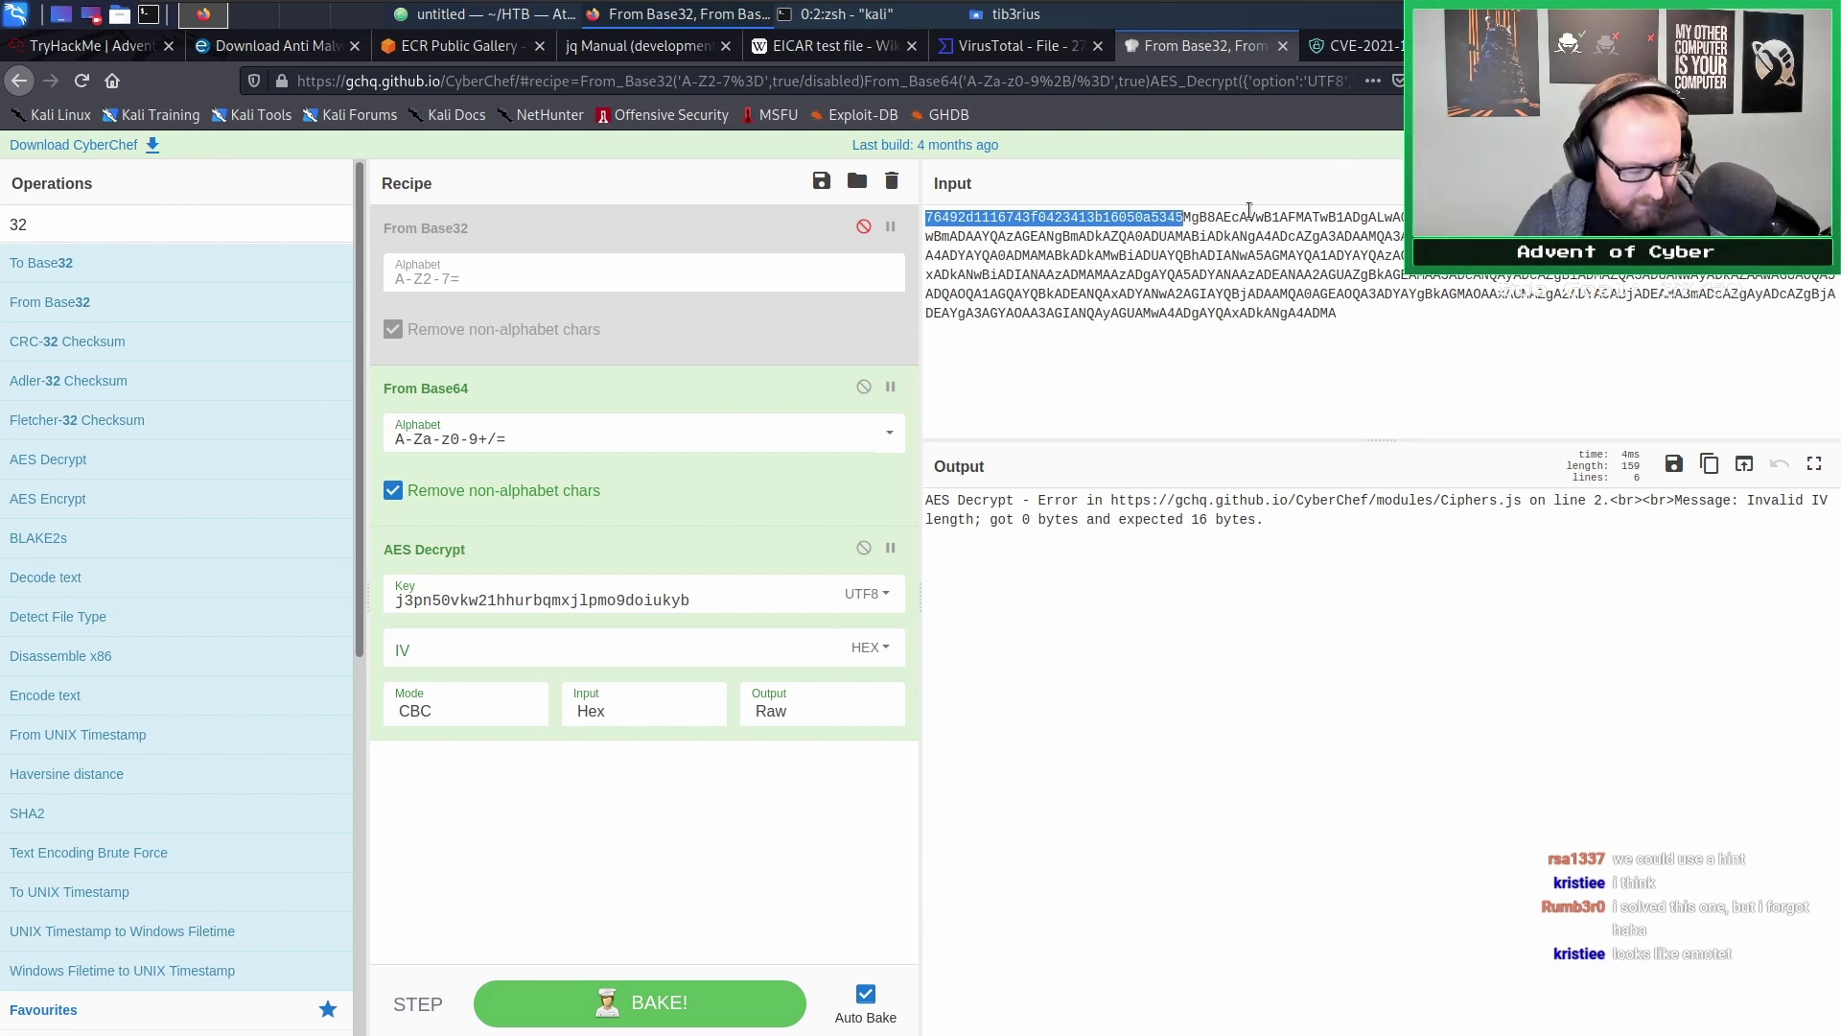
key("ctrl+x")
left_click(479, 674)
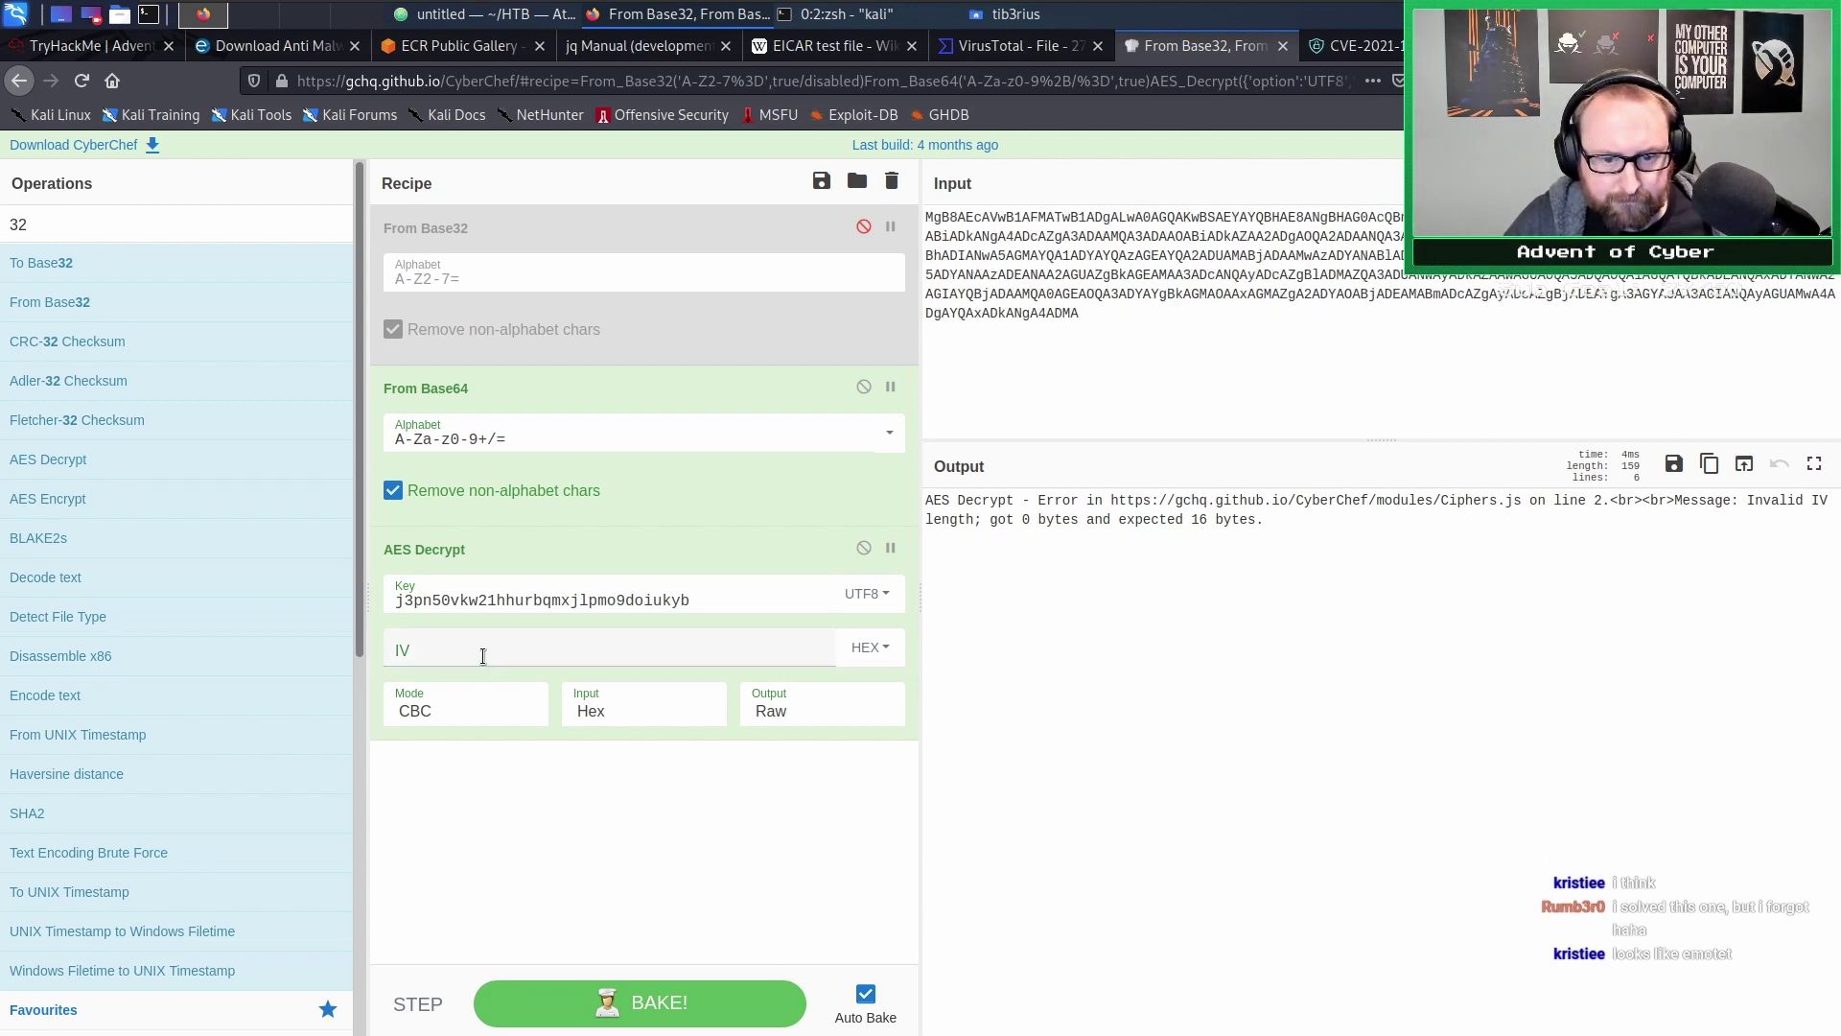
key("ctrl+v")
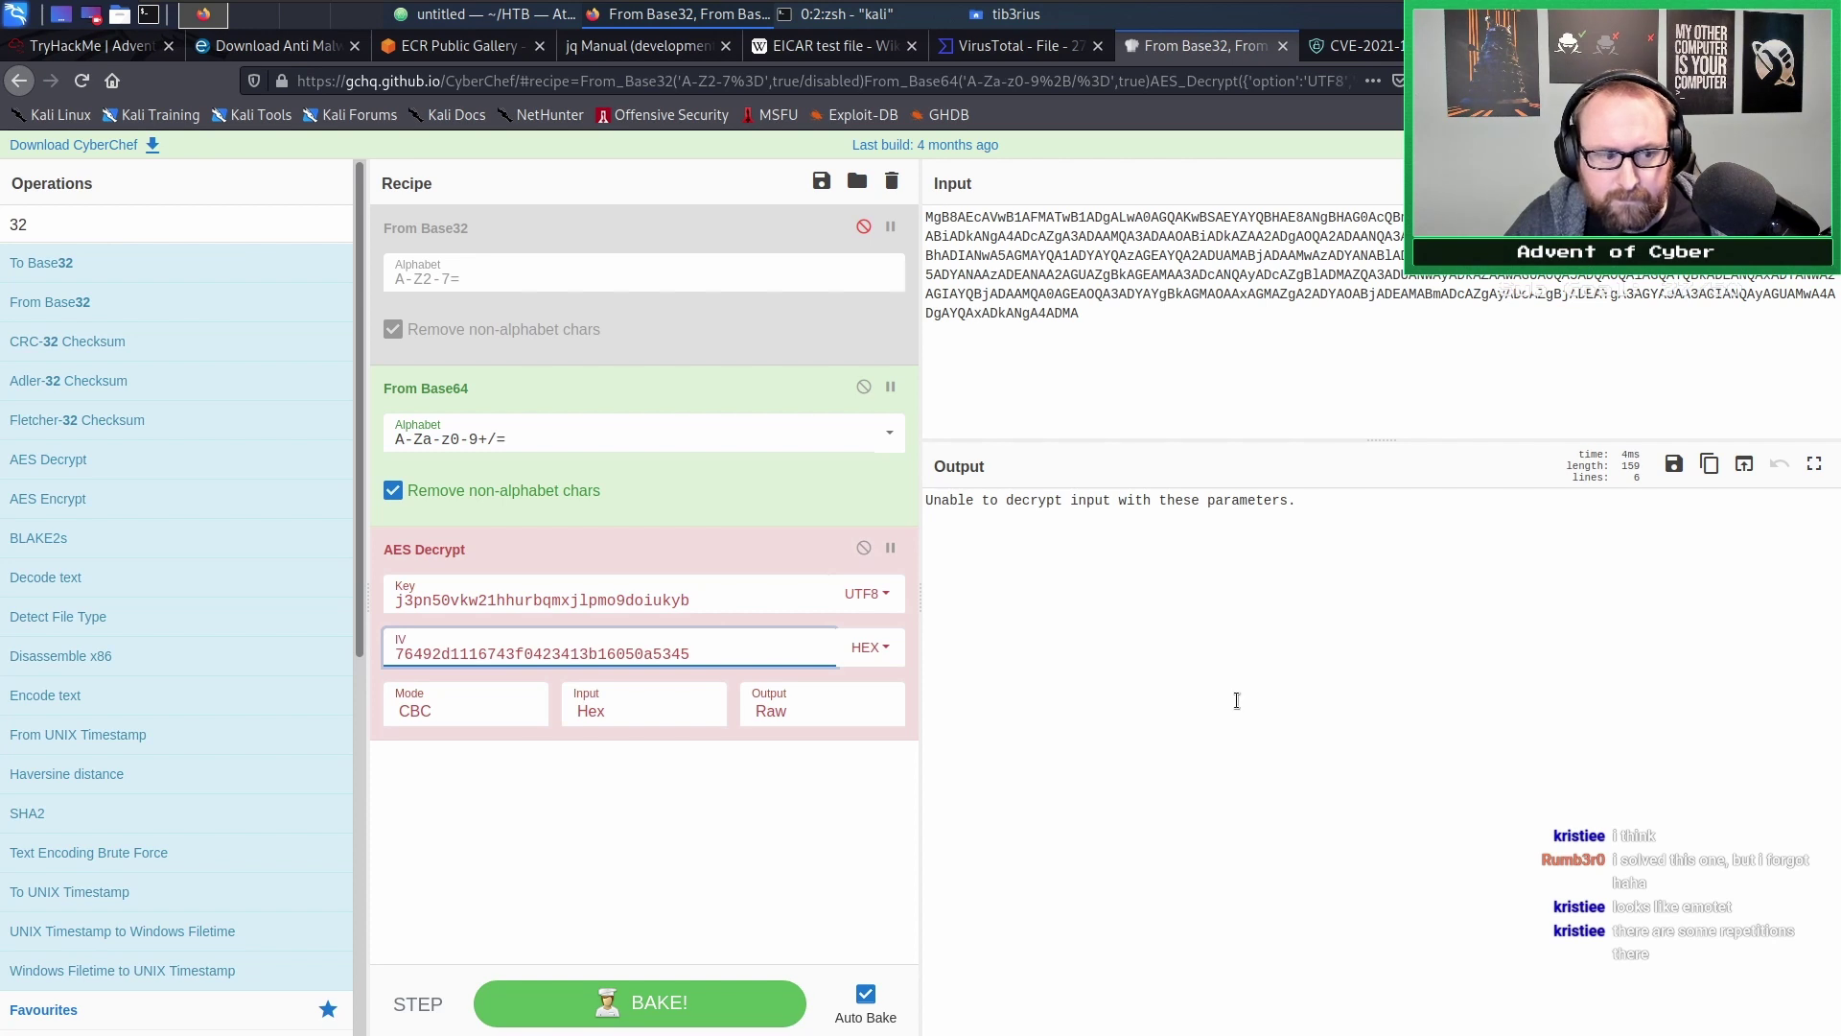
left_click(1237, 700)
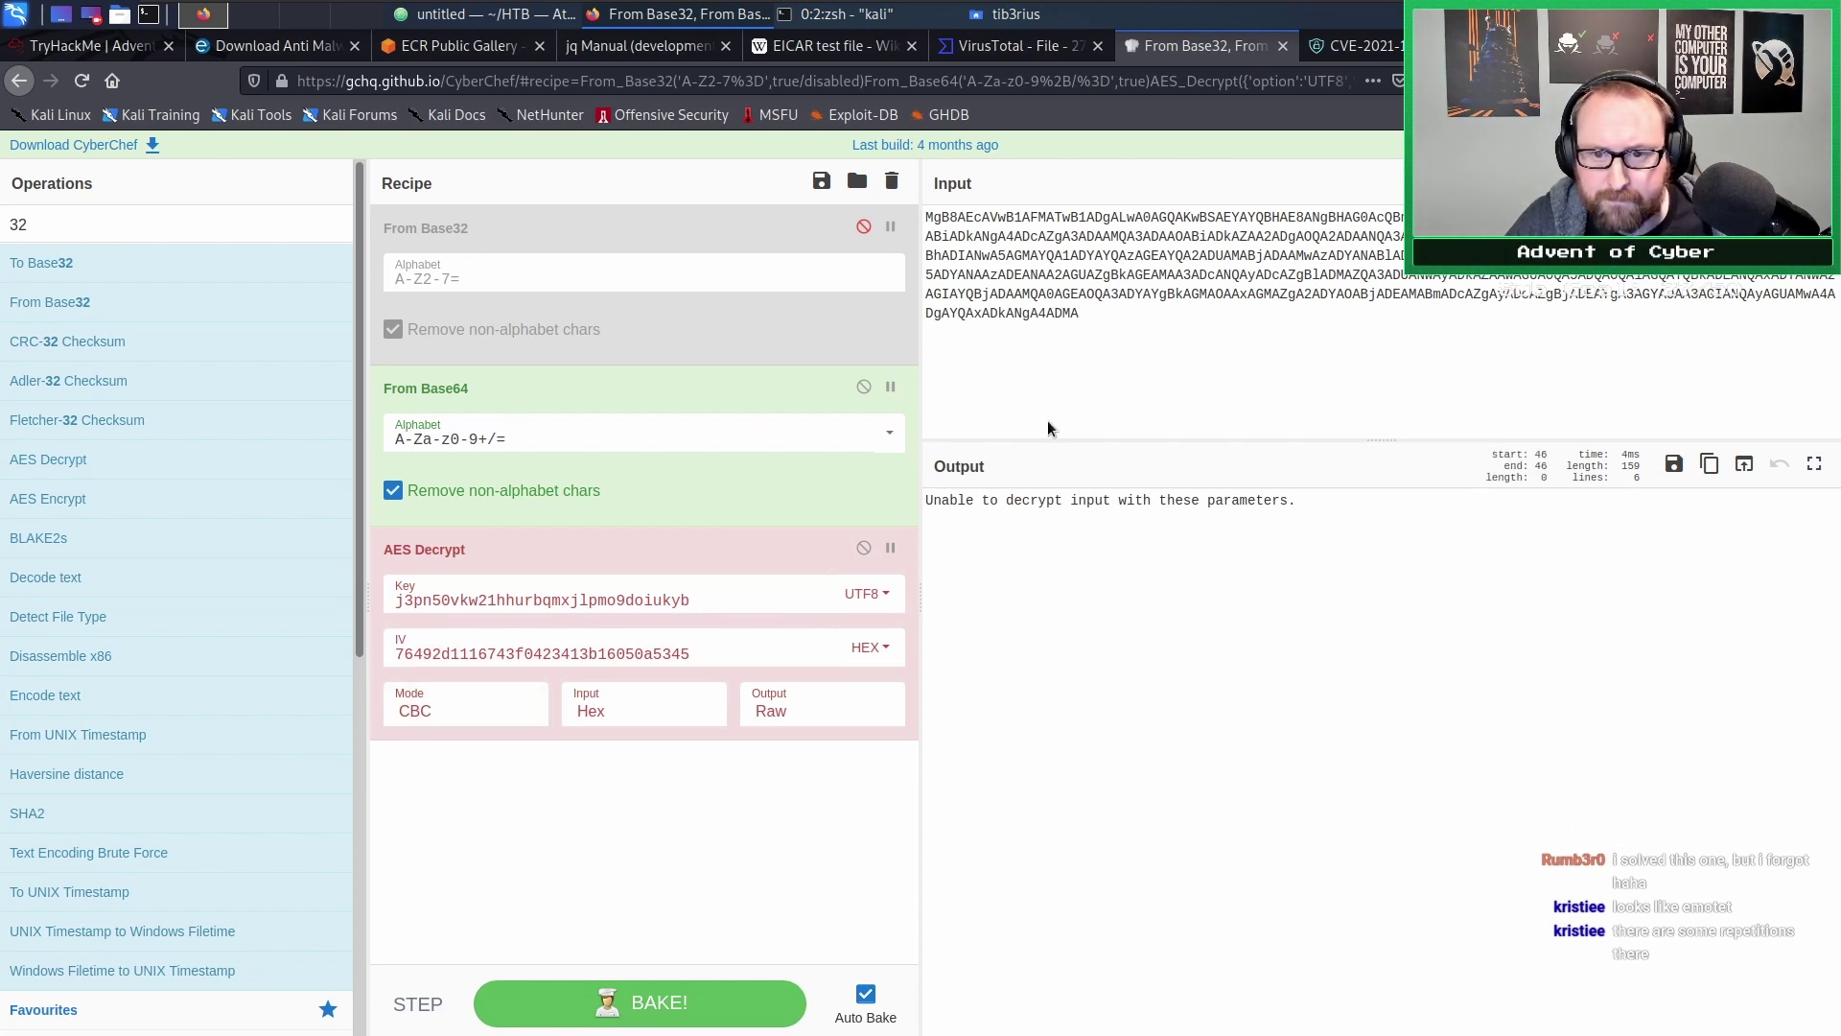
left_click(980, 240)
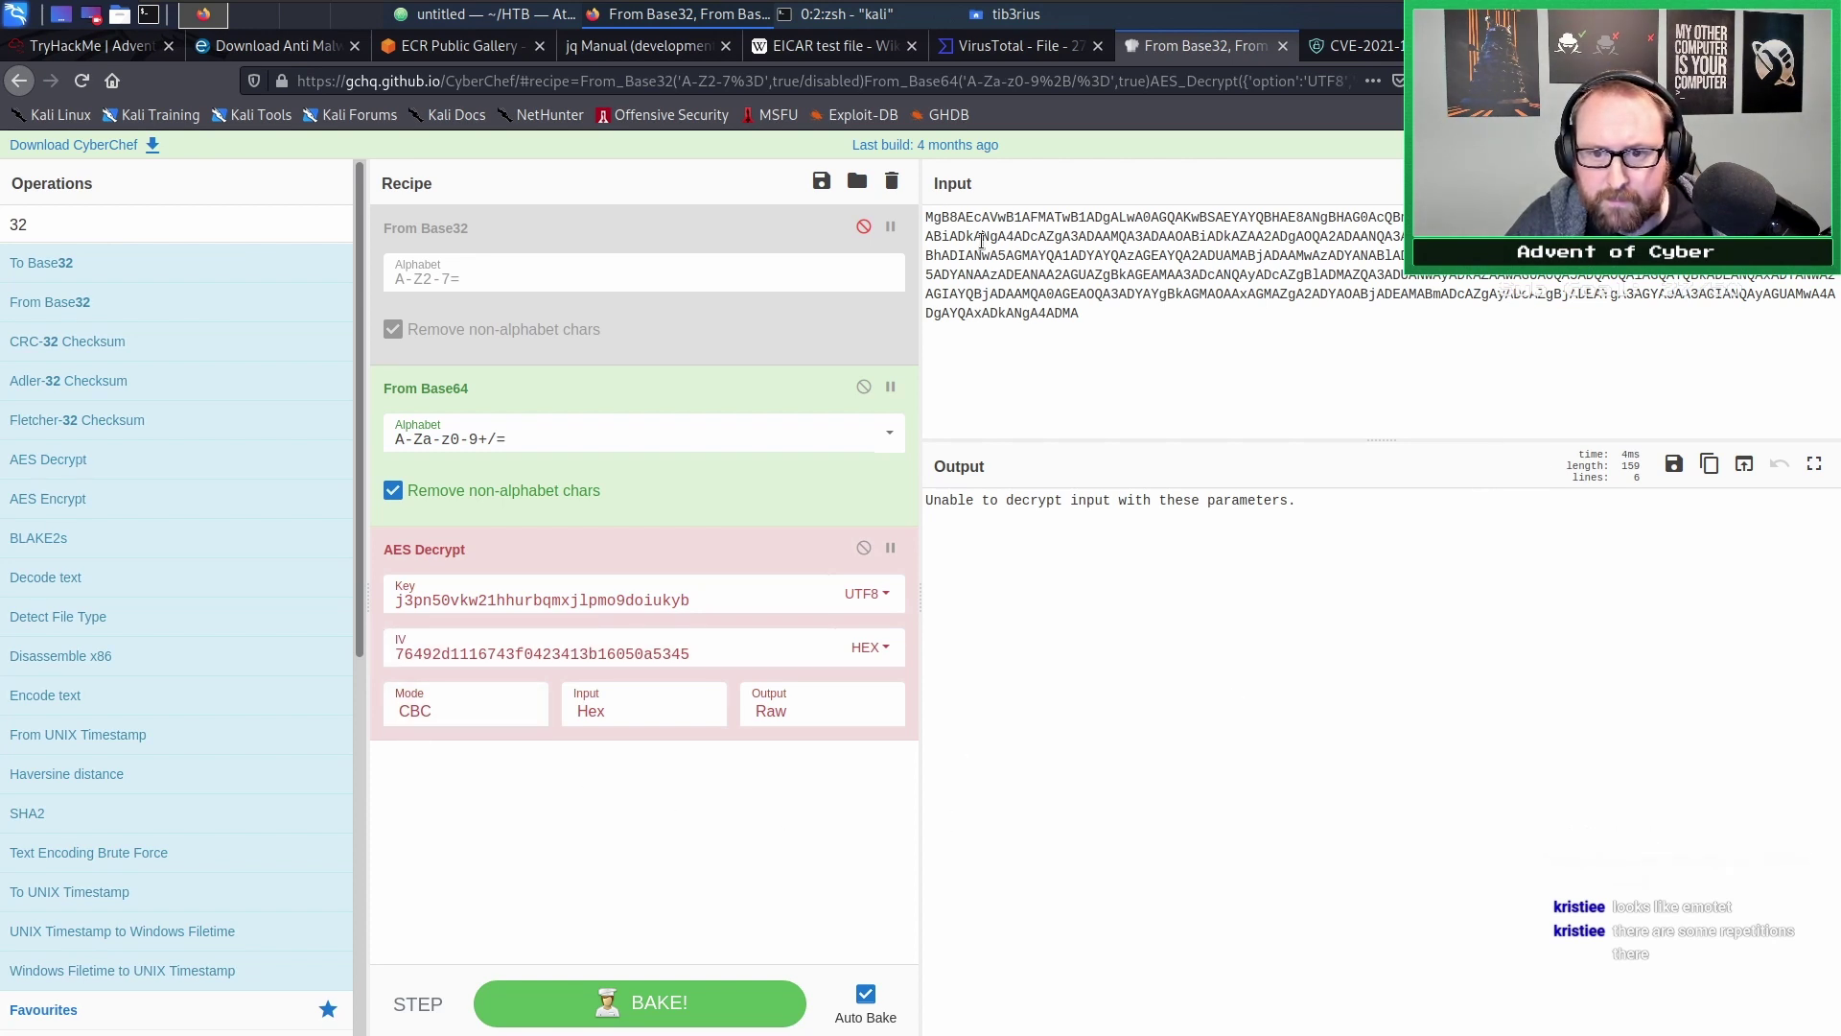
- Try Base64 as the IV encoding, then set it back to Hex
left_click(891, 389)
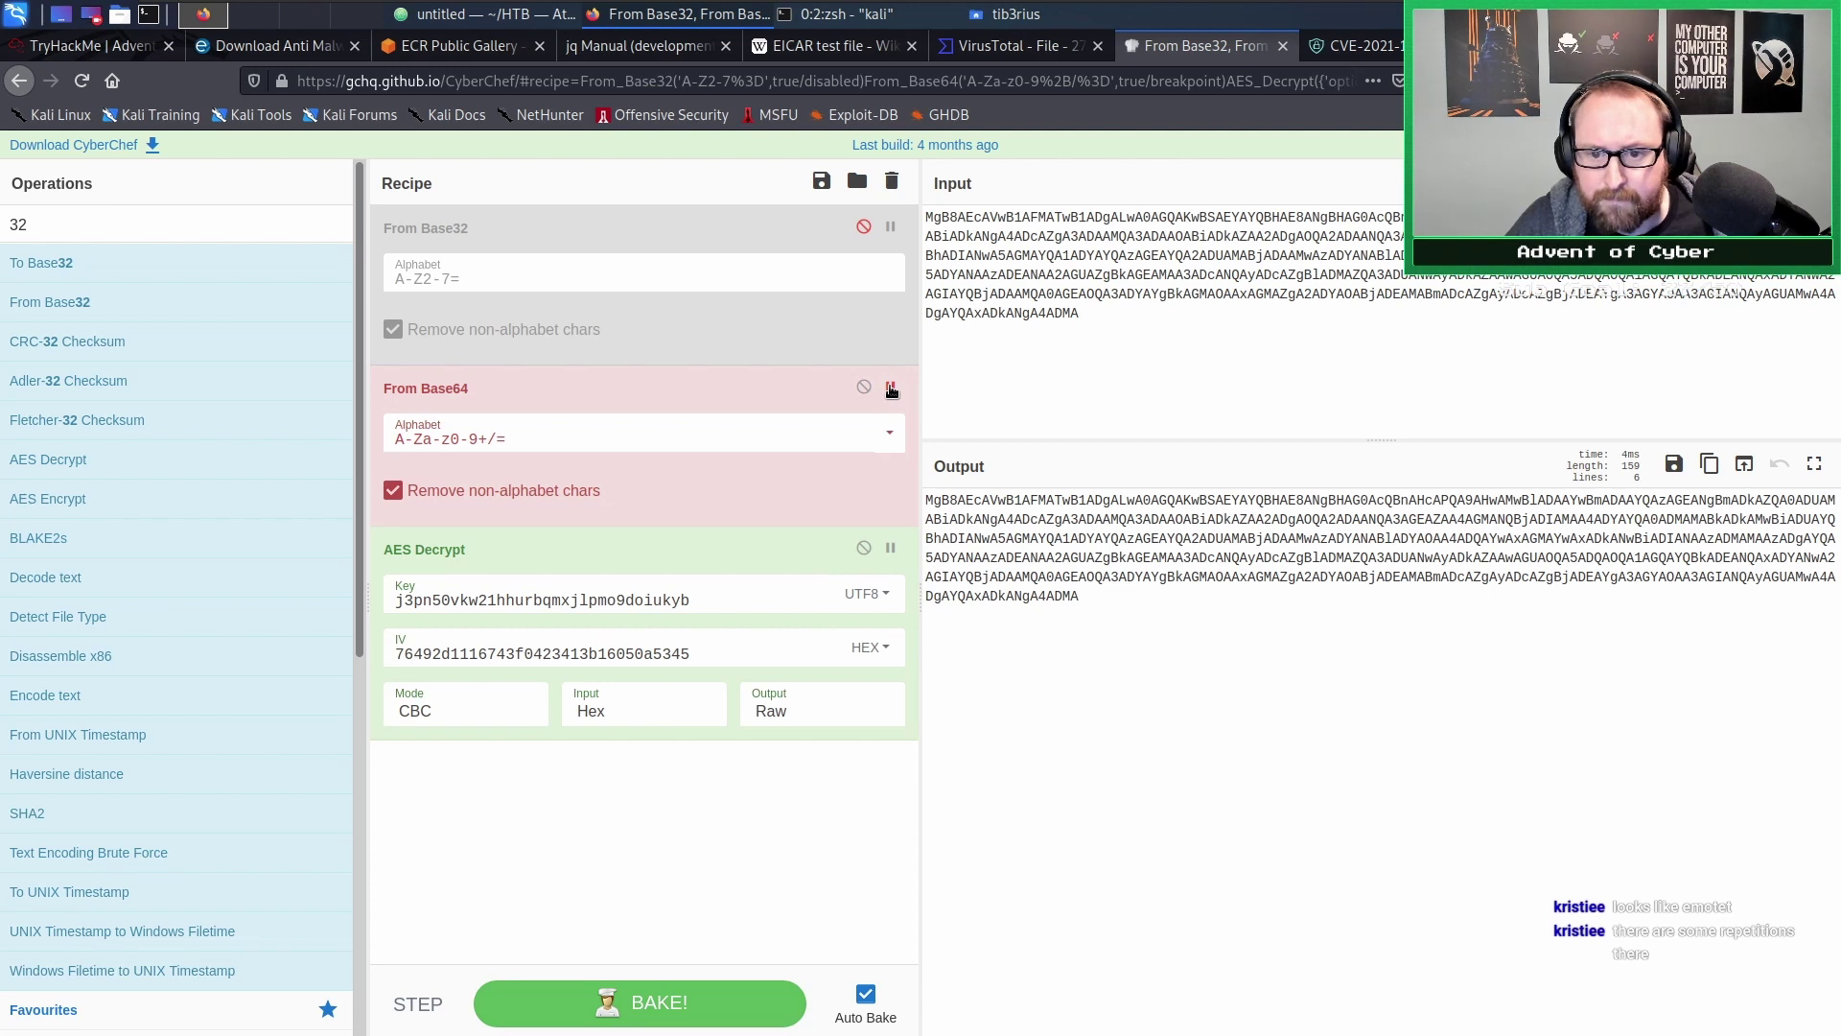
left_click(891, 389)
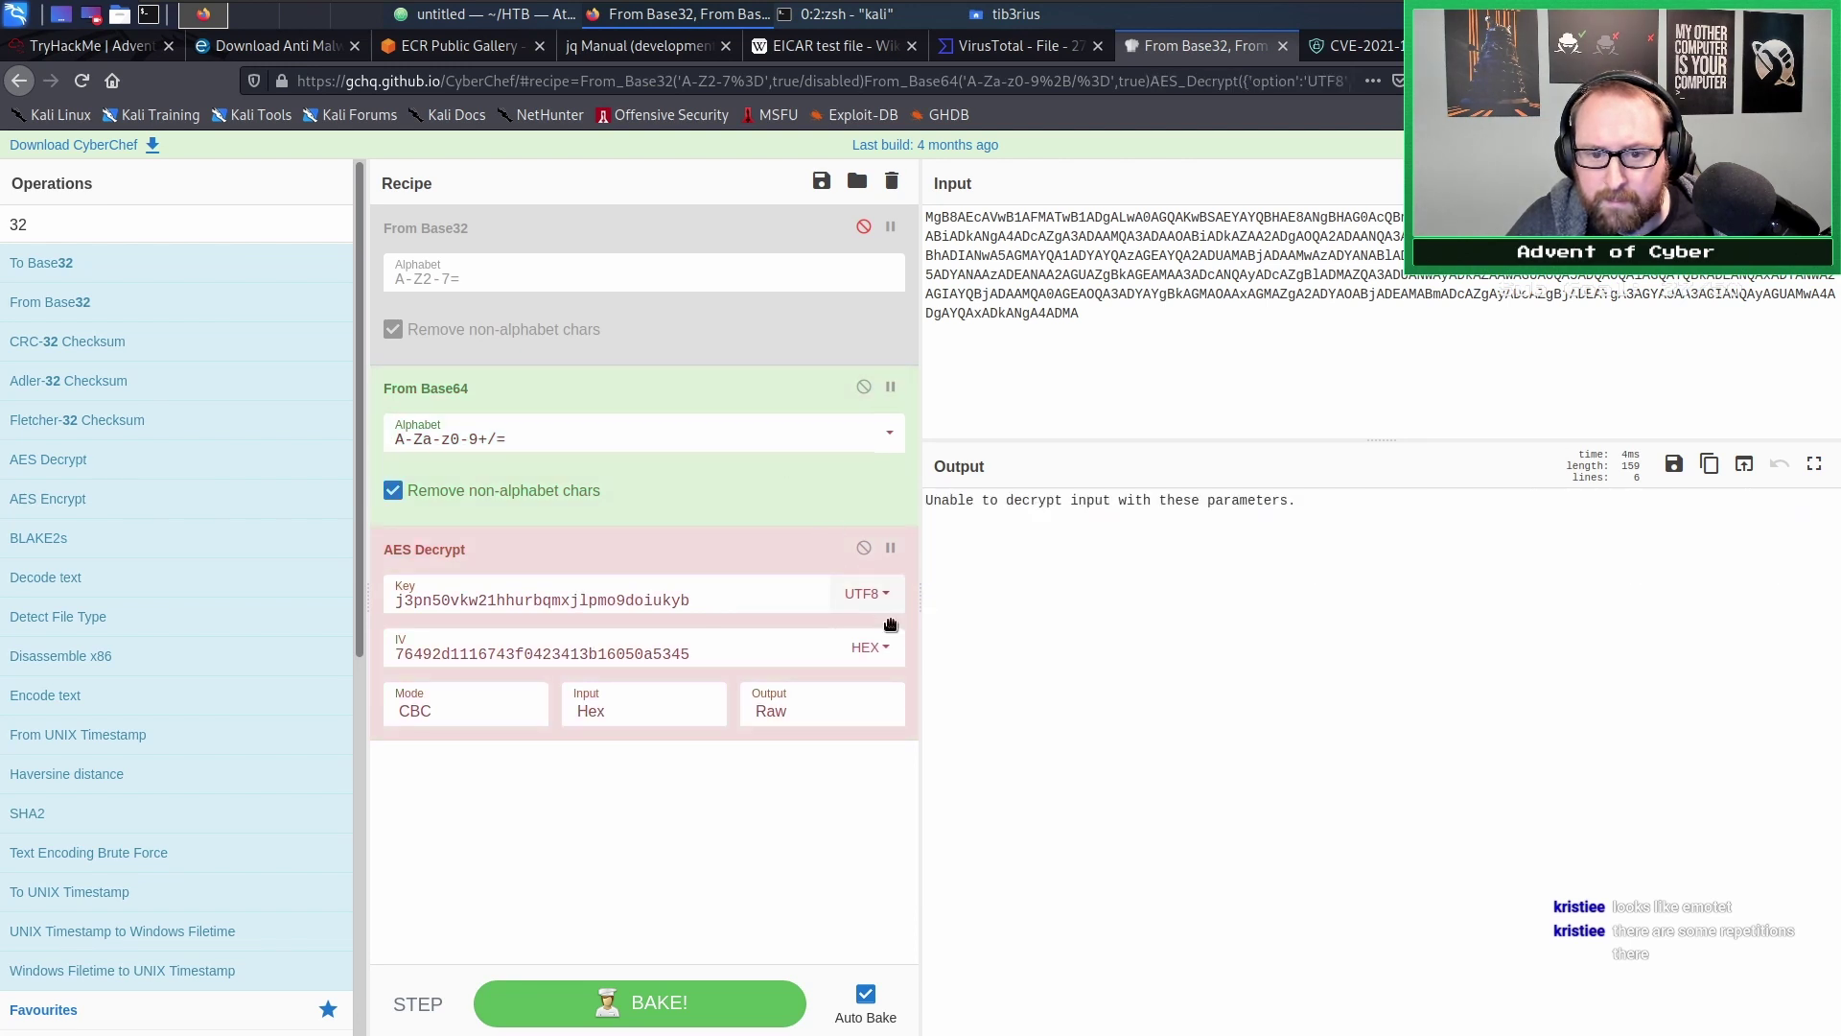
left_click(872, 649)
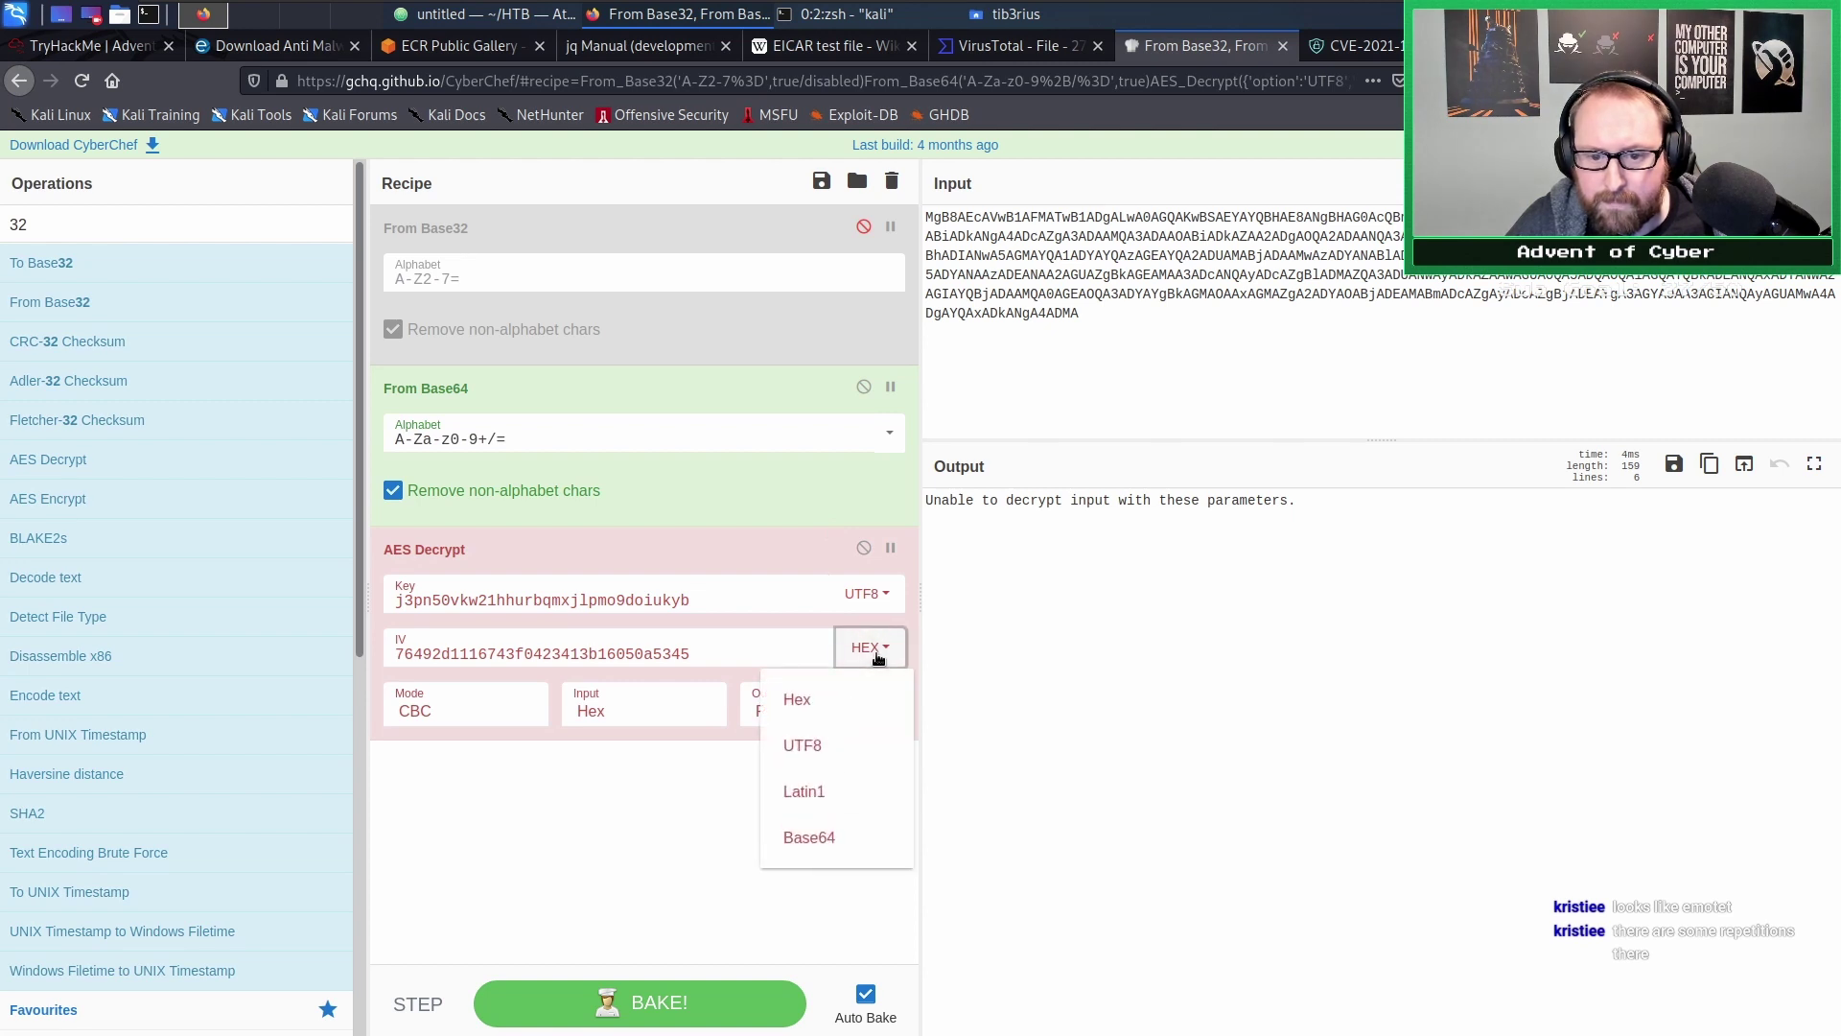
left_click(842, 835)
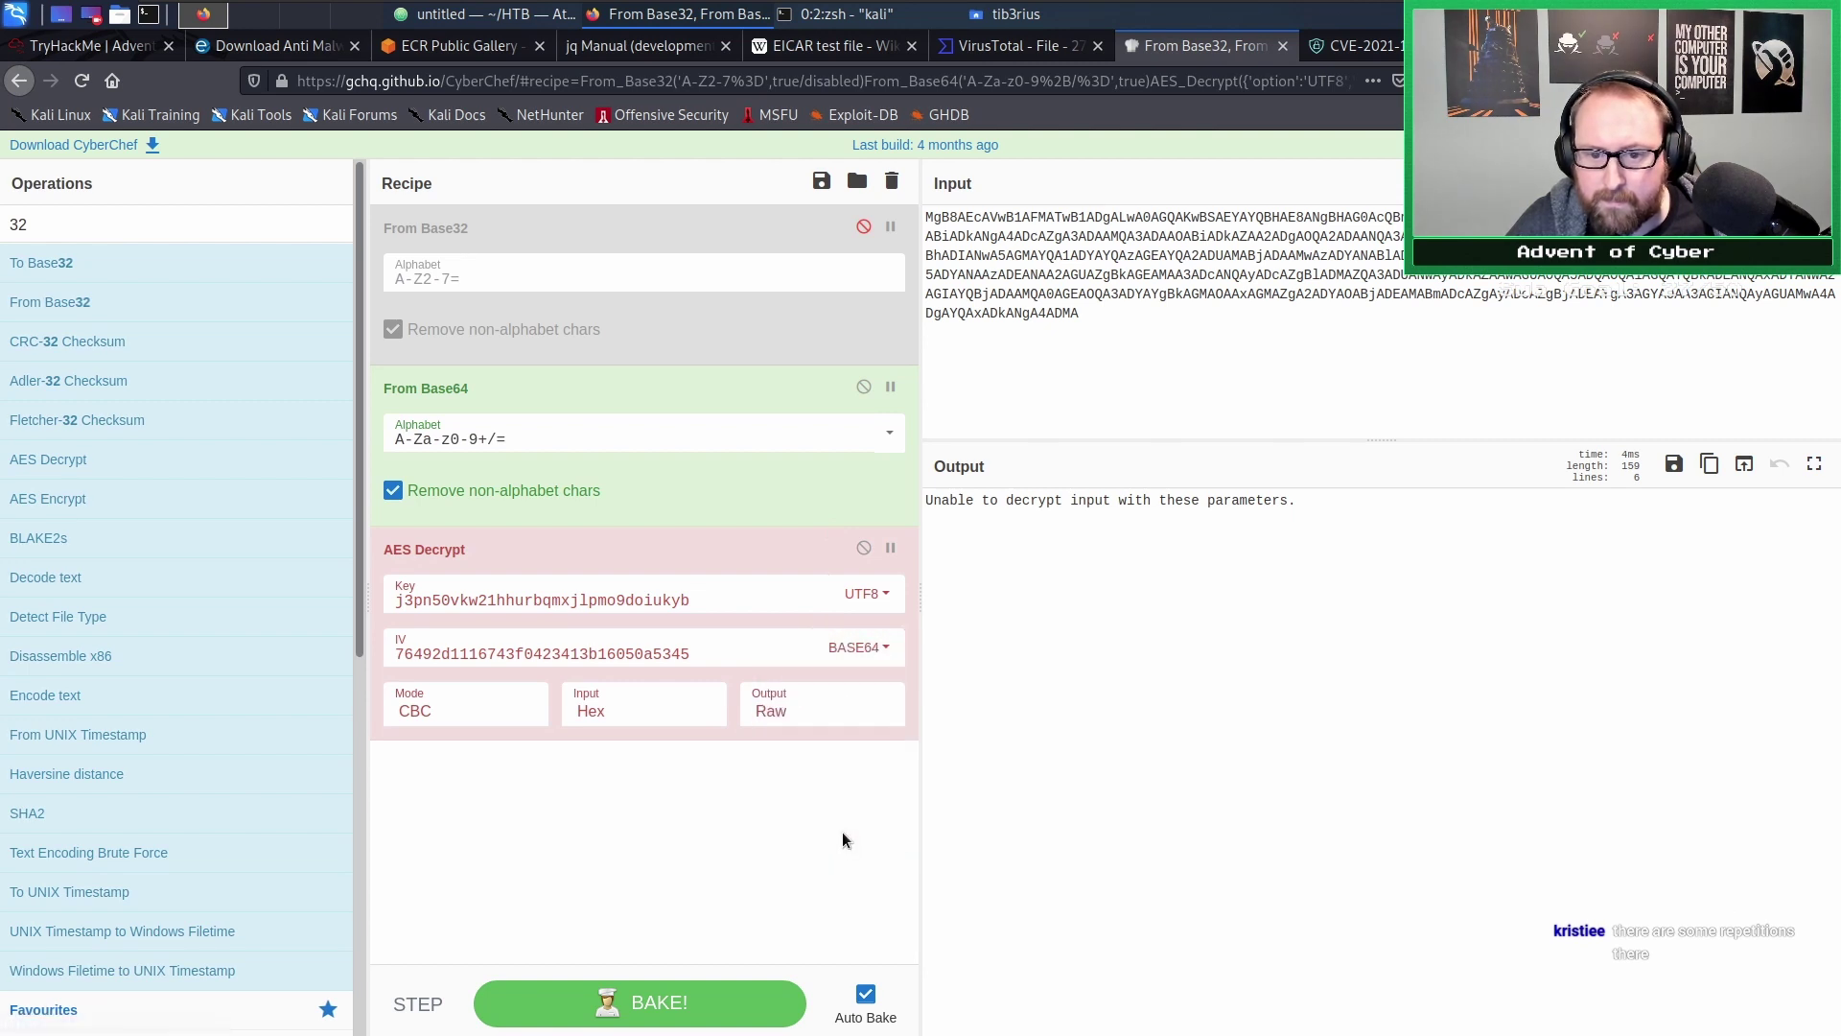
left_click(887, 650)
left_click(832, 704)
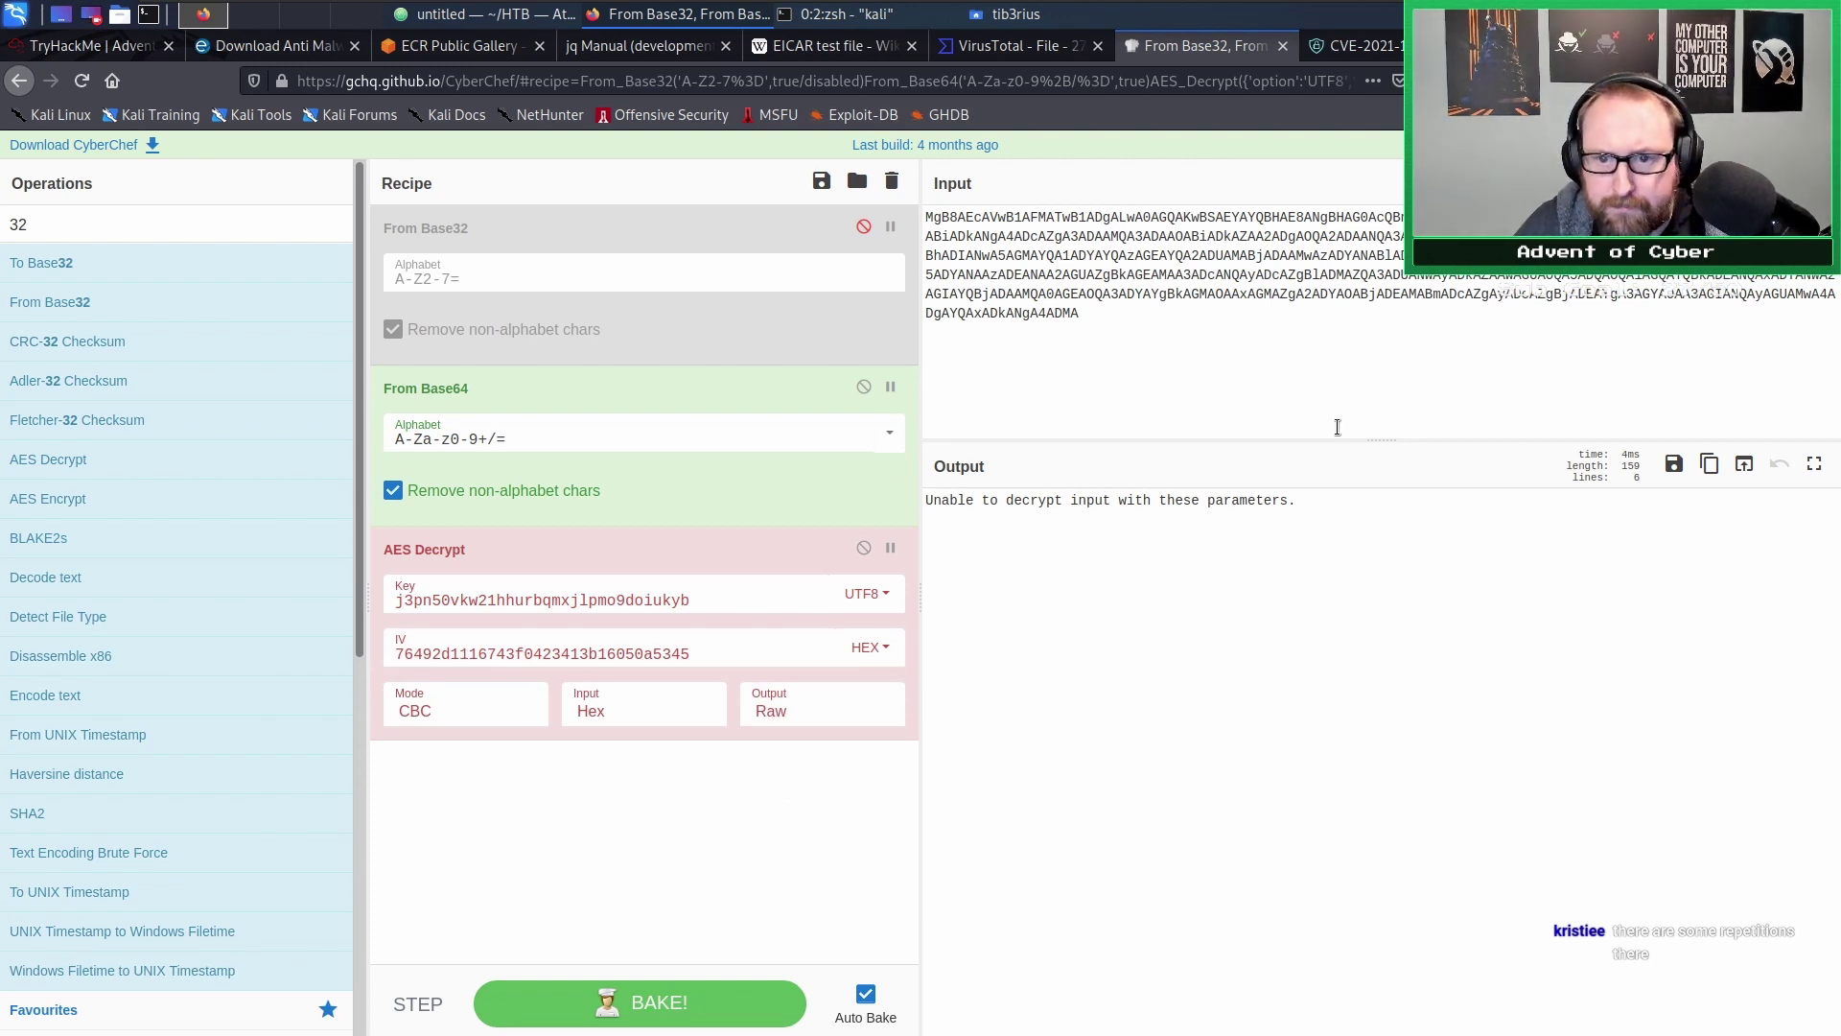
- Set the AES Decrypt input format to Raw and pause the recipe at From Base64
left_click(652, 584)
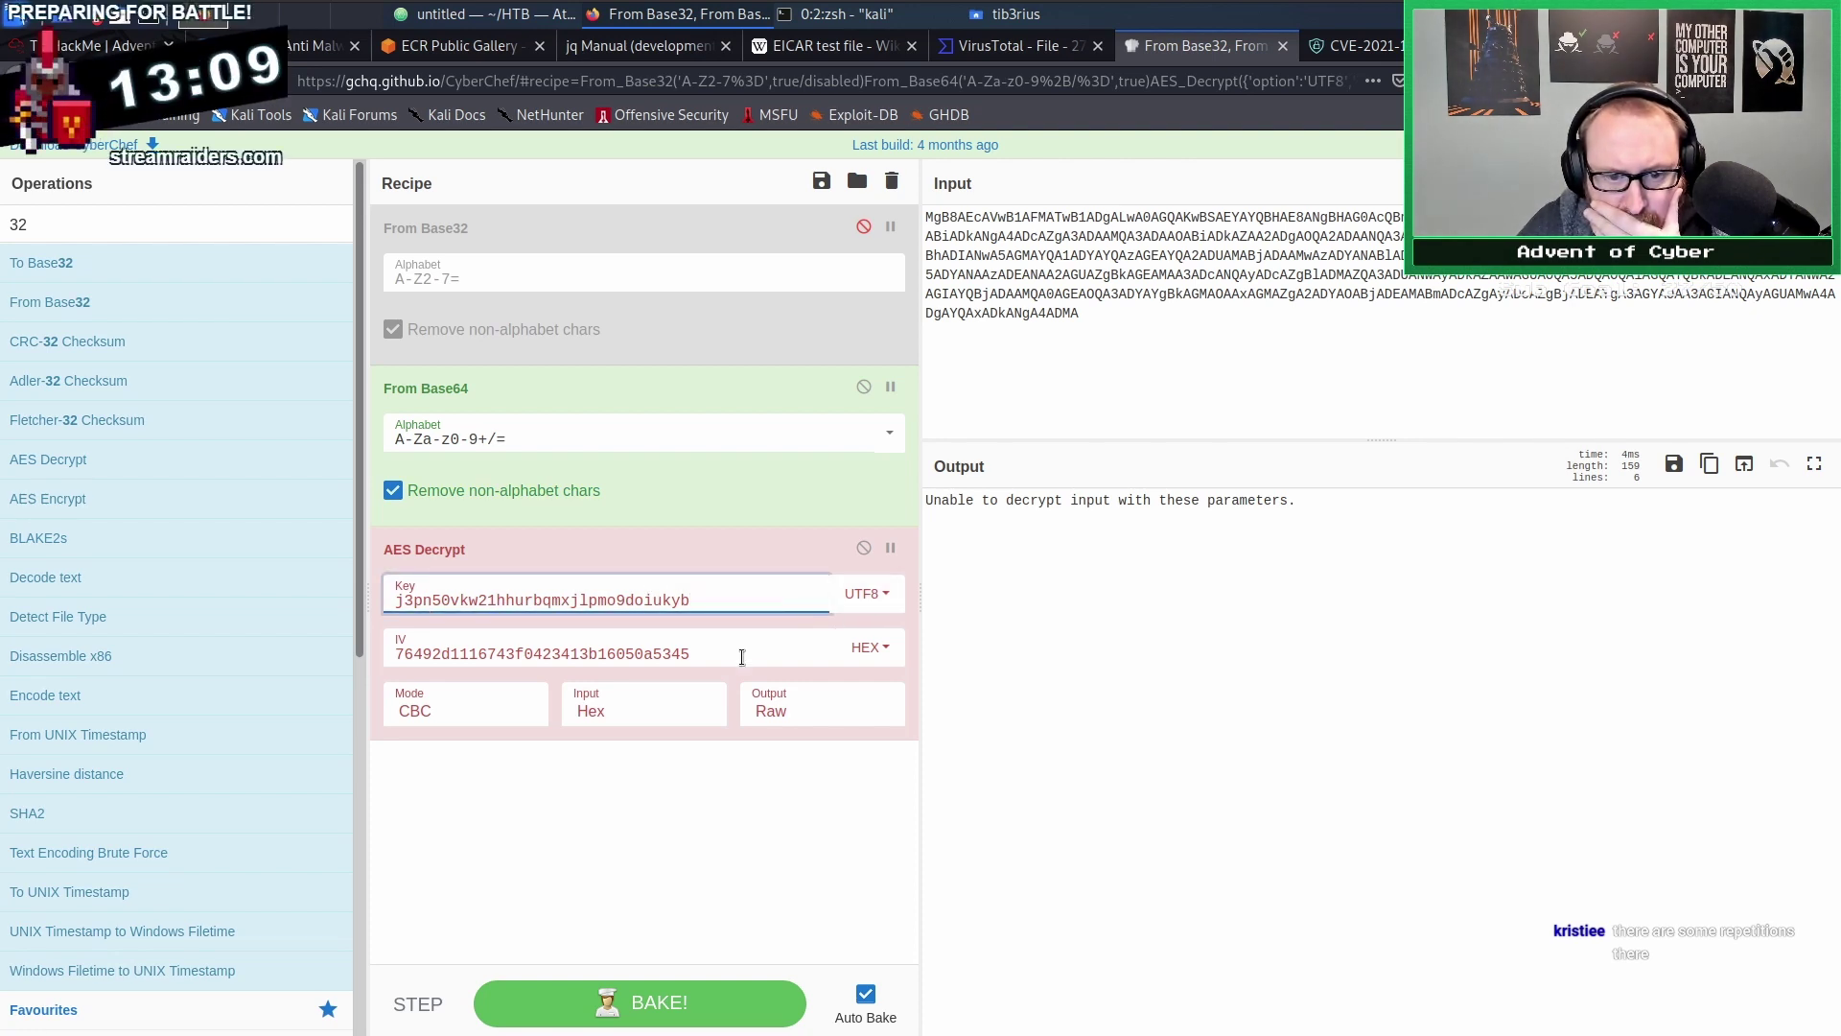
left_click(627, 711)
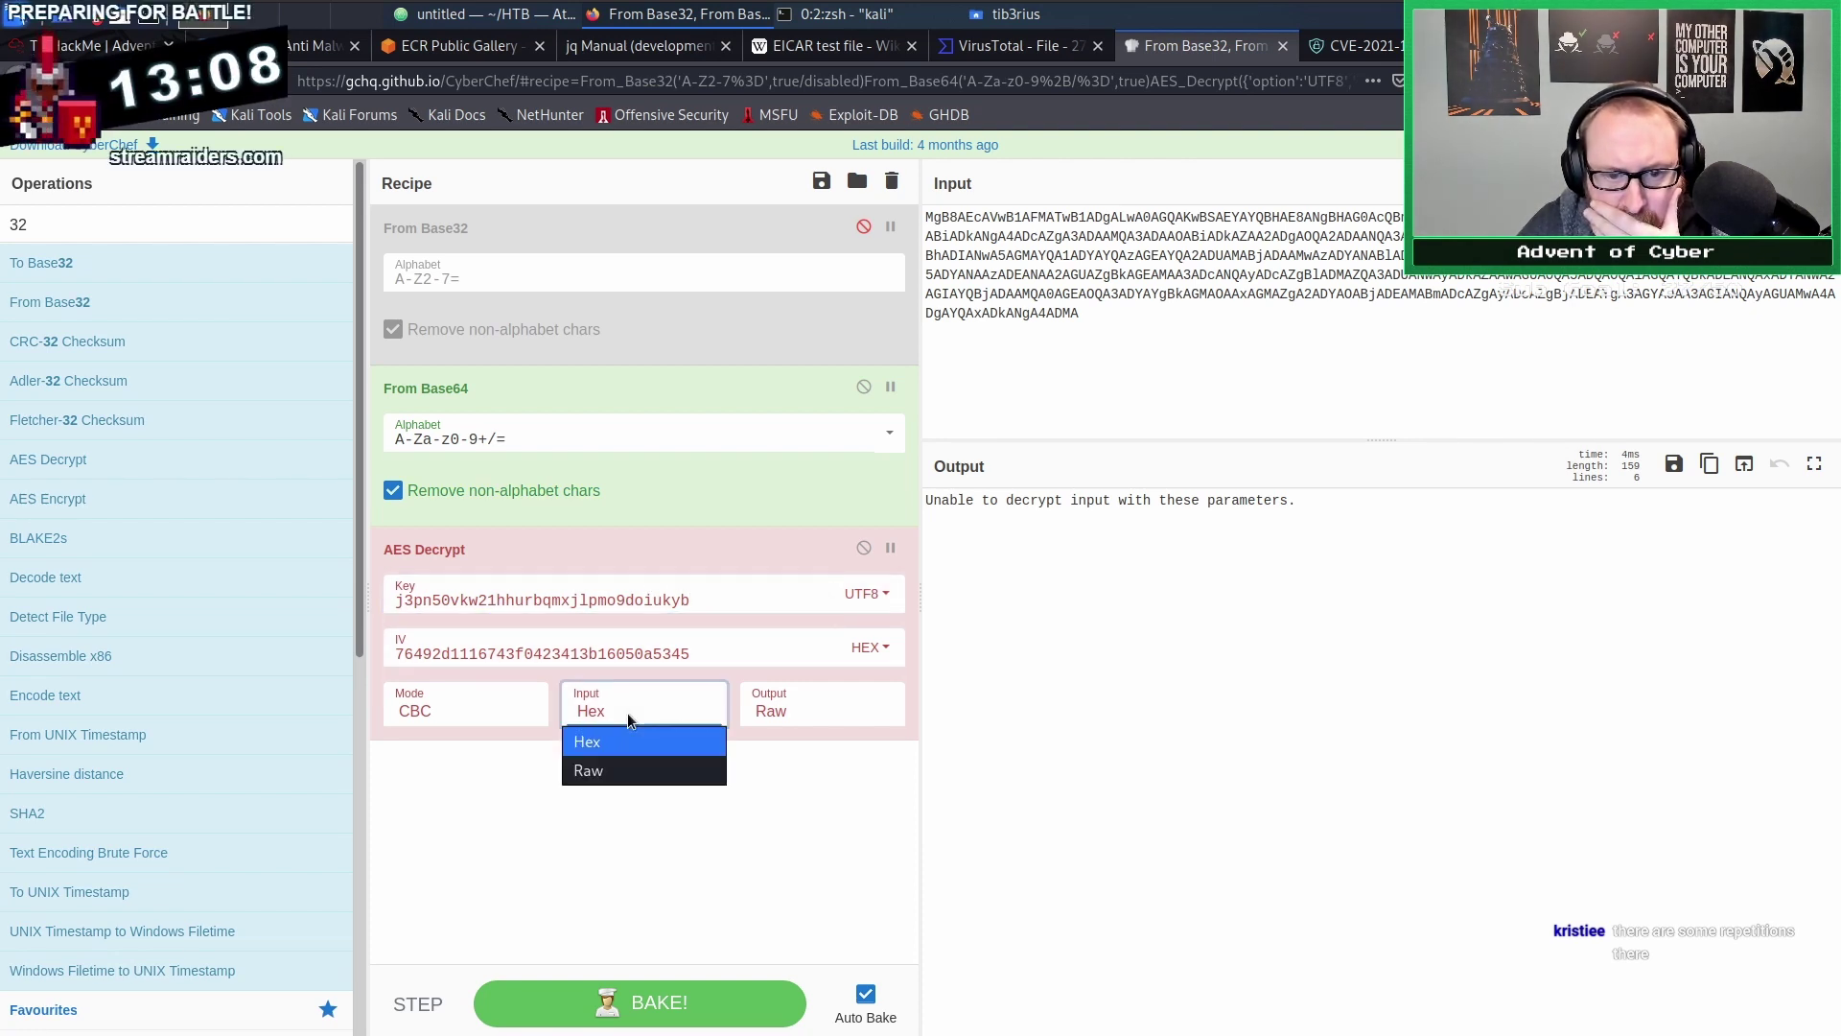
left_click(608, 773)
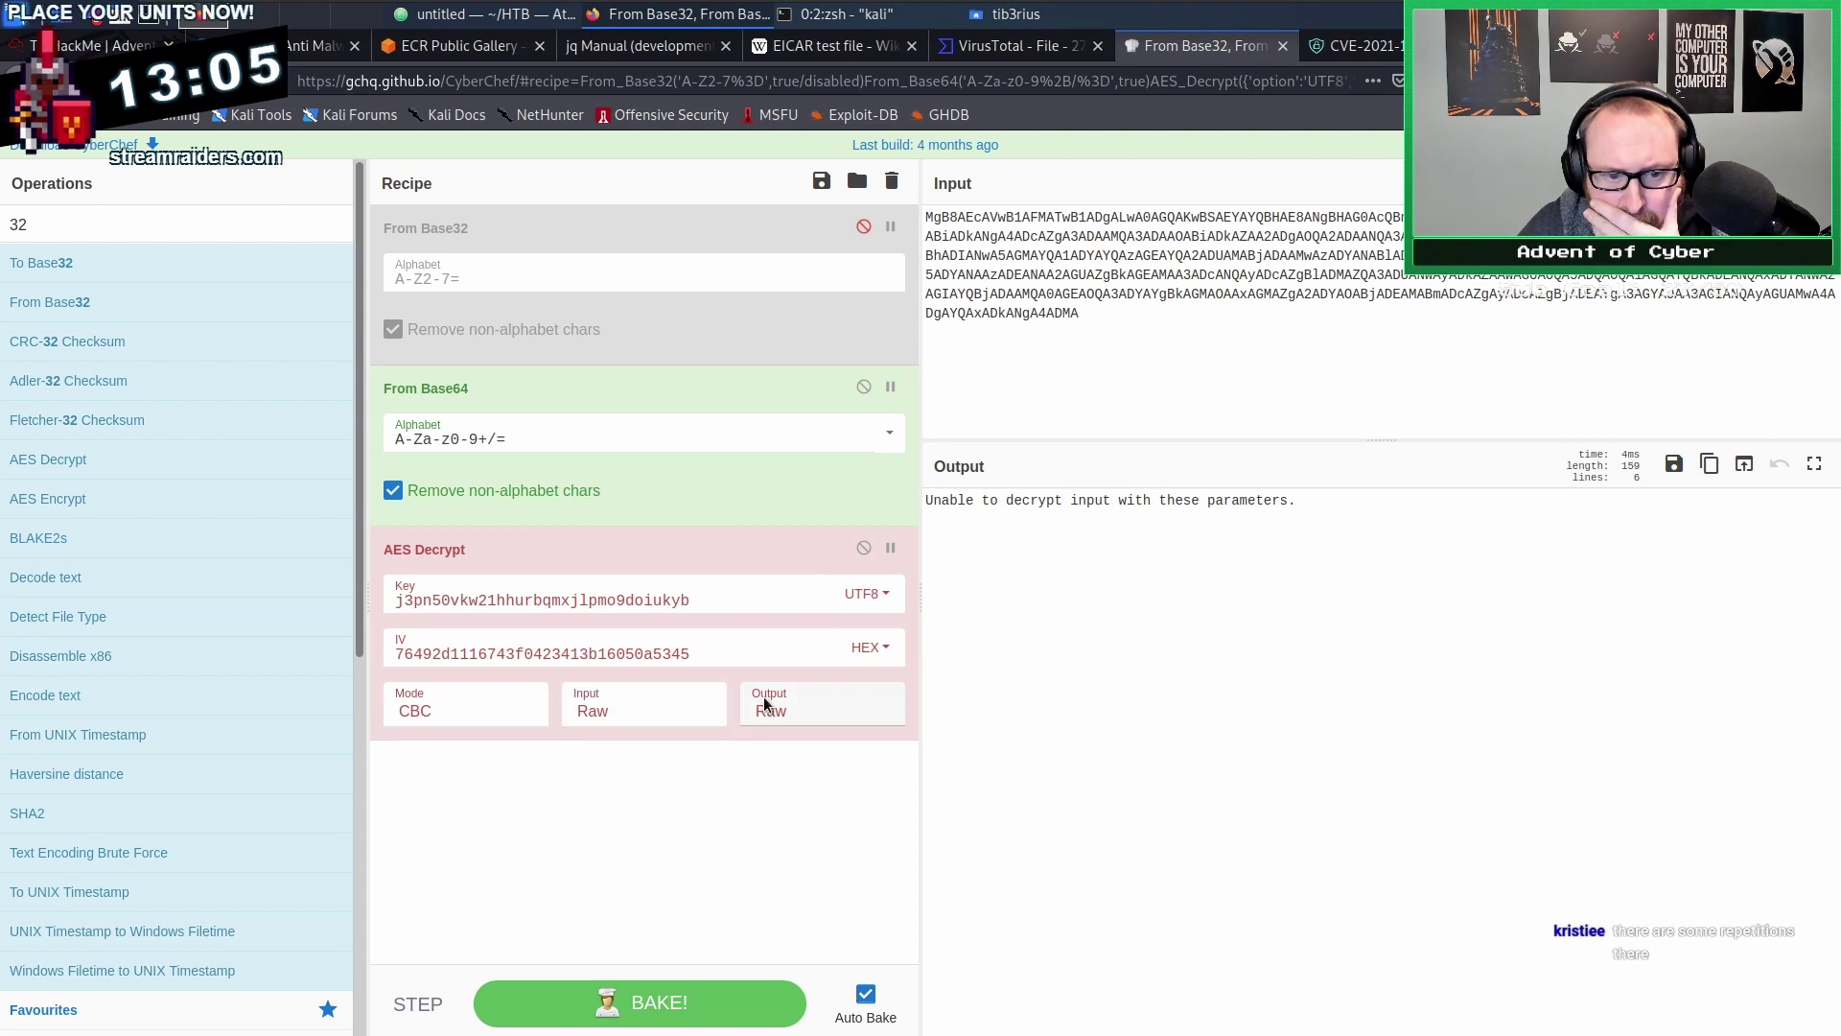
left_click(891, 389)
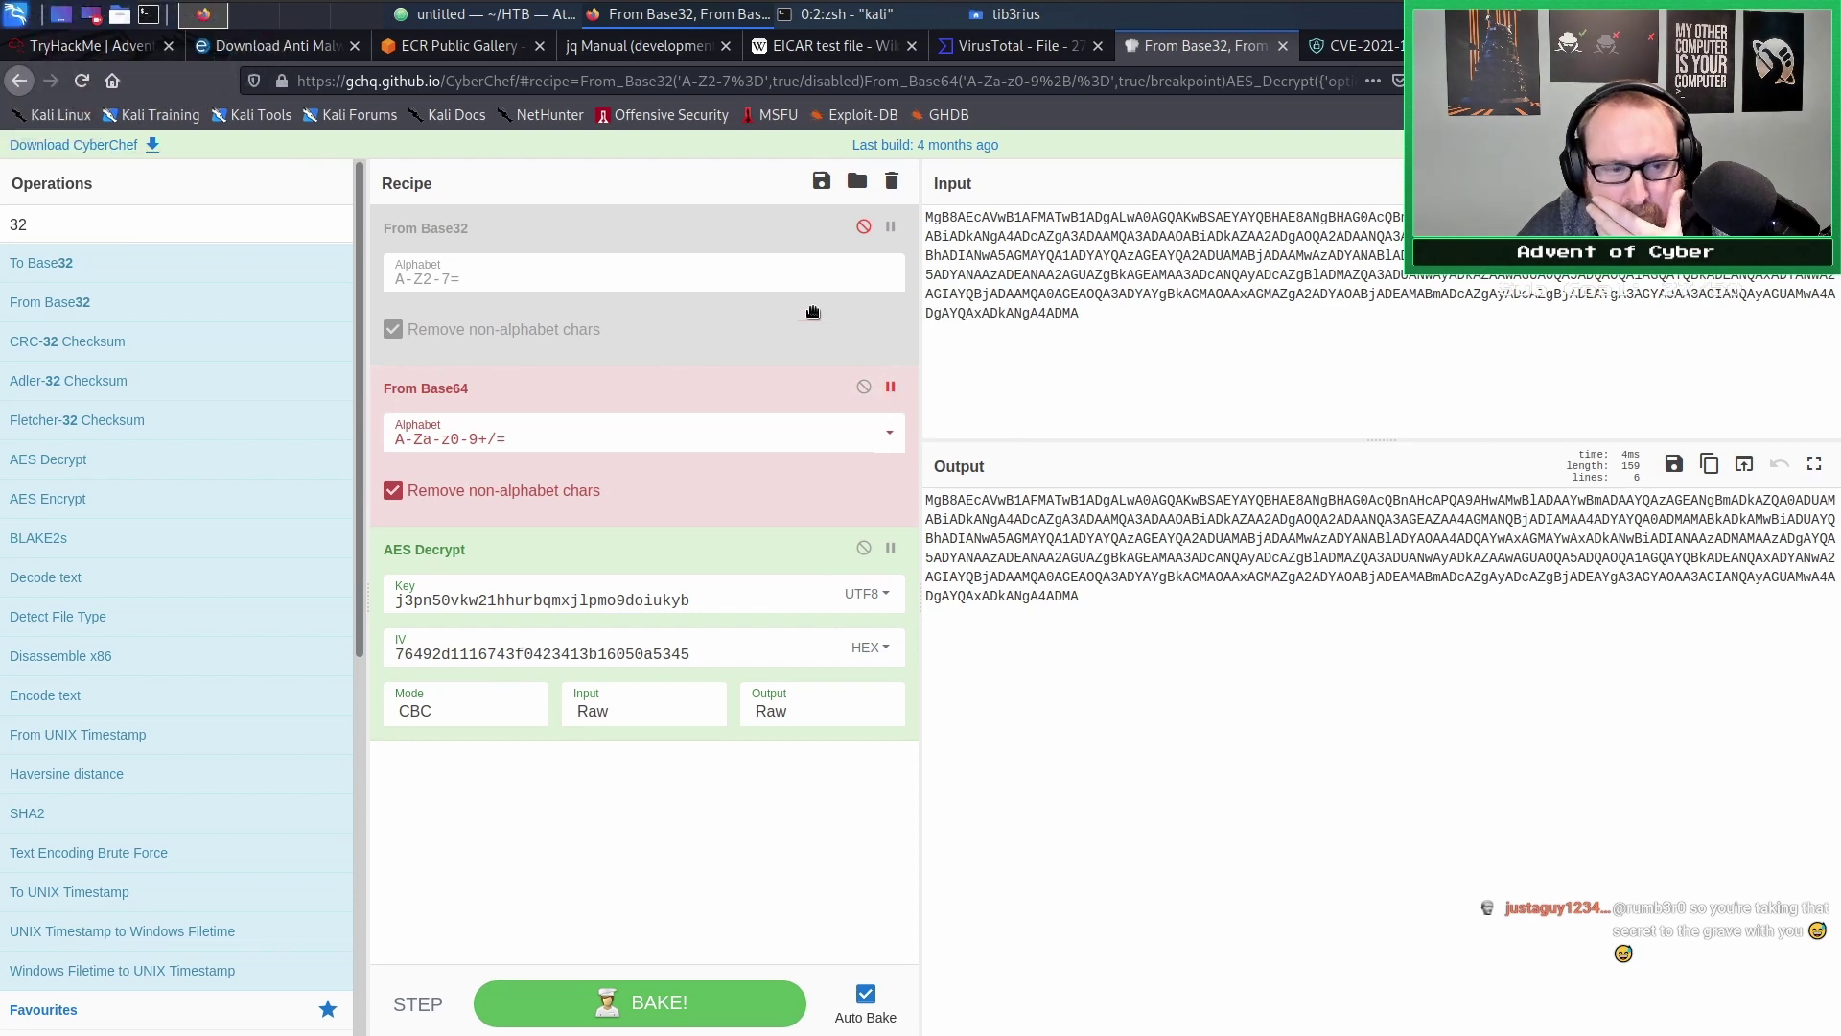
left_click(144, 46)
- Open the password.txt question hint, copy 'decryptor.ps1' from it, and close it
left_click(809, 817)
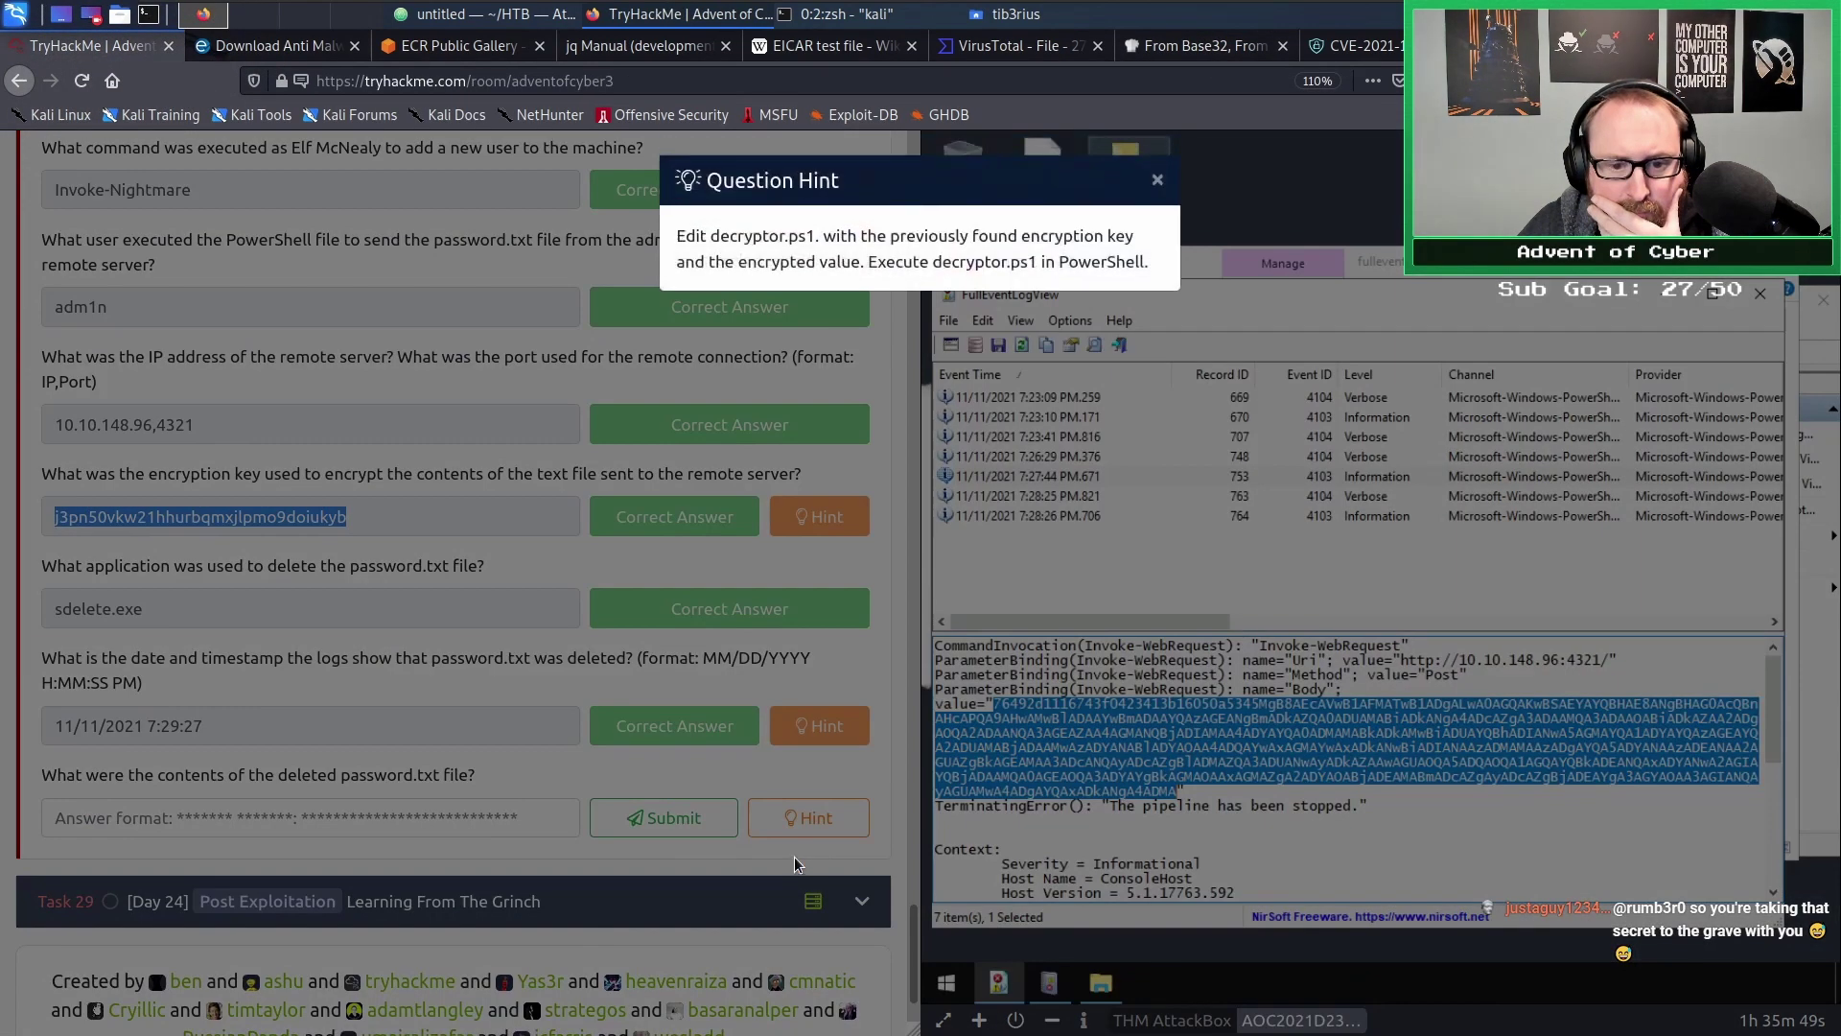
left_click_drag(710, 237, 818, 242)
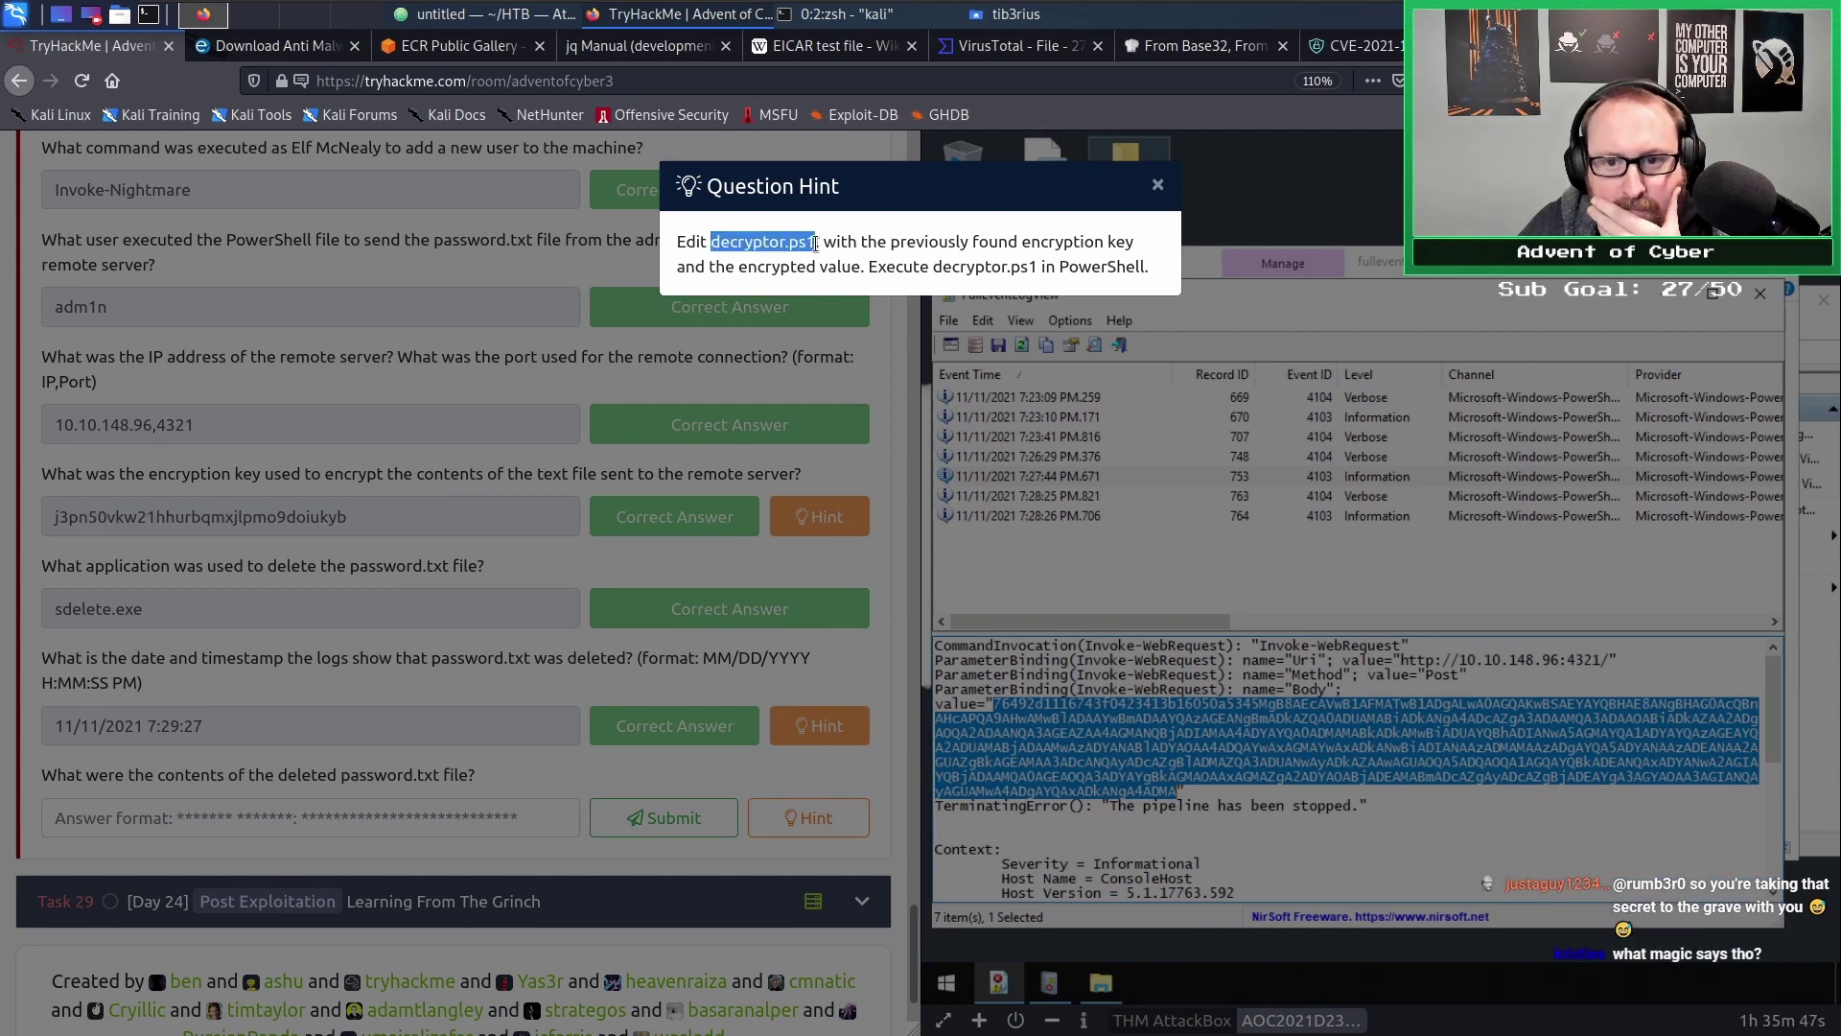
left_click(825, 401)
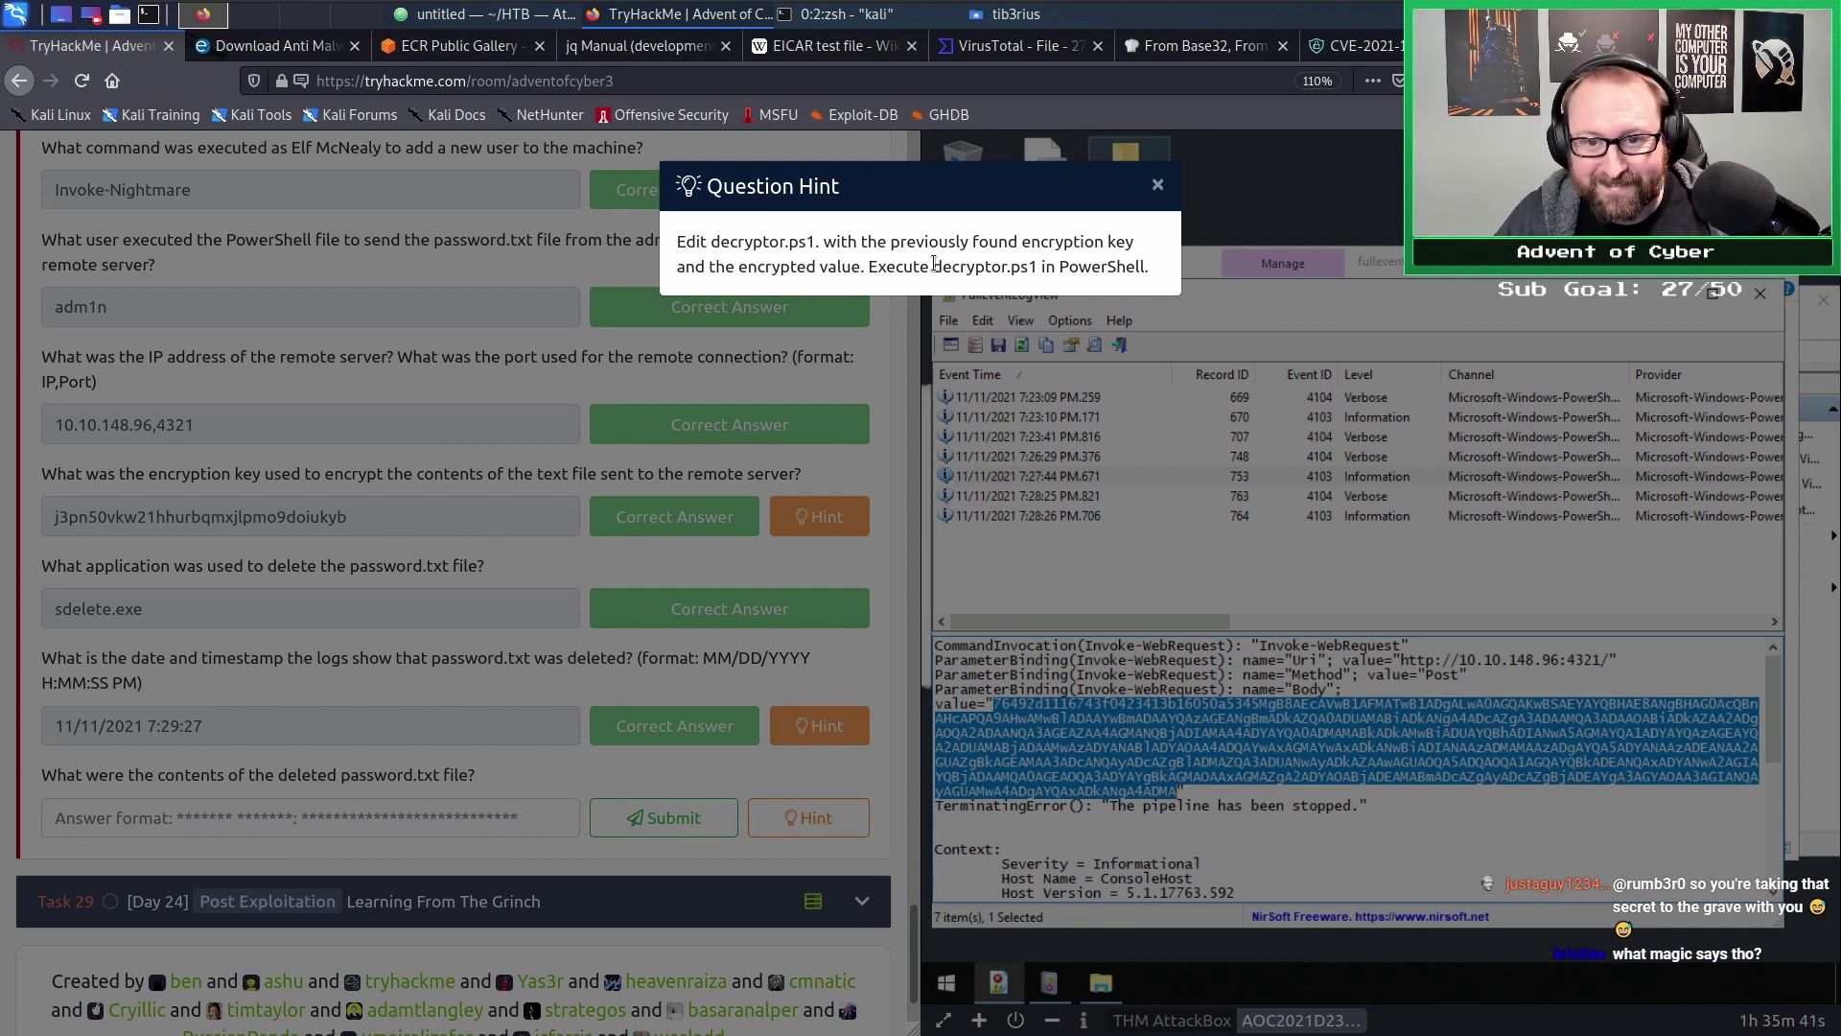
left_click_drag(1001, 264, 1027, 270)
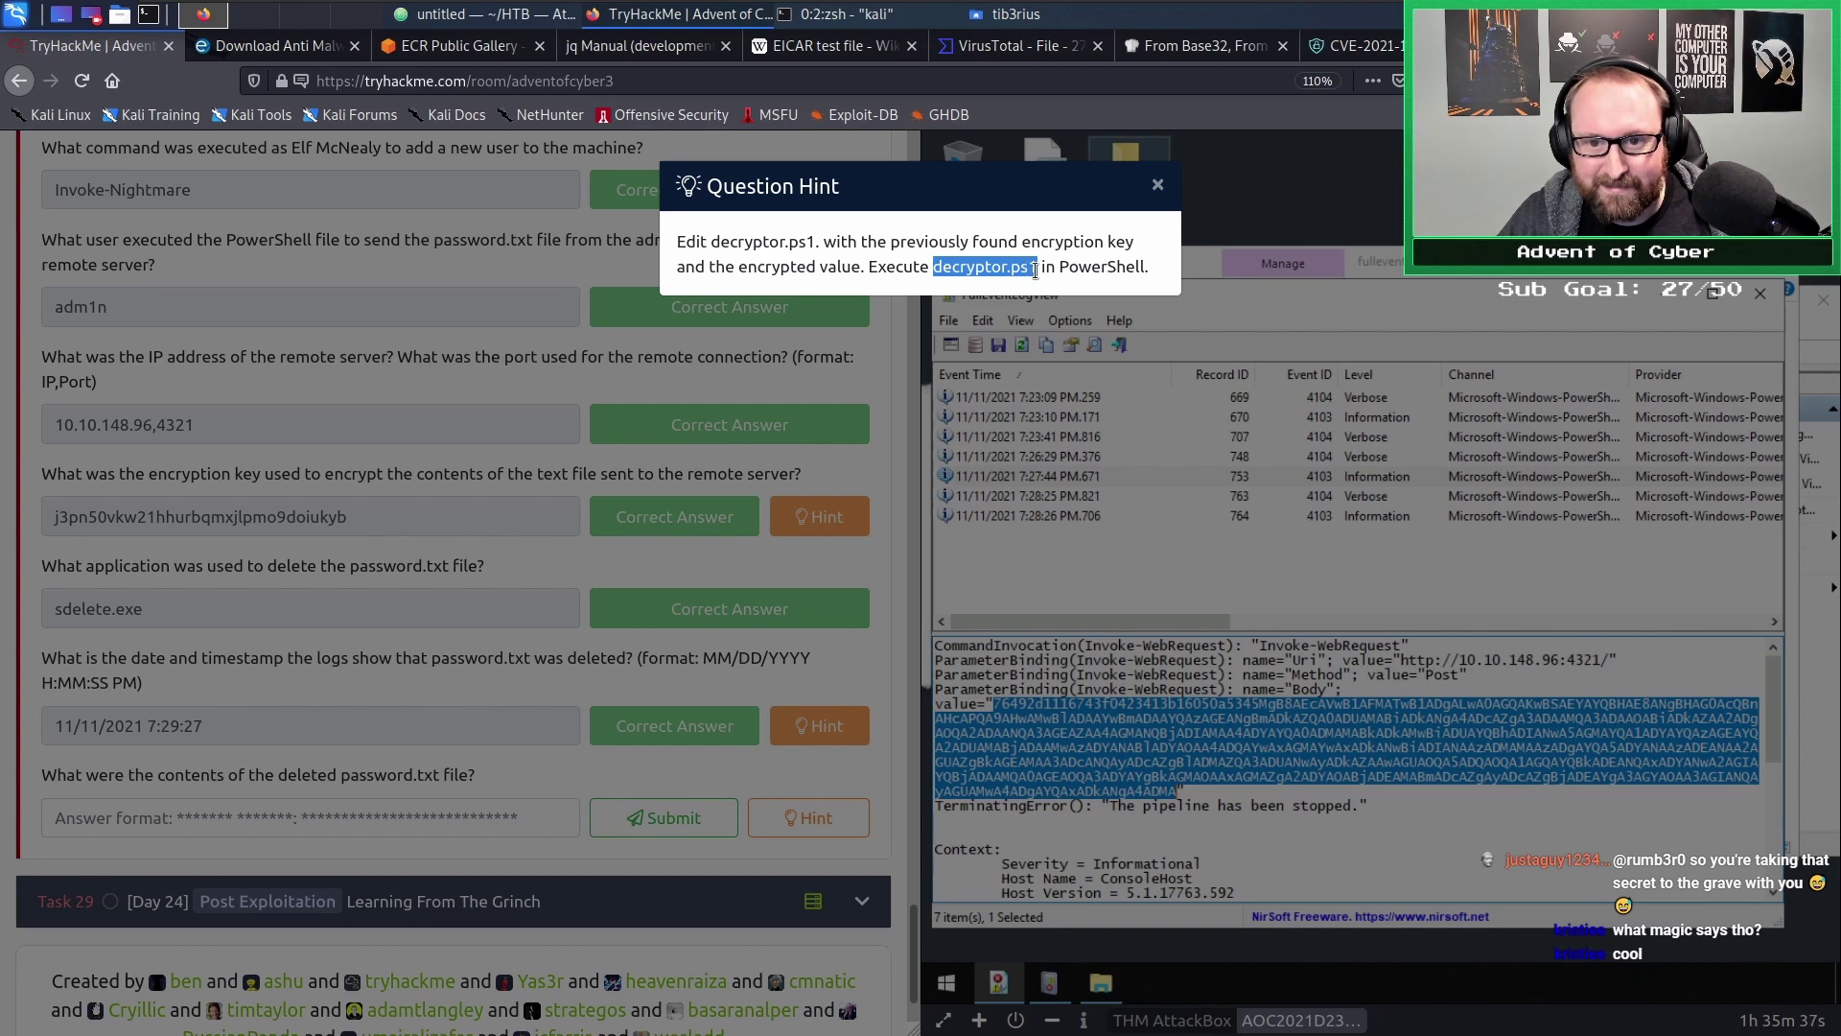
right_click(1024, 269)
left_click(1058, 298)
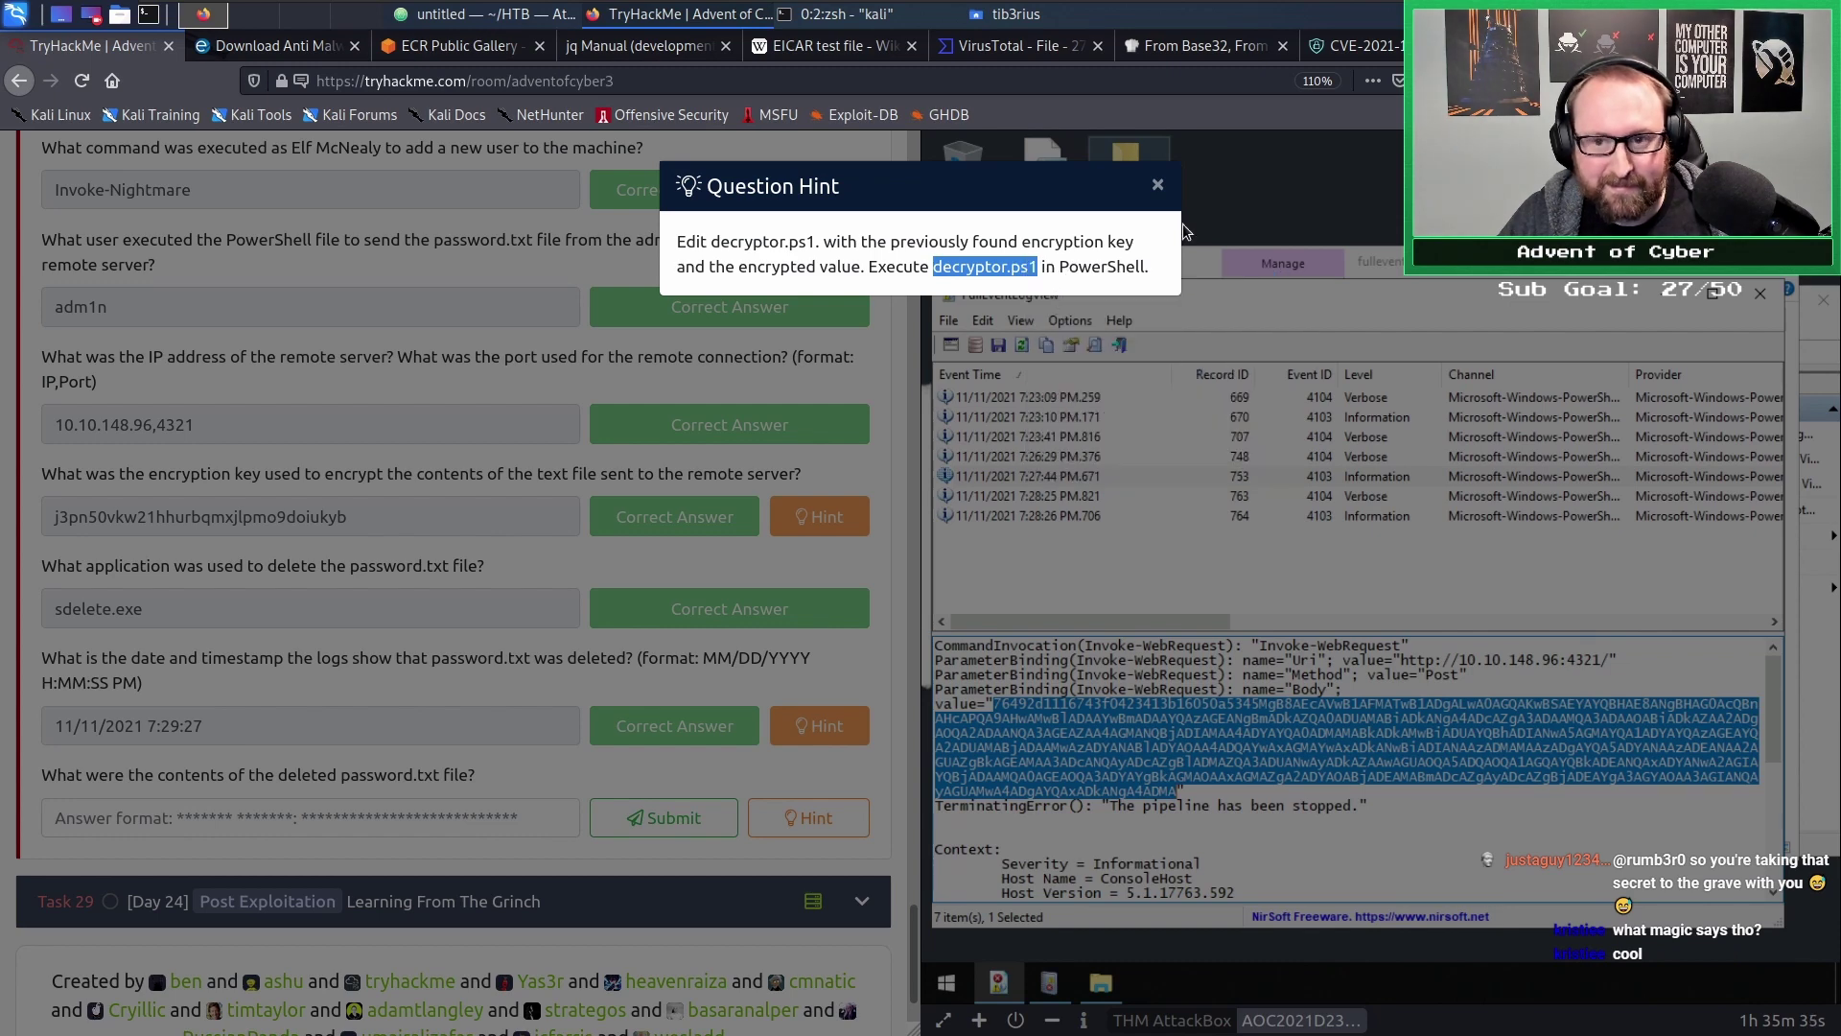
left_click(1157, 184)
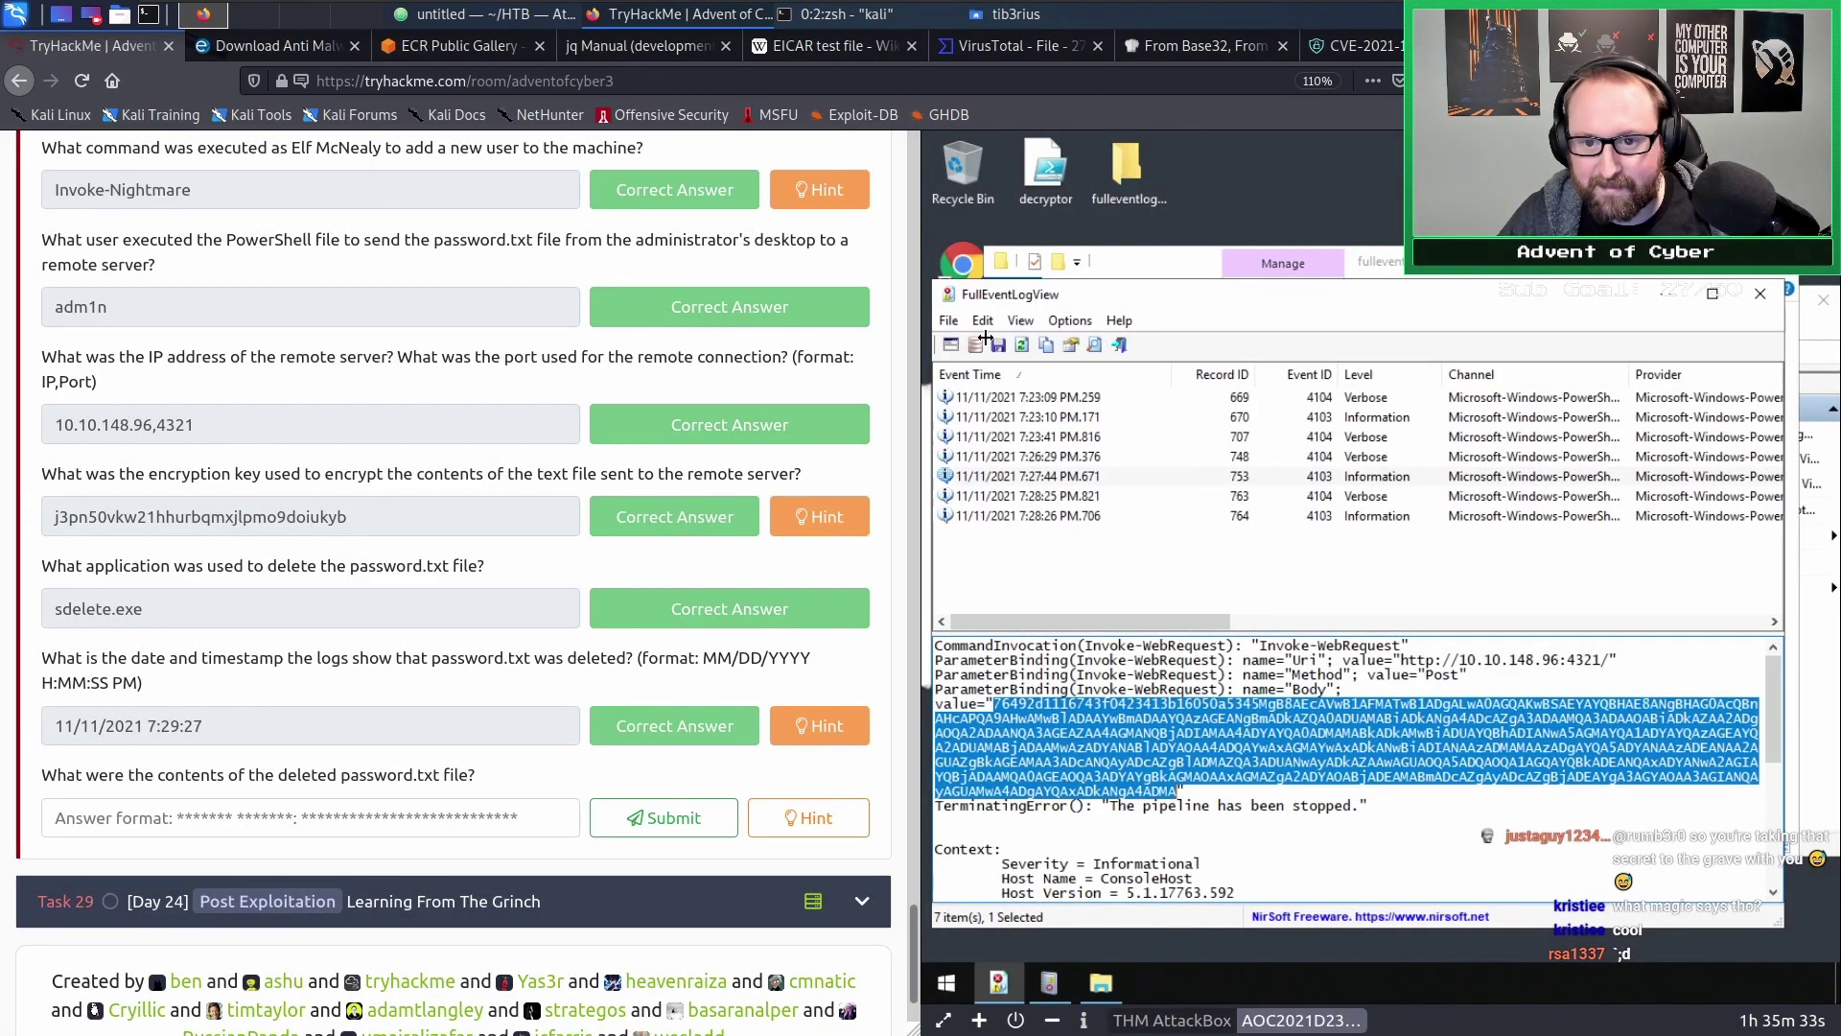
- Set FullEventLogView's description-string filter to '*decr*' and reapply it
left_click(951, 344)
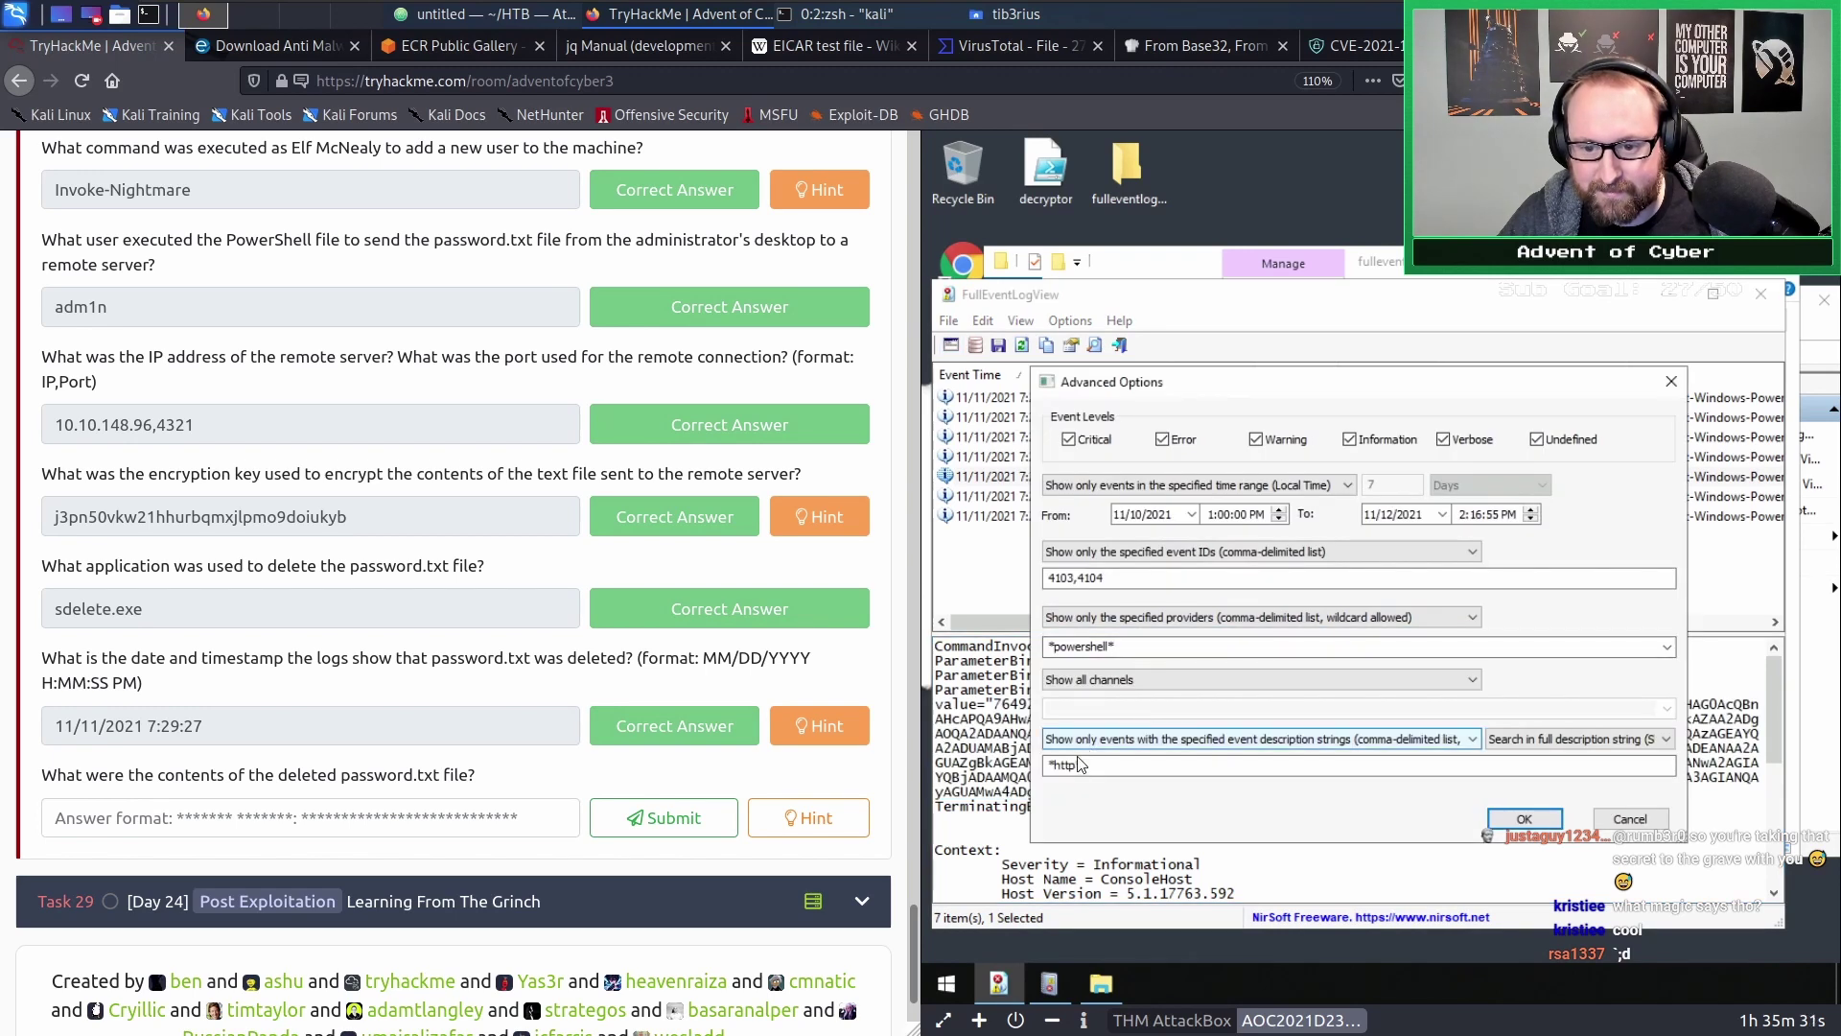
left_click(1091, 765)
type("*")
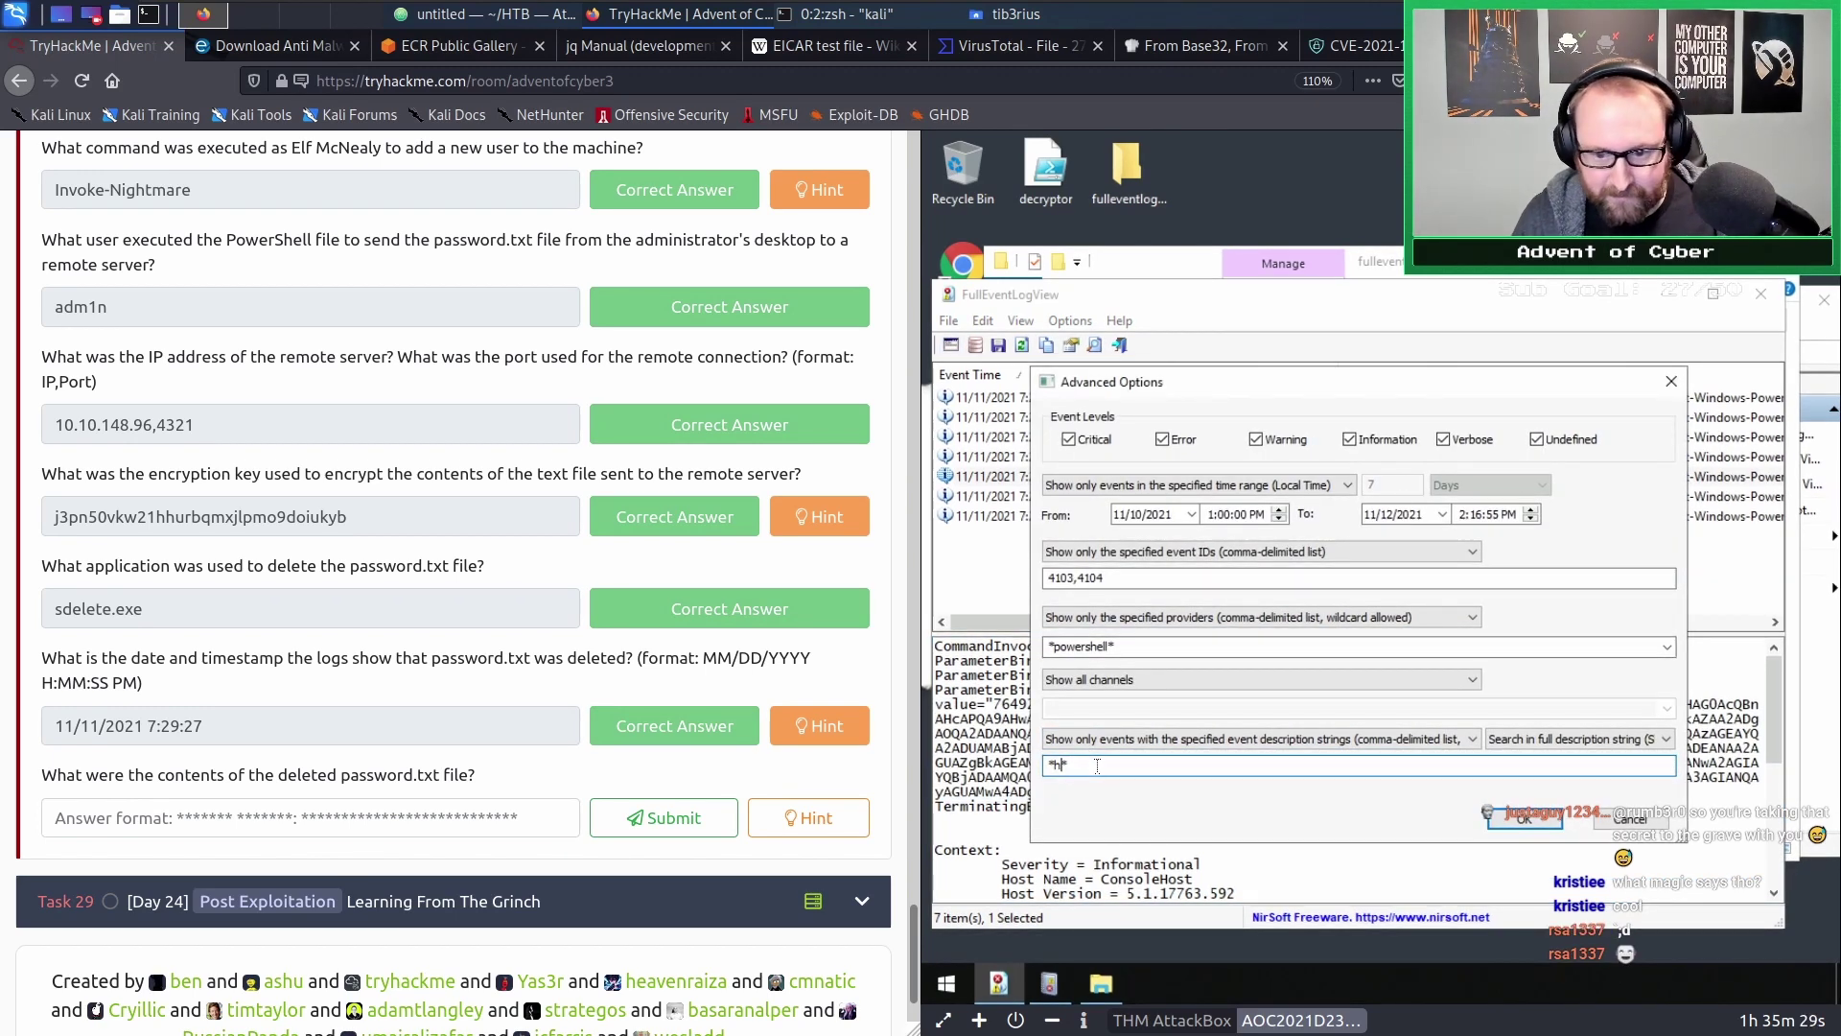
key("ctrl+v")
double_click(1299, 761)
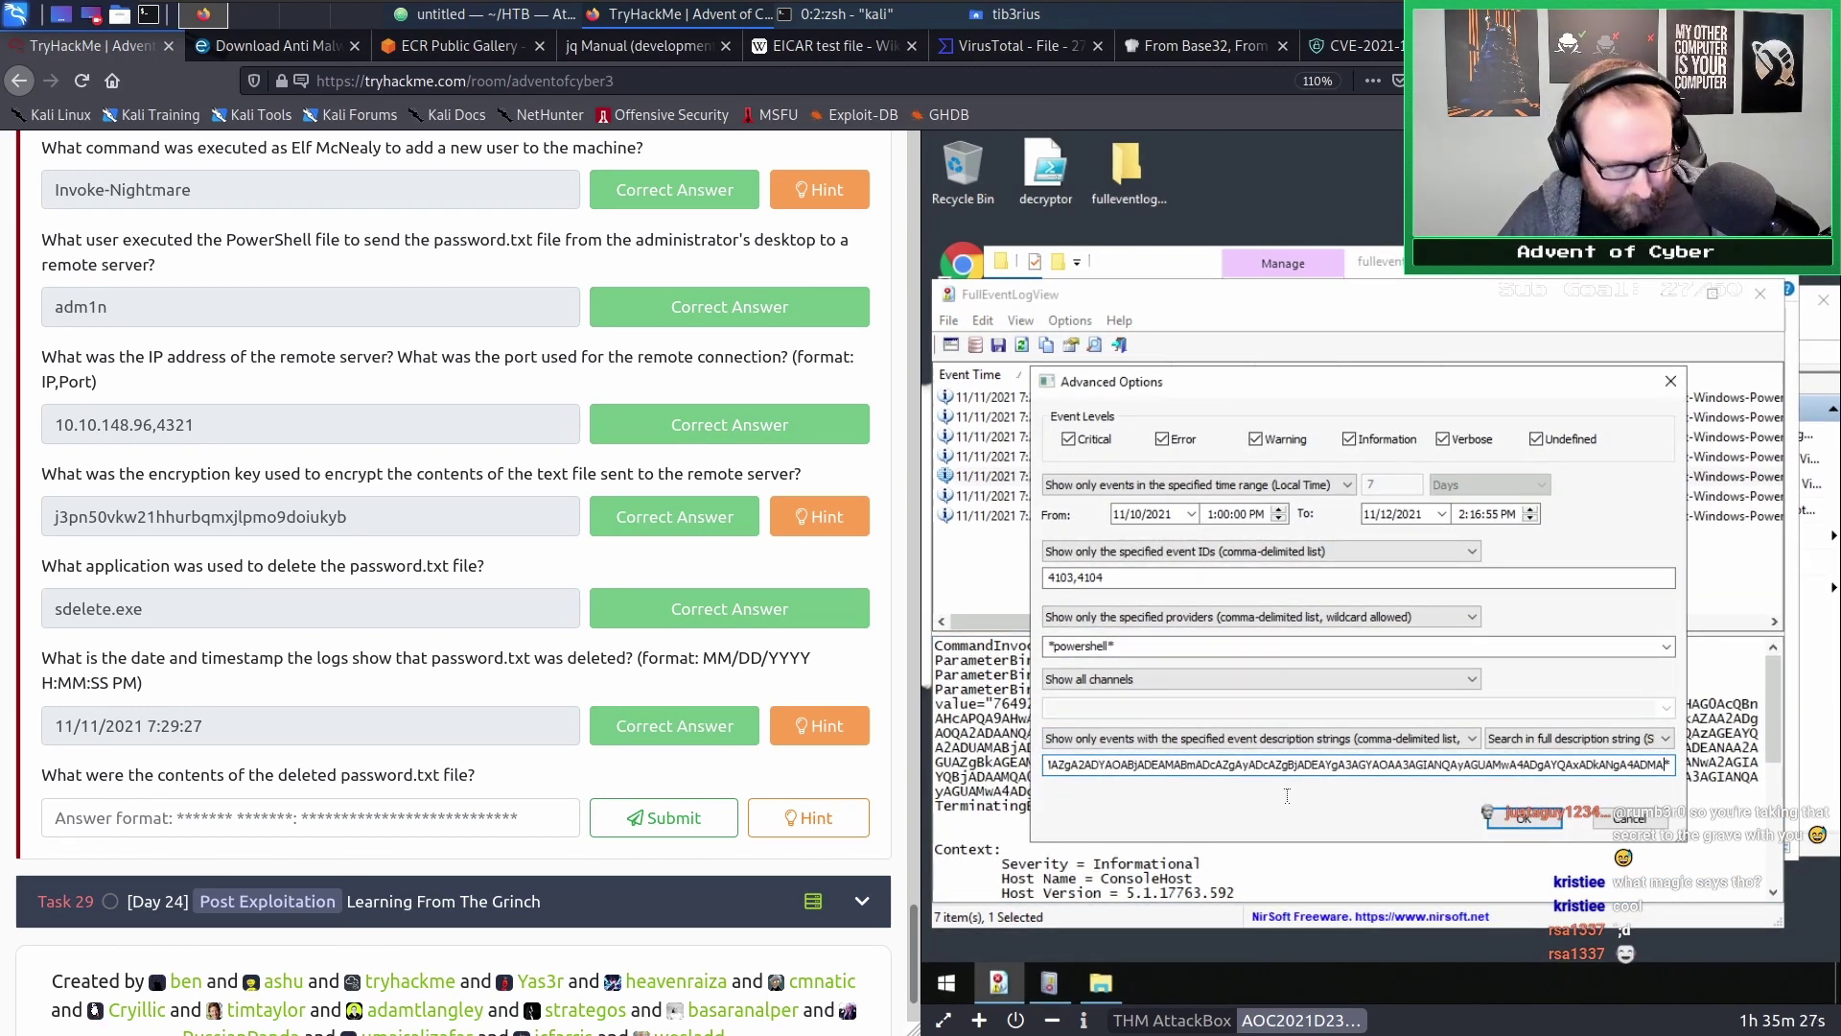
type("decryptor*")
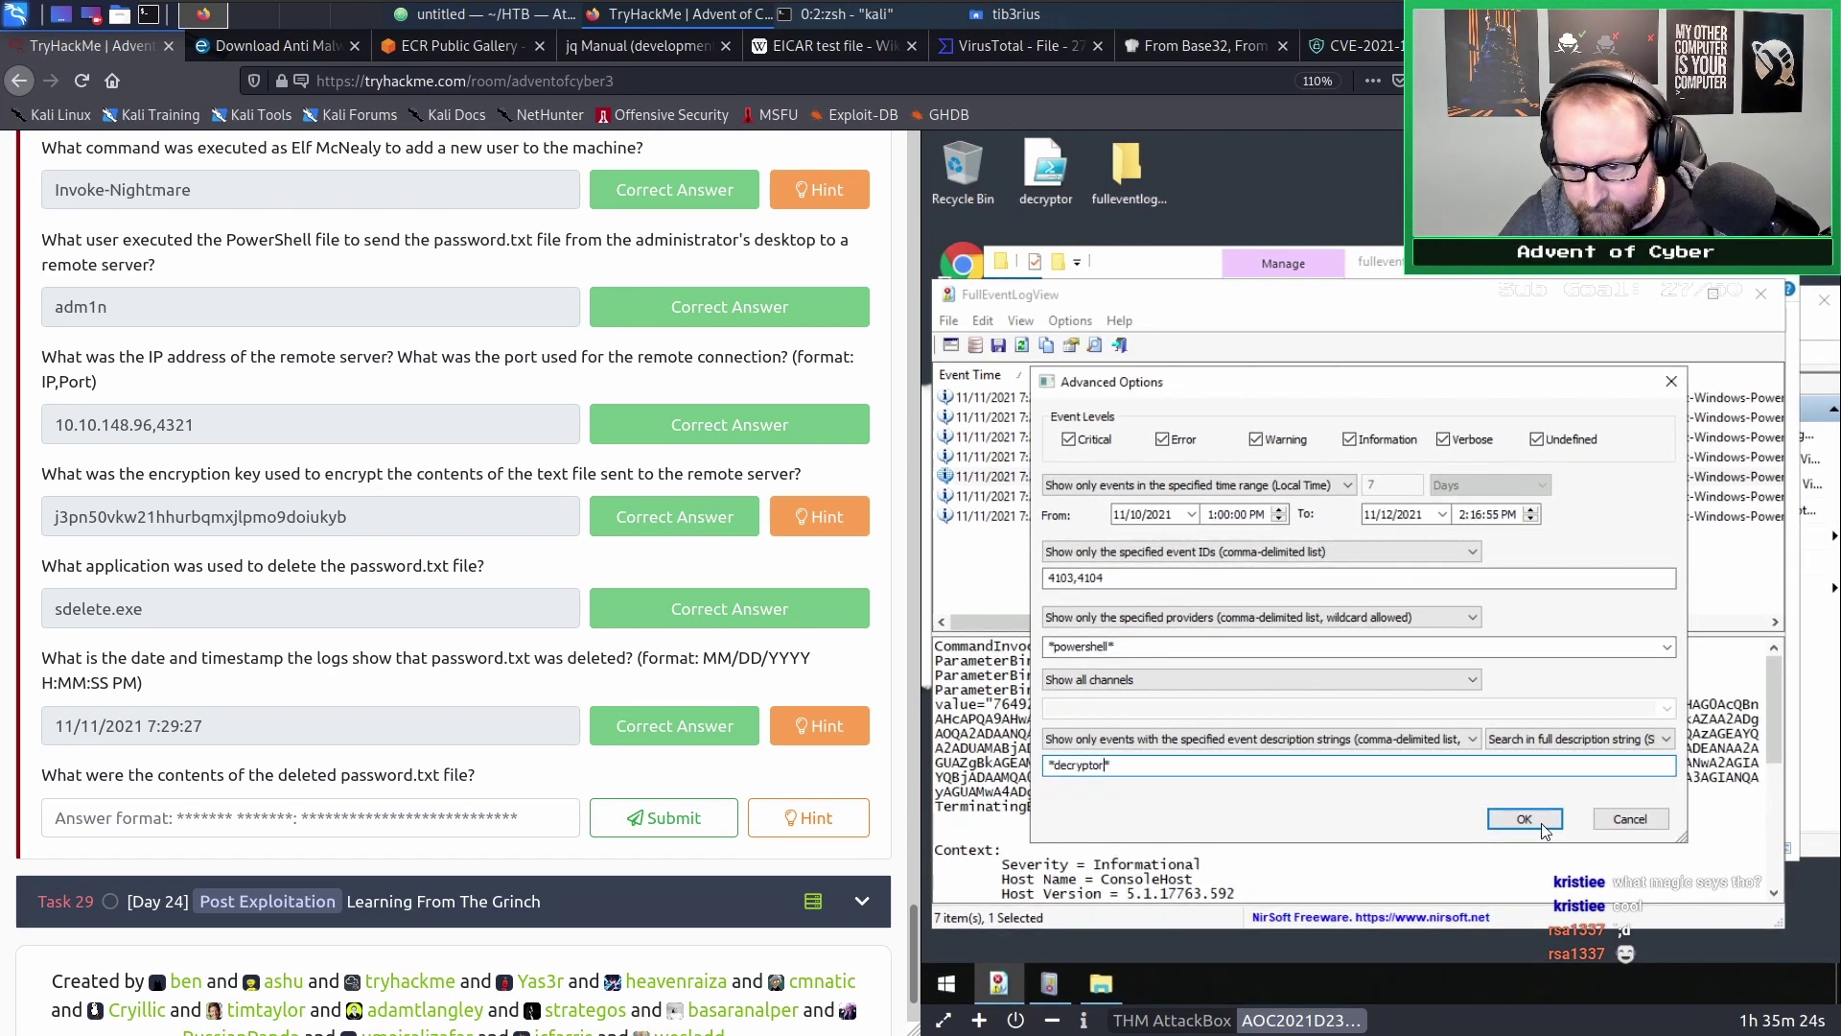
left_click(1523, 818)
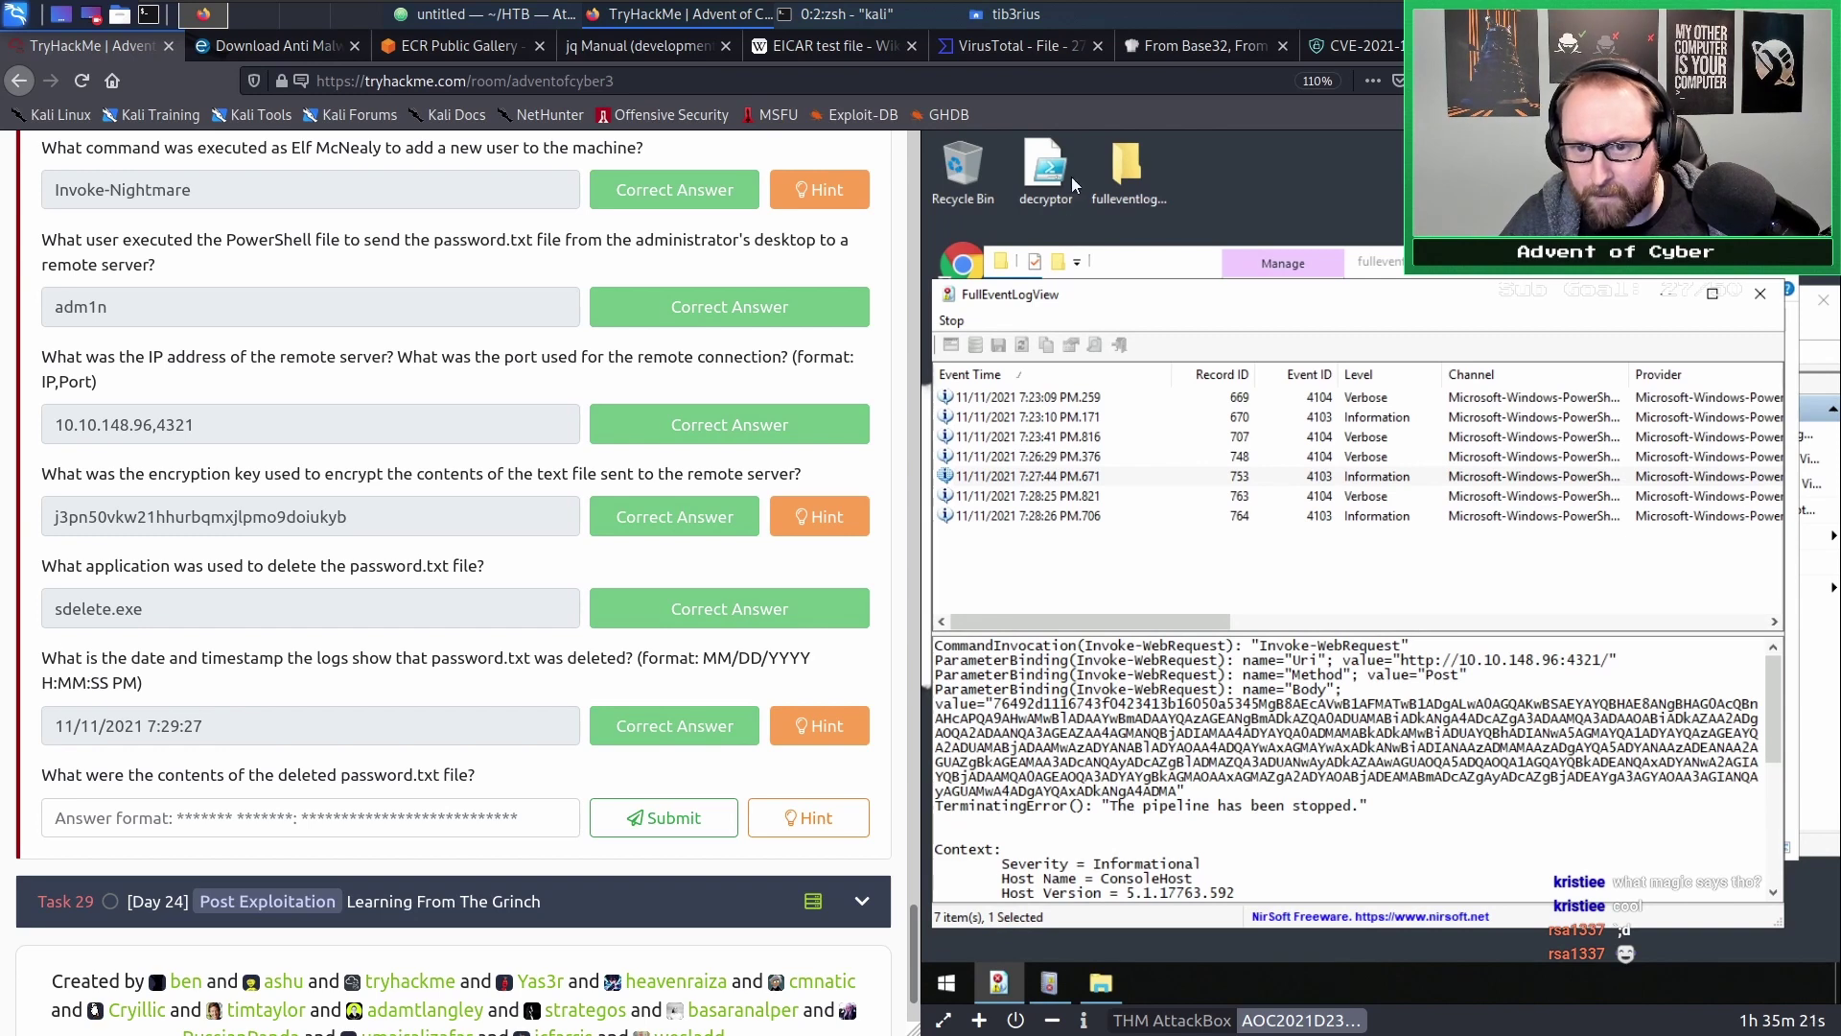
right_click(1045, 151)
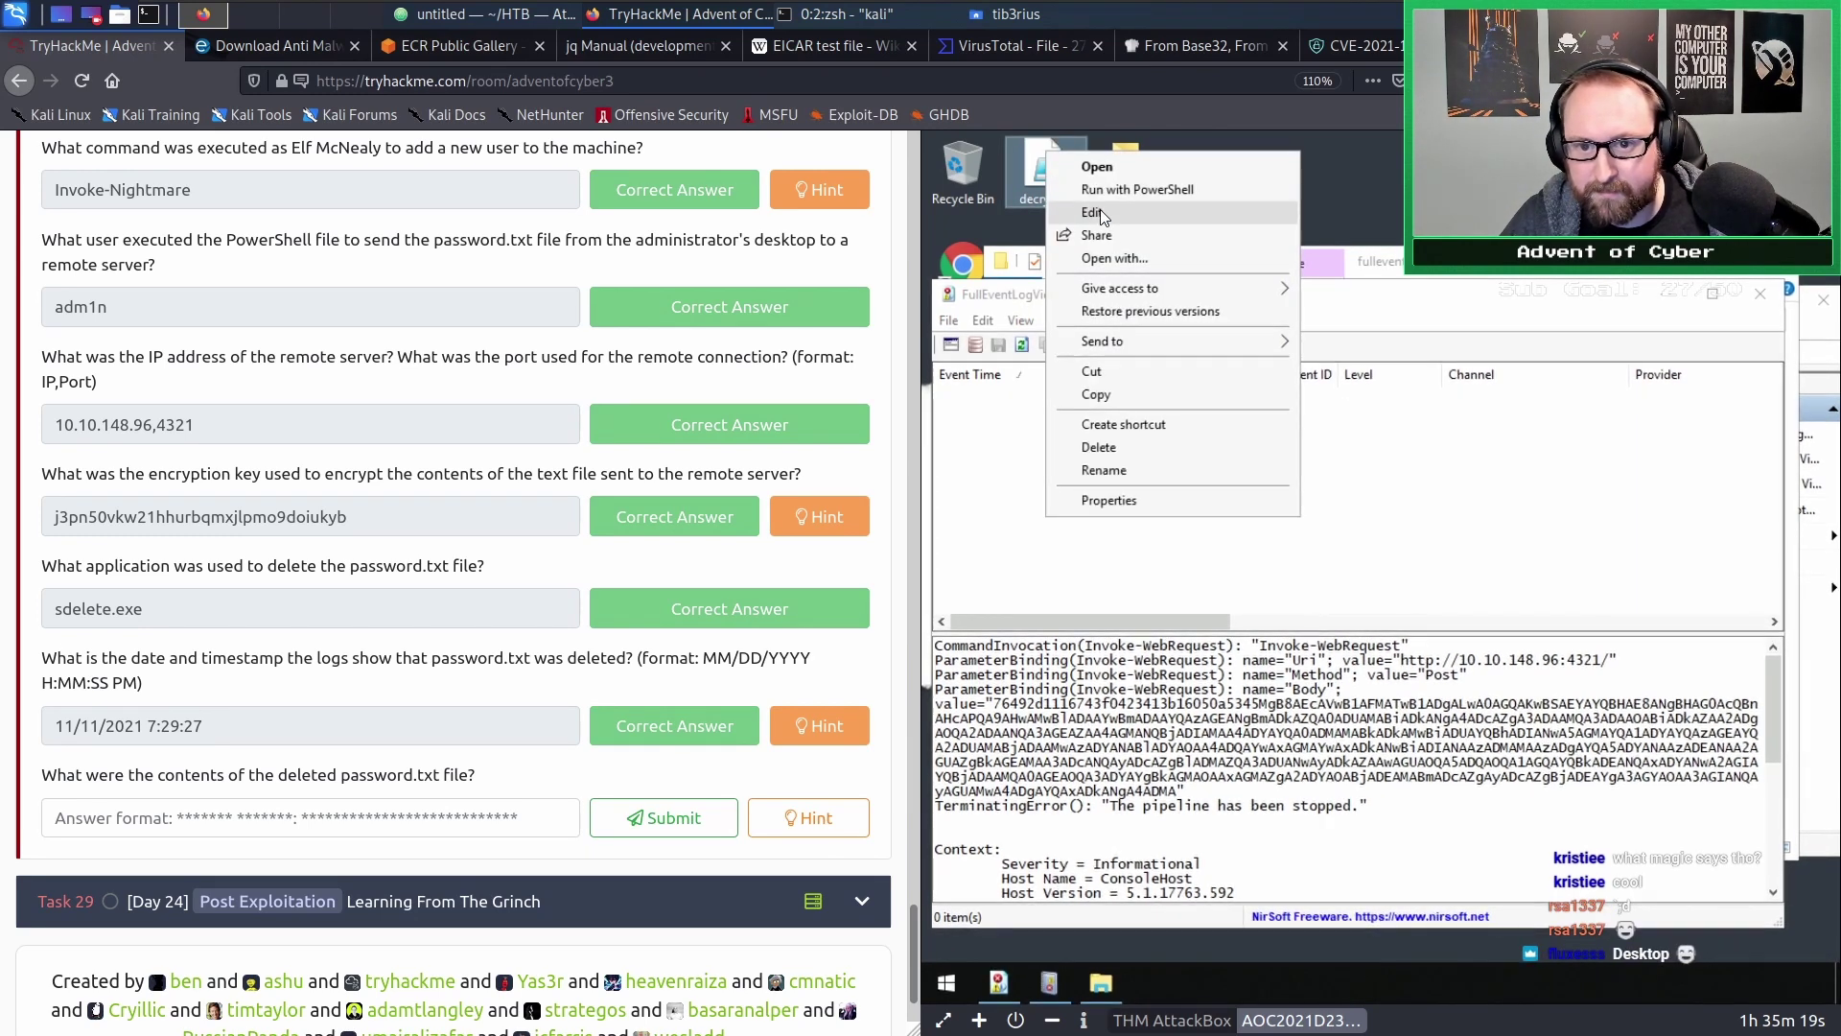
- Open decryptor.ps1 in PowerShell ISE to view its key and encrypted-text placeholders
left_click(1101, 210)
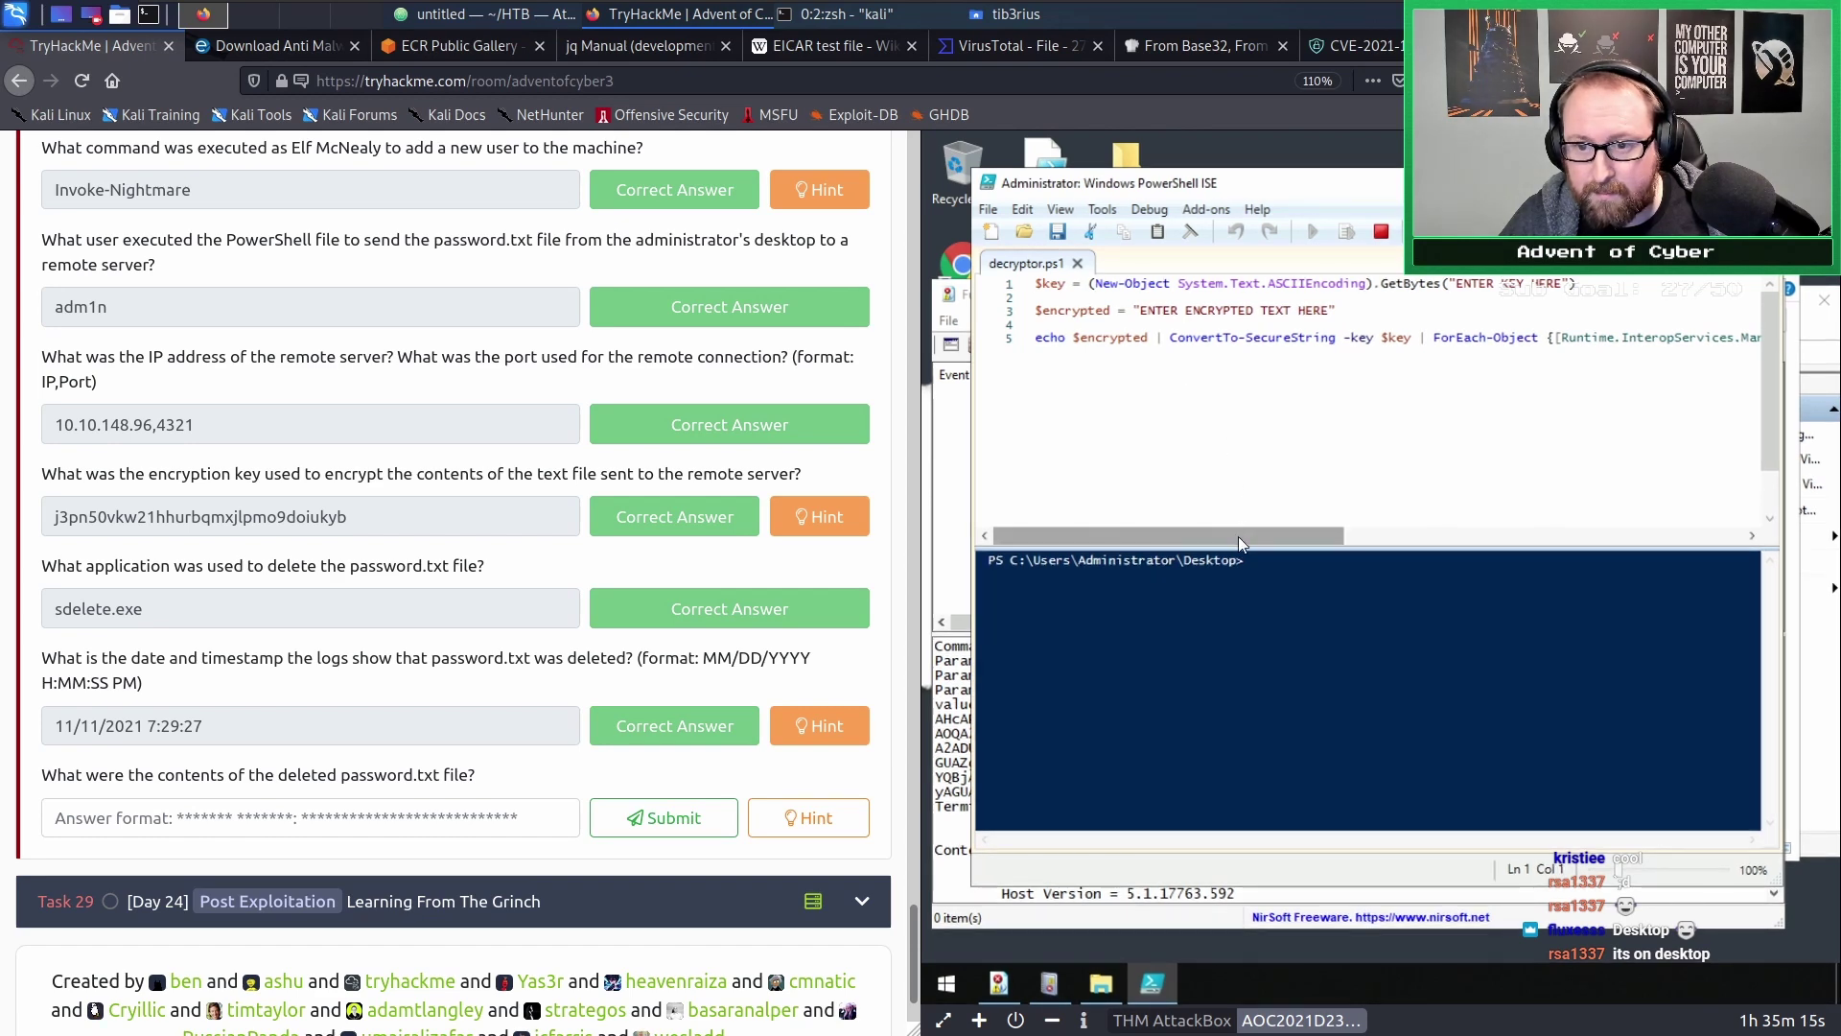
mouse_move(1238, 537)
left_mouse_down()
mouse_move(1362, 539)
mouse_move(1215, 527)
left_mouse_up()
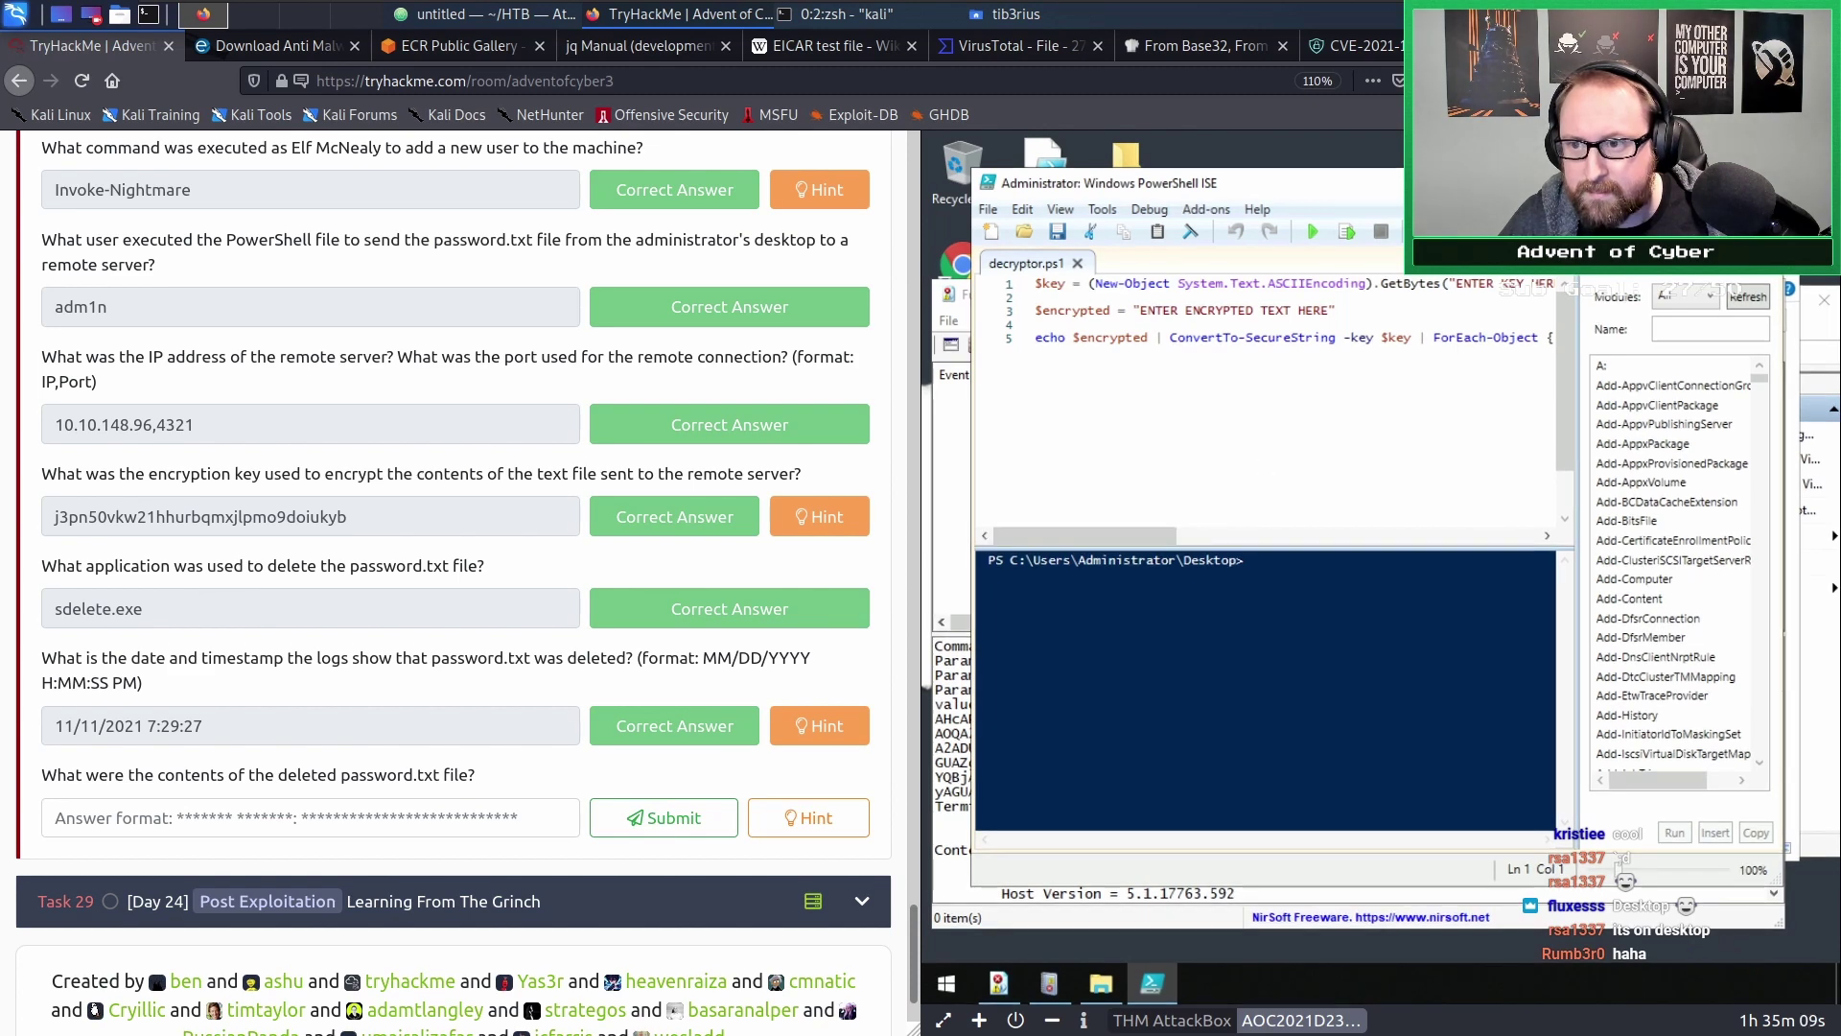
left_click(1212, 60)
- Search CyberChef's operations for 'SecureStr' to find a SecureString operation
double_click(80, 230)
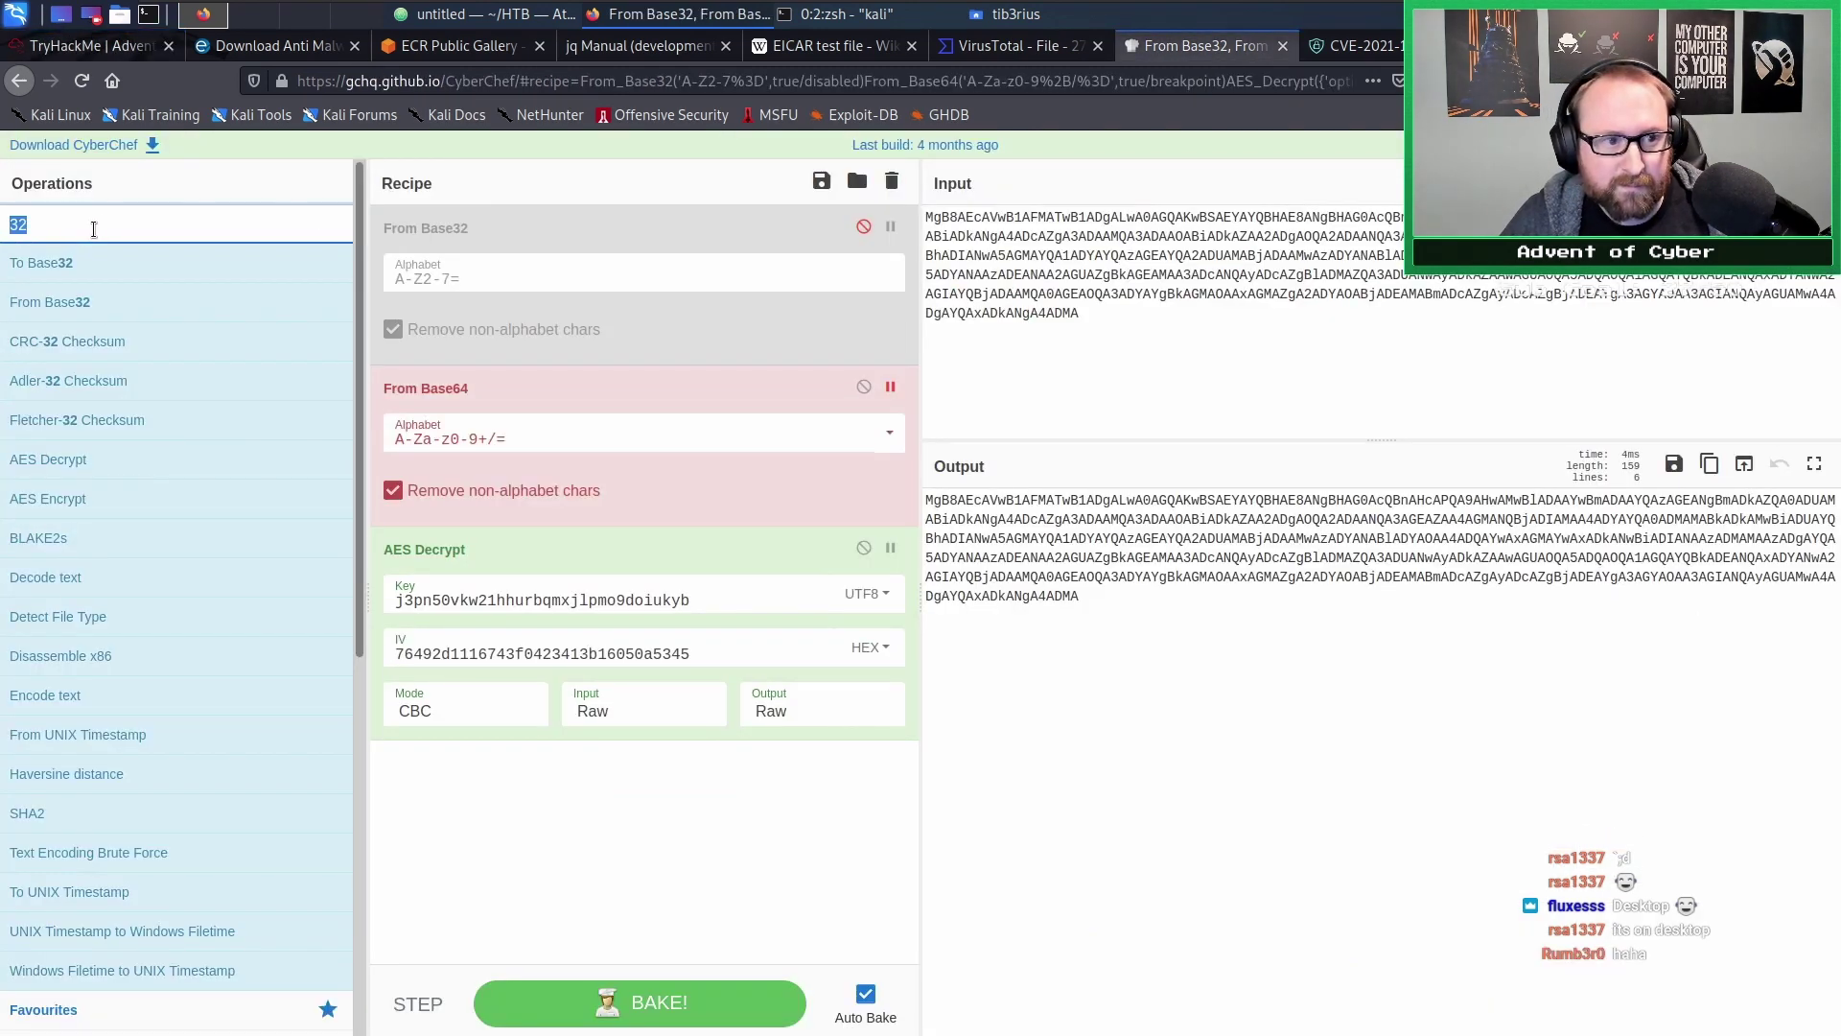
type("s")
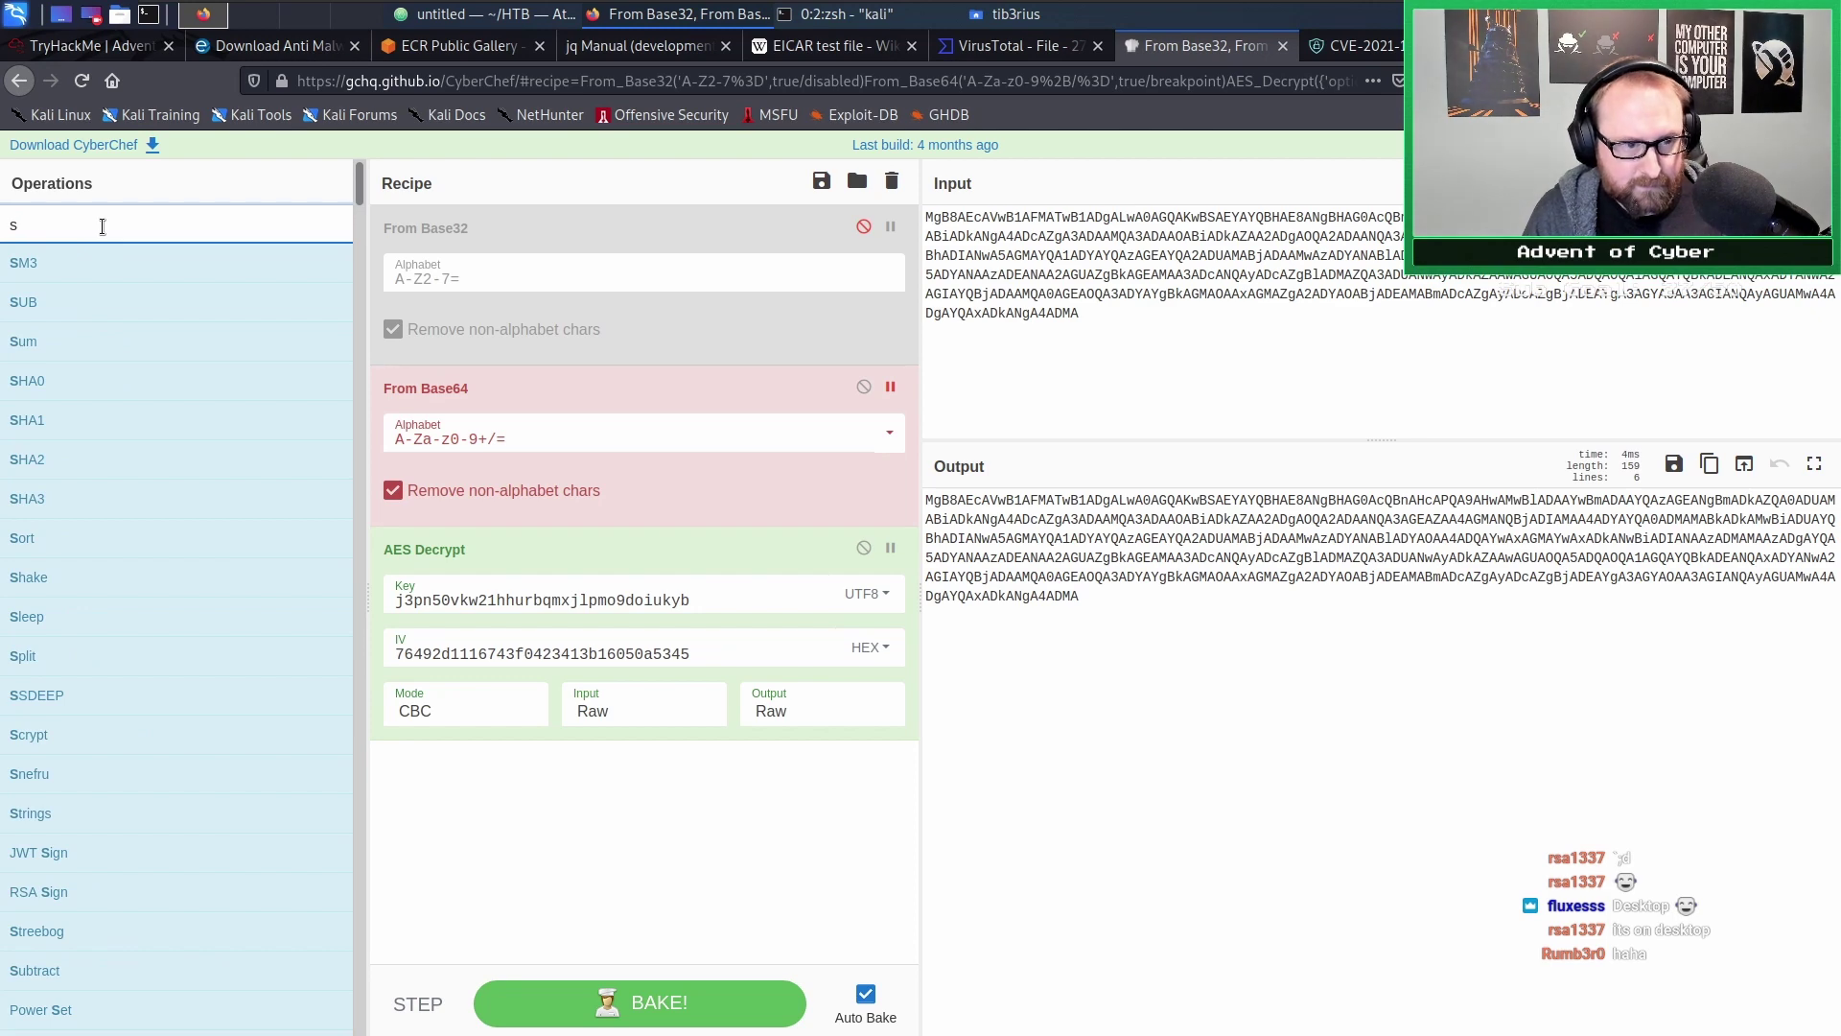
key("BackSpace")
type("SecureStr")
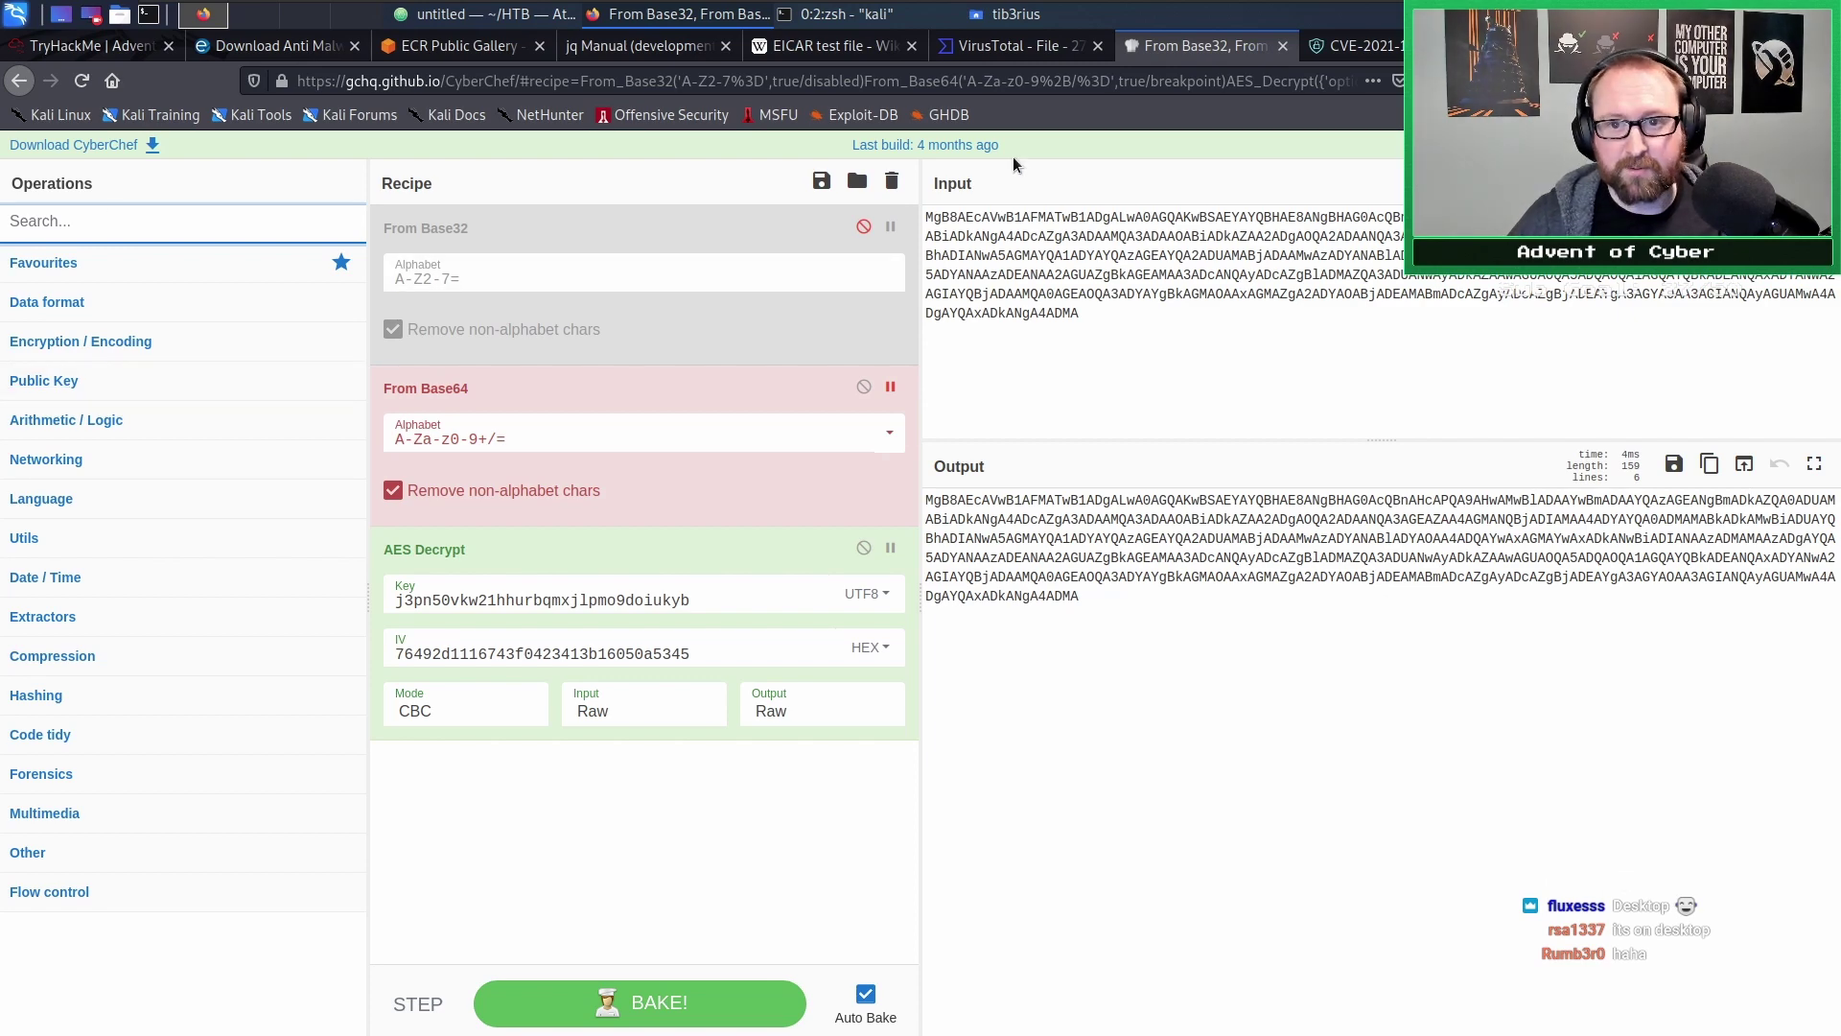
left_click(1382, 53)
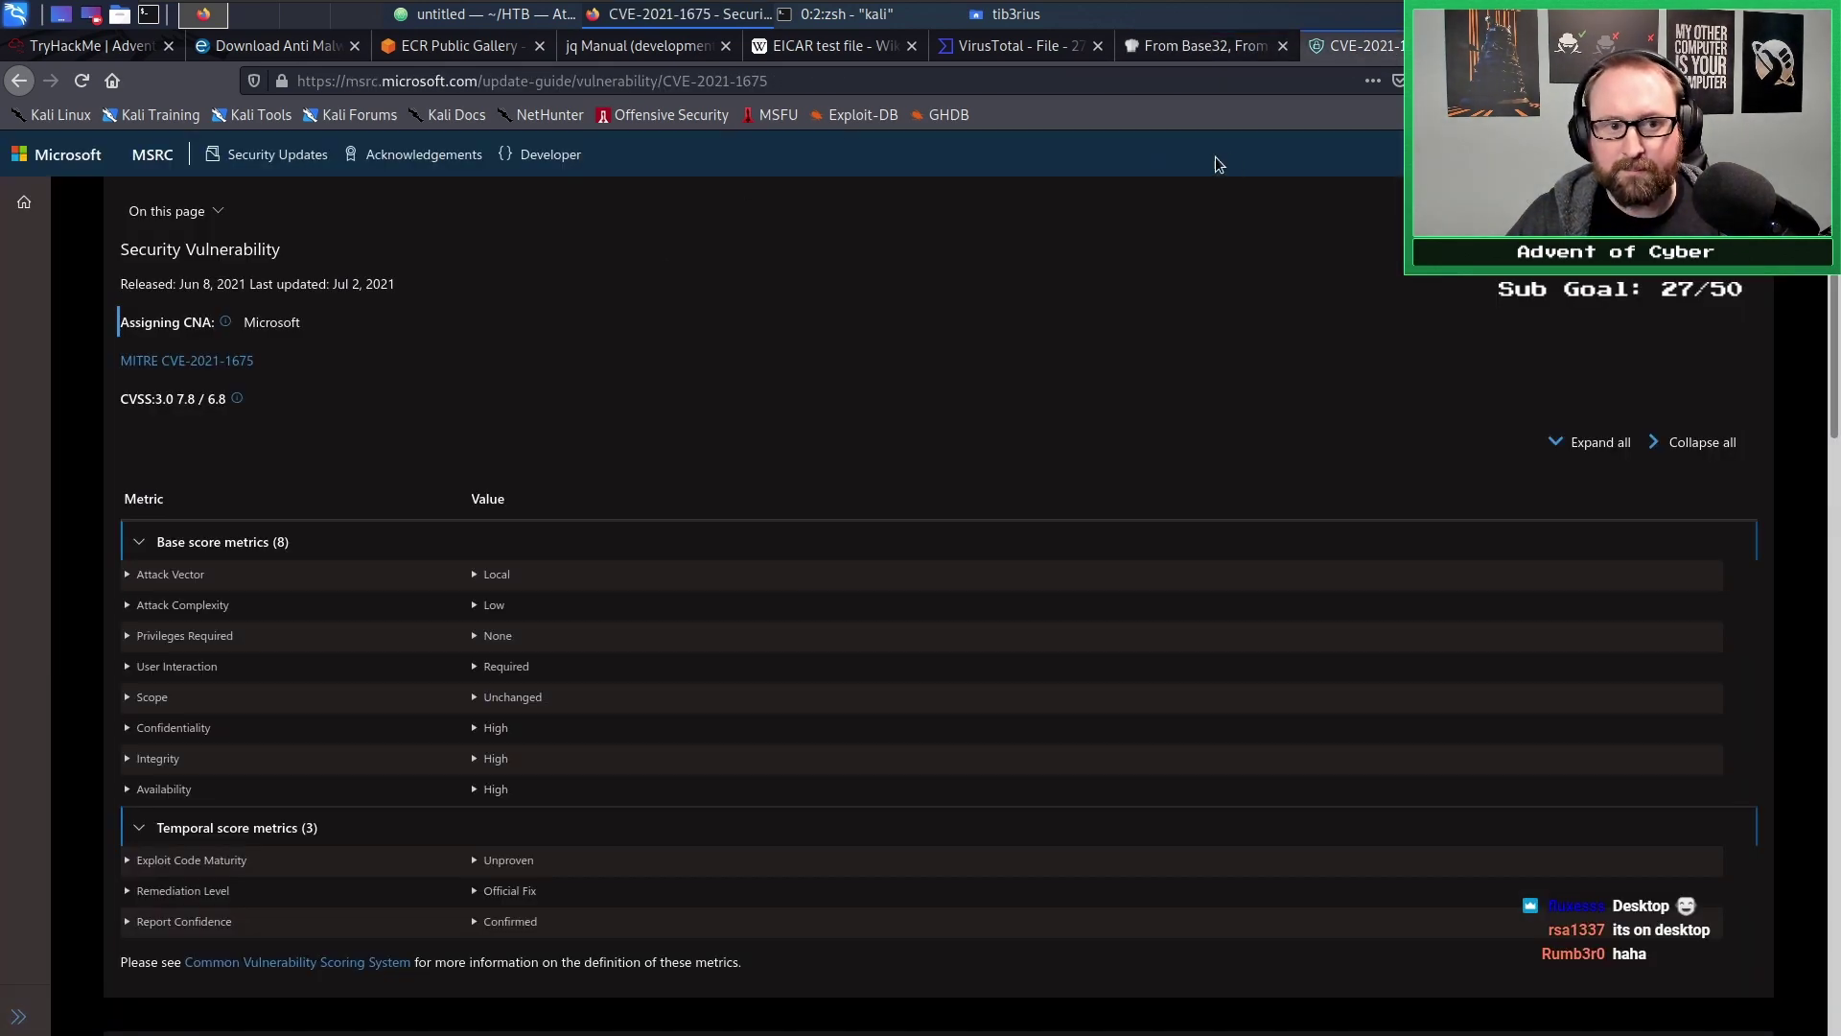
- Search 'SecureString powershell decrypt algorithm' and read the Decrypt PowerShell Secure String Password article
left_click(488, 81)
type("S")
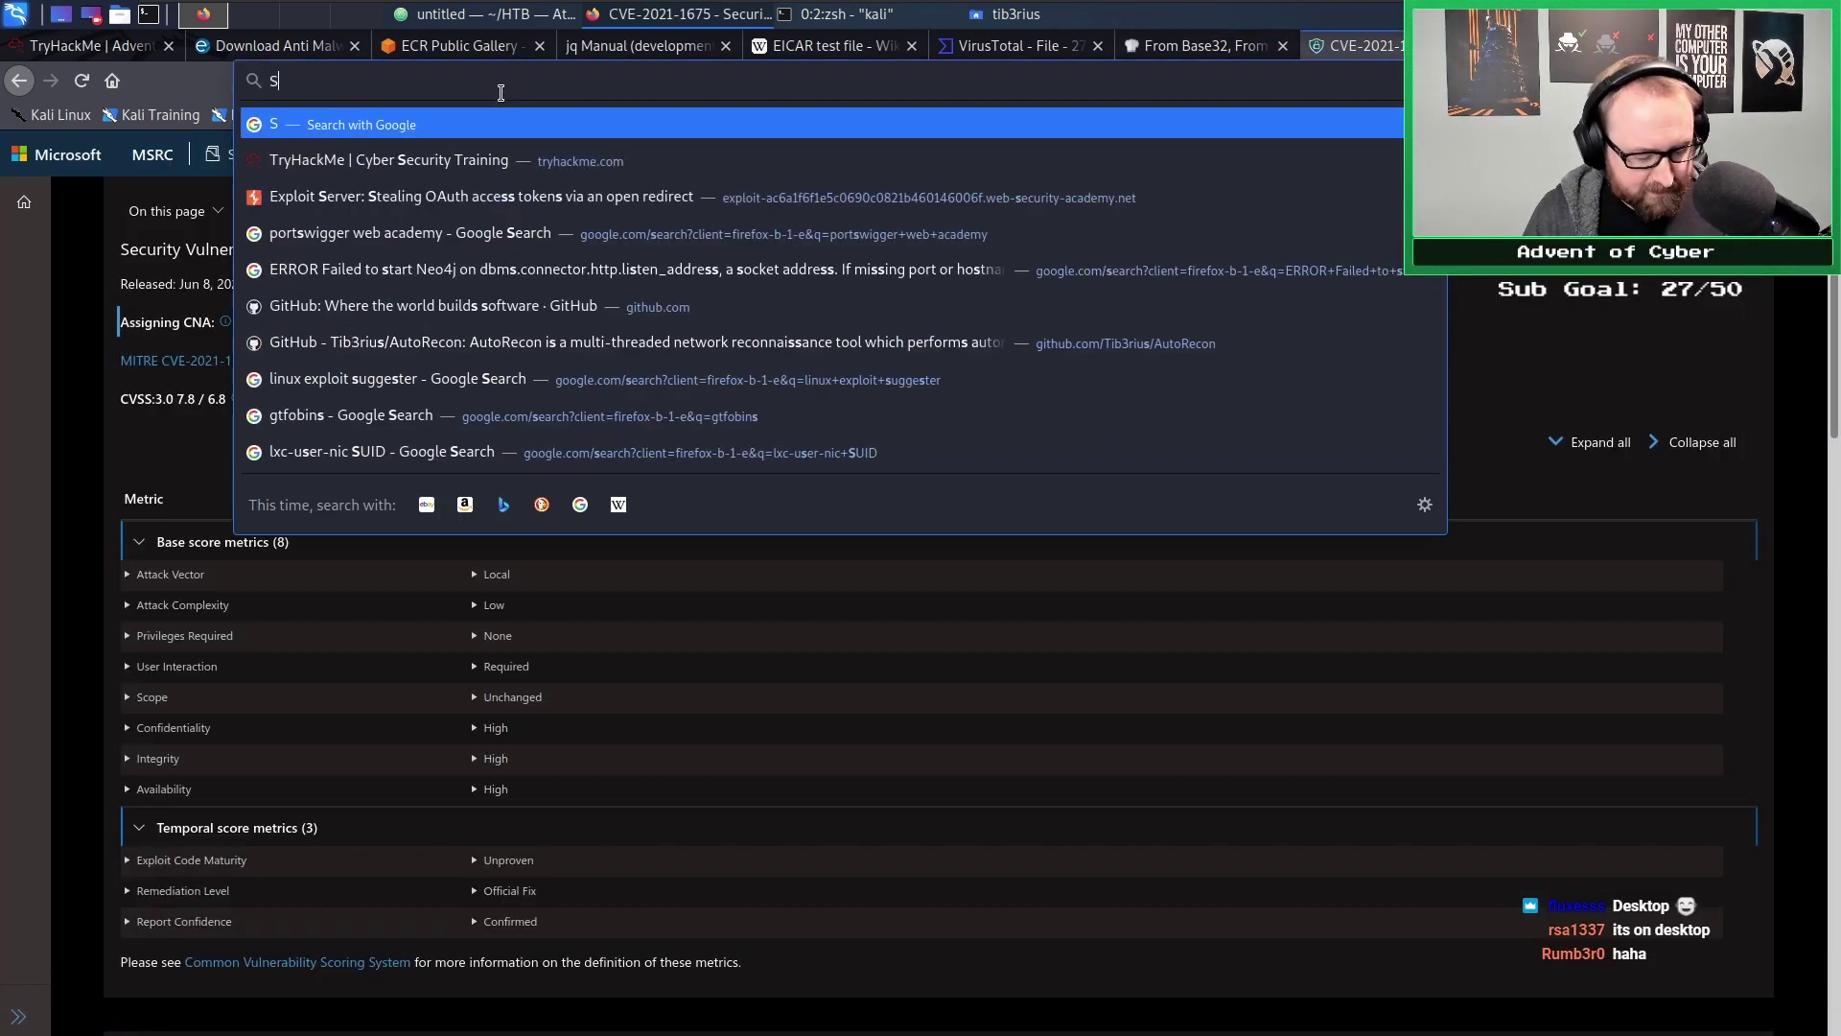
type("ecureString ")
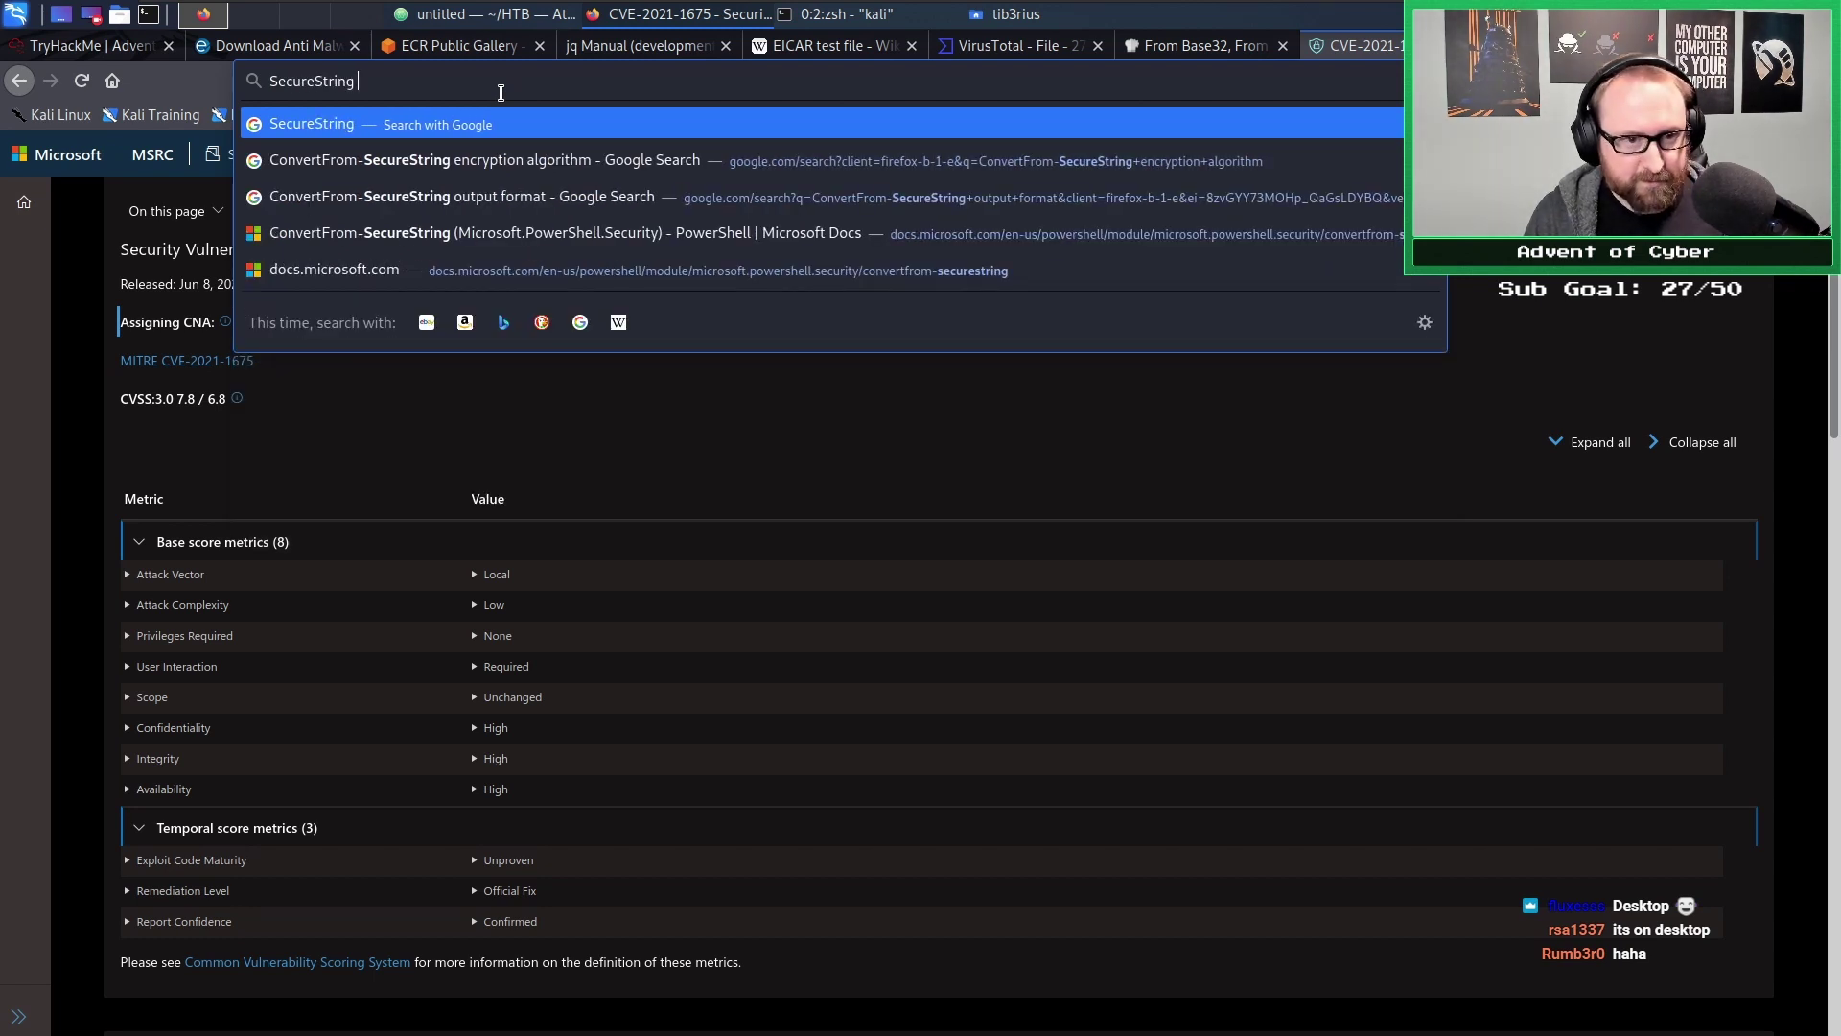
type("powershell")
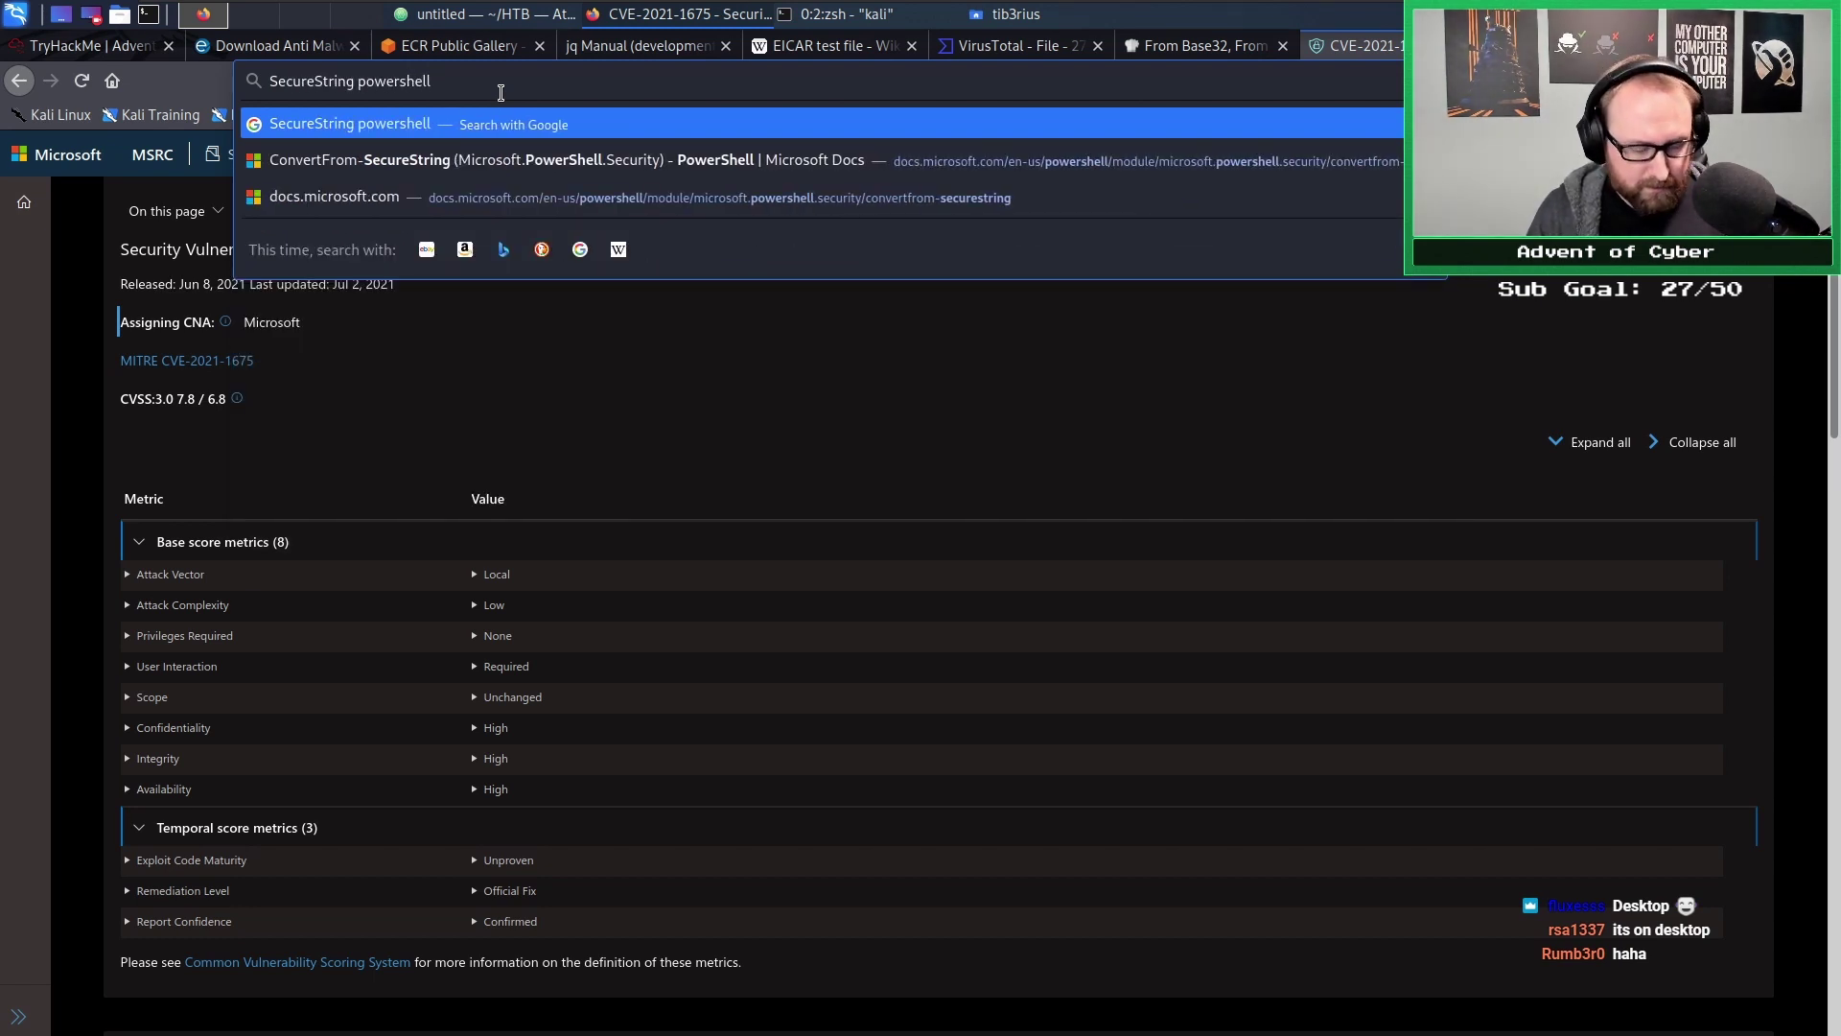
type(" decrypt ")
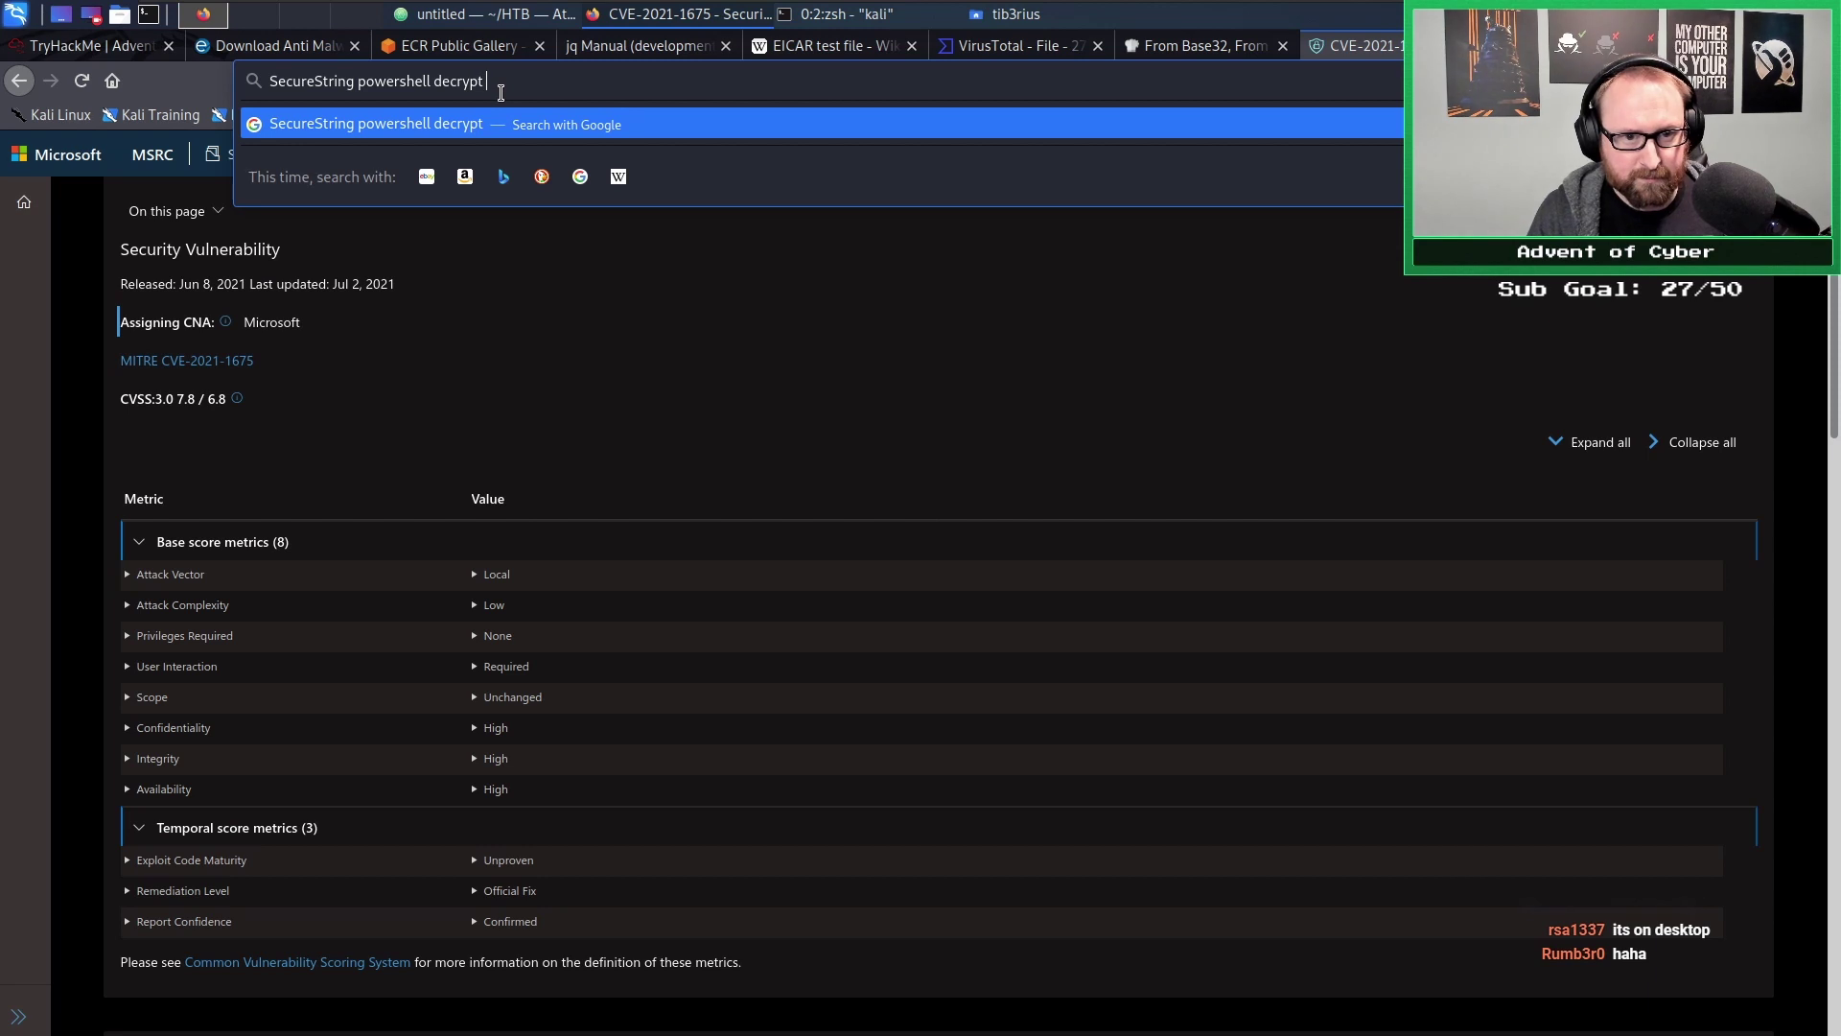
type("algorith")
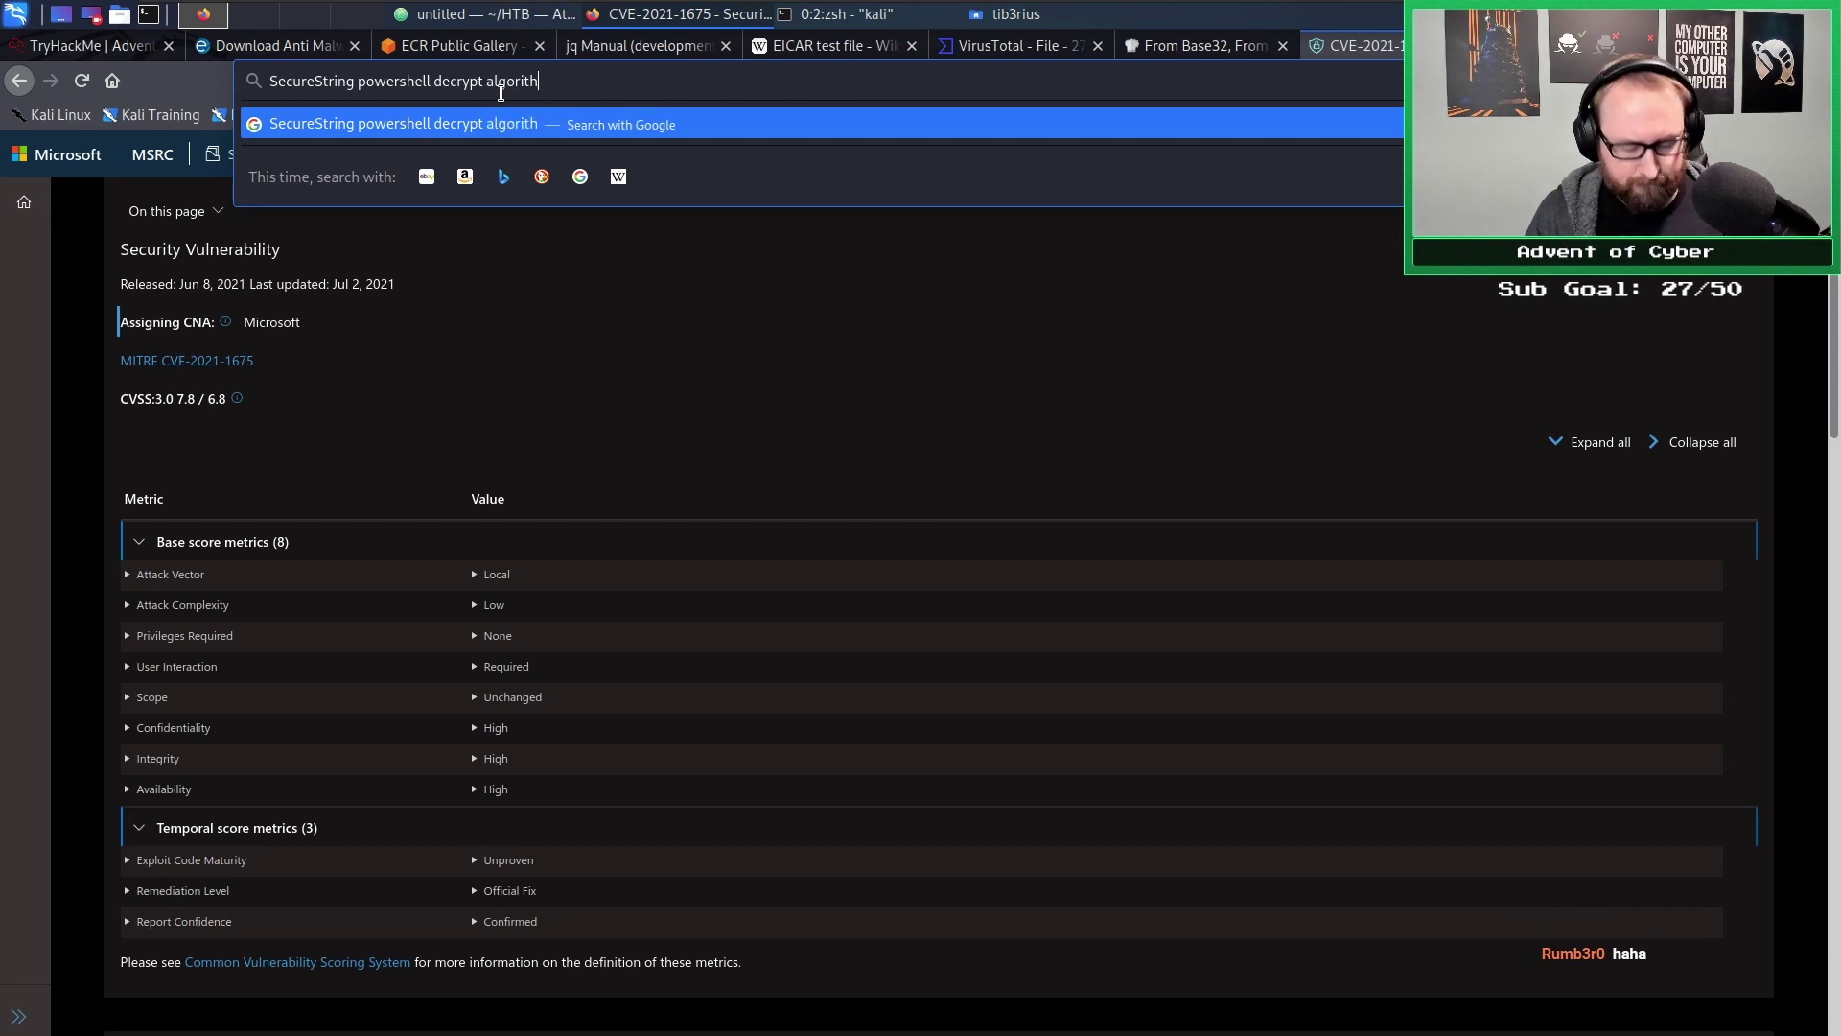
type("m")
key("Return")
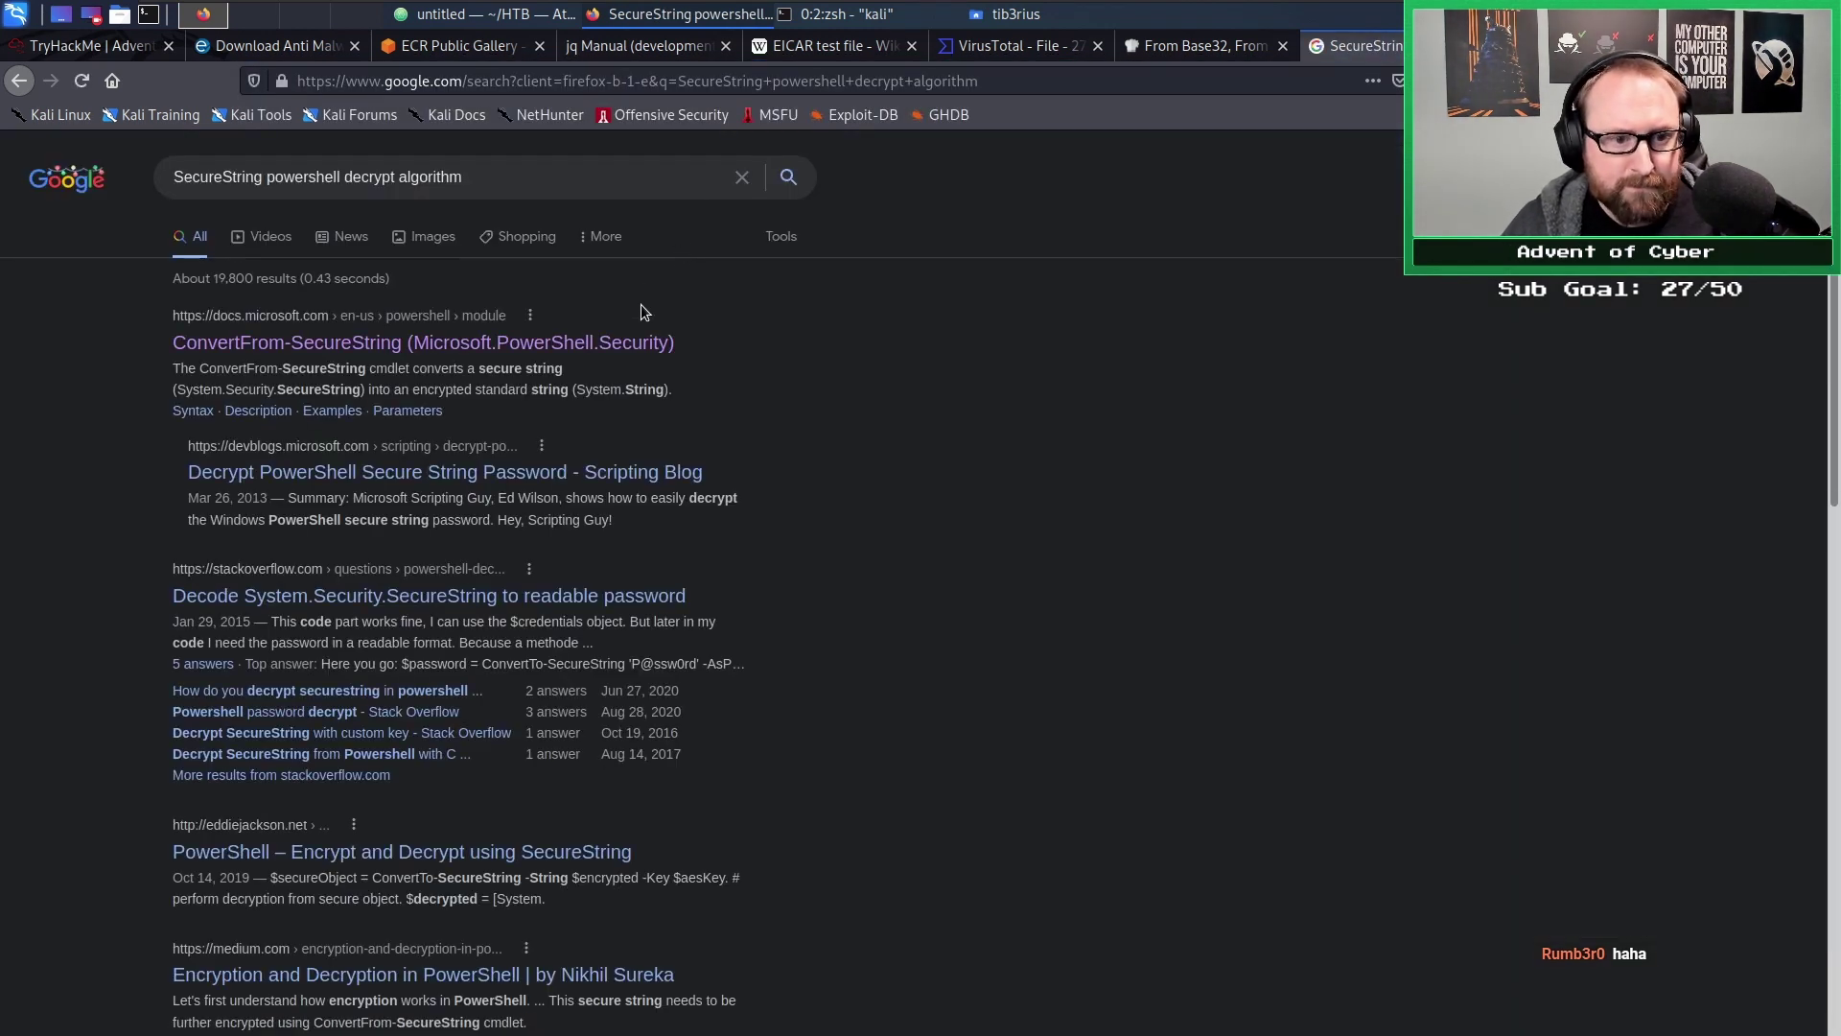
left_click(447, 472)
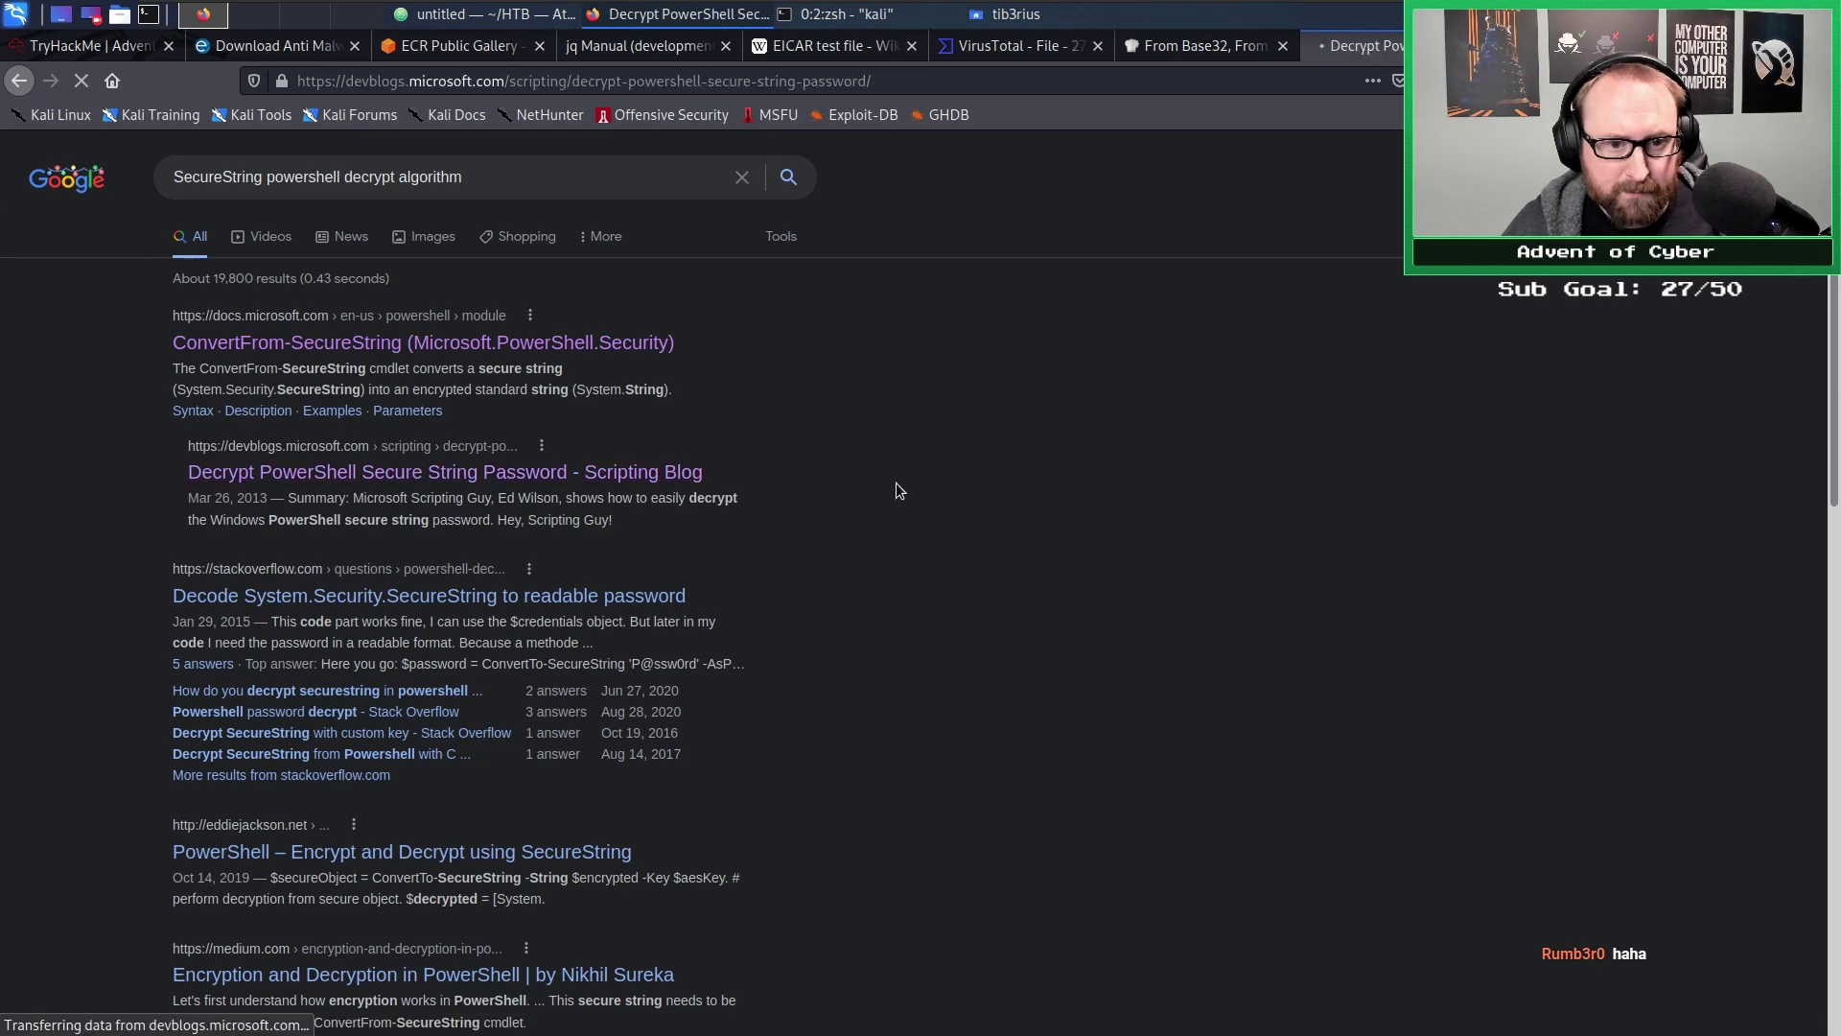
scroll(733, 624, "down", 5)
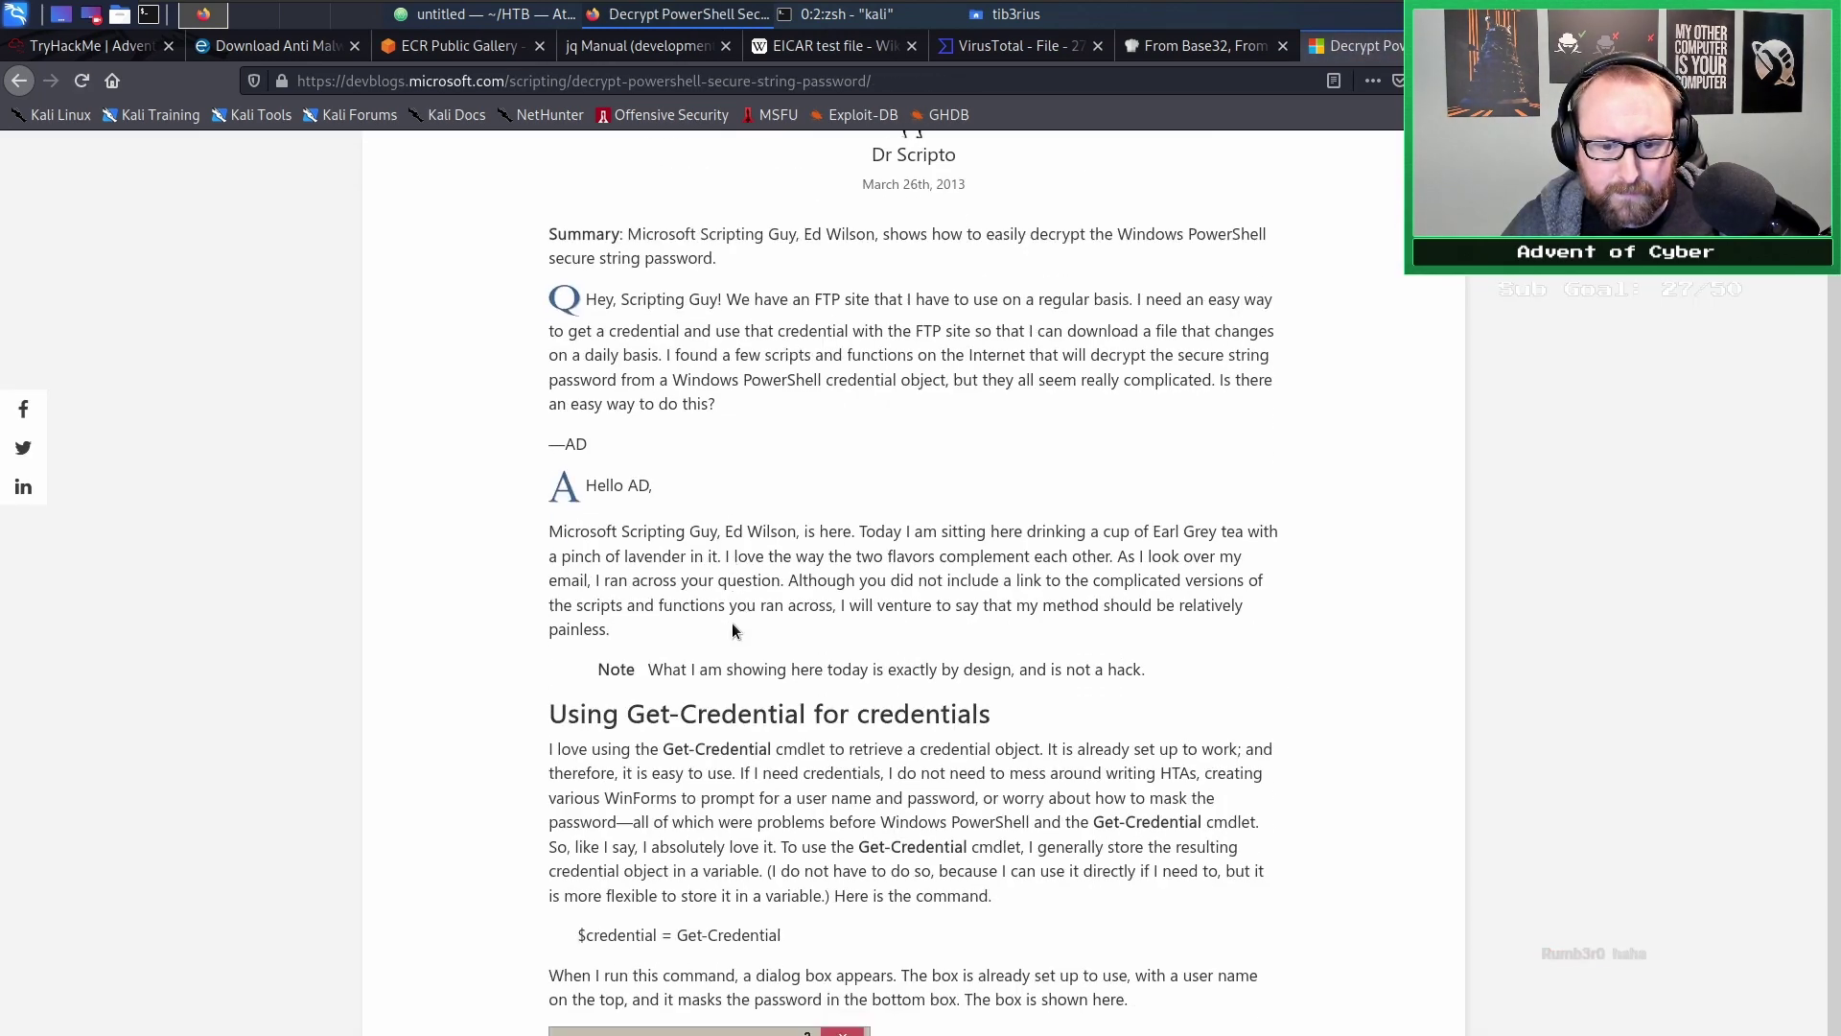
scroll(726, 635, "down", 6)
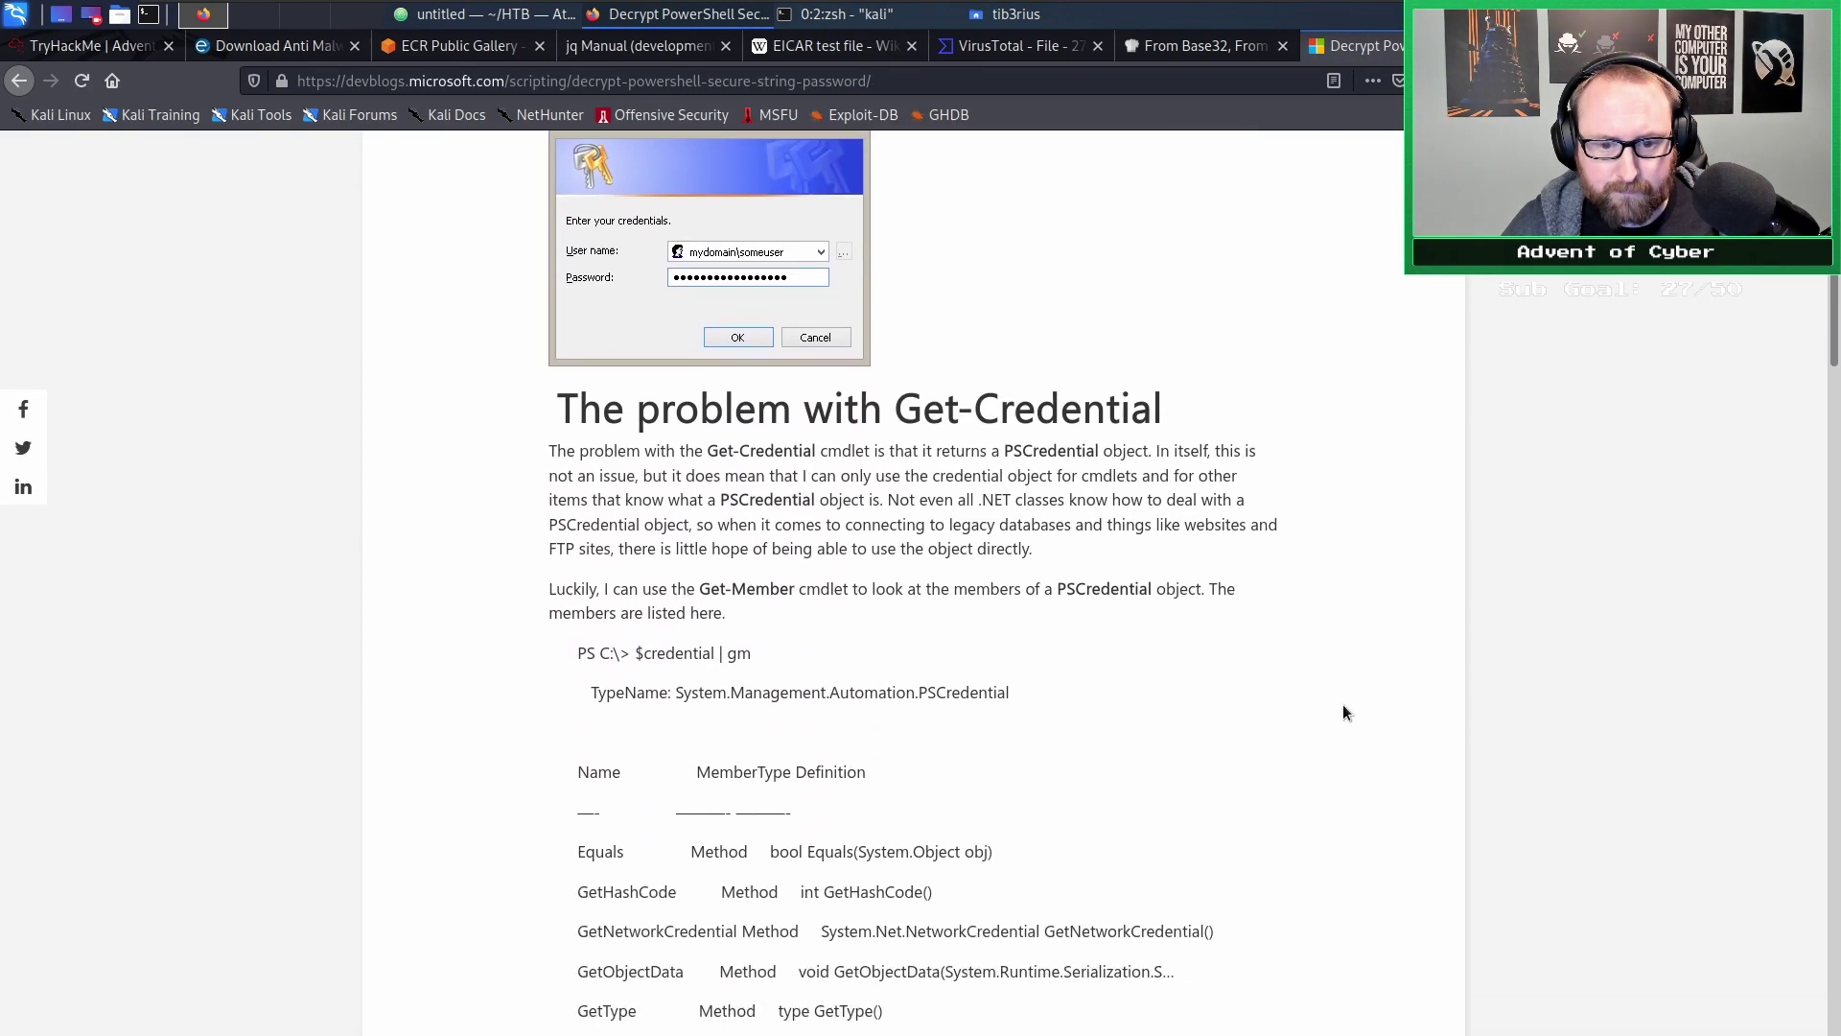
scroll(1343, 706, "down", 6)
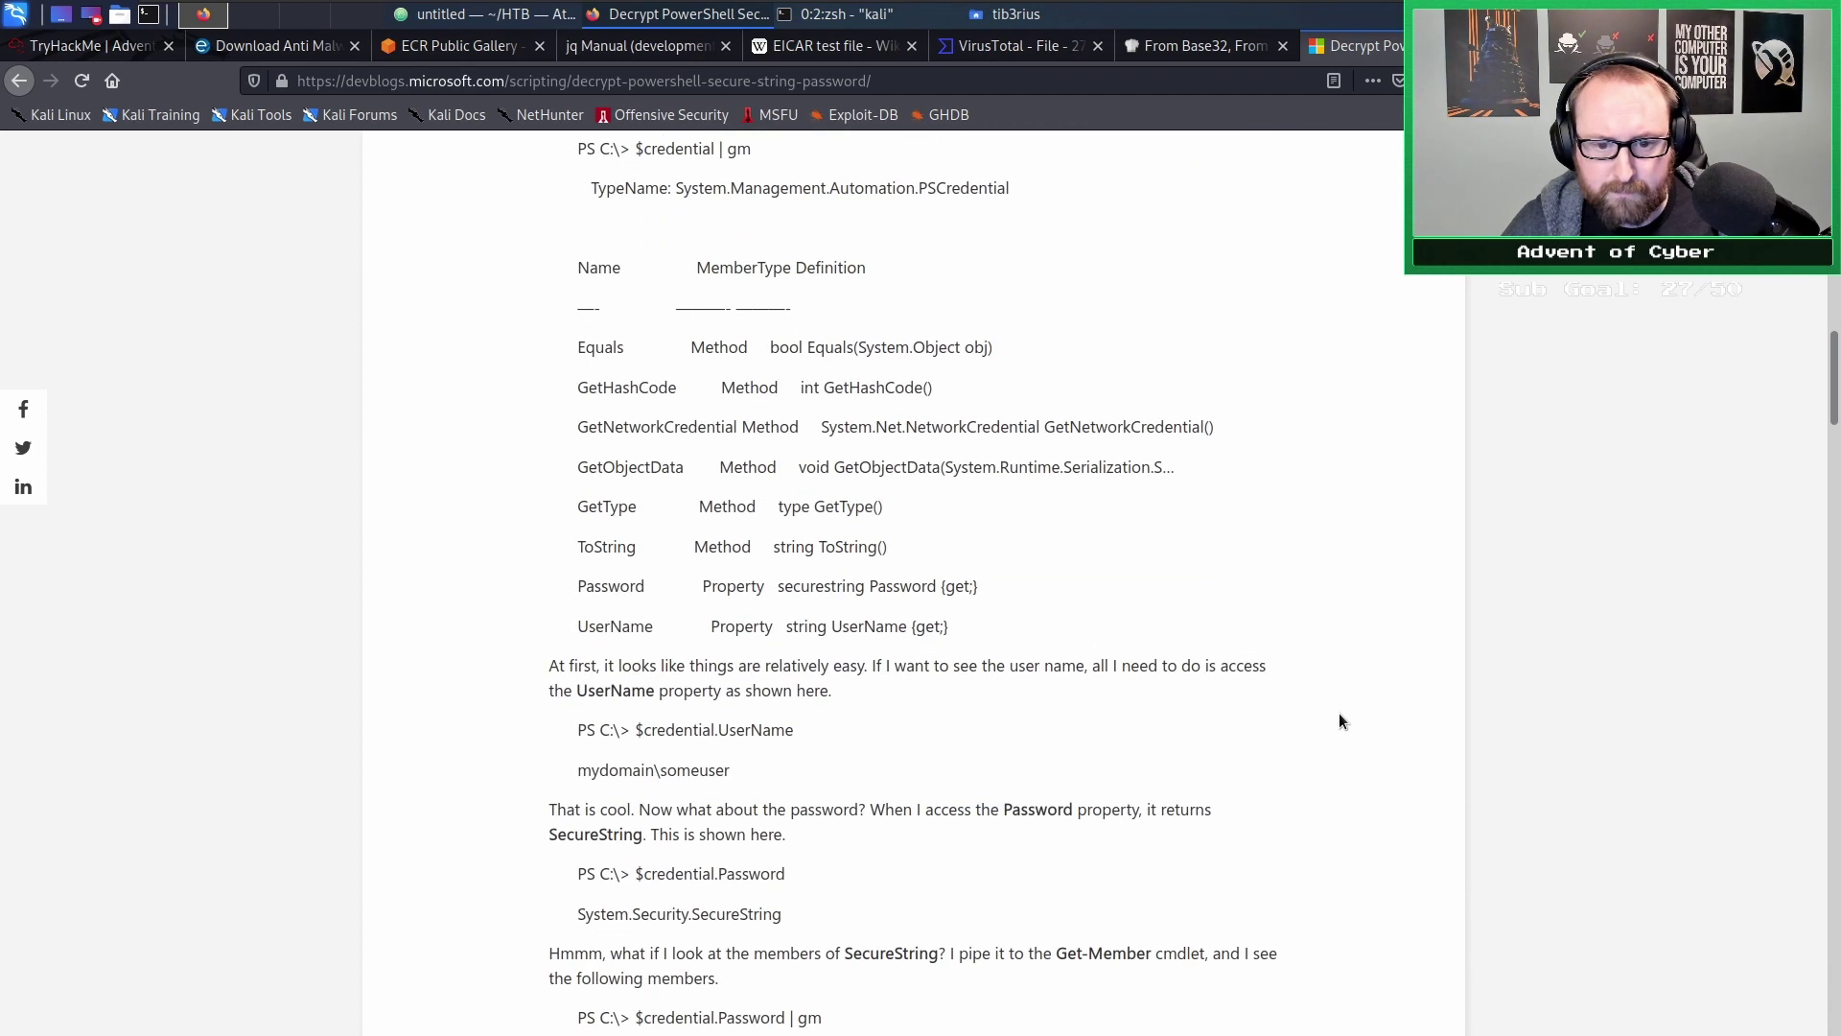
scroll(1250, 731, "down", 8)
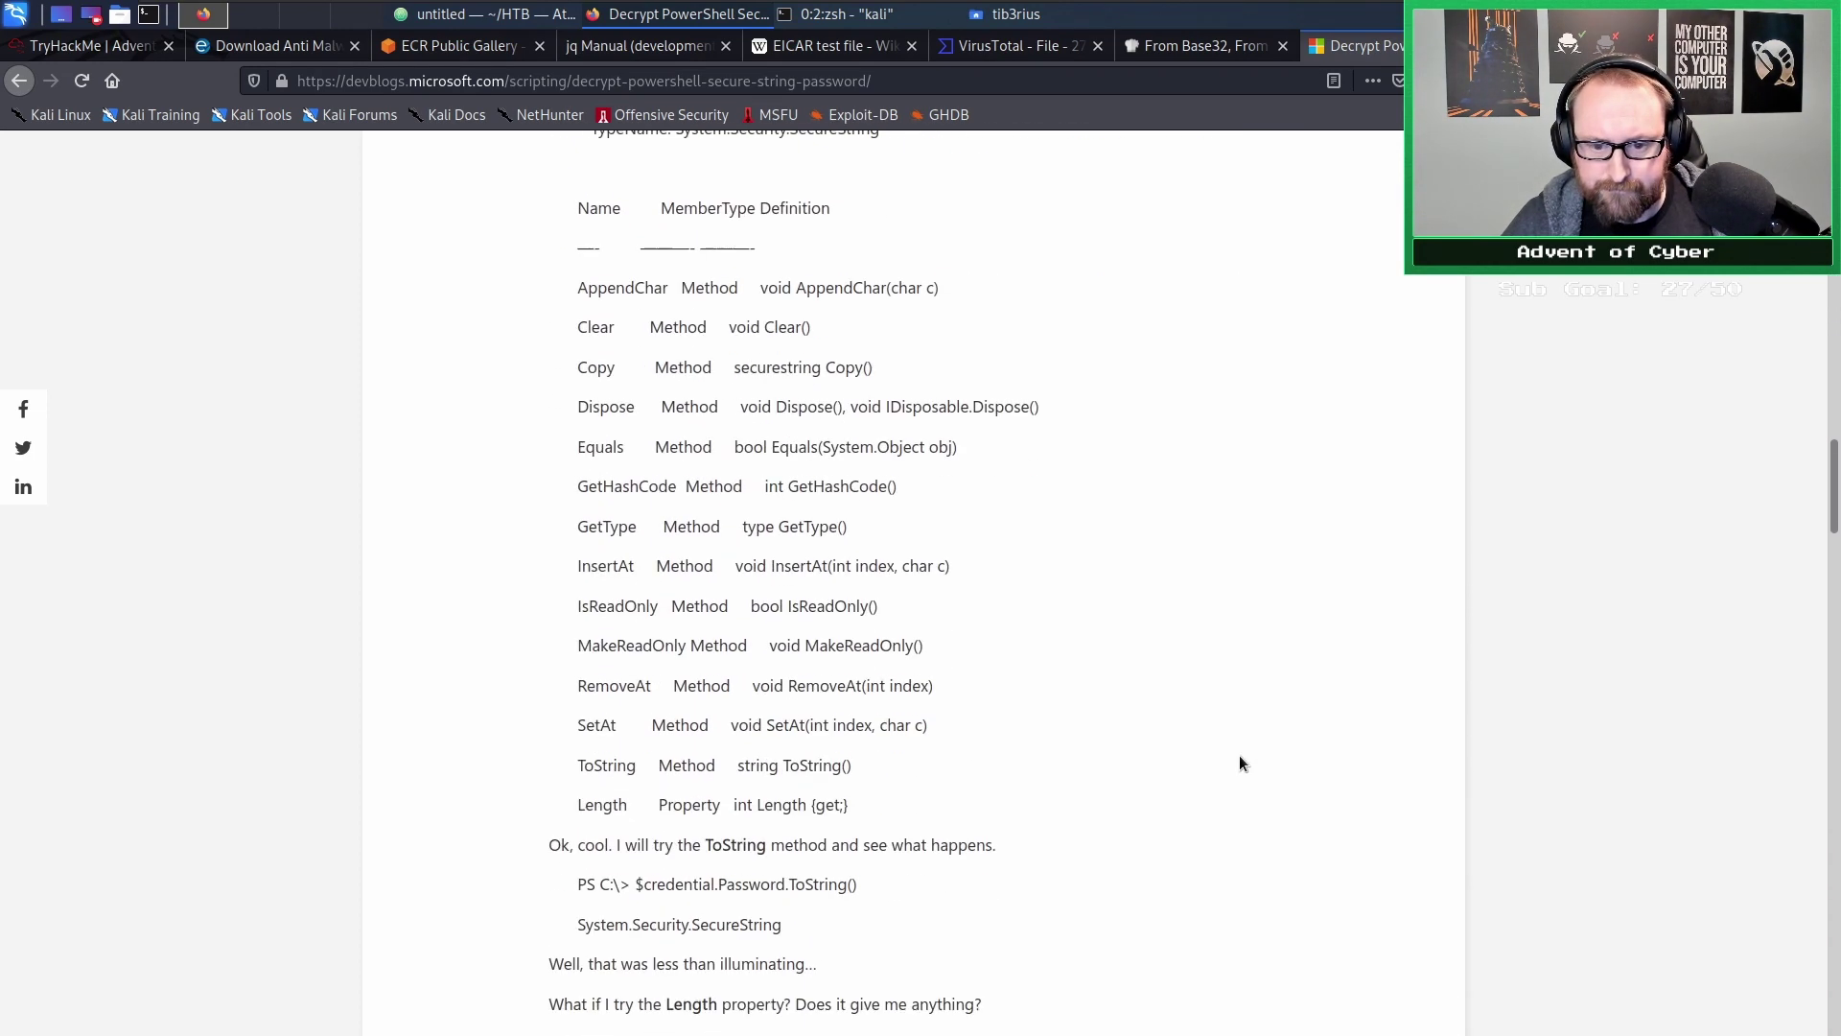
scroll(1237, 762, "down", 4)
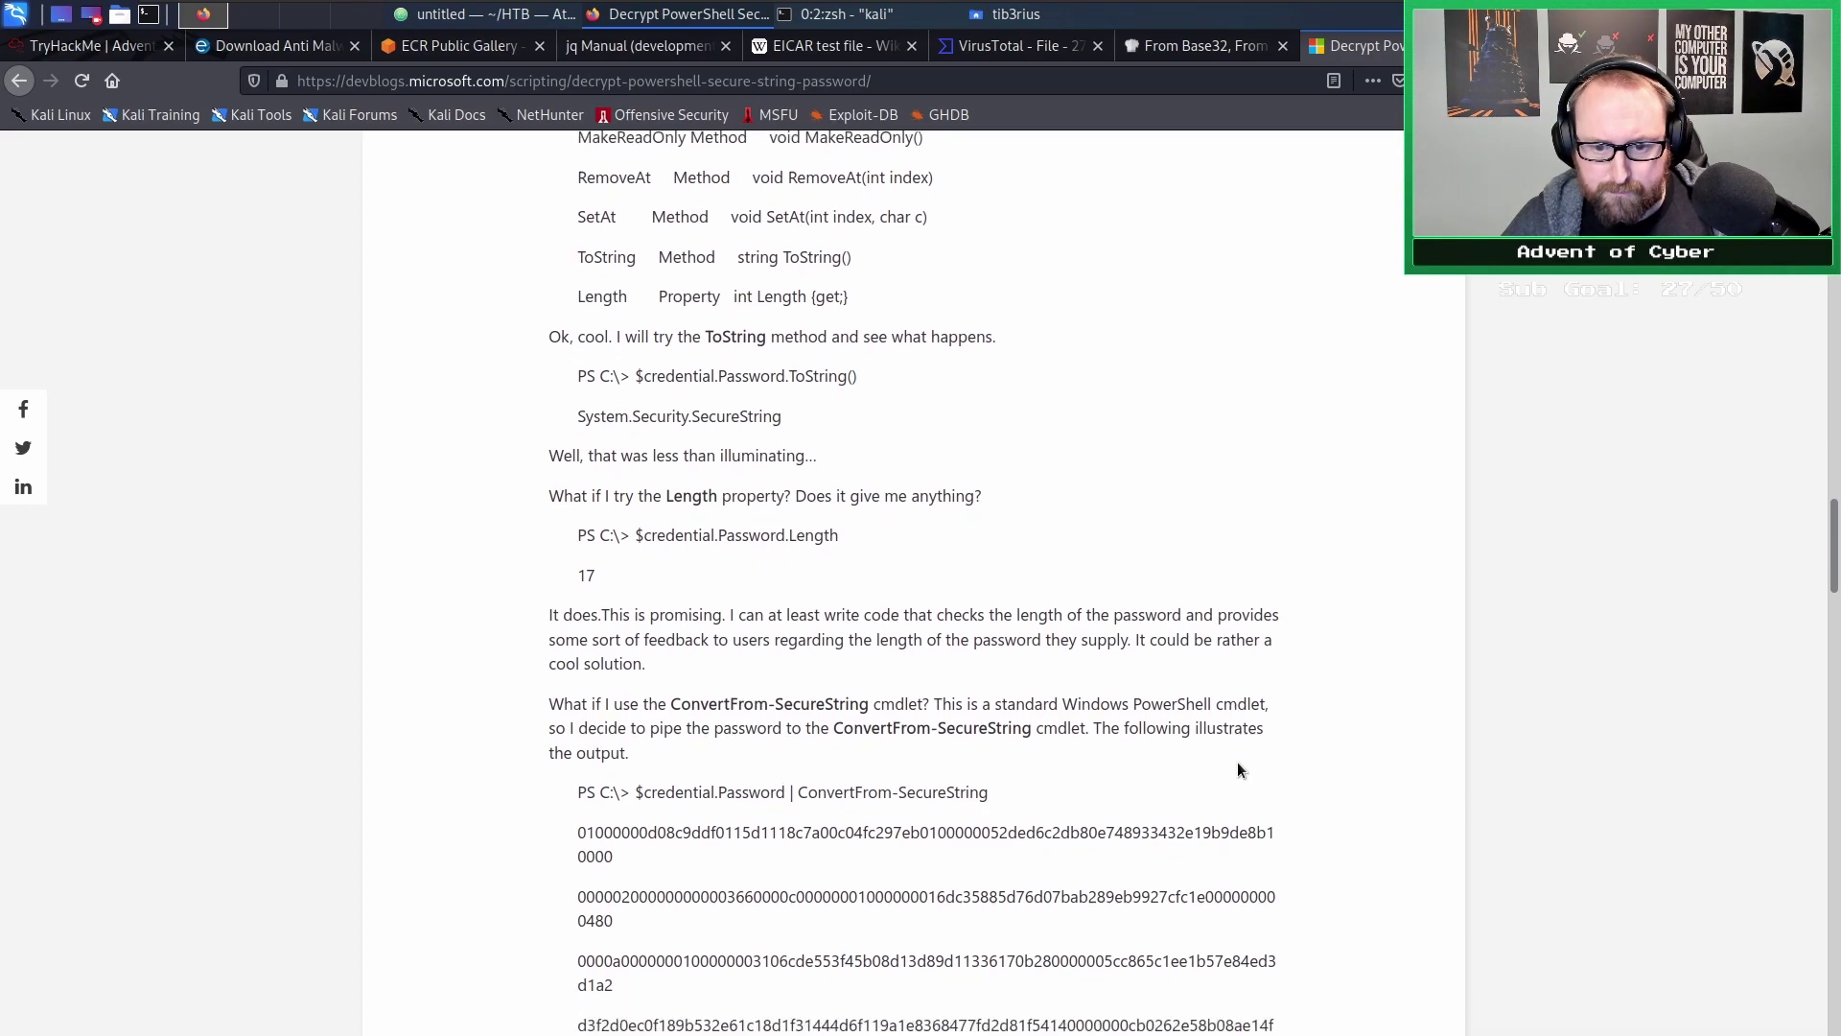
scroll(1239, 762, "down", 10)
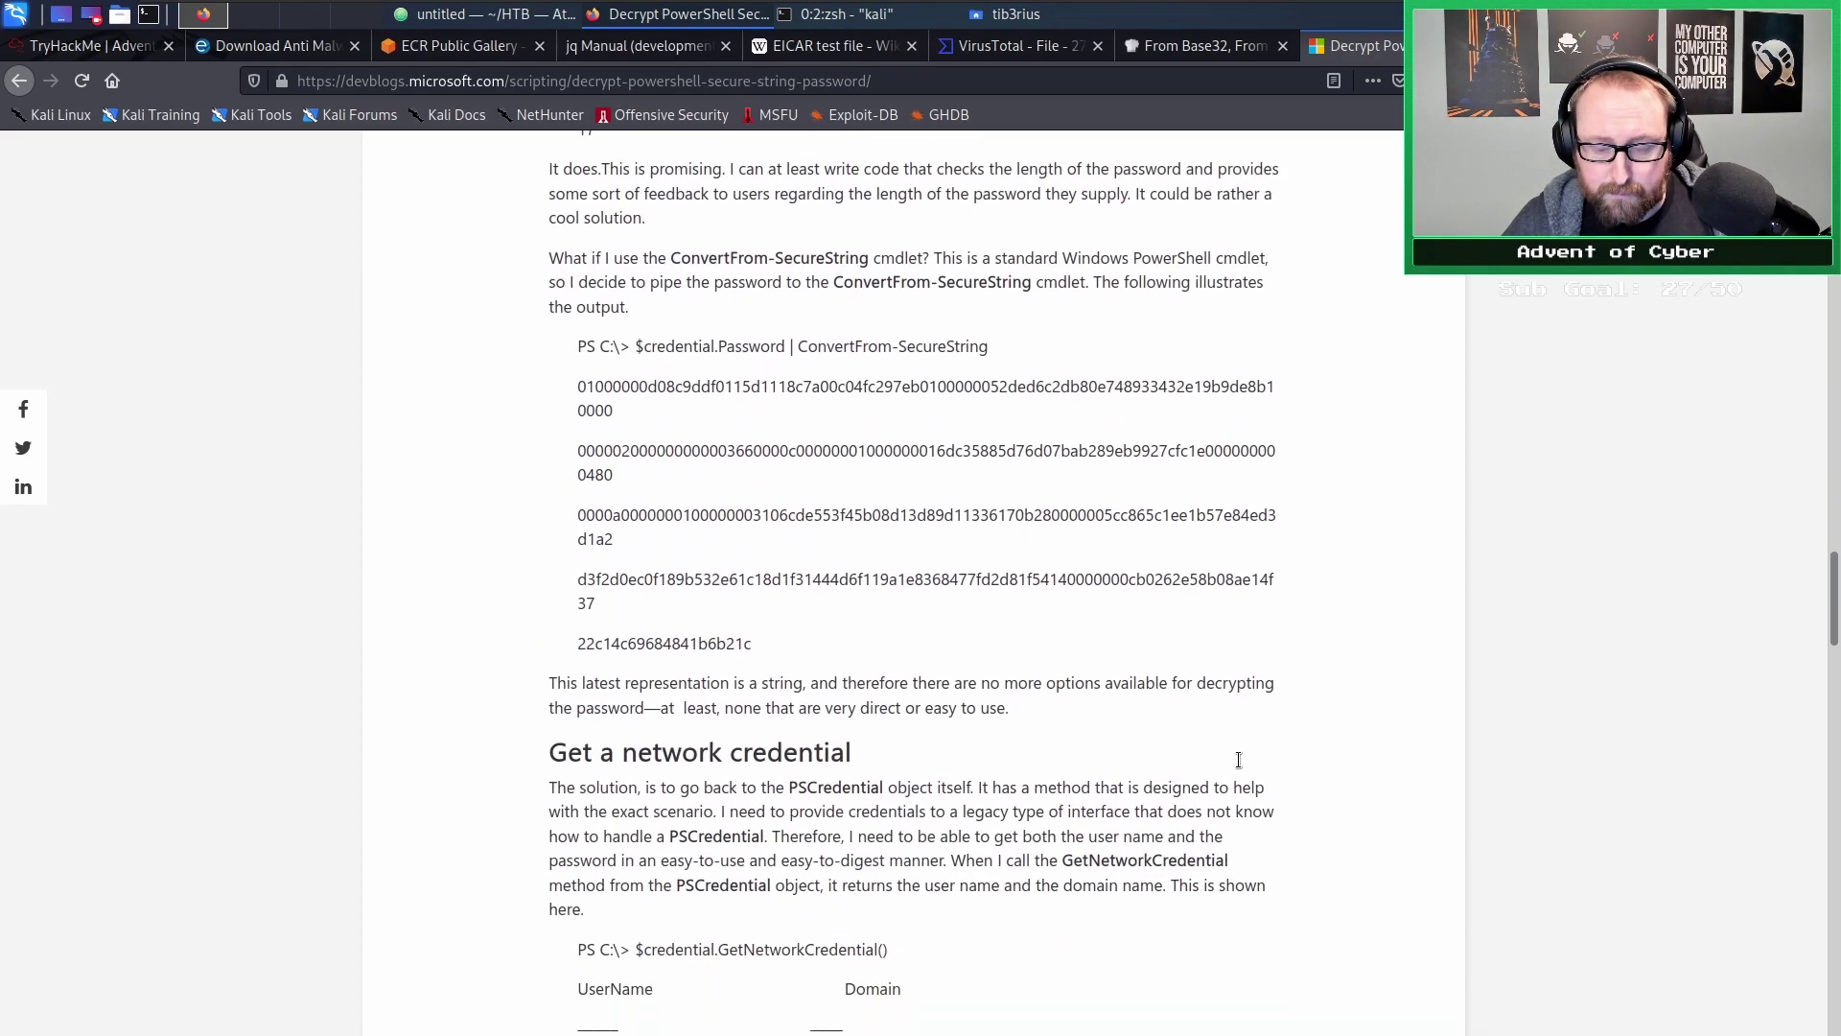
scroll(1239, 771, "down", 7)
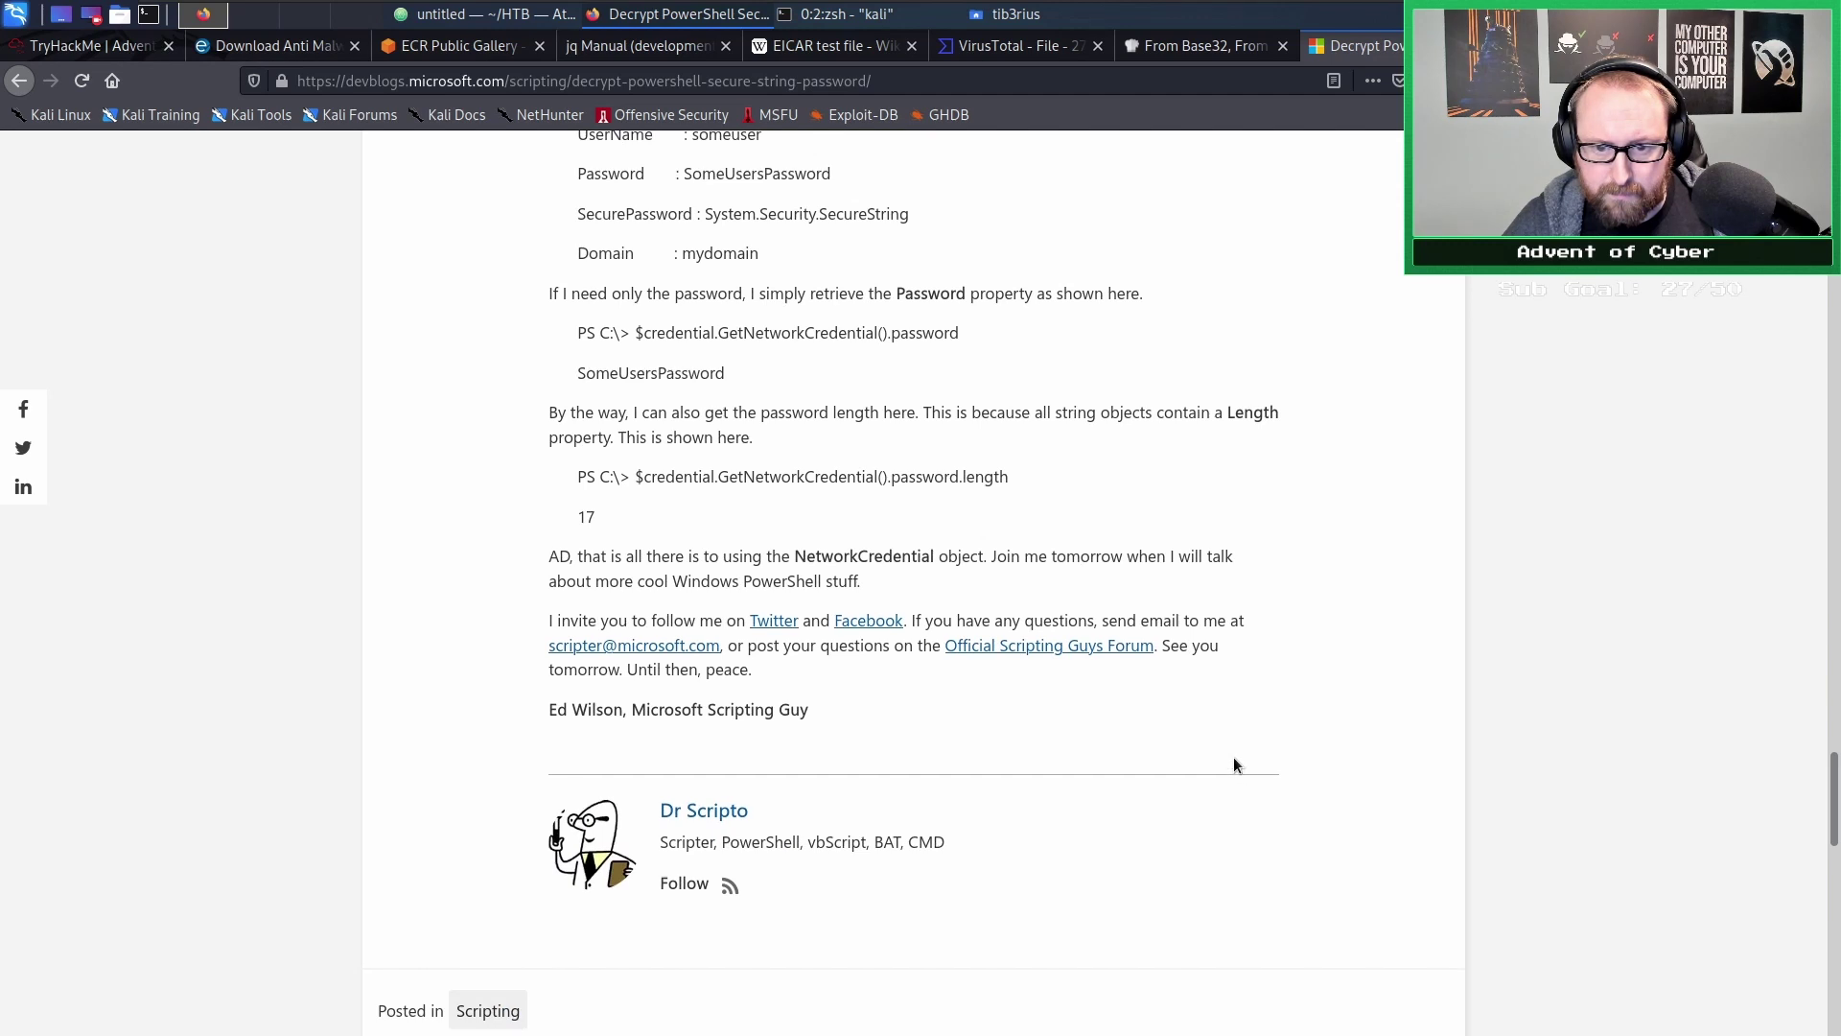
- Return to the results and skim the PowerShell Encrypt and Decrypt using SecureString article
left_click(18, 81)
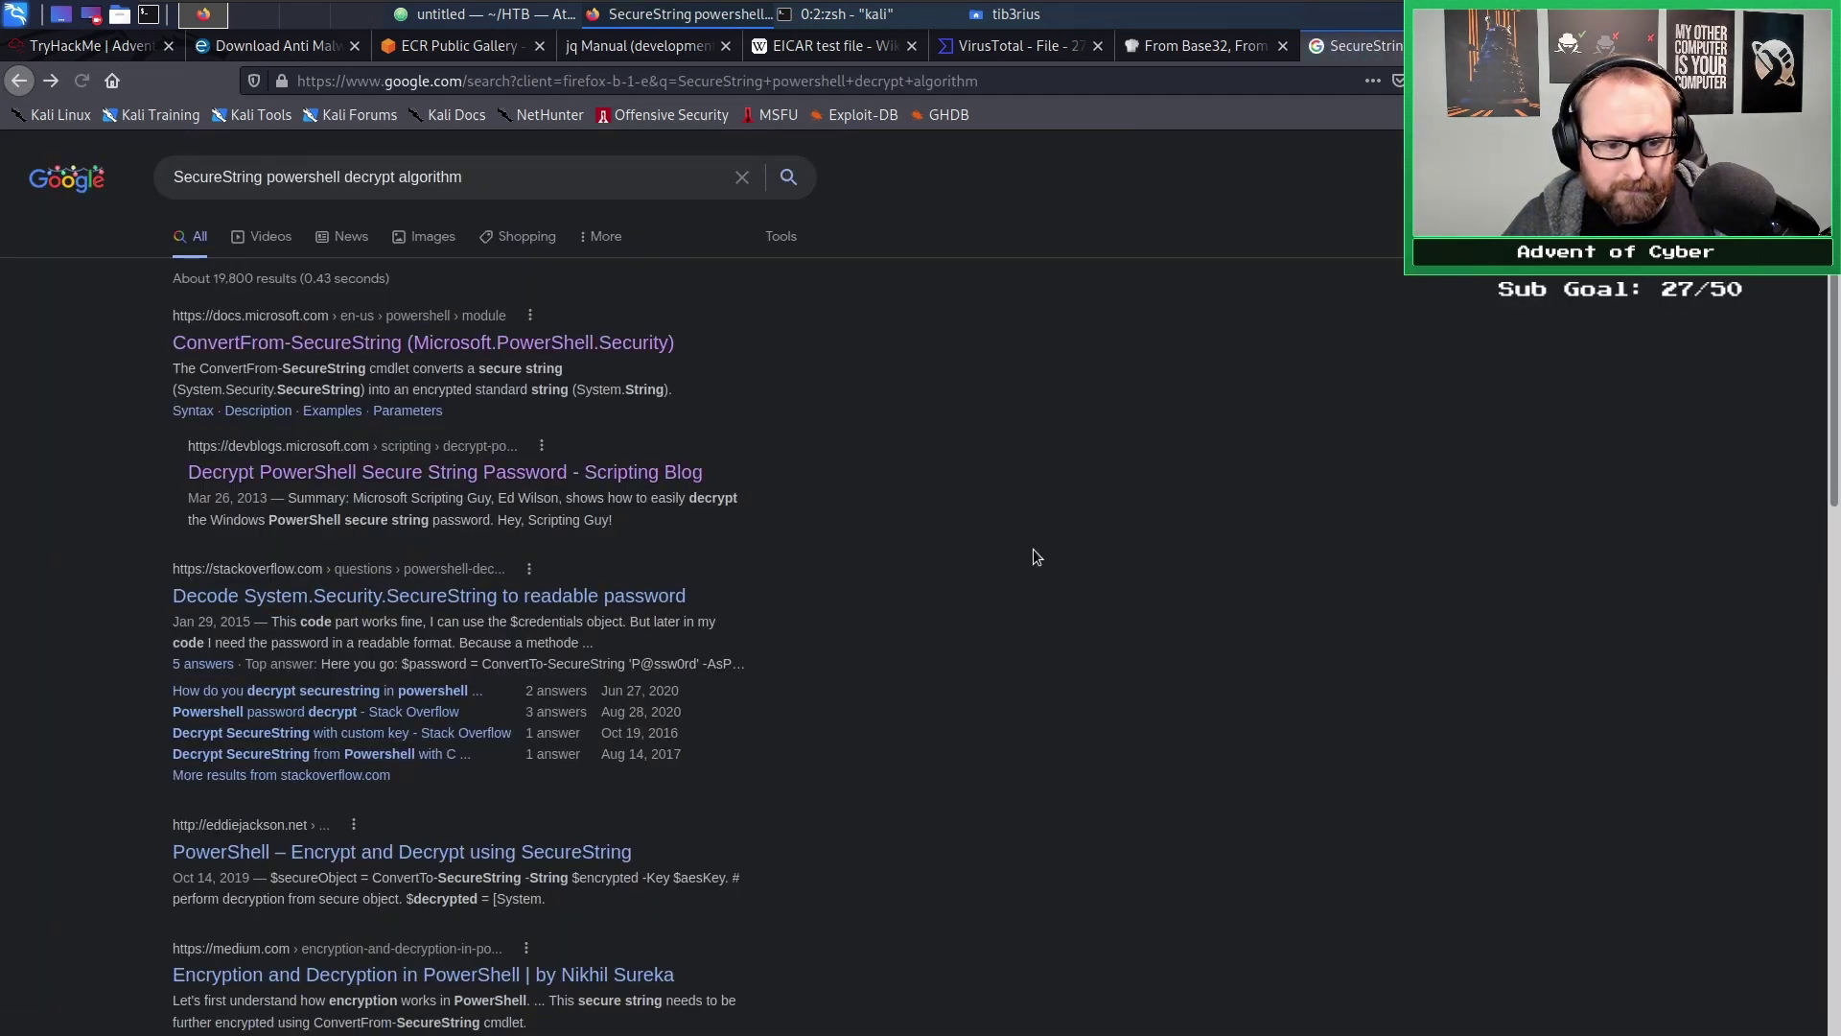
left_click(356, 860)
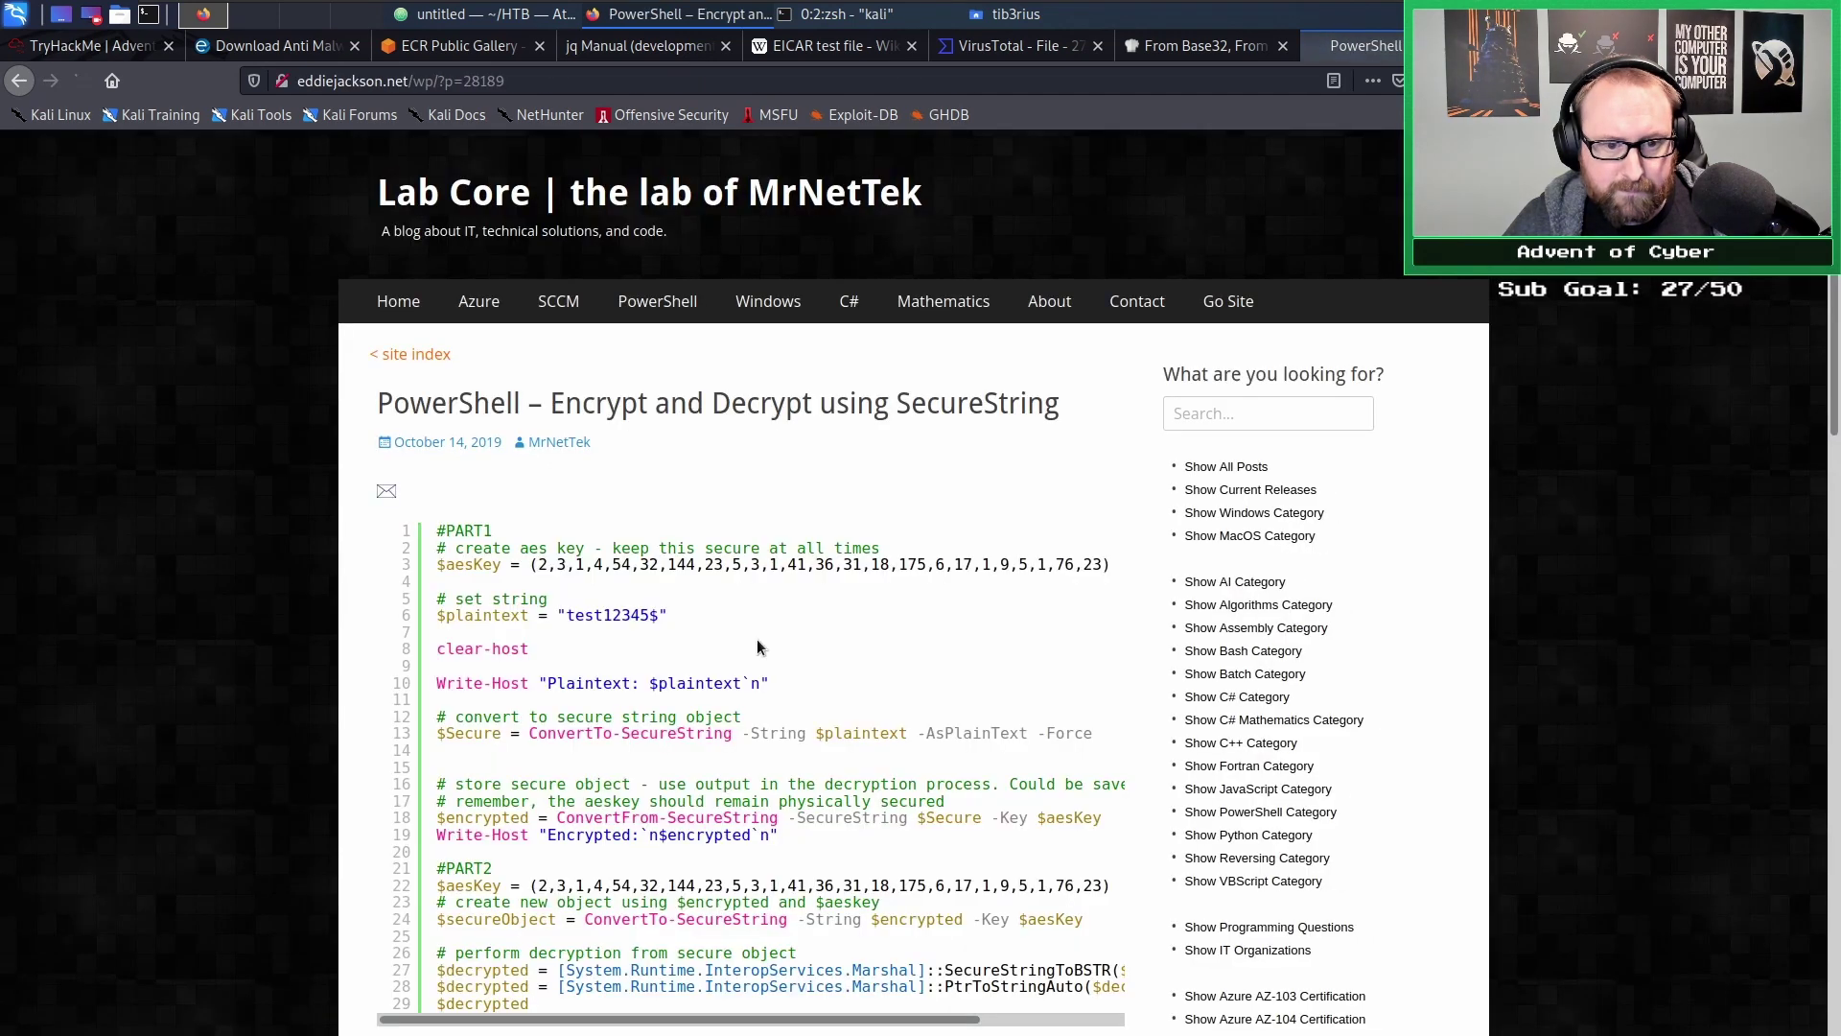
scroll(556, 662, "down", 5)
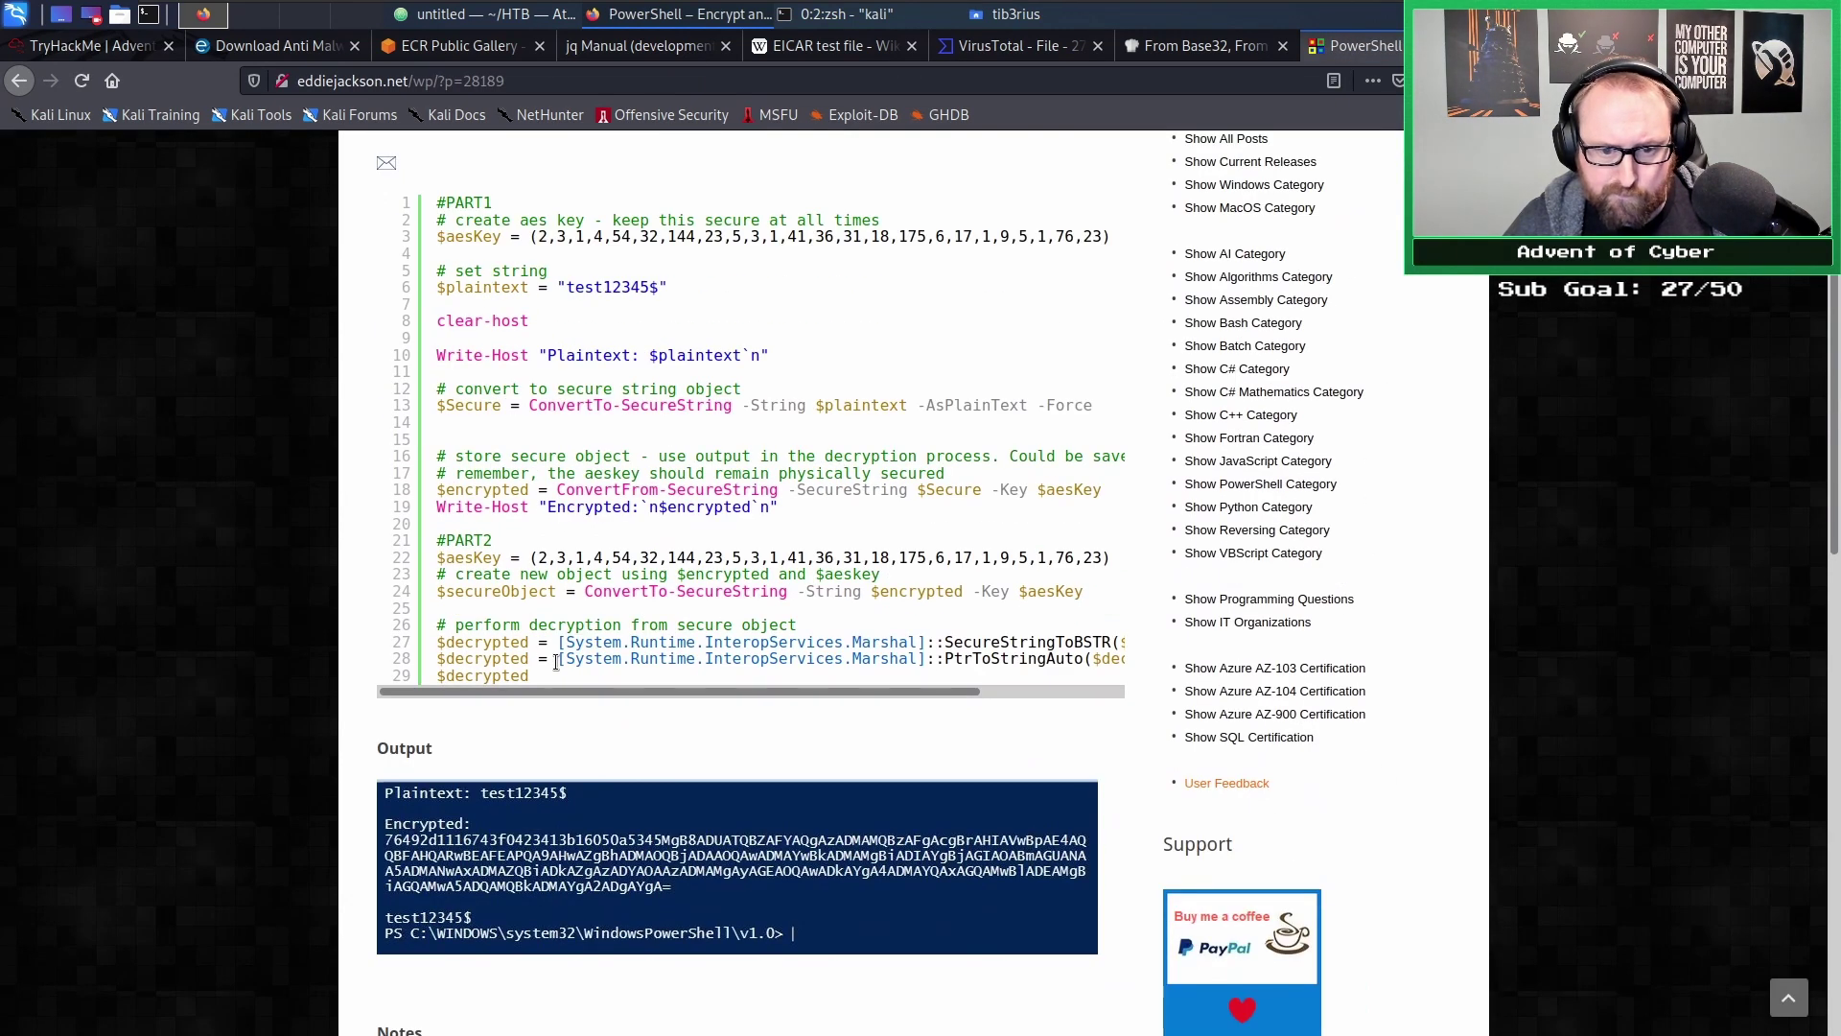
scroll(388, 710, "down", 6)
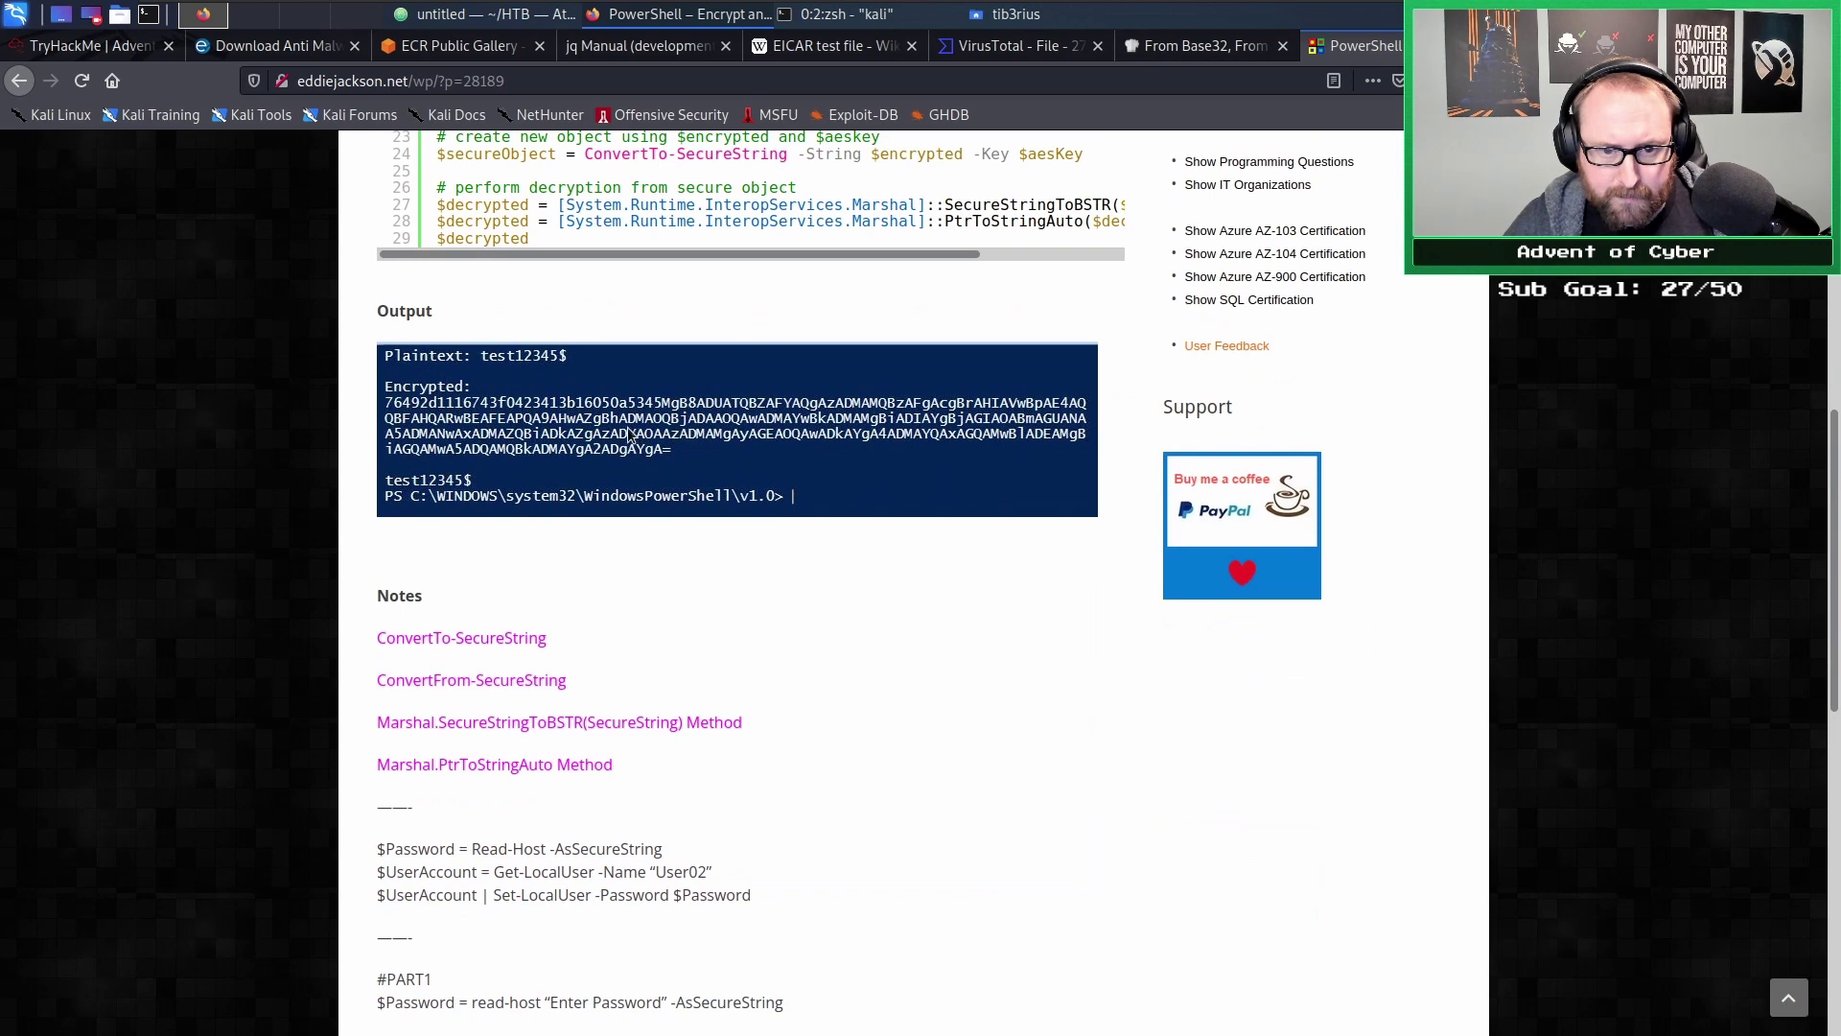
- Go back, close the loading security update tab, and search Google for ConvertTo-SecureString
left_click(18, 80)
left_click(18, 80)
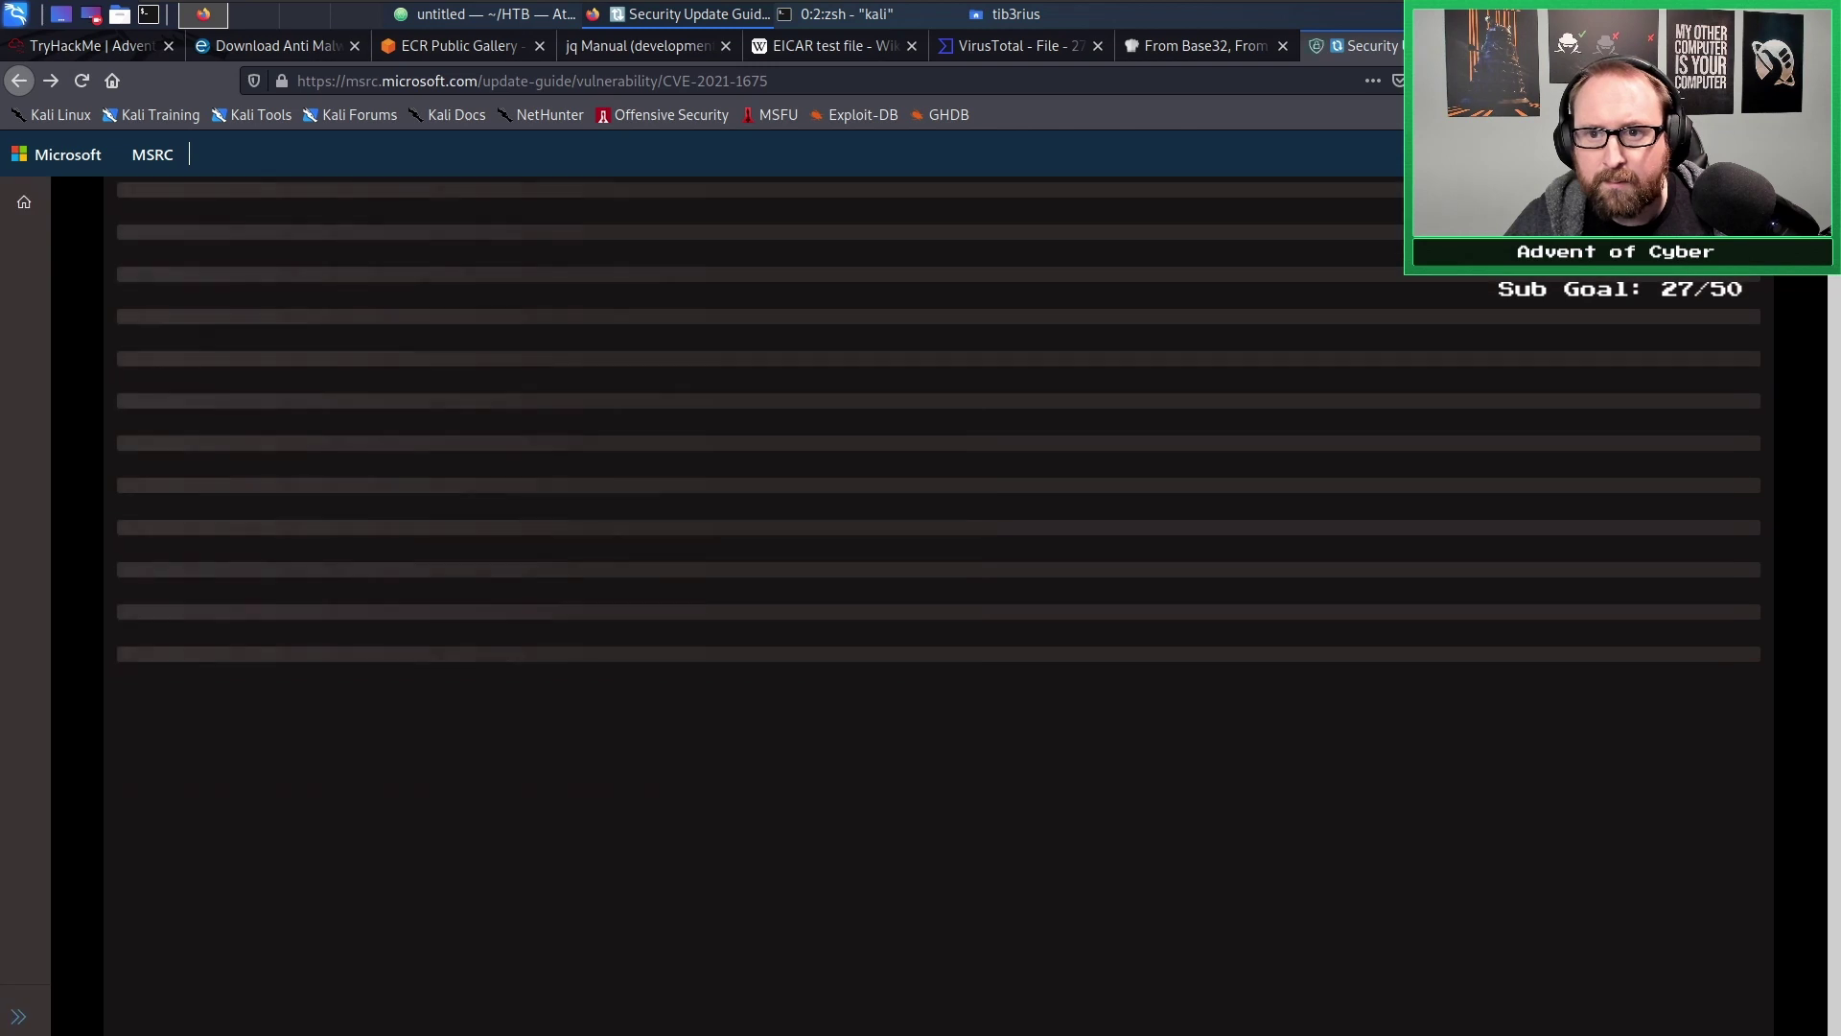
middle_click(1320, 55)
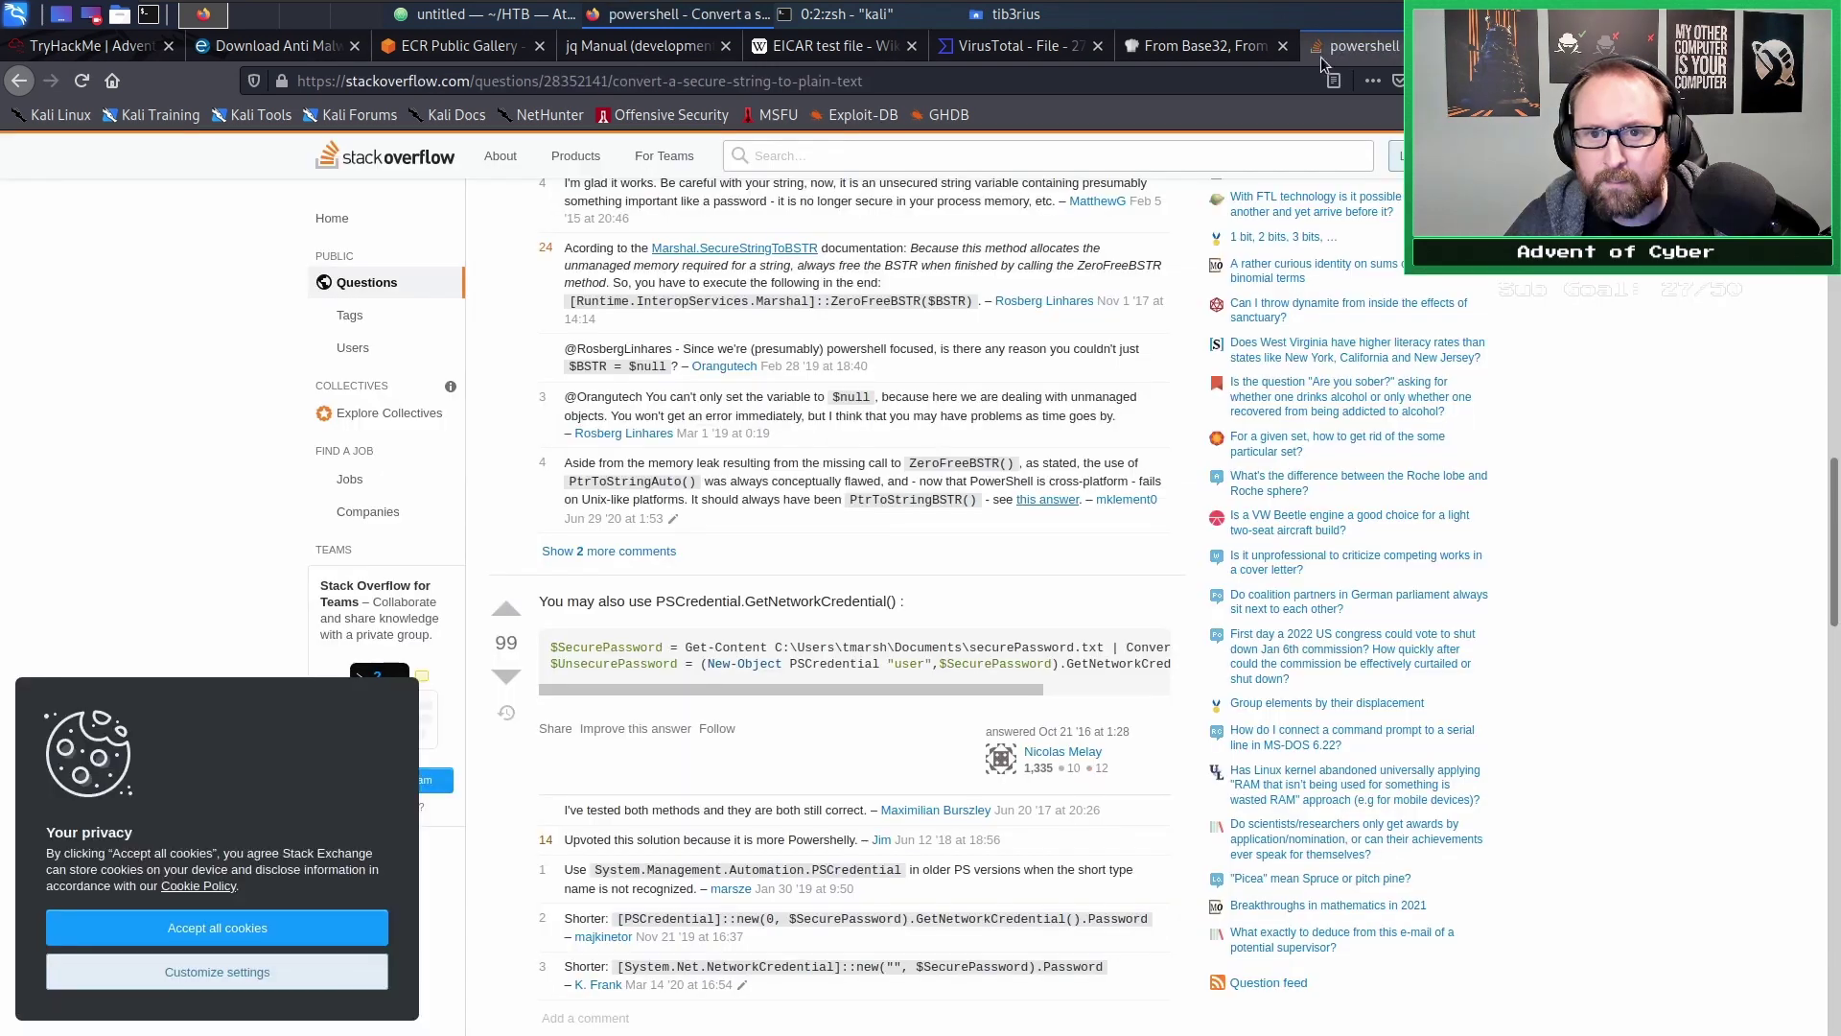
left_click(645, 77)
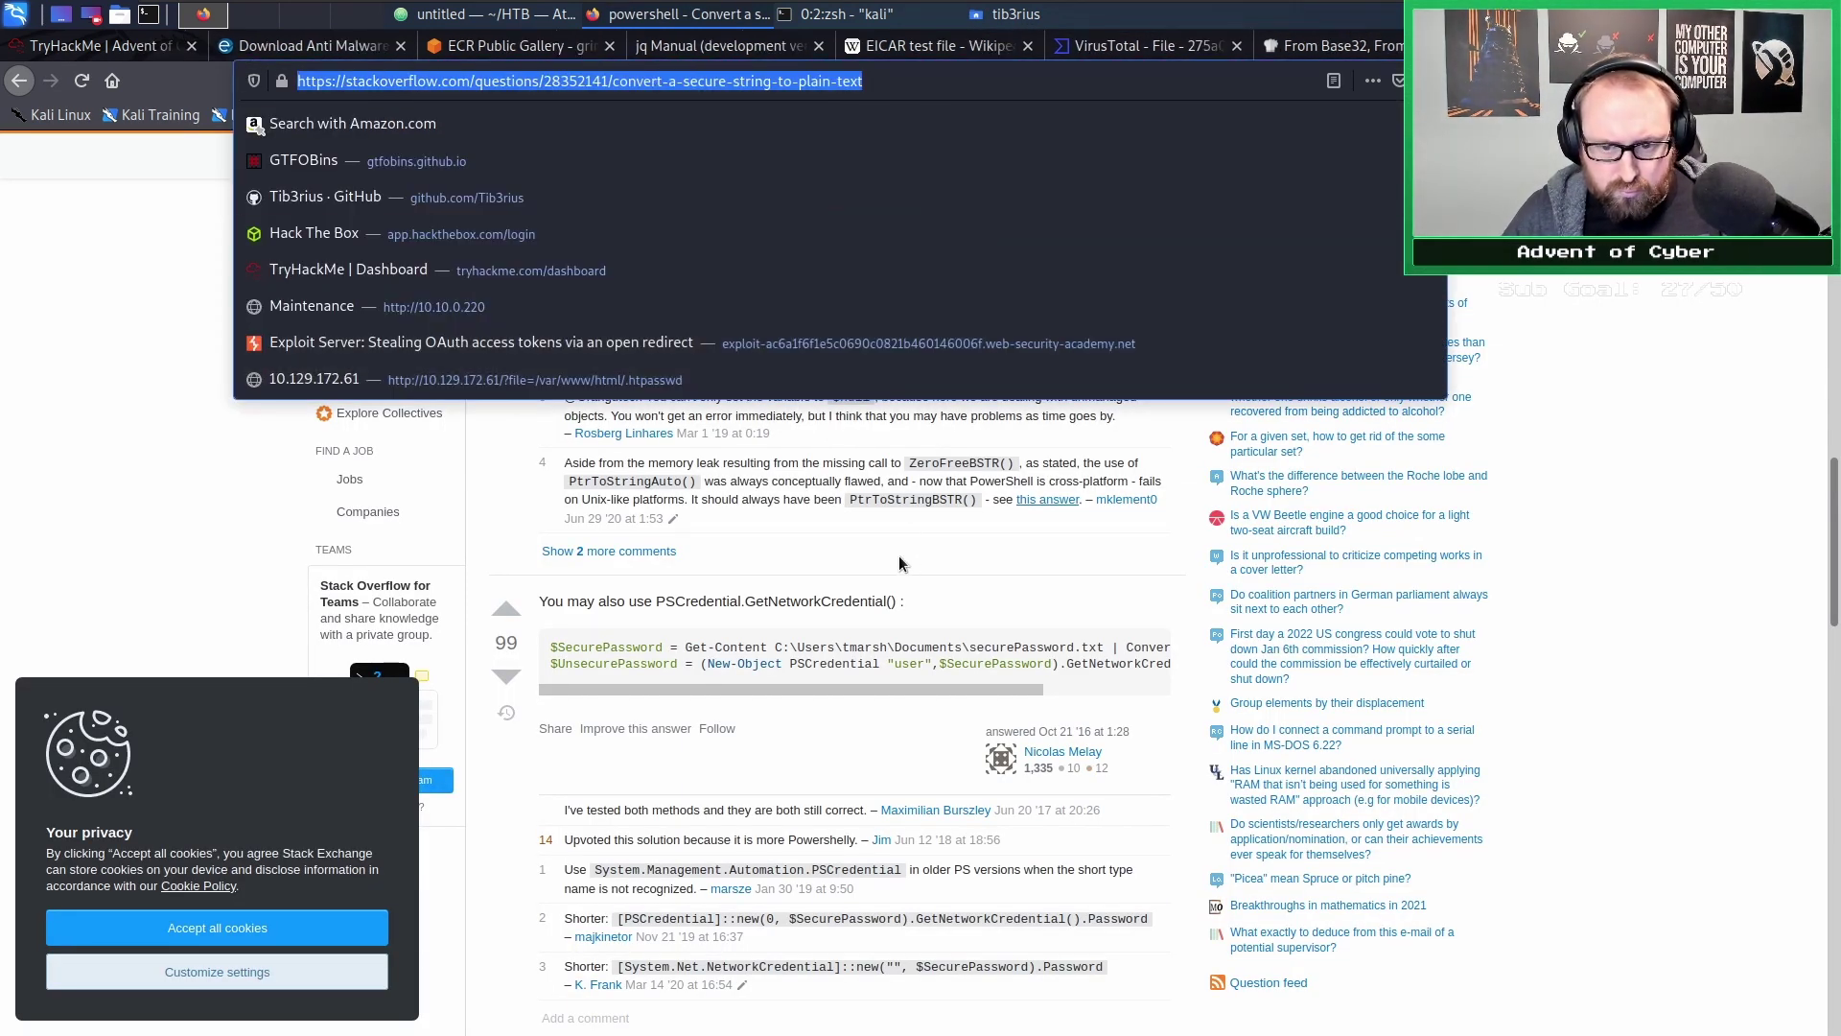
scroll(900, 555, "up", 3)
left_click(88, 54)
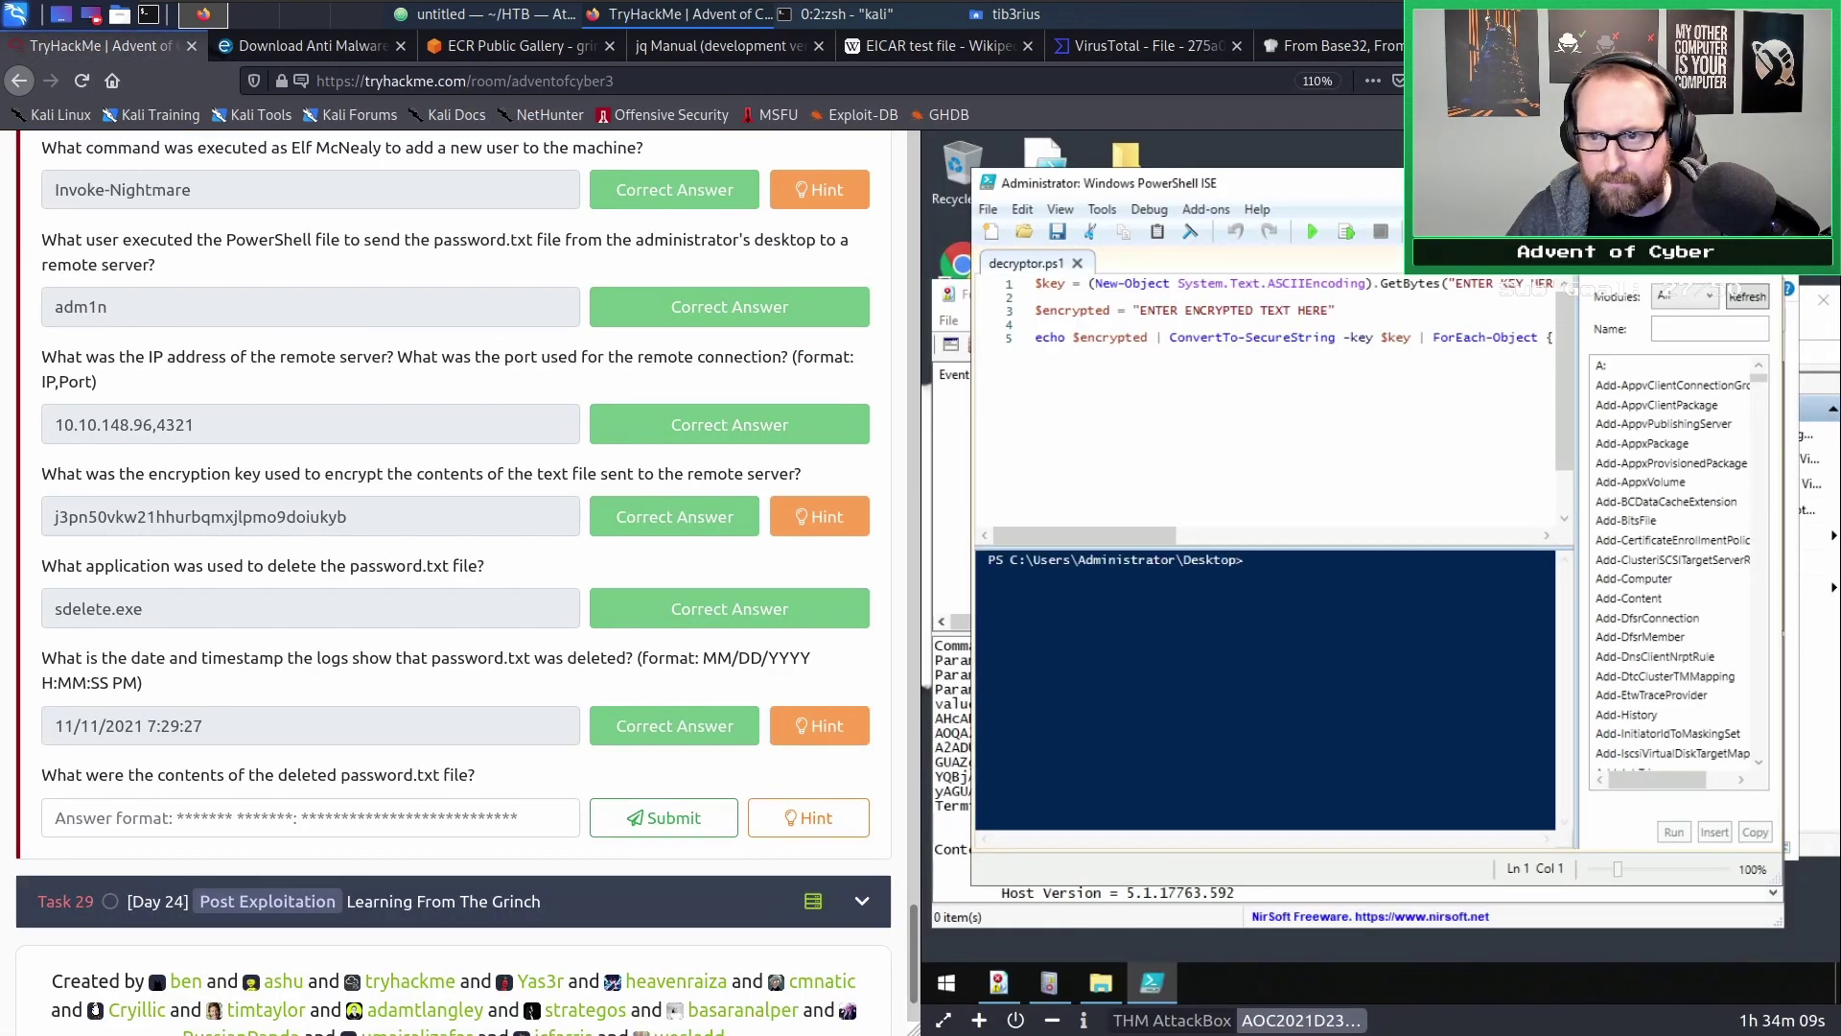
key("ctrl+shift+Tab")
left_click(721, 80)
type("c")
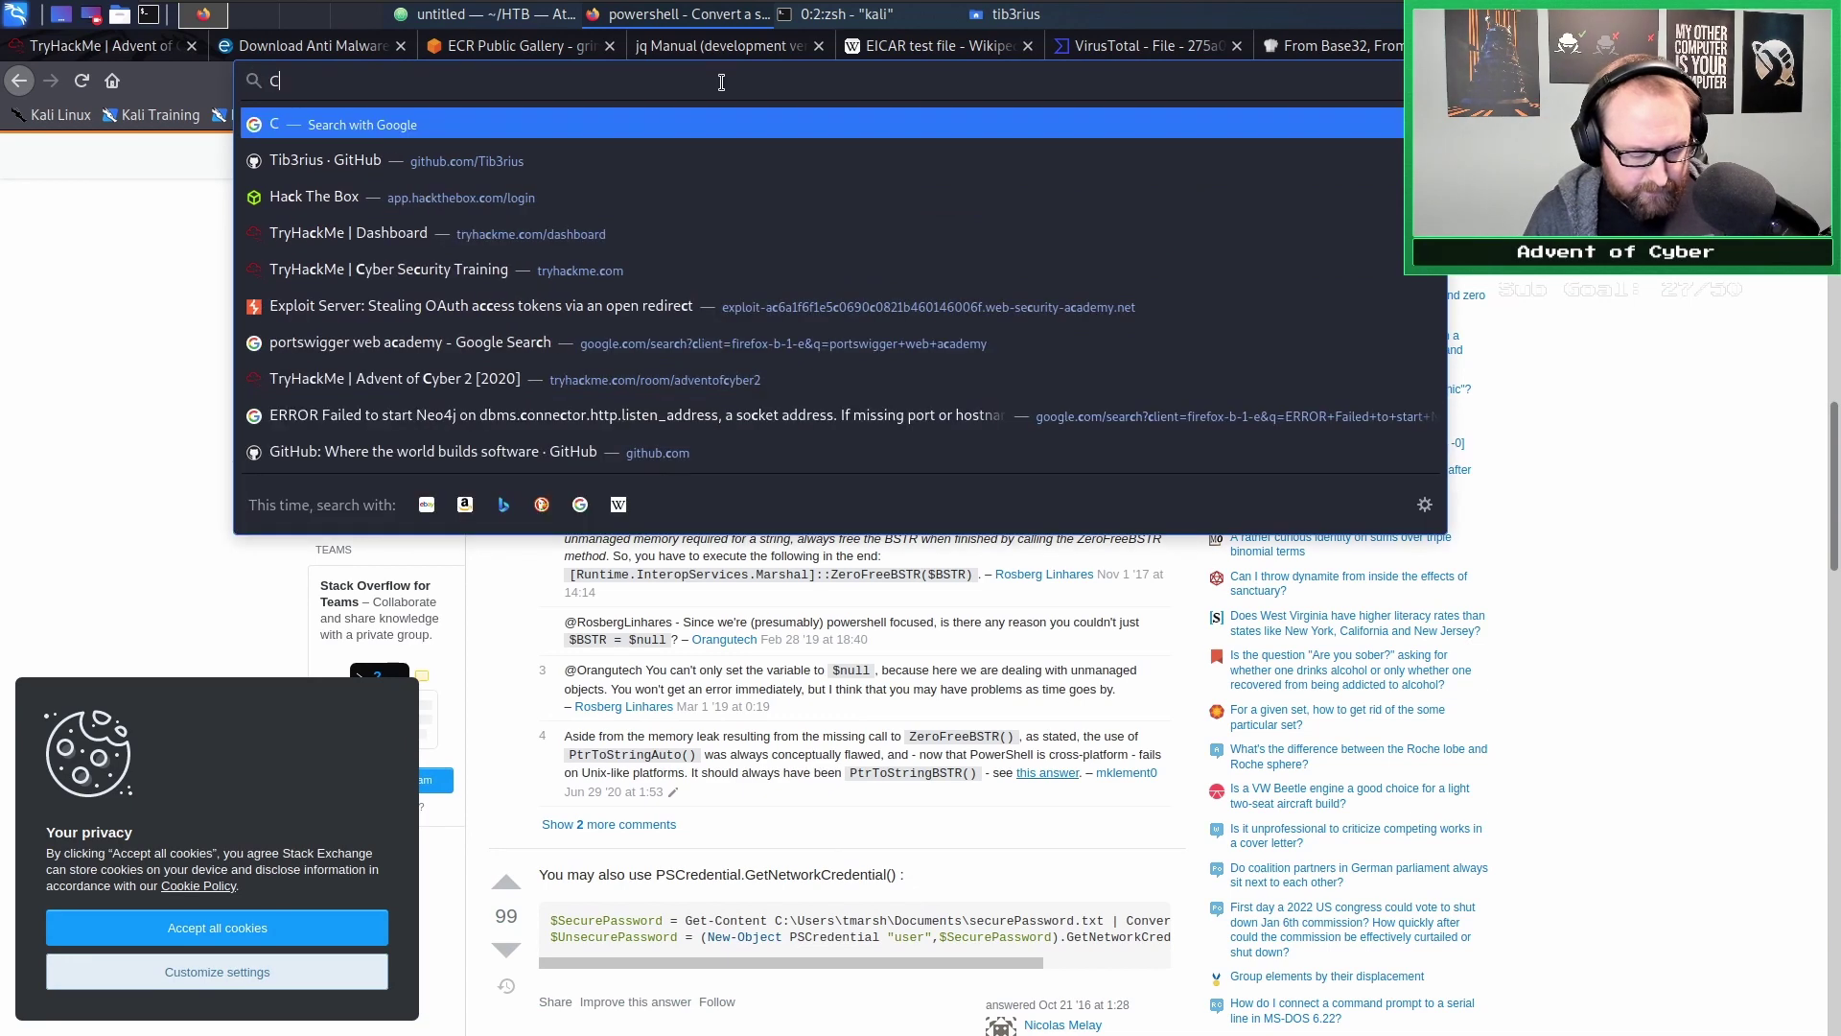
type("onvertTo-SecureString")
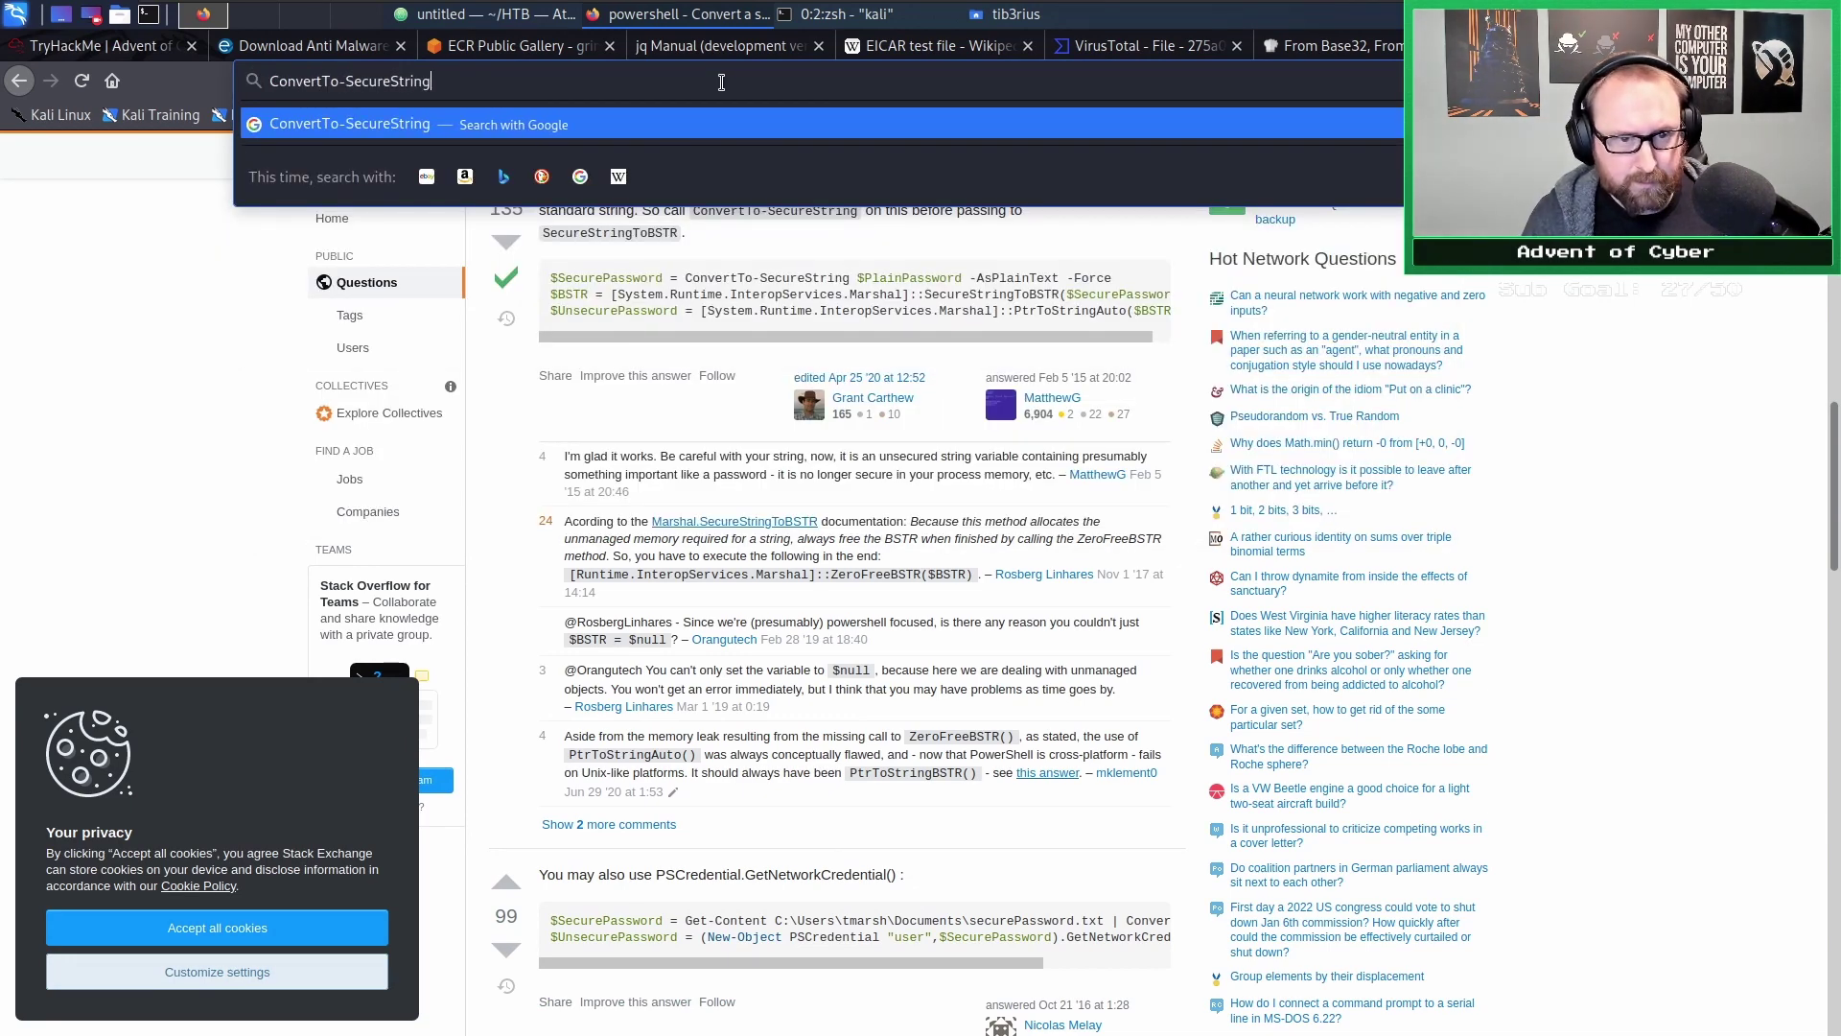
key("Return")
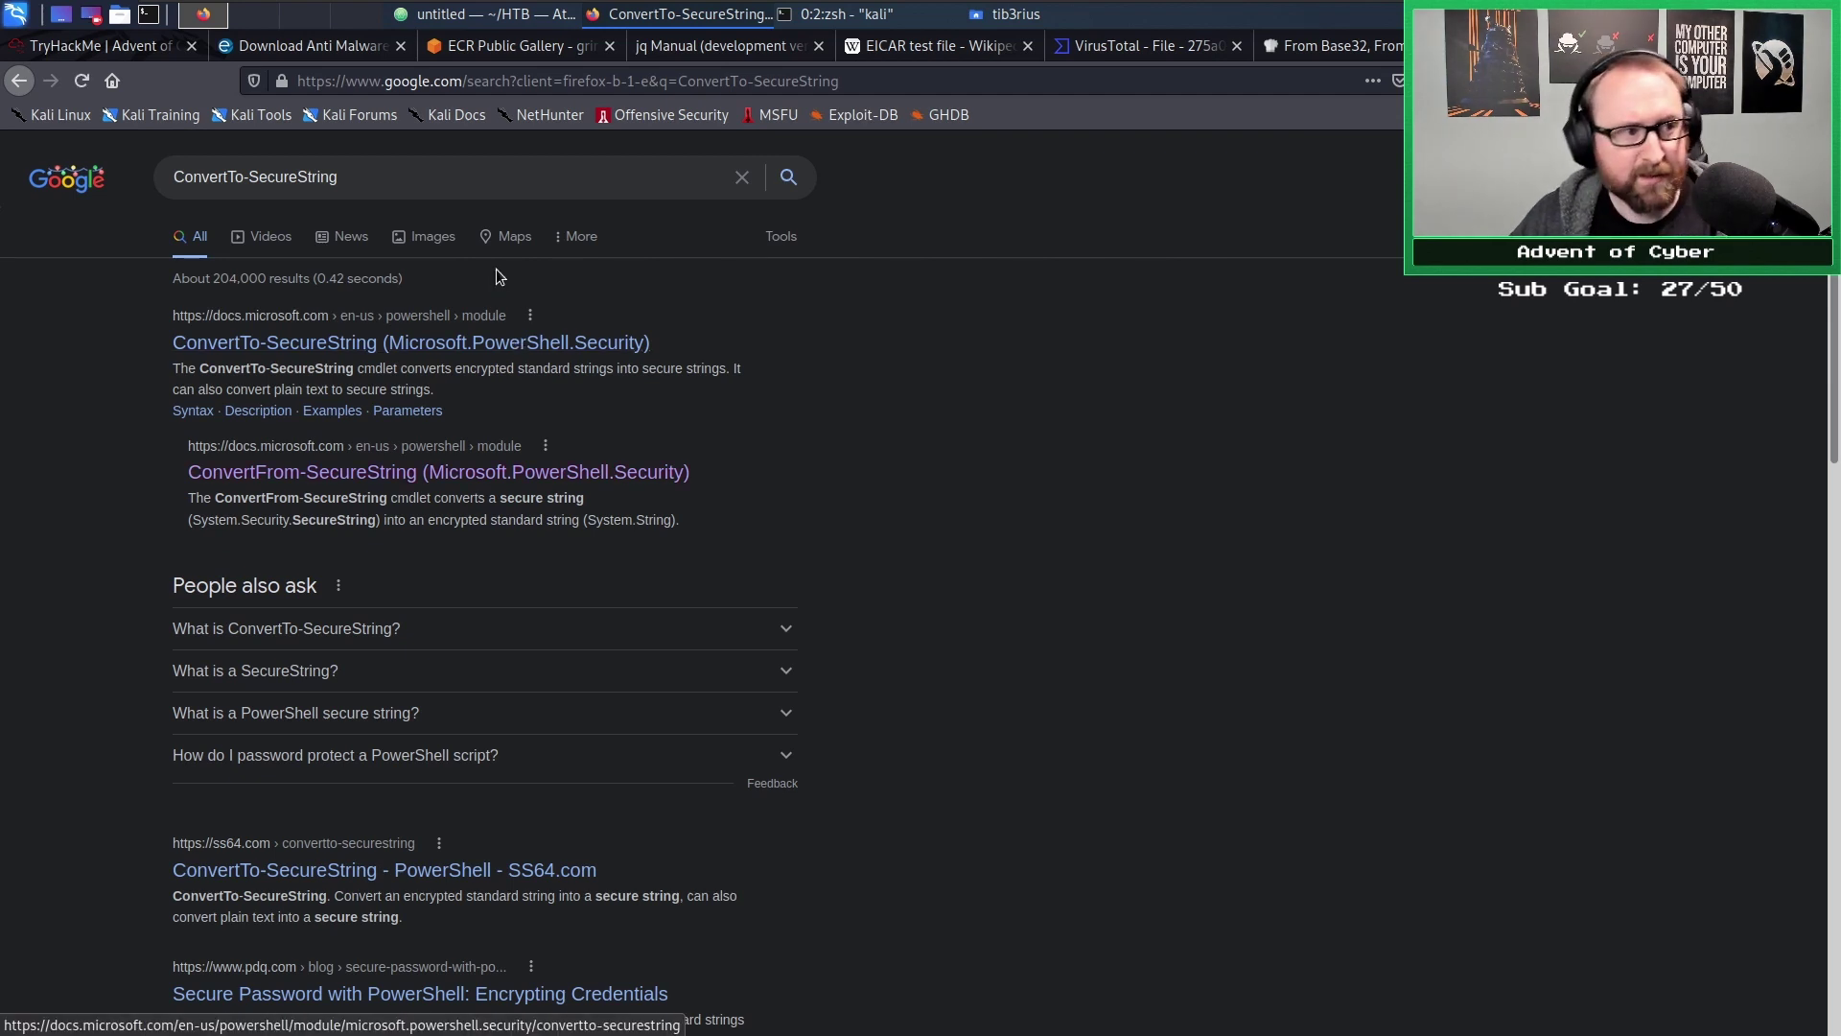
- Open the Microsoft Docs ConvertTo-SecureString reference and read through its syntax, examples and parameters
left_click(459, 353)
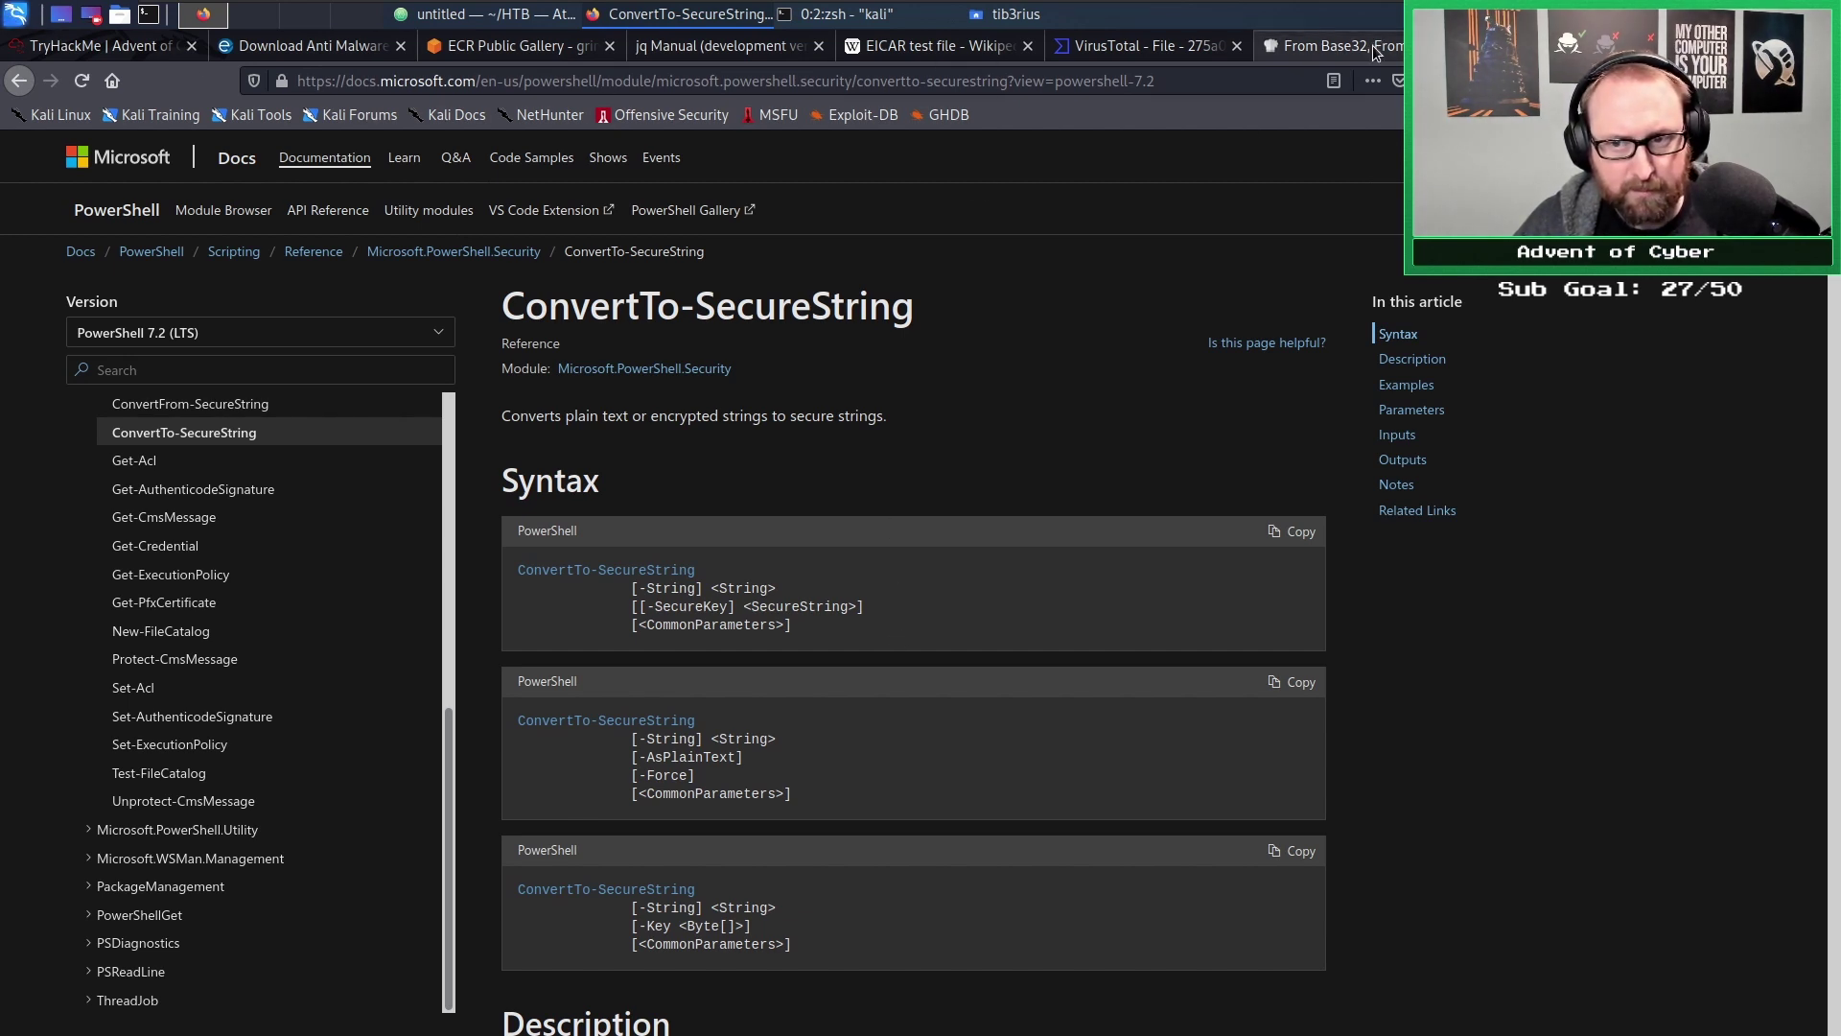
scroll(1112, 539, "down", 3)
scroll(819, 782, "down", 2)
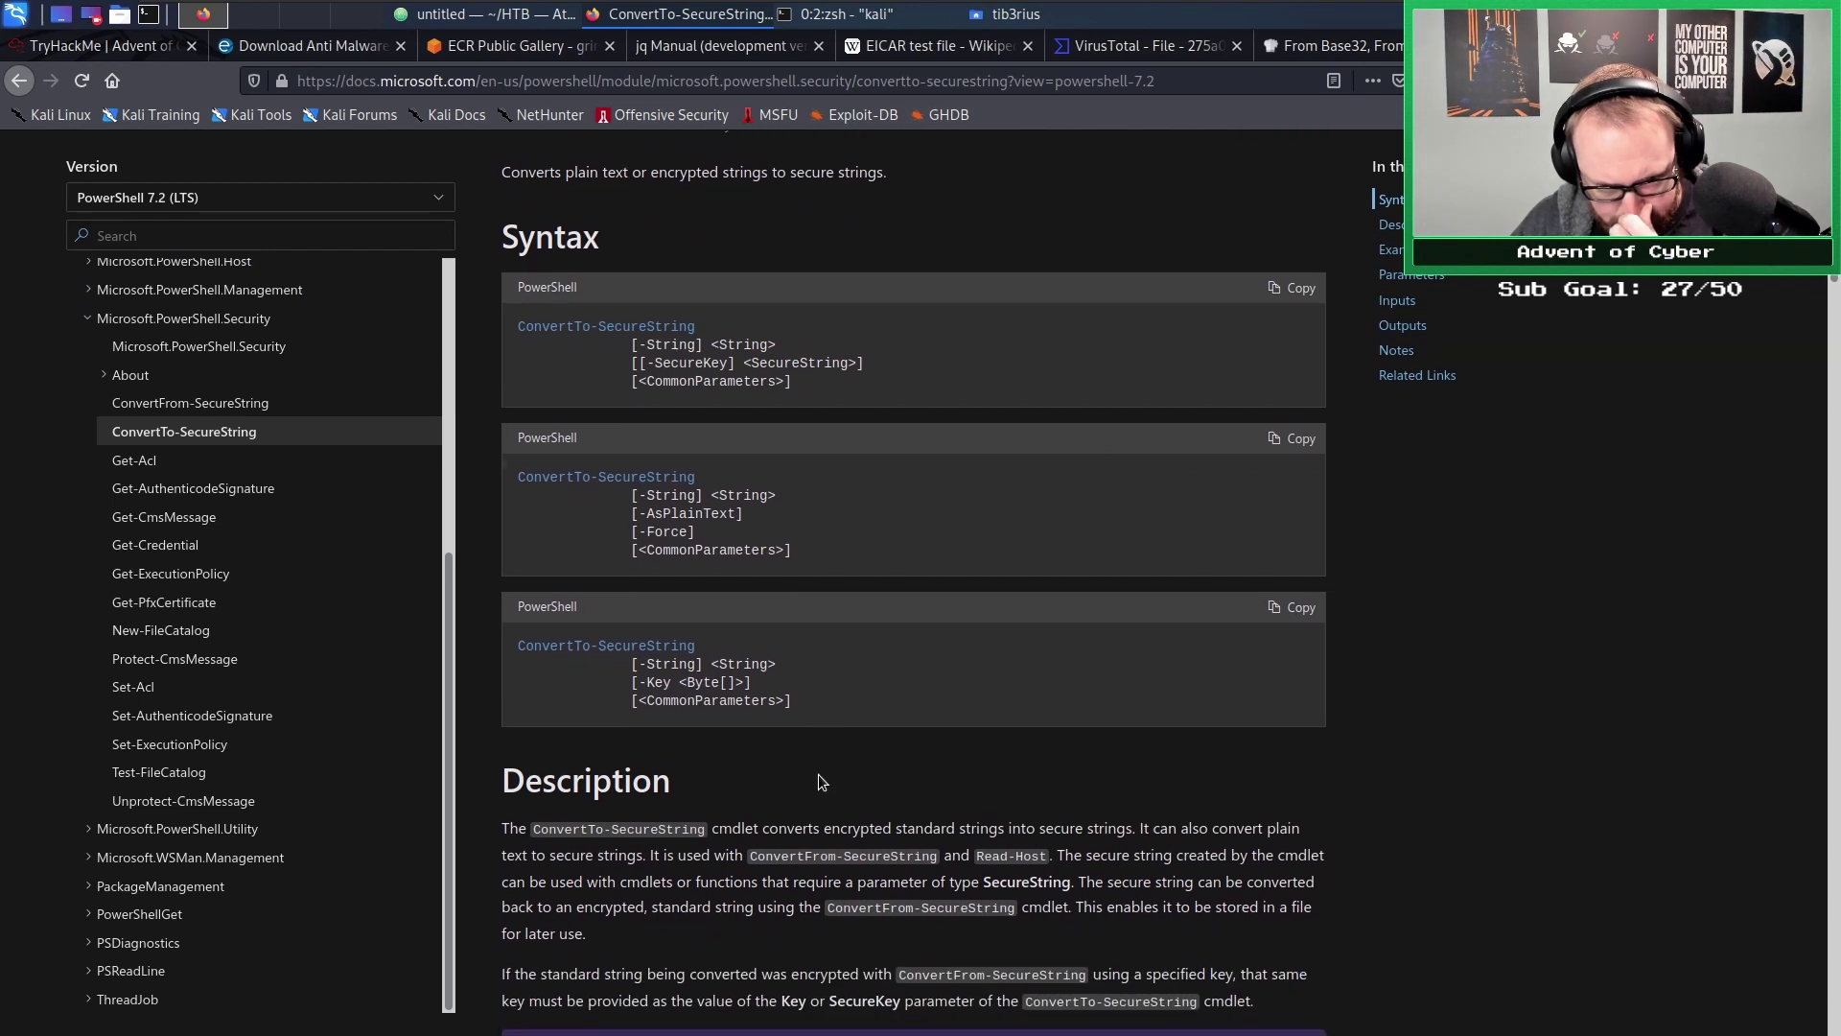
scroll(758, 841, "down", 1)
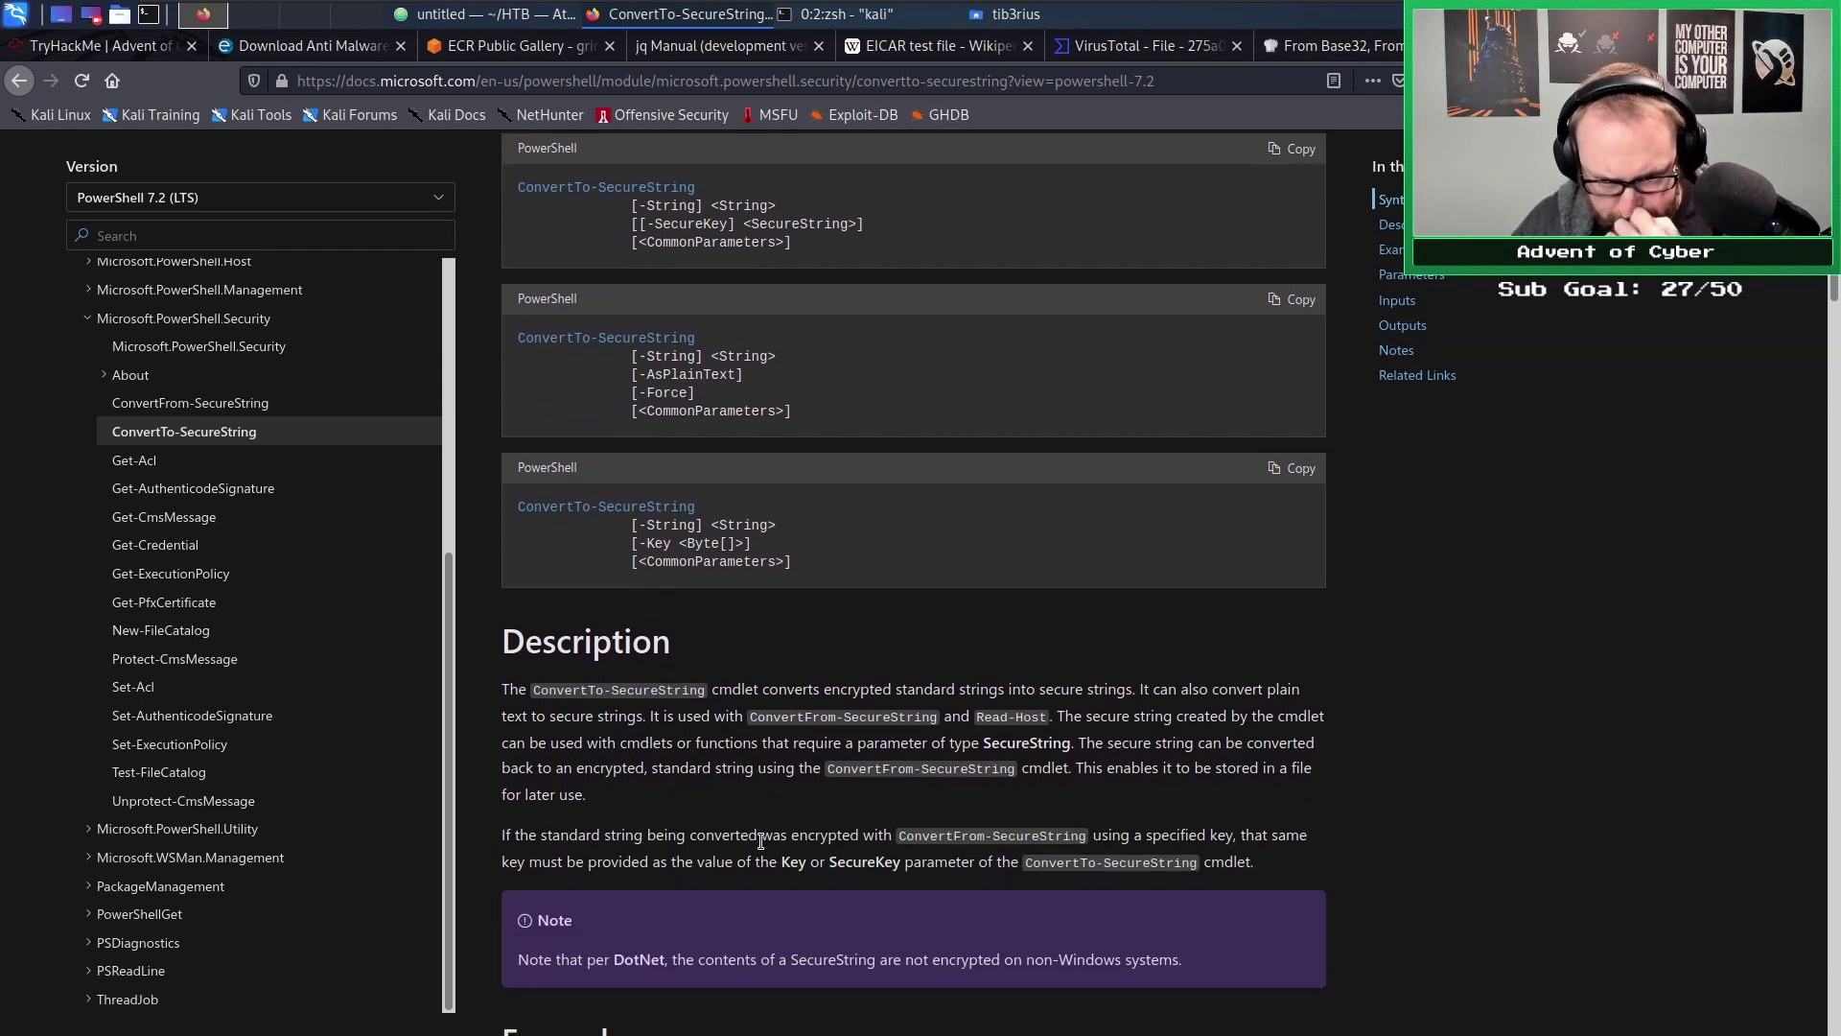
scroll(708, 839, "down", 3)
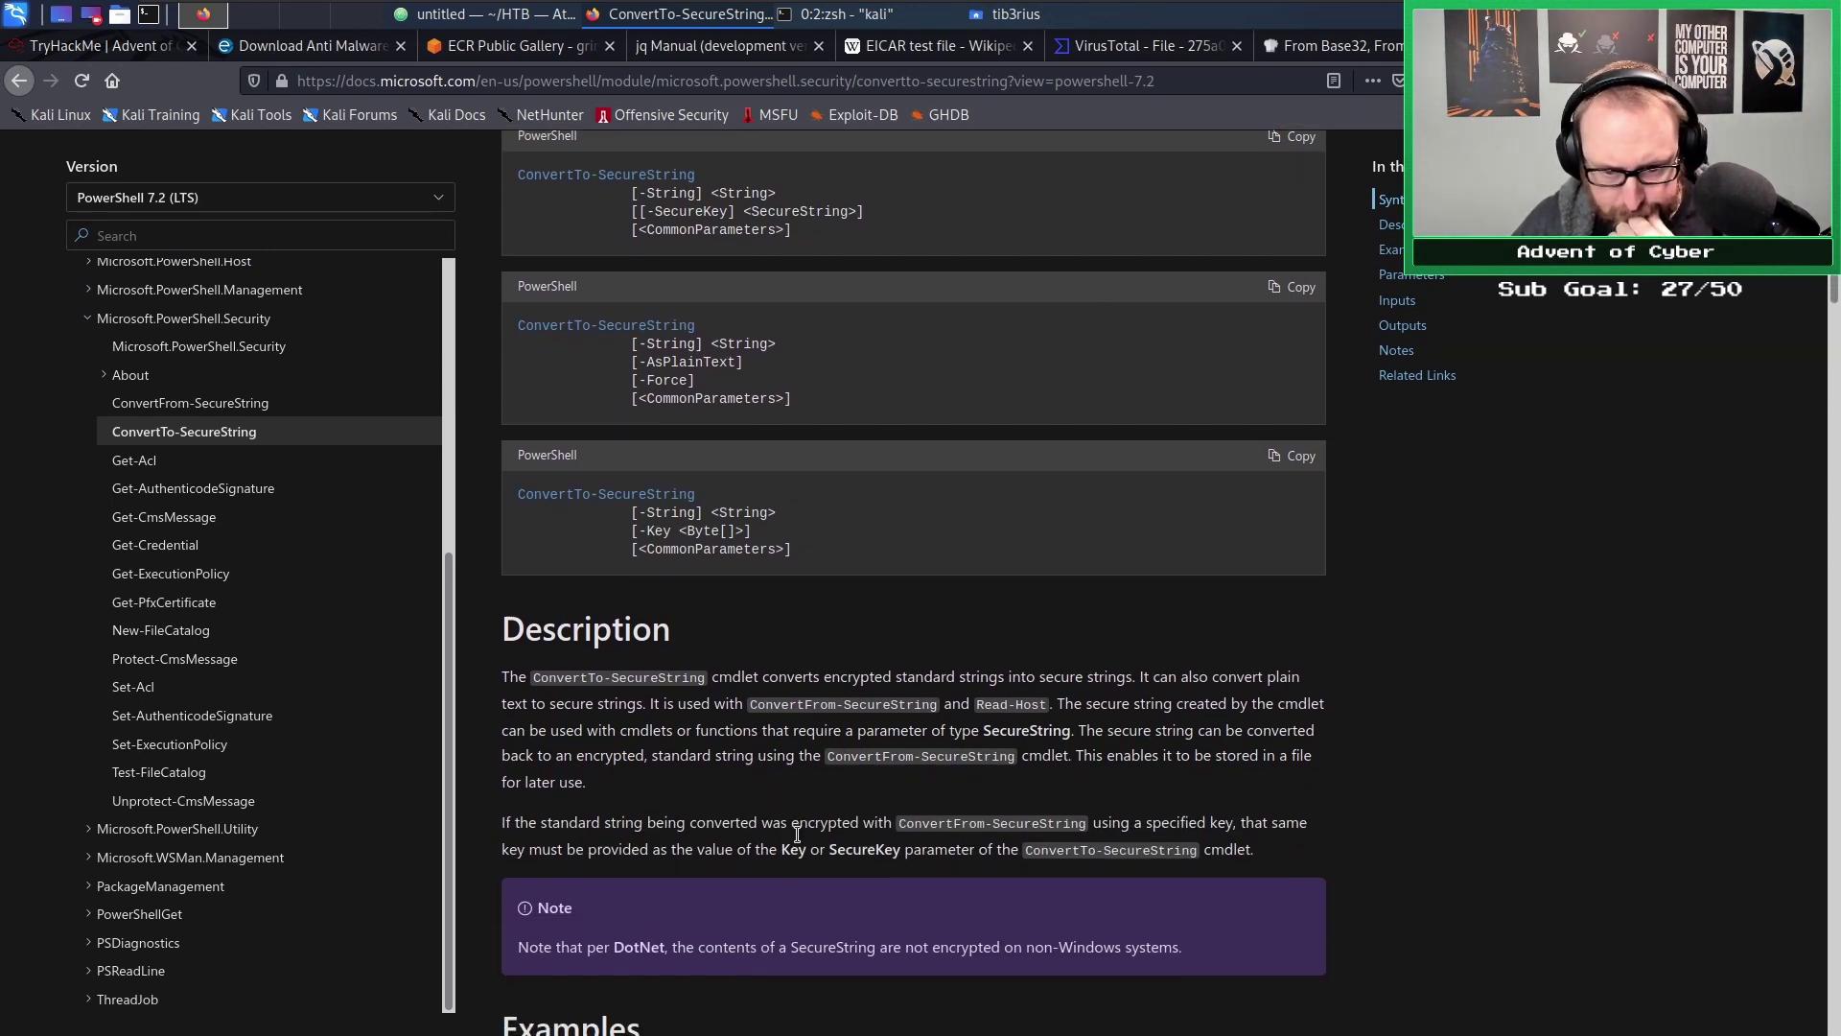
scroll(791, 846, "down", 1)
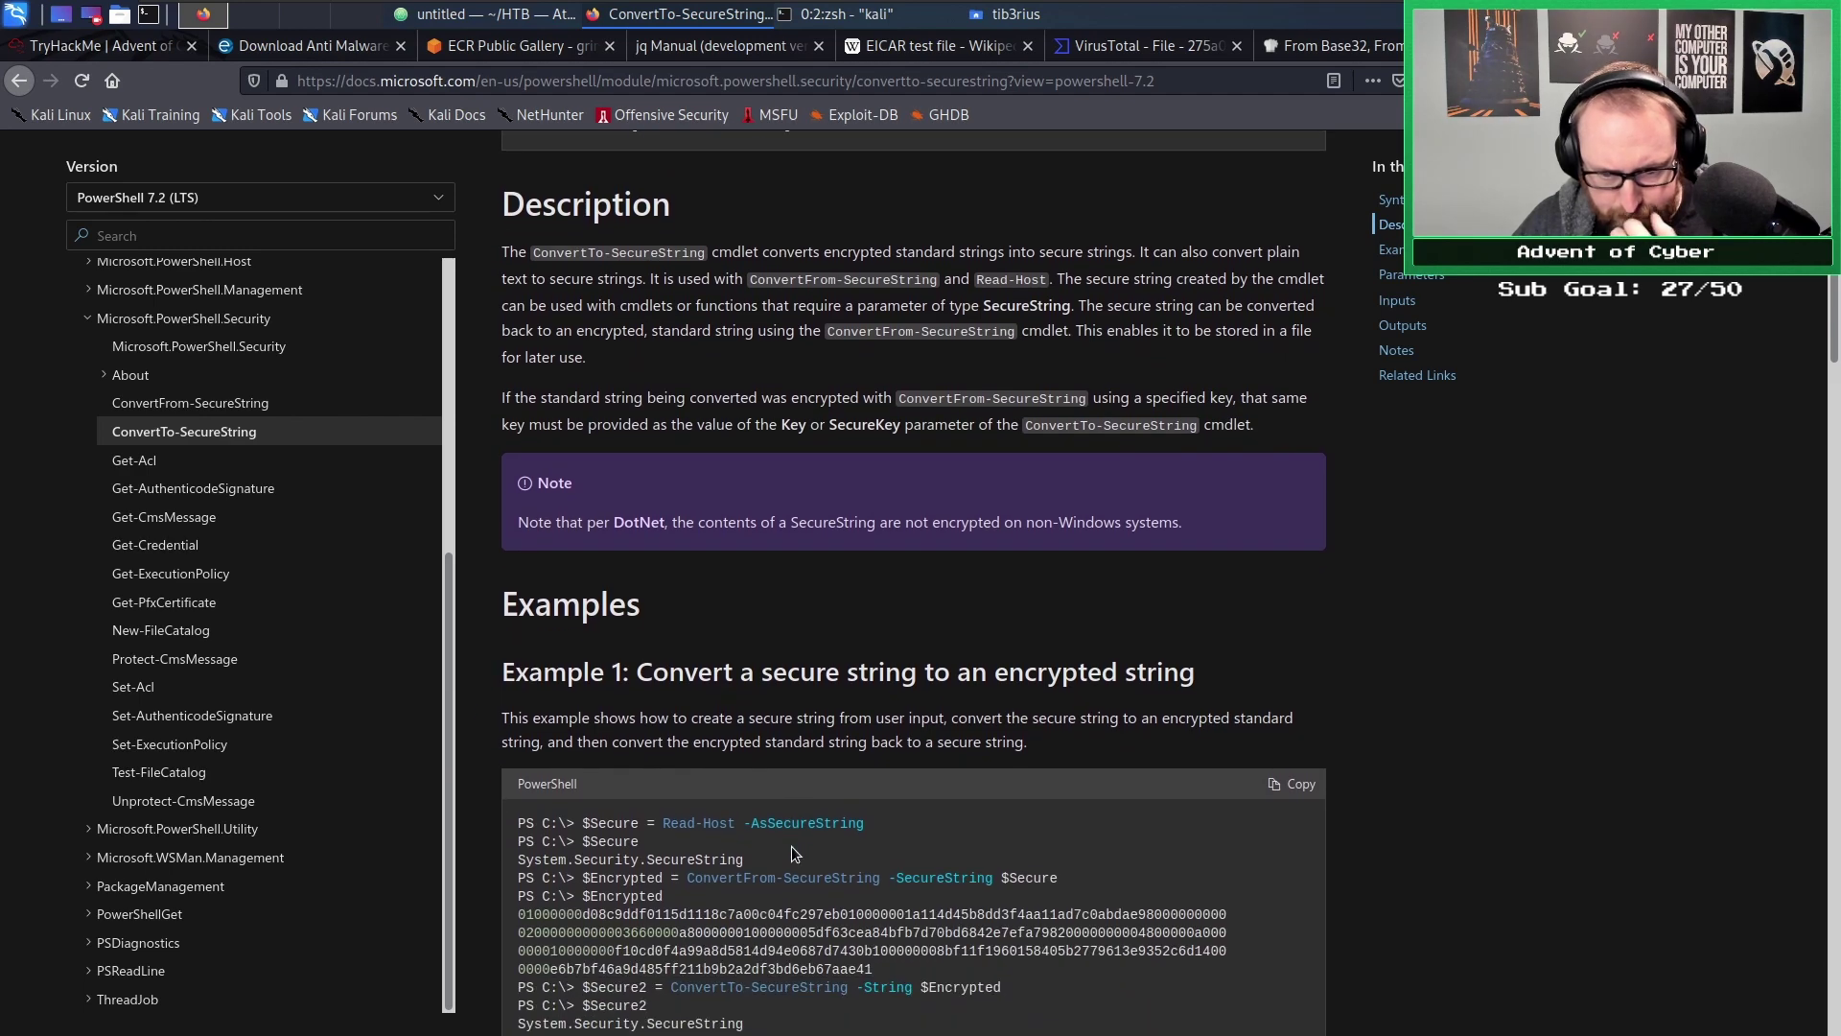
scroll(740, 868, "down", 2)
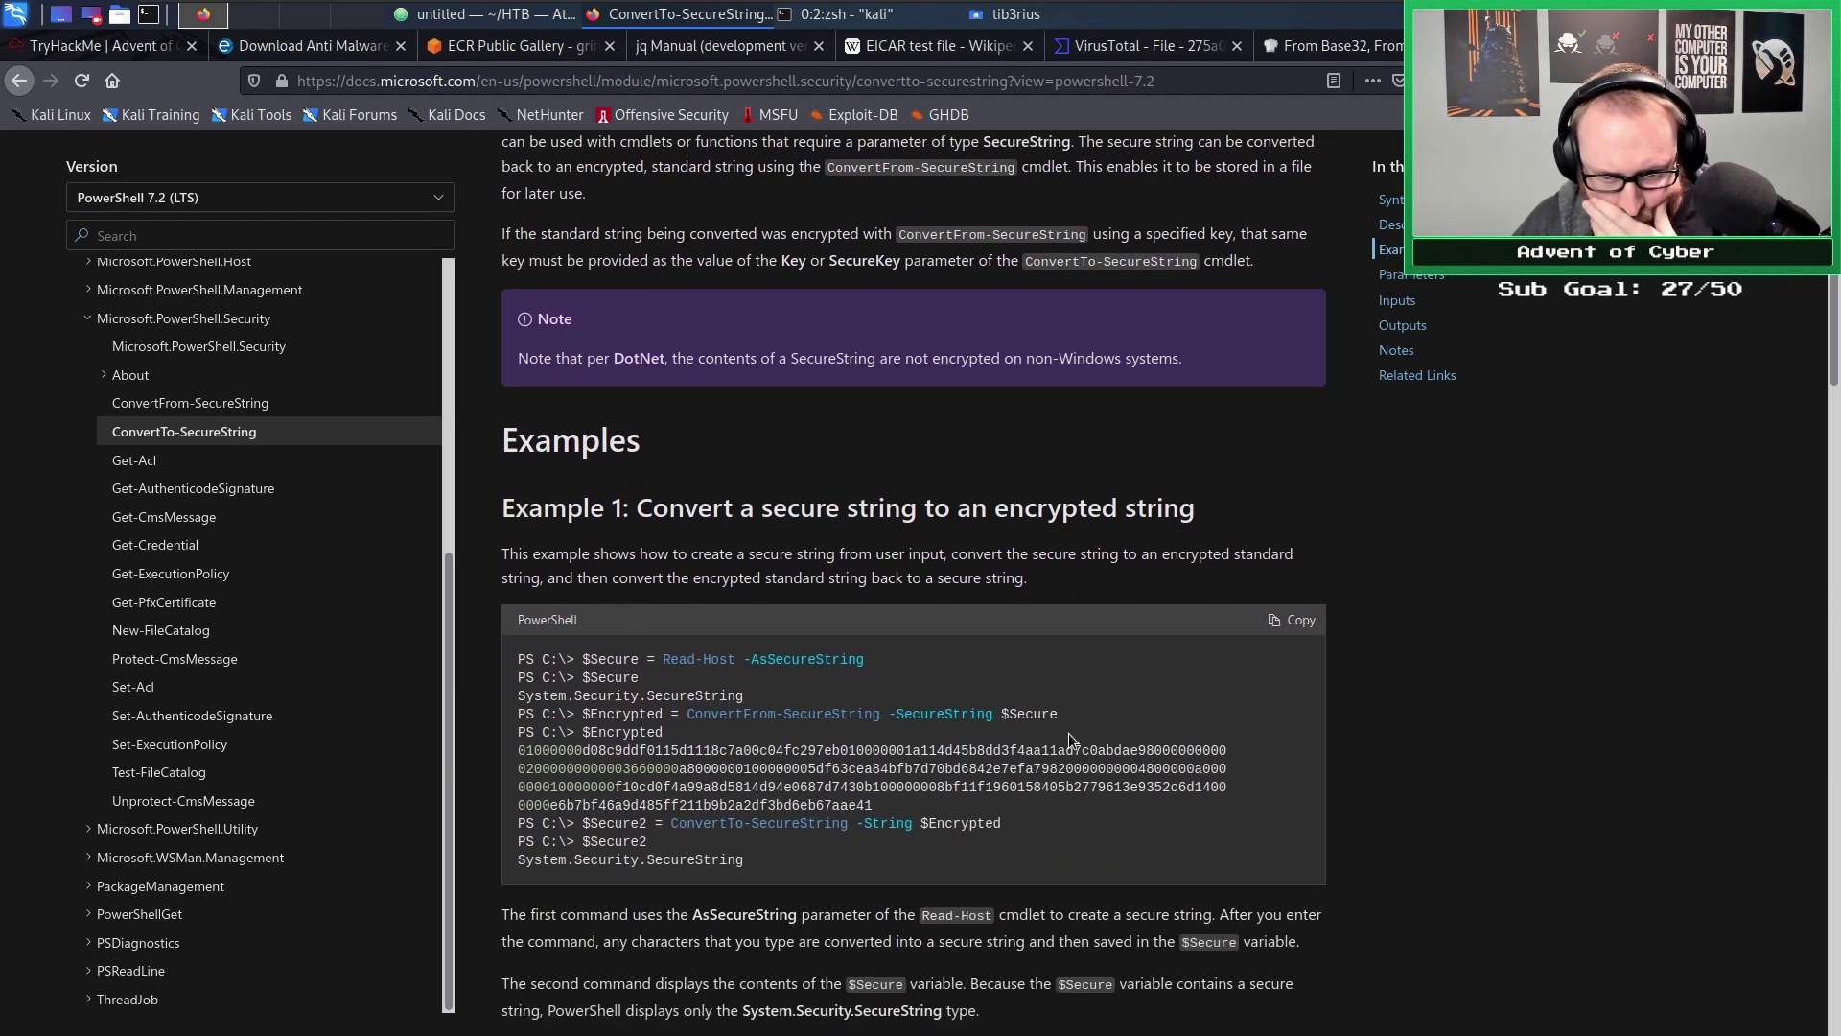
scroll(1199, 884, "down", 1)
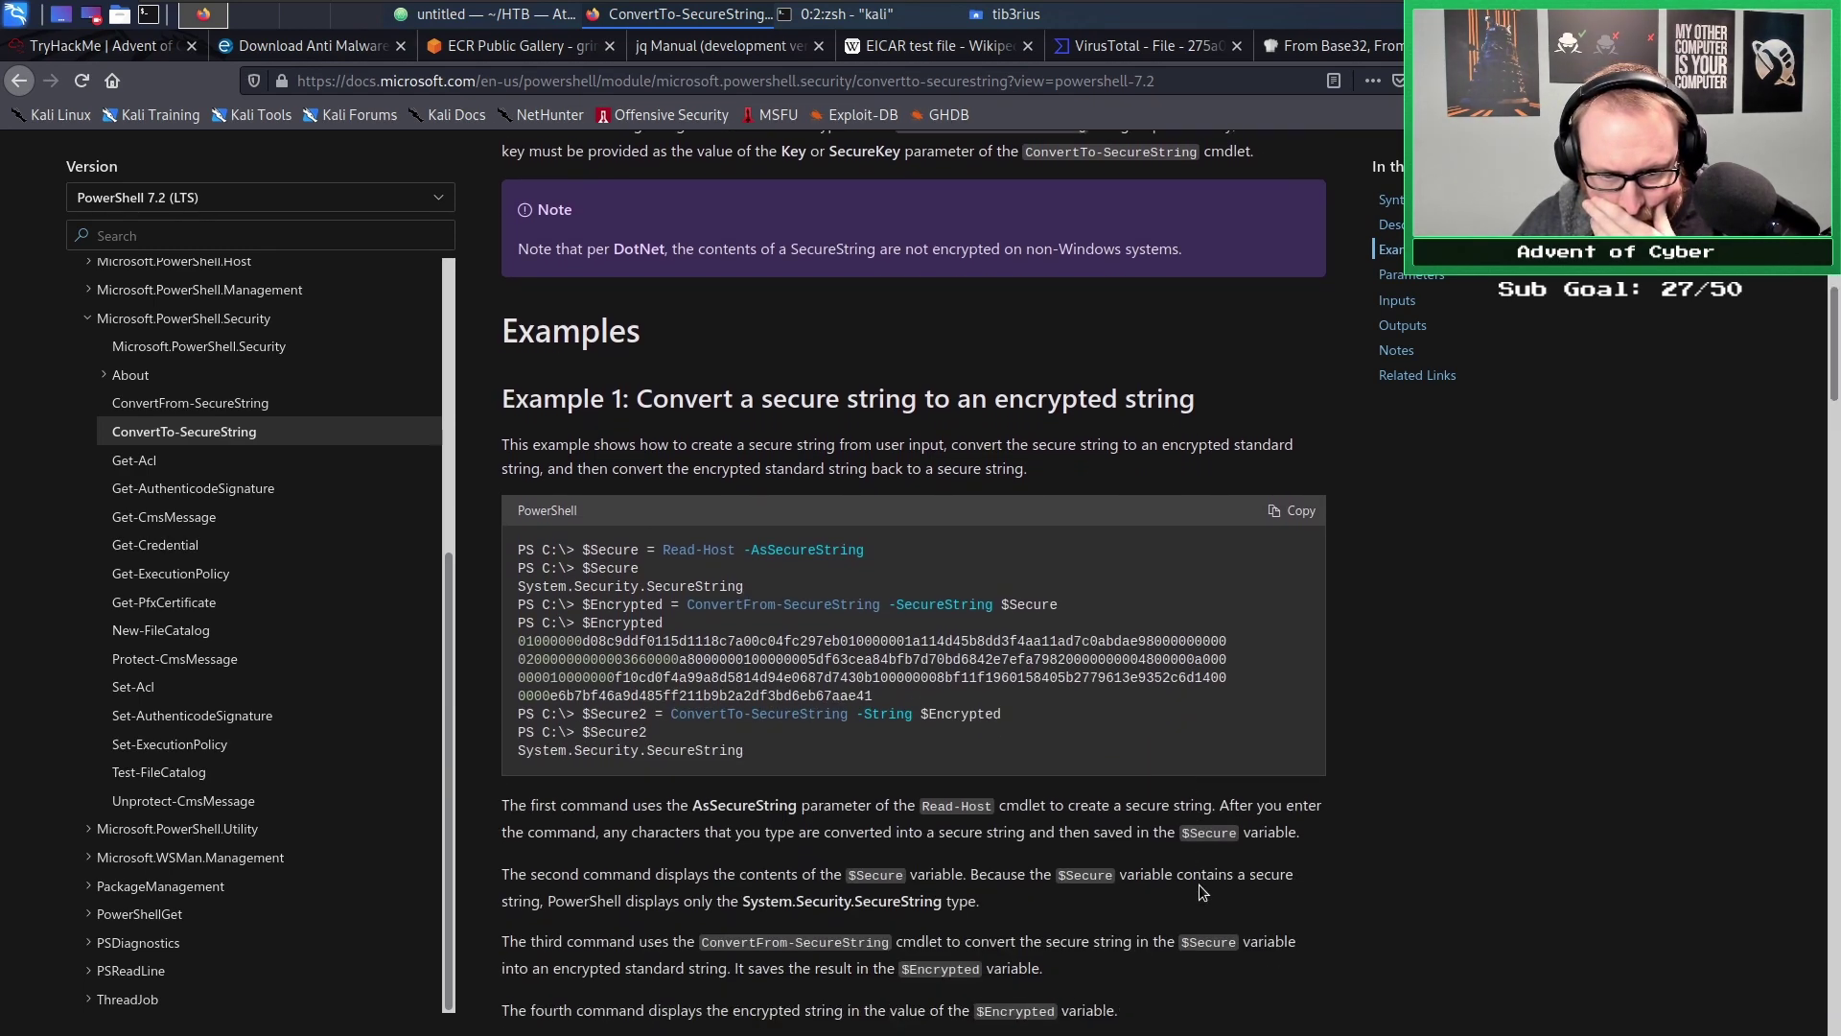
scroll(1198, 884, "down", 1)
scroll(1199, 892, "down", 1)
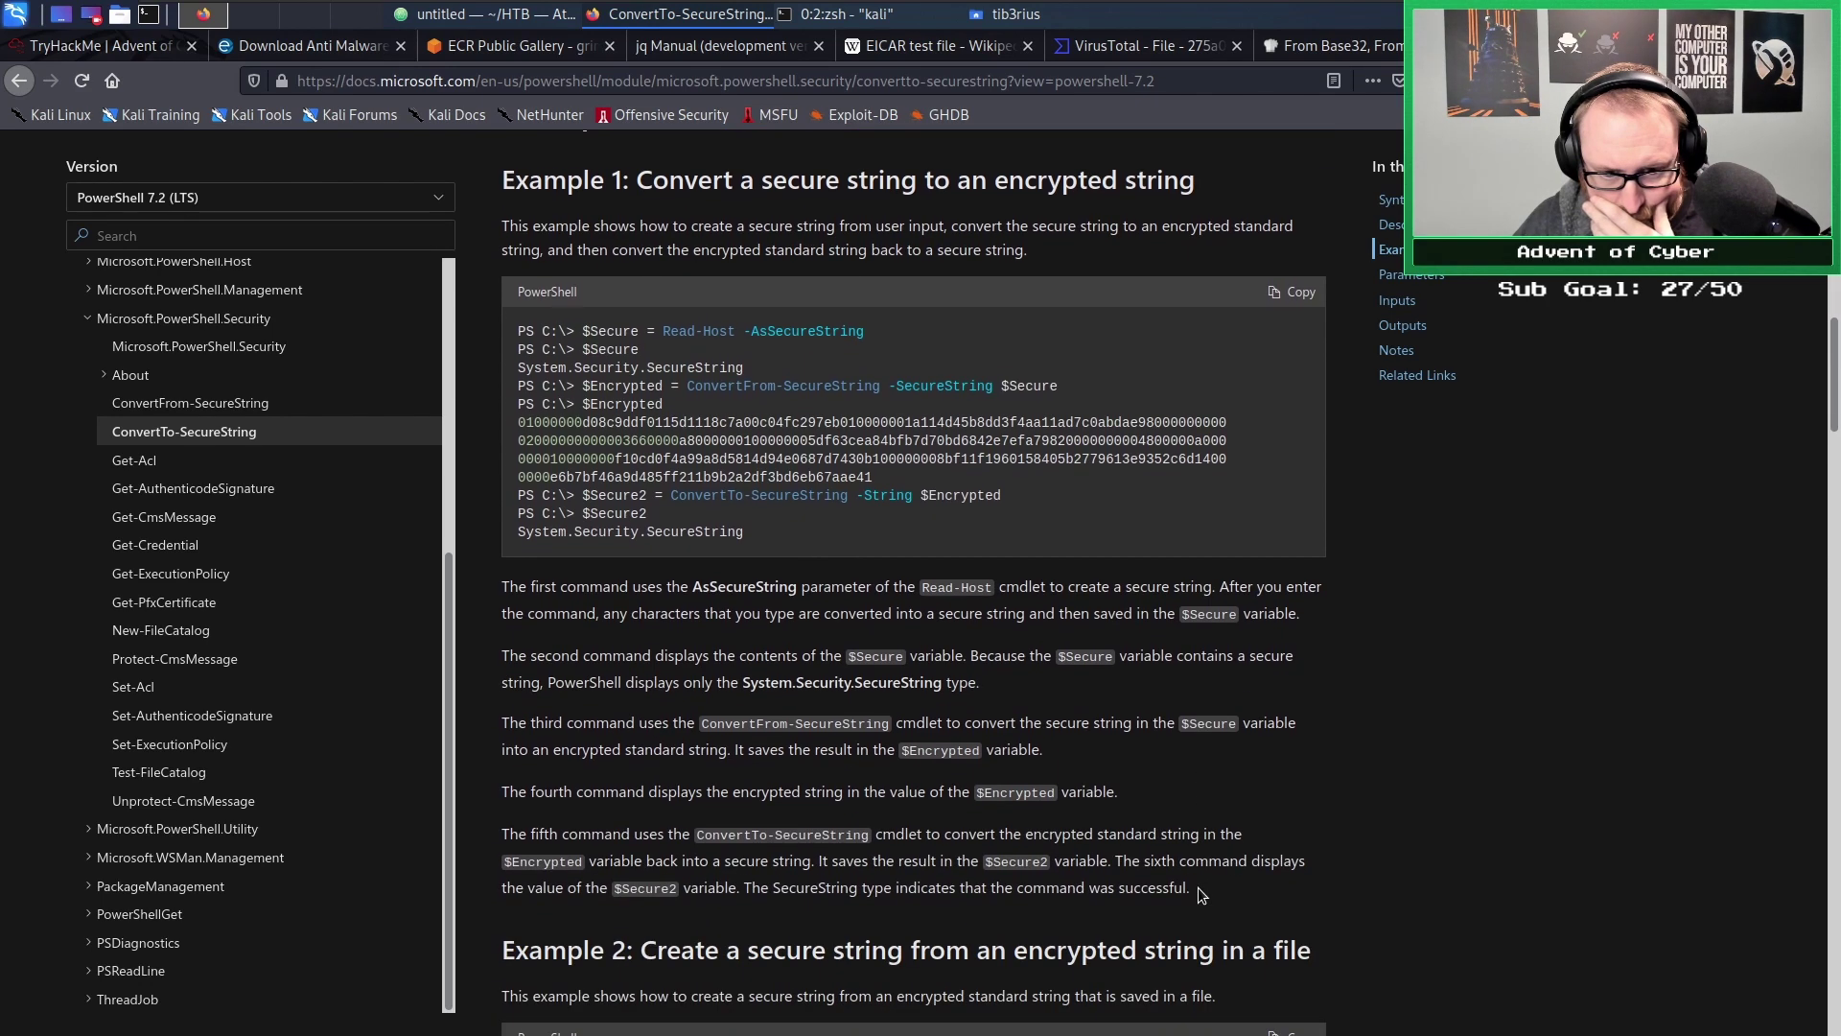
scroll(1199, 888, "down", 1)
scroll(1199, 888, "down", 3)
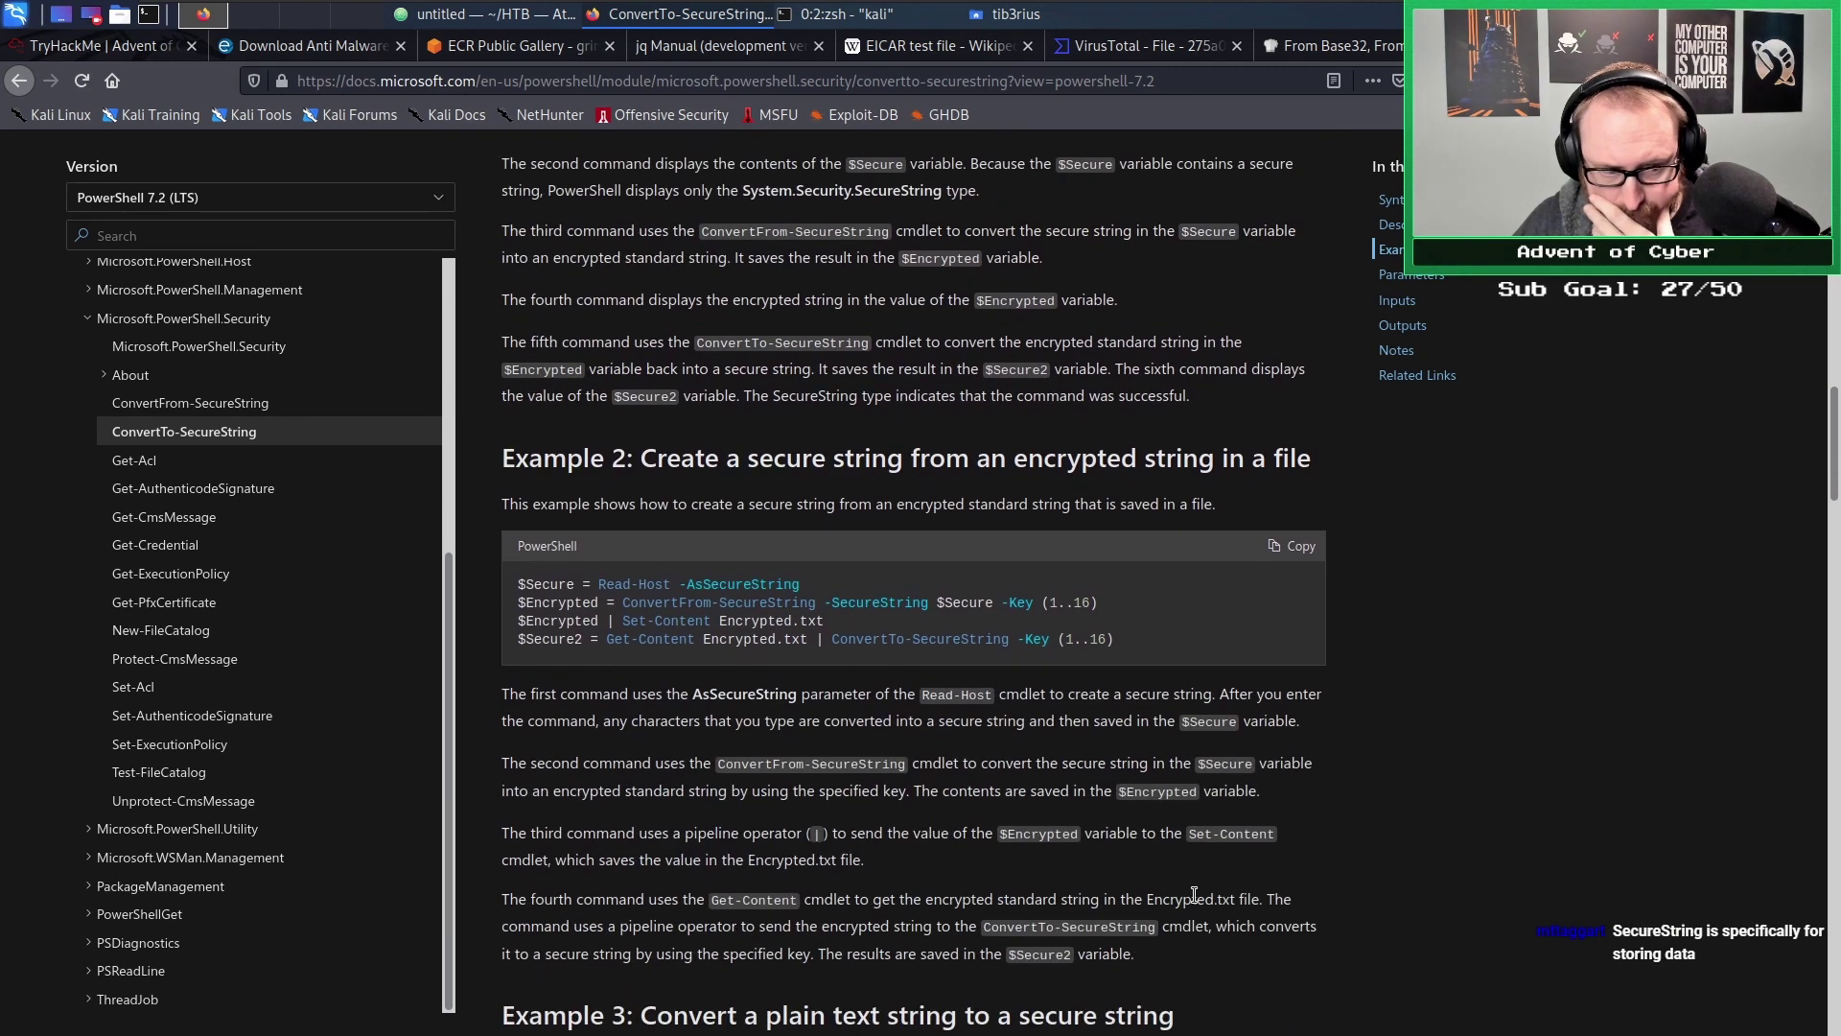
scroll(1194, 894, "down", 2)
scroll(1187, 850, "down", 2)
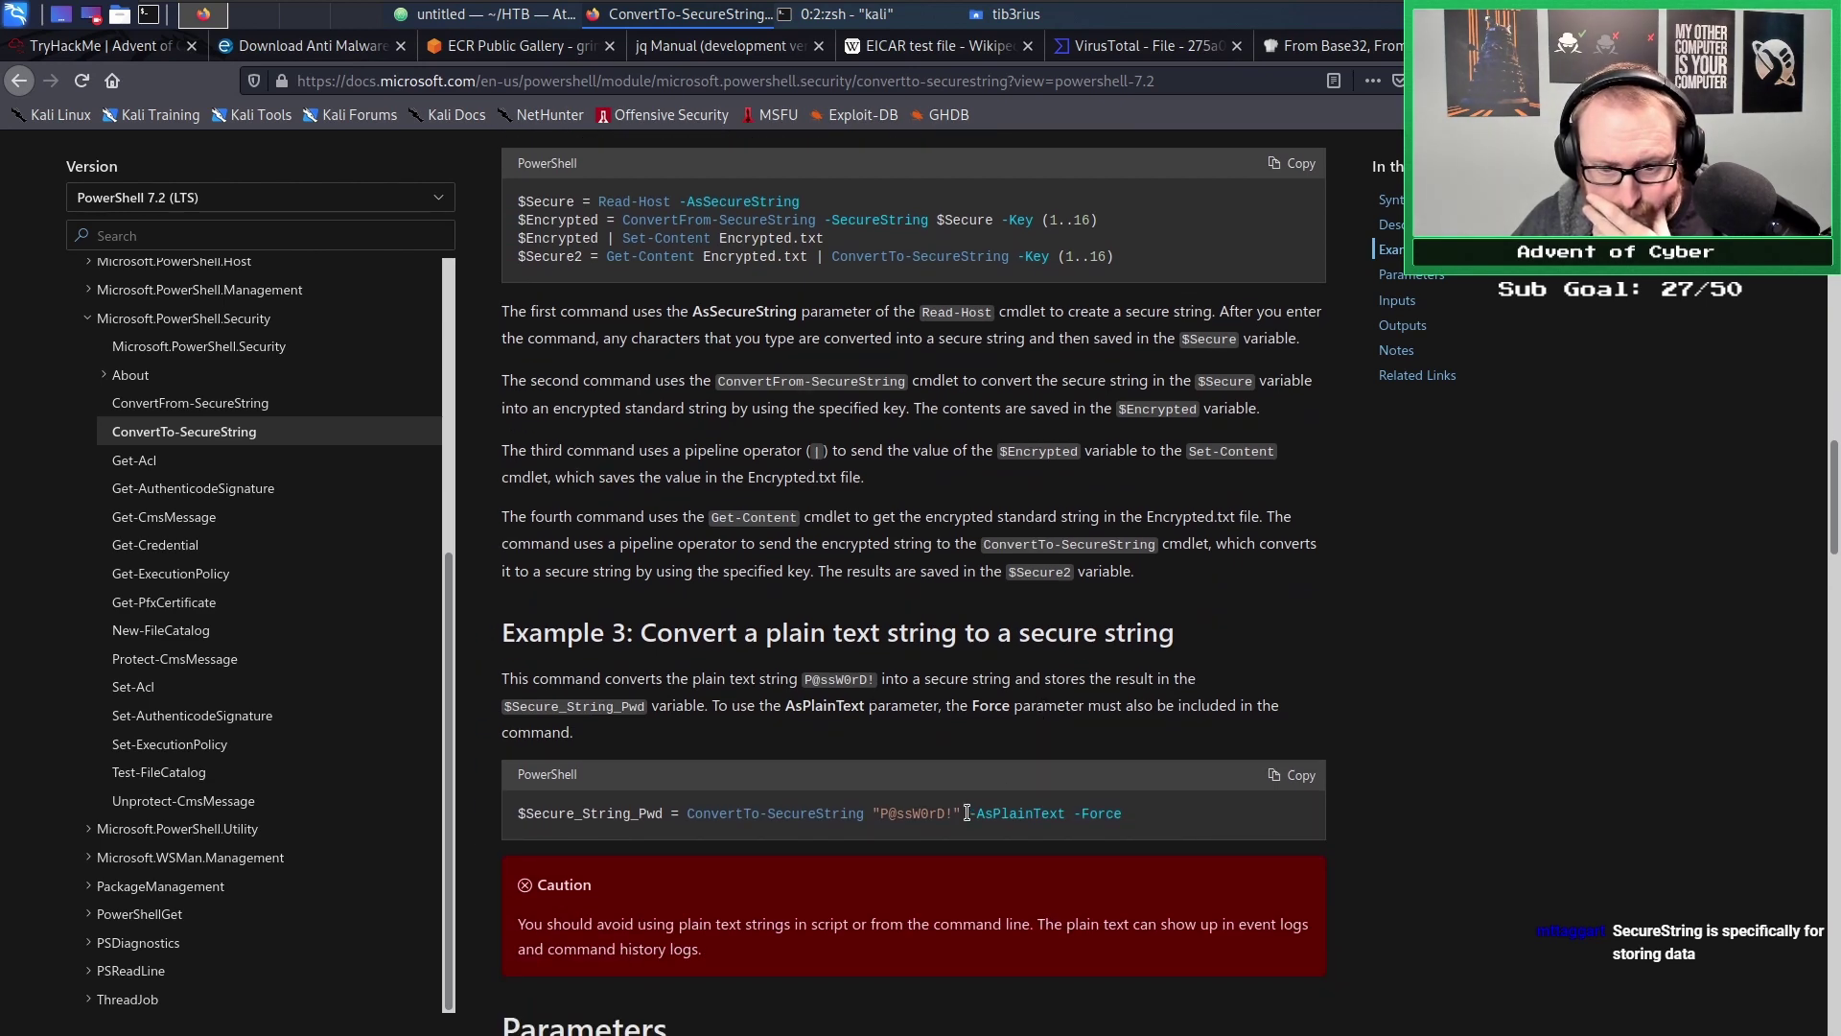
scroll(968, 816, "down", 5)
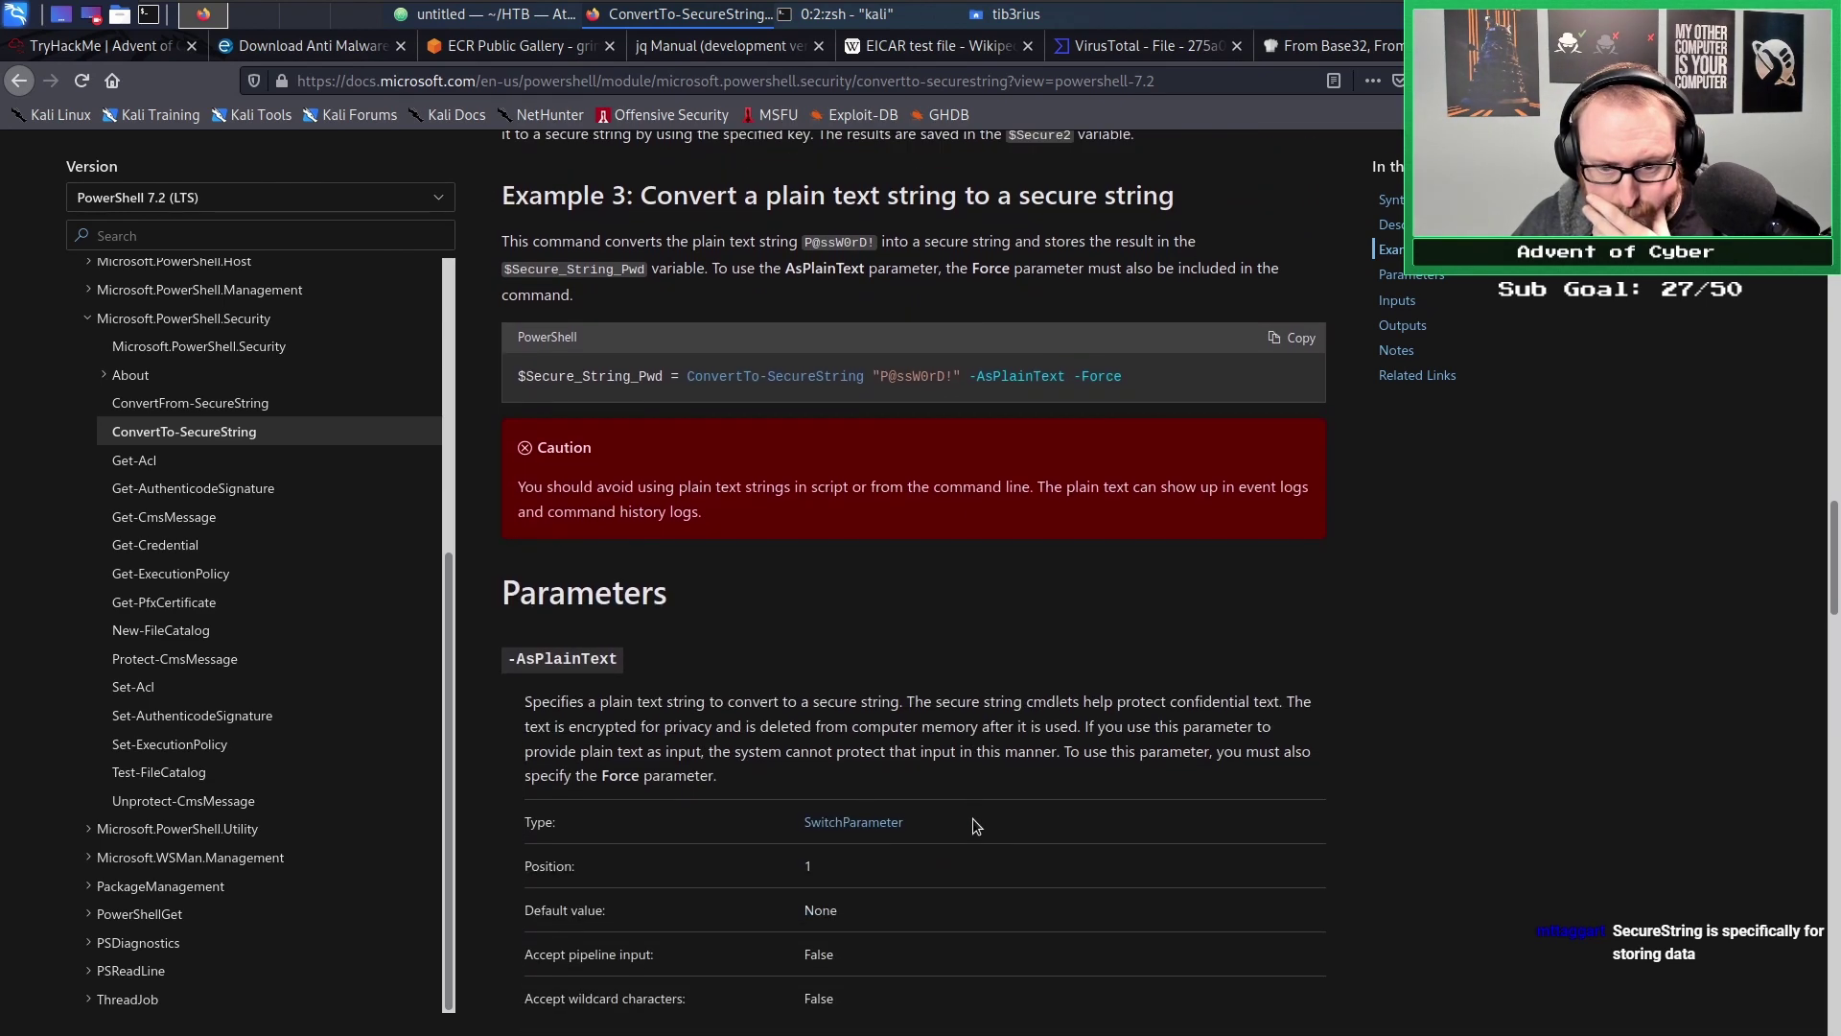
scroll(975, 825, "down", 8)
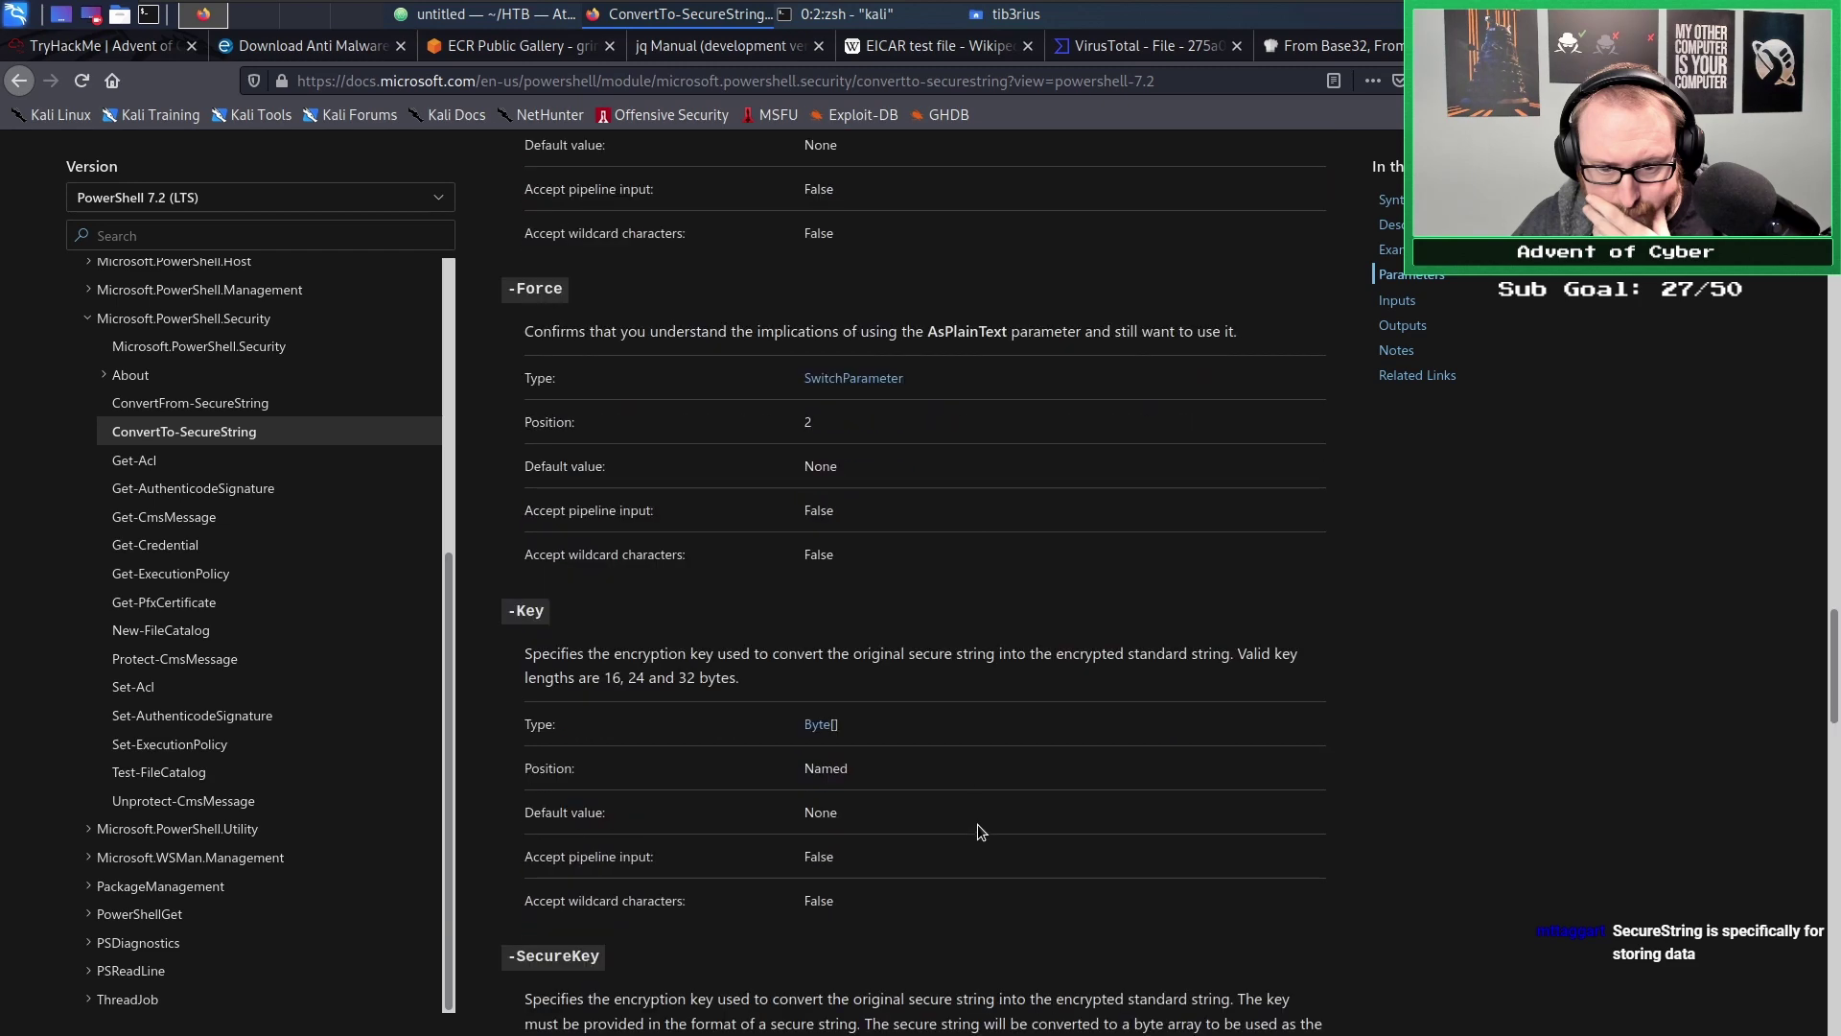
scroll(977, 826, "down", 2)
scroll(978, 827, "down", 4)
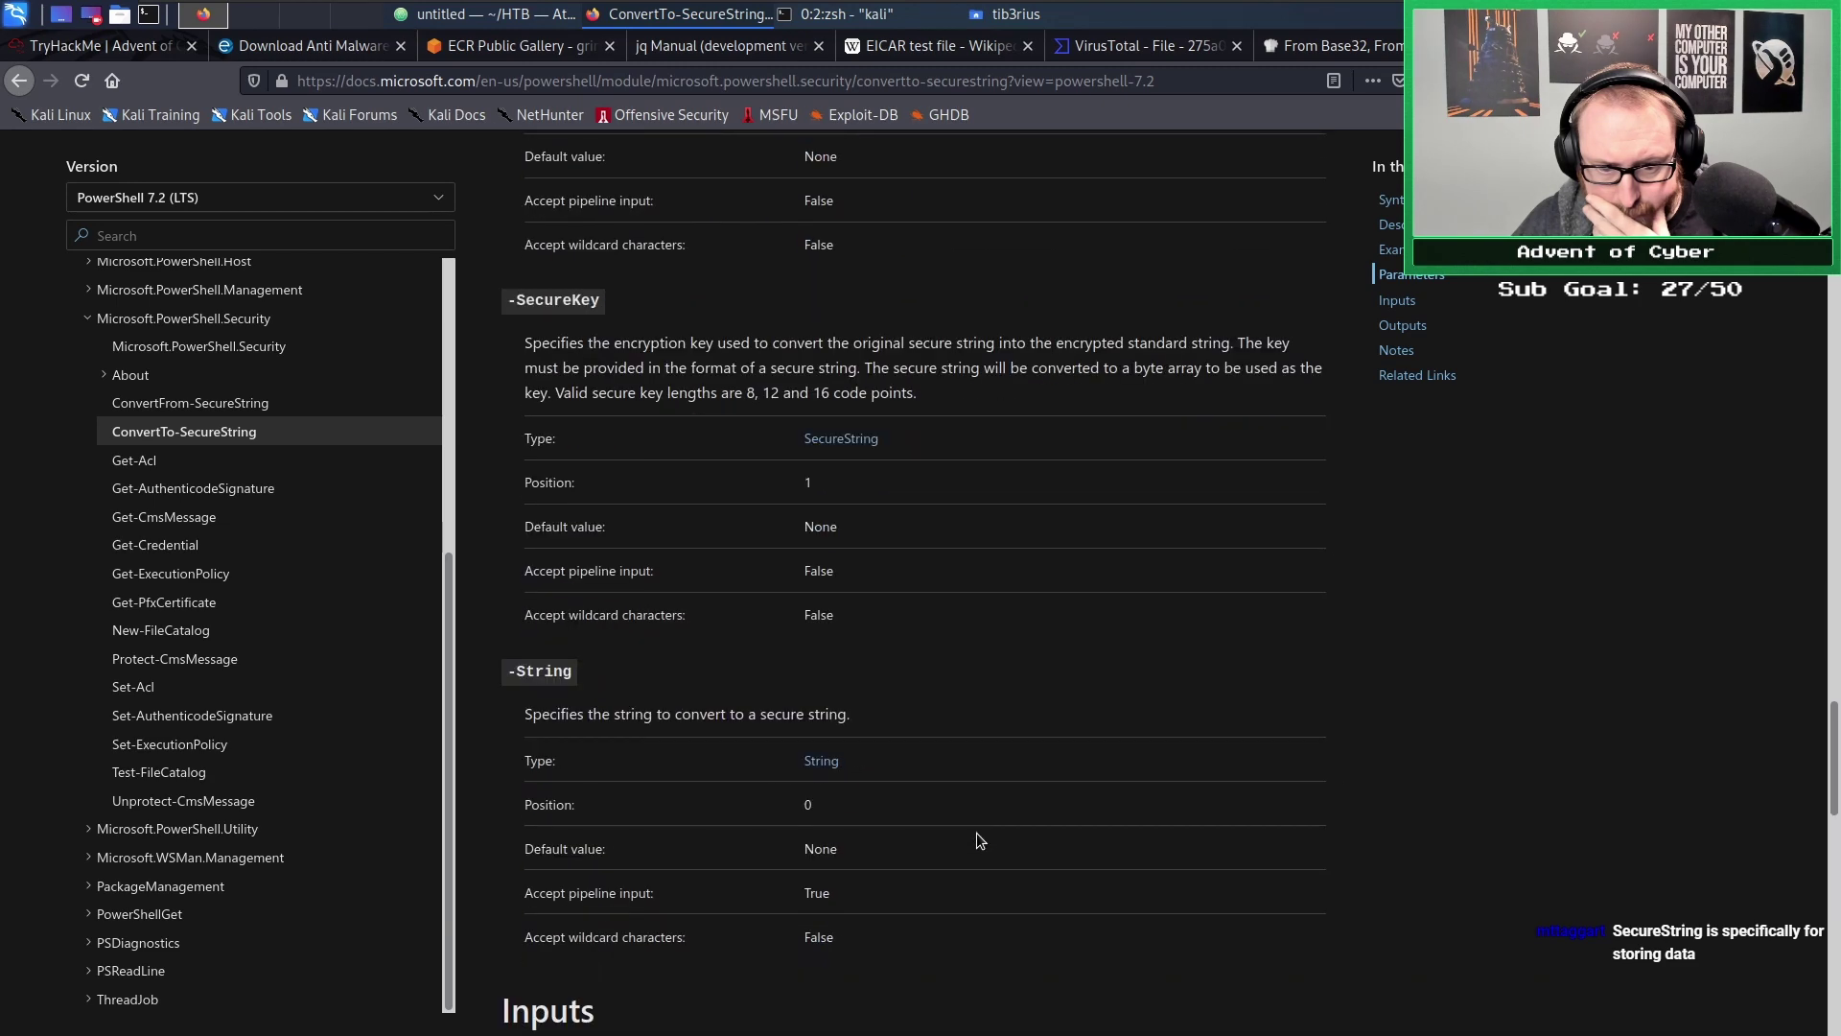
scroll(976, 832, "down", 5)
scroll(978, 830, "down", 2)
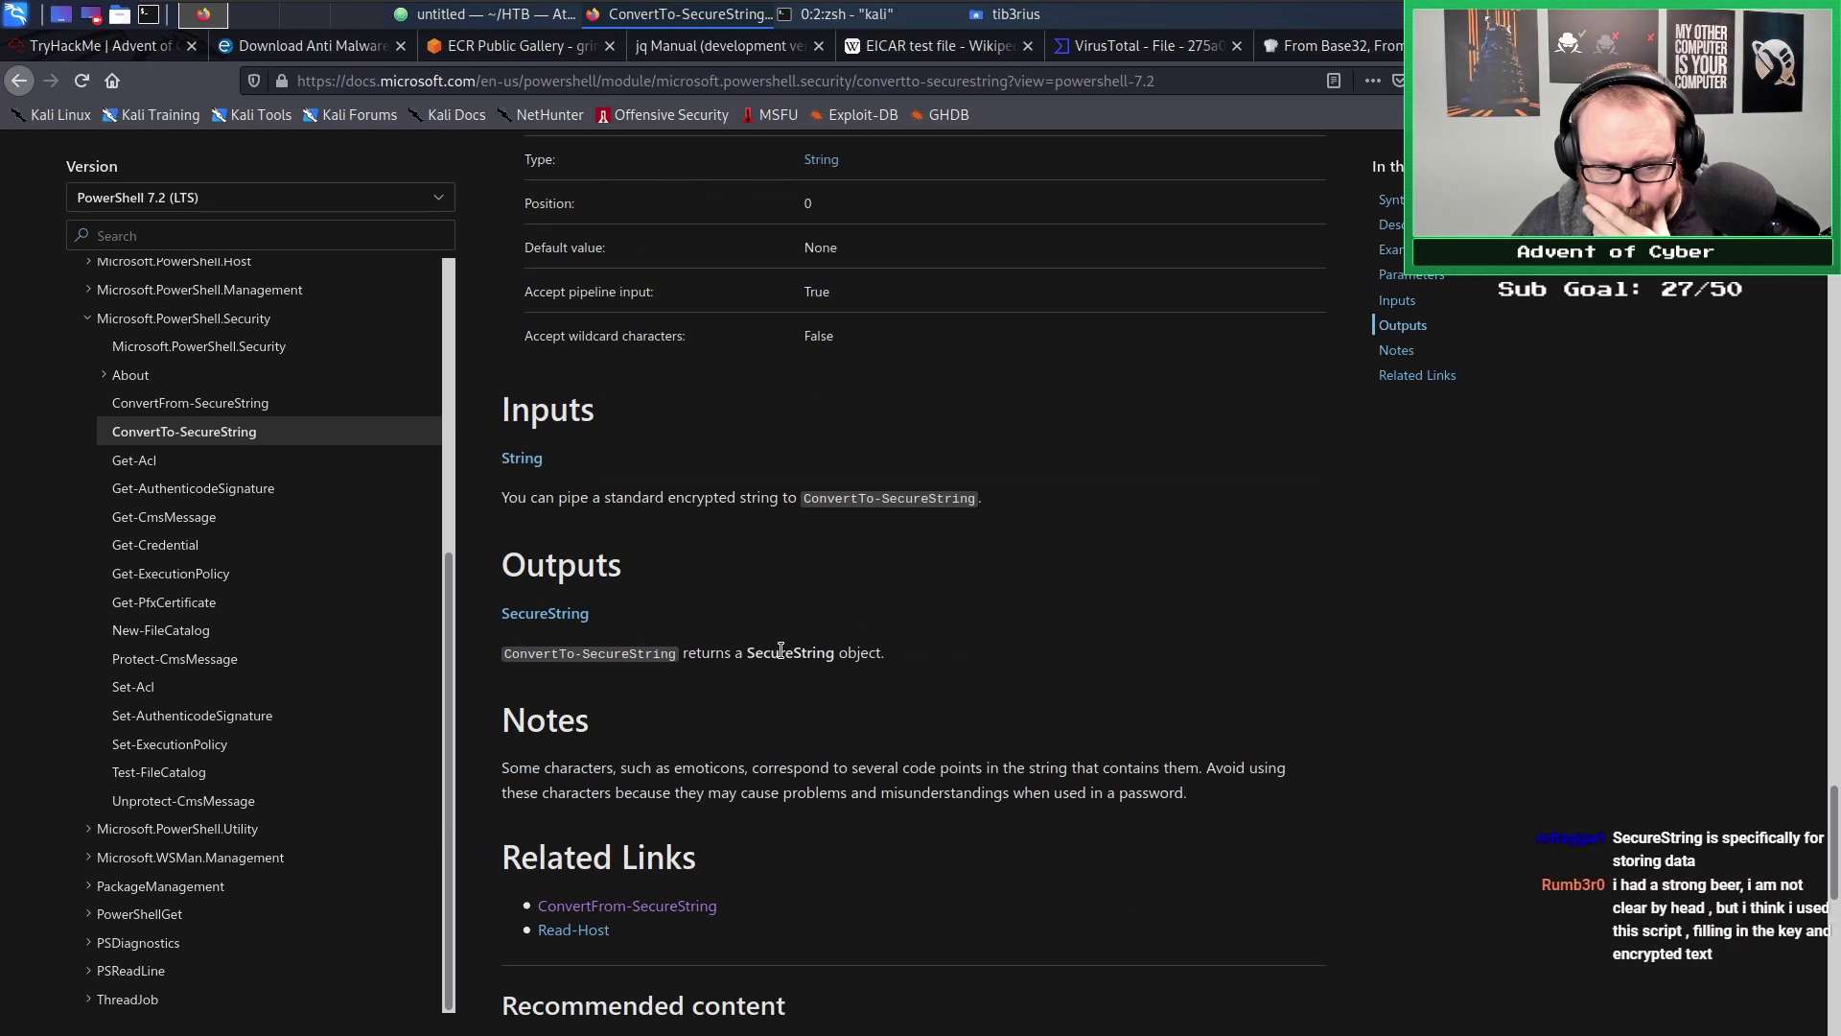
- Copy the word SecureString into a new tab's search bar
double_click(784, 653)
key("ctrl+c")
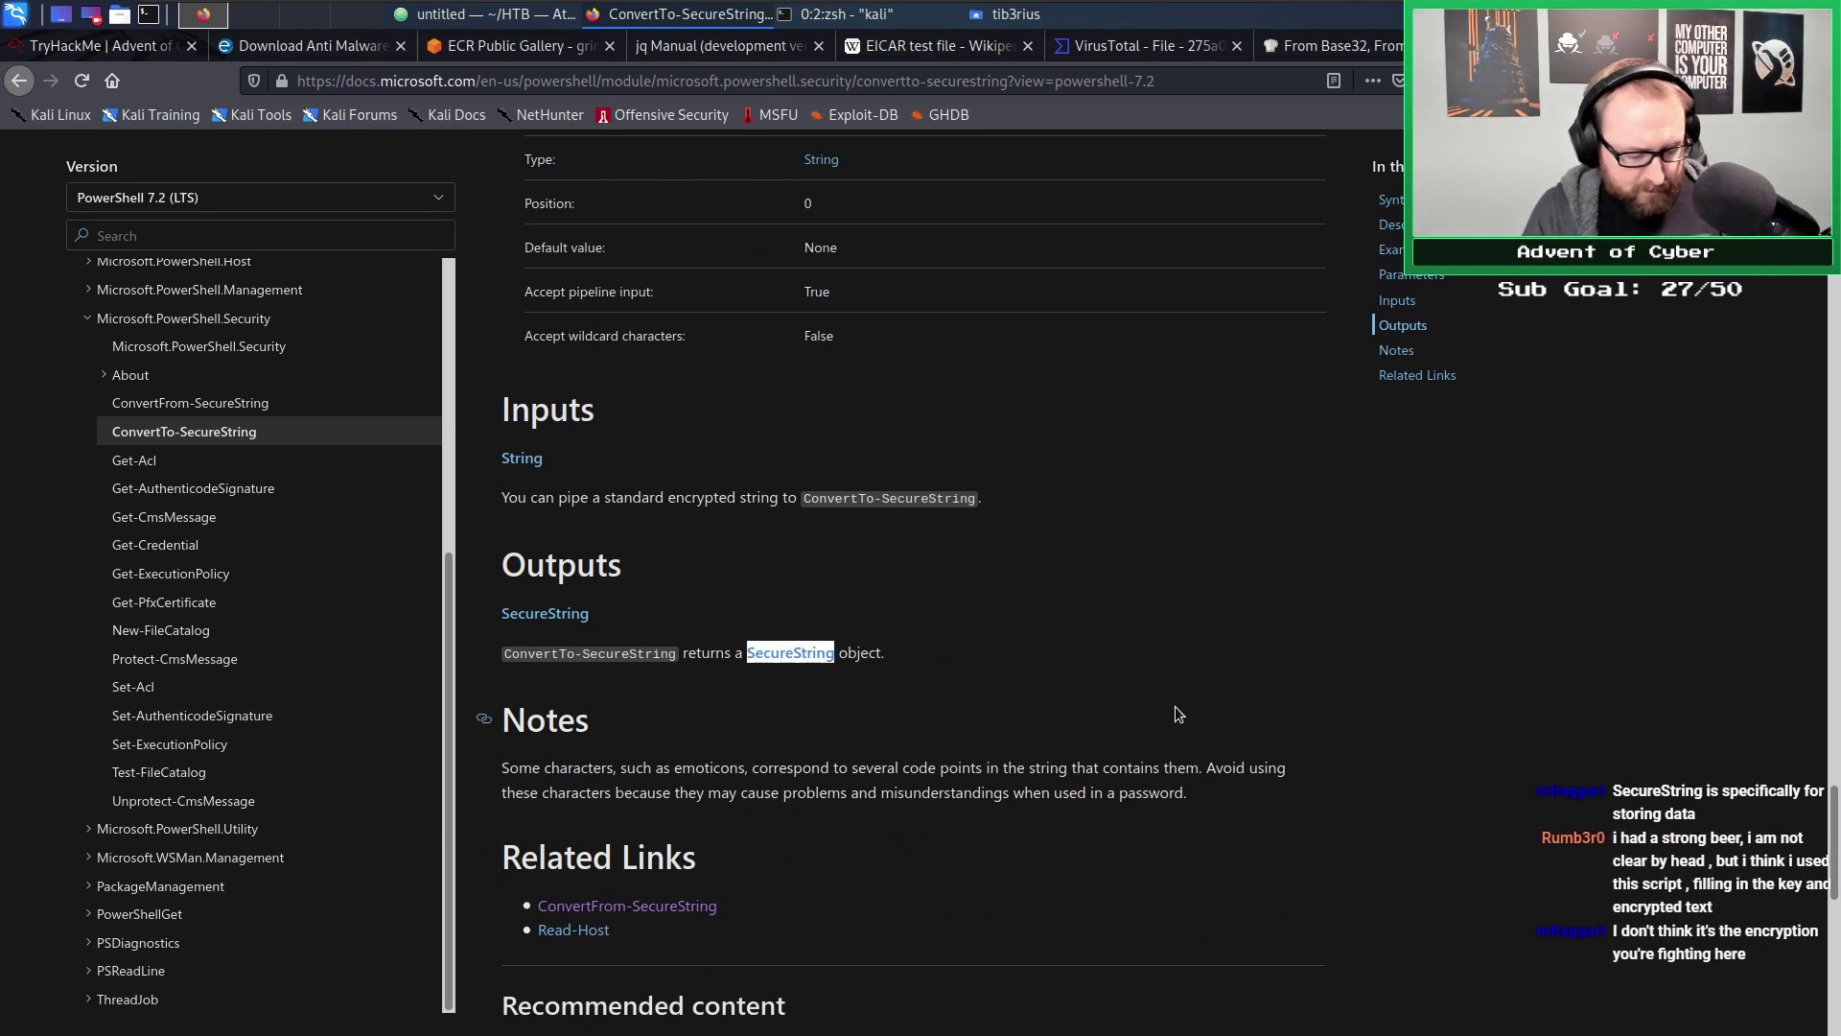
key("ctrl+t")
key("ctrl+v")
- Search Google for 'SecureString object powershell' and scan the results
type("obje")
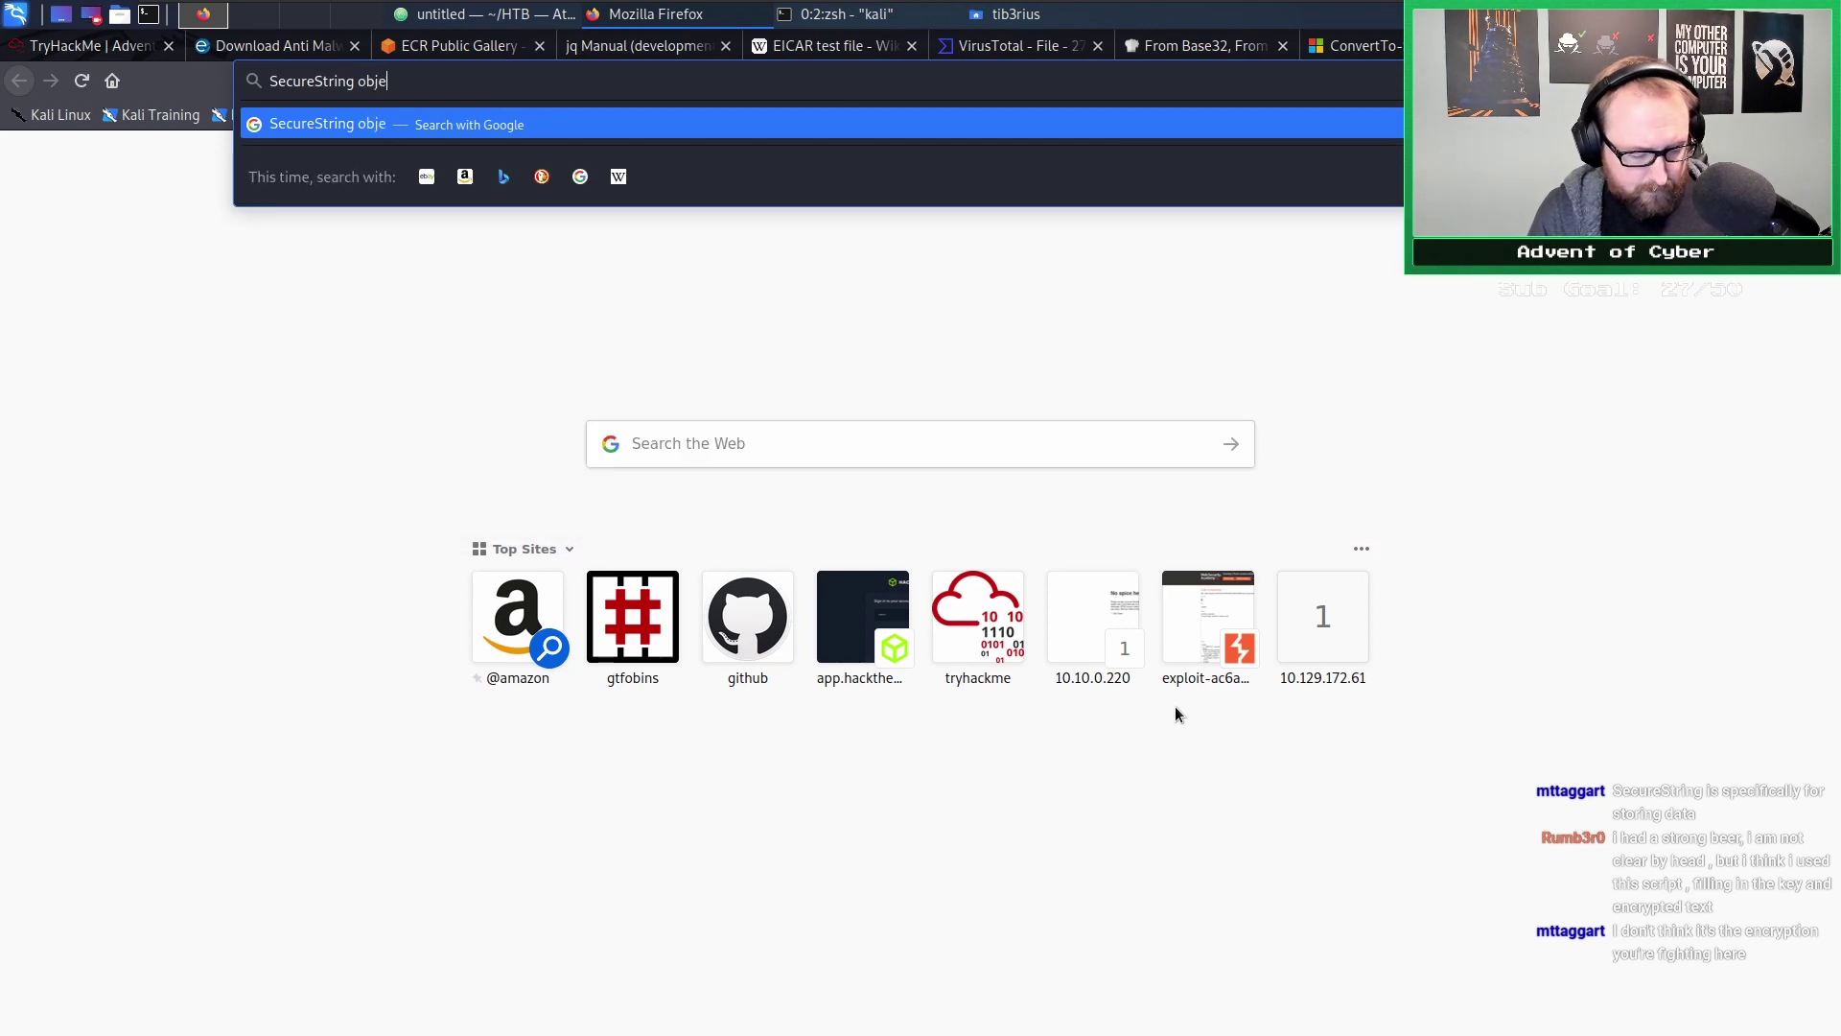
type("ct powershell")
key("Return")
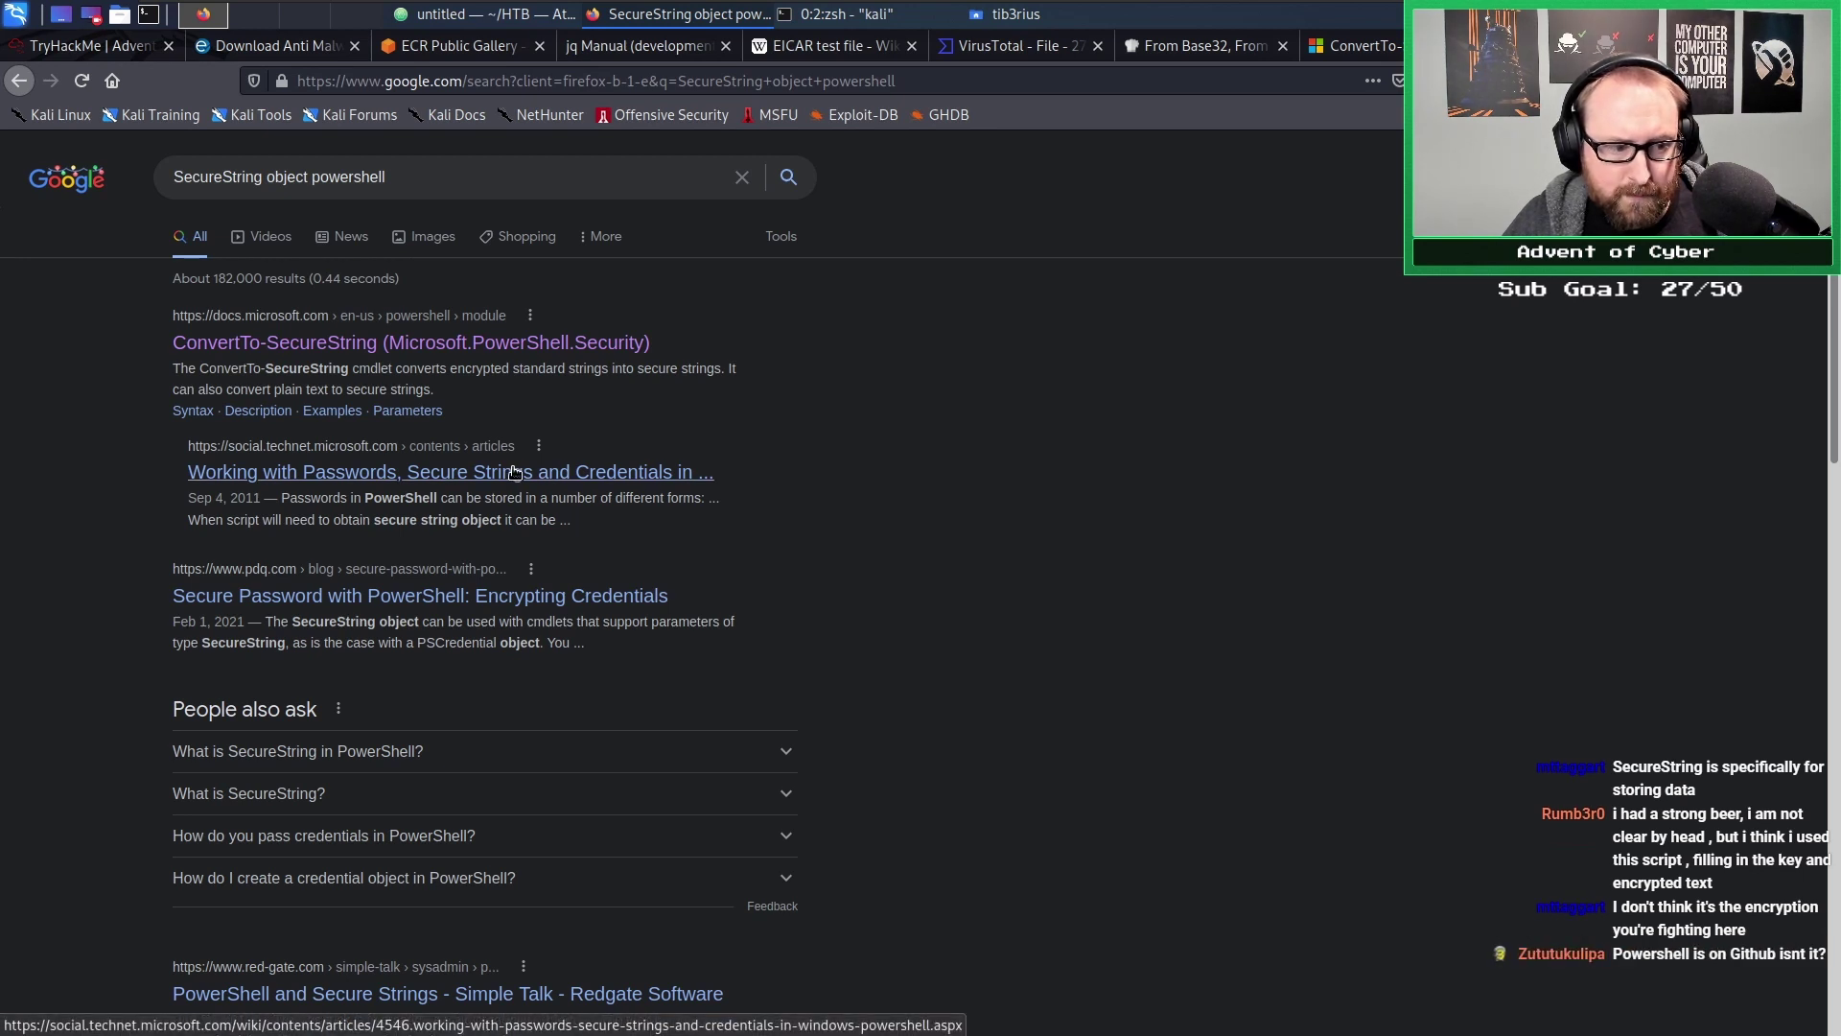
scroll(899, 499, "down", 1)
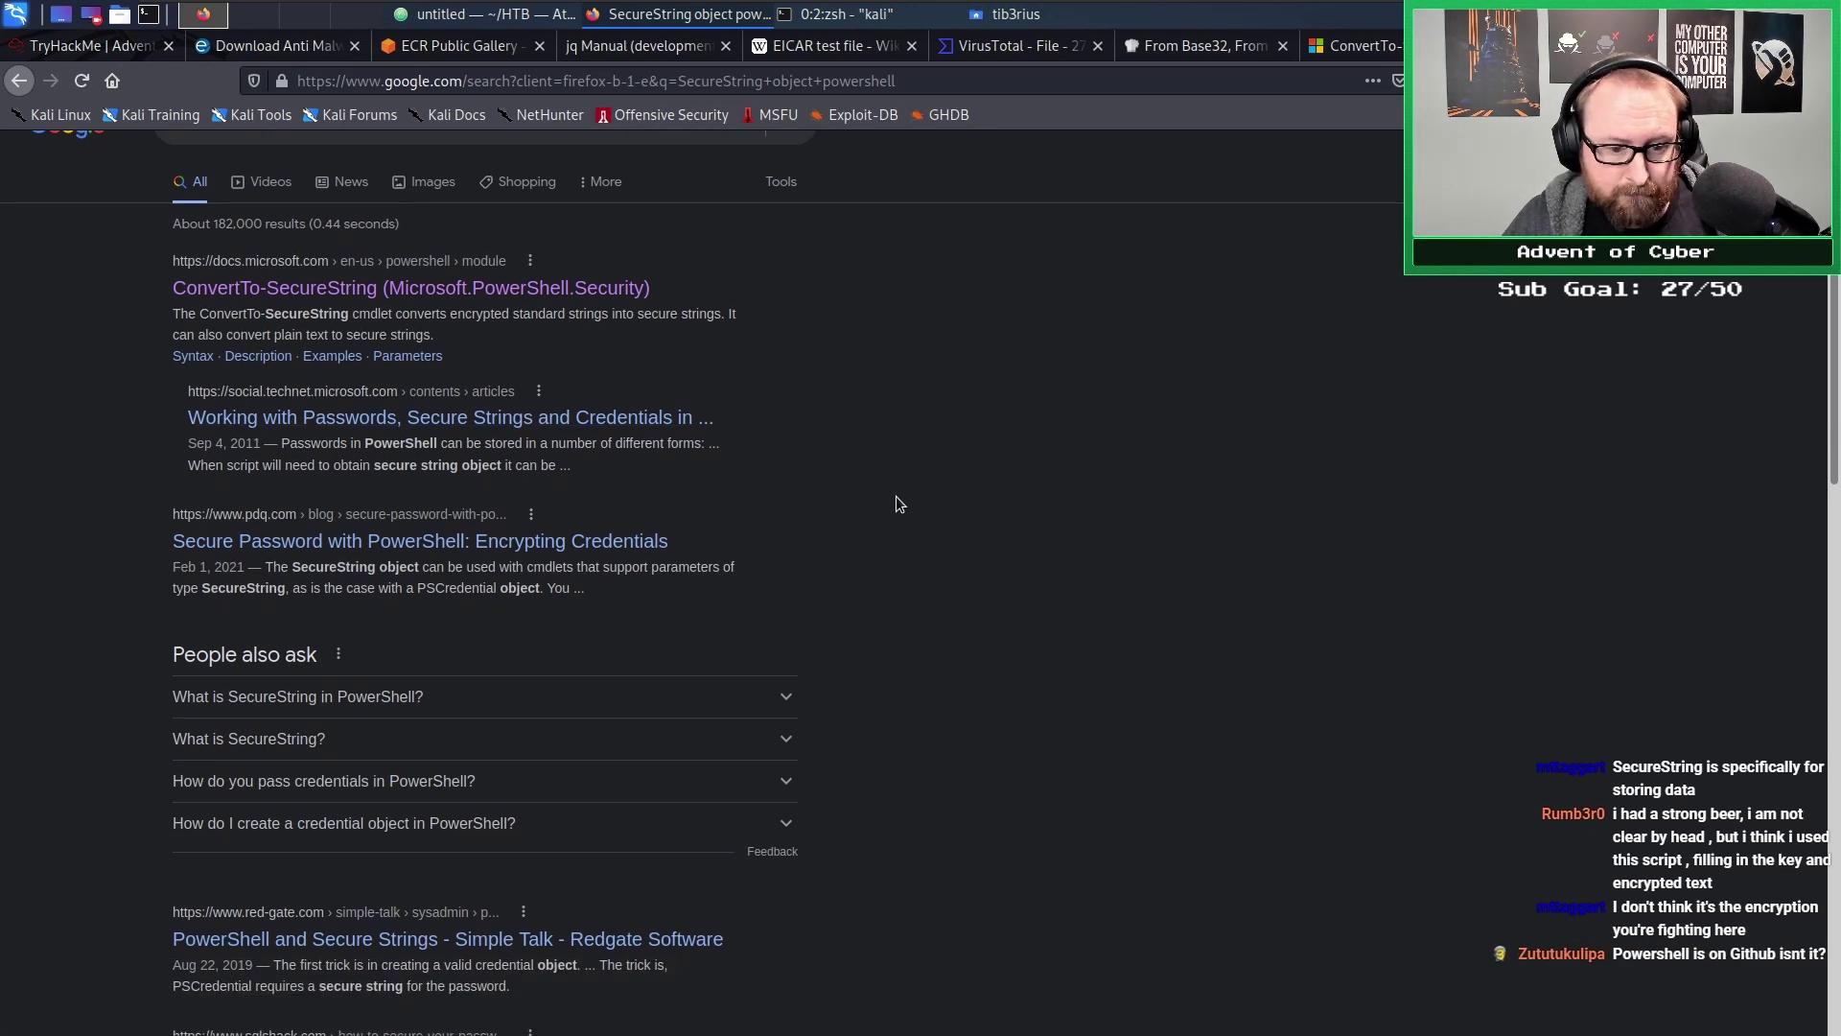
scroll(1036, 670, "down", 4)
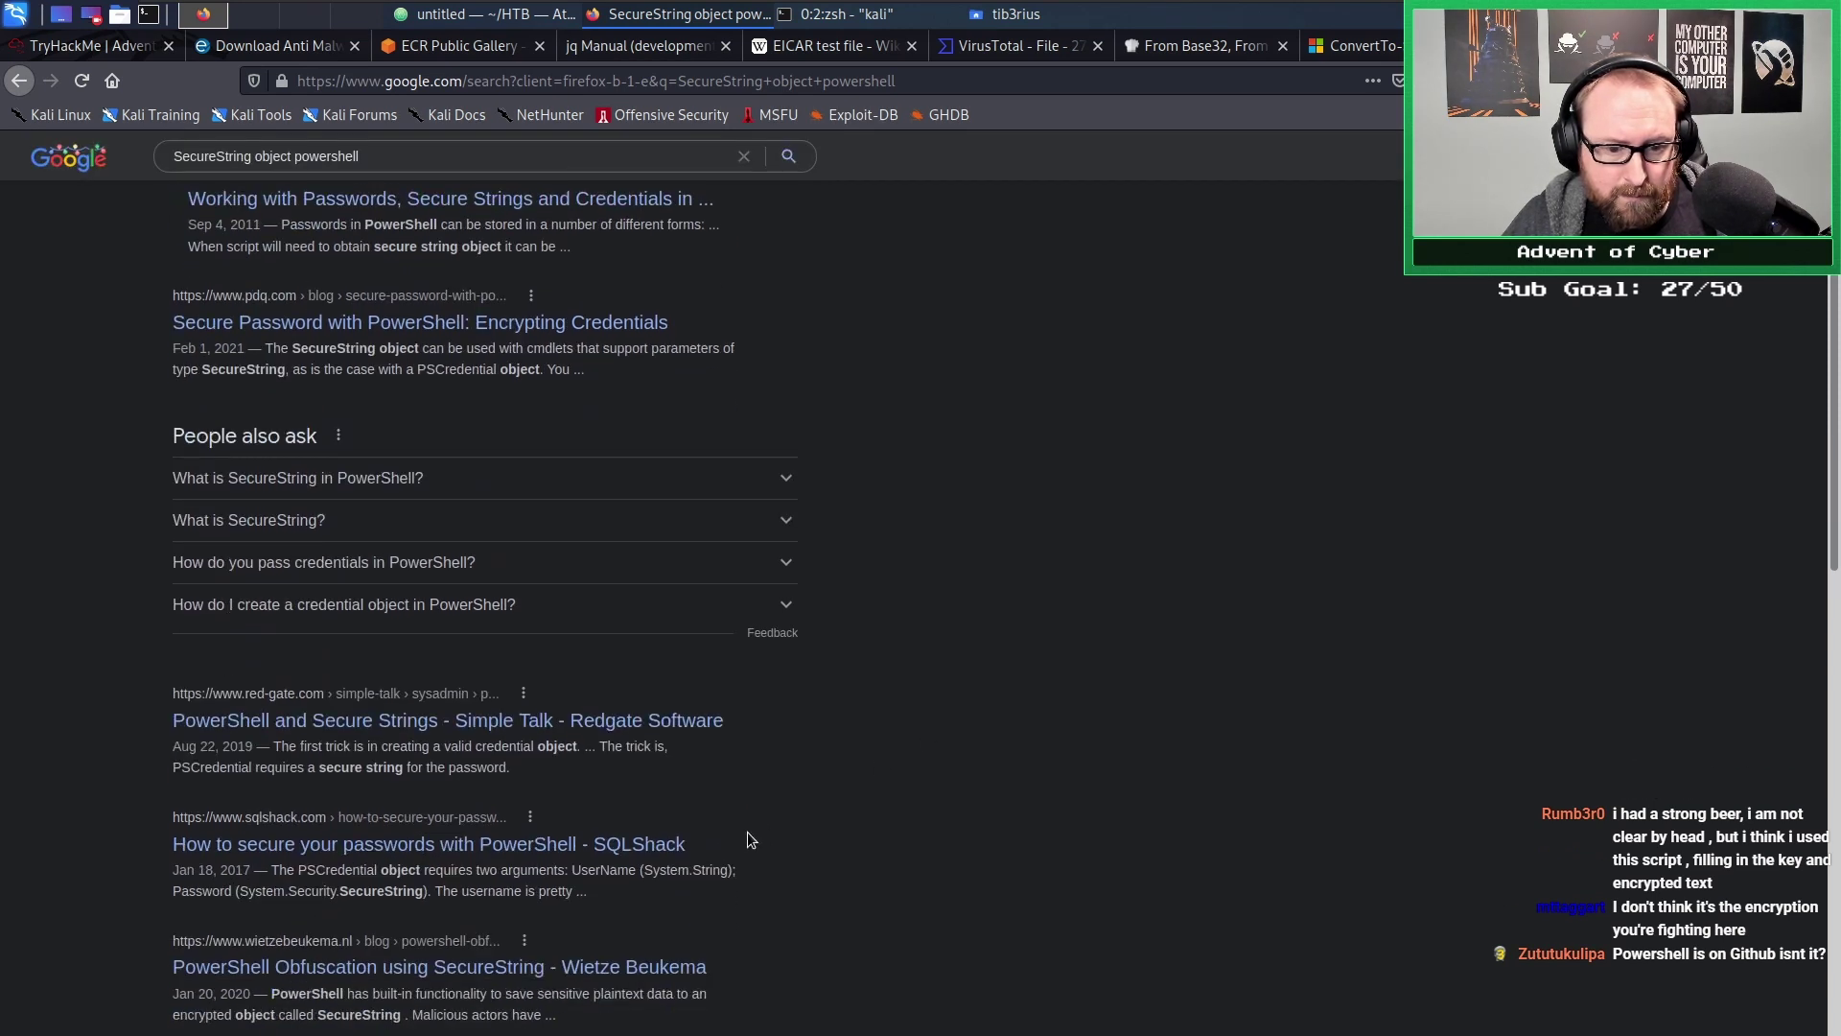
scroll(1033, 722, "down", 2)
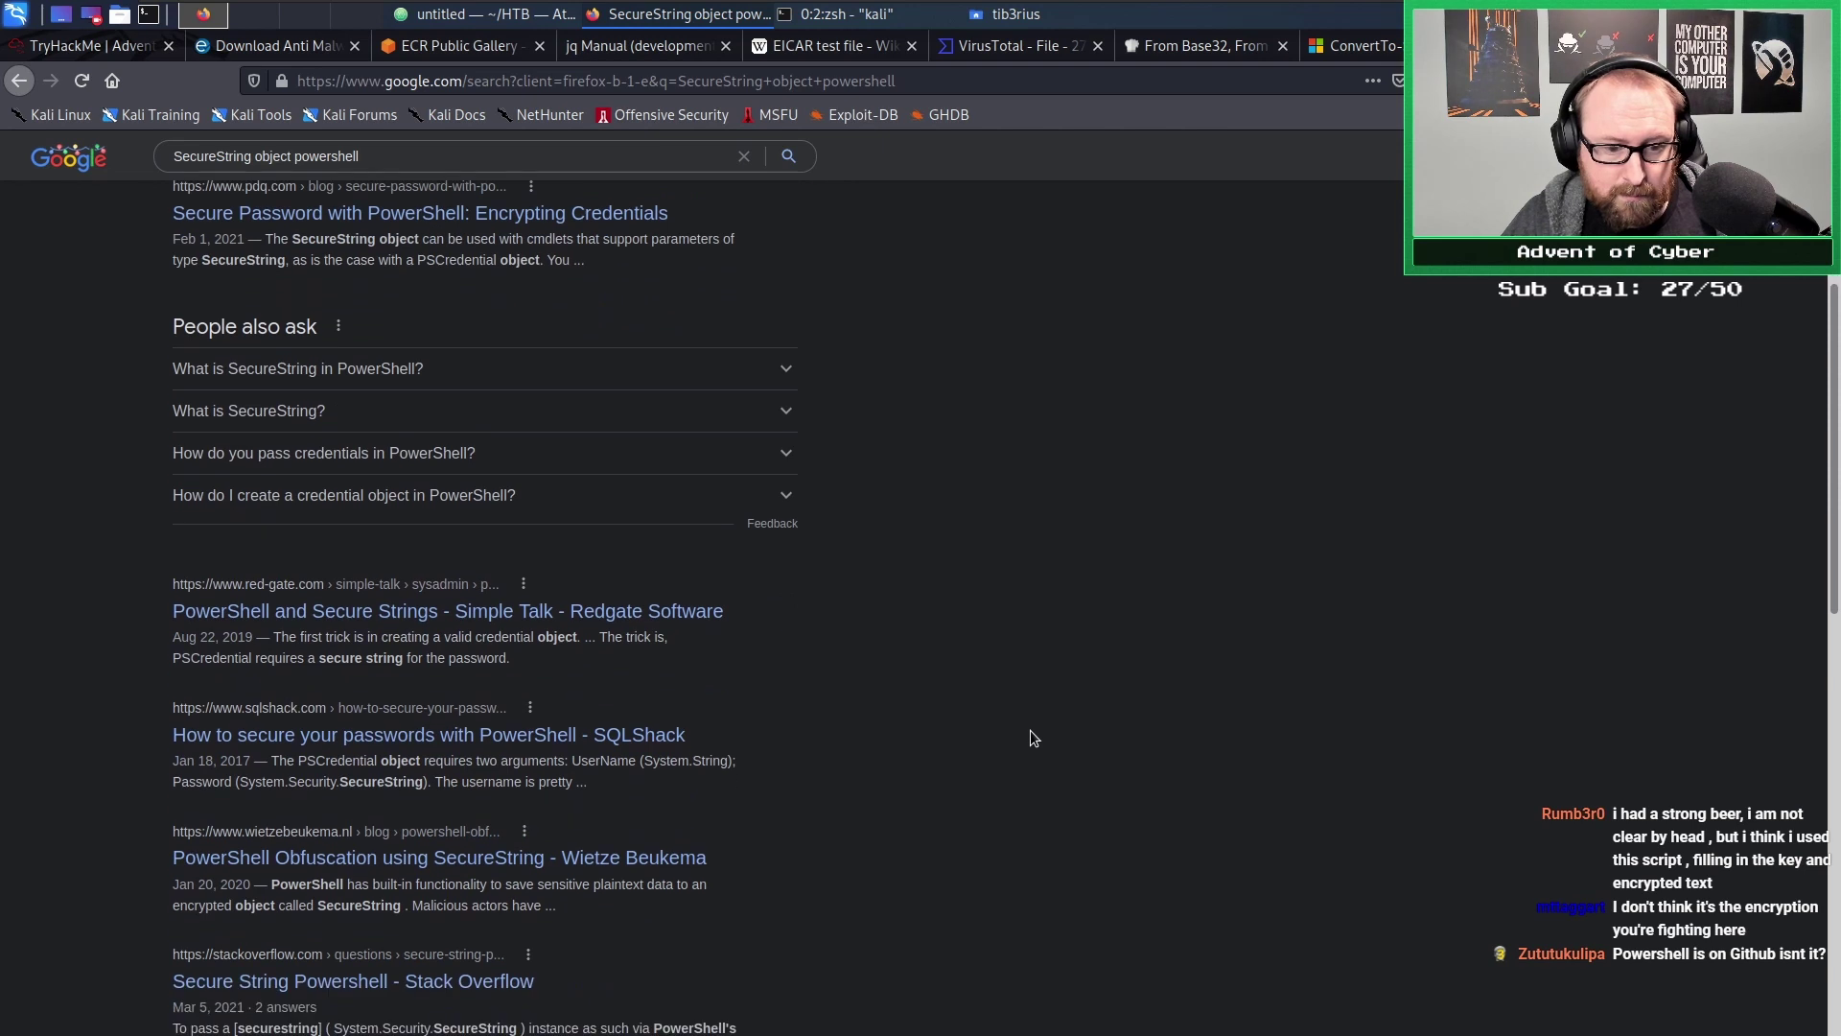
scroll(1031, 731, "down", 2)
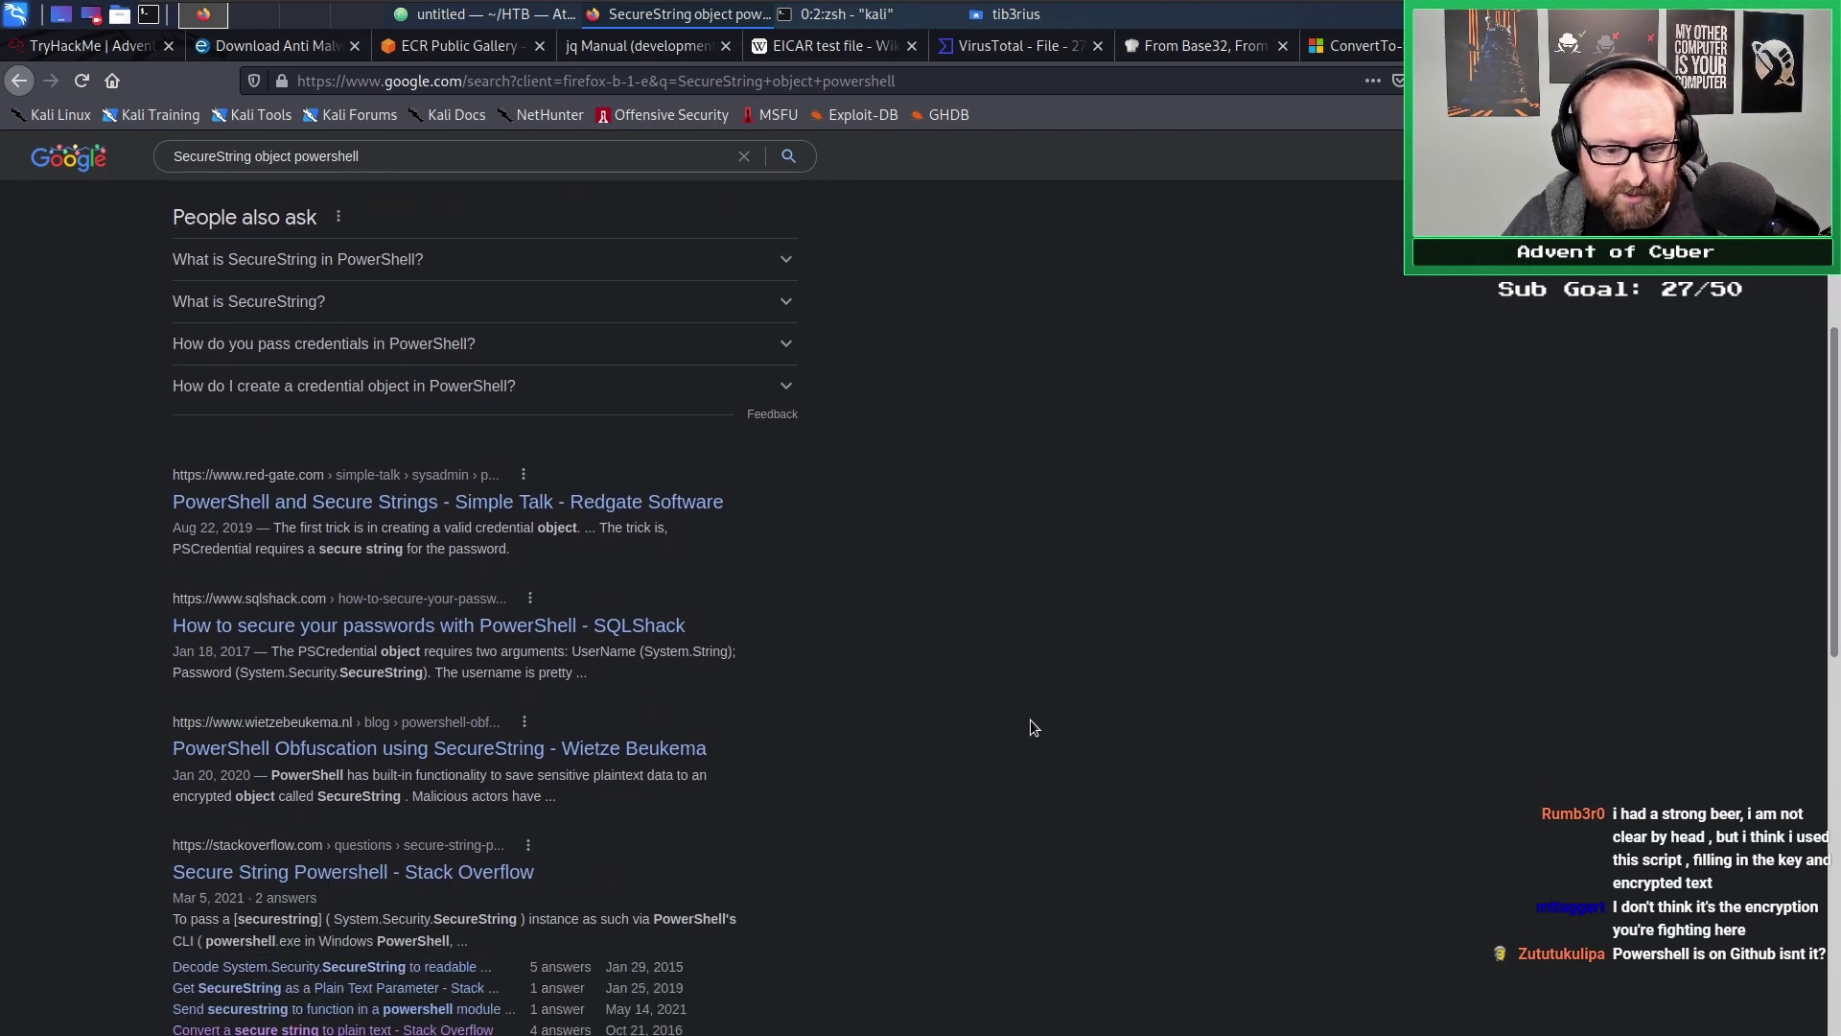
scroll(1031, 727, "down", 3)
scroll(853, 551, "down", 2)
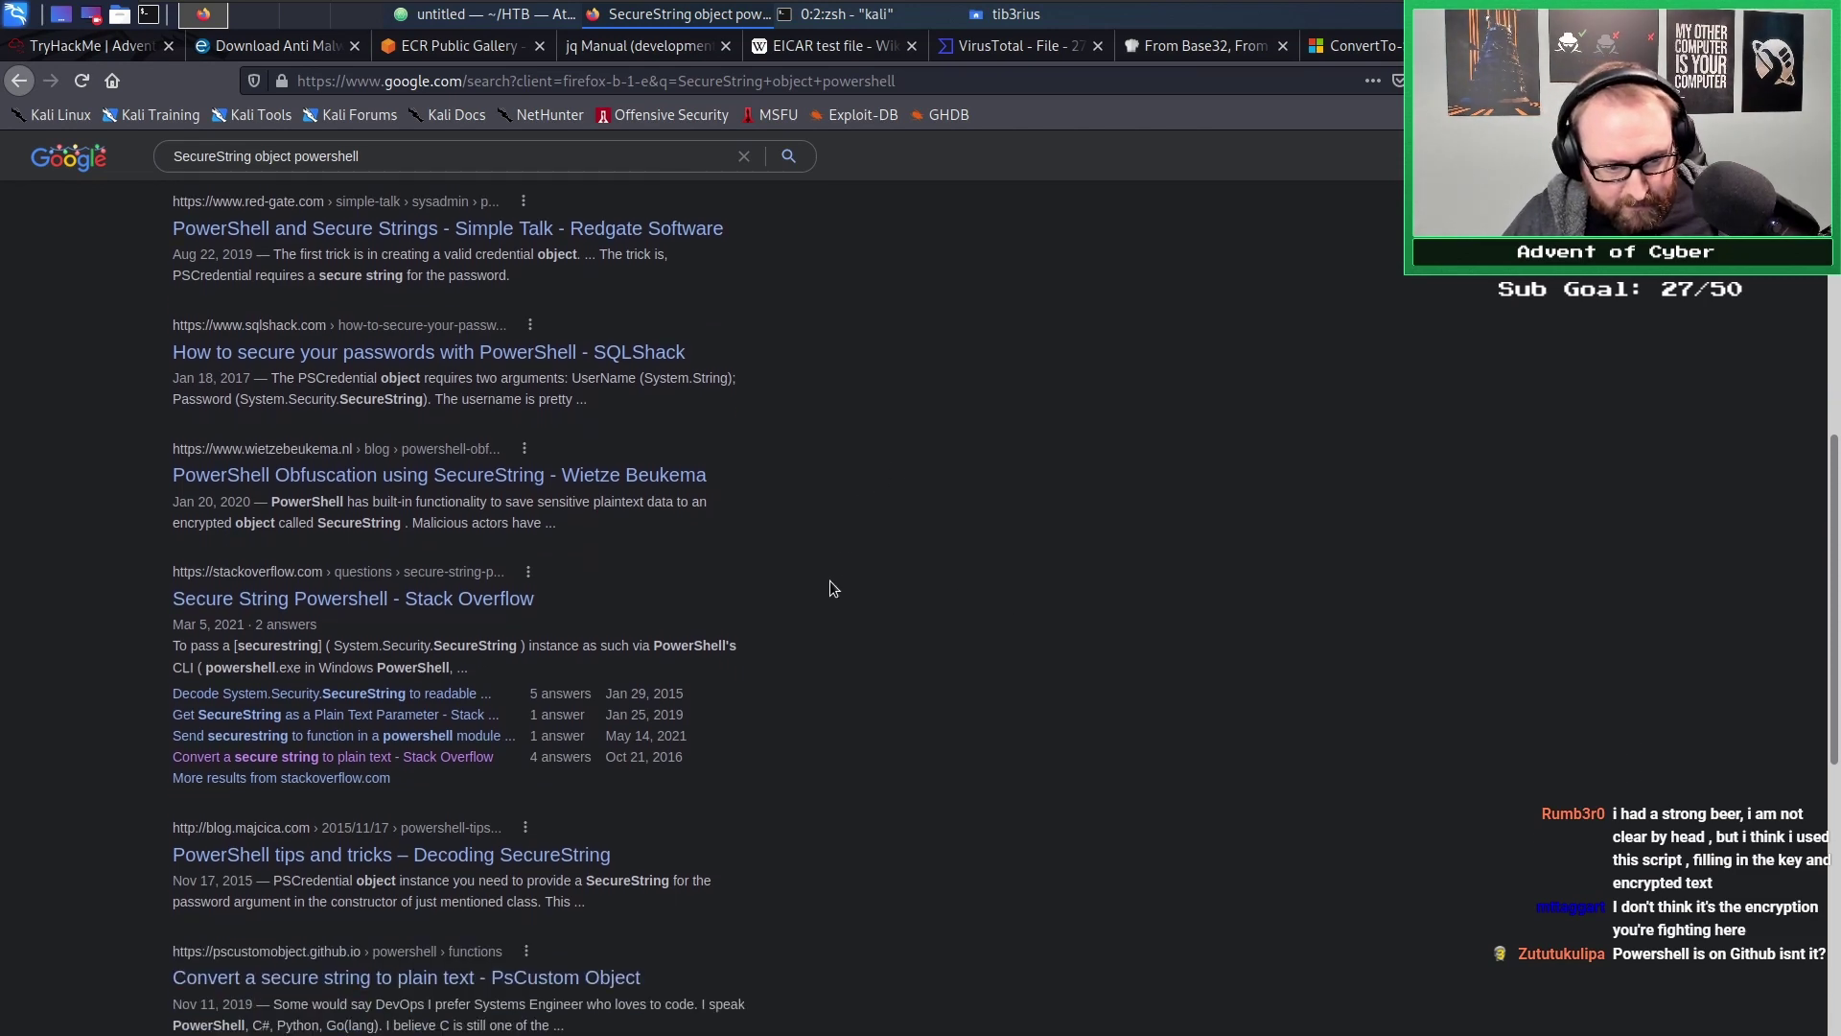
scroll(830, 452, "up", 12)
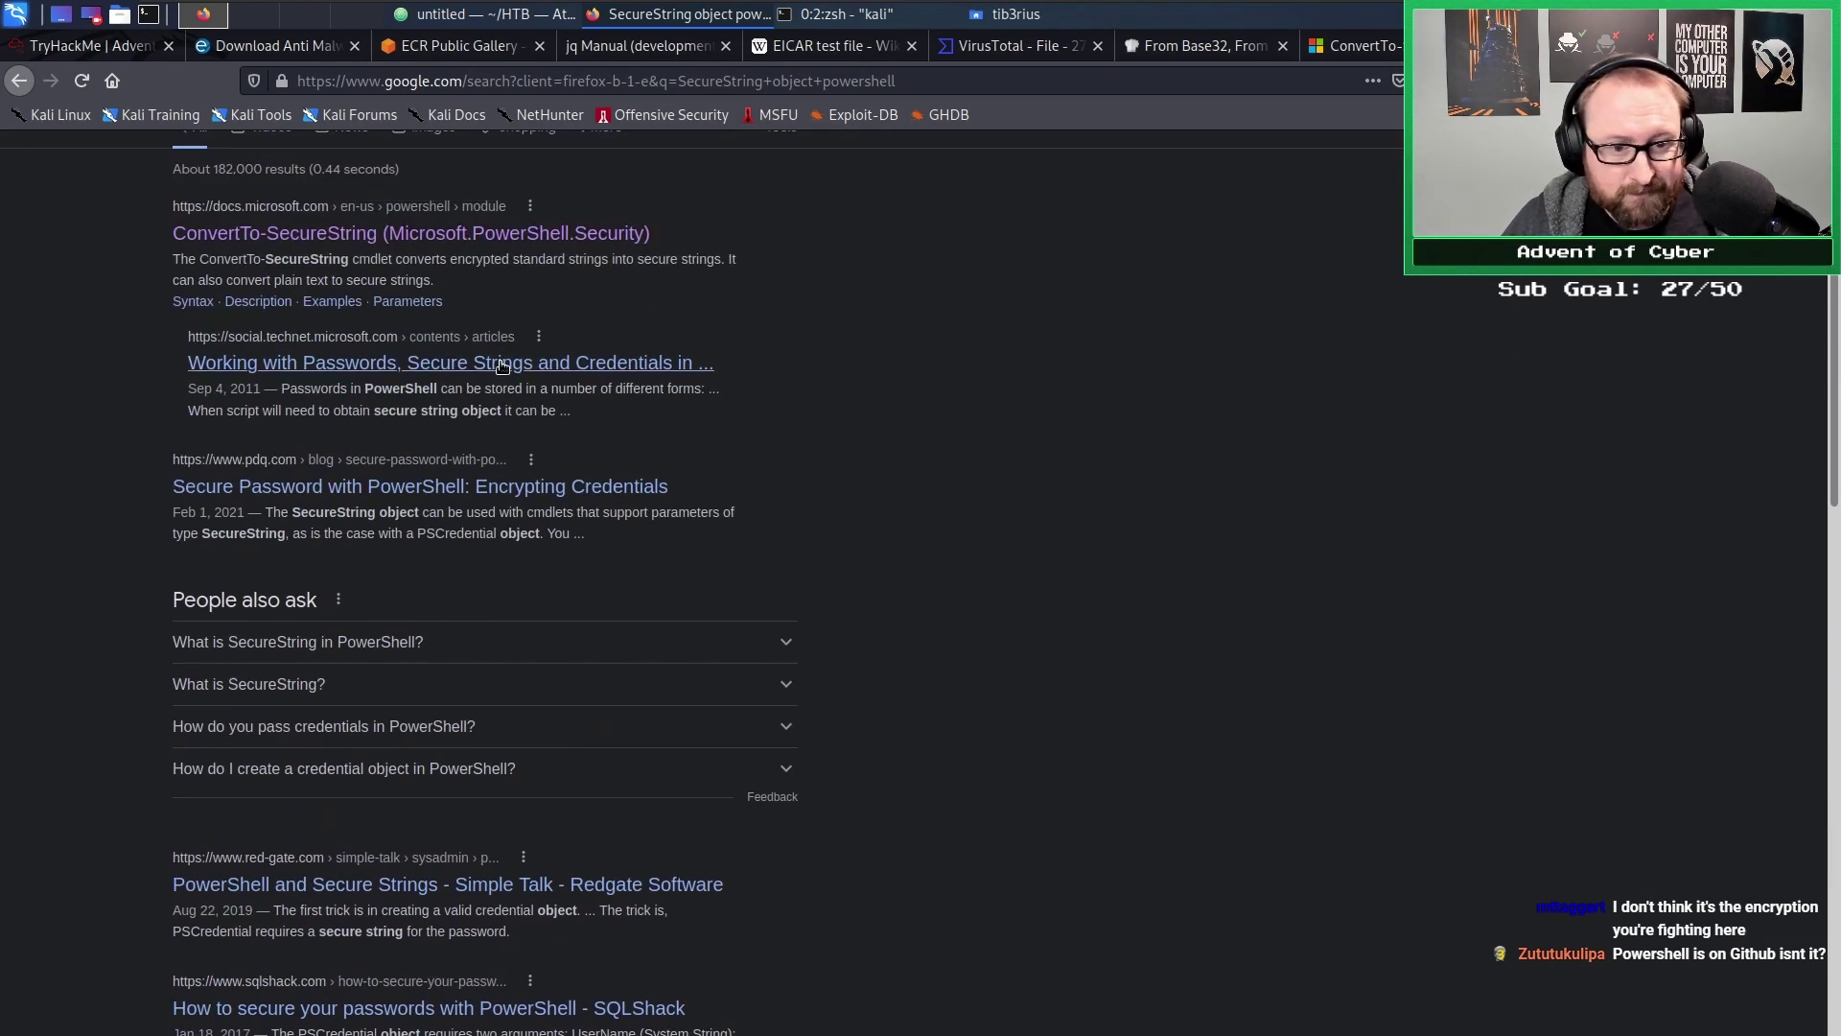
- Read the TechNet passwords and secure strings article, then return to the search results
left_click(680, 365)
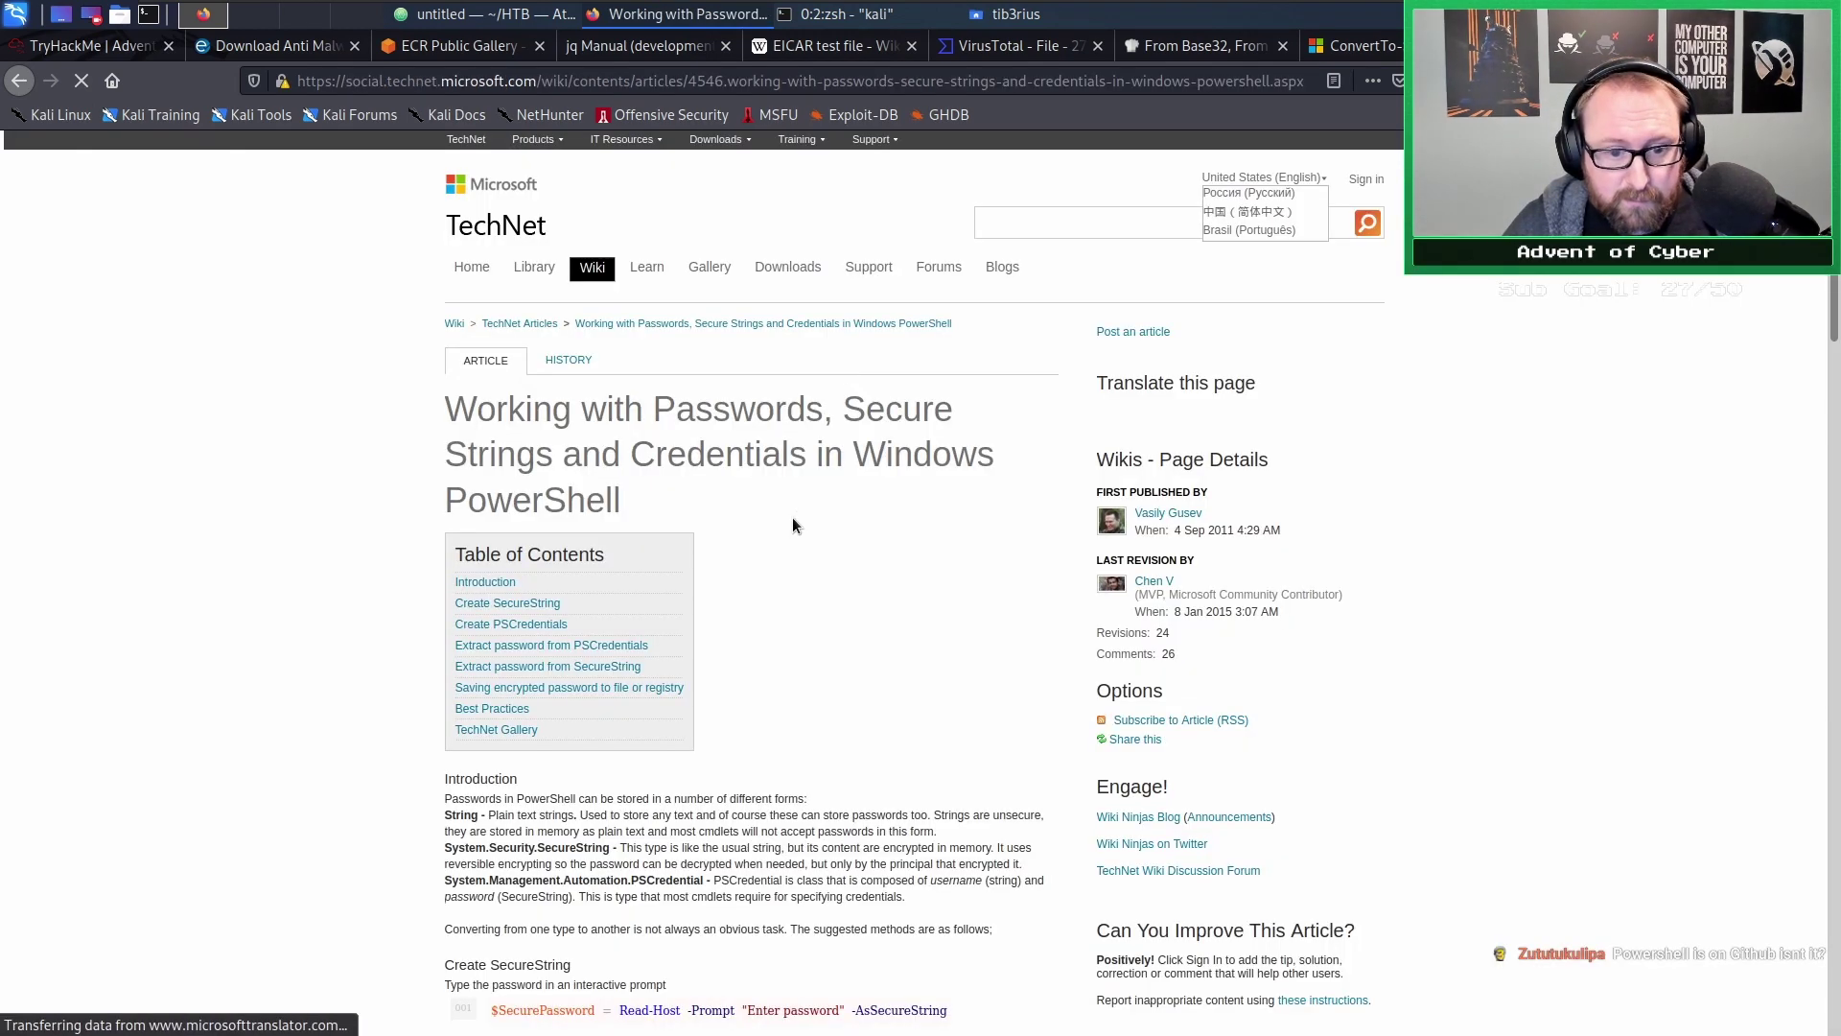
scroll(759, 562, "down", 5)
scroll(764, 582, "down", 6)
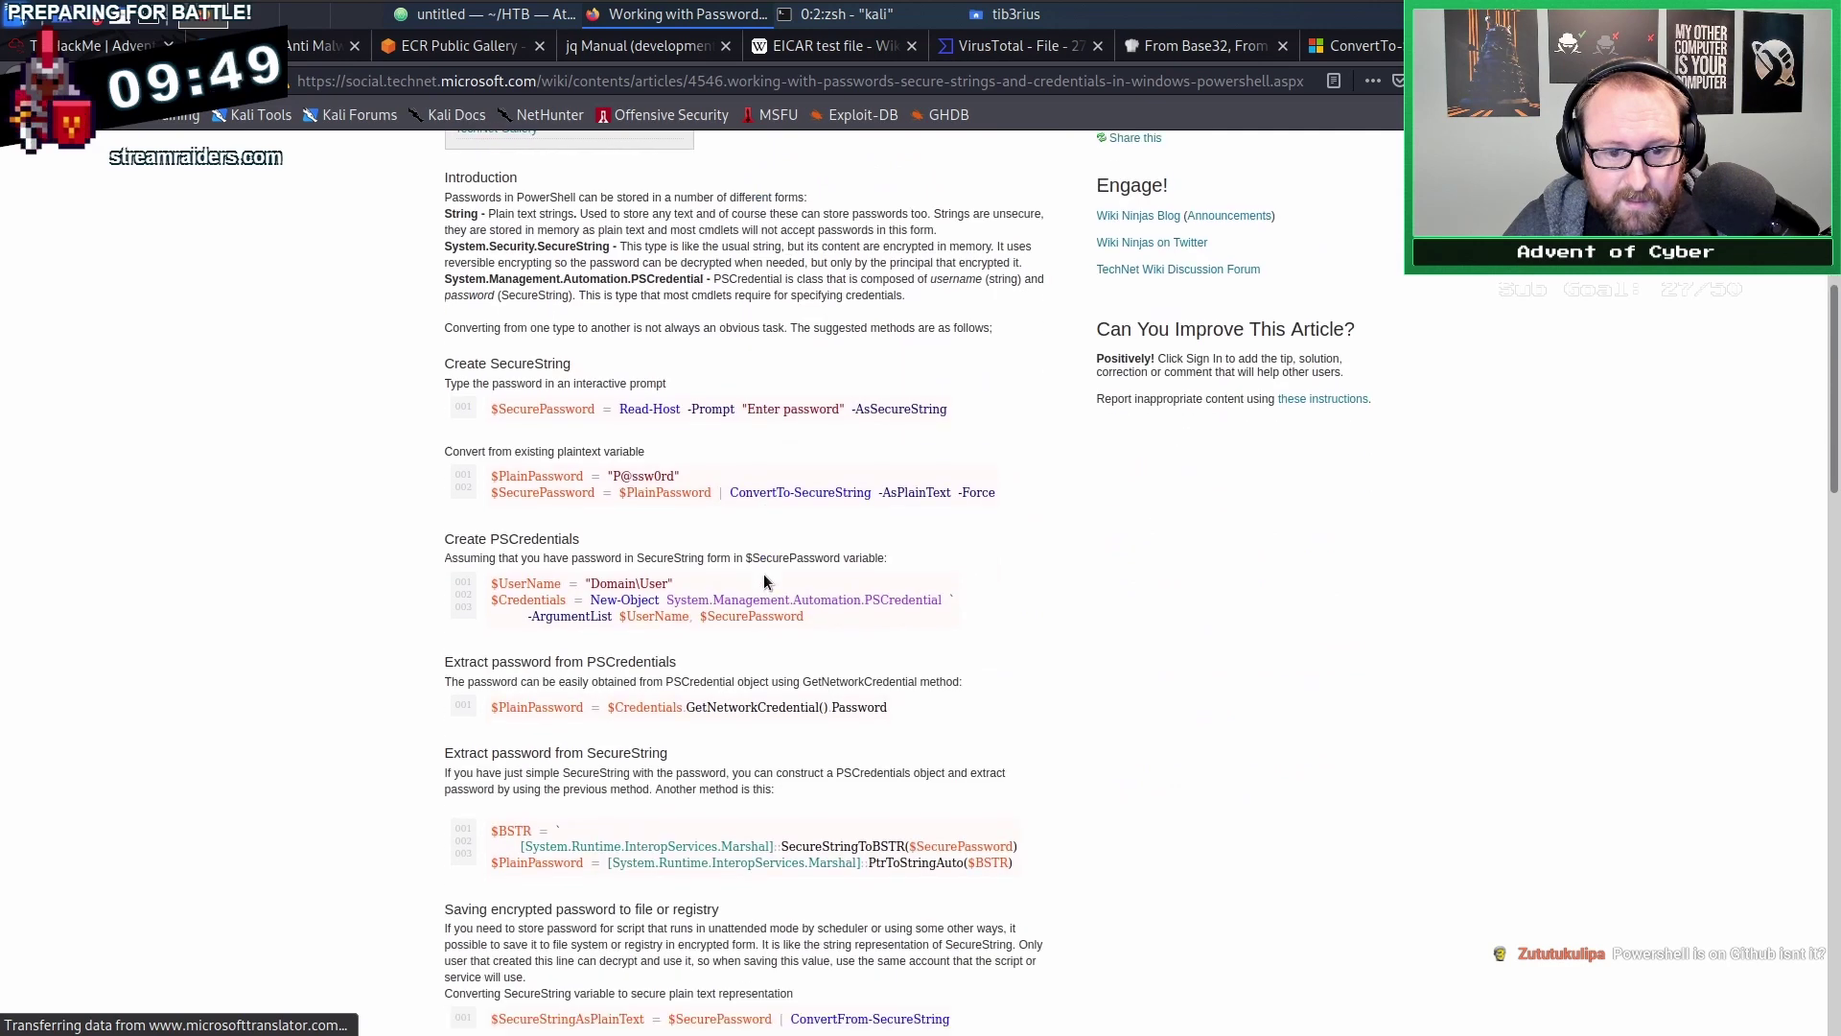
scroll(762, 593, "down", 6)
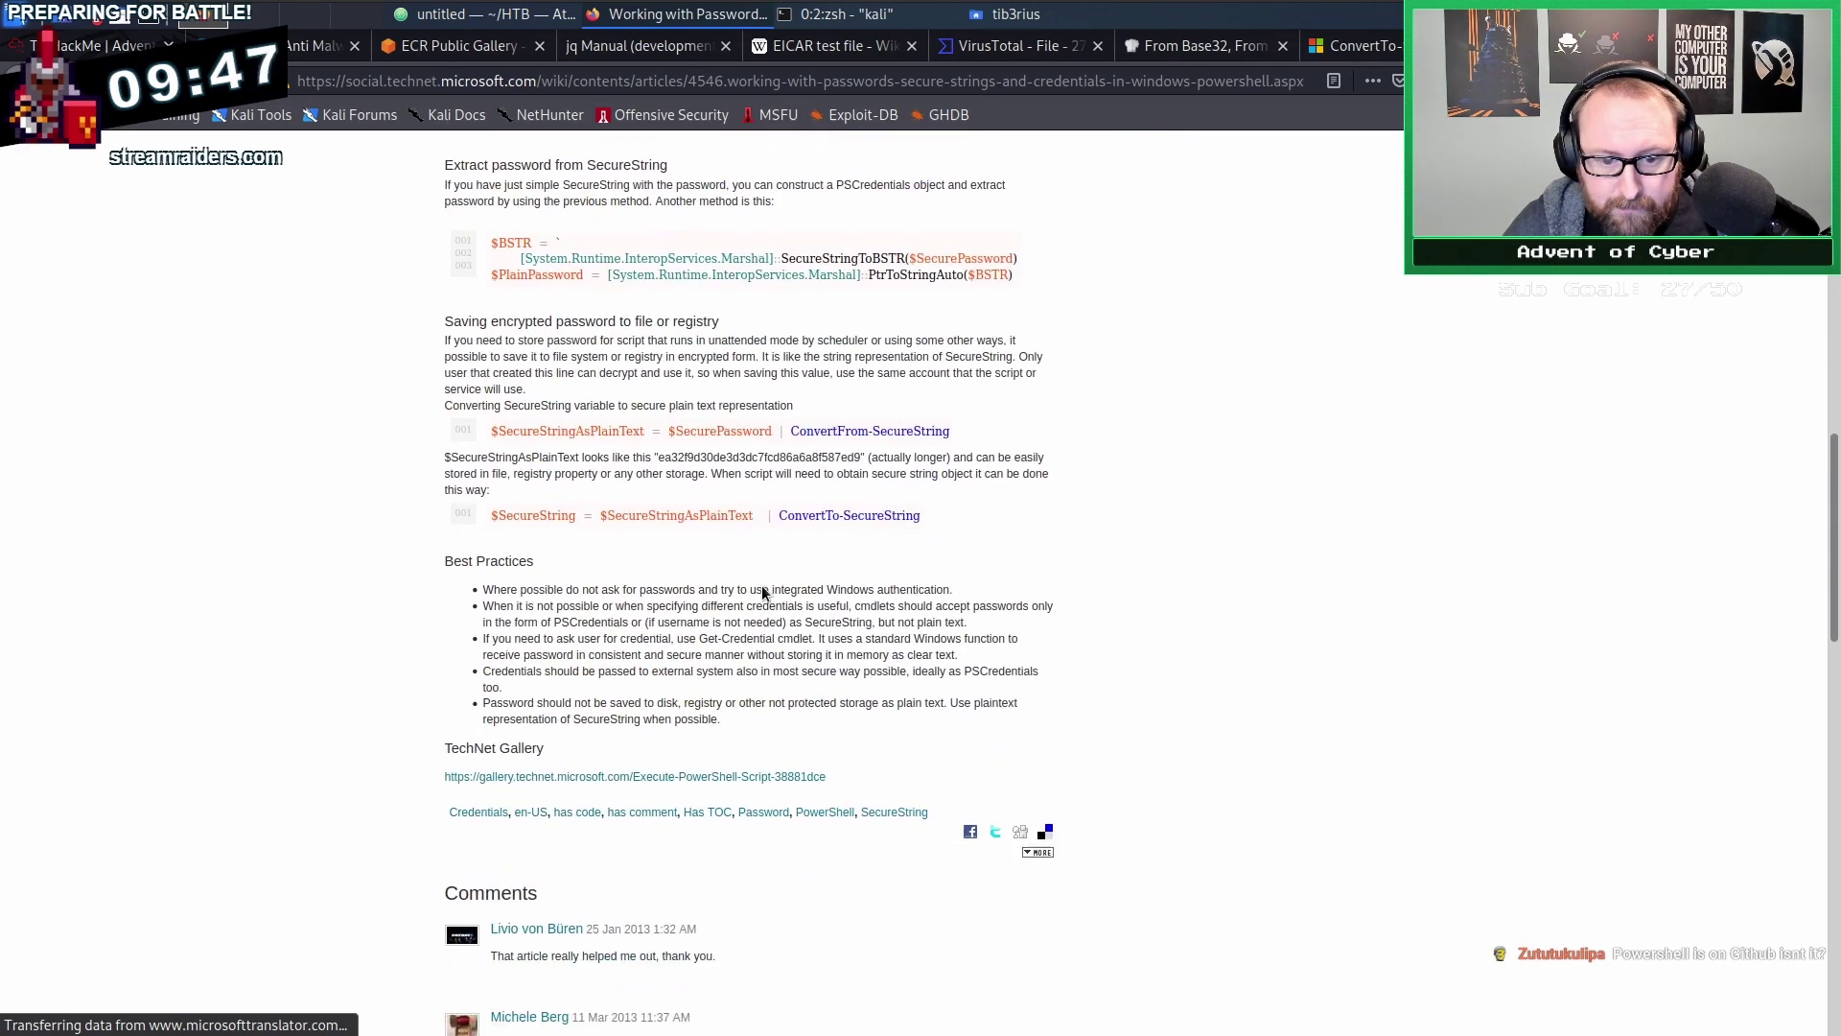
scroll(762, 593, "down", 3)
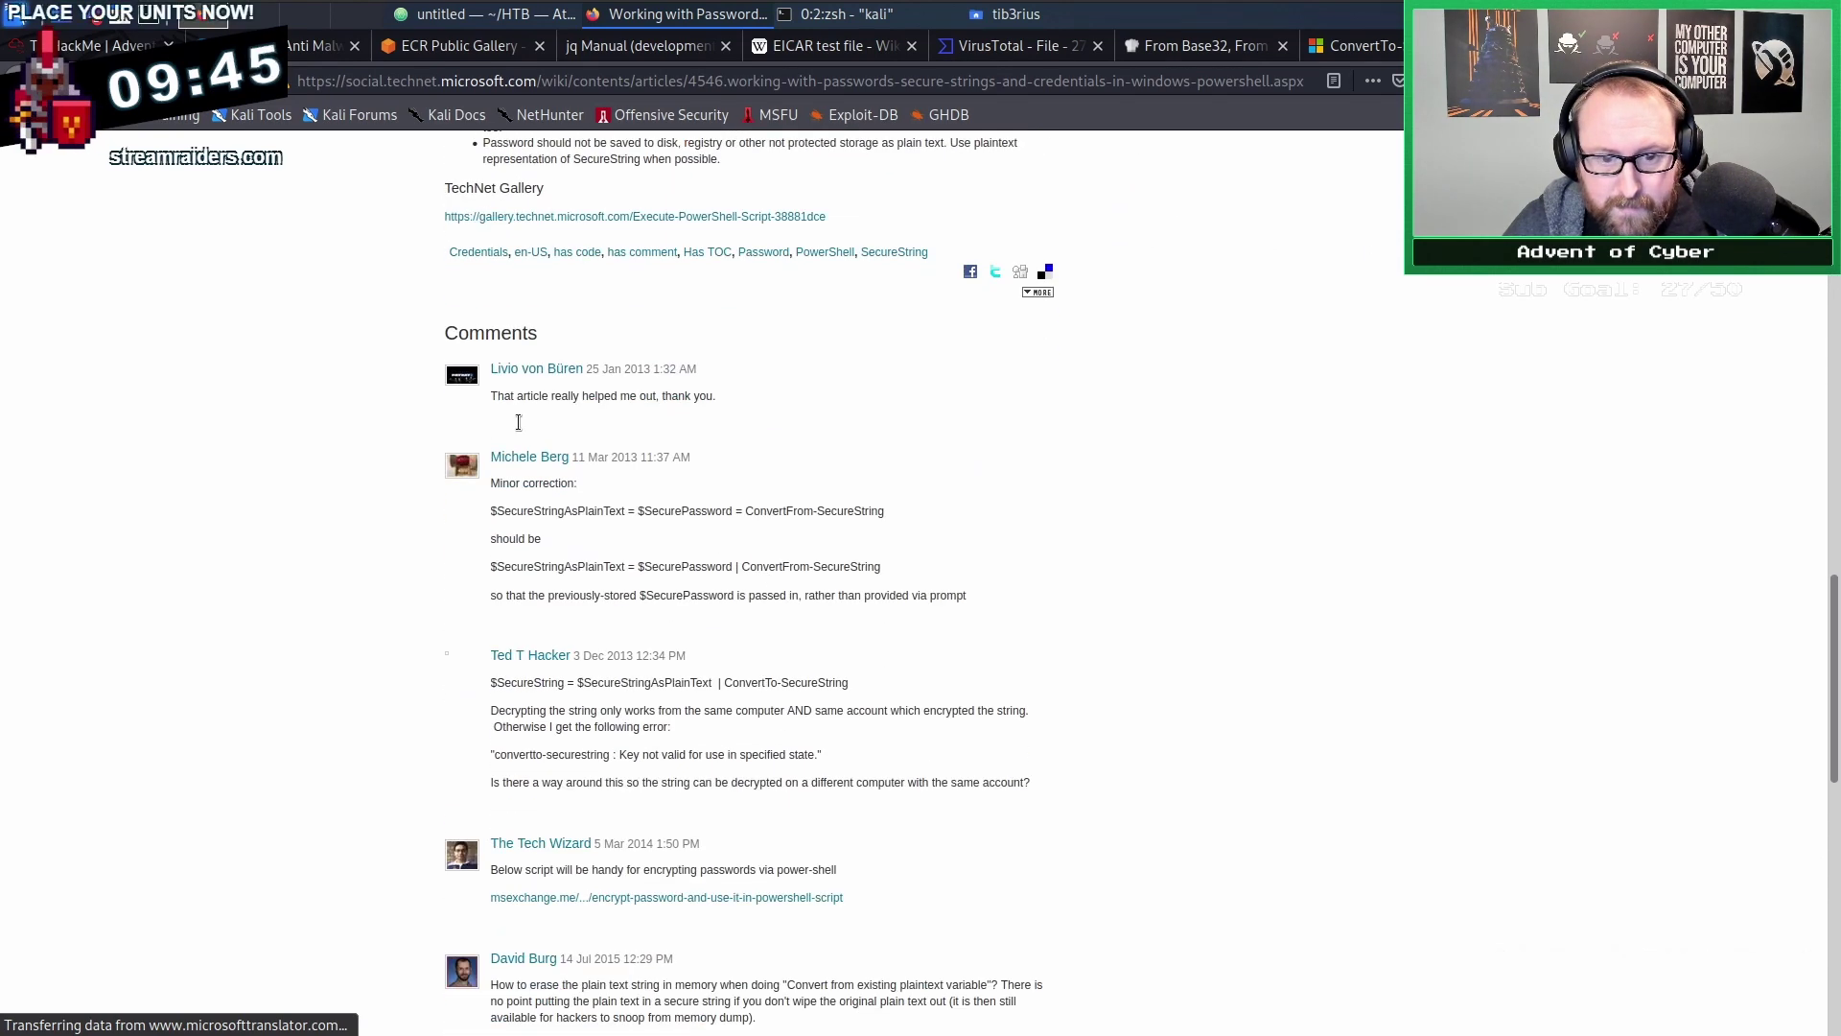
key("alt+Left")
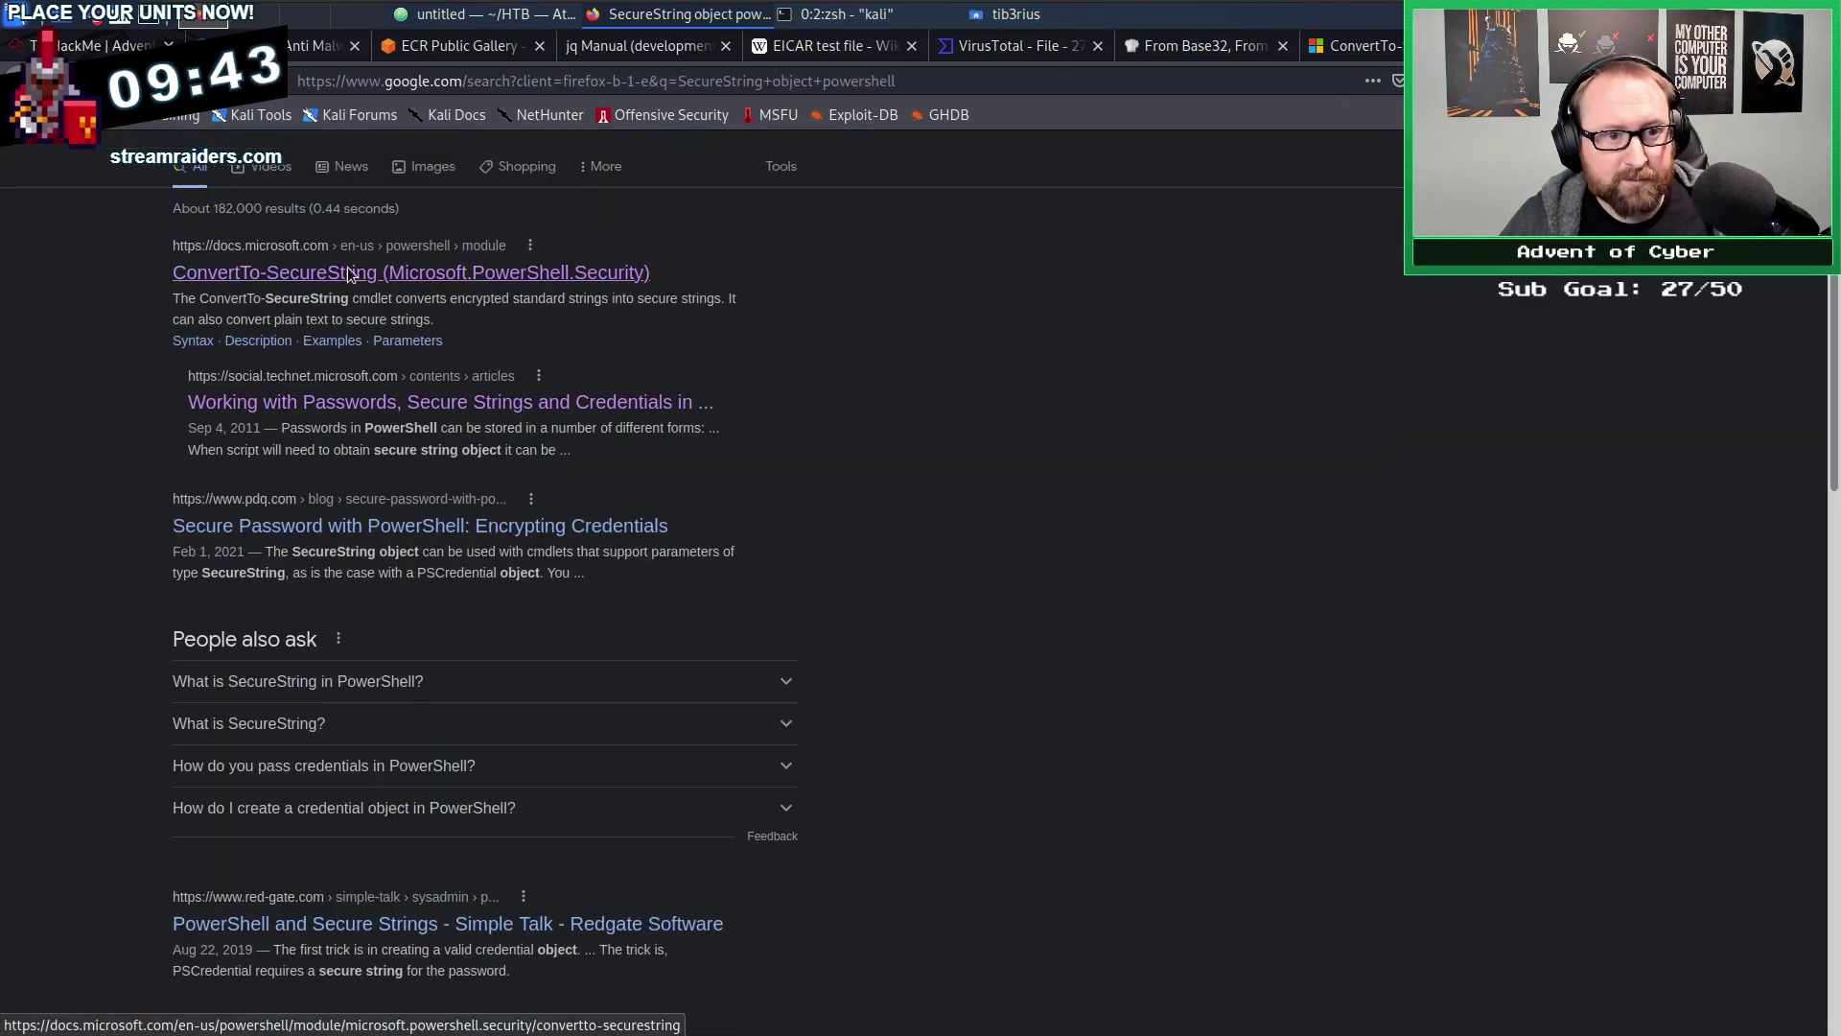
scroll(266, 211, "up", 2)
left_click(267, 176)
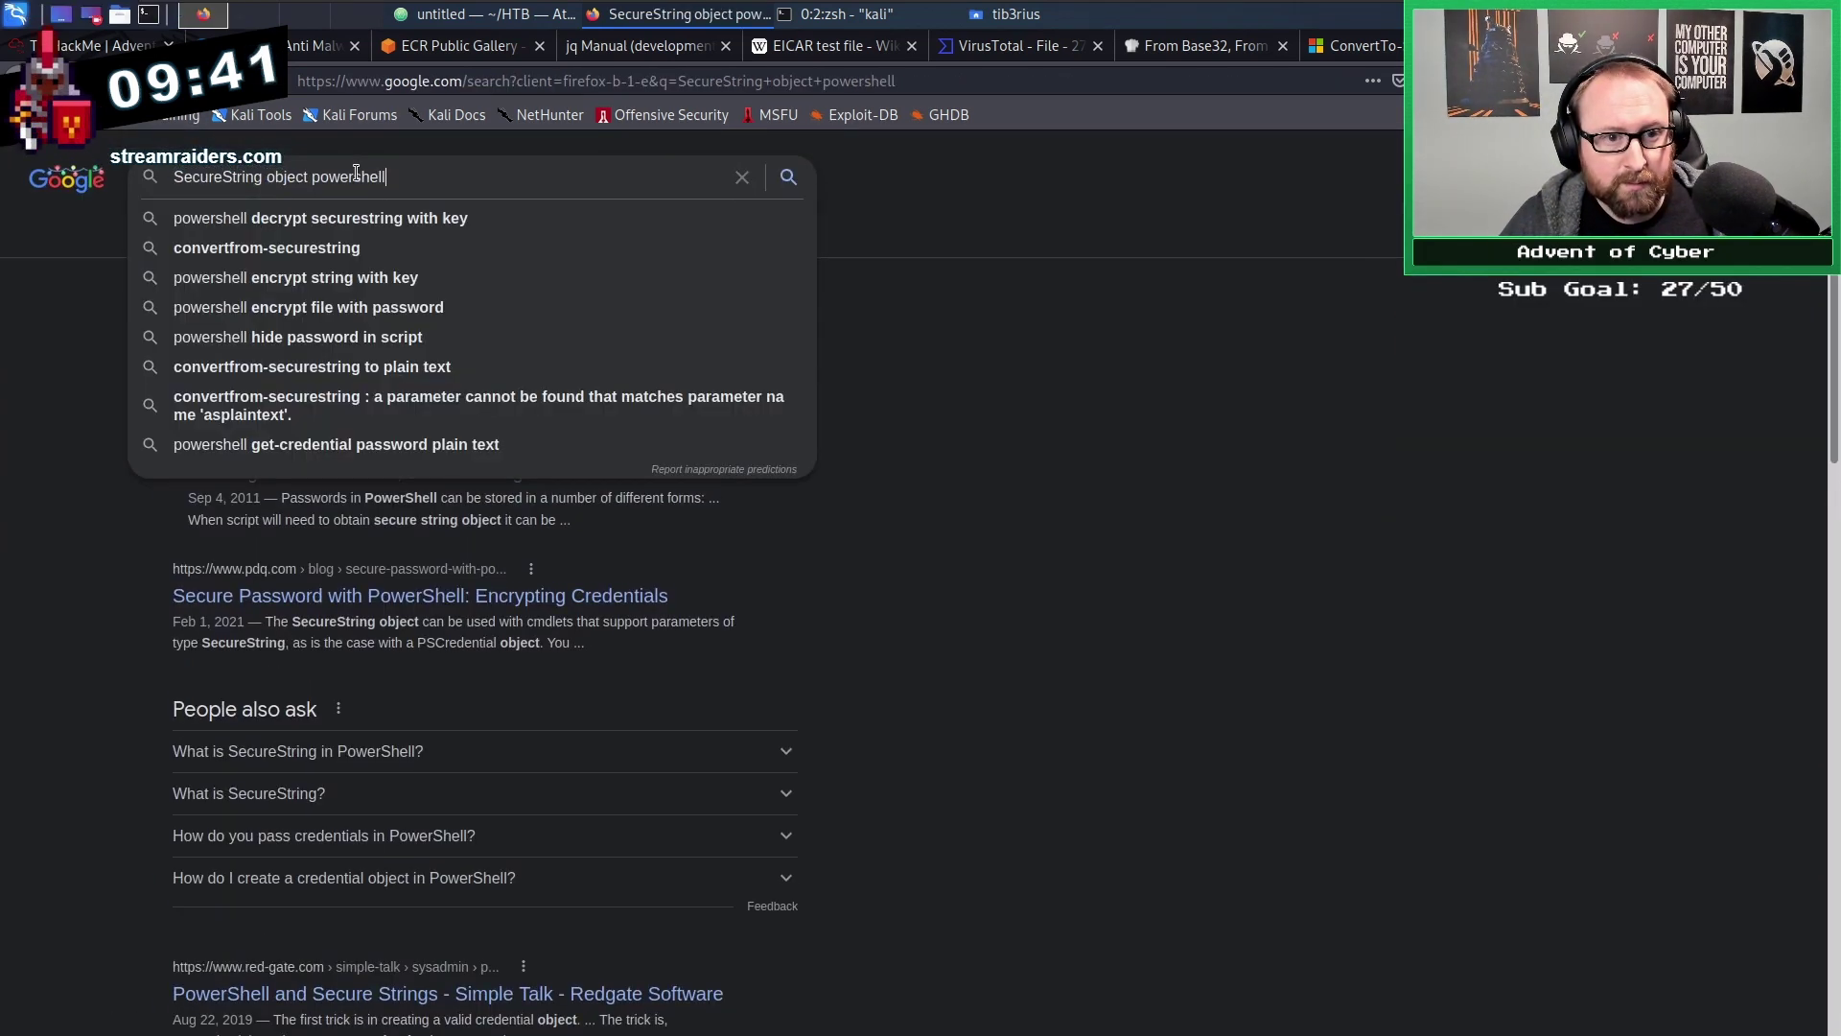
- Replace the query with 'decrypt SecureString manually' and run the search
key("ctrl+a")
type("decrypt ")
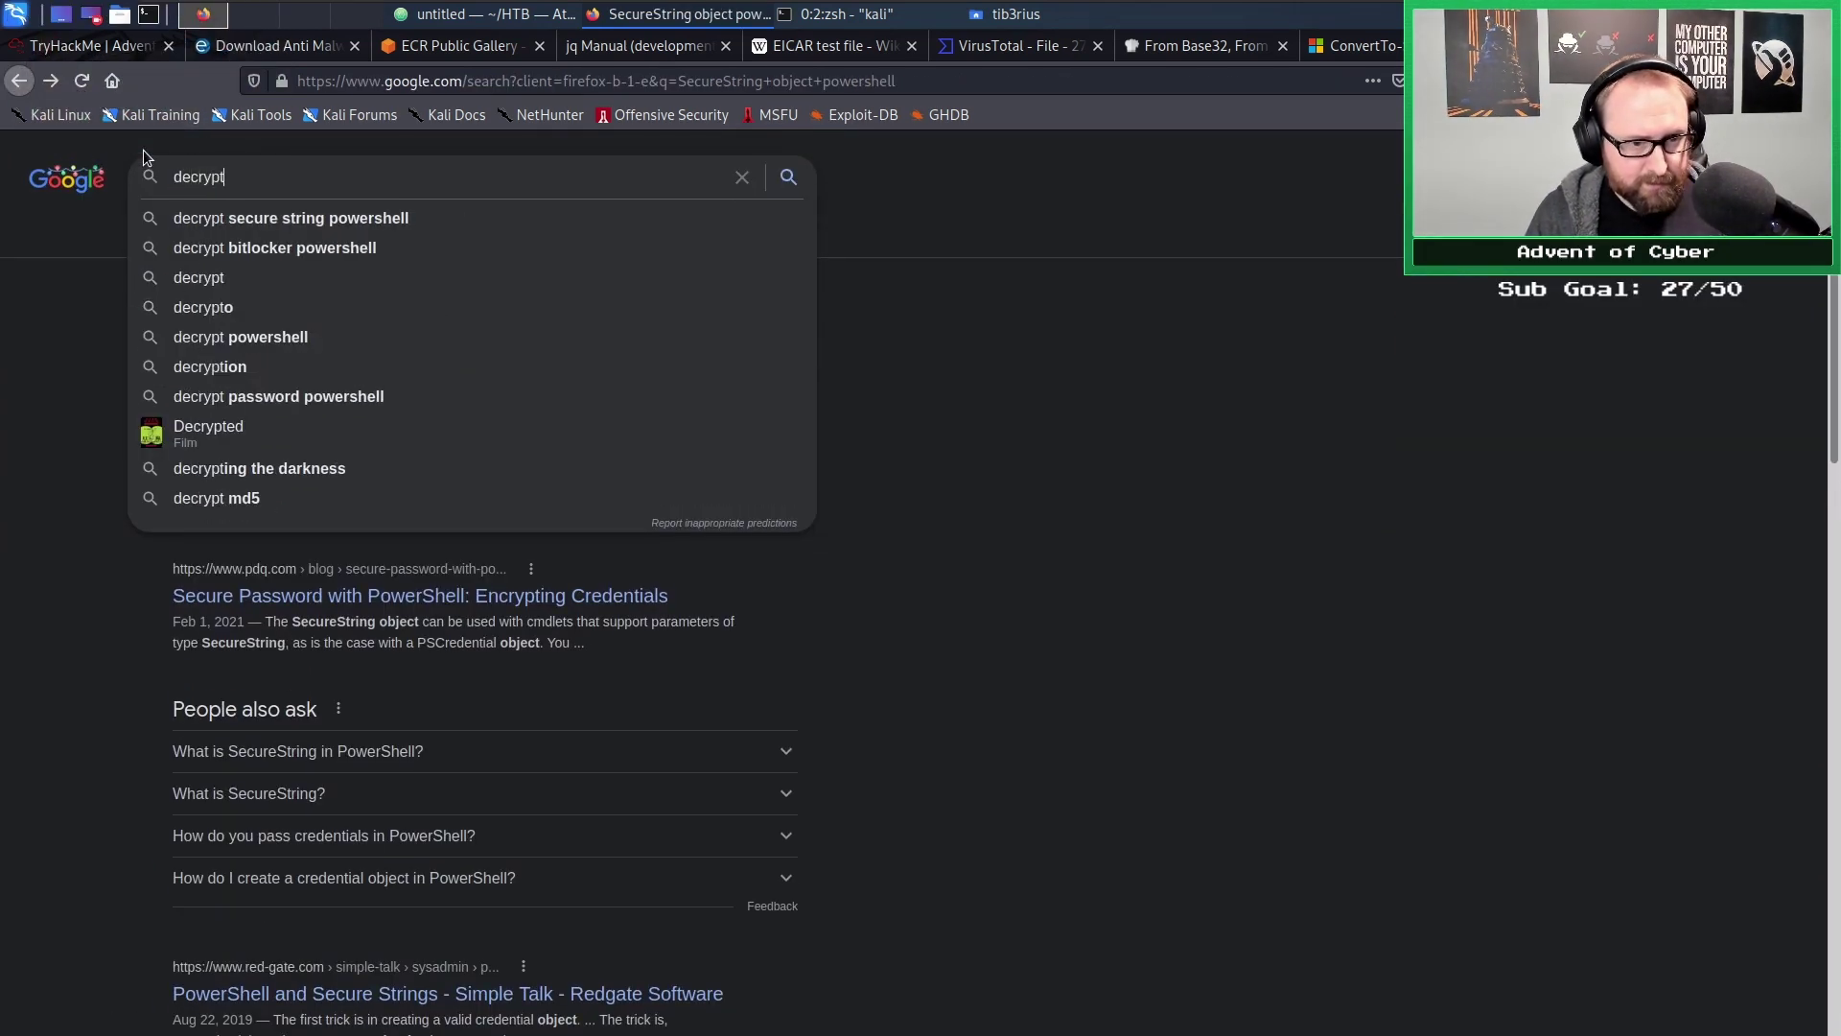
type("SecureString")
type(" ma")
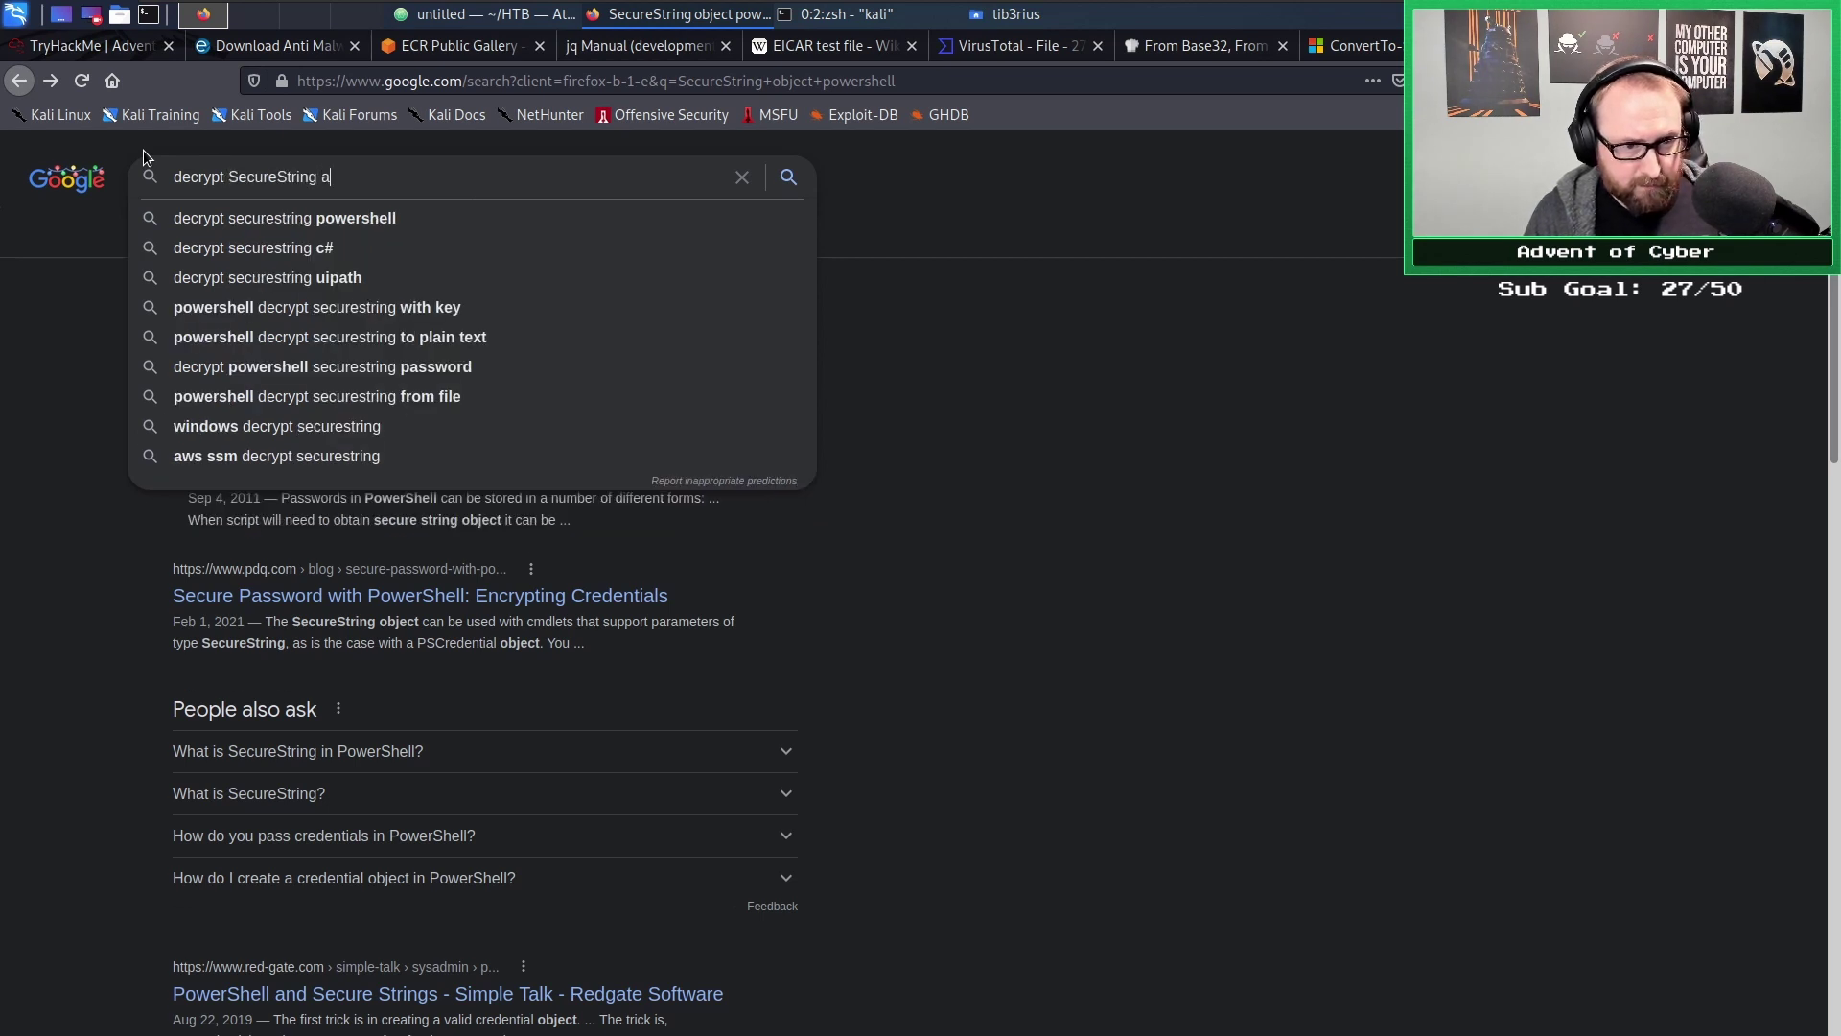
key("BackSpace")
type("manually")
key("Return")
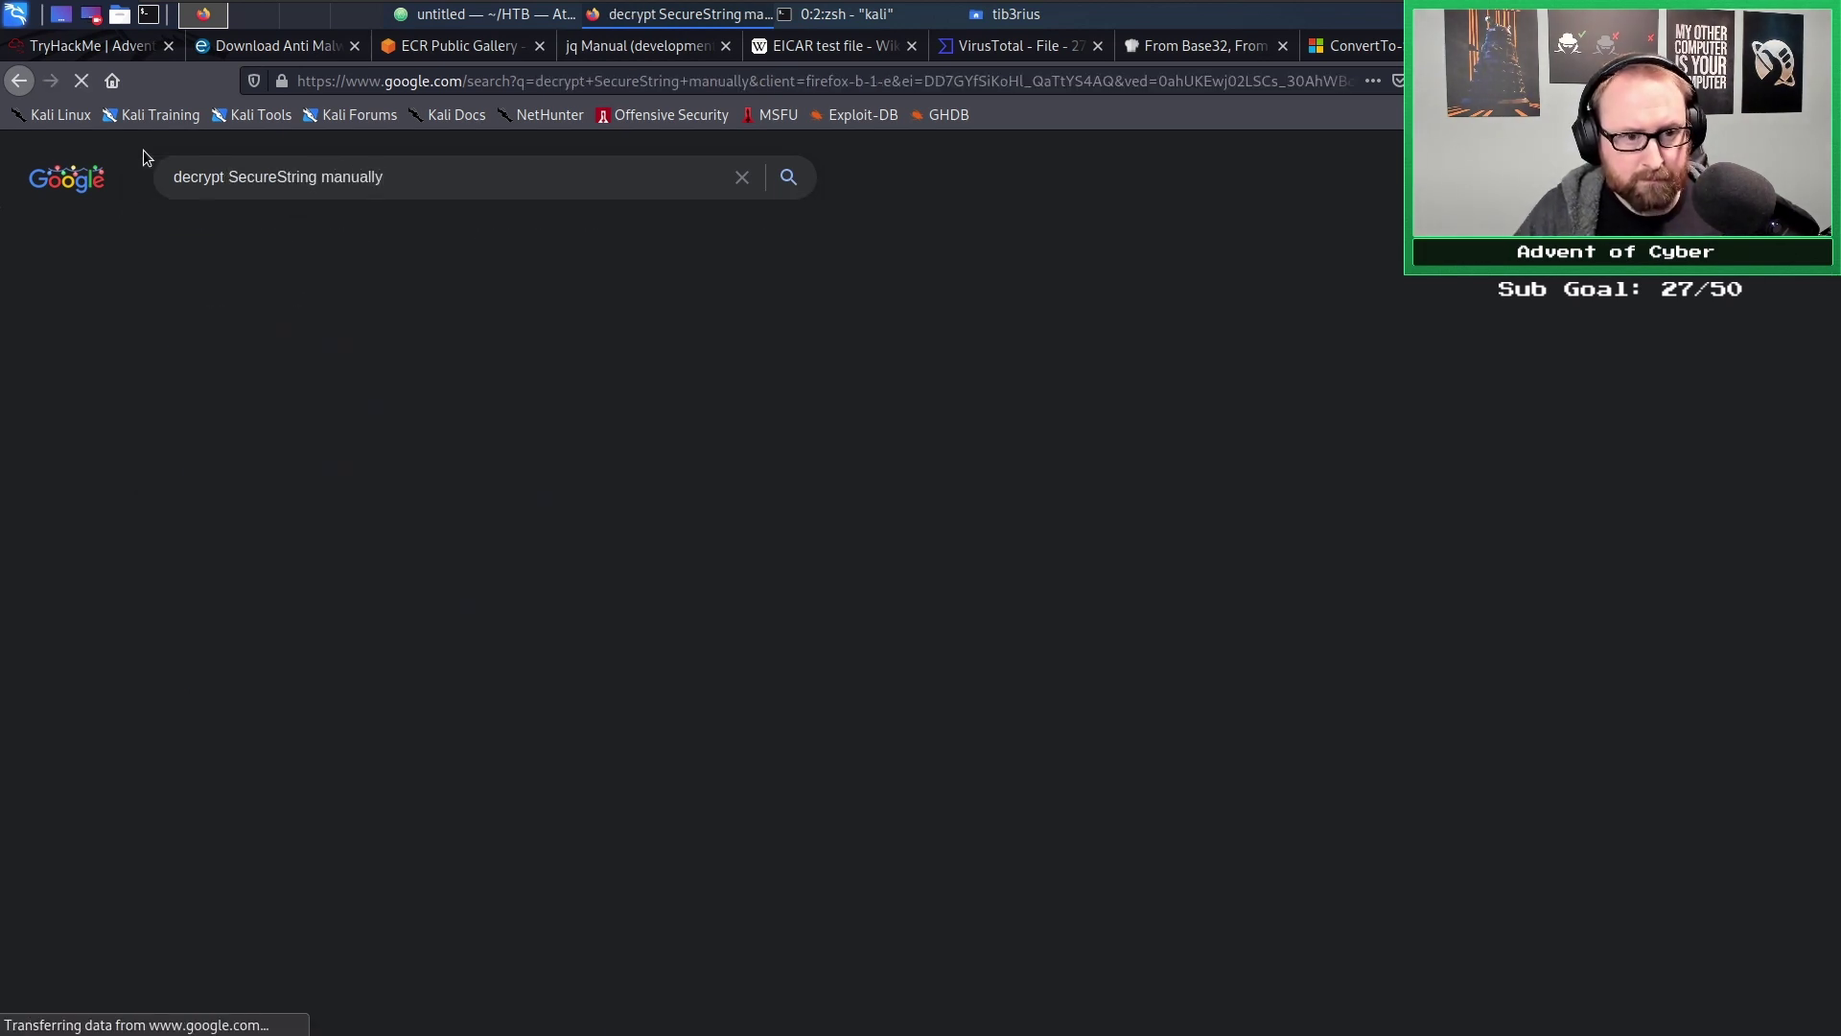
- Open the Stack Overflow SecureString answer in a new tab and read it
right_click(496, 351)
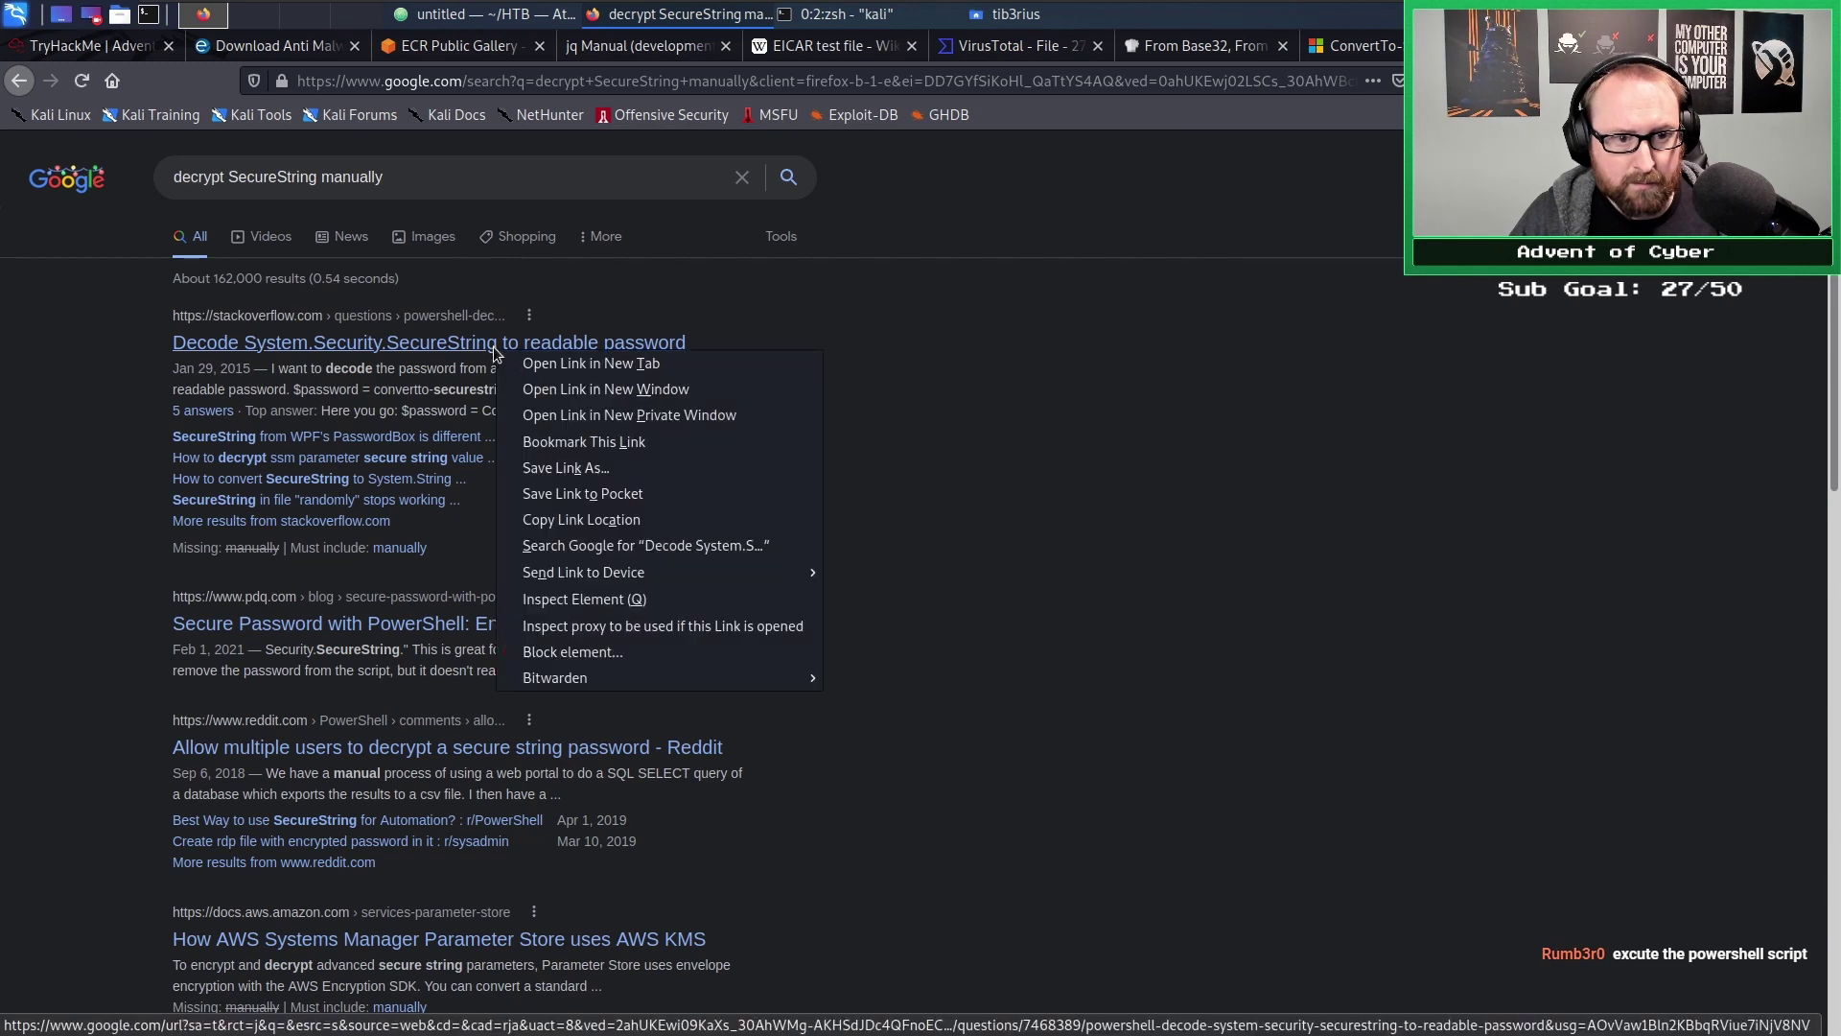
left_click(591, 364)
key("ctrl+Tab")
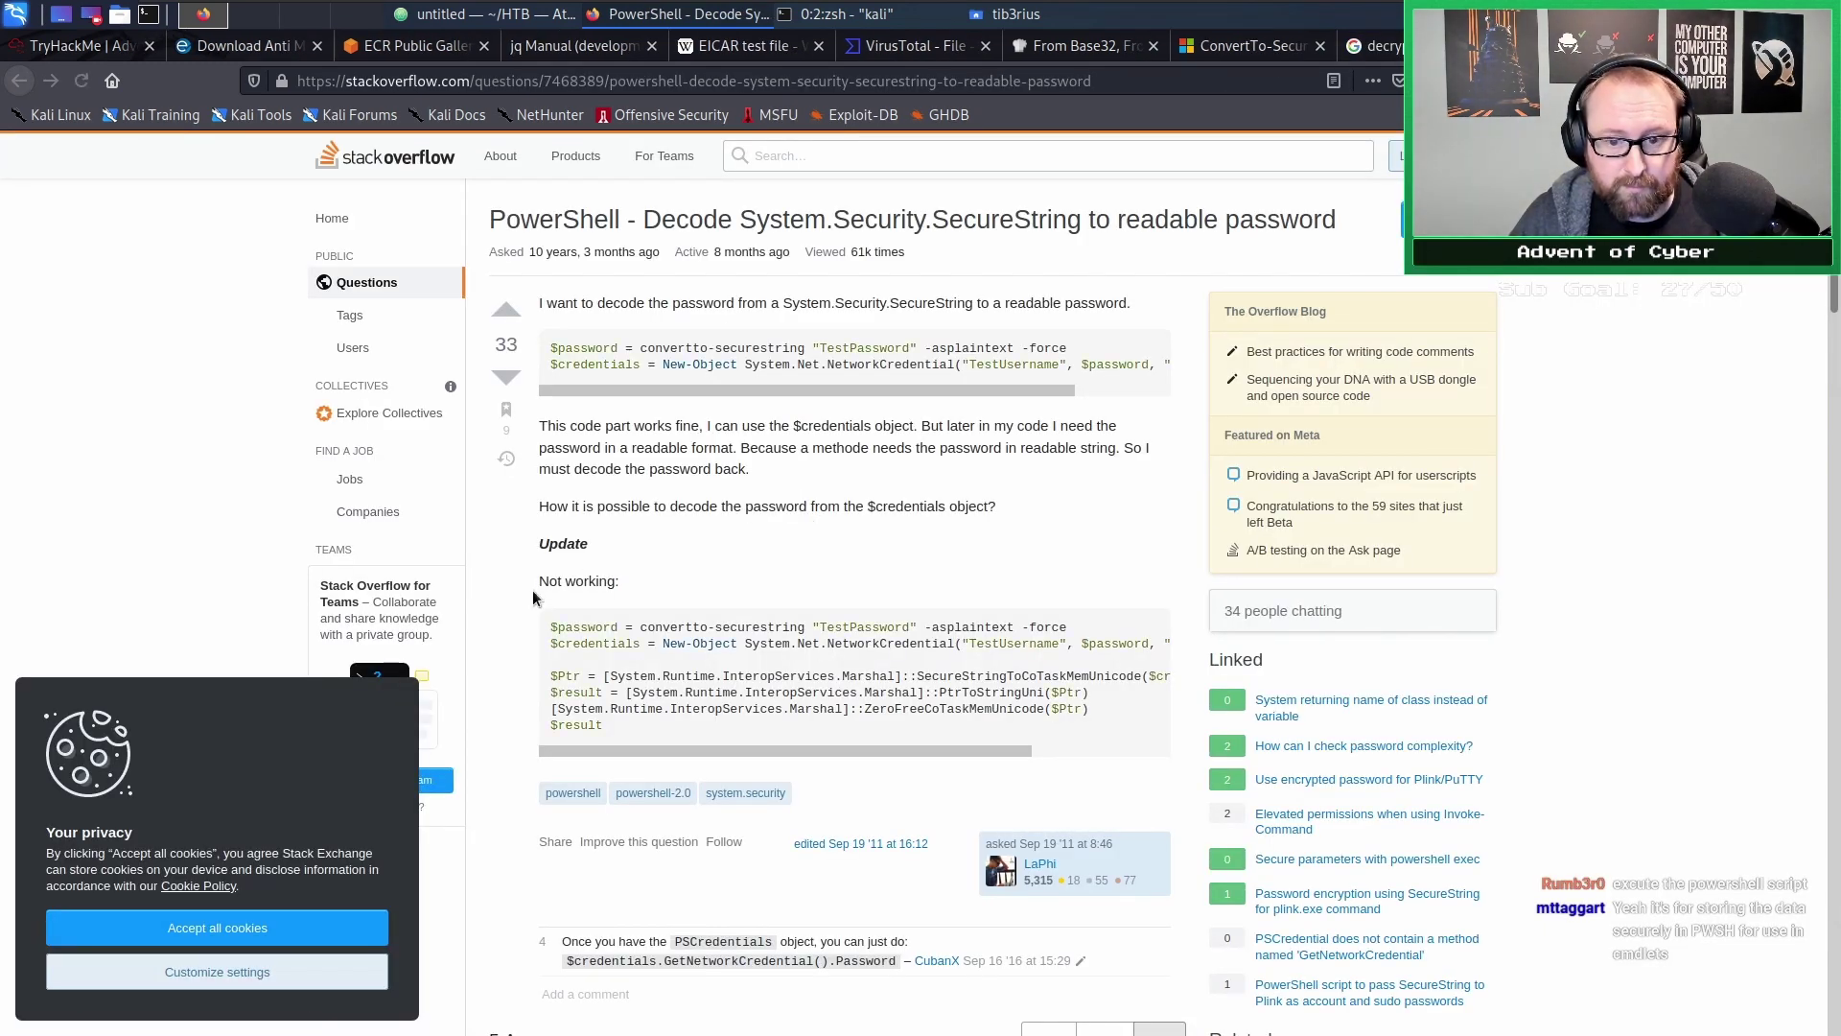
scroll(529, 609, "down", 5)
scroll(529, 628, "down", 2)
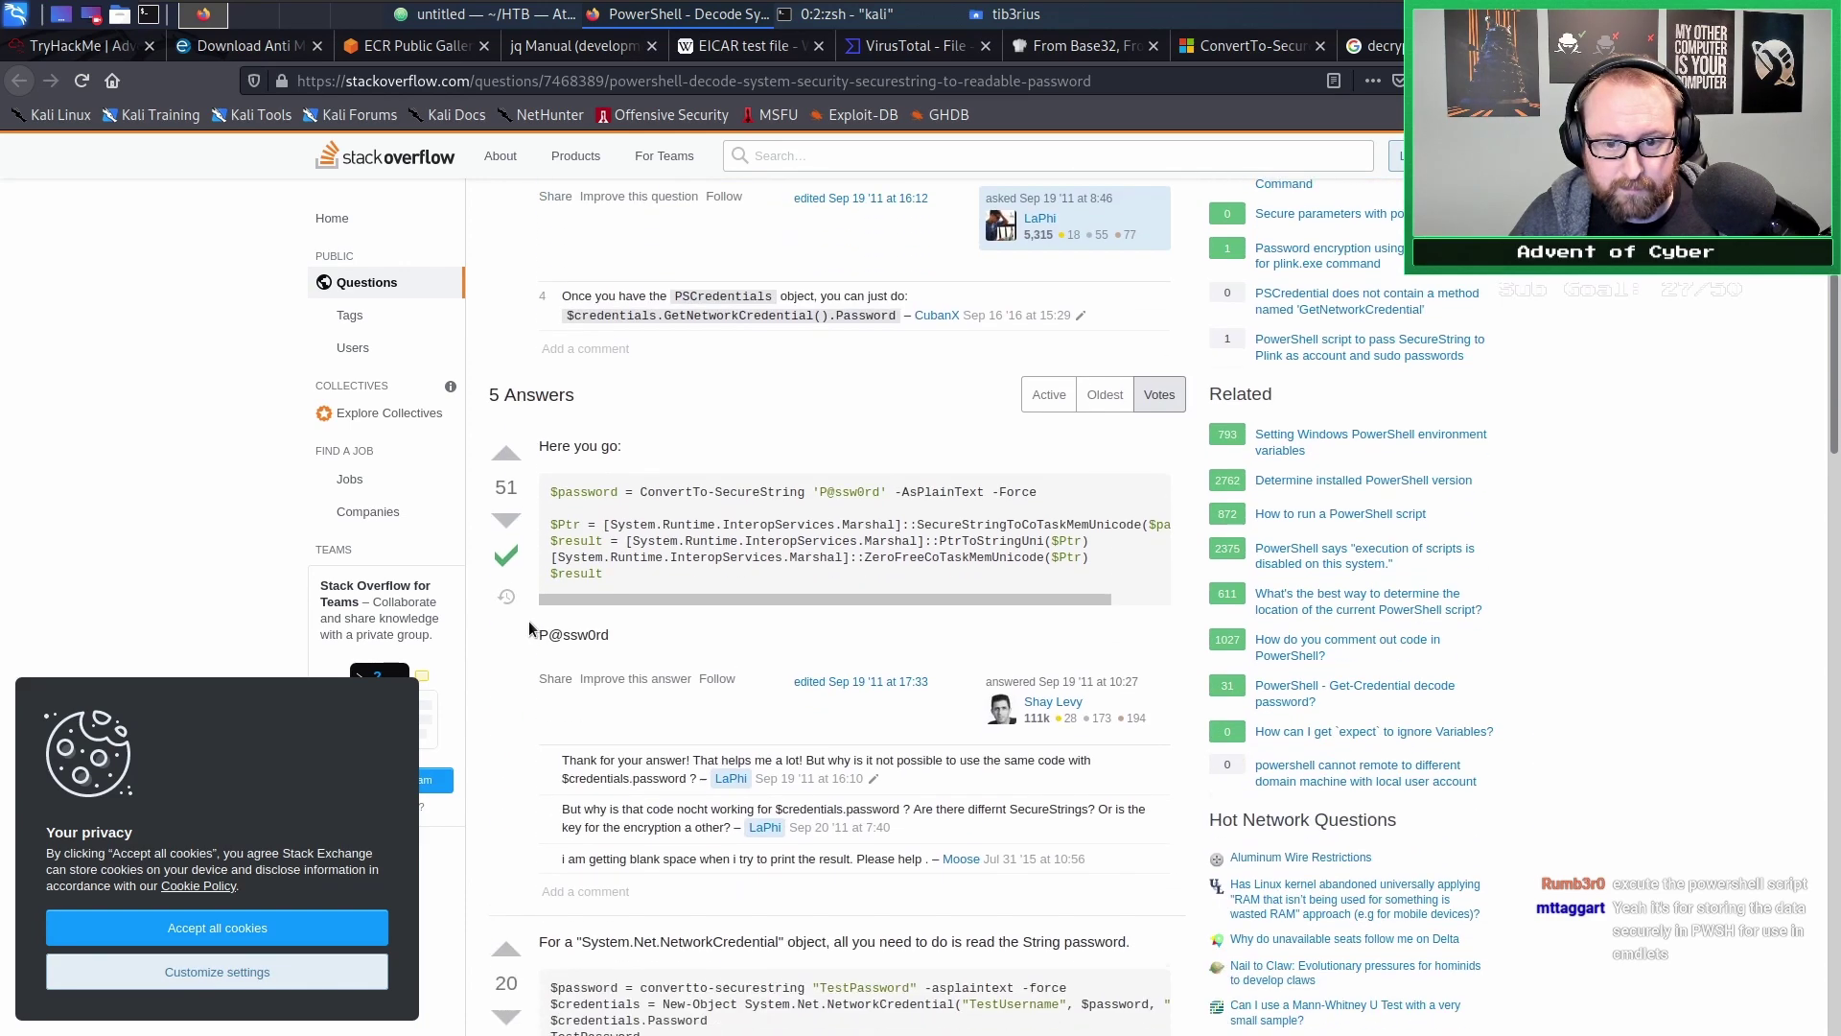
scroll(529, 623, "down", 8)
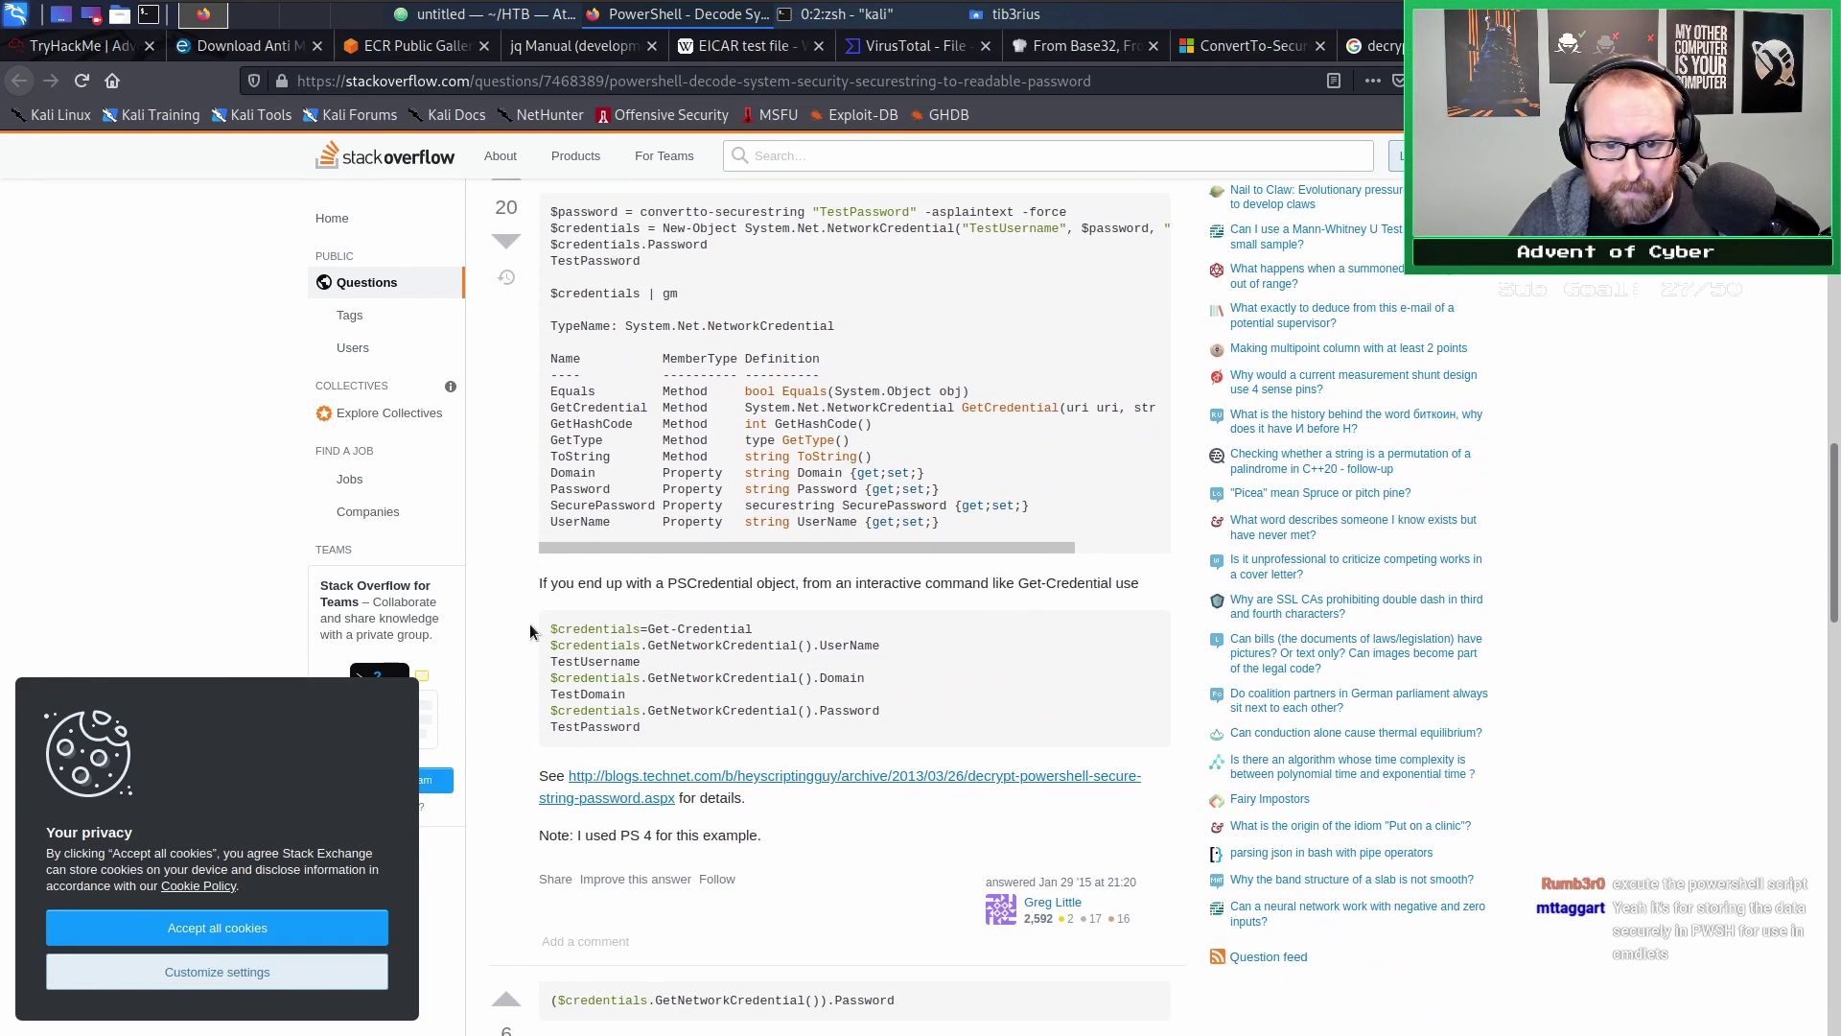
scroll(529, 623, "down", 3)
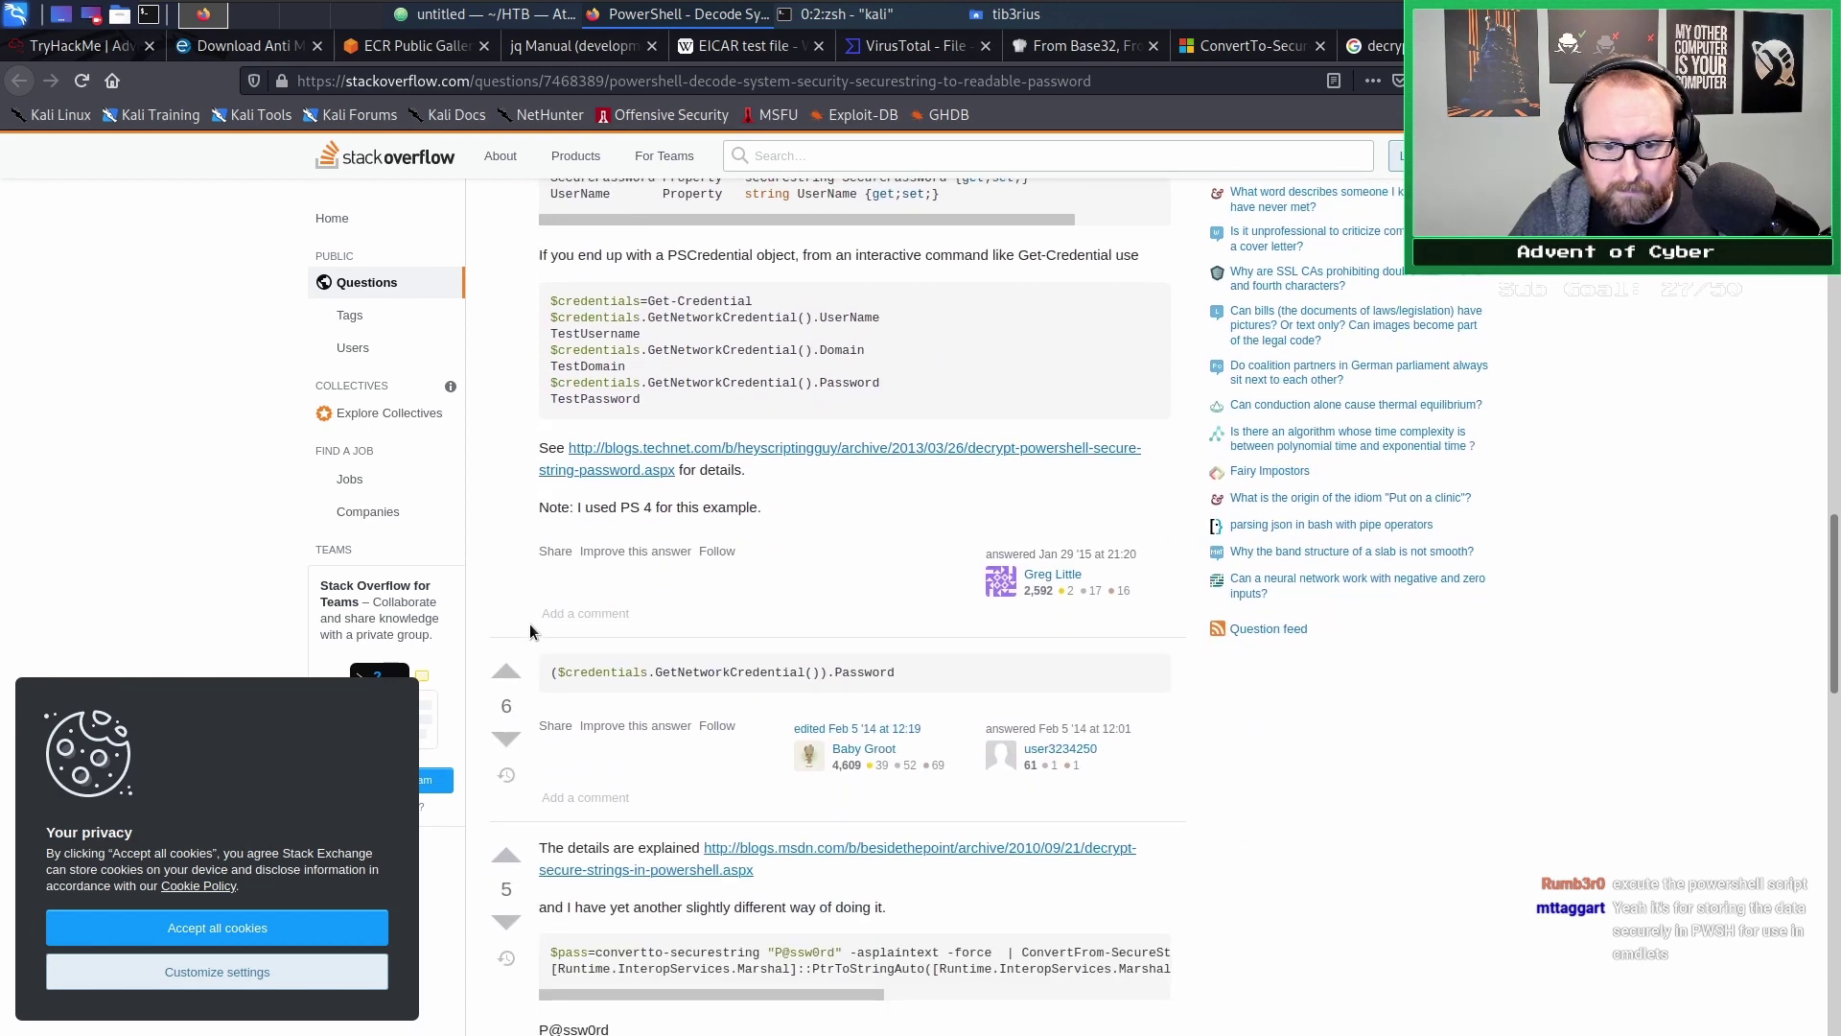
scroll(532, 631, "down", 7)
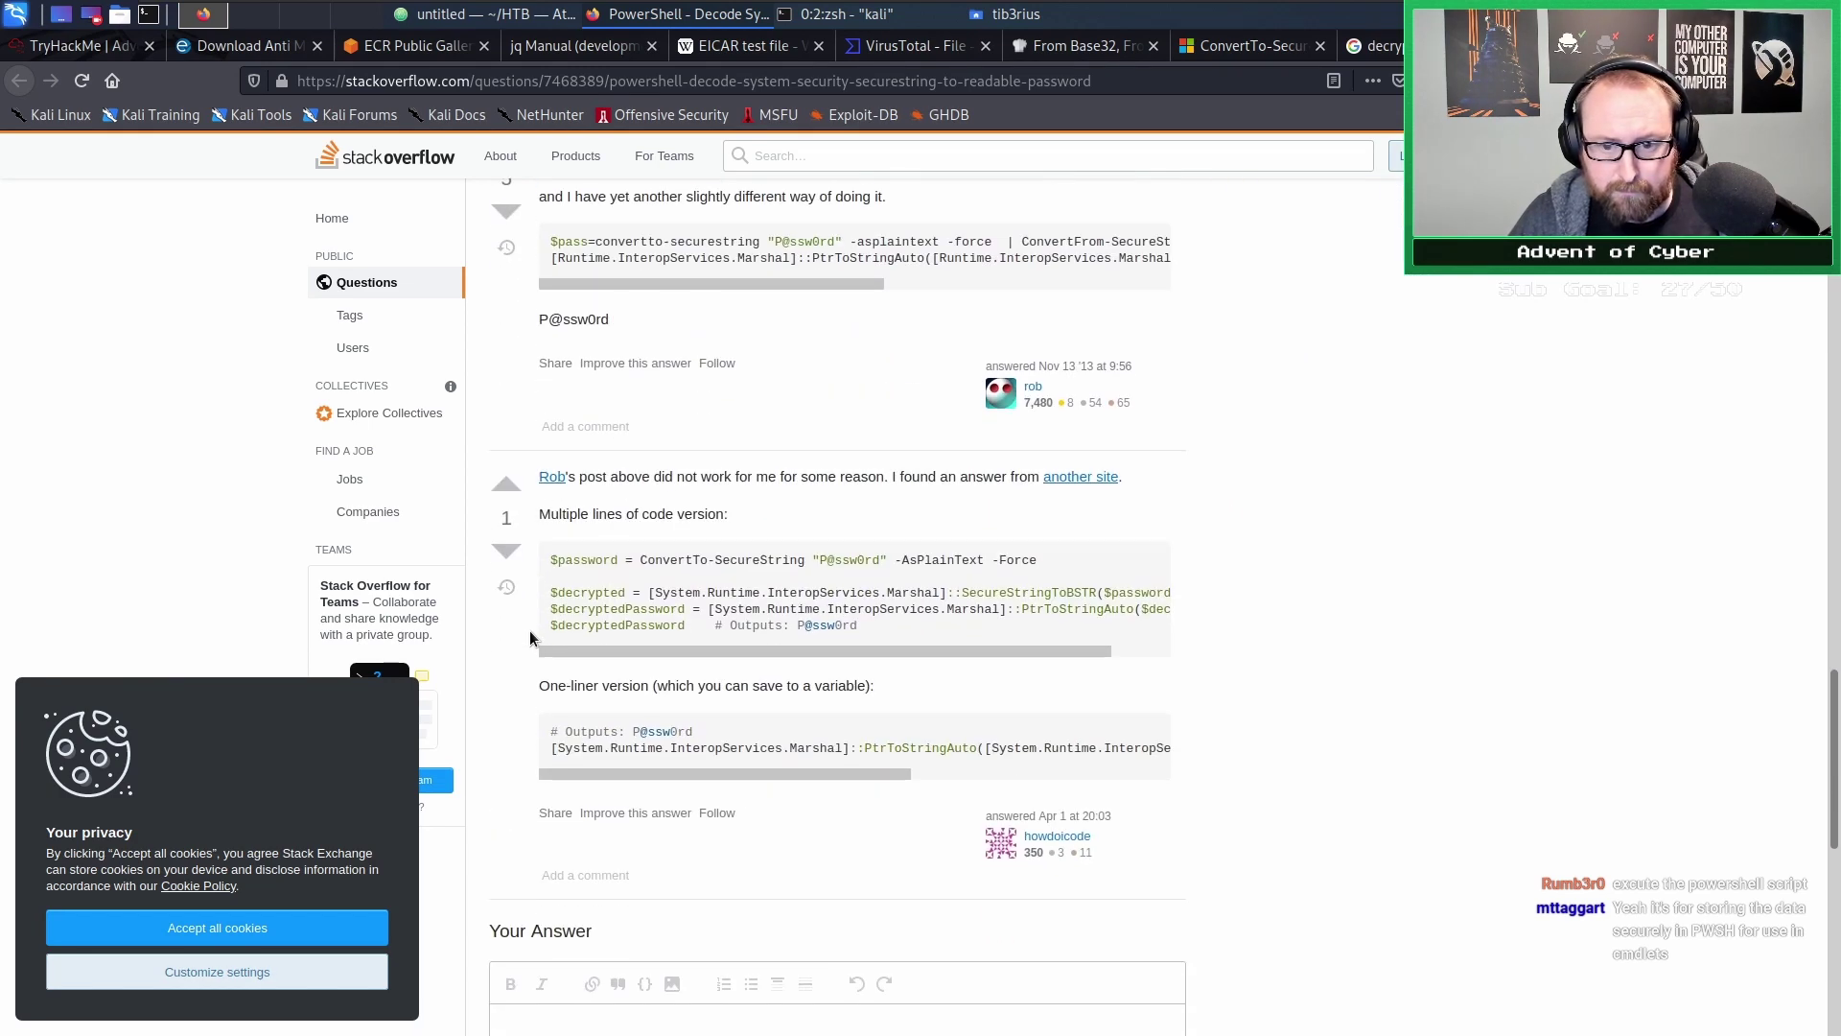
- Back on the decrypt SecureString manually results, scan further, then switch to the TryHackMe room
left_click(1376, 45)
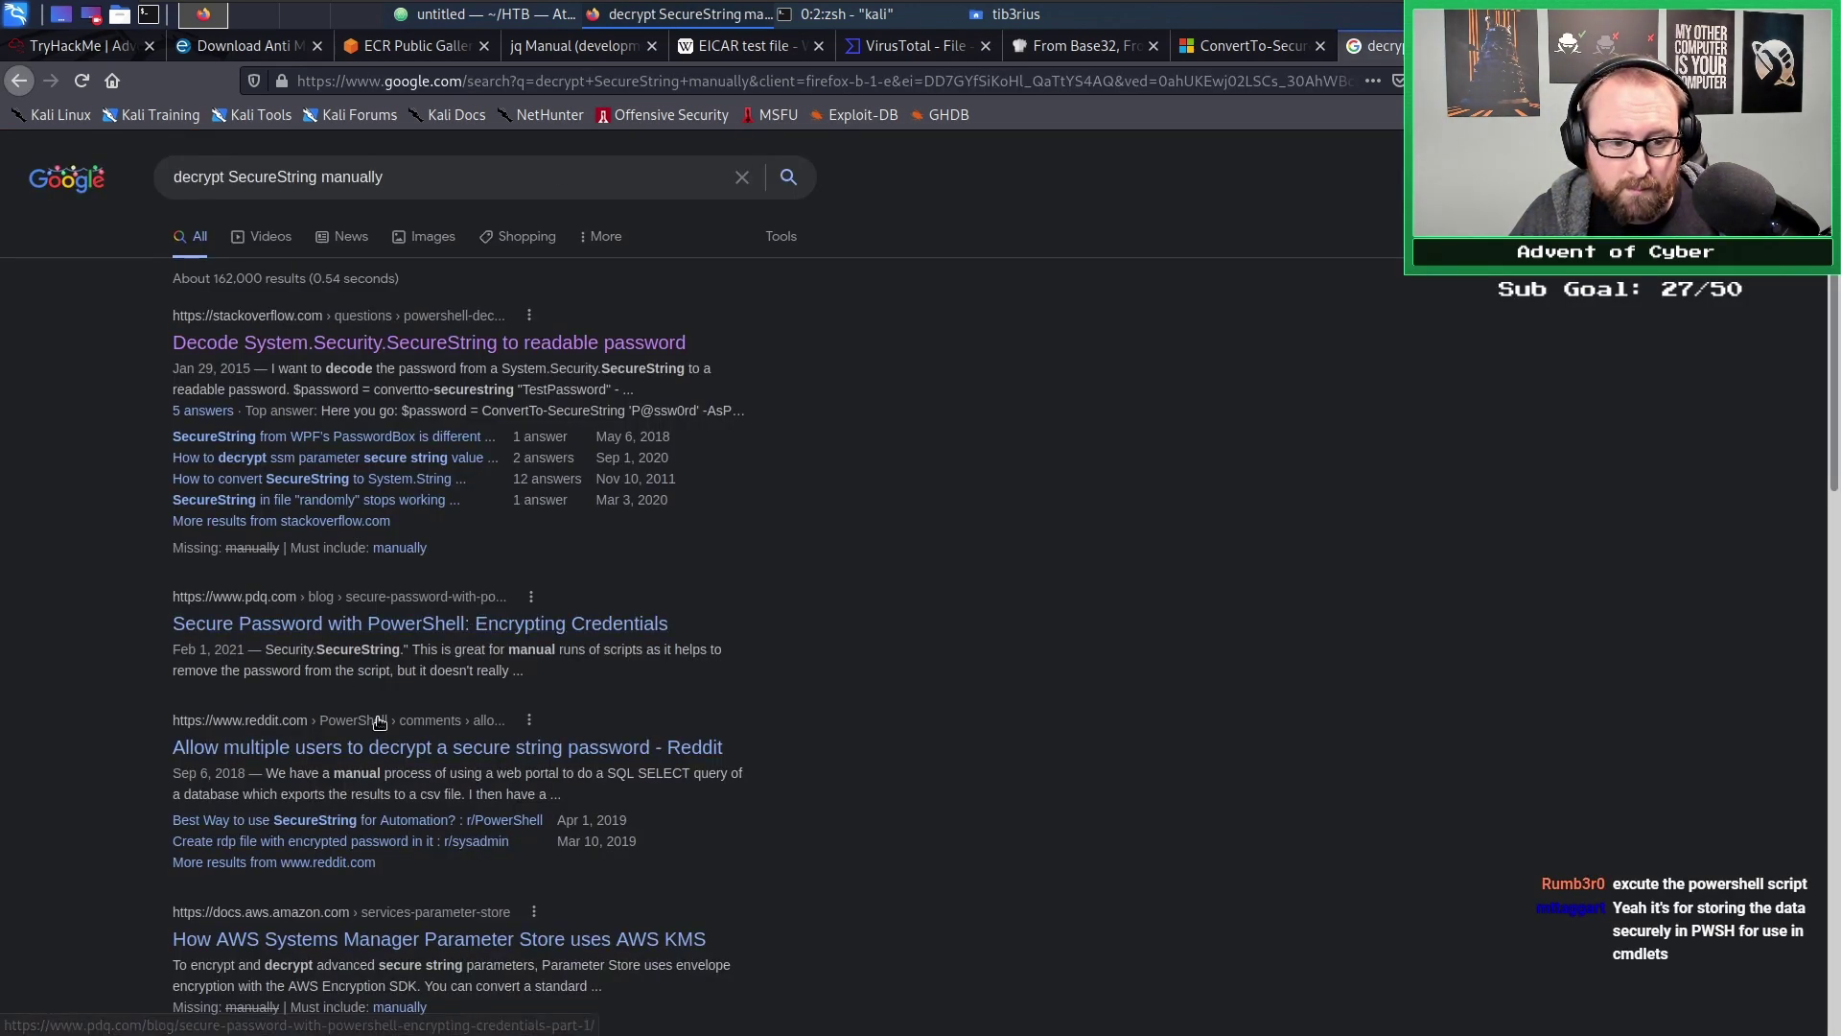
scroll(954, 767, "down", 5)
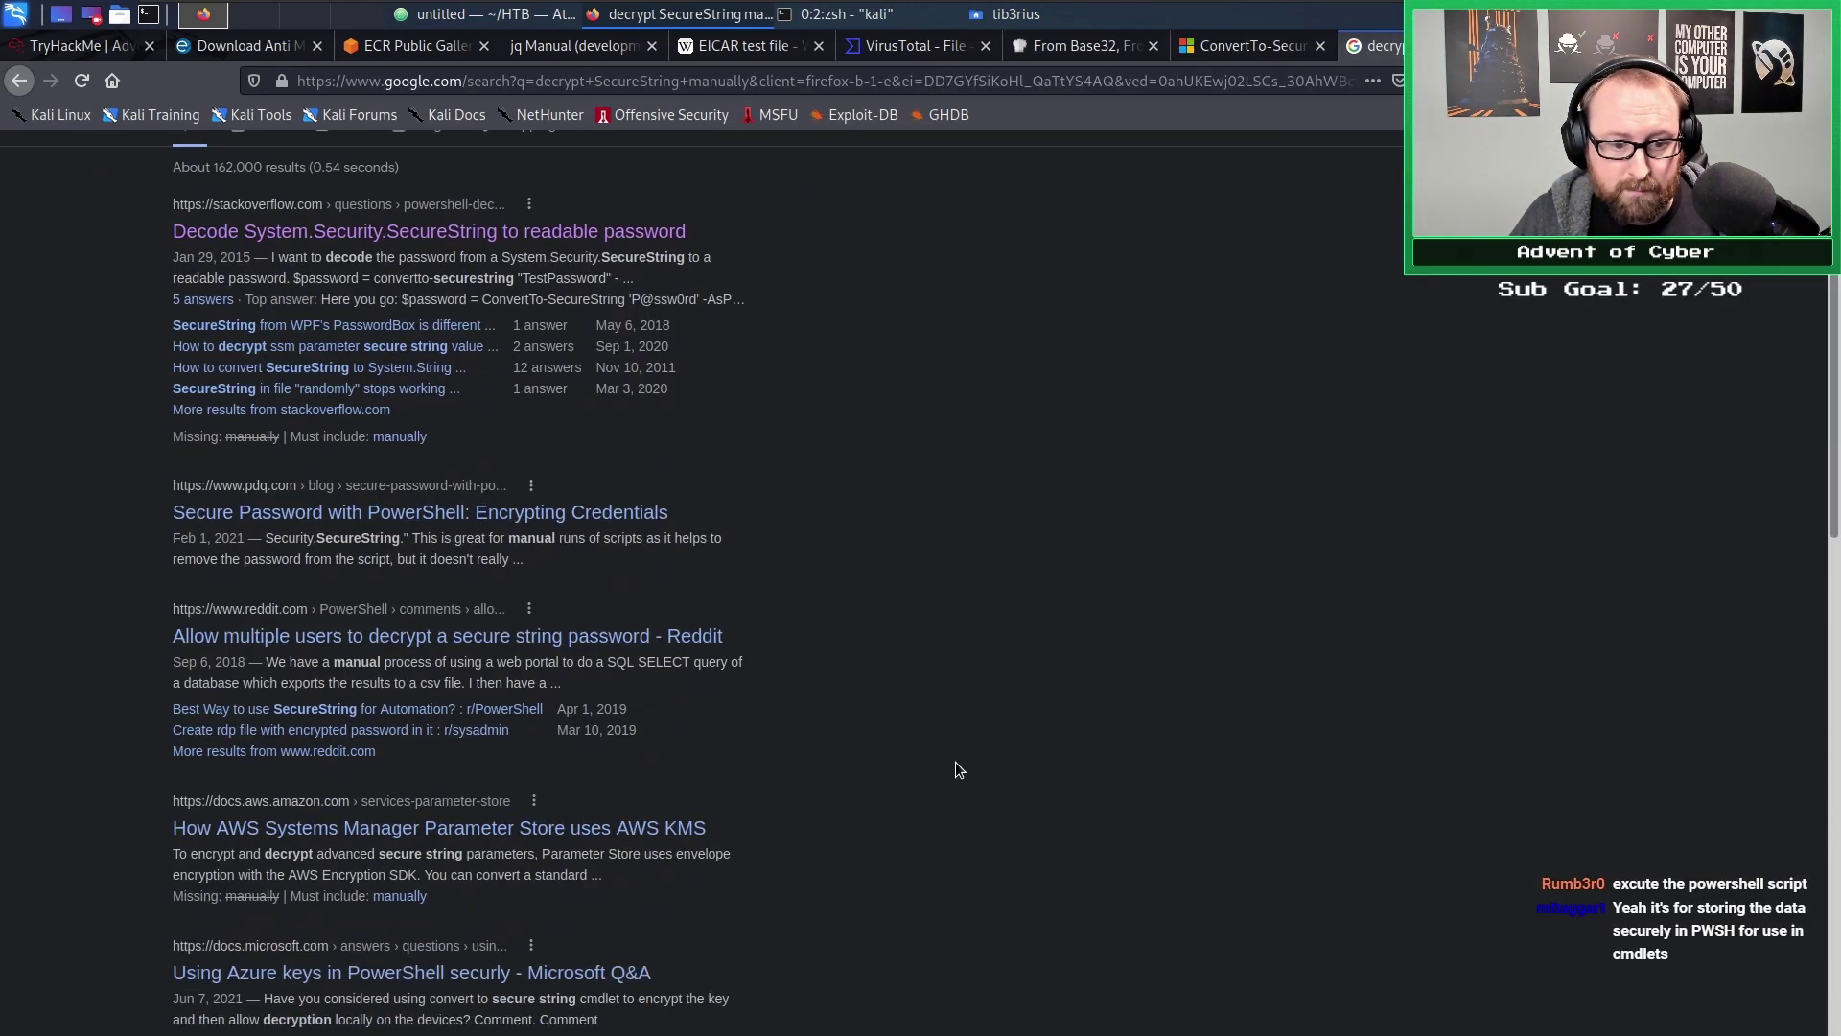
scroll(956, 770, "down", 2)
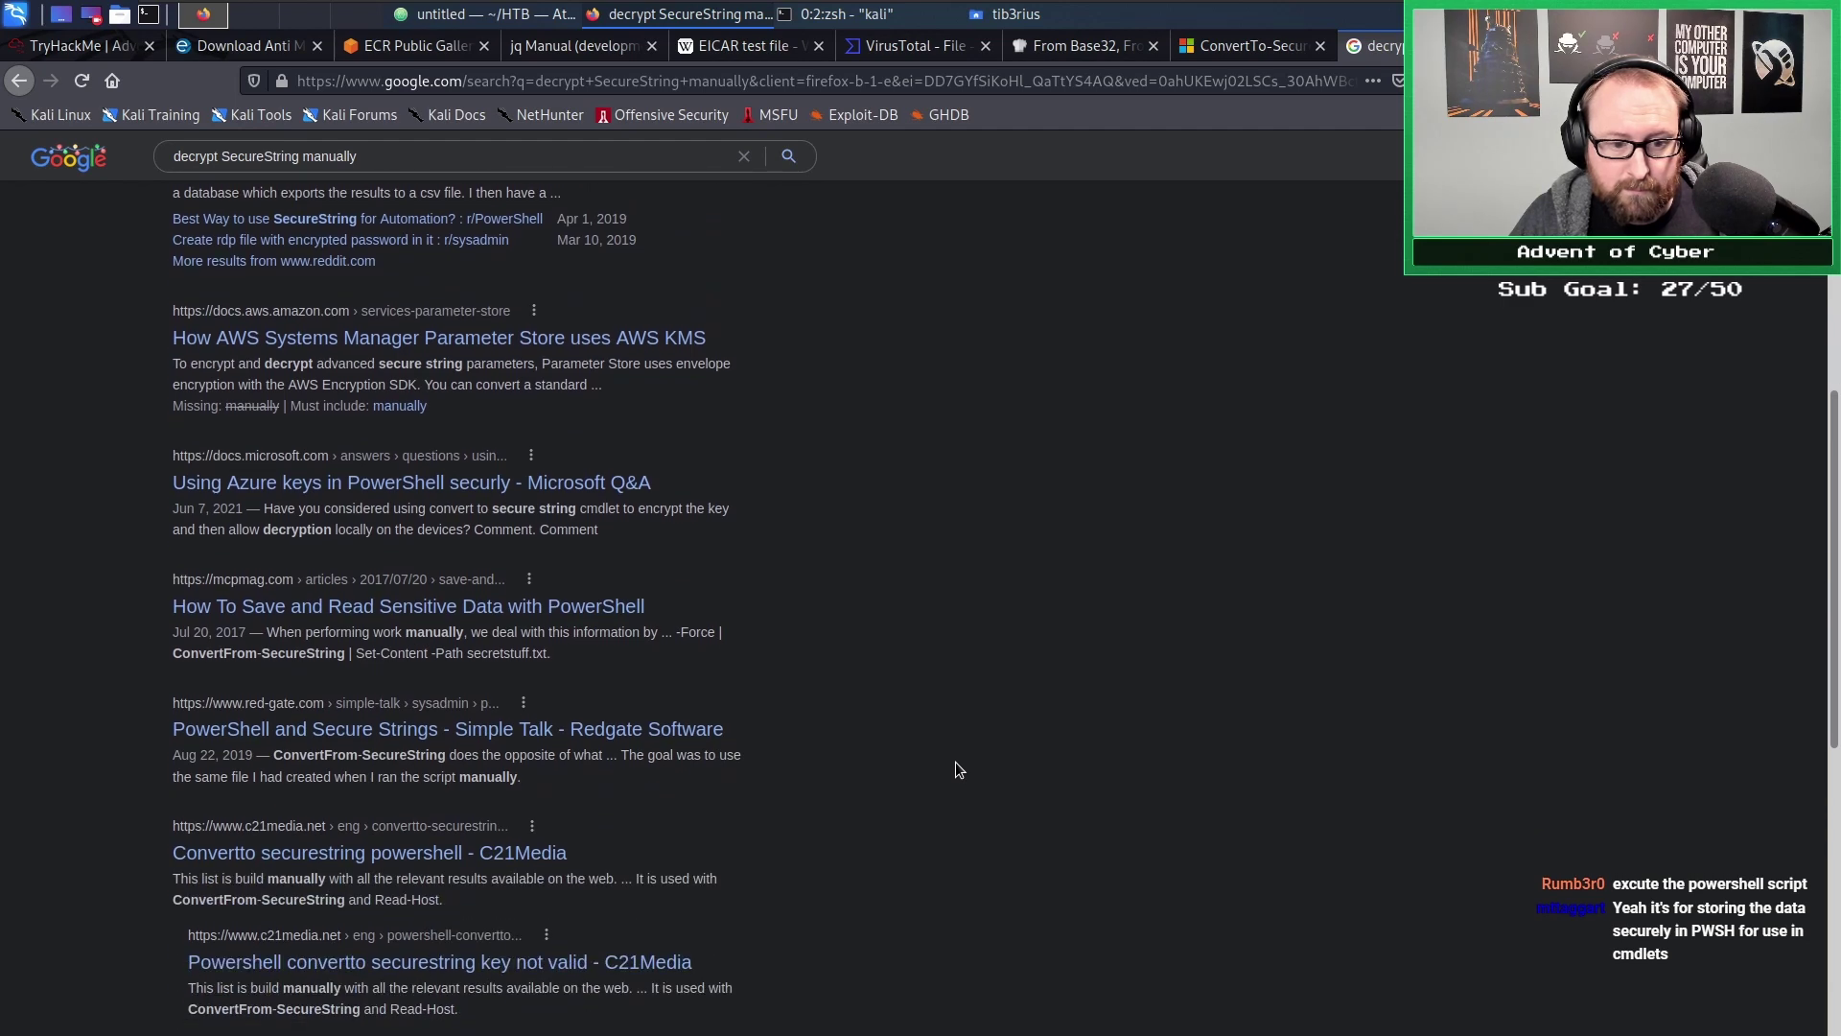
scroll(958, 770, "down", 4)
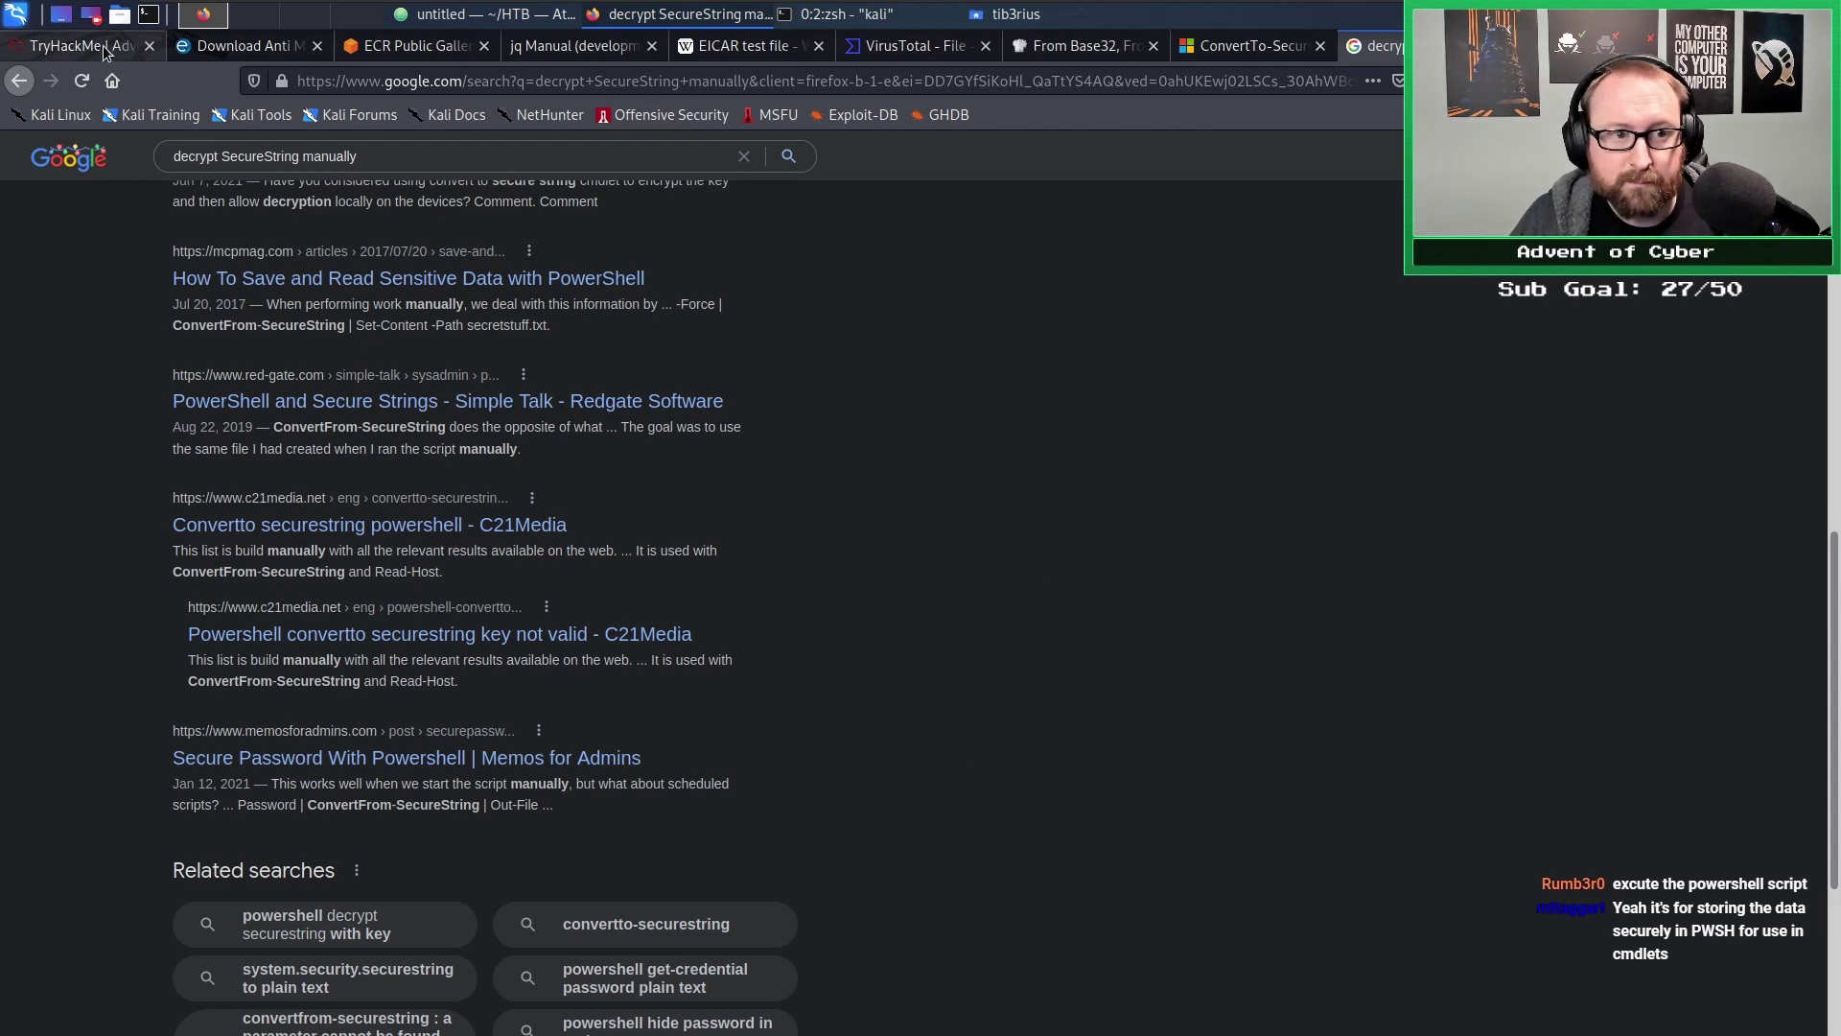
left_click(48, 45)
- Copy the encrypted Body value from the event log over ENTER ENCRYPTED TEXT HERE in decryptor.ps1
left_click(1145, 411)
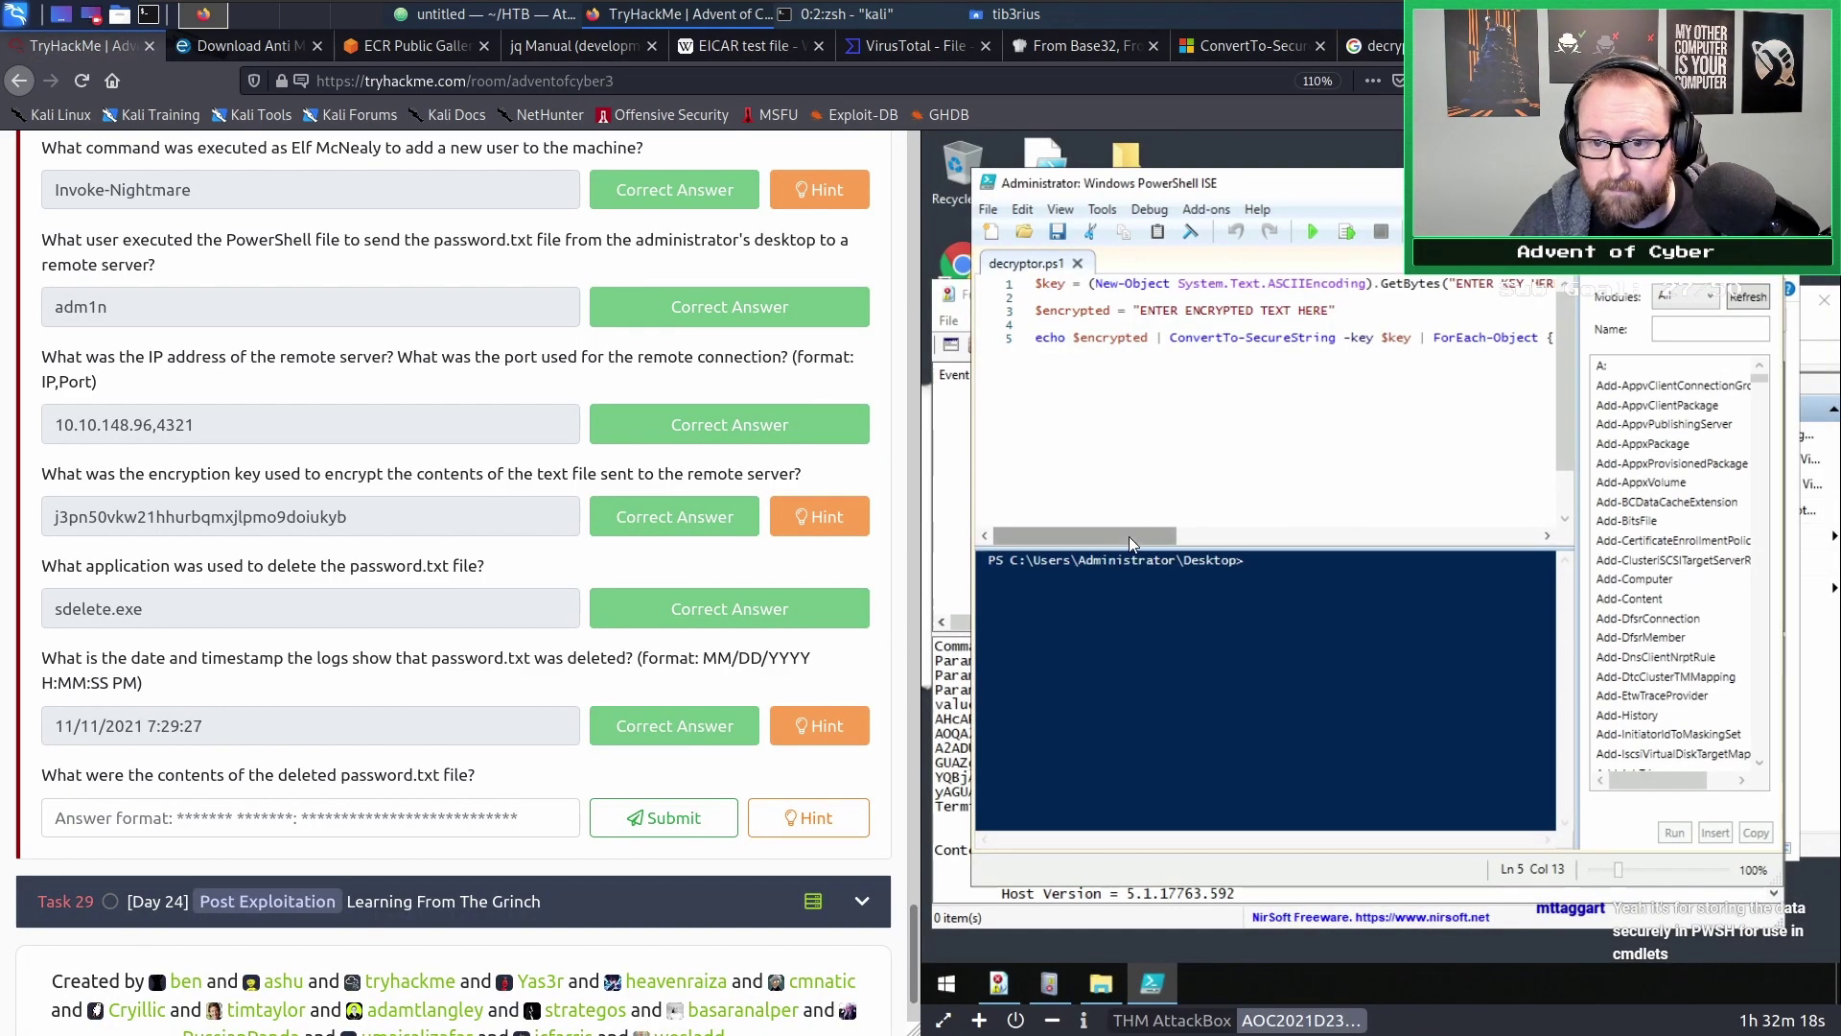
scroll(1156, 541, "right", 2)
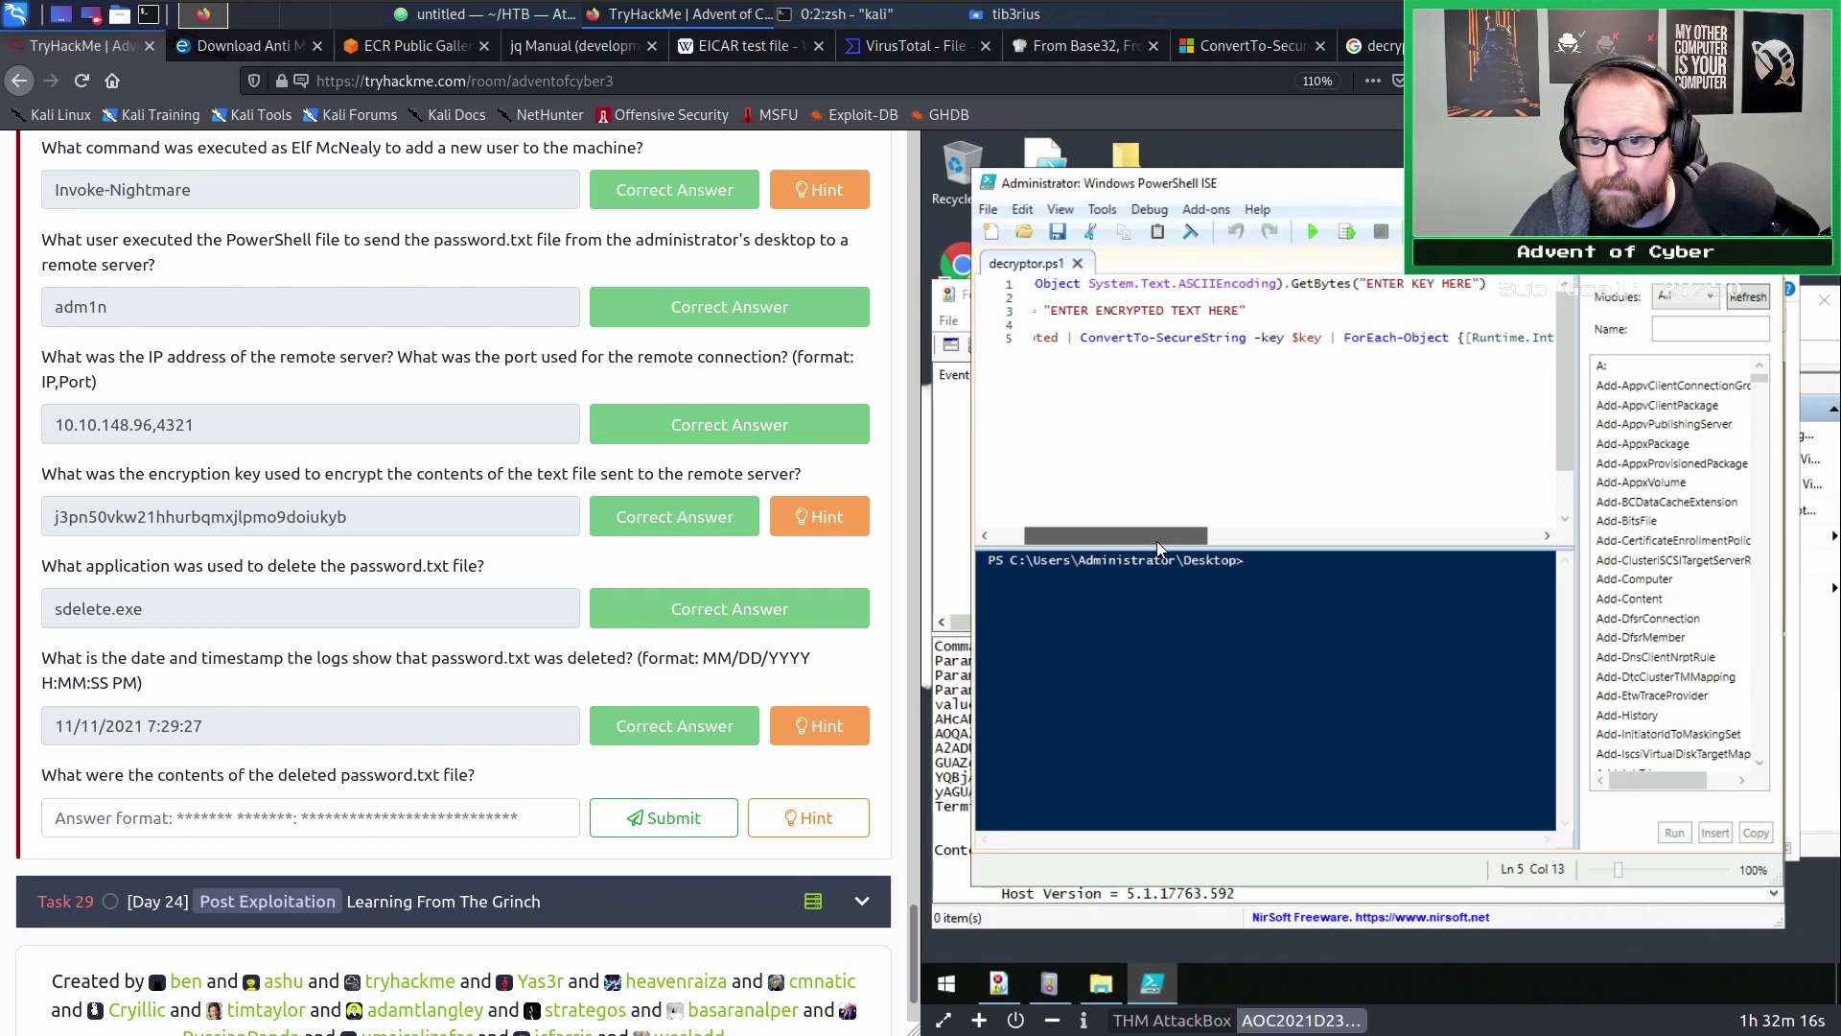
scroll(1157, 541, "left", 2)
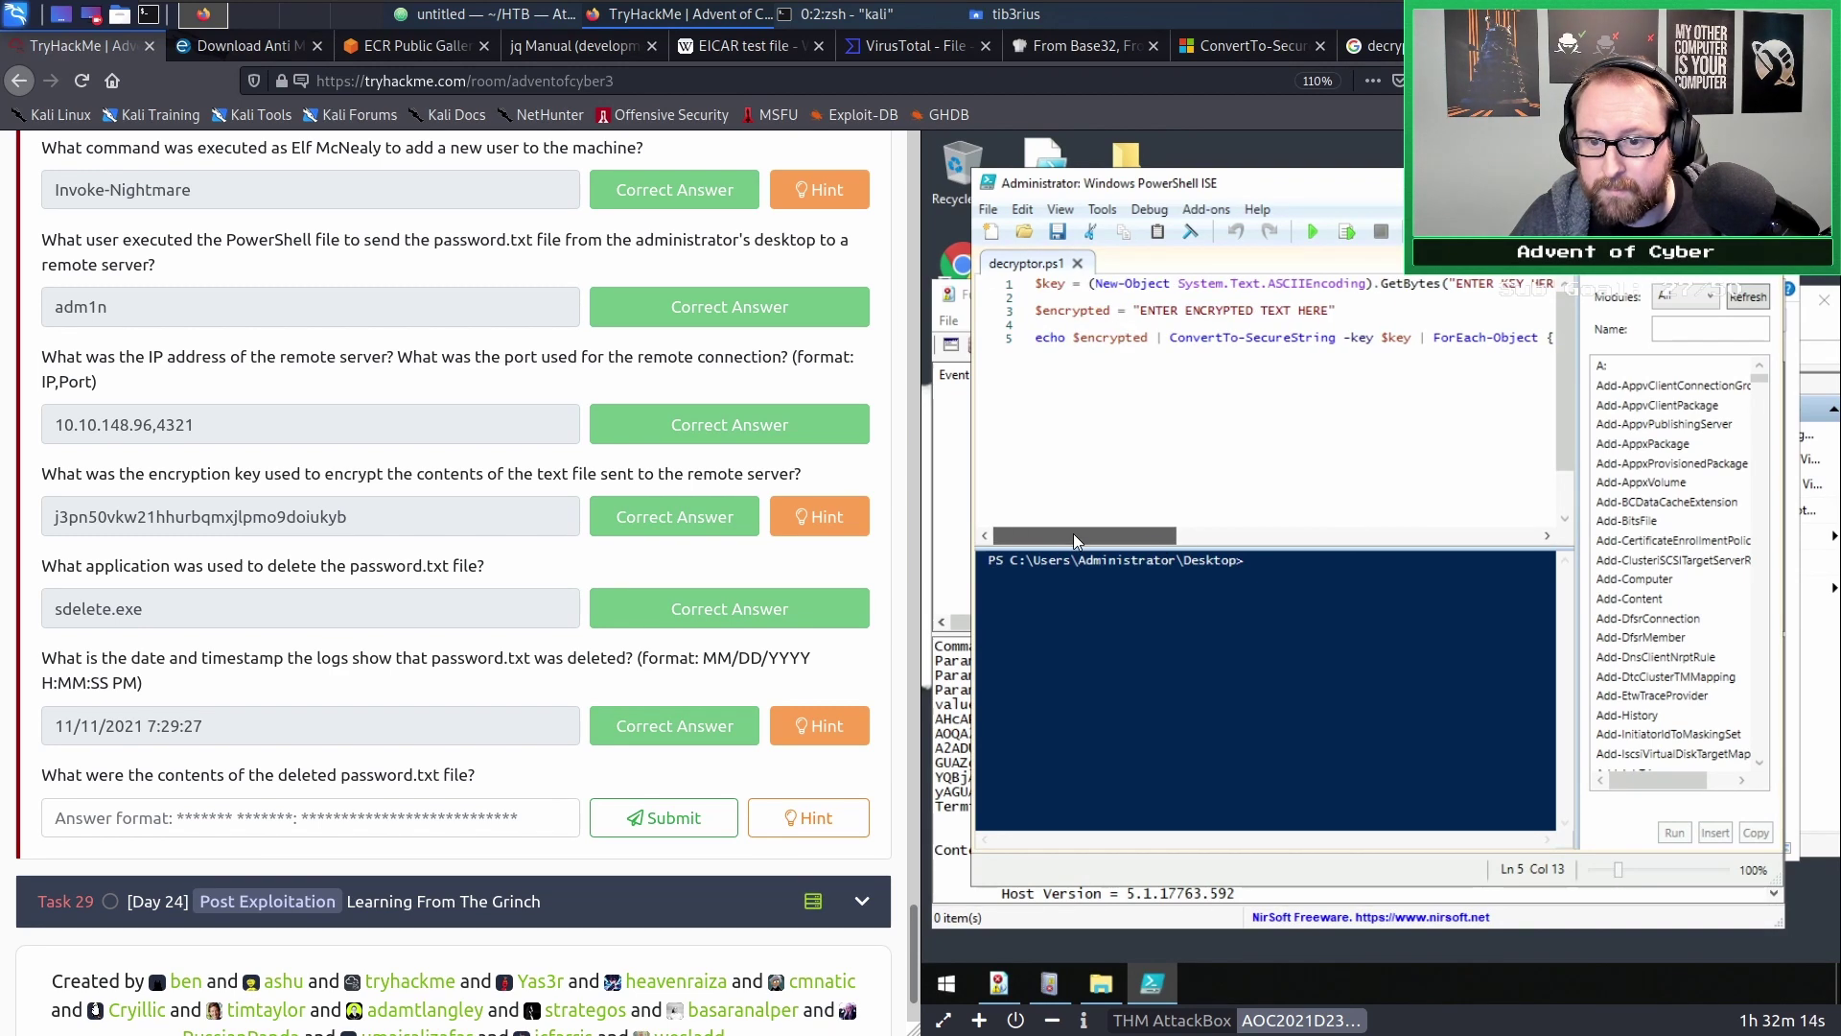
left_click_drag(1149, 537, 1002, 508)
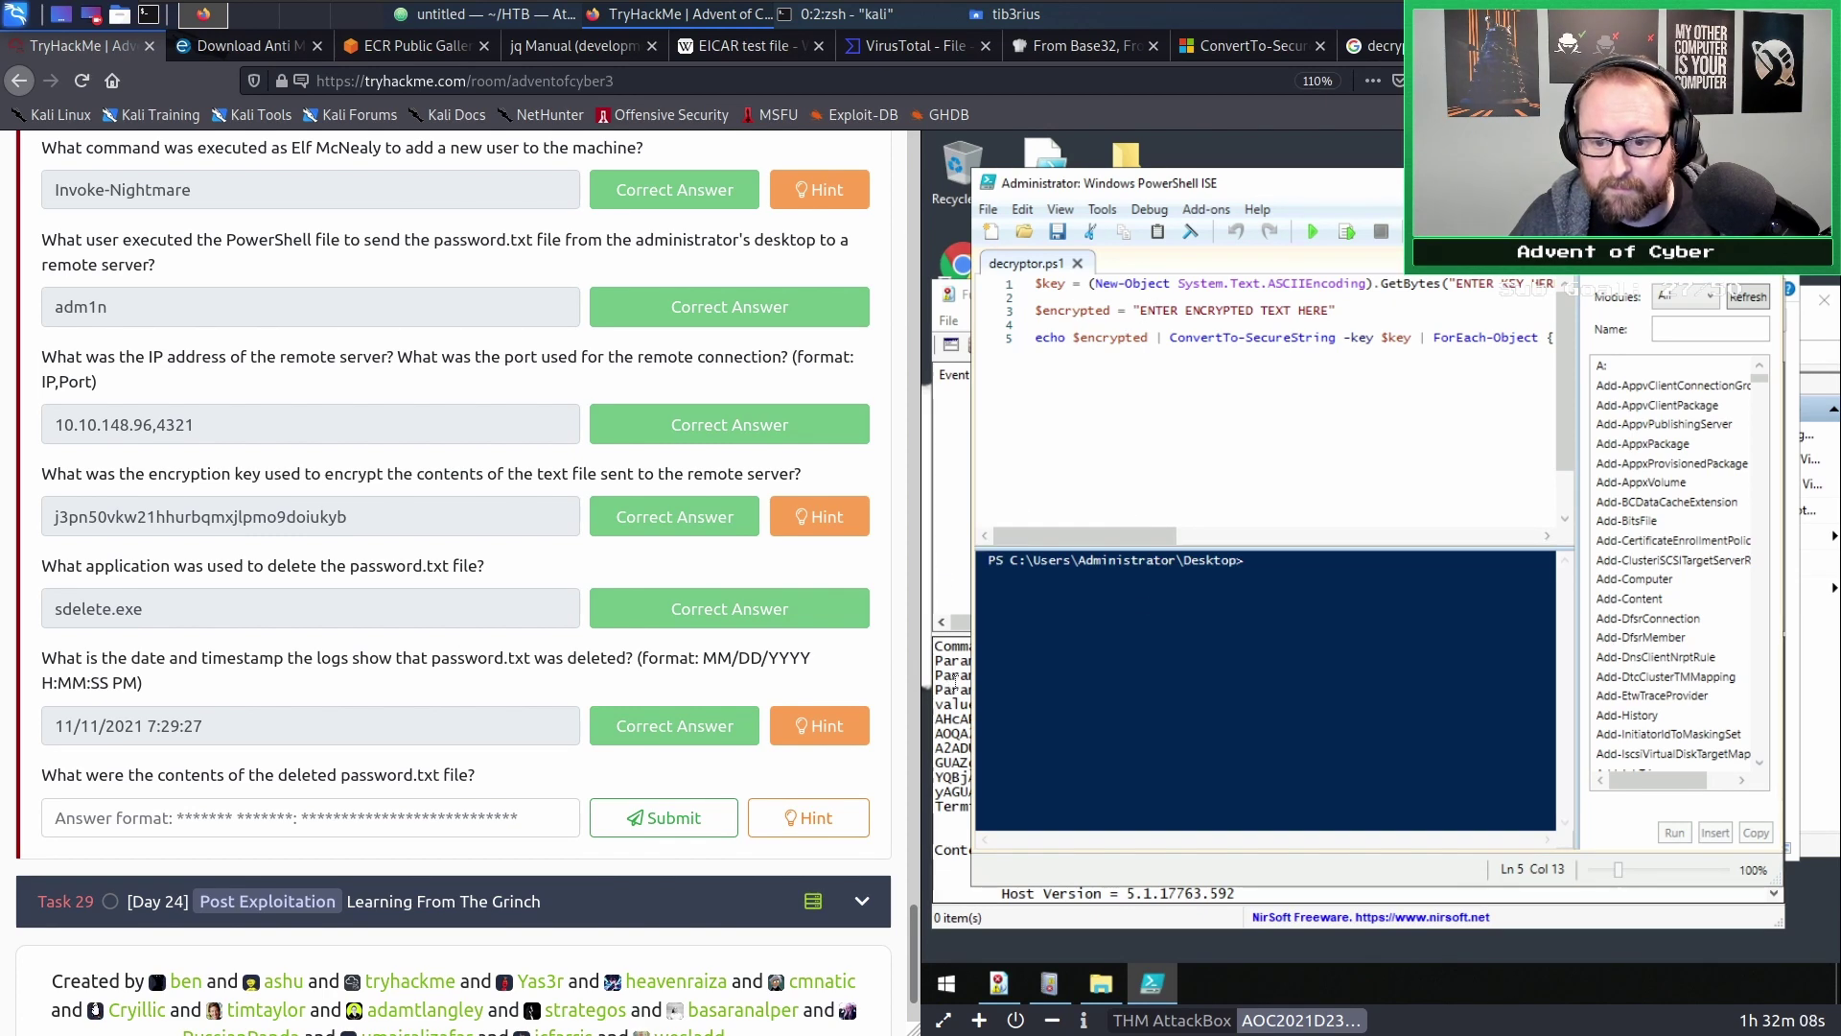
left_click(940, 674)
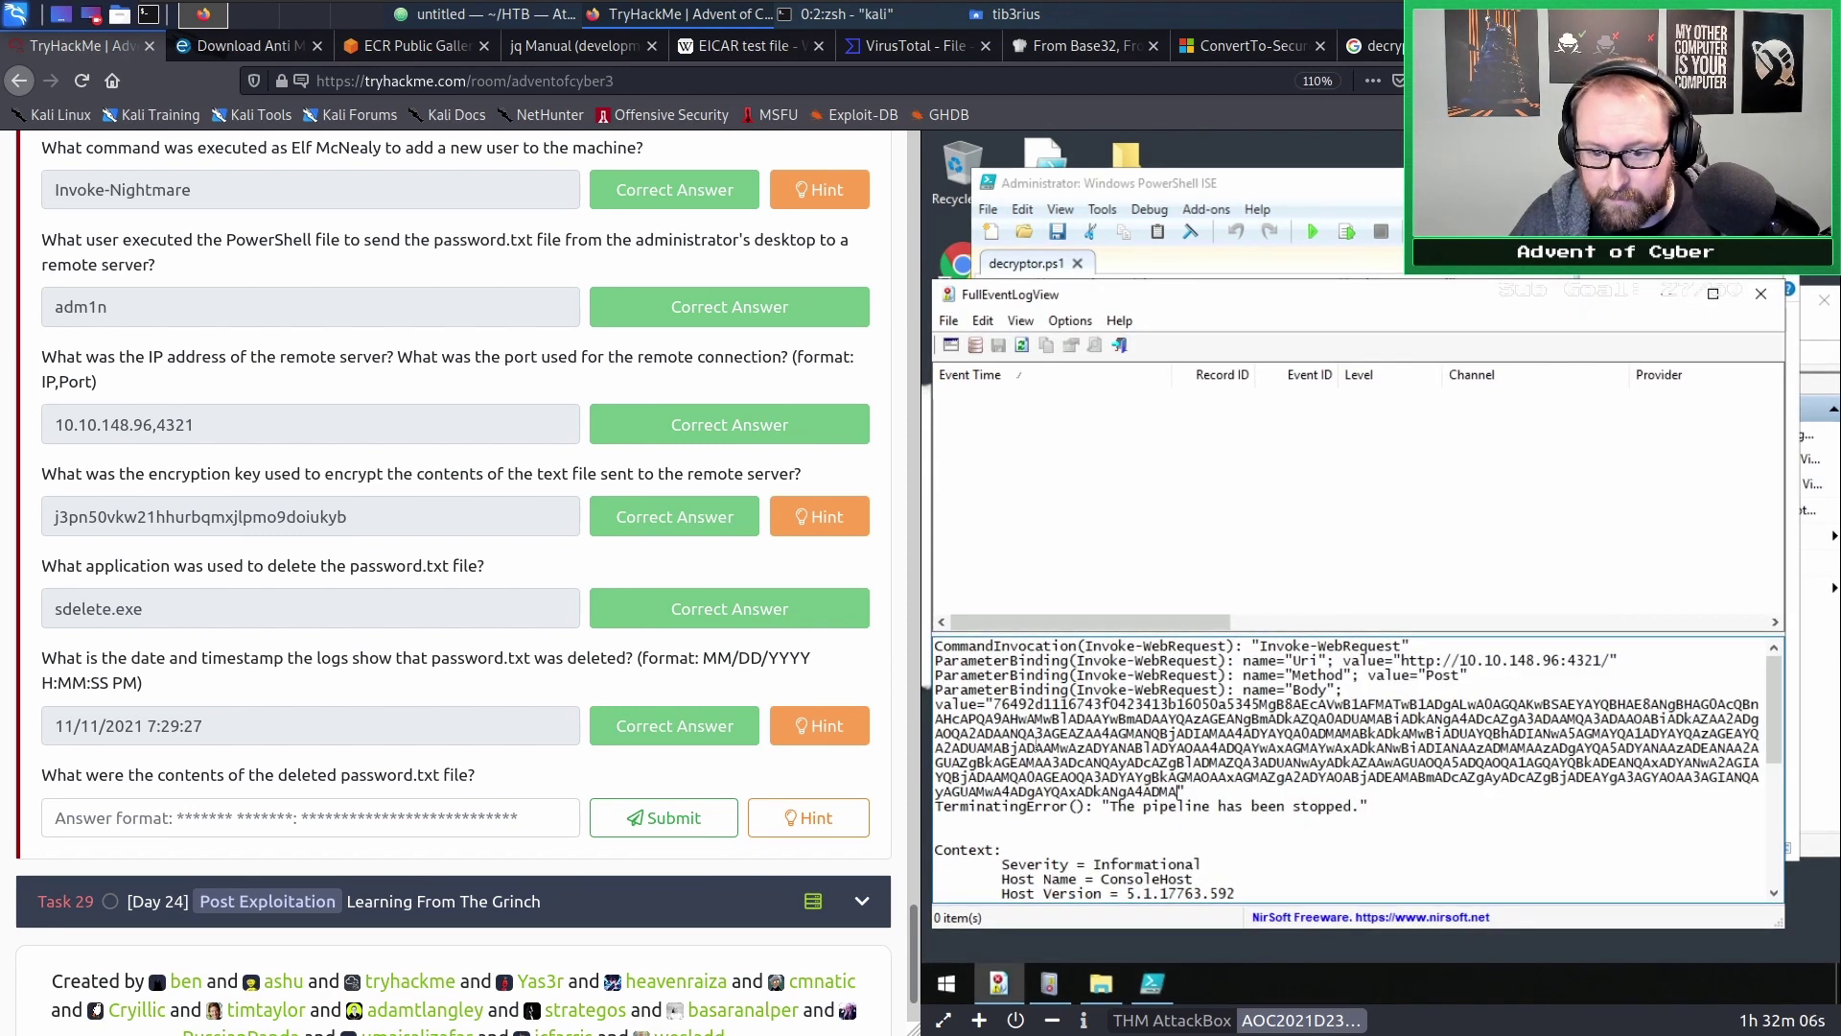
left_click_drag(1184, 792, 997, 705)
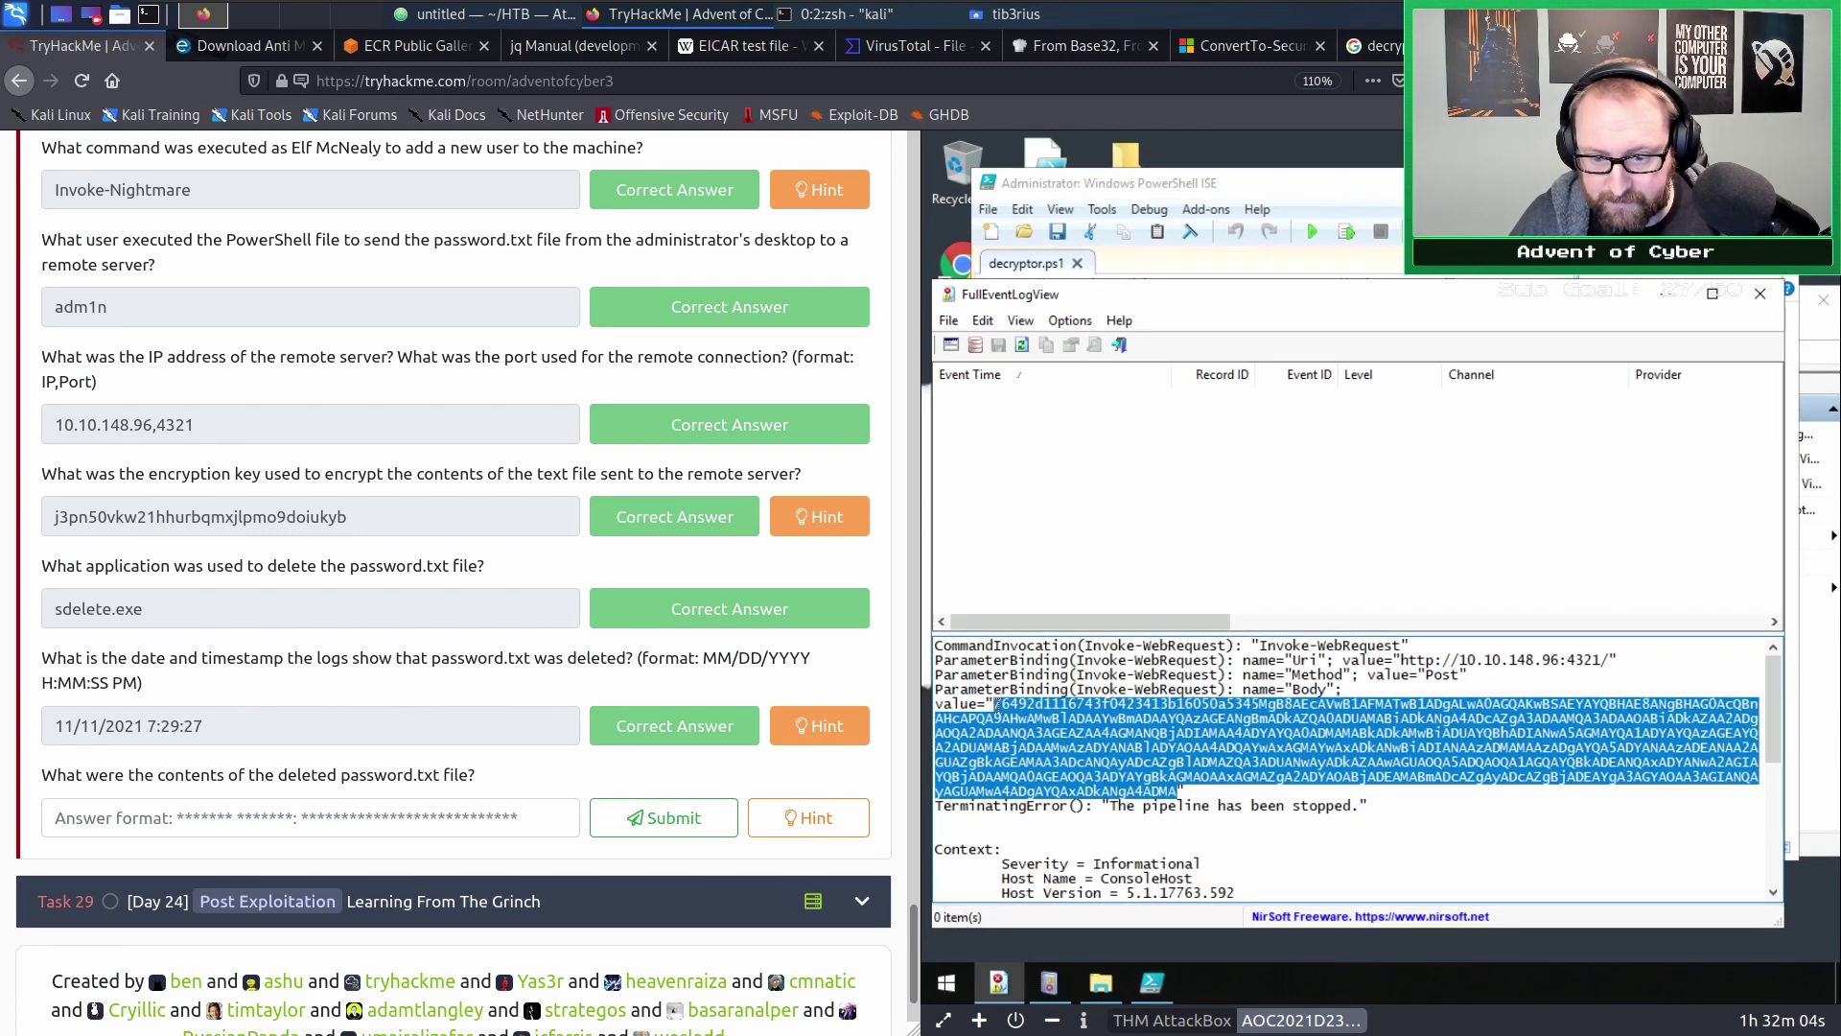
right_click(1023, 720)
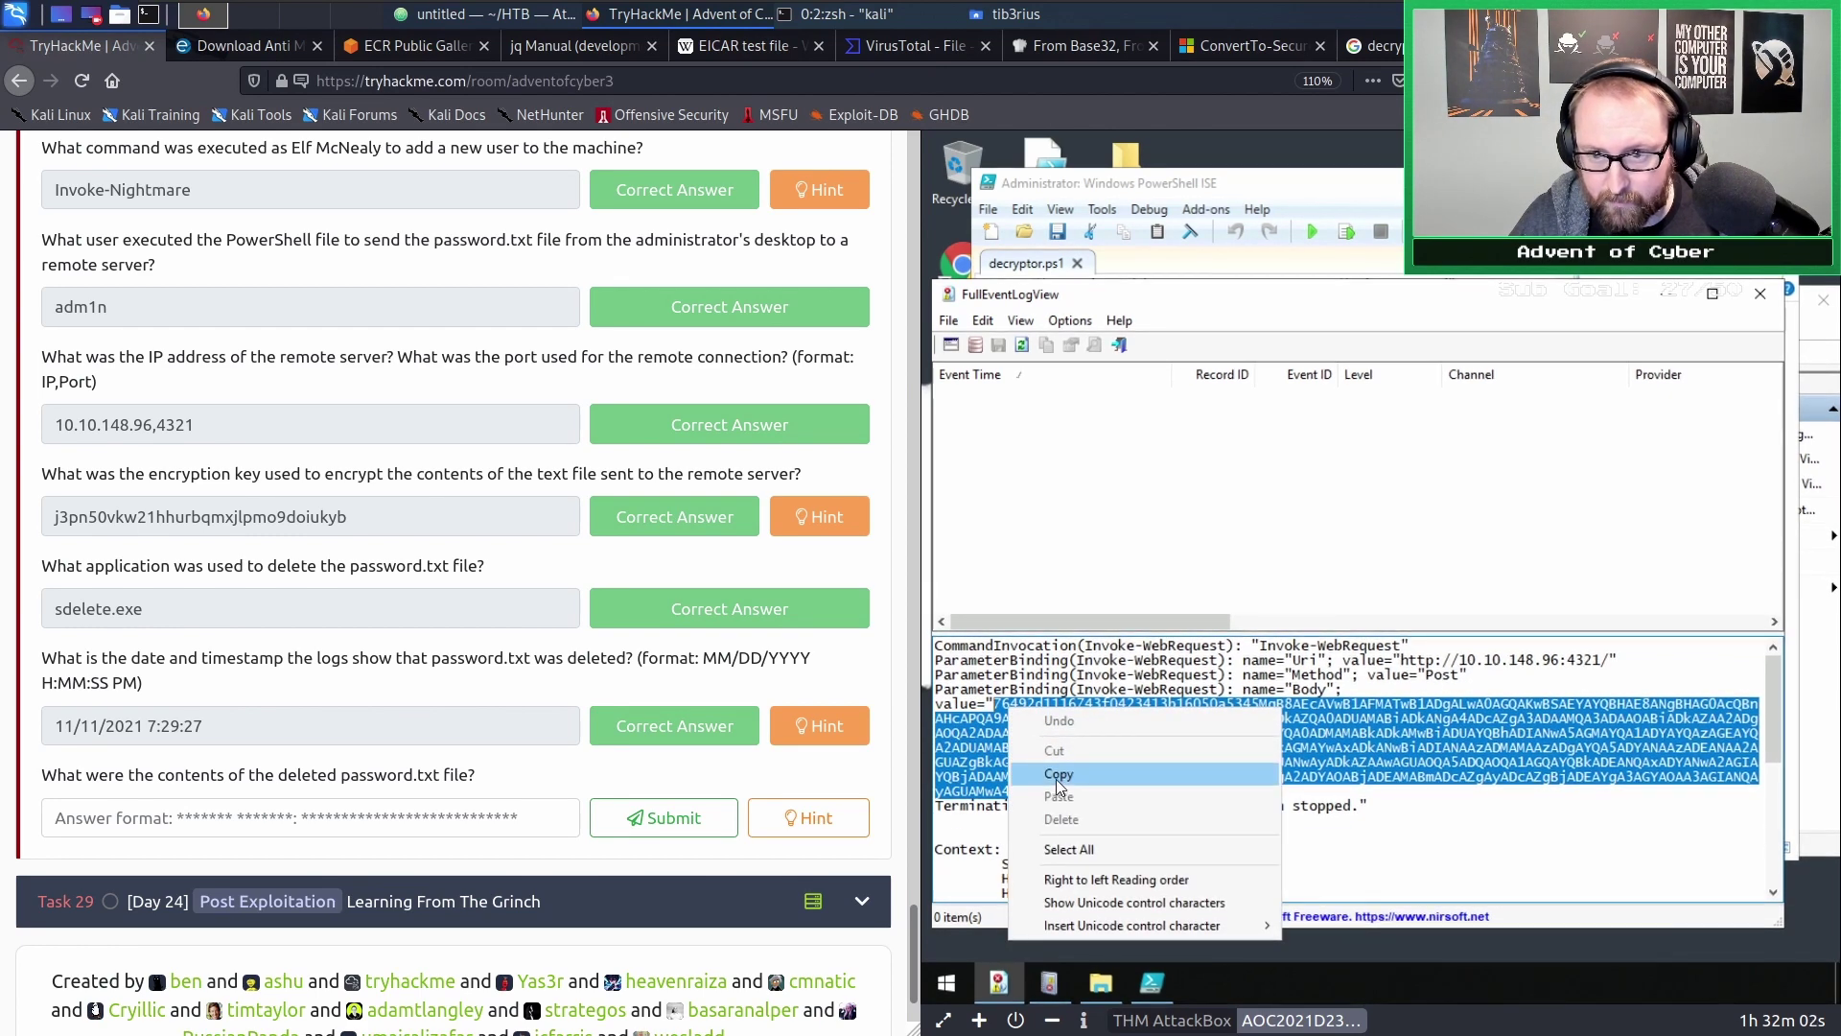
left_click(1060, 768)
left_click(1233, 174)
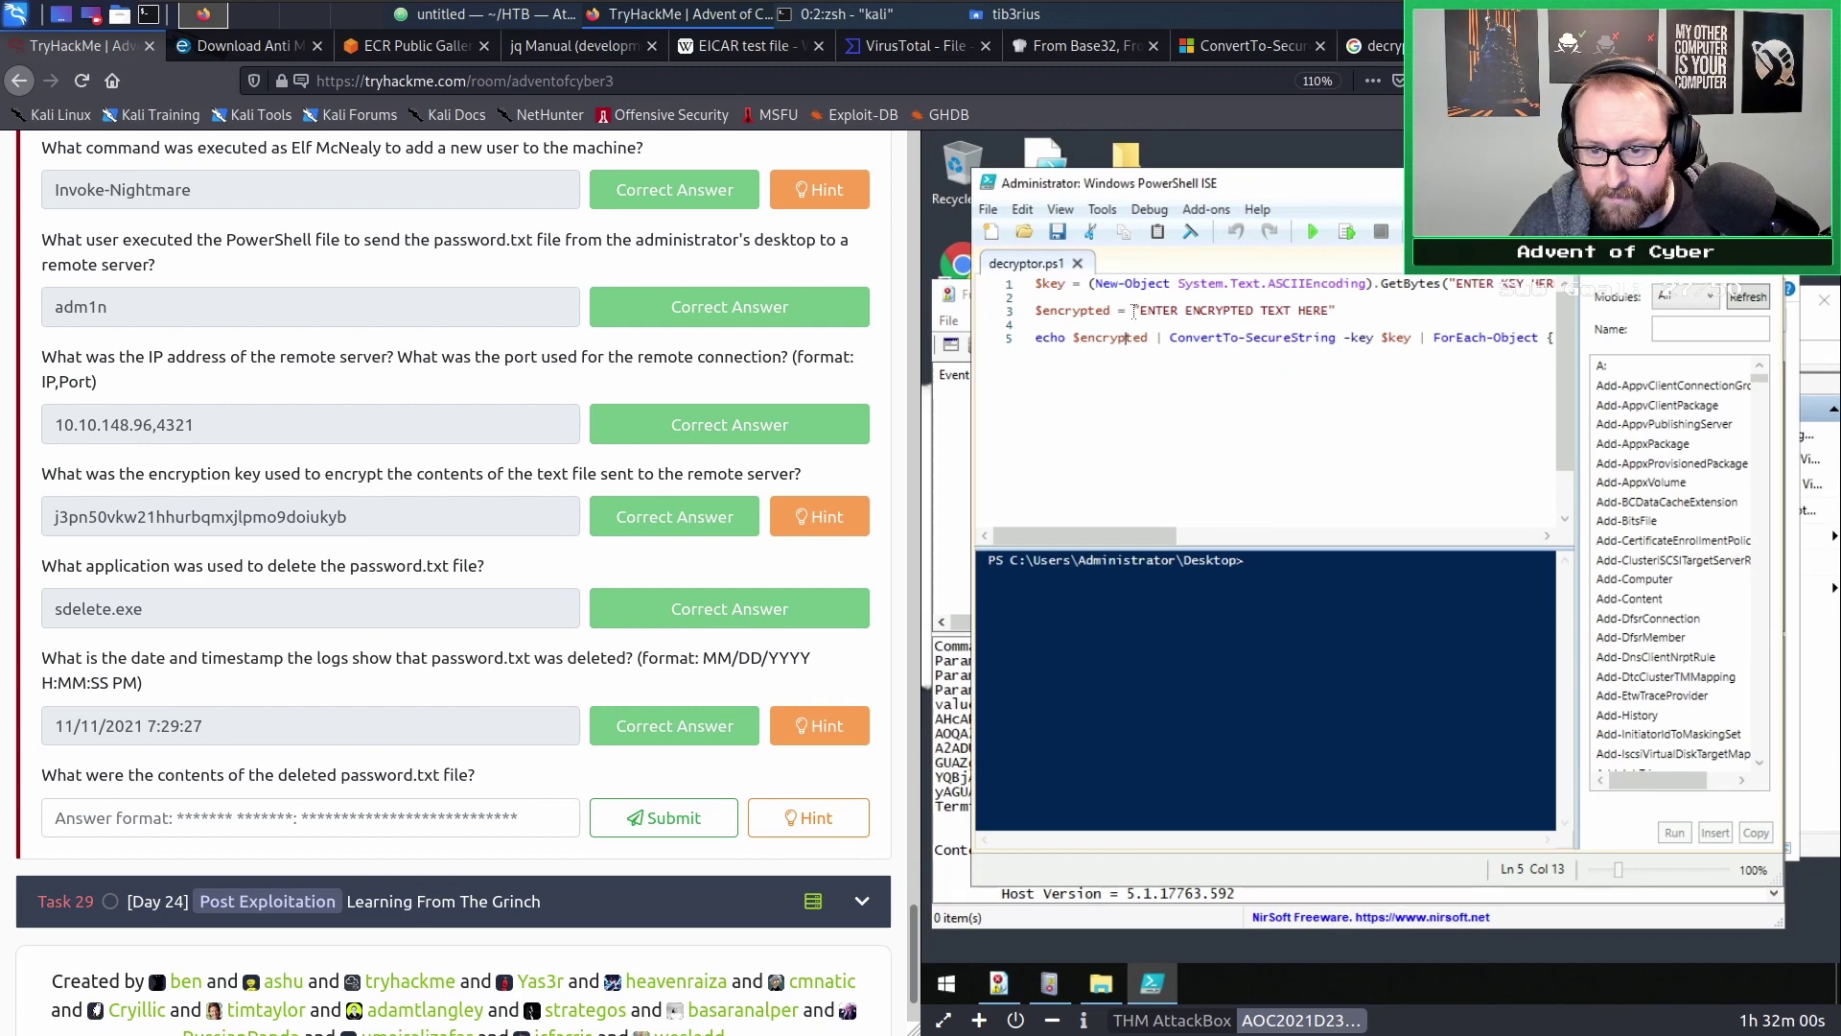
left_click_drag(1137, 311, 1324, 315)
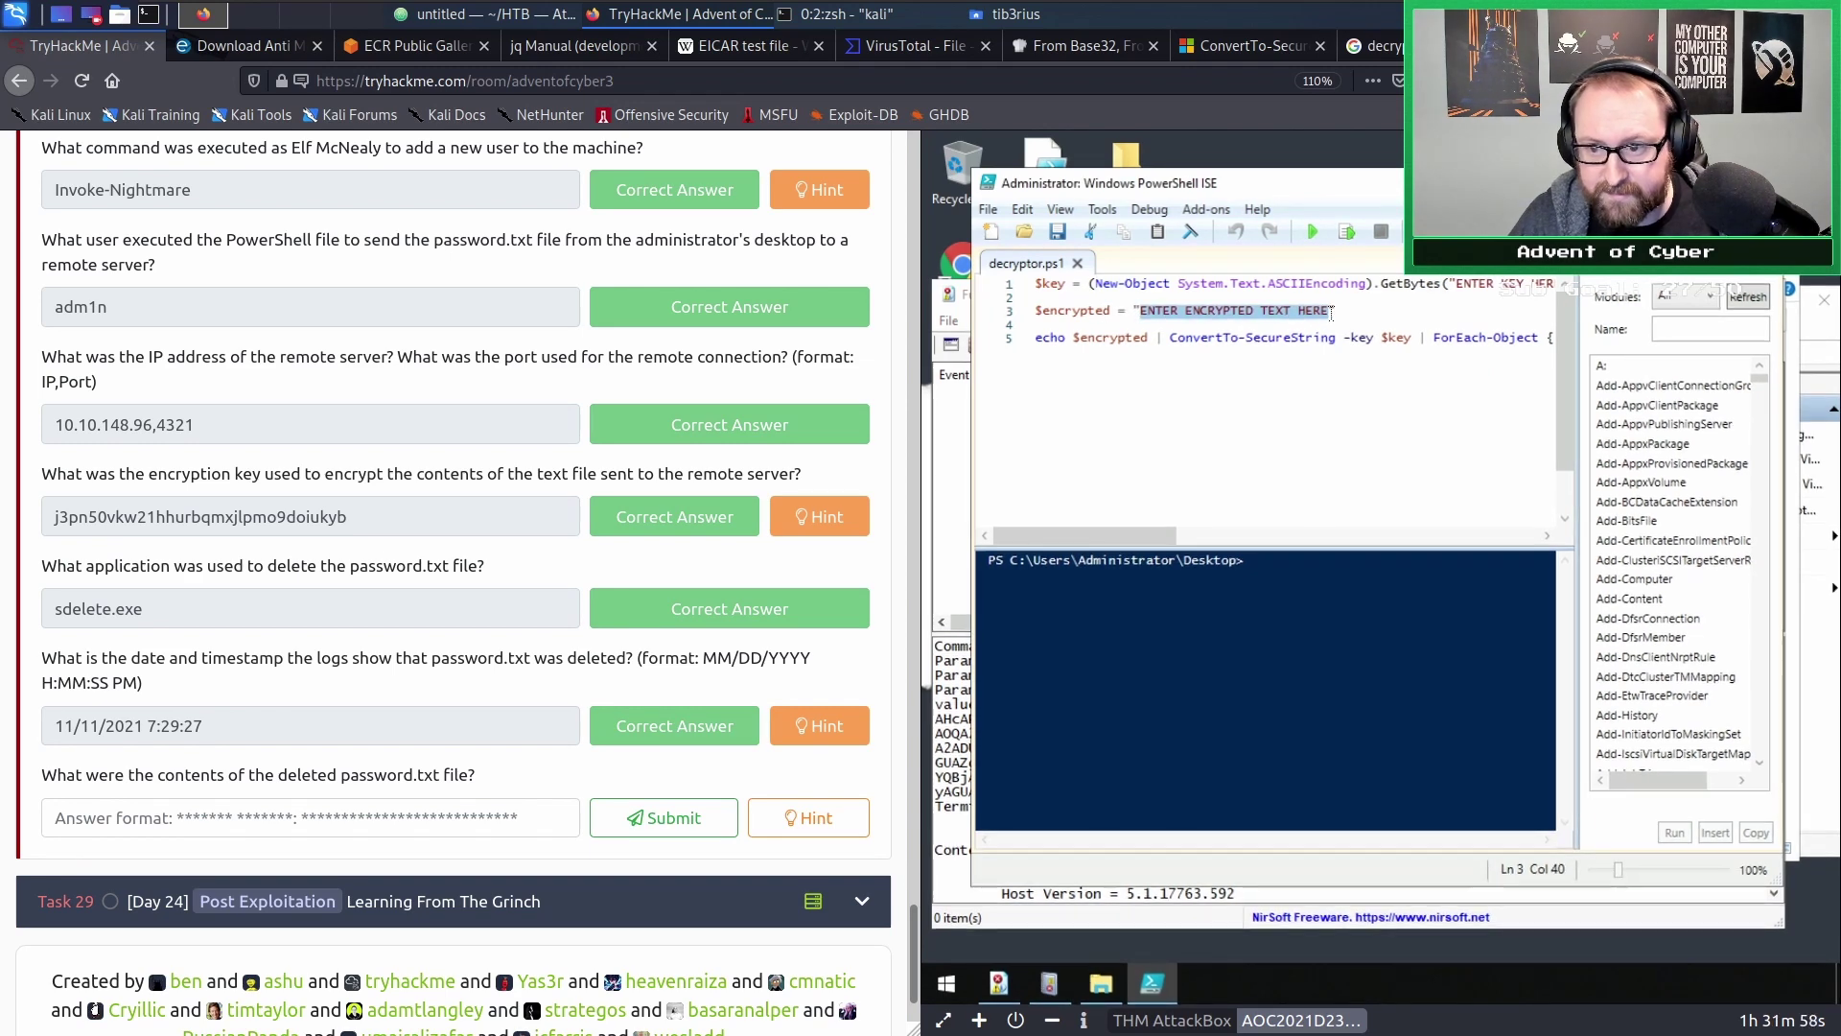
key("ctrl+v")
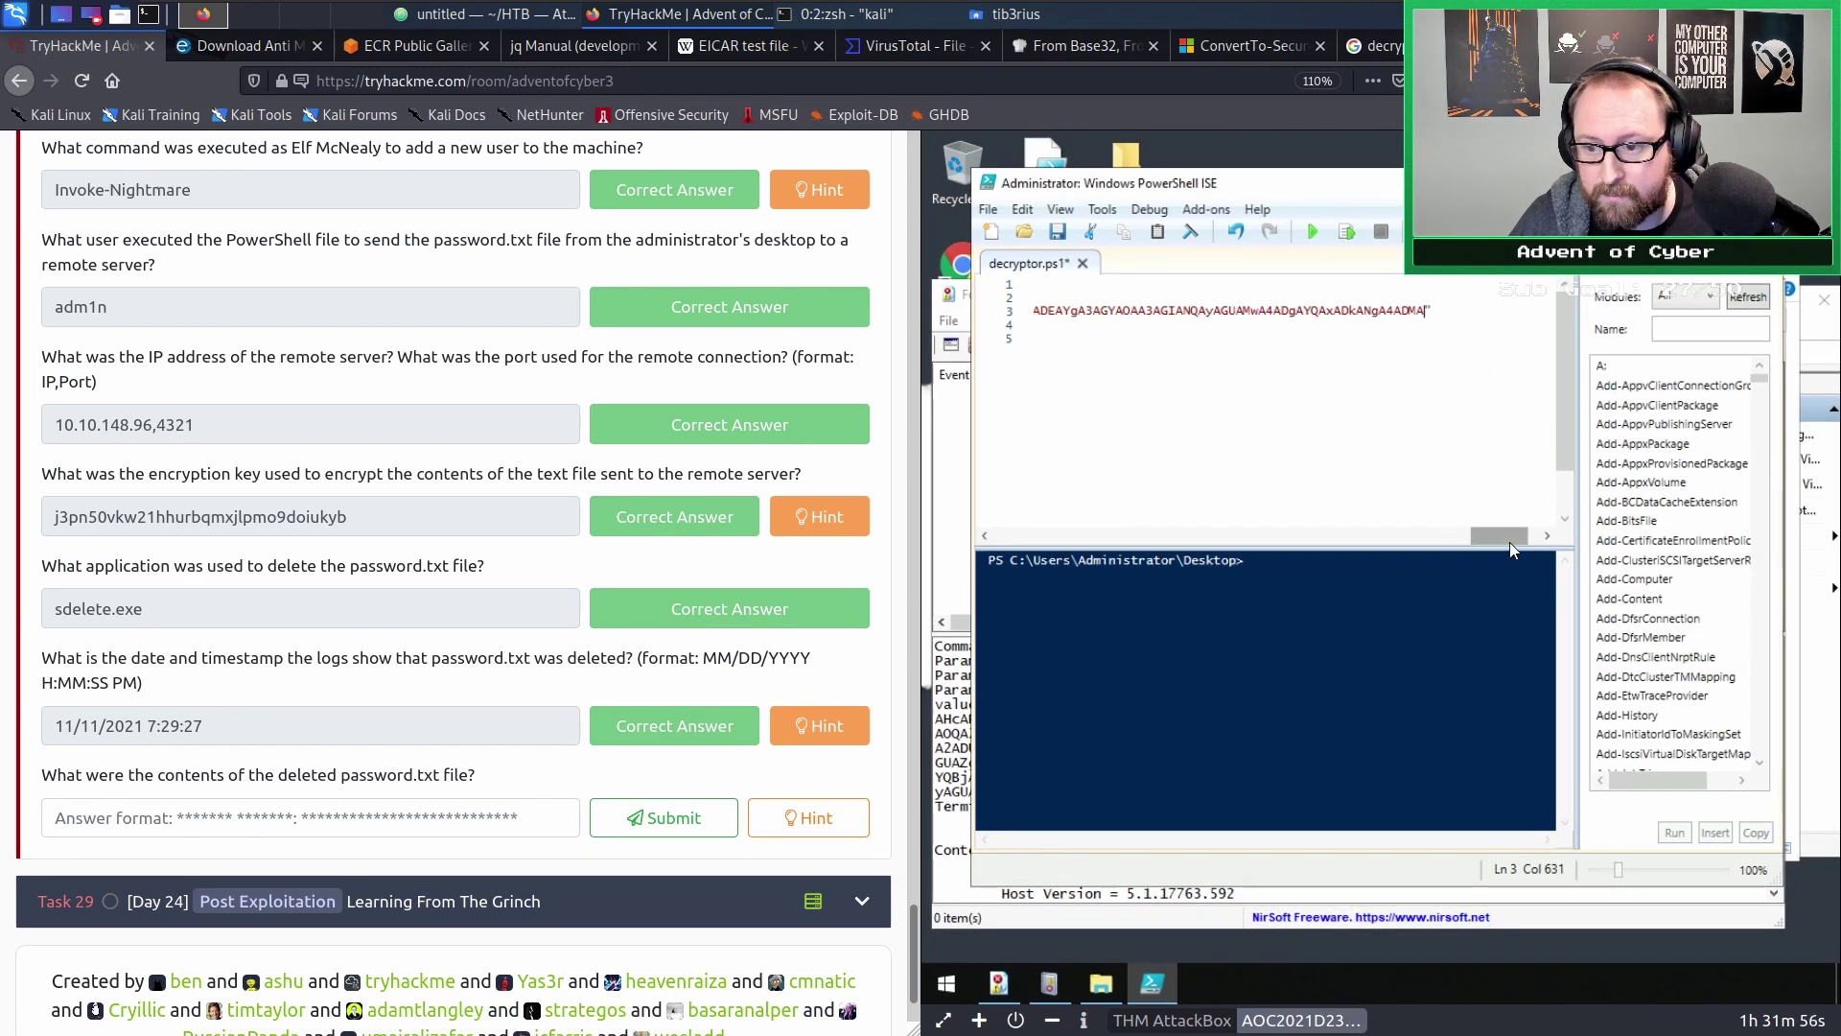
- Copy the encryption key answer and paste it over ENTER KEY HERE on line 1
left_click_drag(1509, 543, 982, 531)
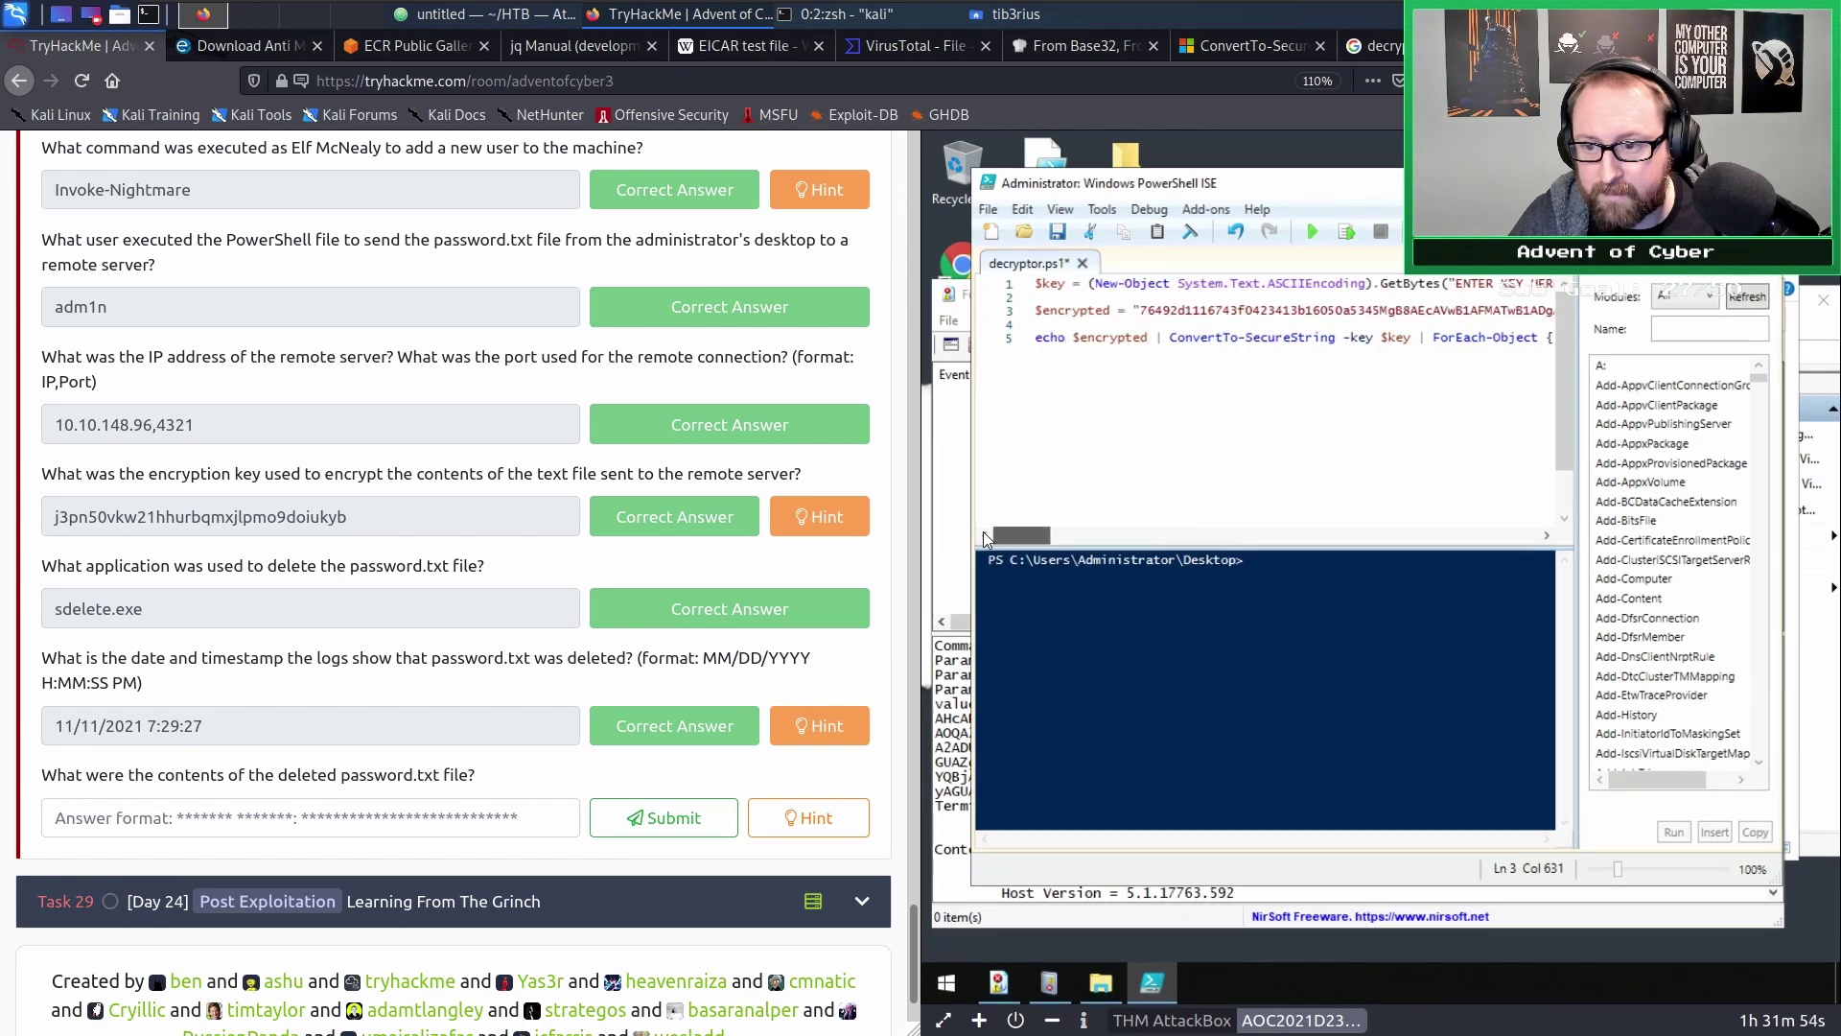
left_click(1057, 533)
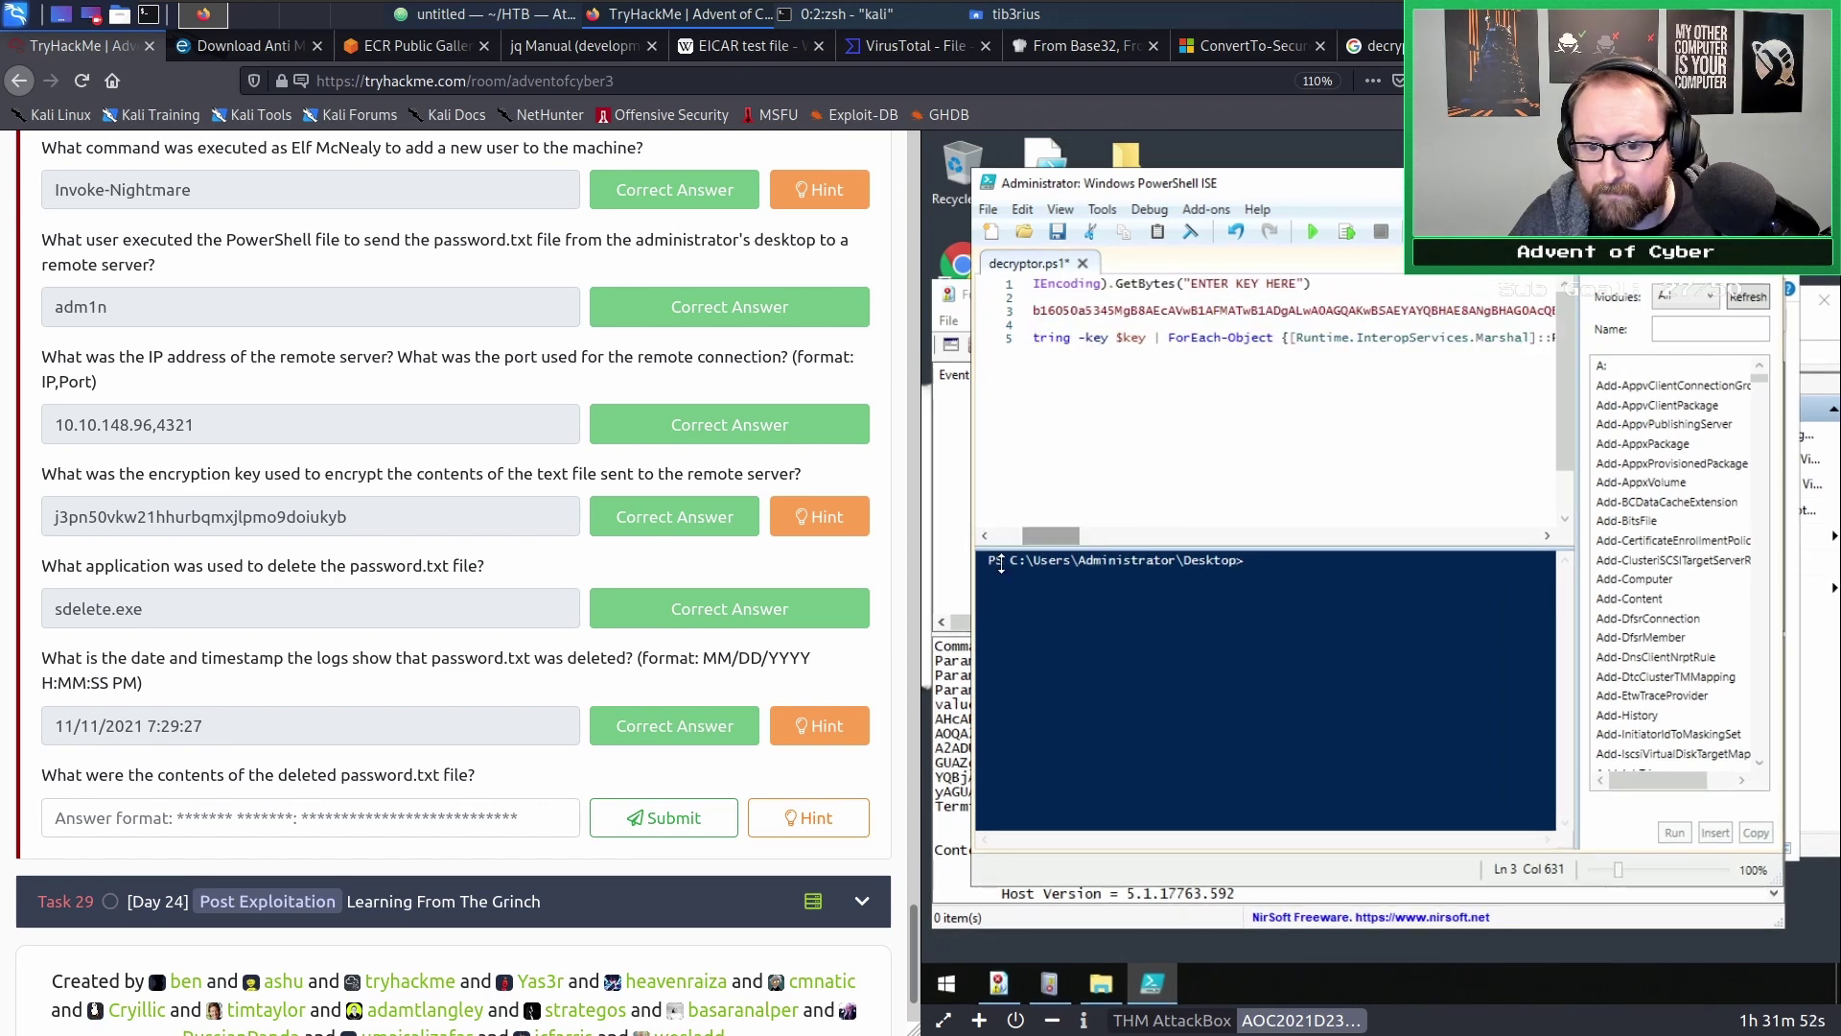
double_click(238, 520)
right_click(240, 521)
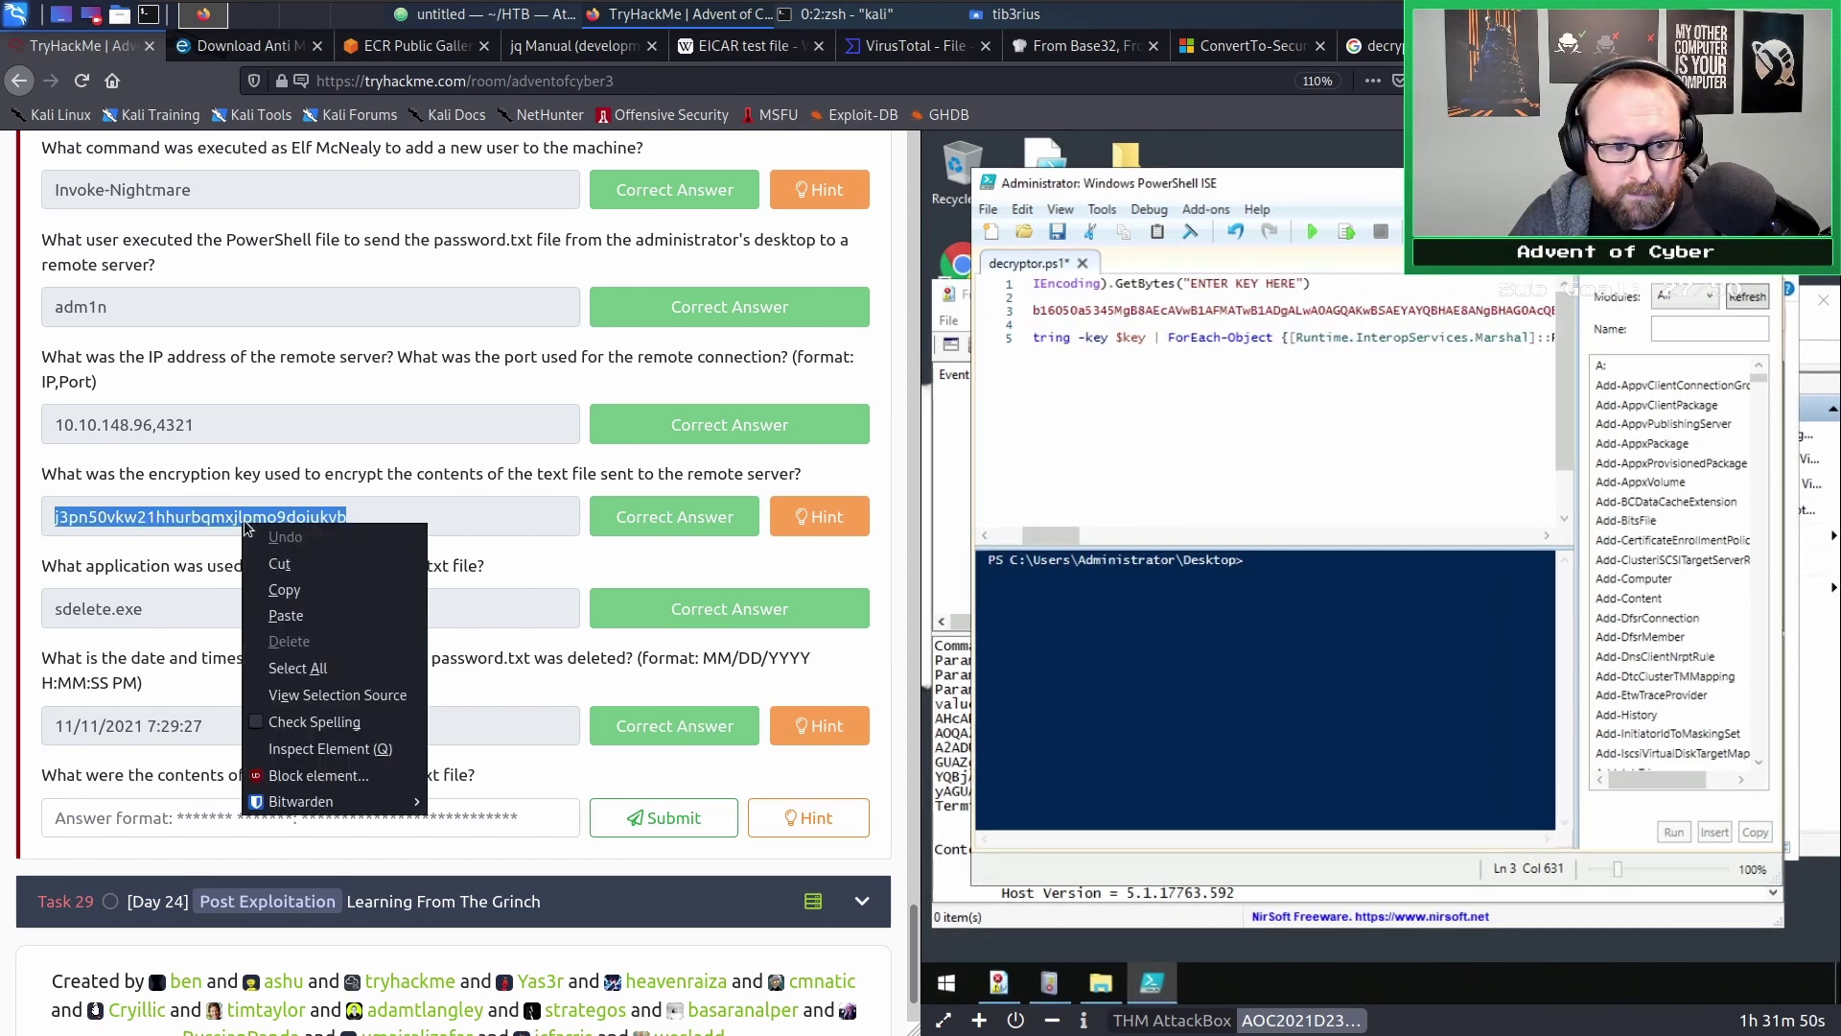
left_click(299, 589)
left_click(1407, 333)
left_click(1298, 284)
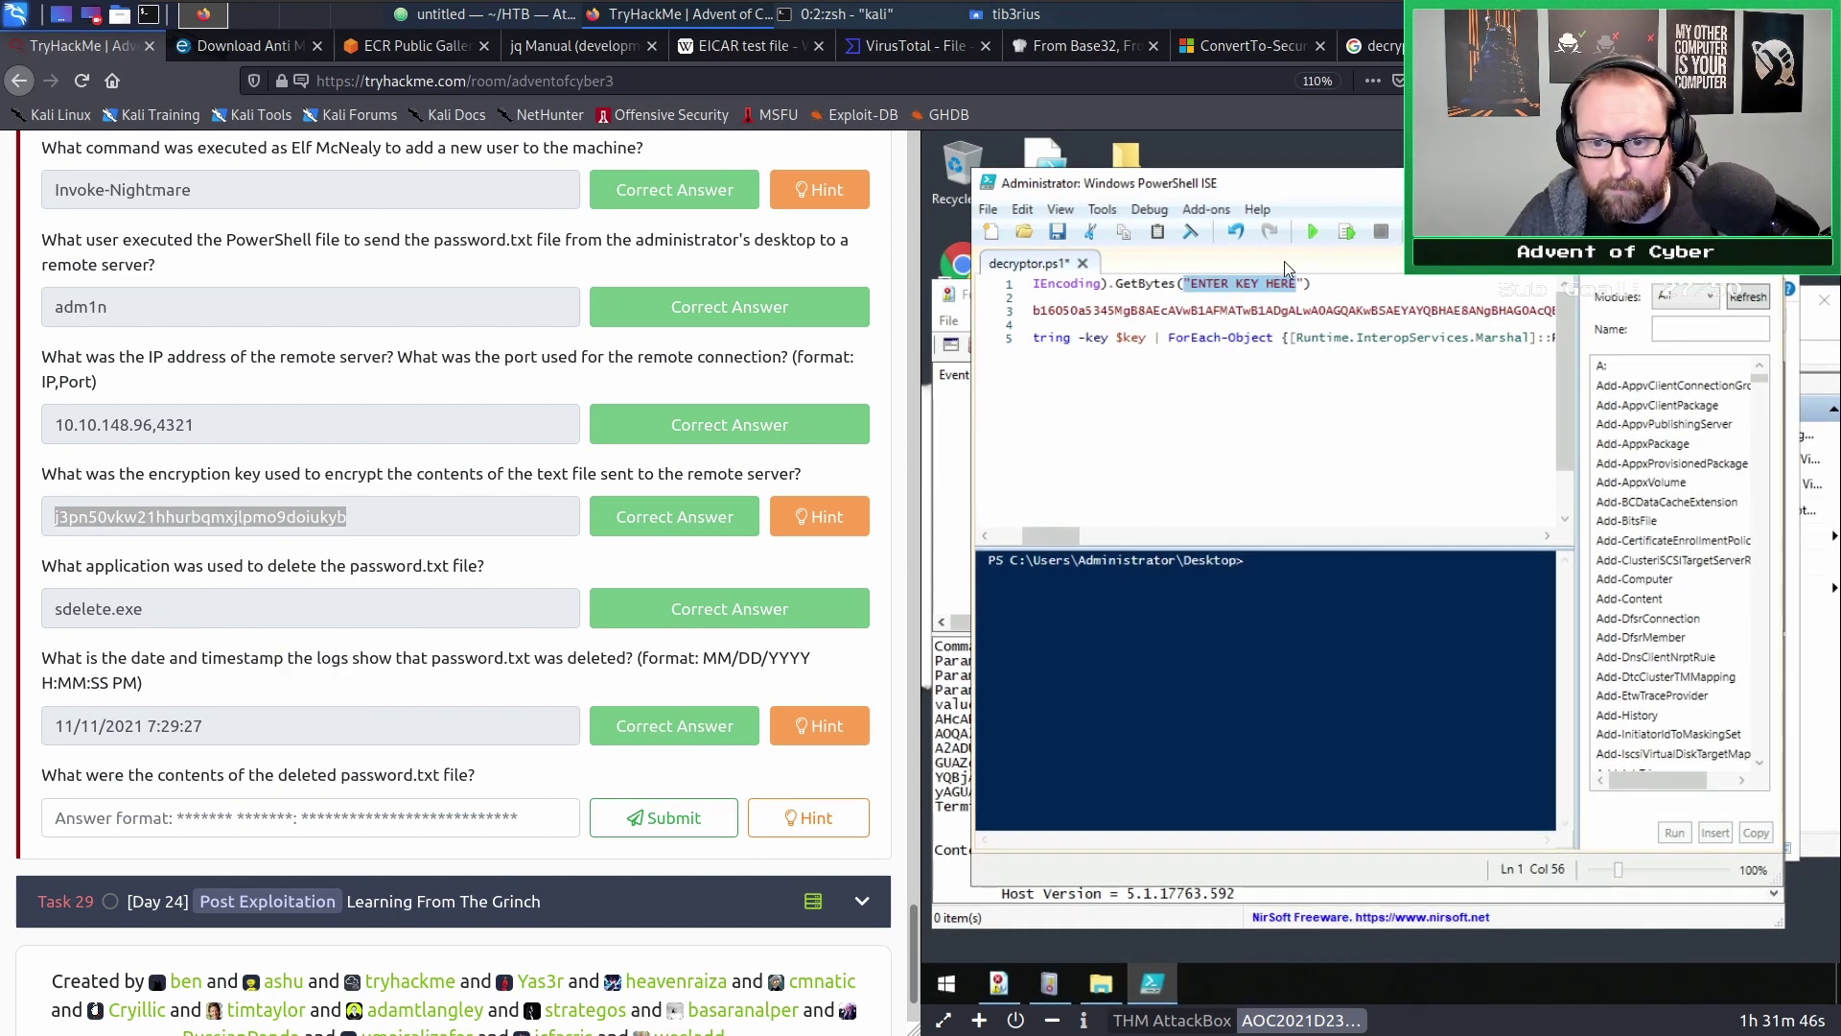
key("ctrl+v")
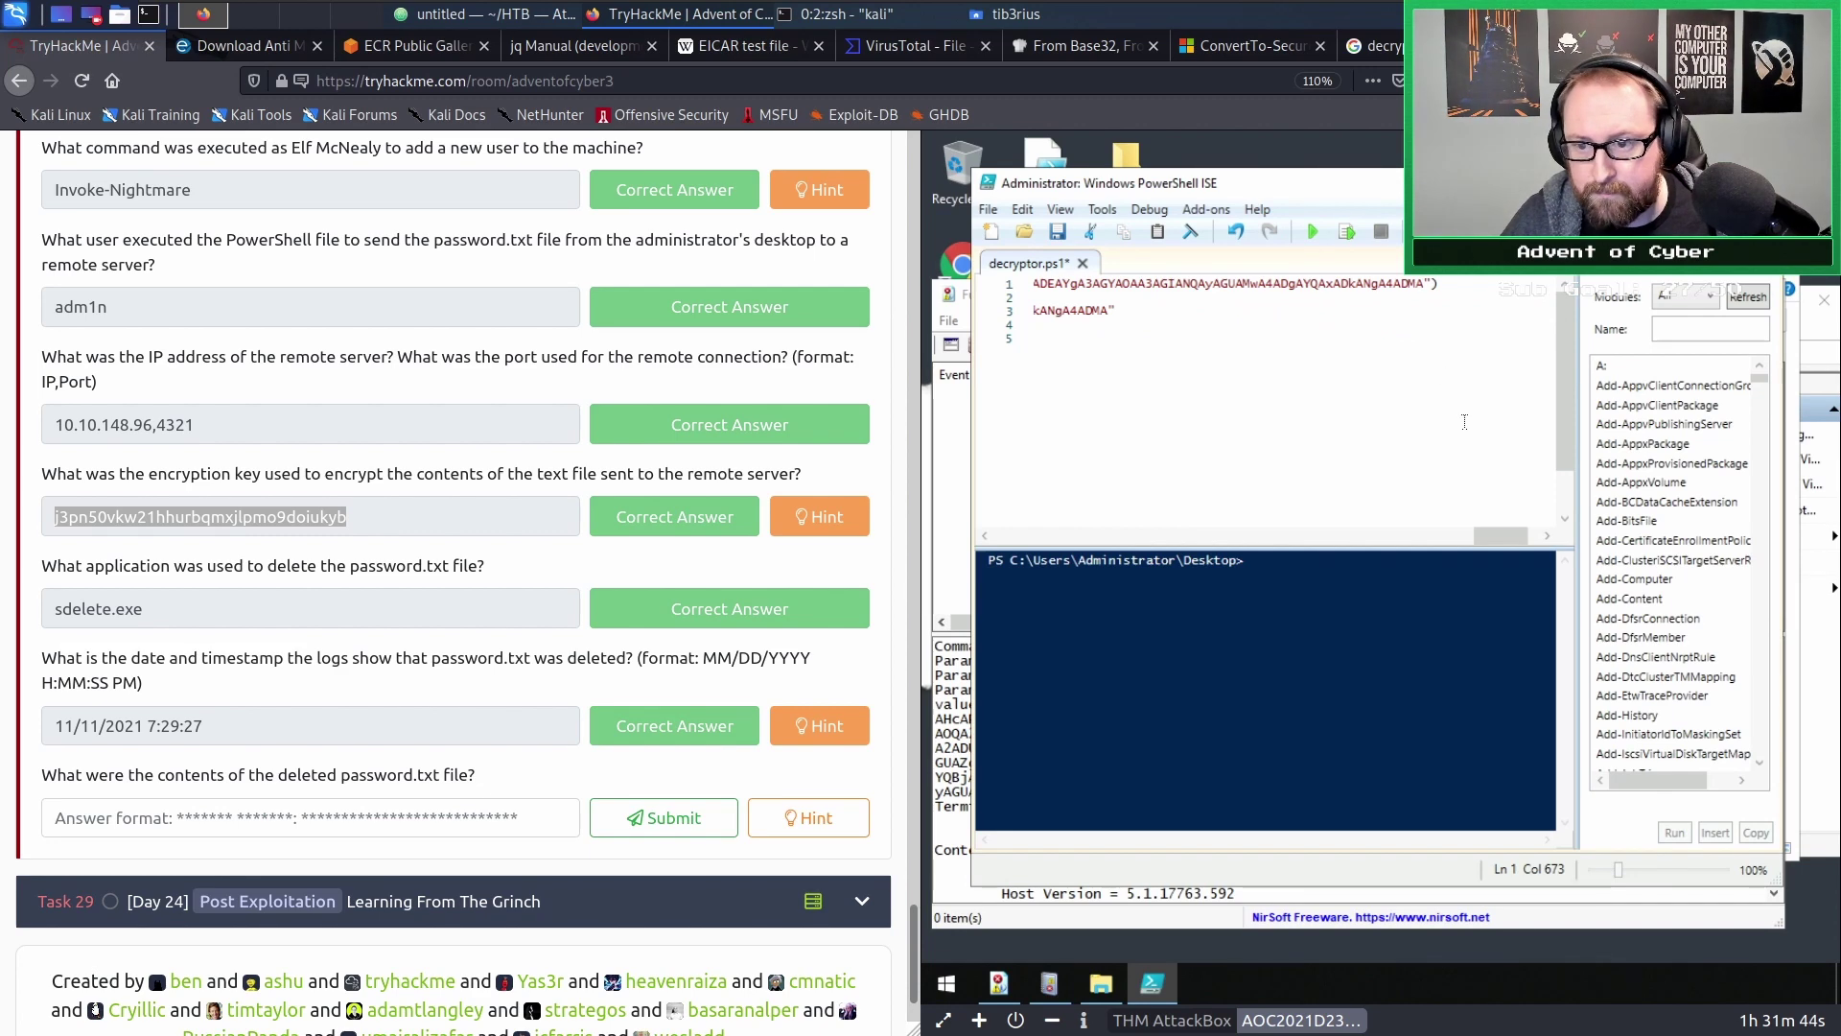
- Undo the mistaken base64 paste, recopy the encryption key, and return to the event log viewer
left_click_drag(1385, 534, 1011, 531)
key("ctrl+z")
right_click(257, 552)
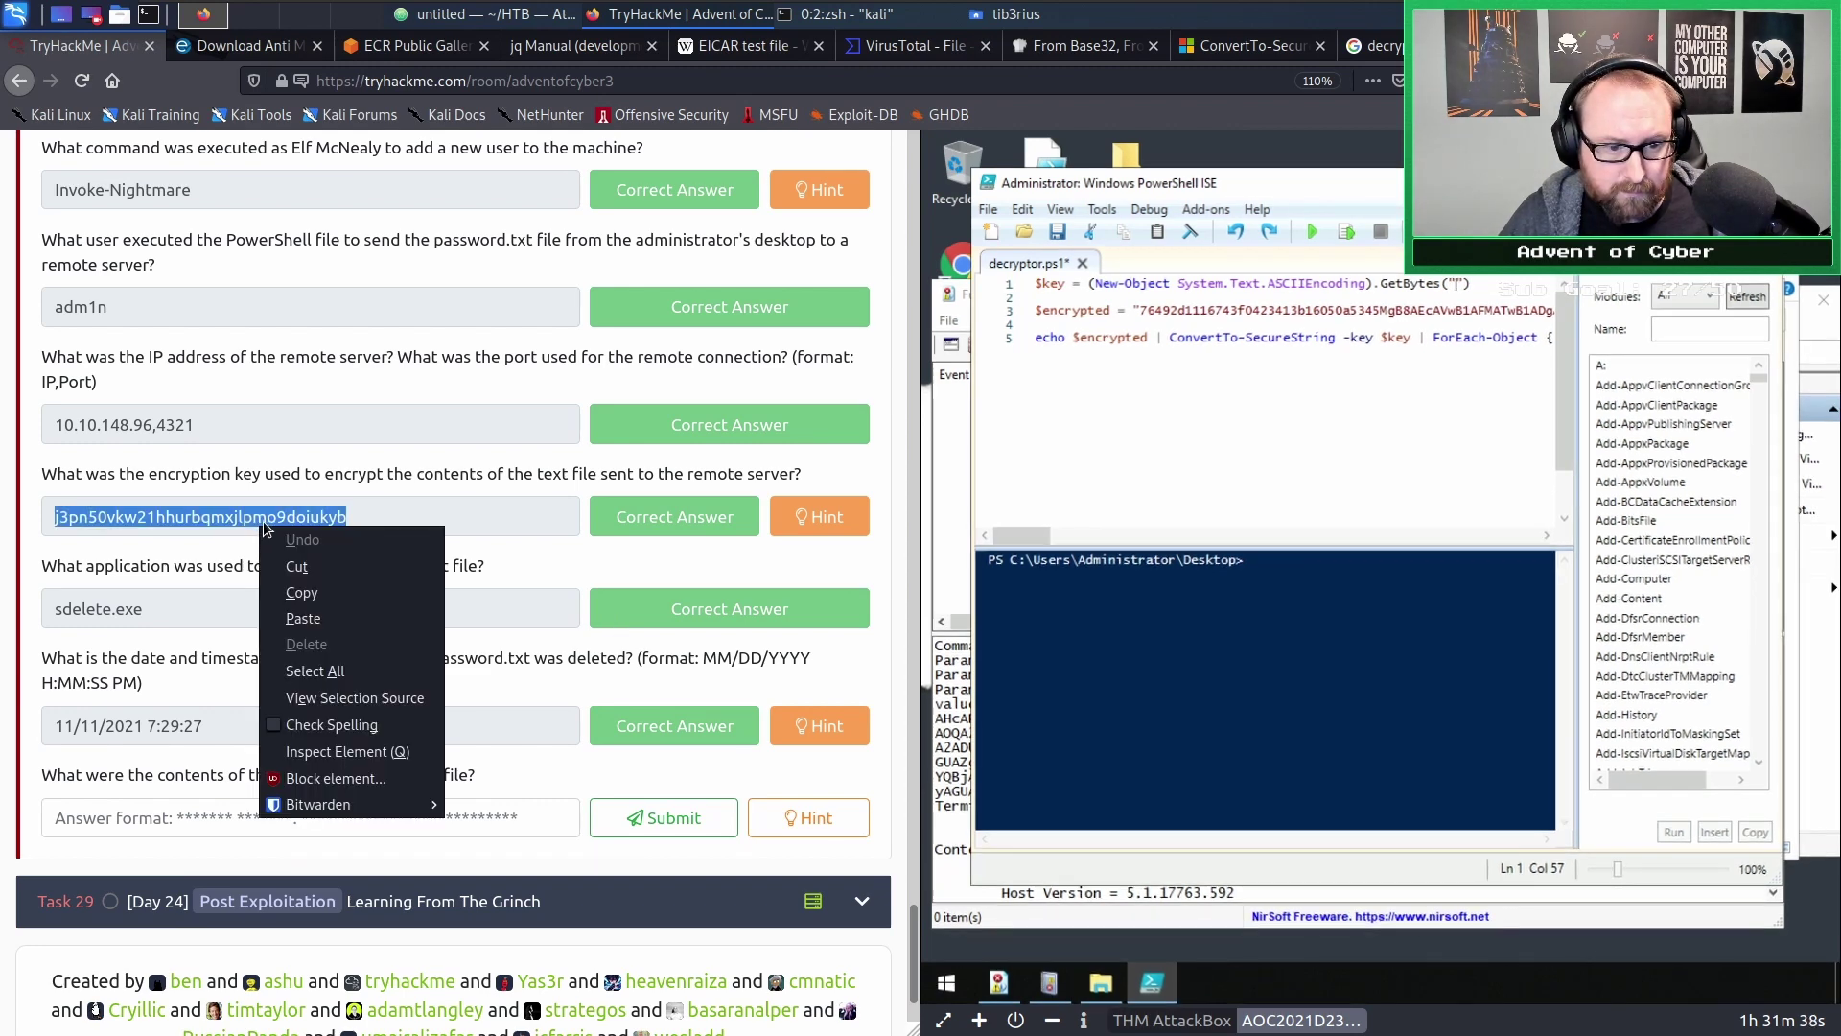
left_click(292, 594)
left_click(928, 563)
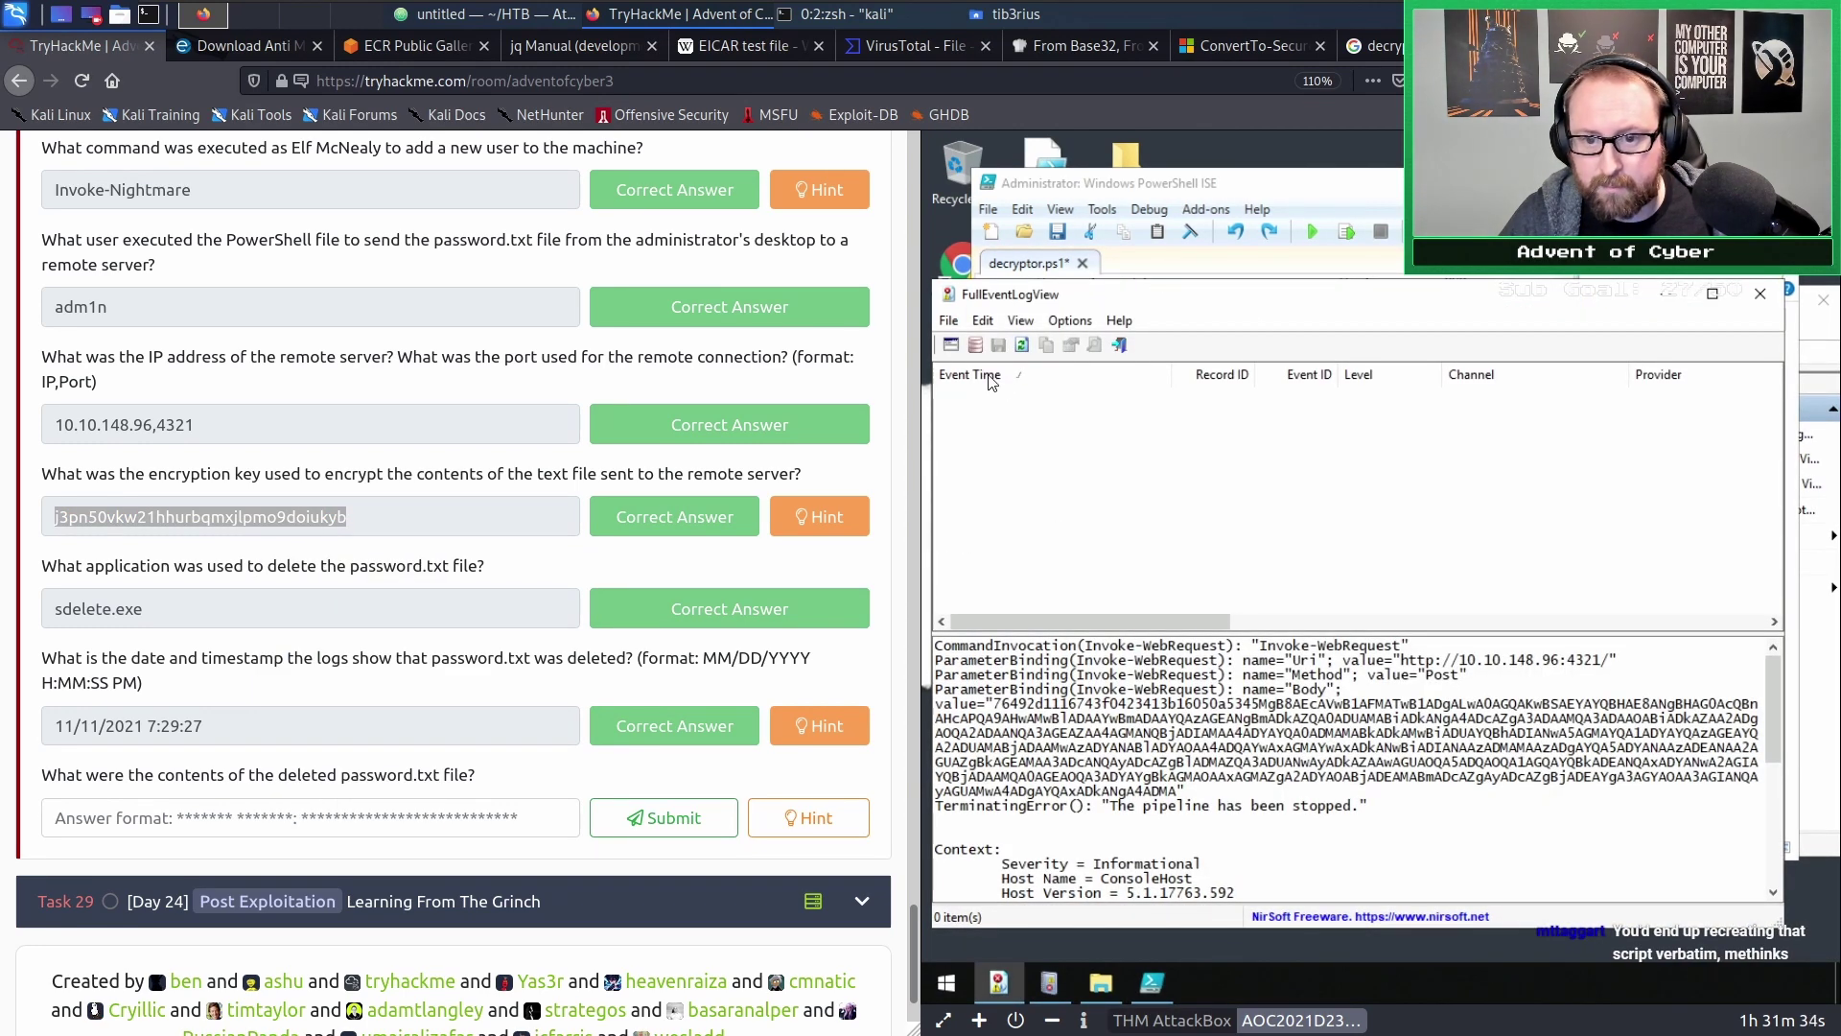
- Change the Advanced Options description filter from *decryptor* to *j3pn* and apply it
left_click(952, 346)
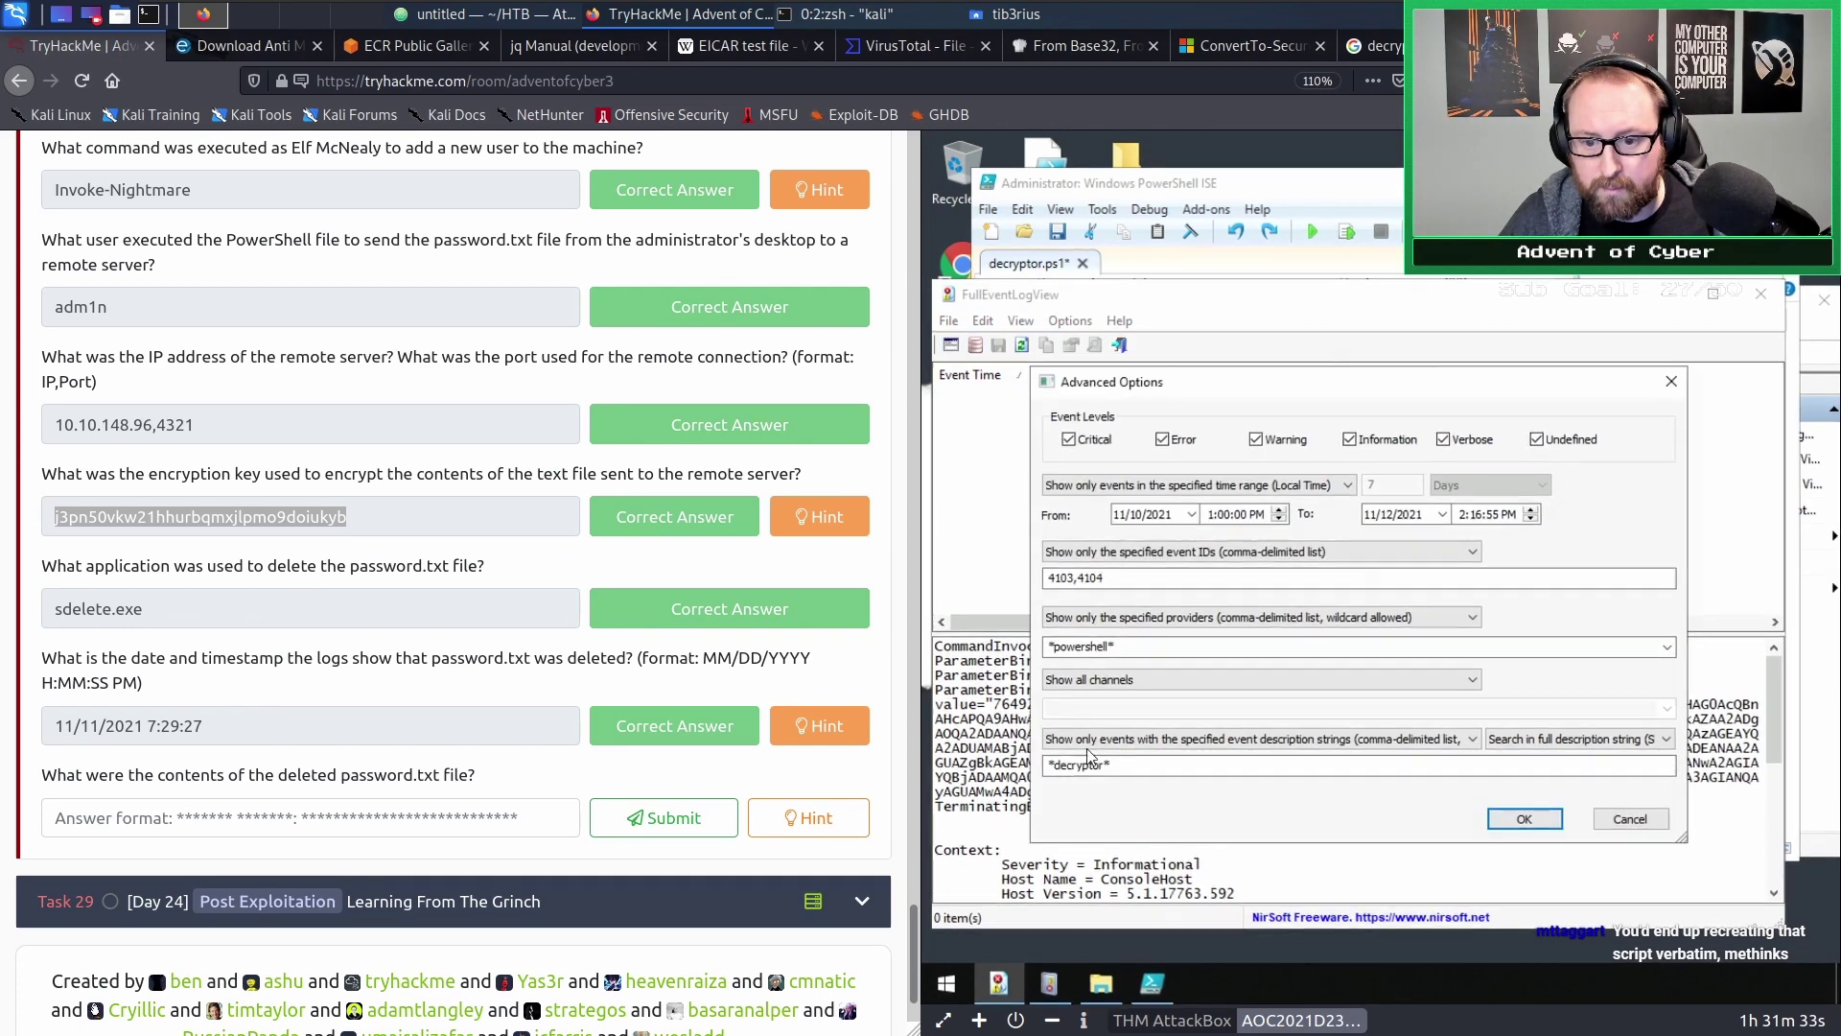
double_click(1106, 764)
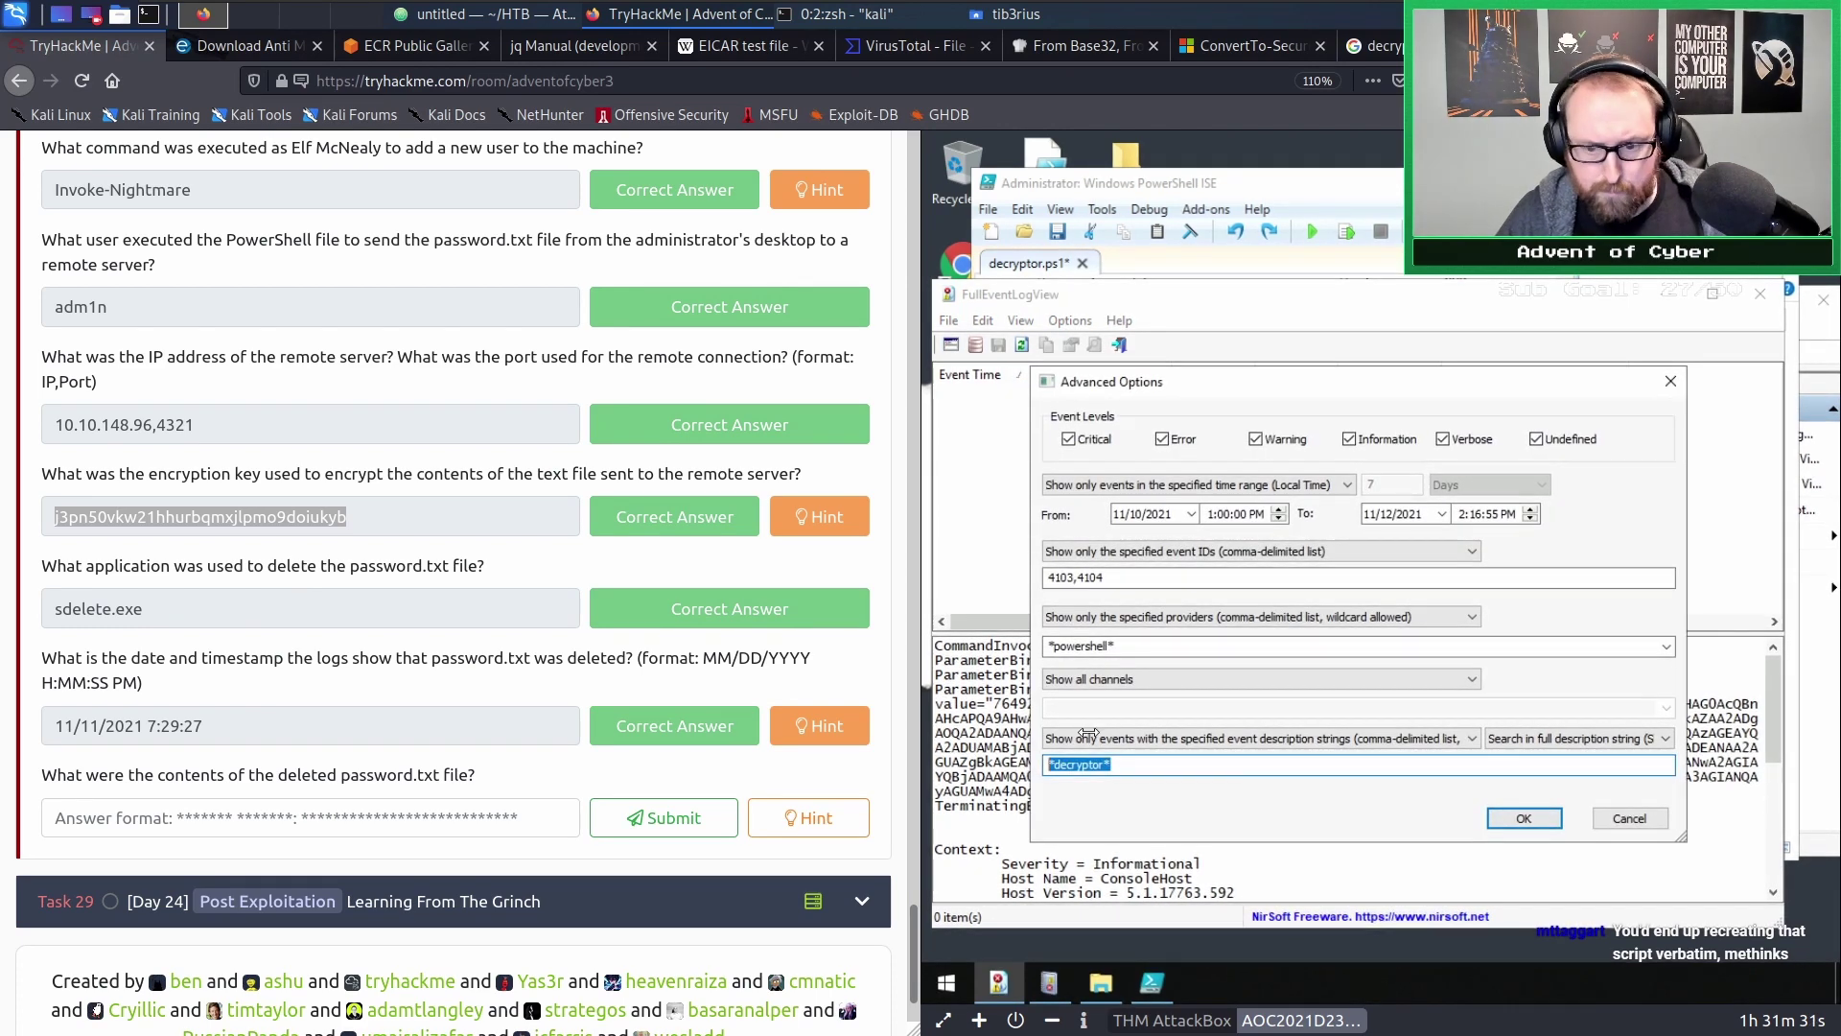
key("BackSpace")
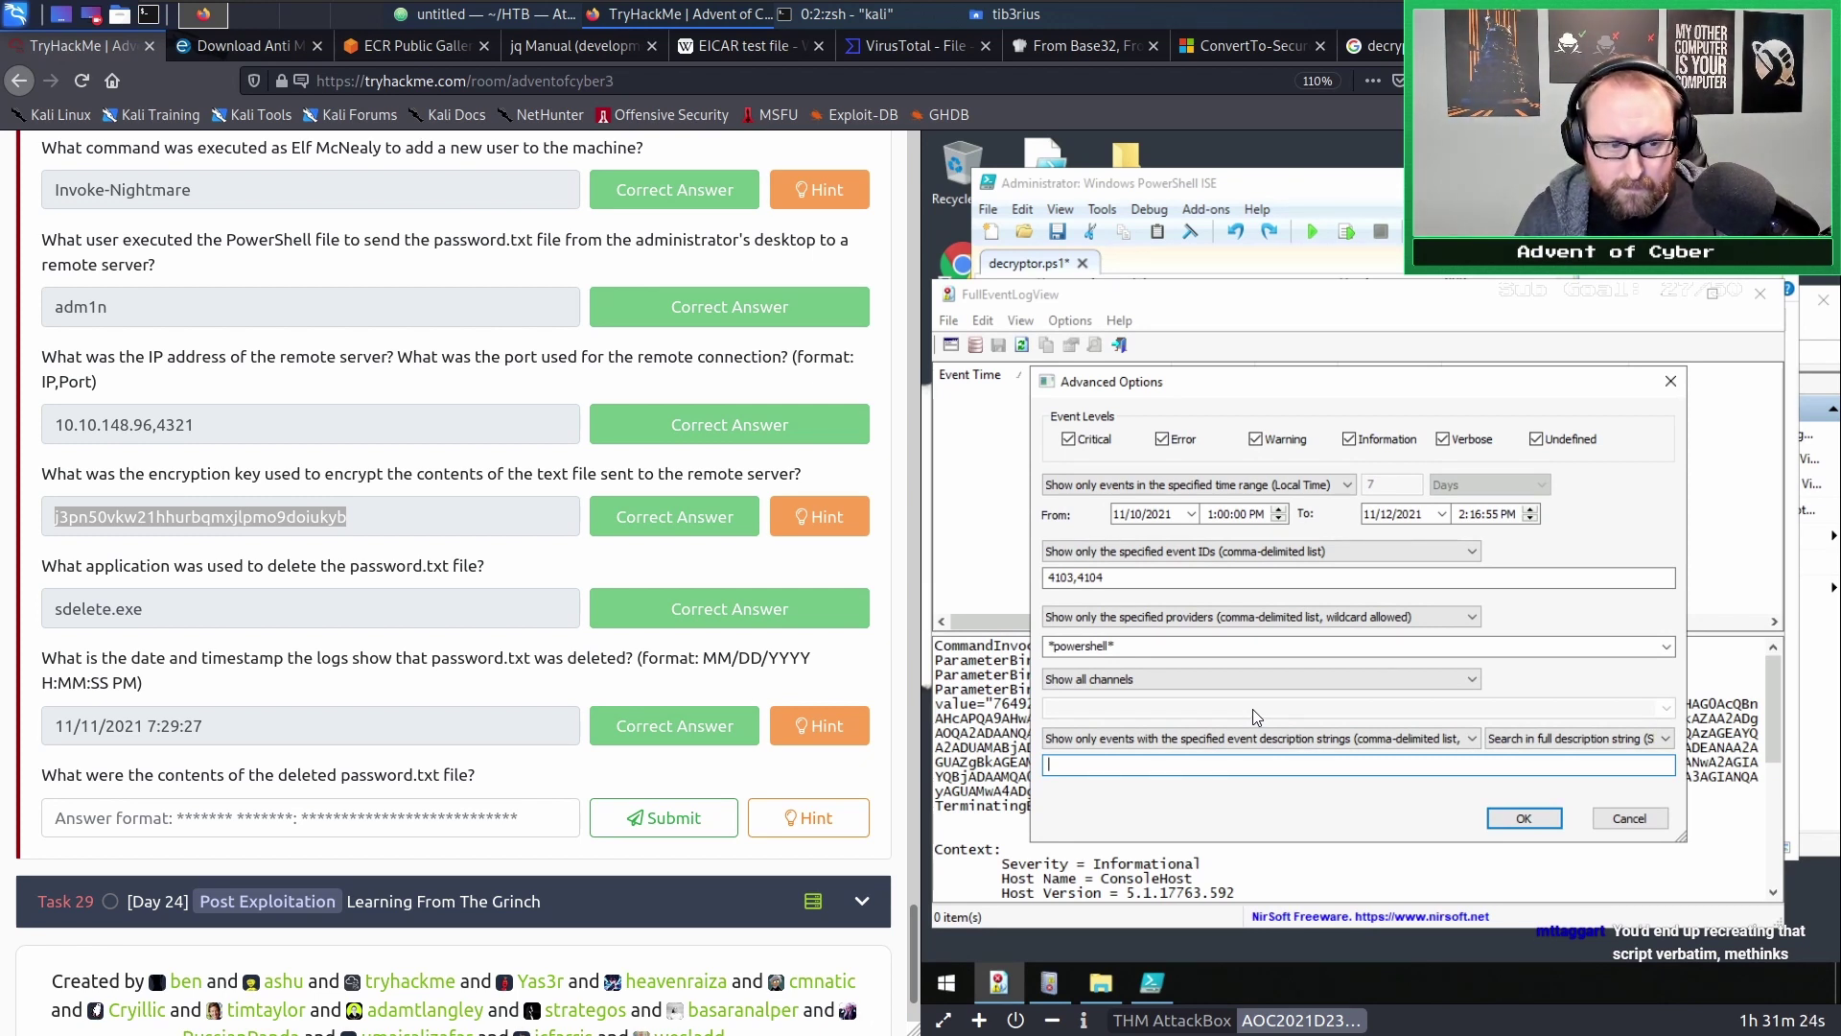
type("*j")
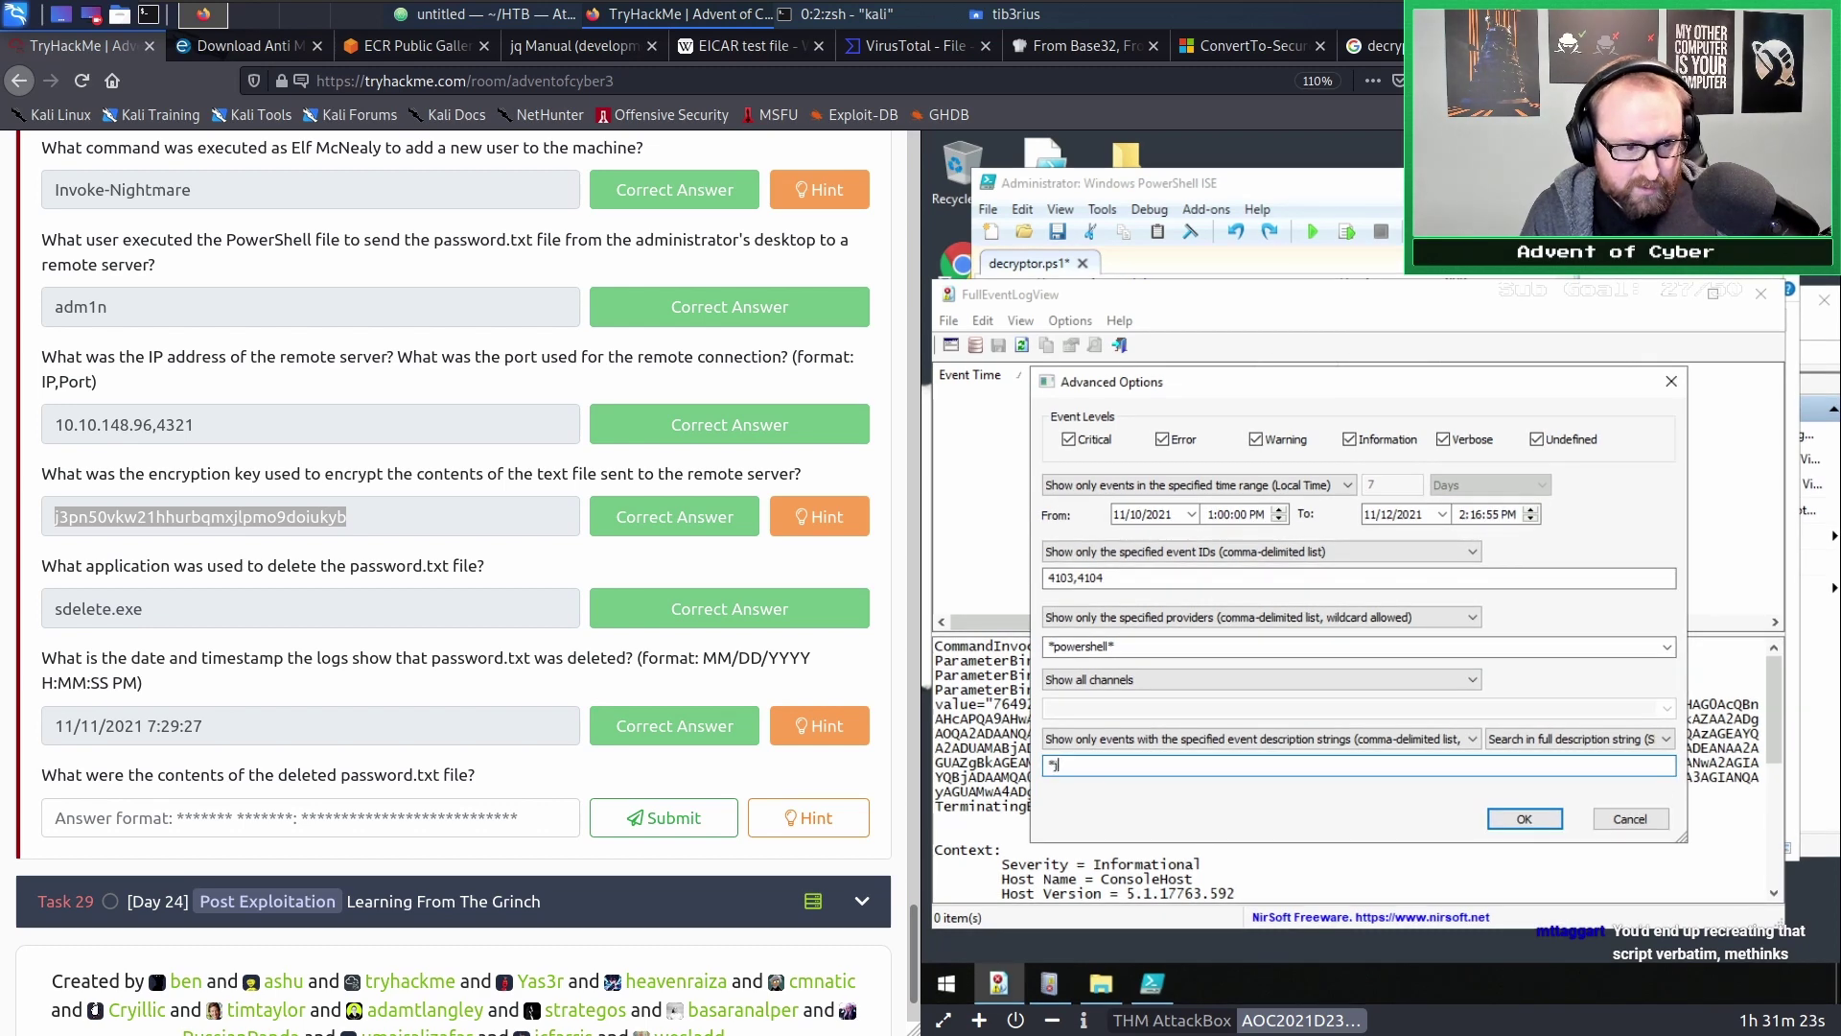
type("3pn*")
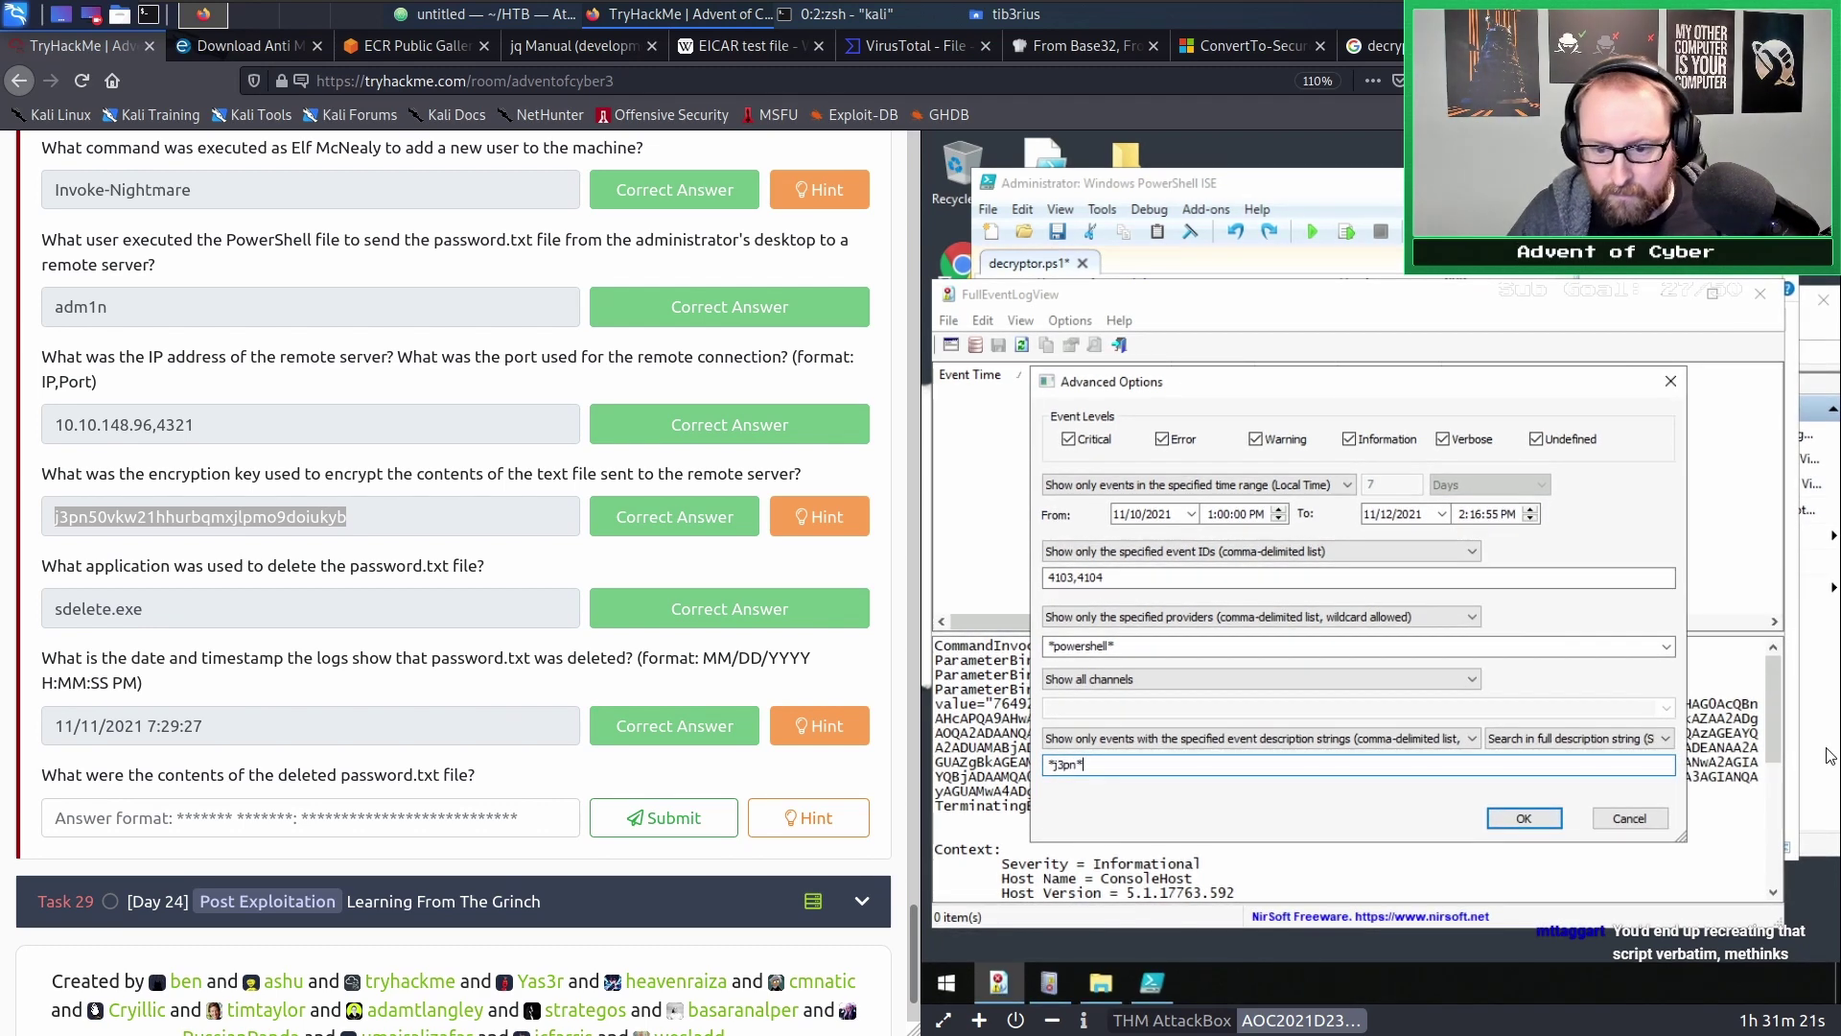
left_click(1523, 817)
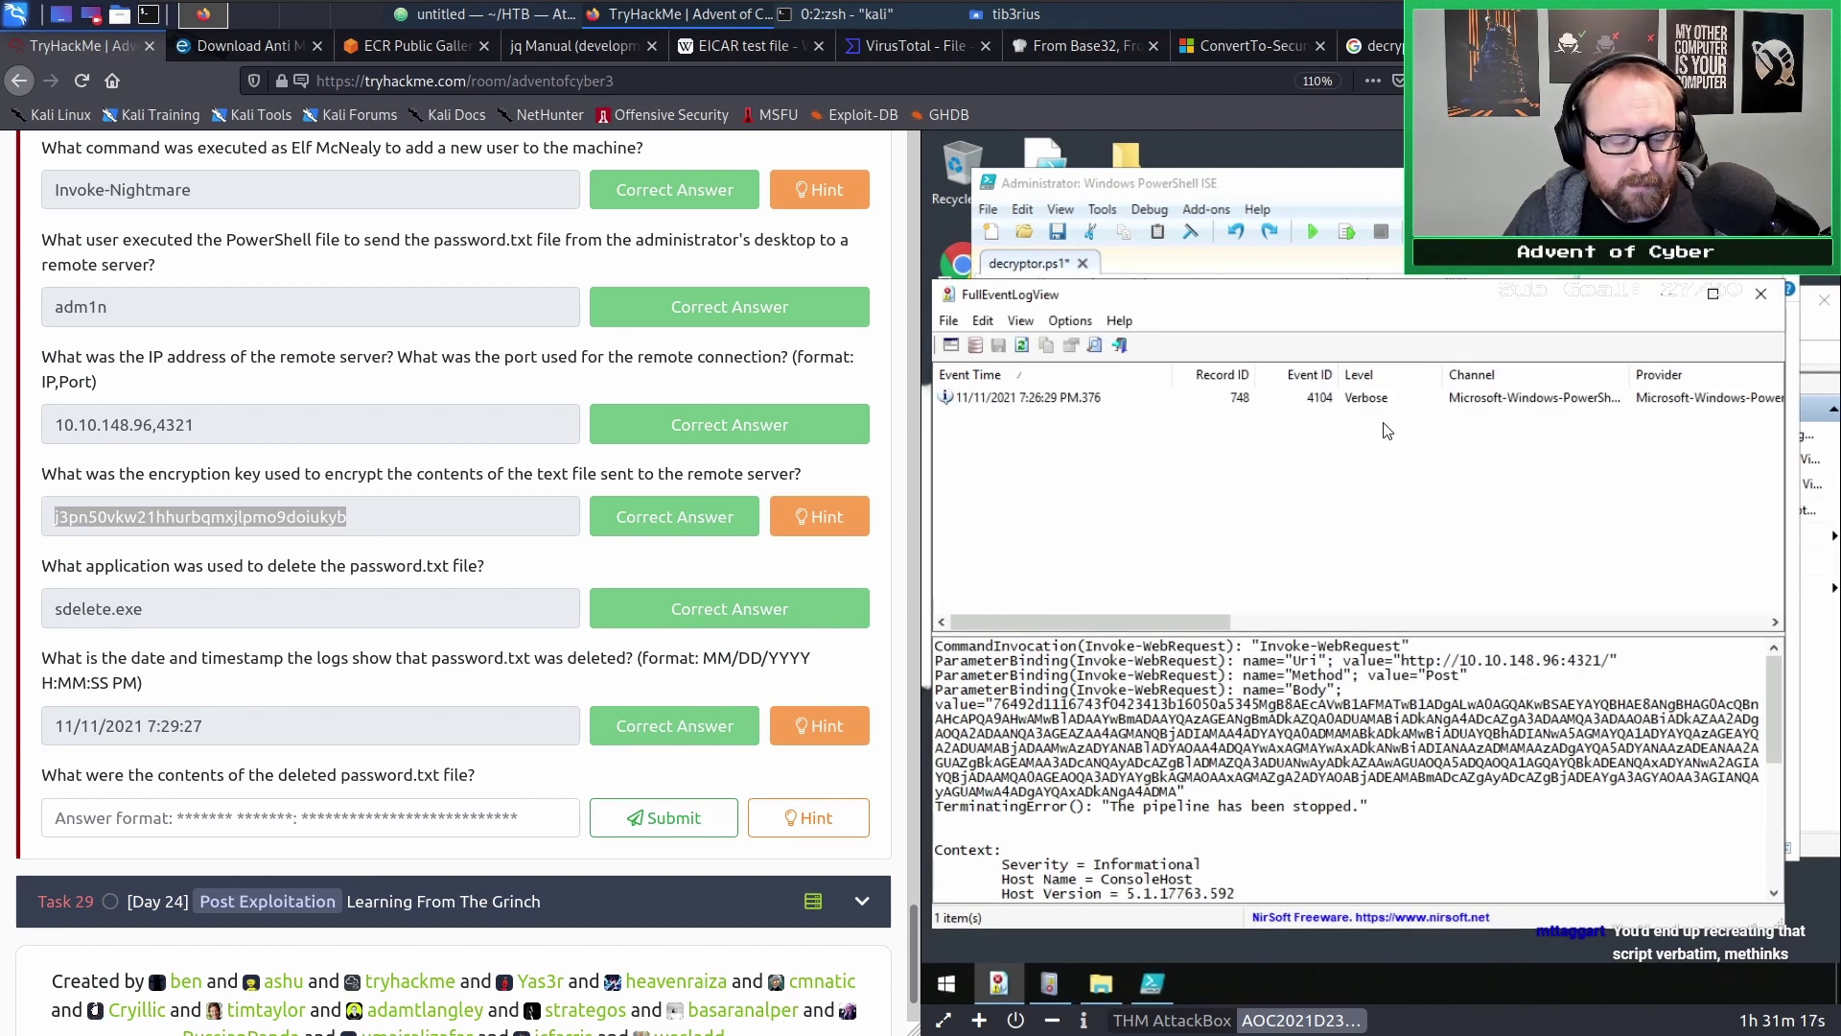
- Copy the key from the GetBytes call in the matching 4104 scriptblock
left_click(1263, 398)
left_click_drag(1401, 689, 1654, 690)
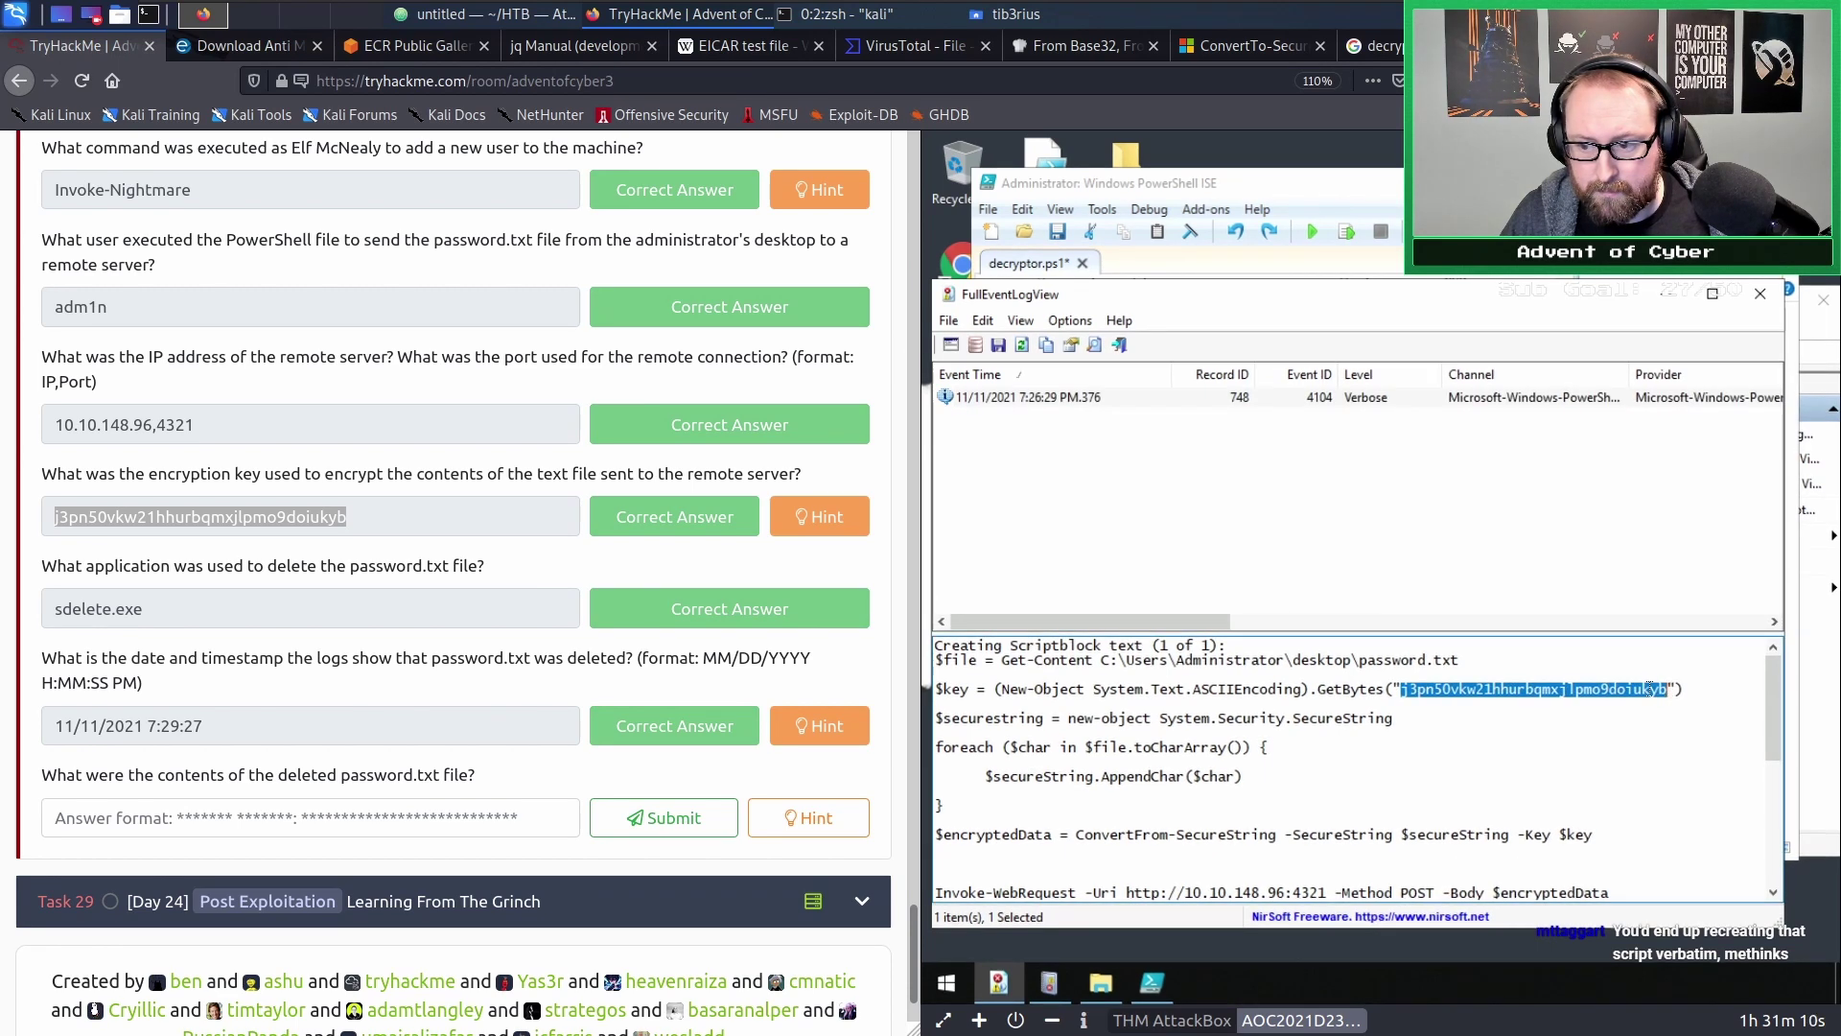
right_click(1653, 691)
left_click(1636, 756)
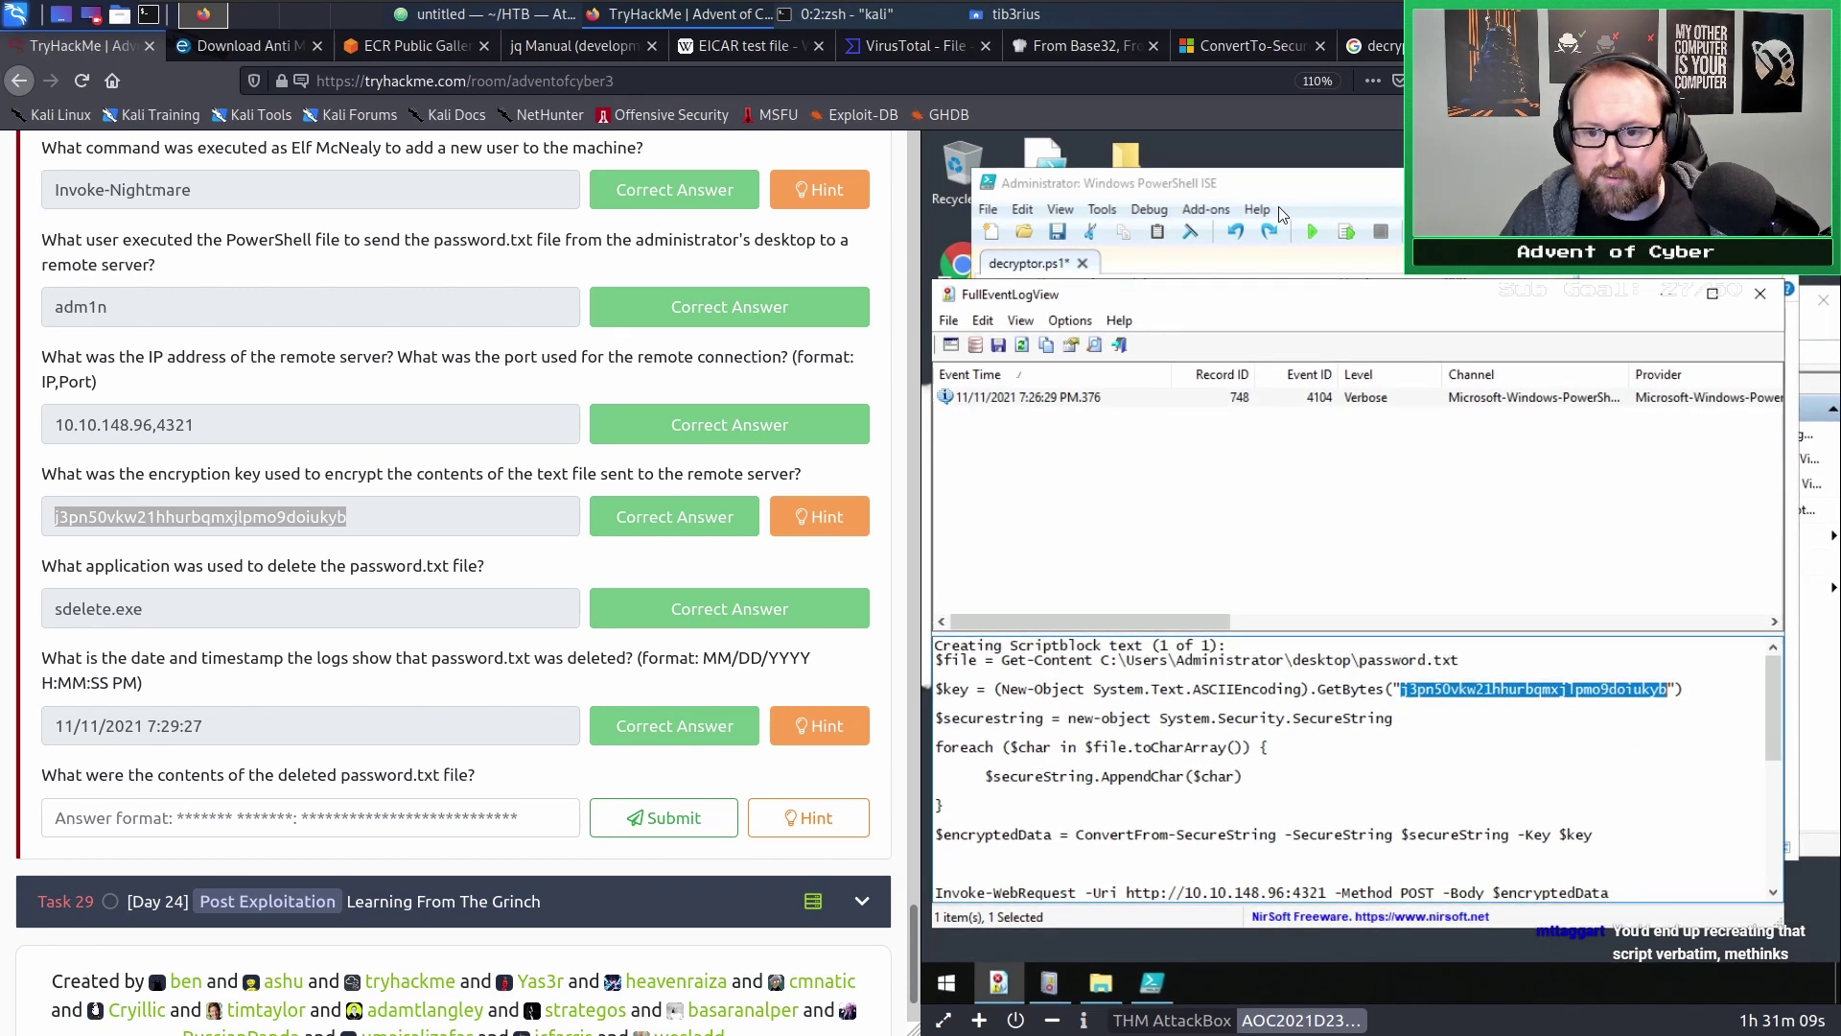
left_click(1283, 197)
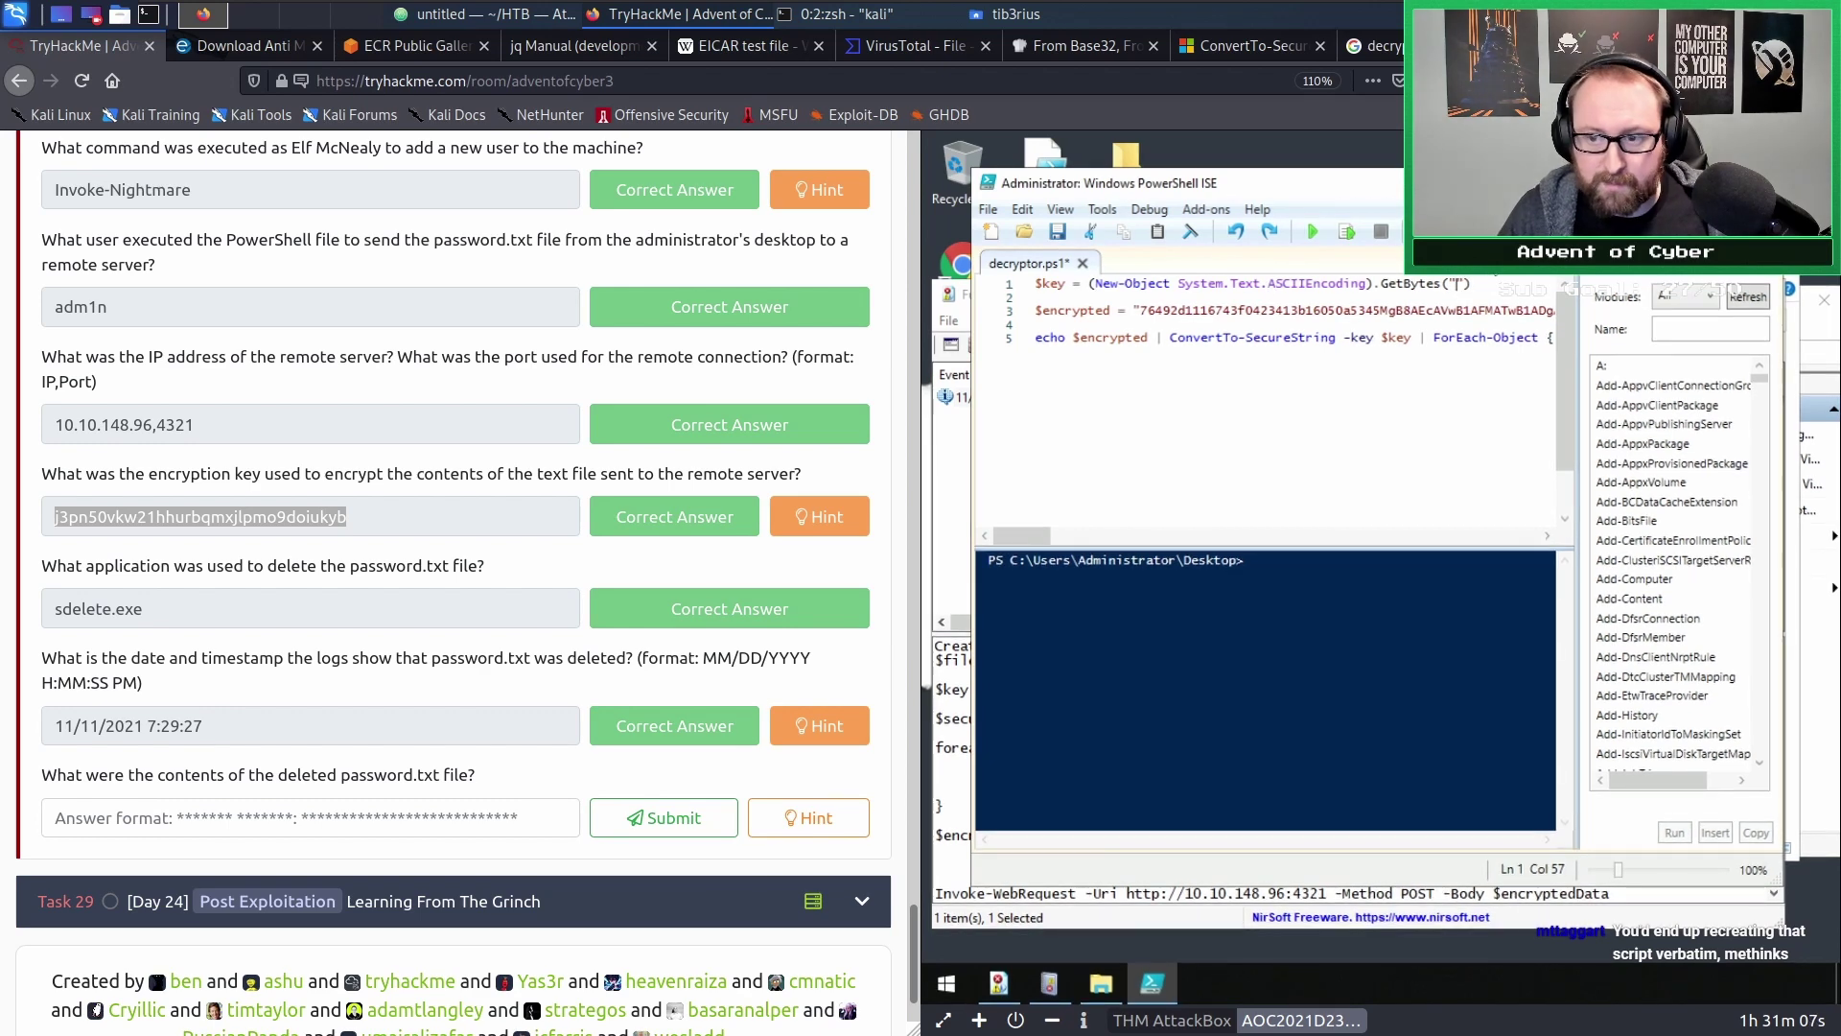
- Paste the key into GetBytes on line 1, check the $encrypted string, and run decryptor.ps1
key("ctrl+v")
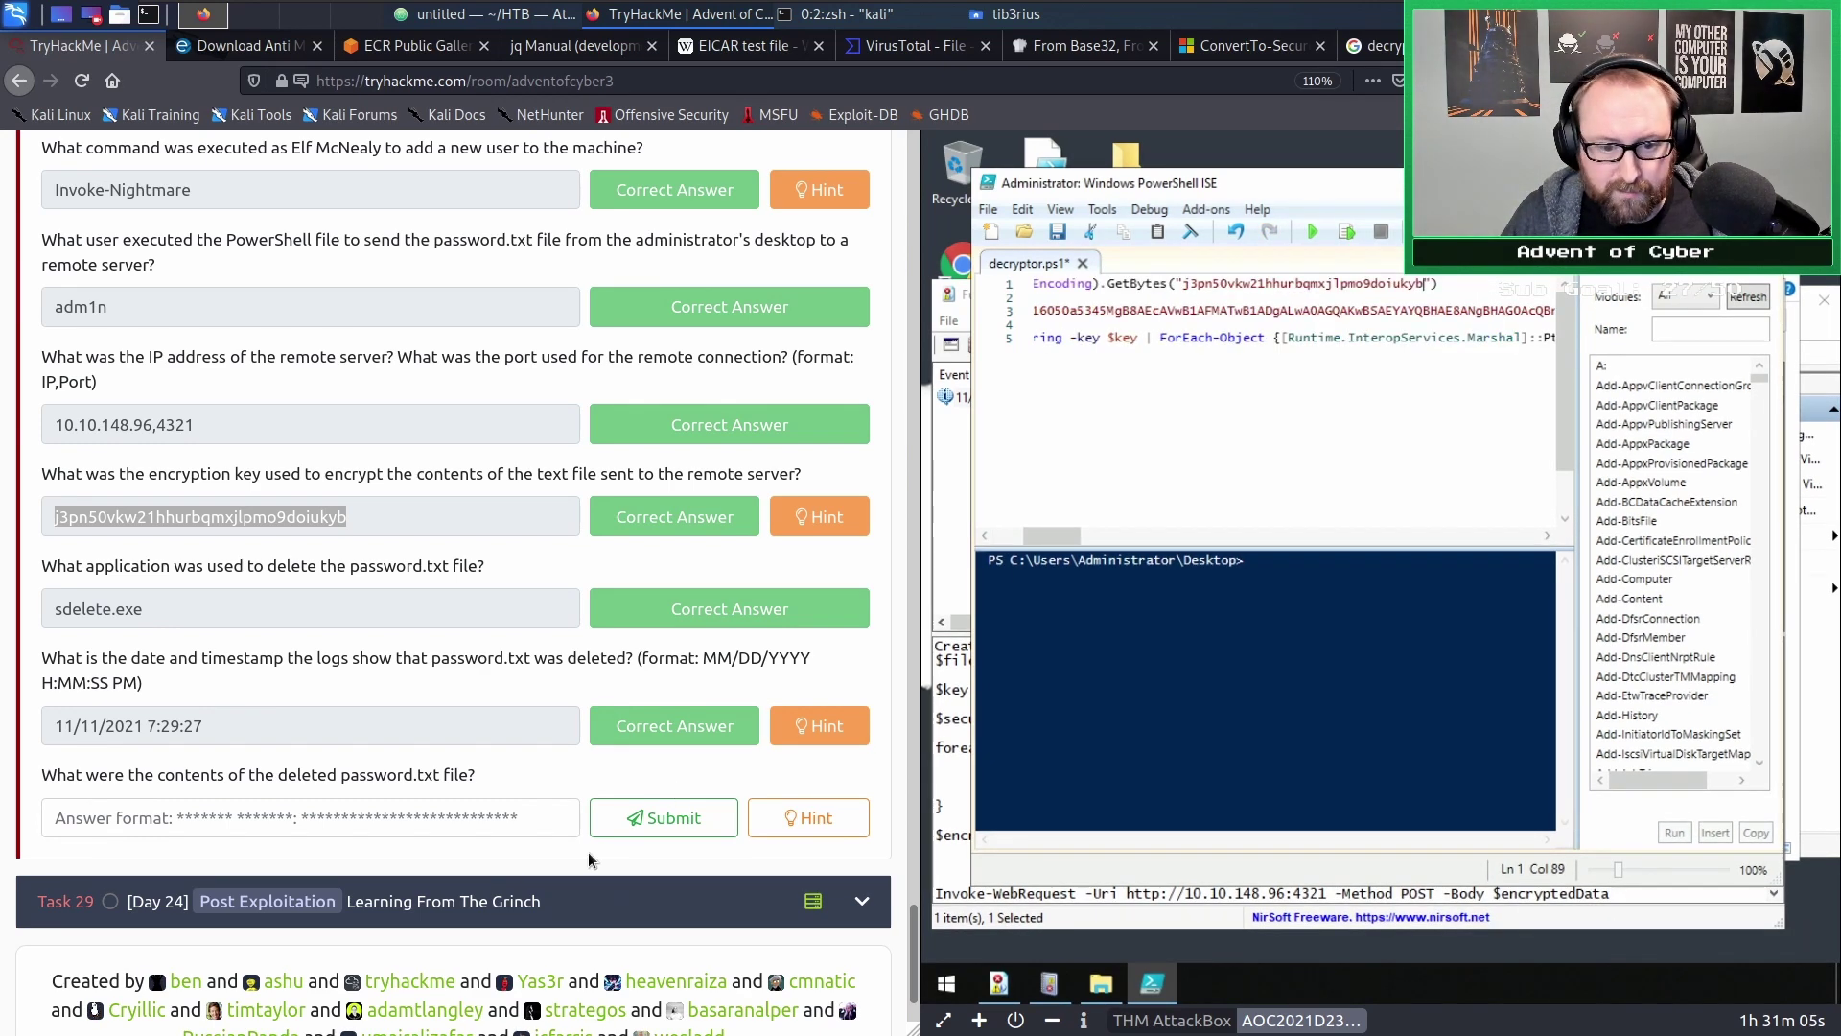
left_click(1187, 338)
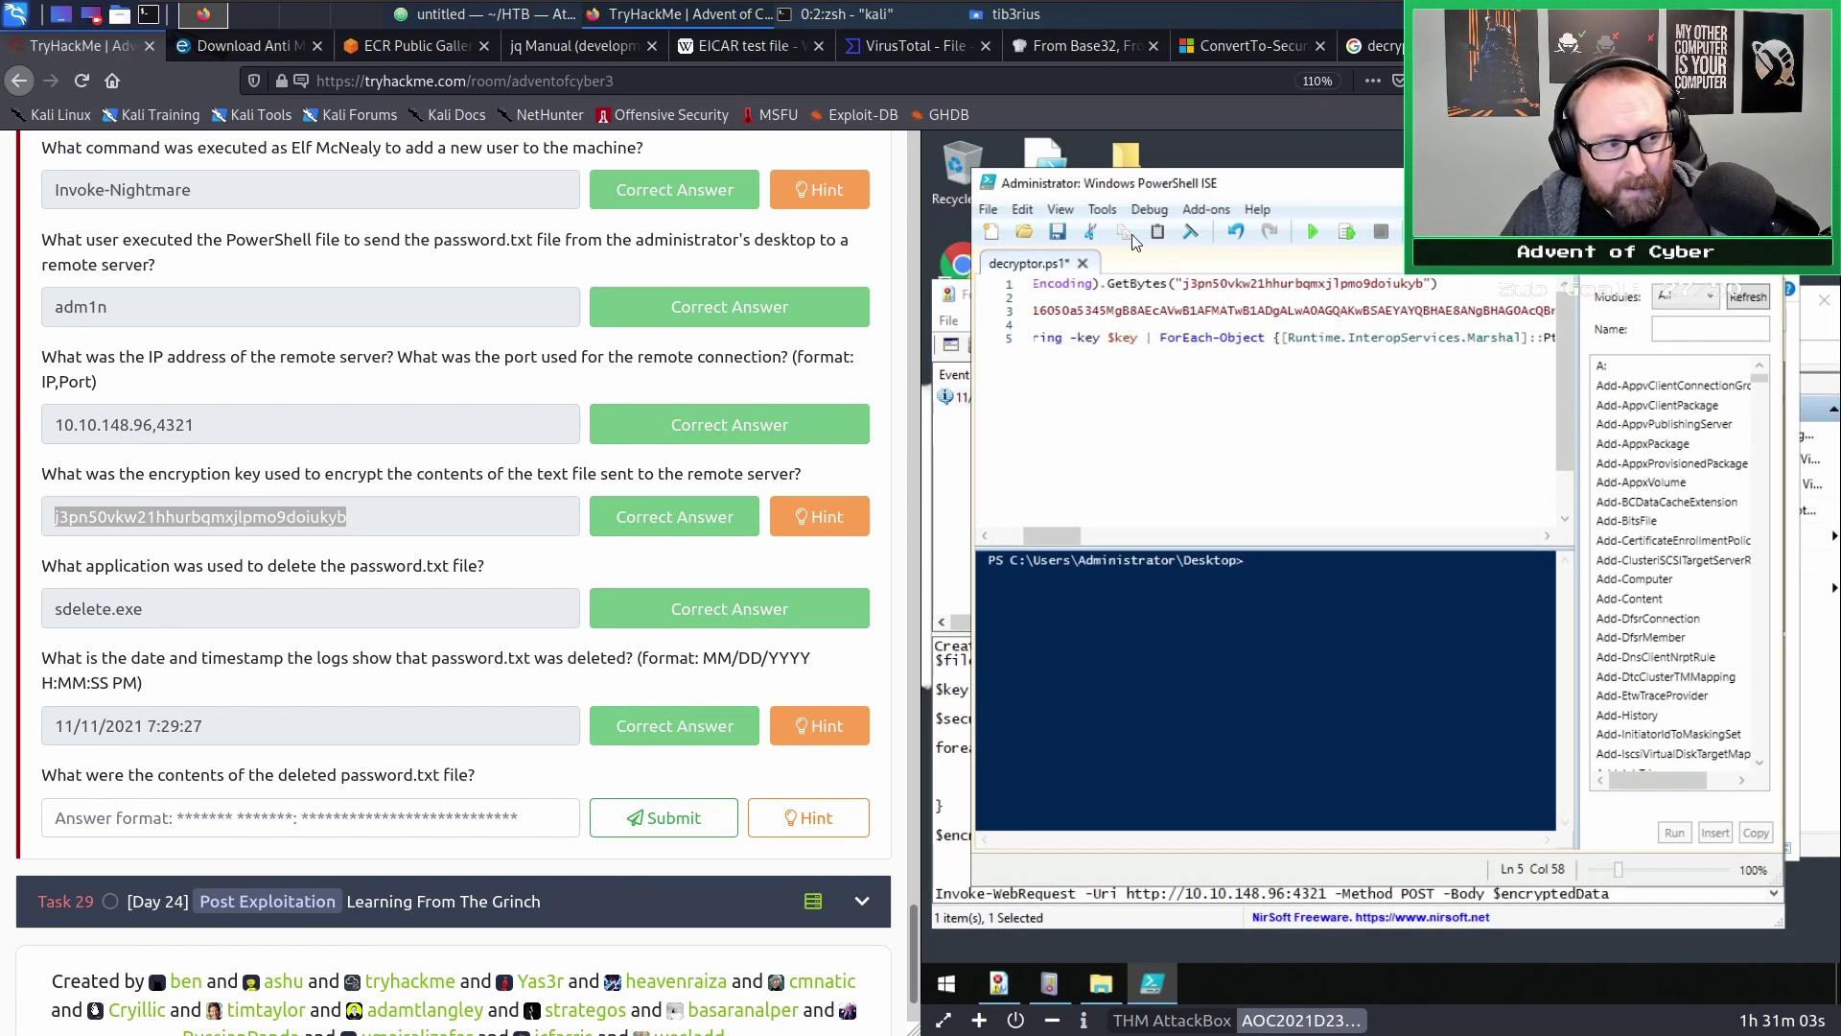
left_click(1015, 533)
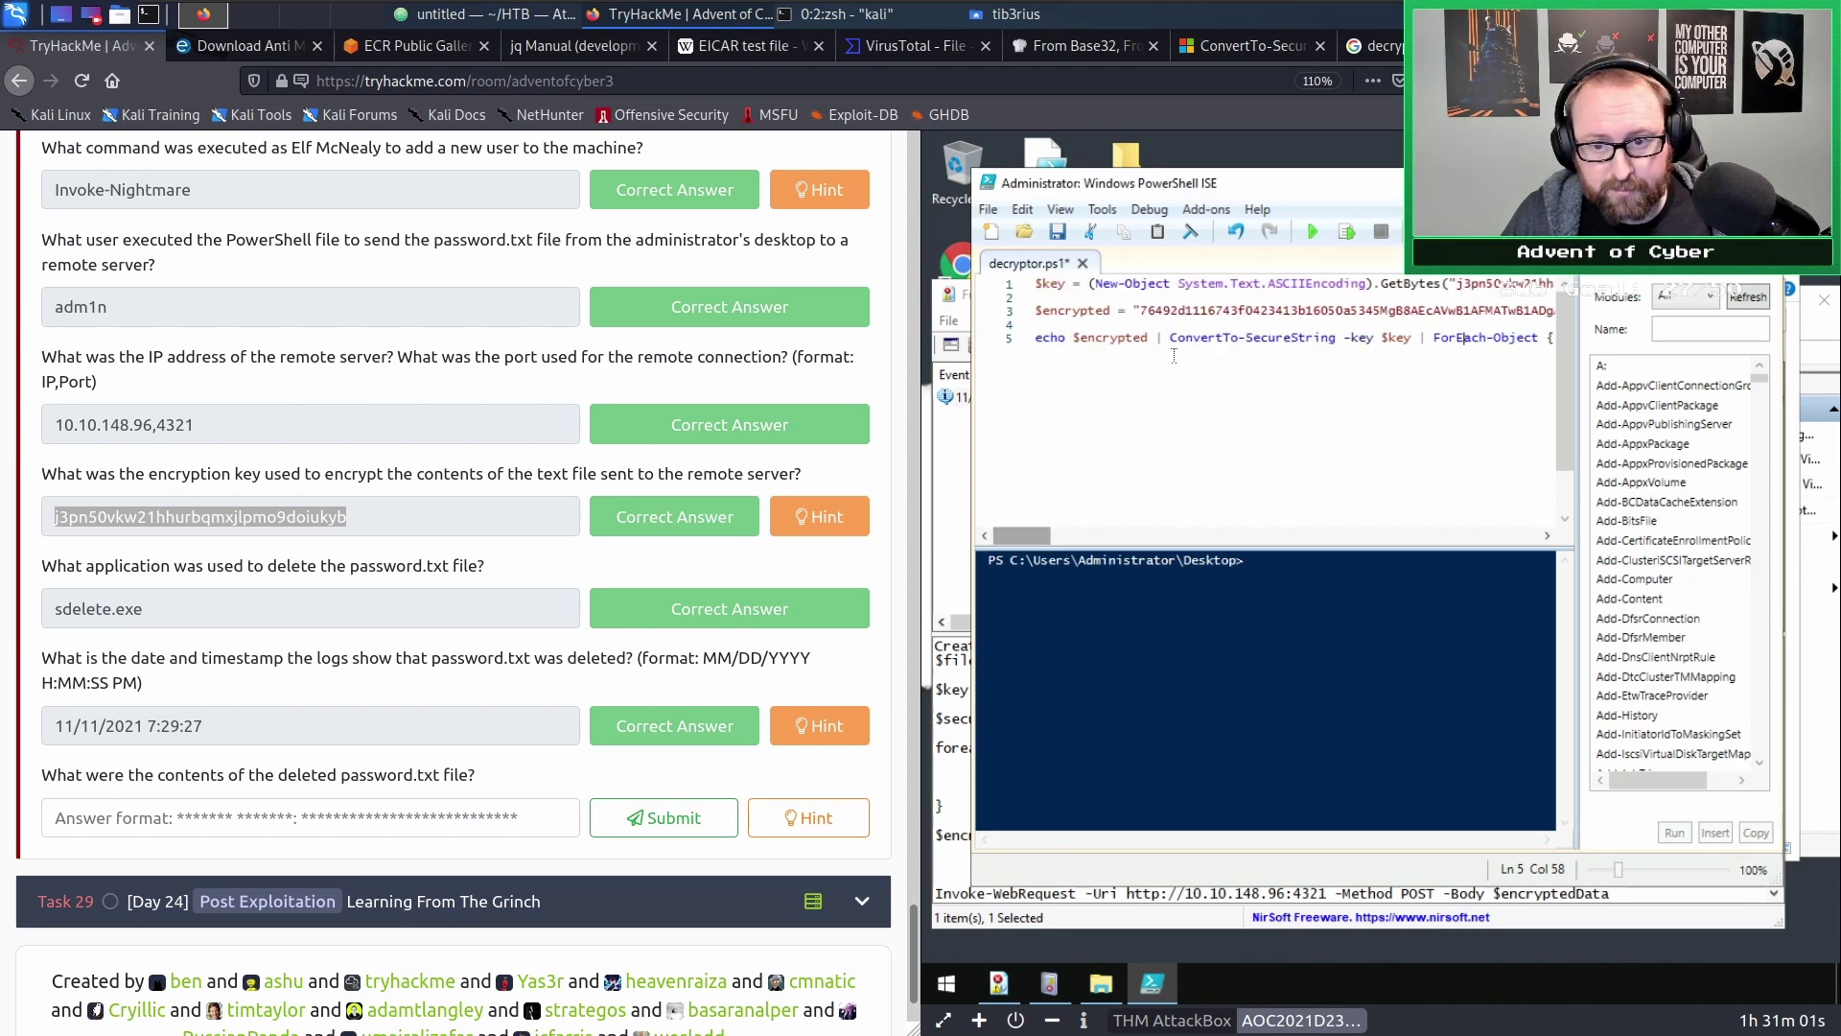
left_click_drag(1138, 312, 1388, 310)
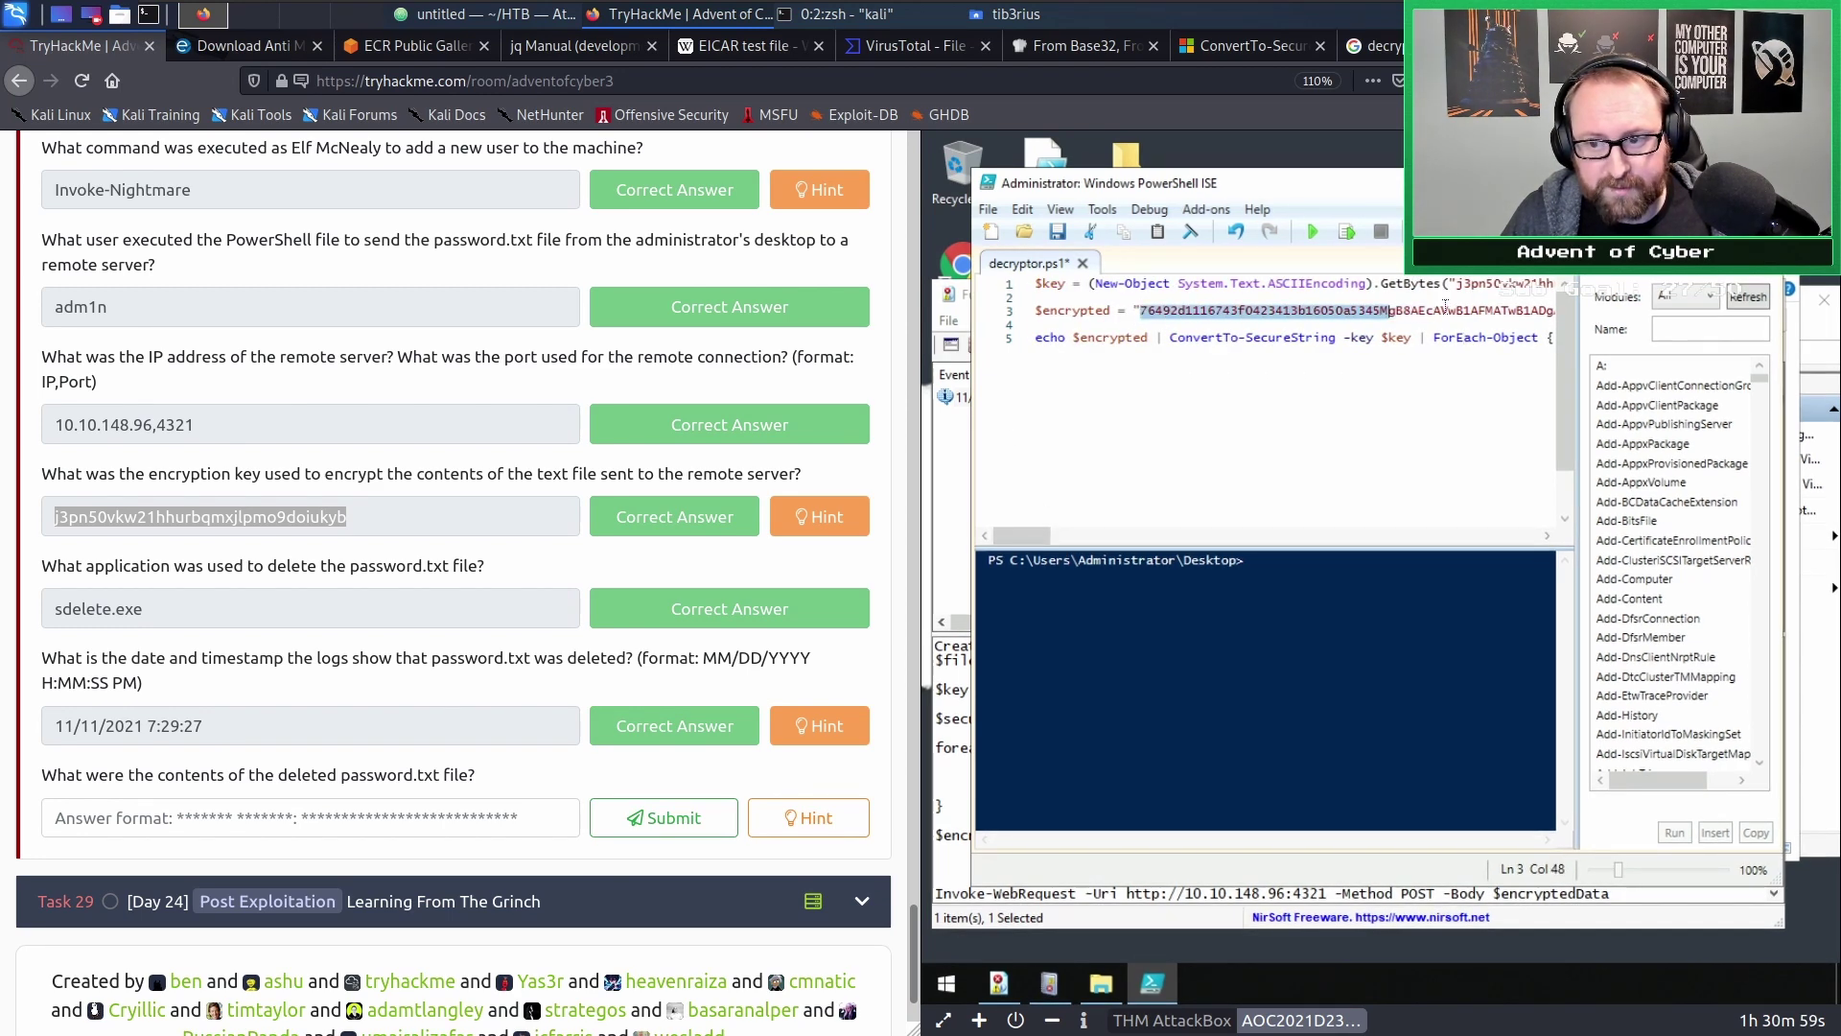
left_click(1411, 314)
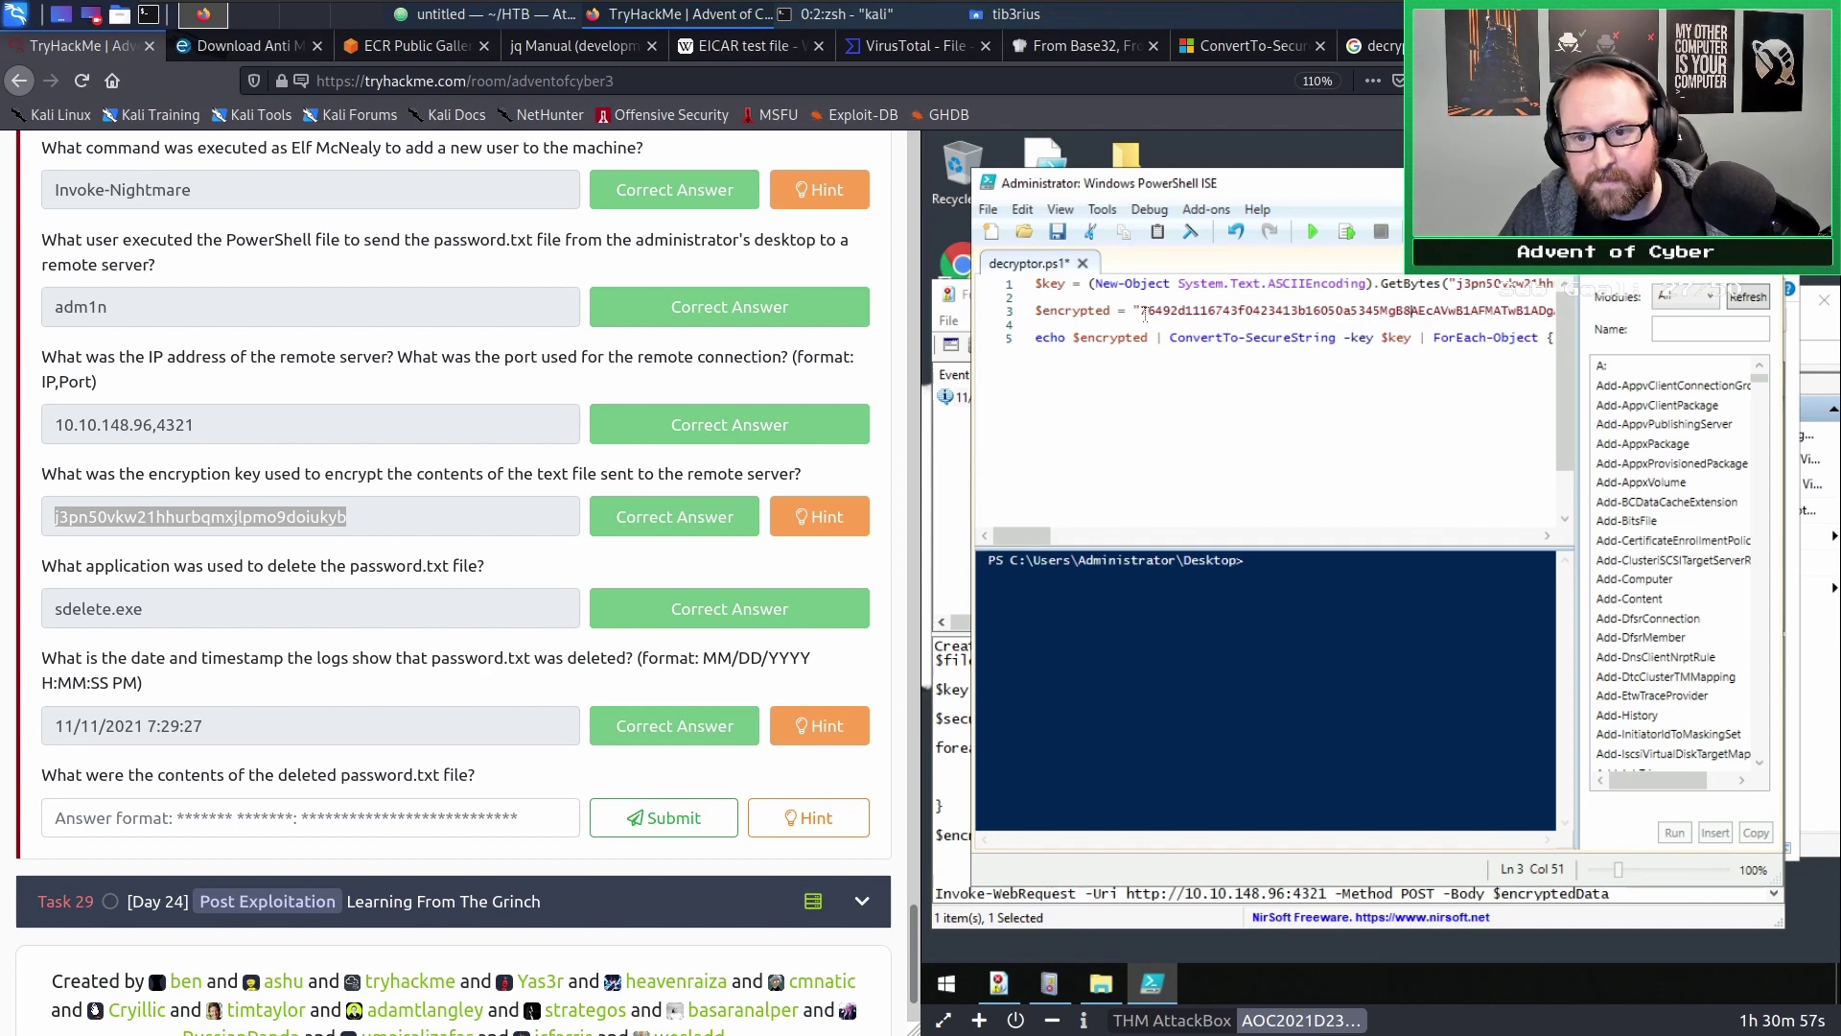
left_click_drag(1138, 312, 1361, 312)
left_click(1338, 311)
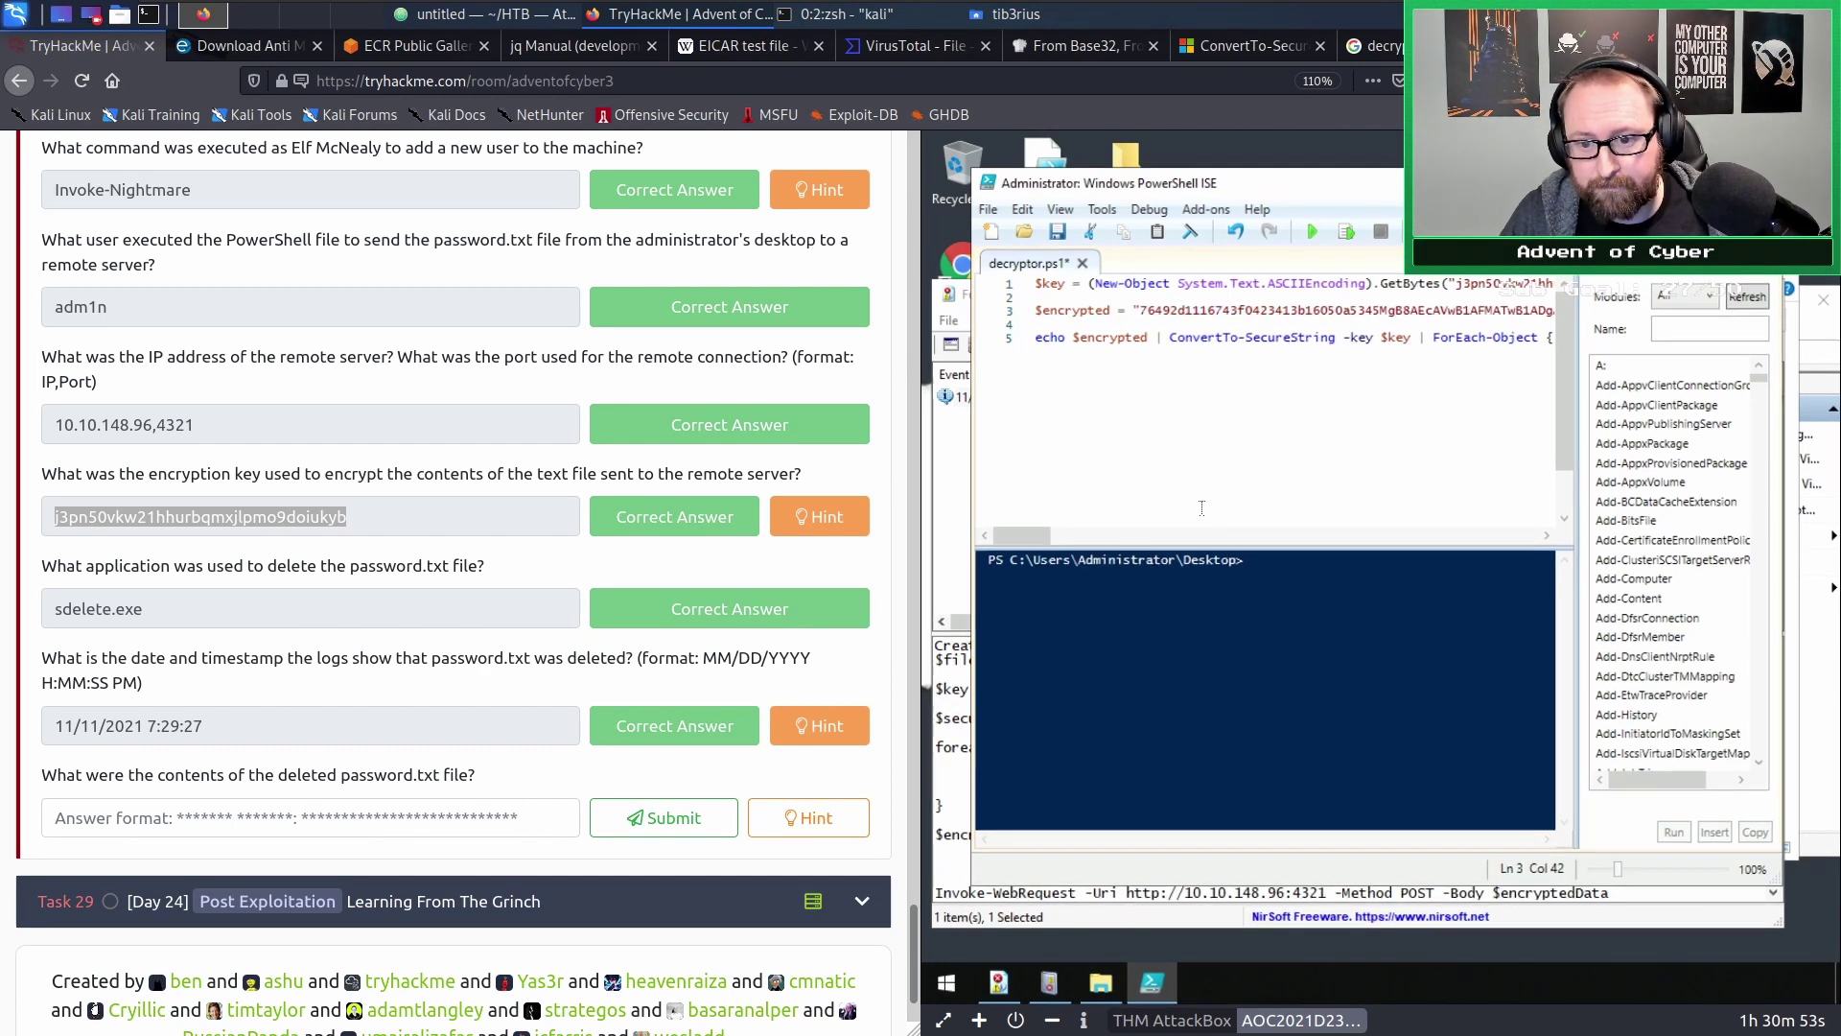
left_click_drag(1028, 533, 1161, 533)
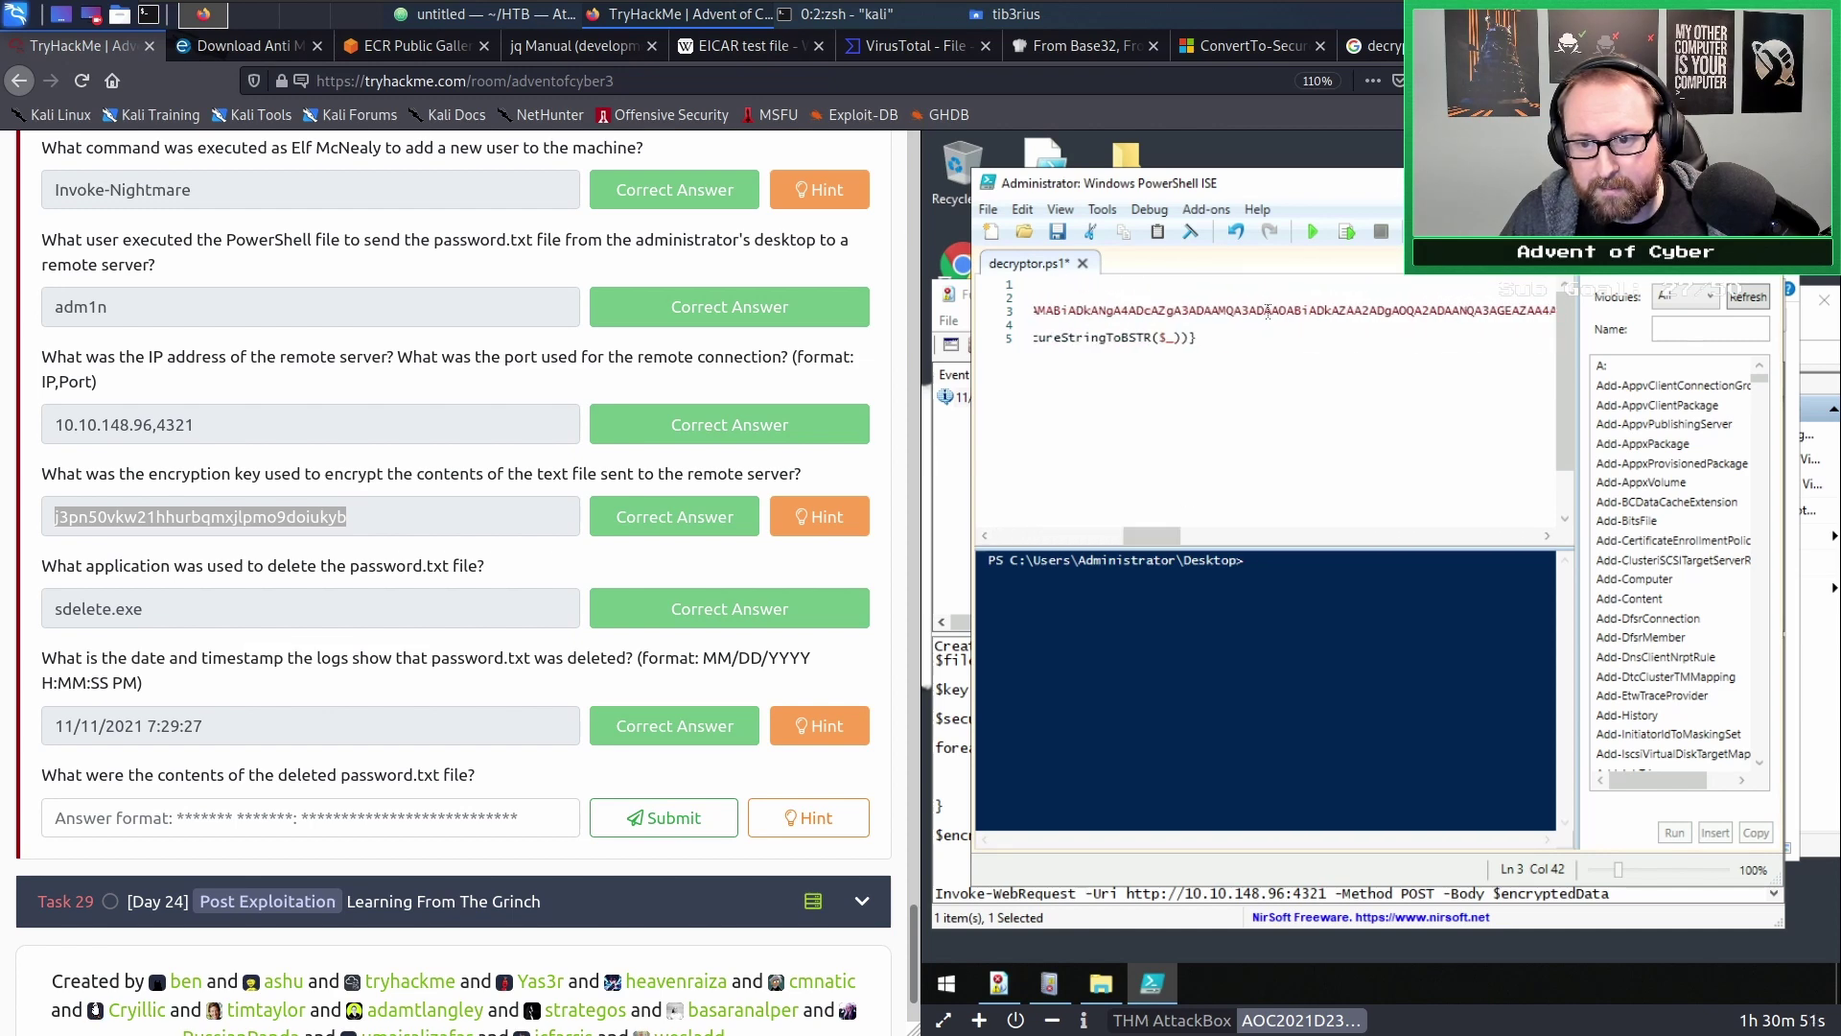
left_click_drag(1263, 311, 1340, 311)
left_click(1330, 339)
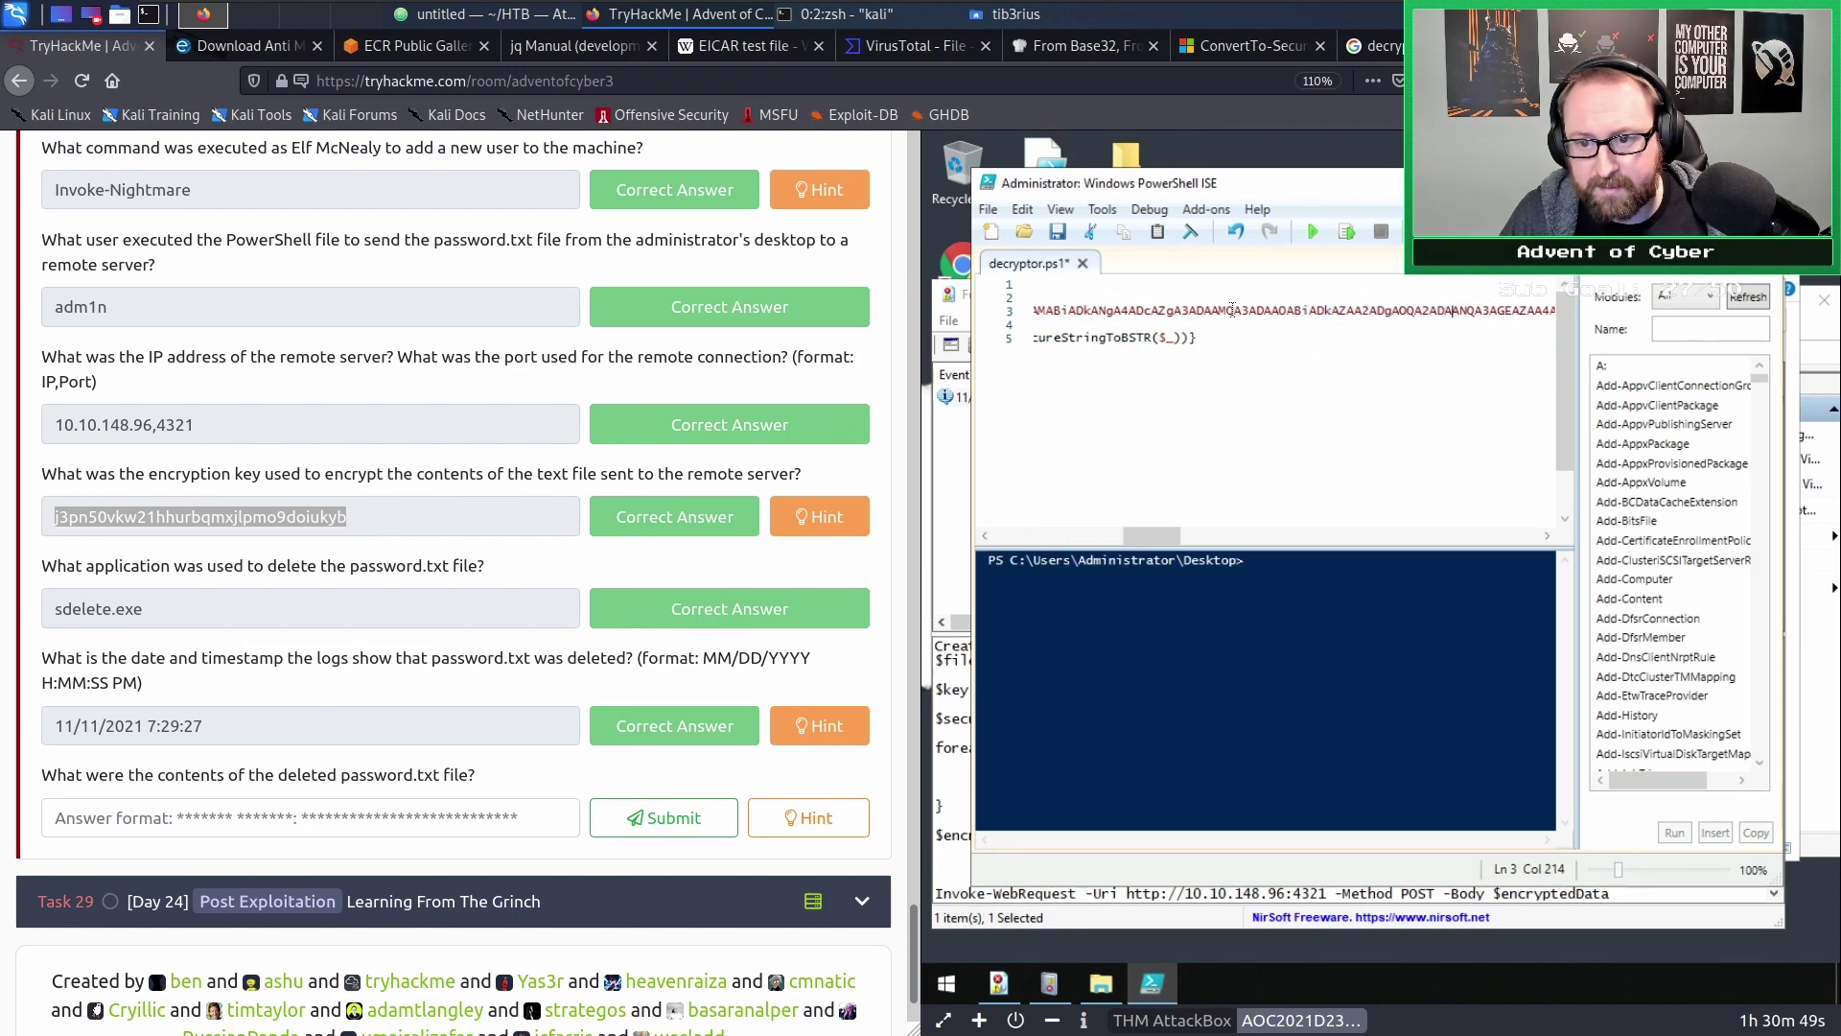
left_click_drag(1141, 533, 1005, 532)
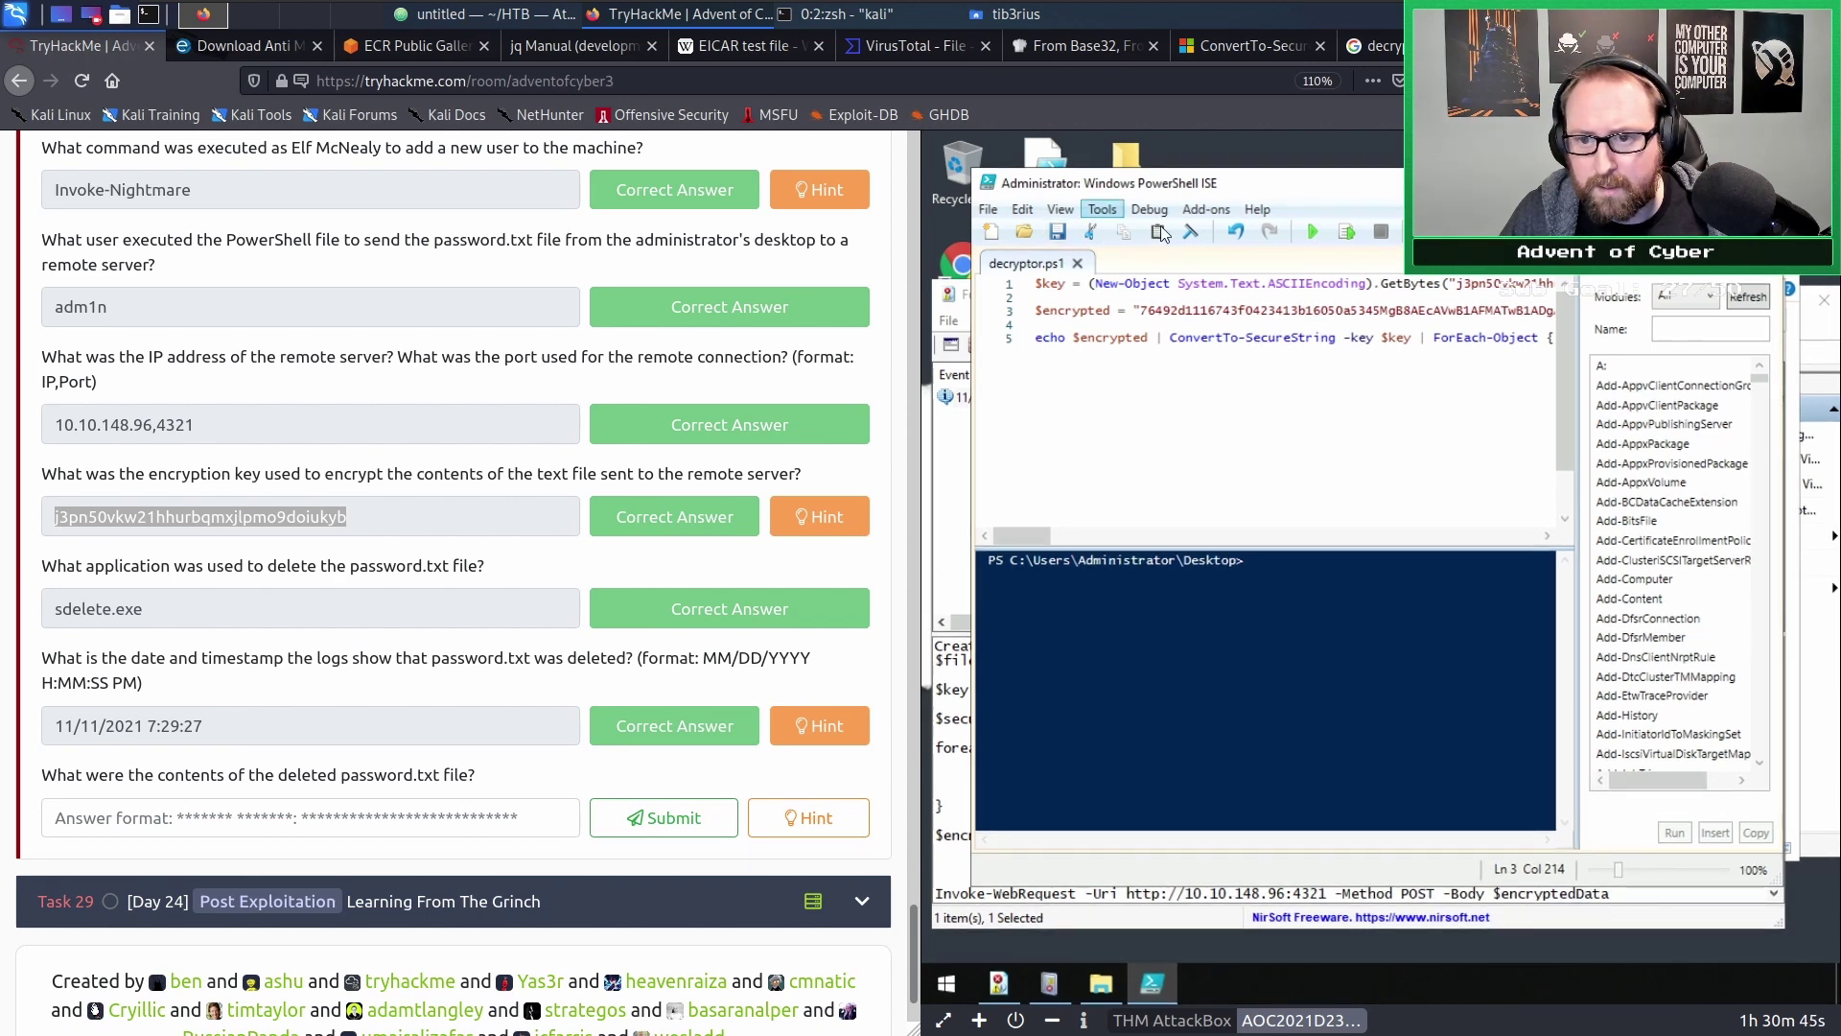
left_click(1313, 231)
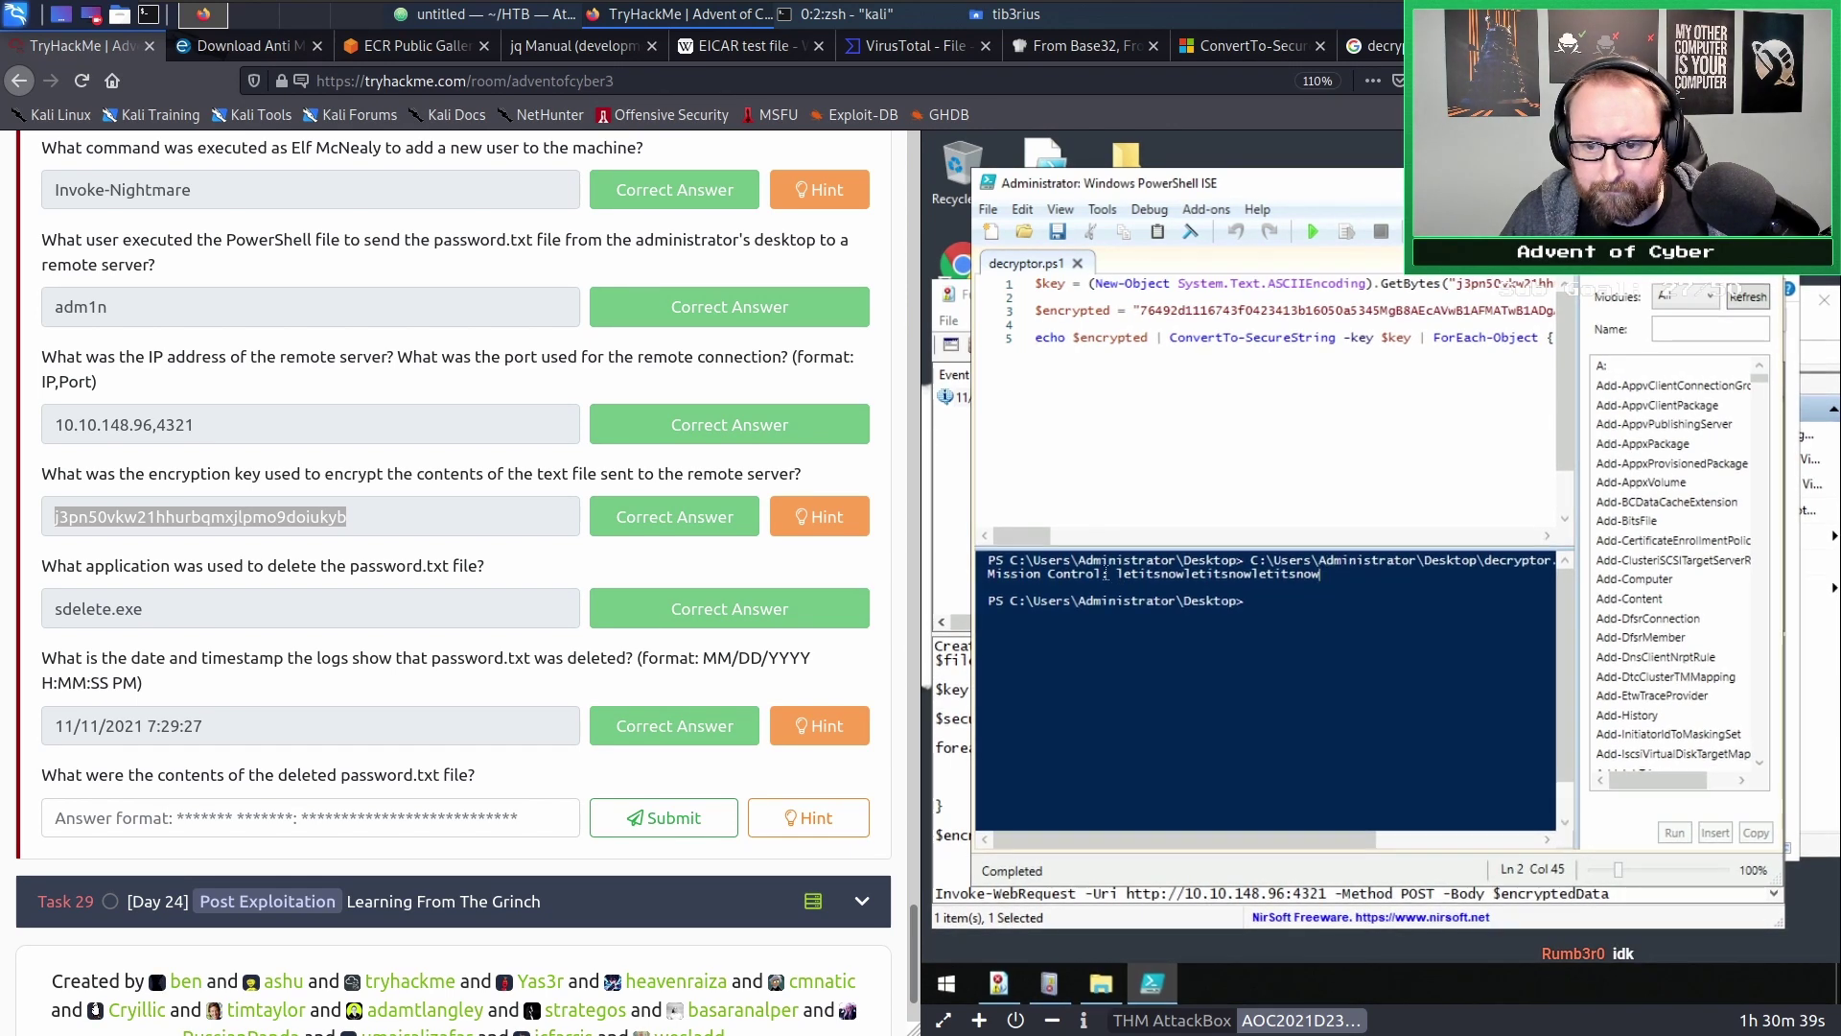
- Copy the decrypted console line and paste it into the last answer box, then submit it
left_click_drag(1321, 574, 988, 574)
right_click(989, 574)
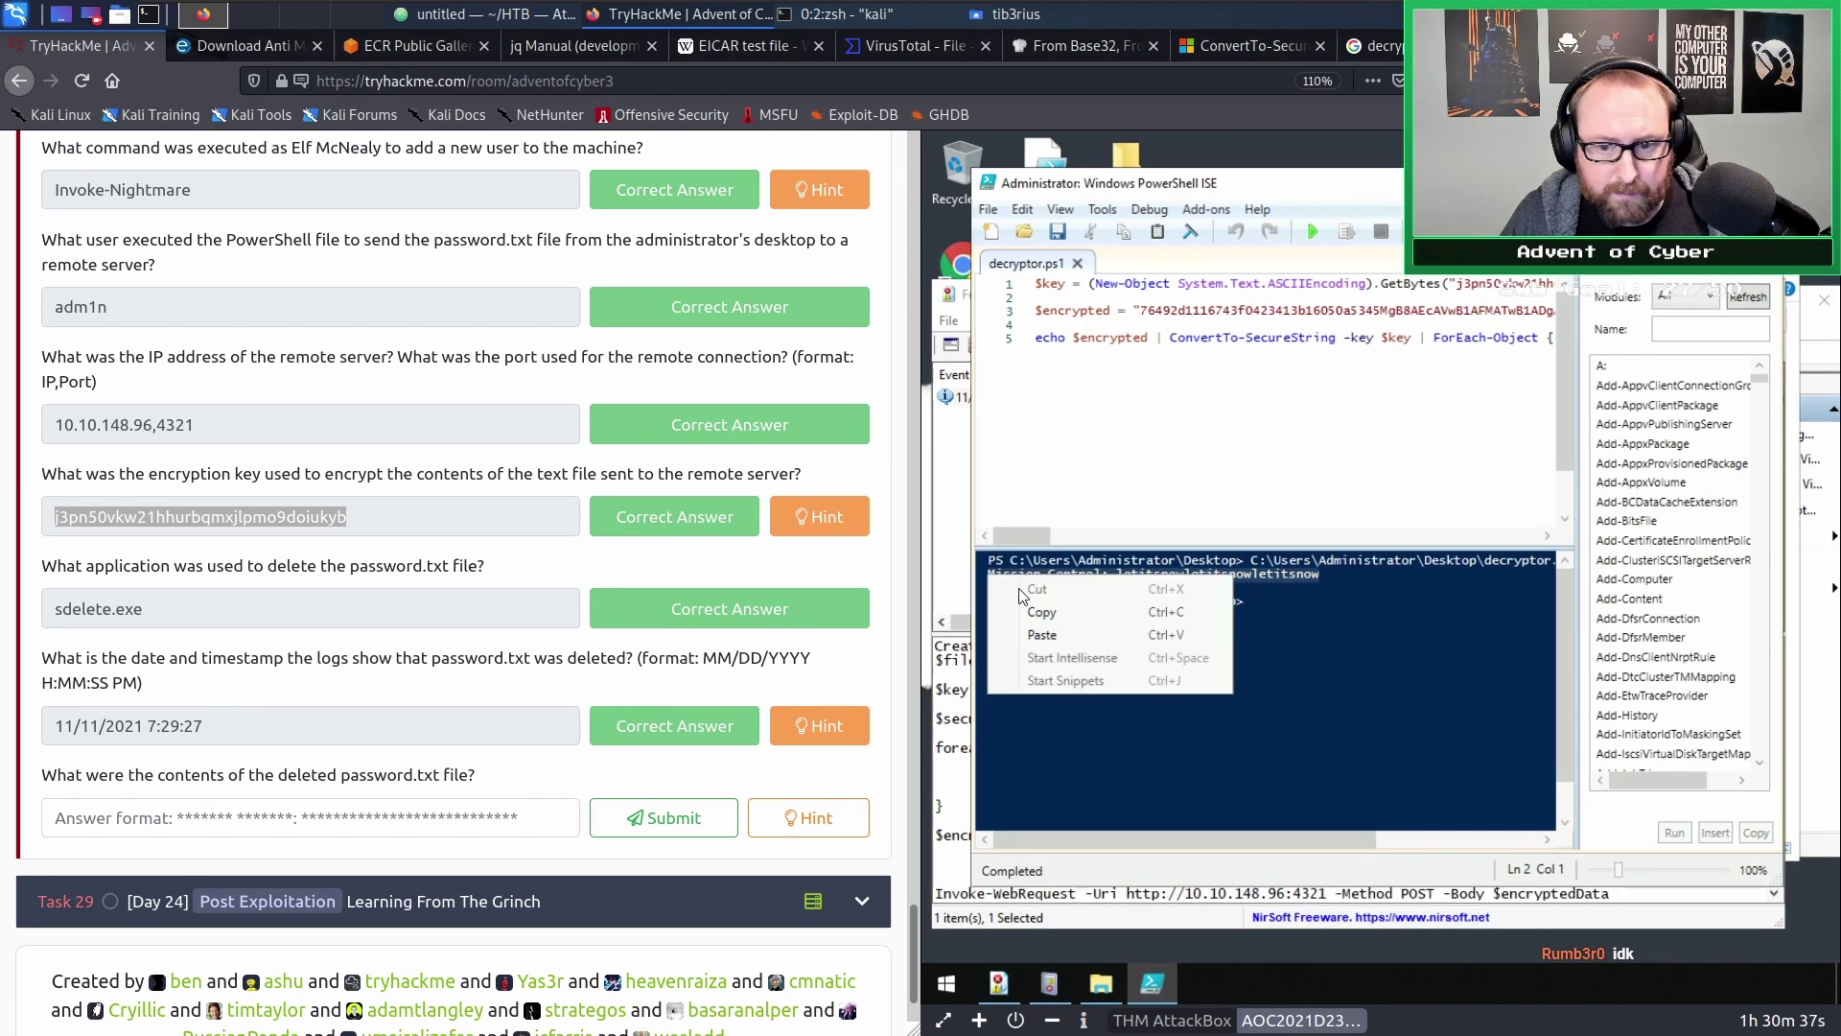
left_click(1046, 614)
left_click(428, 803)
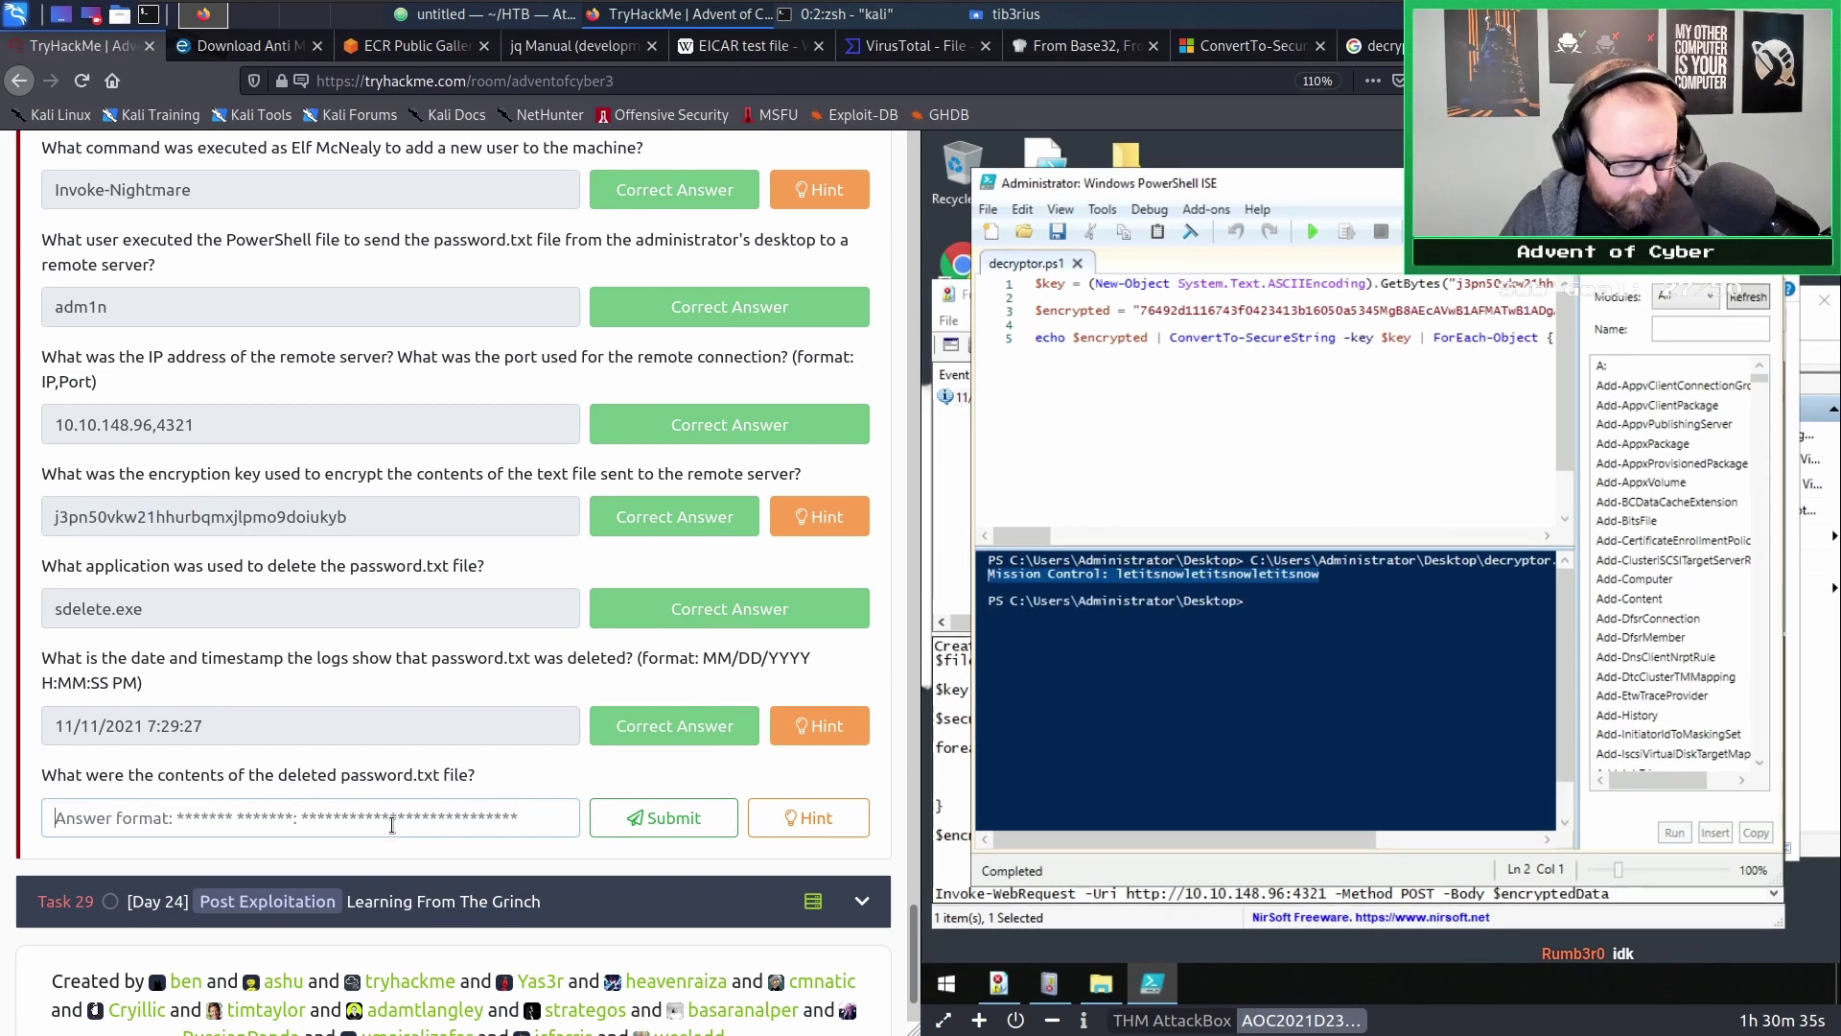
key("ctrl+v")
left_click(664, 818)
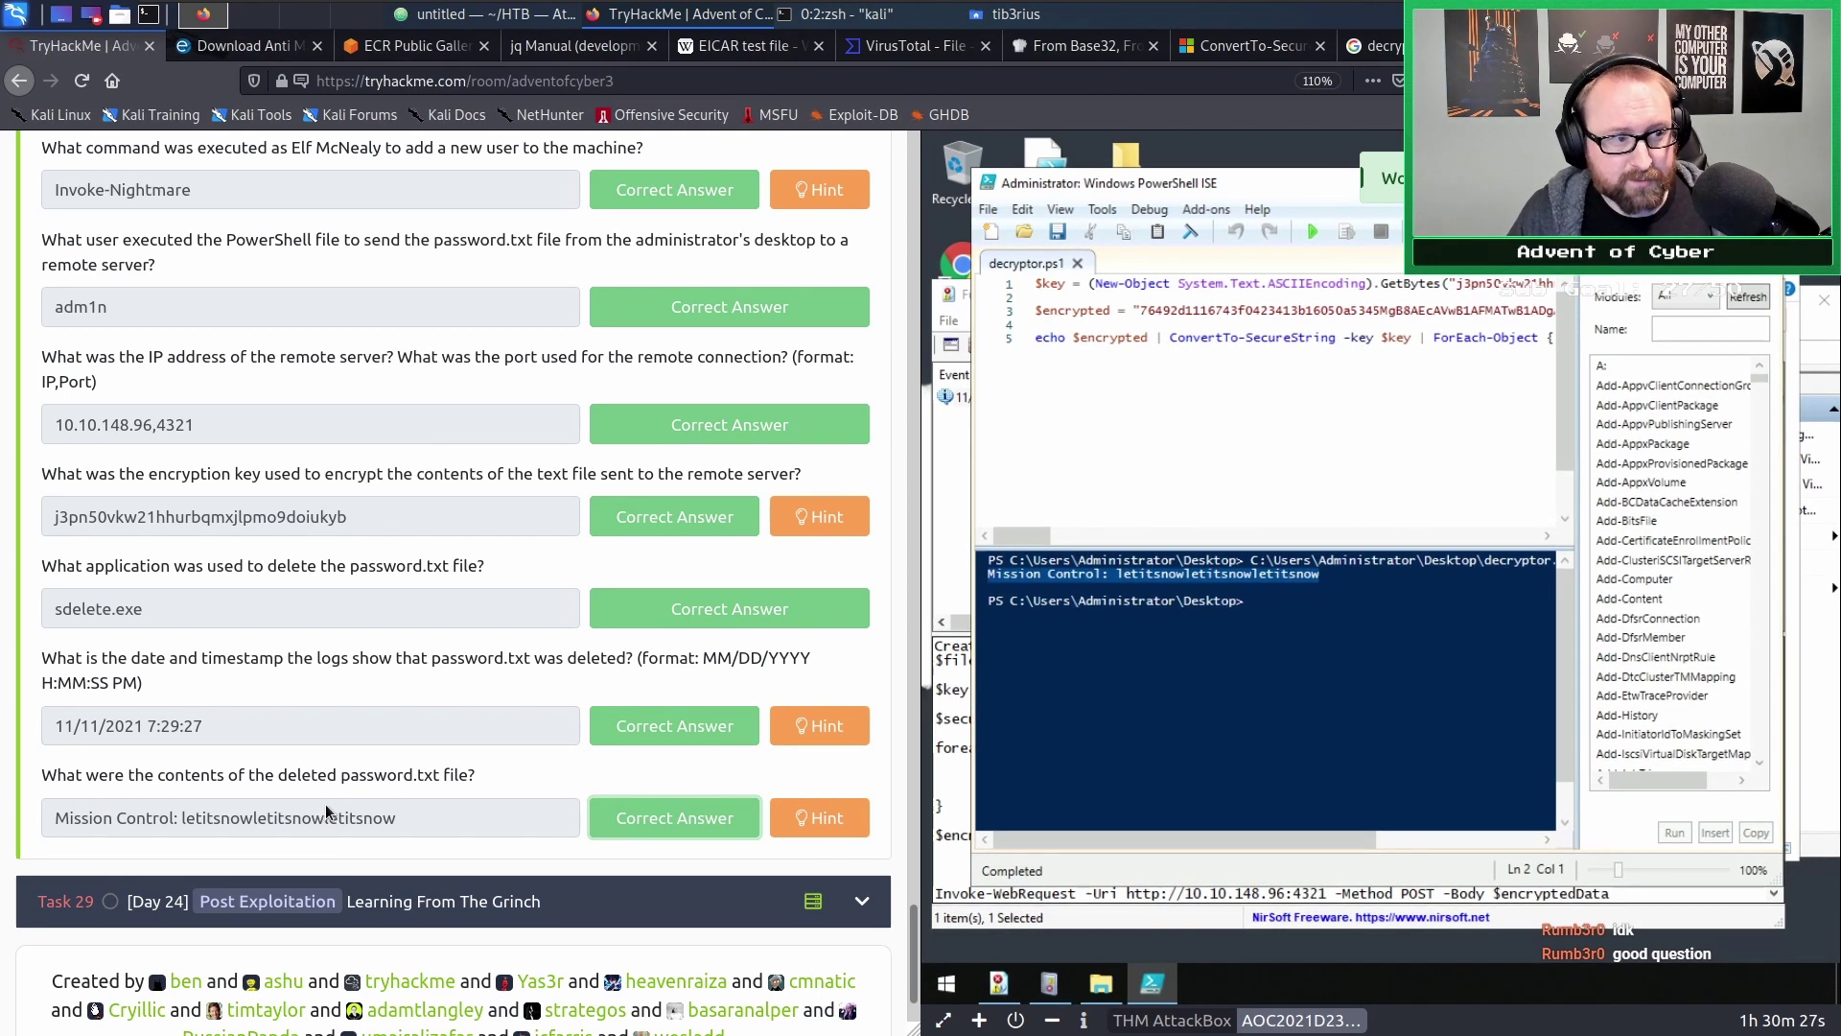
- Copy the encrypted string on script line 3 and select everything in the Atom scratch file
left_click(1216, 555)
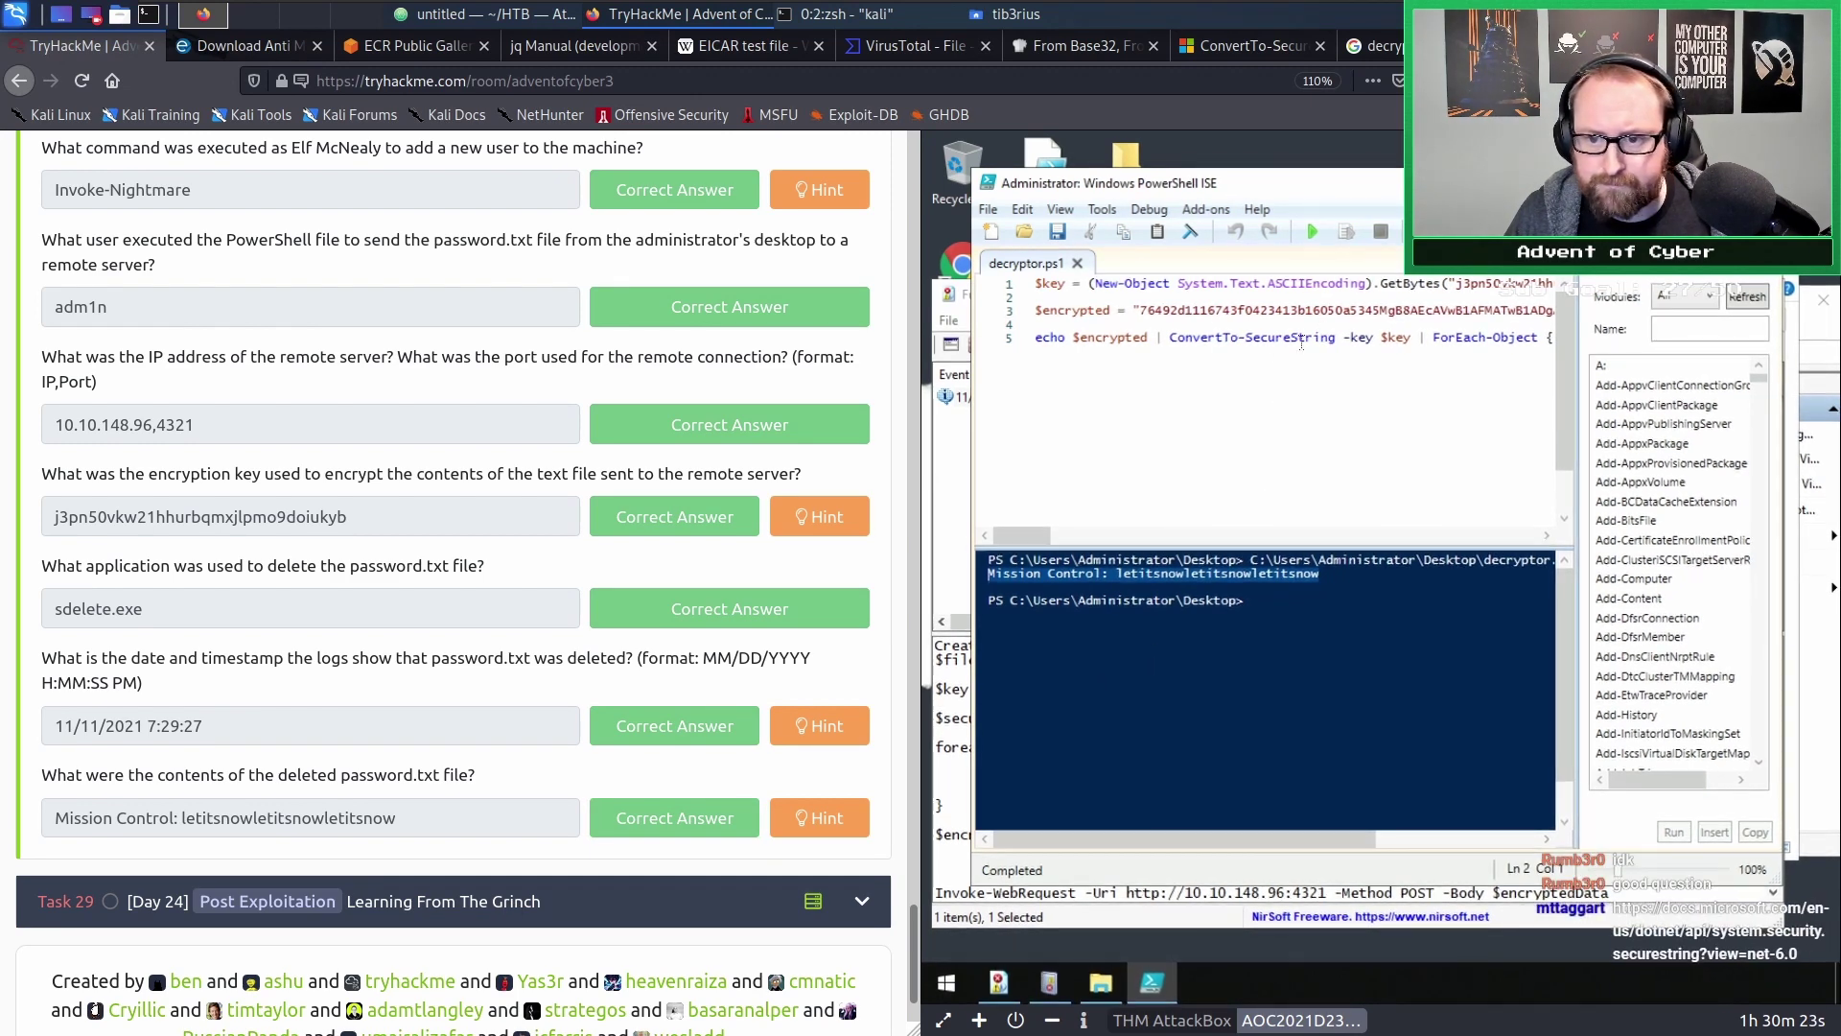
triple_click(1220, 310)
right_click(1218, 308)
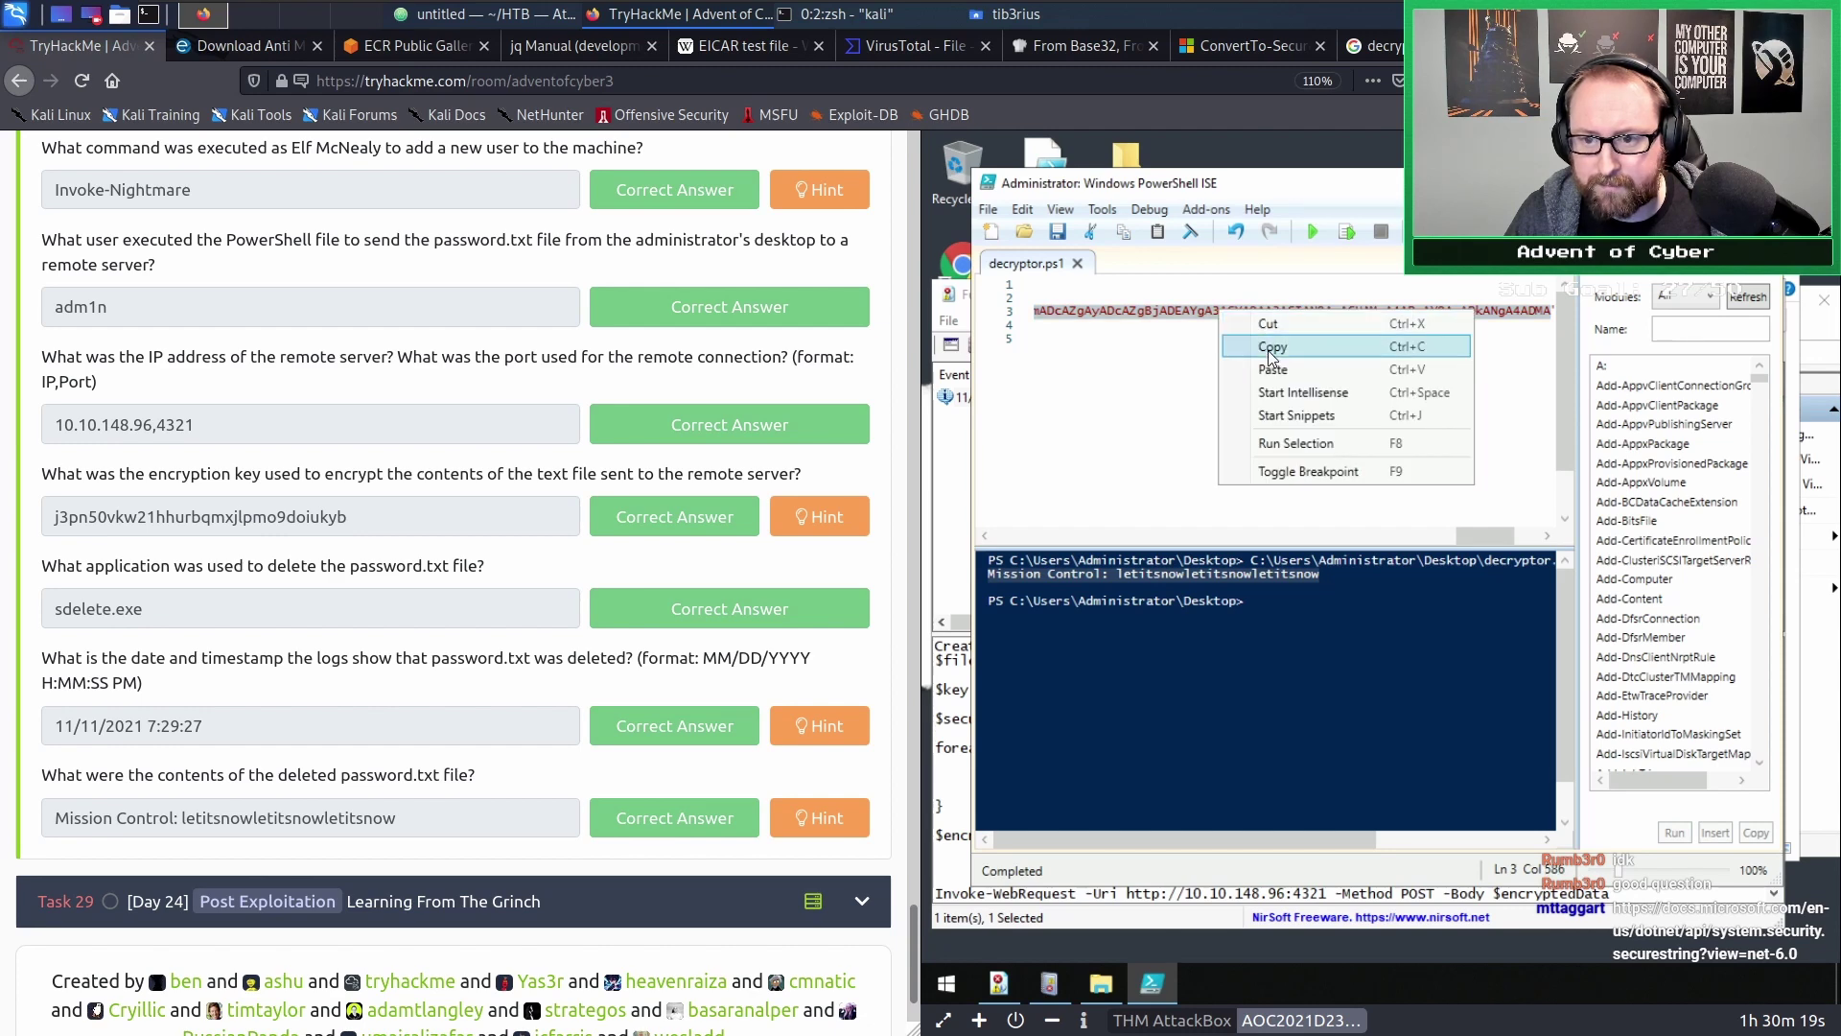
left_click(1266, 340)
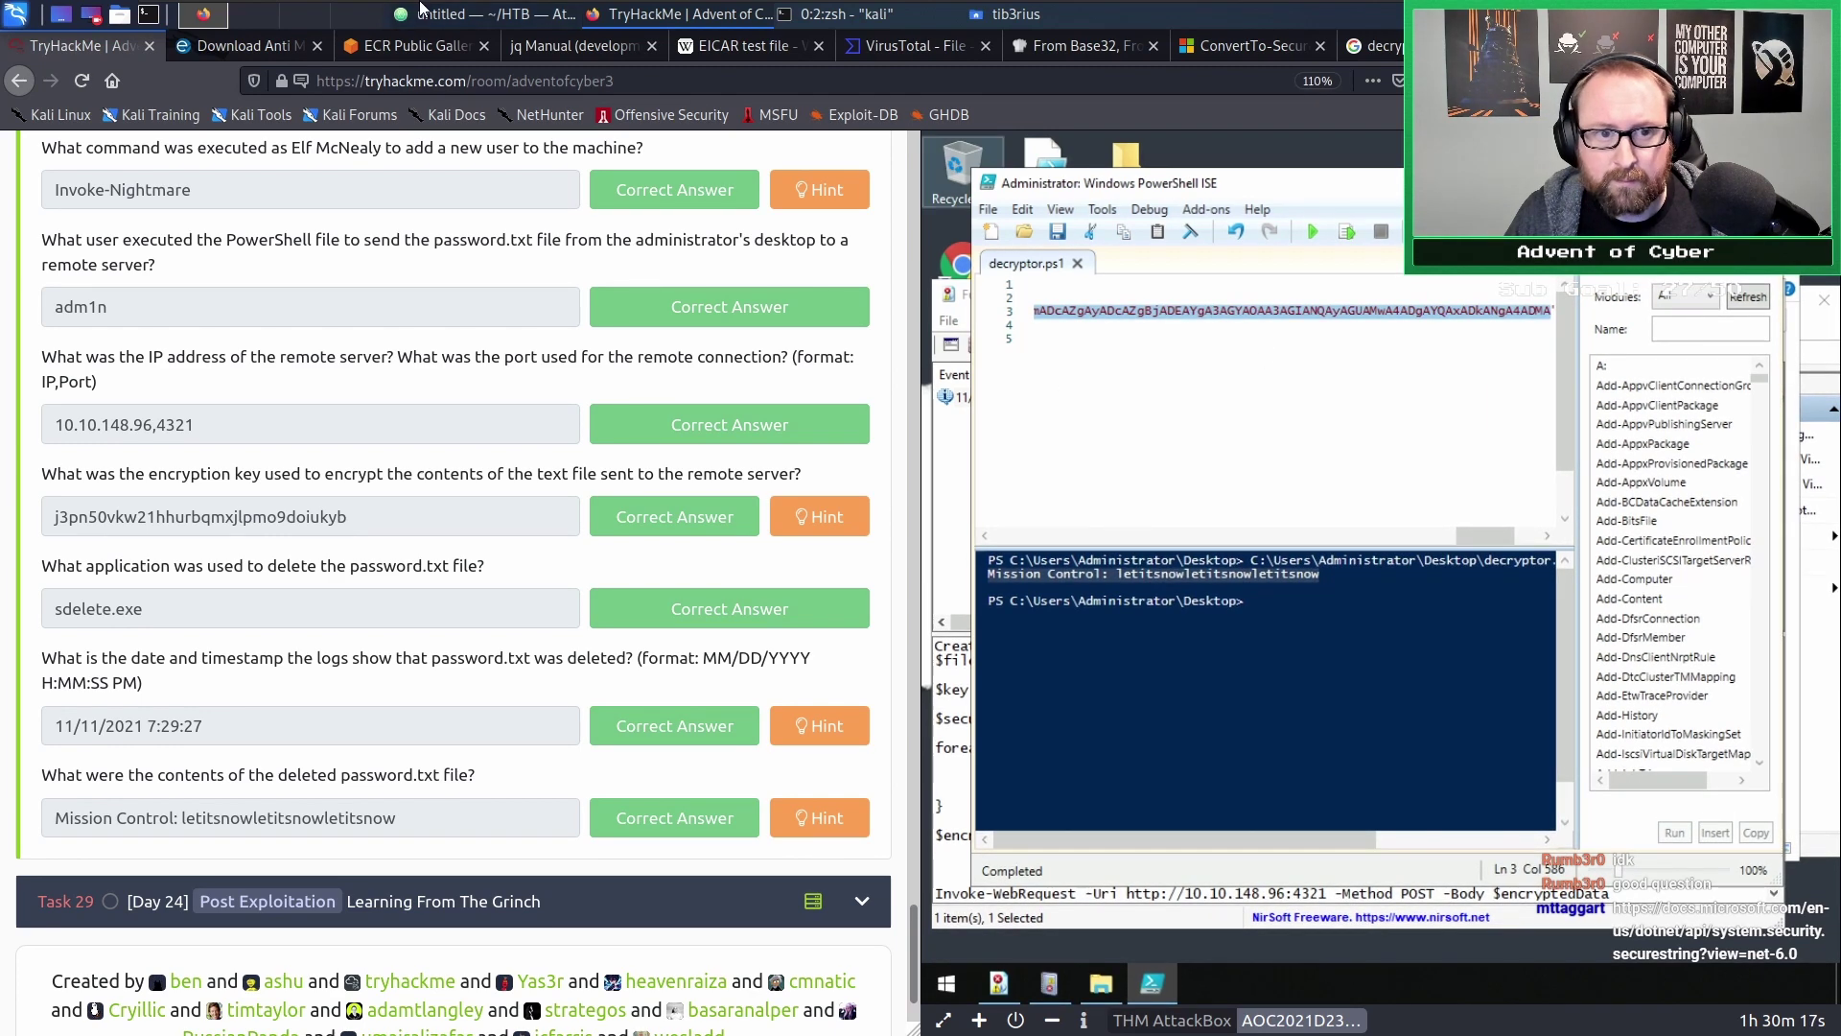
key("alt+Tab")
key("ctrl+a")
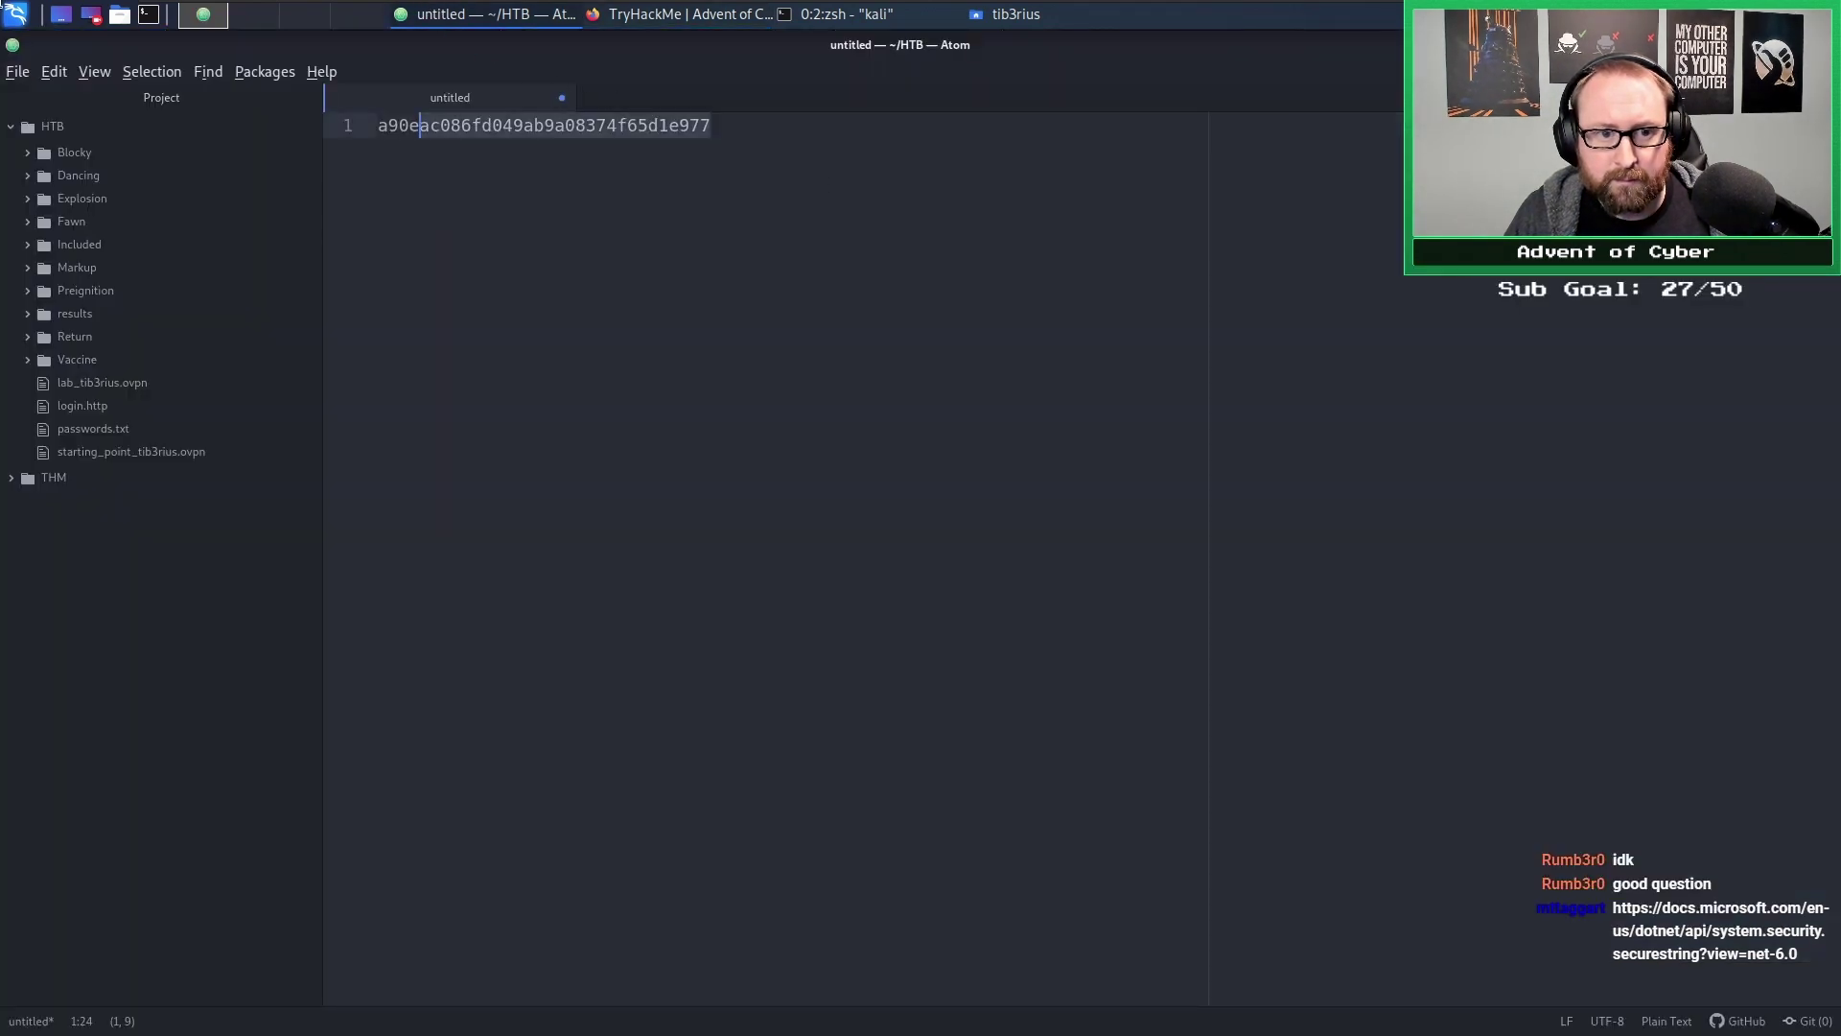
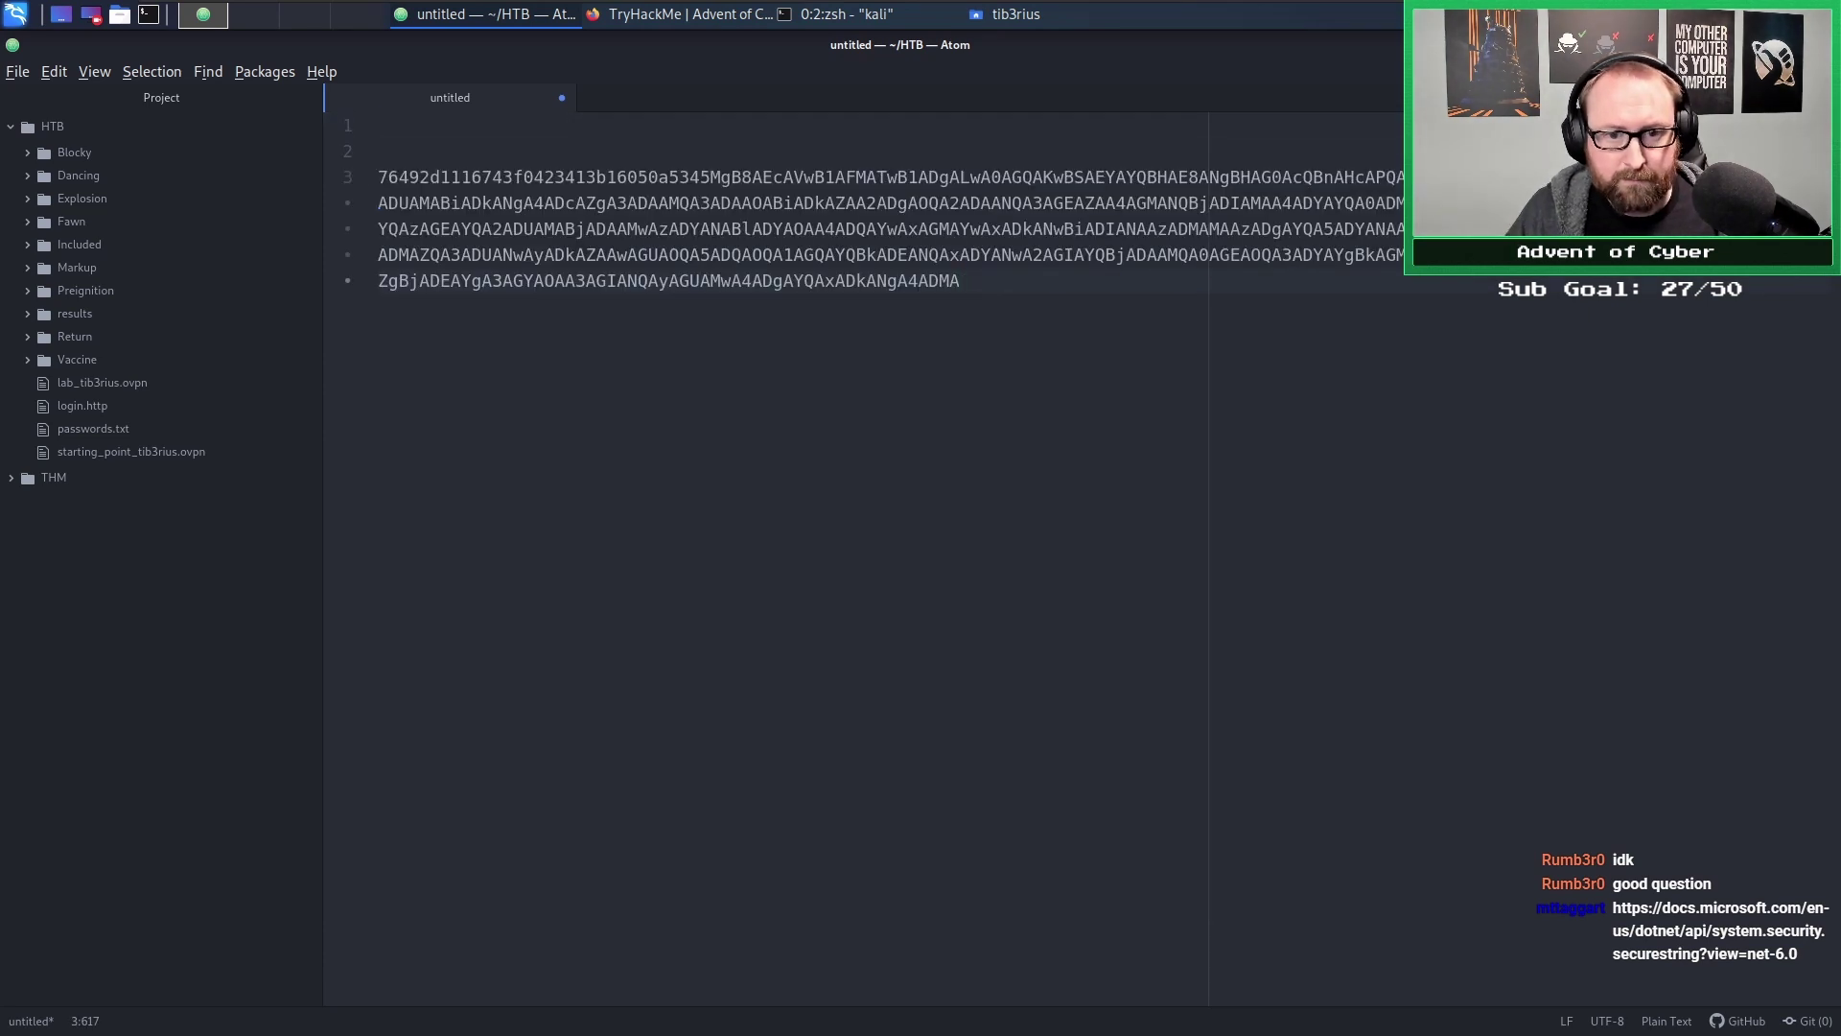
- Copy the encryption key string from the PowerShell script in the TryHackMe window
left_click(648, 13)
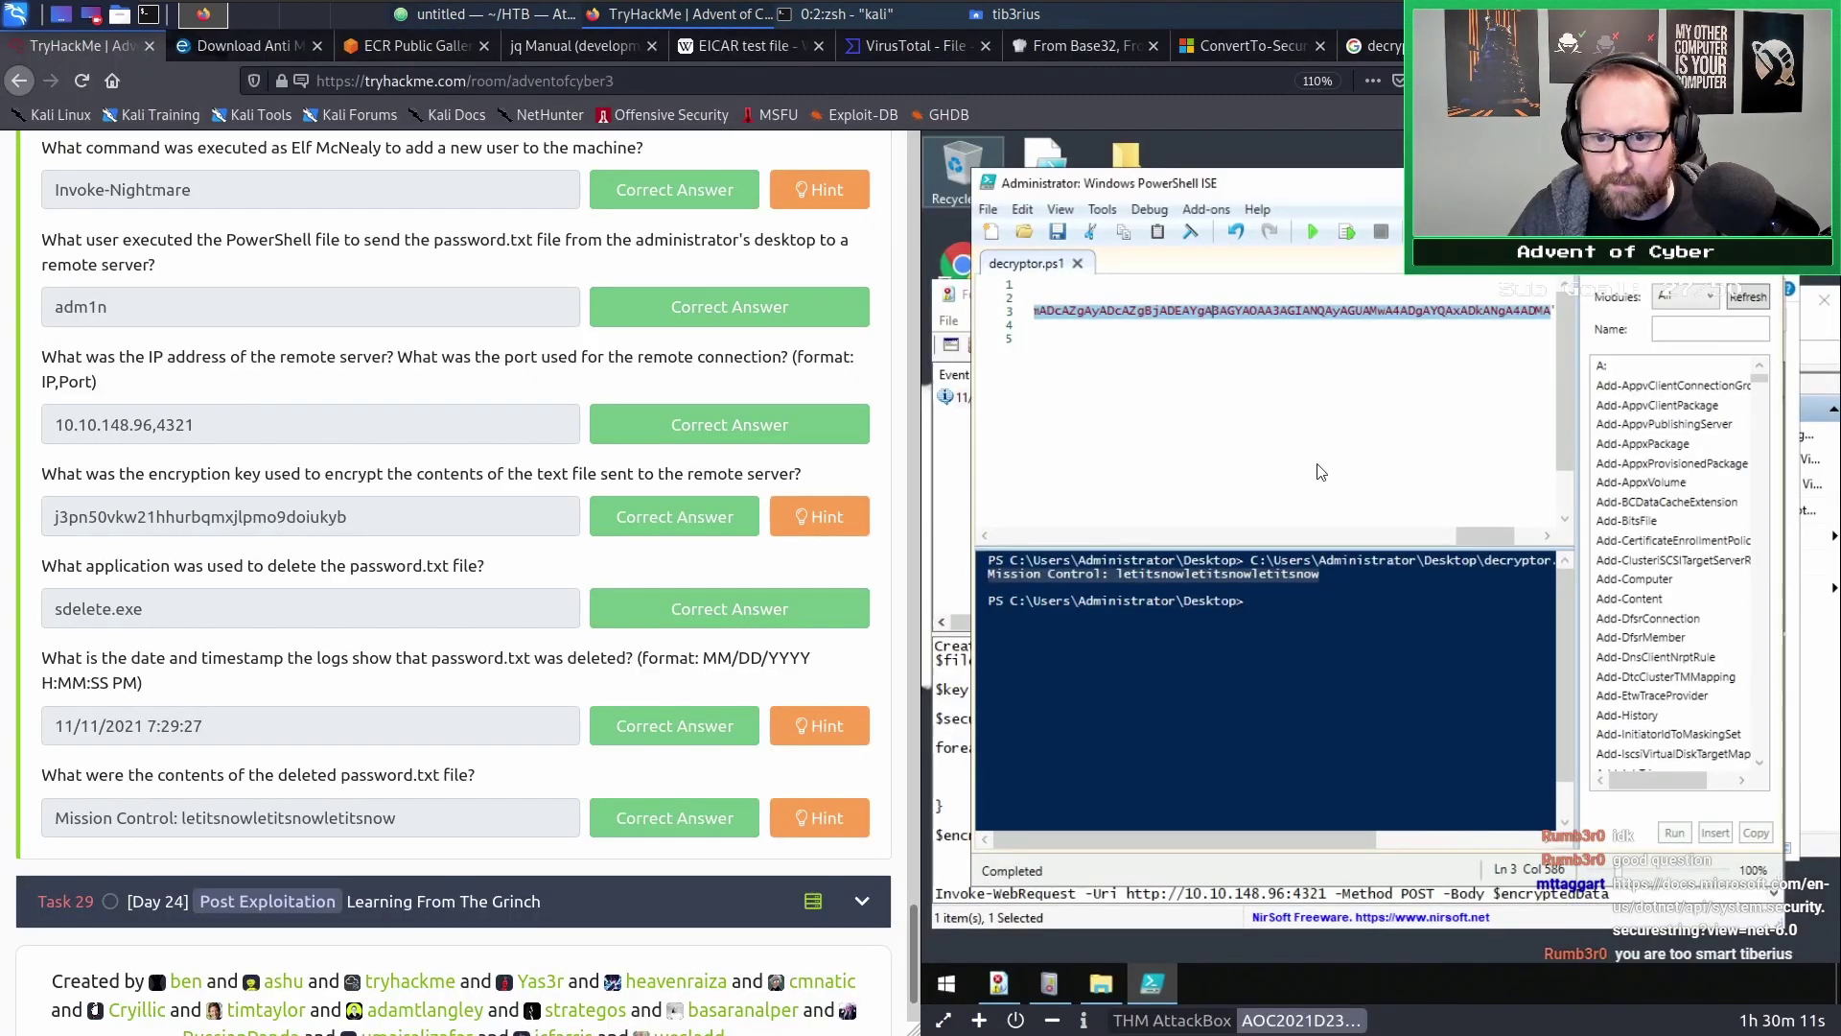
scroll(1030, 513, "left", 10)
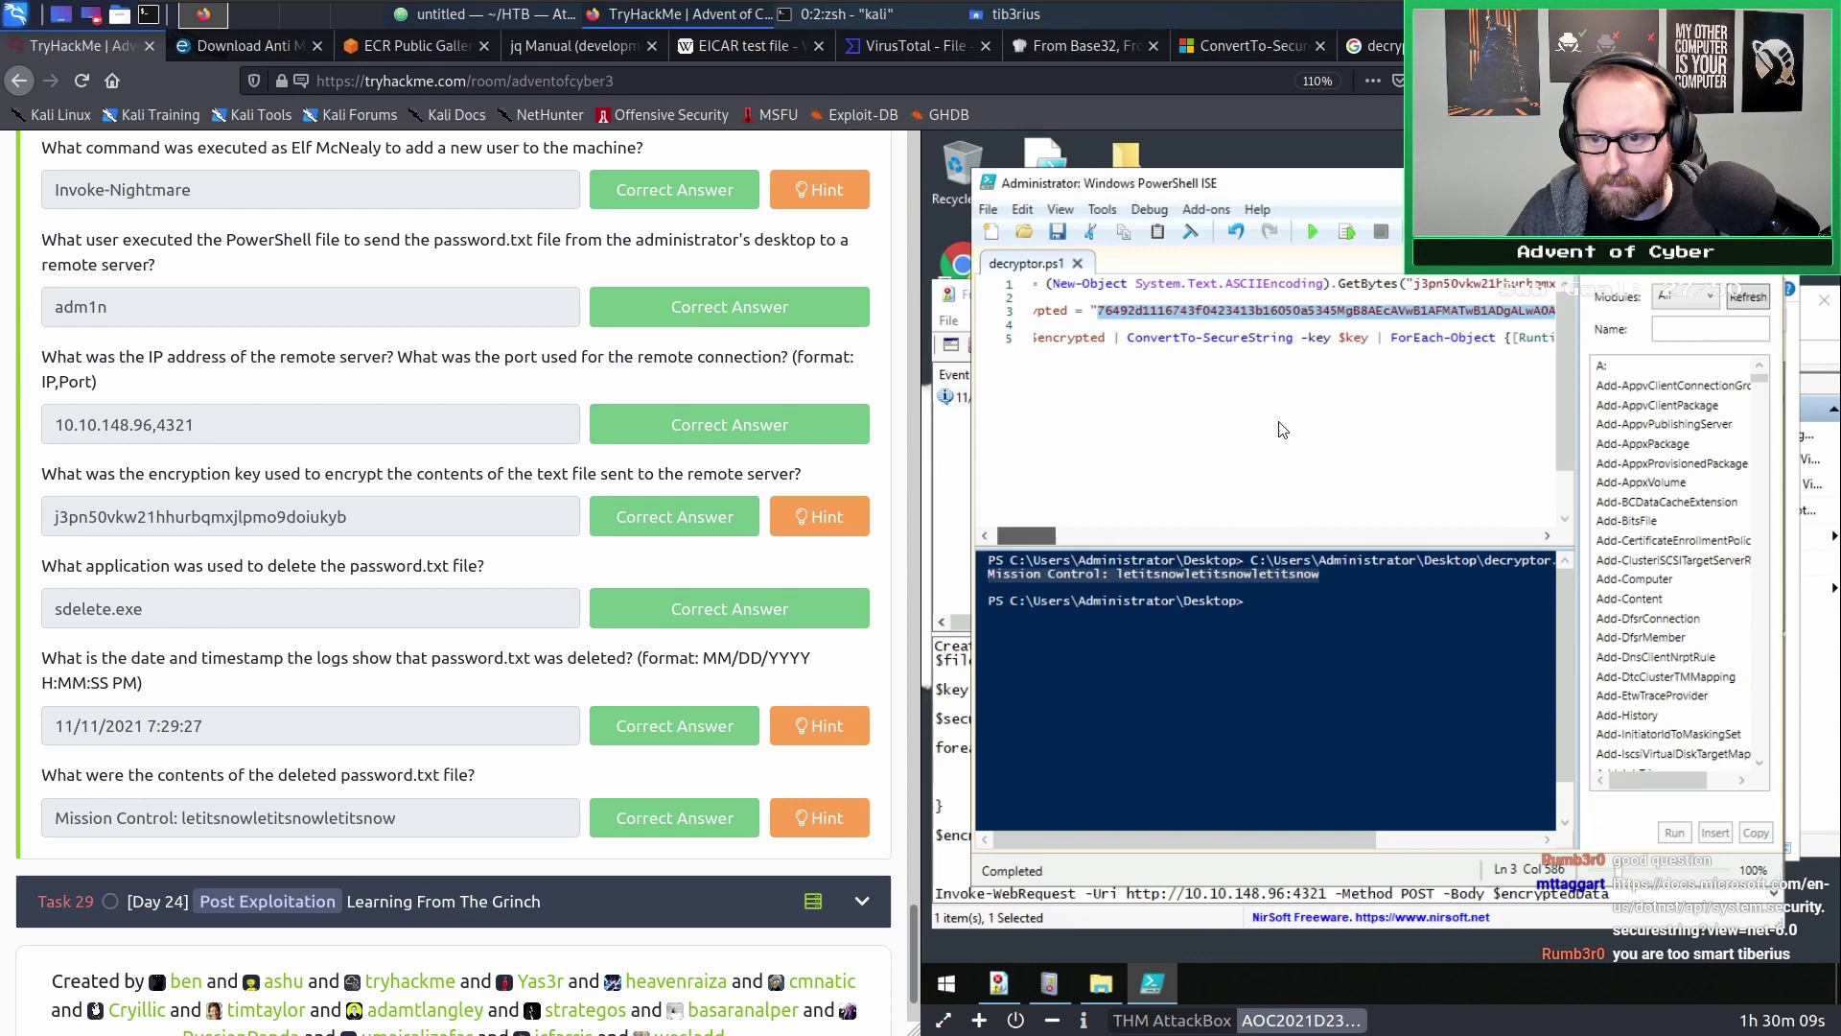
double_click(1486, 285)
right_click(1486, 284)
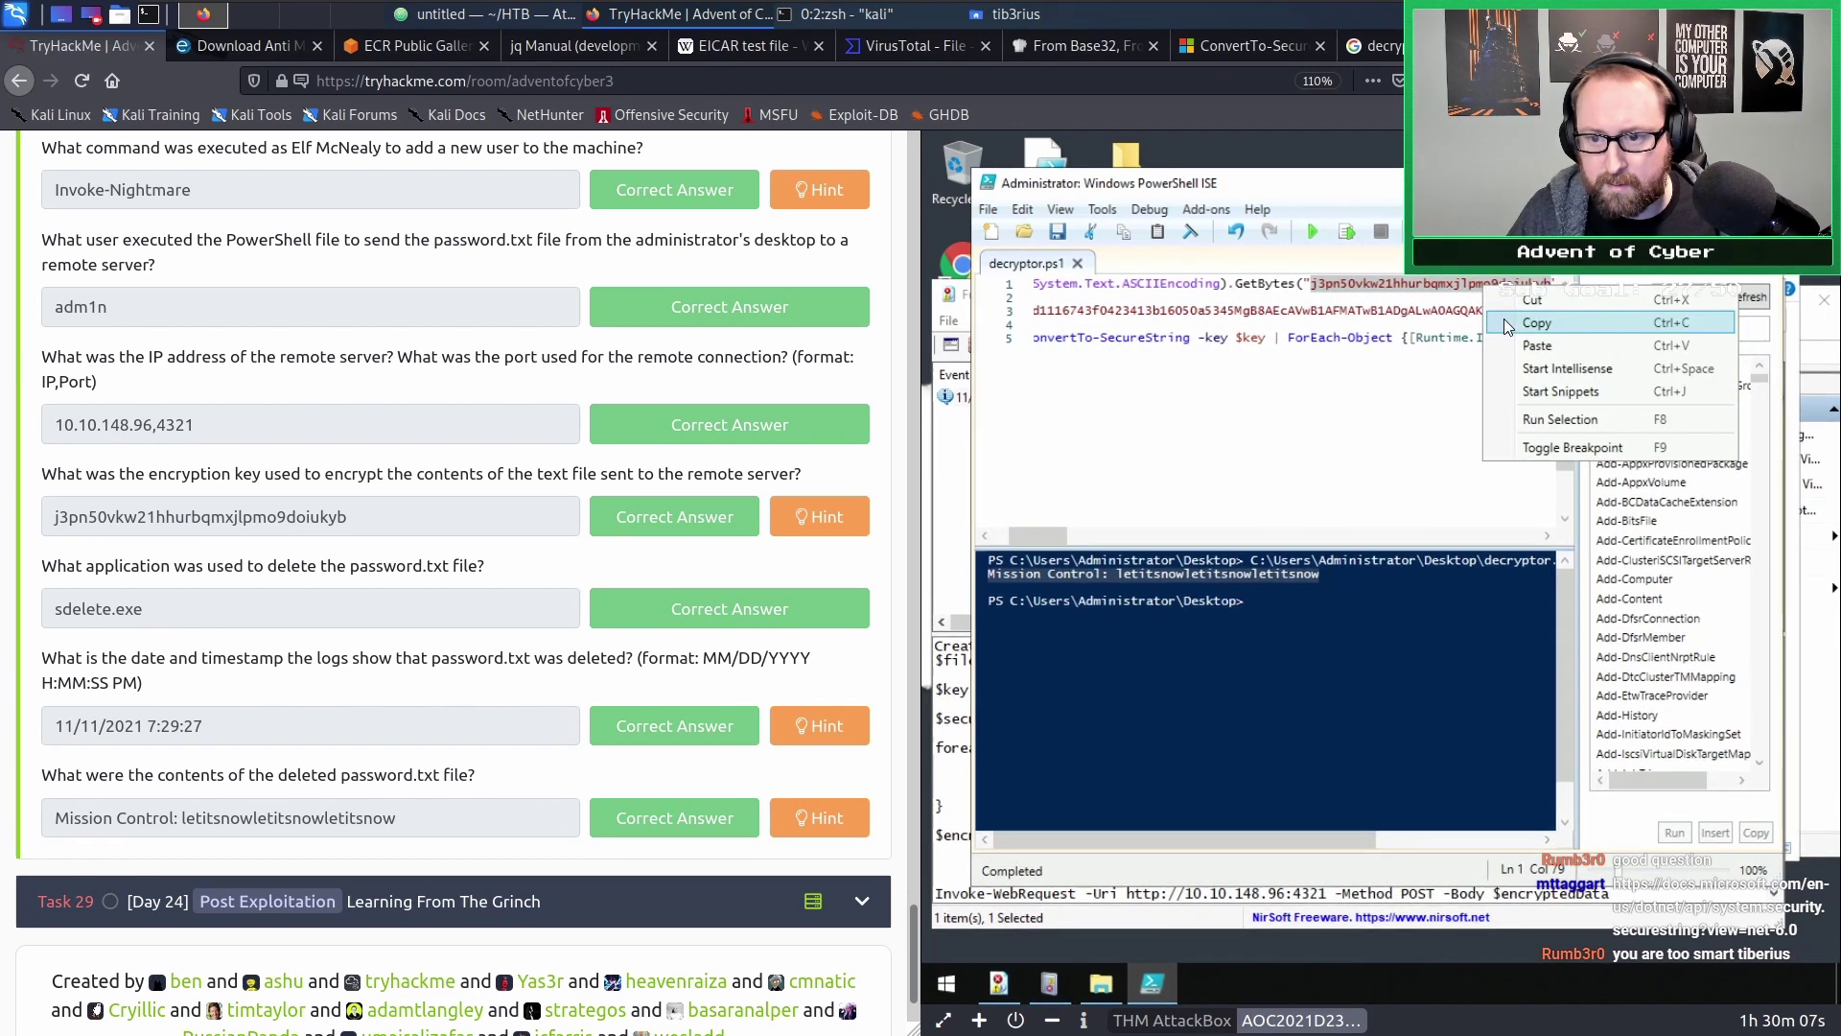
left_click(1507, 317)
- In the Atom note, paste the key after 'Key:' on line 1, prefix line 3 with 'SecureString:', and save
left_click(484, 14)
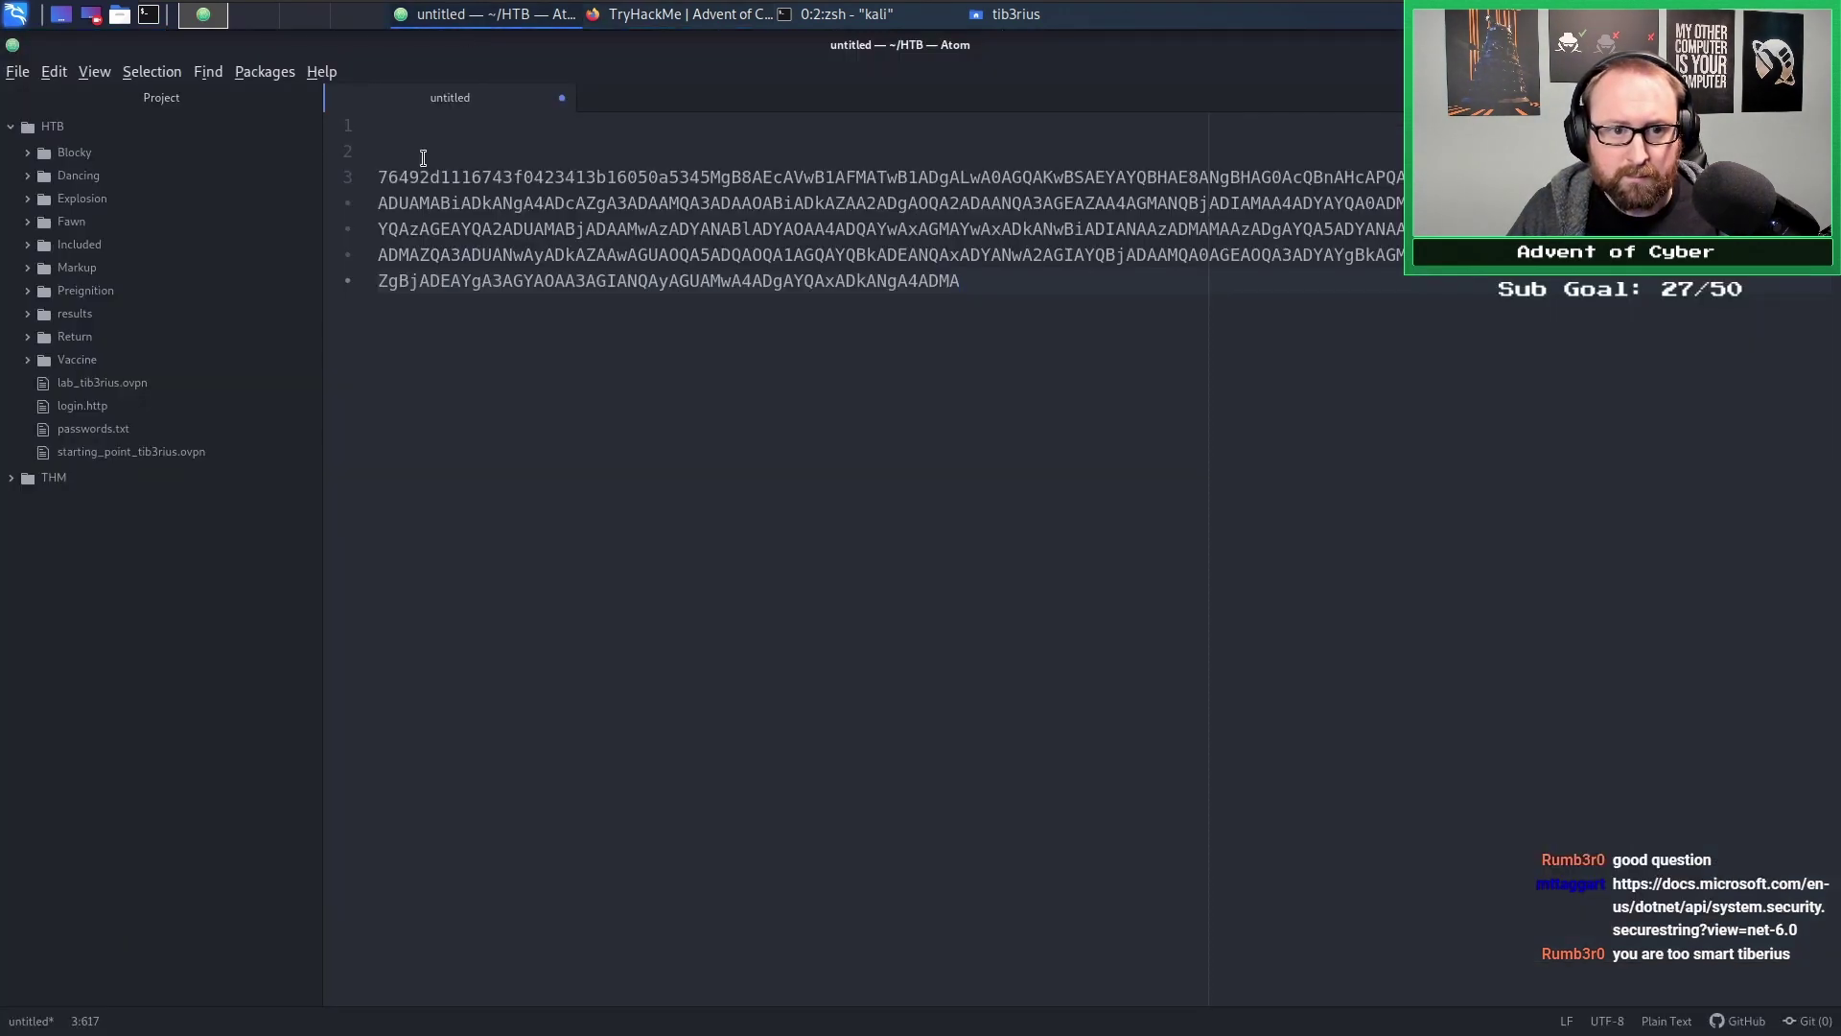
key("Up")
type("Key:")
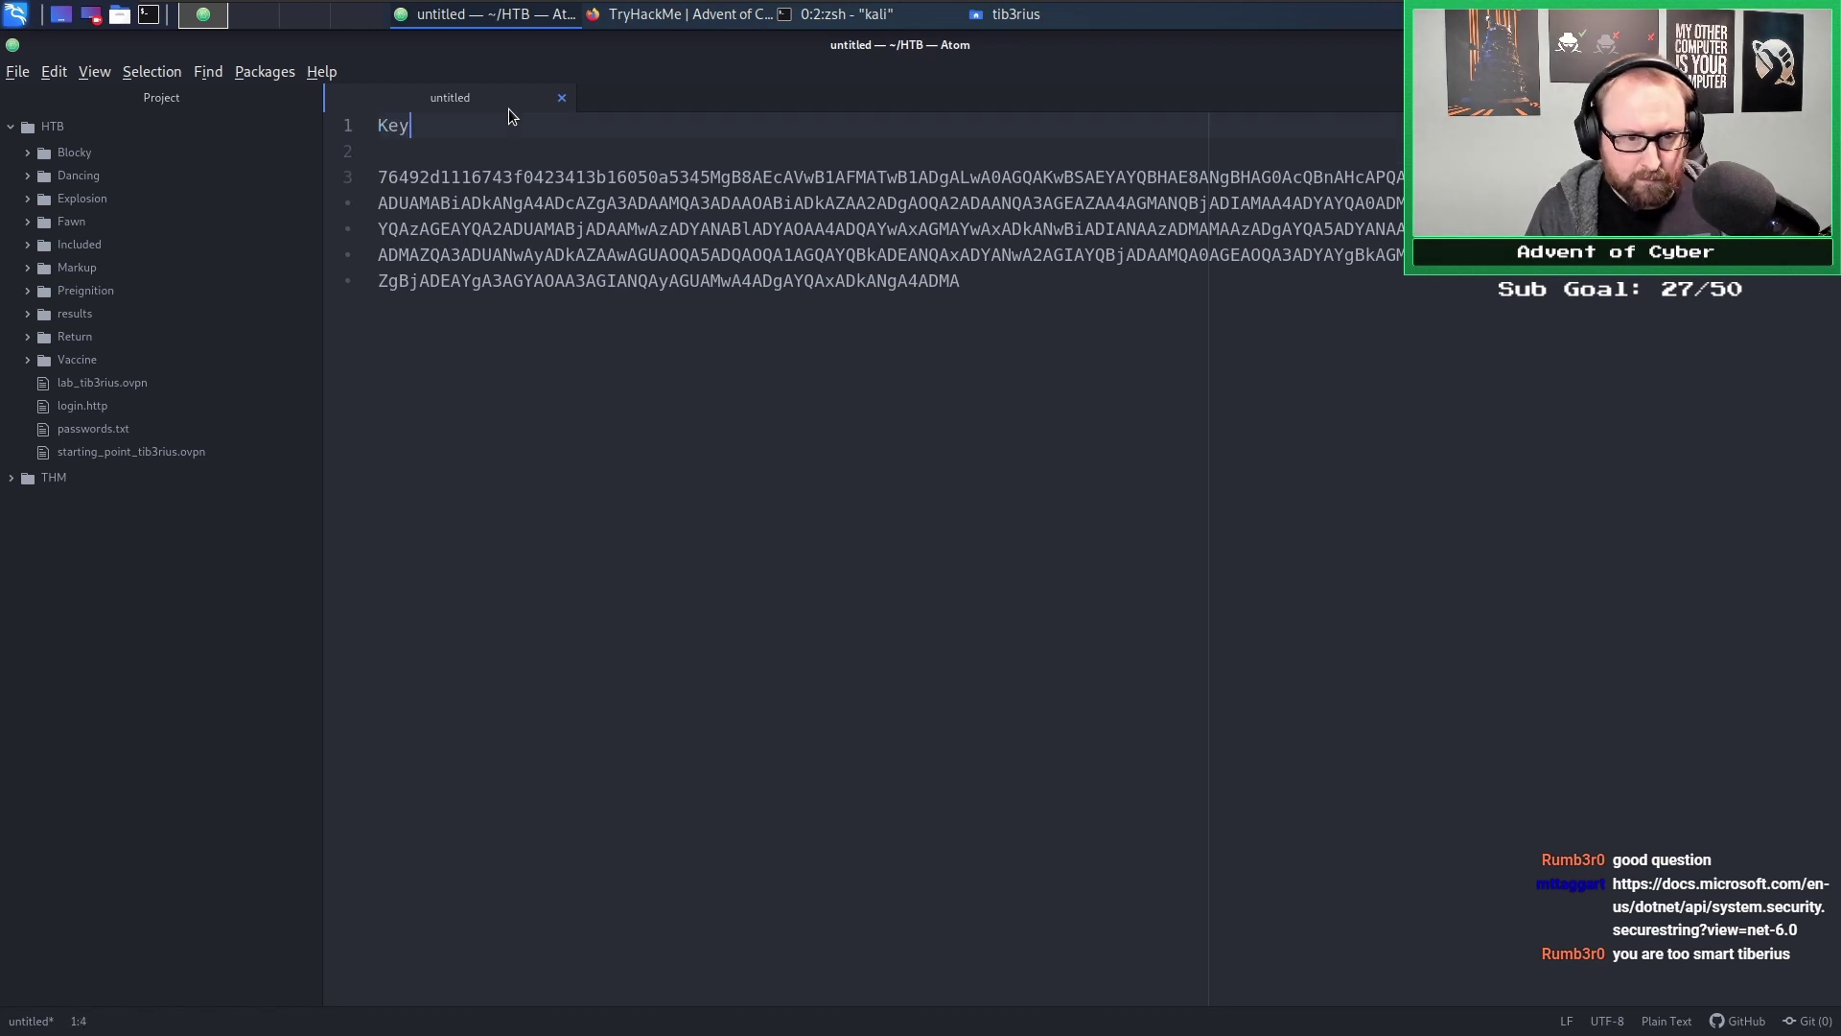
key("ctrl+v")
key("Down")
key("Down")
key("Home")
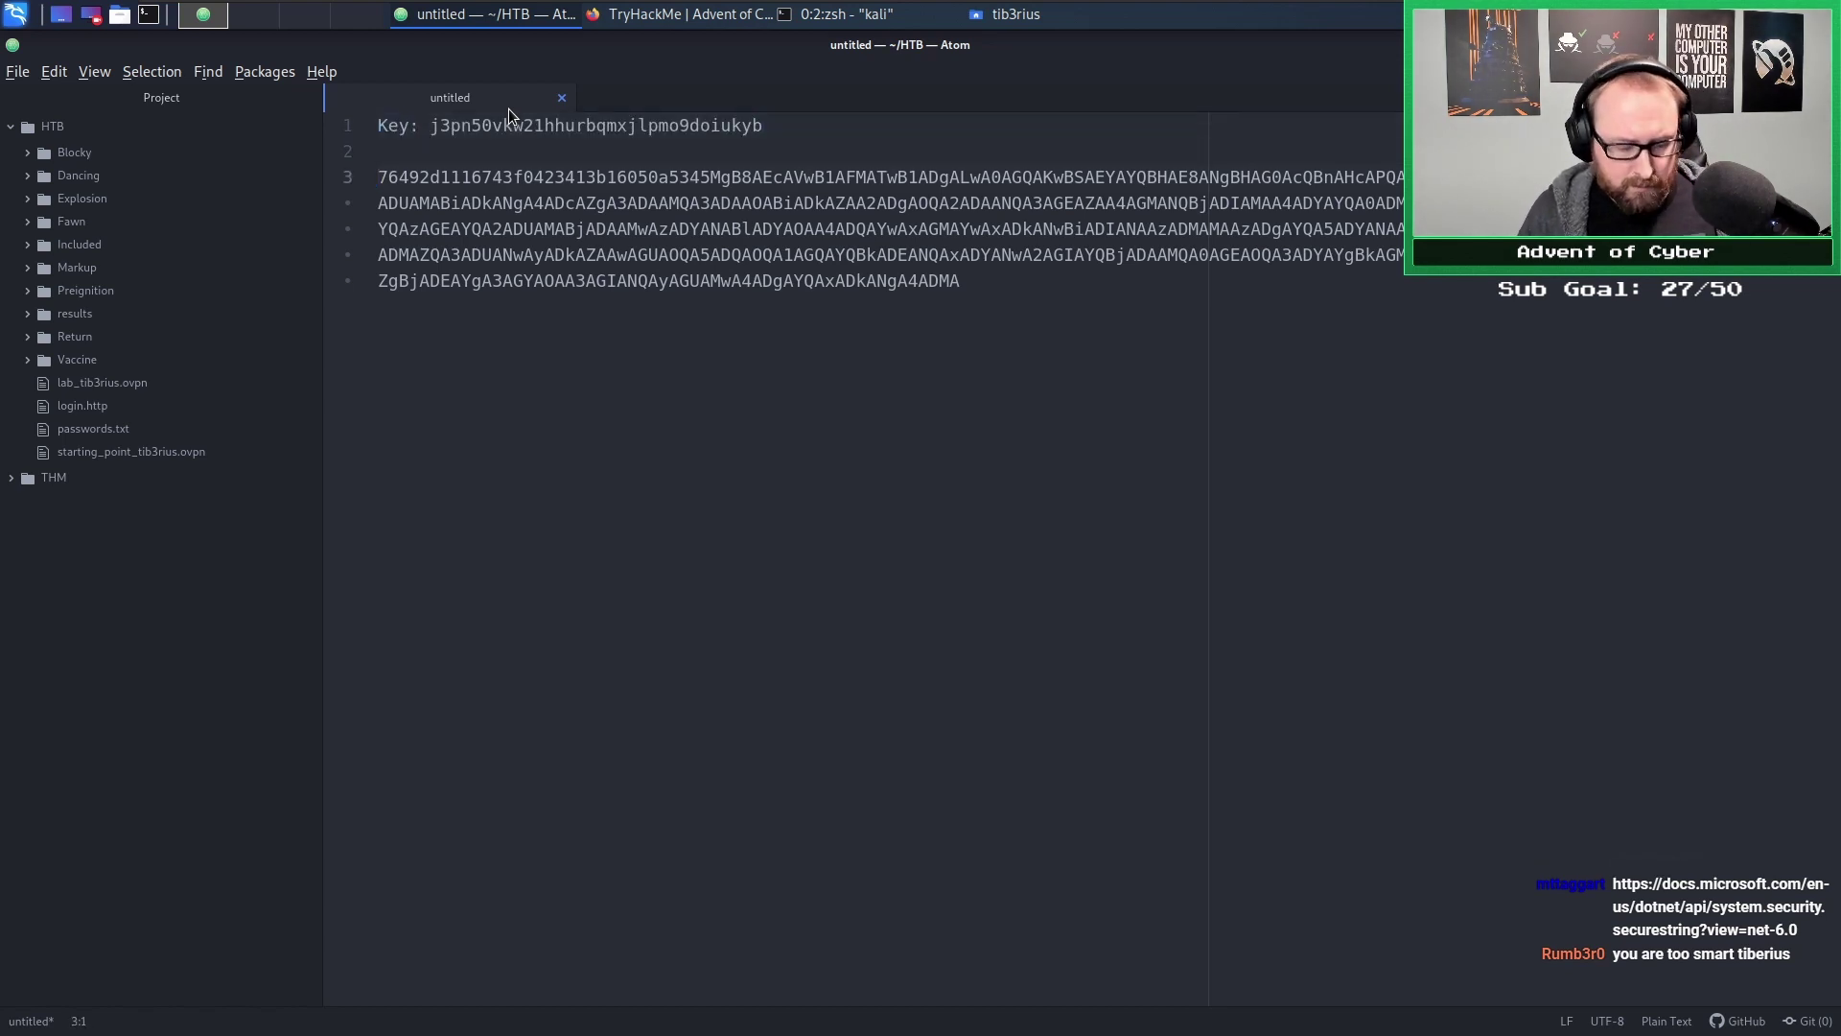
type("SecureStri")
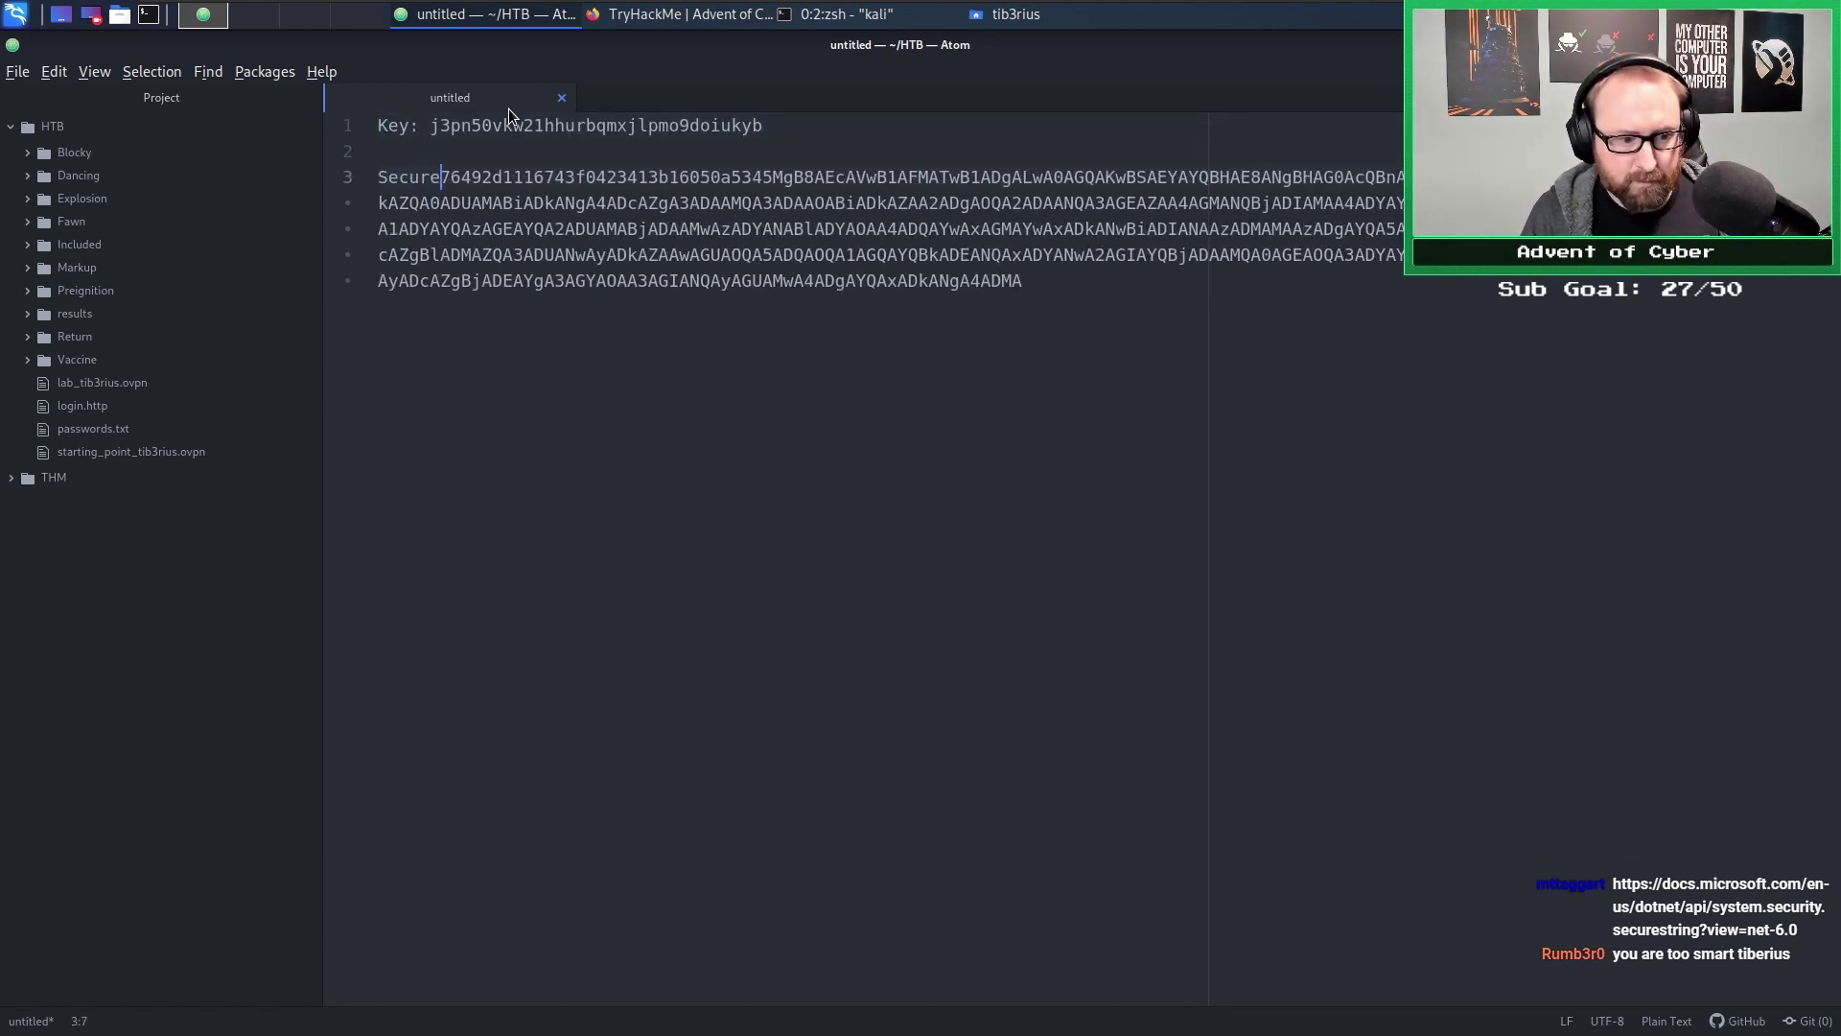
type("ng:")
key("ctrl+s")
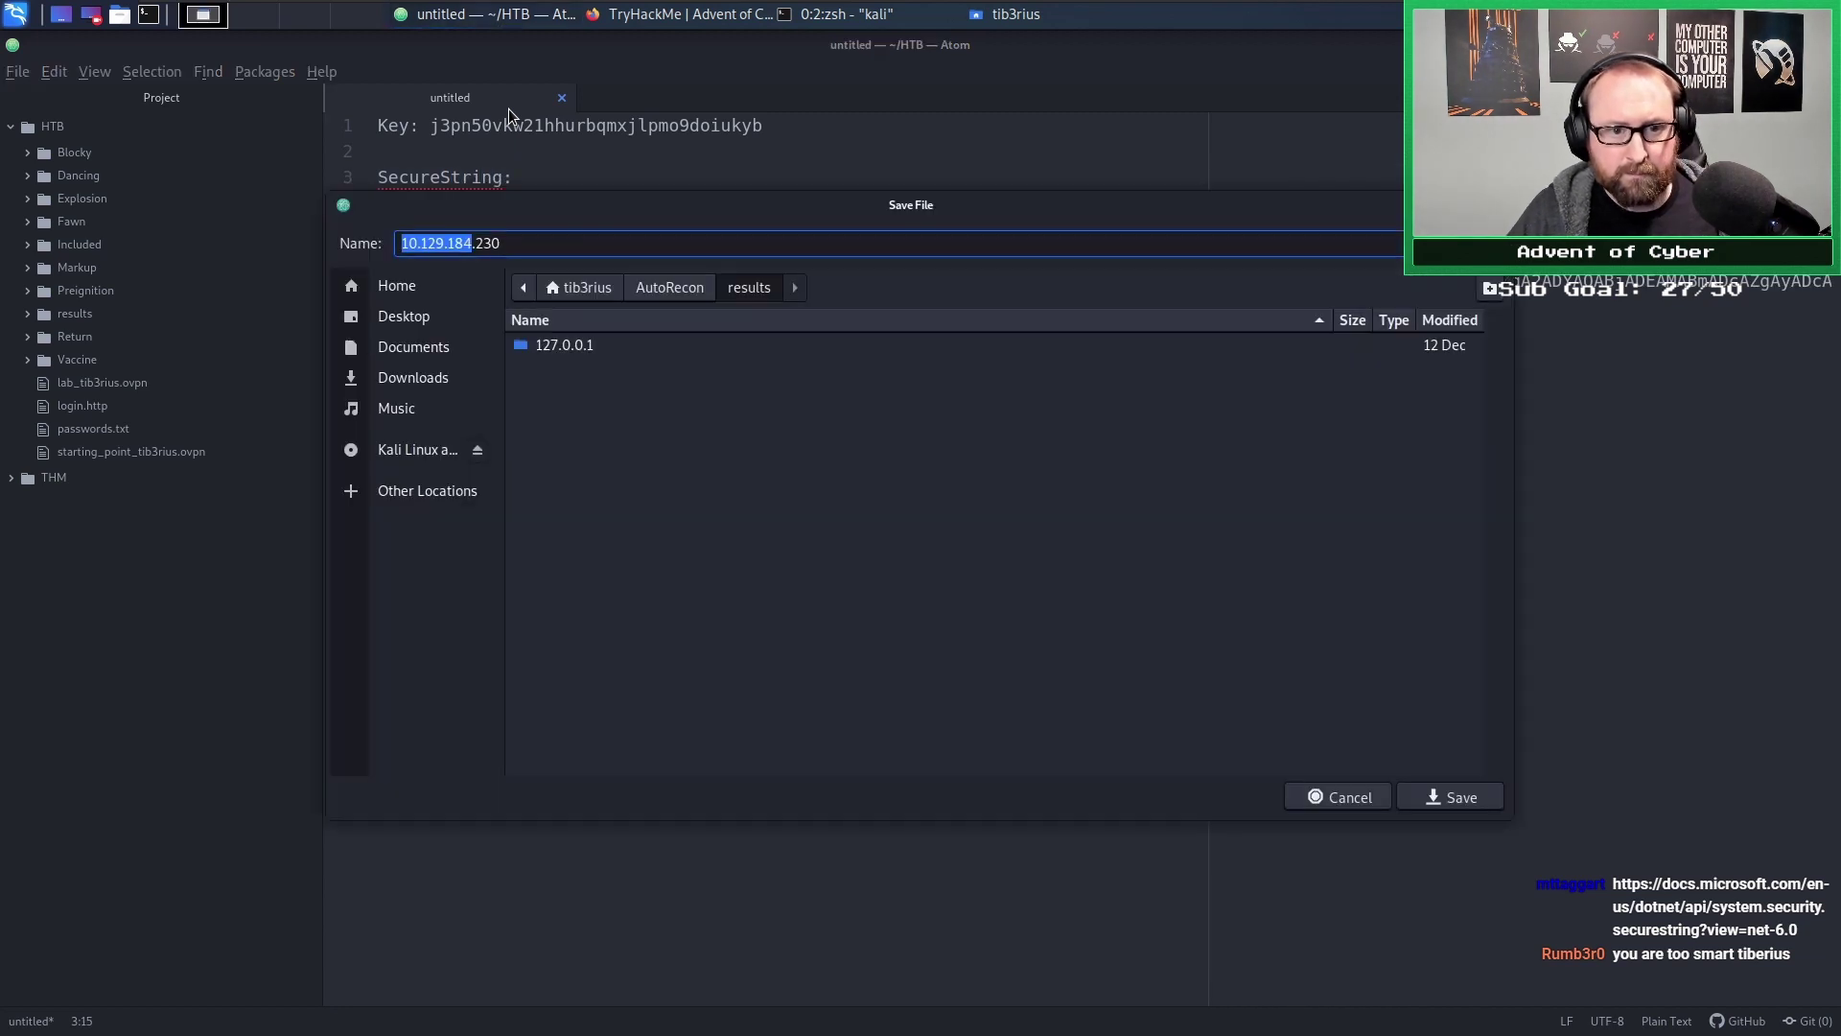
- Save the note on the Desktop under the name todo-reverse-engineer-SecureString.txt
left_click(451, 316)
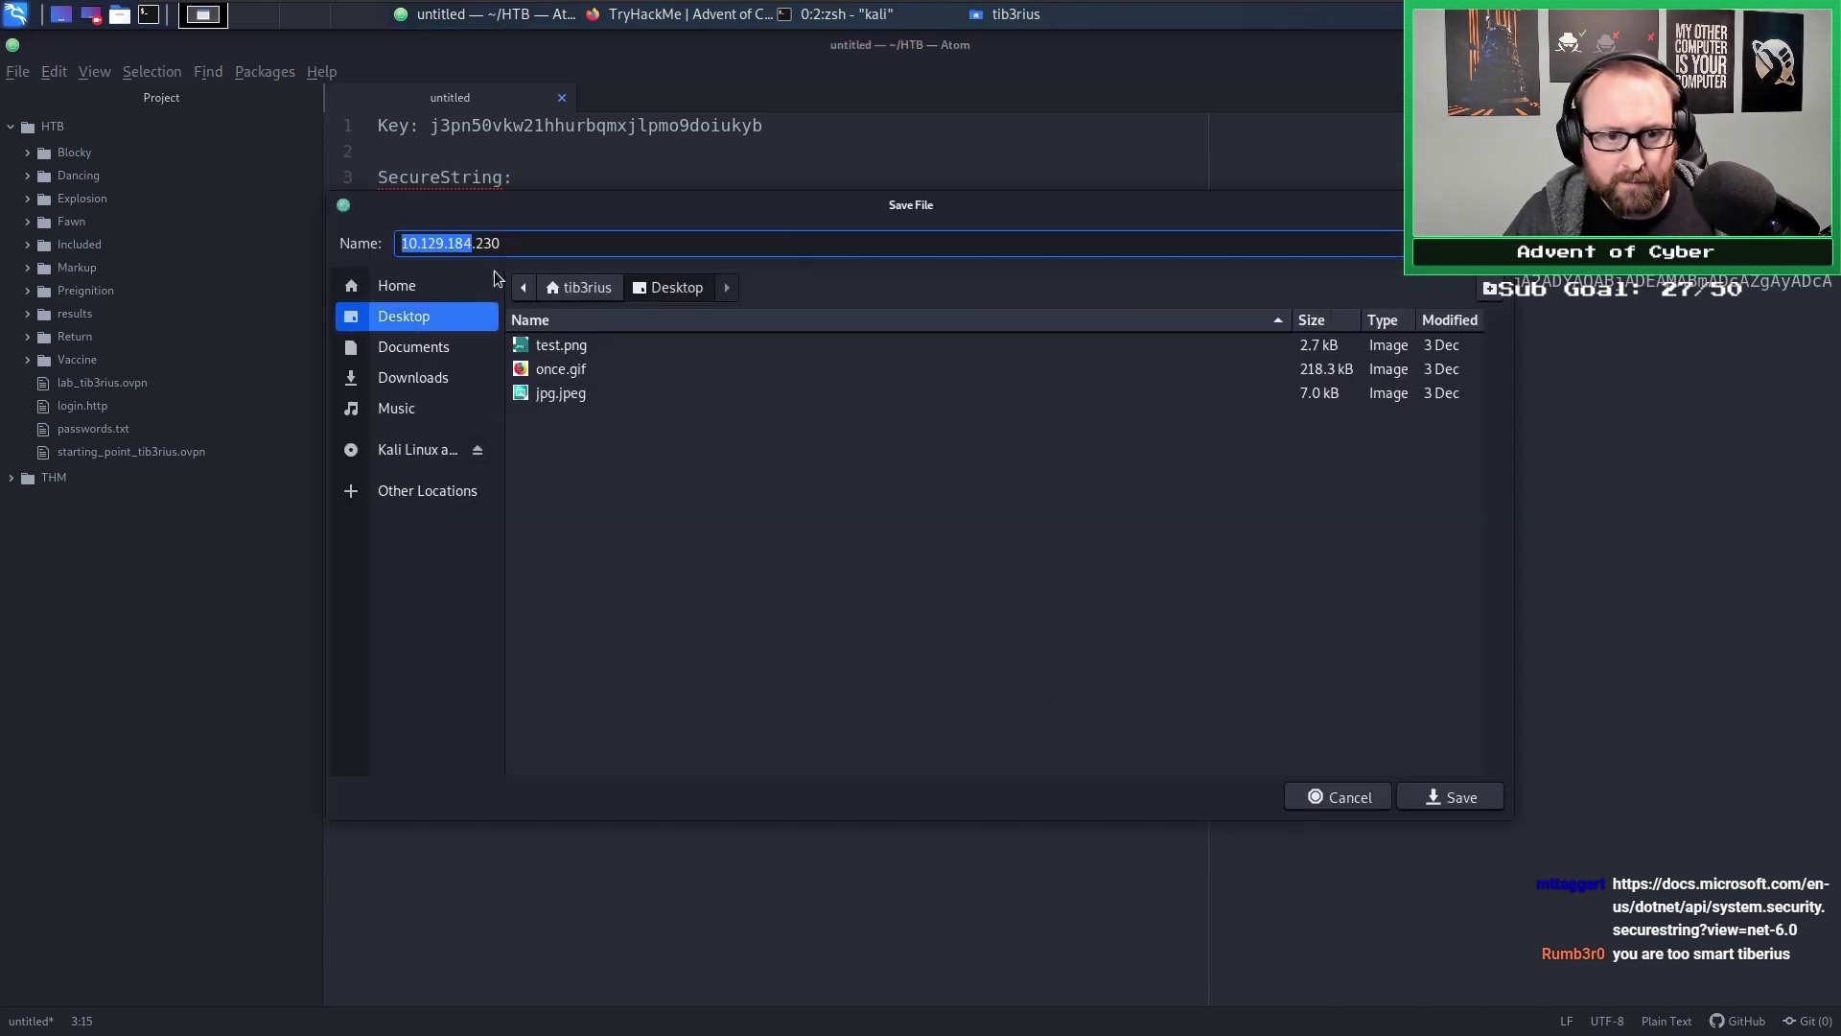
key("ctrl+a")
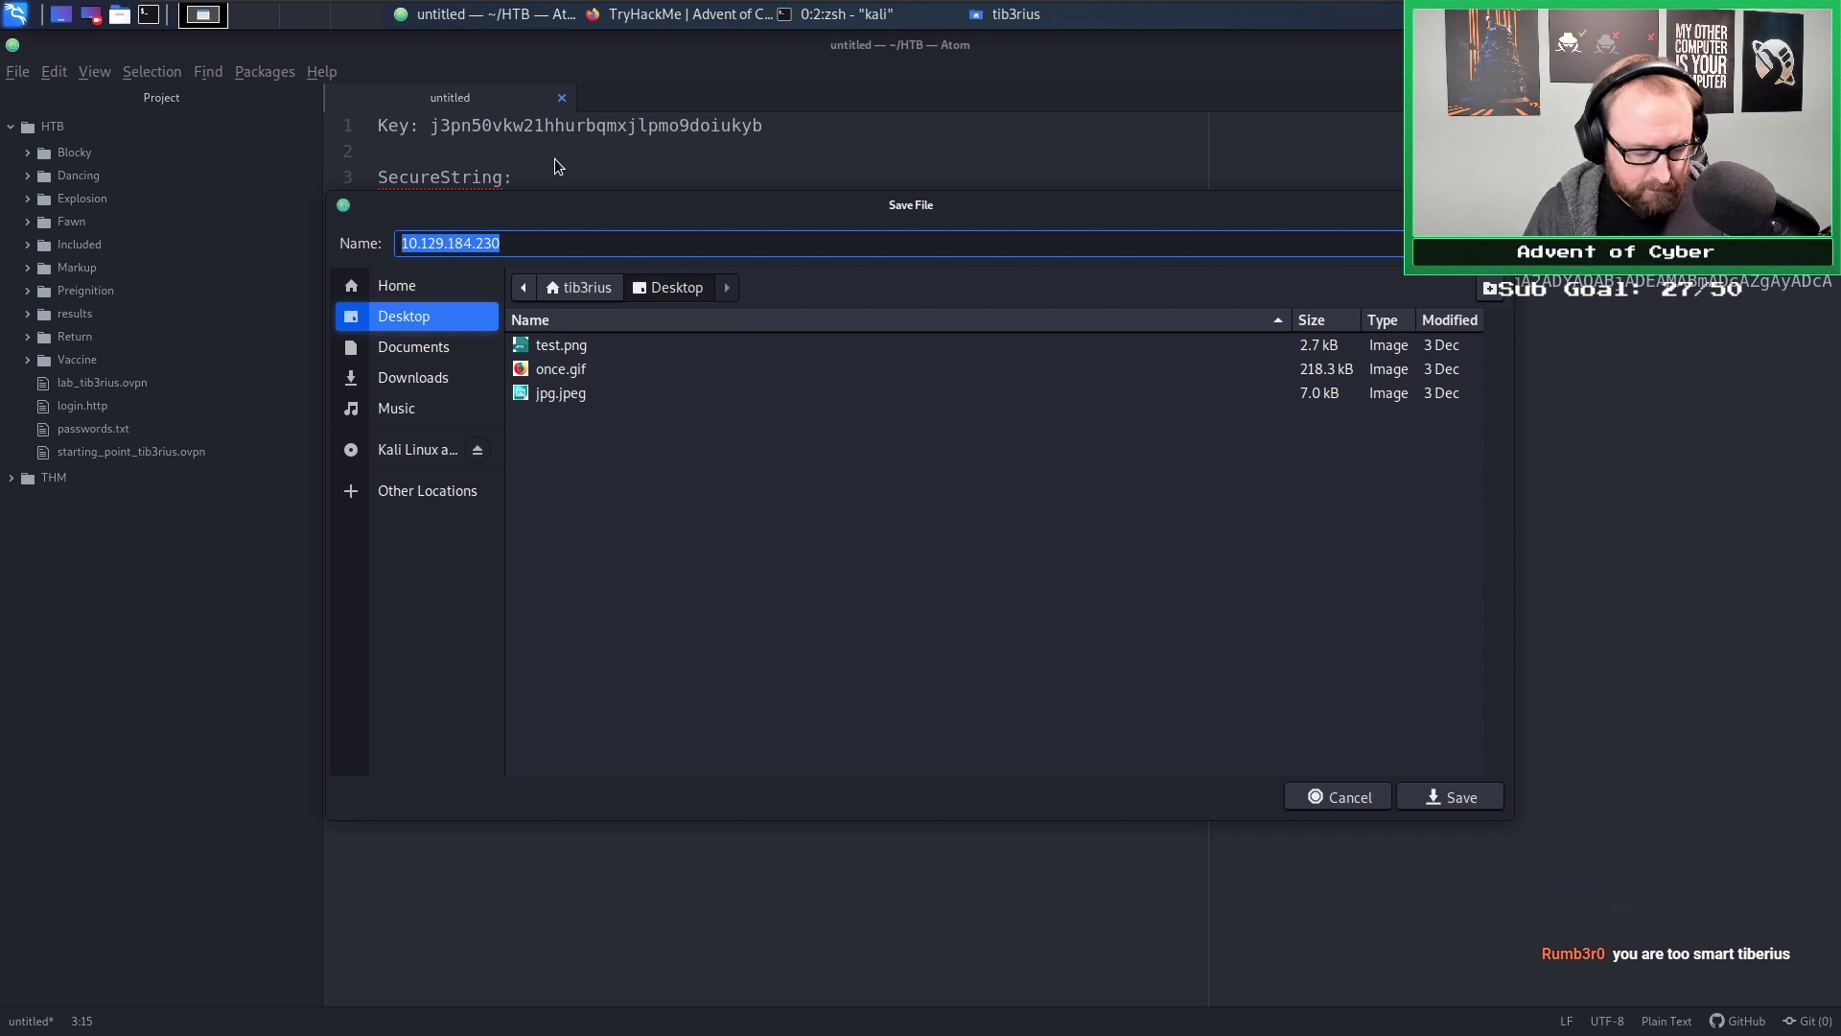
type("todo-")
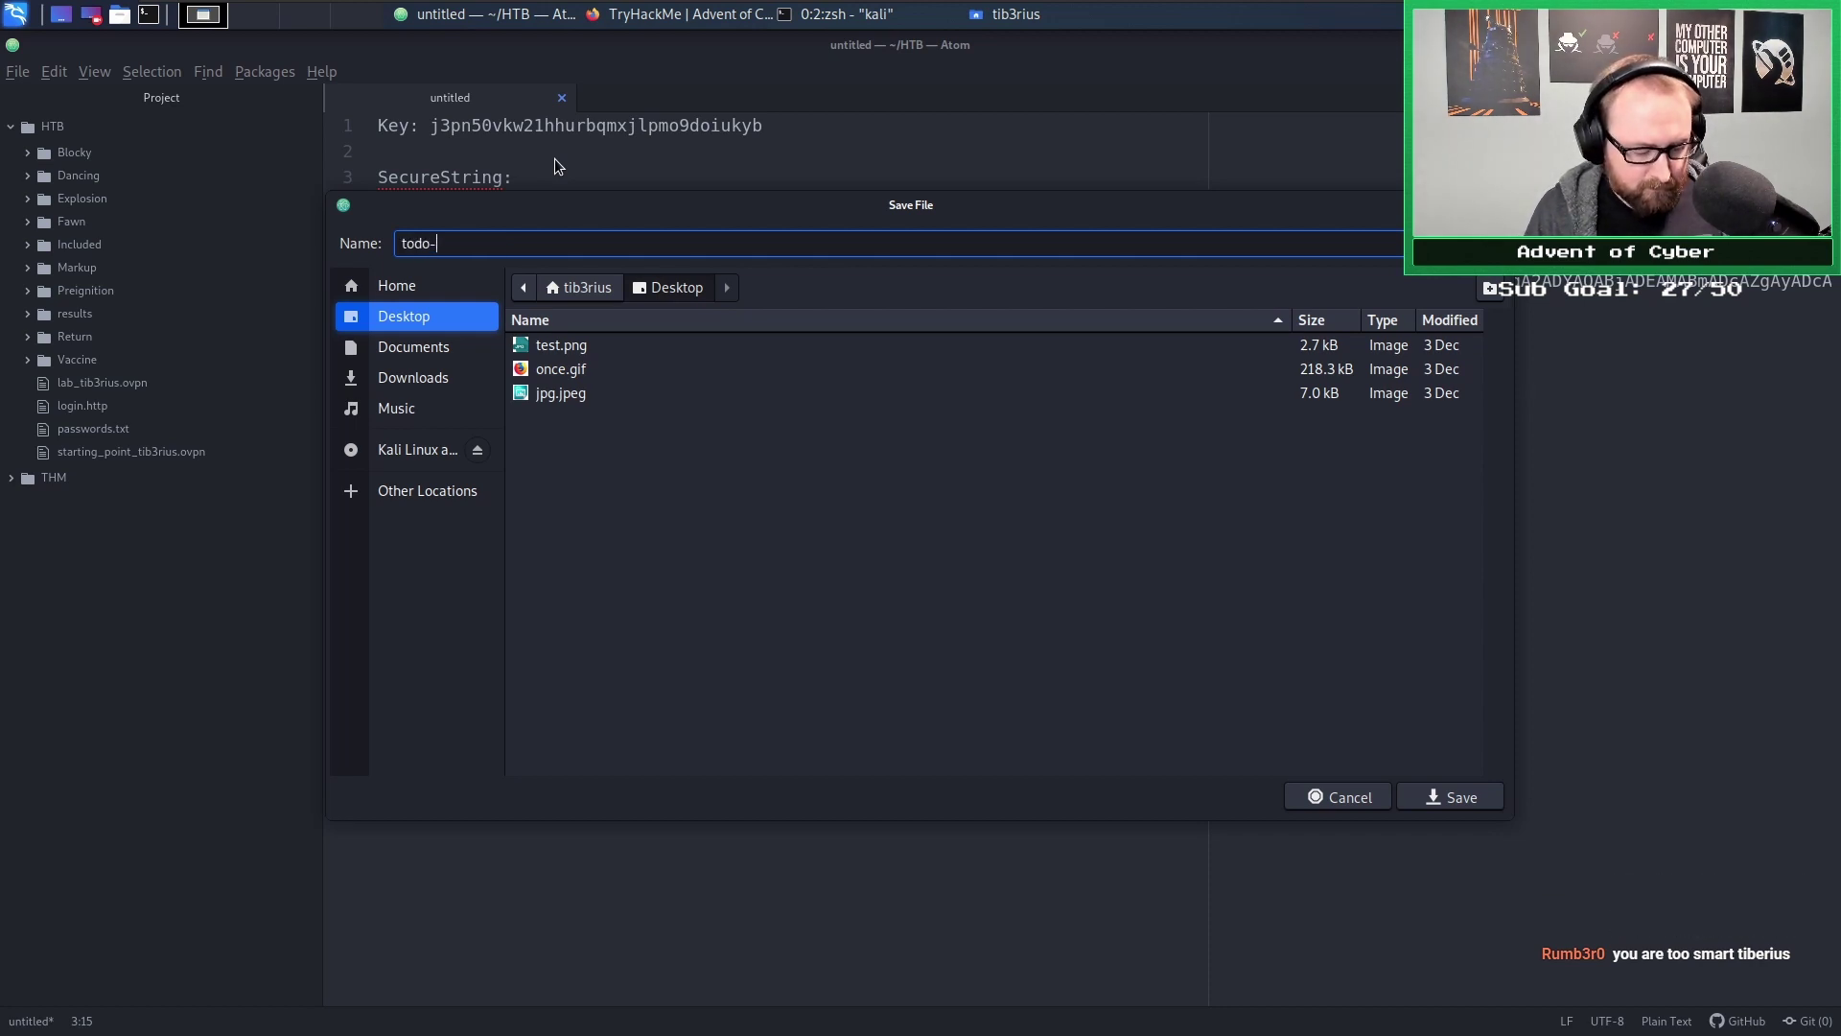
type("reverse-eng")
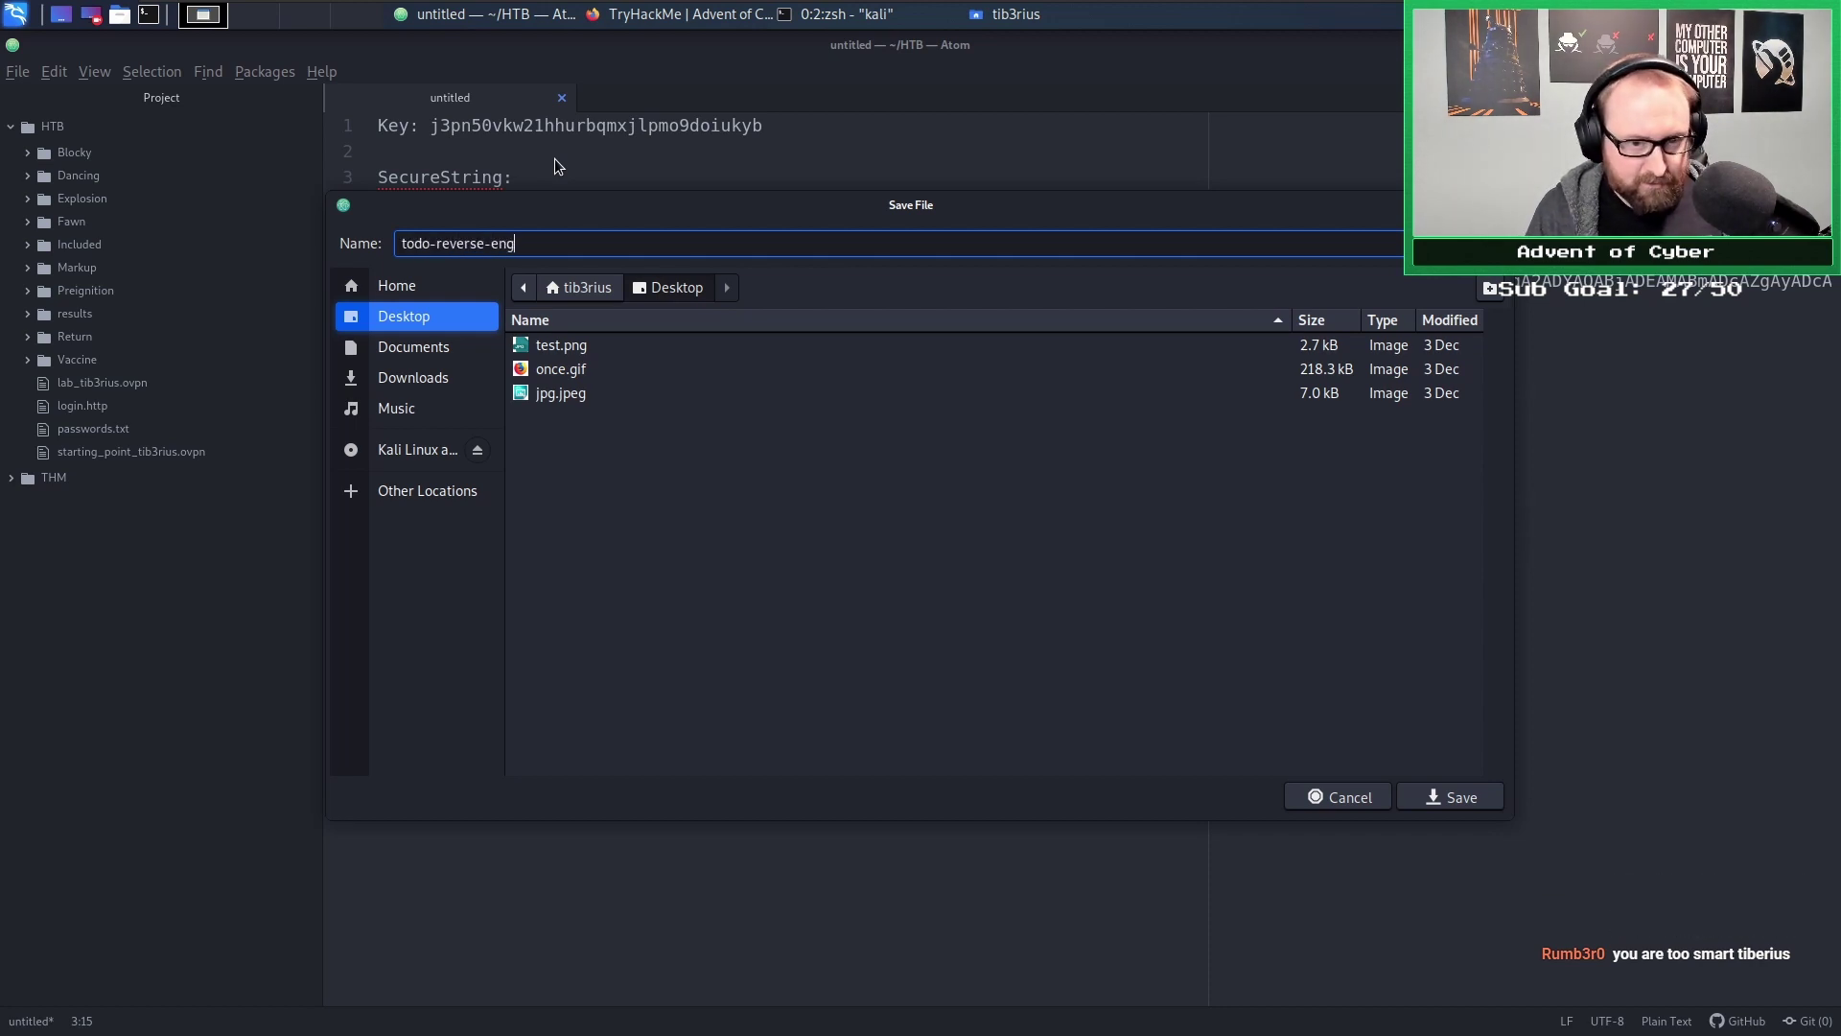
type("ineer-SecureString")
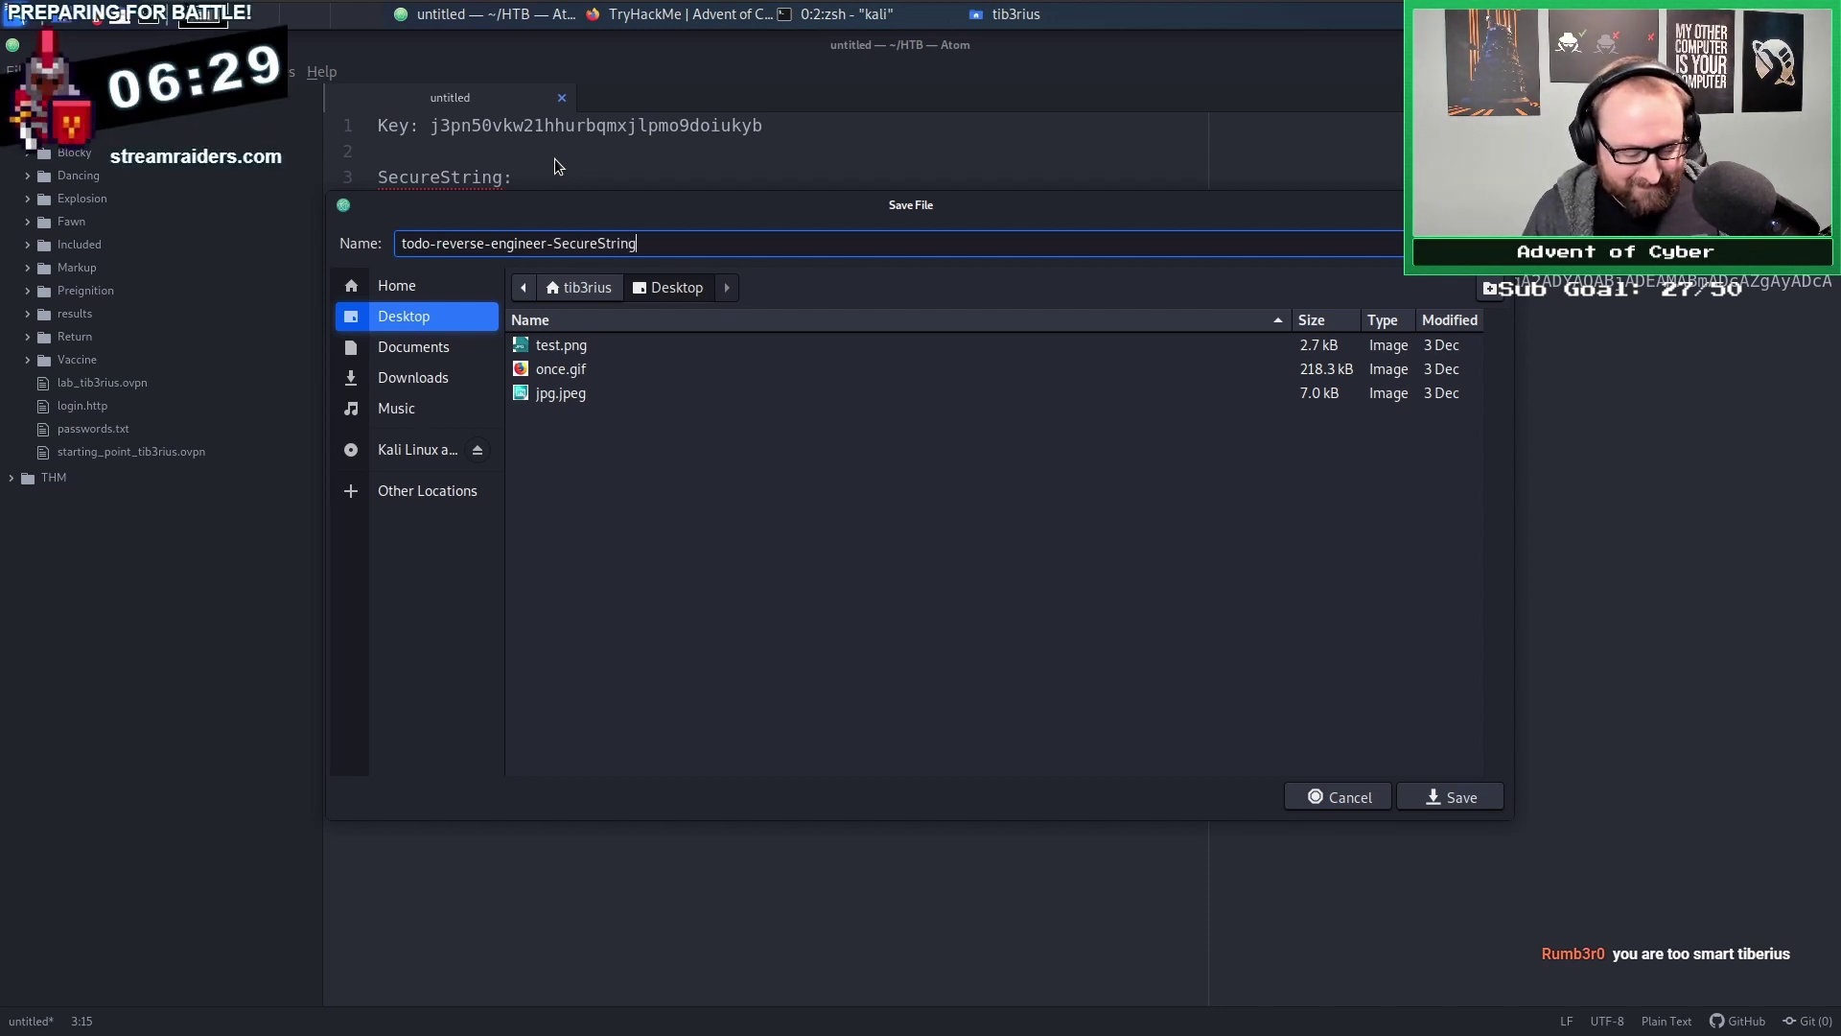
type(".txt")
key("Return")
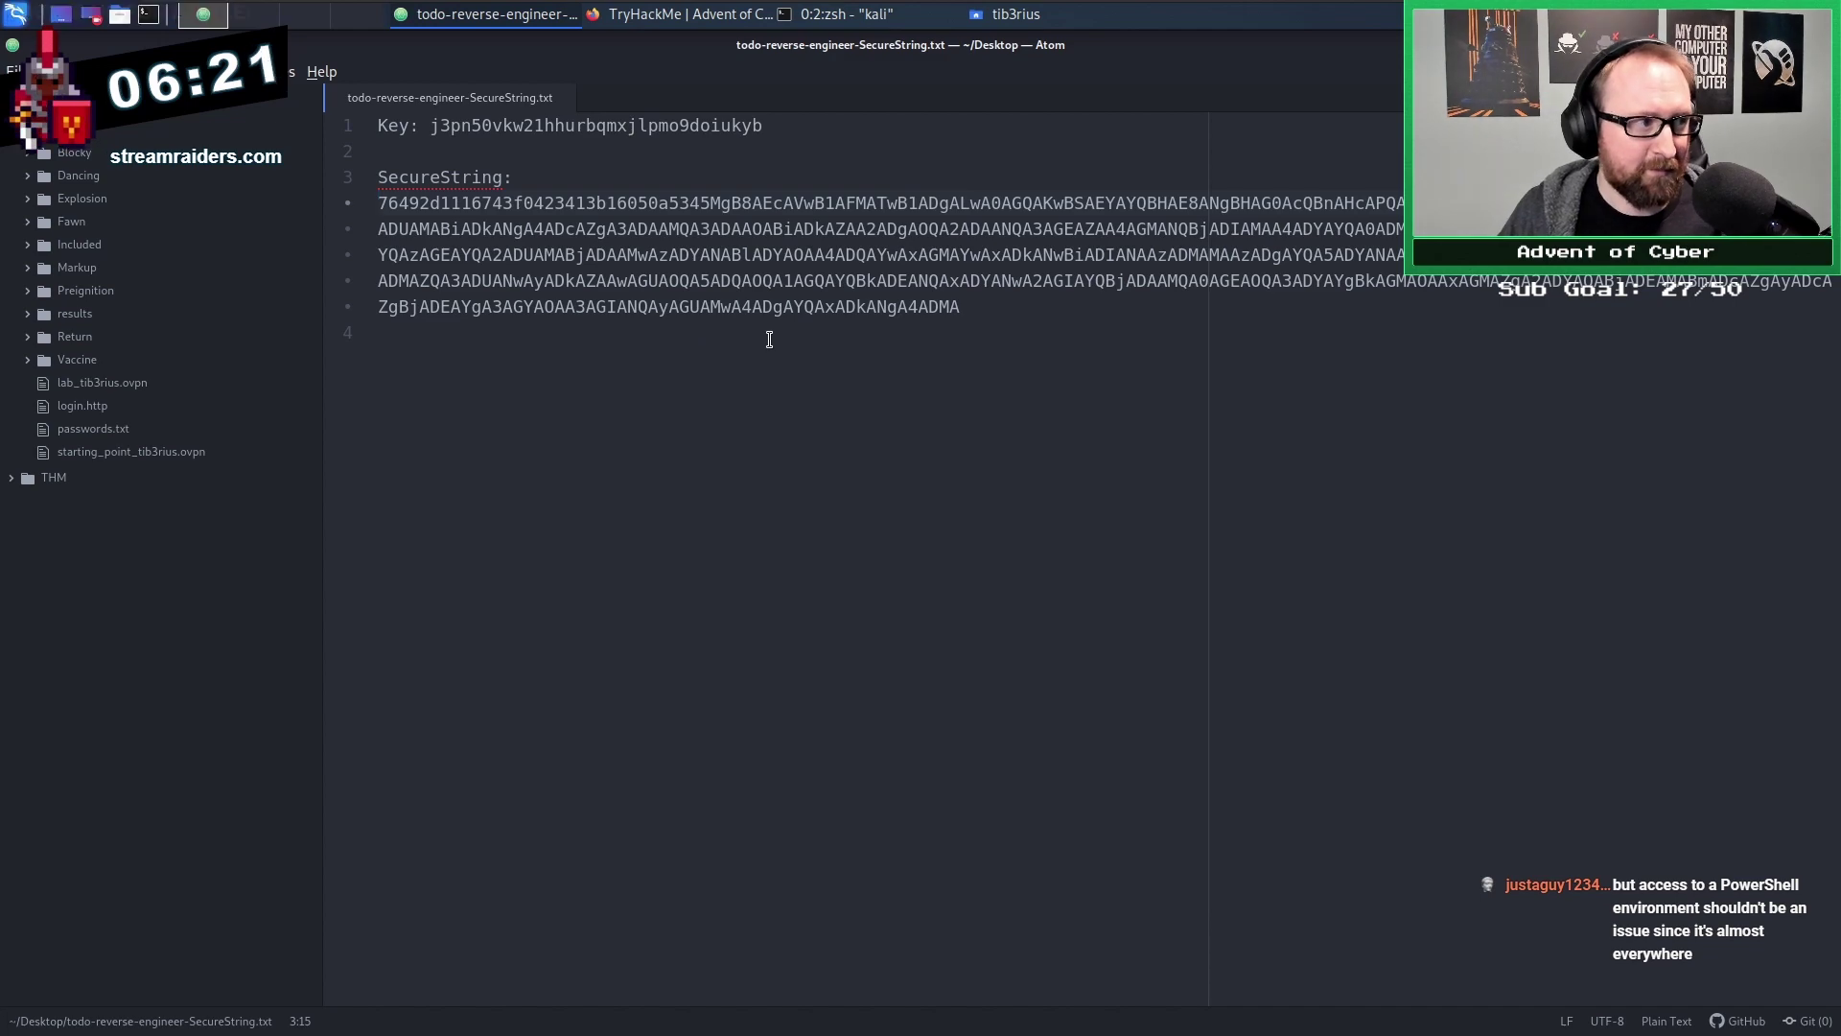
- Terminate the running Day 23 machine on TryHackMe
left_click(688, 13)
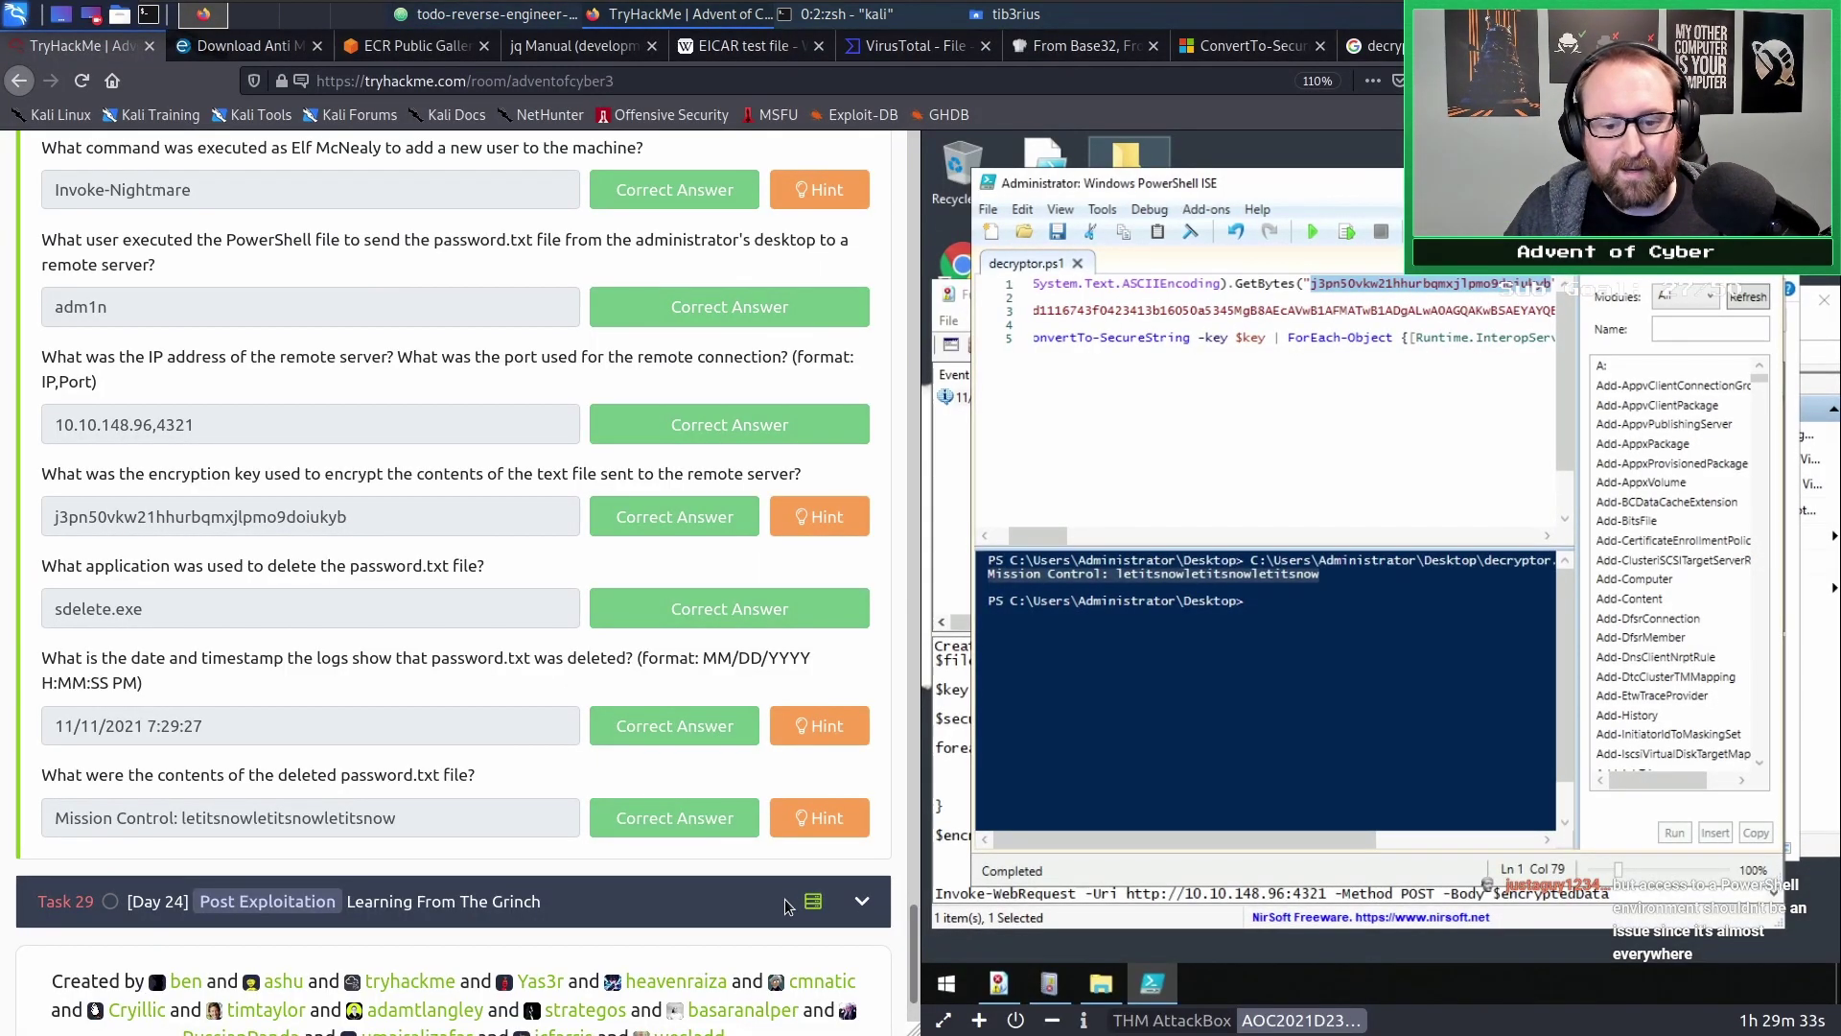
left_click_drag(916, 917, 921, 197)
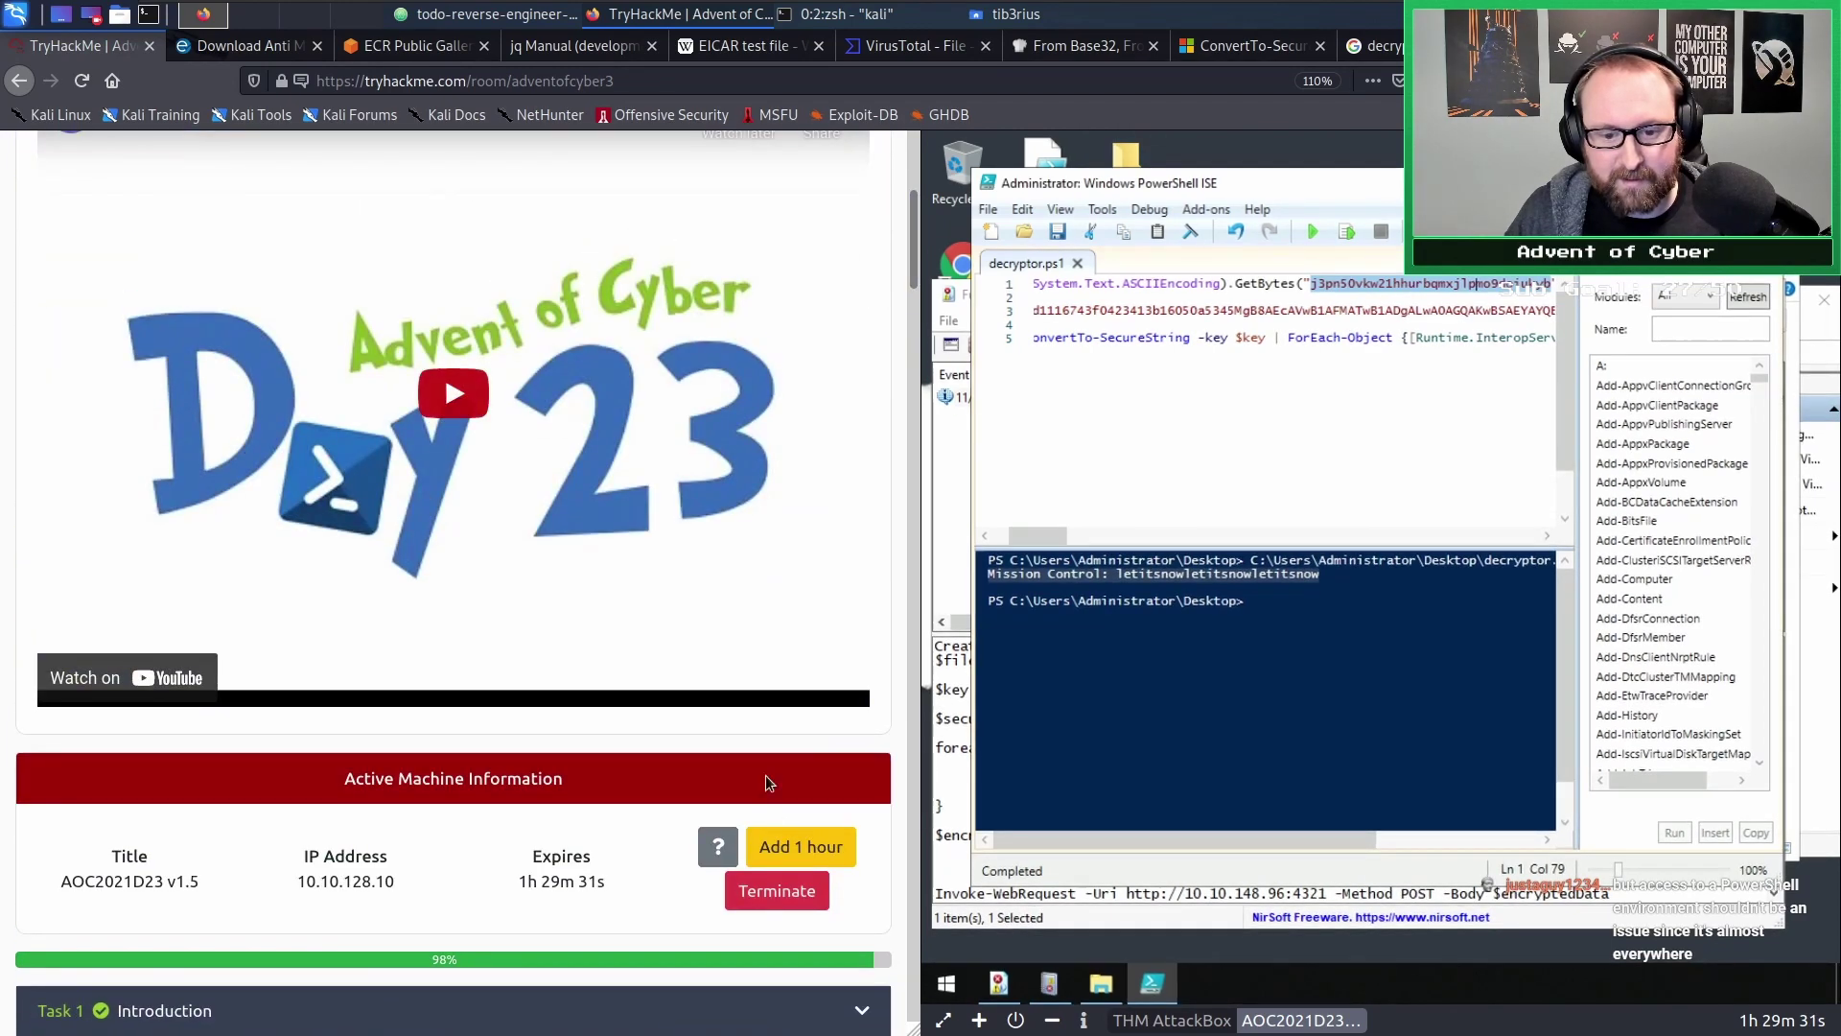
left_click(795, 900)
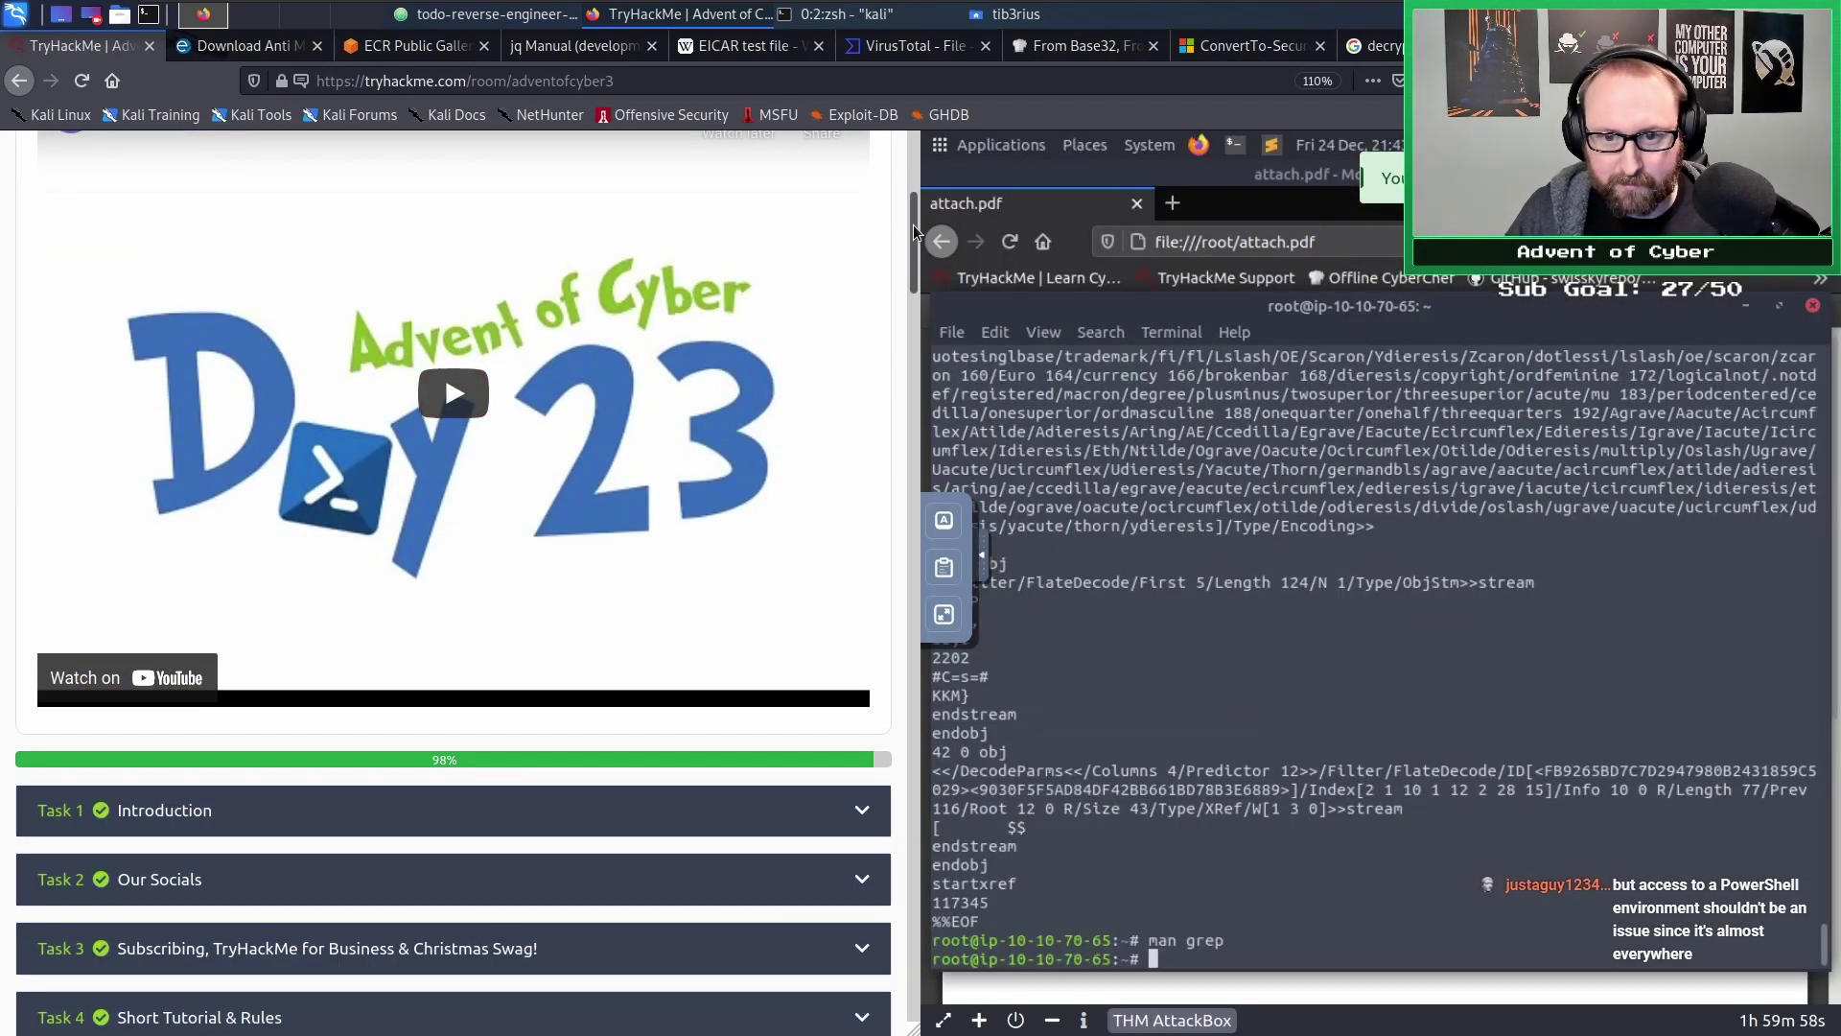
- Expand Task 29 (Day 24 Learning From The Grinch), then go to the CyberChef tab
left_click_drag(913, 224, 974, 968)
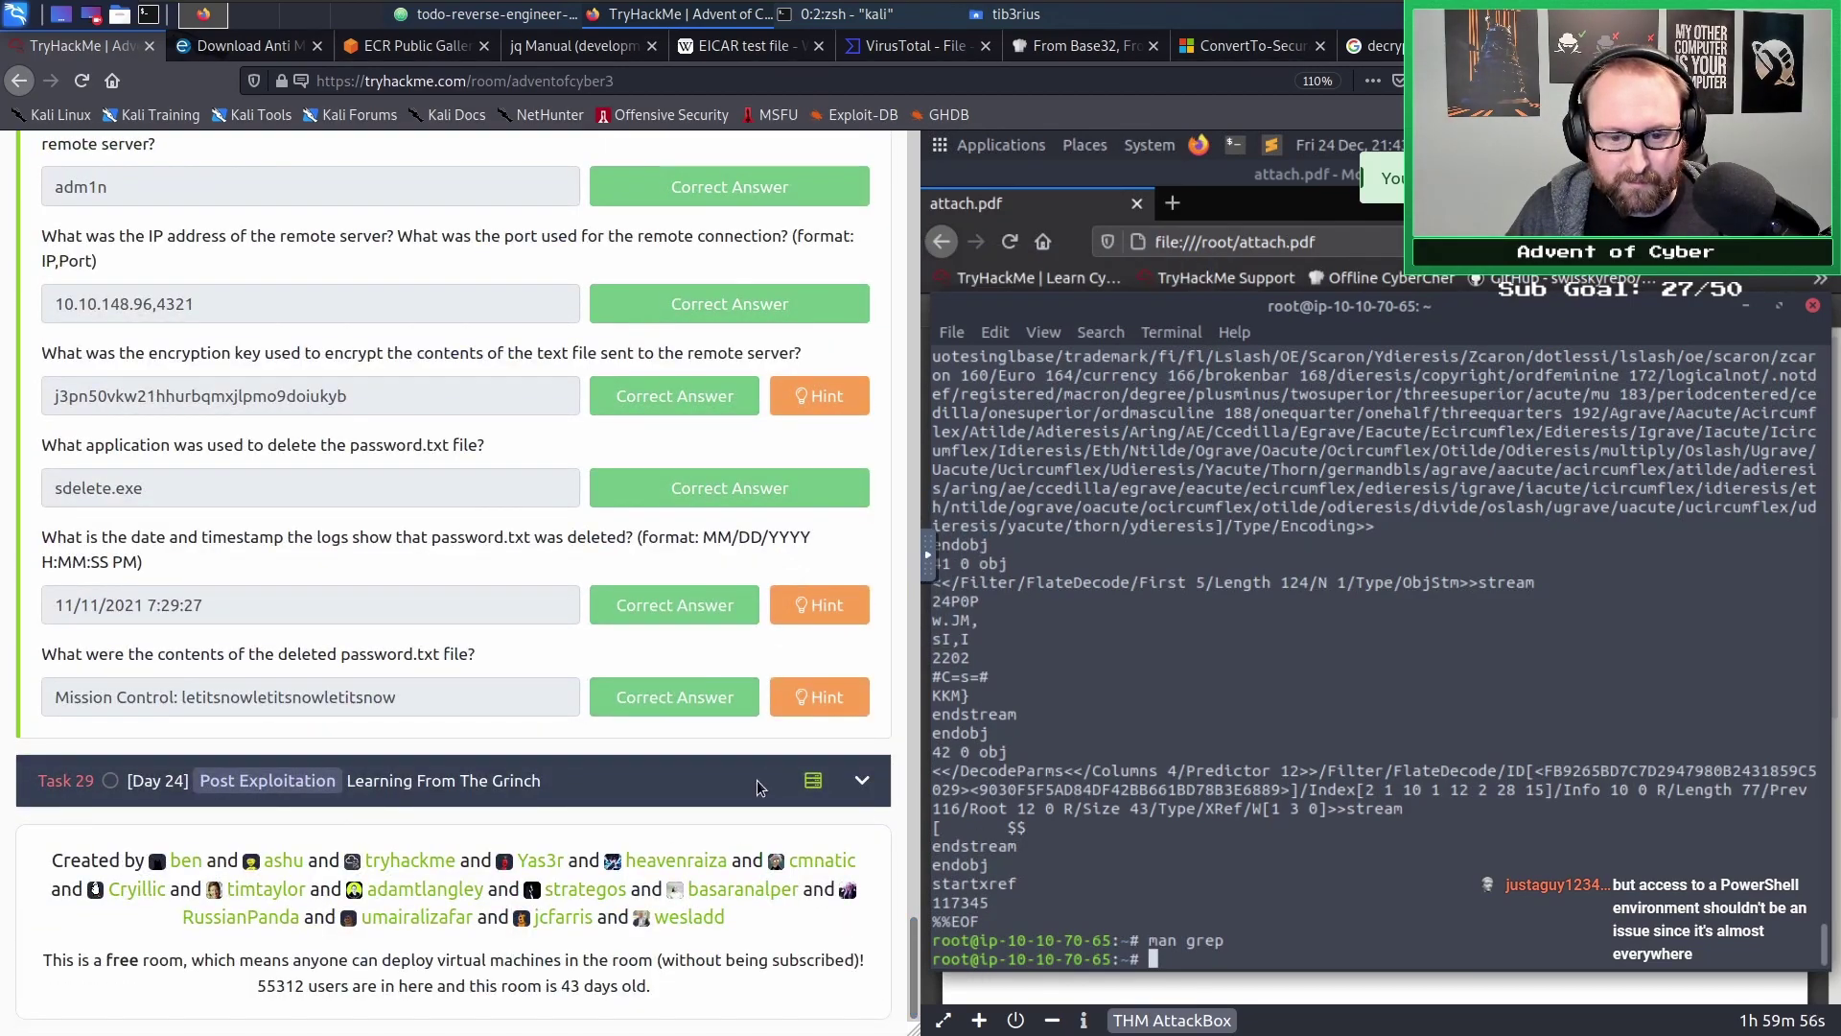
left_click(757, 779)
left_click_drag(911, 771, 878, 451)
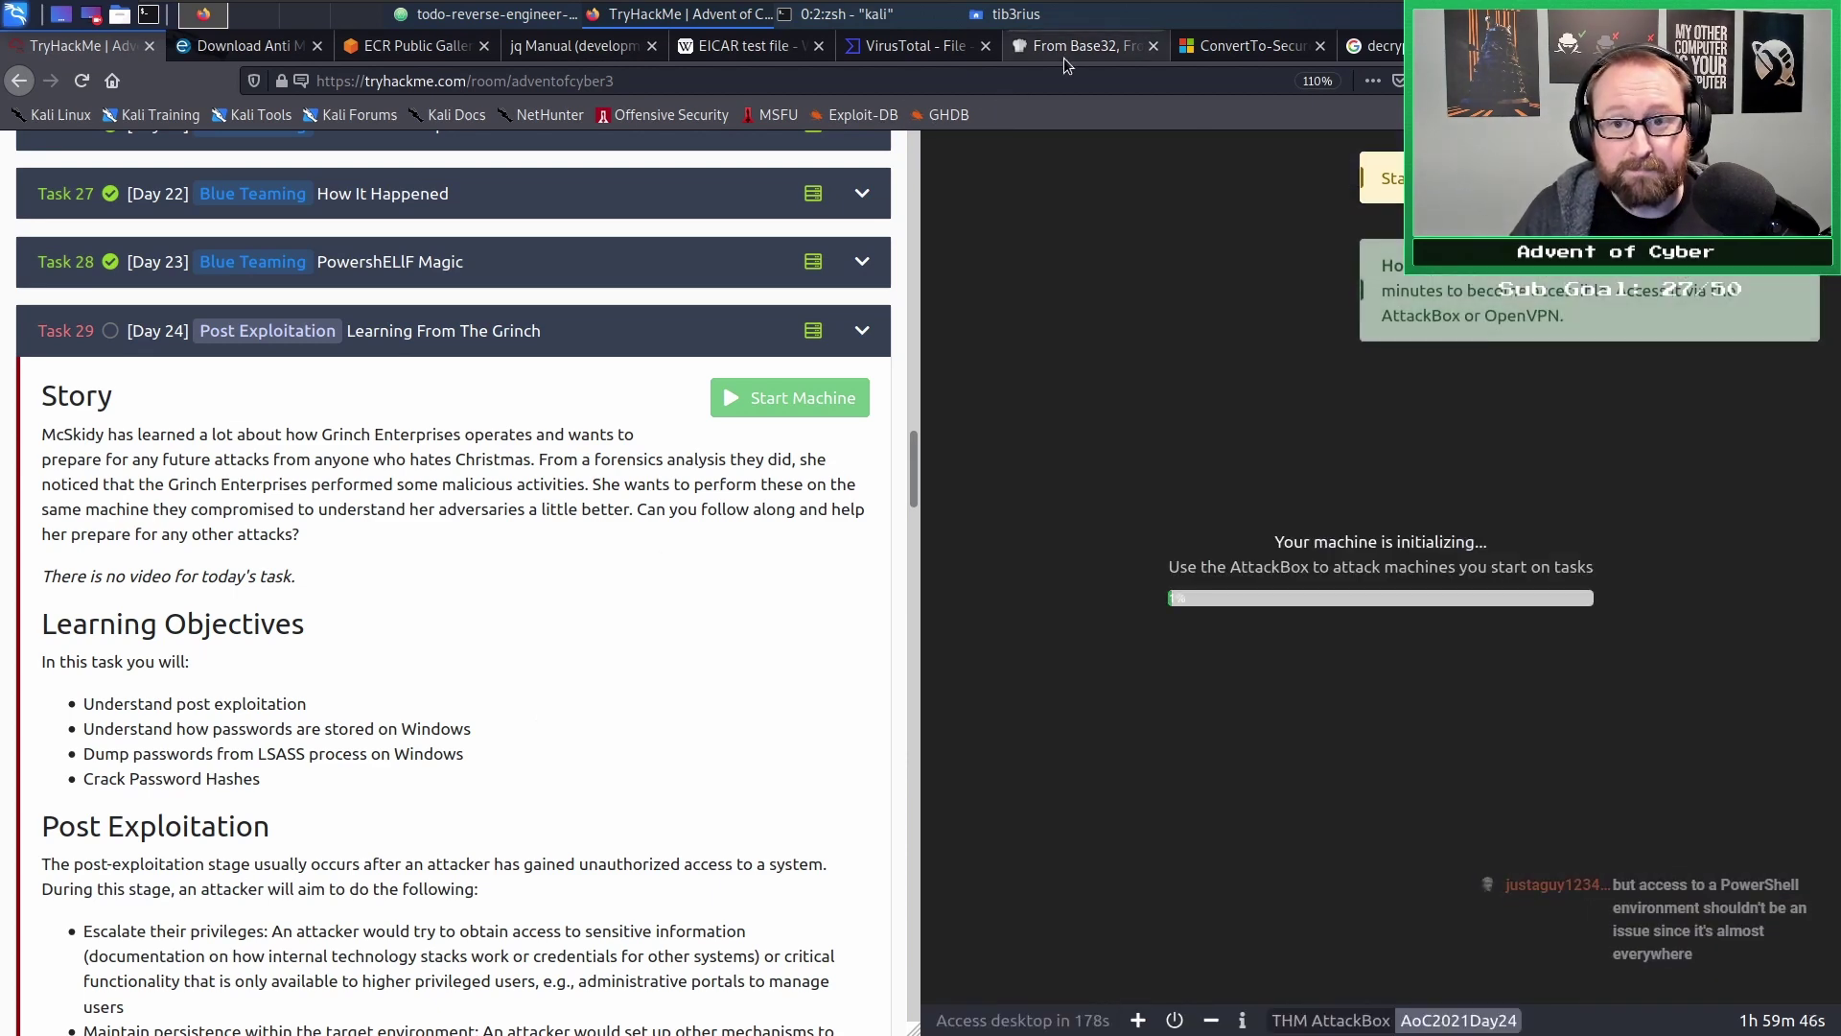
left_click(1065, 47)
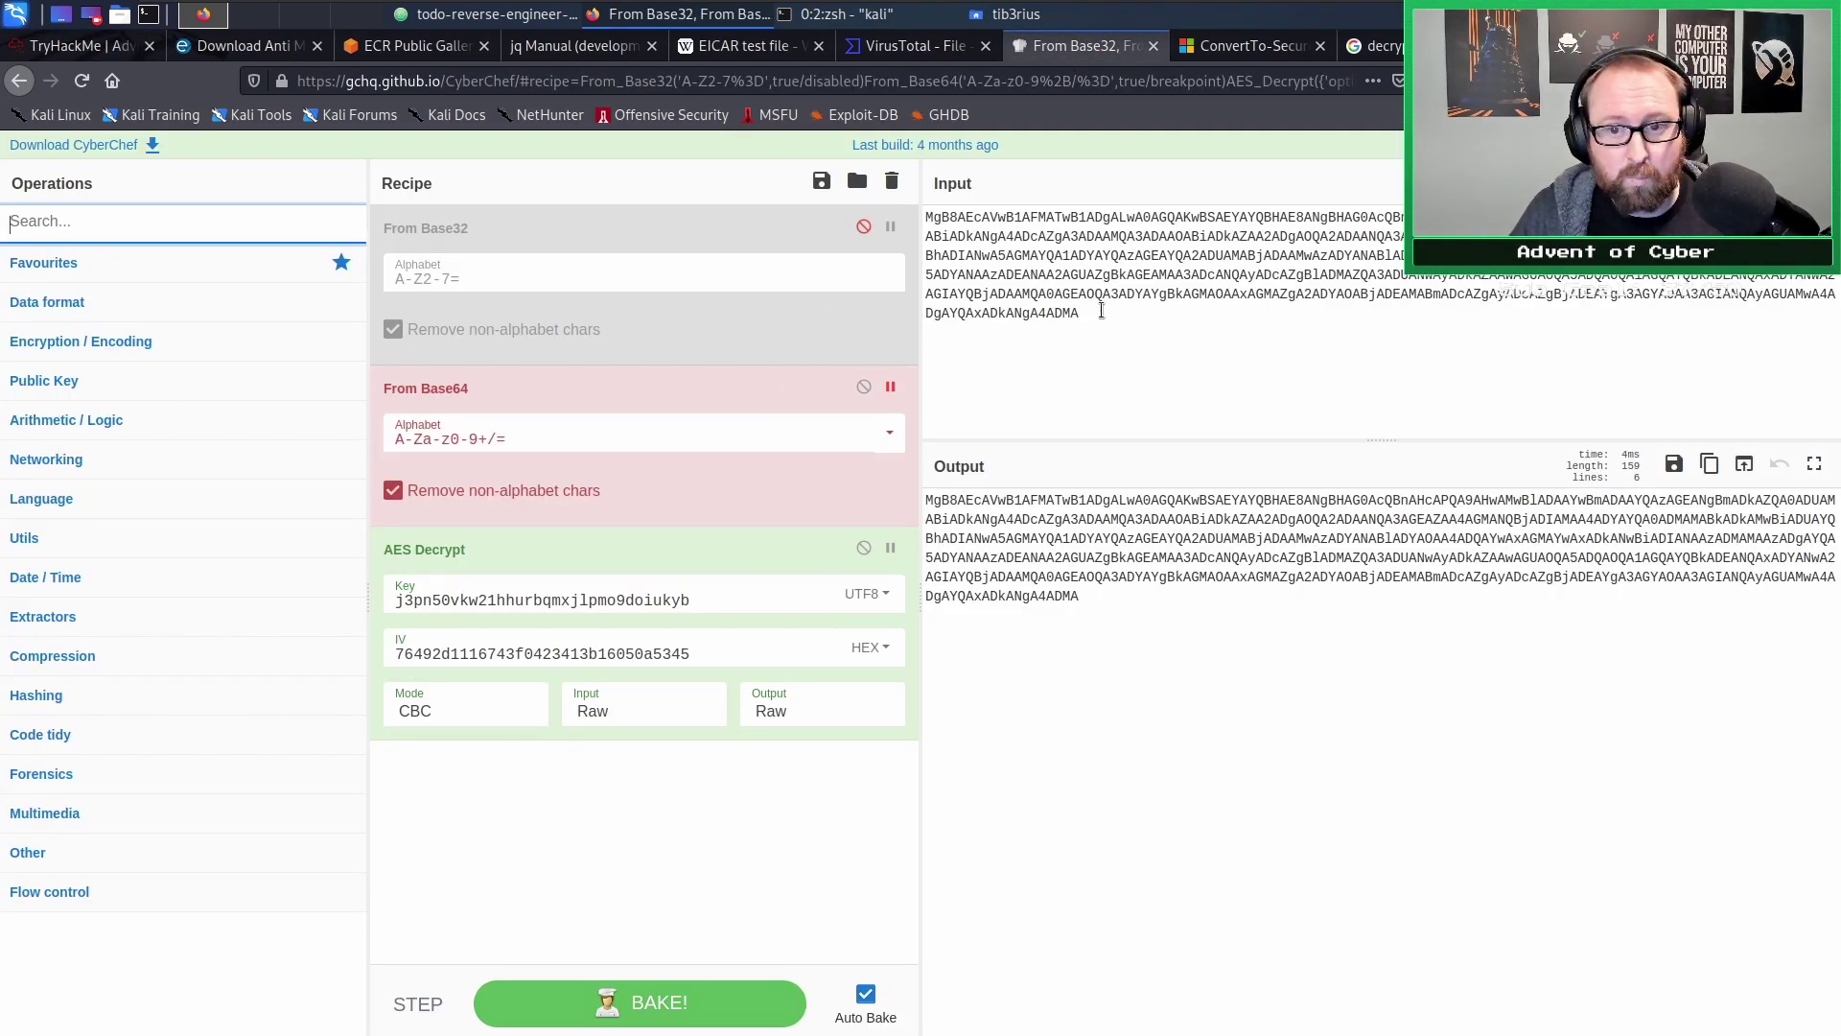
- Inspect the encrypted input text in CyberChef, then open a new blank Firefox tab
left_click_drag(1081, 313, 983, 173)
left_click_drag(1372, 348, 728, 168)
left_click(1351, 284)
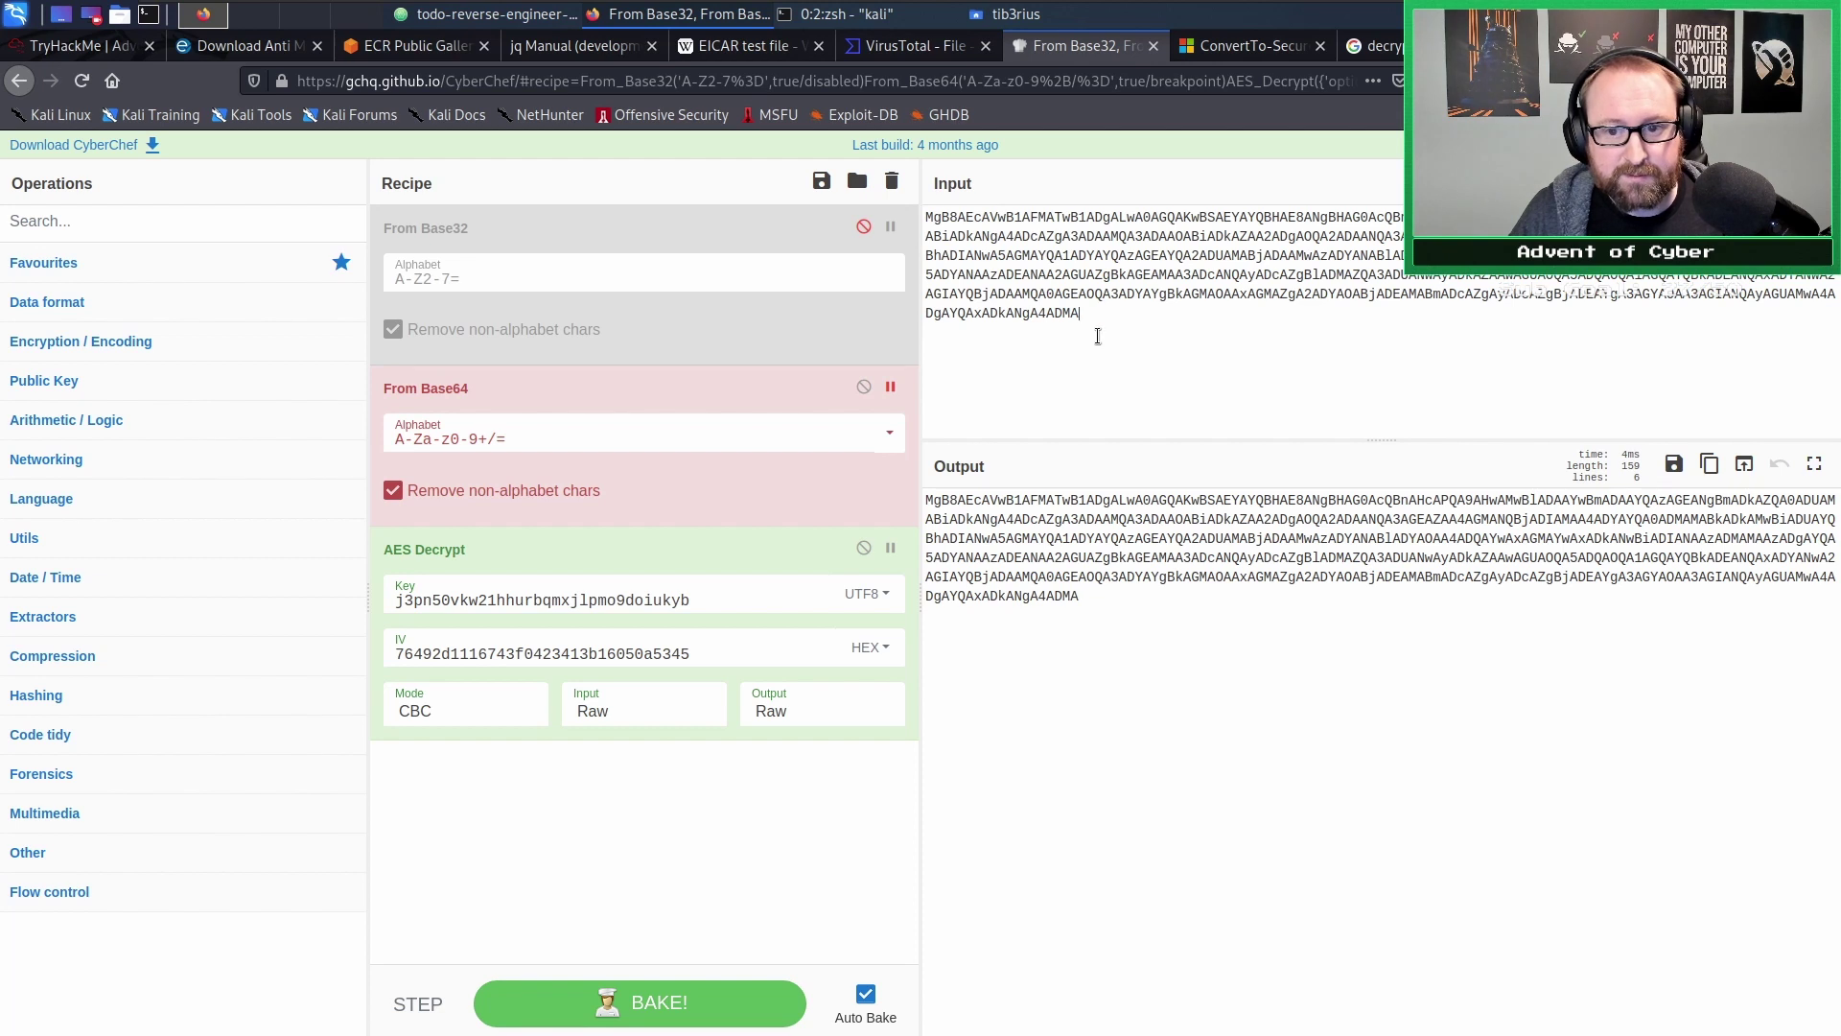
left_click_drag(1099, 337, 1084, 283)
left_click(1103, 281)
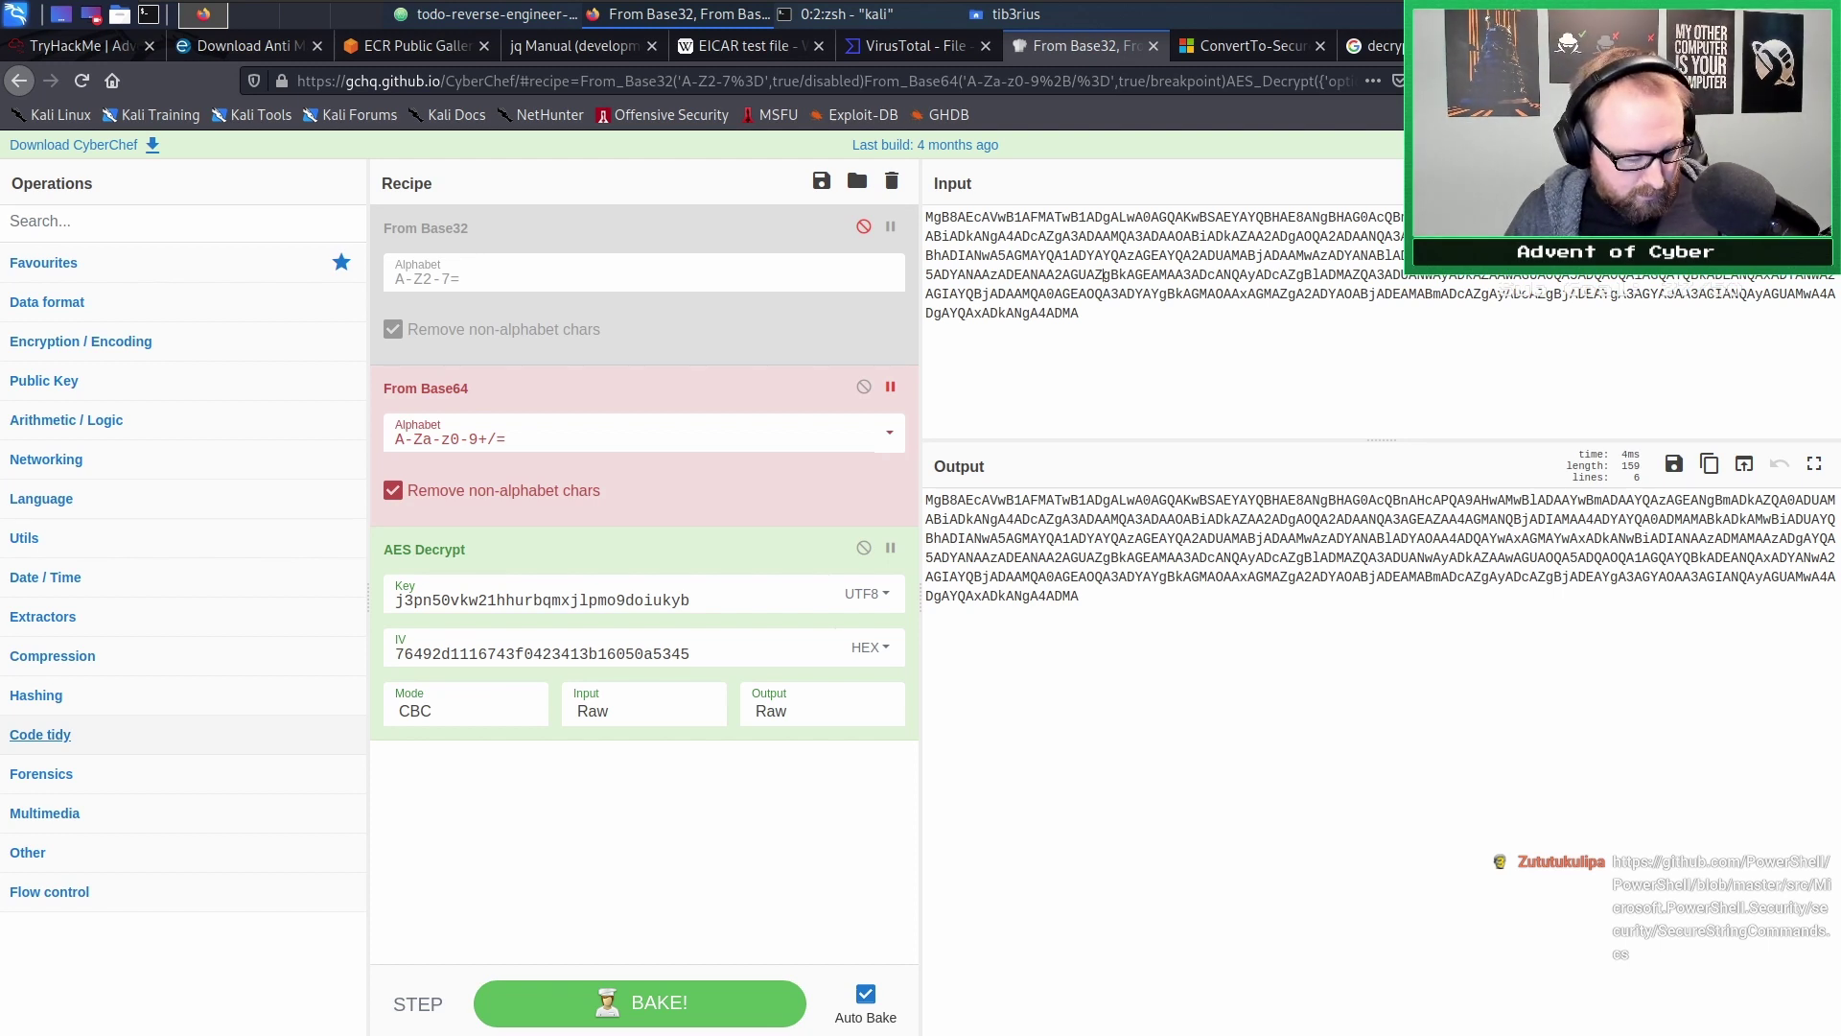
key("ctrl+t")
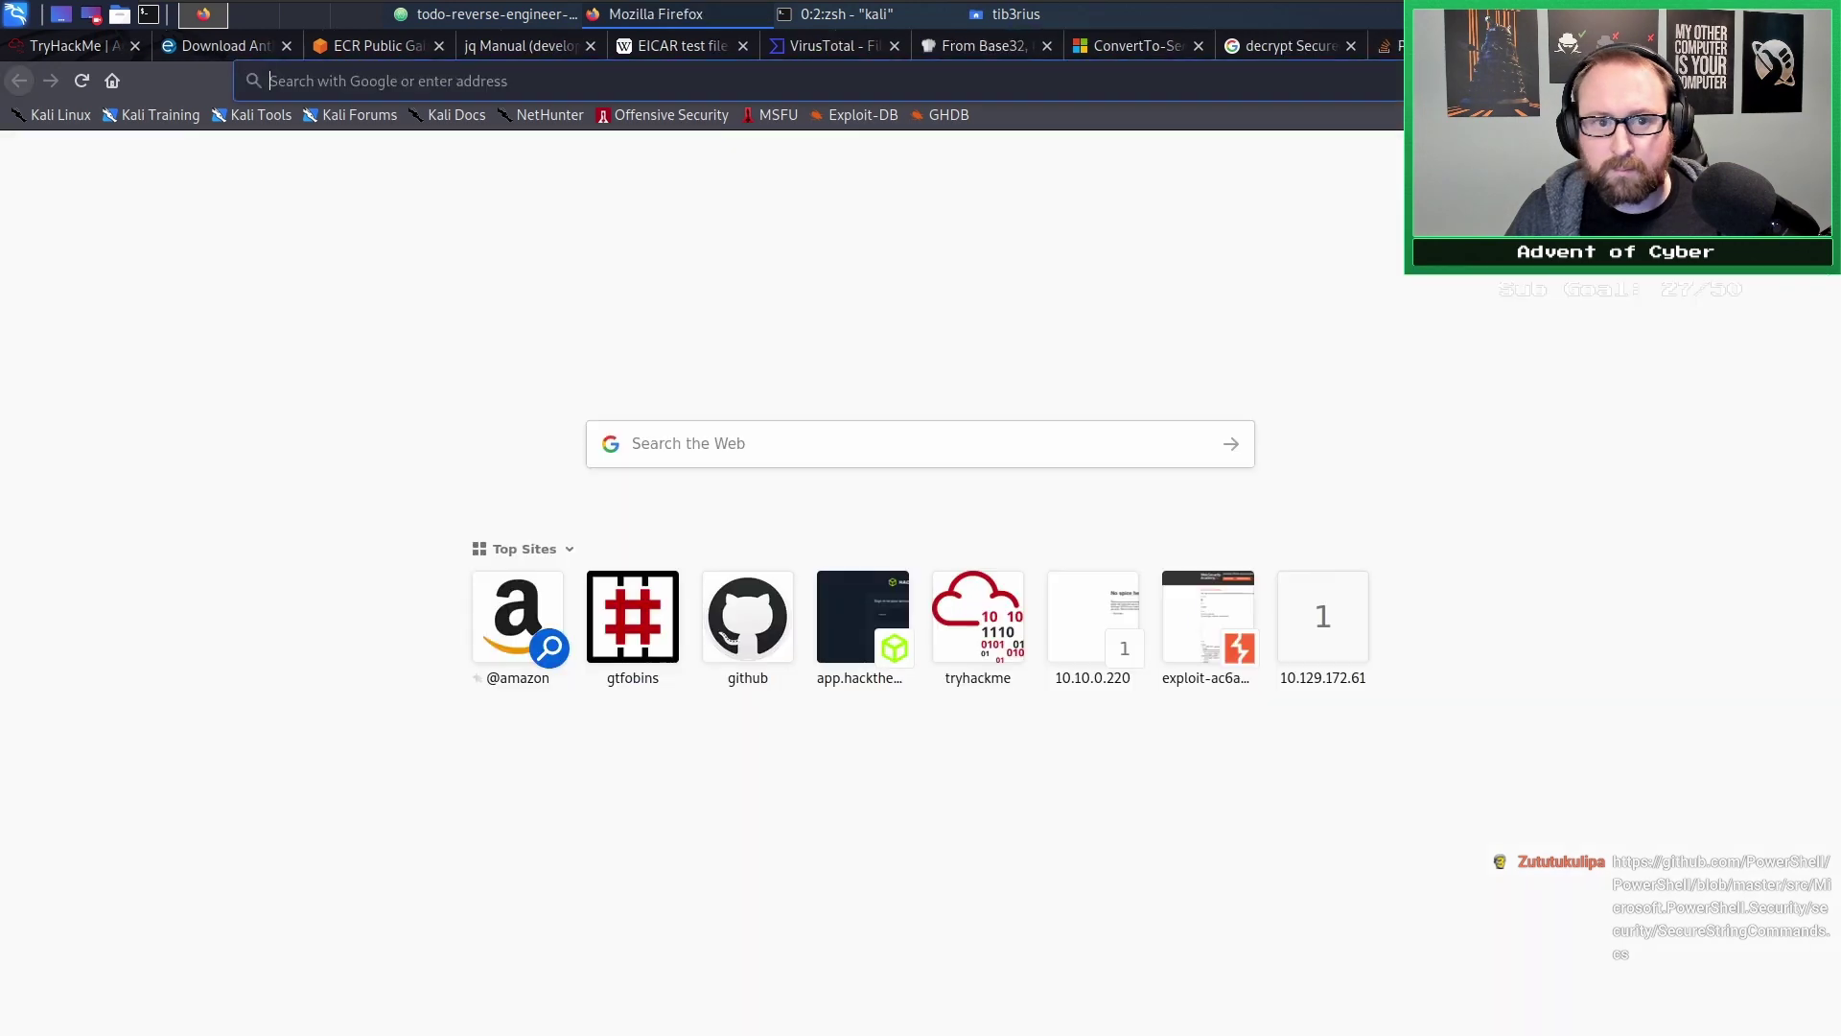
type("https://github.com/PowerShell/PowerShell/blob/master/src/Microsoft.PowerShell.Security/security/SecureStringCommands.cs")
key("Return")
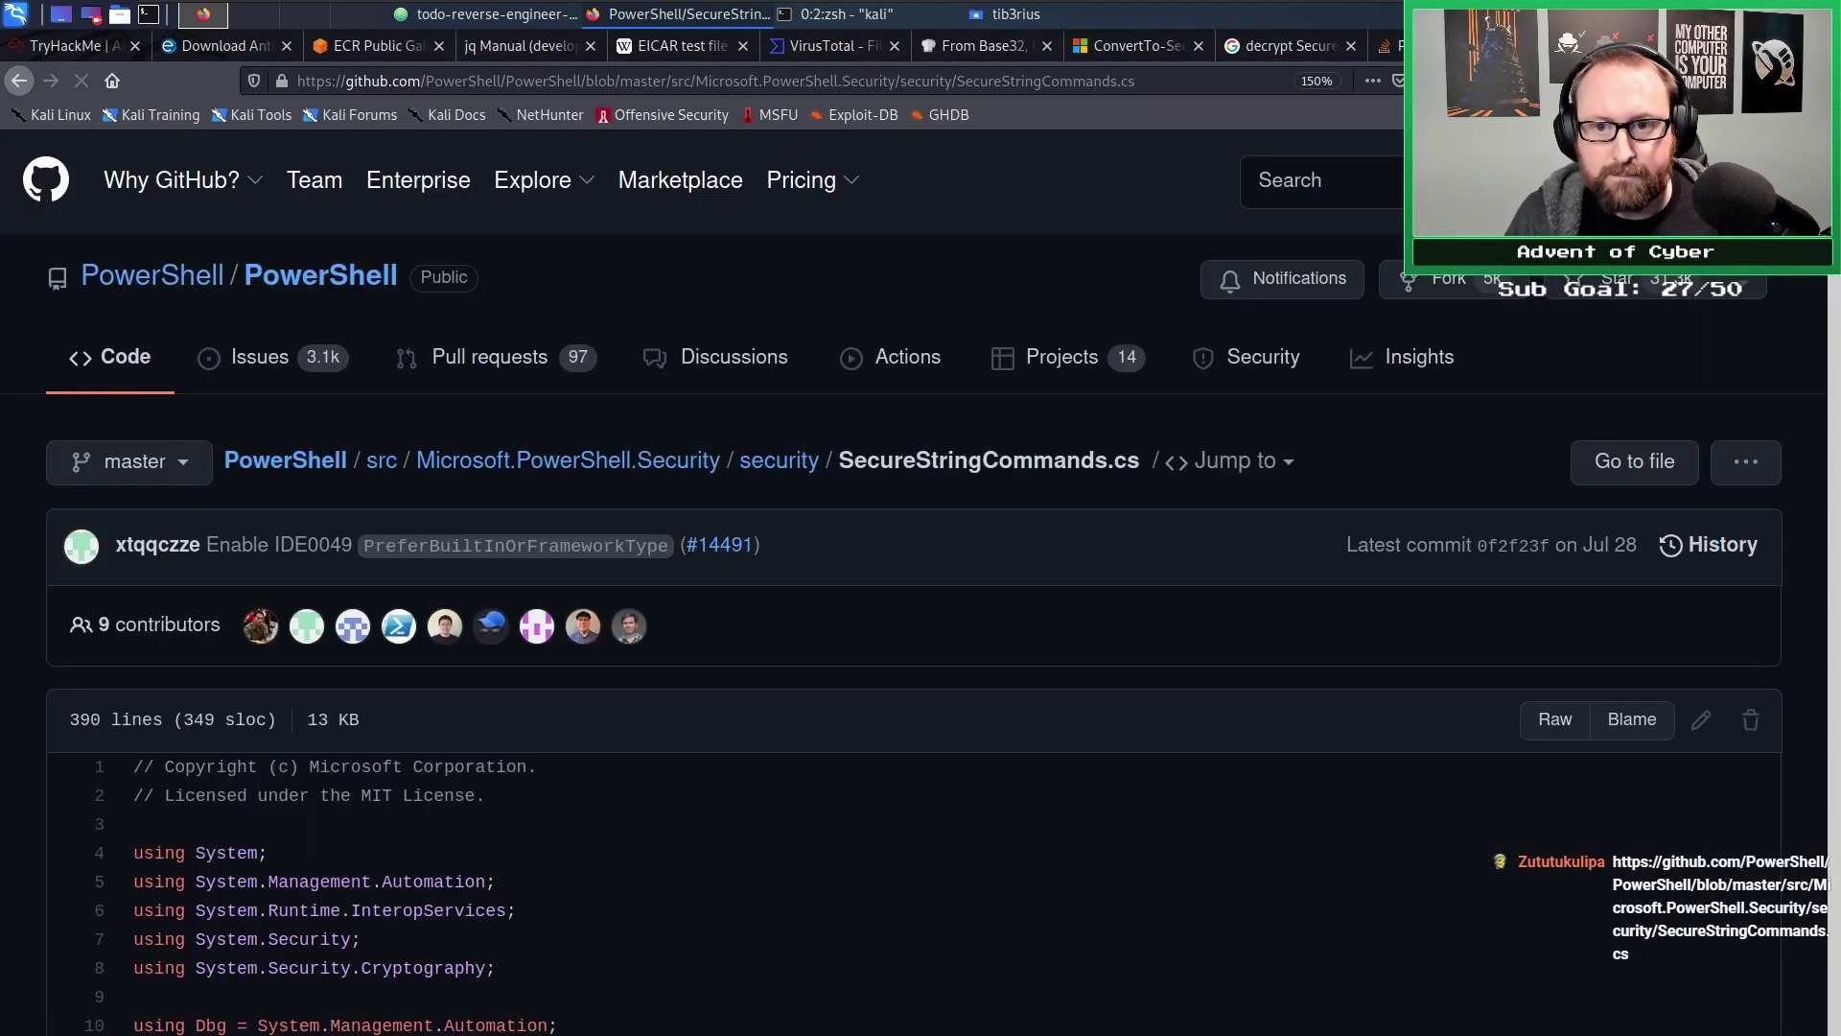
scroll(887, 753, "down", 6)
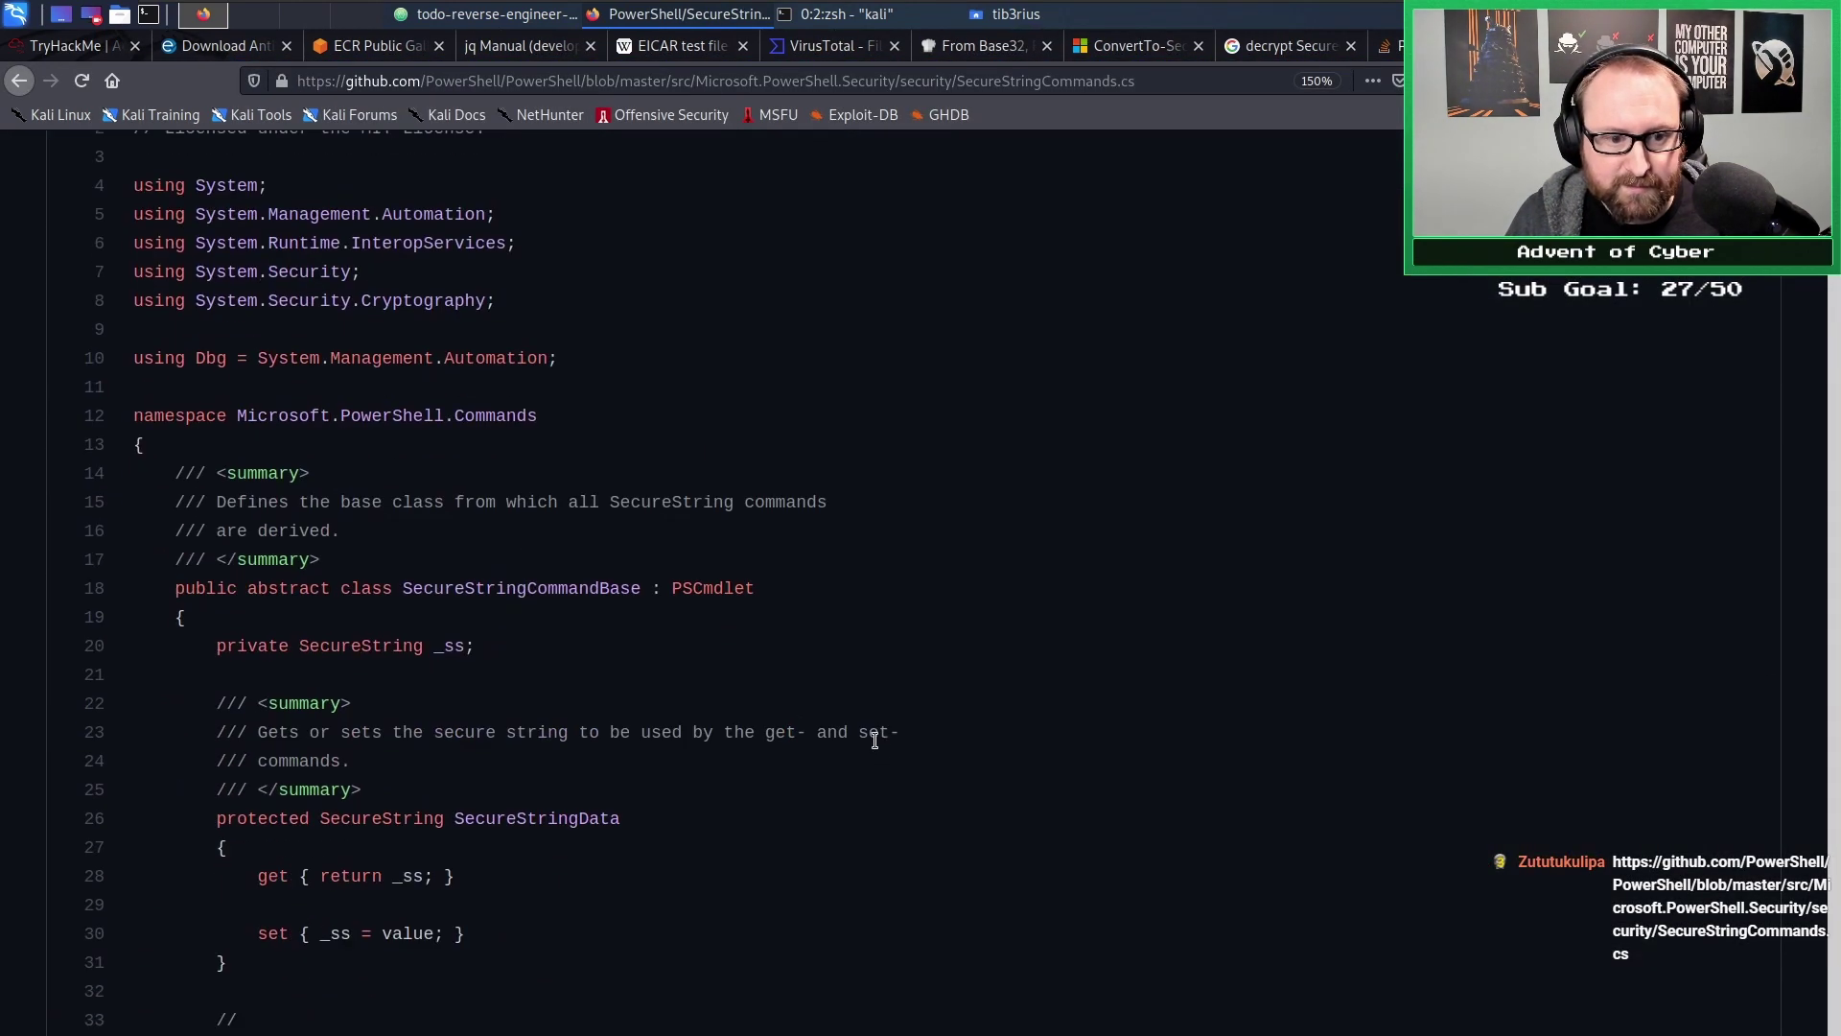
scroll(863, 733, "down", 6)
scroll(850, 729, "up", 6)
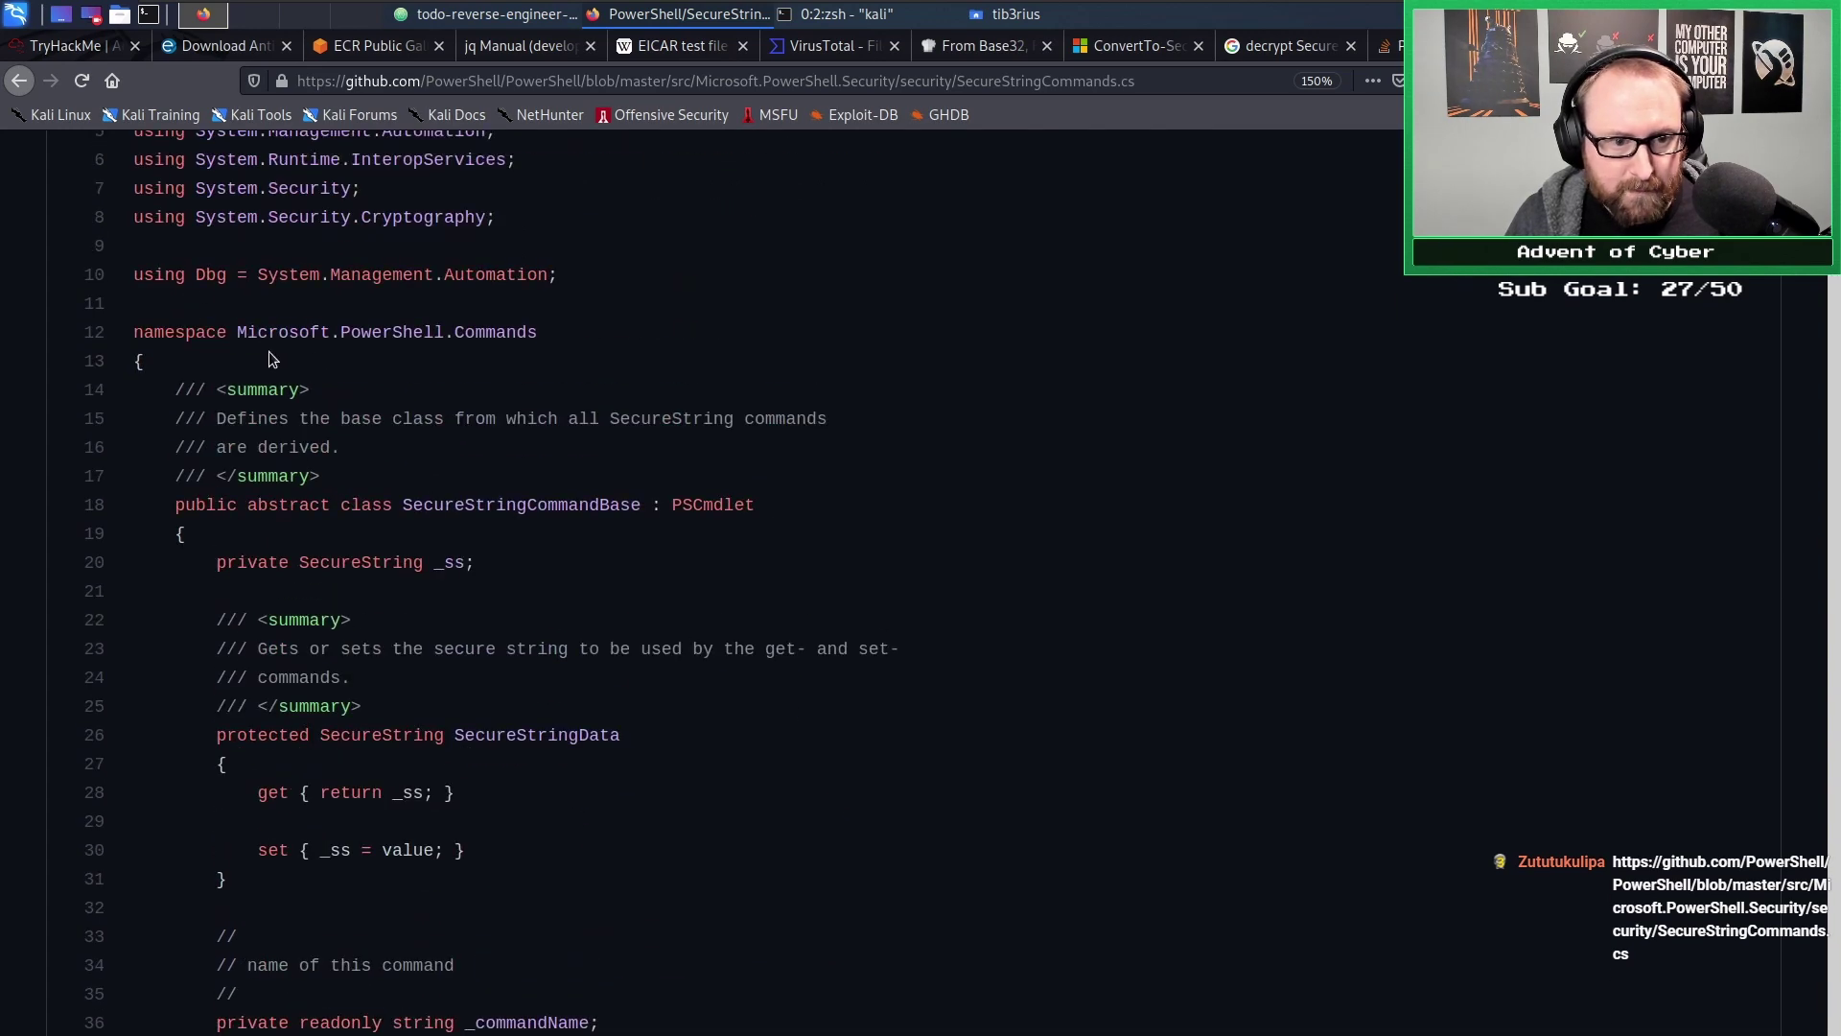
scroll(975, 711, "down", 6)
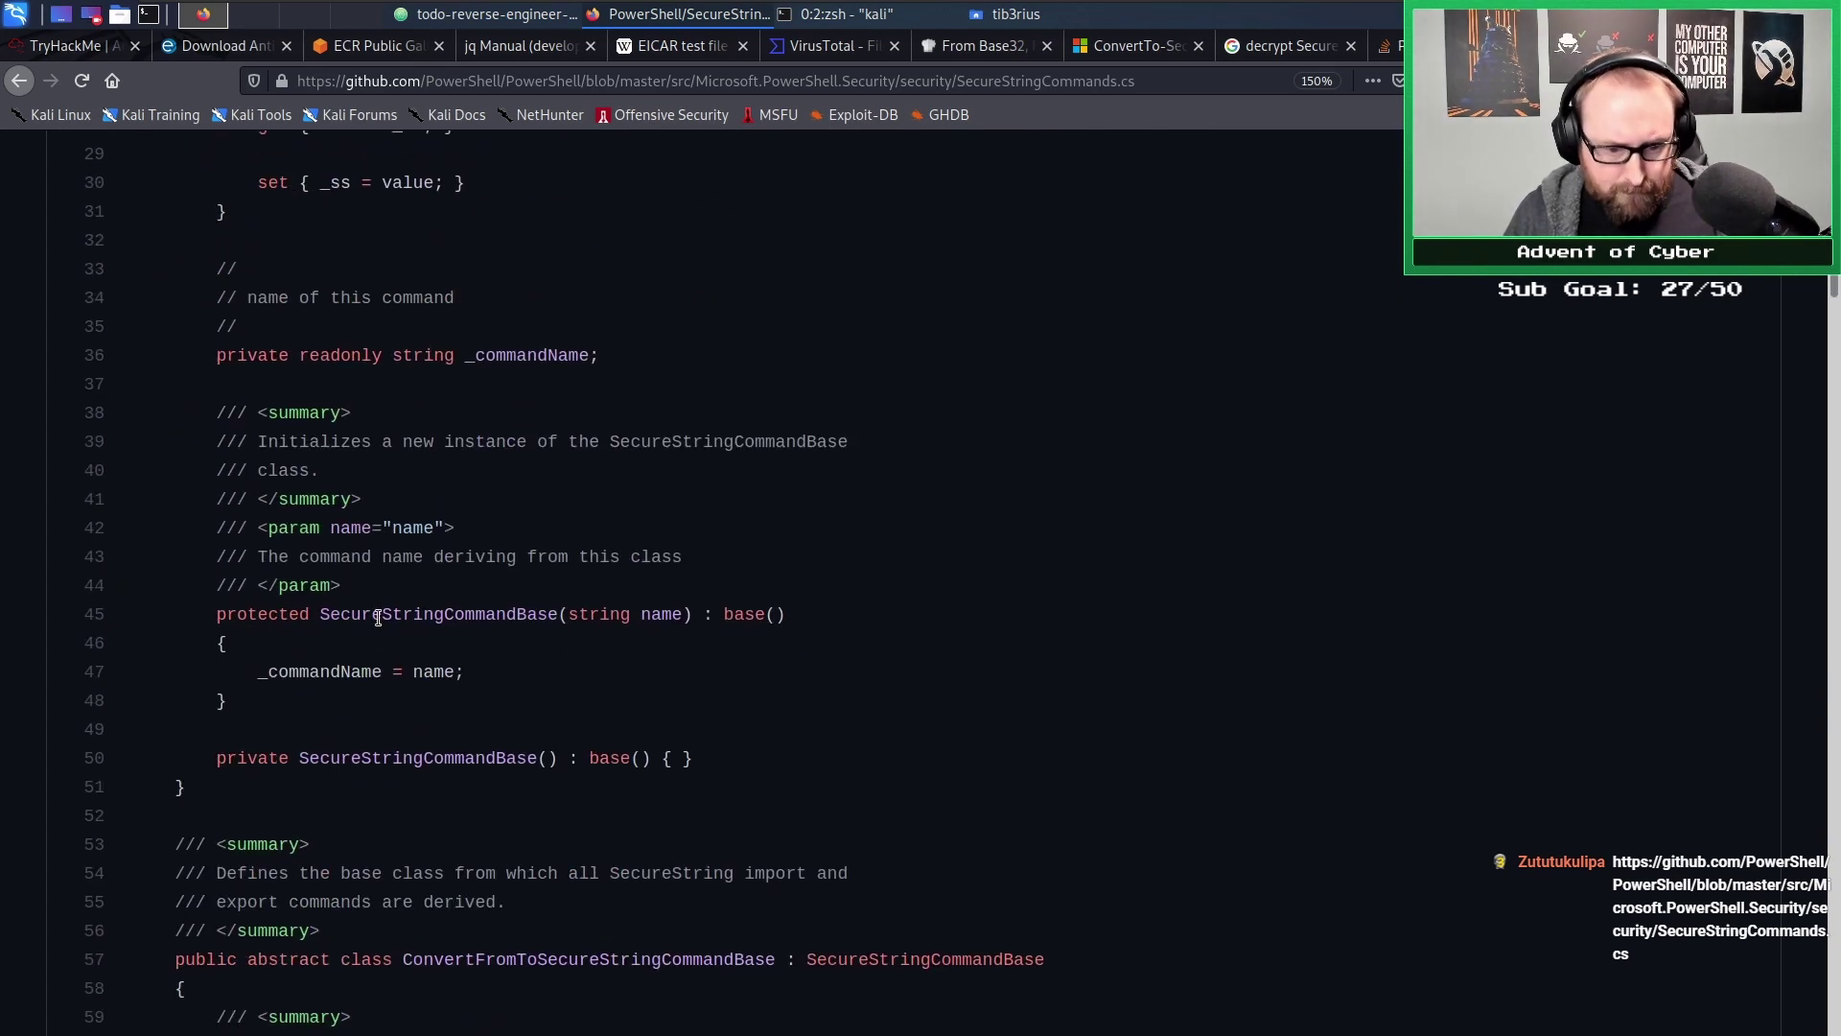
scroll(677, 631, "down", 5)
scroll(423, 587, "down", 4)
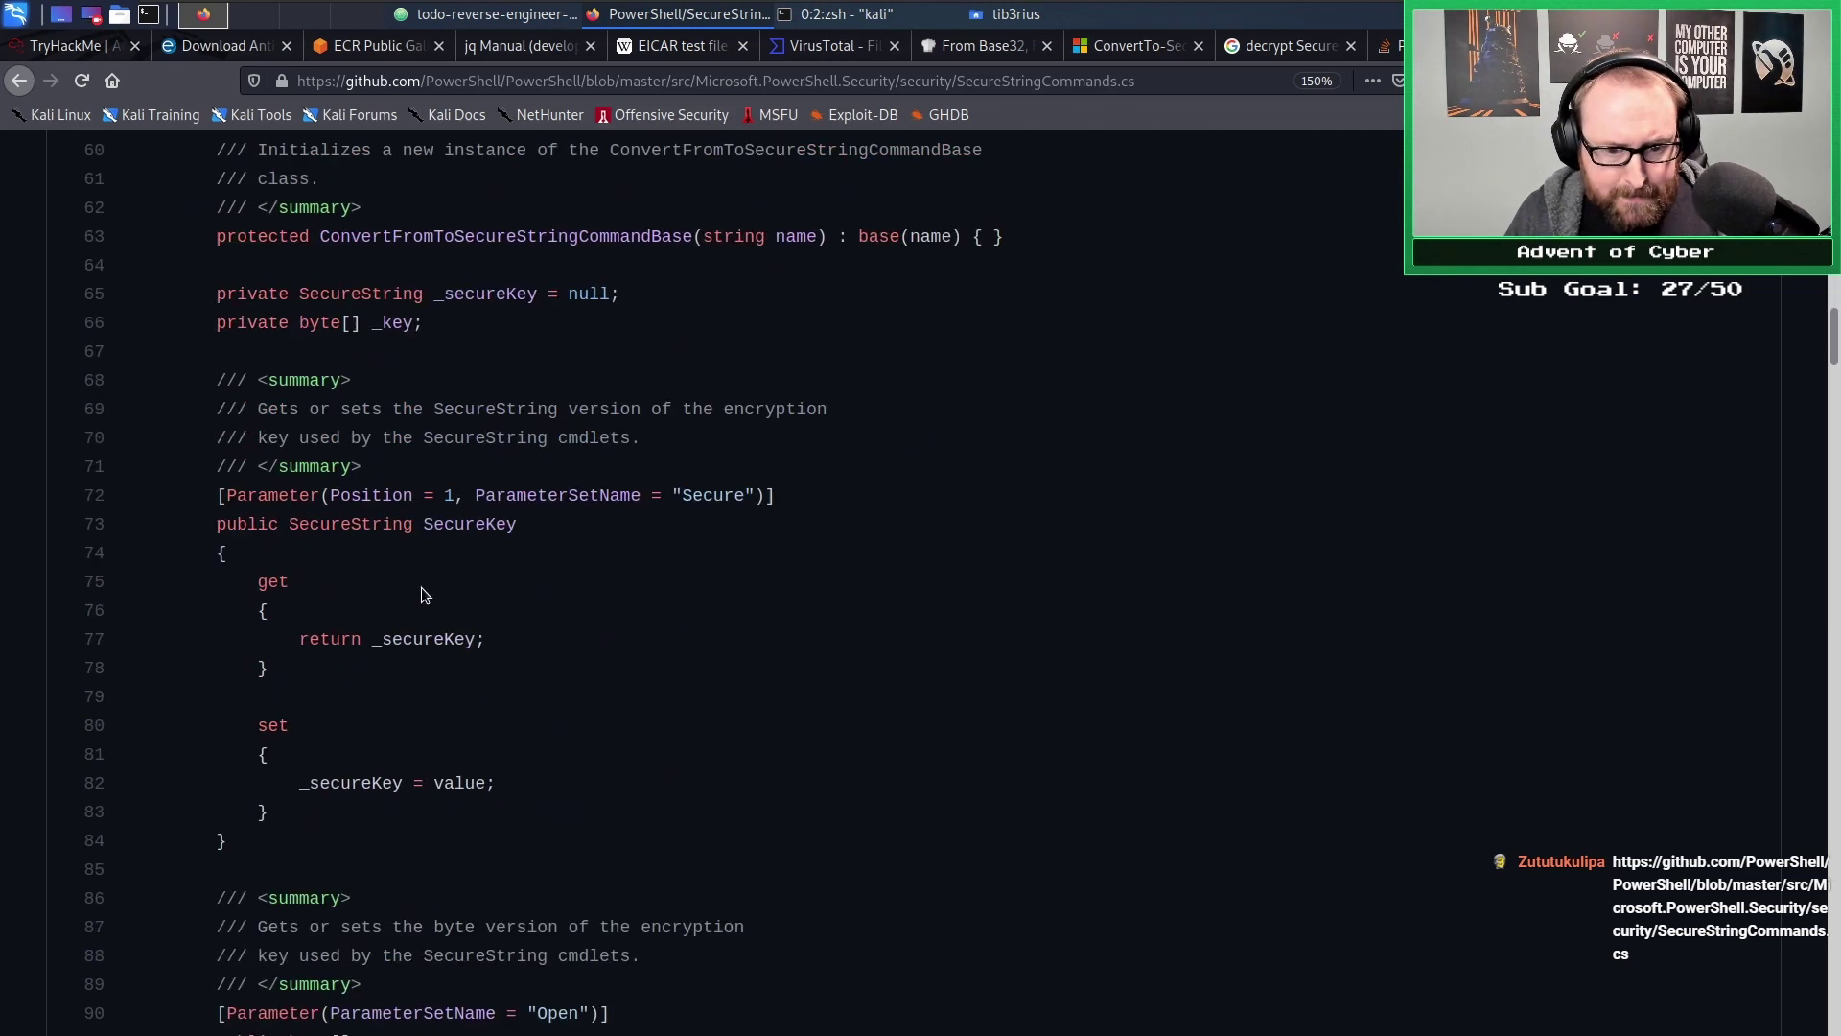
scroll(534, 469, "down", 7)
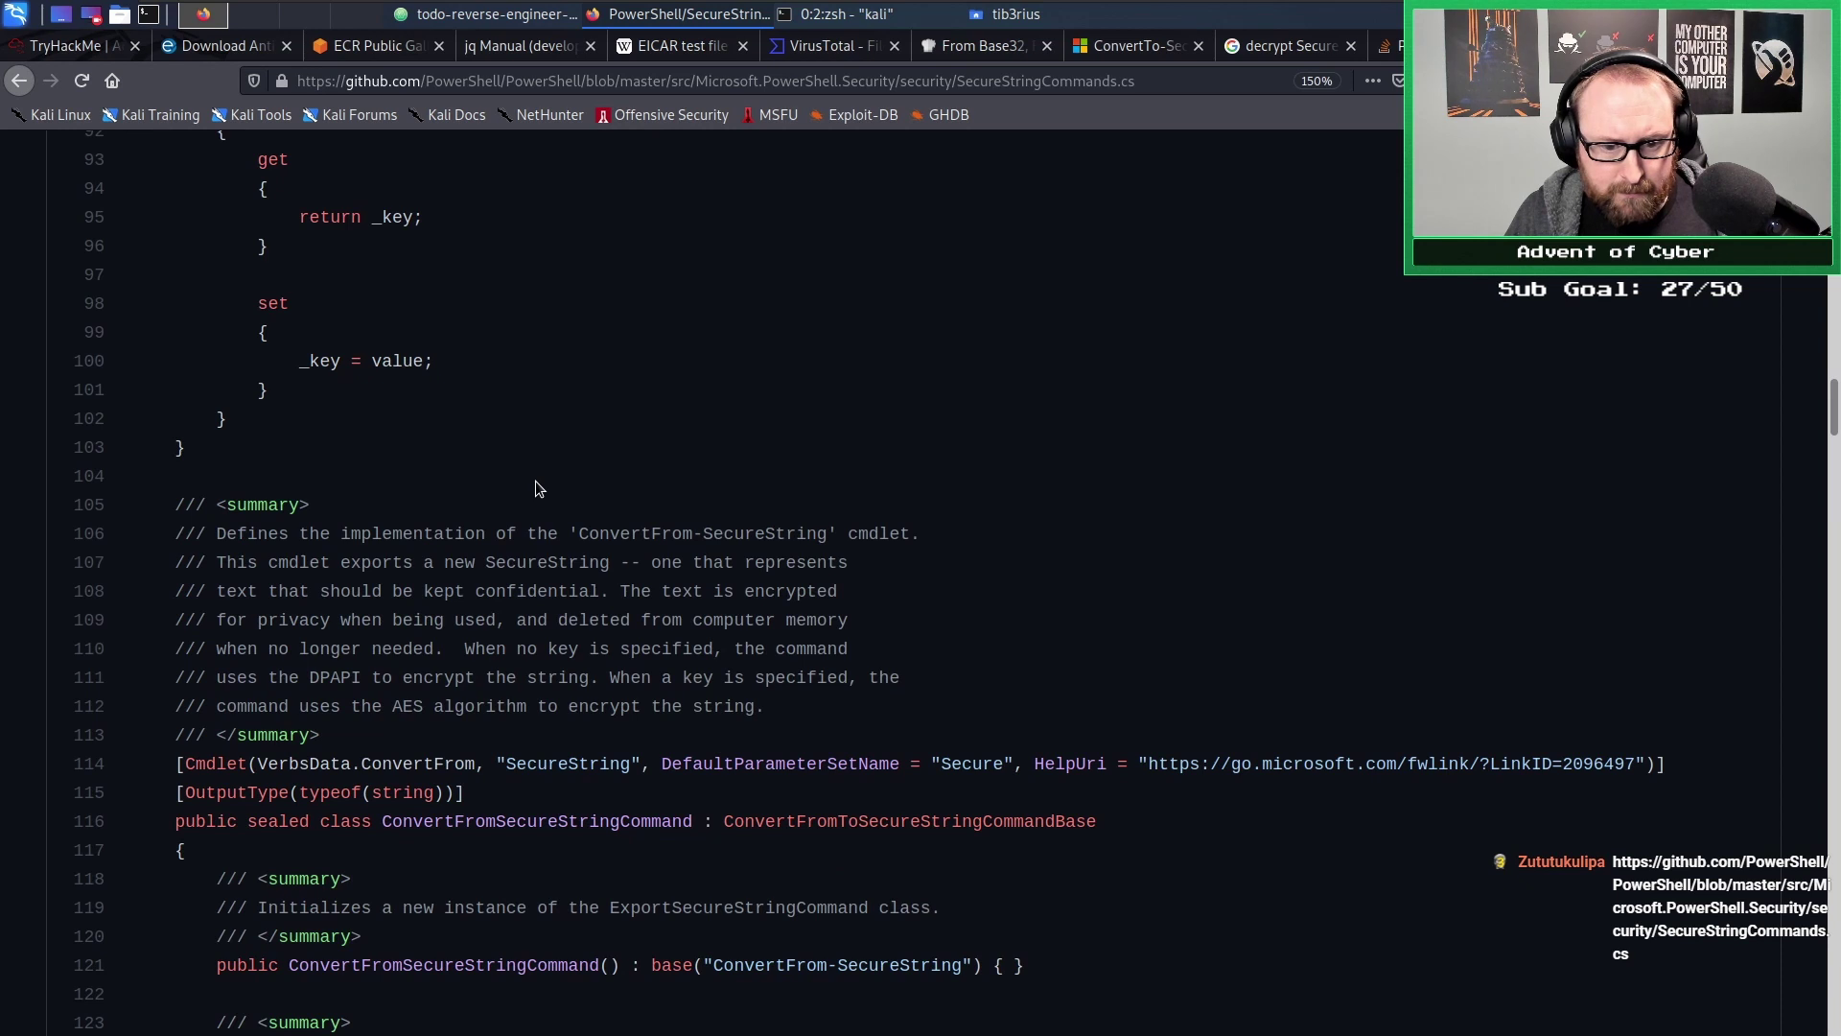
scroll(535, 481, "down", 1)
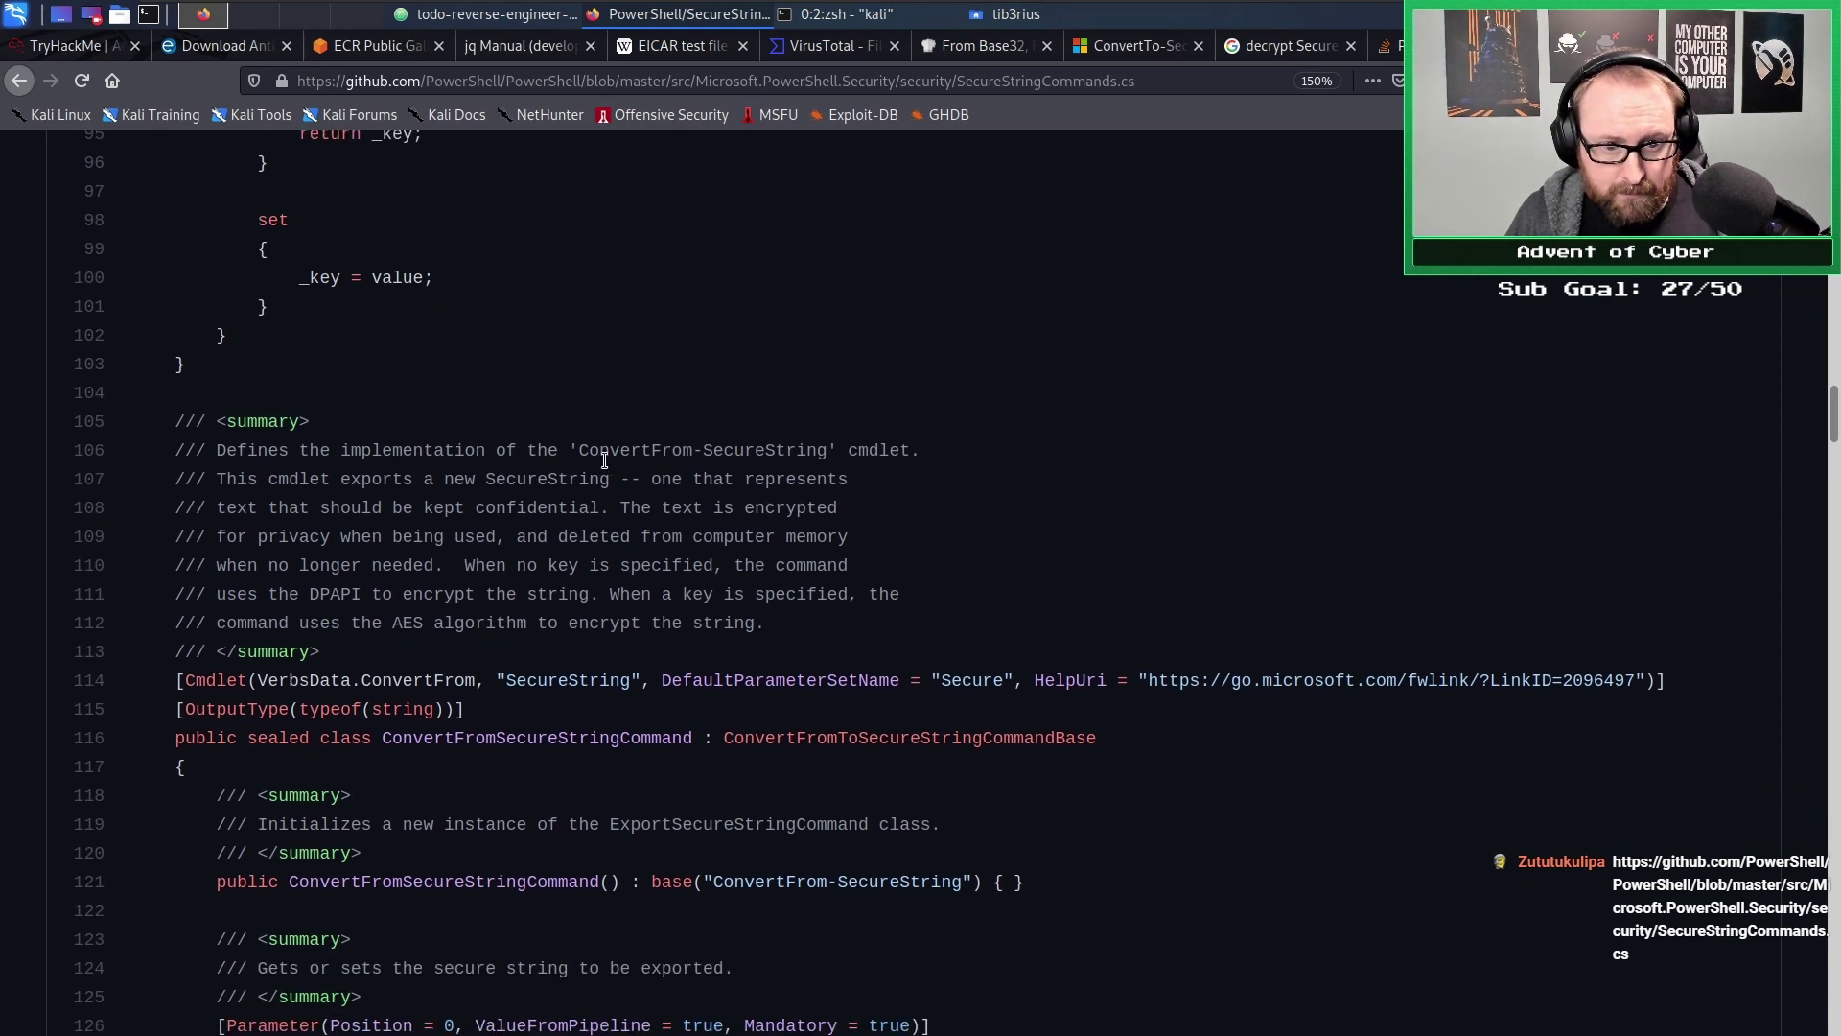
left_click_drag(578, 451, 826, 453)
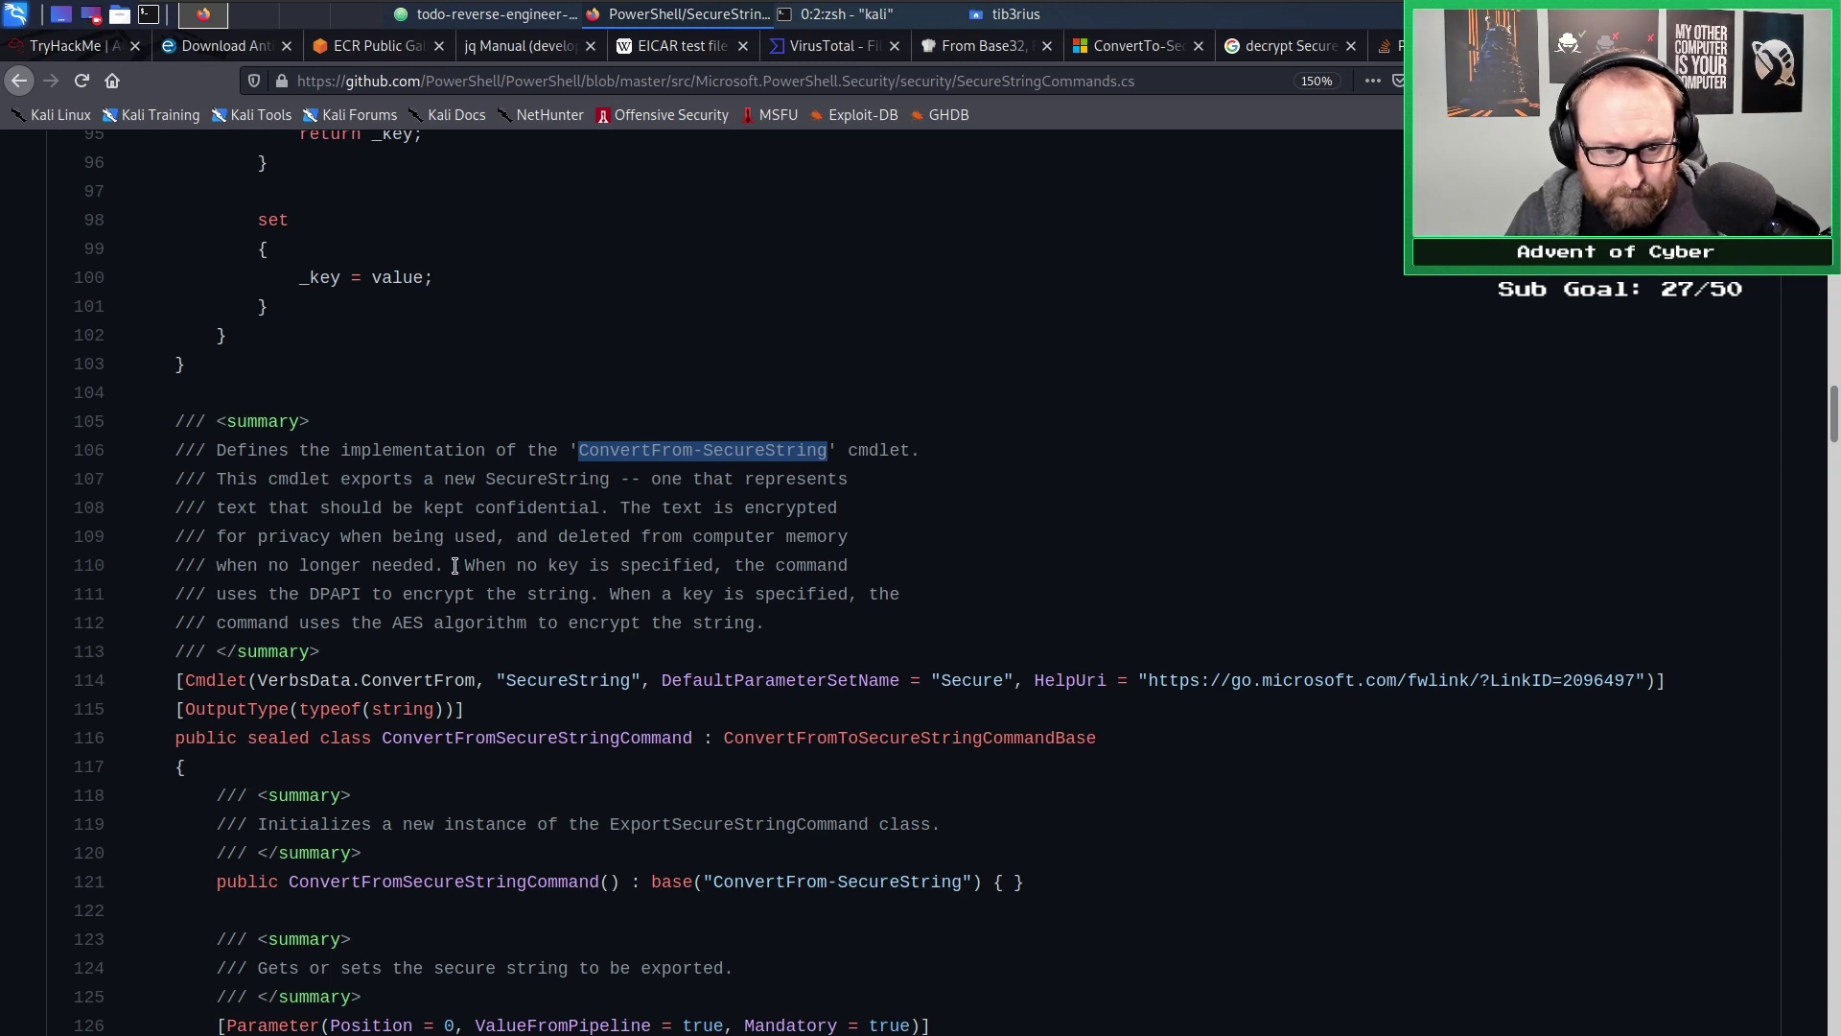
scroll(472, 627, "down", 4)
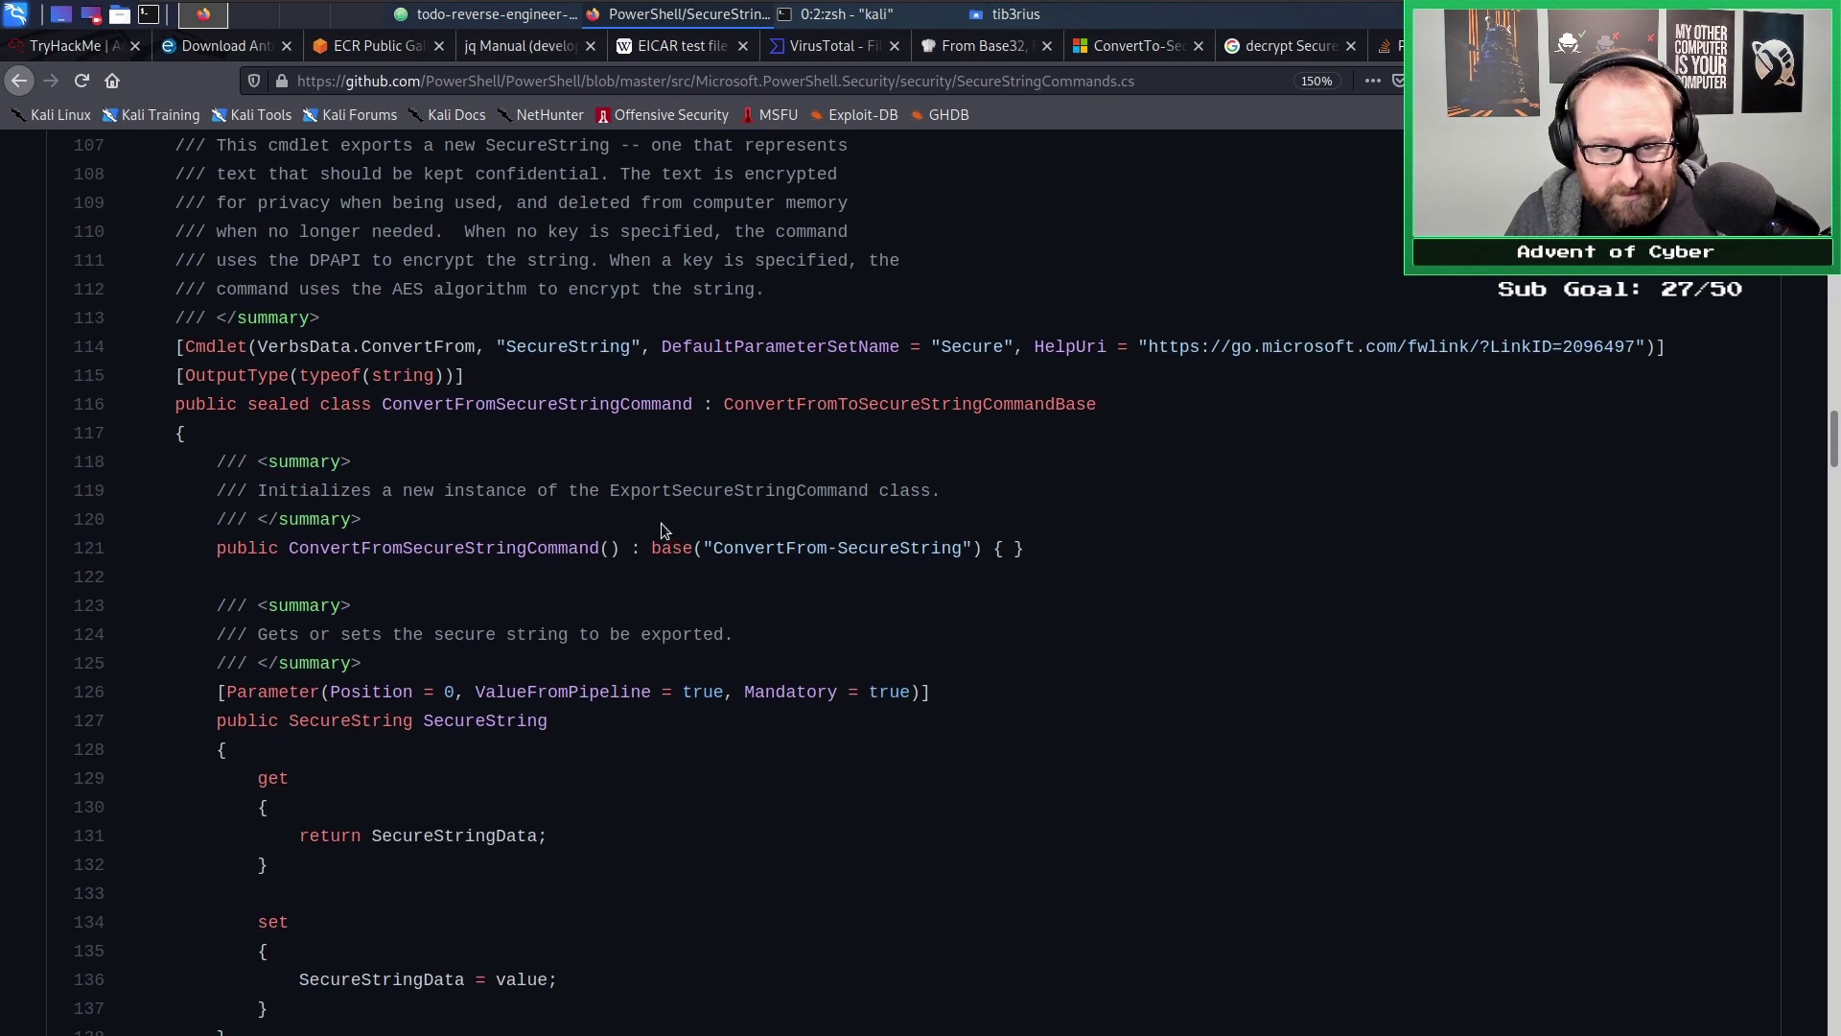
scroll(594, 476, "down", 4)
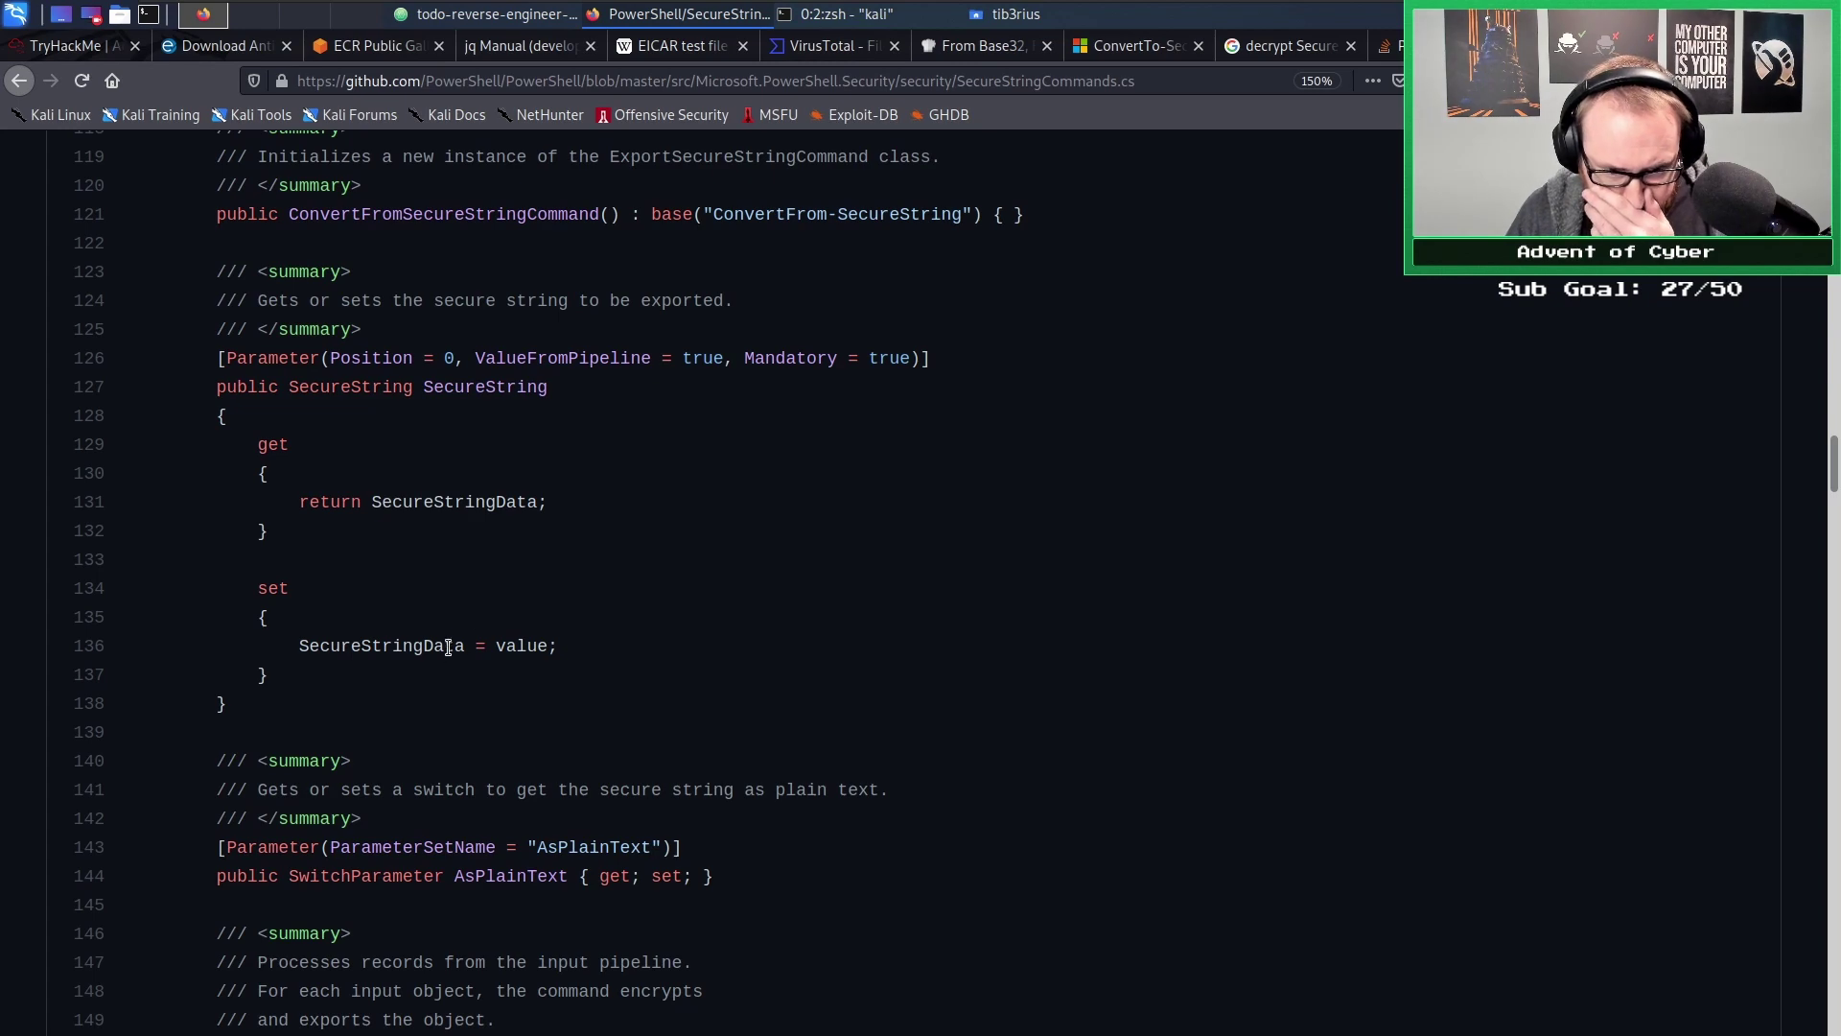
scroll(460, 616, "down", 8)
scroll(465, 610, "down", 2)
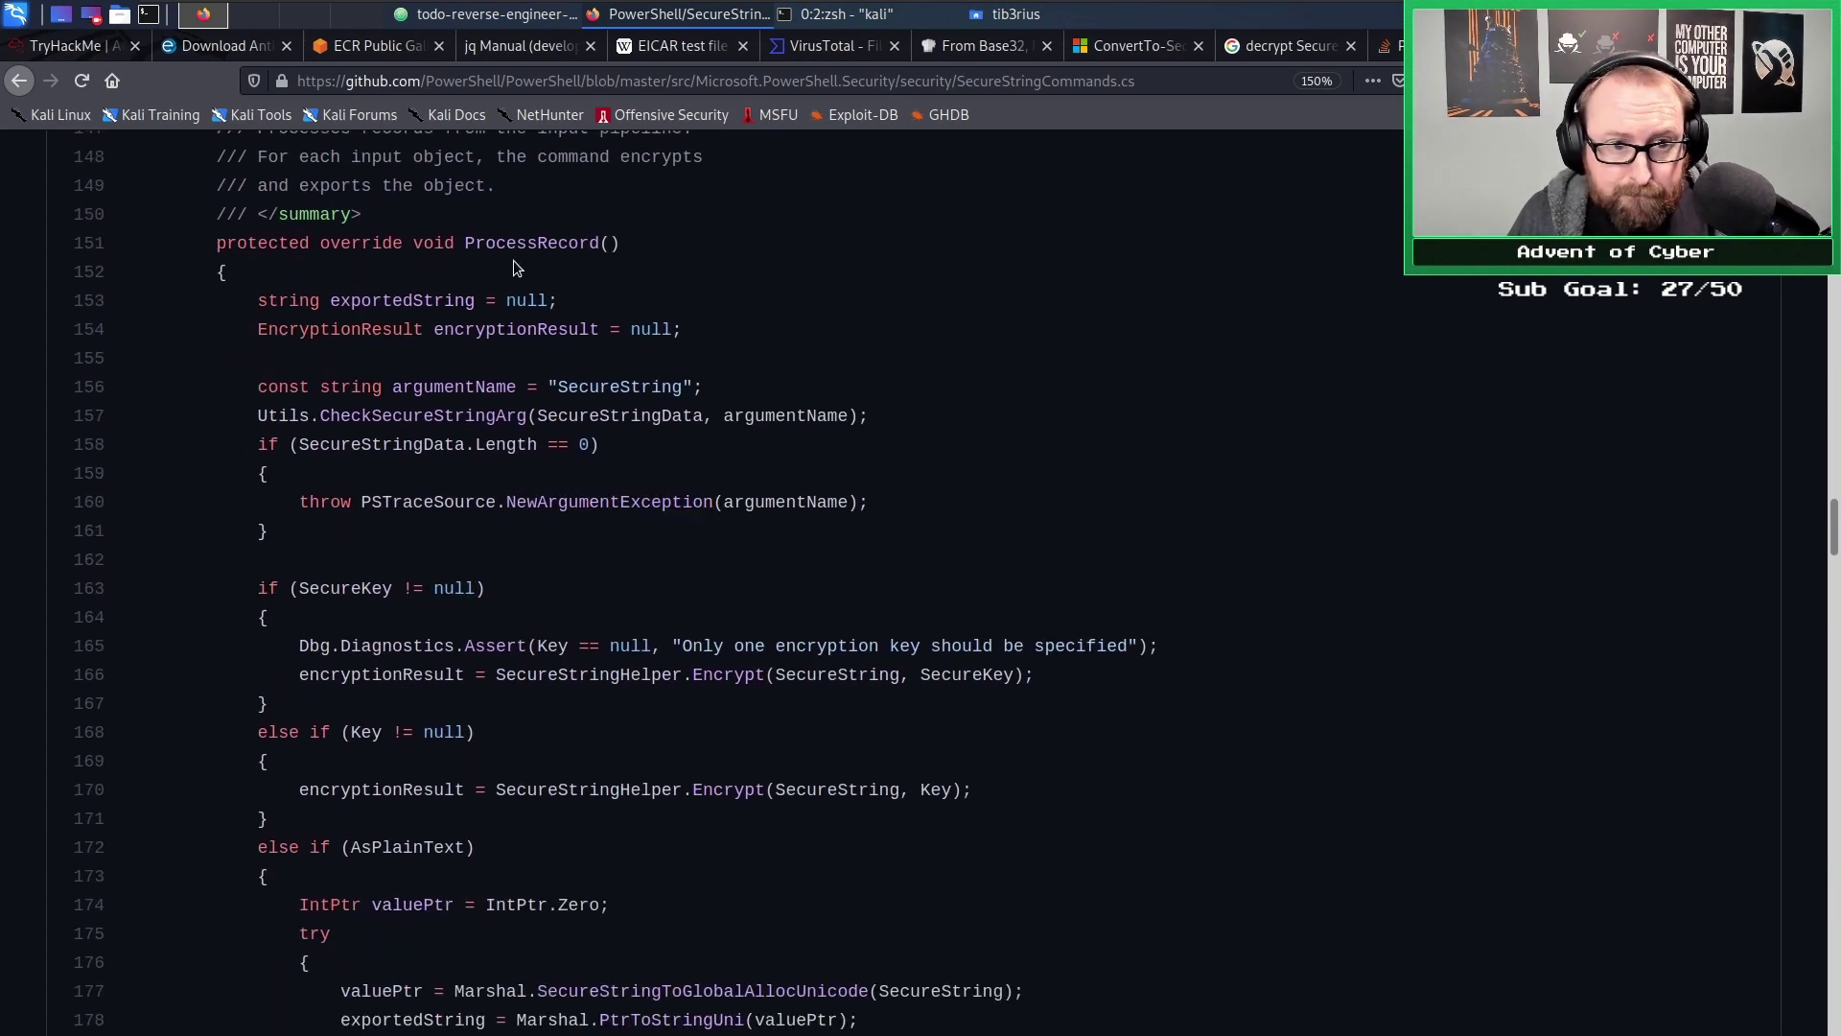
scroll(728, 526, "down", 1)
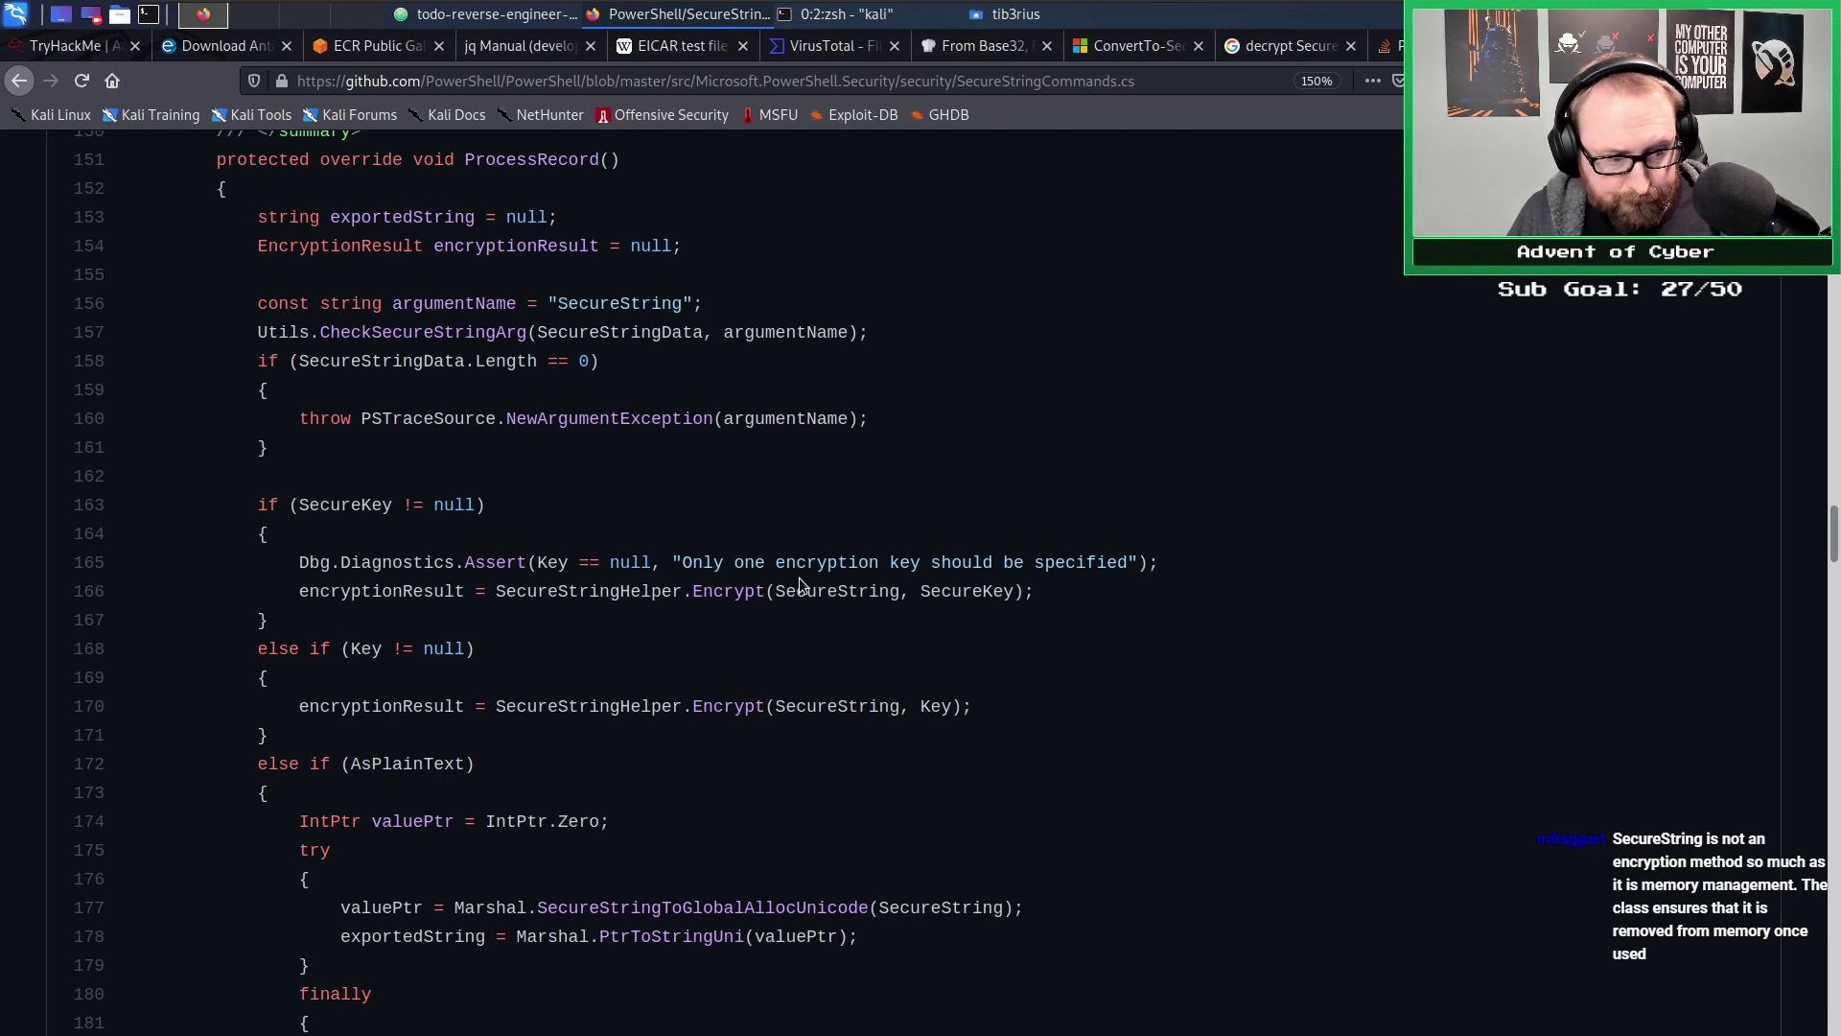
scroll(800, 582, "down", 2)
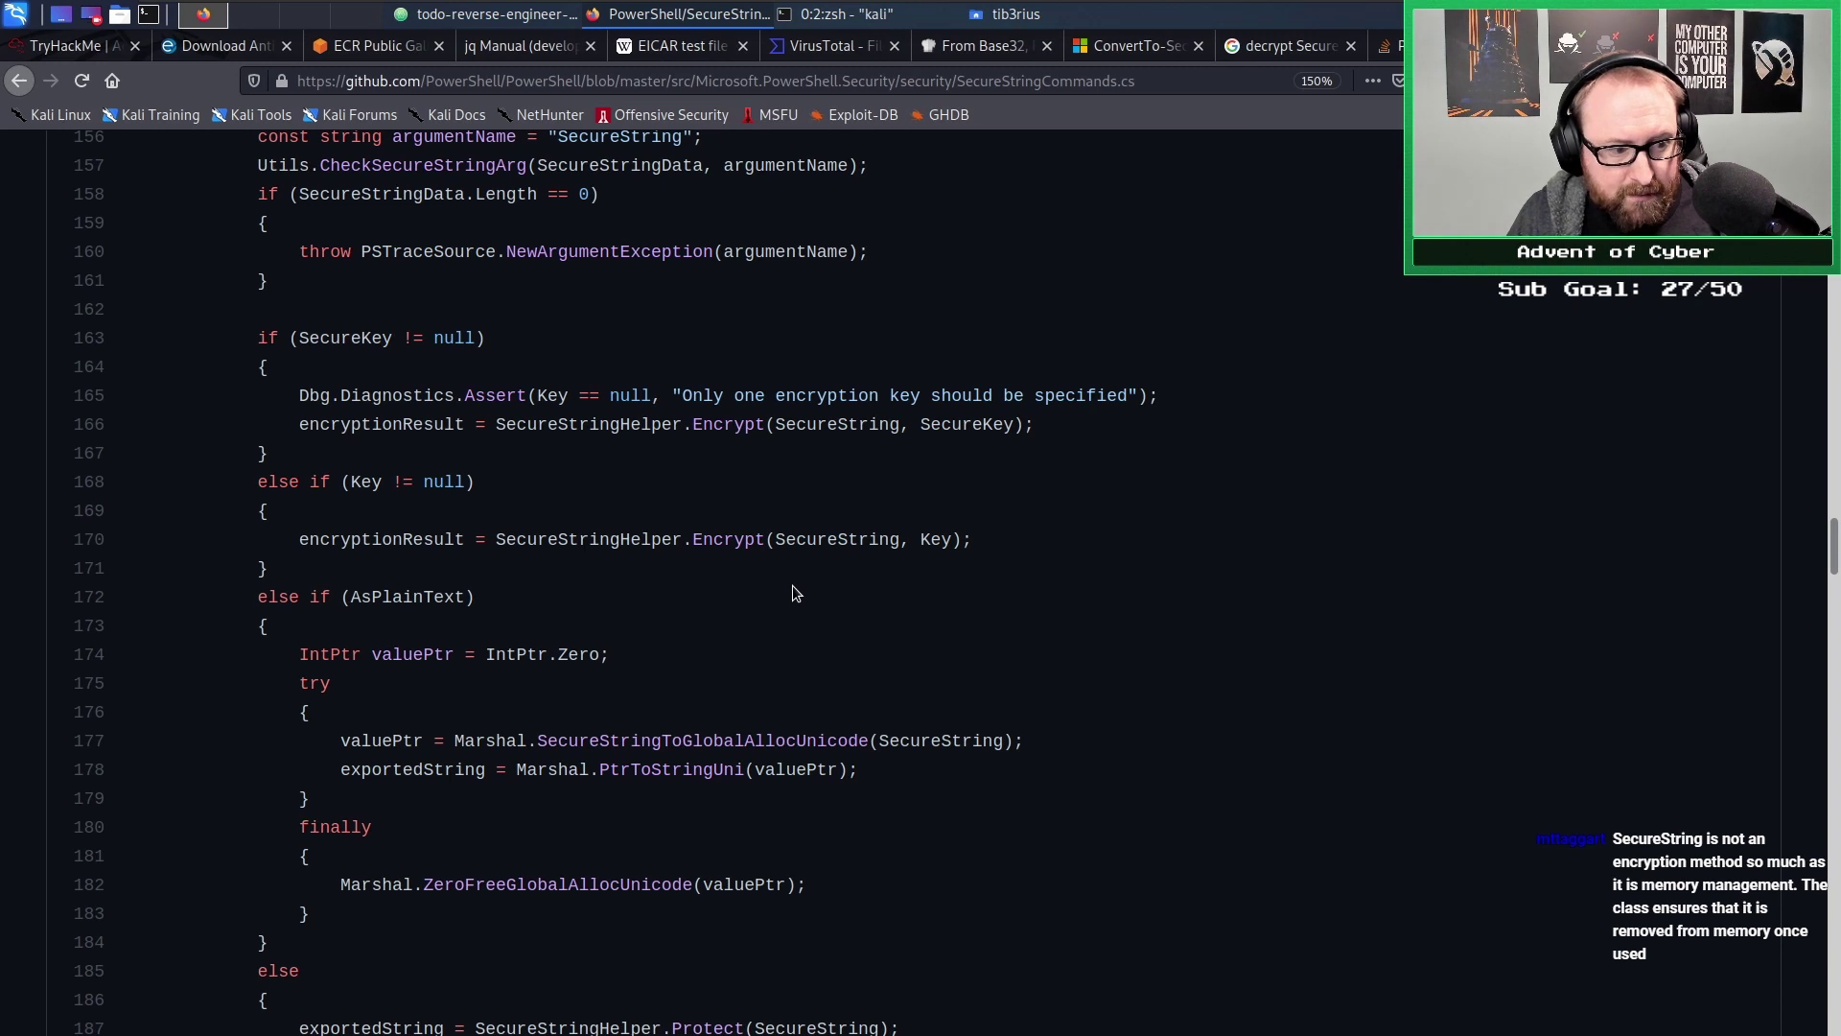
scroll(792, 580, "down", 3)
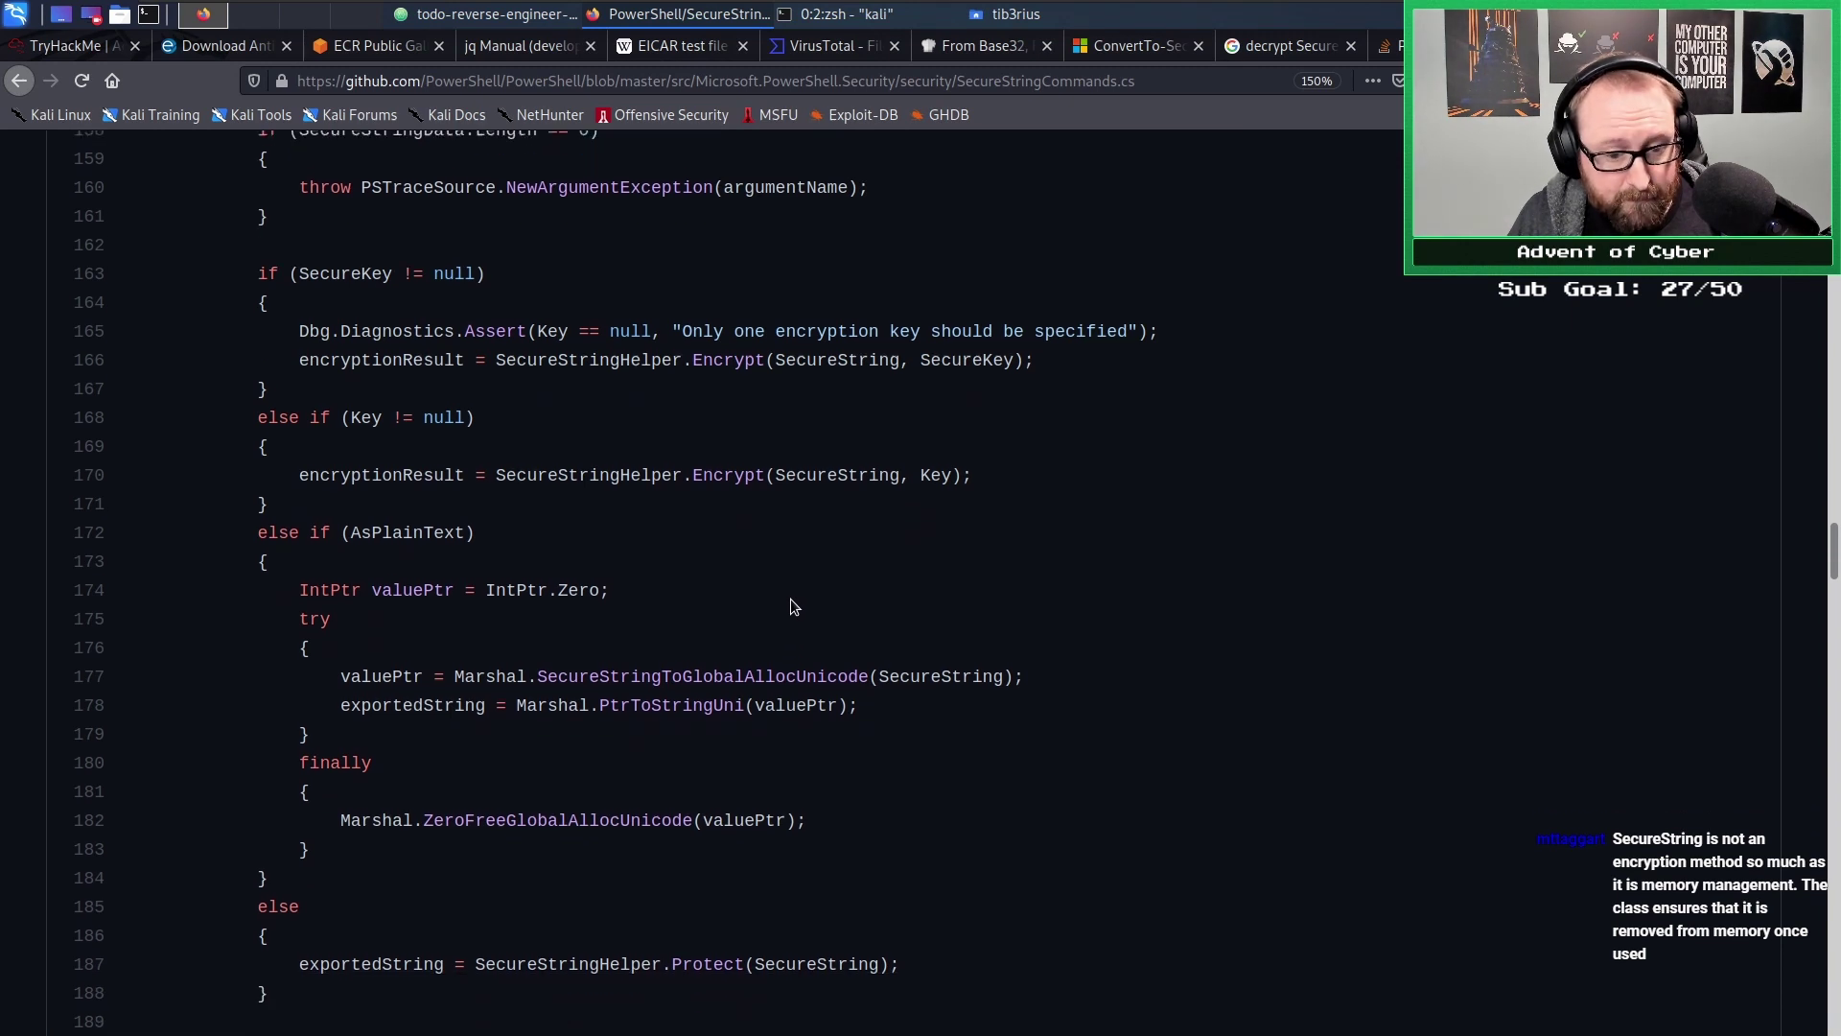
scroll(768, 638, "down", 4)
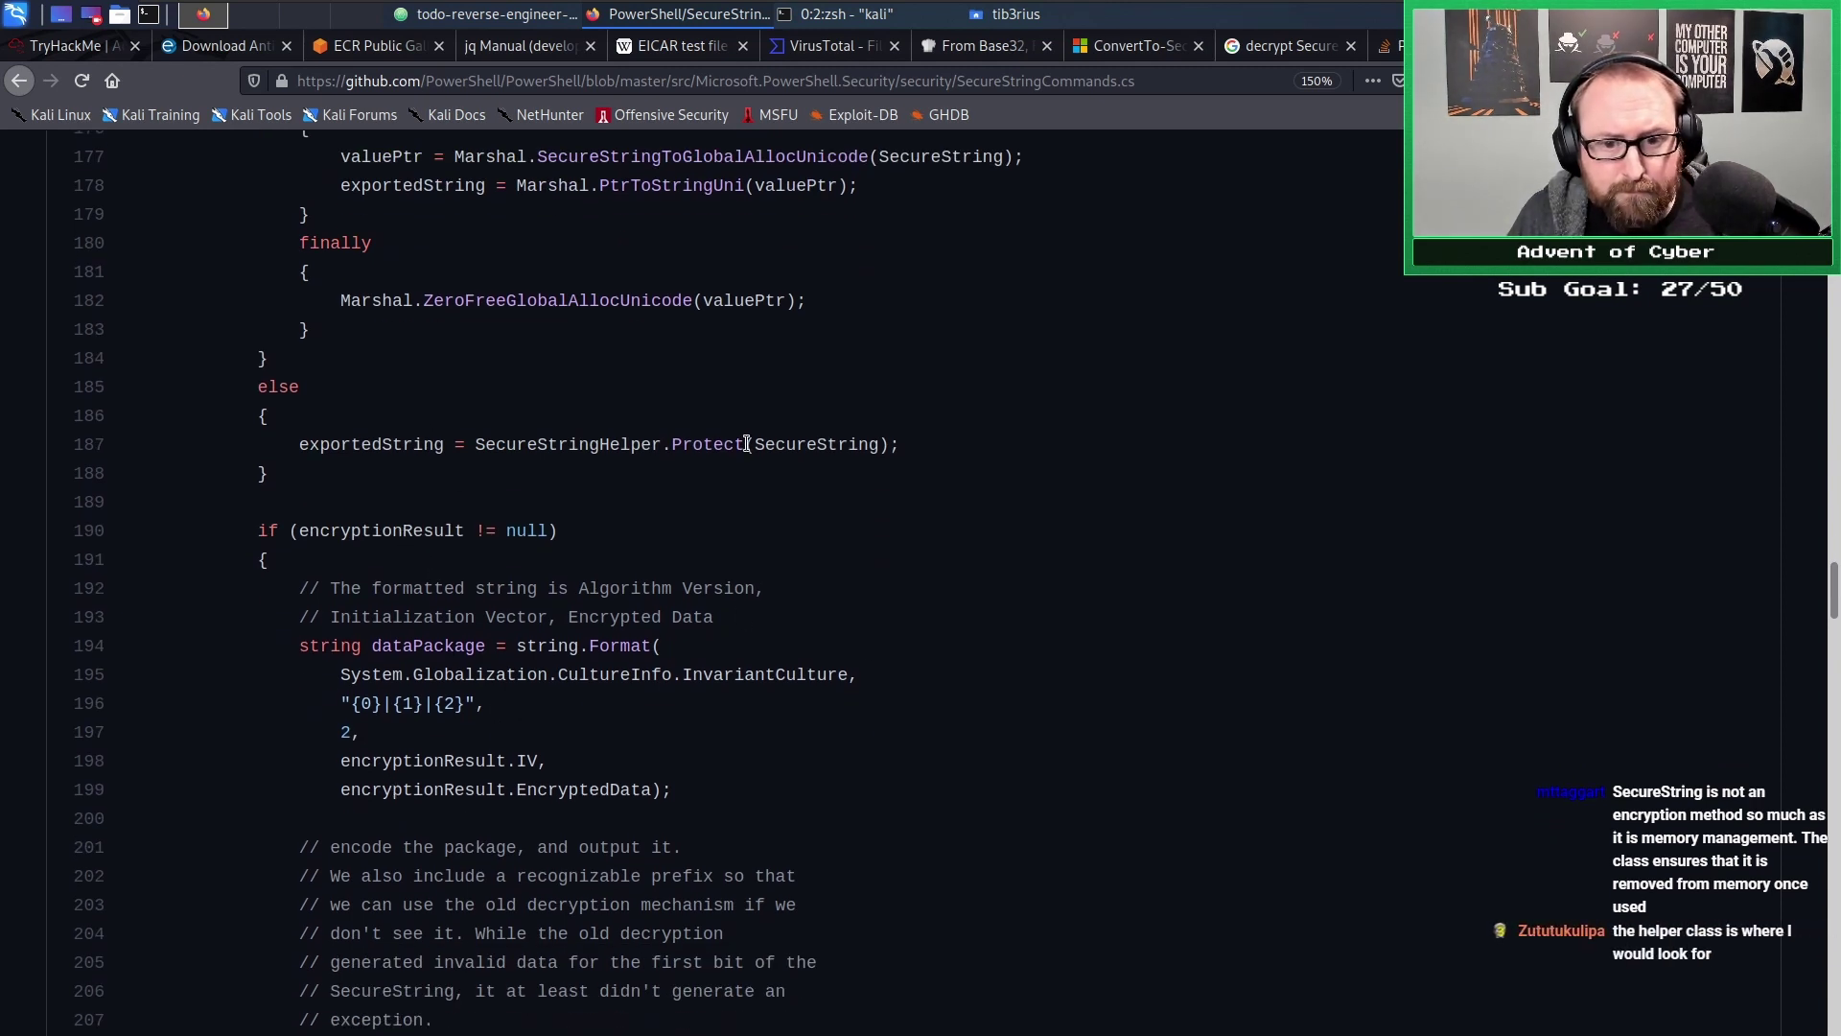
scroll(876, 552, "up", 5)
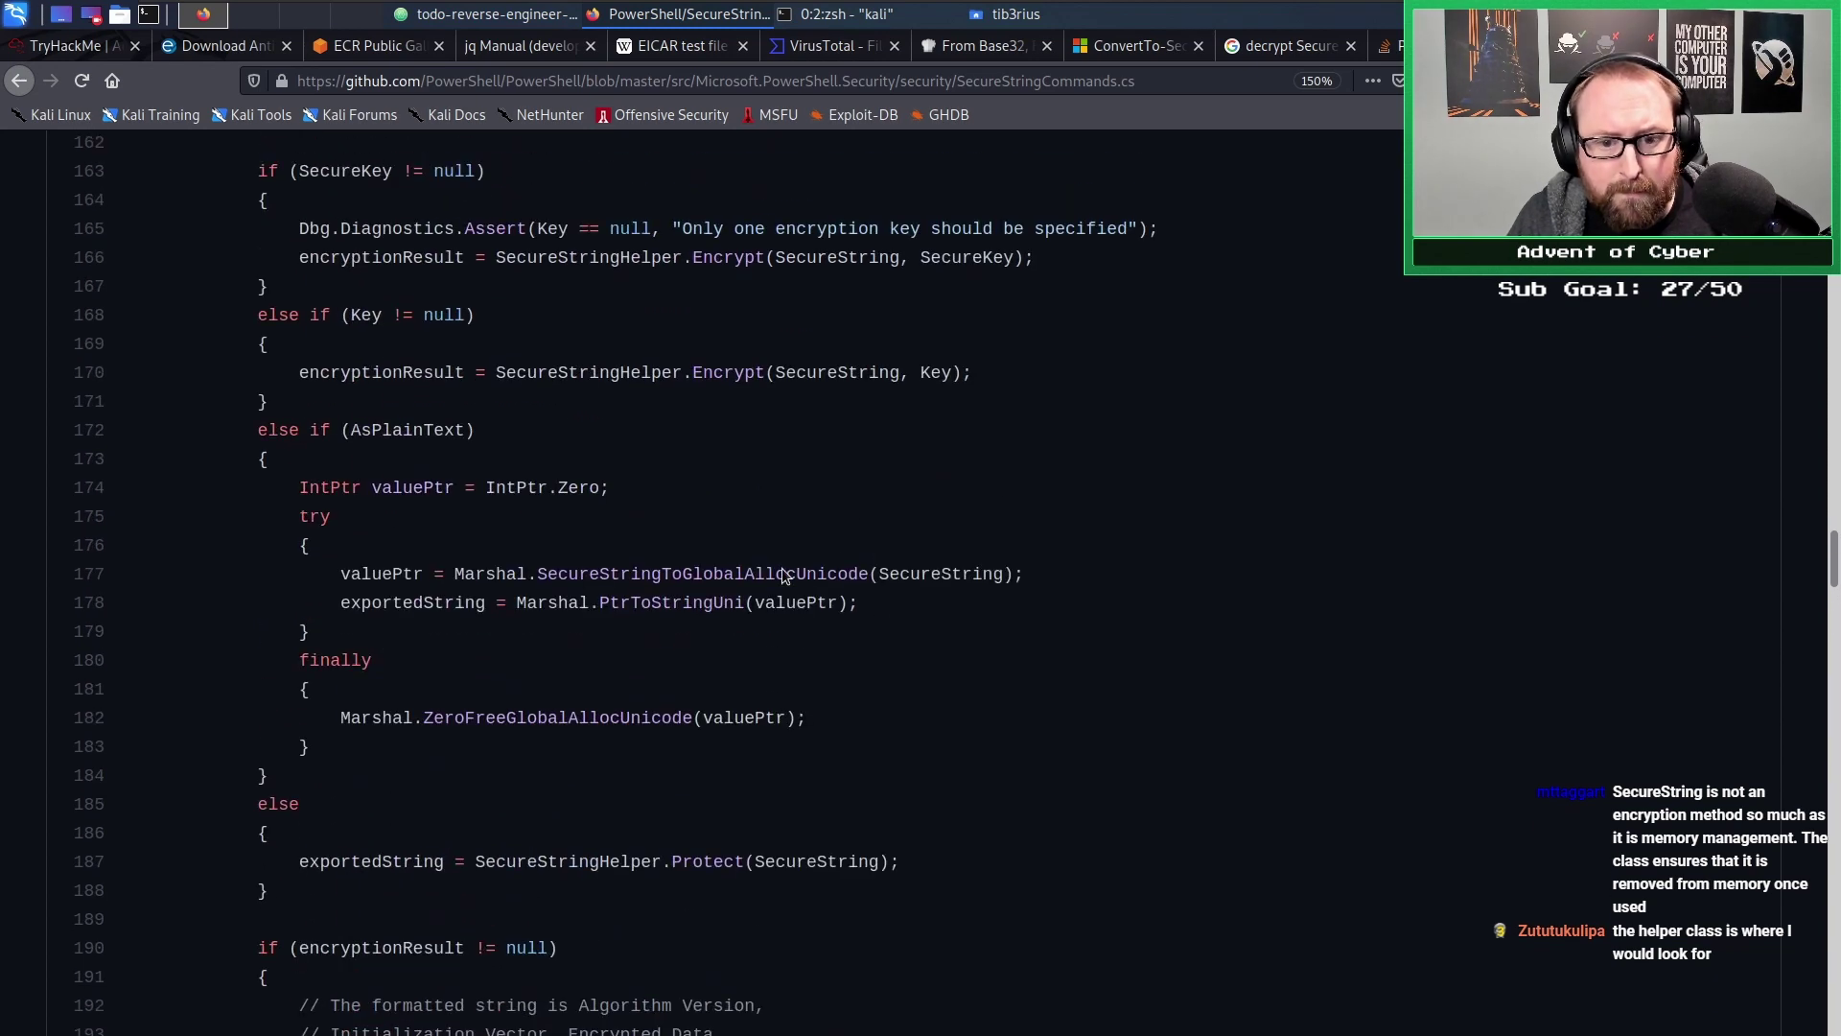
scroll(833, 633, "down", 8)
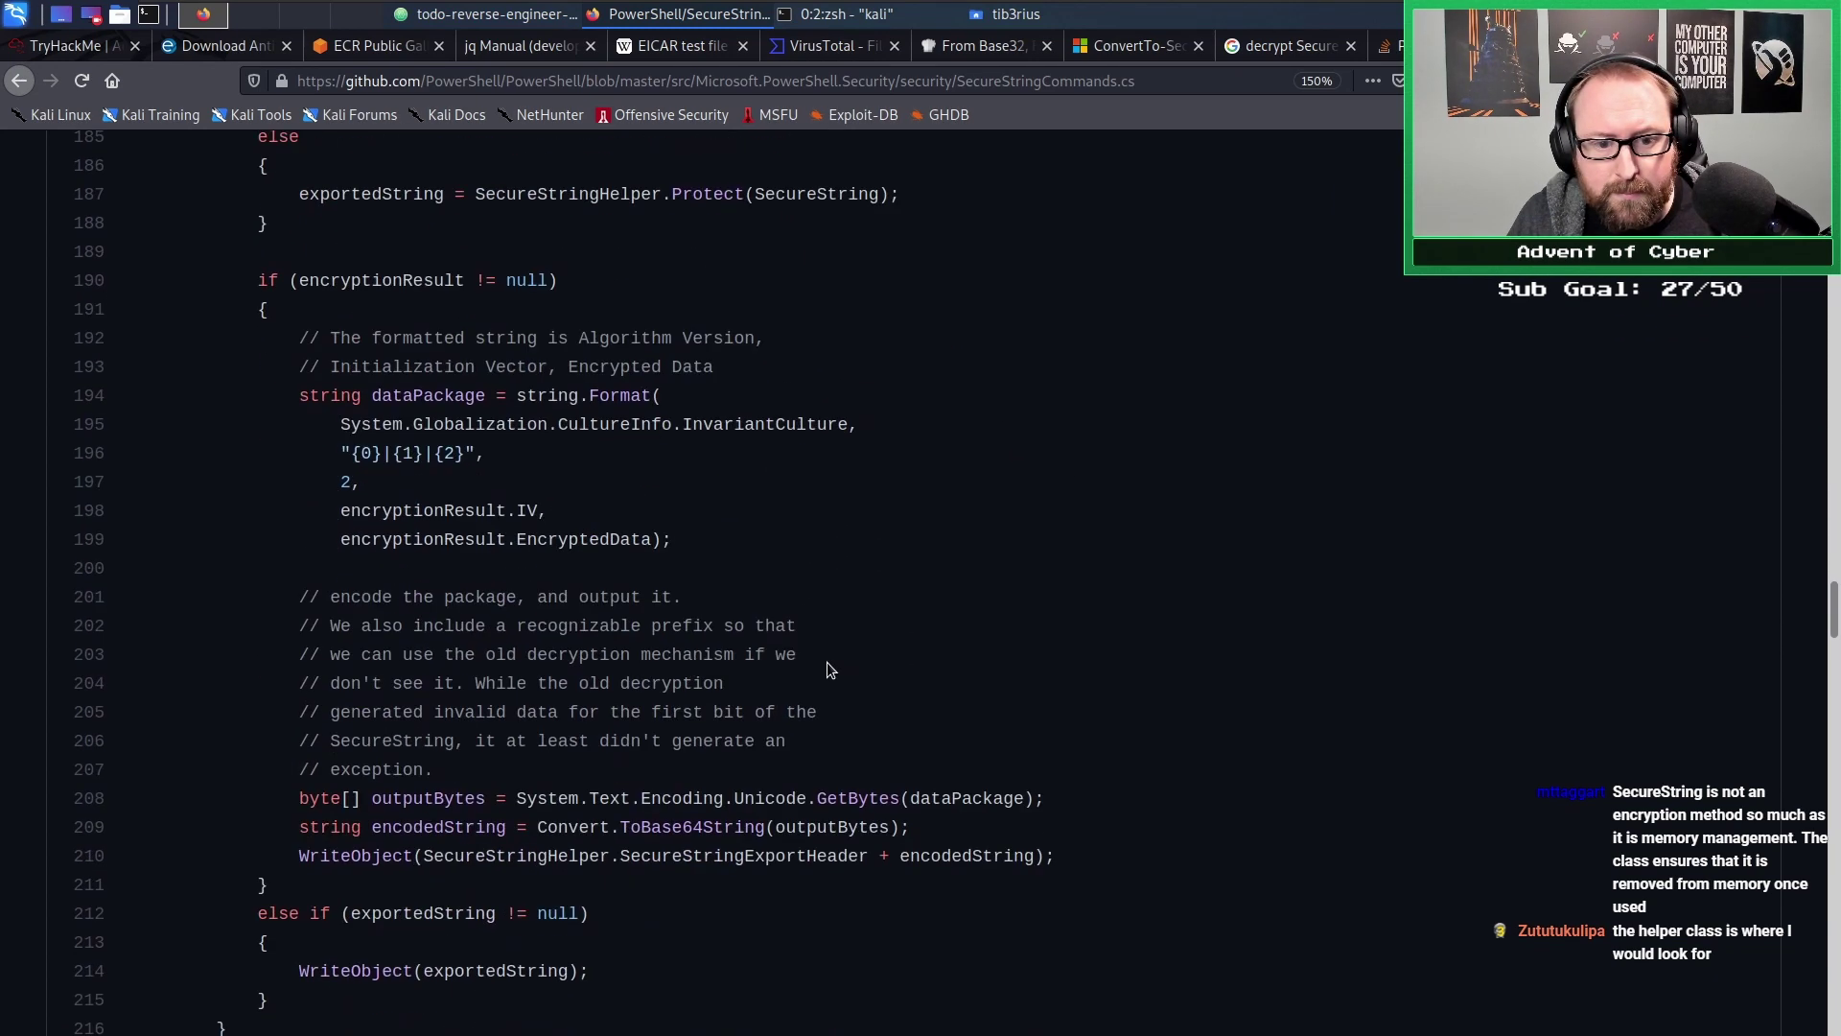
scroll(824, 665, "down", 7)
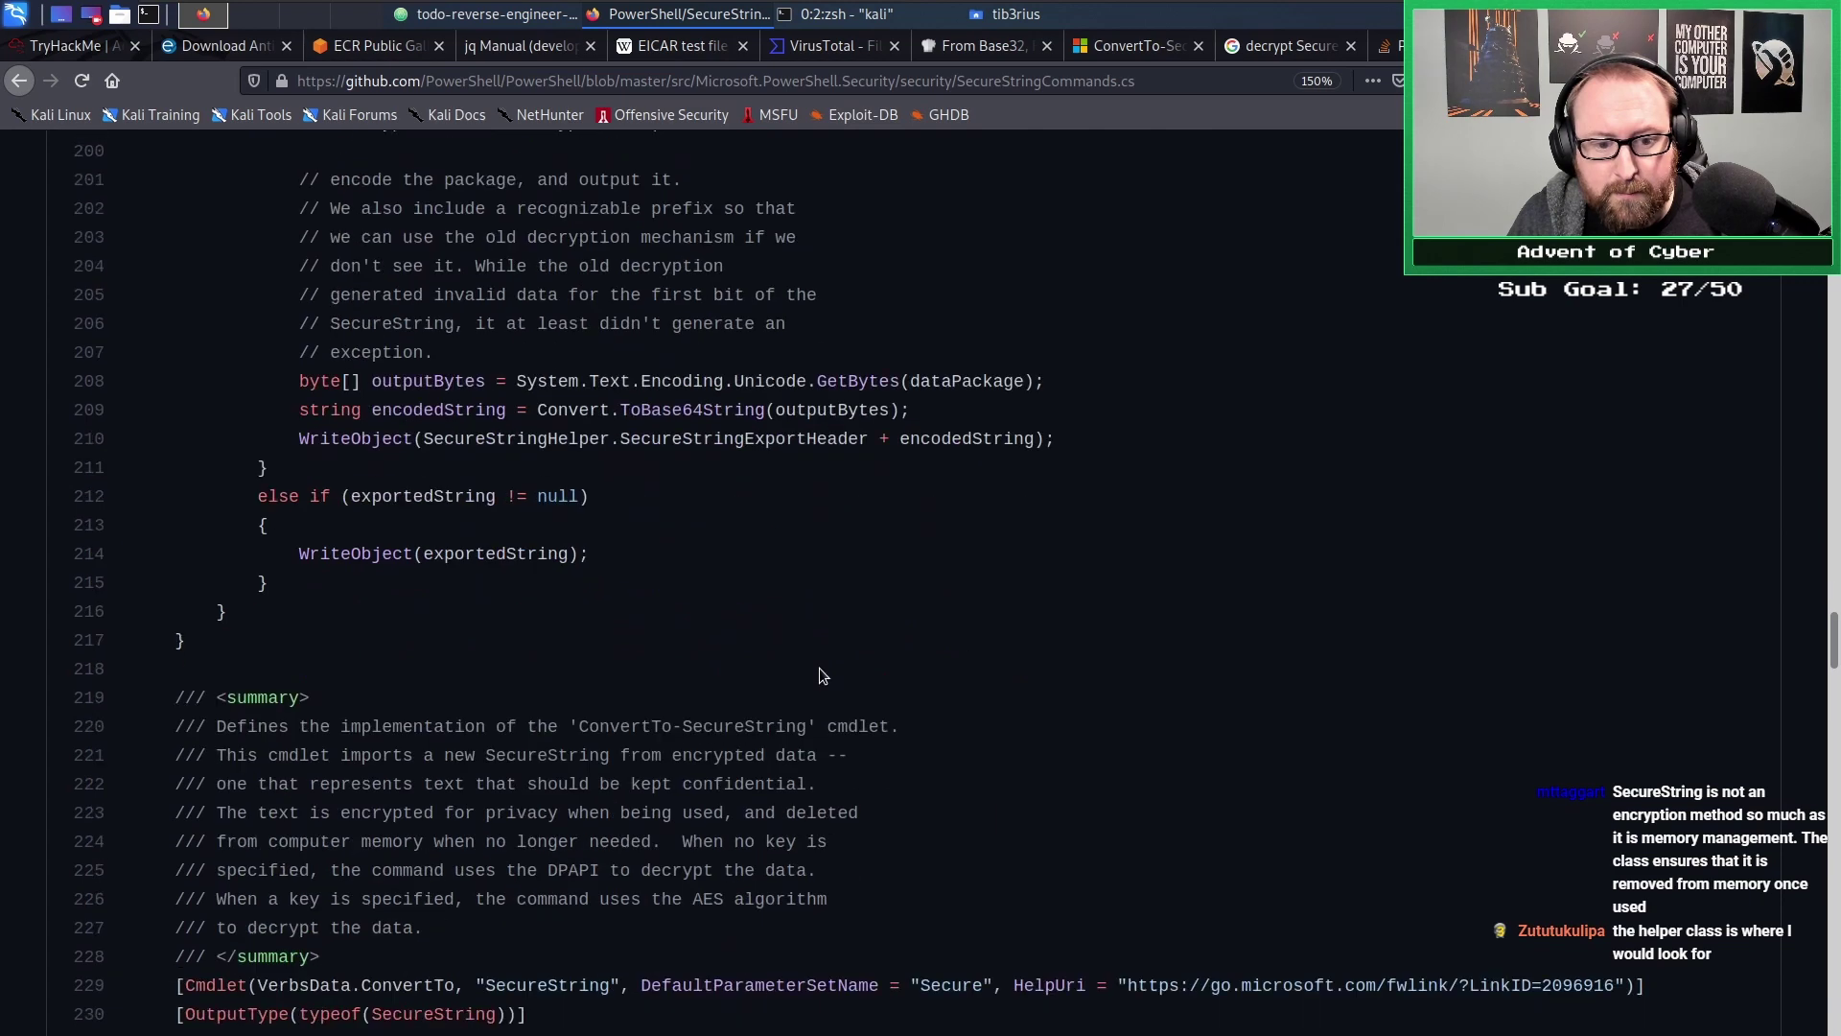
scroll(805, 679, "down", 4)
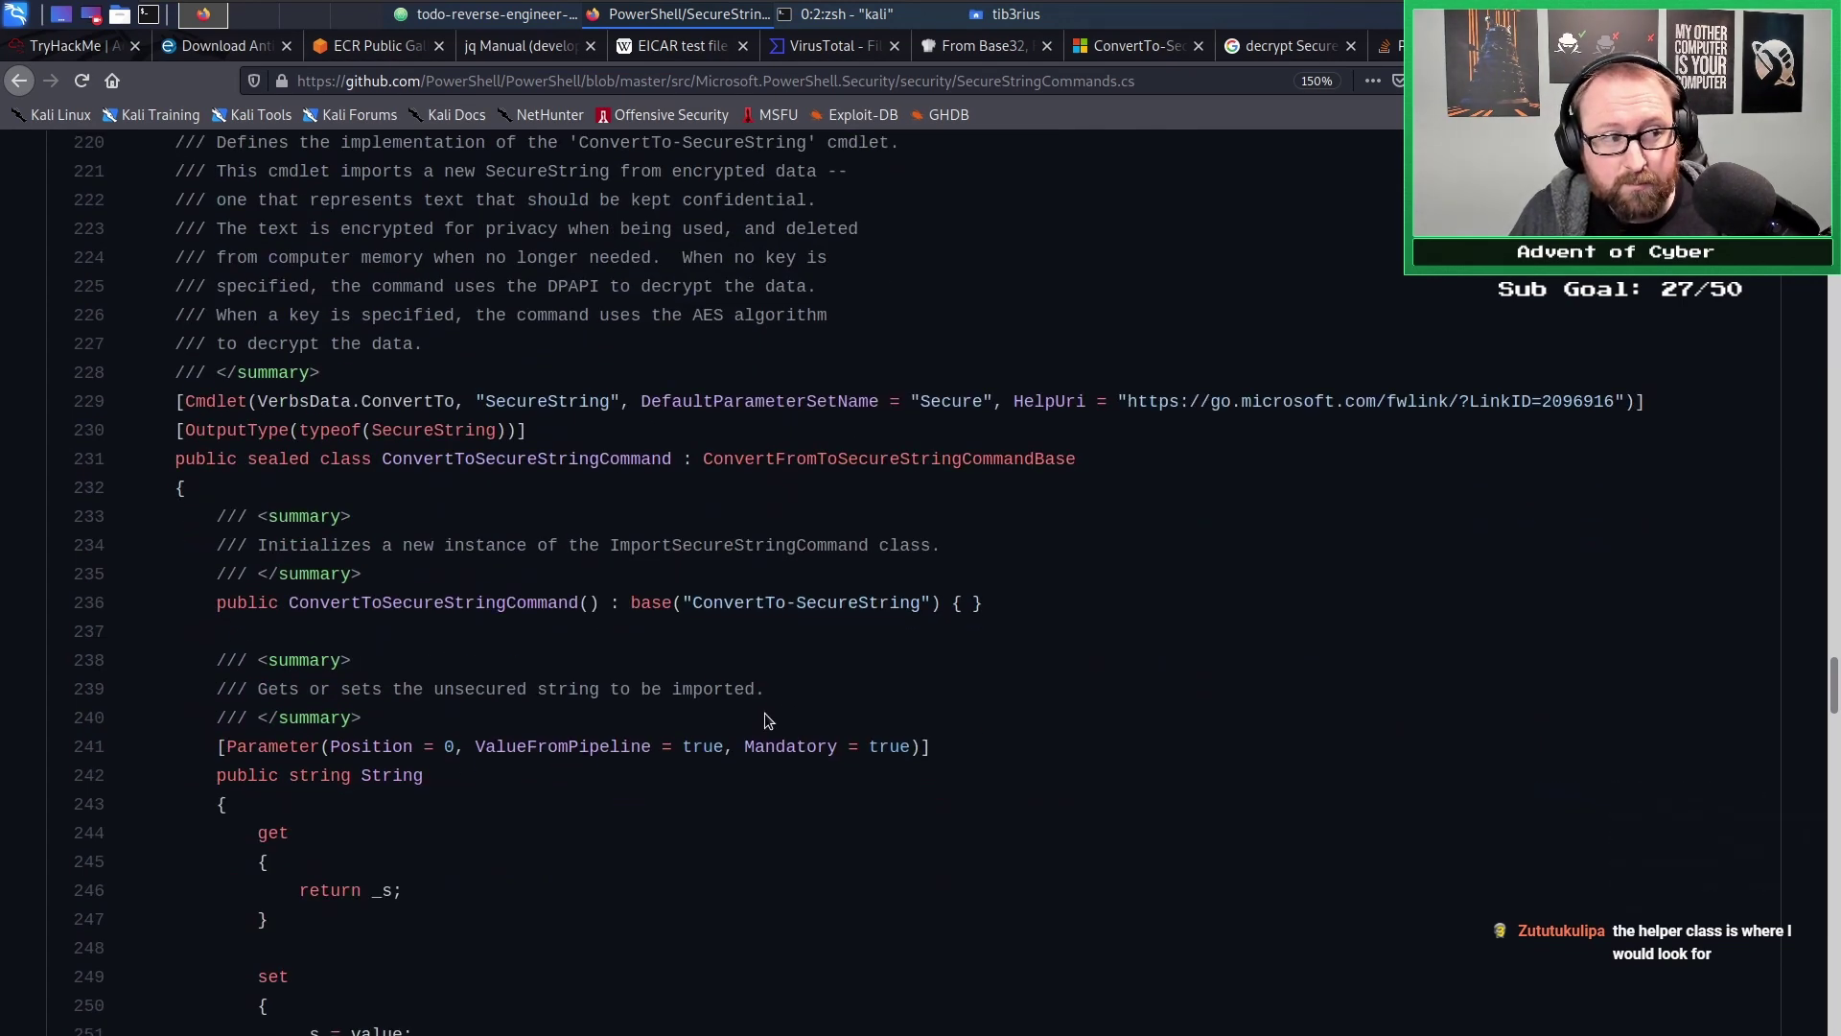
scroll(762, 714, "down", 7)
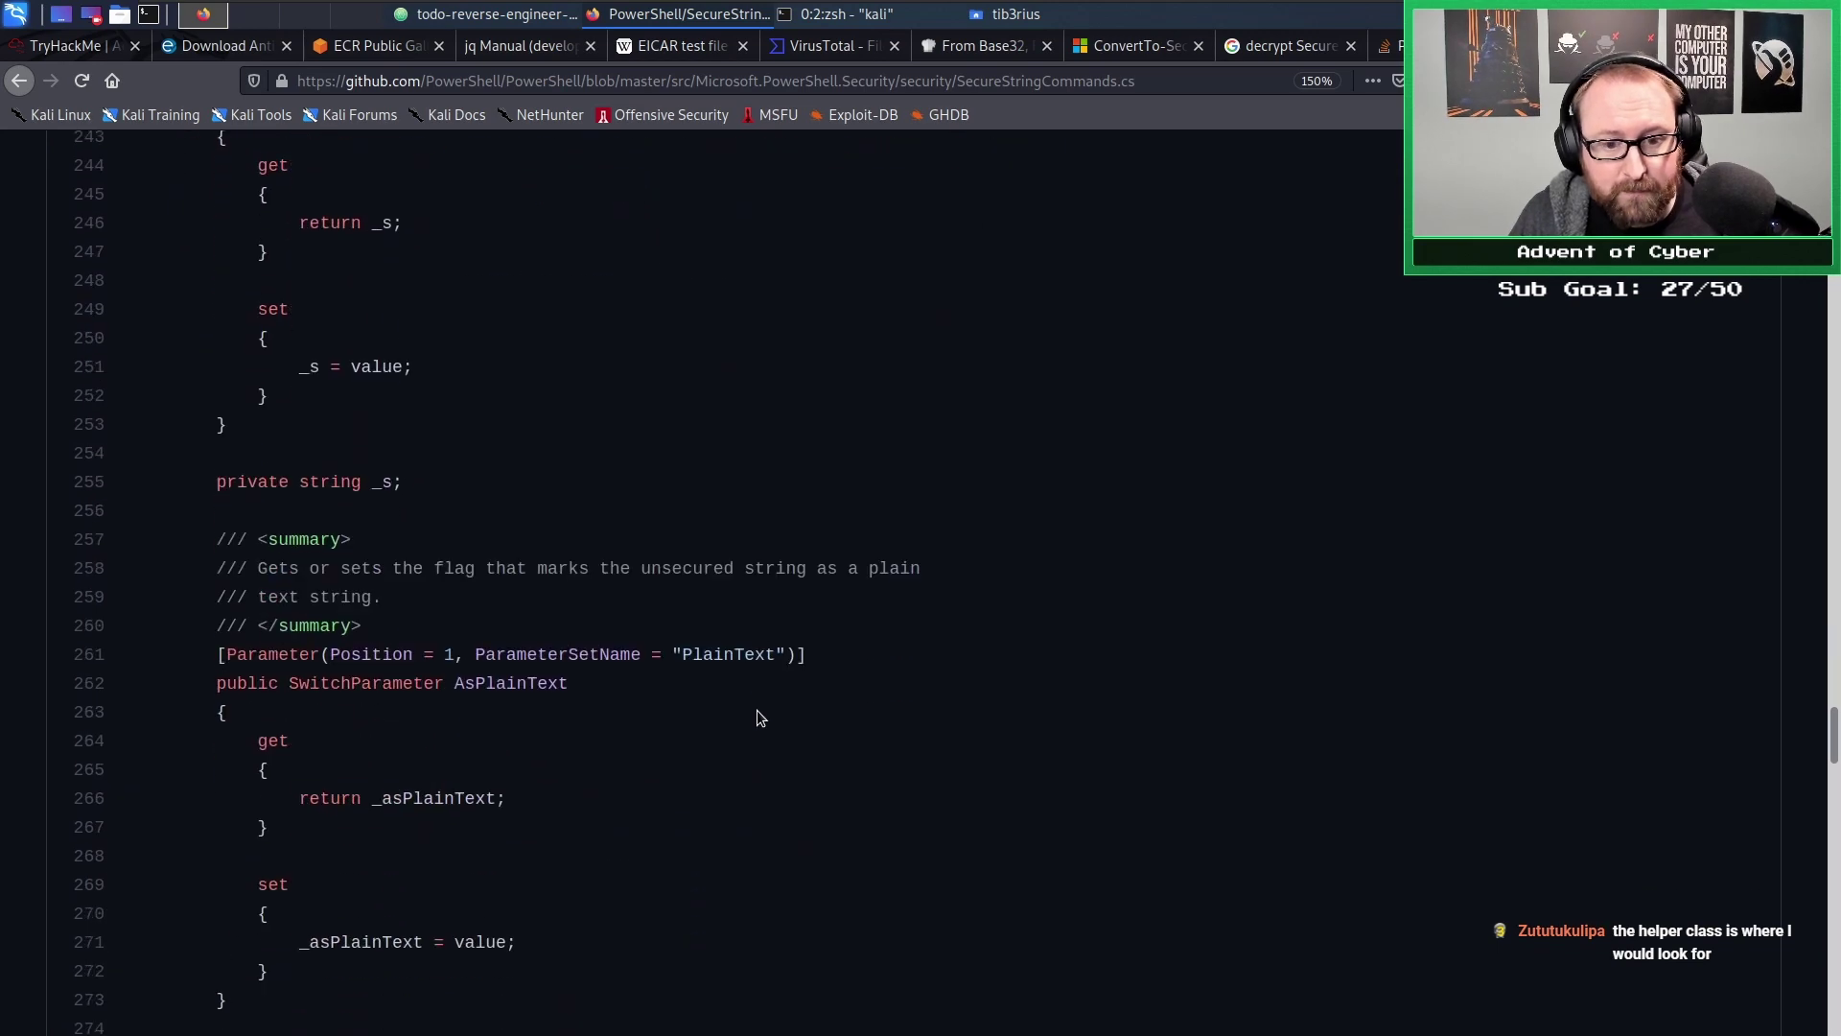
scroll(757, 710, "down", 4)
scroll(756, 710, "down", 3)
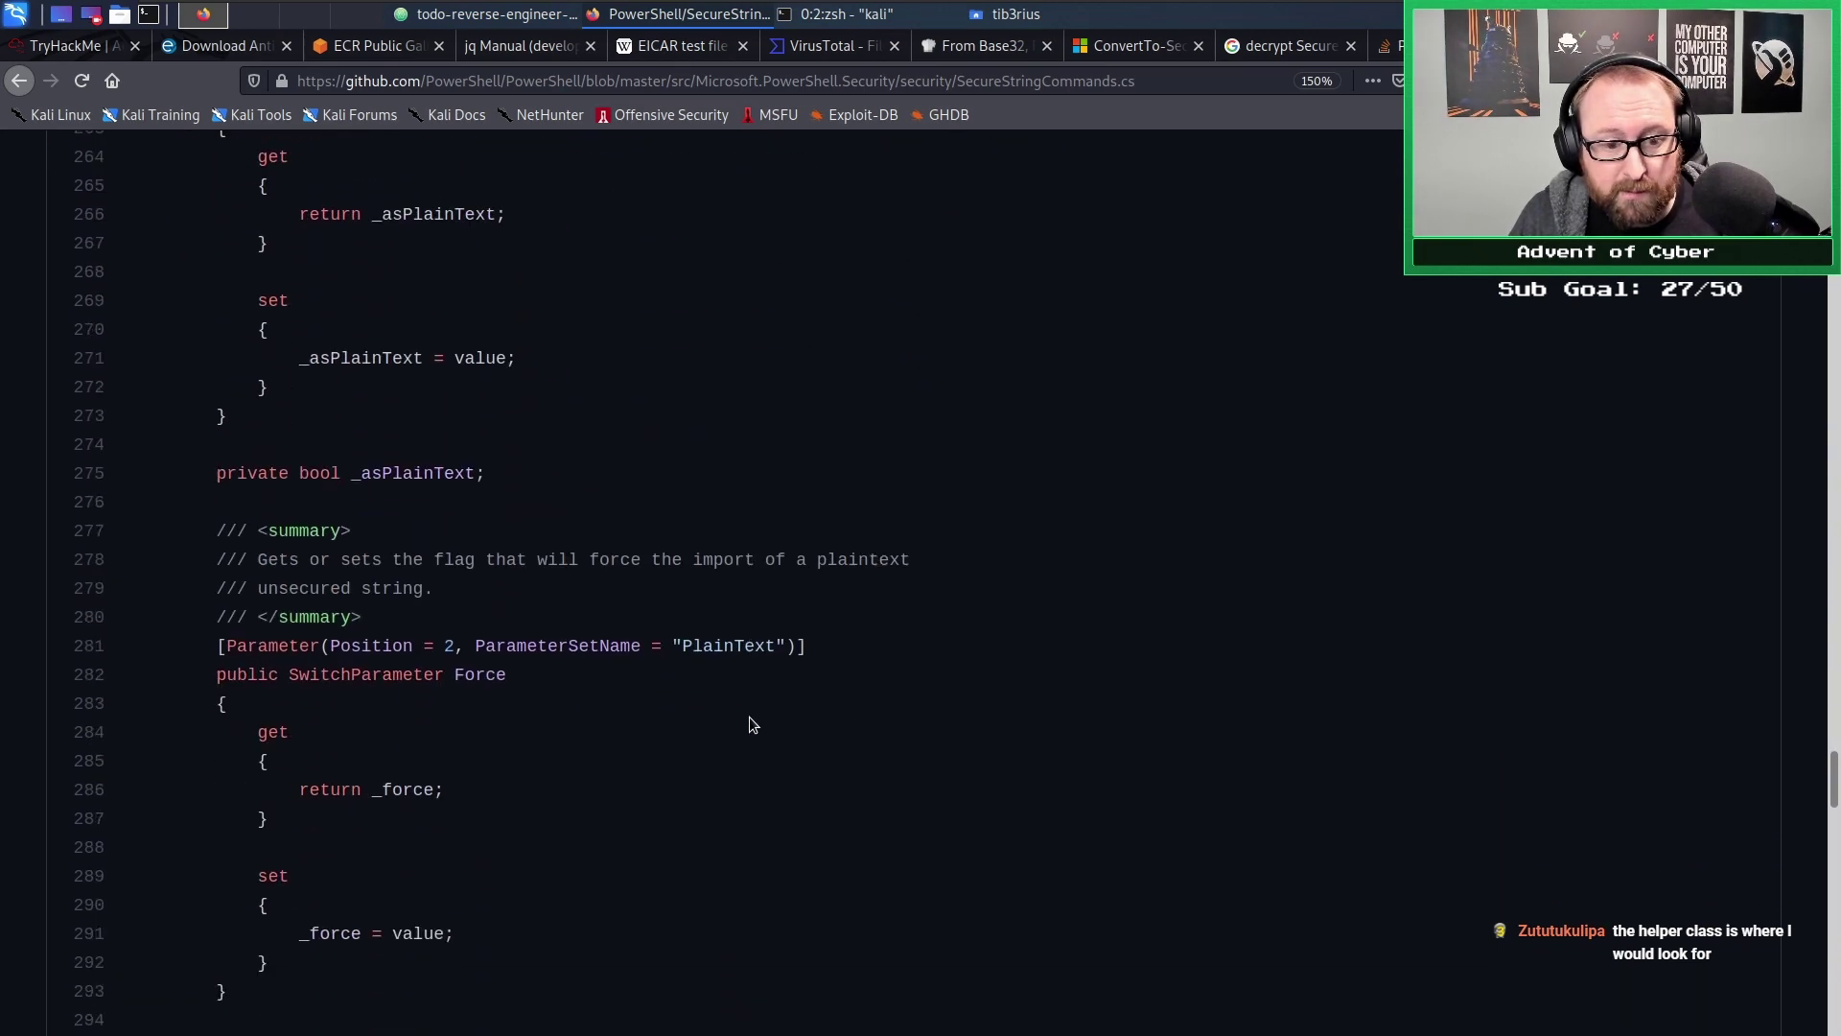
scroll(748, 720, "down", 10)
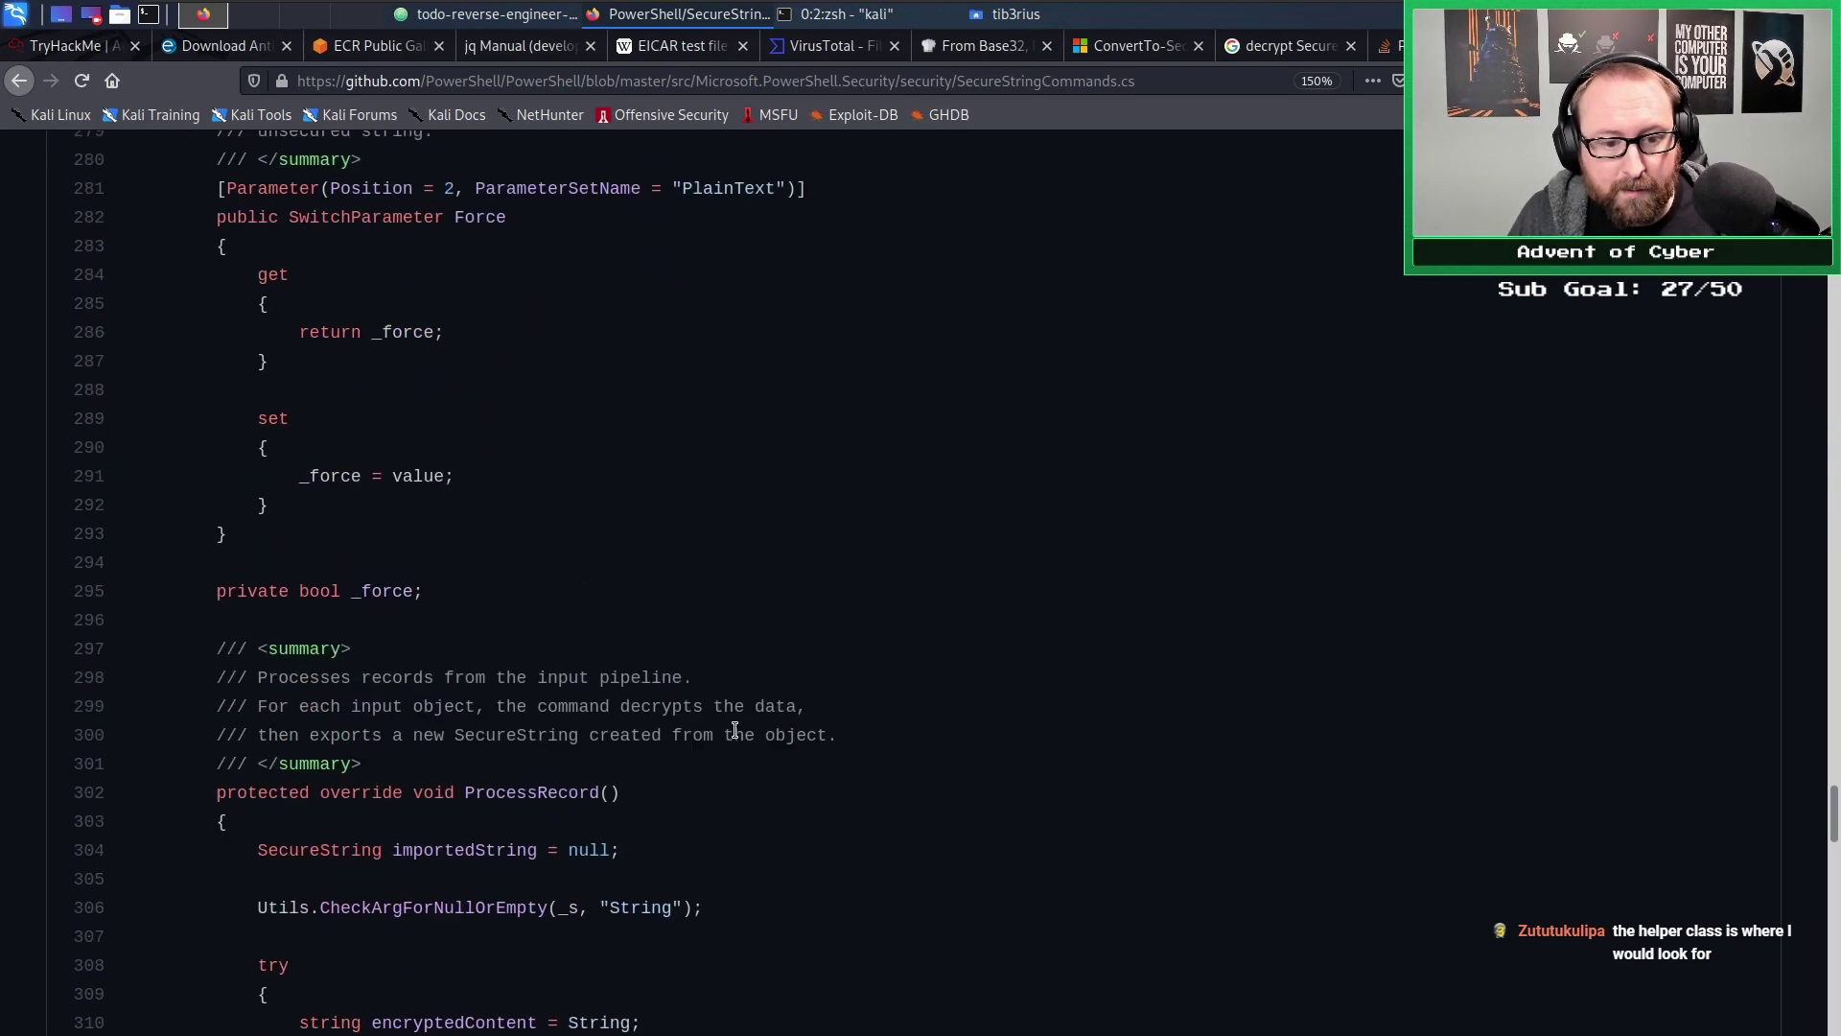
scroll(552, 656, "down", 4)
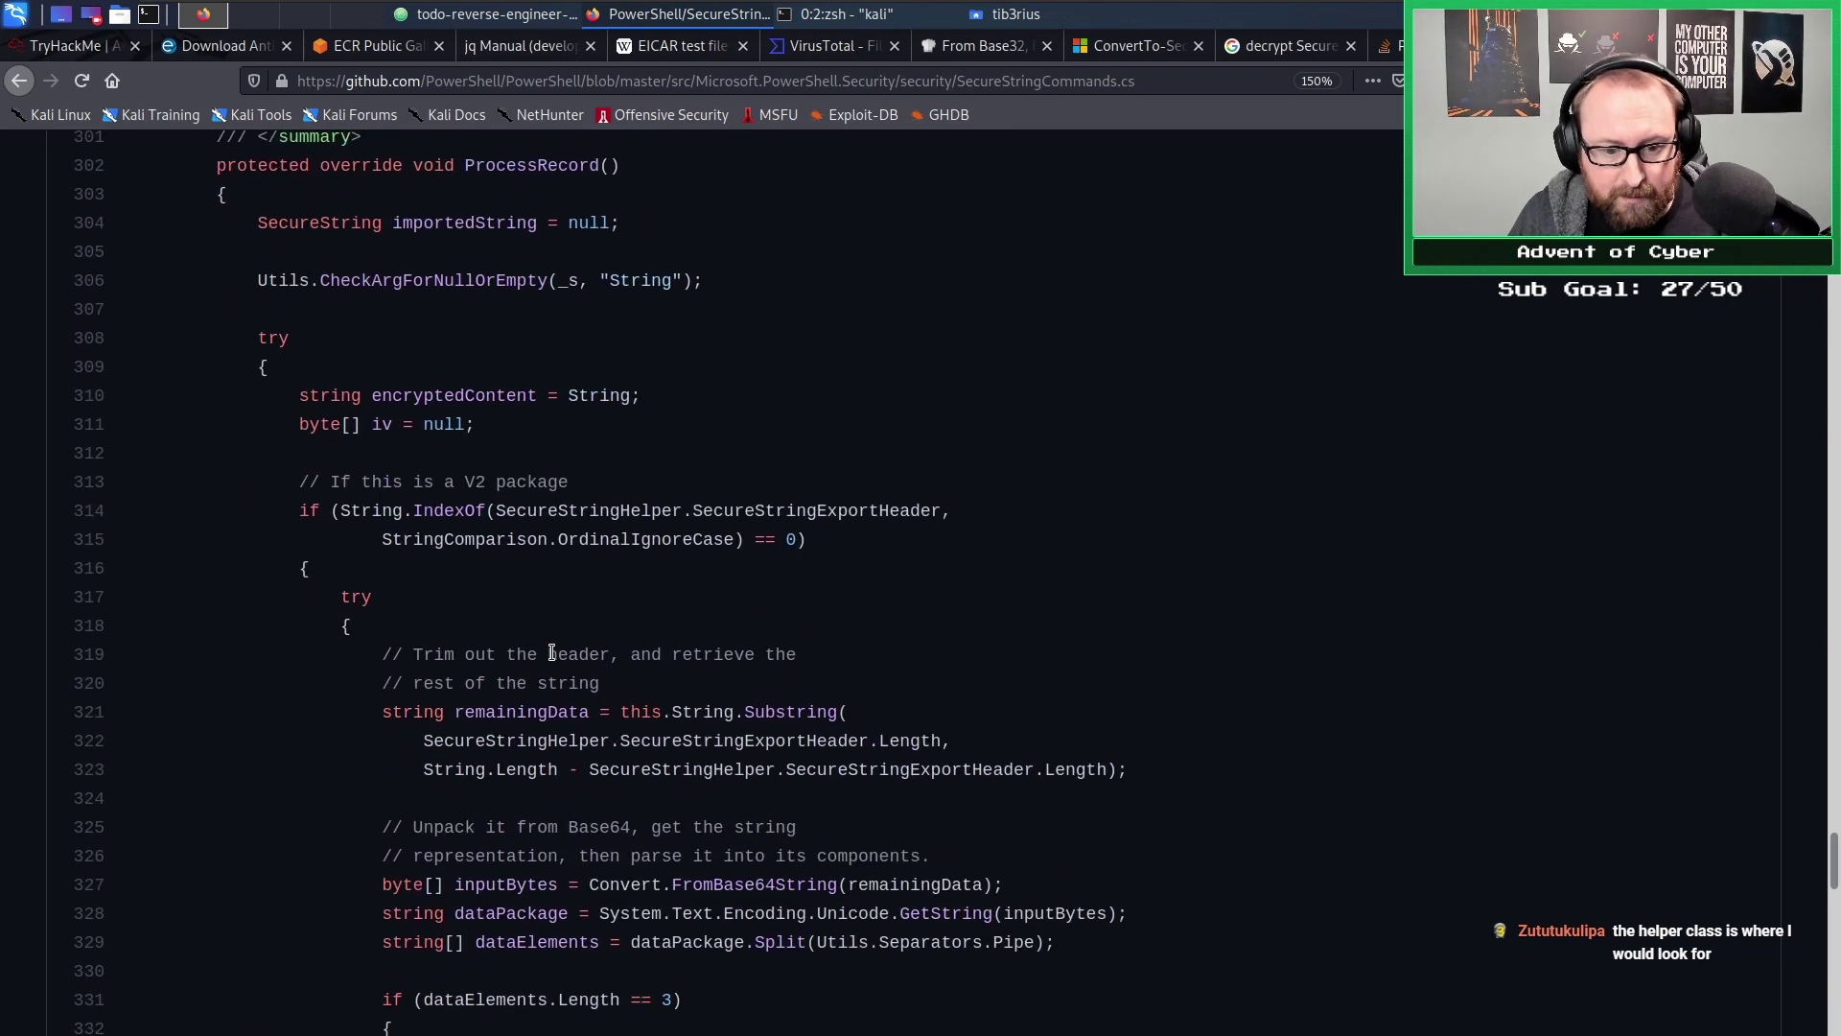